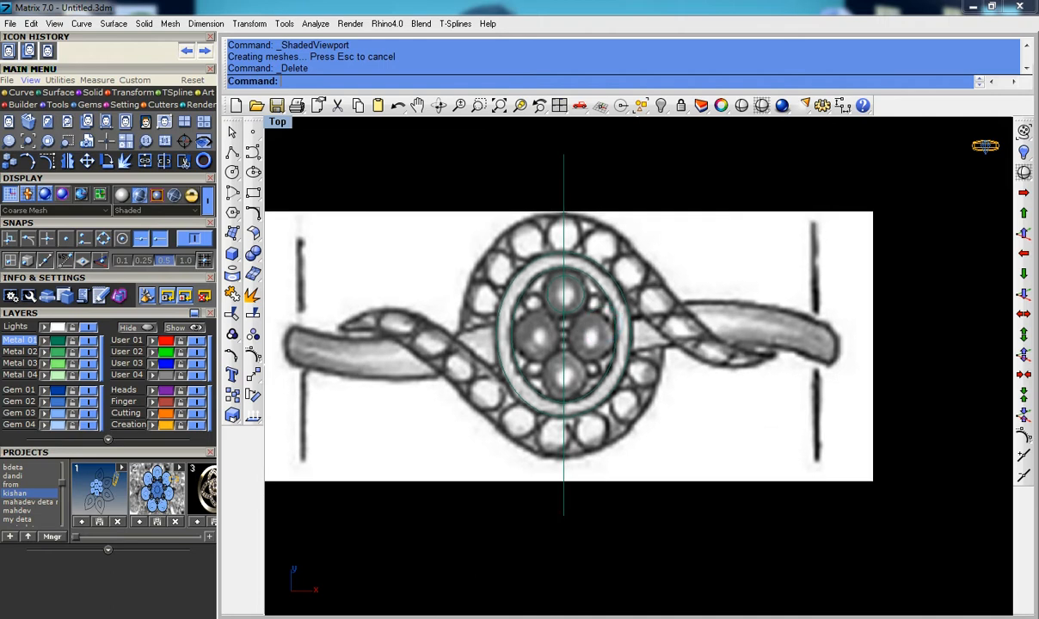
Step: Switch from the Top view to the maximized Front view
scroll(649, 338, down, 3)
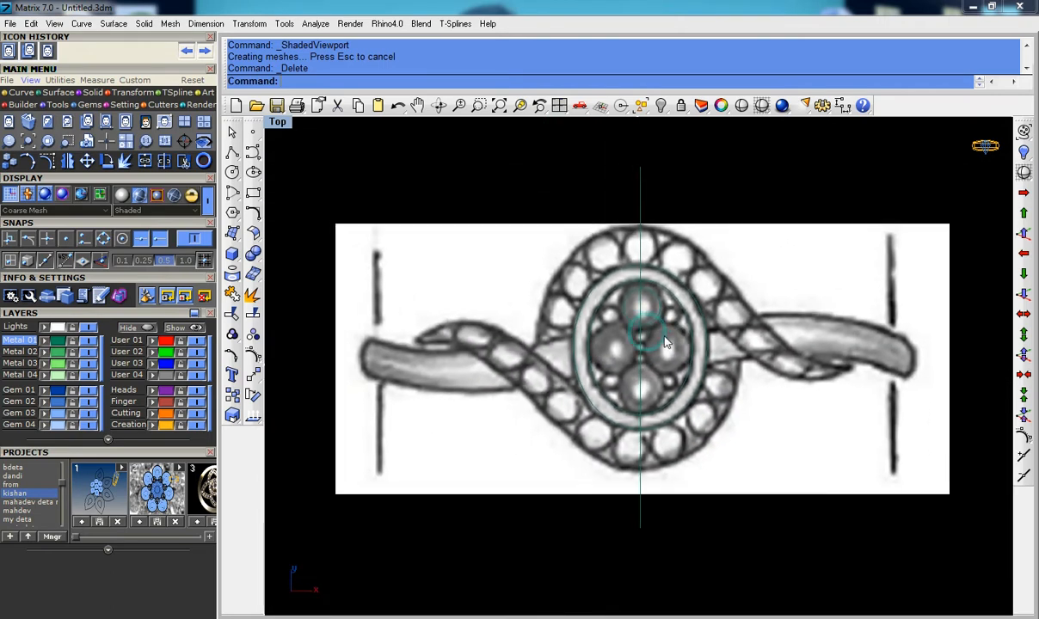
scroll(665, 342, up, 3)
scroll(648, 321, down, 3)
scroll(647, 318, up, 3)
scroll(602, 305, down, 4)
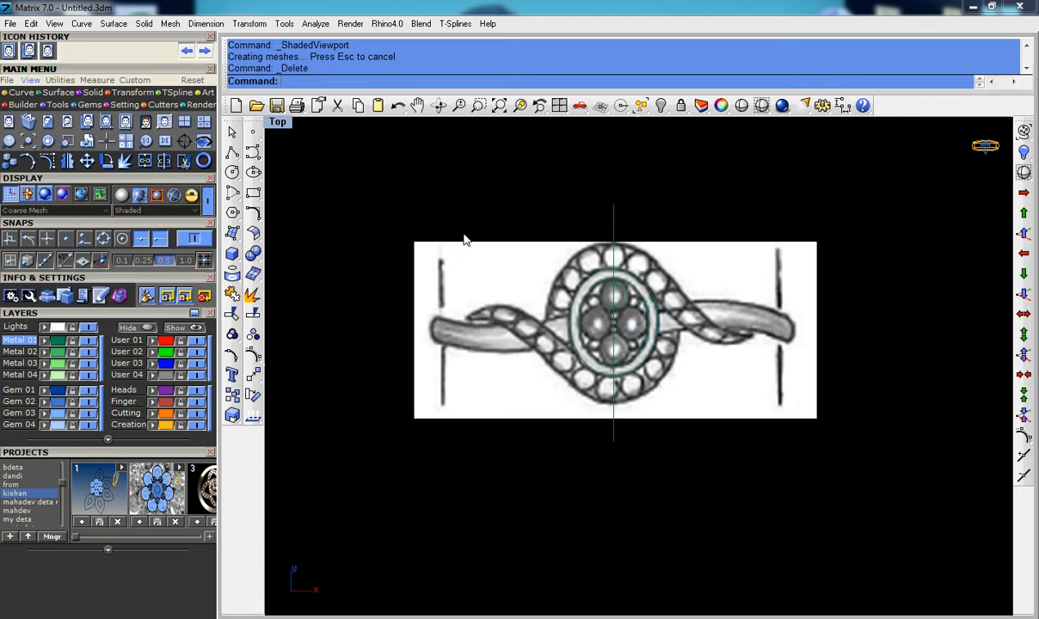
scroll(464, 236, down, 2)
key(ctrl+F2)
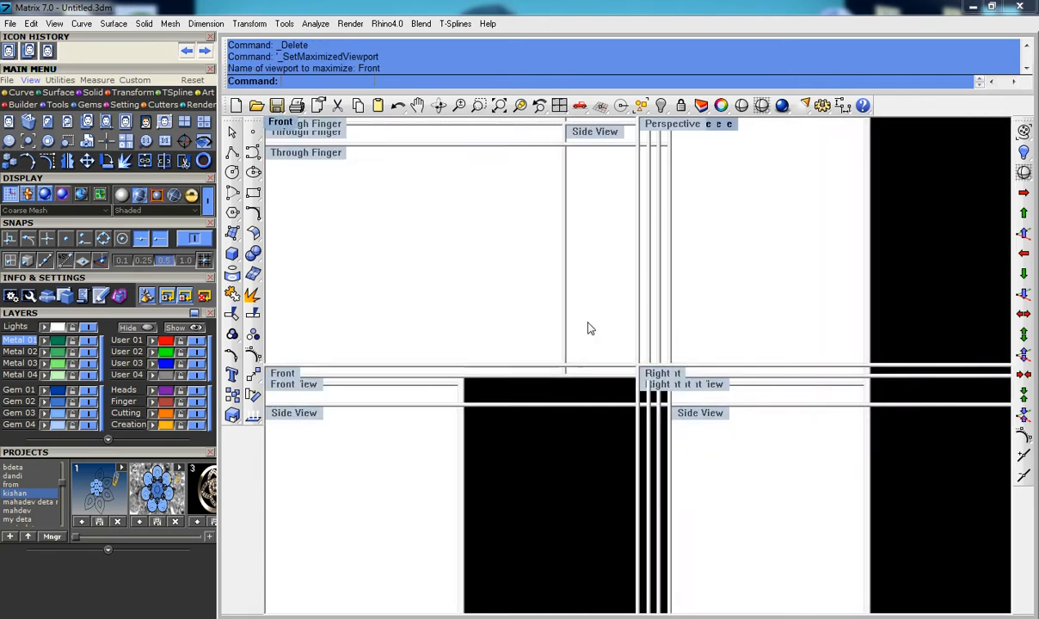
scroll(586, 326, down, 5)
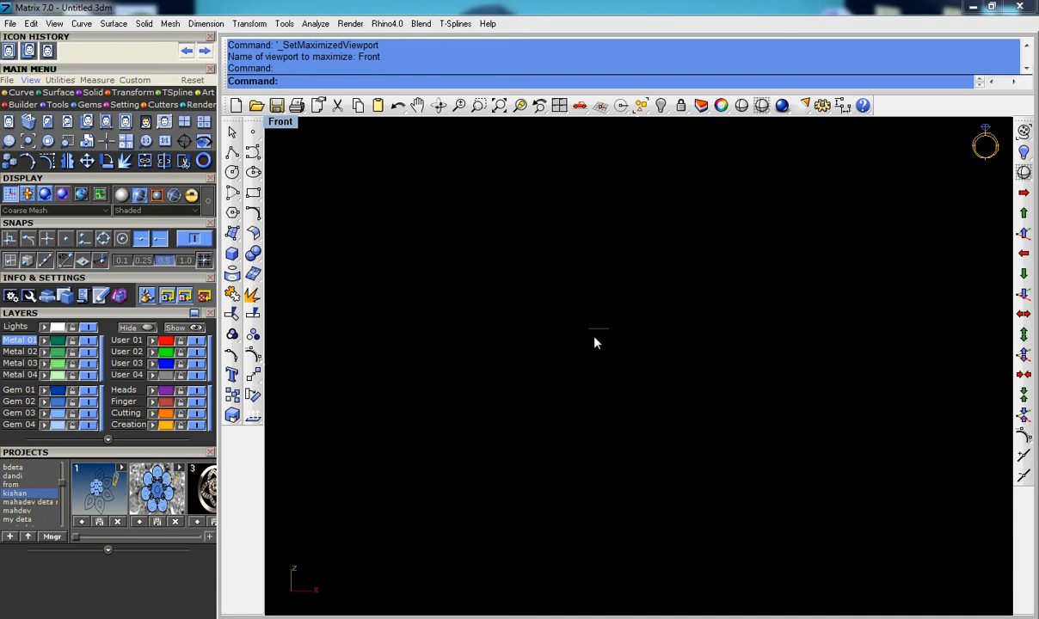
Step: Draw a circle with a 17.5 mm diameter centred on the origin in the Front view
click(253, 173)
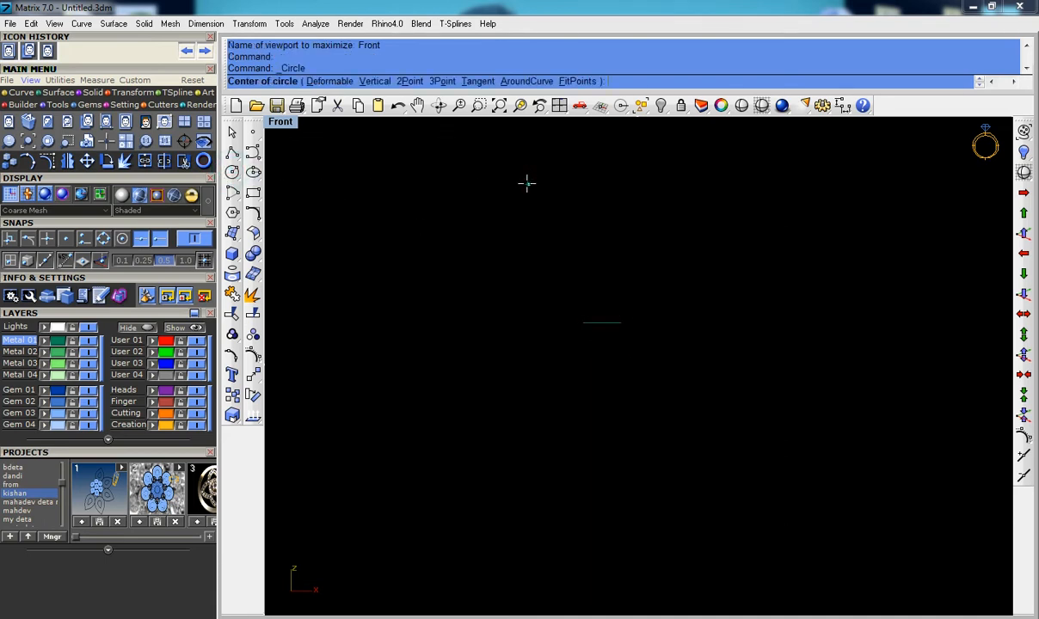
text(0)
key(Return)
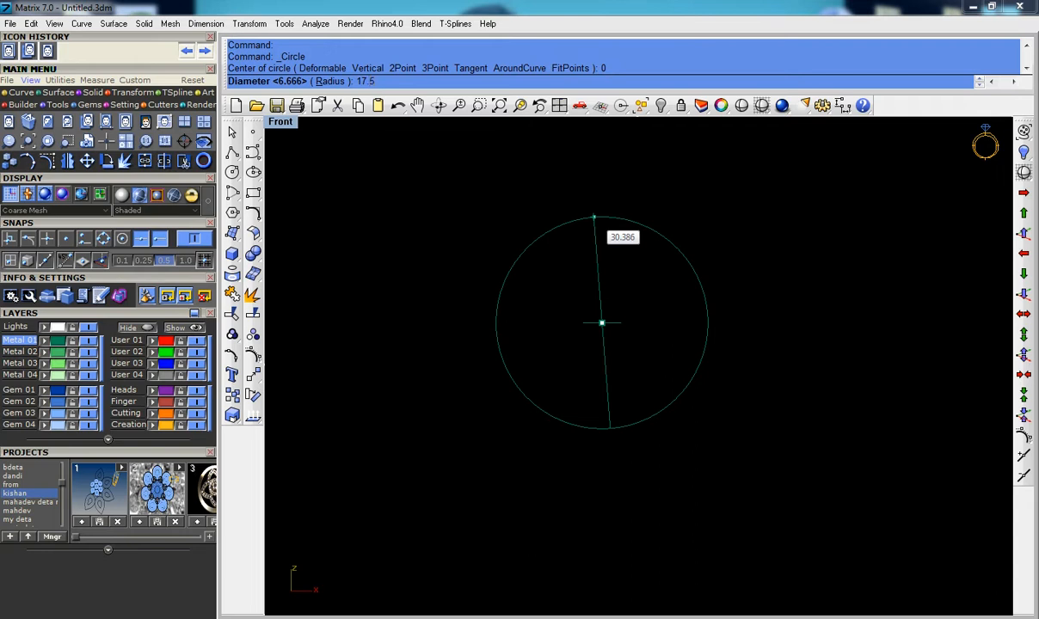
key(Return)
Step: Offset the 17.5 mm circle outward by 2 mm with sharp corners
scroll(593, 222, up, 4)
click(680, 248)
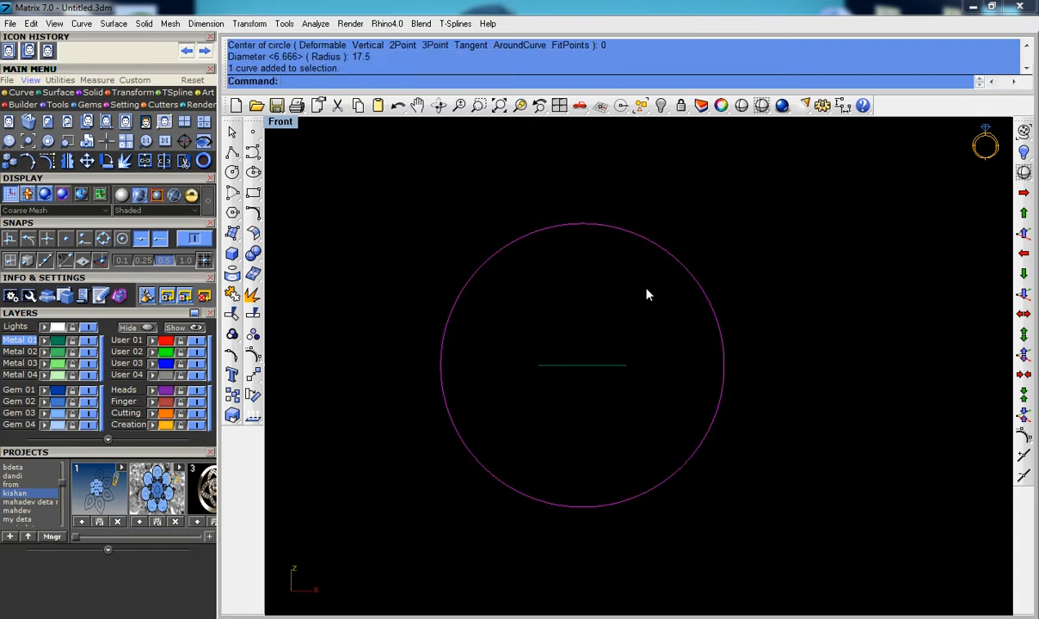
text(O)
key(Return)
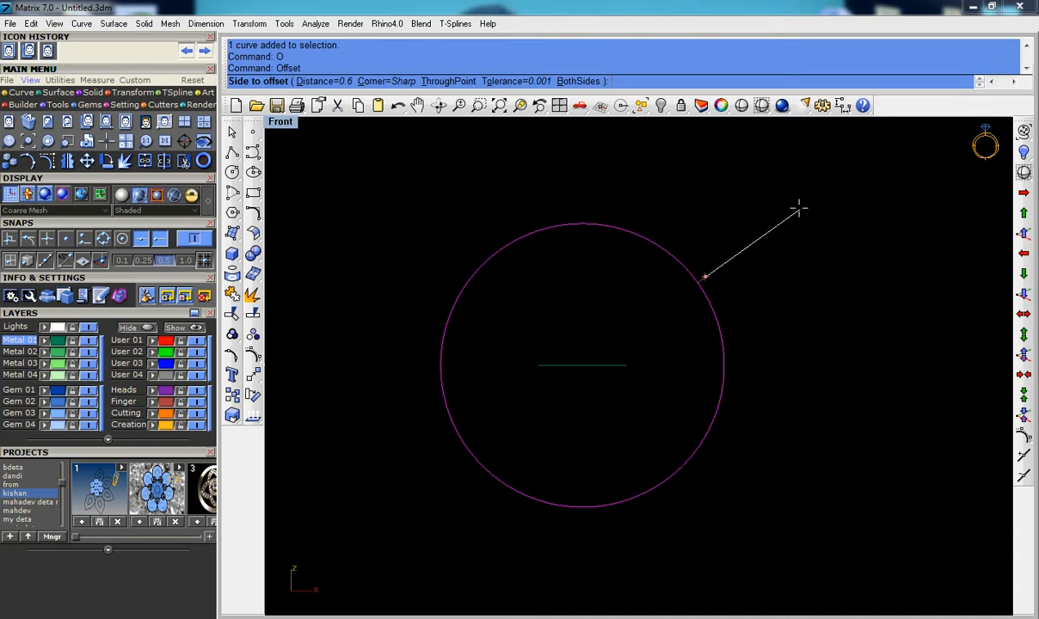
key(Return)
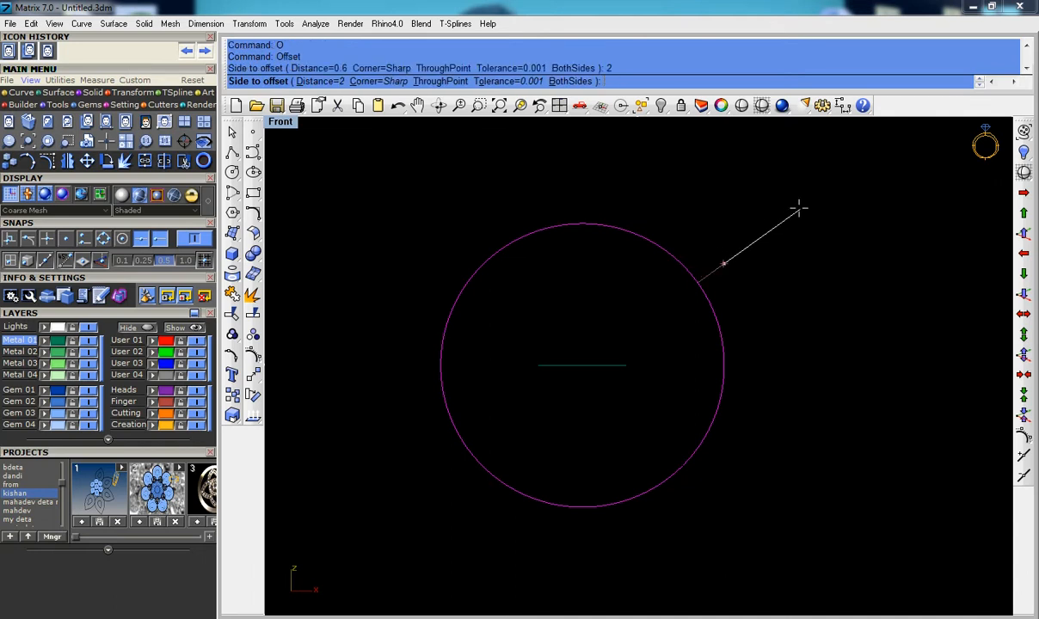
click(798, 204)
Step: Move the outer offset circle straight up by 0.4 mm
scroll(757, 259, up, 3)
scroll(680, 286, down, 4)
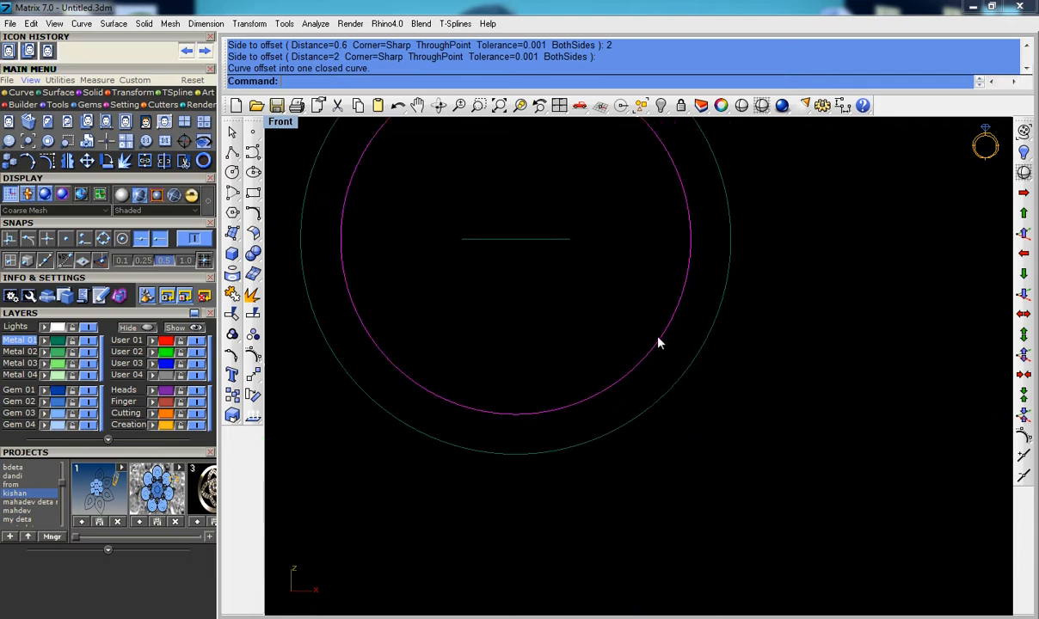
scroll(584, 464, down, 2)
scroll(596, 493, up, 3)
click(578, 455)
scroll(583, 479, down, 1)
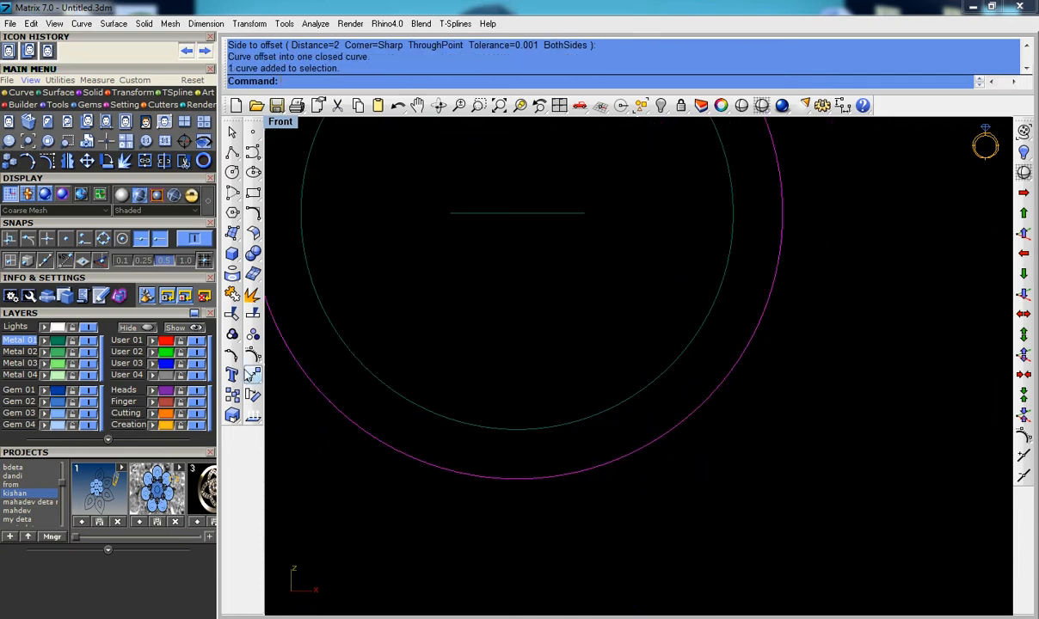
click(234, 354)
click(901, 441)
scroll(901, 441, down, 2)
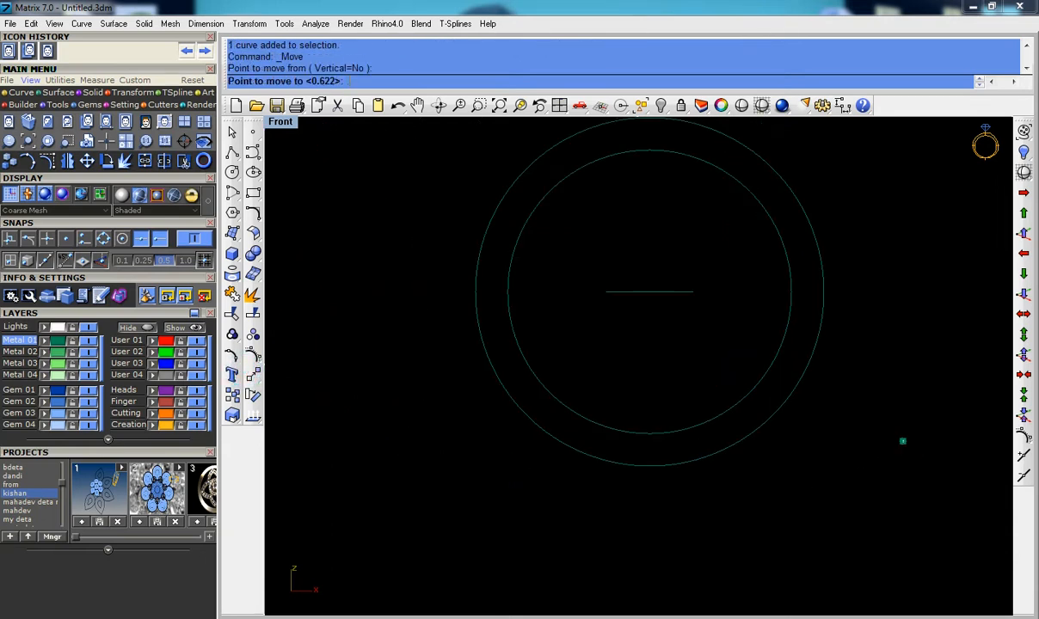
key(Return)
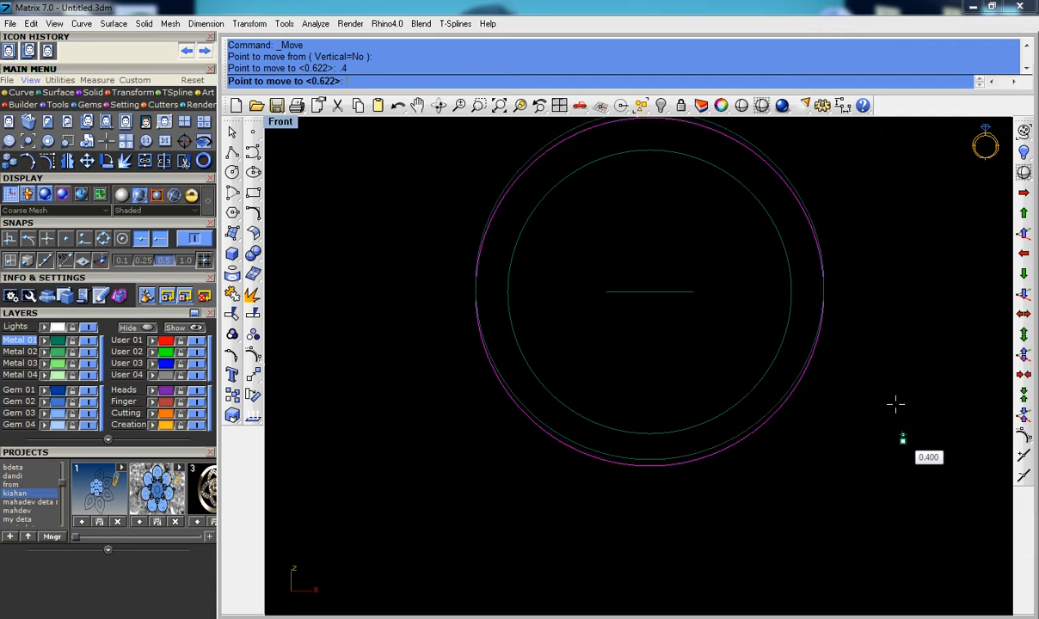
click(888, 368)
scroll(890, 373, down, 1)
right_drag(851, 372, 807, 375)
scroll(730, 363, up, 2)
scroll(728, 360, down, 2)
click(728, 355)
right_drag(727, 354, 661, 365)
scroll(659, 363, down, 1)
scroll(659, 368, down, 1)
scroll(684, 275, up, 3)
scroll(704, 312, down, 2)
scroll(701, 311, up, 3)
scroll(731, 267, down, 1)
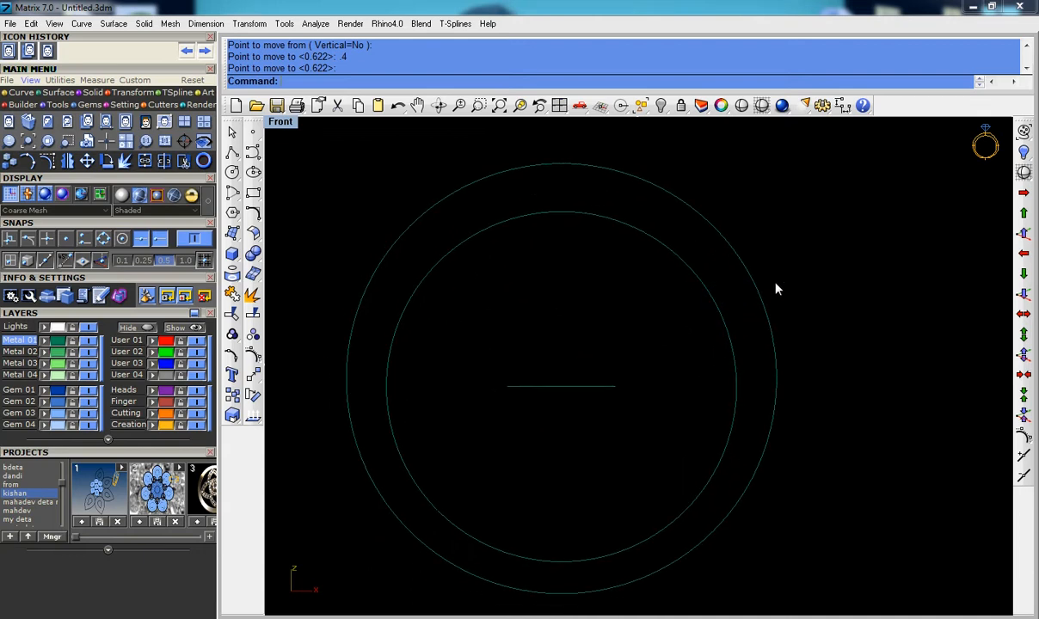
Step: Select the outer ring circle
click(704, 291)
scroll(744, 280, down, 2)
scroll(745, 279, down, 1)
scroll(714, 258, up, 1)
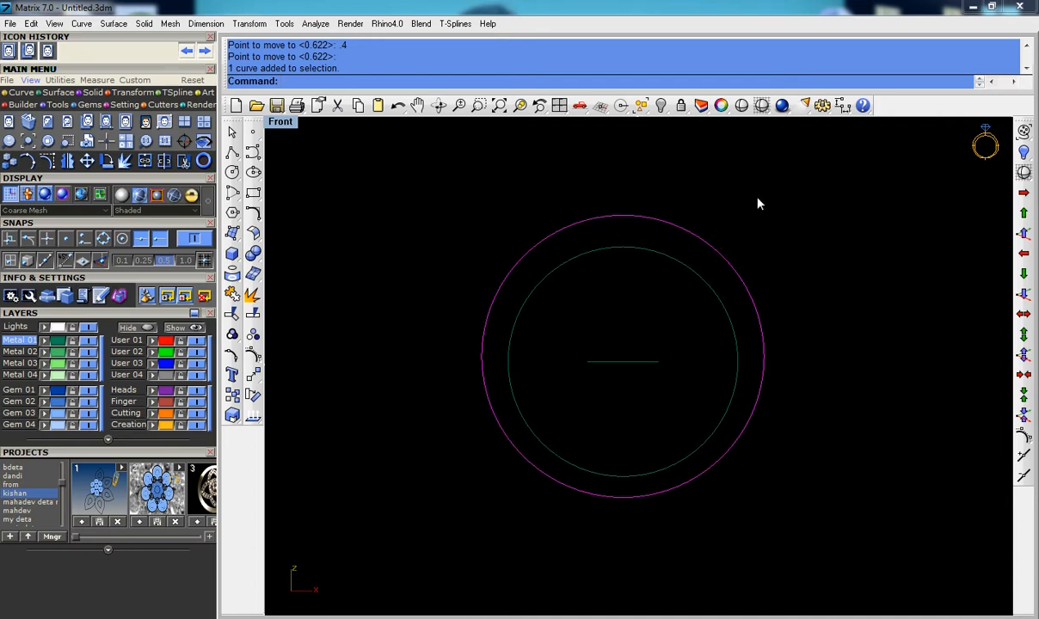
click(843, 105)
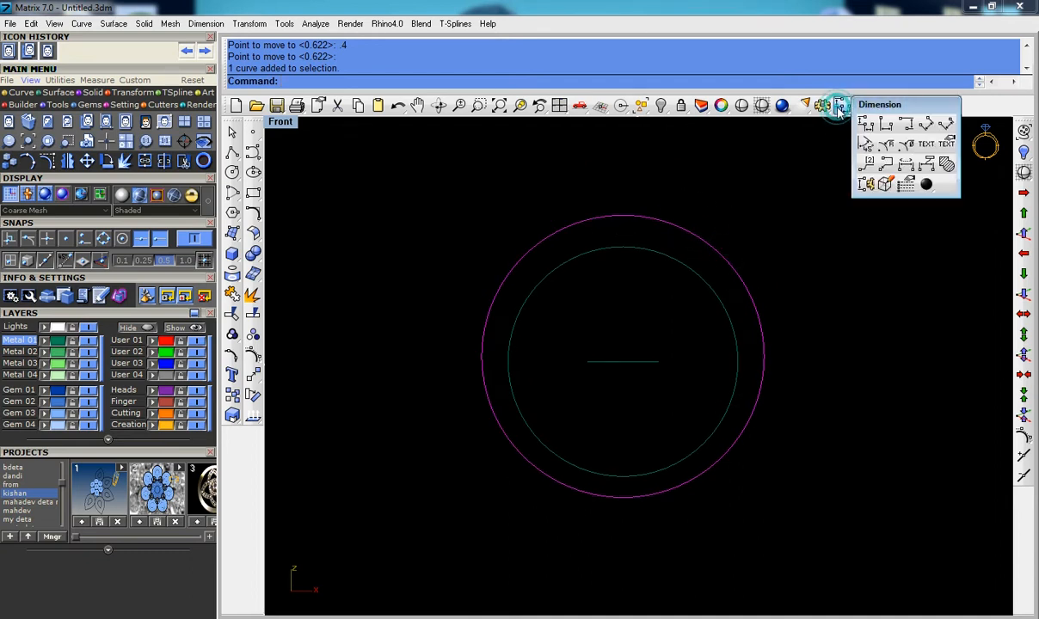
click(924, 126)
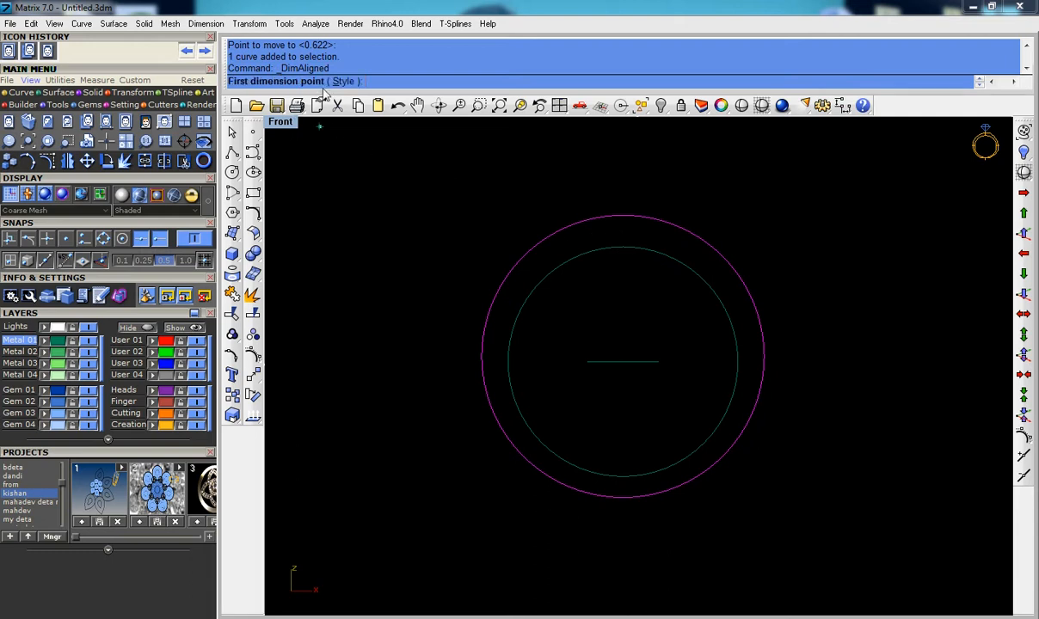
key(Escape)
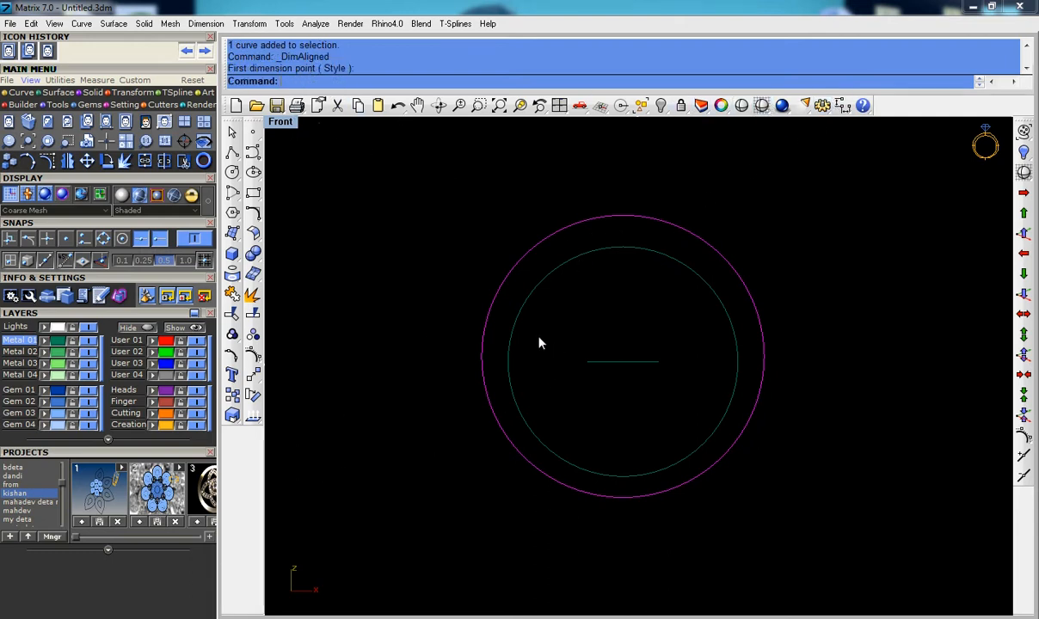
Step: Measure the length of the selected outer circle
click(252, 415)
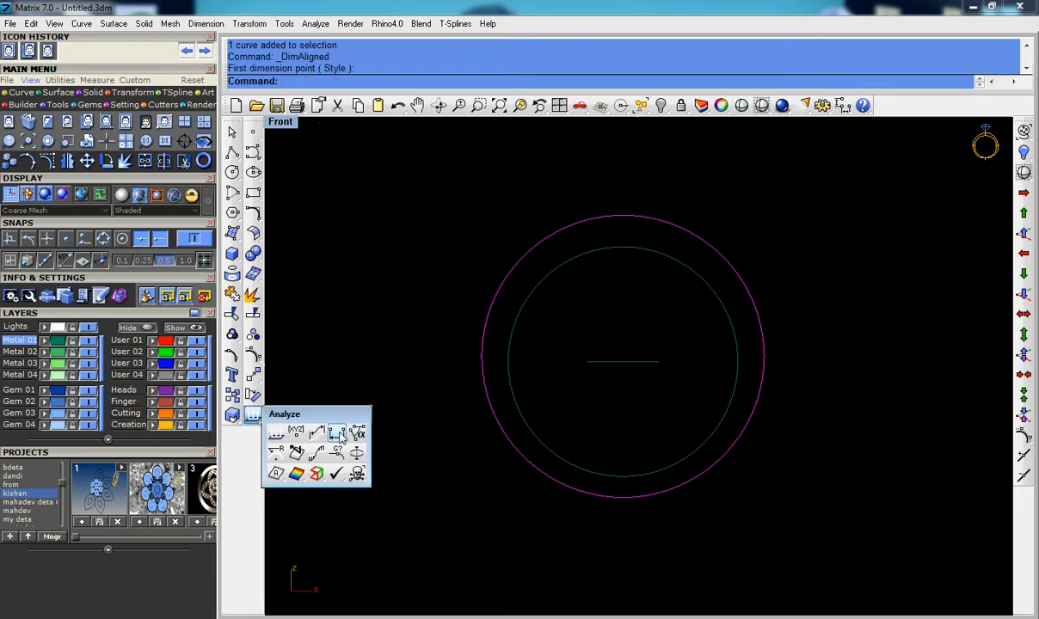
click(337, 435)
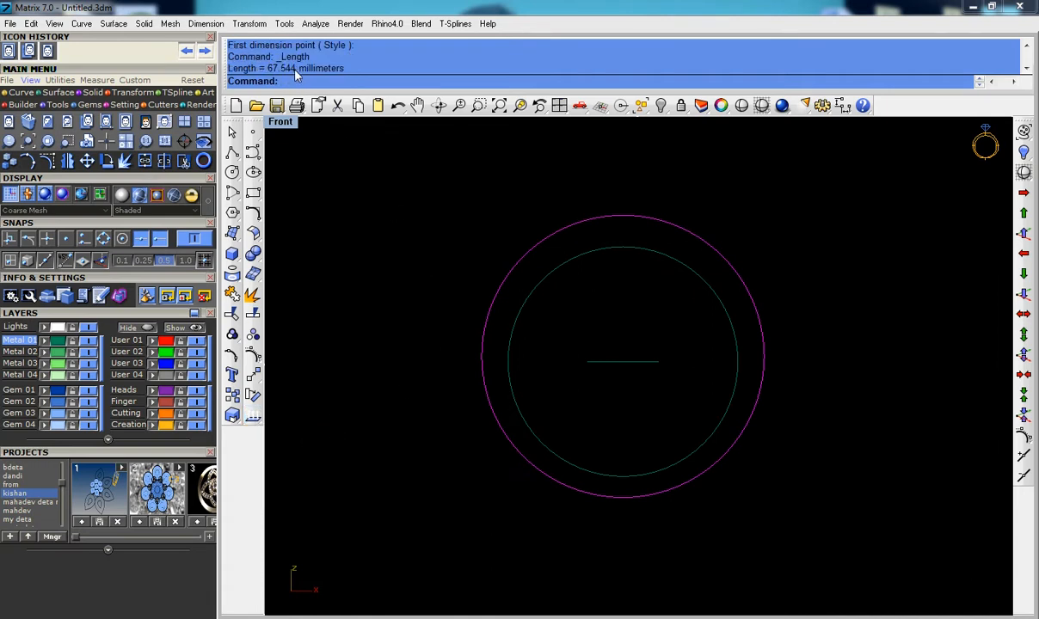
scroll(578, 331, down, 2)
Step: Return to the maximized Top view and frame the ring reference image
double_click(281, 123)
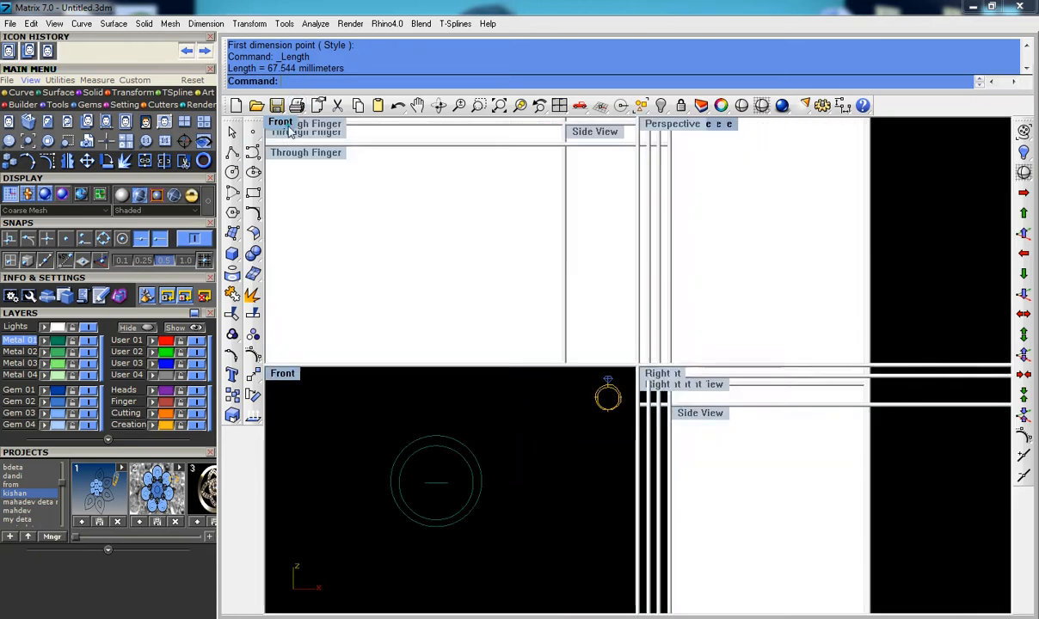
double_click(281, 124)
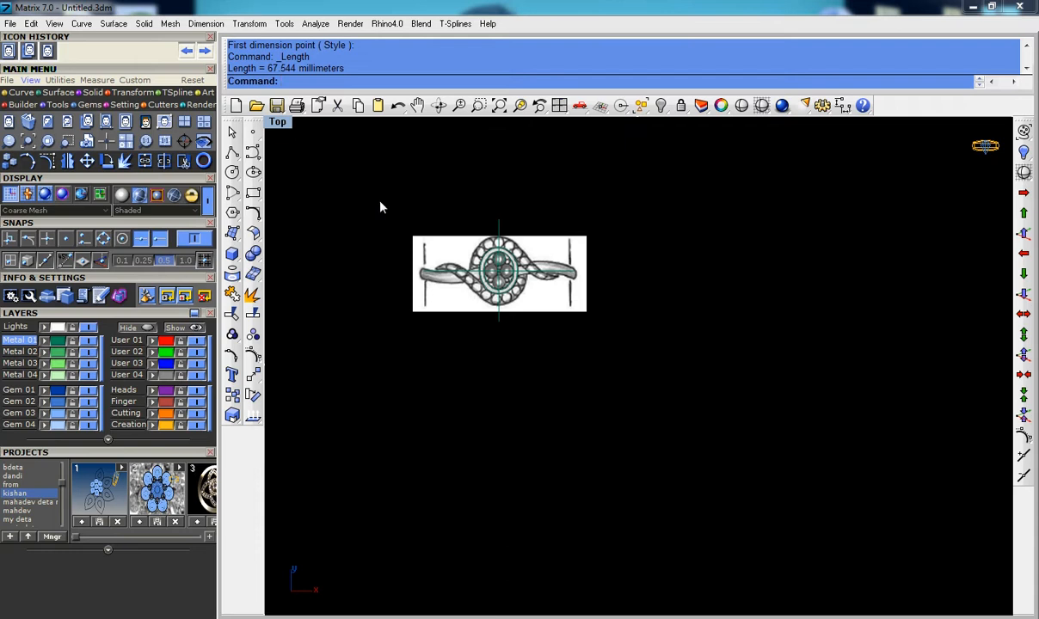
right_drag(458, 304, 520, 353)
scroll(521, 353, up, 4)
Step: Draw a horizontal line extending both ways from the origin, with a half-length of 67.54/2 mm
click(233, 152)
click(293, 166)
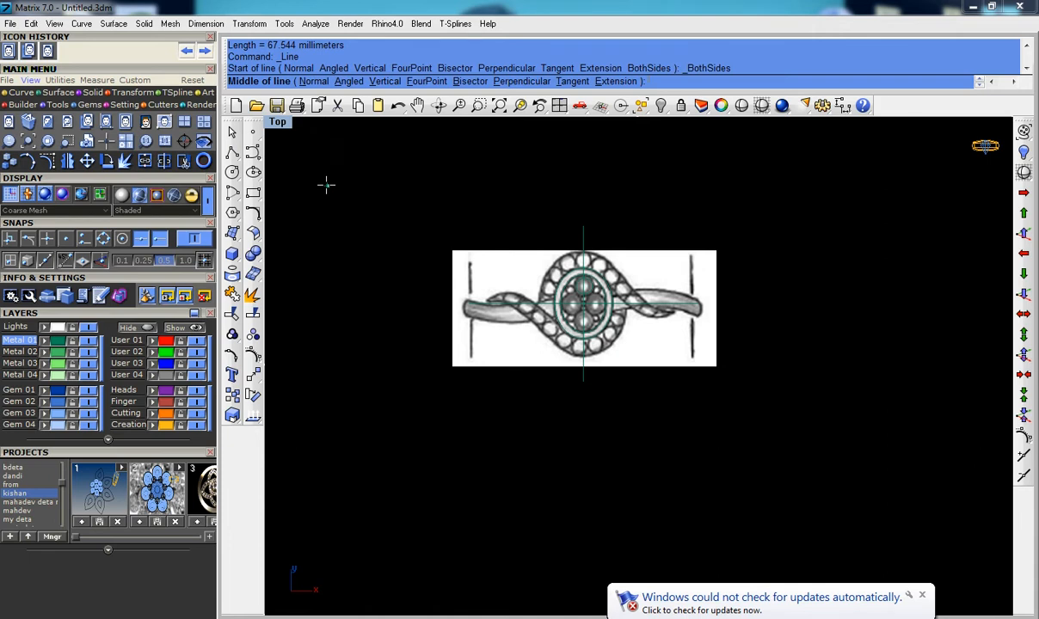
text(0)
key(Return)
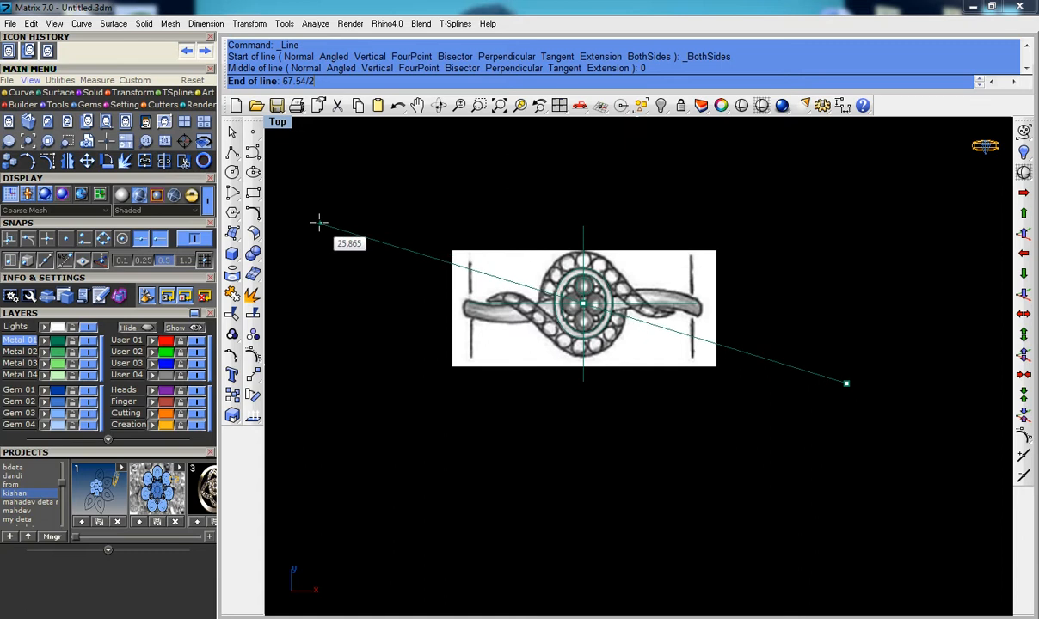
key(Return)
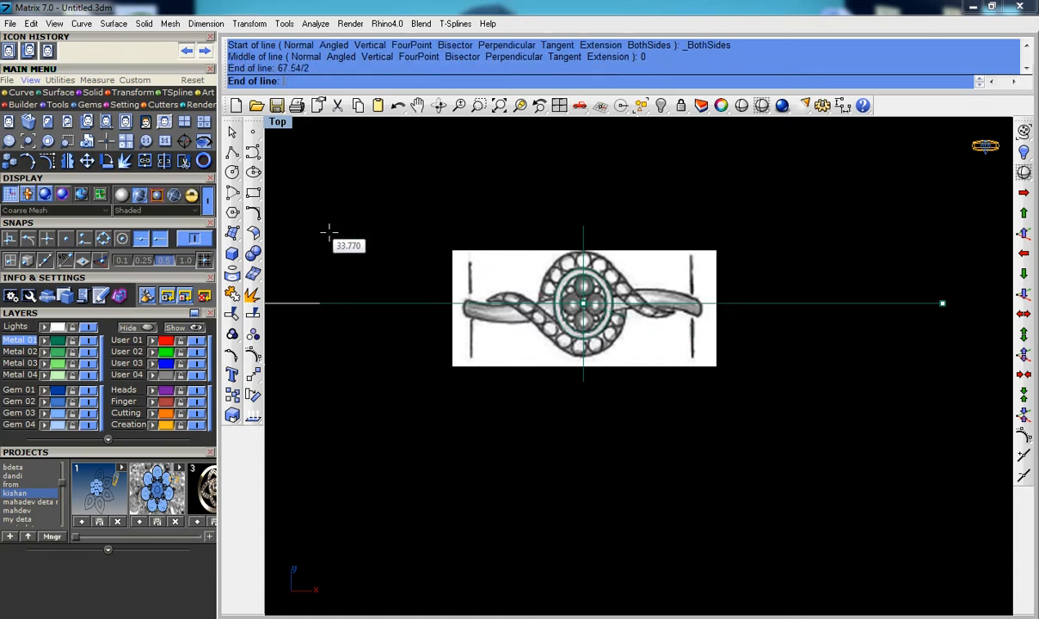
scroll(620, 269, down, 1)
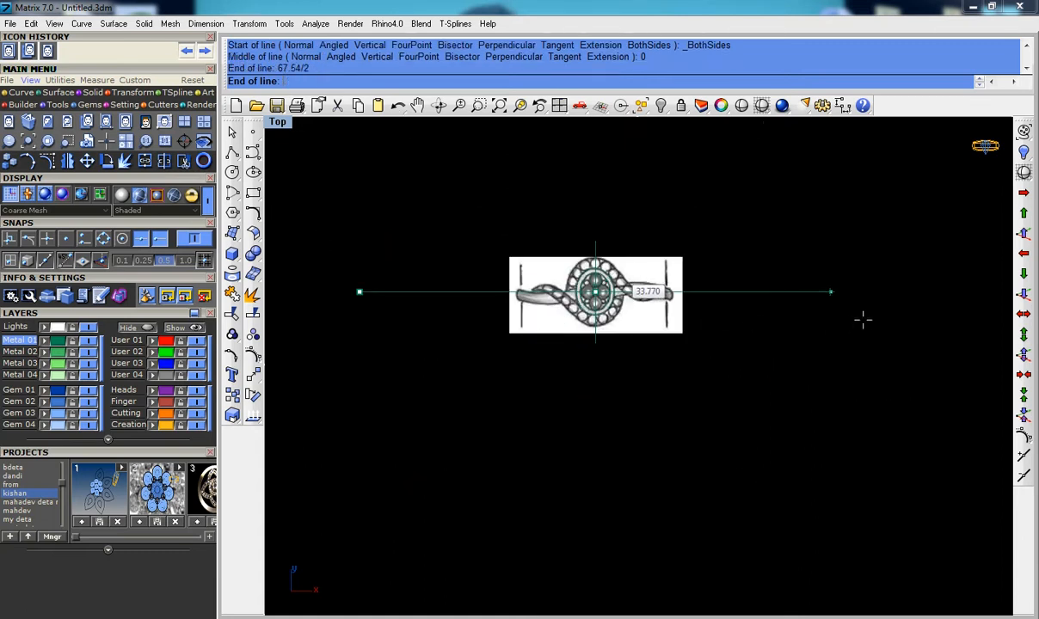
click(903, 325)
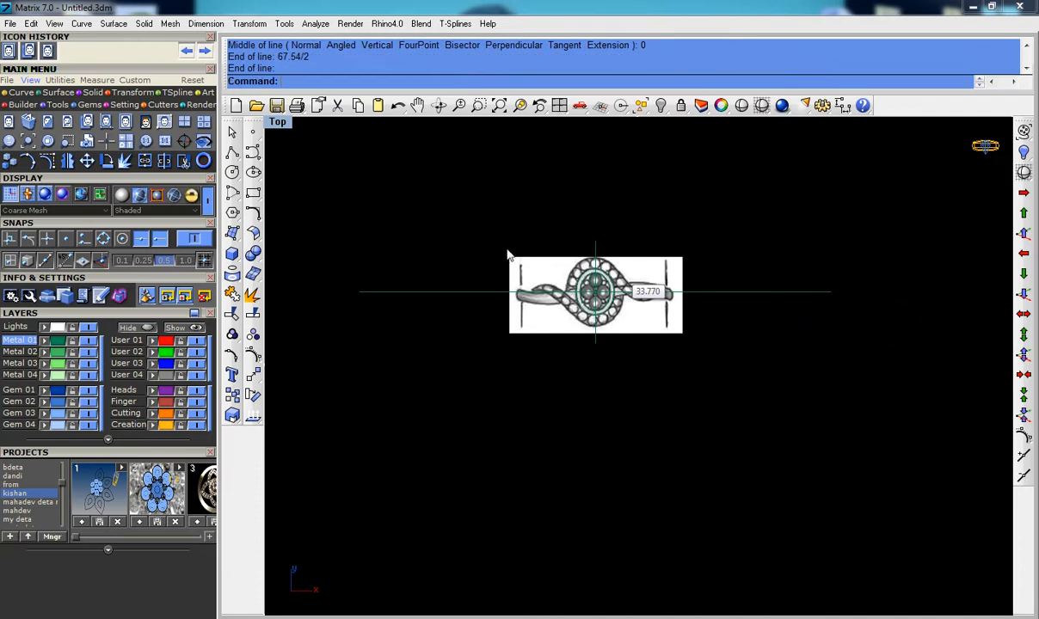
Step: Draw a circle with a 67.54 mm diameter centred on the origin and check the horizontal line's end against it
click(231, 171)
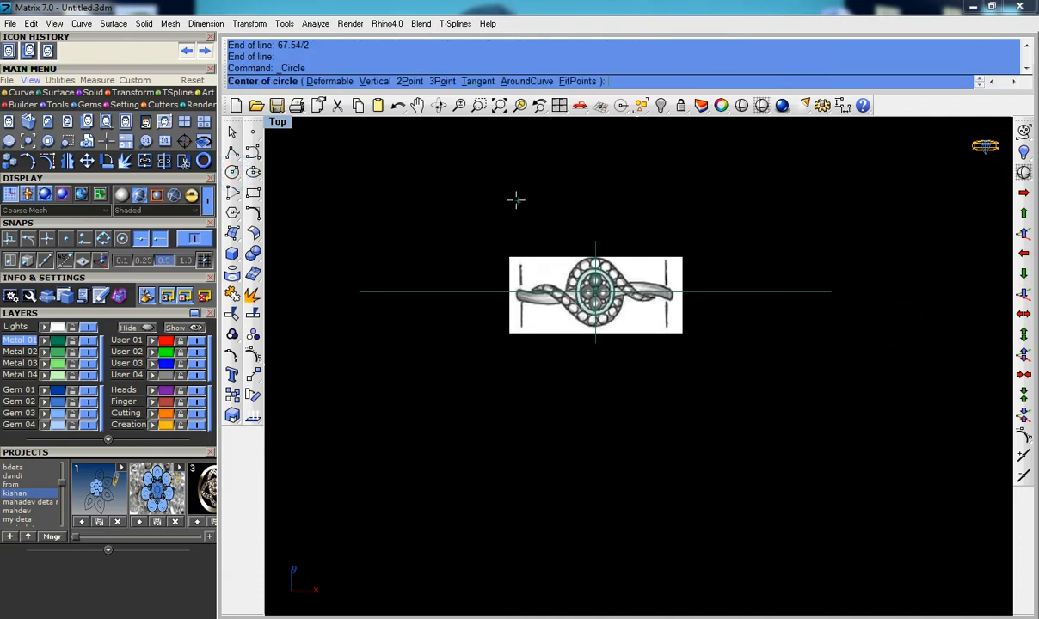
text(0)
key(Return)
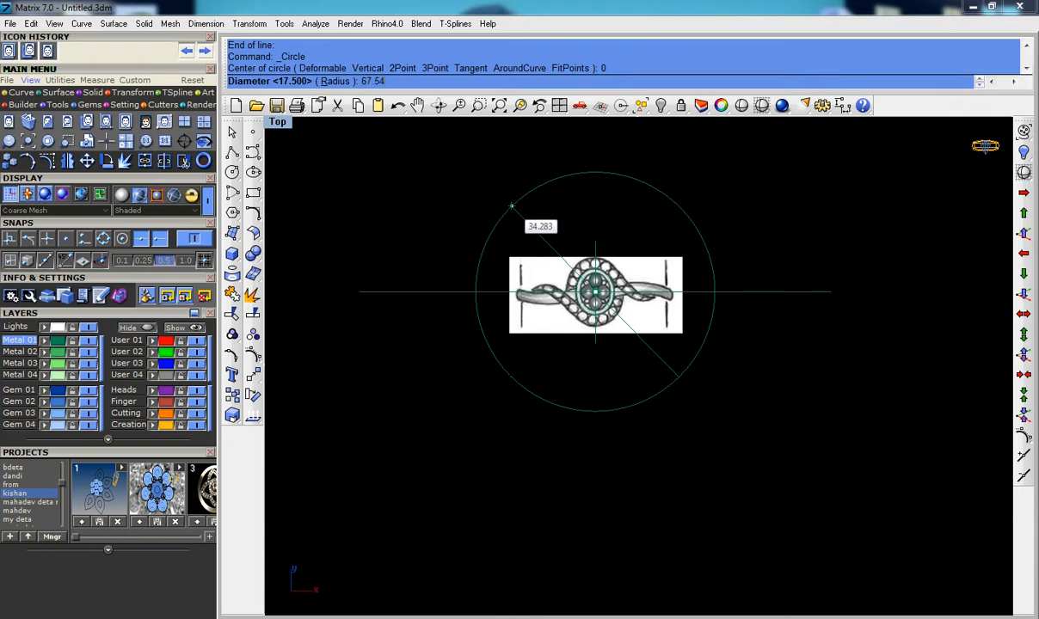
key(Return)
scroll(826, 265, up, 6)
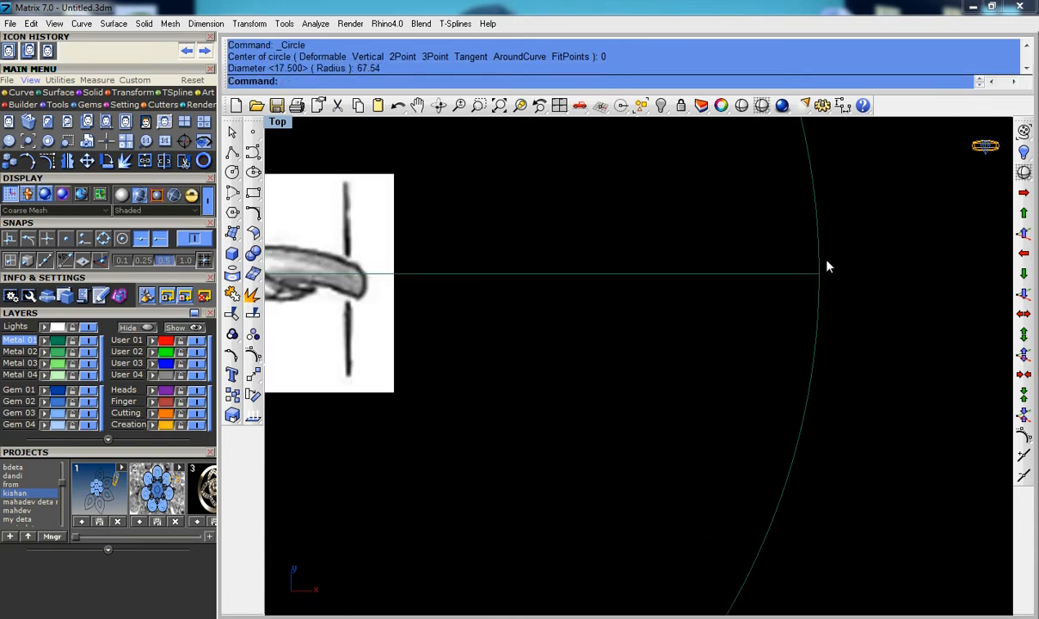
scroll(826, 267, up, 5)
scroll(819, 257, down, 8)
scroll(711, 262, down, 2)
Step: Examine the reference sketch's central stone cluster and twisted shank against the horizontal and vertical centre lines
right_drag(626, 243, 632, 298)
scroll(567, 272, up, 6)
scroll(632, 301, down, 6)
scroll(632, 301, up, 5)
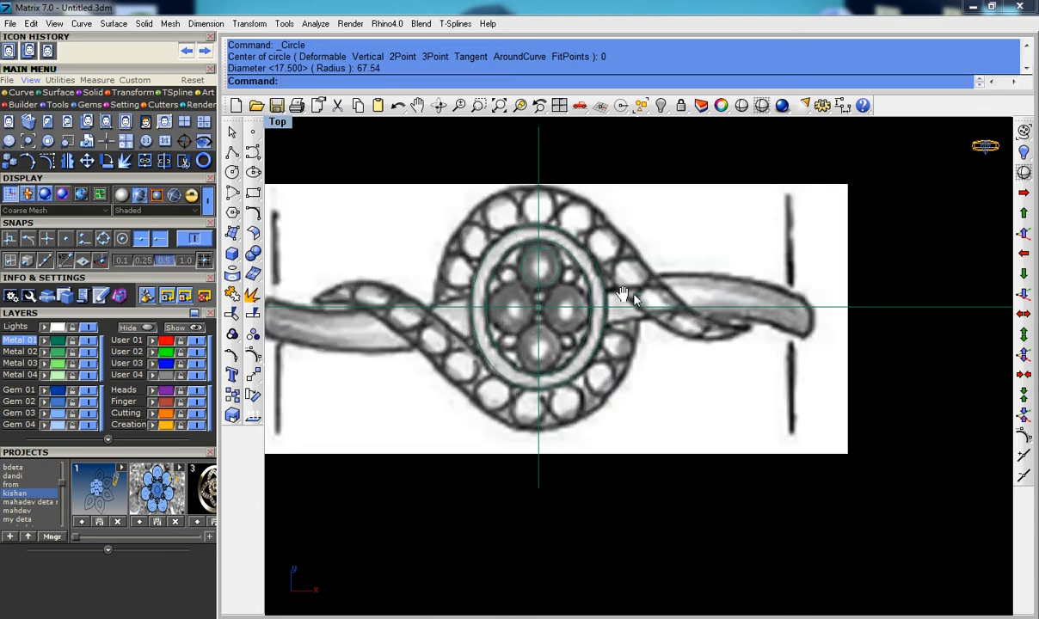
right_drag(634, 301, 616, 300)
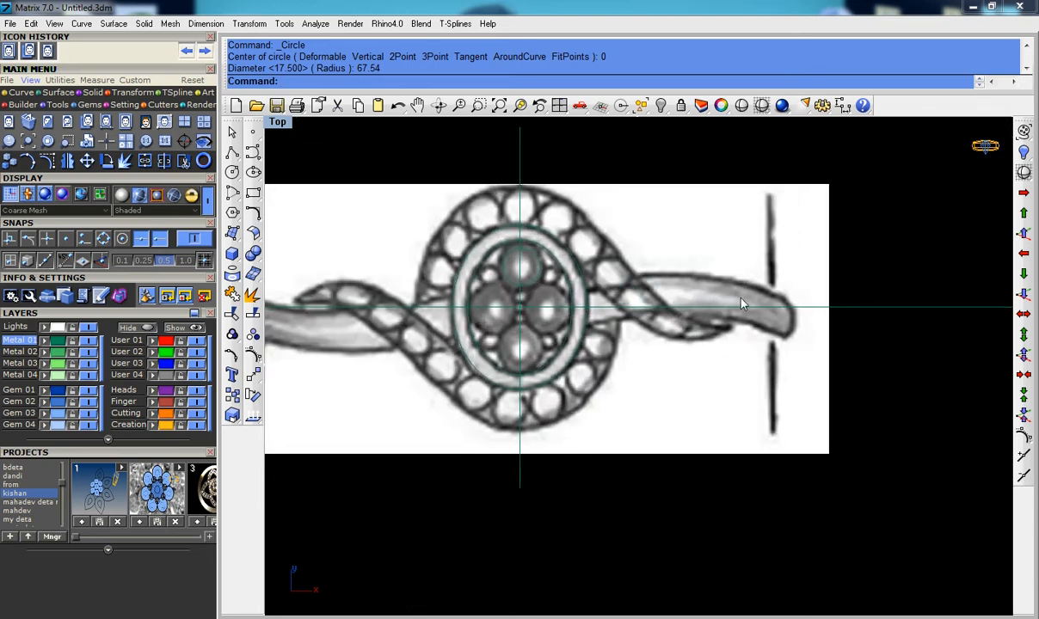
scroll(602, 279, down, 1)
scroll(624, 250, up, 1)
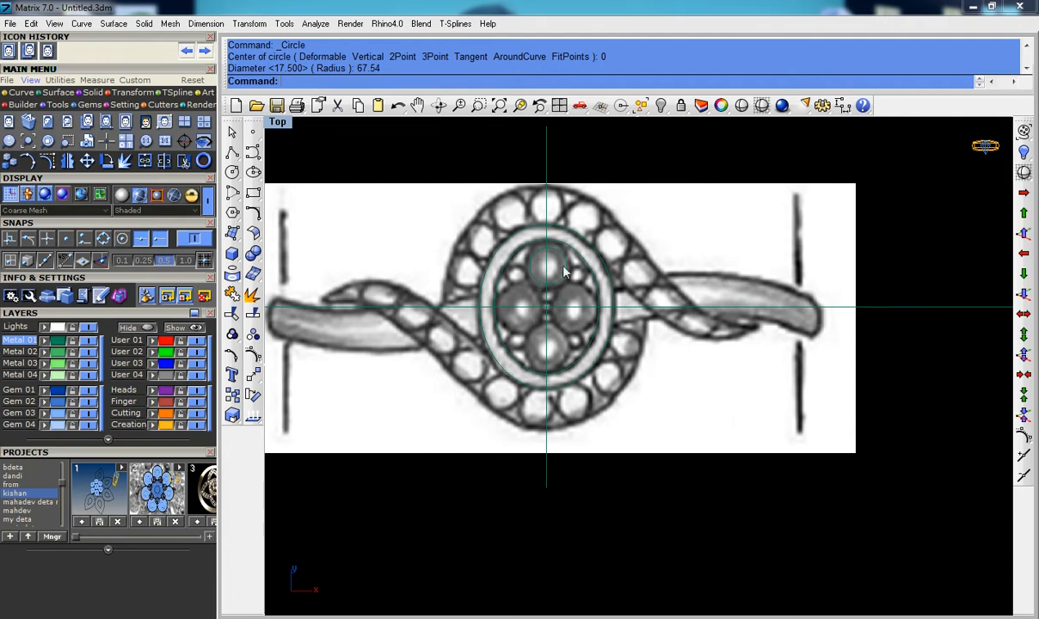
scroll(558, 274, up, 2)
right_drag(557, 274, 568, 237)
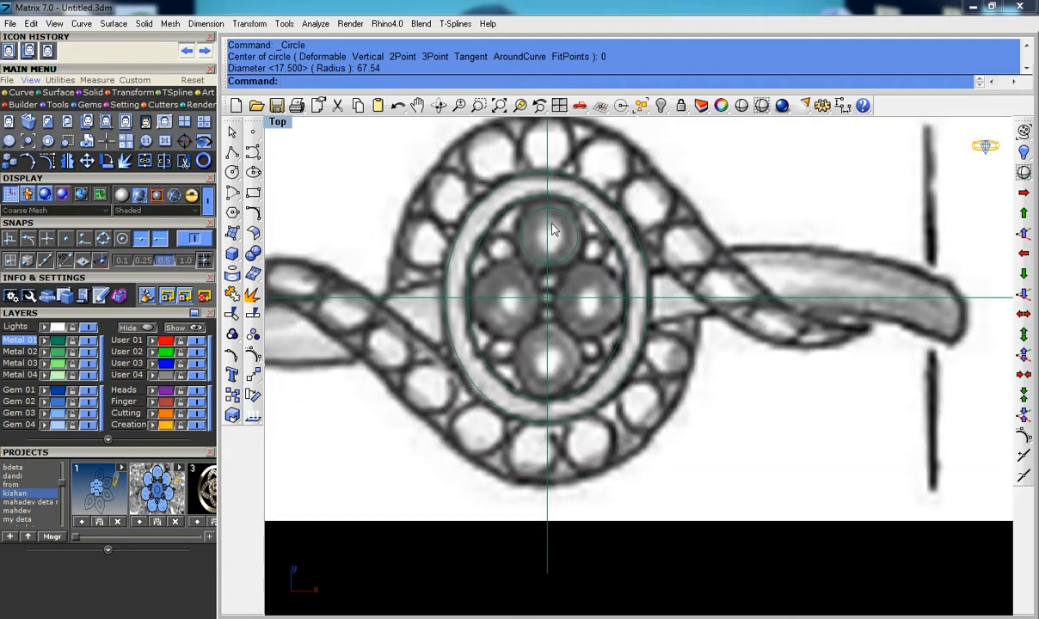
scroll(577, 251, up, 2)
scroll(585, 266, down, 2)
scroll(580, 263, down, 4)
mouse_move(583, 258)
right_down()
mouse_move(596, 283)
mouse_move(587, 264)
right_up()
right_drag(587, 313, 581, 315)
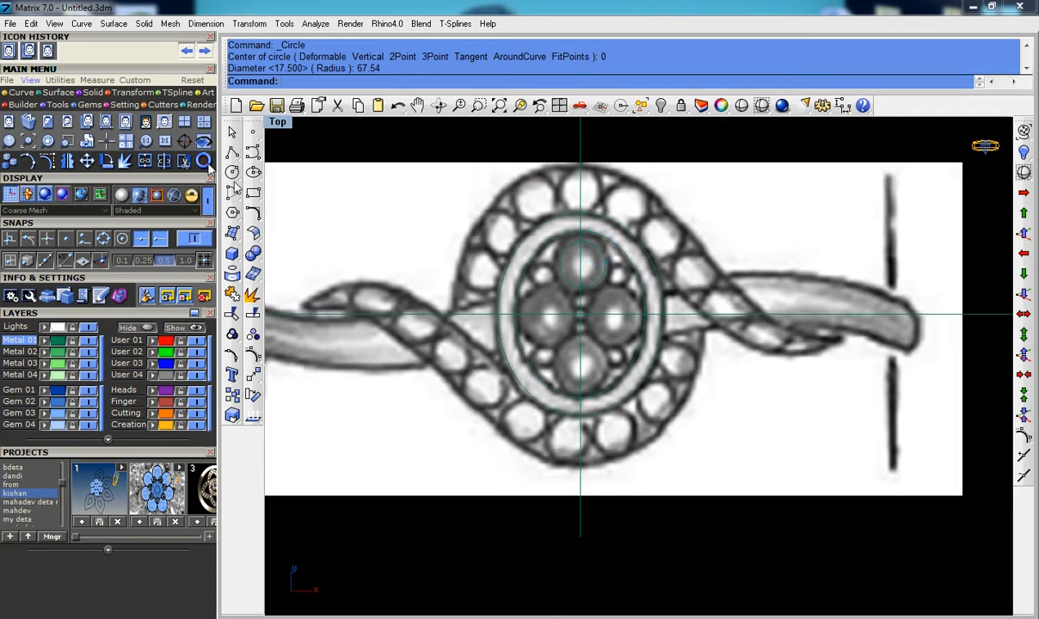
Step: Load a 1.5 mm round diamond at the origin and compare its size with the stones in the reference sketch
click(86, 104)
click(9, 121)
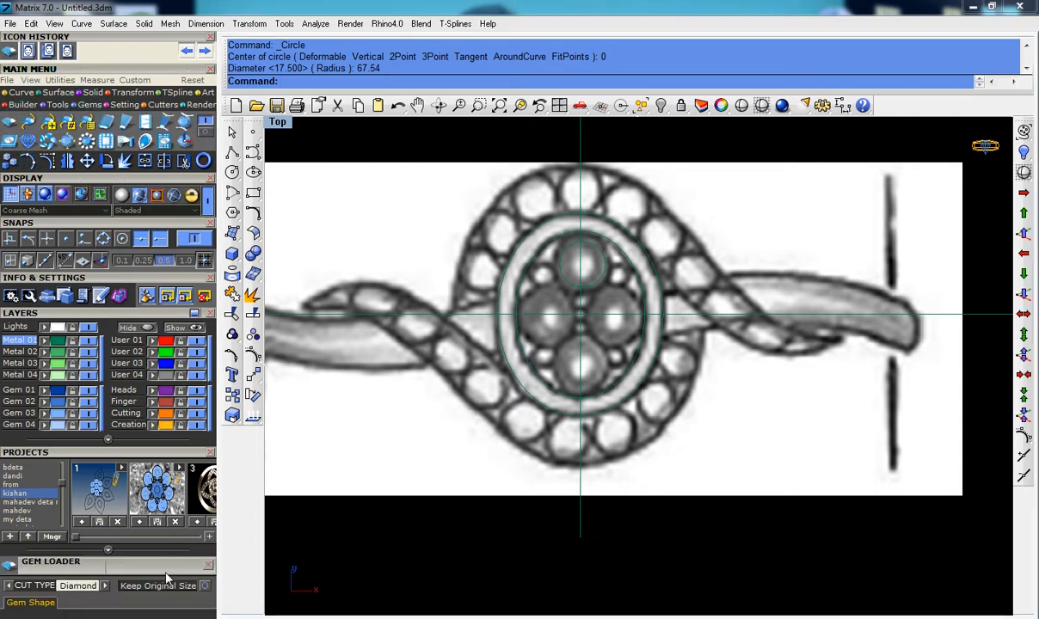
click(28, 315)
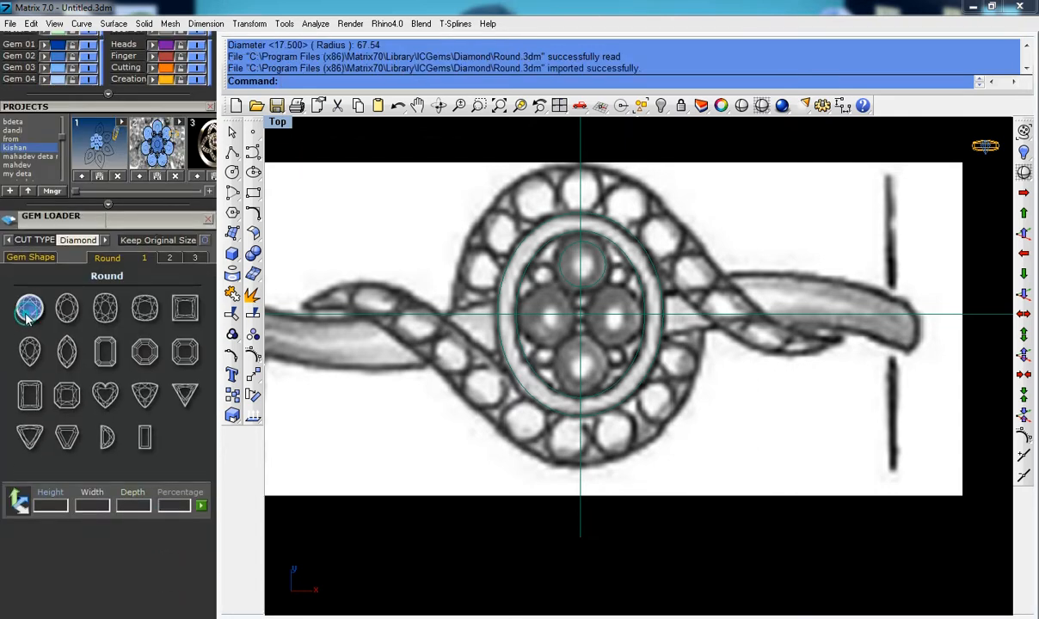
click(64, 309)
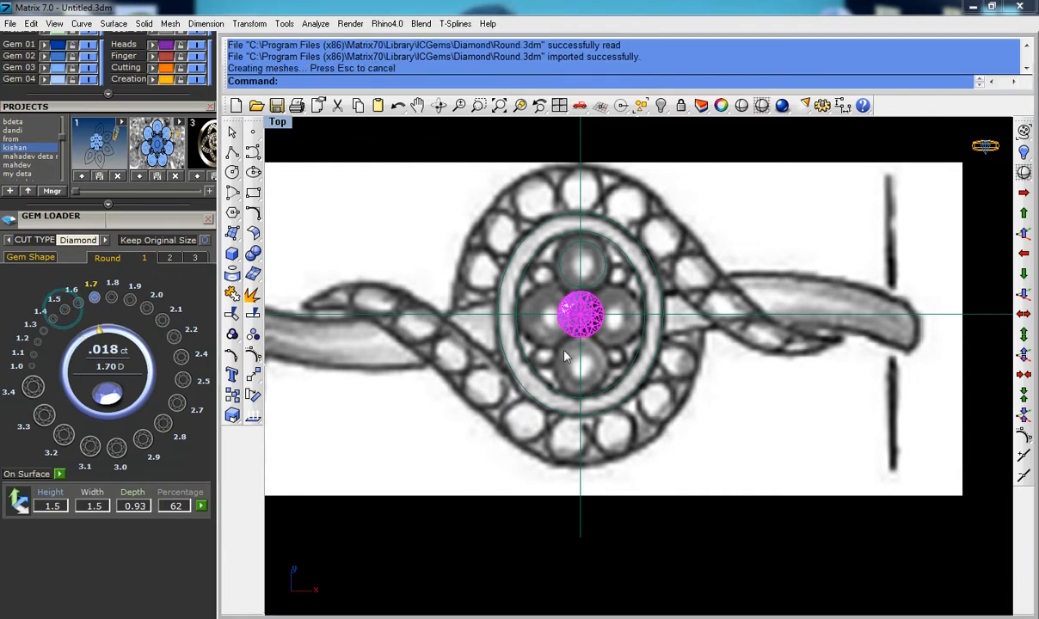
scroll(596, 308, up, 4)
key(Escape)
scroll(595, 302, down, 2)
scroll(596, 300, up, 6)
click(594, 299)
scroll(594, 300, down, 3)
Step: Switch to the maximized Perspective view, hide the grid, shade the viewport and frame the diamond closely
key(ctrl+F4)
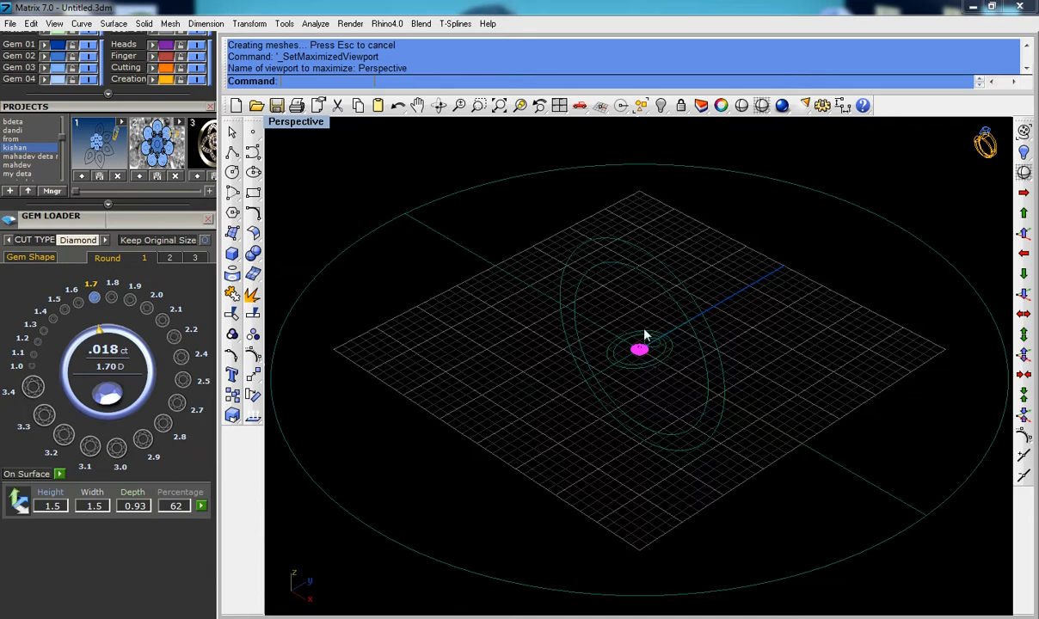
key(F7)
scroll(644, 347, up, 4)
key(Escape)
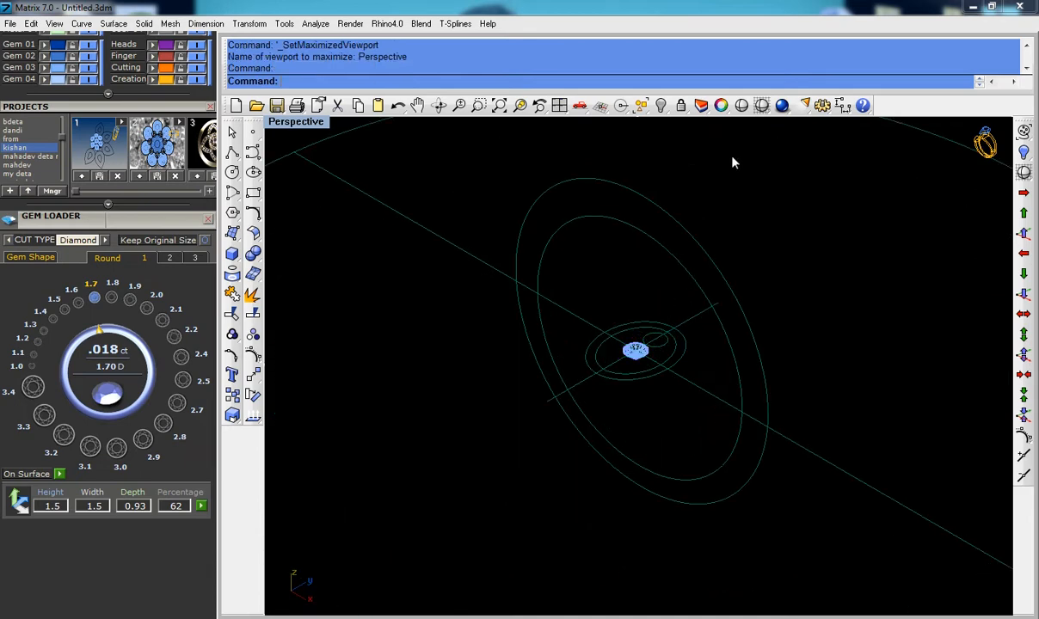
click(762, 106)
scroll(637, 337, up, 6)
mouse_move(638, 333)
shift+right_down()
mouse_move(658, 408)
mouse_move(561, 392)
mouse_move(577, 411)
shift+right_up()
scroll(660, 408, up, 6)
scroll(576, 399, up, 6)
Step: Start an under bezel on the diamond and compare the other bezel modes, keeping Under Bezel
click(569, 380)
key(F6)
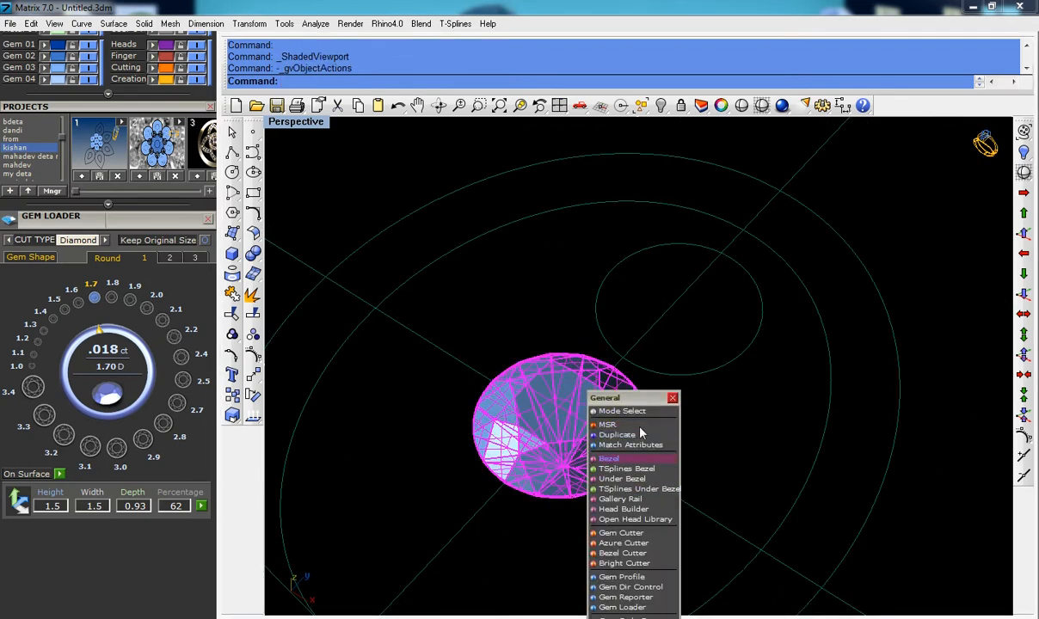
drag(648, 401, 861, 259)
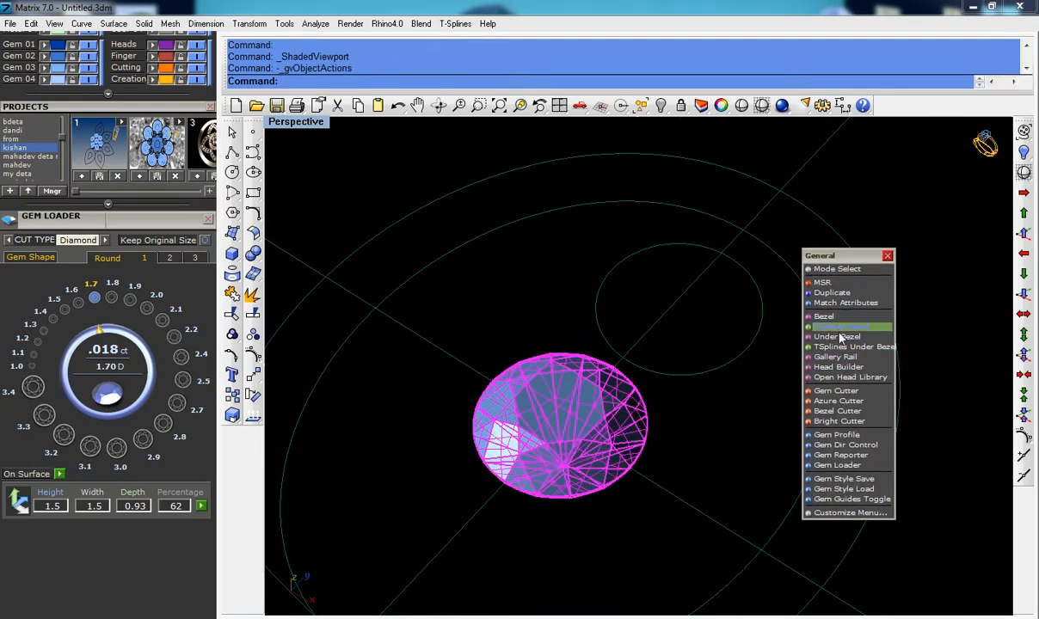
click(838, 337)
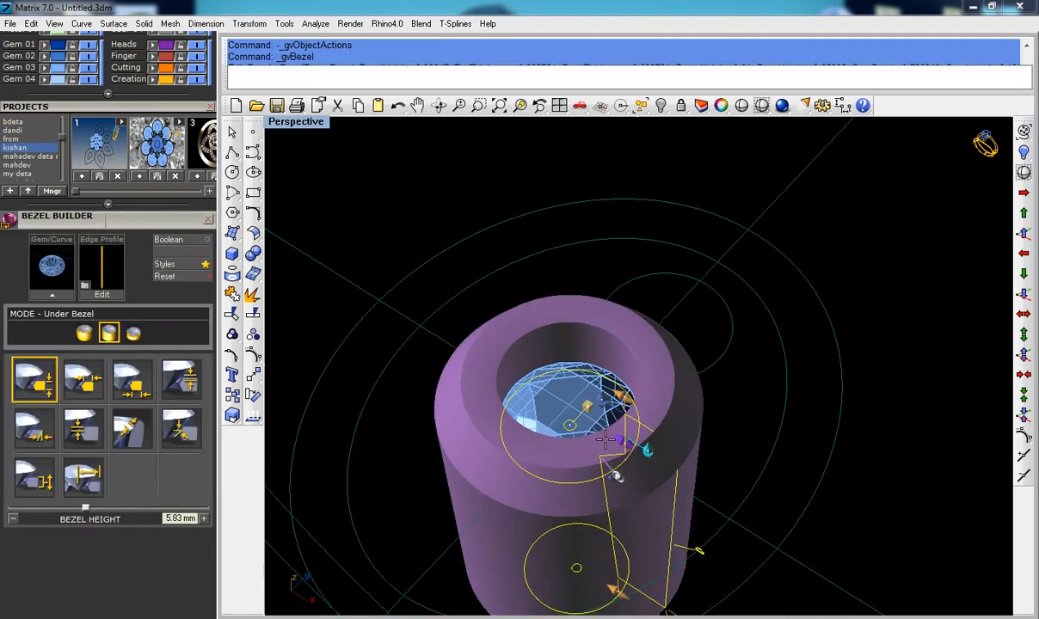
click(132, 334)
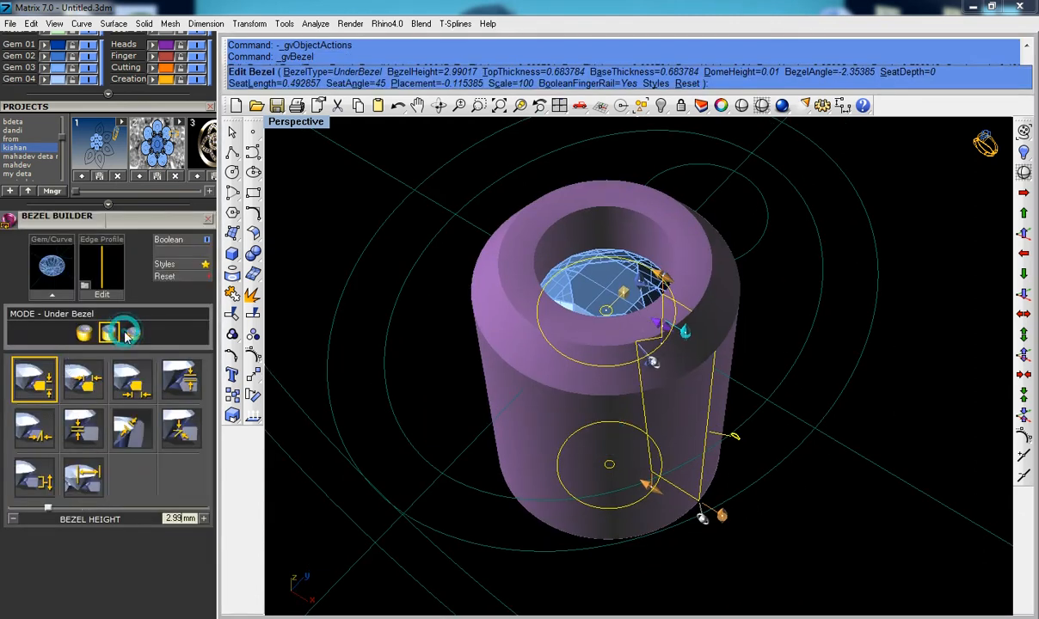
click(108, 334)
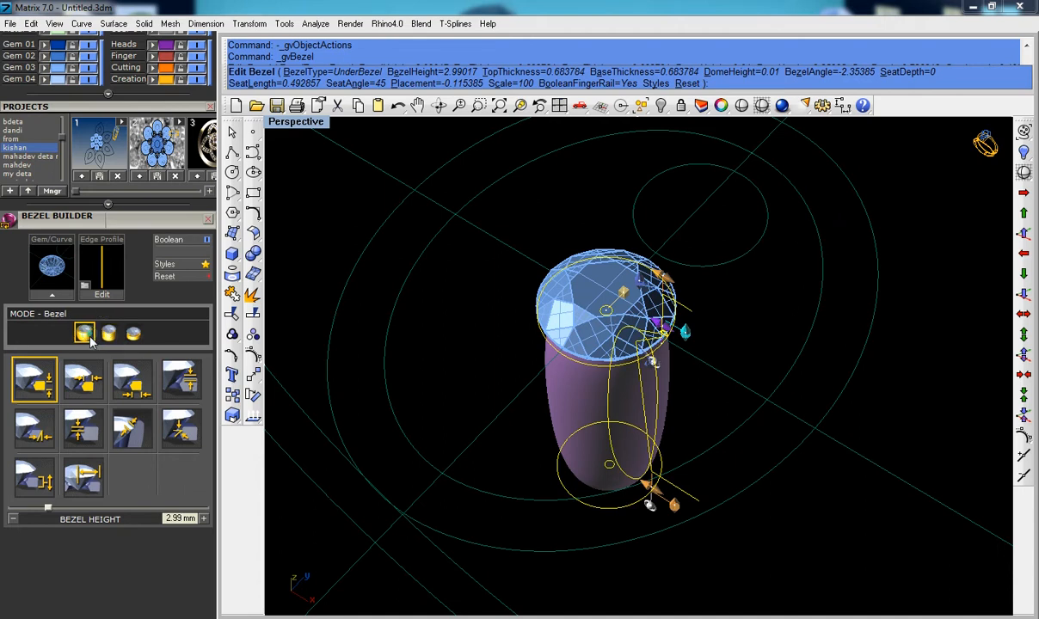
click(84, 334)
click(109, 333)
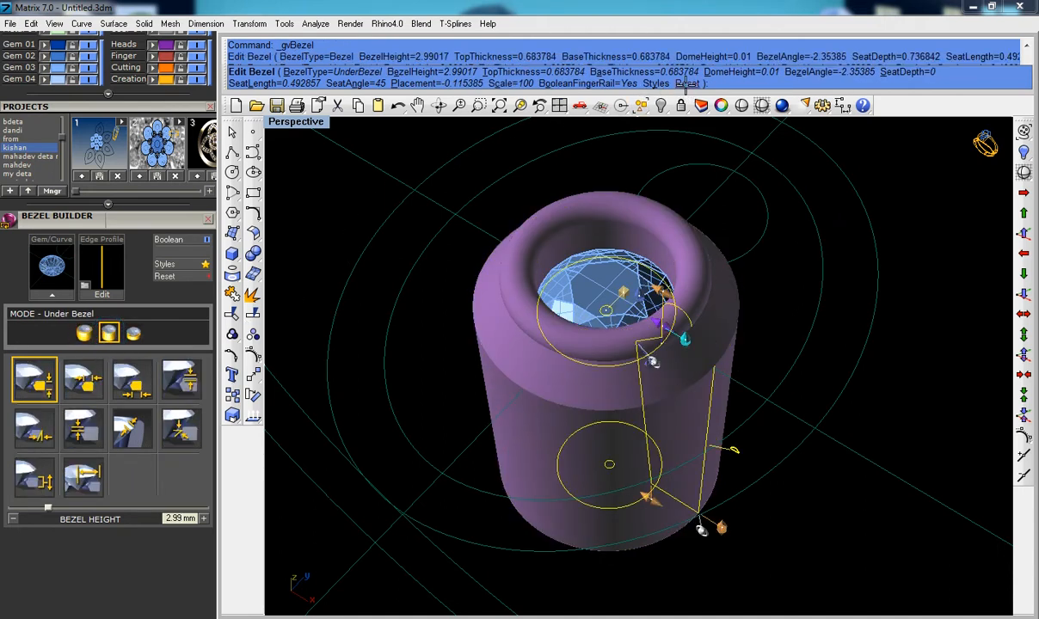
Step: Set the under bezel's height to 3 mm
click(44, 379)
key(BackSpace)
key(BackSpace)
key(BackSpace)
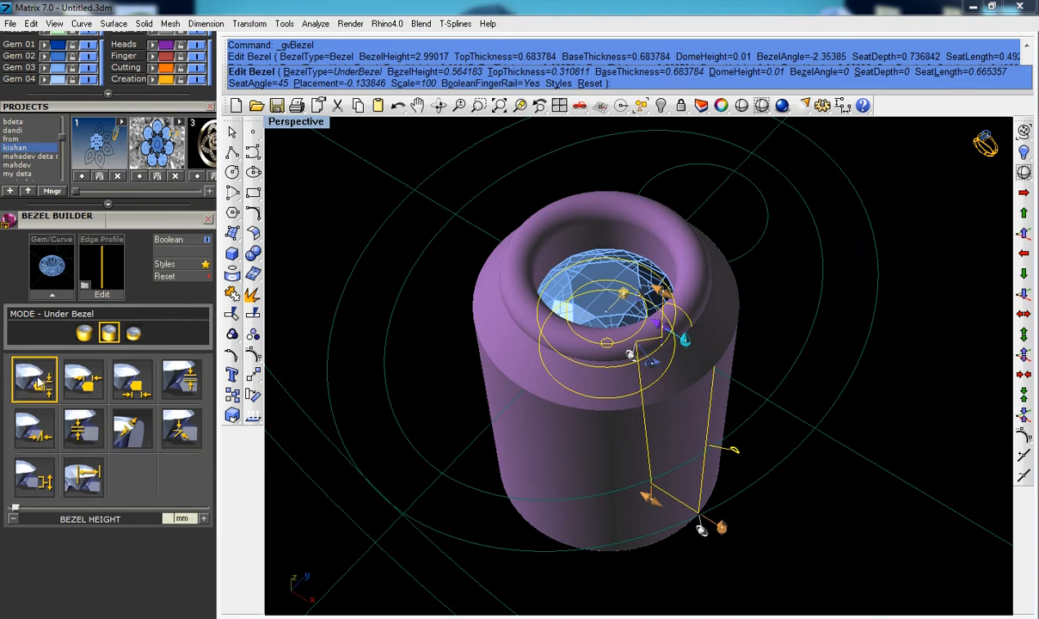
text(3)
key(Return)
Step: Set the under bezel's top thickness to 0.2 mm and its bezel height to 0.8 mm
click(86, 385)
key(BackSpace)
key(BackSpace)
key(BackSpace)
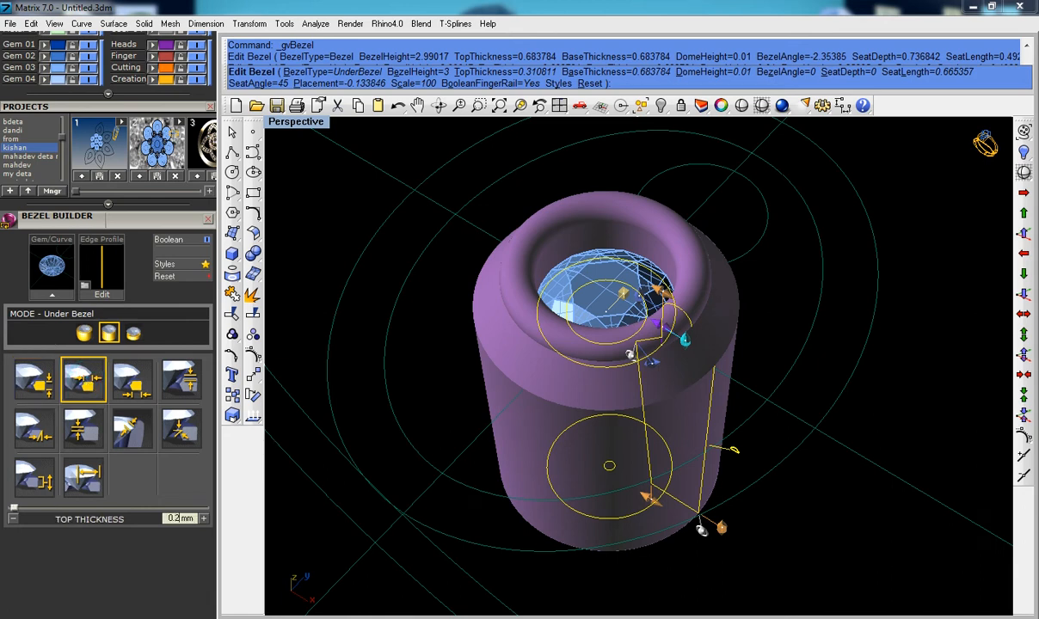
key(Return)
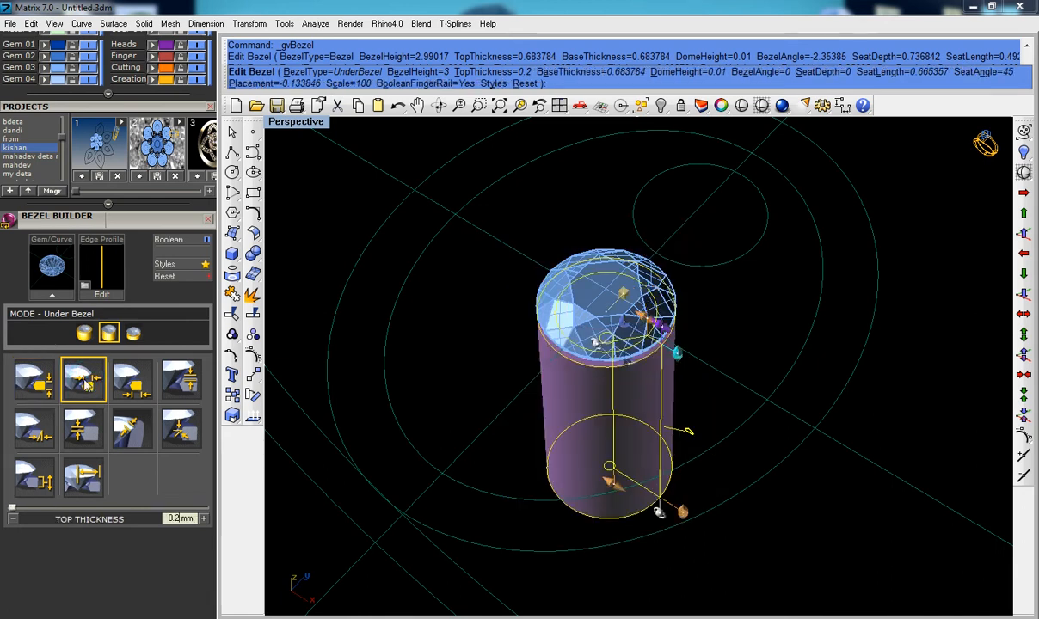
click(28, 387)
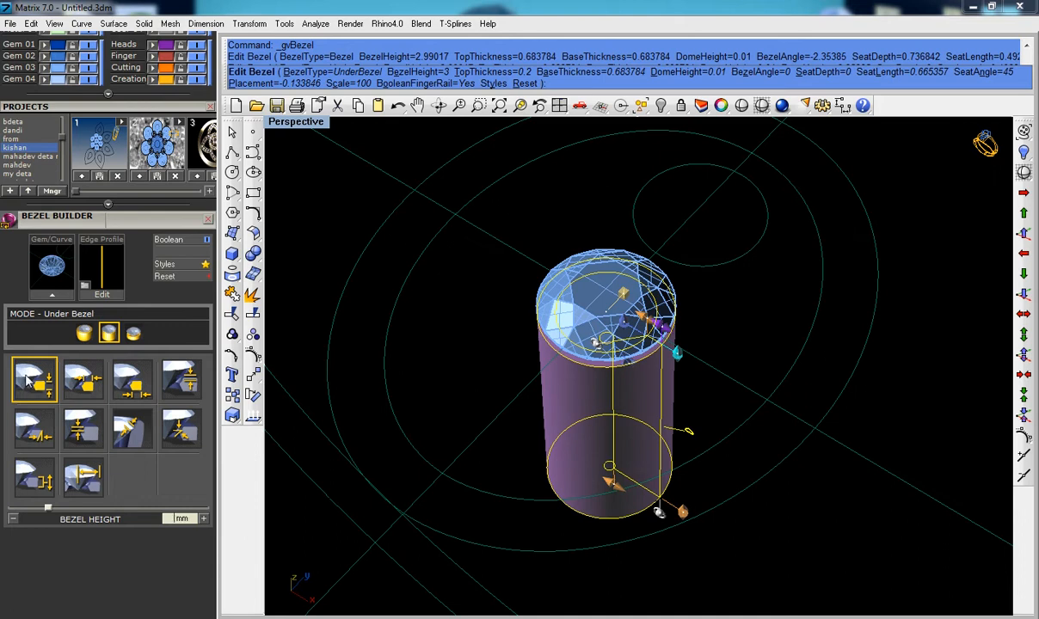
key(Return)
right_drag(517, 339, 433, 320)
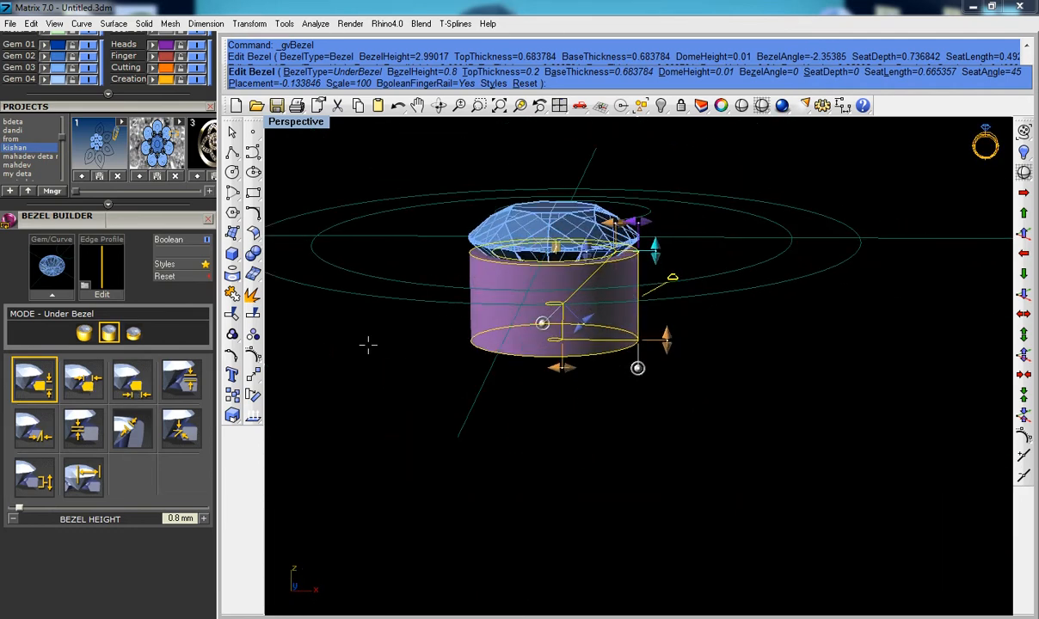
Step: Set the under bezel's base thickness to 0.5 mm and its dome height to 0.02 mm
click(95, 370)
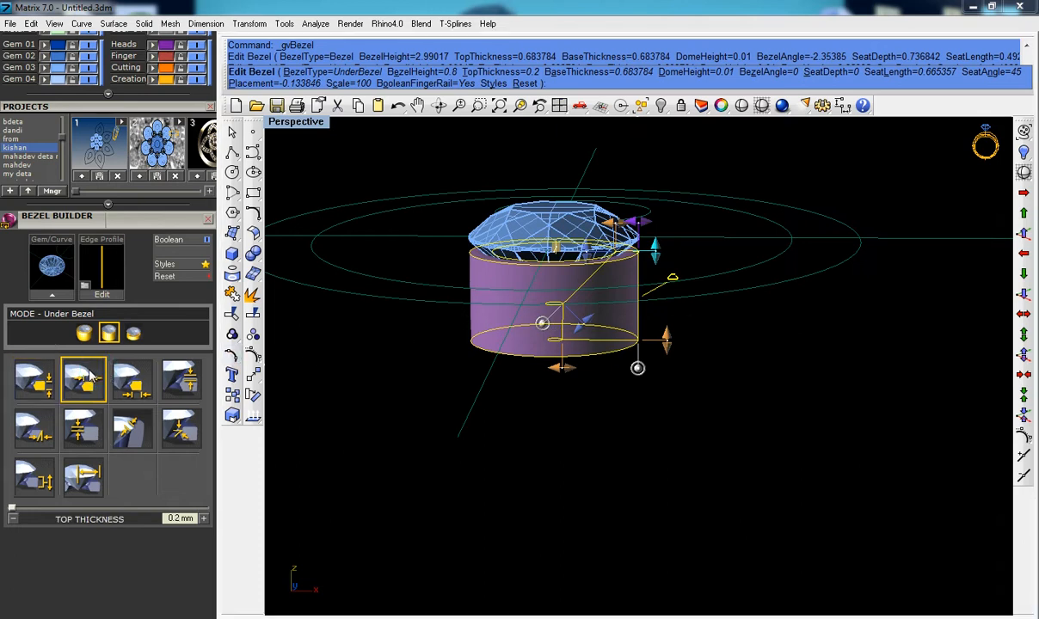
click(142, 386)
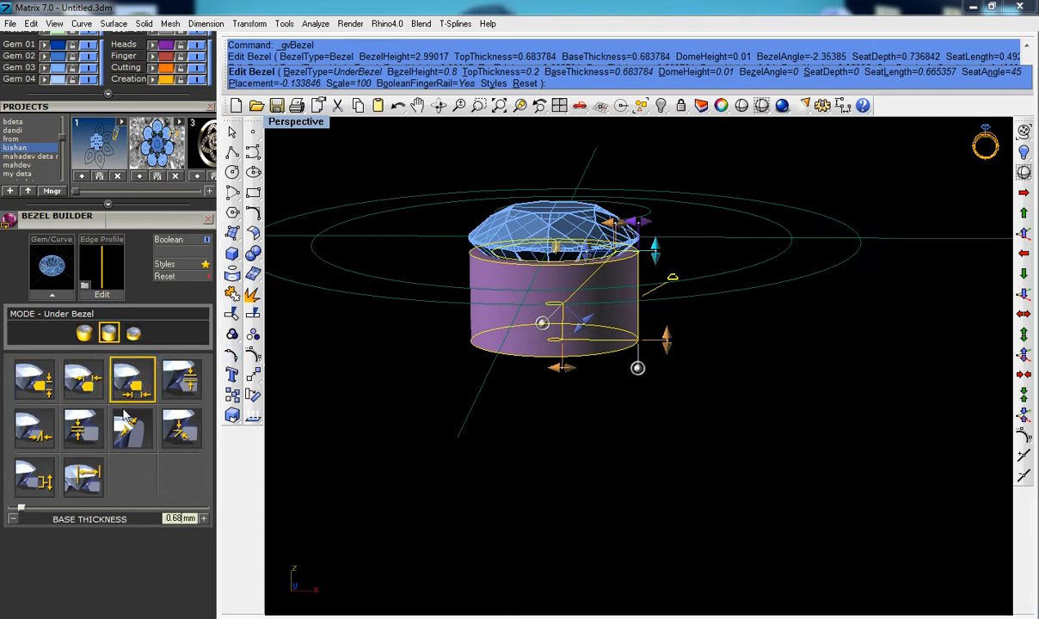
text(5)
key(Return)
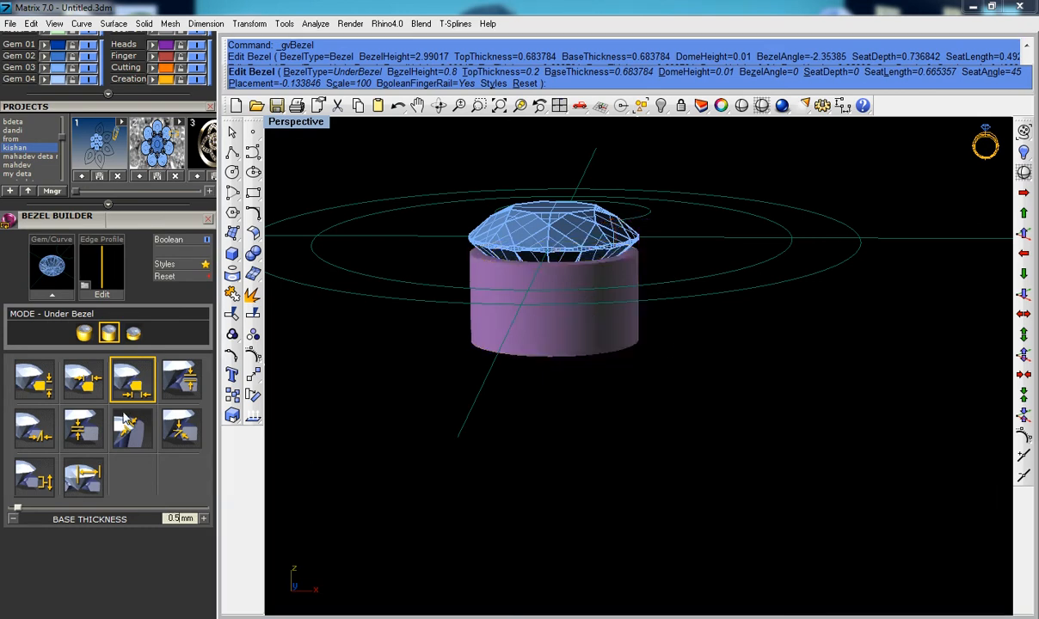
click(176, 390)
key(BackSpace)
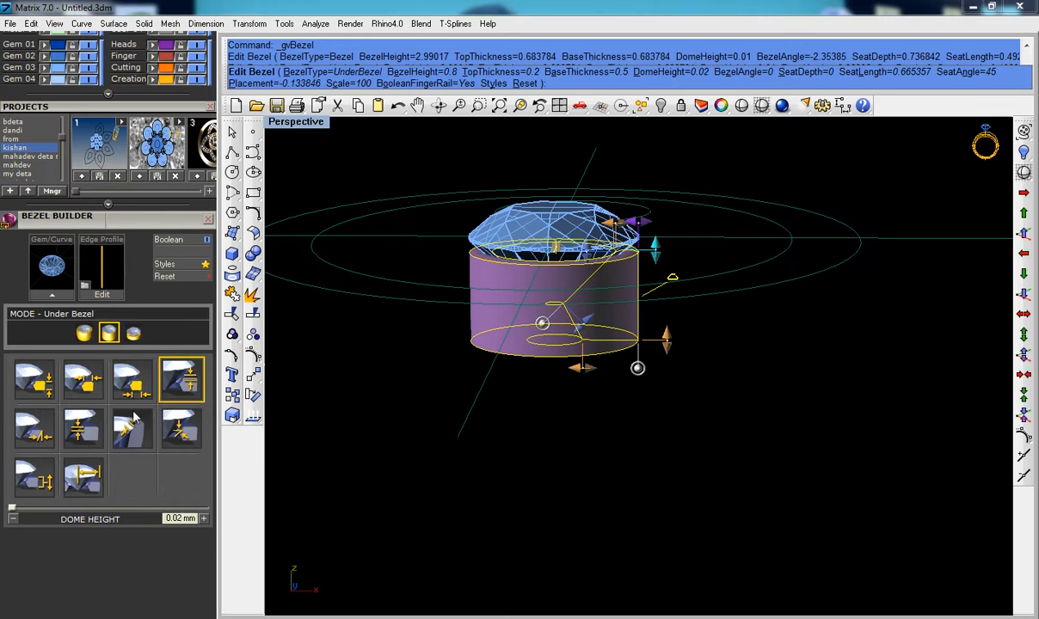
Step: Keep the bezel angle and seat depth, and set the under bezel's seat length to 0.5 mm
click(21, 427)
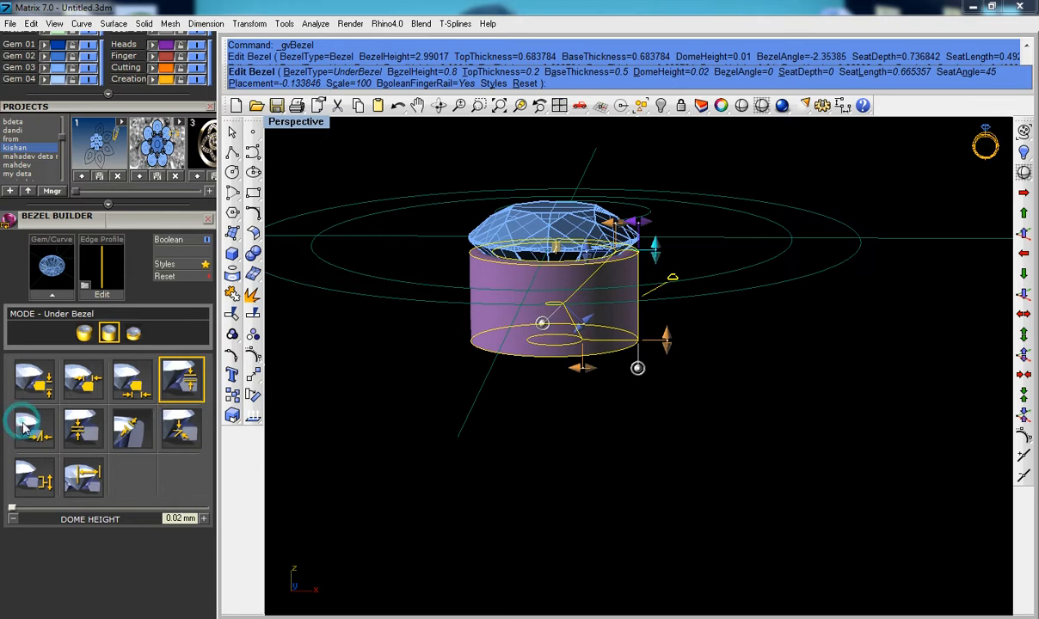
click(87, 439)
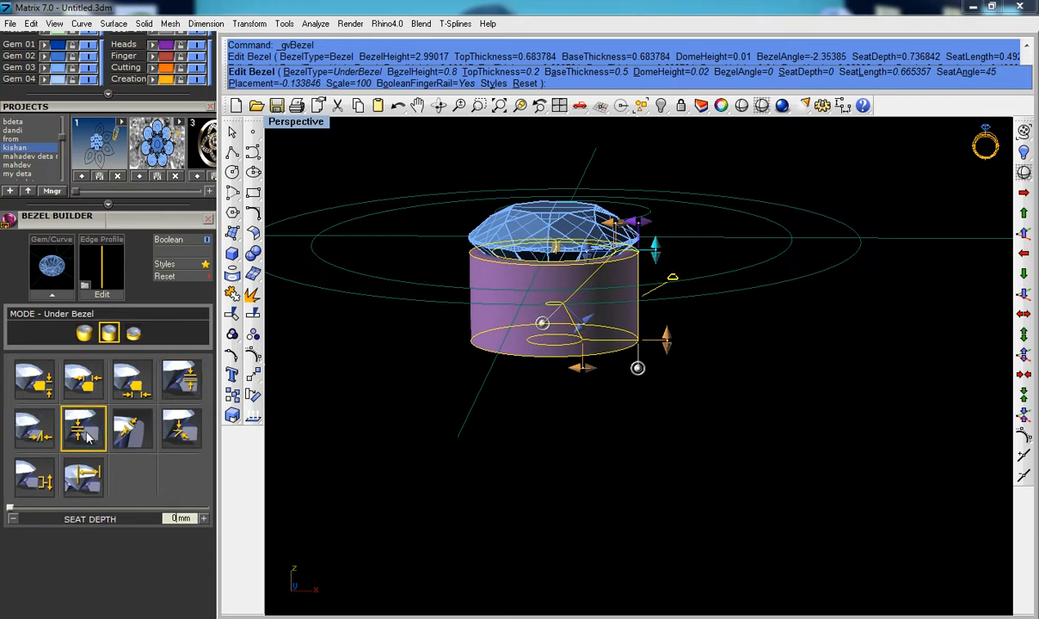
click(127, 435)
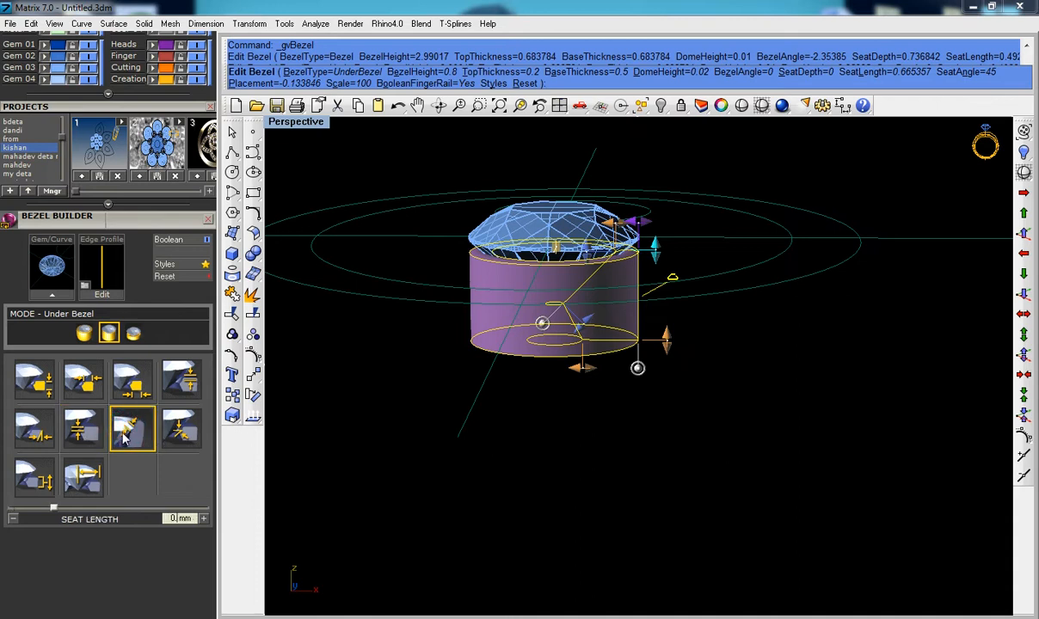
key(Return)
Step: Try a seat angle of 90 degrees on the under bezel and settle on 50 degrees
click(169, 438)
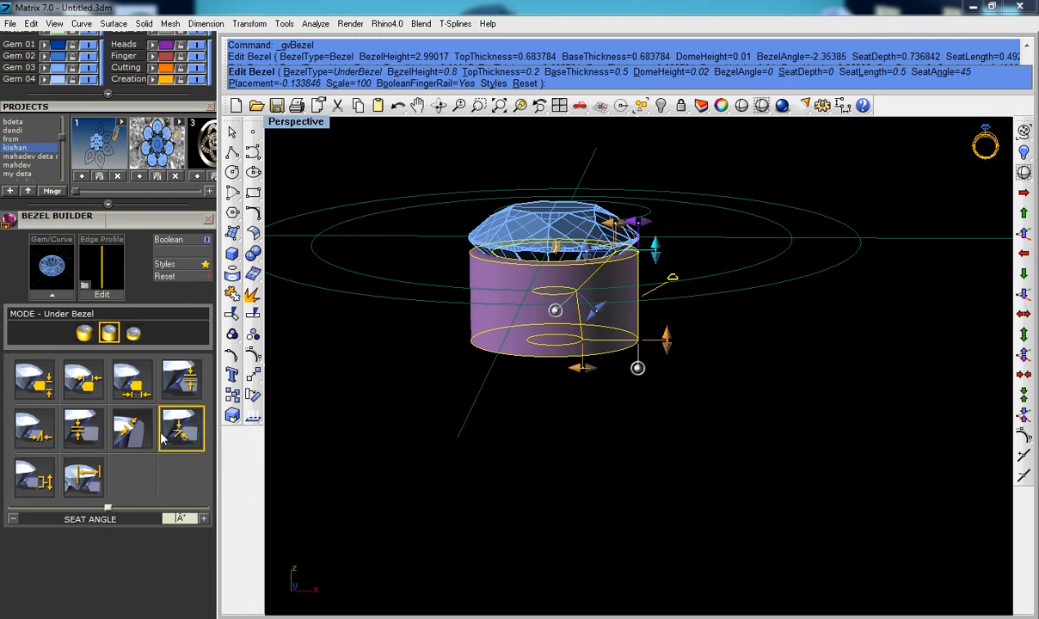
text(90)
key(Return)
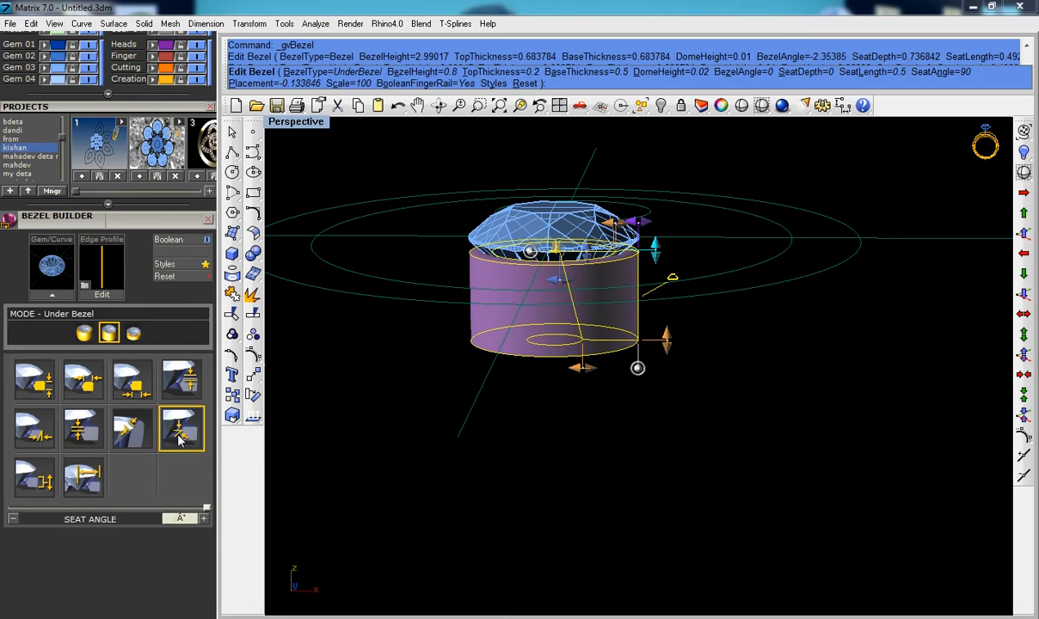
key(Return)
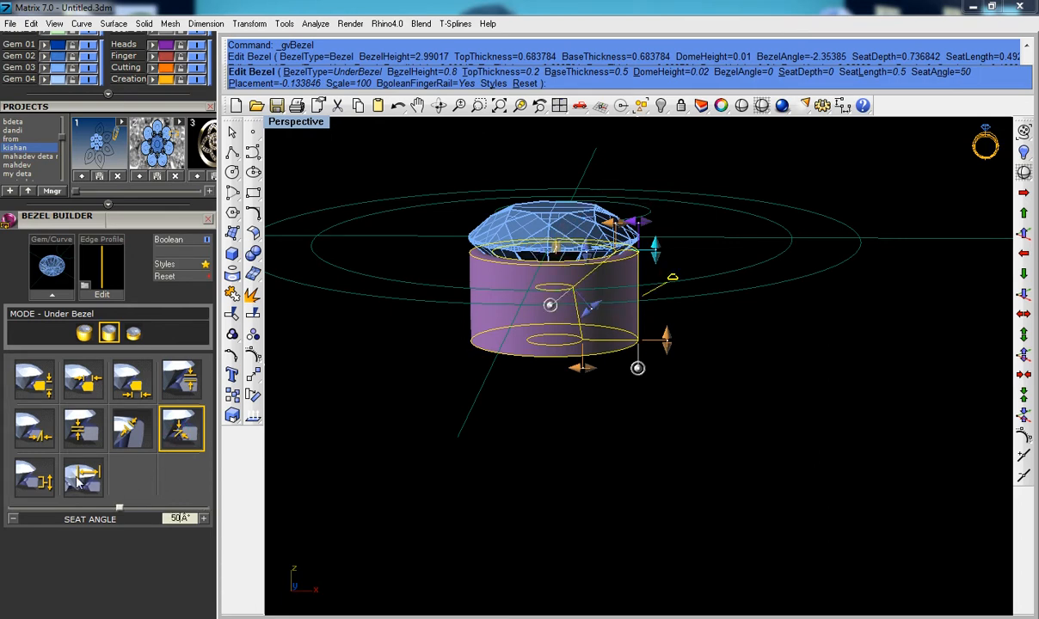
Step: Set the bezel scale to 110% and inspect how the diamond sits in the under bezel
click(42, 476)
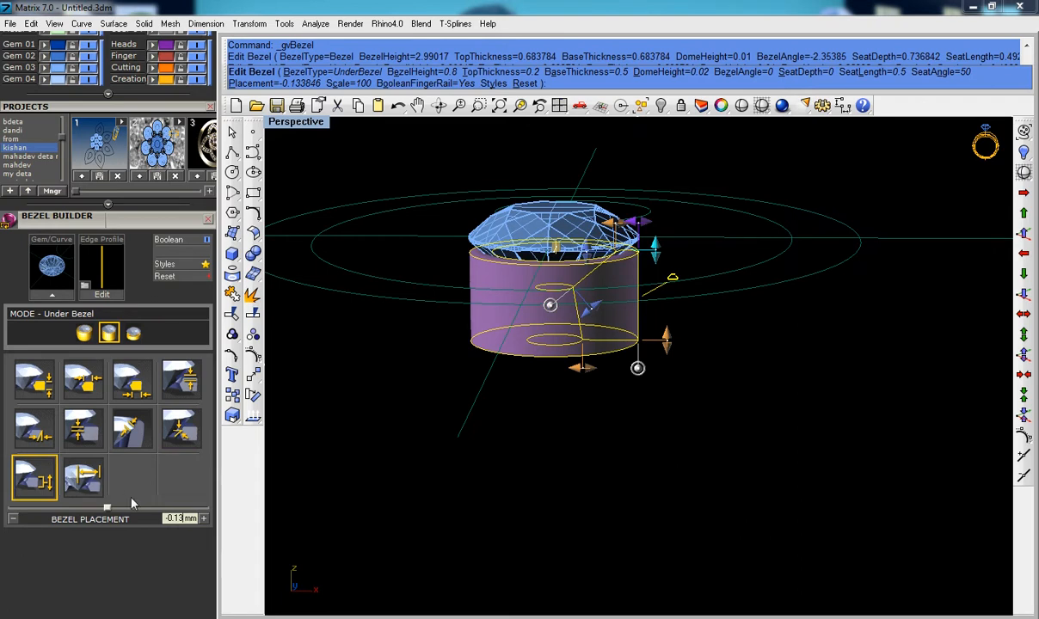
click(82, 480)
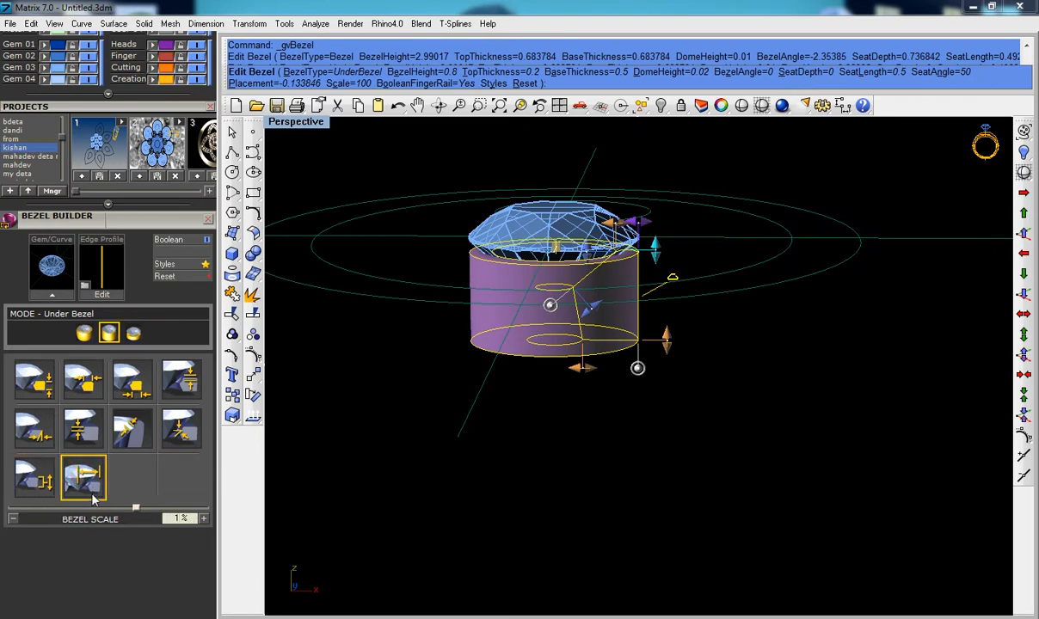
key(Return)
right_drag(526, 323, 526, 365)
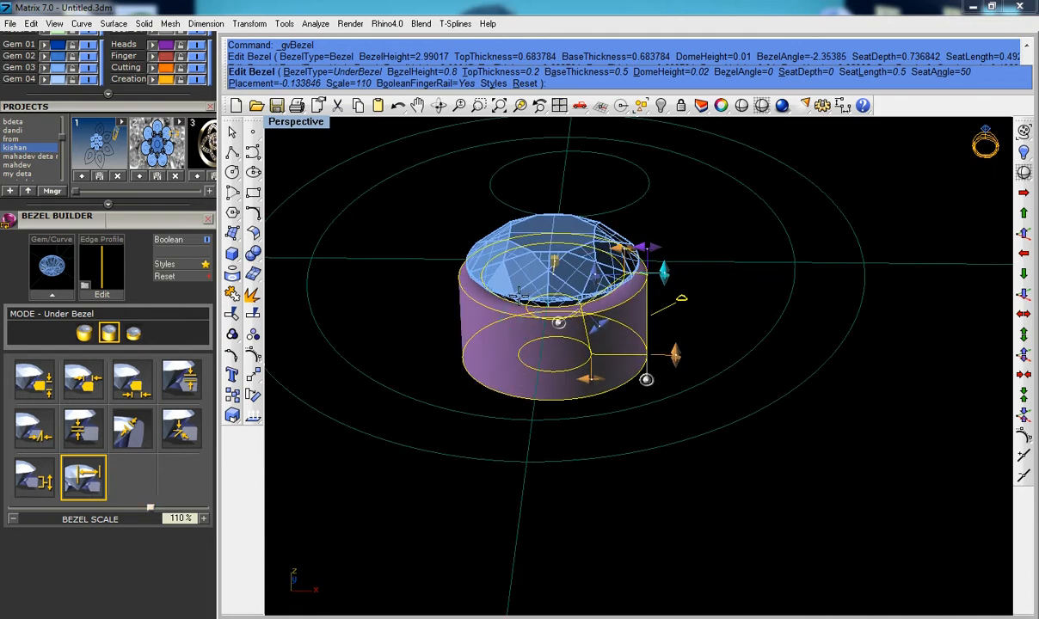
scroll(518, 300, up, 4)
right_drag(519, 300, 518, 270)
Step: Try a top thickness of 0.1 mm, settle on 0.12 mm and finish the under bezel
click(89, 379)
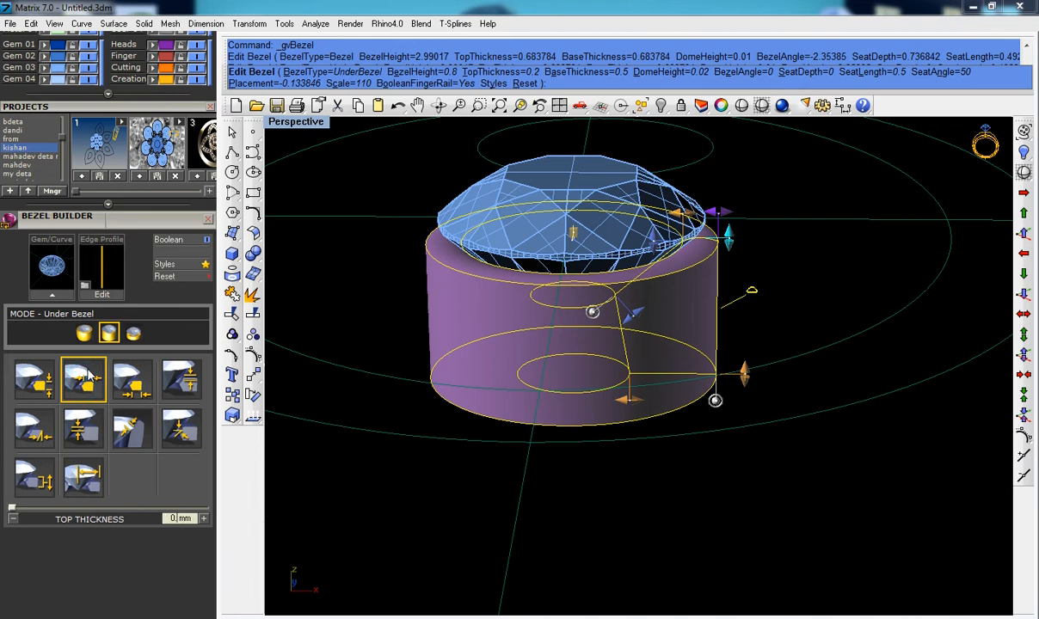
key(Return)
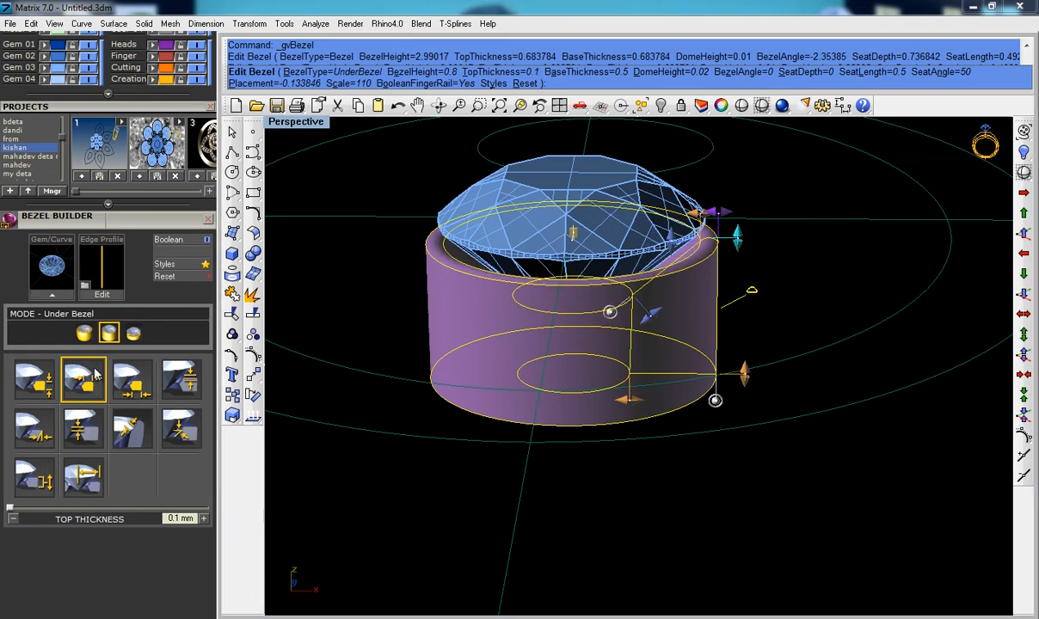
click(81, 374)
key(Return)
right_drag(524, 232, 524, 303)
right_click(524, 304)
Step: Assign the finished bezel under the diamond to the Metal 01 layer
scroll(563, 394, down, 4)
right_drag(612, 429, 610, 382)
scroll(593, 356, up, 3)
click(595, 345)
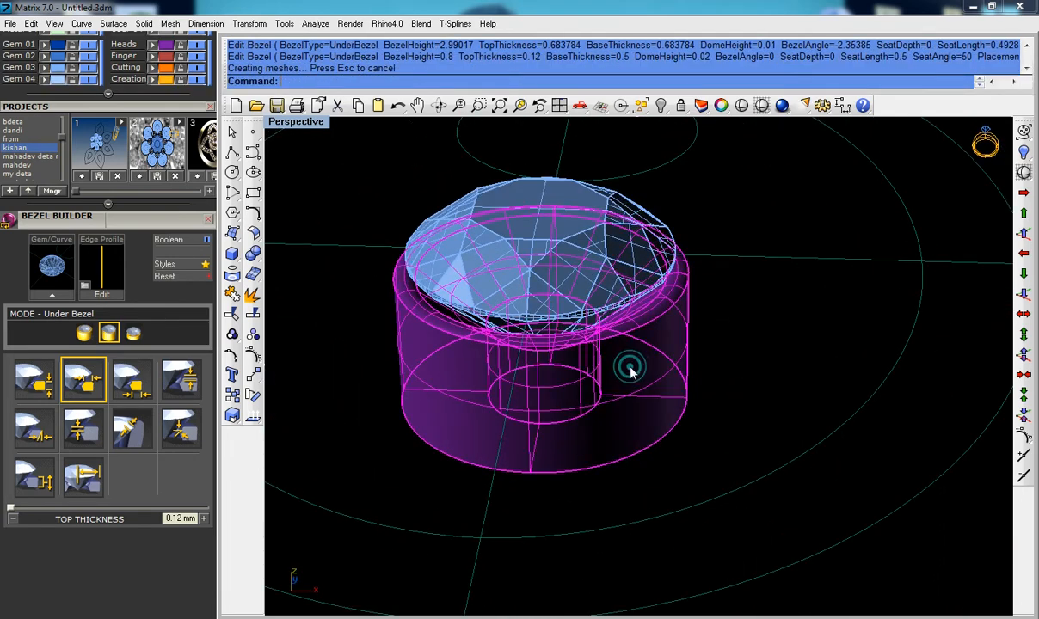
mouse_move(96, 221)
mouse_down()
mouse_move(104, 328)
mouse_move(83, 223)
mouse_up()
drag(140, 107, 136, 265)
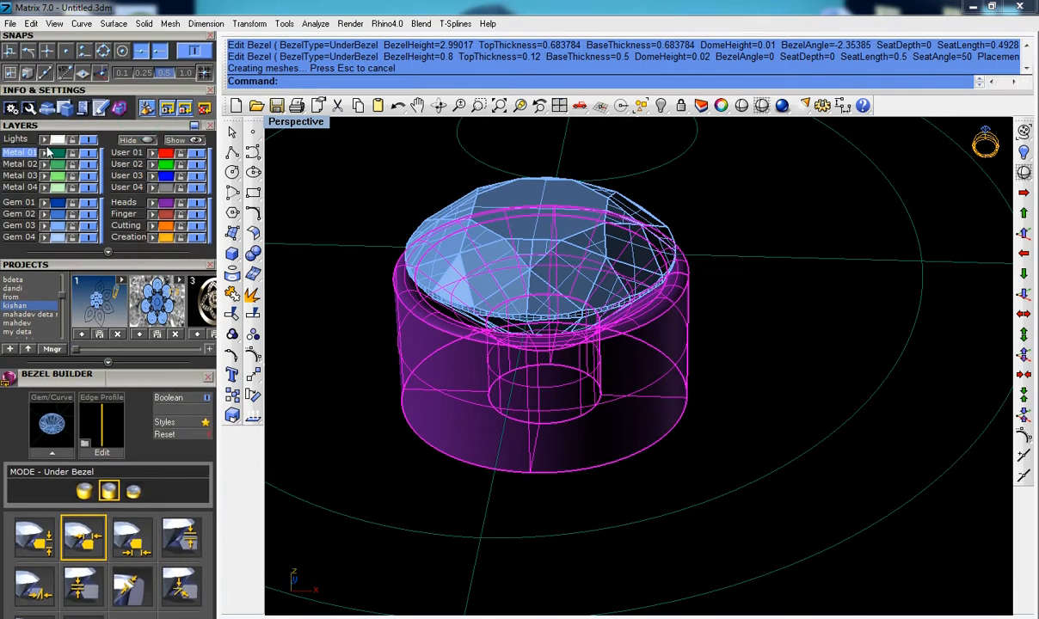
click(45, 153)
Step: Hide the surface isocurves of the under bezel in its object properties
click(654, 379)
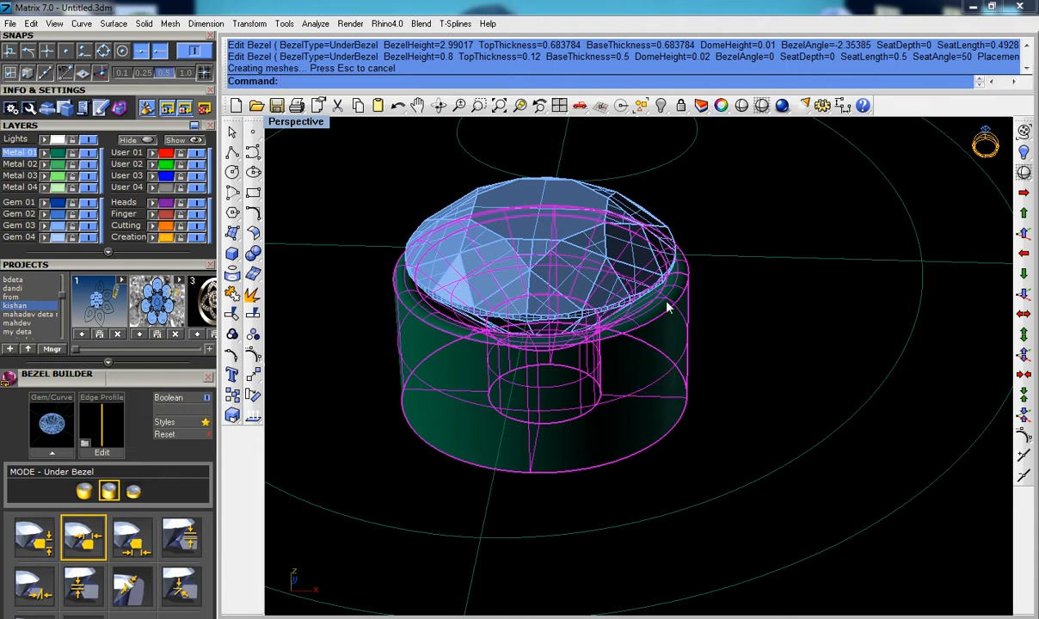
click(721, 108)
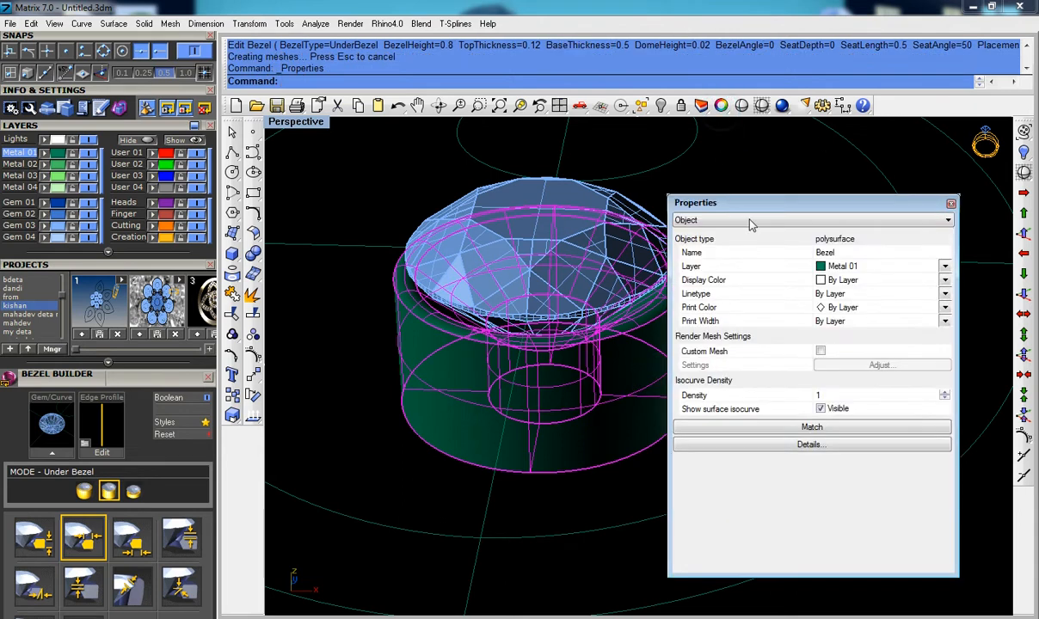
click(821, 410)
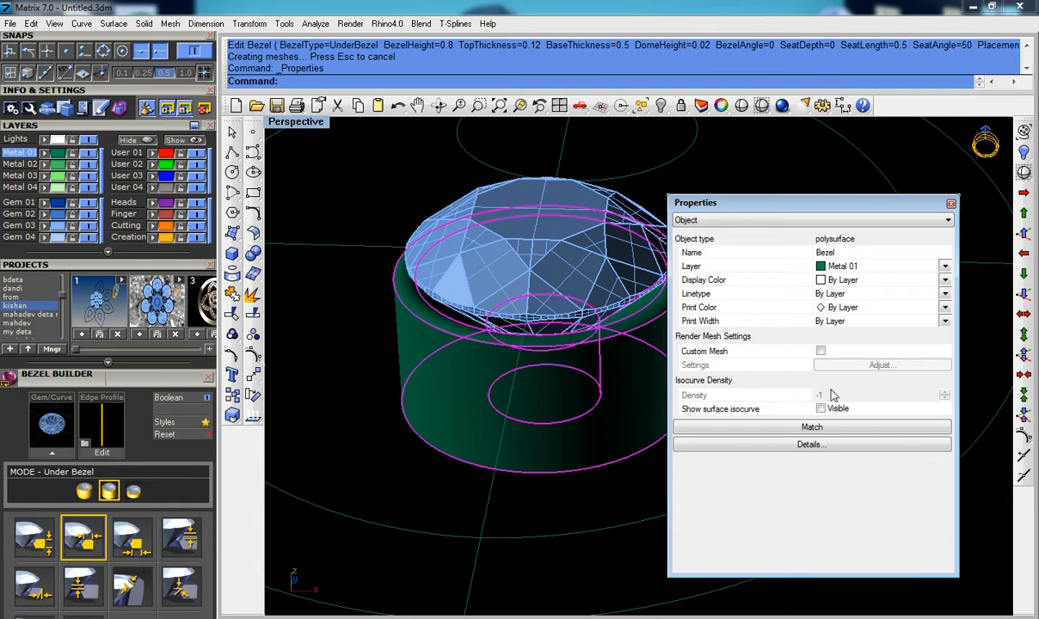
click(952, 206)
key(Escape)
Step: In the front view, move only the diamond straight down about 0.08 mm into the under bezel's seat
scroll(561, 407, down, 2)
right_drag(577, 367, 611, 408)
scroll(600, 368, down, 4)
right_drag(614, 362, 596, 295)
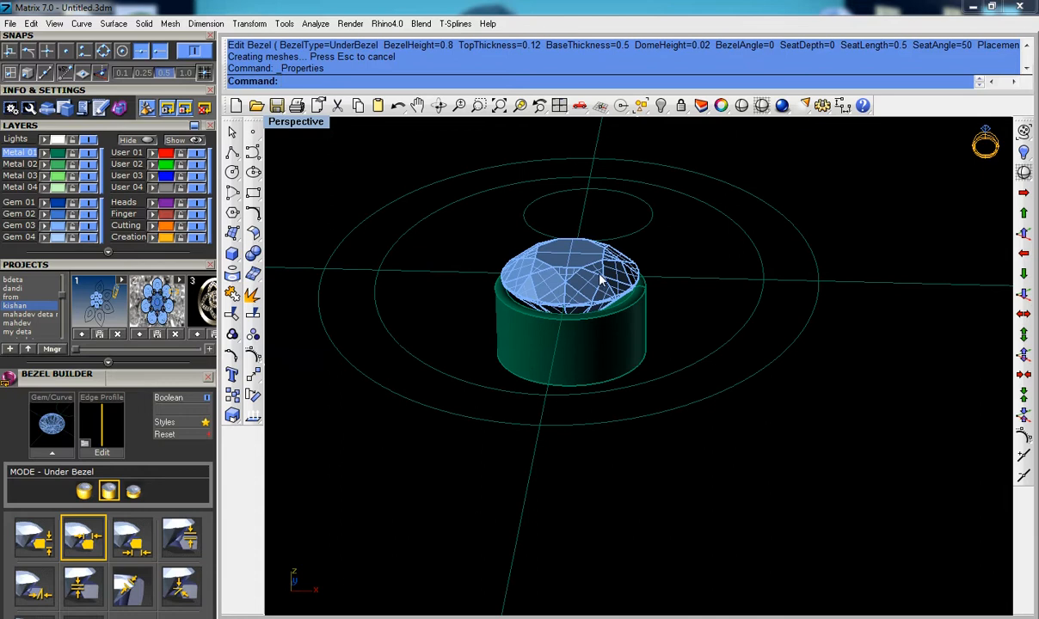
click(599, 274)
click(606, 262)
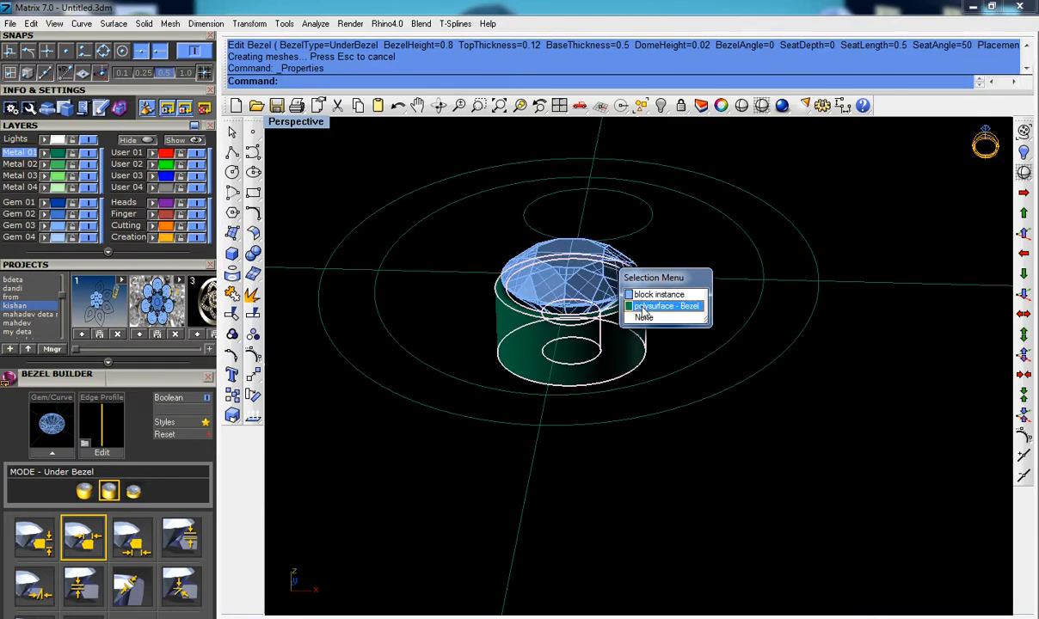
click(641, 295)
key(ctrl+F2)
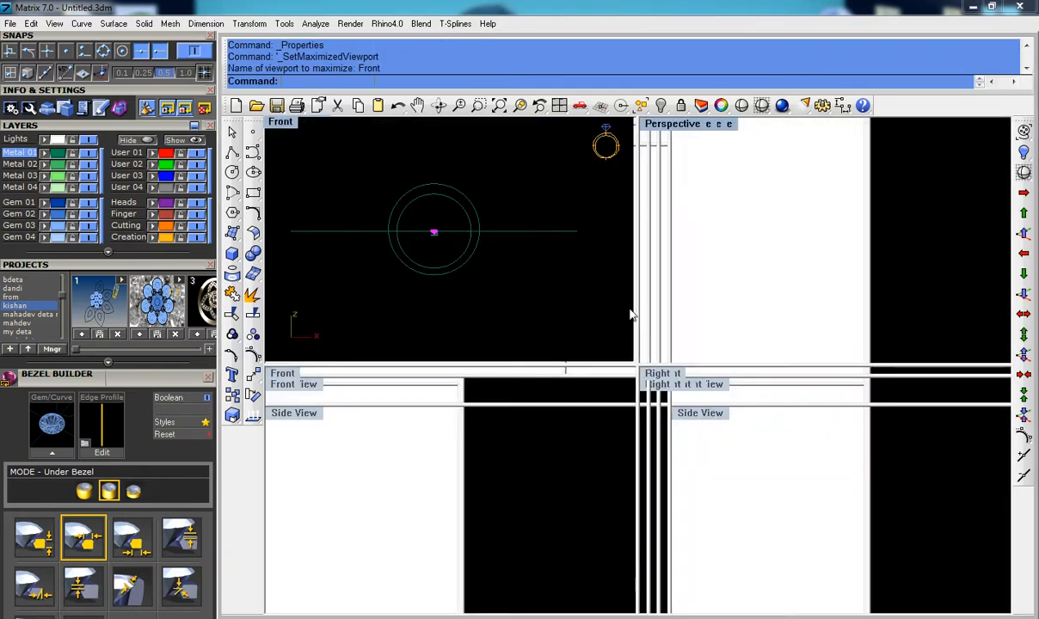
scroll(628, 338, up, 20)
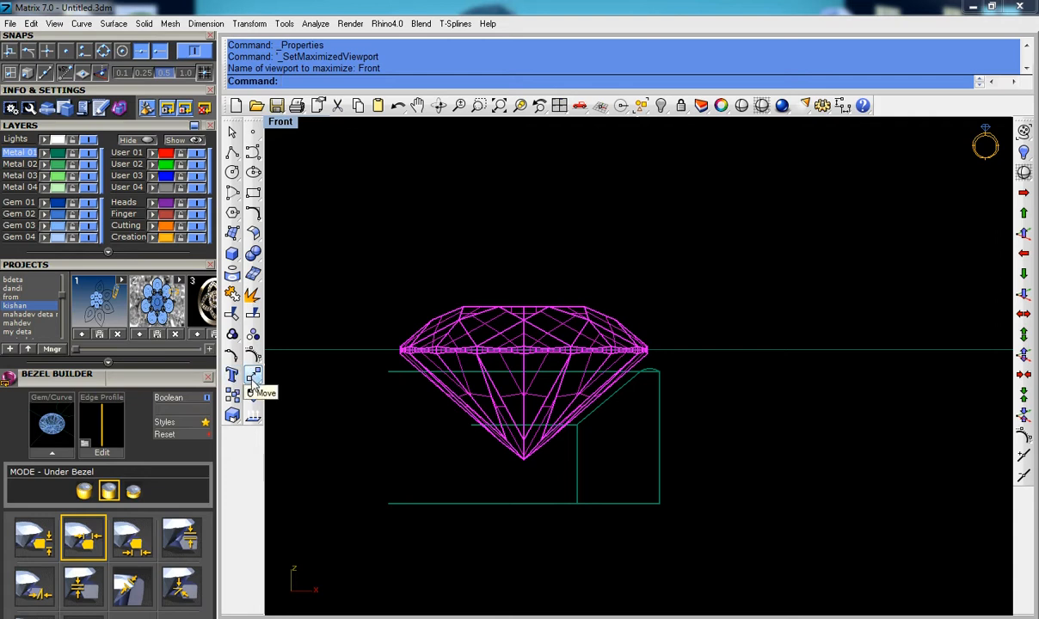
click(252, 379)
click(798, 217)
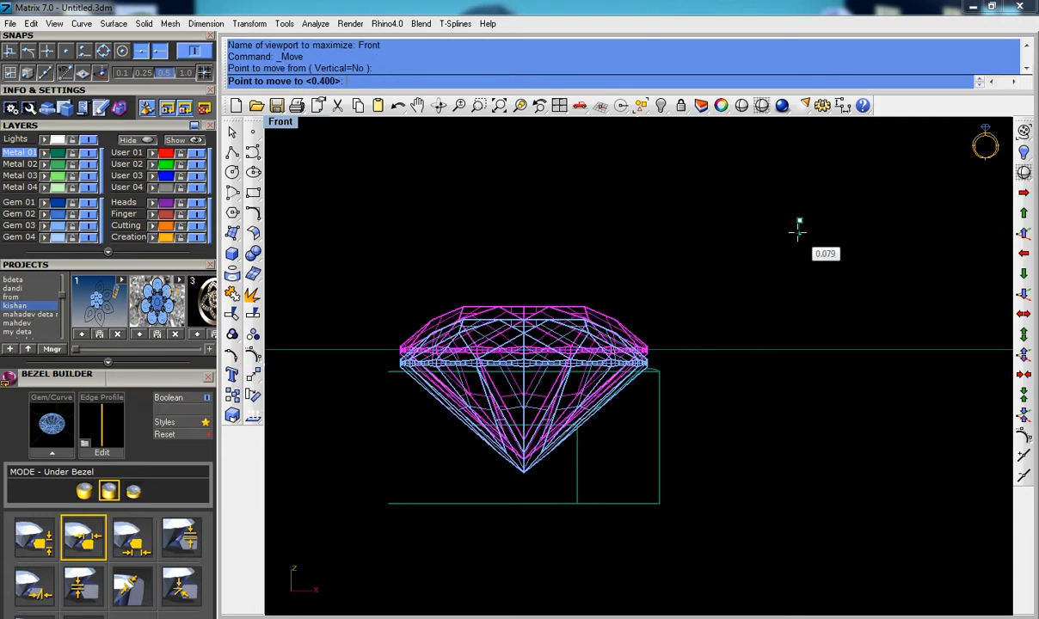
click(798, 230)
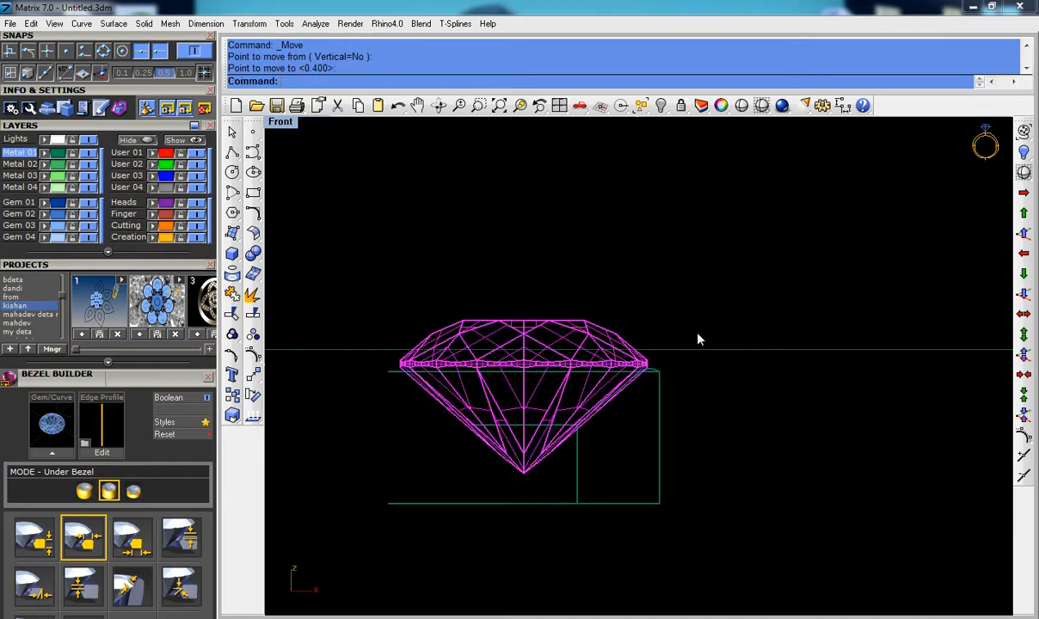
key(Escape)
scroll(696, 340, down, 4)
scroll(696, 350, up, 3)
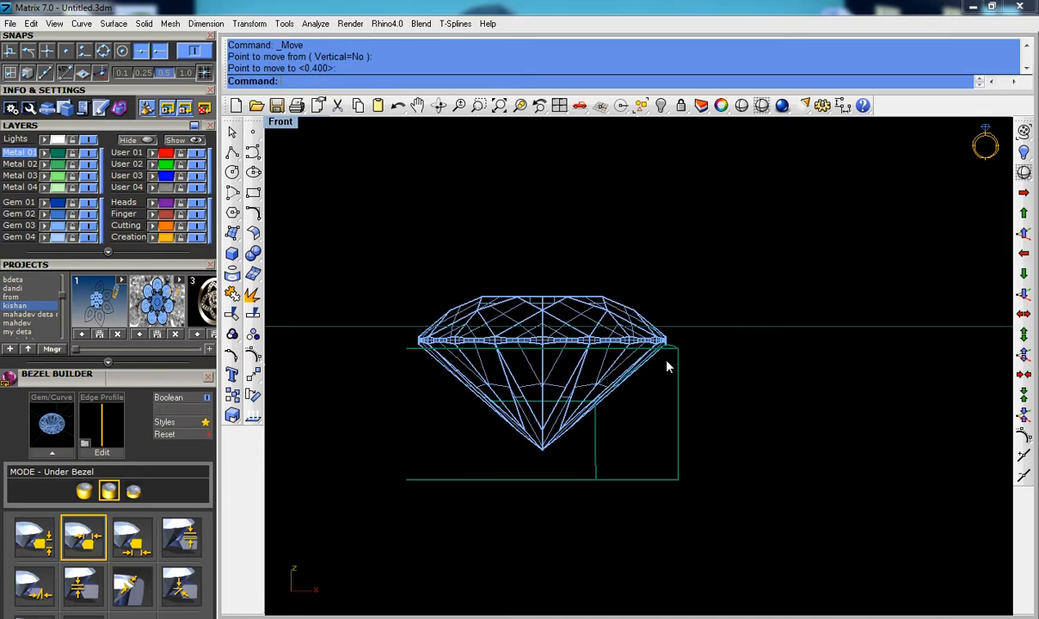
Step: In the top view, delete the guide circle drawn over the upper round stone of the reference sketch
key(ctrl+F4)
right_drag(641, 308, 618, 368)
scroll(606, 331, up, 2)
scroll(607, 336, down, 4)
scroll(610, 385, down, 2)
scroll(621, 442, down, 4)
key(ctrl+F1)
scroll(611, 362, down, 1)
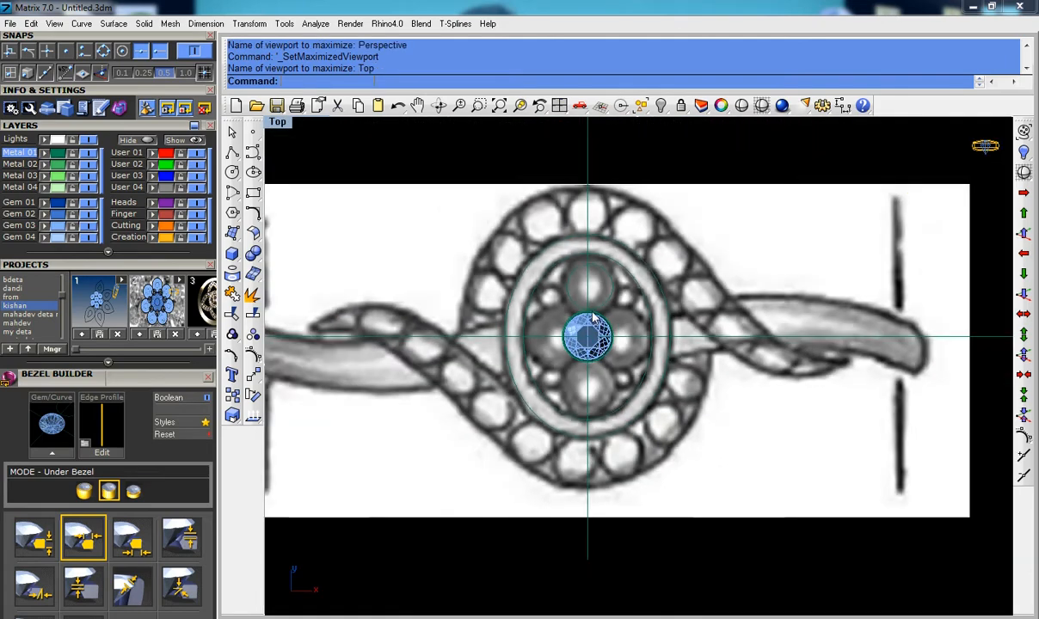
scroll(598, 305, up, 5)
click(615, 279)
key(Delete)
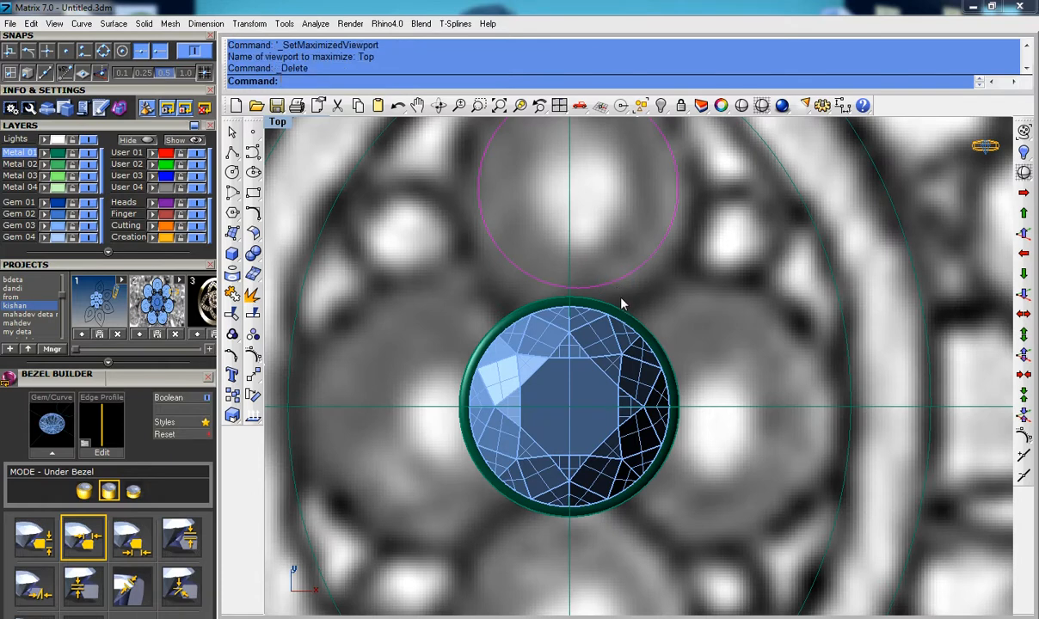
Step: Move the diamond with its bezel straight up about 1.59 mm onto the sketch's upper round stone
scroll(620, 297, down, 5)
scroll(592, 305, down, 5)
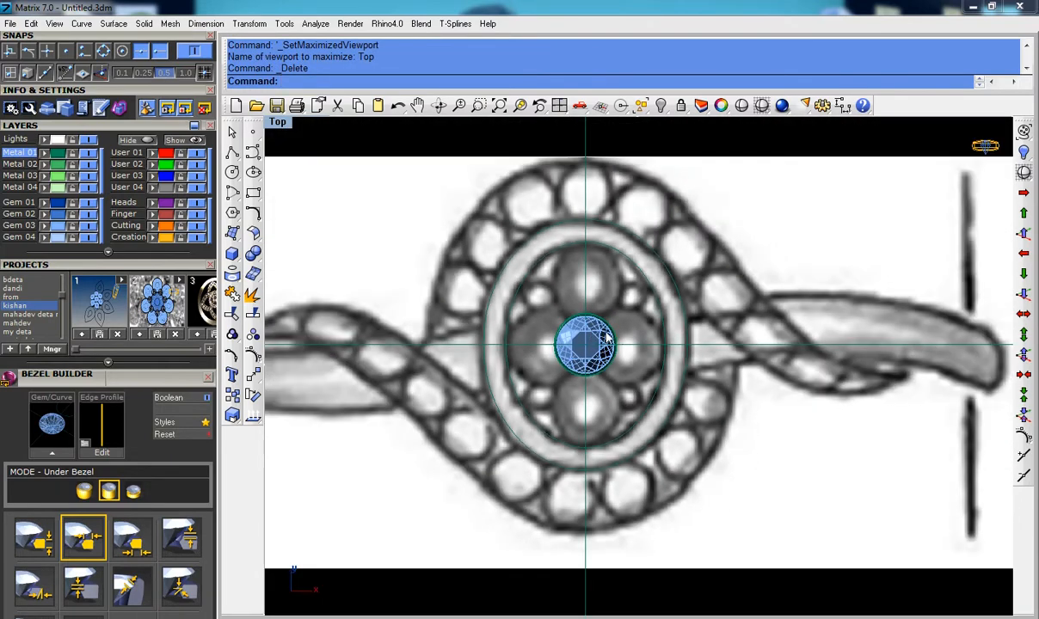
scroll(620, 338, down, 1)
scroll(613, 322, up, 4)
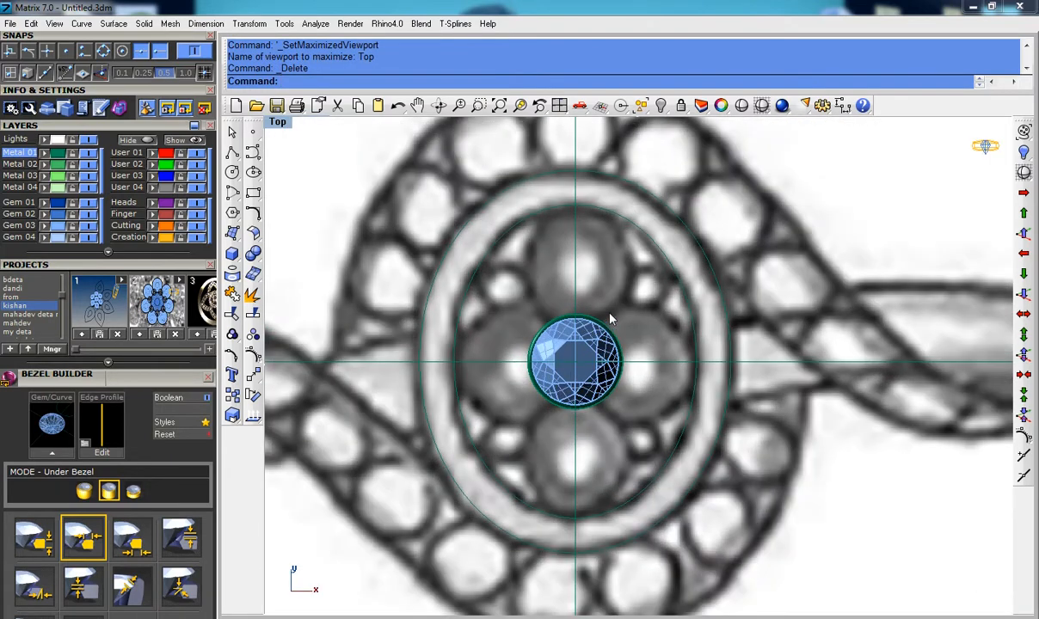
scroll(619, 314, up, 4)
scroll(578, 350, down, 4)
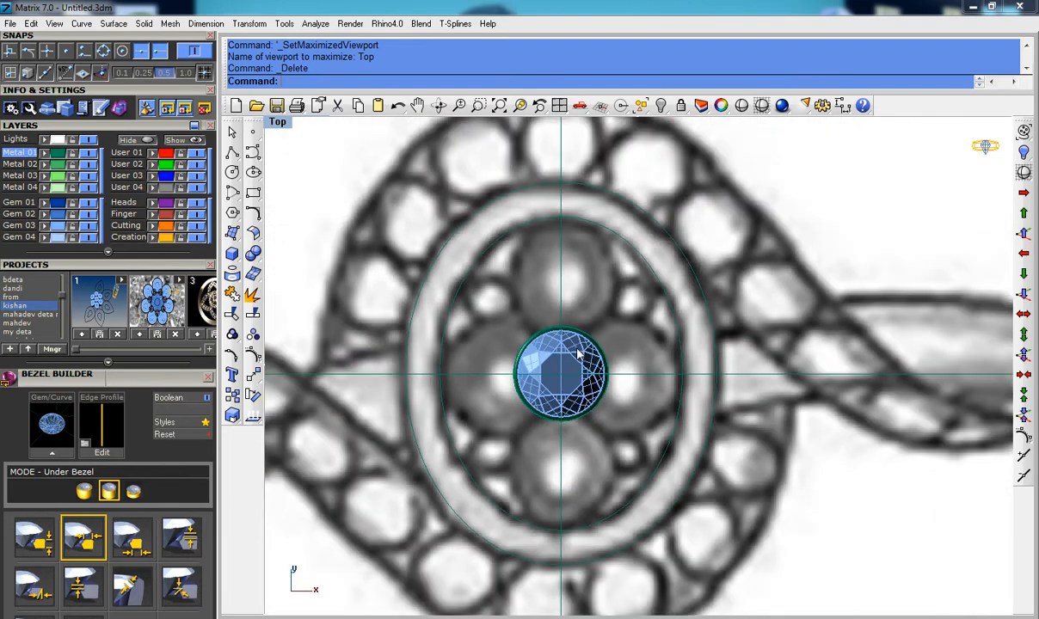
scroll(605, 322, down, 1)
click(563, 345)
scroll(589, 347, down, 2)
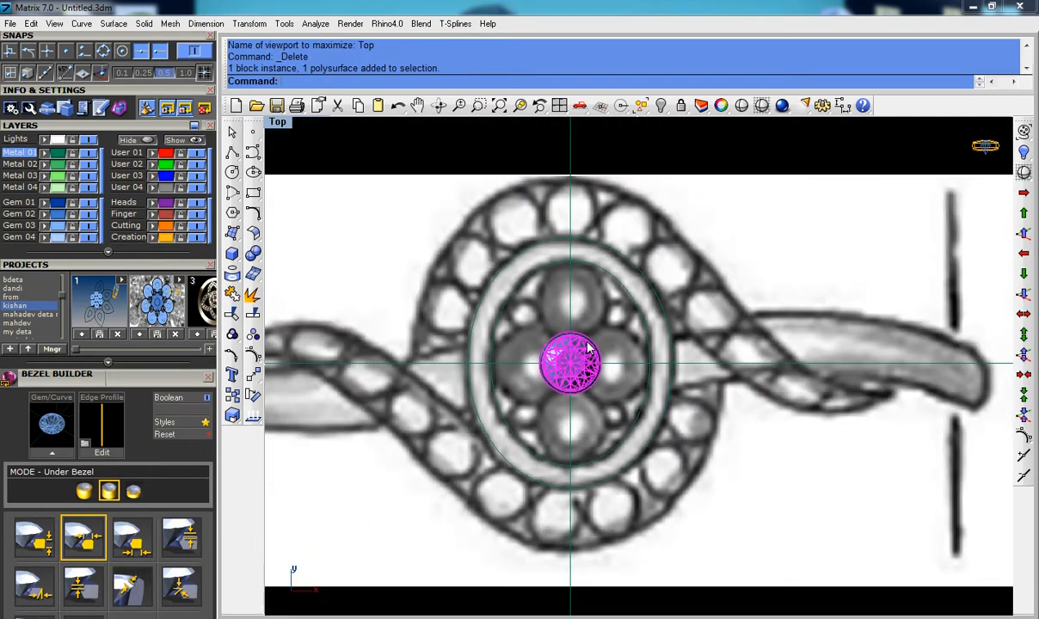
text(m)
key(Return)
click(769, 461)
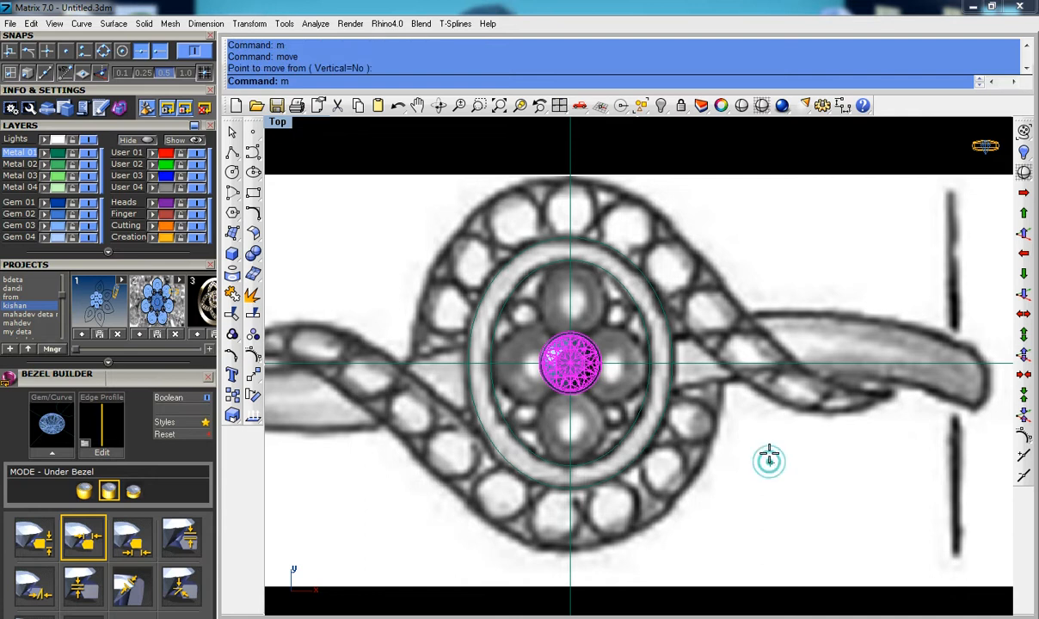
click(771, 402)
click(771, 402)
scroll(575, 332, up, 4)
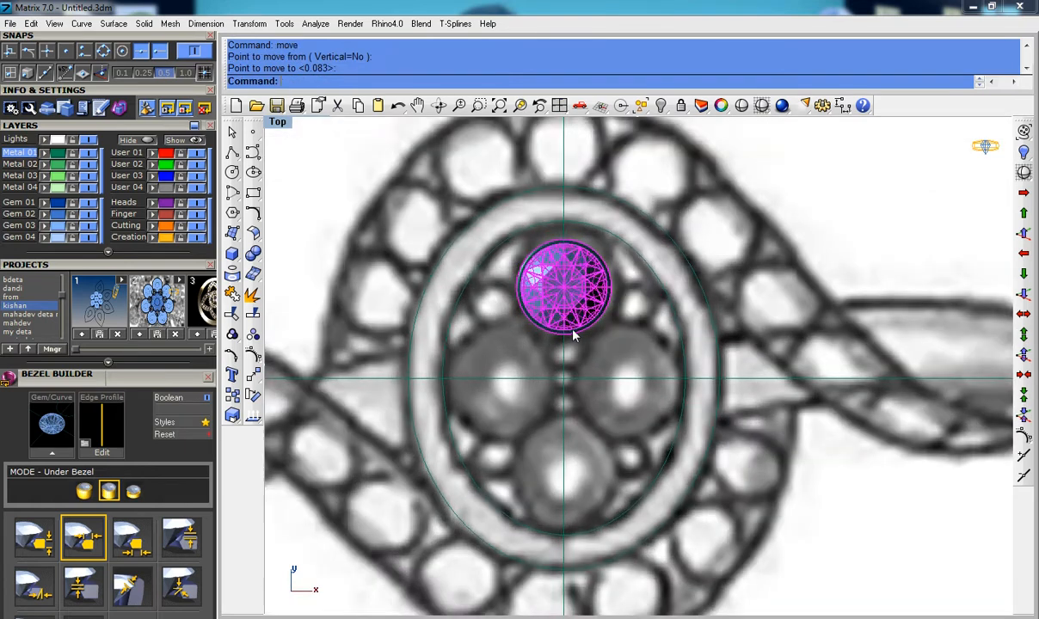
scroll(594, 360, down, 2)
scroll(594, 359, up, 3)
key(Escape)
scroll(601, 345, down, 1)
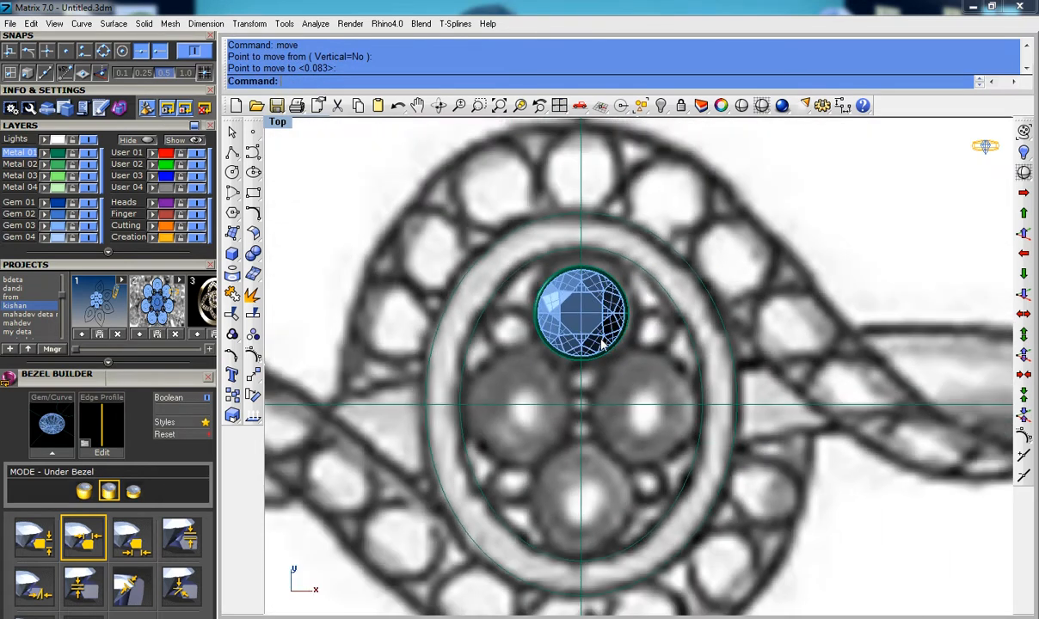
click(604, 327)
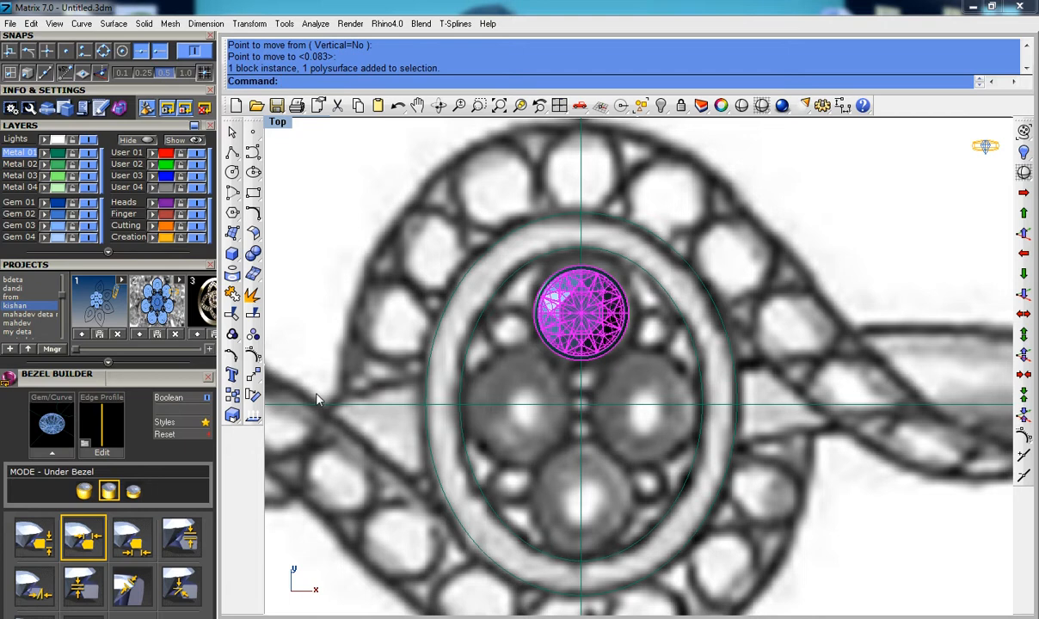
scroll(316, 400, down, 3)
scroll(294, 387, up, 1)
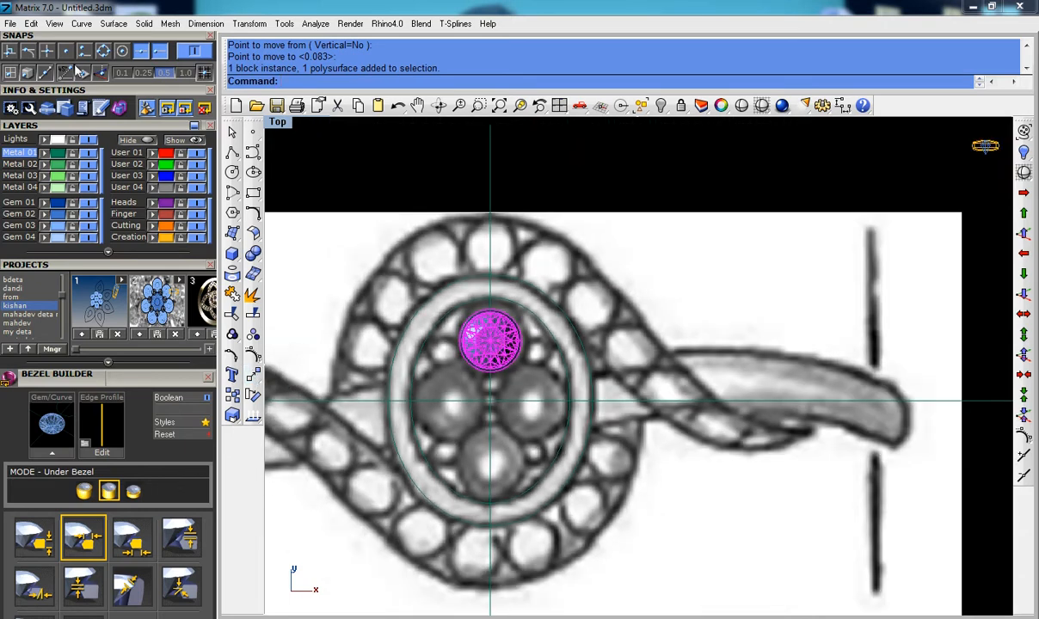
click(252, 376)
key(Escape)
drag(121, 122, 104, 284)
click(67, 133)
text(0)
key(Return)
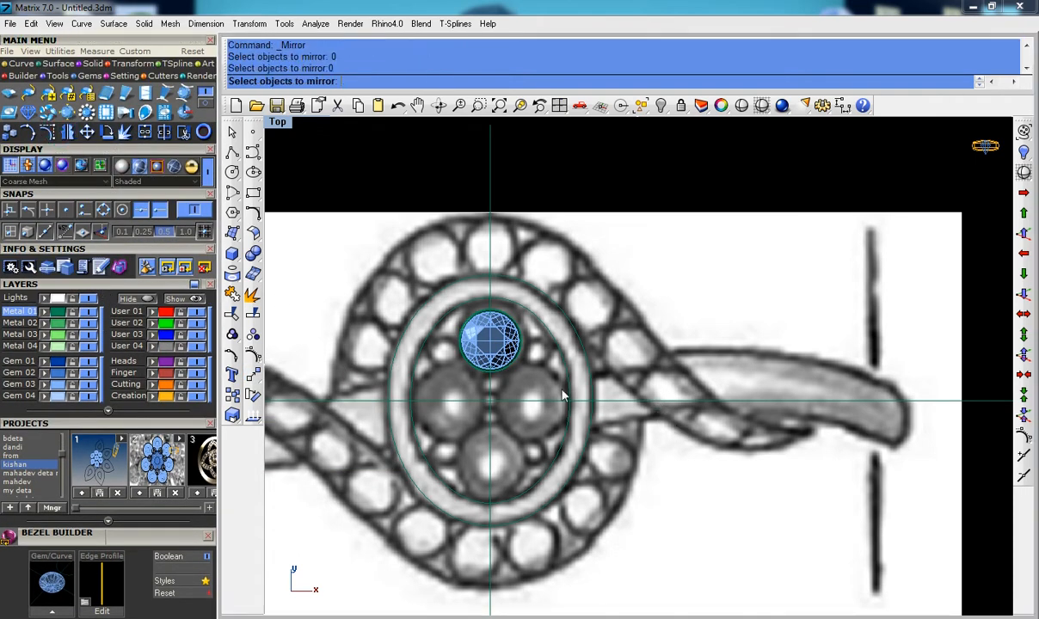
key(Escape)
Step: Mirror a copy of the upper diamond and bezel across the horizontal axis, starting the mirror plane at 0
click(503, 339)
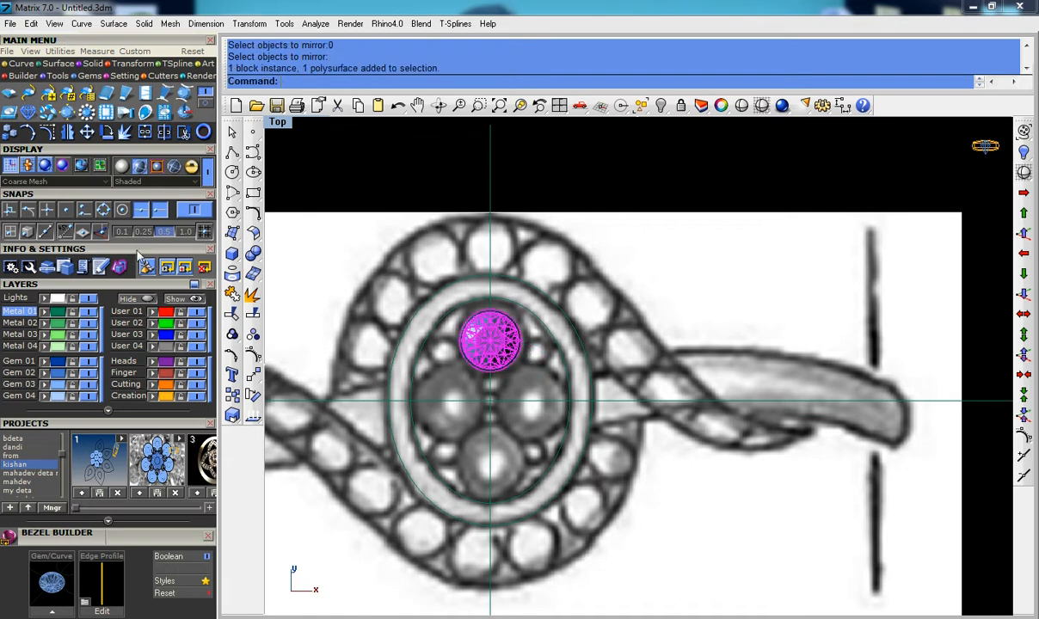
click(69, 133)
text(0)
key(Return)
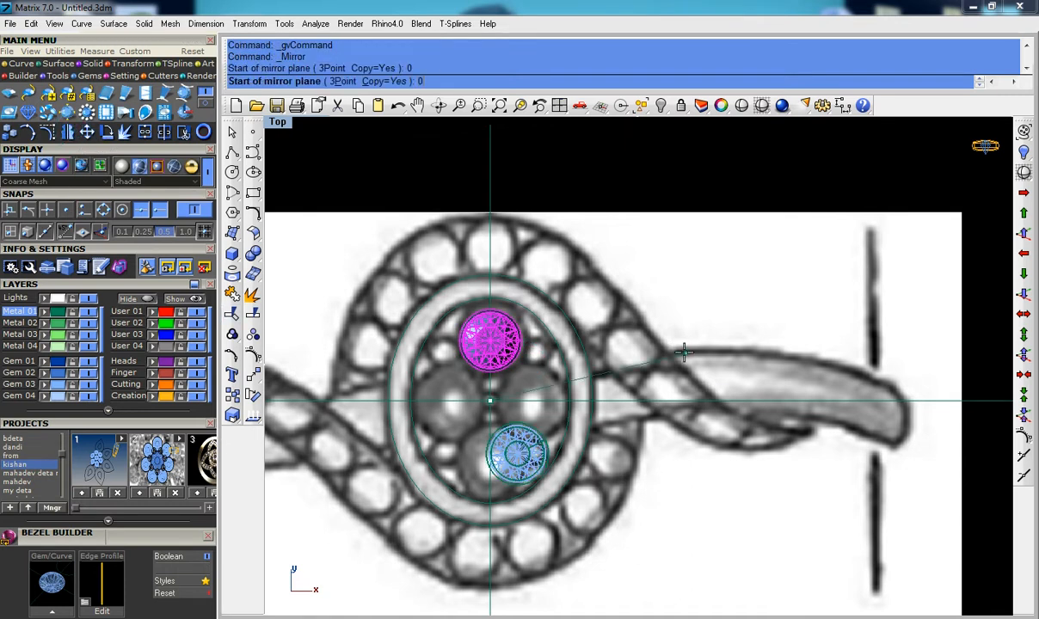
click(762, 387)
Step: Copy the lower diamond and bezel diagonally about 1.96 mm onto the sketch's right-hand round stone
scroll(516, 465, up, 3)
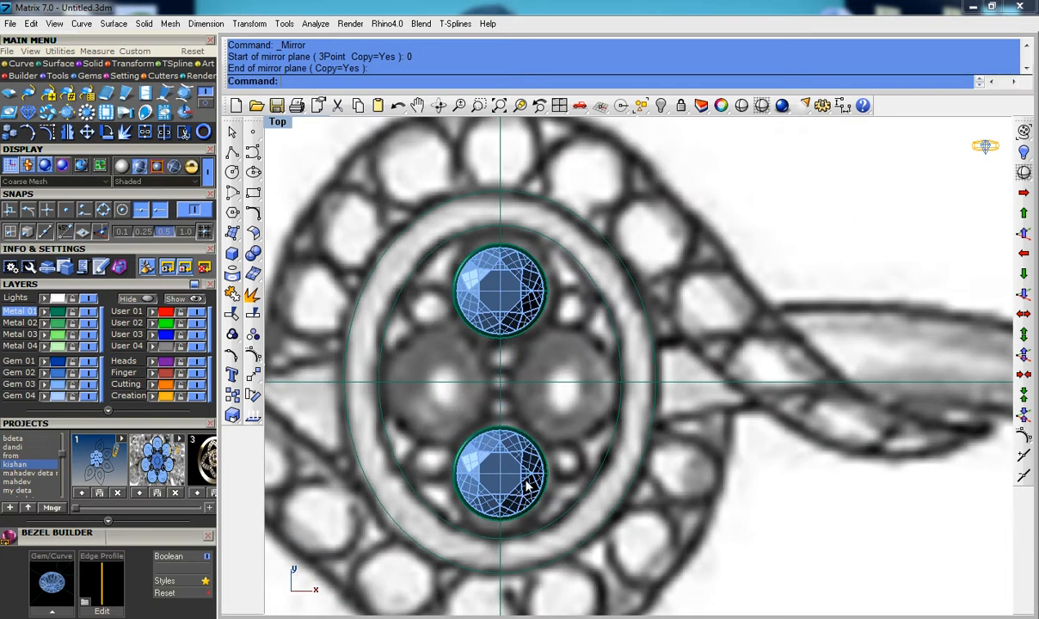
scroll(528, 487, up, 2)
click(516, 465)
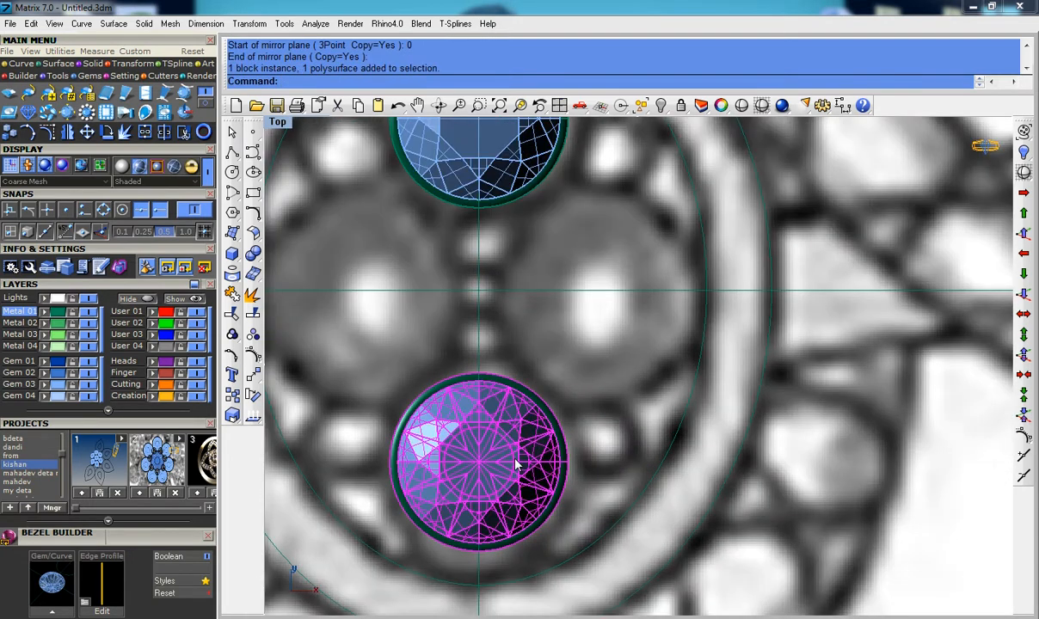
click(253, 395)
scroll(378, 497, down, 2)
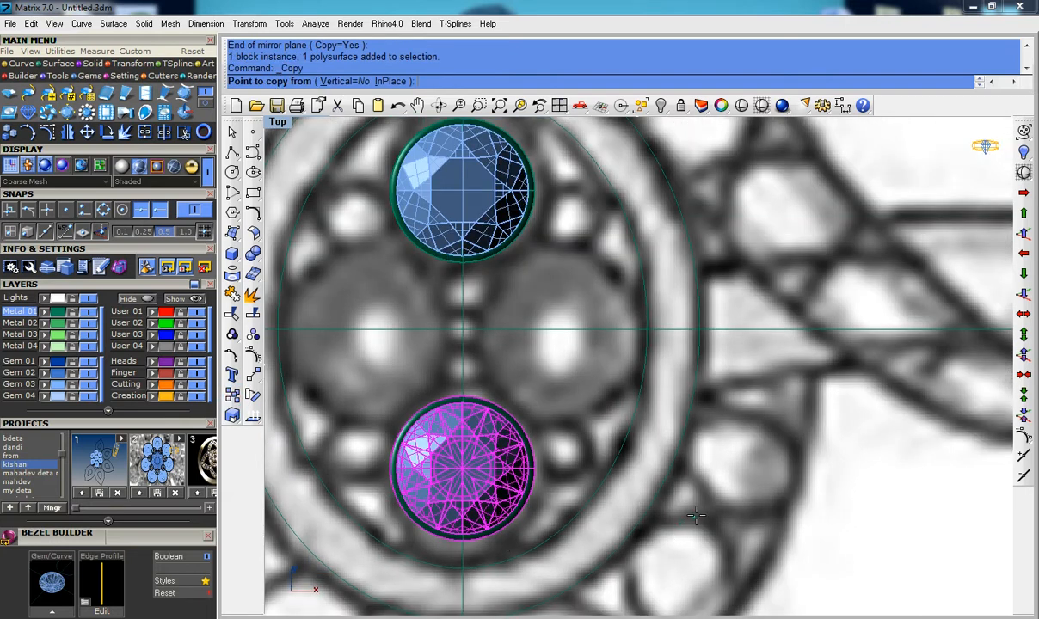
click(697, 516)
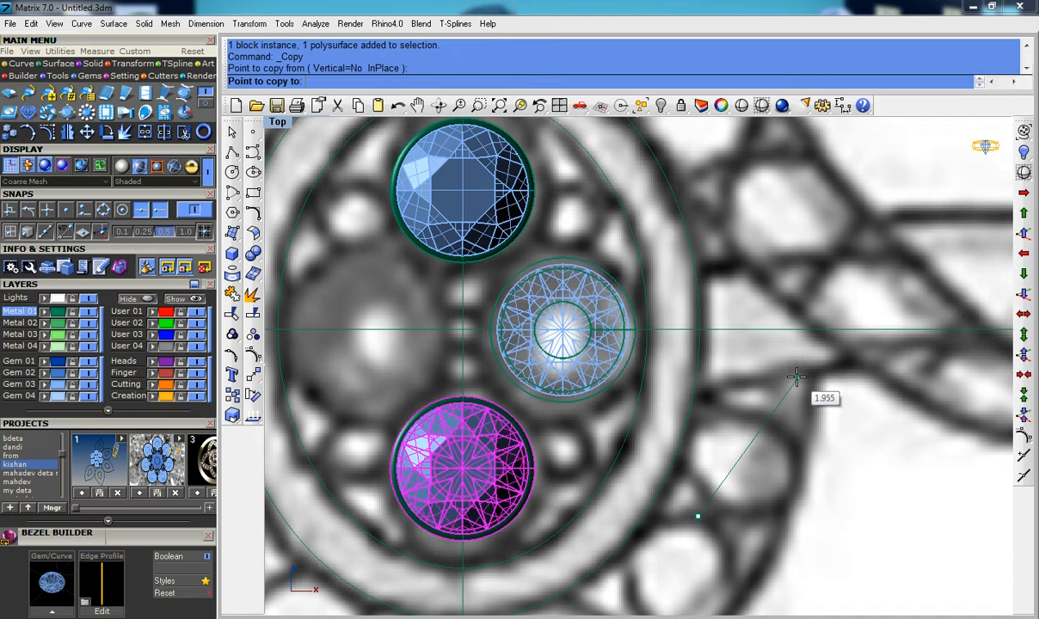
click(797, 377)
scroll(597, 359, up, 2)
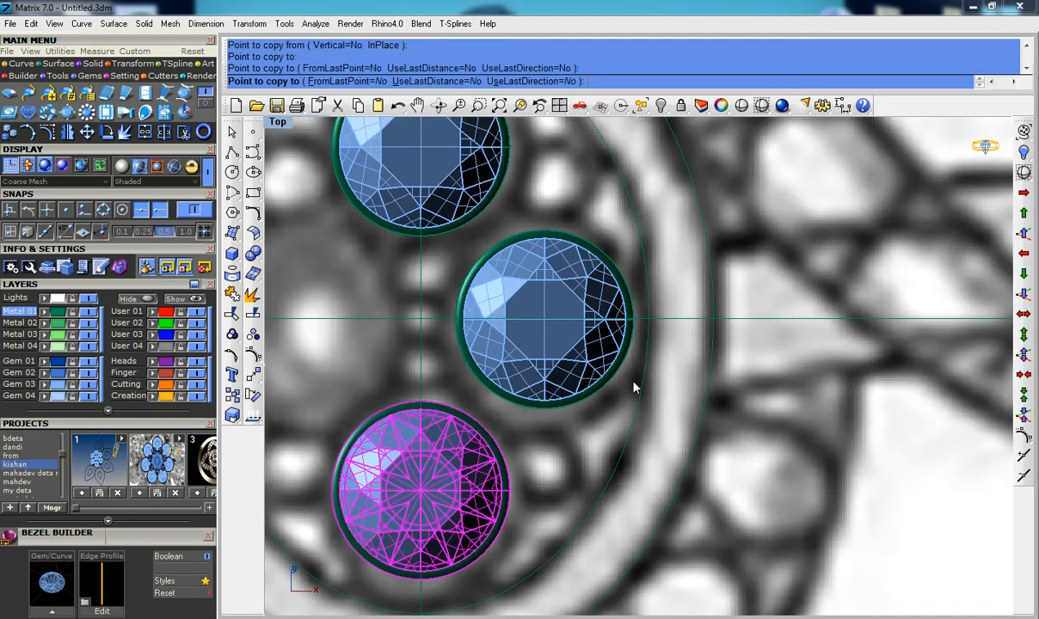
key(Return)
Step: Move the right-hand diamond with its bezel so that the bezel's left edge point sits on the horizontal axis line
scroll(609, 378, up, 2)
scroll(683, 295, up, 6)
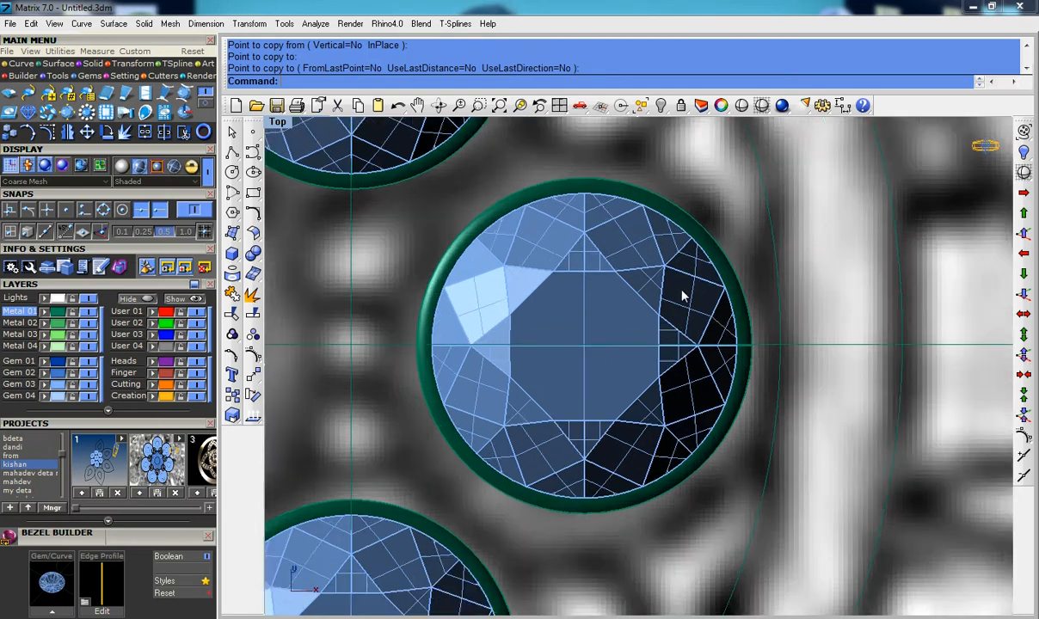
mouse_move(734, 311)
right_down()
mouse_move(753, 232)
mouse_move(737, 328)
right_up()
scroll(745, 299, down, 4)
scroll(676, 294, up, 8)
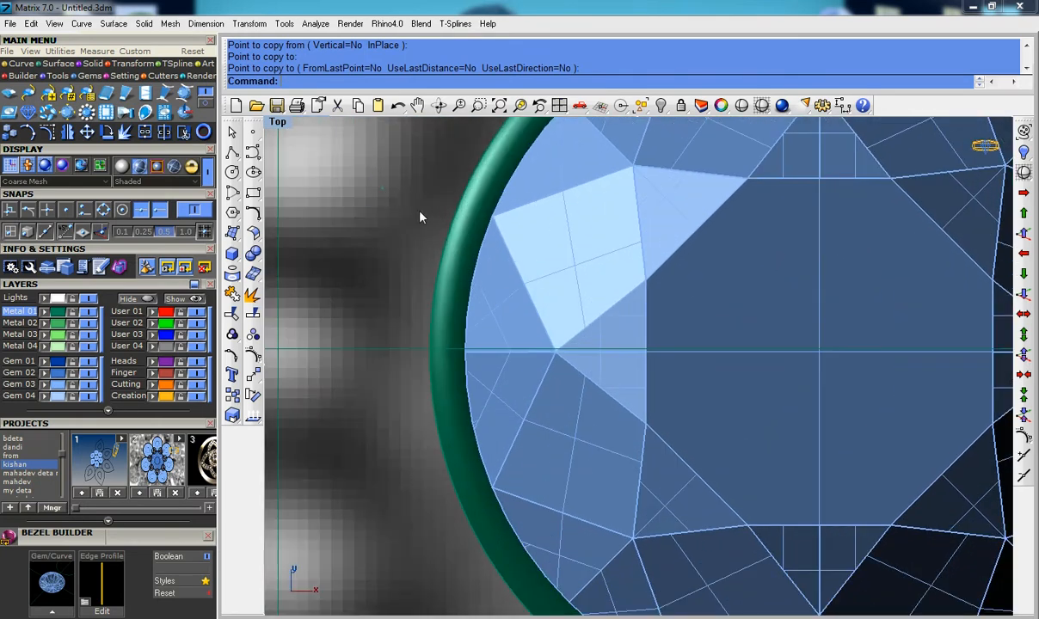
drag(383, 189, 531, 285)
scroll(528, 268, down, 4)
right_drag(529, 269, 399, 363)
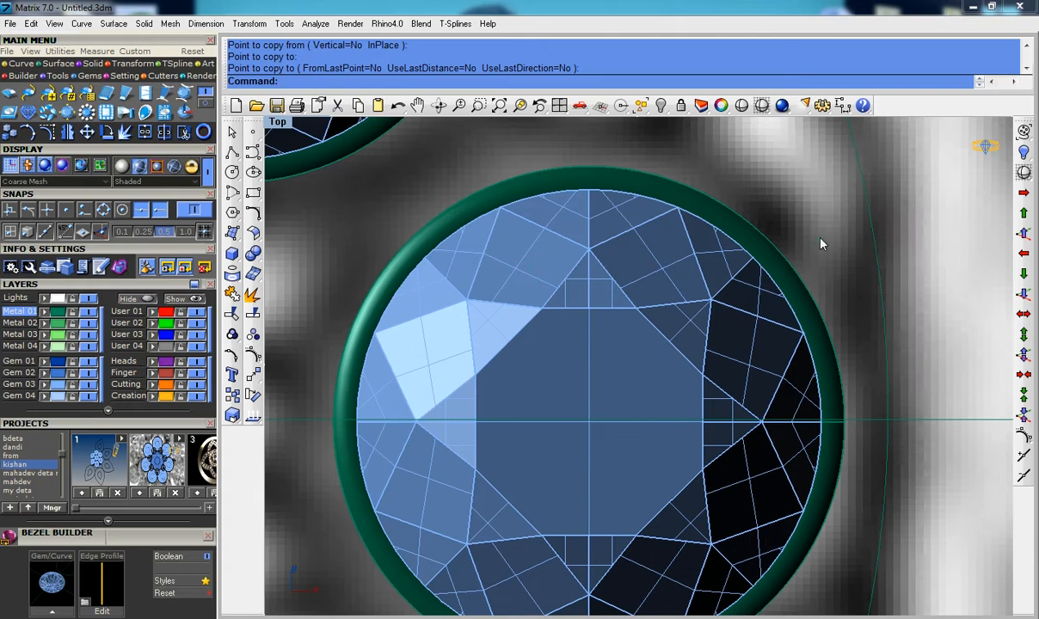
drag(778, 321, 759, 323)
scroll(580, 280, up, 4)
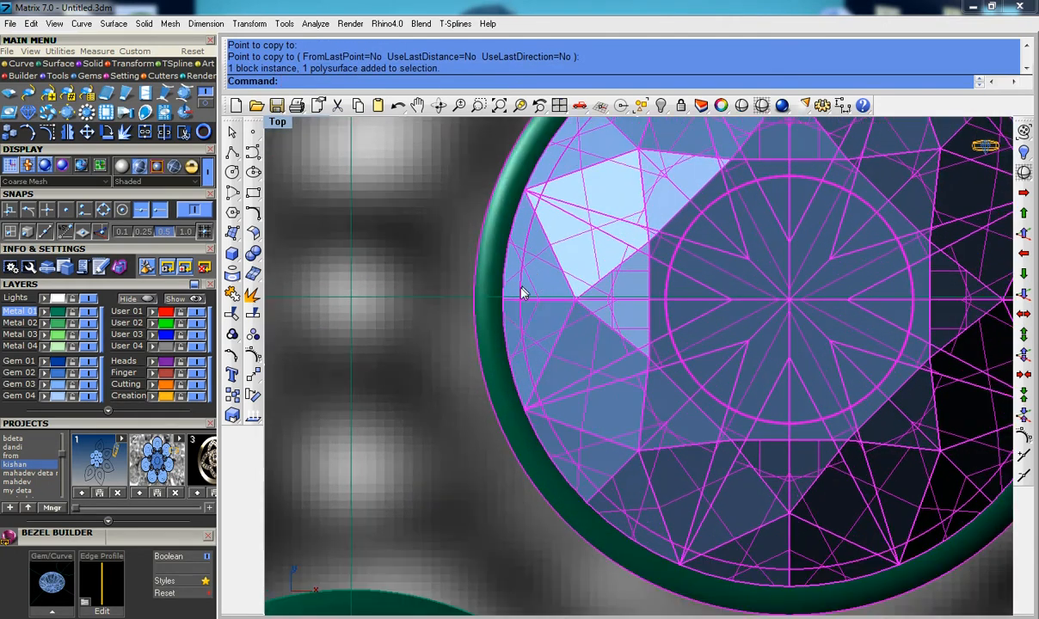
text(m)
key(Return)
scroll(471, 301, up, 3)
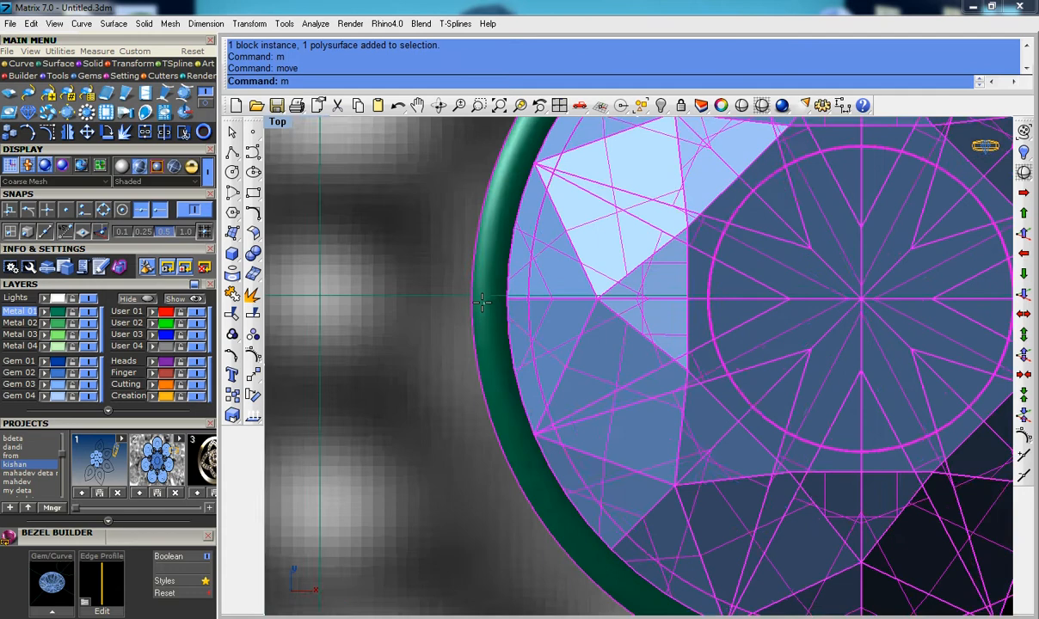
click(461, 296)
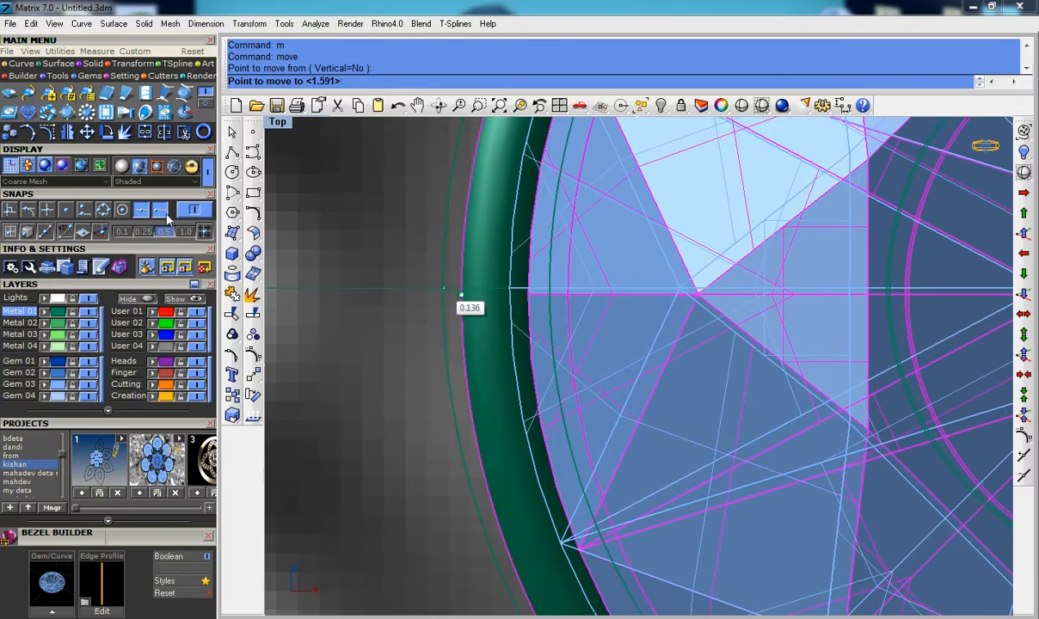
click(85, 210)
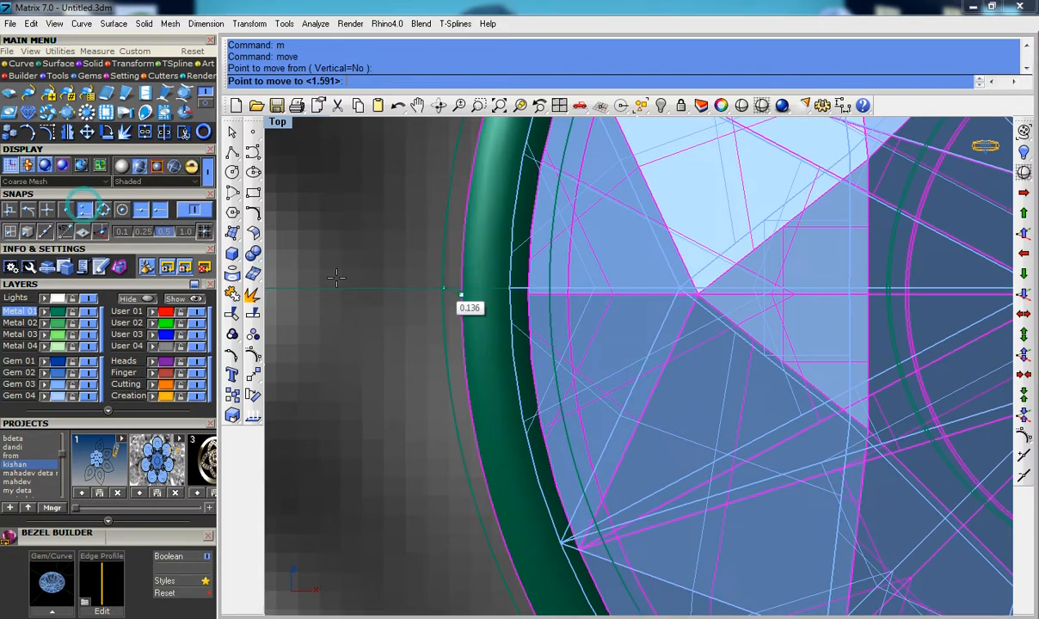
click(413, 292)
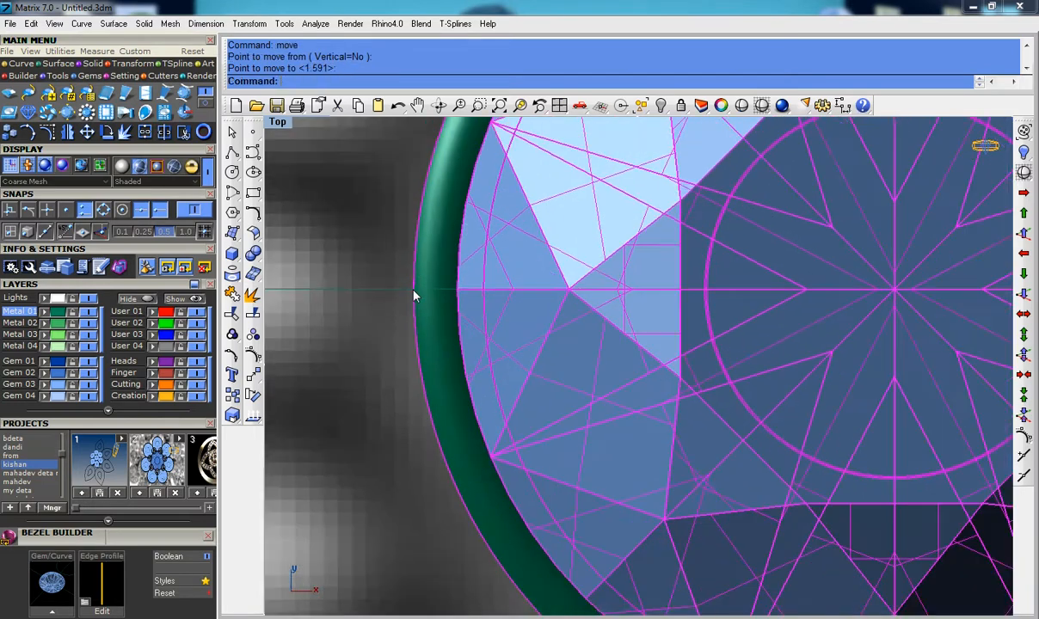
Step: In the front view, move the raised right-hand diamond and bezel straight down about 11.27 mm, level with the other stones
key(ctrl+F4)
click(506, 318)
right_drag(507, 317, 508, 182)
drag(507, 183, 564, 271)
key(ctrl+F2)
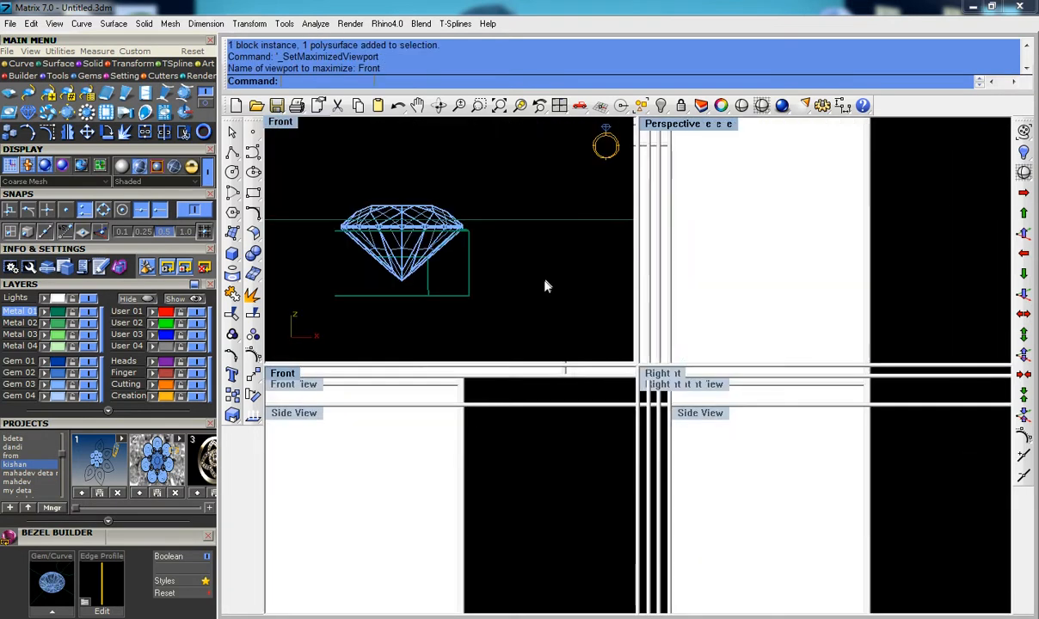
scroll(542, 297, down, 10)
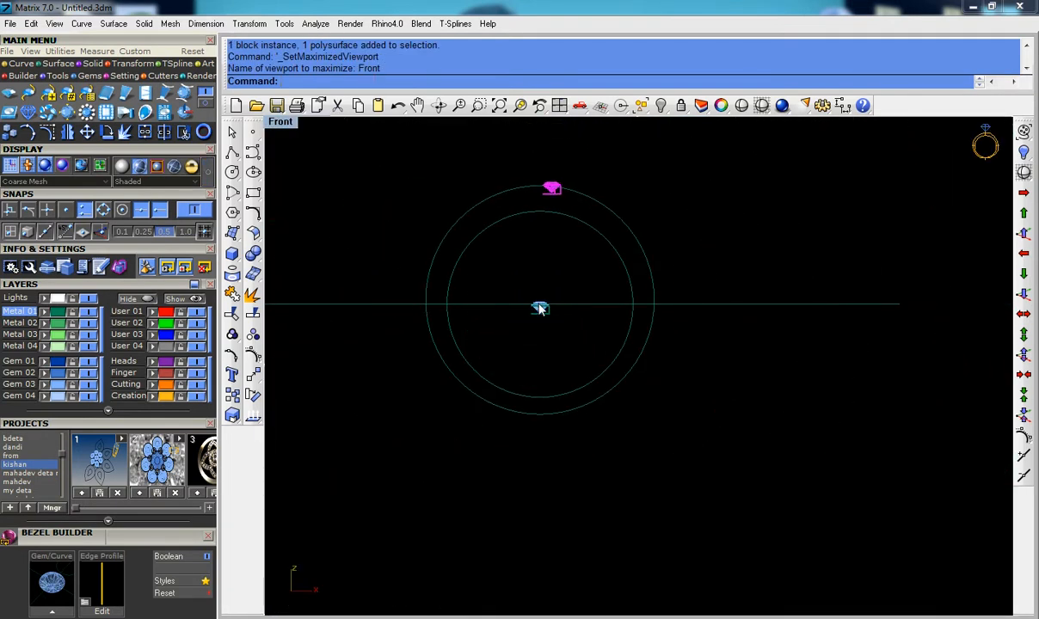
text(m)
key(Return)
right_drag(562, 314, 570, 410)
scroll(572, 344, up, 3)
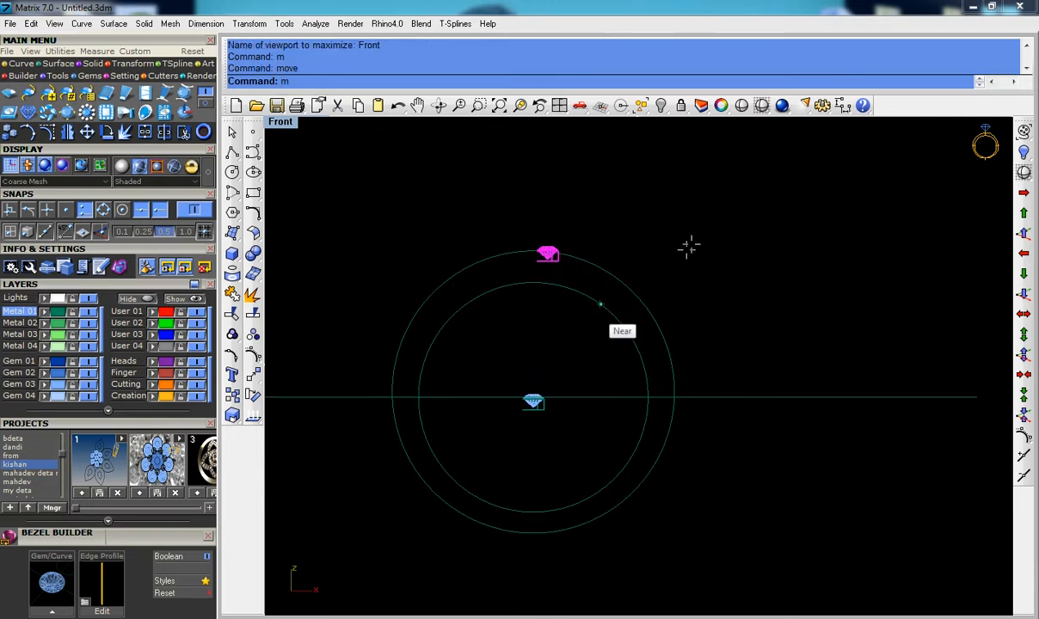
click(702, 226)
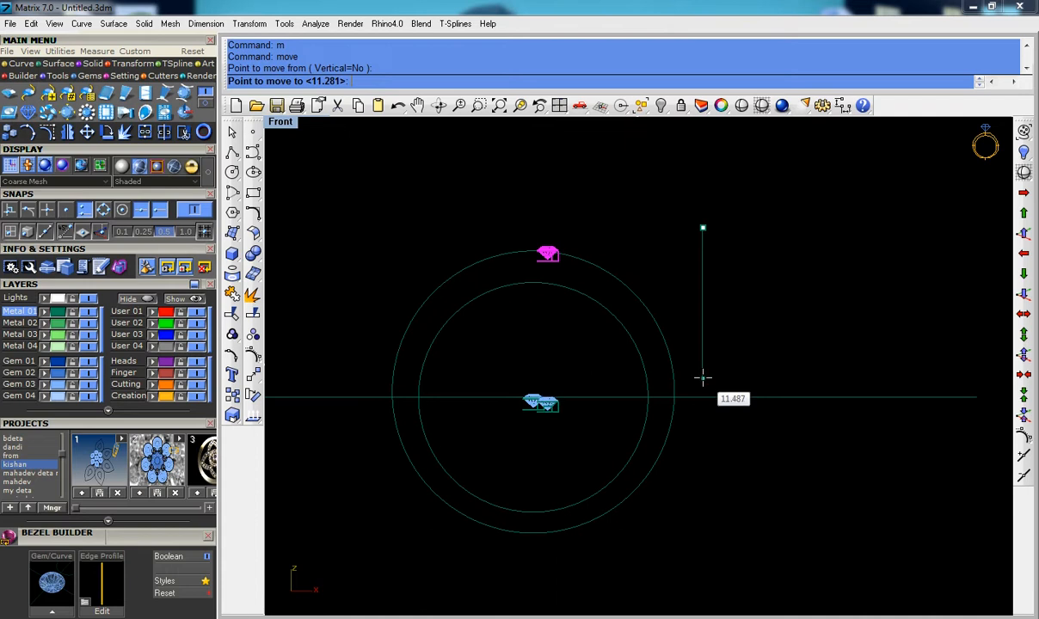
scroll(703, 376, up, 5)
right_drag(703, 376, 794, 364)
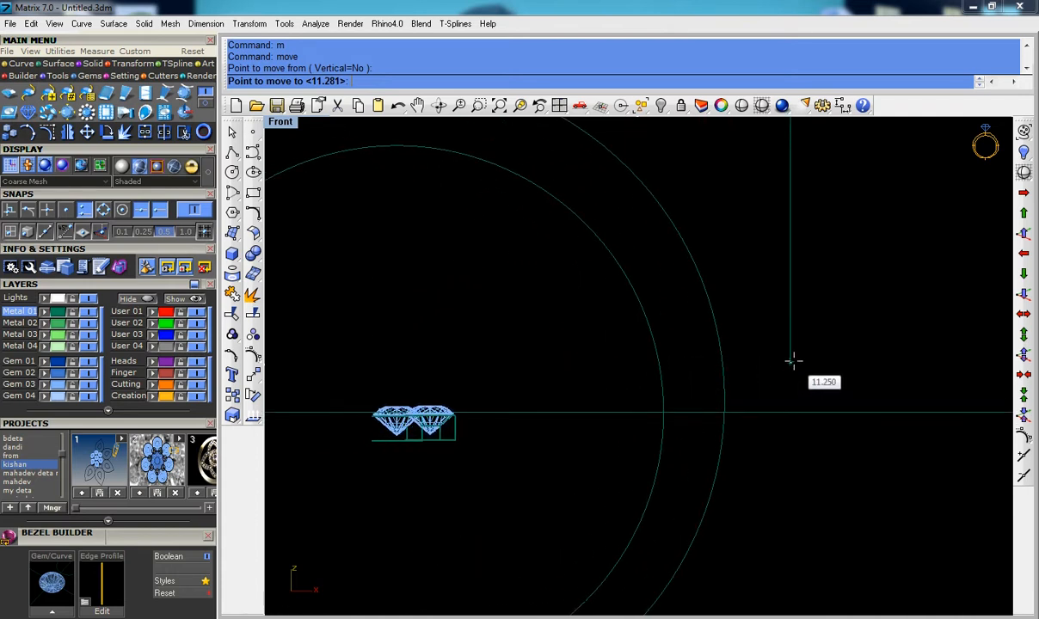
click(794, 362)
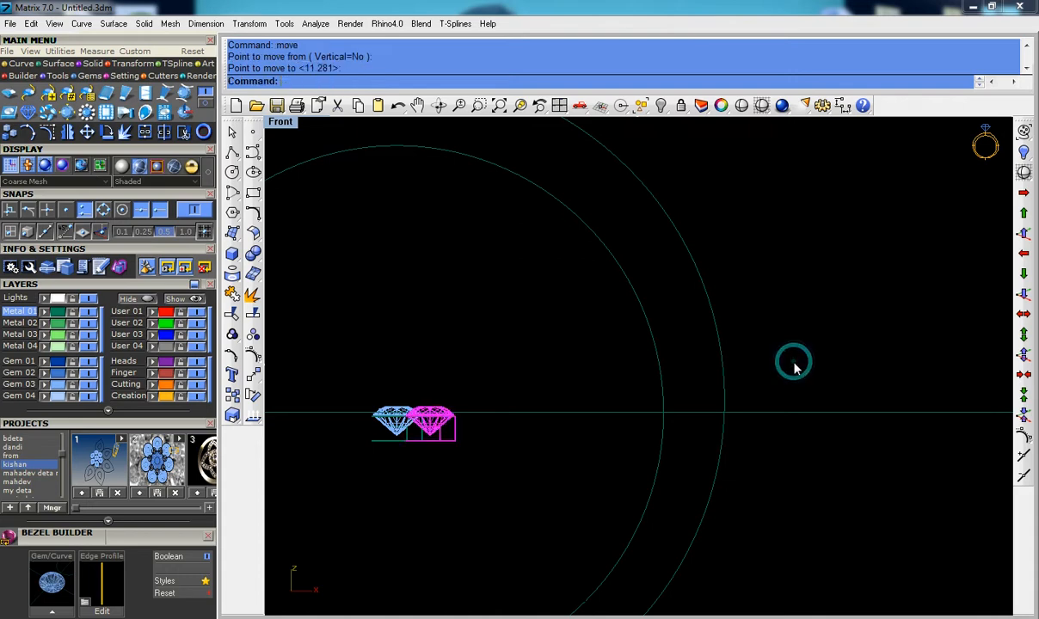
Step: In the top view, mirror a copy of the right-hand diamond and bezel across the vertical axis, starting the mirror plane at 0
key(ctrl+F4)
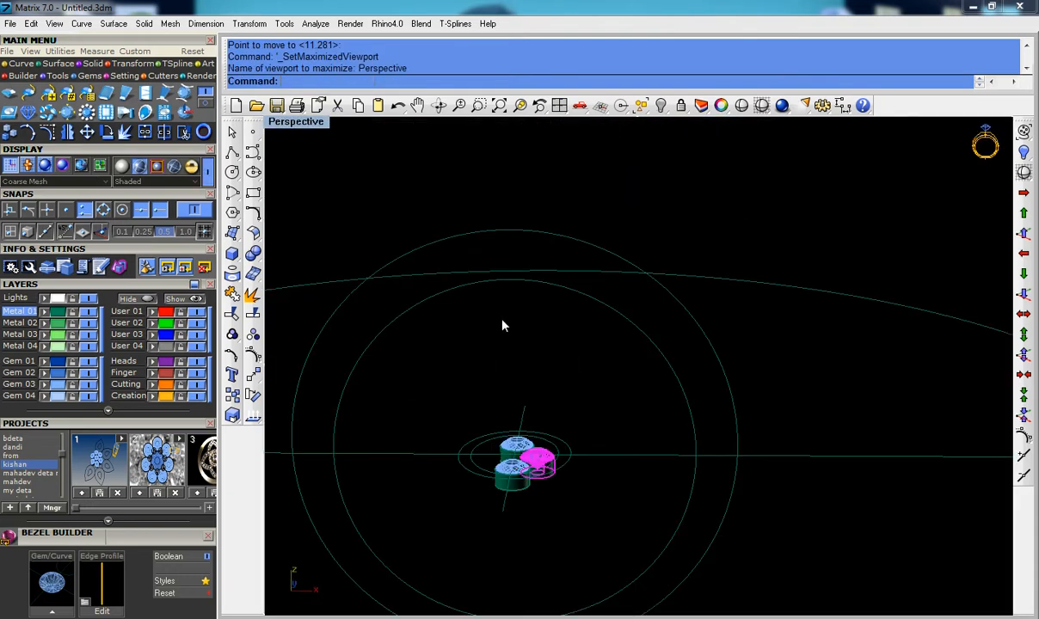
key(ctrl+F1)
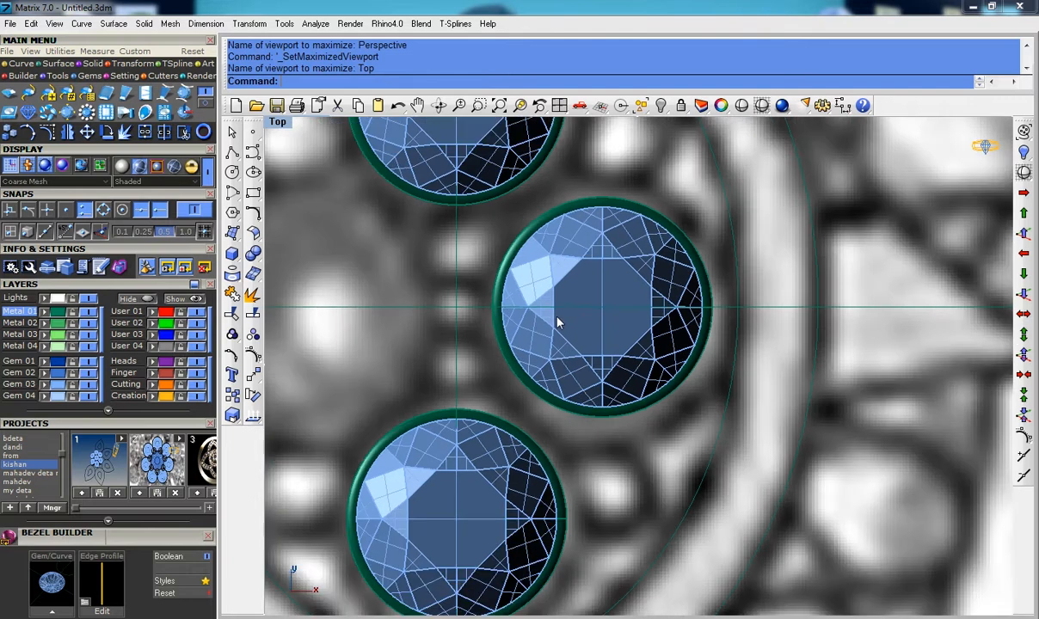
scroll(775, 320, up, 4)
scroll(782, 293, down, 5)
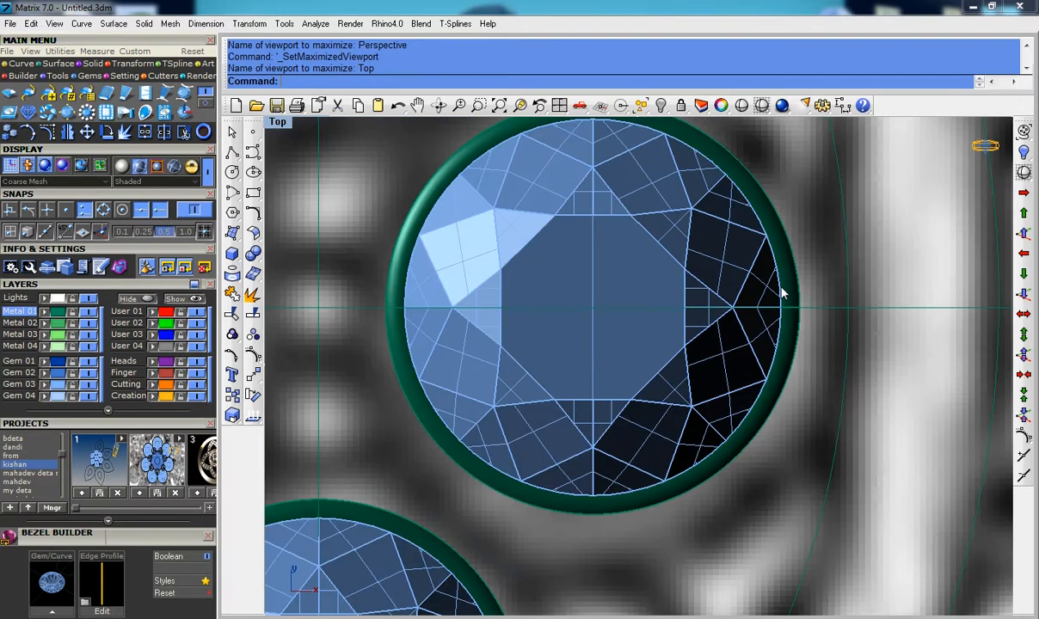
click(775, 169)
click(700, 291)
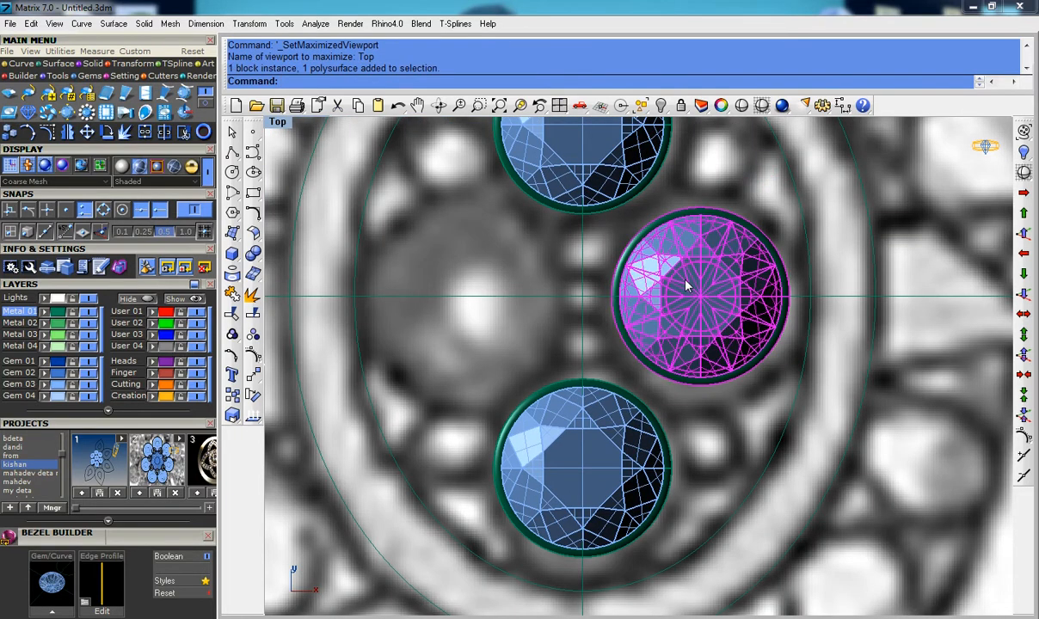
scroll(680, 284, down, 3)
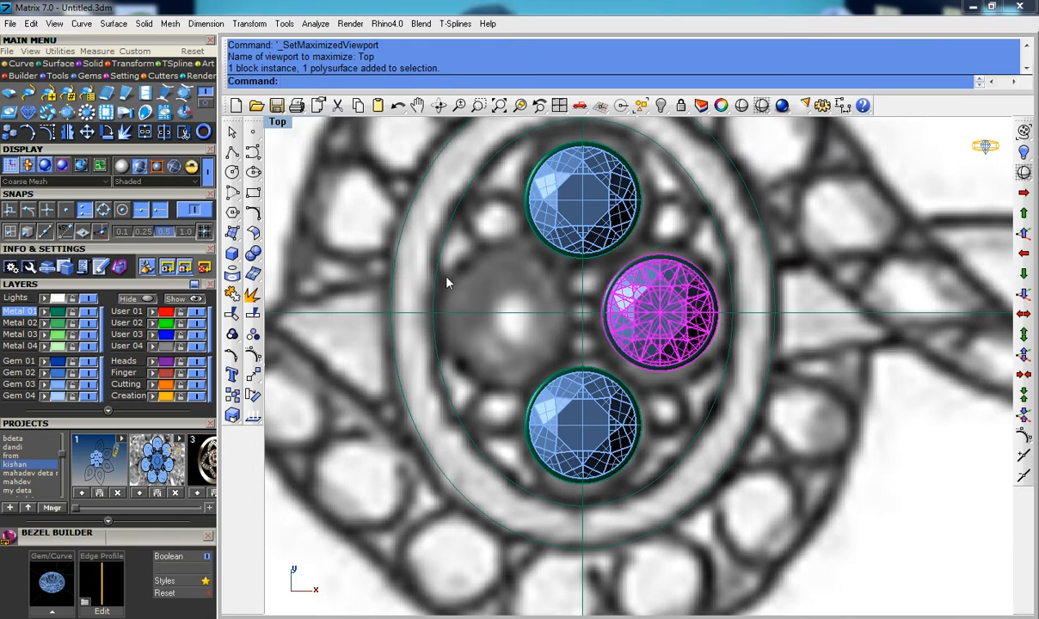
click(68, 131)
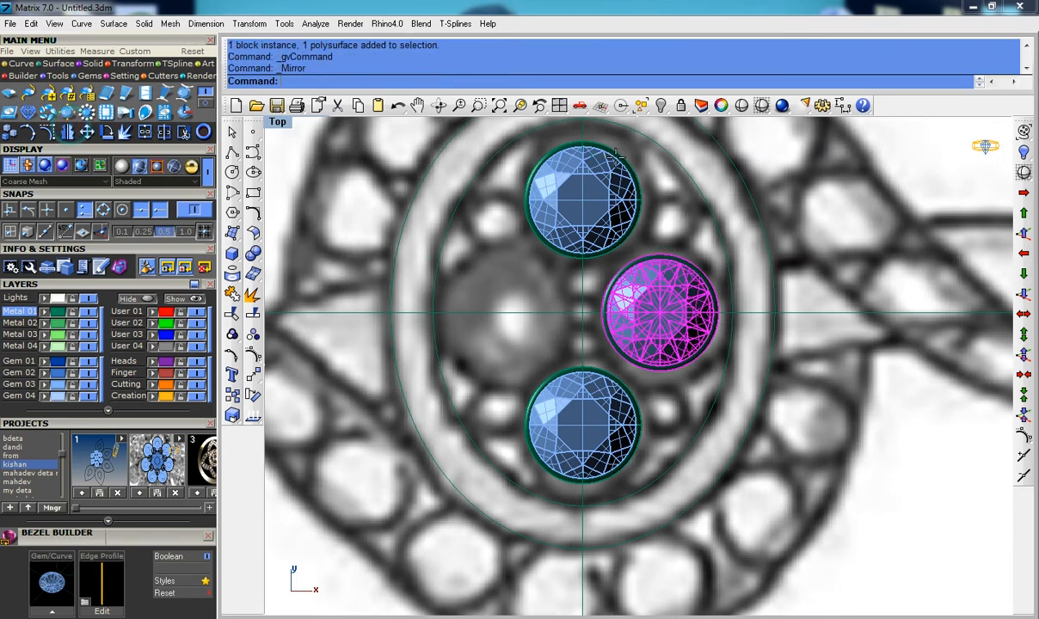
click(634, 185)
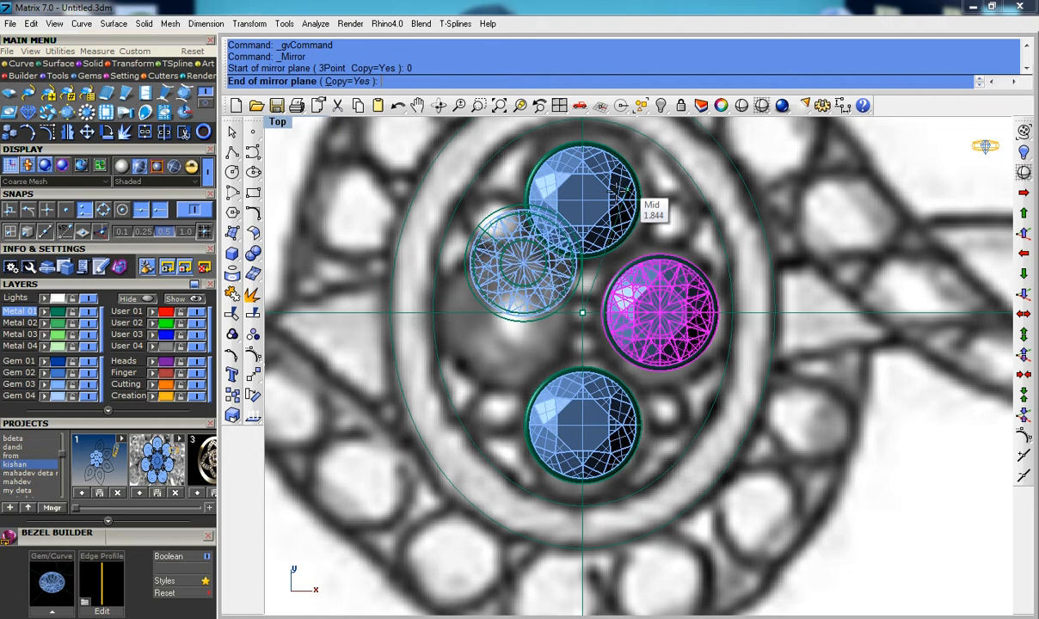
right_drag(628, 182, 625, 342)
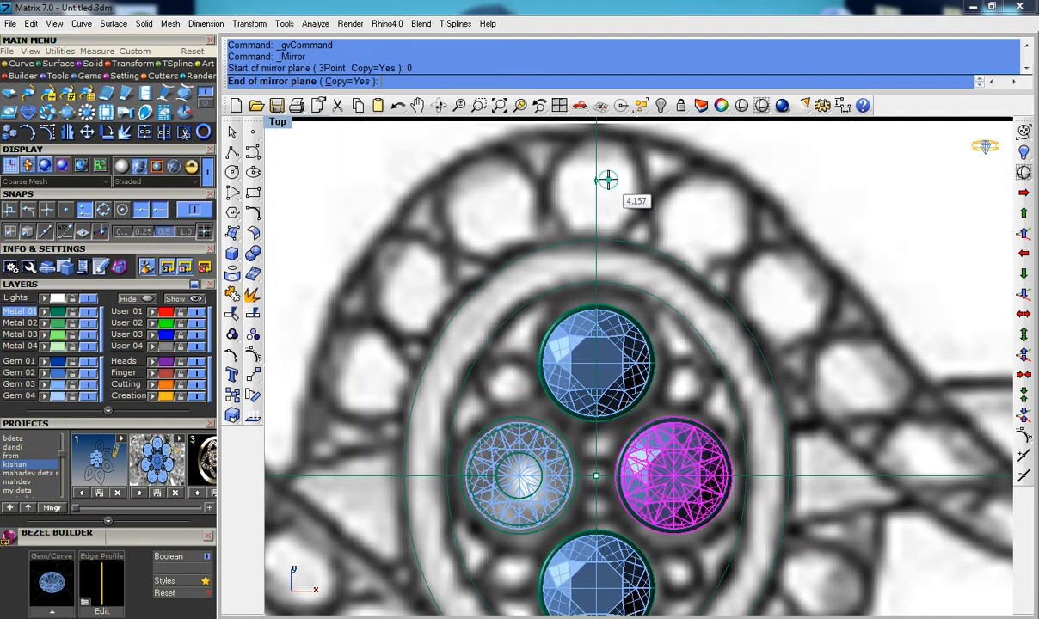
click(605, 179)
scroll(605, 179, down, 2)
right_drag(678, 469, 664, 417)
click(664, 417)
Step: Move the upper diamond with its bezel straight down about 0.25 mm, closer to the two side stones
scroll(655, 391, up, 4)
right_drag(647, 363, 626, 285)
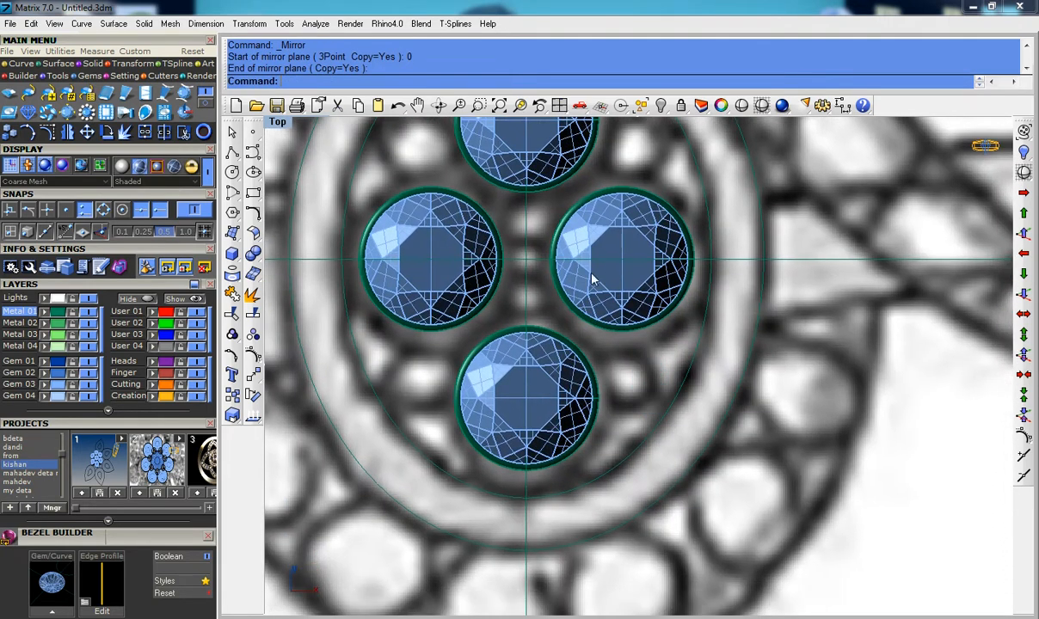
right_drag(609, 156, 615, 260)
click(576, 258)
text(m)
key(Return)
click(901, 217)
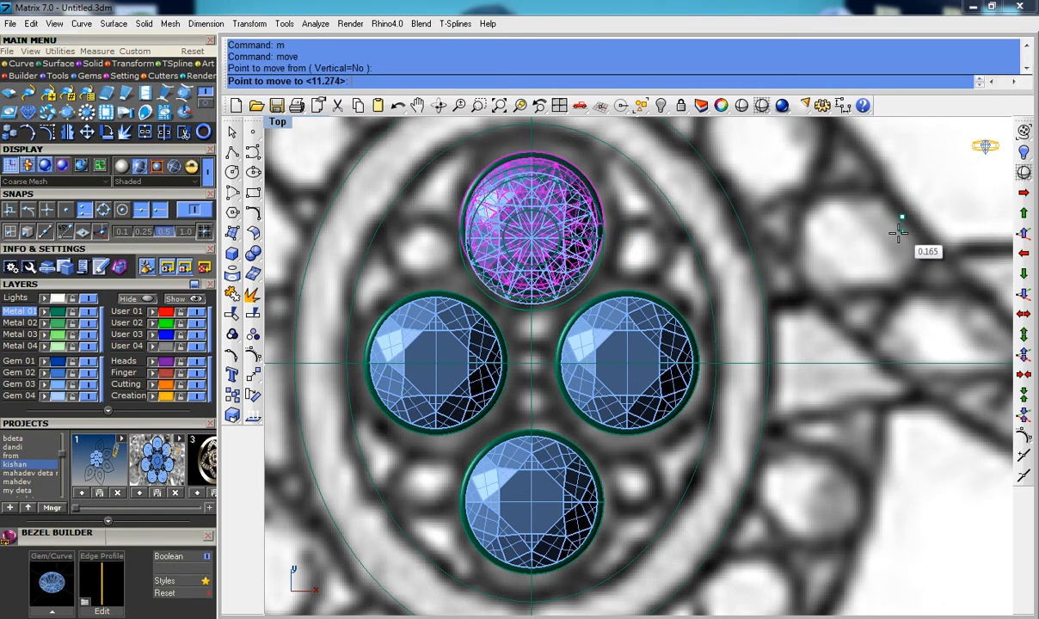
click(901, 229)
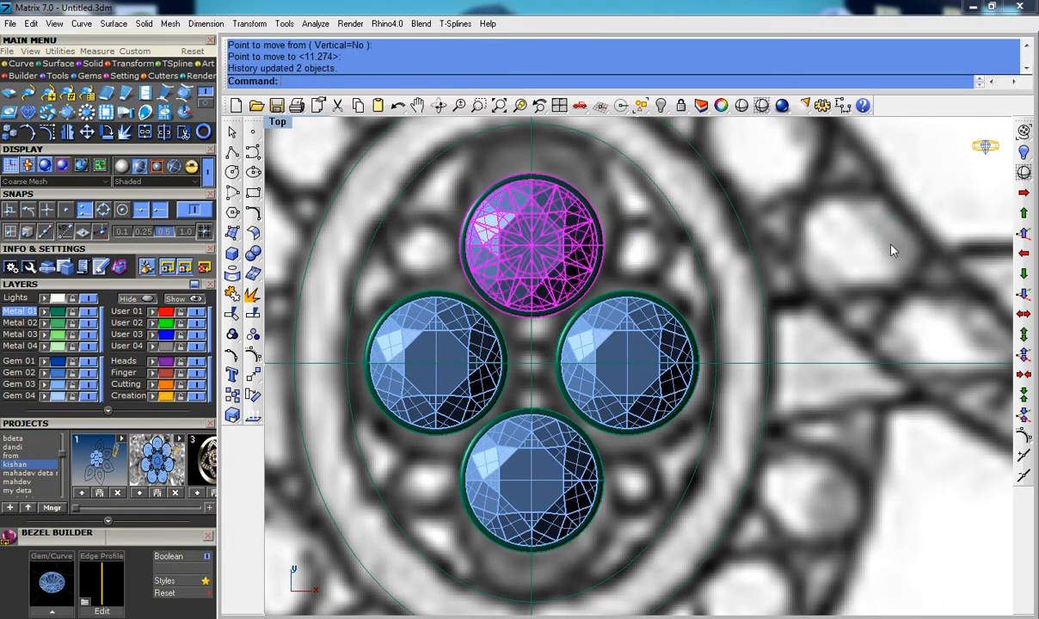
Step: Move the right-hand diamond with its bezel about 0.14 mm horizontally toward the centre so it meets the upper and lower bezels
scroll(557, 332, up, 2)
click(659, 303)
text(m)
key(Return)
click(936, 287)
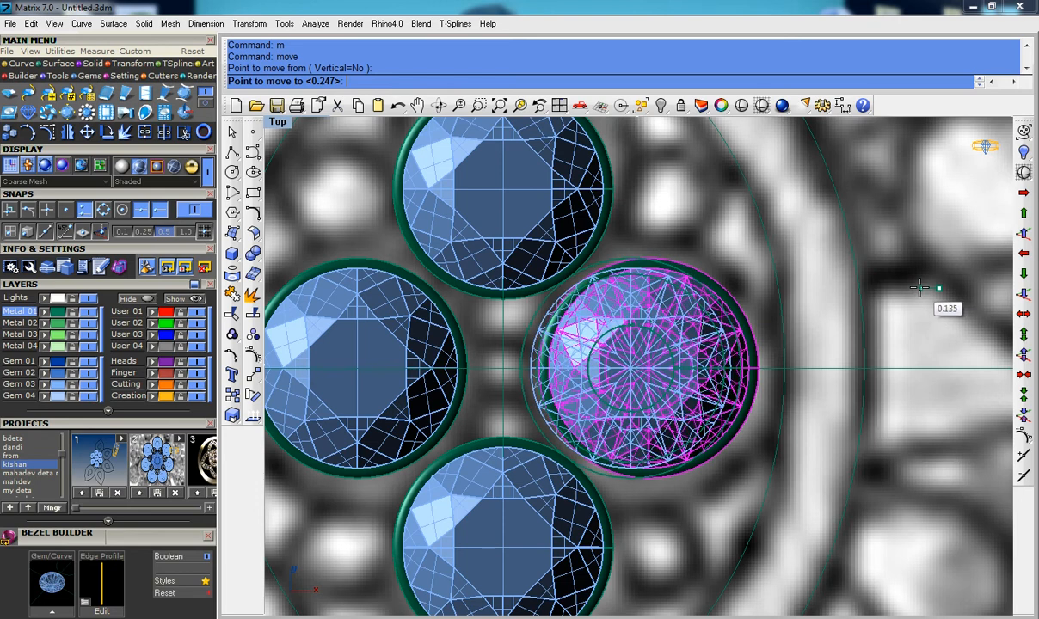
click(920, 290)
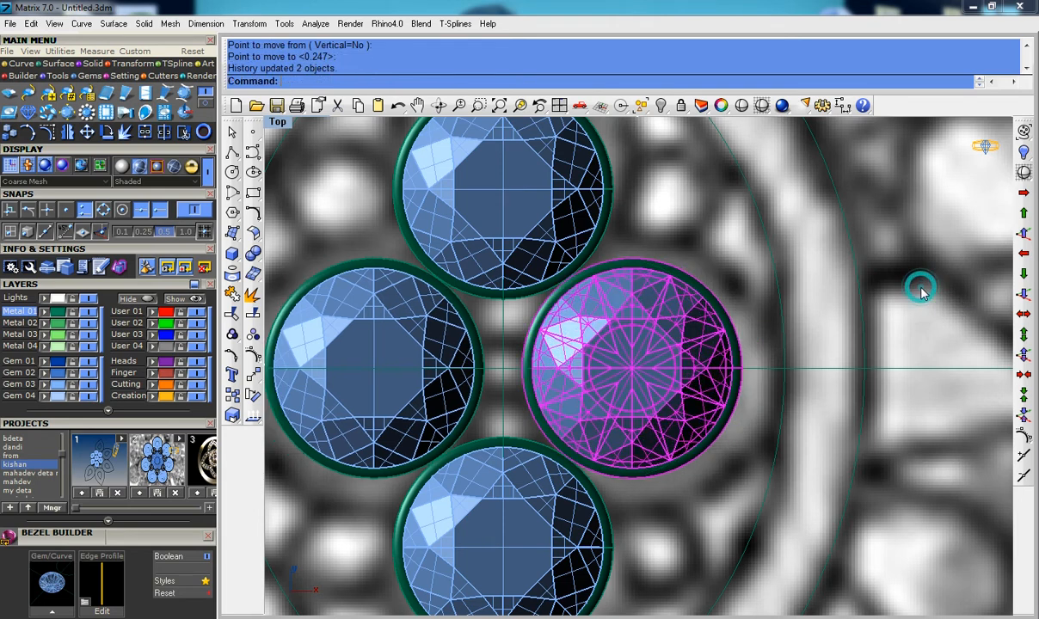
scroll(916, 298, down, 4)
scroll(707, 324, up, 4)
scroll(709, 326, down, 4)
key(Escape)
Step: Scale both oval outline curves down in 2D about origin 0 so the inner oval fits closely around the four-stone cluster
scroll(708, 325, down, 4)
scroll(671, 276, up, 2)
scroll(746, 269, down, 2)
scroll(739, 266, up, 4)
drag(771, 219, 714, 291)
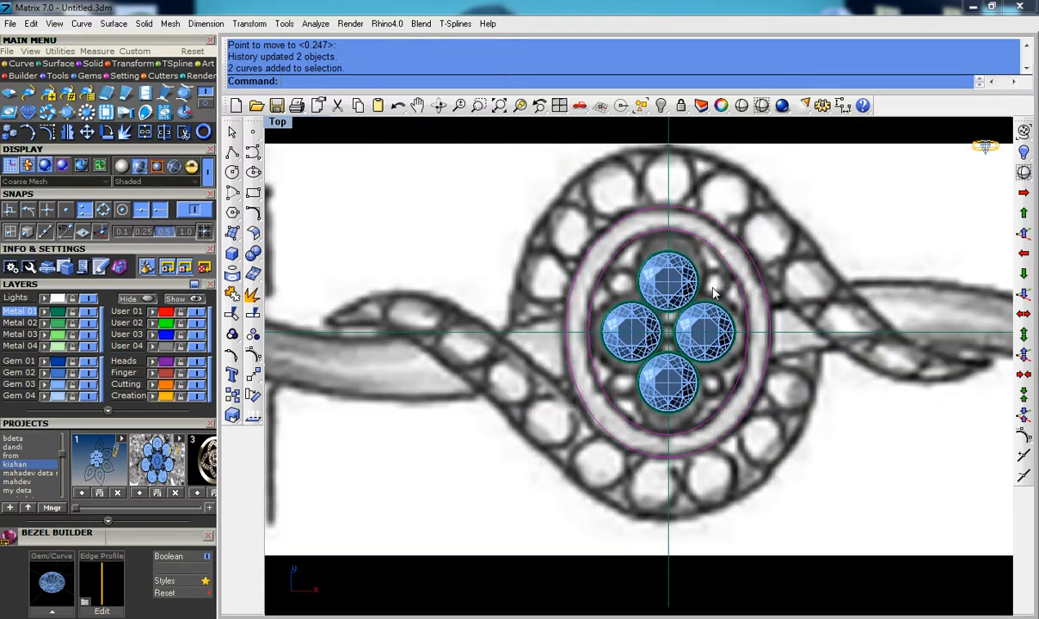
click(232, 417)
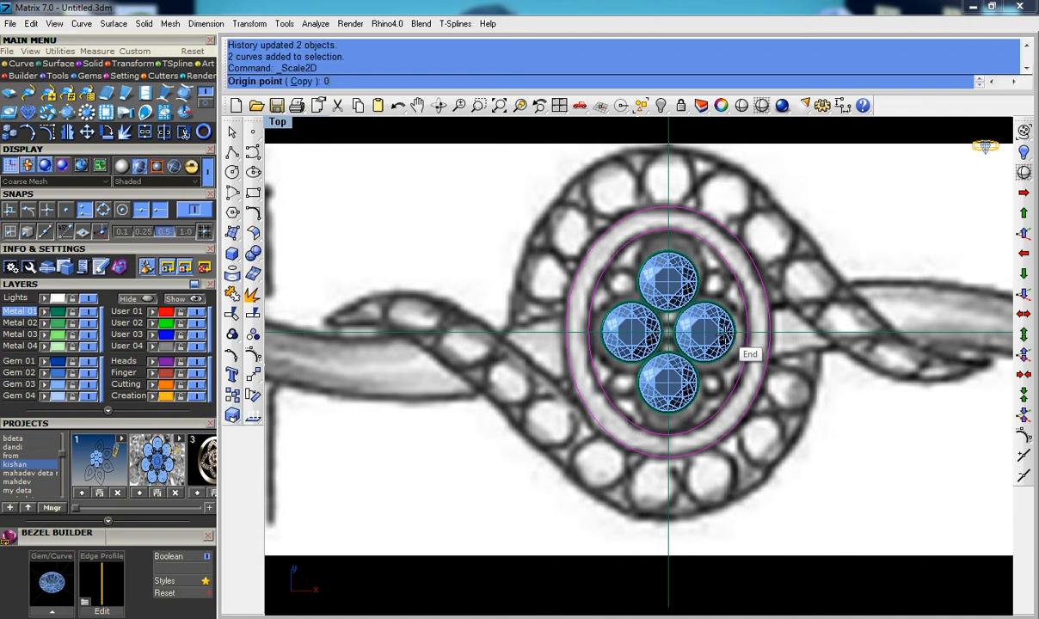
click(668, 171)
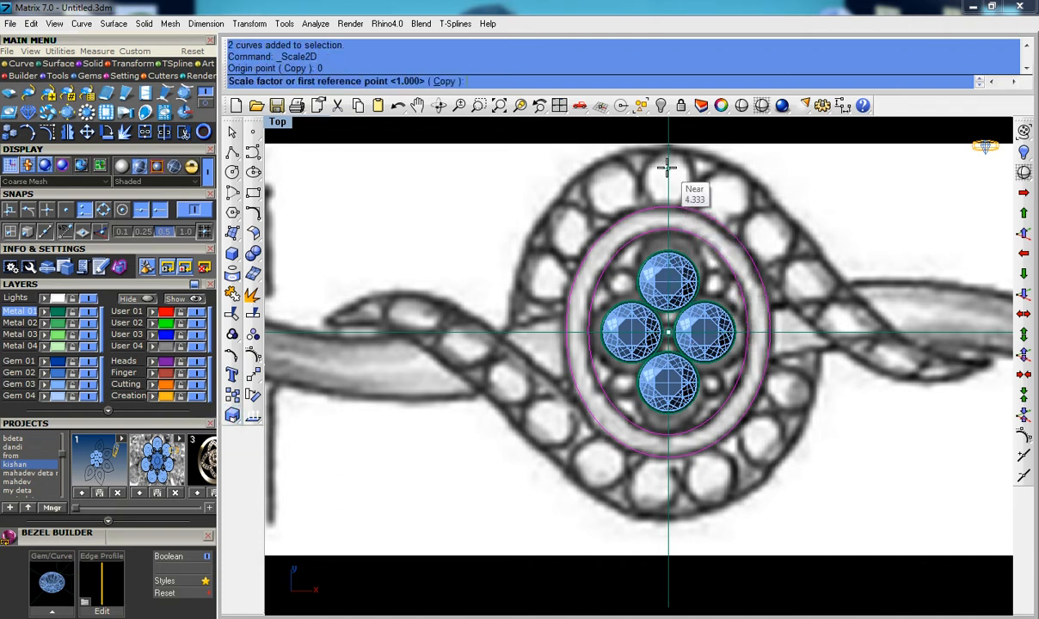
click(669, 170)
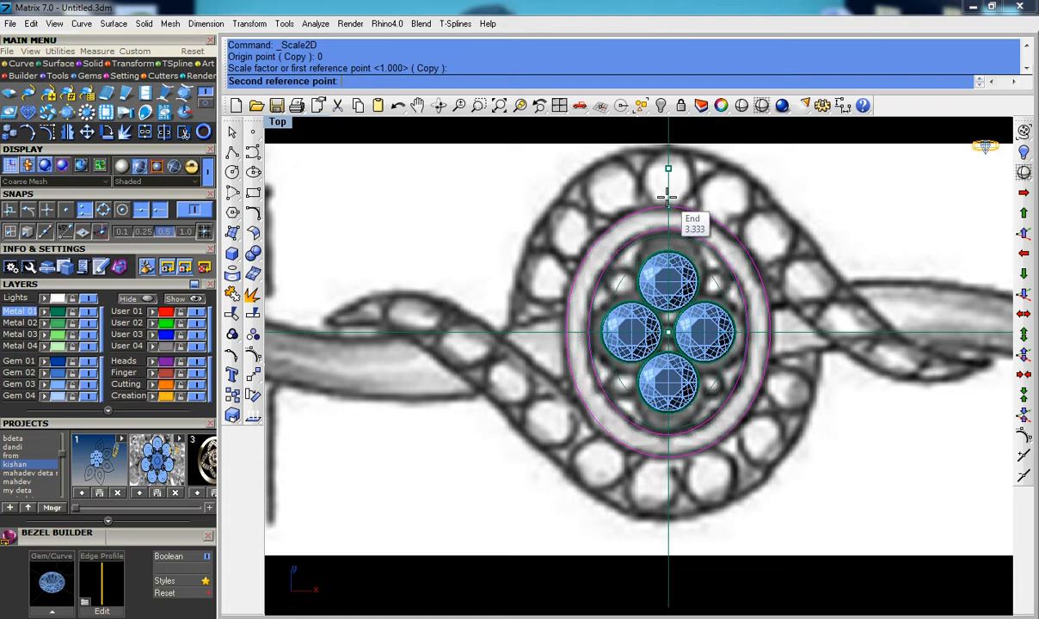
scroll(670, 207, up, 3)
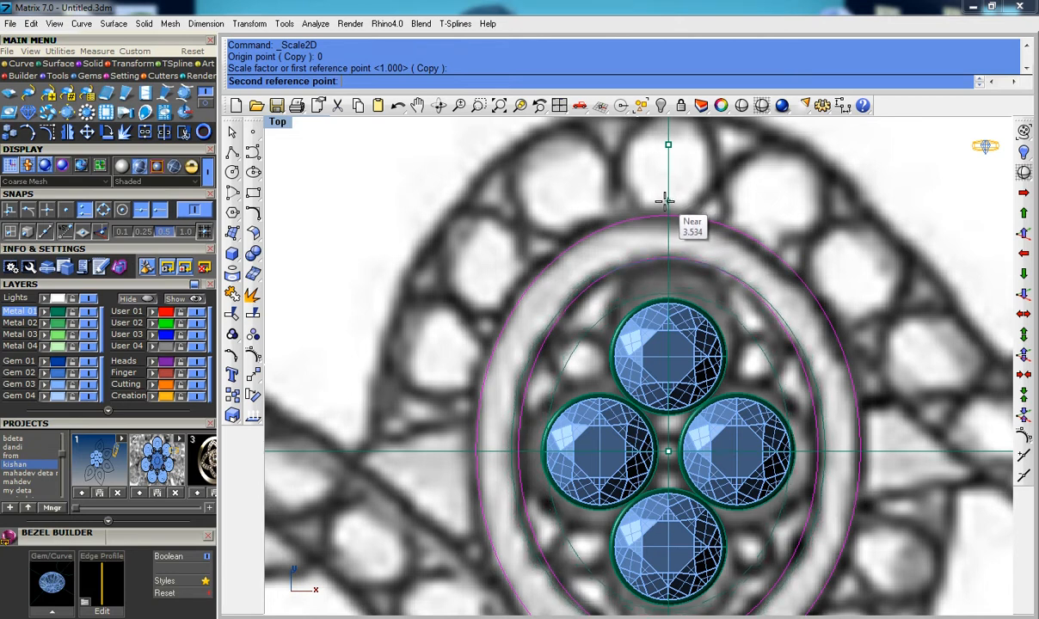
scroll(665, 204, up, 3)
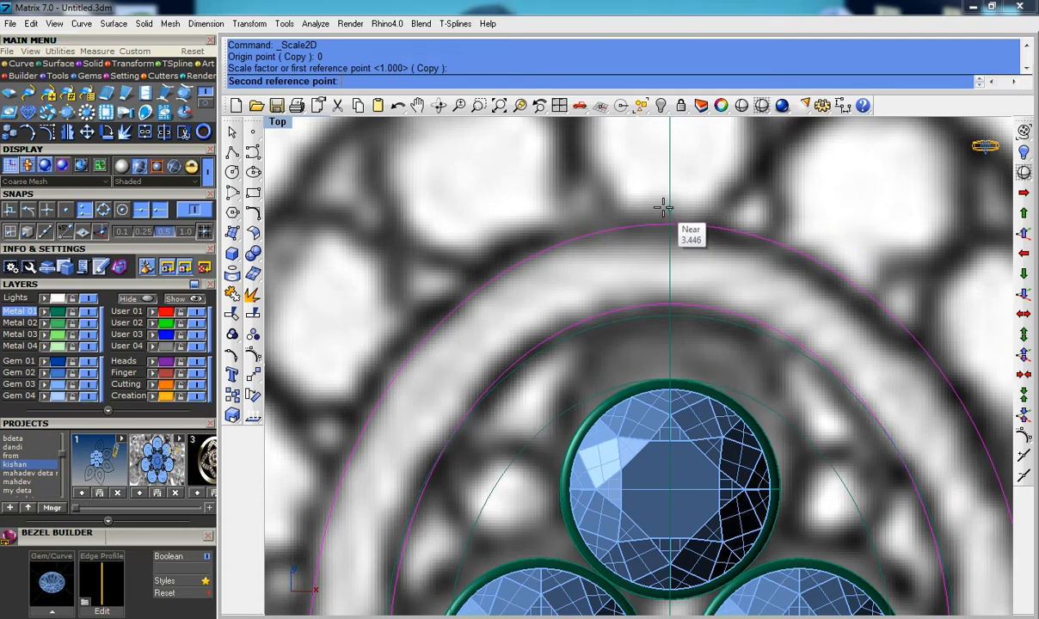
click(662, 208)
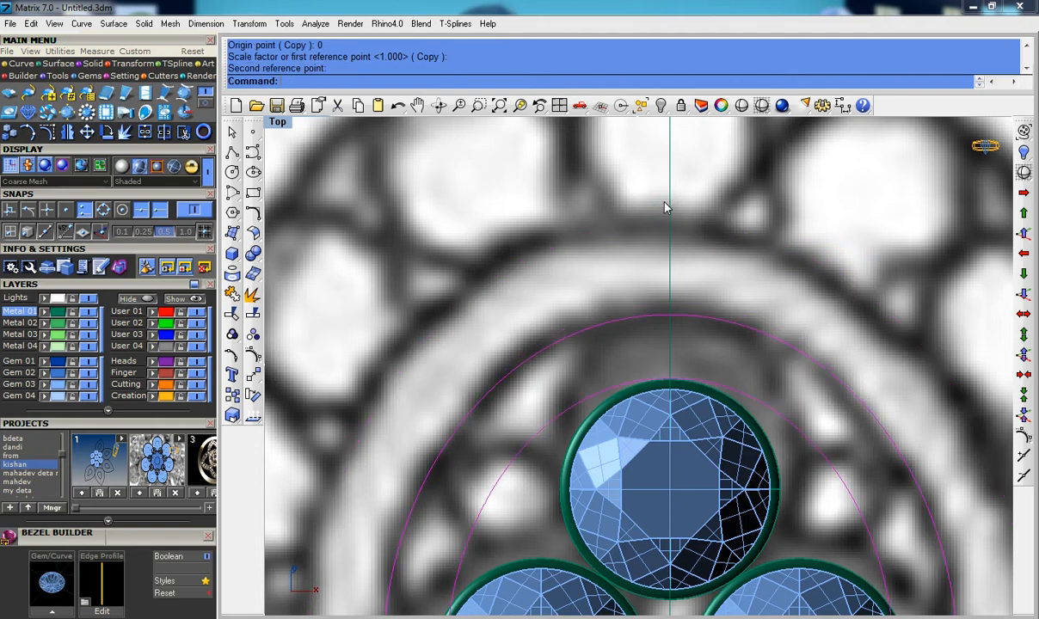
scroll(659, 233, down, 3)
key(Escape)
scroll(734, 318, up, 3)
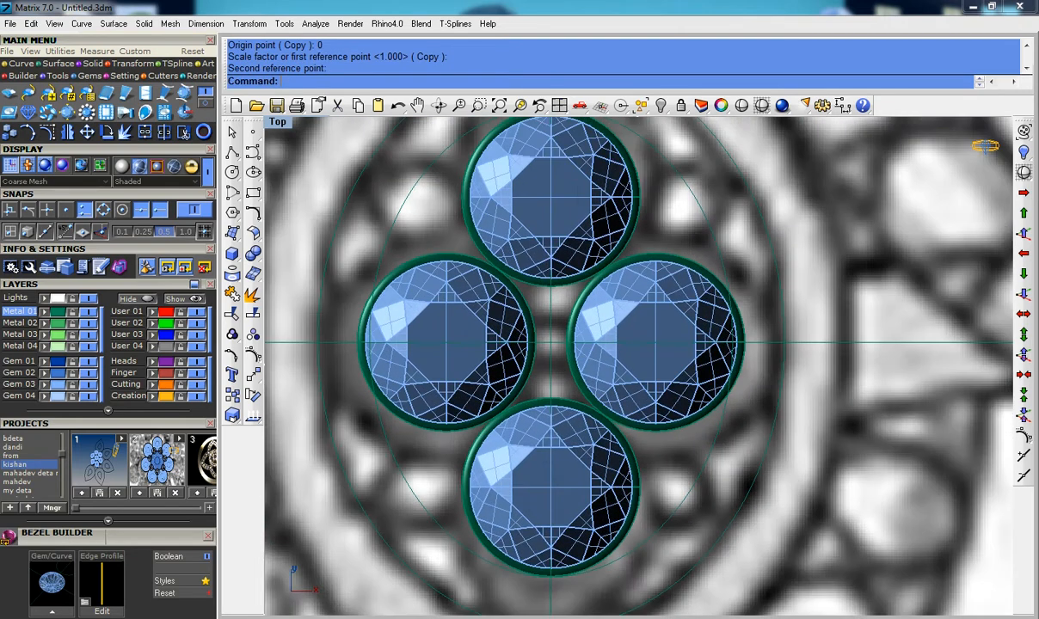
scroll(726, 337, down, 3)
scroll(698, 297, down, 3)
scroll(725, 291, up, 3)
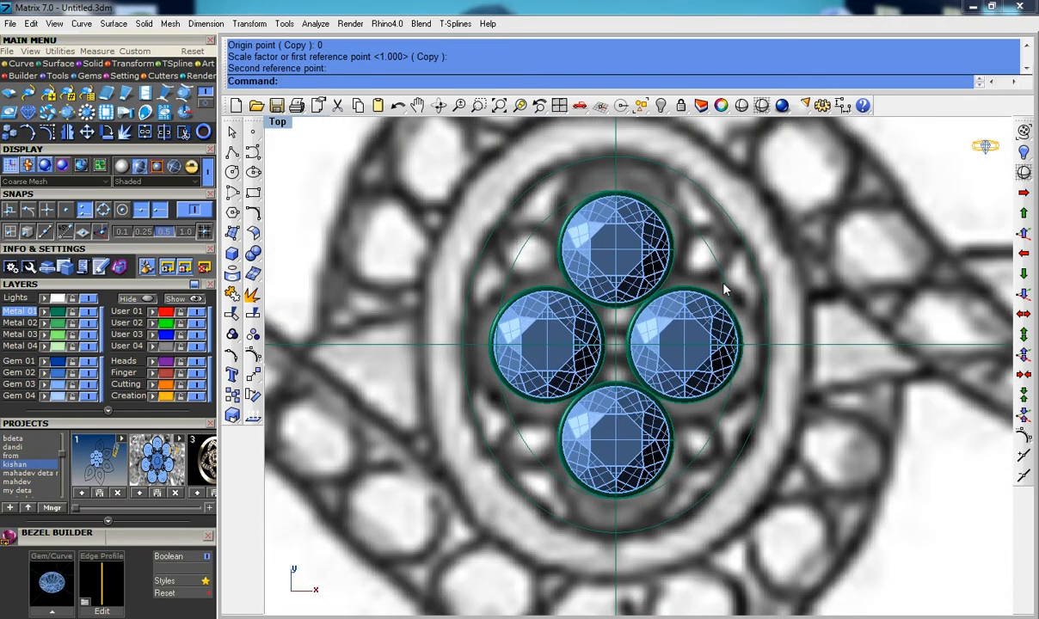
scroll(754, 274, down, 2)
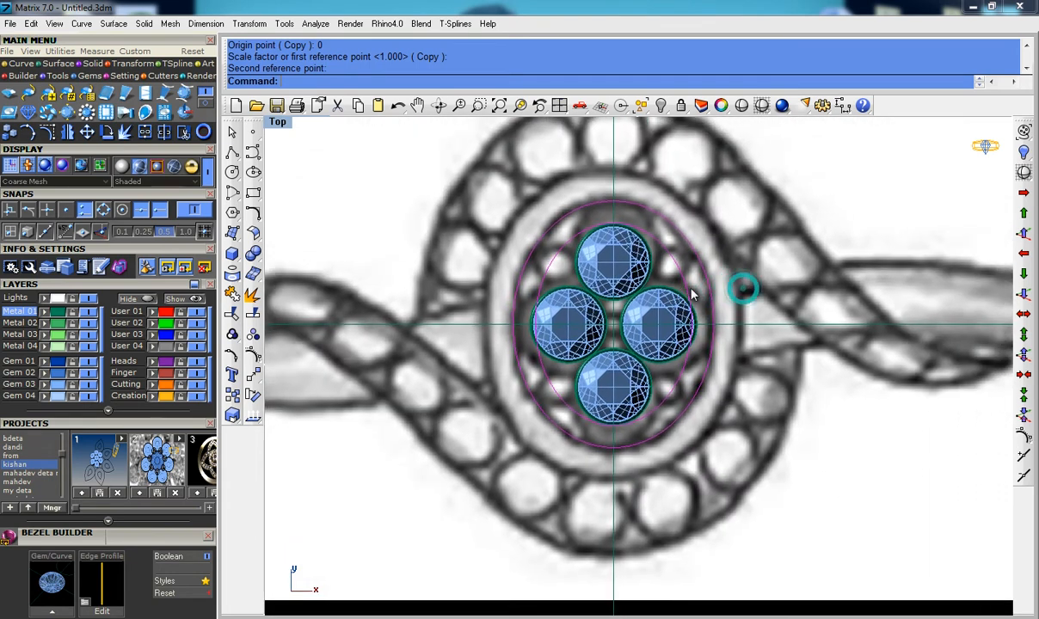
key(F10)
scroll(698, 323, up, 1)
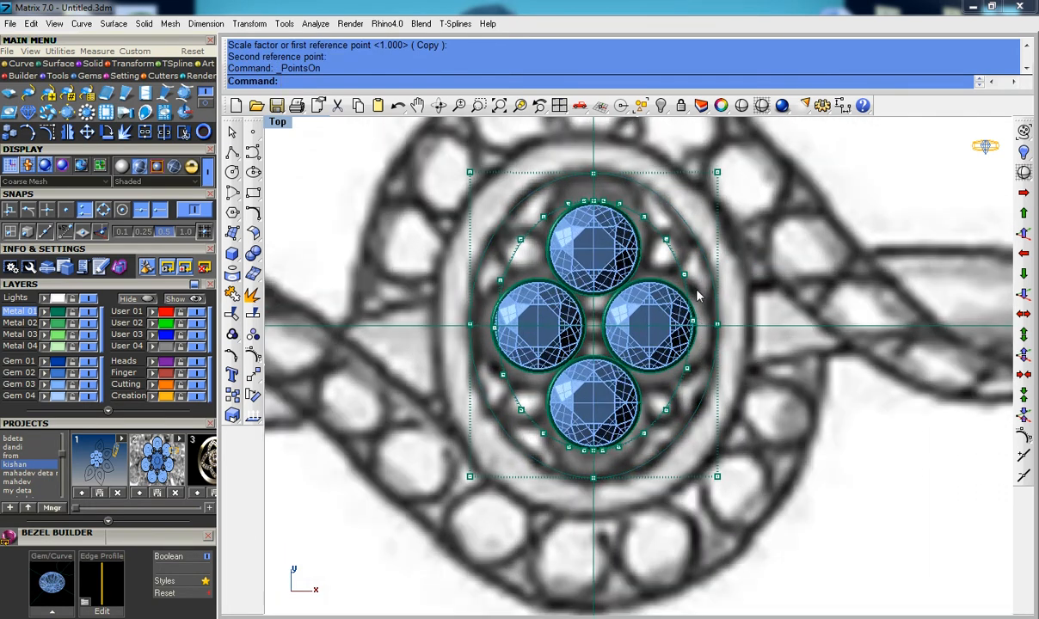
key(Escape)
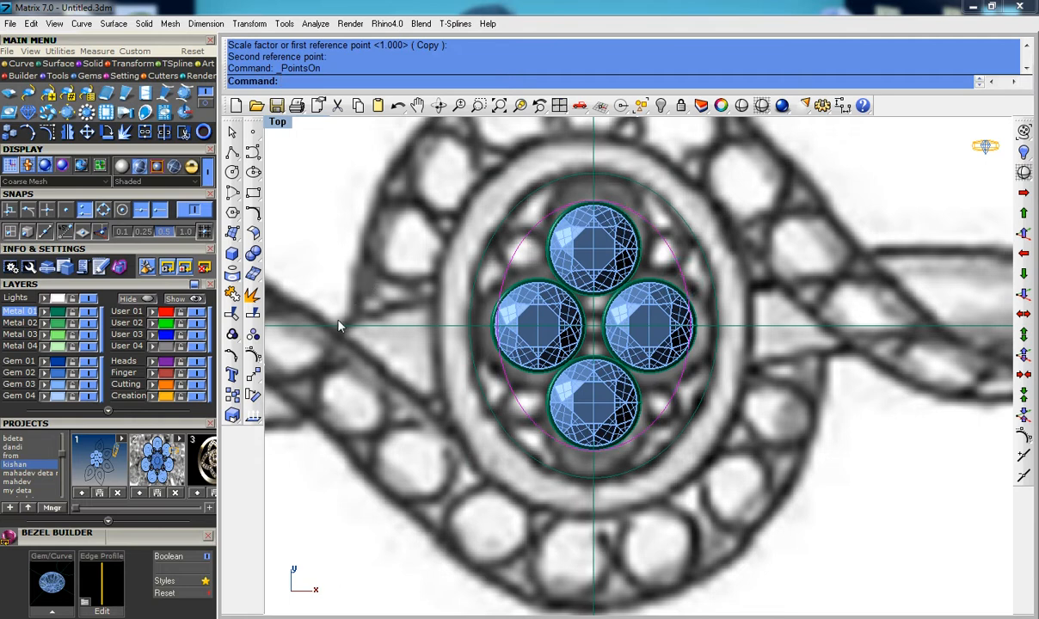
Step: Trim away the left half of the inner oval, using the vertical axis line as the cutting object
click(595, 170)
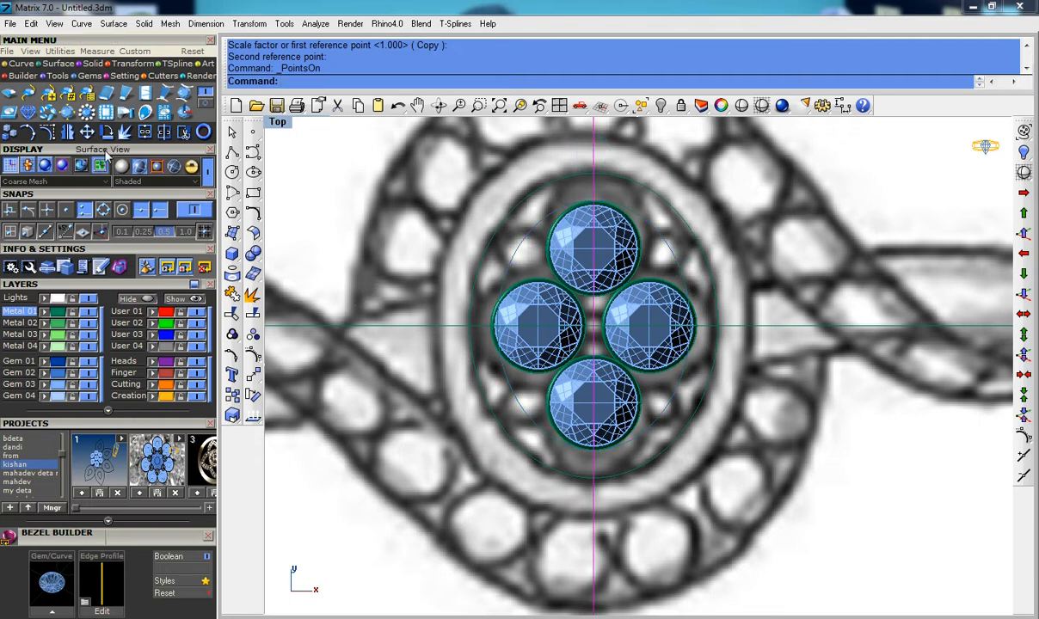
click(185, 132)
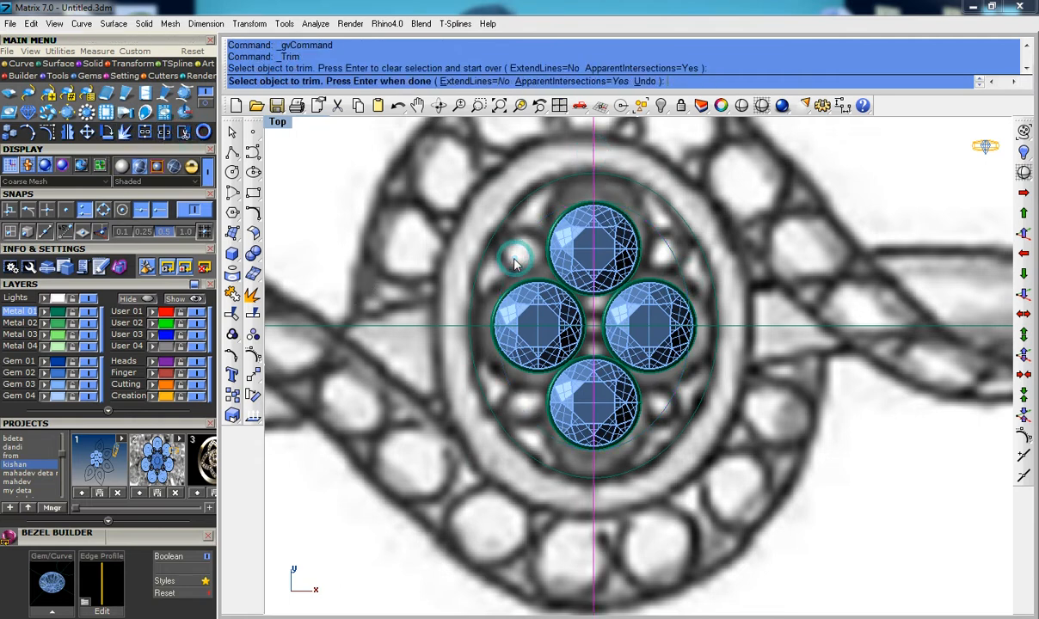
right_click(664, 277)
Step: Rebuild the remaining right half of the inner oval with 4 points and degree 3, deleting the input curve
click(670, 255)
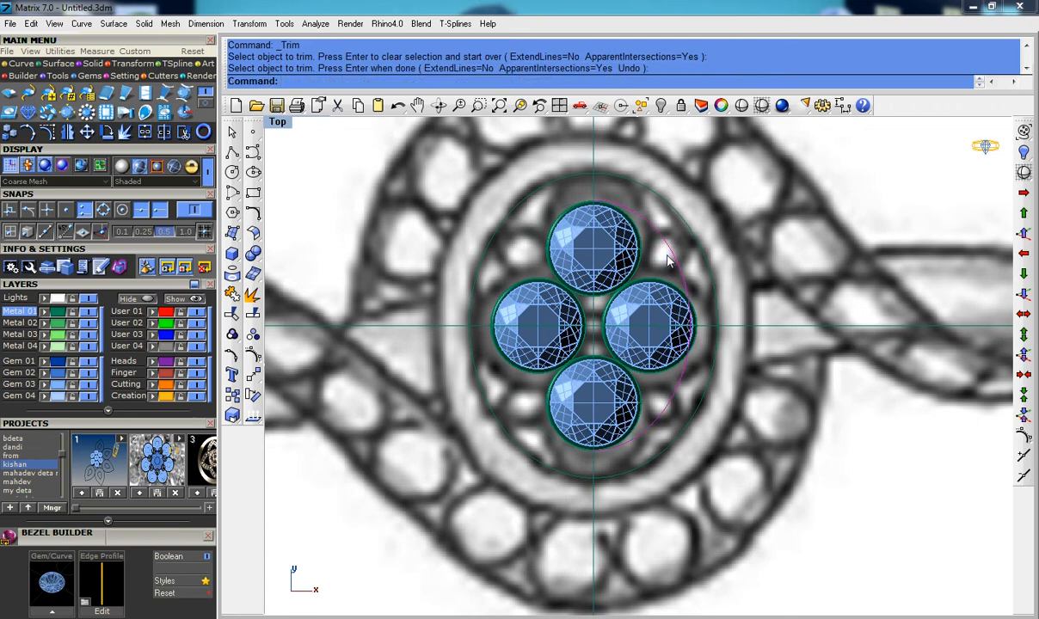
text(Reb)
key(Return)
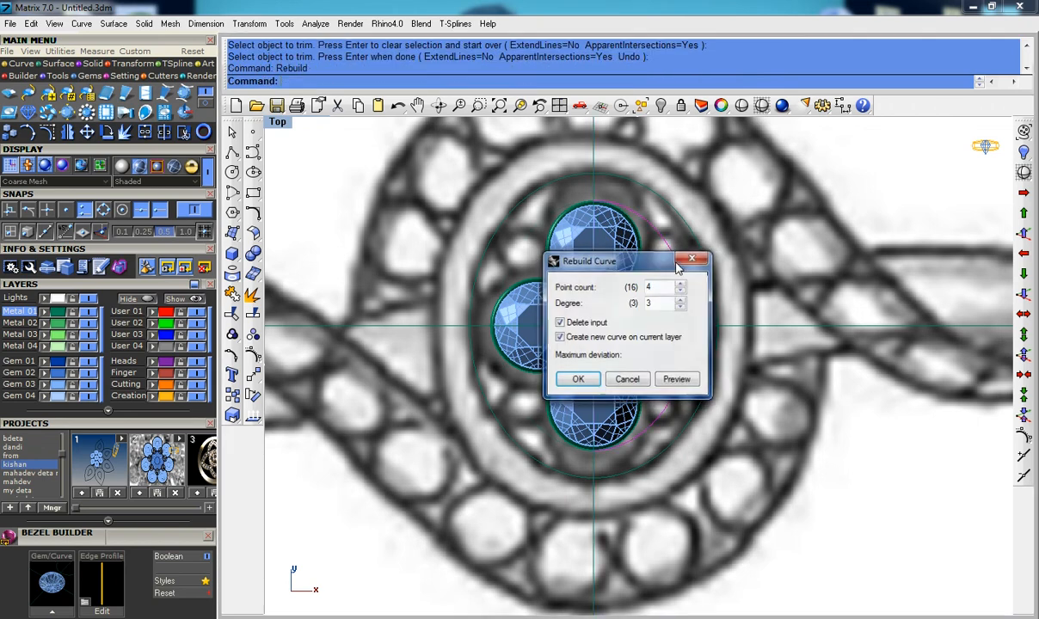
key(Return)
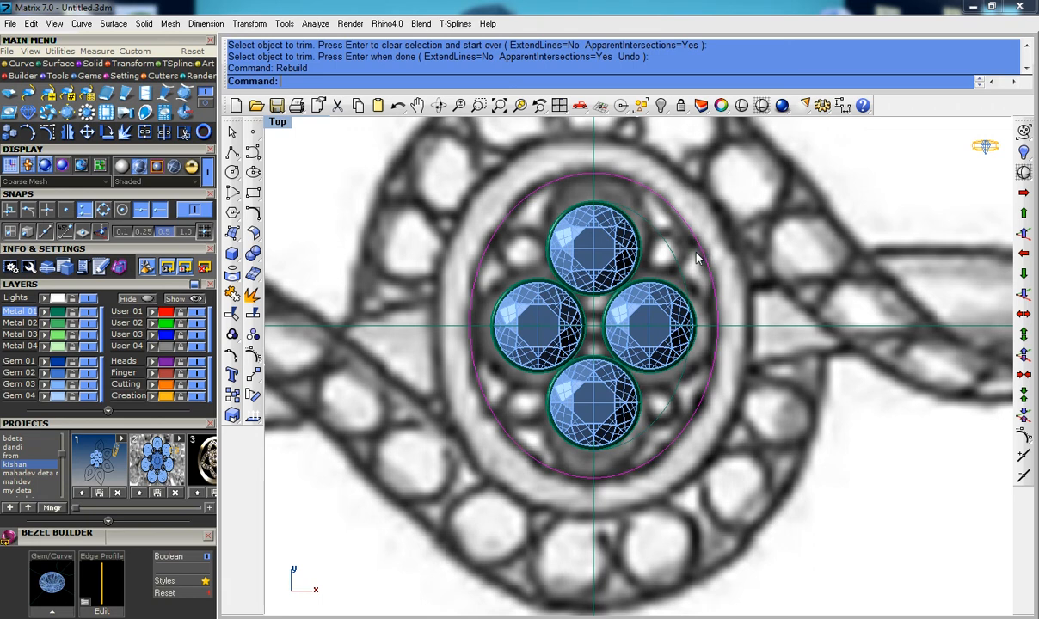
right_click(696, 258)
click(692, 262)
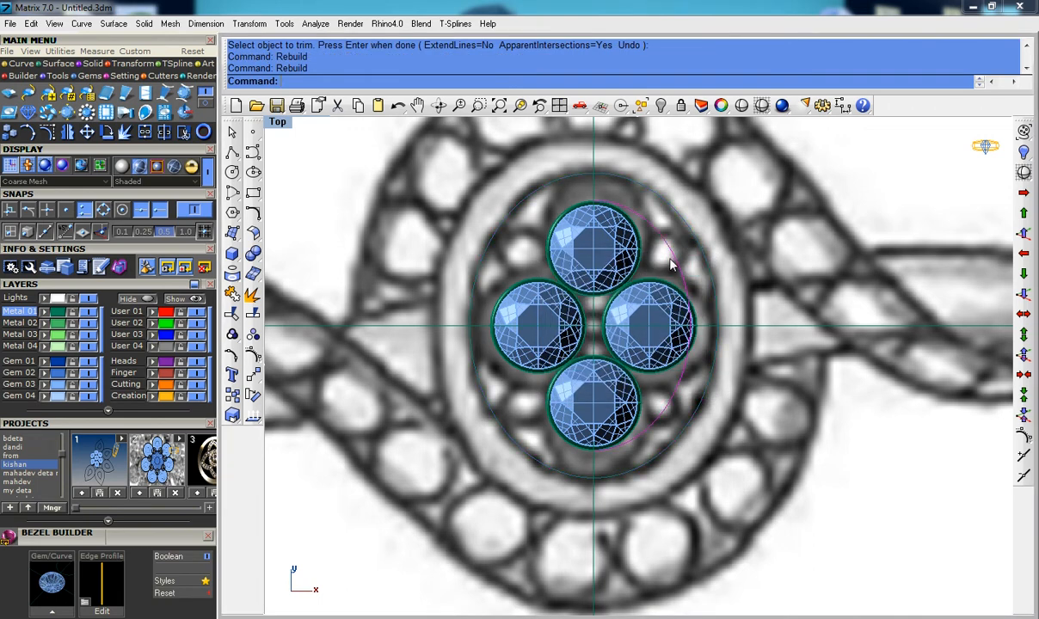
Step: Move the inner half oval's two outer control points about 0.15 mm horizontally outward so the curve clears the right-hand bezel
right_click(662, 287)
key(Return)
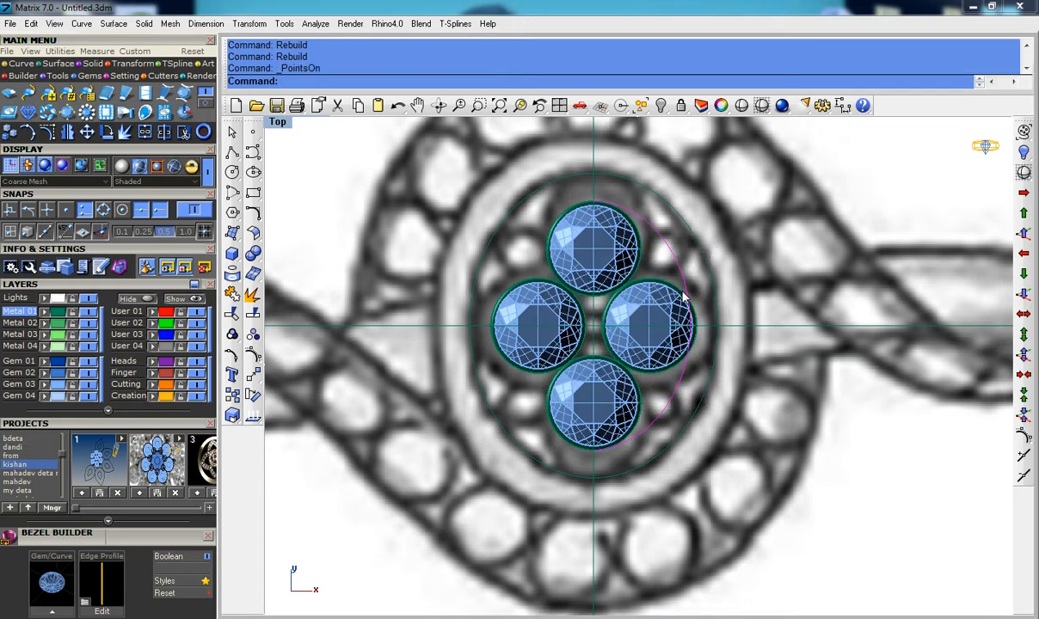
scroll(697, 254, down, 4)
drag(698, 215, 754, 406)
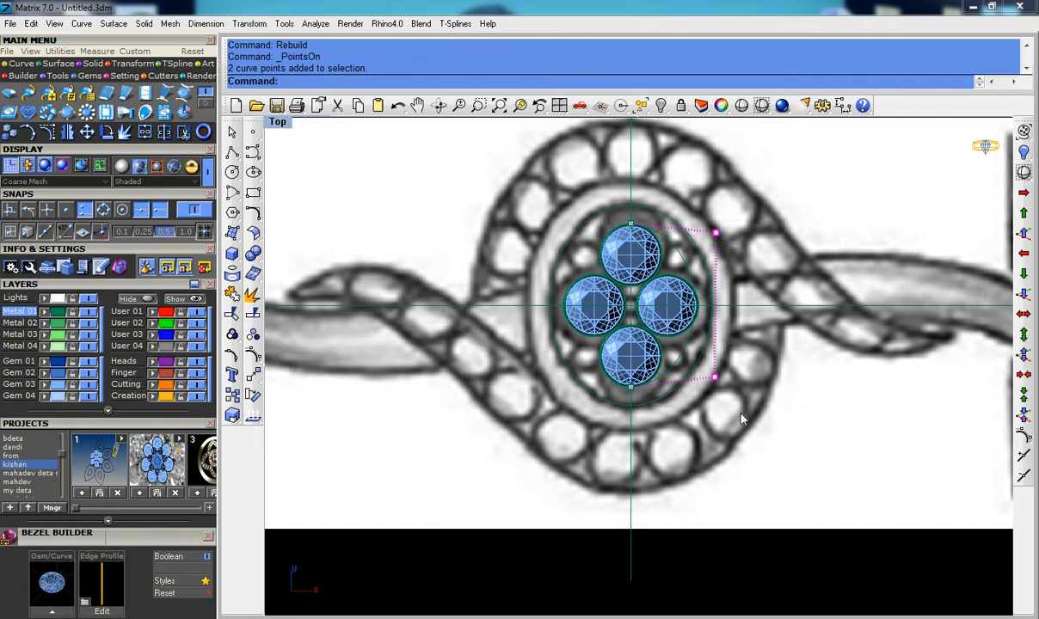
scroll(725, 393, up, 4)
right_drag(725, 398, 755, 368)
text(m)
key(Return)
click(804, 379)
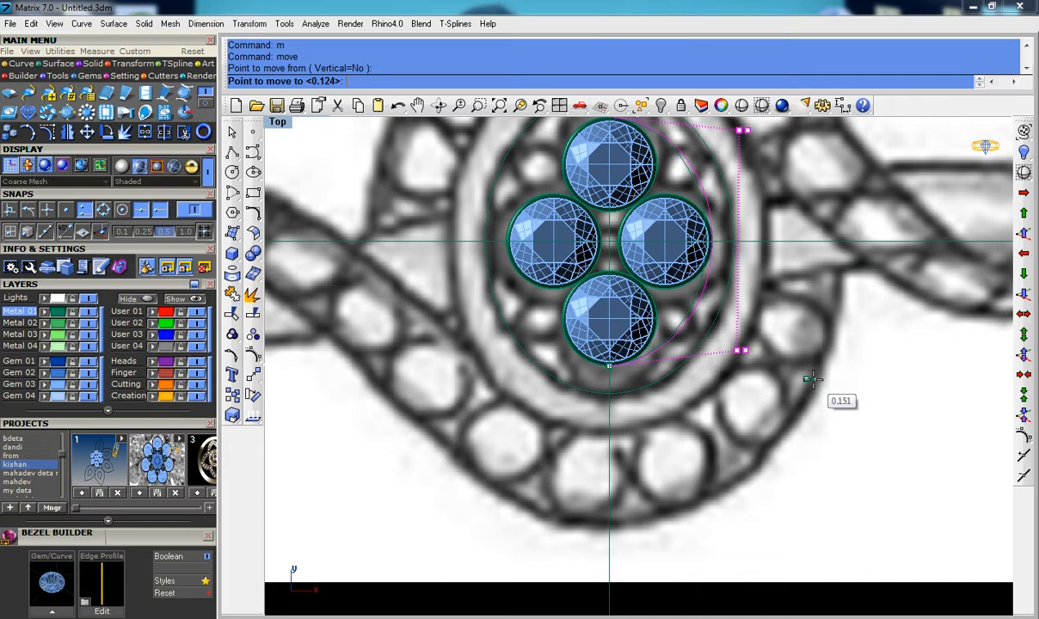
click(813, 379)
right_drag(720, 235, 690, 309)
key(Escape)
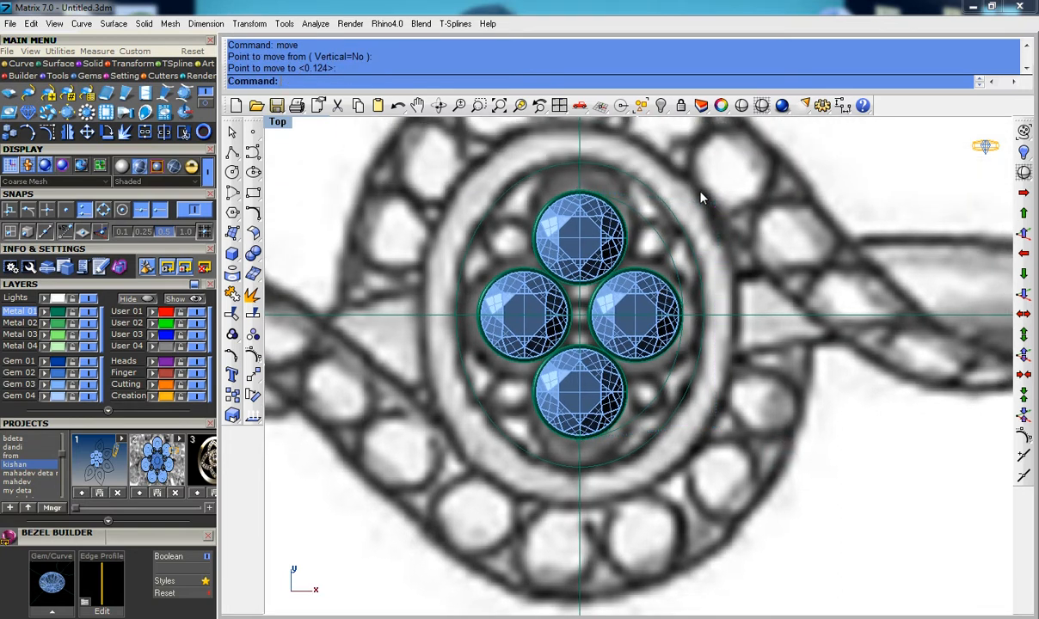
Step: Offset the inner half oval outward by 0.6 mm as a spacing guide
click(659, 234)
click(242, 193)
click(371, 223)
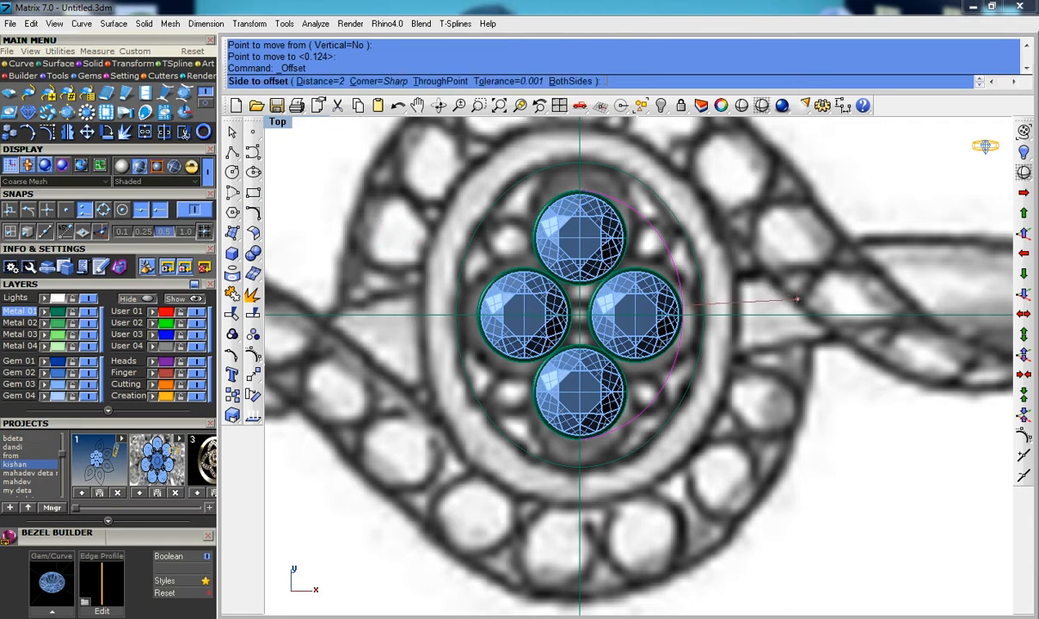
text(.6)
key(Return)
scroll(765, 303, up, 2)
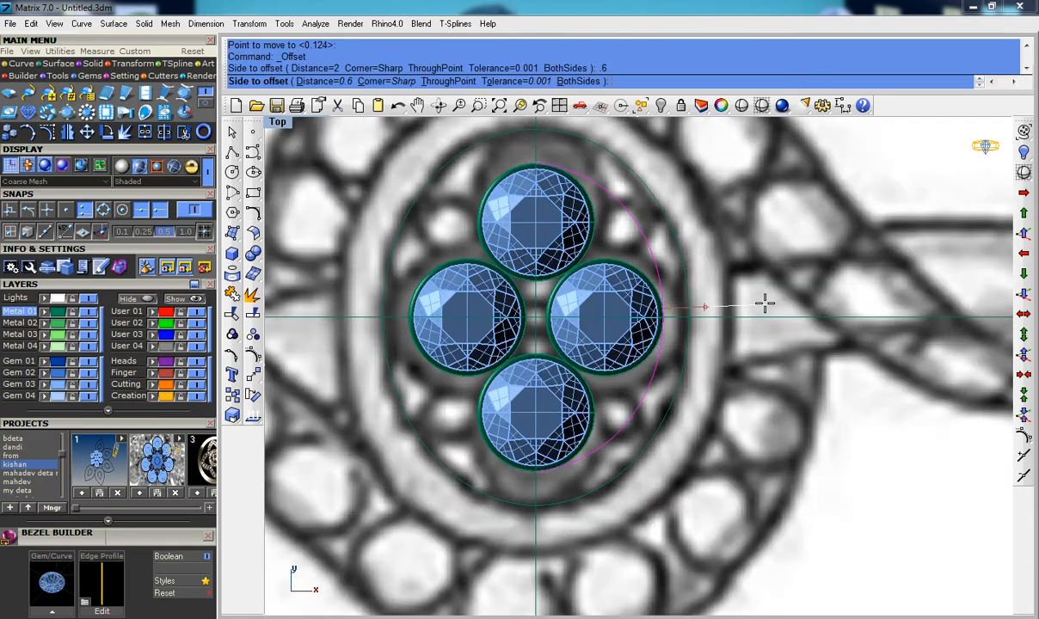
click(765, 303)
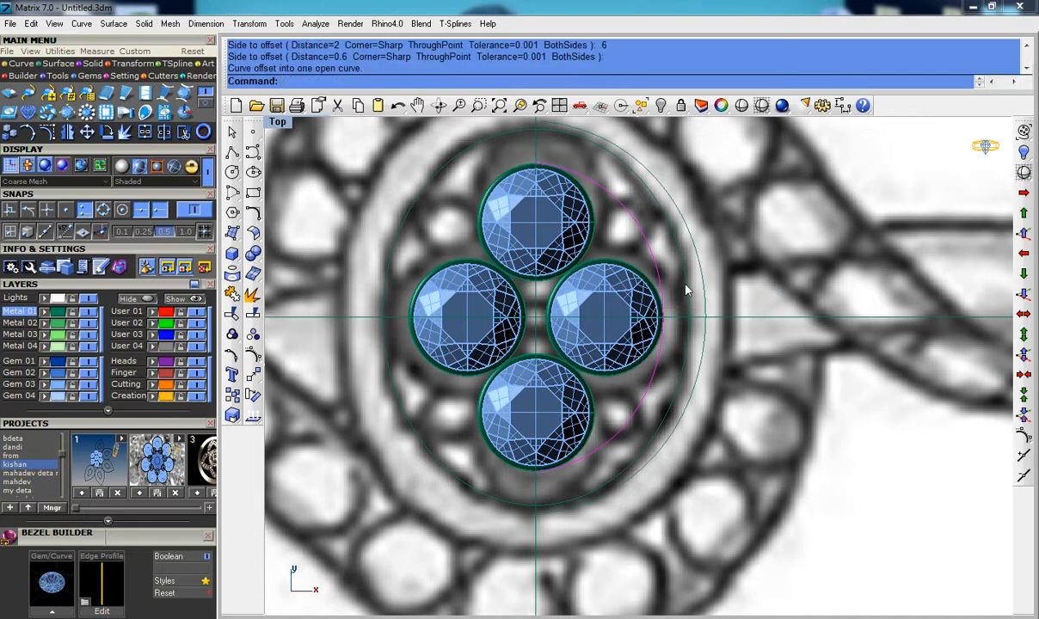
key(F10)
key(Escape)
Step: Trim away the left half of the outer oval, cutting it at the vertical axis line
click(534, 146)
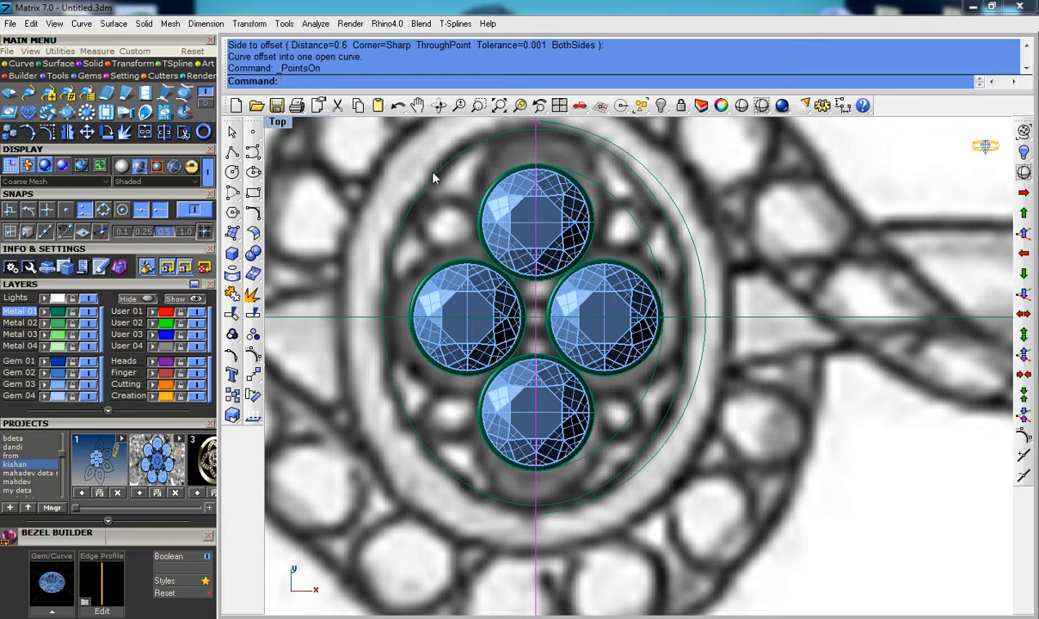
click(233, 314)
click(408, 244)
scroll(379, 185, down, 4)
key(Escape)
key(Escape)
scroll(577, 220, up, 6)
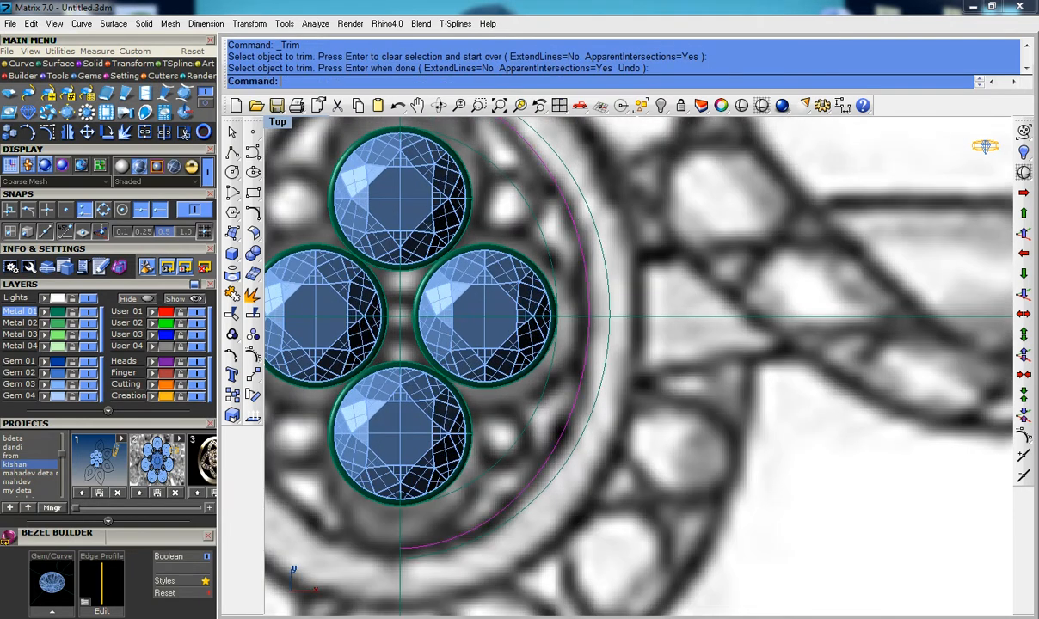
Step: Move the outer half oval's three right-hand control points about 0.23 mm horizontally outward to the 0.6 mm offset guide, and delete the guide
scroll(580, 220, down, 3)
scroll(582, 248, up, 4)
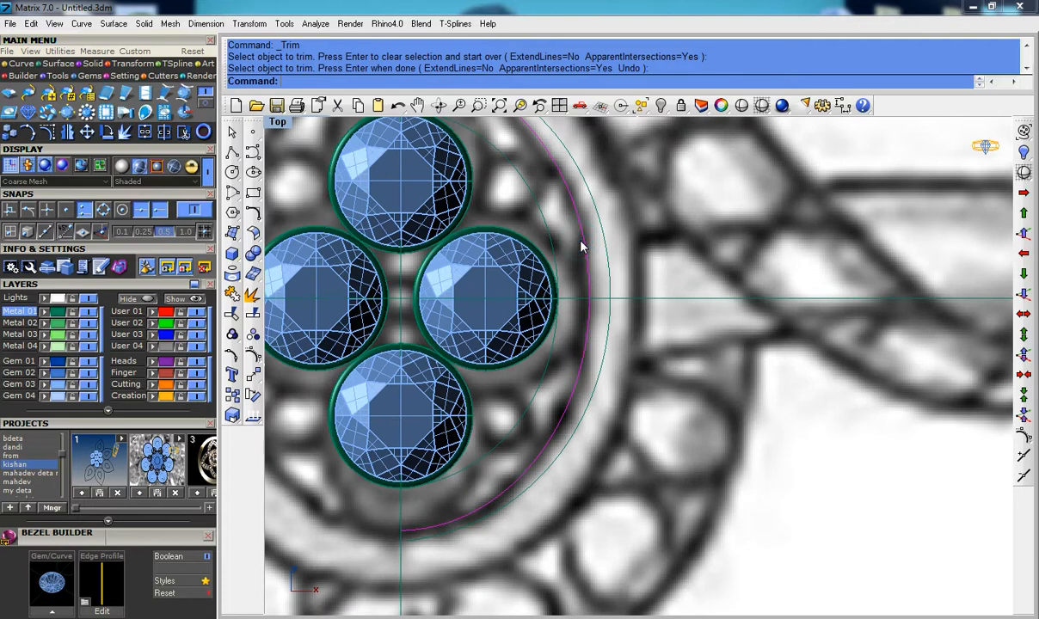
scroll(581, 248, down, 3)
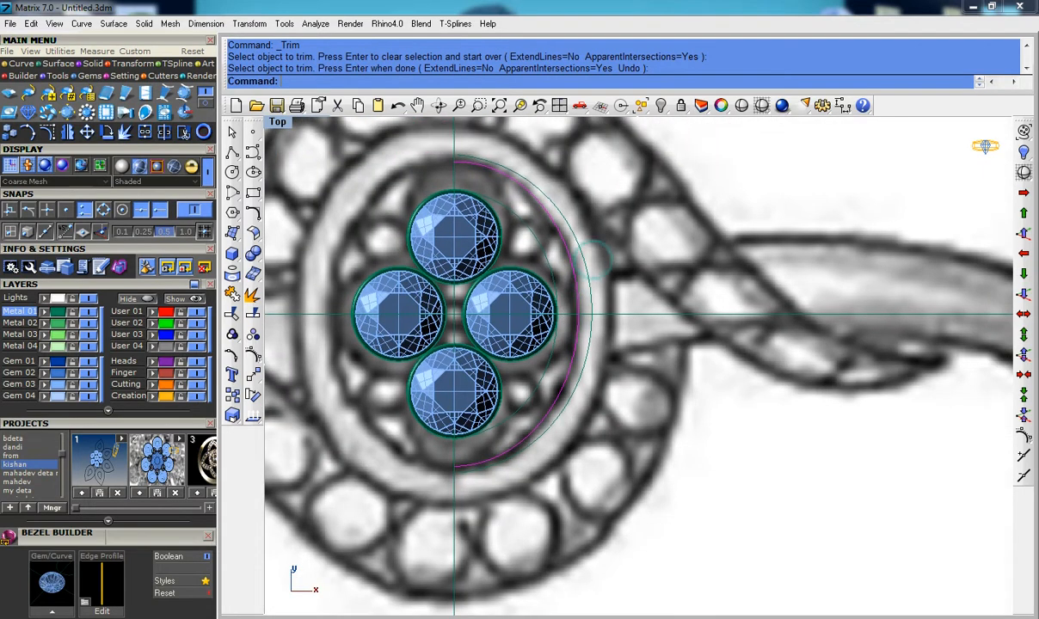
scroll(519, 215, up, 4)
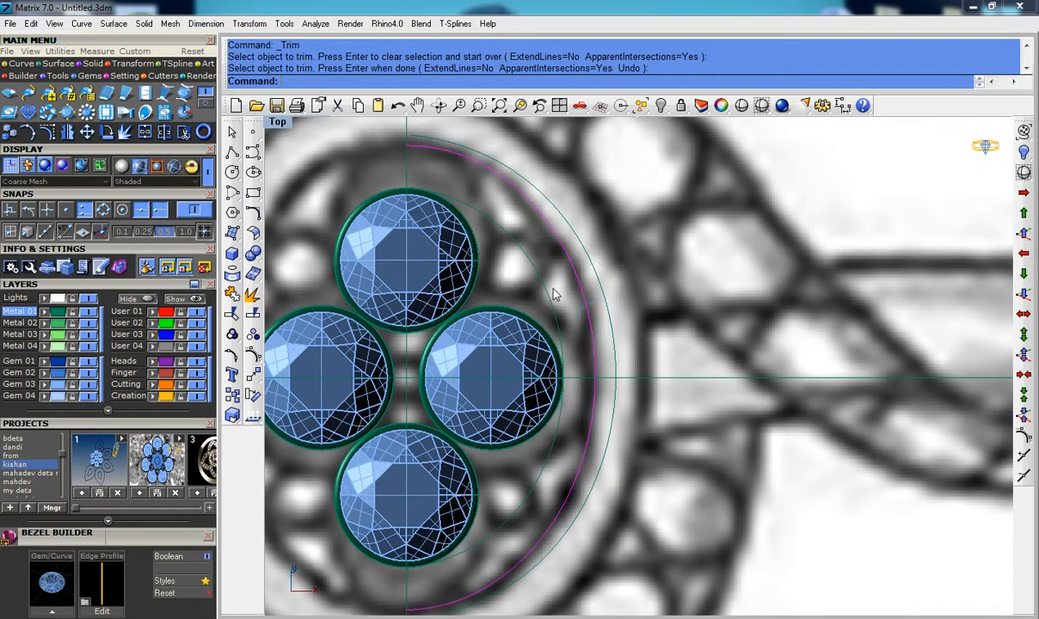
key(F10)
scroll(559, 290, down, 4)
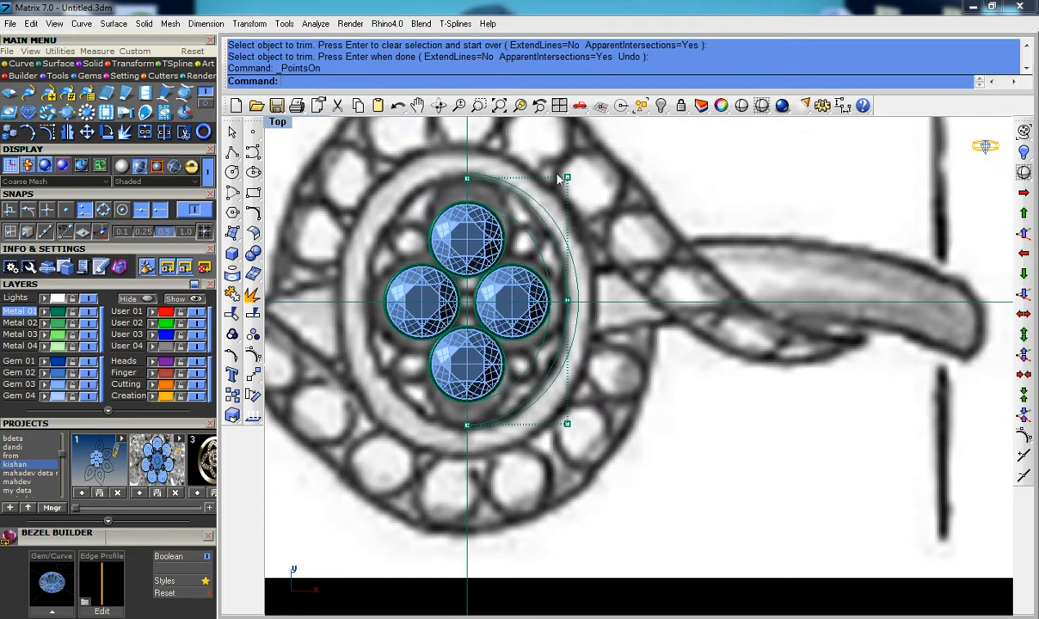
drag(552, 139, 598, 476)
scroll(614, 368, up, 3)
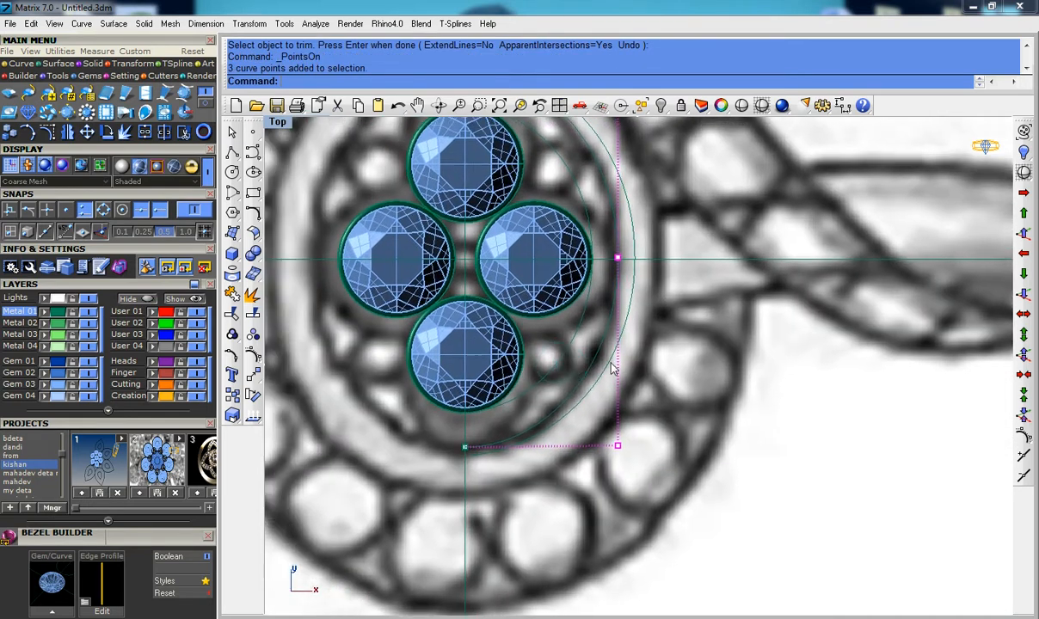
text(m)
key(Return)
click(664, 352)
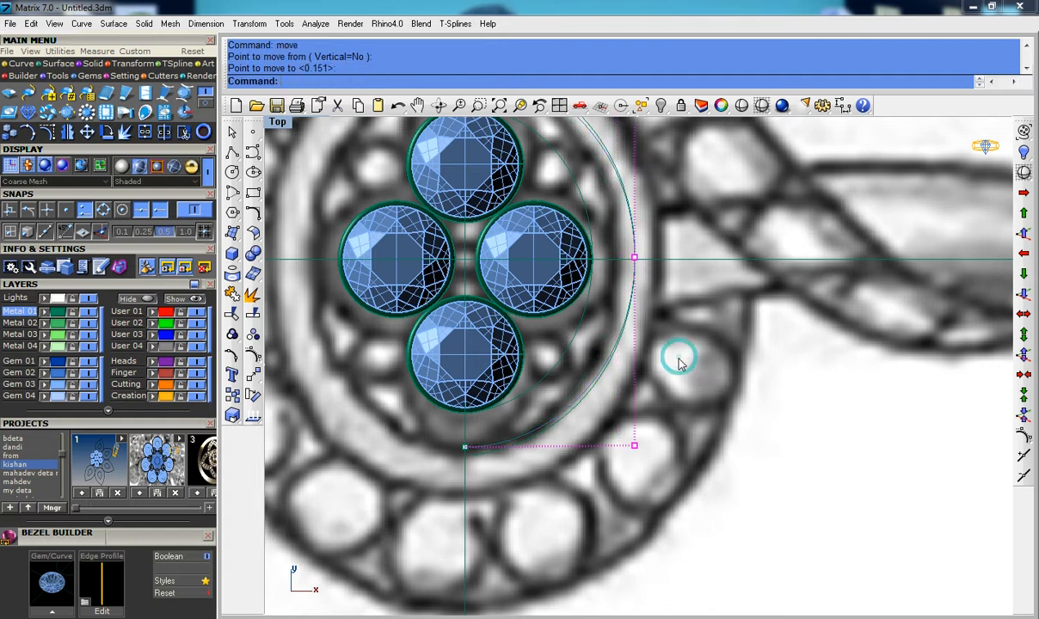
click(675, 354)
scroll(676, 354, down, 1)
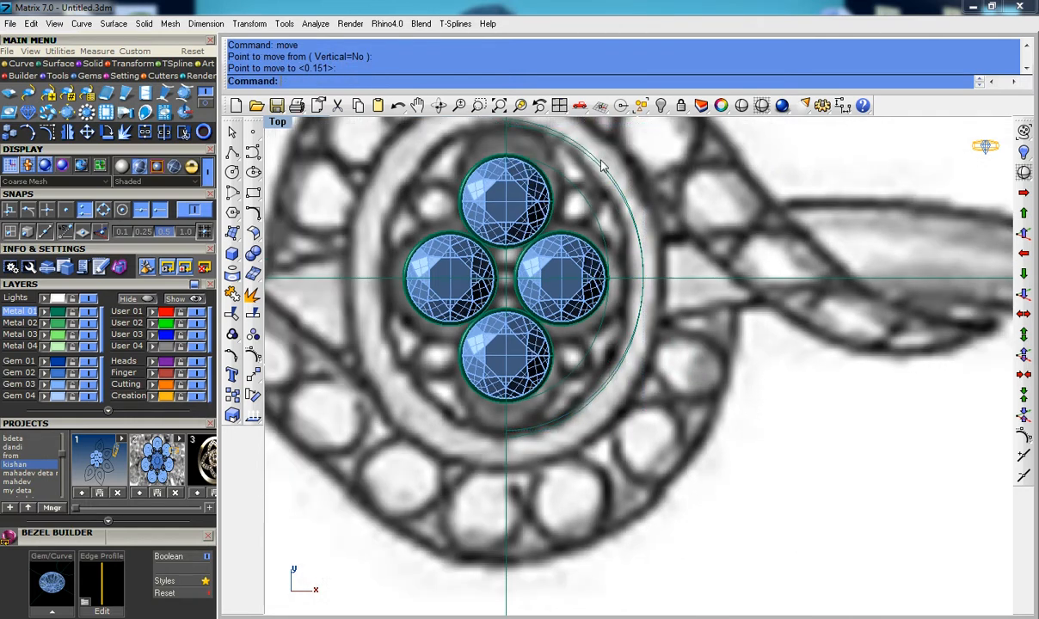
key(Delete)
Step: Inspect the spacing between the inner and outer half ovals around the stone cluster against the sketch
scroll(585, 191, down, 1)
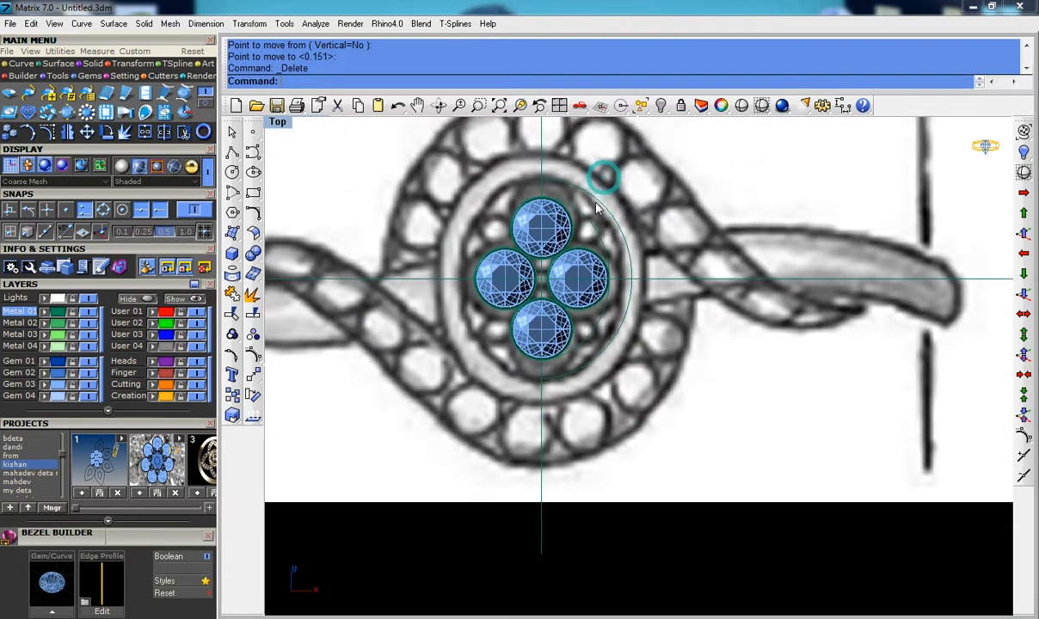
scroll(568, 206, up, 2)
scroll(582, 244, up, 1)
scroll(578, 255, down, 1)
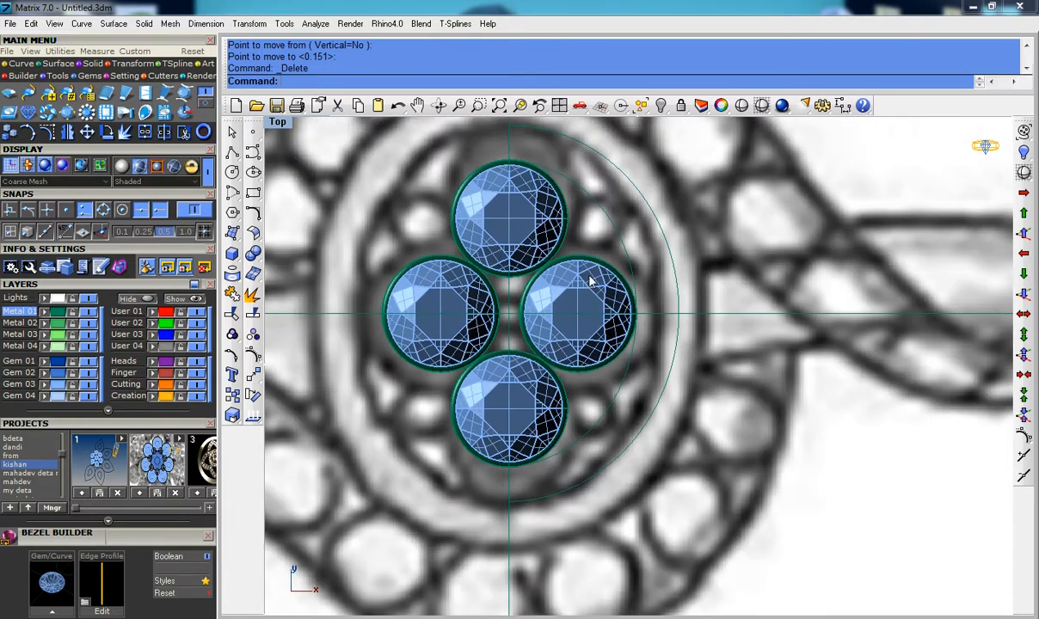
scroll(606, 301, down, 4)
right_drag(608, 327, 657, 331)
scroll(619, 355, up, 4)
scroll(622, 202, down, 1)
scroll(576, 181, up, 4)
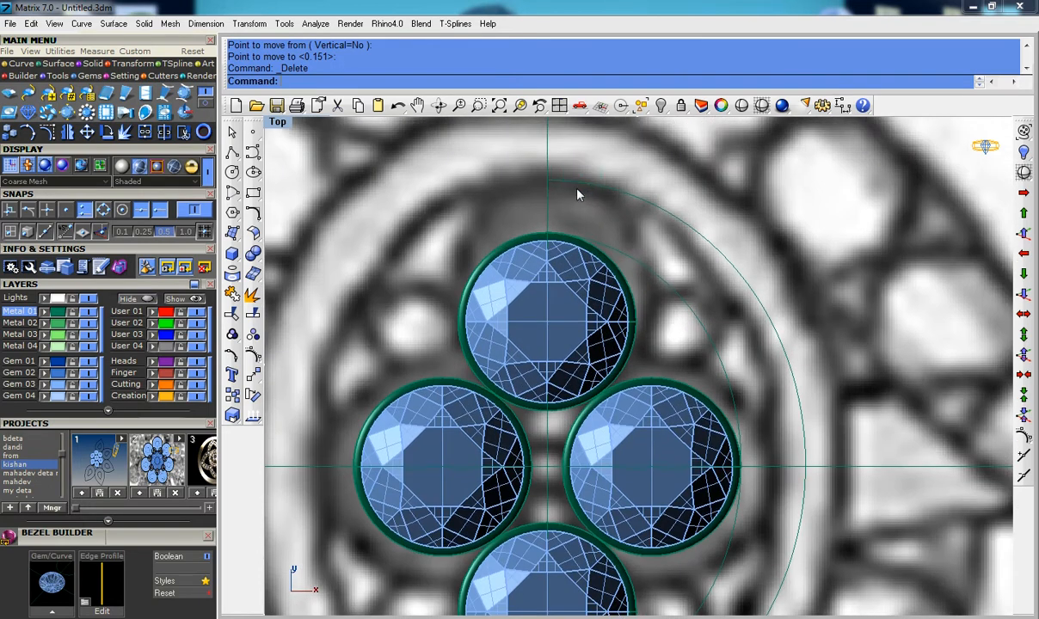
Step: Move the upper end control point of the outer half oval straight up about 0.1 mm
scroll(579, 187, up, 2)
click(580, 175)
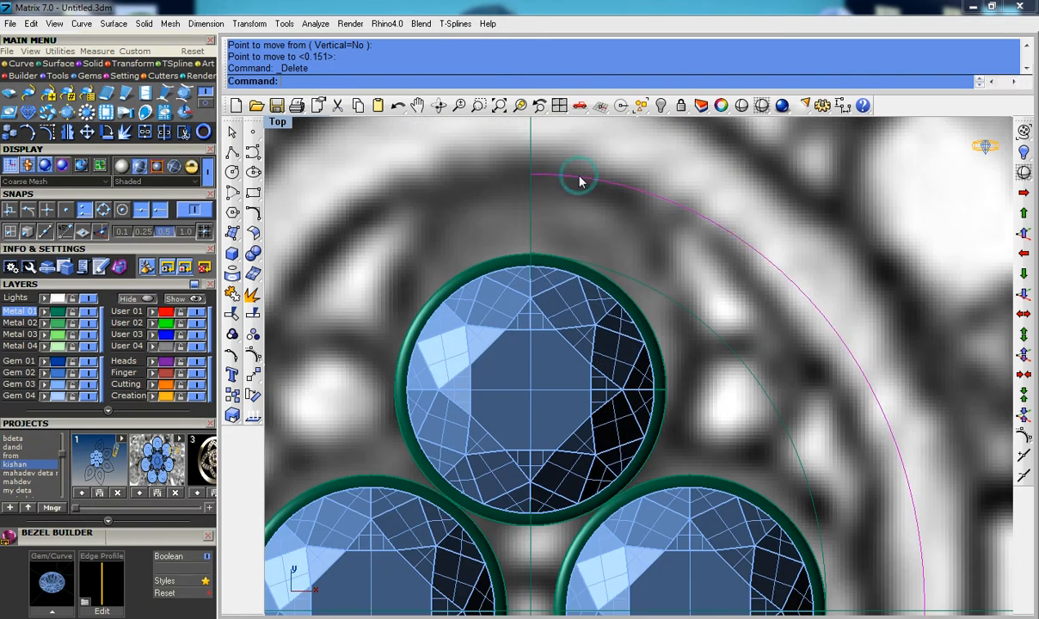
key(F10)
scroll(579, 185, down, 2)
click(539, 229)
text(m)
key(Return)
click(610, 192)
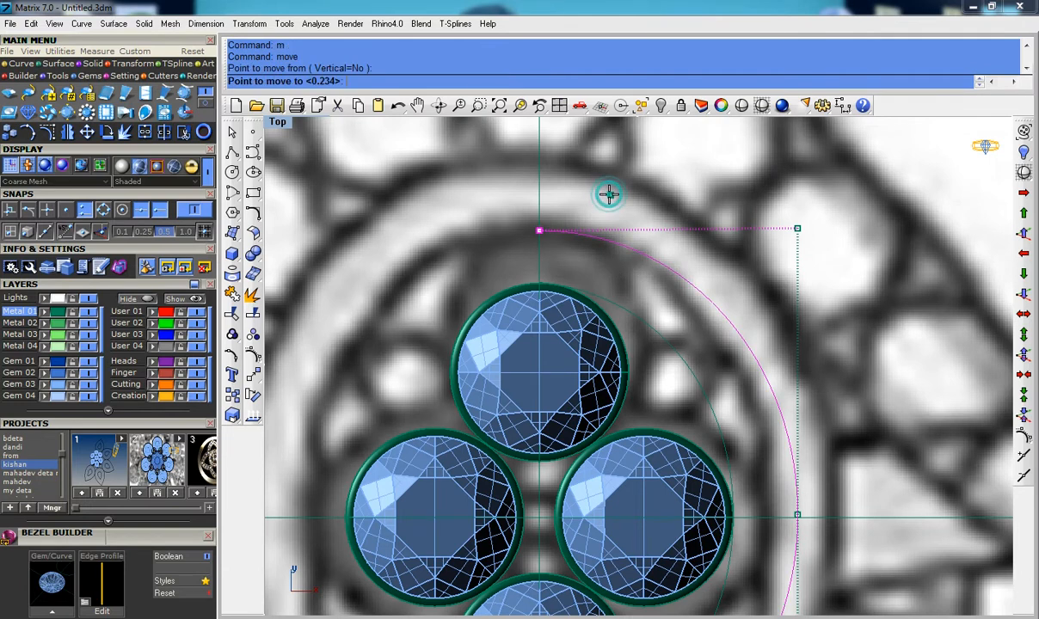
click(608, 187)
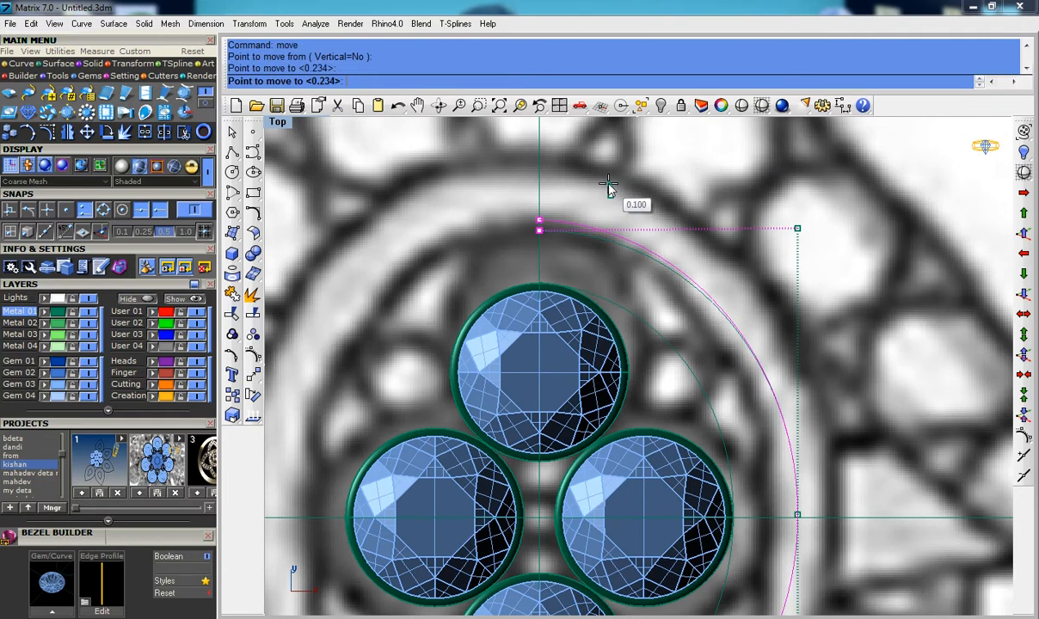
Step: Inspect the lower ends of both half ovals below the bottom stone against the reference sketch
scroll(607, 186, down, 2)
right_drag(637, 295, 584, 193)
scroll(585, 202, down, 1)
scroll(570, 441, up, 3)
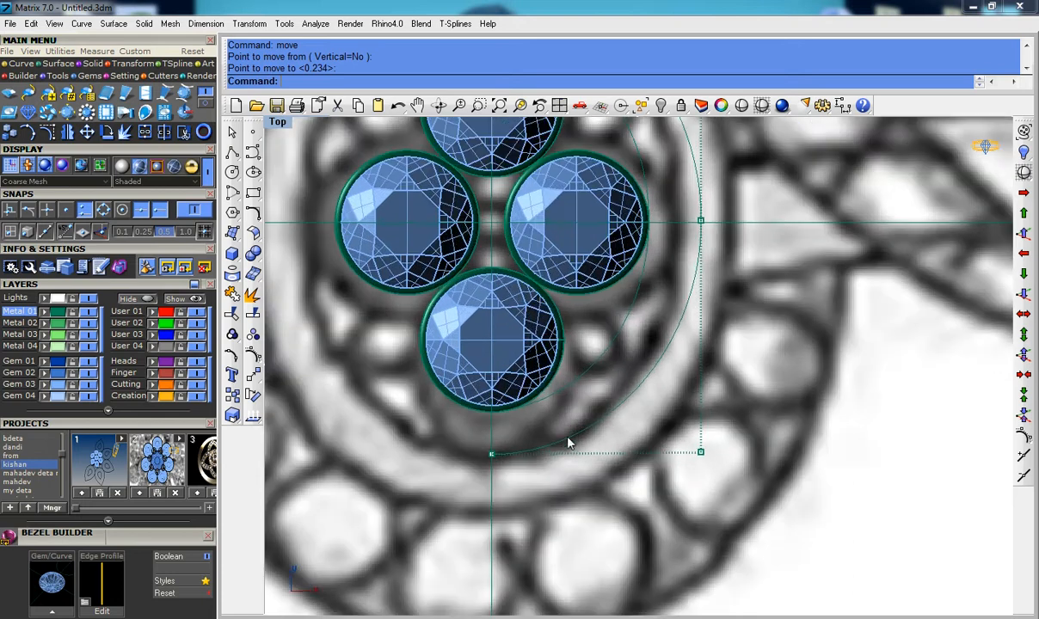
scroll(547, 448, down, 2)
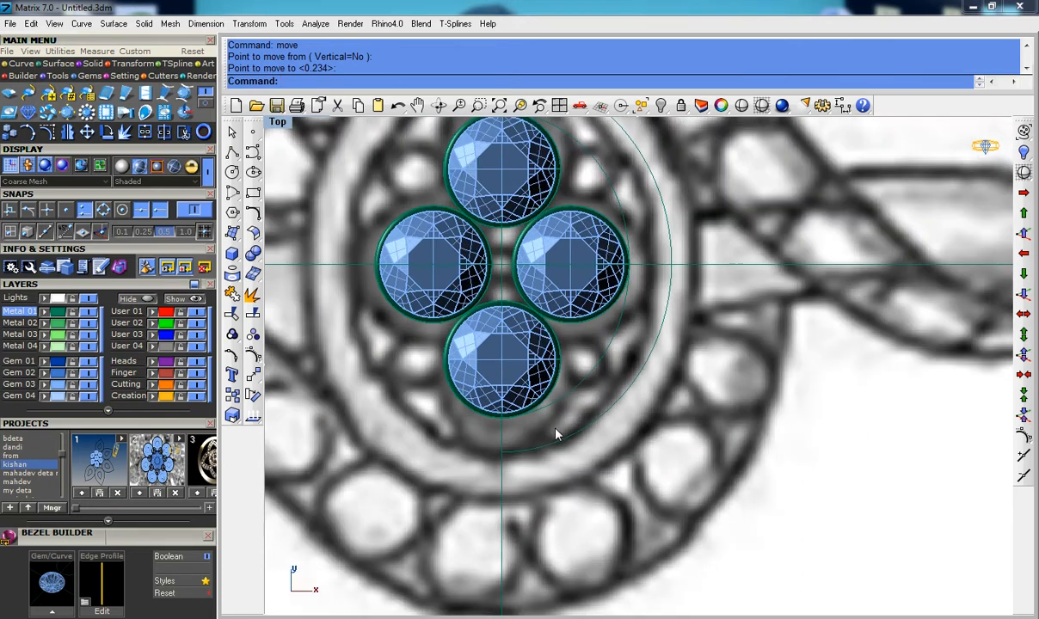
scroll(582, 432, up, 1)
scroll(548, 440, down, 1)
scroll(544, 449, up, 3)
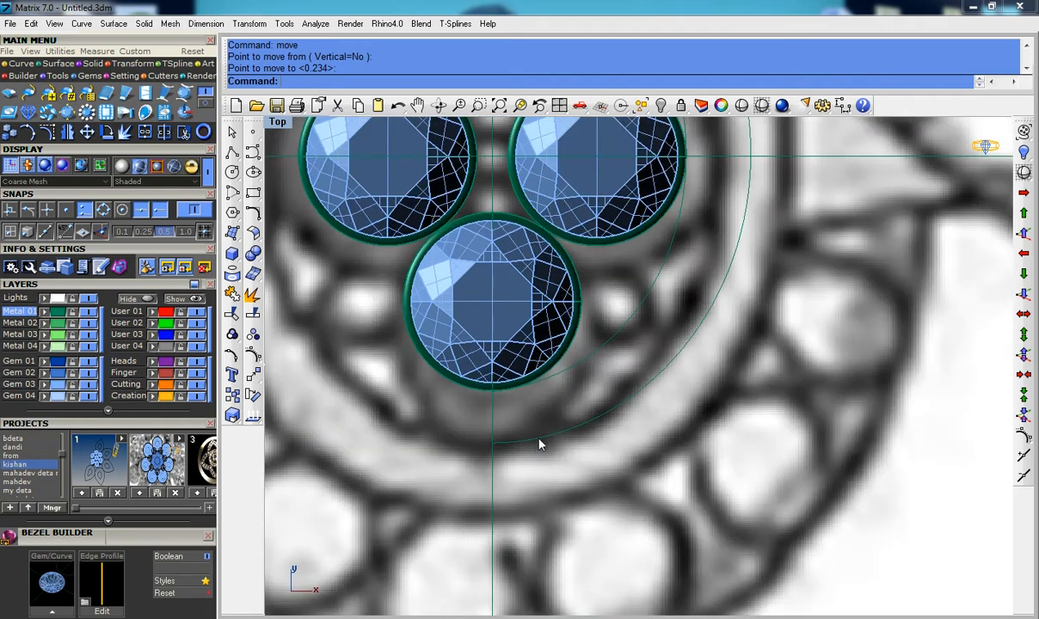
Step: Trim away the lower half of the outer half oval, using the horizontal centre line as the cutting edge
right_drag(825, 166, 766, 297)
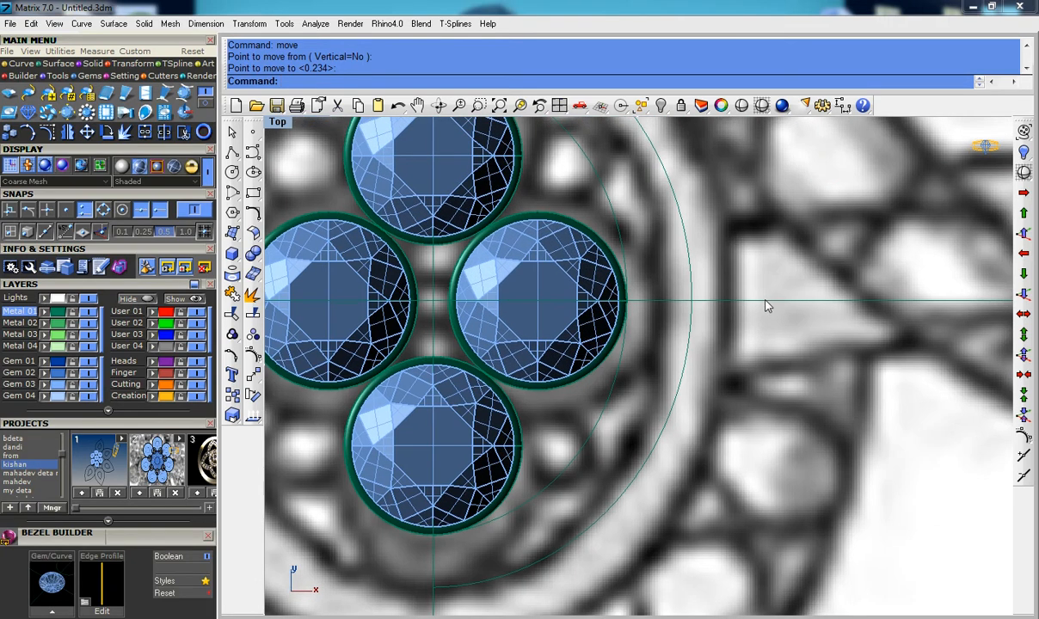
click(765, 301)
click(803, 339)
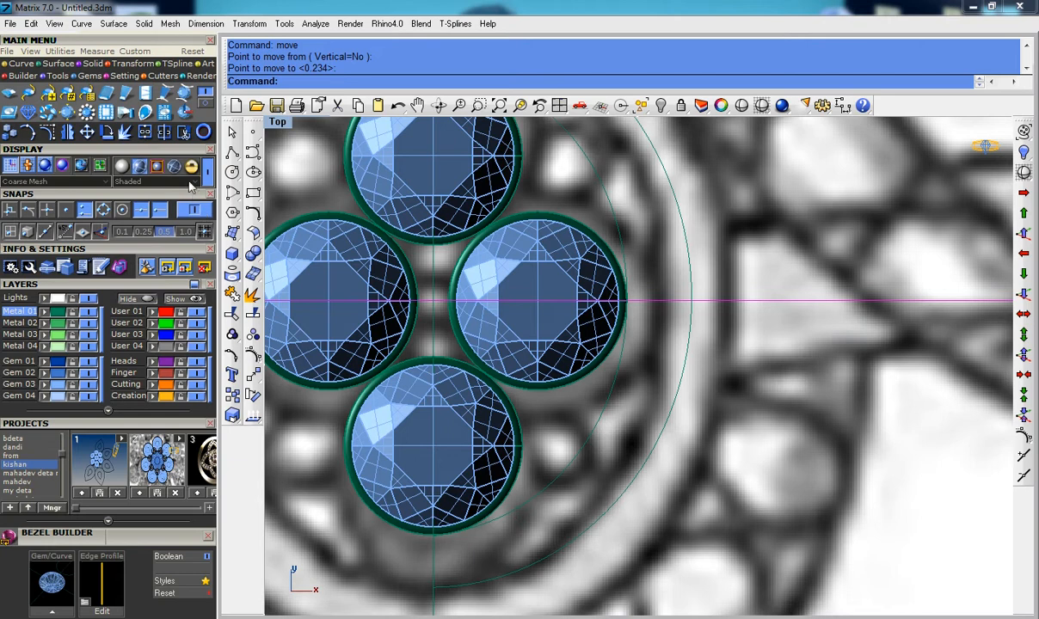
click(183, 132)
click(680, 376)
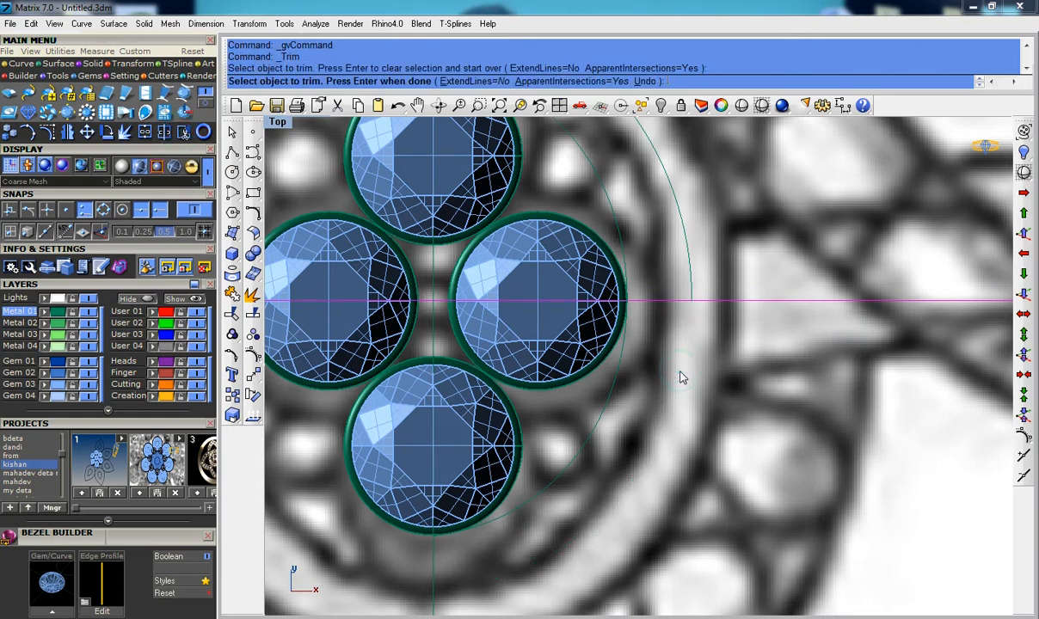
right_drag(679, 374, 686, 377)
Step: Mirror the remaining upper quarter of the outer oval across the horizontal axis through origin 0, and join both quarters into one curve
scroll(692, 357, down, 2)
click(677, 293)
click(72, 131)
text(0)
key(Return)
click(856, 376)
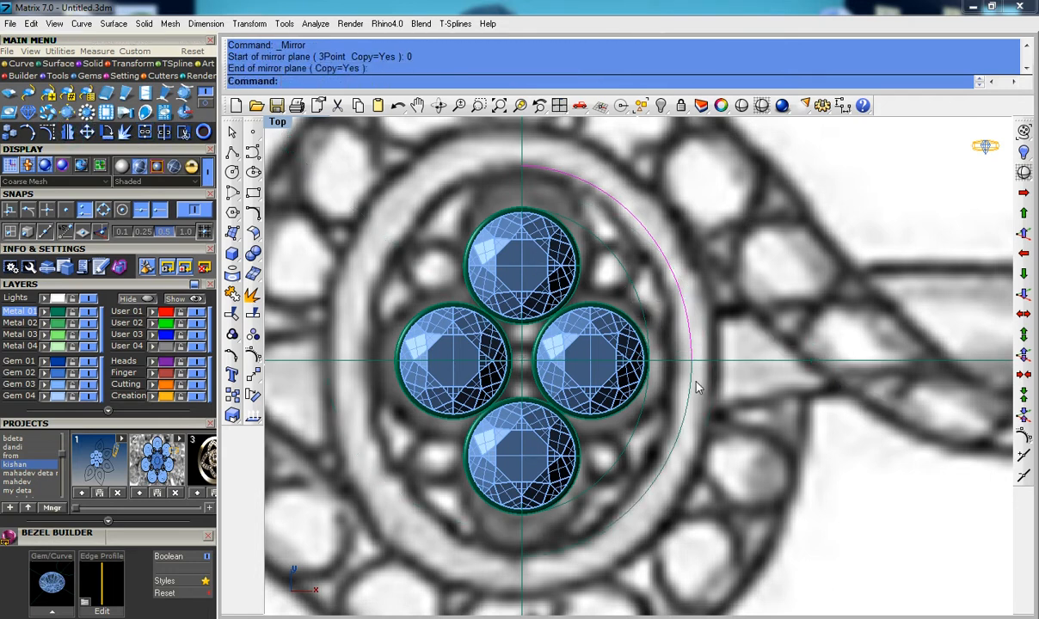
click(686, 395)
key(ctrl+j)
Step: Mirror the joined outer half oval across the vertical axis through origin 0
scroll(671, 327, down, 2)
click(677, 311)
click(68, 129)
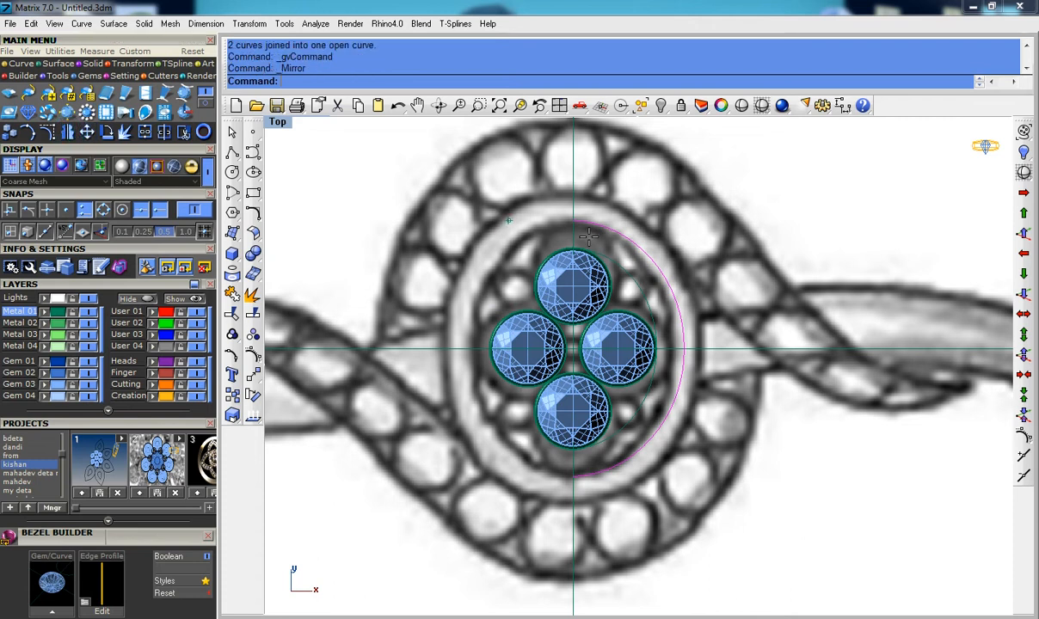
text(0)
key(Return)
click(568, 180)
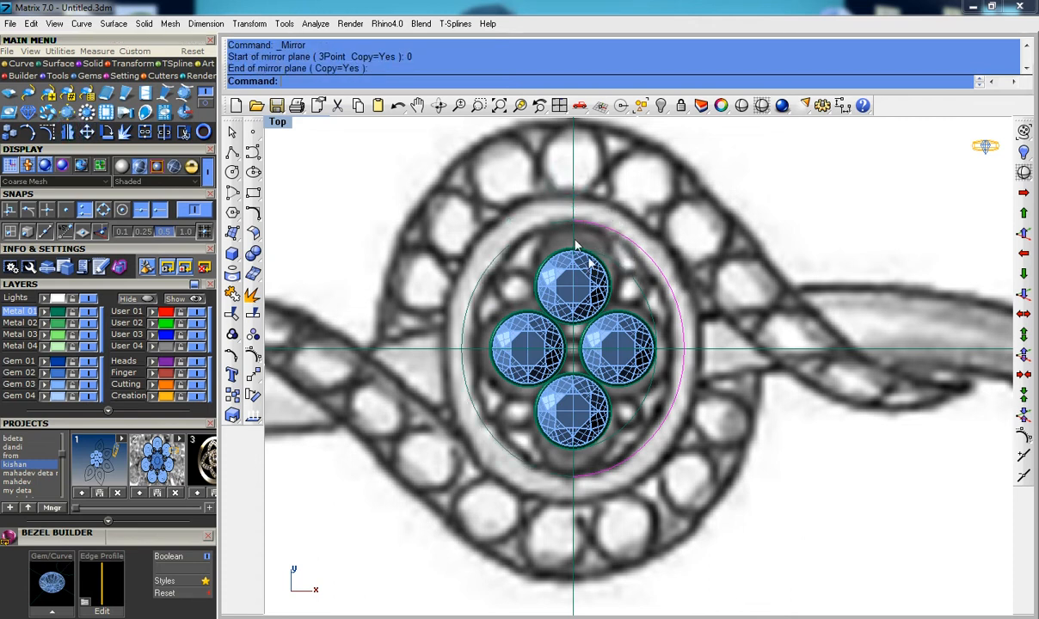
Step: Mirror the inner half oval across the vertical axis through origin 0
right_click(632, 281)
text(0)
key(Return)
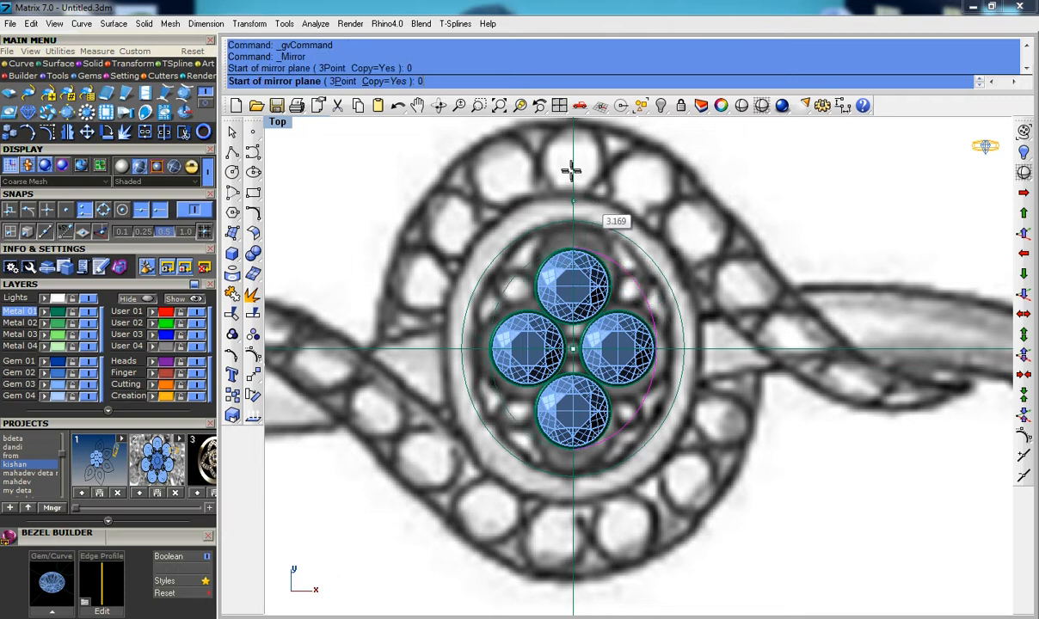
click(570, 167)
Step: Move the inner oval's two coincident top control points straight down 0.02 mm toward the upper stone's bezel
scroll(534, 258, up, 6)
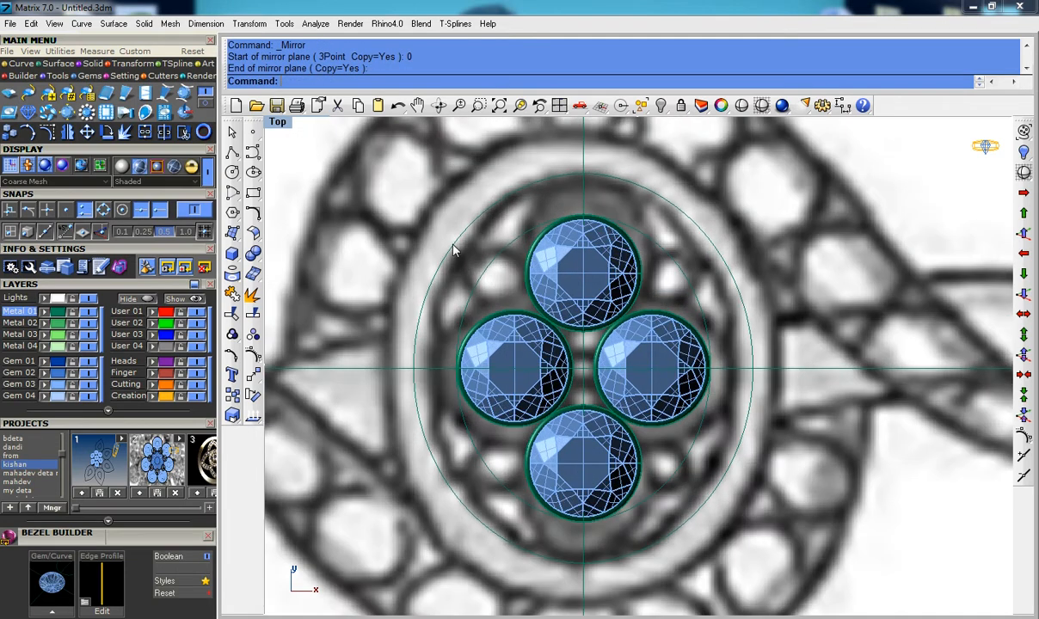
scroll(675, 225, up, 8)
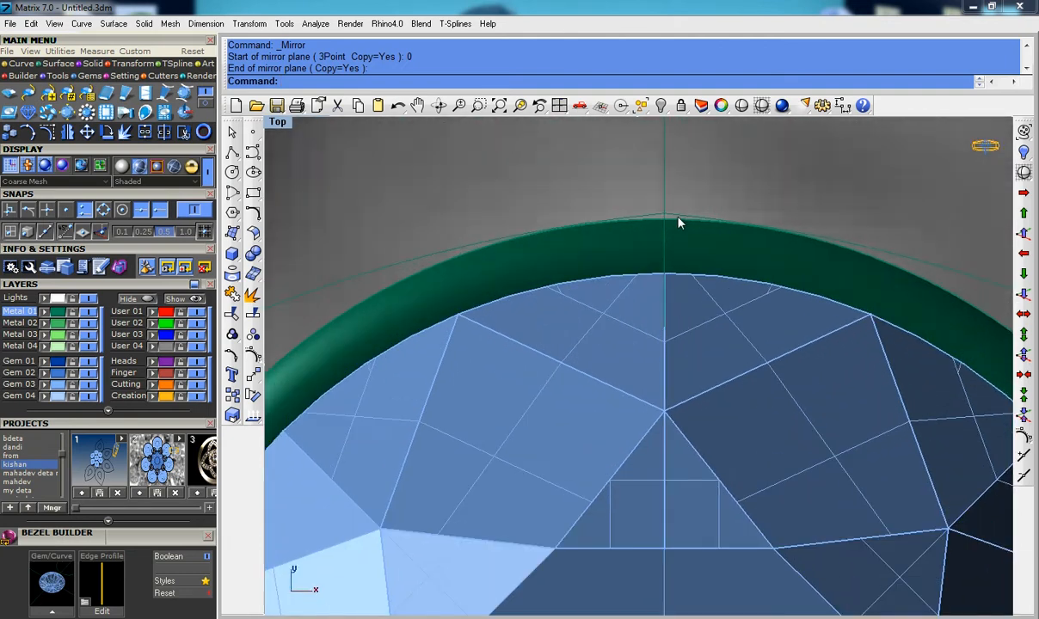
click(652, 219)
key(Escape)
scroll(673, 216, down, 3)
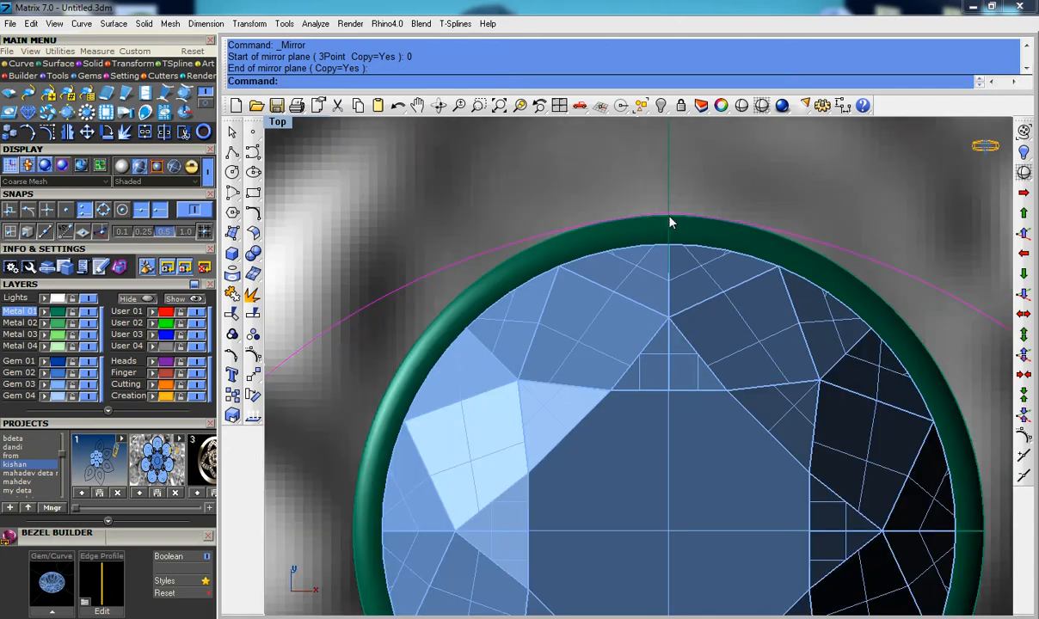
key(F10)
scroll(667, 230, up, 3)
drag(640, 183, 721, 220)
text(m)
key(Return)
click(779, 152)
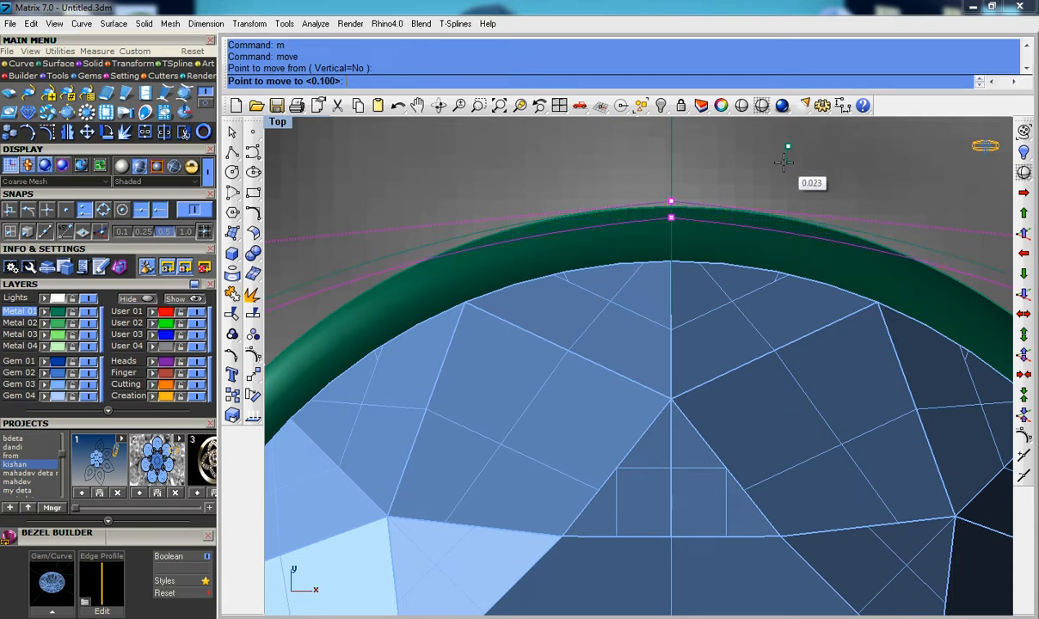
key(Return)
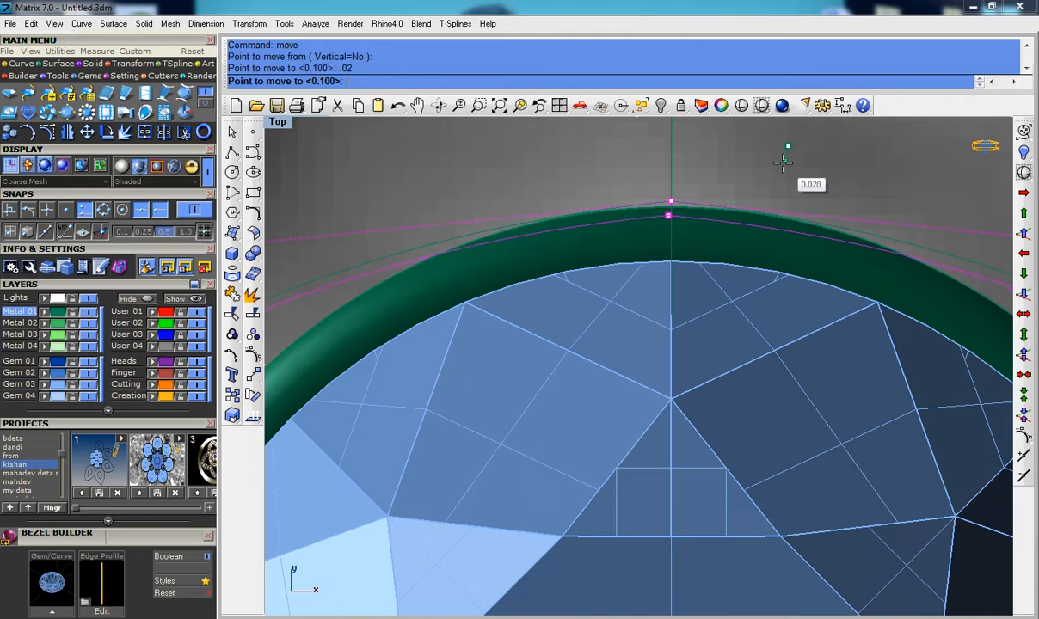
click(793, 193)
scroll(799, 204, down, 4)
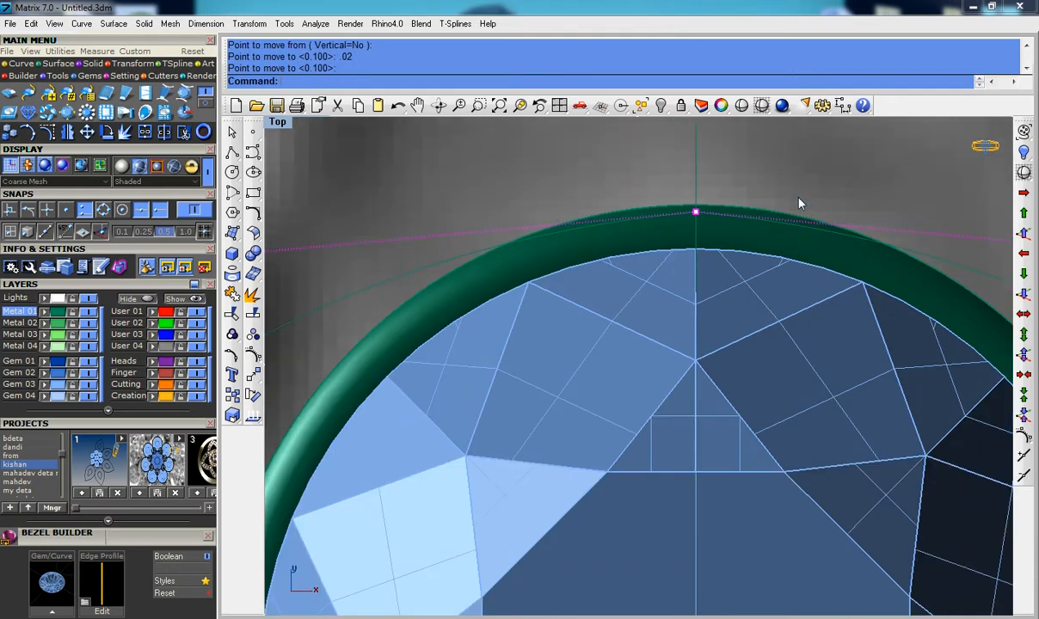
scroll(731, 234, down, 5)
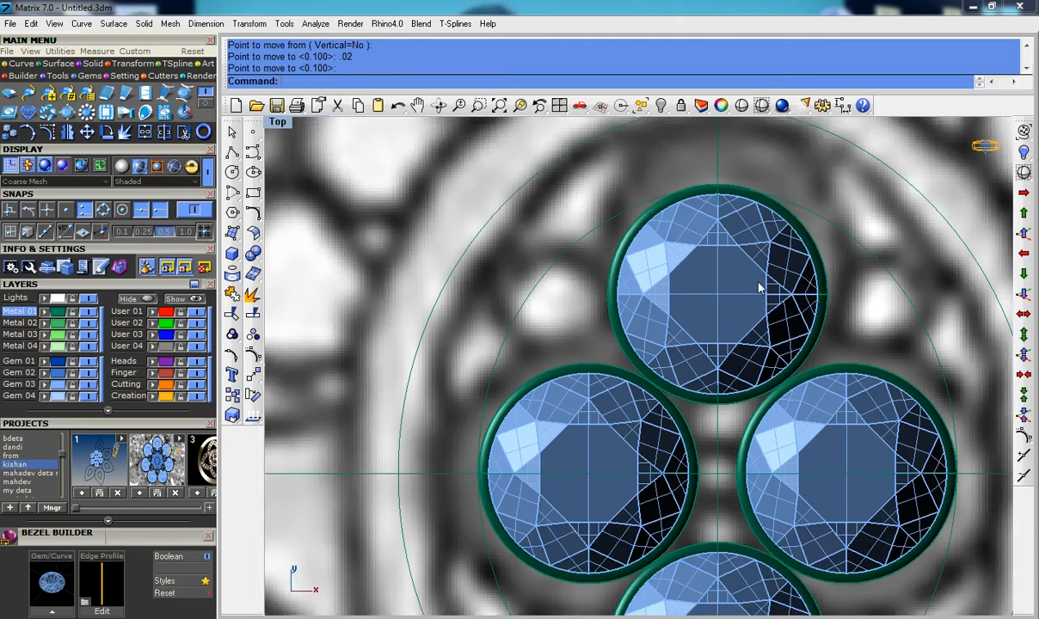
Step: Move the inner oval's two coincident bottom control points straight up 0.02 mm toward the lower stone's bezel
scroll(735, 236, down, 2)
scroll(680, 486, up, 5)
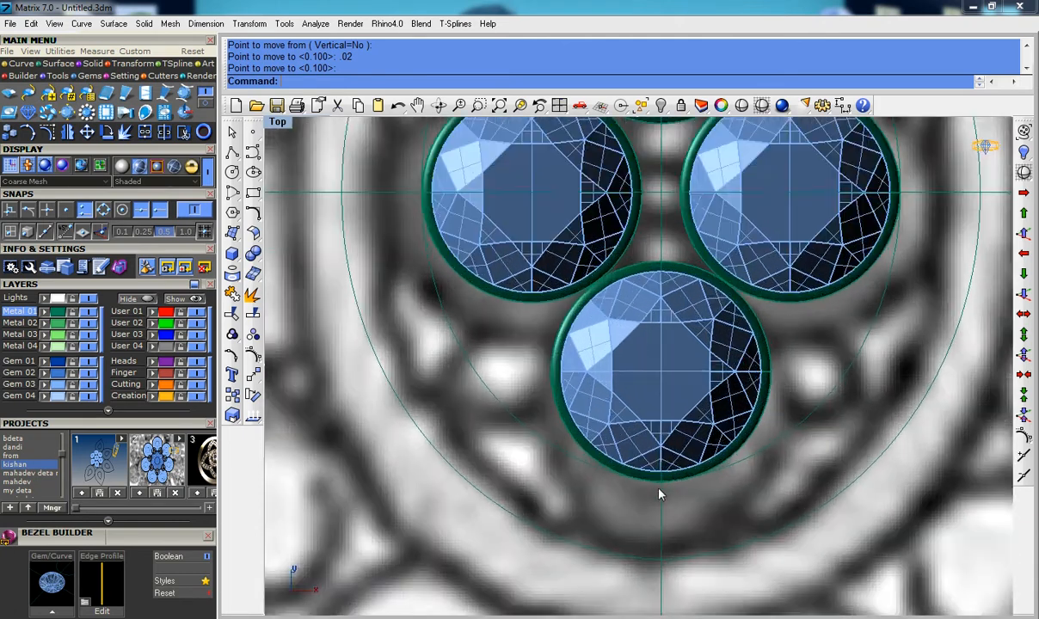
scroll(698, 474, up, 4)
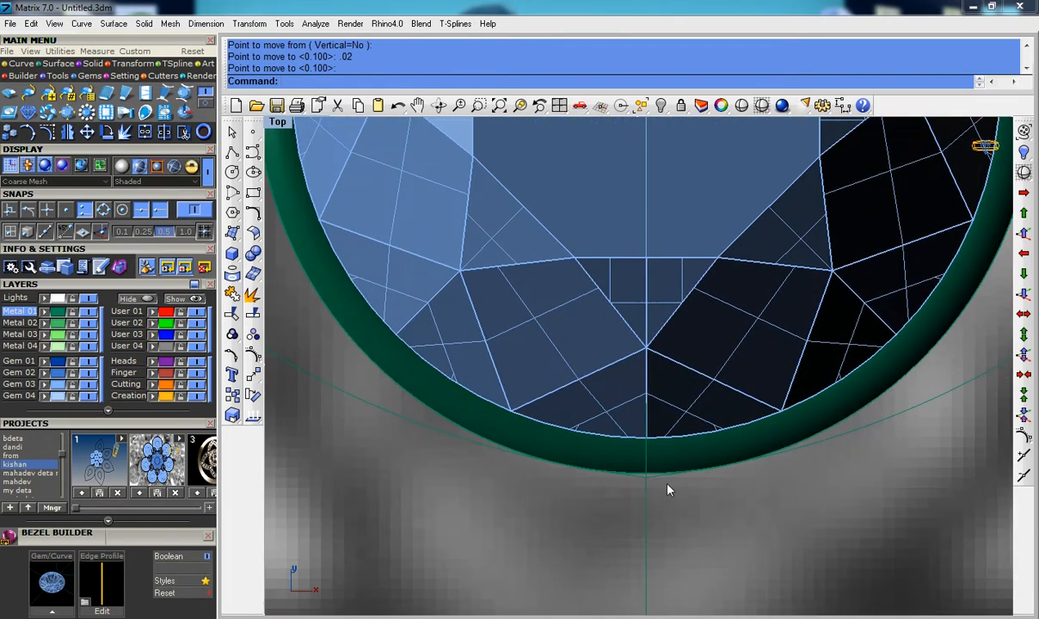
scroll(652, 490, up, 2)
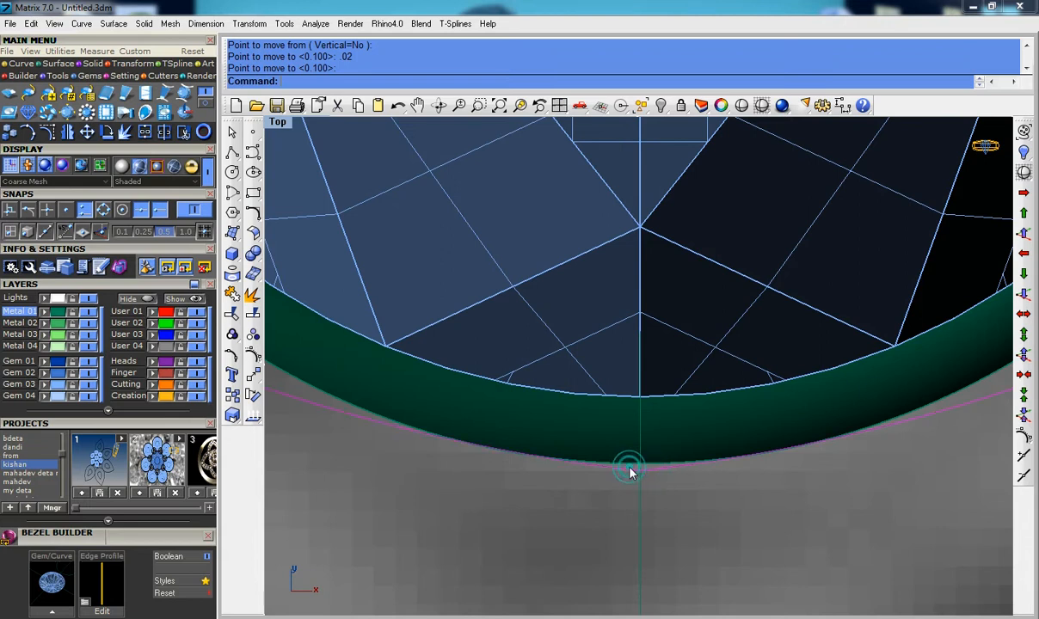
key(F10)
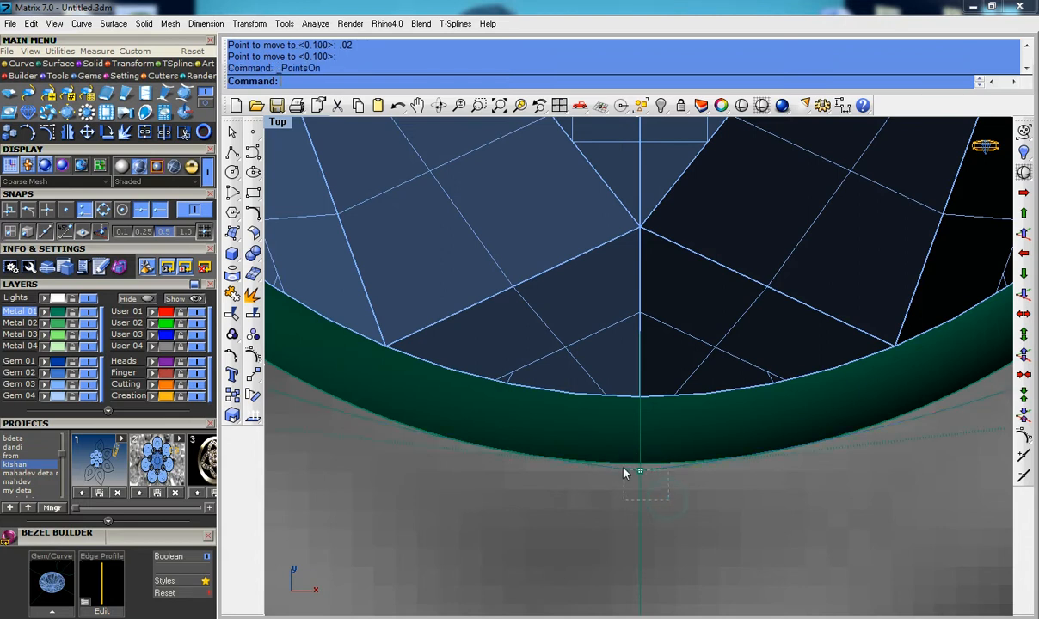
drag(625, 474, 625, 473)
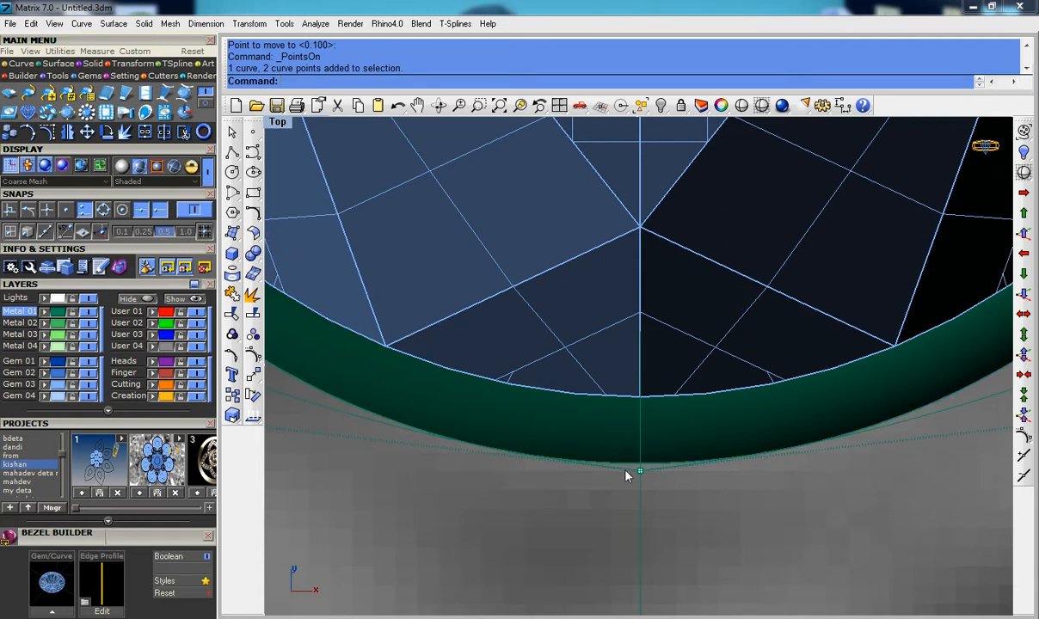
scroll(629, 473, up, 2)
scroll(633, 472, up, 2)
drag(642, 462, 686, 506)
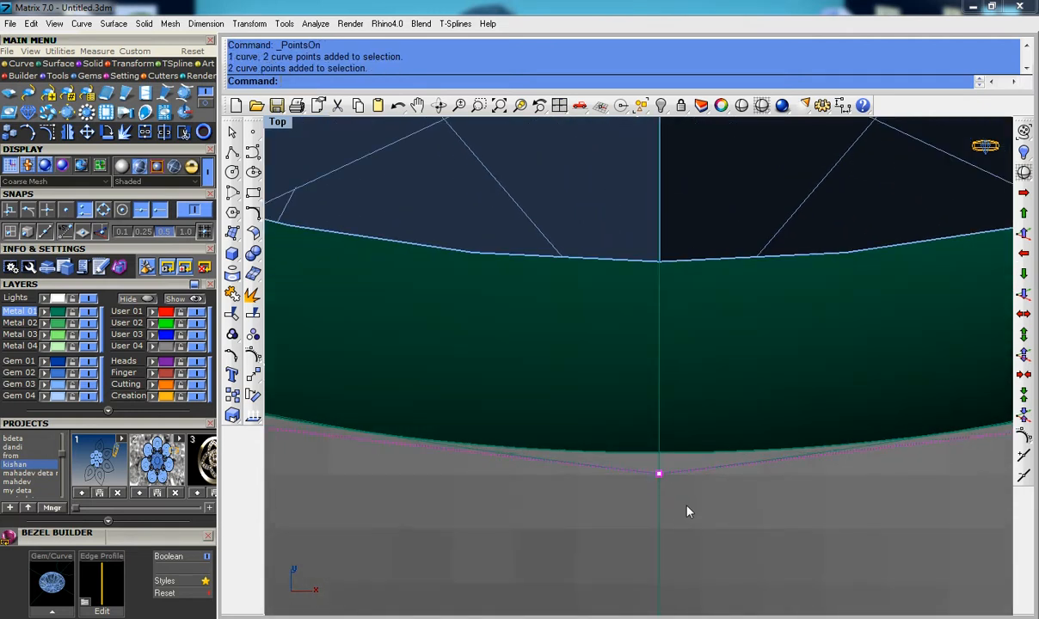
scroll(684, 503, down, 8)
text(m)
key(Return)
click(831, 553)
text(.02)
key(Return)
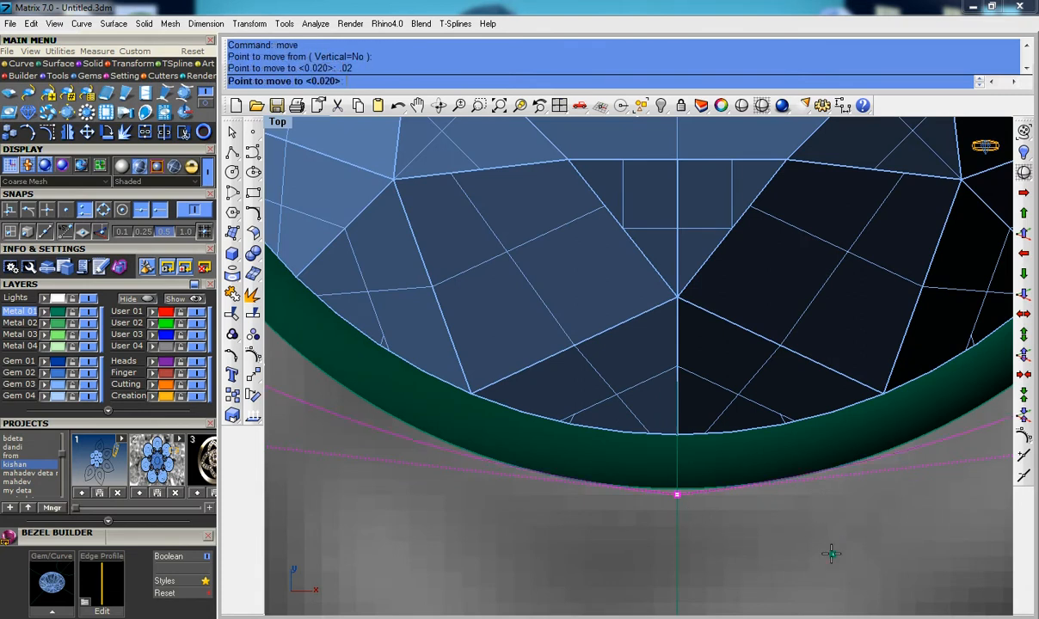
click(831, 519)
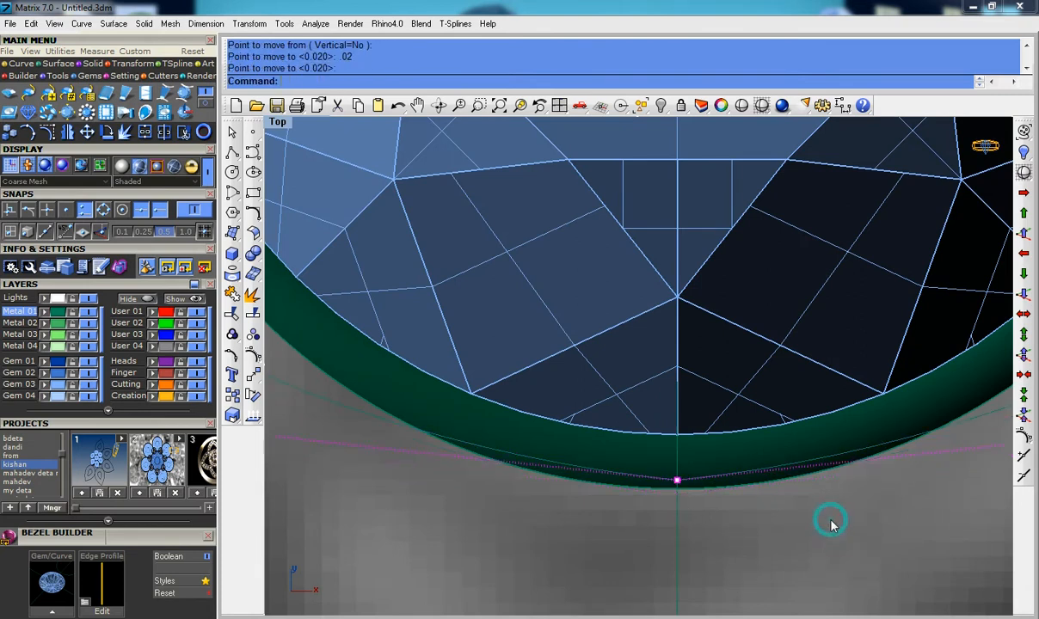
Step: Join the halves of the inner and outer ovals into two closed curves
scroll(771, 522, down, 8)
scroll(747, 529, down, 3)
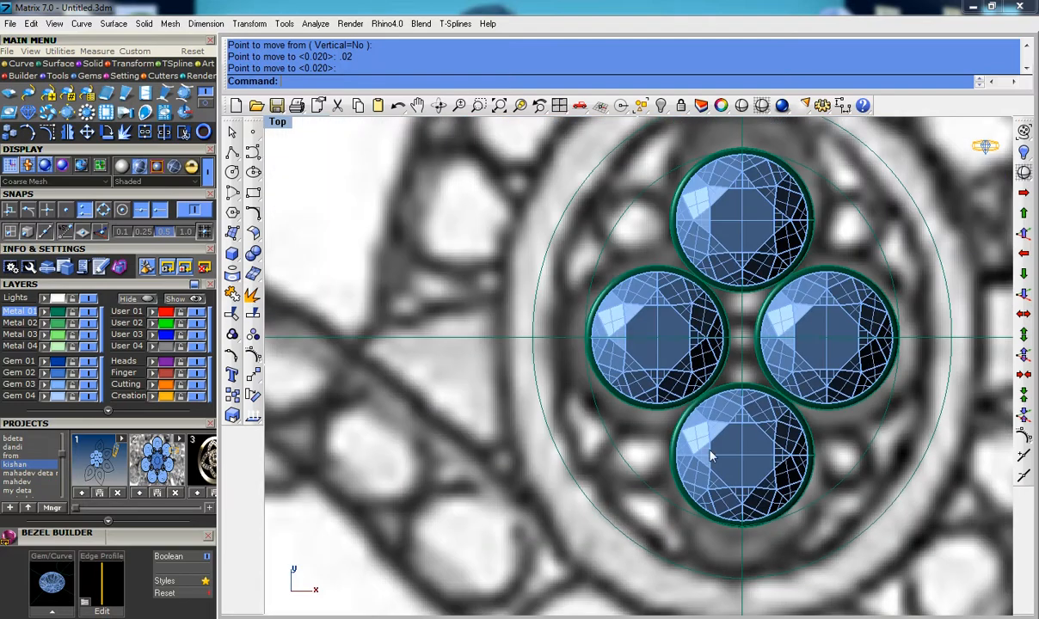
scroll(599, 336, up, 4)
scroll(594, 291, down, 4)
scroll(593, 291, down, 3)
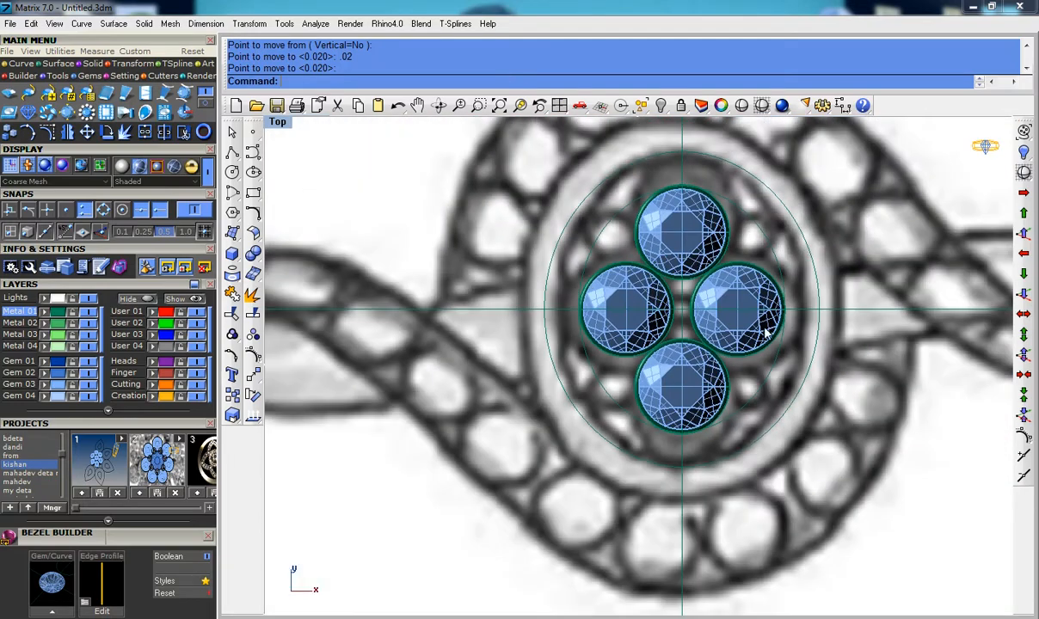
scroll(671, 250, up, 2)
click(660, 209)
shift+click(527, 169)
shift+click(509, 139)
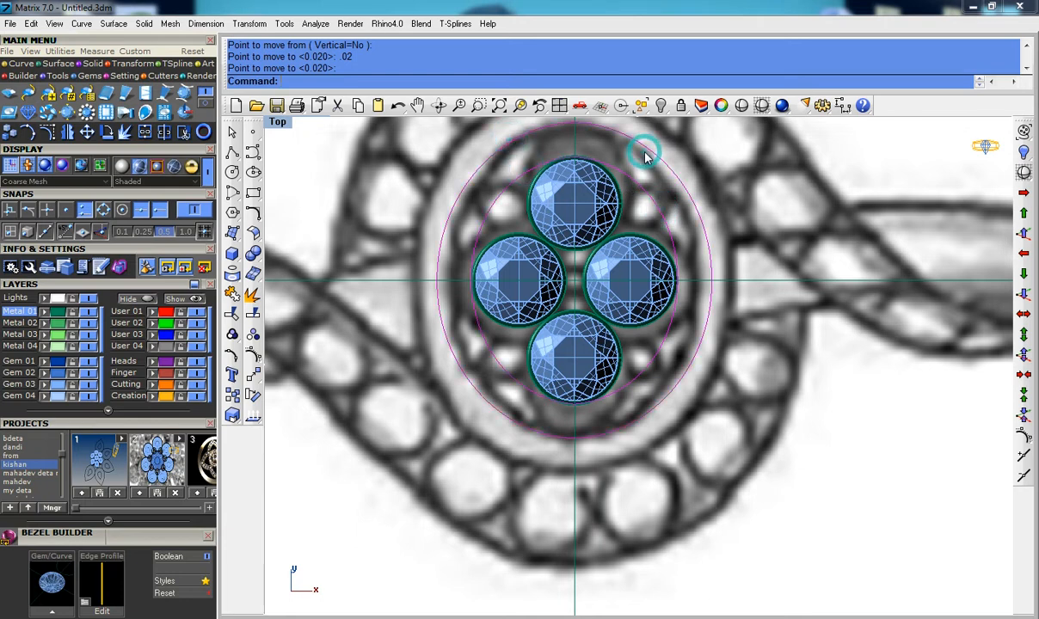
key(ctrl+j)
right_drag(663, 180, 703, 286)
scroll(648, 244, down, 4)
scroll(649, 248, up, 3)
drag(713, 266, 652, 314)
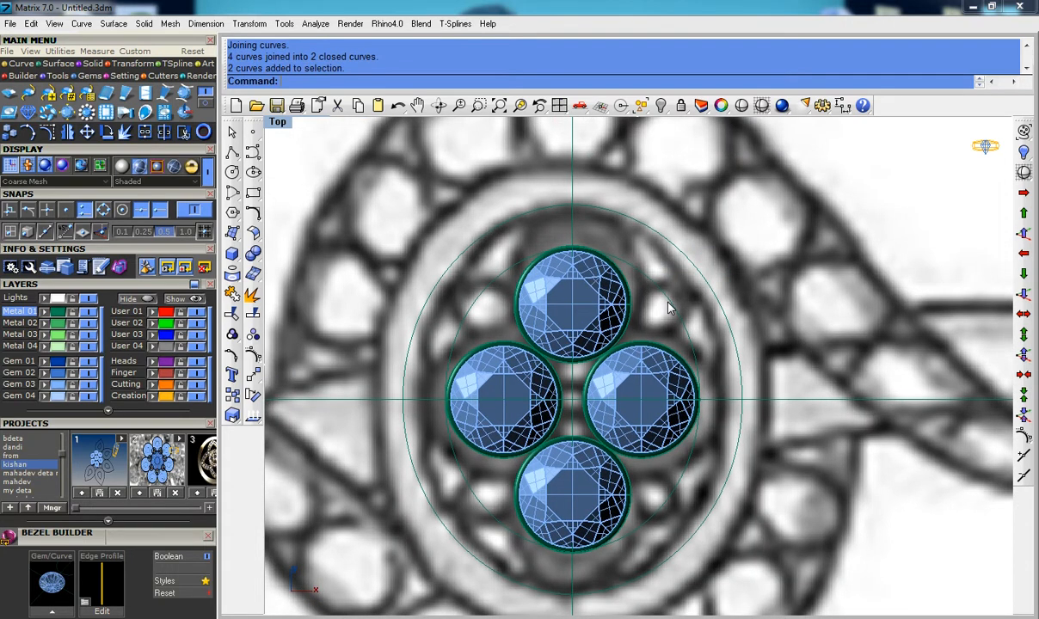
Step: Examine the inner and outer ovals around the bezel-set stones in the Perspective view
key(ctrl+F4)
right_drag(720, 376, 551, 377)
scroll(551, 377, up, 7)
right_drag(620, 429, 516, 419)
scroll(517, 422, up, 10)
scroll(495, 462, up, 2)
right_drag(527, 523, 527, 496)
right_drag(626, 514, 601, 533)
scroll(691, 431, down, 2)
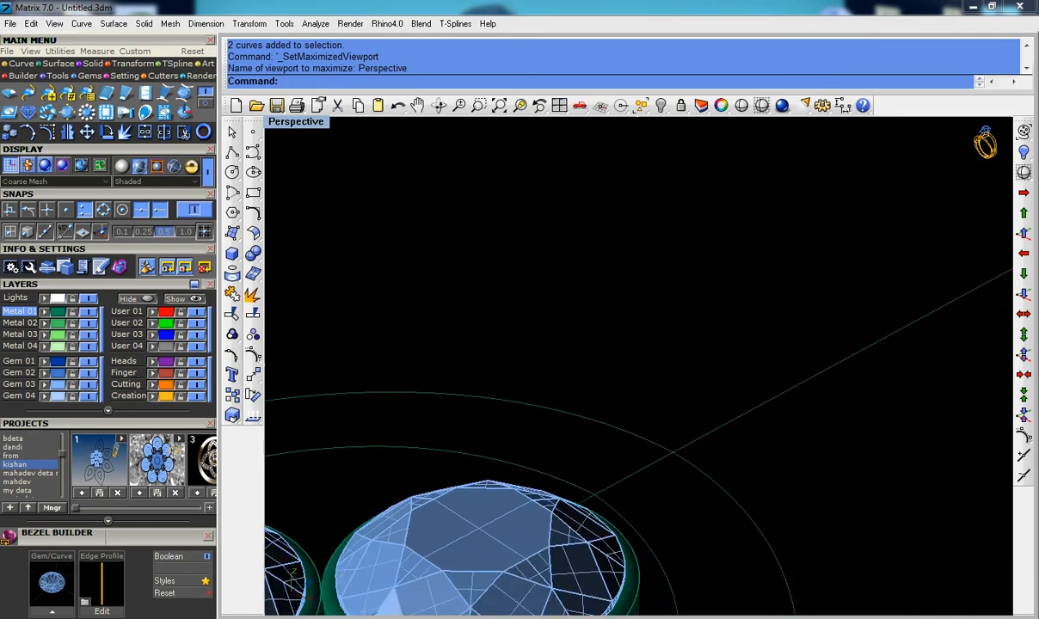
scroll(676, 445, down, 3)
shift+right_drag(635, 446, 636, 418)
scroll(635, 435, up, 4)
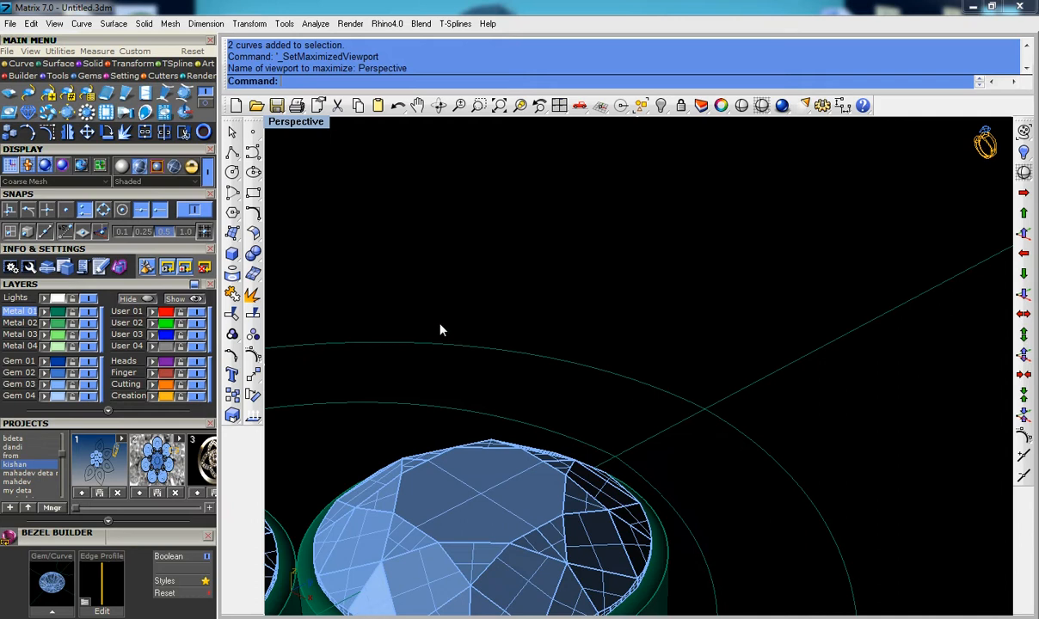
click(232, 151)
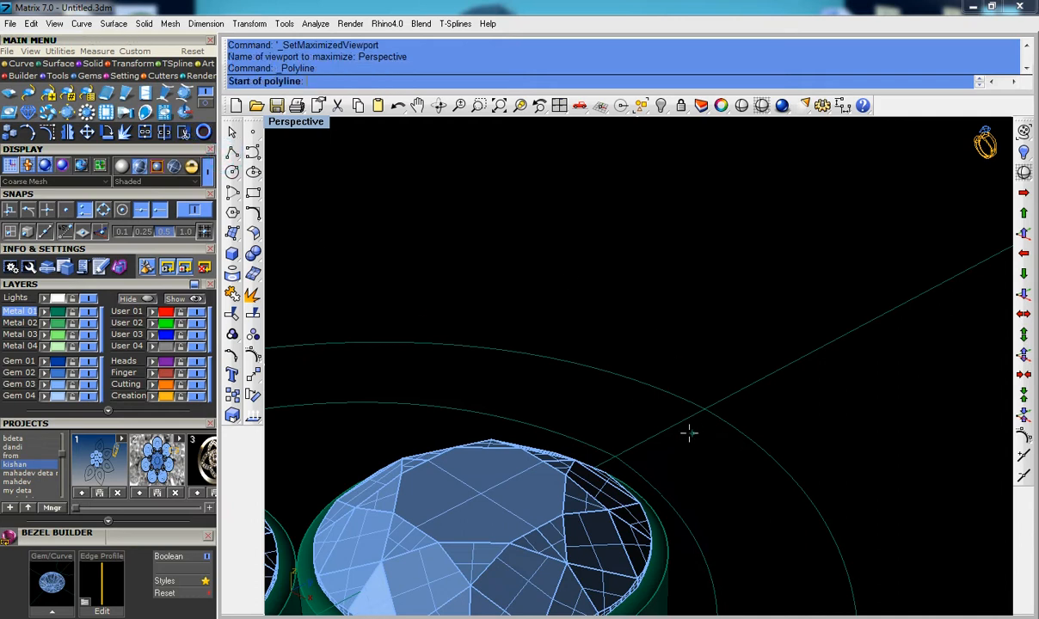
scroll(689, 433, up, 2)
key(Escape)
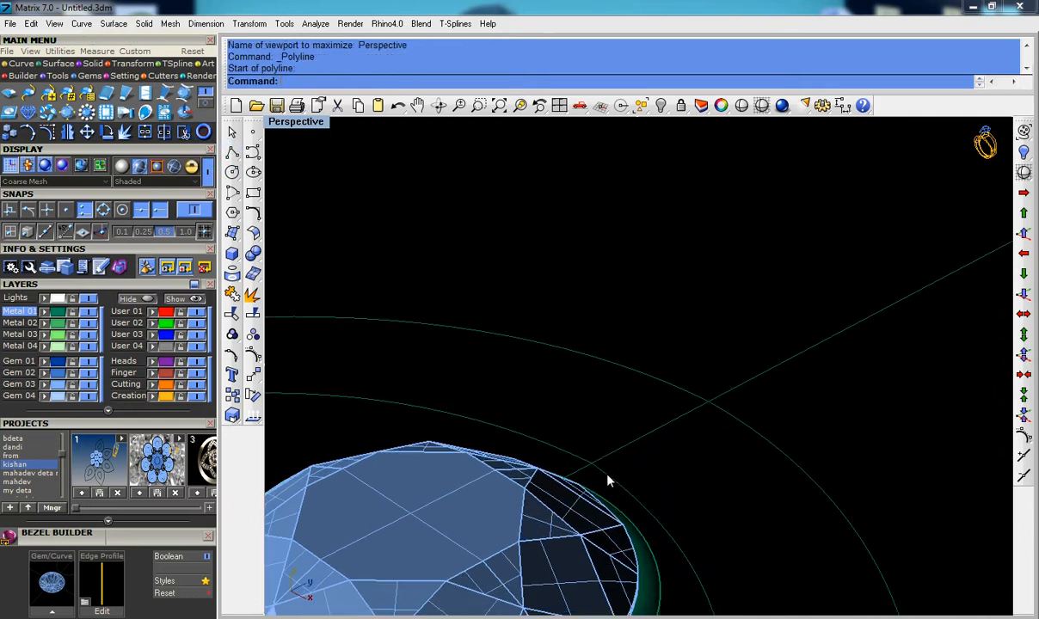
Step: Return to the Top view and group the upper diamond with its bezel
key(ctrl+F1)
scroll(607, 479, down, 4)
scroll(597, 425, up, 3)
right_drag(596, 423, 604, 323)
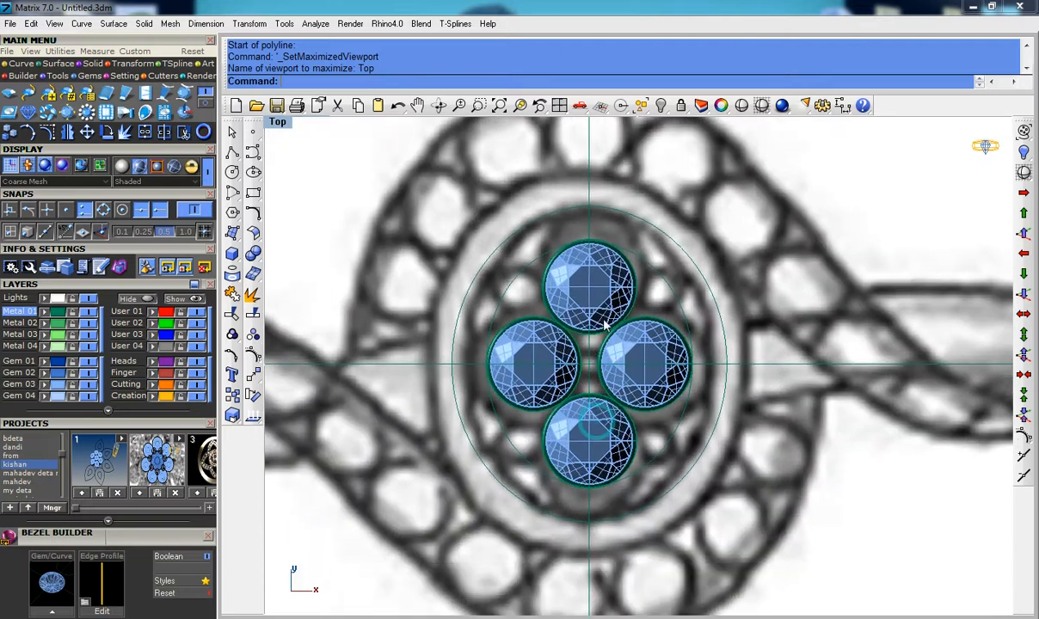
scroll(605, 325, up, 4)
scroll(607, 301, down, 2)
scroll(615, 284, up, 1)
click(619, 274)
click(672, 332)
drag(674, 291, 623, 288)
text(g)
key(Return)
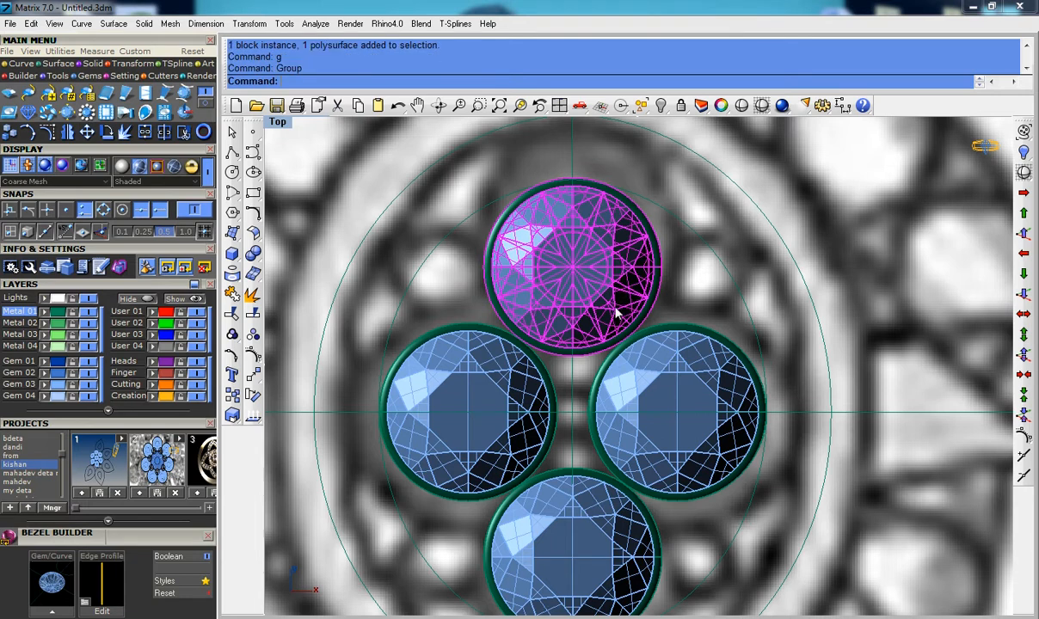
Step: Group the left diamond with its bezel, and the right diamond with its bezel, as separate groups
key(Escape)
click(411, 351)
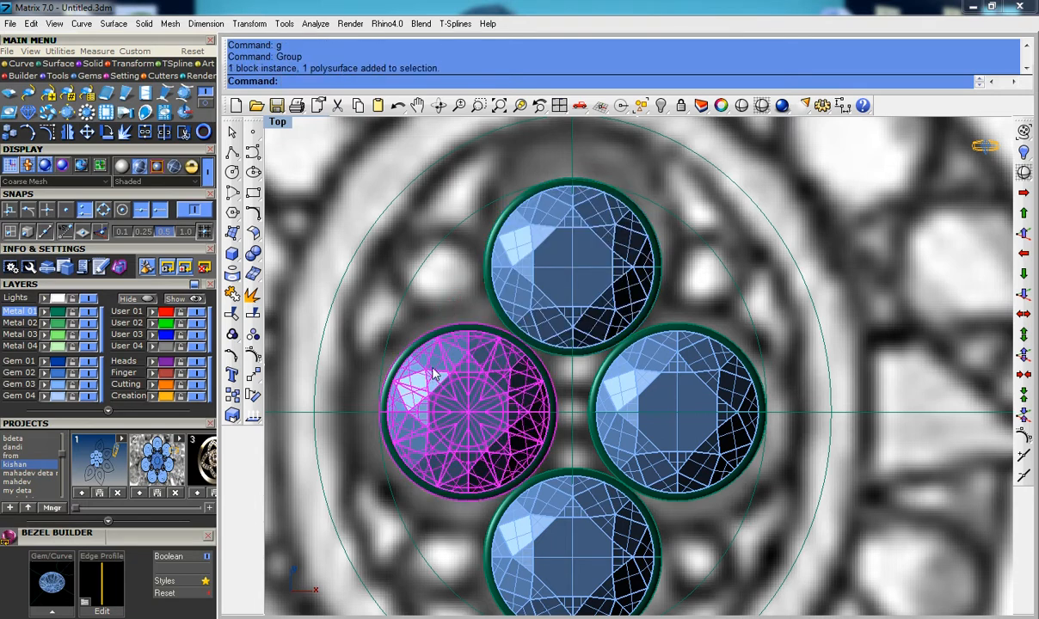
key(Delete)
click(719, 294)
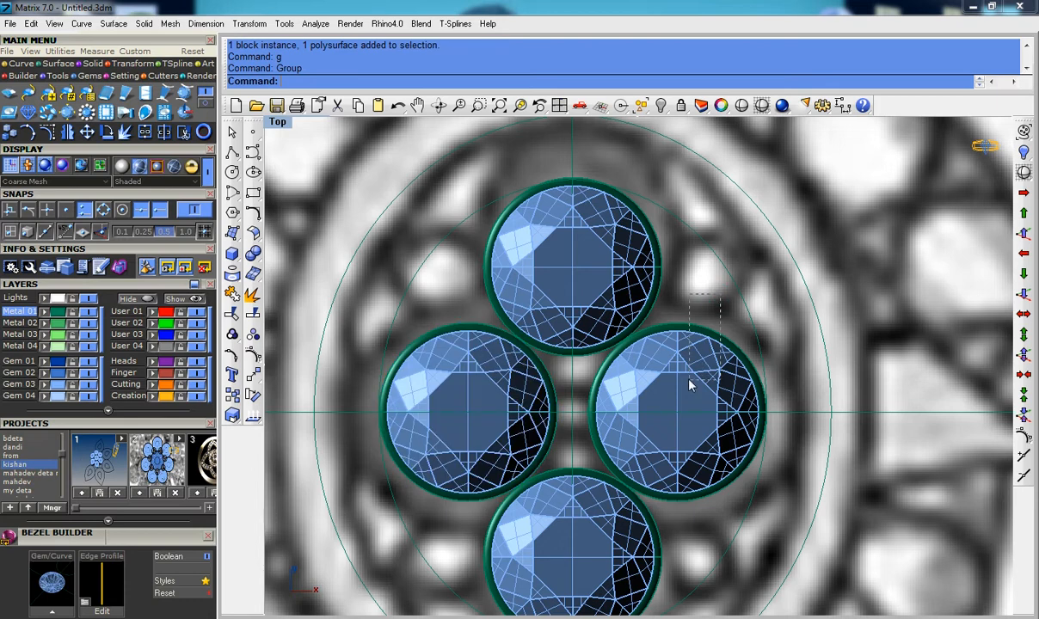
click(688, 387)
key(Escape)
Step: Group the bottom diamond of the cluster with its bezel
right_drag(651, 470, 658, 369)
click(614, 474)
text(g)
key(Return)
scroll(614, 474, down, 4)
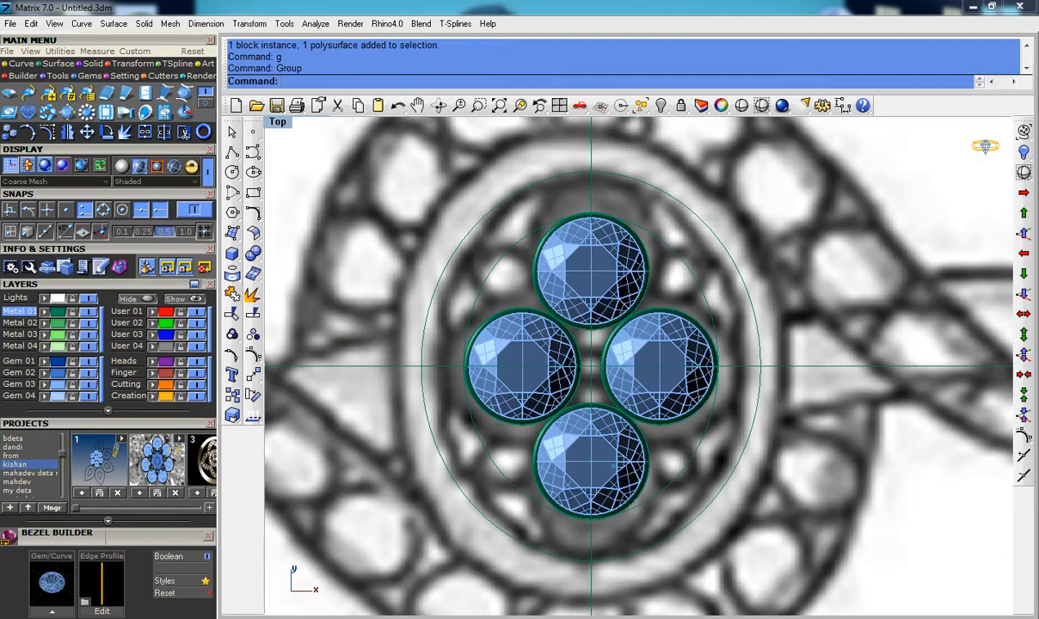
Step: Combine all four bezel-set stones of the centre cluster into a single group
shift+click(613, 465)
shift+click(518, 362)
shift+click(615, 379)
shift+click(626, 291)
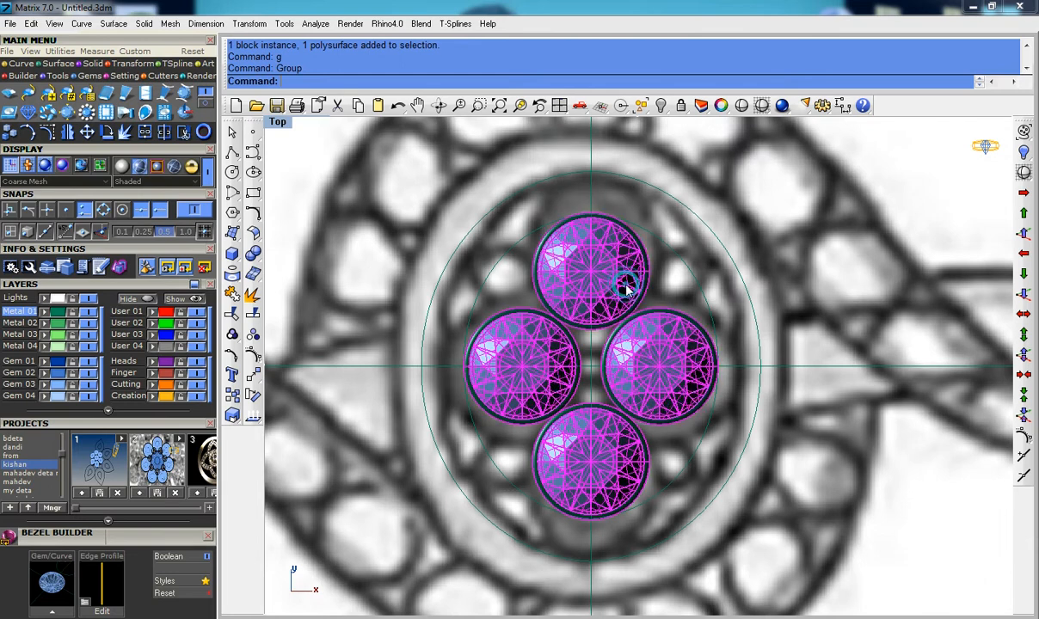
click(232, 334)
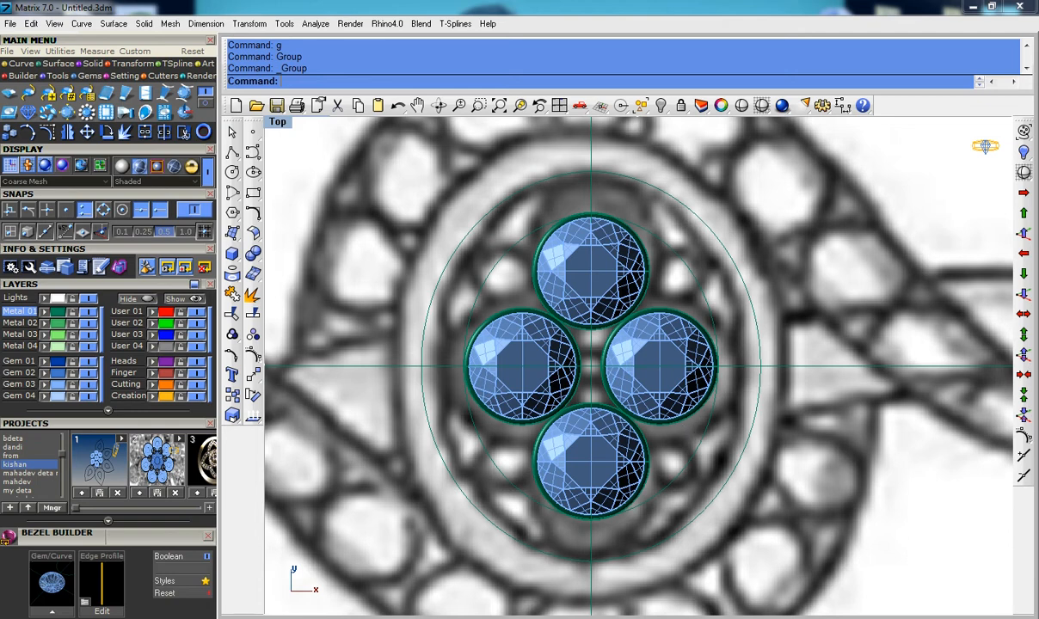
Step: Hide the grouped four-stone cluster, leaving the oval curves and the reference sketch on display
scroll(643, 413, down, 3)
right_drag(682, 424, 680, 420)
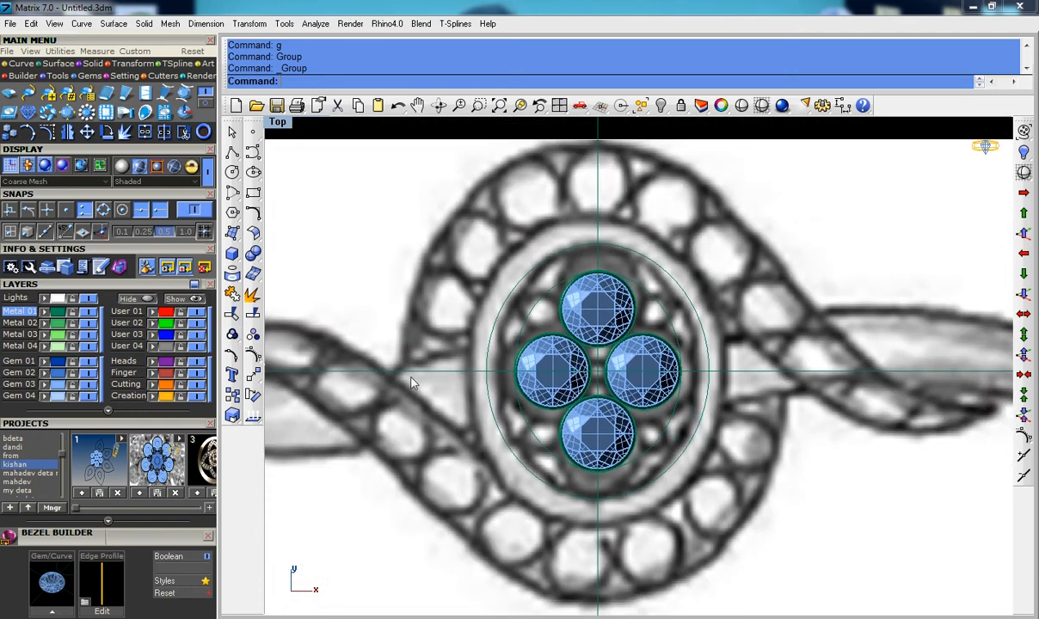
scroll(670, 340, up, 4)
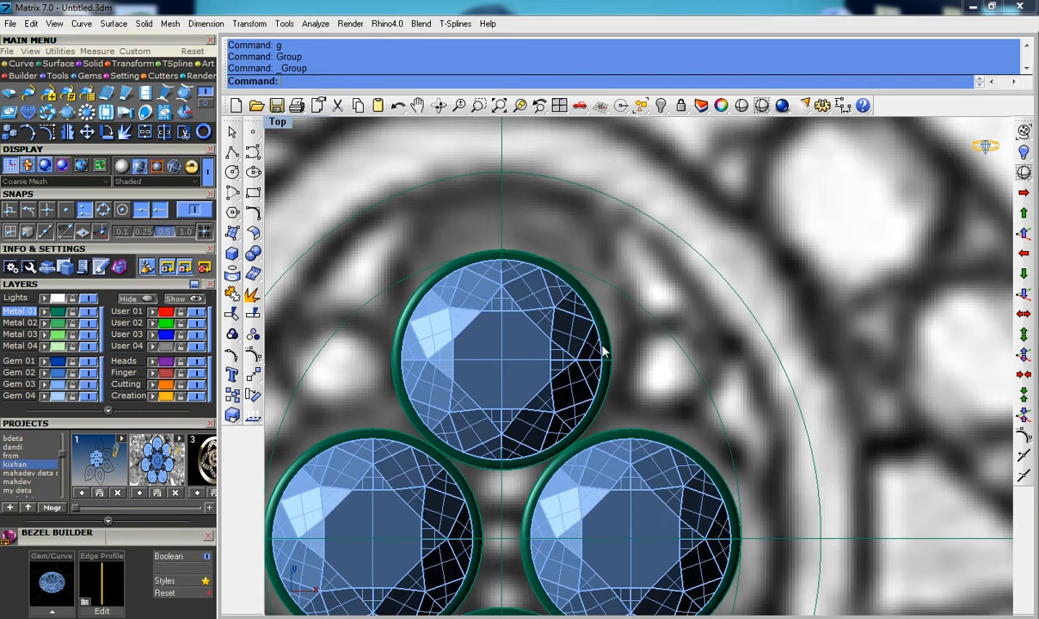
click(566, 456)
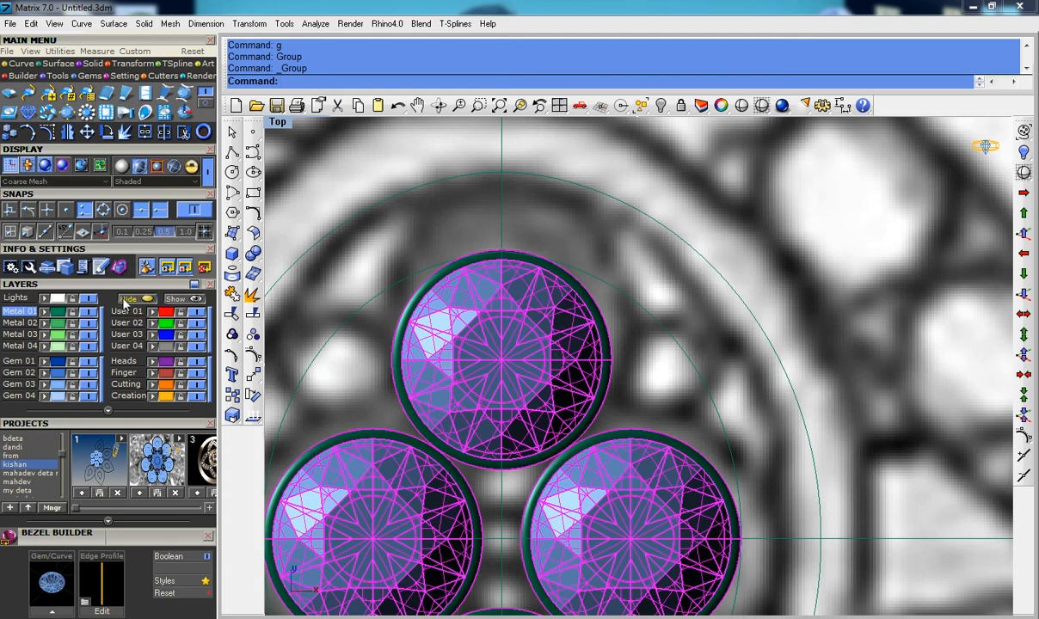
click(125, 298)
Step: Rebuild the inner oval curve around the cluster position as a smoother curve
right_drag(434, 317, 499, 298)
scroll(554, 257, down, 2)
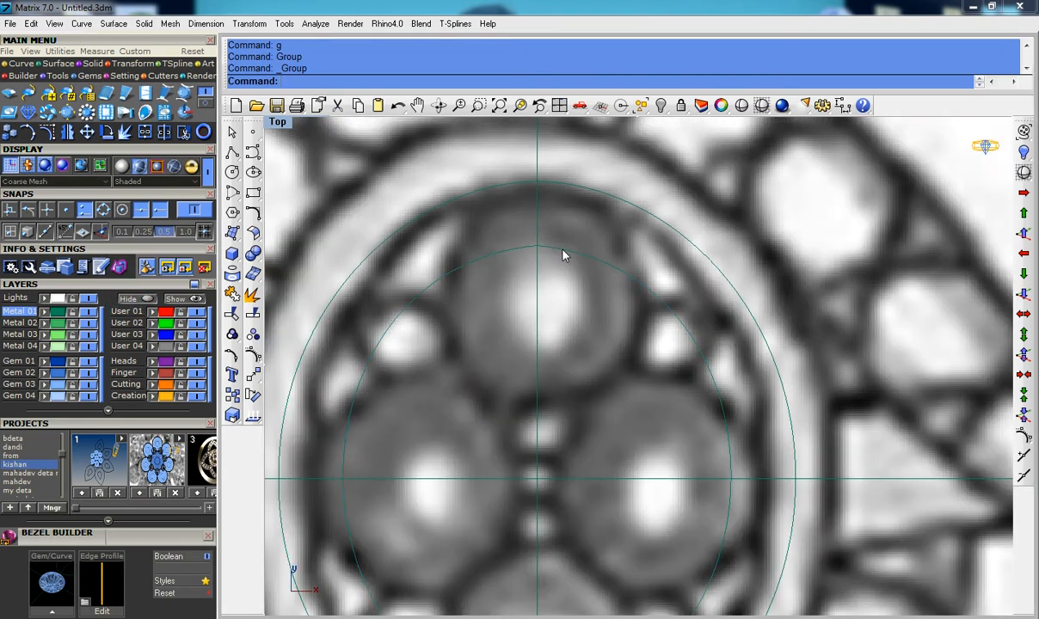
text(ebuild)
key(Return)
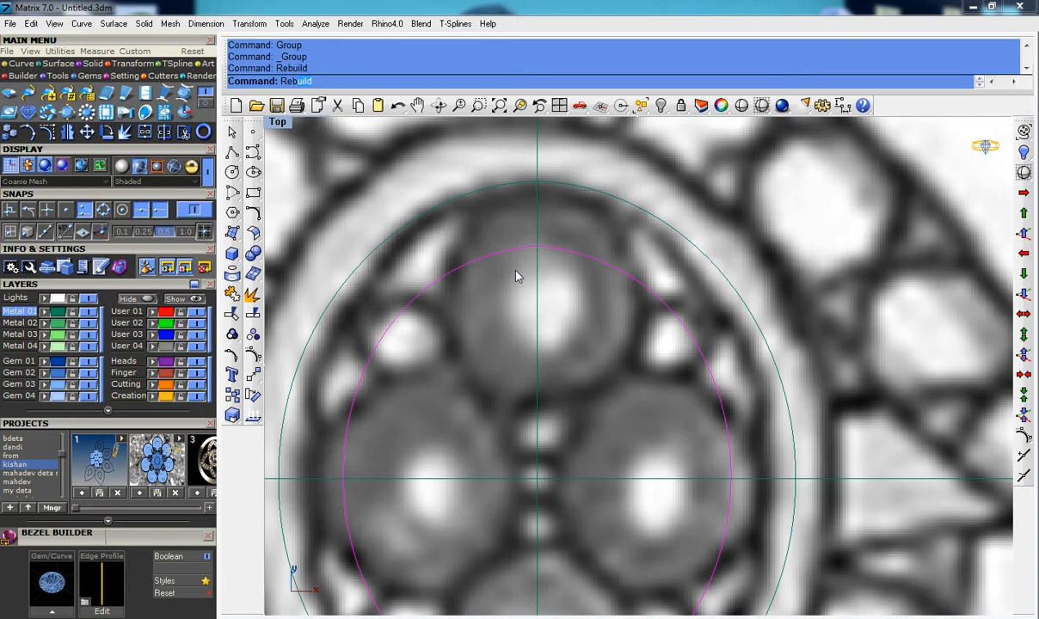
click(680, 285)
click(581, 381)
scroll(563, 324, down, 3)
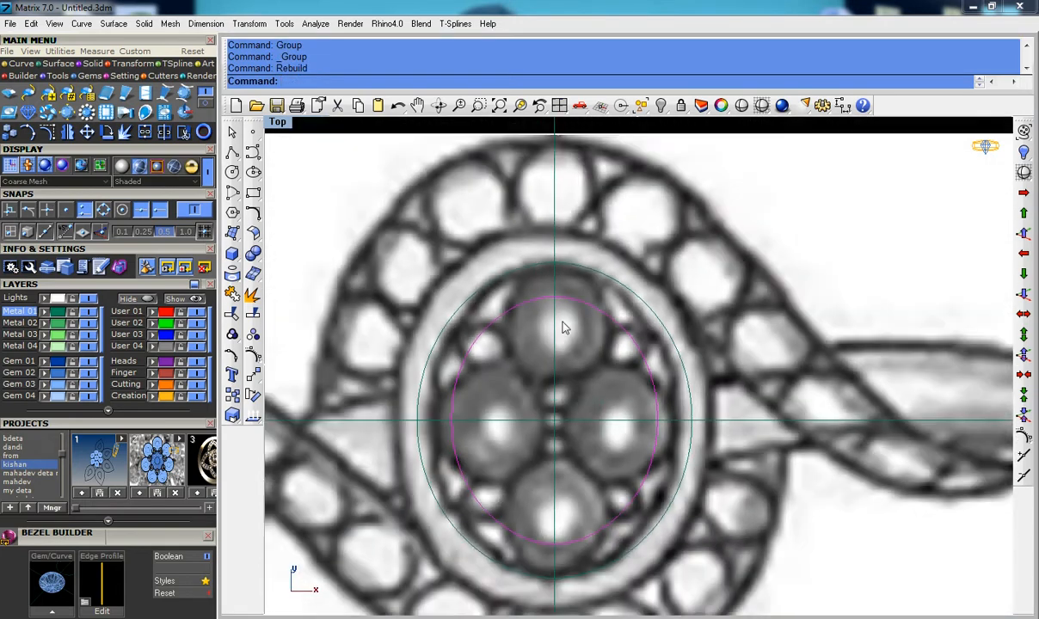
Step: In the Perspective view, draw a straight line joining the inner and outer ovals where they cross the axis line
scroll(547, 447, up, 5)
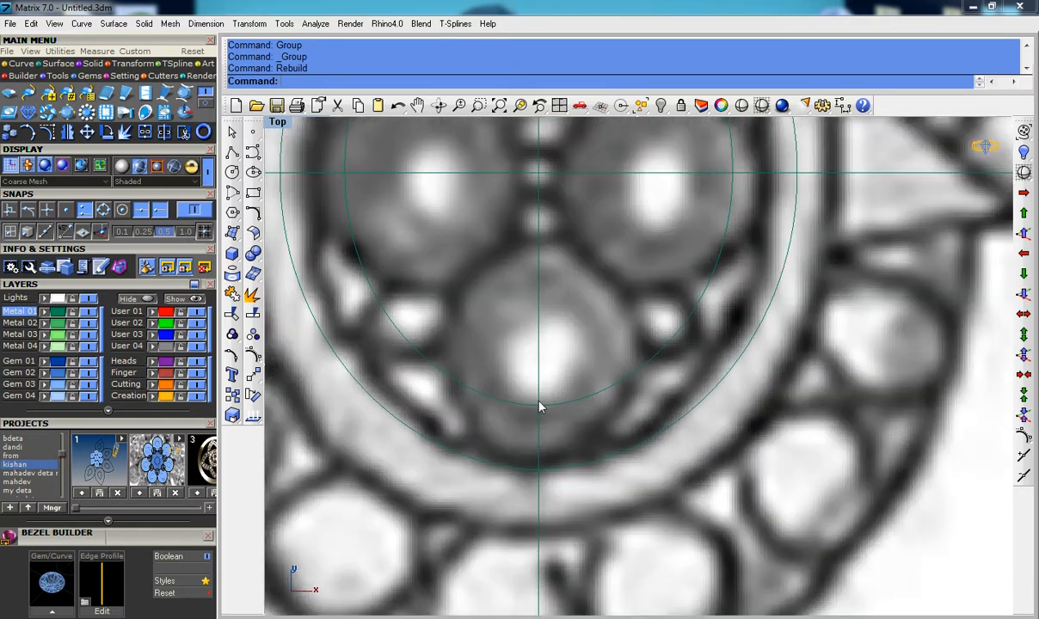
scroll(534, 398, up, 4)
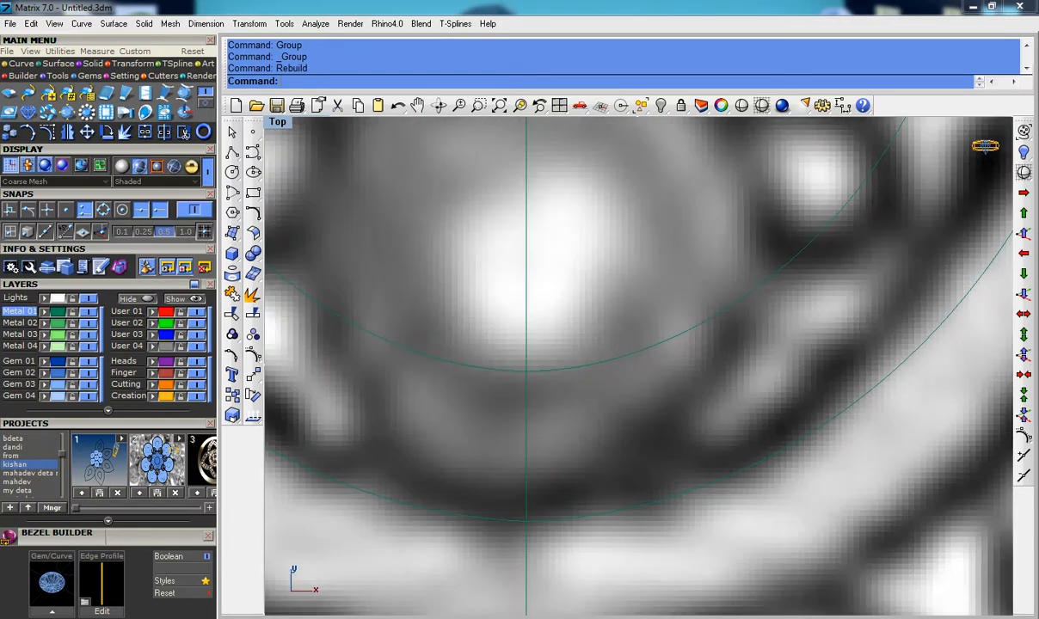
scroll(519, 365, down, 5)
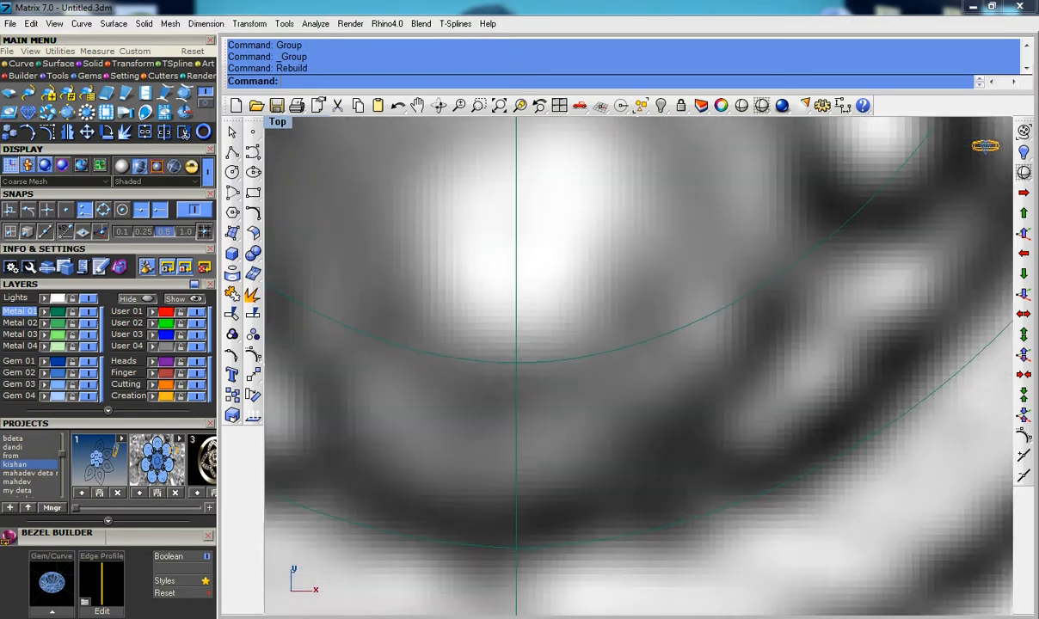
scroll(516, 370, down, 6)
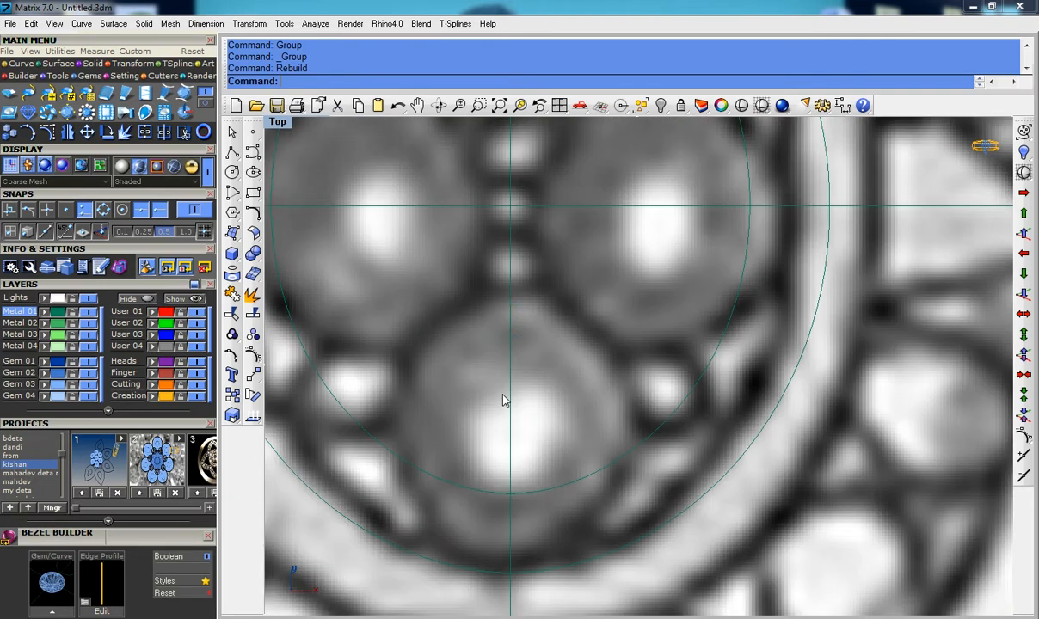
scroll(589, 250, up, 5)
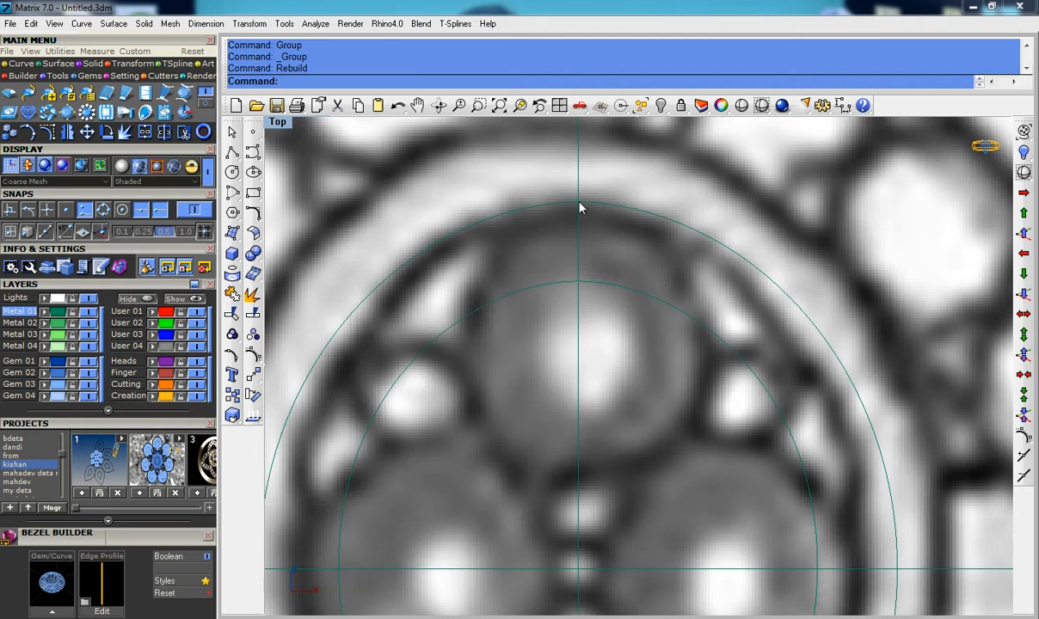
key(ctrl+F4)
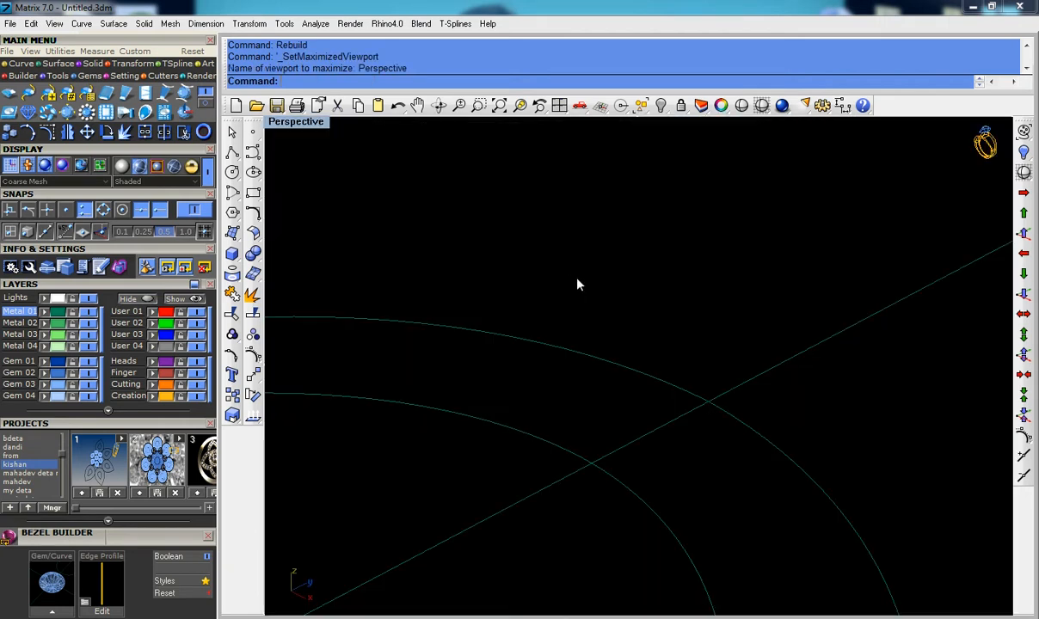
click(234, 154)
shift+right_drag(515, 348, 499, 222)
click(724, 499)
click(860, 464)
right_click(858, 466)
click(836, 467)
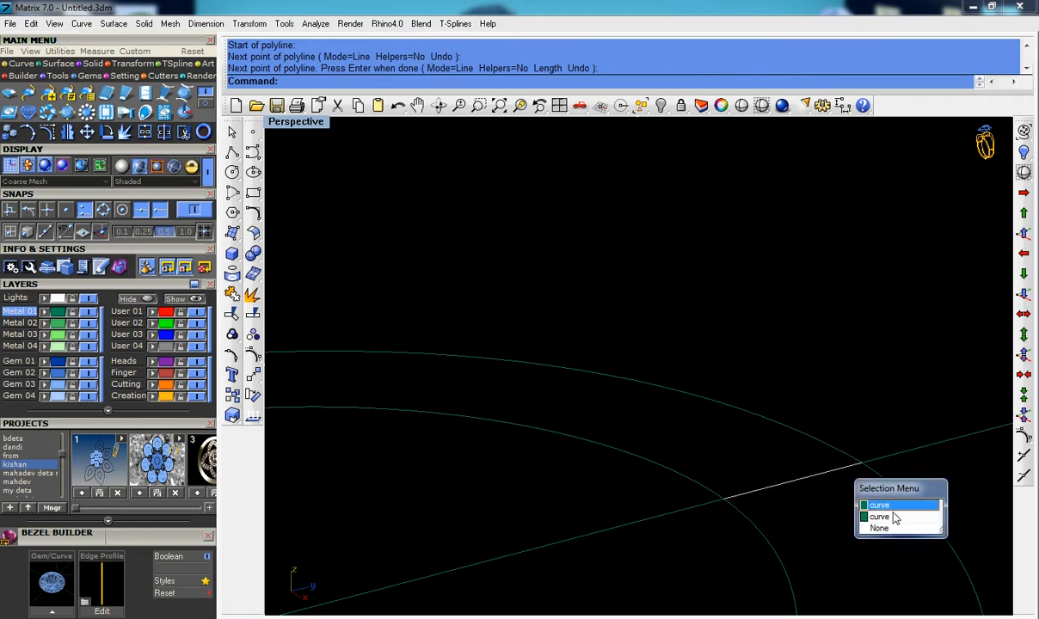
click(888, 507)
text(rebuild)
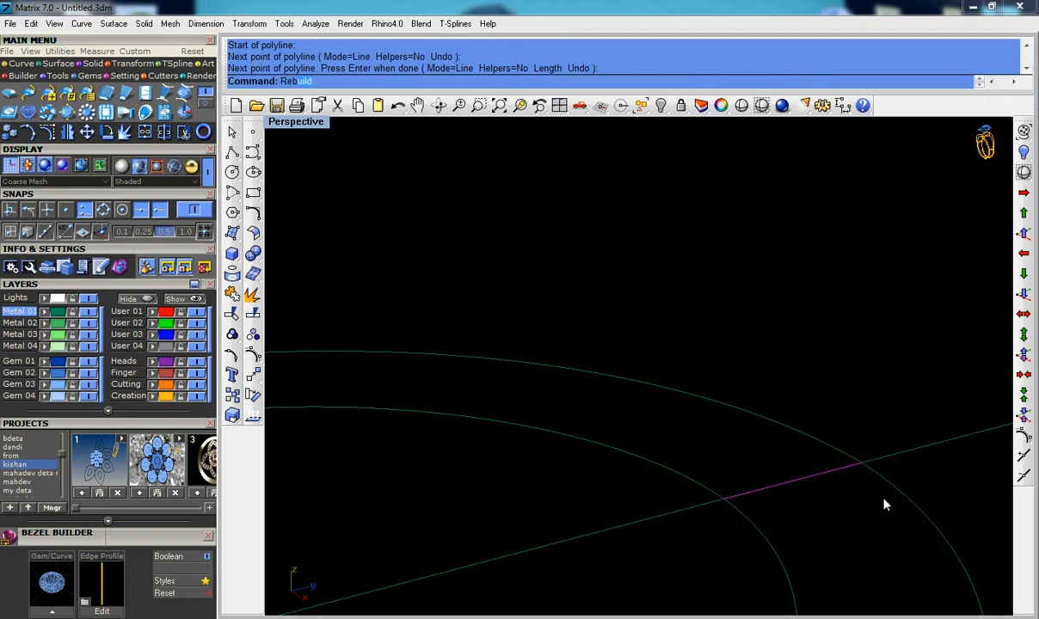
key(Return)
key(Return)
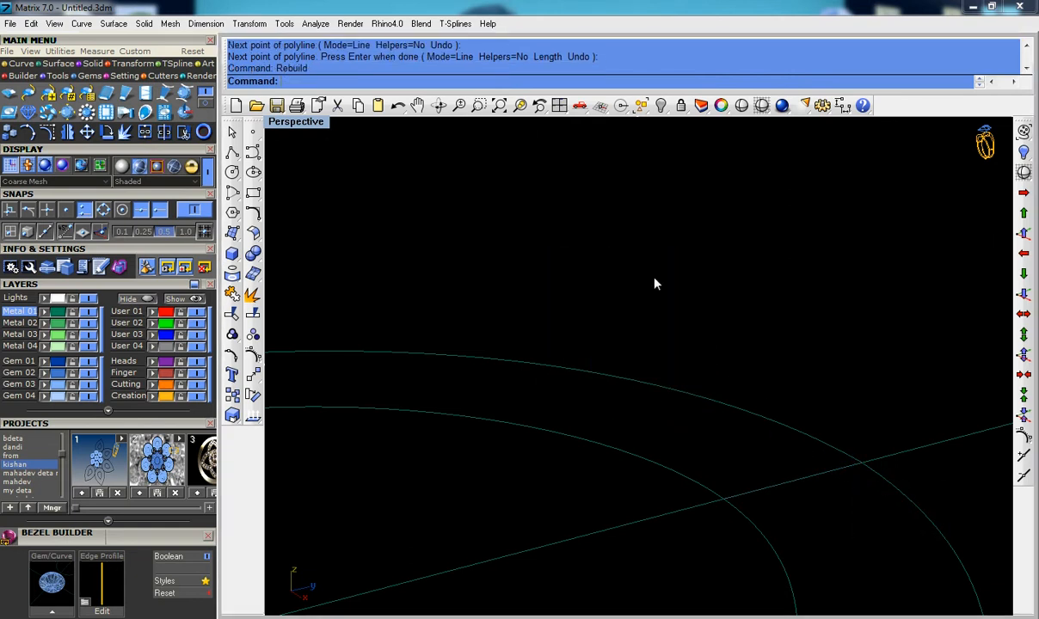
Step: Rebuild the short line between the ovals with 4 points and degree 3, deleting the input
click(756, 496)
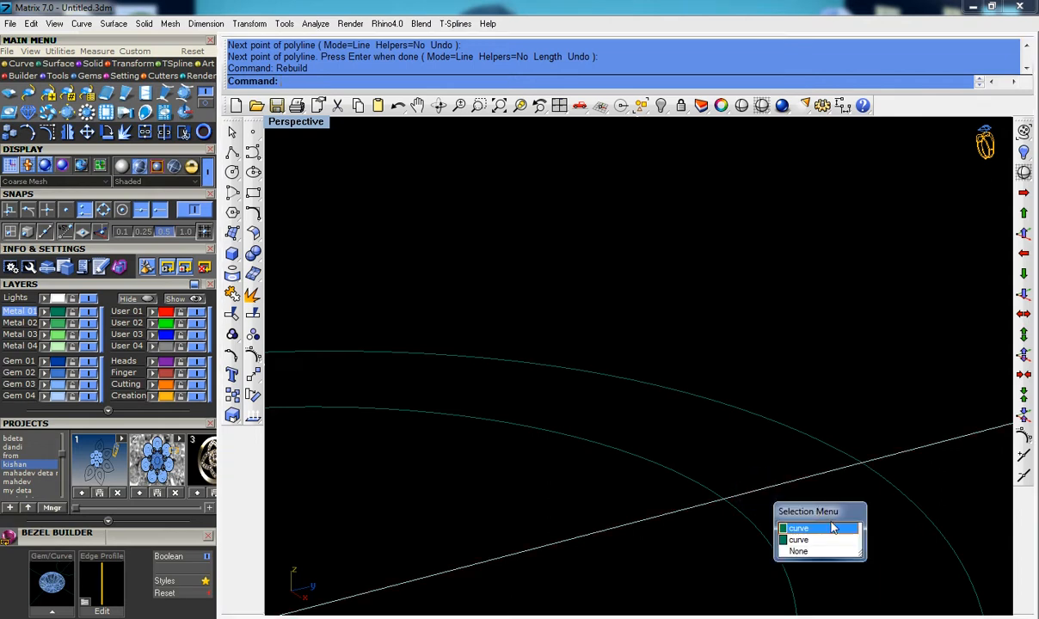
click(818, 540)
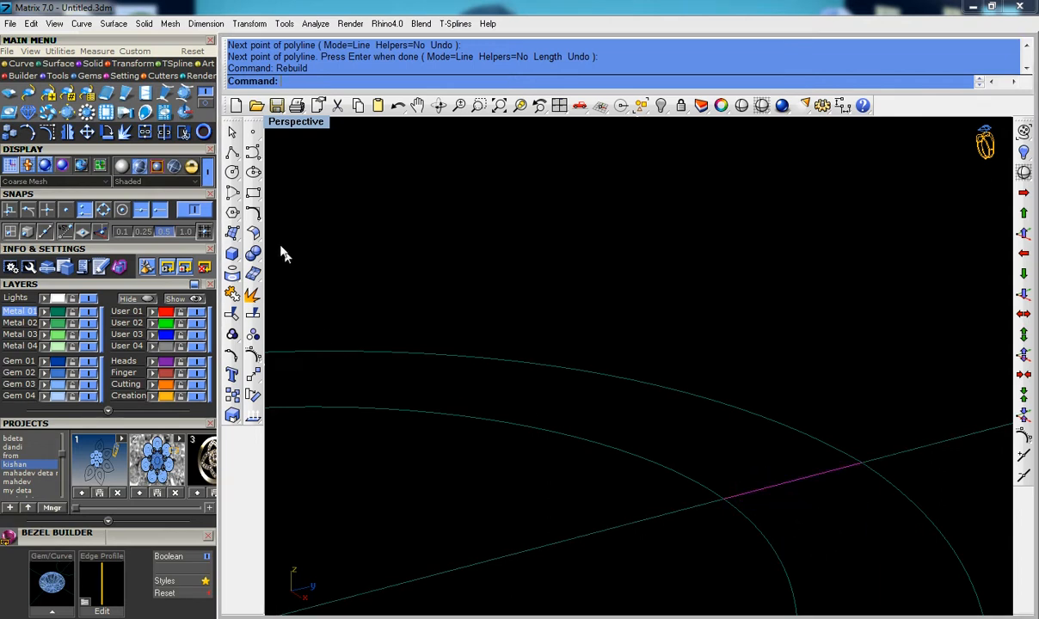
click(253, 230)
click(253, 213)
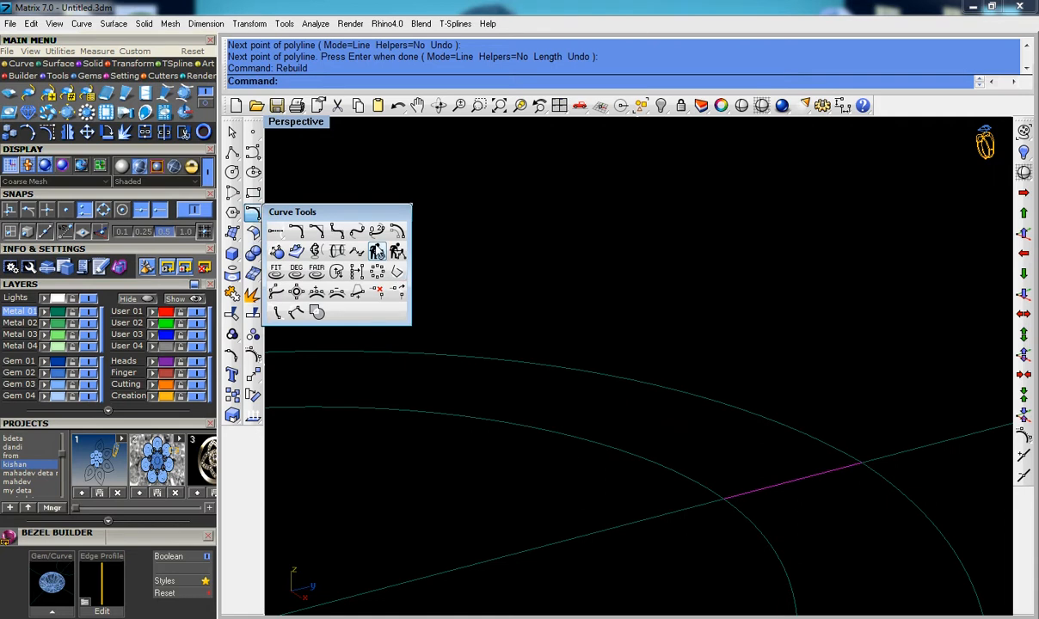
click(360, 248)
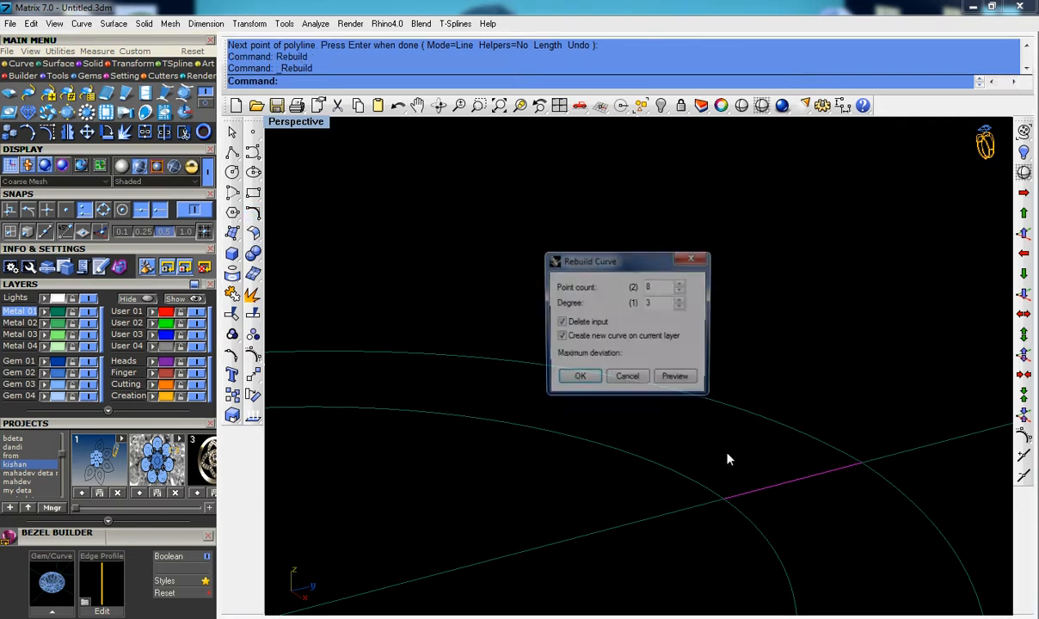
click(681, 294)
click(681, 294)
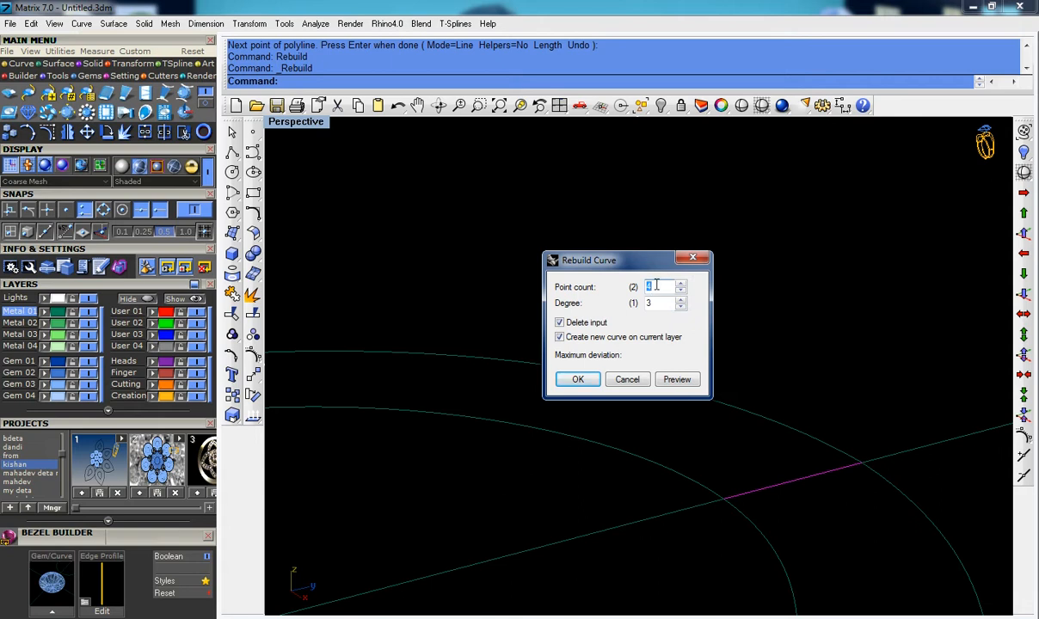
click(578, 379)
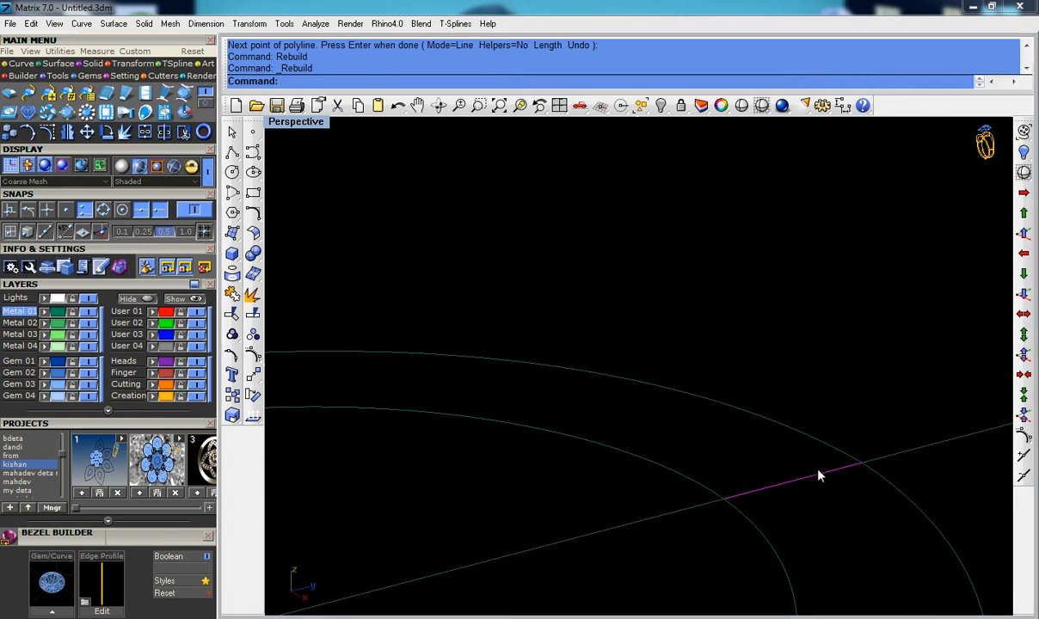
Step: Arch the short line by raising its two middle control points along Z in 0.1 increments
click(254, 357)
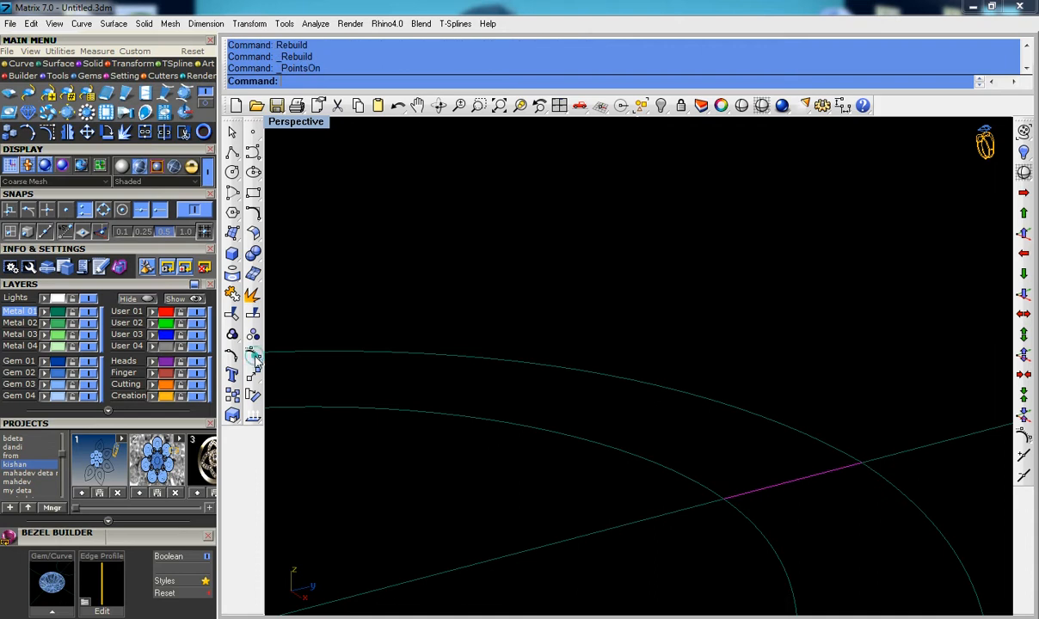
scroll(769, 490, up, 2)
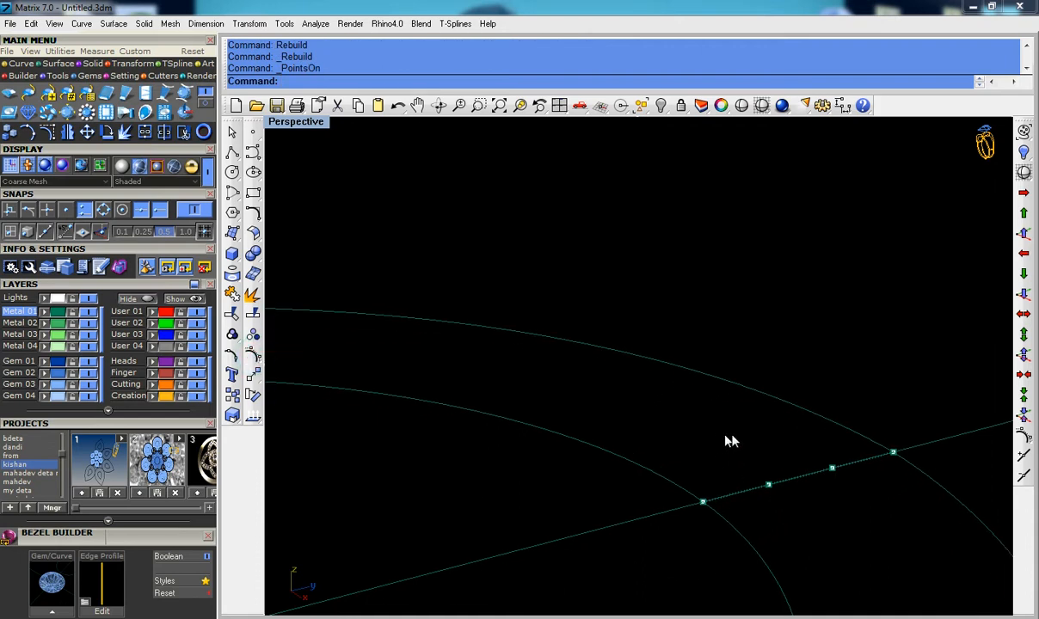
drag(735, 426, 843, 509)
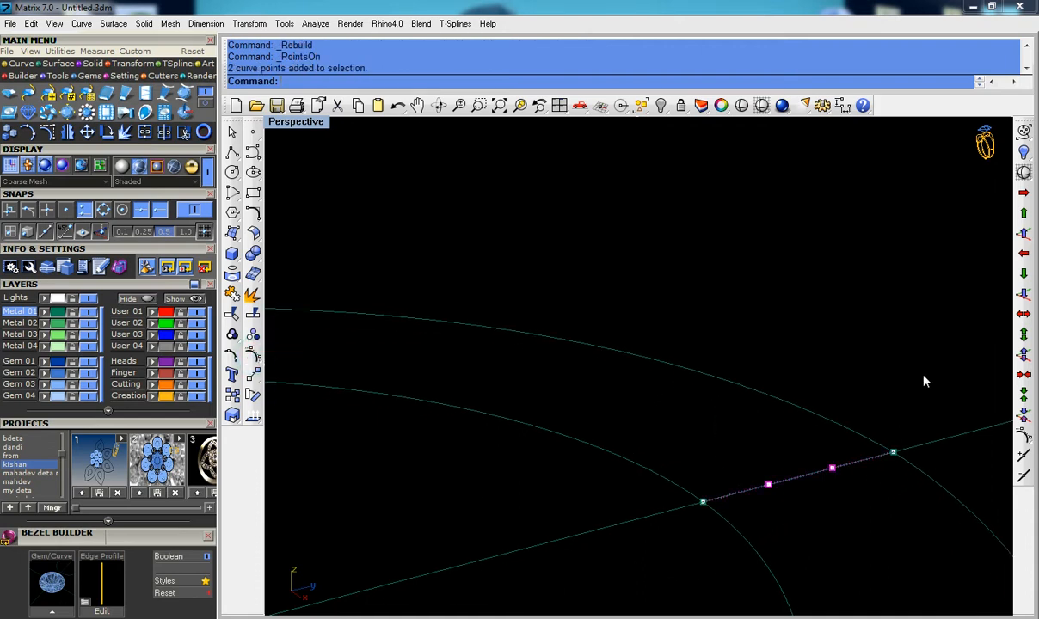
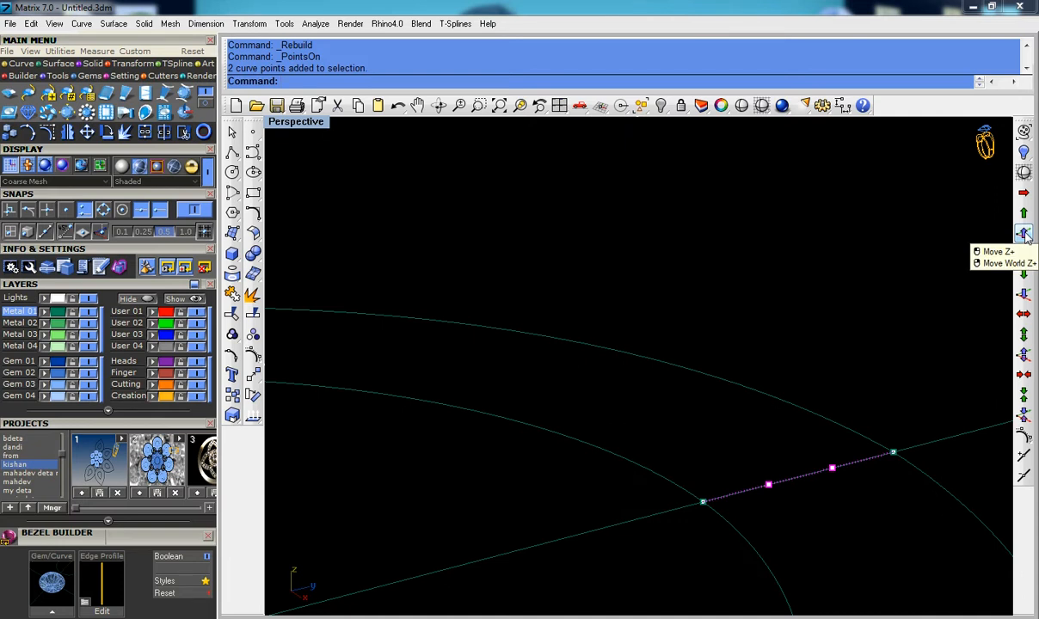
click(1024, 234)
right_click(964, 285)
scroll(910, 334, down, 3)
key(Escape)
key(Escape)
Step: Sweep the arched profile along the inner and outer ovals as two rails to form a domed oval surface
shift+right_drag(836, 437, 789, 310)
scroll(791, 315, down, 5)
scroll(796, 387, down, 5)
shift+right_drag(795, 387, 789, 370)
scroll(773, 343, down, 5)
scroll(774, 320, up, 5)
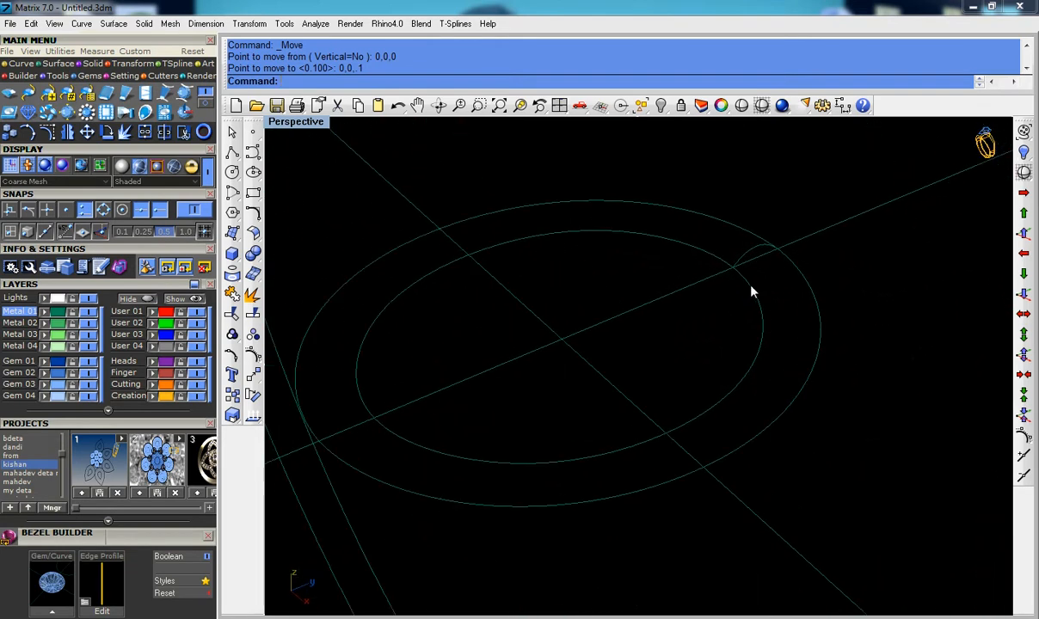
click(715, 276)
click(822, 270)
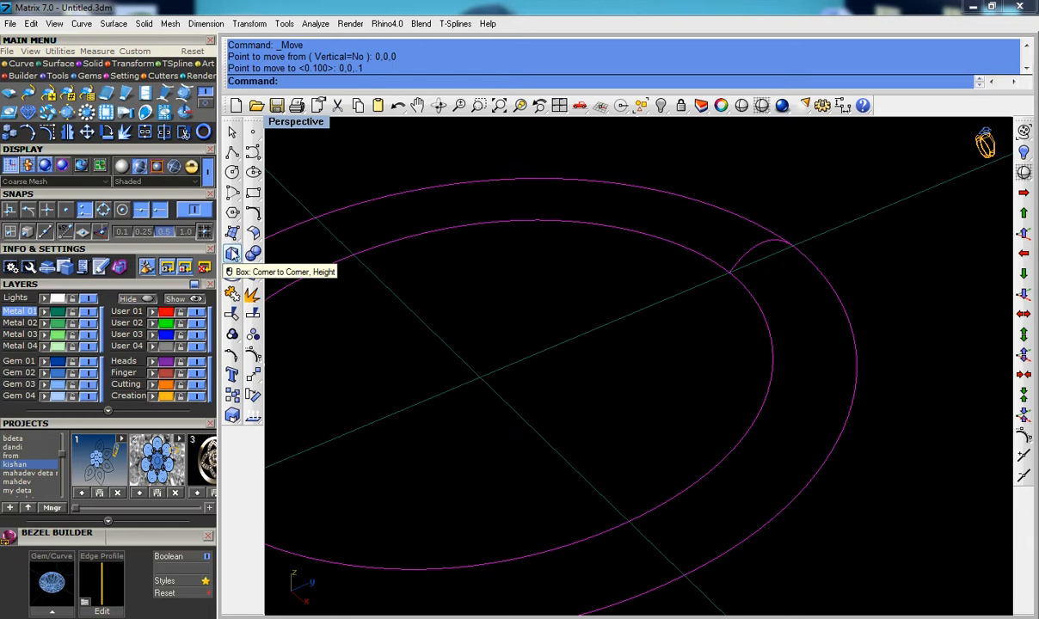
click(231, 244)
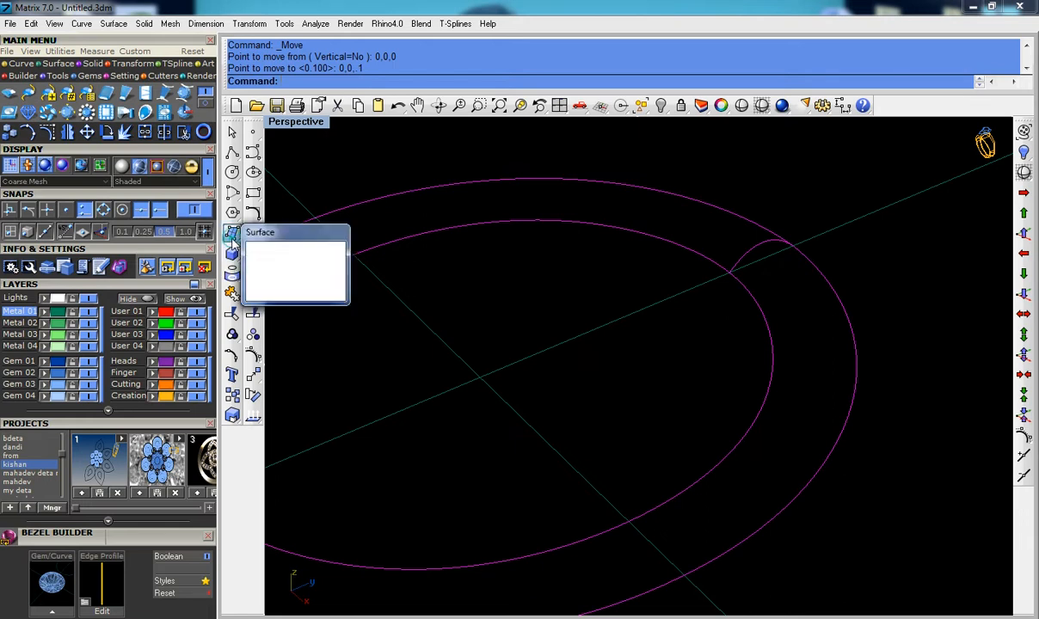
click(334, 272)
scroll(729, 332, down, 5)
scroll(788, 343, down, 3)
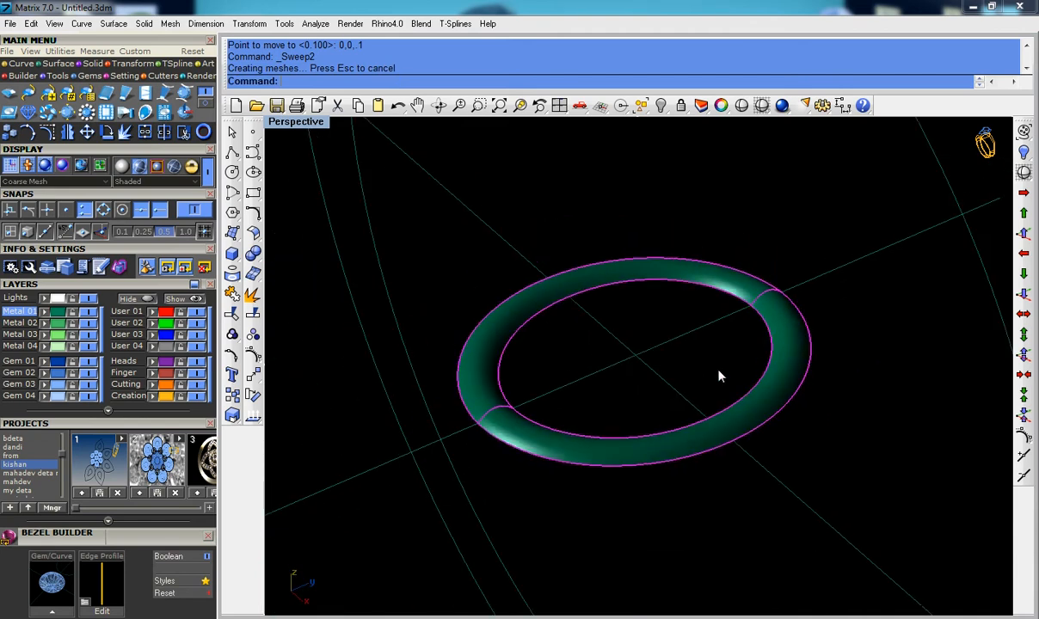
Step: Extrude both halves of the domed oval surface by -0.6 with capped ends, keeping the input surfaces
click(230, 294)
click(231, 252)
click(340, 291)
click(507, 327)
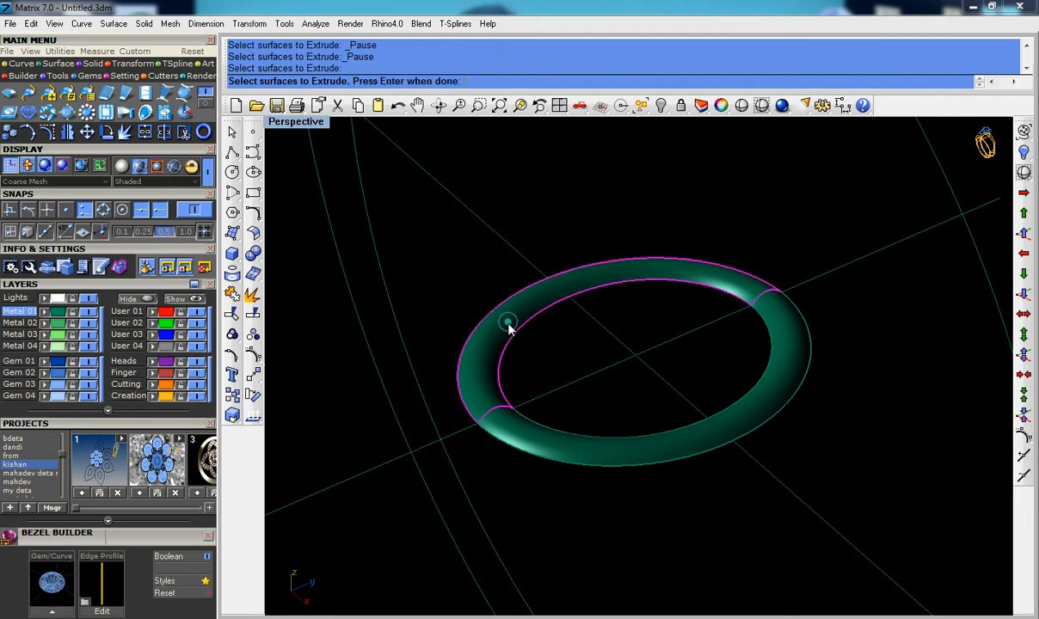
click(578, 449)
right_click(579, 447)
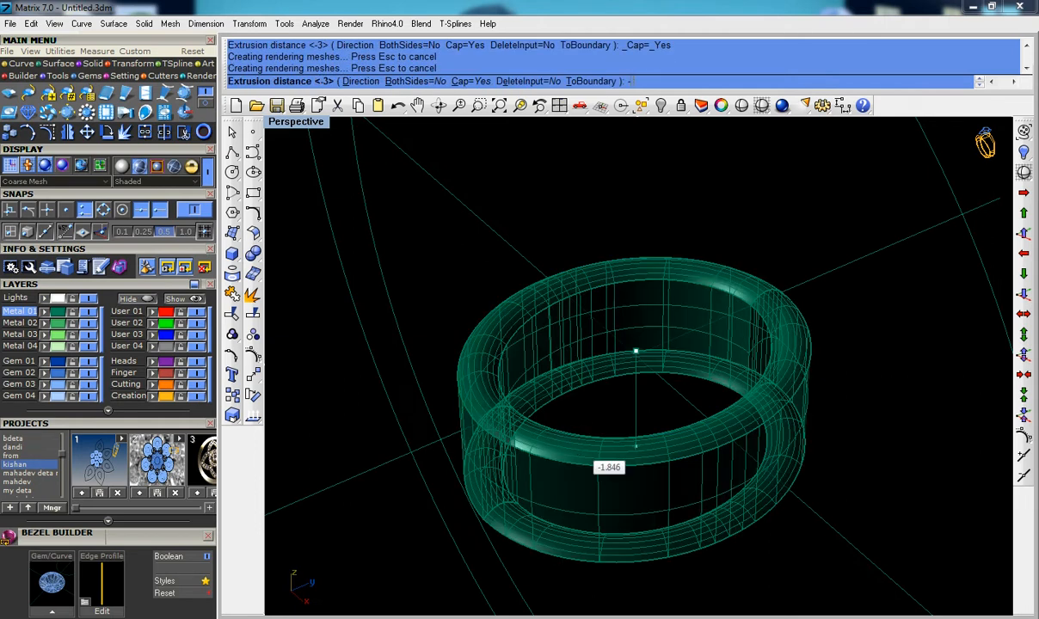
key(Return)
Step: Explode the two extruded halves of the oval frame into separate surfaces
right_drag(598, 472, 597, 422)
right_drag(747, 613, 758, 404)
right_drag(732, 448, 728, 407)
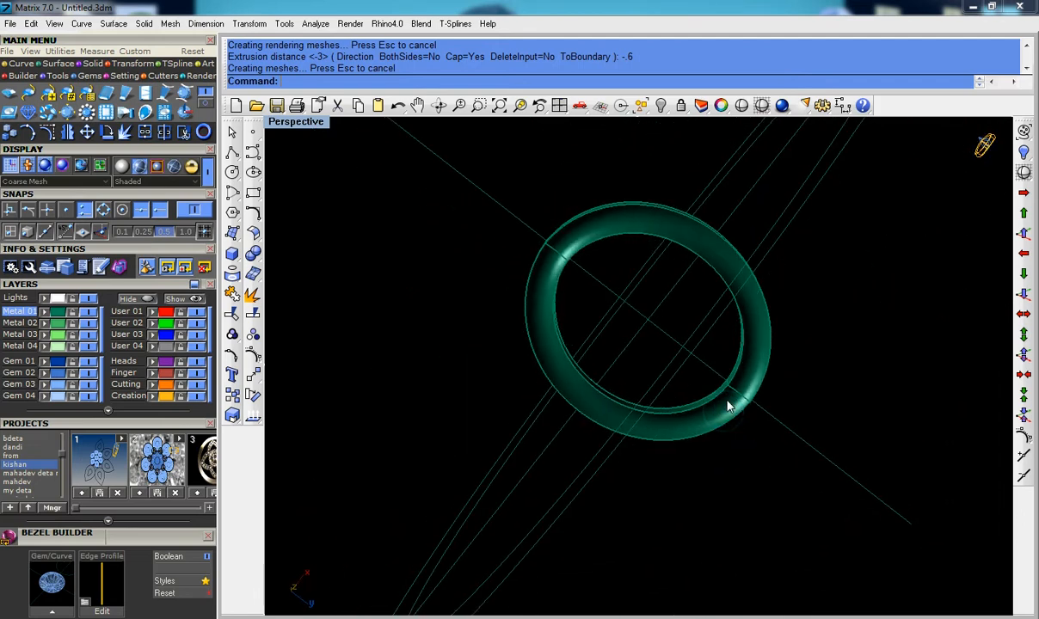
scroll(728, 408, up, 5)
click(727, 408)
shift+click(764, 348)
click(251, 297)
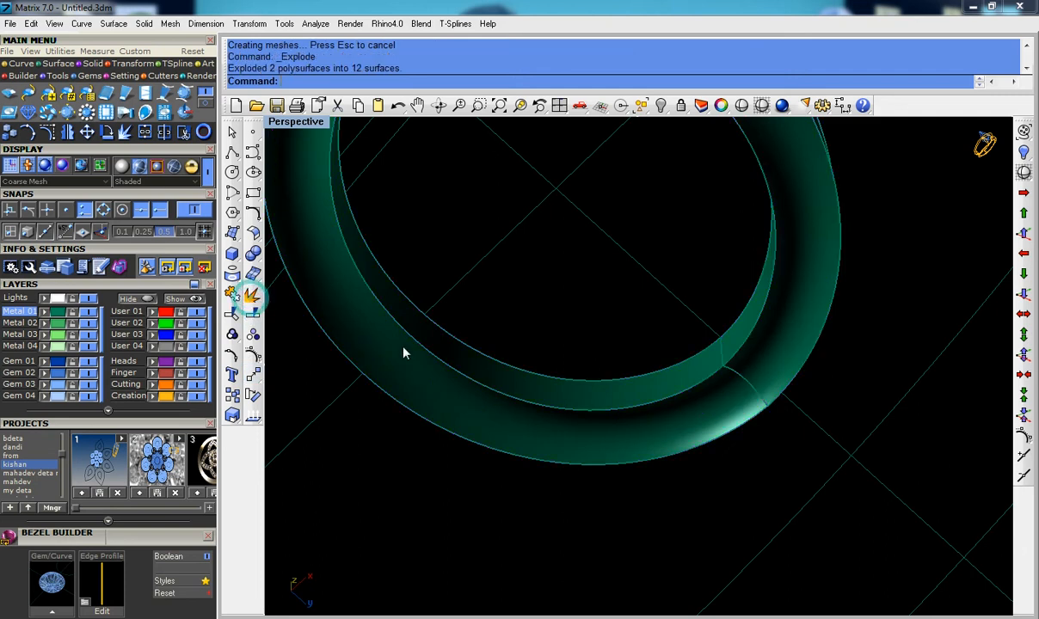
Step: Delete the arched underside surfaces from both exploded halves of the oval frame
right_click(669, 416)
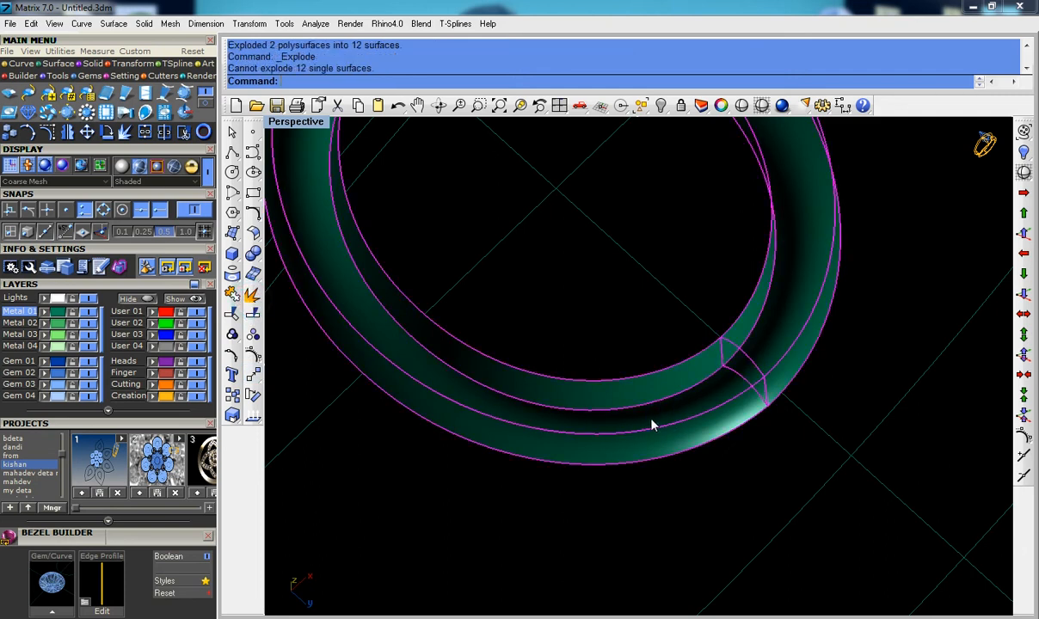
click(591, 422)
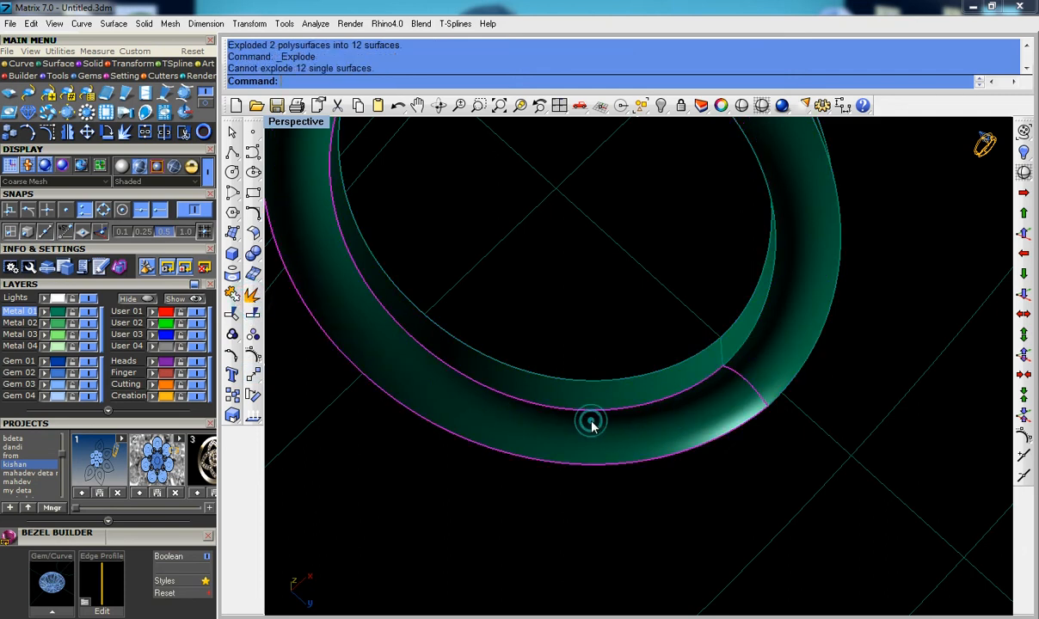
key(Delete)
key(Delete)
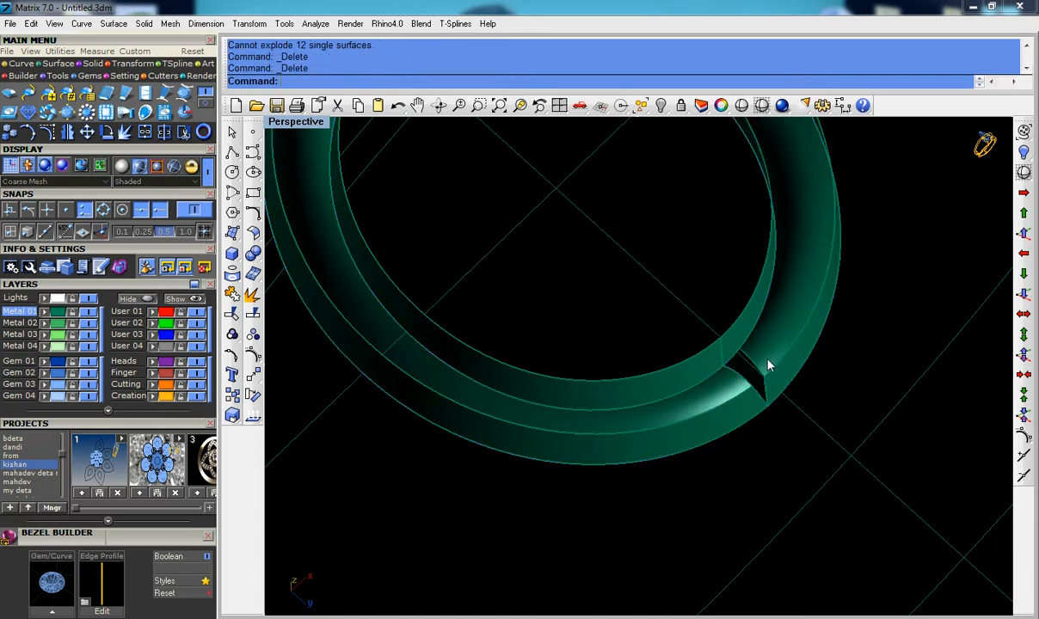
Step: Delete the end-cap surfaces left inside the oval frame where its two halves meet
click(743, 382)
click(773, 408)
key(Delete)
key(Delete)
right_drag(699, 387, 618, 368)
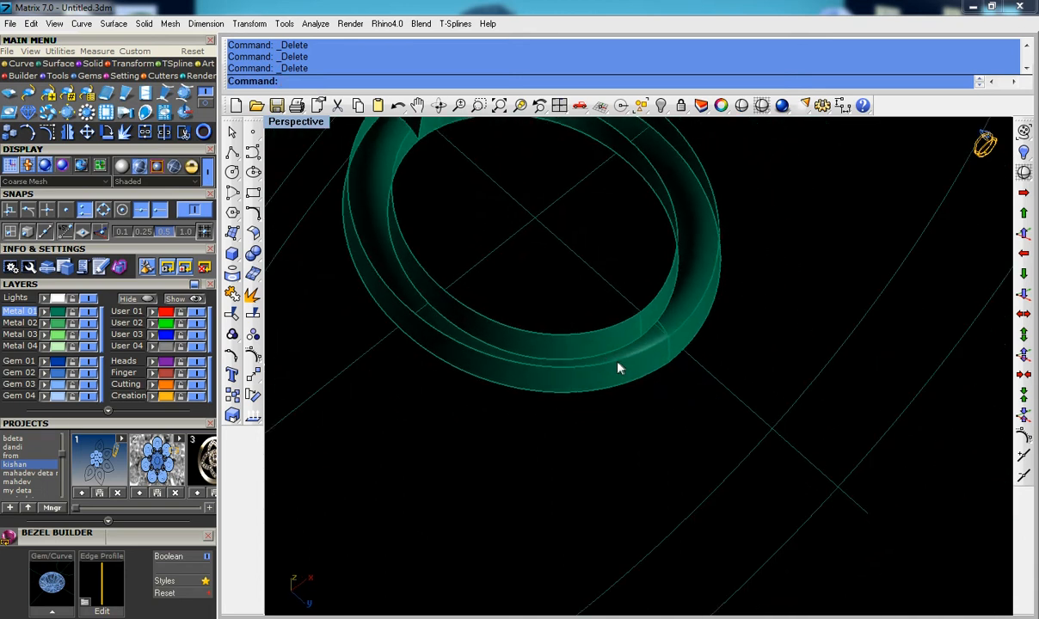
click(411, 128)
key(Escape)
click(406, 128)
scroll(499, 352, down, 4)
scroll(517, 359, up, 6)
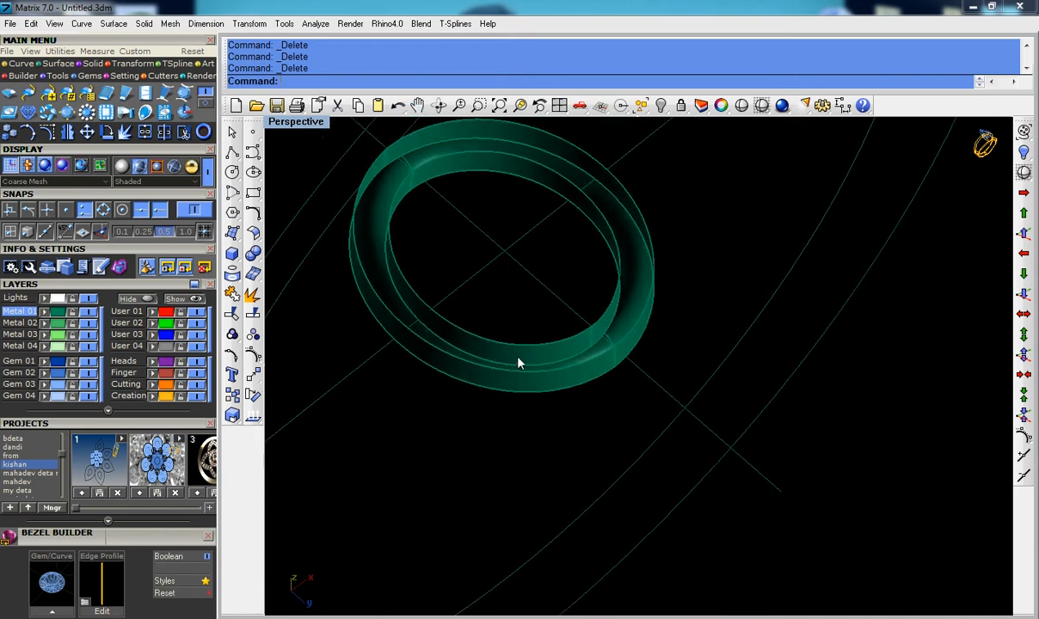
Step: Join the two halves of the frame's inner wall, then join the two halves of its outer wall
click(518, 356)
click(628, 337)
text(j)
key(Return)
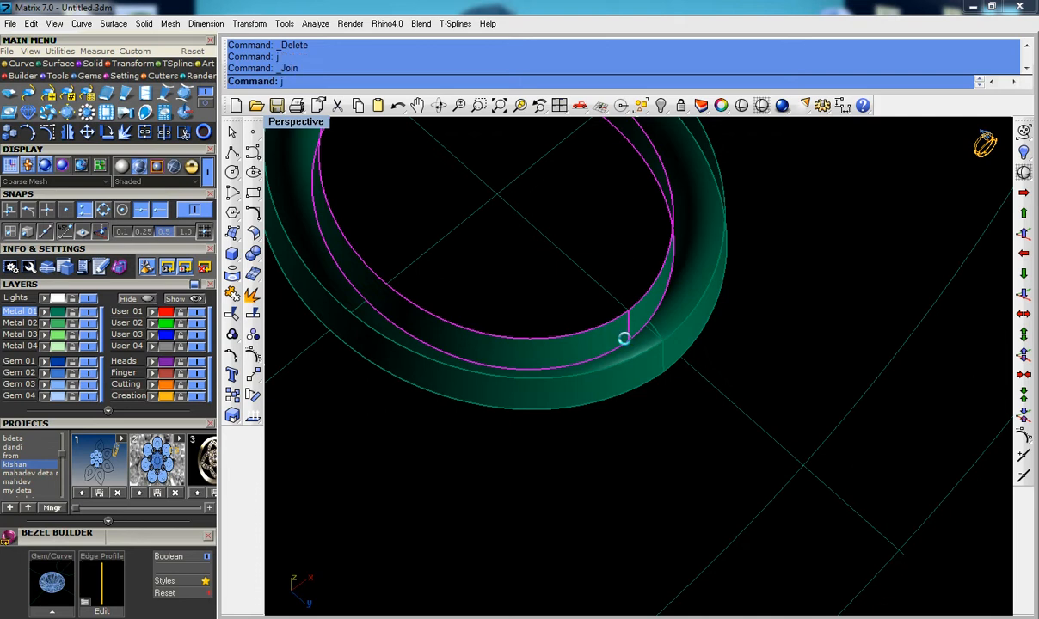
key(Return)
click(633, 393)
right_click(690, 329)
Step: Duplicate the open underside edges of the inner and outer walls and join them into two closed curves
click(232, 273)
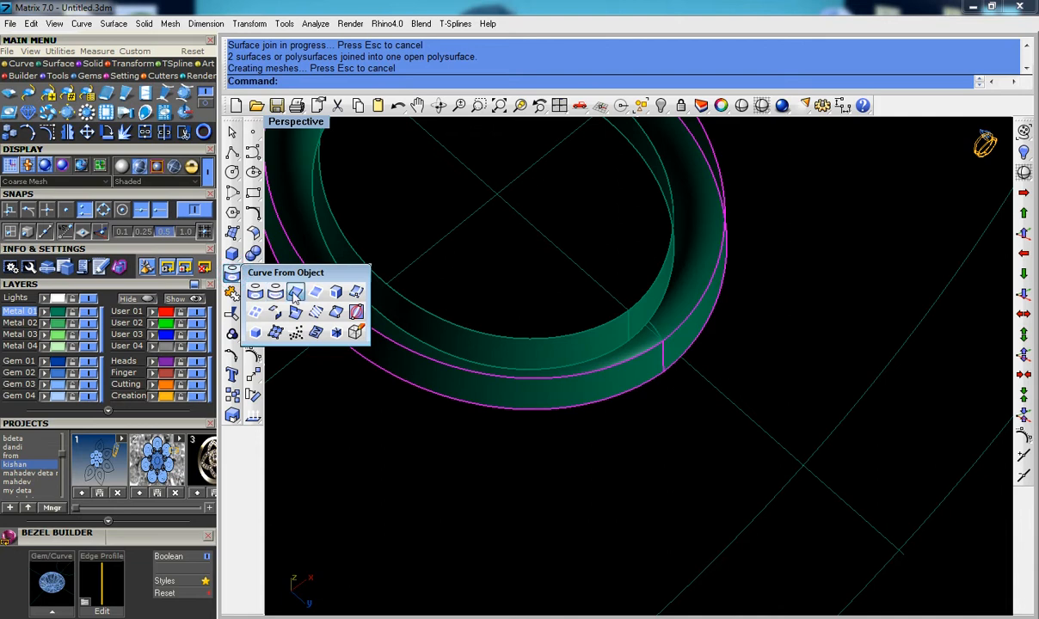
click(295, 293)
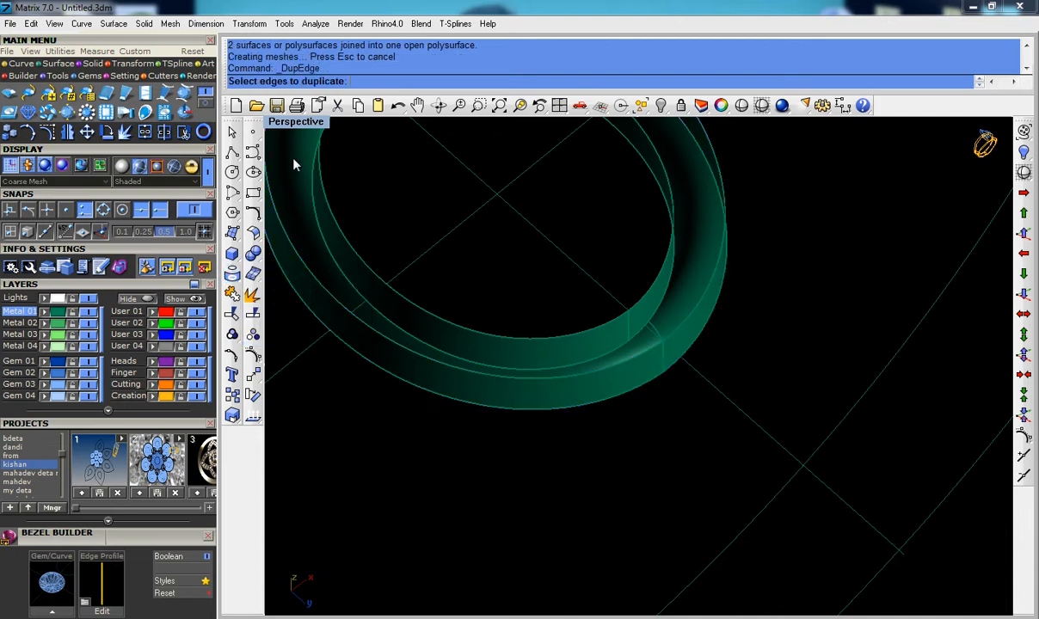
click(602, 361)
click(630, 343)
click(639, 386)
scroll(508, 342, down, 3)
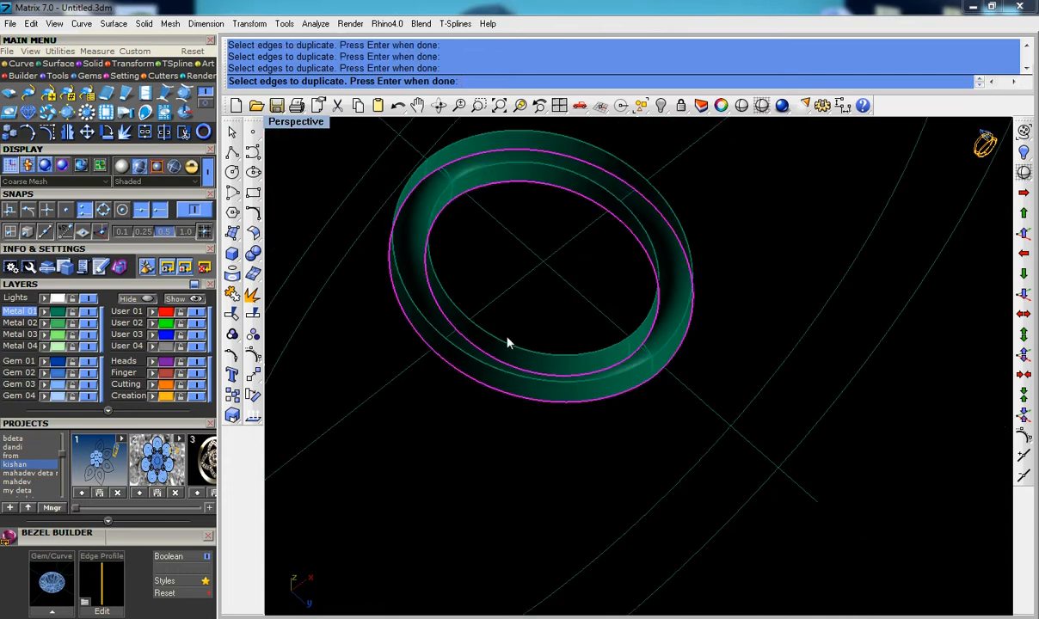
scroll(443, 196, up, 5)
scroll(443, 196, down, 2)
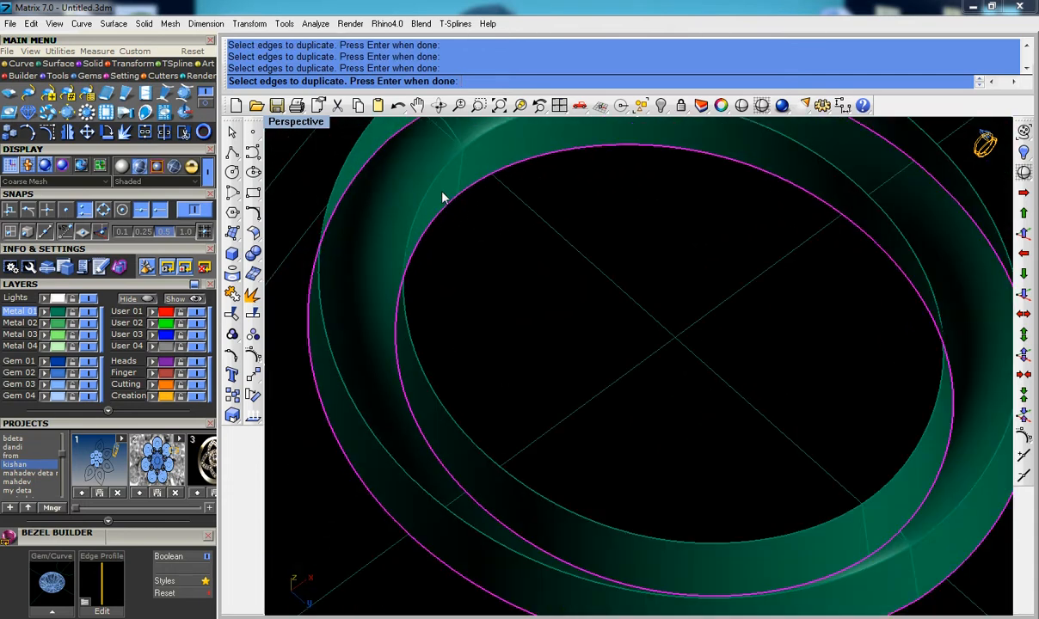
scroll(615, 434, down, 3)
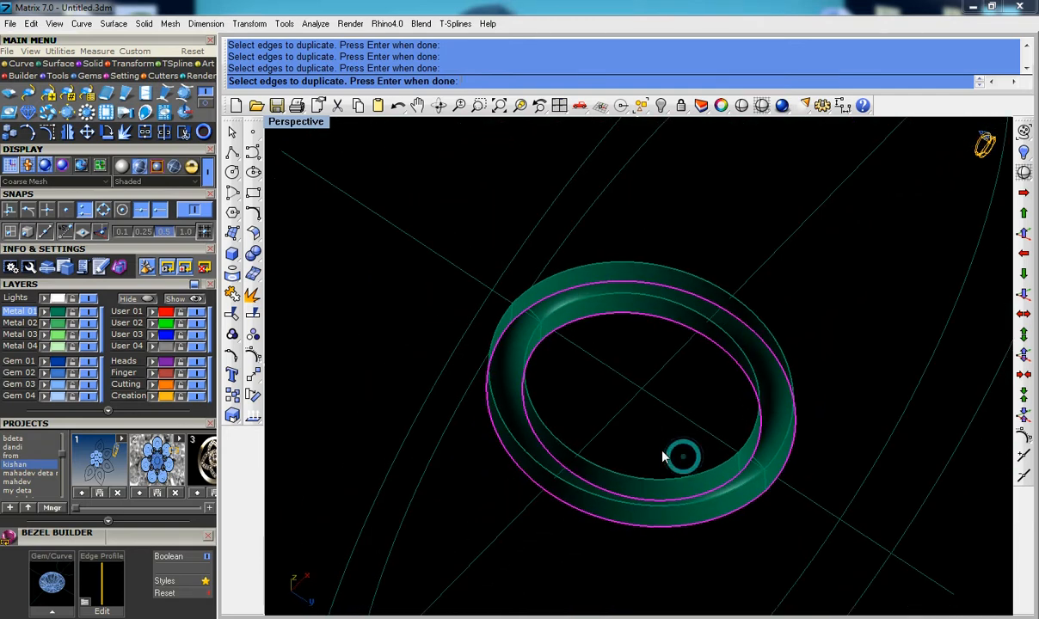
key(Return)
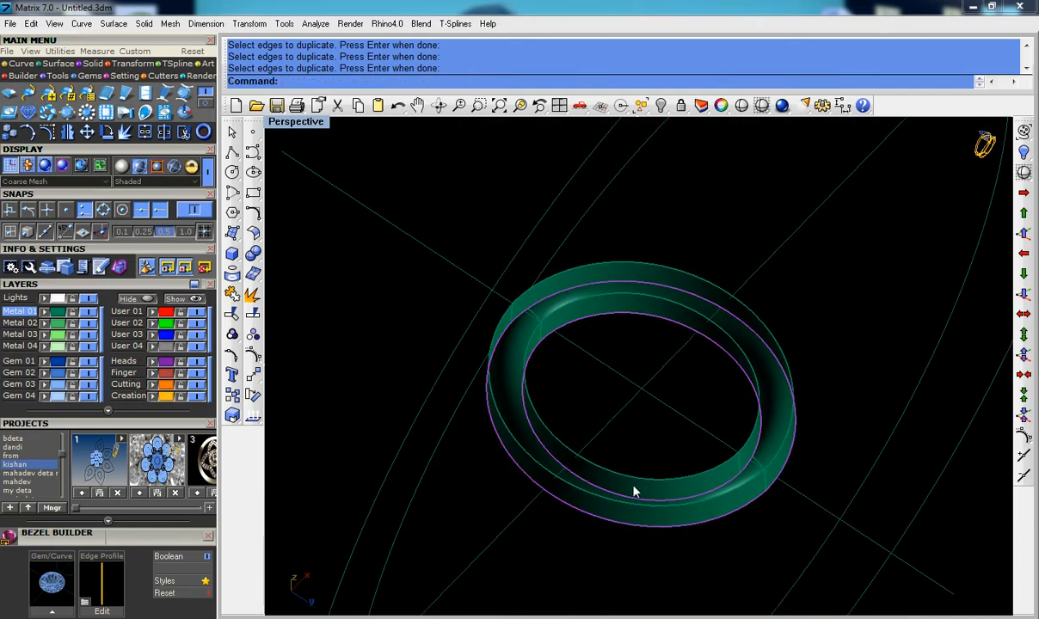
key(ctrl+j)
Step: Loft between the two closed curves with Normal style, rebuilding with 10 control points, to cover the frame's underside
right_drag(636, 487, 387, 271)
scroll(623, 430, up, 5)
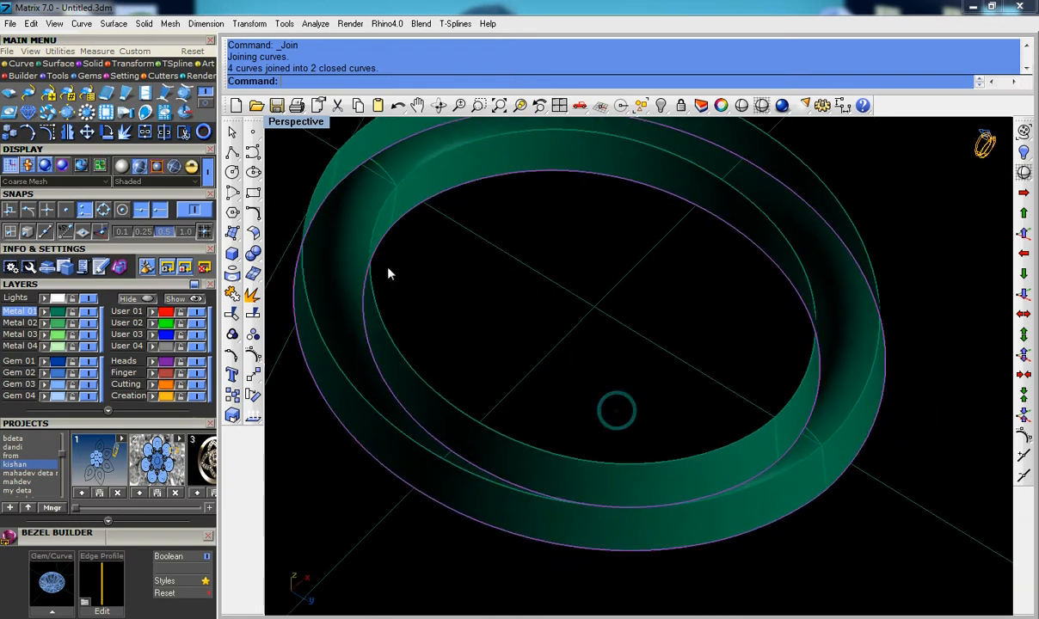
click(232, 232)
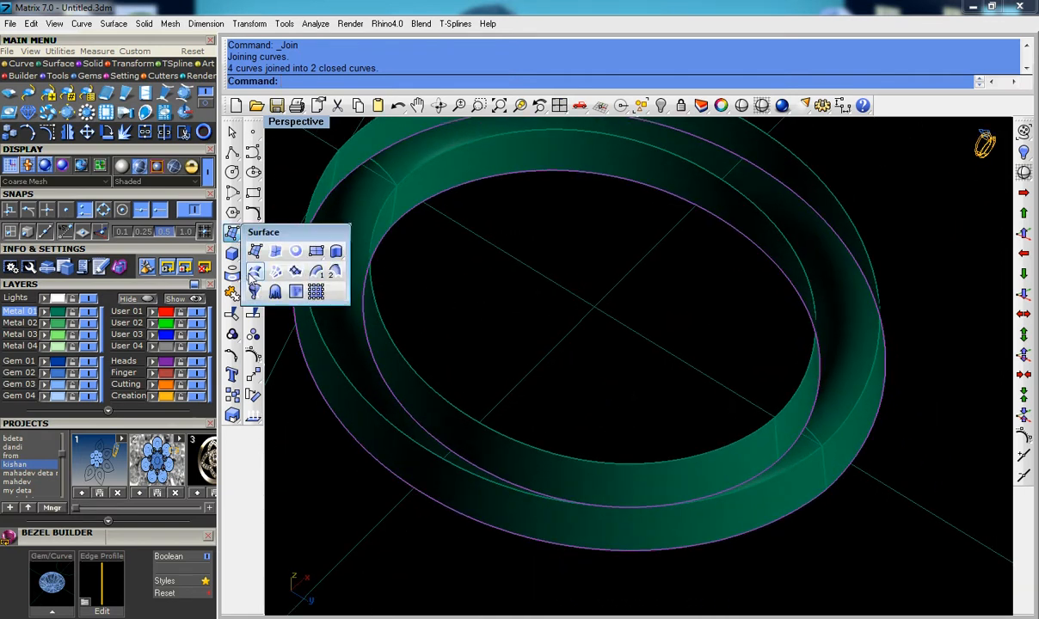
click(254, 272)
key(Return)
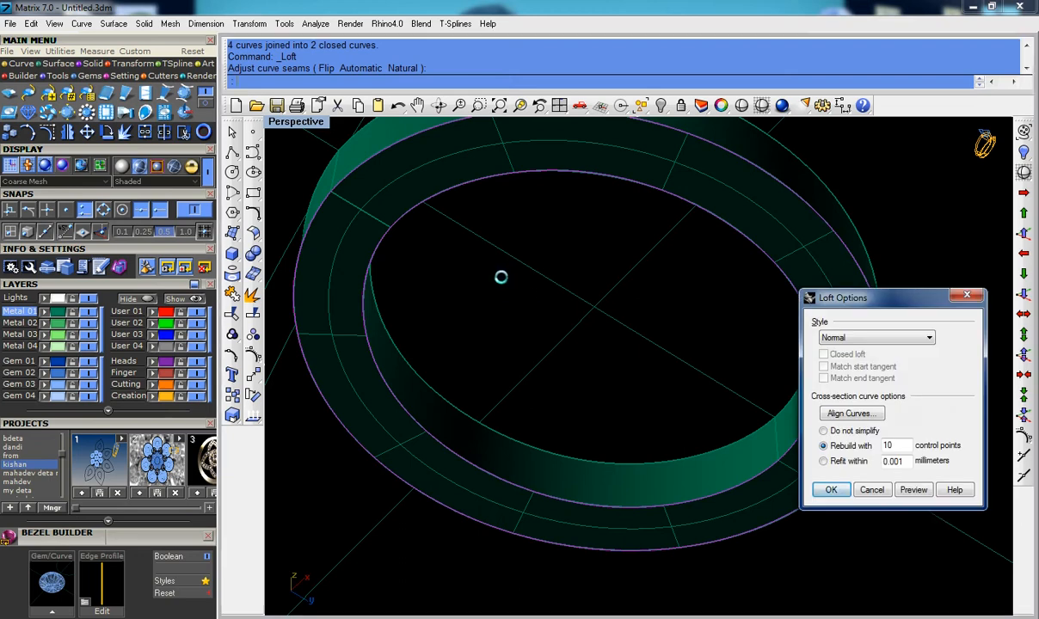
key(Return)
Step: Try to join everything in the oval frame by selecting all of its surfaces and curves together
scroll(570, 417, up, 4)
scroll(570, 417, down, 4)
right_drag(571, 417, 552, 416)
mouse_move(422, 265)
mouse_down()
mouse_move(686, 405)
mouse_move(758, 469)
mouse_move(741, 469)
mouse_up()
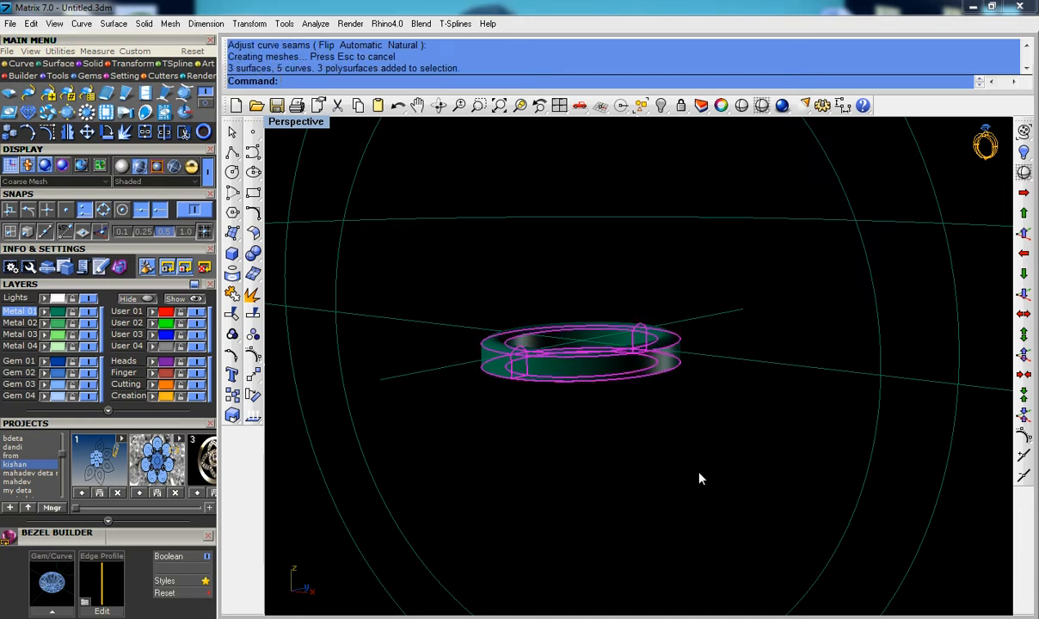
key(ctrl+j)
click(251, 295)
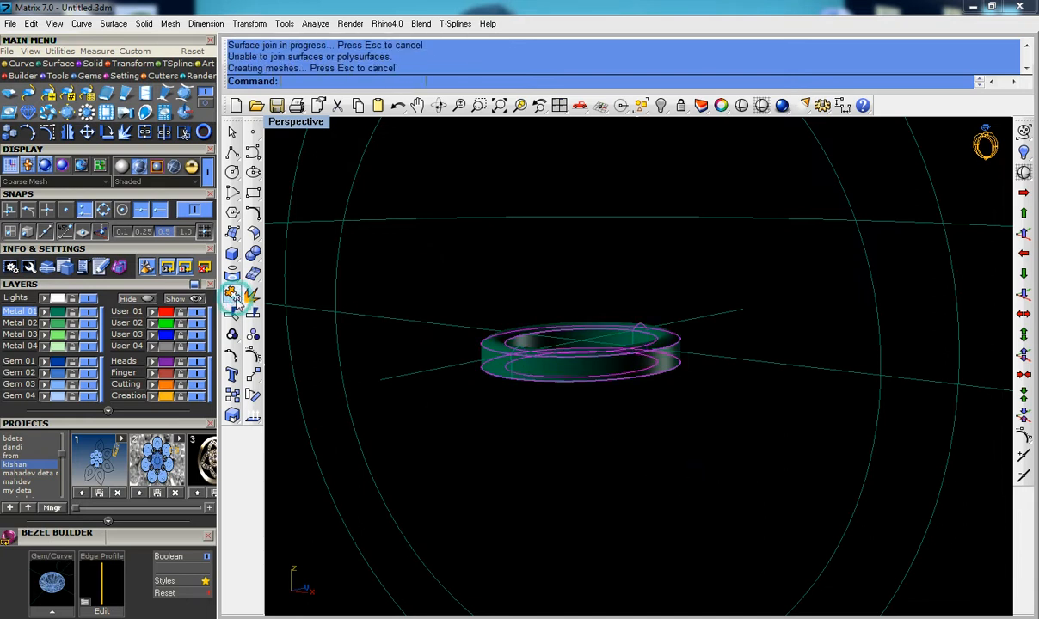
Step: Try to join the frame again by picking the inner wall, domed top, outer wall and underside
click(581, 381)
right_drag(585, 371, 663, 401)
click(656, 377)
scroll(647, 346, up, 6)
click(647, 350)
click(650, 359)
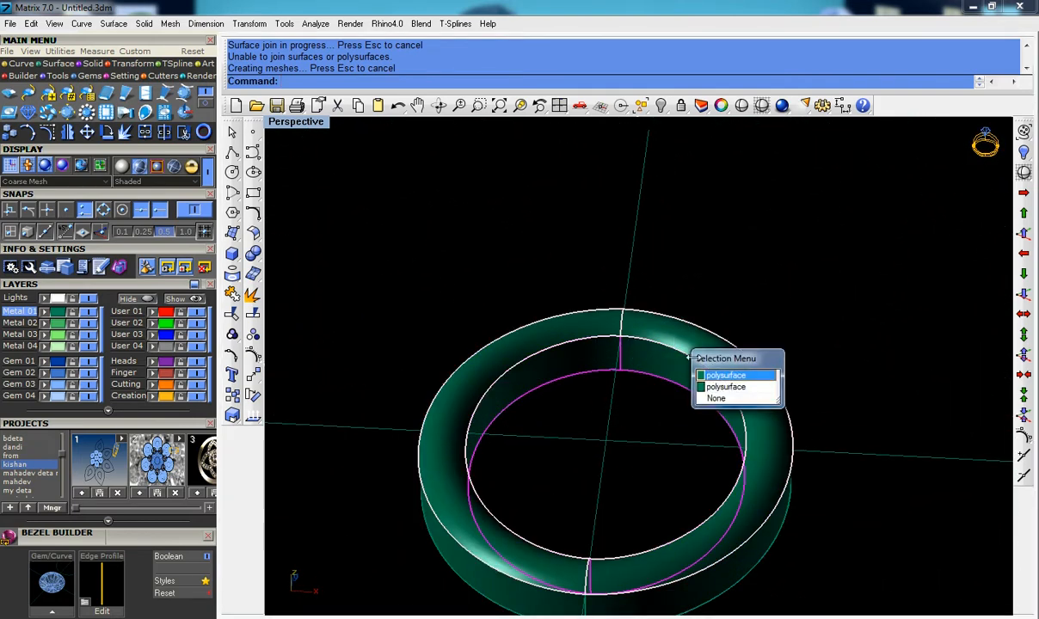
click(725, 387)
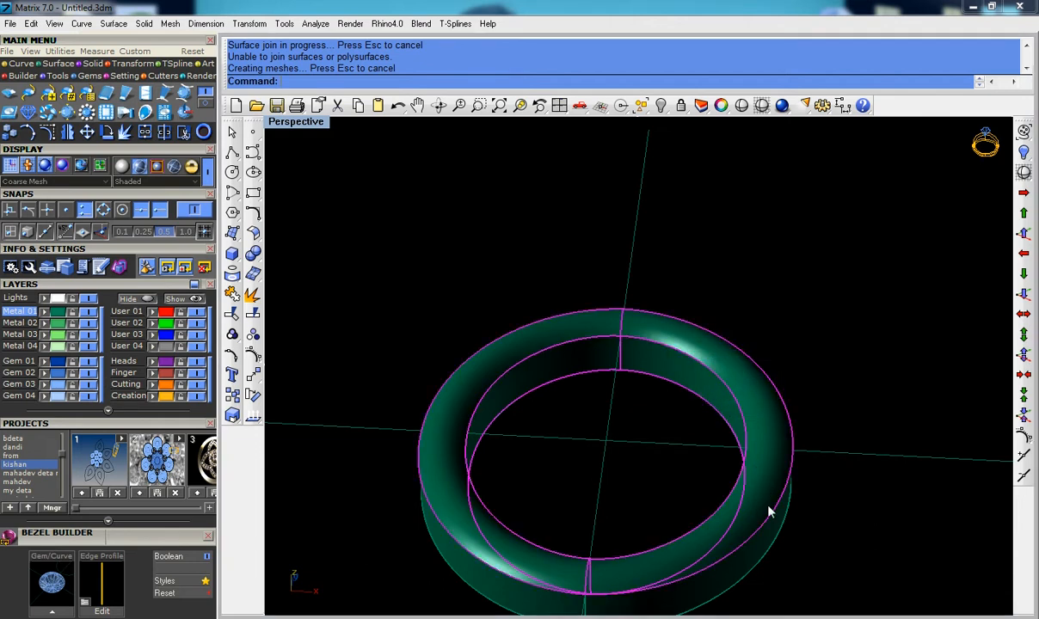
right_drag(767, 510, 762, 477)
shift+click(762, 484)
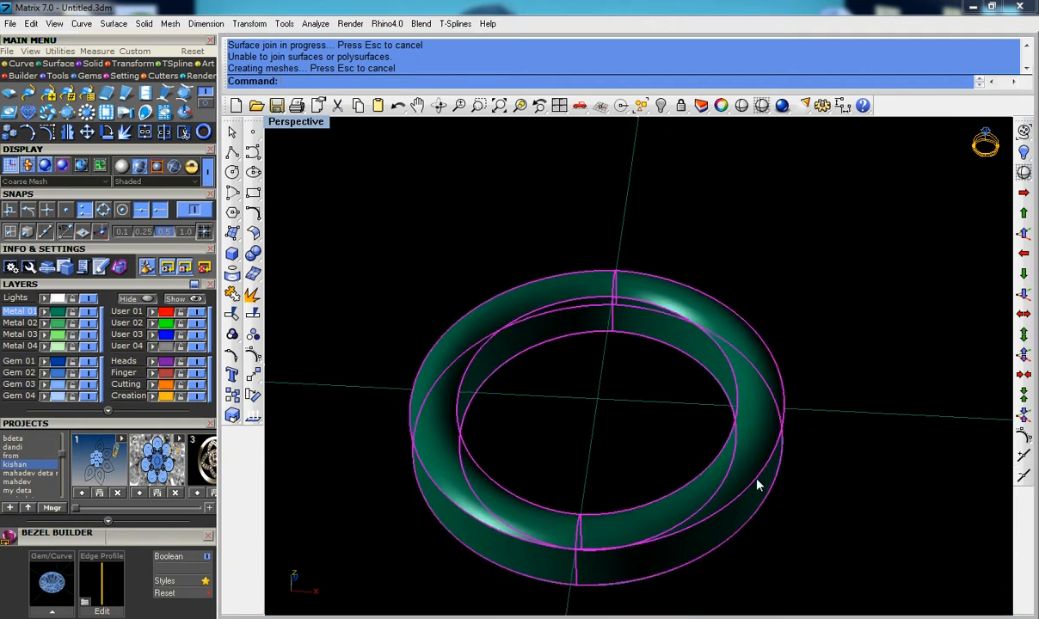
drag(801, 535, 693, 446)
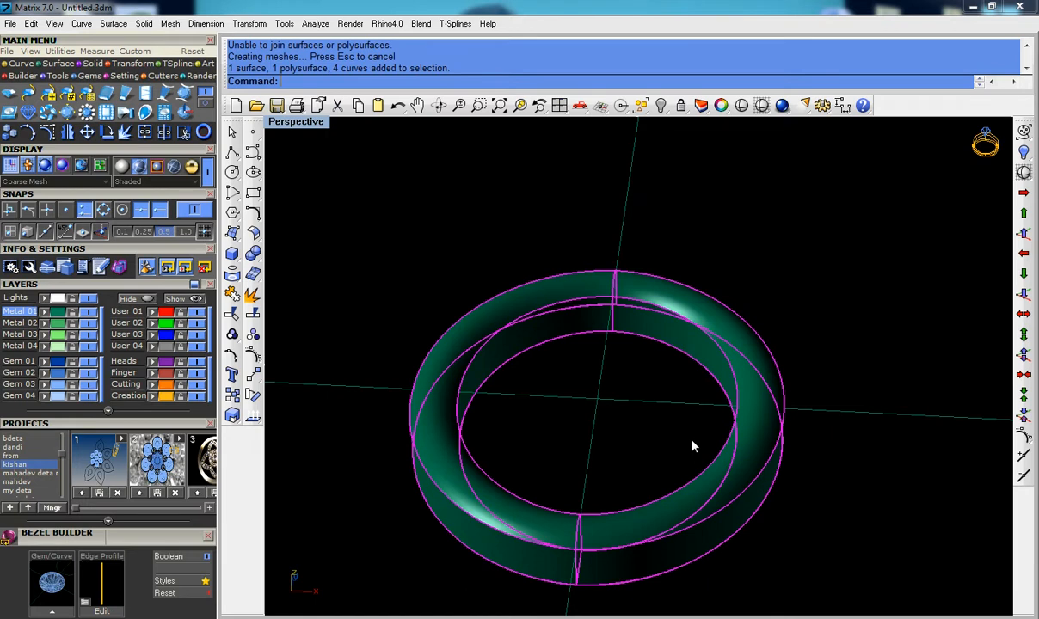
key(ctrl+j)
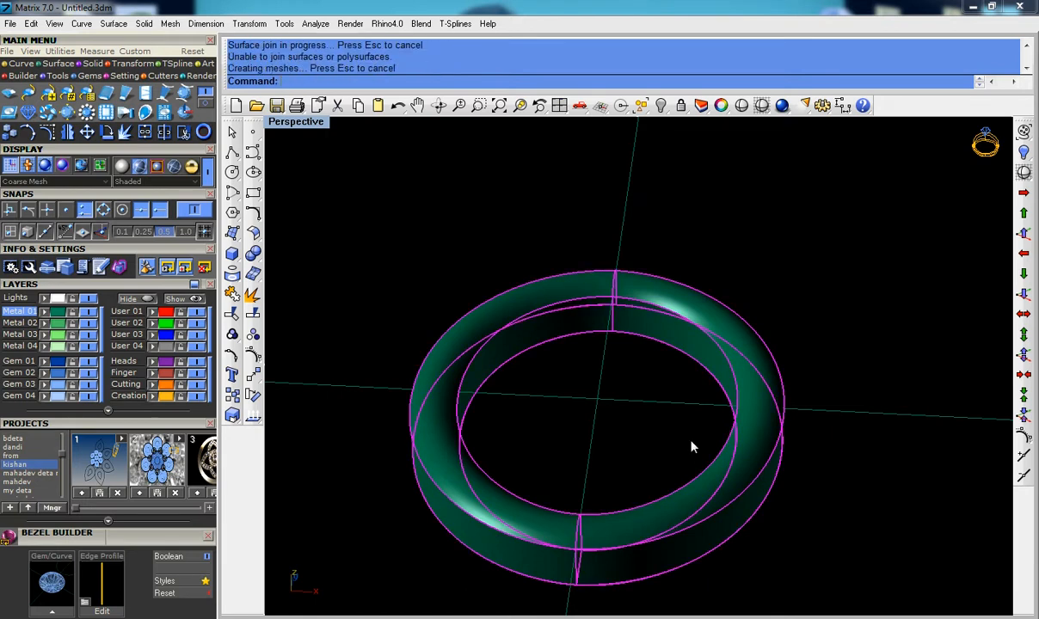
Step: Delete the duplicate domed polysurface from the top of the oval frame
click(695, 432)
click(738, 458)
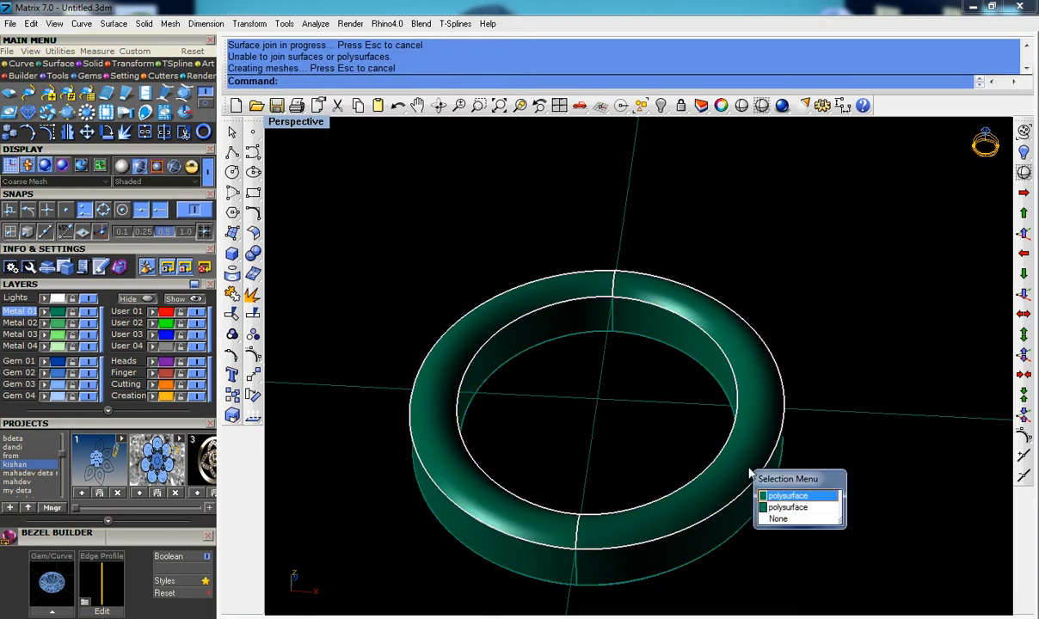
click(788, 496)
key(Delete)
Step: Join the frame's outer wall, domed top, inner wall and underside surfaces
click(768, 483)
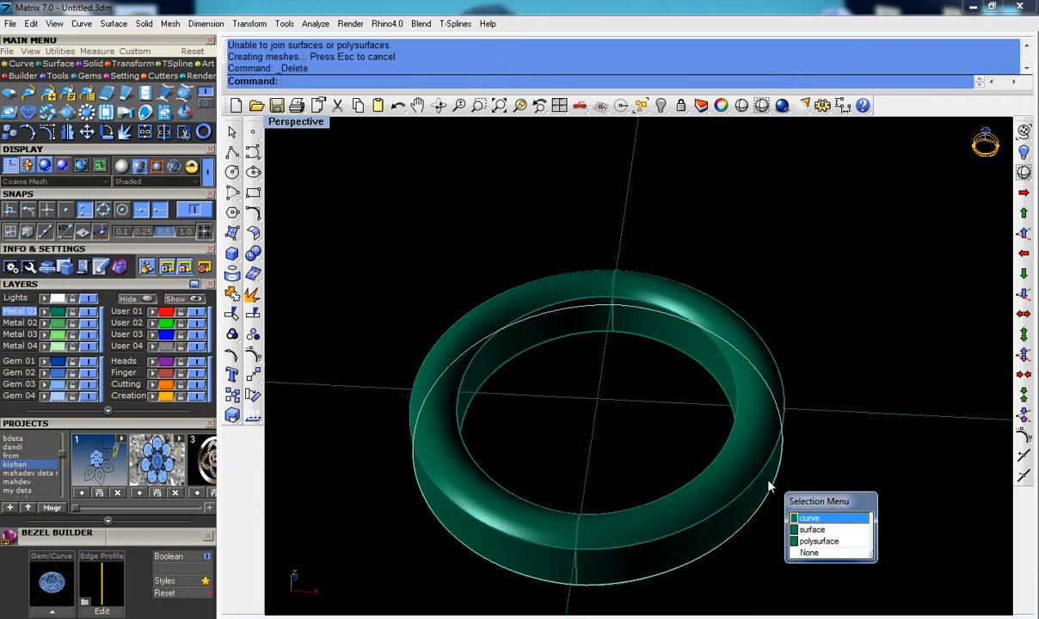
click(799, 541)
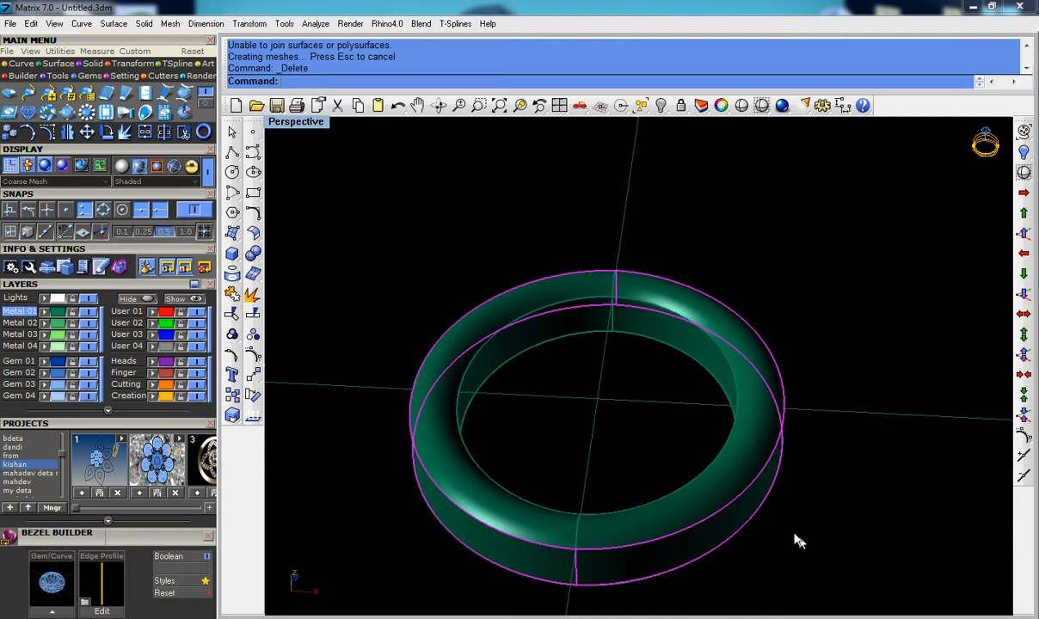
shift+click(751, 463)
shift+click(728, 376)
shift+click(723, 384)
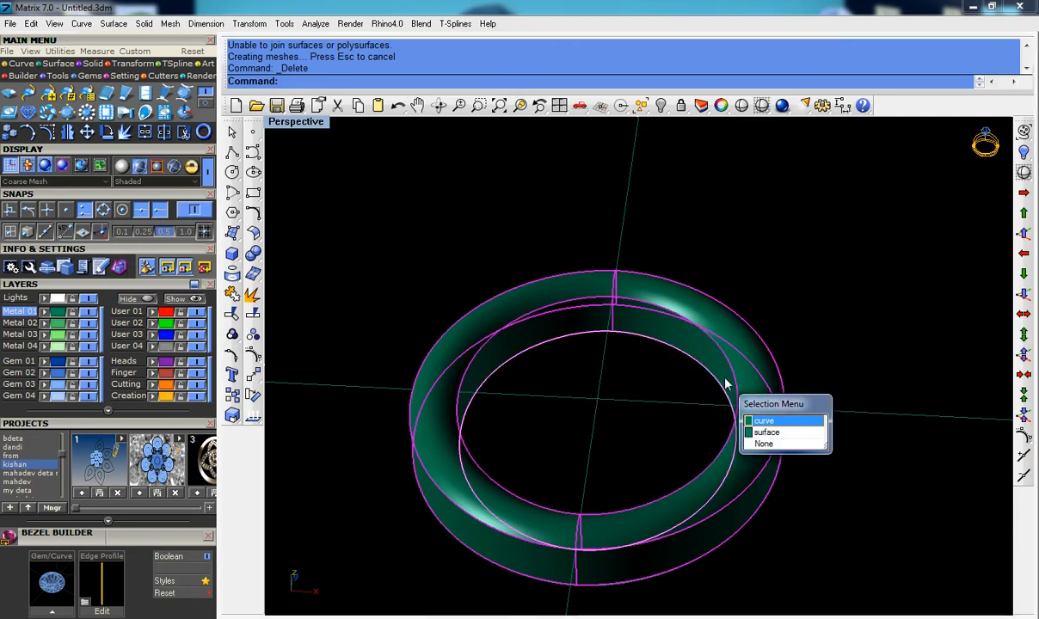
click(768, 435)
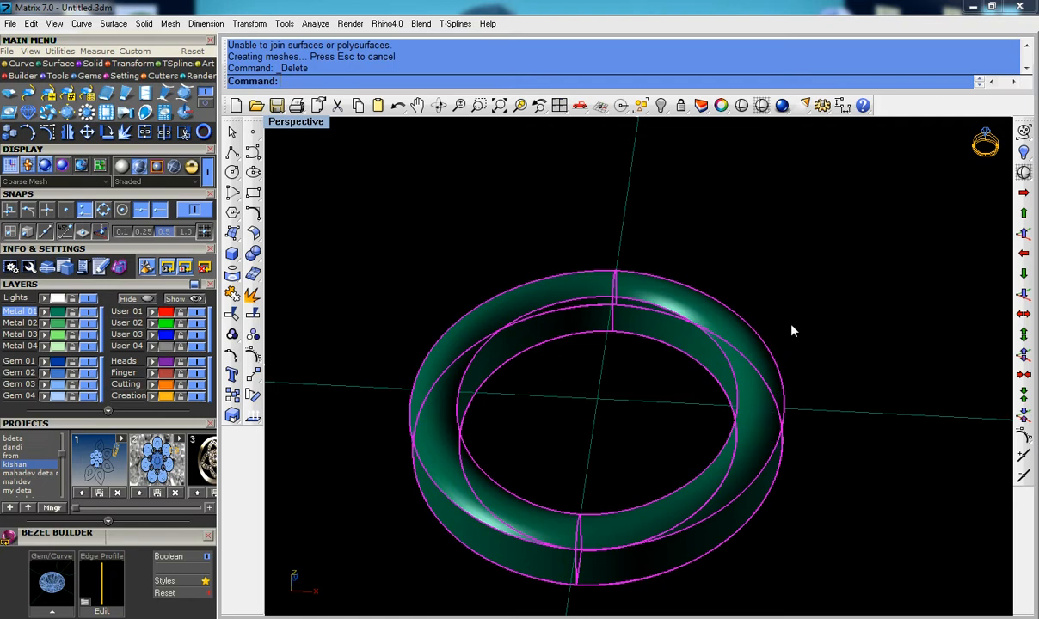
key(ctrl+j)
Step: Examine the joined domed oval frame from several angles
click(760, 348)
right_drag(752, 362, 756, 522)
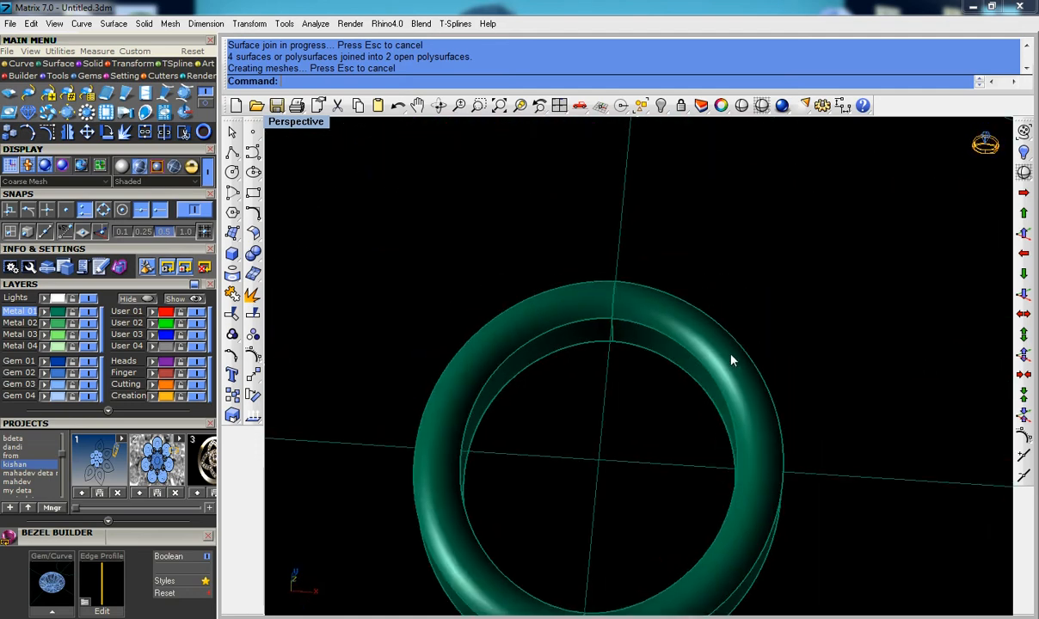
right_drag(707, 446, 696, 341)
scroll(703, 376, down, 4)
scroll(691, 447, up, 5)
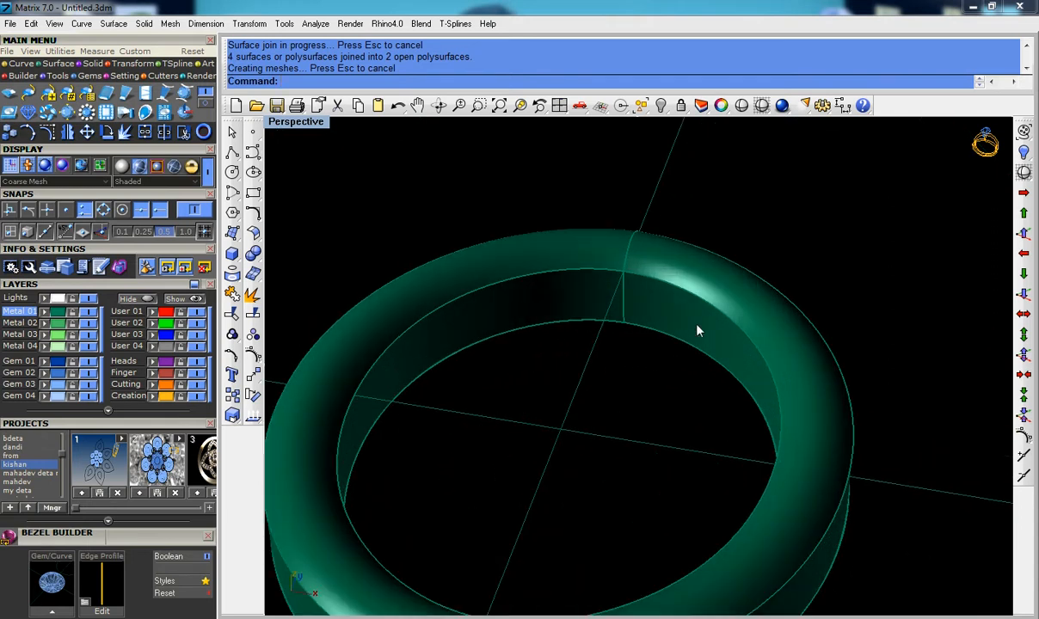
scroll(684, 336, down, 5)
right_drag(661, 336, 634, 398)
right_drag(708, 360, 686, 380)
scroll(679, 455, down, 4)
Step: Check the oval frame against the reference sketch in the Top view
key(ctrl+F1)
scroll(680, 373, down, 9)
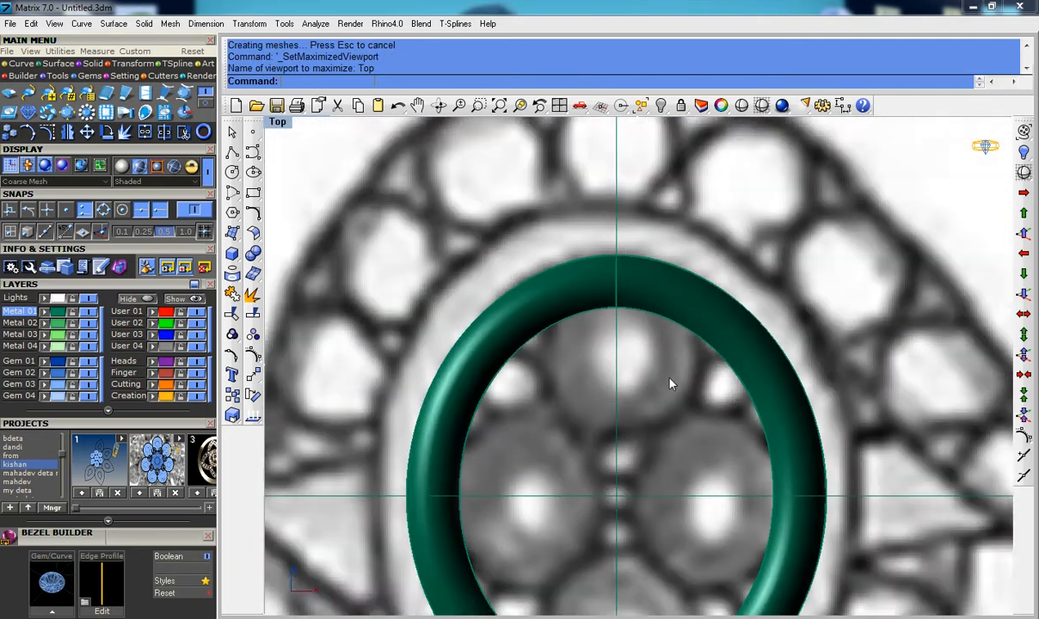
scroll(654, 412, down, 4)
right_drag(639, 405, 584, 339)
scroll(603, 355, down, 6)
right_drag(727, 347, 620, 364)
scroll(610, 353, down, 4)
scroll(584, 348, up, 4)
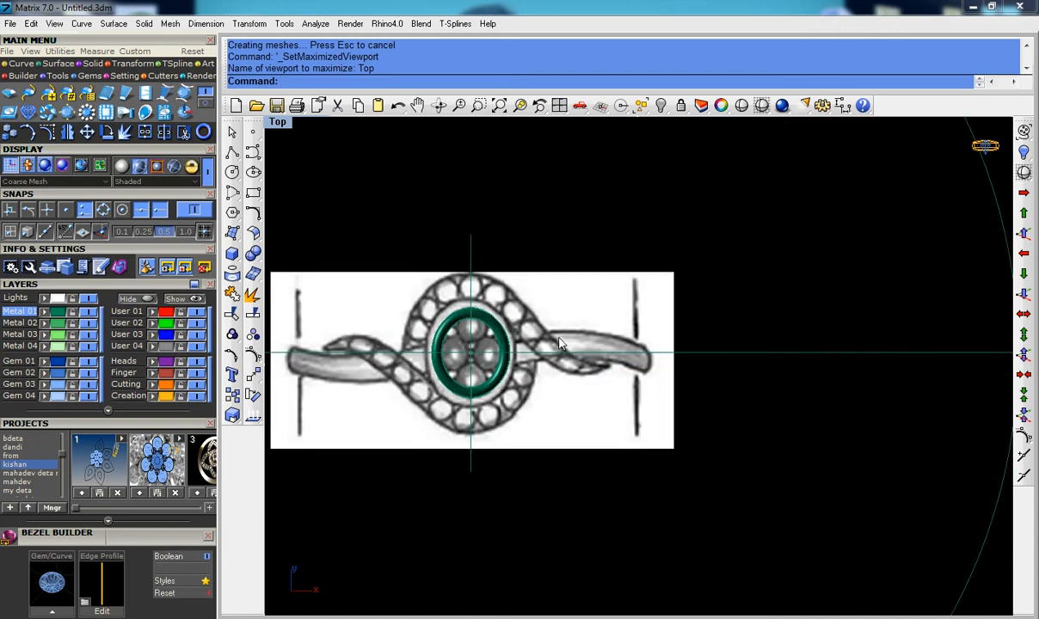
scroll(610, 355, down, 4)
right_drag(577, 327, 525, 293)
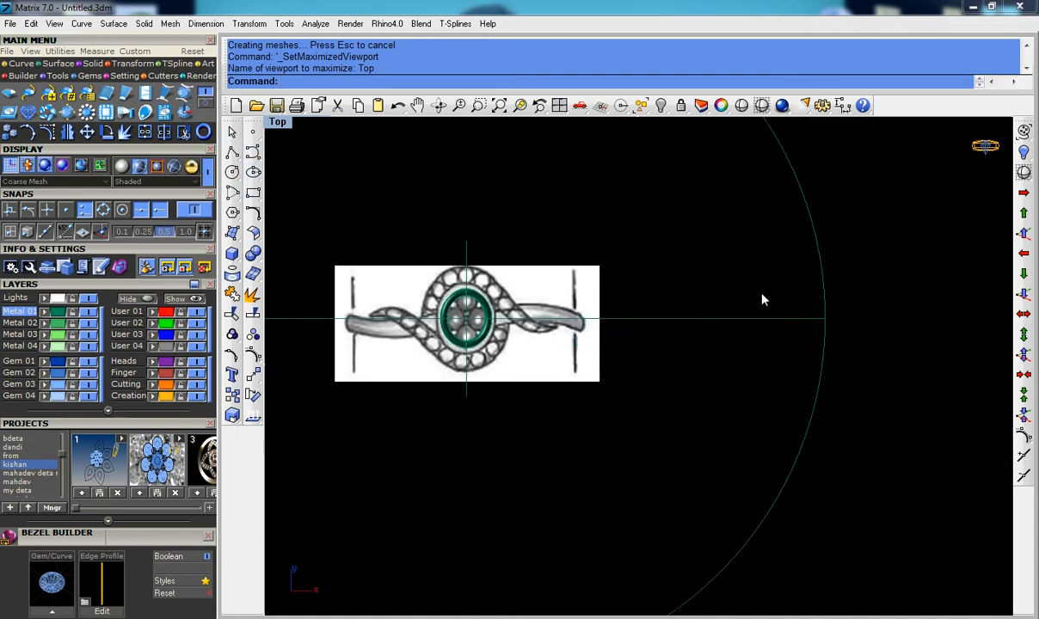
Step: Offset the horizontal centre line 1 mm to each side
click(760, 316)
scroll(752, 297, down, 3)
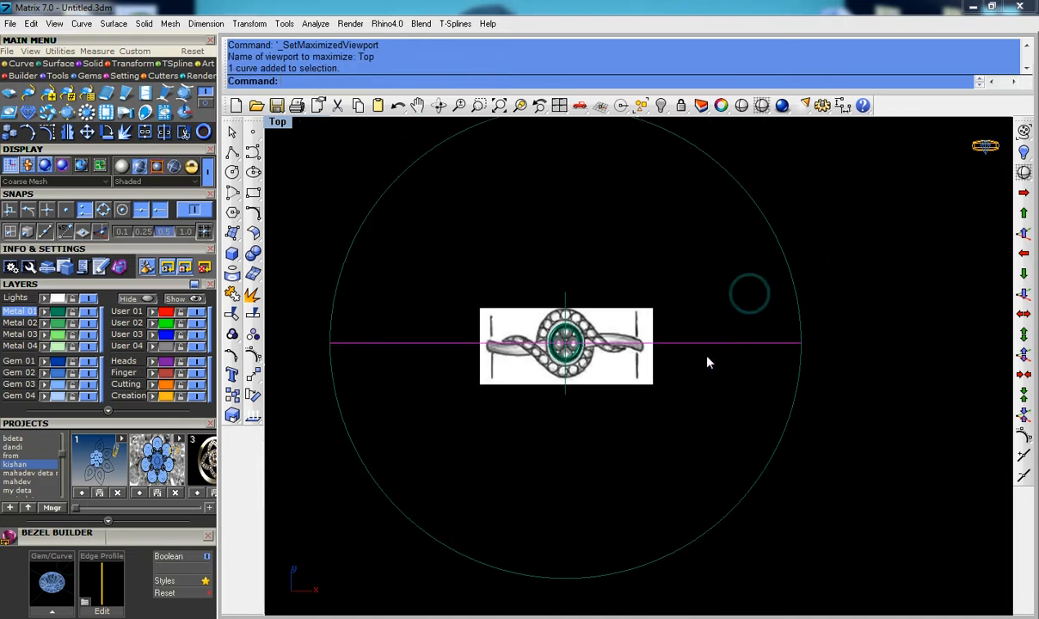
scroll(684, 344, up, 3)
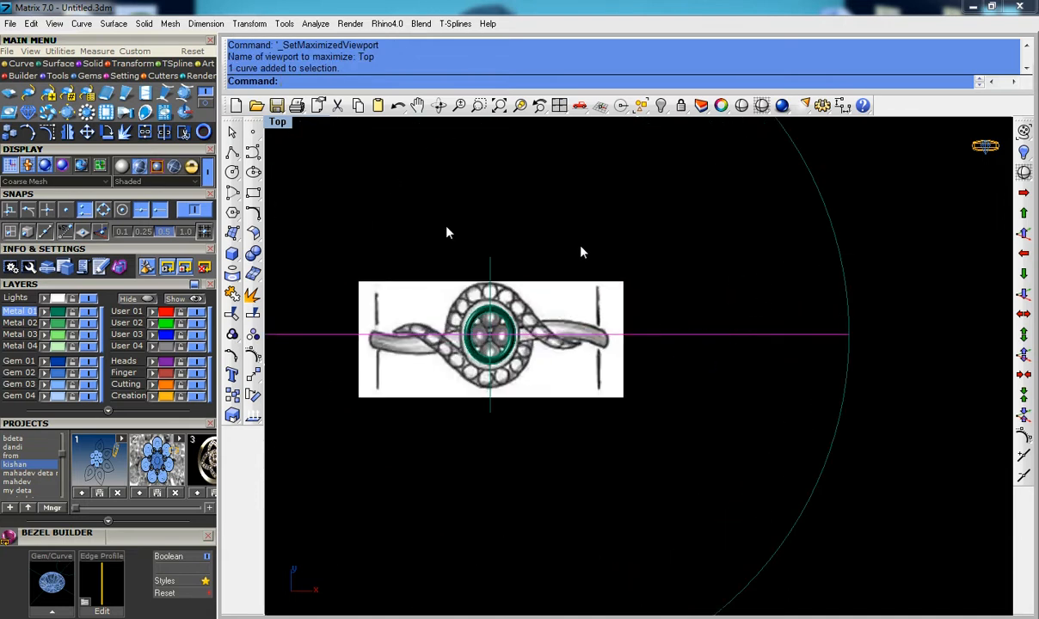
click(232, 212)
click(376, 221)
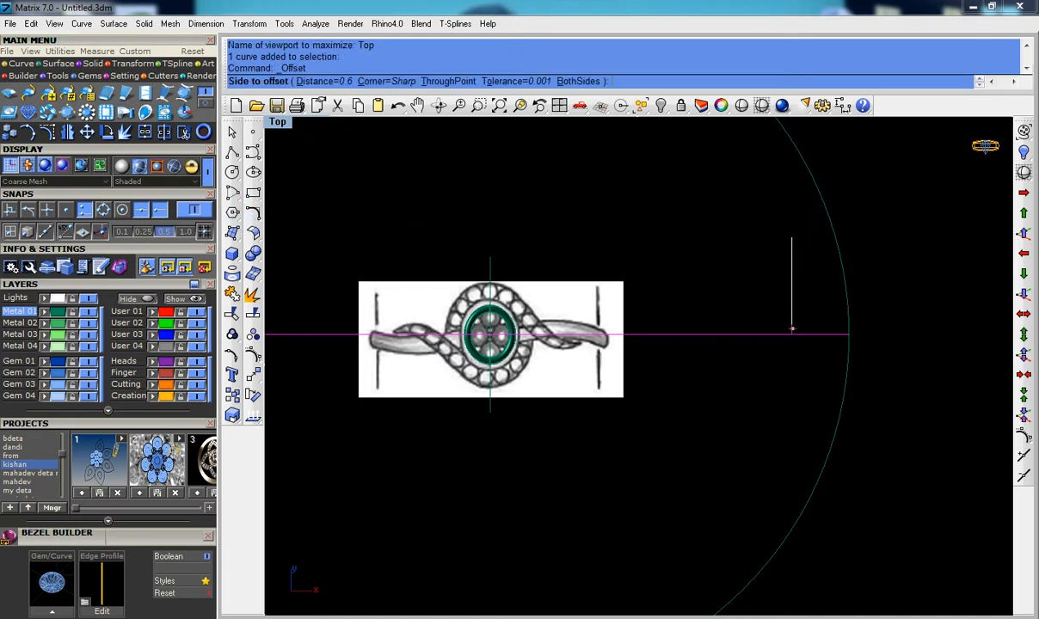
text(1)
key(Return)
click(753, 246)
right_click(752, 247)
click(737, 398)
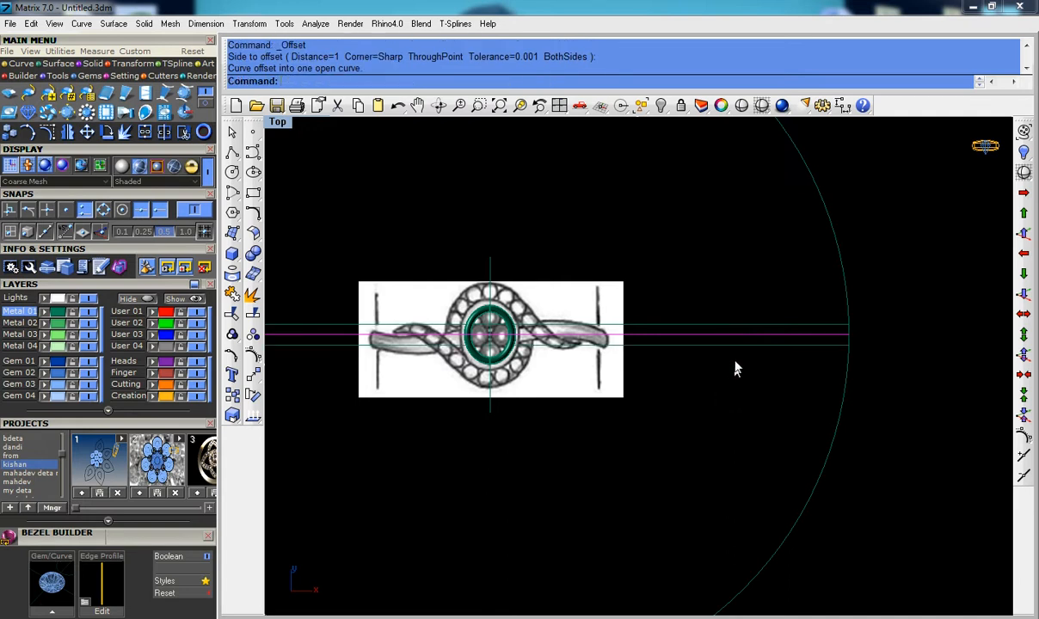
Step: Compare the offset guide lines with the width and twist of the sketched band on the ring's right half
scroll(748, 352, up, 3)
scroll(647, 332, up, 4)
right_drag(598, 283, 604, 353)
right_drag(640, 422, 593, 320)
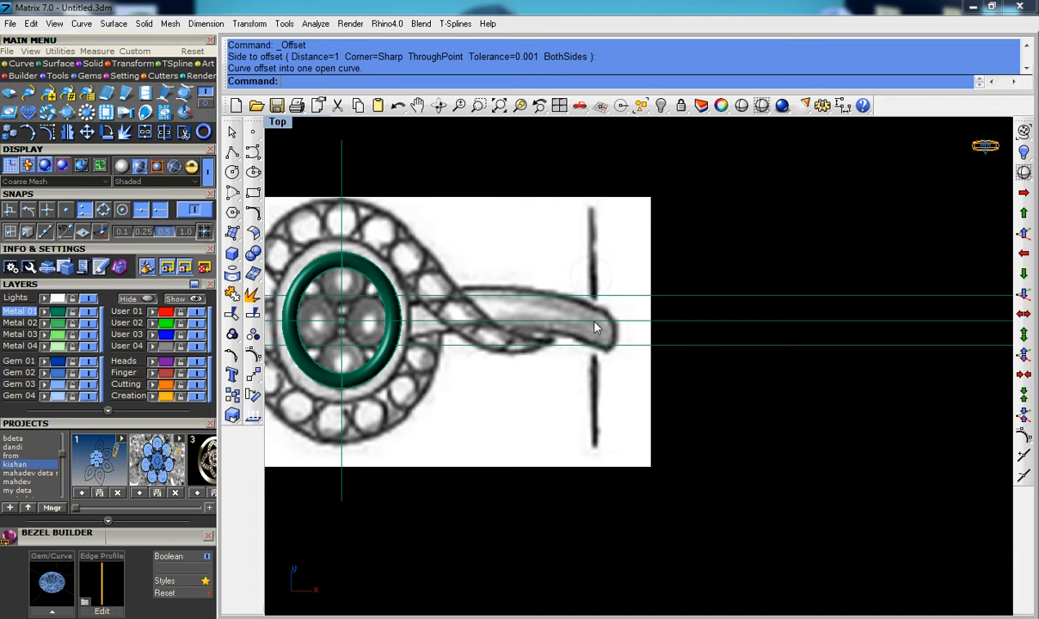
scroll(593, 319, up, 6)
scroll(589, 323, down, 6)
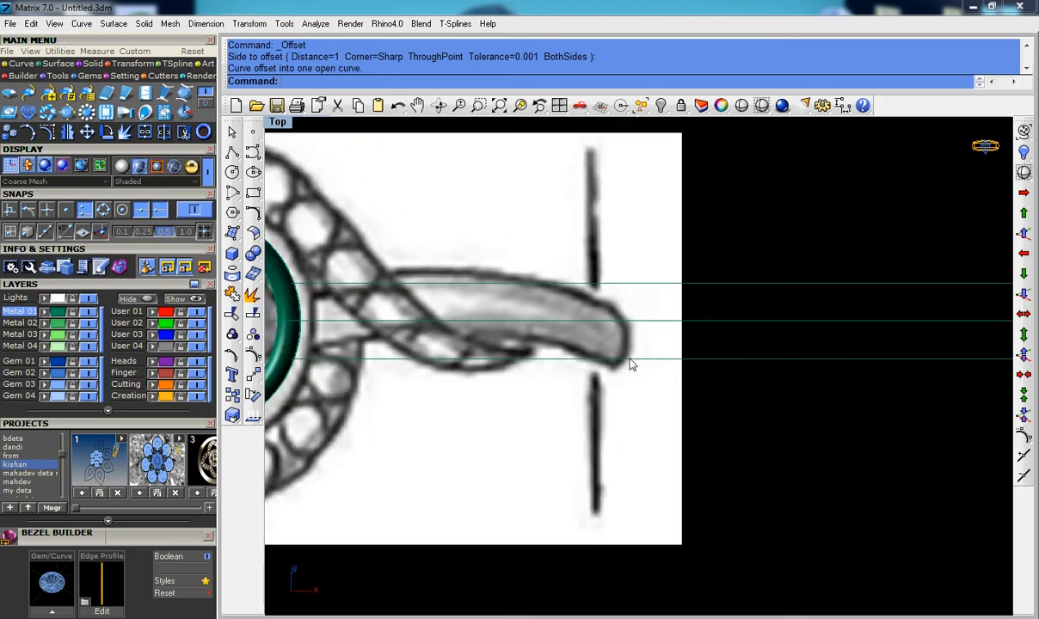
right_drag(699, 318, 656, 320)
scroll(740, 308, down, 2)
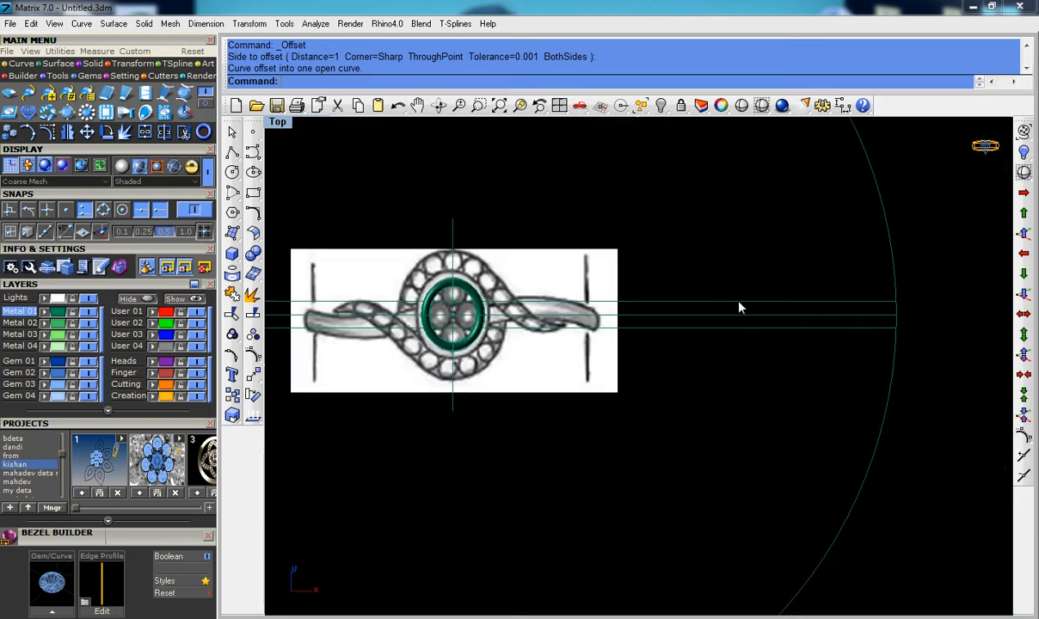
scroll(587, 311, up, 5)
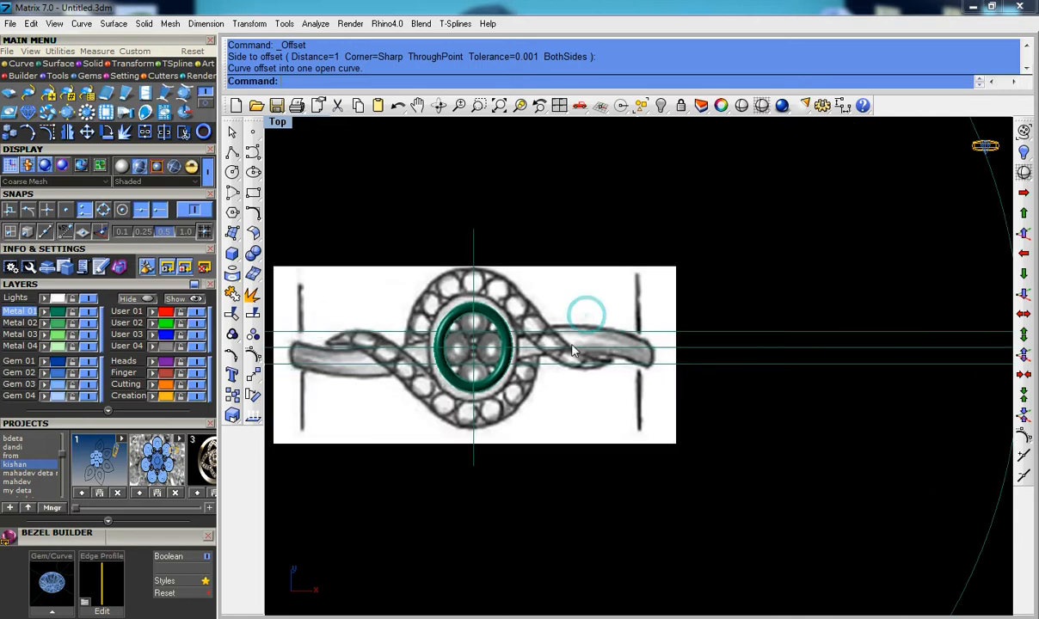
scroll(511, 344, up, 4)
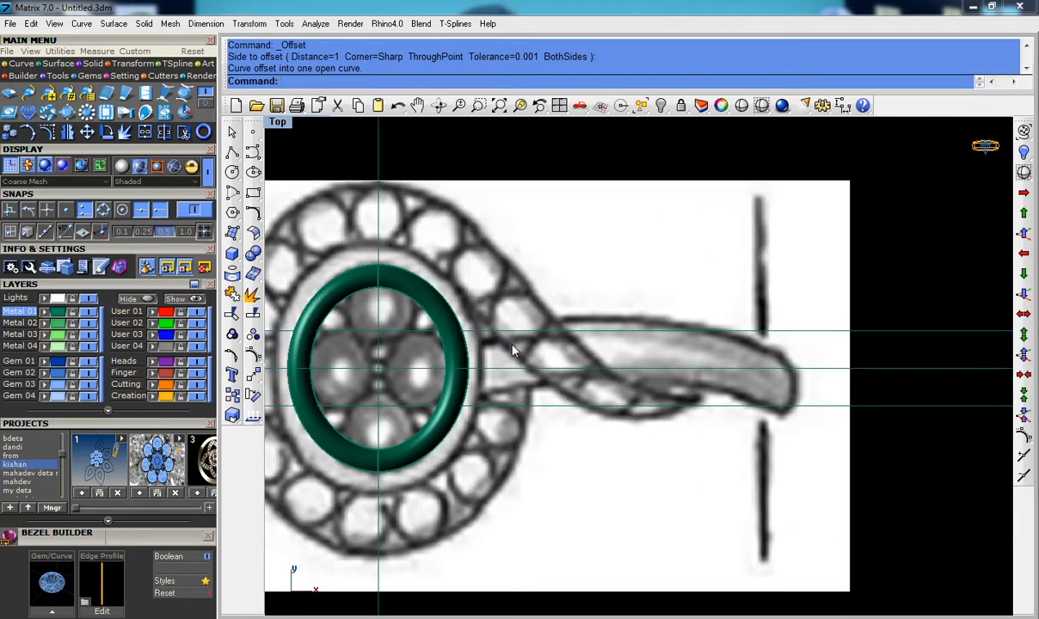
scroll(661, 342, down, 3)
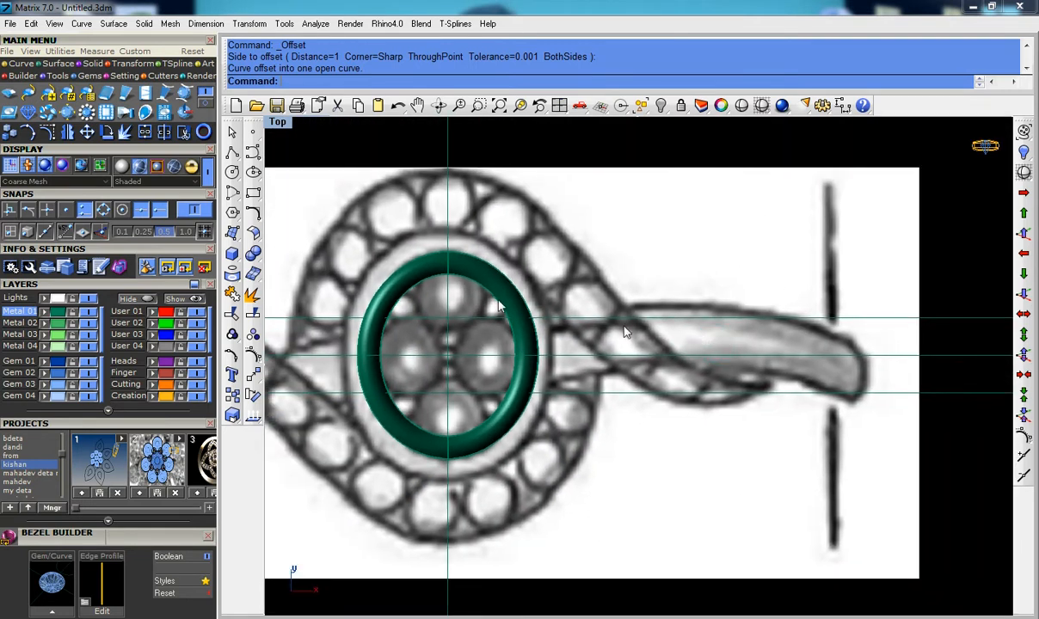
click(255, 155)
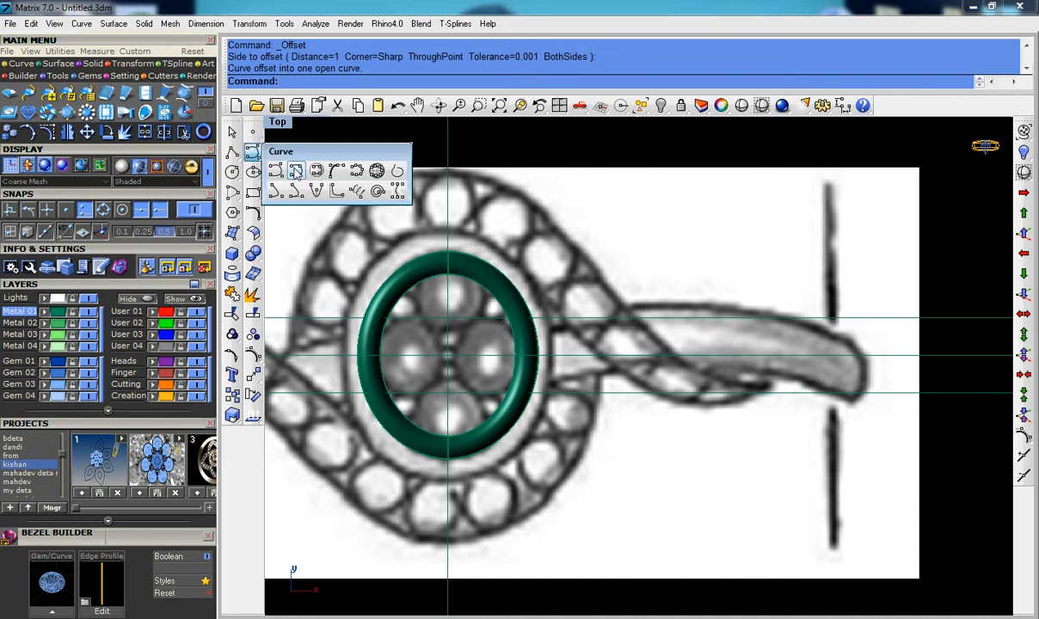
click(296, 172)
scroll(613, 269, down, 3)
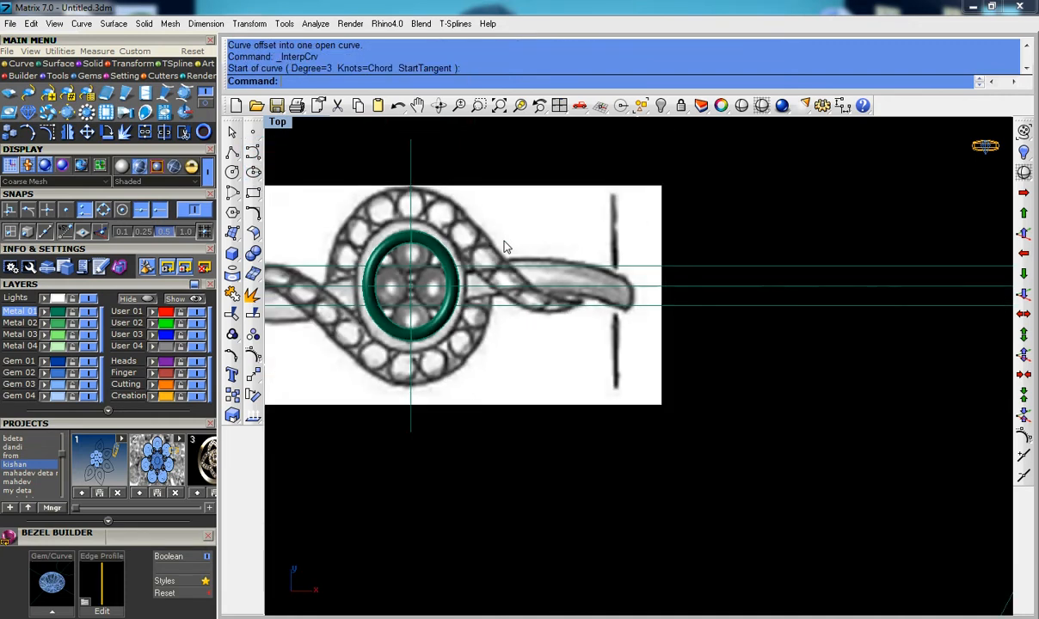
scroll(505, 248, down, 4)
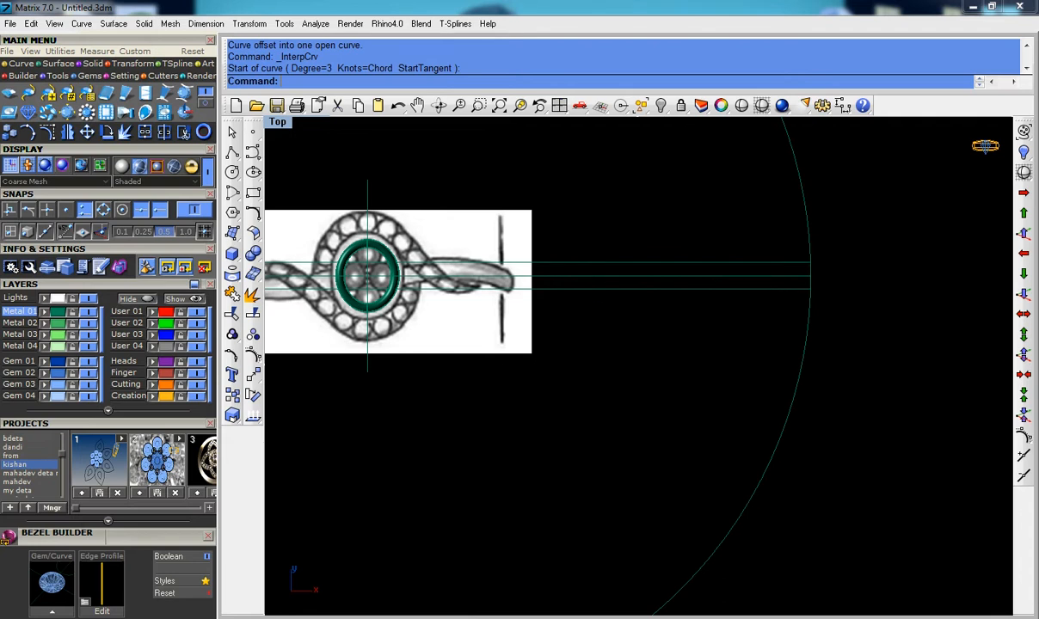
scroll(478, 303, up, 2)
right_drag(536, 280, 550, 300)
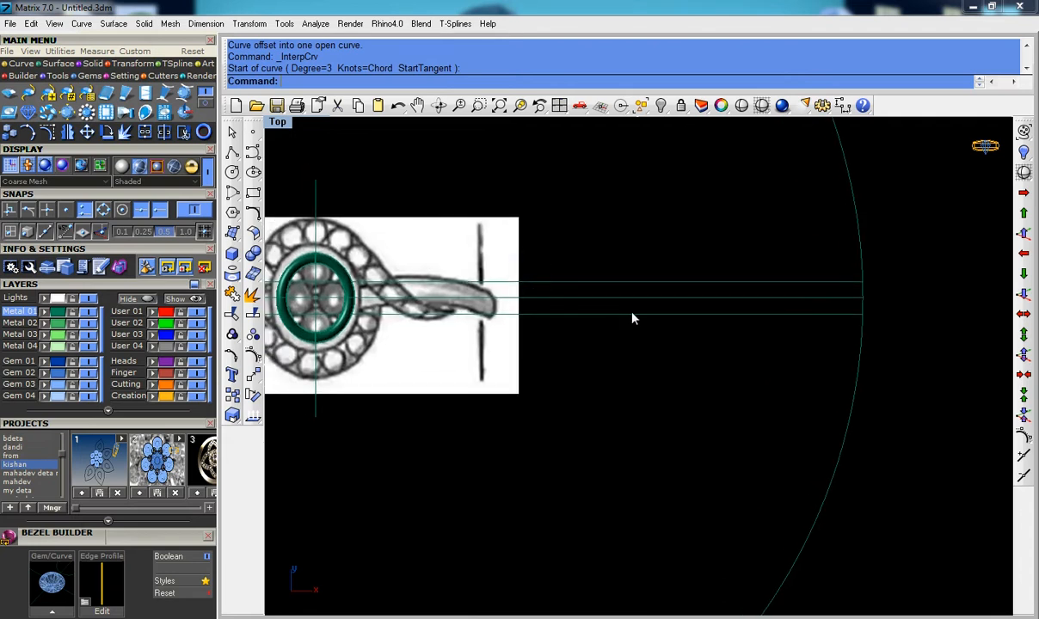
Step: Draw a vertical line connecting the right ends of the two offset guide lines at the large circle
click(232, 152)
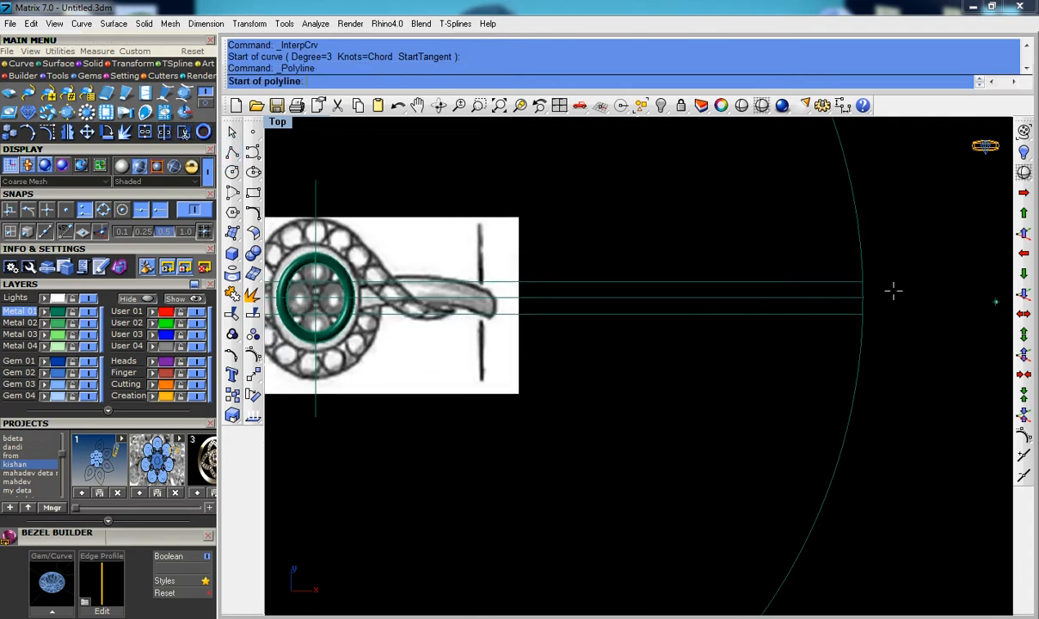
click(863, 282)
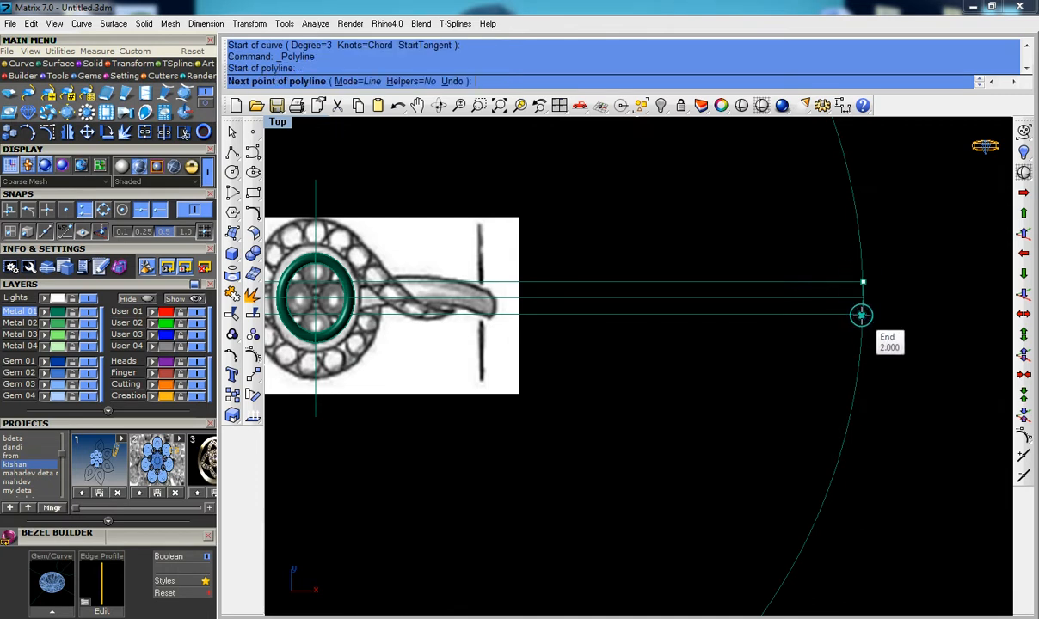
click(862, 315)
right_click(862, 315)
Step: Create a mean curve midway between the vertical end line and the vertical centre line of the oval frame
click(865, 303)
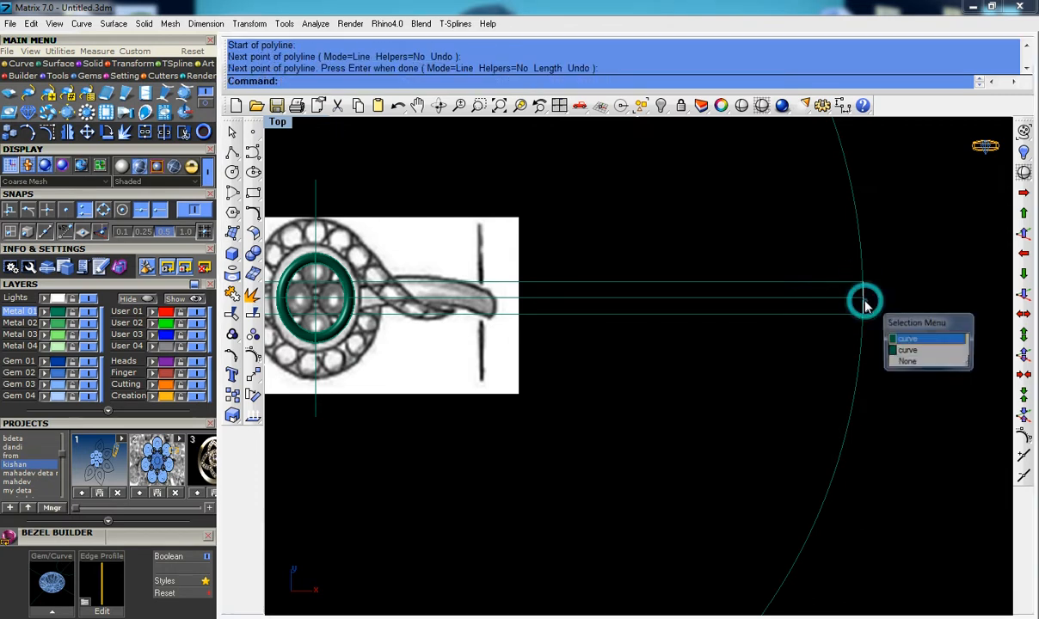
click(900, 342)
scroll(867, 288, up, 14)
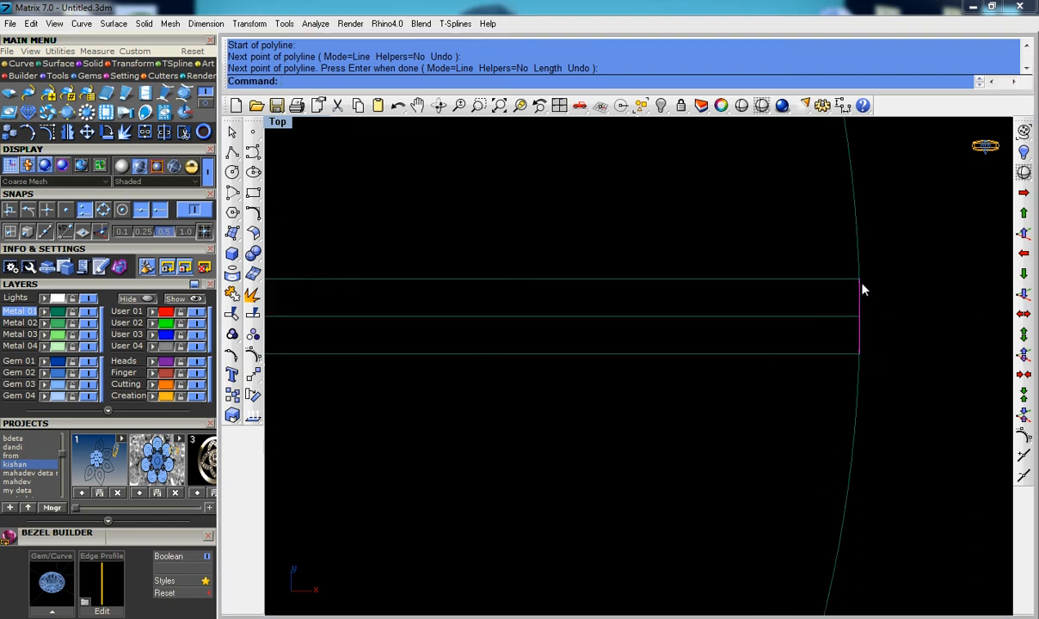
scroll(858, 303, down, 4)
right_drag(815, 296, 883, 275)
scroll(883, 274, down, 14)
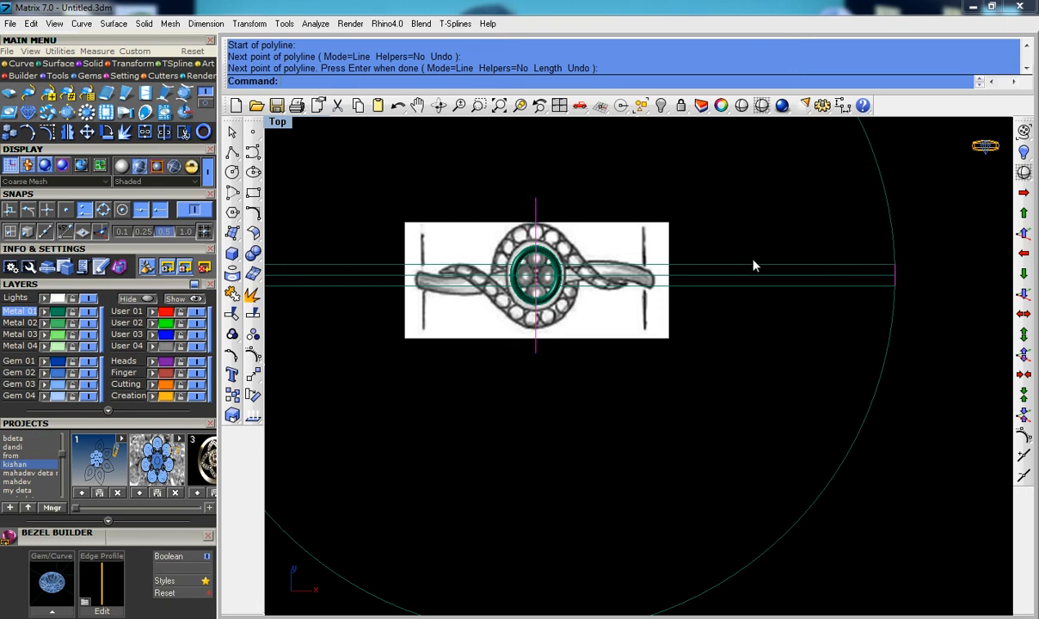
scroll(753, 264, up, 8)
click(253, 151)
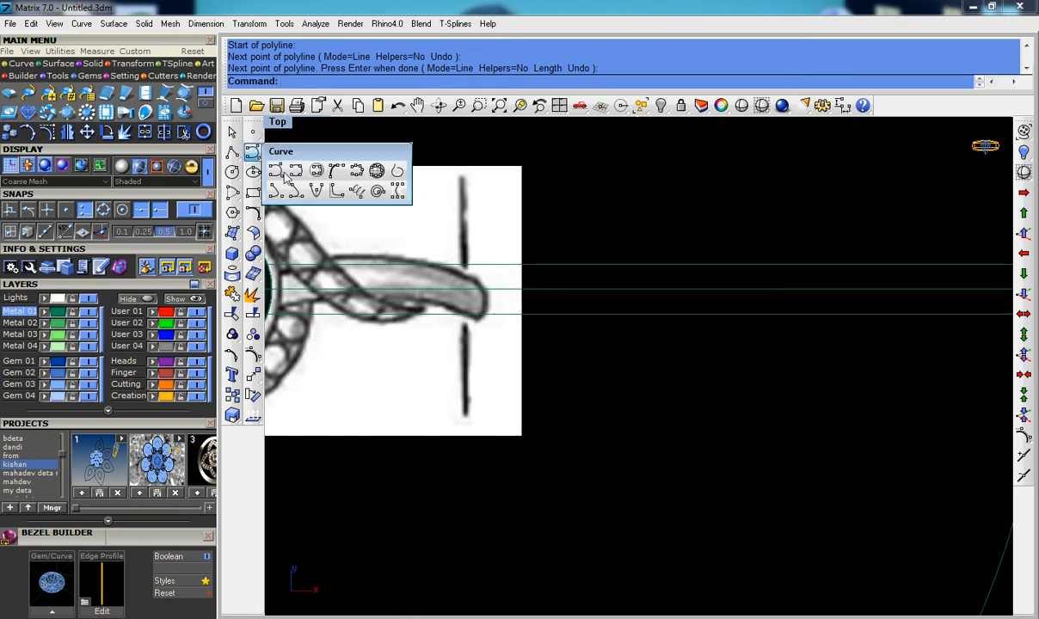
click(396, 193)
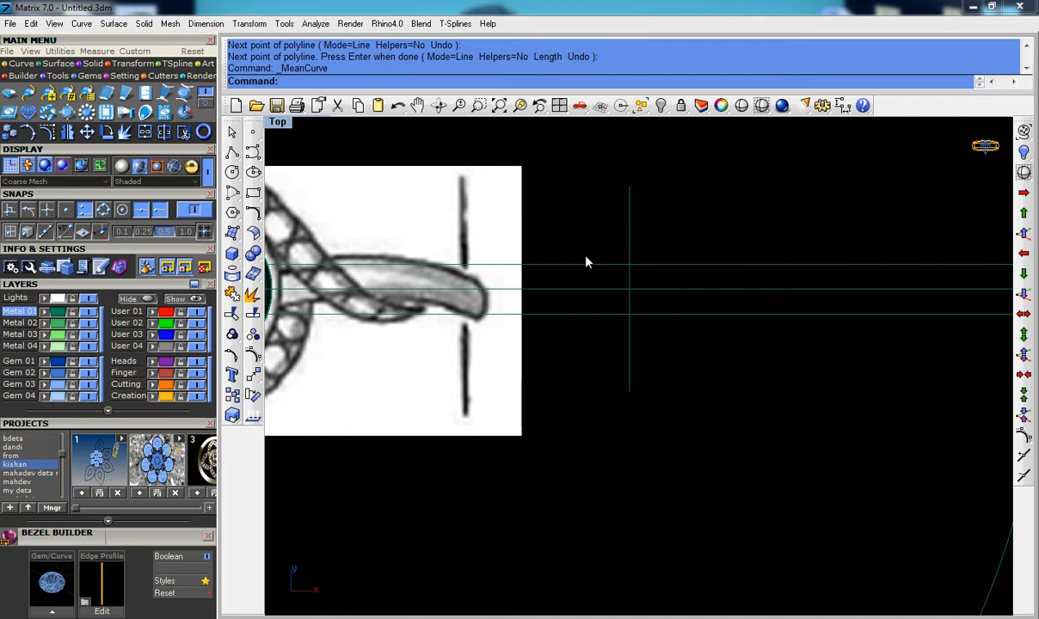
Step: Start an interpolated curve for tracing the band beside the oval frame, with object snaps turned off
scroll(603, 258, down, 4)
scroll(619, 249, up, 4)
scroll(610, 290, down, 3)
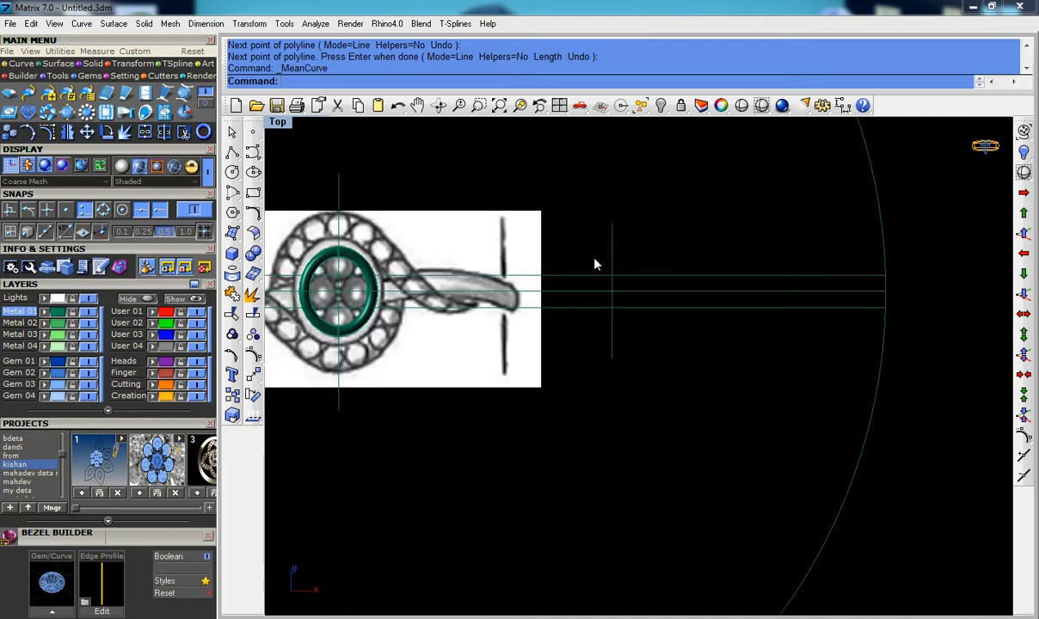
scroll(568, 276, up, 3)
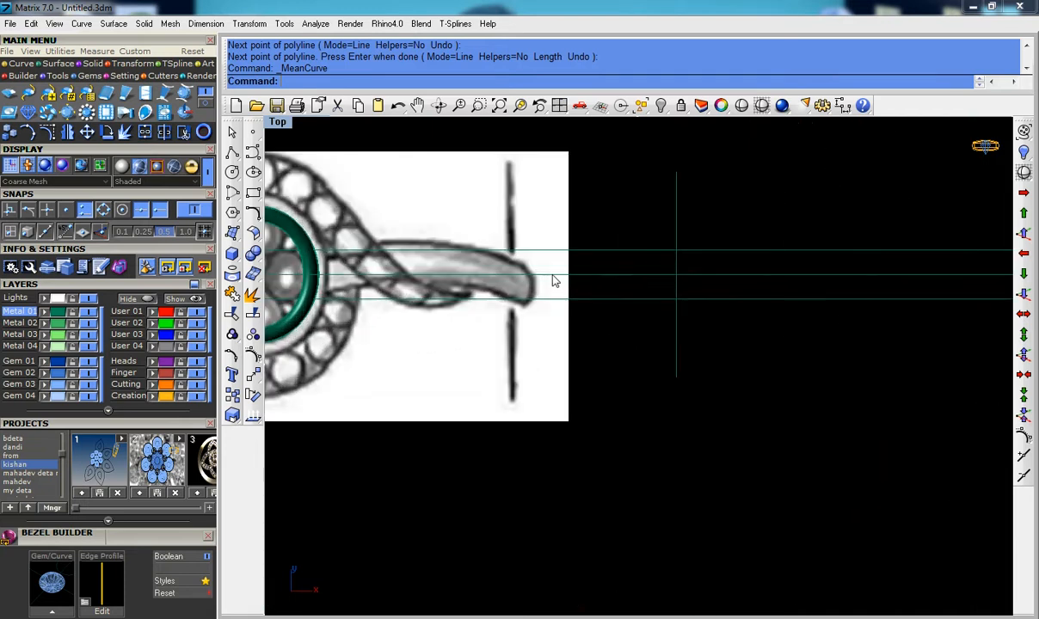
right_drag(544, 332, 532, 282)
mouse_move(457, 296)
right_down()
mouse_move(459, 327)
mouse_move(500, 379)
right_up()
right_drag(382, 315, 484, 351)
click(253, 151)
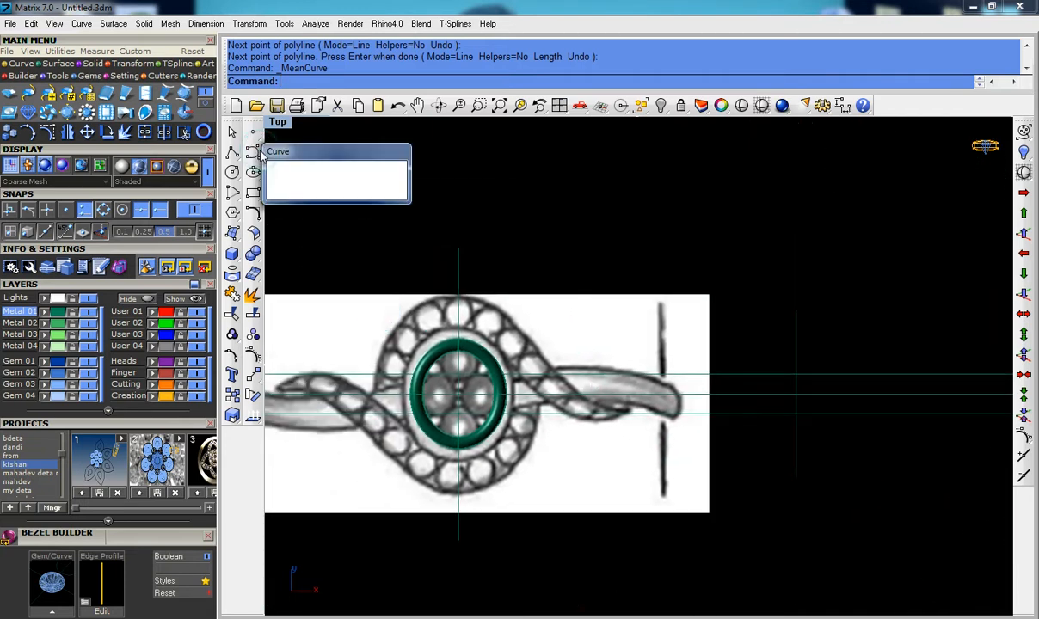
click(294, 172)
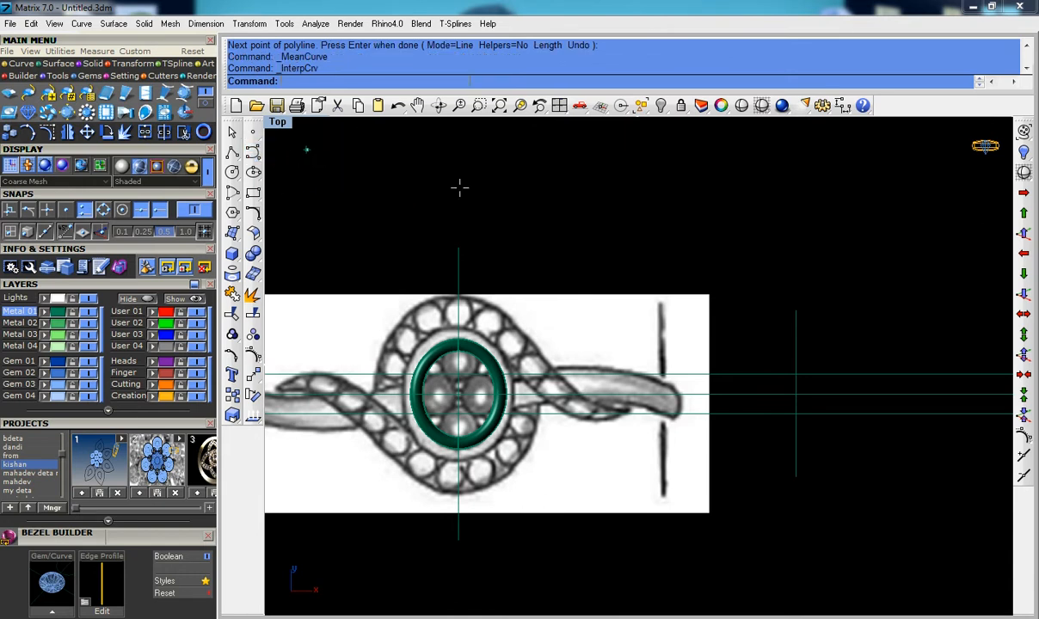
scroll(475, 383, up, 5)
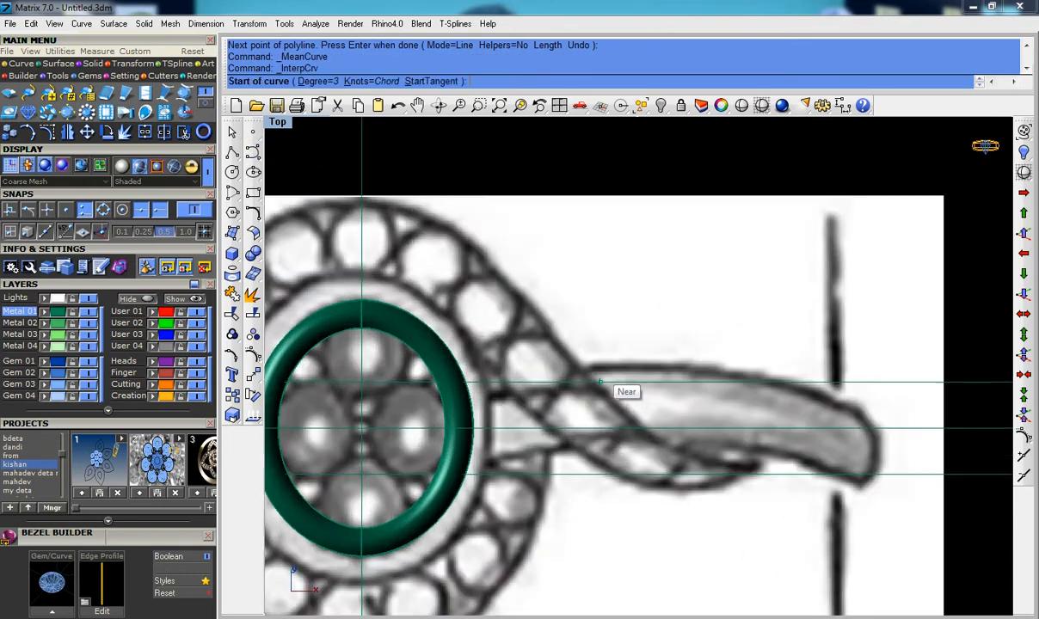
scroll(474, 409, up, 2)
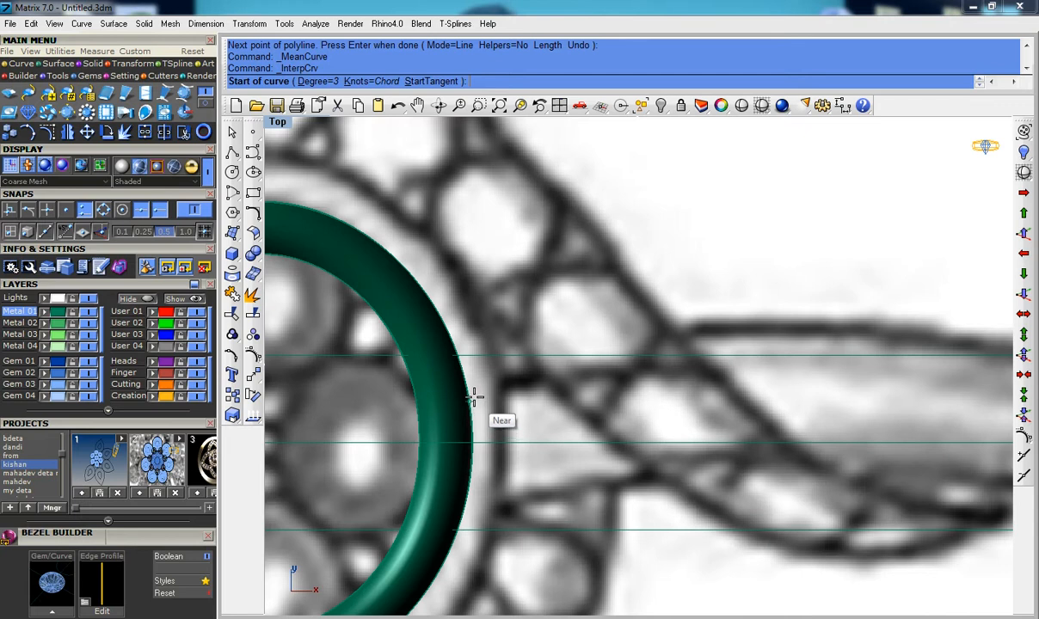
click(194, 210)
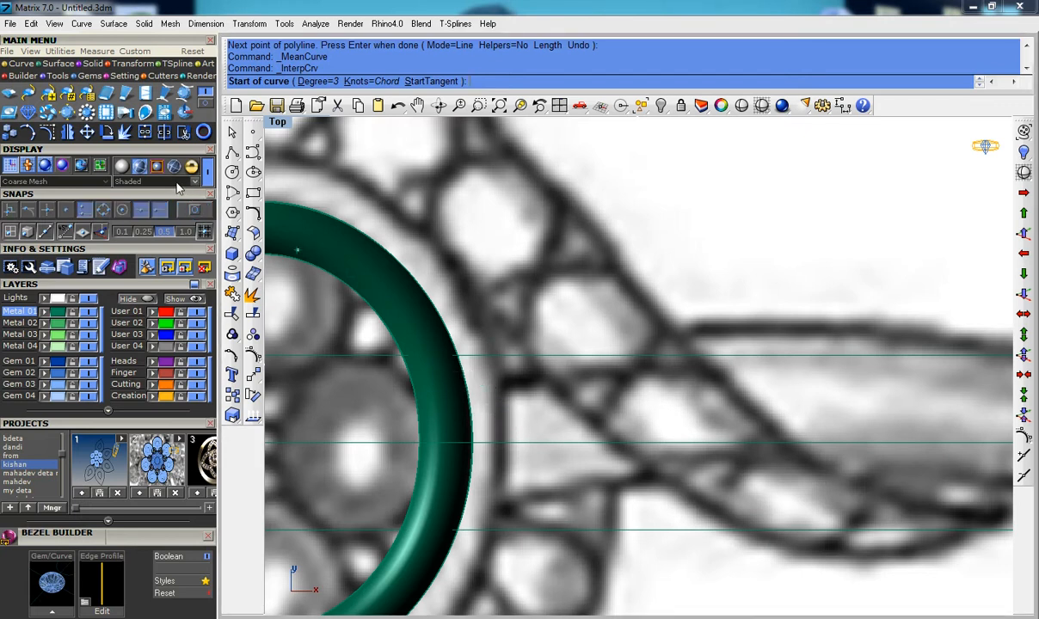
scroll(509, 362, down, 1)
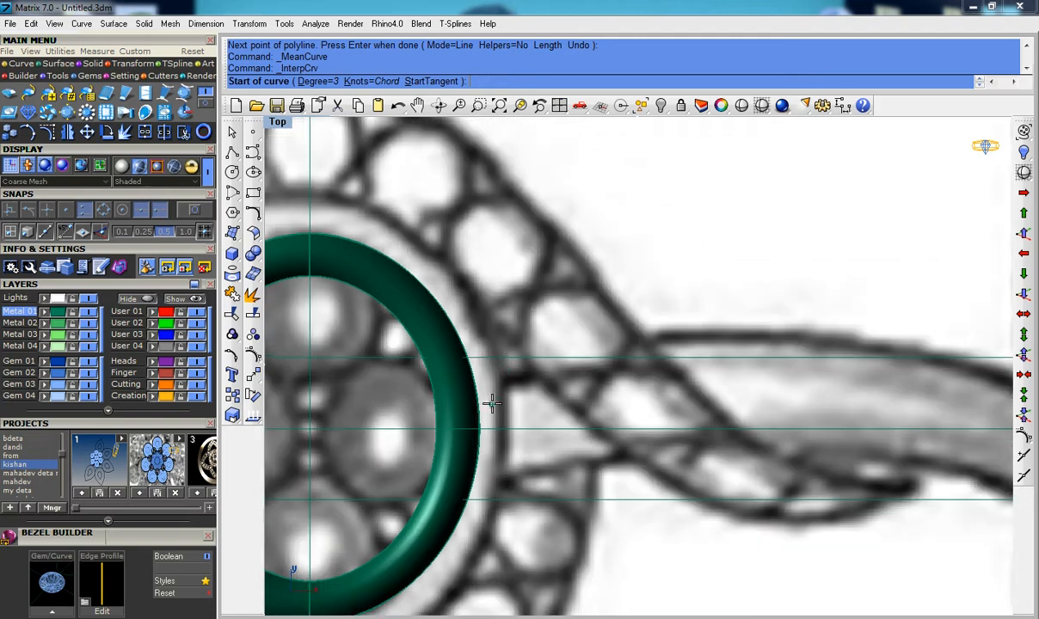
scroll(491, 404, down, 1)
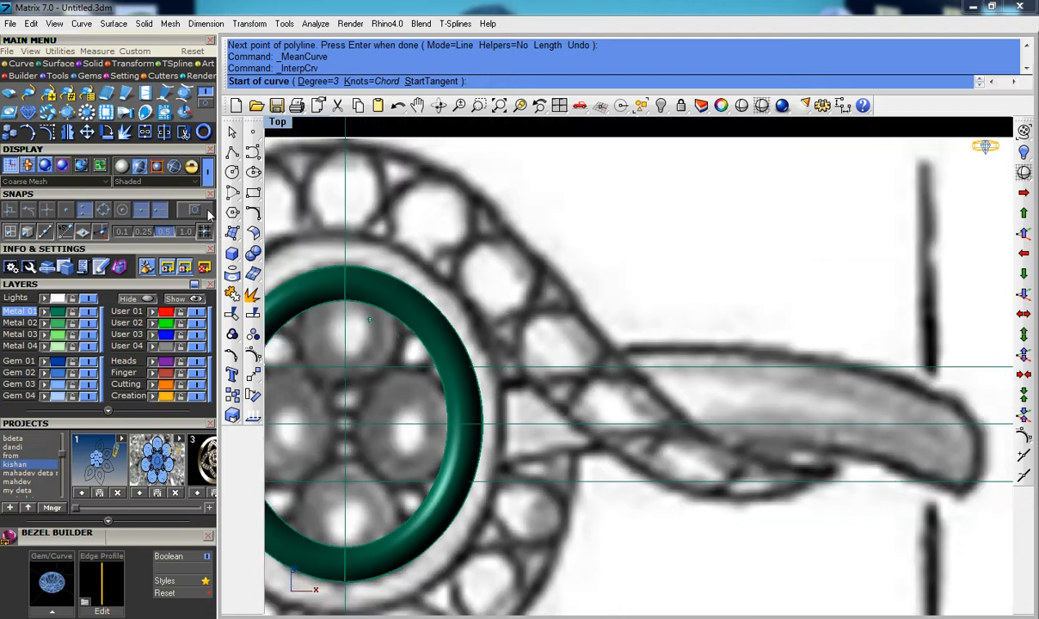
scroll(497, 397, down, 1)
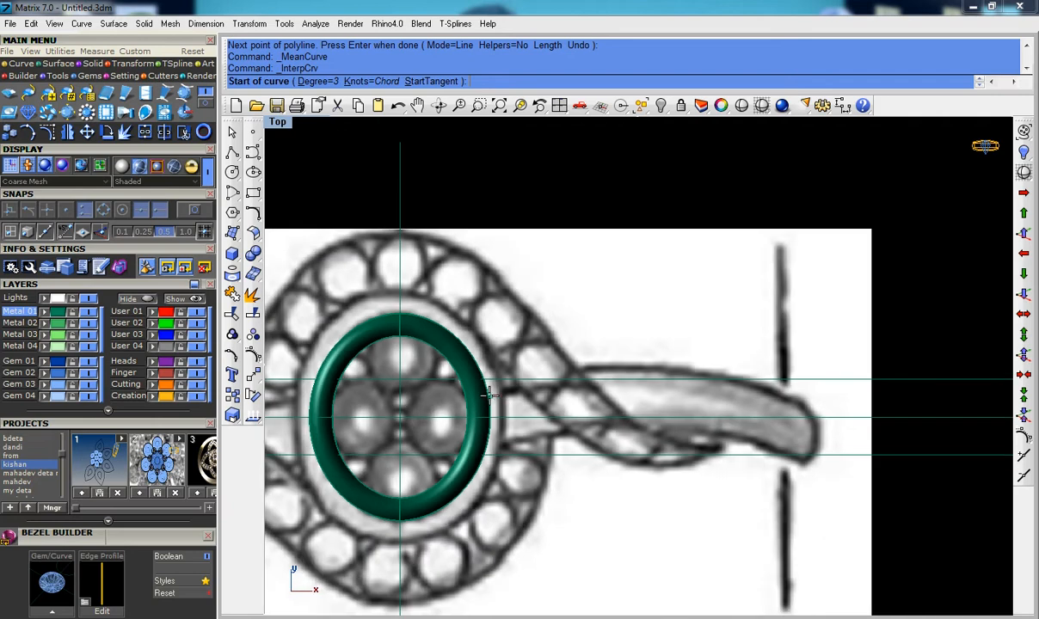
scroll(488, 394, up, 1)
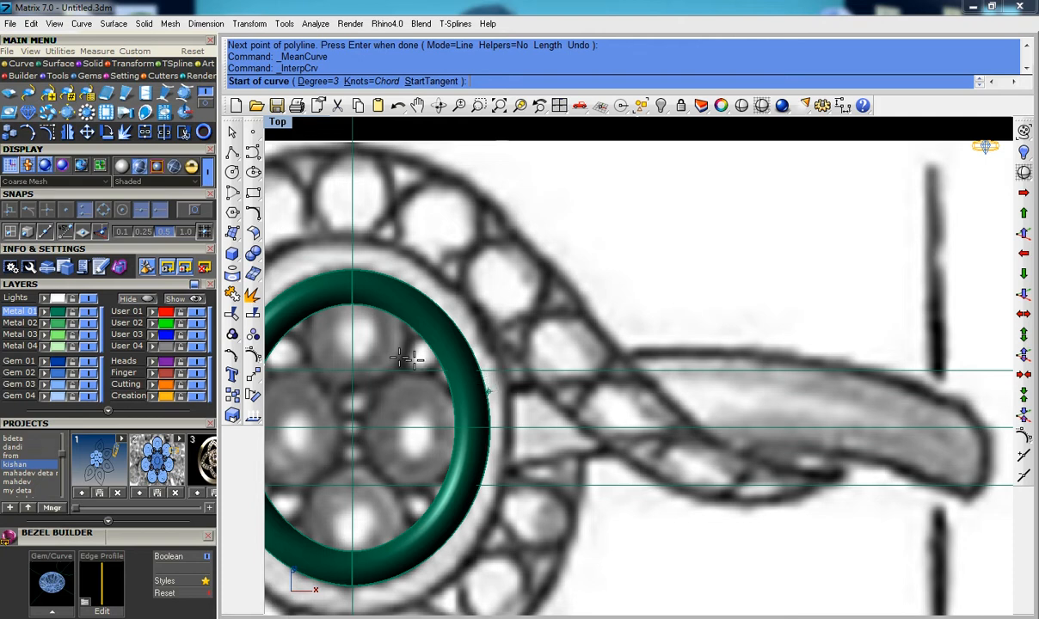
Step: Show the hidden objects so the four round gems appear inside the oval frame again
click(194, 300)
right_click(487, 386)
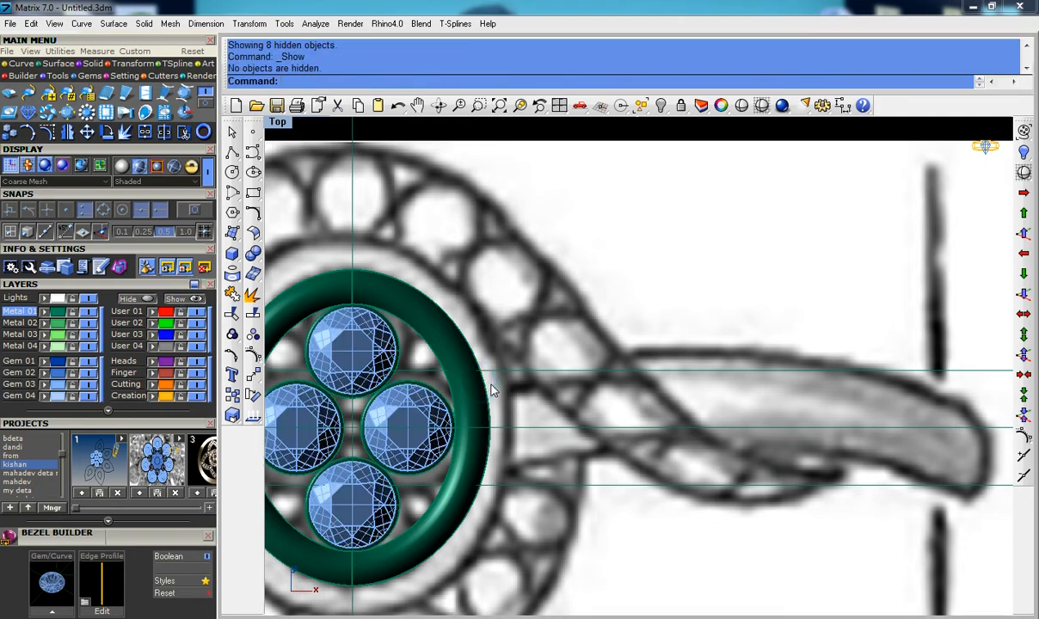
click(253, 153)
click(255, 155)
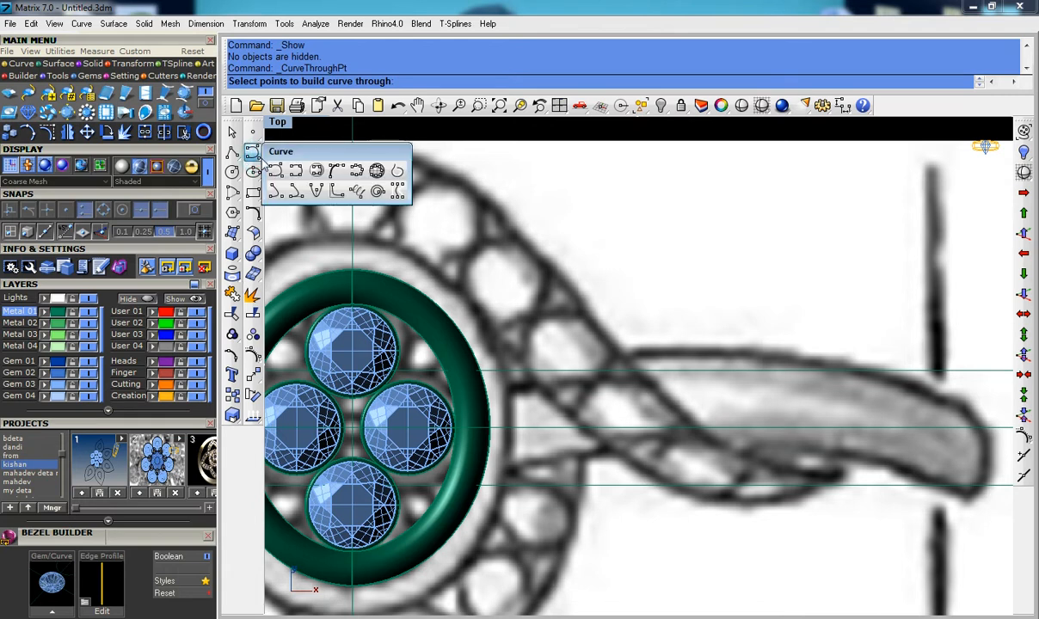
click(297, 172)
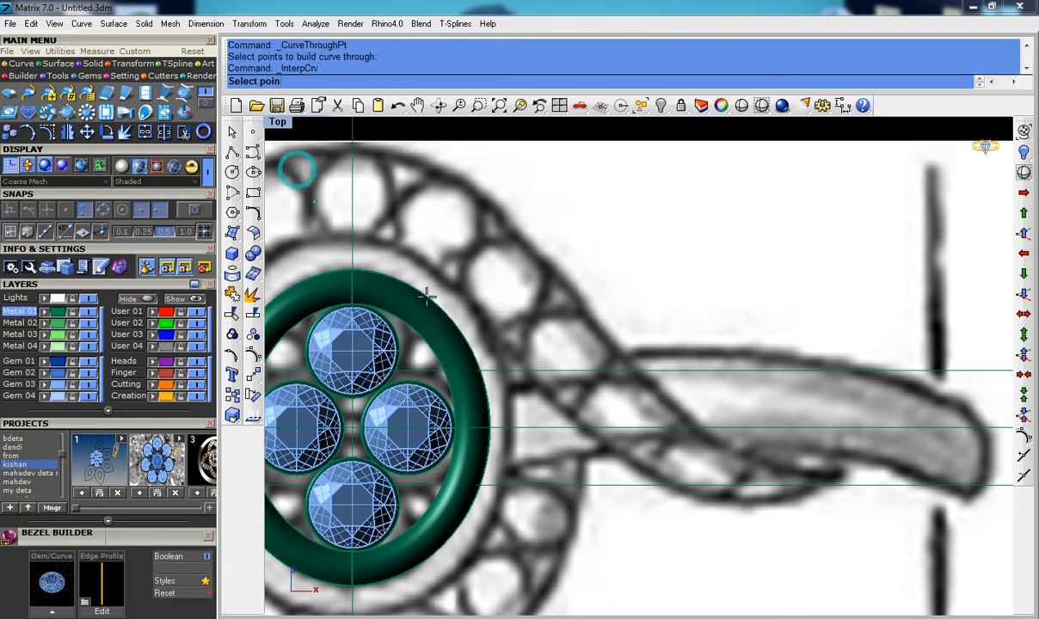
click(487, 395)
scroll(486, 396, down, 5)
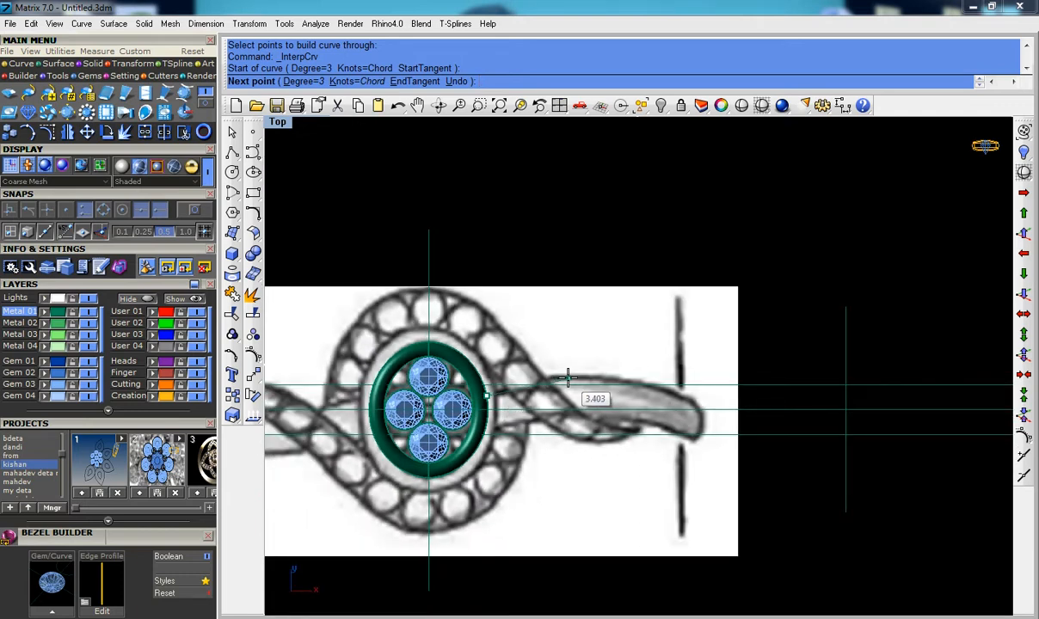
right_click(568, 378)
Step: Draw an interpolated curve from the oval frame above the band's upper edge, past the middle vertical line, to the upper guide line's end at the large circle
right_click(493, 388)
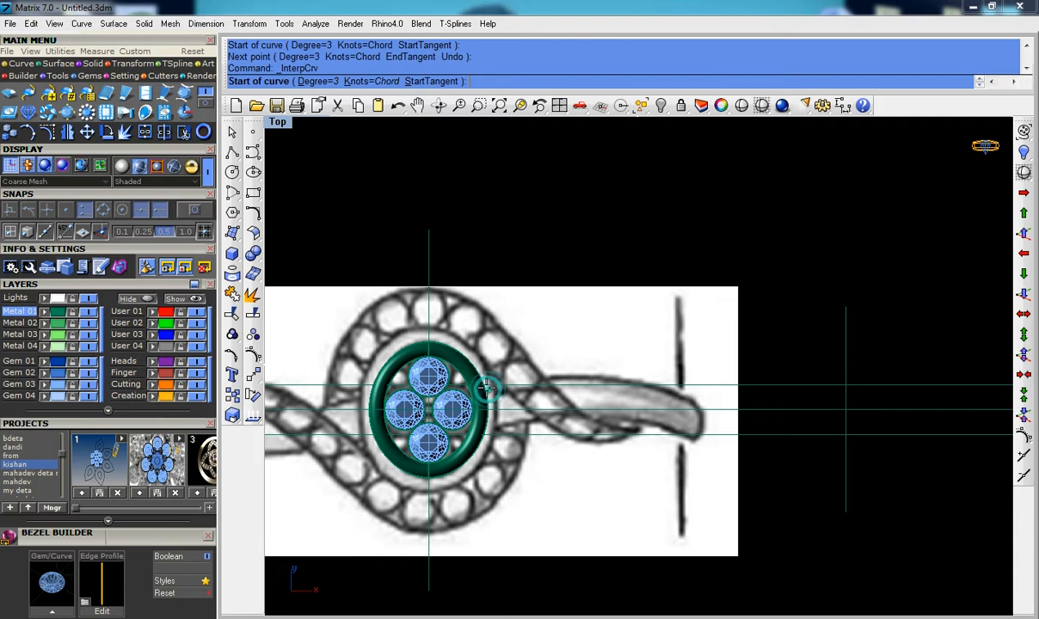
scroll(482, 386, up, 4)
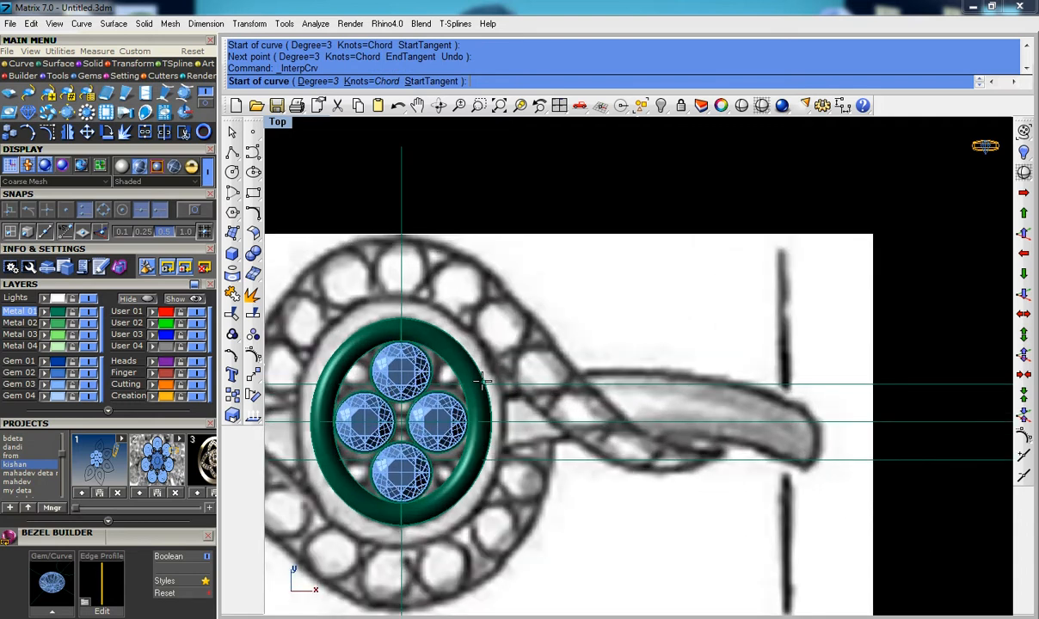
click(482, 383)
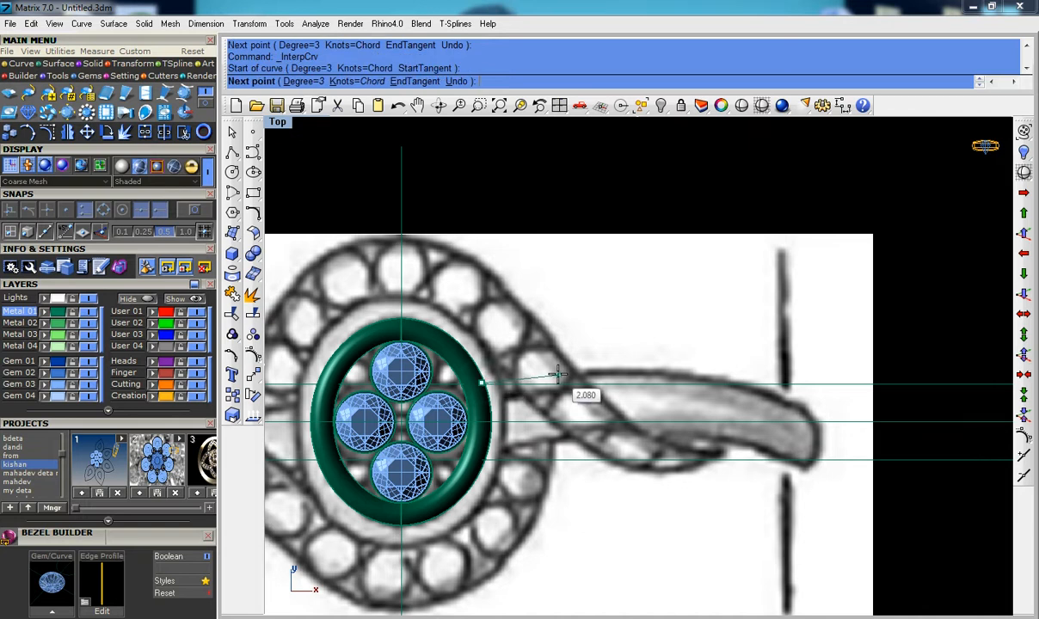
click(560, 371)
scroll(578, 371, down, 3)
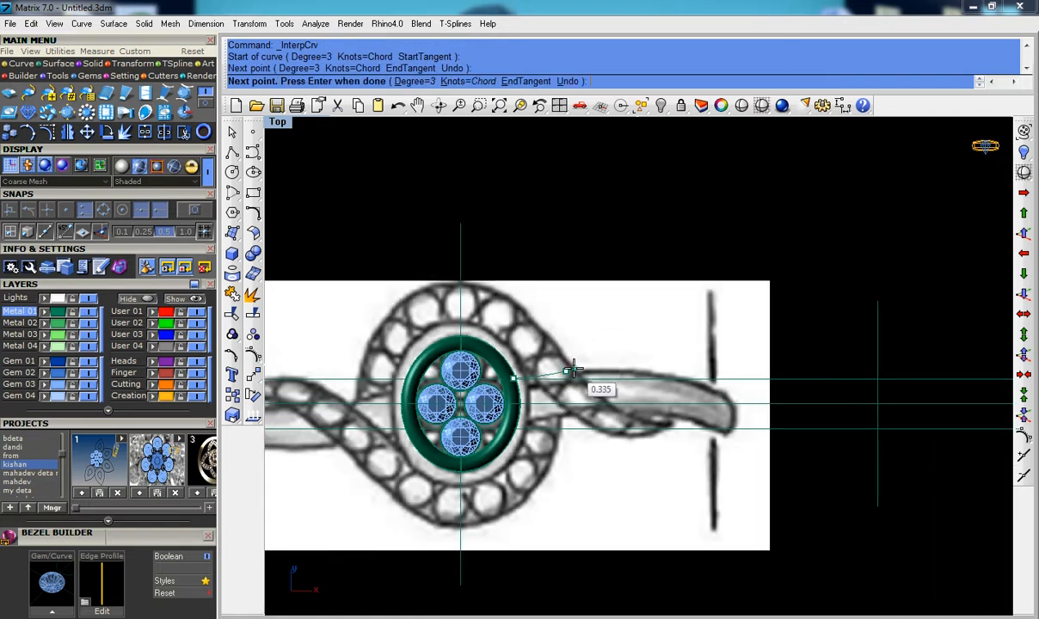
click(723, 367)
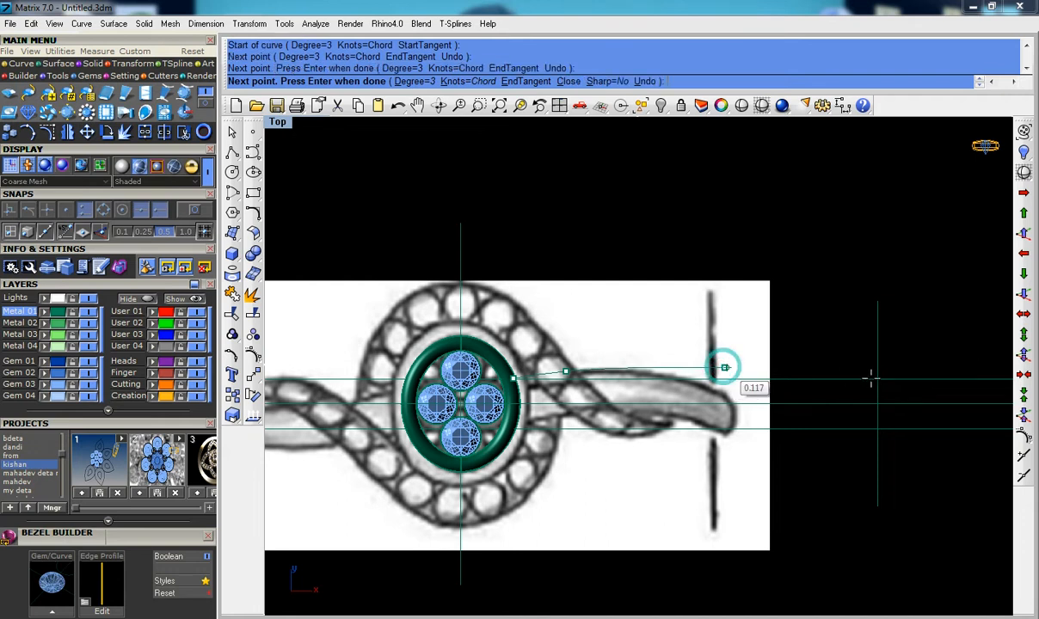
right_drag(880, 378, 699, 401)
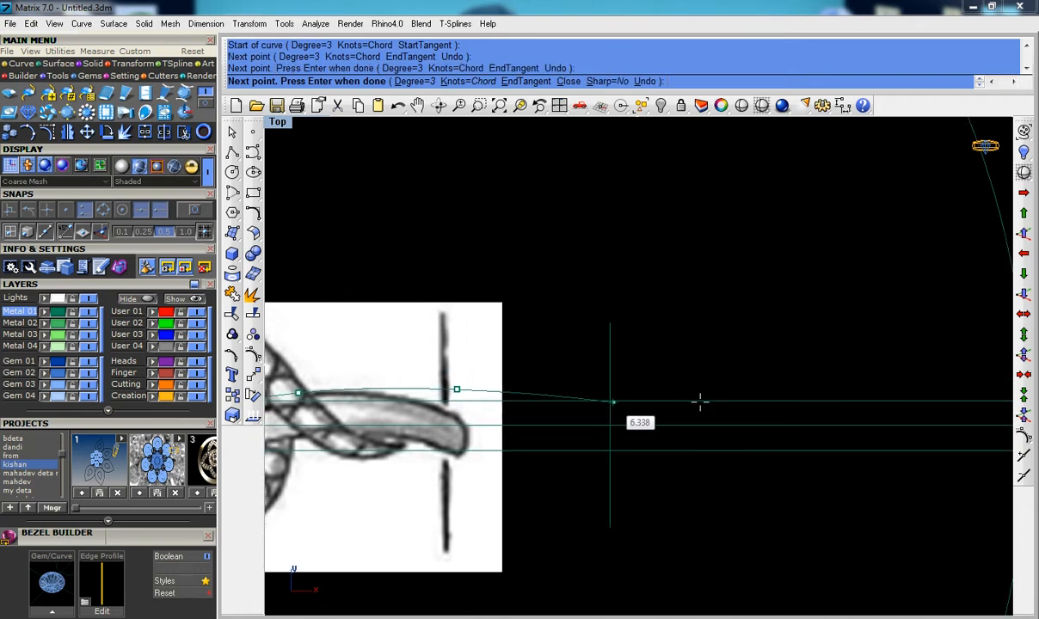
click(601, 400)
scroll(600, 400, down, 3)
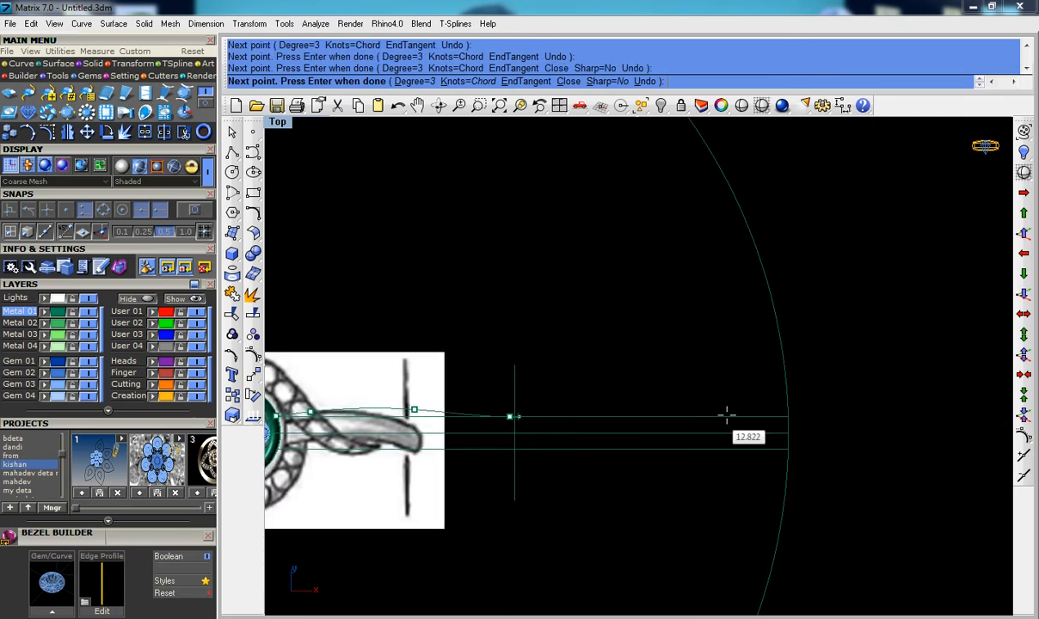
click(787, 417)
scroll(568, 422, up, 3)
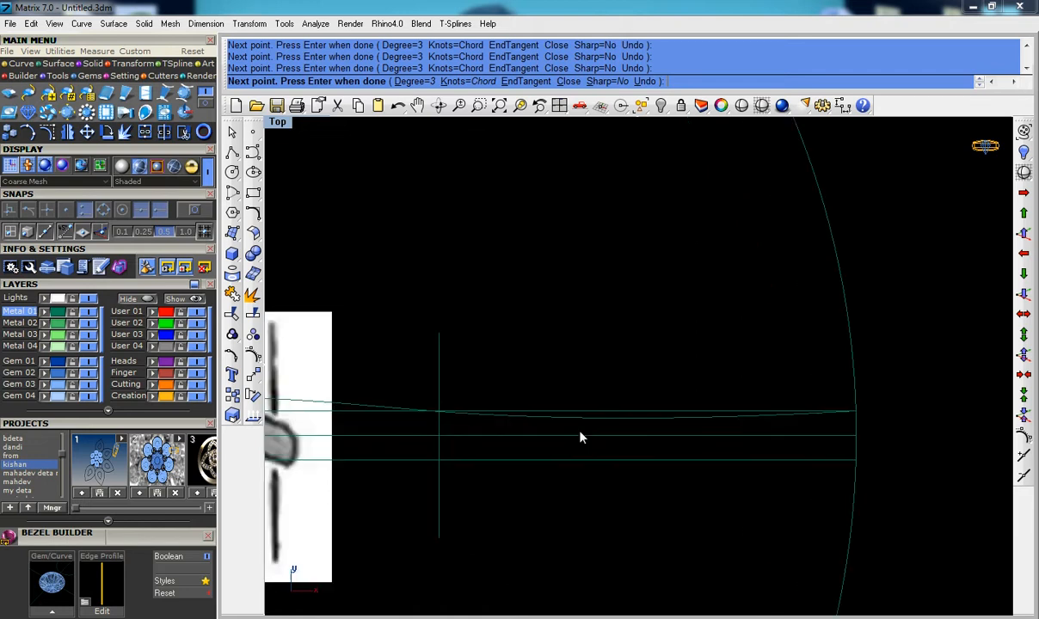
right_click(507, 426)
scroll(508, 426, down, 2)
right_drag(508, 425, 461, 420)
scroll(690, 409, up, 4)
click(718, 392)
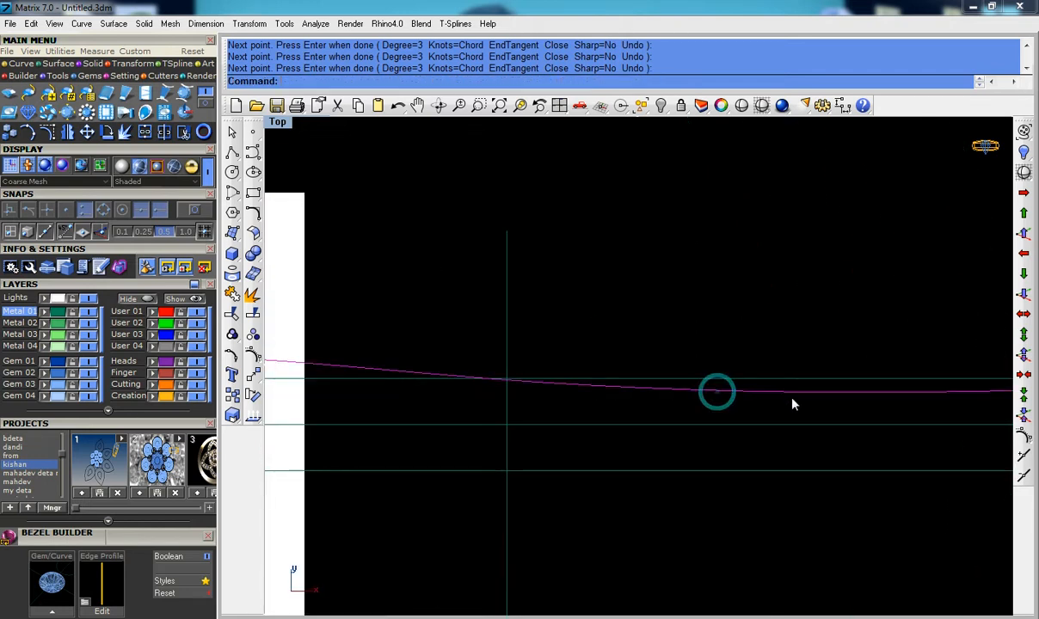
click(791, 399)
key(F10)
scroll(571, 417, down, 2)
drag(442, 371, 742, 415)
right_drag(361, 406, 489, 441)
scroll(457, 436, up, 1)
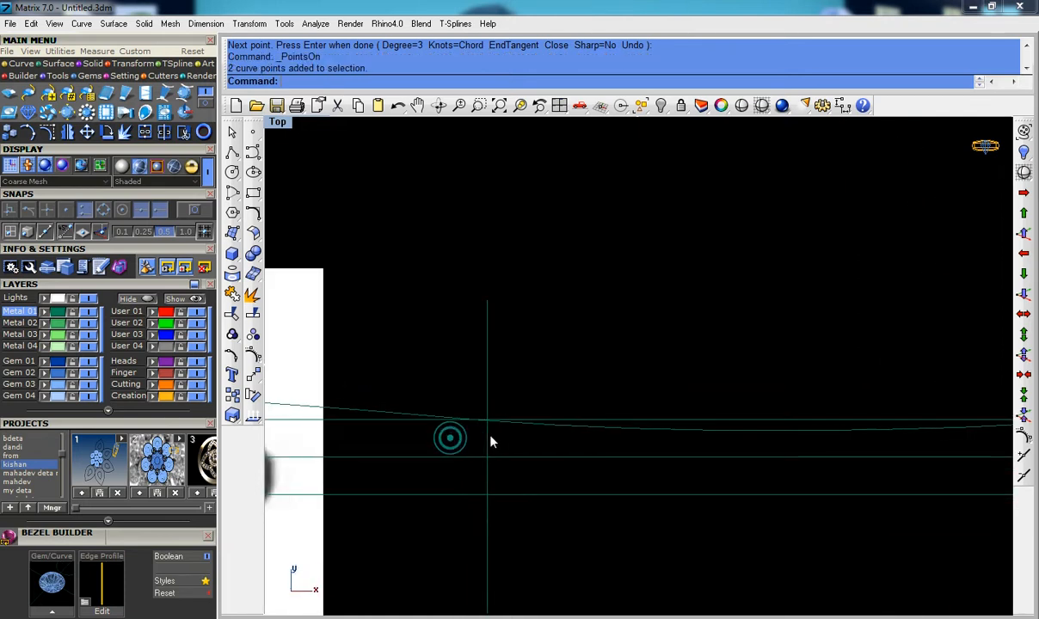
Step: Trim off the part of the traced curve beyond the middle vertical line, using that line as the cutter
scroll(490, 440, up, 1)
click(501, 428)
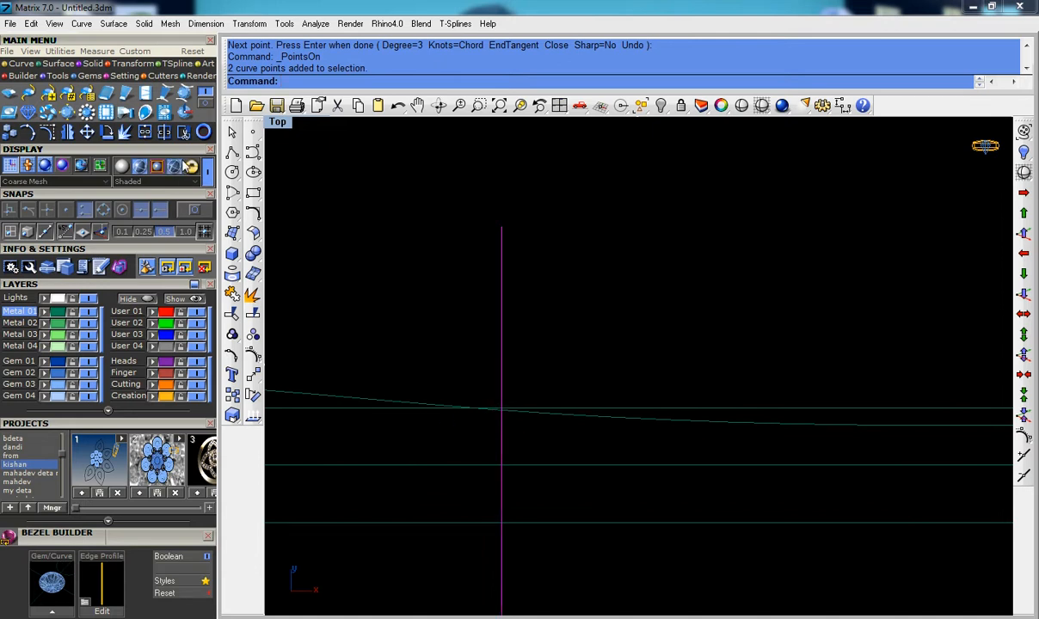
click(169, 128)
click(622, 419)
right_click(621, 419)
scroll(619, 421, down, 1)
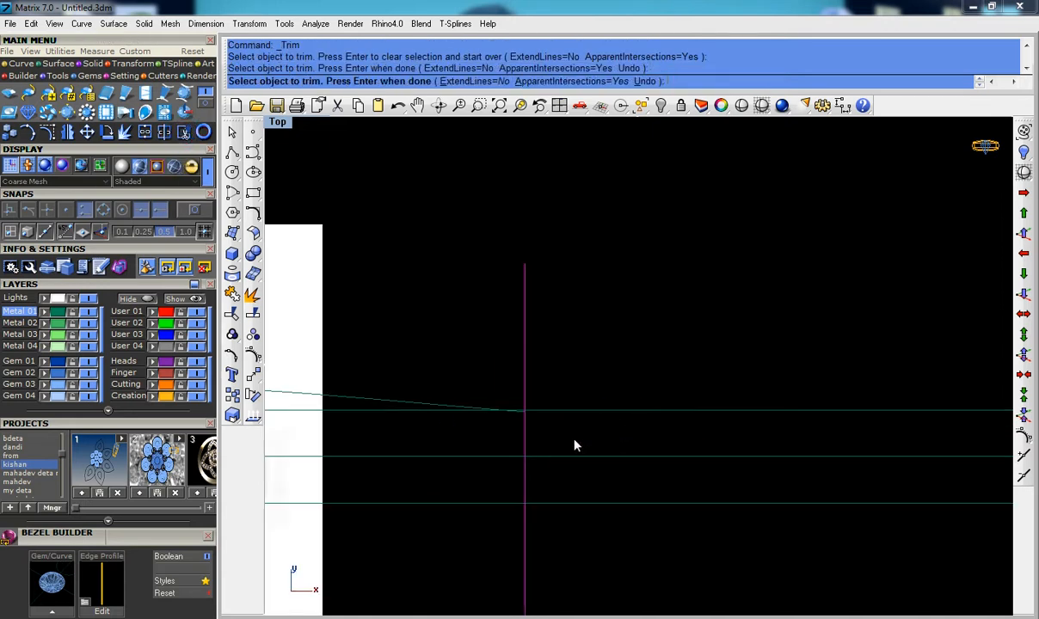
Step: Show the trimmed curve's control points and delete the one right beside its end at the middle vertical line
right_drag(461, 459, 566, 437)
scroll(586, 389, up, 2)
click(574, 382)
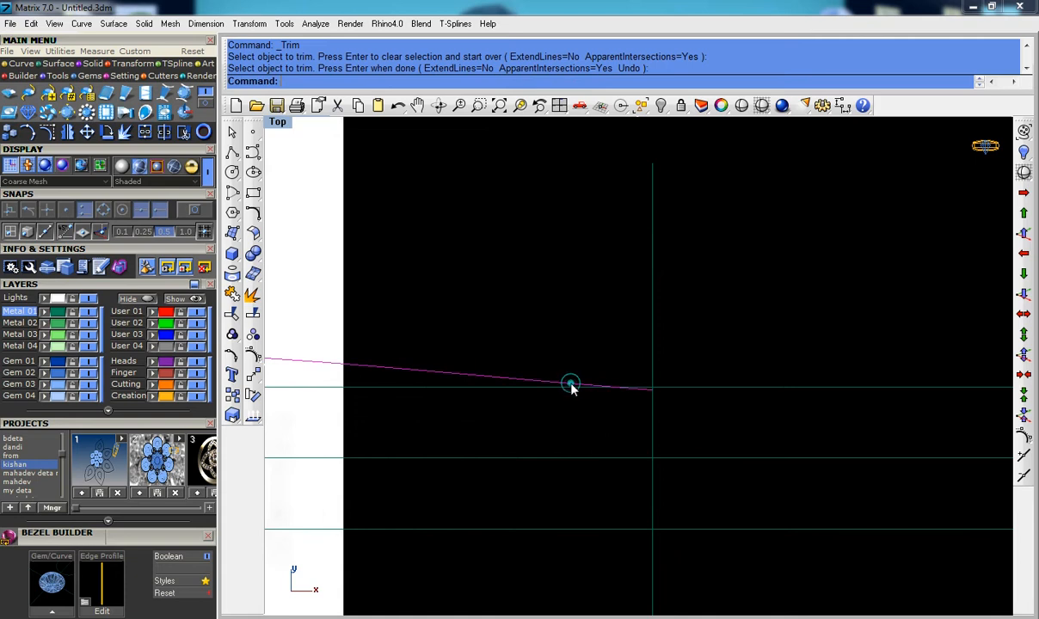
key(F11)
key(F10)
scroll(637, 390, up, 3)
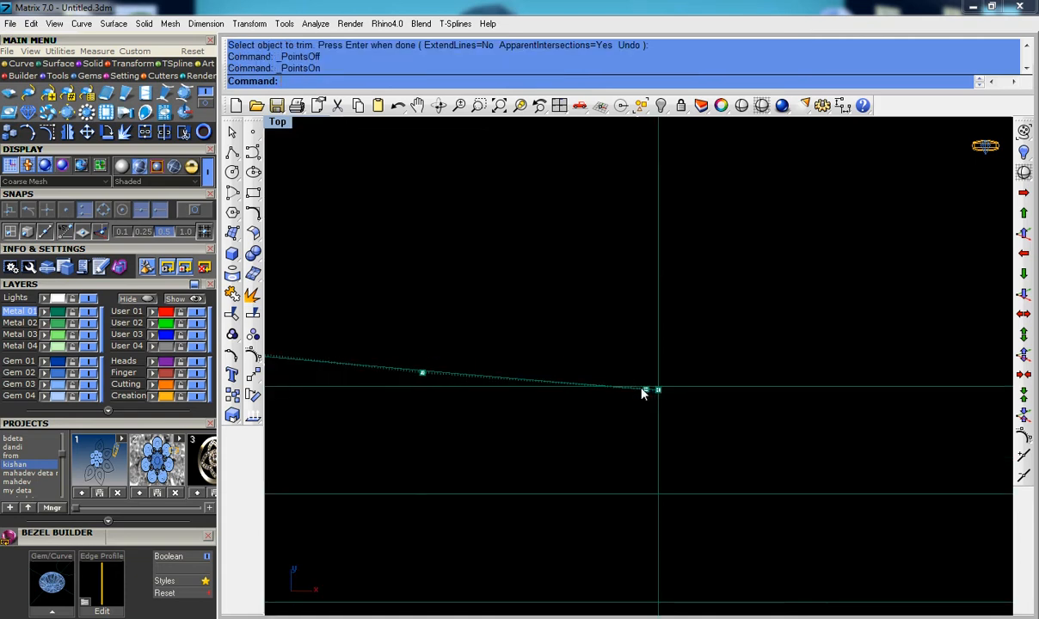
click(647, 390)
key(Delete)
Step: Turn object snaps on and move the curve's end point to the intersection of the middle vertical line and the upper guide line
click(660, 387)
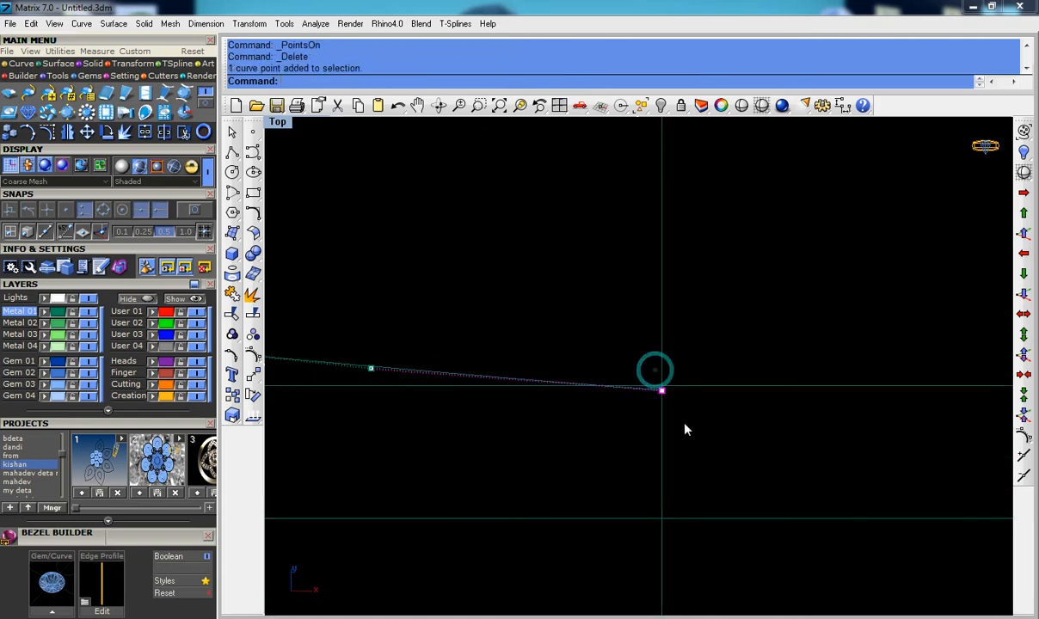
text(m)
key(Return)
scroll(658, 382, up, 1)
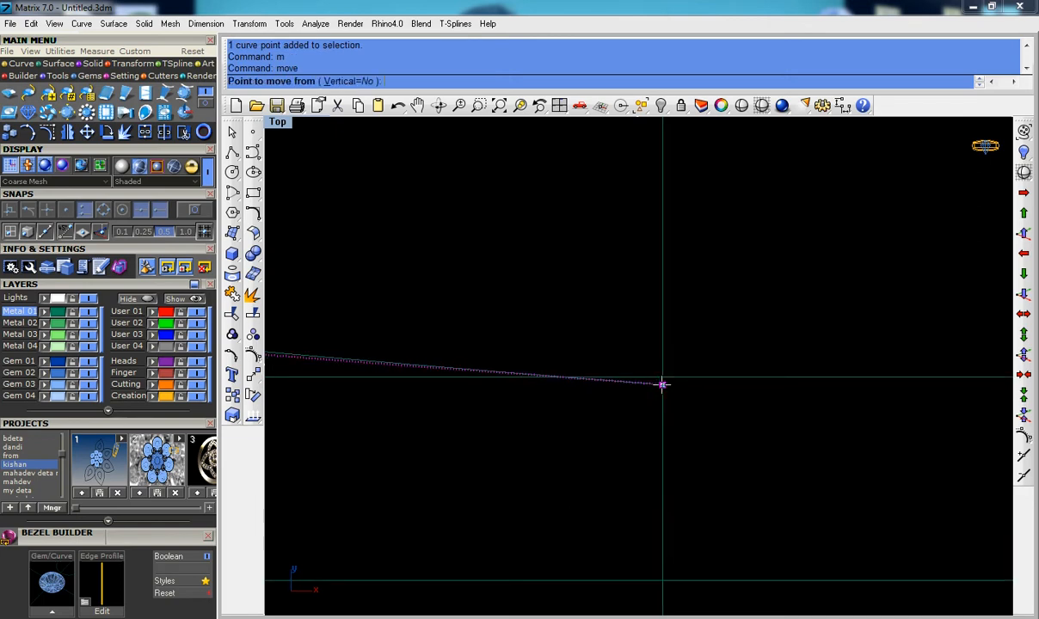
click(206, 209)
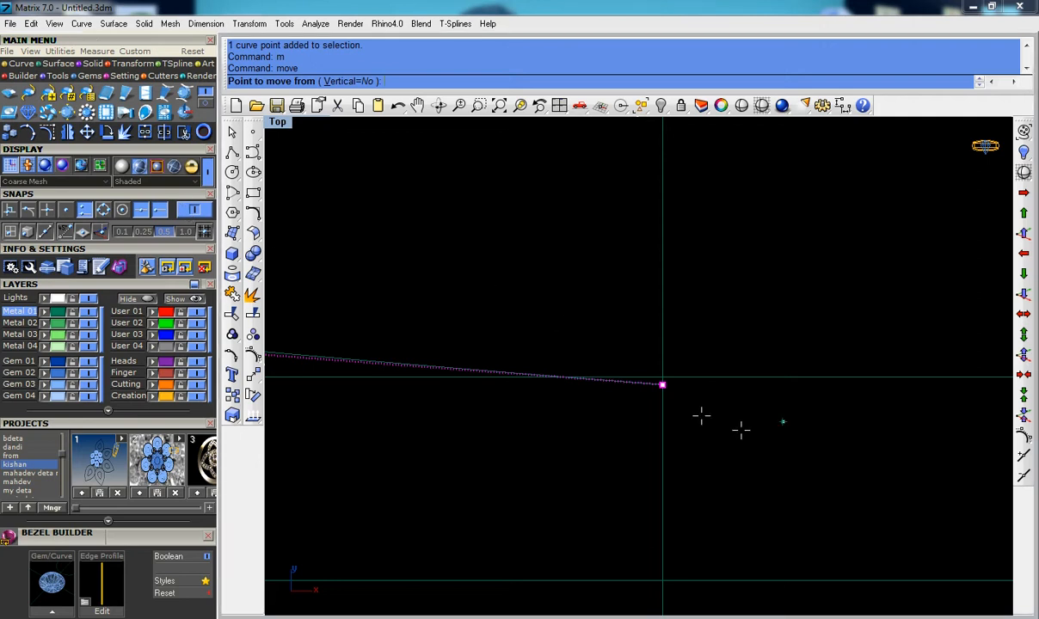
click(661, 381)
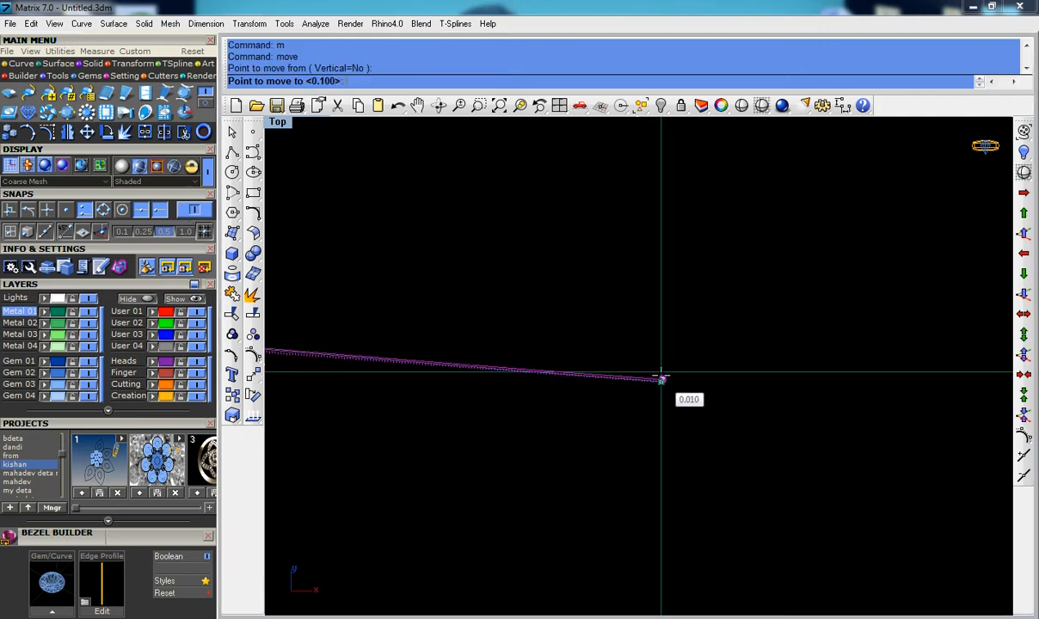
click(661, 375)
scroll(654, 365, up, 5)
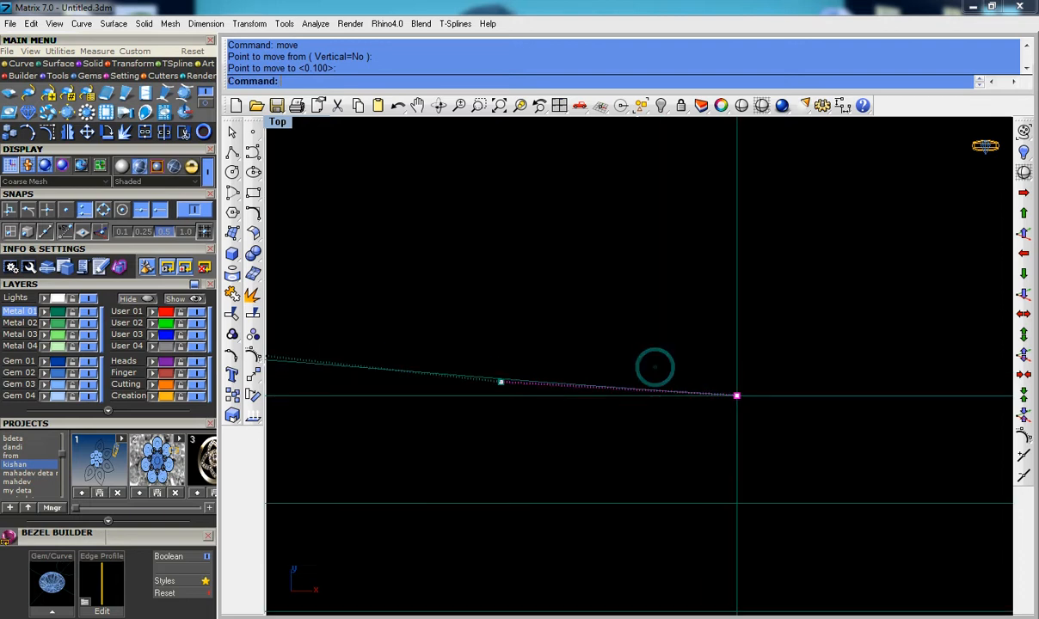
Step: Move the curve's two central control points down about 0.16 towards the sketched band's upper edge
scroll(486, 389, down, 4)
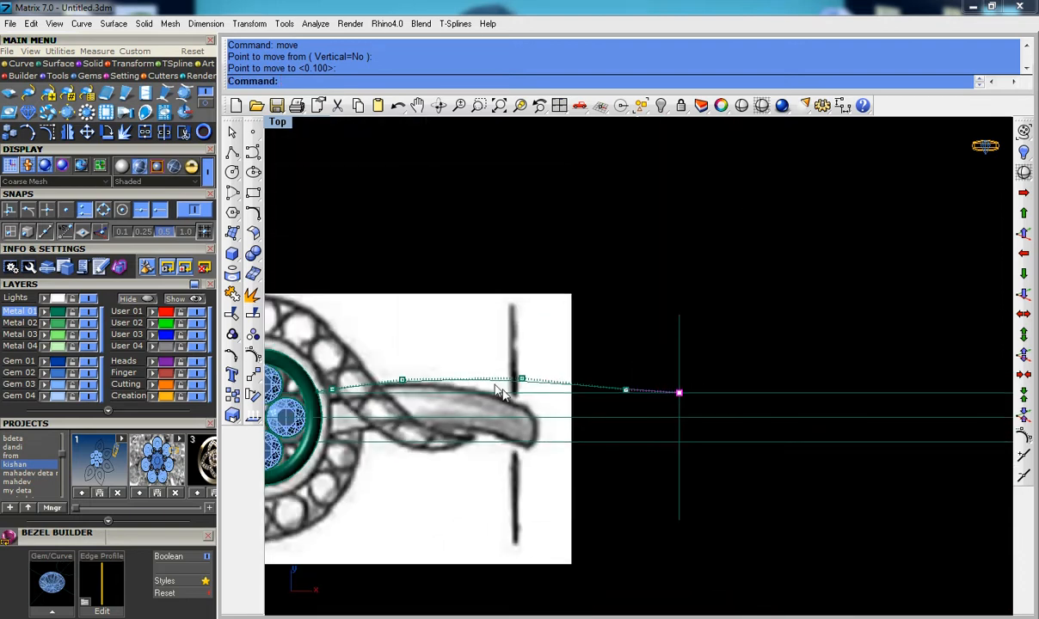
scroll(473, 413, up, 2)
drag(424, 362, 812, 456)
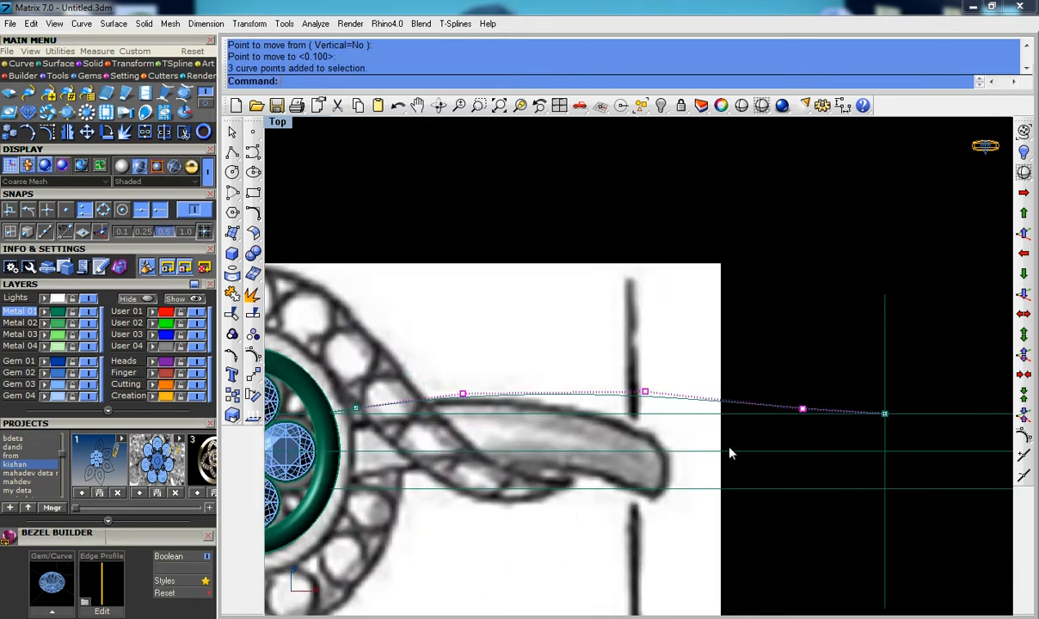
drag(434, 327, 692, 458)
text(m)
key(Return)
click(607, 292)
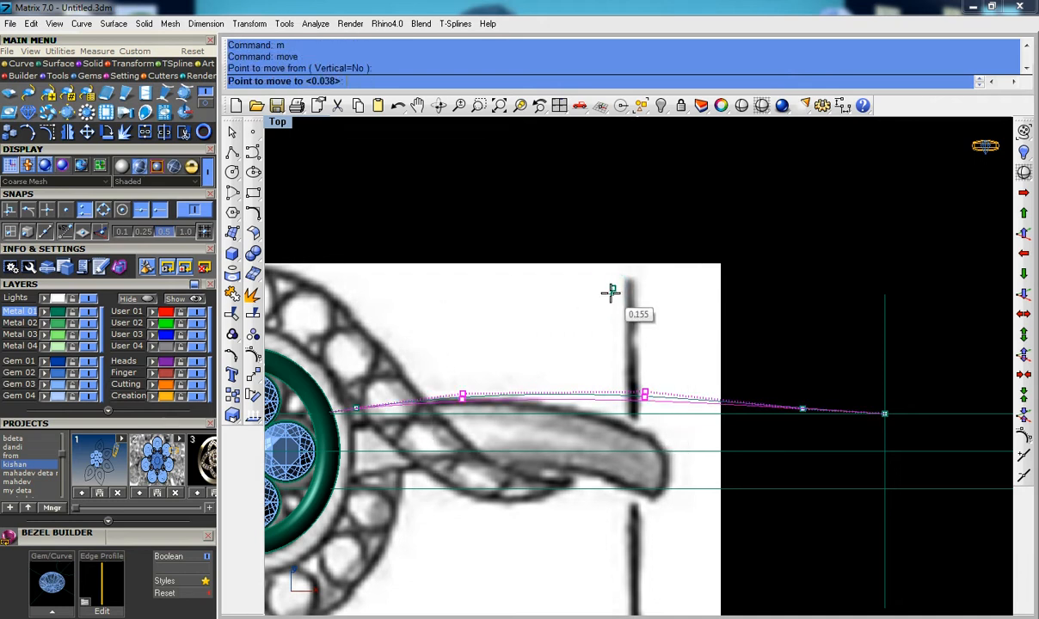
click(611, 293)
scroll(459, 398, down, 3)
Step: Raise the same two central control points by about 0.12 to refine the arch over the band
scroll(455, 342, up, 2)
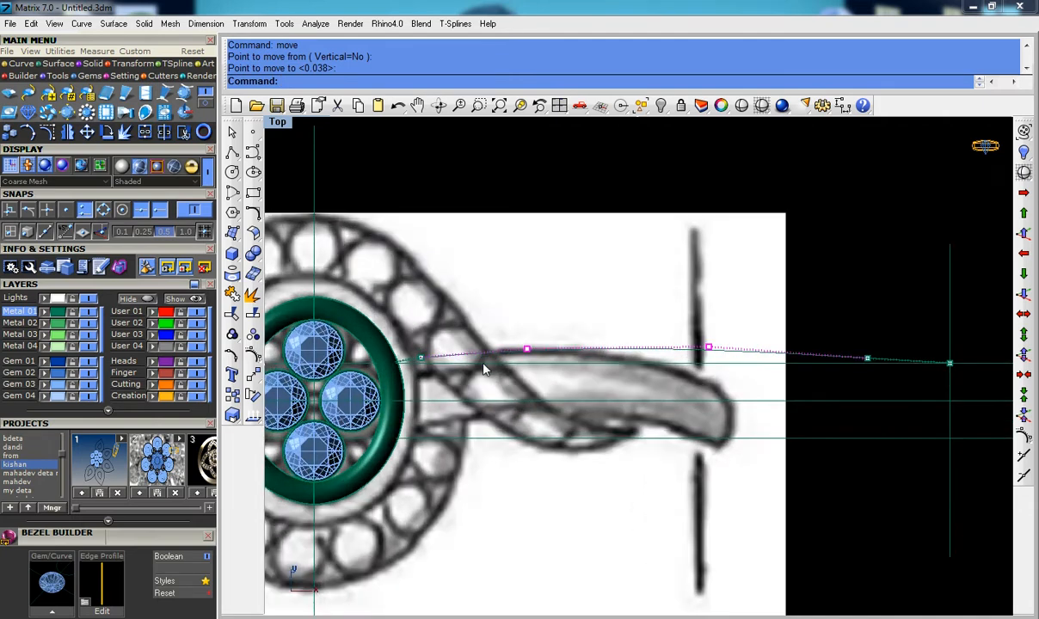
drag(447, 297, 680, 413)
text(m)
key(Return)
click(732, 462)
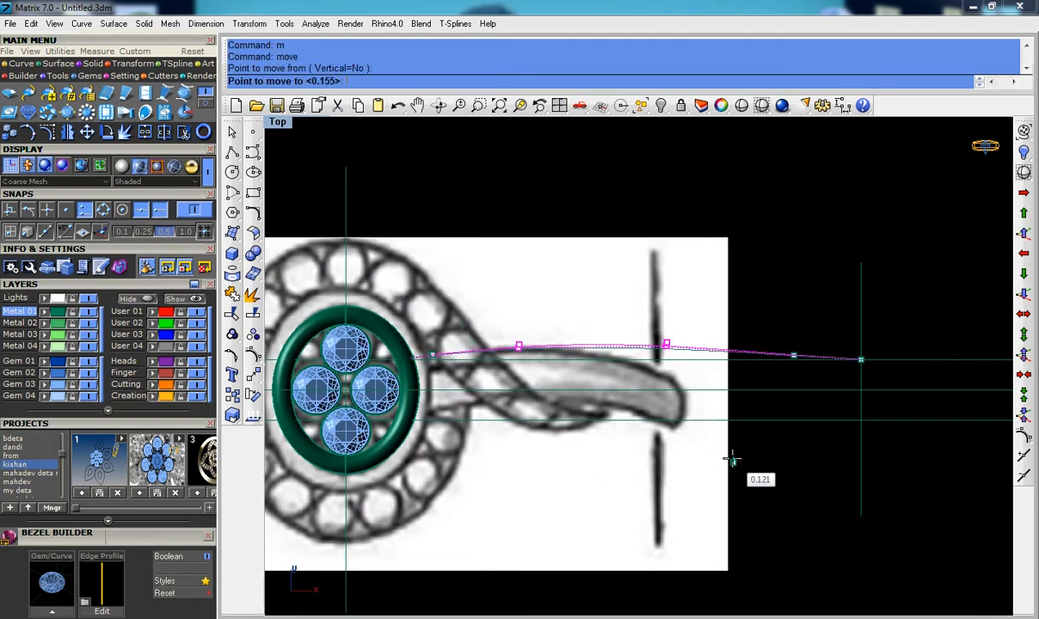
click(732, 458)
Step: Insert a knot in the curve above the middle of the sketched band
click(1024, 475)
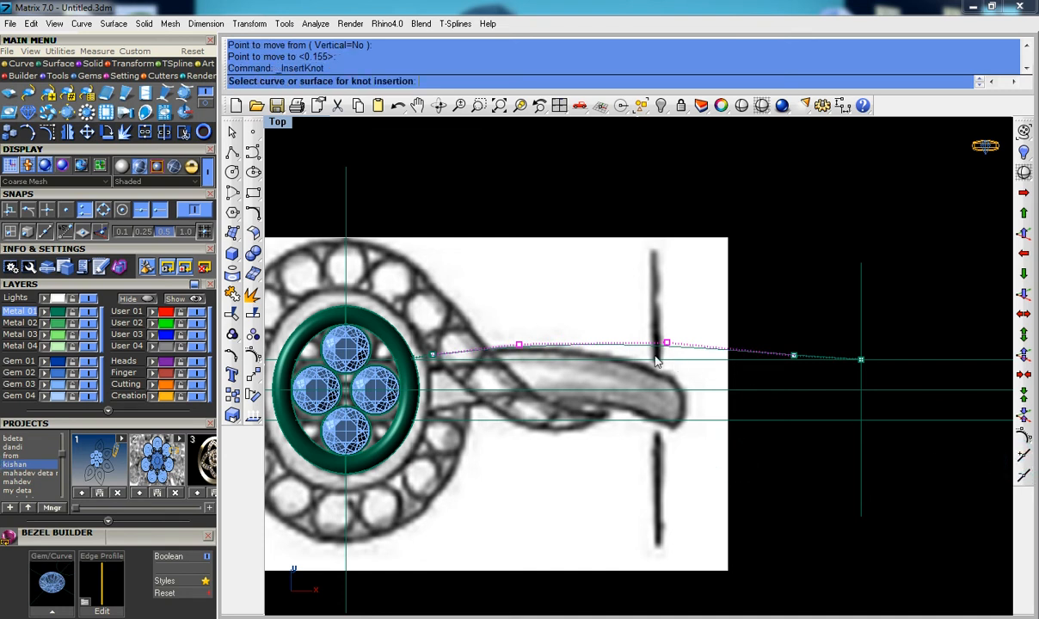
click(597, 346)
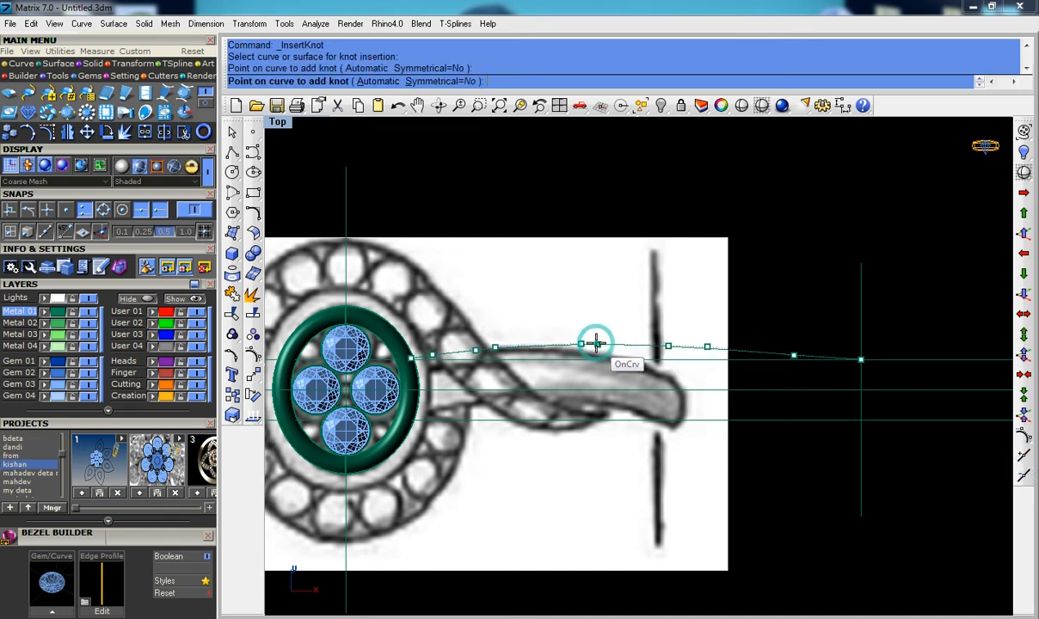
right_click(562, 323)
Step: Move the control point above the middle of the band up about 0.24 to arch the curve
drag(565, 327, 610, 354)
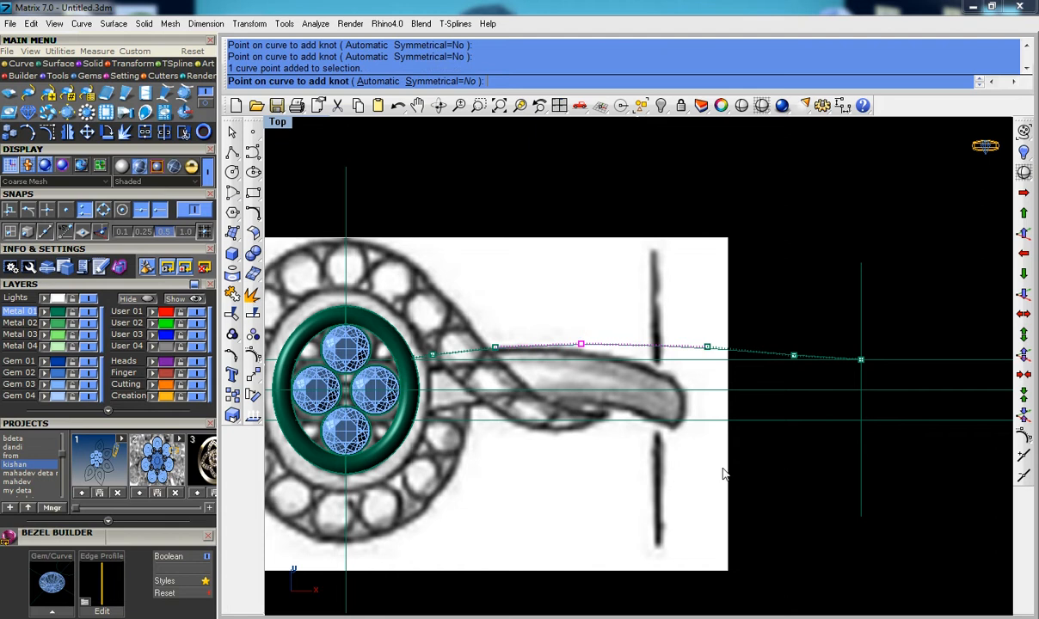
text(m)
key(Return)
click(784, 491)
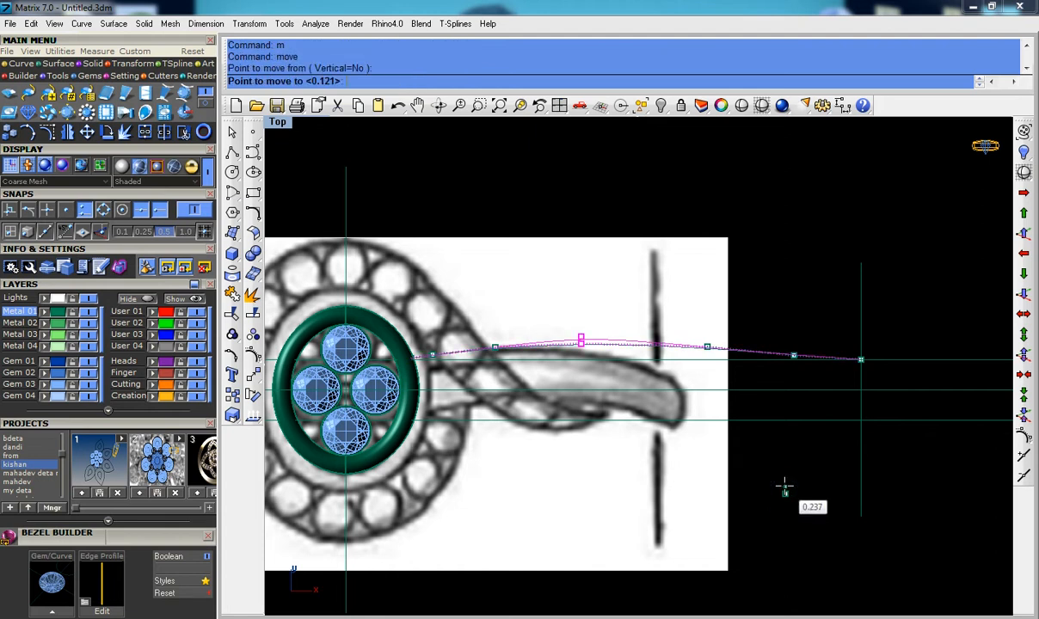
click(784, 477)
Step: Move the control point above the band's crossing slightly up to smooth the curve's rise from the oval frame
scroll(776, 486, down, 4)
scroll(589, 363, up, 6)
drag(558, 355, 621, 449)
text(m)
key(Return)
click(616, 391)
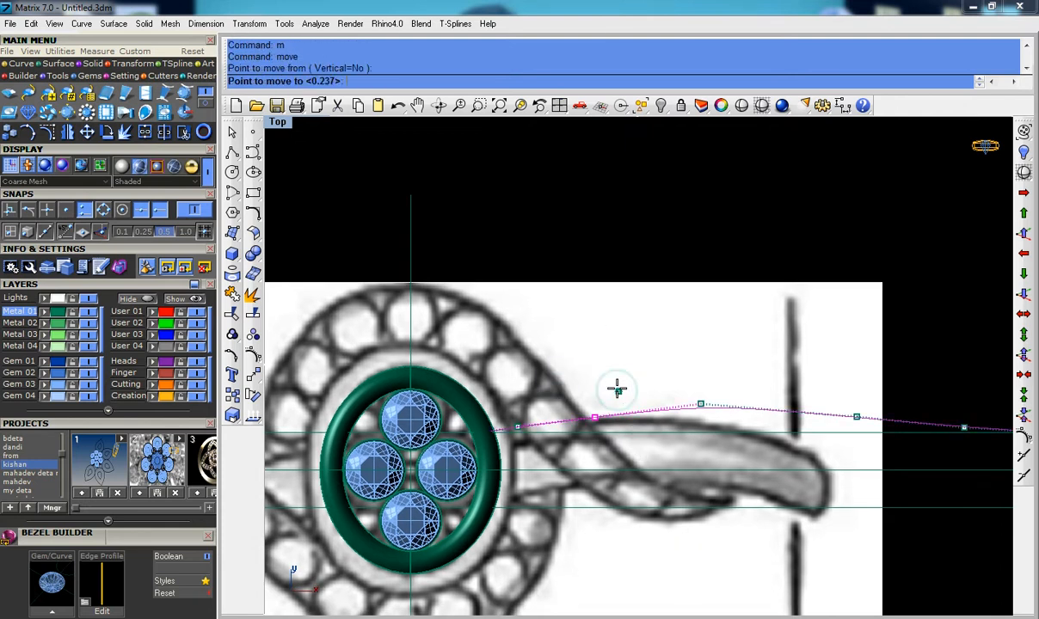
click(616, 383)
scroll(616, 384, down, 5)
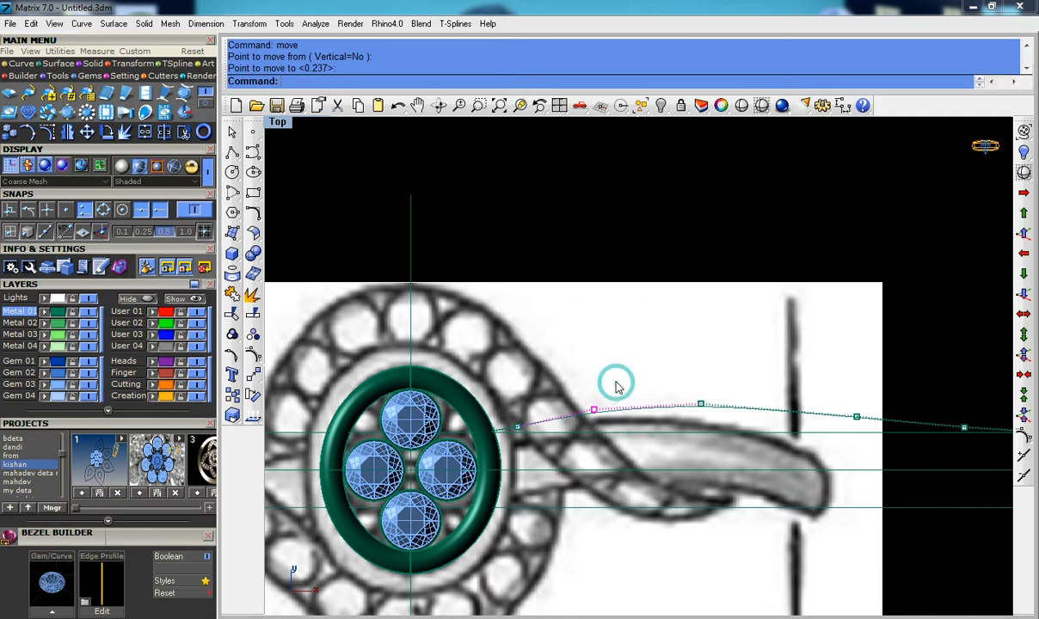
scroll(684, 389, up, 2)
scroll(682, 388, down, 4)
right_drag(713, 376, 675, 383)
scroll(604, 370, up, 2)
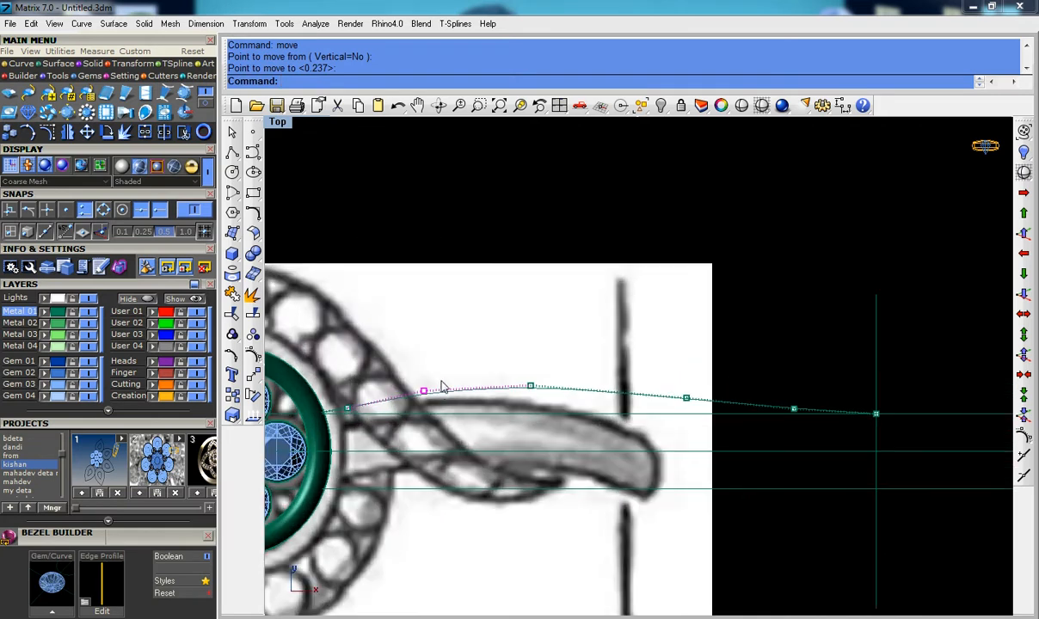
Step: Move the control point nearest the oval frame slightly up to smooth the start of the arched curve
scroll(338, 409, up, 1)
click(343, 409)
text(m)
key(Return)
click(344, 373)
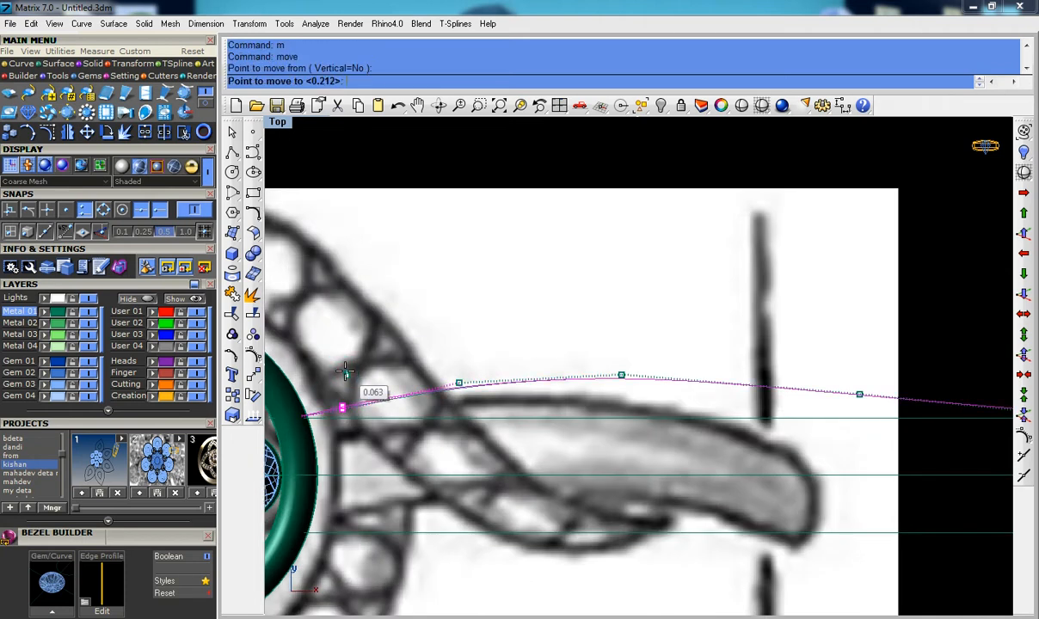
click(341, 368)
Step: Rebuild the arched curve non-uniformly with a requested tolerance of 0.1, deleting the input curve
scroll(344, 379, down, 1)
click(520, 379)
text(reb)
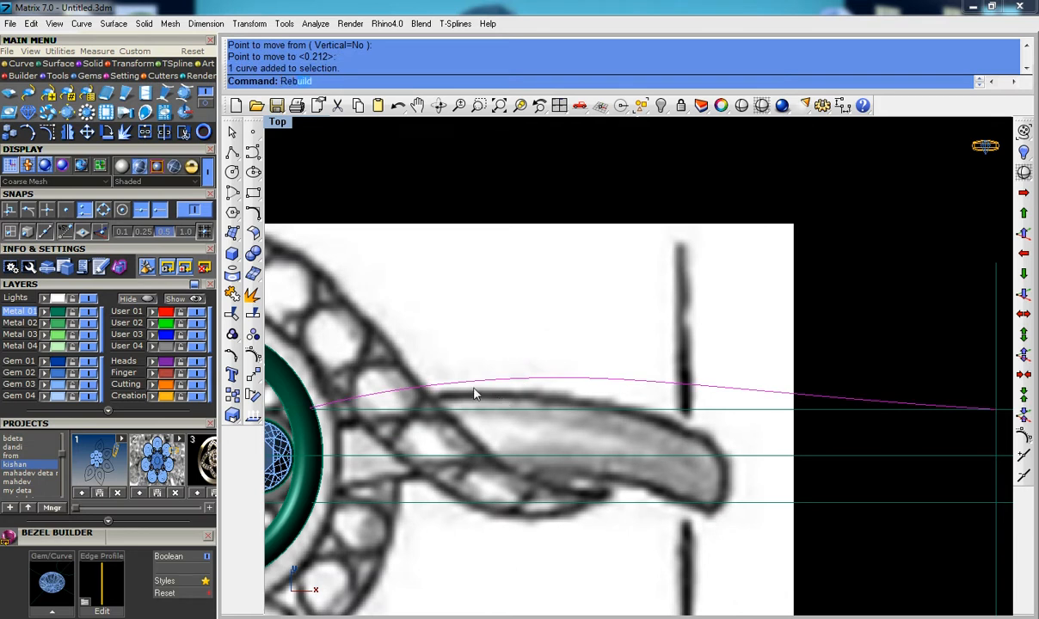
click(317, 104)
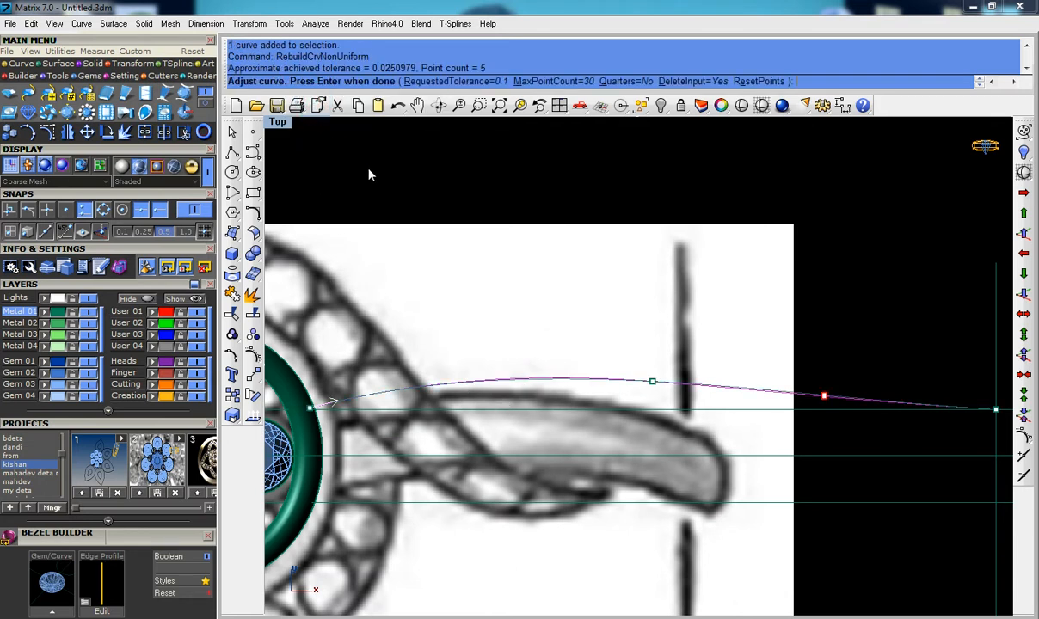
scroll(541, 343, down, 2)
key(Return)
Step: Show the rebuilt curve's control points and move the one above the band's outer end slightly down to flatten the arch
scroll(541, 343, down, 4)
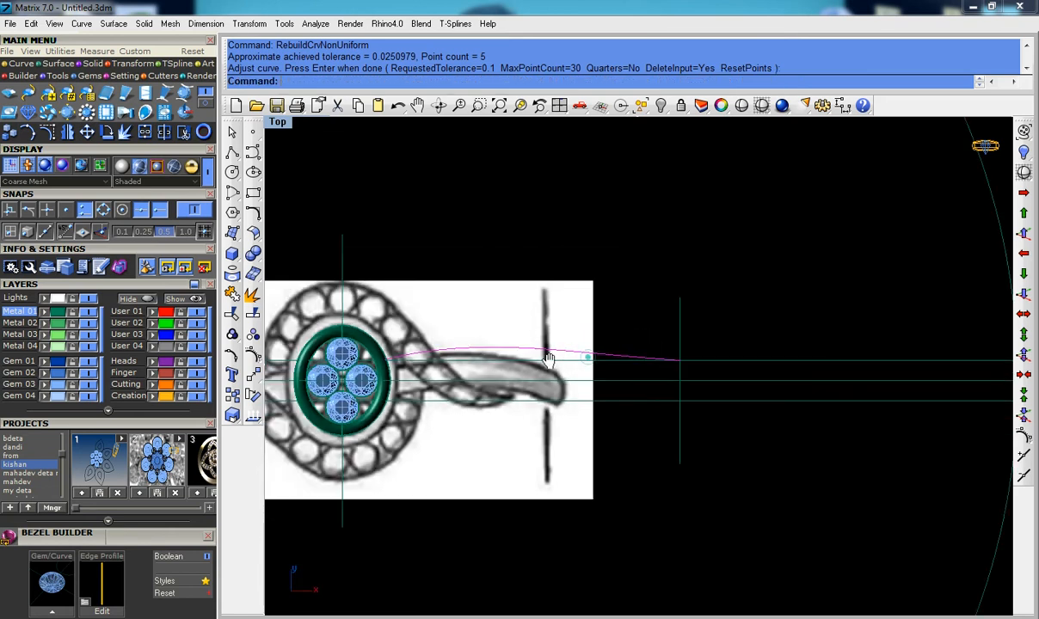
right_drag(589, 356, 504, 359)
scroll(590, 371, up, 2)
click(440, 324)
key(F10)
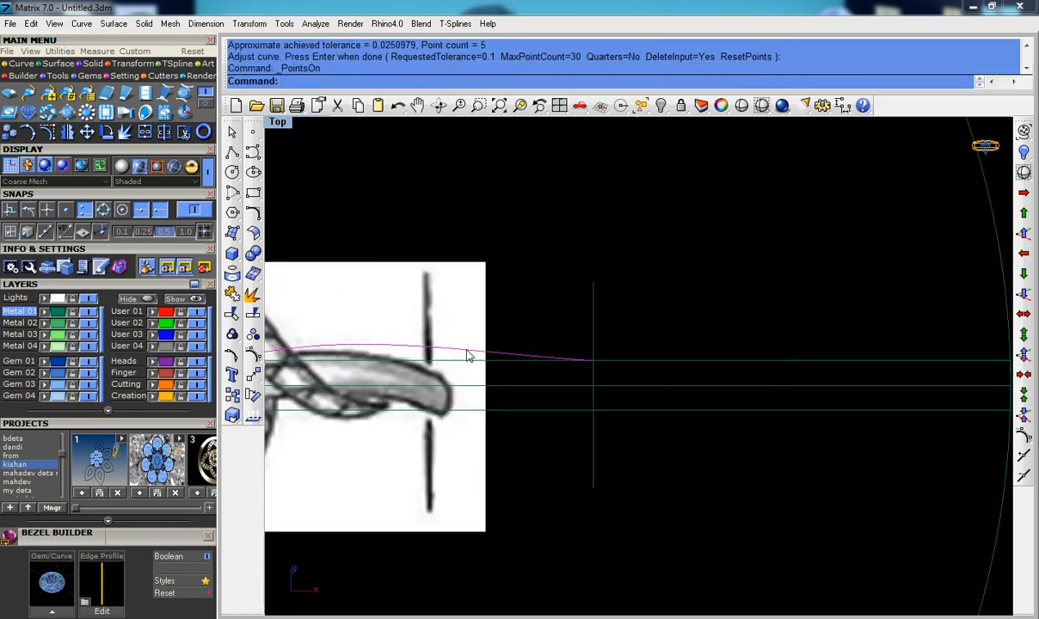
drag(399, 318, 520, 376)
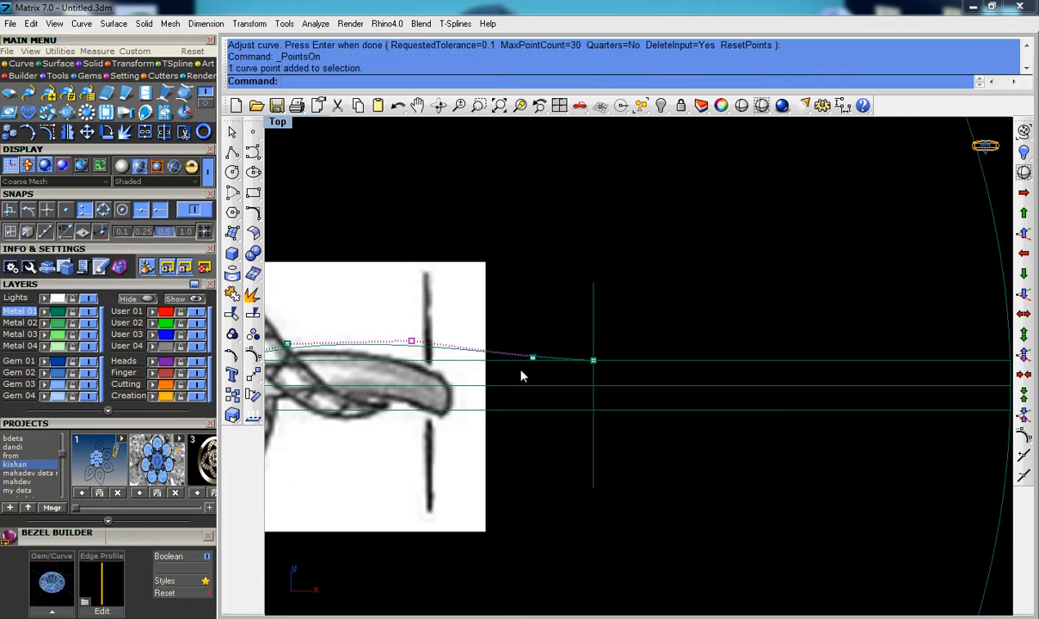
text(m)
key(Return)
click(520, 275)
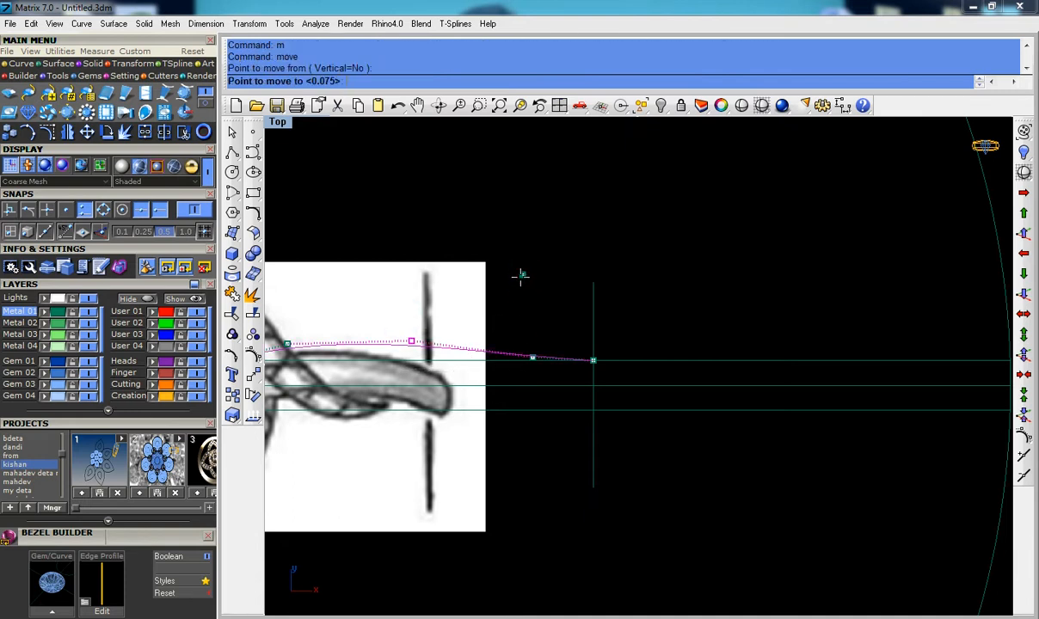
click(521, 281)
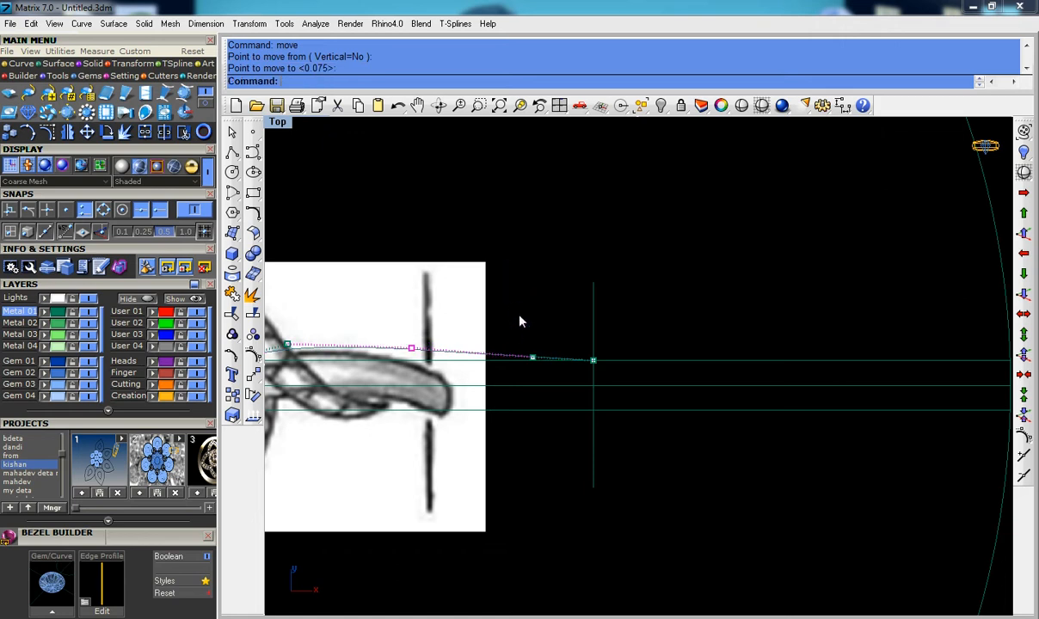
Step: Move the control point just before the curve's outer end down onto the upper guide line
scroll(520, 321, up, 3)
drag(516, 337, 561, 387)
text(m)
key(Return)
click(550, 324)
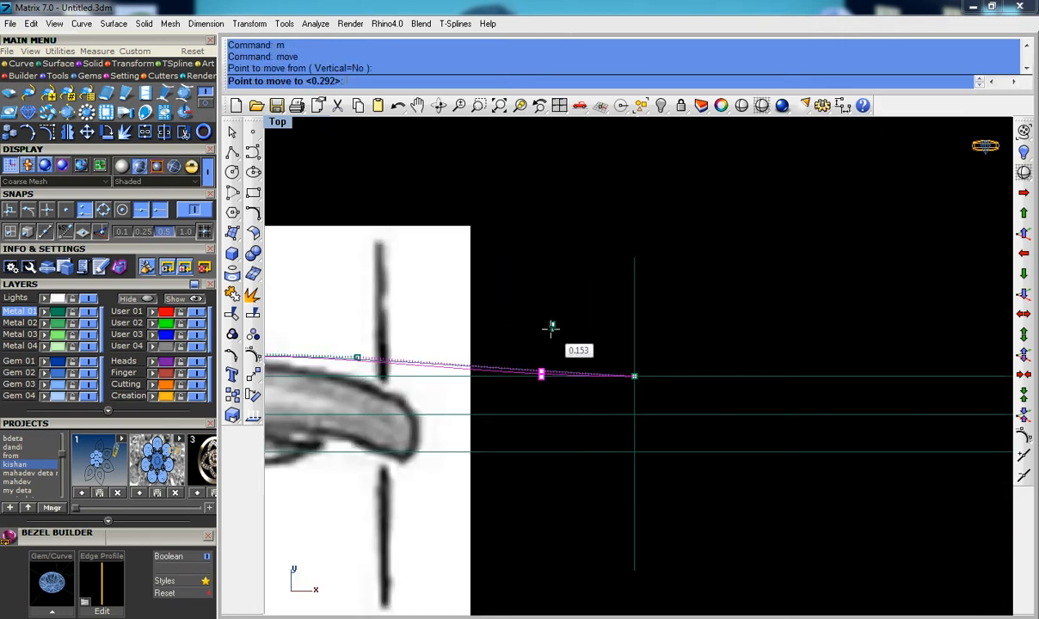
Step: Lower the shank curve's control point beside the vertical guide by about 0.15 and the one beside the halo by about 0.2
click(552, 329)
scroll(552, 343, down, 5)
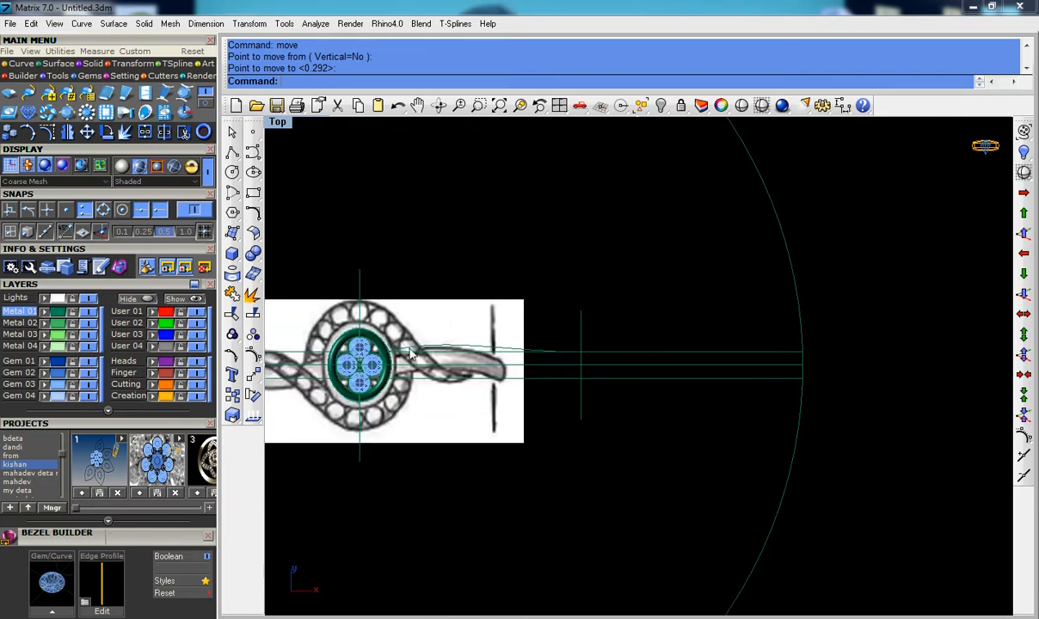
scroll(412, 353, up, 2)
key(F10)
scroll(410, 345, up, 4)
drag(413, 324, 441, 344)
right_click(444, 304)
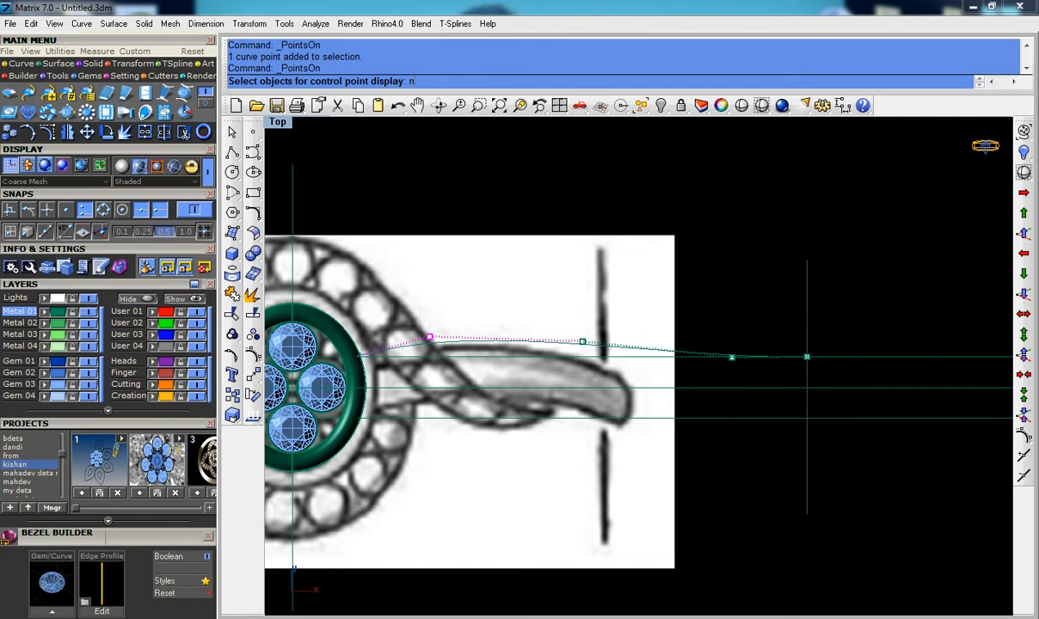
key(Escape)
text(m)
key(Return)
click(448, 285)
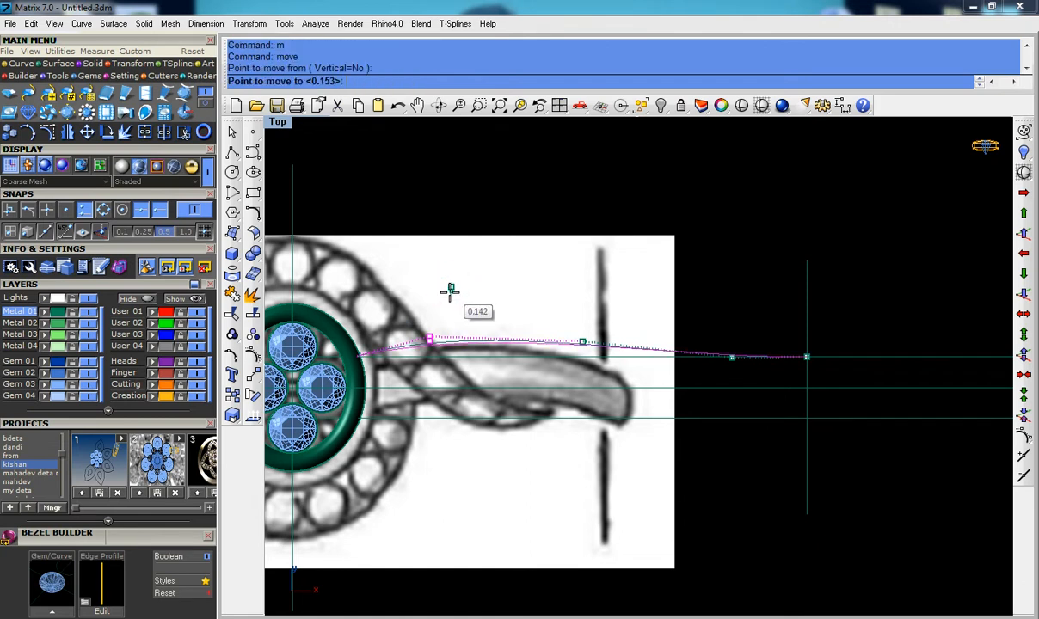
click(451, 290)
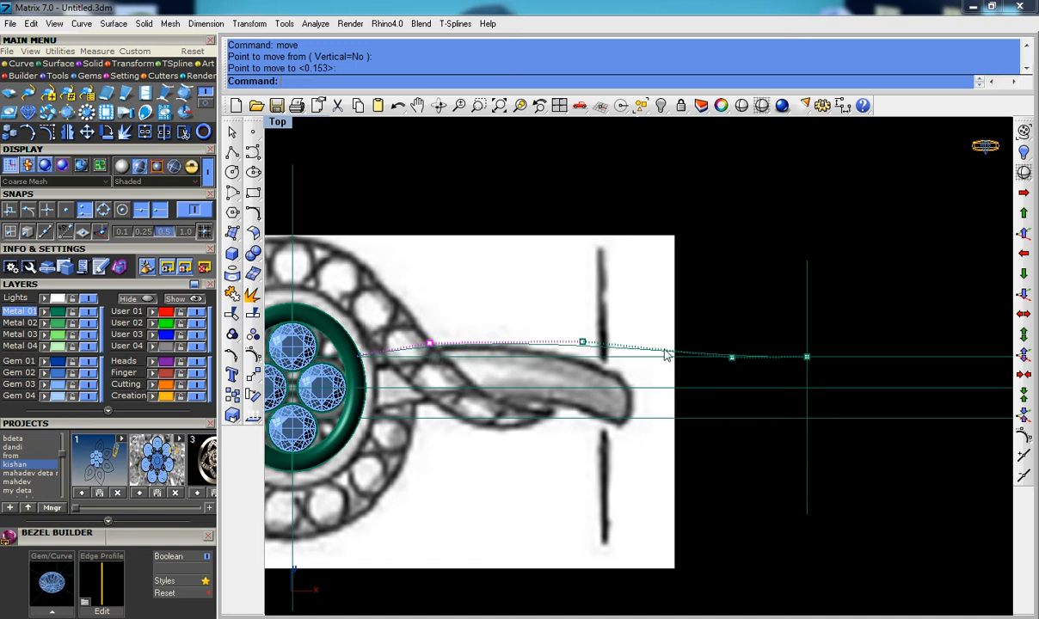
Step: Draw a straight polyline along the upper guideline from the vertical guide to the large circle
scroll(663, 348, down, 3)
click(234, 151)
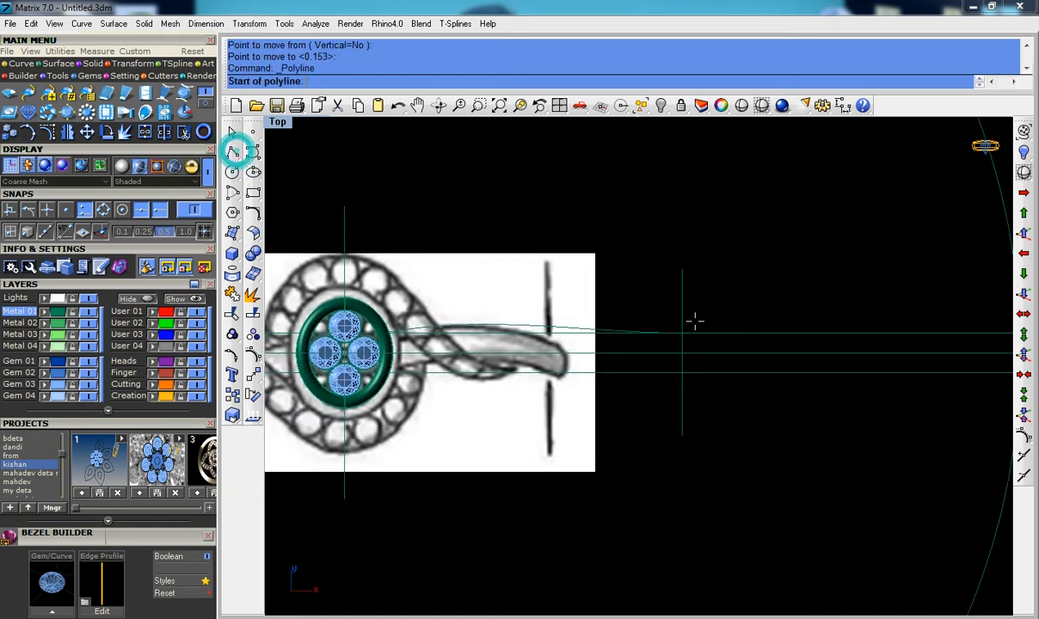
scroll(680, 340, up, 1)
click(683, 334)
scroll(682, 334, down, 3)
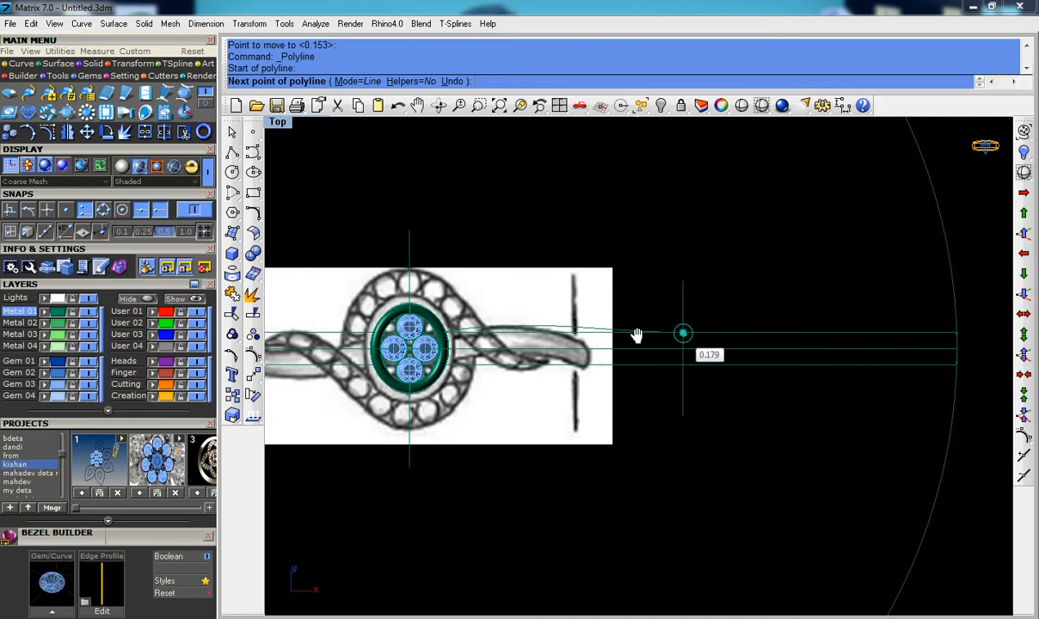
right_drag(637, 336, 516, 336)
click(829, 334)
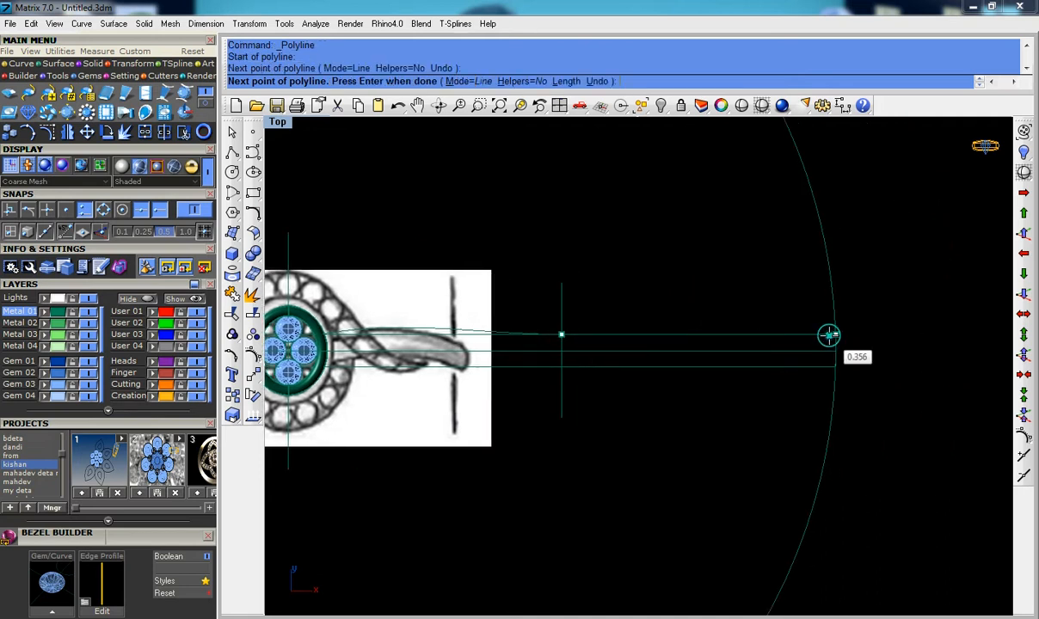
key(Return)
Step: Join the new straight line with the curved shank outline into one open curve
scroll(826, 335, down, 2)
scroll(712, 350, up, 3)
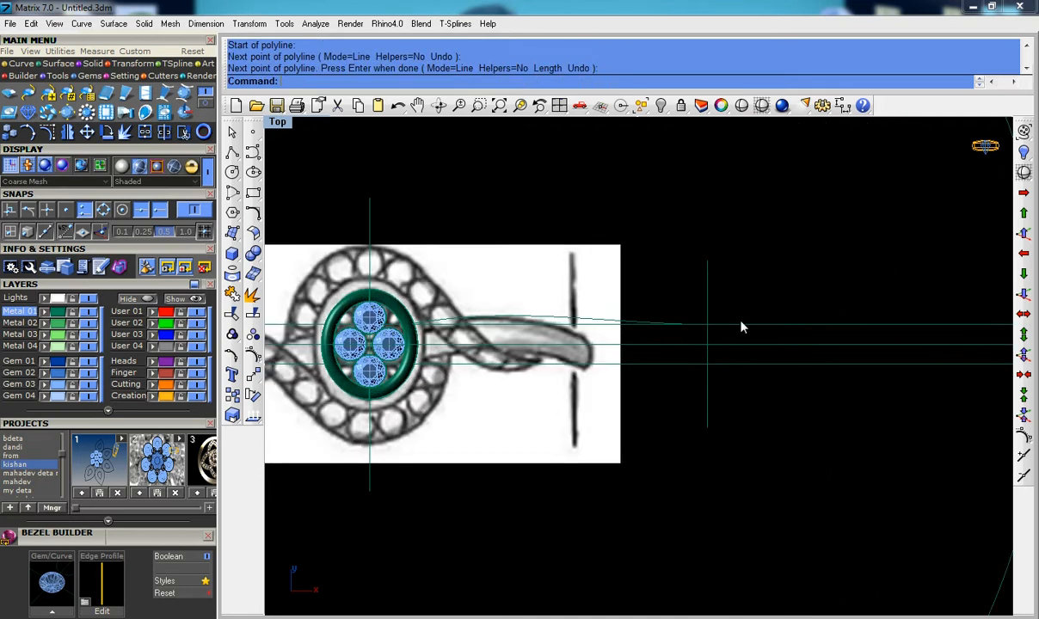
click(747, 323)
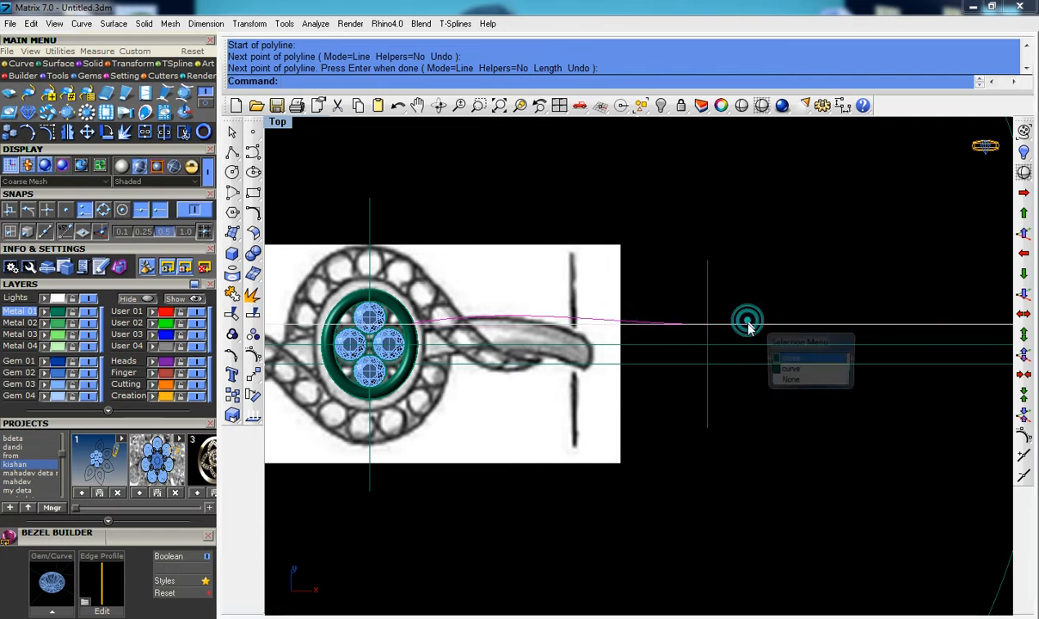
click(801, 370)
scroll(771, 374, down, 4)
right_drag(689, 378, 590, 379)
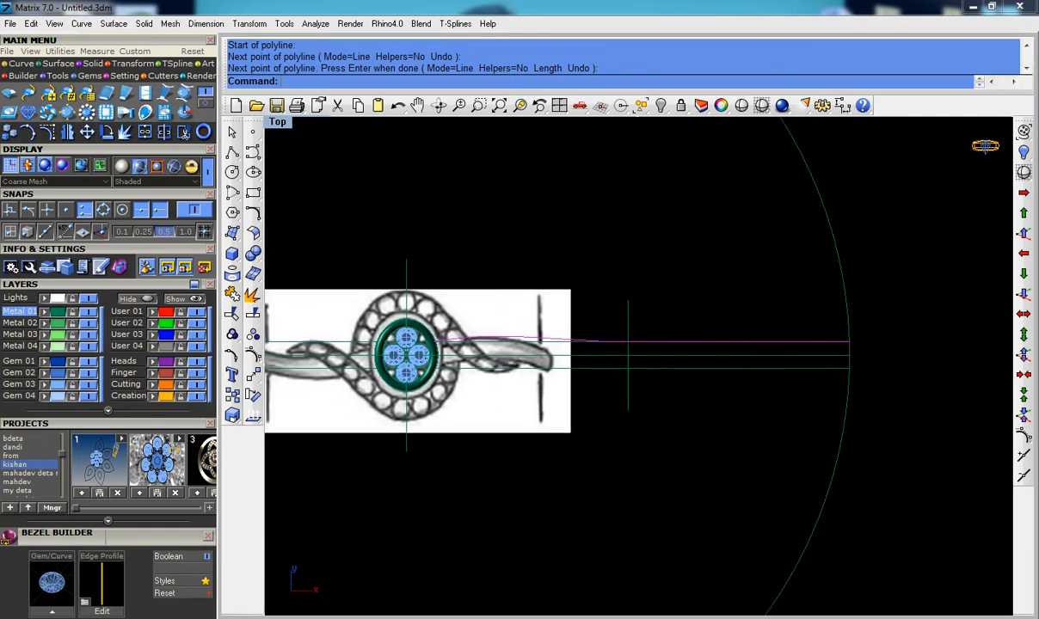
key(ctrl+j)
scroll(613, 334, up, 4)
key(Escape)
Step: Offset the joined shank curve by a distance of 2 toward the lower guideline
scroll(453, 335, up, 8)
right_drag(450, 334, 530, 336)
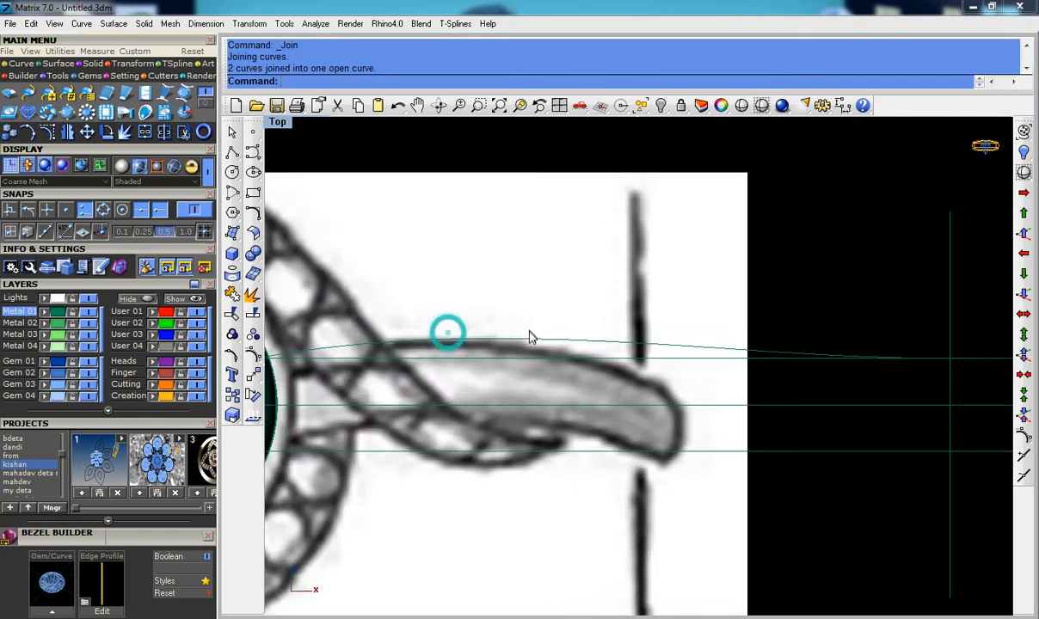
scroll(530, 335, down, 4)
scroll(634, 351, up, 2)
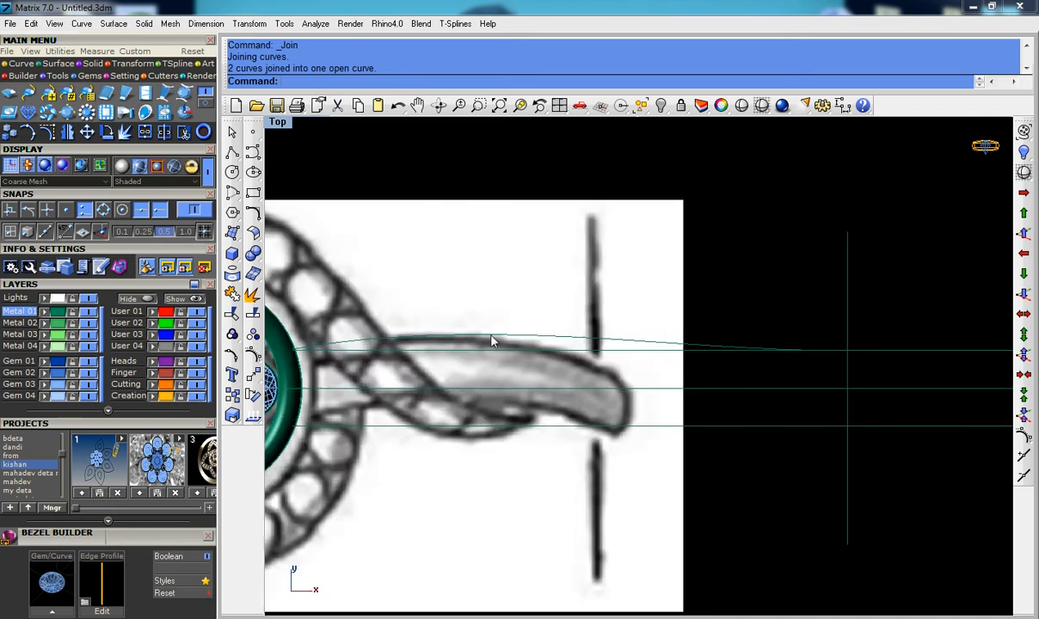
scroll(491, 341, down, 4)
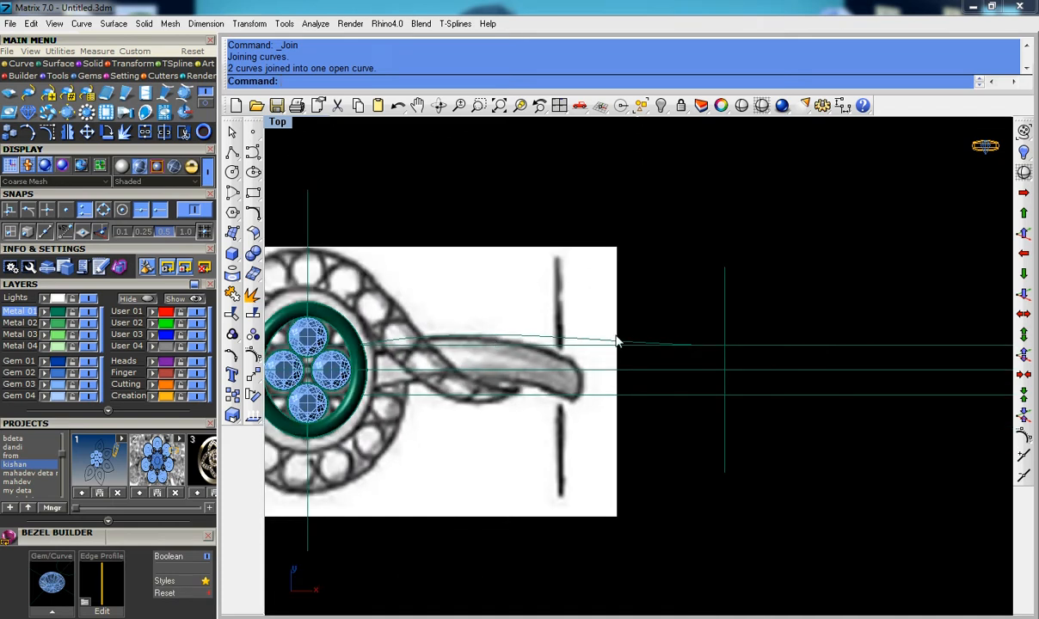
click(573, 337)
right_drag(573, 341, 576, 321)
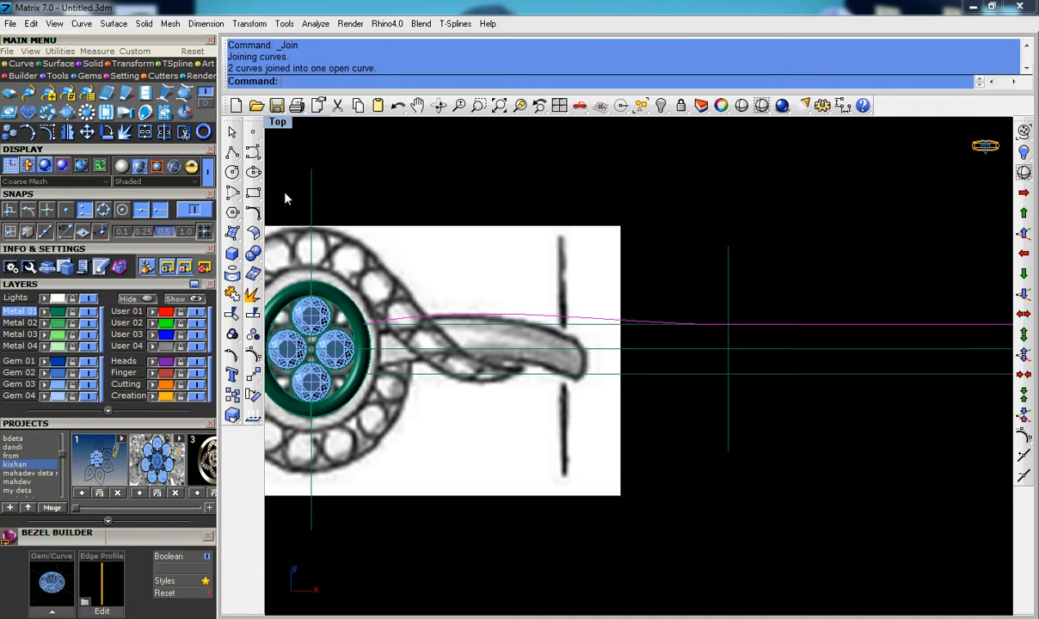
click(254, 215)
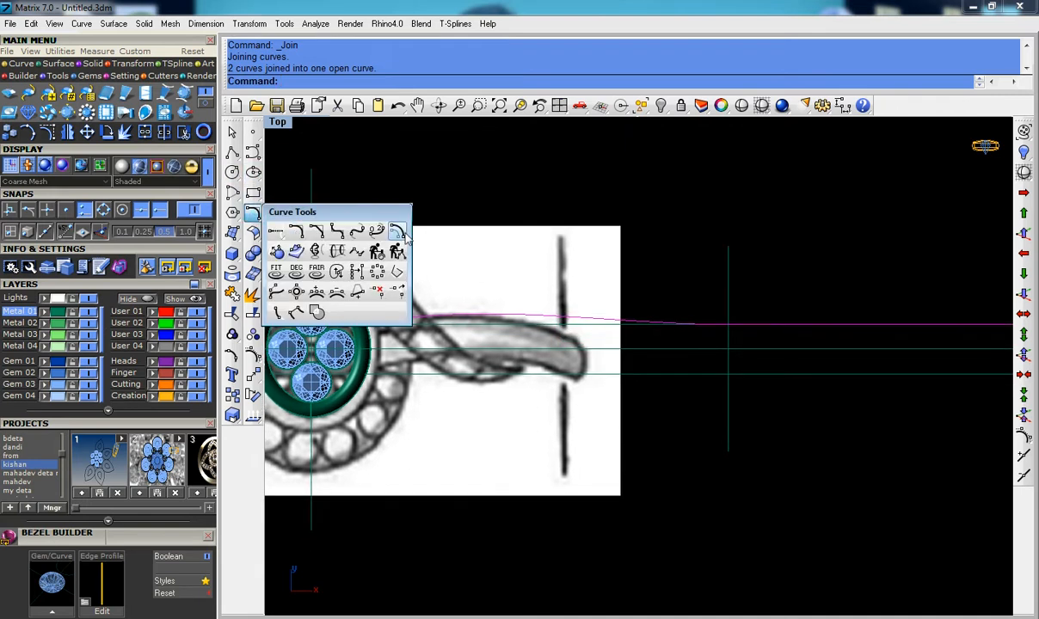
click(379, 221)
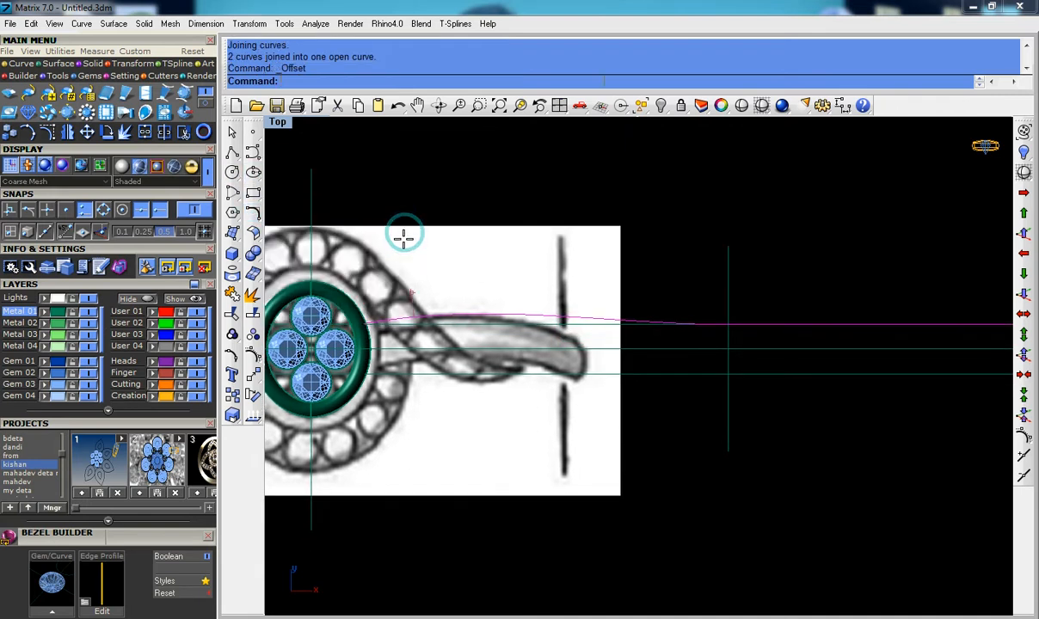
text(2)
key(Return)
click(472, 437)
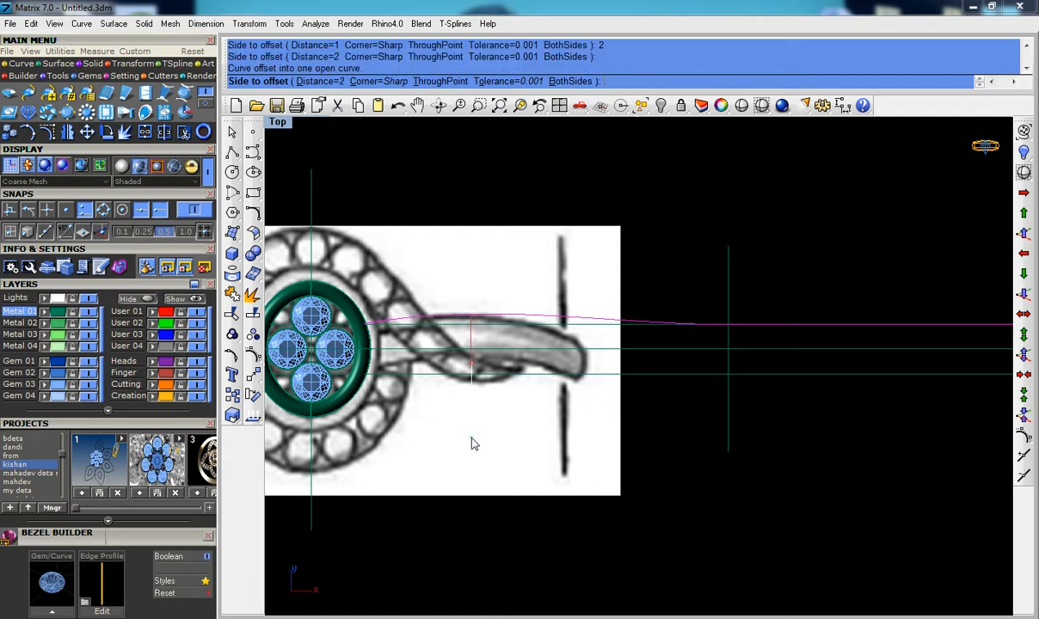
scroll(626, 430, down, 3)
scroll(514, 415, up, 3)
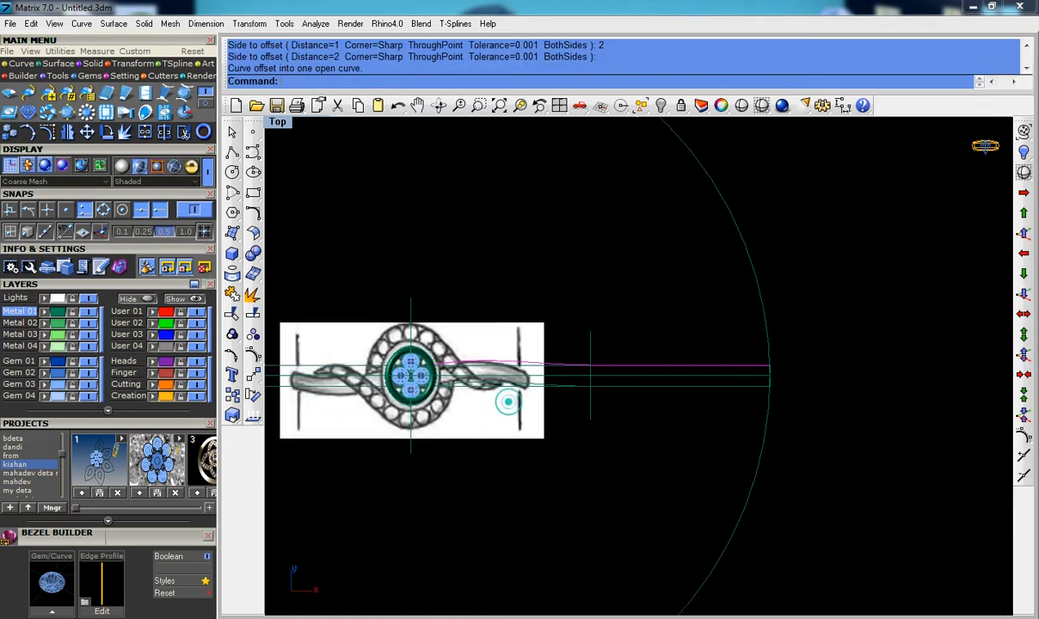
scroll(685, 392, up, 4)
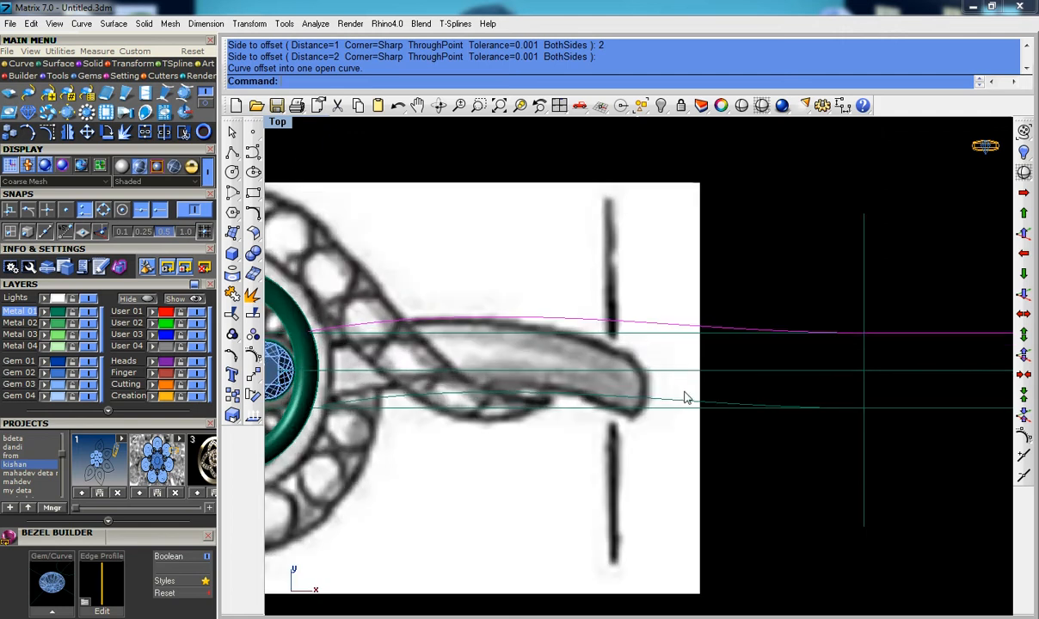
scroll(661, 364, down, 3)
scroll(602, 370, up, 2)
scroll(592, 373, up, 1)
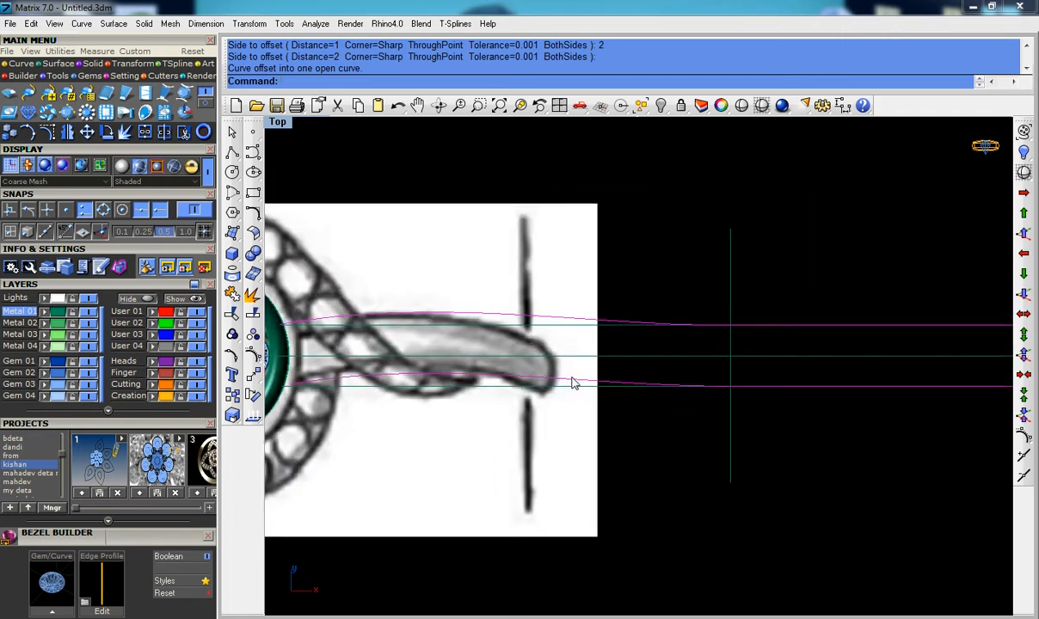
Step: Display the upper shank curve's control points and raise the one just before the vertical guide by about 0.14
key(Escape)
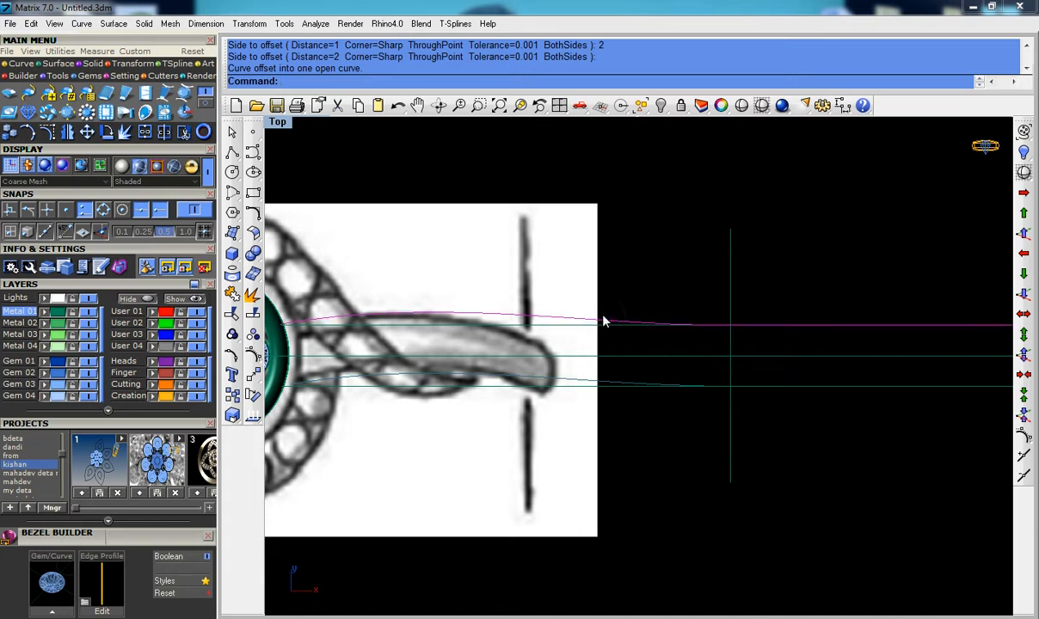
key(F10)
right_drag(661, 302, 576, 301)
click(572, 315)
text(m)
key(Return)
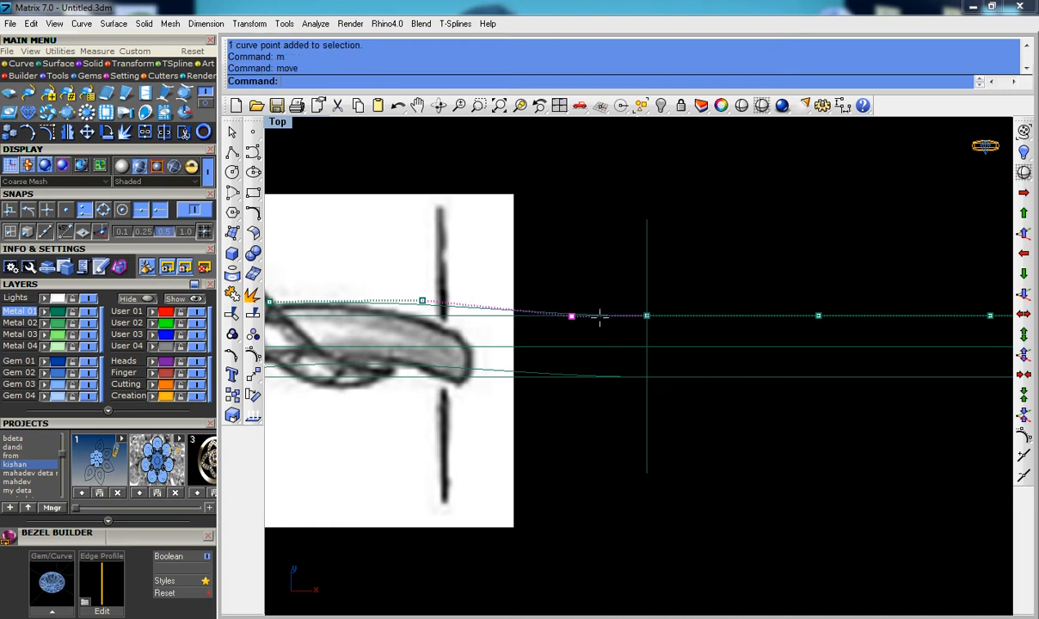
click(597, 315)
click(597, 306)
key(Escape)
text(m)
key(Return)
click(597, 298)
click(597, 294)
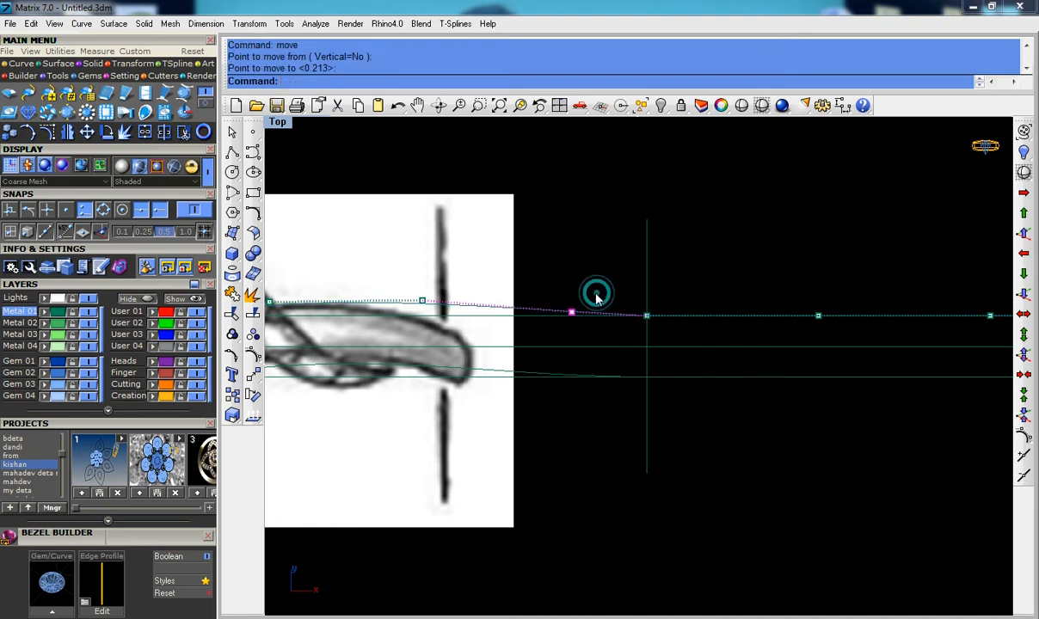
Step: Raise the upper curve's control point above the halo crossing by about 0.12
scroll(589, 292, down, 3)
right_drag(588, 303, 603, 301)
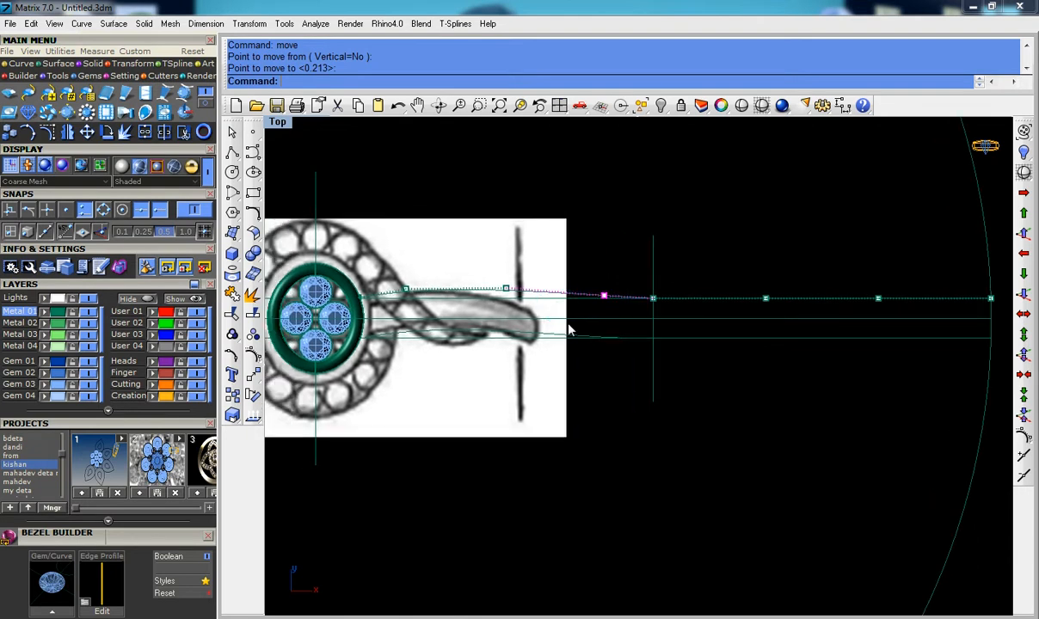
scroll(478, 294, up, 2)
click(370, 287)
text(m)
key(Return)
click(417, 248)
click(418, 245)
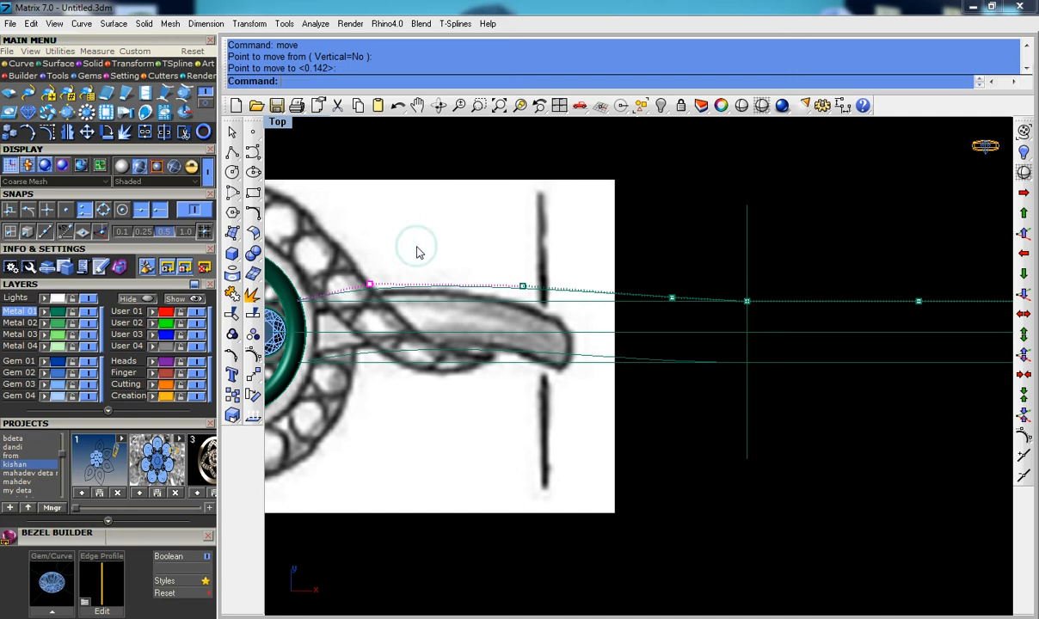
Step: Raise the upper curve's control point above the shank's outer end in the sketch by about 0.1
click(523, 286)
text(m)
key(Return)
click(529, 273)
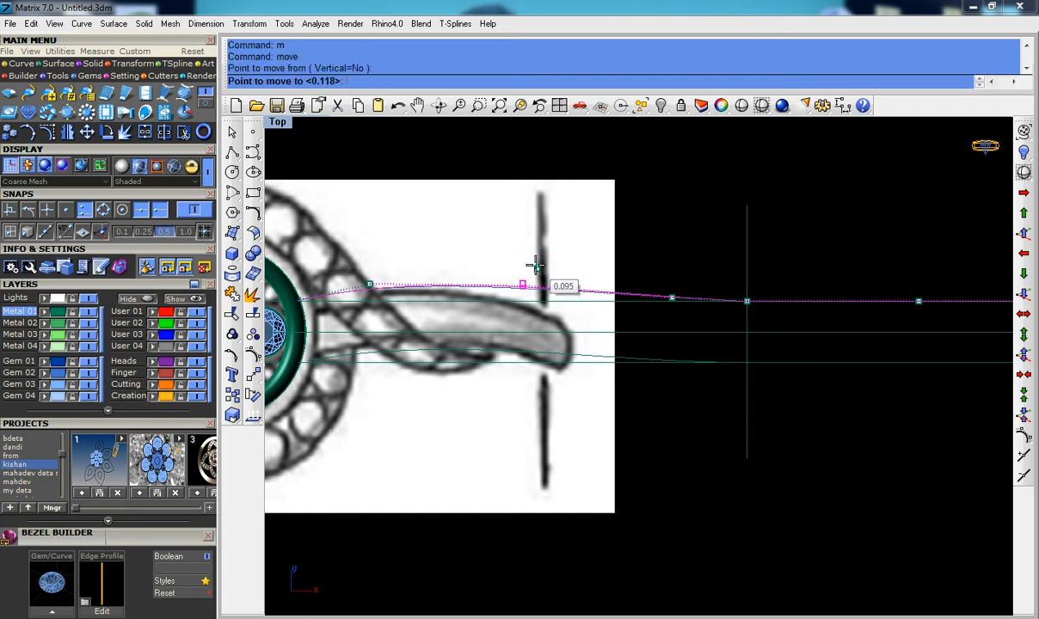
click(535, 266)
Step: Move the upper curve's control point at the vertical guide slightly upward to soften the junction
scroll(602, 284, down, 2)
scroll(633, 306, up, 5)
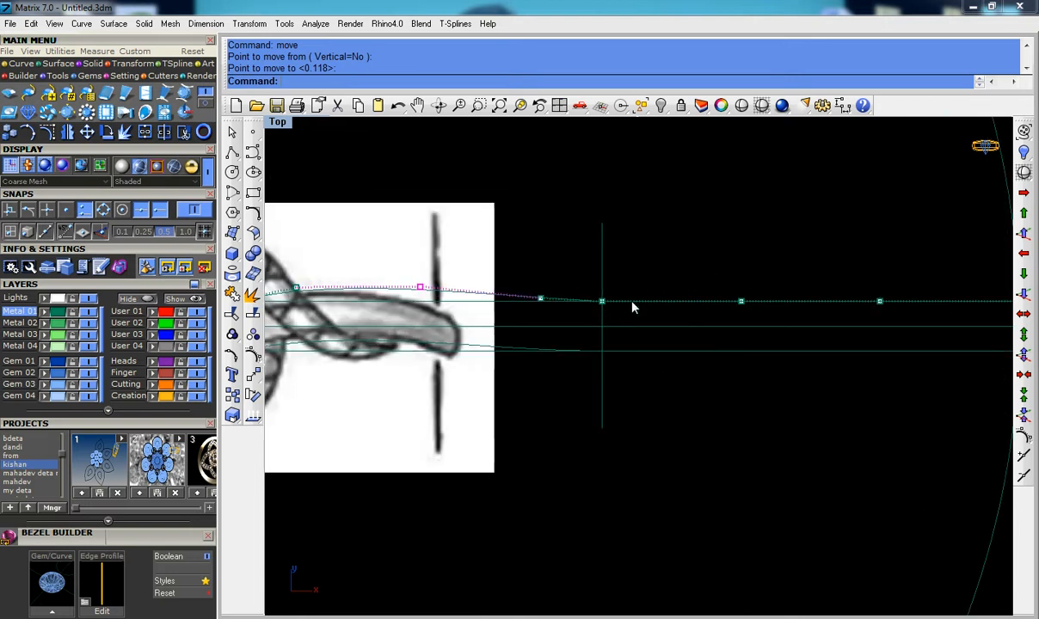
click(584, 296)
text(m)
key(Return)
click(615, 277)
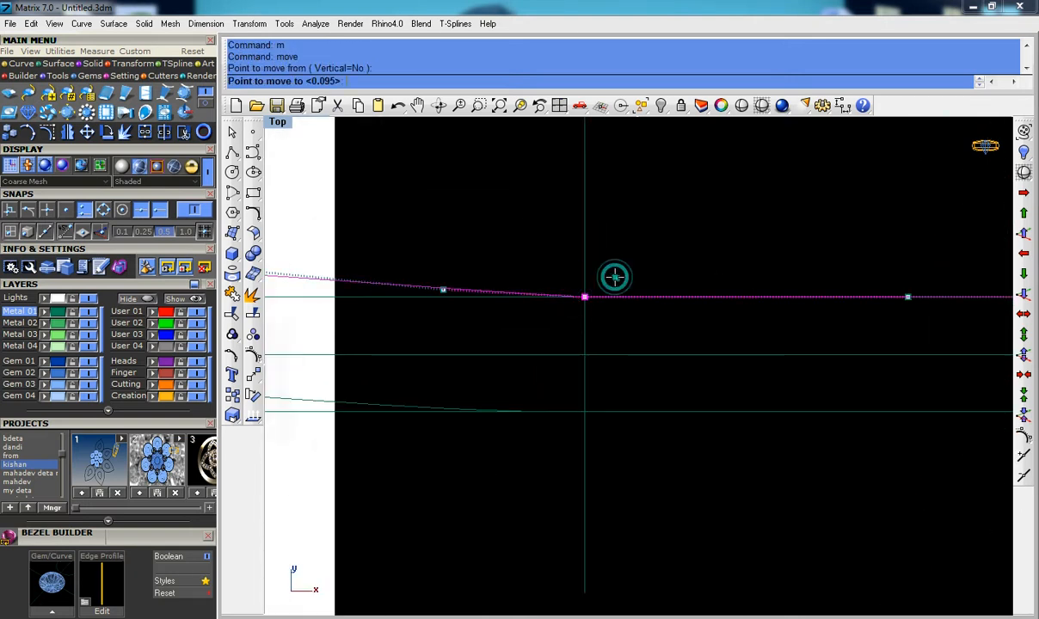
click(615, 275)
Step: Rebuild the edited upper curve with RebuildCrvNonUniform, accepting the proposed settings
scroll(615, 278, down, 4)
right_drag(676, 301, 633, 281)
scroll(632, 282, down, 3)
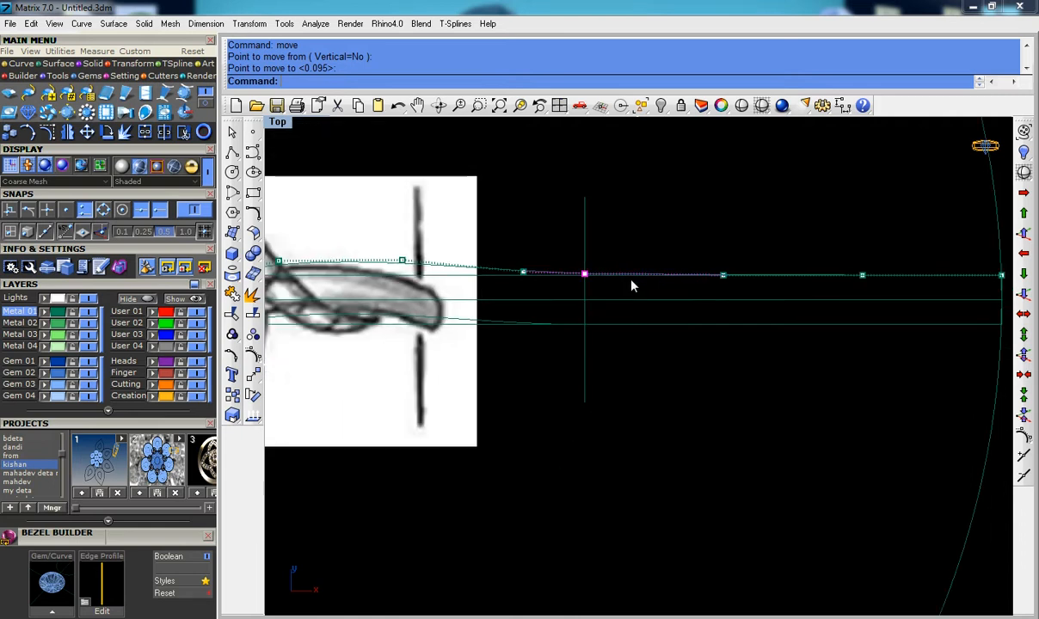
scroll(692, 290, up, 2)
scroll(637, 296, down, 3)
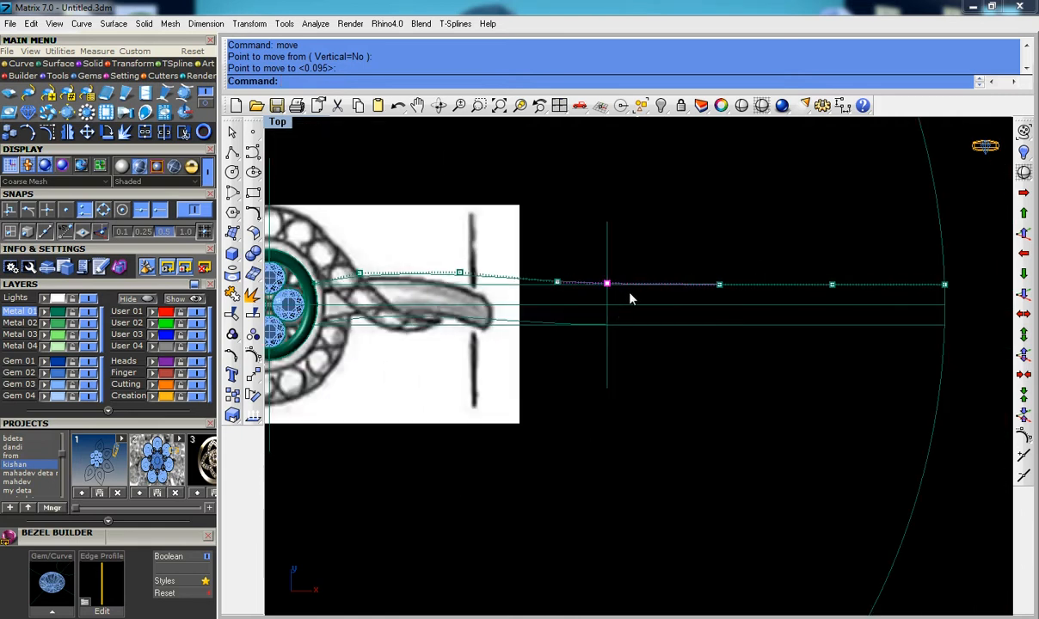
scroll(607, 313, up, 2)
key(Escape)
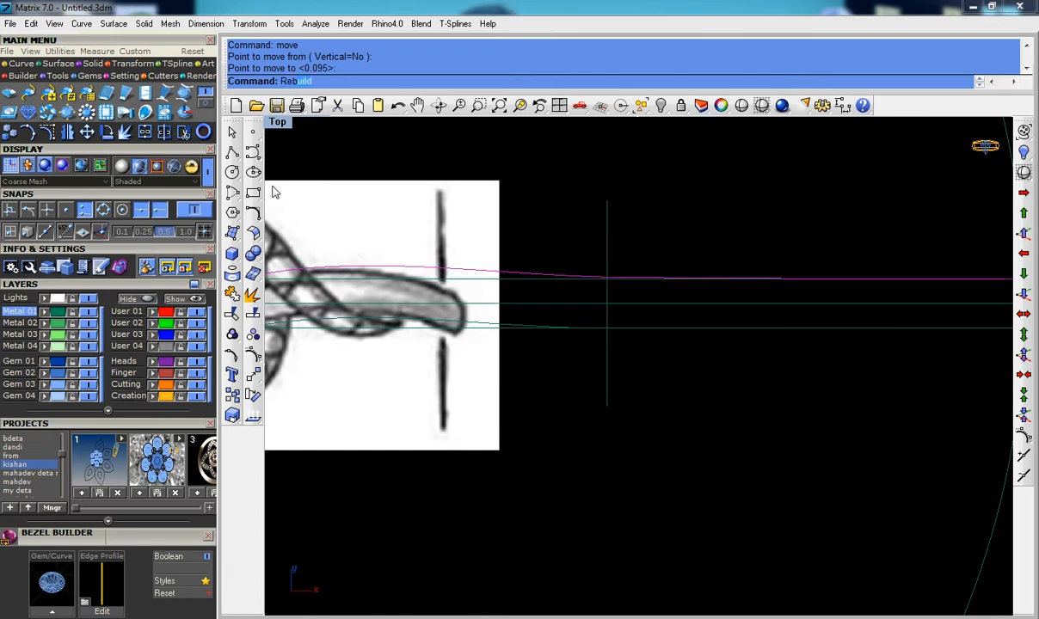
click(331, 107)
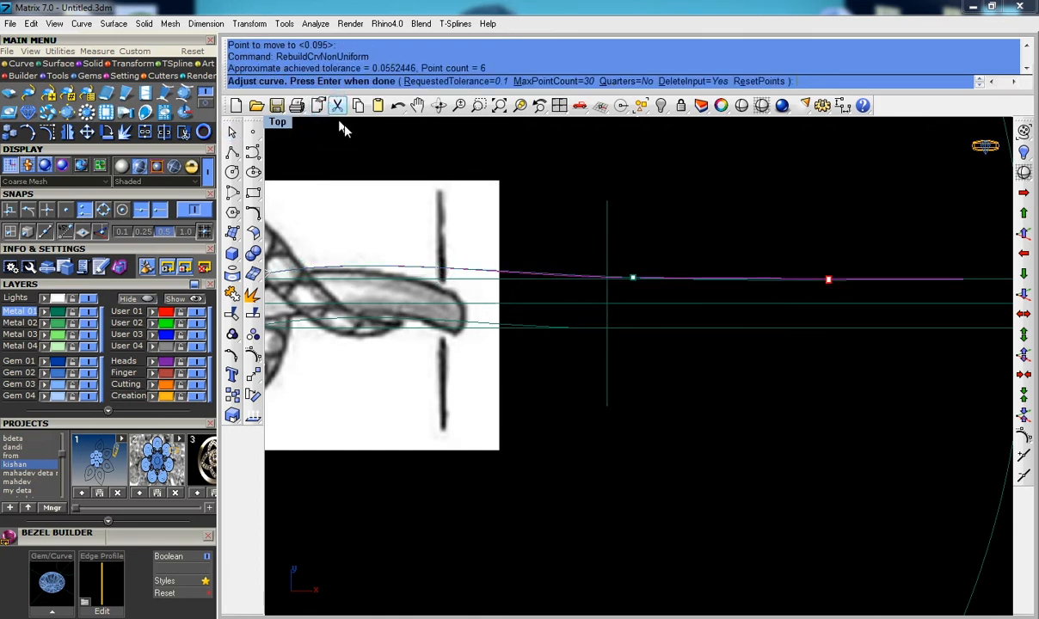
right_click(559, 226)
Step: Show the upper curve's control points and raise the one beyond the vertical guide by about 0.11
right_drag(960, 308, 826, 295)
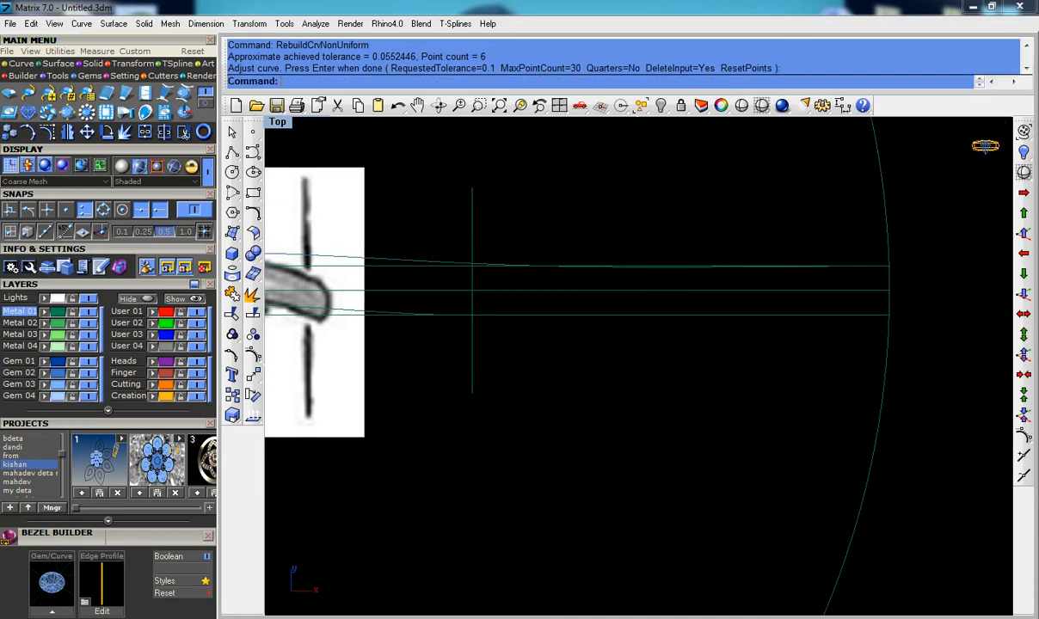
scroll(654, 286, up, 3)
click(654, 283)
scroll(654, 285, down, 3)
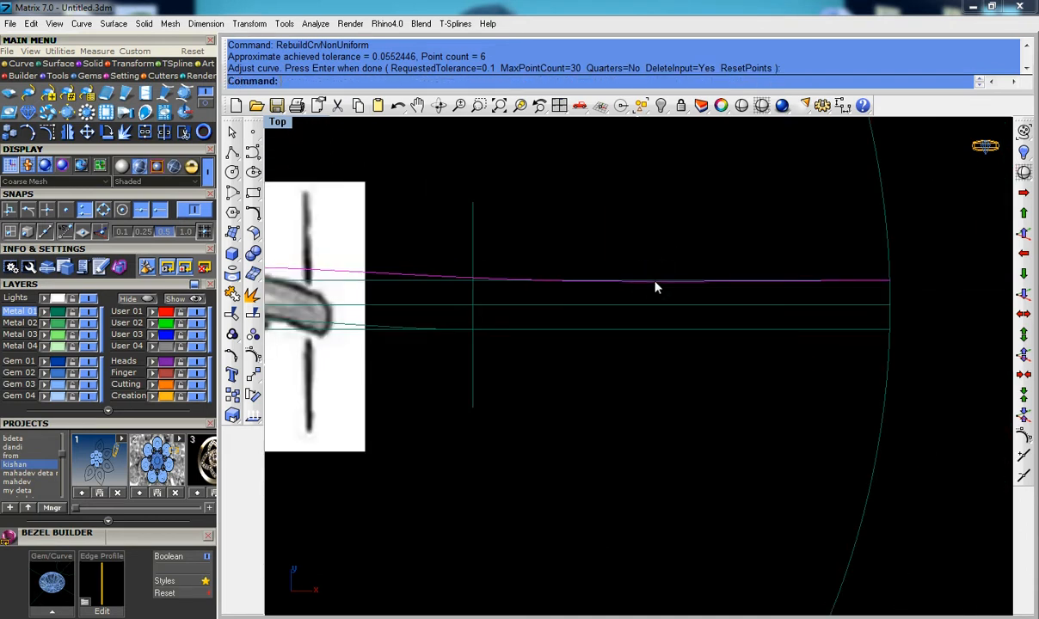
key(F10)
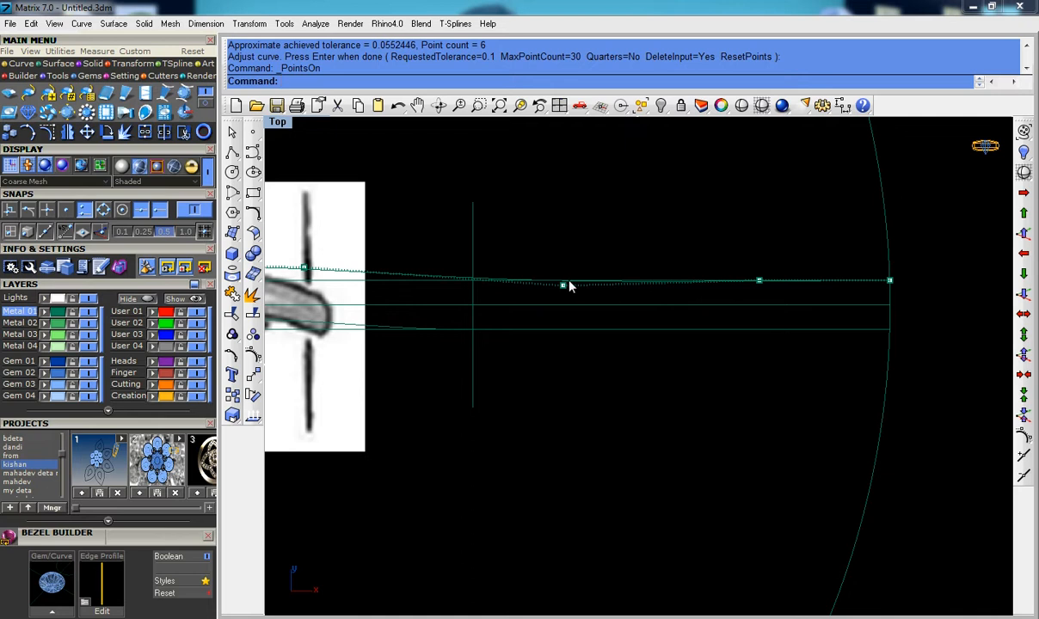
scroll(568, 286, up, 3)
drag(534, 251, 602, 327)
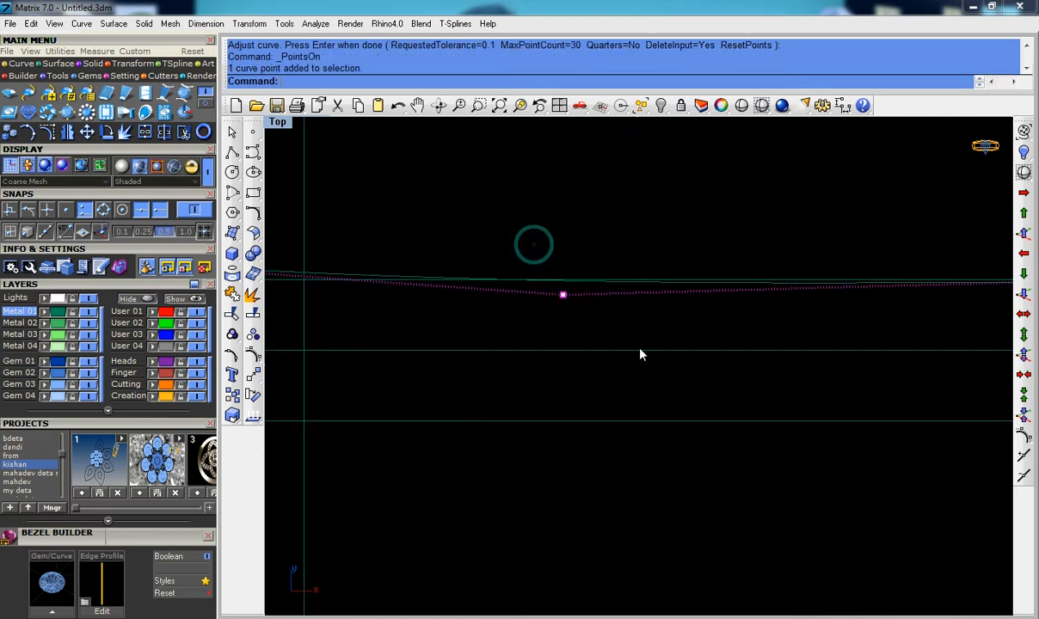
text(m)
key(Return)
click(712, 230)
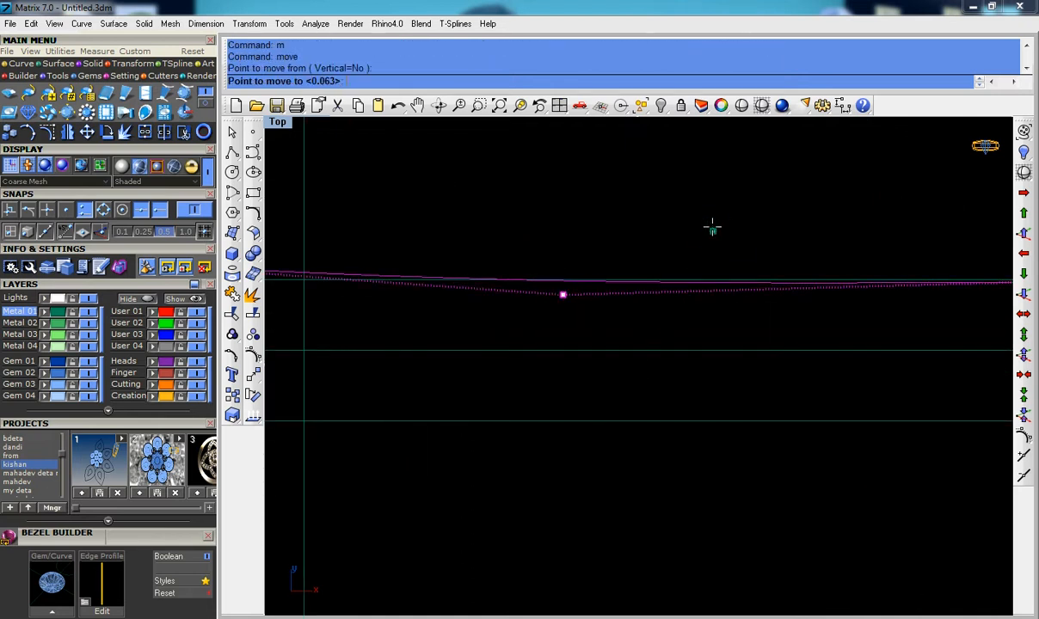
click(712, 226)
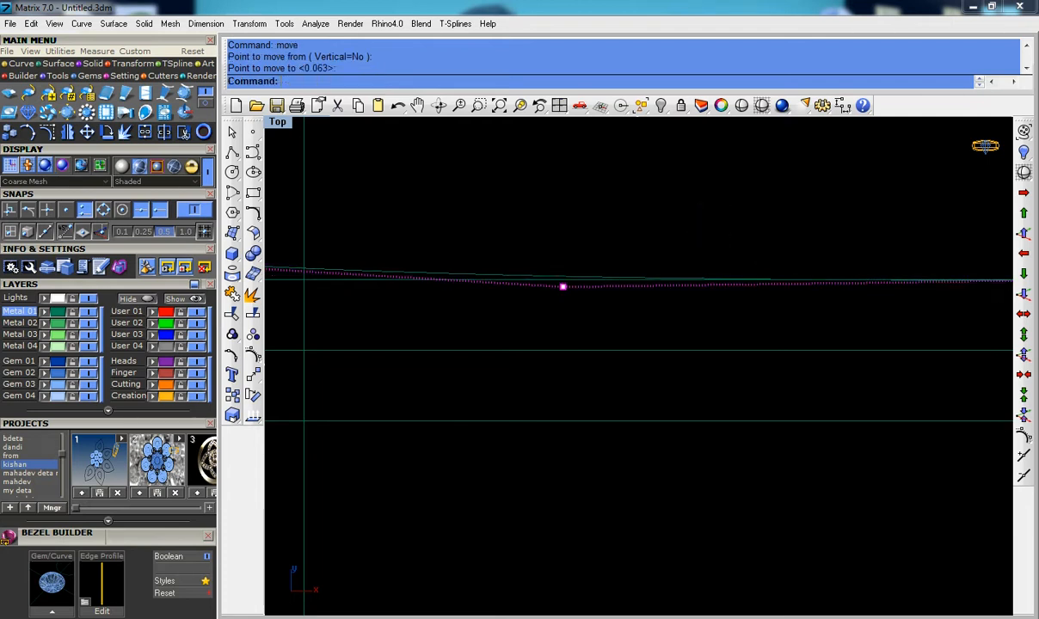
Step: Raise the upper curve's next control point toward its outer end by about 0.02
scroll(791, 269, up, 3)
scroll(793, 267, up, 2)
drag(719, 224, 796, 307)
text(m)
key(Return)
click(796, 306)
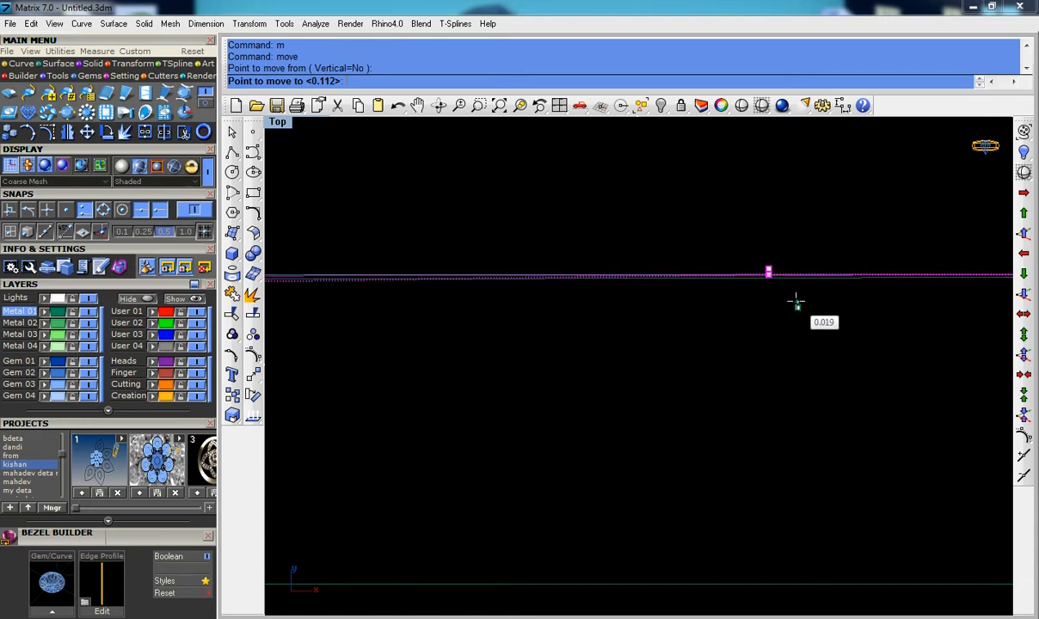
click(796, 303)
Step: Hide the control points and delete the old lower shank curve
scroll(799, 305, down, 2)
right_drag(800, 304, 767, 326)
scroll(647, 278, down, 6)
scroll(647, 277, down, 4)
right_drag(529, 315, 664, 333)
right_drag(592, 336, 647, 340)
key(Escape)
key(Escape)
right_drag(399, 350, 649, 357)
key(Delete)
scroll(641, 351, down, 1)
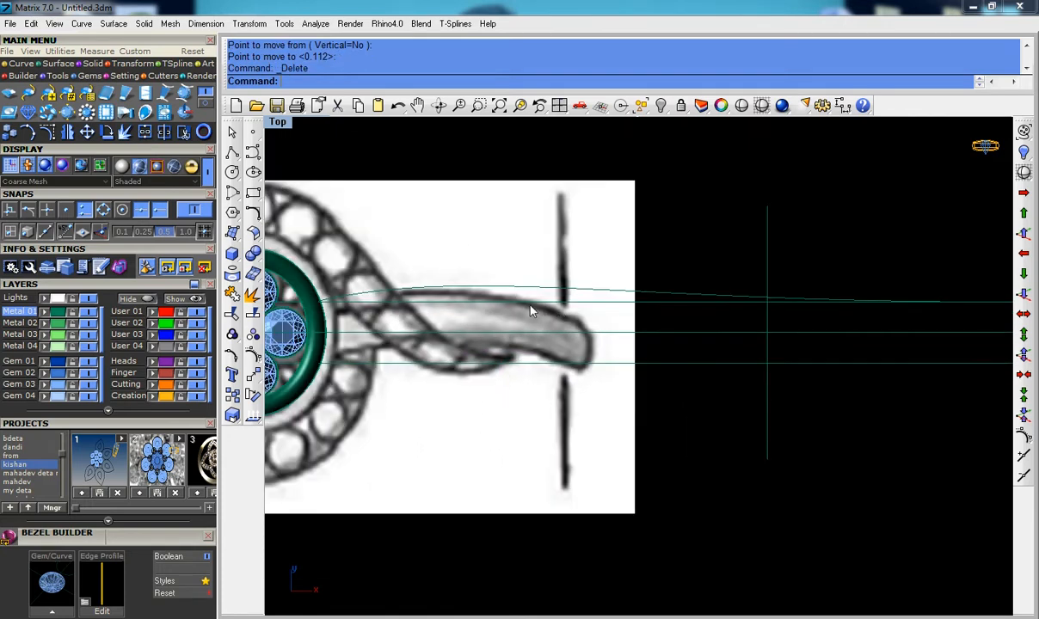
Step: Offset the reshaped upper curve downward by a distance of 2 to create a new lower shank curve
scroll(486, 289, up, 2)
scroll(484, 284, down, 2)
scroll(416, 301, up, 1)
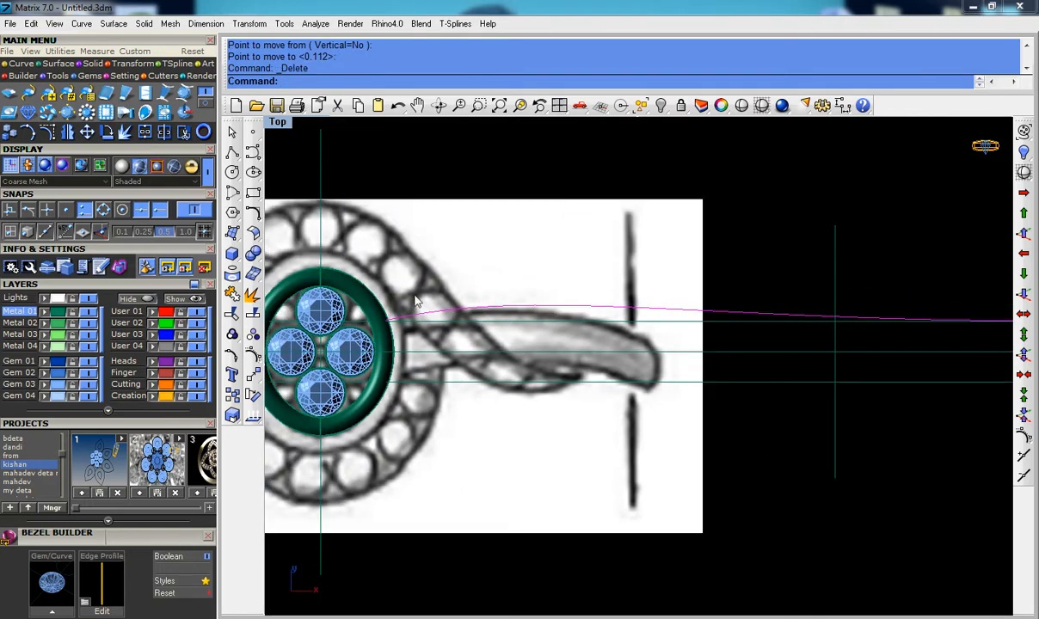
click(253, 213)
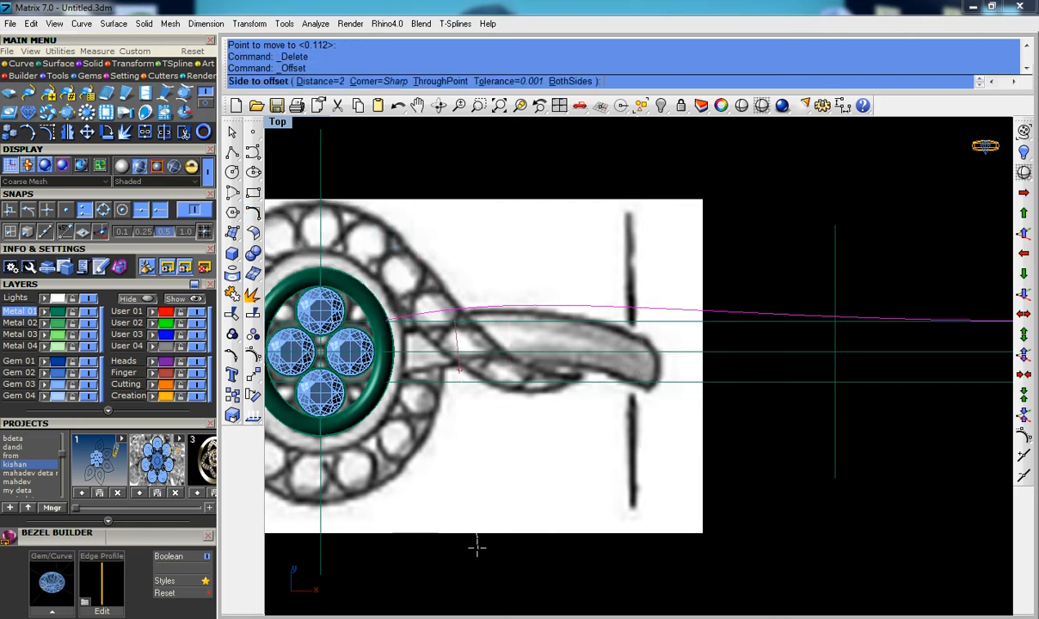
click(574, 490)
scroll(425, 417, down, 3)
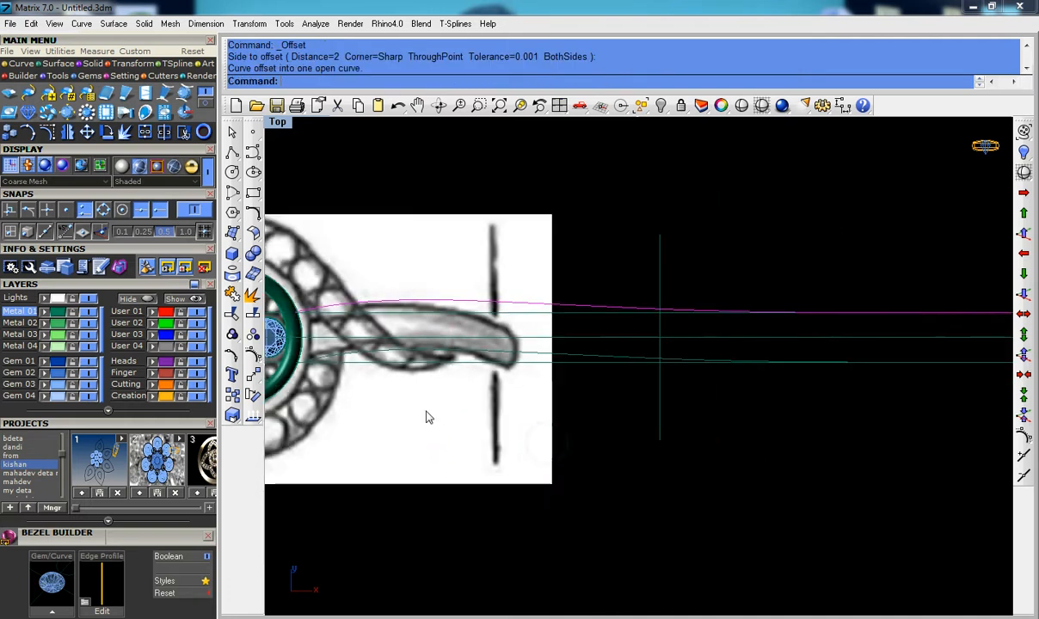
Step: Examine how both shank curves follow the reference sketch from the halo to the shank's outer end
right_drag(561, 384, 521, 357)
scroll(522, 358, up, 4)
right_drag(463, 331, 529, 286)
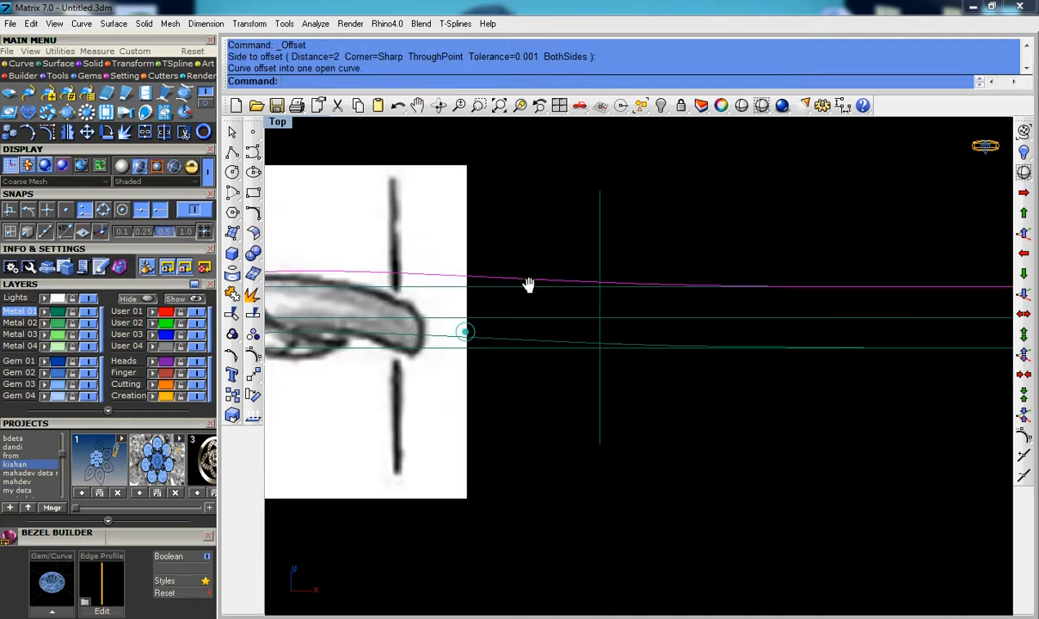
scroll(528, 287, down, 4)
right_drag(446, 290, 684, 297)
scroll(588, 297, up, 4)
scroll(599, 289, down, 4)
scroll(637, 283, up, 3)
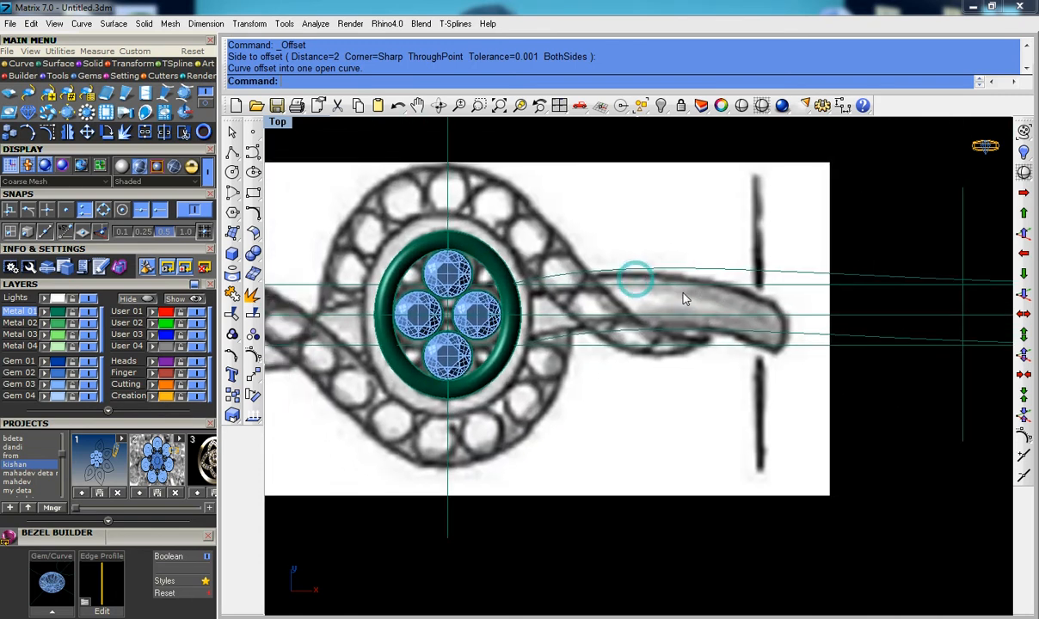
scroll(684, 297, down, 4)
scroll(597, 278, up, 4)
scroll(599, 265, down, 2)
scroll(670, 298, down, 3)
scroll(764, 292, up, 1)
scroll(730, 285, down, 2)
right_drag(619, 258, 666, 279)
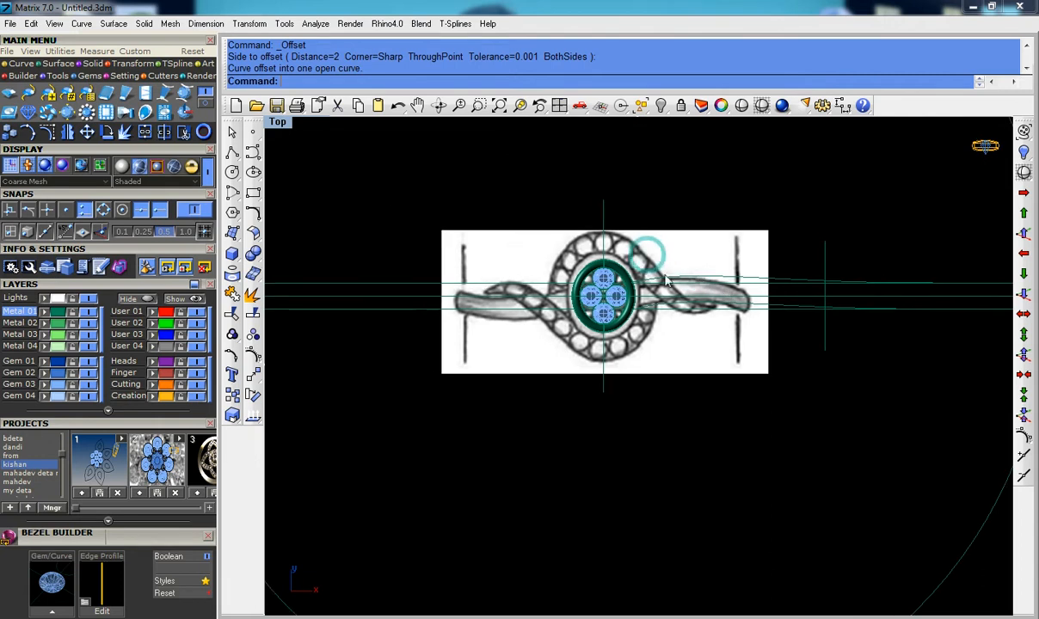
scroll(606, 262, up, 5)
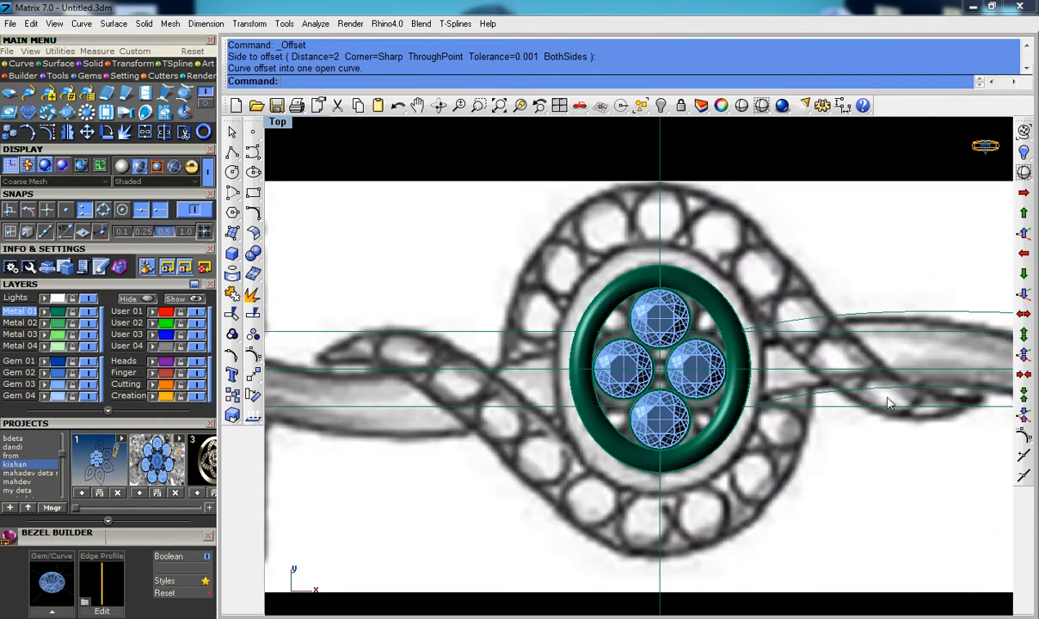
scroll(638, 344, up, 4)
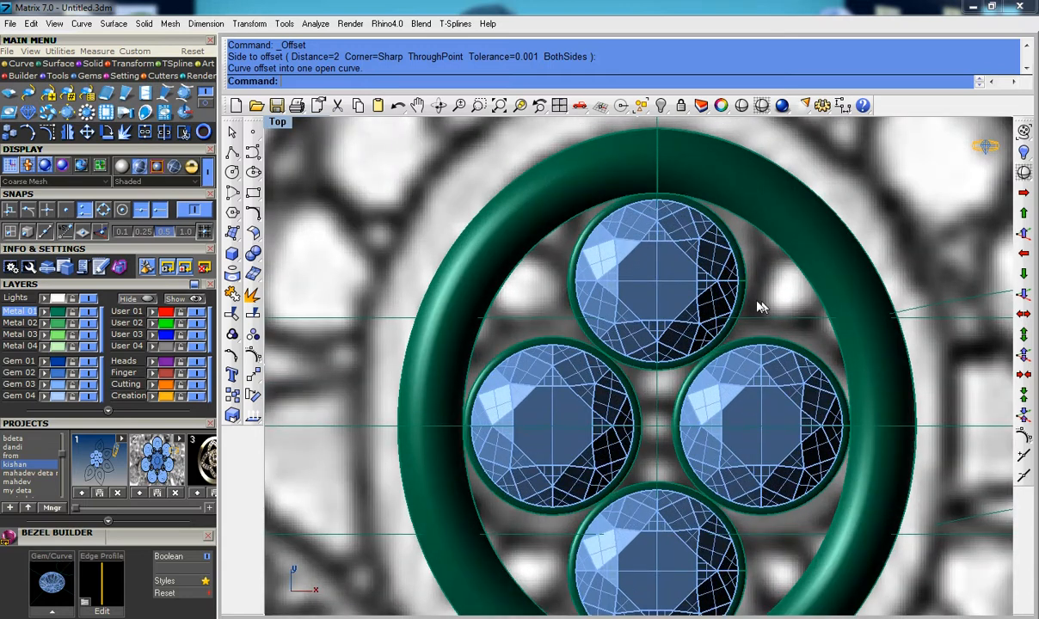
scroll(774, 306, down, 3)
scroll(877, 345, up, 1)
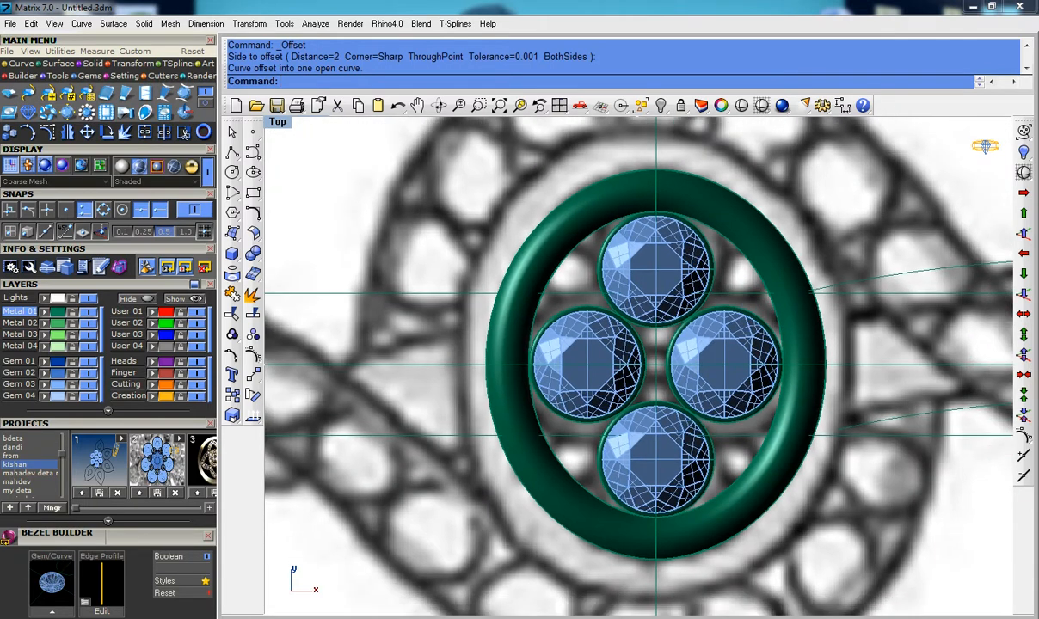
click(231, 171)
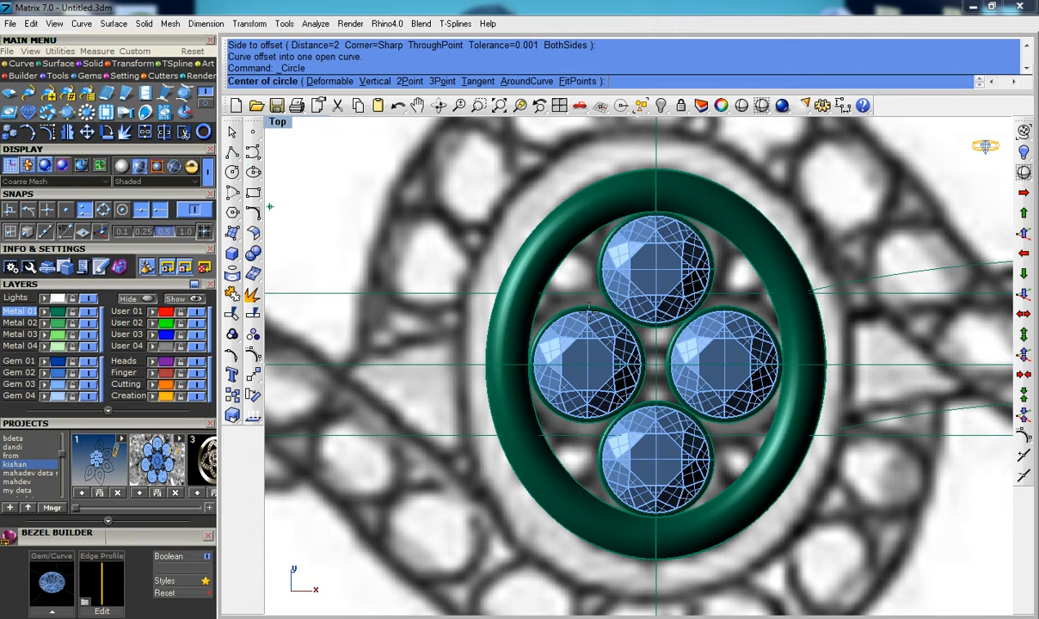
scroll(727, 288, up, 2)
scroll(725, 297, up, 2)
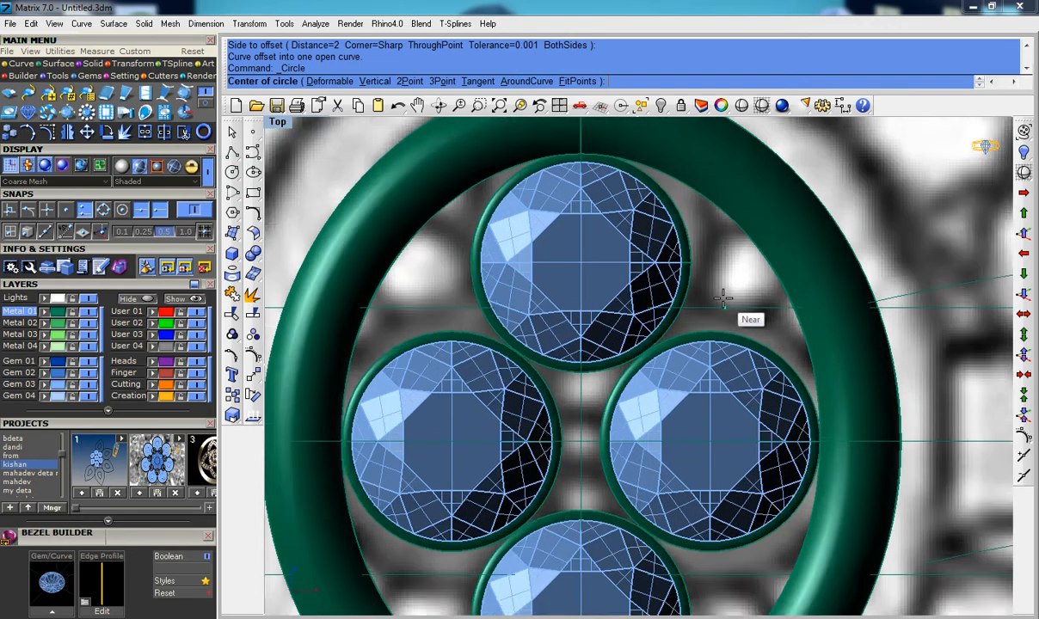
key(Escape)
Step: Select the seven shank and horizontal guide curves crossing the sketch's shank and hide them
scroll(723, 303, down, 3)
scroll(724, 303, down, 7)
right_drag(809, 344, 642, 307)
drag(809, 353, 718, 184)
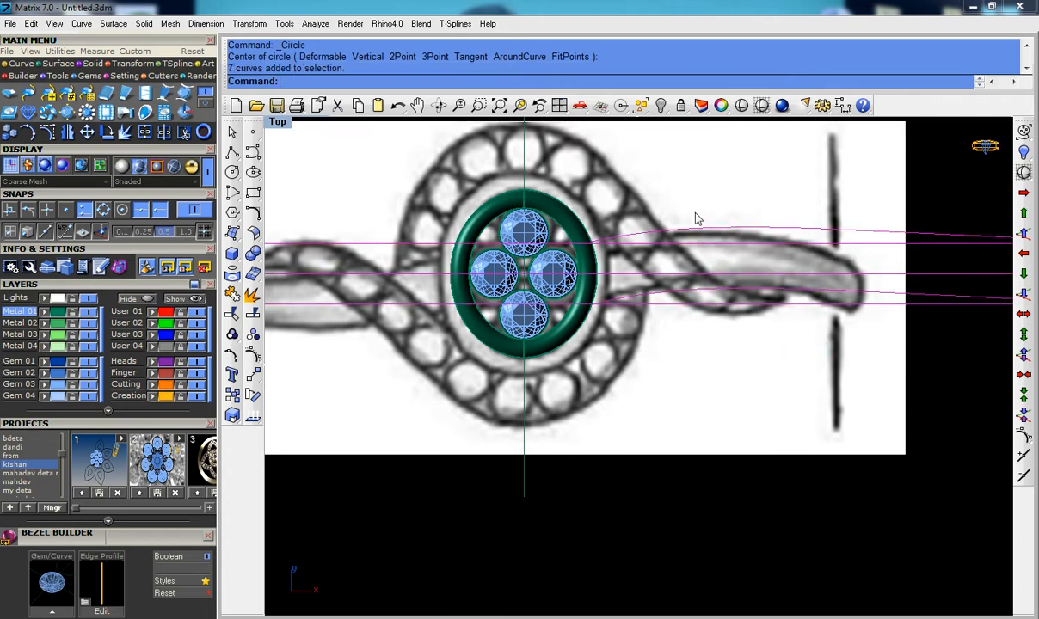
click(663, 104)
scroll(548, 213, up, 2)
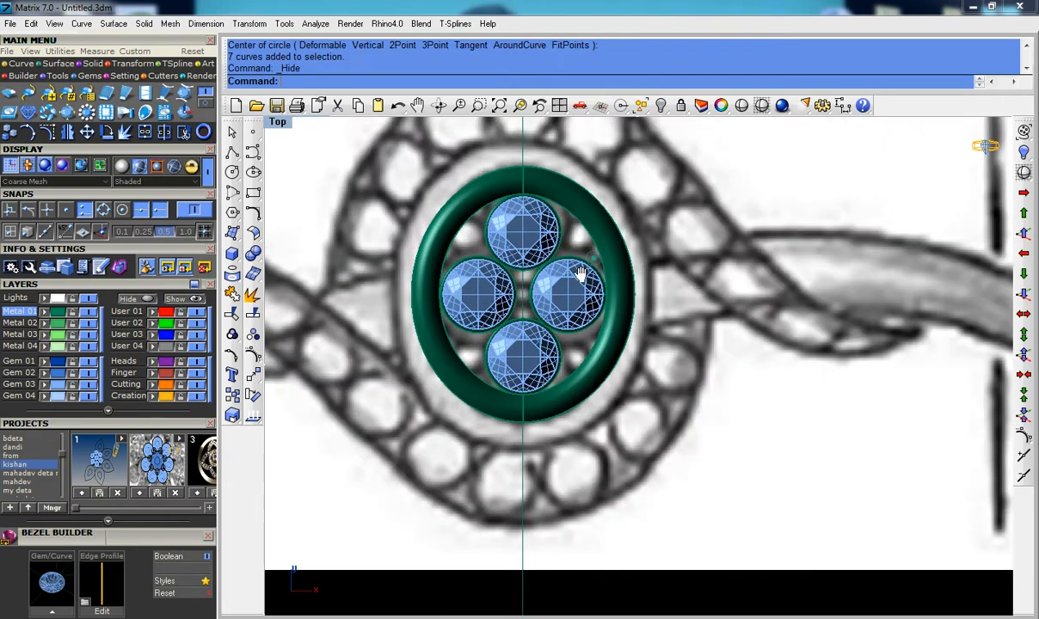
Step: Draw a circle of diameter 0.65 in the gap between the upper gem, the right gem and the oval frame
click(245, 171)
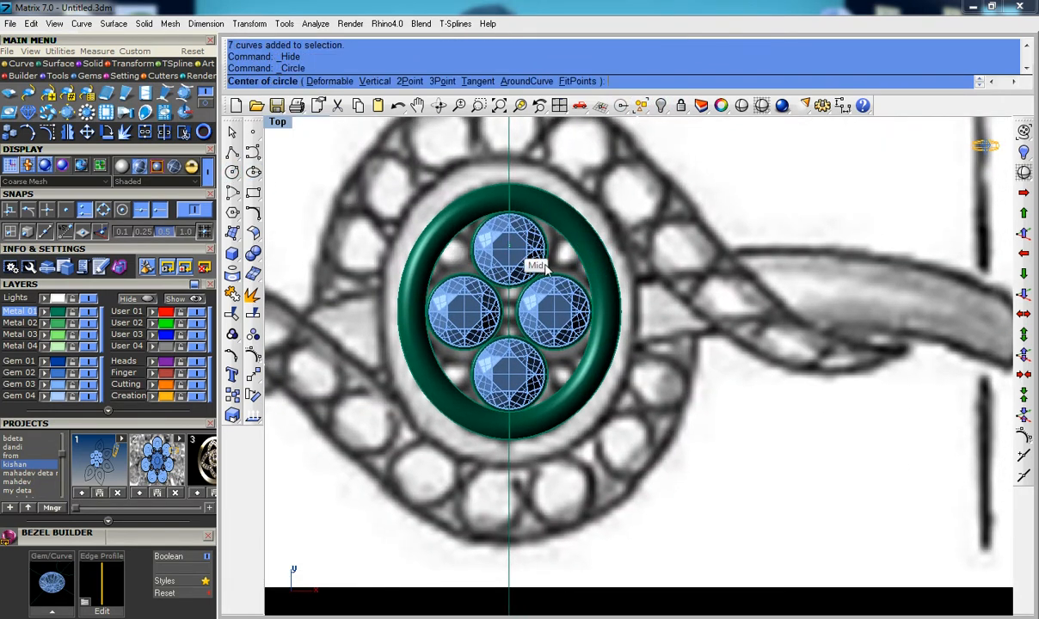
scroll(542, 262, up, 4)
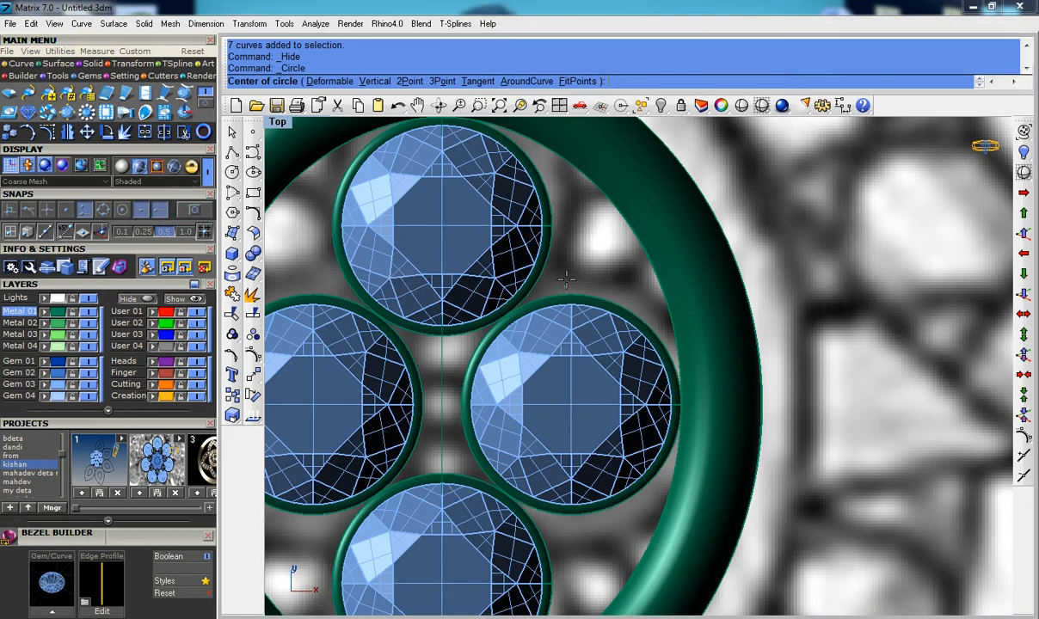
scroll(566, 277, up, 1)
scroll(563, 277, up, 1)
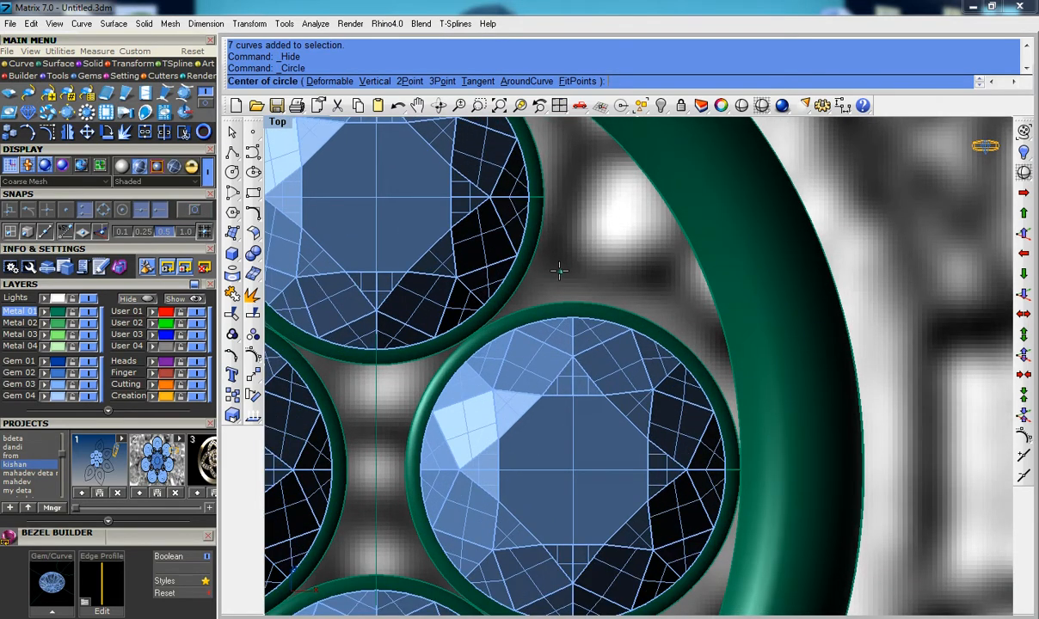
click(559, 271)
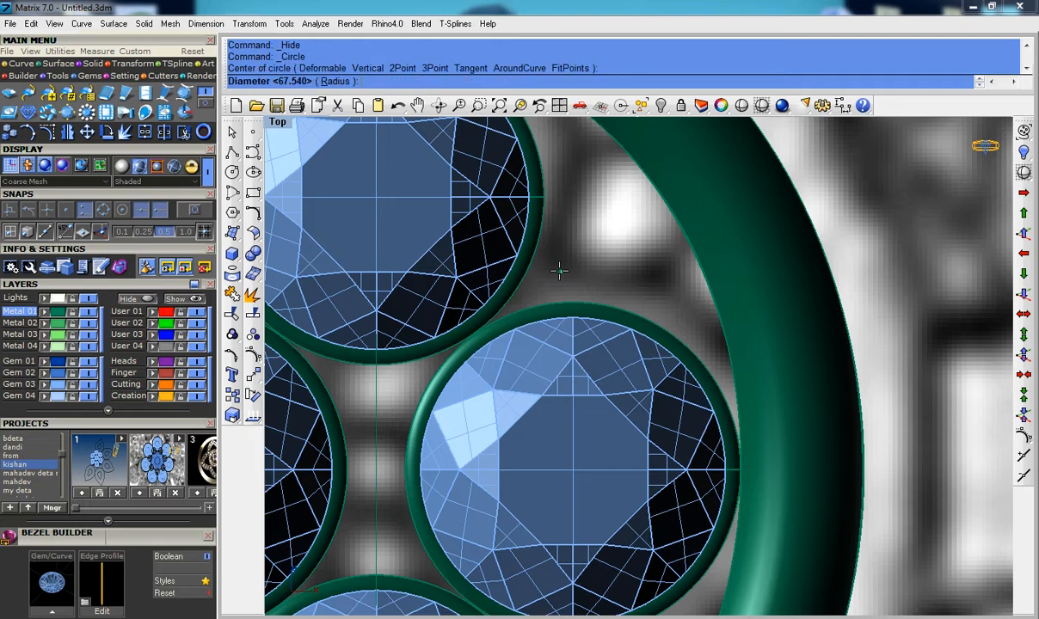
text(.65)
key(Return)
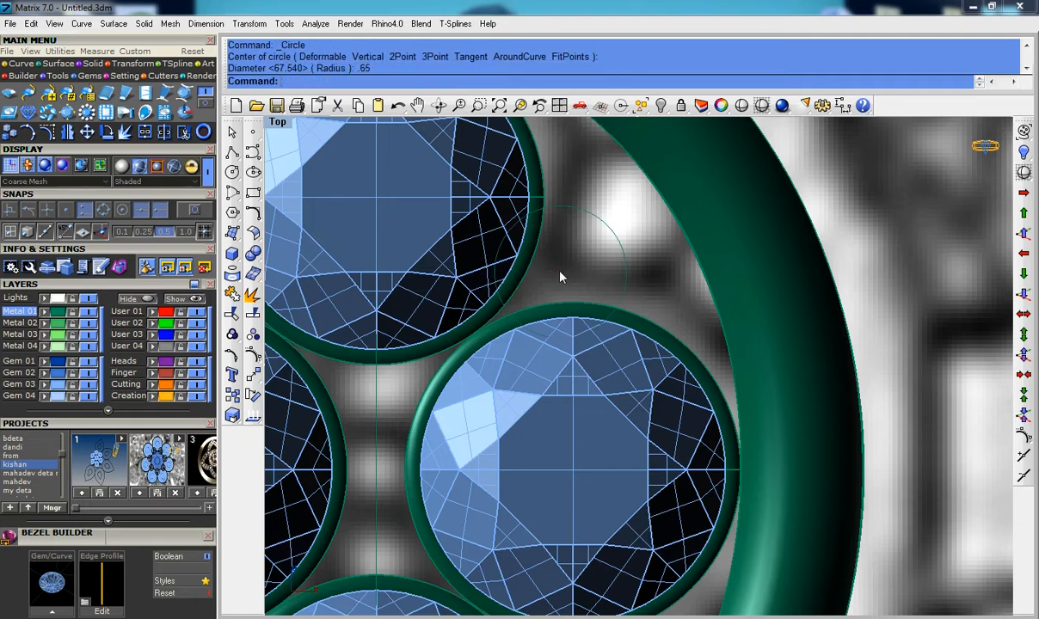
scroll(551, 256, down, 1)
scroll(585, 275, up, 3)
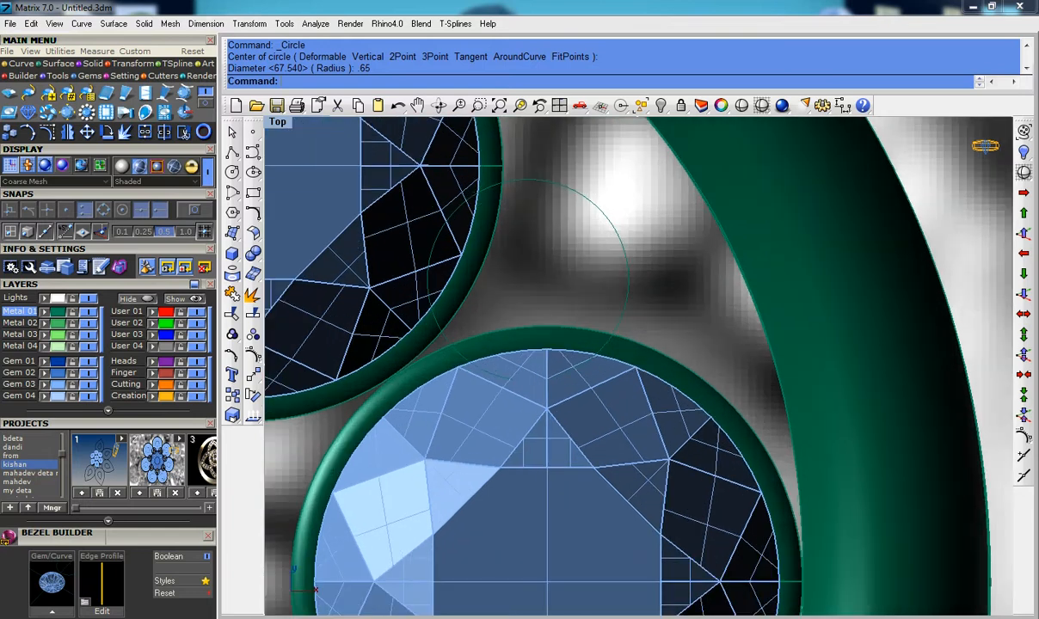
scroll(585, 262, down, 2)
scroll(594, 249, down, 1)
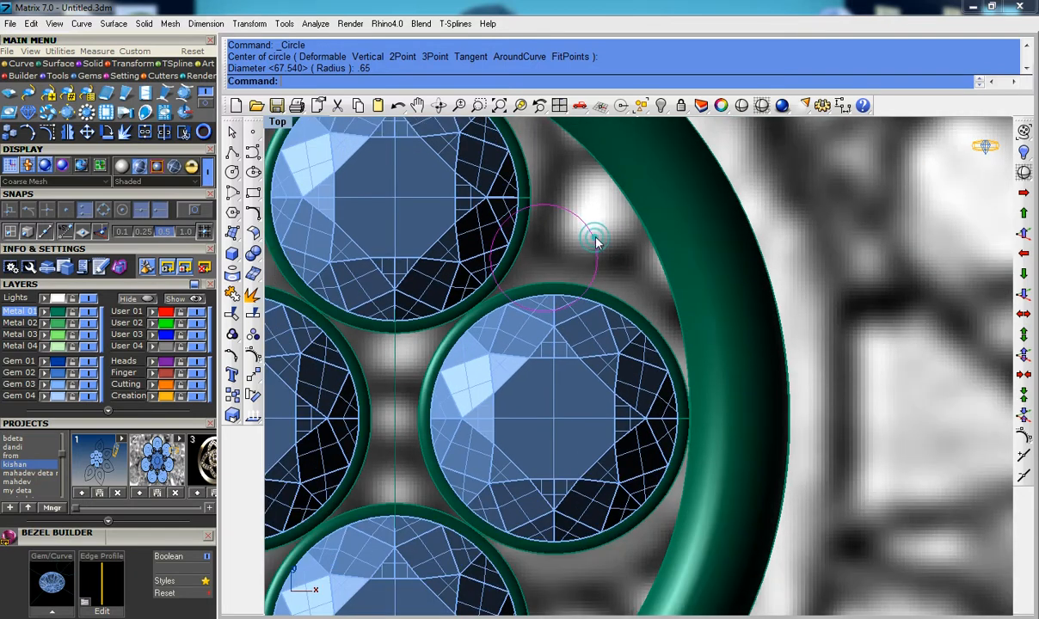
Step: In the perspective view, raise the small circle vertically in repeated 0.1 moves until it sits above the gems
key(ctrl+F4)
scroll(684, 439, up, 3)
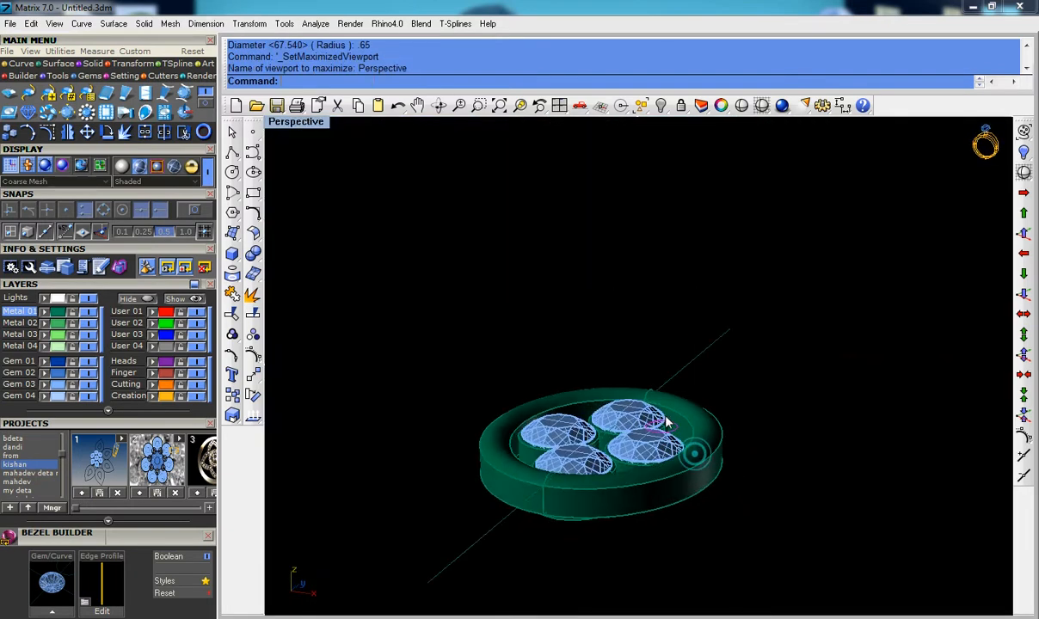
shift+right_drag(687, 440, 614, 341)
scroll(629, 362, up, 3)
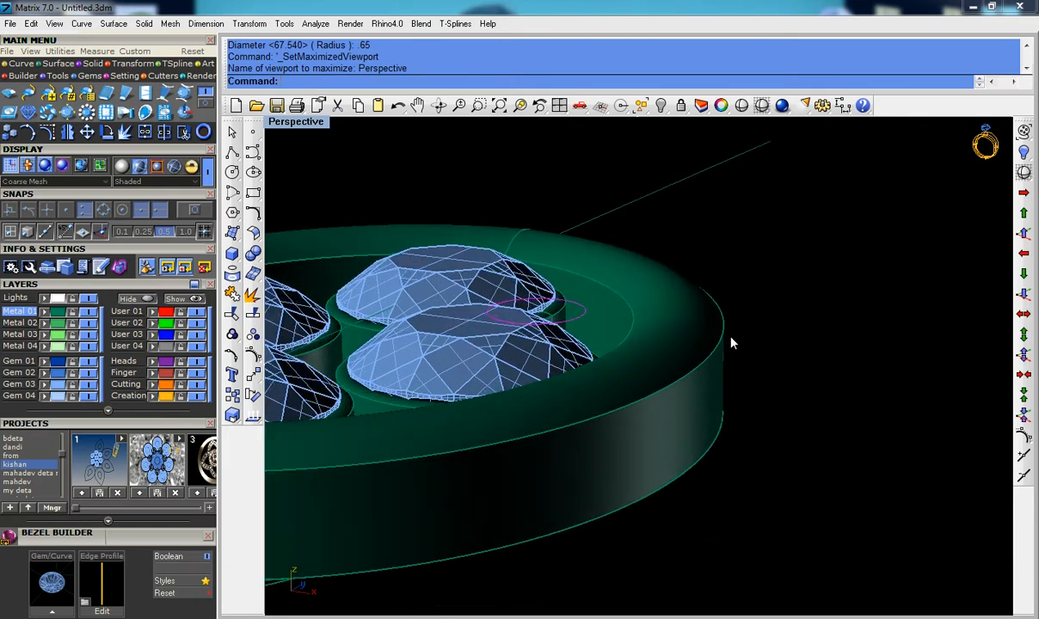
click(1024, 233)
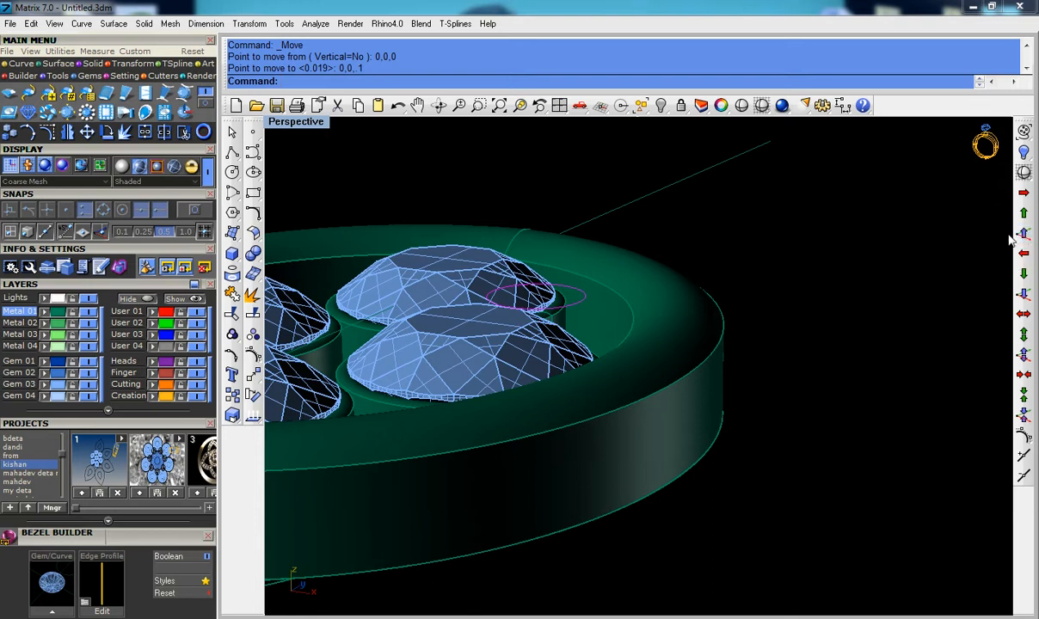
right_click(962, 220)
right_click(910, 246)
right_click(902, 246)
right_click(831, 262)
right_click(826, 270)
right_click(817, 274)
mouse_move(766, 281)
right_down()
mouse_move(773, 260)
mouse_move(779, 294)
right_up()
scroll(778, 296, down, 2)
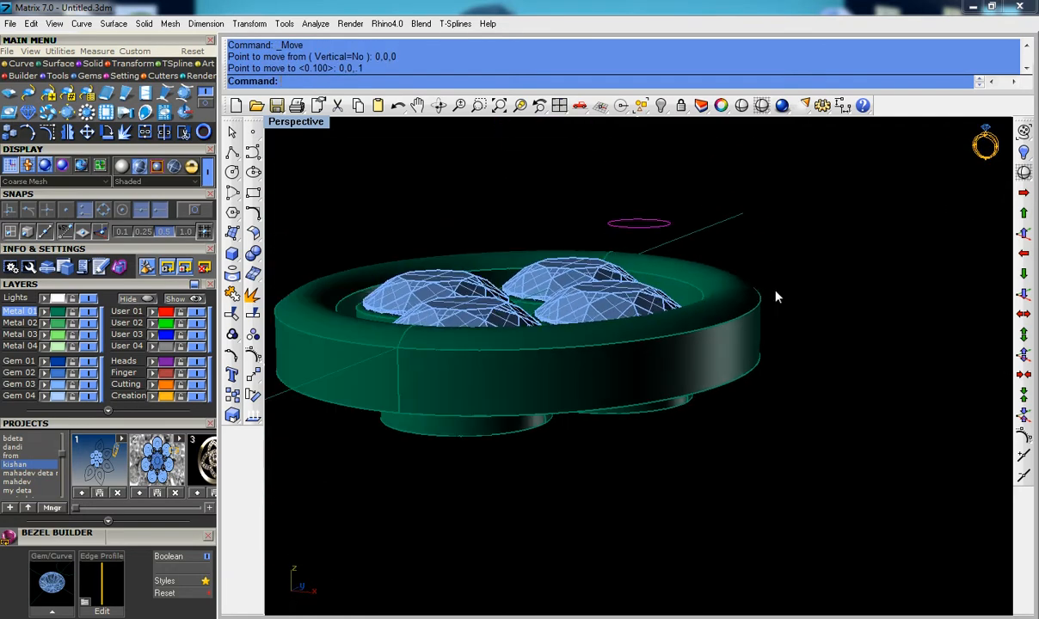
Step: Select the four gems with their bezels and the small circle, and raise them above the oval frame in repeated 0.1 vertical moves
right_drag(712, 279, 692, 310)
click(592, 361)
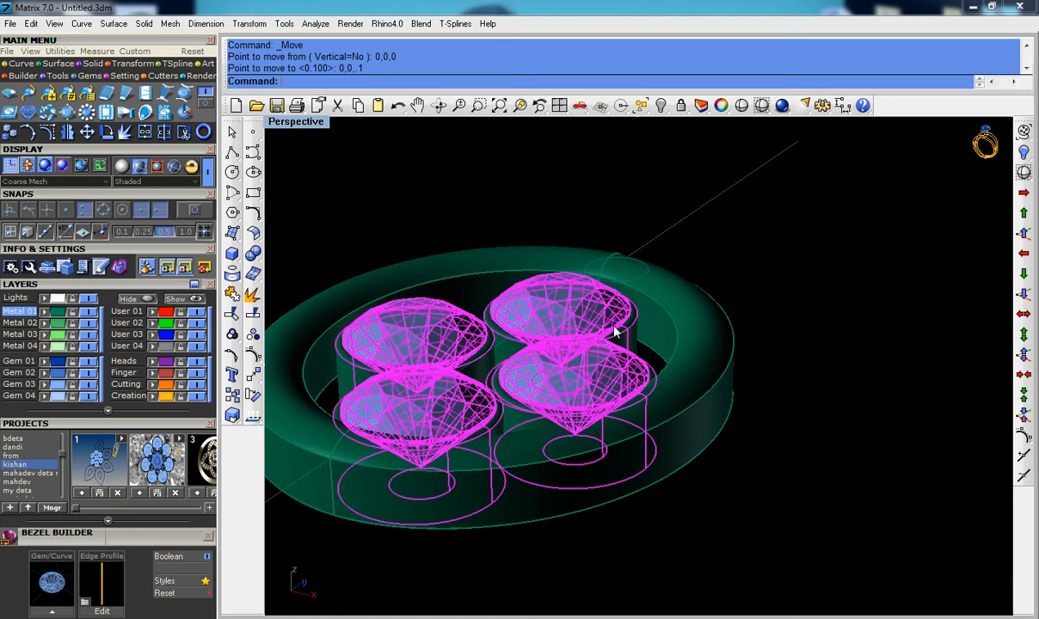
shift+click(648, 268)
shift+click(648, 268)
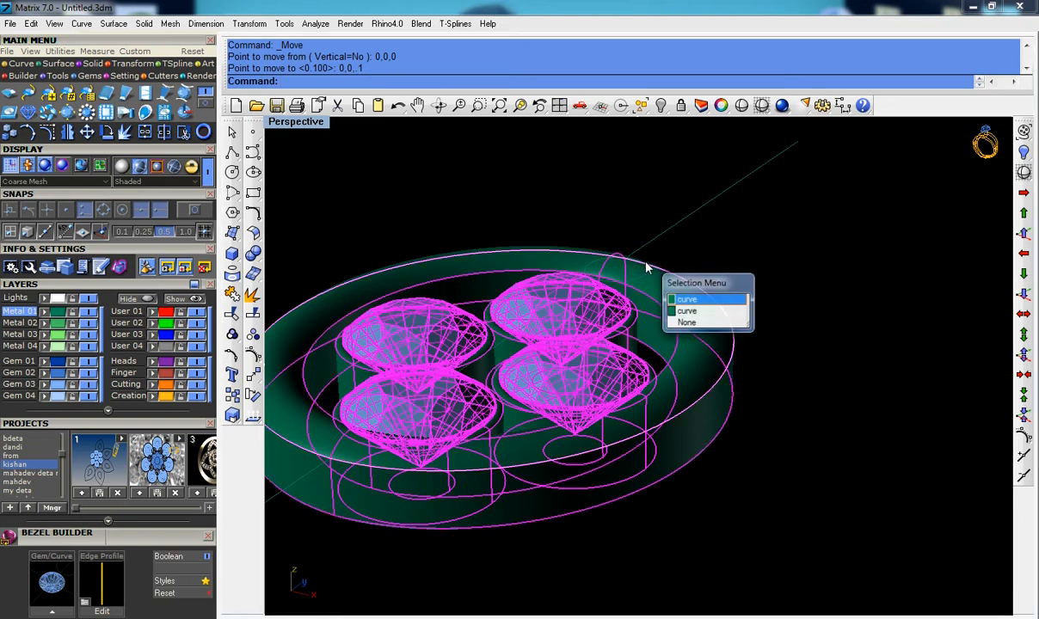
click(688, 311)
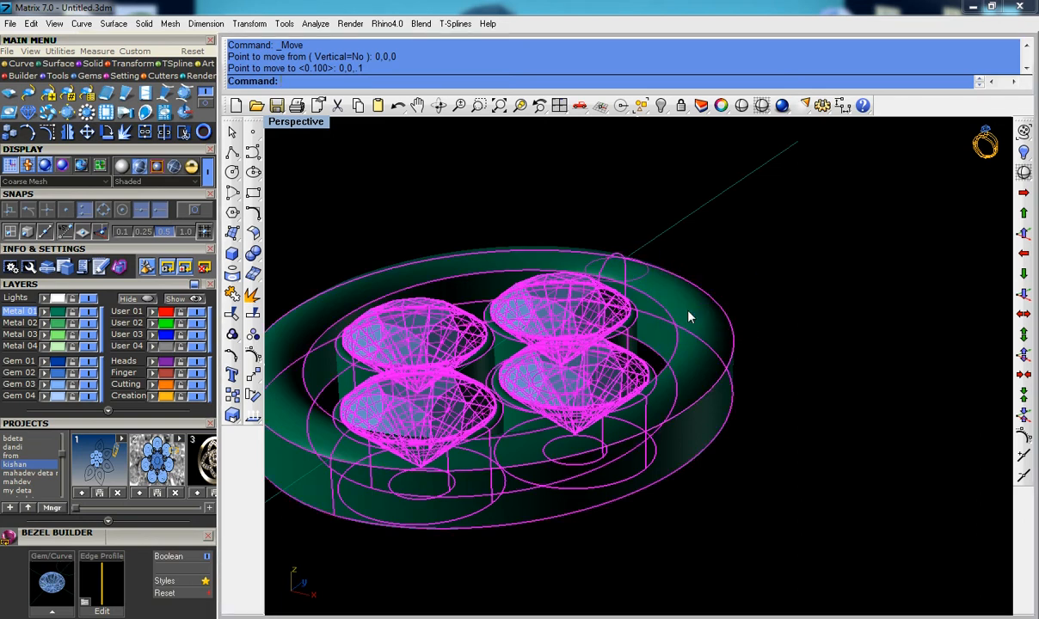
click(1029, 234)
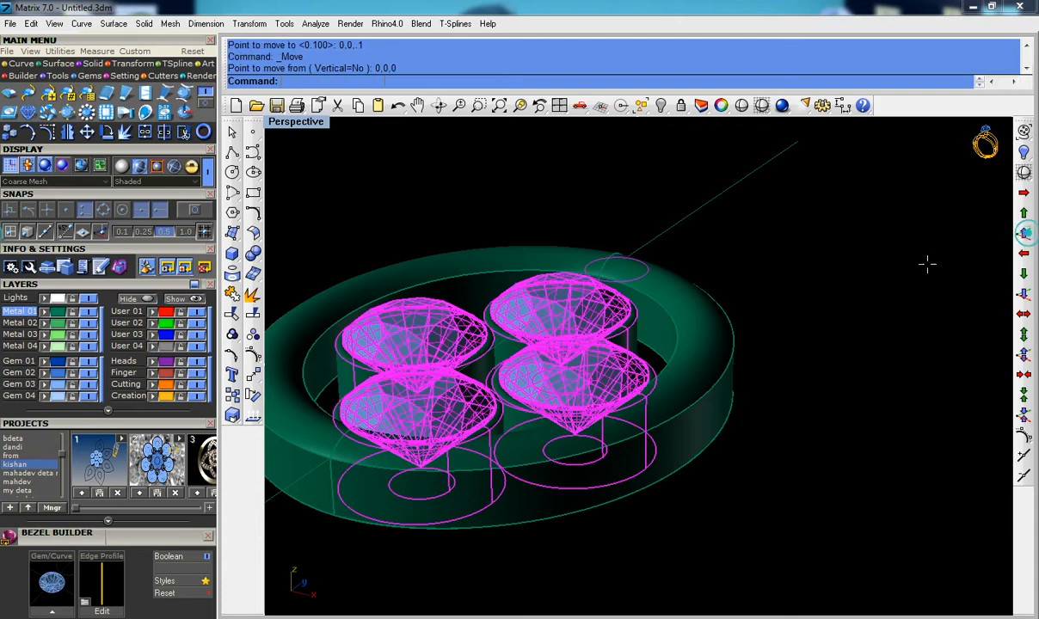
right_drag(755, 314, 756, 287)
right_click(756, 286)
right_click(756, 286)
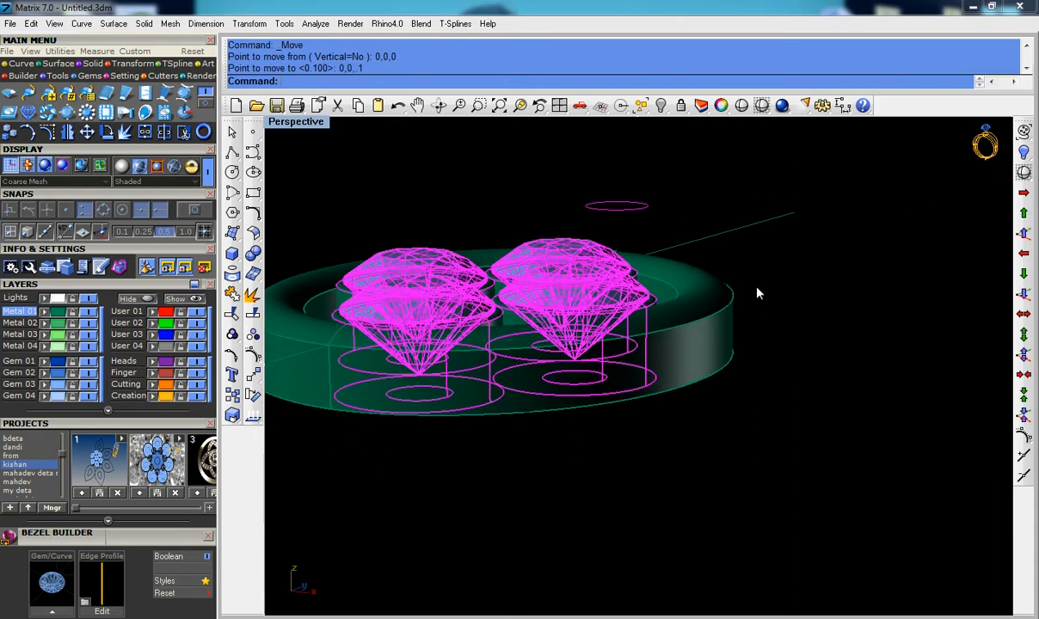
right_click(757, 287)
right_click(756, 287)
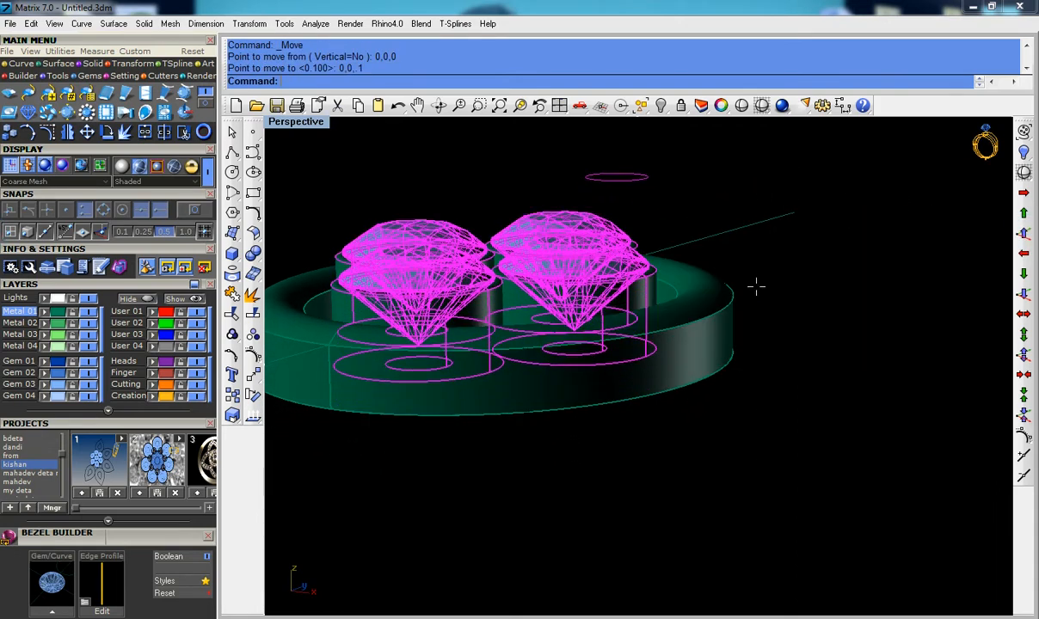
right_click(757, 287)
right_click(757, 289)
right_drag(747, 316, 770, 333)
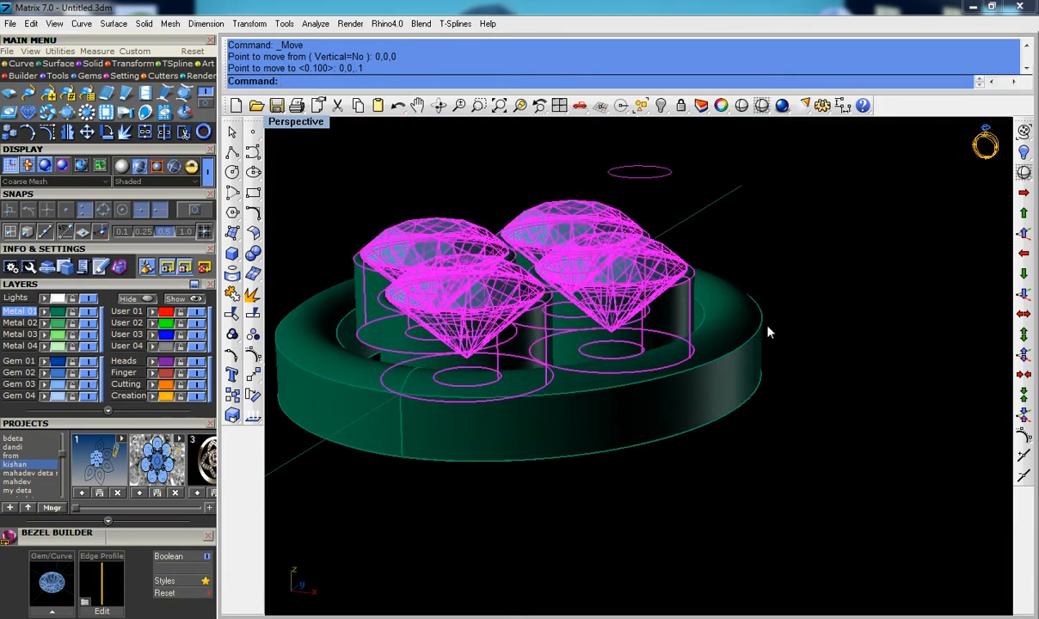
key(Escape)
Step: Extrude the small circle downward as a capped solid post reaching the lower part of the oval frame
right_drag(756, 207, 660, 393)
scroll(690, 297, down, 4)
scroll(675, 348, up, 6)
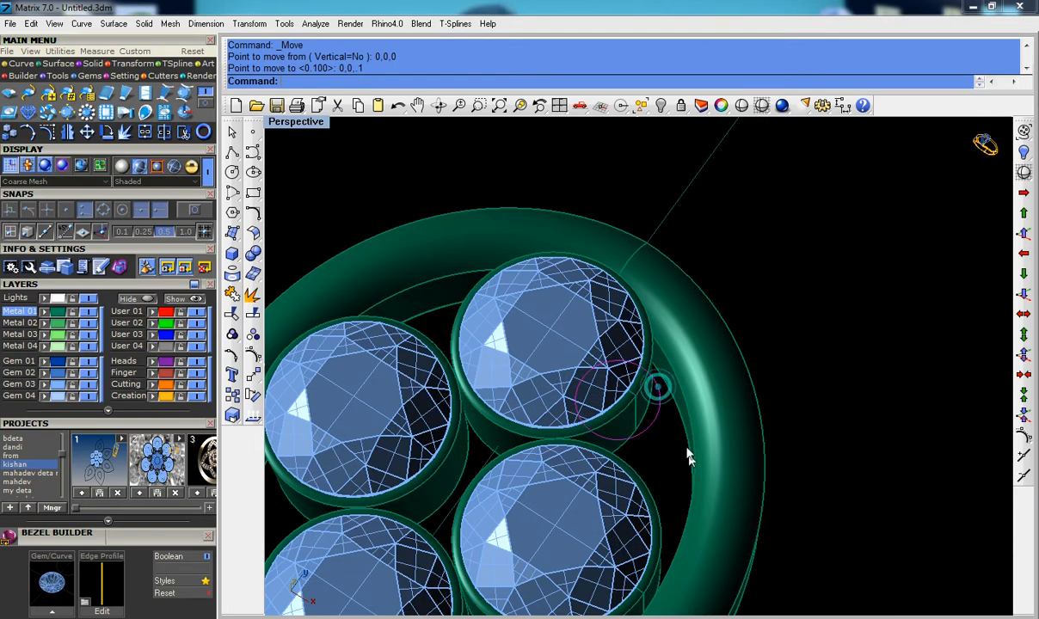
right_drag(686, 455, 549, 342)
click(231, 252)
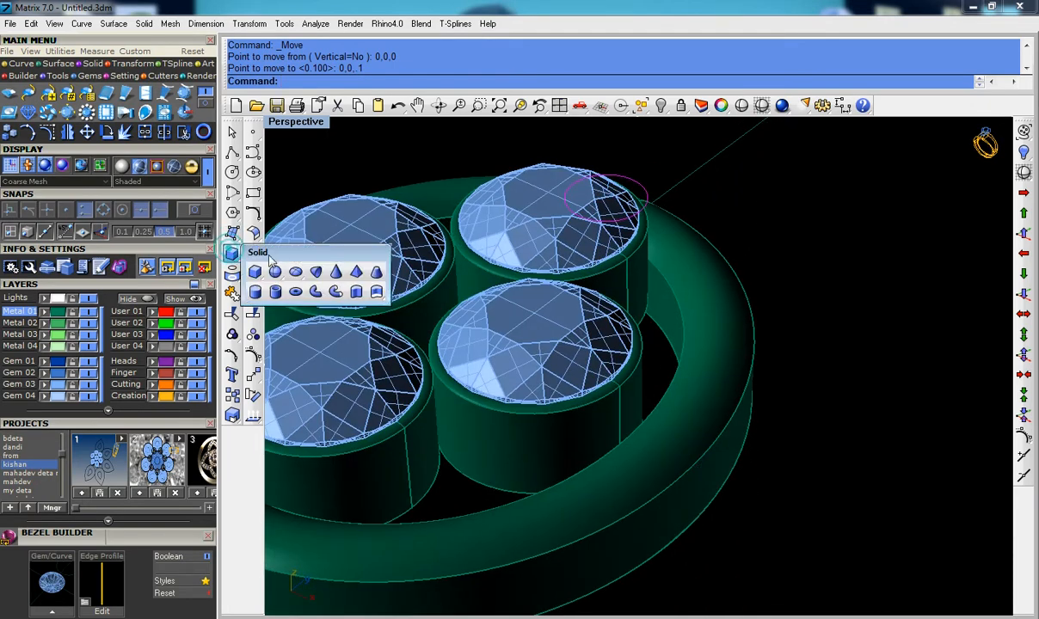
click(356, 292)
right_drag(607, 352, 594, 256)
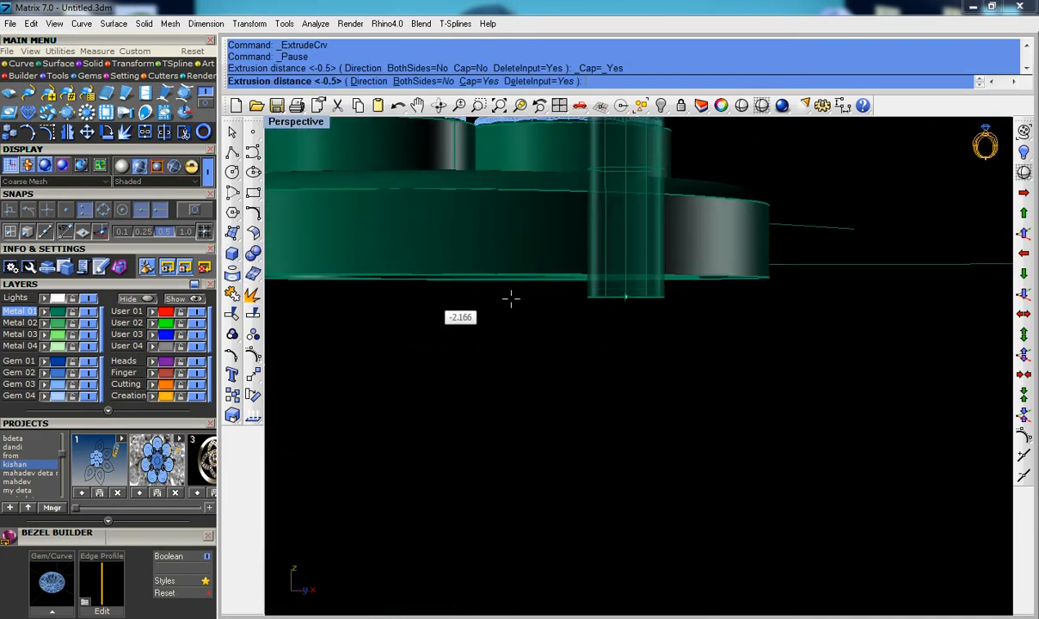
ctrl+right_drag(528, 265, 538, 234)
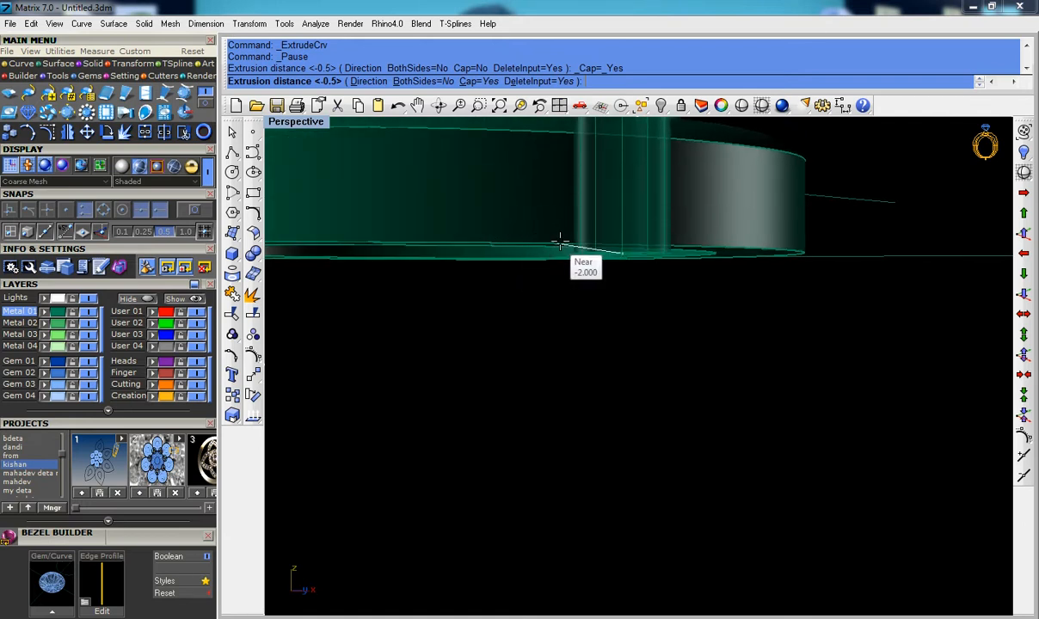
right_drag(559, 241, 555, 341)
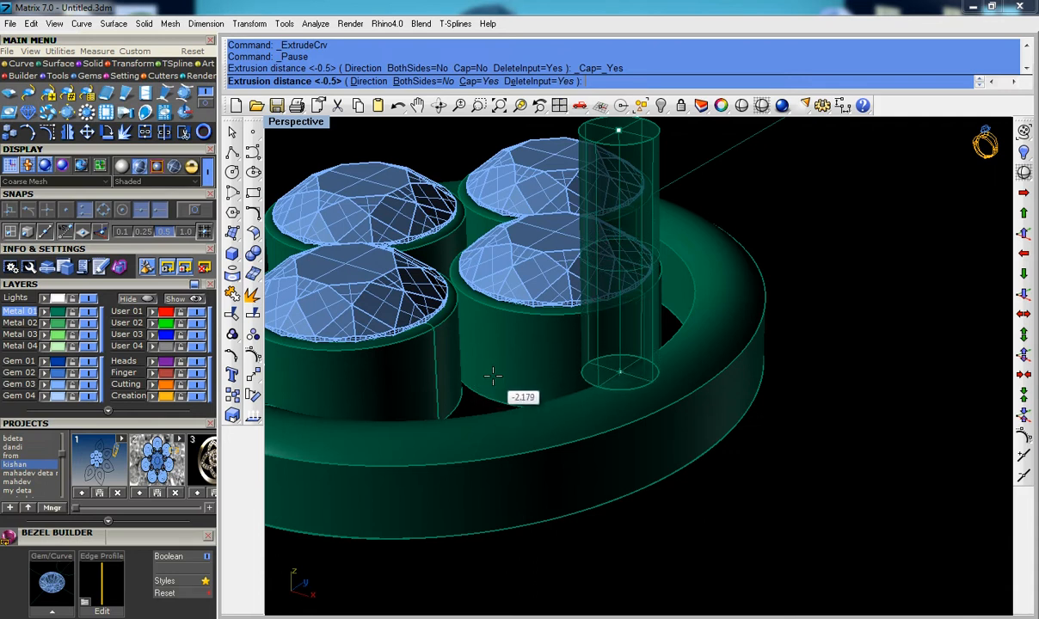
scroll(515, 281, up, 3)
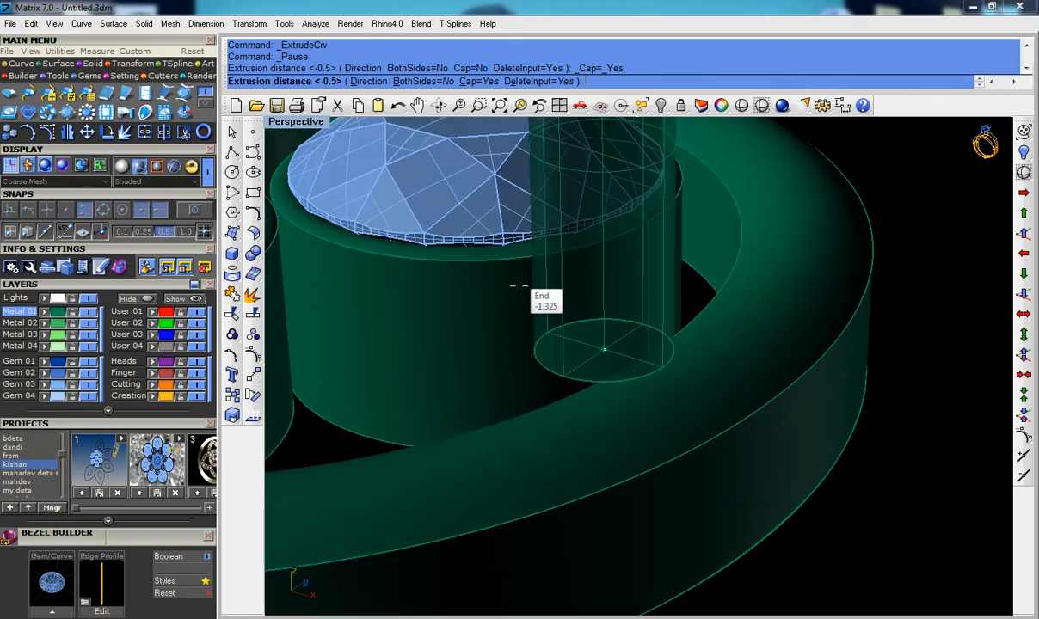
right_drag(552, 368, 543, 554)
scroll(566, 248, down, 5)
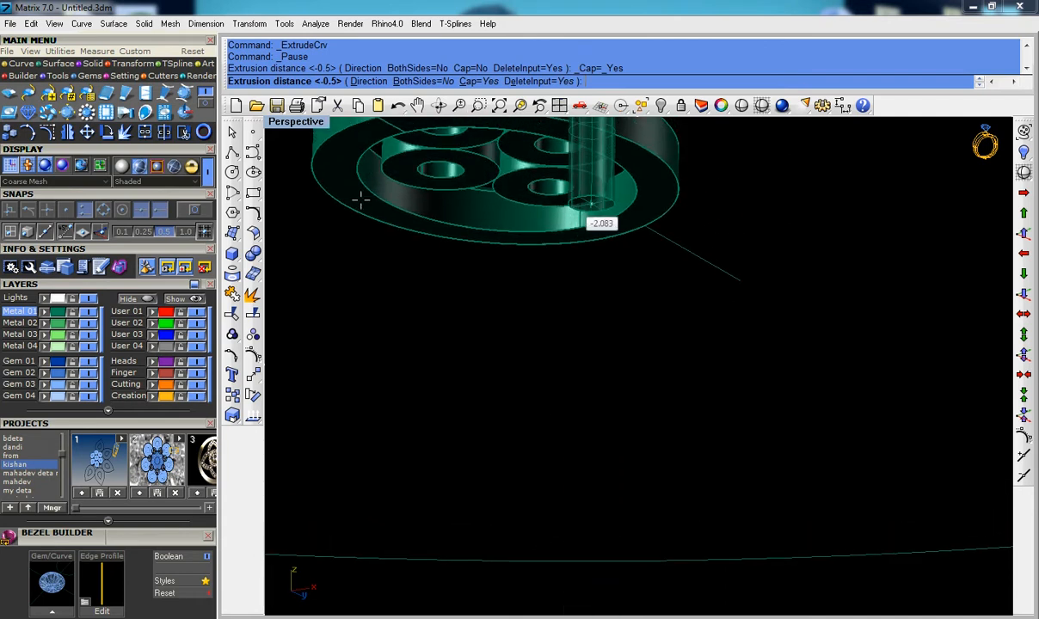
click(191, 212)
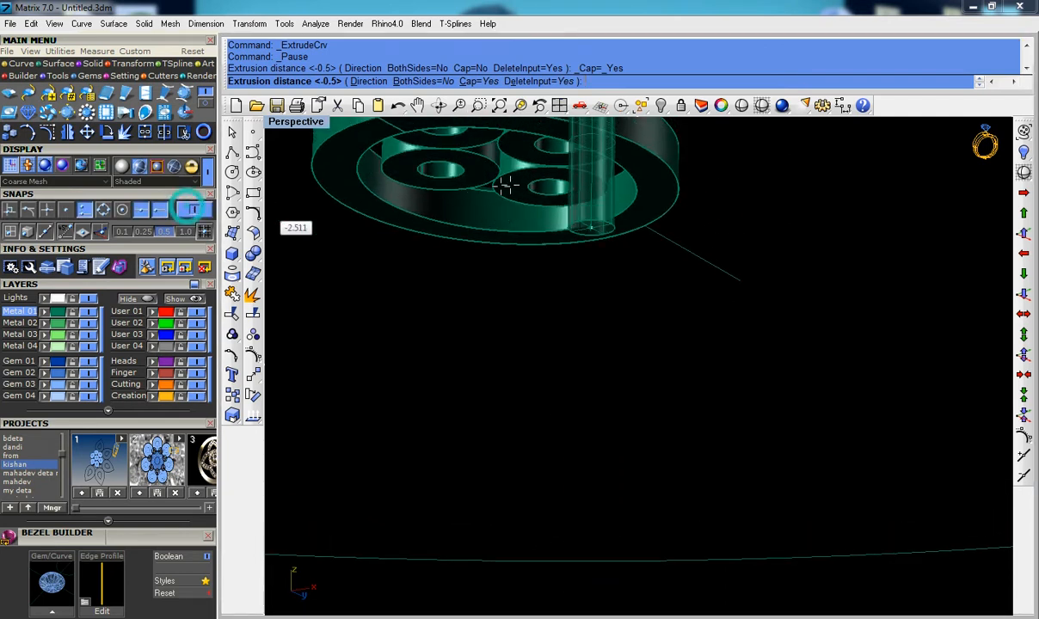
click(562, 182)
Step: Fillet the top edge of the prong post with a radius of 0.25
right_drag(630, 216, 659, 311)
shift+right_drag(617, 587, 596, 370)
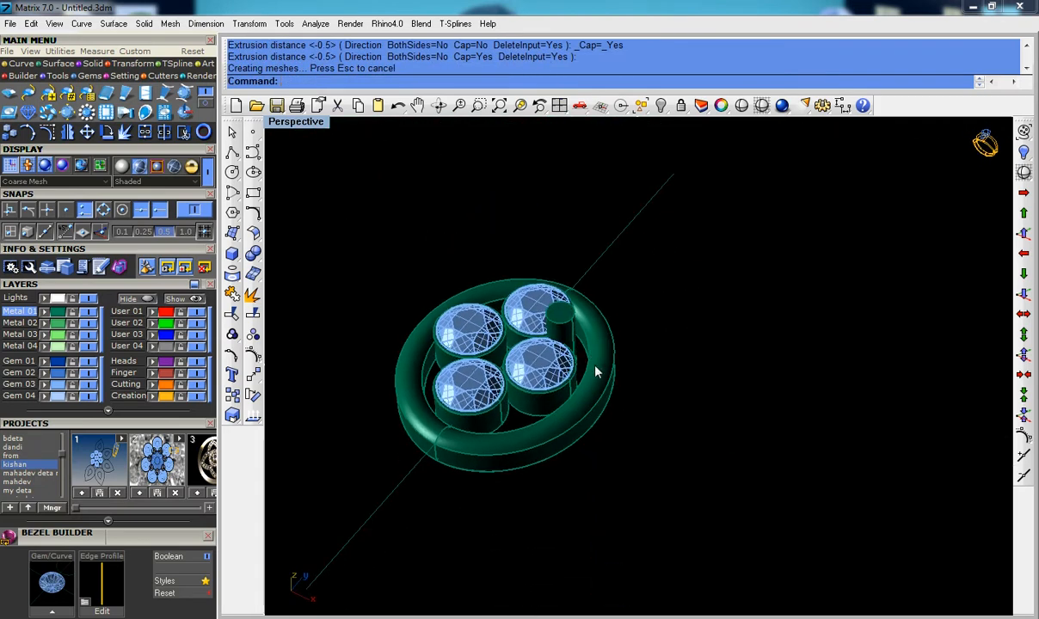
scroll(594, 366, up, 5)
right_drag(571, 319, 533, 255)
scroll(529, 270, up, 4)
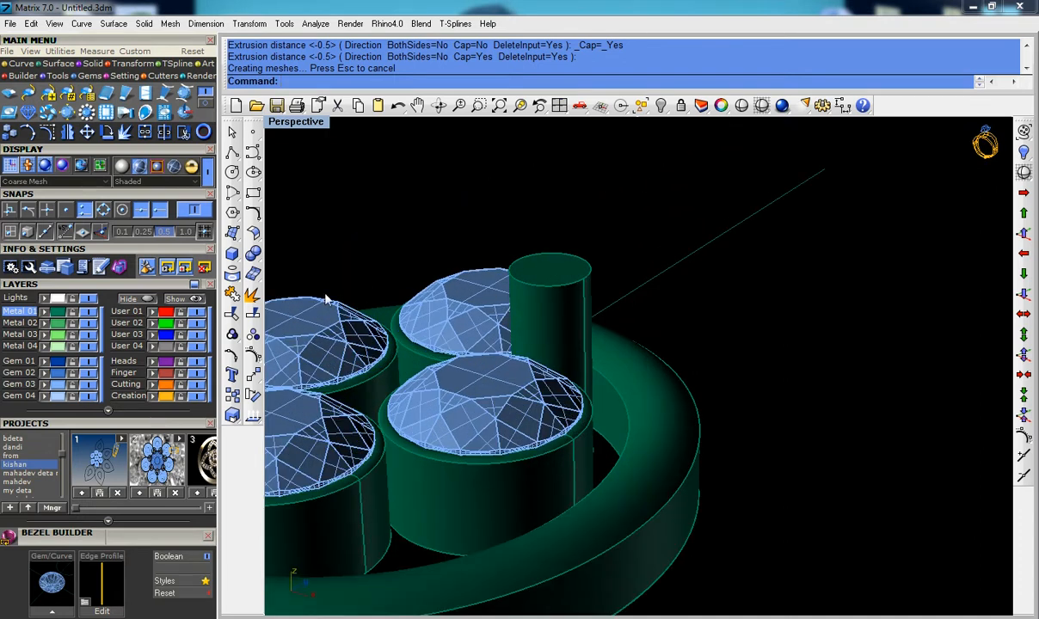
click(255, 258)
click(276, 309)
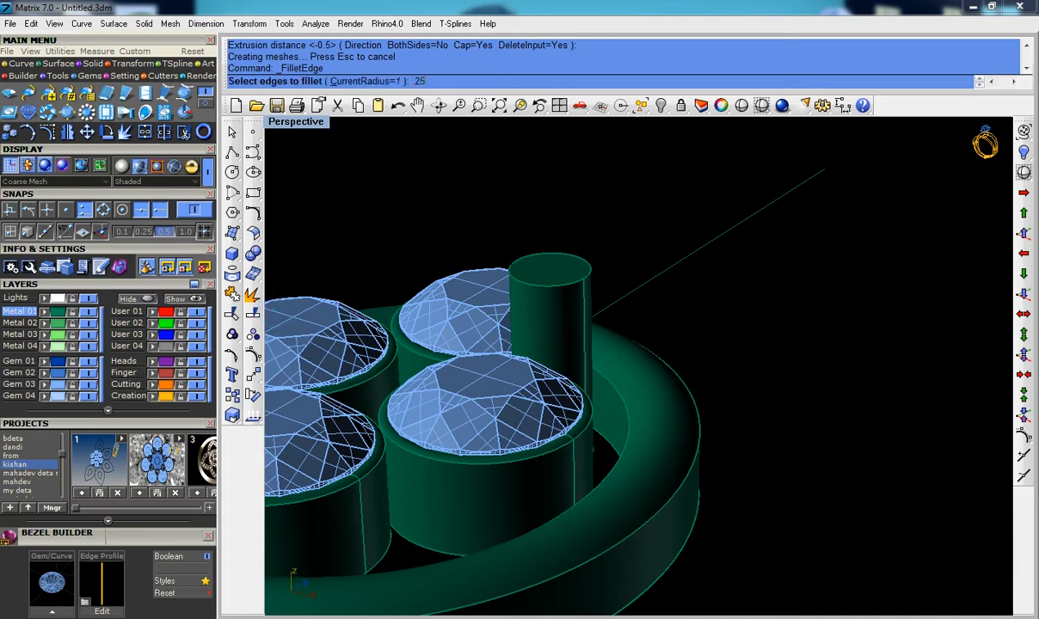
key(Return)
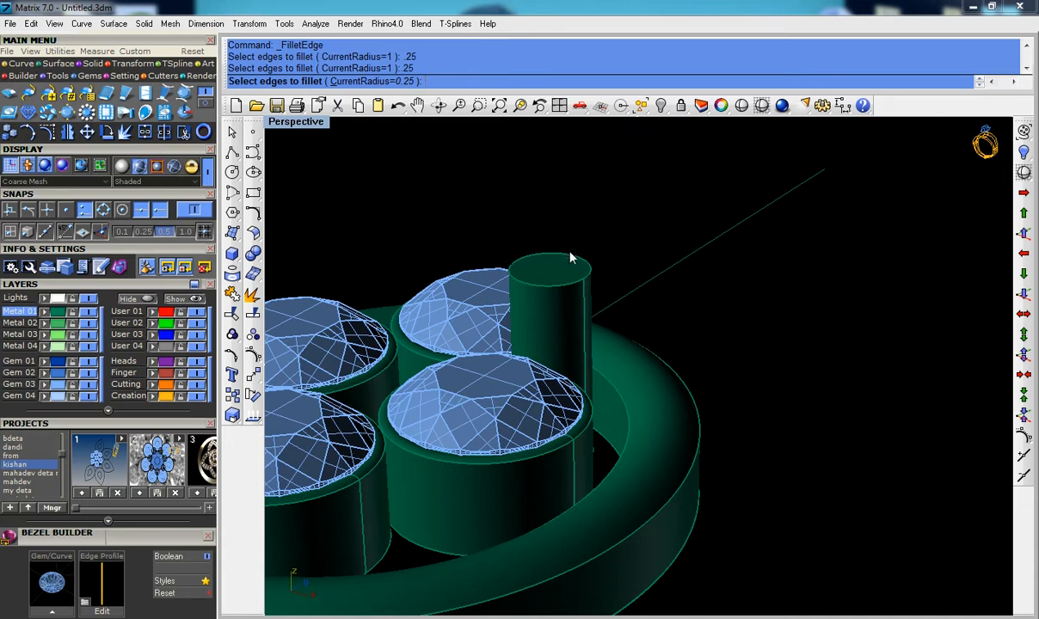
click(577, 260)
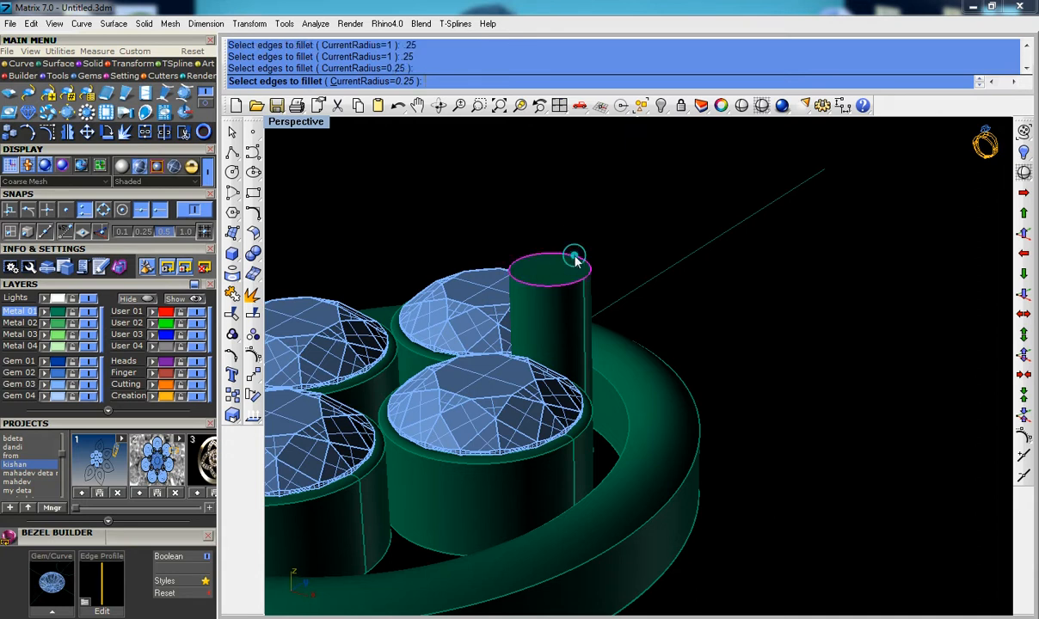
key(Return)
key(Return)
scroll(570, 263, down, 6)
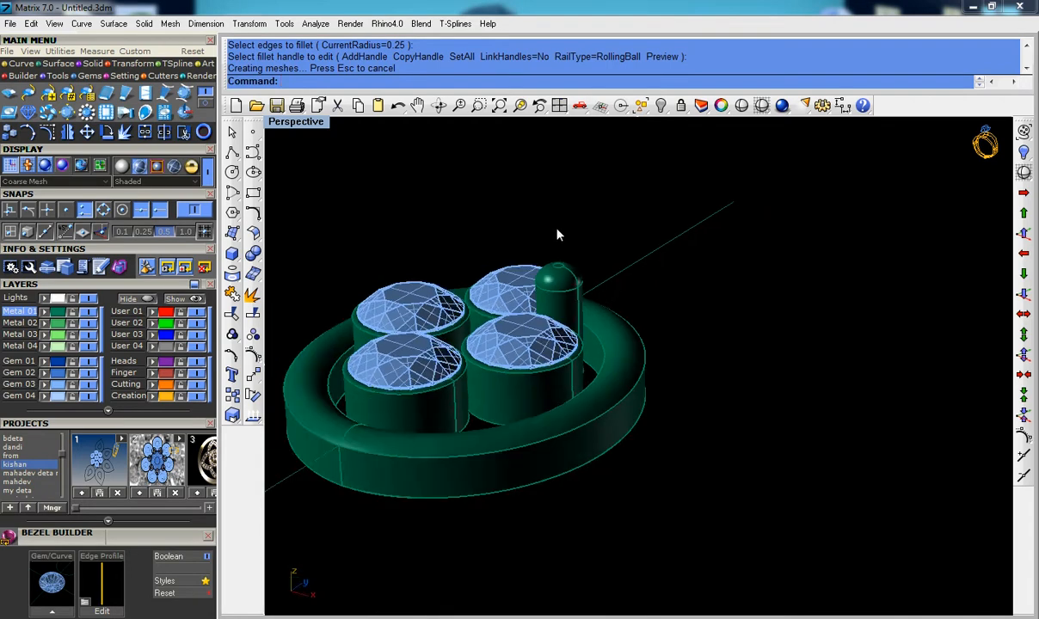
Step: In the top view, mirror the prong across the vertical centreline through origin 0 to the gap between the upper and left gems
right_drag(558, 234, 571, 390)
key(ctrl+F1)
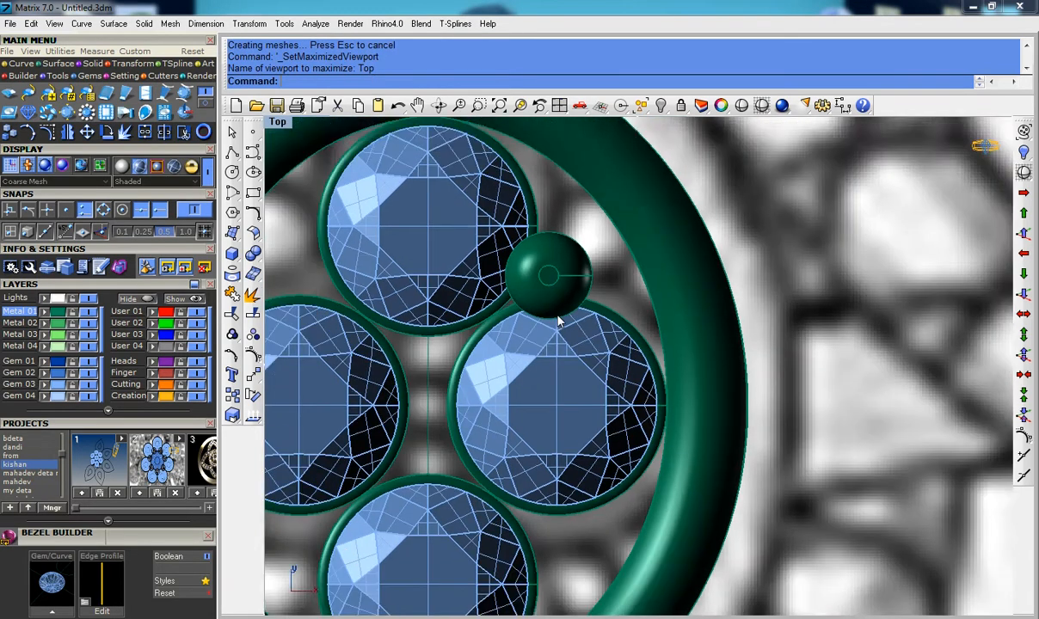
scroll(576, 256, up, 2)
scroll(582, 234, down, 4)
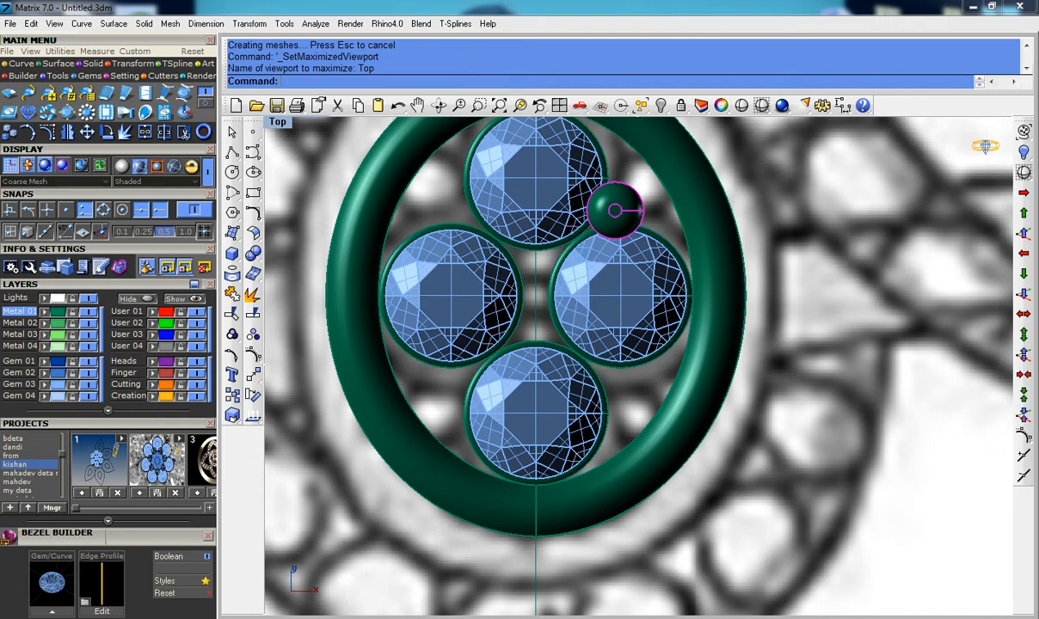
click(72, 131)
text(0)
key(Return)
right_drag(513, 161, 530, 286)
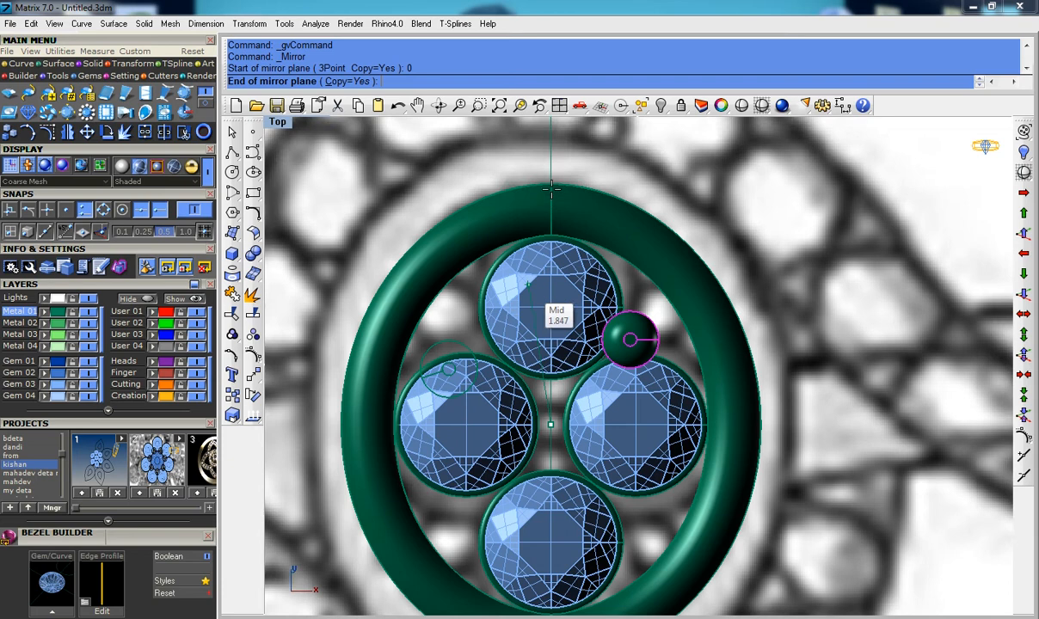
click(551, 155)
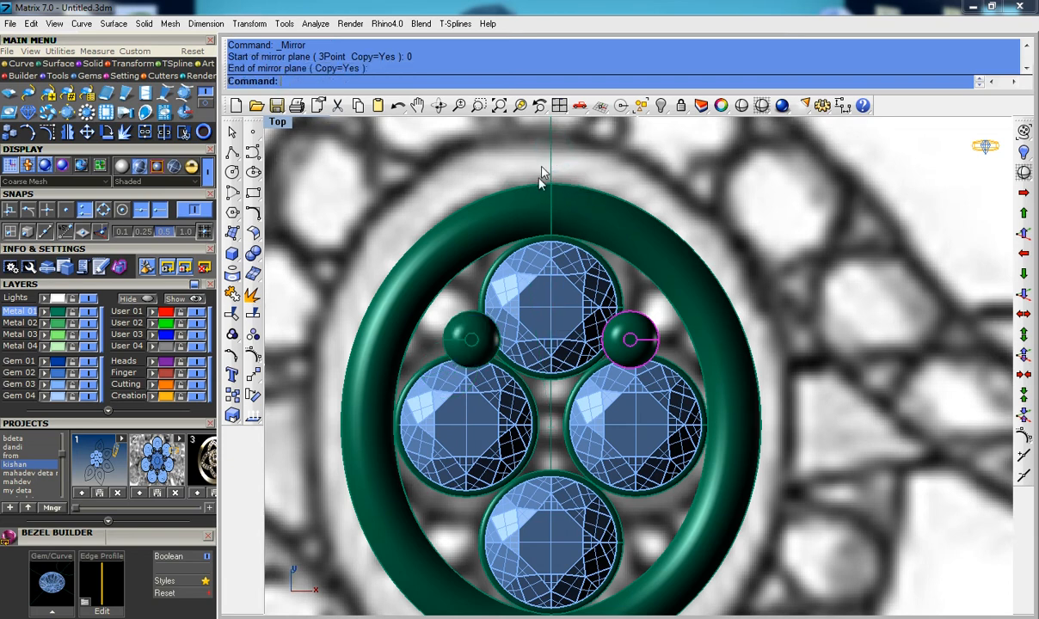
Step: Mirror the two upper prongs across the horizontal axis through origin 0 to the gaps beside the lower gem
scroll(639, 331, down, 4)
right_click(639, 331)
text(0)
key(Return)
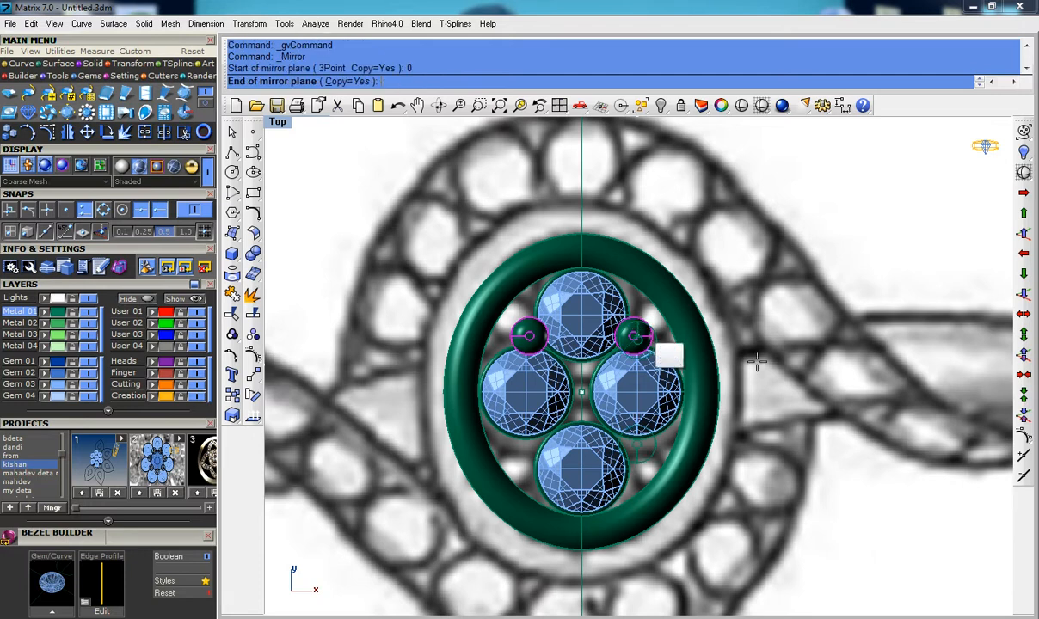
click(873, 429)
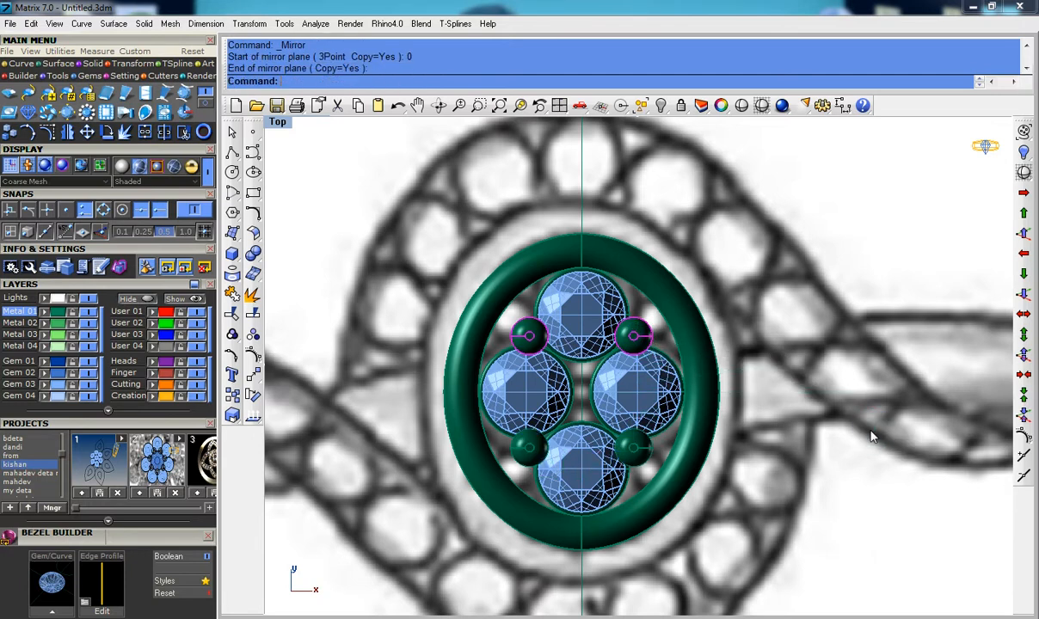
Step: Copy the upper-right prong onto the vertical centreline, in the gap between the upper, left and right gems
scroll(619, 386, up, 5)
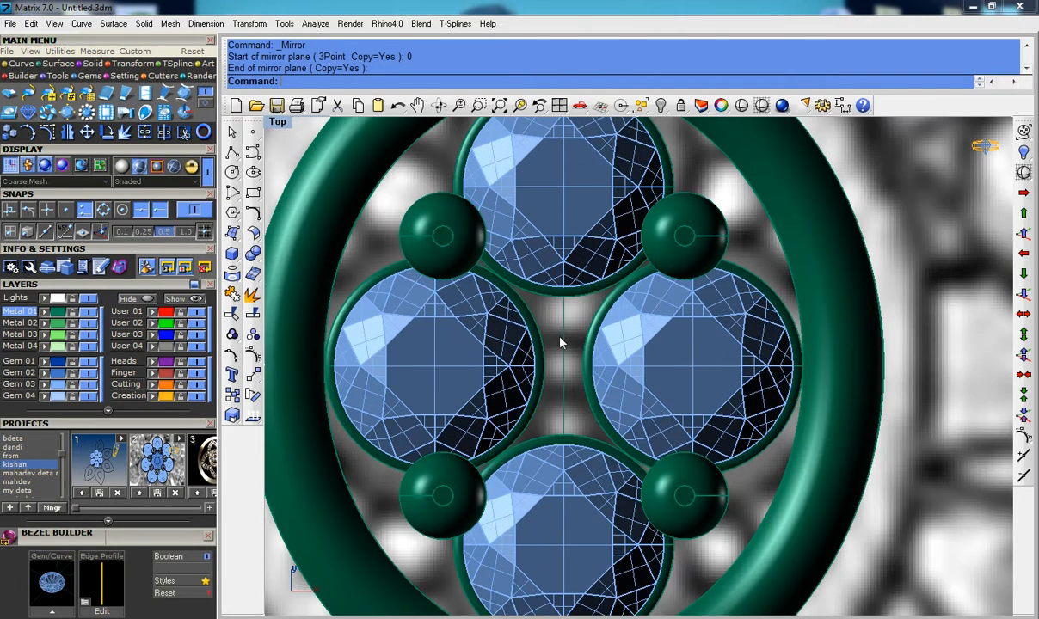
scroll(557, 330, down, 4)
scroll(558, 331, down, 4)
scroll(559, 327, up, 4)
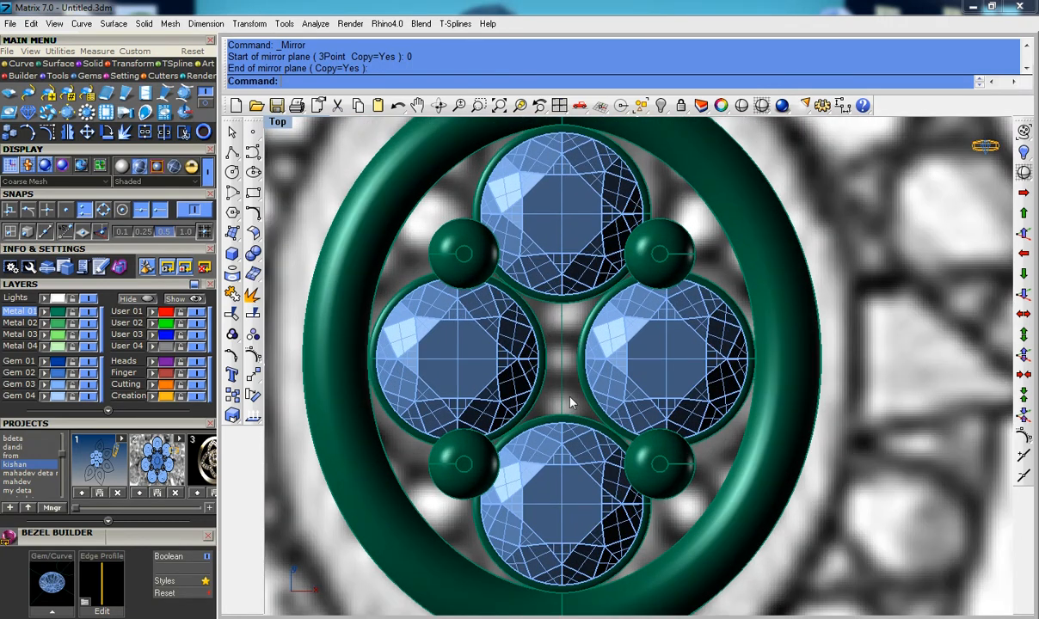
scroll(583, 318, down, 4)
scroll(704, 233, up, 5)
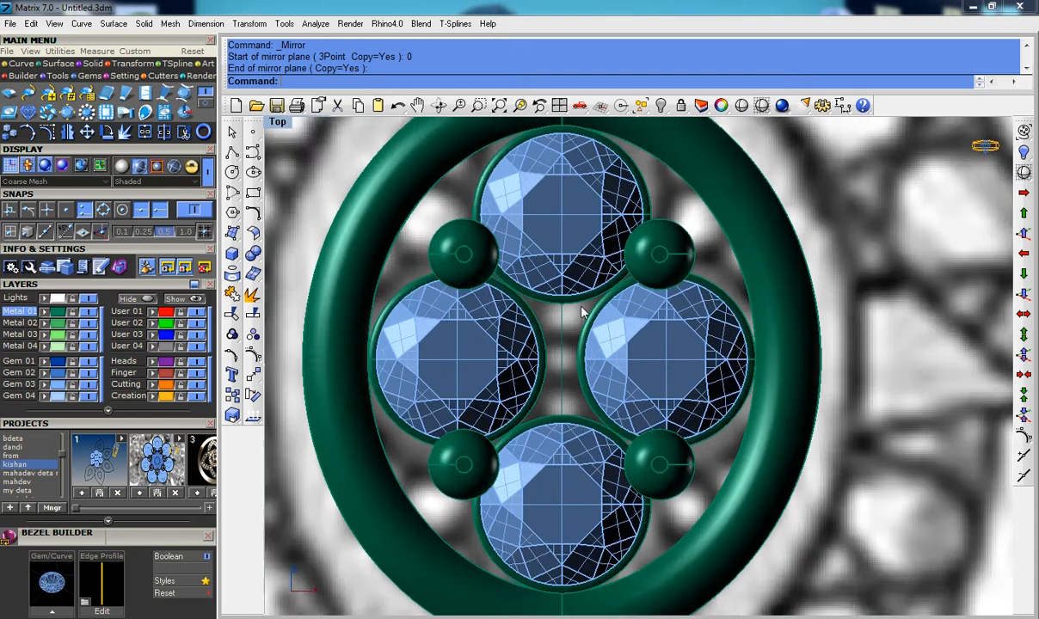
click(253, 395)
scroll(267, 414, down, 3)
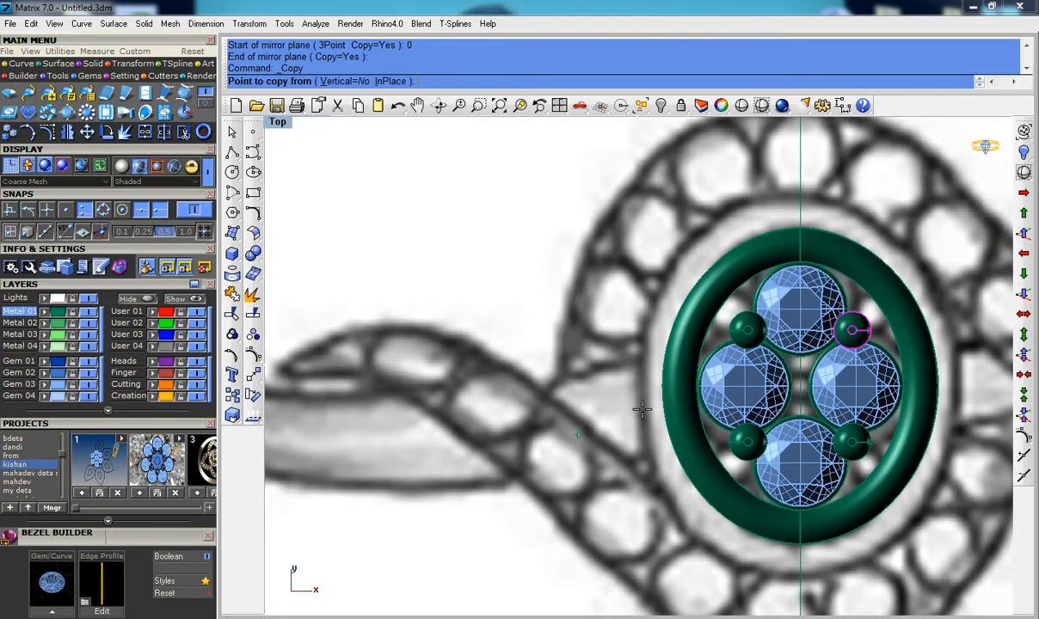
right_drag(718, 396, 514, 368)
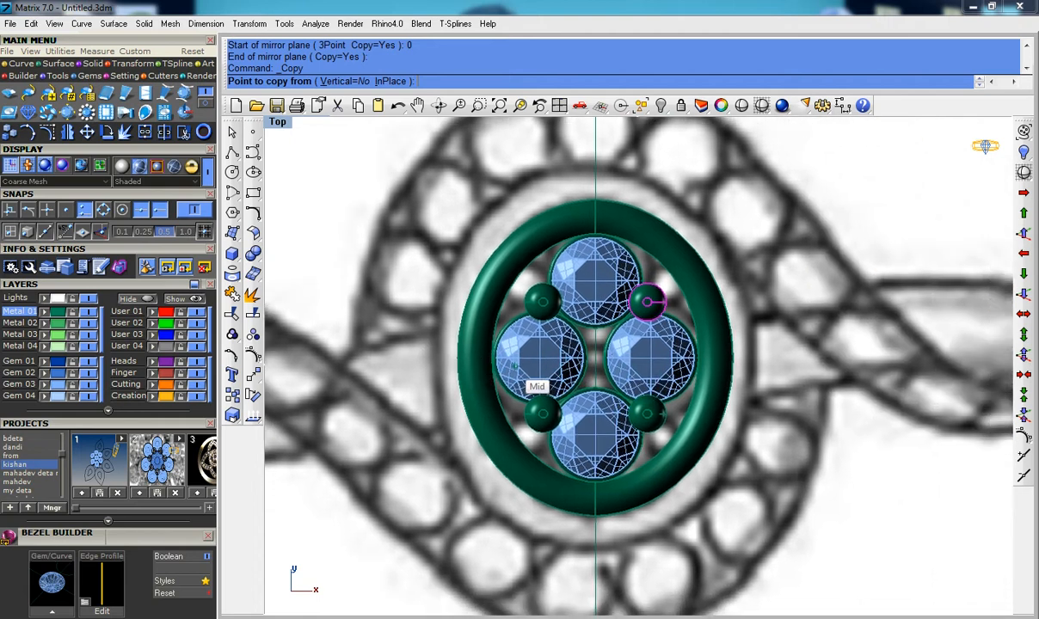
click(870, 248)
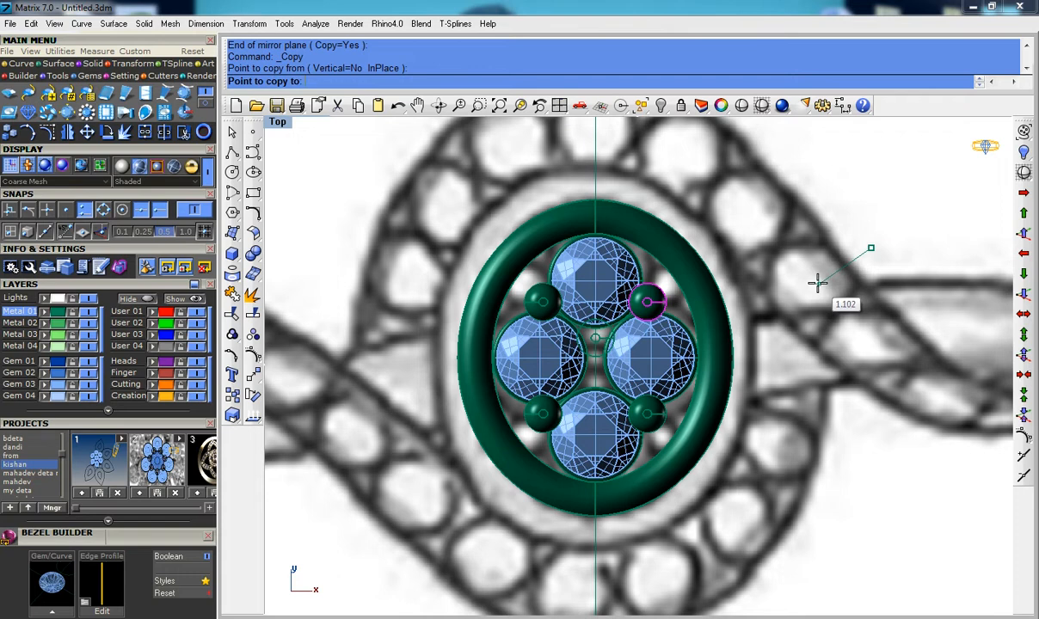
click(817, 284)
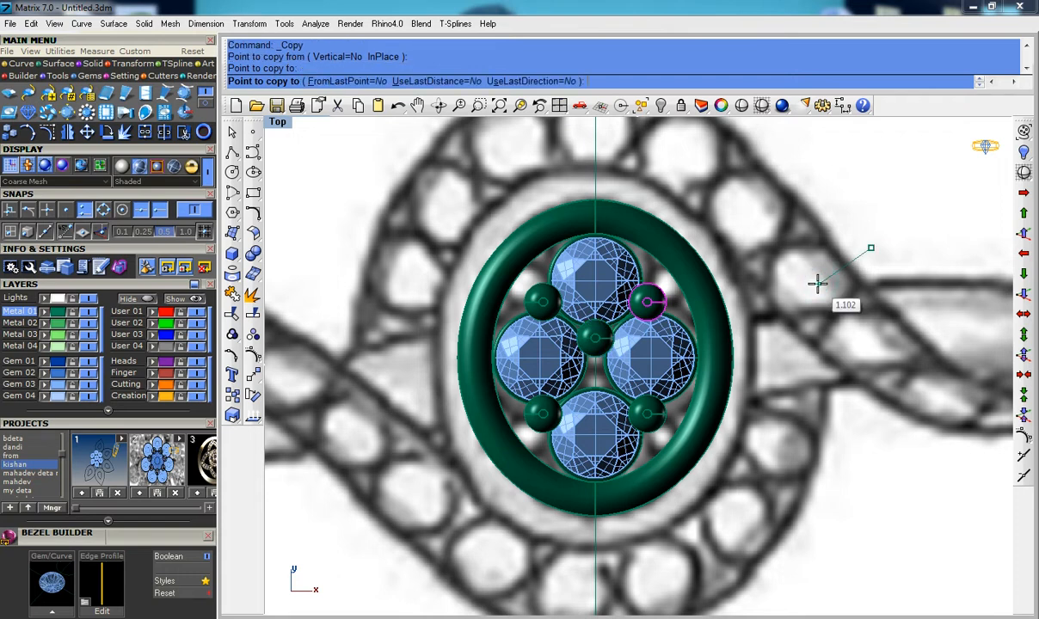
key(Return)
scroll(583, 359, up, 6)
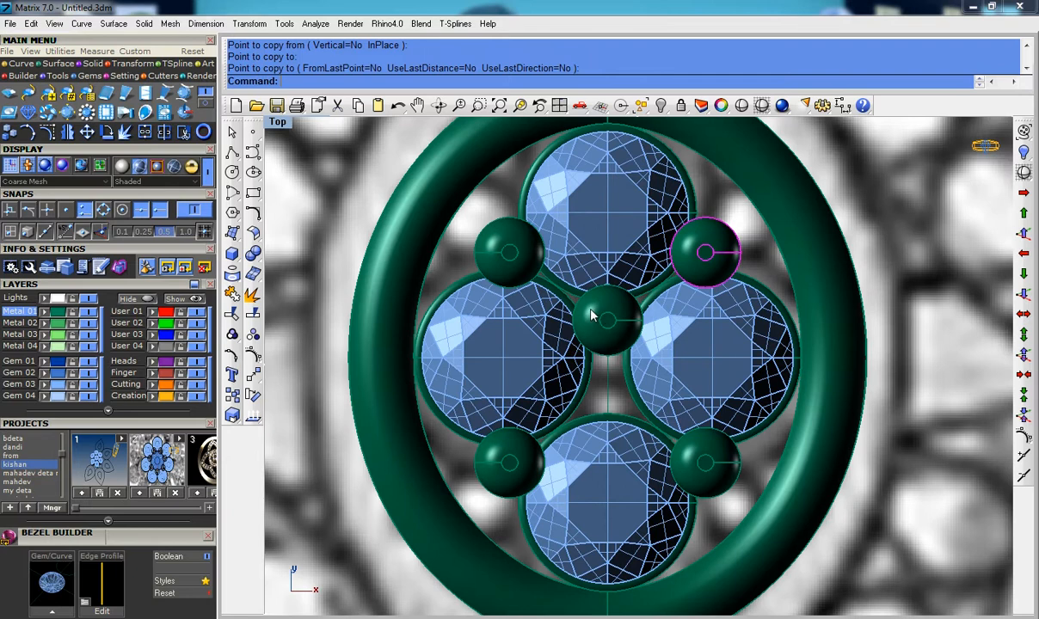
Step: Scale the prong on the vertical centreline slightly larger in 2D from its own centre
click(591, 317)
scroll(621, 350, up, 2)
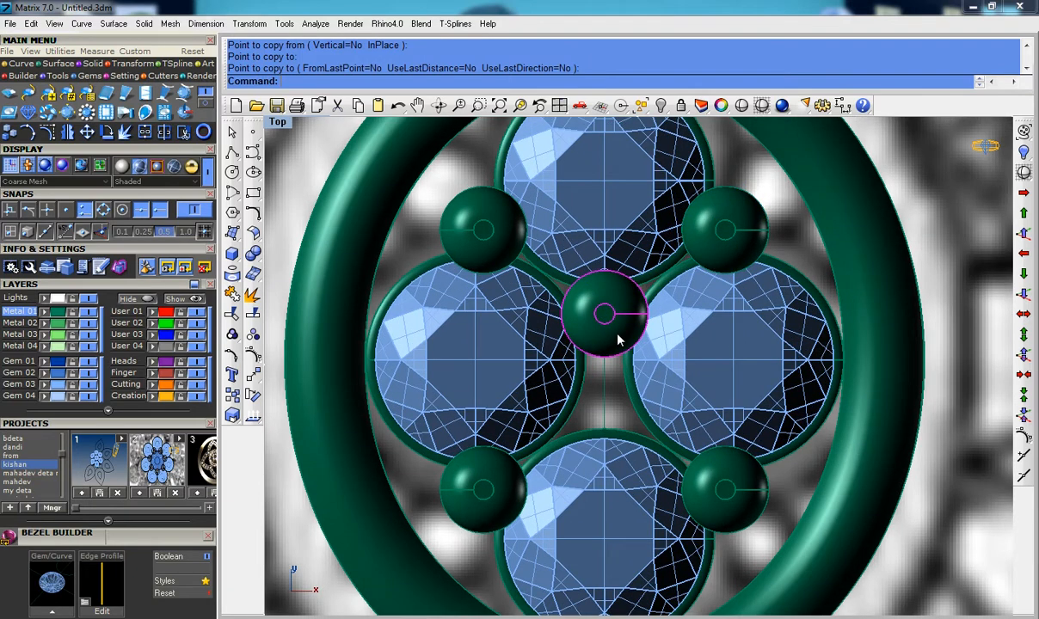
scroll(618, 338, up, 2)
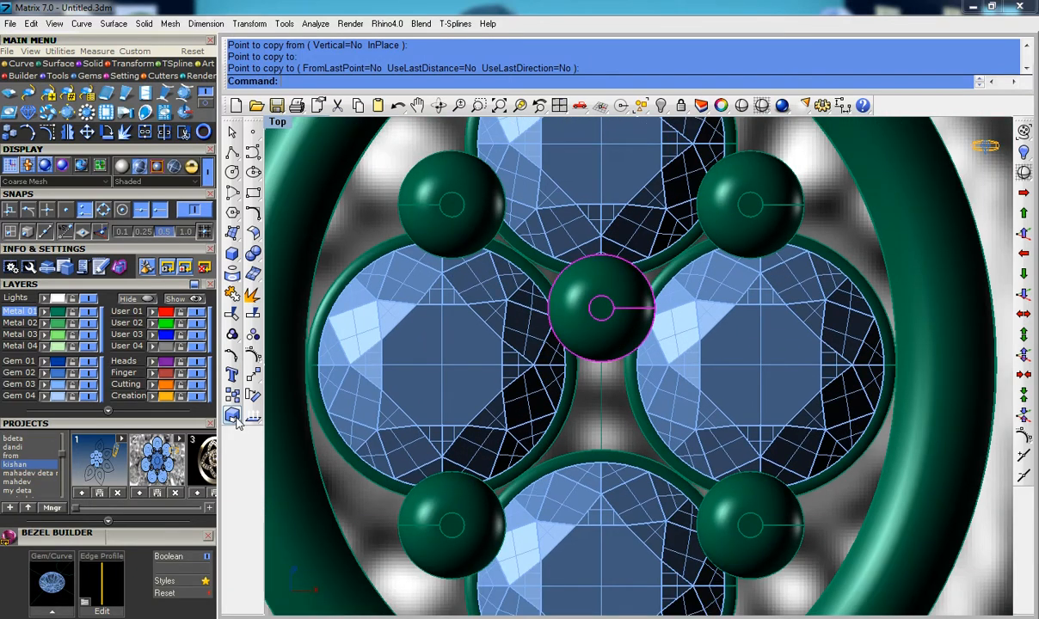
click(232, 395)
scroll(601, 307, up, 1)
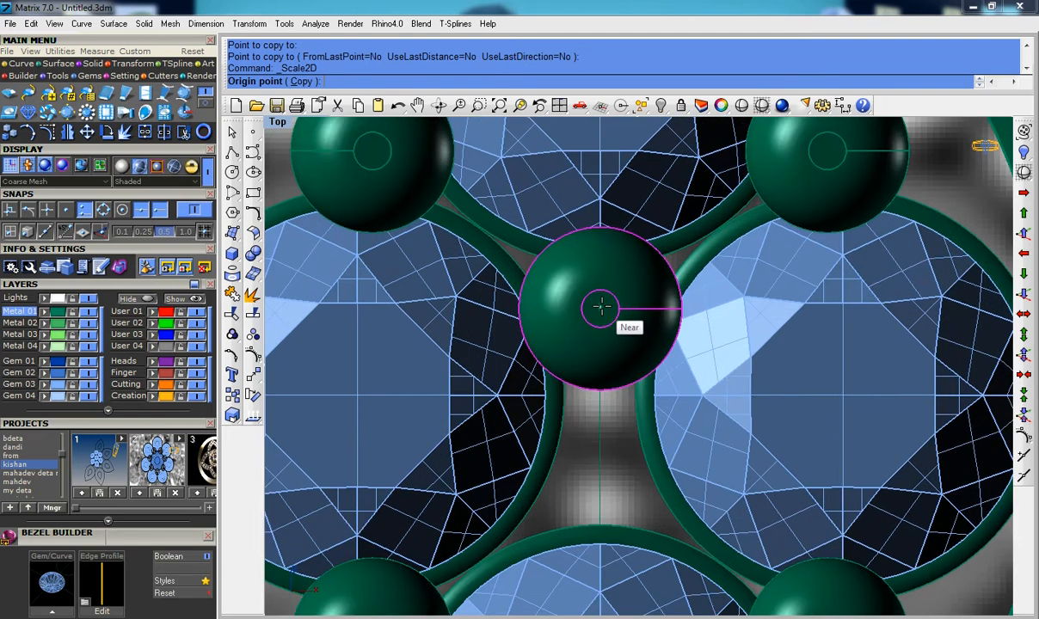
click(601, 307)
scroll(601, 307, down, 3)
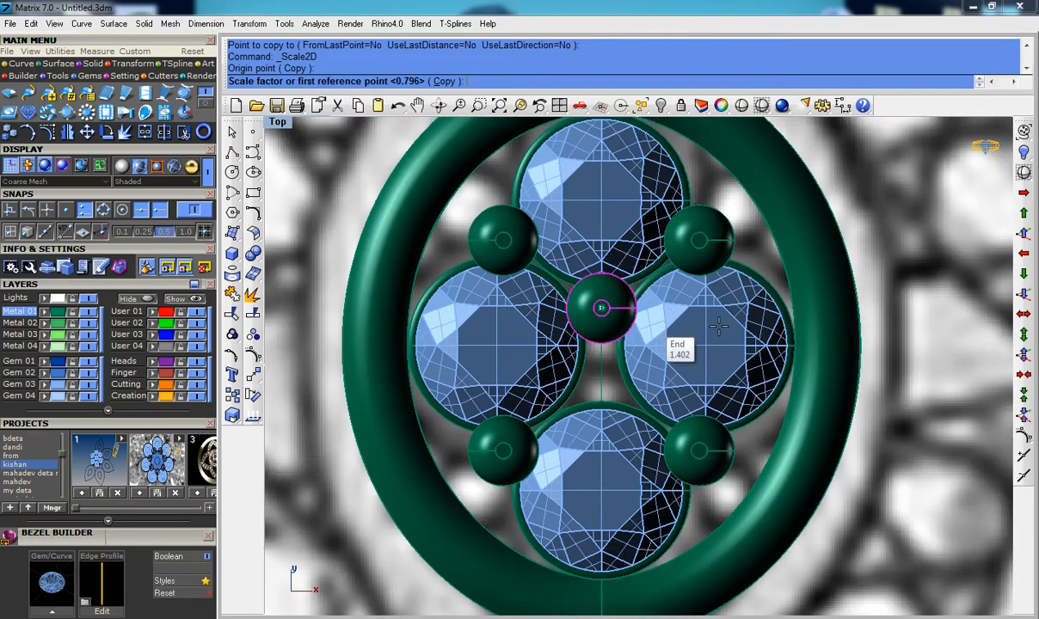
click(893, 309)
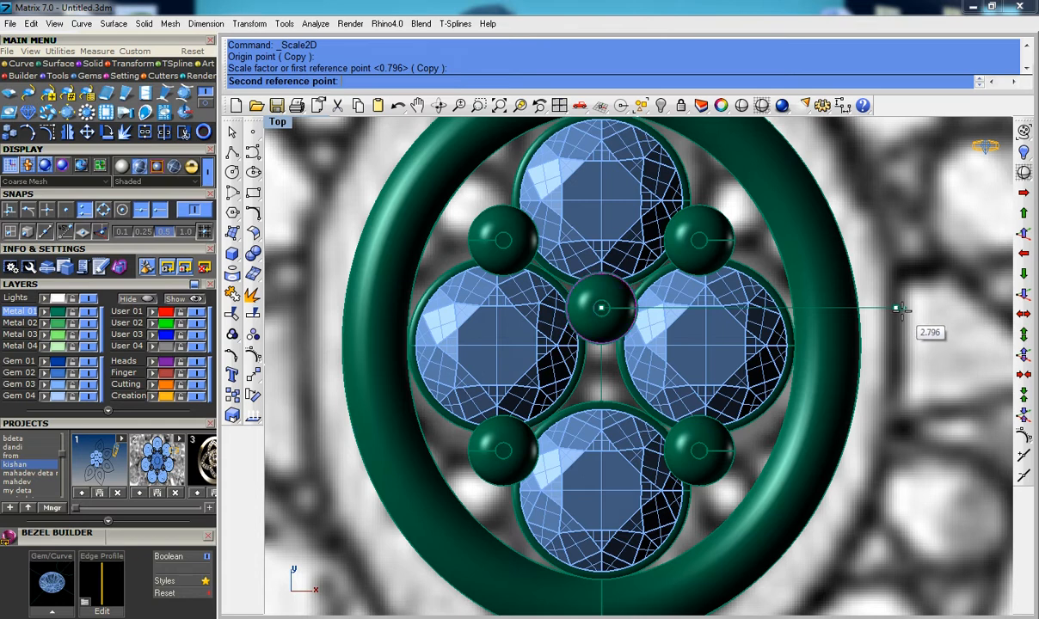
click(902, 310)
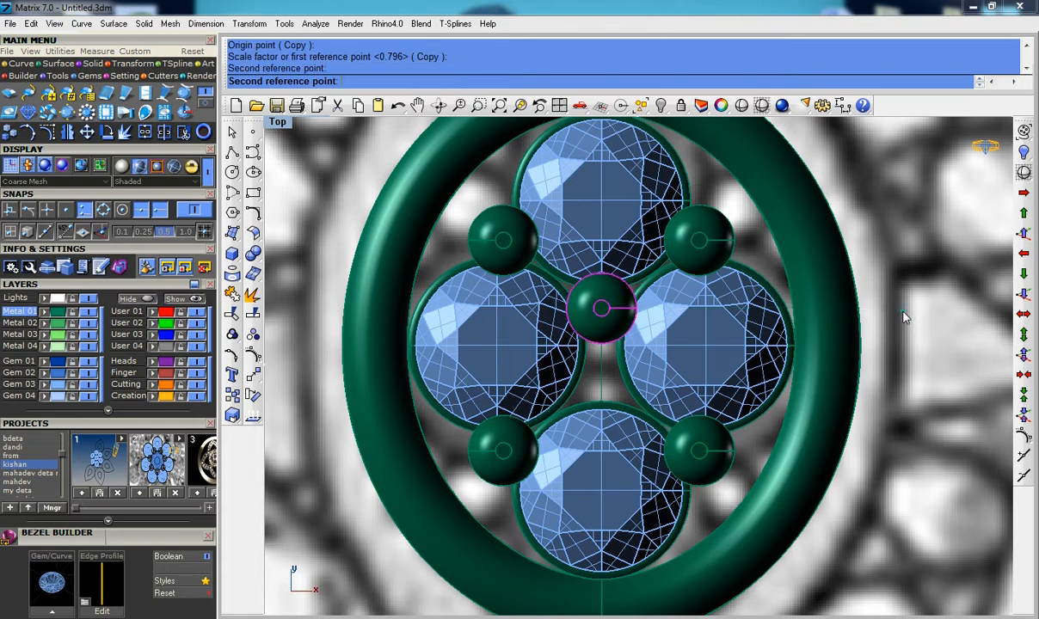
scroll(633, 309, down, 2)
scroll(636, 342, up, 2)
Step: Mirror the centreline prong across the horizontal axis through origin 0, above the lower gem
click(618, 309)
click(67, 130)
text(0)
key(Return)
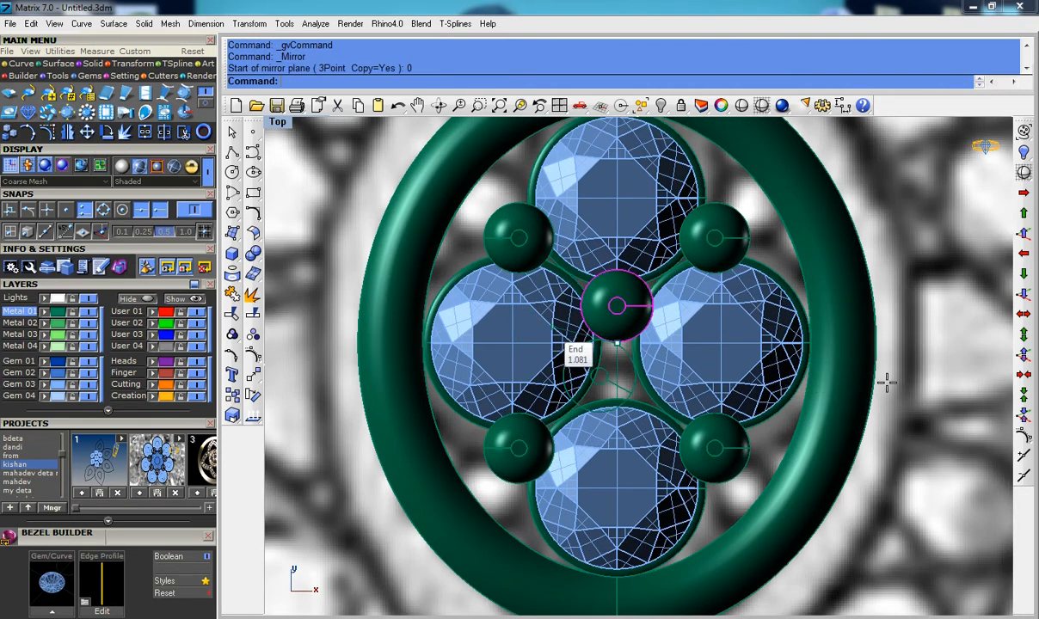
click(945, 373)
scroll(618, 363, up, 3)
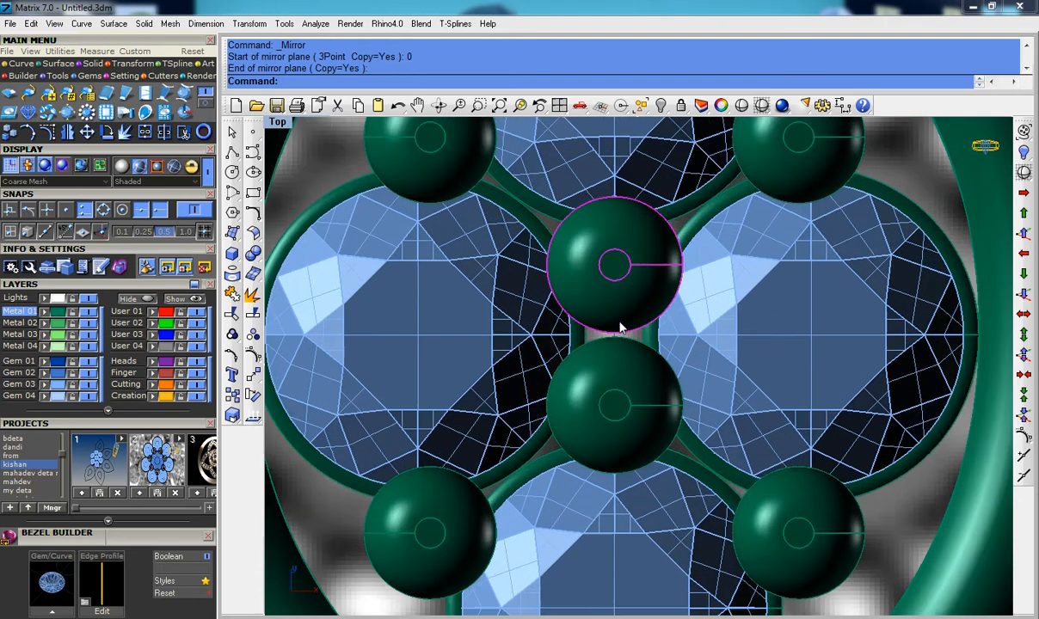
Step: Show all hidden objects again in the top view
scroll(619, 344, down, 6)
scroll(637, 353, down, 2)
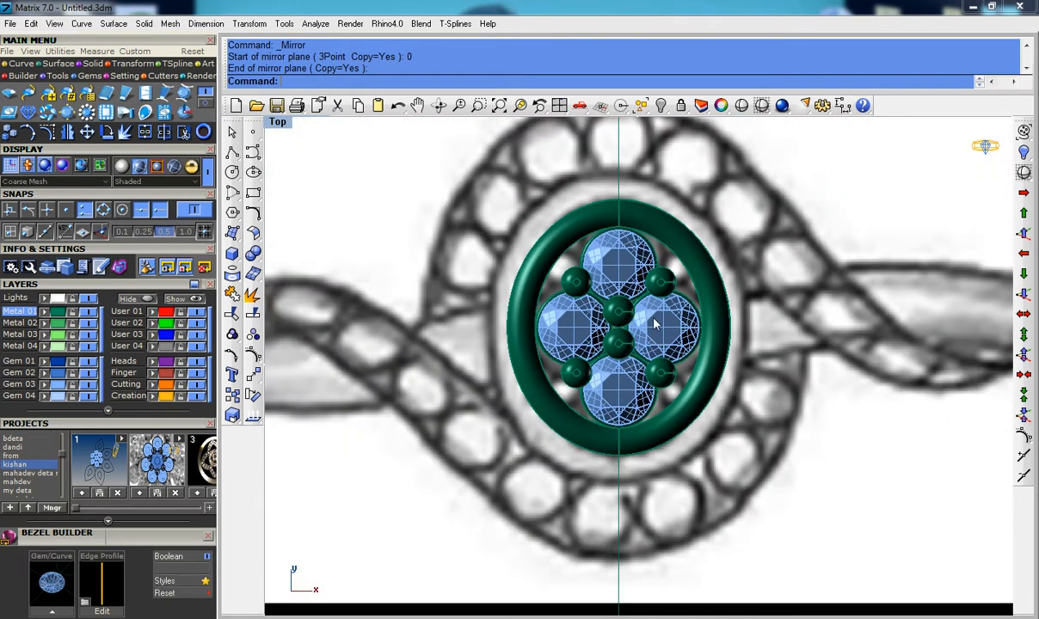
scroll(651, 318, up, 2)
scroll(653, 319, down, 5)
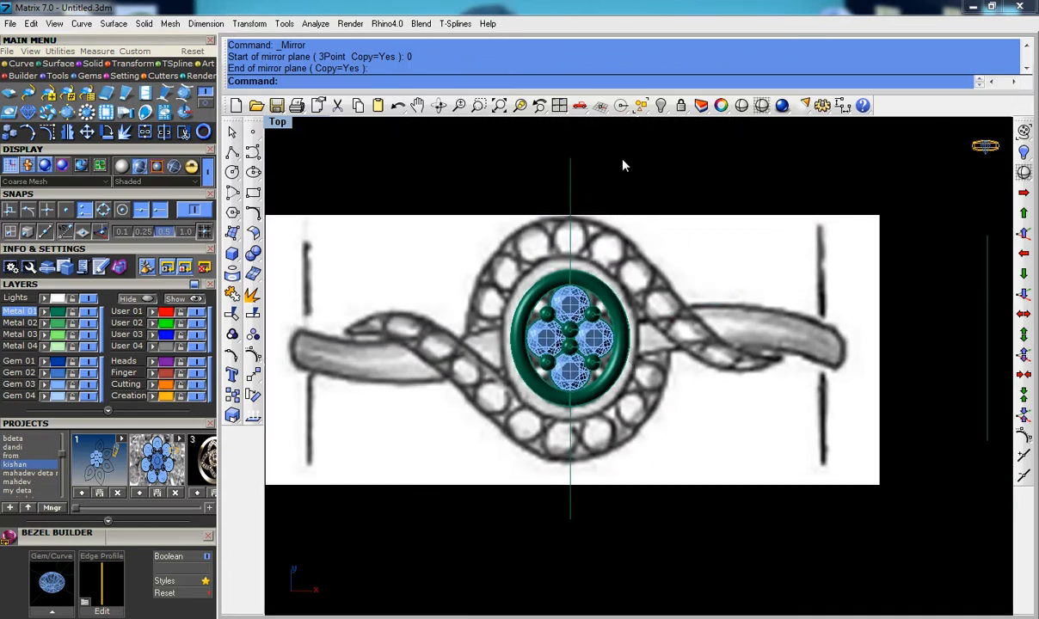
click(621, 105)
scroll(597, 267, up, 2)
scroll(599, 273, down, 2)
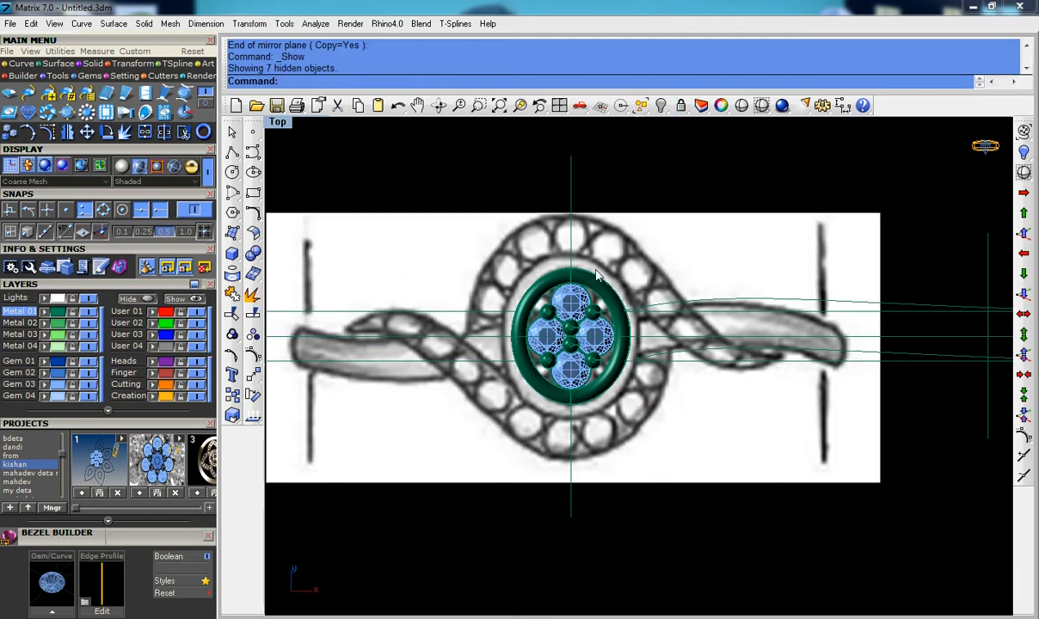
Step: Scale the background reference sketch down slightly from origin 0 to match its inner oval to the modelled frame
scroll(592, 301, down, 1)
scroll(516, 292, up, 5)
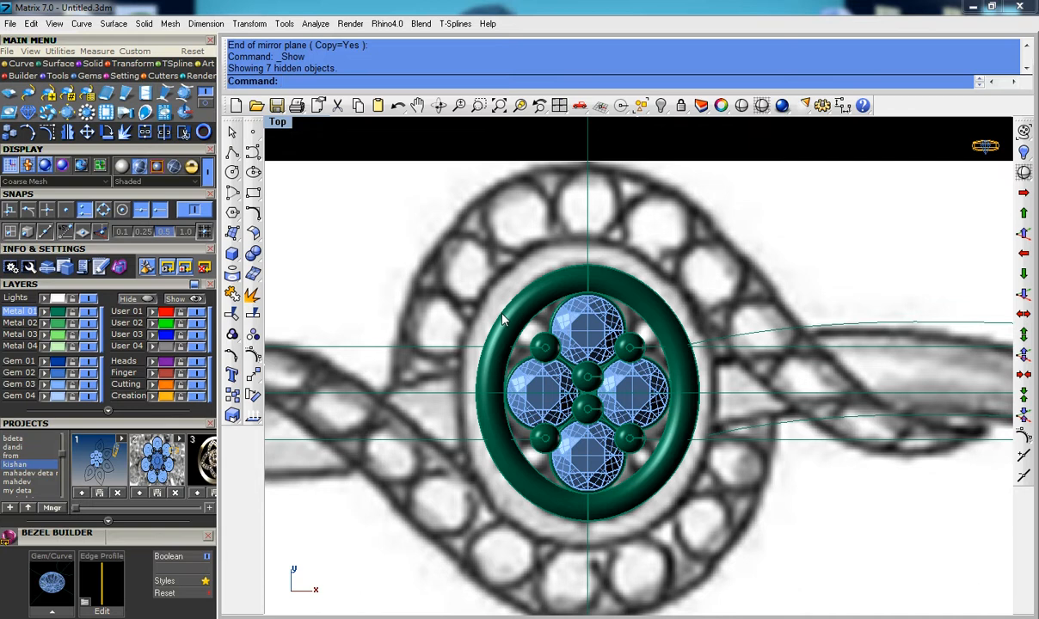
scroll(516, 306, down, 2)
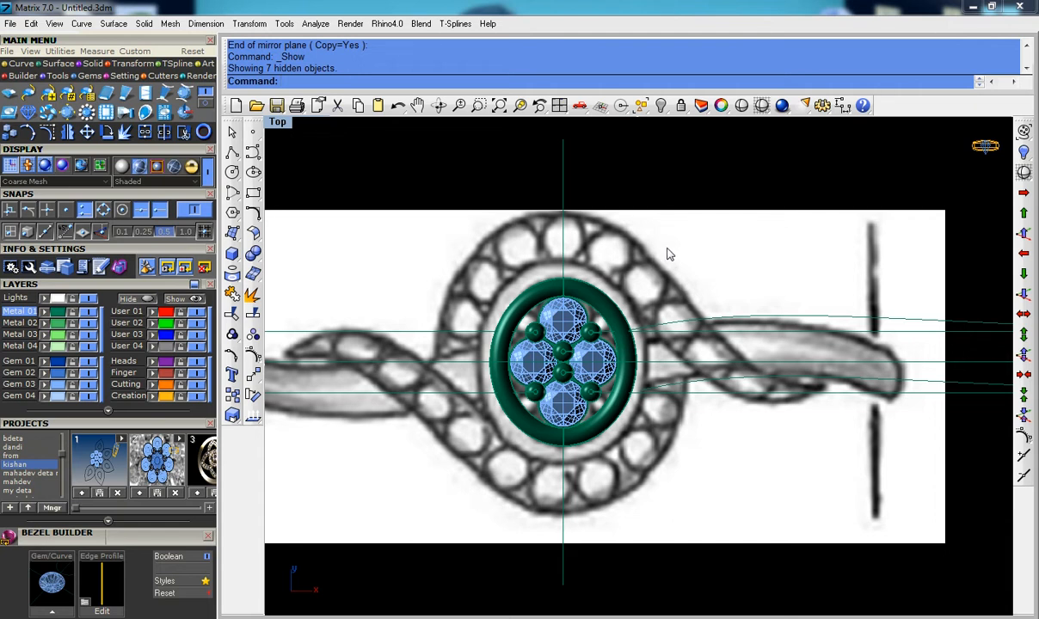
scroll(669, 254, down, 2)
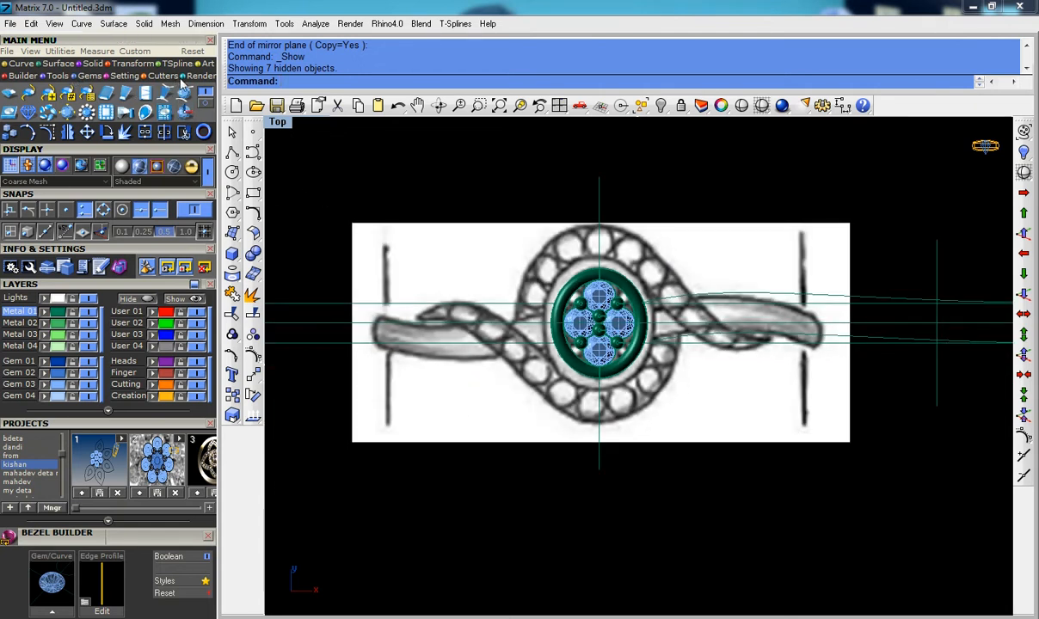
scroll(626, 245, up, 3)
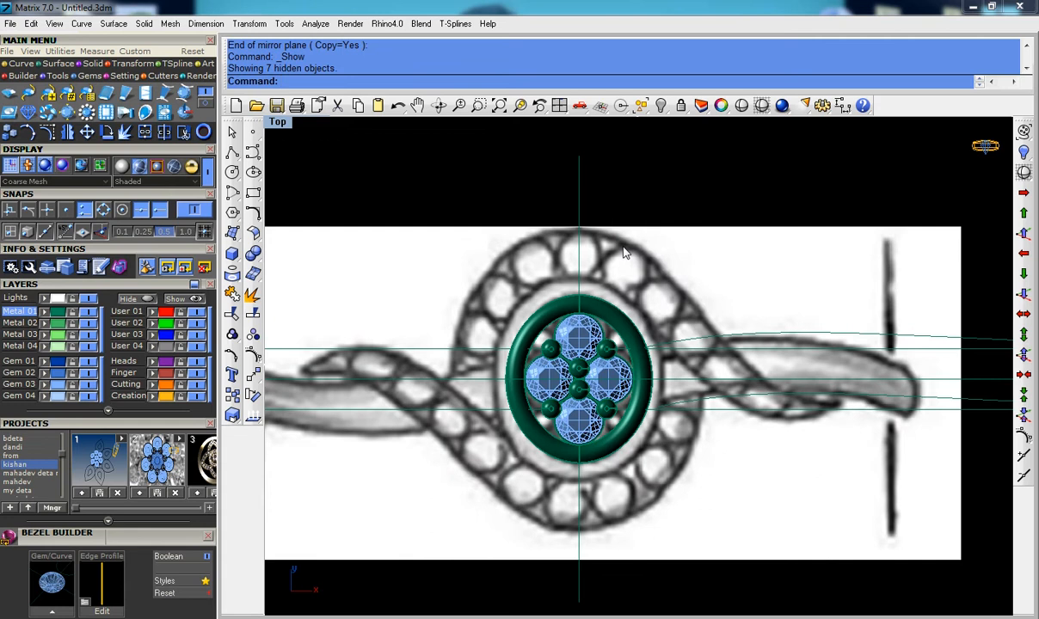
scroll(646, 267, down, 3)
right_drag(651, 273, 627, 289)
scroll(628, 290, up, 2)
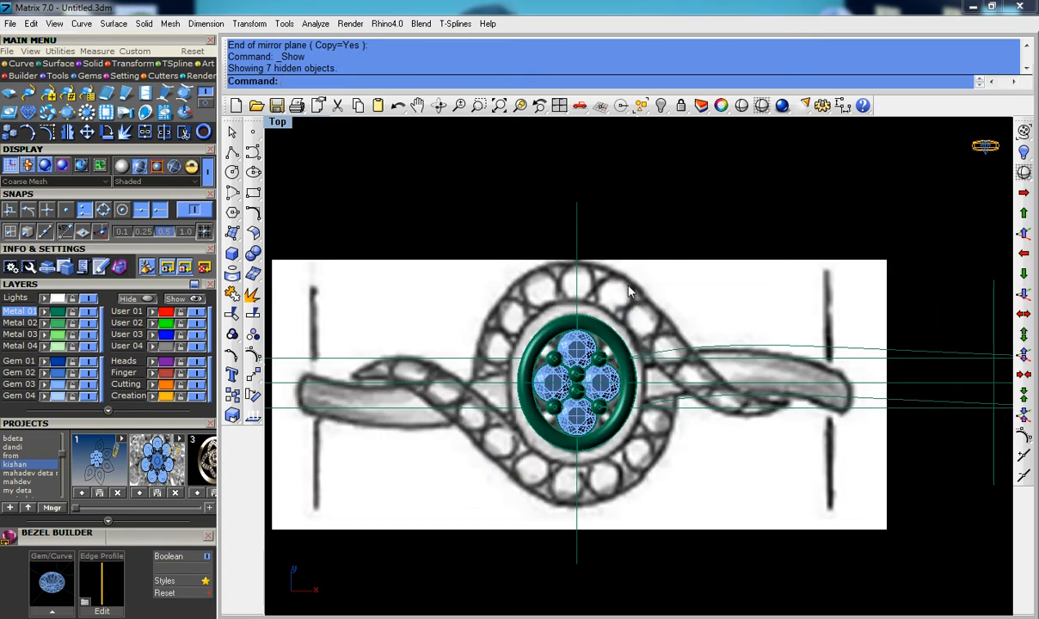
click(30, 51)
click(126, 111)
text(0)
key(Return)
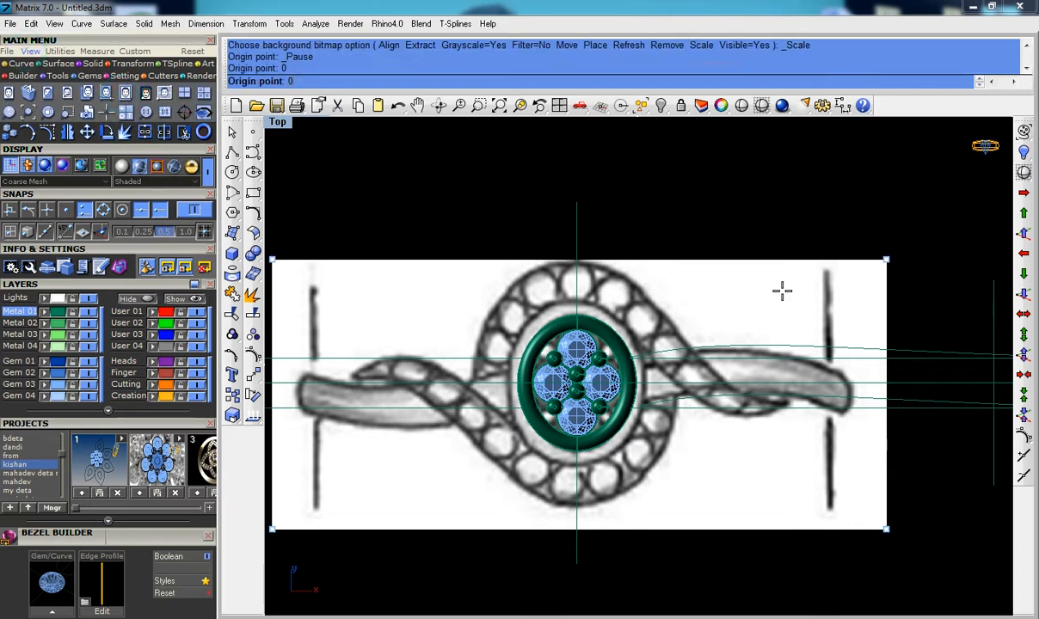
click(577, 173)
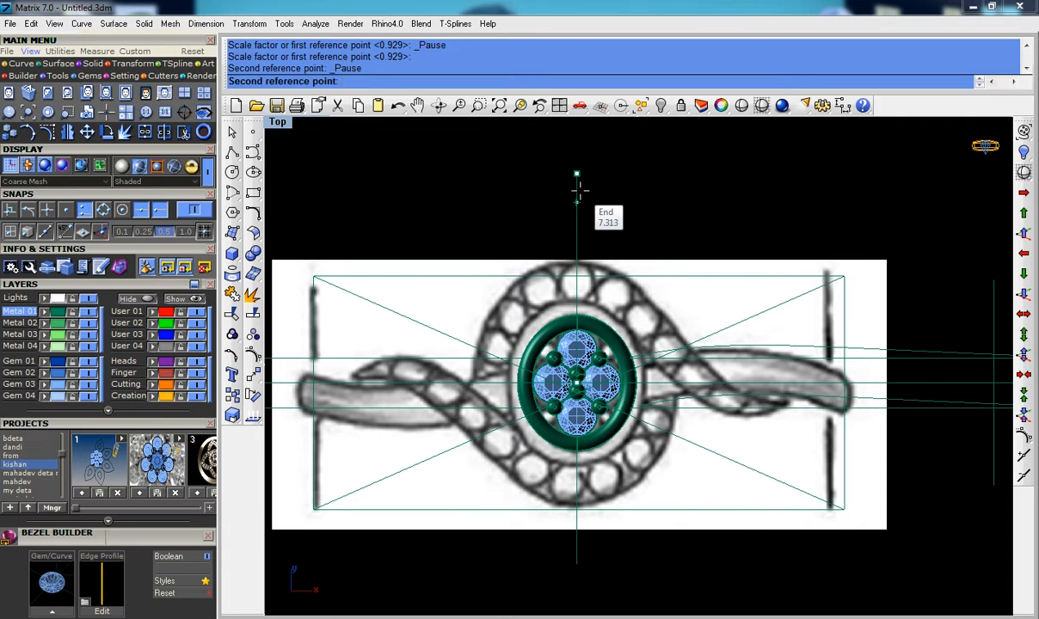
click(578, 194)
key(Return)
scroll(656, 313, up, 4)
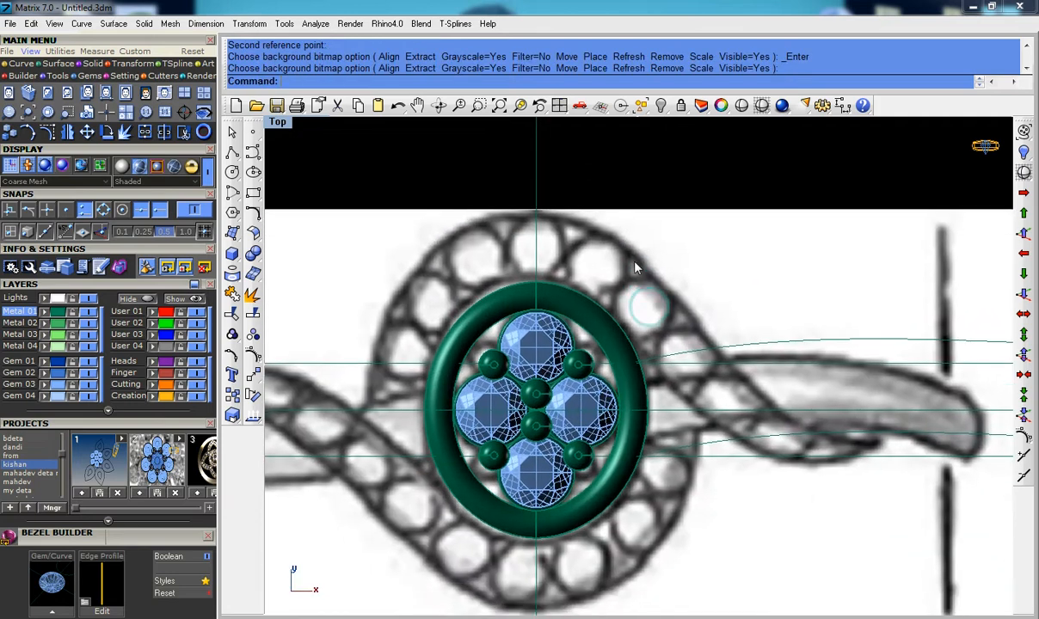
scroll(635, 268, down, 3)
scroll(693, 295, up, 2)
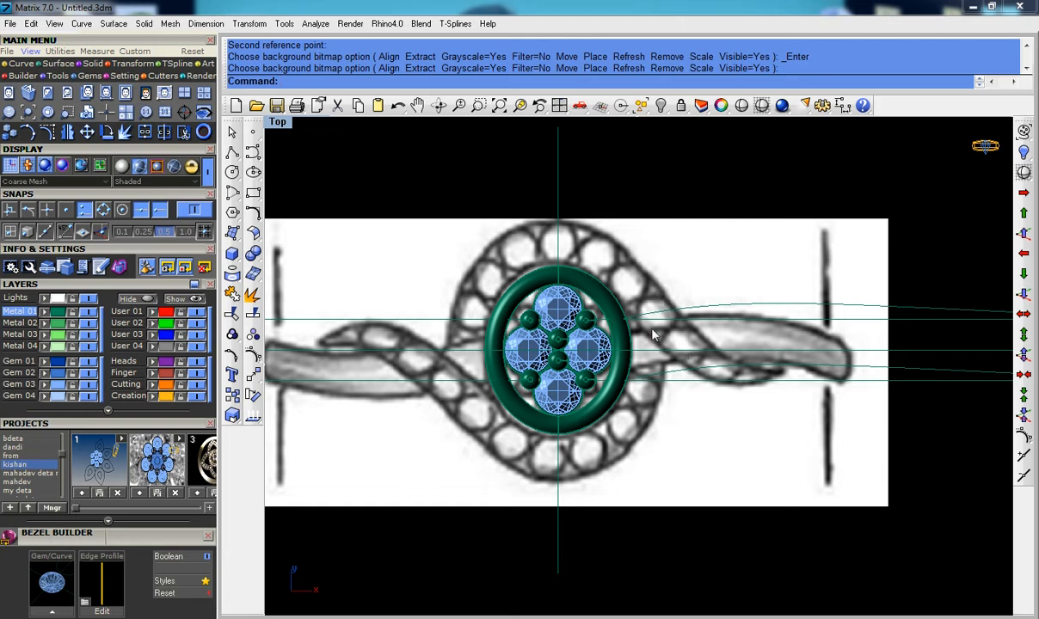
right_drag(652, 336, 635, 312)
click(253, 154)
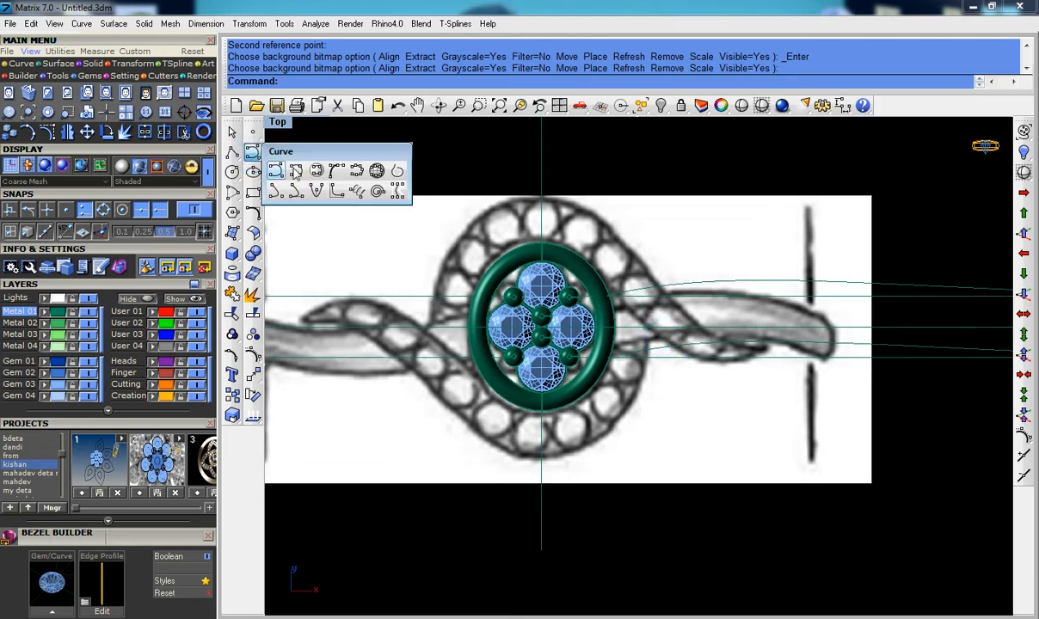
click(295, 171)
scroll(427, 316, up, 1)
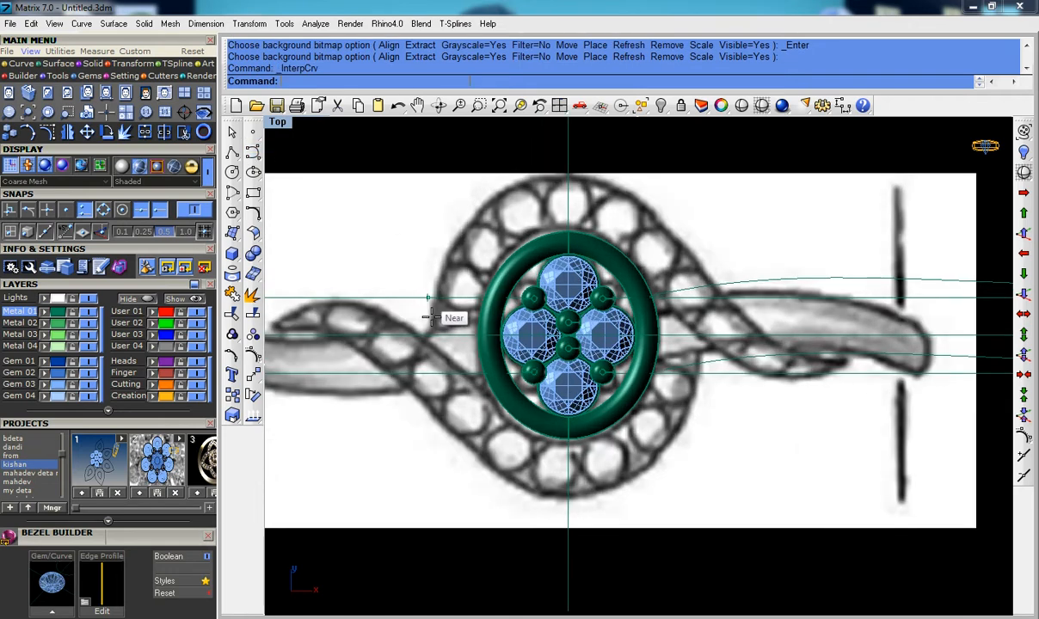
scroll(430, 318, up, 1)
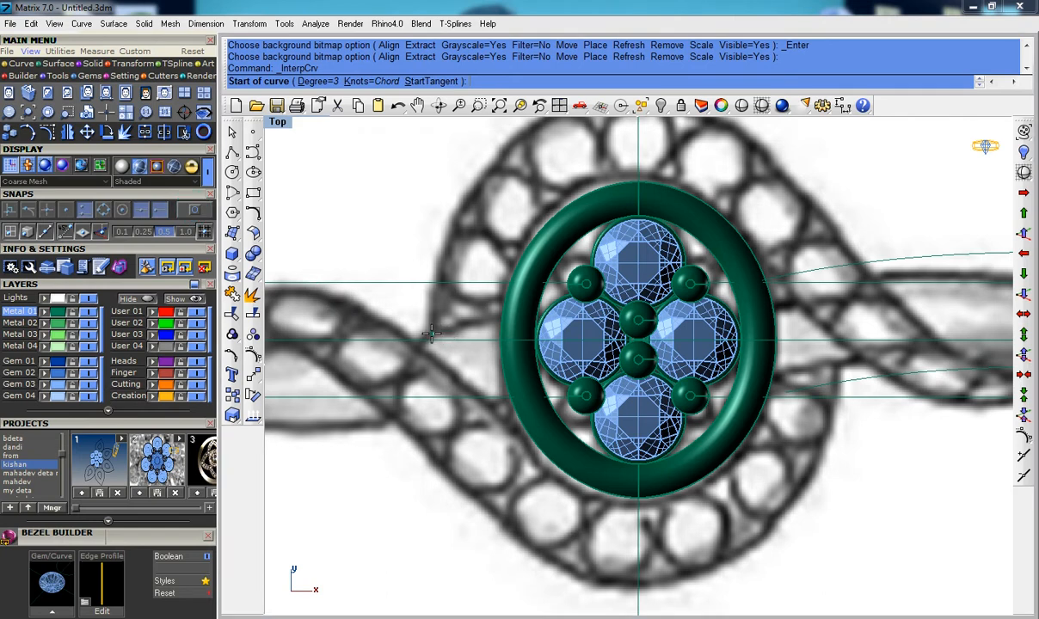
key(Escape)
Step: Duplicate the outer outline curve of the oval frame in place by copying and pasting it
click(518, 338)
click(537, 356)
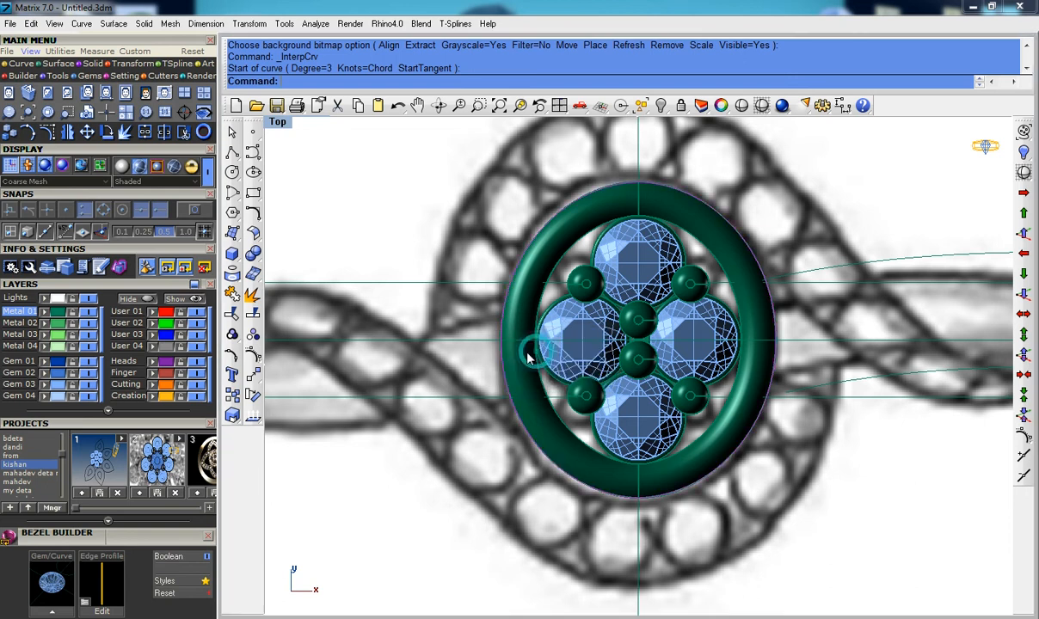
key(ctrl+c)
key(ctrl+v)
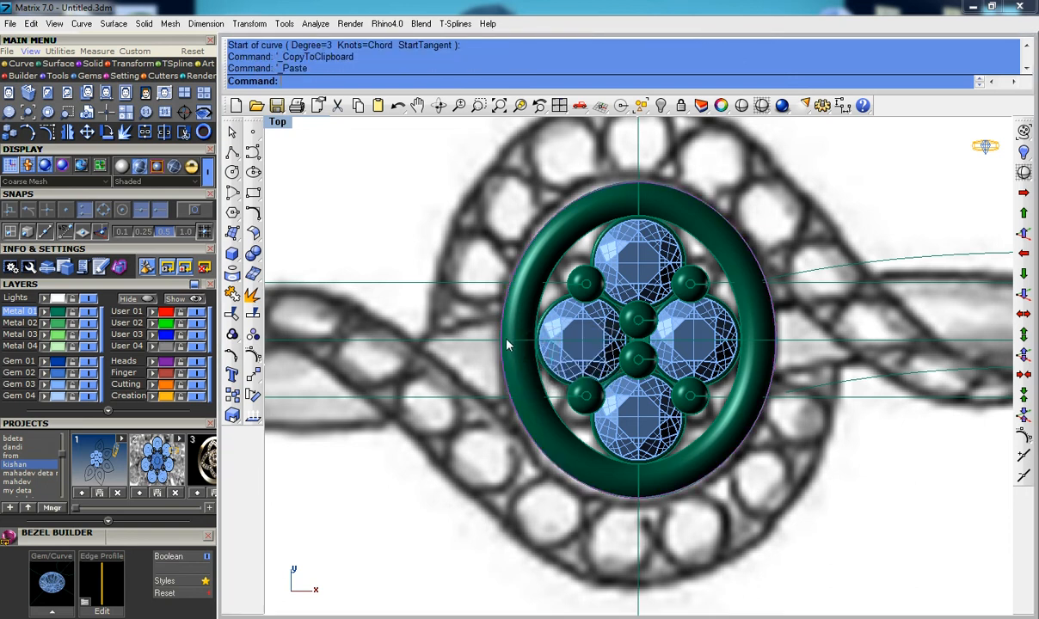
Step: Split the oval outline curve by points at its left horizontal quadrant and at the end of the upper-right shank curve
click(500, 334)
click(528, 368)
click(253, 315)
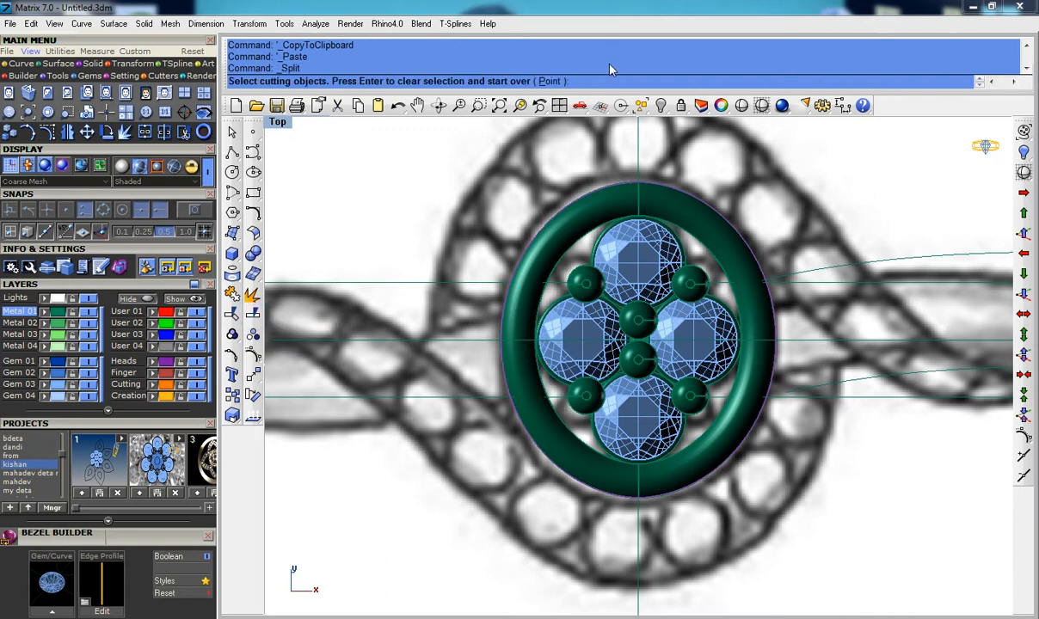
click(552, 83)
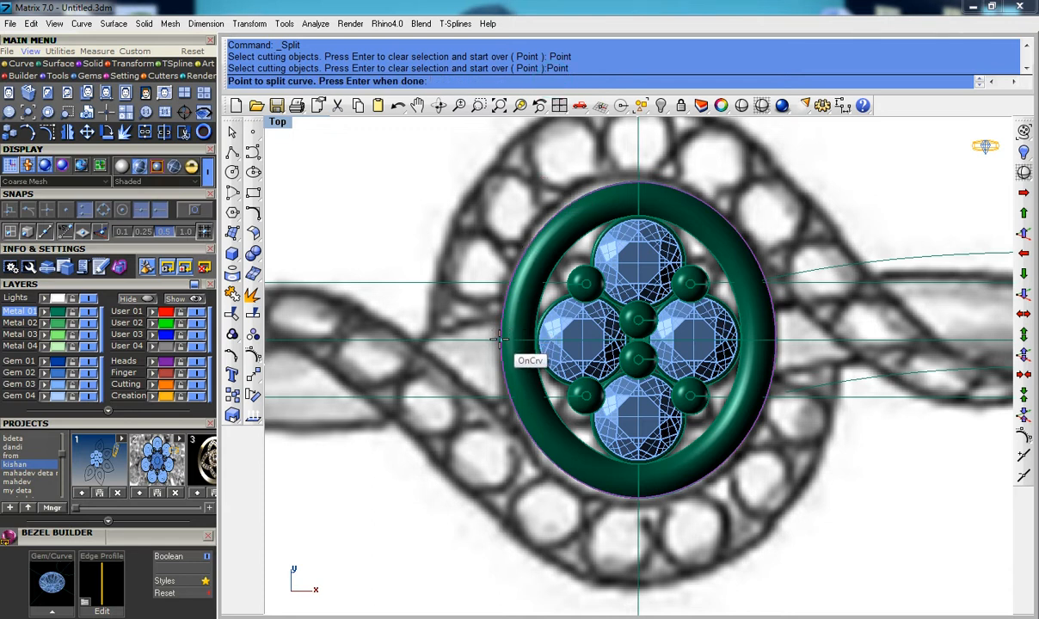
click(499, 340)
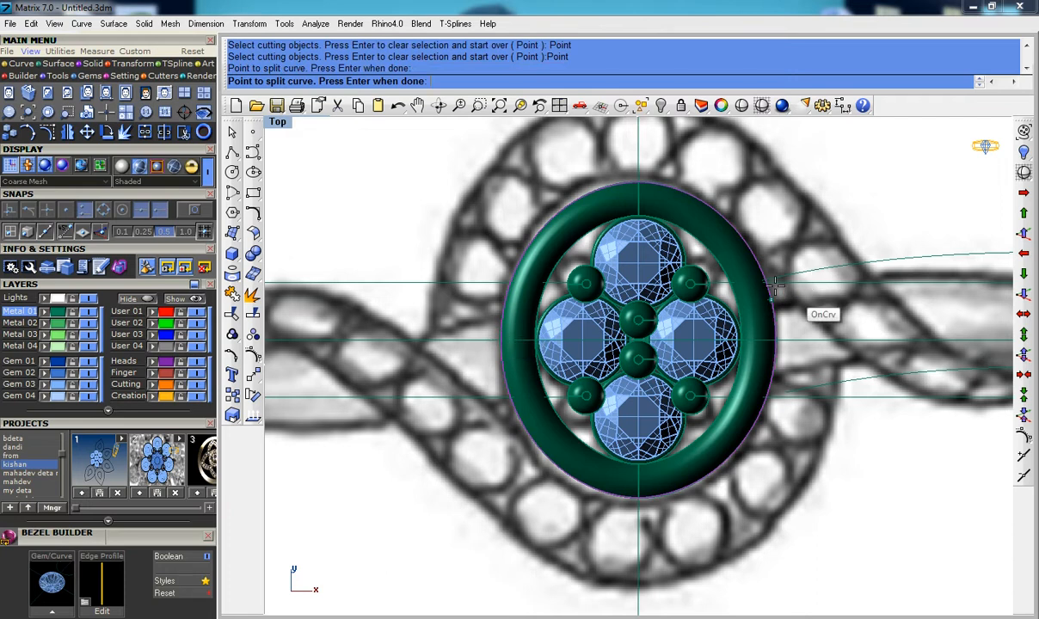
scroll(761, 273, up, 3)
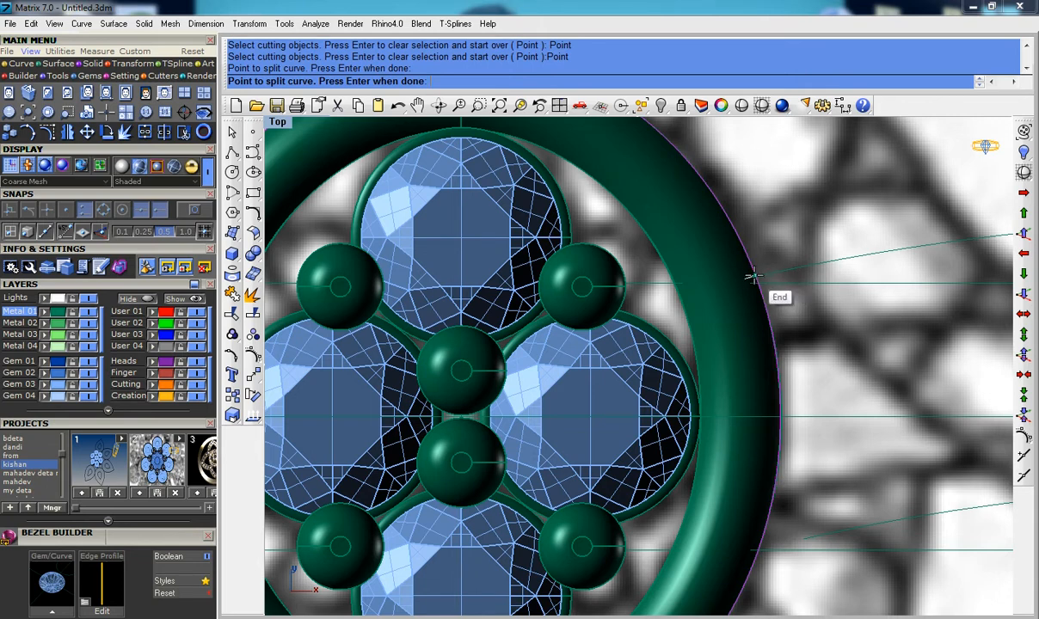
click(752, 276)
scroll(753, 276, down, 3)
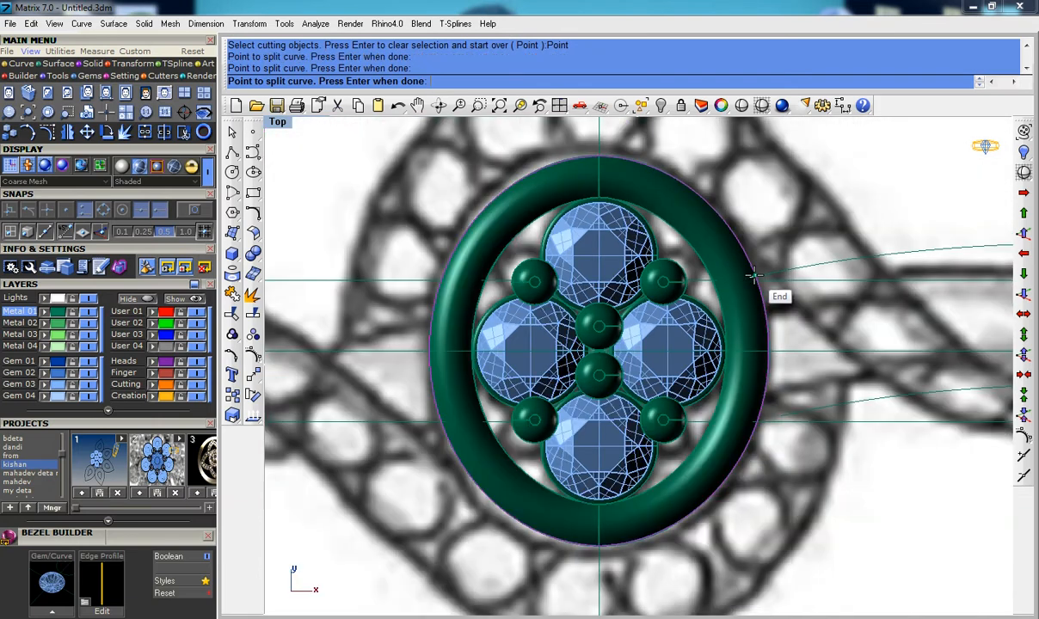
key(Return)
Step: Complete the point split of the duplicated oval outline, dividing it into two pieces beside the upper-right shank curve
click(745, 251)
click(763, 263)
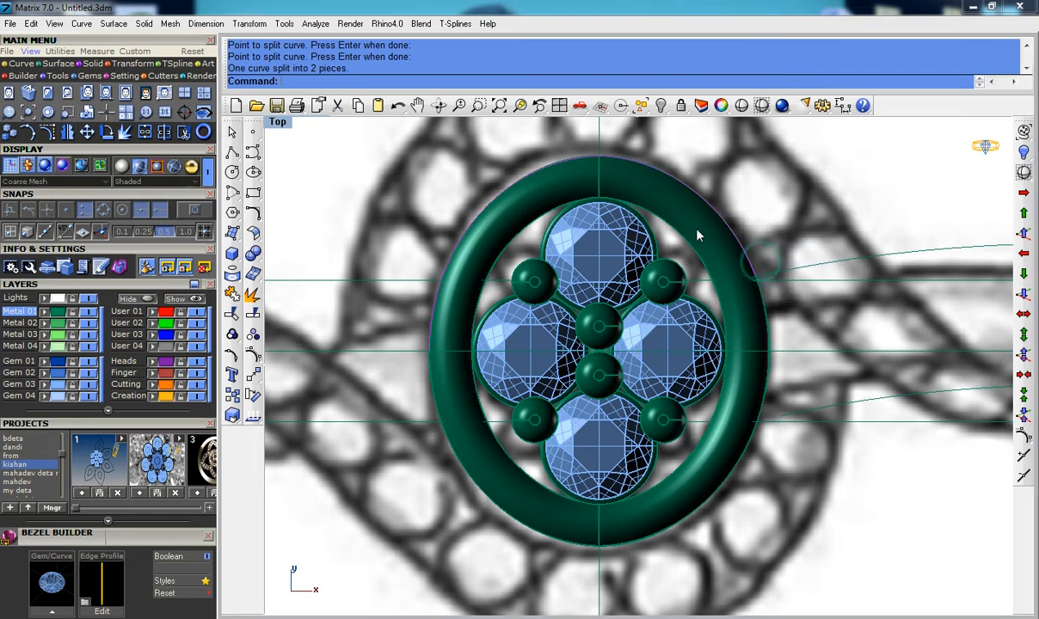
scroll(692, 213, down, 2)
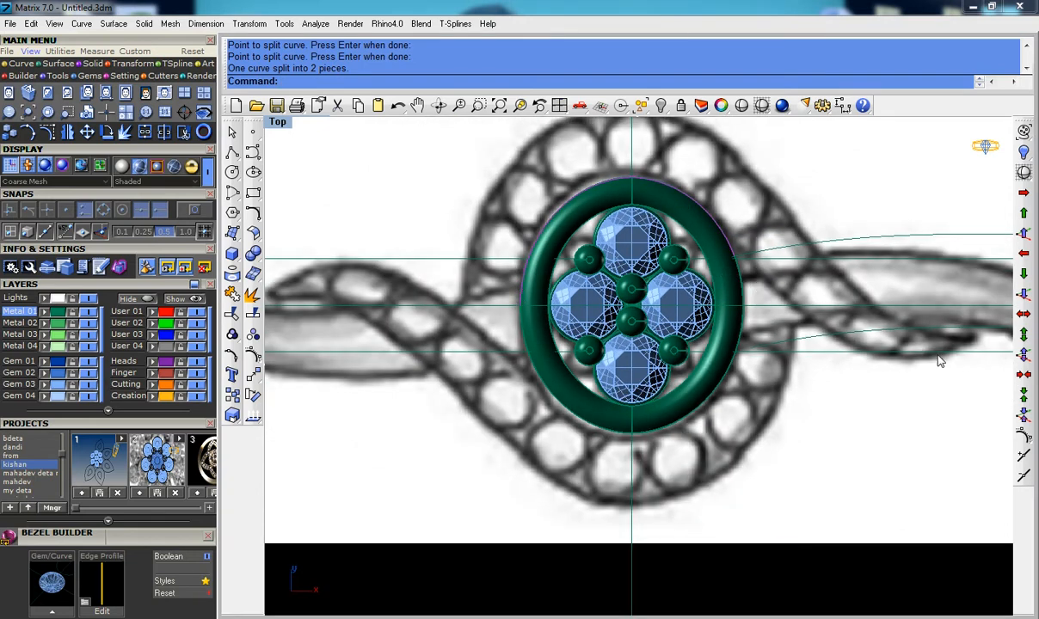
Step: Rebuild the upper piece of the split oval outline with a point count of 7 and degree 3
right_drag(938, 356, 837, 331)
scroll(836, 329, down, 4)
scroll(701, 257, up, 6)
scroll(689, 241, down, 3)
scroll(663, 258, up, 3)
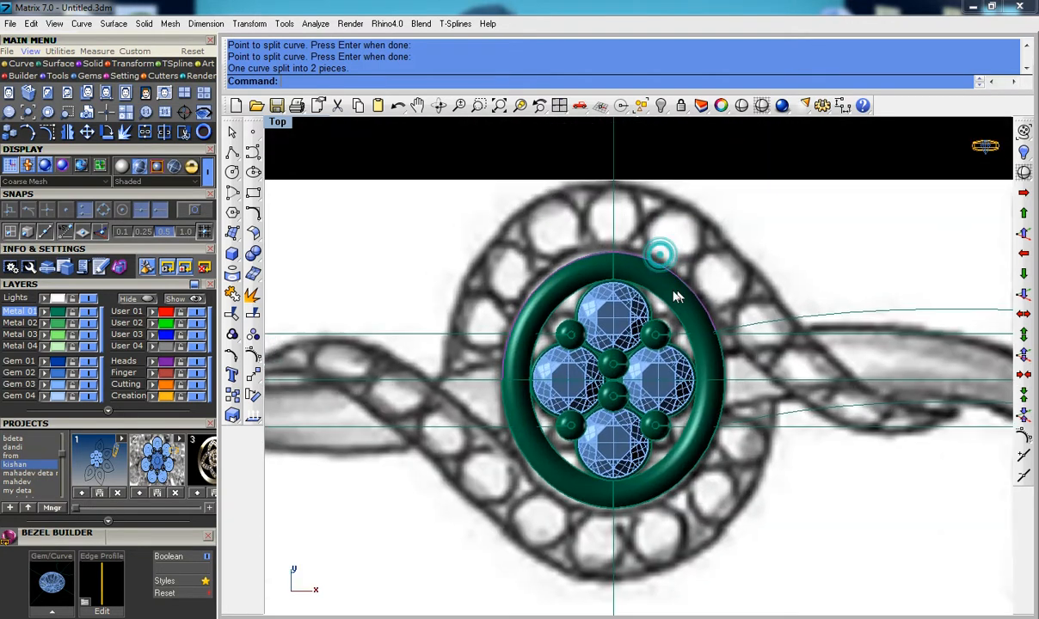
right_drag(674, 291, 682, 307)
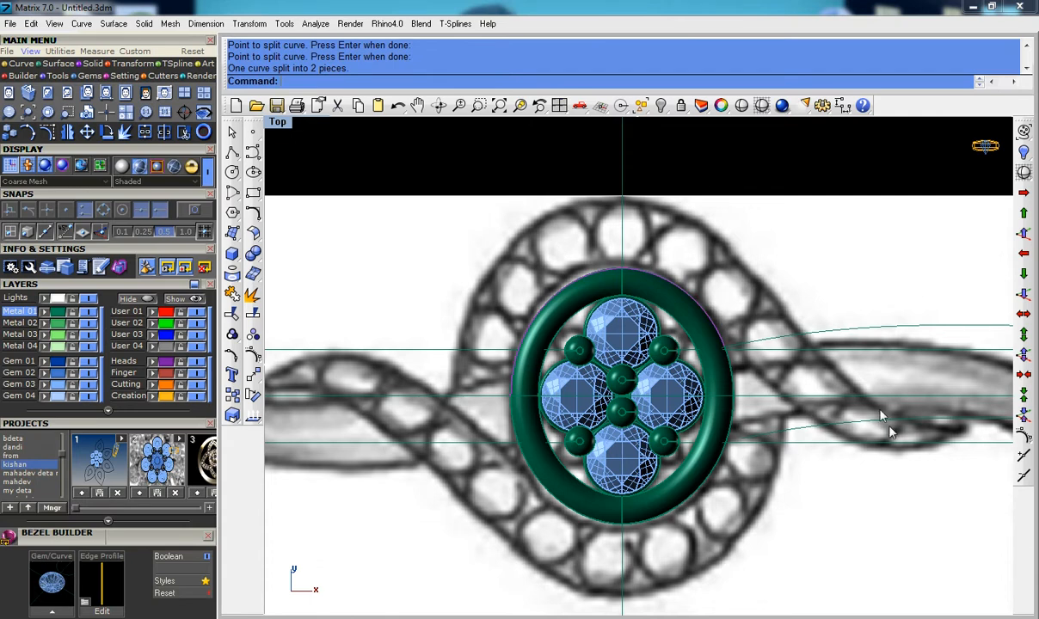
scroll(505, 295, up, 5)
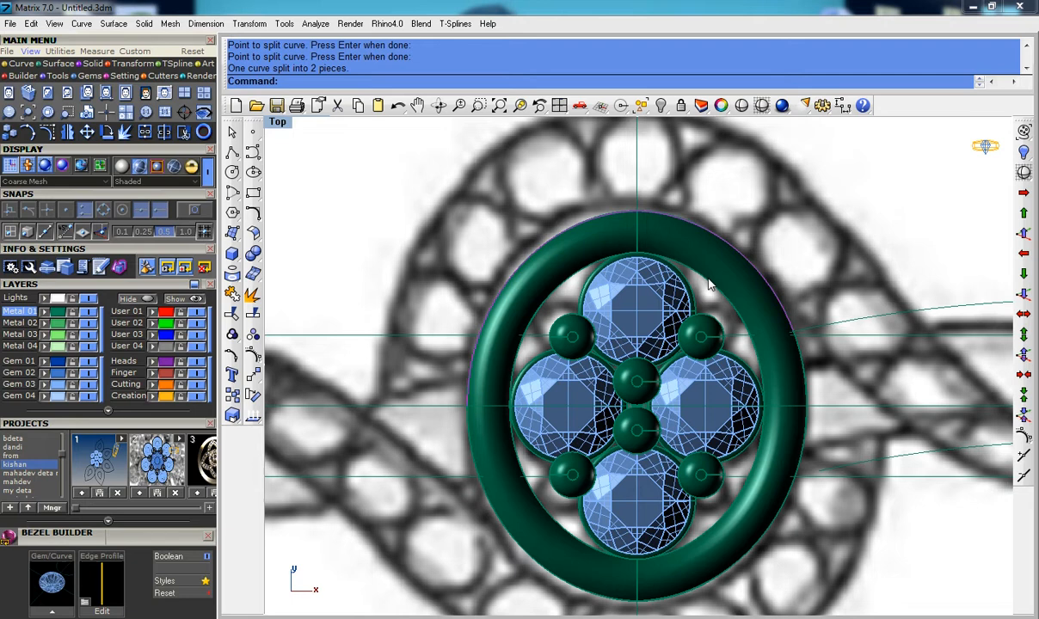
text(build)
key(Return)
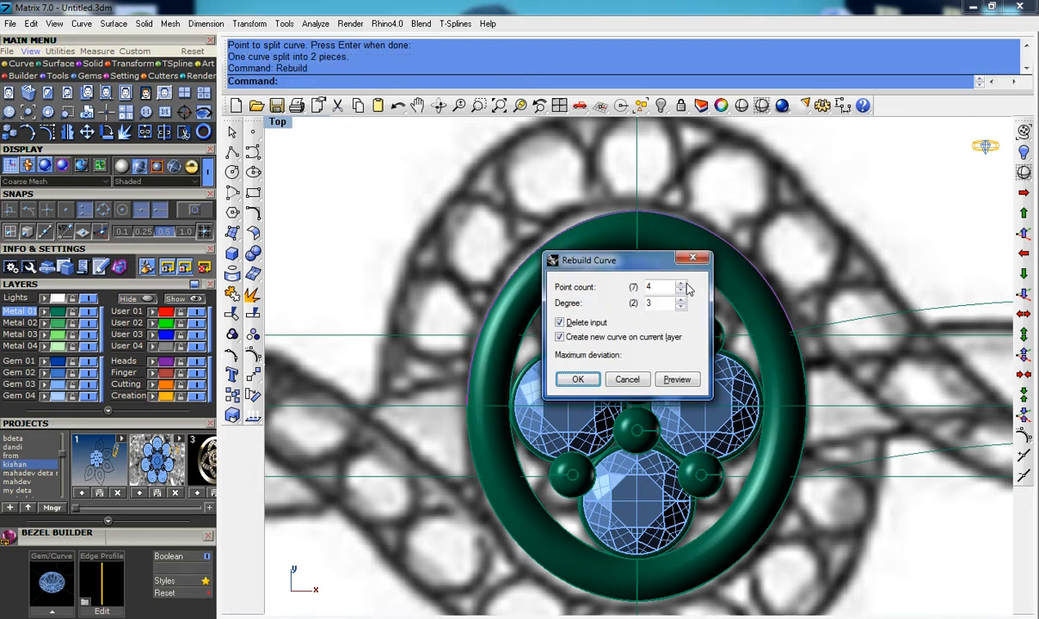
click(681, 285)
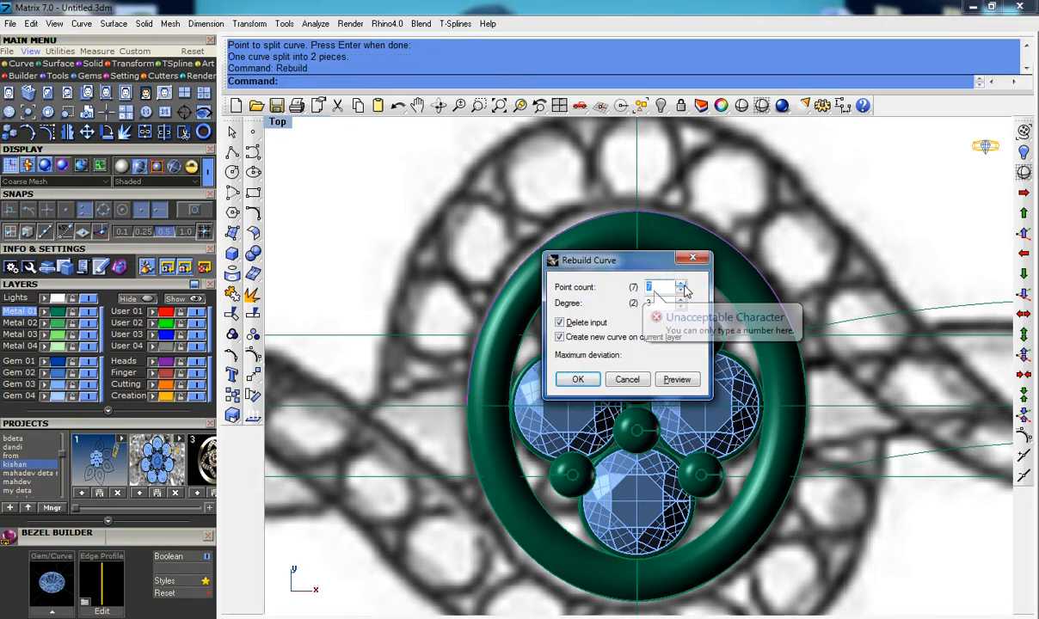
click(577, 379)
Step: Show the rebuilt curve's control points and move its right end point about 1.15 mm diagonally down to the right along the sketched band edge
right_drag(711, 266, 661, 220)
scroll(661, 221, down, 4)
scroll(677, 252, up, 4)
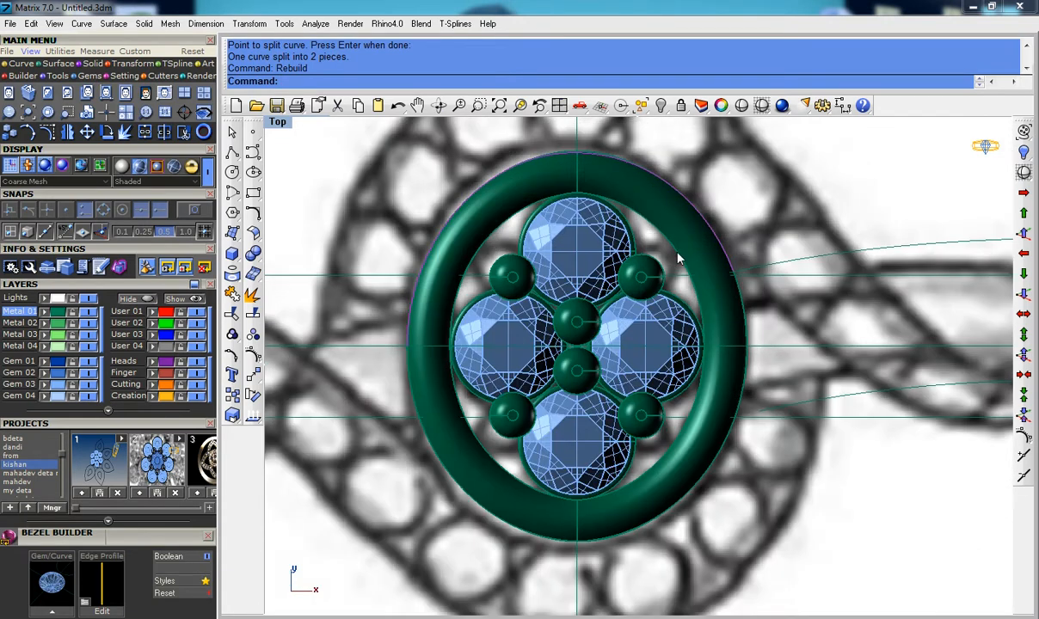
scroll(680, 263, up, 2)
key(F10)
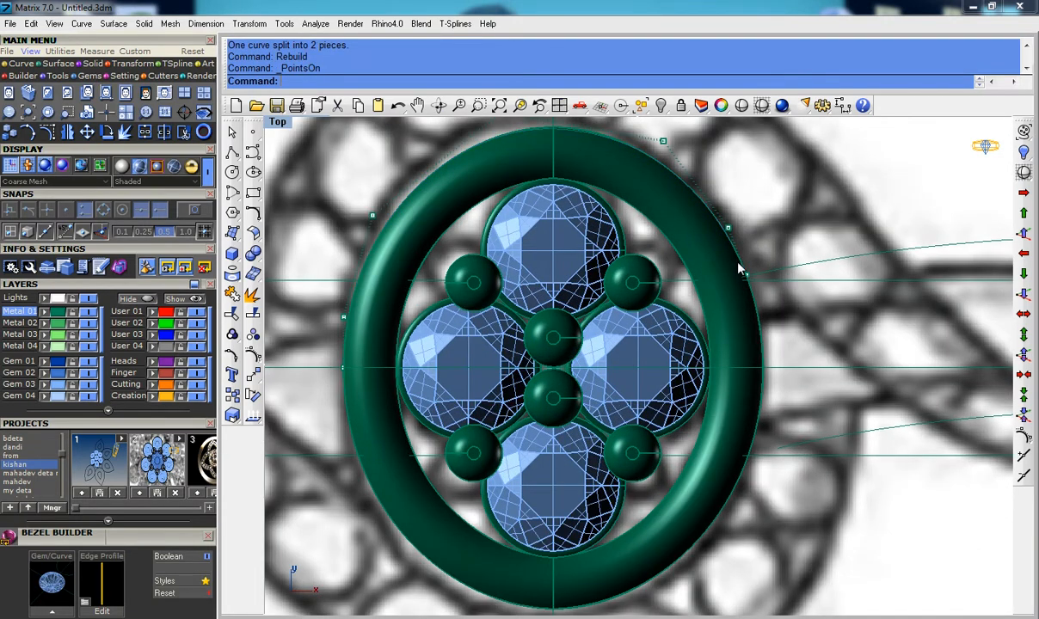
scroll(742, 265, up, 2)
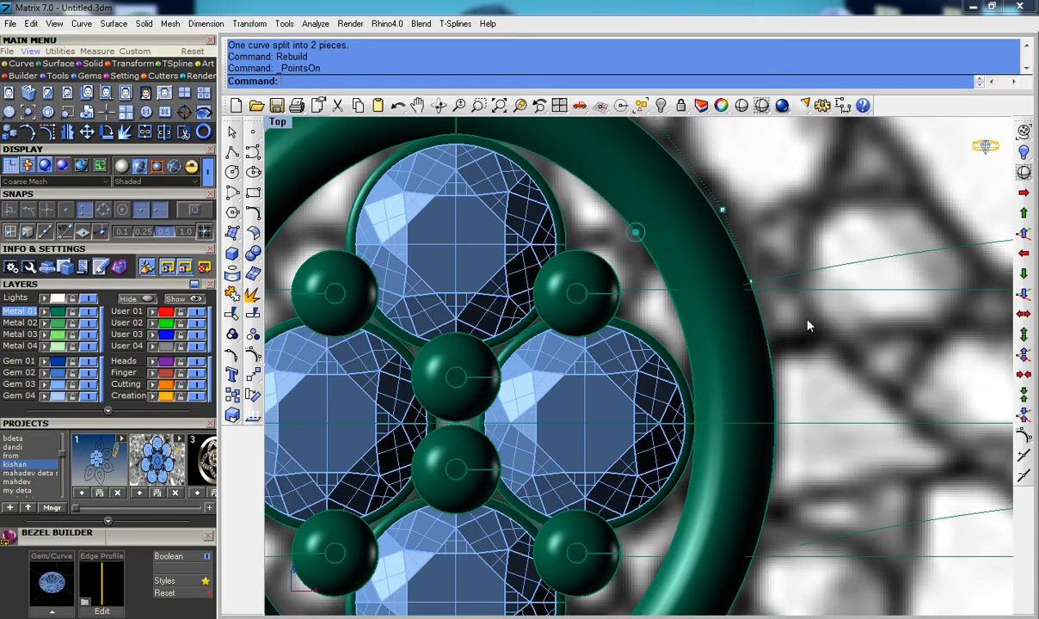
click(597, 232)
click(751, 282)
scroll(755, 280, up, 2)
text(m)
key(Return)
scroll(758, 278, down, 2)
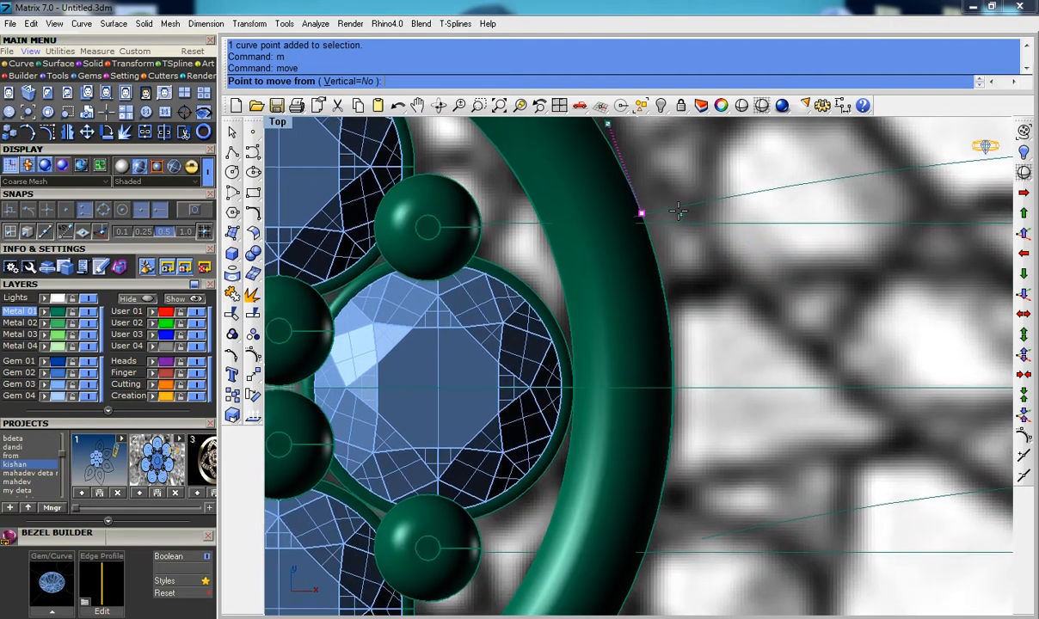
scroll(680, 210, down, 5)
click(800, 376)
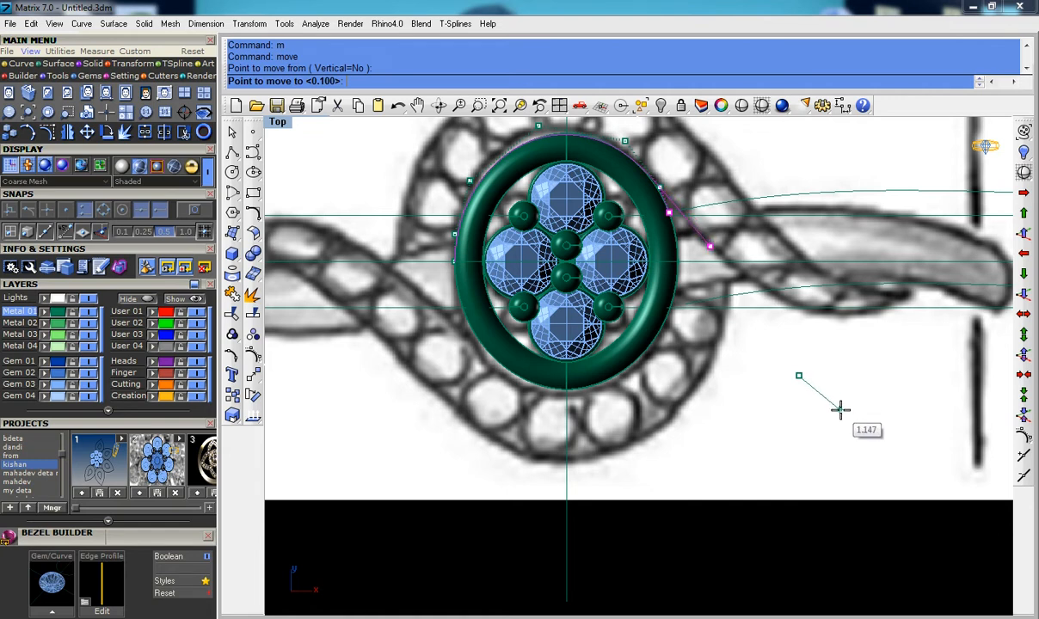
click(842, 412)
Step: Check the reshaped curve against the sketched gem band and turn off its control points
right_drag(577, 152, 609, 239)
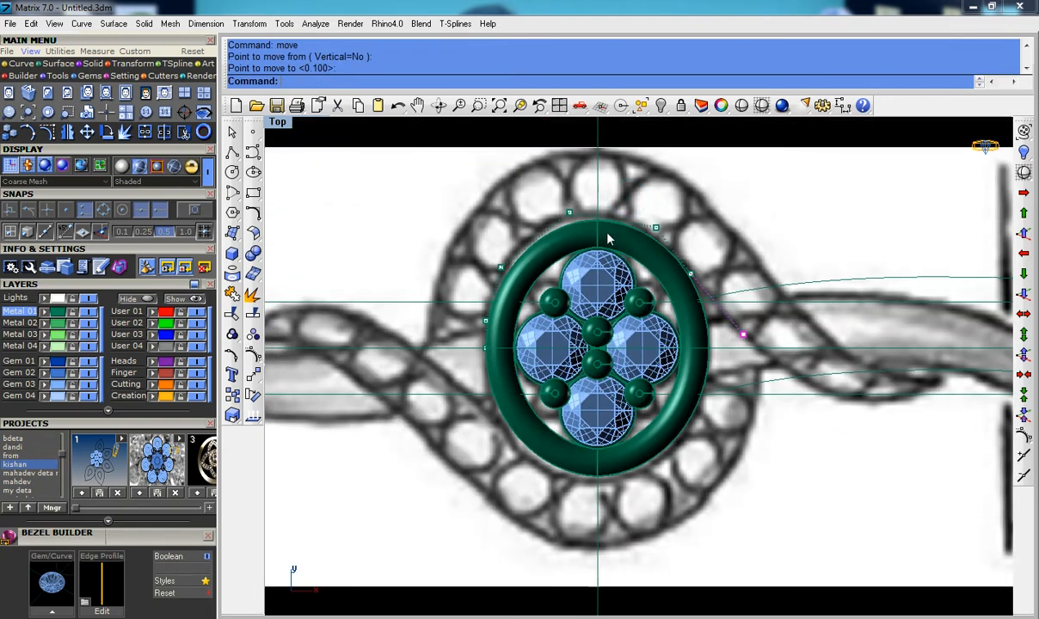
scroll(511, 292, up, 2)
scroll(511, 292, down, 4)
right_drag(518, 313, 513, 275)
scroll(497, 289, up, 4)
scroll(486, 297, down, 4)
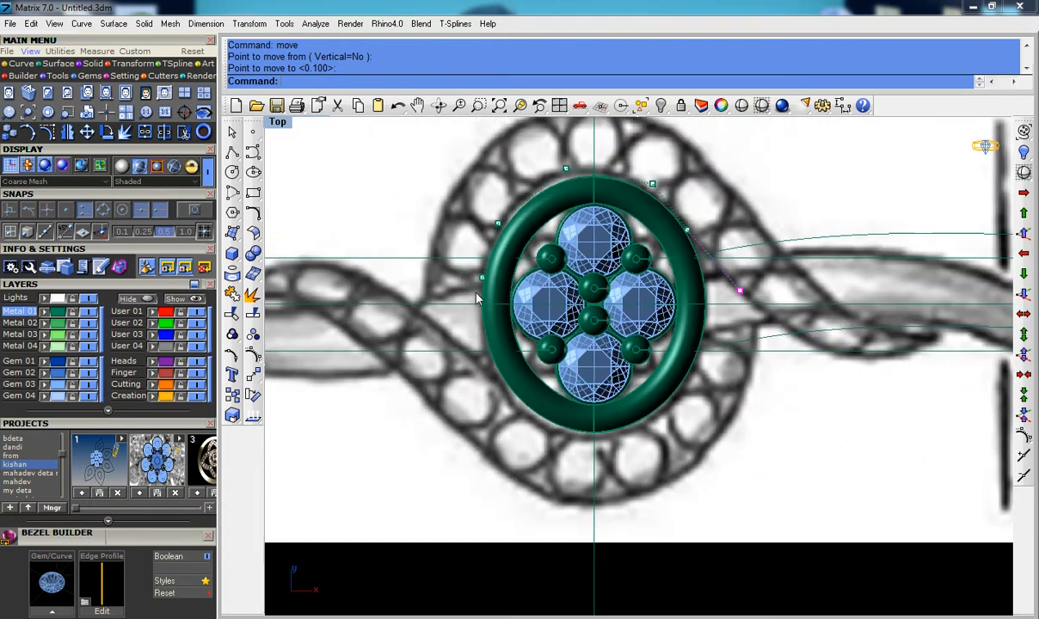
scroll(645, 265, up, 3)
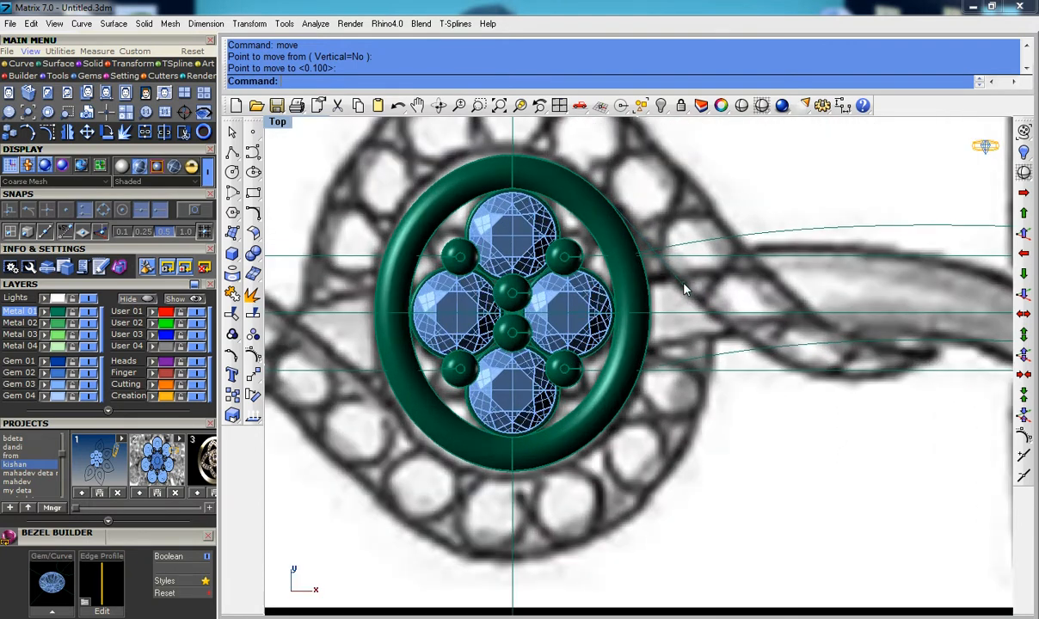
scroll(685, 295, down, 2)
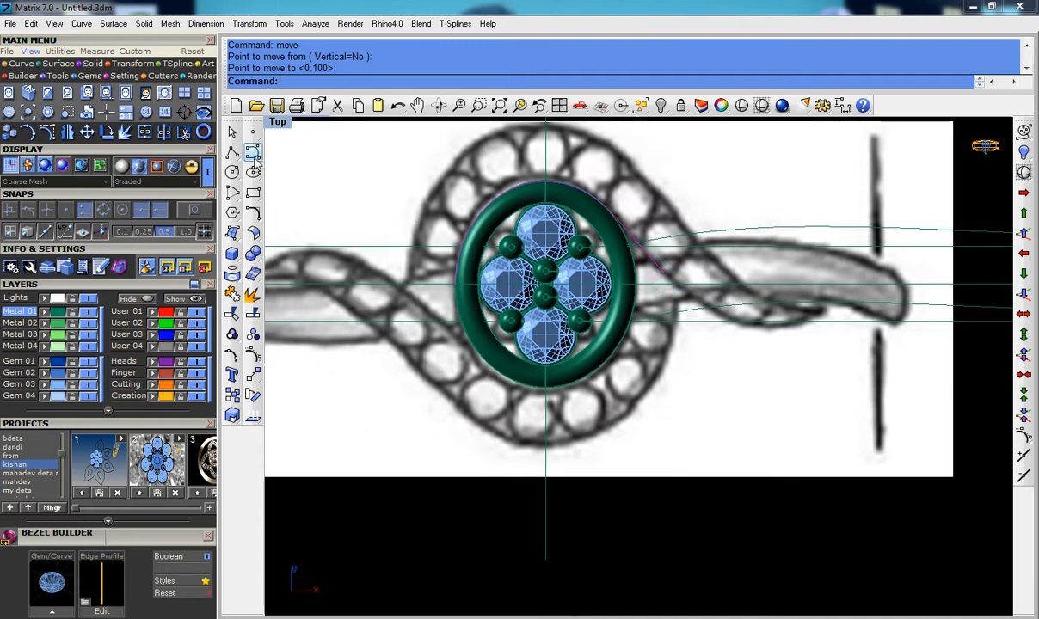
Step: With object snaps on, draw an interpolated curve from the reshaped curve's right end along the sketched band's lower edge to its pointed tip
click(253, 155)
click(292, 163)
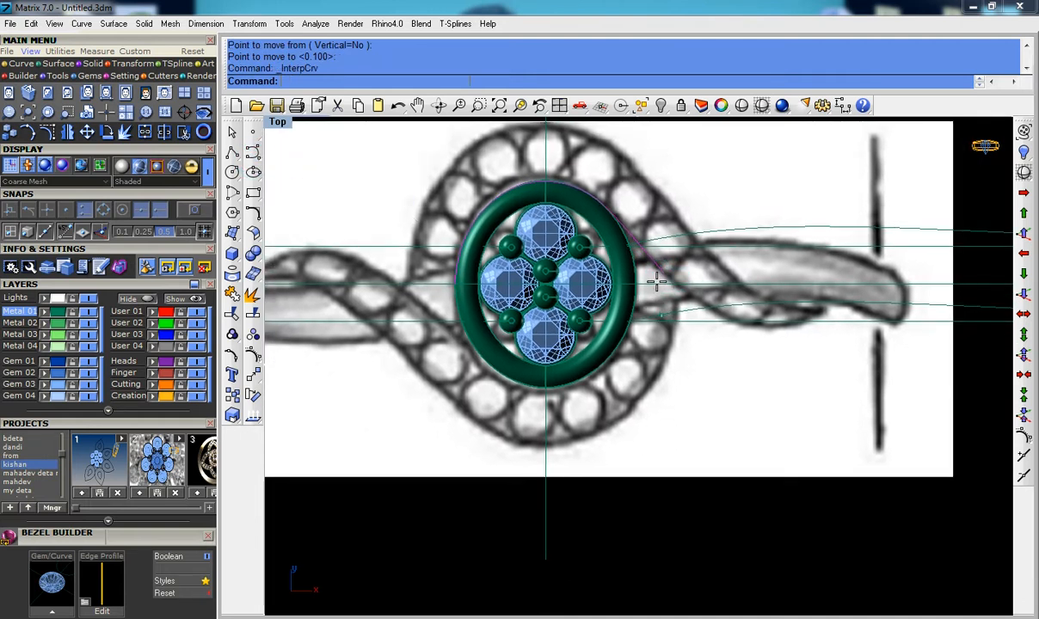
scroll(657, 284, up, 1)
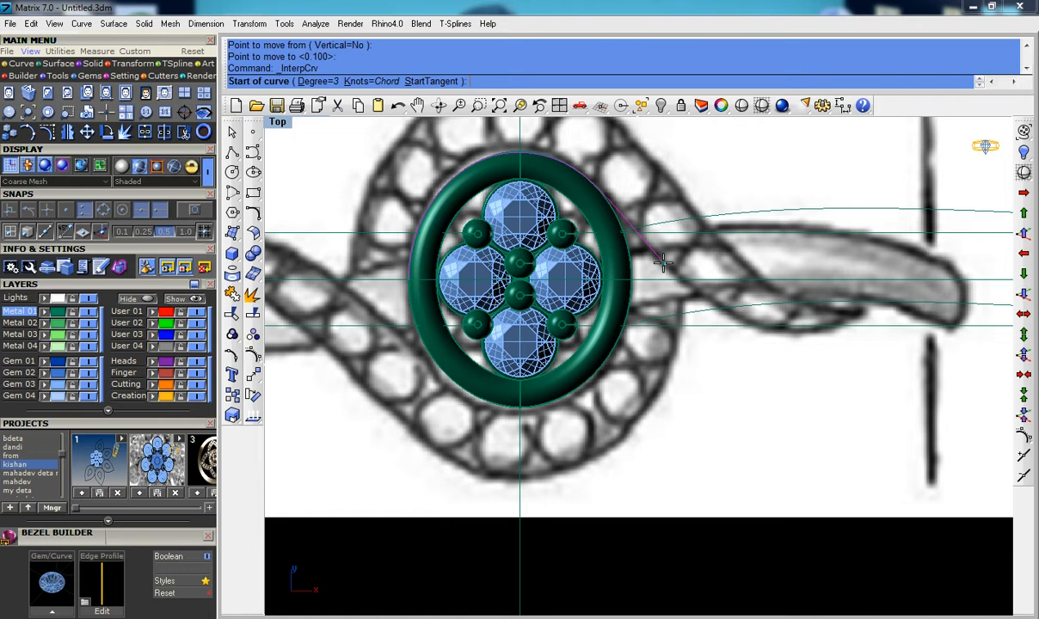
click(187, 210)
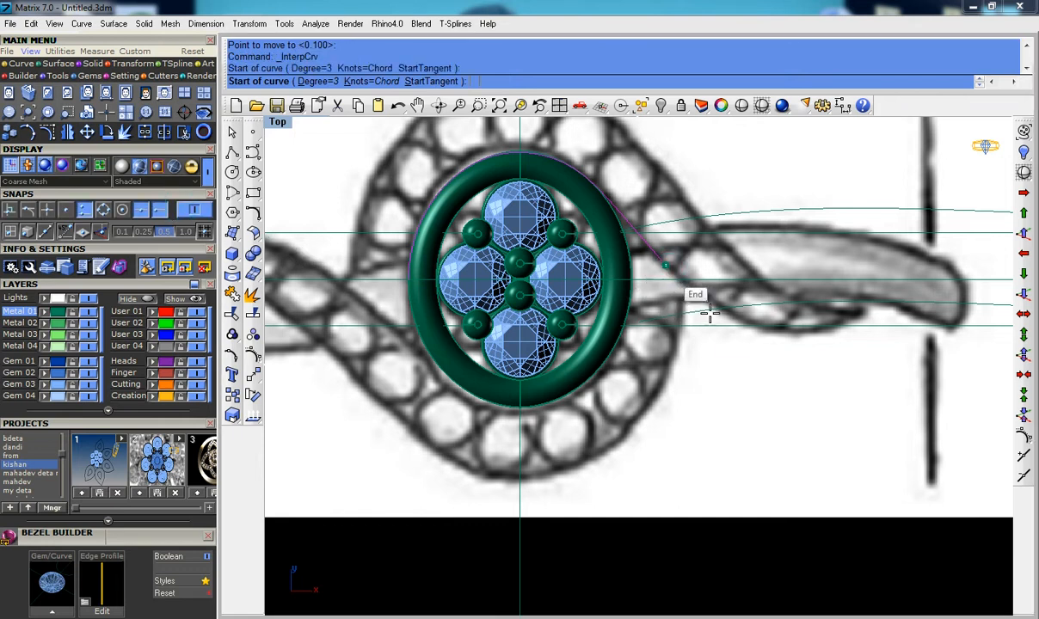
scroll(730, 320, up, 2)
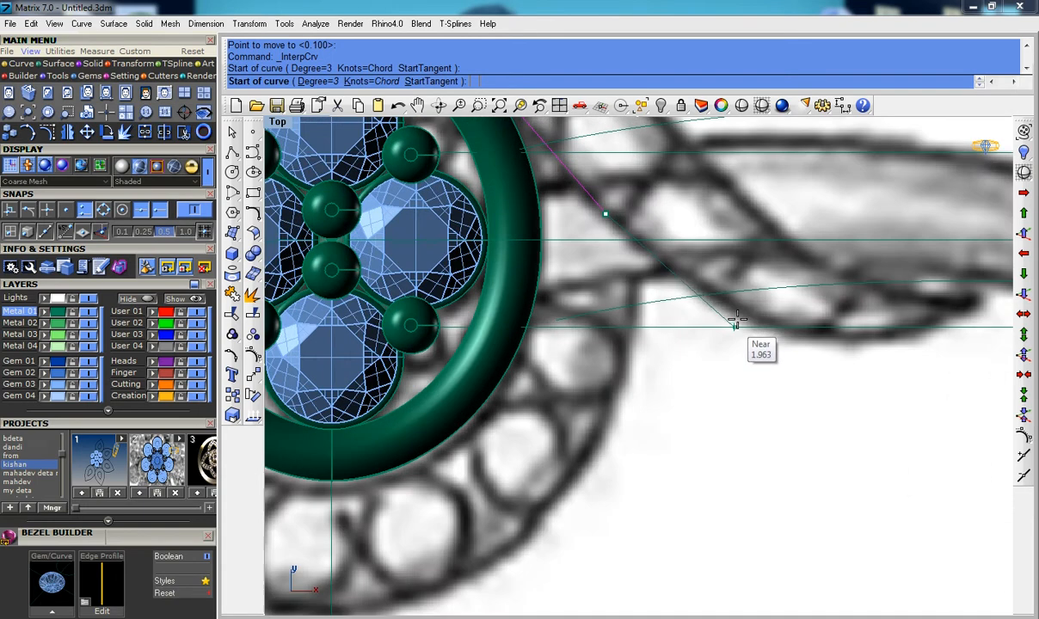
click(742, 315)
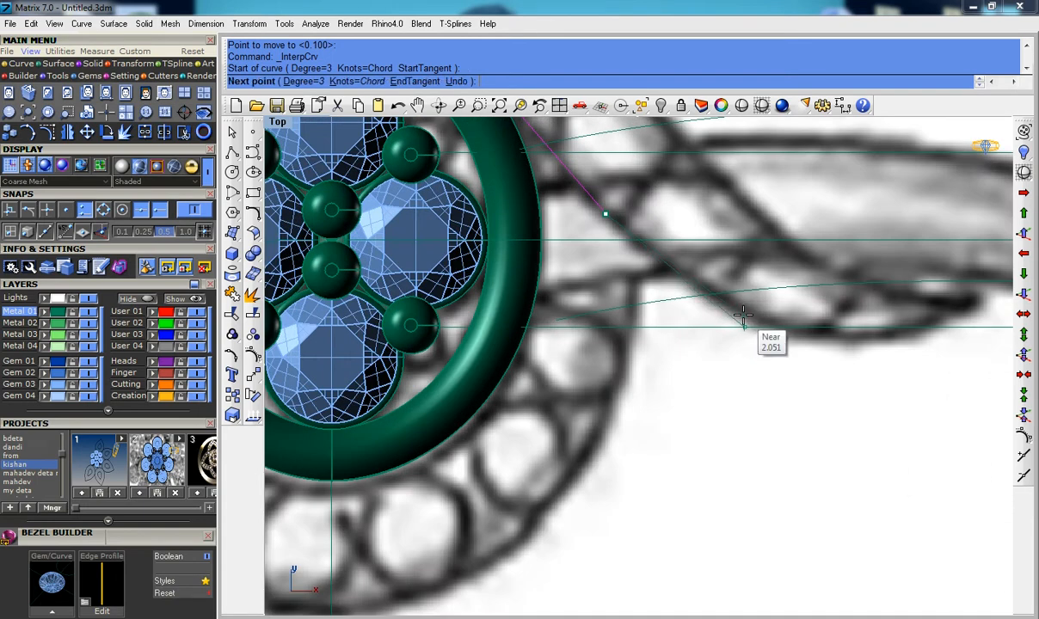
click(743, 317)
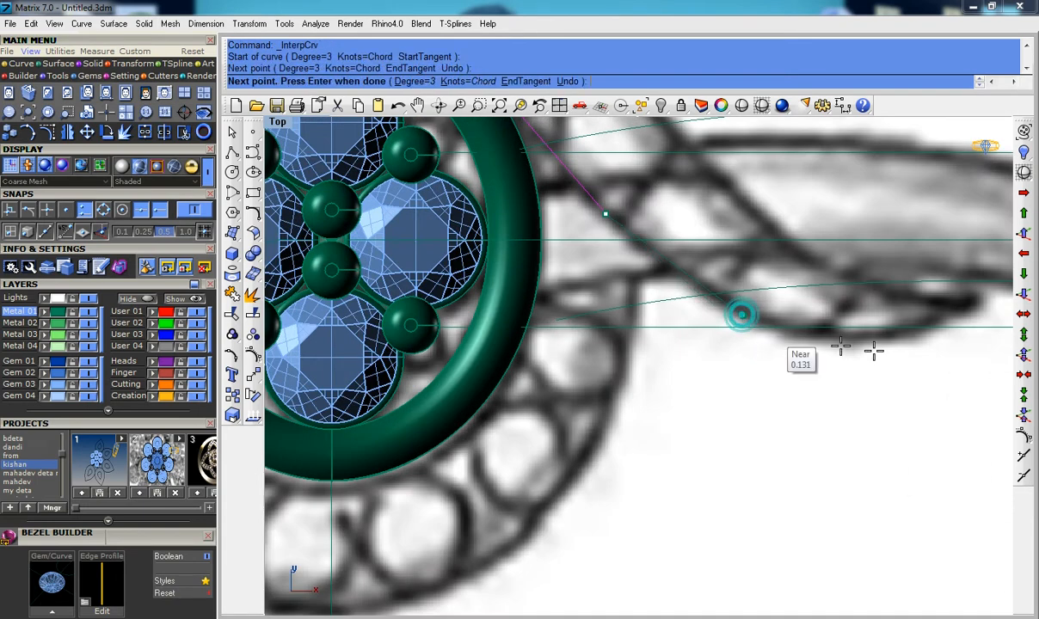
click(930, 338)
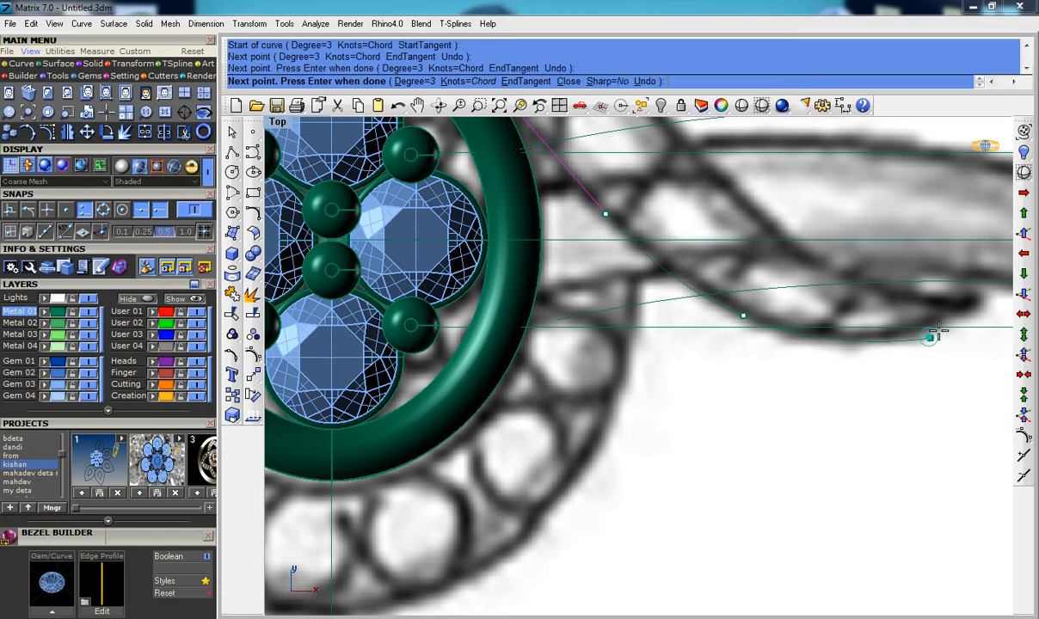
click(990, 303)
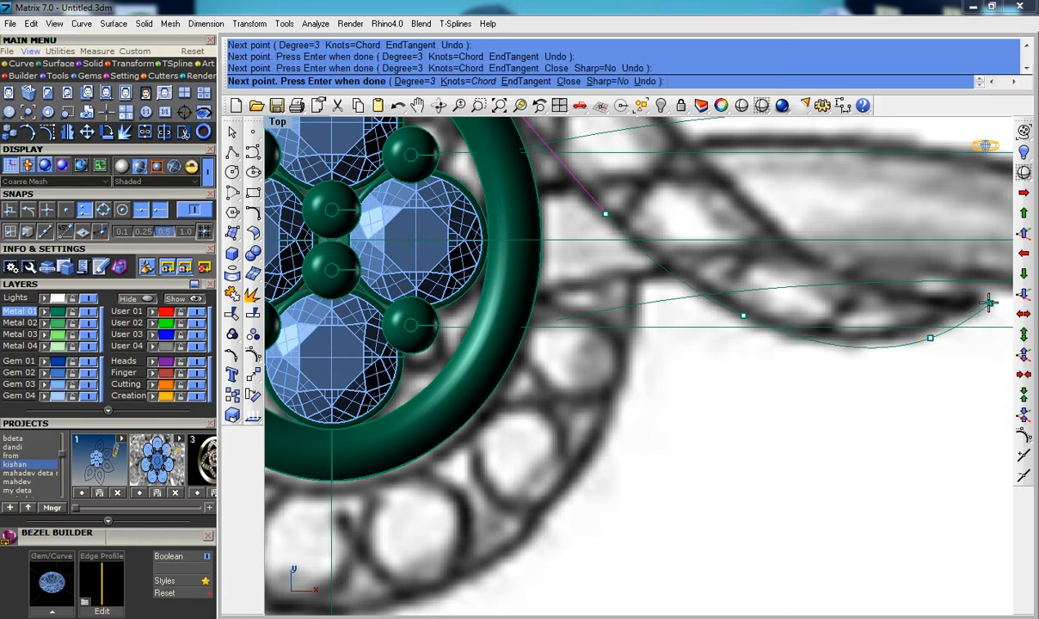
key(Return)
Step: Join the interpolated curve to the reshaped oval outline piece as one open curve
scroll(888, 321, down, 3)
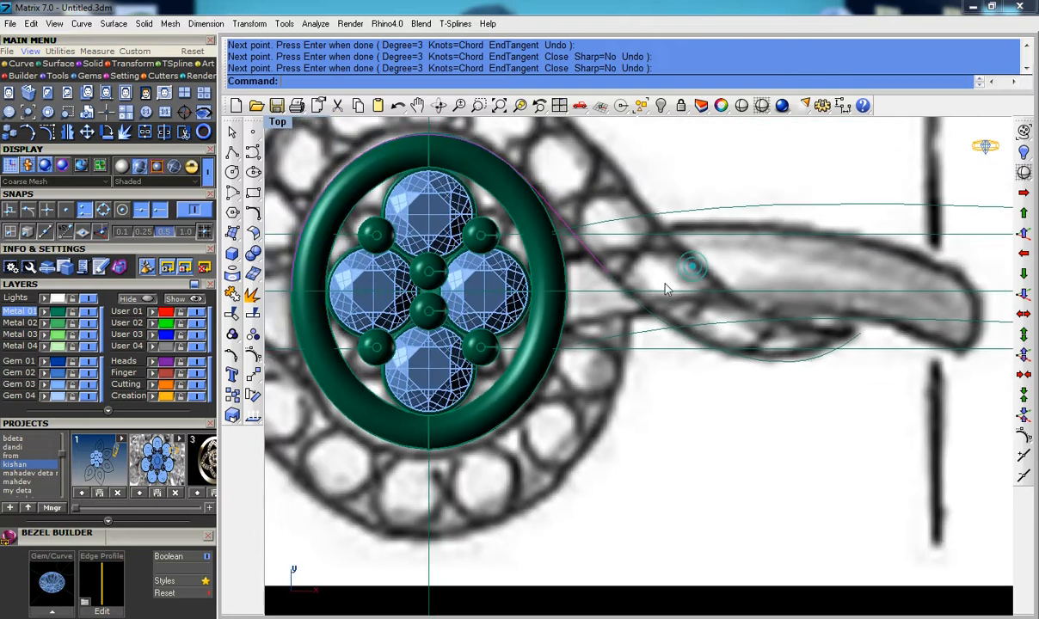
scroll(580, 282, up, 3)
key(ctrl+j)
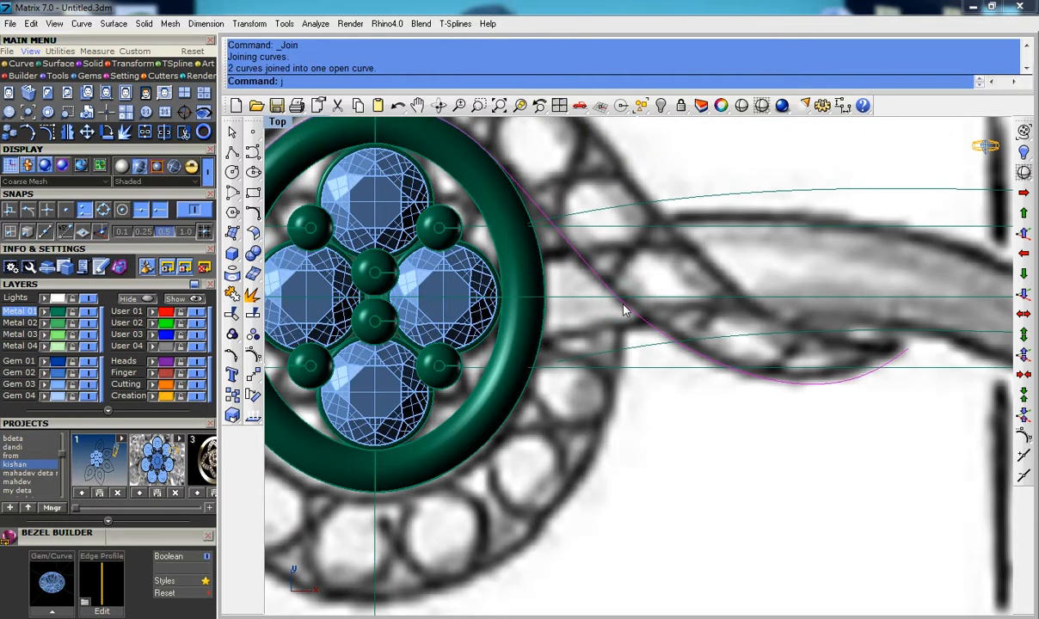
scroll(622, 305, down, 4)
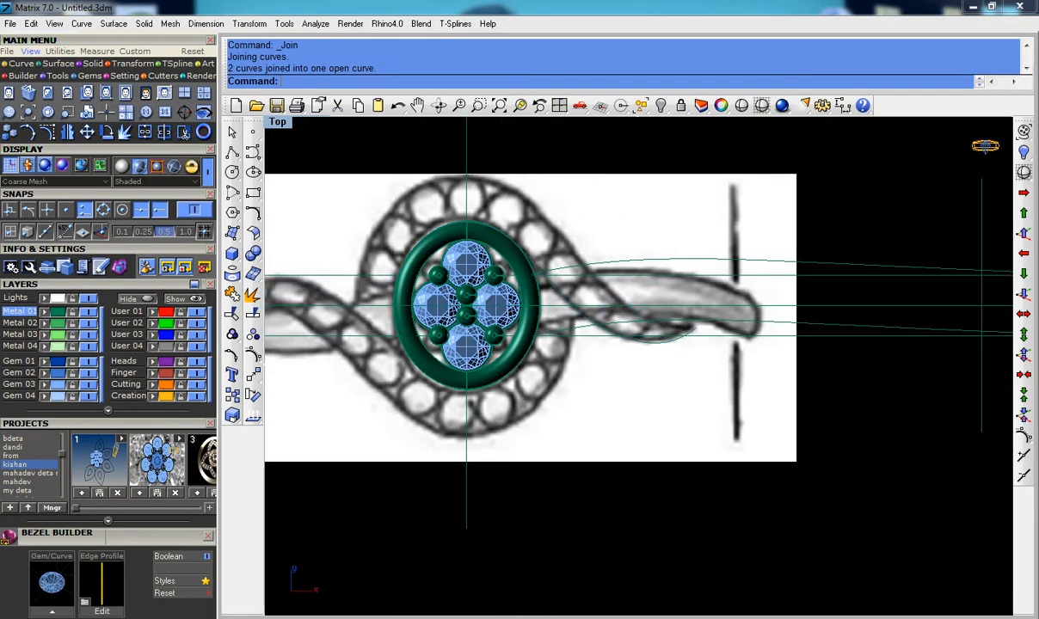
scroll(619, 312, up, 3)
Step: Offset the joined open curve 2 mm outward, toward the outer side of the sketched gem band
click(568, 333)
scroll(568, 333, up, 3)
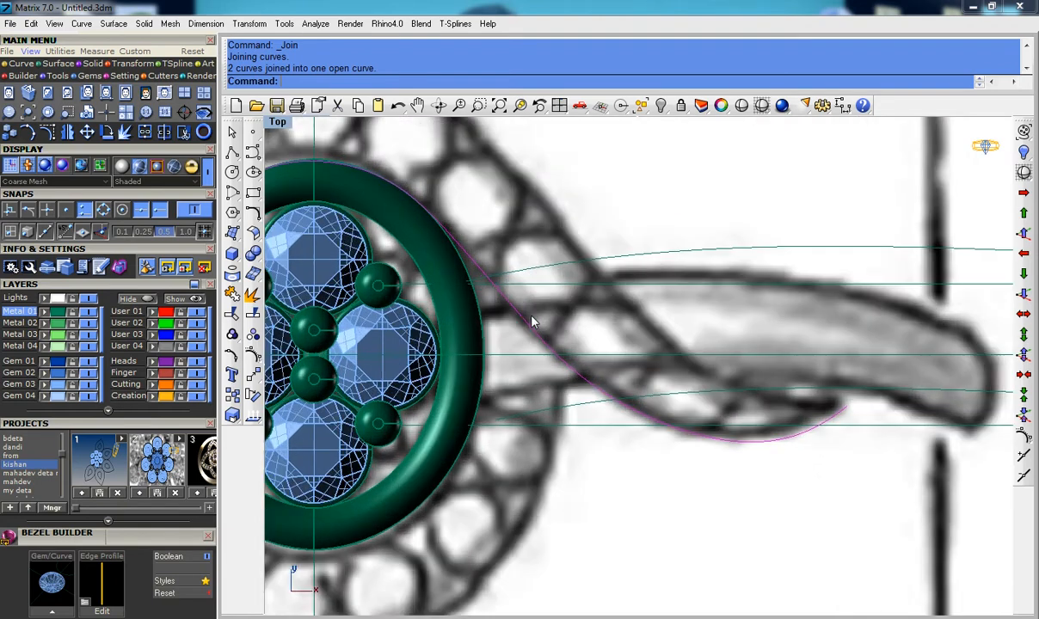
scroll(531, 320, down, 1)
scroll(513, 311, down, 2)
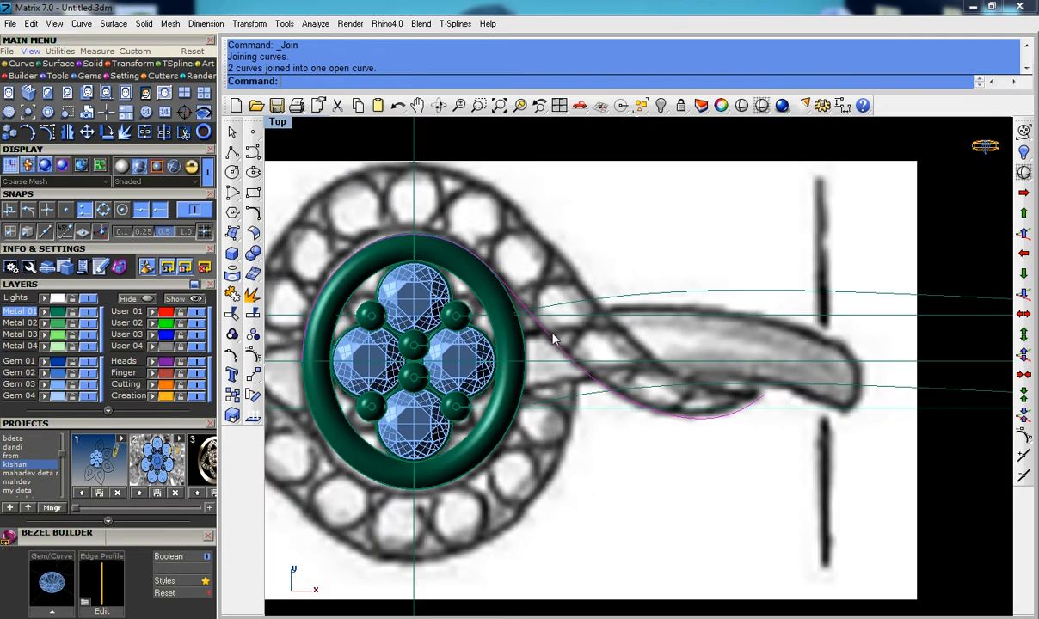
scroll(559, 336, up, 3)
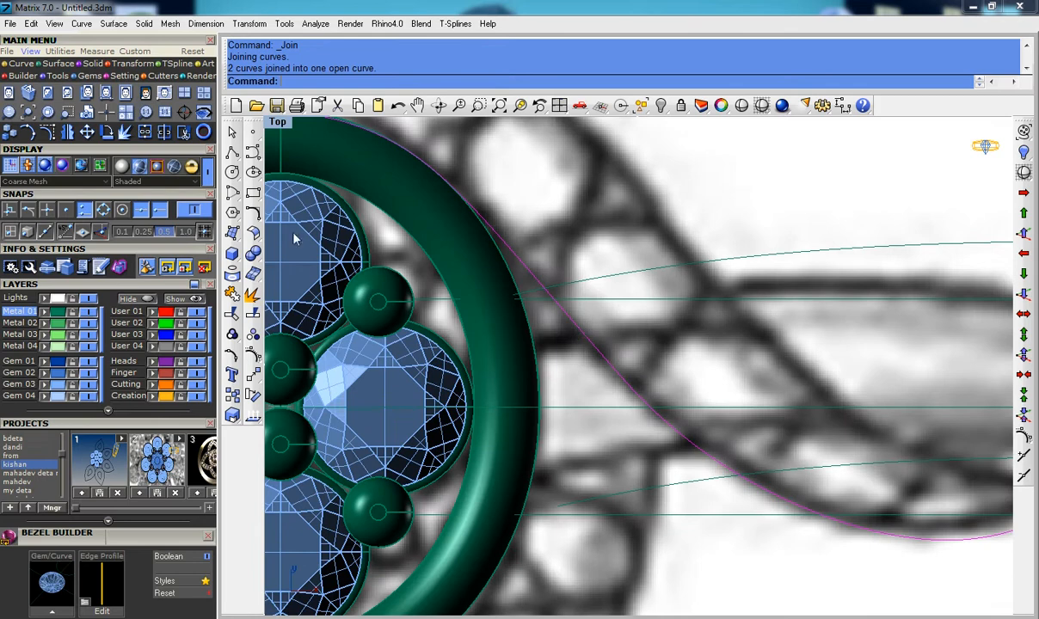
click(253, 213)
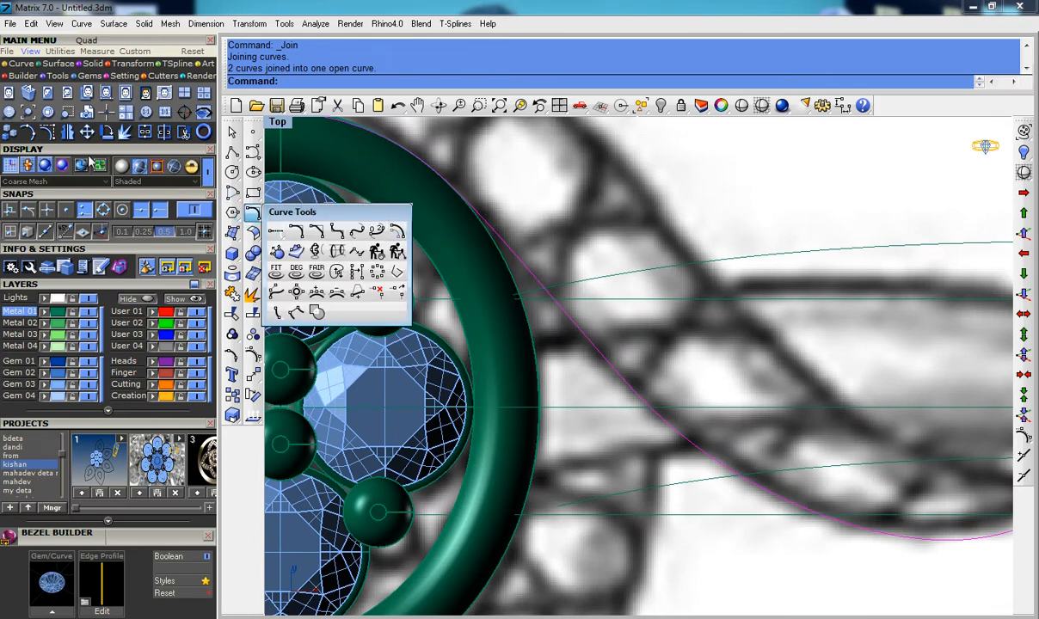
key(Escape)
click(604, 352)
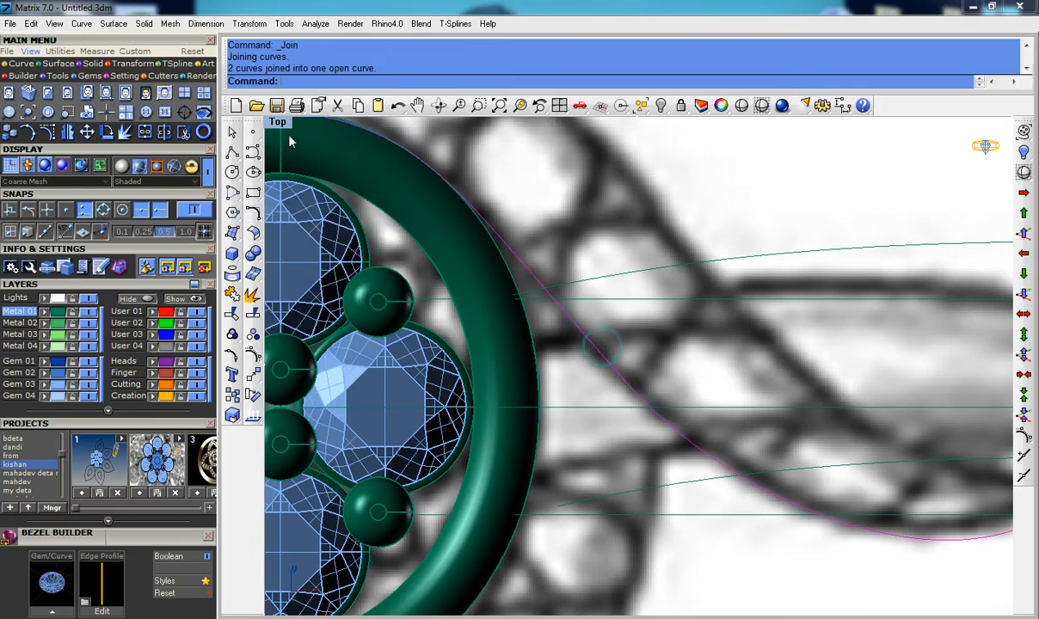
click(19, 63)
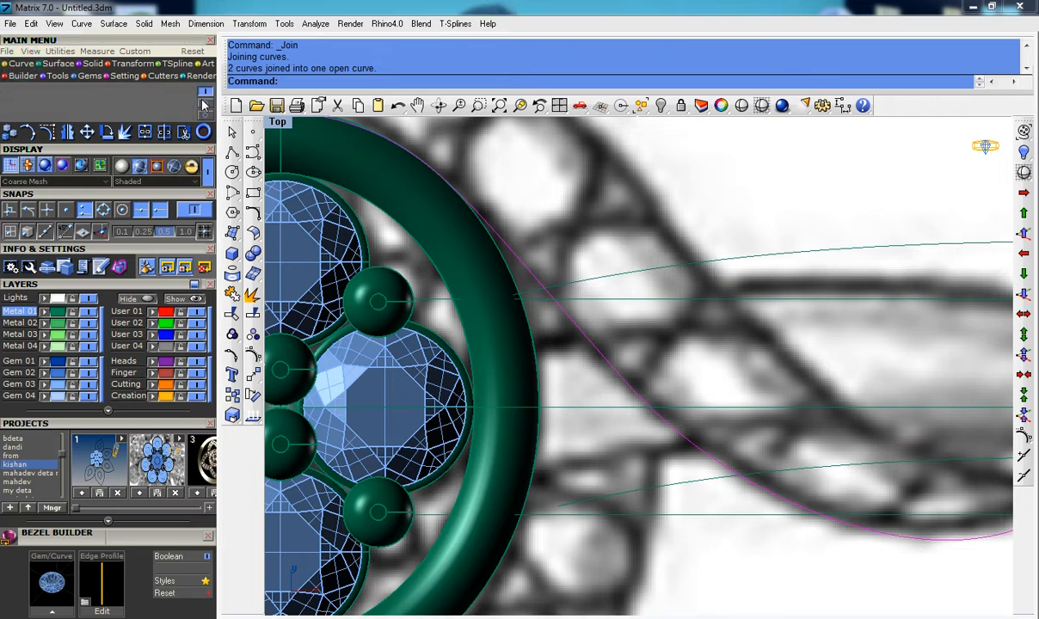
click(28, 93)
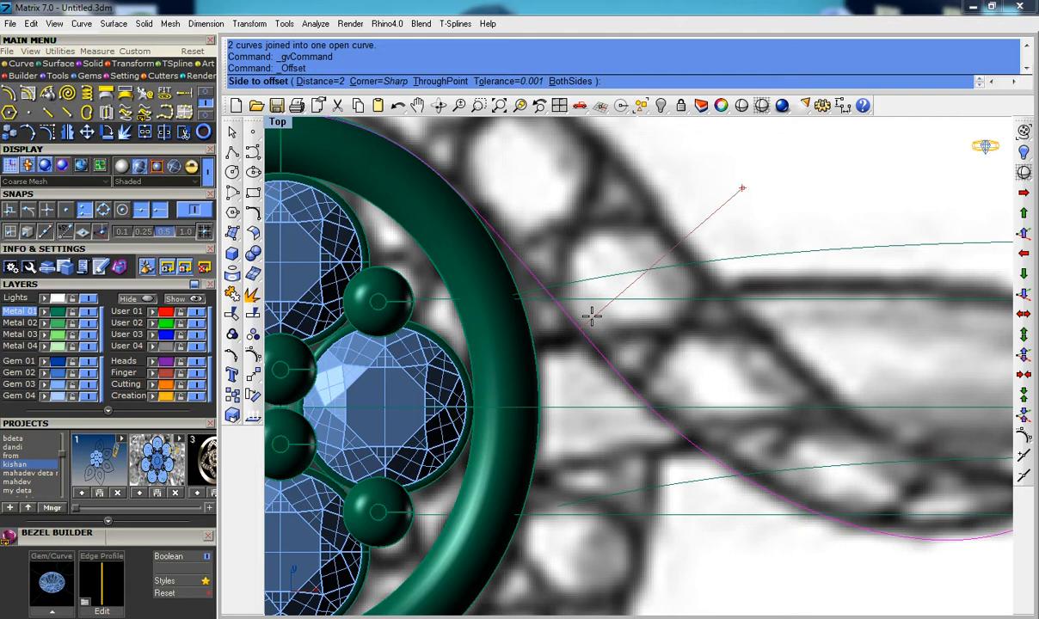
text(2)
key(Return)
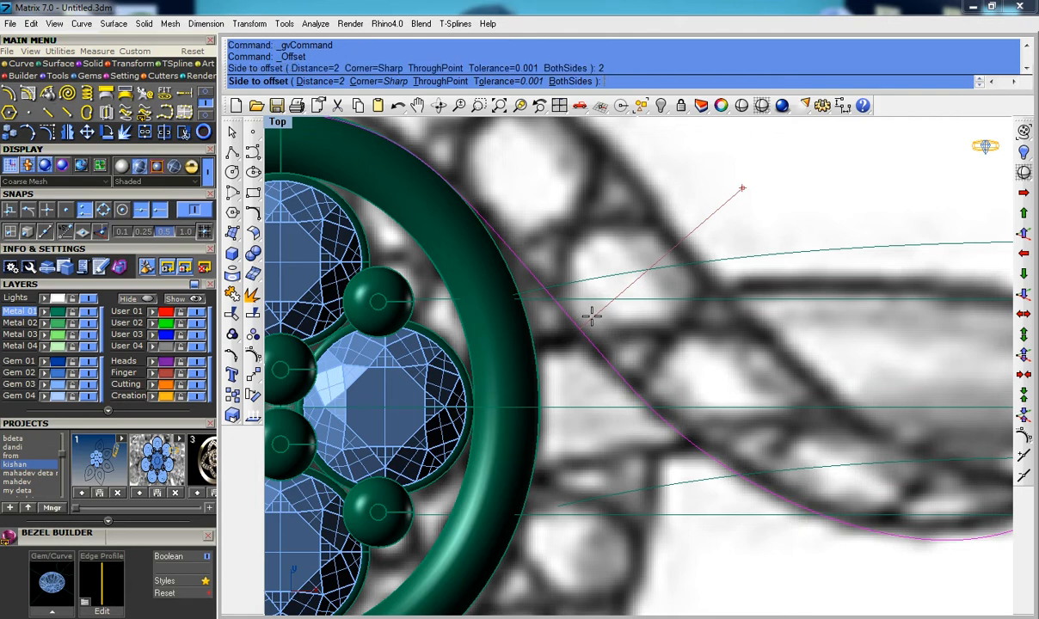
click(592, 317)
scroll(570, 300, down, 5)
right_drag(570, 299, 592, 327)
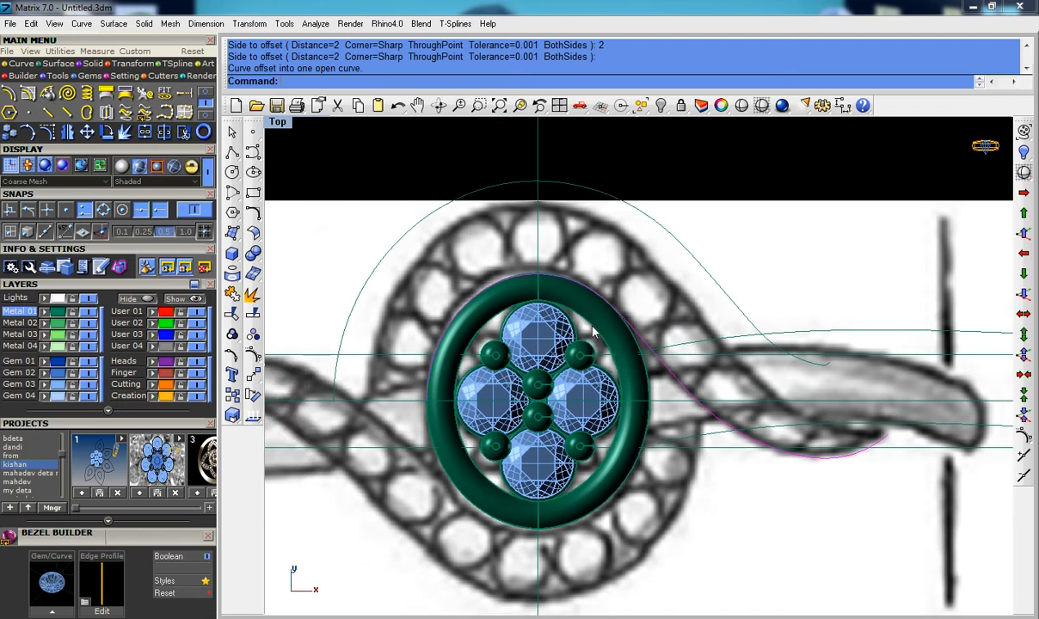
Step: Rebuild the new outer offset curve with 10 points and degree 3
click(691, 278)
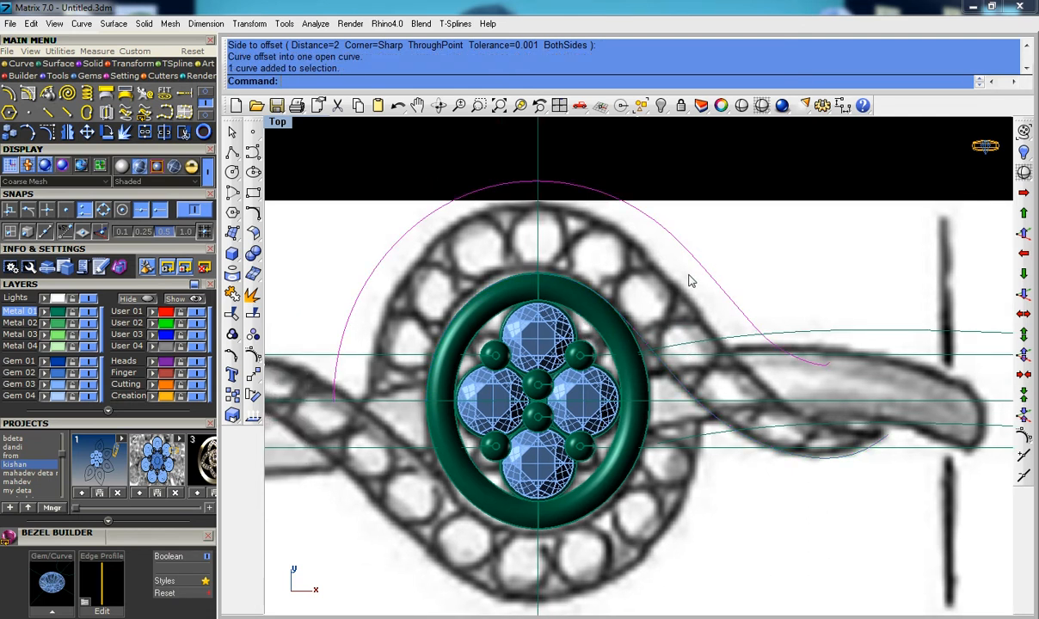
text(m)
key(Return)
right_click(724, 294)
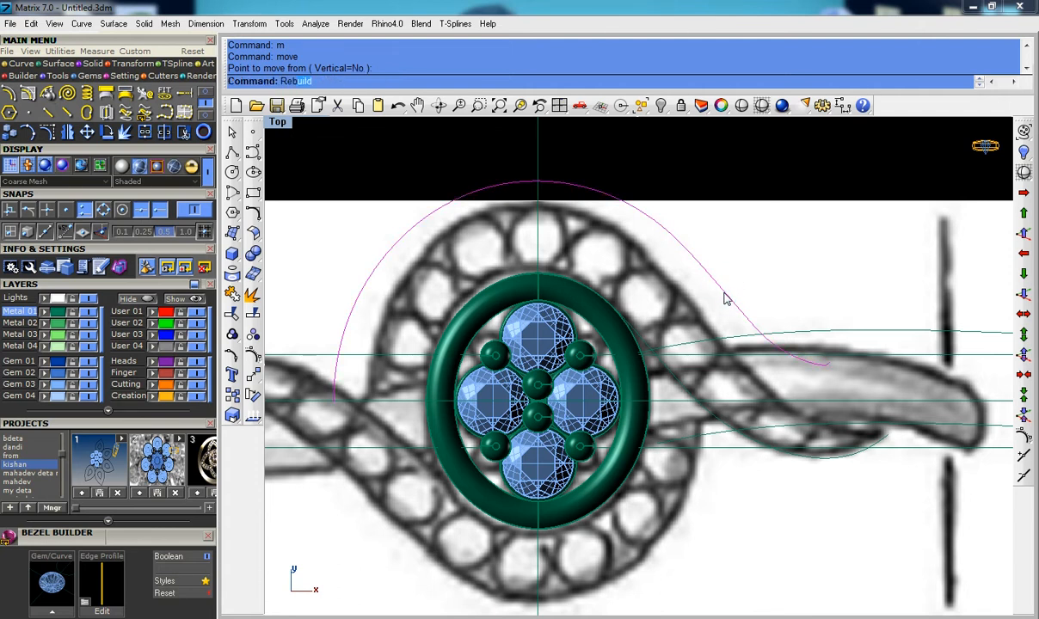
text(Reb)
key(Return)
double_click(667, 287)
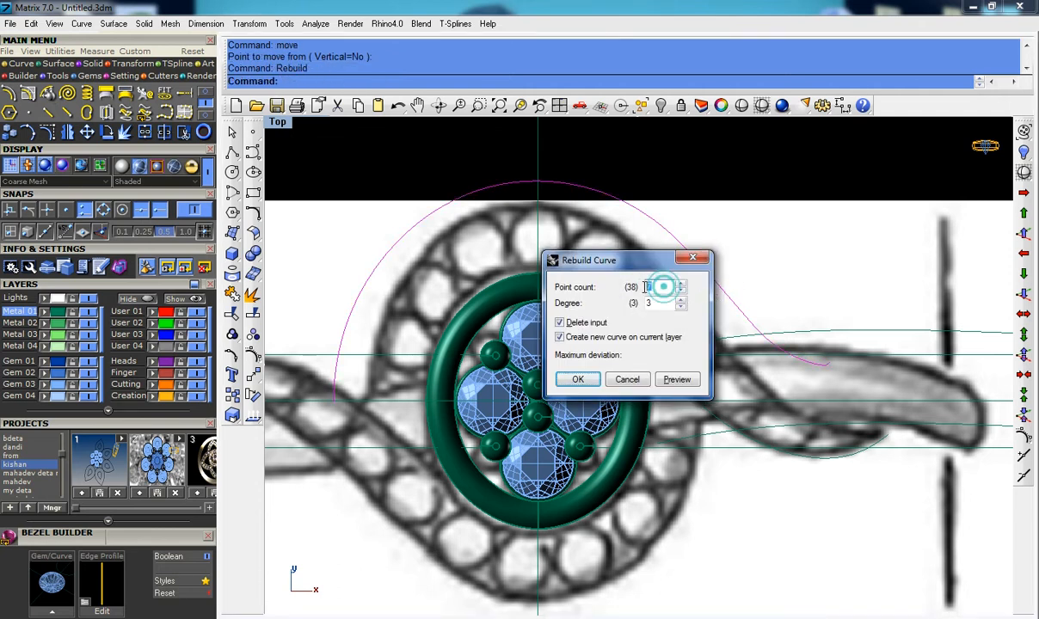
key(Return)
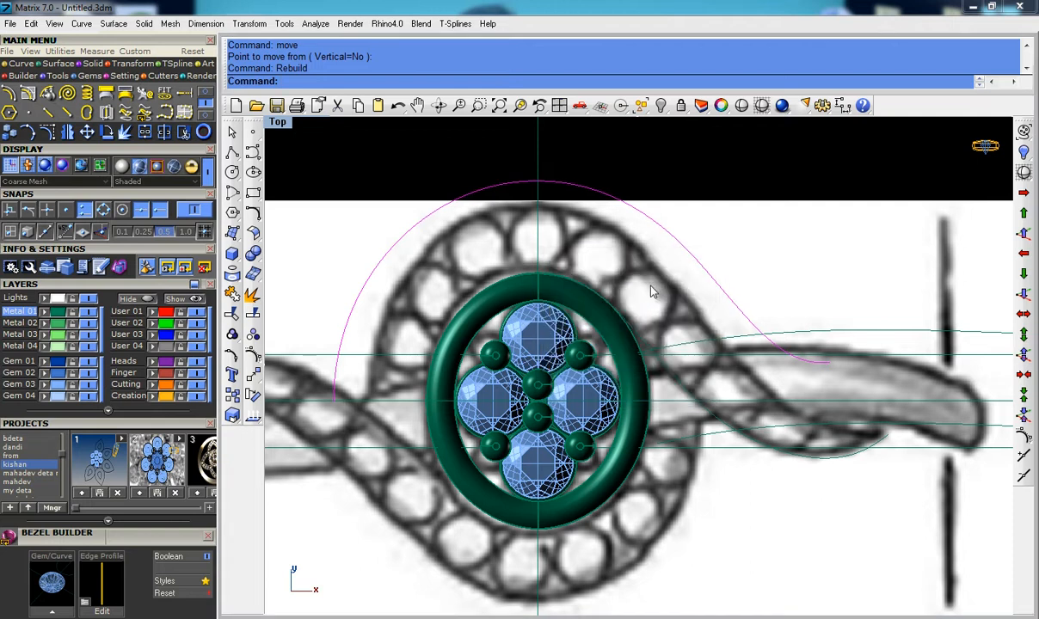
Step: Show the outer curve's control points and move its last two right-hand points about 2 mm so its end meets the inner curve's tip
click(745, 319)
click(253, 354)
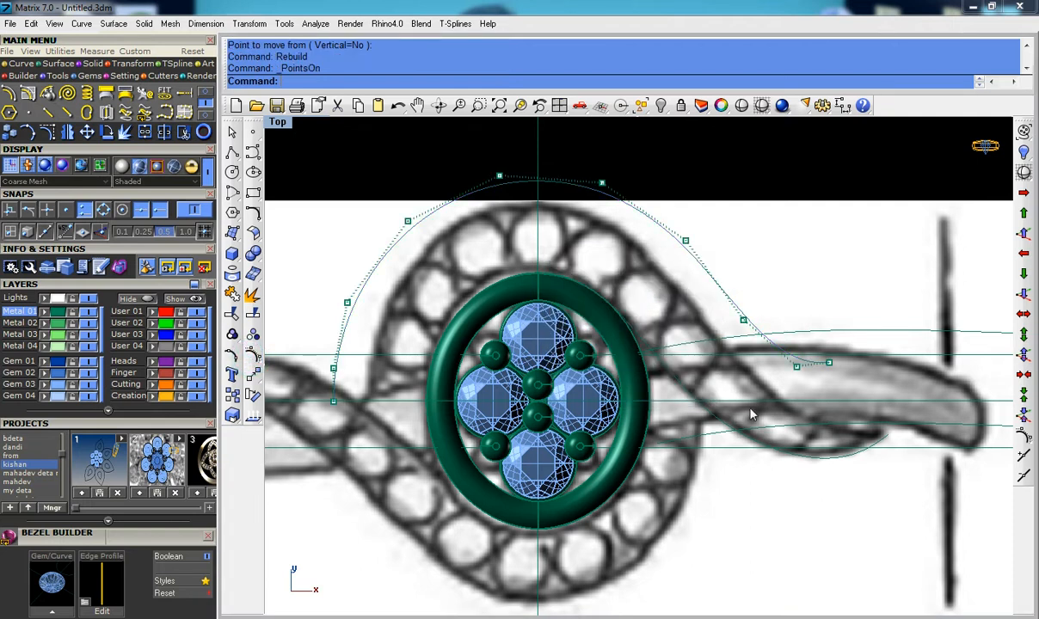
scroll(860, 456, up, 2)
drag(747, 299, 837, 395)
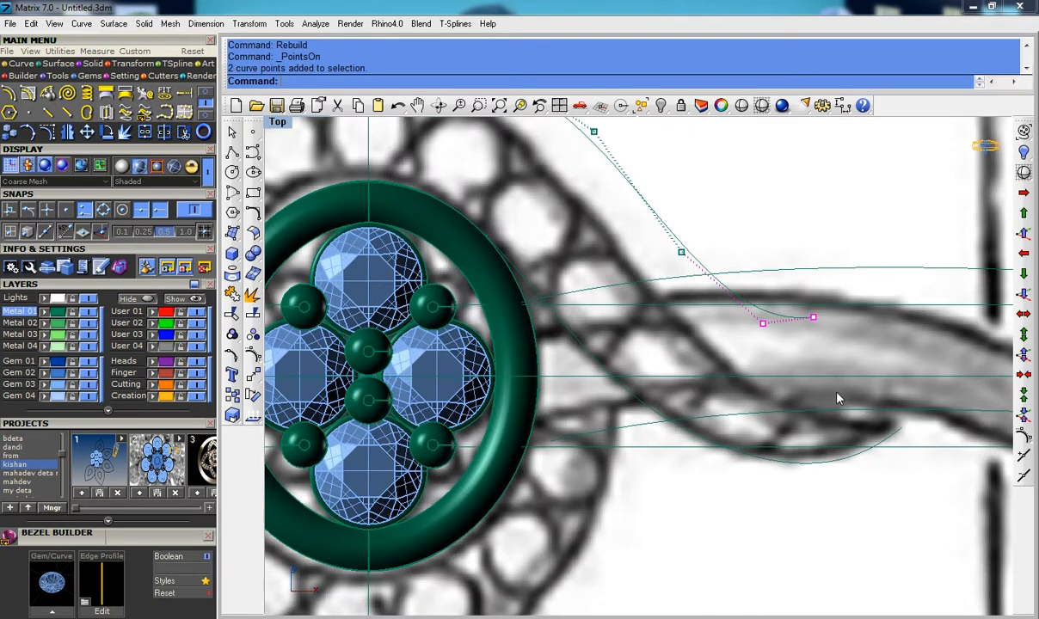
text(m)
key(Return)
click(814, 318)
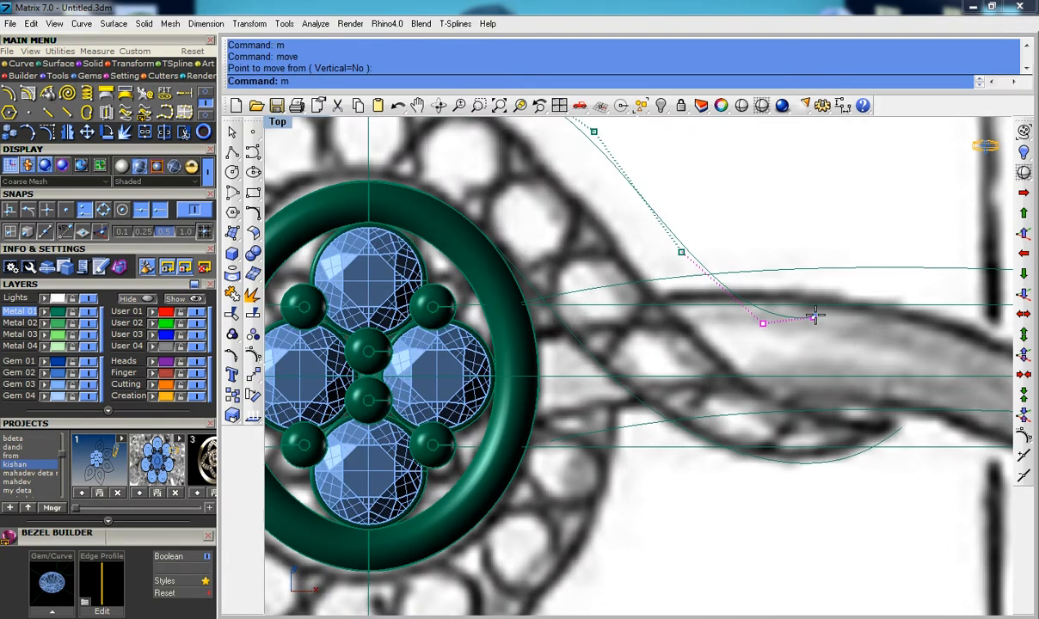
click(903, 428)
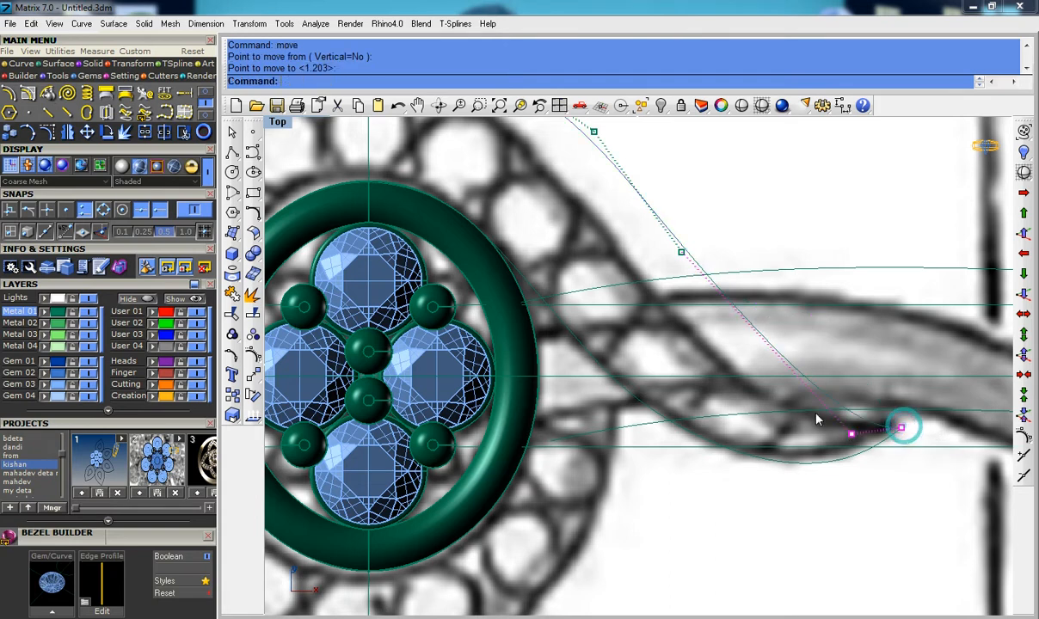
Step: Move the outer curve's third control point from the right end about 1.13 mm down-left toward the sketched crossing
scroll(814, 417, down, 2)
scroll(751, 318, up, 1)
click(721, 305)
text(m)
key(Return)
click(816, 212)
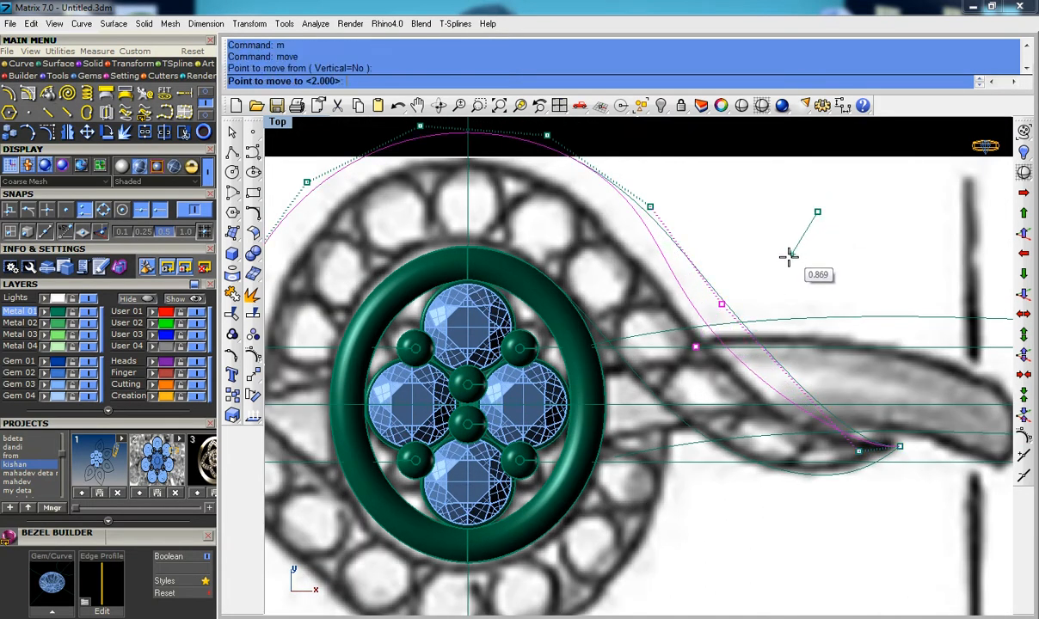
click(783, 266)
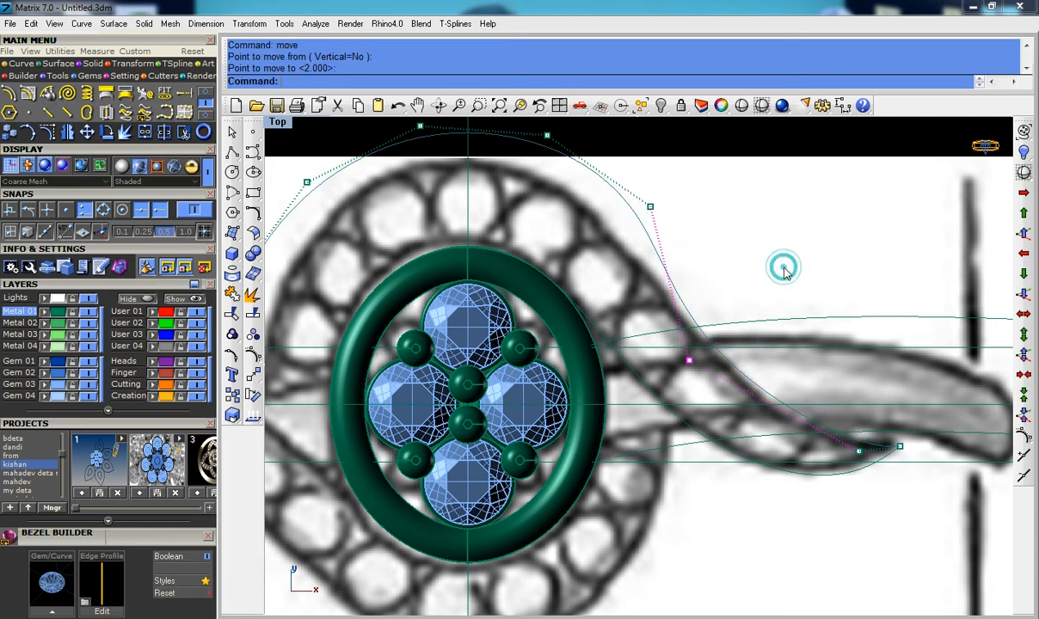
Step: Move the outer curve's two crest control points and the upper-right one together about 0.51 mm down and slightly left onto the sketch
right_drag(739, 246, 844, 368)
drag(376, 197, 810, 362)
text(m)
key(Return)
click(808, 238)
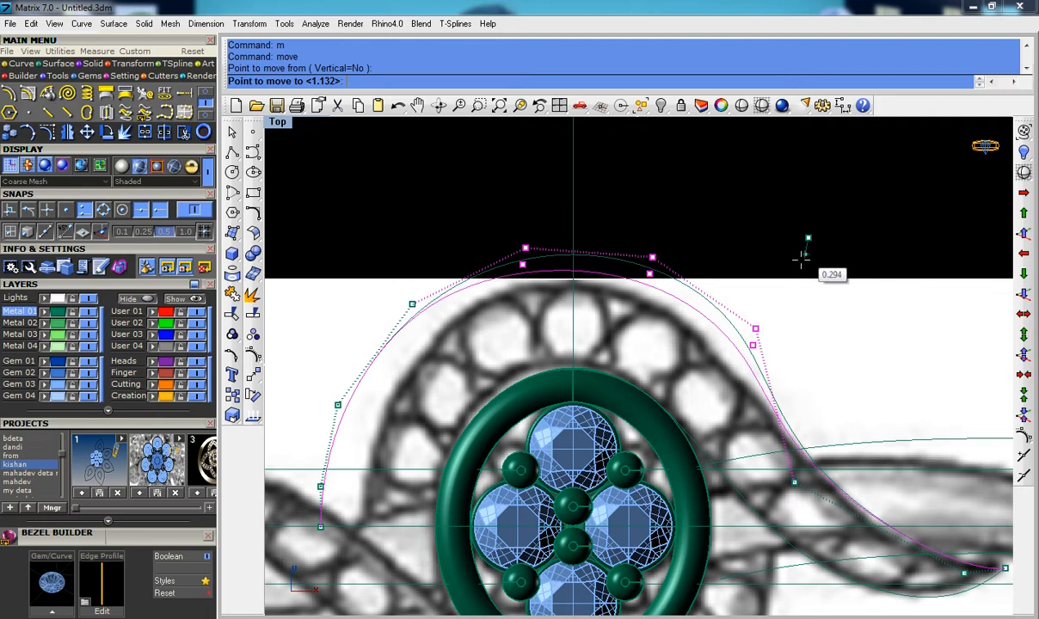
click(795, 264)
Step: Move the upper-right control point about 0.19 mm inward to follow the sketched band's outer edge
drag(749, 378, 726, 309)
text(m)
key(Return)
click(797, 344)
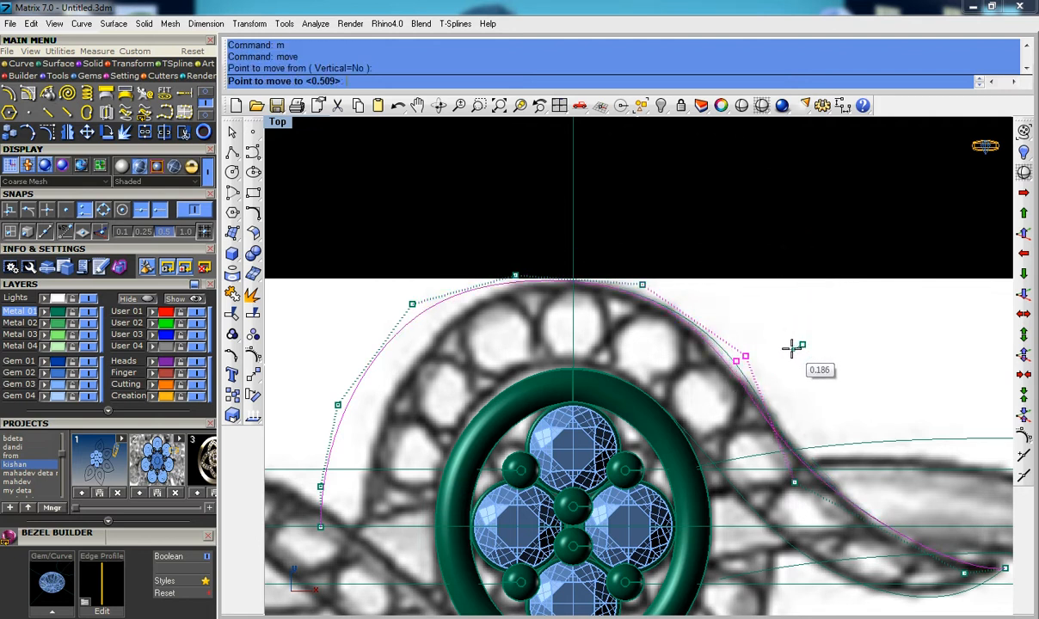
click(794, 346)
Step: Move the outer curve's upper-left control point about 0.52 mm inward, down and right toward the band's edge
scroll(790, 347, down, 2)
scroll(625, 314, up, 2)
drag(449, 171, 616, 232)
text(m)
key(Return)
click(485, 151)
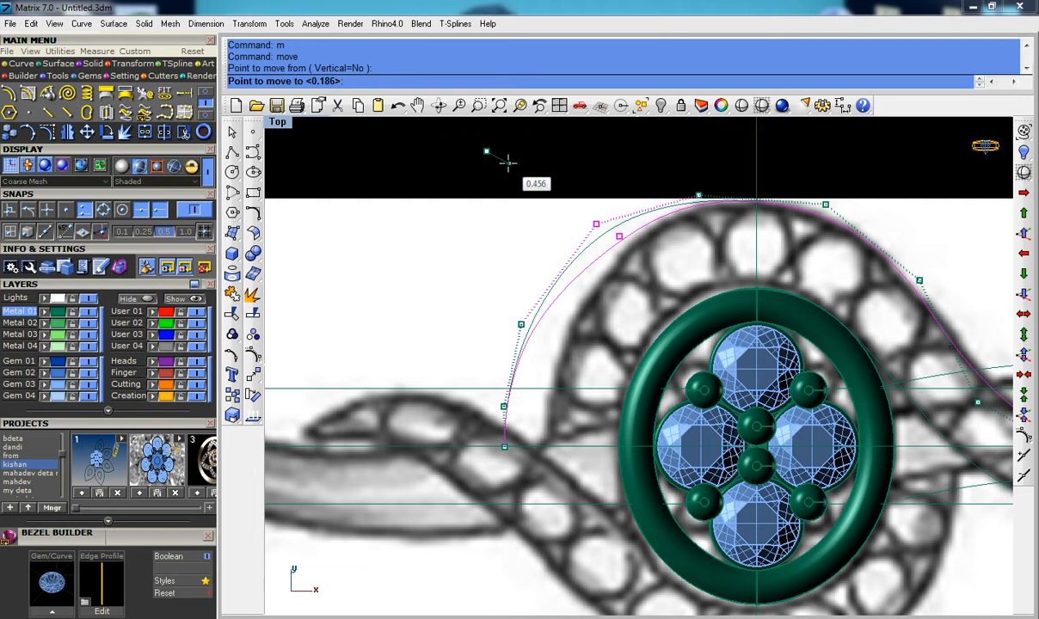
key(Escape)
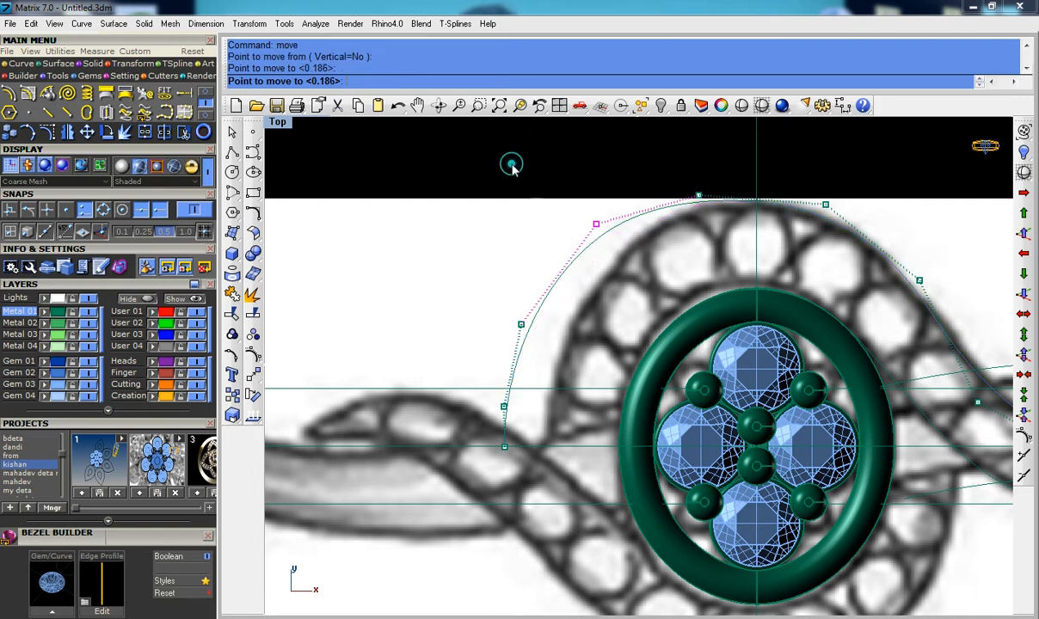
Step: Move the third control point from the outer curve's left end about 0.68 mm down-right toward the sketched band
drag(534, 330, 449, 258)
text(m)
key(Return)
click(445, 278)
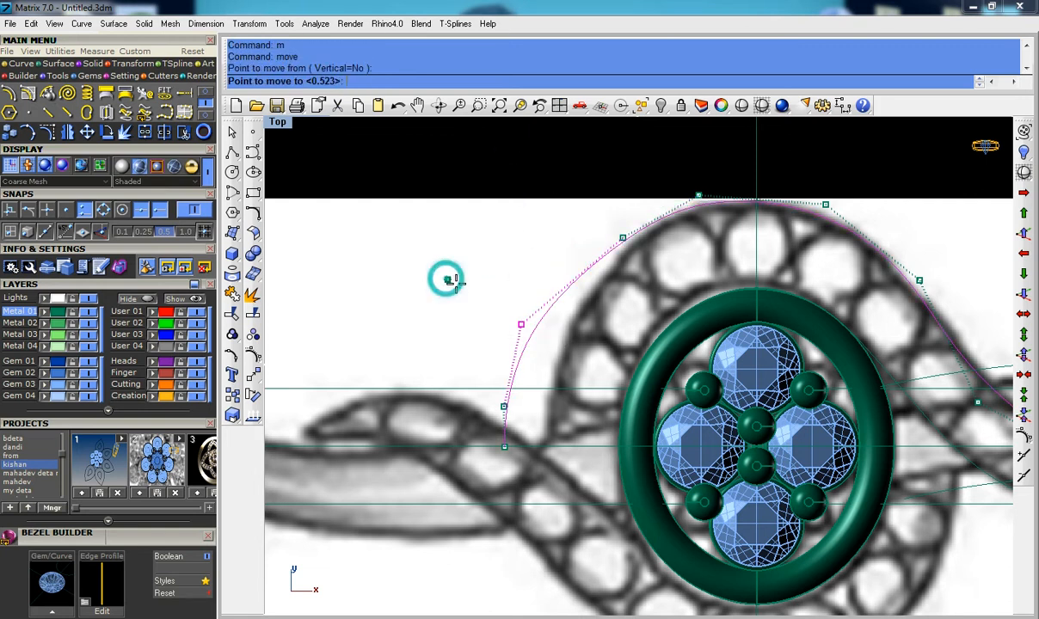
click(480, 300)
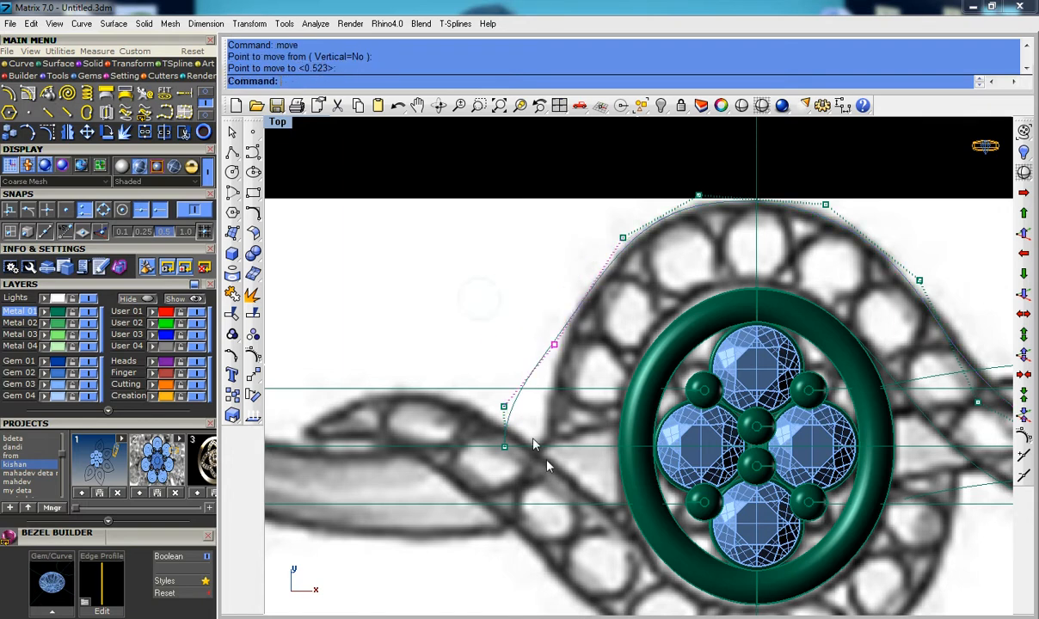
Step: Move the two control points at the outer curve's left end about 0.75 mm right onto the sketched band's outer edge
right_drag(553, 470, 572, 398)
drag(460, 271, 548, 388)
text(m)
key(Return)
click(456, 388)
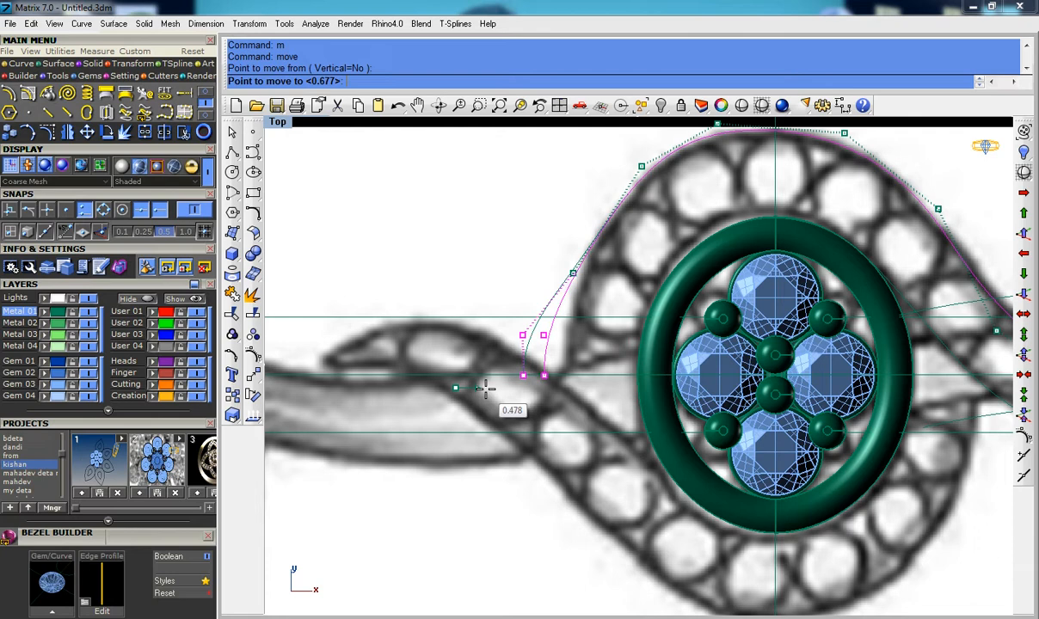
click(497, 392)
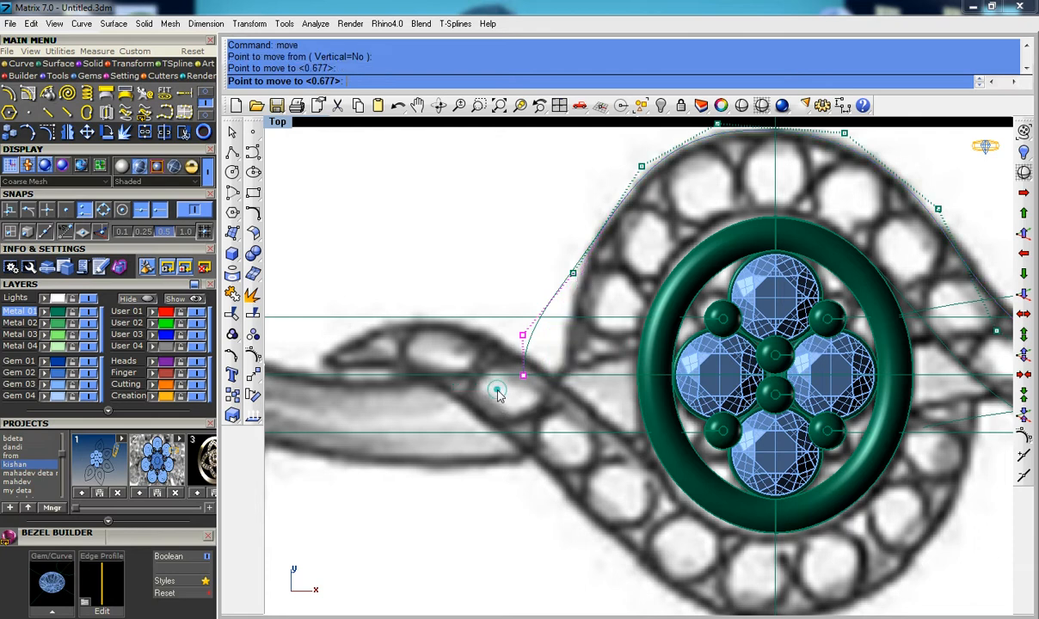
scroll(498, 393, down, 4)
right_drag(589, 277, 523, 283)
scroll(517, 280, up, 4)
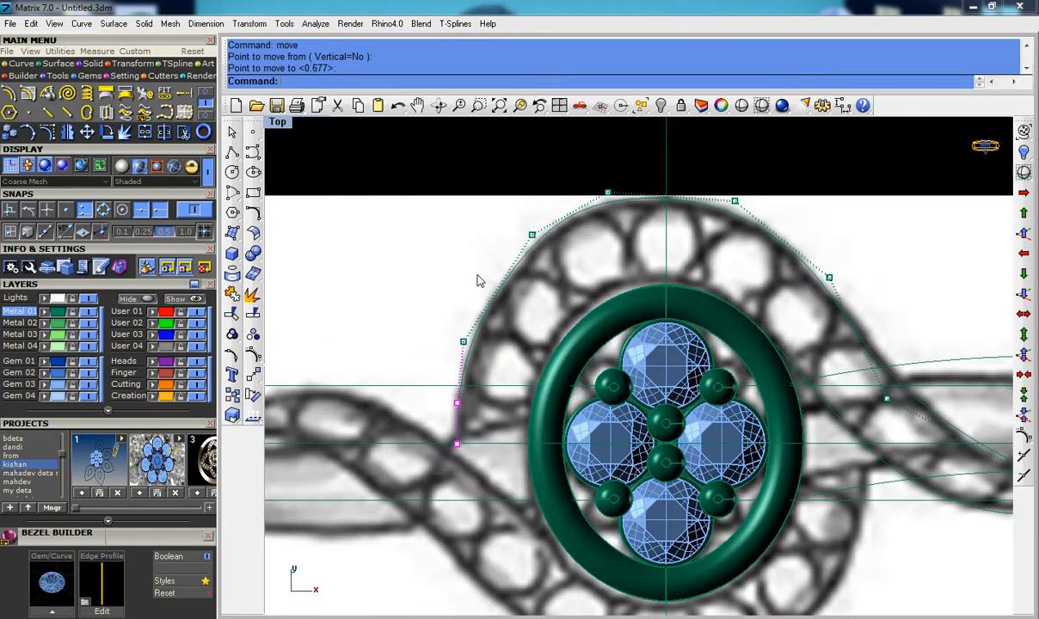
Step: Nudge the third control point from the left end about 0.17 mm upward along the band's outer edge
click(463, 341)
text(m)
key(Return)
click(520, 313)
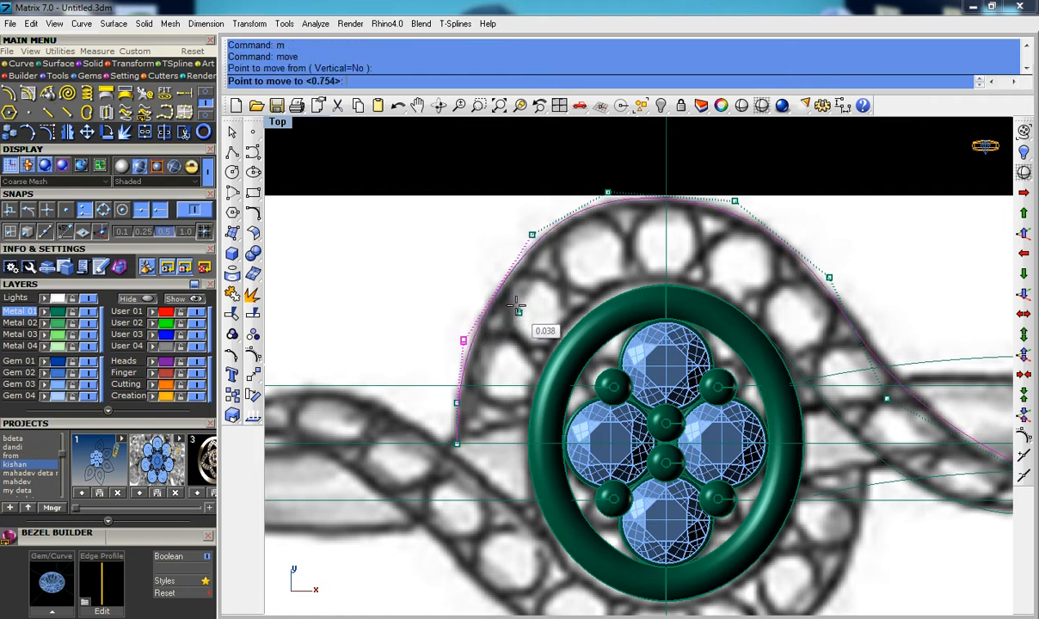
click(517, 303)
scroll(548, 251, down, 2)
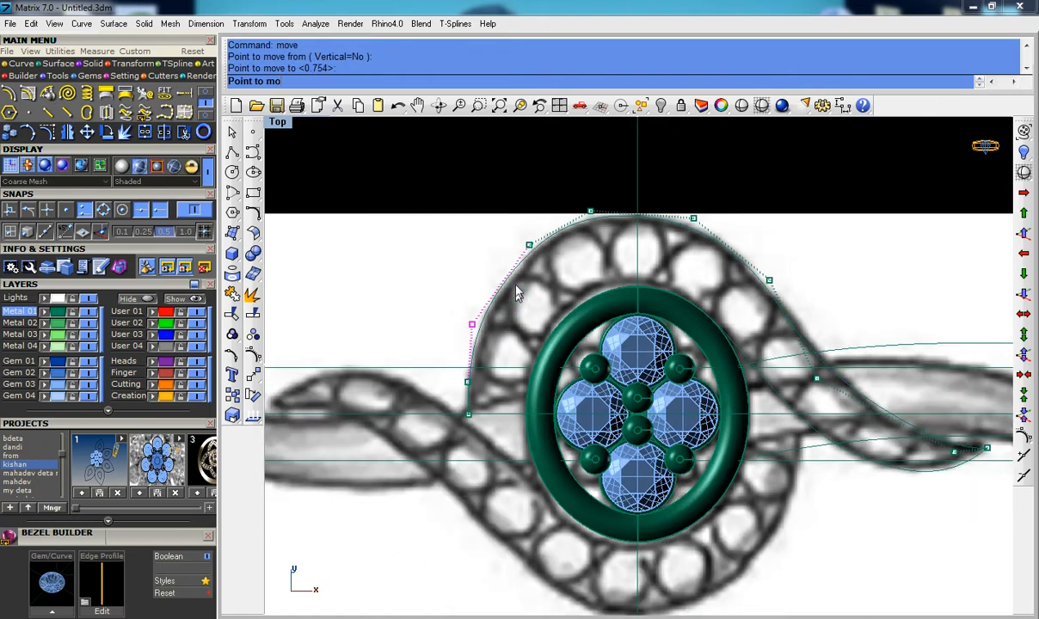
Step: Nudge the upper-left control point about 0.24 mm outward, down and left, to follow the sketched outer edge
scroll(508, 239, up, 2)
click(538, 261)
text(m)
key(Return)
click(577, 276)
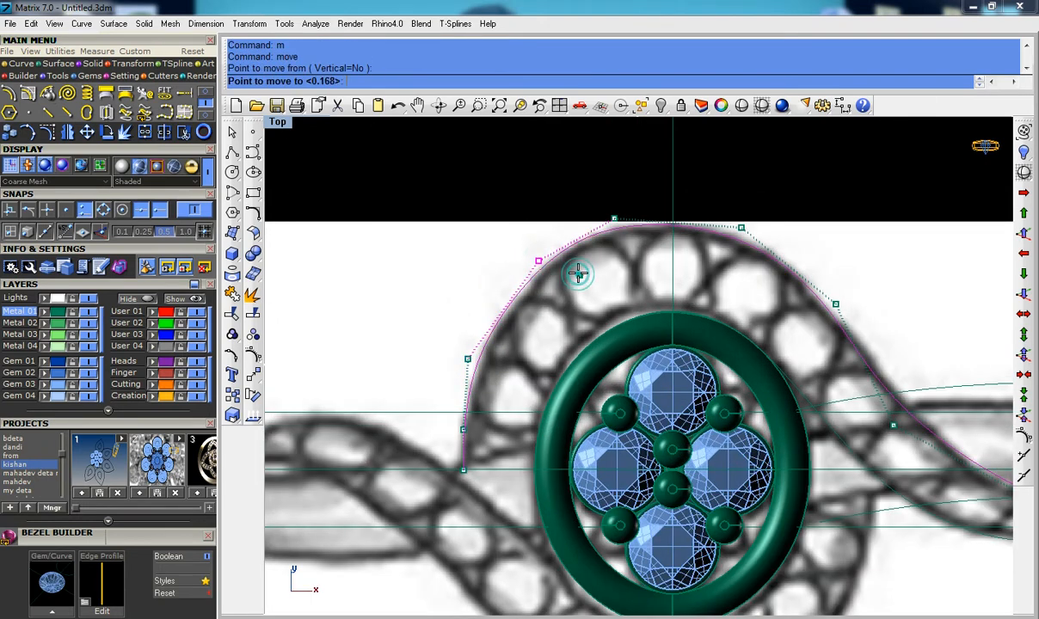
click(534, 264)
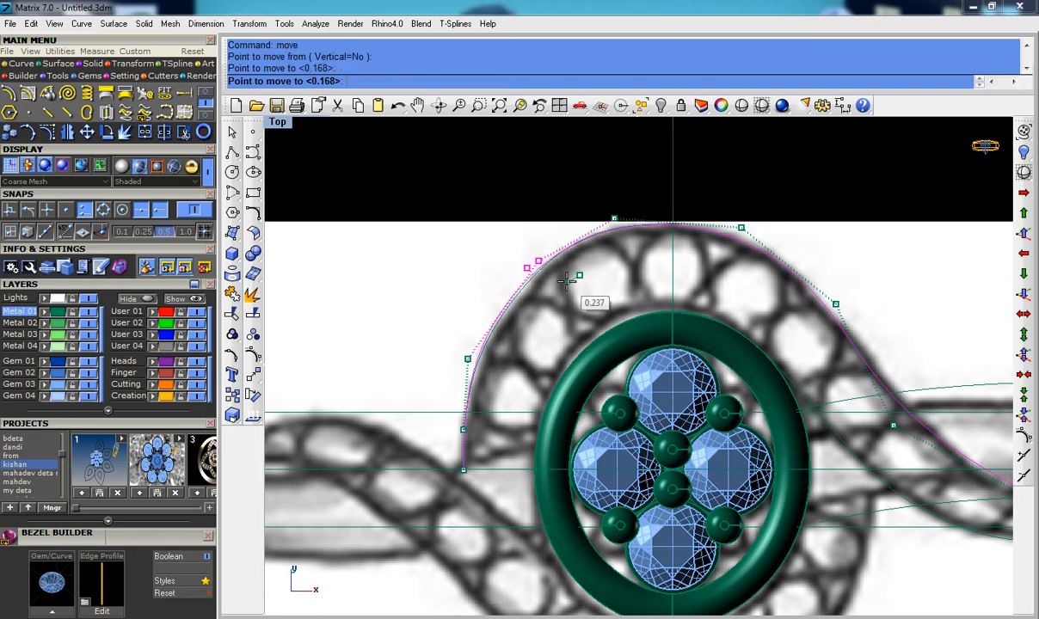
scroll(533, 265, down, 2)
right_drag(712, 293, 670, 283)
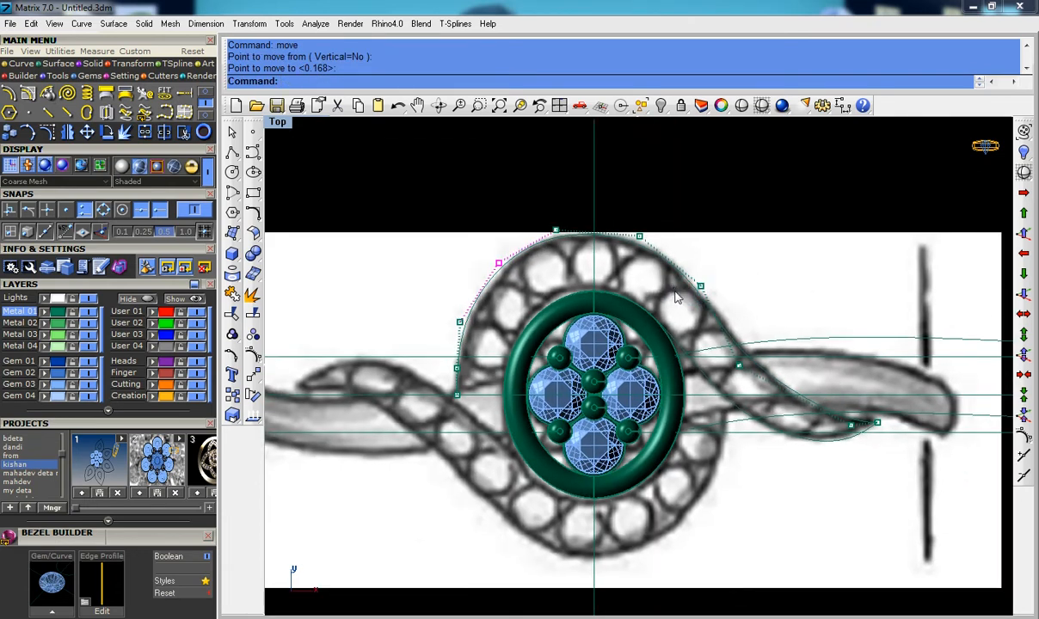
Step: Rebuild the outer band curve non-uniformly with a requested tolerance of 0.1 and a maximum of 30 points
click(674, 294)
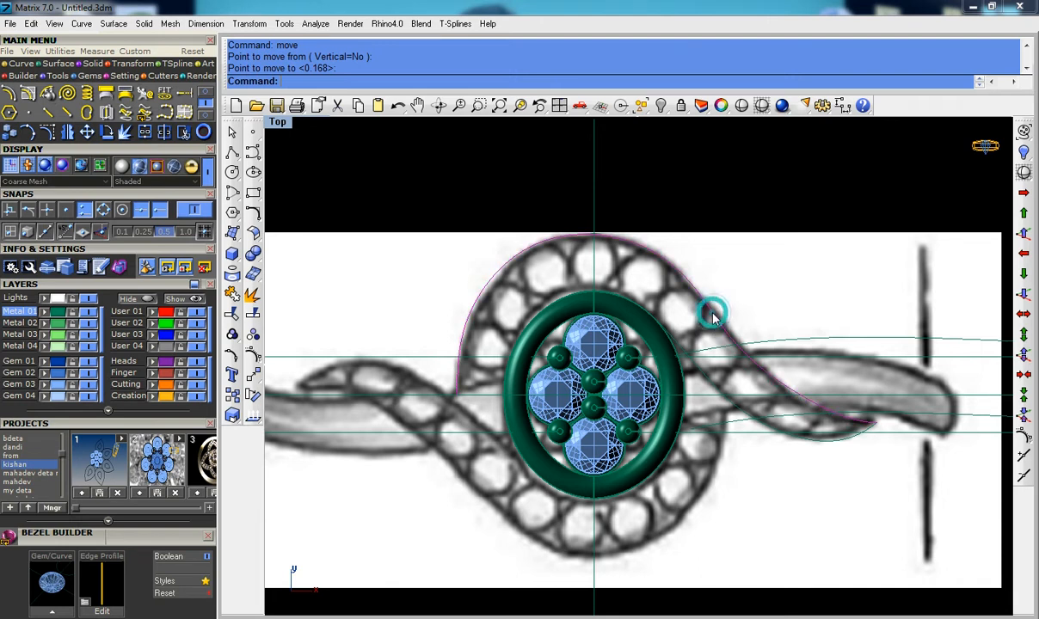
text(rebuild)
key(Return)
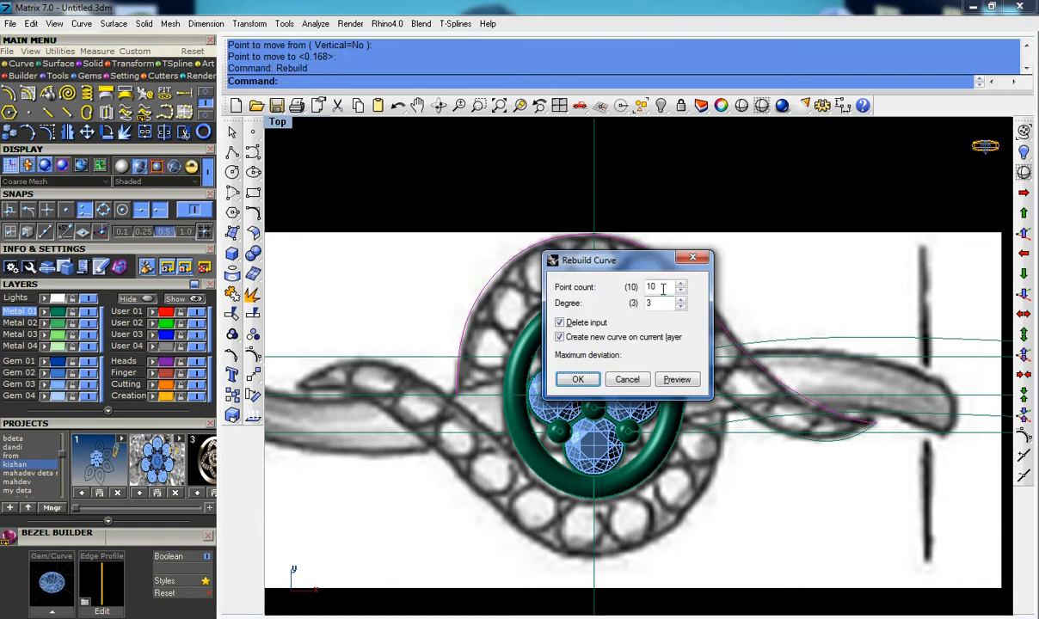
click(694, 258)
text(reb)
click(290, 105)
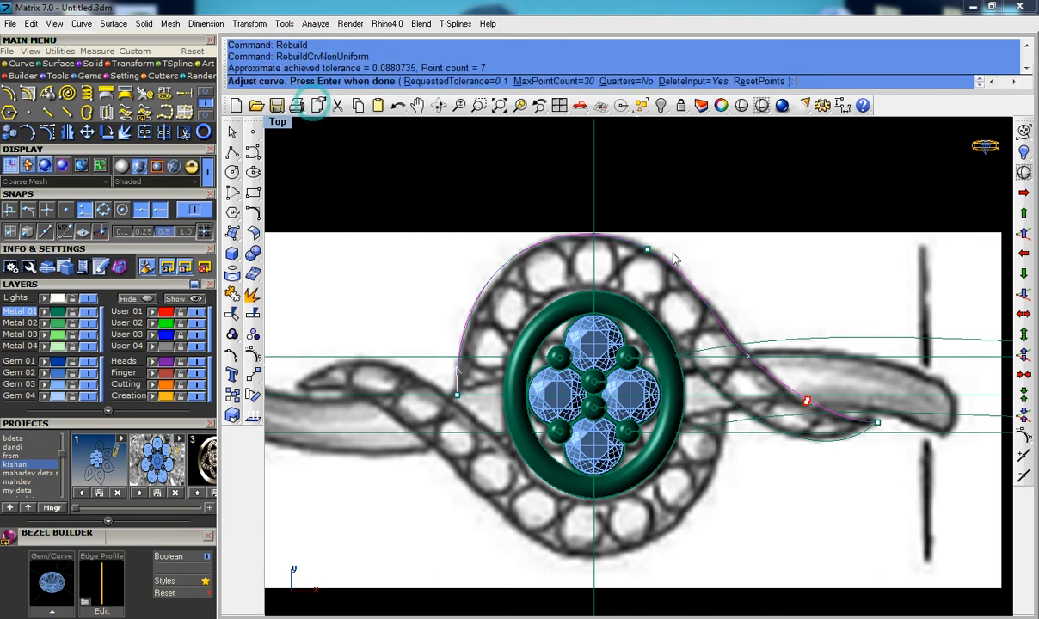
key(Return)
scroll(784, 489, up, 2)
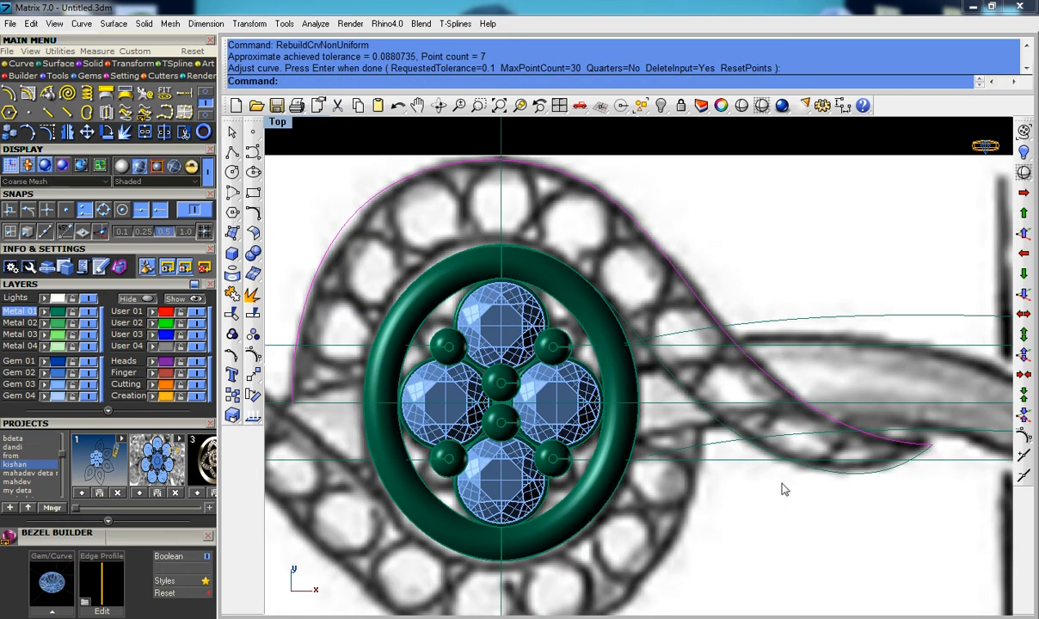
Step: Rebuild the inner band curve non-uniformly with the same tolerance and point limit as the outer one
click(830, 475)
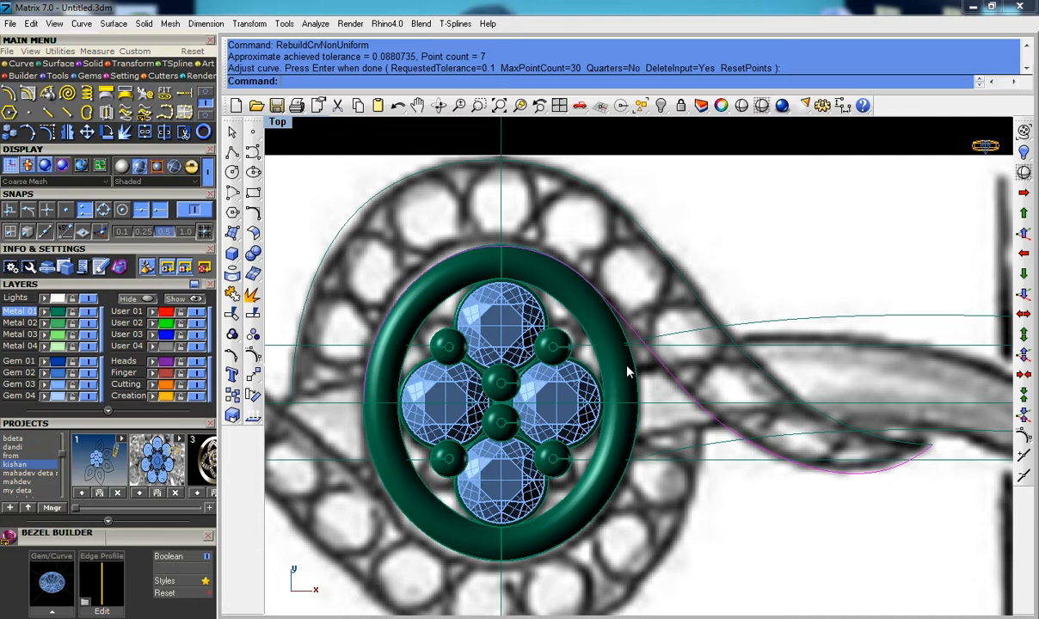
key(Return)
key(Return)
Step: Compare both rebuilt curves with the sketched band from above and check the ring in the front view
scroll(714, 395, down, 4)
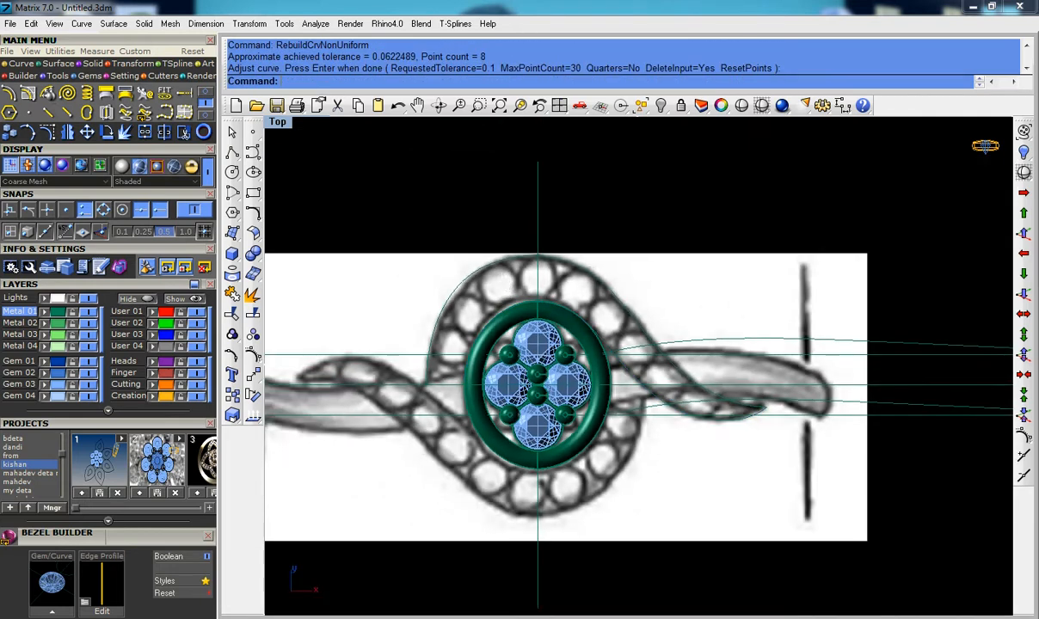
scroll(479, 285, up, 4)
click(440, 280)
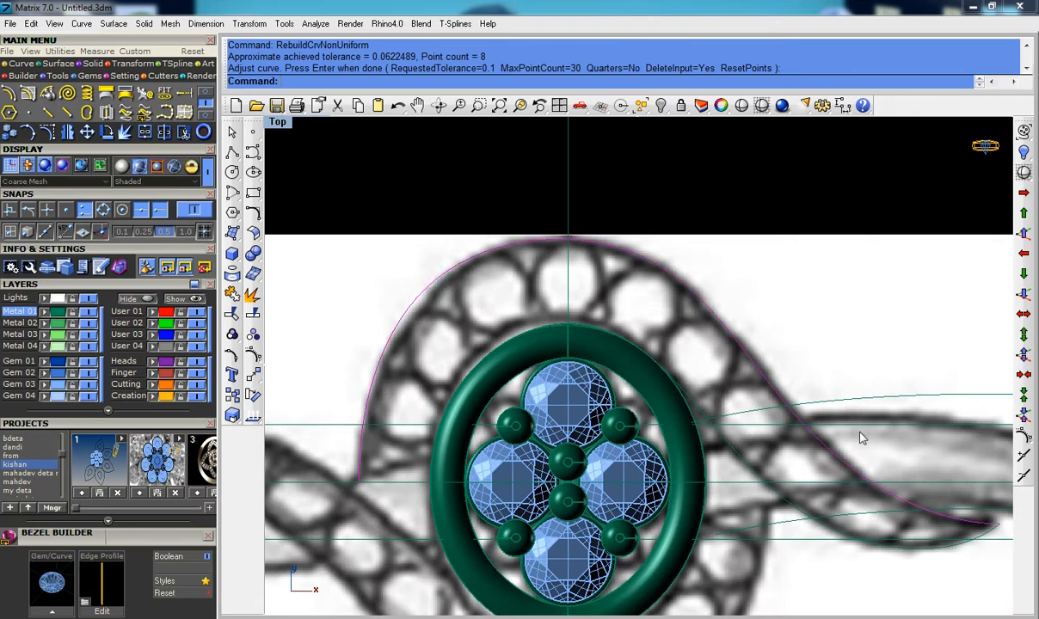
scroll(786, 512, down, 4)
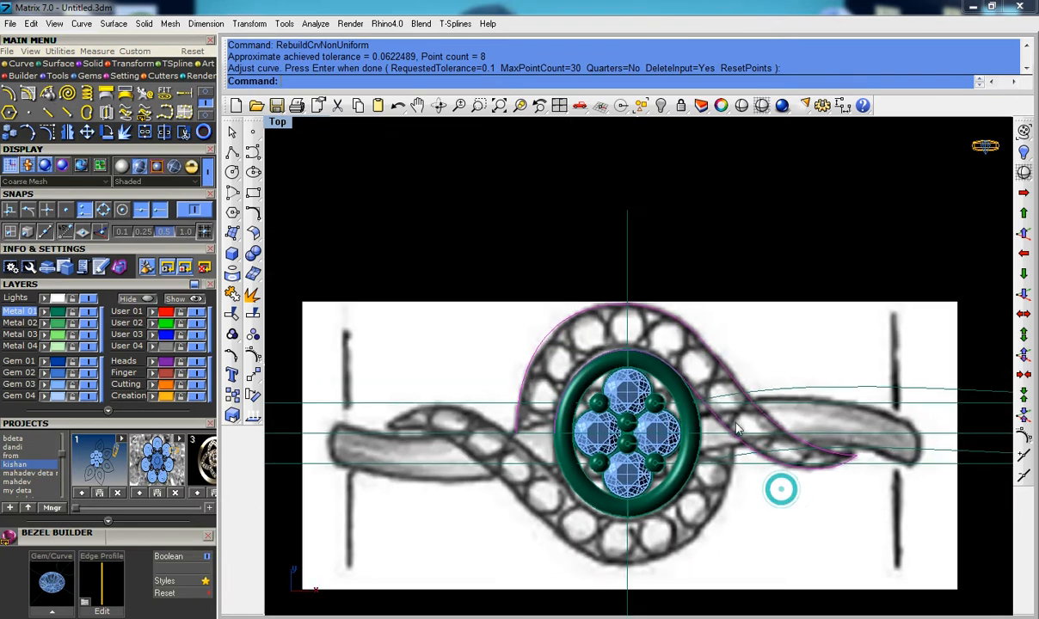
scroll(701, 356, up, 2)
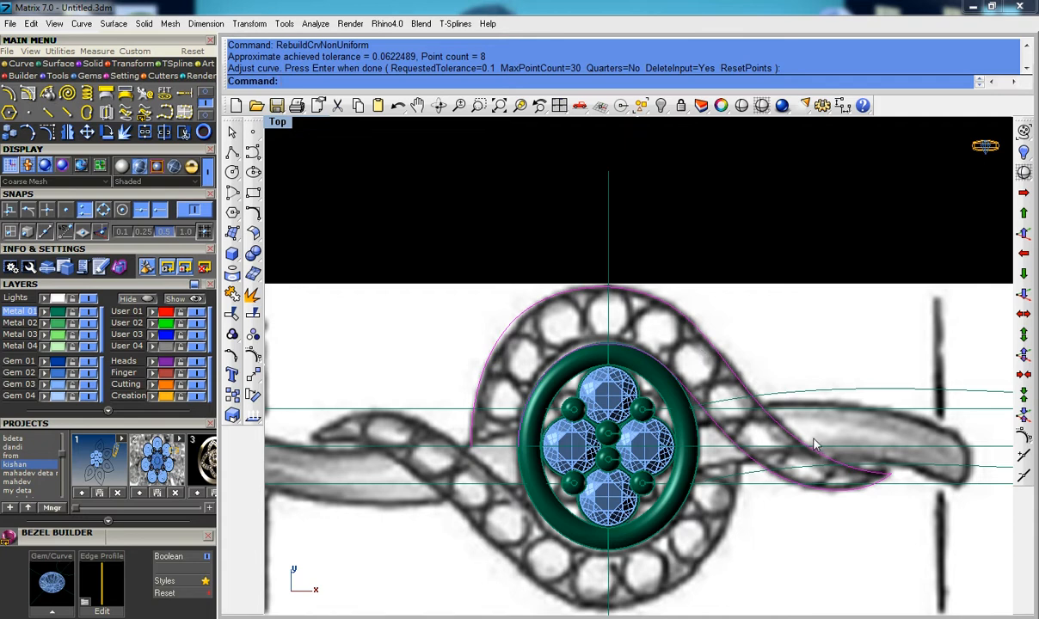
scroll(777, 430, up, 3)
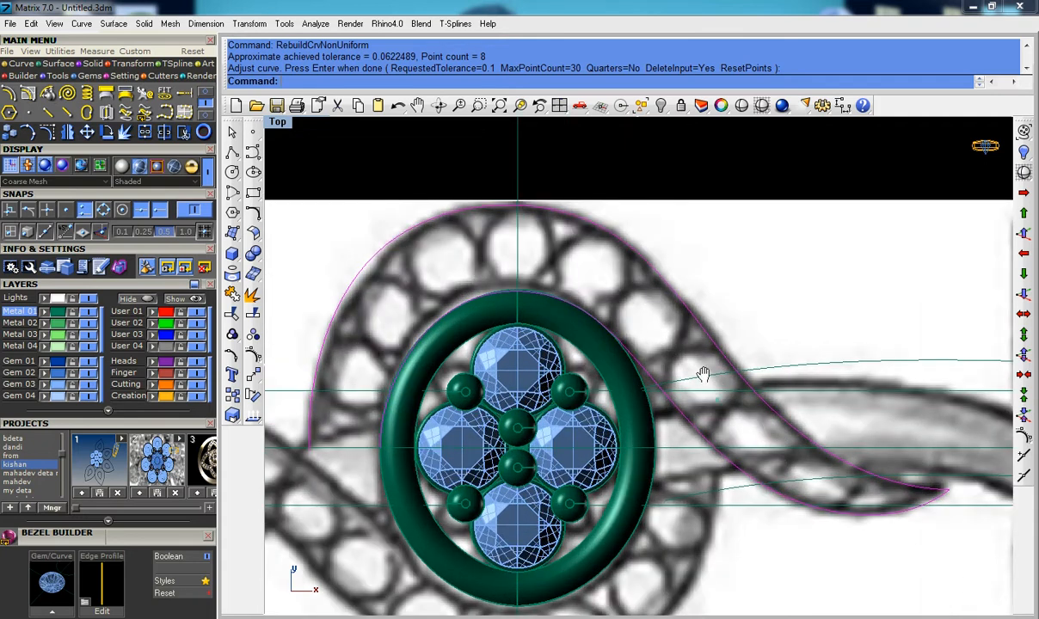
scroll(704, 375, down, 1)
scroll(555, 242, up, 3)
scroll(607, 279, down, 3)
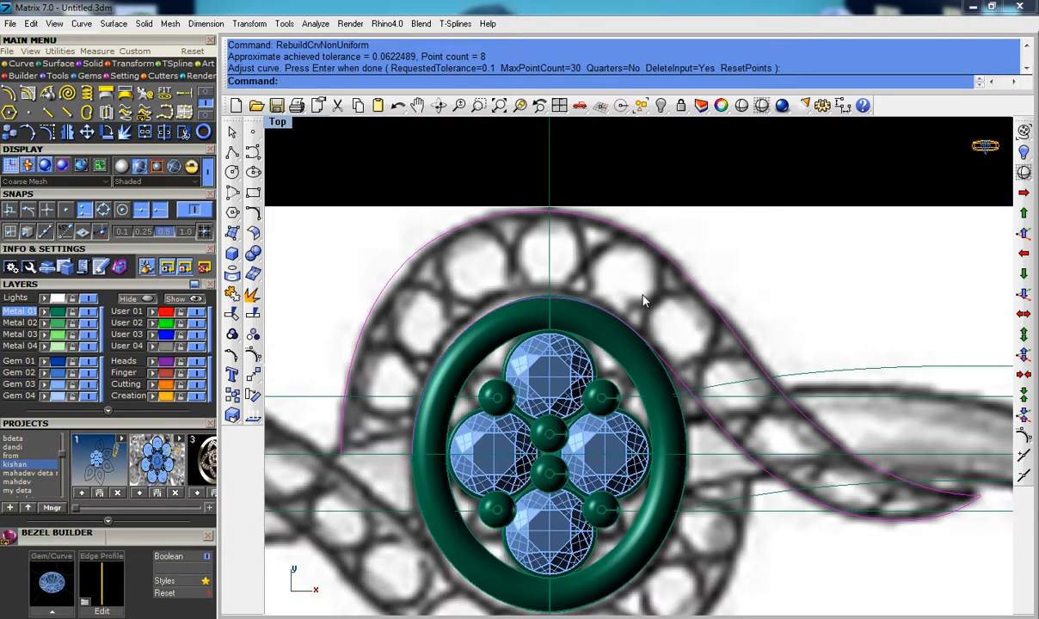
right_drag(642, 319, 679, 337)
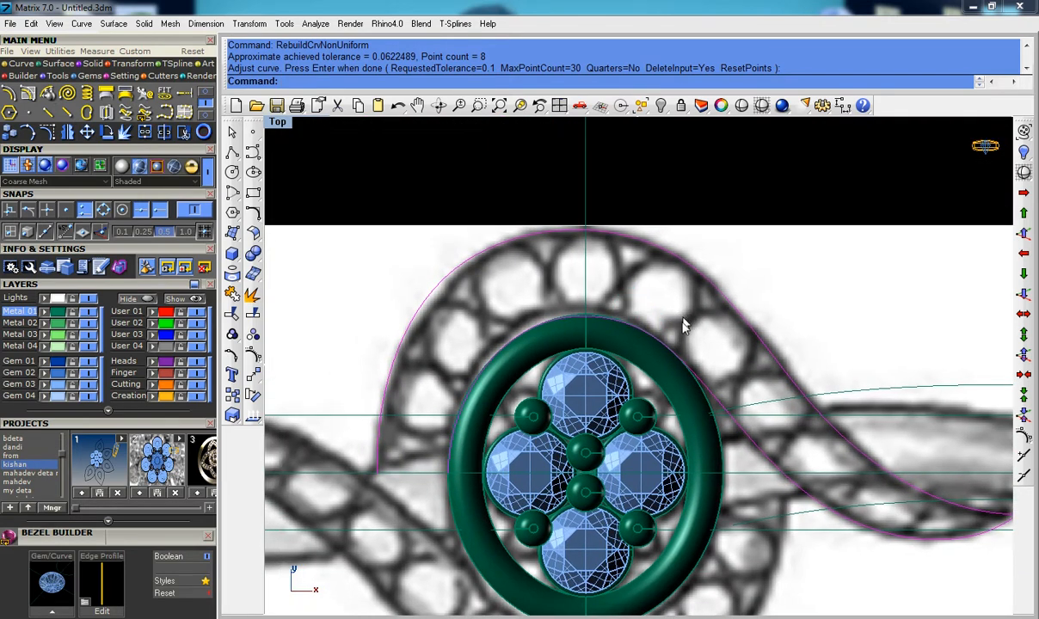
scroll(681, 329, down, 3)
scroll(715, 366, up, 5)
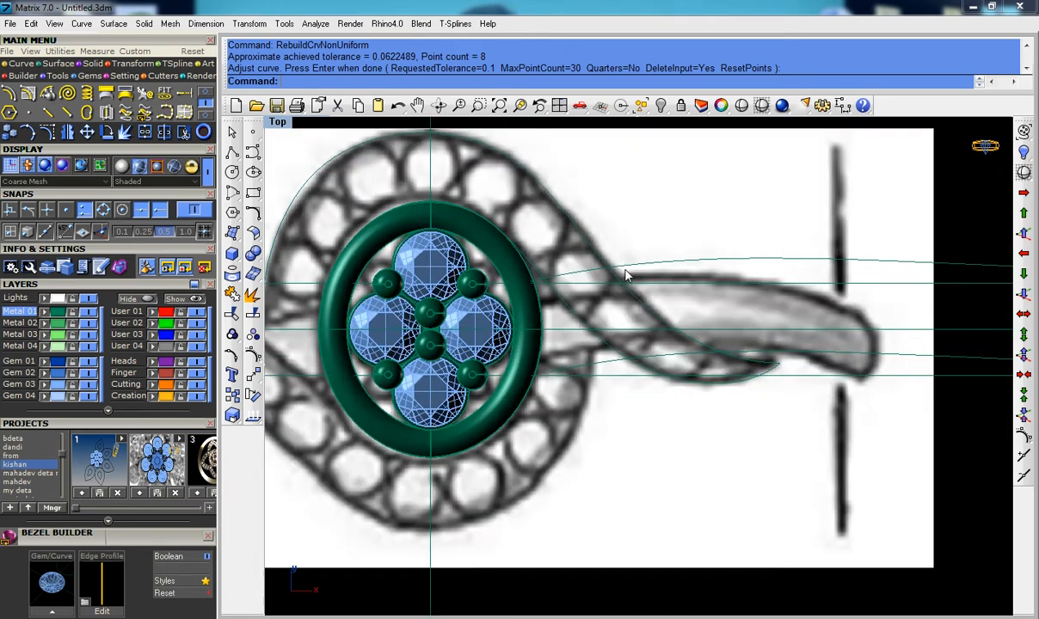
scroll(626, 276, up, 1)
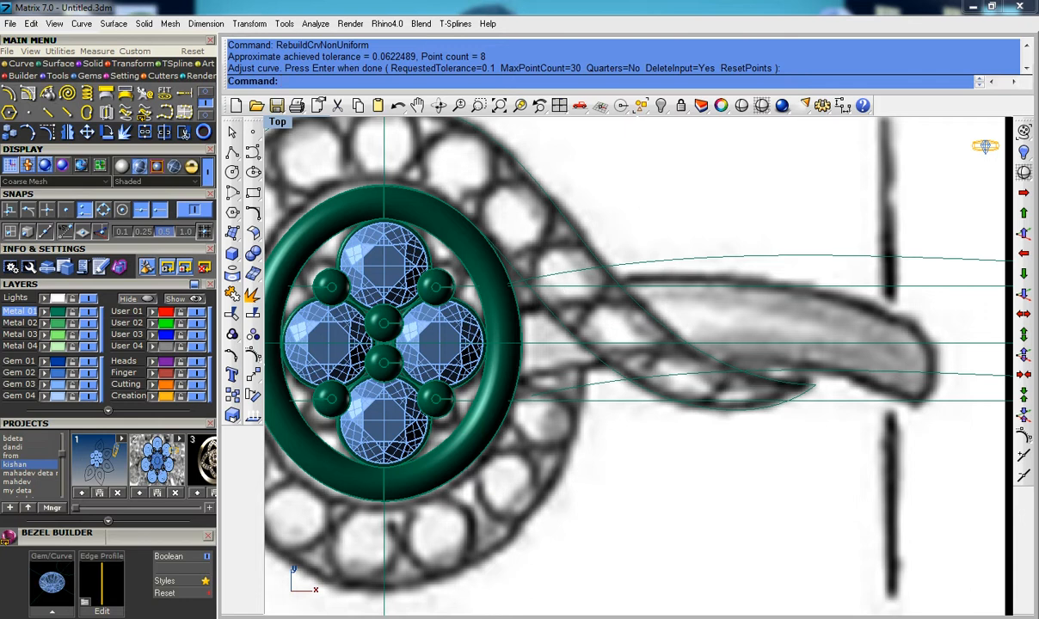
scroll(544, 267, down, 2)
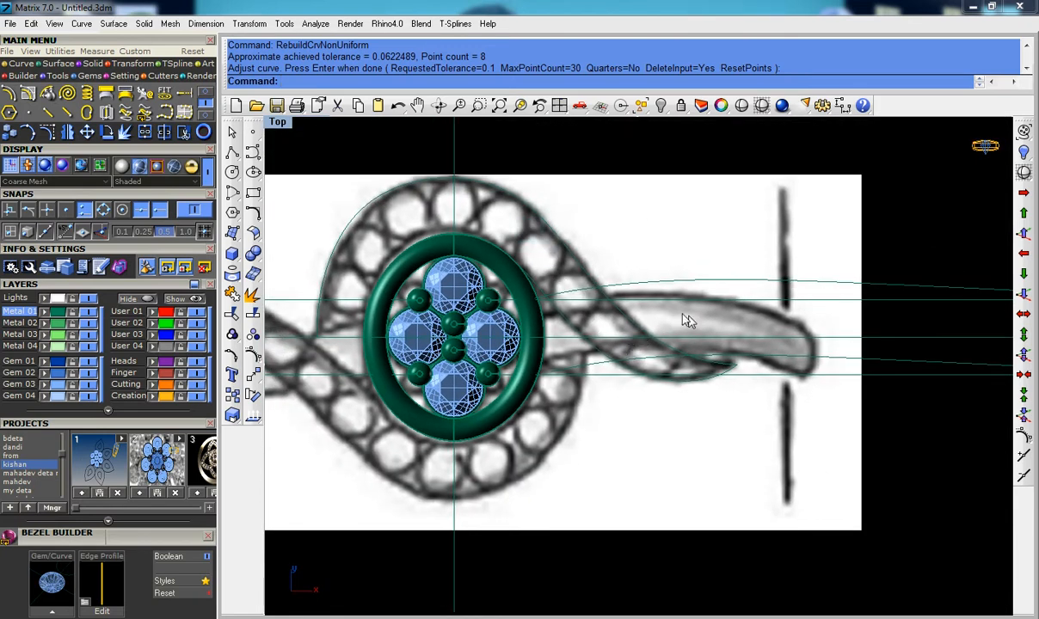
scroll(675, 355, down, 2)
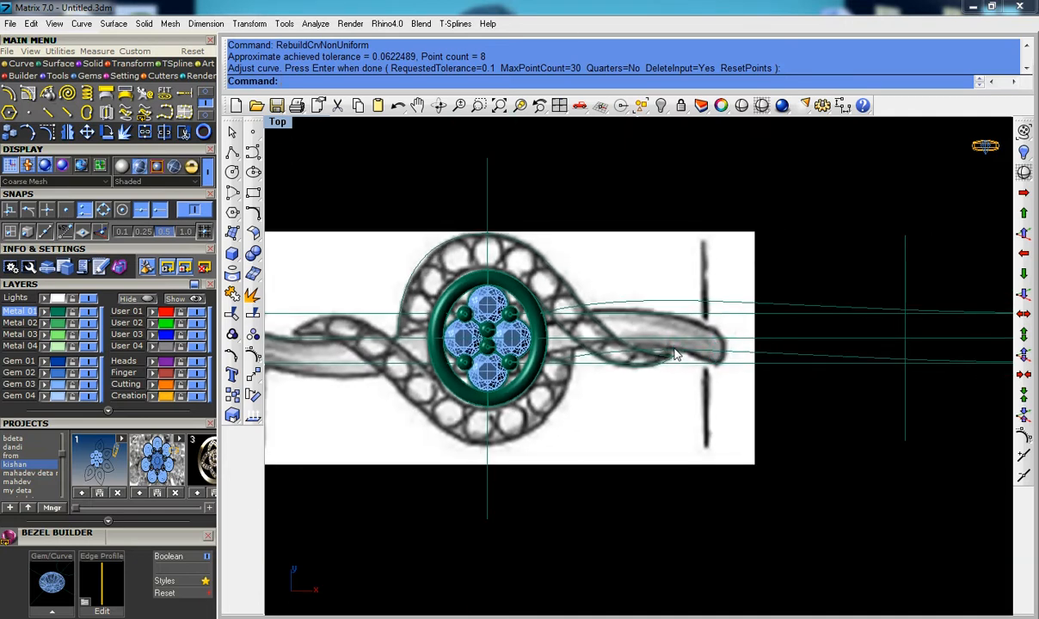
key(ctrl+F2)
scroll(673, 359, down, 2)
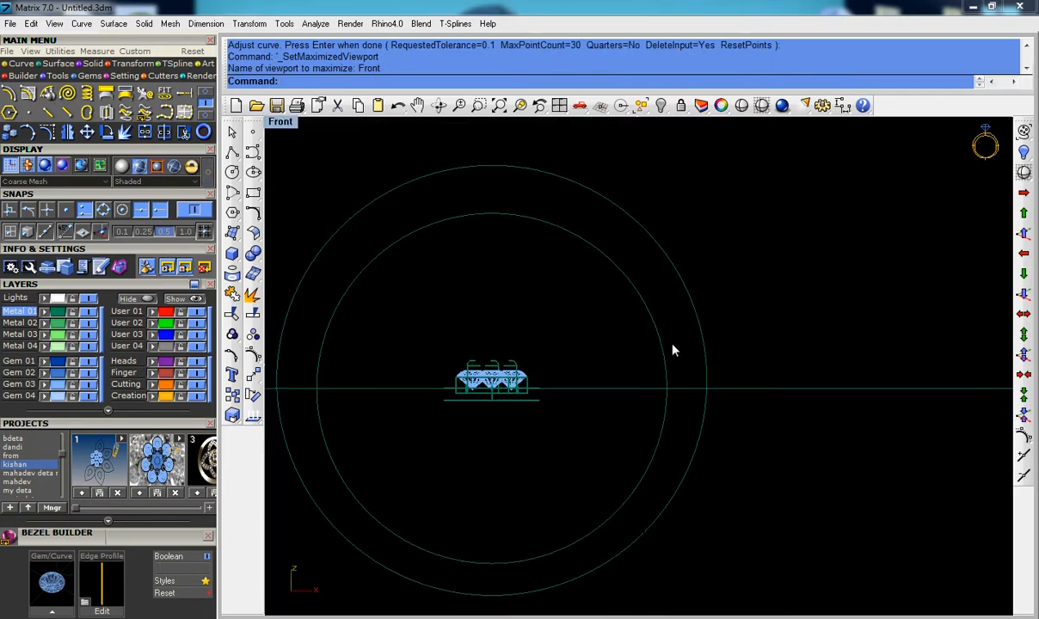
key(ctrl+F1)
scroll(564, 297, up, 4)
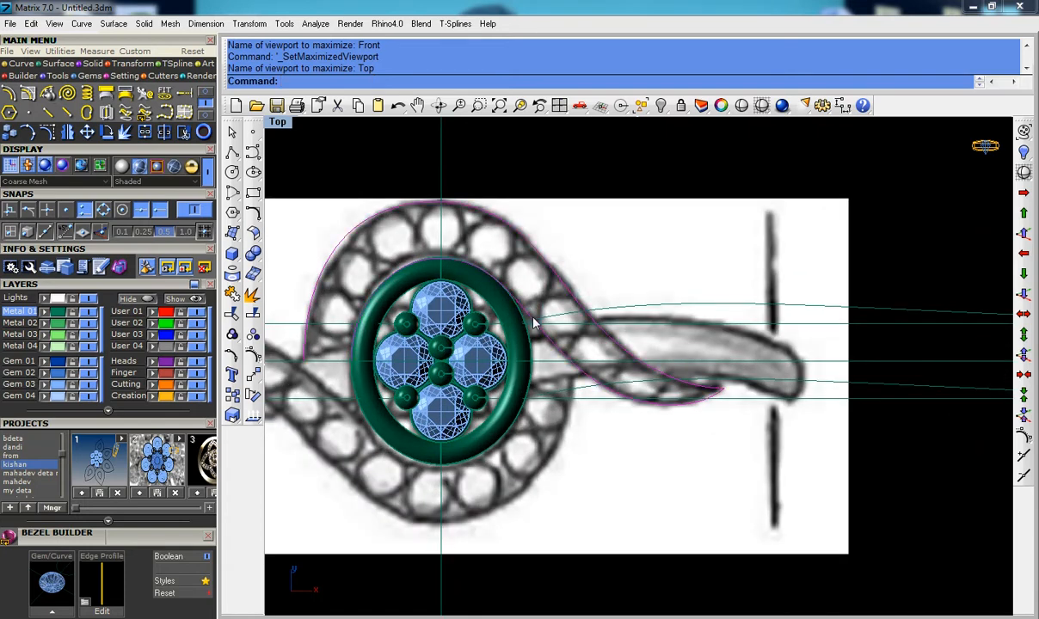
Step: Show the control points of both band curves in the perspective view
key(ctrl+F4)
scroll(774, 492, down, 4)
shift+right_drag(745, 499, 623, 289)
right_drag(654, 467, 715, 419)
key(F10)
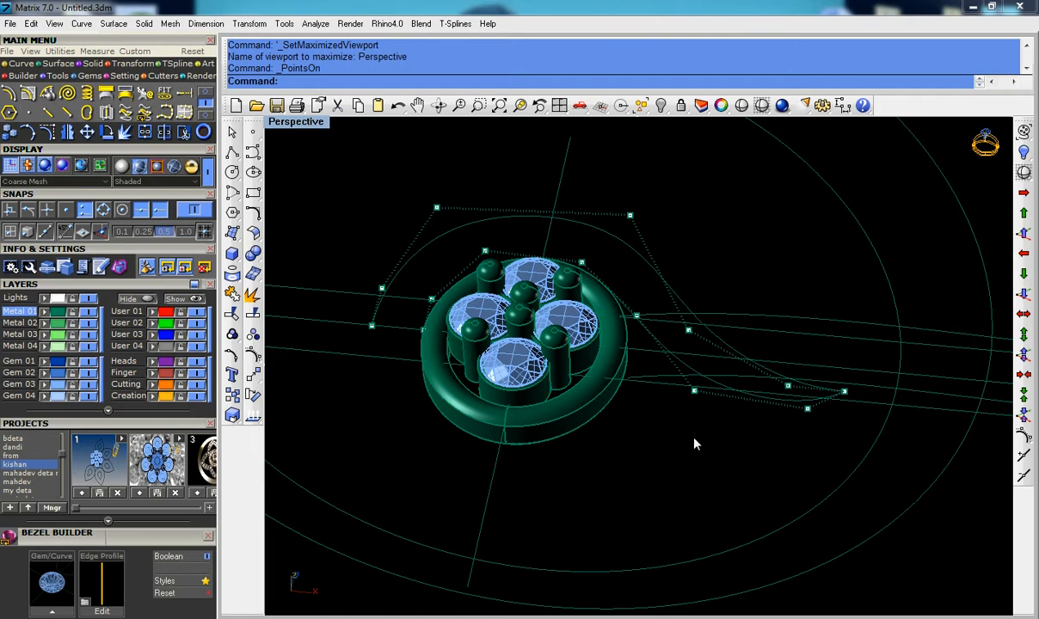
Step: Shift the pair of control points where the two curves enter the tail along Z by 0.1 mm
right_drag(699, 431, 728, 369)
drag(701, 303, 774, 463)
click(1023, 253)
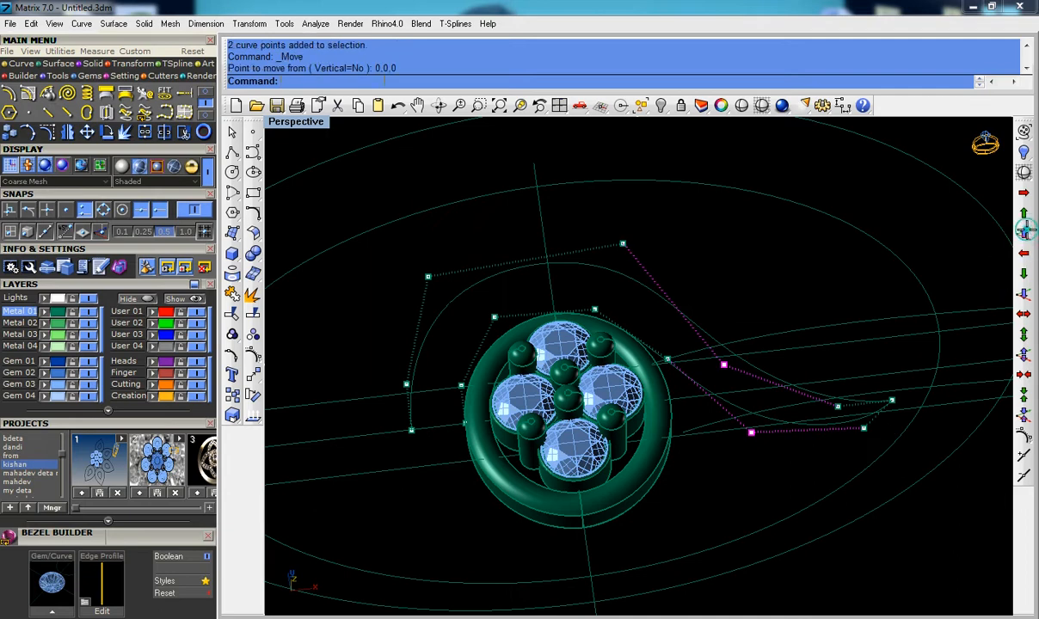
right_drag(781, 408, 749, 315)
right_click(753, 346)
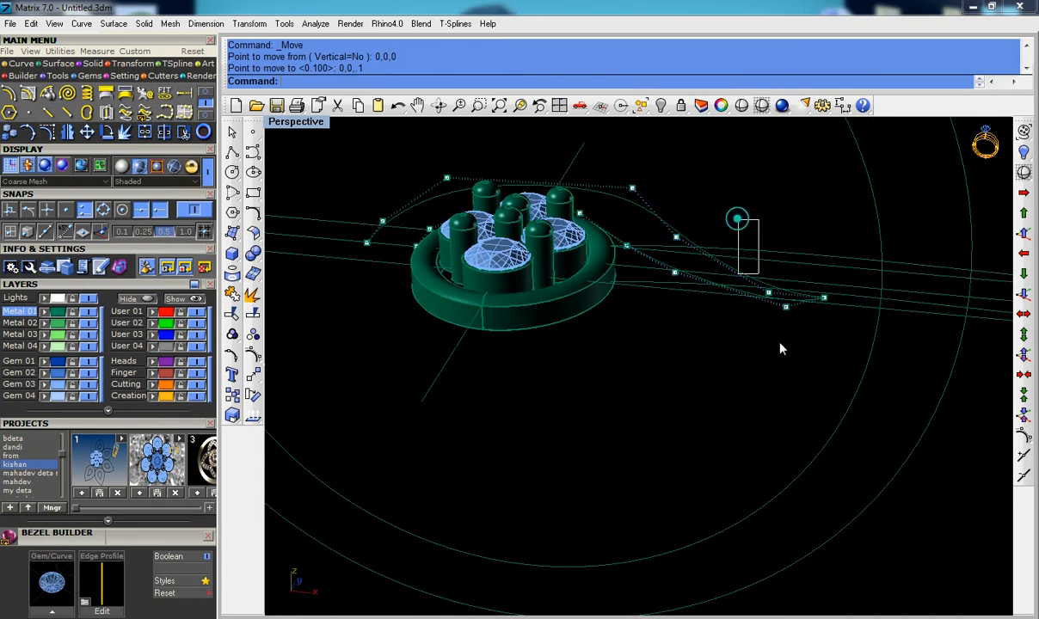
Step: Lower the control points at the tip of both curves' tails along Z in 0.1 mm steps
drag(738, 219, 781, 344)
drag(727, 206, 809, 387)
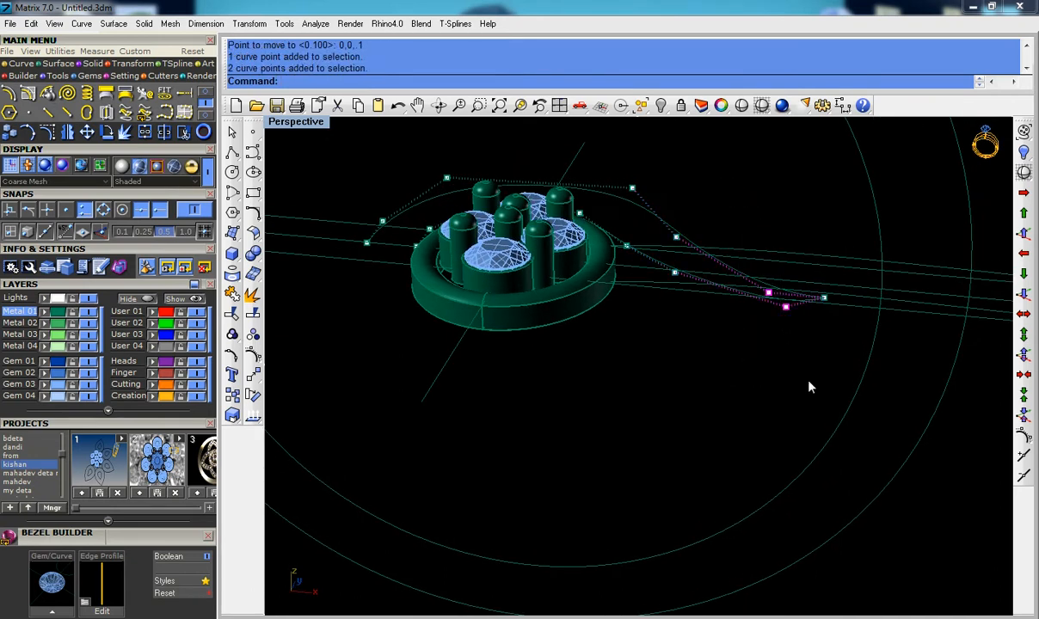
right_click(811, 348)
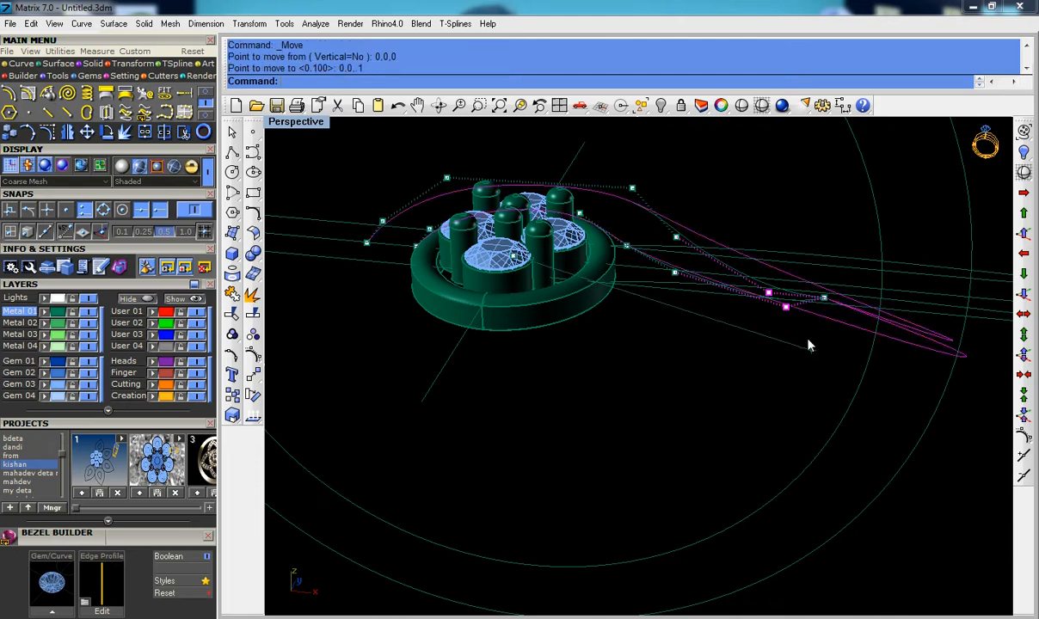
drag(799, 312, 857, 363)
click(1025, 294)
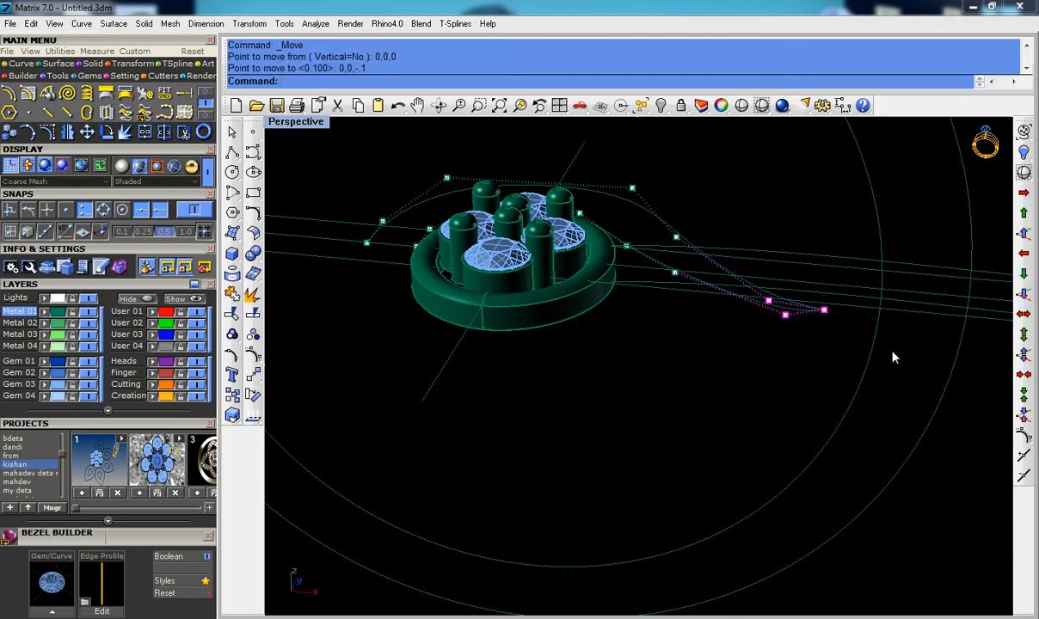
right_drag(801, 344, 622, 361)
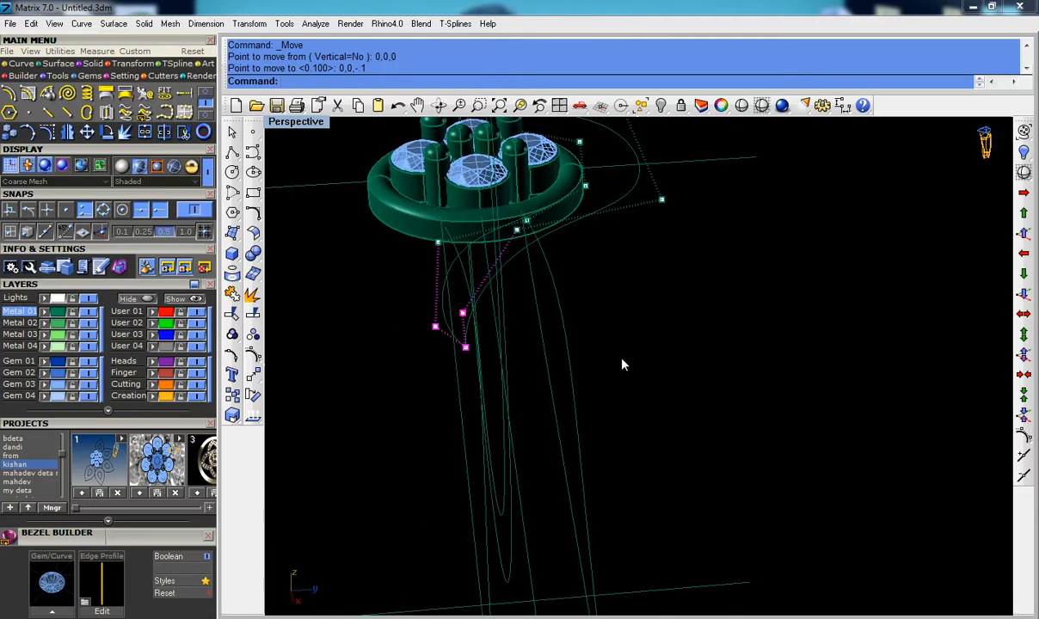
Step: Move the six tail control points of both curves about 0.25 mm downward in the top view
key(ctrl+F1)
key(Escape)
scroll(693, 430, up, 6)
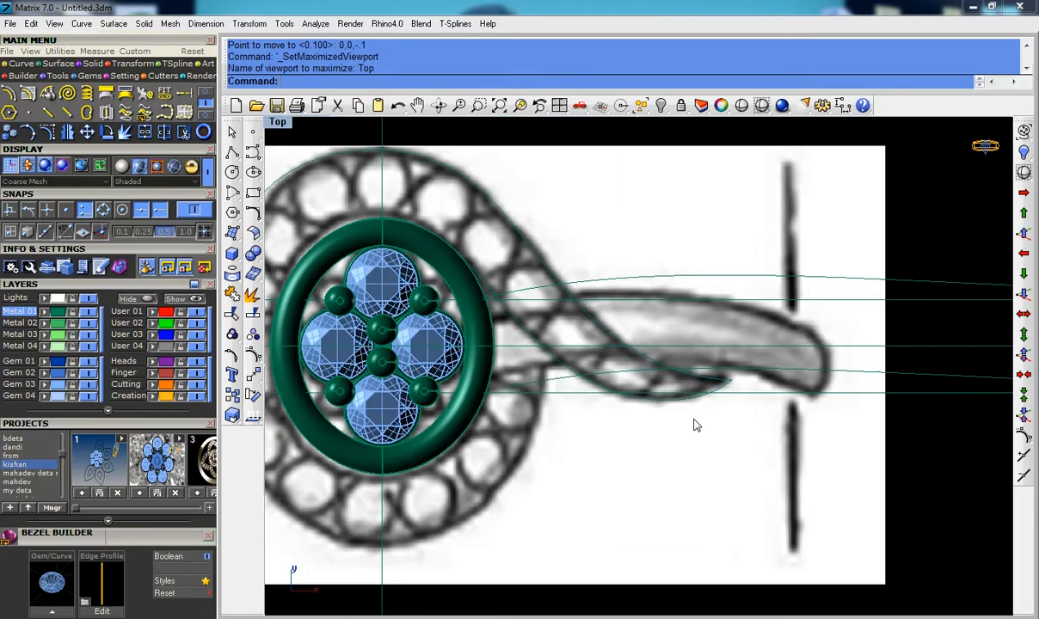
scroll(697, 364, down, 2)
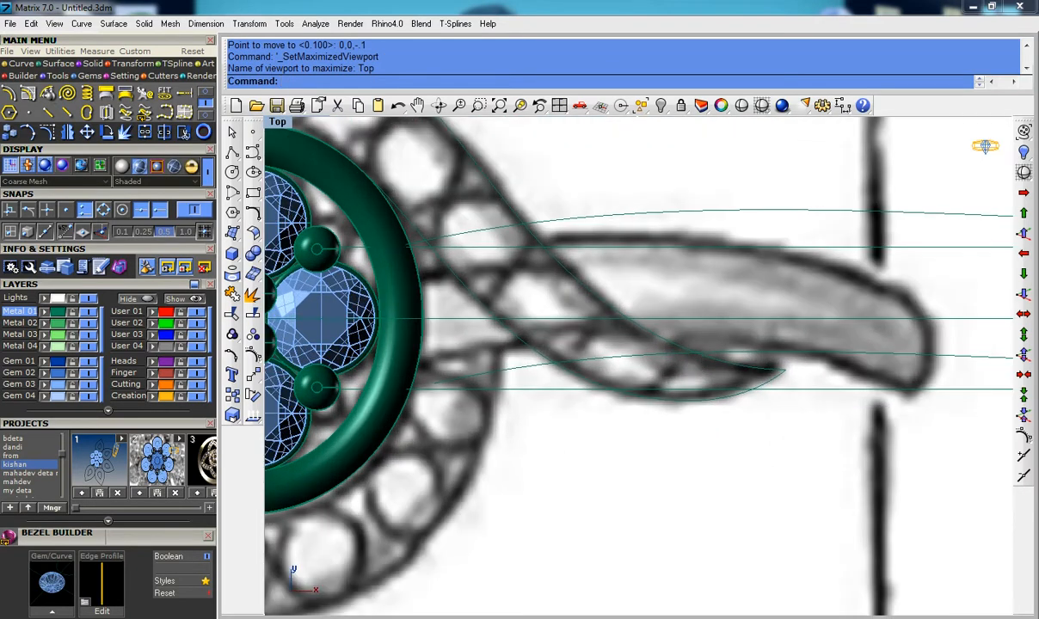
scroll(707, 358, up, 2)
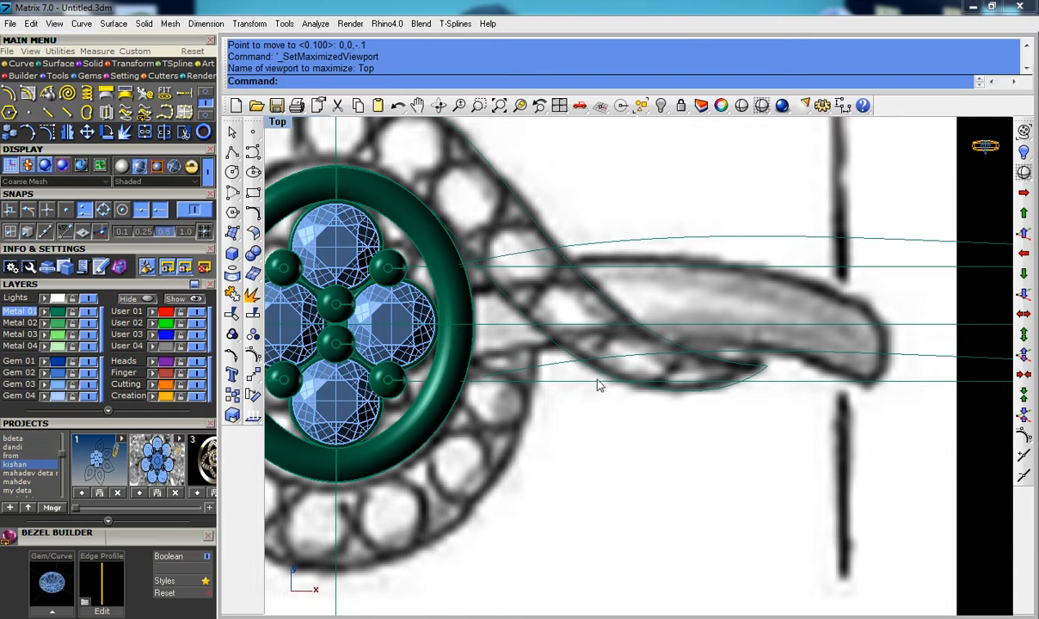
click(689, 384)
key(F10)
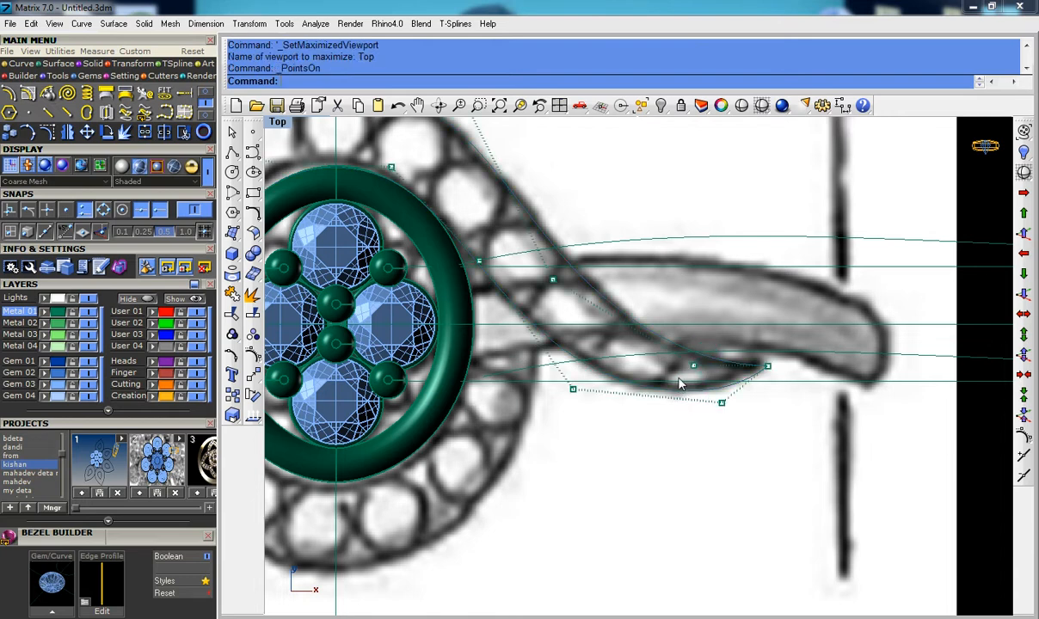
scroll(680, 383, down, 1)
scroll(671, 379, up, 1)
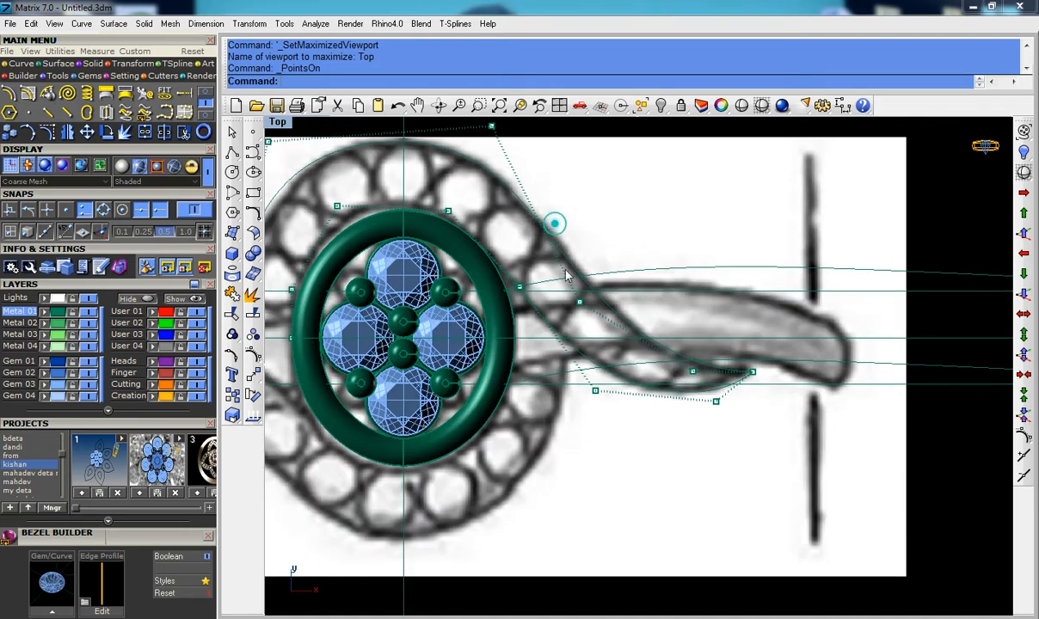
drag(743, 470, 809, 479)
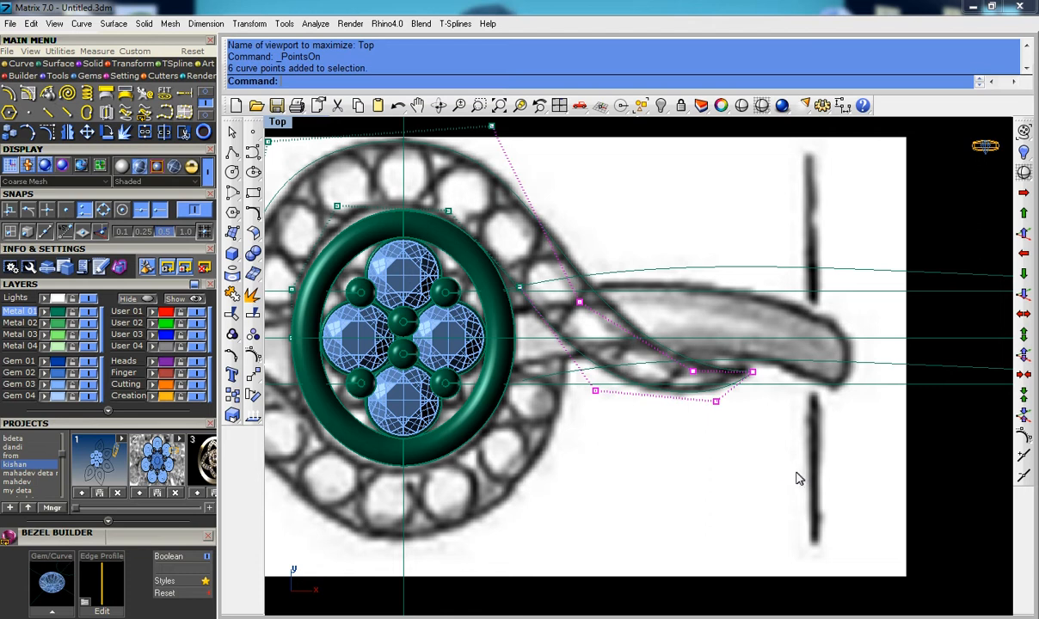
click(688, 199)
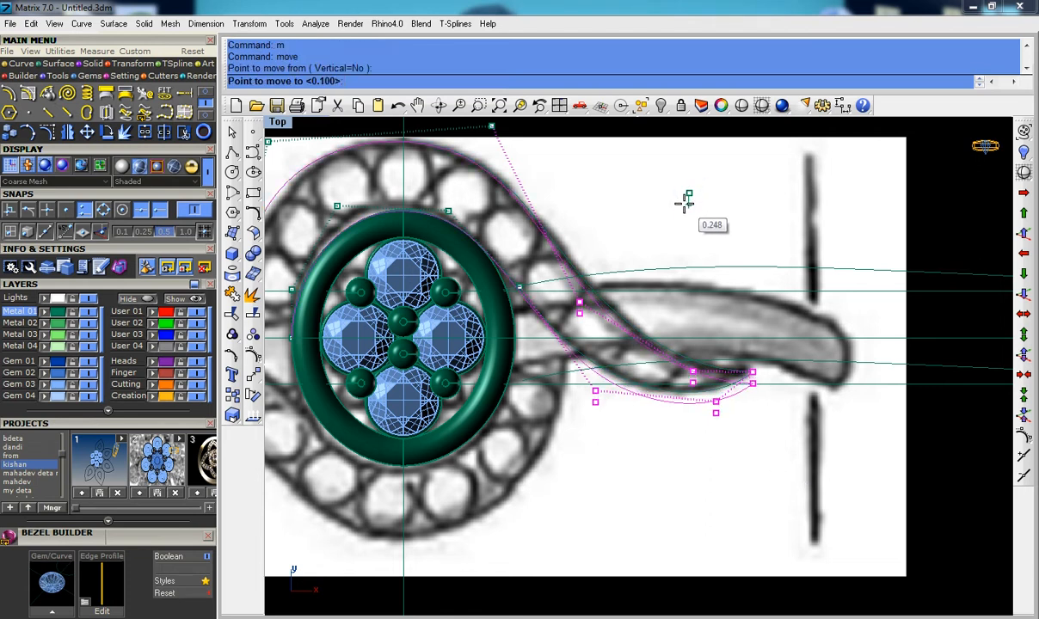
click(688, 210)
Step: Move the control points at the tail's tip about 0.23 mm back up toward the sketched band end
drag(755, 455, 606, 356)
text(m)
key(Return)
click(797, 448)
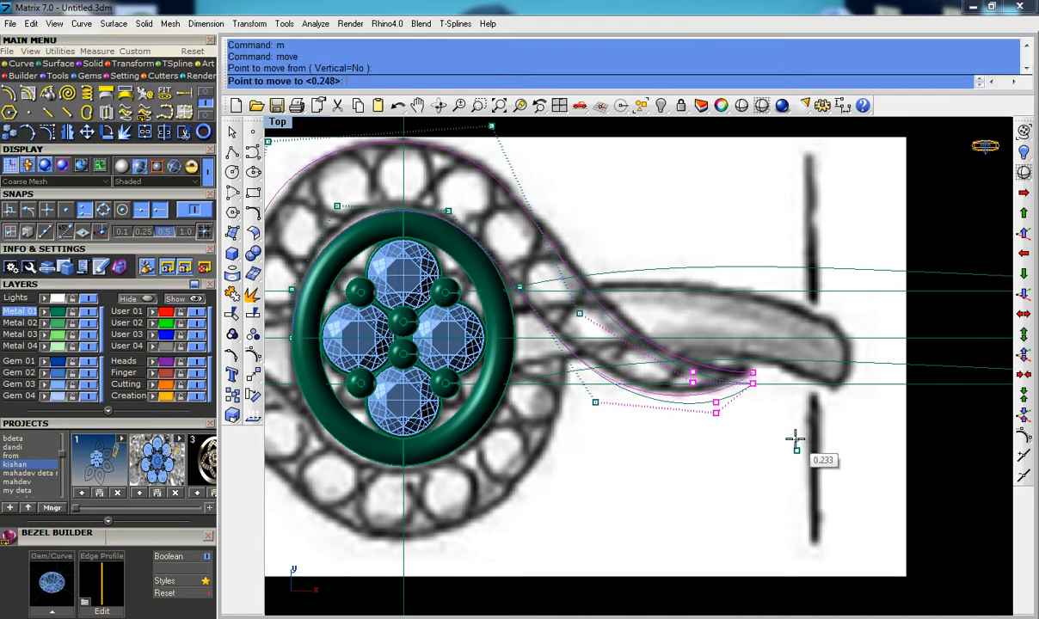
click(796, 443)
Step: Nudge the outer curve's control point at the start of the tail about 0.10 mm downward
scroll(635, 385, up, 3)
scroll(628, 378, down, 3)
scroll(619, 362, up, 3)
click(602, 326)
text(m)
key(Return)
click(743, 185)
click(744, 189)
scroll(742, 197, down, 2)
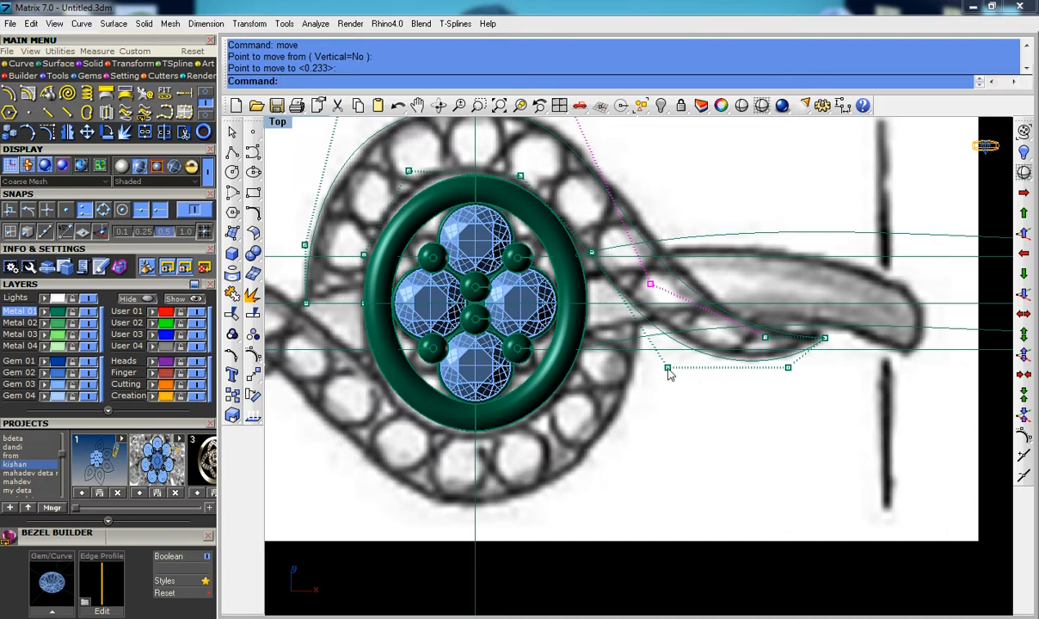
Step: Move the inner curve's control point next to the tail's tip about 0.14 mm upward in the top view
click(788, 368)
text(m)
key(Return)
click(771, 418)
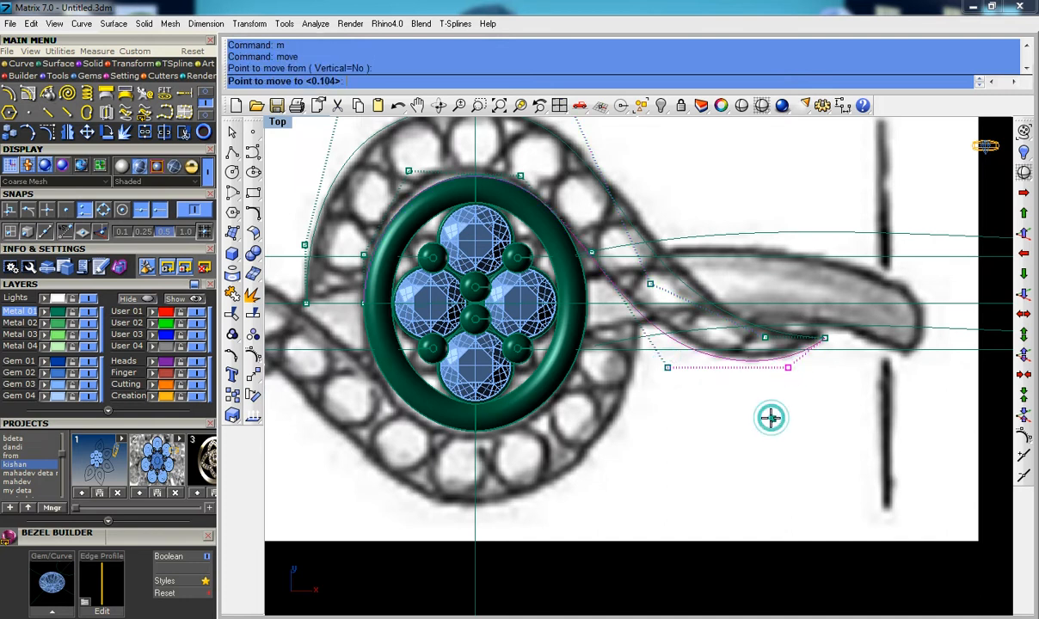
click(768, 414)
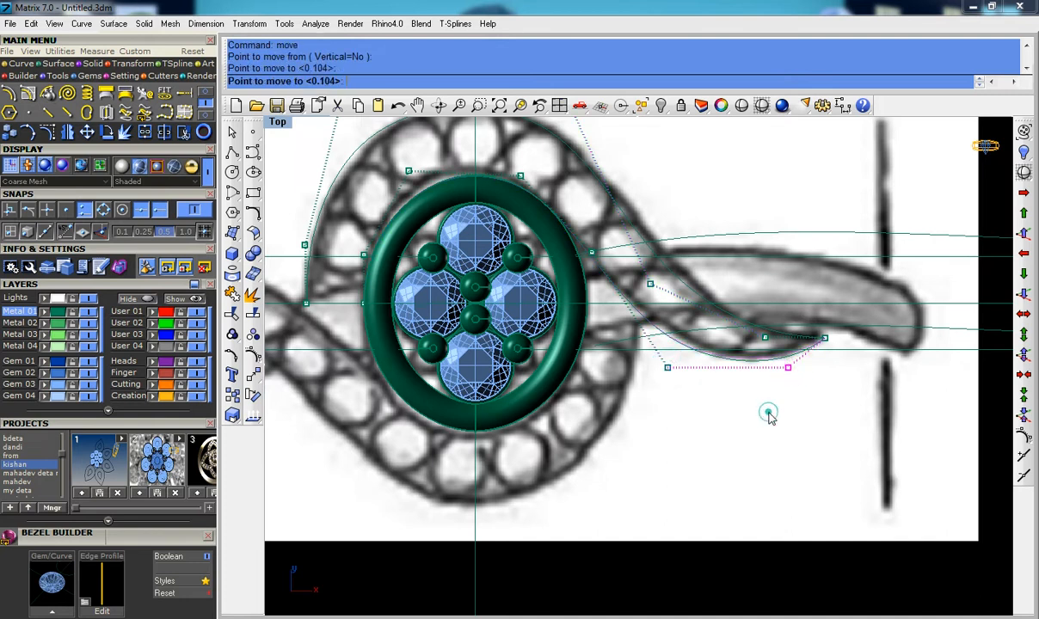
Step: Nudge the outer curve's control point at the start of the tail about 0.08 mm back upward in the top view
scroll(697, 332, down, 2)
scroll(740, 360, up, 4)
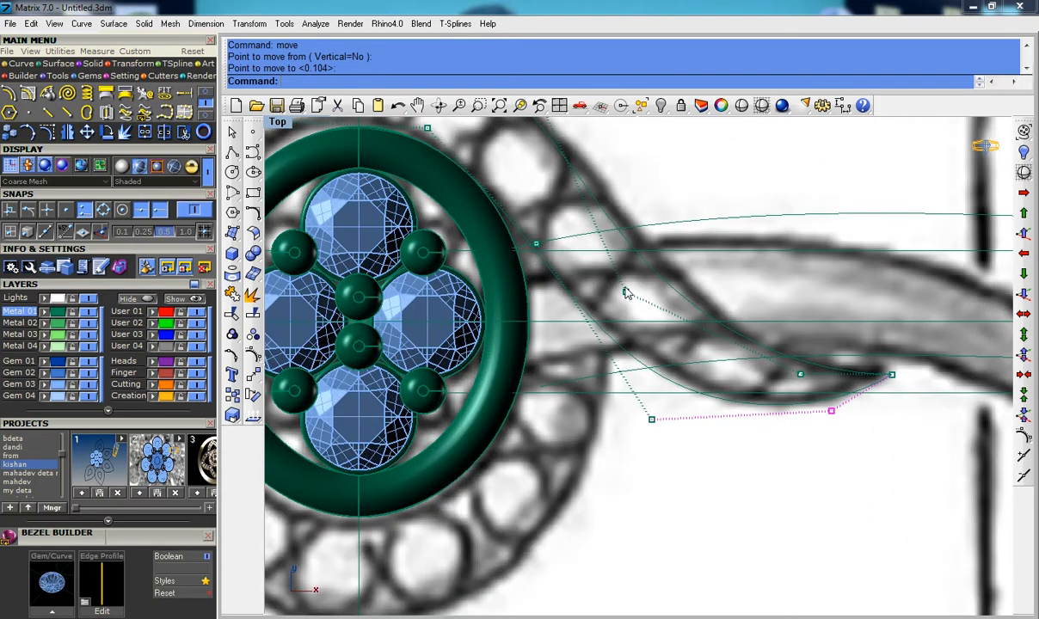
text(m)
key(Return)
click(686, 191)
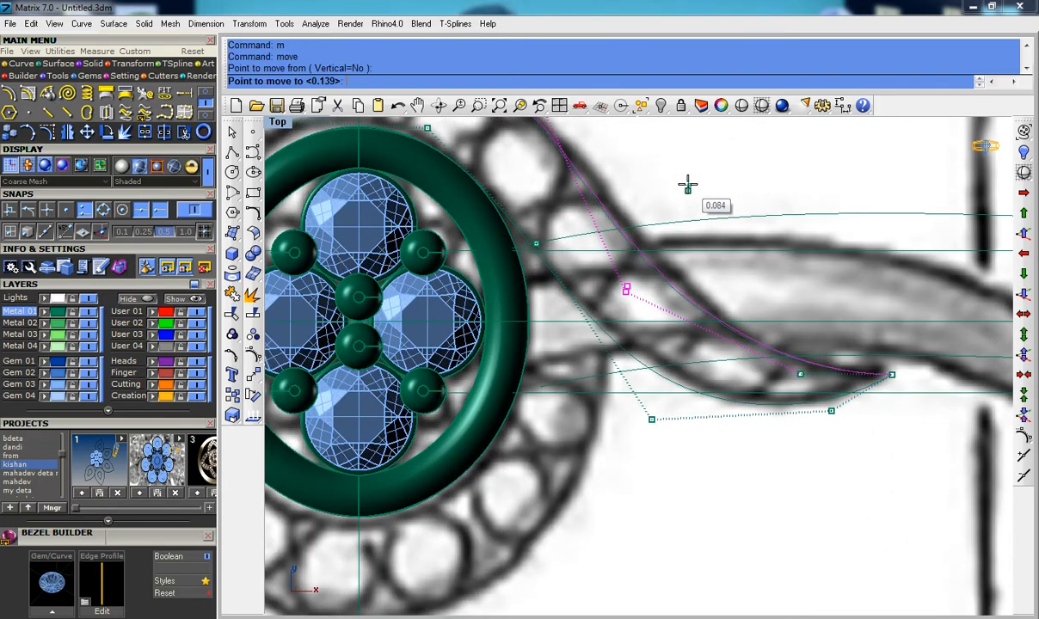
click(687, 182)
scroll(647, 294, down, 3)
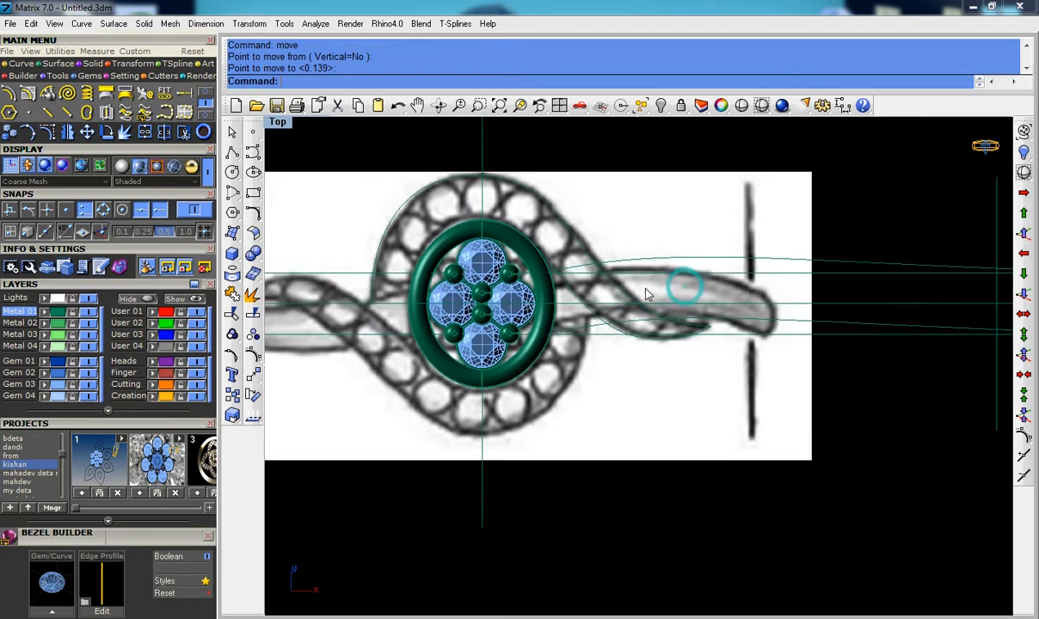
scroll(629, 303, up, 2)
click(665, 370)
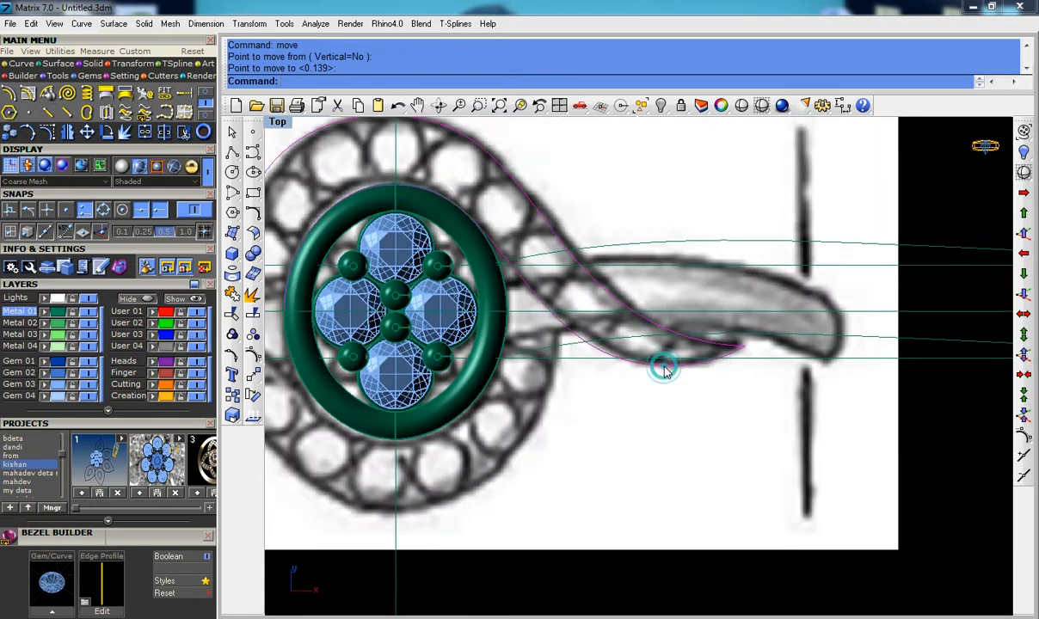
key(F10)
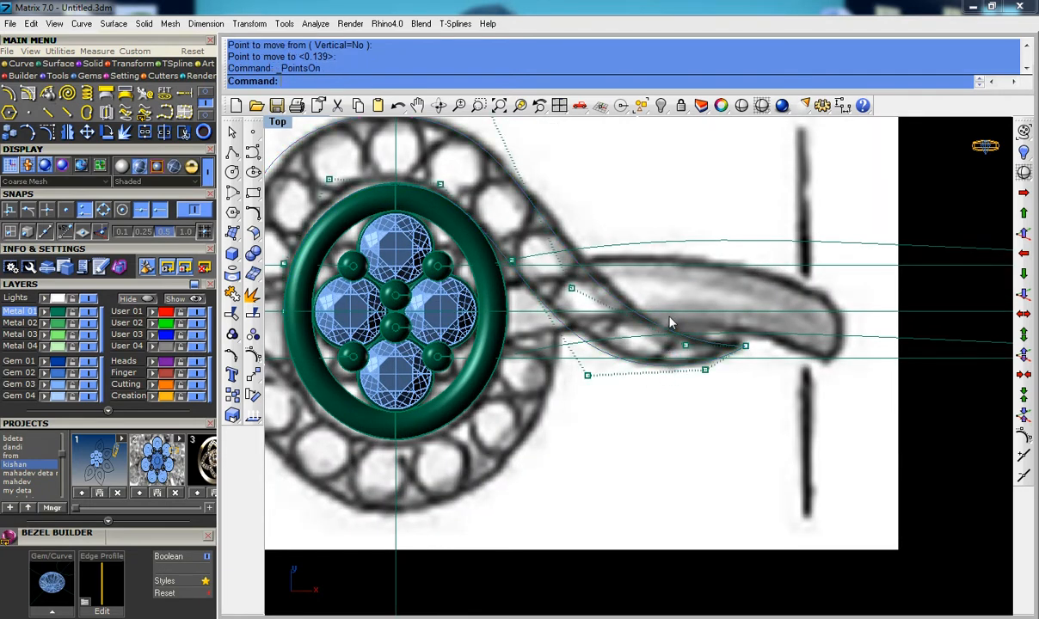
Step: Hide the ring circles and long straight guide lines in the Perspective view, leaving the halo and shank curves
key(ctrl+F4)
right_drag(610, 336, 753, 374)
right_drag(674, 380, 650, 325)
drag(653, 166, 654, 165)
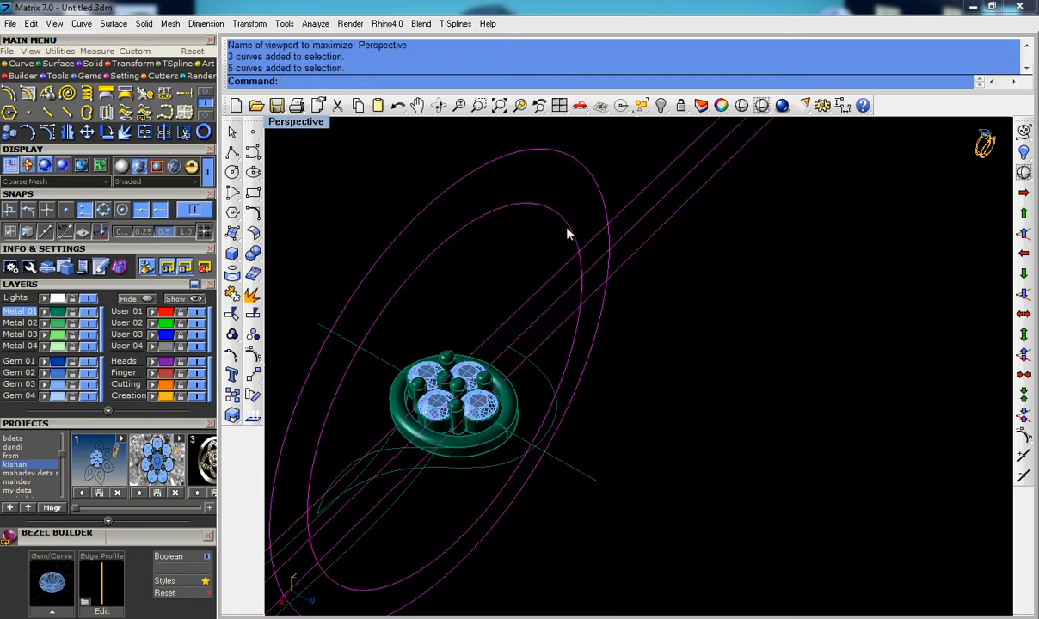
Step: Raise the outer curve's control point next to the tail's tip by 0.1 mm along Z
right_drag(454, 487, 542, 379)
scroll(510, 413, up, 4)
right_drag(508, 433, 525, 399)
scroll(642, 357, up, 4)
scroll(638, 359, up, 4)
shift+right_drag(525, 400, 713, 335)
scroll(469, 390, up, 4)
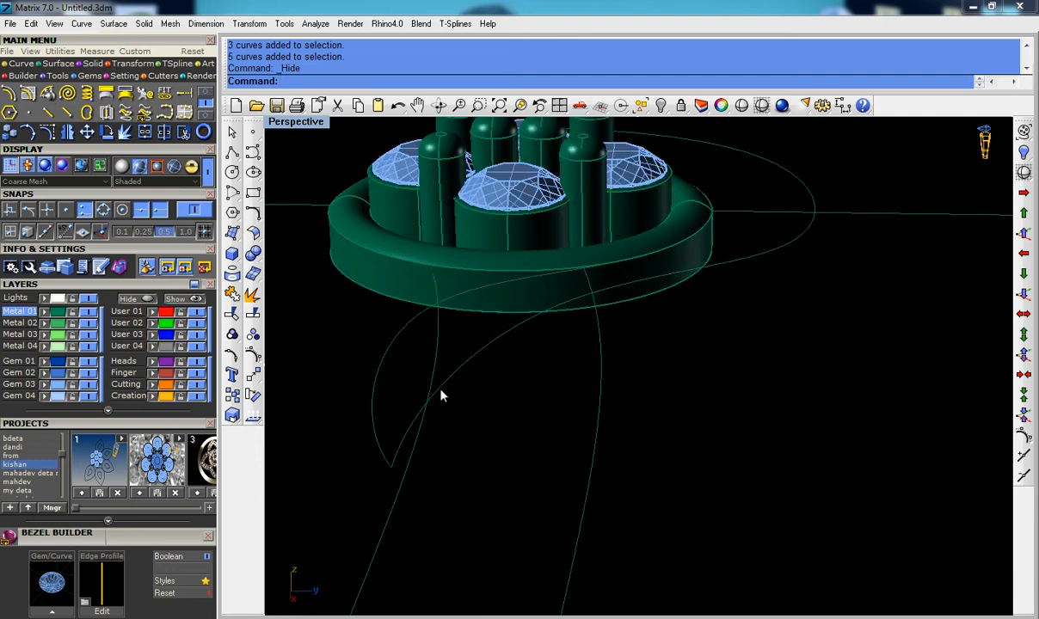
shift+click(425, 421)
right_drag(457, 431, 545, 401)
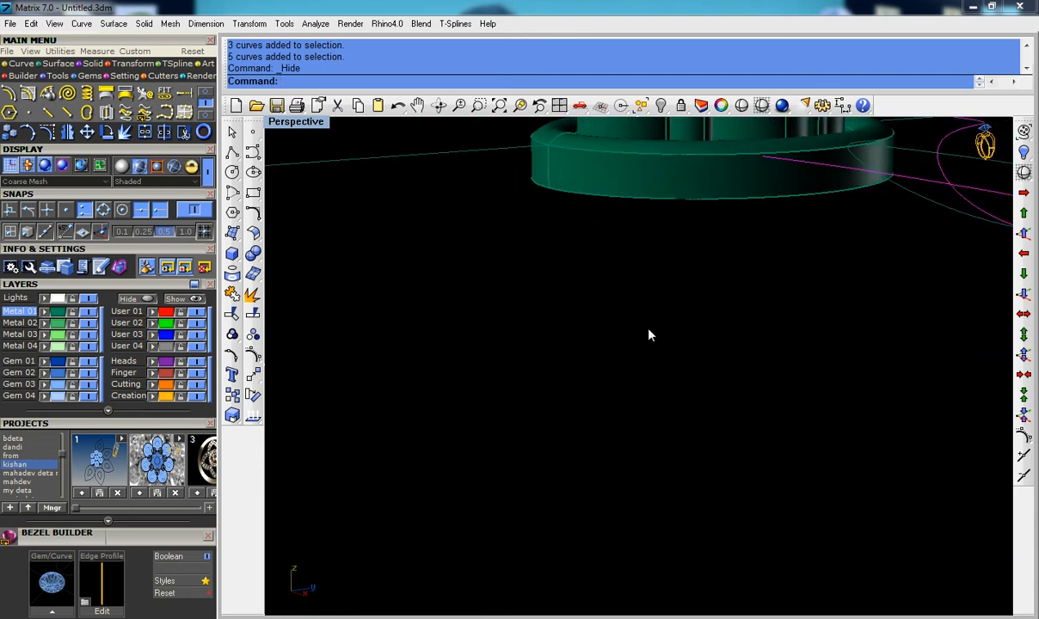
shift+right_drag(649, 328, 599, 353)
key(Escape)
scroll(818, 252, up, 2)
click(820, 248)
key(F11)
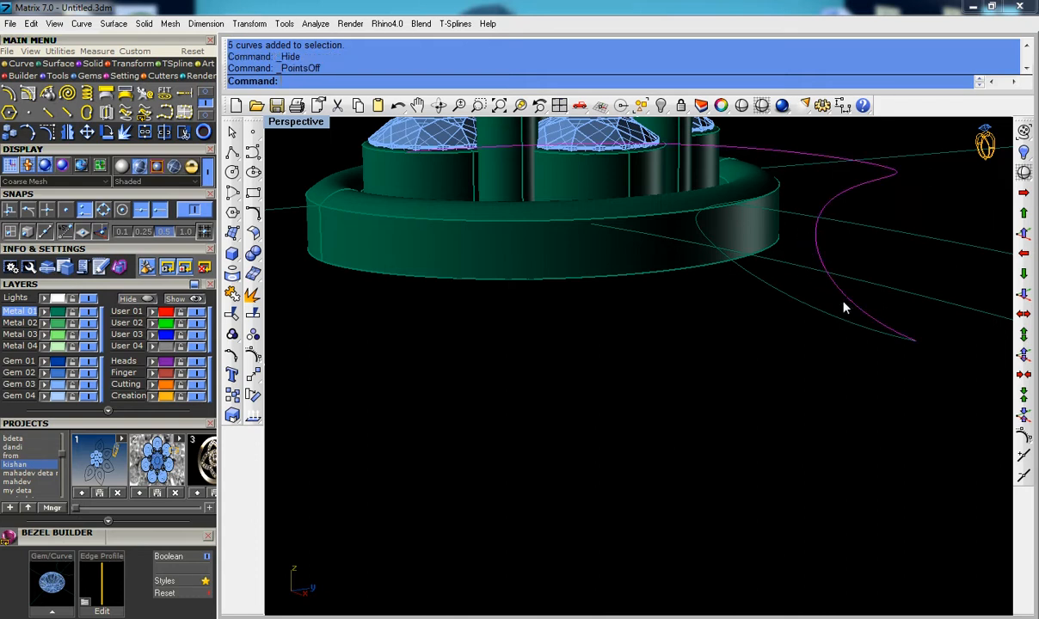
scroll(835, 292, up, 2)
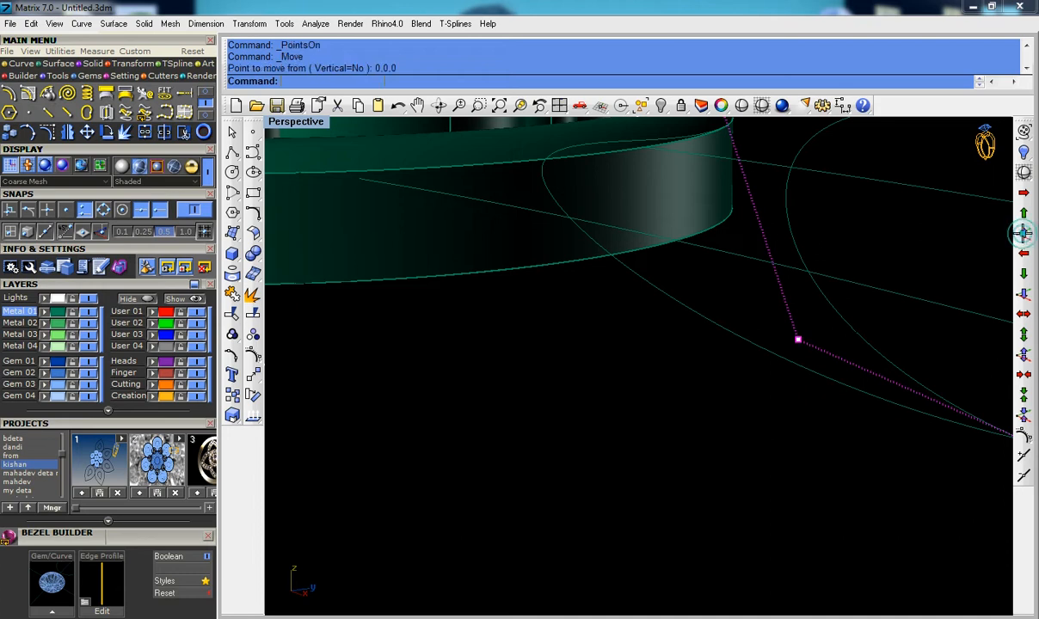
click(1023, 233)
right_drag(810, 288, 634, 269)
scroll(514, 229, up, 6)
scroll(597, 253, up, 6)
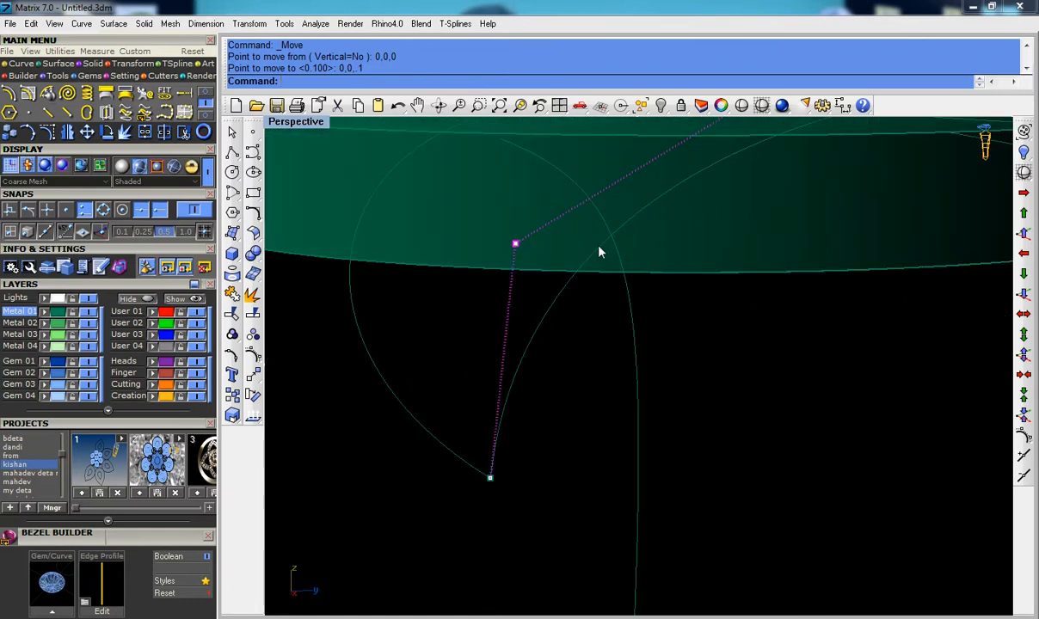
Step: Lower both curves' control points at the start of the tail along Z in two 0.1 mm steps
scroll(599, 249, down, 6)
right_drag(581, 256, 482, 301)
right_drag(552, 328, 645, 302)
shift+right_drag(645, 302, 532, 344)
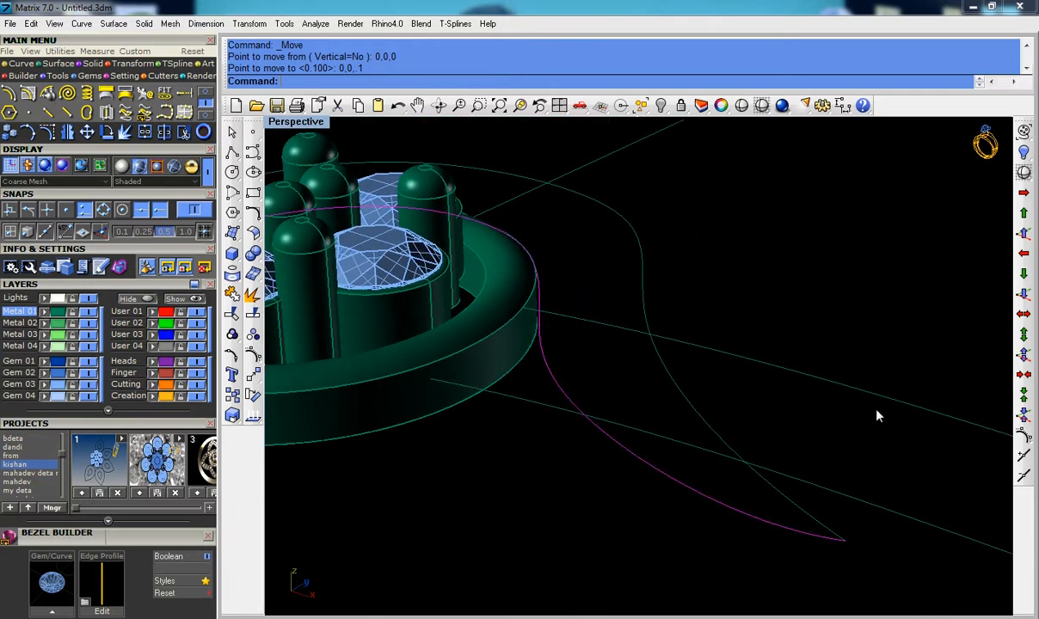
scroll(651, 334, down, 2)
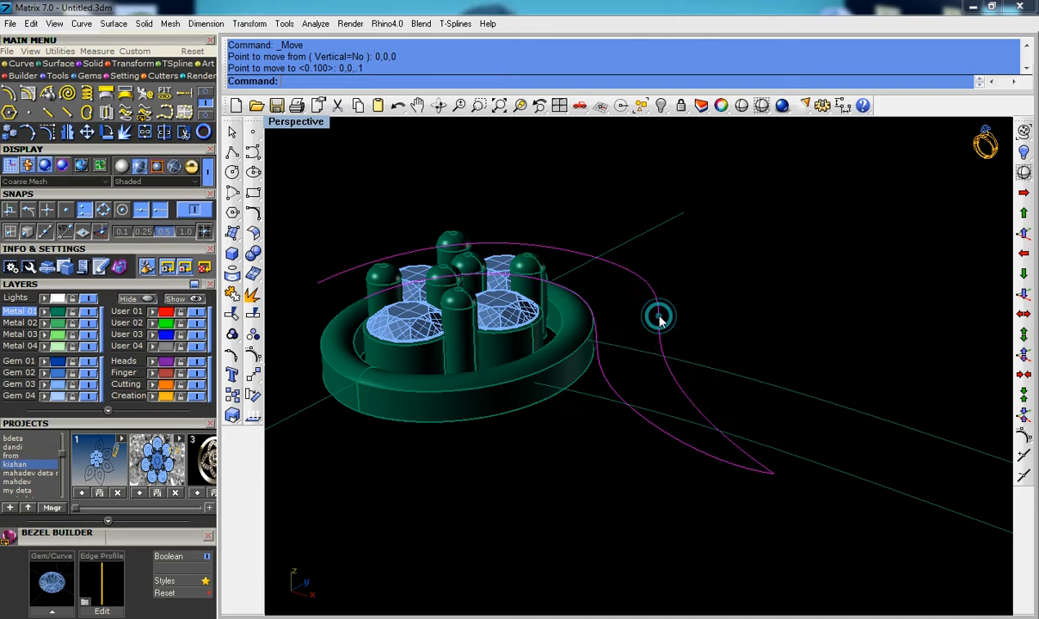
key(F10)
right_drag(624, 305, 819, 250)
drag(855, 277, 863, 283)
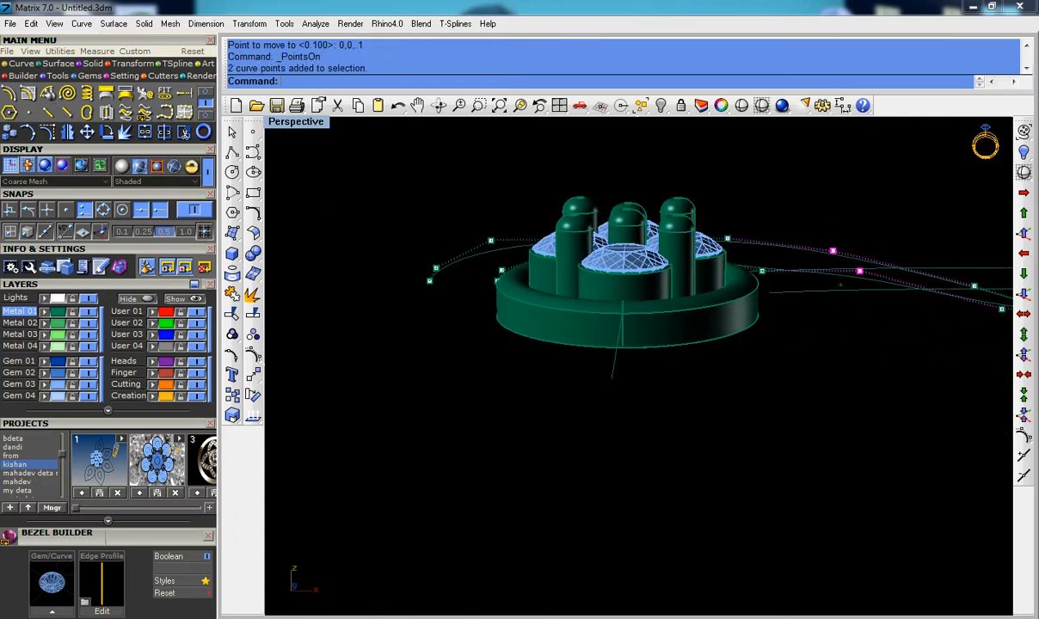
scroll(993, 248, up, 3)
click(1026, 292)
click(1026, 293)
right_drag(904, 322, 807, 332)
right_drag(559, 306, 637, 270)
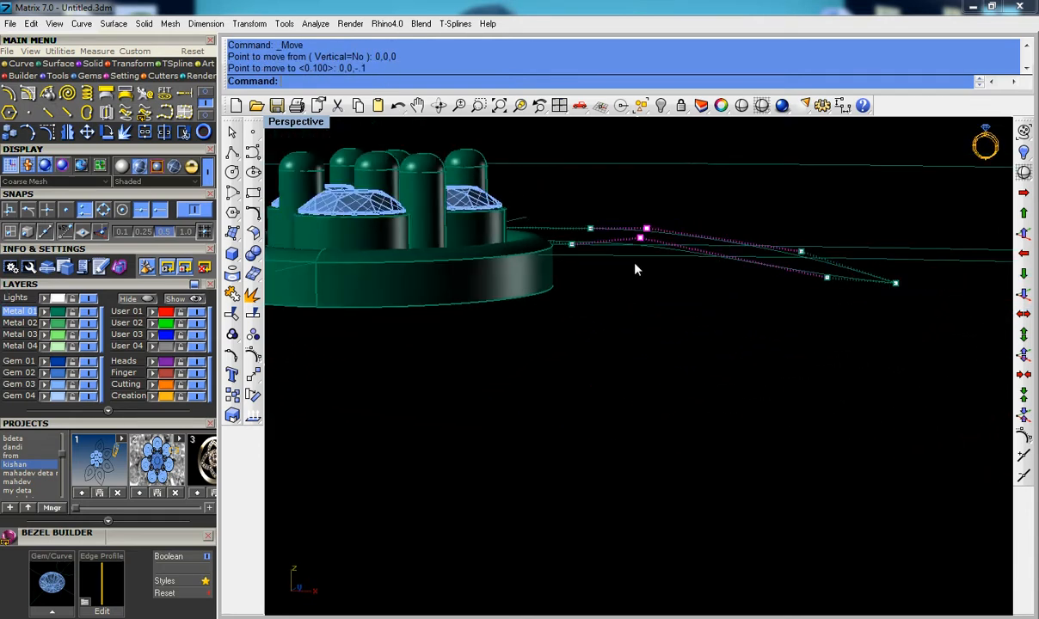
scroll(637, 270, down, 3)
key(Escape)
key(Escape)
Step: Hide the whole centre cluster of gems, prongs and surrounding ring, using selection by colour to gather its parts
right_drag(744, 259, 682, 377)
scroll(733, 320, down, 4)
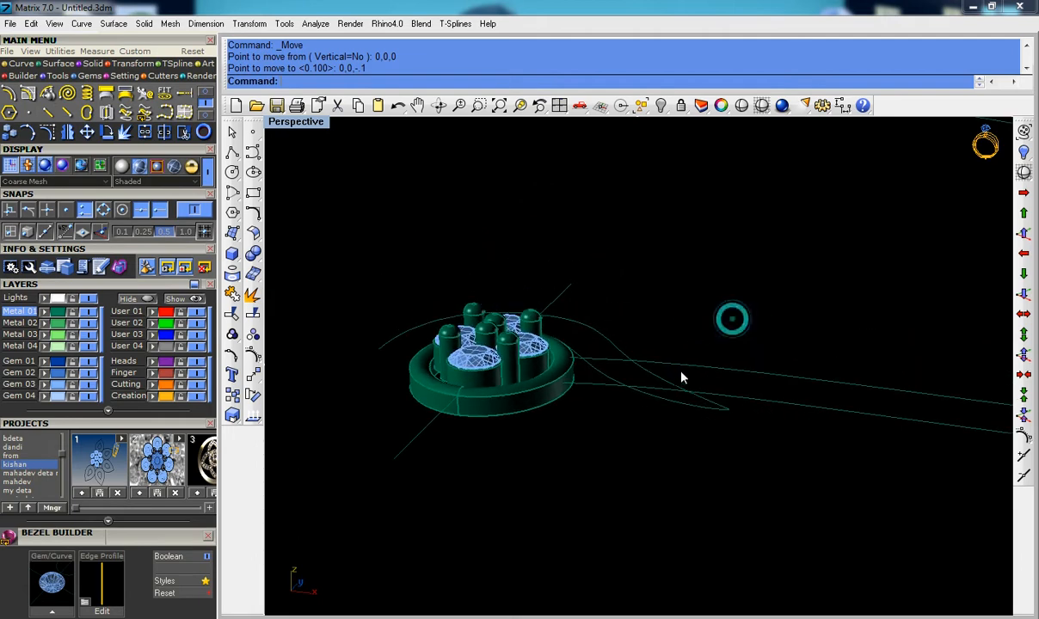
mouse_move(646, 416)
right_down()
mouse_move(622, 446)
mouse_move(527, 453)
mouse_move(516, 372)
mouse_move(516, 413)
mouse_move(541, 379)
mouse_move(544, 327)
mouse_move(709, 348)
mouse_move(721, 387)
mouse_move(679, 397)
mouse_move(668, 343)
mouse_move(617, 455)
mouse_move(573, 393)
mouse_move(427, 255)
mouse_move(355, 303)
mouse_move(270, 279)
right_up()
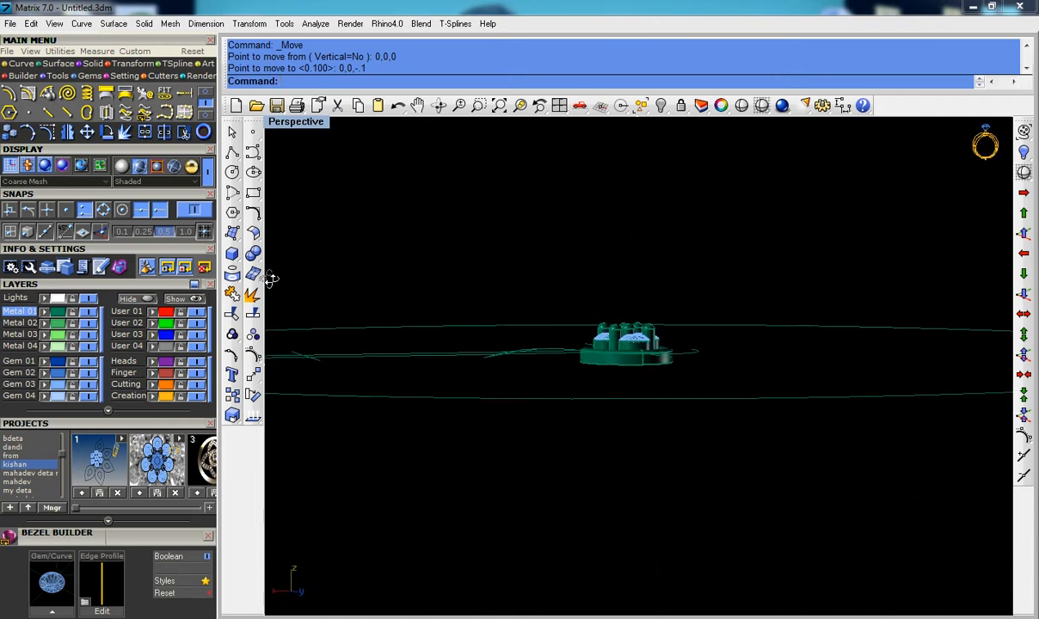
right_drag(502, 341, 605, 486)
scroll(623, 296, up, 9)
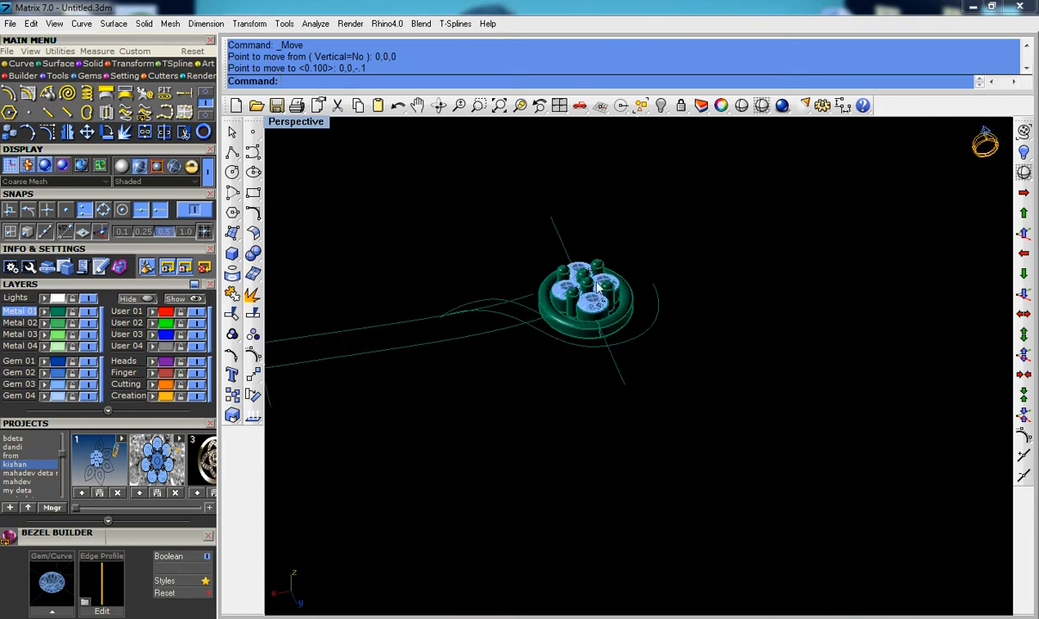
click(629, 293)
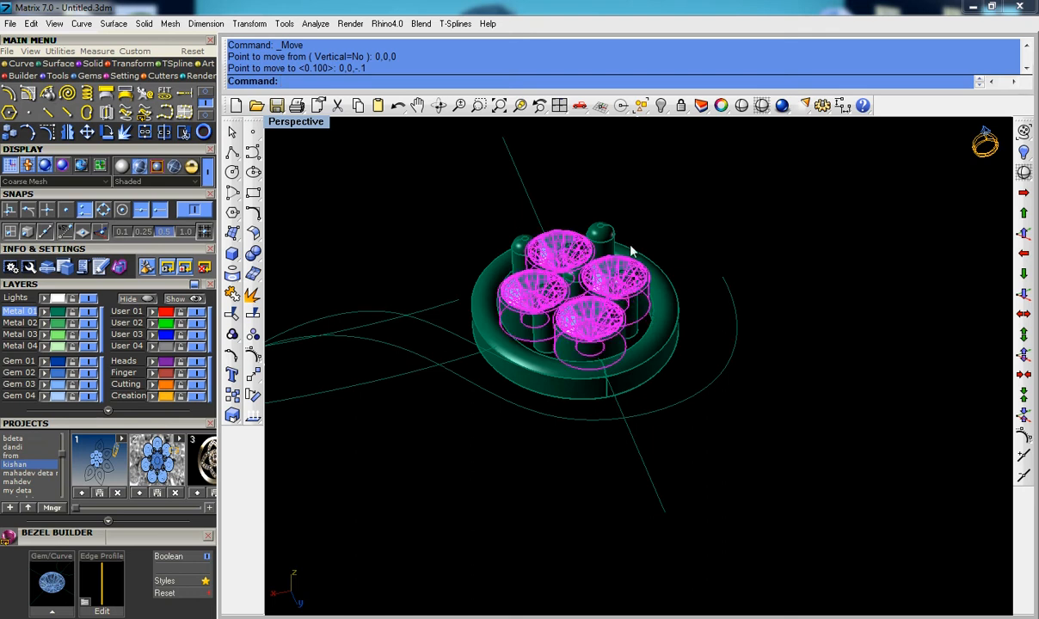
click(599, 237)
click(576, 286)
click(645, 108)
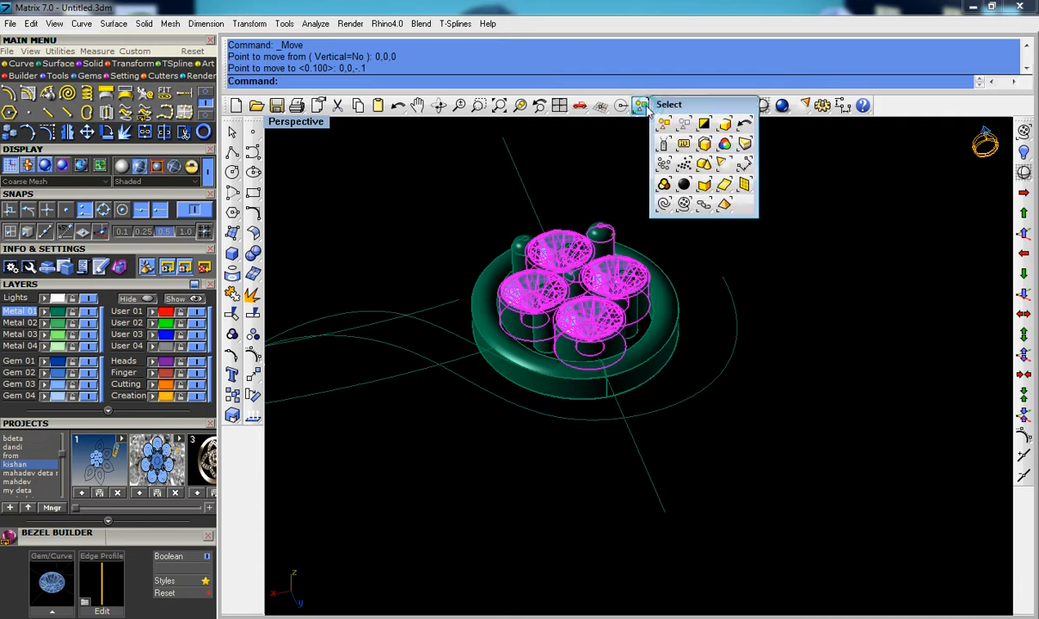
click(725, 144)
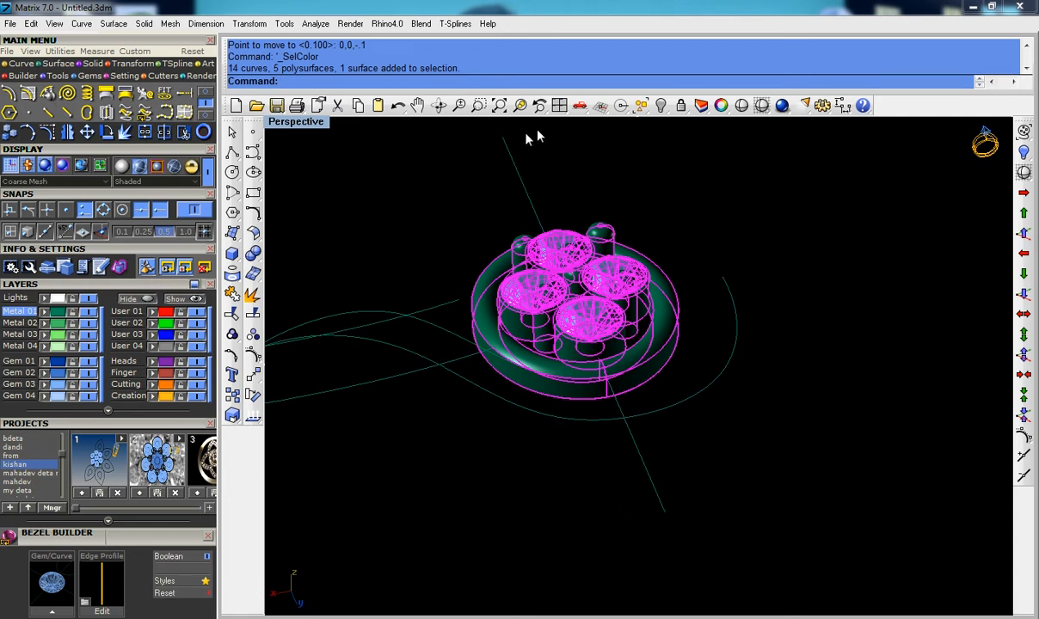
click(661, 105)
right_drag(550, 299, 599, 274)
Step: Show the remaining curves in the Right view with its grid turned off
key(ctrl+F3)
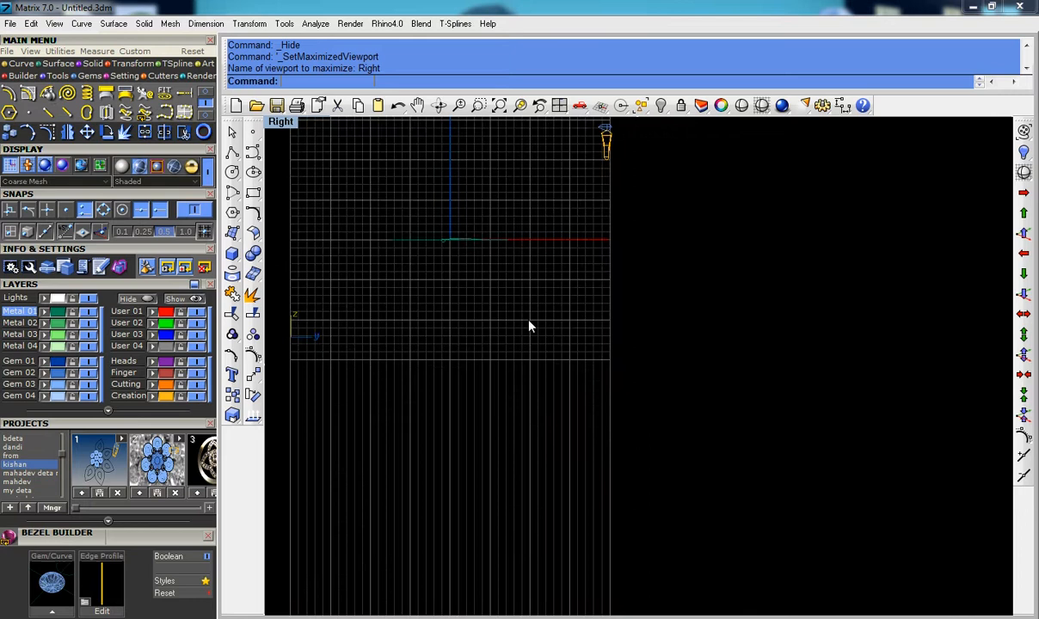
key(F7)
scroll(662, 361, up, 5)
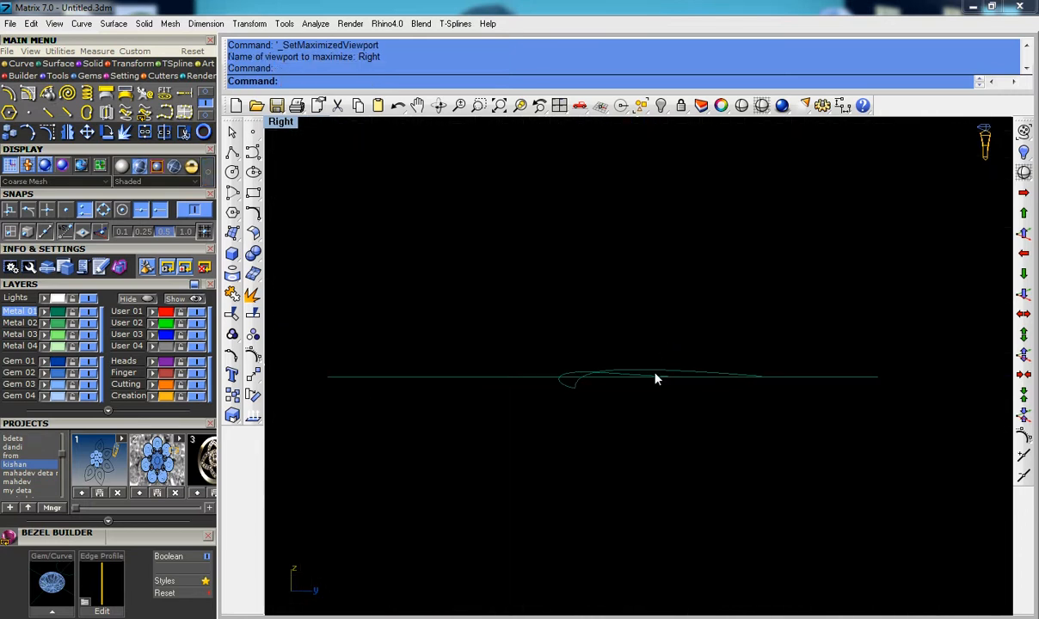
scroll(602, 376, up, 6)
scroll(628, 363, down, 6)
right_drag(681, 372, 621, 379)
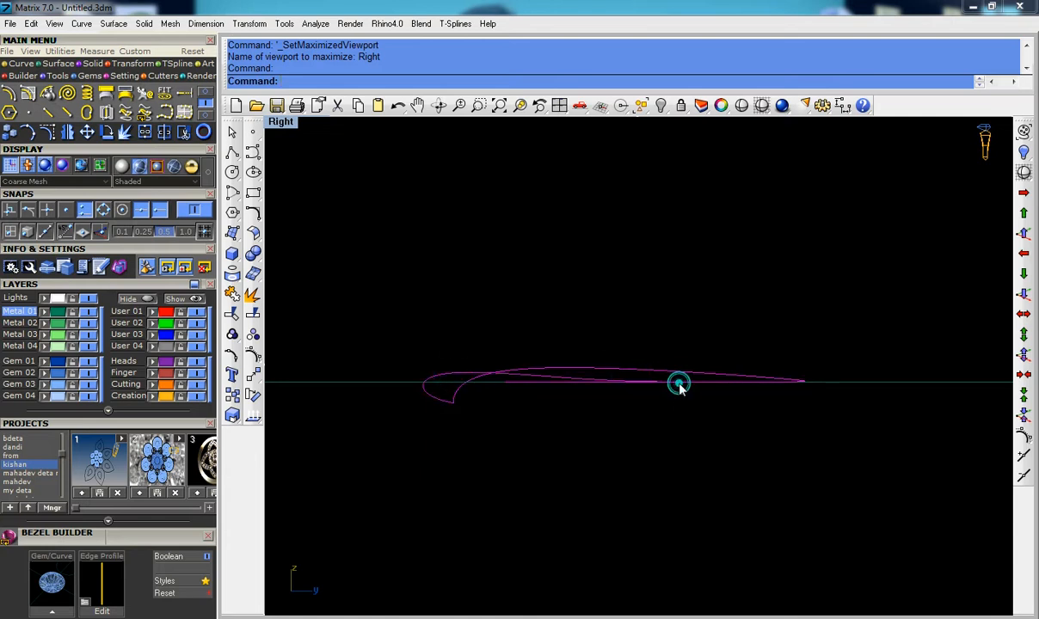
key(Escape)
Step: Examine the heights of both halo curves' control points in the Right and Perspective views
key(ctrl+F4)
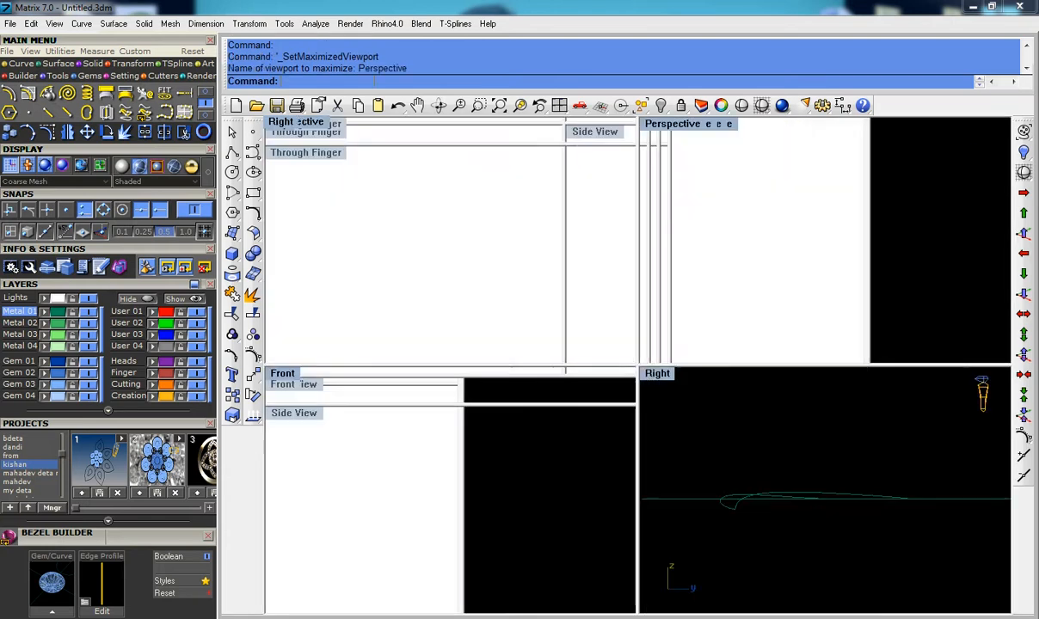
right_drag(603, 362, 670, 364)
drag(582, 328, 552, 319)
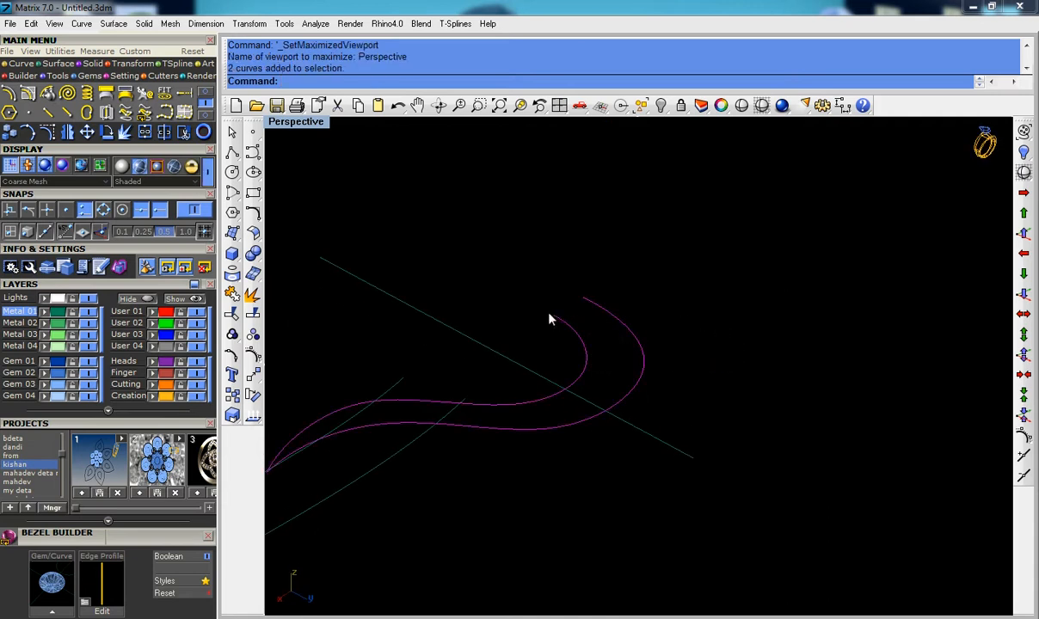
right_drag(616, 391, 603, 360)
key(ctrl+F3)
scroll(702, 374, up, 6)
scroll(661, 378, down, 2)
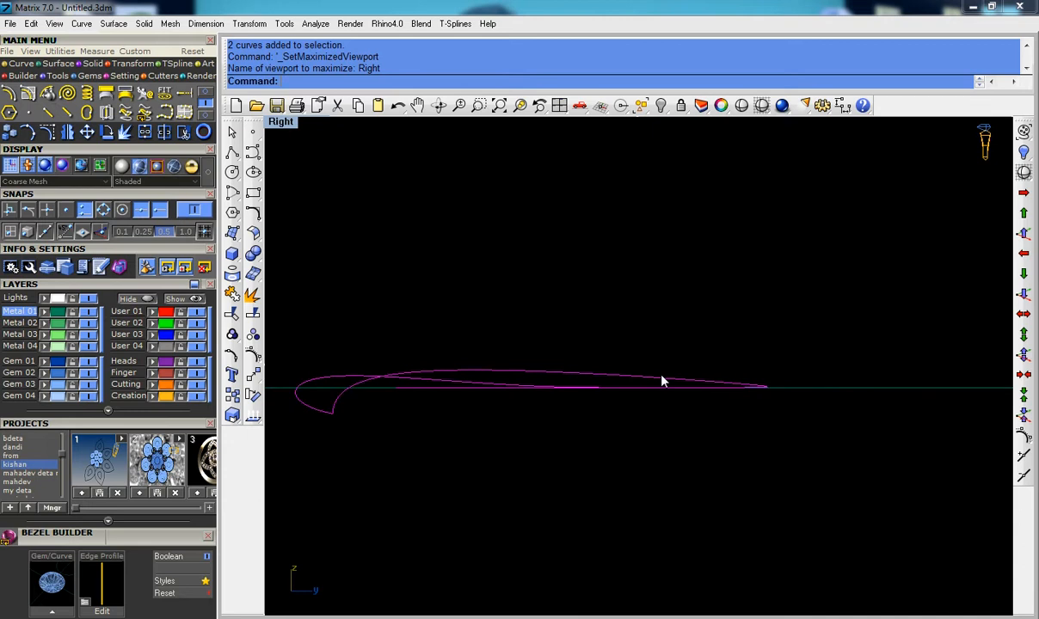
key(F10)
scroll(558, 393, down, 2)
scroll(546, 393, up, 5)
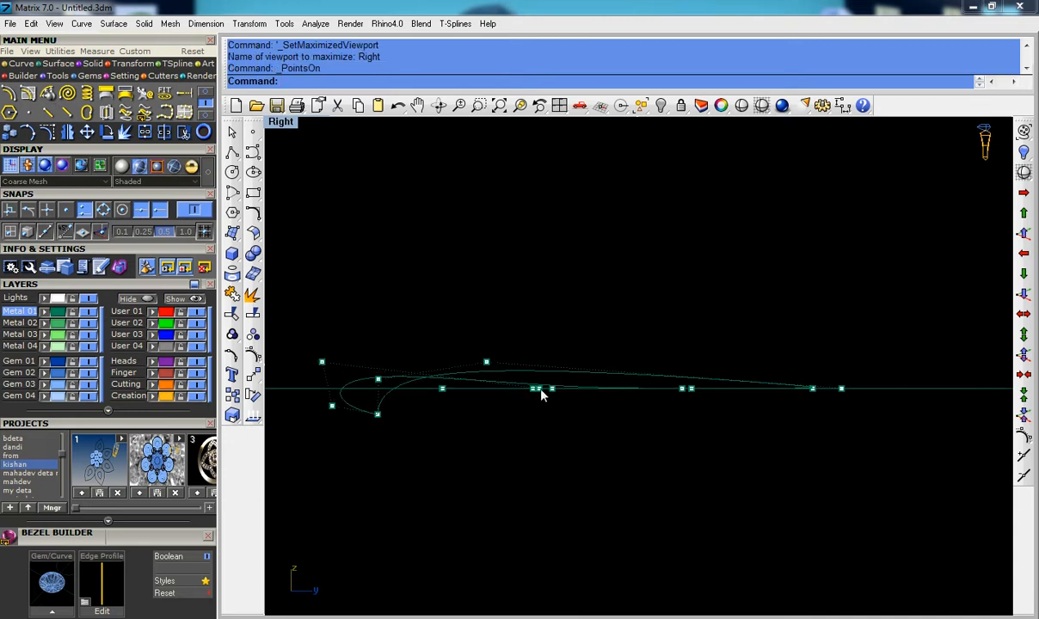
key(ctrl+F4)
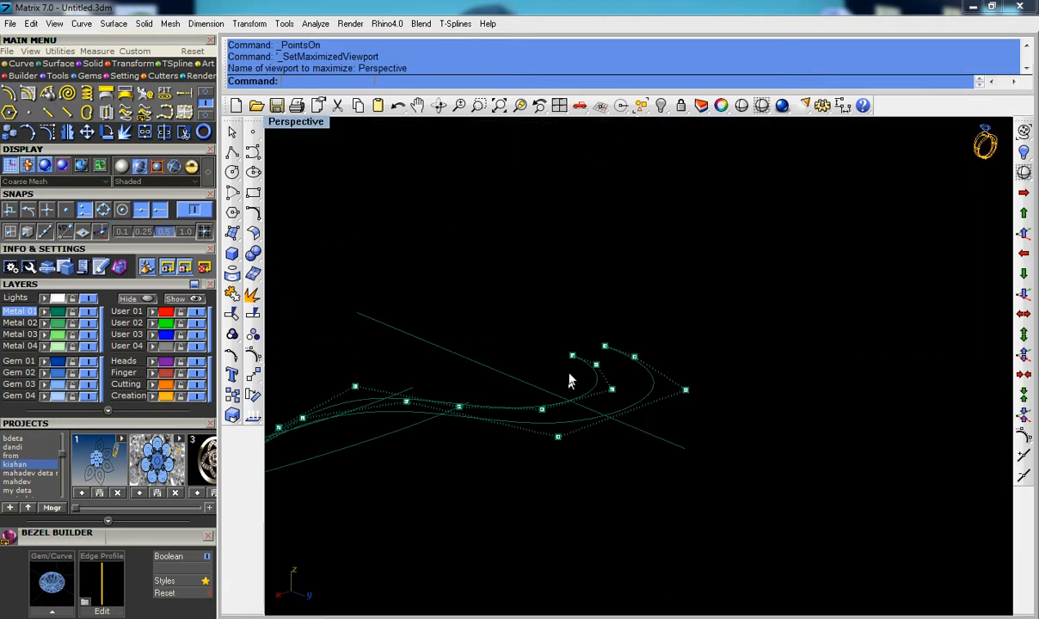
right_drag(561, 392, 496, 447)
key(Escape)
Step: Raise two neighbouring control points of the outer halo curve, just past its crown, by 0.1 mm each along Z
drag(539, 347, 503, 465)
right_drag(642, 443, 664, 354)
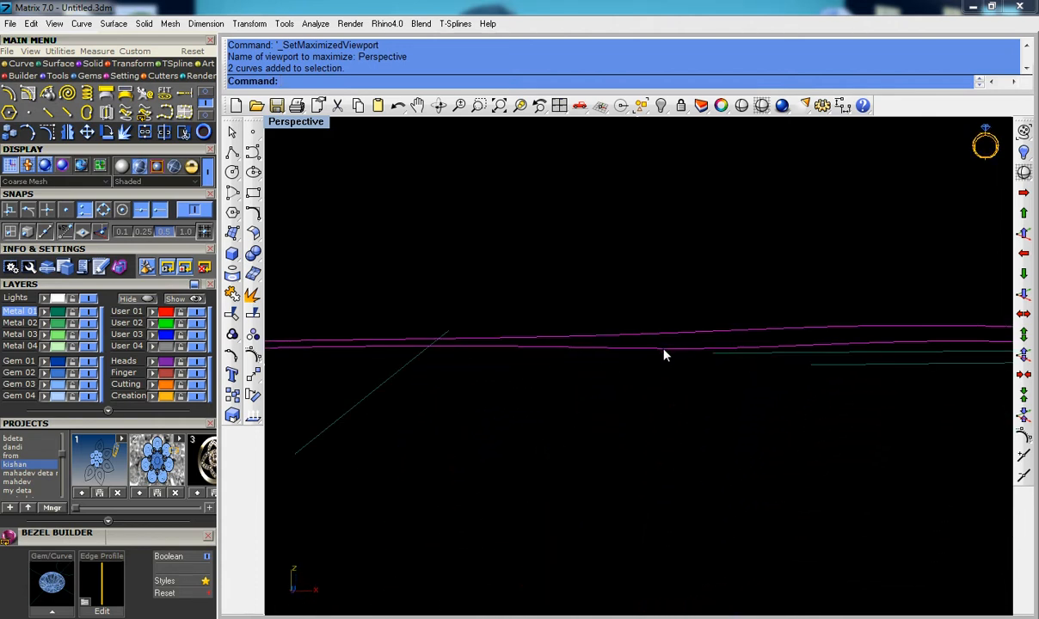
key(F11)
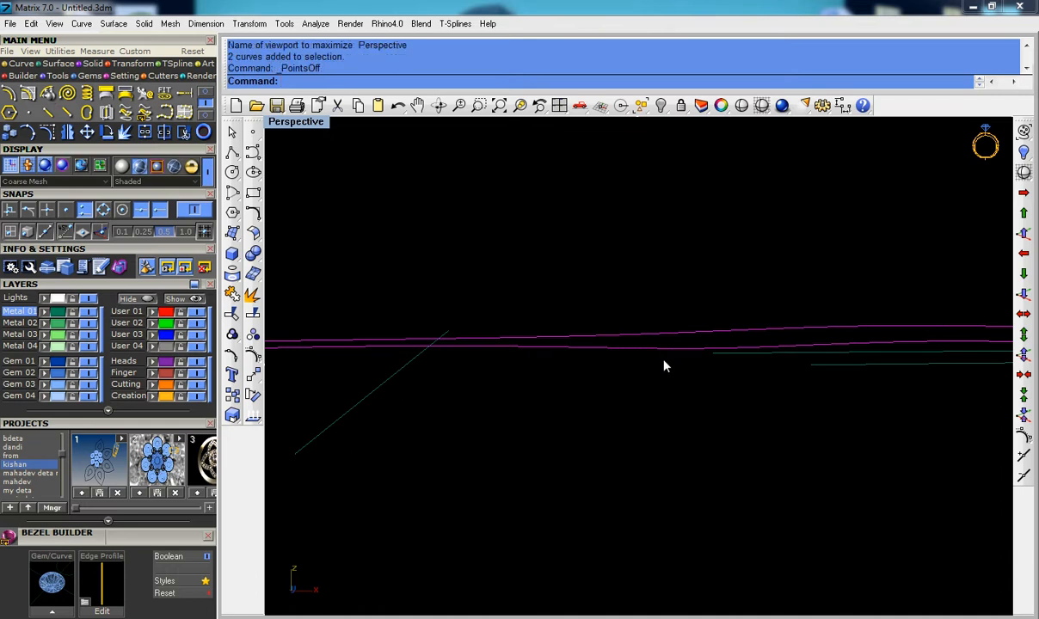
key(F10)
click(765, 354)
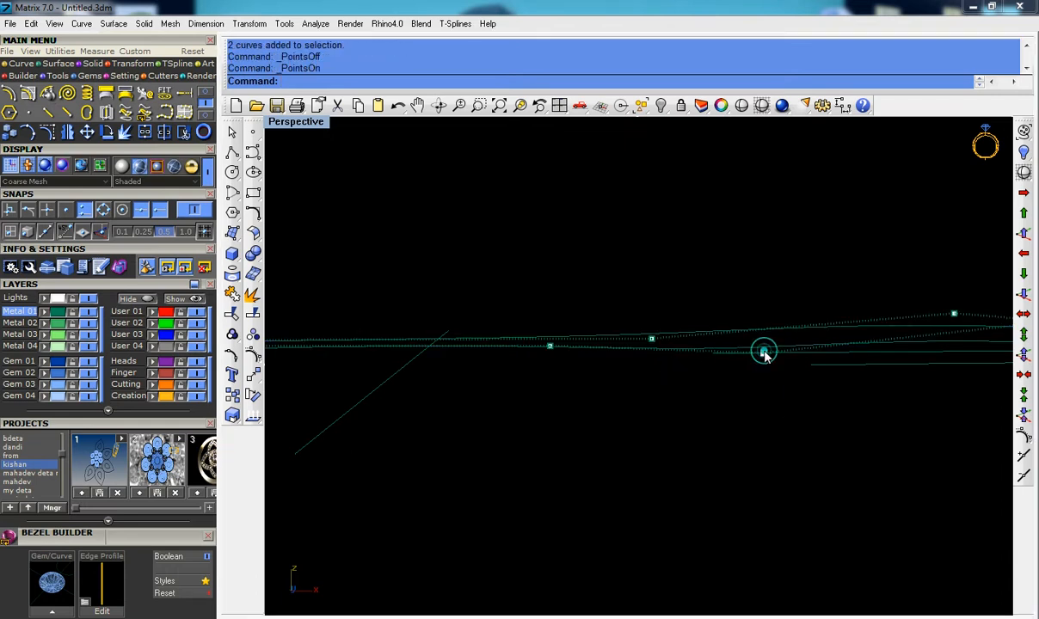
click(773, 383)
shift+right_drag(742, 389, 613, 407)
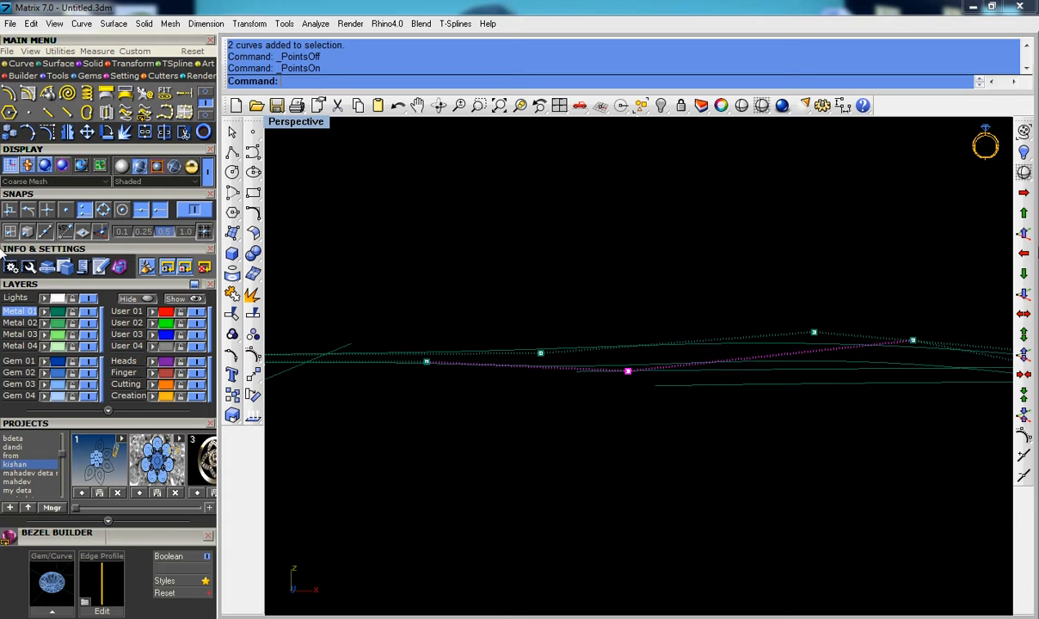
click(1025, 234)
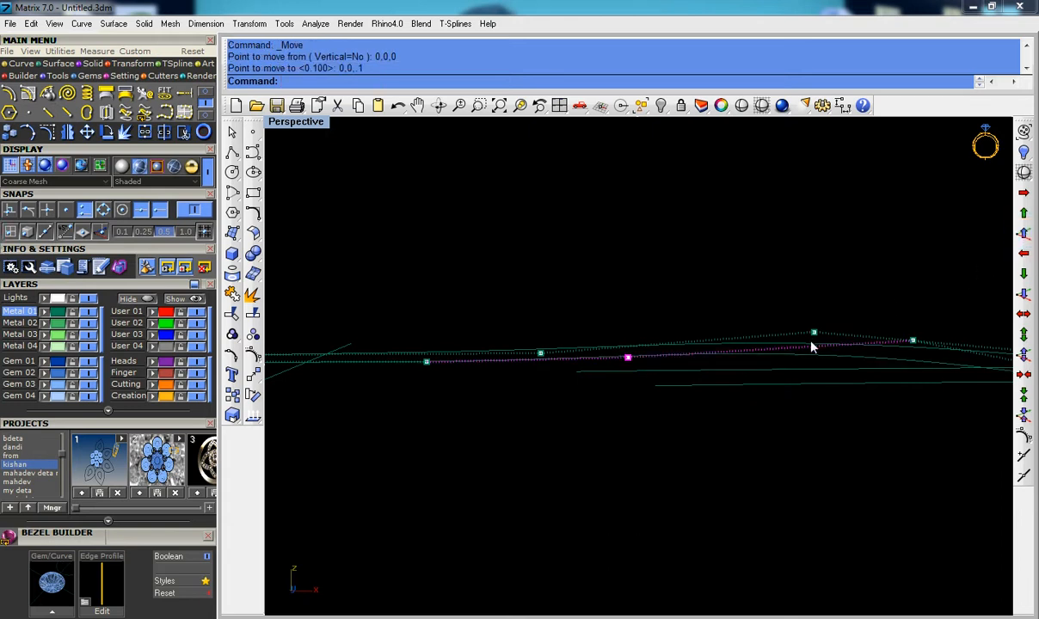
click(428, 364)
right_click(427, 364)
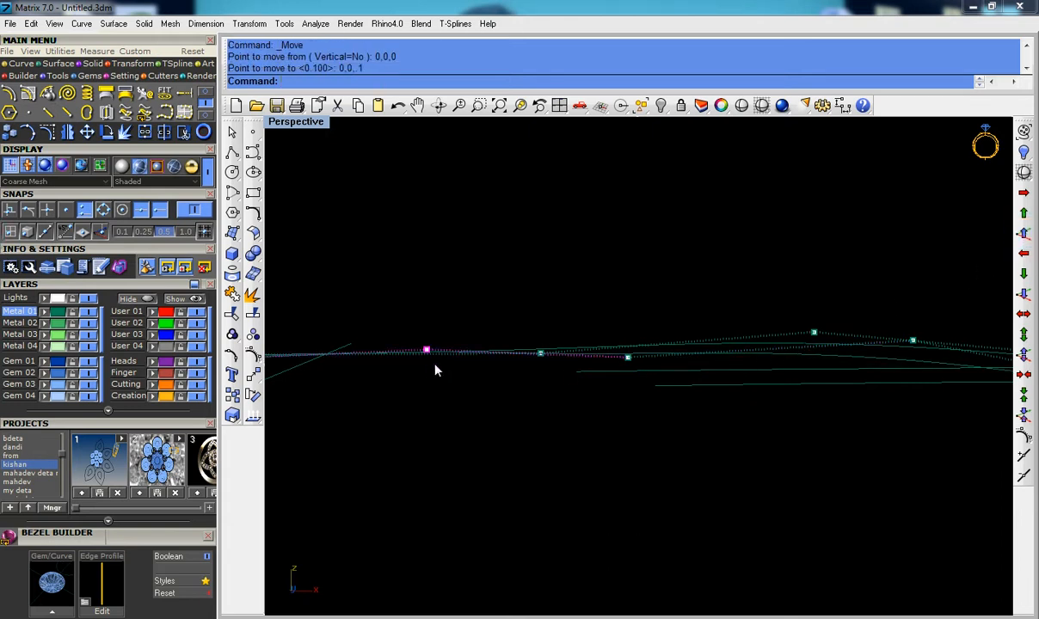
right_click(628, 364)
Step: Raise both halo curves' control points at the crown and near their open starting ends by 0.1 mm along Z
right_drag(545, 368, 617, 370)
right_drag(514, 334, 418, 377)
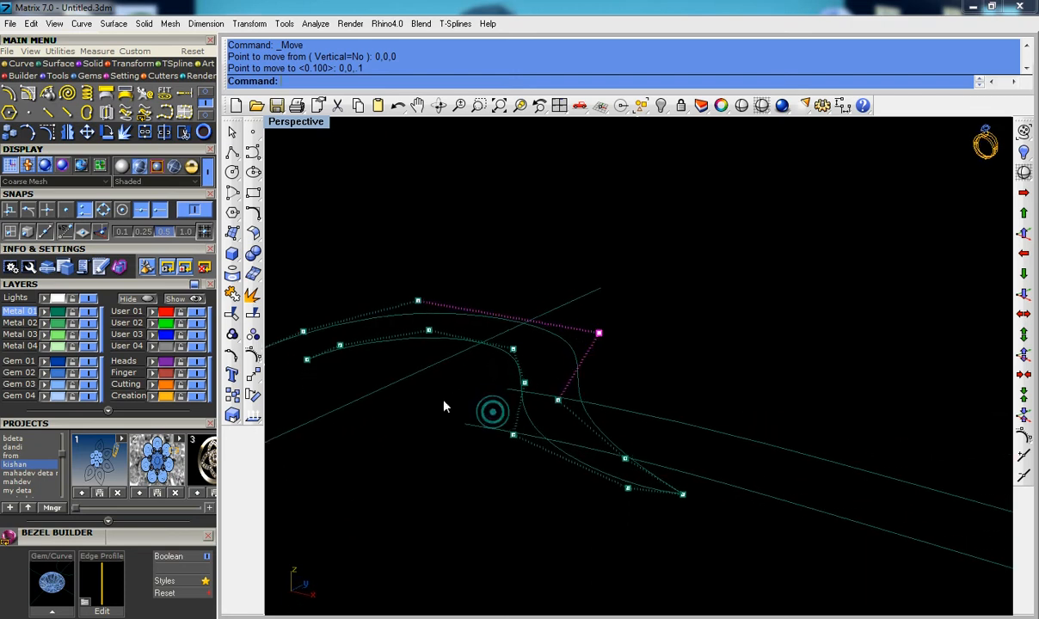
drag(347, 228, 436, 345)
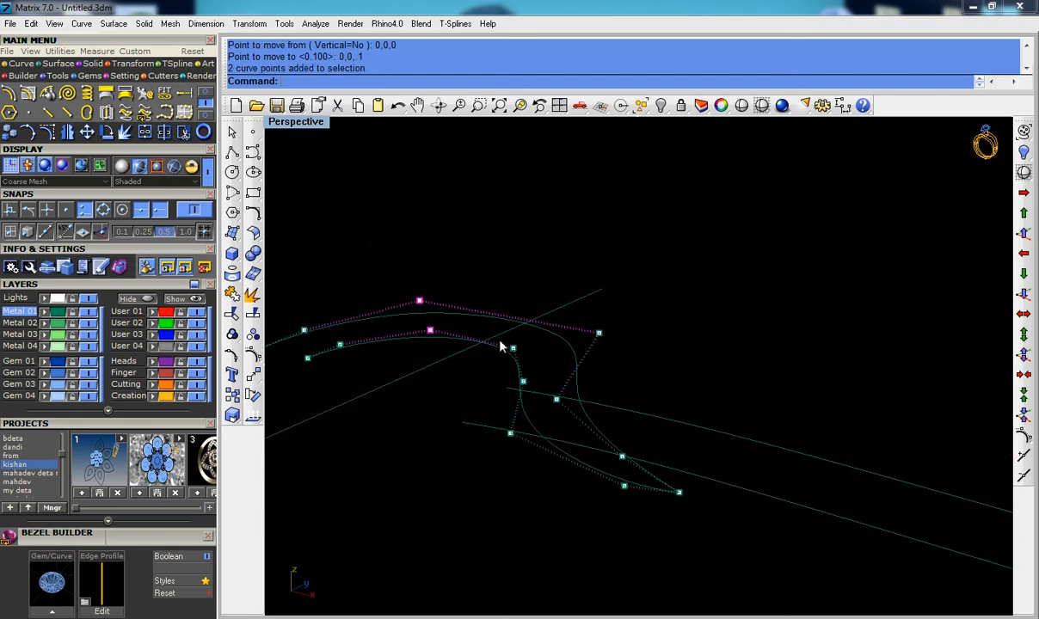
click(1024, 236)
right_drag(568, 332, 655, 285)
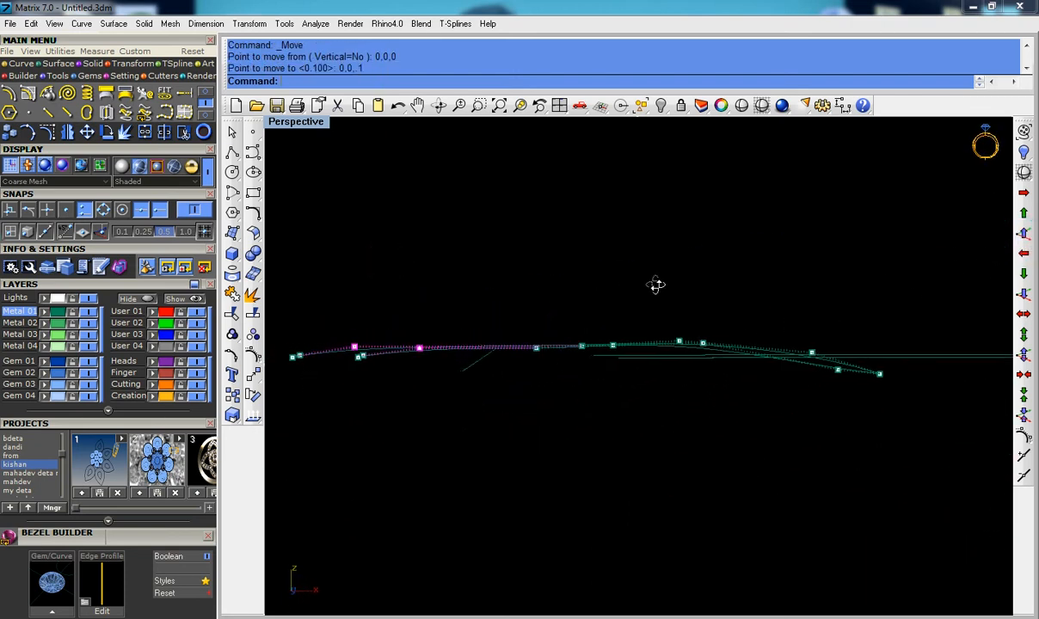
right_drag(487, 331, 349, 376)
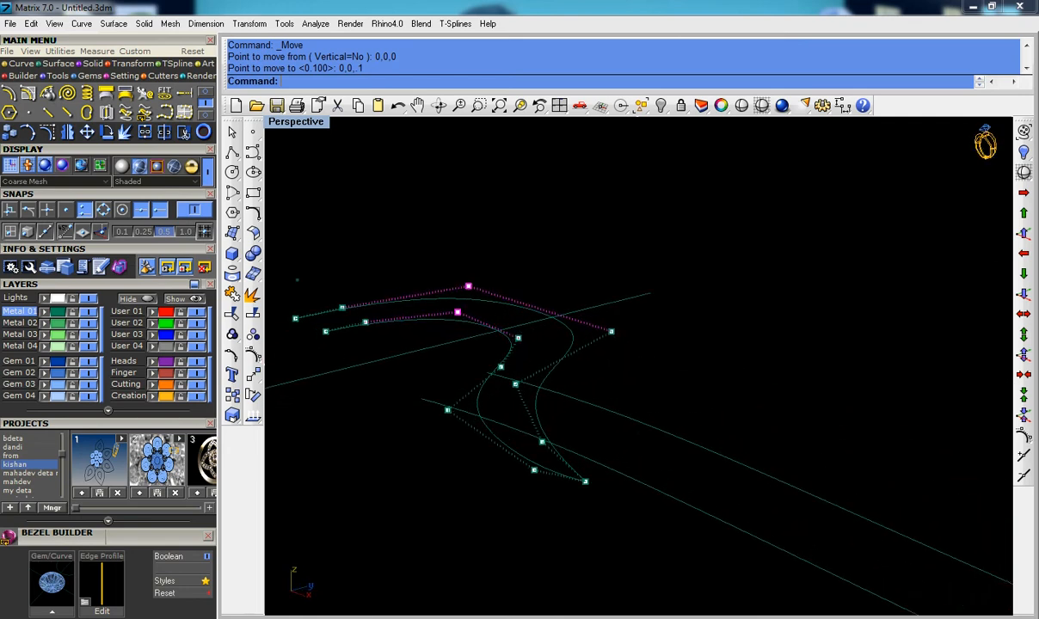
drag(369, 349, 370, 350)
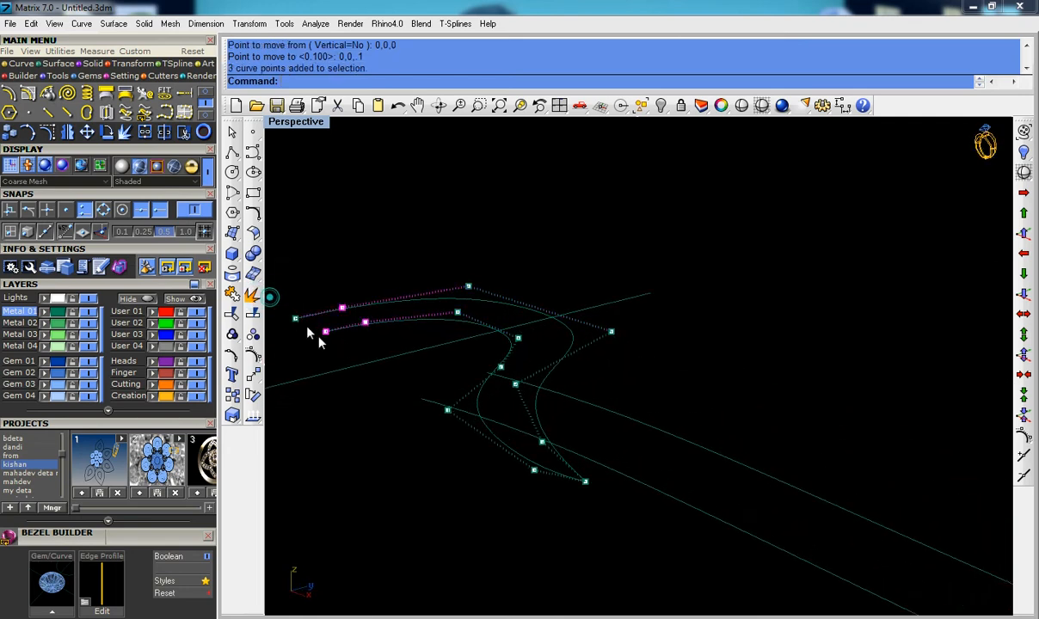
right_drag(341, 333, 542, 354)
key(Escape)
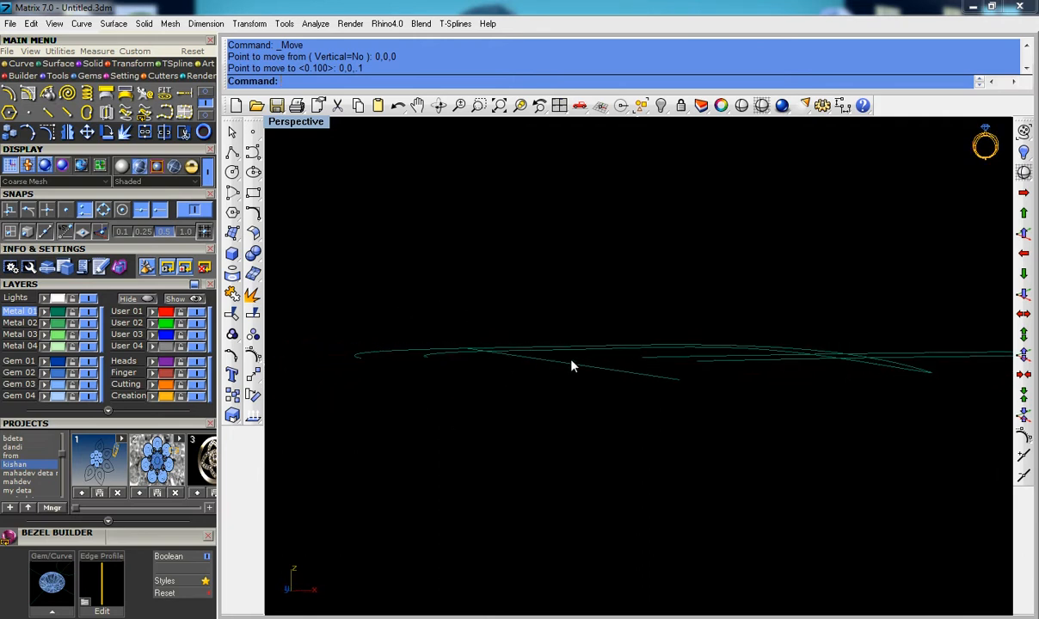
Step: Rebuild both halo curves non-uniformly with a requested tolerance of 0.1 and a maximum point count of 30
click(600, 347)
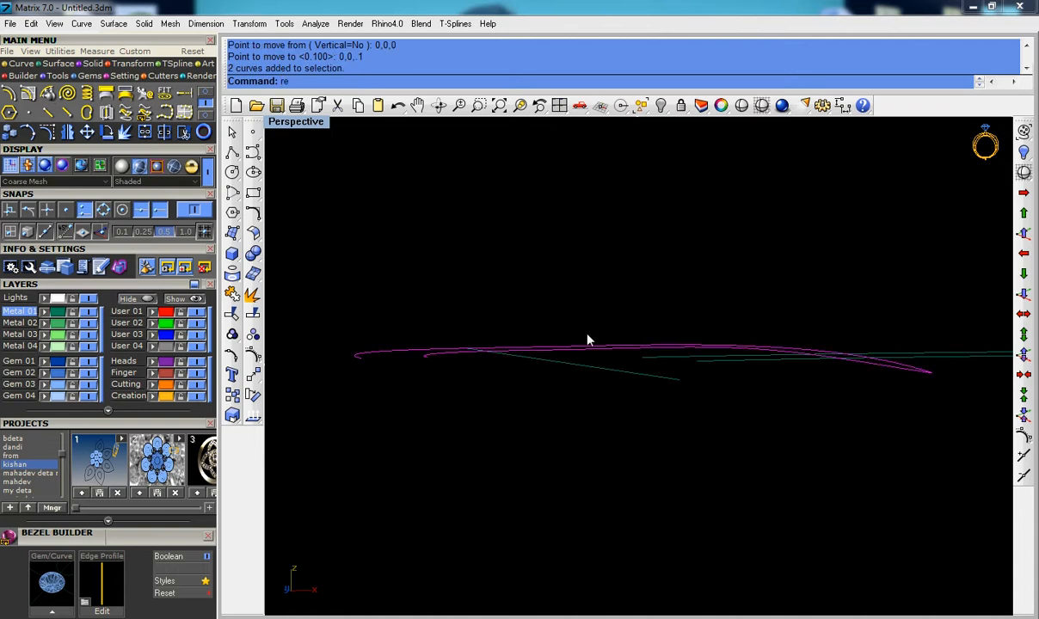
text(Reb)
click(303, 102)
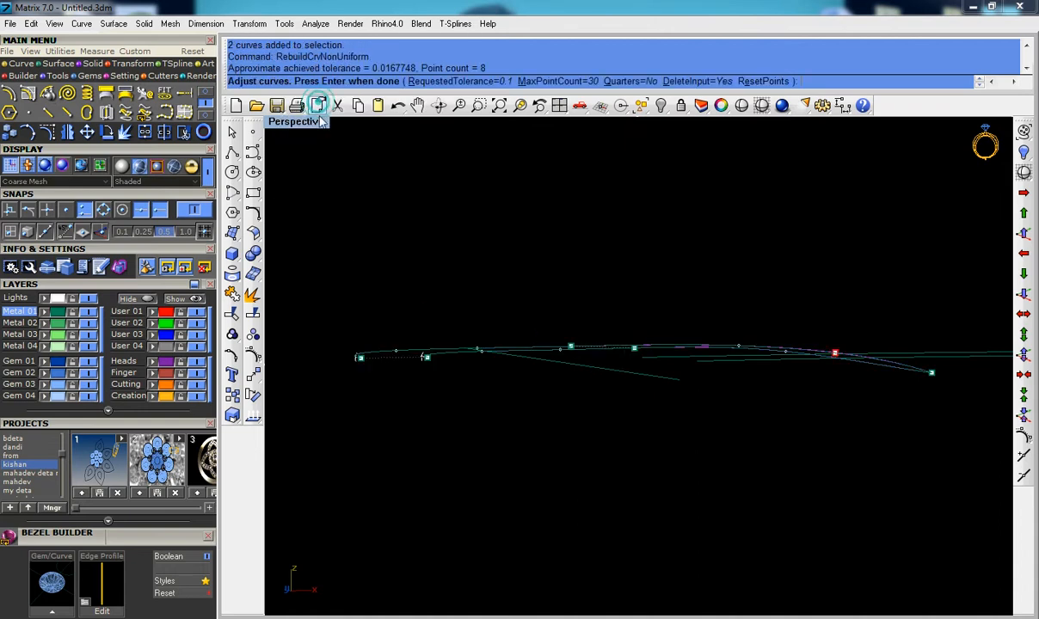
key(Return)
right_drag(531, 344, 508, 385)
key(F10)
key(Escape)
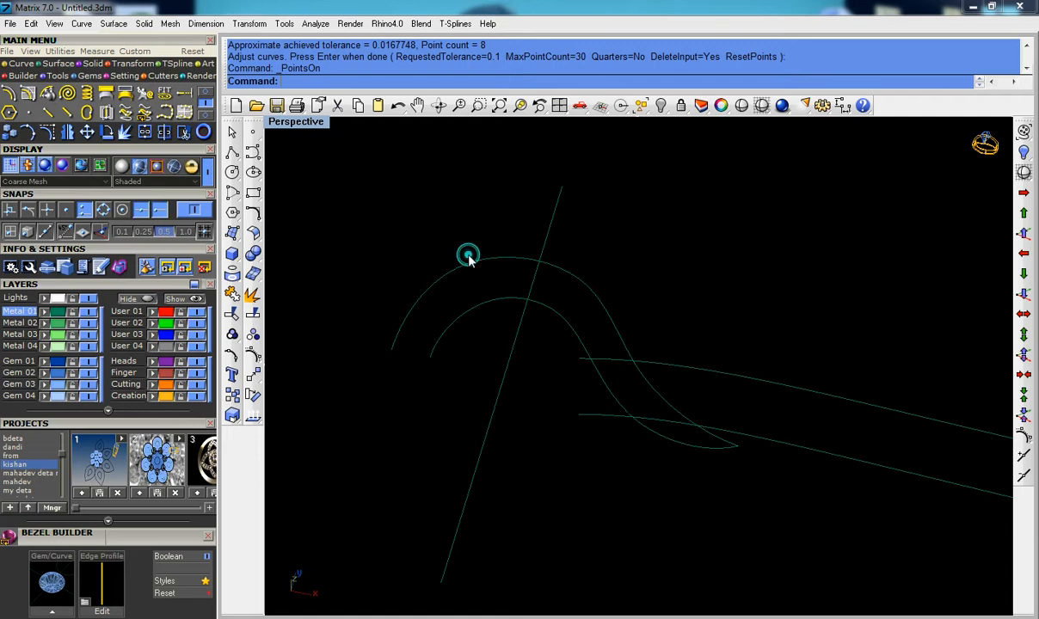
Step: Rebuild both halo curves with a point count of 10 and degree 3, deleting the input curves
click(470, 261)
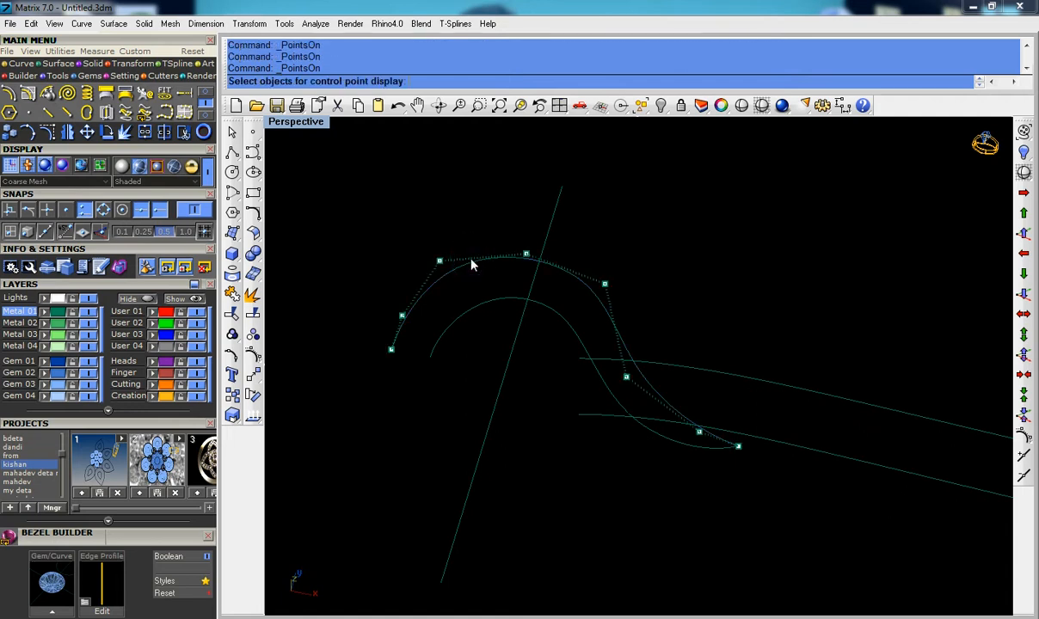
key(Escape)
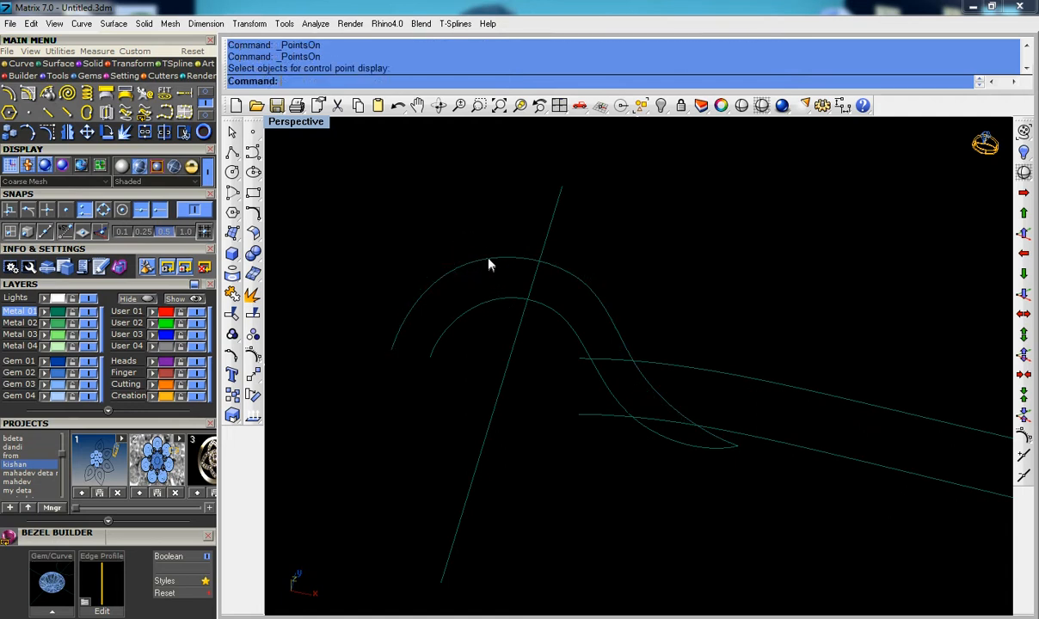
text(rebuild)
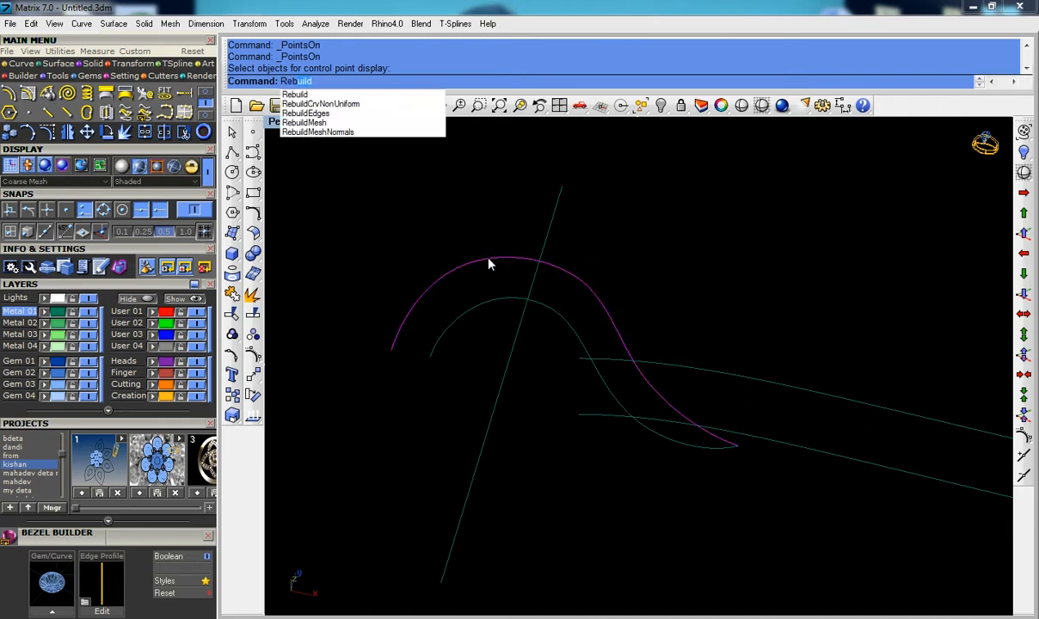
key(Return)
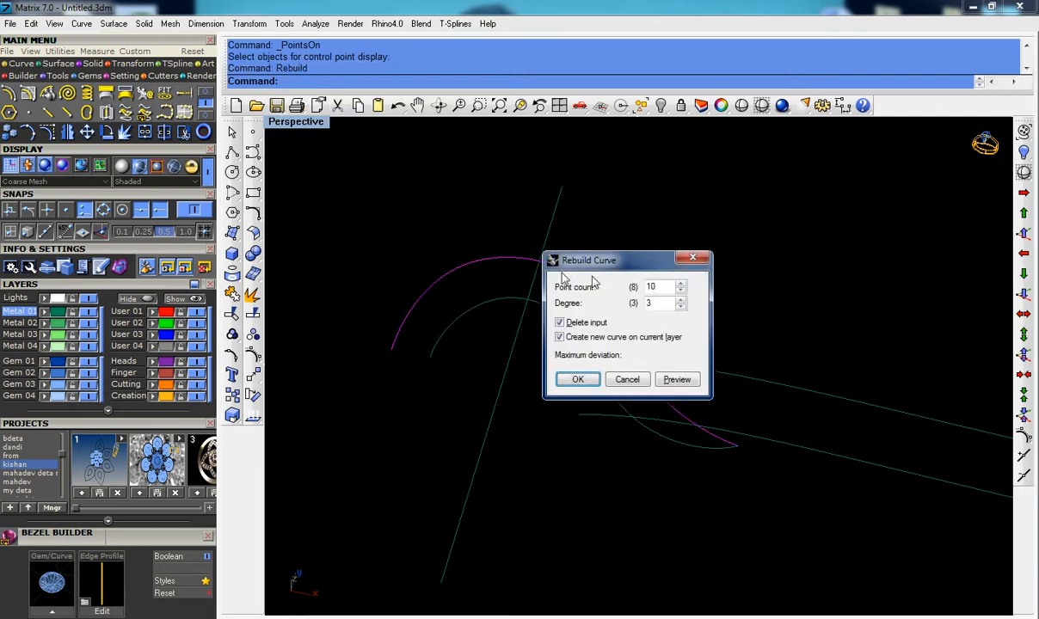
click(577, 379)
right_click(553, 320)
key(Return)
key(Return)
Step: Raise two crown control points of the outer halo curve and one of the inner curve by 0.1 mm along Z
scroll(551, 302, up, 2)
click(525, 243)
right_click(527, 248)
scroll(526, 271, down, 2)
scroll(524, 277, up, 1)
right_drag(524, 278, 521, 265)
drag(470, 225, 577, 248)
shift+drag(543, 292, 545, 294)
click(1024, 234)
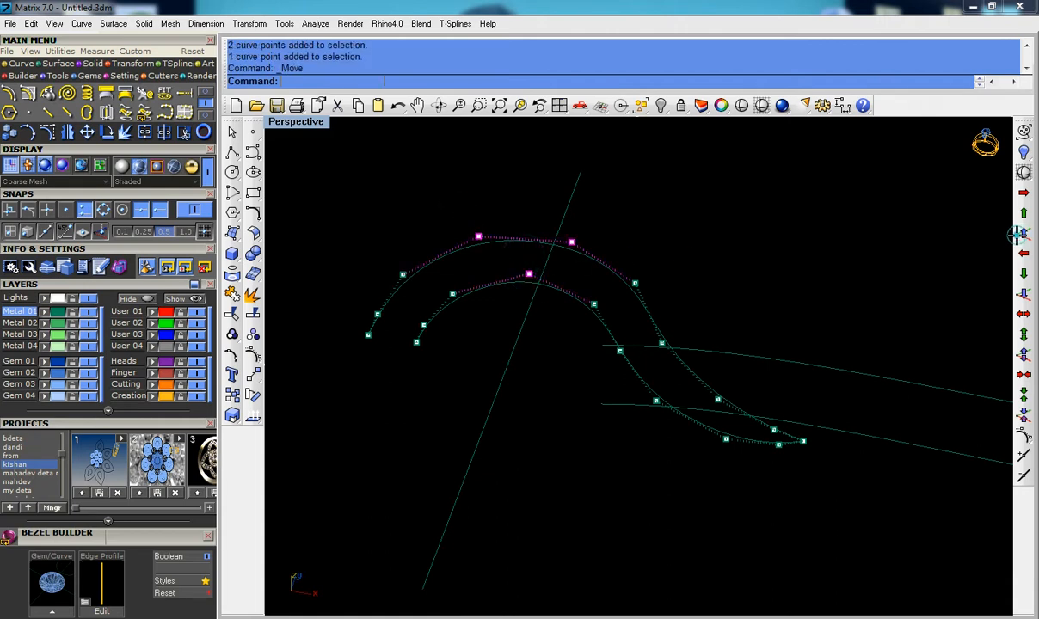
Step: Try raising one control point on each halo curve just past the crown by 0.1 mm along Z
right_drag(761, 310, 762, 213)
key(Escape)
right_drag(666, 288, 761, 267)
scroll(541, 272, up, 3)
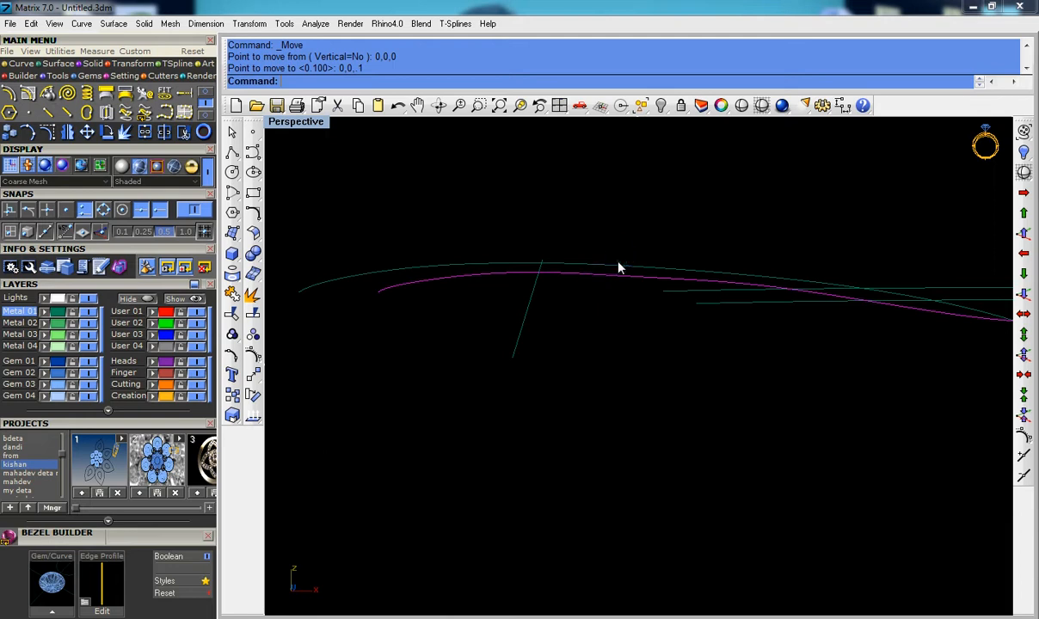
key(F10)
mouse_move(612, 273)
right_down()
mouse_move(593, 327)
mouse_move(617, 294)
right_up()
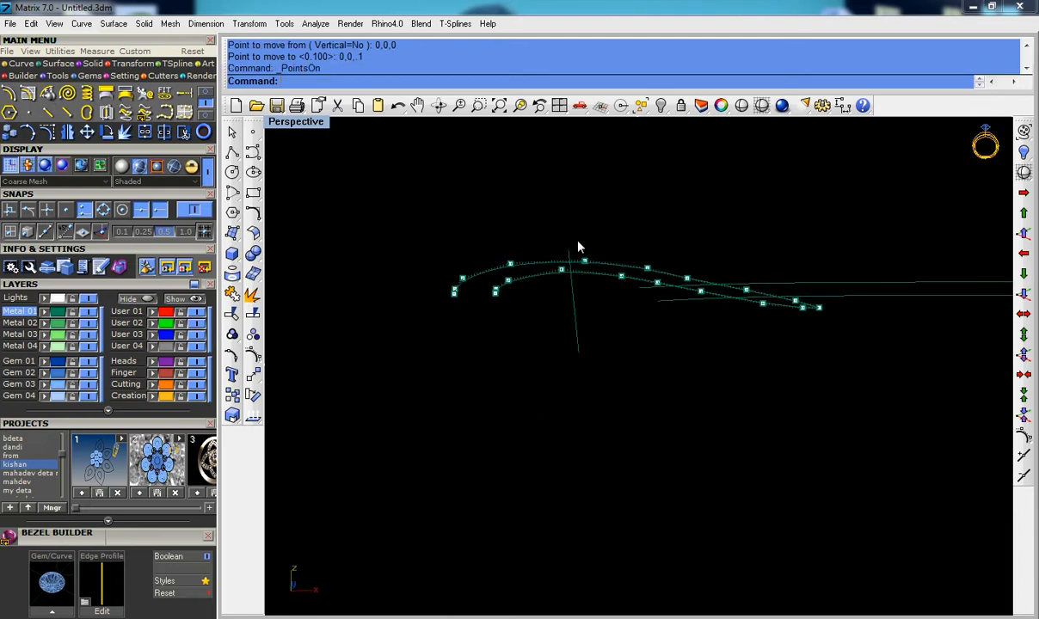
drag(627, 290, 627, 290)
click(1028, 234)
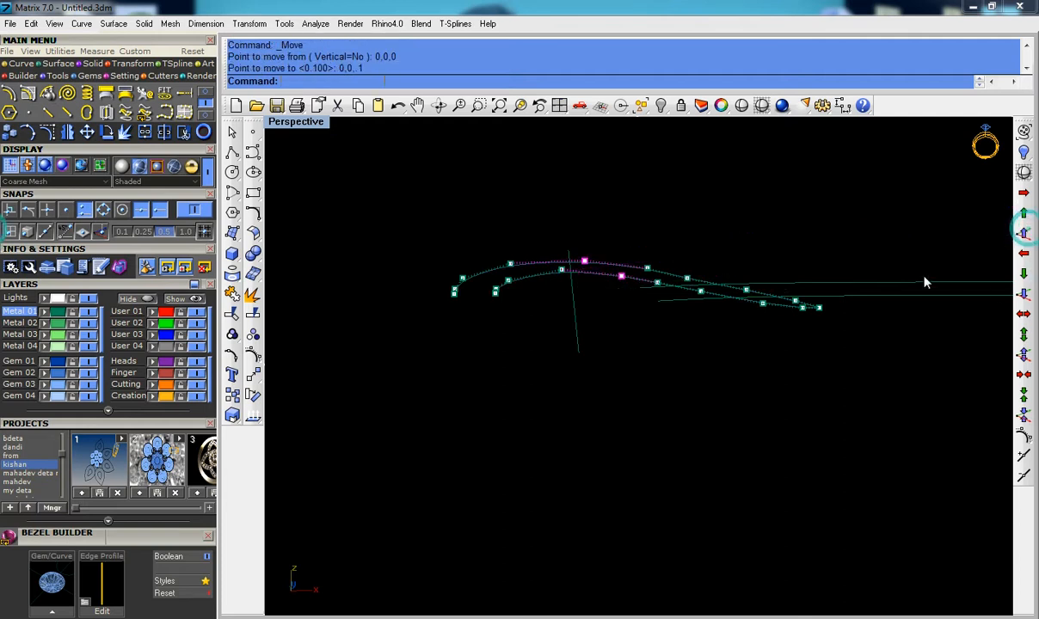
right_drag(689, 281, 558, 273)
key(ctrl+z)
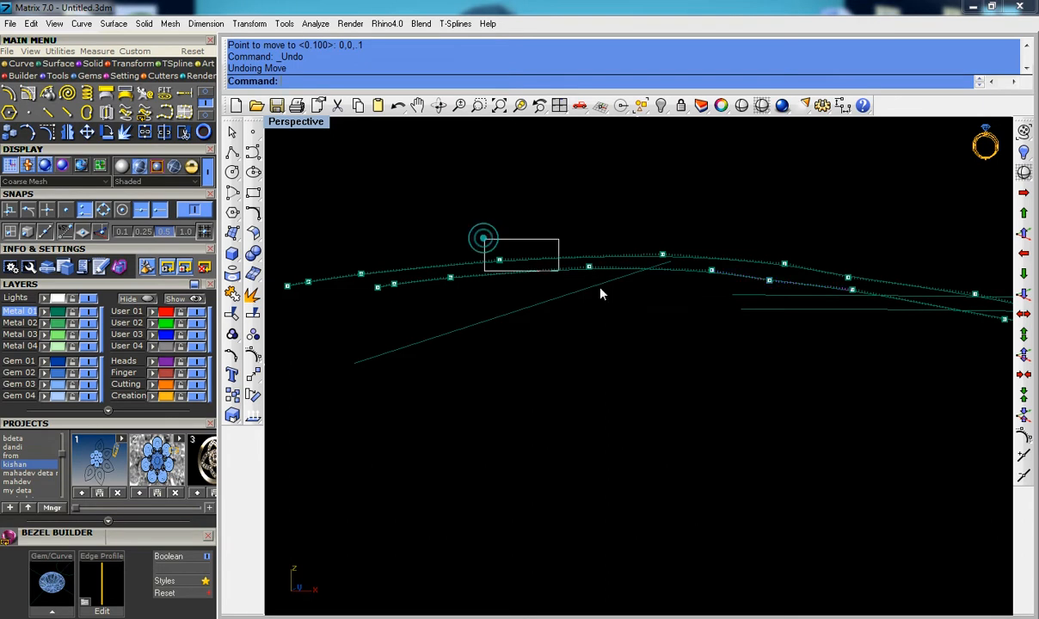
Step: Raise both curves' control point pair at the crown and the neighbouring pair toward the open ends by 0.1 mm along Z
drag(600, 295, 602, 292)
right_click(602, 292)
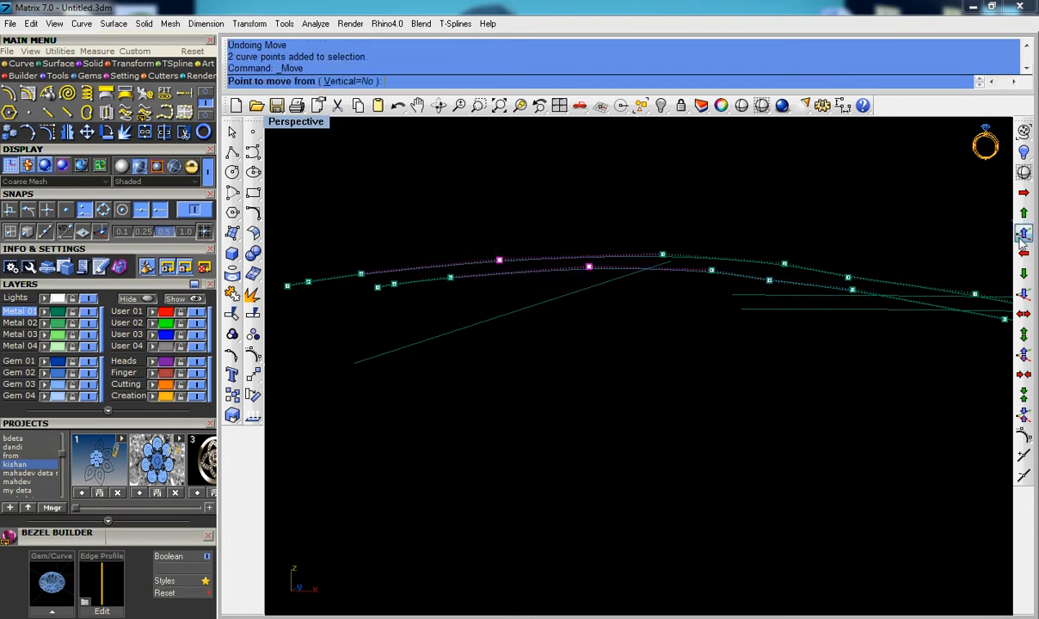
right_drag(326, 297, 457, 348)
right_drag(501, 295, 433, 249)
drag(431, 243, 491, 293)
key(Page_Up)
Step: Raise the control points of both halo curves nearest their open starting ends by 0.1 mm along Z
right_drag(477, 305, 423, 298)
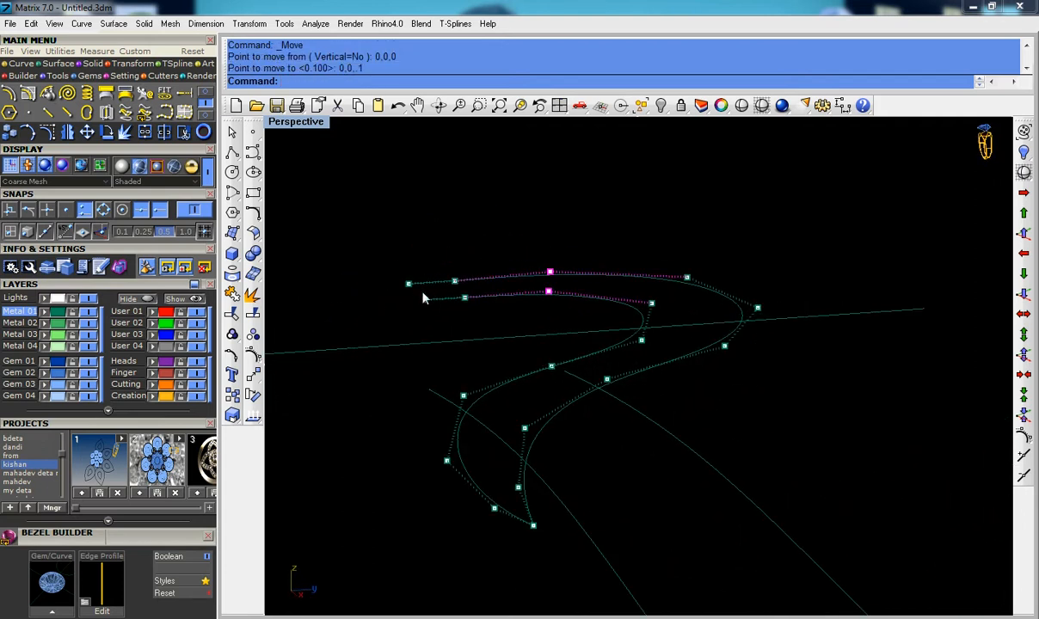
drag(437, 260, 478, 309)
drag(375, 267, 433, 310)
key(Page_Up)
right_drag(459, 323, 669, 331)
Step: Delete the inner halo curve's low control point just past the crown
scroll(552, 320, down, 5)
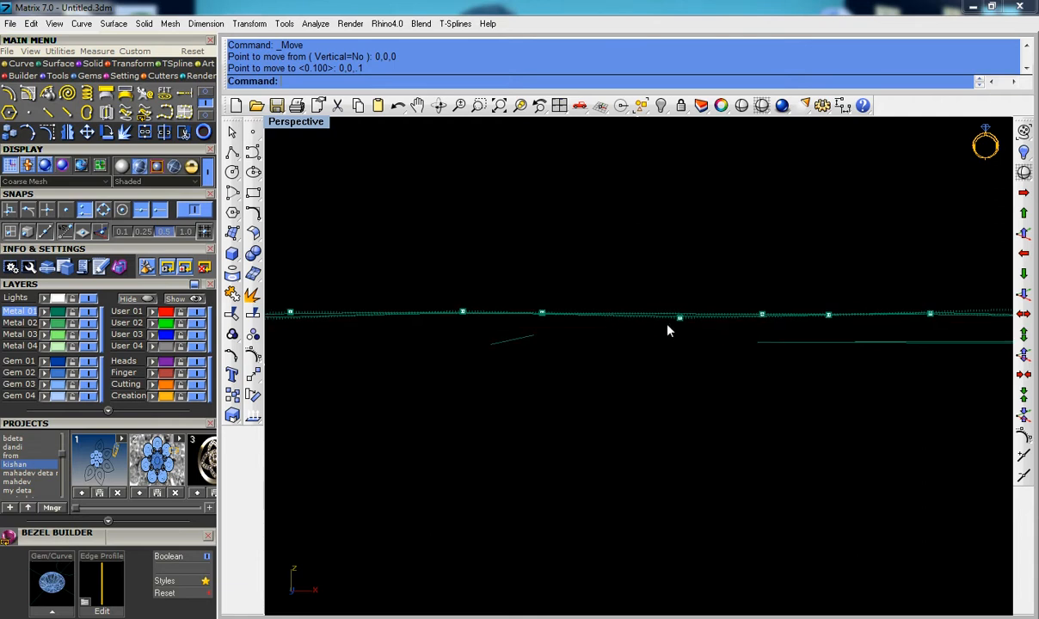
click(680, 316)
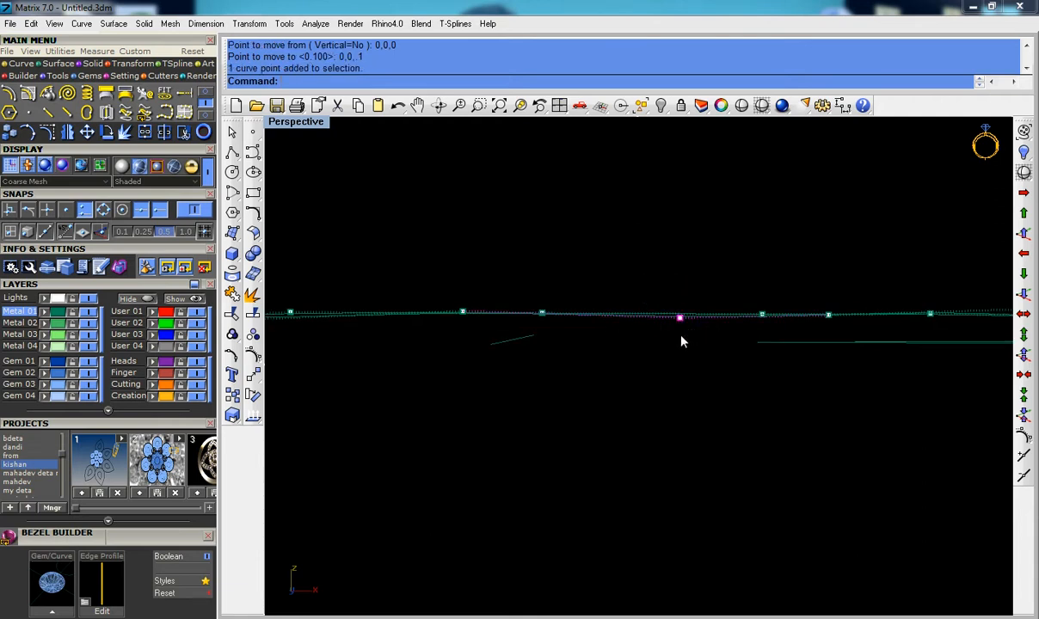
key(ctrl+F3)
scroll(686, 343, down, 6)
scroll(727, 341, up, 5)
text(m)
key(Return)
click(698, 287)
click(698, 283)
key(Delete)
Step: Show the hidden centre gem cluster and ring again over the reference sketch in the Top view
key(ctrl+F4)
right_drag(643, 275, 649, 304)
scroll(650, 305, down, 3)
shift+right_drag(682, 352, 533, 313)
right_drag(789, 341, 642, 381)
key(ctrl+F1)
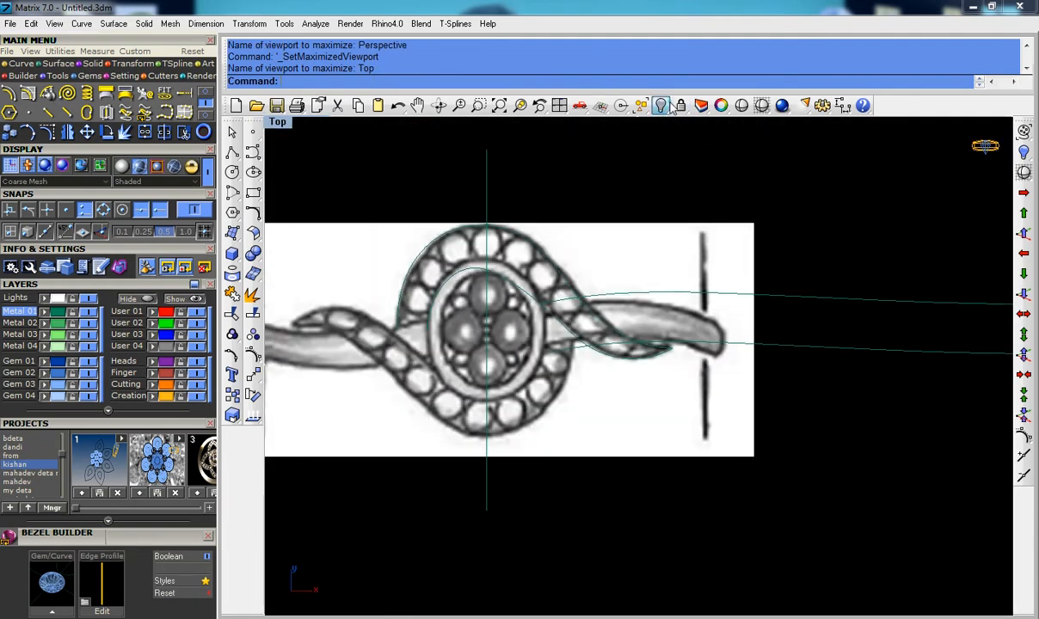
click(661, 105)
scroll(550, 276, down, 1)
scroll(517, 279, up, 4)
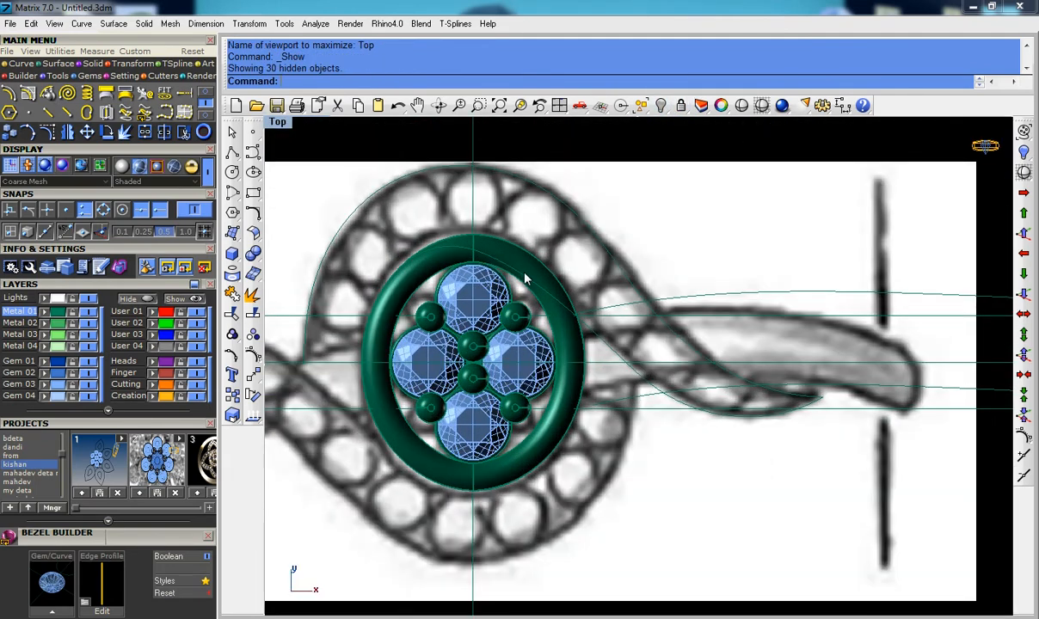
scroll(526, 280, up, 3)
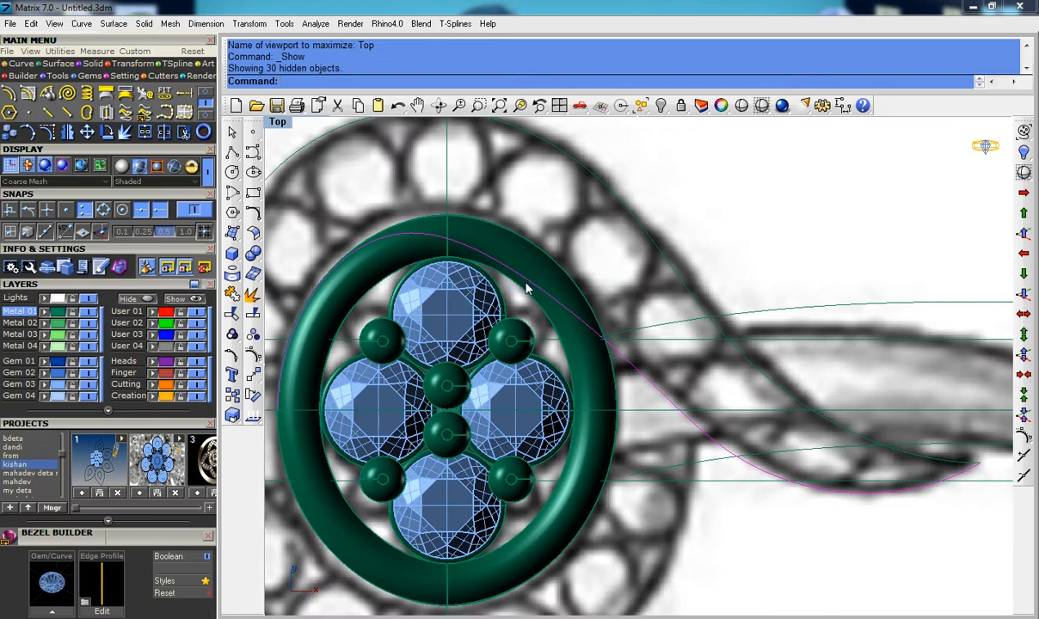
key(F10)
drag(565, 280, 581, 315)
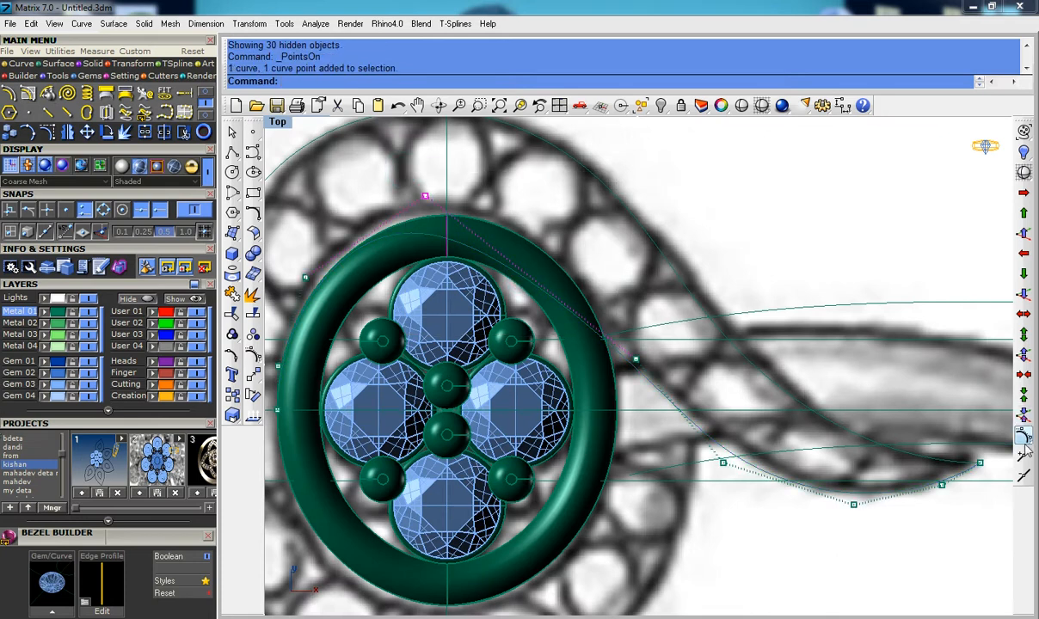
drag(390, 167, 637, 363)
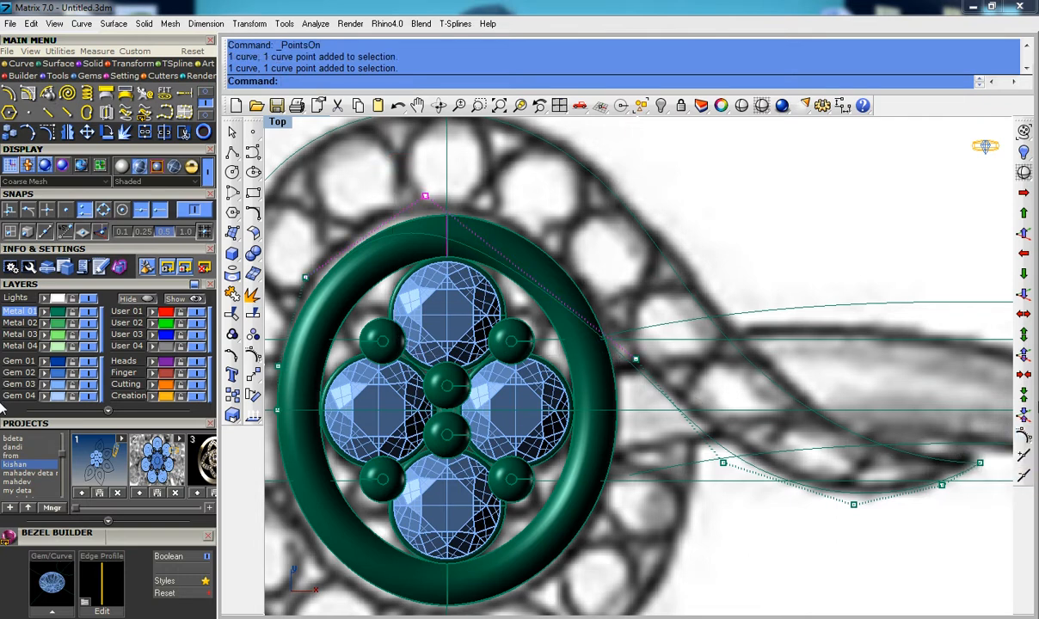
click(1024, 458)
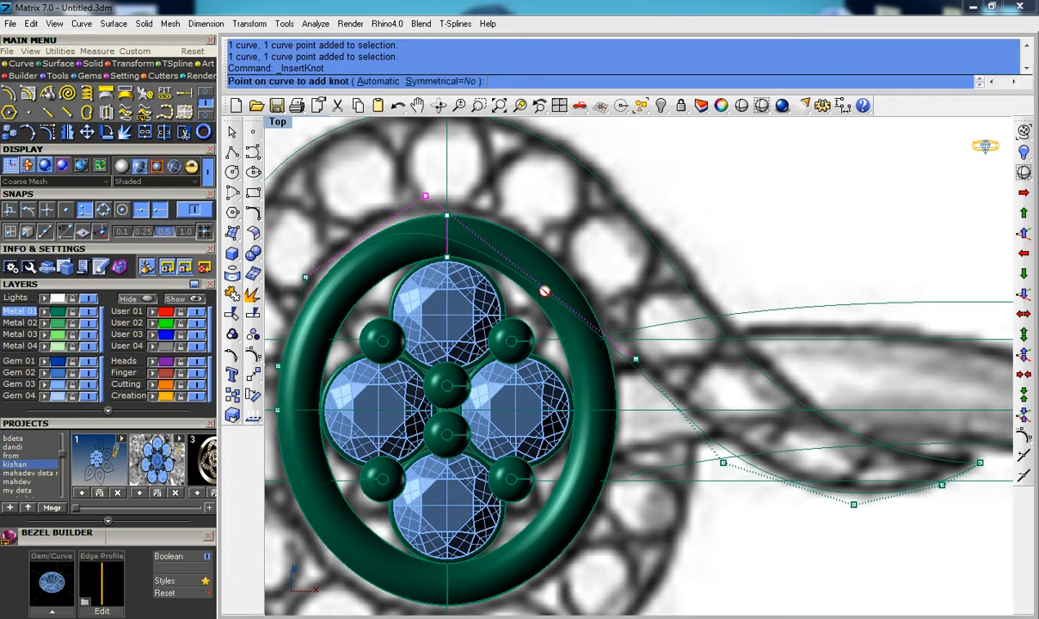
key(Escape)
key(Escape)
key(Escape)
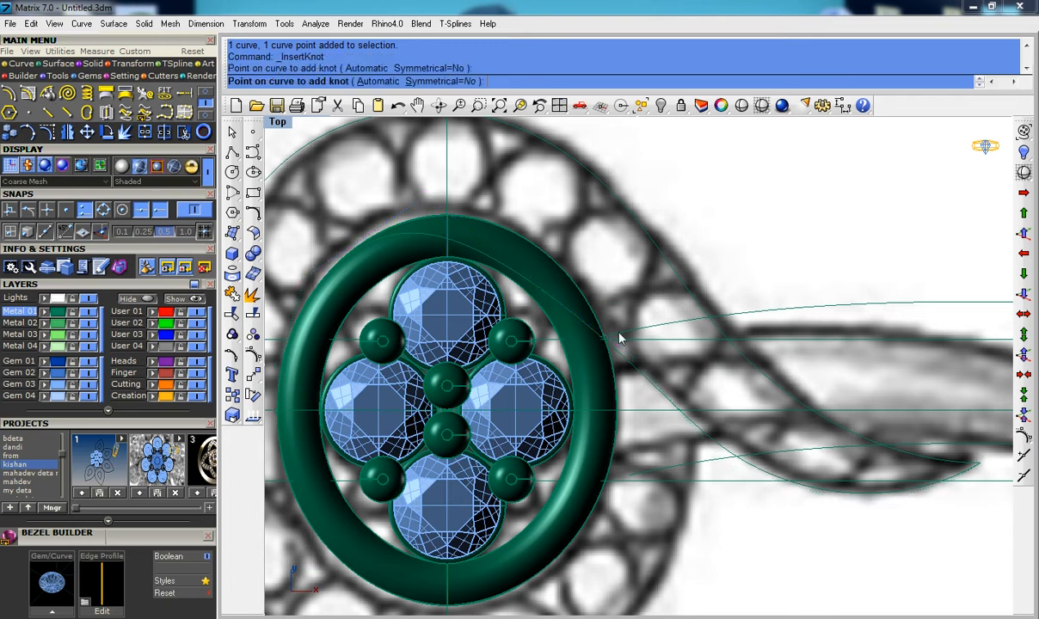
Step: Insert a knot in the inner halo curve just past the crown, over the ring's upper outer portion
click(1028, 454)
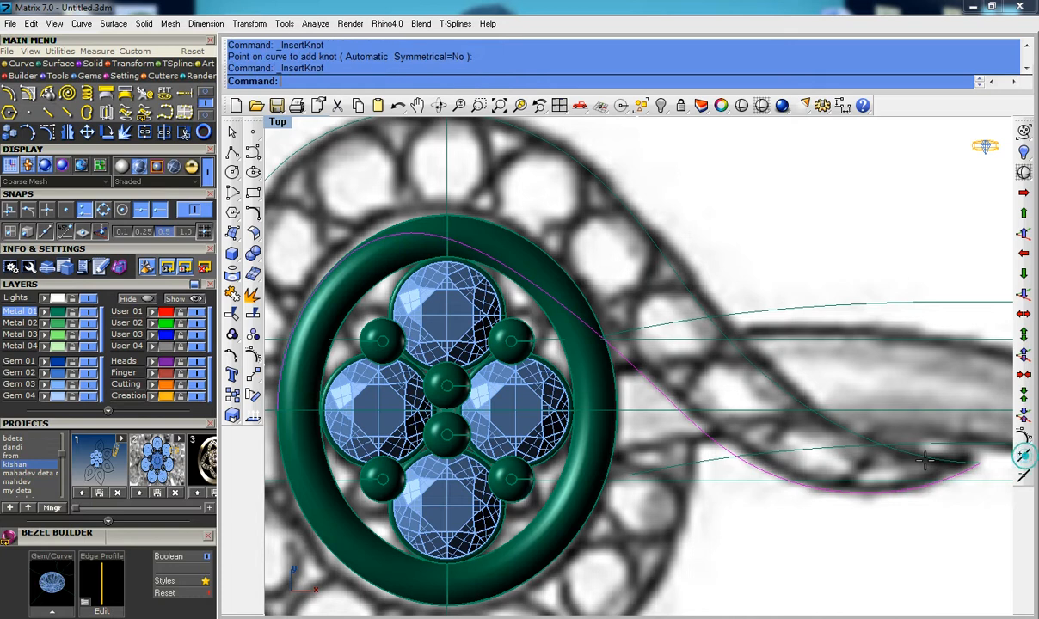
click(535, 294)
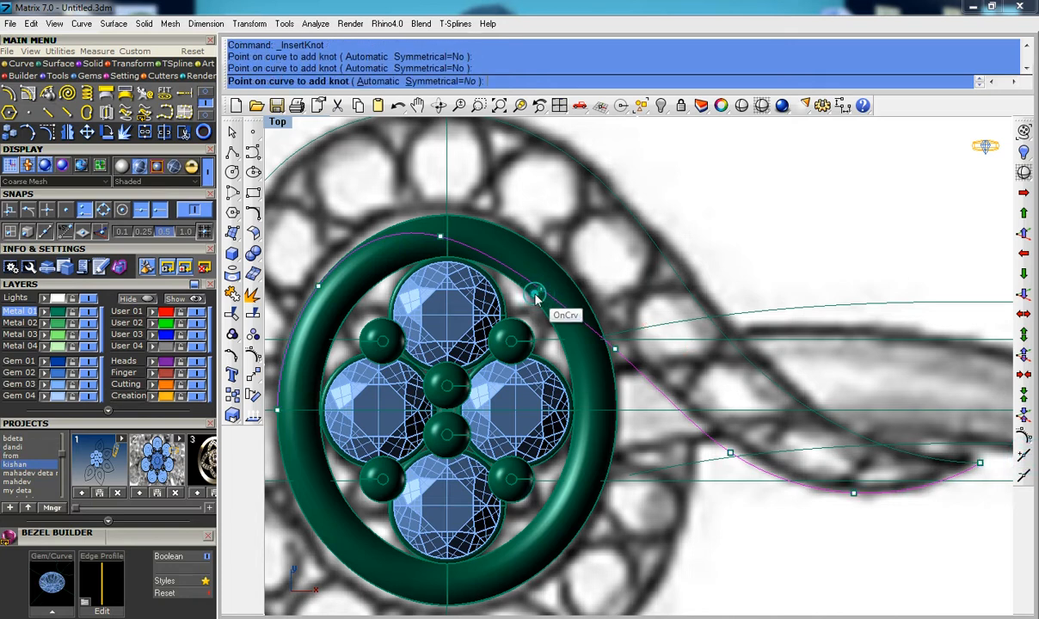
key(Return)
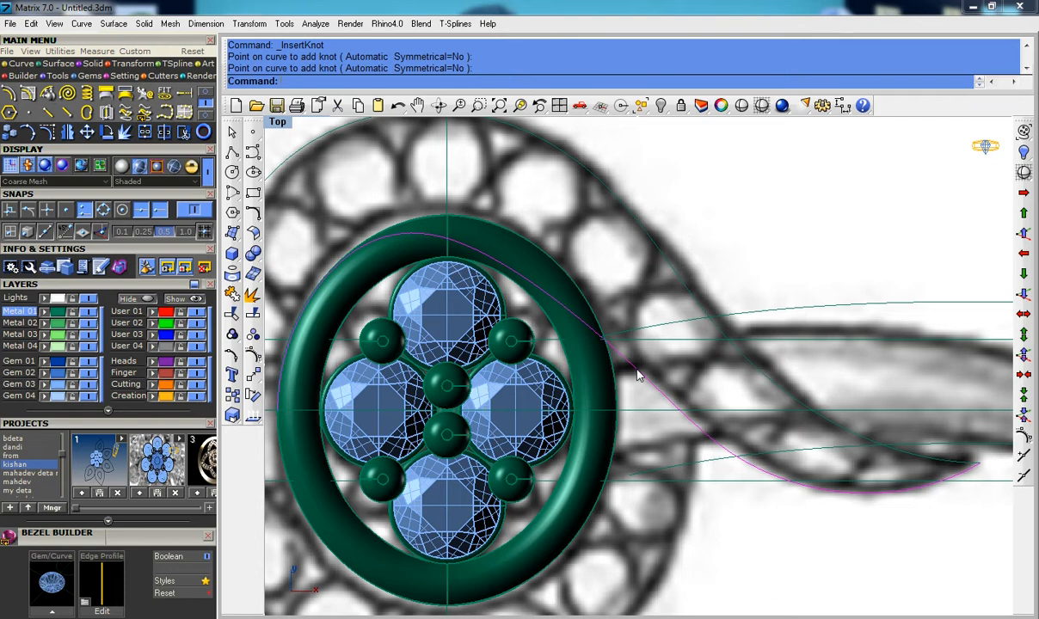
Step: Move the inner halo curve's control point just past the crown about 0.77 mm straight outward, toward the ring's outer edge
key(F10)
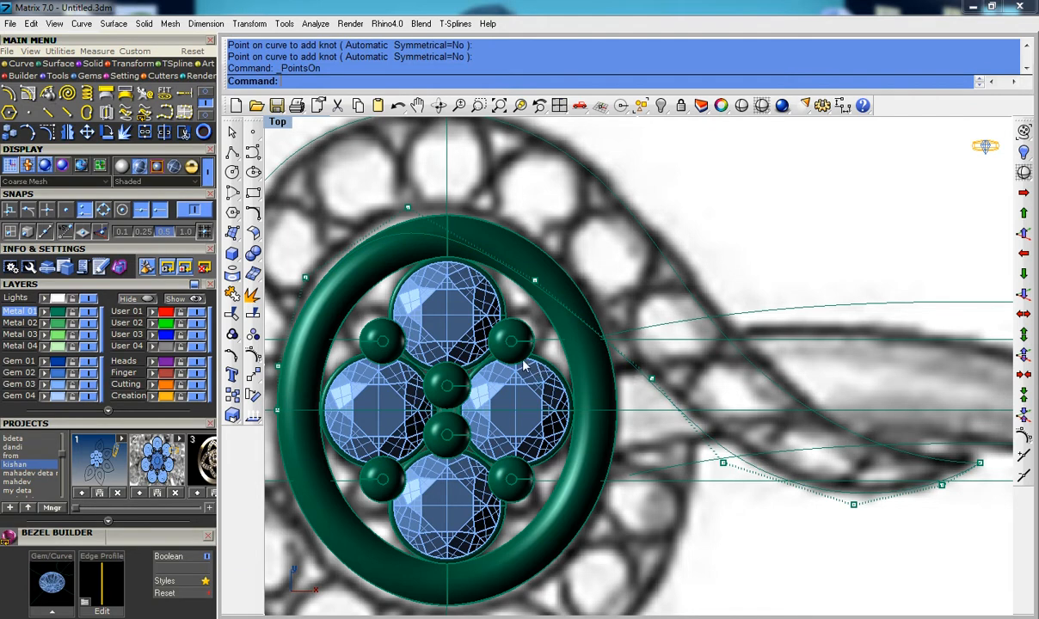
scroll(498, 299, up, 4)
drag(498, 177, 618, 334)
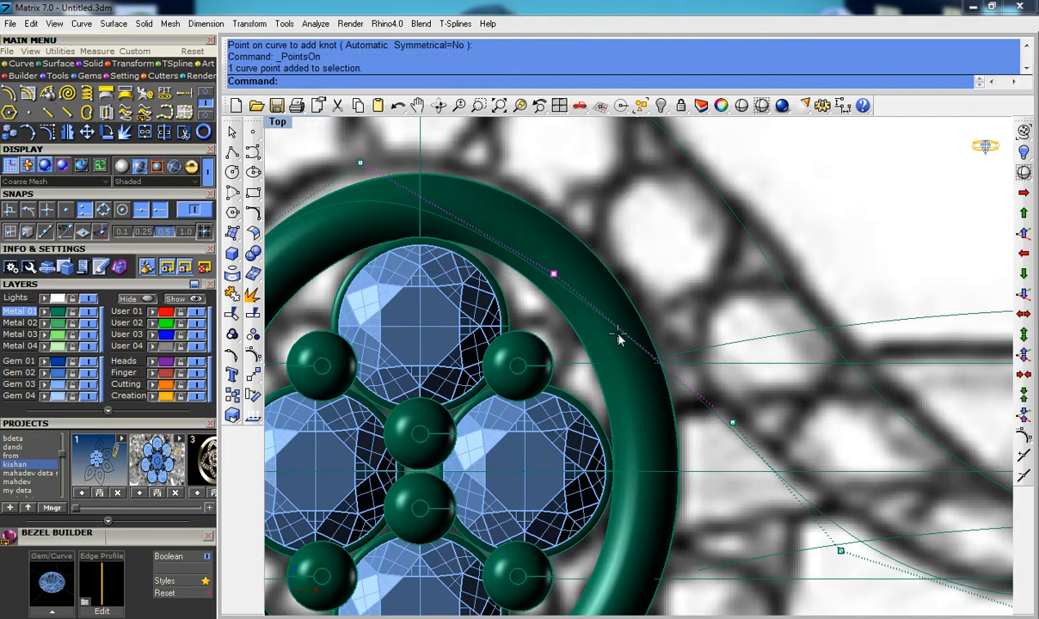
text(m)
key(Return)
click(902, 251)
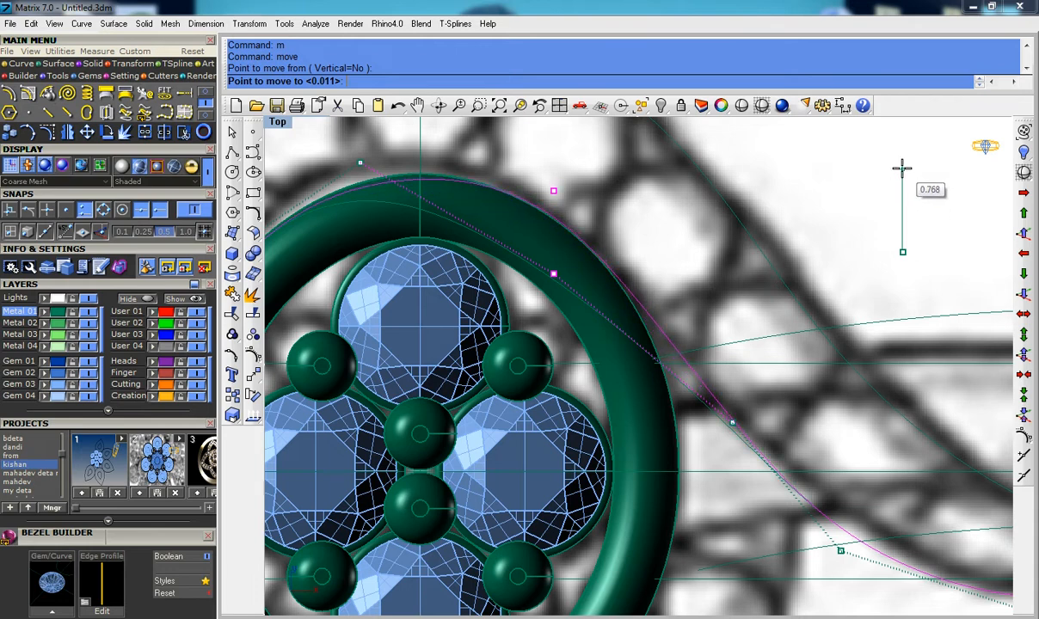
click(902, 168)
Step: Nudge the inner halo curve's control point just before the crown slightly outward, away from the ring
right_drag(679, 202, 750, 252)
click(429, 211)
text(m)
key(Return)
click(707, 282)
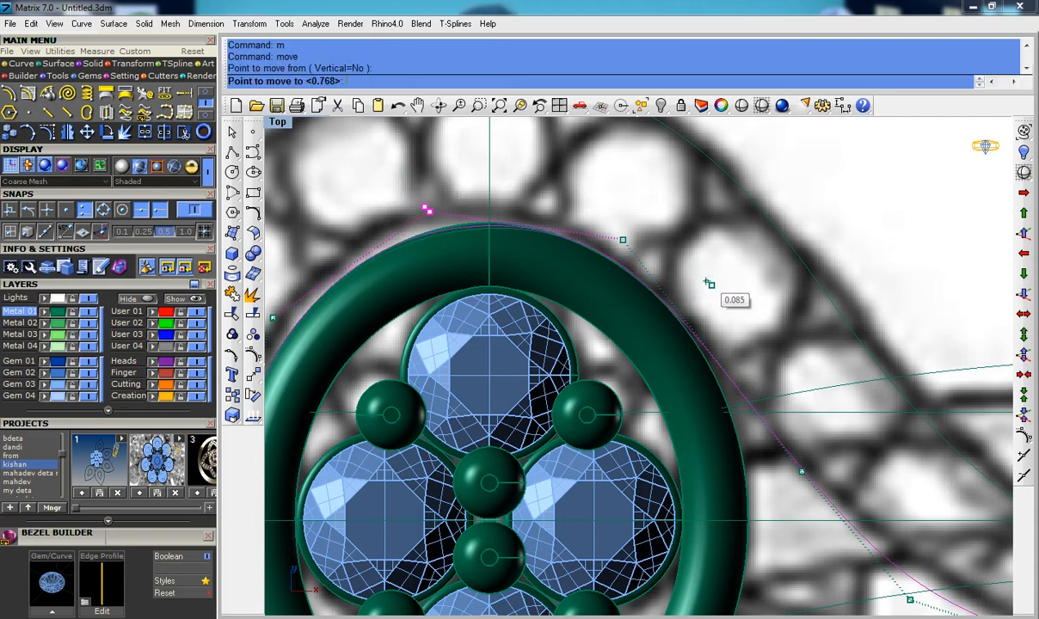
click(704, 279)
scroll(695, 296, down, 4)
right_drag(680, 308, 663, 273)
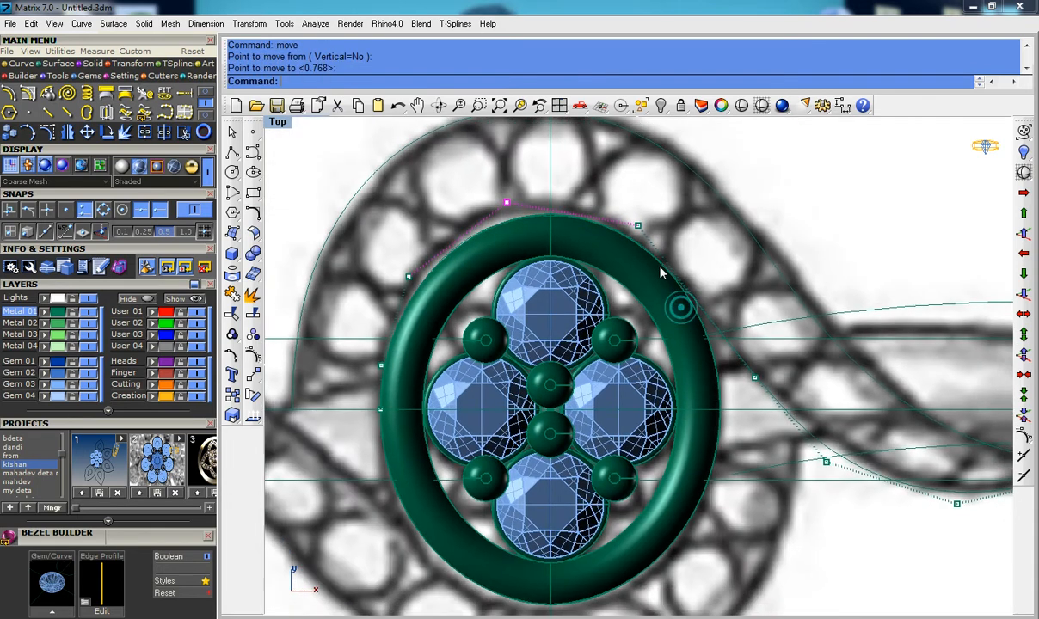
Step: Examine how both halo curves follow the centre ring and the reference sketch, from the crown to the pointed tail
scroll(661, 274, down, 3)
scroll(529, 258, up, 3)
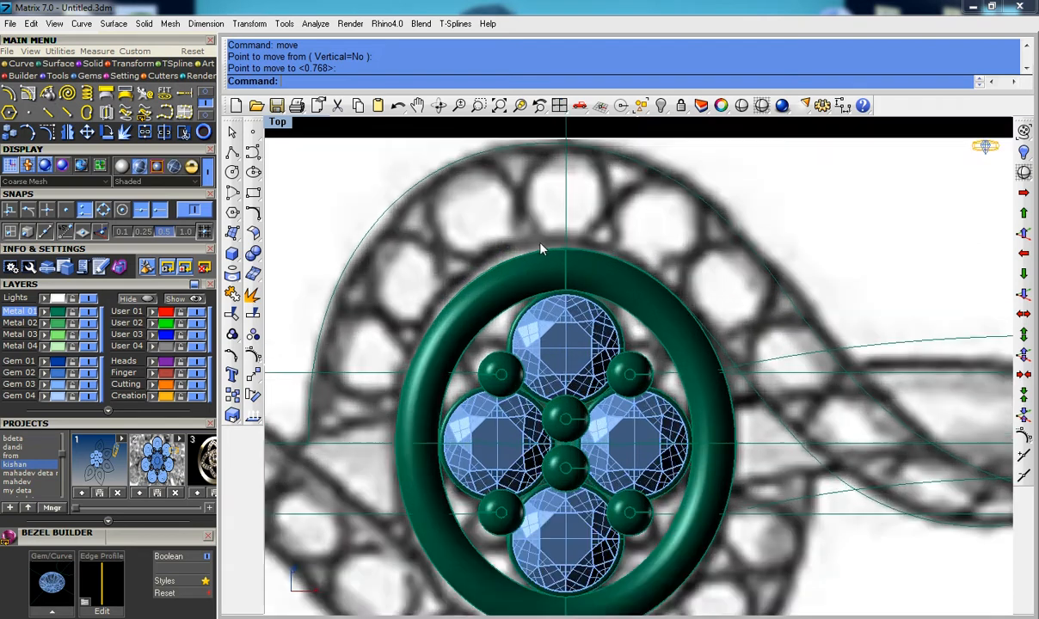
scroll(529, 293, up, 5)
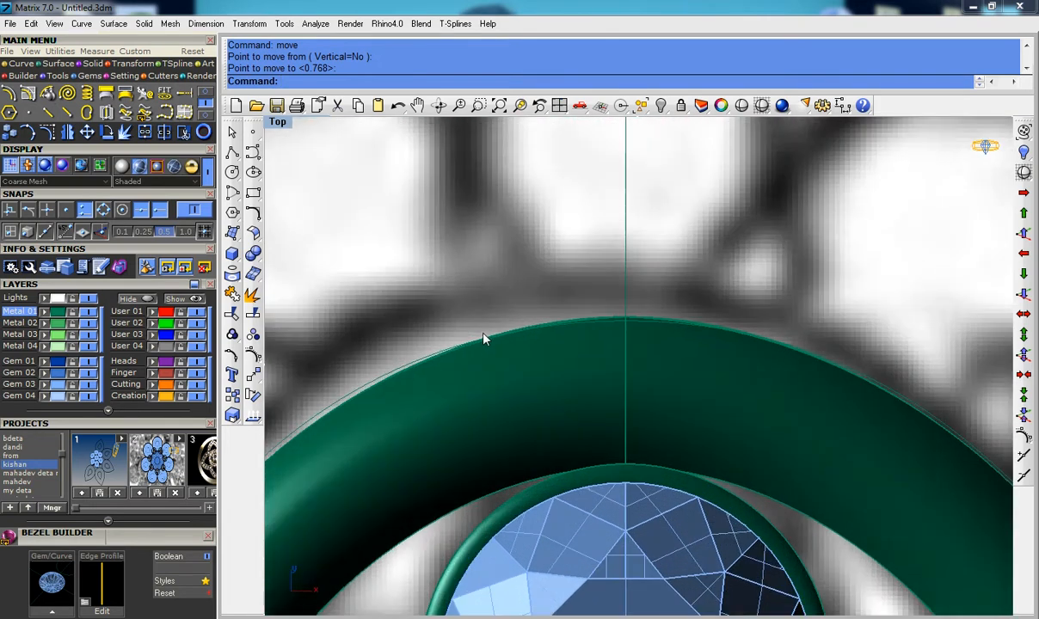
scroll(490, 331, down, 4)
scroll(694, 449, up, 1)
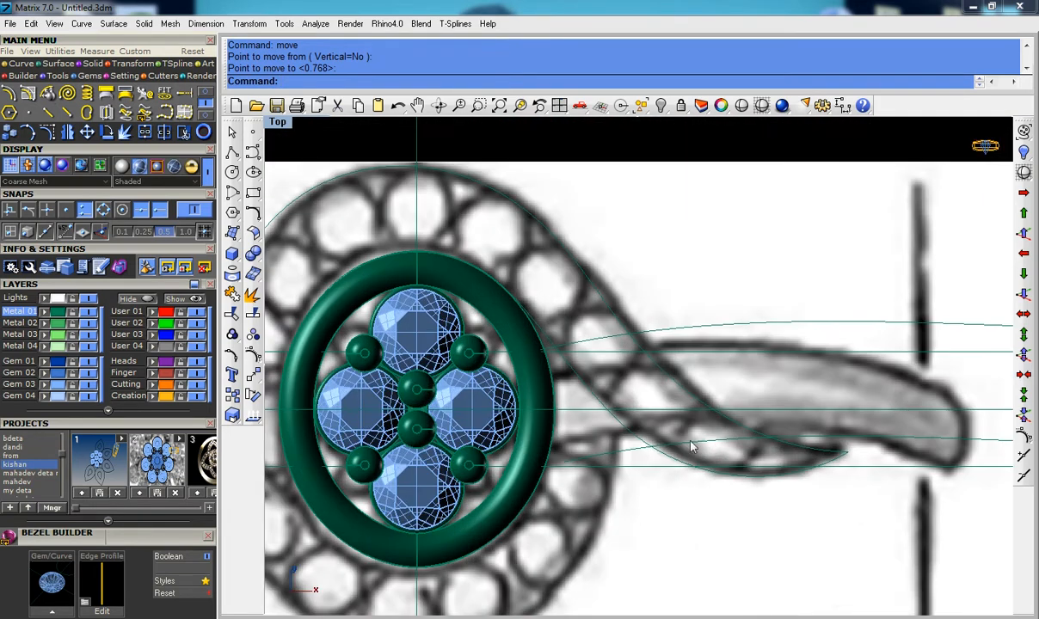
right_drag(693, 447, 635, 421)
scroll(634, 413, up, 2)
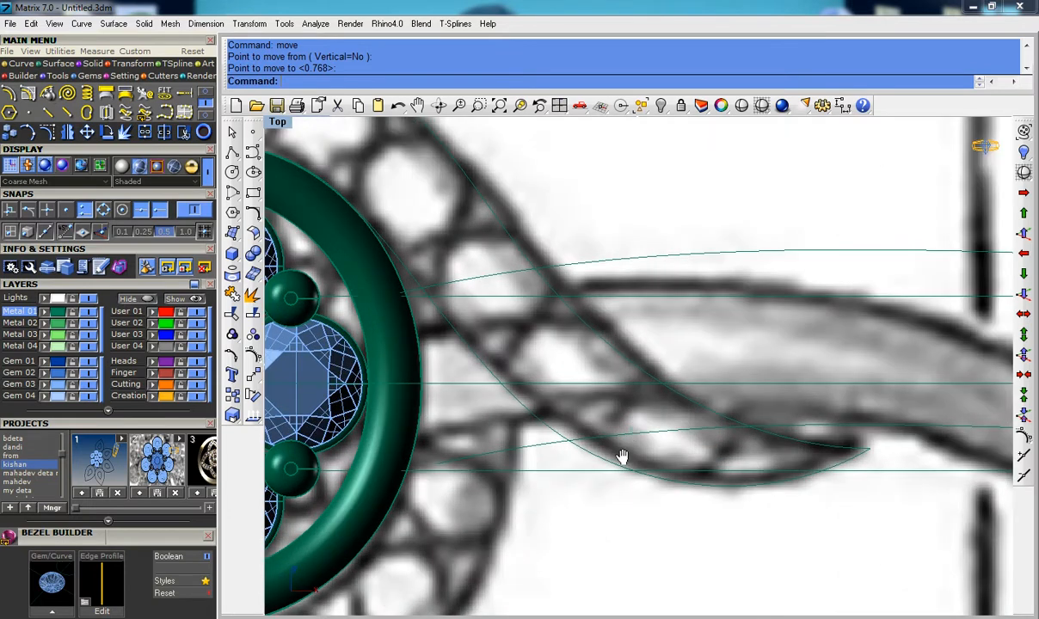
scroll(627, 406, down, 5)
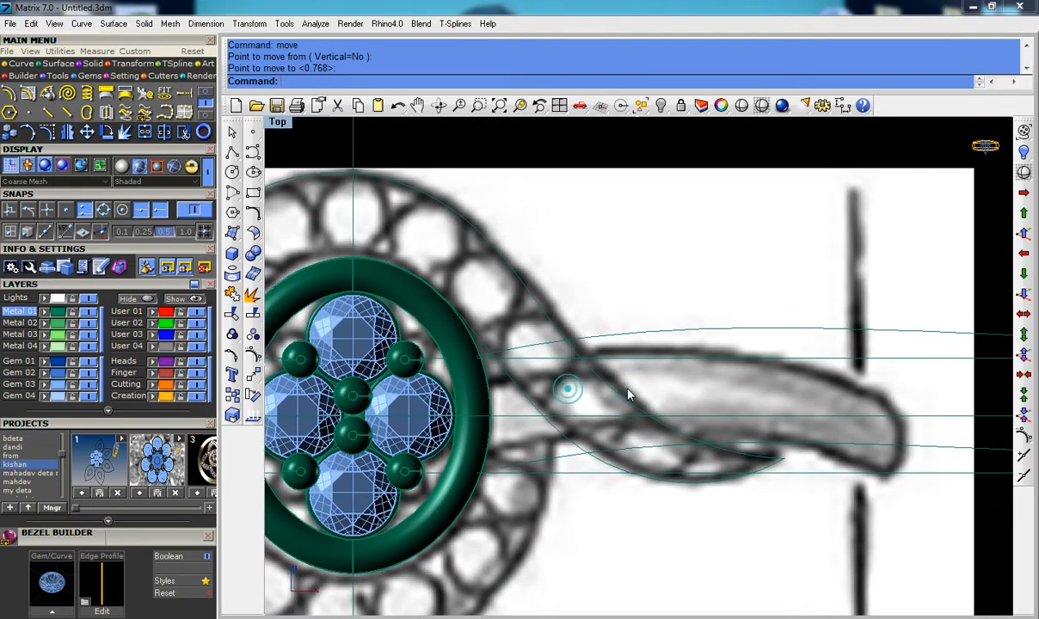
scroll(628, 395, down, 4)
scroll(625, 389, up, 1)
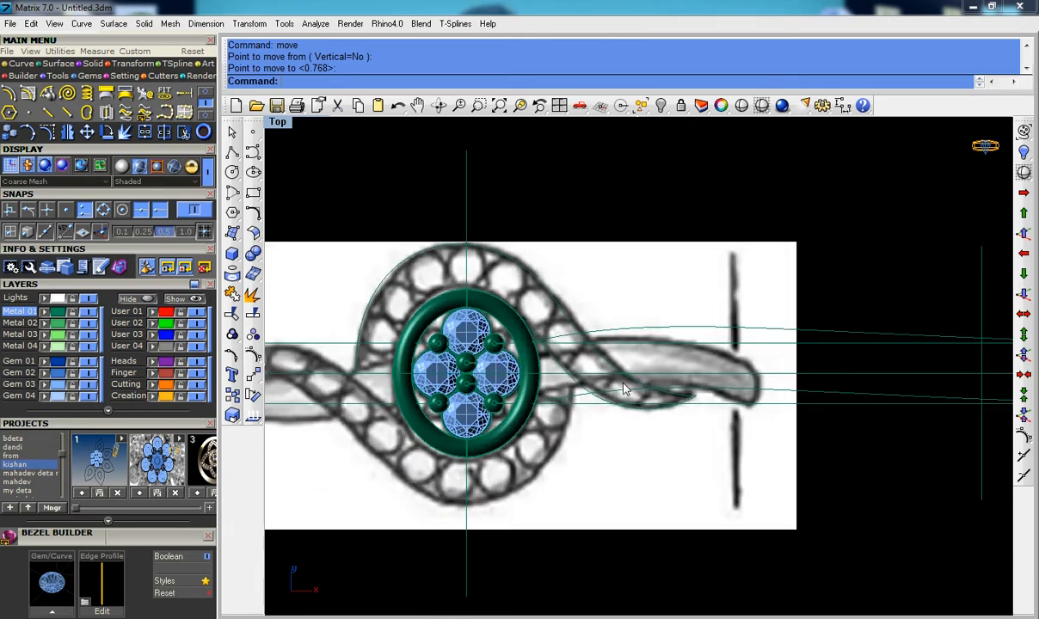
scroll(592, 371, up, 1)
right_drag(586, 364, 620, 400)
scroll(570, 370, up, 2)
right_drag(469, 393, 544, 412)
scroll(462, 391, up, 4)
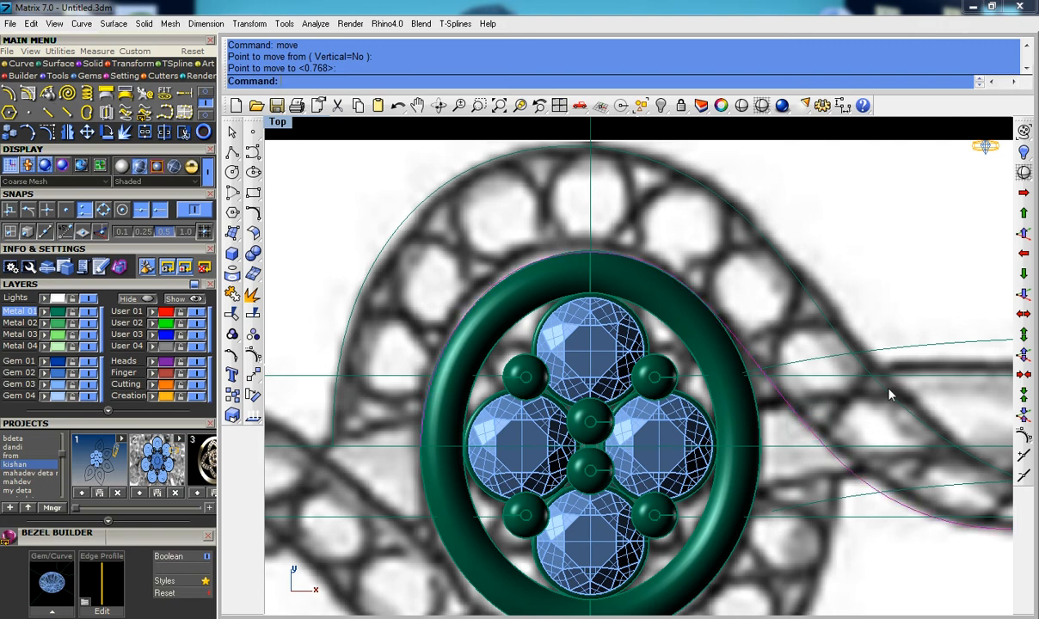
scroll(657, 344, down, 2)
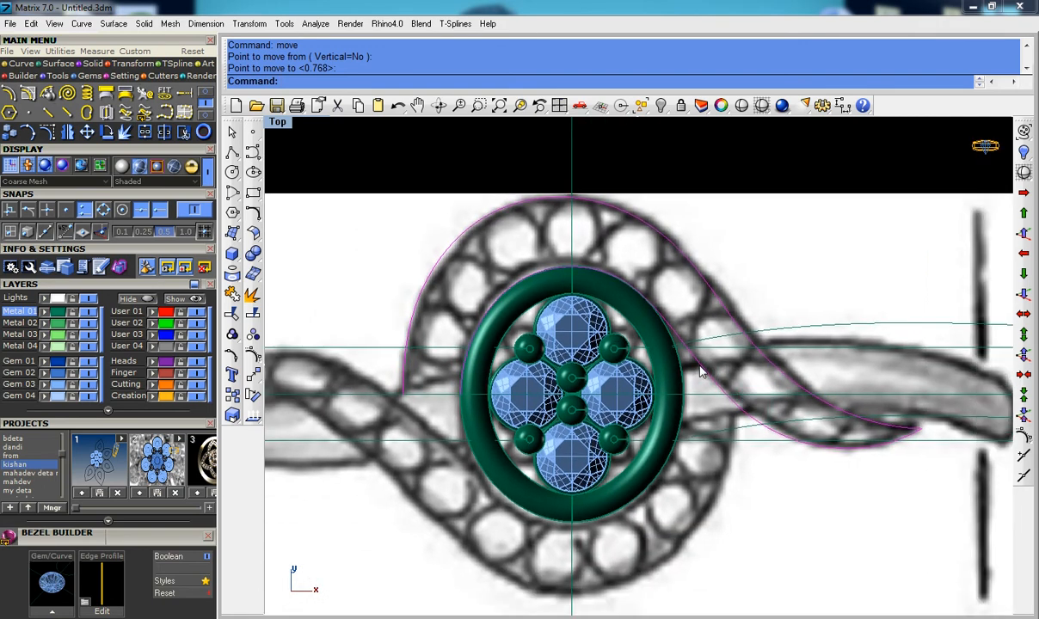
right_drag(819, 428, 792, 422)
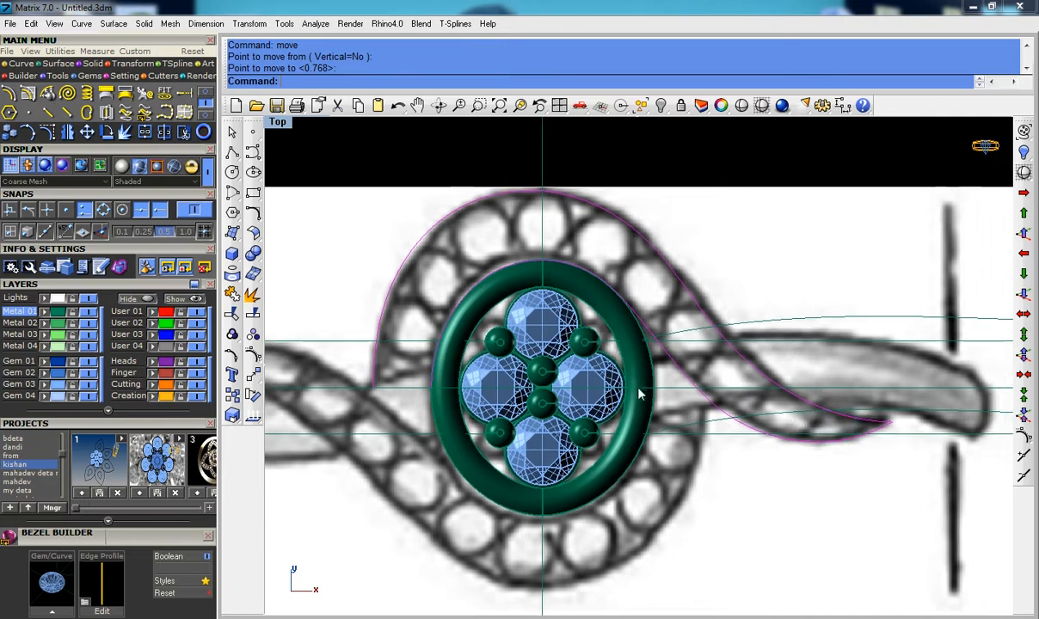
Step: Draw a straight line joining the open starting ends of the outer and inner halo curves
click(232, 151)
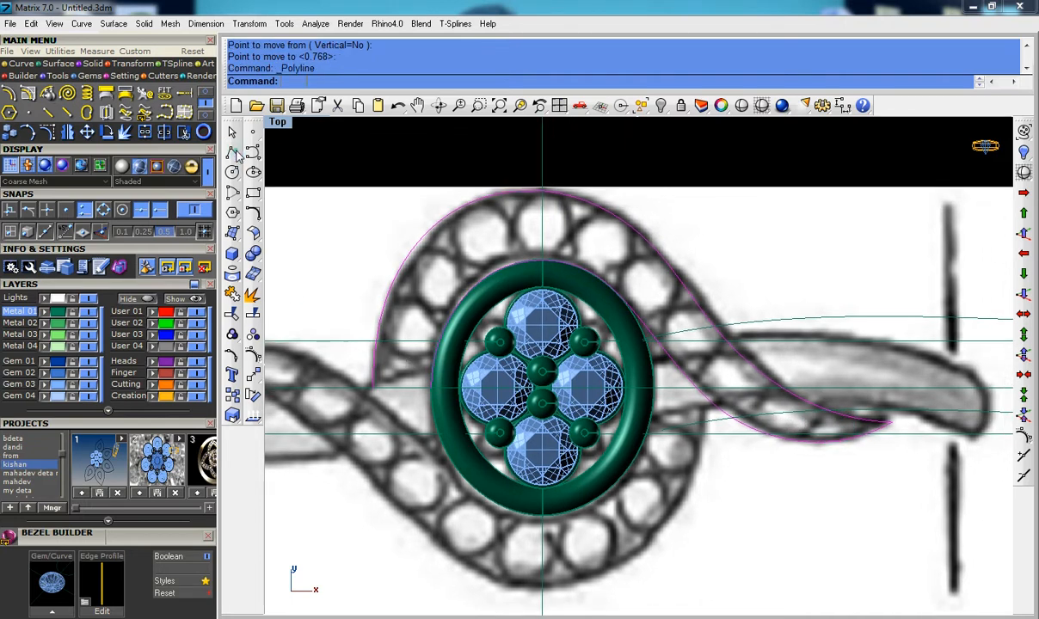
click(371, 392)
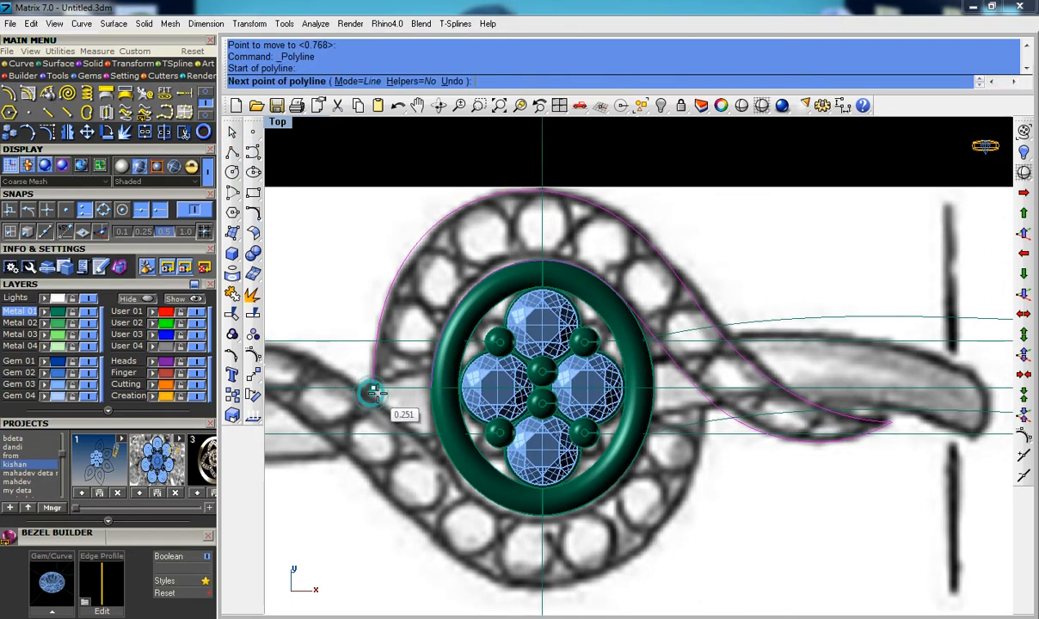
scroll(371, 391, up, 1)
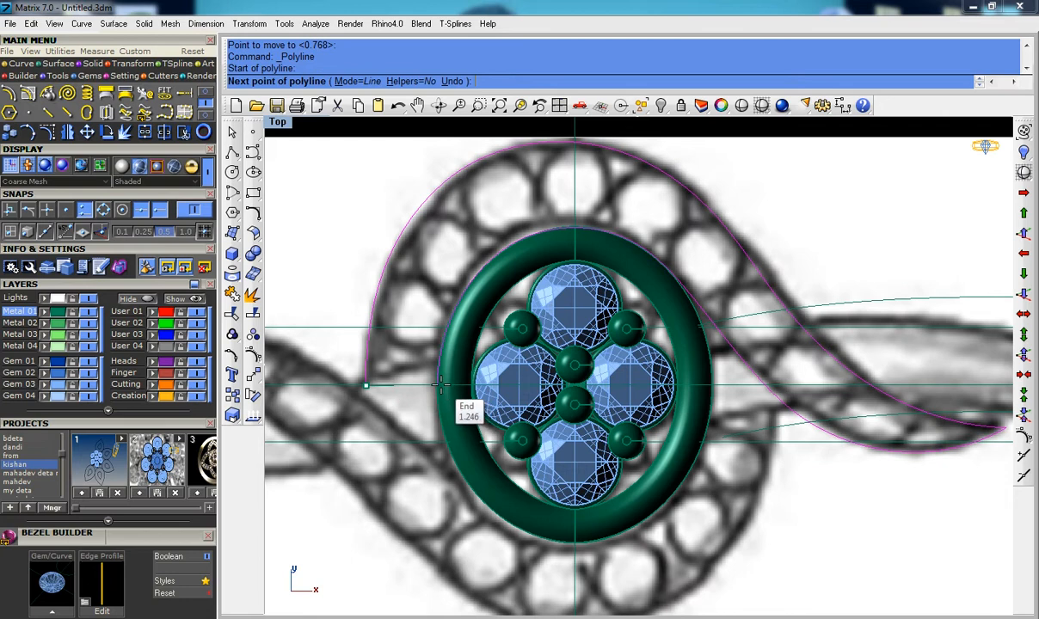
click(440, 385)
key(Return)
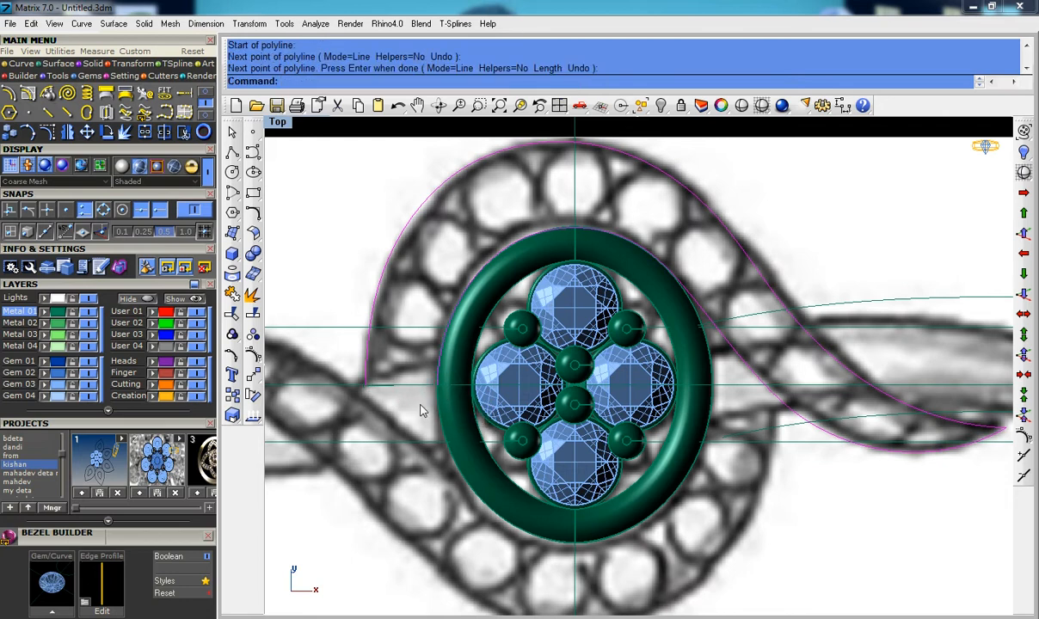
Step: Rebuild the connecting line with 4 points and degree 3, working in the Perspective view
key(ctrl+F4)
scroll(476, 323, up, 5)
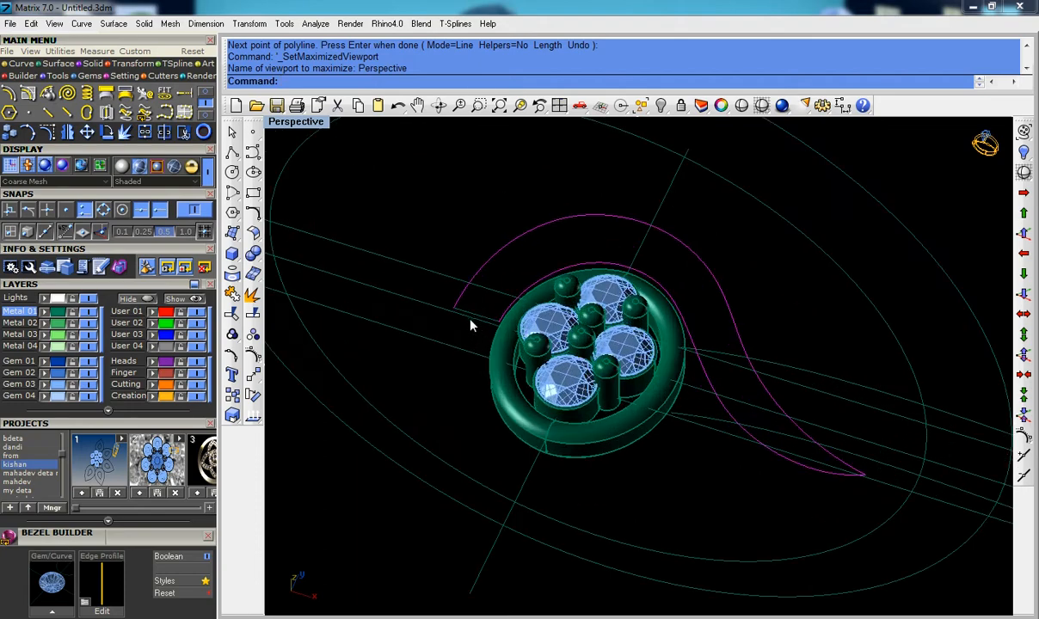
right_drag(476, 323, 609, 387)
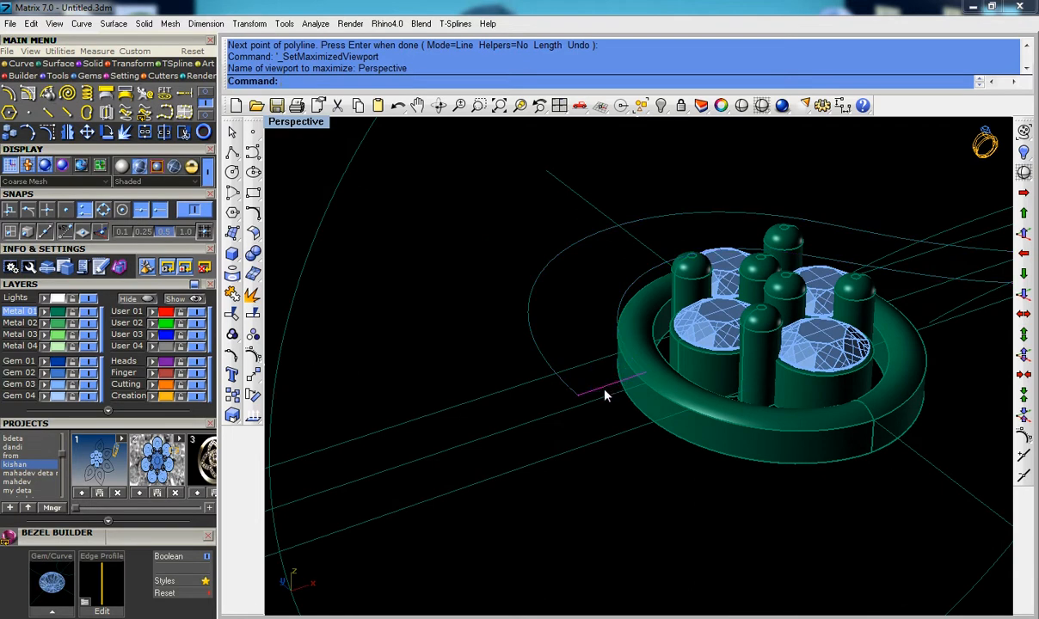
text(ebuild)
key(Return)
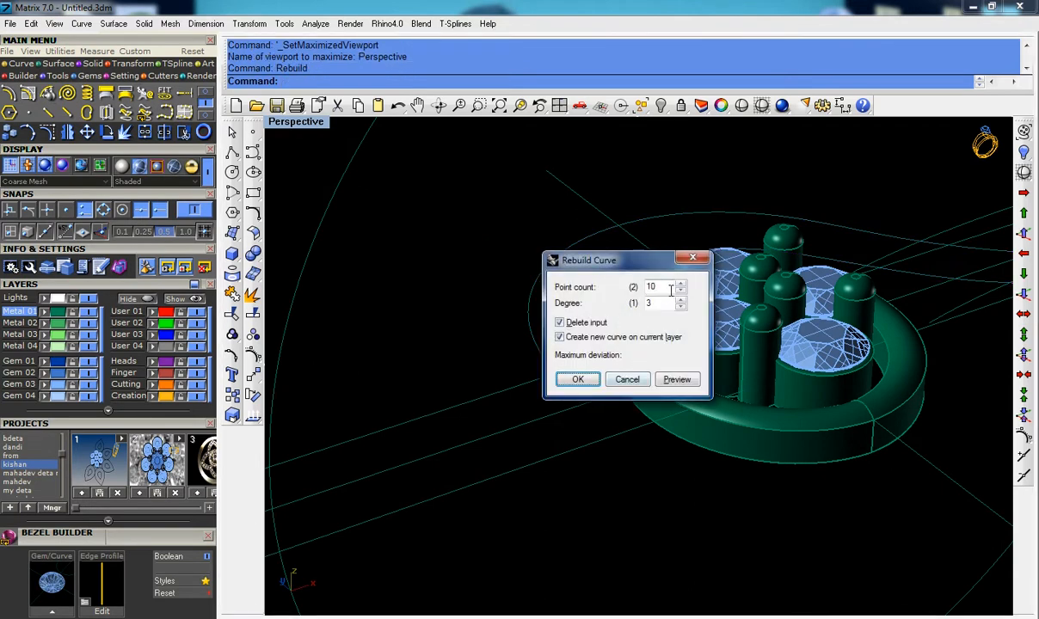
text(4)
key(Return)
scroll(623, 378, up, 3)
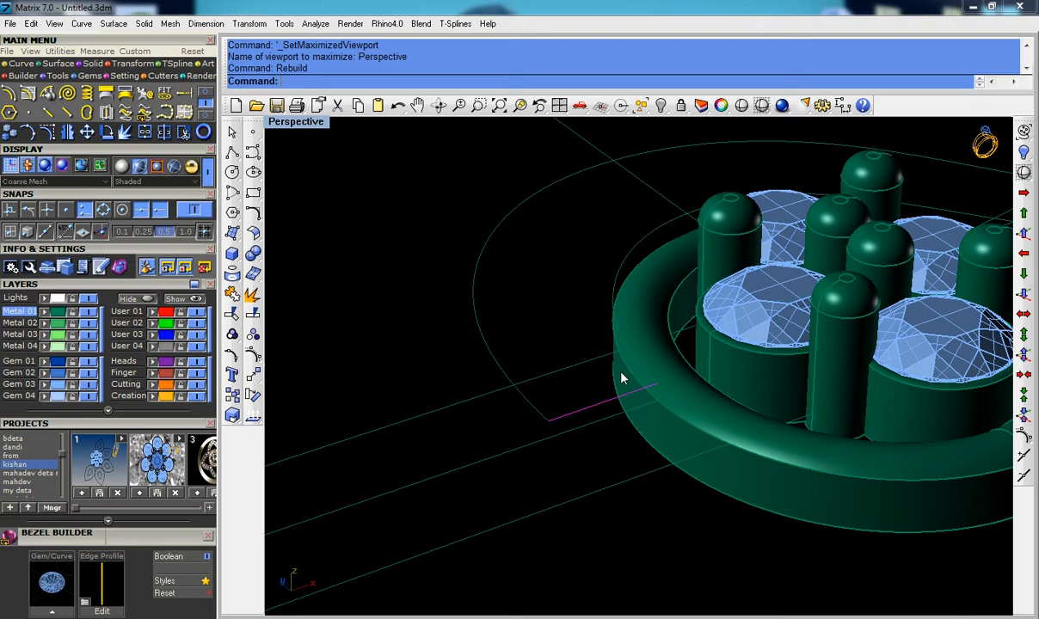
Step: Raise the connecting line's two middle control points along Z in two moves of 0.1 mm to arch it
key(F10)
right_drag(607, 399, 463, 391)
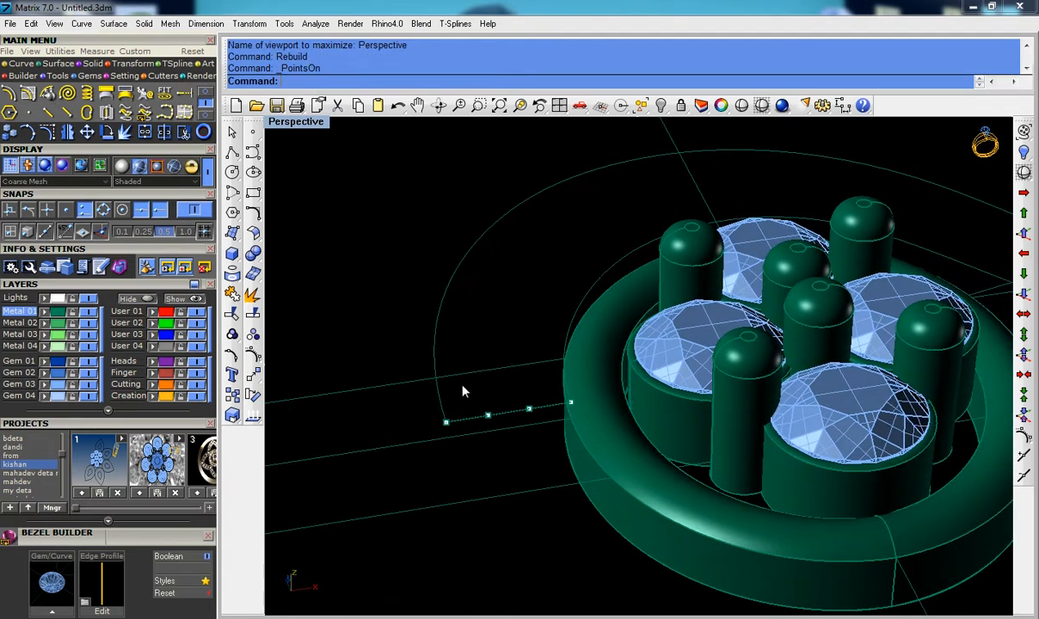
drag(460, 349, 532, 441)
drag(543, 456, 542, 453)
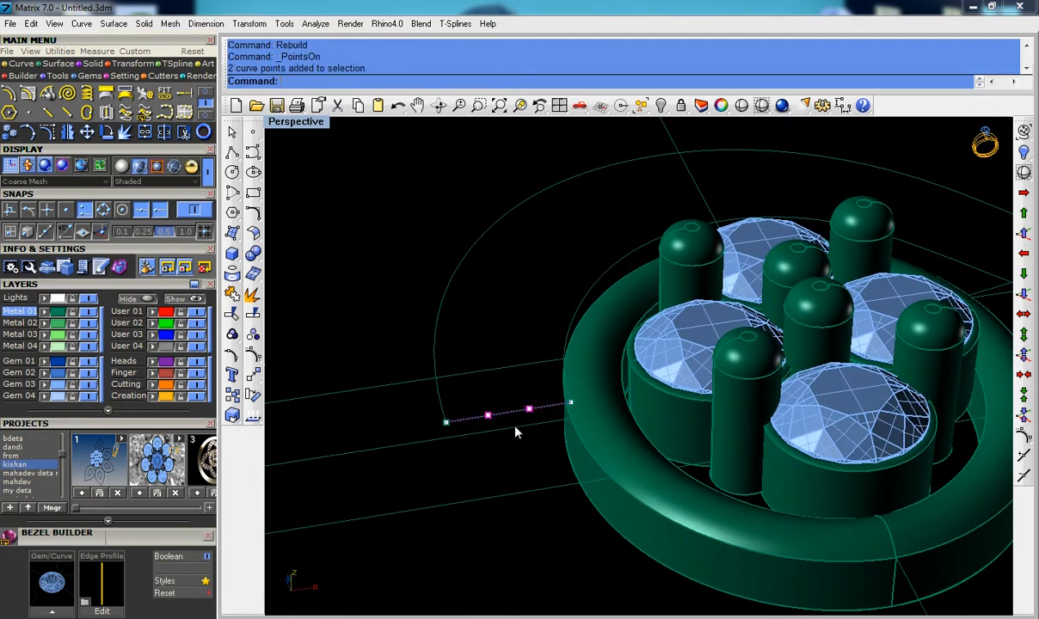
scroll(508, 422, up, 4)
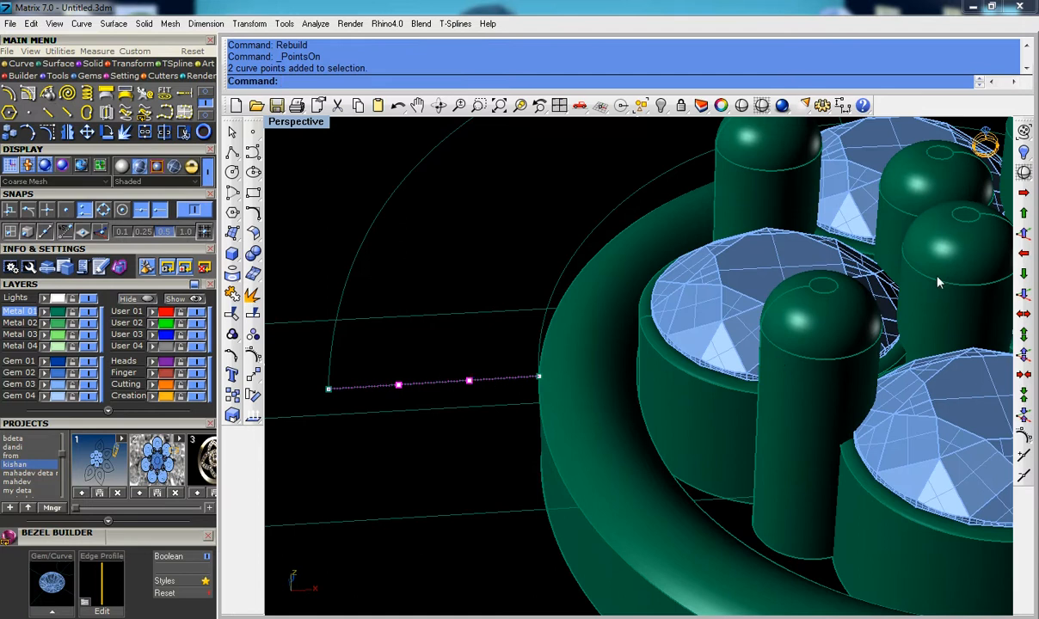
click(1024, 234)
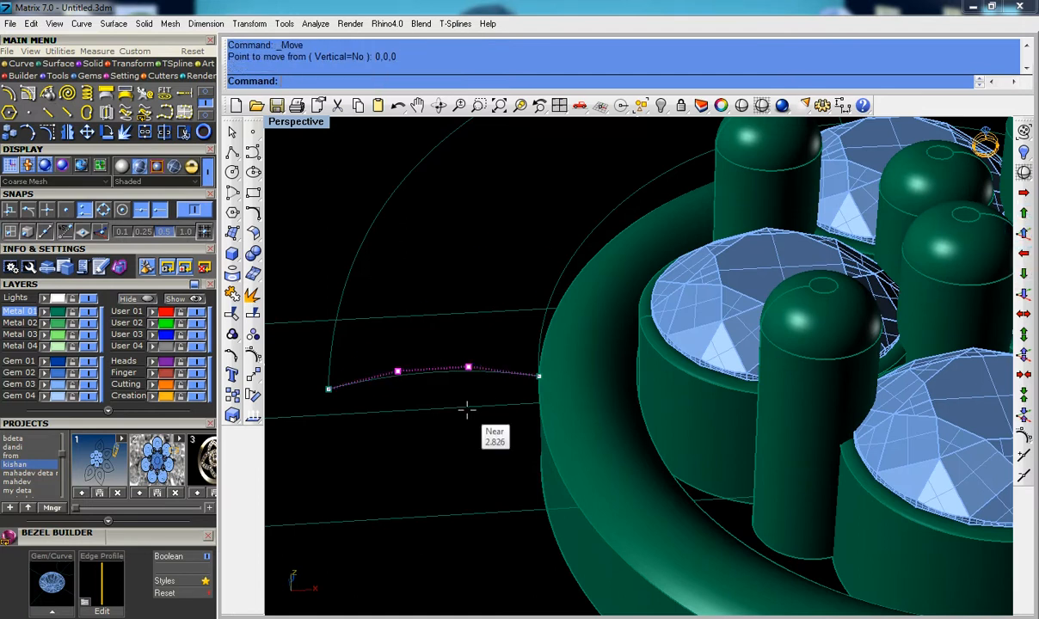
scroll(468, 417, down, 4)
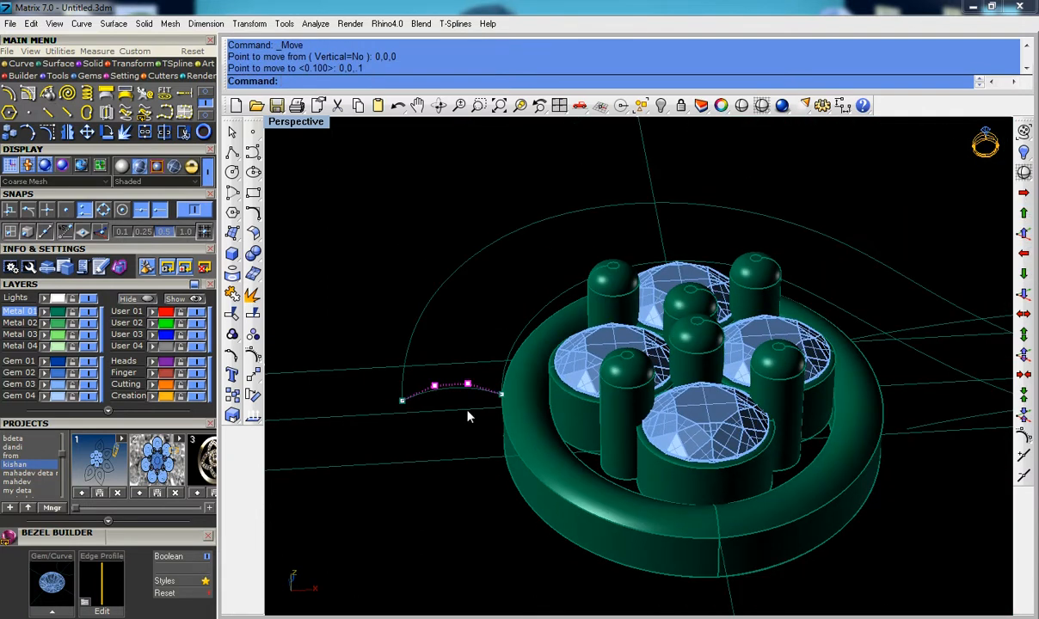
click(454, 413)
Step: Sweep a surface along both halo curves as rails, using the arched connecting curve as the cross-section
scroll(444, 392, down, 3)
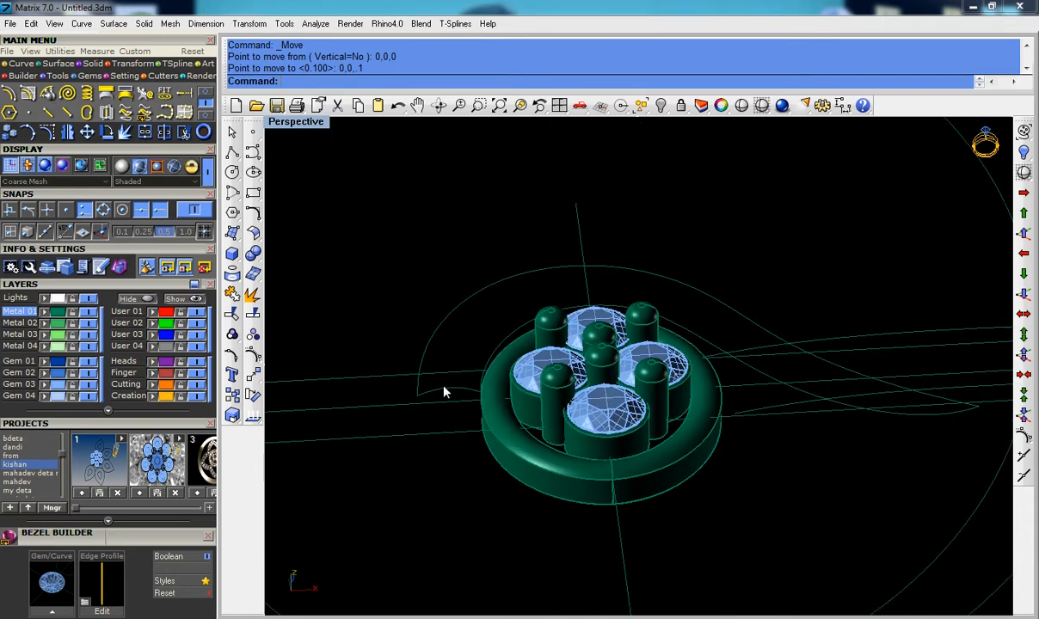
click(444, 386)
shift+click(452, 389)
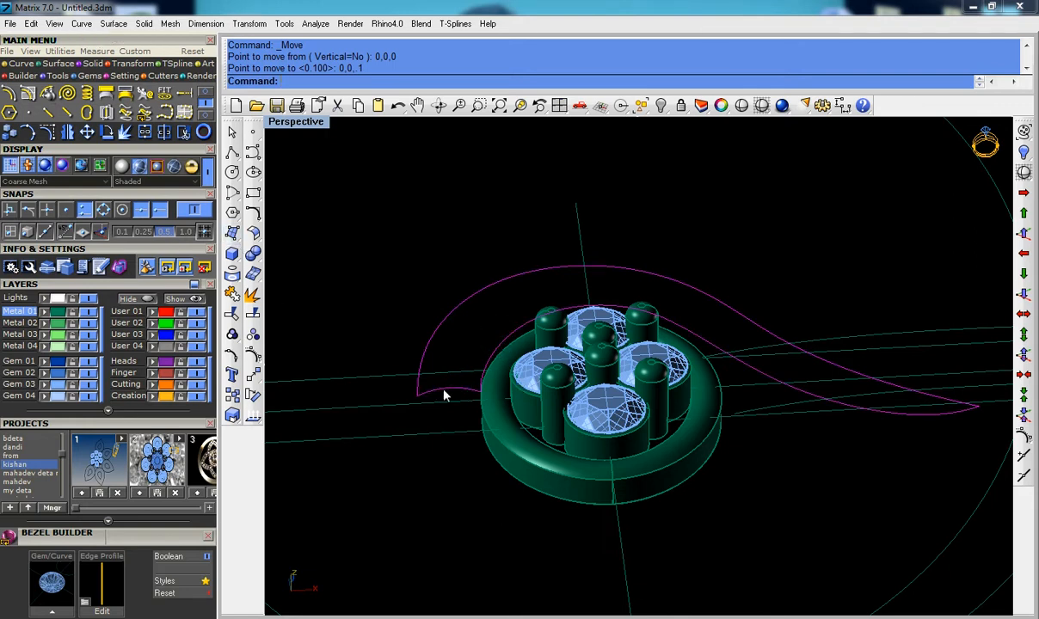
click(240, 241)
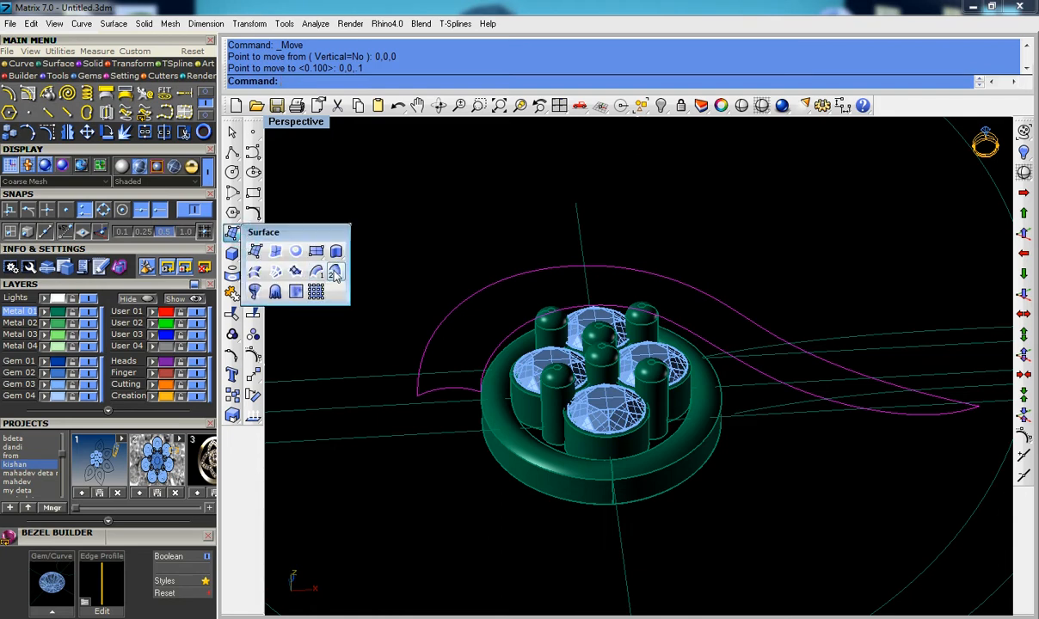
click(303, 262)
key(Return)
Step: Inspect the swept halo surface around the centre ring and undo the sweep
scroll(575, 348, down, 4)
right_drag(726, 370, 683, 456)
scroll(645, 379, up, 5)
right_drag(640, 350, 671, 301)
scroll(614, 299, up, 3)
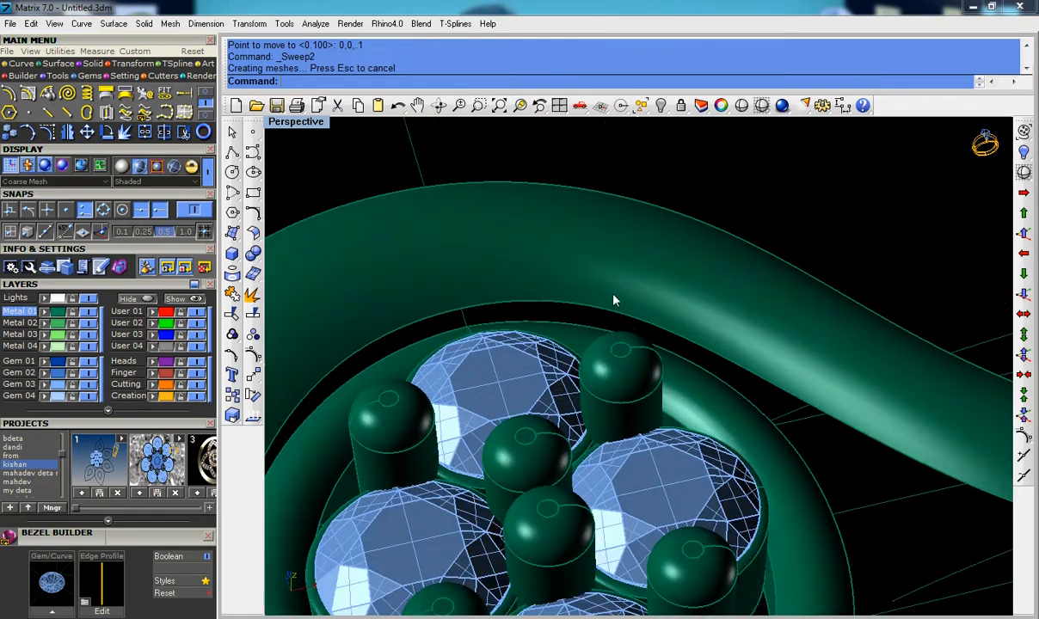
scroll(545, 294, down, 5)
key(ctrl+z)
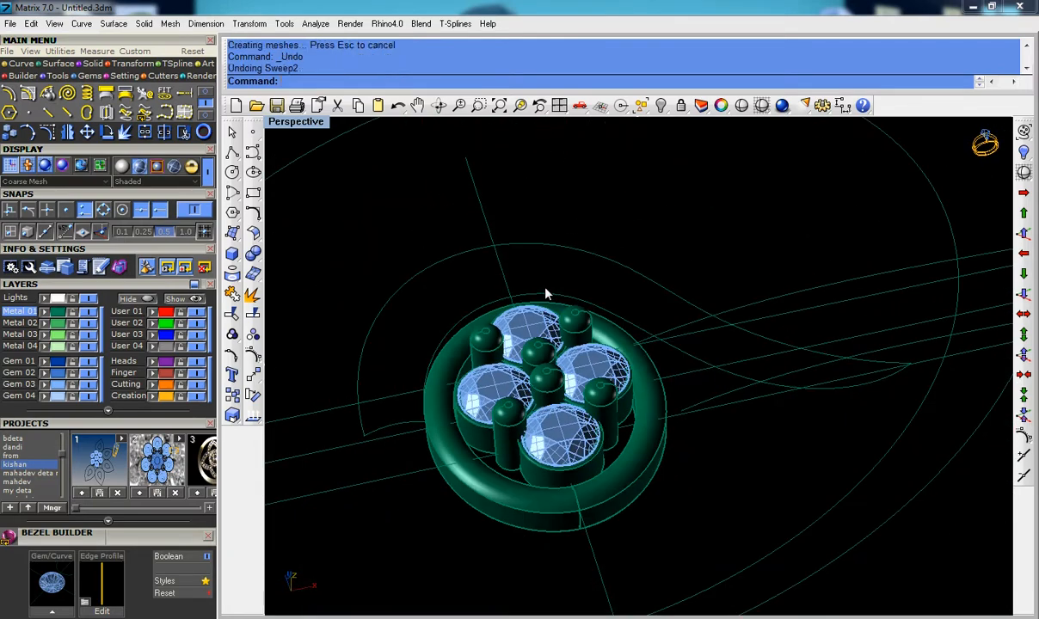
Step: Set up a two-rail sweep along both halo curves with the arched connecting curve as the cross-section
key(Return)
click(466, 309)
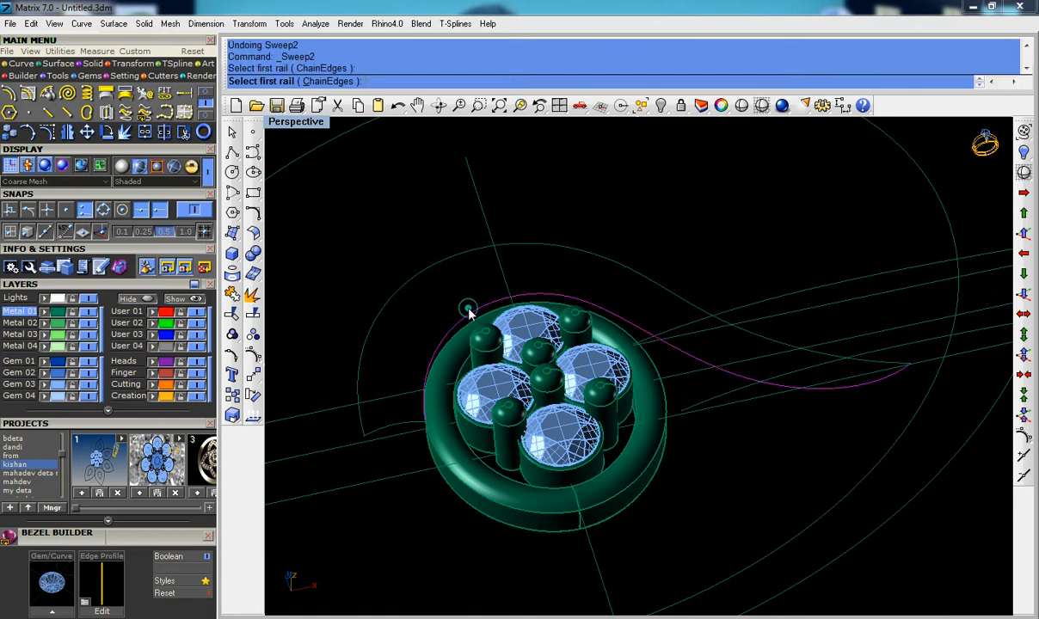
click(424, 268)
click(407, 424)
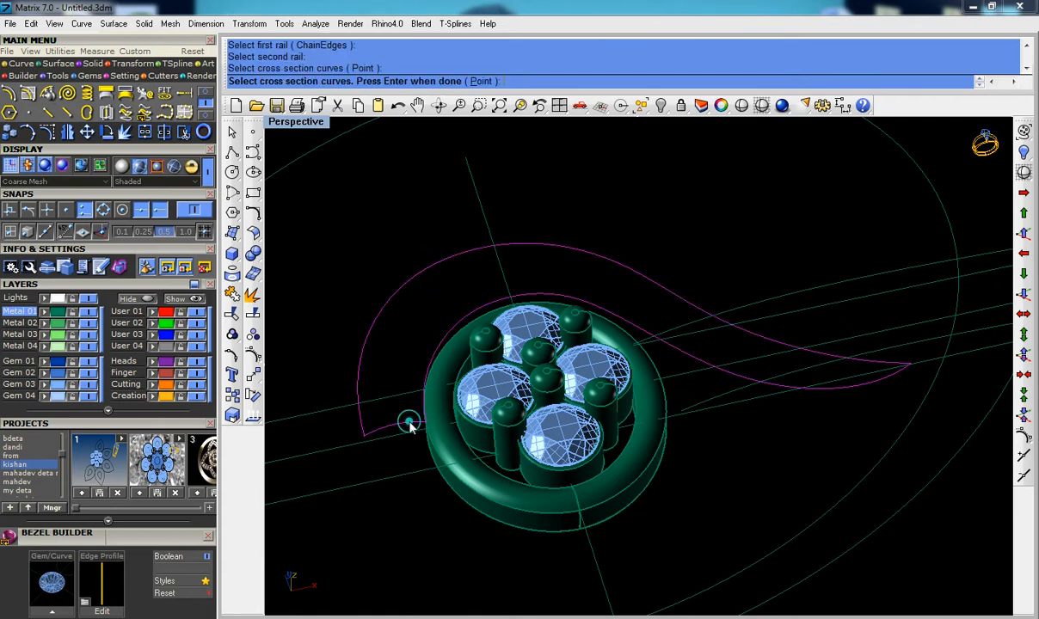
key(Return)
key(Return)
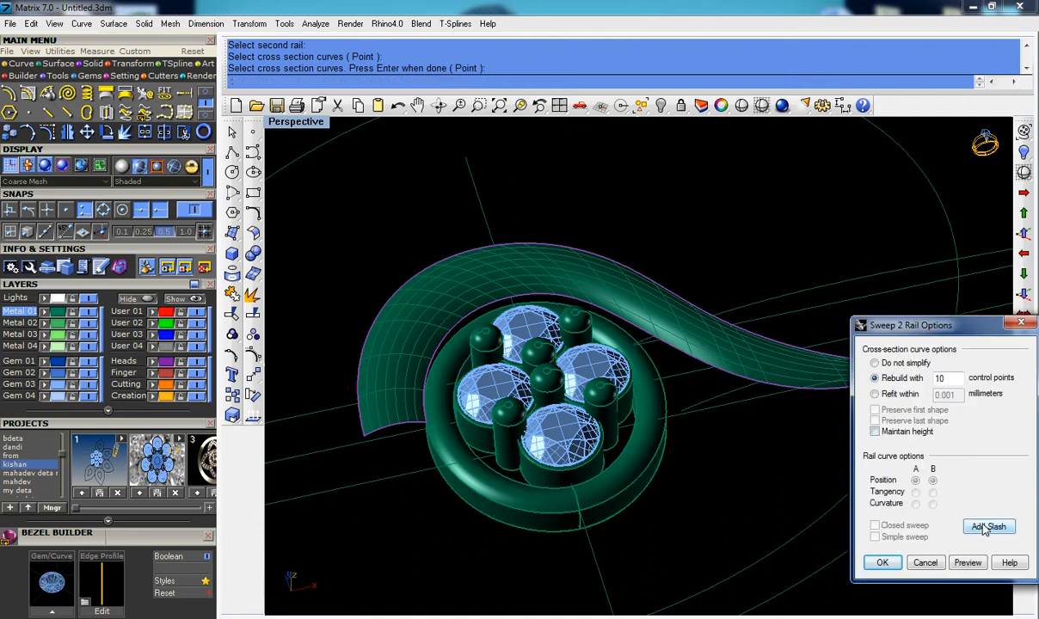
Step: Add two slashes between the halo rails, over the centre ring and at the start of the tail, and complete the sweep
click(987, 527)
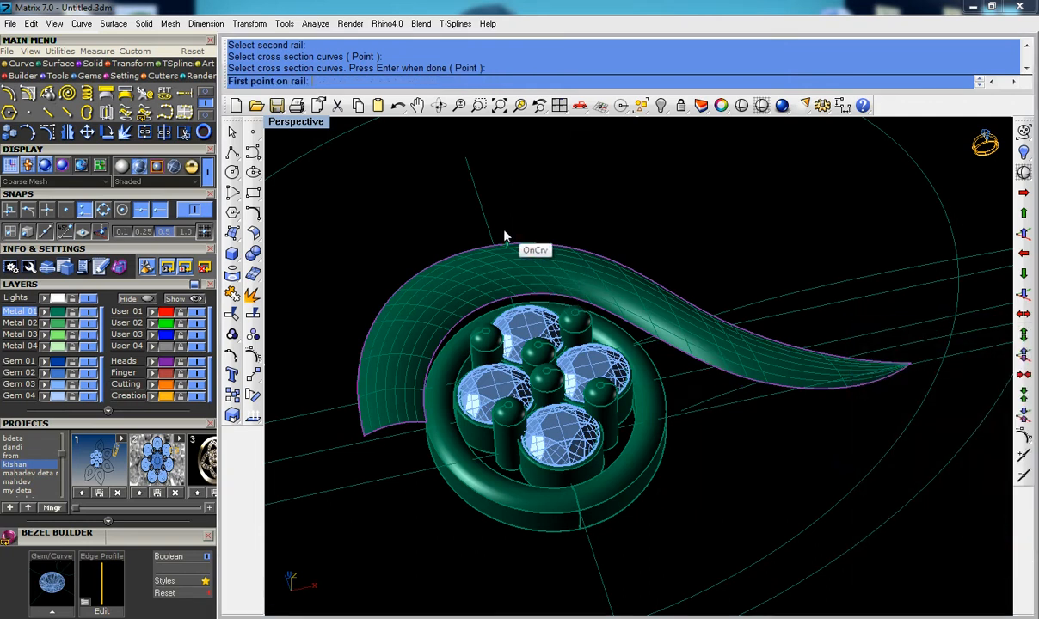
click(516, 294)
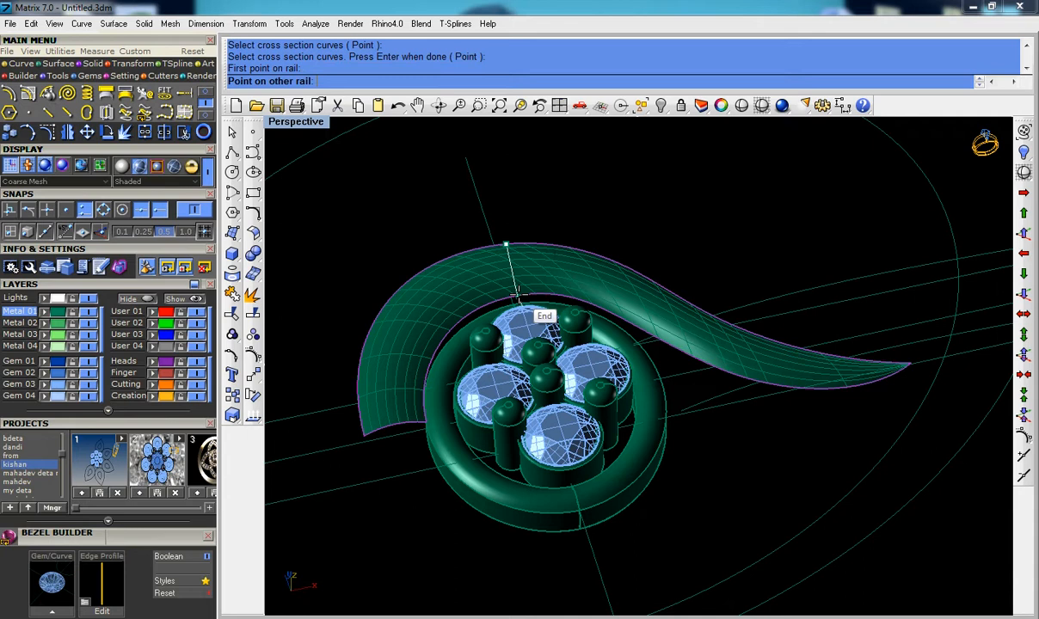
click(661, 285)
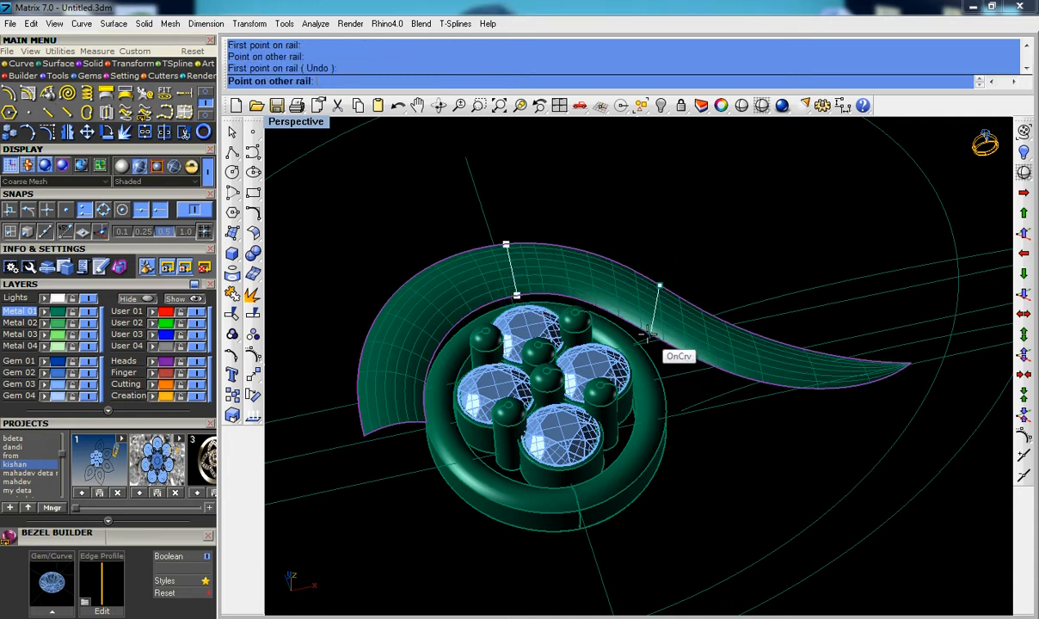
click(642, 330)
key(Return)
key(Return)
Step: Select the centre ring with its prongs, gem seats and four gems, and group them
scroll(640, 329, down, 4)
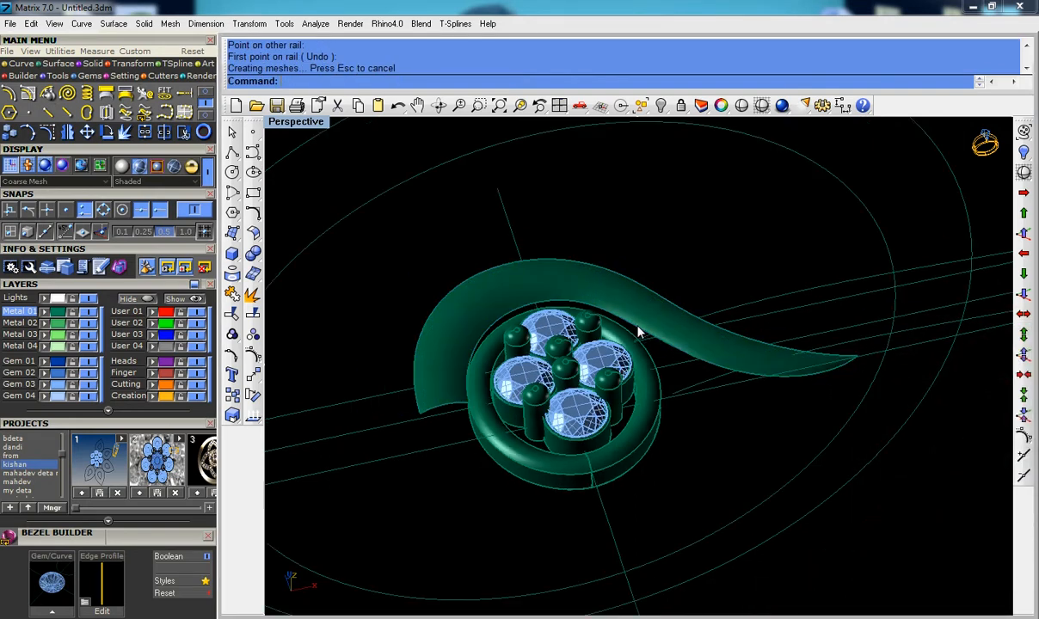
right_drag(590, 297, 646, 324)
scroll(632, 299, up, 6)
click(489, 440)
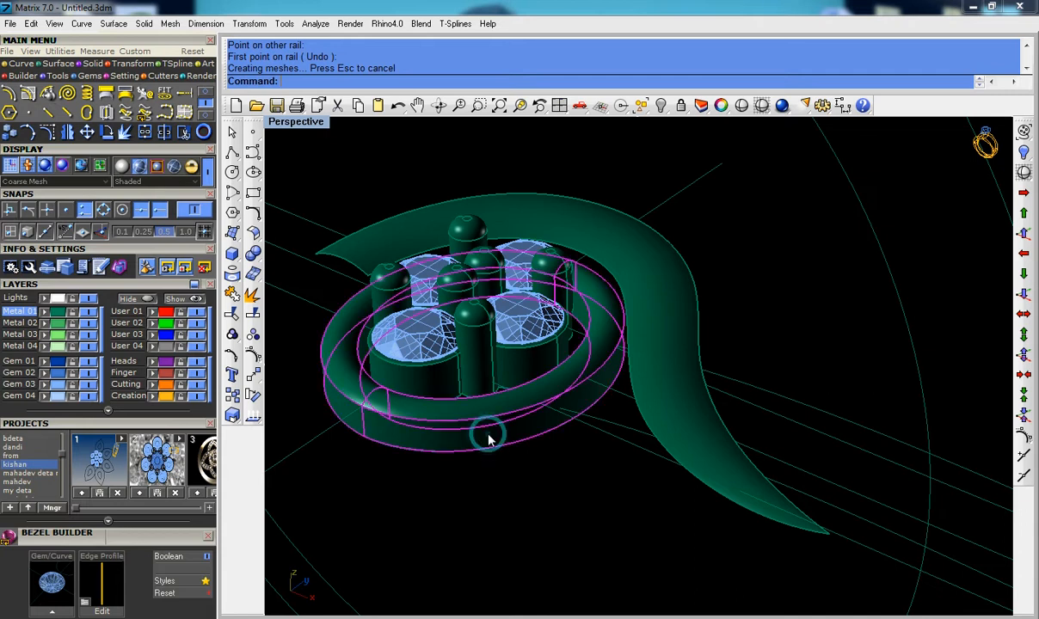
shift+click(479, 360)
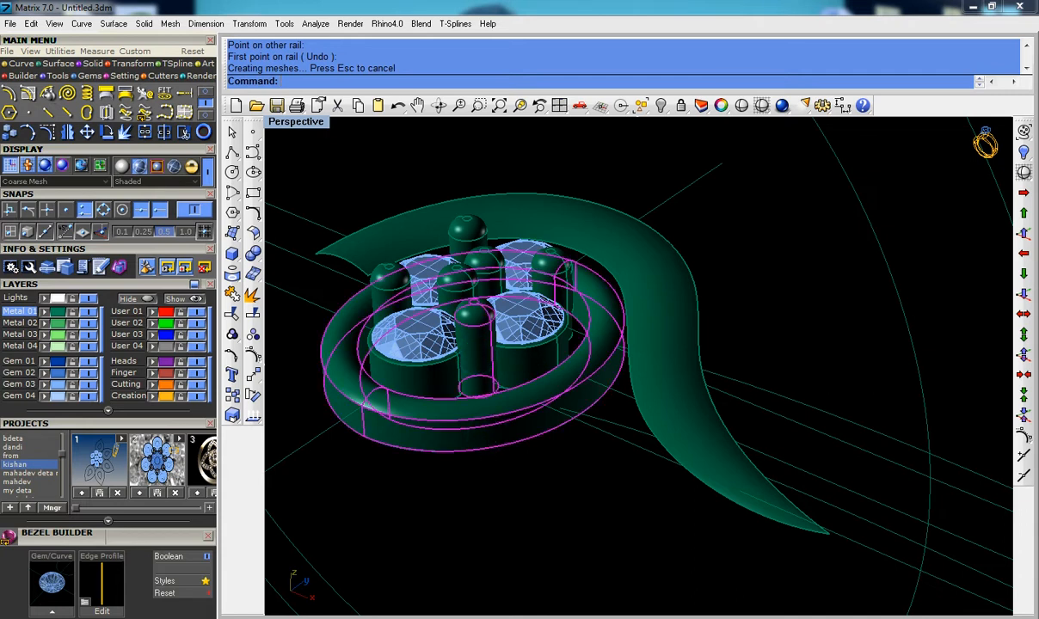
shift+click(507, 358)
shift+click(380, 275)
shift+click(473, 239)
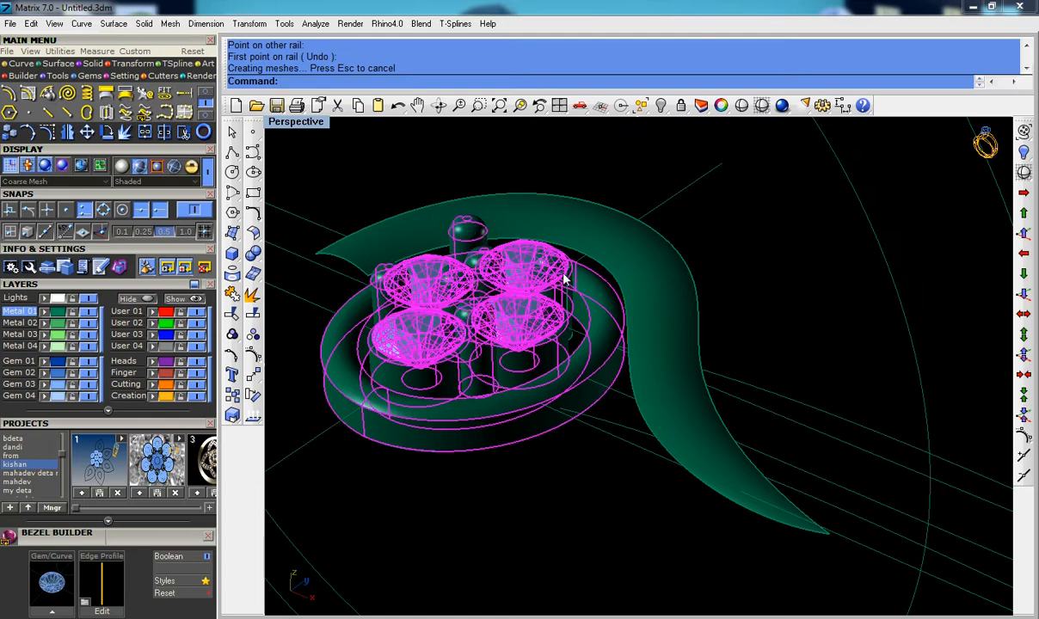
right_drag(519, 297, 617, 334)
text(g)
key(Return)
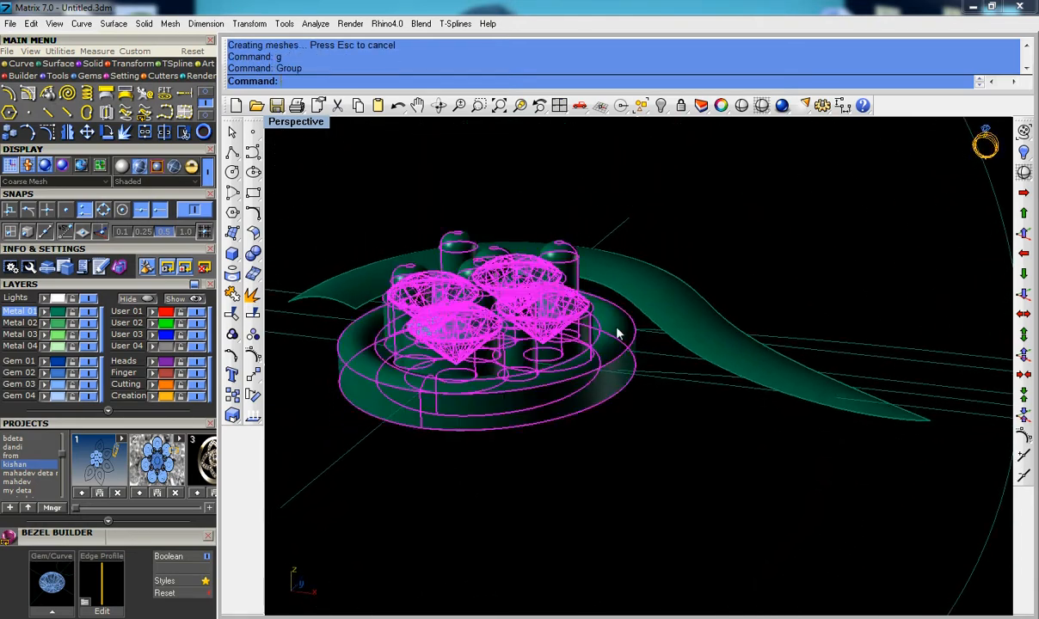
right_drag(579, 413, 611, 323)
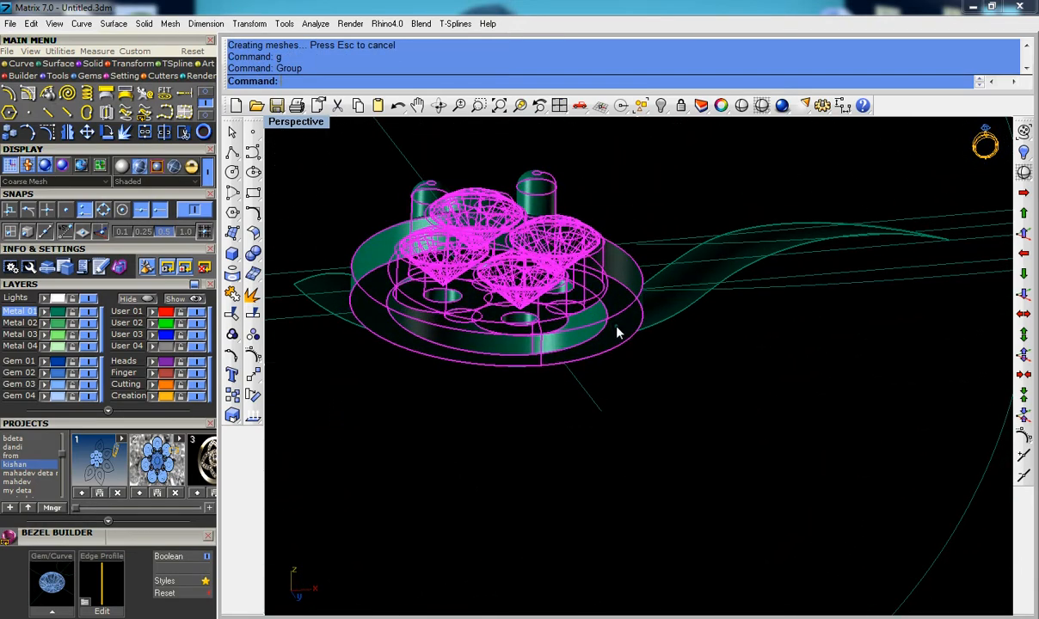
text(g)
key(Return)
scroll(614, 335, down, 4)
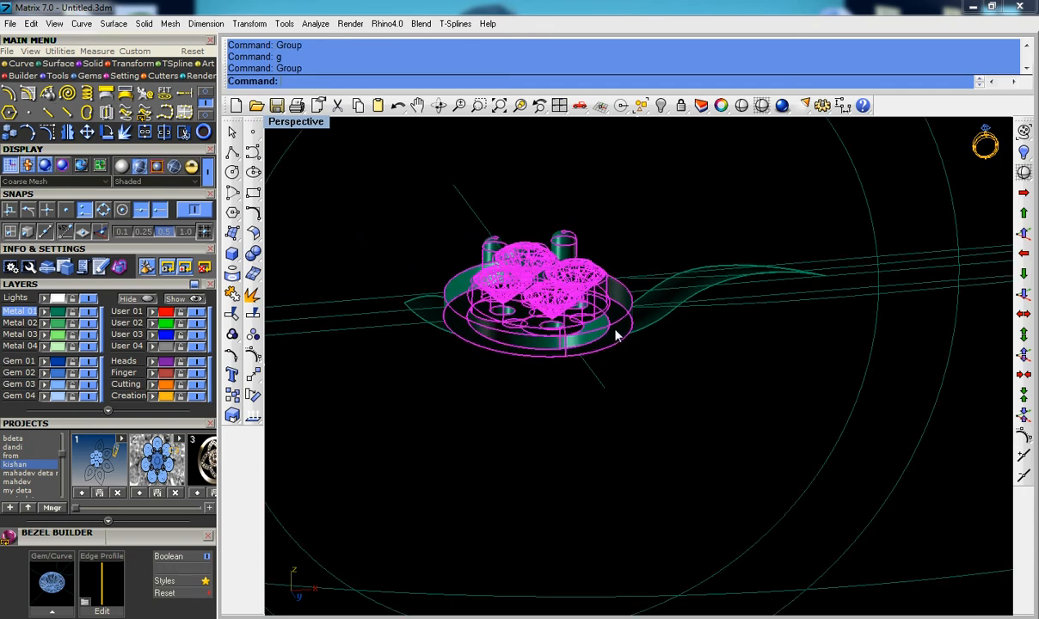
Step: Raise the grouped centre cluster along Z in repeated 0.1 mm moves until its ring sits higher against the halo surface, and deselect it
right_drag(615, 334, 650, 369)
right_drag(691, 334, 691, 358)
click(1024, 233)
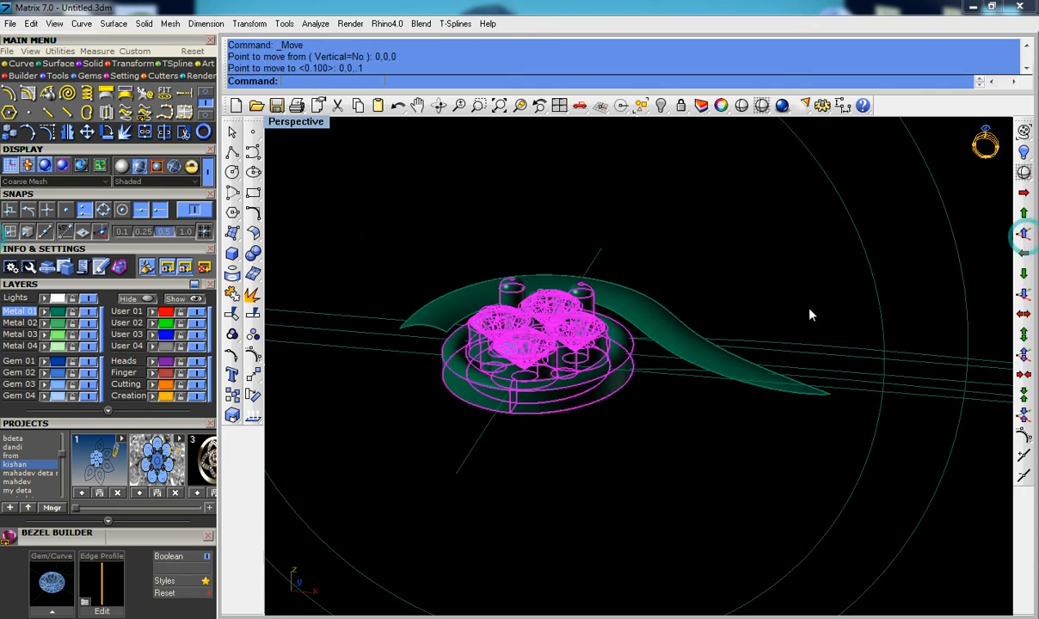
right_click(590, 343)
right_click(589, 342)
right_click(589, 343)
right_click(589, 343)
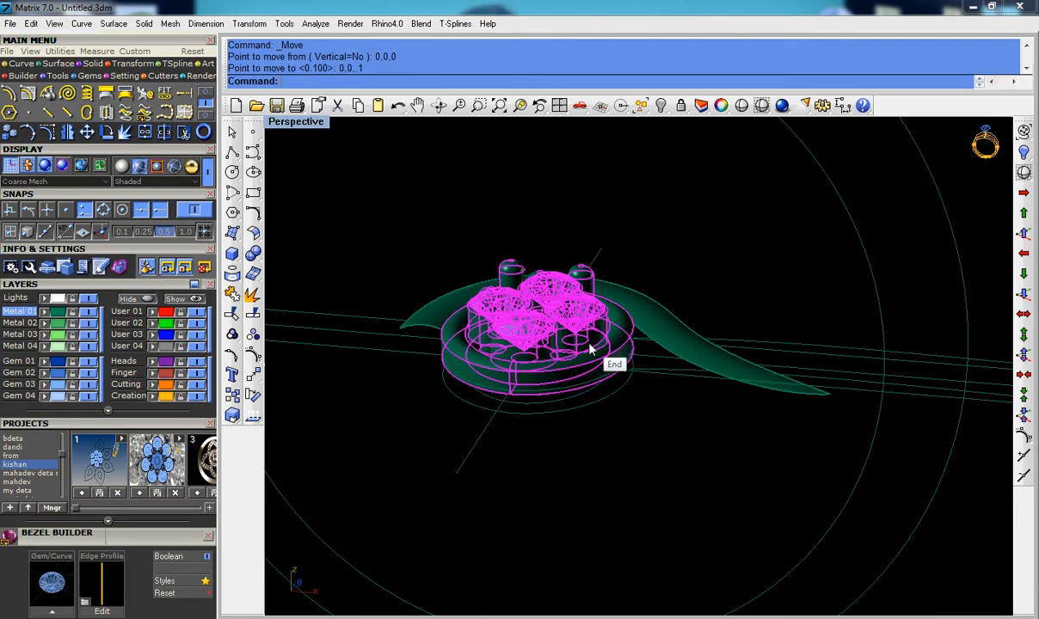
mouse_move(589, 343)
right_down()
mouse_move(538, 351)
mouse_move(408, 339)
mouse_move(390, 364)
mouse_move(436, 431)
mouse_move(589, 343)
right_up()
right_click(590, 343)
right_drag(538, 384, 647, 322)
click(670, 341)
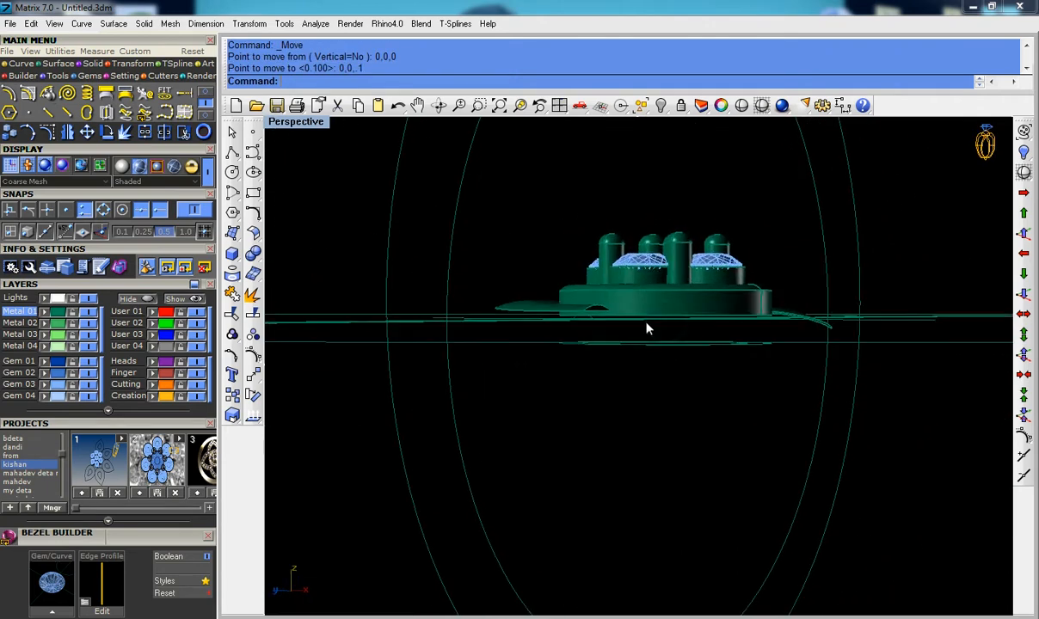
Step: Delete the four leftover circular curves beneath the raised centre ring
scroll(646, 321, up, 5)
right_drag(732, 315, 697, 341)
drag(695, 436, 679, 393)
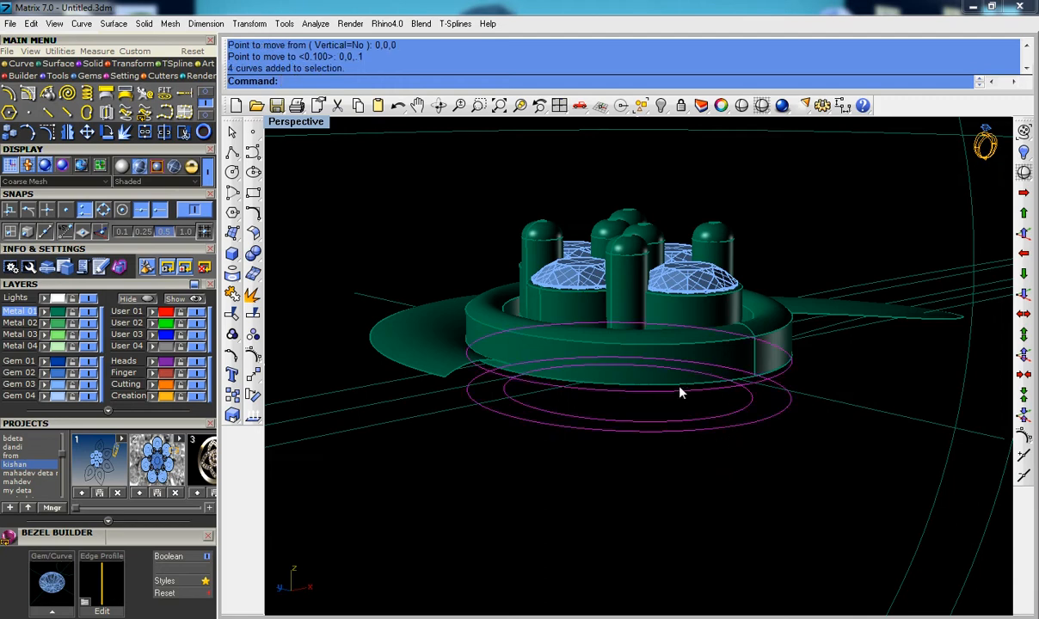
key(Delete)
Step: Extrude the swept halo surface into a capped solid with a negative distance
right_drag(682, 392, 661, 473)
scroll(661, 472, down, 4)
scroll(737, 427, up, 15)
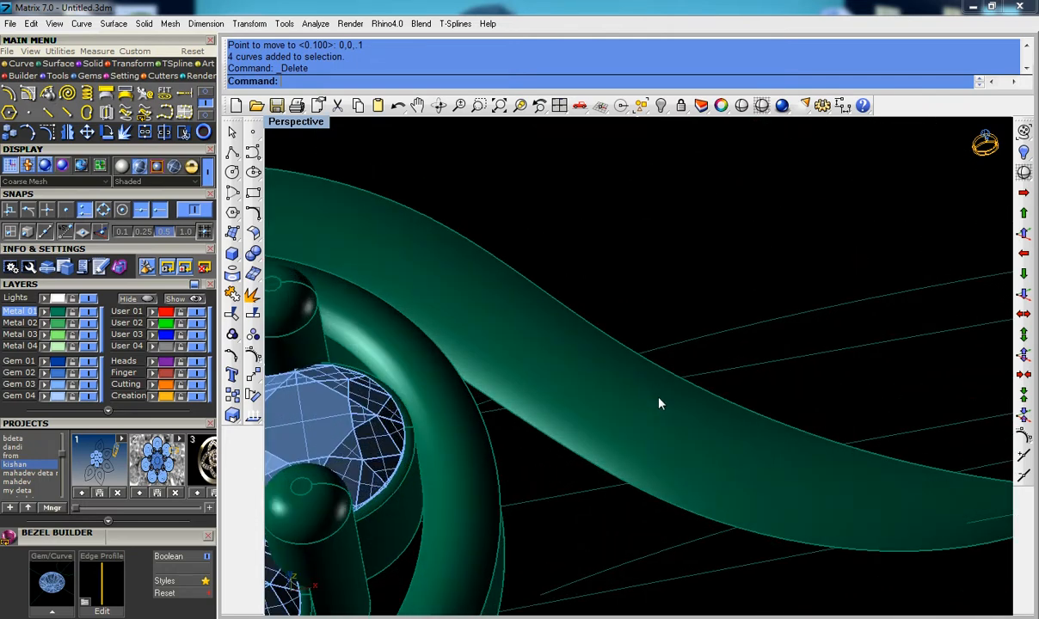
click(526, 333)
scroll(525, 331, down, 3)
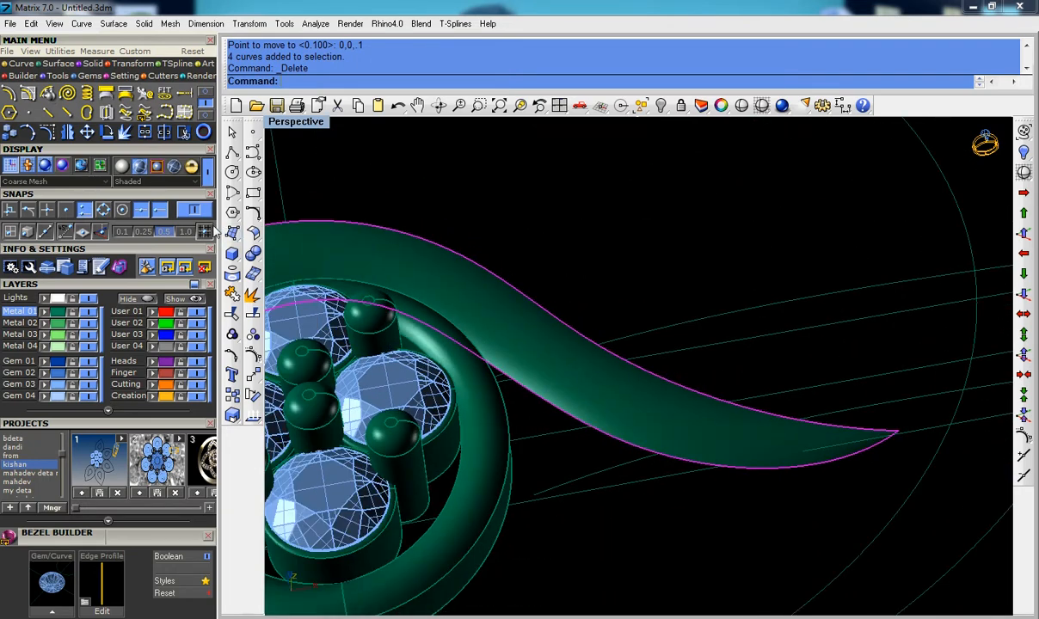
click(232, 258)
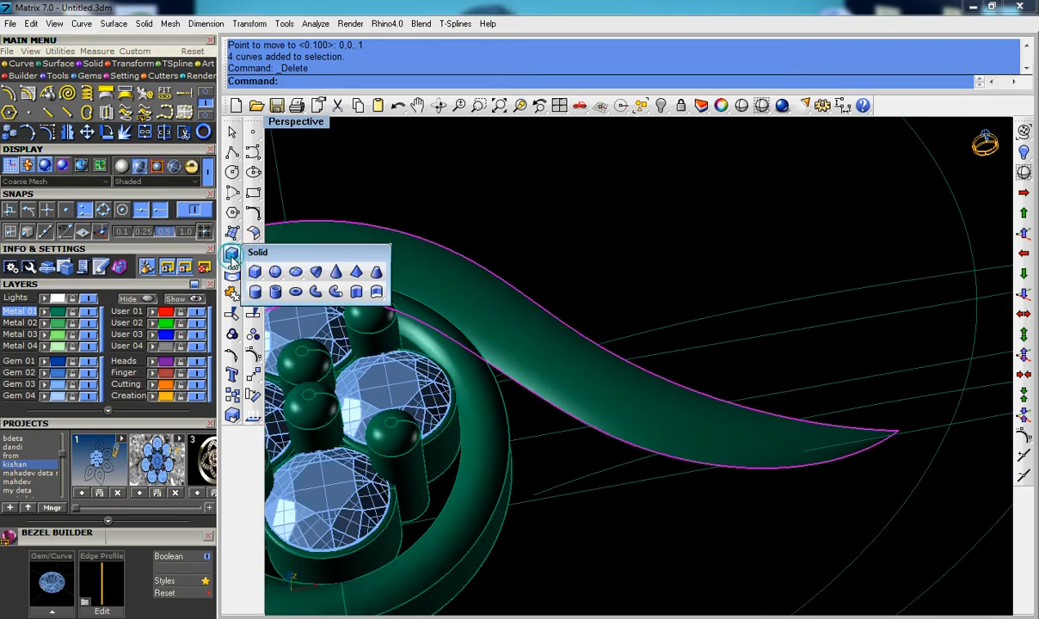
click(376, 293)
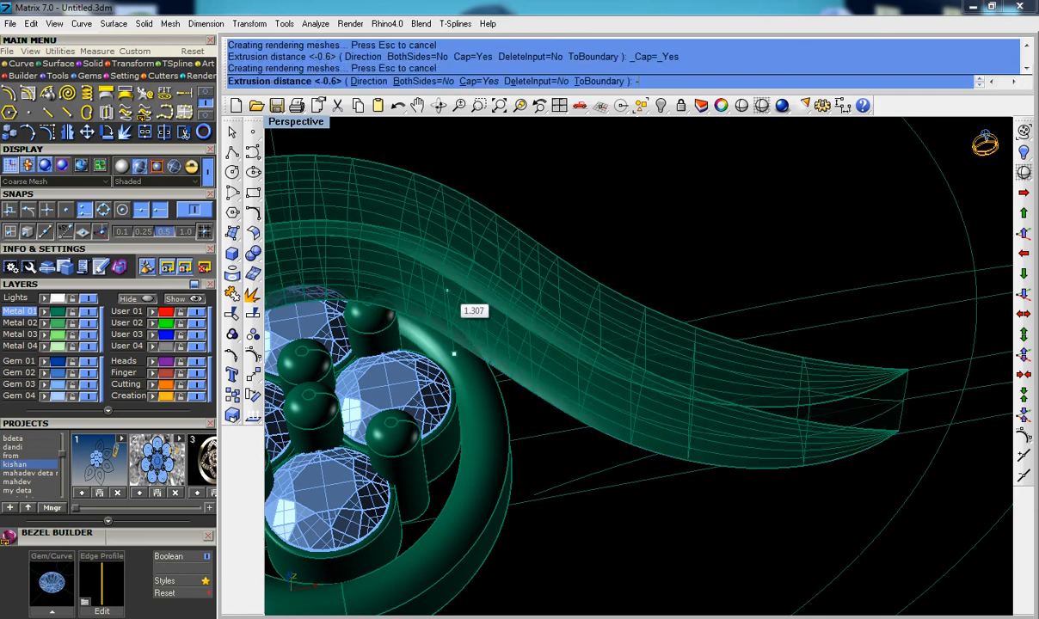
Step: Extrude the S-shaped arm's domed surface by -0.8 with capped ends
text(-8)
key(Return)
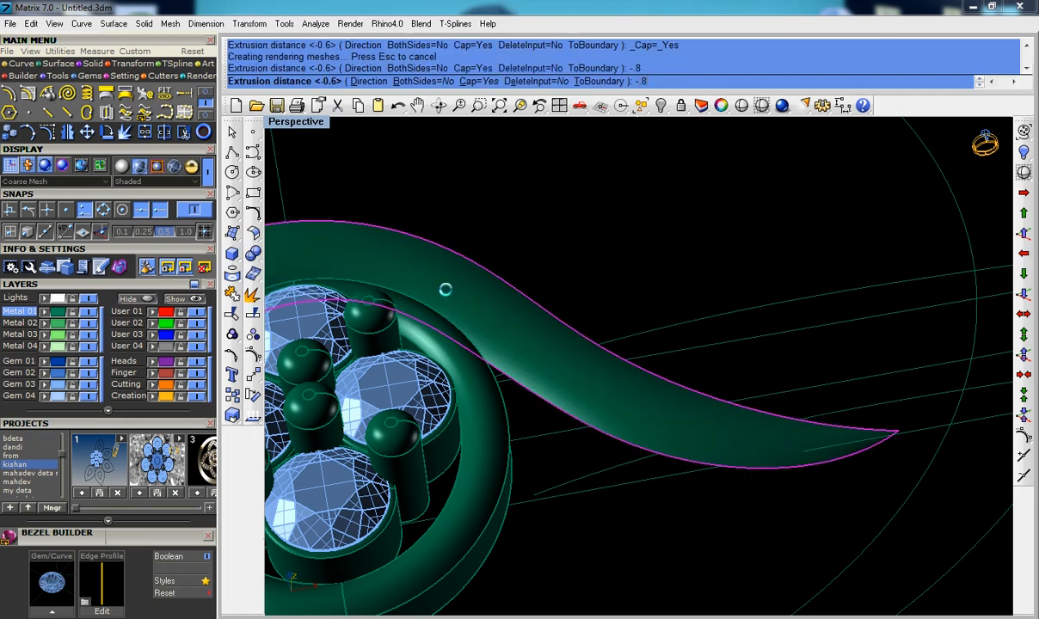
Step: Explode the extruded arm into separate surfaces and delete its curved underside face
right_drag(784, 498, 721, 248)
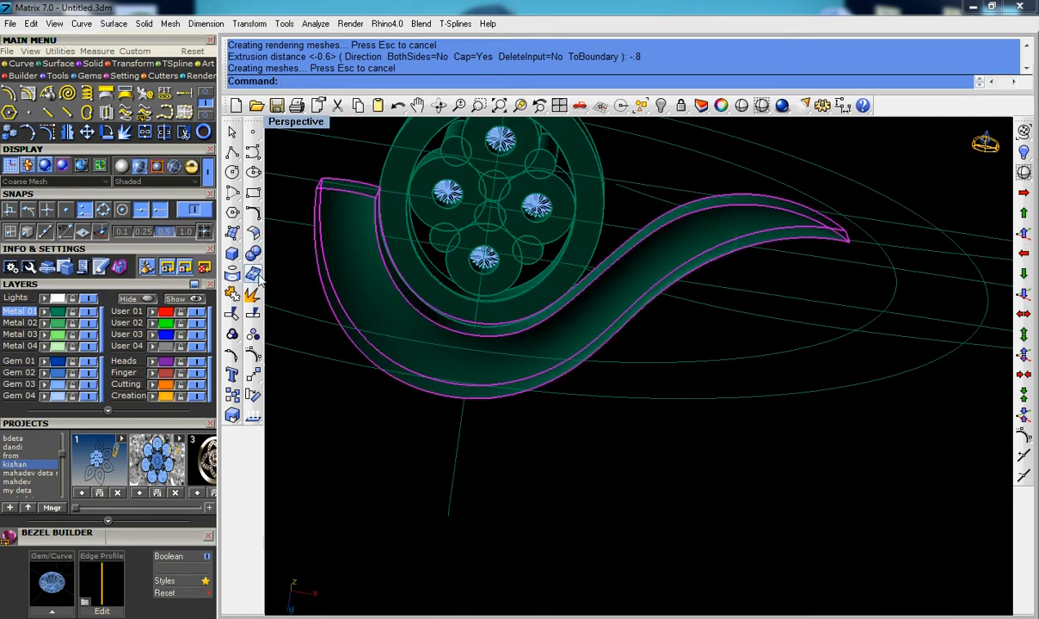
click(252, 313)
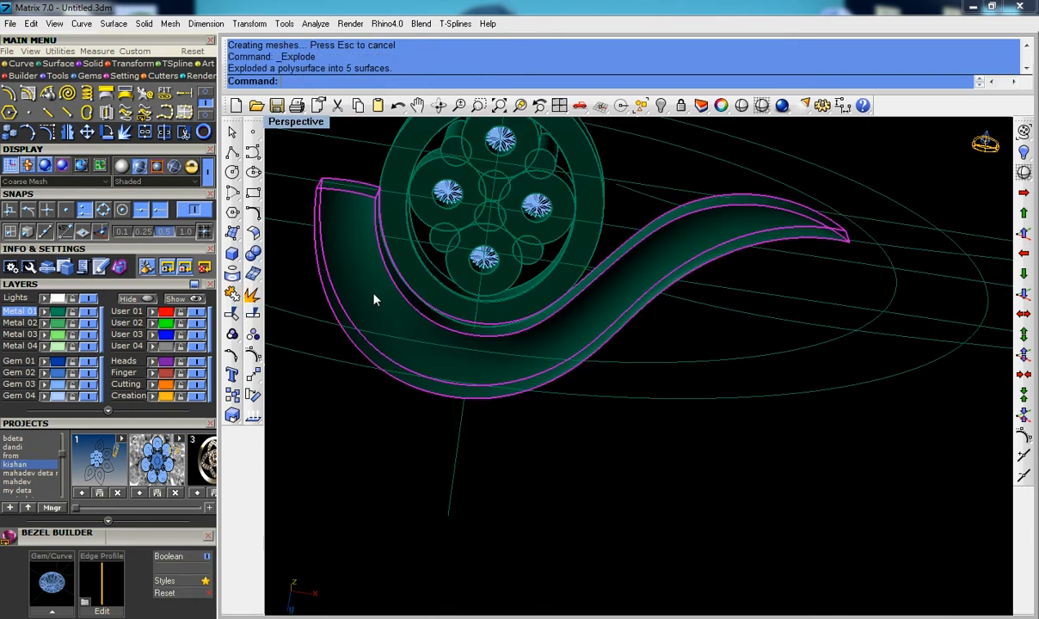
click(371, 297)
key(Delete)
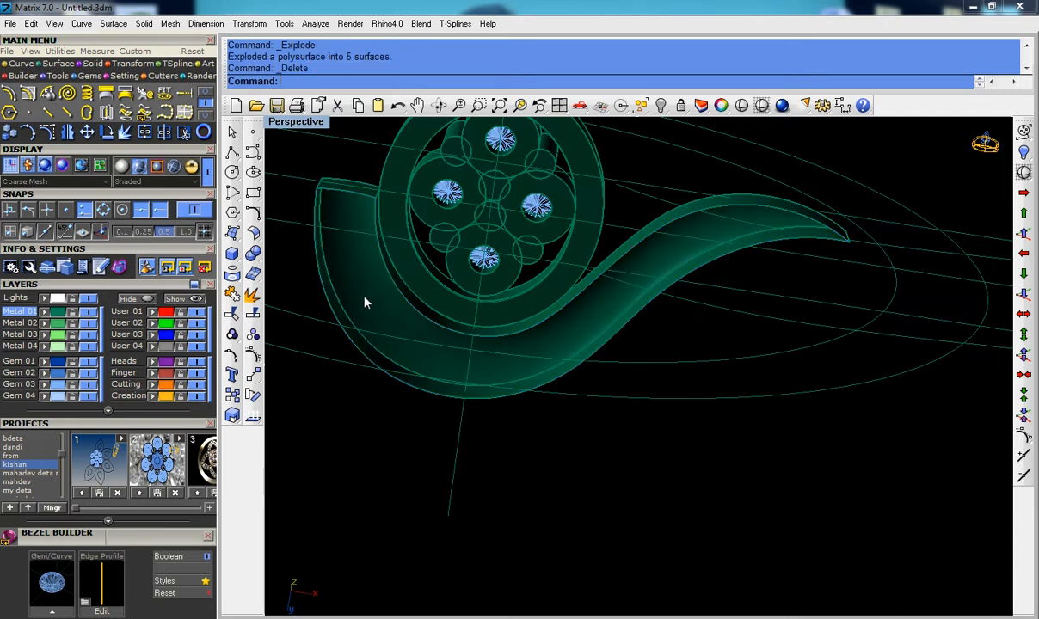
Step: Duplicate the two long lower edges of the arm's side walls and delete the face closing its wide end
right_drag(364, 299, 354, 326)
click(232, 275)
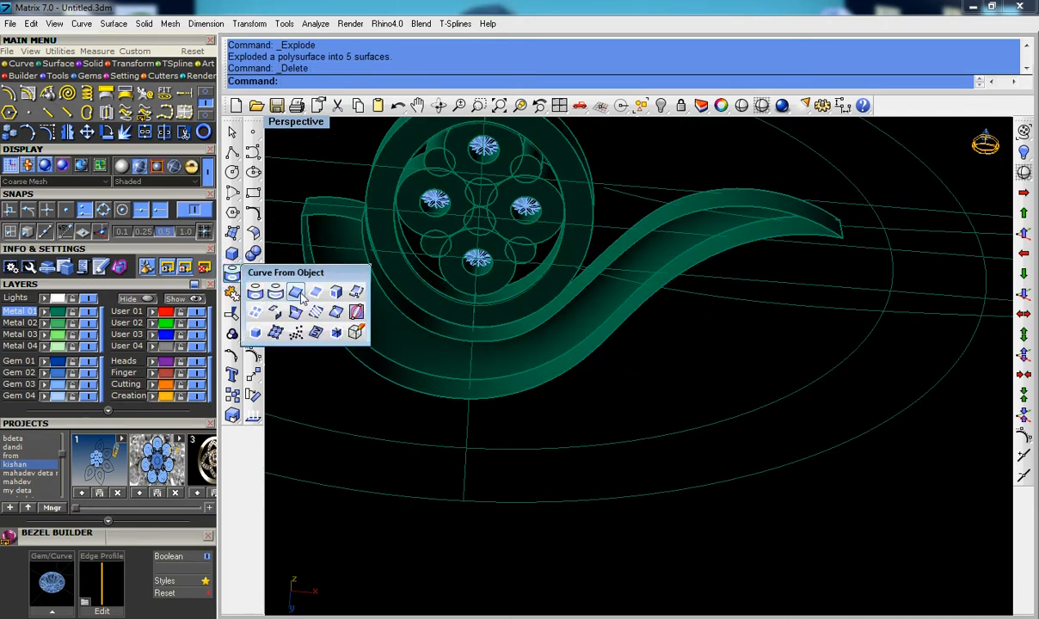
click(299, 293)
click(317, 308)
click(375, 287)
right_click(355, 273)
click(336, 214)
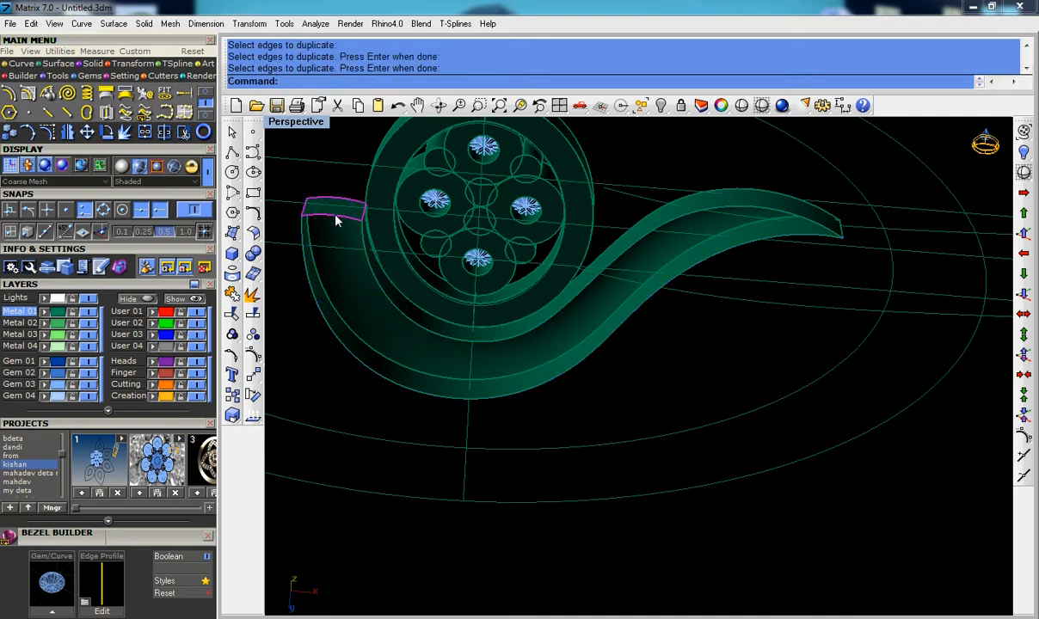
key(Delete)
Step: Duplicate the two vertical edges and the top arc edge around the arm's open wide end
right_drag(343, 220, 318, 305)
key(Return)
click(284, 272)
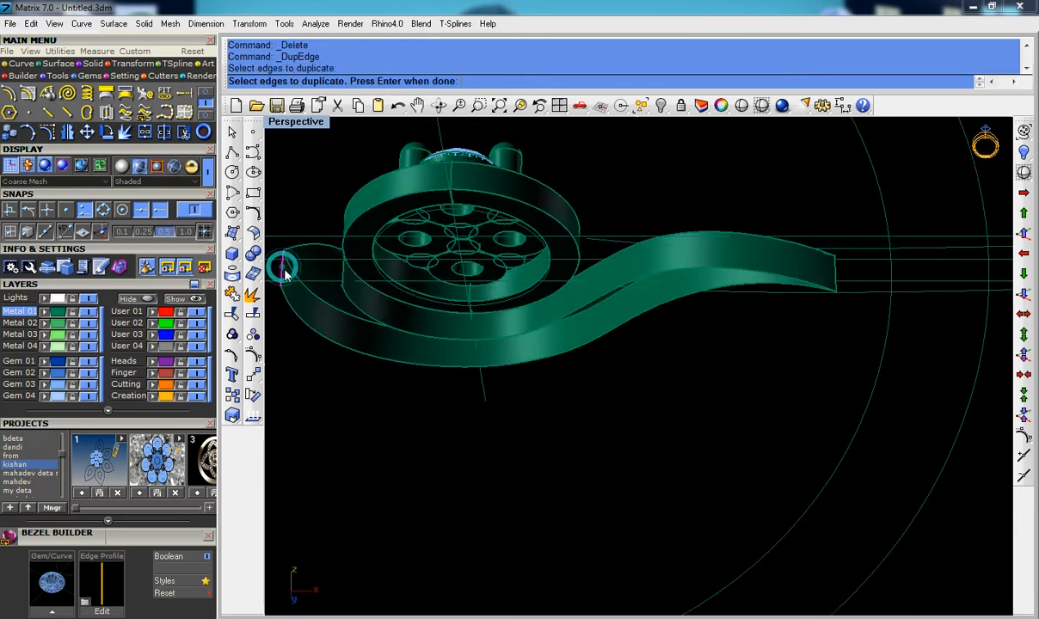
click(345, 268)
click(318, 251)
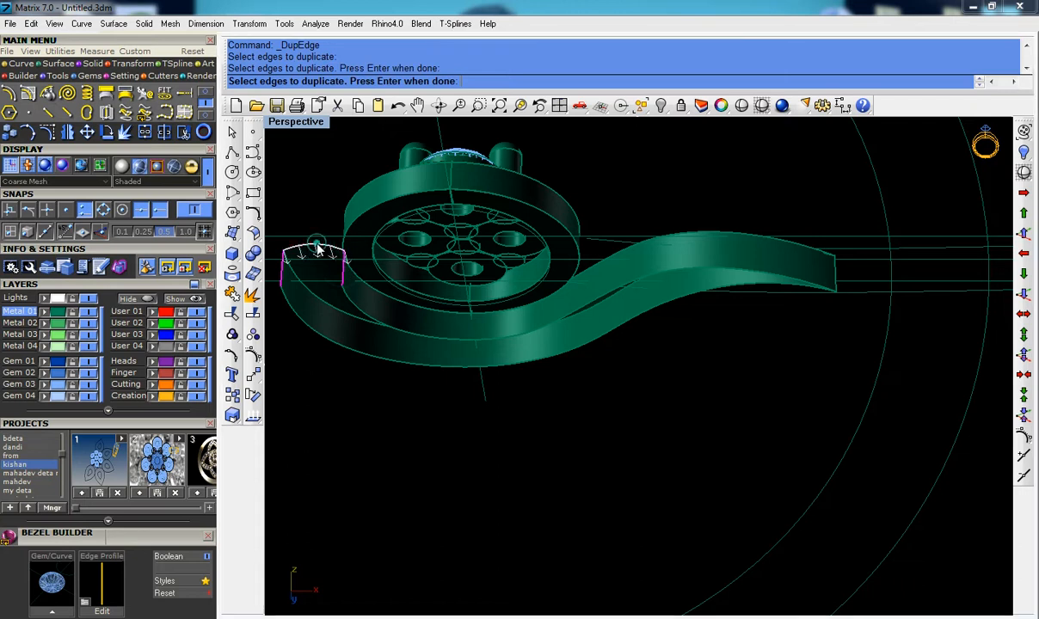
click(355, 282)
scroll(321, 289, down, 4)
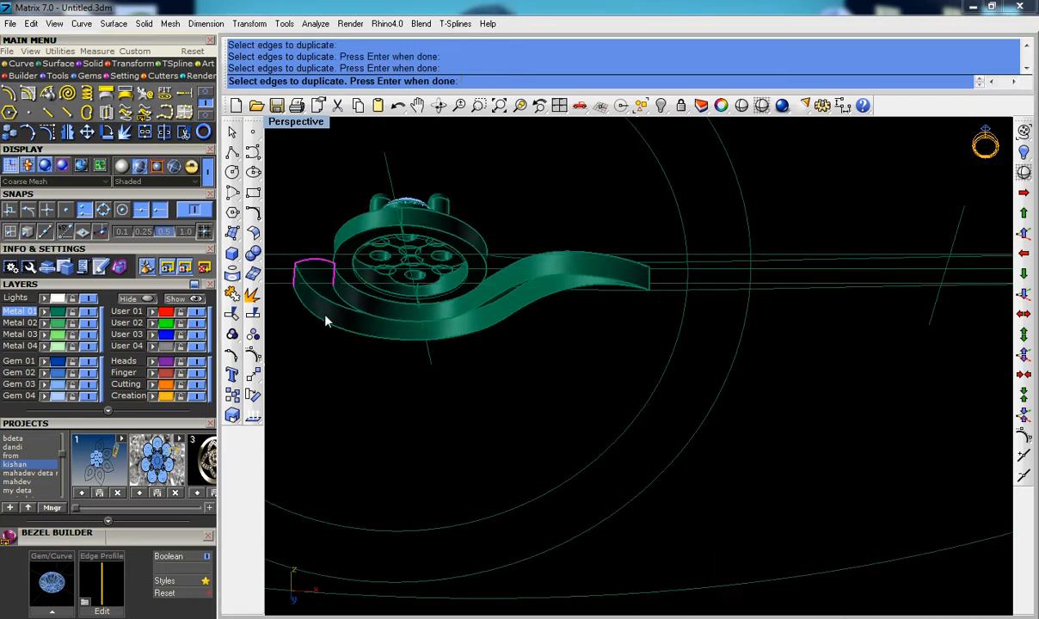
right_drag(325, 315, 328, 289)
key(Return)
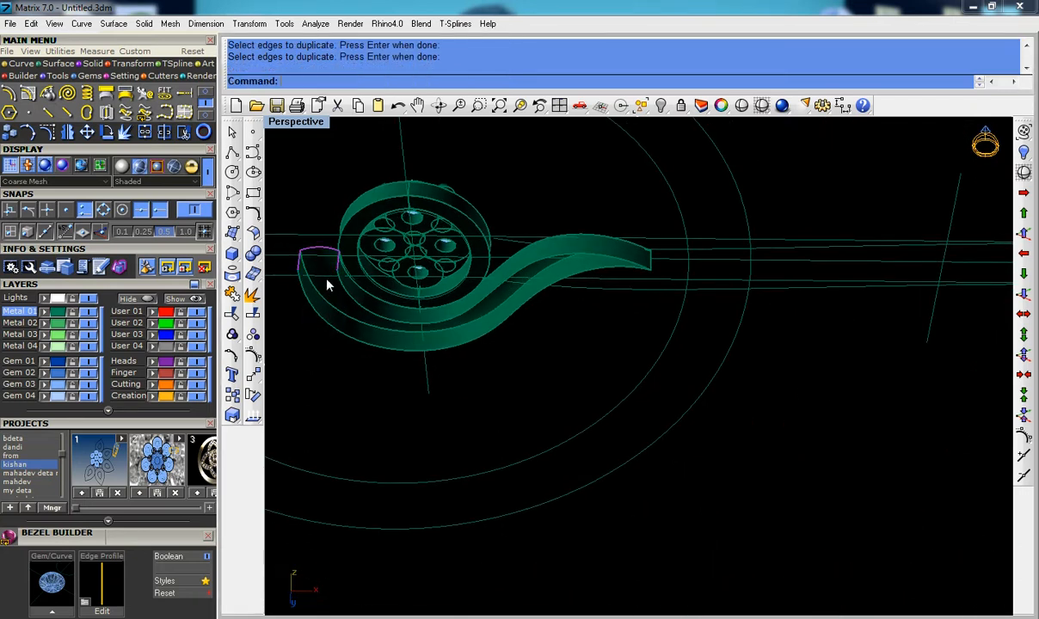
Step: Loft a Normal-style surface between the arm's two long lower curves, rebuilt with 10 control points, to close the underside
scroll(309, 284, up, 3)
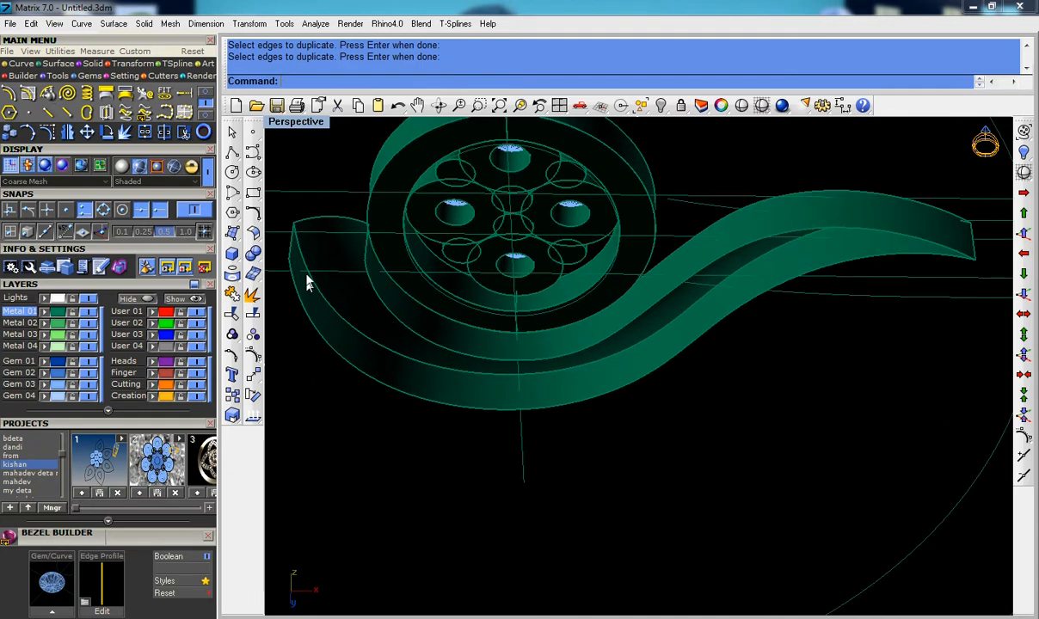
click(318, 333)
click(359, 371)
click(391, 317)
click(461, 351)
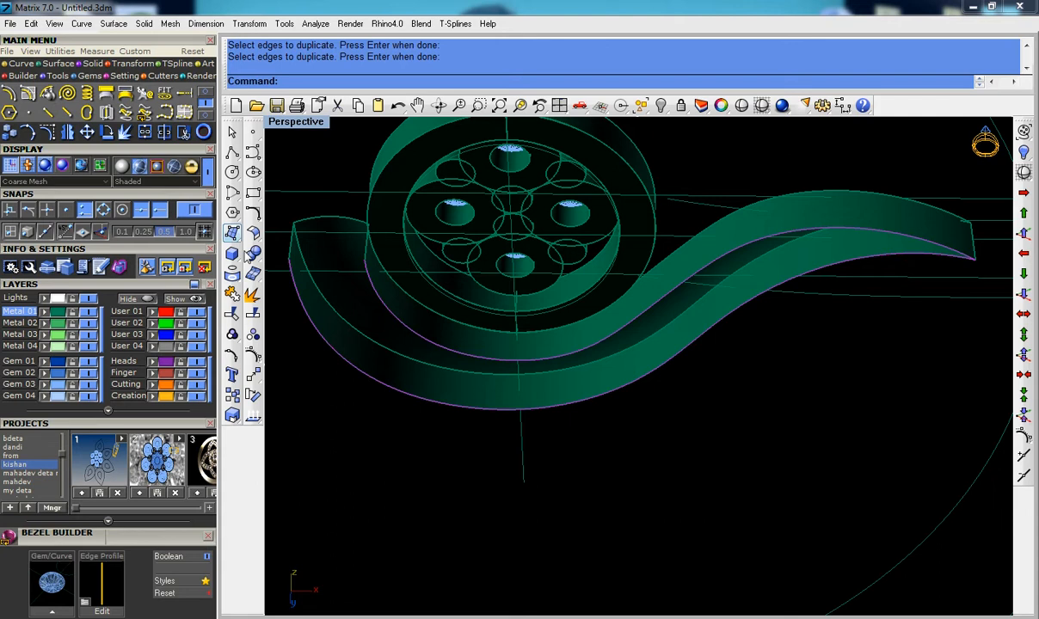
click(239, 245)
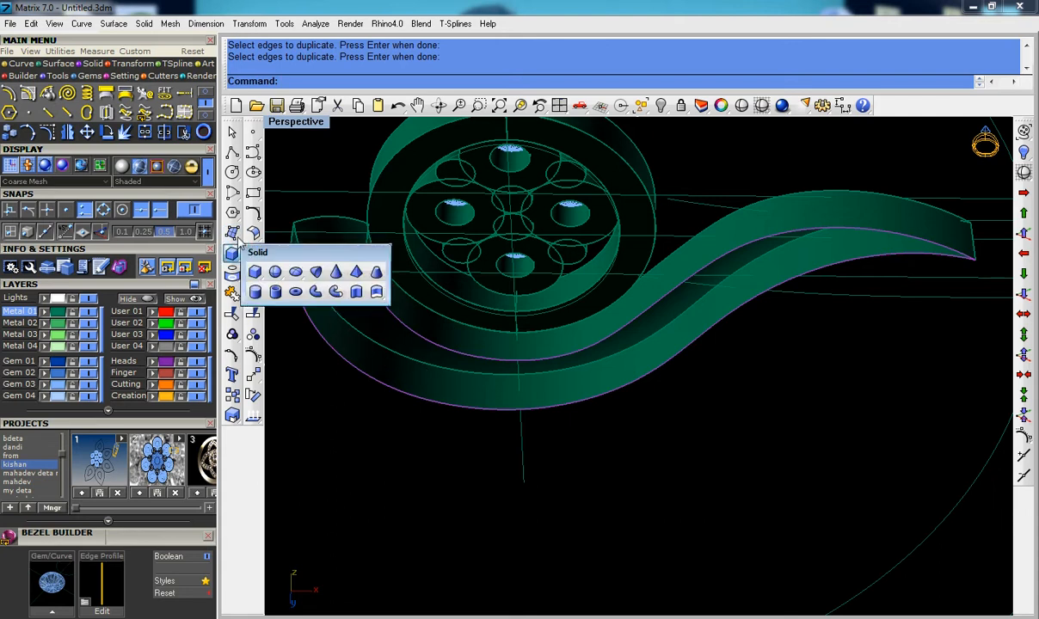
click(234, 232)
click(255, 272)
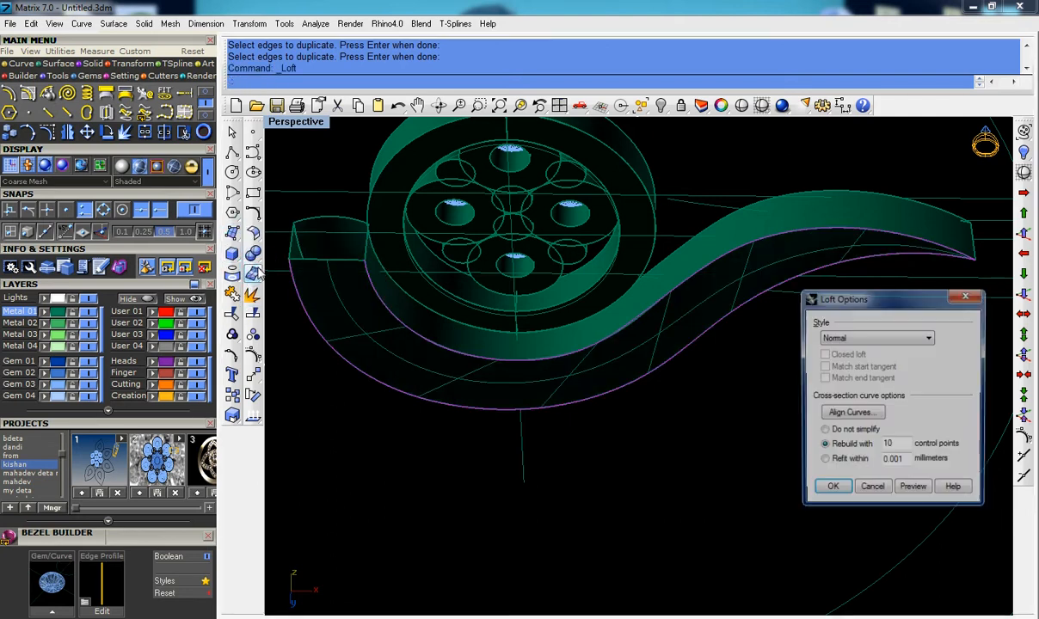
key(Return)
Step: Duplicate the straight bottom edge of the arm's open wide end
scroll(565, 329, down, 4)
right_drag(601, 339, 582, 418)
right_drag(470, 368, 476, 420)
scroll(431, 374, up, 5)
right_drag(428, 375, 396, 336)
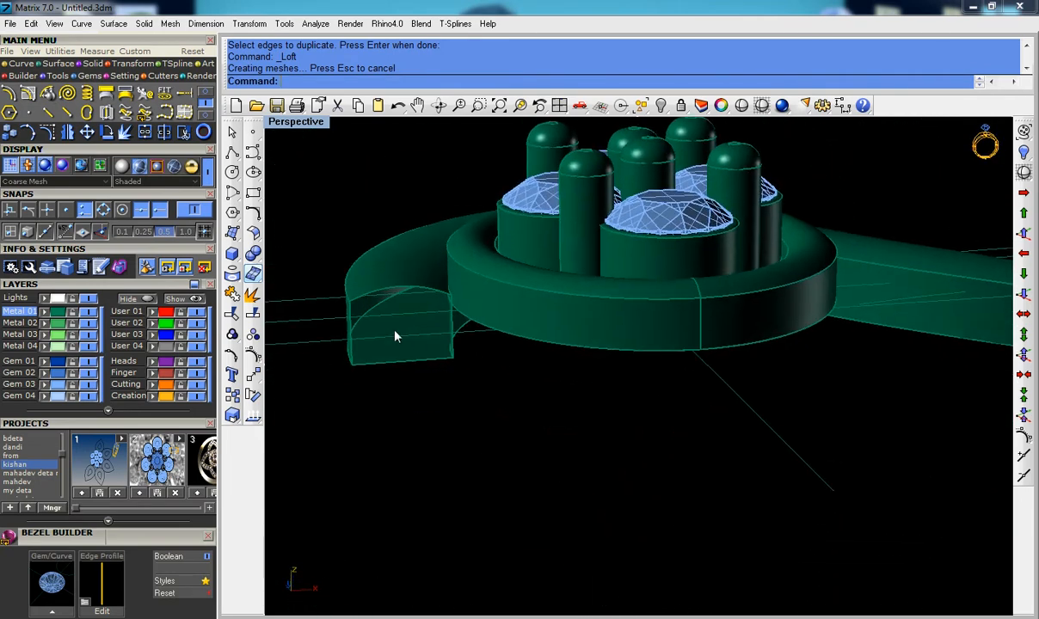
click(242, 280)
click(274, 293)
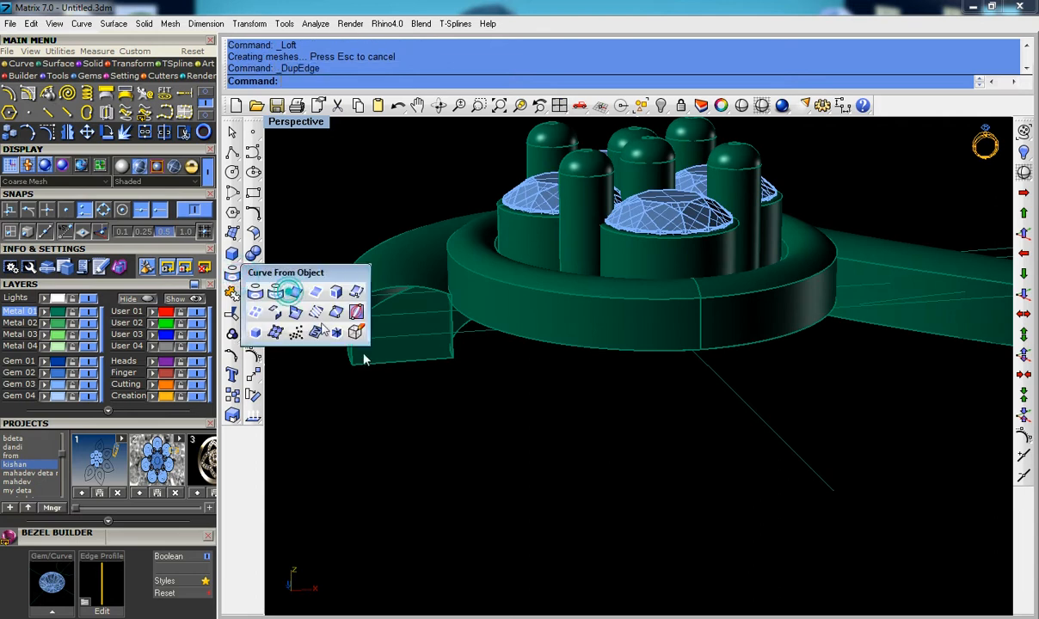
click(398, 370)
key(Return)
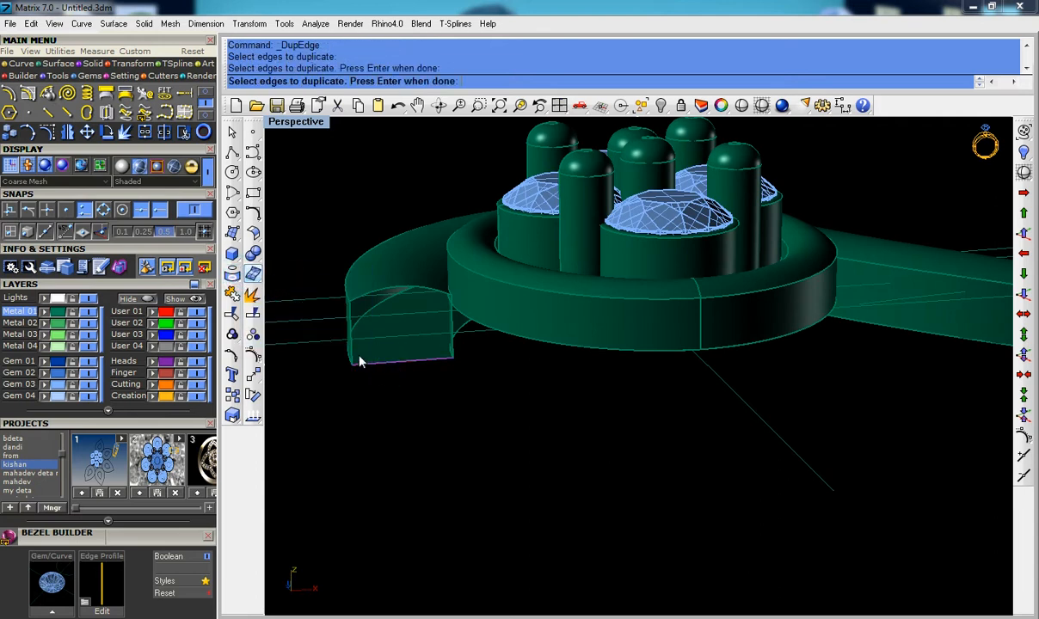
Step: Join the bottom, two side and top arc curves of the arm's wide end into one closed outline
click(353, 351)
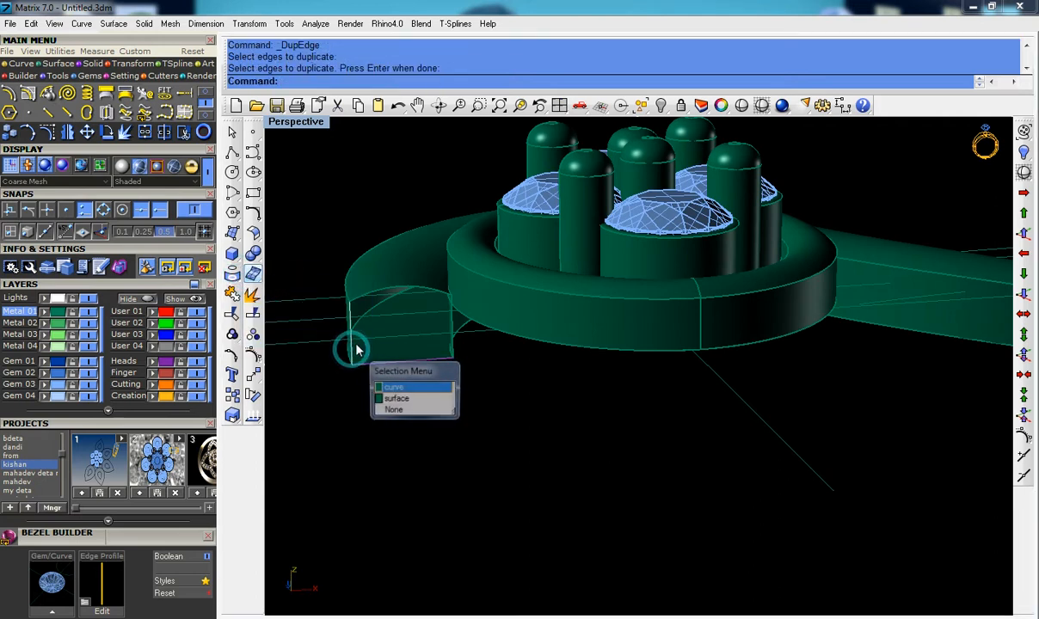
click(395, 390)
click(378, 293)
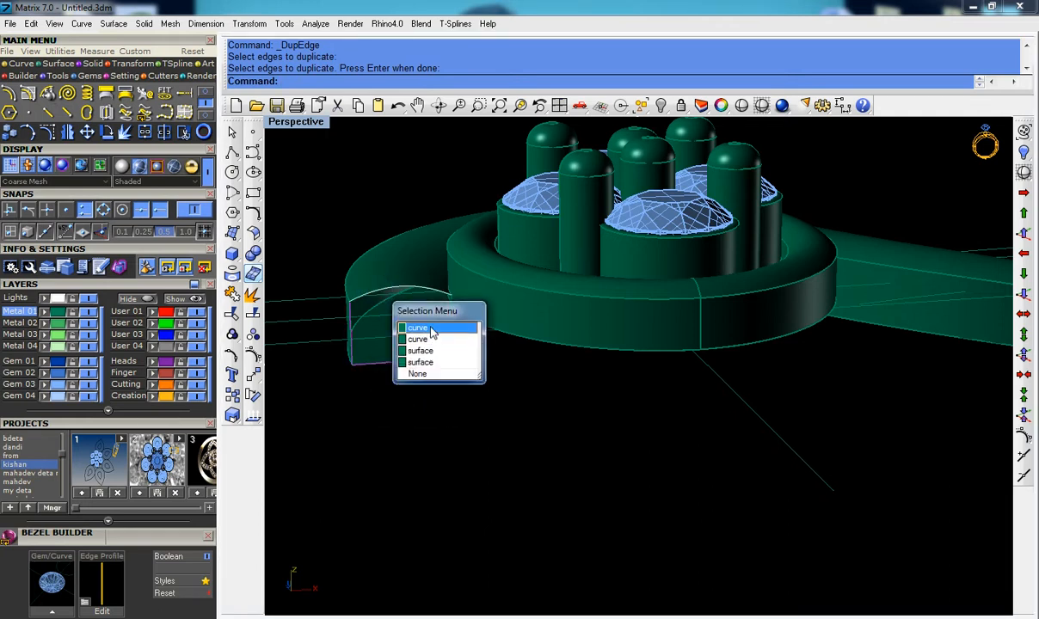
click(433, 330)
click(453, 350)
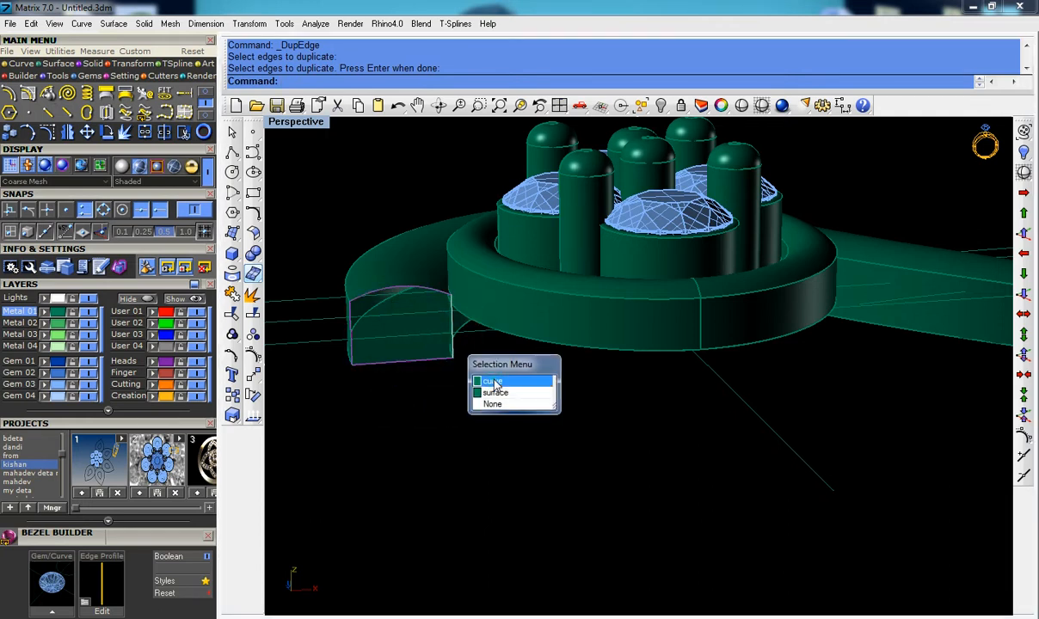
click(496, 384)
key(Return)
key(ctrl+j)
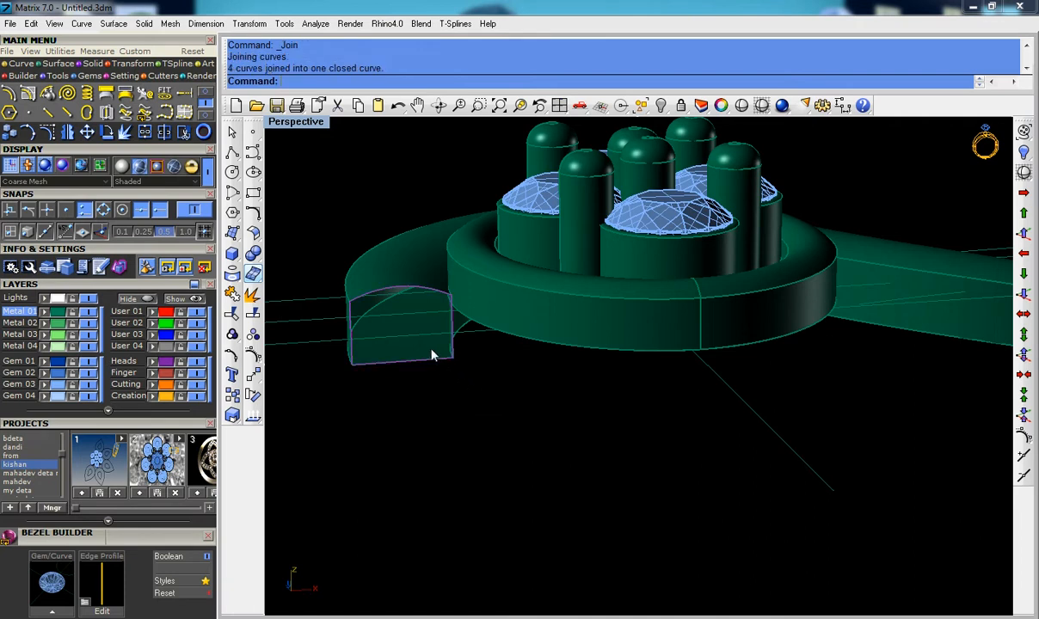
Step: Cap the arm's wide end with a Patch surface built from the closed outline
click(231, 234)
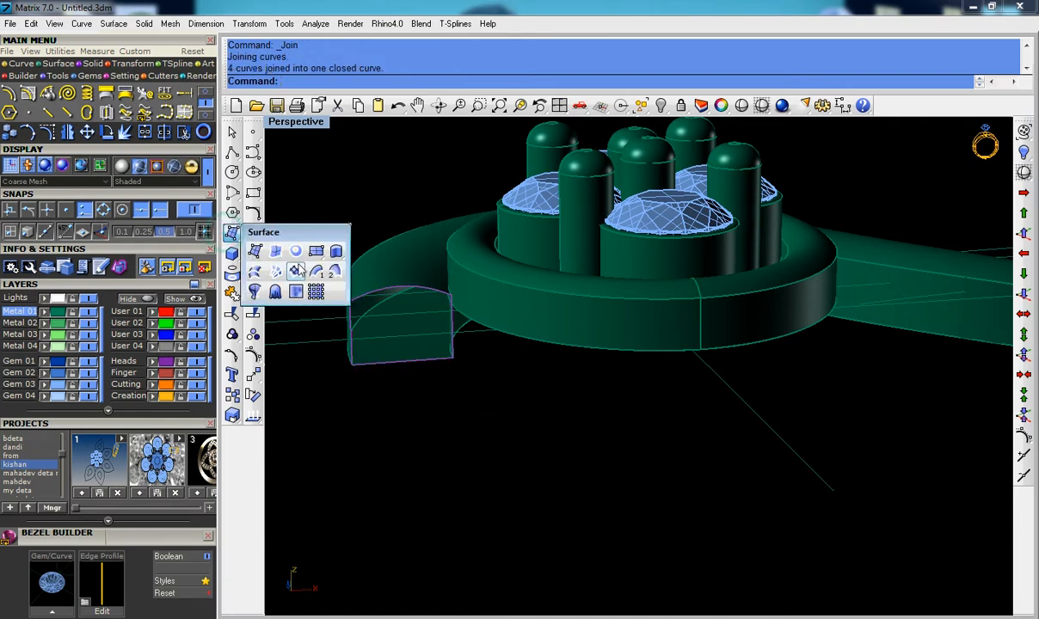
click(298, 272)
key(Return)
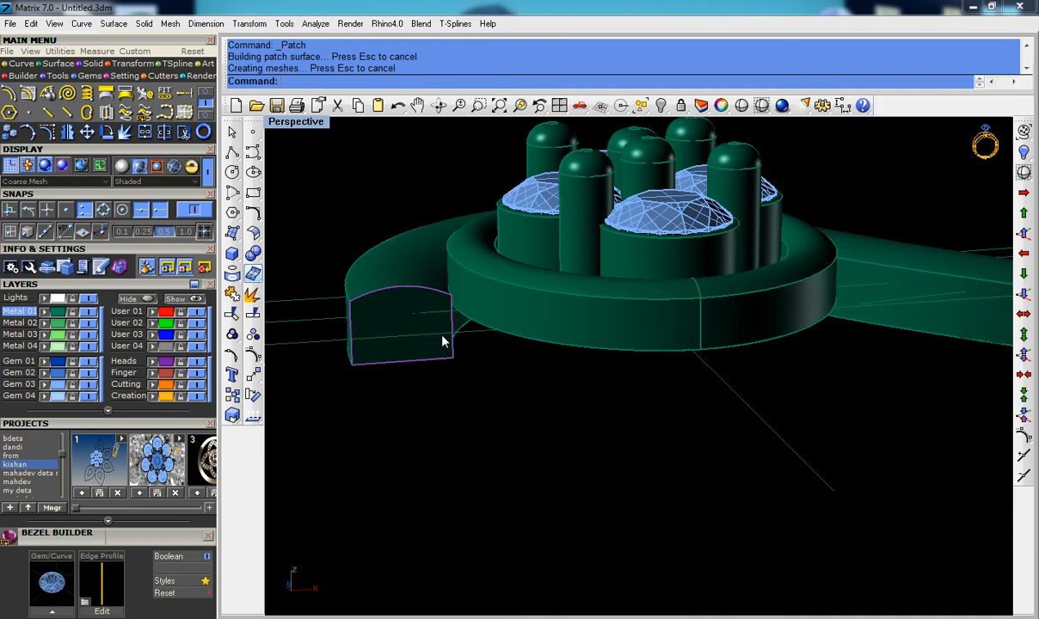
Step: Select only the arm's surfaces and curves, leaving out the gem cluster and guide lines, and join the arm's pieces
right_drag(444, 366, 430, 392)
right_drag(591, 338, 585, 324)
drag(604, 227, 541, 364)
right_drag(591, 399, 627, 299)
ctrl+click(588, 409)
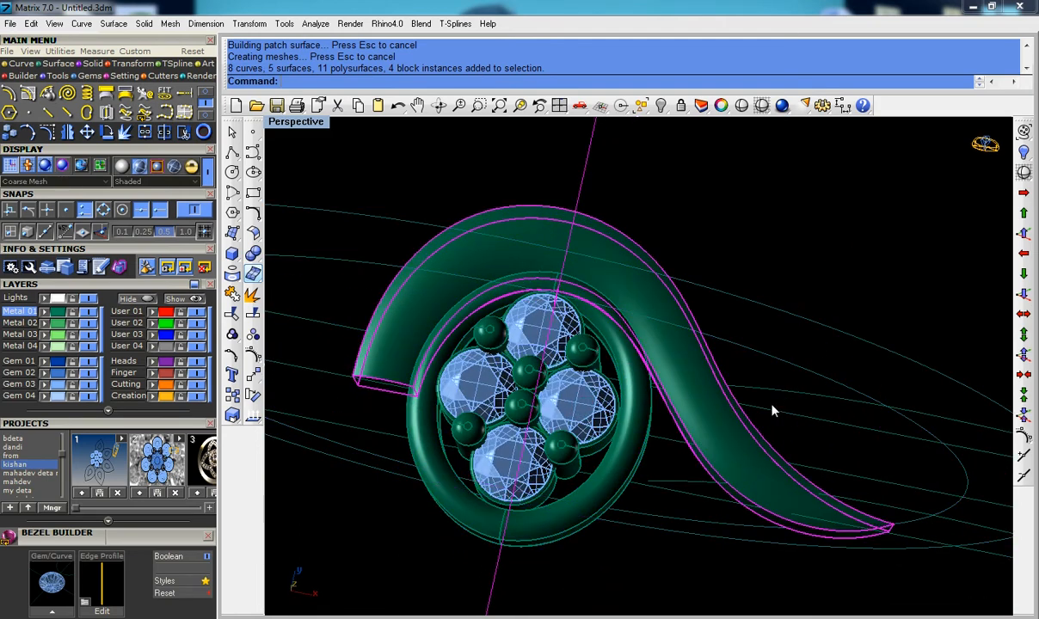
right_drag(773, 403, 793, 322)
ctrl+drag(630, 492, 471, 504)
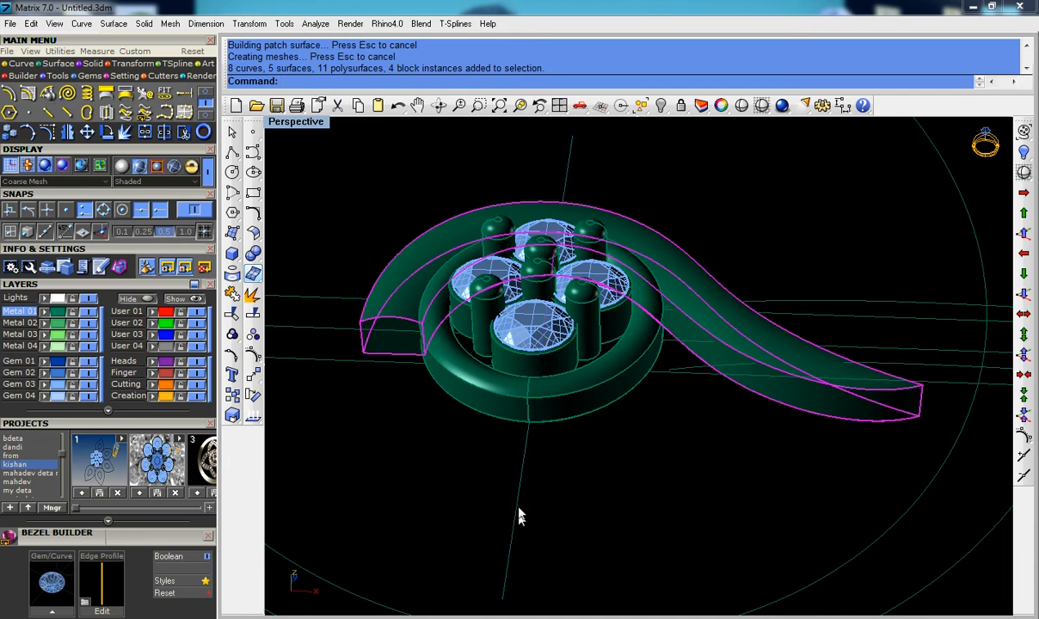
right_drag(518, 501, 537, 443)
text(j)
key(Return)
Step: Examine the joined arm and its tapered tip against the ring guide curves from several sides
right_drag(659, 387, 578, 401)
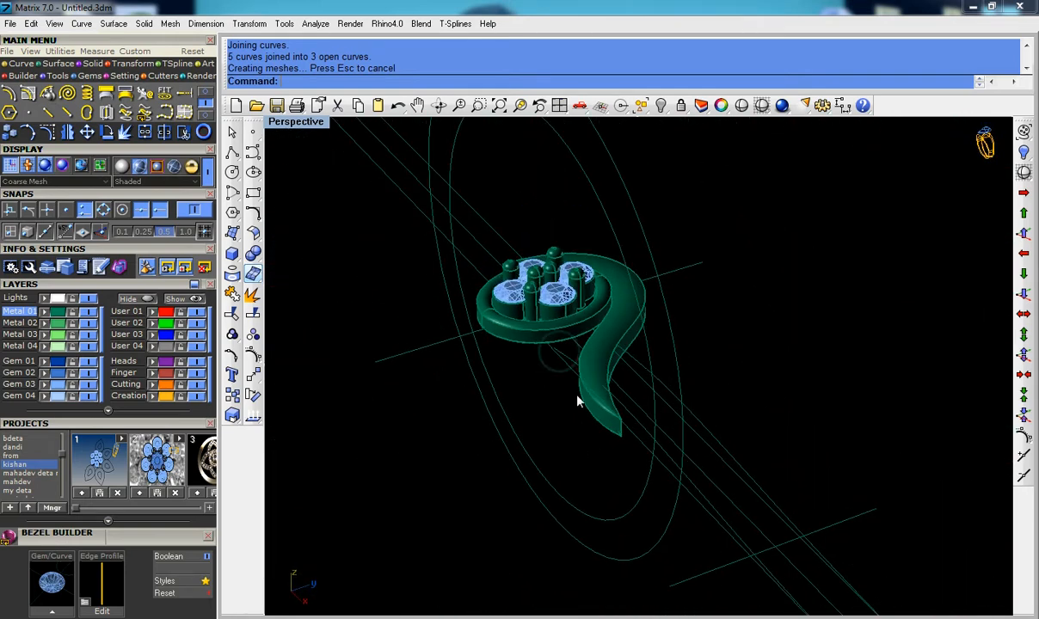
right_drag(566, 357, 513, 419)
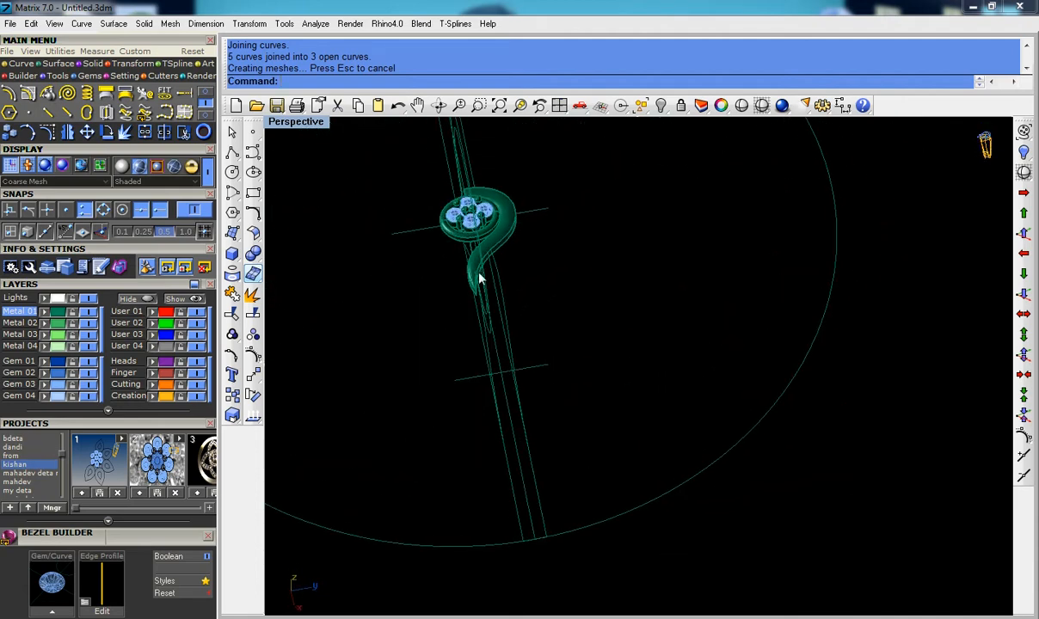
scroll(503, 353, up, 5)
right_drag(502, 353, 623, 258)
scroll(585, 306, up, 6)
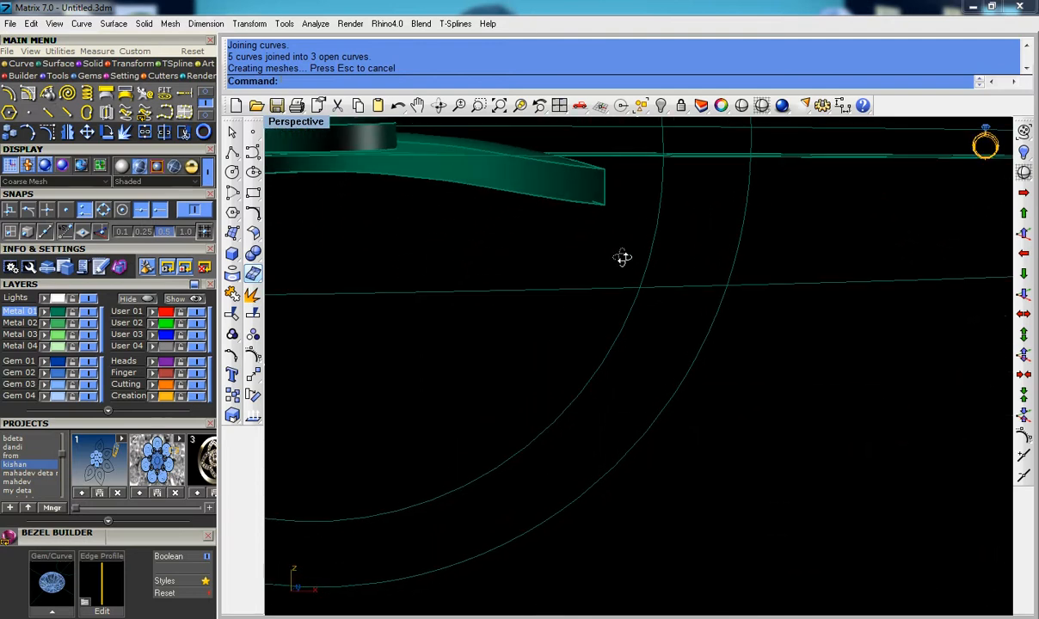
scroll(740, 218, down, 5)
right_drag(740, 218, 592, 392)
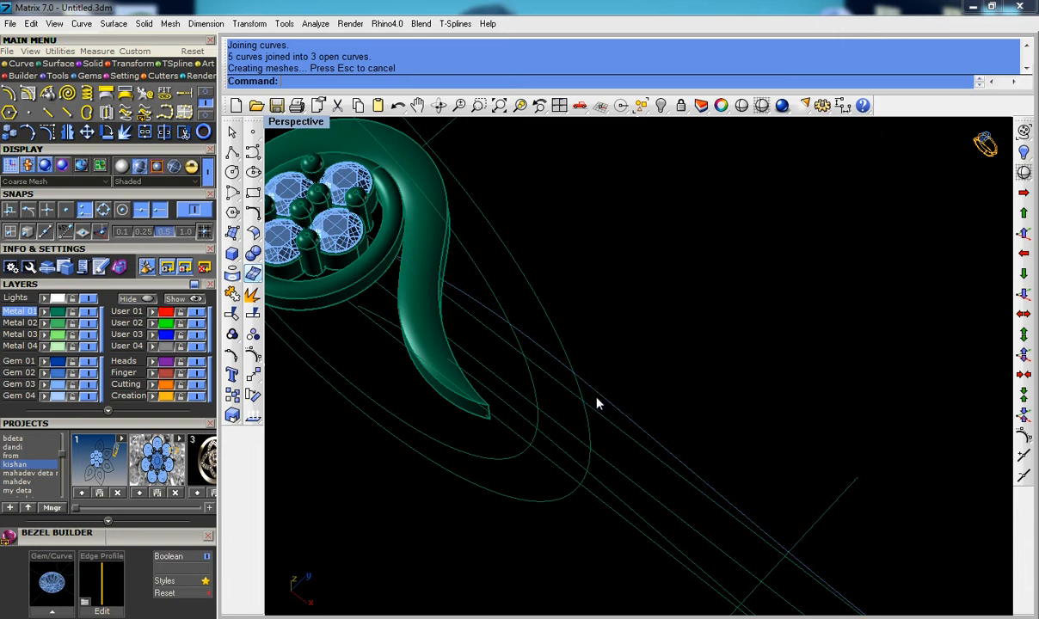
Step: Project the two long outer guide curves beside the arm onto the construction plane, choosing to delete the input objects
click(597, 390)
shift+click(506, 398)
click(249, 23)
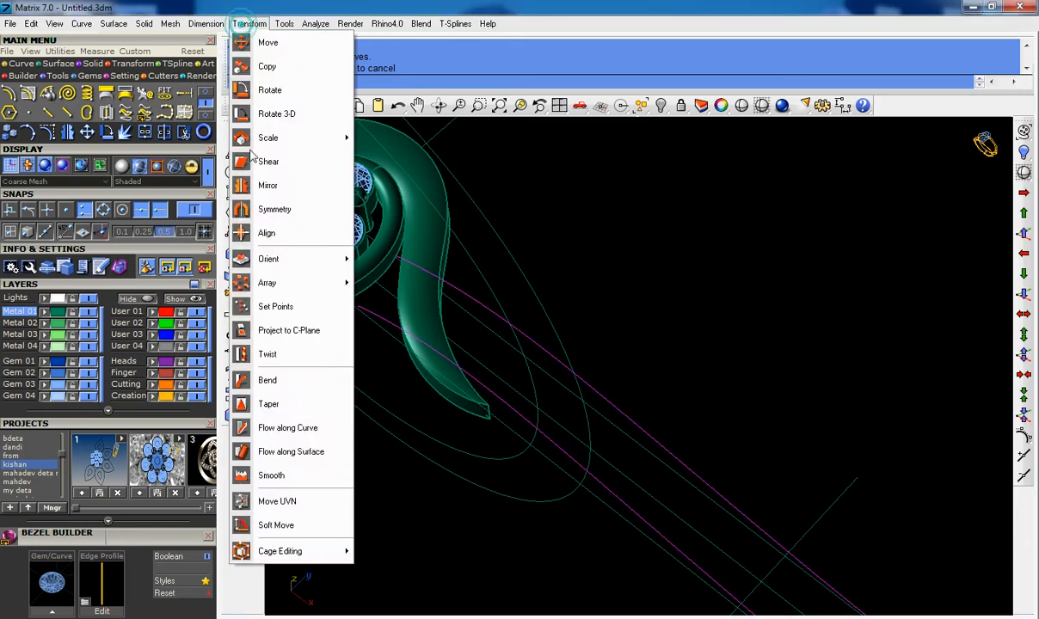
click(280, 330)
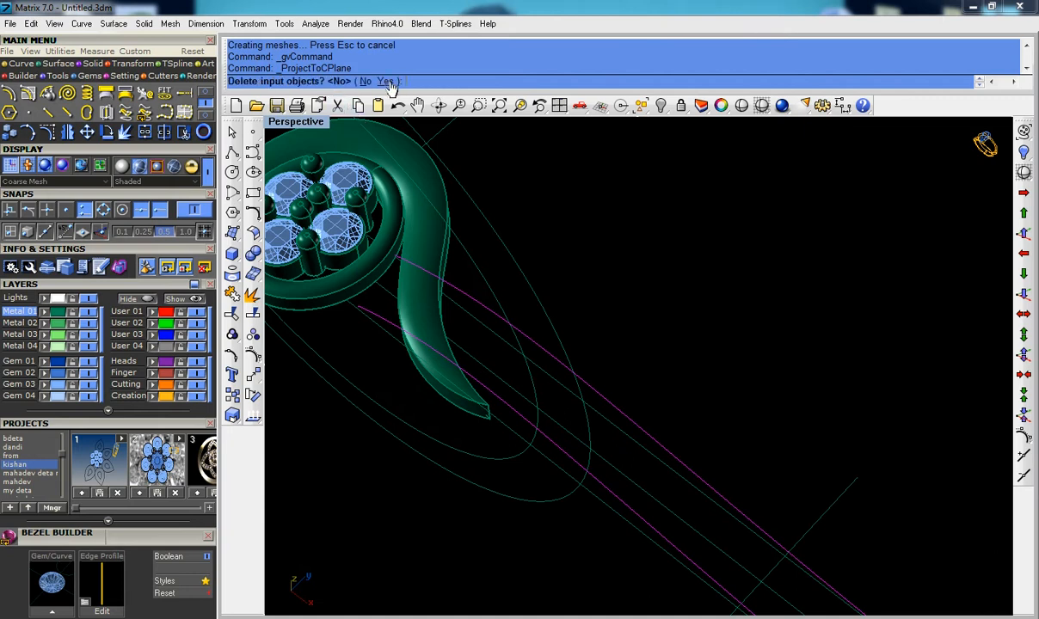
click(385, 82)
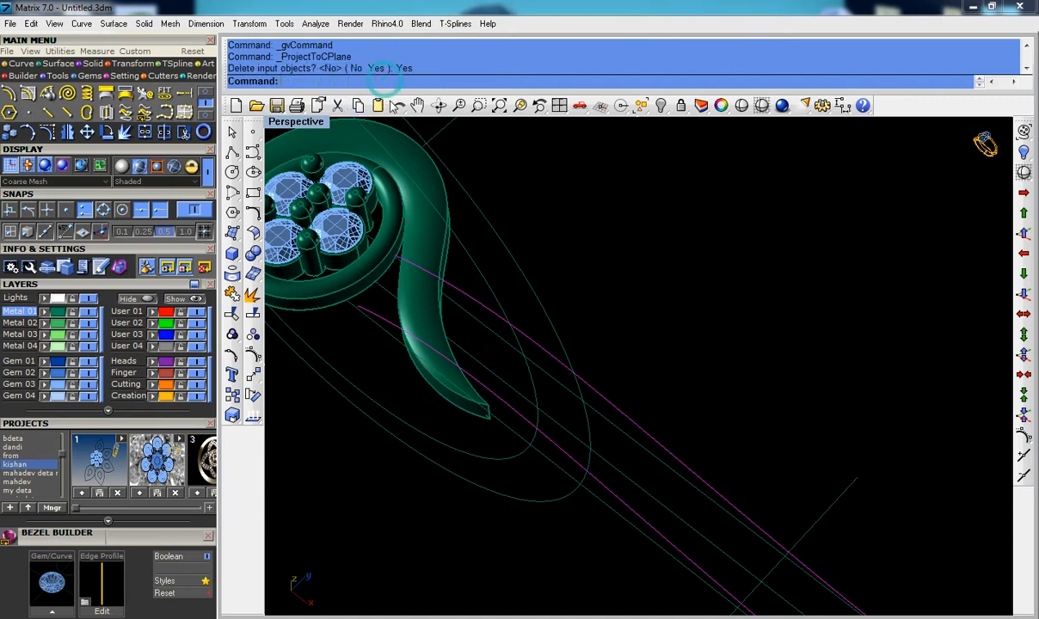
scroll(566, 325, down, 6)
right_click(631, 341)
Step: Rebuild the short straight curve joining the far ends of the long guide curves with 4 points and degree 3
right_drag(650, 350, 601, 324)
scroll(602, 325, down, 6)
scroll(606, 430, up, 6)
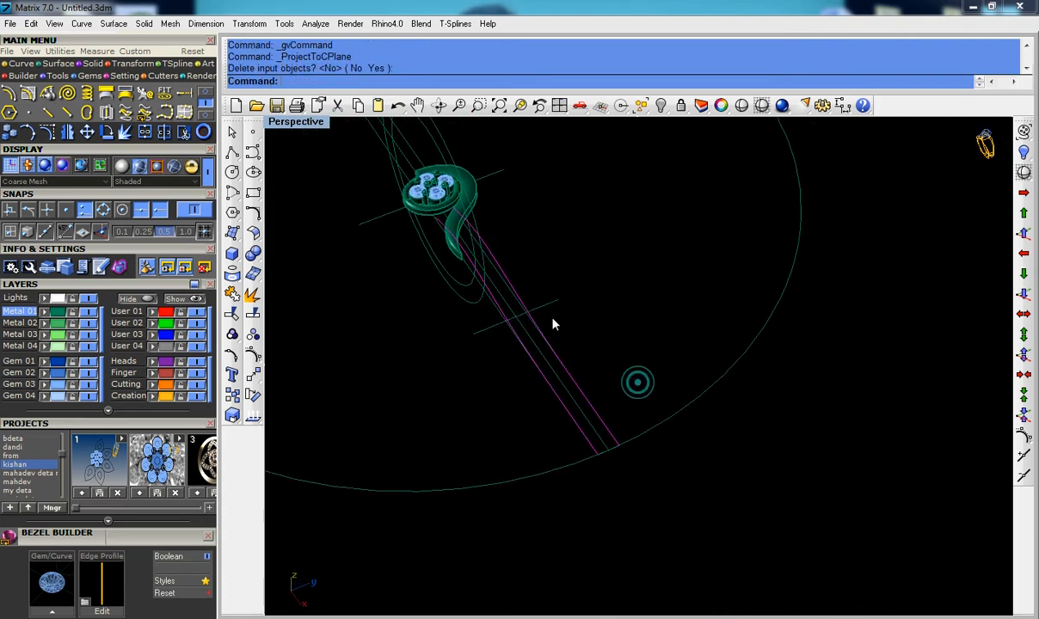
click(614, 435)
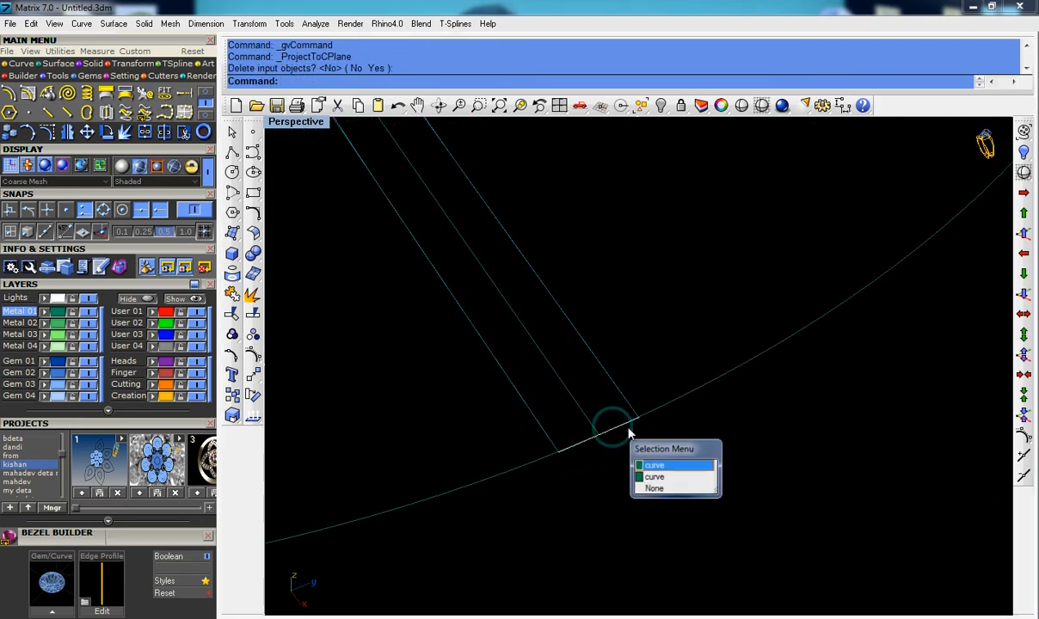
click(676, 467)
right_drag(594, 445, 568, 446)
text(build)
key(Return)
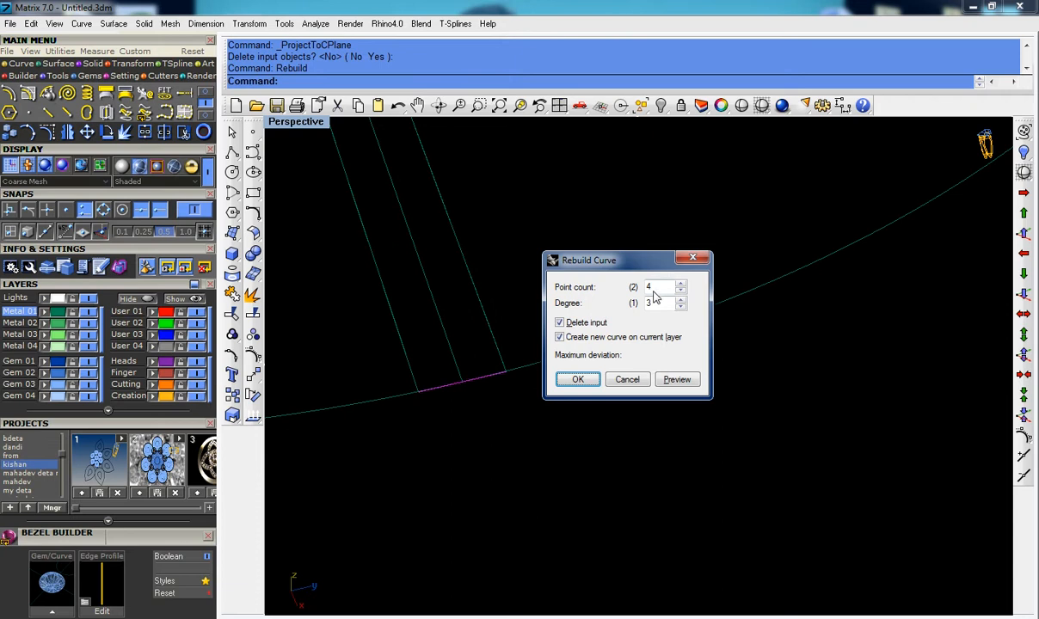
key(Return)
Step: Show the rebuilt curve's control points and raise the two middle ones vertically in 0.1 mm increments to arch it
key(F10)
right_drag(483, 364, 326, 367)
drag(326, 366, 410, 415)
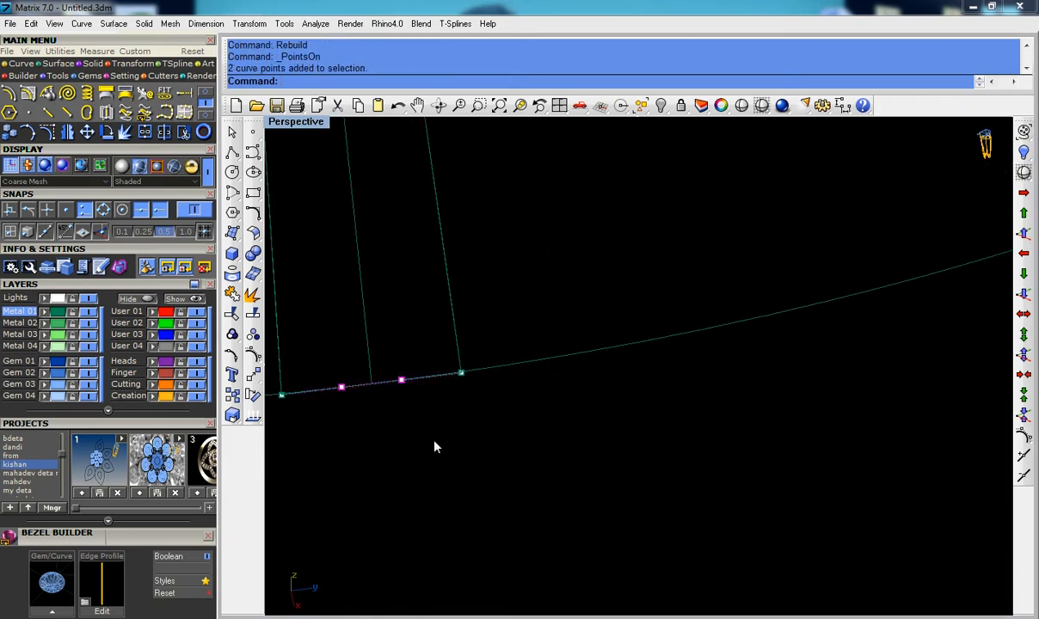
mouse_move(432, 394)
right_down()
mouse_move(456, 379)
mouse_move(430, 403)
right_up()
click(1024, 232)
right_click(413, 417)
key(Escape)
Step: Try a two-rail sweep of the arched section along the two long outer guide curves
right_drag(409, 416, 387, 351)
click(386, 343)
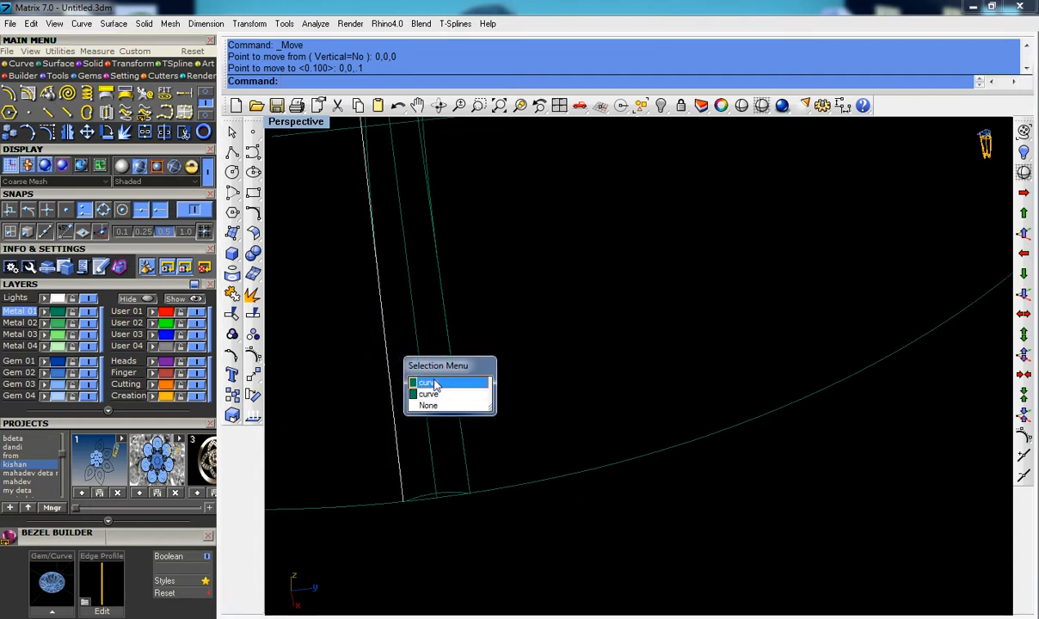
click(436, 396)
click(452, 351)
click(491, 400)
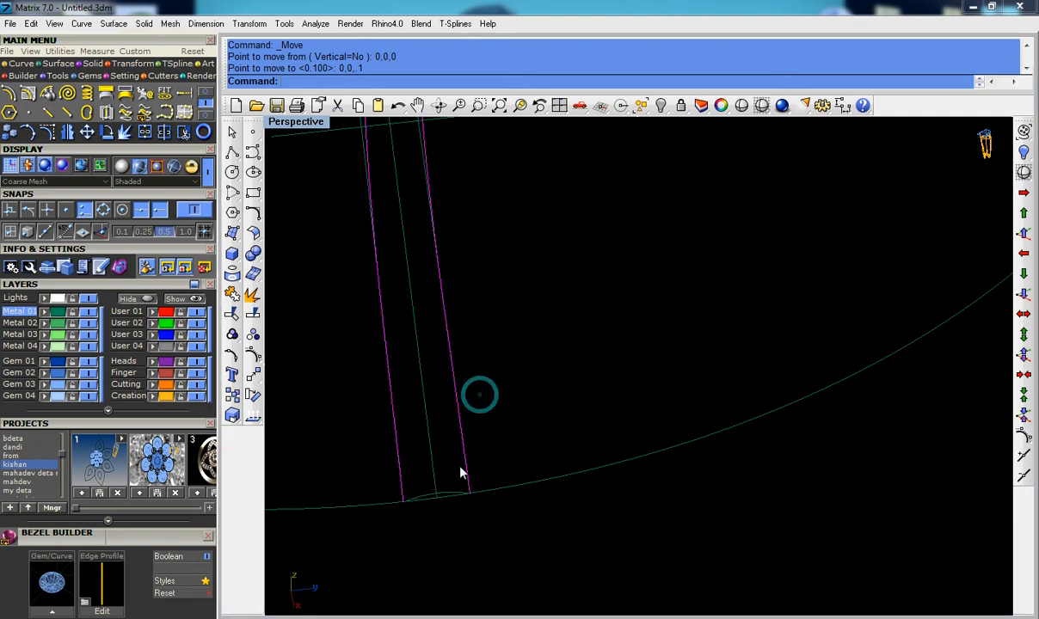
click(443, 496)
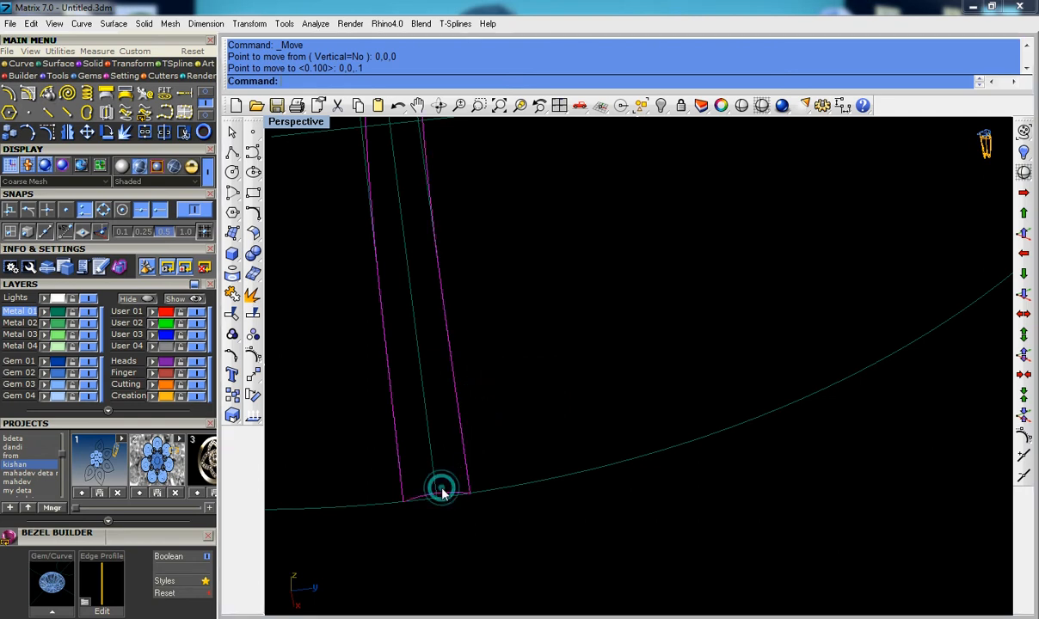
click(232, 233)
click(339, 272)
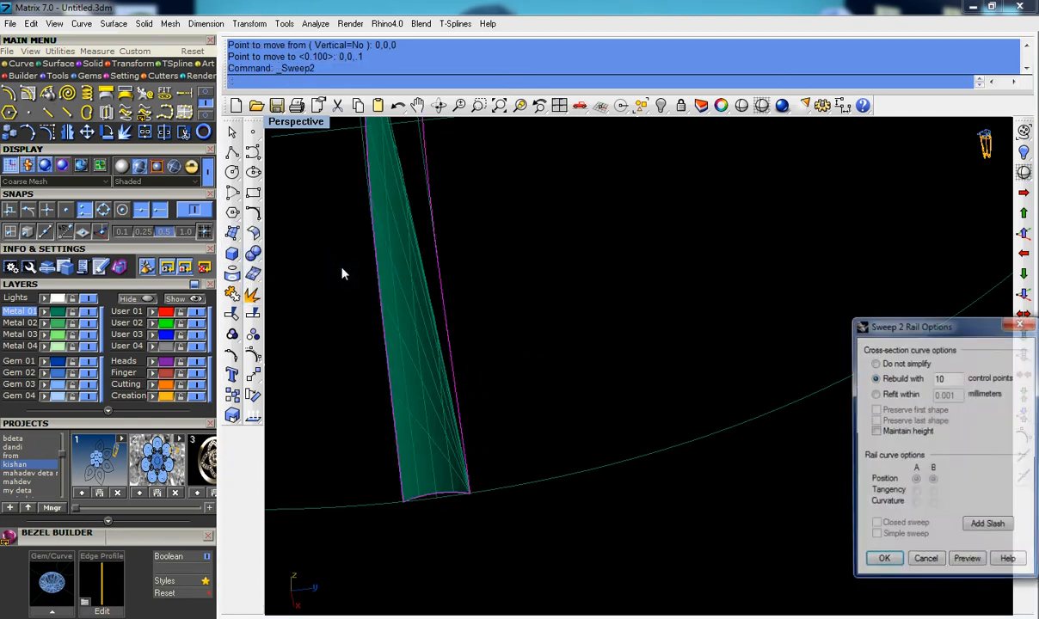
click(1026, 324)
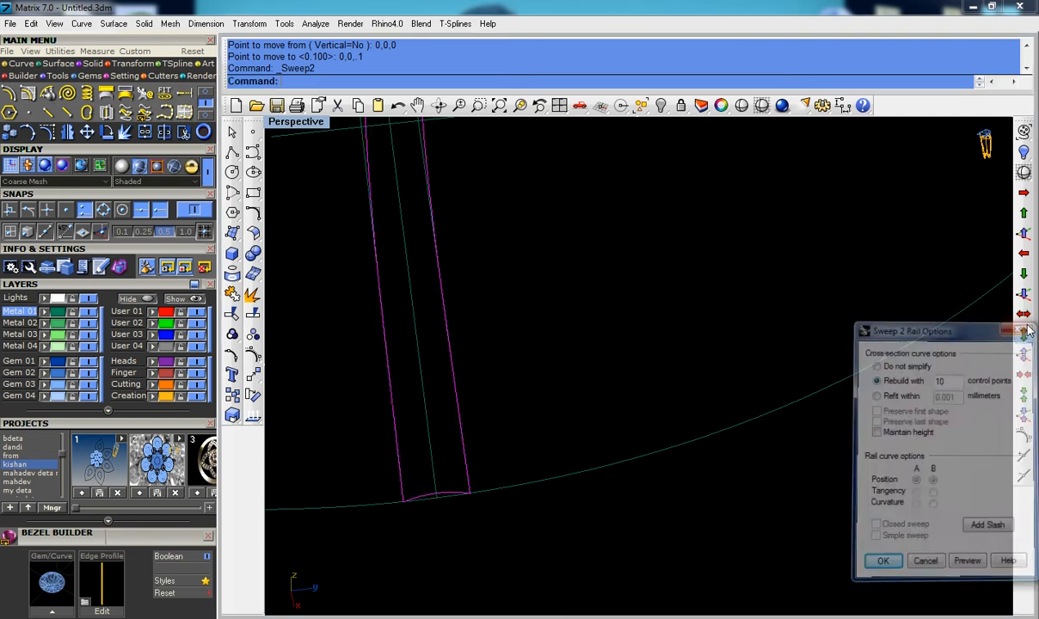
Step: Examine both corners in the Perspective view where the arched section meets the ends of the long guide curves
shift+right_drag(624, 222, 637, 286)
scroll(447, 522, up, 8)
shift+right_drag(466, 551, 466, 364)
scroll(530, 458, up, 8)
shift+right_drag(551, 300, 557, 389)
scroll(558, 390, down, 6)
shift+right_drag(566, 441, 577, 382)
scroll(583, 389, up, 3)
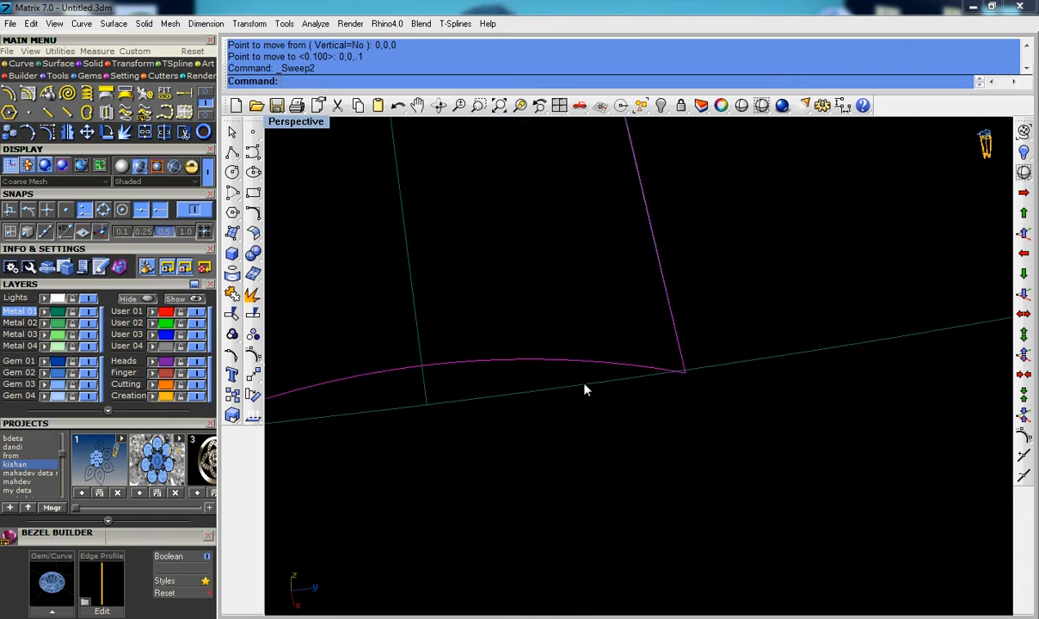
right_drag(686, 385, 806, 375)
scroll(771, 370, down, 8)
scroll(668, 382, up, 7)
scroll(552, 350, down, 9)
scroll(487, 326, up, 4)
scroll(487, 327, up, 3)
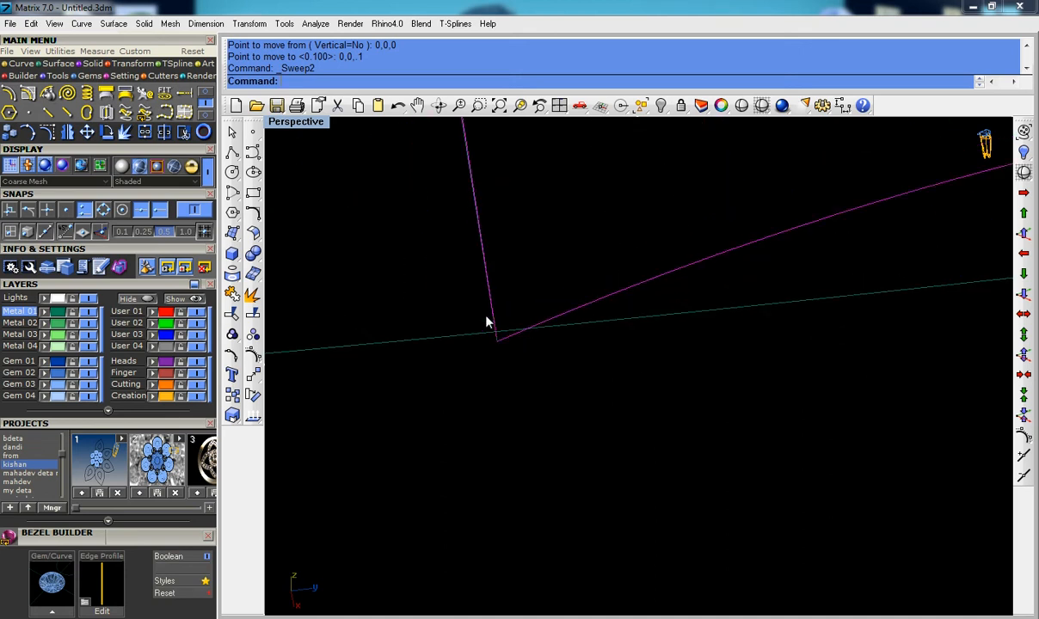
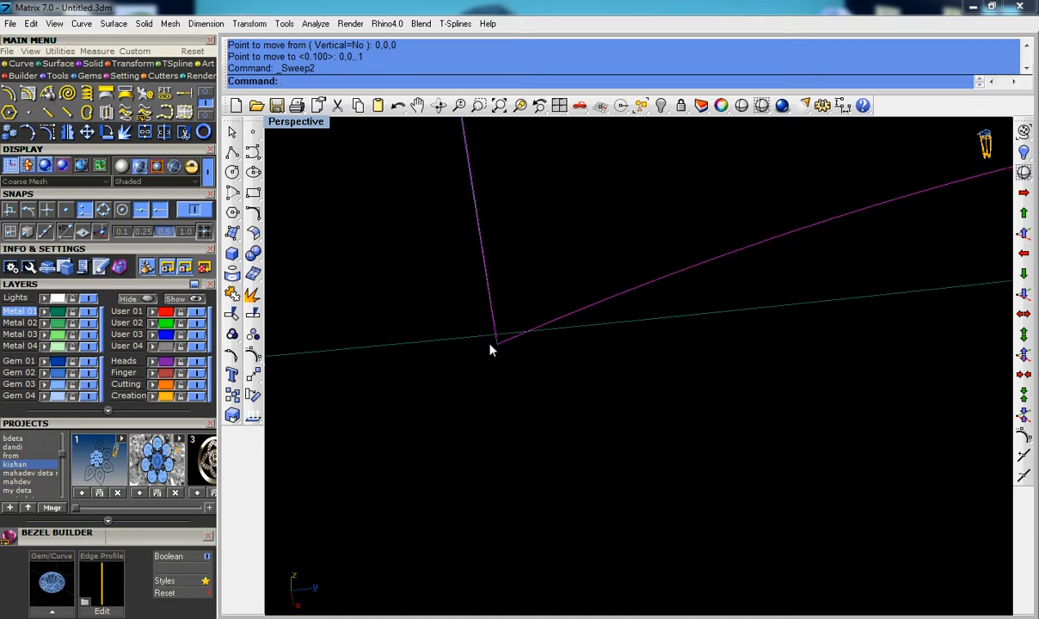
Step: Check in the Top view how the lower guide curve's far end lines up with the arched section's corner
key(ctrl+F1)
right_drag(836, 329, 462, 241)
scroll(462, 240, down, 4)
scroll(462, 241, down, 4)
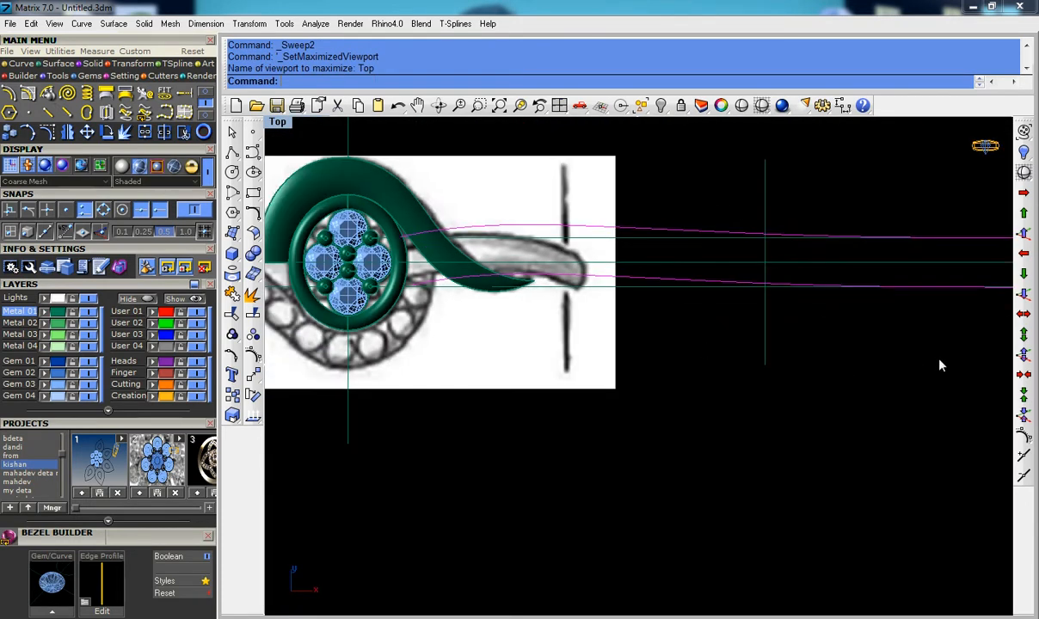
right_drag(939, 362, 706, 330)
scroll(705, 330, down, 4)
right_drag(845, 288, 660, 281)
scroll(660, 284, up, 6)
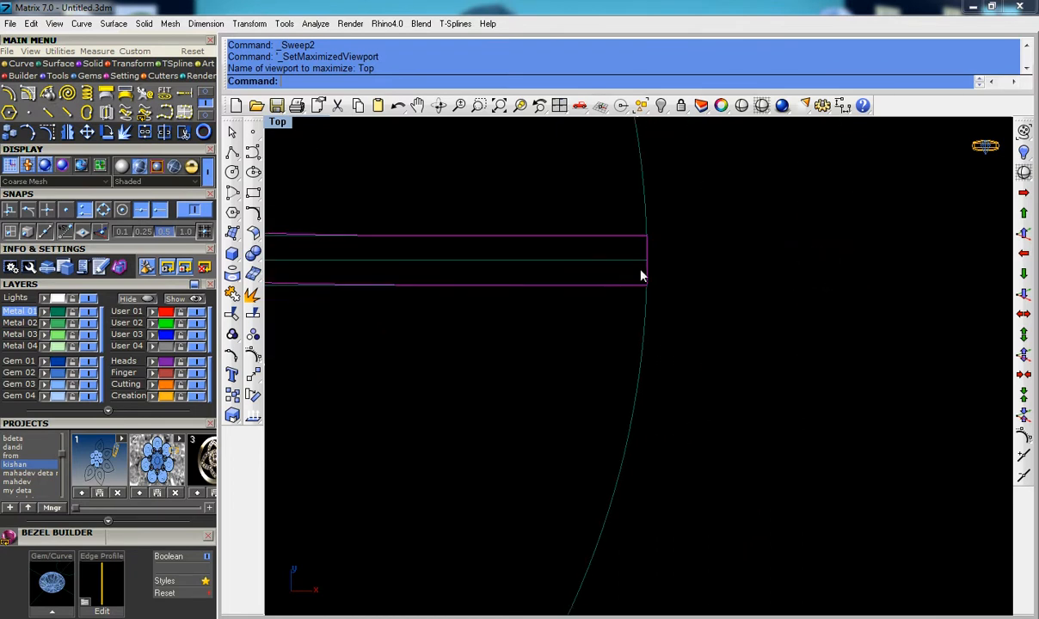
scroll(654, 294, up, 10)
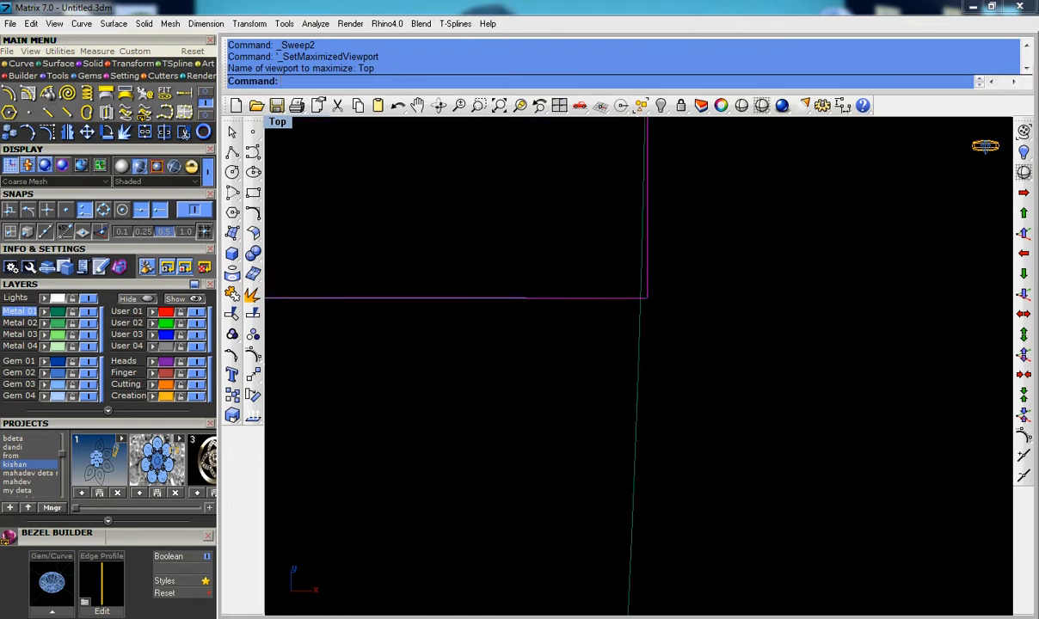
scroll(627, 312, up, 4)
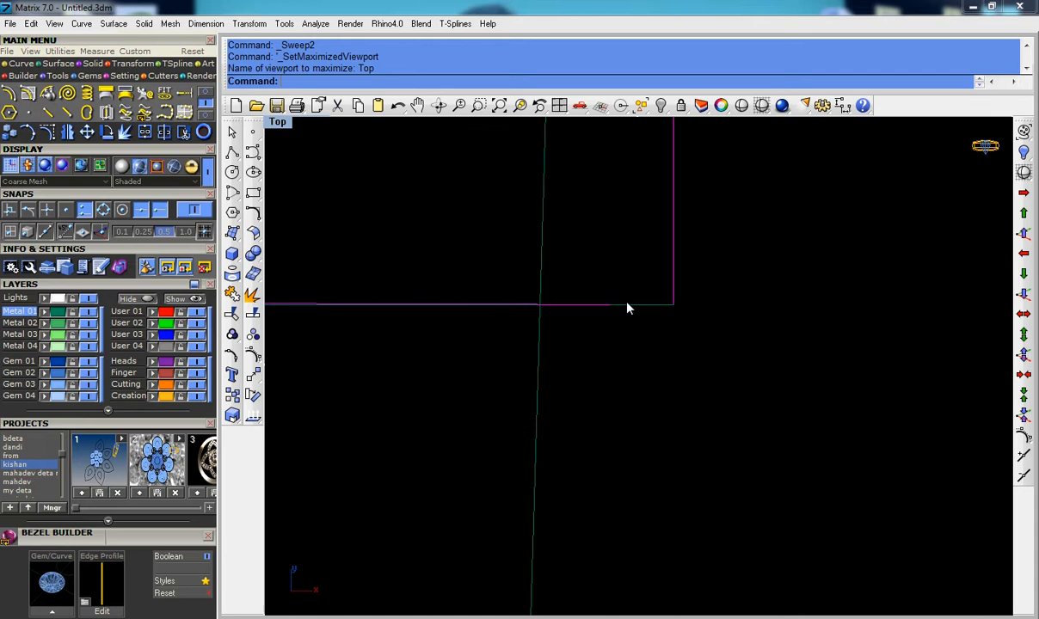
scroll(628, 308, down, 3)
scroll(627, 304, down, 4)
scroll(628, 304, up, 2)
Step: Move the end control point of the lower guide curve onto the endpoint of the arched section
key(Escape)
scroll(622, 303, down, 1)
click(449, 301)
key(F10)
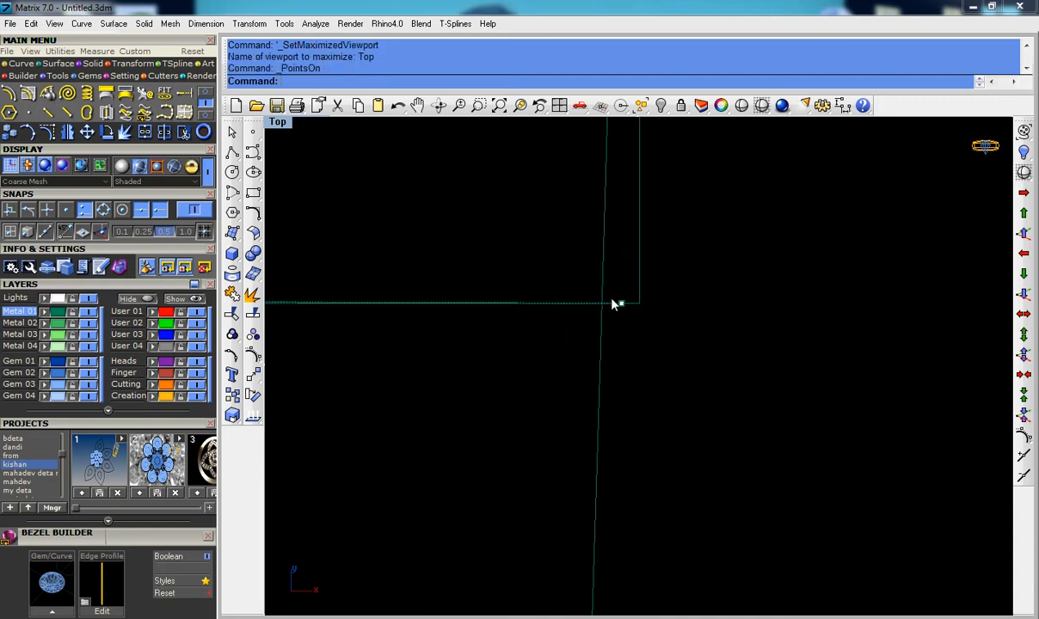
click(622, 312)
text(m)
key(Return)
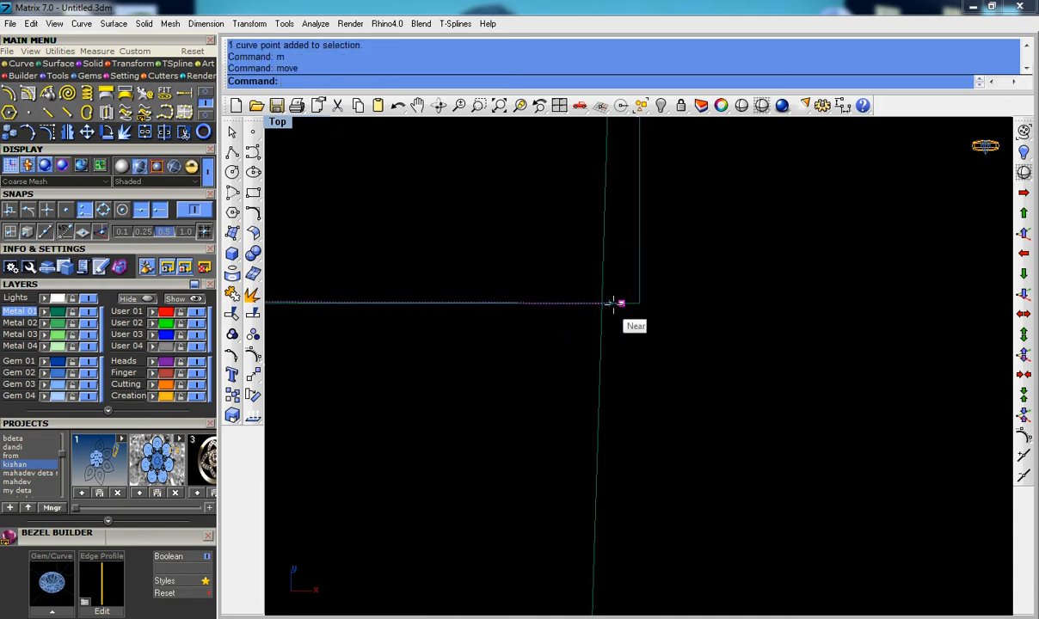
click(621, 303)
click(636, 306)
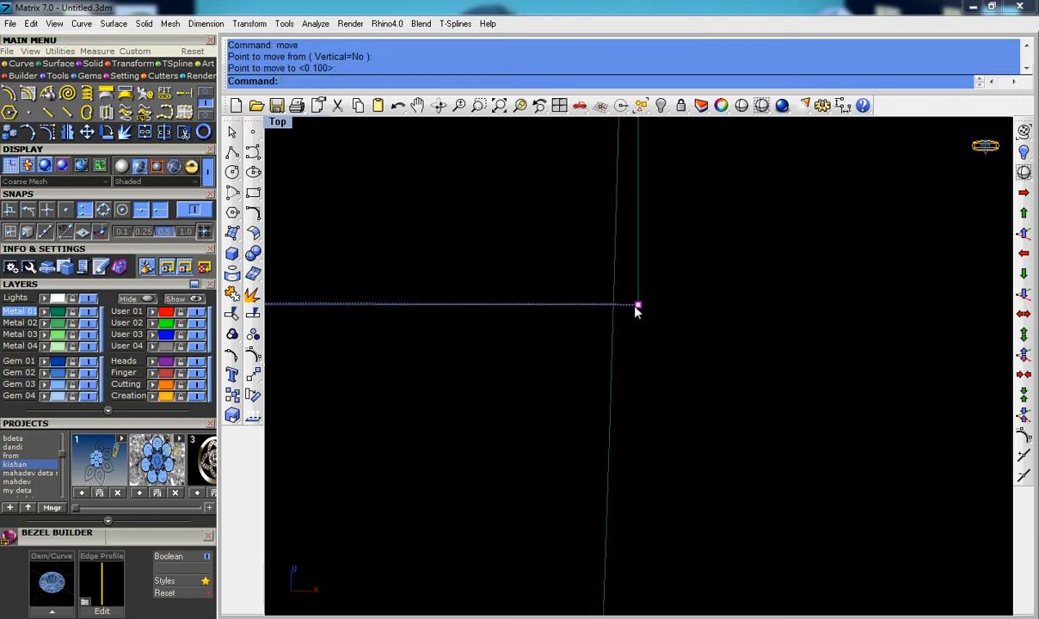
scroll(636, 306, down, 6)
key(Escape)
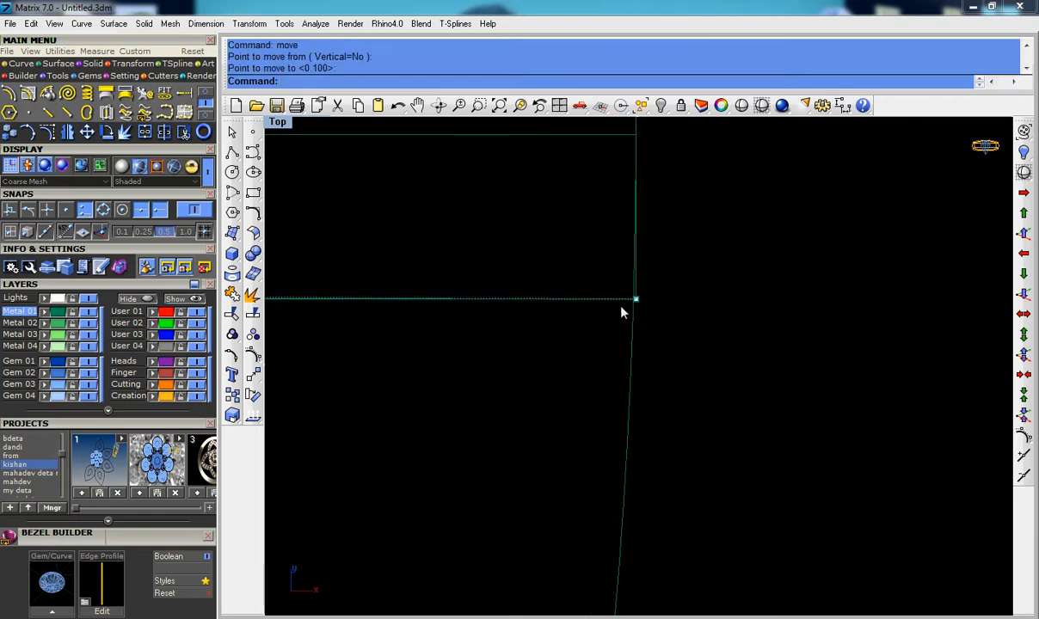
Step: Sweep the arched section along the two long outer guide curves in the Perspective view
key(ctrl+F4)
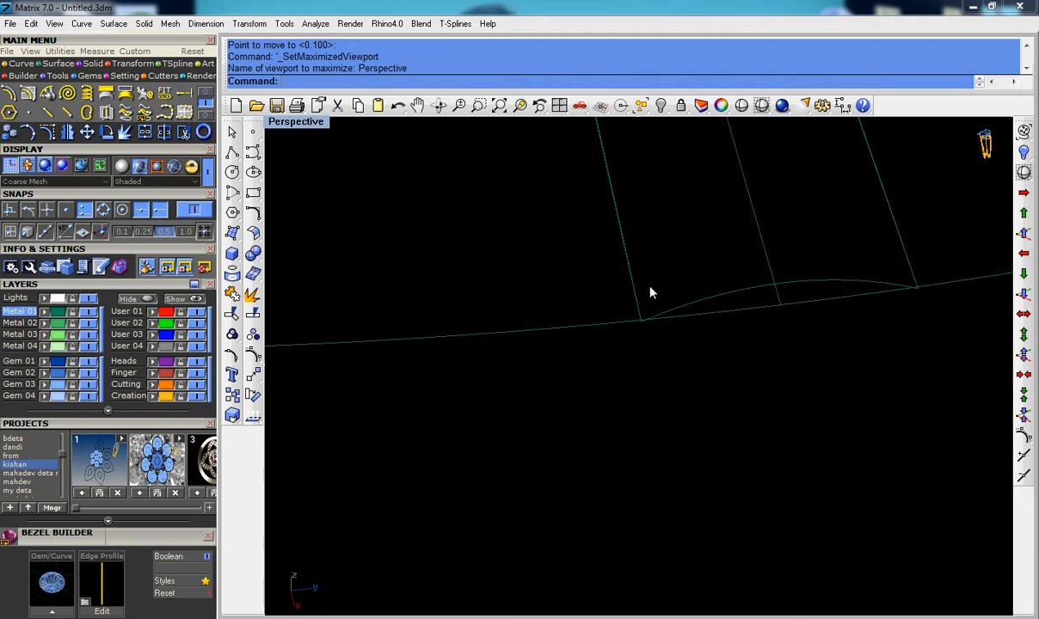
scroll(629, 271, down, 7)
shift+right_drag(631, 258, 550, 367)
scroll(511, 337, down, 5)
scroll(510, 341, up, 3)
click(513, 341)
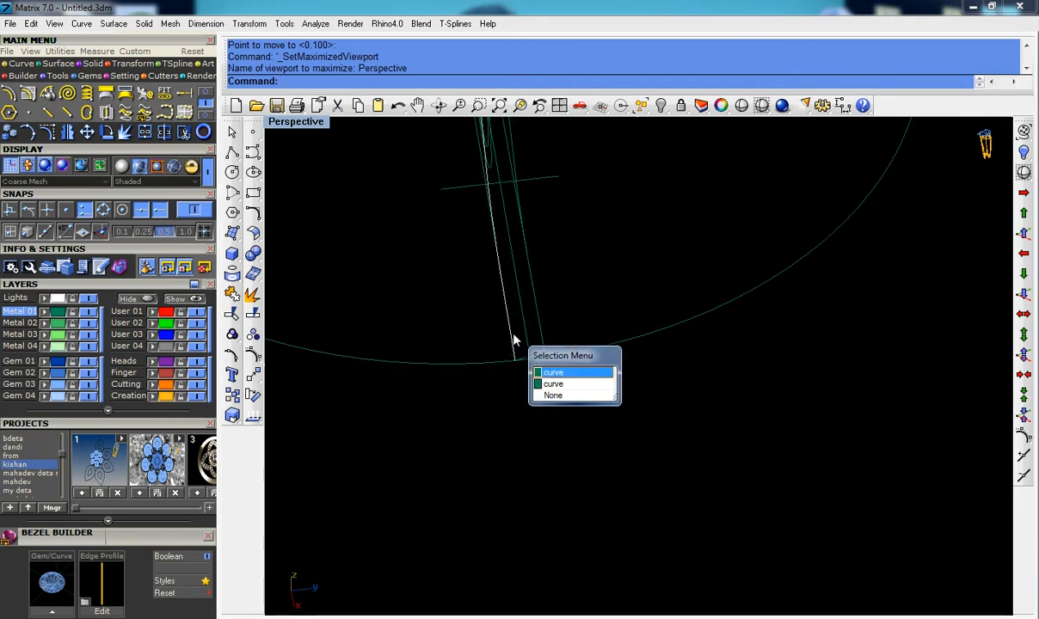
click(555, 375)
click(541, 329)
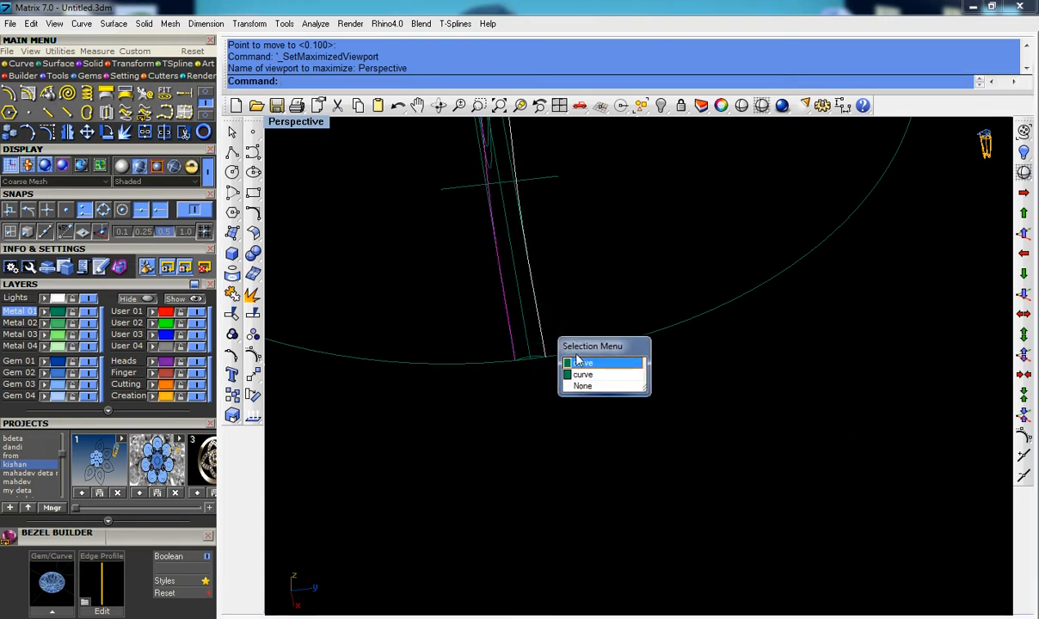
click(573, 360)
scroll(536, 364, up, 4)
scroll(514, 376, down, 3)
click(254, 252)
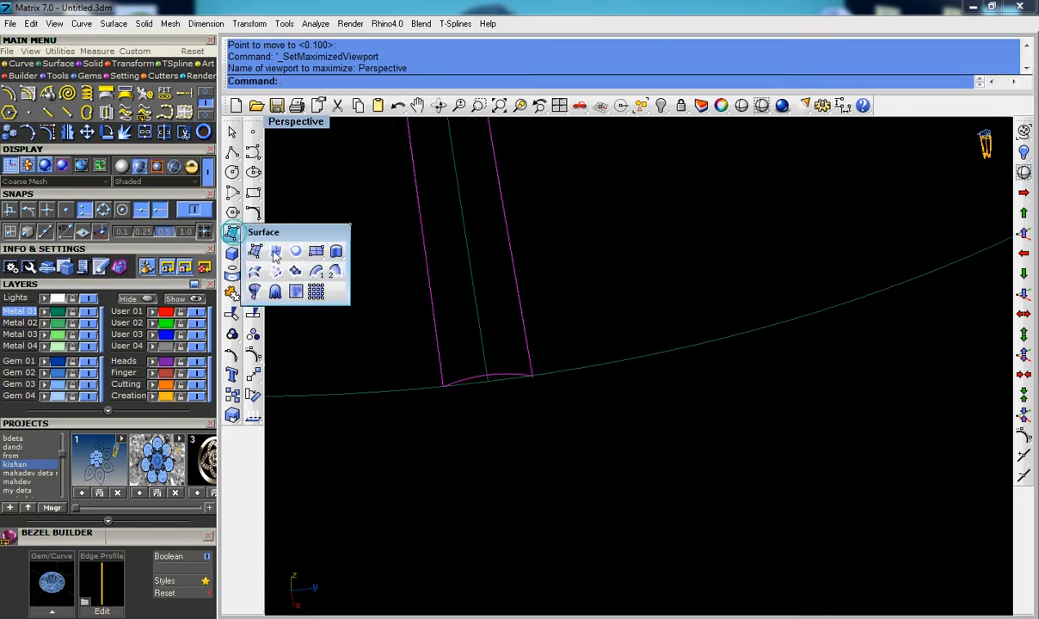
click(332, 276)
key(Return)
Step: Inspect the swept band where it meets the arm and gem cluster, and undo the sweep
scroll(603, 327, down, 5)
shift+right_drag(587, 262, 702, 379)
right_drag(404, 366, 463, 471)
scroll(481, 440, up, 5)
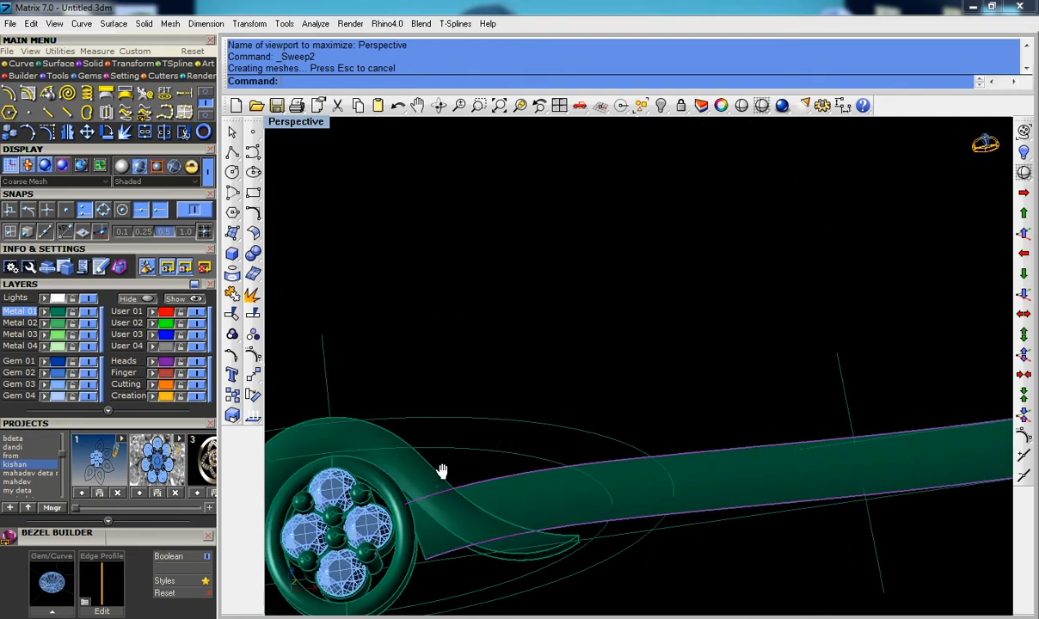
scroll(464, 474, up, 6)
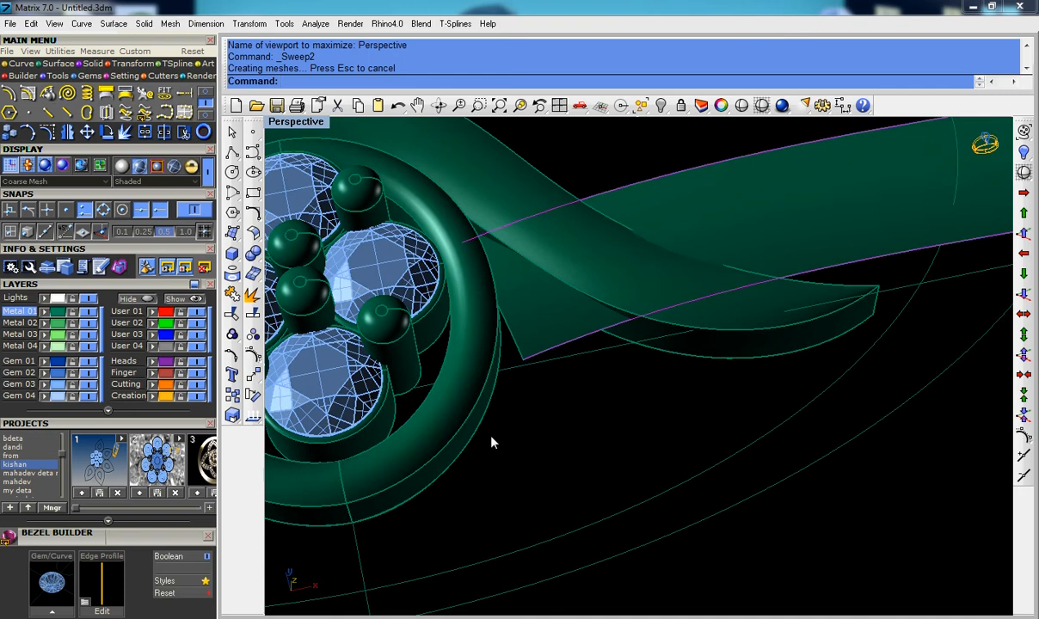
scroll(492, 442, down, 5)
key(ctrl+z)
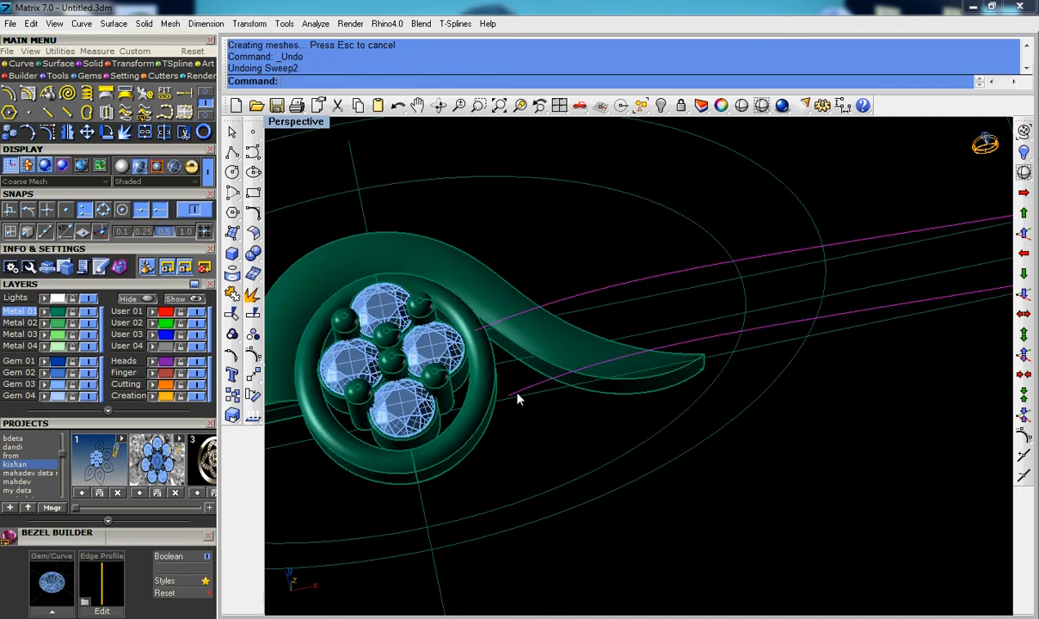
Step: In the Top view, move the lower guide curve's two control points nearest the gem cluster about 0.4 mm toward the round bezel
key(ctrl+F1)
scroll(514, 395, down, 3)
scroll(489, 400, up, 5)
scroll(476, 356, up, 6)
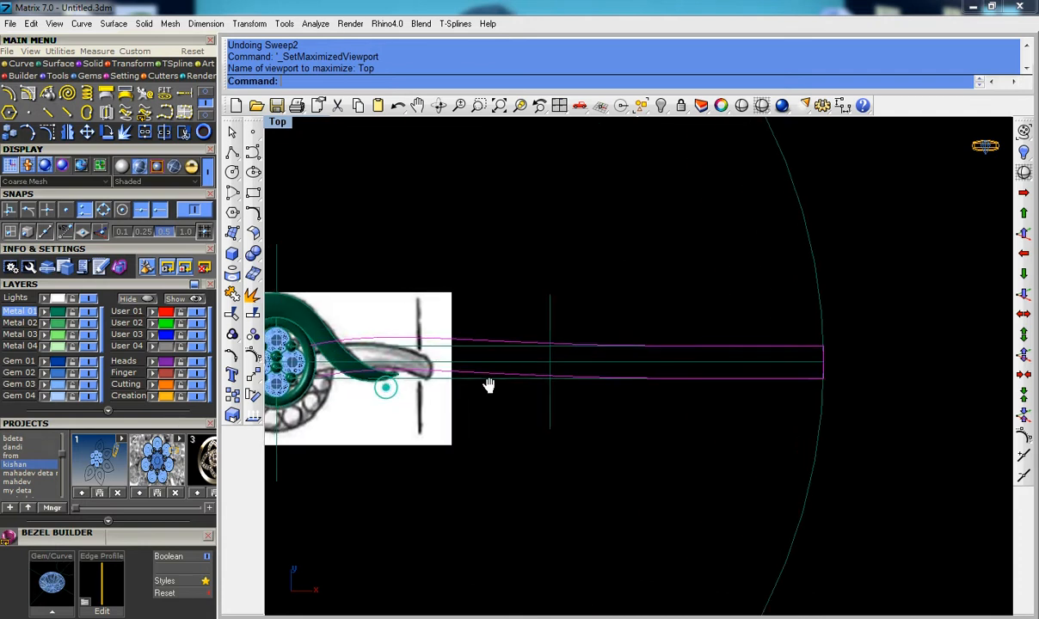
scroll(480, 387, up, 4)
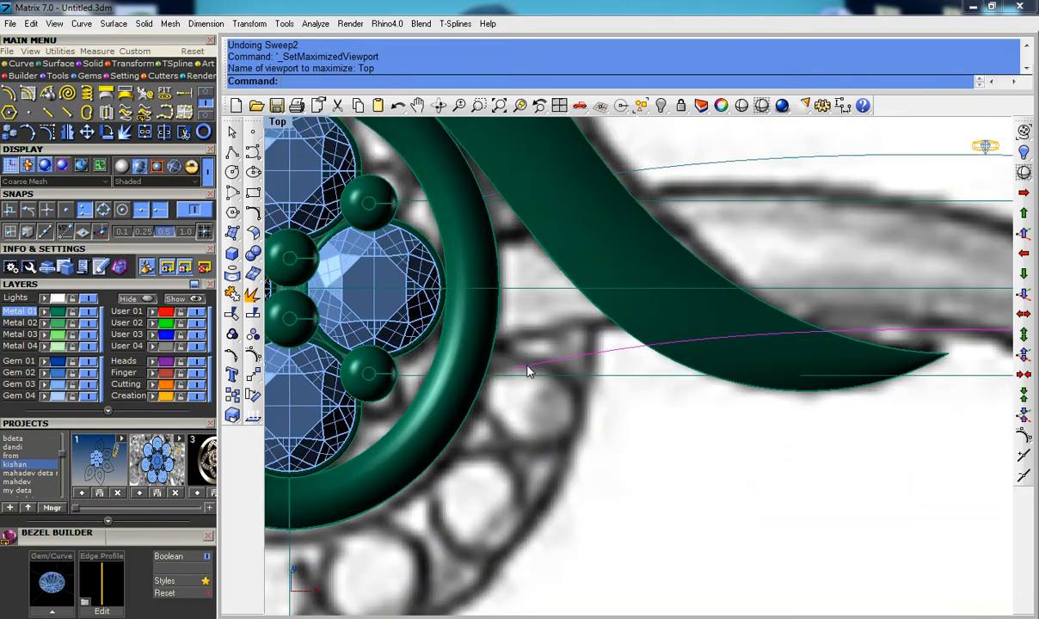
key(F10)
scroll(526, 378, up, 4)
click(508, 370)
drag(501, 319, 627, 447)
text(m)
key(Return)
click(718, 456)
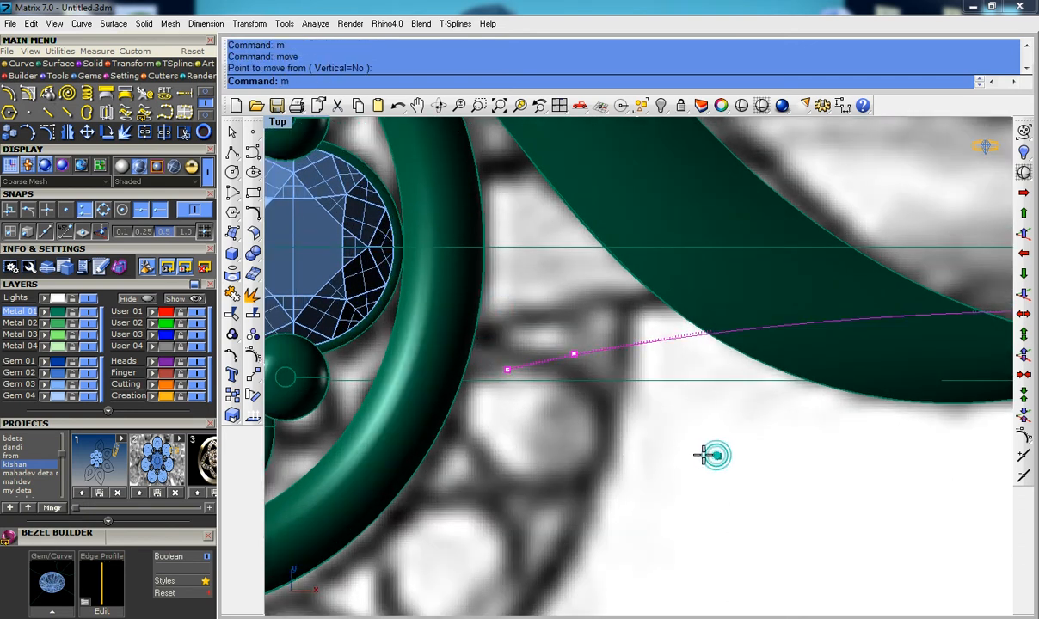
click(666, 459)
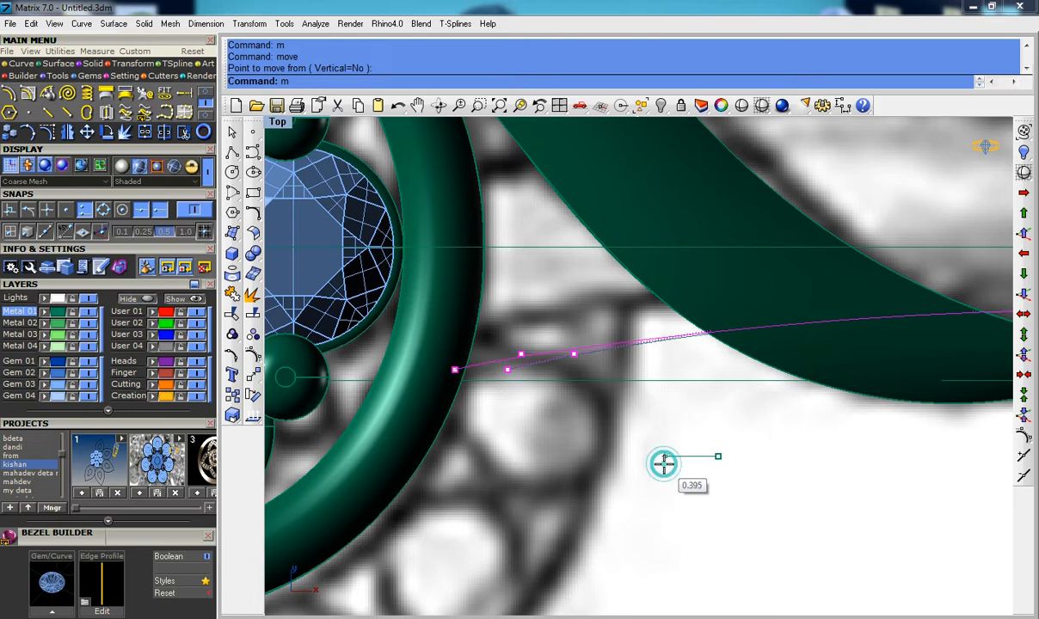
scroll(666, 464, down, 3)
scroll(602, 464, down, 3)
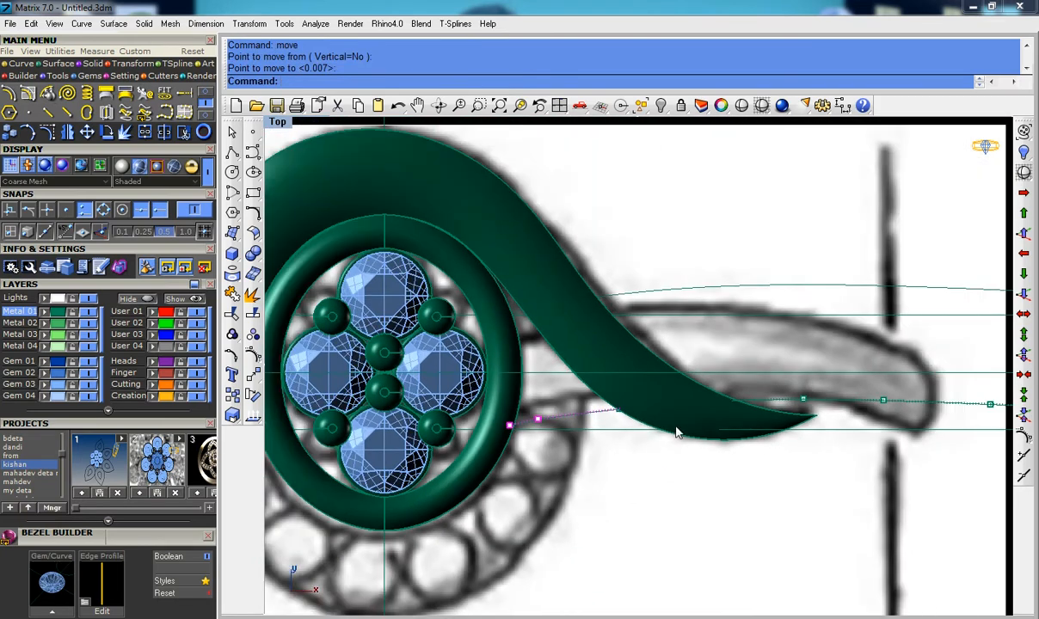
Step: Nudge the lower guide curve's third control point, at the arm's edge, upward by about 0.047 mm and another 0.02 mm
scroll(616, 428, up, 1)
scroll(552, 420, up, 2)
drag(515, 368, 617, 427)
text(m)
key(Return)
click(638, 501)
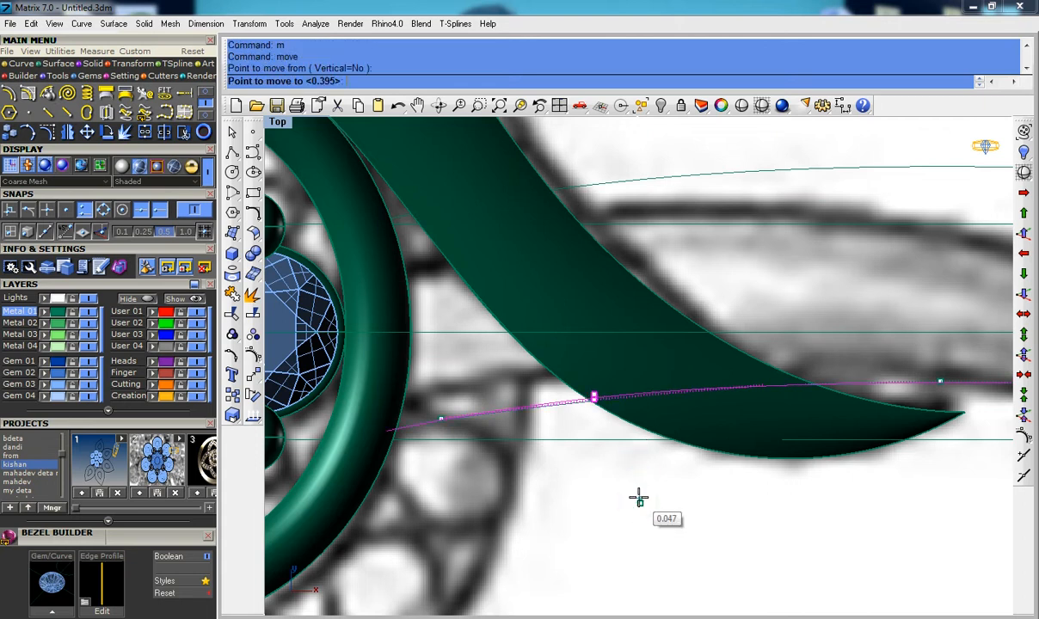
click(637, 495)
text(m)
key(Return)
click(587, 502)
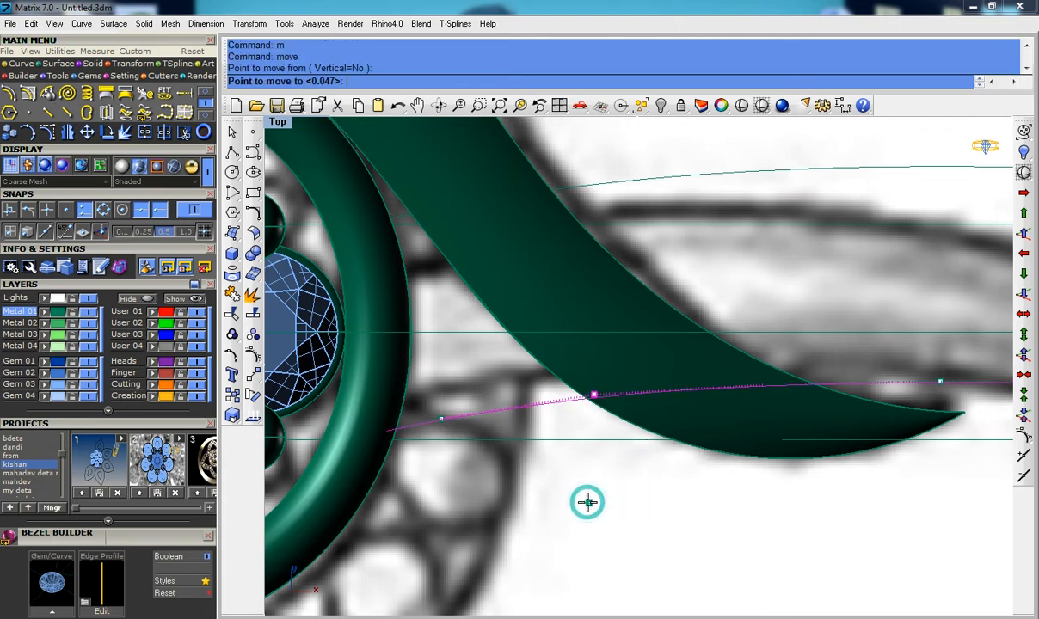
click(588, 499)
Step: Nudge the lower guide curve's control point nearest the round bezel slightly upward in the Top view
click(441, 419)
text(m)
key(Return)
click(488, 478)
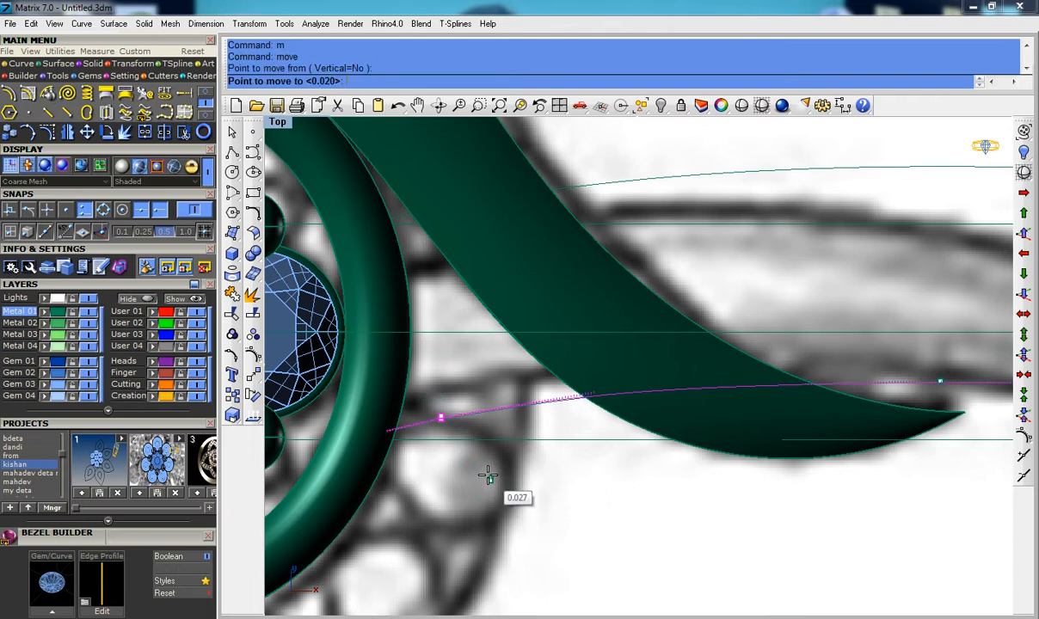
click(488, 478)
Step: Examine the guide curves, arm and gem cluster against the reference sketch in the Top view
scroll(452, 422, down, 3)
right_drag(693, 499, 540, 407)
scroll(620, 452, down, 4)
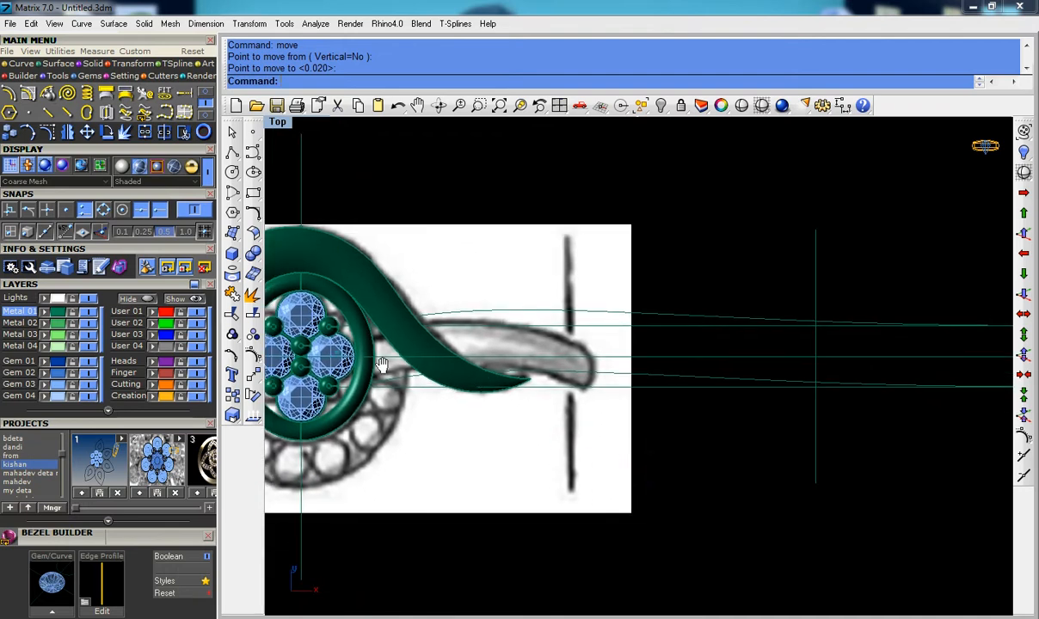
scroll(382, 365, up, 2)
scroll(421, 361, up, 4)
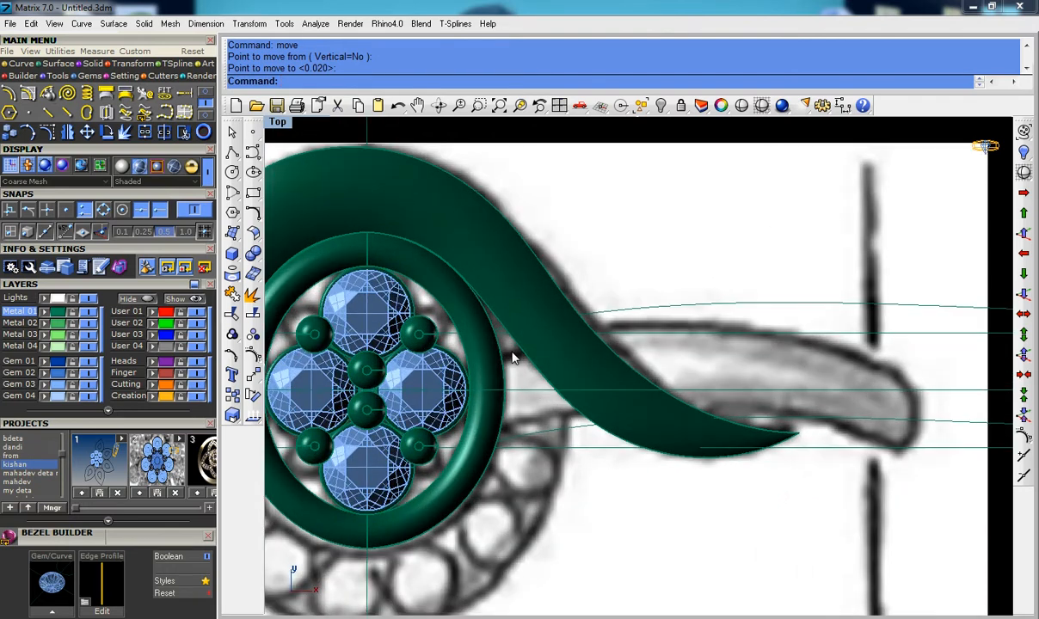
scroll(516, 353, up, 2)
scroll(511, 332, down, 3)
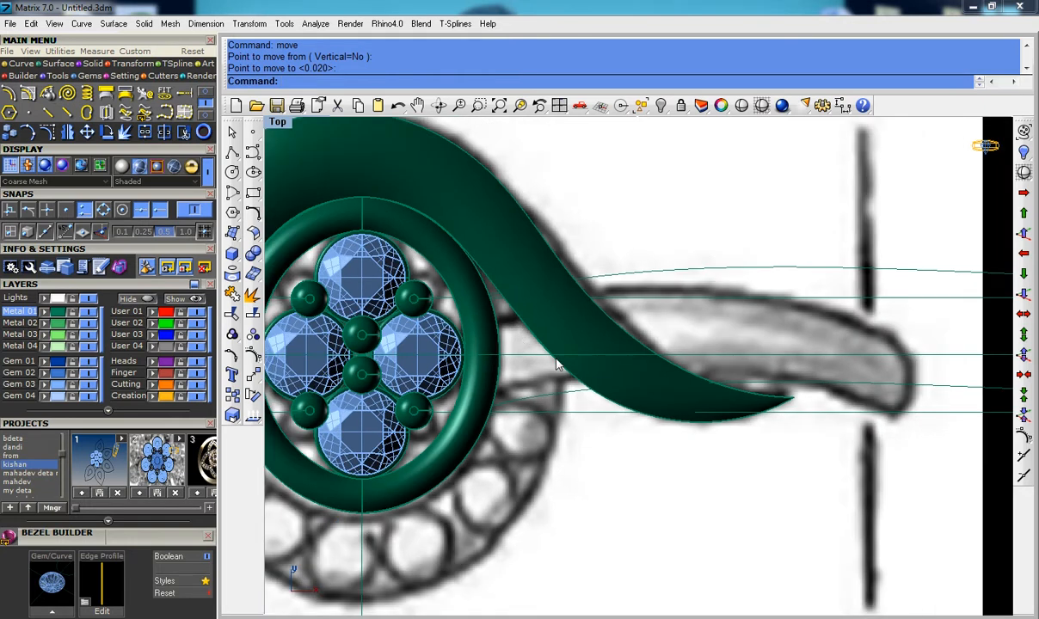
right_drag(517, 371, 582, 420)
scroll(583, 424, down, 4)
scroll(680, 435, up, 2)
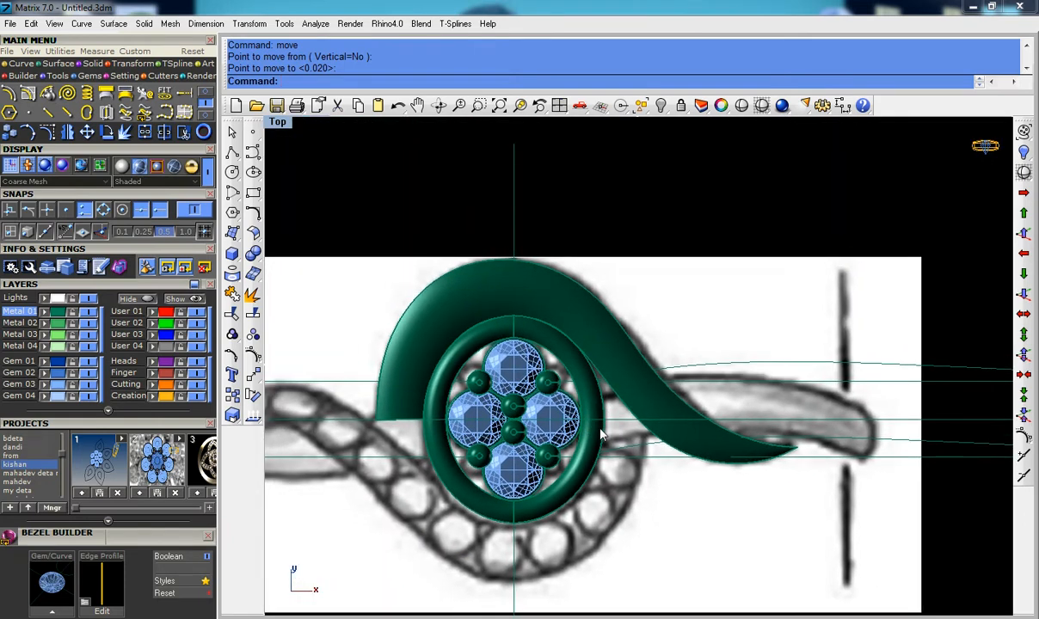
scroll(645, 425, up, 4)
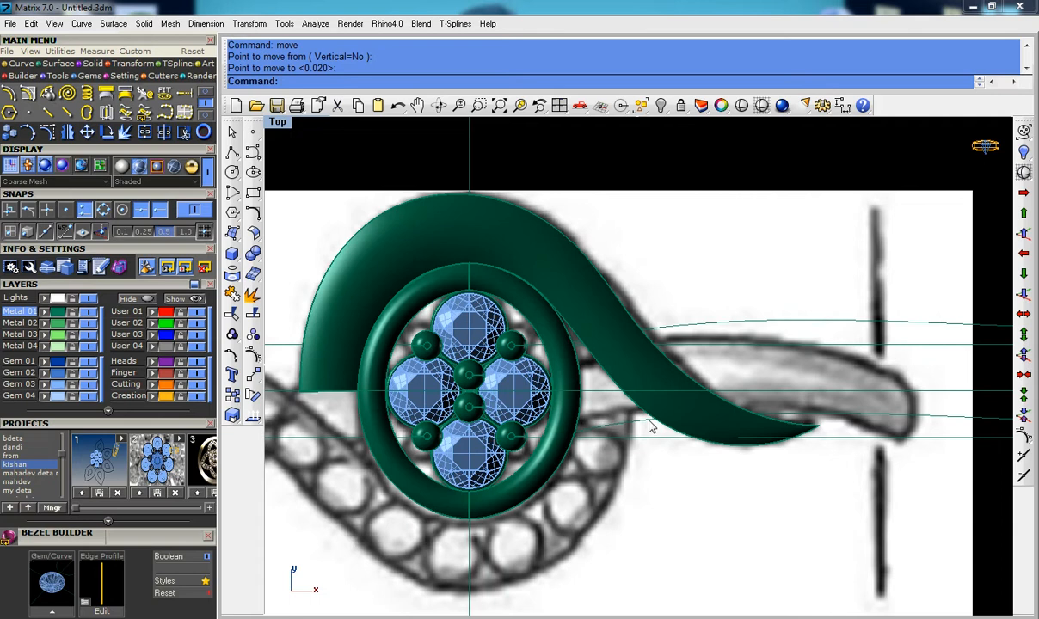
scroll(580, 426, up, 2)
scroll(592, 430, down, 3)
scroll(626, 404, up, 1)
Step: Sweep the arched section along the two adjusted outer guide curves with Sweep 2 Rails in the Perspective view
key(ctrl+F4)
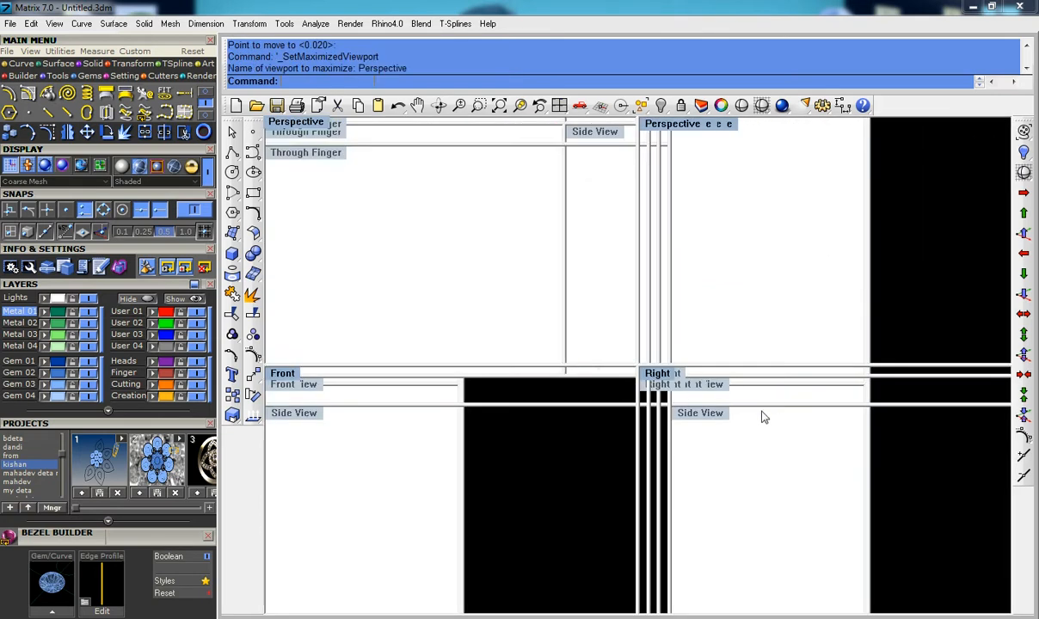
right_drag(712, 423, 469, 352)
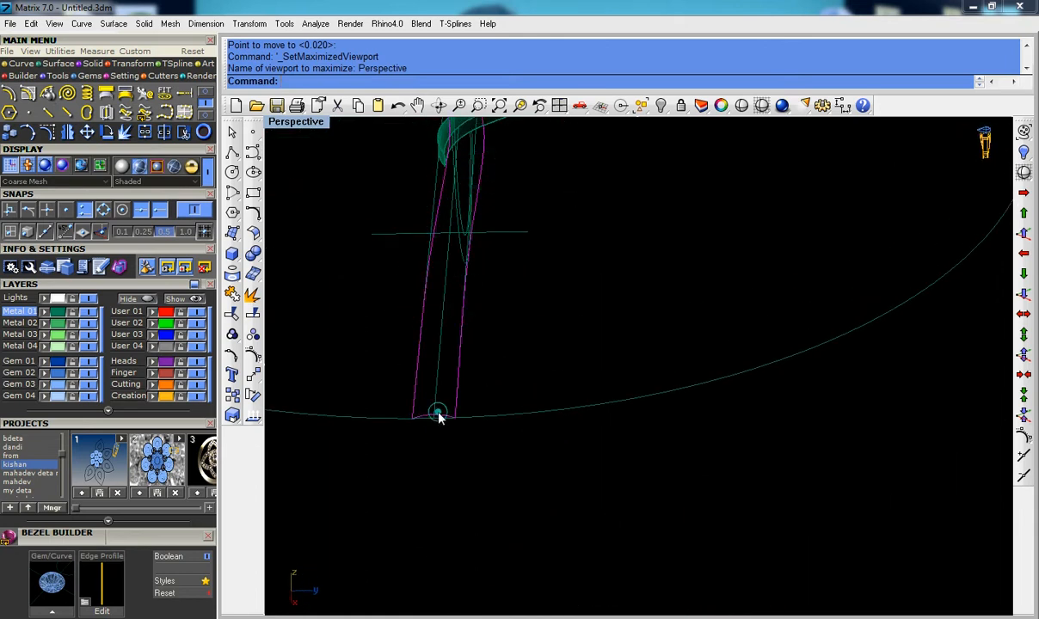
click(233, 234)
click(317, 256)
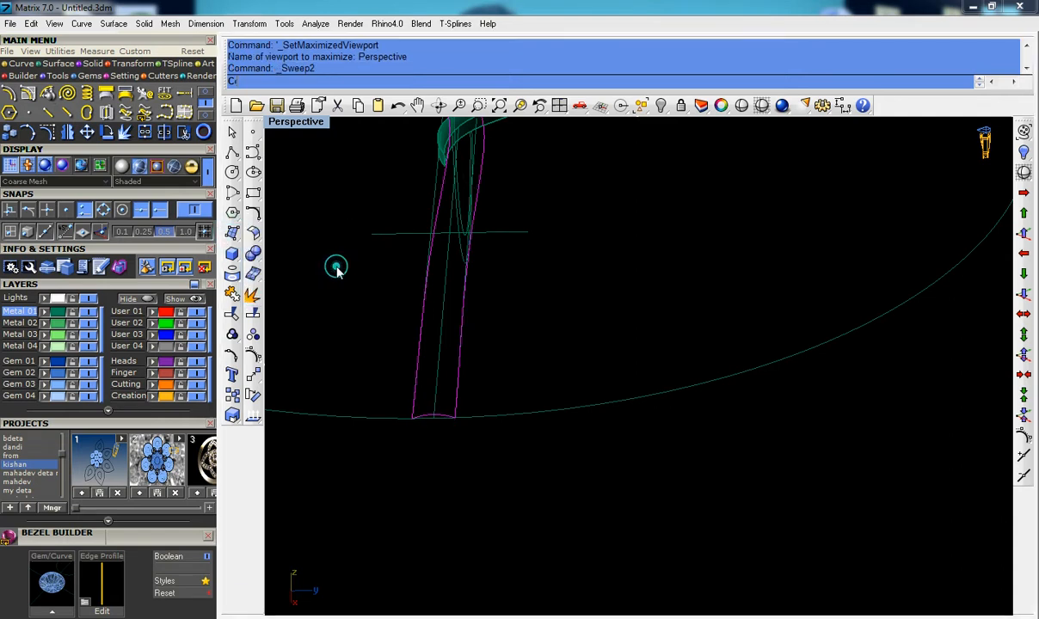
Step: Start a Cage Edit on the solid S-shaped arm, using its bounding box and the CPlane coordinate system
right_drag(447, 313, 668, 447)
scroll(623, 371, up, 3)
scroll(623, 372, up, 3)
right_drag(697, 374, 757, 308)
scroll(670, 371, up, 5)
click(773, 281)
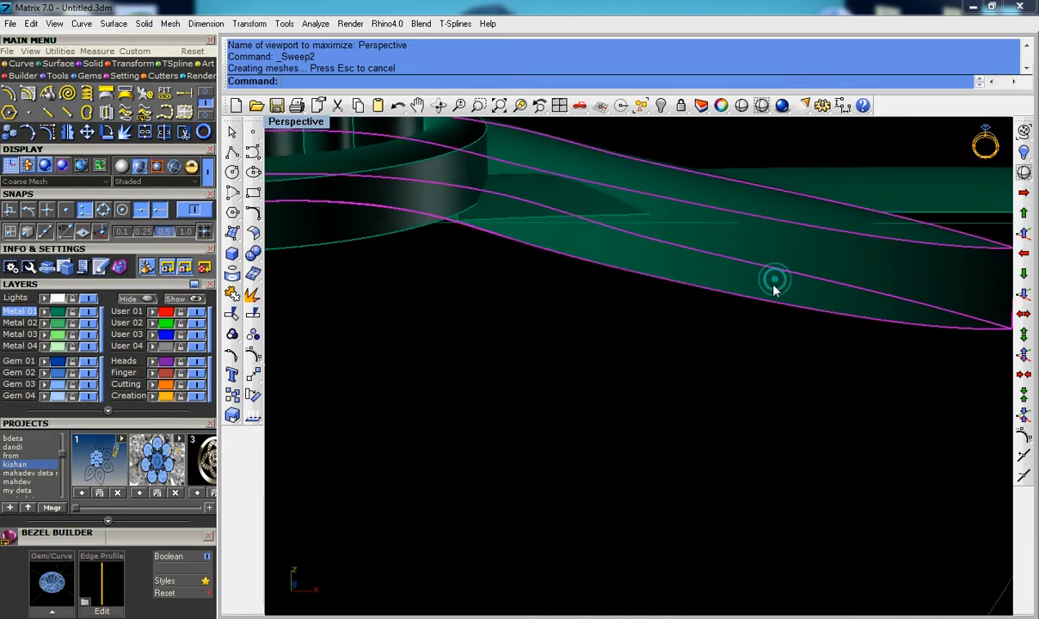
scroll(772, 292, down, 5)
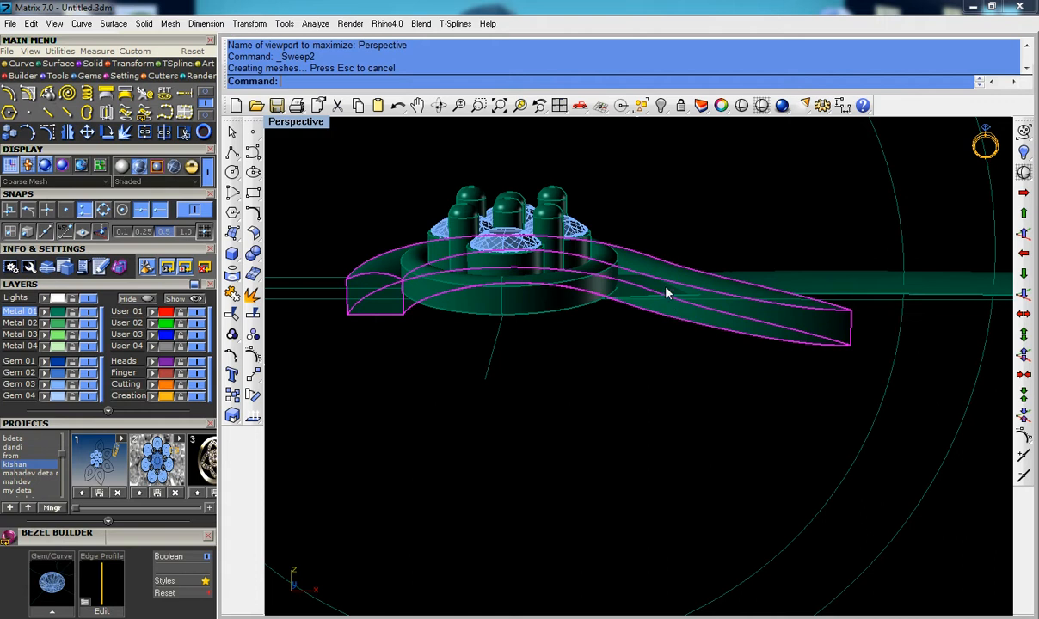
scroll(667, 294, up, 3)
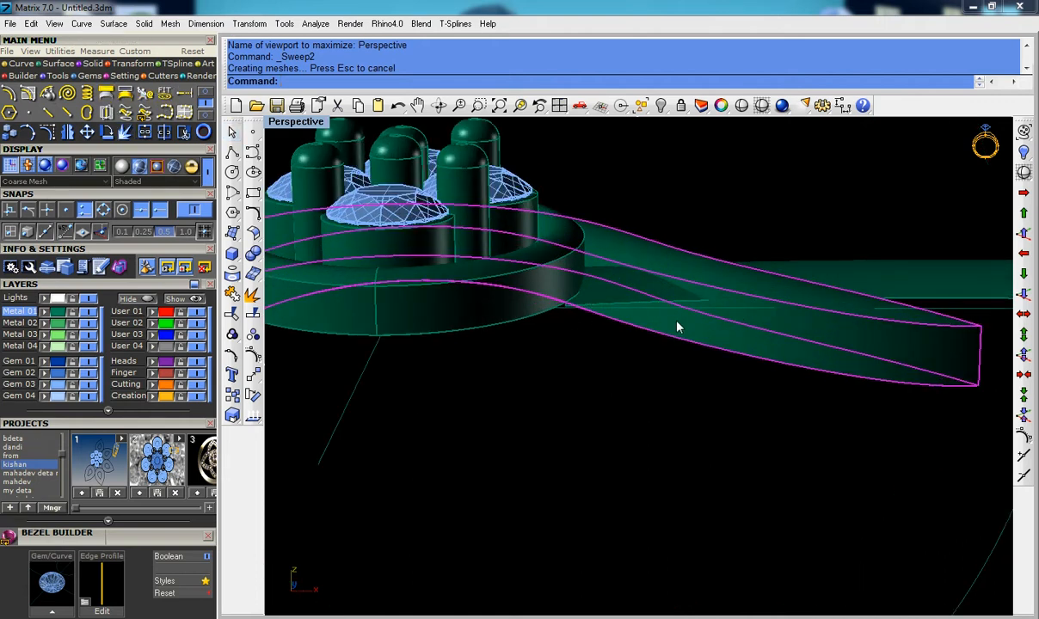
click(139, 67)
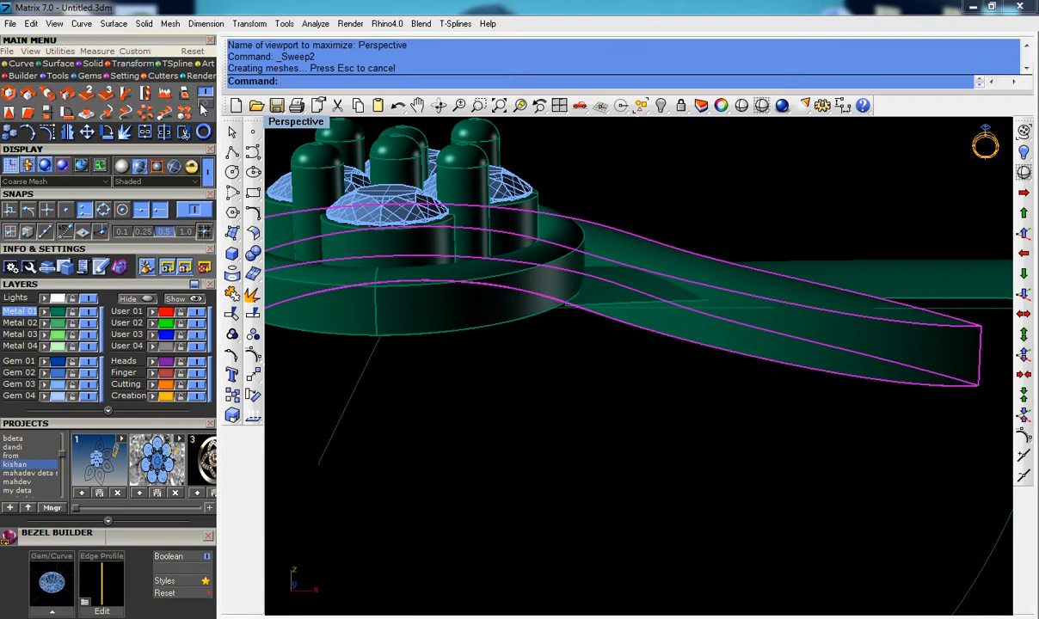
click(159, 93)
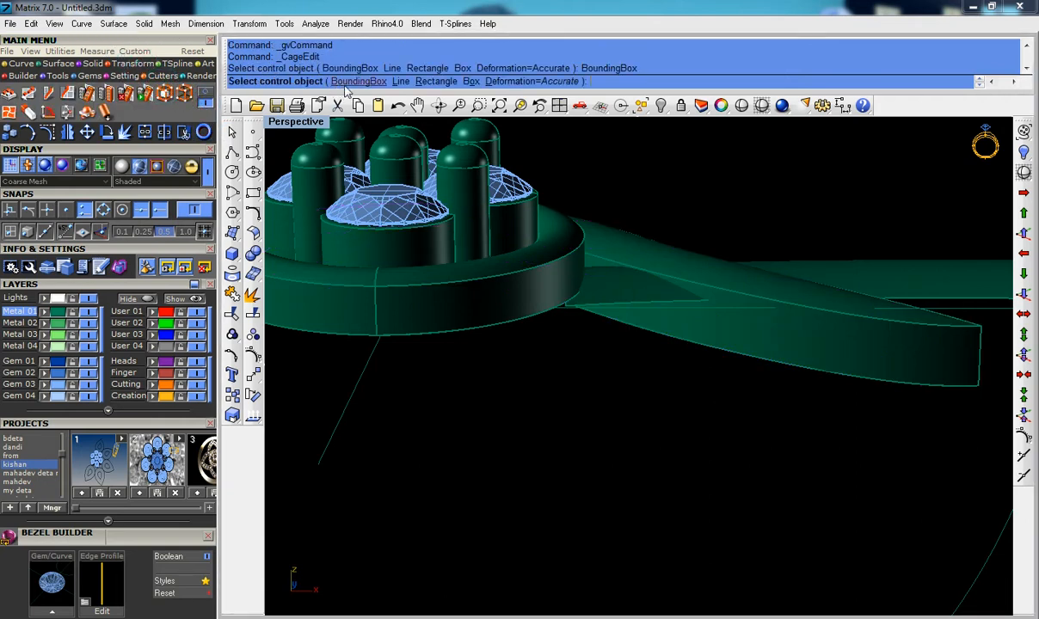
click(348, 82)
click(362, 80)
Step: Set the cage to 6 points in X, Y and Z and create it with the Global region
click(339, 82)
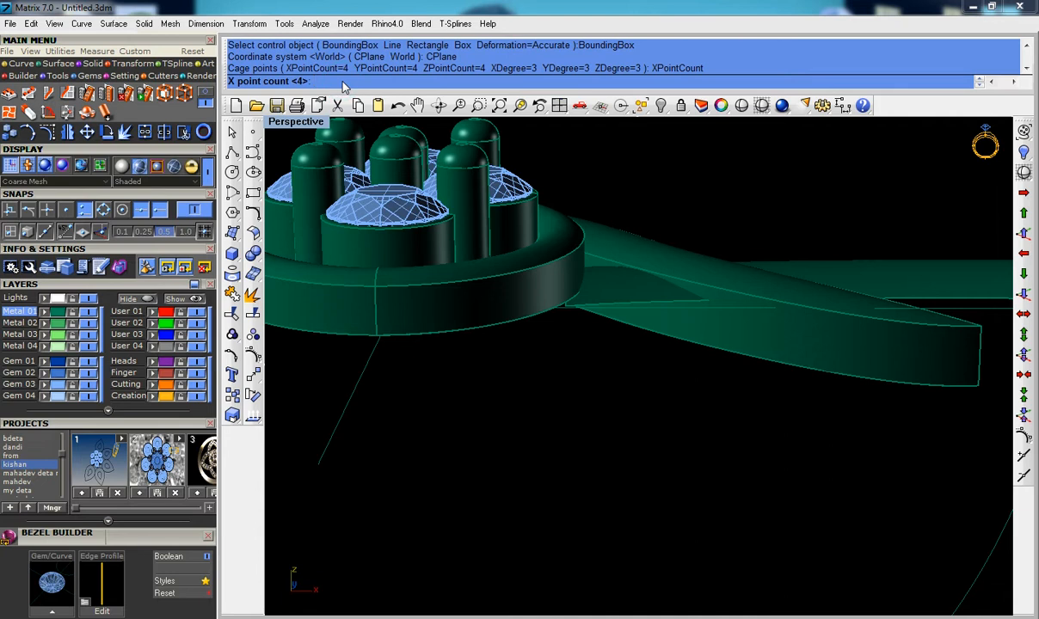
text(6)
key(Return)
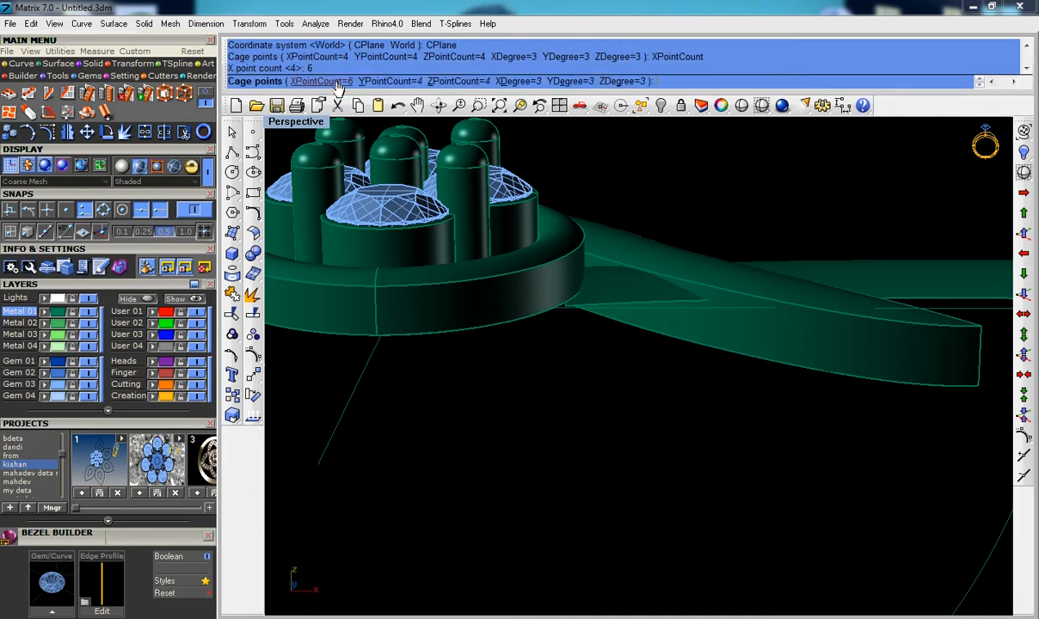
click(390, 81)
key(Return)
click(452, 81)
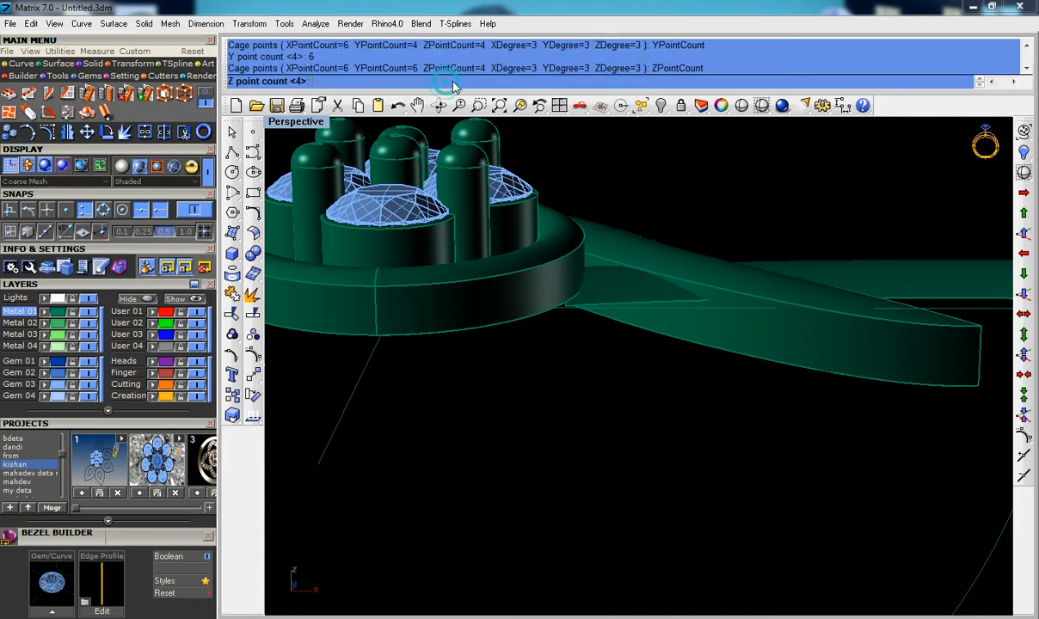
text(6)
key(Return)
key(Return)
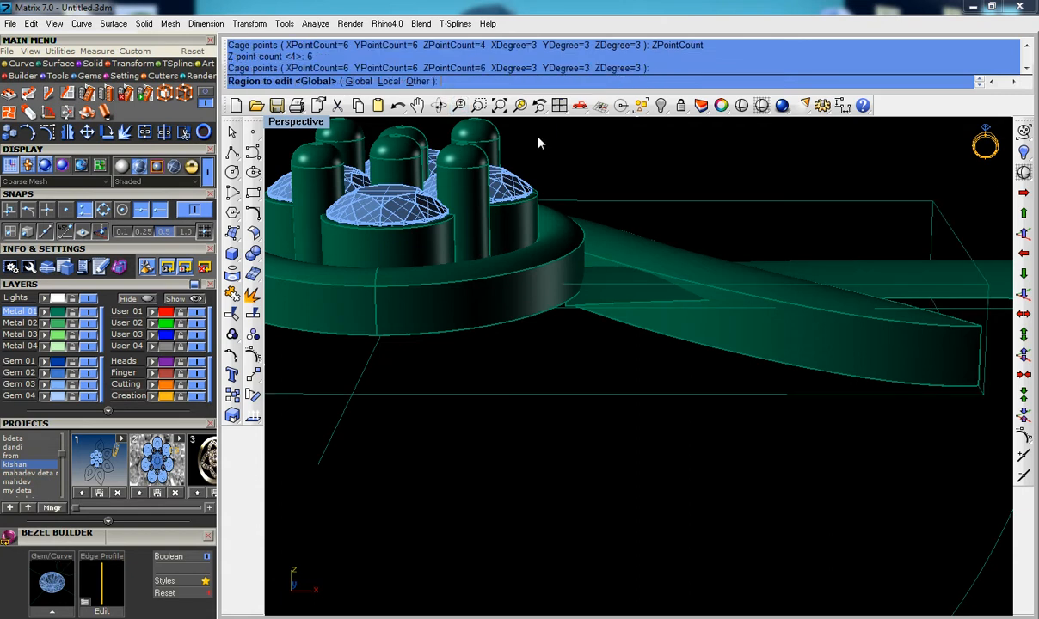
key(Return)
Step: Raise the column of cage points just beyond the bezel, where the arm crosses the band, by 0.1 mm twice
scroll(643, 242, down, 3)
drag(661, 201, 719, 390)
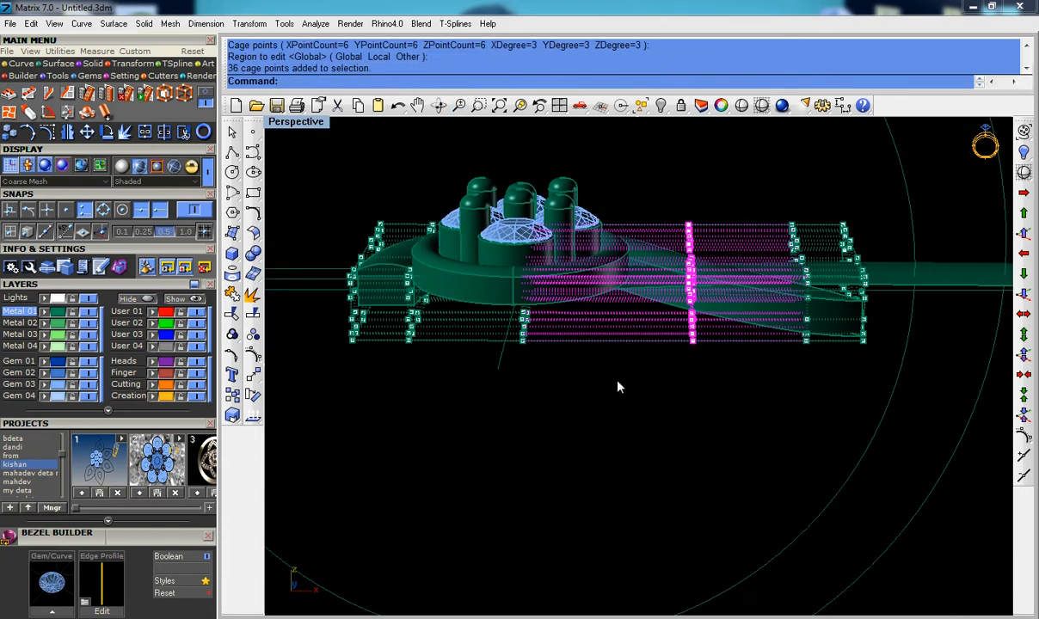
click(1024, 236)
scroll(684, 278, up, 3)
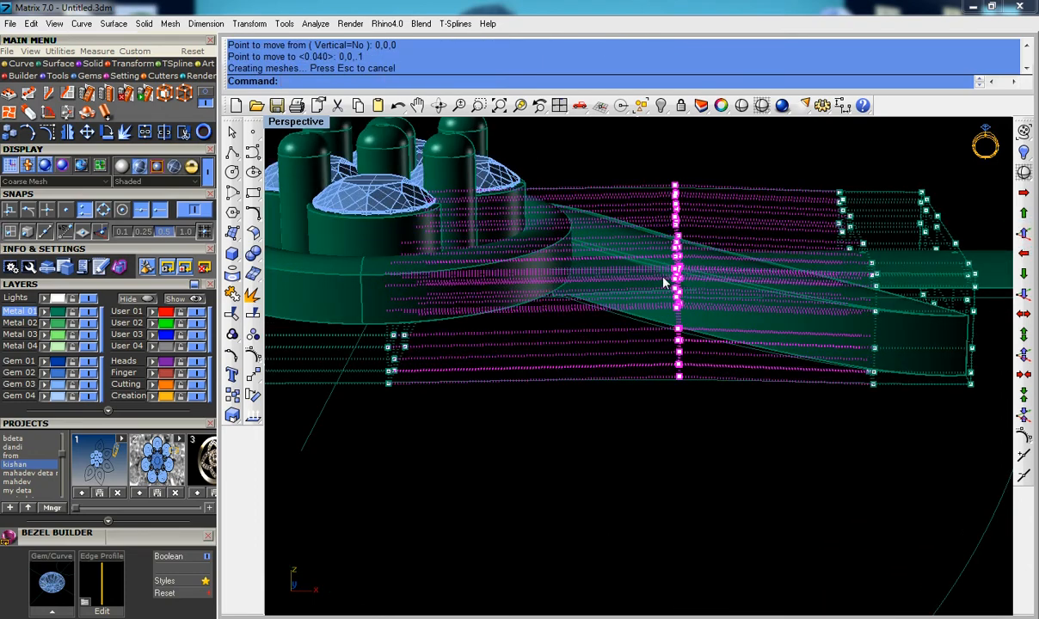
right_click(663, 278)
Step: Delete the solid body of the S-shaped arm, keeping its arched top surface and the cage
right_drag(665, 277, 662, 325)
key(Escape)
key(Escape)
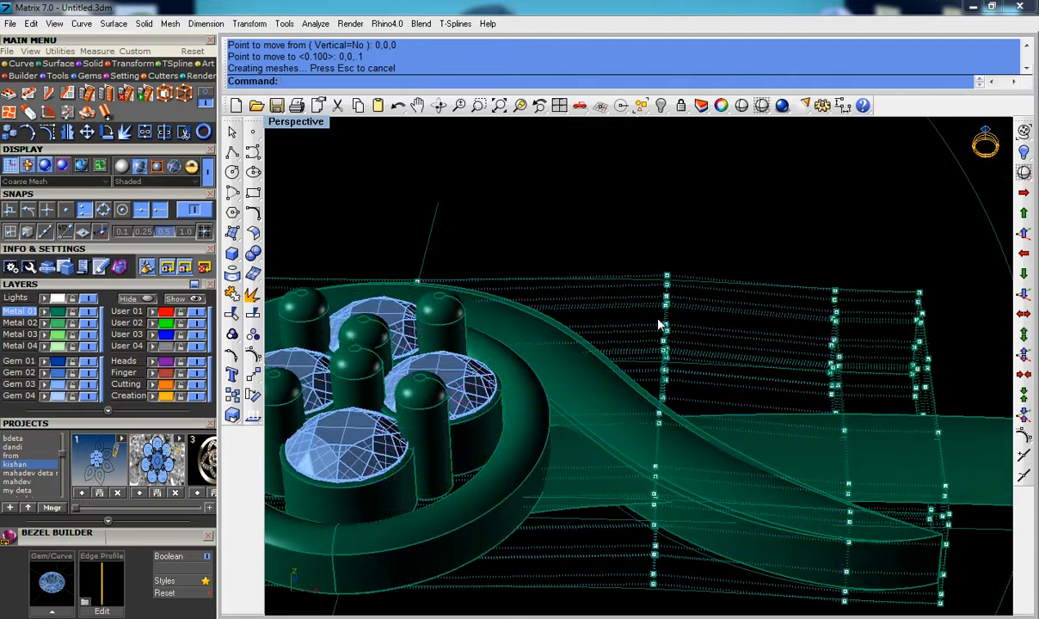
scroll(661, 419, up, 5)
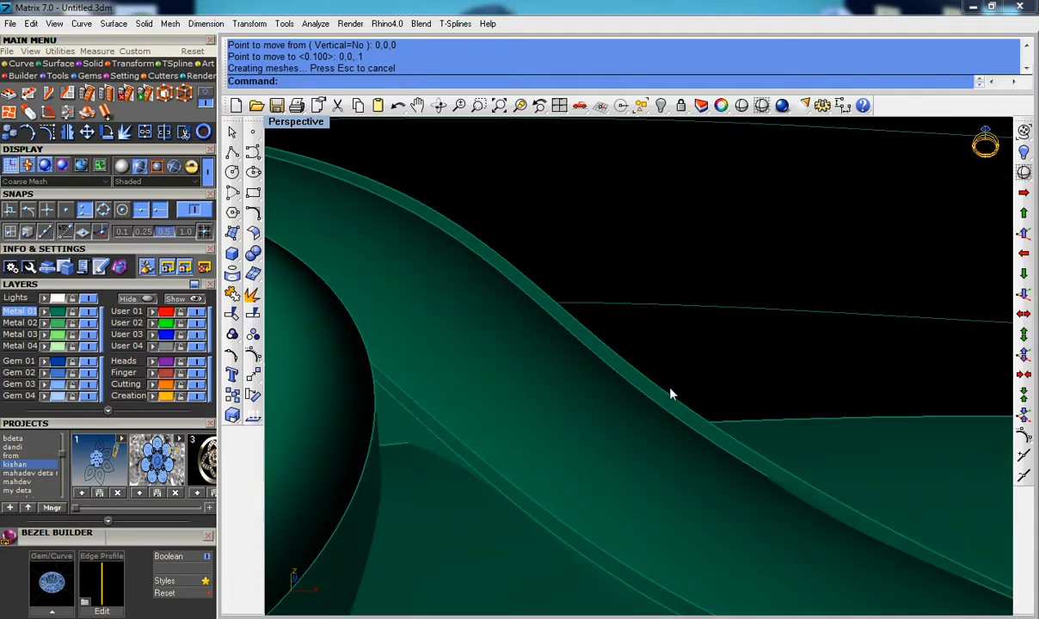
click(671, 397)
scroll(671, 400, down, 5)
right_drag(684, 419, 656, 388)
key(Delete)
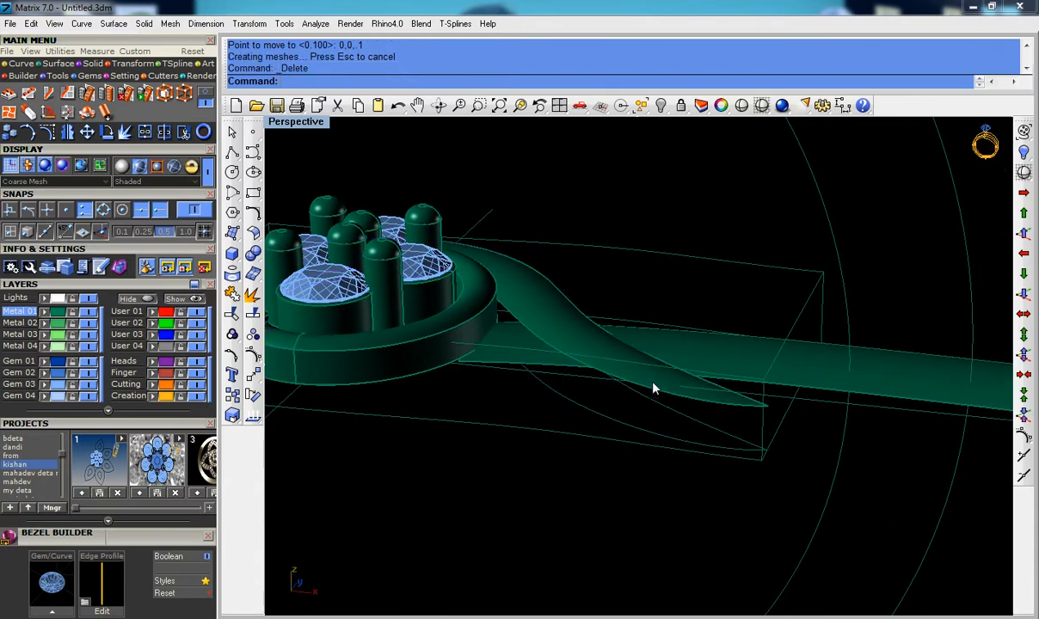
Step: Turn on the control points of the cage around the arm
scroll(576, 334, down, 5)
right_drag(575, 334, 678, 305)
scroll(564, 378, up, 5)
scroll(588, 345, down, 3)
right_drag(678, 299, 666, 297)
click(667, 295)
key(F10)
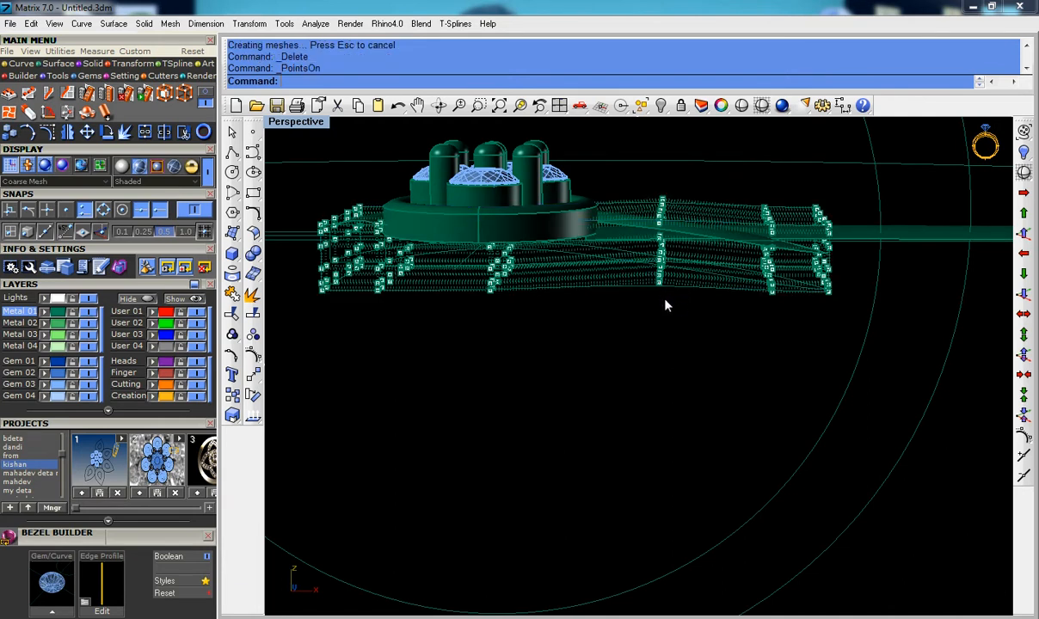
Step: Raise the cage-point column second from the arm's tip and the column crossing the gem cluster by 0.1 mm each
right_drag(732, 180, 735, 241)
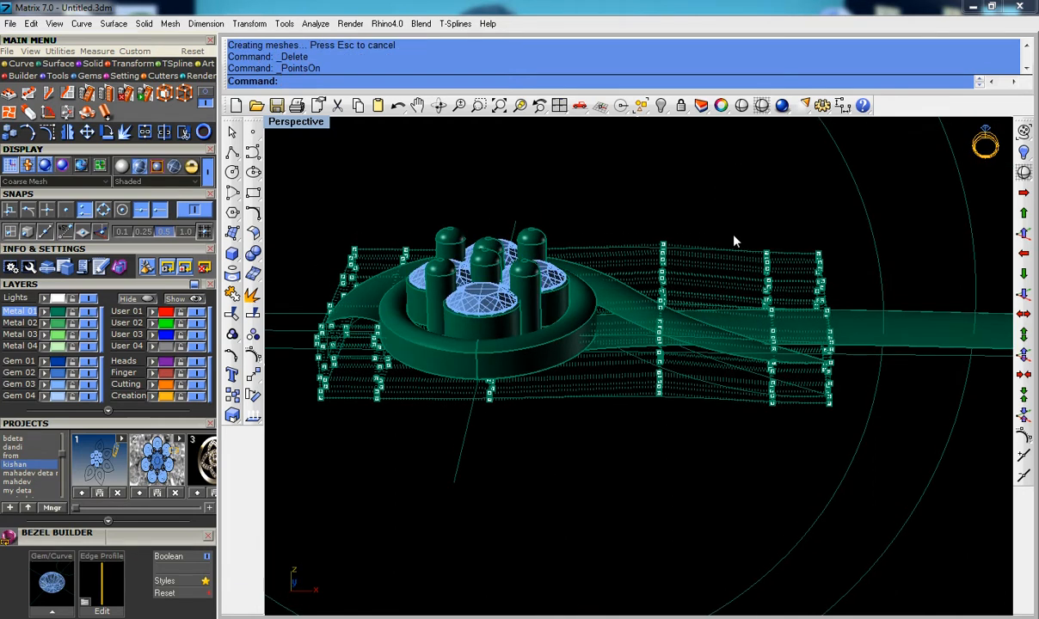
drag(728, 209, 791, 411)
right_drag(787, 409, 778, 340)
click(1024, 233)
right_drag(720, 299, 764, 345)
drag(473, 198, 573, 427)
click(1024, 233)
mouse_move(665, 346)
right_down()
mouse_move(700, 310)
mouse_move(843, 344)
mouse_move(916, 348)
mouse_move(694, 364)
mouse_move(638, 346)
right_up()
Step: Delete the deformation cage and one of the two overlapping surfaces of the arm
key(Escape)
click(745, 229)
key(Delete)
right_drag(740, 273, 618, 372)
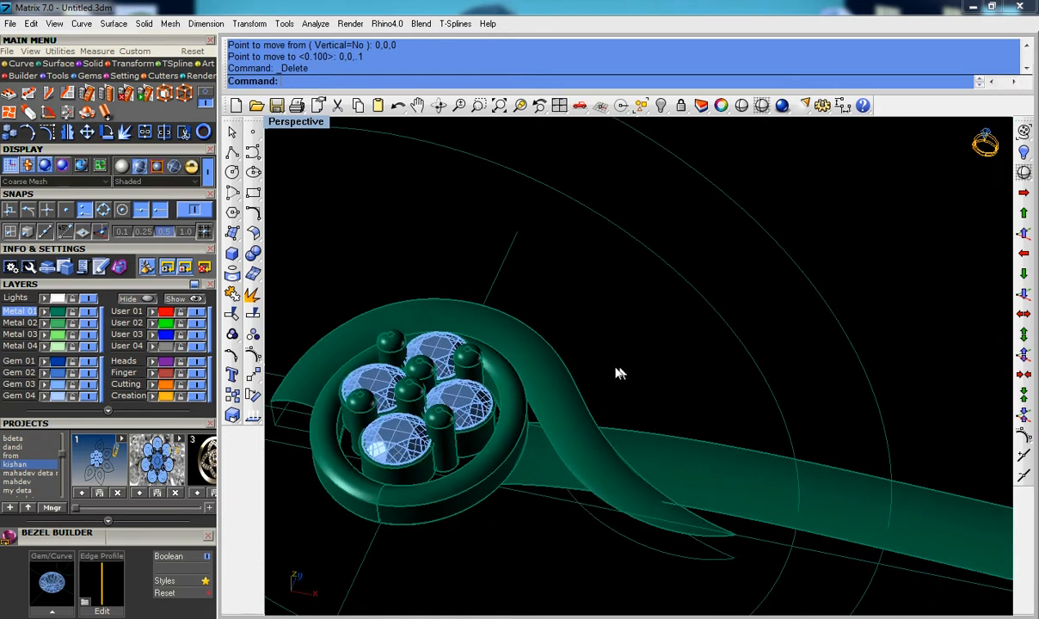
click(576, 403)
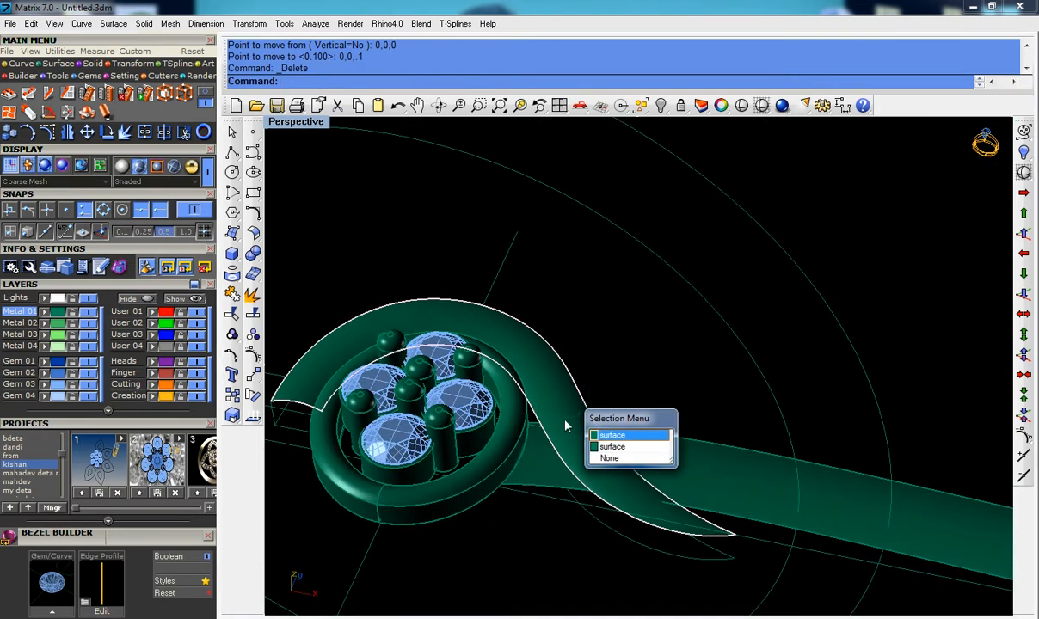
click(624, 455)
key(Delete)
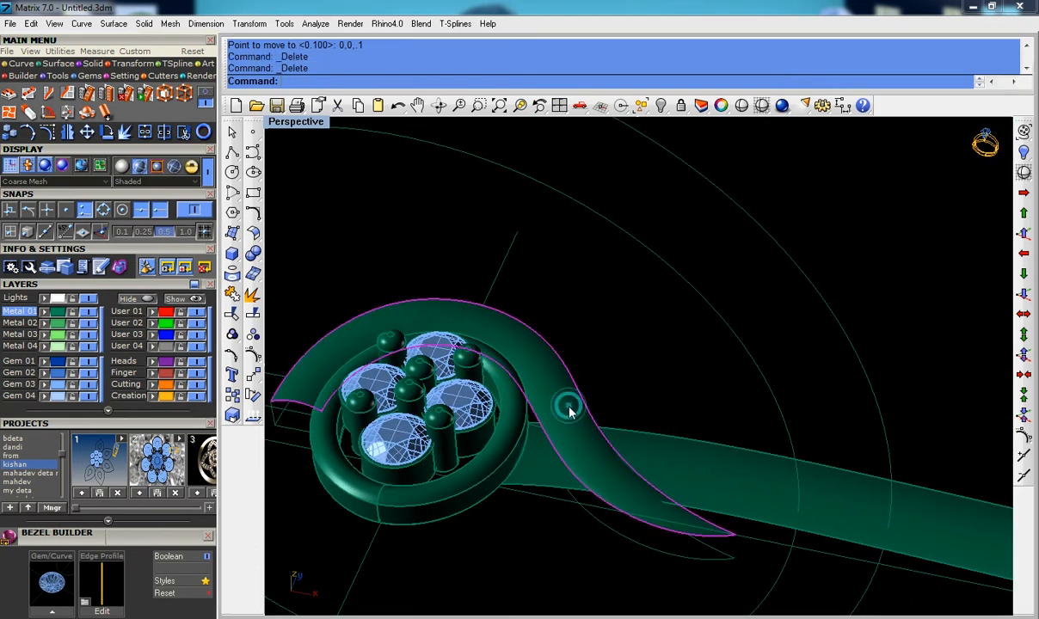
Step: Try to extrude the remaining arm surface by -0.8 mm with Cap=Yes
right_drag(609, 401, 618, 328)
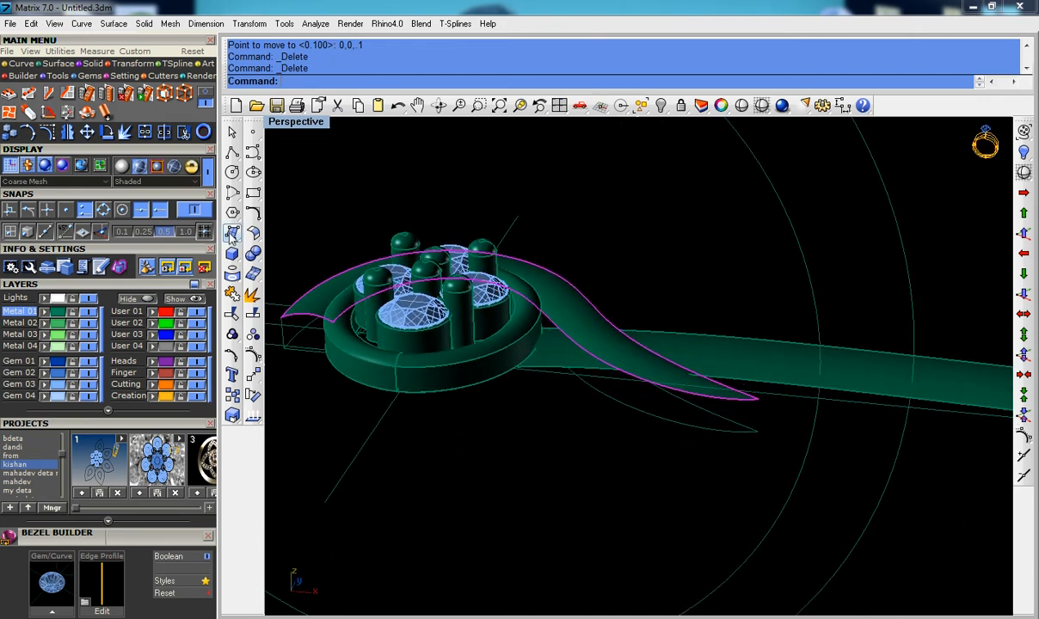
click(232, 256)
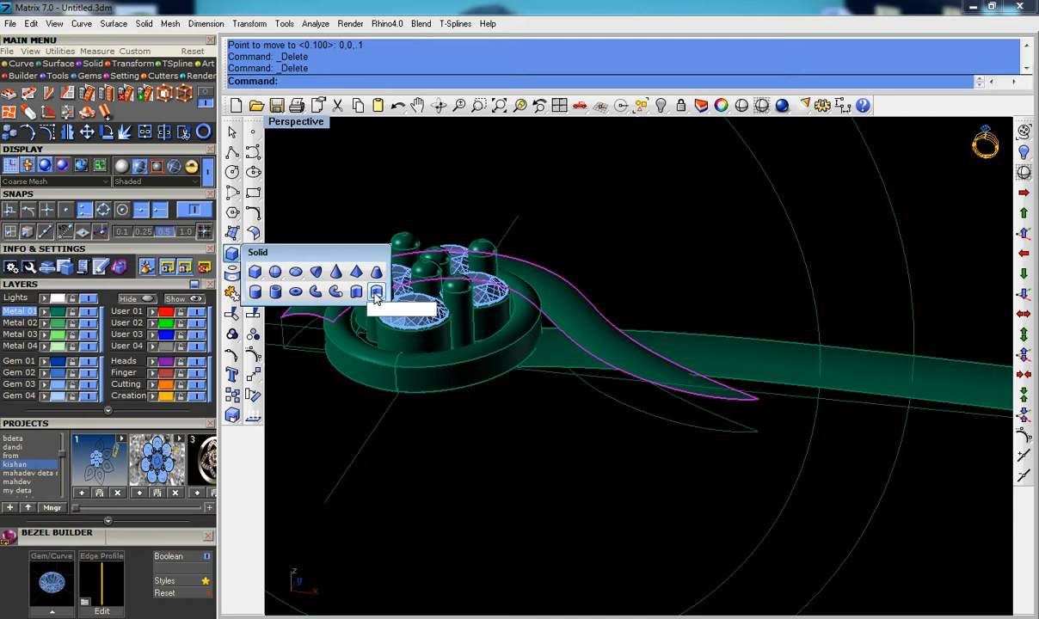
click(376, 294)
key(Return)
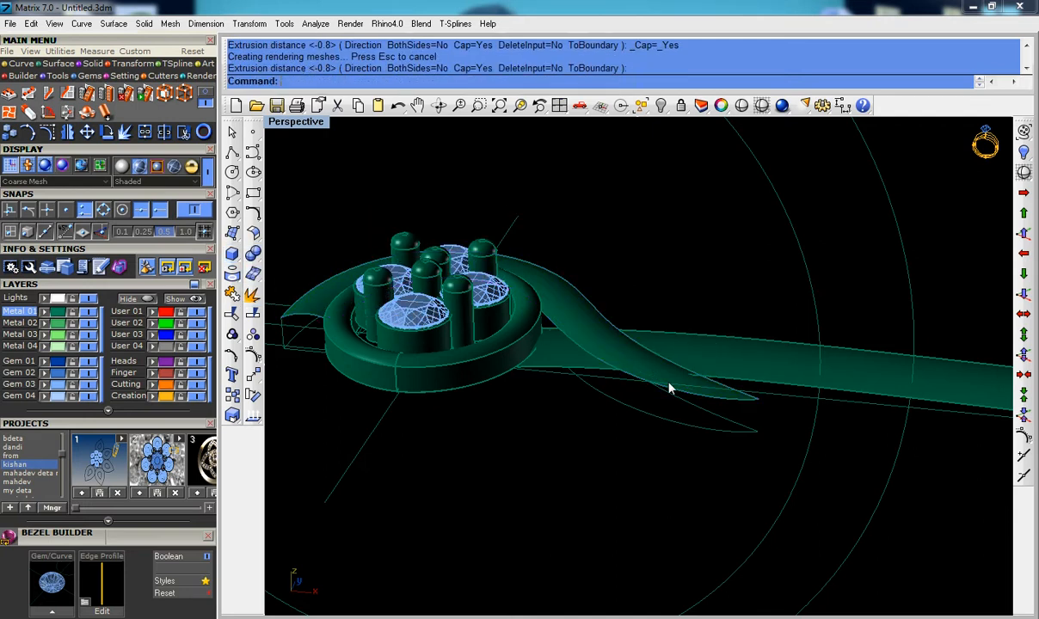
Step: Explode the outline curve that runs along the arm surface's edges
click(733, 402)
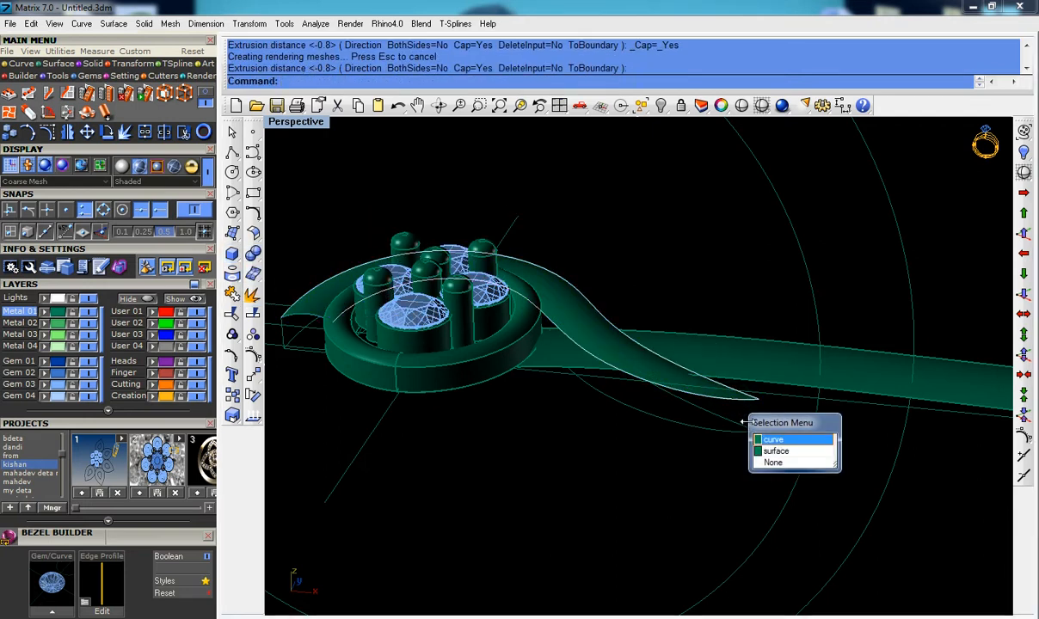
click(770, 441)
scroll(727, 423, down, 3)
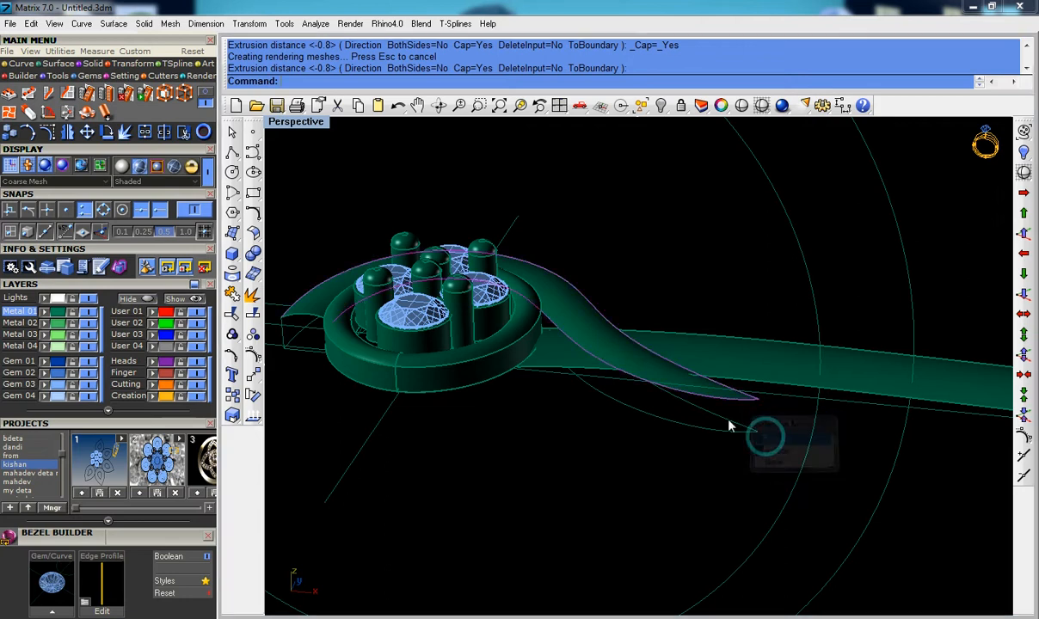
right_drag(463, 345, 457, 395)
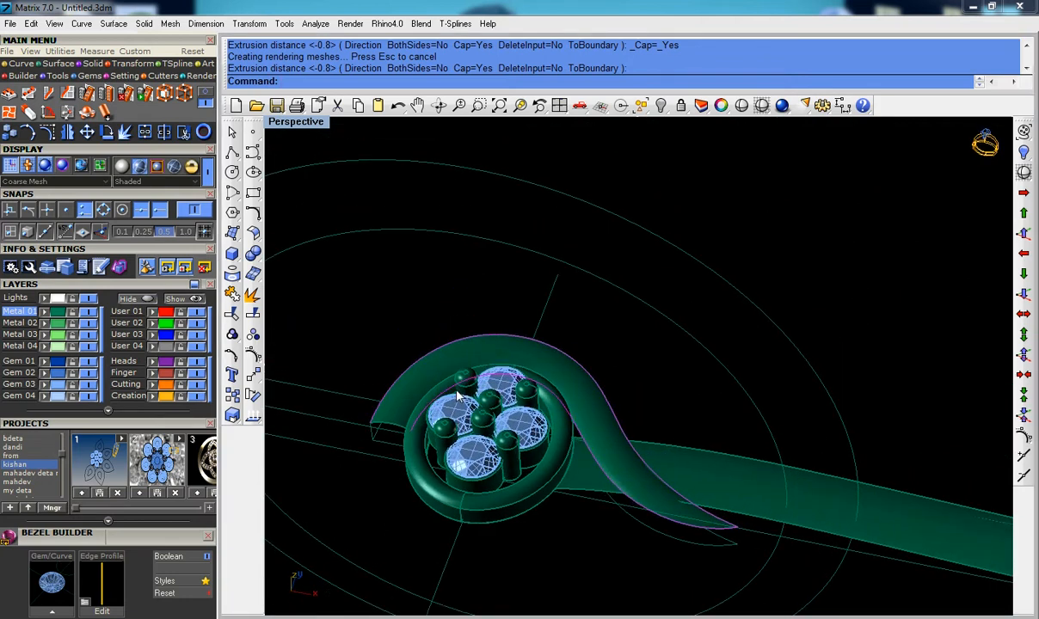
click(252, 312)
click(252, 295)
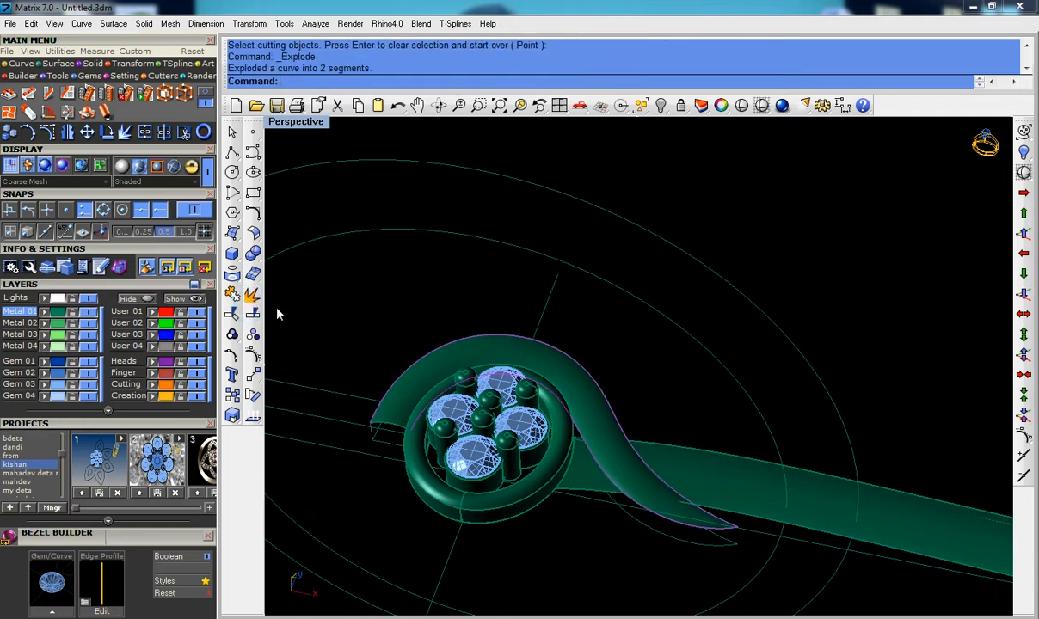
Step: Loft a surface between the two exploded edge curves of the arm
click(232, 234)
click(254, 265)
key(Return)
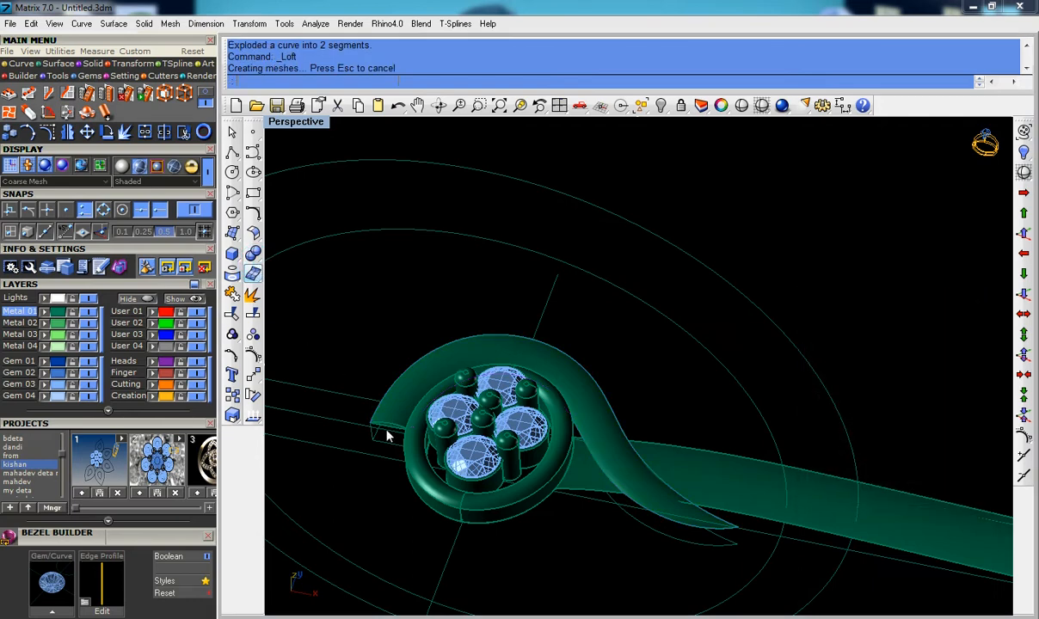
Step: Try to offset the lofted surface by -0.8 mm, repeating the attempt once and undoing both results
scroll(387, 435, up, 5)
right_drag(387, 434, 440, 260)
click(441, 272)
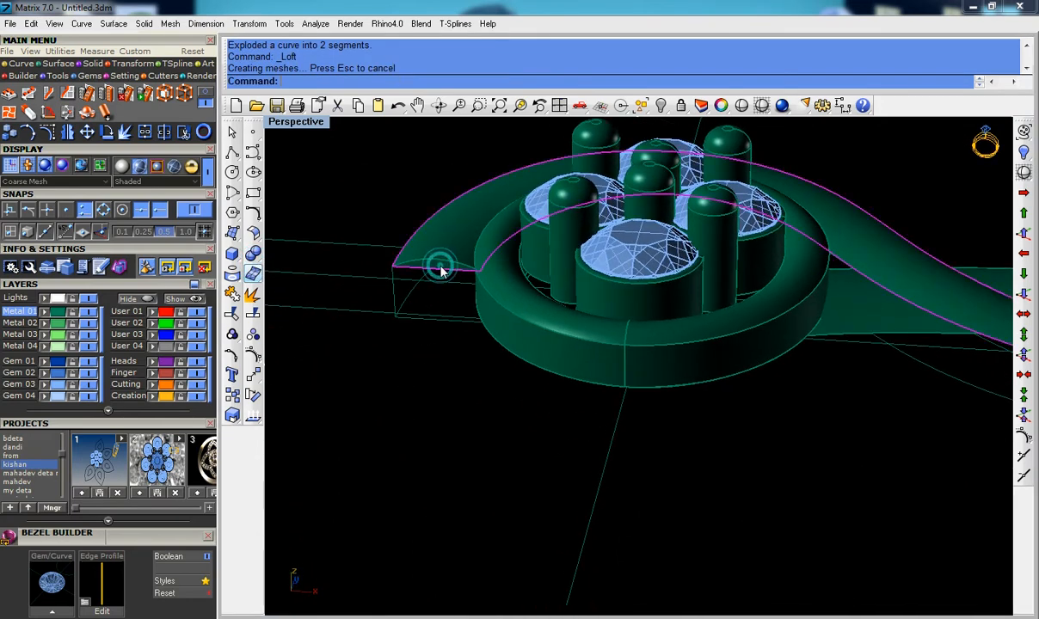
click(255, 236)
click(273, 273)
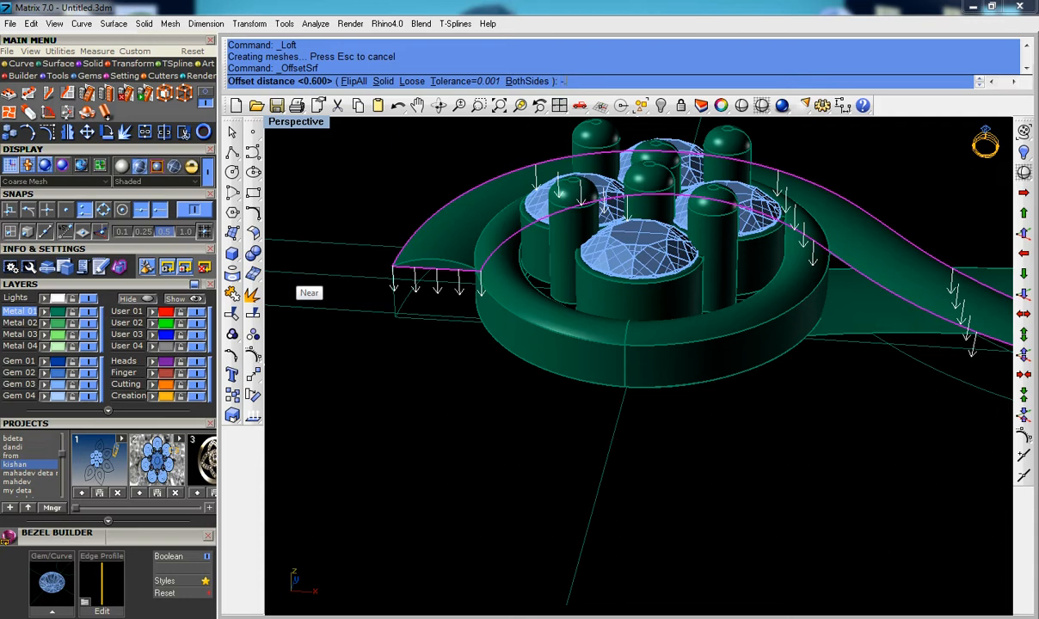
key(Return)
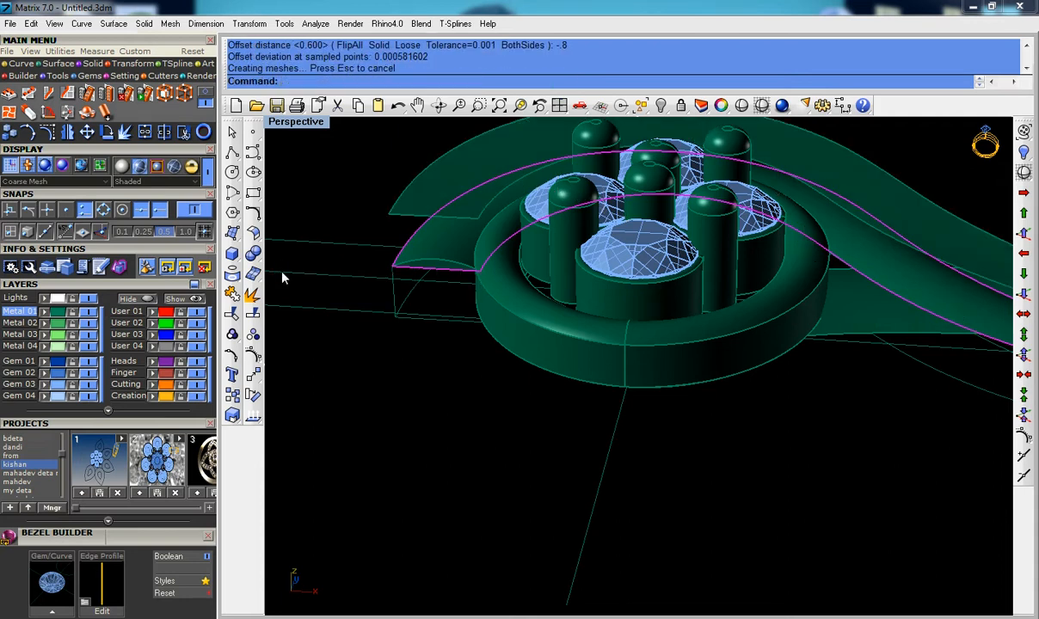
key(ctrl+z)
right_click(394, 342)
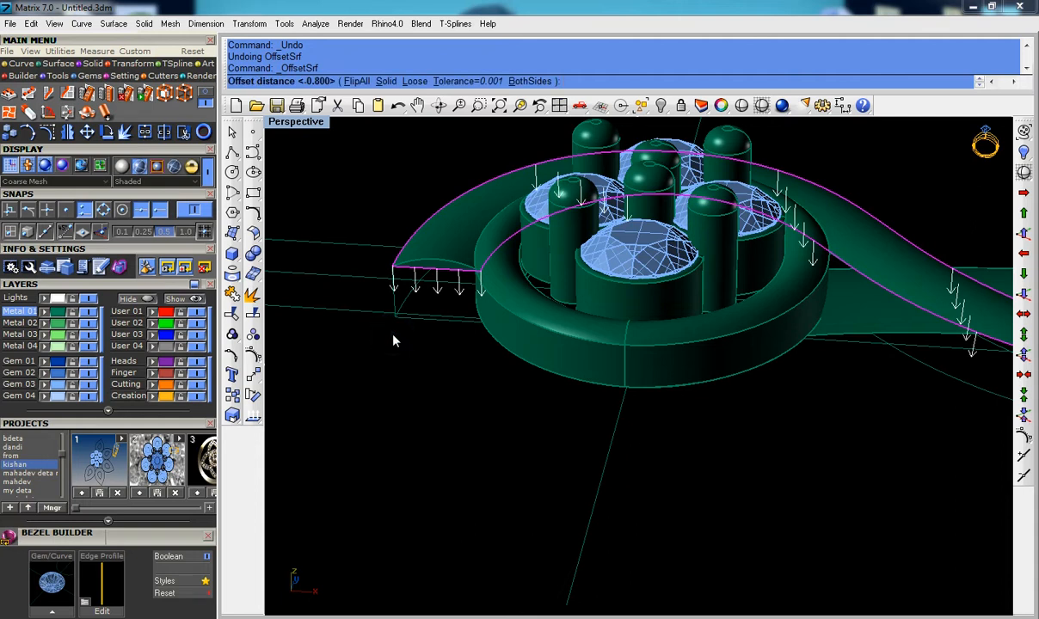
key(Return)
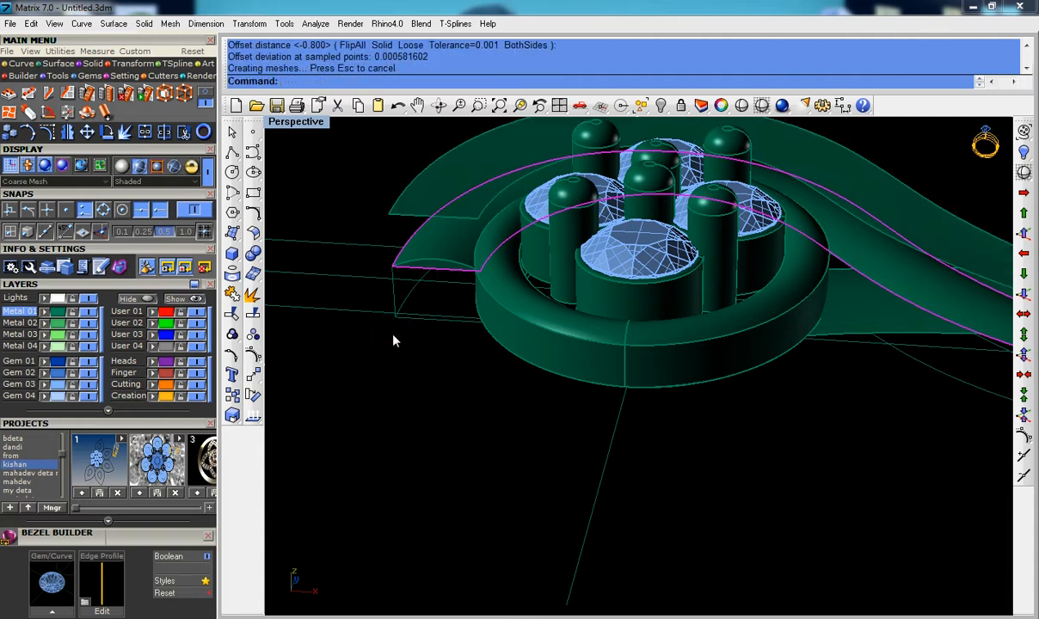
key(ctrl+z)
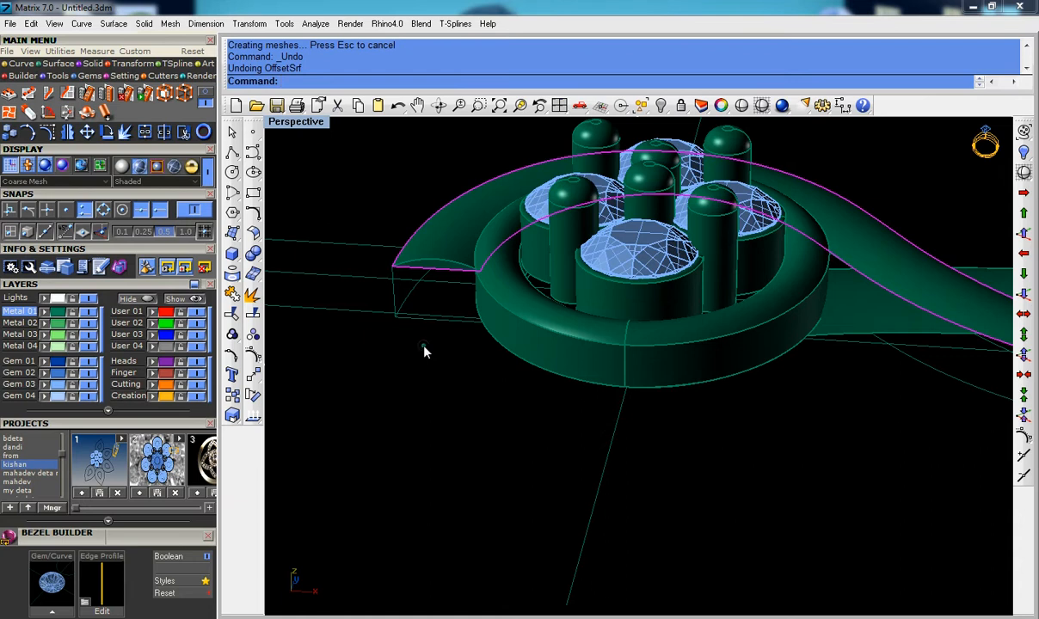
Step: Try to offset the lofted surface by -0.8 mm with its direction flipped
right_click(424, 352)
text(f)
key(Return)
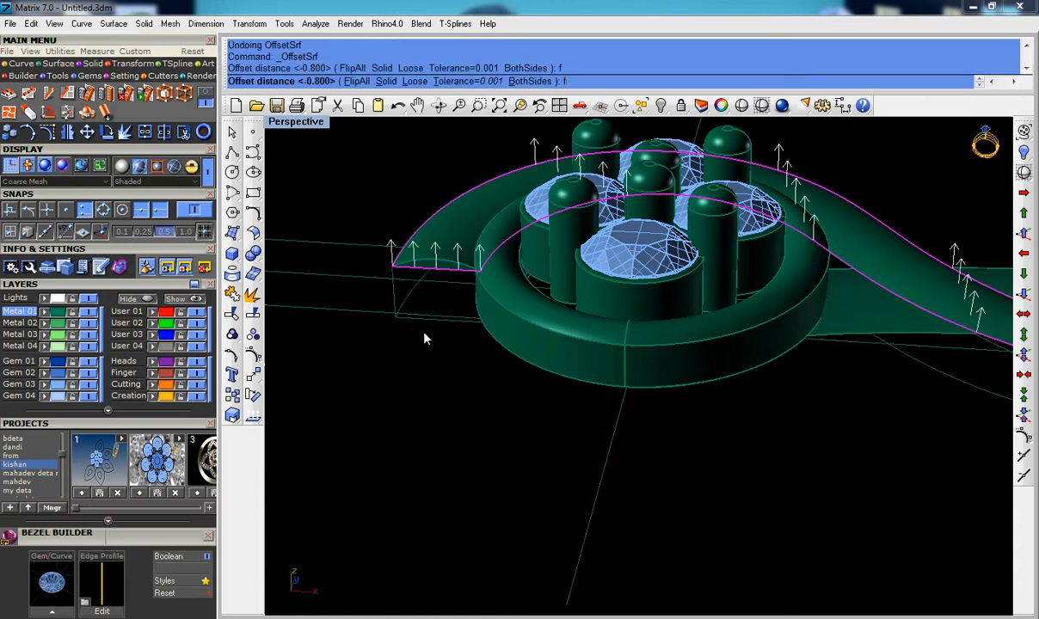
right_click(424, 333)
right_drag(434, 327, 637, 326)
right_drag(823, 341, 771, 378)
scroll(730, 427, up, 6)
Step: Try deleting the outline curves below the arm's tip, and undo both that deletion and the flipped surface offset
drag(759, 433, 736, 467)
key(Delete)
right_drag(735, 466, 749, 360)
scroll(756, 399, down, 4)
shift+right_drag(749, 360, 752, 413)
scroll(636, 303, up, 4)
right_drag(677, 286, 634, 368)
key(ctrl+z)
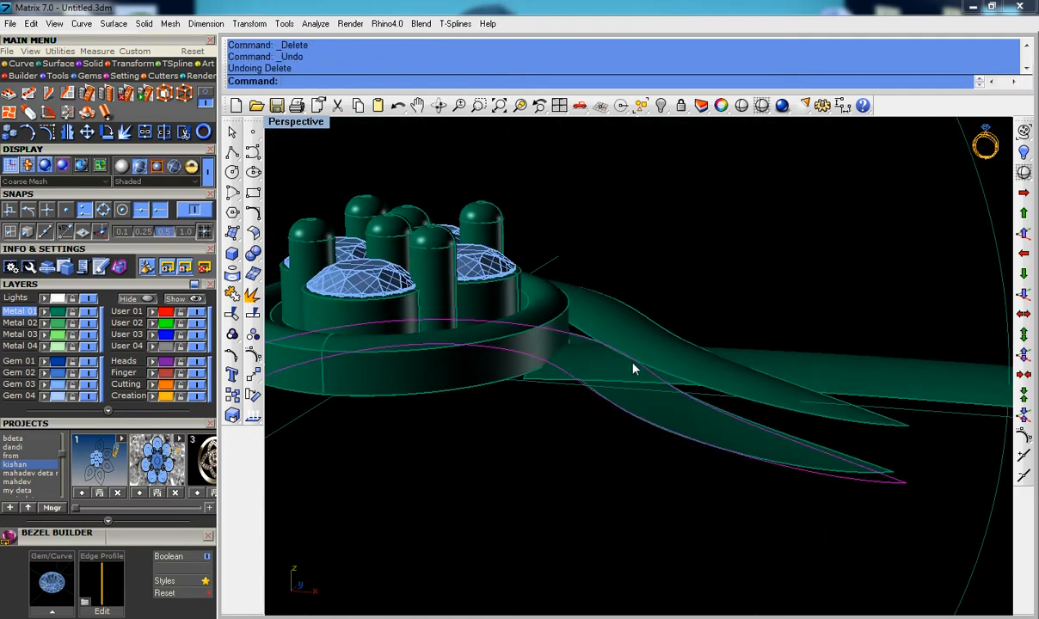
key(ctrl+z)
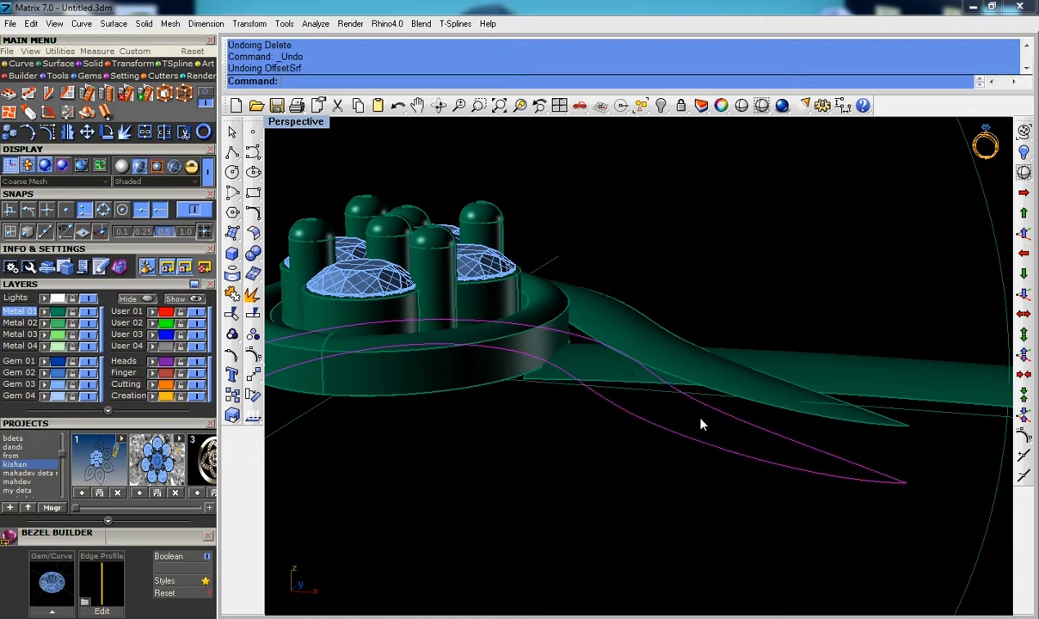
Step: Delete the leftover outline curves that run below the arm surface
click(903, 482)
key(Delete)
right_drag(819, 432, 499, 453)
Step: Rebuild the arm surface with 10 points and degree 2 in both U and V, deleting the input
click(485, 464)
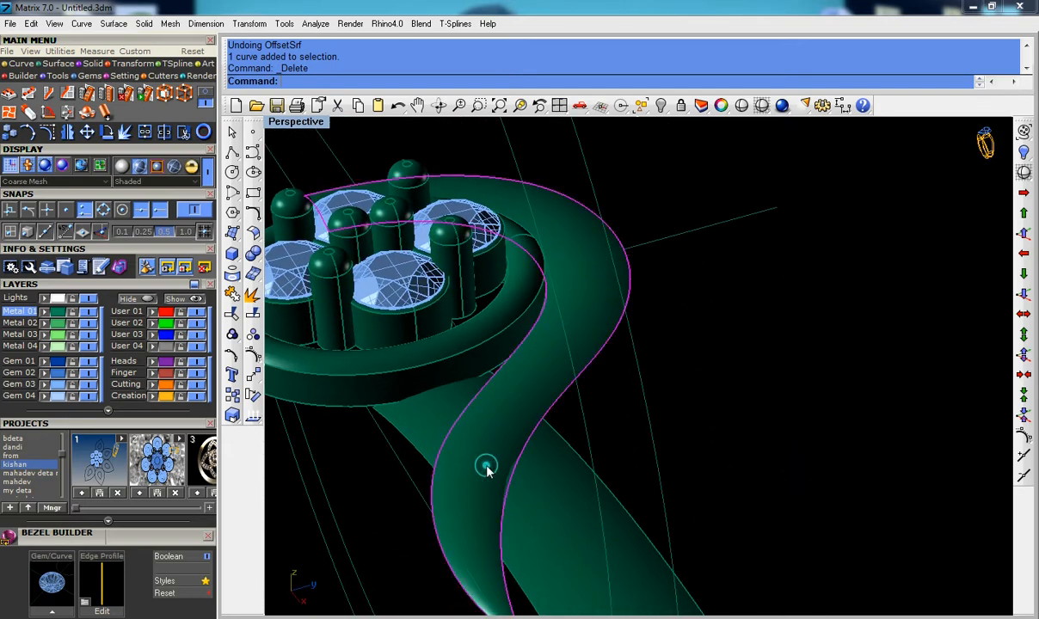
key(F10)
key(Escape)
click(535, 374)
text(Rebuild)
key(Return)
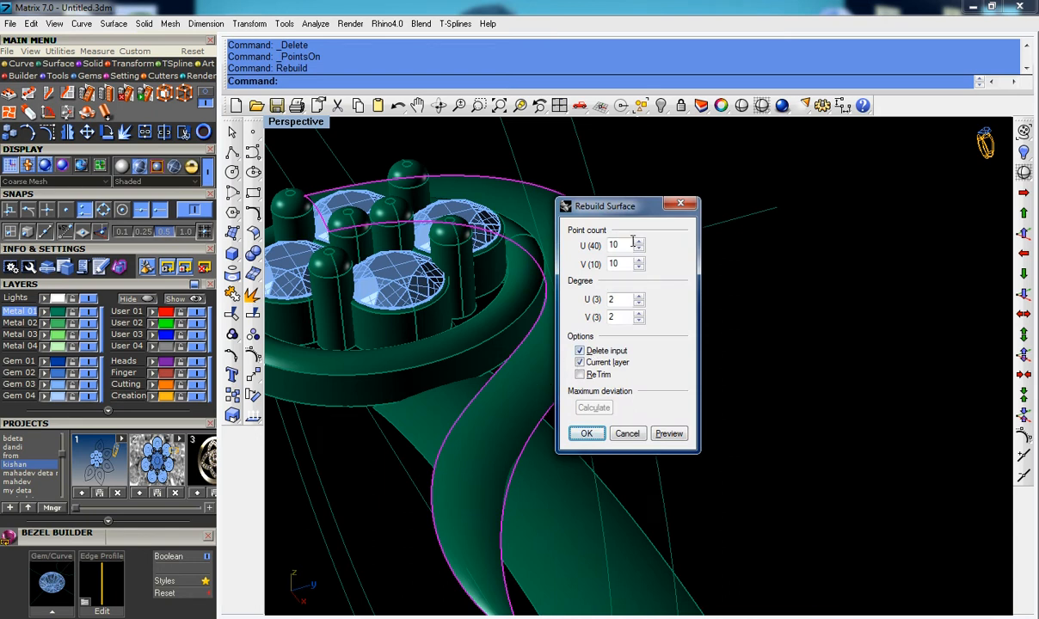
click(584, 435)
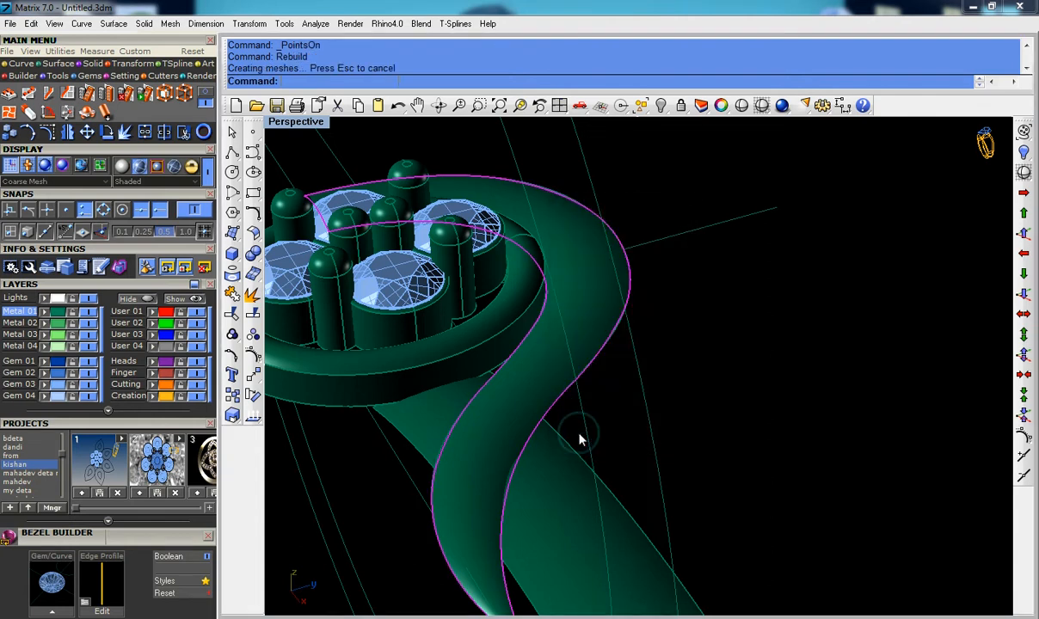
Step: Show the rebuilt arm's control points and raise the third and fourth rows from its tip in 0.1 mm moves
scroll(578, 439, down, 2)
key(F10)
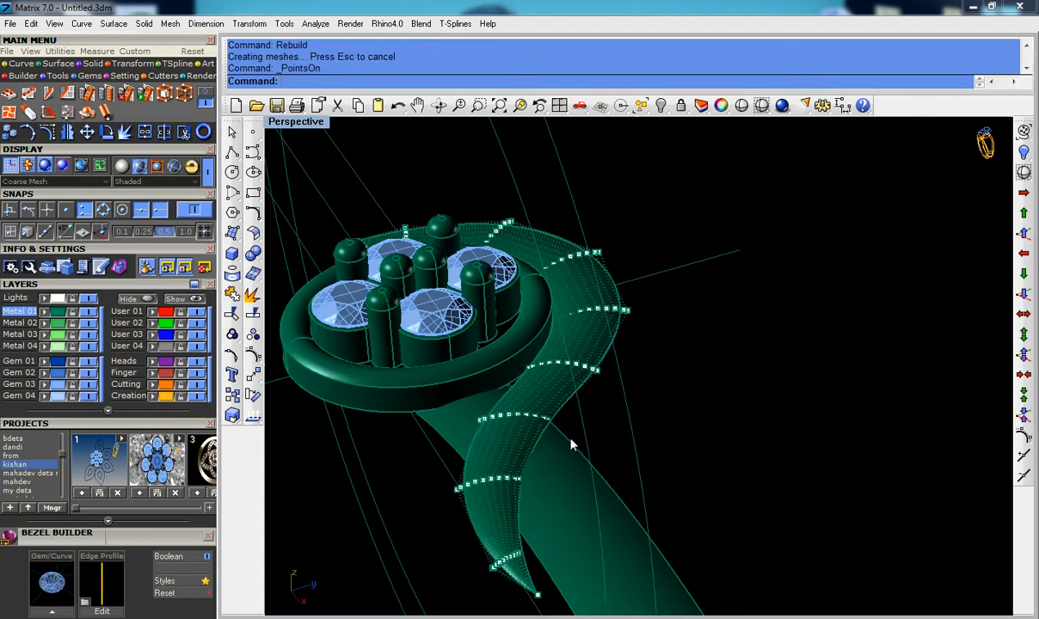
drag(404, 458, 563, 516)
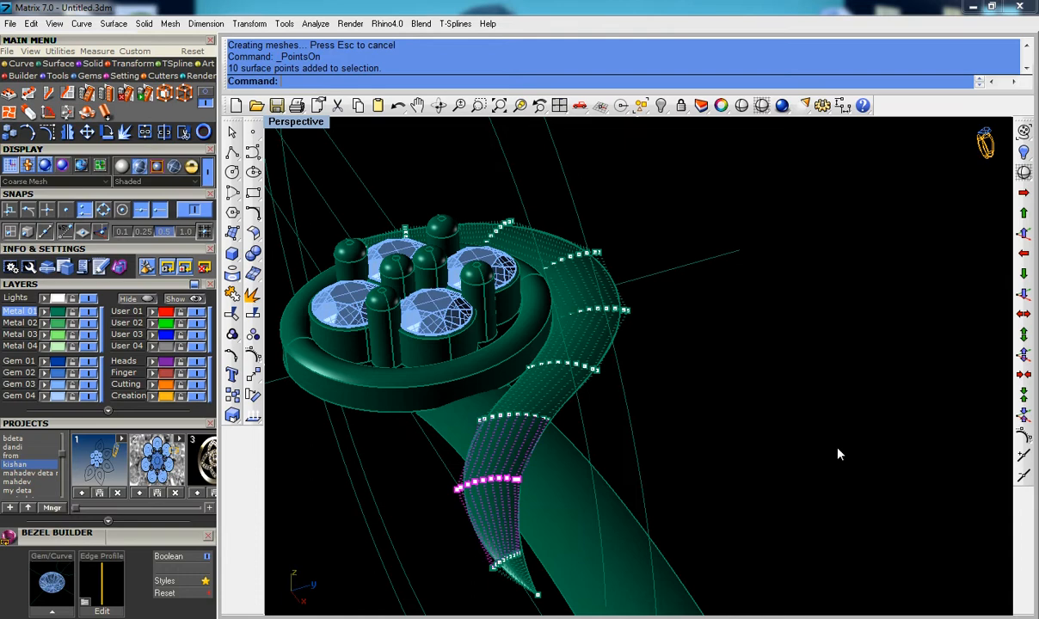
click(1024, 233)
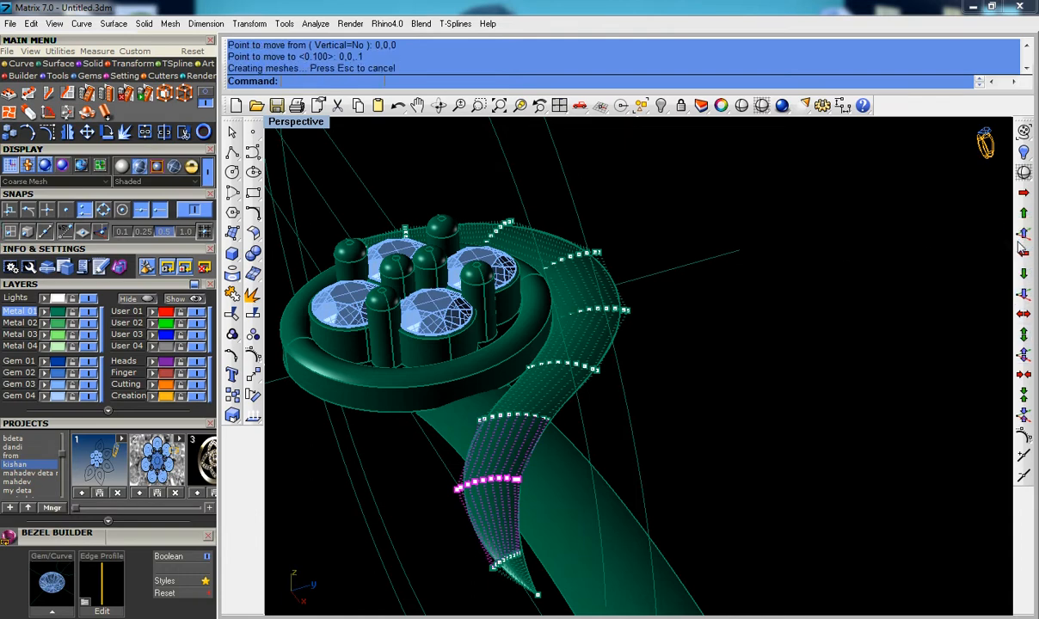
right_click(976, 295)
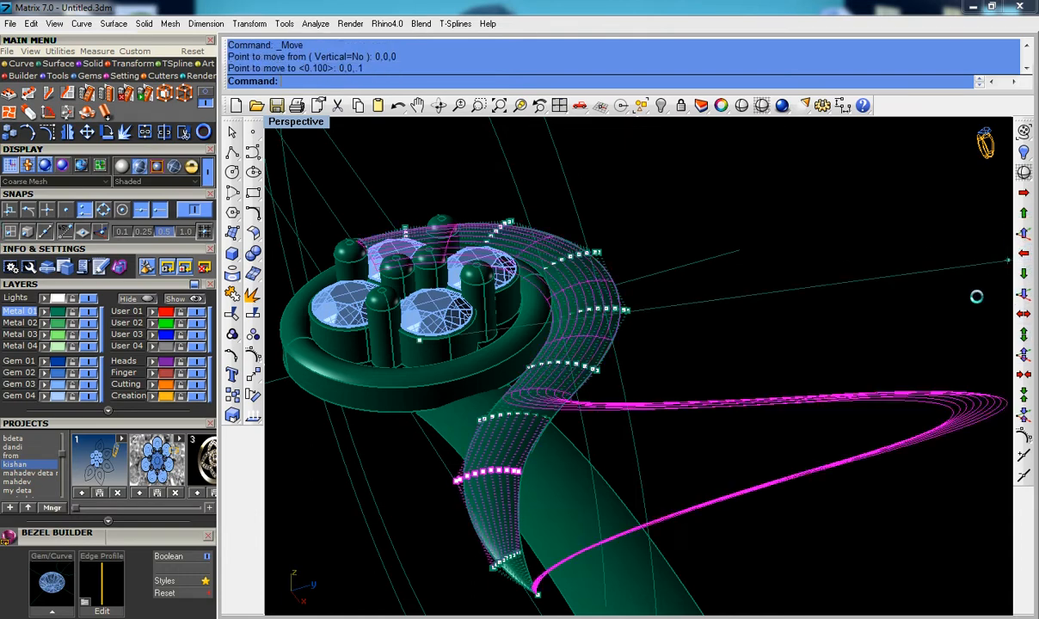
right_drag(713, 414, 398, 522)
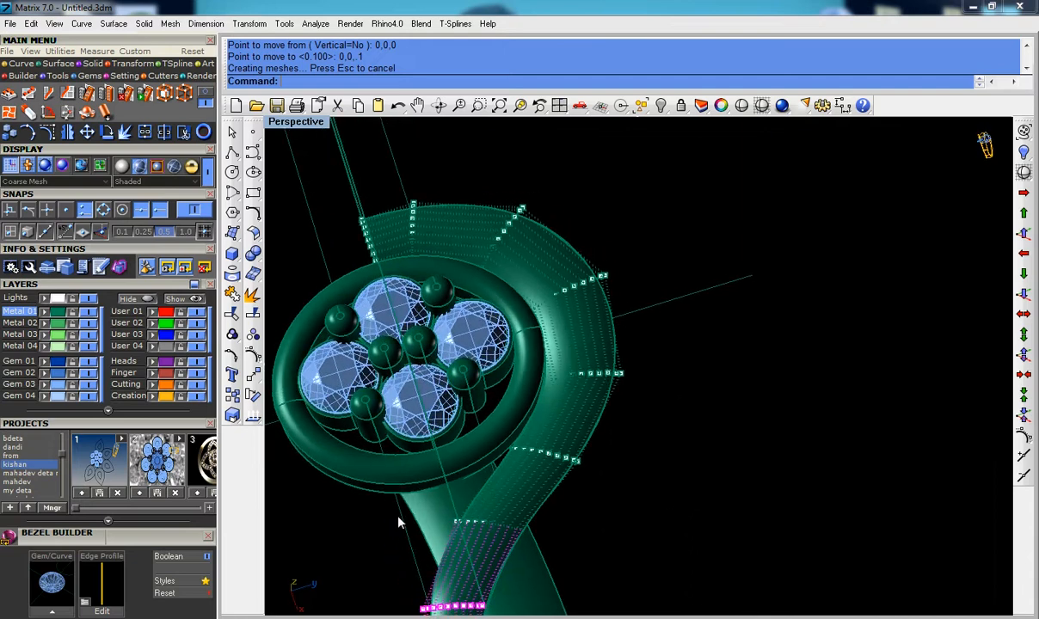
drag(378, 509, 588, 563)
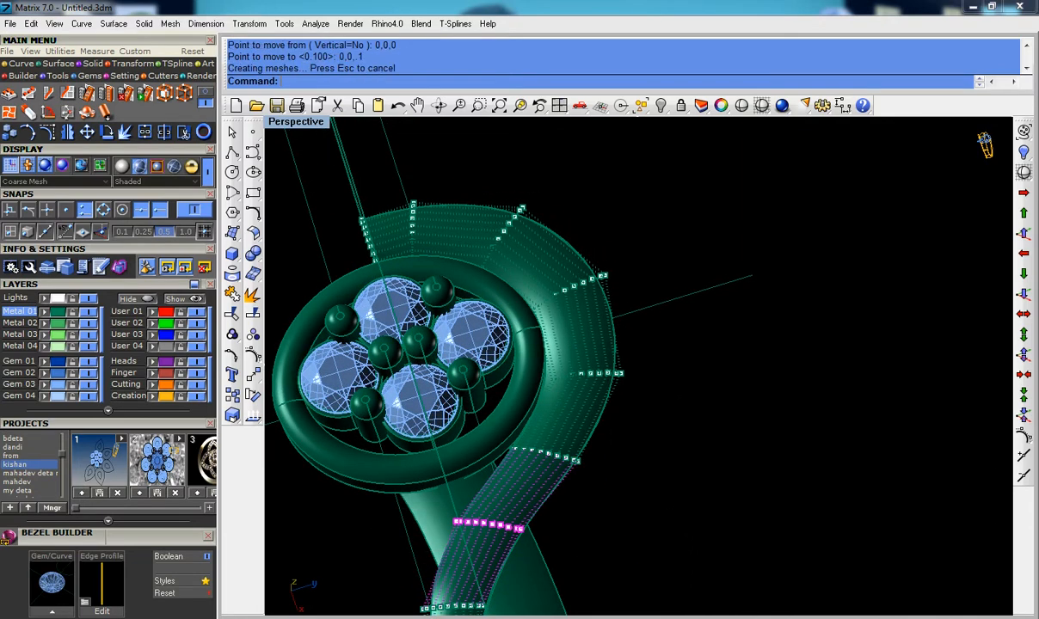
right_drag(587, 553, 345, 383)
scroll(321, 405, up, 3)
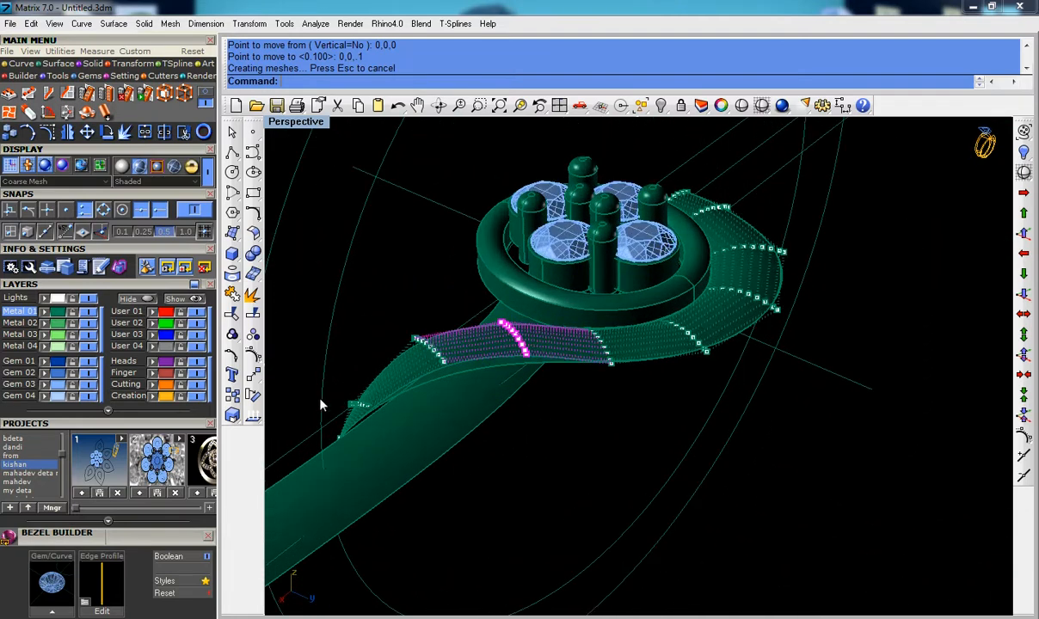
Step: Raise the two control-point rows nearest the arm's tip by 0.1 mm twice
drag(294, 353, 373, 454)
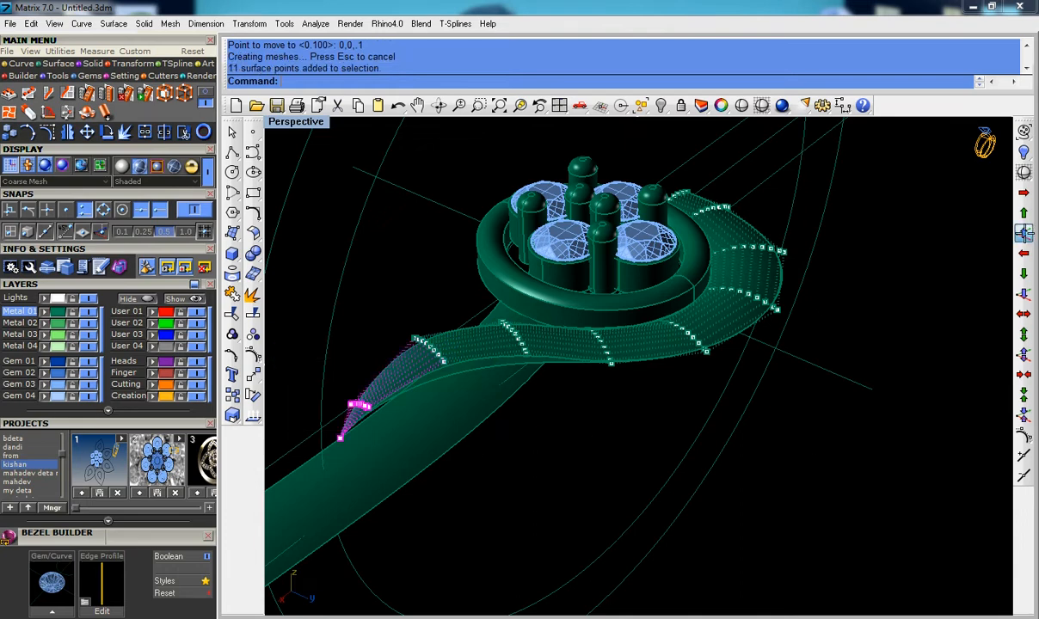
click(1024, 233)
click(1024, 234)
Step: Lower the second and third control-point rows from the arm's tip by 0.1 mm each
right_drag(690, 406, 626, 347)
scroll(358, 313, up, 4)
drag(357, 312, 400, 363)
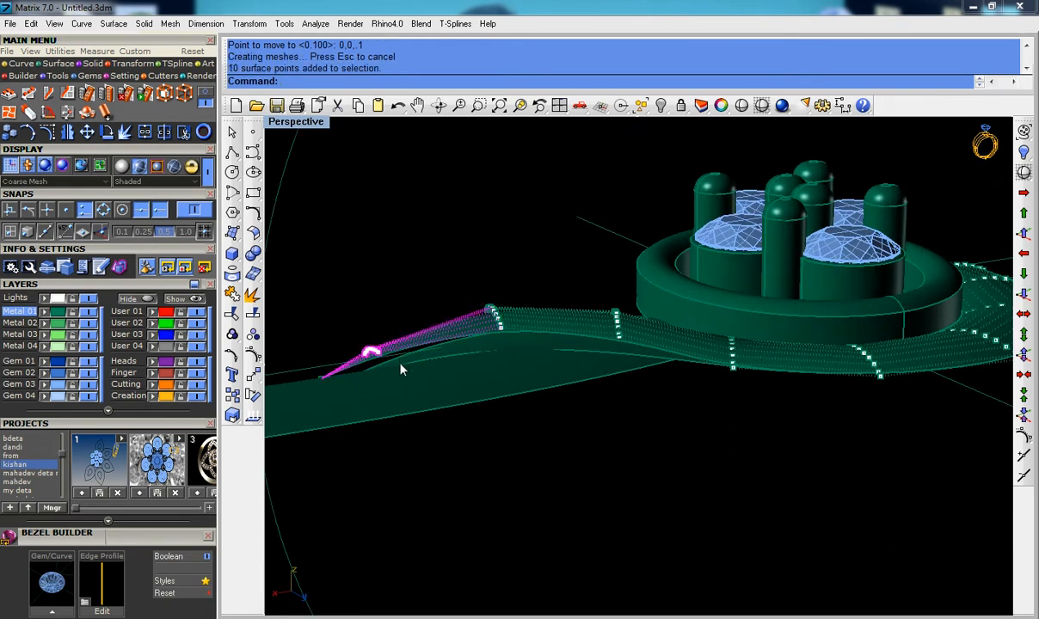
click(1024, 294)
drag(454, 263, 528, 338)
click(1024, 294)
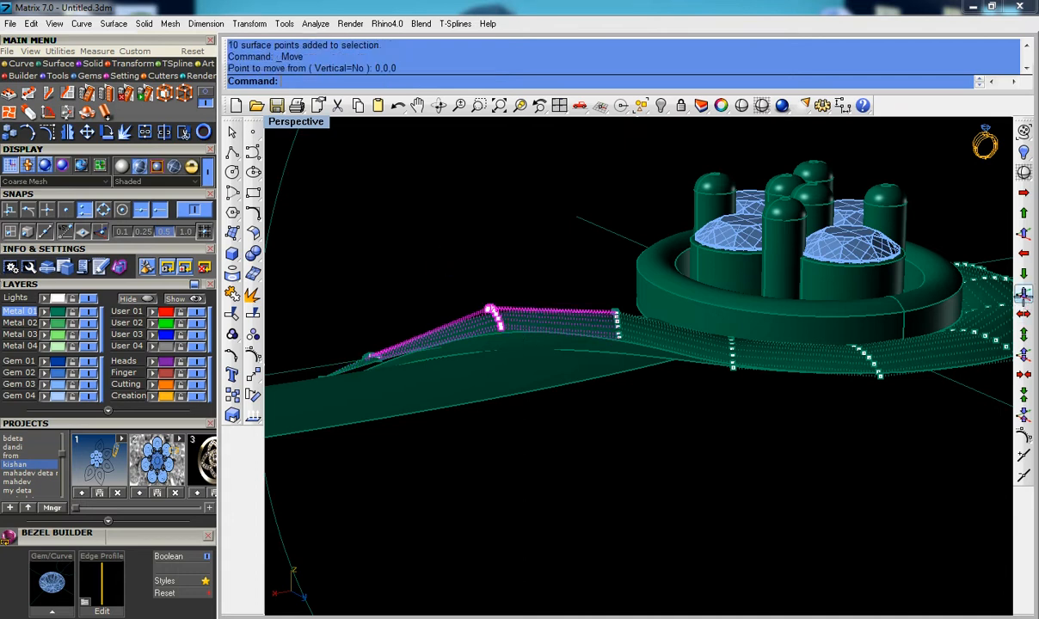
Step: Lower the fourth control-point row from the tip by 0.1 mm, raise it again by 0.1 mm, and hide the control points
right_drag(682, 348, 952, 369)
right_drag(637, 368, 590, 283)
drag(580, 336, 641, 404)
click(1022, 295)
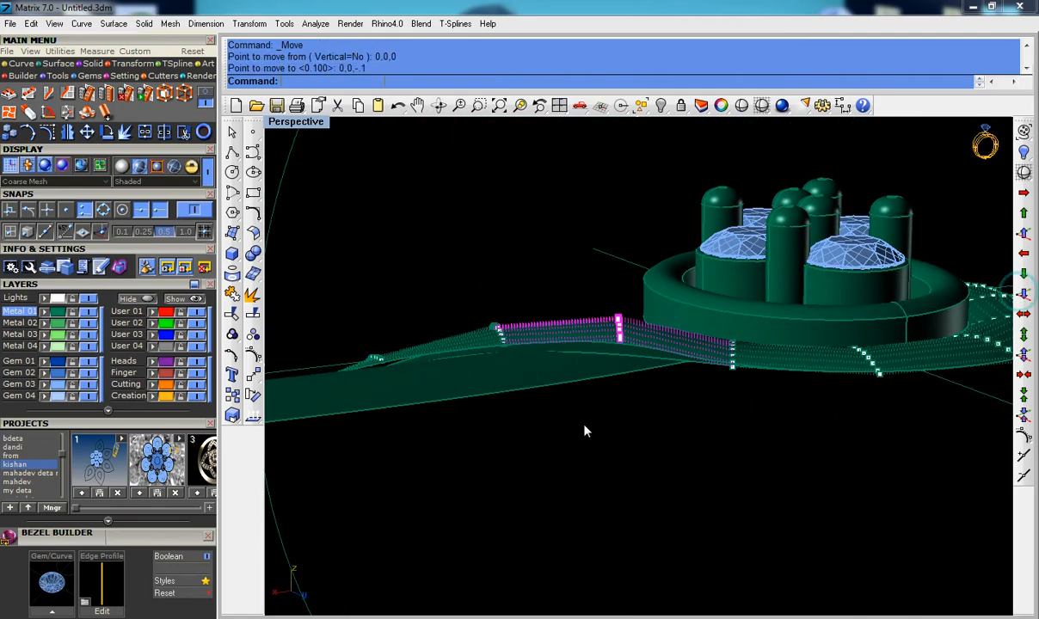
mouse_move(626, 417)
right_down()
mouse_move(637, 376)
mouse_move(642, 410)
right_up()
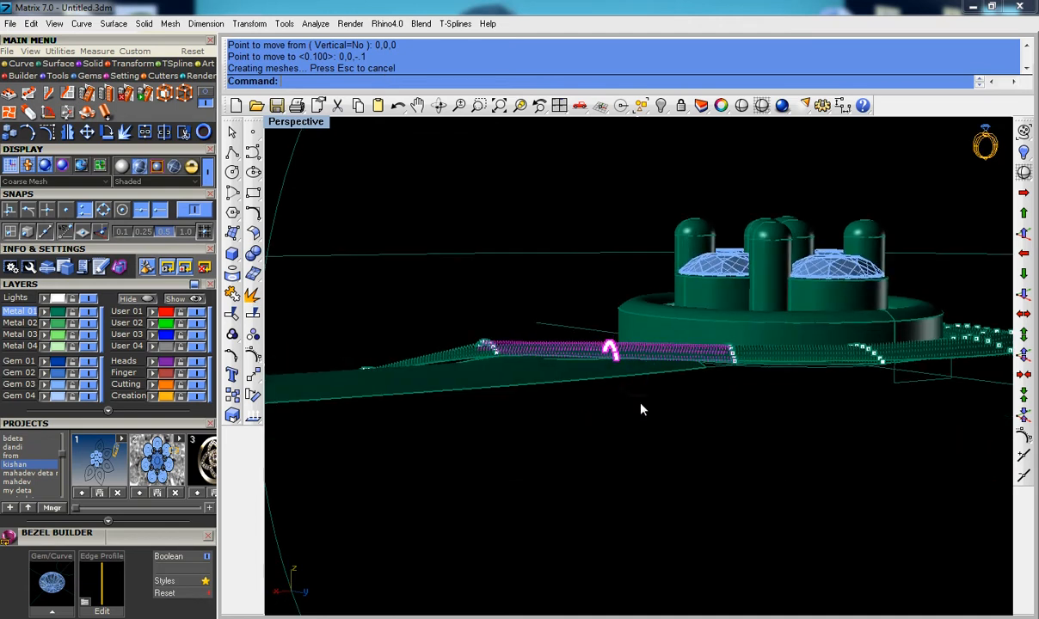
scroll(463, 340, up, 2)
click(1023, 234)
key(Escape)
key(Escape)
Step: Delete the leftover geometry under the arm near its pointed tip
right_drag(653, 396, 723, 499)
click(670, 566)
click(723, 593)
key(Delete)
scroll(670, 570, up, 5)
key(Delete)
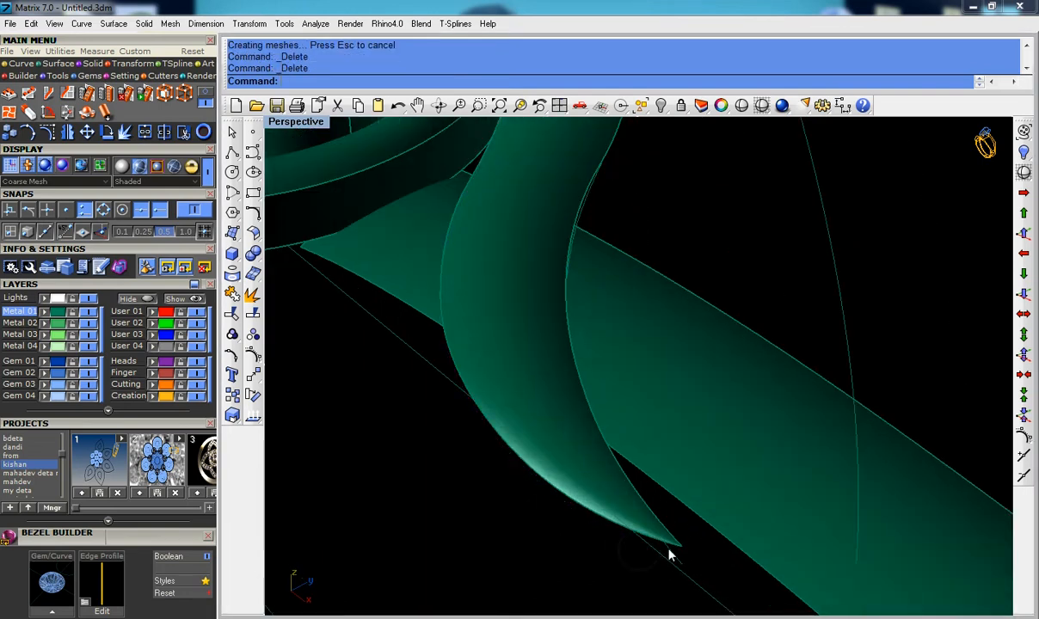
click(675, 553)
key(Delete)
Step: Extrude the reshaped arm surface by -0.8 mm as a solid with Cap=Yes
scroll(674, 553, down, 5)
right_drag(645, 529, 629, 202)
click(568, 240)
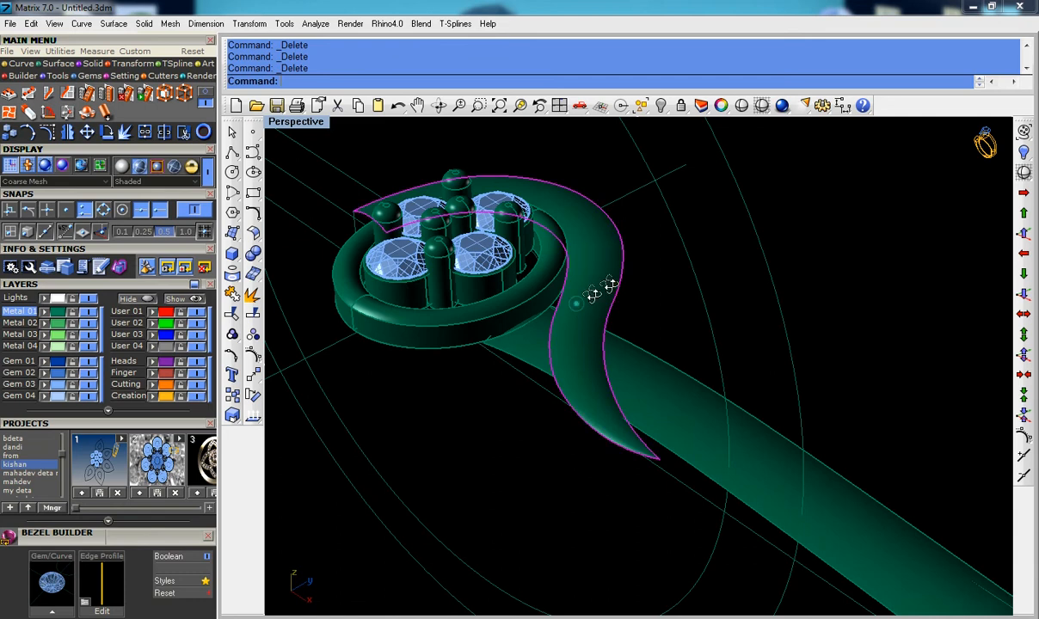
right_drag(602, 289, 437, 229)
click(232, 233)
click(232, 255)
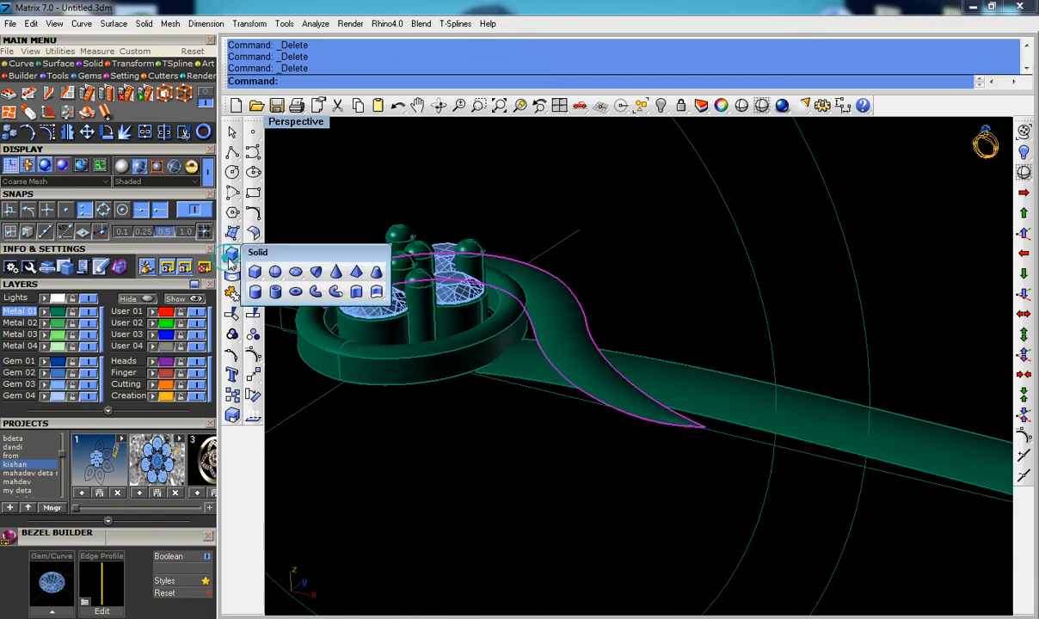
click(376, 293)
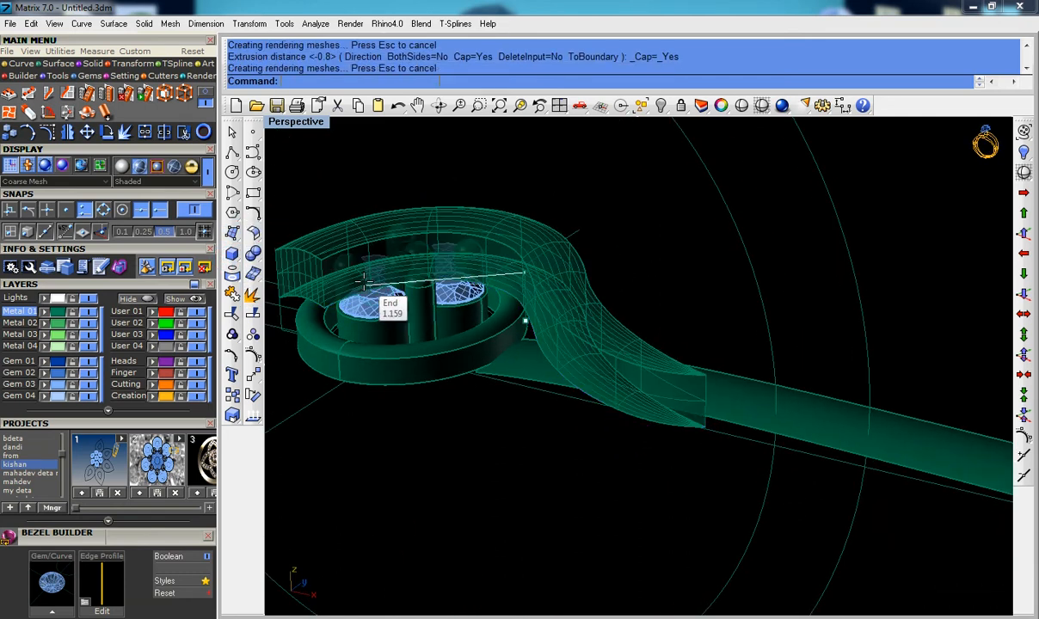
key(Return)
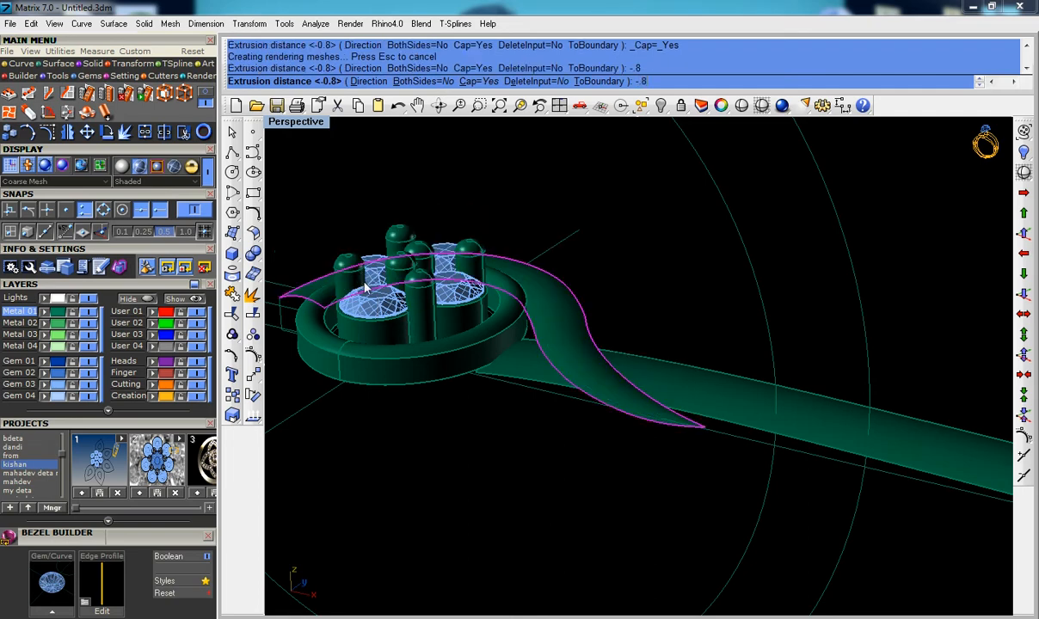
Step: Duplicate the long side edges and the end edges of the extruded arm as curves
right_drag(632, 467, 666, 249)
right_drag(327, 436, 454, 286)
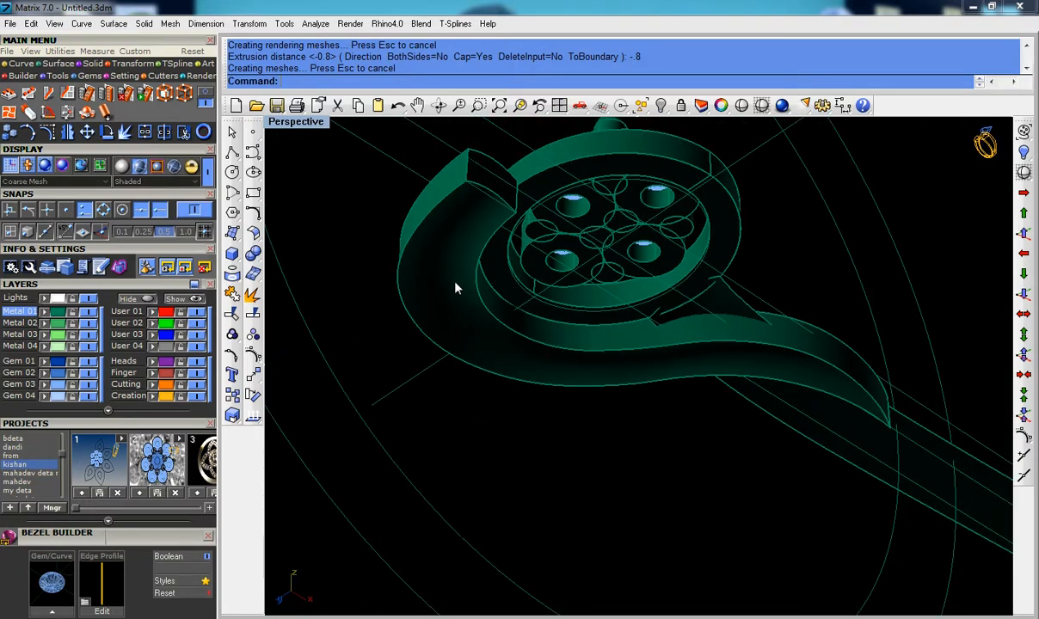
mouse_move(434, 335)
right_down()
mouse_move(424, 355)
mouse_move(432, 353)
right_up()
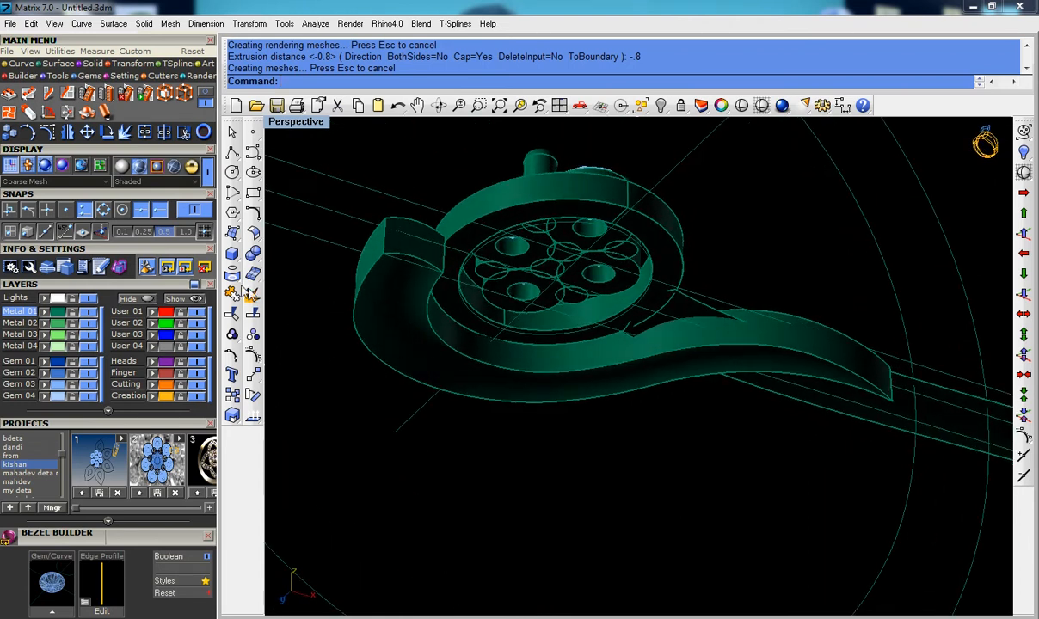
click(232, 274)
click(272, 284)
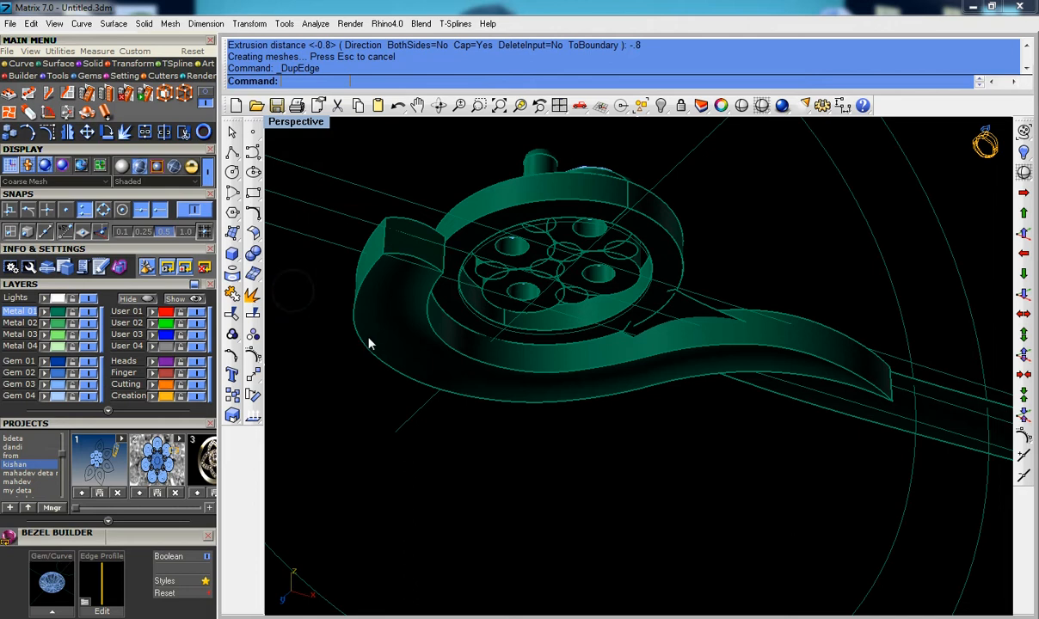
click(370, 347)
click(422, 326)
click(390, 243)
click(420, 226)
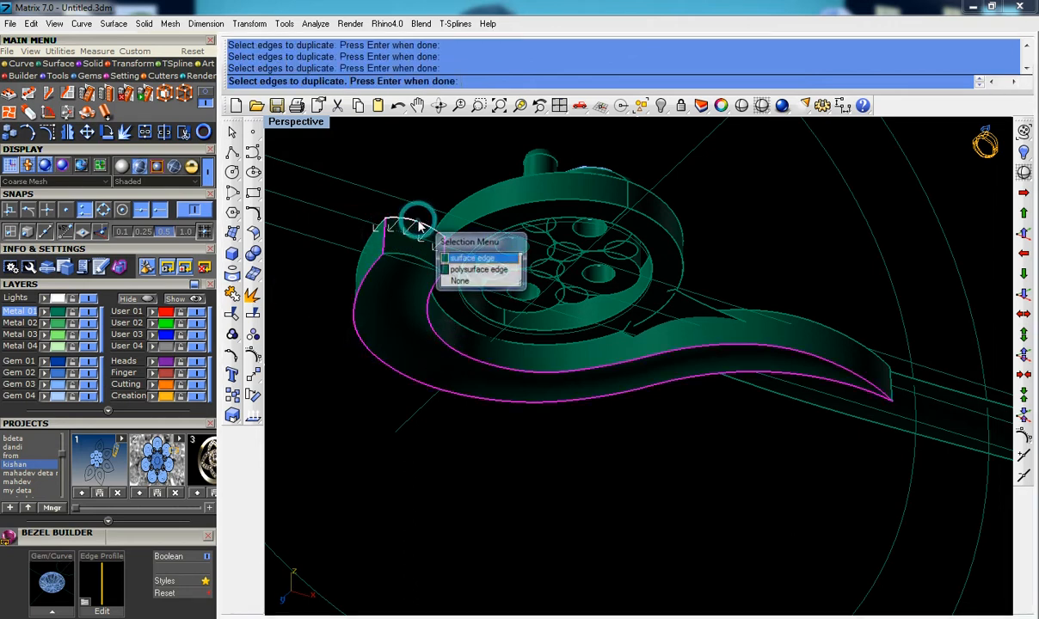
click(454, 271)
key(Return)
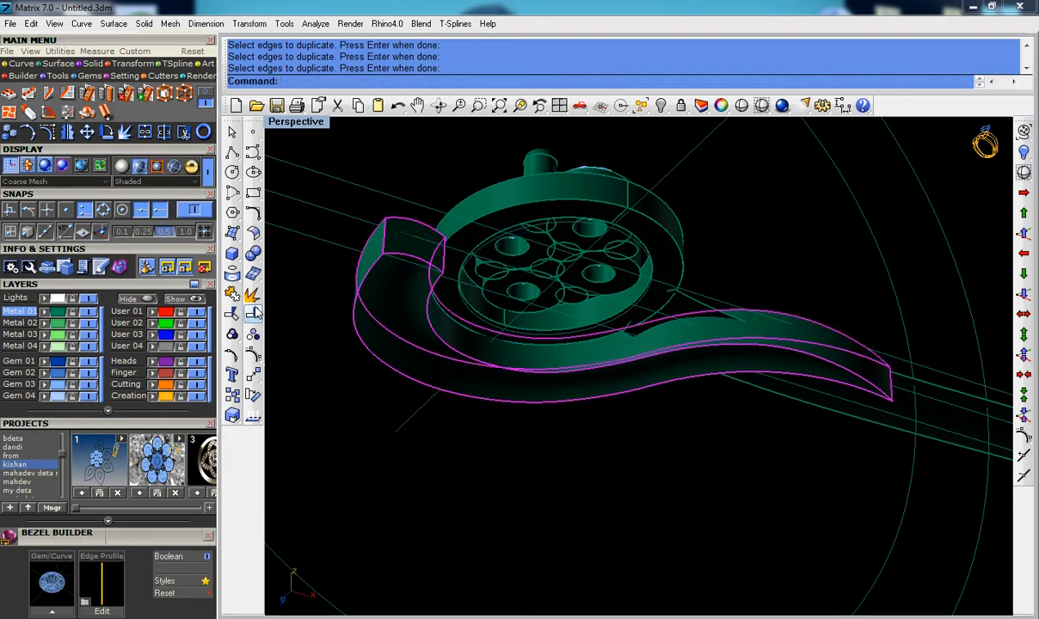
Step: Explode the arm solid and delete the surfaces closing its underside and wide end, along with the lower end curve
click(253, 294)
key(Escape)
click(414, 250)
key(Delete)
key(Delete)
right_drag(394, 327, 447, 284)
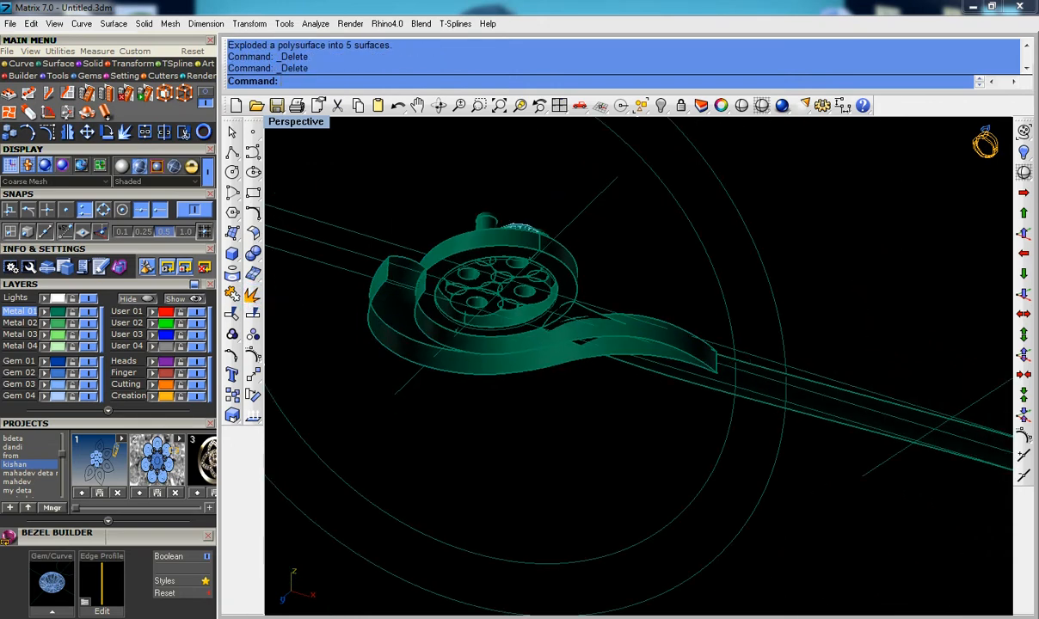
right_drag(387, 333, 376, 402)
scroll(375, 405, up, 2)
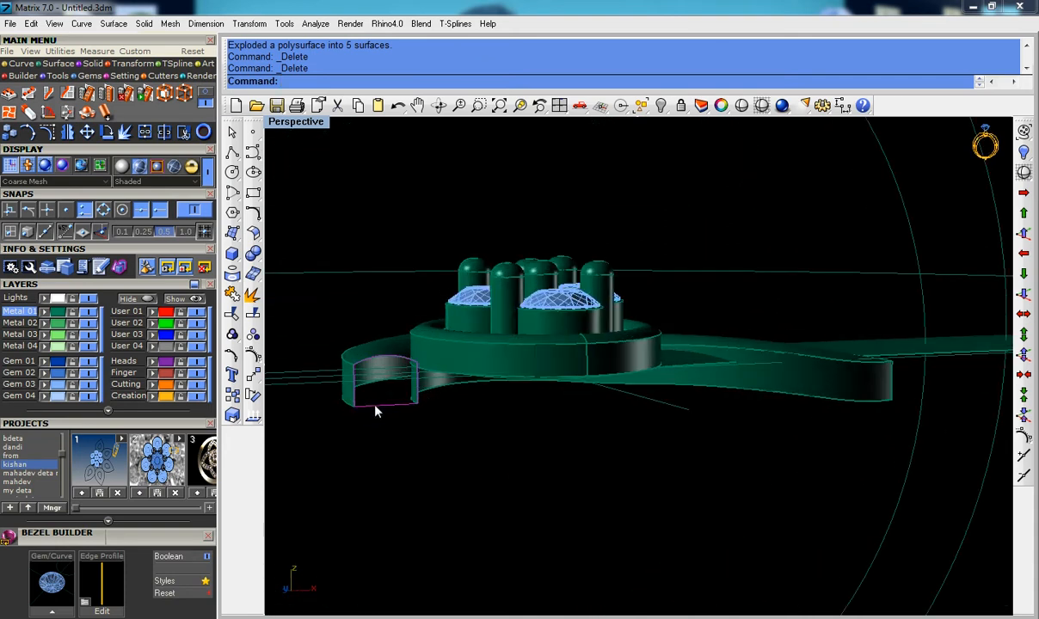
key(Delete)
Step: Draw a straight line across the lower corners of the arm's wide end and join it with the three end curves
right_drag(383, 418, 376, 375)
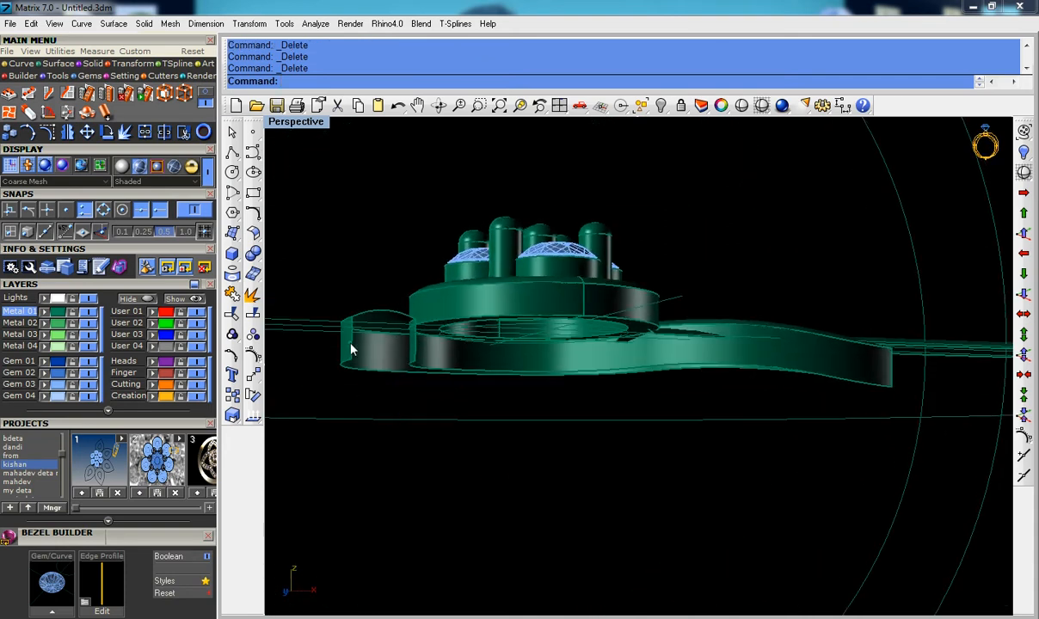
click(351, 349)
click(382, 378)
click(414, 348)
click(427, 386)
click(233, 152)
click(351, 360)
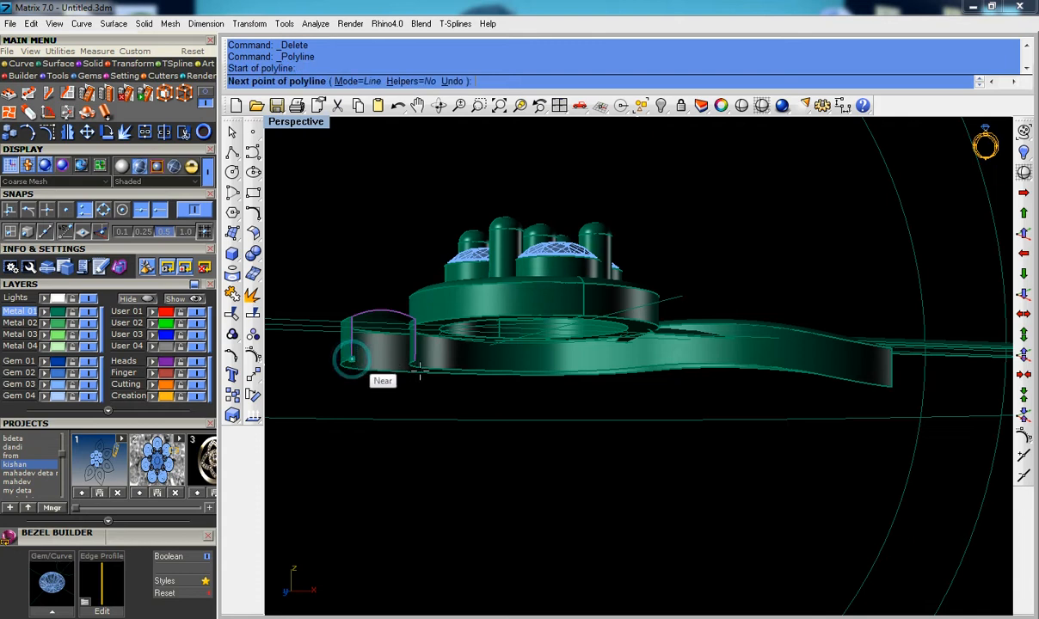
click(415, 360)
key(Return)
text(j)
key(Return)
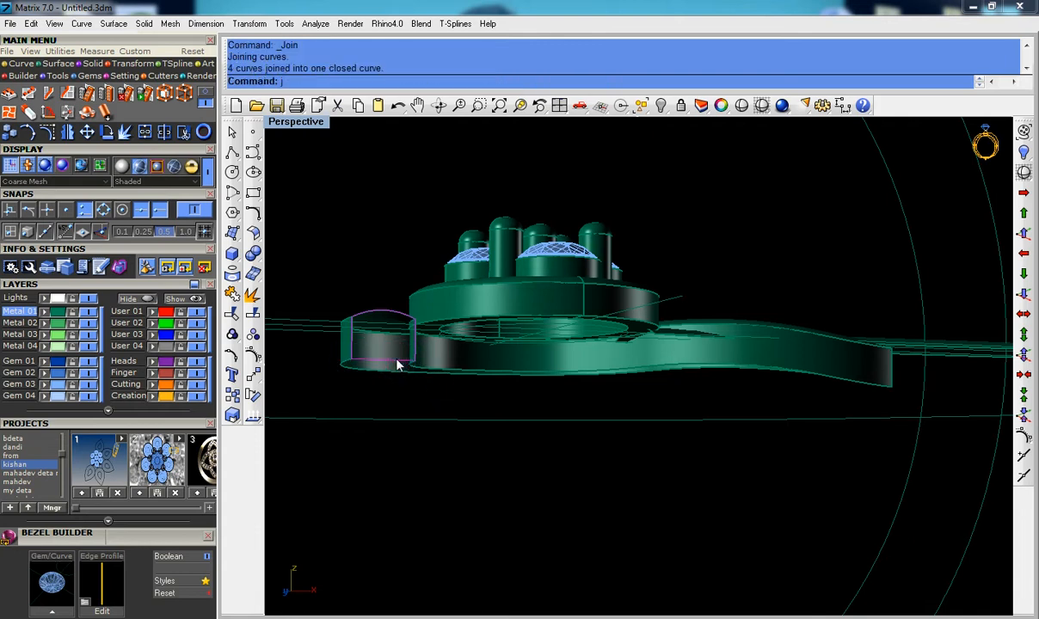
Step: Loft a flat underside surface between the two long lower edge curves of the arm
right_drag(456, 375, 427, 343)
click(465, 371)
click(464, 371)
shift+click(445, 384)
click(480, 420)
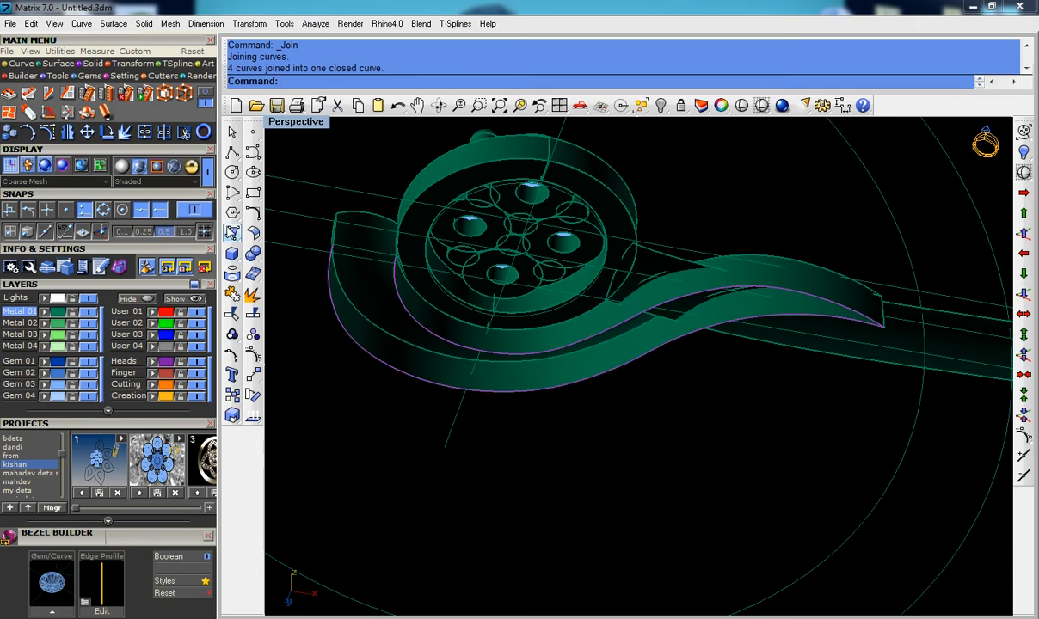
click(234, 238)
click(260, 269)
key(Return)
Step: Patch the arm's wide end from its closed end profile curve
right_drag(511, 388, 311, 330)
scroll(314, 306, up, 3)
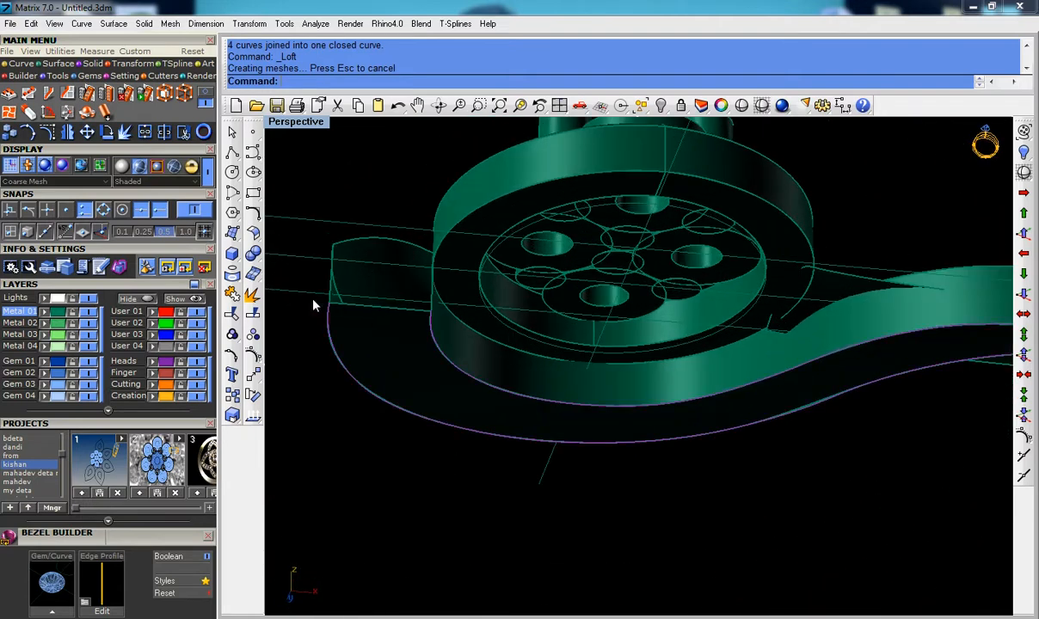
click(361, 309)
click(404, 343)
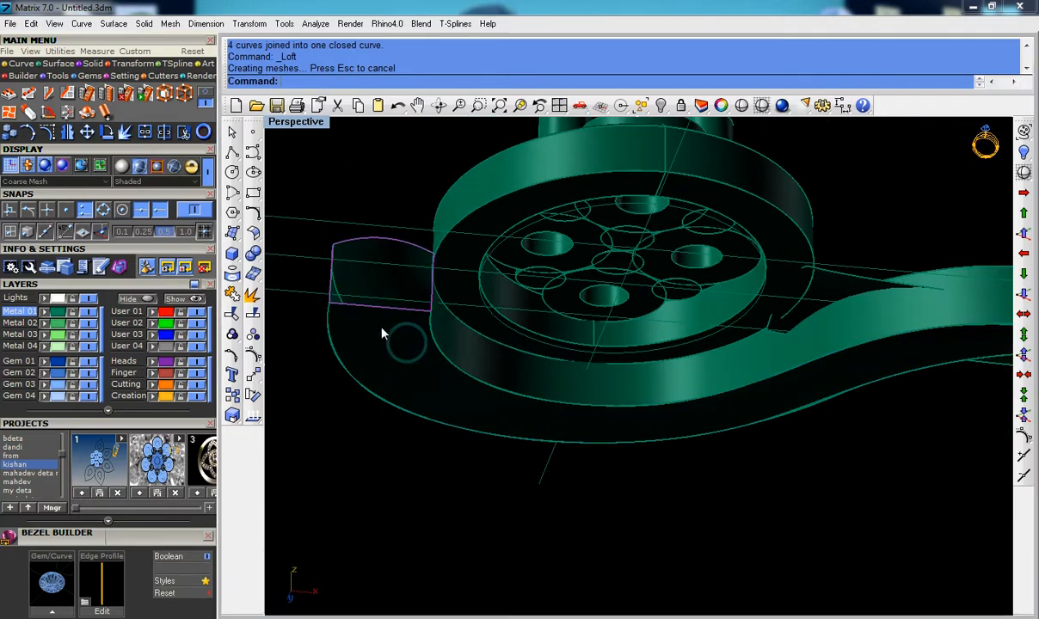
click(233, 233)
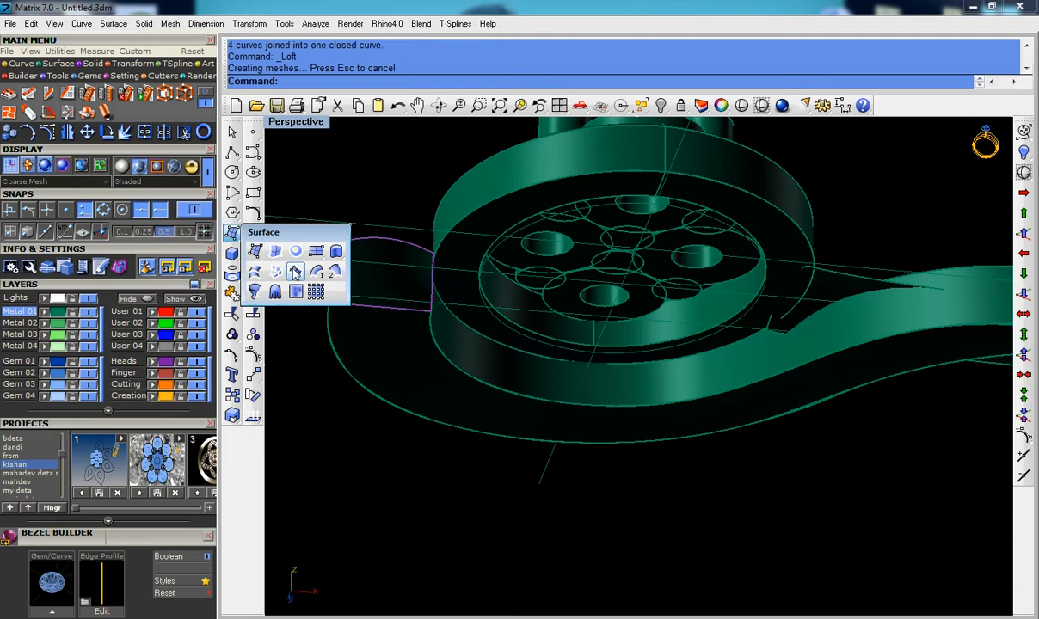
click(272, 251)
key(Return)
scroll(434, 301, down, 6)
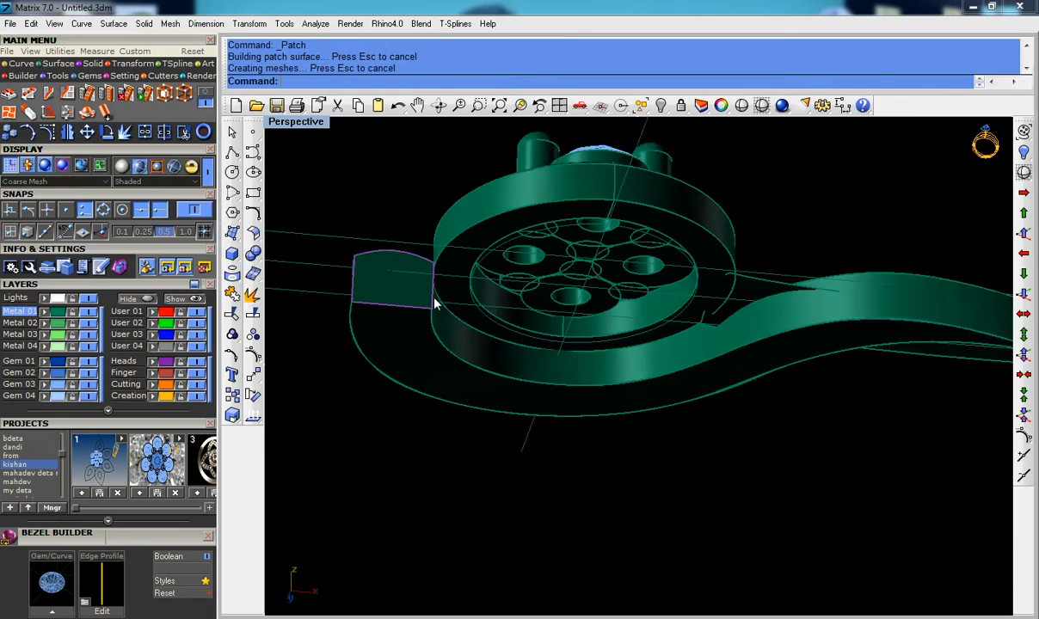
Step: Select the arm's top, side, underside and end surfaces and join them
right_drag(481, 302, 415, 563)
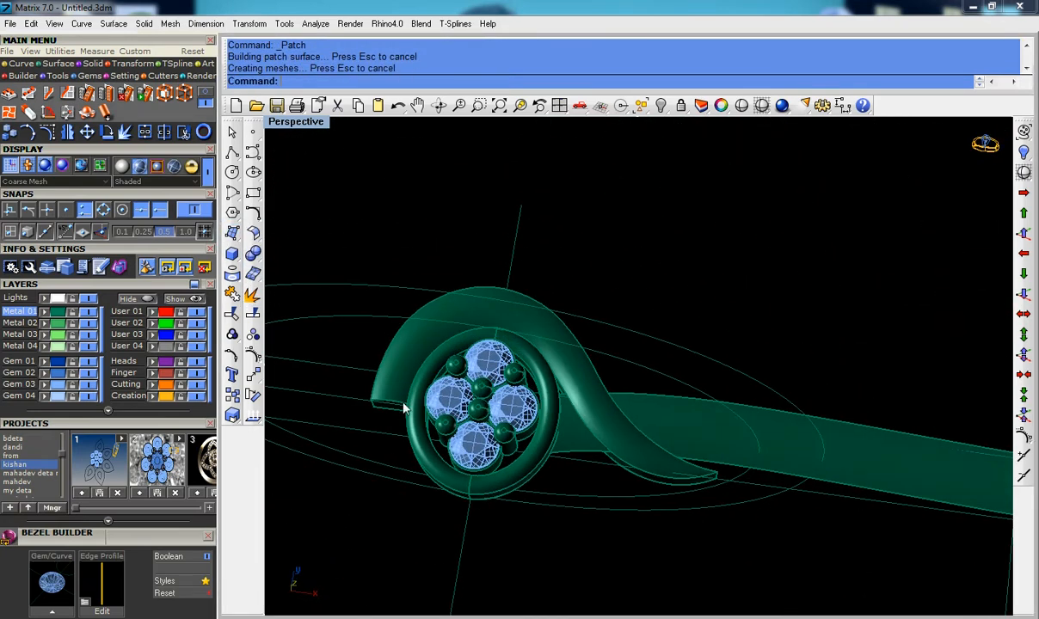
scroll(407, 349, up, 6)
click(408, 346)
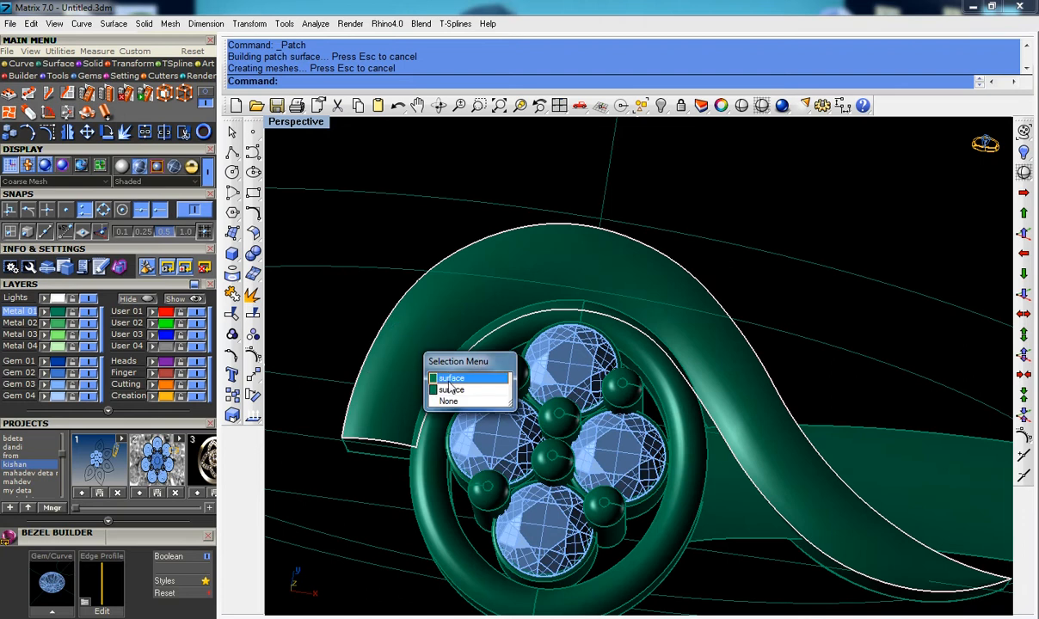
click(399, 347)
drag(396, 334, 413, 341)
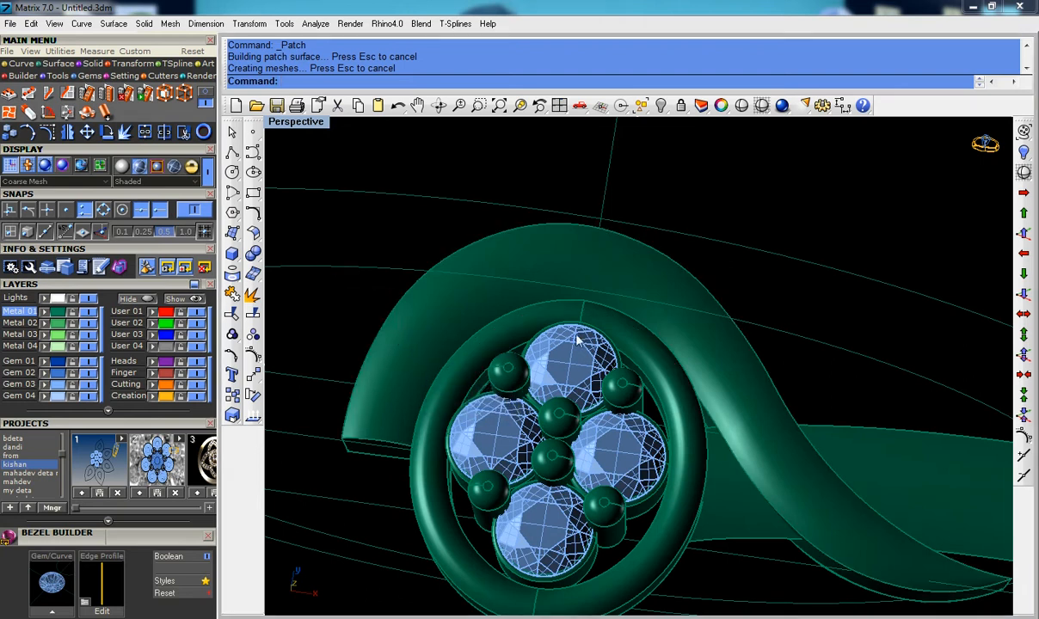
drag(712, 312, 714, 312)
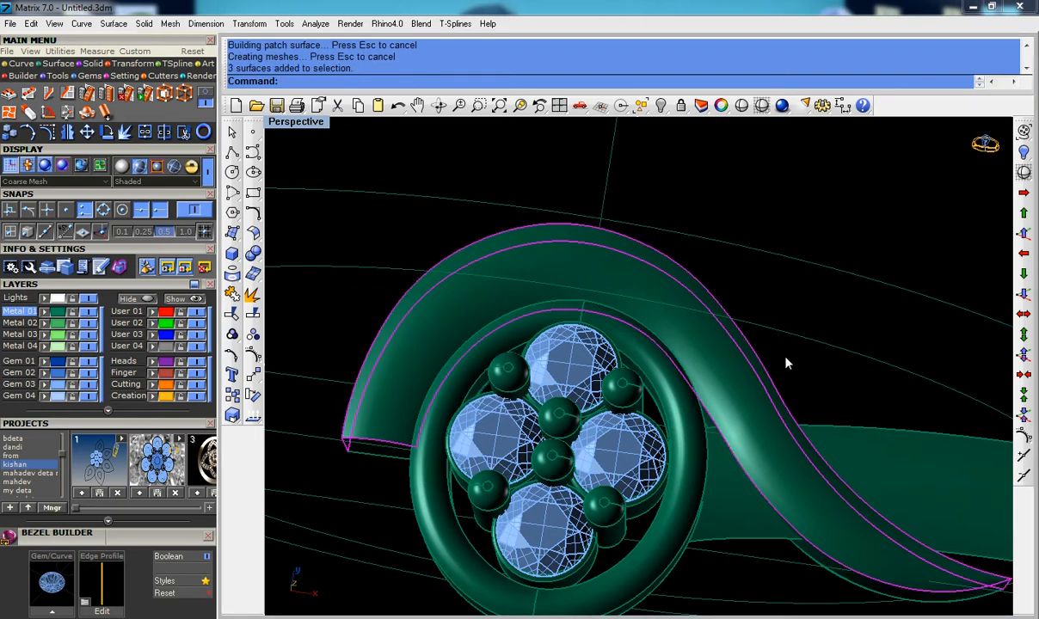
drag(760, 391, 743, 397)
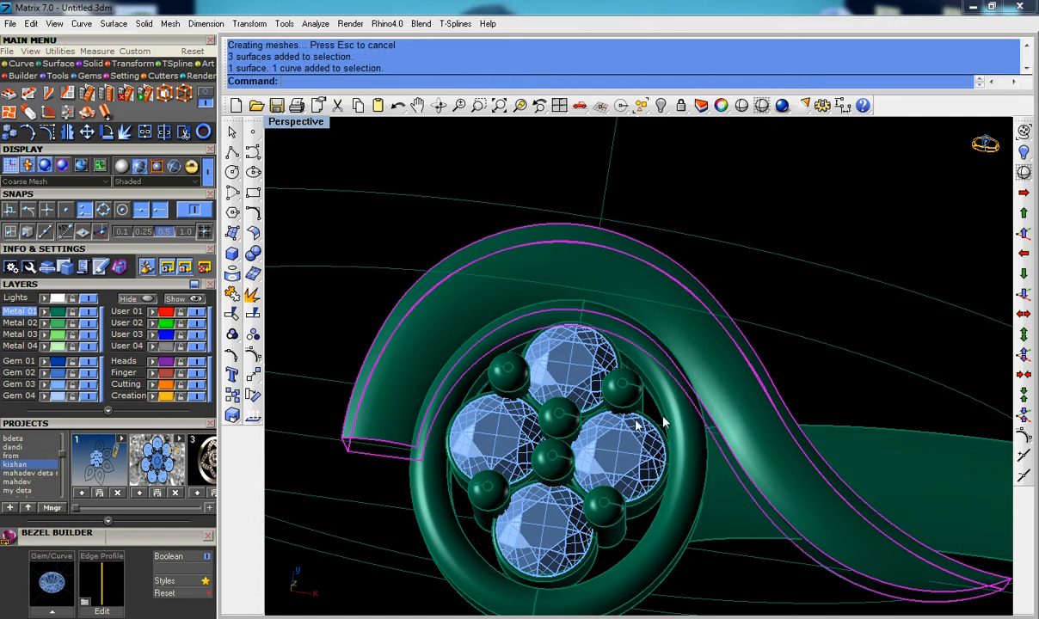
drag(300, 403, 406, 478)
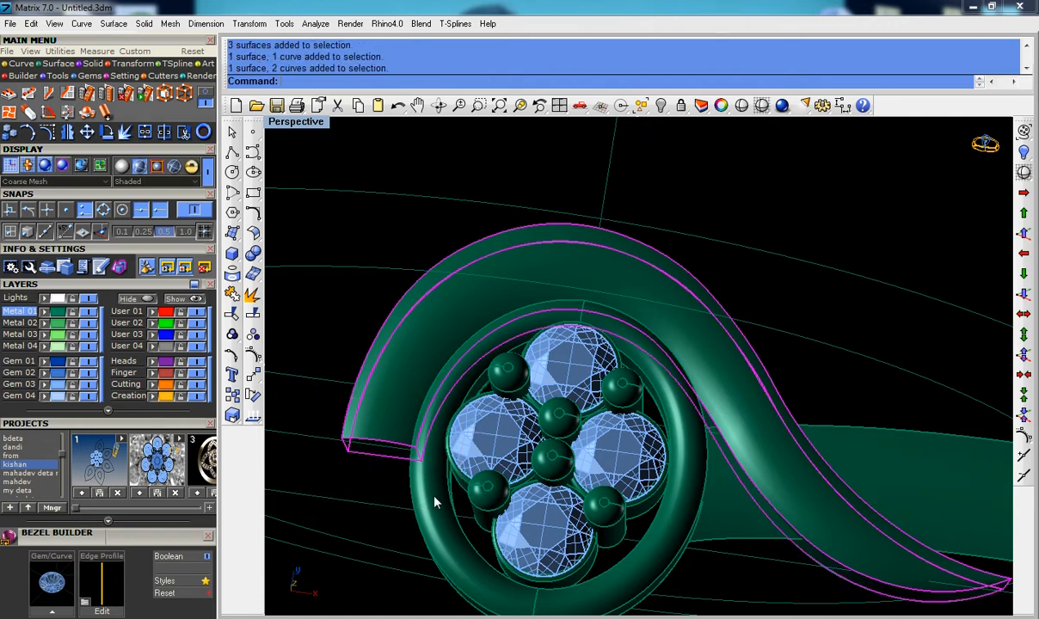
key(ctrl+j)
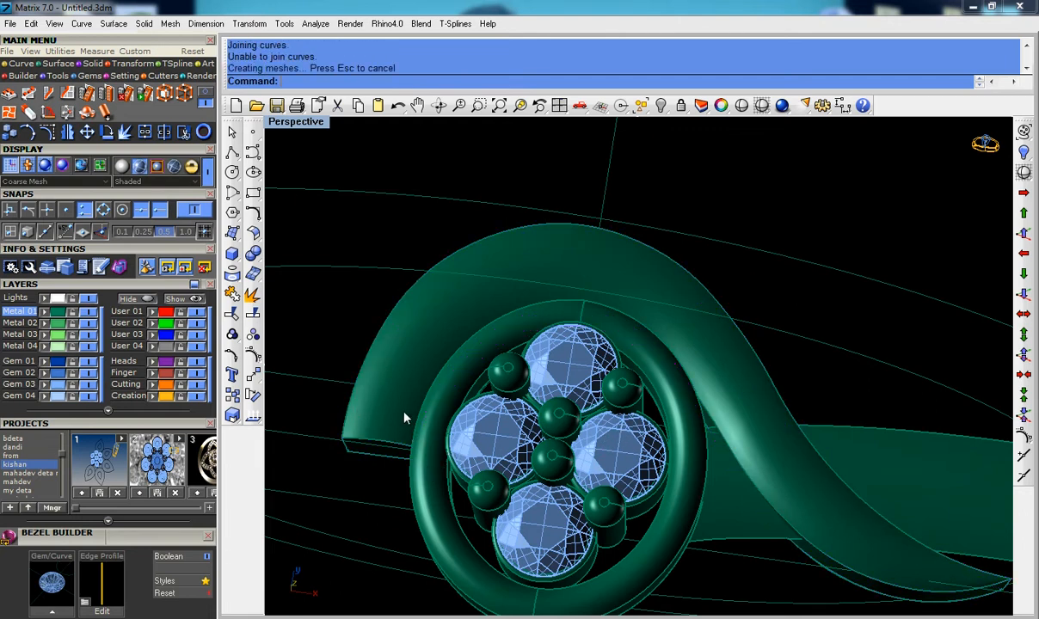
Step: Join the arm's polysurfaces once more and clear the selection
click(405, 372)
drag(744, 403, 747, 404)
right_drag(747, 404, 329, 387)
drag(417, 472, 416, 471)
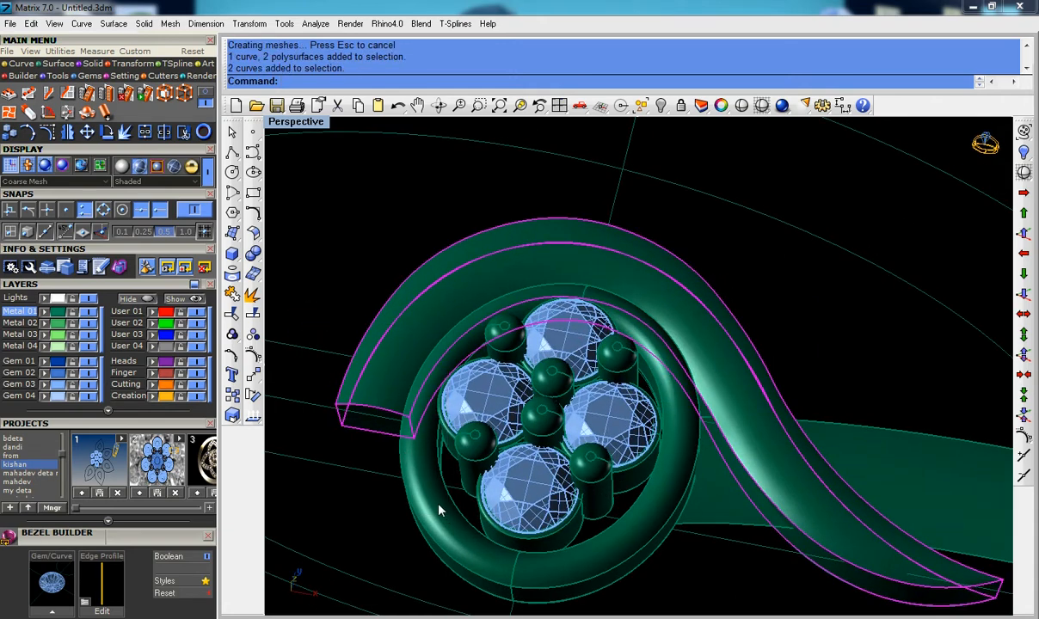
key(ctrl+j)
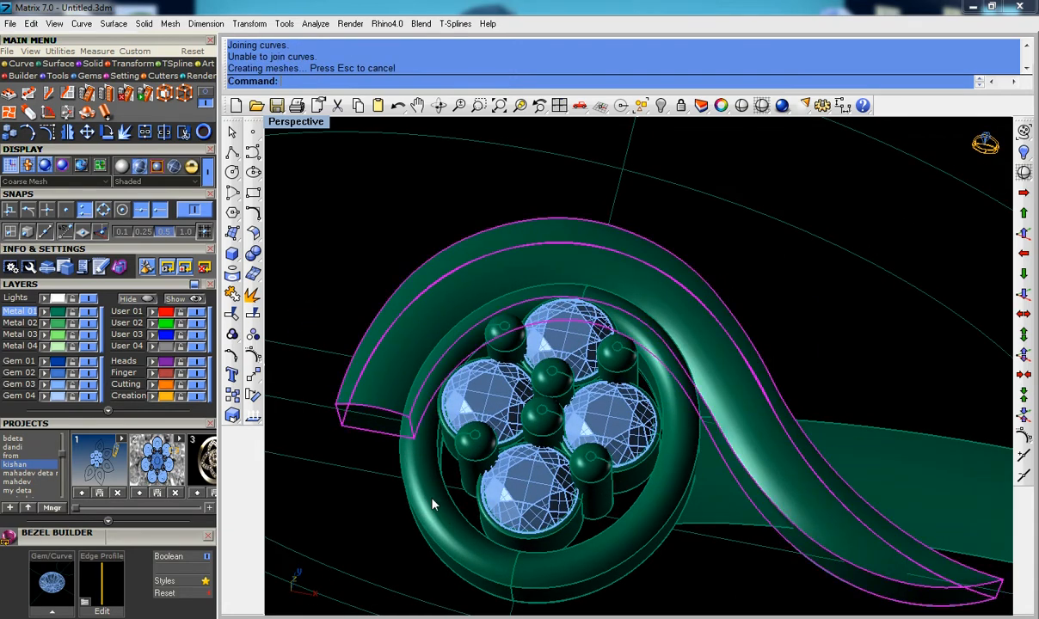
key(Escape)
click(431, 313)
key(Escape)
click(498, 275)
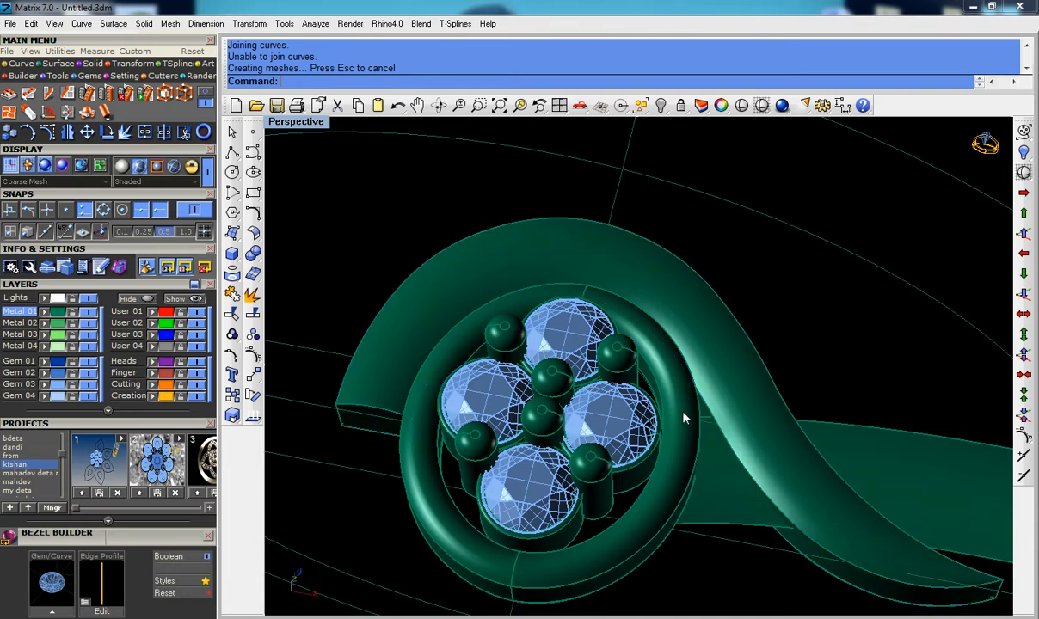
right_drag(684, 402, 694, 310)
scroll(707, 362, down, 5)
shift+right_drag(757, 388, 376, 377)
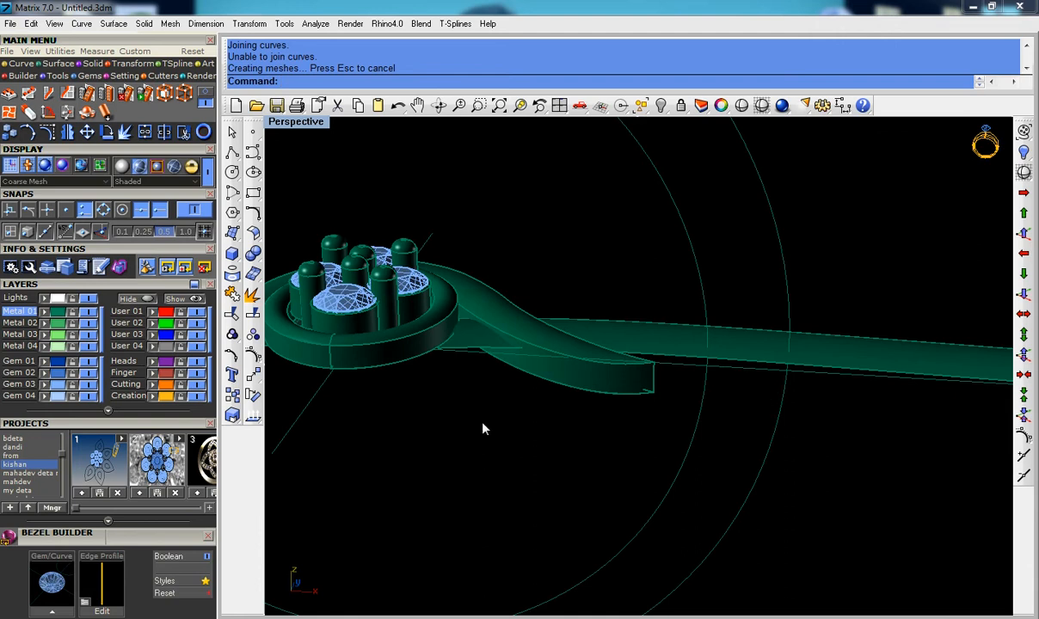
right_drag(590, 377, 434, 385)
scroll(579, 457, down, 5)
click(715, 439)
click(747, 488)
shift+right_drag(649, 503, 595, 456)
scroll(506, 439, down, 2)
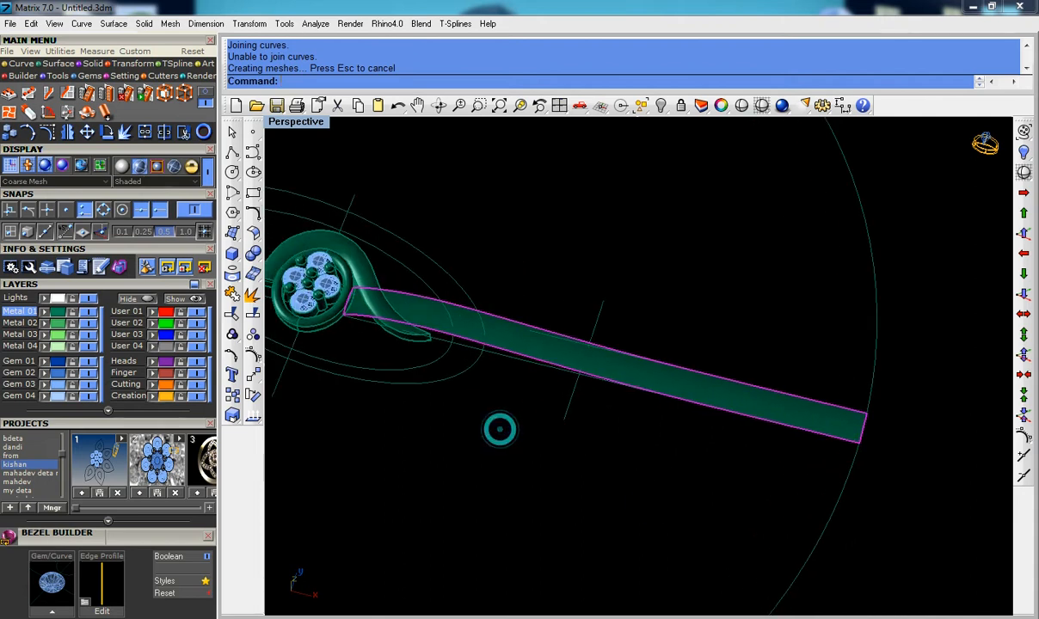
scroll(517, 341, up, 8)
key(Escape)
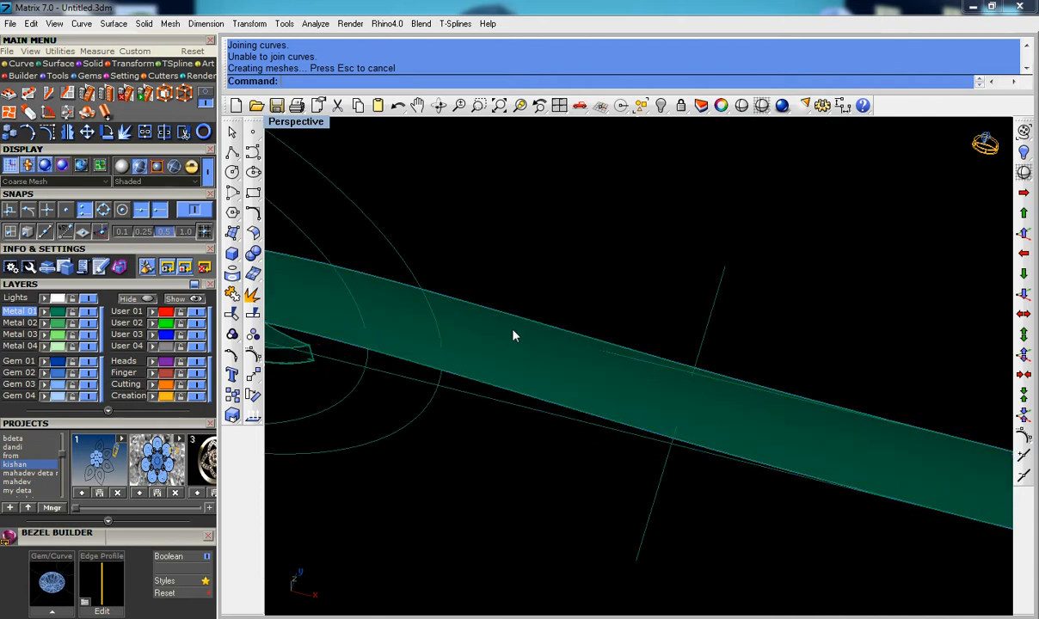
Step: Extrude the long band surface by -3 mm as a solid with Cap=Yes
click(512, 338)
click(555, 380)
scroll(533, 355, down, 3)
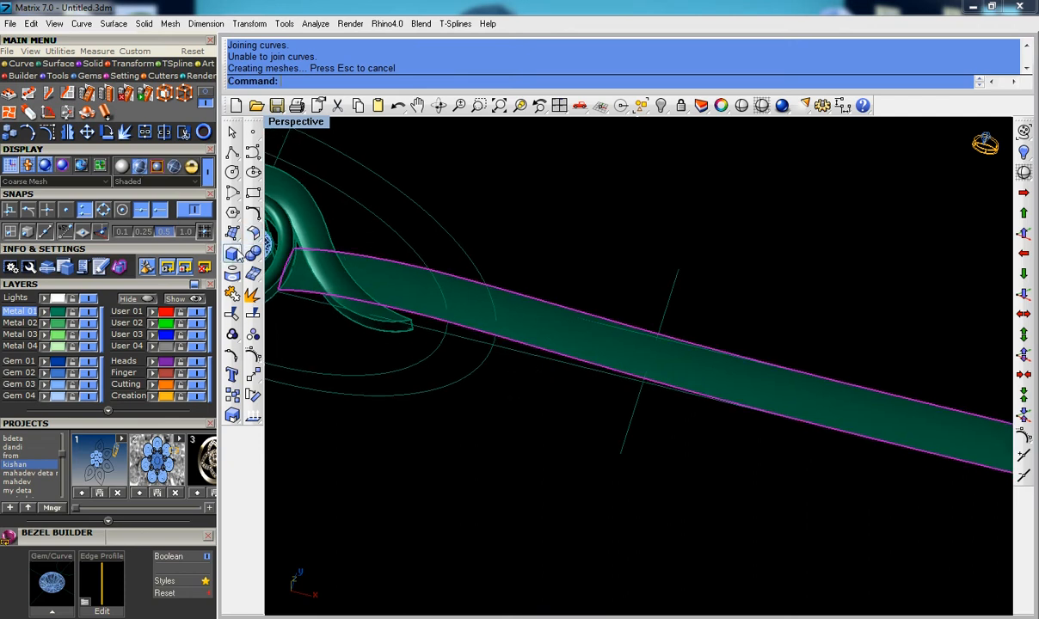
click(230, 252)
click(345, 274)
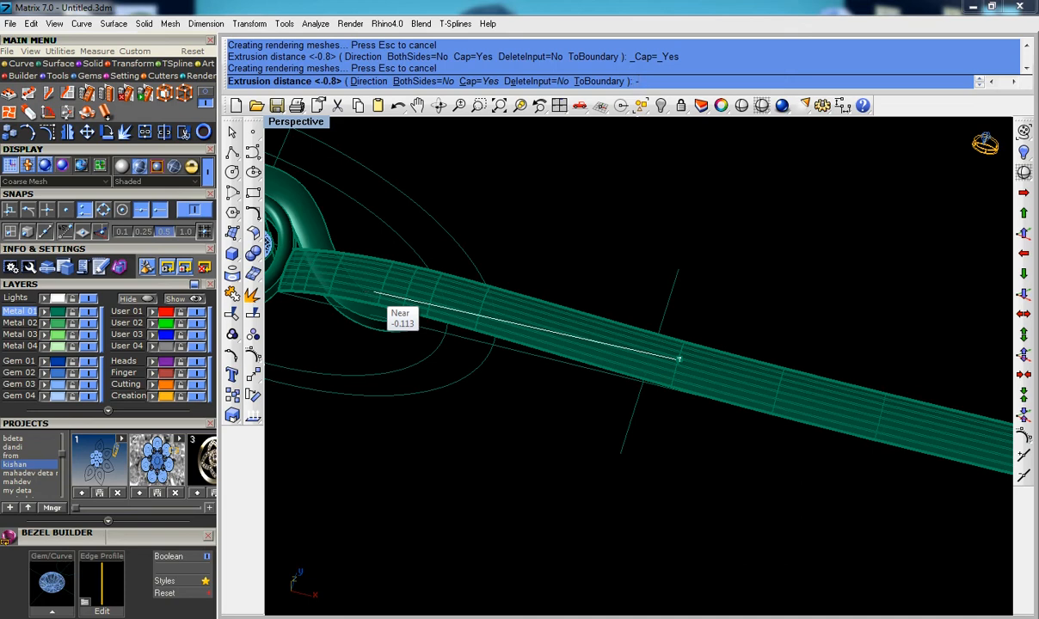
key(Return)
Step: Explode the extruded band solid and delete its underside surface and both end caps
right_drag(517, 426, 523, 349)
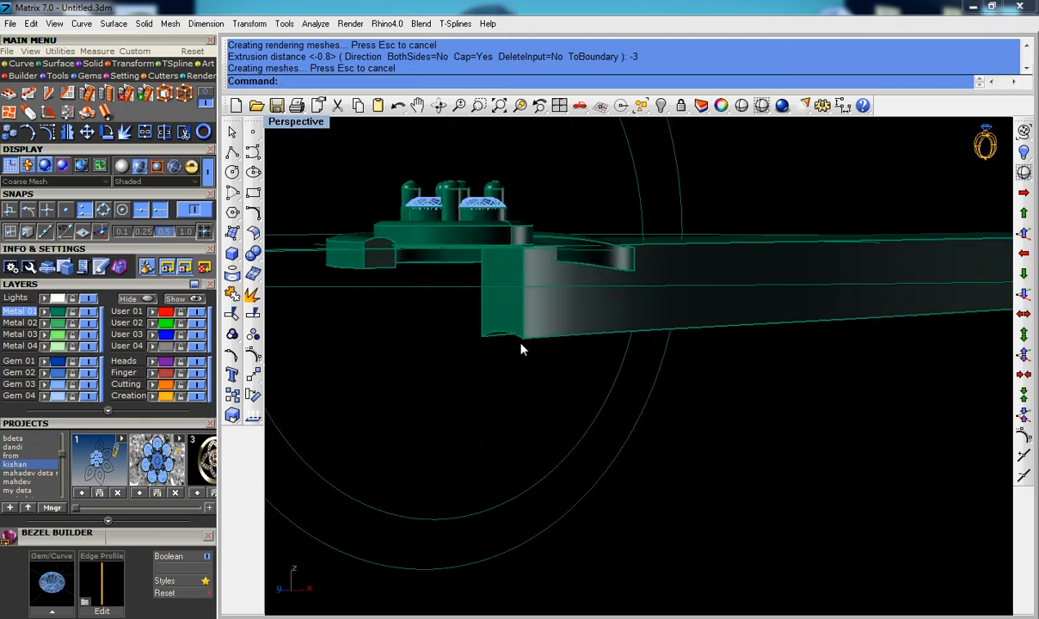
click(509, 328)
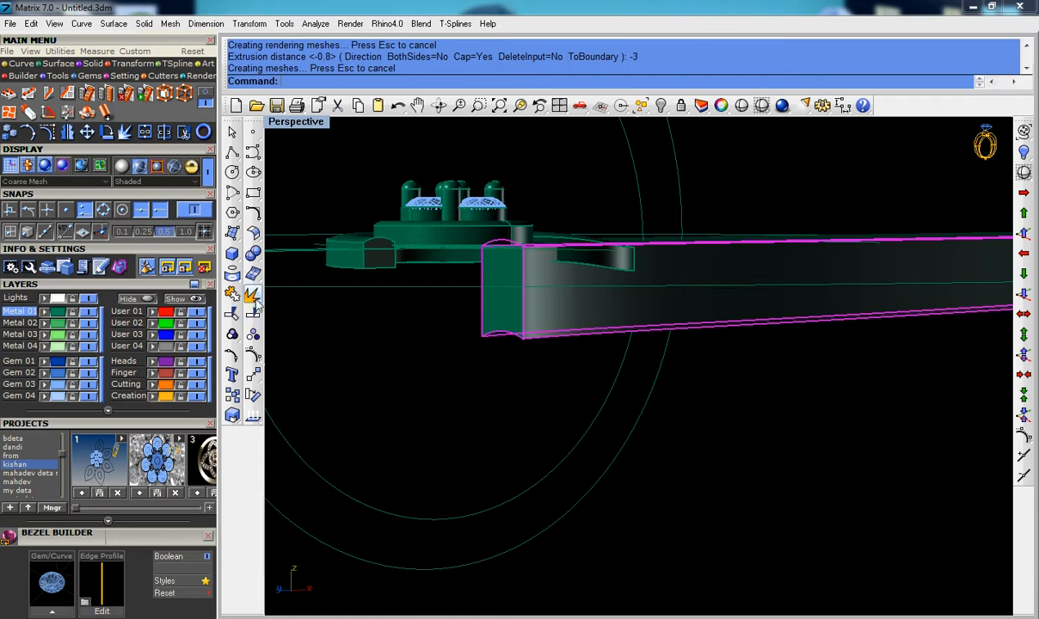
click(253, 296)
right_click(504, 339)
right_drag(494, 341, 551, 351)
click(552, 351)
click(621, 275)
click(622, 280)
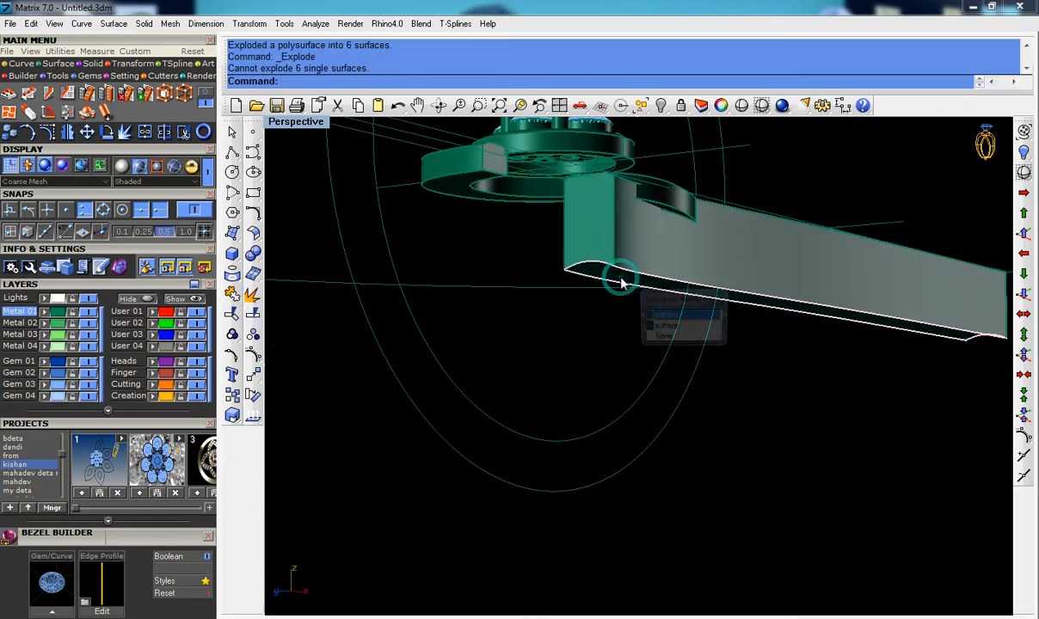
click(621, 282)
key(Delete)
click(593, 244)
key(Delete)
right_drag(620, 268, 399, 311)
key(Delete)
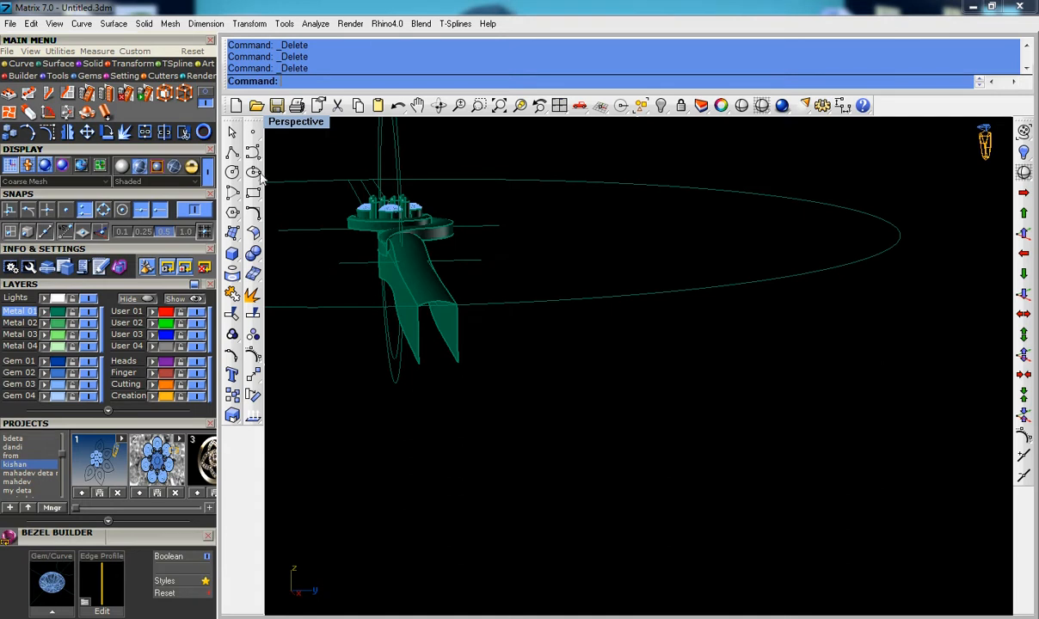
Step: Draw a straight polyline across the lower corners of the band's side walls at each end
click(232, 151)
click(418, 363)
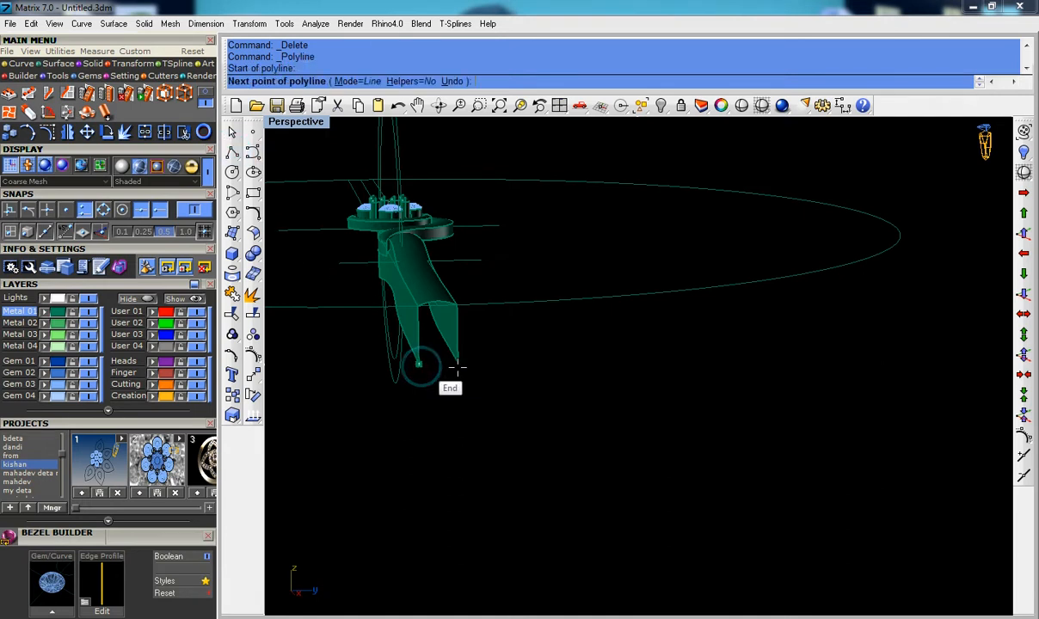
click(460, 367)
click(435, 378)
right_drag(388, 350, 550, 360)
scroll(550, 360, up, 5)
key(Escape)
right_click(549, 360)
click(538, 351)
click(559, 353)
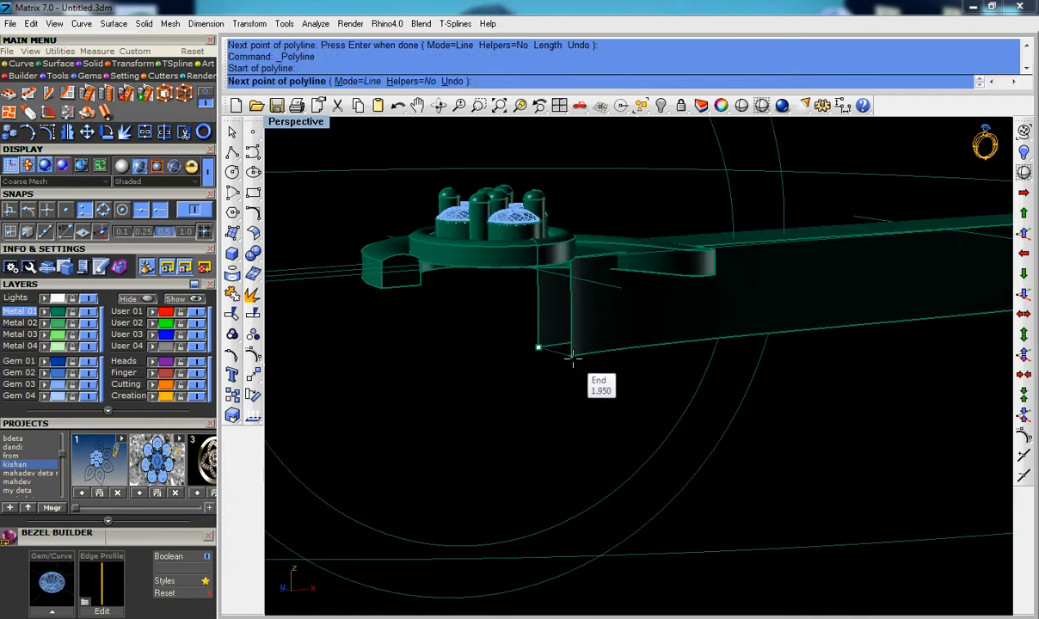
click(573, 358)
right_click(573, 358)
scroll(573, 358, down, 5)
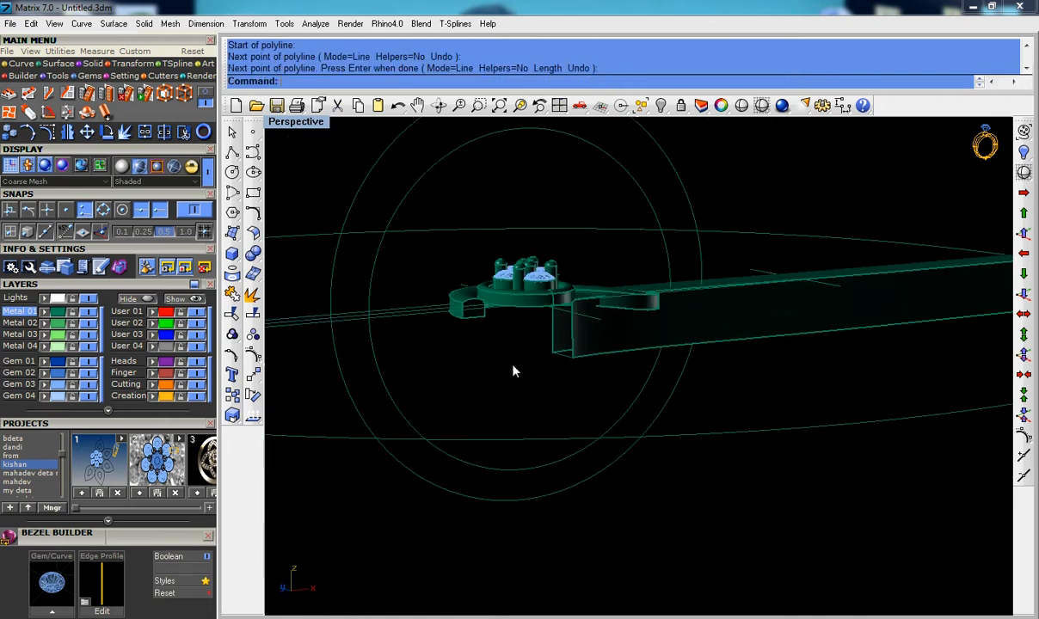
Step: Duplicate the band's two lower long edges and begin adding both upright wall edges at the gem-cluster end
click(237, 278)
click(296, 290)
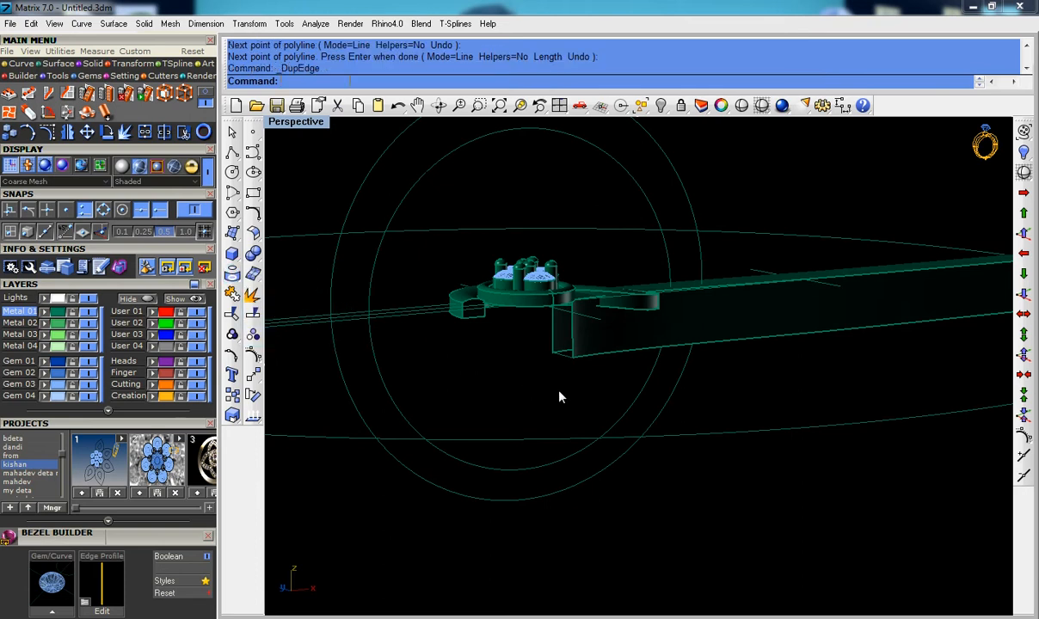
scroll(560, 397, up, 5)
click(581, 158)
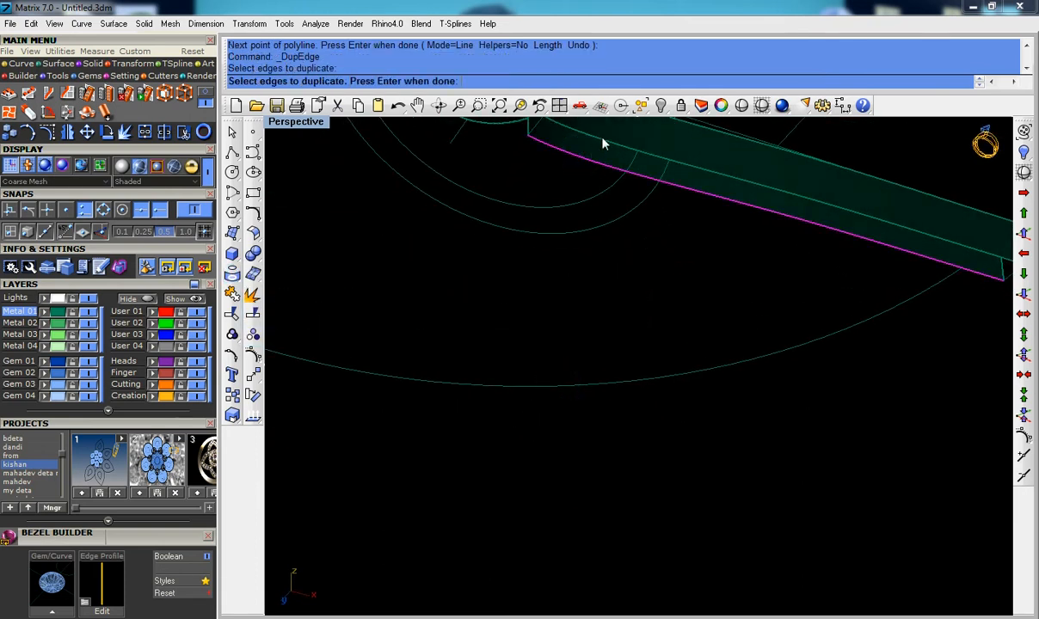
click(607, 144)
scroll(596, 183, down, 3)
click(613, 204)
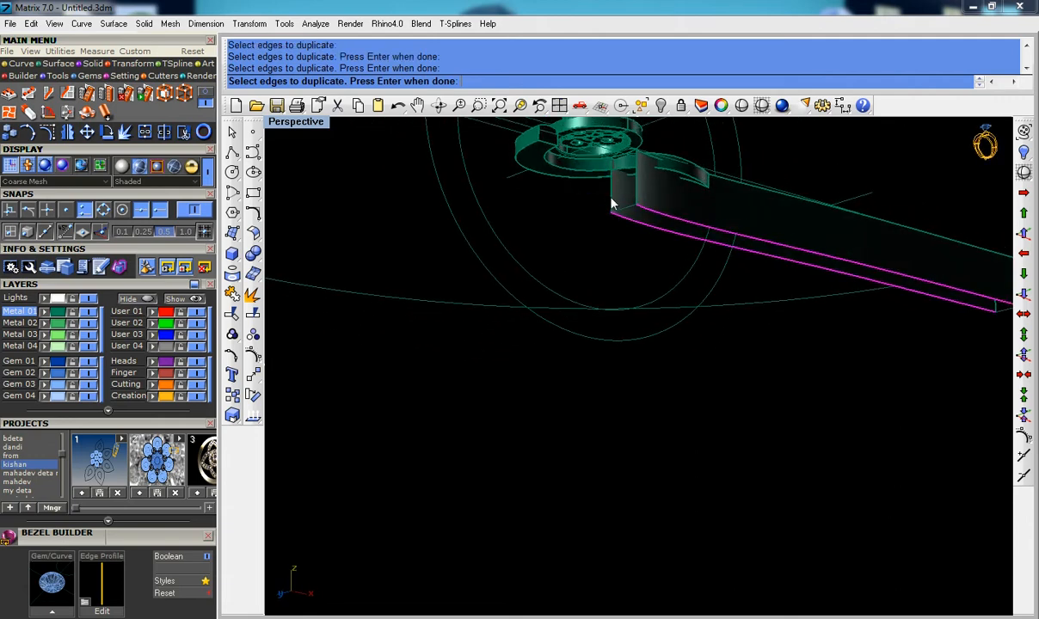
click(636, 186)
Step: Add the arched top edge at the band's gem-cluster end to the edges being duplicated
right_drag(634, 188, 560, 252)
scroll(592, 238, up, 7)
scroll(583, 281, down, 7)
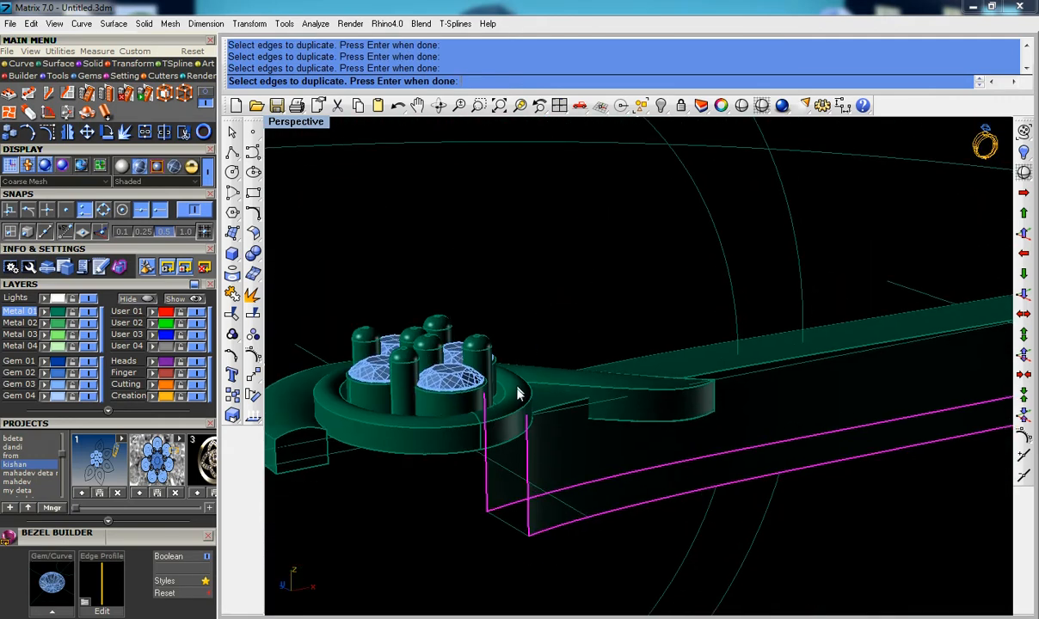
scroll(518, 395, up, 8)
right_drag(456, 423, 562, 473)
scroll(531, 423, down, 8)
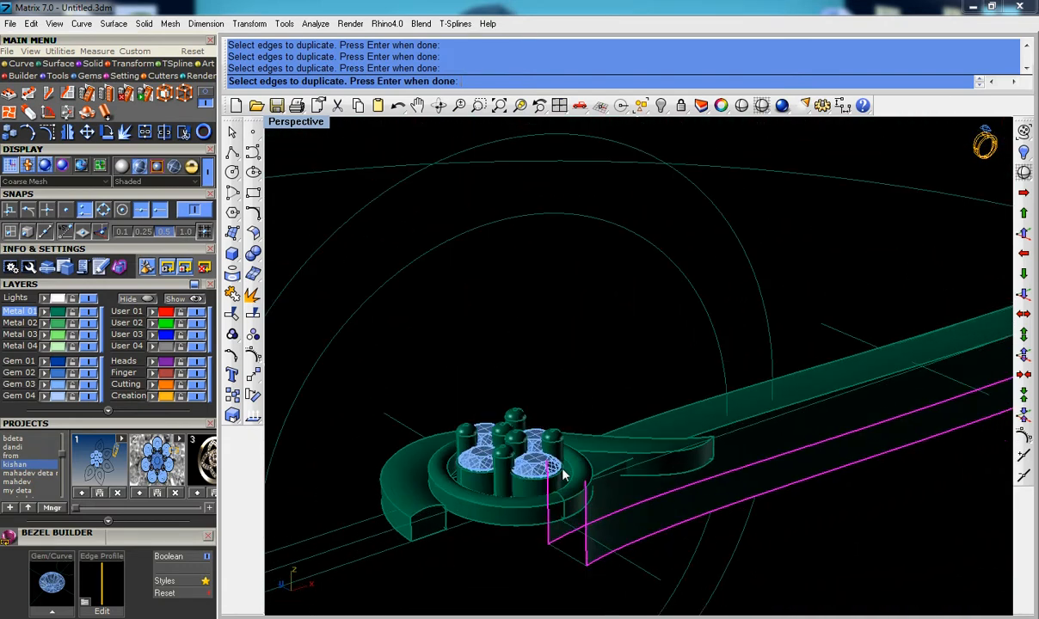
scroll(564, 478, up, 4)
scroll(567, 480, up, 5)
click(564, 480)
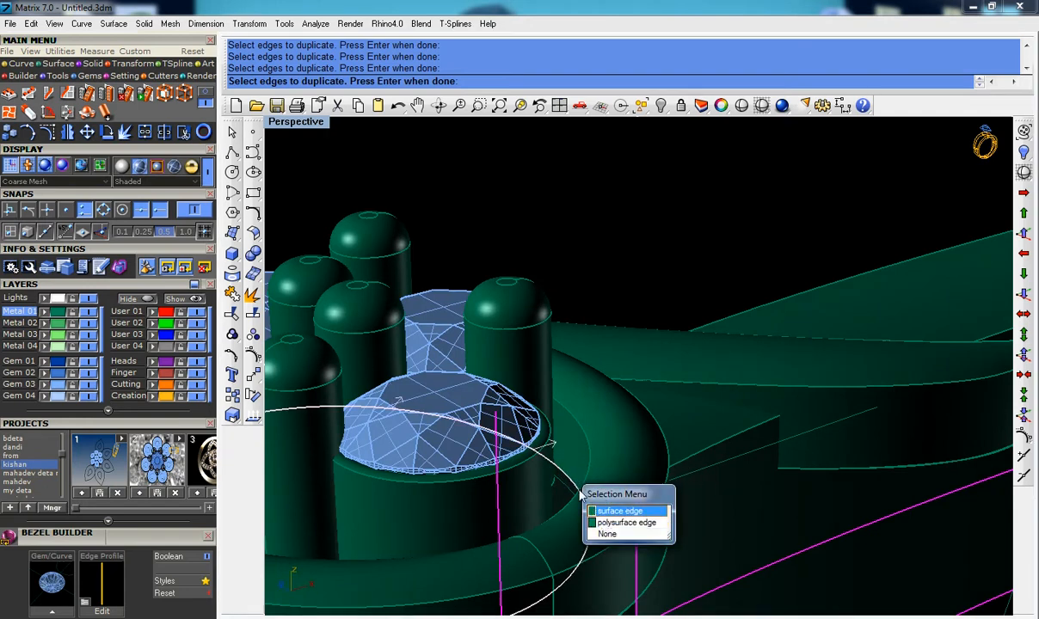
click(579, 495)
right_drag(576, 477, 594, 473)
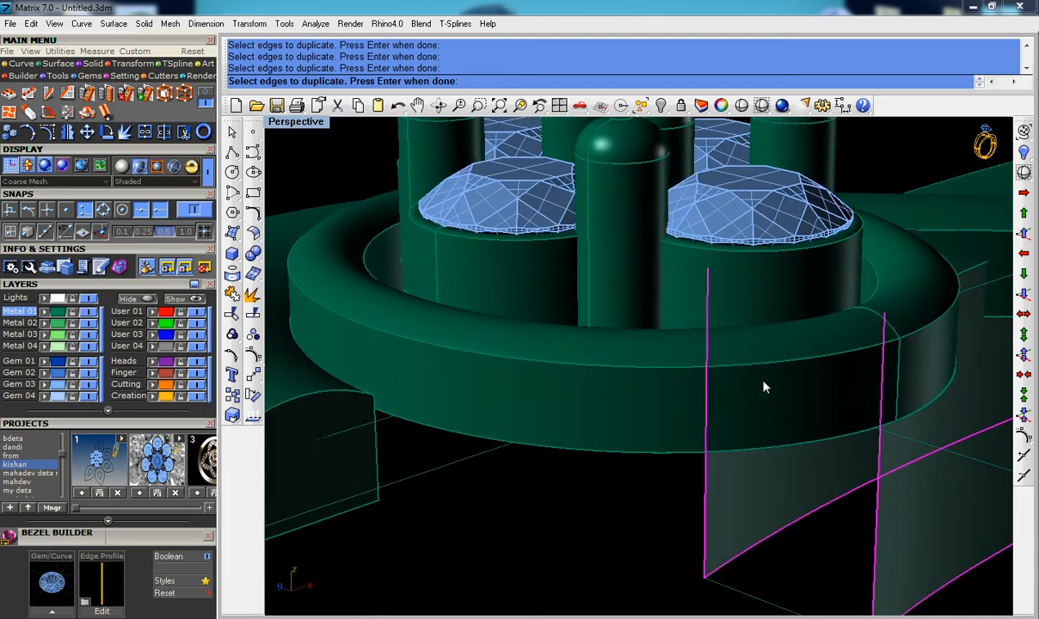
click(867, 294)
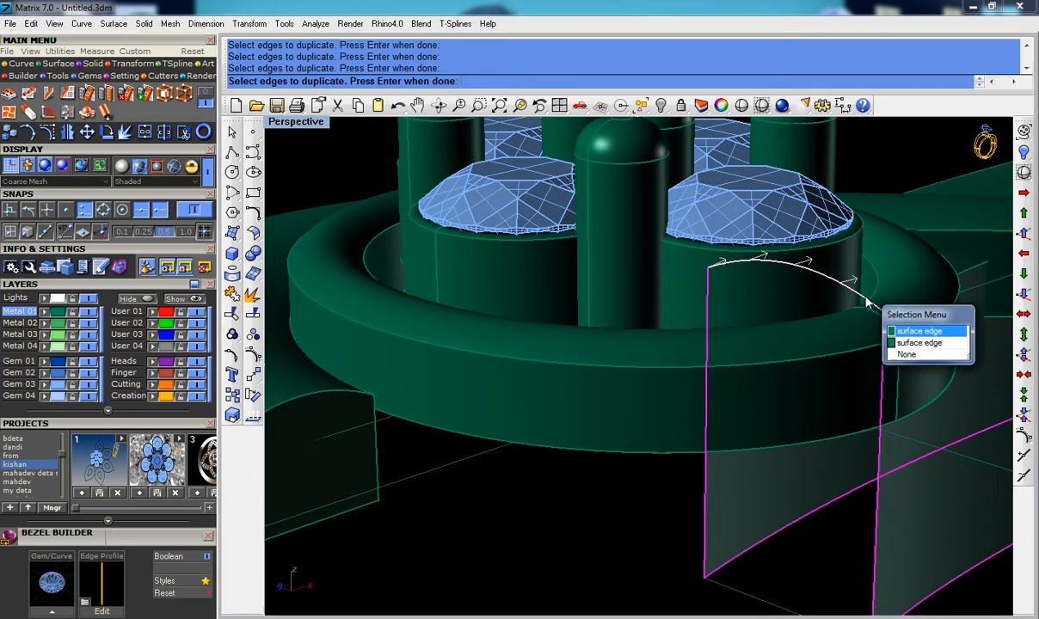
click(895, 329)
Step: Add the upright edges and the arched top edge at the band's outer end and finish duplicating the edges
scroll(832, 342, down, 6)
scroll(823, 353, down, 5)
right_drag(823, 352, 600, 359)
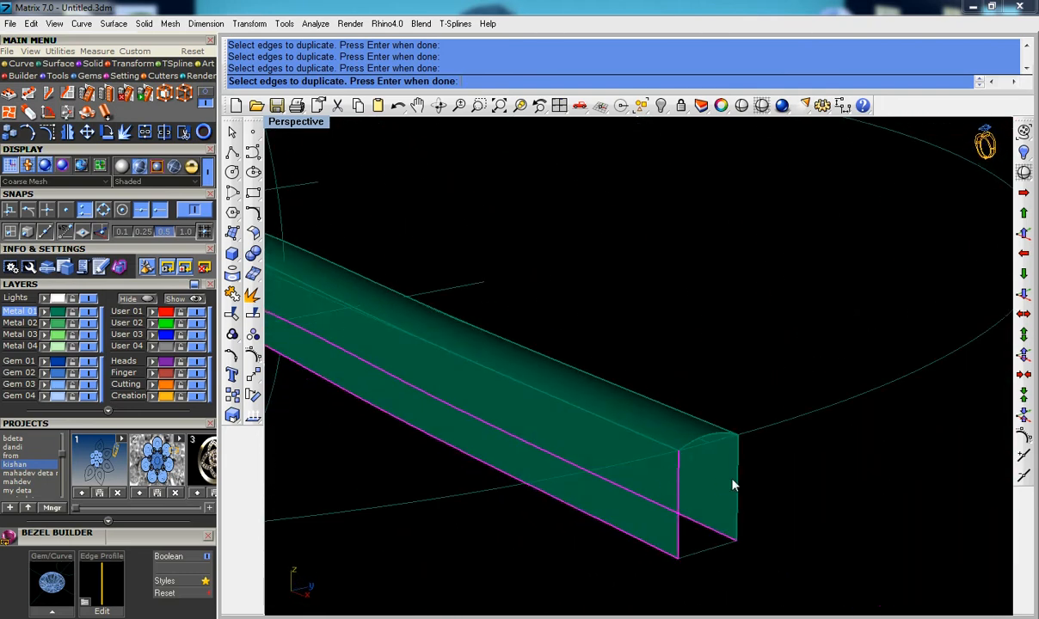
click(716, 434)
right_click(716, 434)
scroll(709, 435, down, 8)
right_click(687, 444)
Step: Loft a flat underside surface between the two duplicated lower long edges of the band
scroll(708, 457, up, 3)
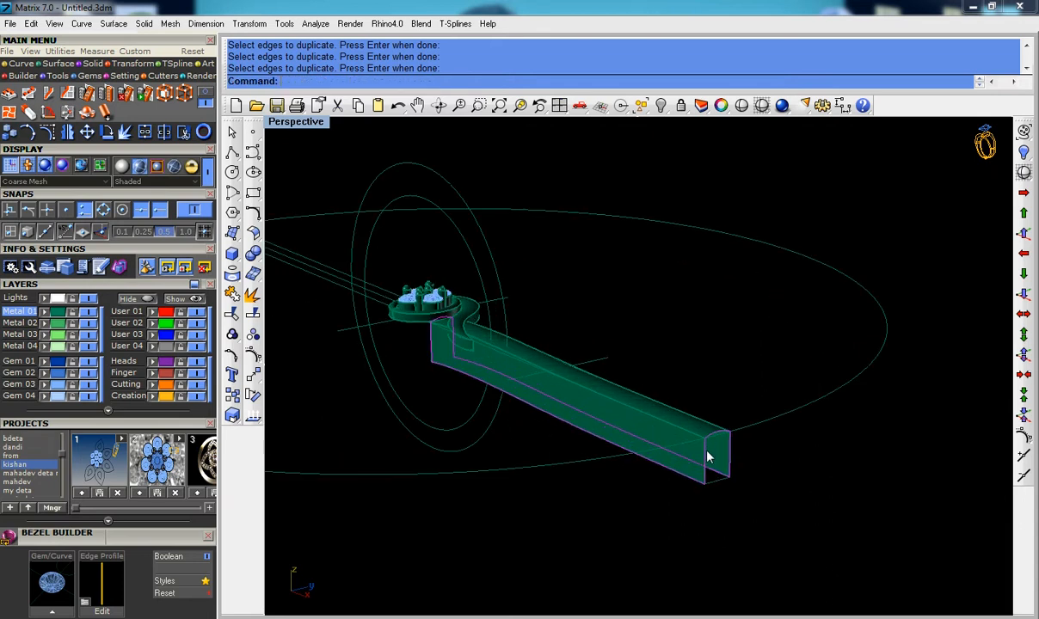
click(712, 473)
right_click(696, 476)
click(693, 486)
click(719, 512)
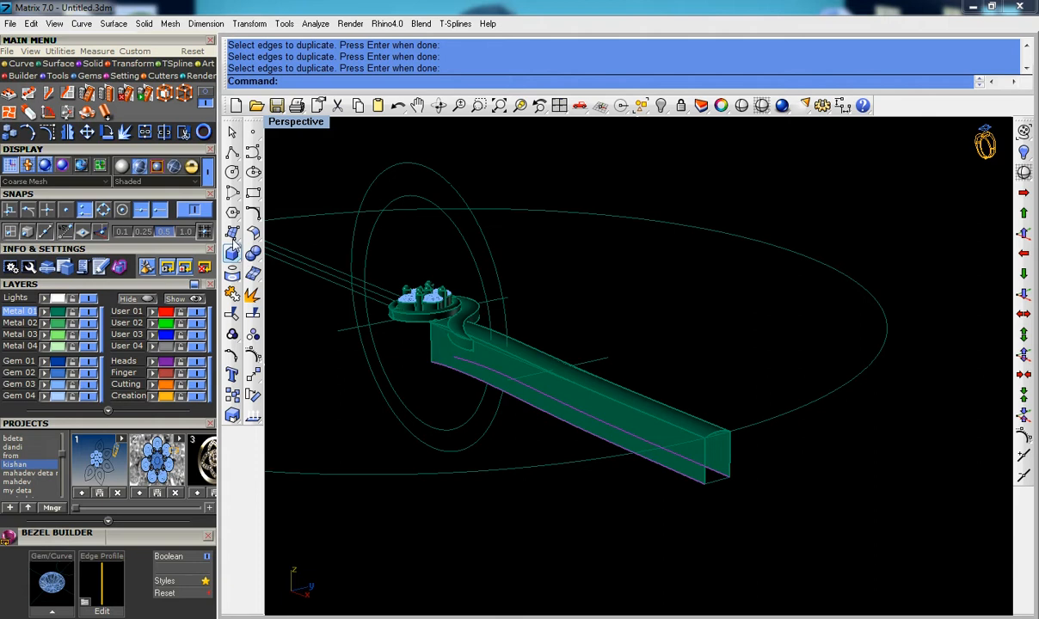
click(232, 250)
click(276, 260)
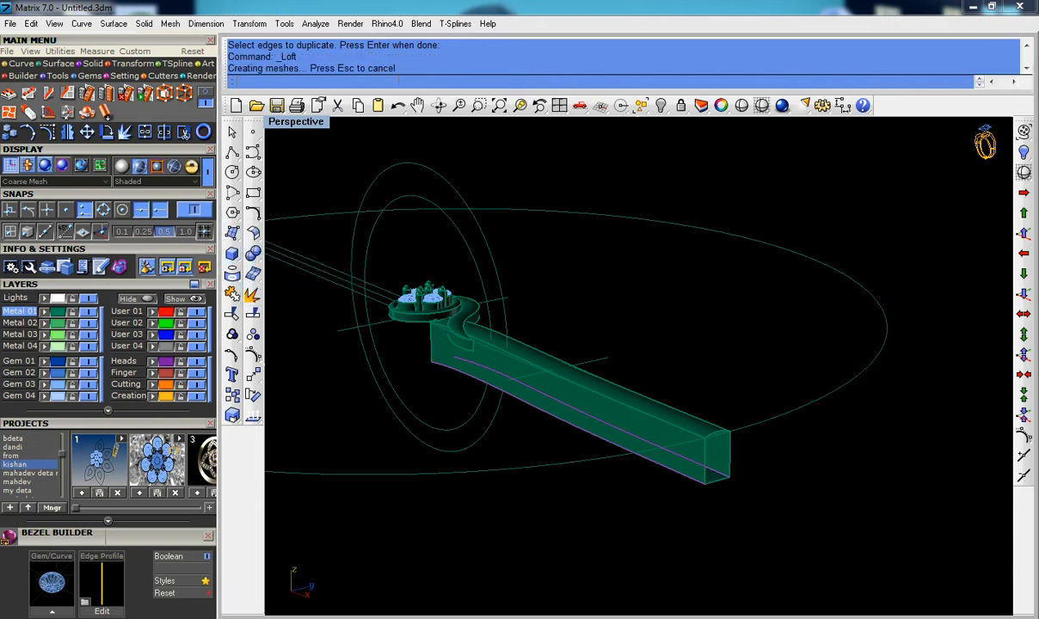
Step: Try joining the window-selected curves at the band's outer end and patching them into a cap, and undo both operations
drag(681, 389, 777, 544)
key(ctrl+j)
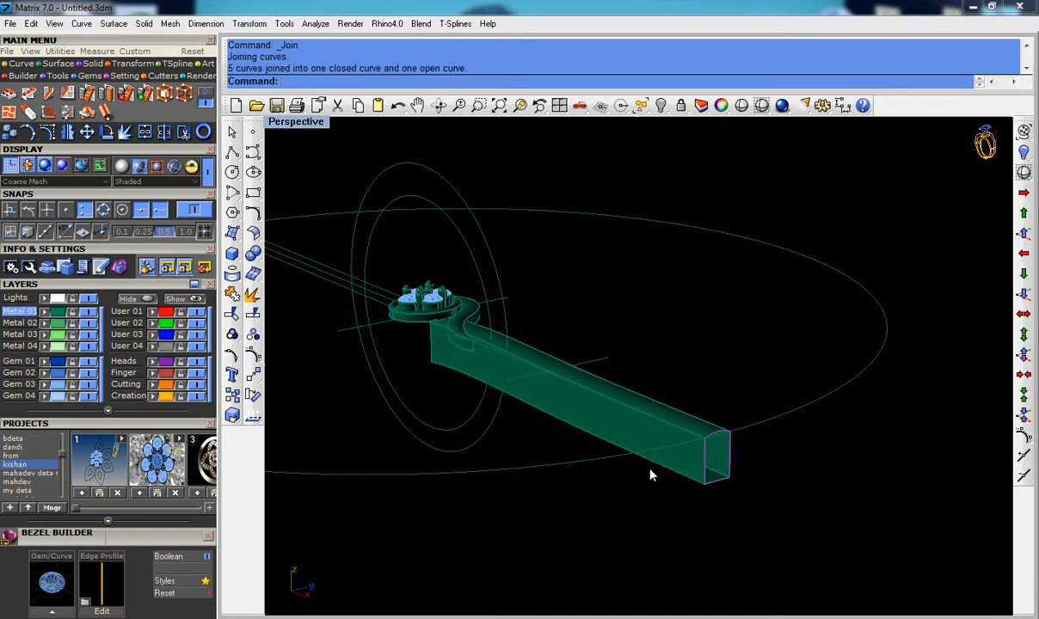
click(233, 235)
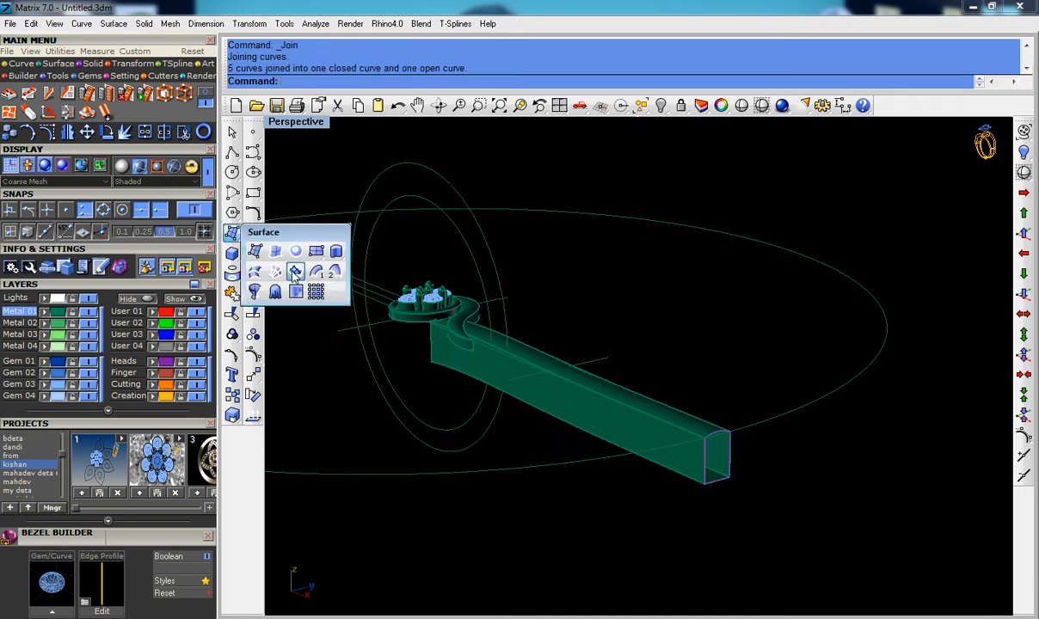
click(295, 272)
key(Return)
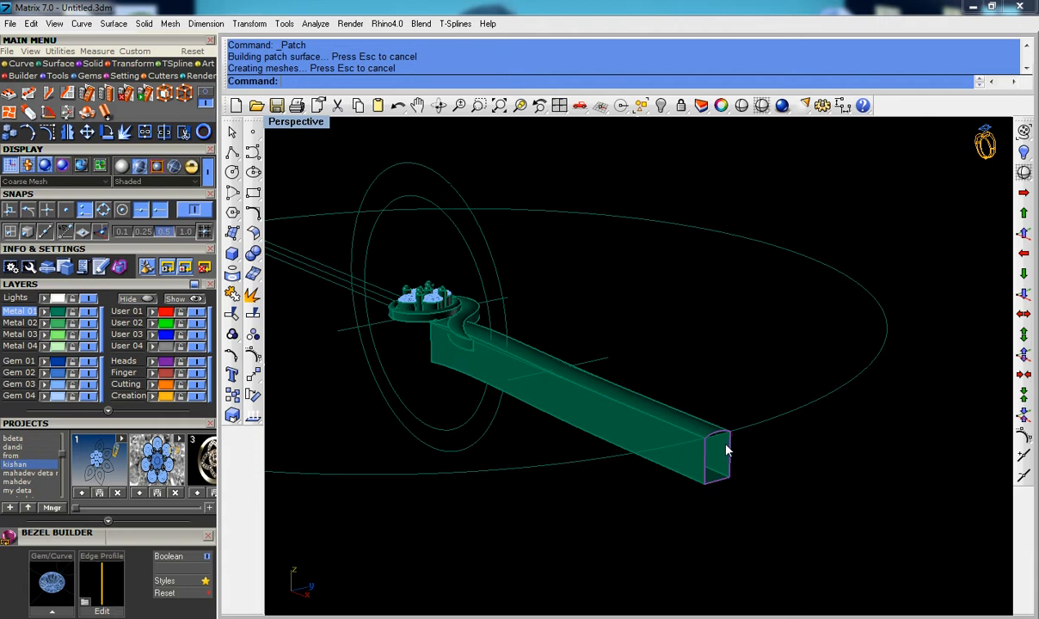
scroll(727, 451, up, 8)
scroll(693, 408, down, 2)
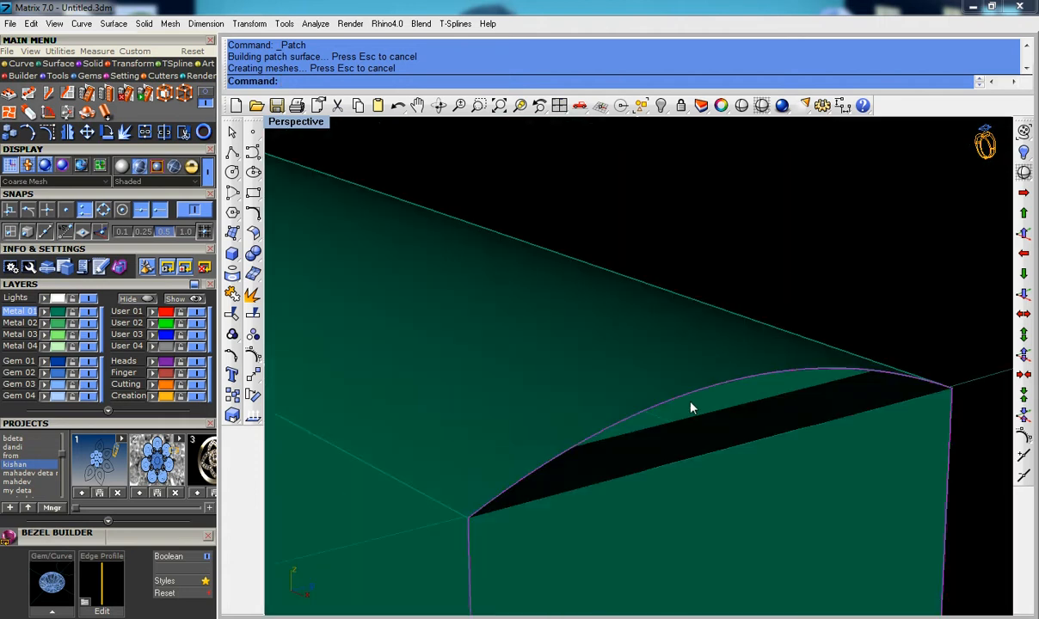
scroll(692, 409, down, 4)
key(ctrl+z)
key(ctrl+z)
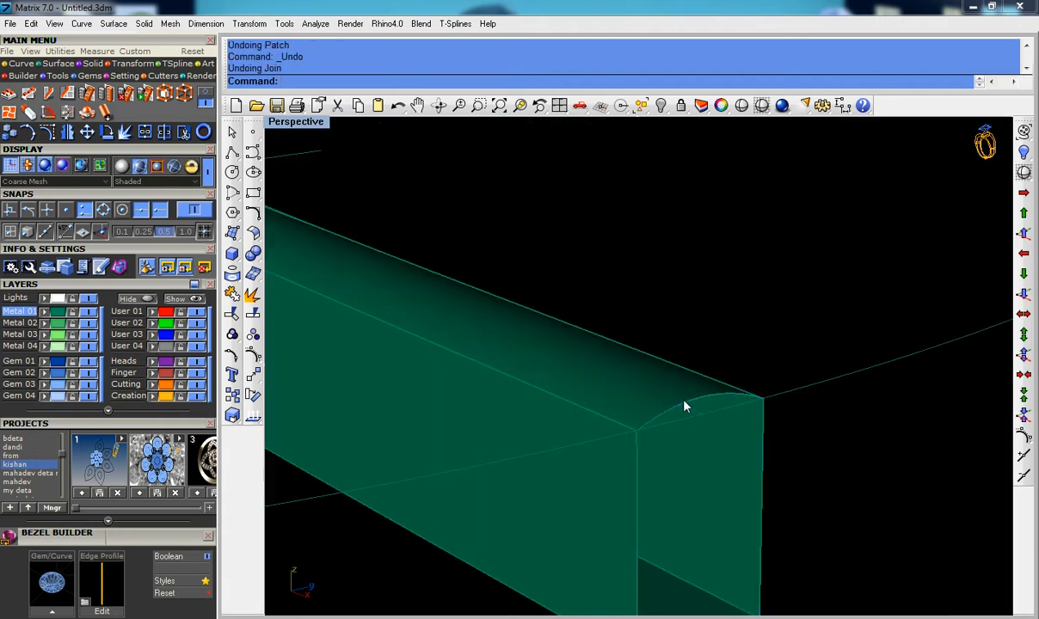
Step: Join the arched top, two upright and bottom curves at the band's outer end into one closed outline
click(686, 407)
click(703, 455)
shift+right_drag(703, 455, 667, 223)
click(600, 311)
click(660, 351)
click(653, 417)
click(708, 453)
click(728, 340)
click(745, 370)
key(ctrl+j)
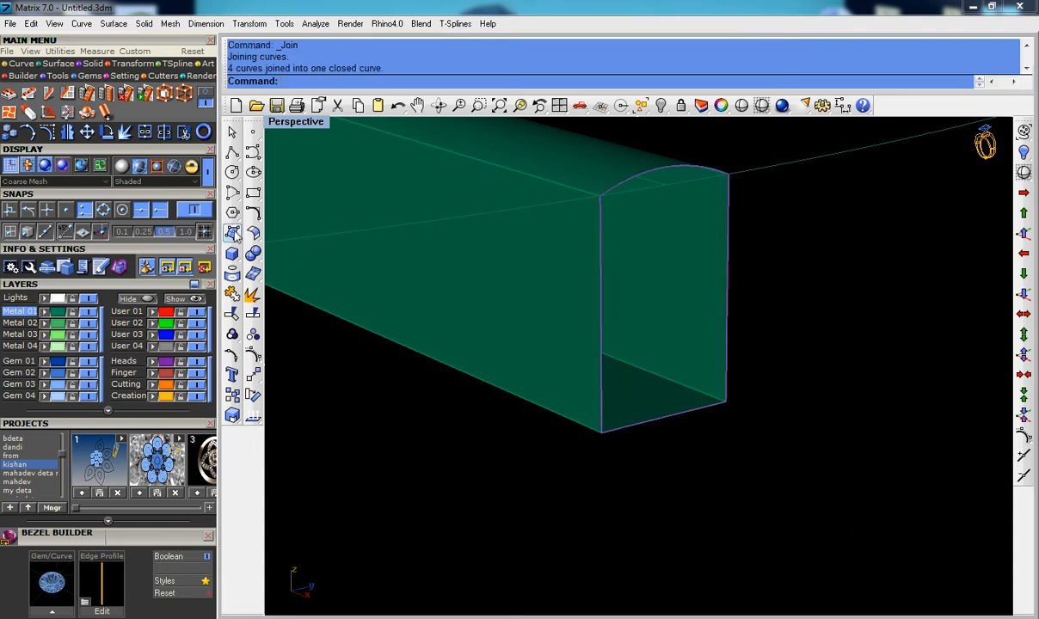
Step: Patch the closed outer-end outline into a cap surface with 10 U and V spans and automatic trim
click(233, 234)
click(296, 270)
key(Return)
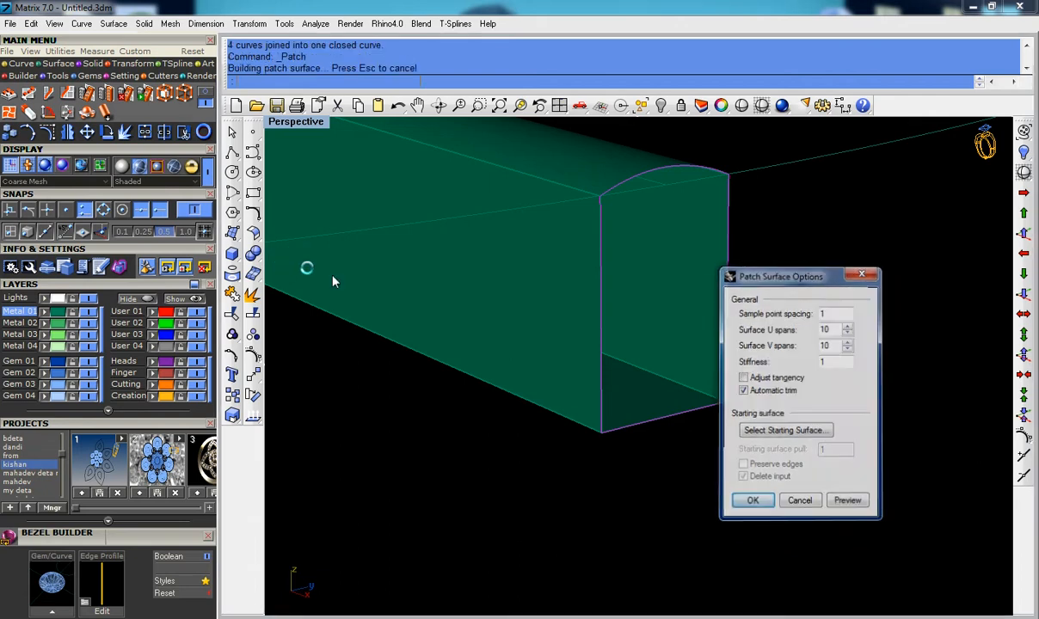
Step: Patch the upright, bottom and arched curves at the band's gem-cluster end into a cap surface
scroll(591, 314, down, 3)
scroll(623, 312, down, 5)
right_drag(393, 238, 576, 277)
right_drag(548, 346, 558, 346)
scroll(574, 346, up, 8)
click(574, 345)
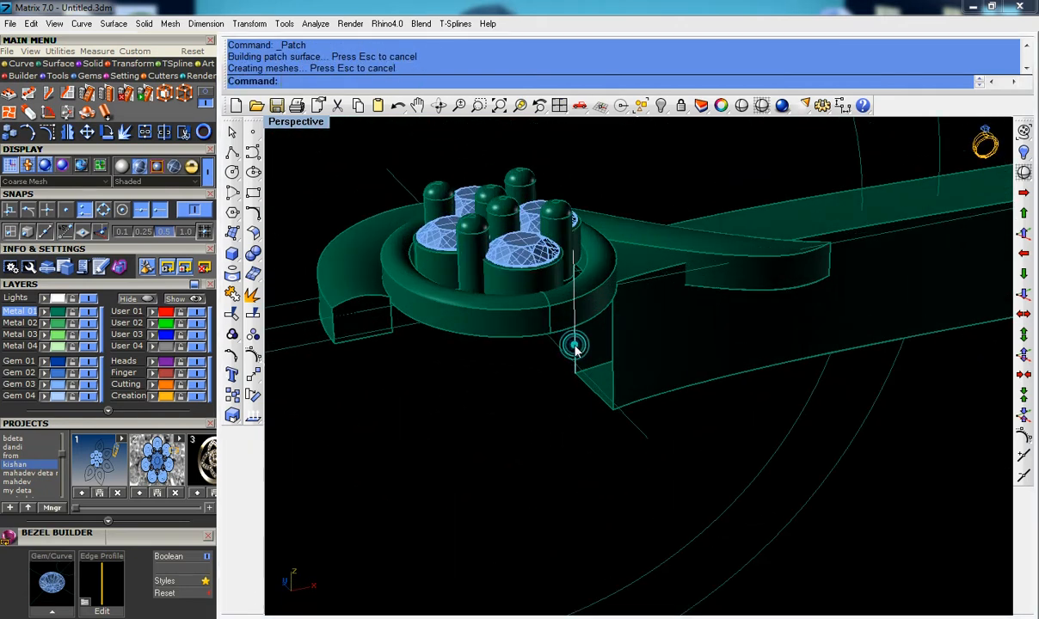
click(610, 382)
click(612, 371)
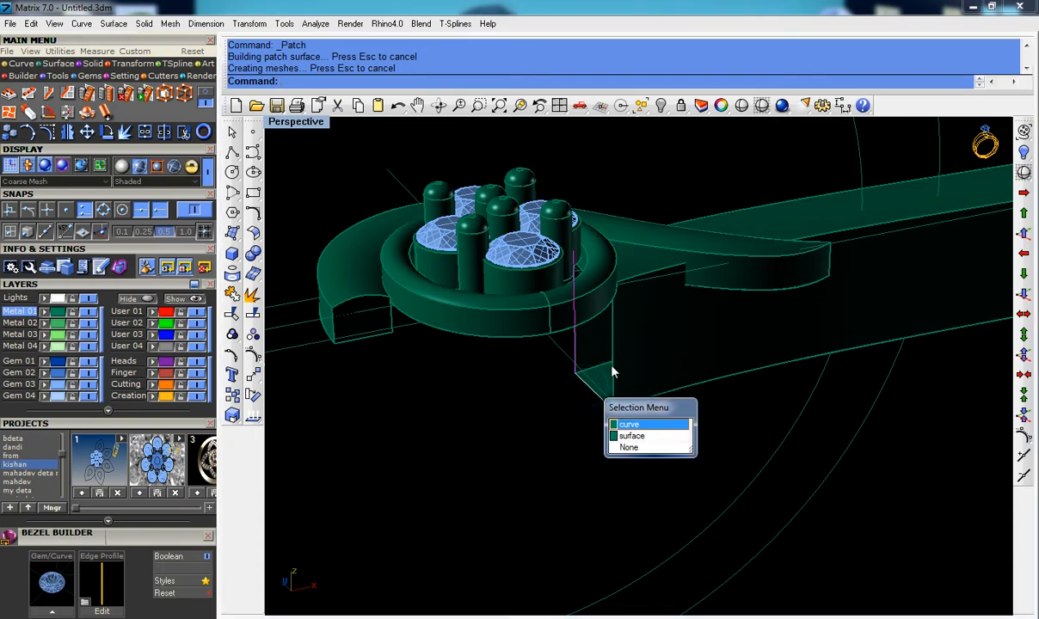
click(618, 425)
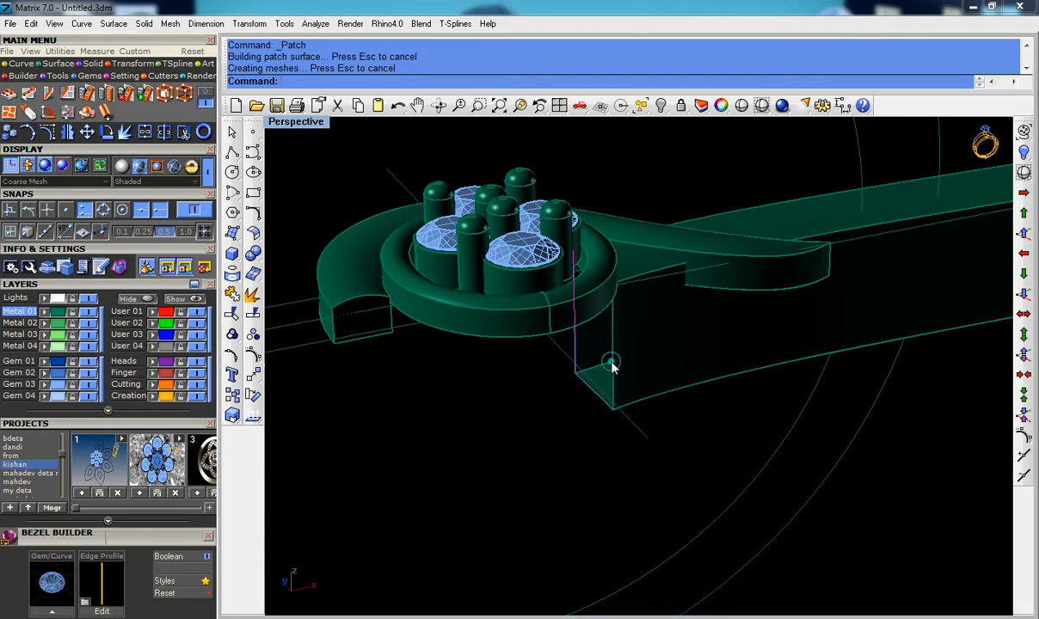
click(639, 400)
click(644, 402)
click(592, 262)
click(592, 271)
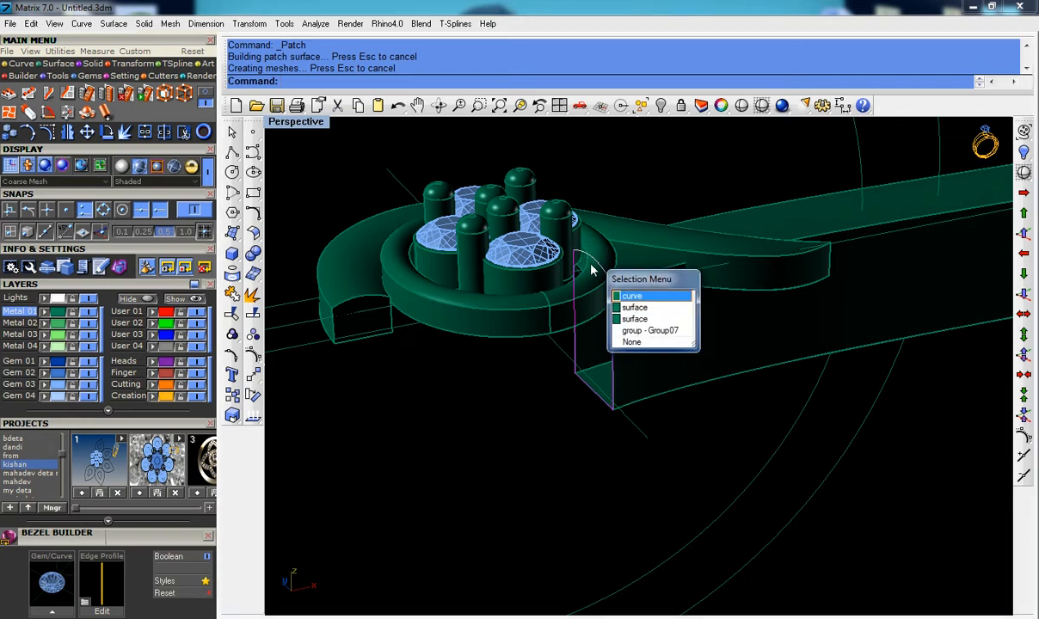
click(632, 298)
key(Return)
click(253, 234)
click(292, 271)
key(Return)
Step: Hide the gem cluster with its setting and the S-shaped arm, leaving the band exposed
scroll(738, 357, down, 5)
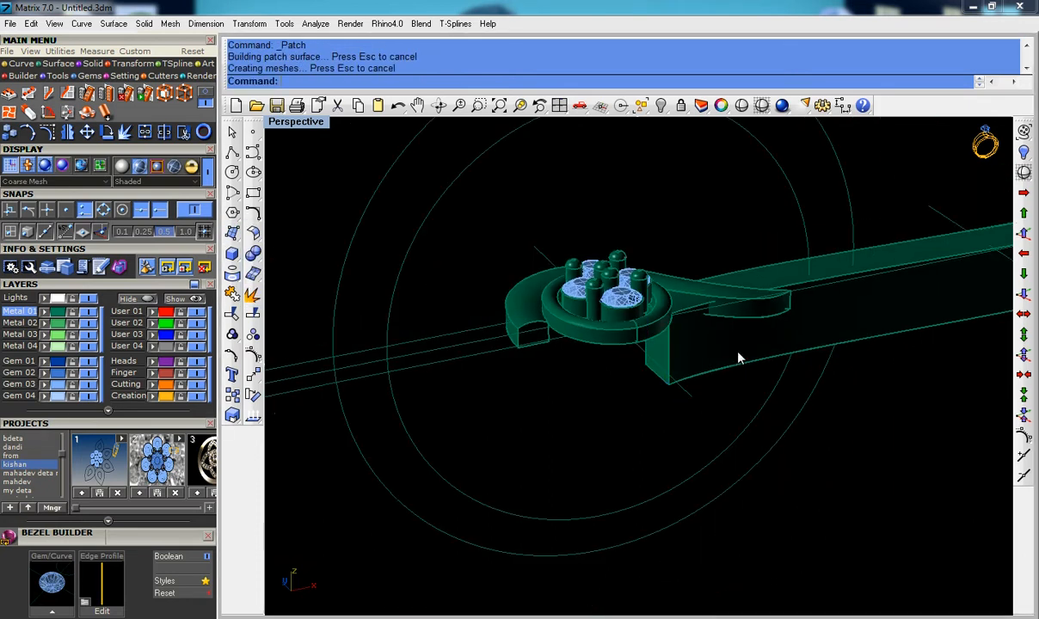
scroll(723, 353, up, 2)
right_drag(727, 356, 607, 315)
click(606, 314)
scroll(612, 317, up, 2)
shift+click(650, 307)
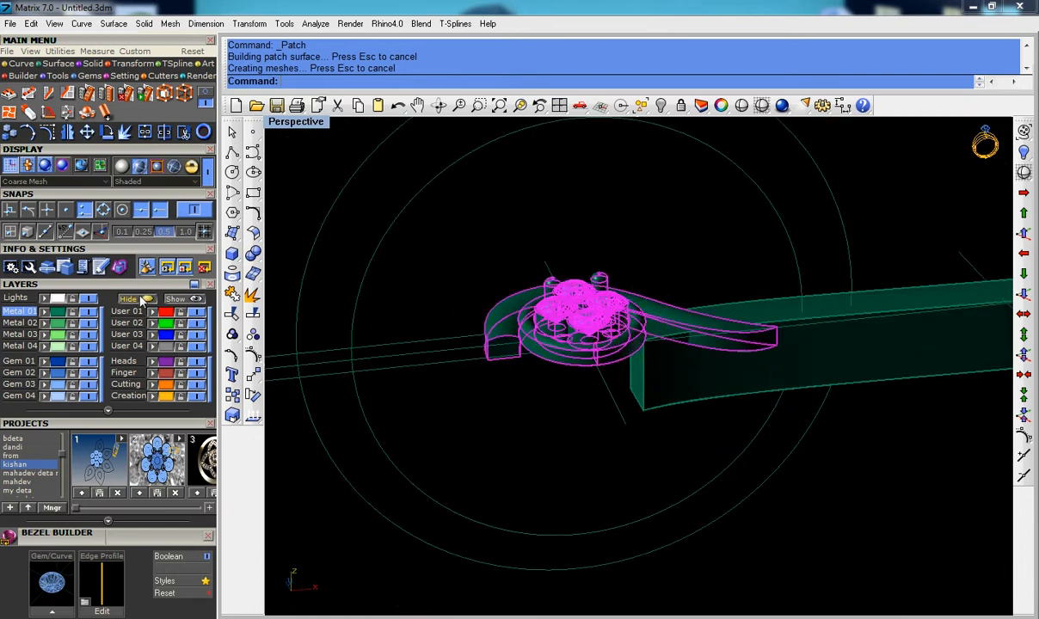
click(143, 298)
scroll(661, 367, down, 2)
scroll(650, 353, up, 3)
click(671, 345)
click(138, 298)
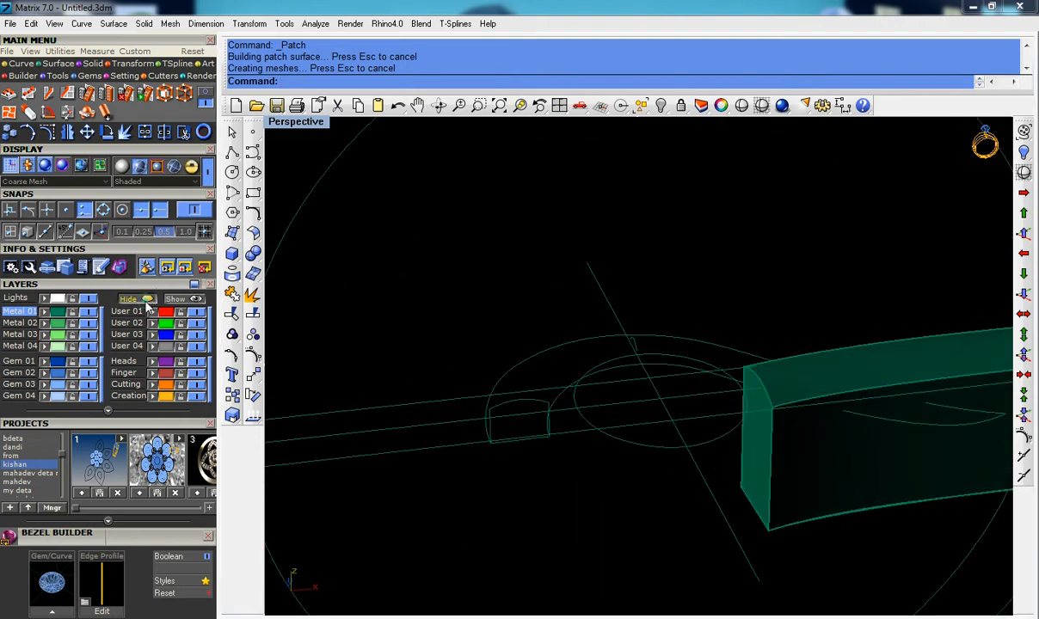
Step: Join all the band's surfaces, including the underside and both end caps, and clear the selection
right_drag(768, 415, 573, 369)
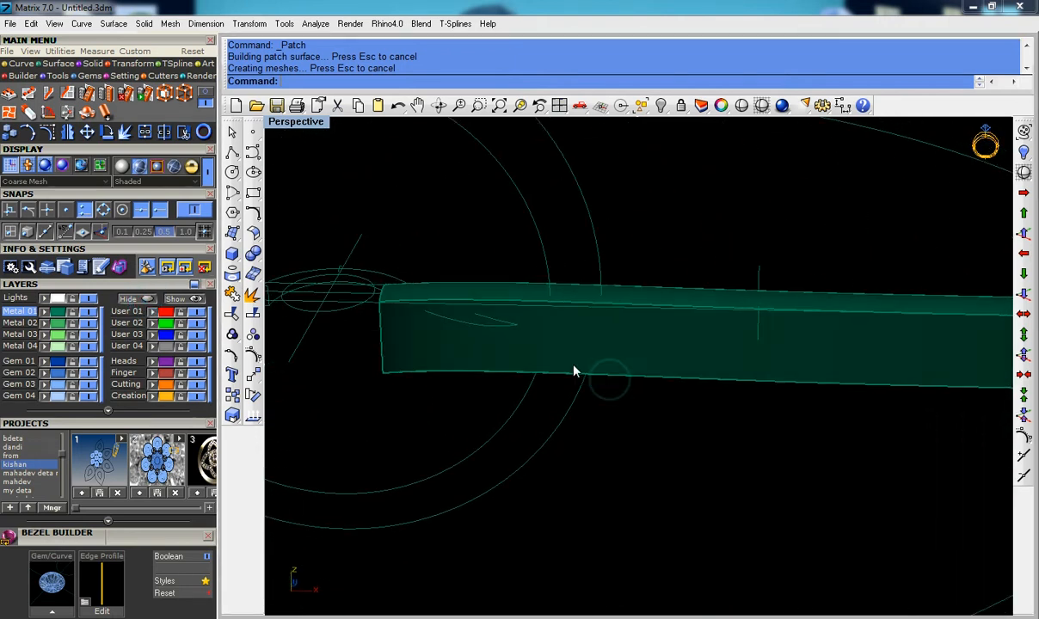
scroll(551, 366, down, 2)
drag(468, 284, 910, 428)
scroll(680, 333, up, 2)
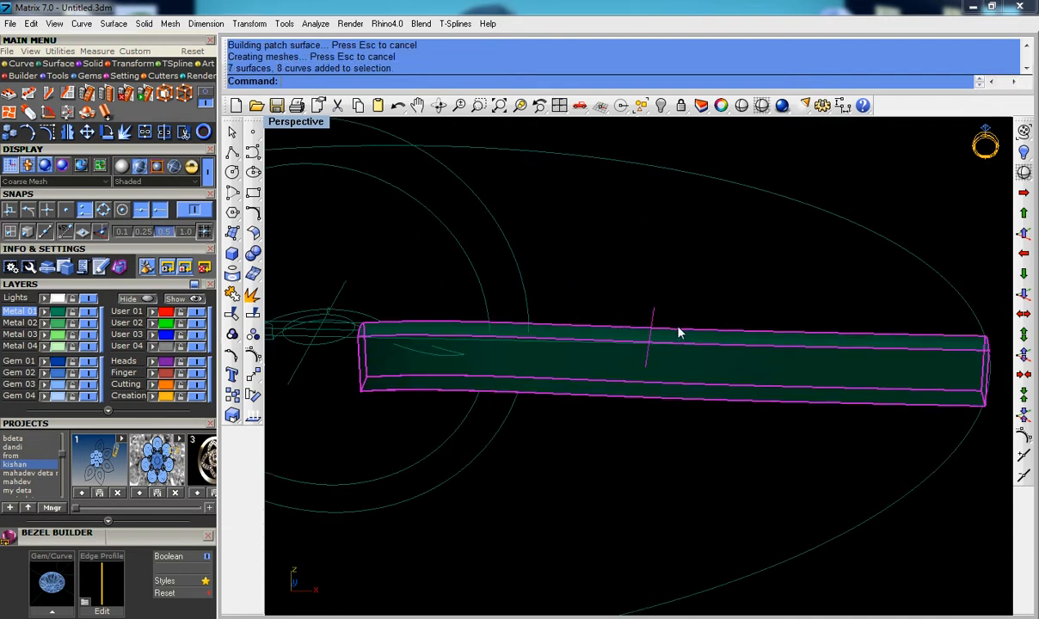
key(ctrl+j)
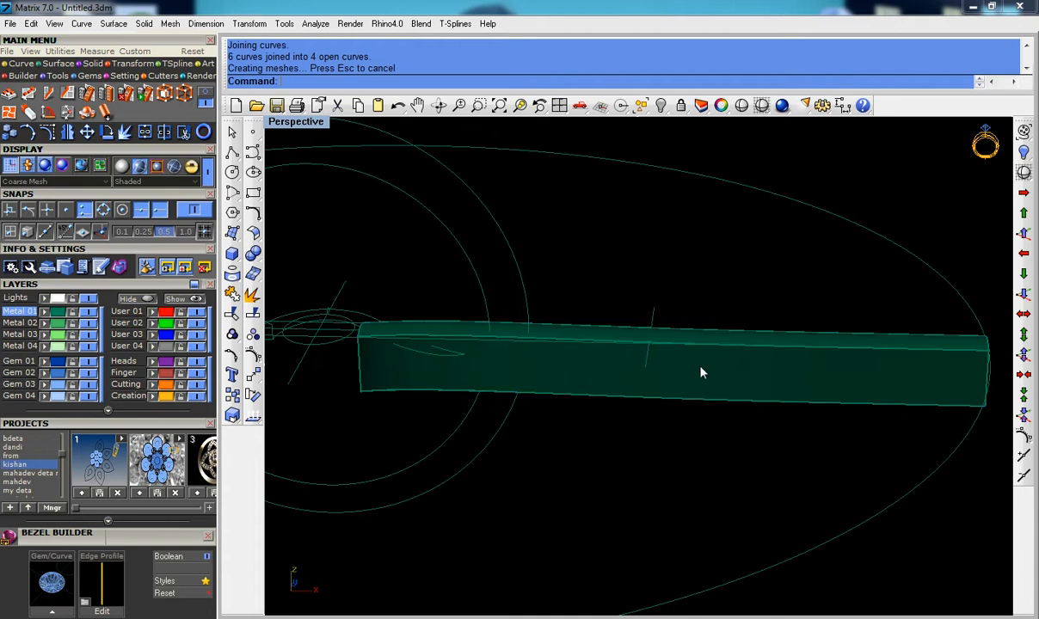
key(Escape)
Step: Show all the hidden objects again
scroll(701, 372, down, 2)
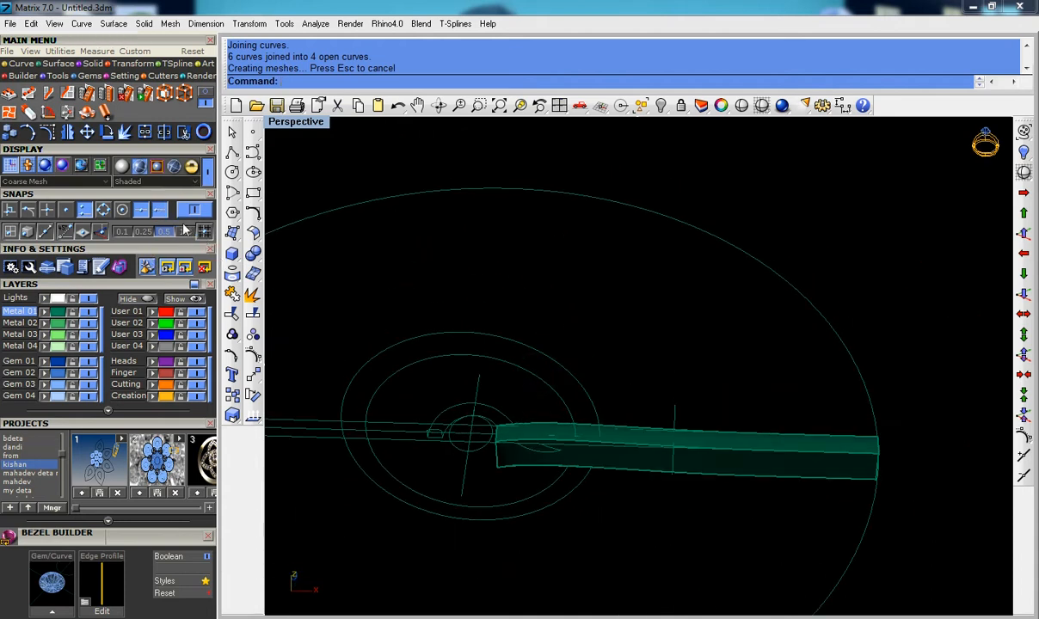
click(185, 300)
scroll(477, 409, up, 5)
Step: Inspect the S-shaped arm's blunt end, and hide the gem cluster with its round setting to expose the arm's inner side
click(371, 393)
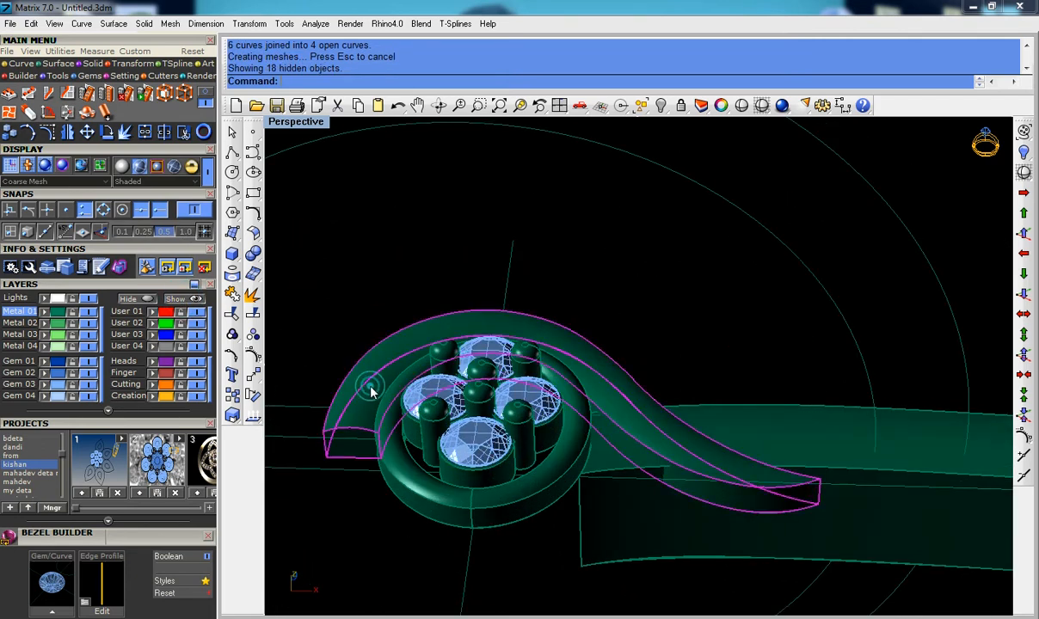
right_drag(640, 453, 662, 396)
scroll(542, 285, up, 8)
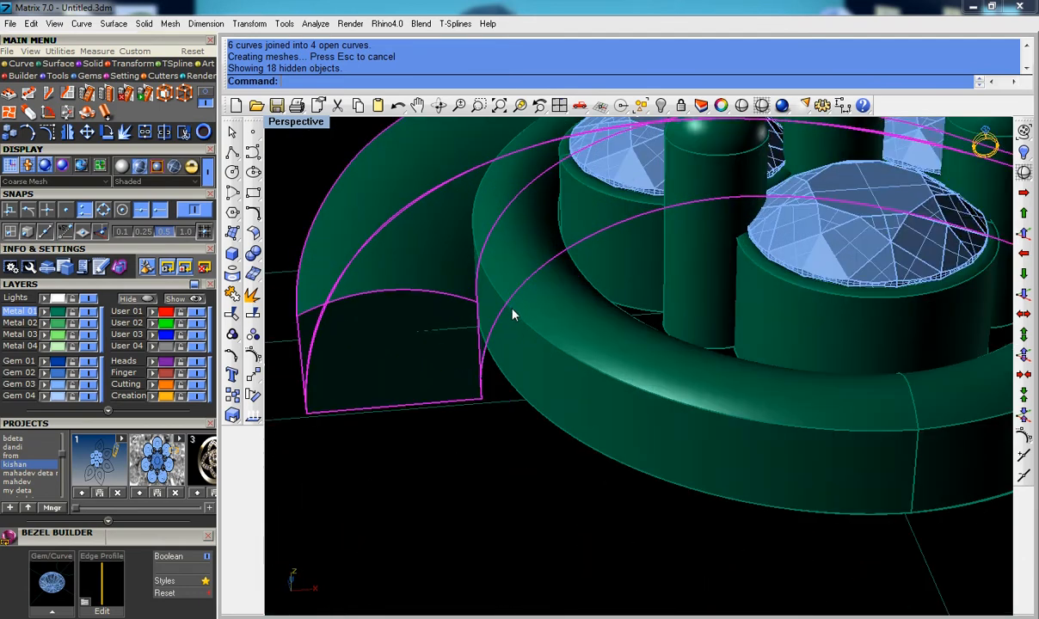
shift+click(553, 200)
click(606, 393)
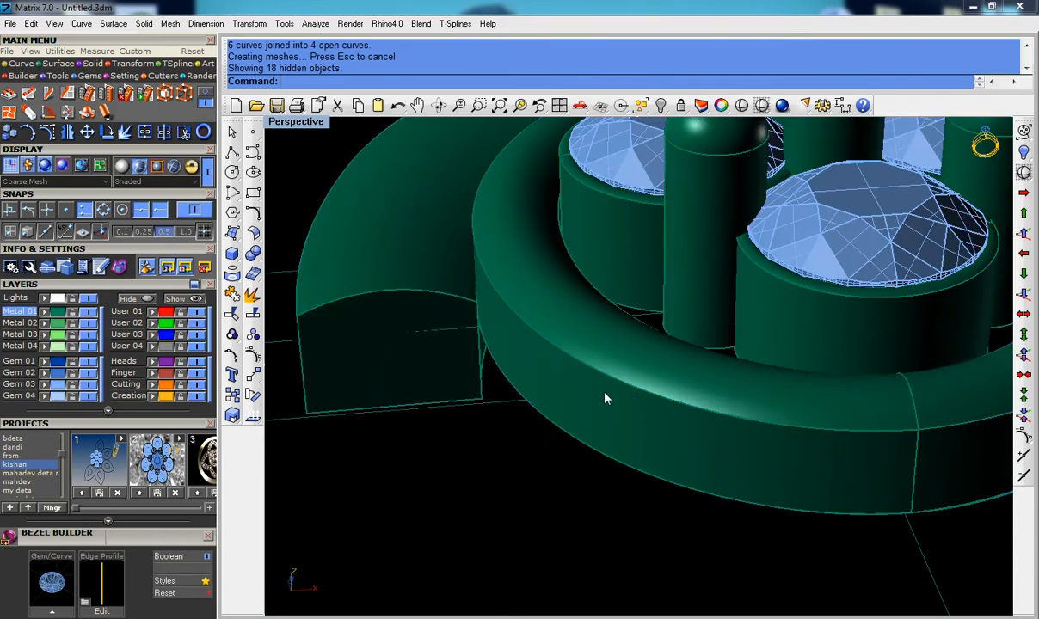
click(665, 442)
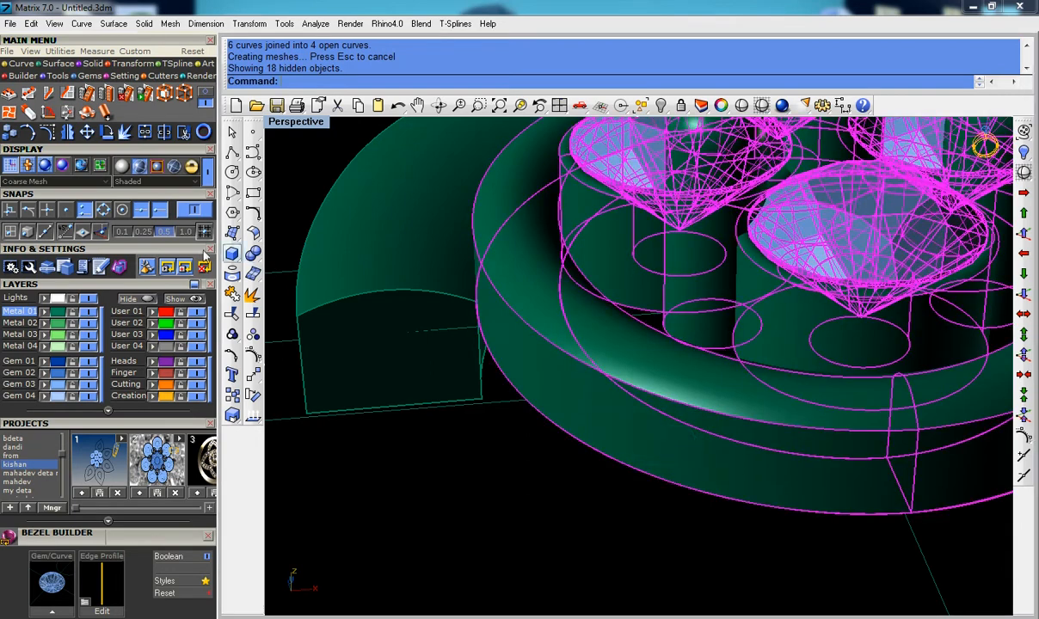
click(146, 297)
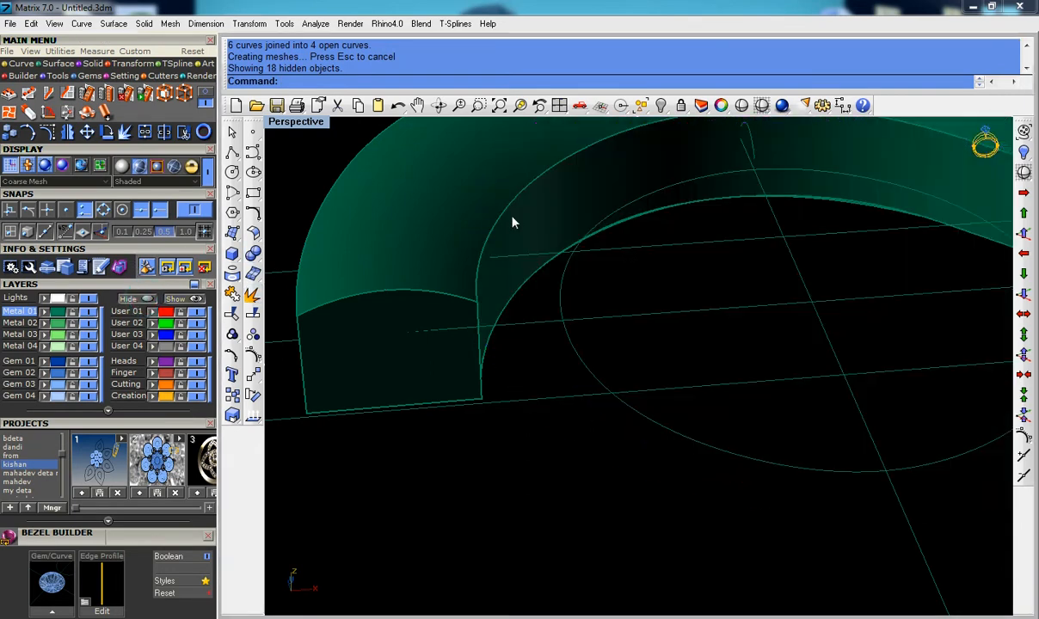
Step: Join the S-shaped arm's surfaces and check that they select as one object
click(466, 188)
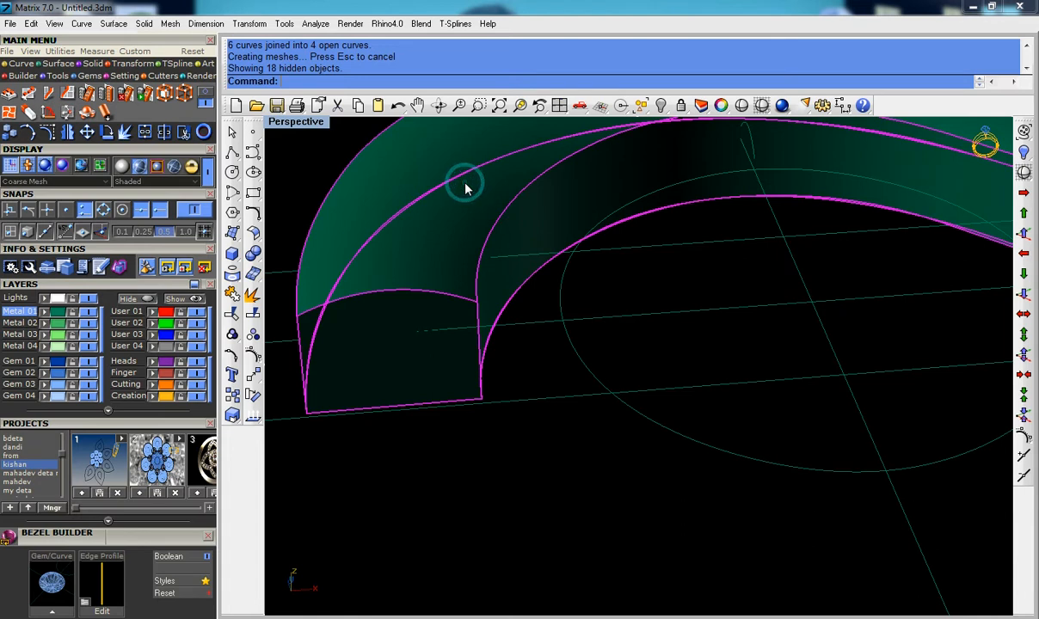
key(ctrl+j)
click(465, 192)
key(Escape)
click(546, 205)
key(Escape)
click(559, 204)
key(Escape)
Step: Examine the lower inner edge of the S-shaped arm's curl for a gap between the side wall and the underside
scroll(713, 205, up, 6)
scroll(514, 210, up, 3)
scroll(515, 210, down, 8)
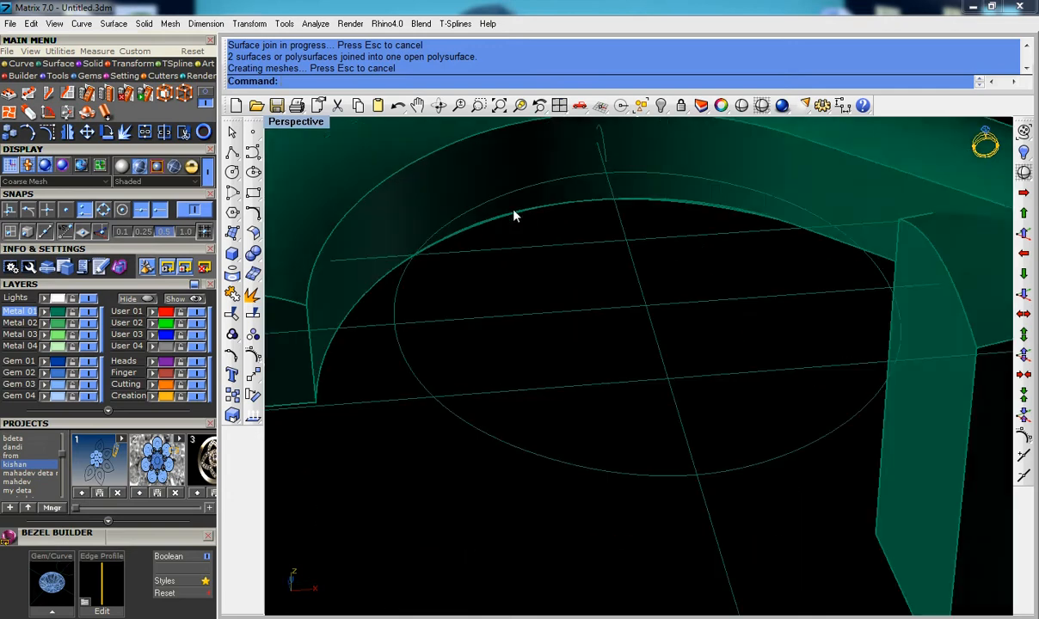
right_drag(508, 242, 530, 227)
scroll(530, 228, down, 5)
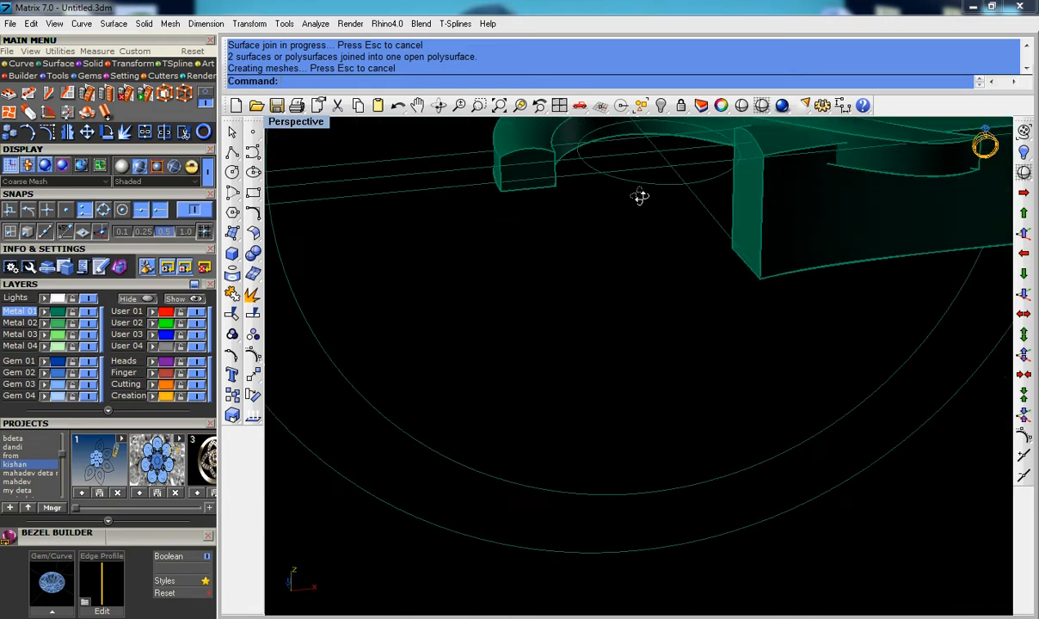
right_drag(640, 197, 545, 420)
right_drag(461, 469, 462, 460)
scroll(475, 374, up, 8)
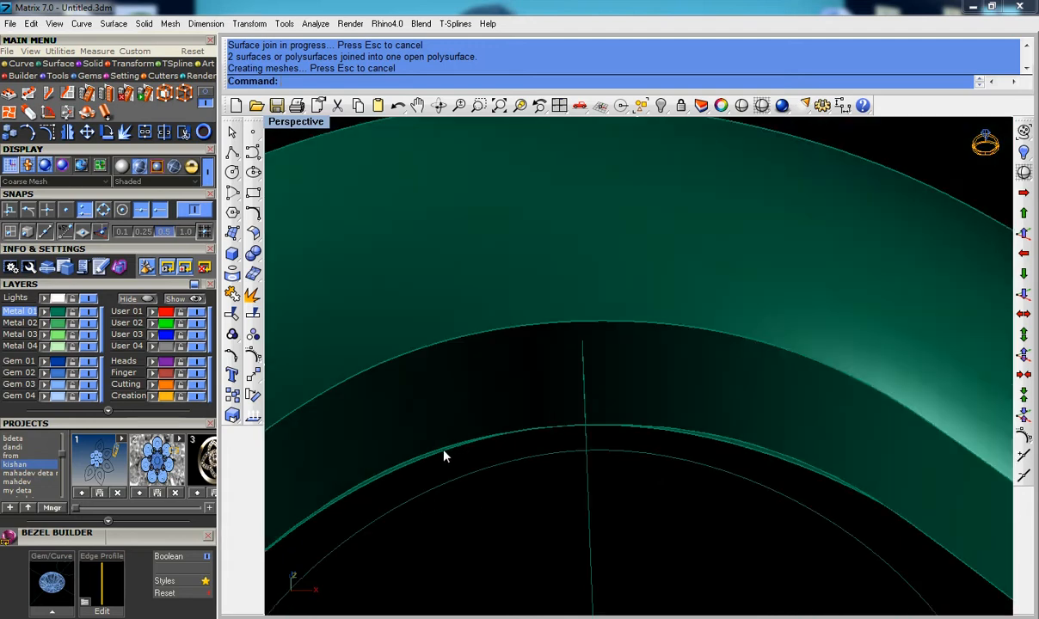
scroll(447, 456, down, 12)
right_drag(459, 455, 559, 331)
scroll(590, 285, up, 4)
scroll(592, 285, up, 4)
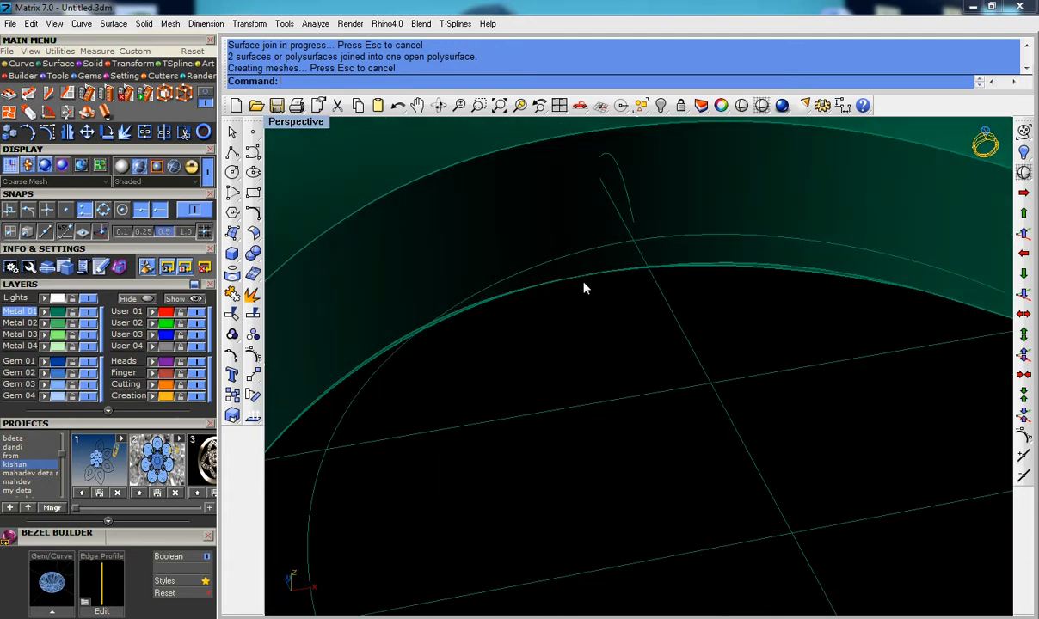
scroll(584, 283, down, 4)
scroll(584, 283, up, 4)
scroll(584, 283, down, 4)
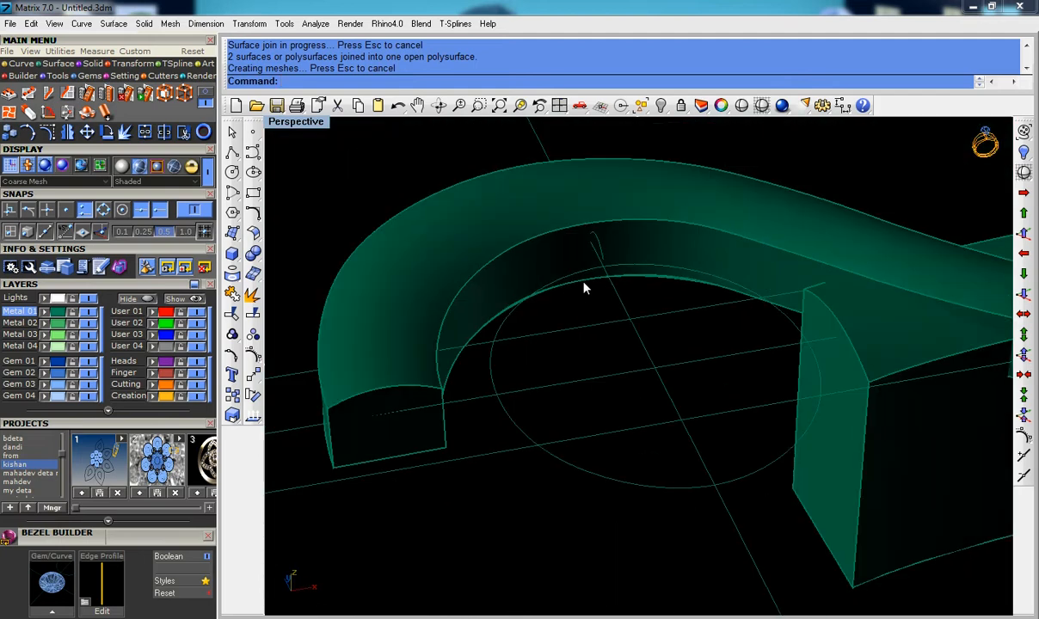
scroll(530, 302, up, 4)
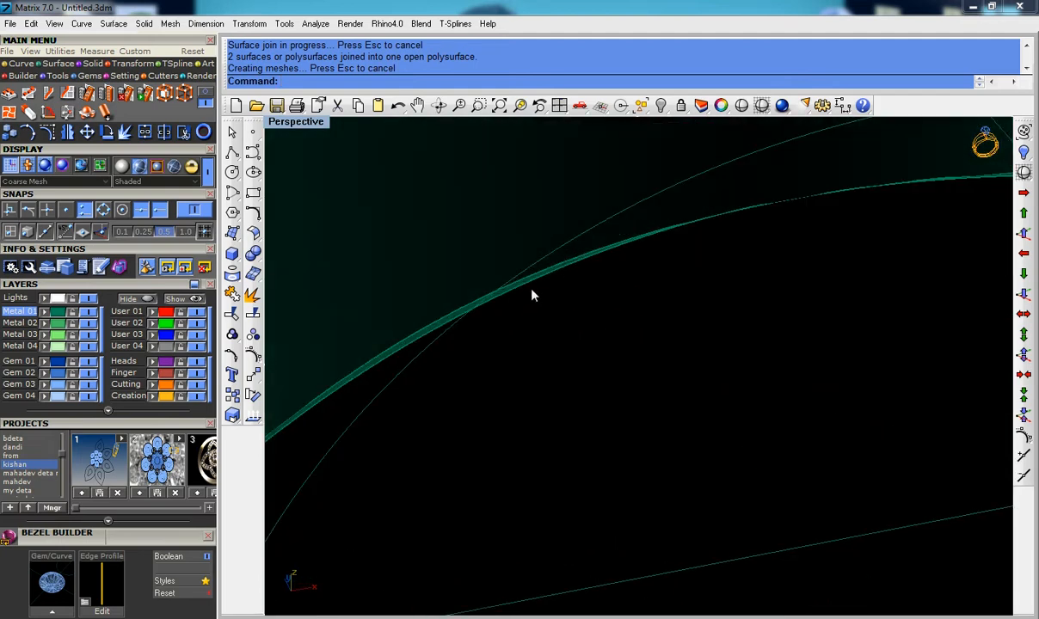
scroll(531, 295, down, 5)
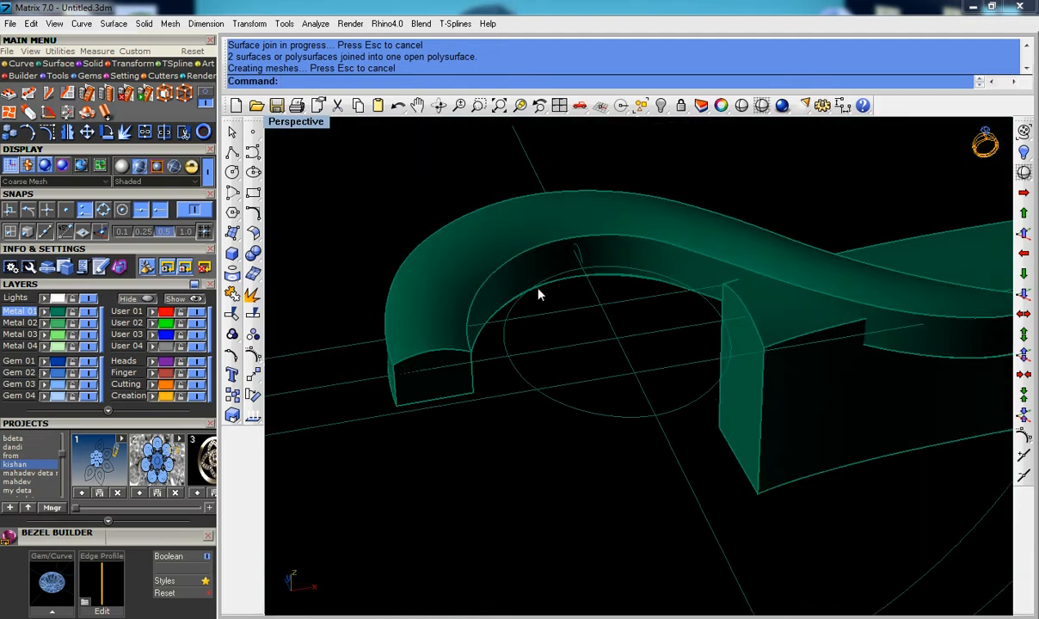
right_drag(541, 306, 469, 308)
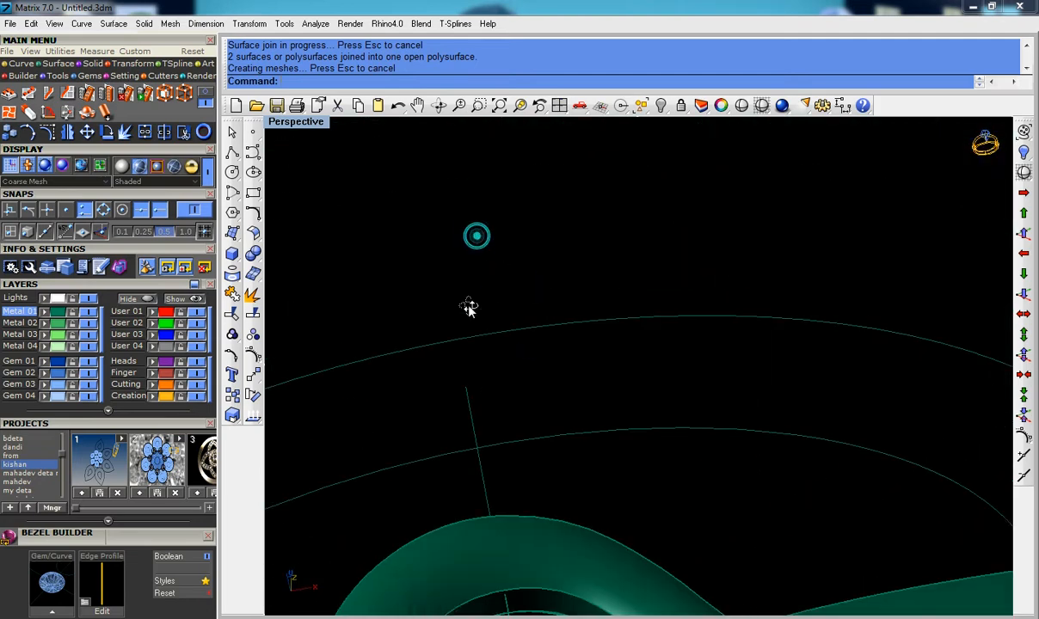
scroll(482, 327, down, 6)
shift+right_drag(510, 368, 535, 259)
scroll(456, 331, up, 7)
Step: Explode the S-shaped arm into separate surfaces and delete its underside surface
click(444, 379)
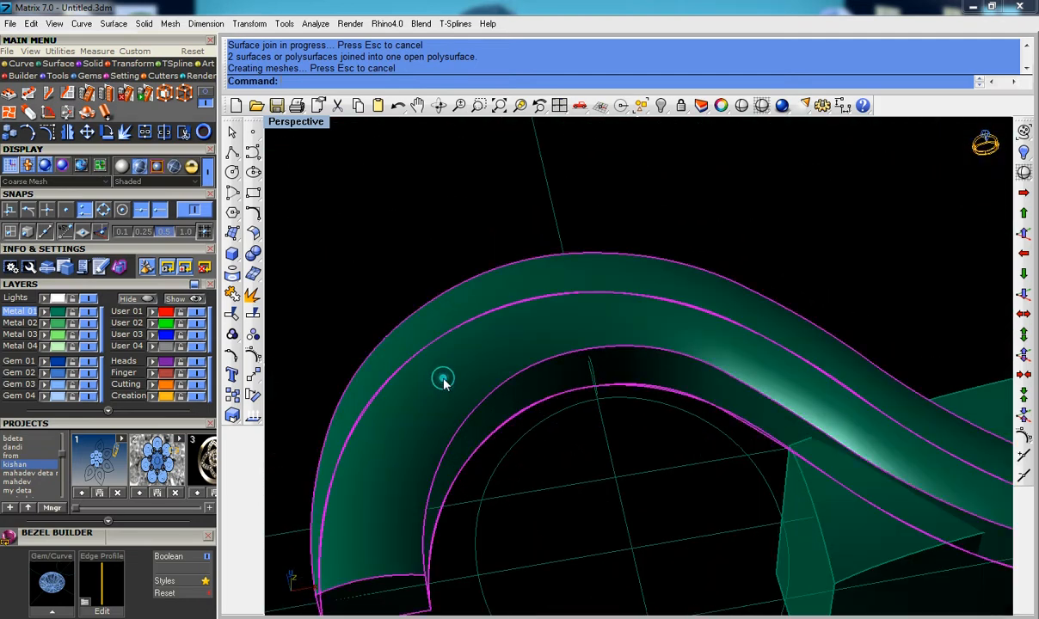
click(250, 295)
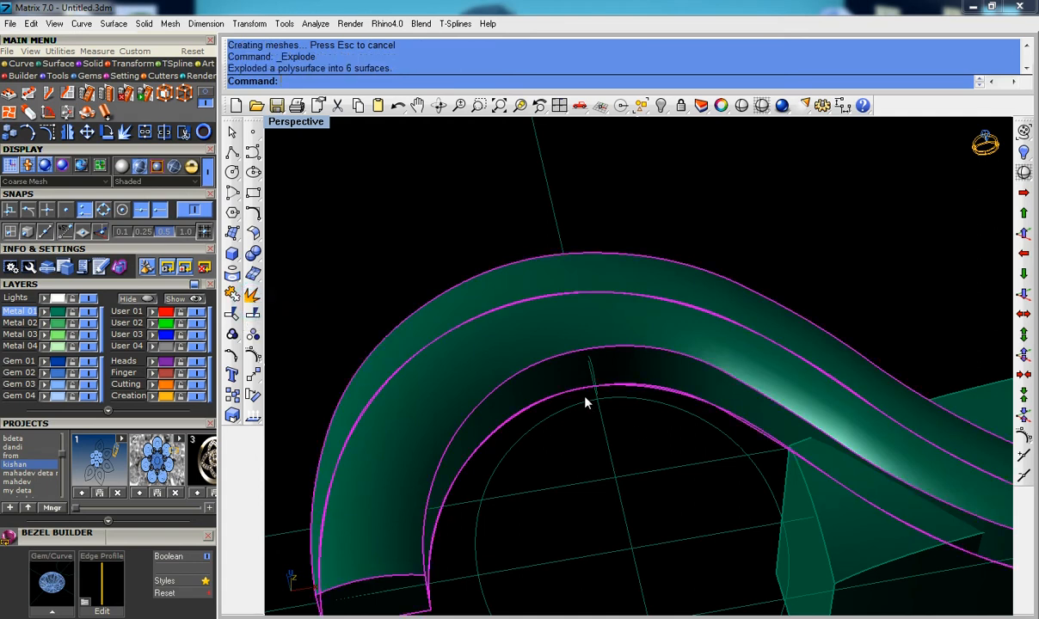
scroll(583, 395, up, 5)
click(854, 372)
key(Delete)
Step: Duplicate the bottom edge of the S-shaped arm's blunt end cap as a curve
scroll(853, 373, down, 8)
right_drag(824, 413, 774, 236)
scroll(789, 189, down, 5)
scroll(553, 166, up, 5)
scroll(550, 195, down, 2)
scroll(554, 195, up, 3)
click(558, 198)
click(592, 228)
click(544, 321)
click(592, 364)
right_drag(592, 364, 480, 315)
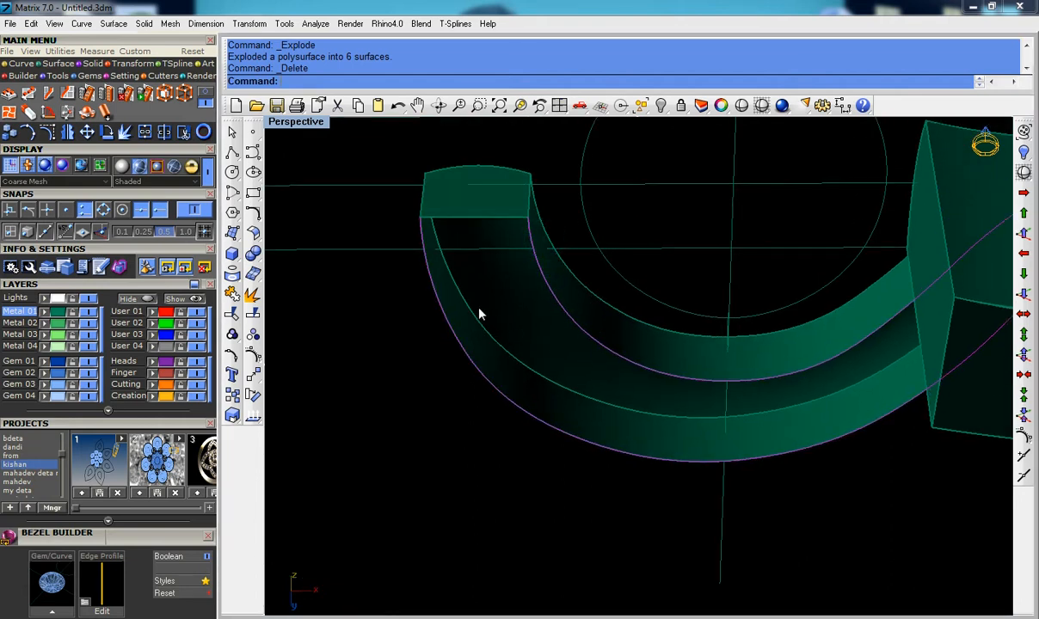
click(232, 276)
click(291, 281)
click(454, 219)
Step: Join the duplicated end edge with the arm's outer and inner lower edge curves into one closed outline
click(420, 260)
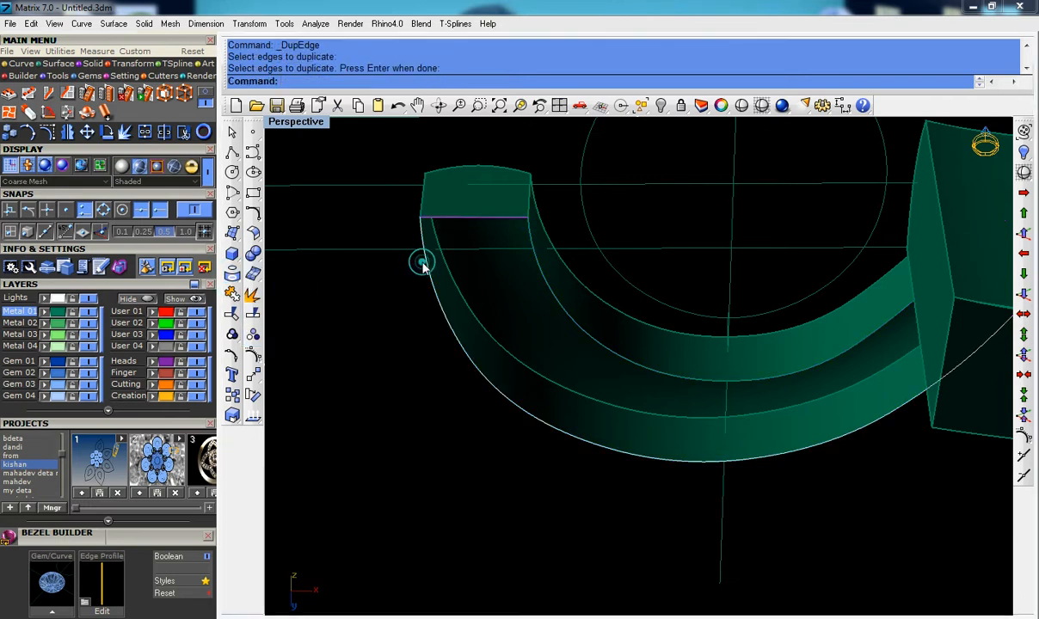
click(471, 307)
click(559, 301)
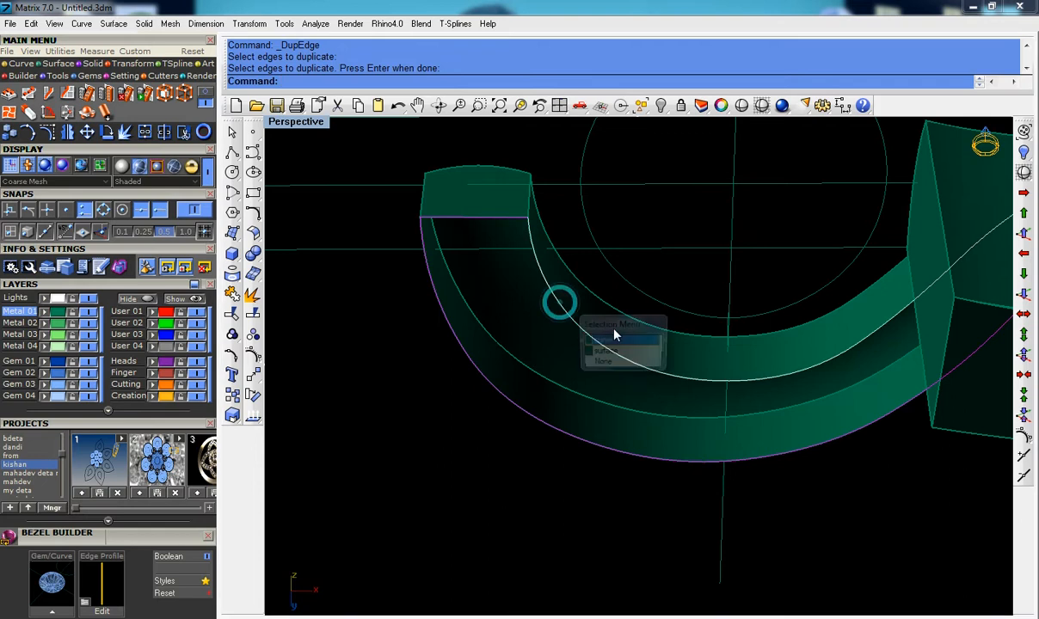
click(615, 333)
key(Return)
Step: Patch the closed outline to create the arm's new underside surface
mouse_move(232, 230)
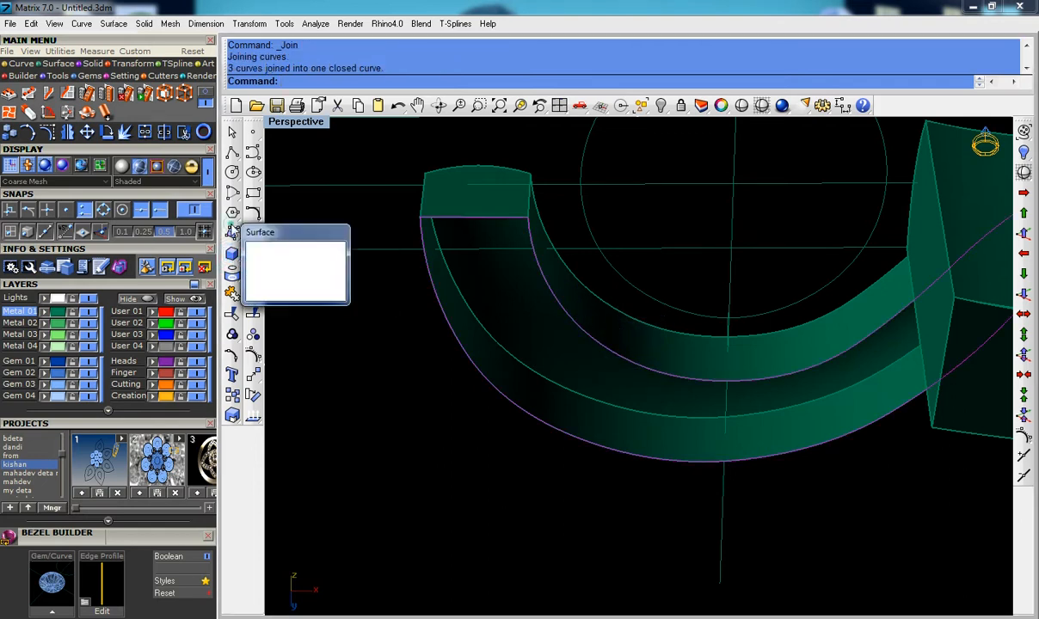
click(296, 270)
key(Return)
Step: Window-select the arm's surfaces around its curl, join them, and clear the selection
right_drag(761, 369, 822, 575)
scroll(822, 575, up, 9)
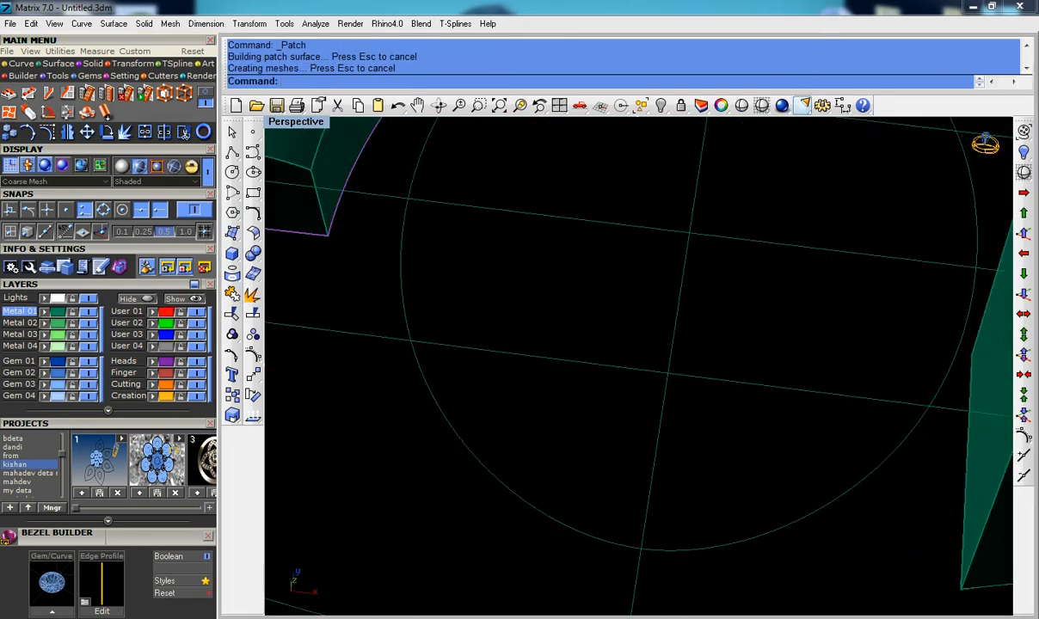
shift+right_drag(785, 141, 736, 222)
scroll(737, 207, down, 5)
scroll(677, 290, up, 3)
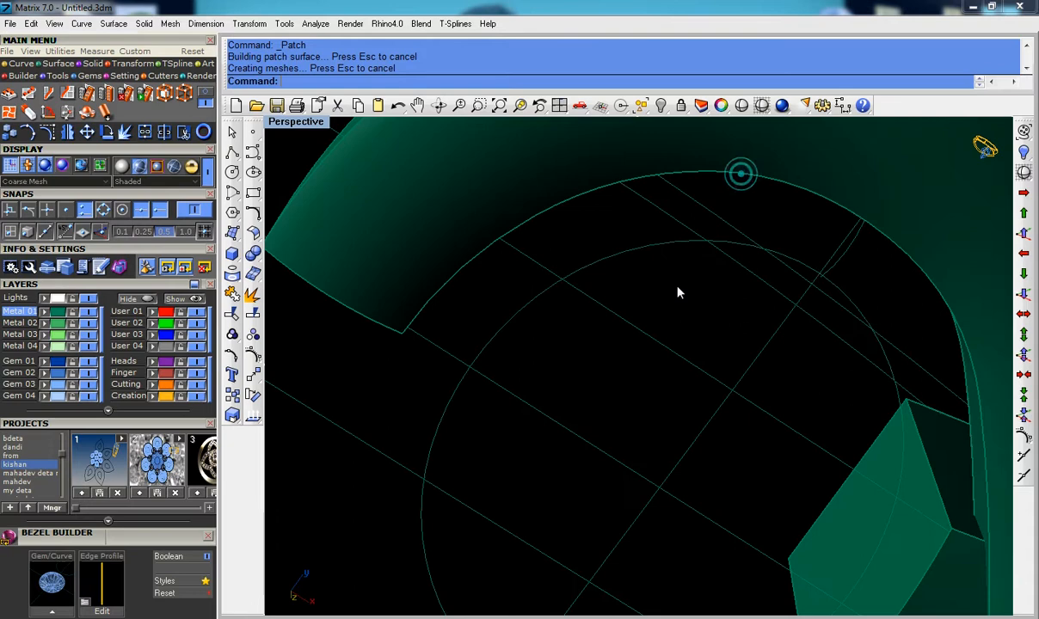
scroll(526, 284, up, 3)
right_drag(577, 283, 650, 204)
shift+right_drag(651, 204, 549, 299)
drag(828, 312, 609, 320)
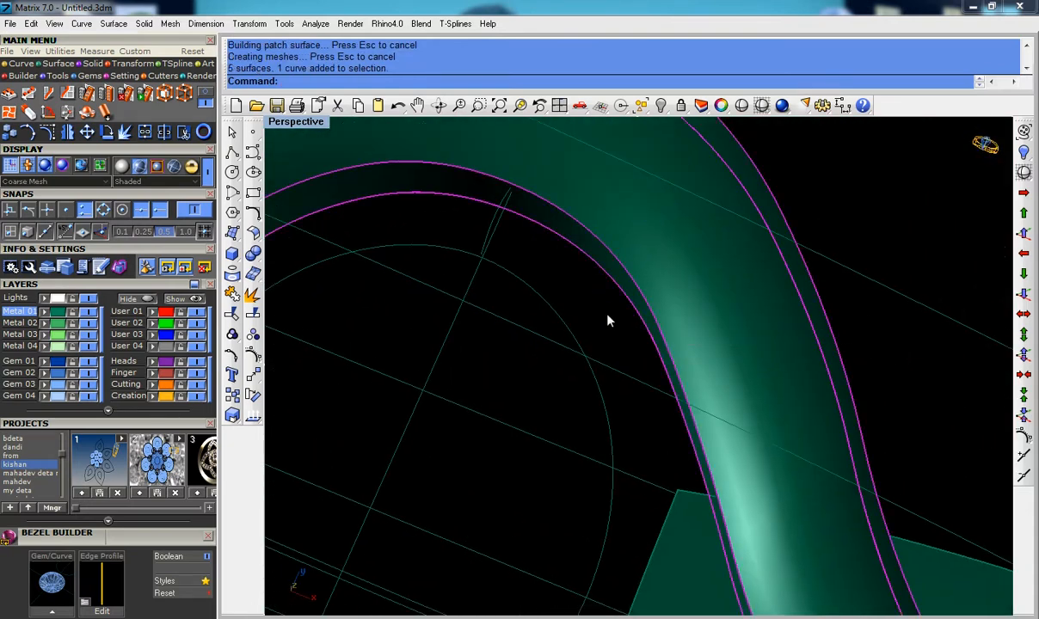
key(ctrl+j)
scroll(651, 308, down, 3)
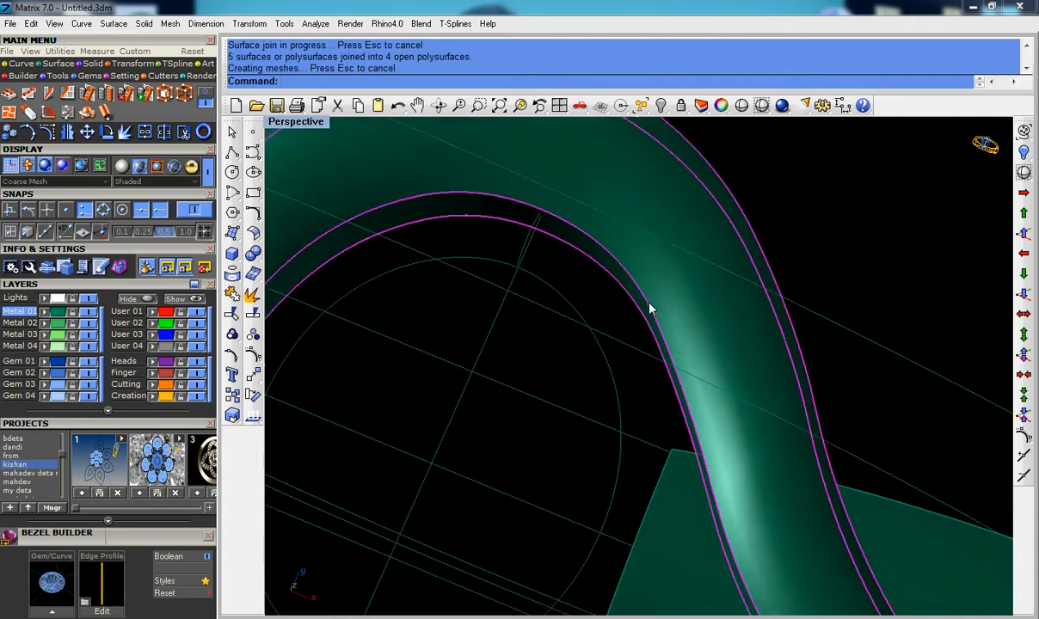
key(Escape)
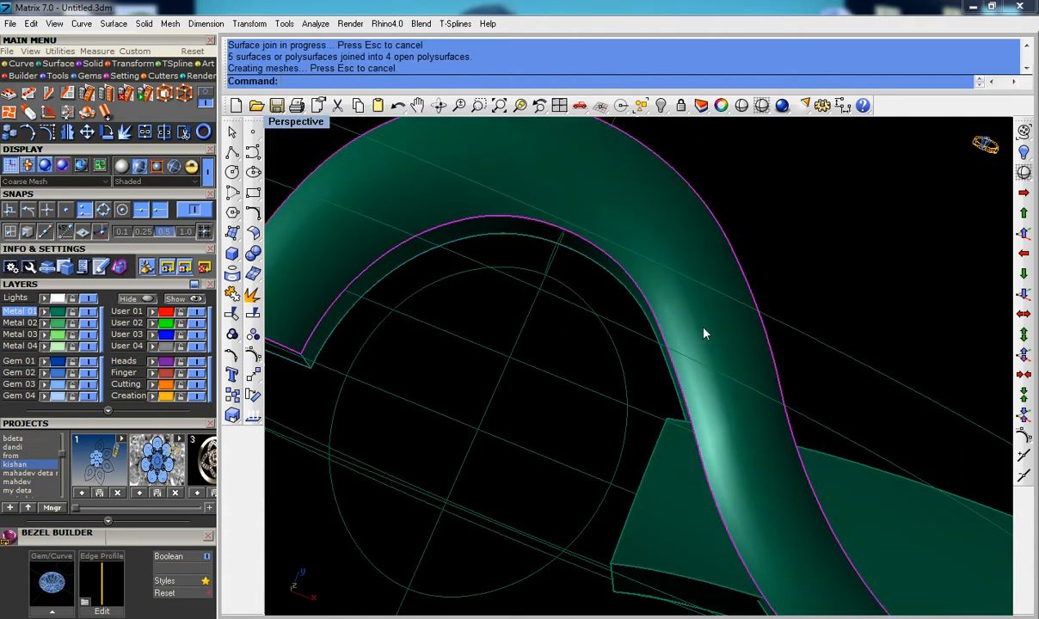
Step: Join the arm's top surface with its side walls, and check which pieces select together
click(692, 327)
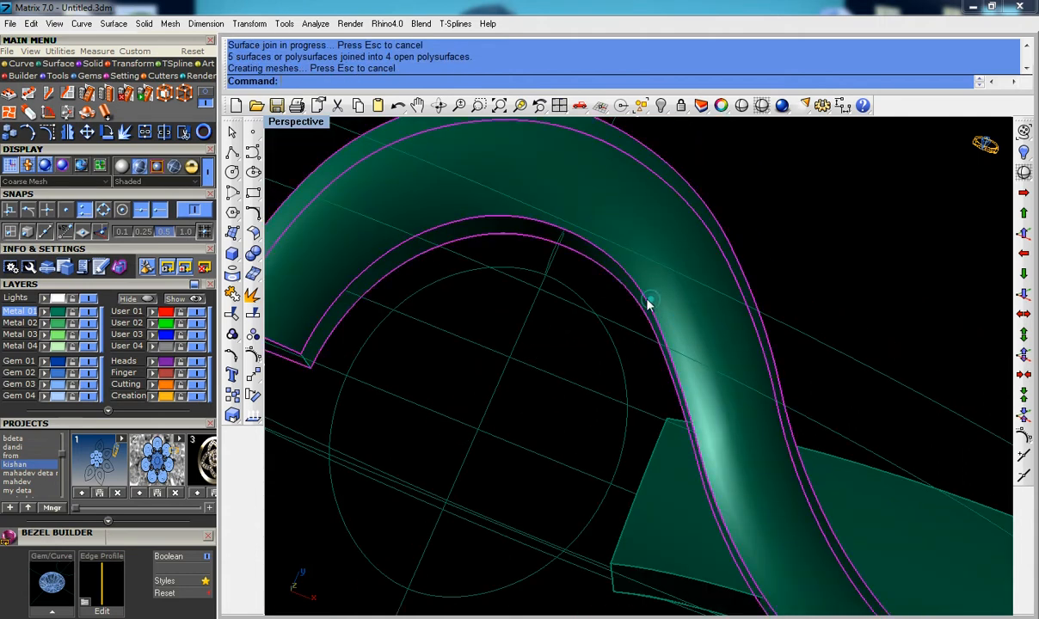
key(ctrl+j)
click(694, 234)
key(Escape)
click(691, 223)
key(Escape)
click(695, 230)
key(Escape)
click(494, 226)
key(Escape)
Step: Join the blunt end piece to the rest of the S-shaped arm and clear the selection
right_drag(383, 316, 548, 290)
scroll(422, 303, down, 5)
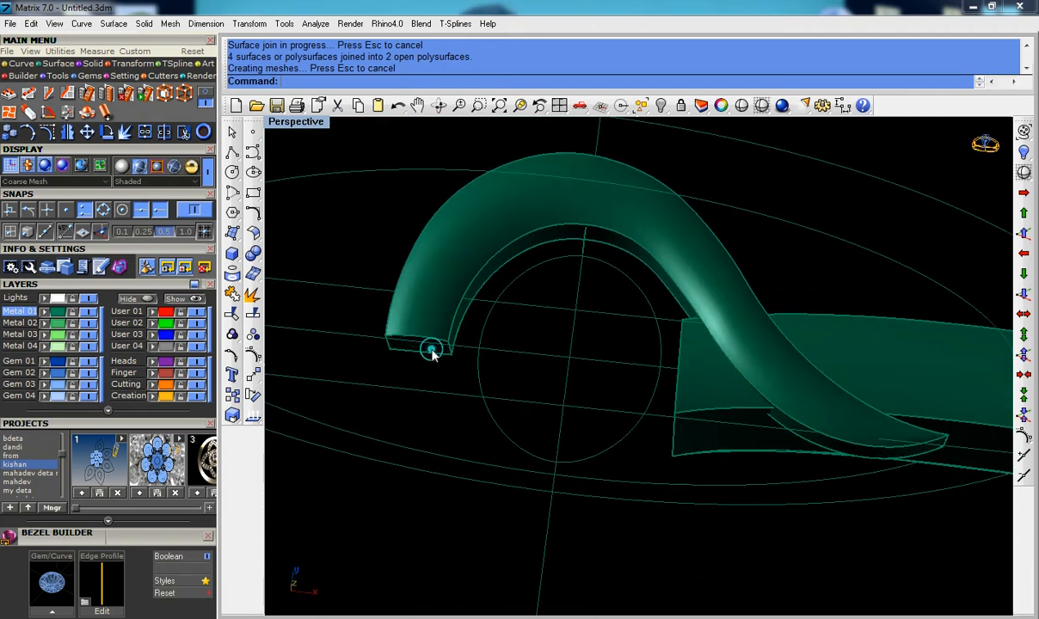
click(432, 355)
click(476, 410)
click(440, 311)
key(ctrl+j)
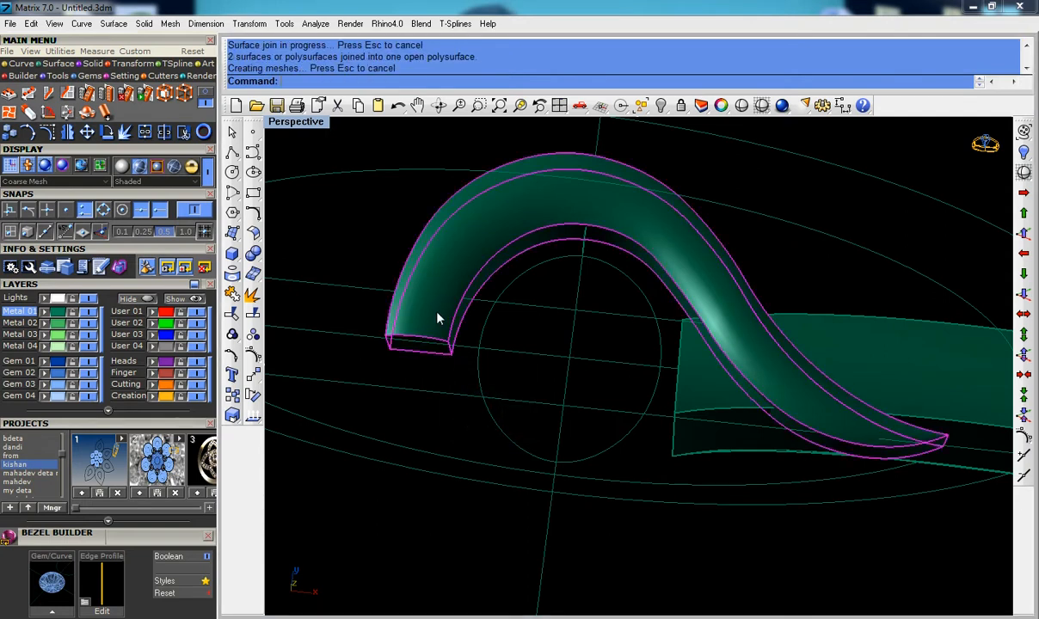
key(Escape)
Step: Show all the hidden objects so the gem cluster reappears beside the arm
scroll(442, 321, down, 6)
right_drag(503, 320, 504, 297)
click(176, 299)
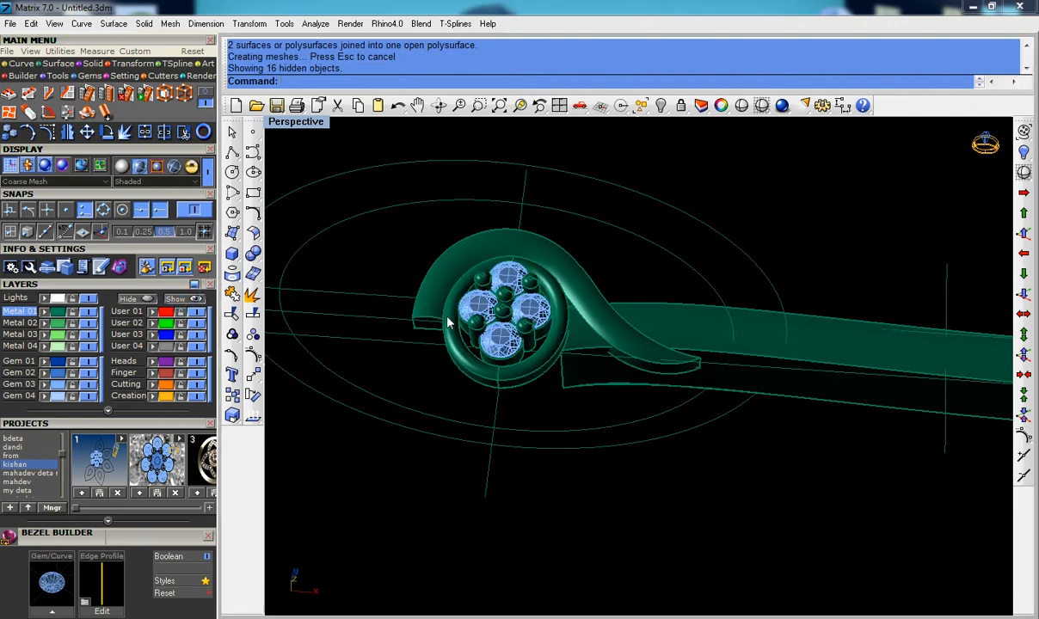
Step: Raise the S-shaped arm together with the gem cluster group by 0.4 along Z, in increments of 0.1
scroll(542, 333, down, 2)
mouse_move(539, 338)
right_down()
mouse_move(553, 392)
mouse_move(561, 278)
mouse_move(564, 311)
mouse_move(644, 288)
mouse_move(580, 269)
mouse_move(542, 329)
right_up()
scroll(560, 317, up, 8)
scroll(545, 324, down, 3)
click(487, 303)
click(460, 320)
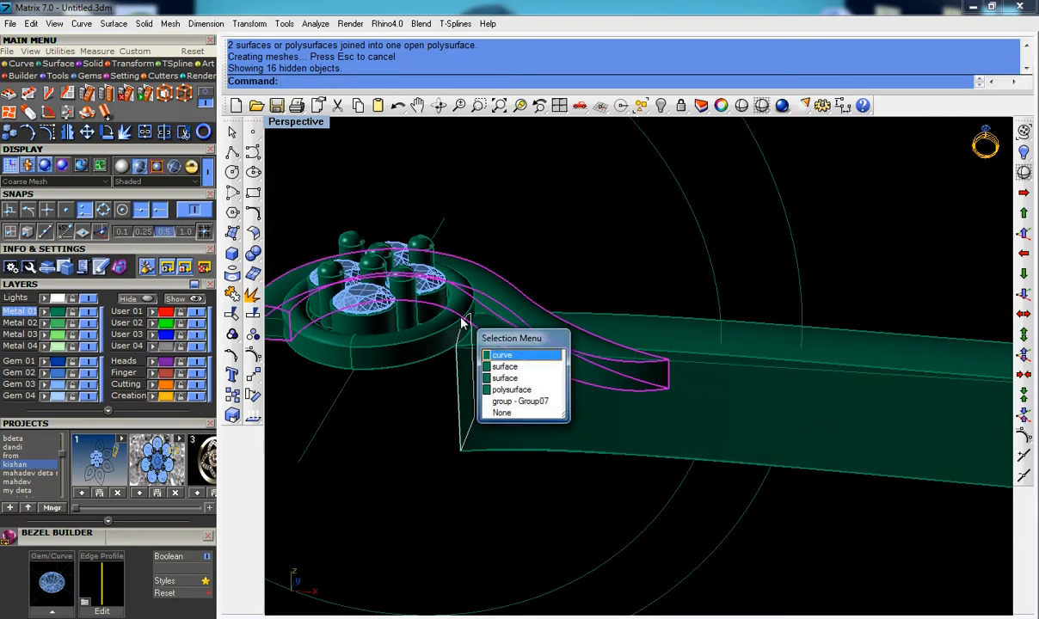
click(518, 402)
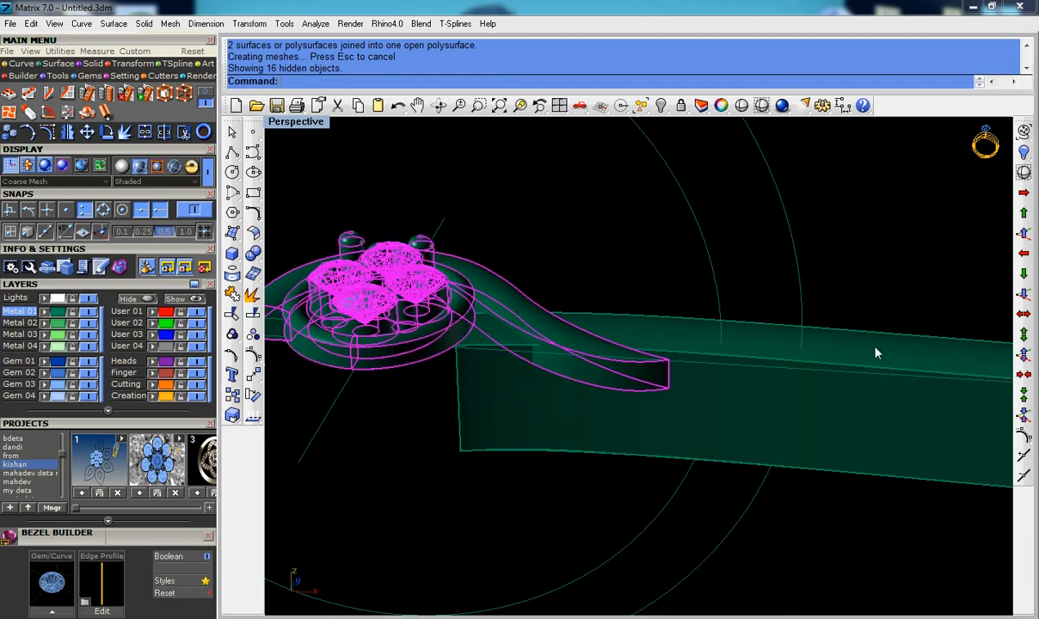
click(1024, 213)
click(1024, 213)
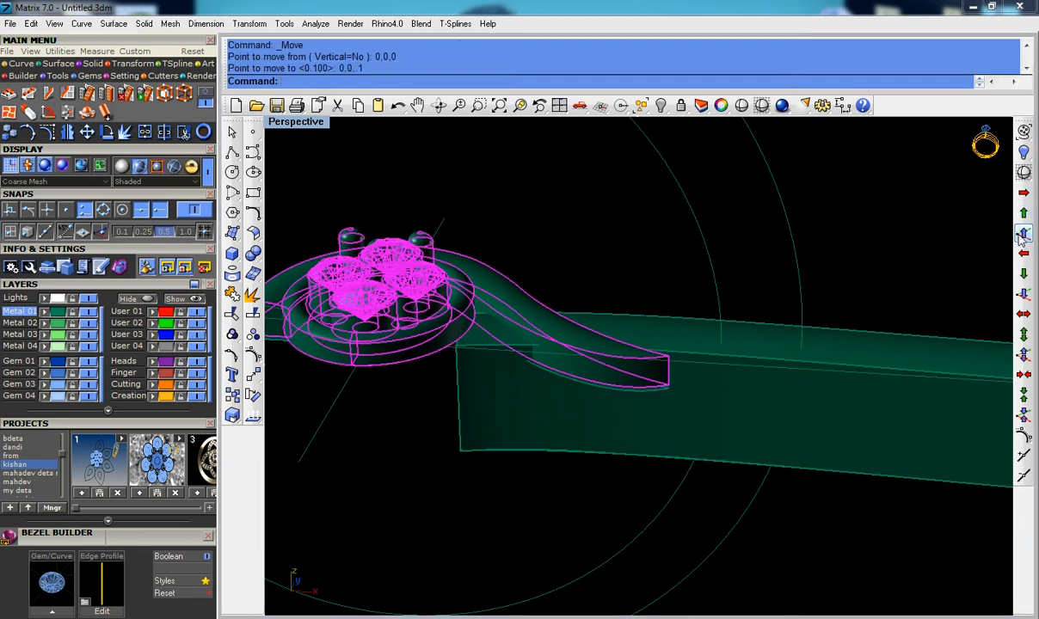
right_click(992, 246)
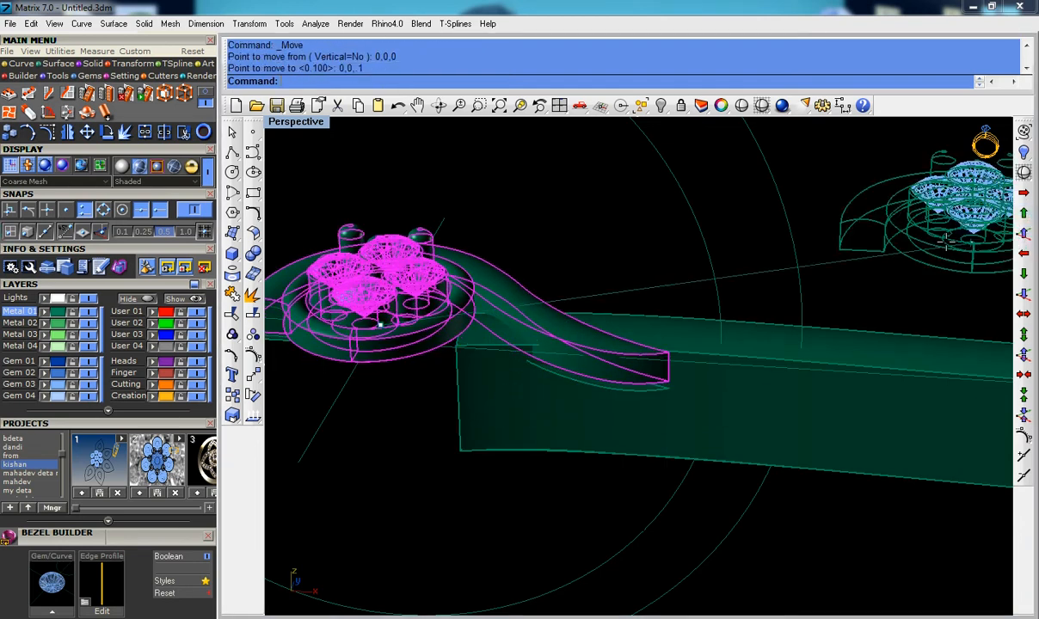
right_click(725, 271)
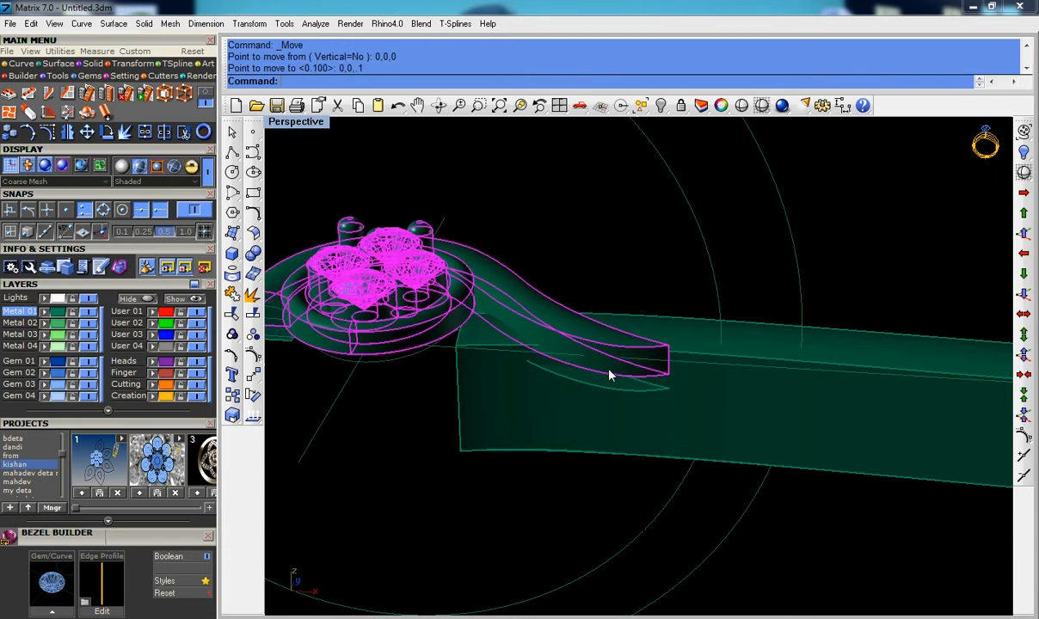
key(Escape)
scroll(625, 371, up, 2)
click(630, 392)
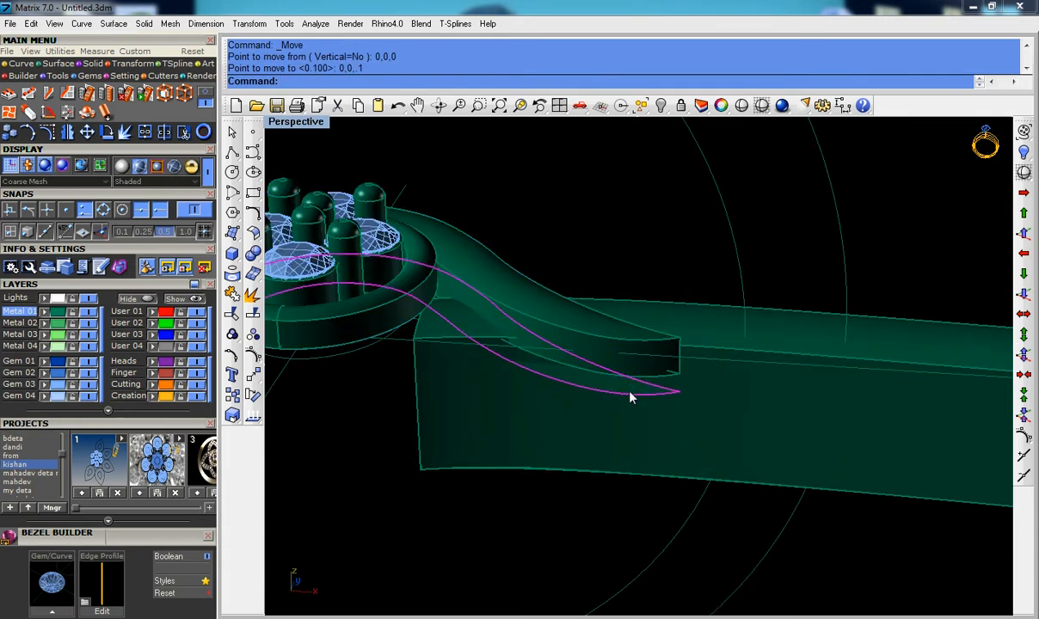
key(Delete)
right_drag(691, 420, 707, 260)
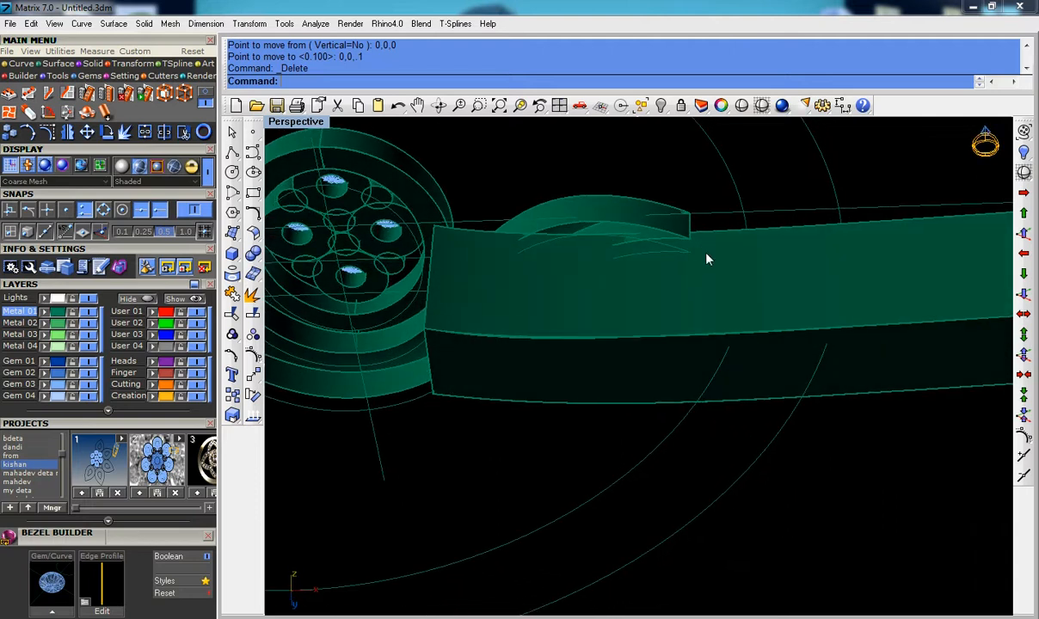
key(ctrl+z)
key(ctrl+z)
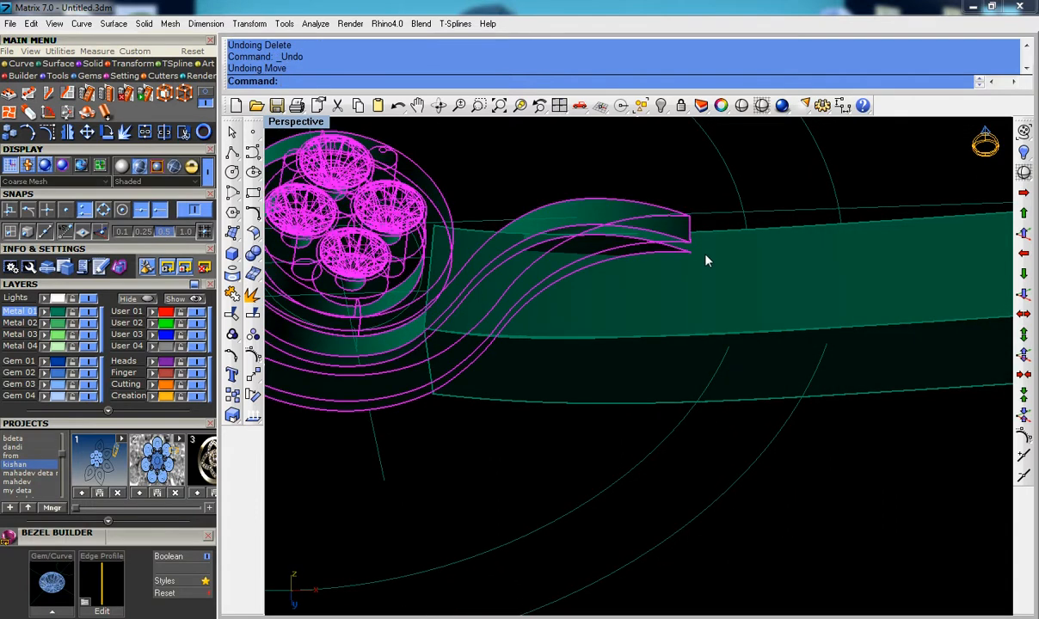
key(ctrl+y)
Step: Raise the arm's detached underside surface by 0.4 along Z, in increments of 0.1
click(654, 252)
click(697, 284)
click(1022, 232)
click(1021, 232)
click(1021, 231)
click(1021, 231)
Step: Join the raised underside surface to the S-shaped arm
right_drag(640, 236, 647, 311)
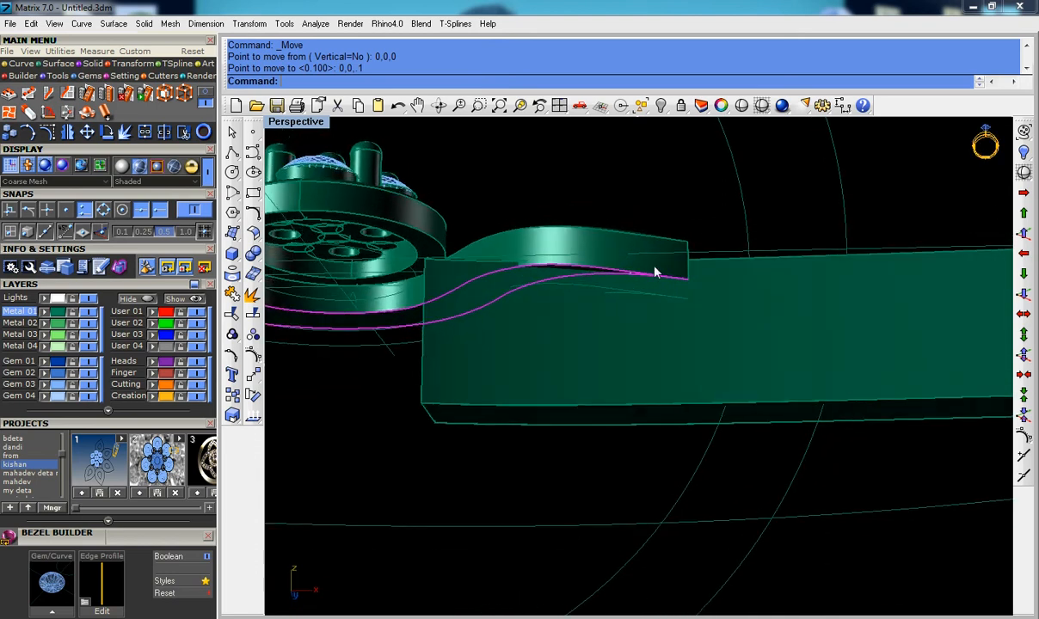
scroll(647, 267, up, 5)
shift+click(587, 225)
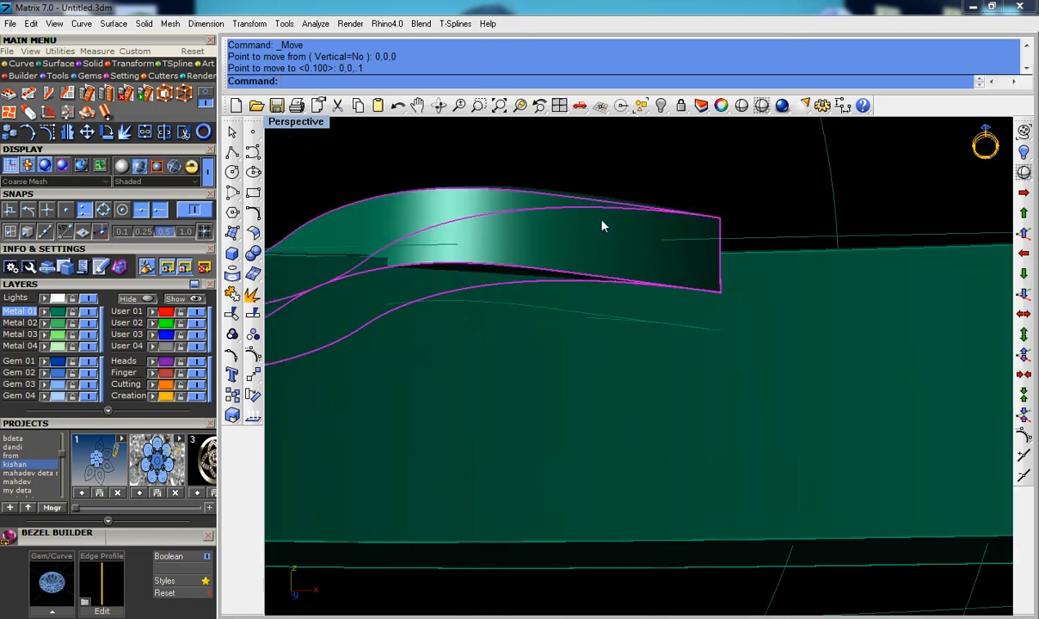
key(ctrl+j)
click(601, 224)
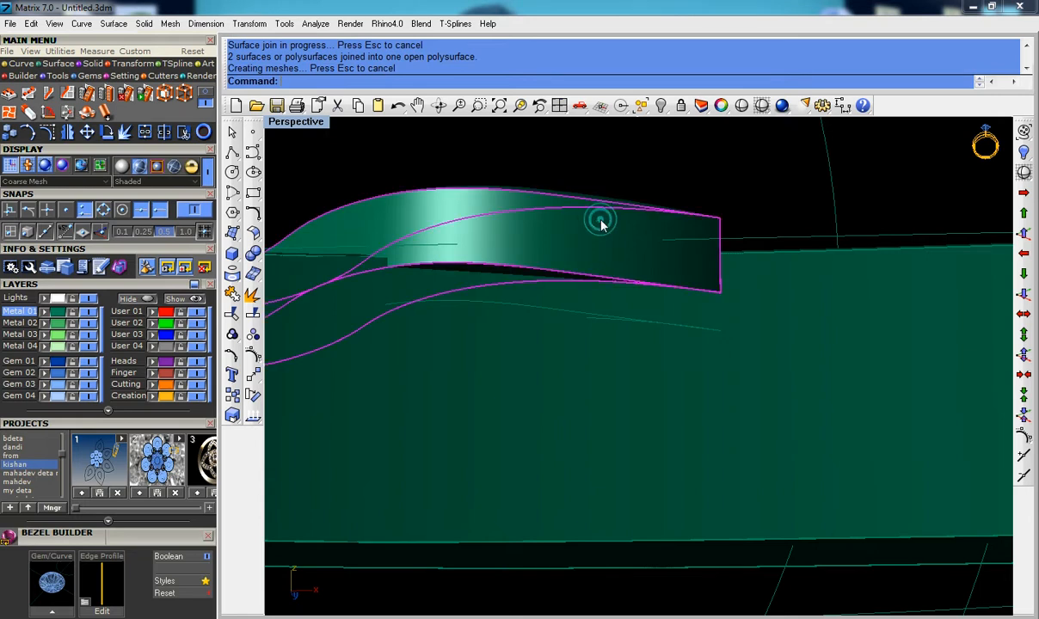
Step: Delete the leftover construction curves below the band and beside the S-shaped arm
scroll(609, 191, down, 5)
right_drag(609, 189, 663, 256)
scroll(625, 360, down, 4)
key(Escape)
click(644, 406)
key(Delete)
scroll(376, 330, up, 4)
click(309, 332)
scroll(458, 295, down, 3)
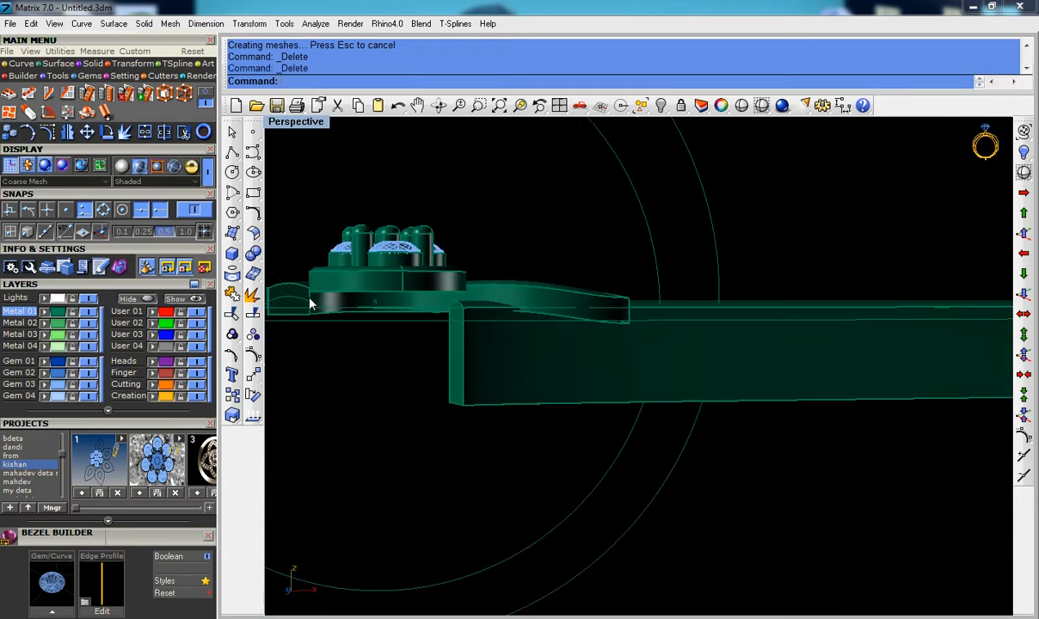
scroll(311, 299, up, 4)
click(291, 301)
click(338, 338)
key(Delete)
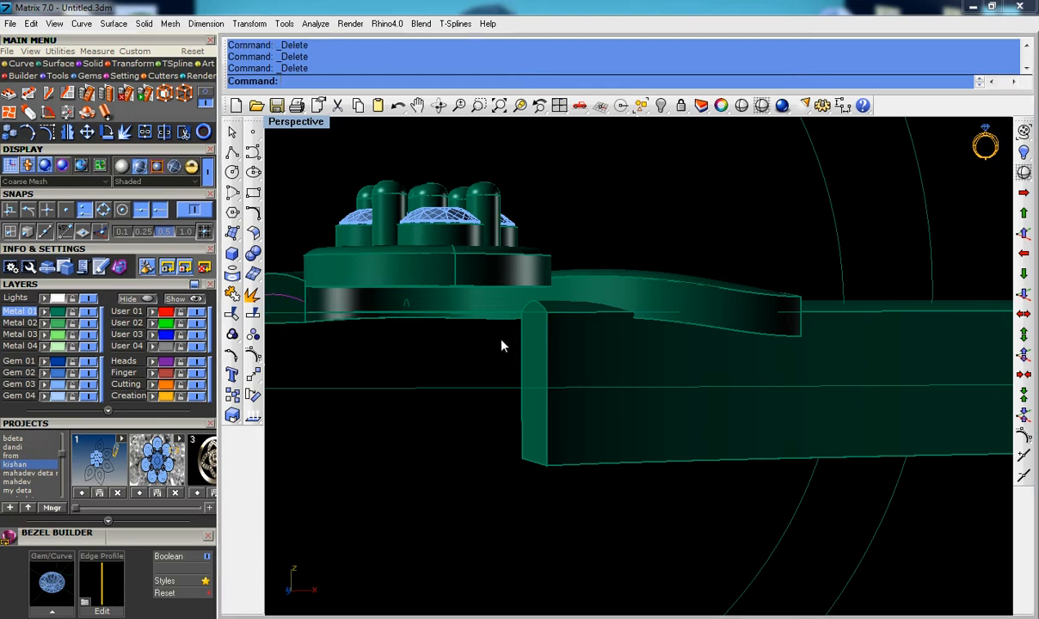
Step: Apply a bounding-box edit cage to the S-shaped arm in CPlane coordinates, with 4 points each in X, Y and Z and a global edit region
scroll(503, 346, down, 2)
right_drag(587, 280, 656, 340)
scroll(631, 317, up, 3)
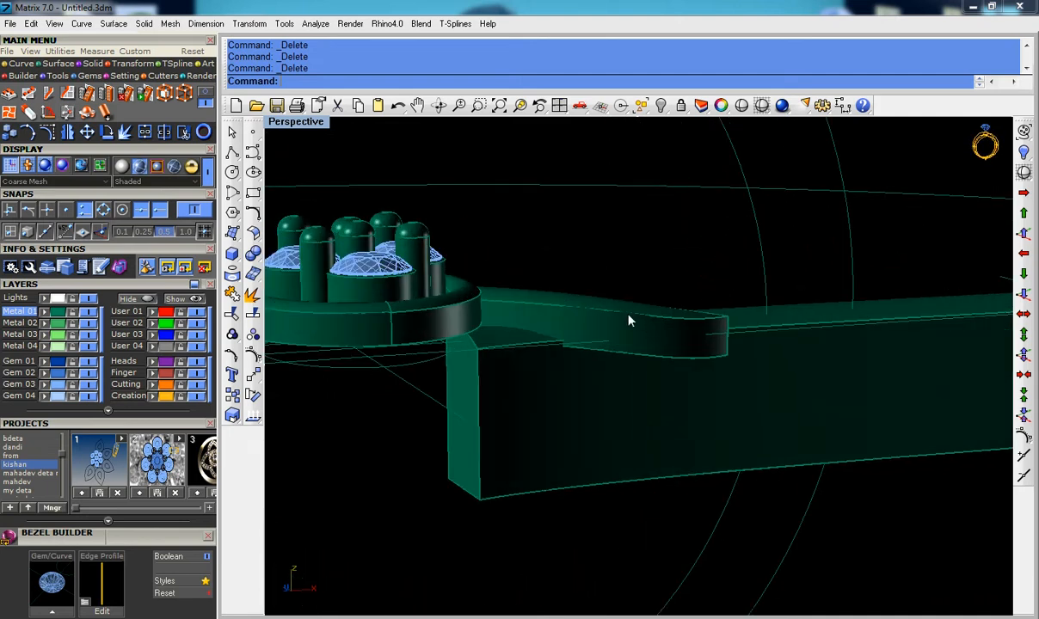
scroll(624, 317, up, 3)
click(618, 316)
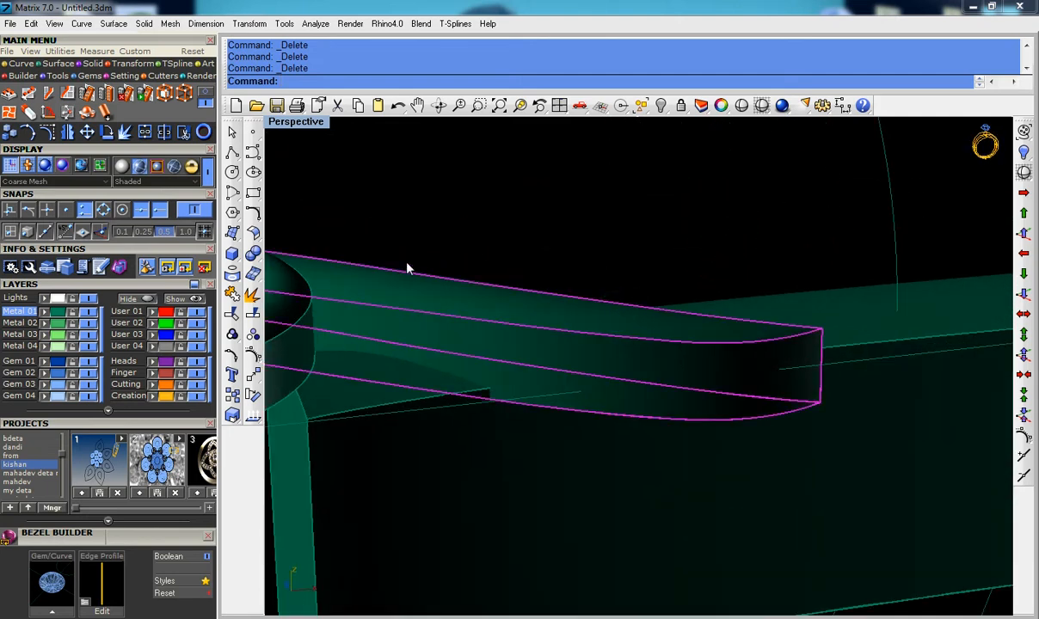
click(151, 91)
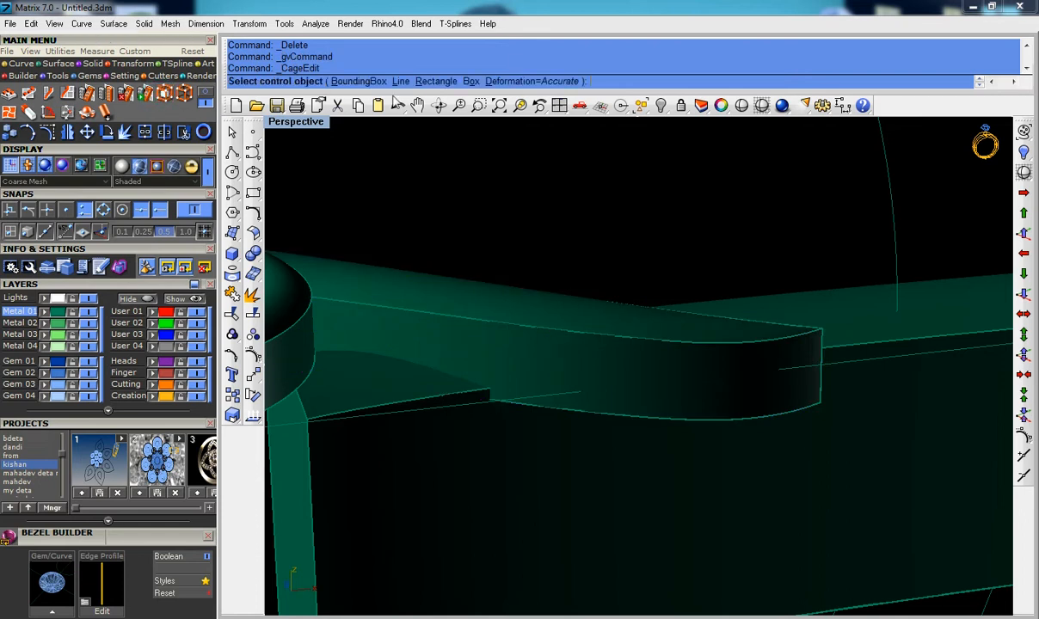
click(359, 81)
click(383, 81)
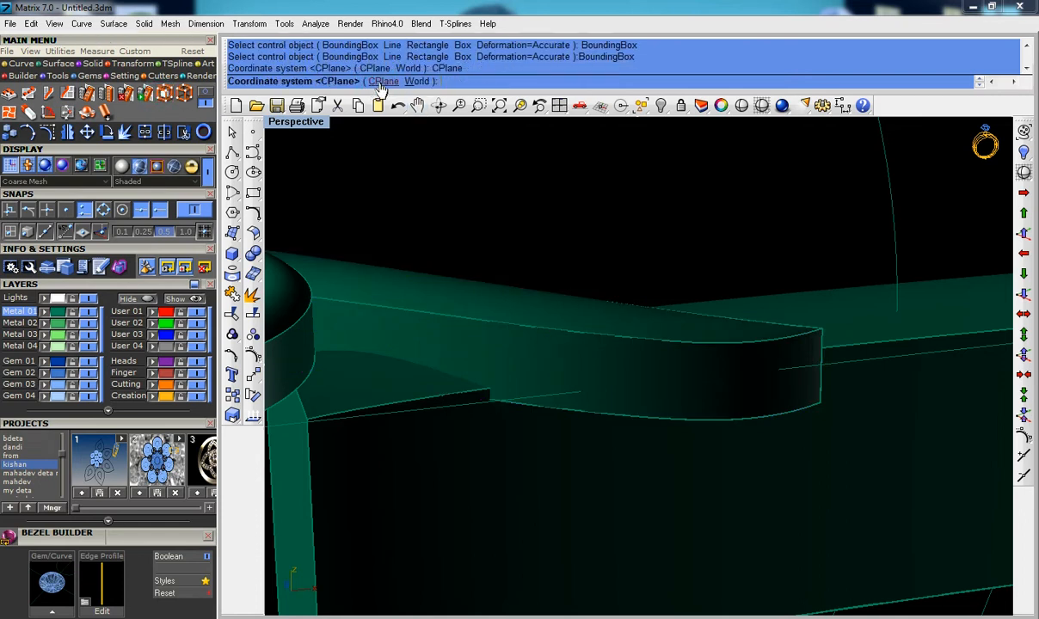
click(320, 81)
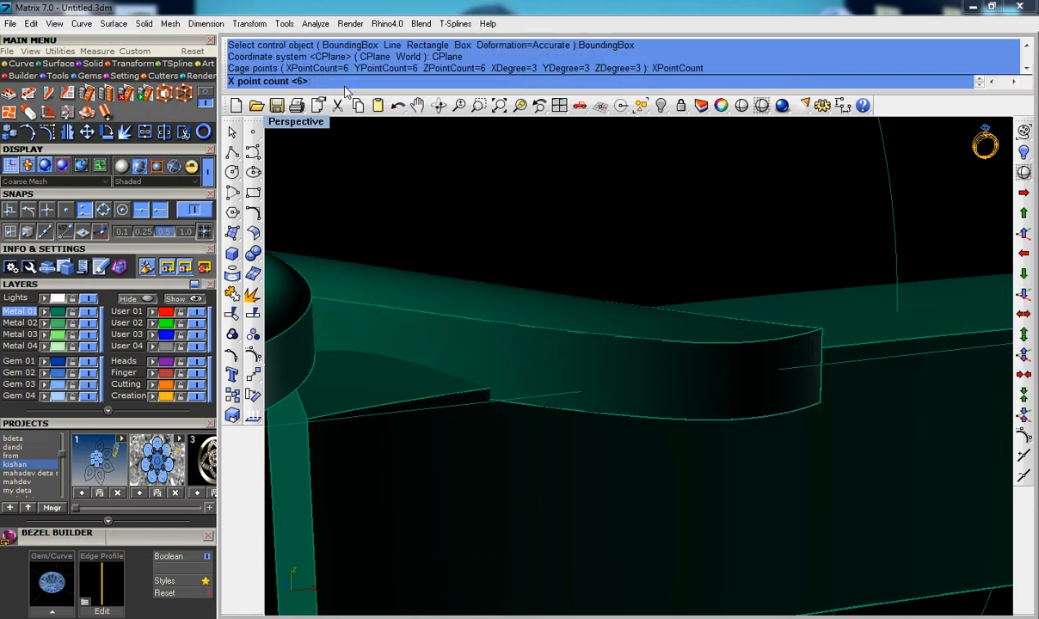
text(4)
key(Return)
click(389, 81)
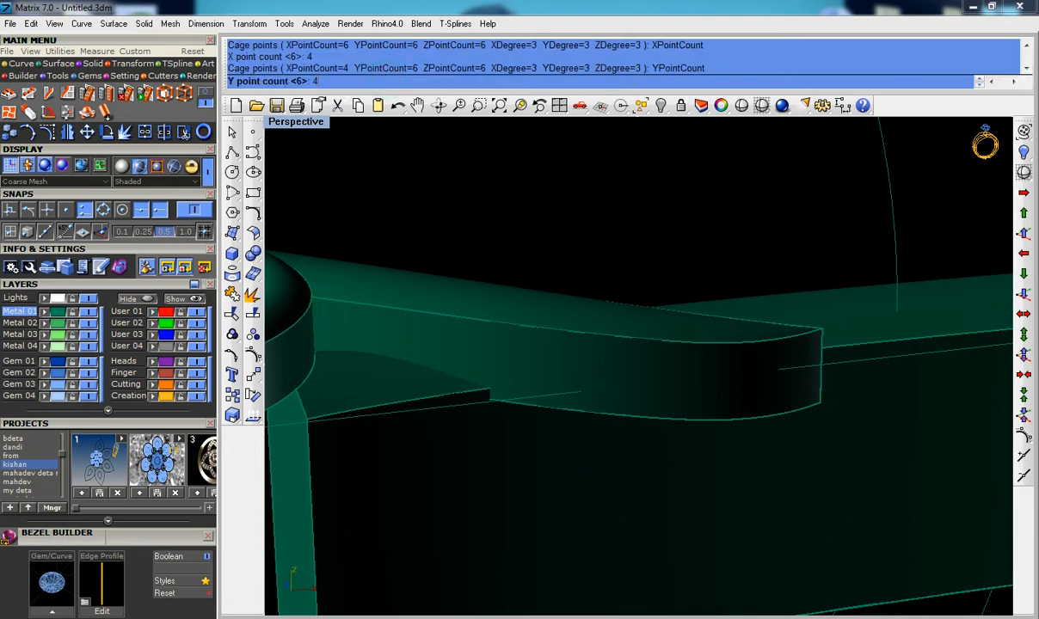
text(4)
key(Return)
click(460, 83)
text(4)
key(Return)
key(Return)
key(Return)
Step: Lower the cage points at the arm's band end by 0.1 along Z, and repeat the move on the neighbouring row of points
scroll(594, 238, down, 3)
right_drag(594, 238, 597, 157)
drag(596, 168, 711, 344)
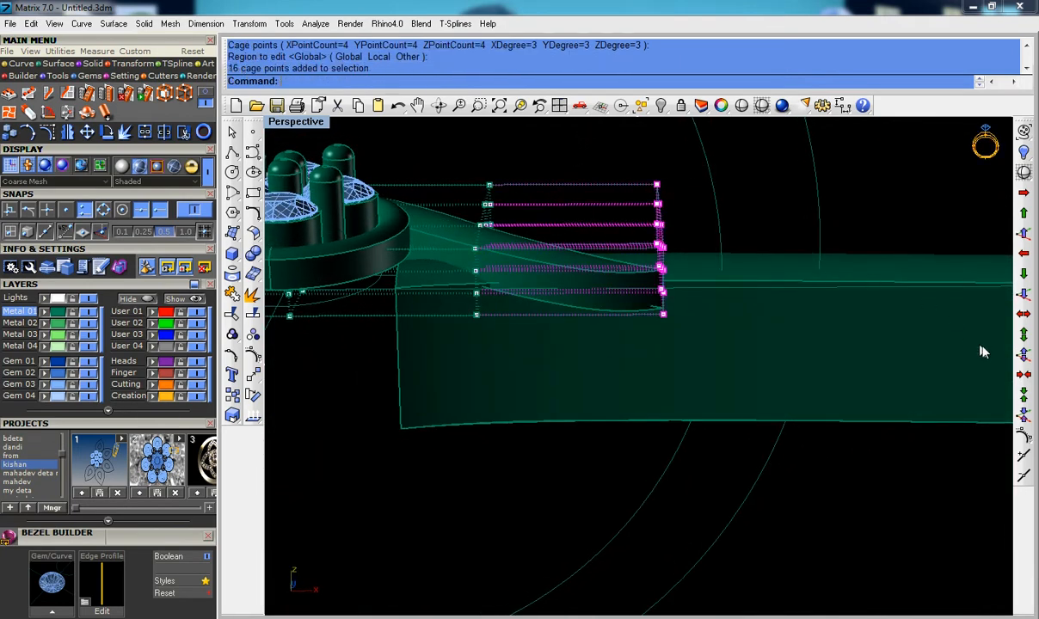
click(1023, 296)
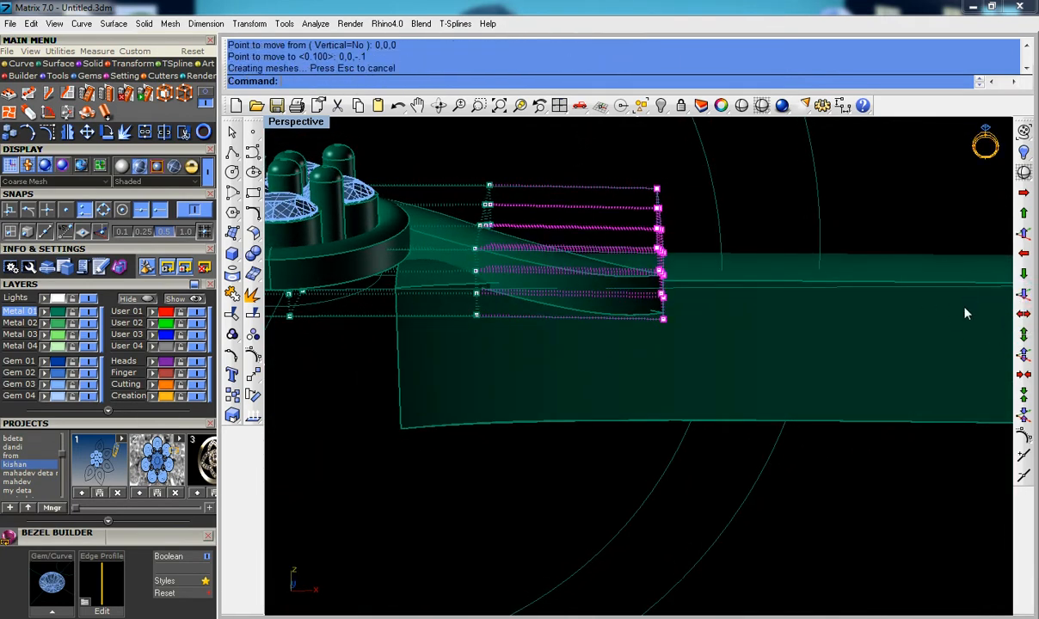
right_drag(609, 337, 461, 213)
key(Escape)
drag(447, 156, 531, 379)
right_drag(529, 376, 512, 337)
key(Return)
key(Escape)
right_drag(595, 320, 641, 237)
Step: Turn the cage points back on and raise those at the arm's band end by 0.1 along Z
click(647, 210)
key(F10)
drag(606, 178, 667, 343)
click(1024, 232)
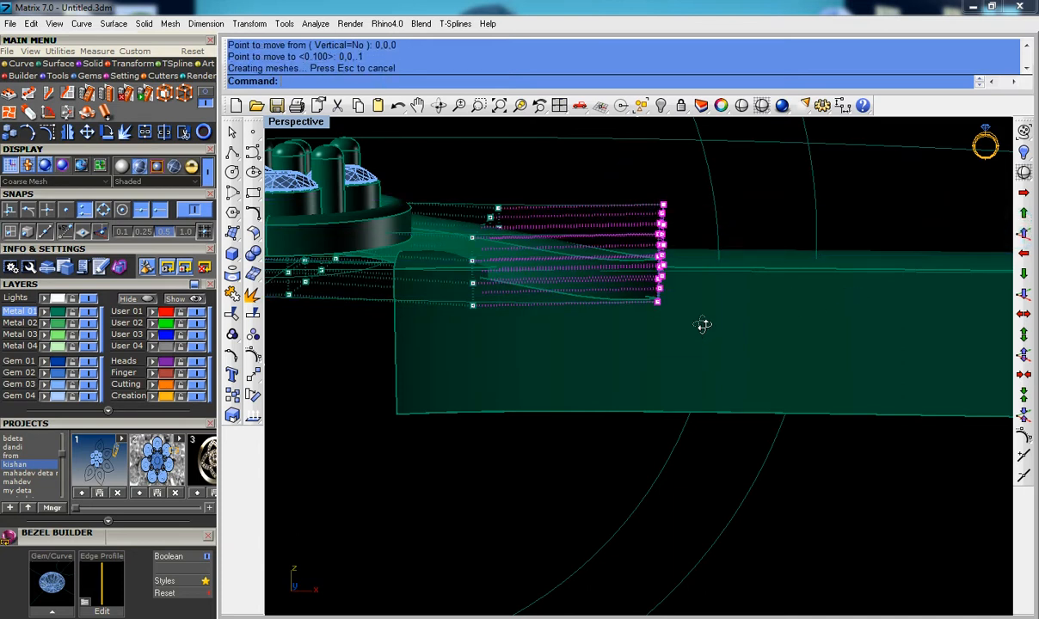
right_drag(703, 323, 742, 304)
key(Escape)
key(Escape)
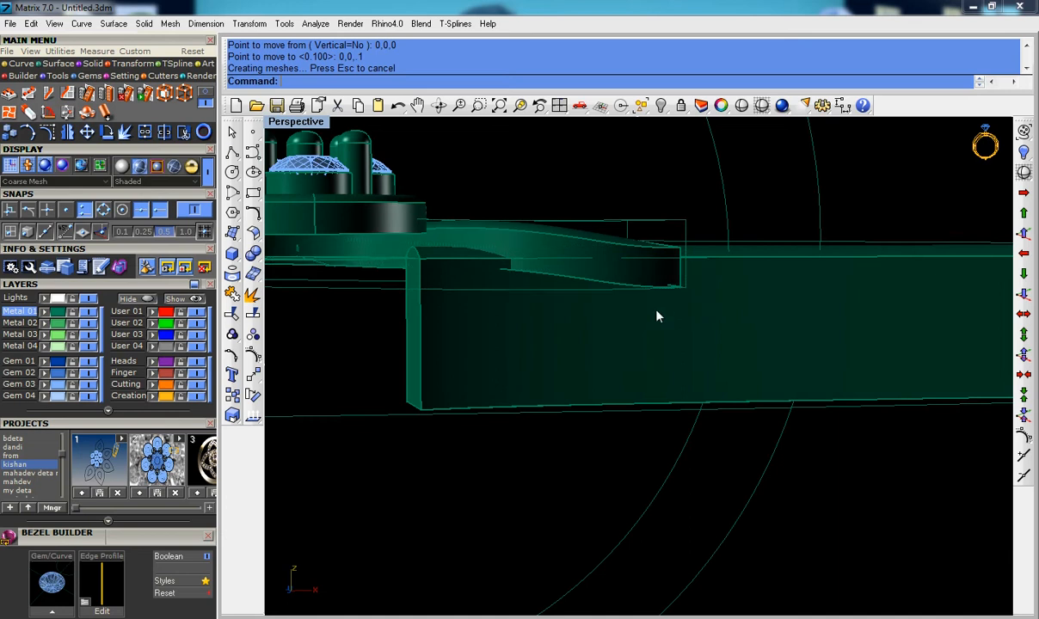
Step: Delete the edit cage around the S-shaped arm
right_drag(659, 313, 634, 338)
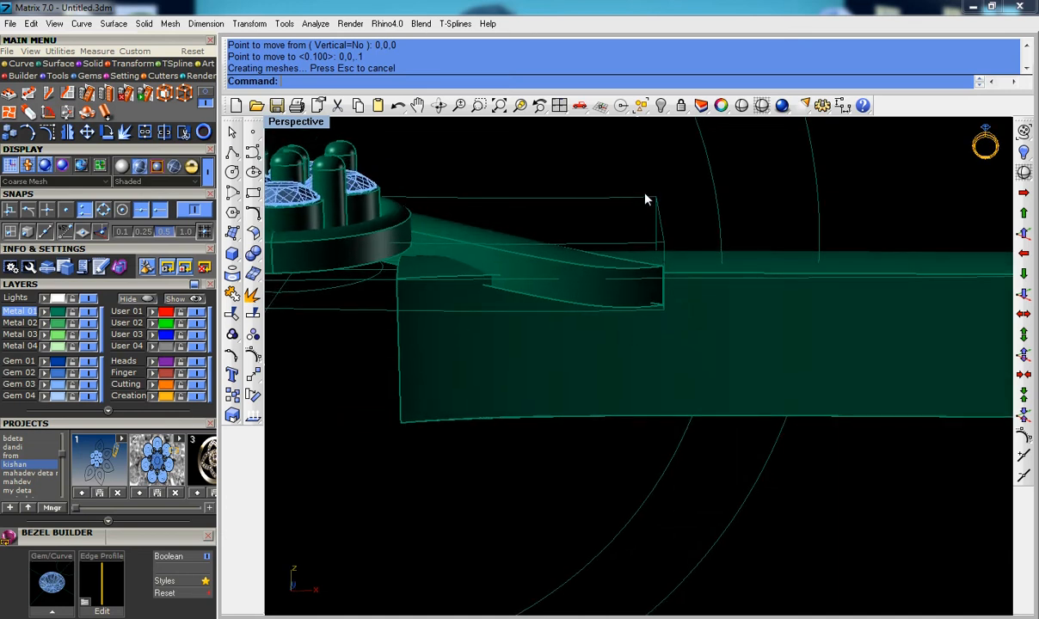
click(647, 203)
key(Delete)
Step: Delete the duplicate surface lying on the top of the straight band
right_drag(644, 207, 622, 295)
scroll(598, 363, down, 3)
scroll(572, 293, up, 3)
click(555, 323)
click(622, 295)
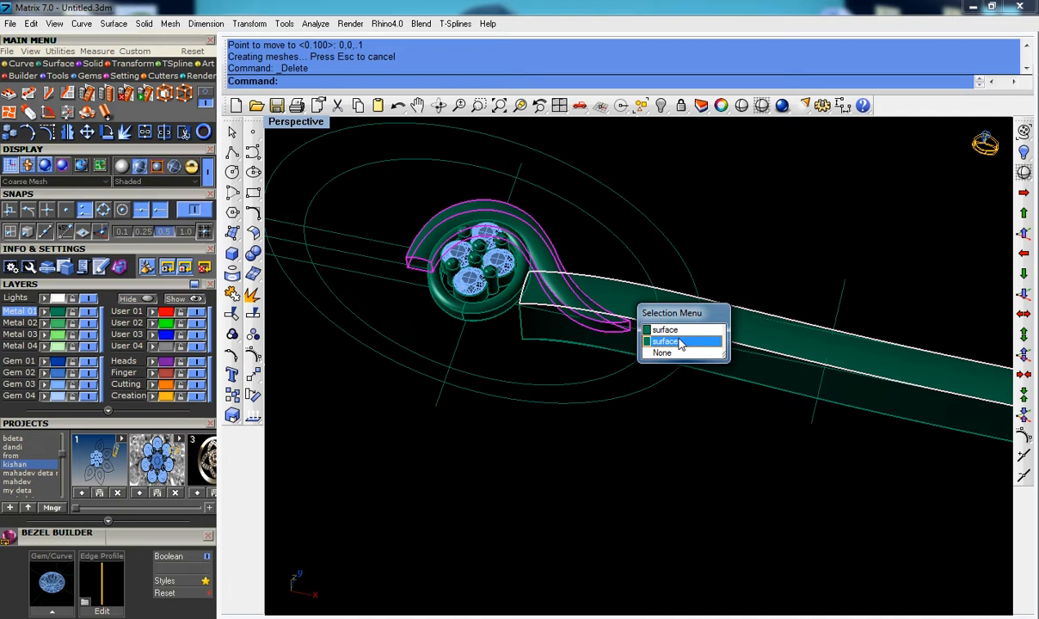
click(679, 342)
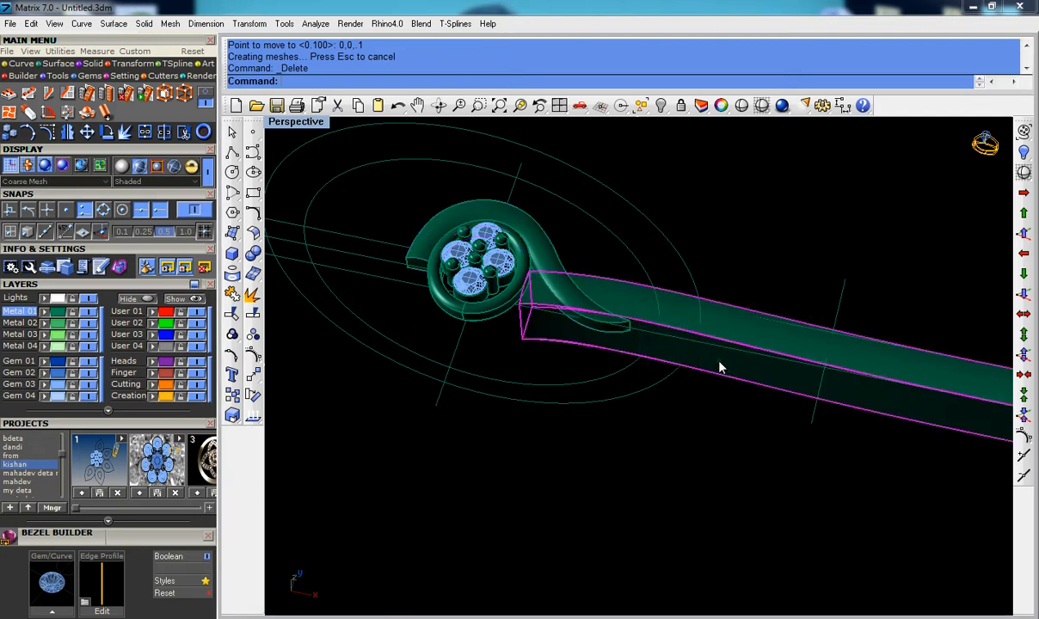
right_drag(721, 368, 750, 285)
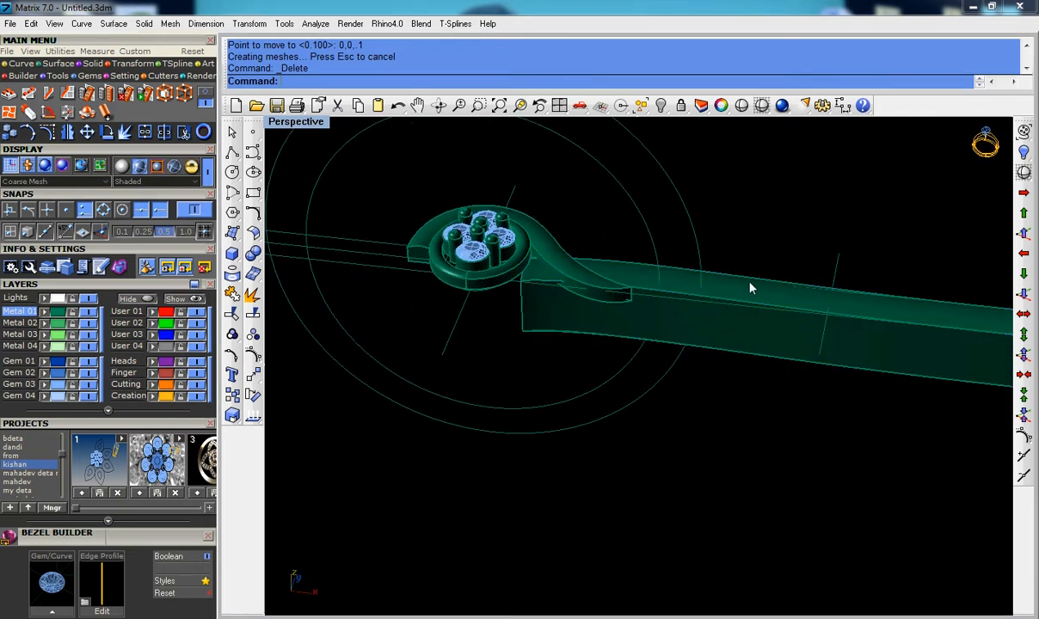
click(751, 288)
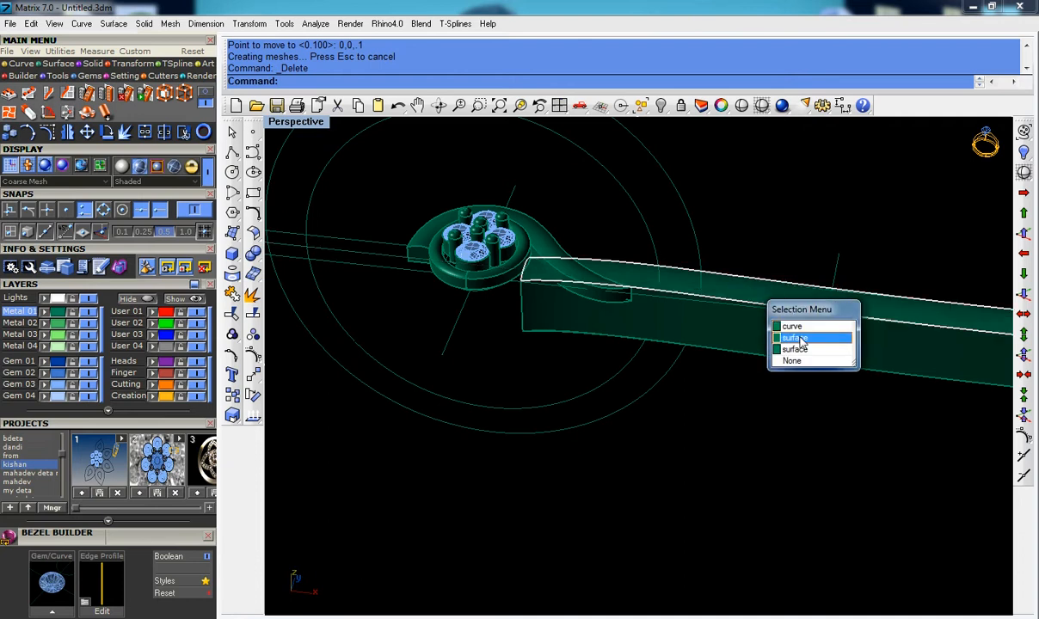
click(800, 341)
key(Delete)
Step: Try deleting the band's remaining top surface, and undo that deletion
click(772, 295)
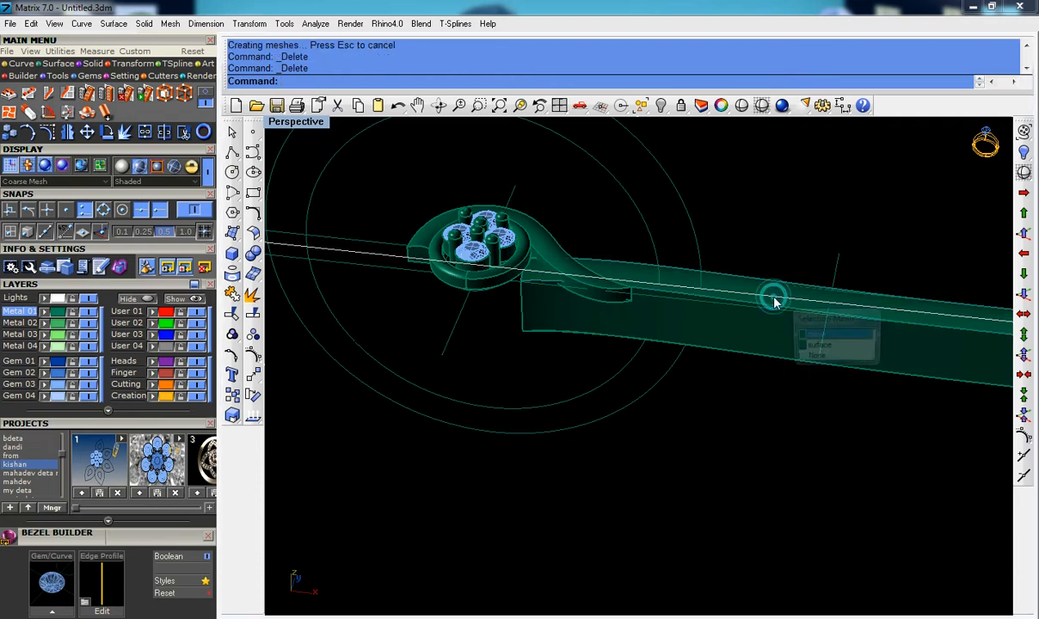
click(804, 346)
key(Delete)
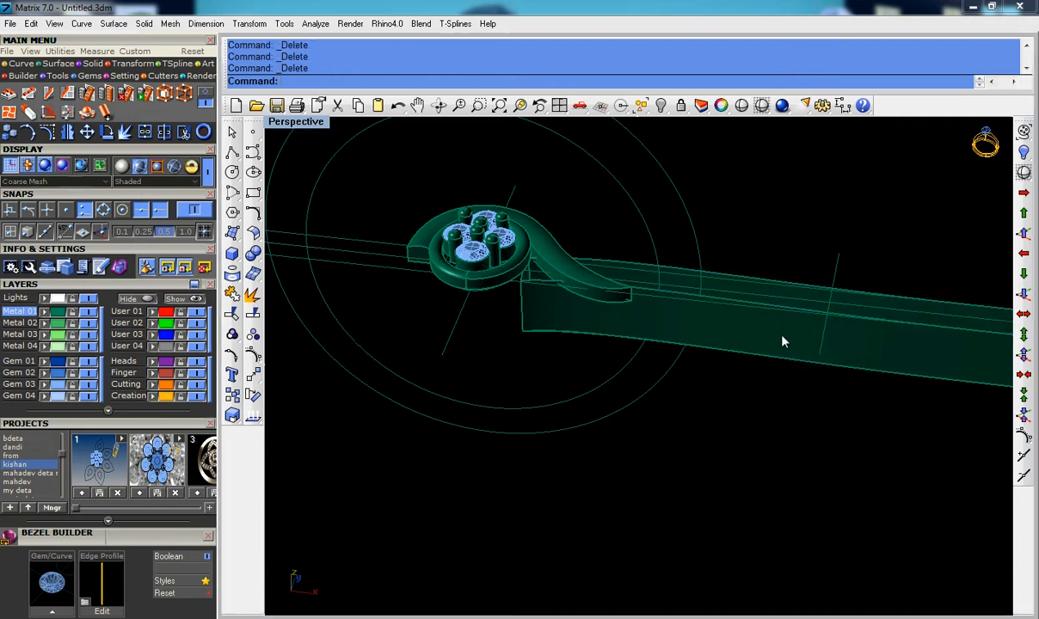
right_drag(782, 340, 772, 364)
key(ctrl+z)
Step: Join the band's top surface to its body and check the band as a single polysurface
click(767, 351)
key(ctrl+j)
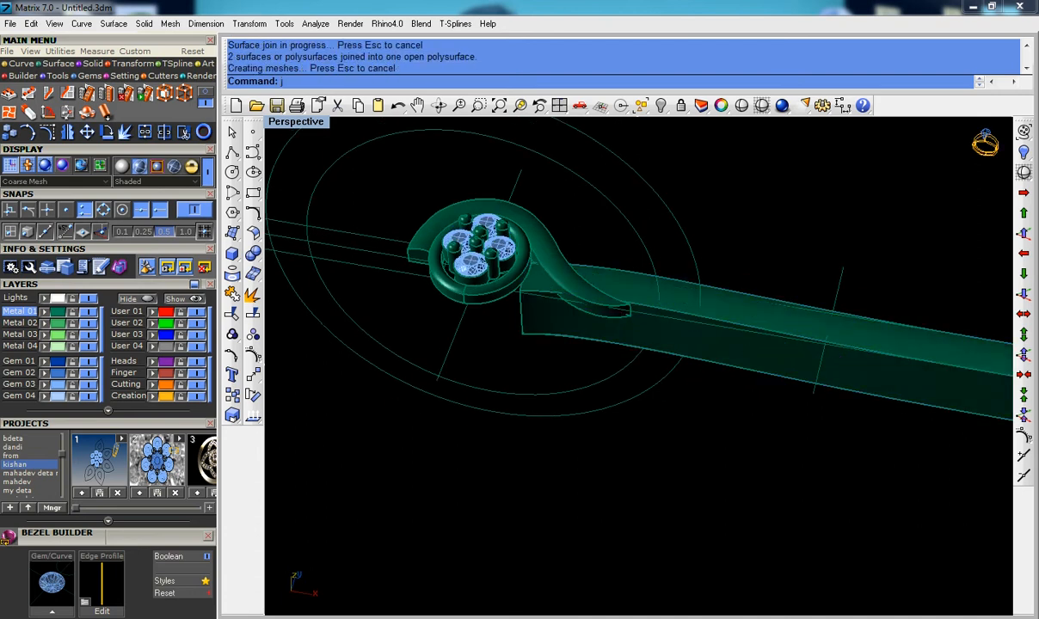
click(770, 325)
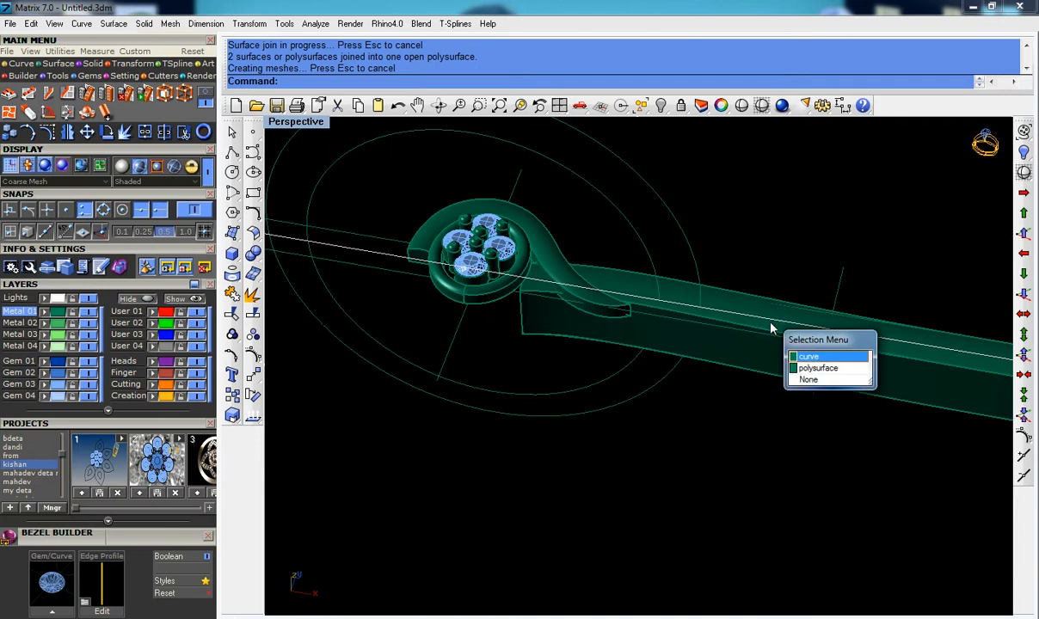
click(811, 367)
key(Escape)
Step: Group the band with the S-shaped arm
click(719, 340)
shift+click(547, 247)
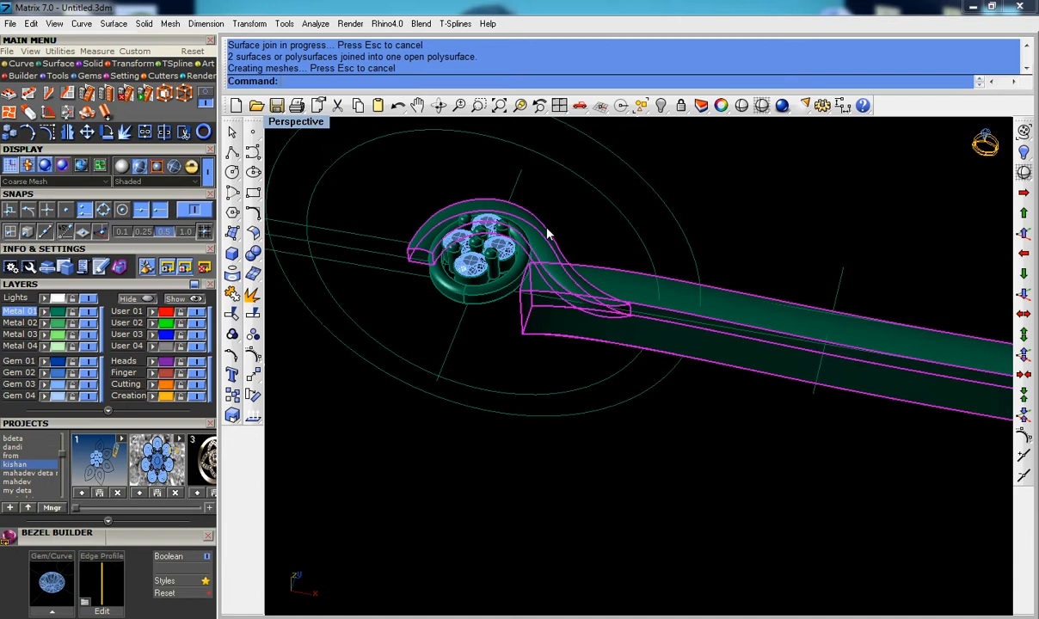
text(g)
key(Return)
scroll(533, 249, down, 3)
key(Escape)
Step: Split the outer ring circle at its bottom quadrant point in the Front view
right_drag(566, 272, 600, 263)
scroll(586, 341, up, 4)
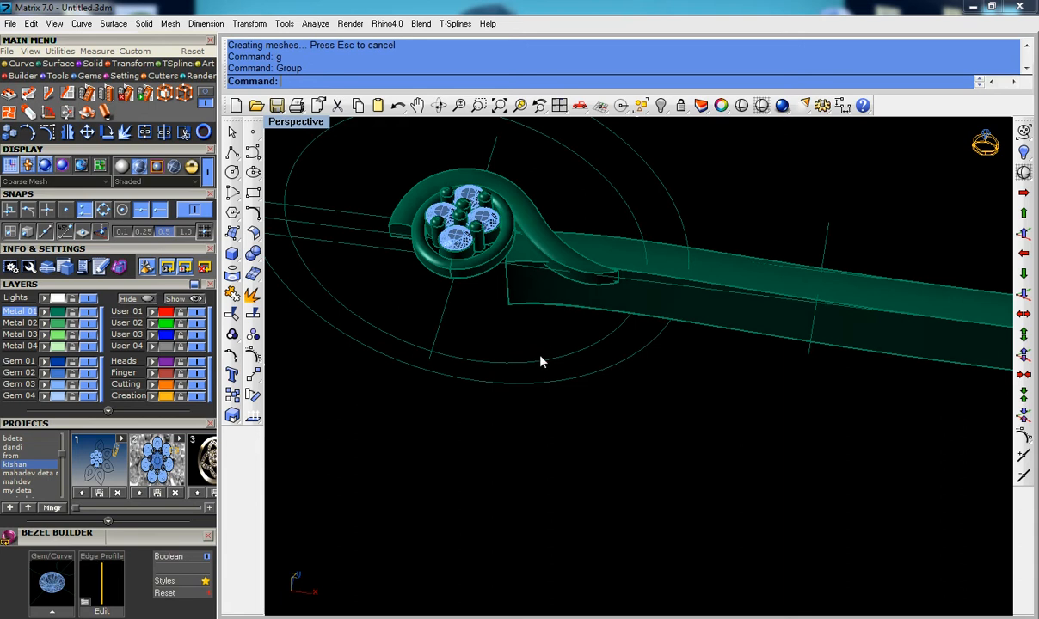
scroll(542, 361, down, 4)
shift+right_drag(549, 359, 488, 340)
scroll(524, 337, up, 6)
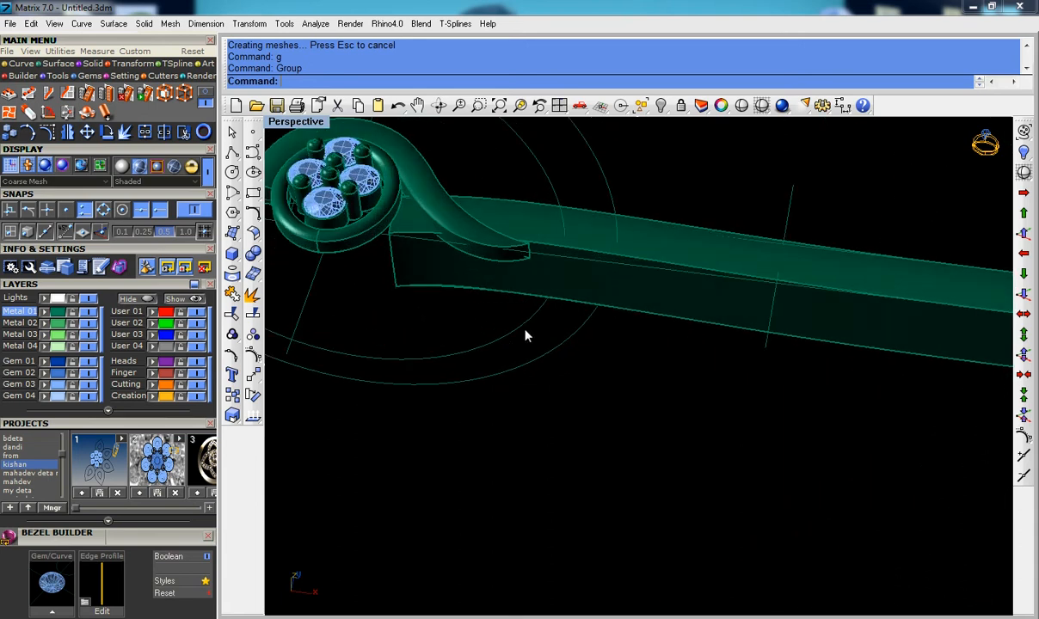
scroll(516, 344, down, 4)
click(508, 362)
scroll(516, 357, up, 2)
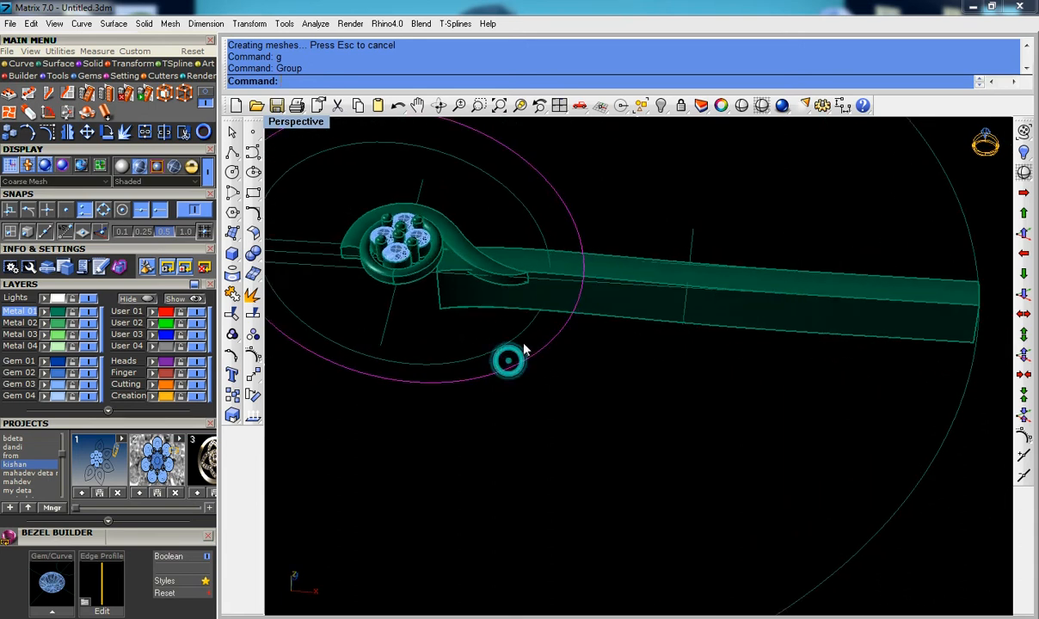
key(ctrl+F2)
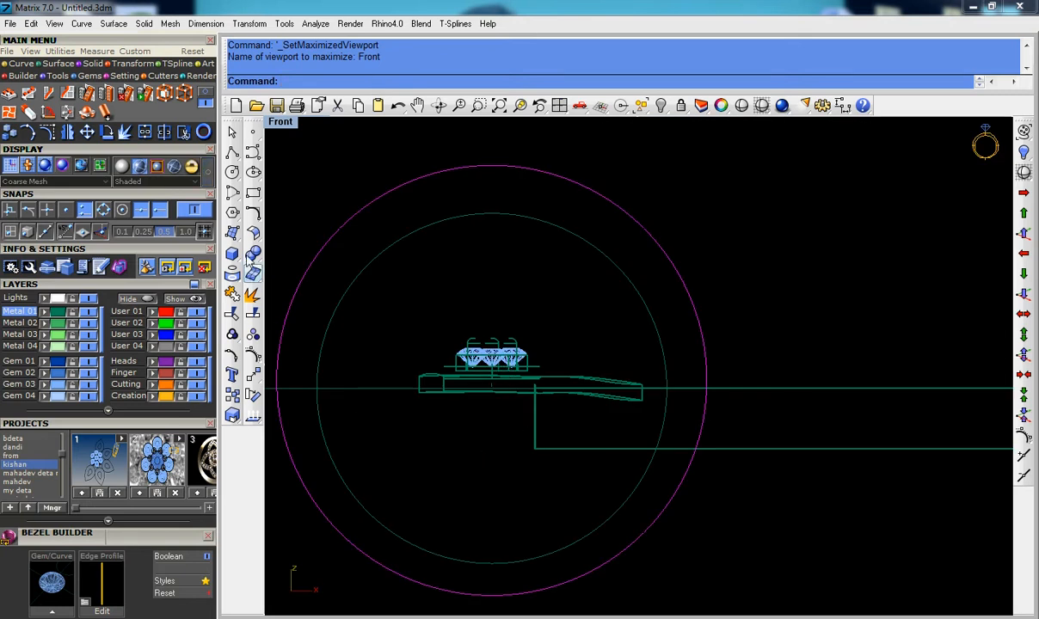
click(254, 315)
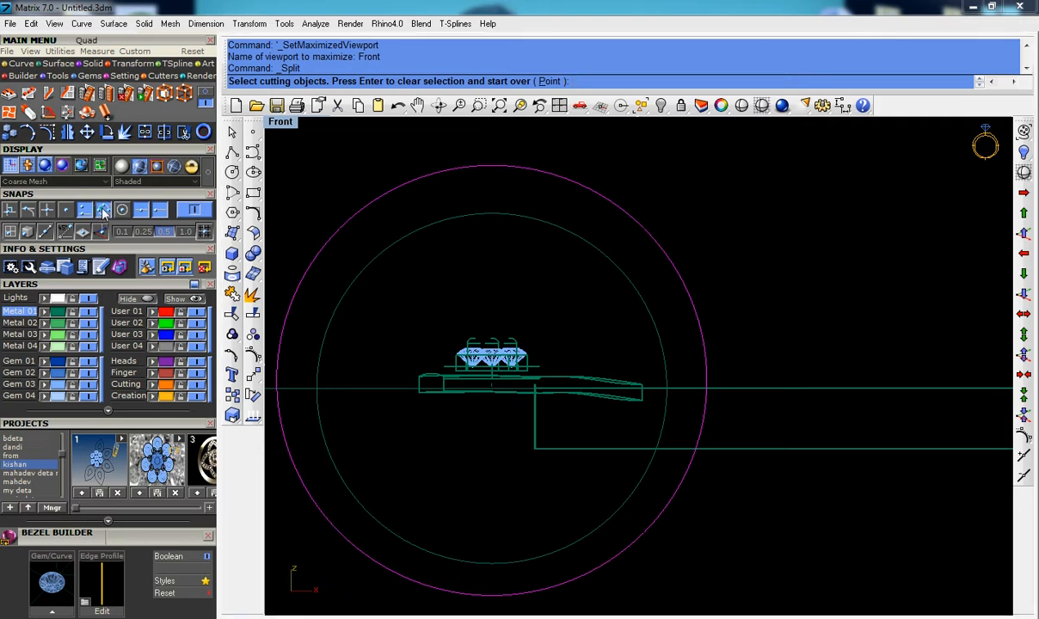
click(551, 81)
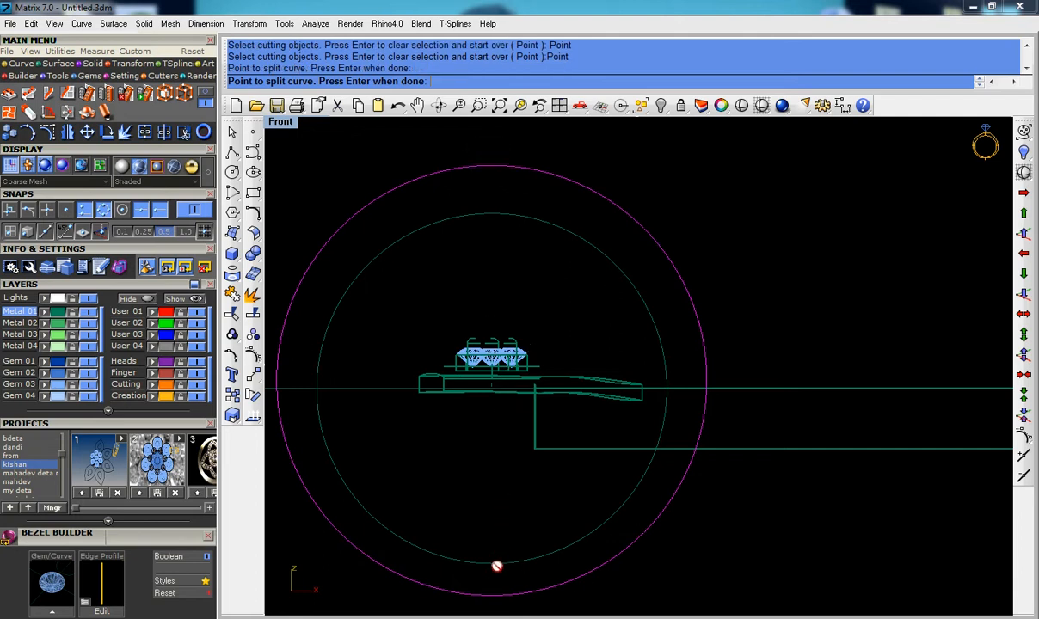
click(492, 590)
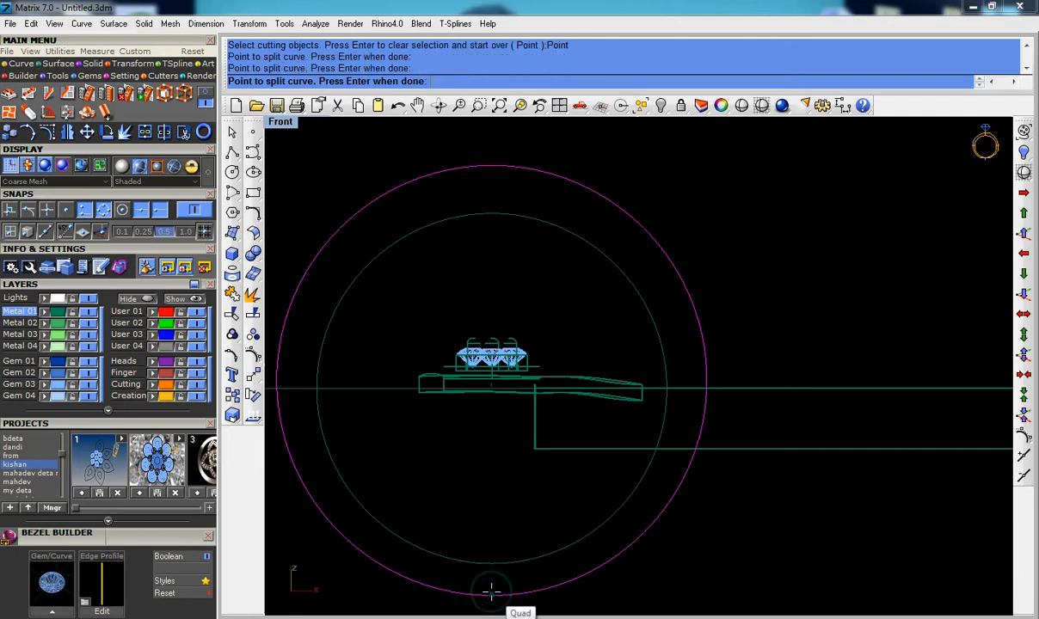
key(Return)
Step: Flow a copy of the grouped band and arm from the straight base line onto the split outer circle, with Stretch on and Rigid off
key(ctrl+F4)
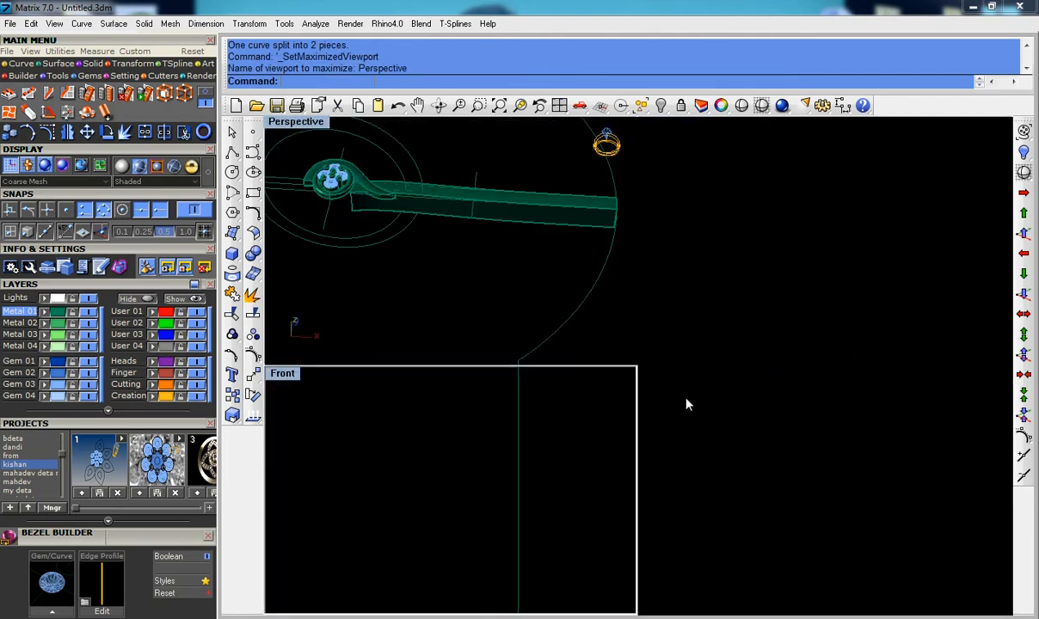
click(616, 308)
right_drag(616, 307, 649, 353)
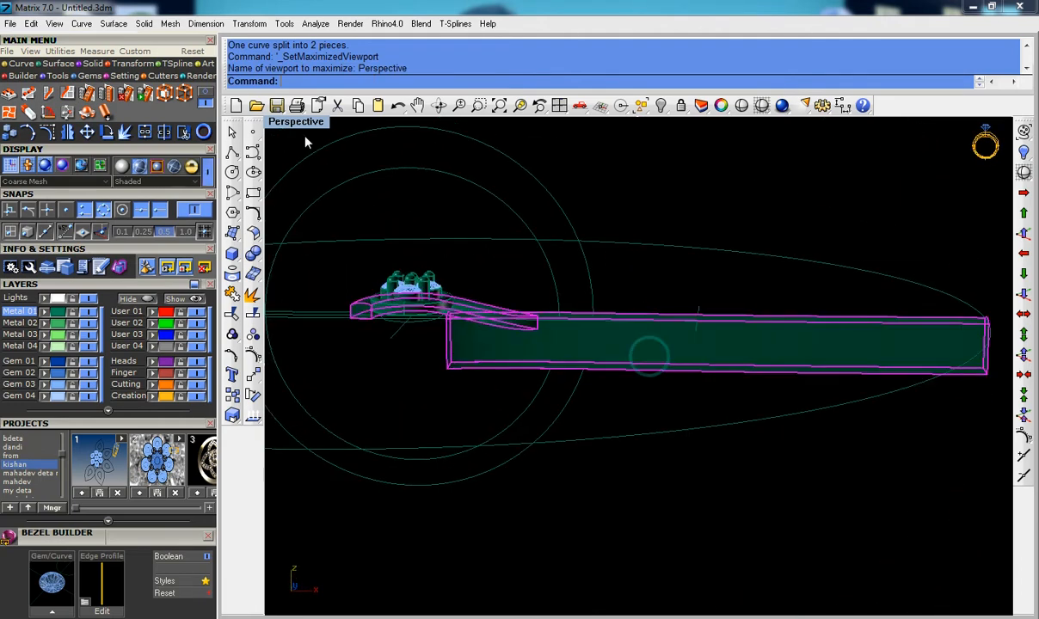
click(250, 23)
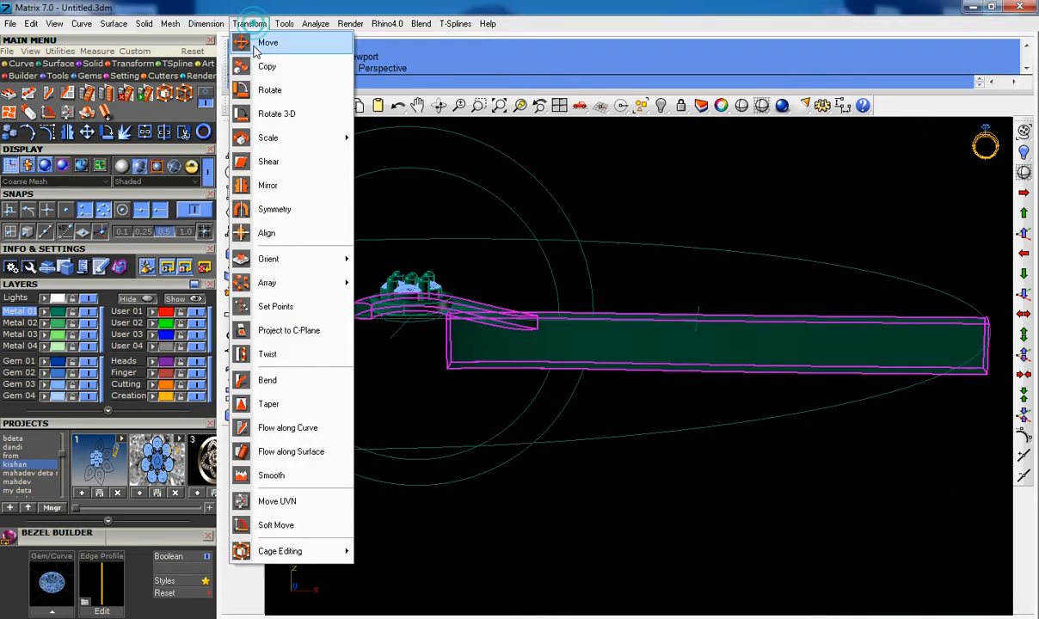
click(296, 429)
right_drag(293, 424, 579, 392)
scroll(602, 379, up, 3)
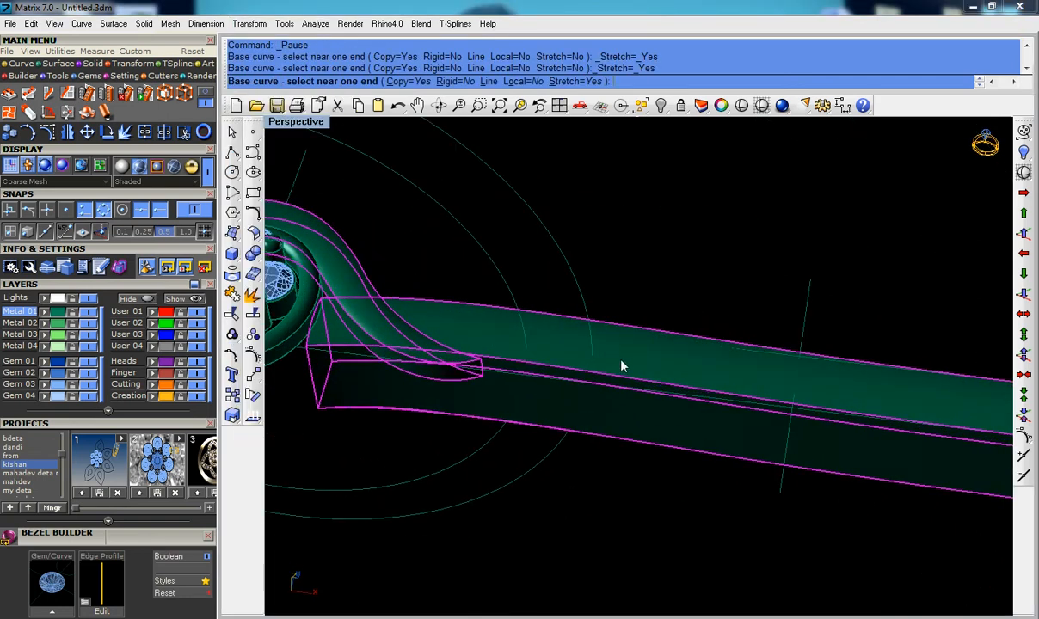
click(622, 364)
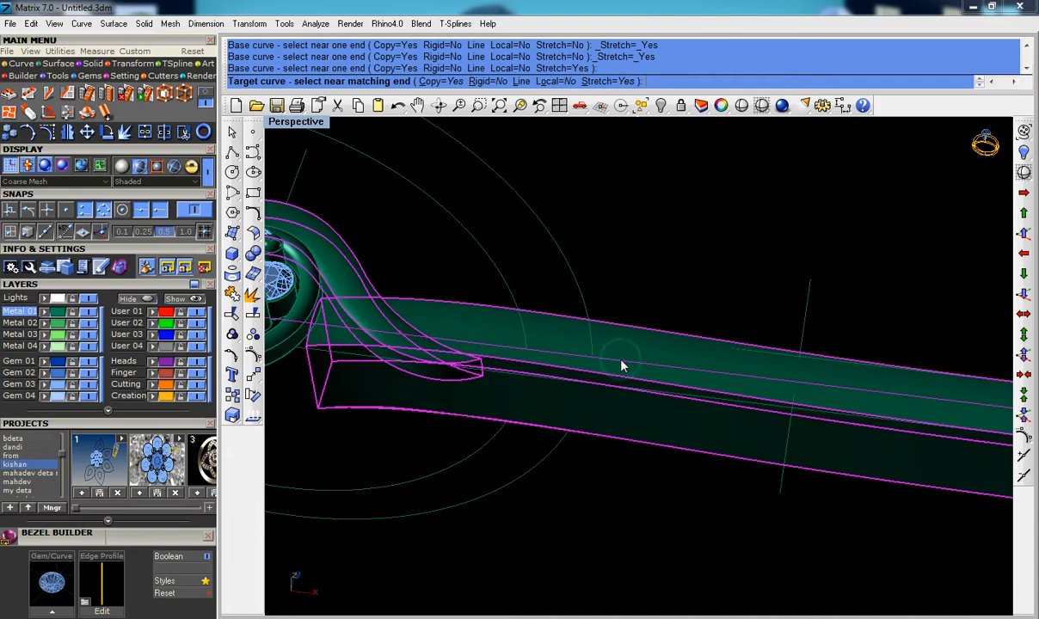
click(588, 315)
scroll(612, 356, down, 2)
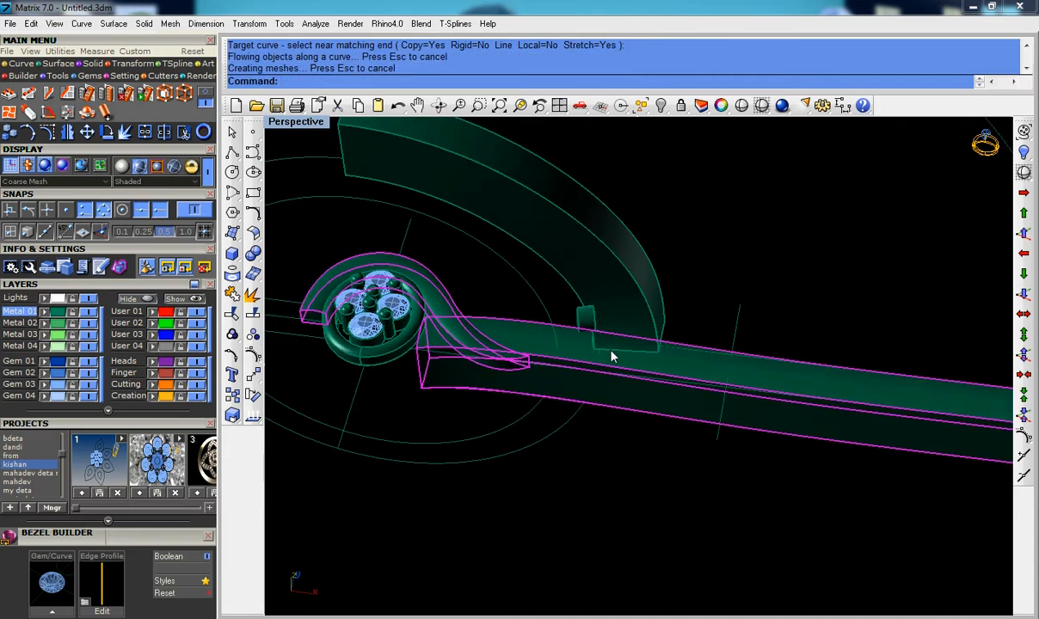
Step: Undo the stretched flow and try flowing the grouped band and arm onto the split outer circle with Stretch off
key(ctrl+z)
key(Return)
click(603, 362)
scroll(604, 363, up, 2)
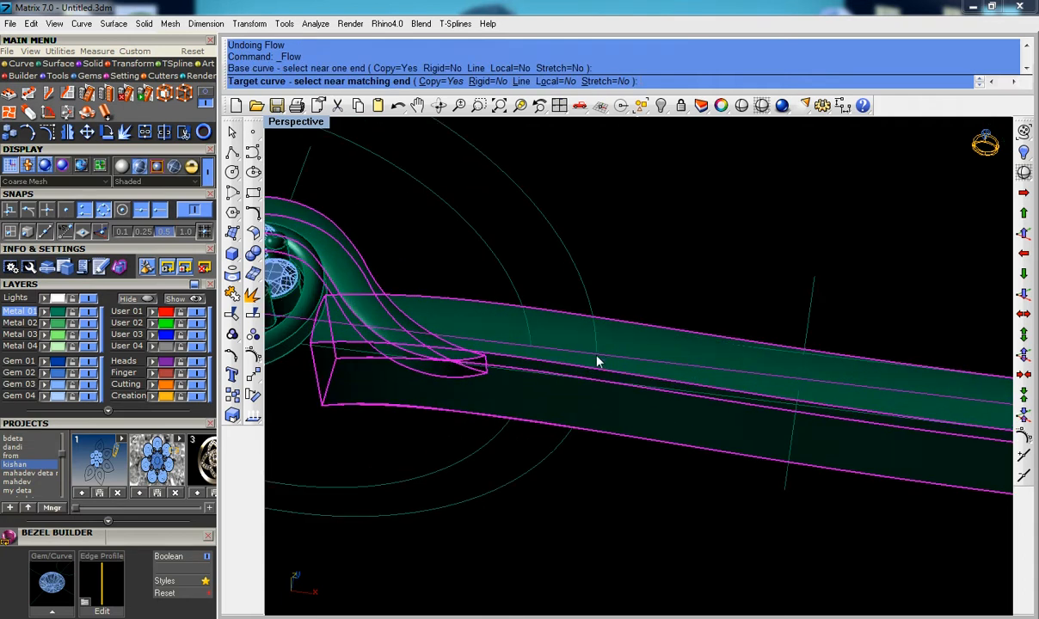
click(592, 298)
scroll(607, 324, down, 2)
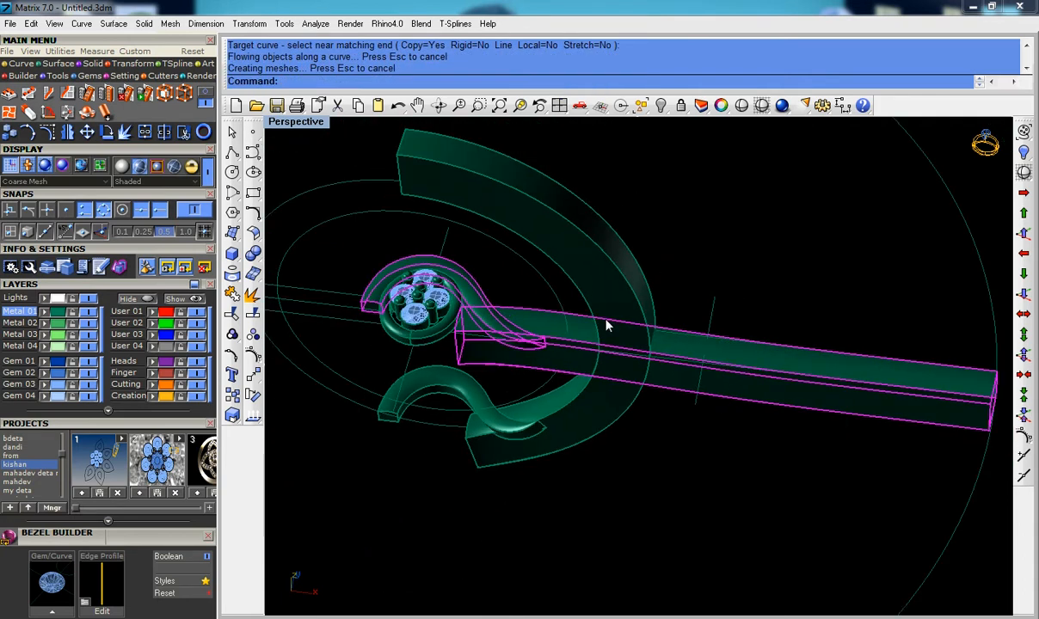
Step: Undo the last flow and flow a copy of the group onto the outer circle with Stretch off, placing the arm at the ring's top
key(ctrl+z)
key(Return)
scroll(607, 326, up, 3)
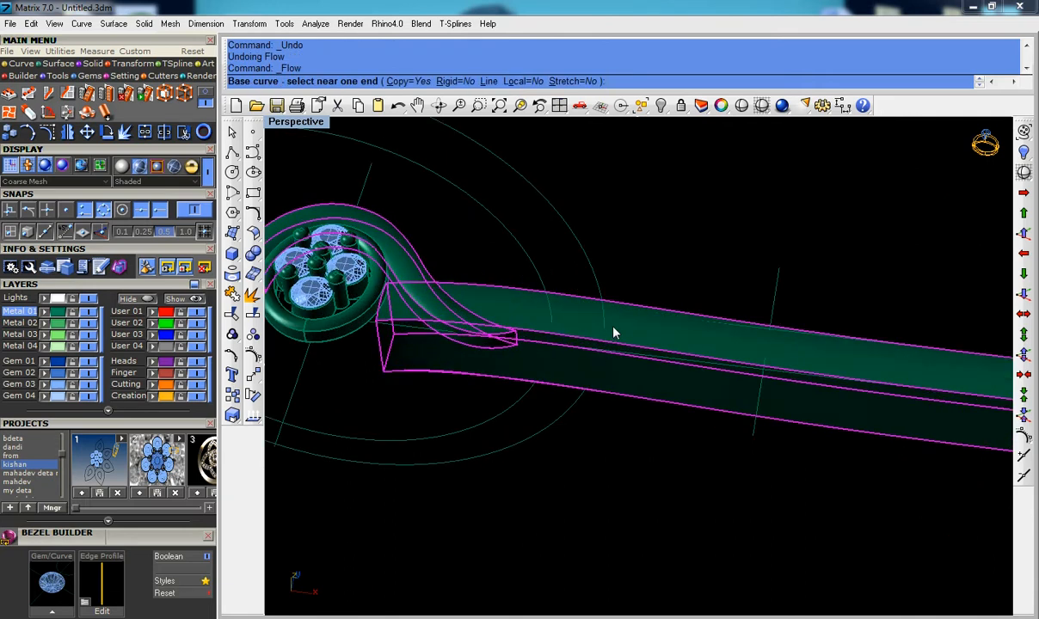
click(581, 328)
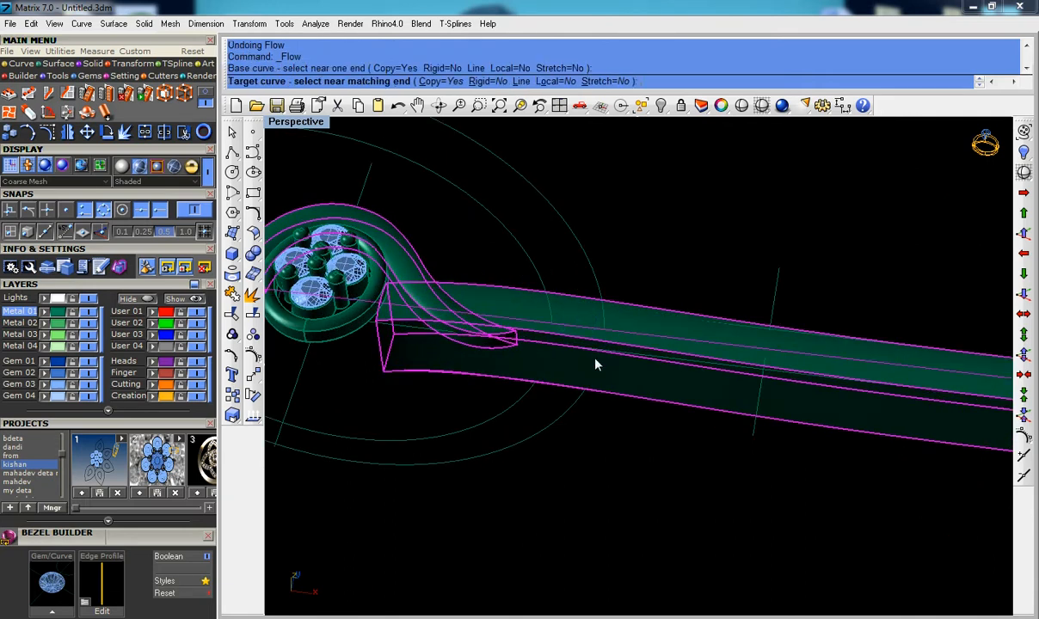
click(594, 358)
scroll(579, 309, down, 2)
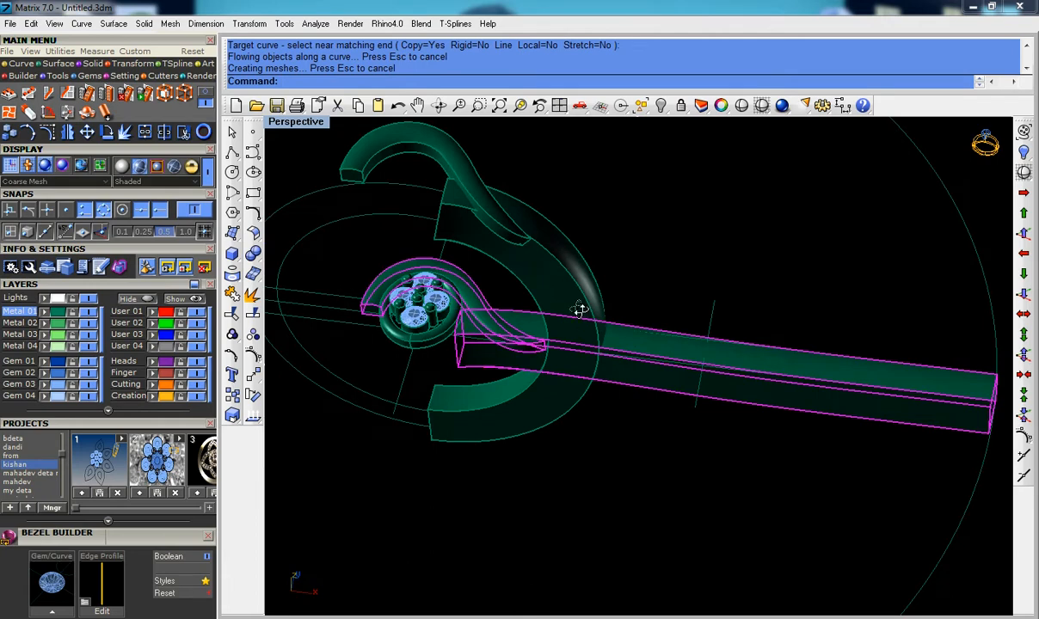
right_drag(580, 309, 584, 373)
key(Escape)
scroll(584, 373, down, 2)
scroll(594, 378, up, 2)
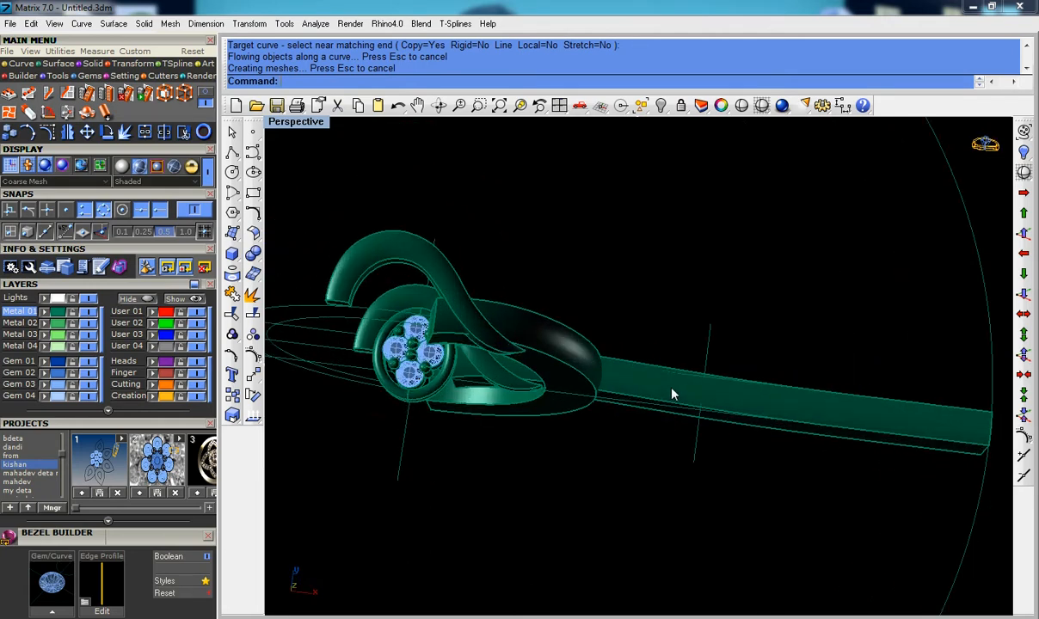
Step: Hide the original straight band and S-shaped arm group
click(679, 397)
right_drag(713, 423, 666, 334)
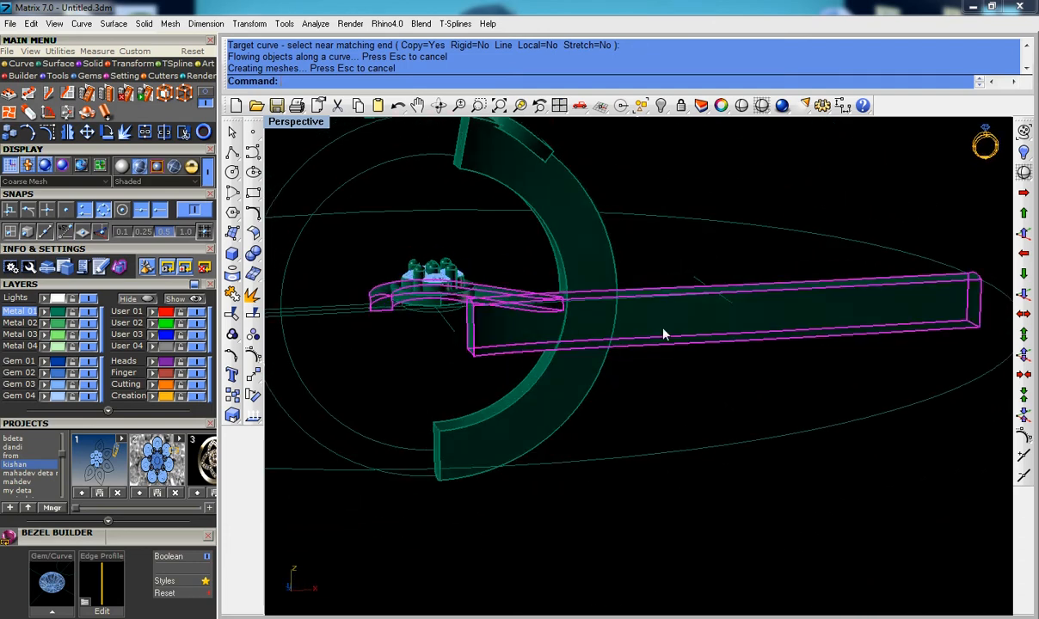
click(142, 299)
scroll(589, 322, down, 5)
scroll(523, 303, up, 7)
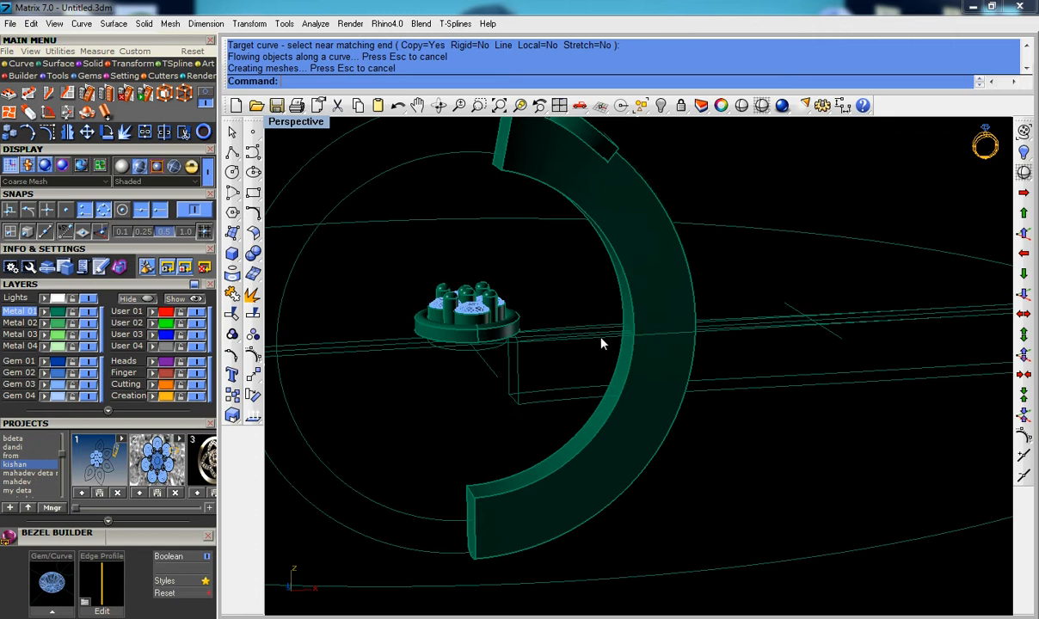
Step: Delete the leftover circle curve beneath the gem cluster
scroll(472, 342, up, 2)
click(495, 357)
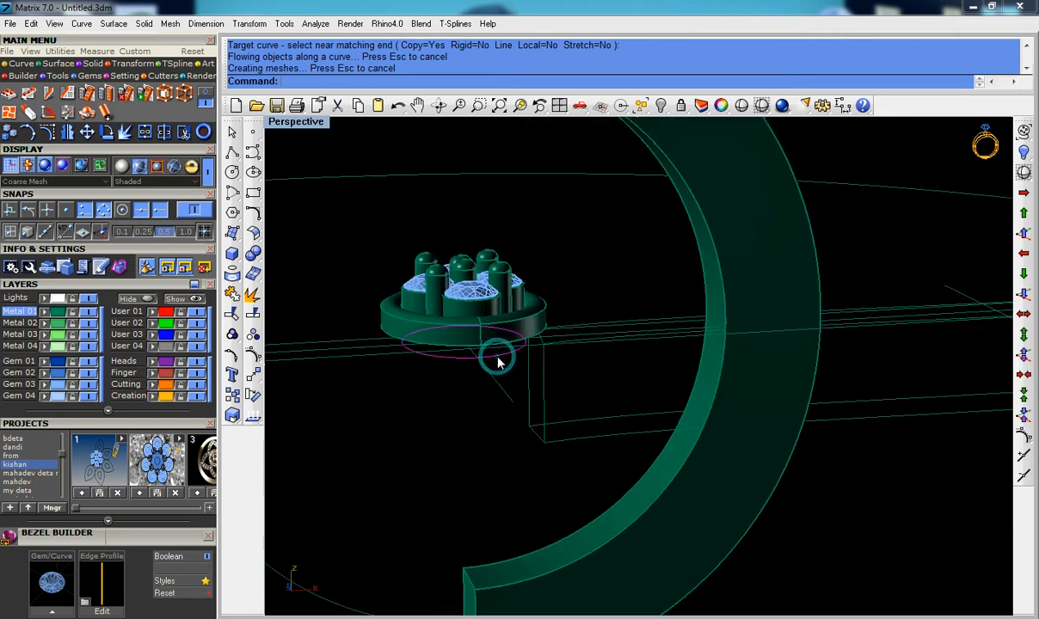
key(Delete)
right_drag(496, 356, 506, 428)
scroll(502, 419, up, 2)
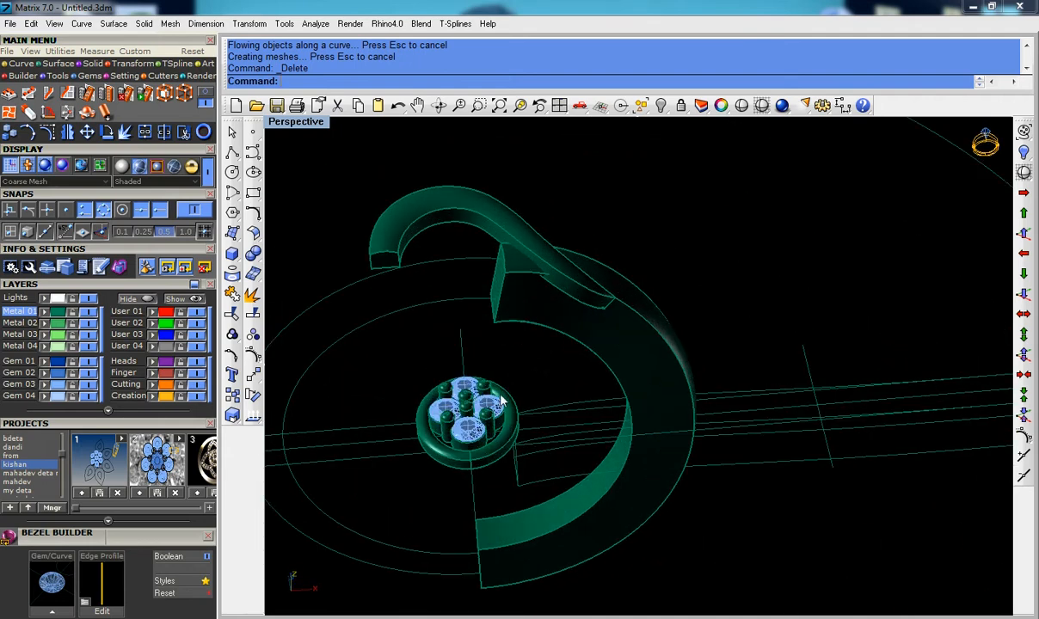
Step: Move the gem cluster with its prongs and bezel straight up by about 10.46 in the Front view, onto the ring's top
scroll(504, 402, up, 1)
drag(511, 327, 473, 370)
scroll(519, 364, up, 2)
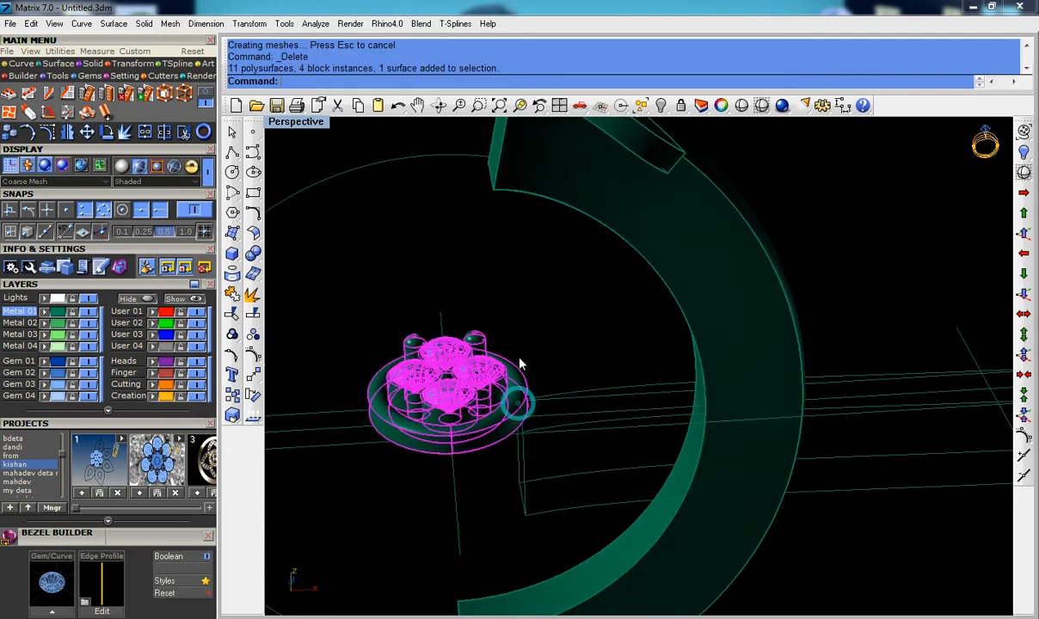
key(ctrl+F2)
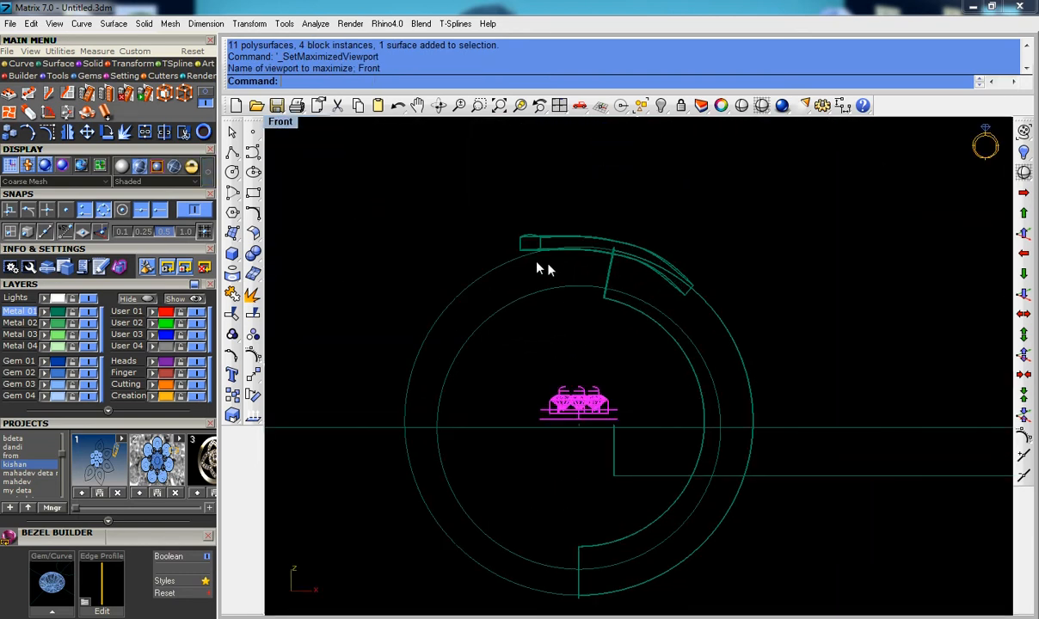
scroll(537, 275, up, 3)
text(m)
key(Return)
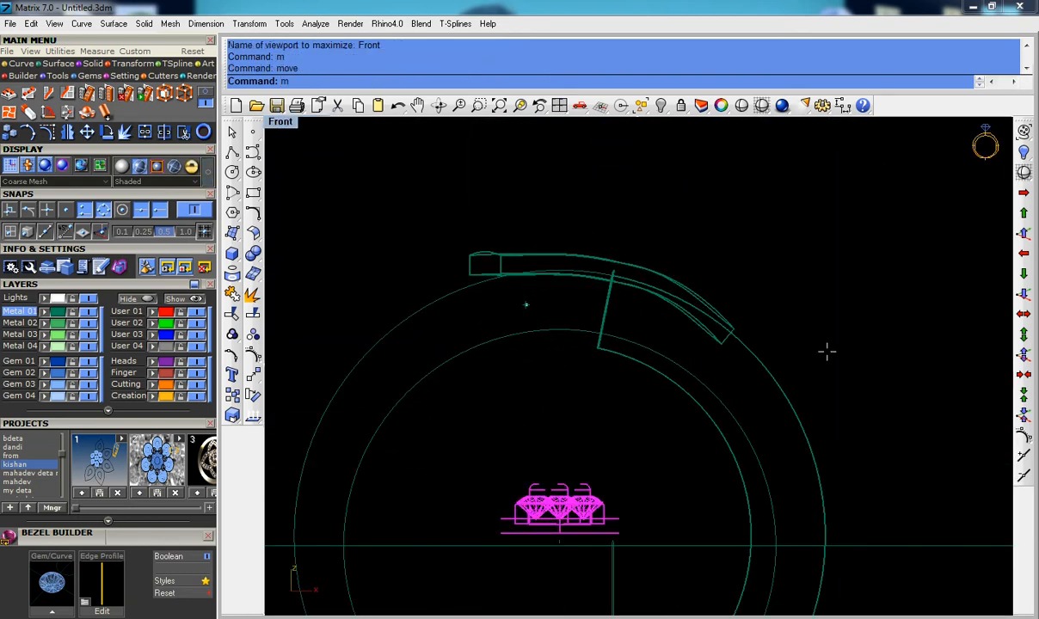
click(903, 427)
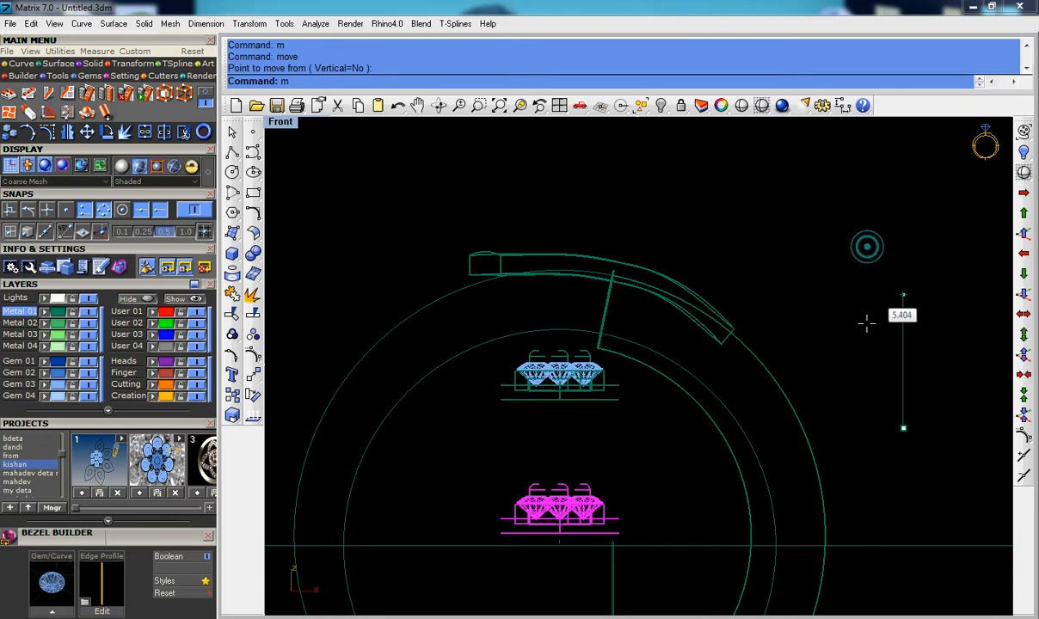
right_drag(867, 247, 866, 324)
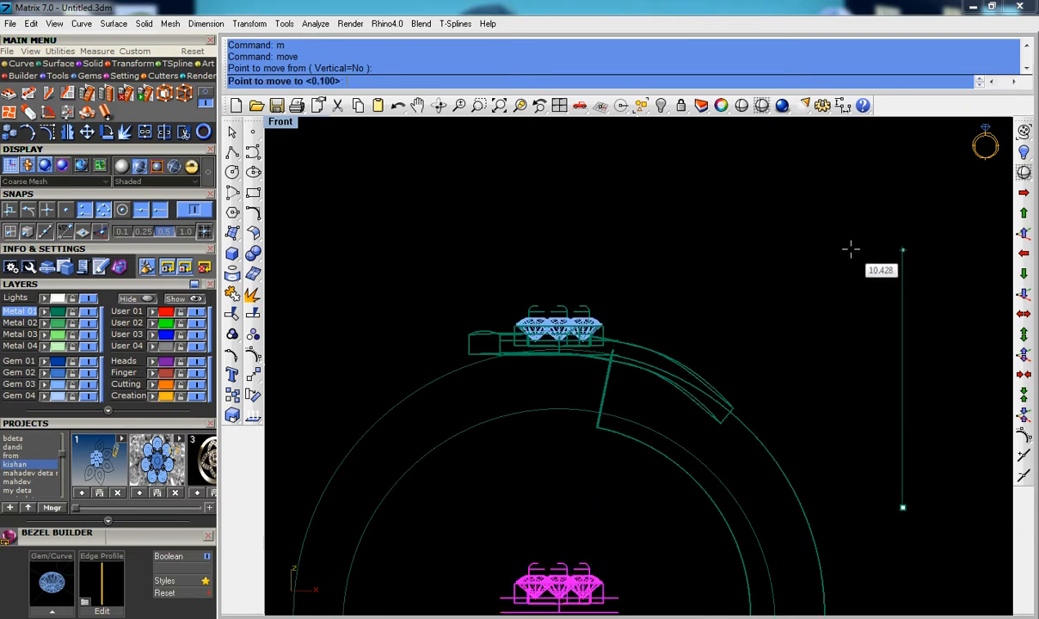
click(850, 248)
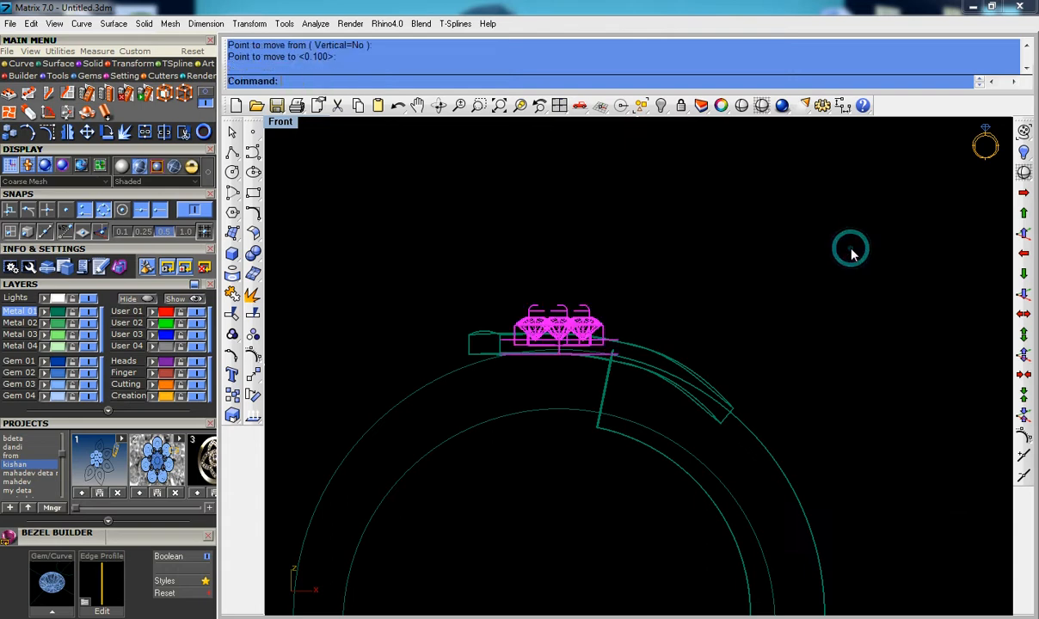
scroll(597, 294, up, 2)
Step: Raise the gem cluster slightly further, by about 0.2, in the Front view to seat it against the arm
key(ctrl+F4)
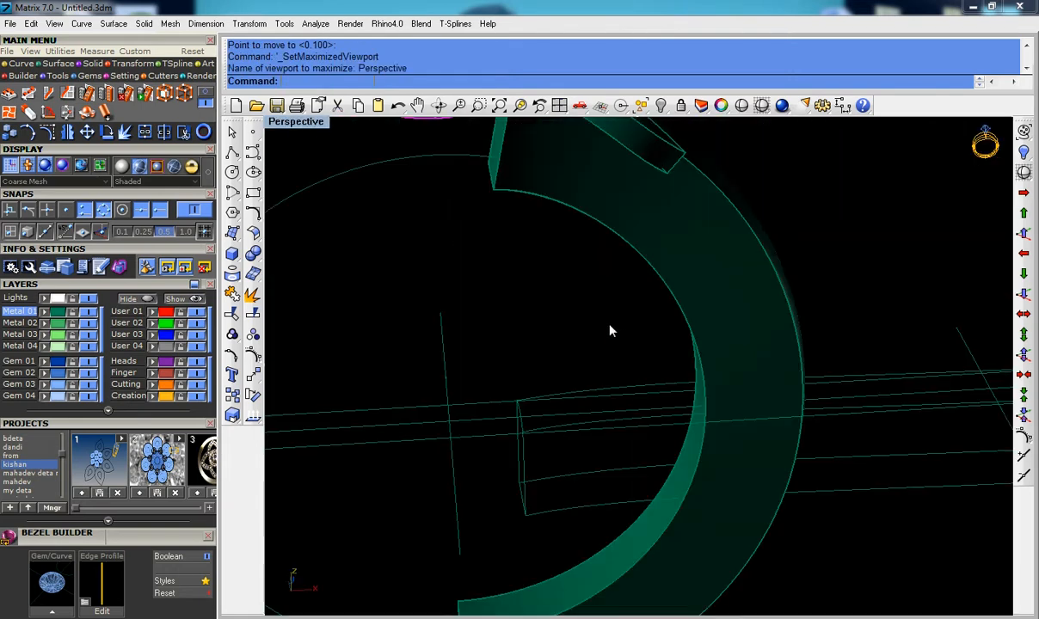
right_drag(661, 240, 657, 321)
scroll(657, 321, down, 5)
key(Escape)
scroll(545, 308, up, 3)
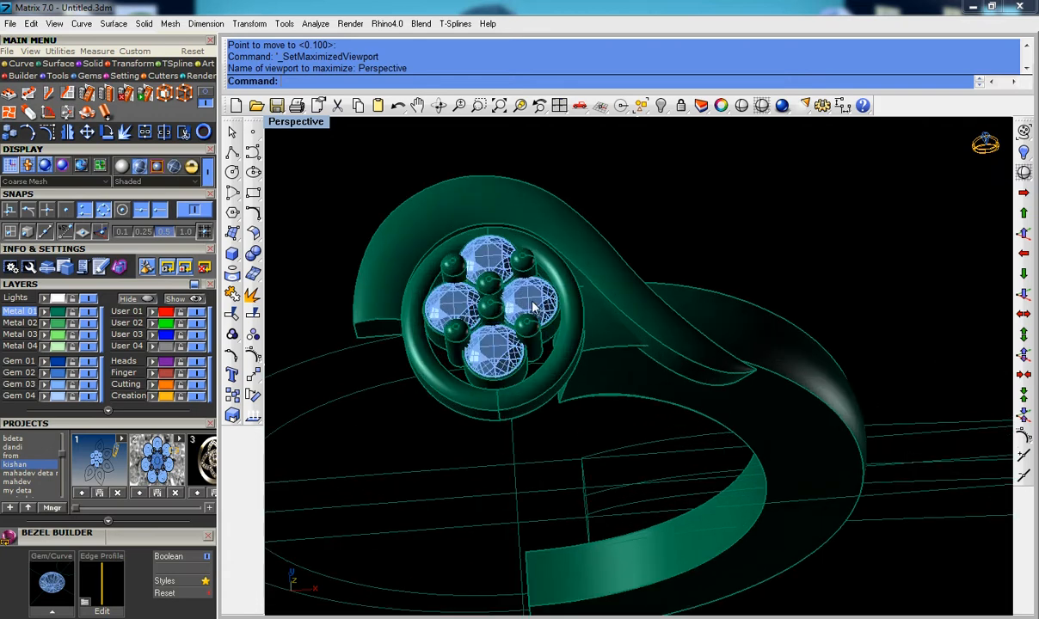
key(ctrl+F2)
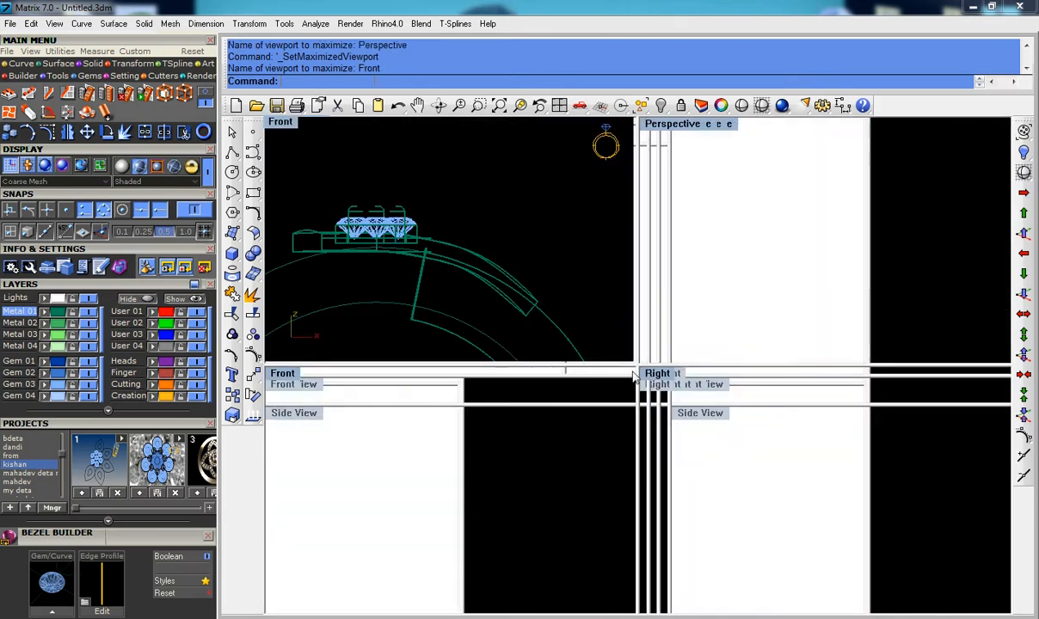
click(563, 344)
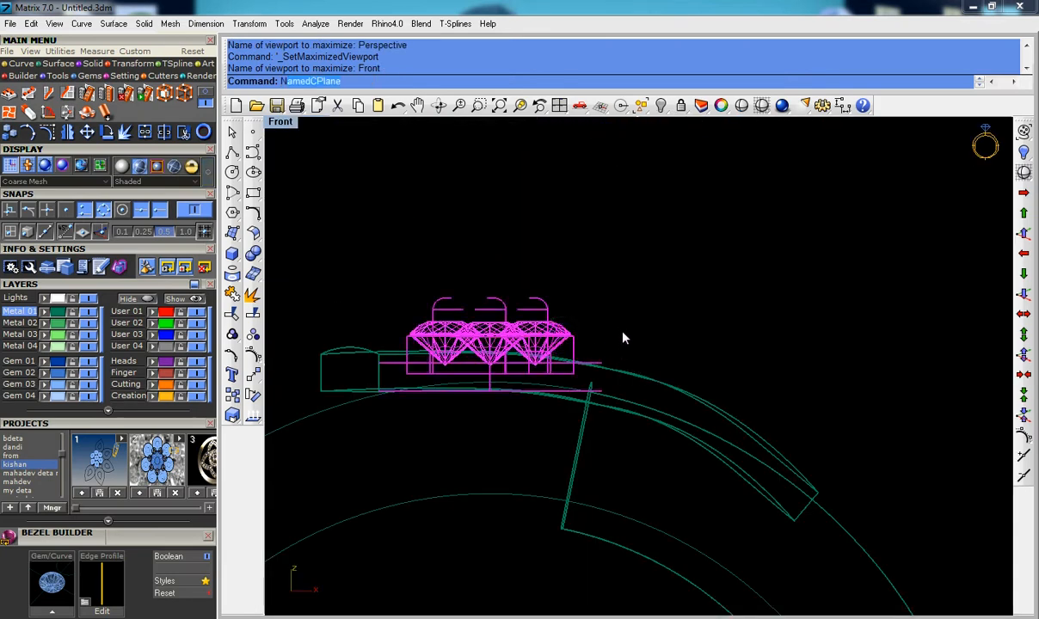
key(BackSpace)
text(m)
key(Return)
click(733, 347)
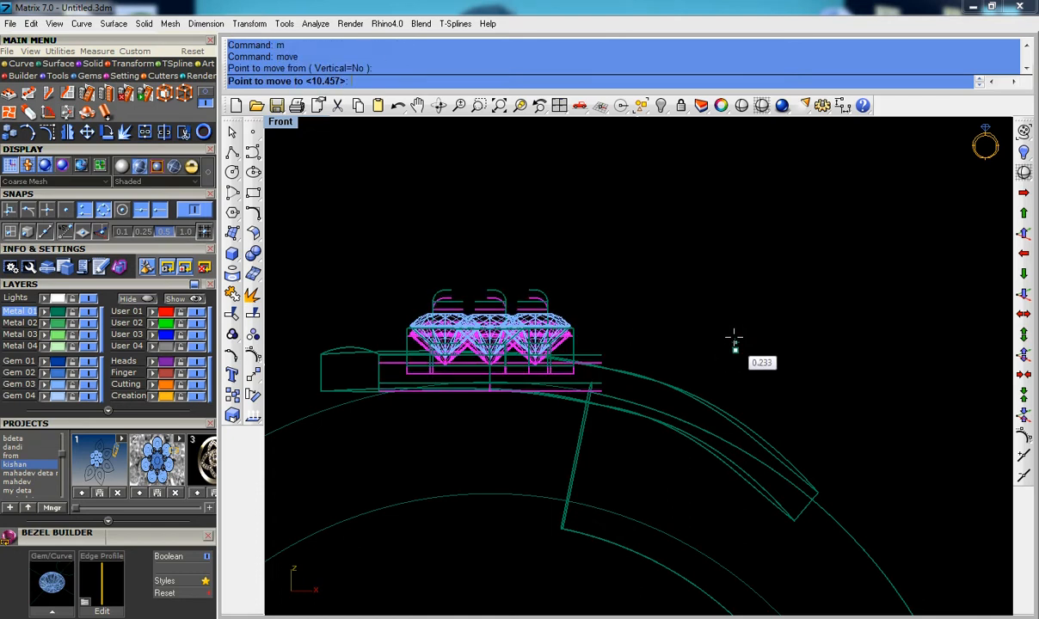
click(734, 336)
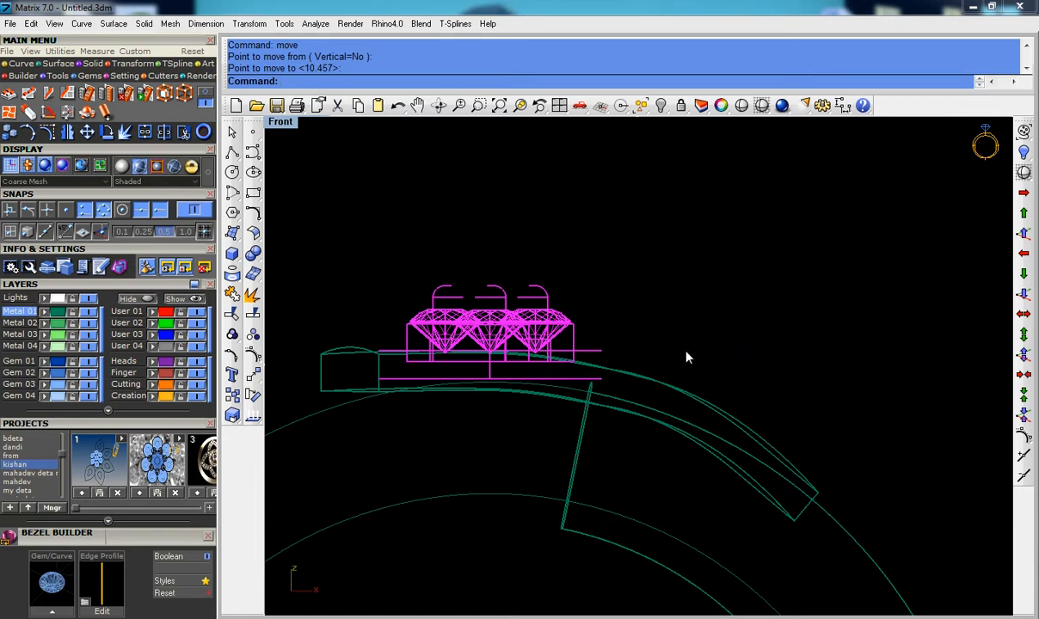
Step: Hide the long straight construction curves and the short cross line outside the ring
key(ctrl+F4)
key(Escape)
right_drag(613, 286, 650, 457)
scroll(598, 261, down, 4)
scroll(661, 340, down, 3)
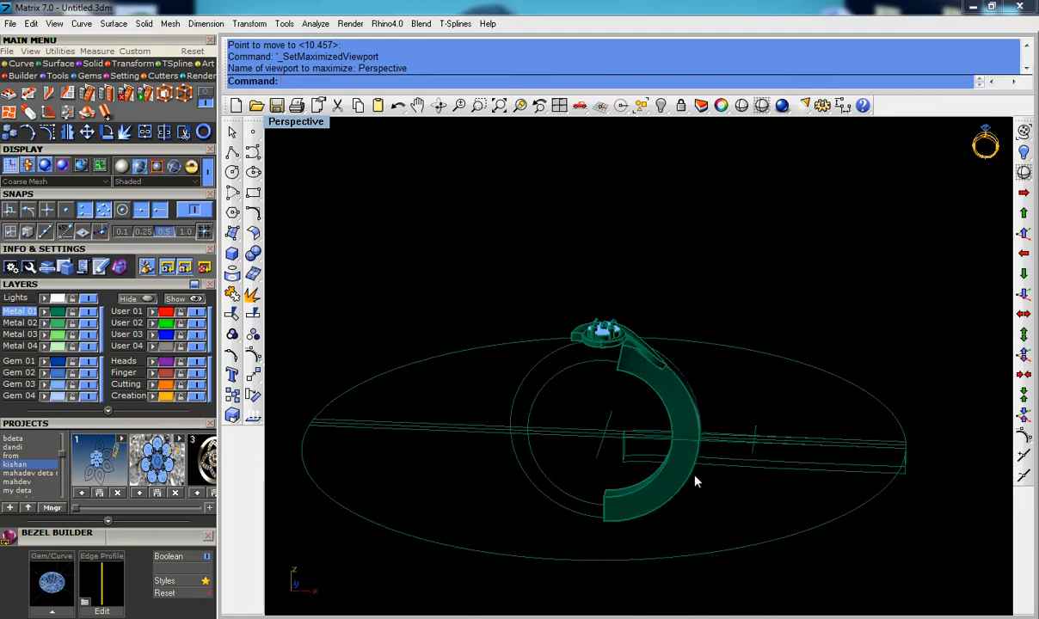
drag(773, 507, 754, 415)
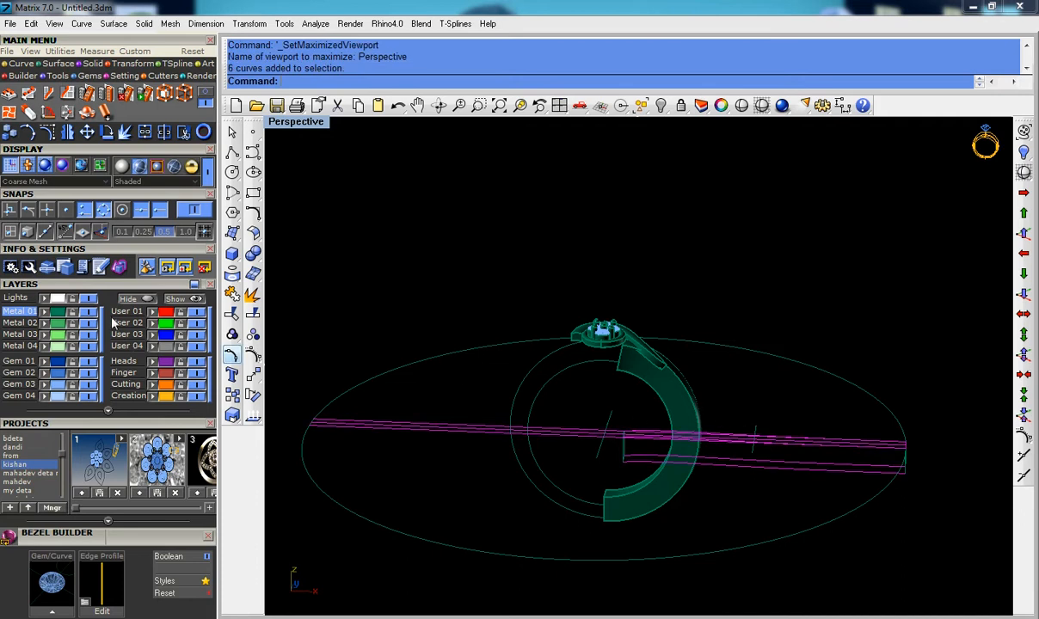
click(157, 299)
drag(774, 467, 719, 434)
click(146, 298)
Step: Delete the leftover short construction curves inside the ring opening
drag(641, 469, 563, 440)
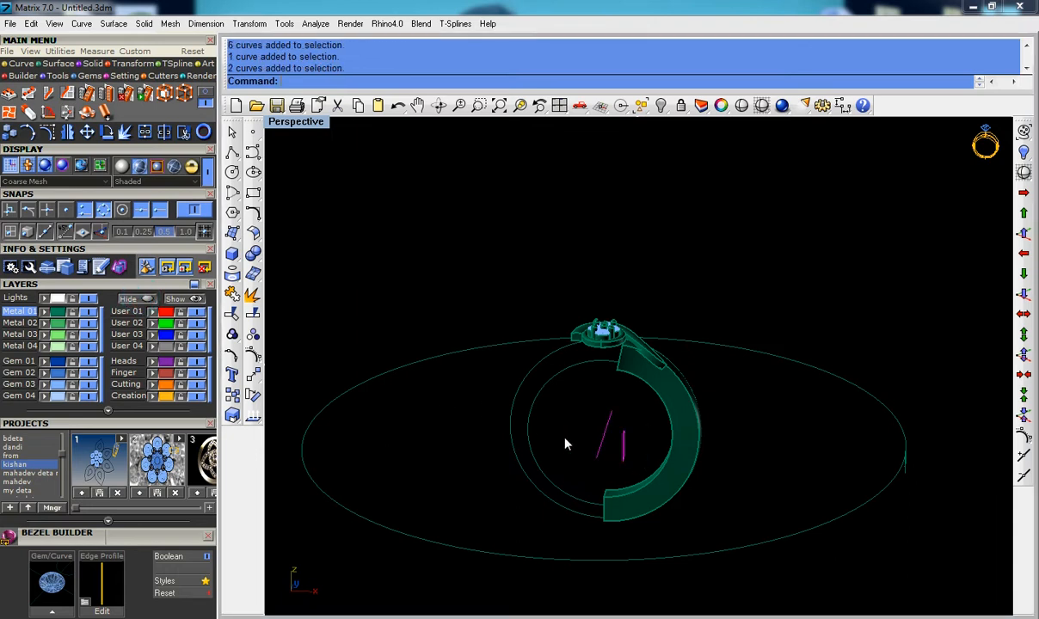
key(Delete)
mouse_move(626, 434)
right_down()
mouse_move(626, 469)
mouse_move(624, 439)
right_up()
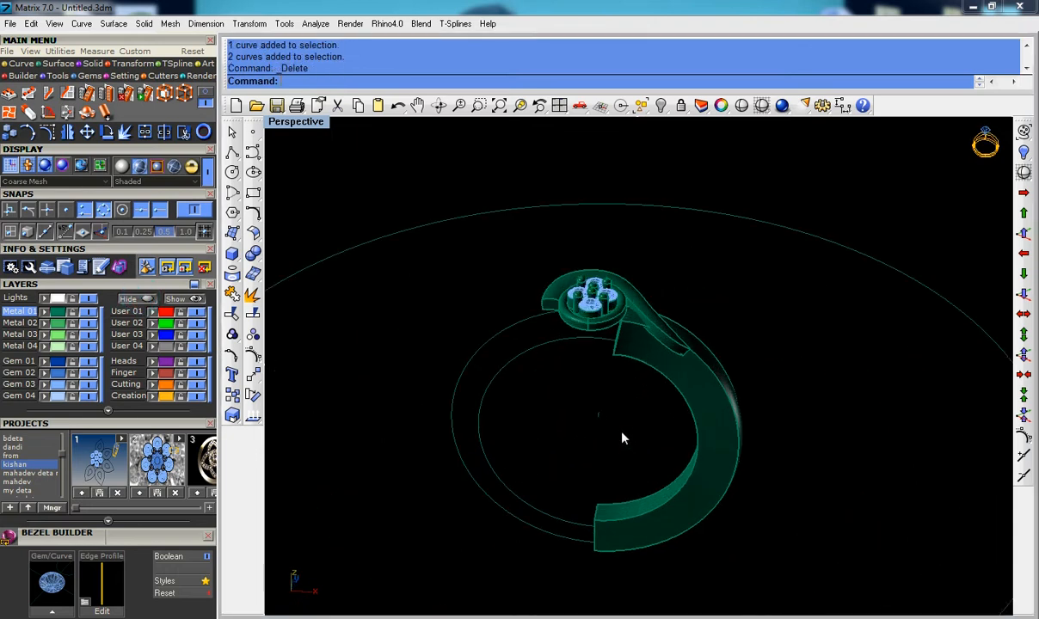
drag(583, 395, 585, 394)
key(Delete)
Step: Rotate a copy of the flowed band and arm 180 degrees about the origin (0) in the Top view
click(712, 430)
key(ctrl+F1)
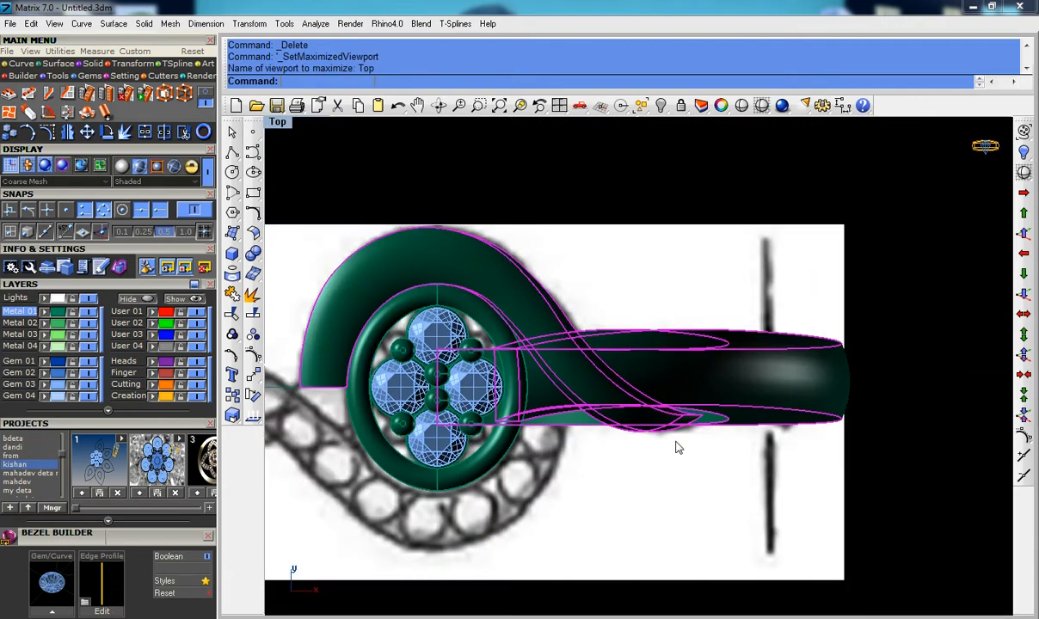
click(255, 396)
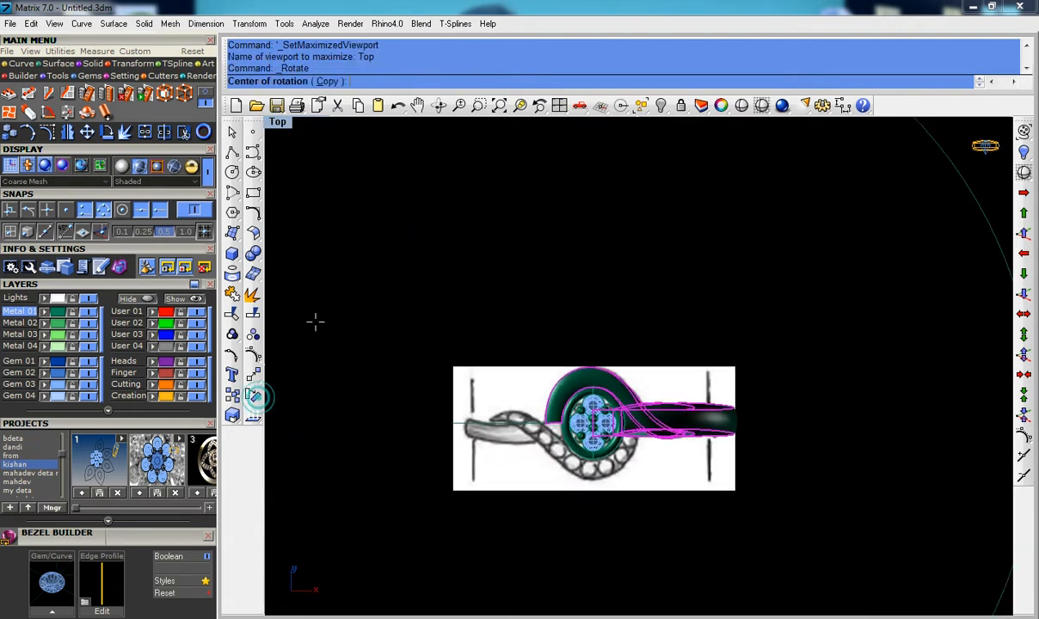
click(325, 81)
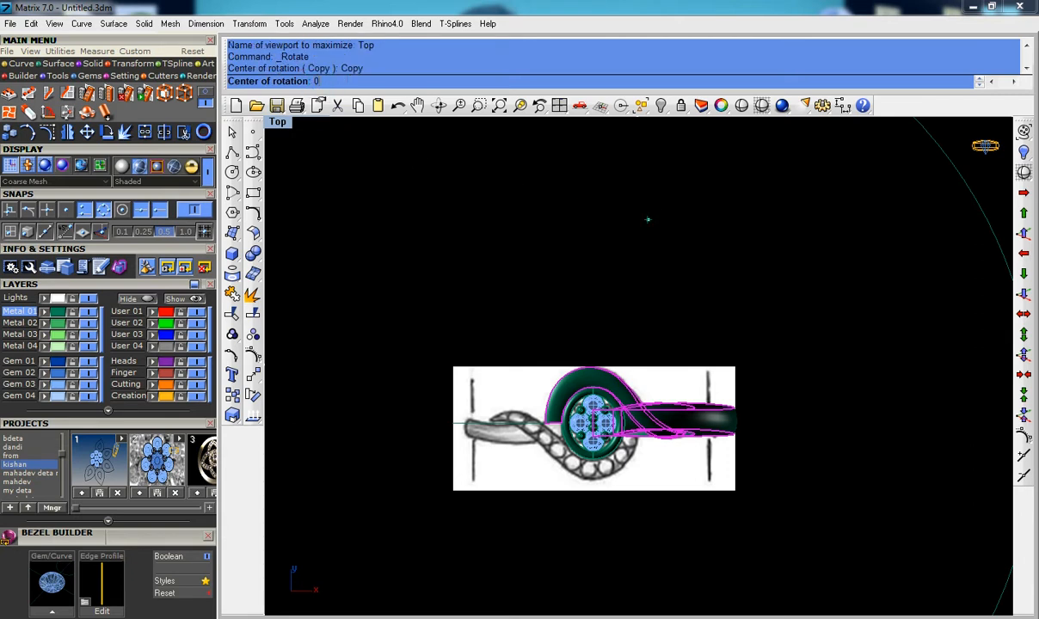
text(0)
key(Return)
click(875, 422)
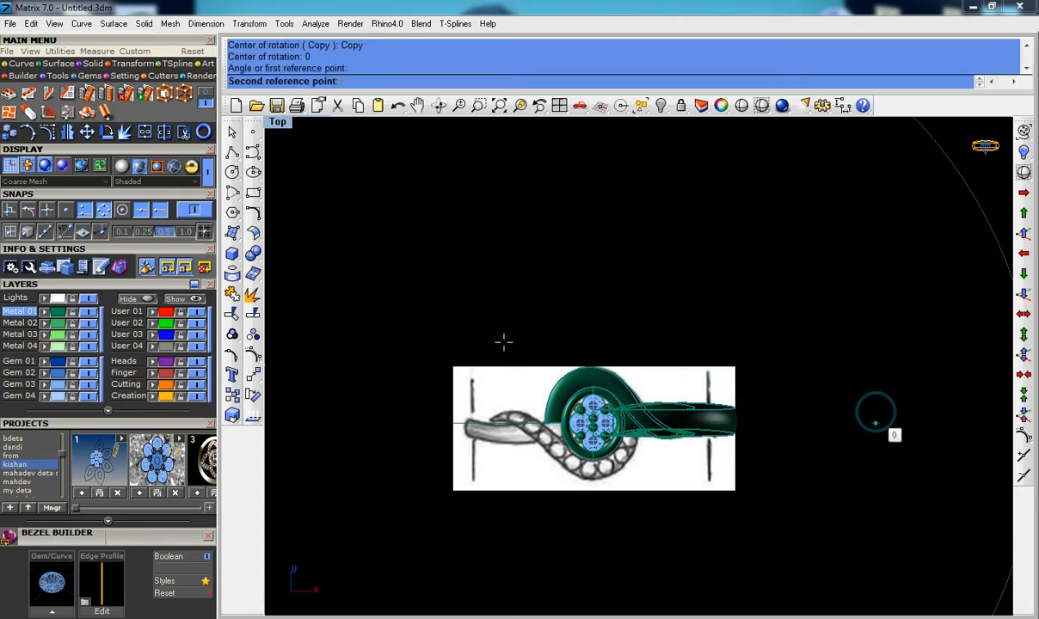
click(398, 375)
click(397, 376)
Step: Examine how the two arms wrap the gem cluster and meet the band, from the top and in perspective
scroll(671, 438, up, 4)
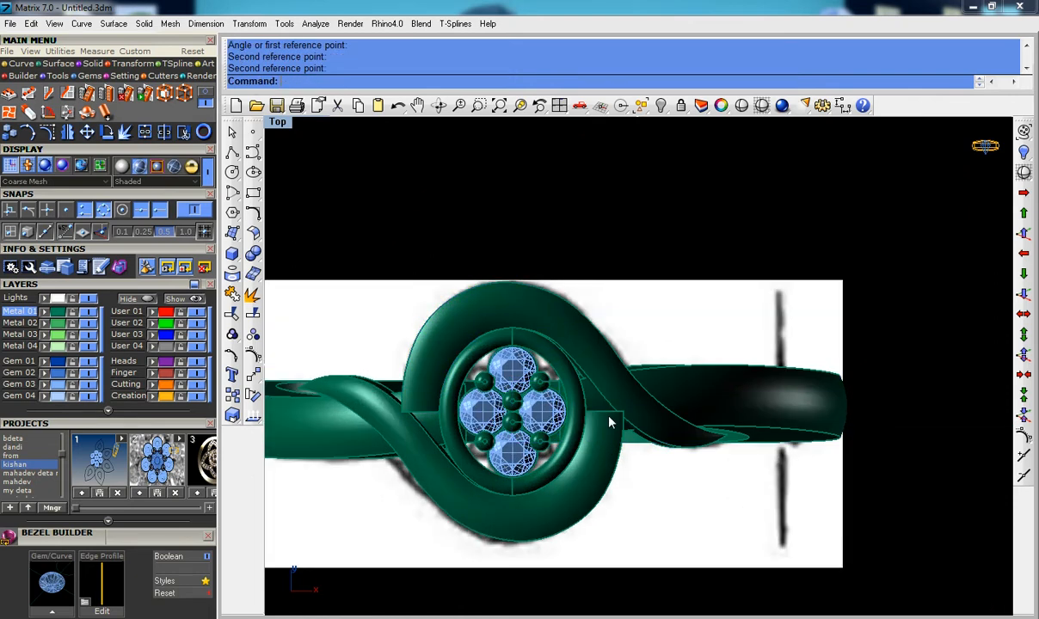
scroll(600, 419, up, 2)
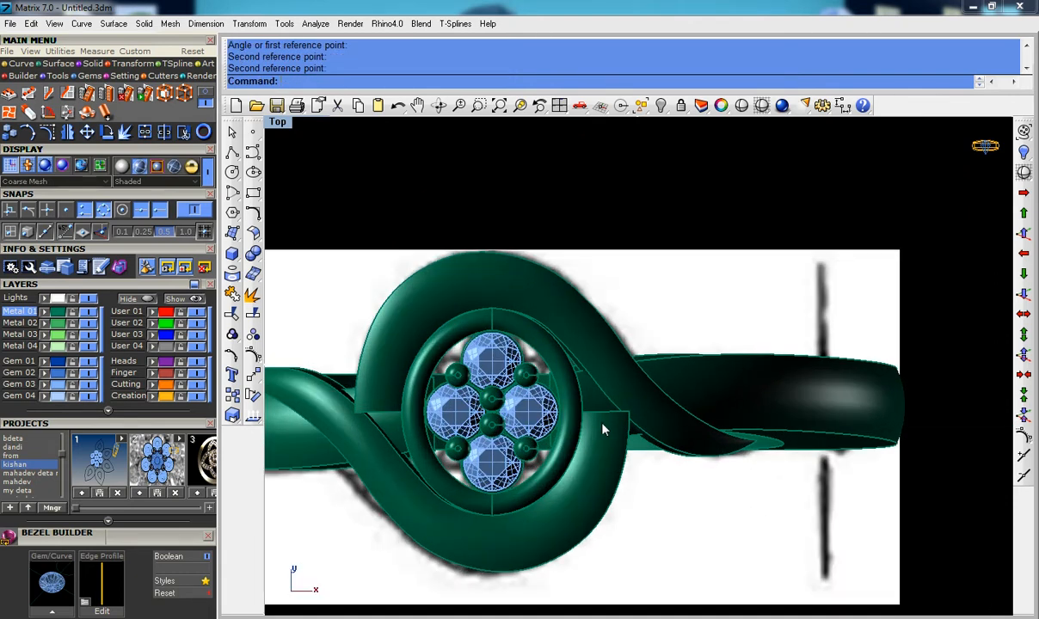
scroll(607, 430, up, 2)
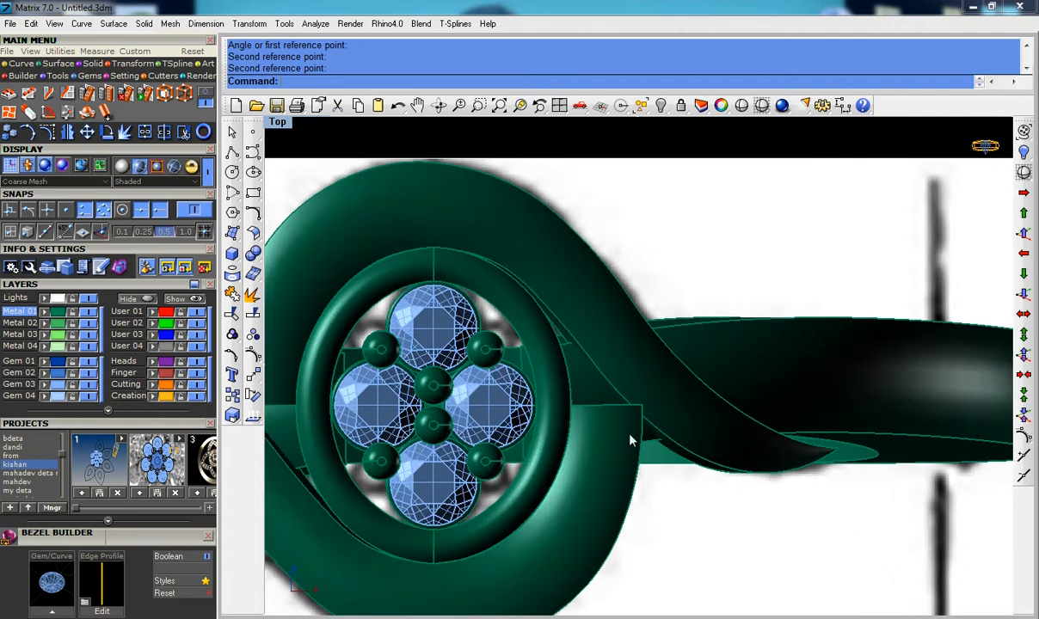
key(ctrl+F4)
right_drag(622, 446, 609, 393)
scroll(614, 329, up, 5)
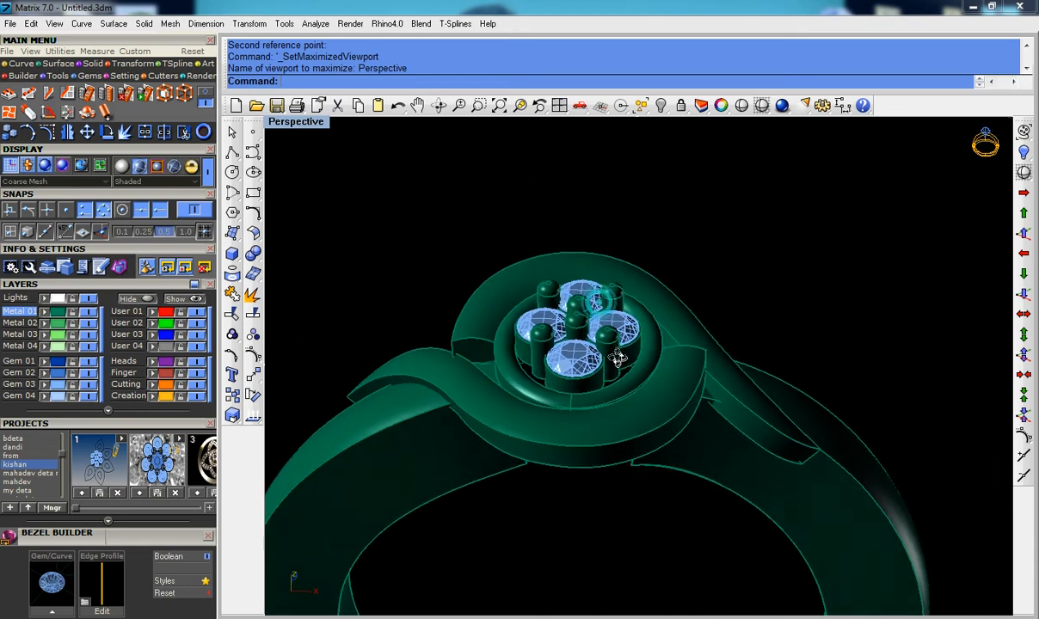
right_drag(599, 445, 615, 399)
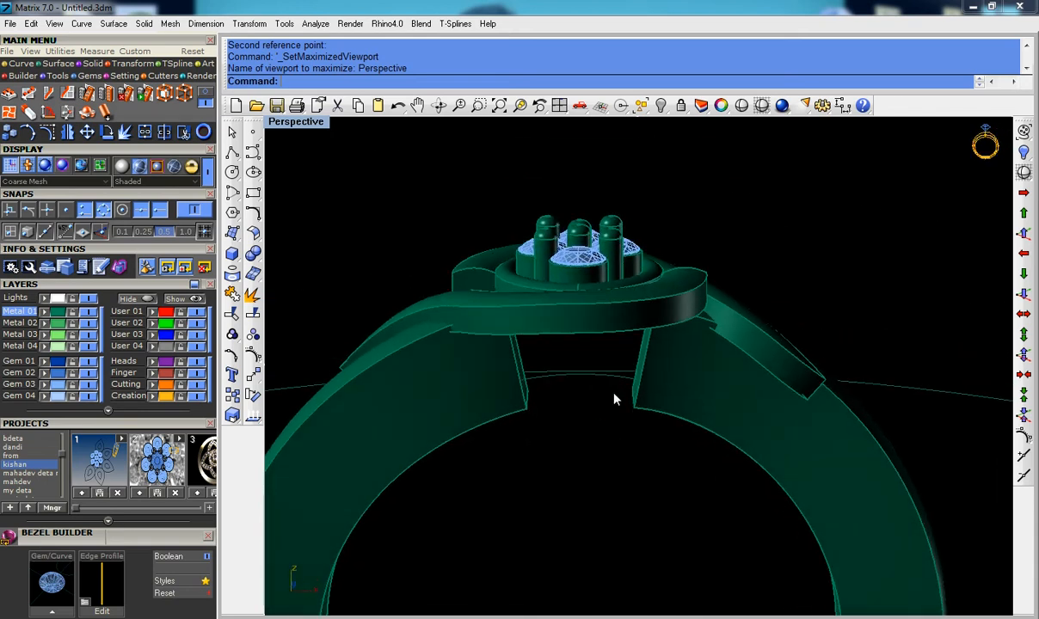
Step: Ungroup the flowed band and arm copies around the gem cluster into separate pieces
scroll(610, 339, up, 2)
click(608, 325)
click(253, 336)
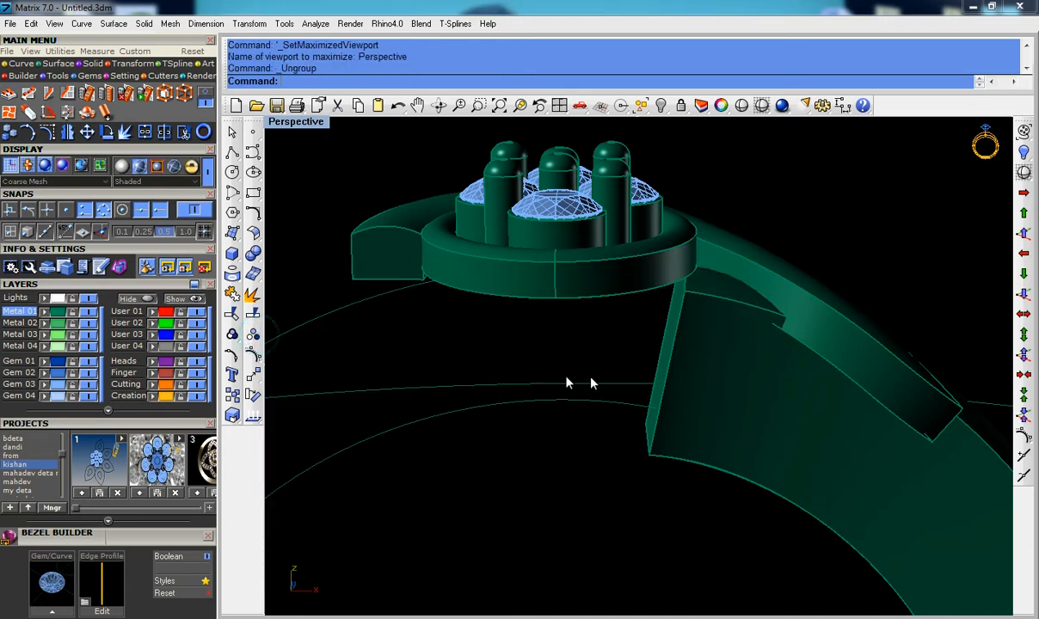
click(757, 344)
right_click(757, 344)
key(Escape)
click(619, 315)
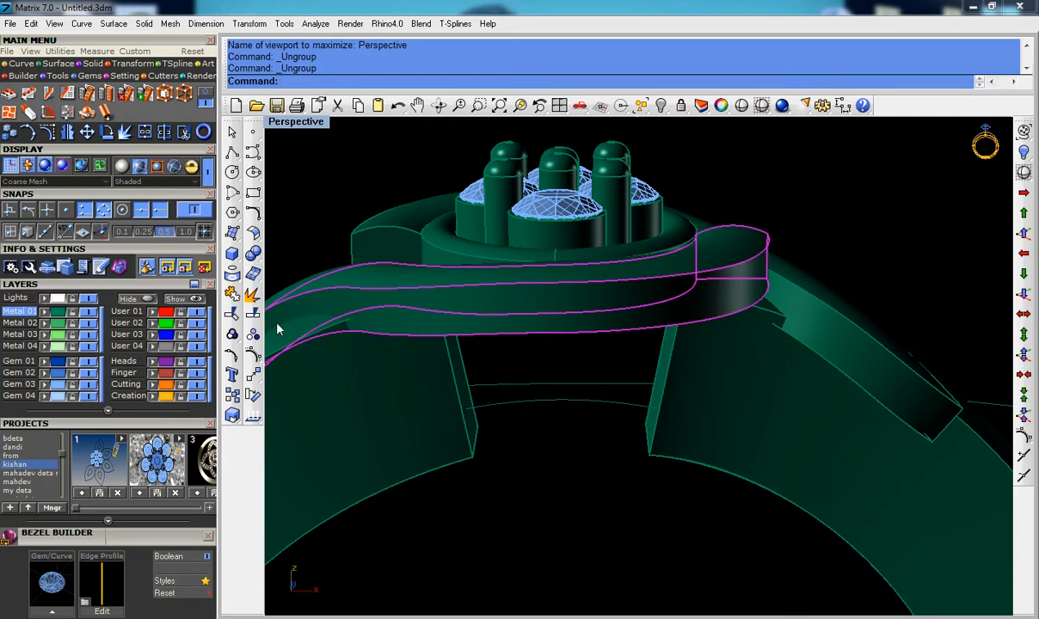
click(254, 294)
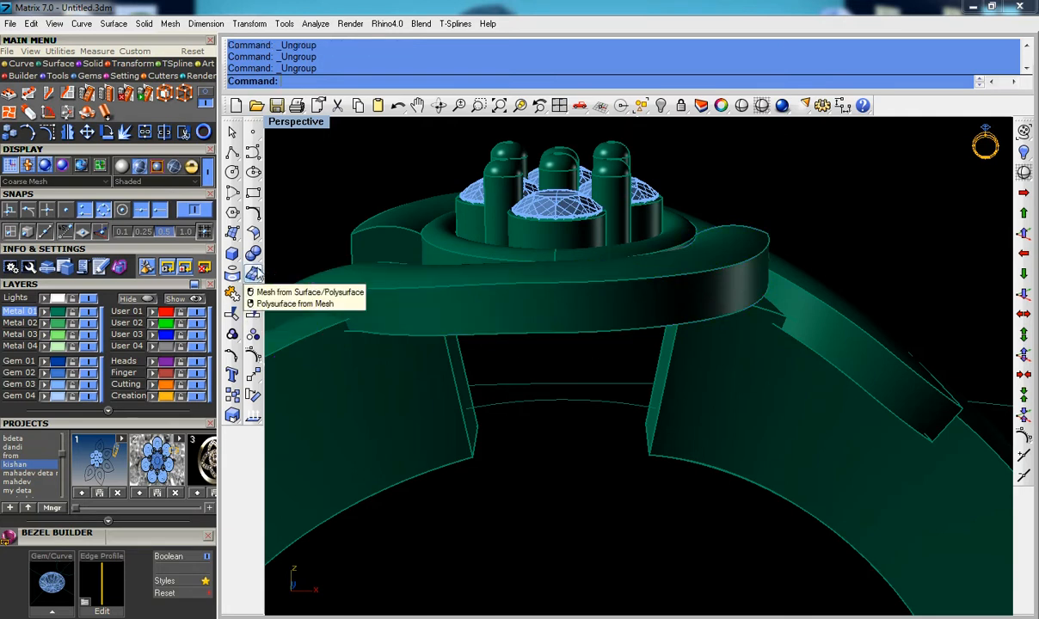
Step: Extract a copy of the front arm's outer side surface with ExtractSrf
text(xtend)
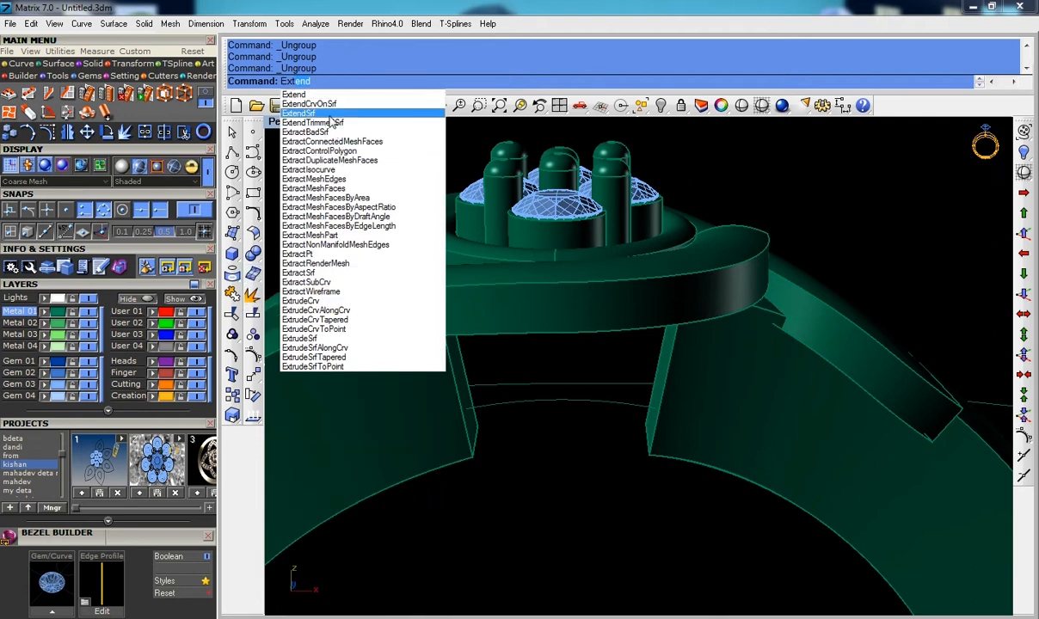
click(328, 114)
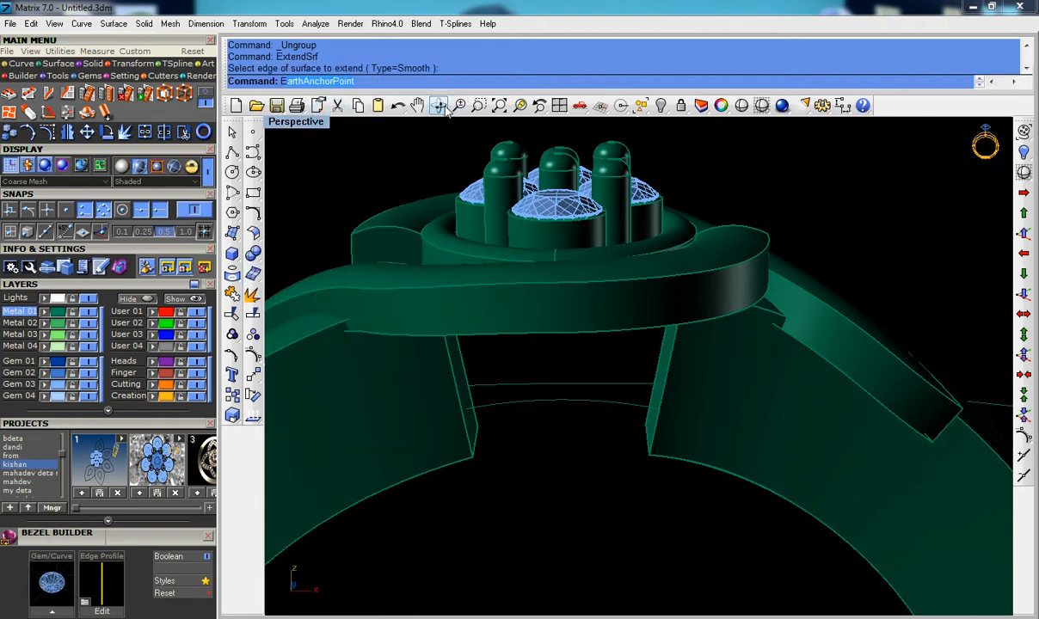
text(ext)
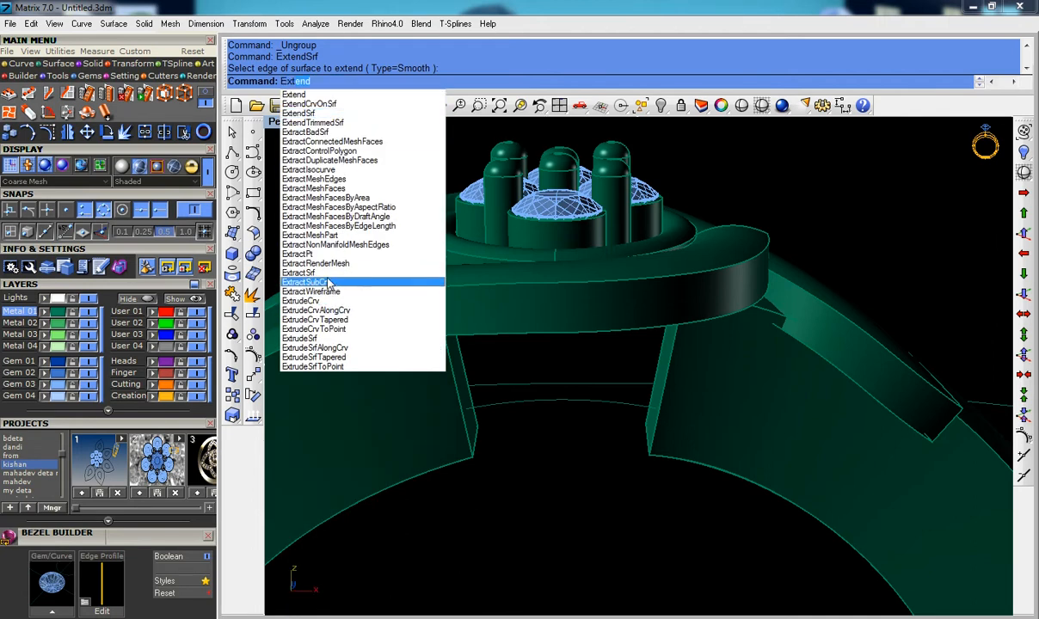
click(302, 273)
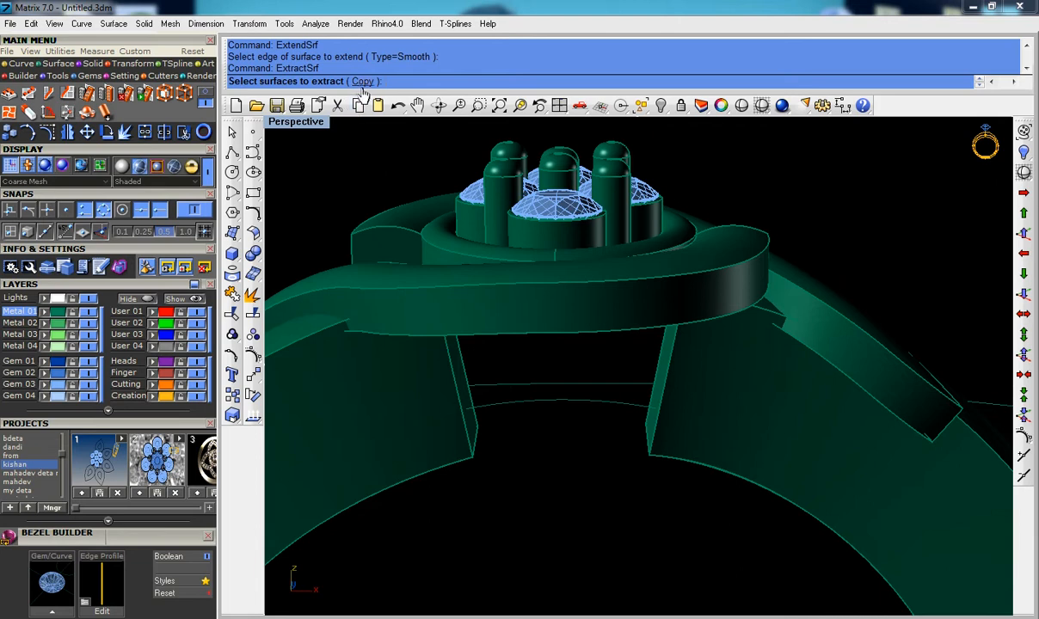
double_click(362, 82)
click(514, 315)
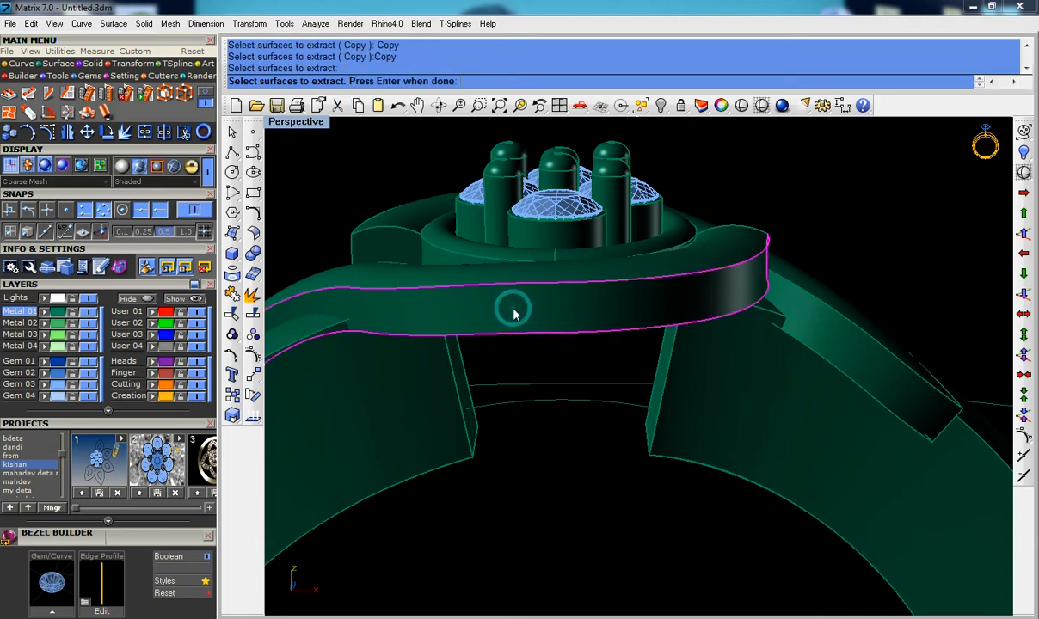
key(Return)
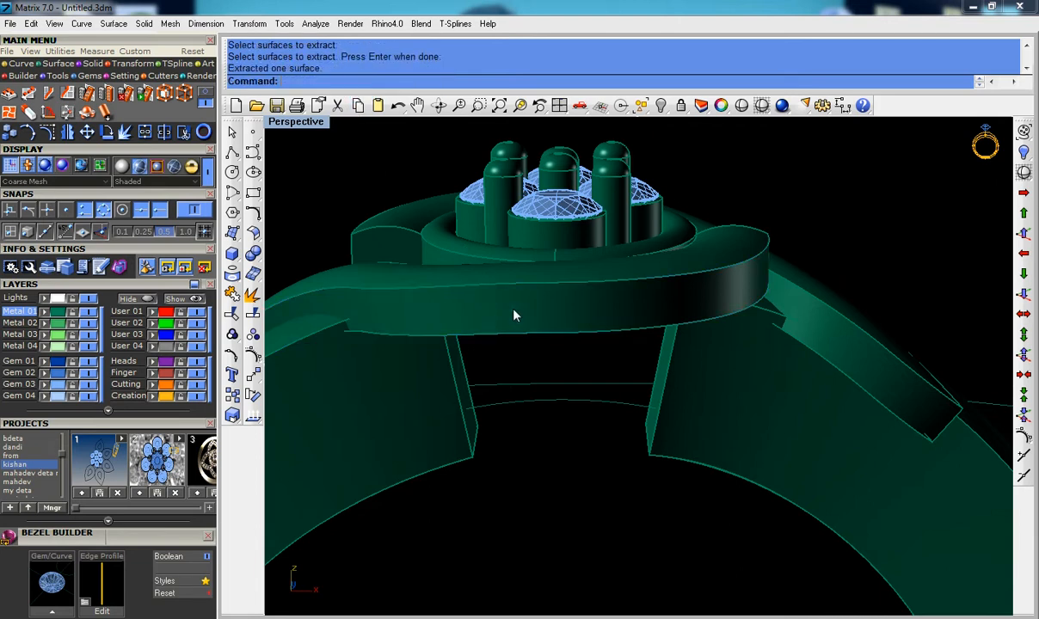
Step: Try extending the lower edge of the front arm's side surface by a factor of 1, and undo it
click(538, 320)
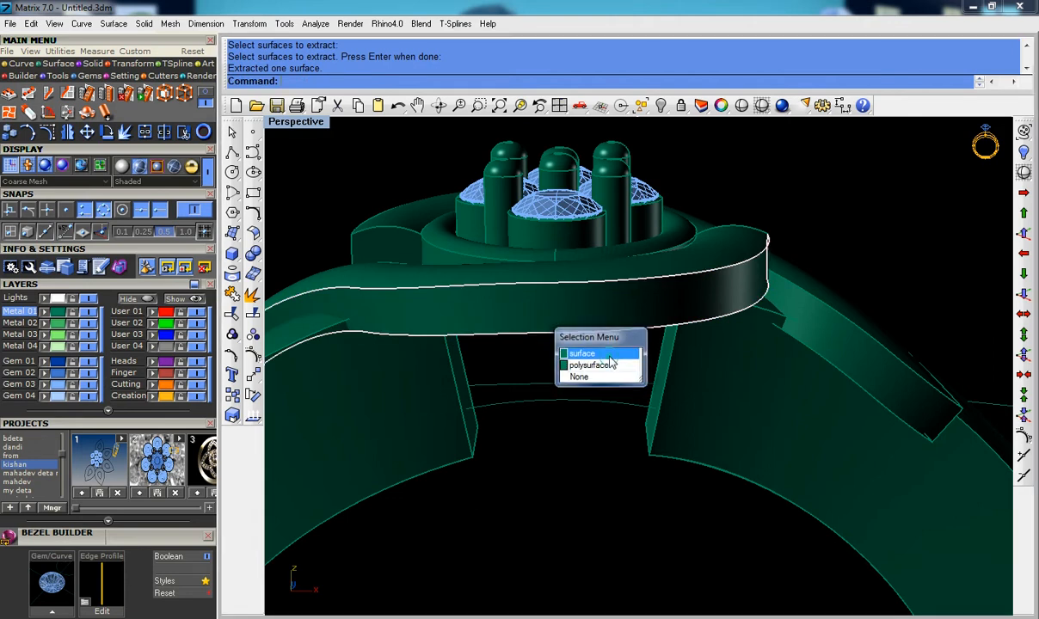
click(515, 350)
click(251, 233)
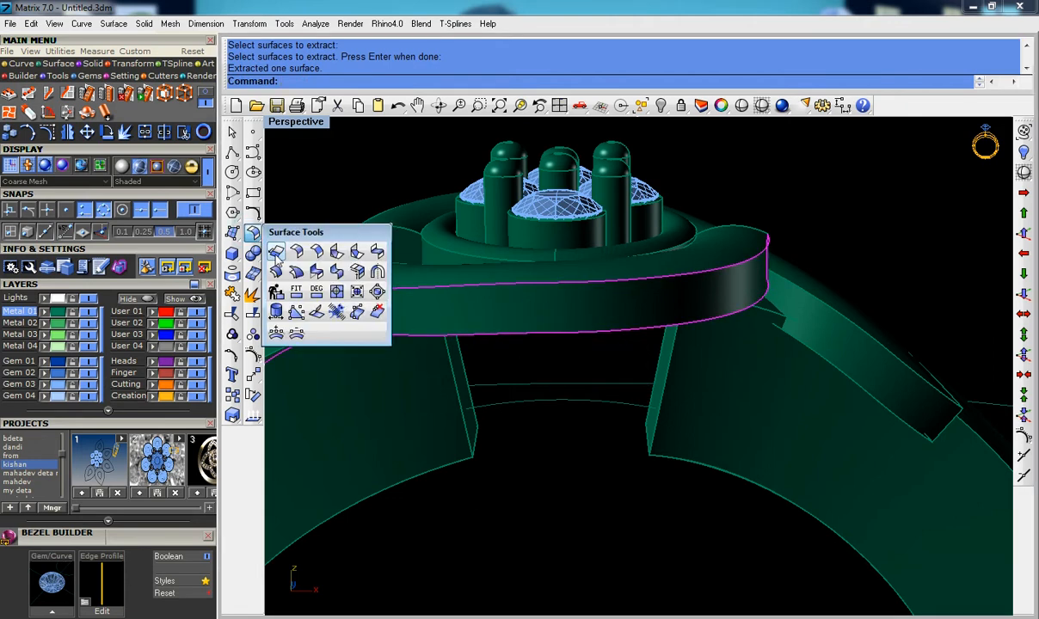
click(278, 253)
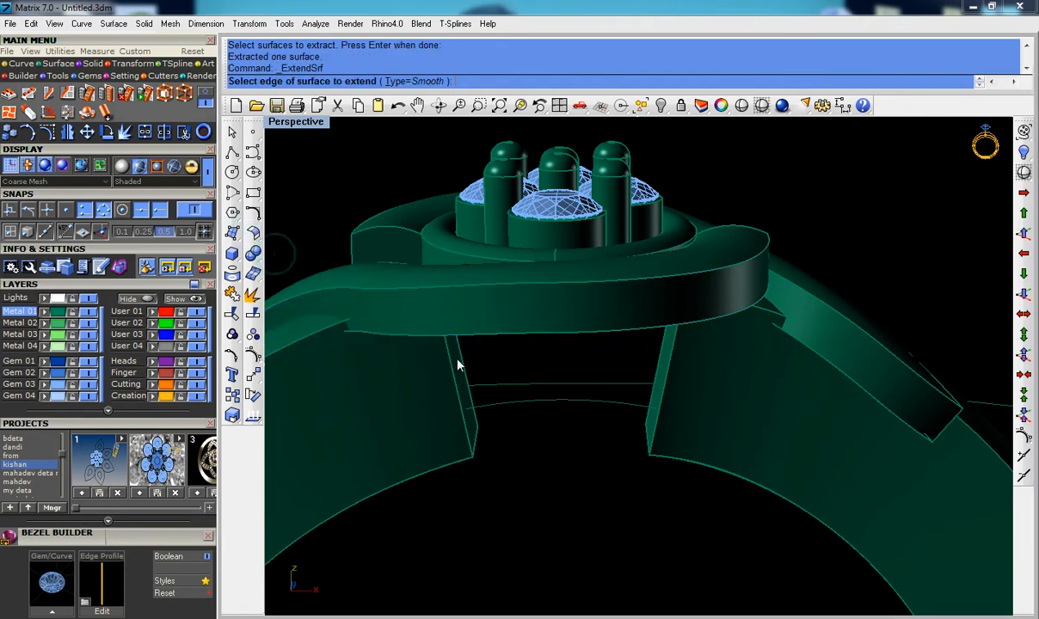
click(512, 338)
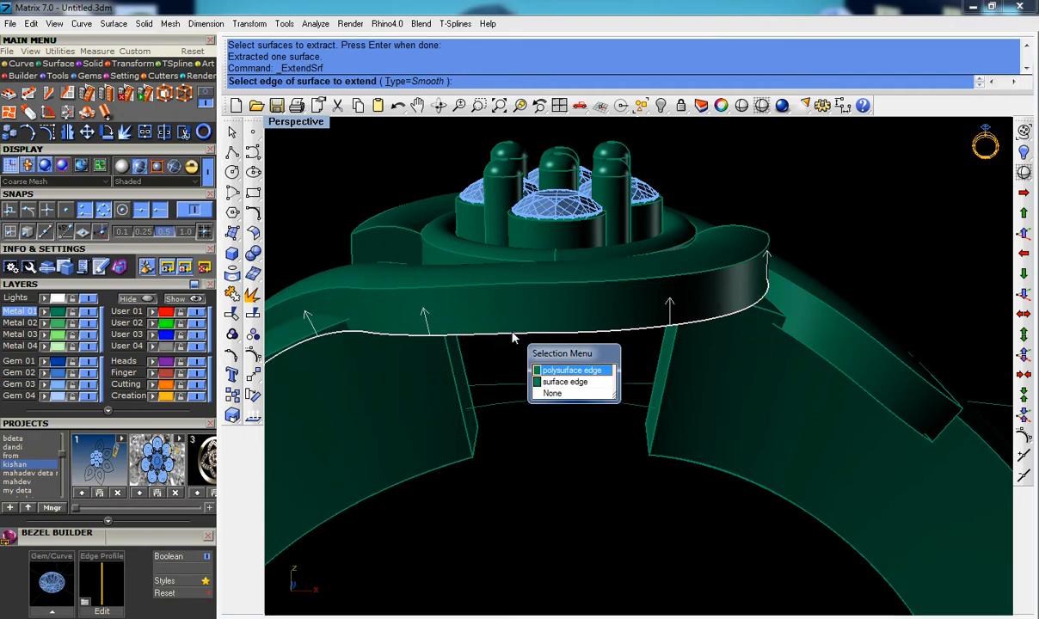
click(554, 371)
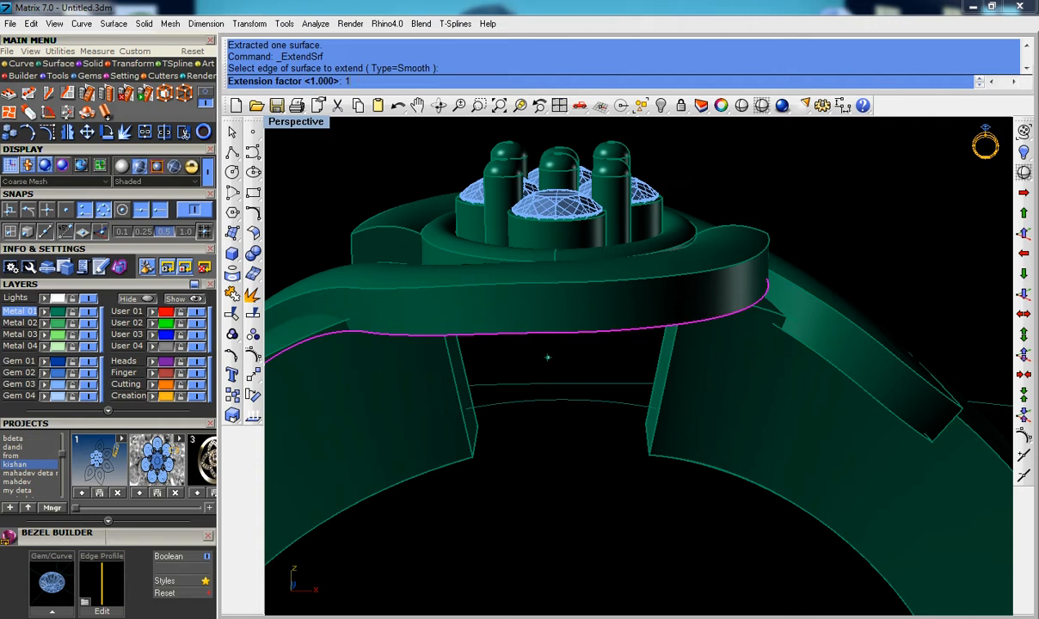
key(Return)
right_drag(550, 364, 578, 387)
key(ctrl+z)
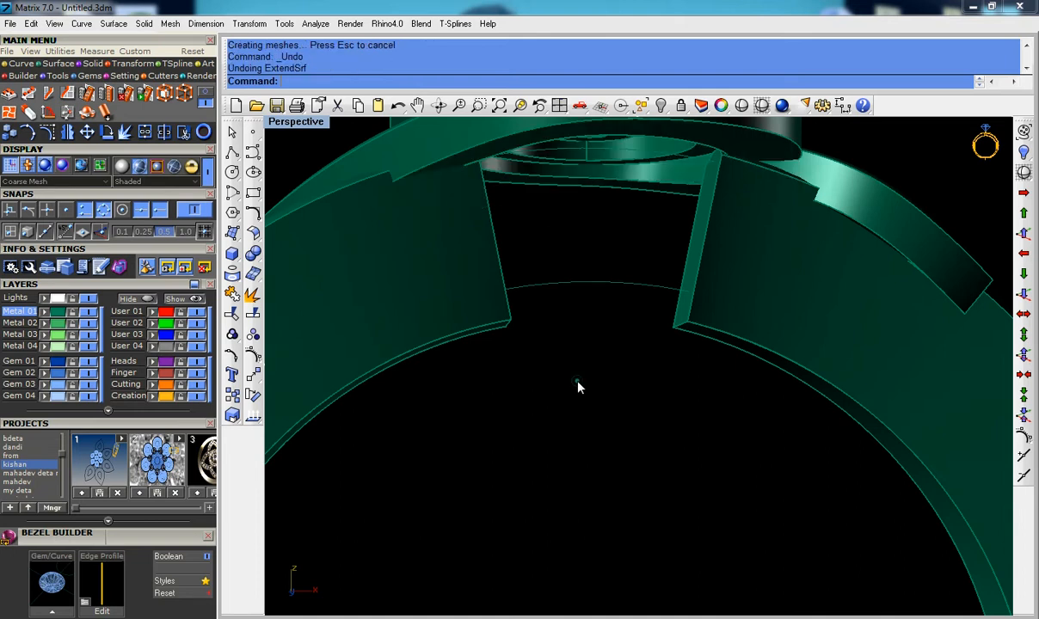
Step: Try extending the side surface's lower edge with a factor of -3 and the default 1, and undo the extension
key(Return)
right_drag(604, 251, 621, 238)
click(619, 240)
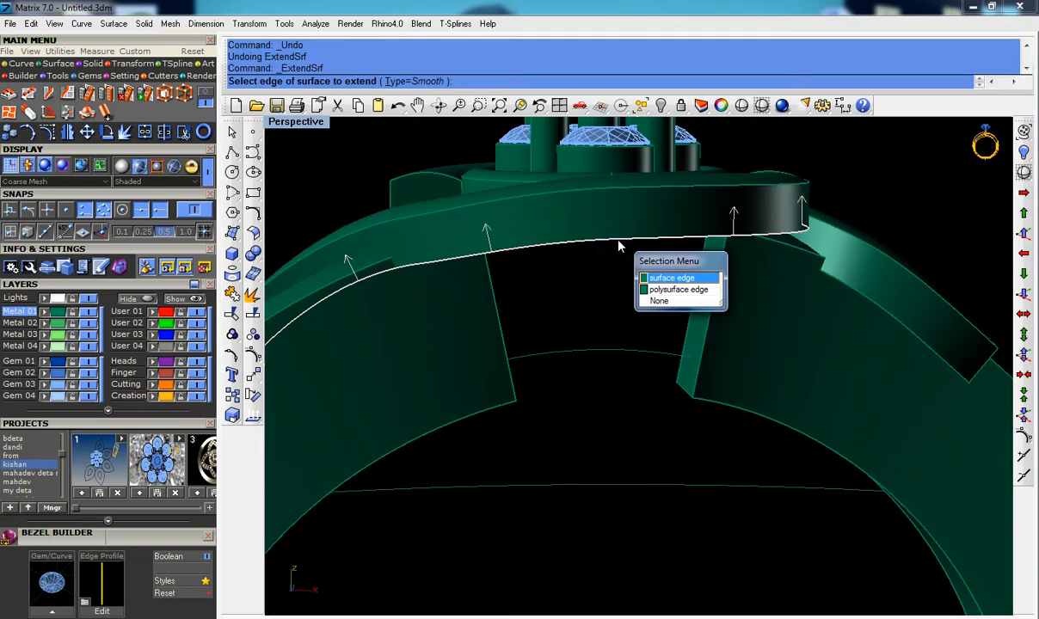
key(Return)
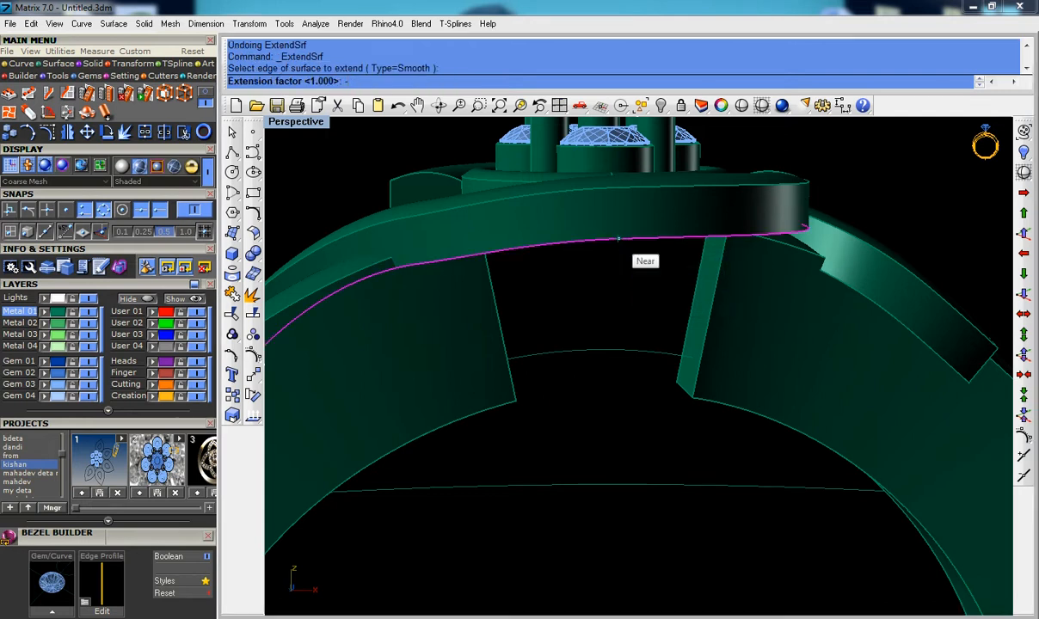
key(Return)
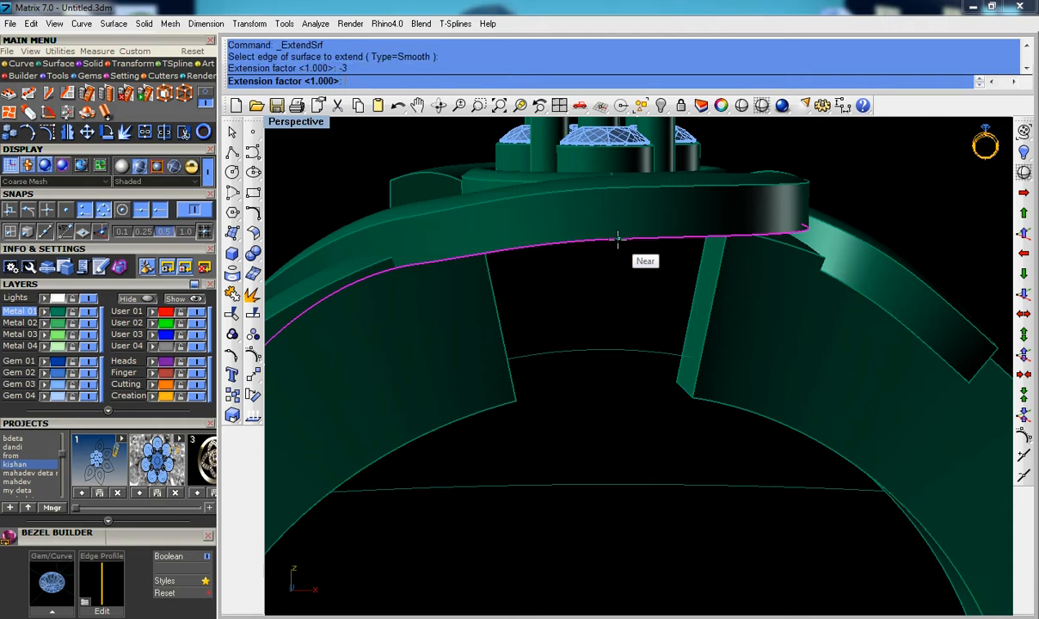
key(Return)
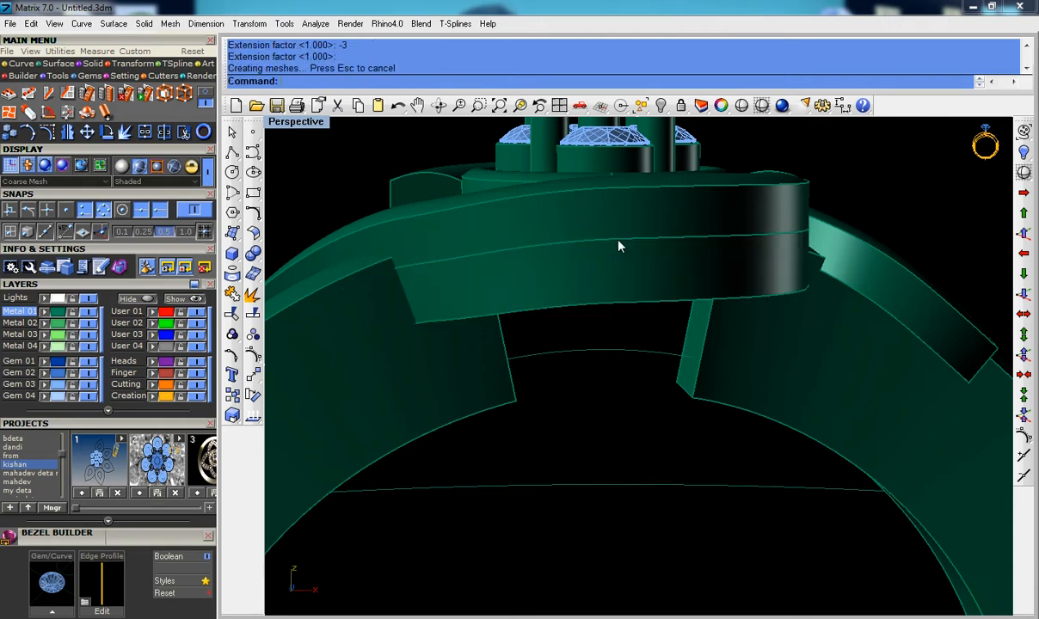
key(ctrl+z)
Step: Try extending the side surface's lower edge by a factor of 3, check it against the band, and undo it
right_click(618, 245)
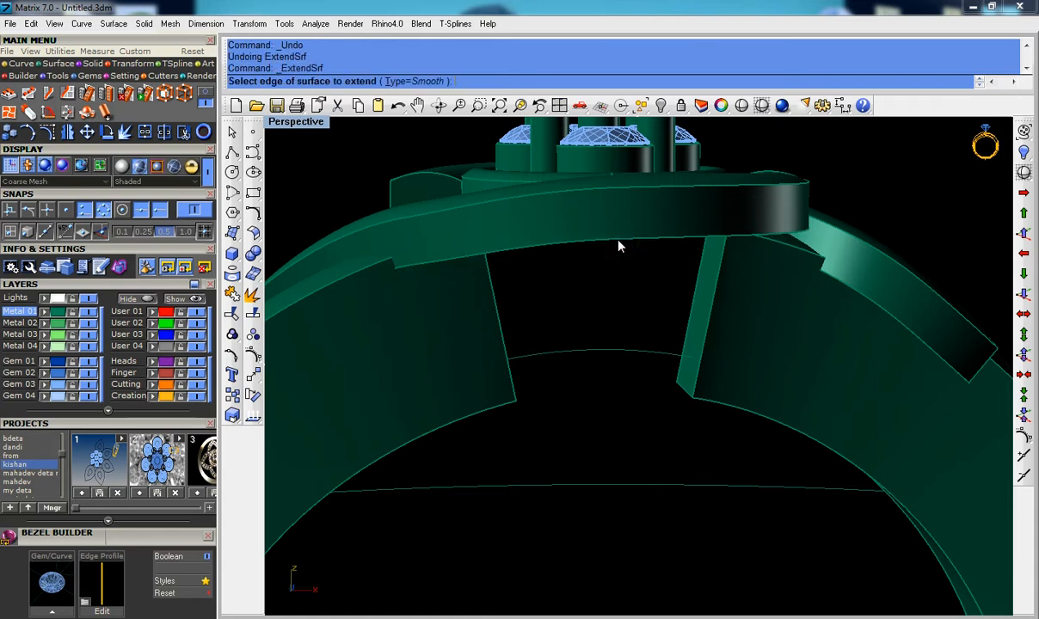
key(Return)
click(619, 241)
click(619, 241)
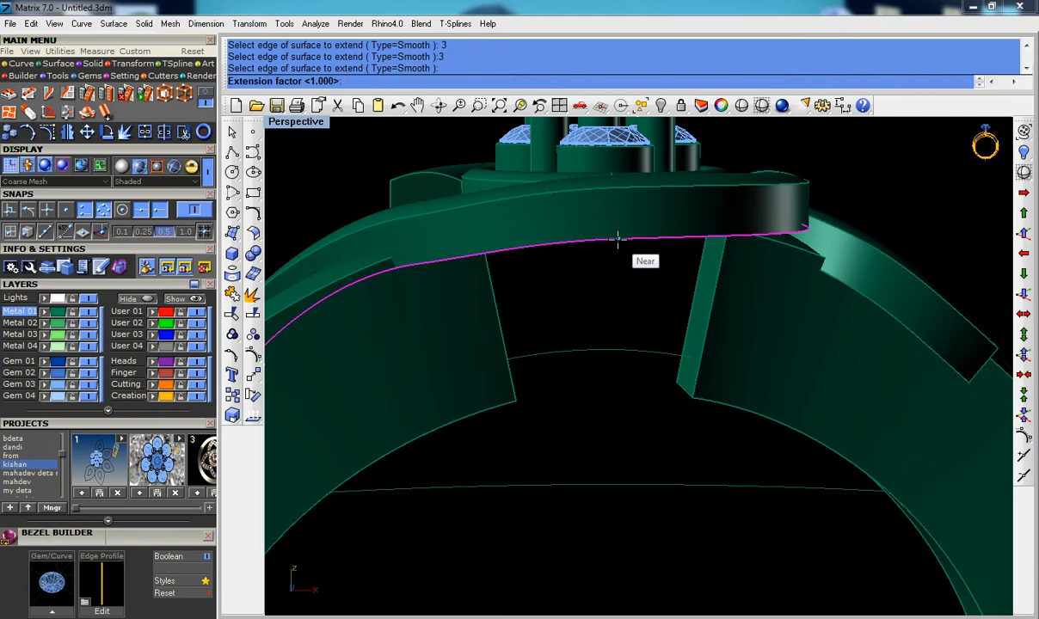
text(3)
key(Return)
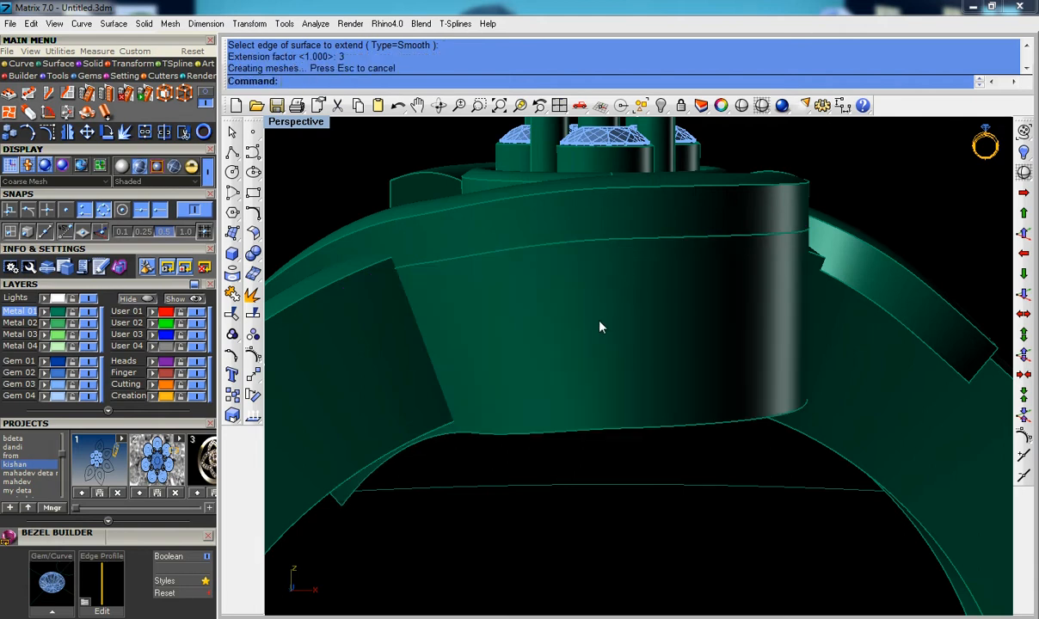
scroll(601, 327, down, 6)
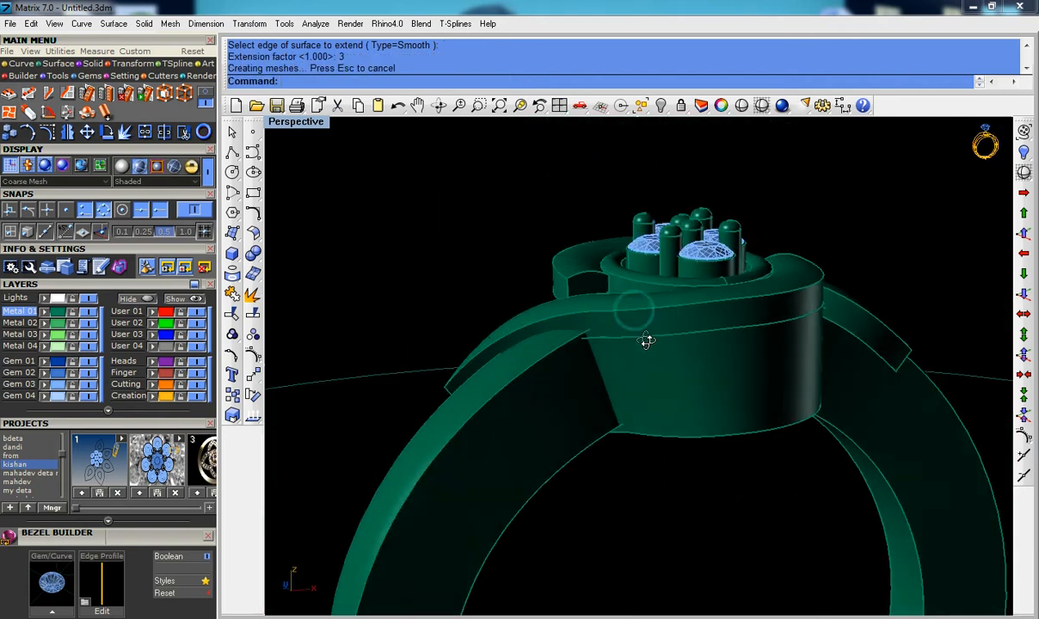
right_drag(646, 341, 647, 351)
scroll(648, 342, down, 2)
right_drag(721, 358, 645, 364)
scroll(686, 329, down, 4)
key(ctrl+z)
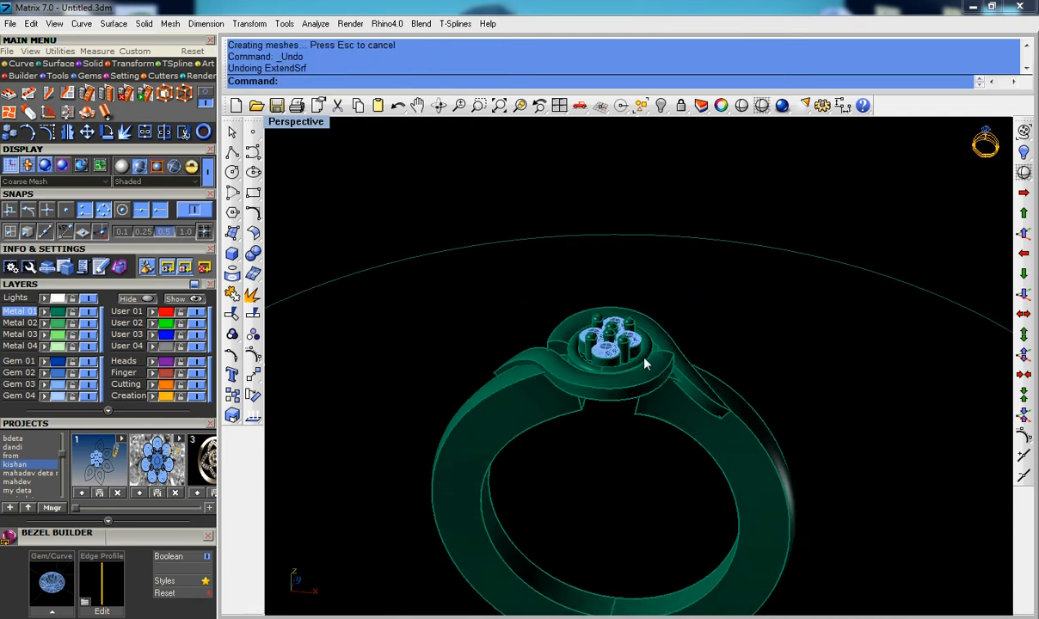
Step: Delete one half of the ring, its band and arm, together with the extracted side surface
scroll(607, 411, up, 3)
click(608, 411)
key(Escape)
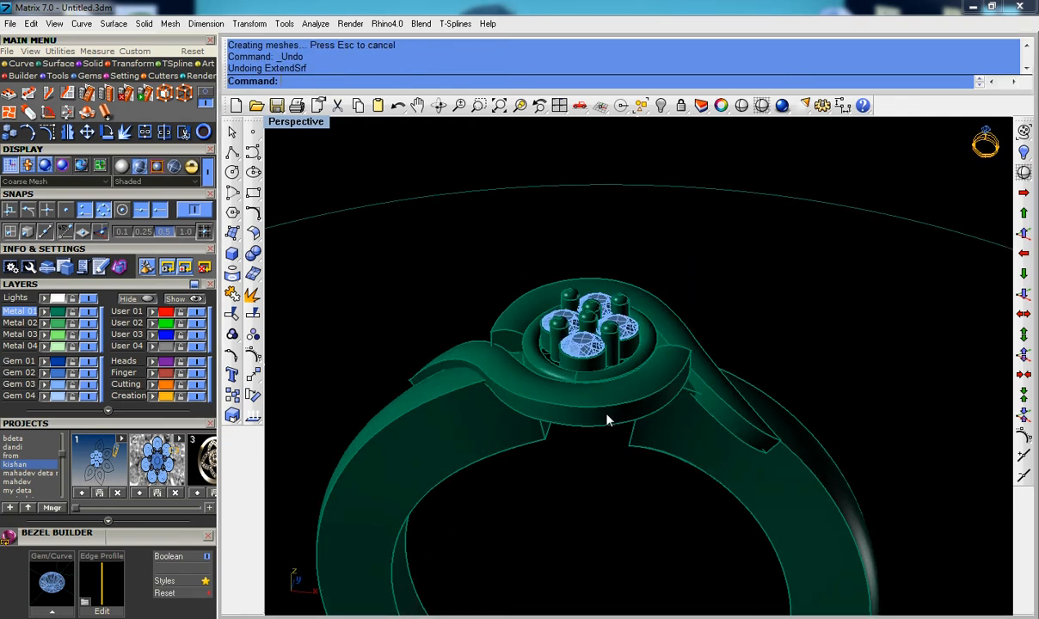
scroll(585, 414, up, 4)
right_drag(607, 403, 603, 414)
scroll(601, 417, down, 6)
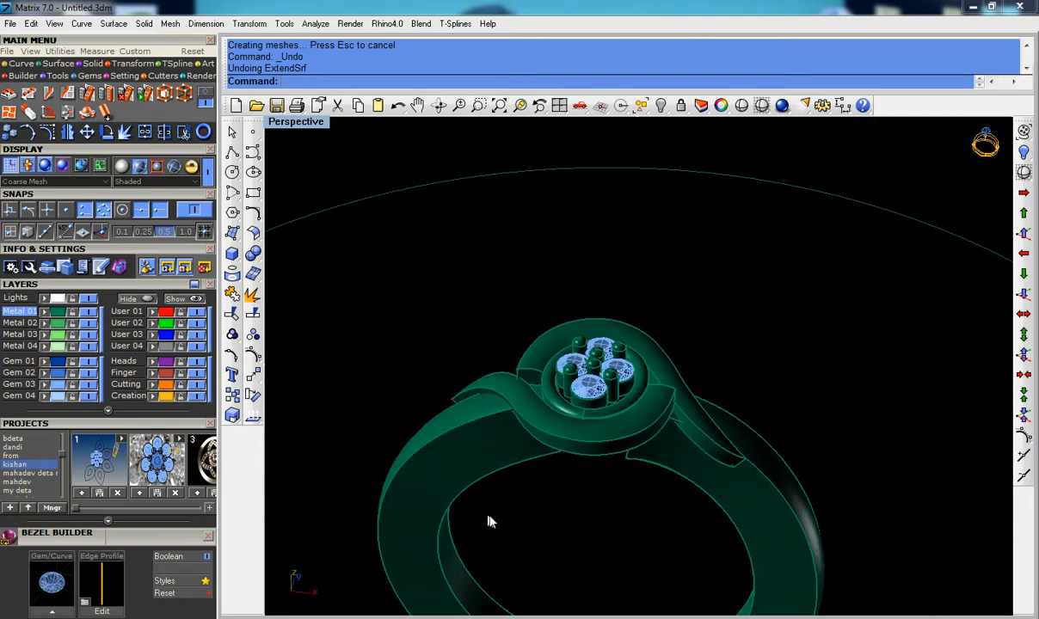
drag(447, 408, 442, 386)
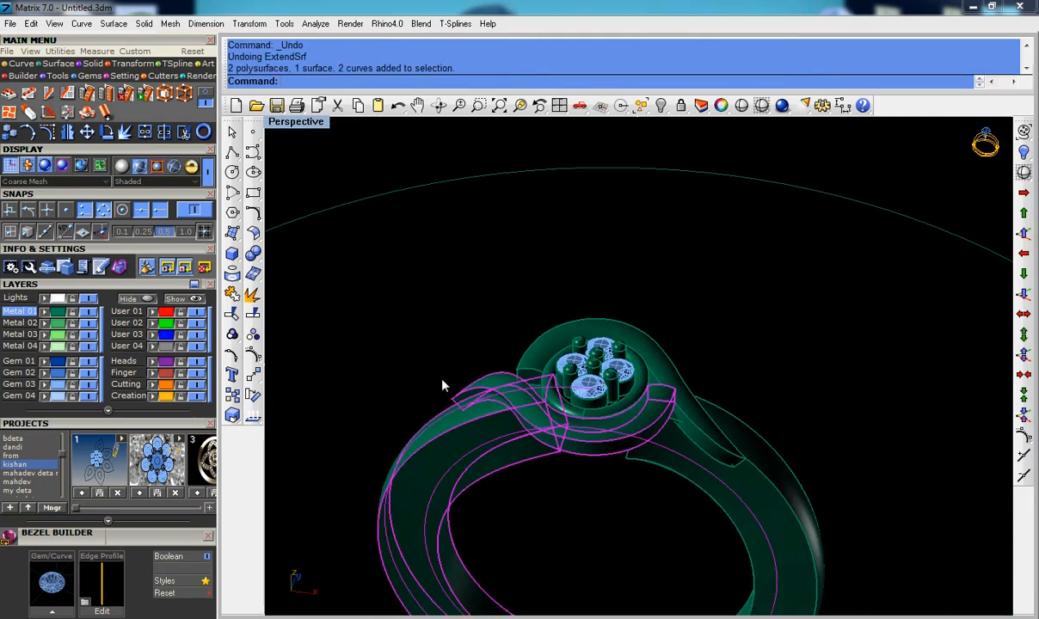
click(447, 393)
click(453, 440)
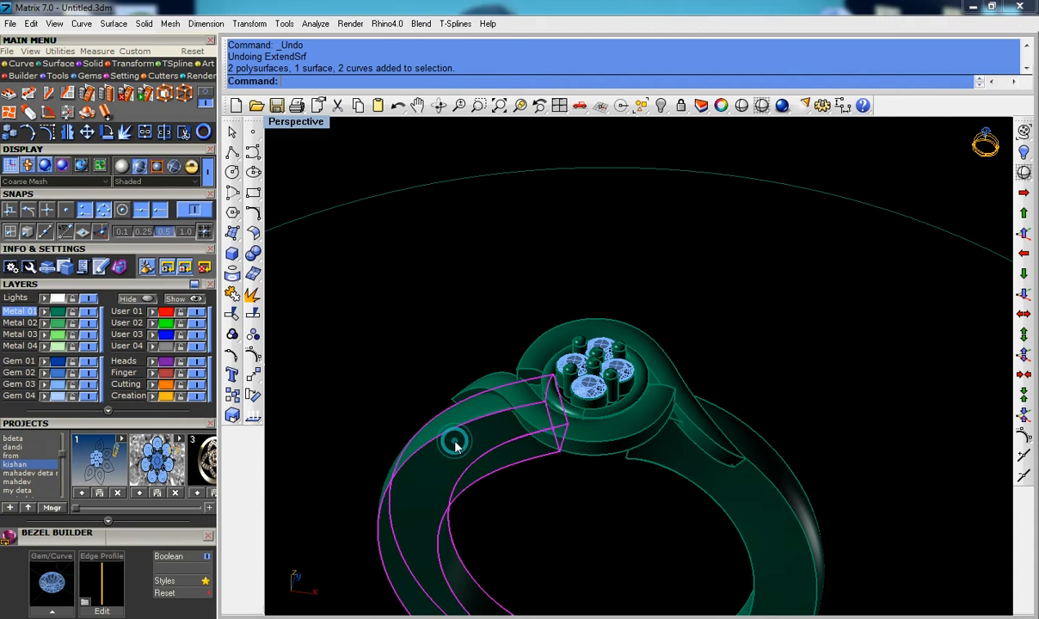
click(504, 400)
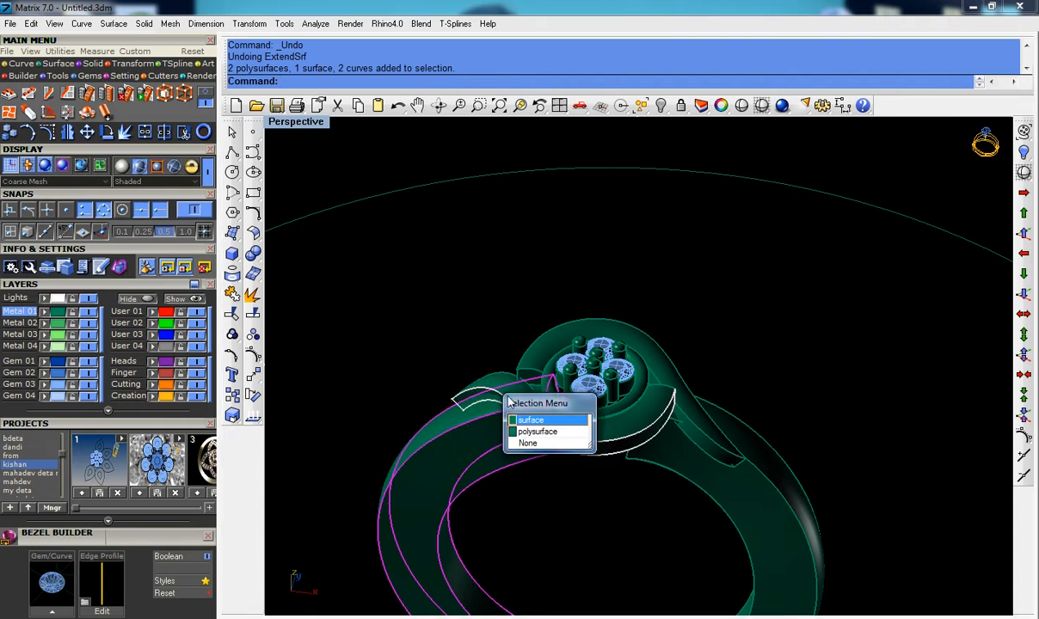
click(535, 432)
key(Delete)
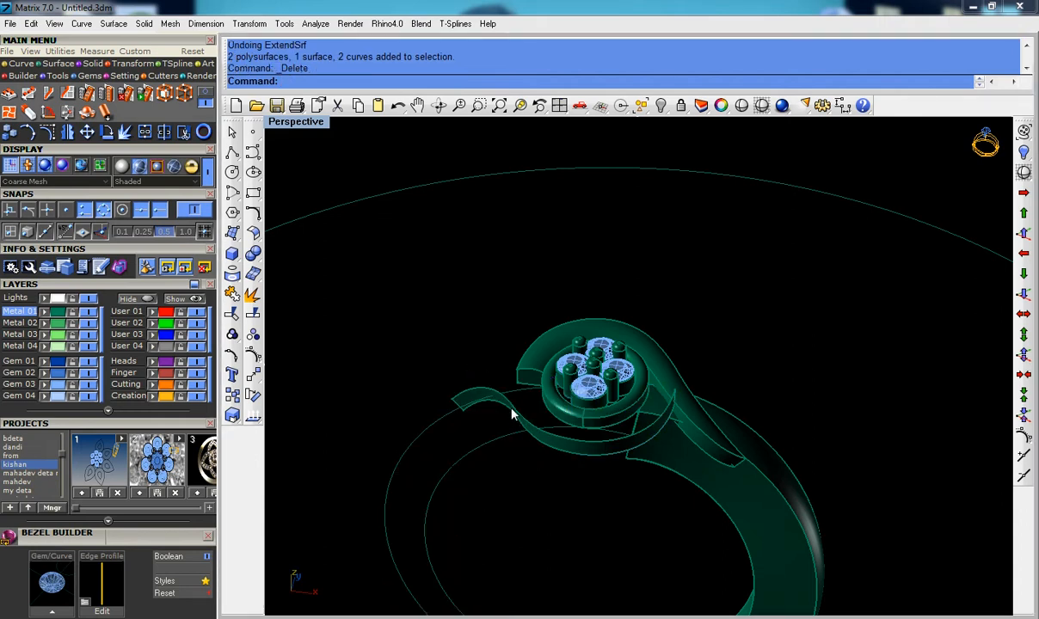
click(511, 413)
key(Delete)
Step: Put a bounding-box edit cage with 4 points in each direction around the remaining arm, using the CPlane coordinate system
right_drag(516, 404, 563, 269)
click(550, 268)
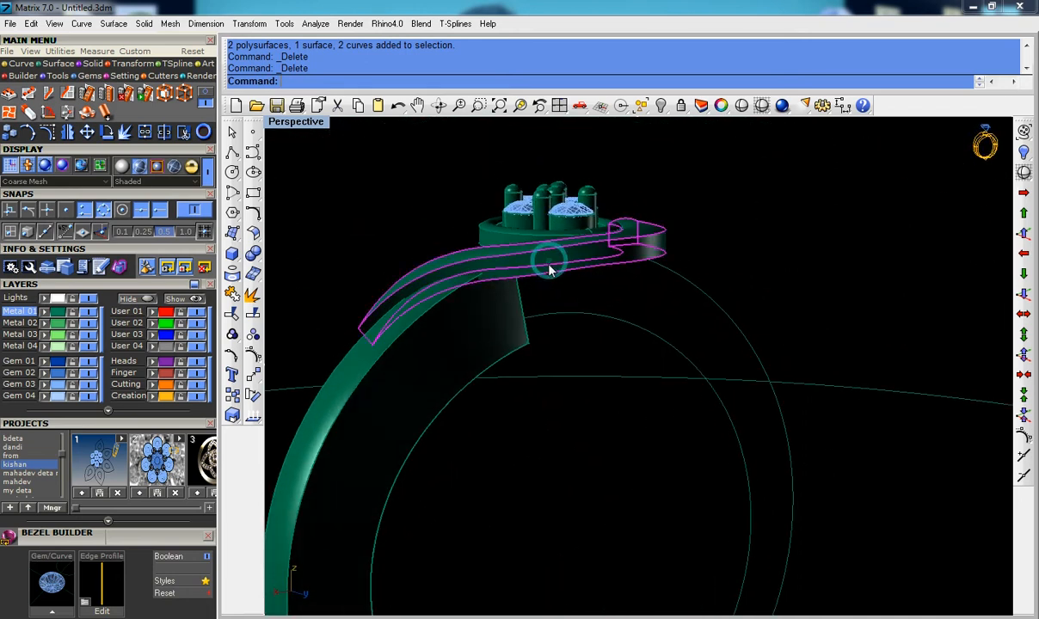
click(183, 132)
click(361, 81)
click(376, 83)
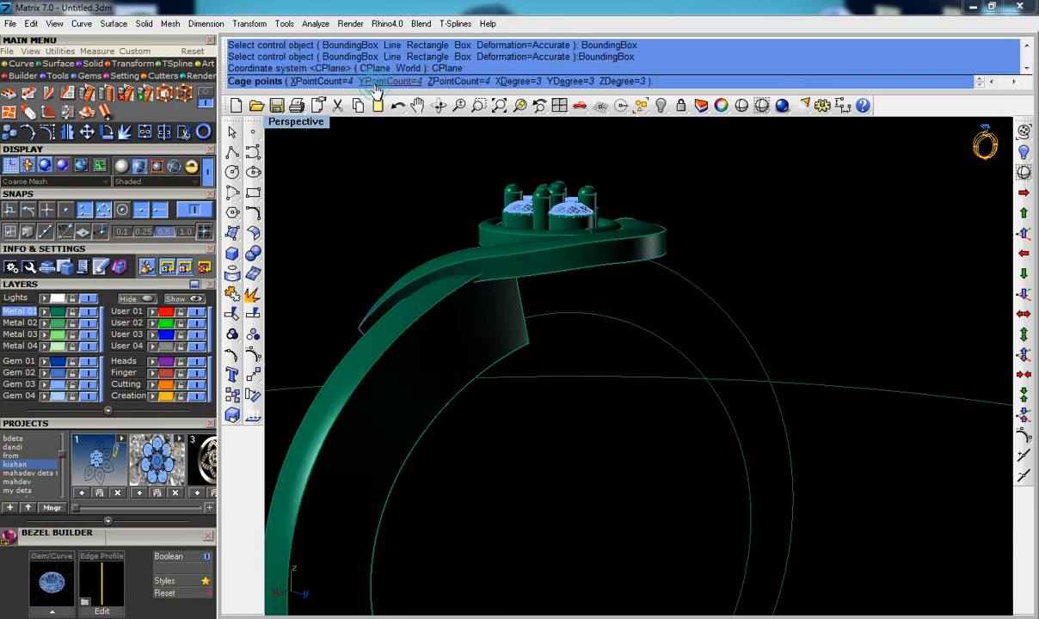
key(Return)
key(Return)
right_drag(550, 265, 489, 264)
Step: Move the column of cage points at the arm's bend up by 0.1 and delete the cage
drag(482, 176, 583, 431)
click(1024, 233)
right_drag(635, 279, 608, 282)
key(Escape)
key(Escape)
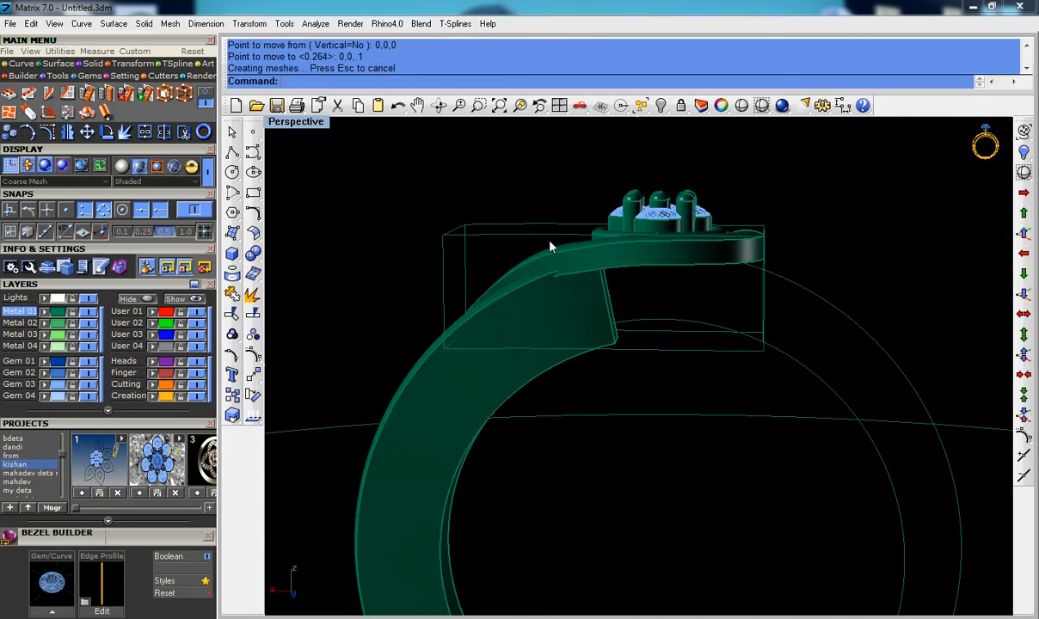
click(545, 231)
key(Delete)
Step: Start a new bounding-box edit cage on the arm with X and Y point counts of 6
click(590, 254)
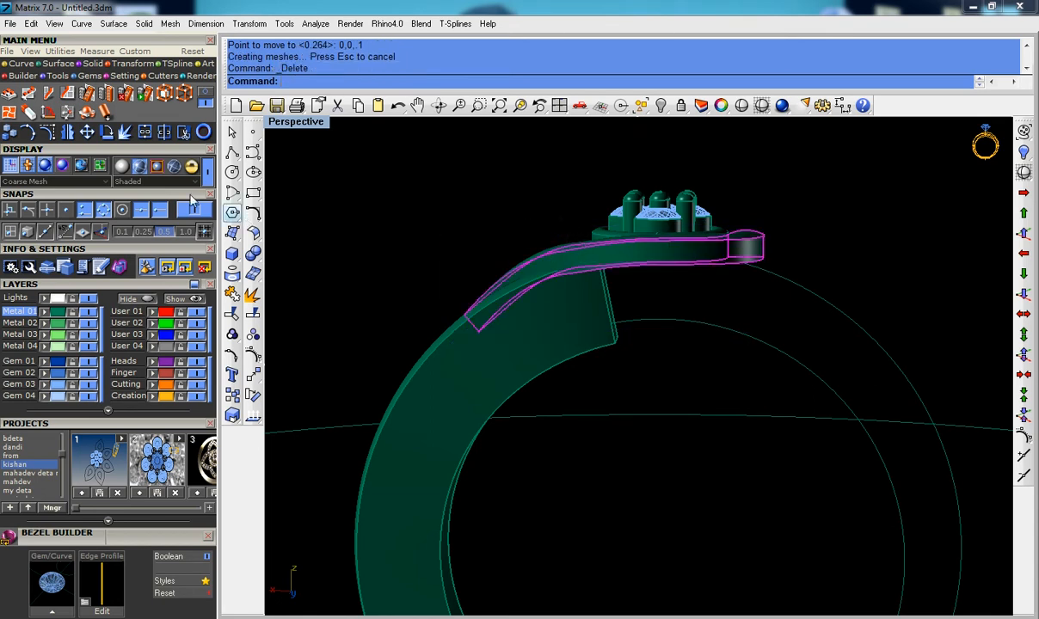
click(162, 92)
click(351, 84)
key(Return)
click(334, 82)
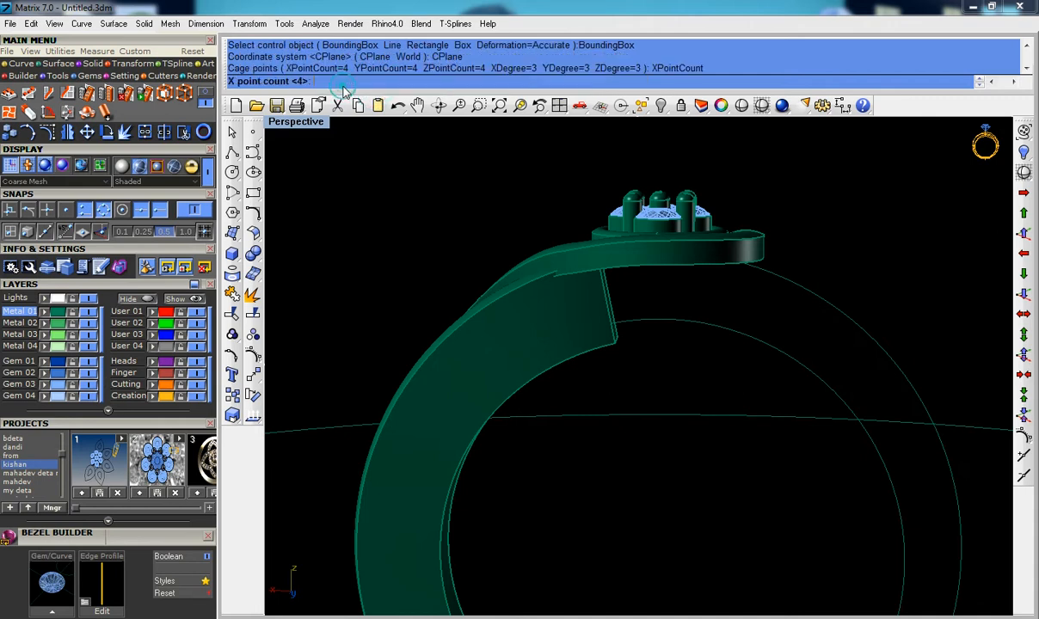
text(6)
key(Return)
click(410, 82)
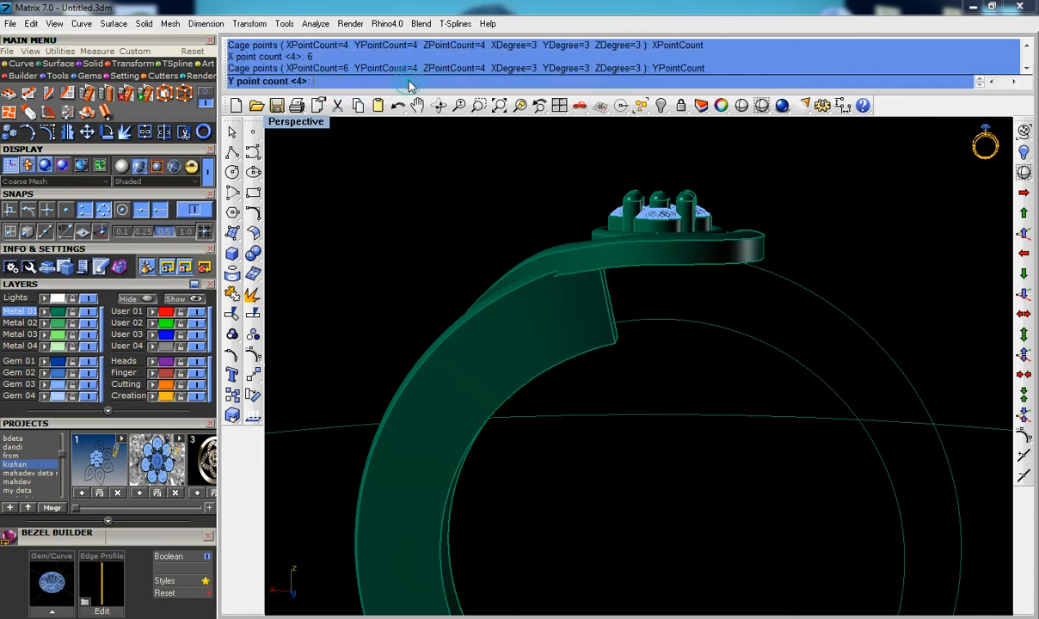
text(6)
key(Return)
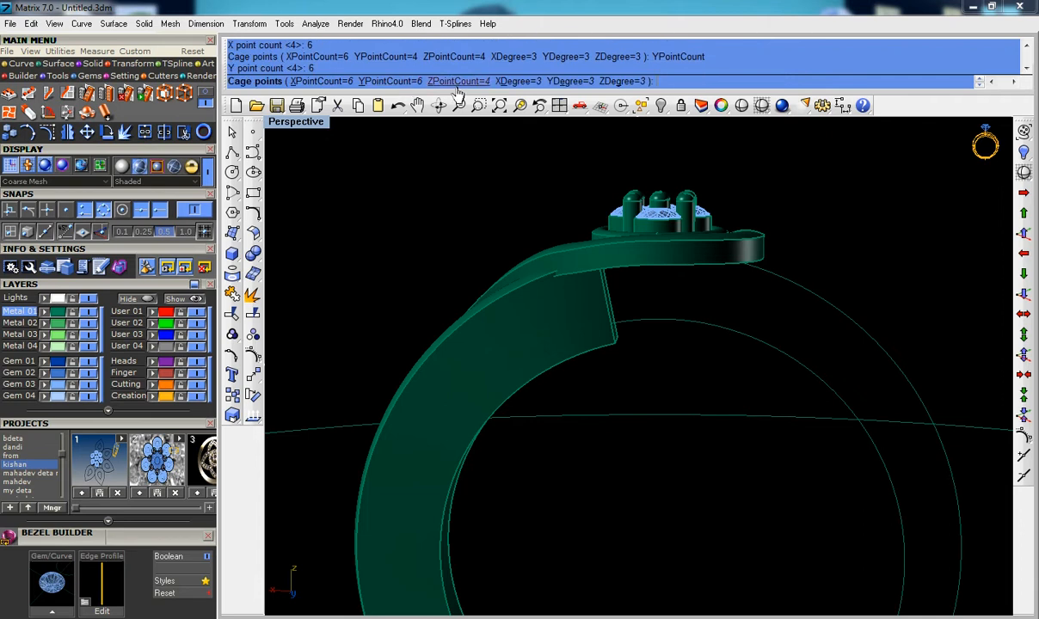
Step: Finish the cage with 6×6×4 control points and a global edit region, then lower its third shoulder-side point column by 0.1 overall
key(Return)
key(Return)
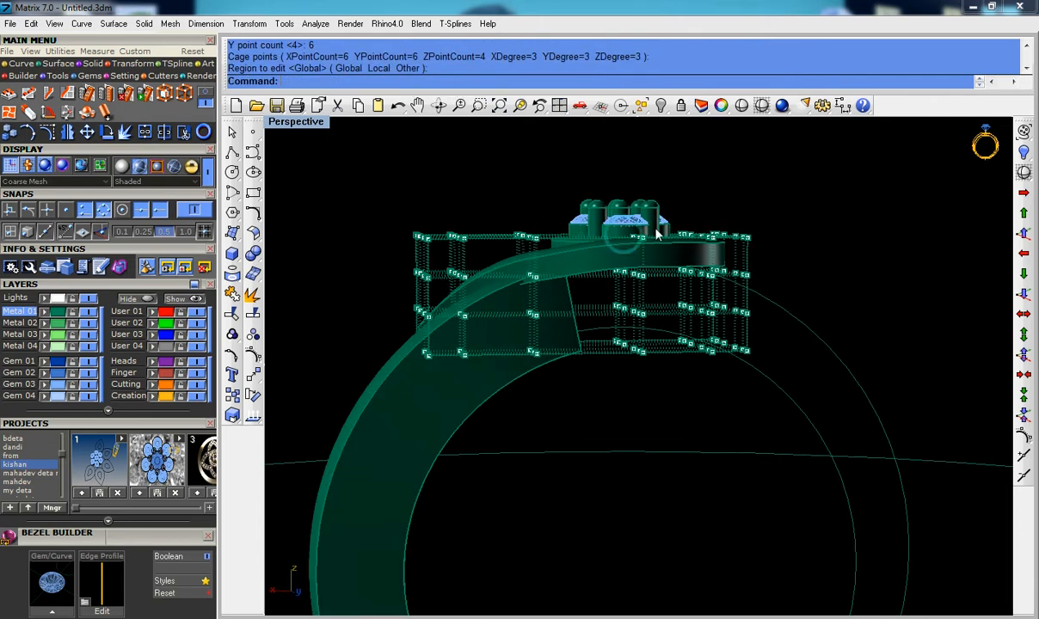
right_drag(570, 249, 516, 215)
drag(487, 171, 590, 400)
click(1023, 234)
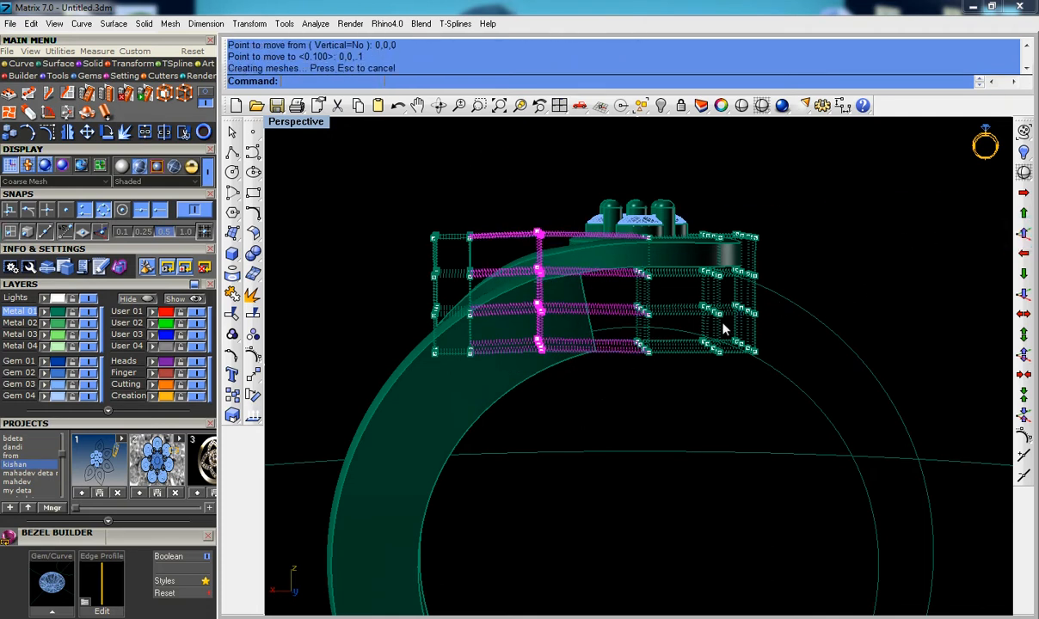
click(1020, 294)
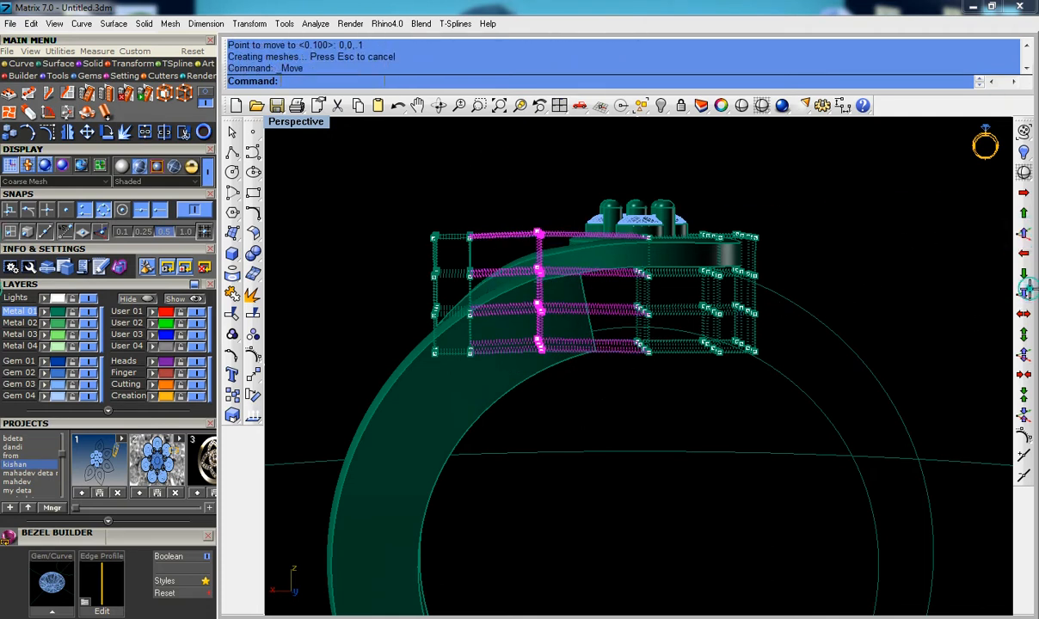
right_click(641, 311)
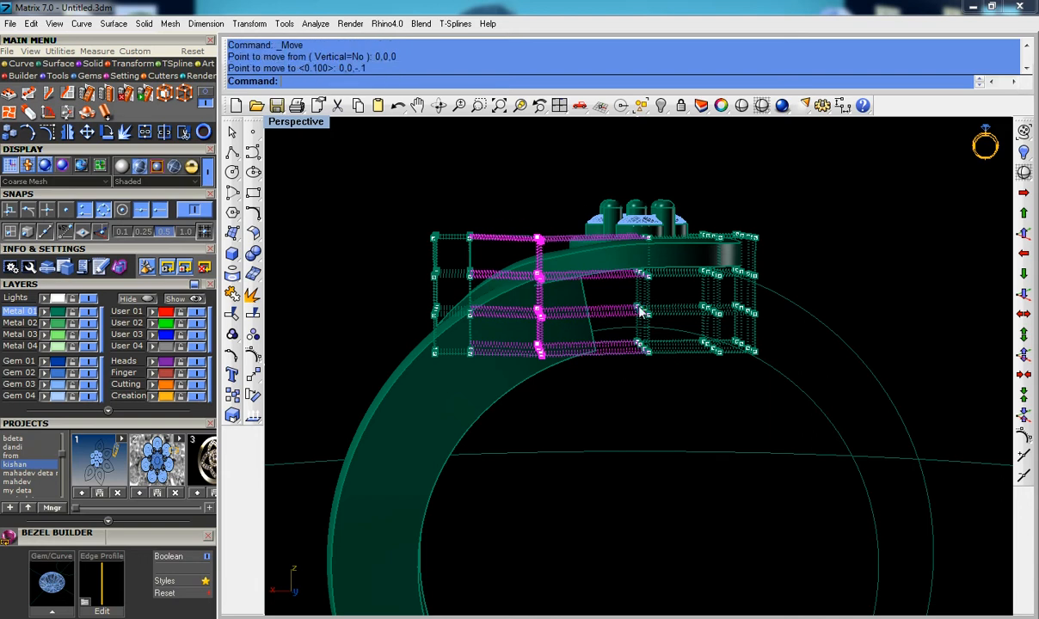
Step: Lower the second column of cage points from the shoulder end vertically in repeated 0.1 steps
drag(458, 218, 487, 370)
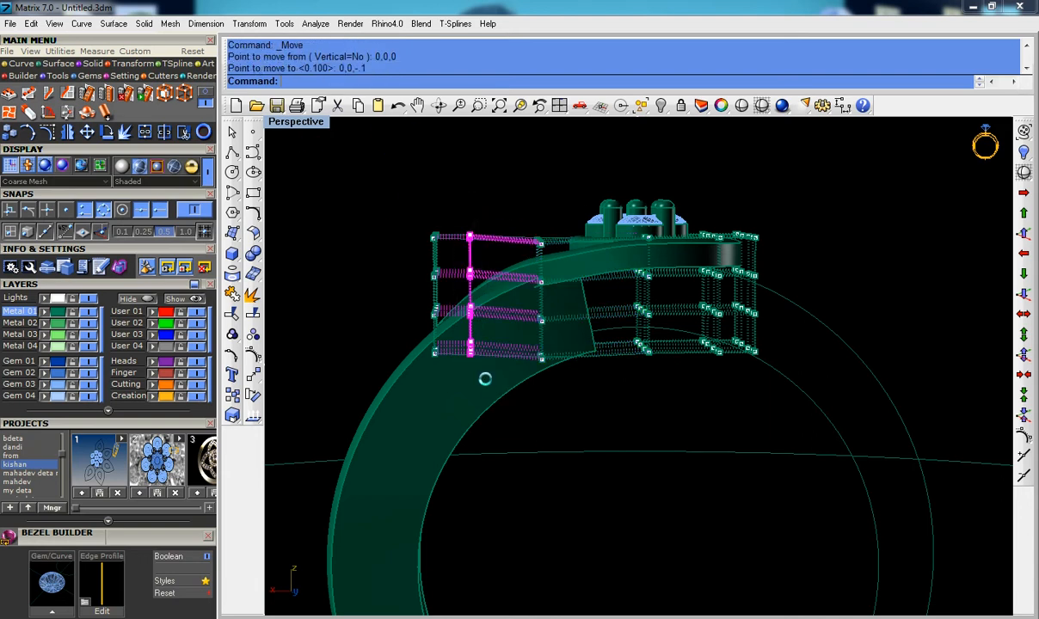
right_click(487, 386)
right_click(487, 387)
right_click(486, 384)
right_click(486, 385)
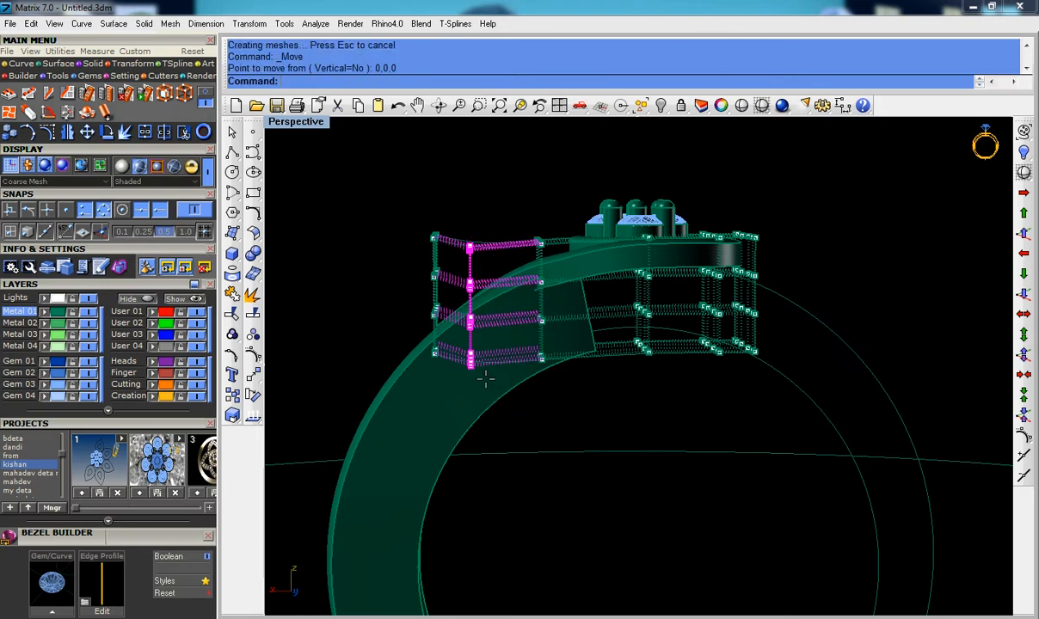
right_click(486, 383)
right_click(486, 384)
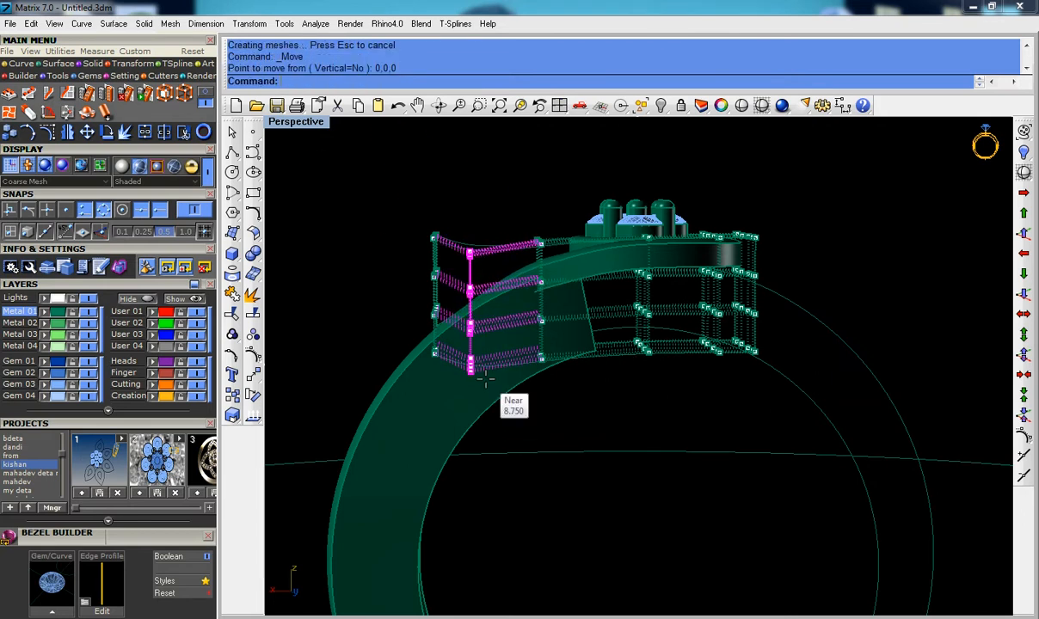
Step: Add the outermost column to the selected cage points and raise both columns in repeated 0.1 steps
right_drag(530, 372, 582, 355)
shift+drag(373, 179, 487, 410)
click(1024, 234)
click(1023, 233)
click(1024, 233)
click(1024, 233)
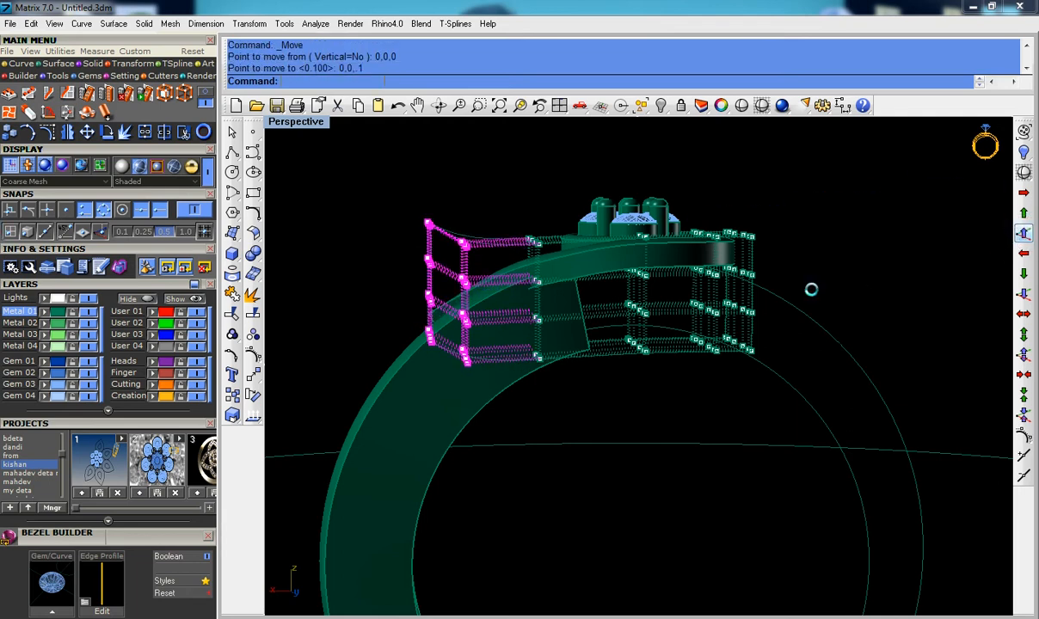
Step: Select only the outermost shoulder-side column of cage points and lower it in two 0.1 steps
drag(396, 196, 444, 350)
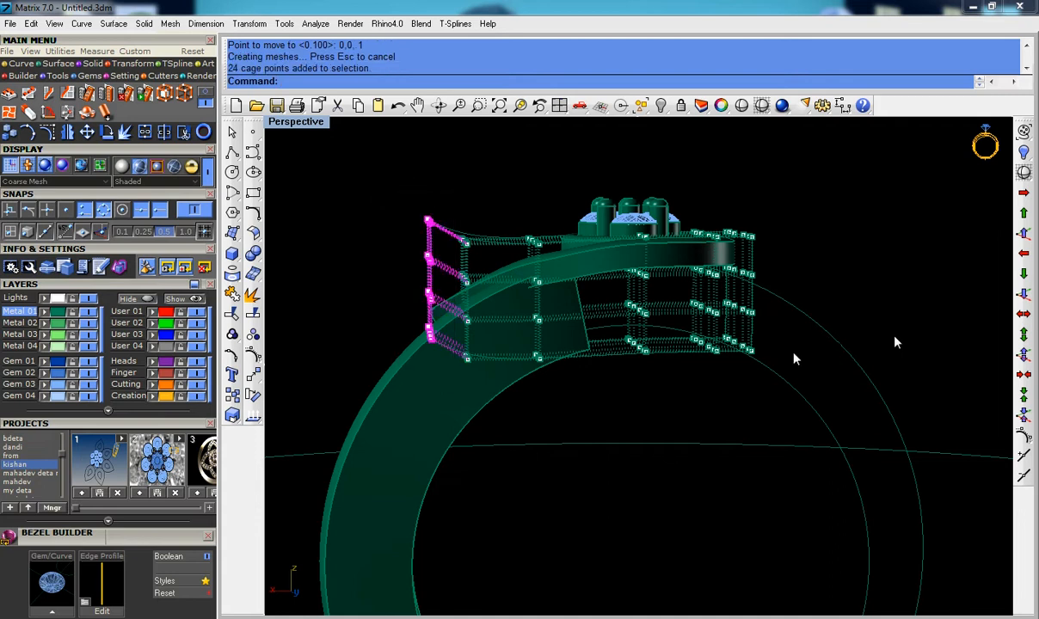
click(1024, 293)
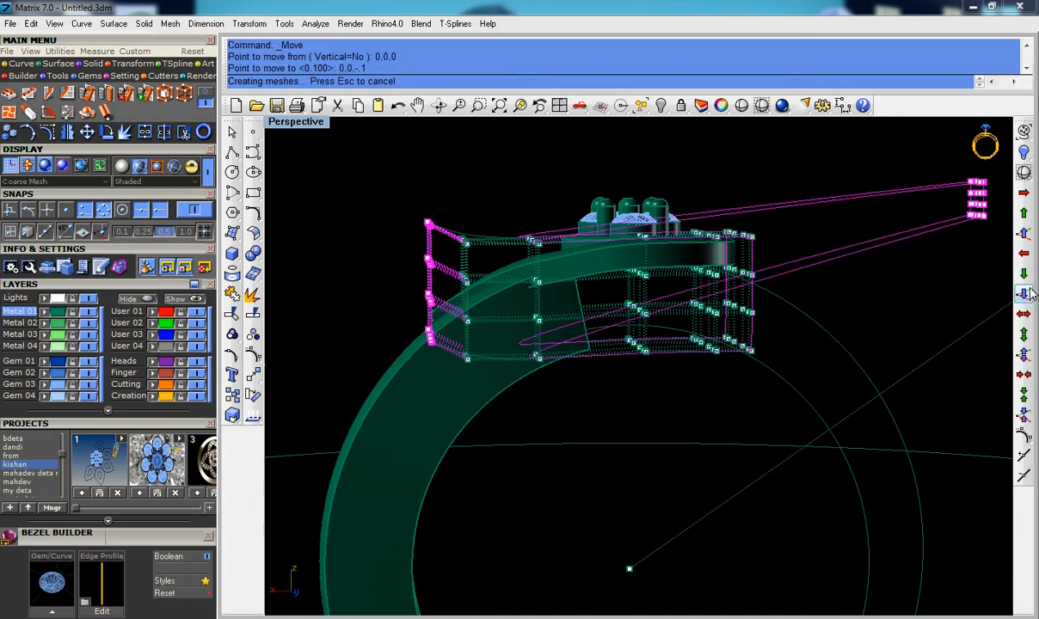
click(1024, 294)
Step: Raise the third column of cage points by 0.1, then raise the neighbouring column under the gem cluster by 0.1
mouse_move(654, 351)
right_down()
mouse_move(640, 331)
mouse_move(644, 347)
right_up()
drag(519, 221, 586, 442)
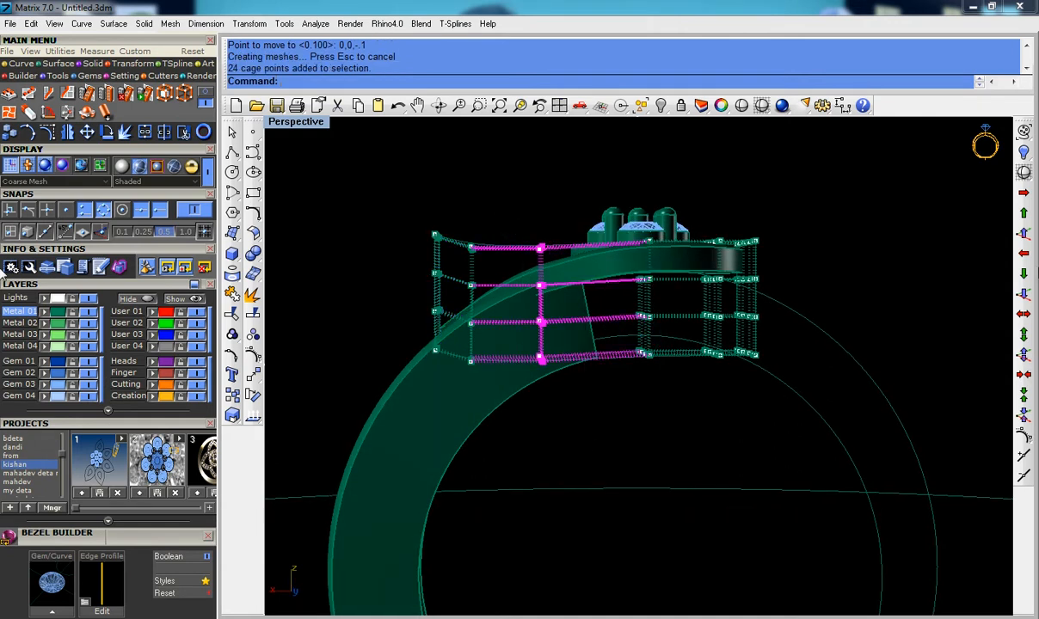
click(1024, 233)
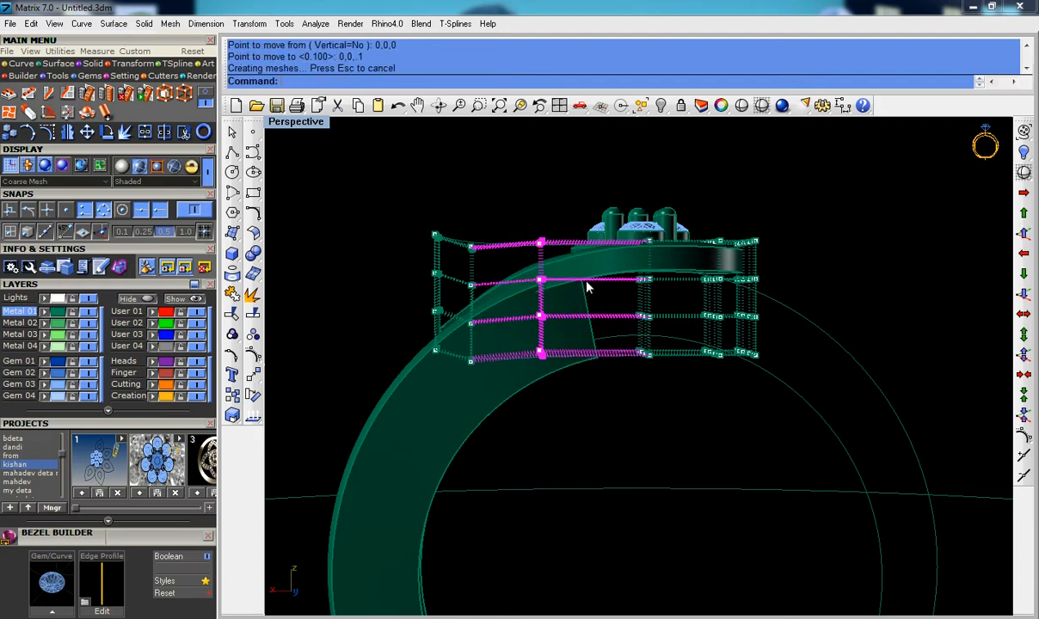
right_drag(672, 278, 633, 258)
drag(612, 172, 695, 413)
right_click(696, 419)
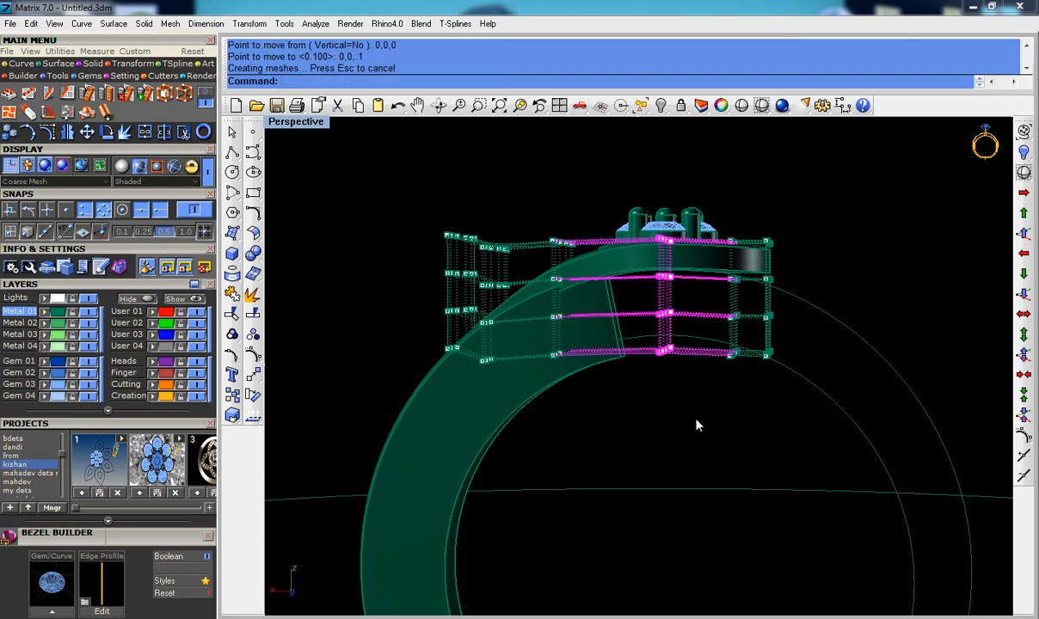
right_drag(696, 419, 712, 420)
Step: Delete the cage control object around the swirl arm, keeping the deformed geometry
key(Escape)
key(Escape)
right_drag(598, 376, 749, 267)
drag(748, 261, 652, 329)
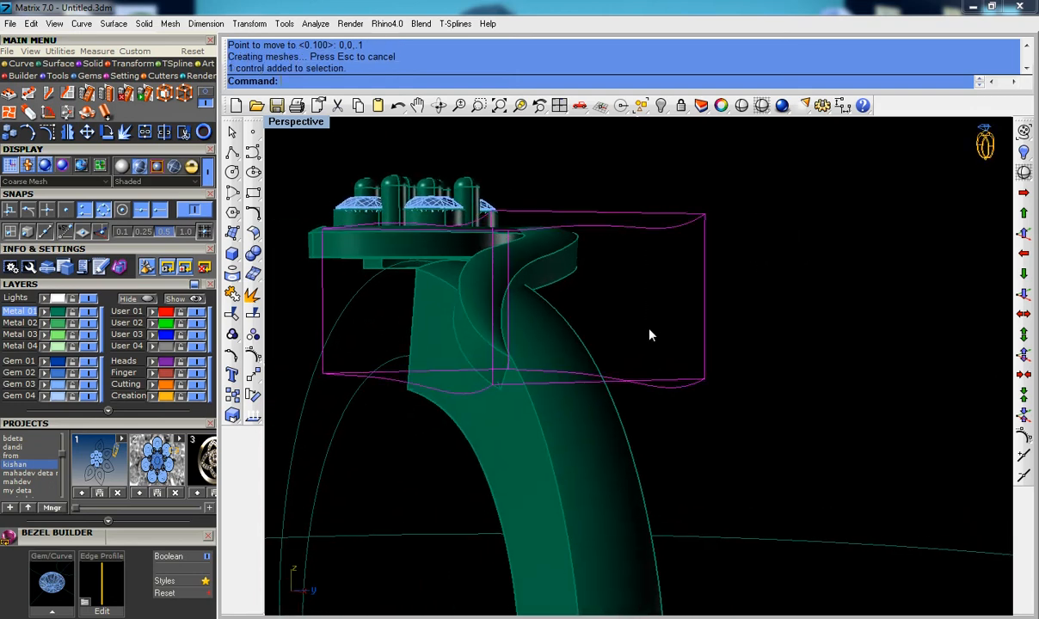
key(Delete)
Step: Group the swirl arm and the half shank together
right_drag(648, 334, 575, 348)
click(572, 338)
shift+click(557, 440)
text(g)
key(Return)
Step: In the Top view, make a copy of the grouped half ring rotated 180 degrees about the origin
right_drag(556, 441, 672, 422)
key(ctrl+F1)
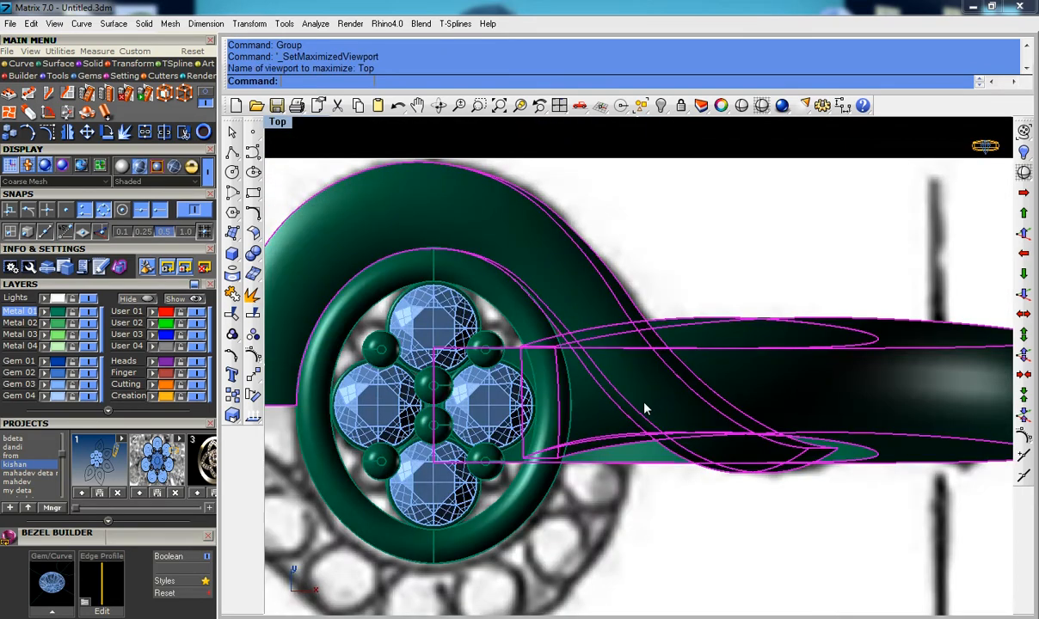
scroll(645, 408, down, 4)
click(255, 398)
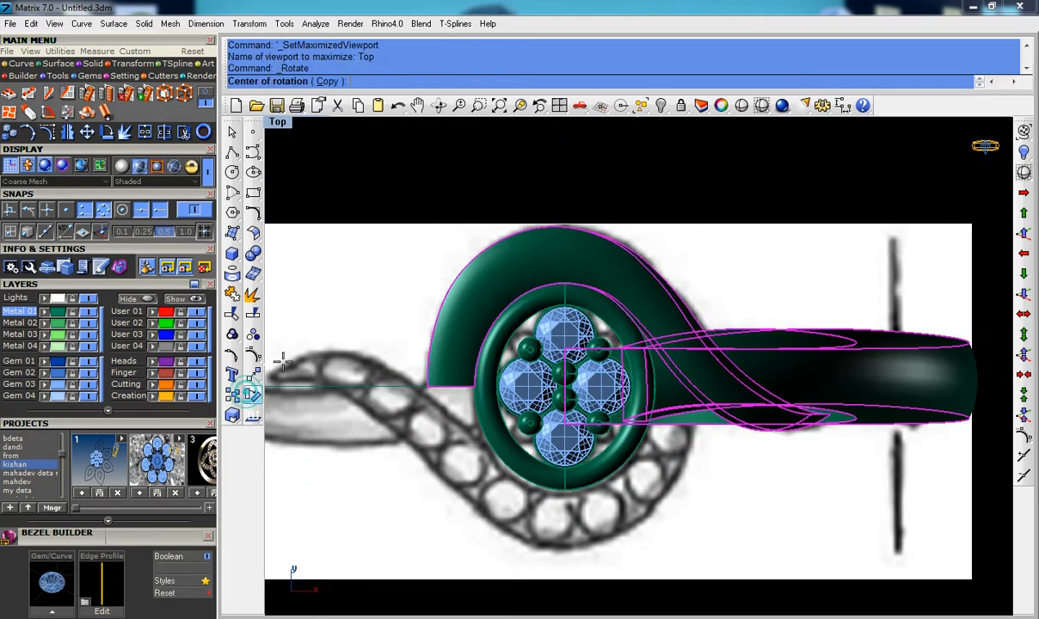
click(327, 81)
text(0)
key(Return)
scroll(537, 151, down, 1)
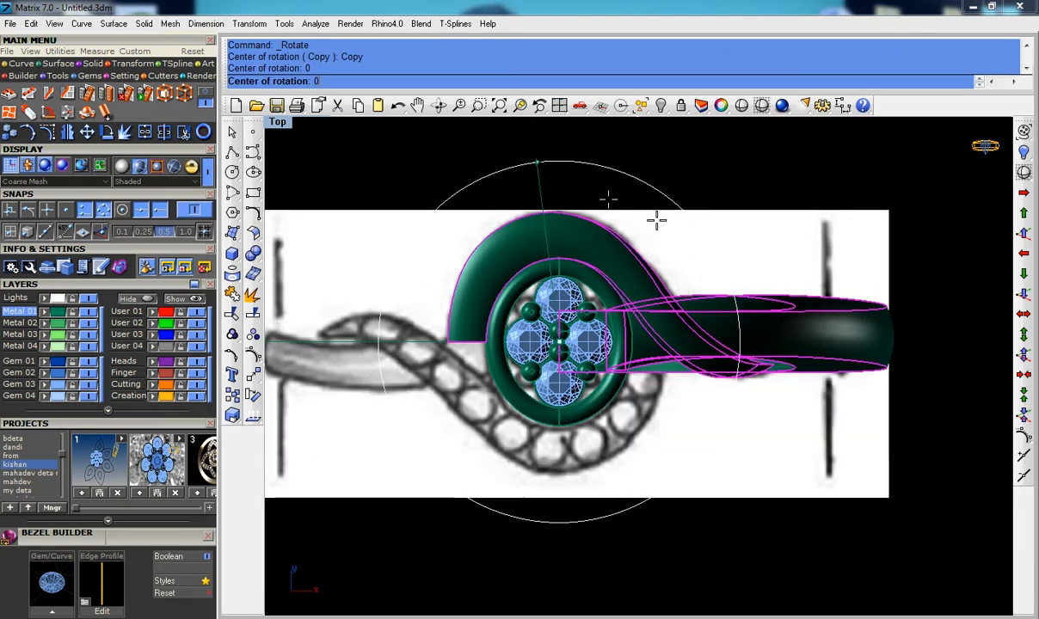
click(935, 343)
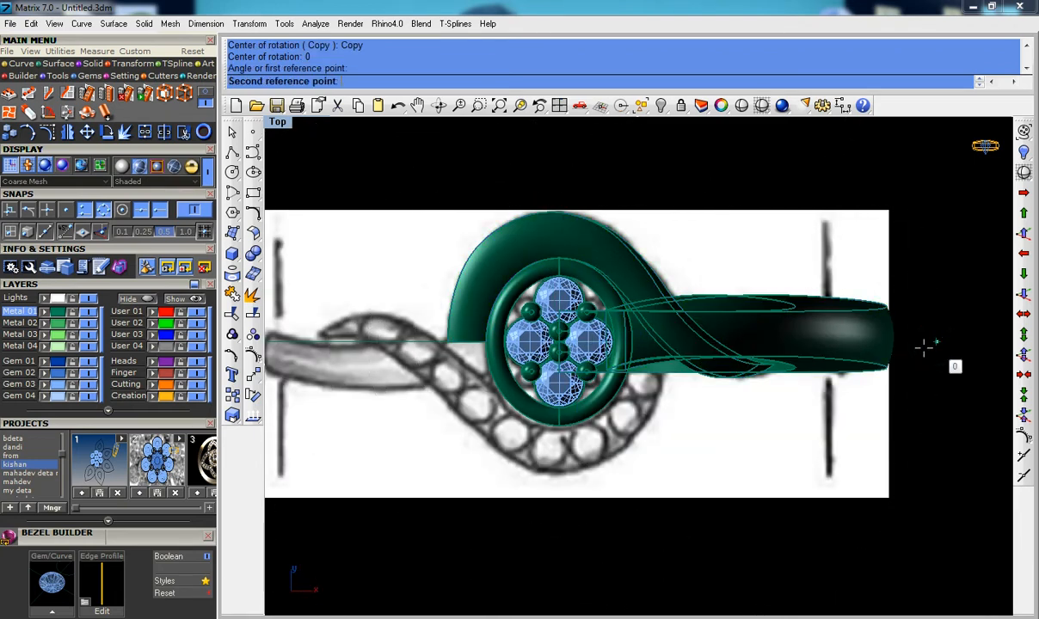
scroll(935, 344, down, 2)
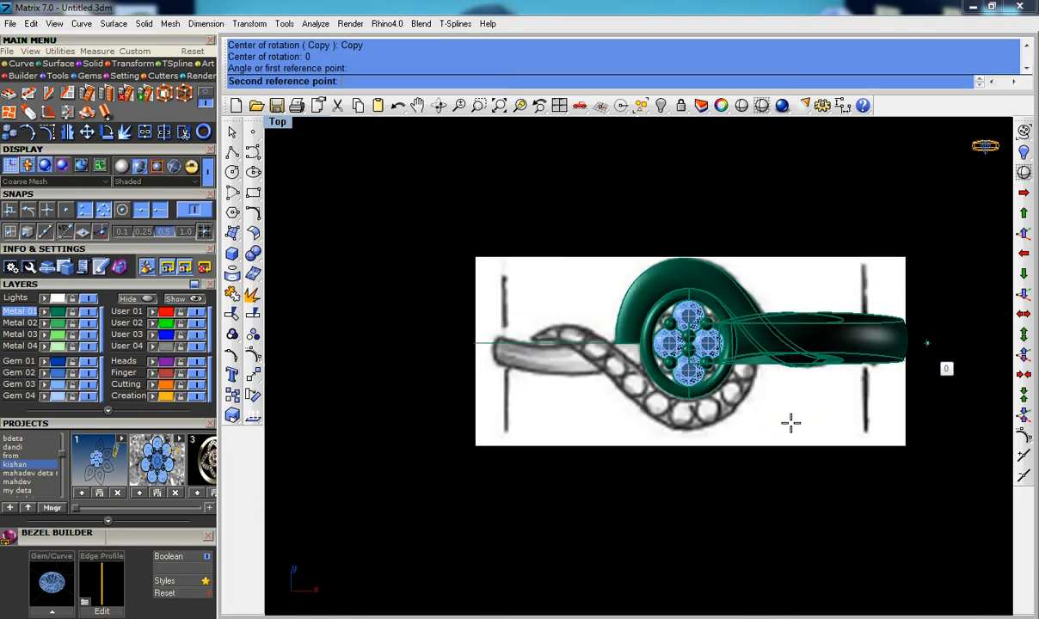
click(449, 351)
scroll(775, 360, up, 2)
right_click(784, 361)
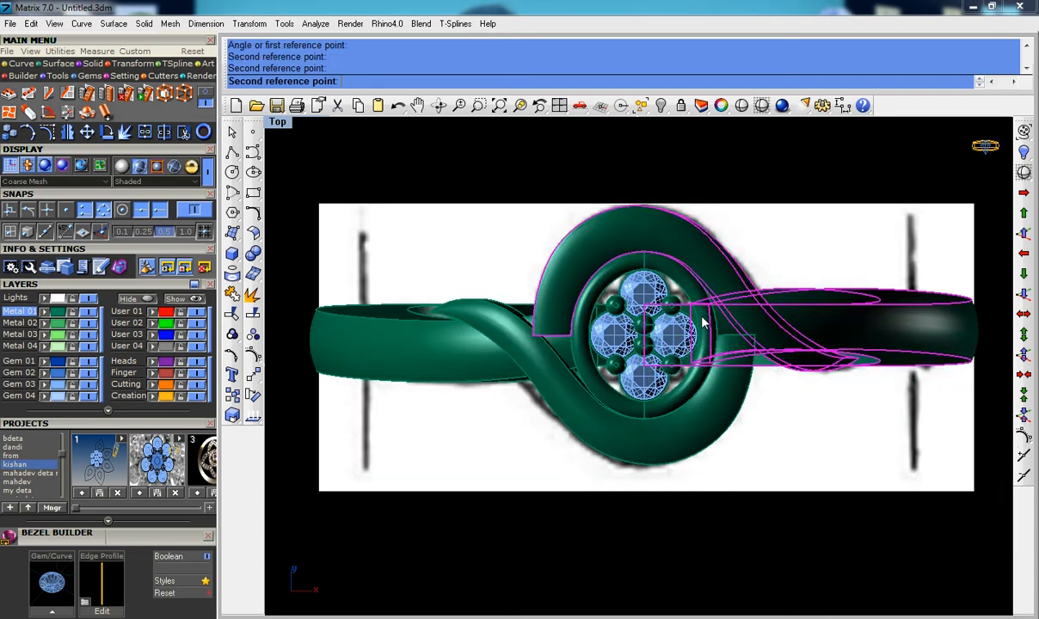
scroll(703, 320, up, 3)
scroll(659, 344, down, 2)
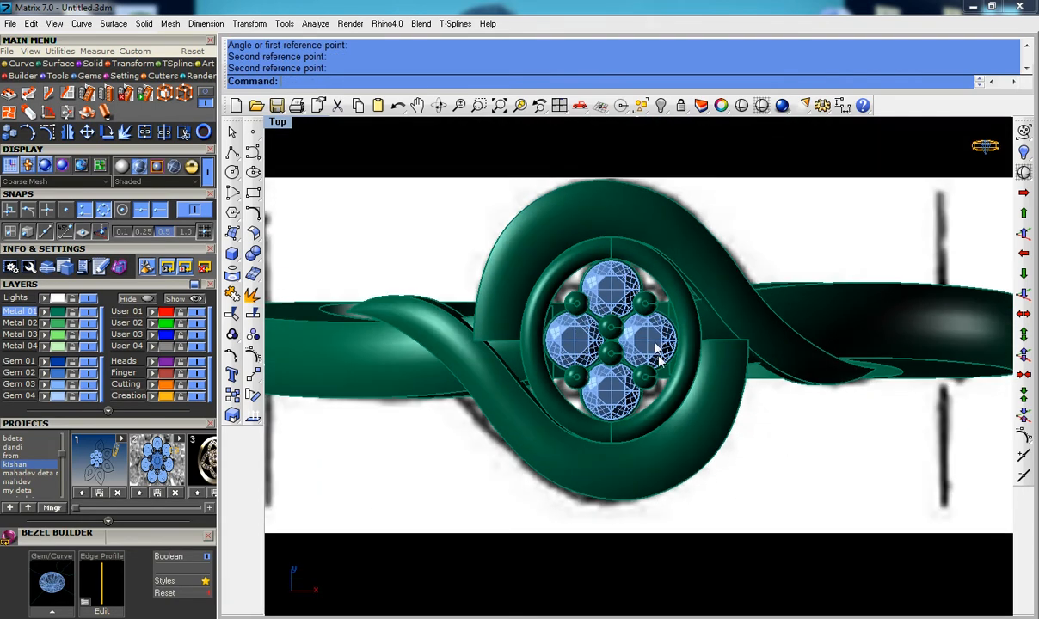
scroll(716, 345, down, 2)
scroll(710, 348, up, 2)
scroll(710, 348, down, 2)
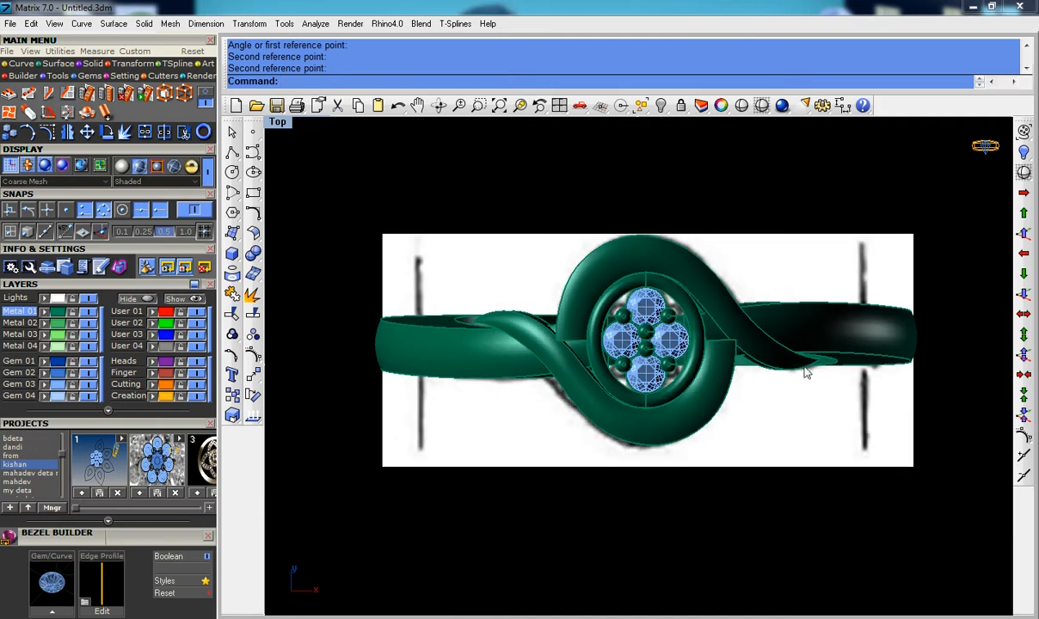
scroll(806, 361, up, 2)
Step: Ungroup the rotated copy of the swirl arm and shank in the Perspective view
key(ctrl+F4)
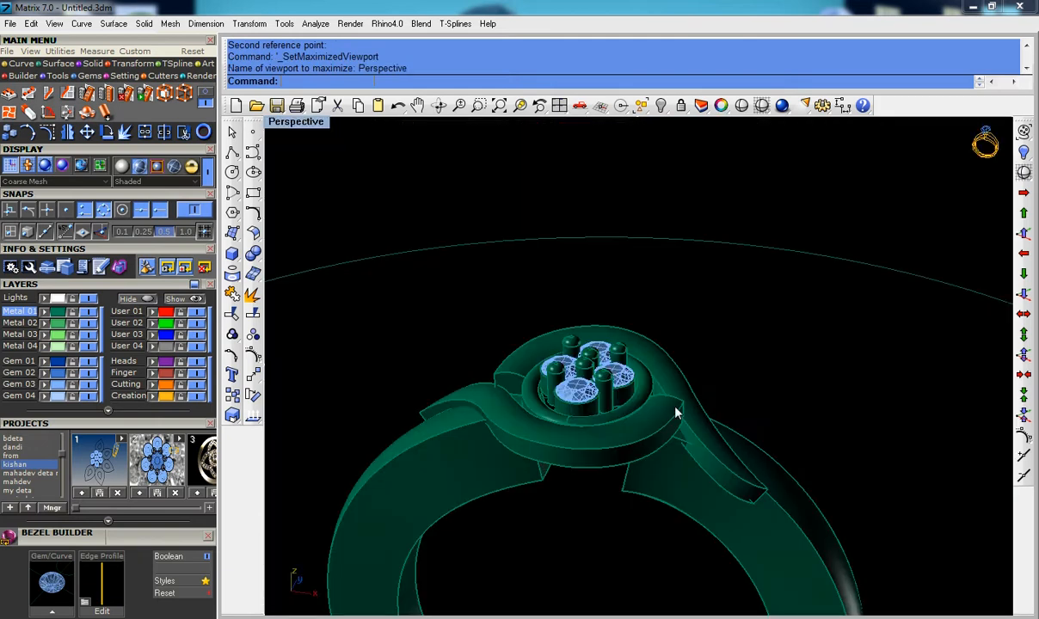
right_drag(682, 436, 614, 400)
click(616, 392)
key(Escape)
click(615, 392)
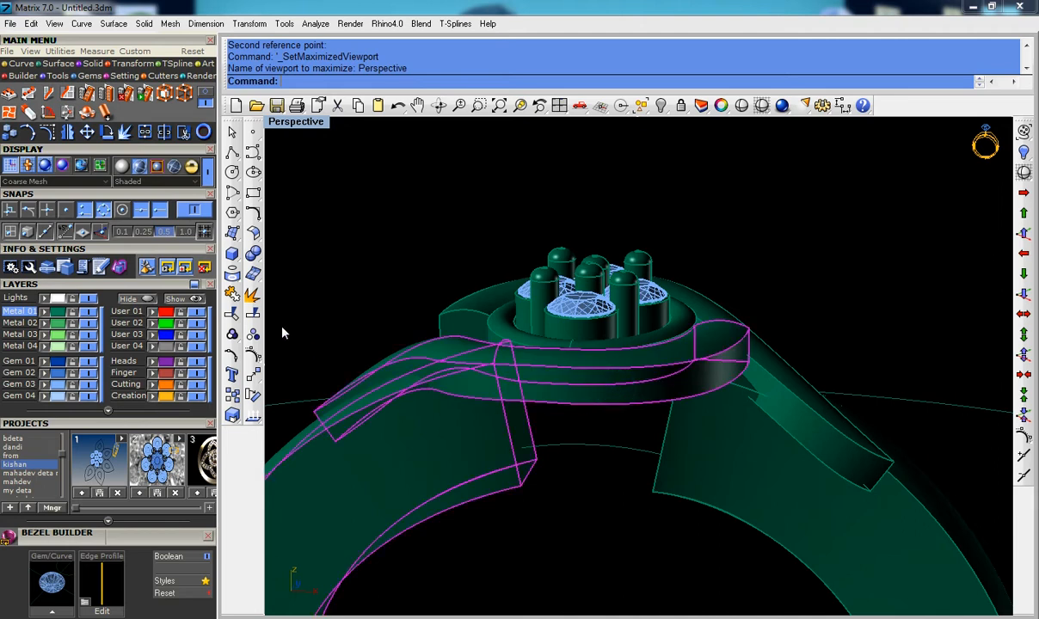
click(253, 334)
click(598, 391)
key(Escape)
Step: Extract a copy of the front swirl arm's outer side surface with ExtractSrf, leaving the original solid intact
text(Extr)
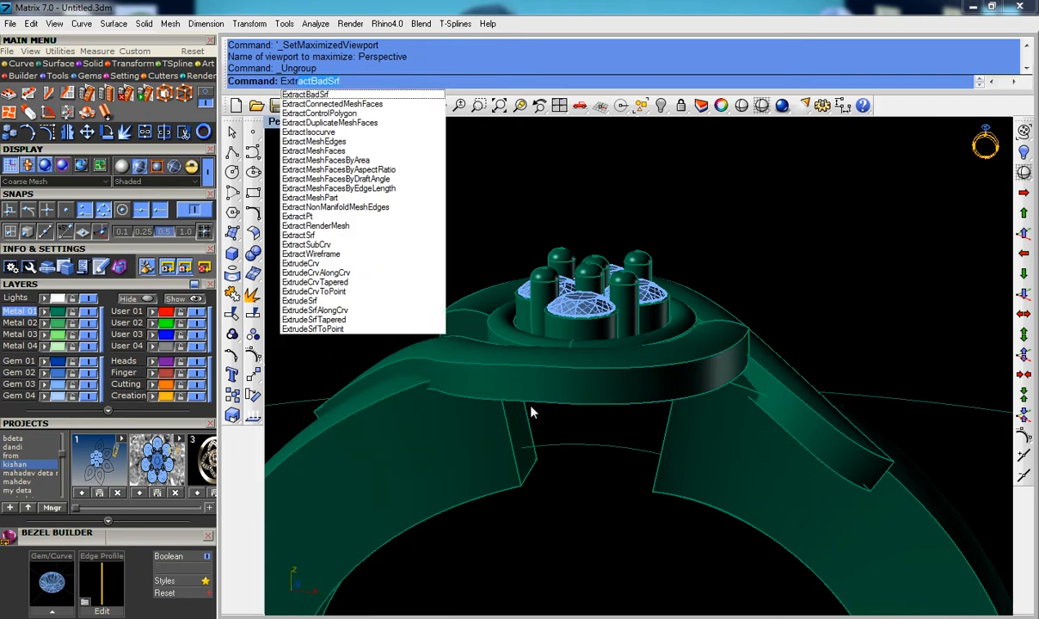
click(328, 238)
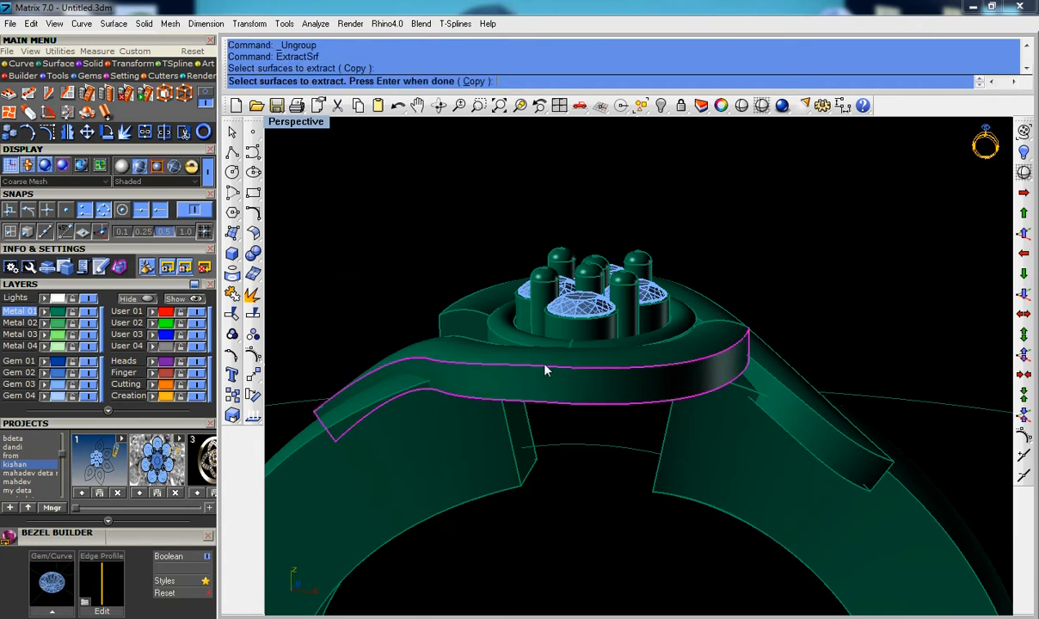
click(472, 82)
click(672, 367)
key(Return)
Step: Extend the extracted side surface smoothly downward from its lower edge by a factor of 3 with ExtendSrf
click(636, 404)
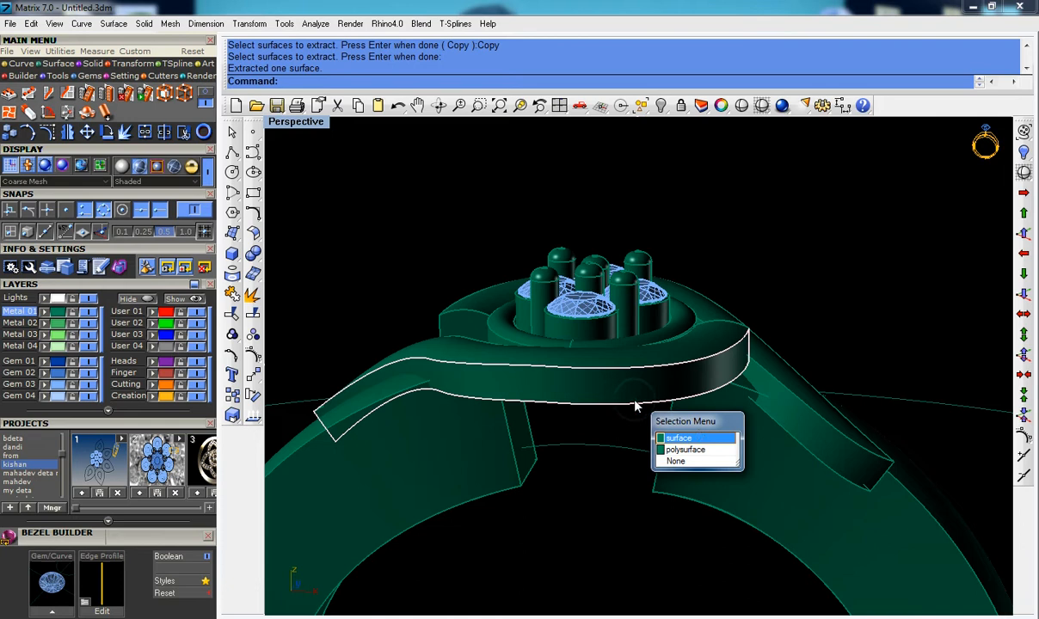
click(696, 439)
text(Ex)
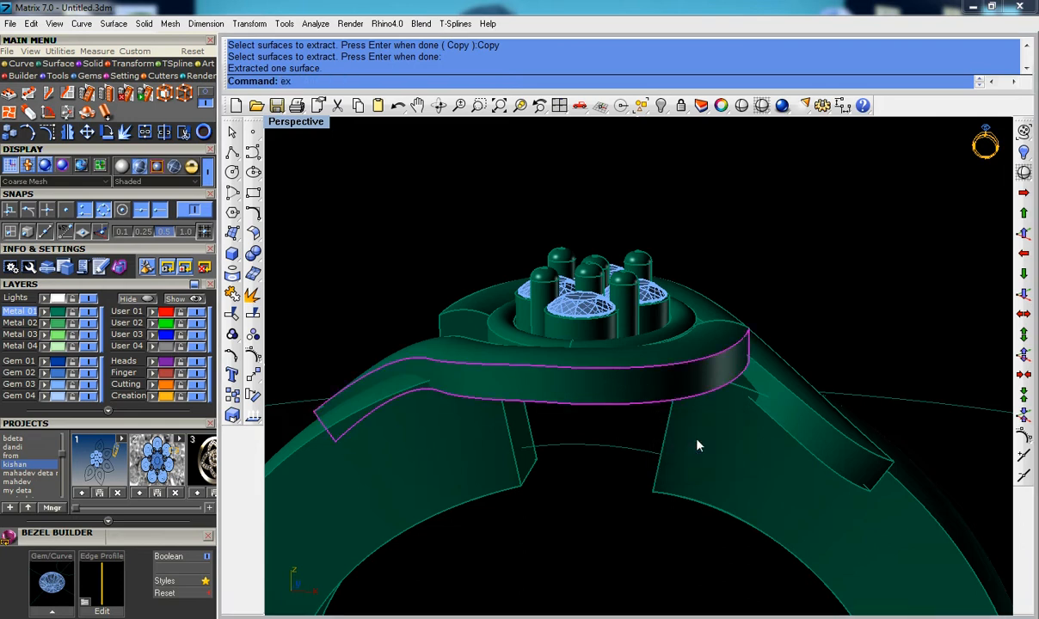
text(ten)
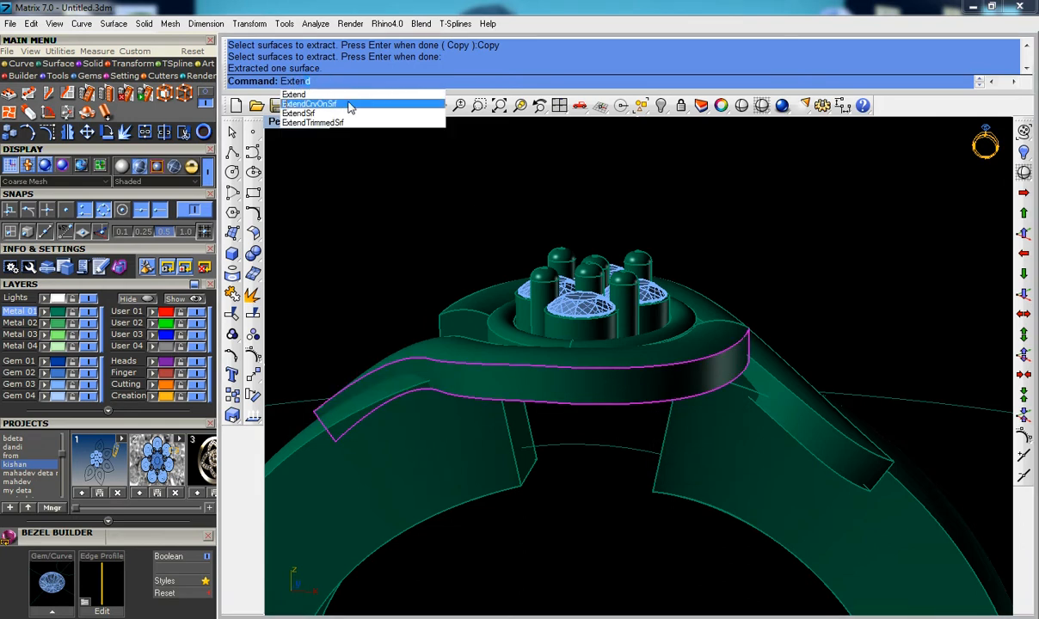
click(342, 113)
click(561, 408)
key(Return)
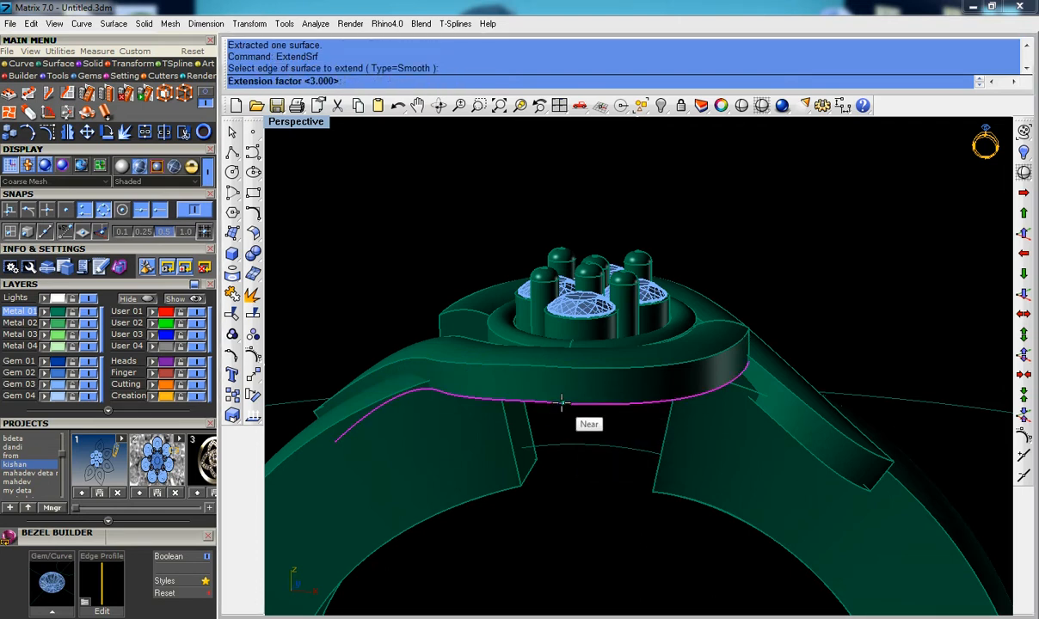
key(Return)
Step: Duplicate the lower edge of the front swirl arm's side as a separate curve
right_drag(666, 426, 619, 357)
scroll(620, 357, down, 3)
click(379, 395)
right_drag(406, 363, 447, 378)
right_drag(503, 436, 545, 435)
key(Escape)
scroll(532, 423, up, 2)
click(232, 273)
click(280, 289)
click(487, 403)
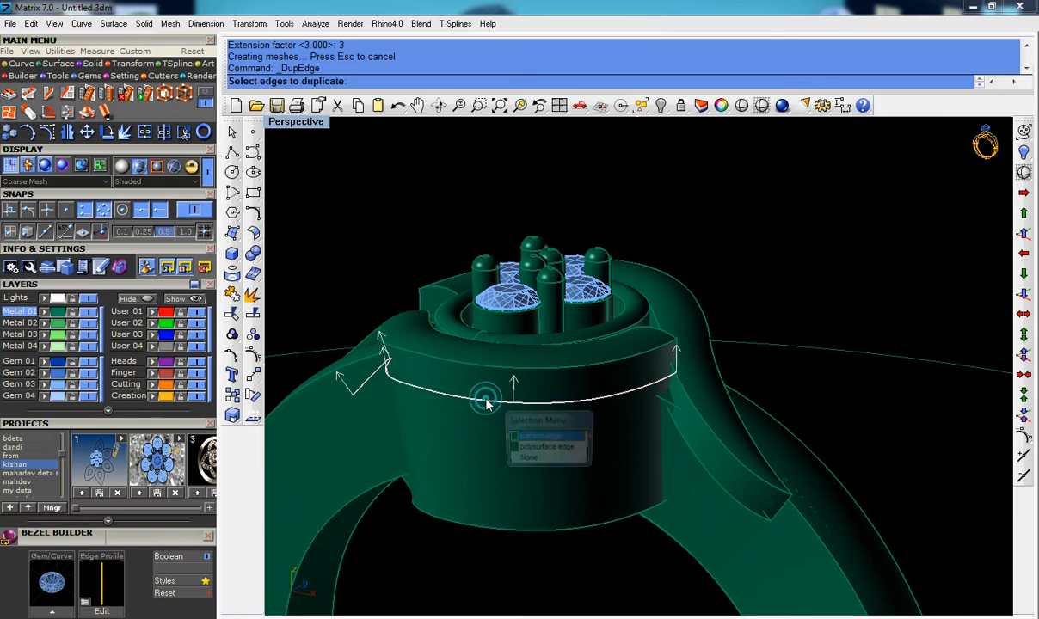
click(533, 437)
key(Return)
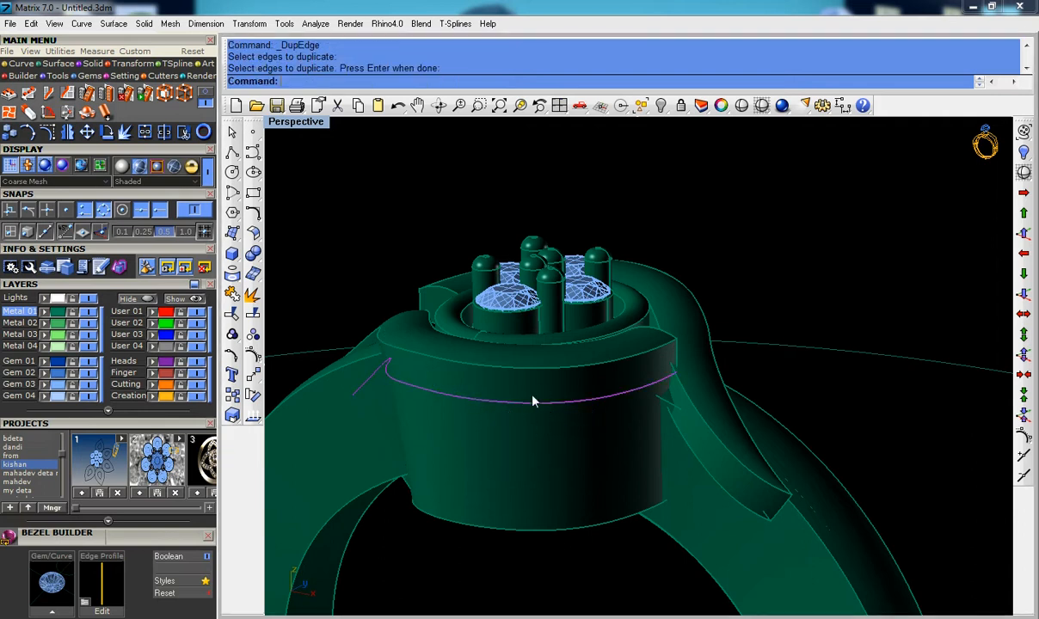
Step: Trim away the upper part of the extended side surface, using the duplicated lower edge of the front swirl arm as cutter
click(252, 294)
click(476, 393)
click(475, 389)
key(Return)
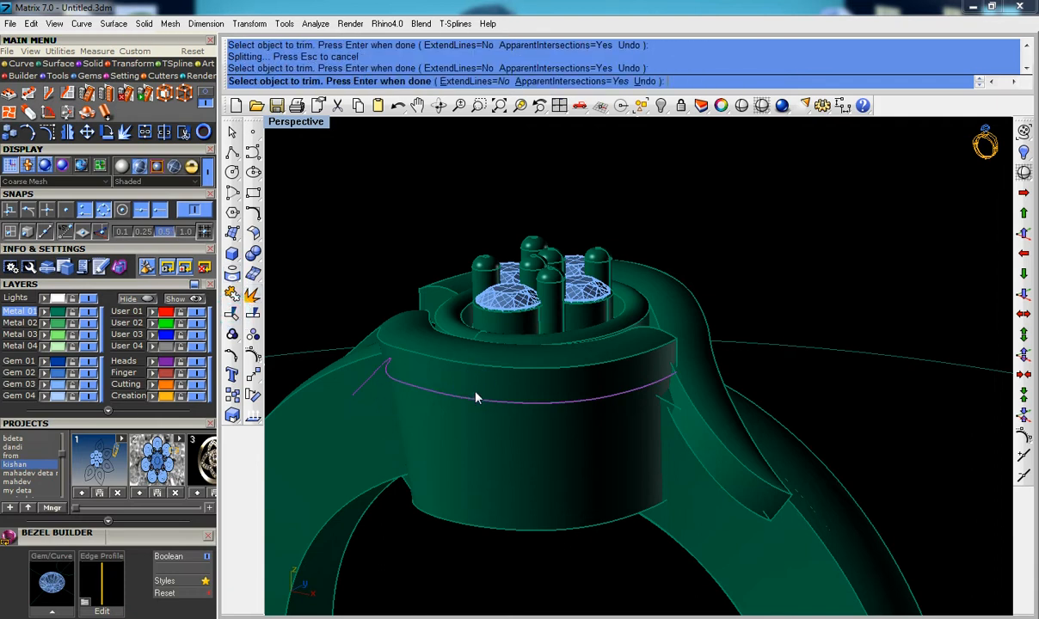
click(496, 439)
key(Delete)
click(506, 403)
click(549, 441)
click(232, 314)
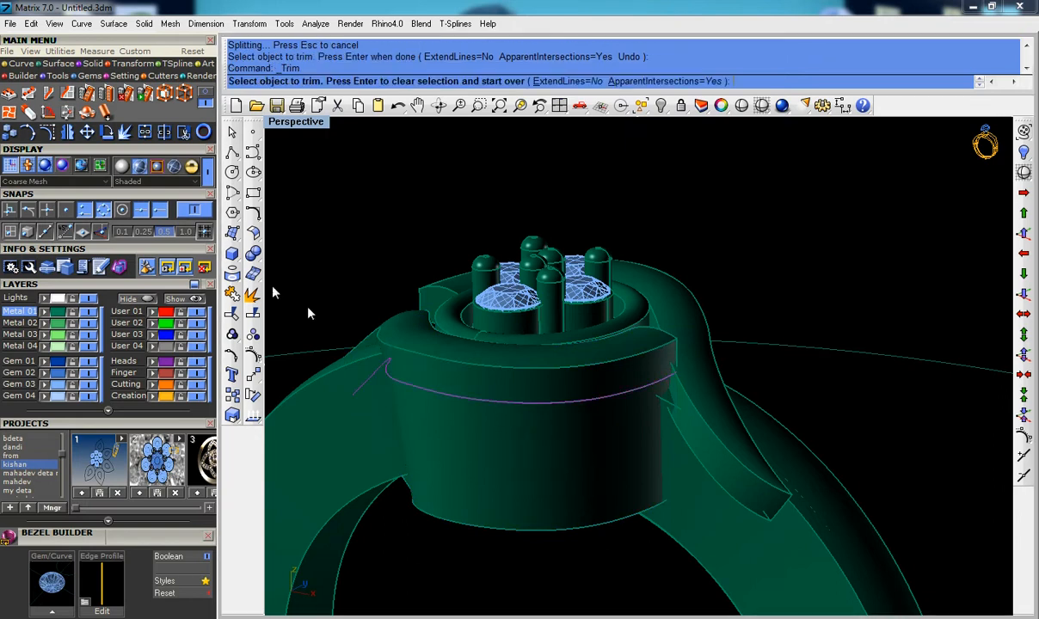
click(465, 391)
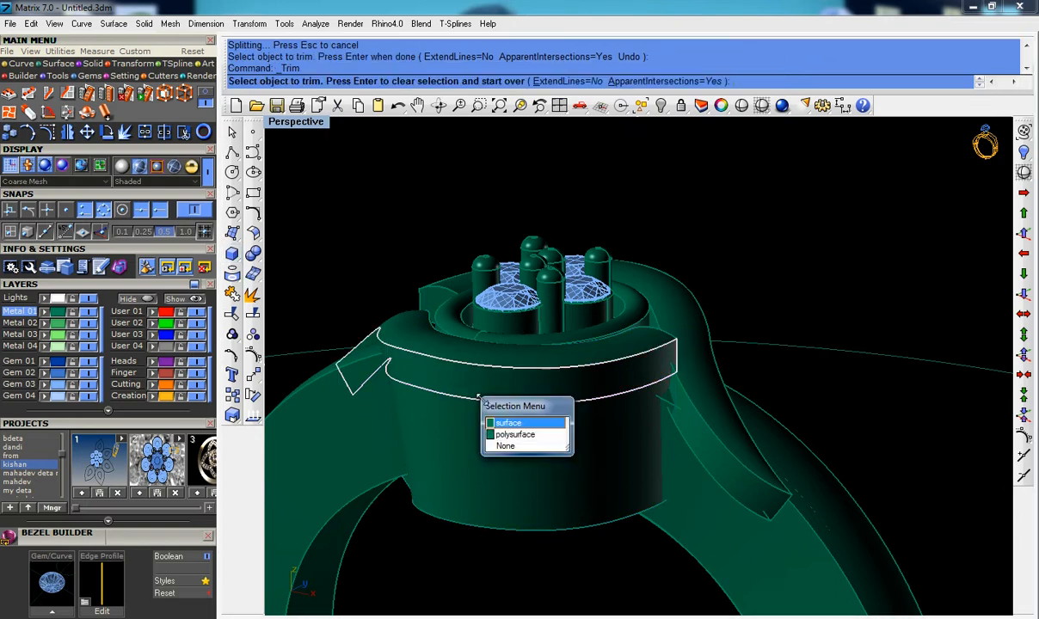
click(502, 424)
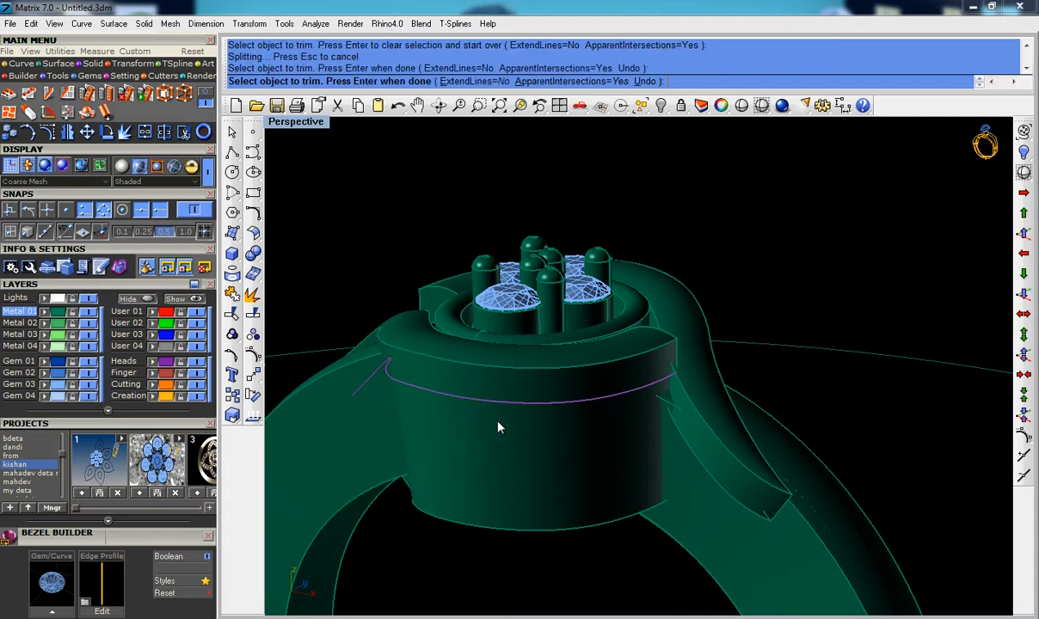
right_click(487, 458)
key(Escape)
Step: Ungroup the front swirl arm parts and delete the old back swirl arm copy
right_drag(517, 436, 233, 297)
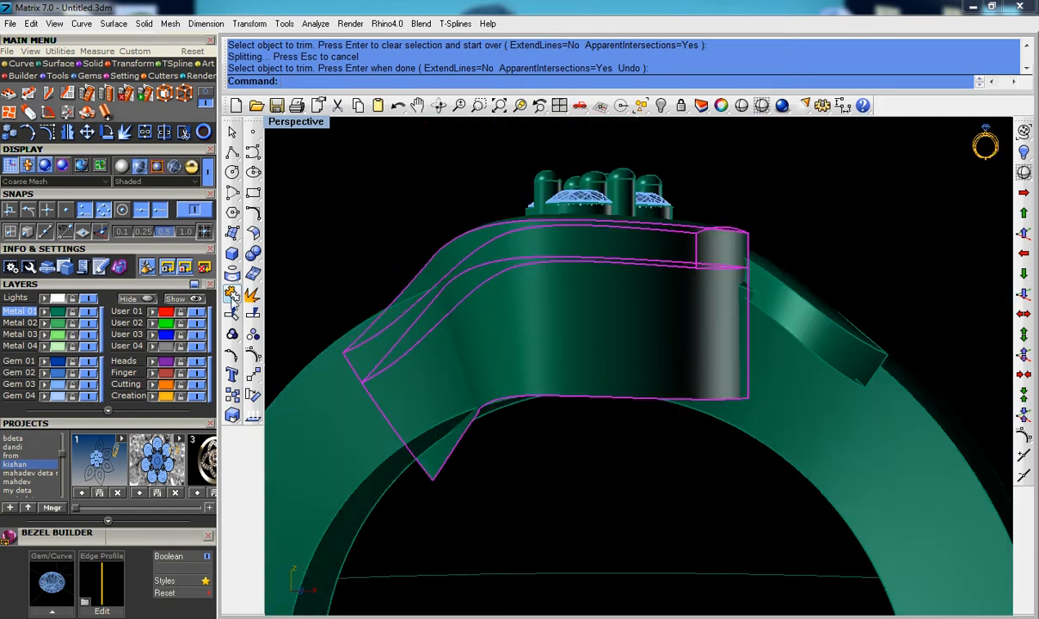
click(253, 334)
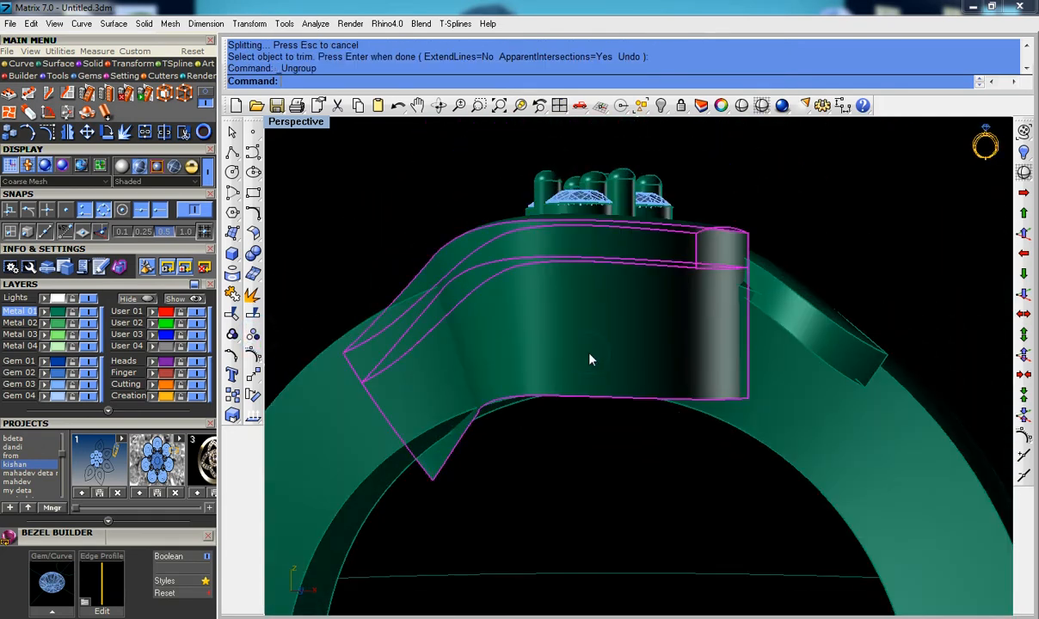
right_drag(584, 360, 599, 294)
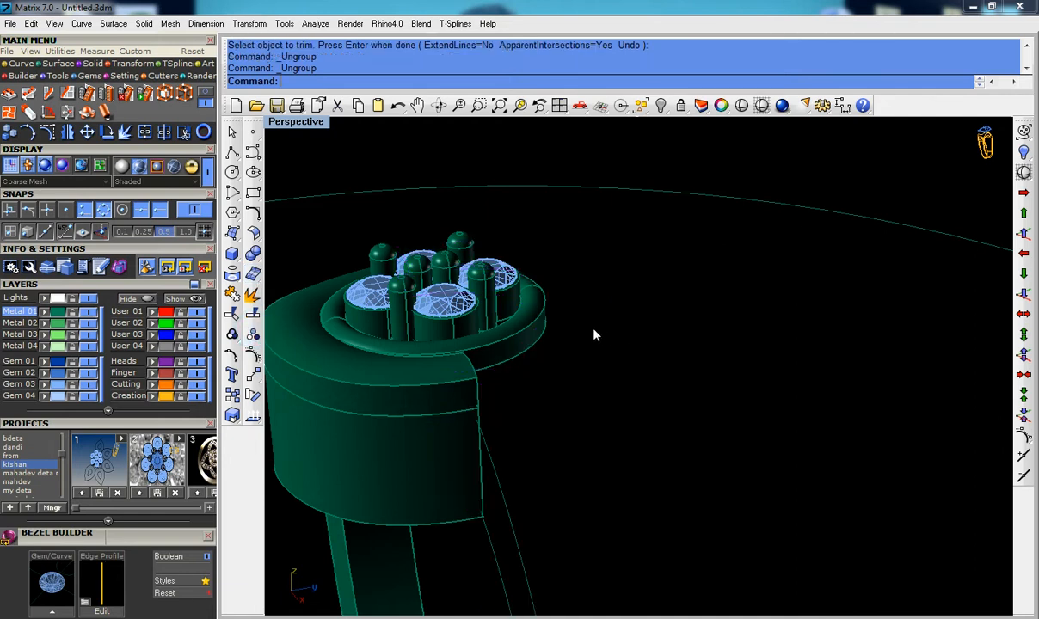
click(576, 315)
key(Delete)
Step: Rotate a copy of the front swirl arm with its lower side surface half a turn about the origin in the Top view
right_drag(577, 313, 610, 470)
click(593, 425)
key(ctrl+F1)
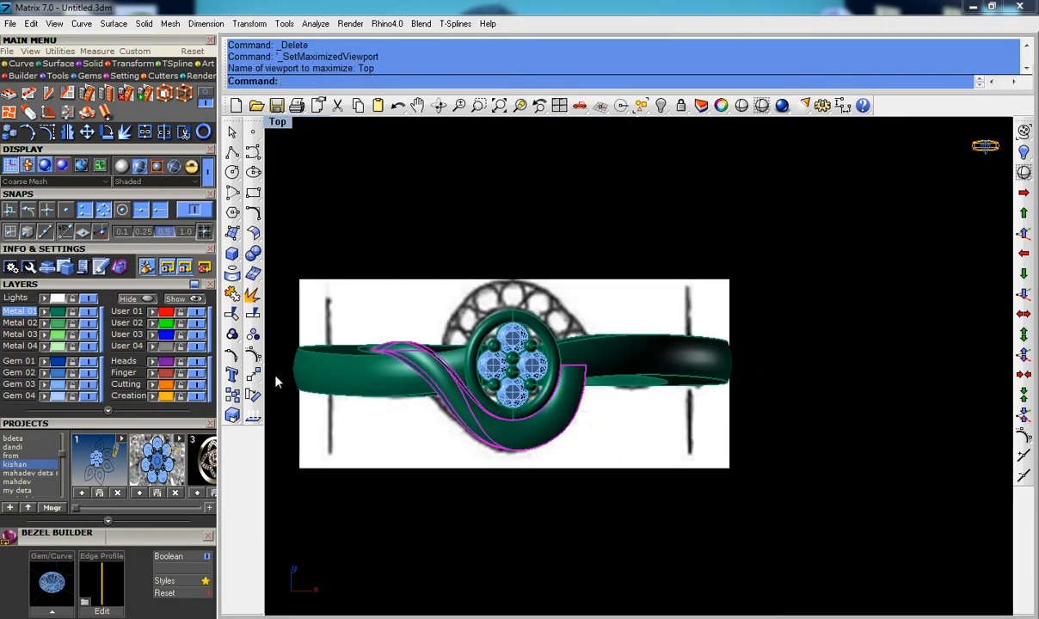
click(253, 395)
click(320, 81)
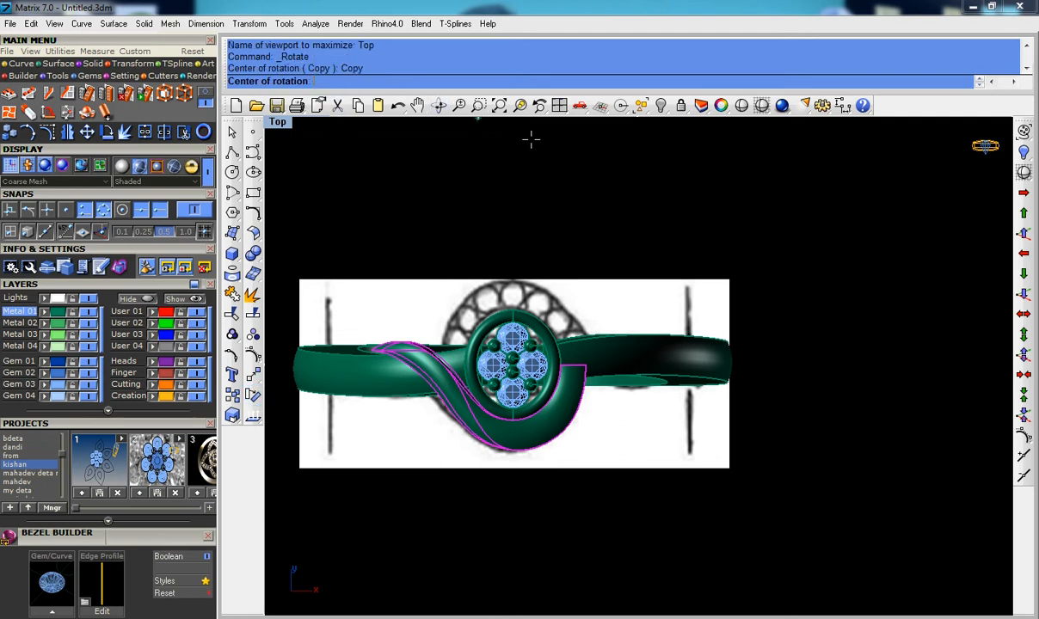
text(0)
key(Return)
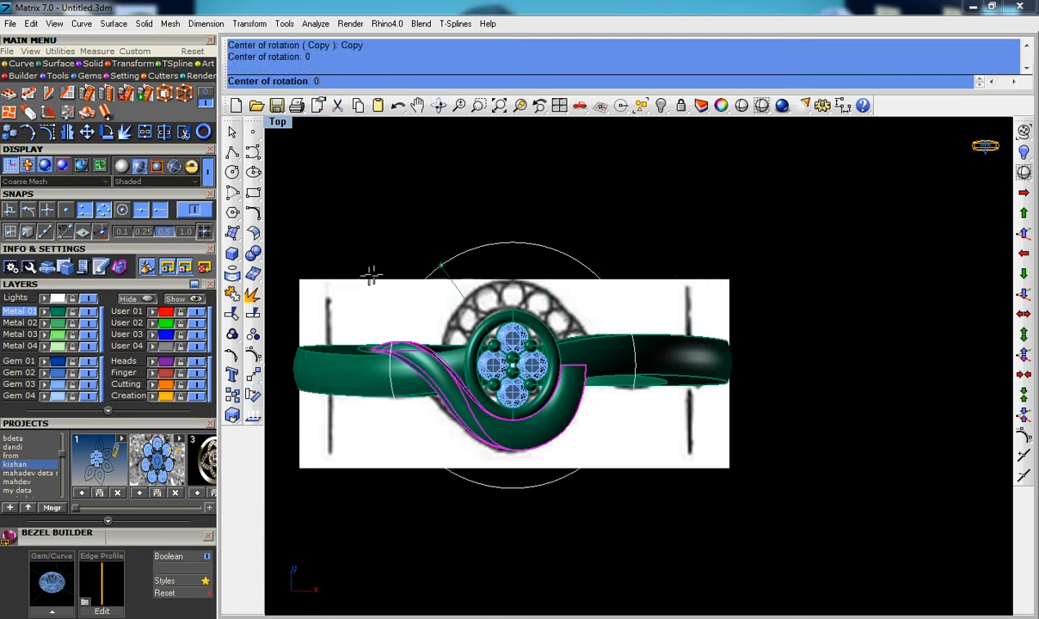
click(280, 364)
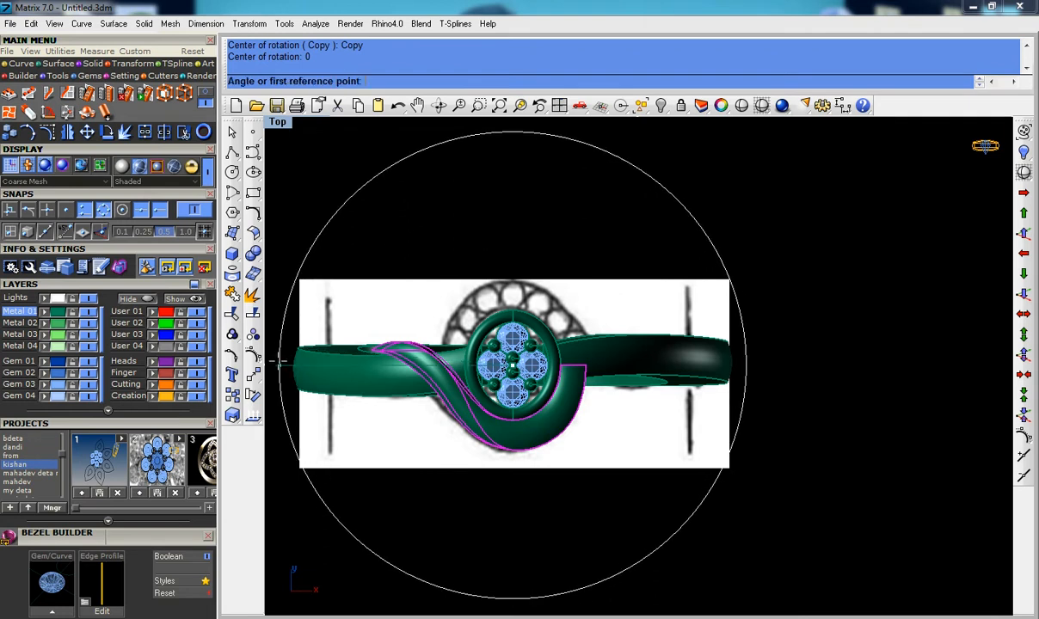
click(905, 348)
click(905, 348)
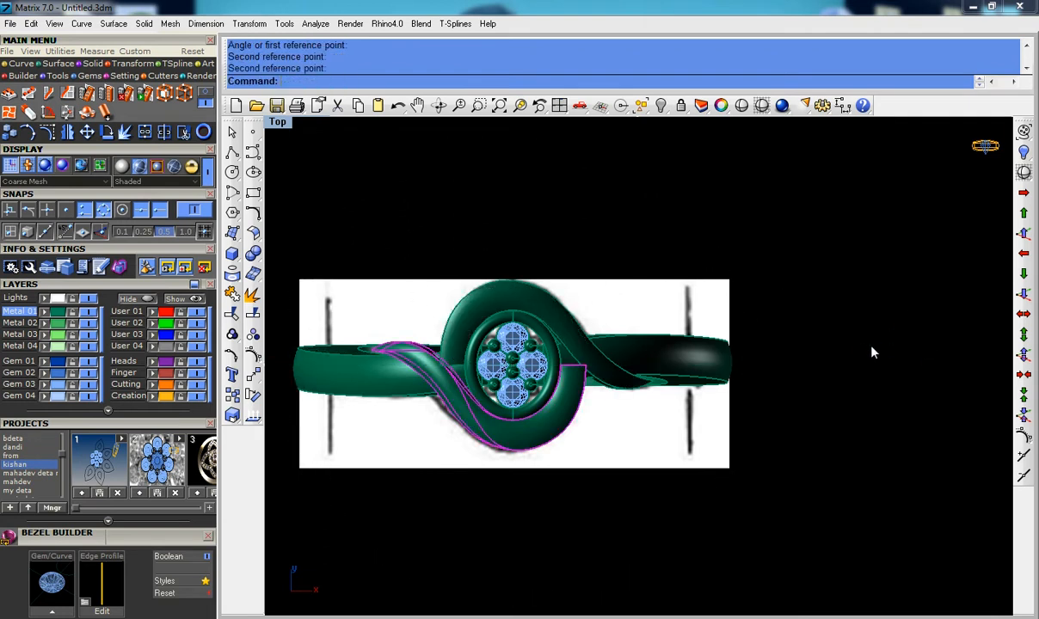
Step: Select the circle around the finger opening in the Front view and display that view shaded
click(871, 352)
key(ctrl+F2)
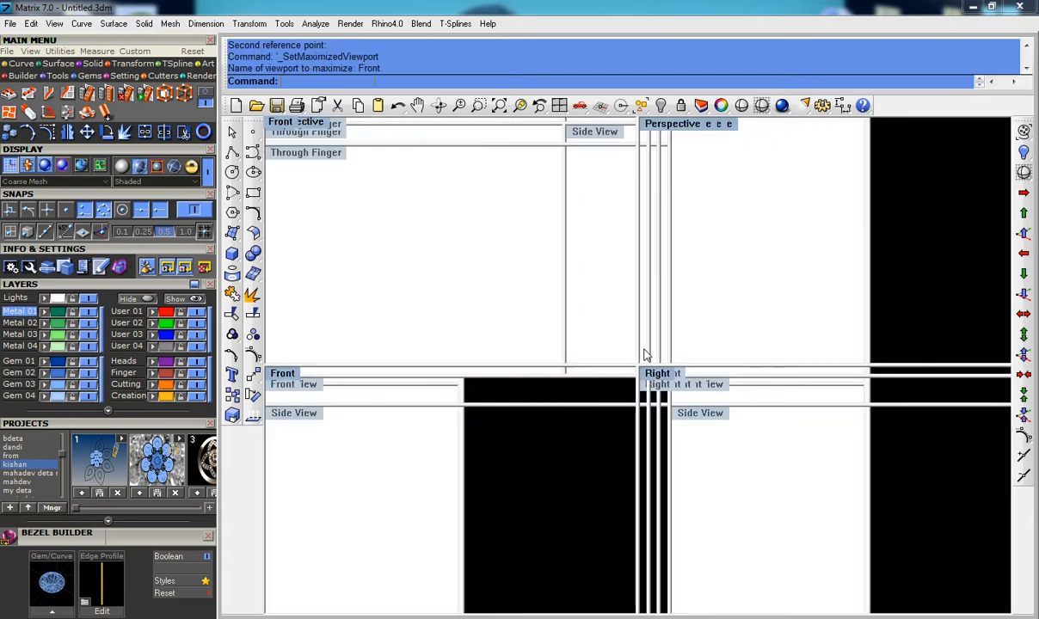
click(547, 402)
right_drag(617, 400, 666, 270)
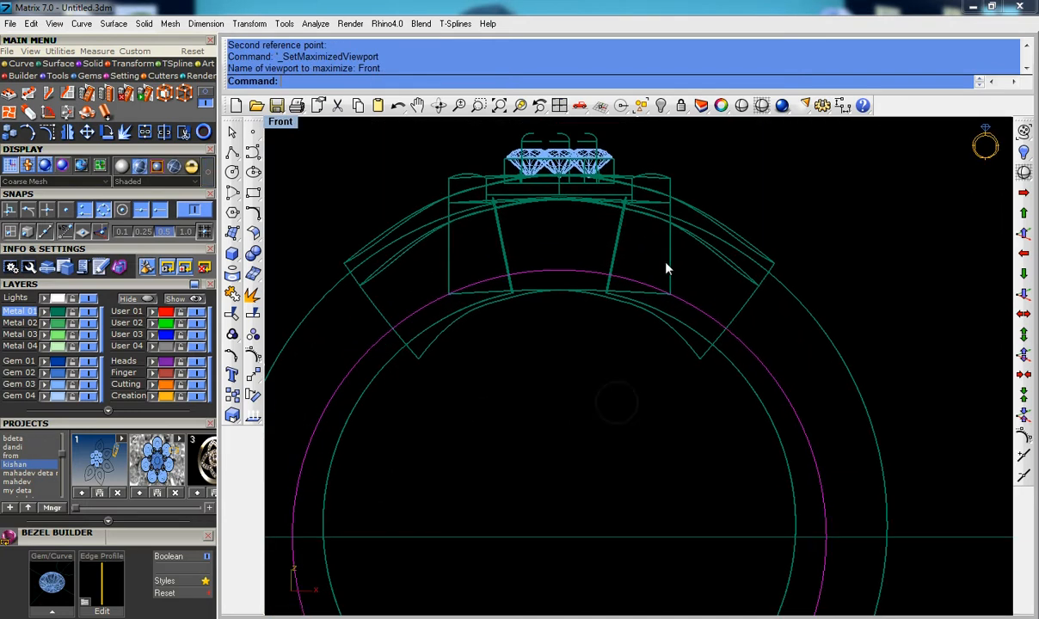
click(762, 105)
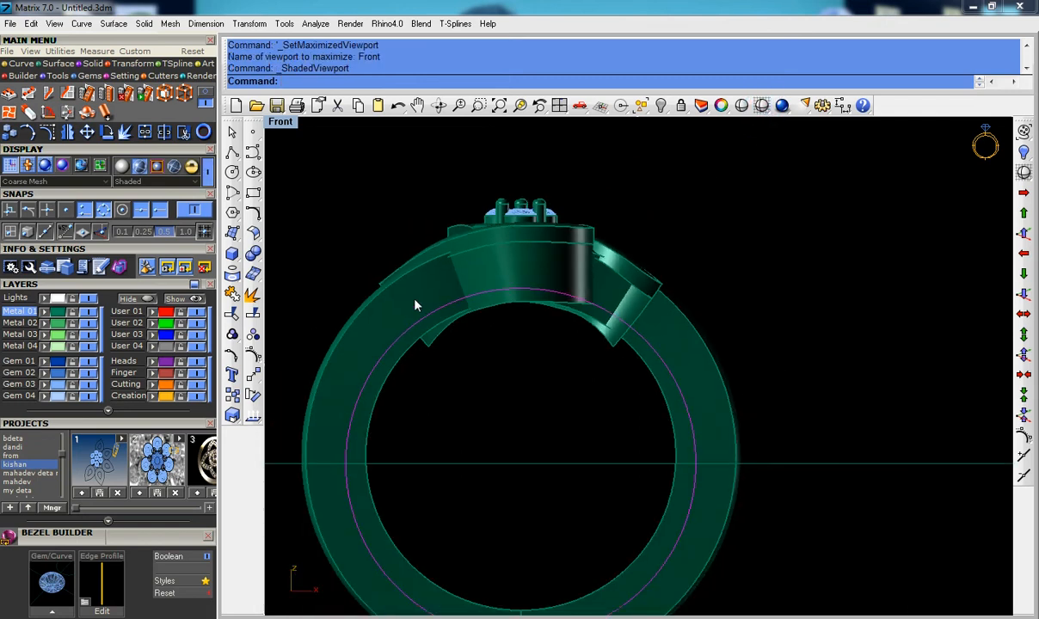
Step: Try to cut a finger hole through the shank with MakeHole using the selected circle, and undo the cut
text(e)
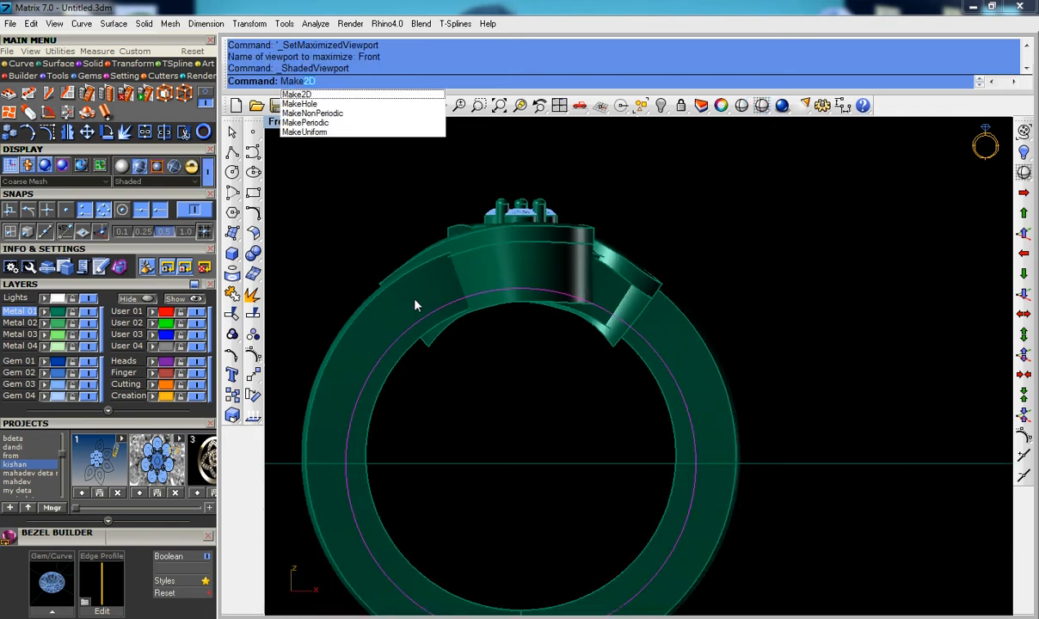
click(339, 107)
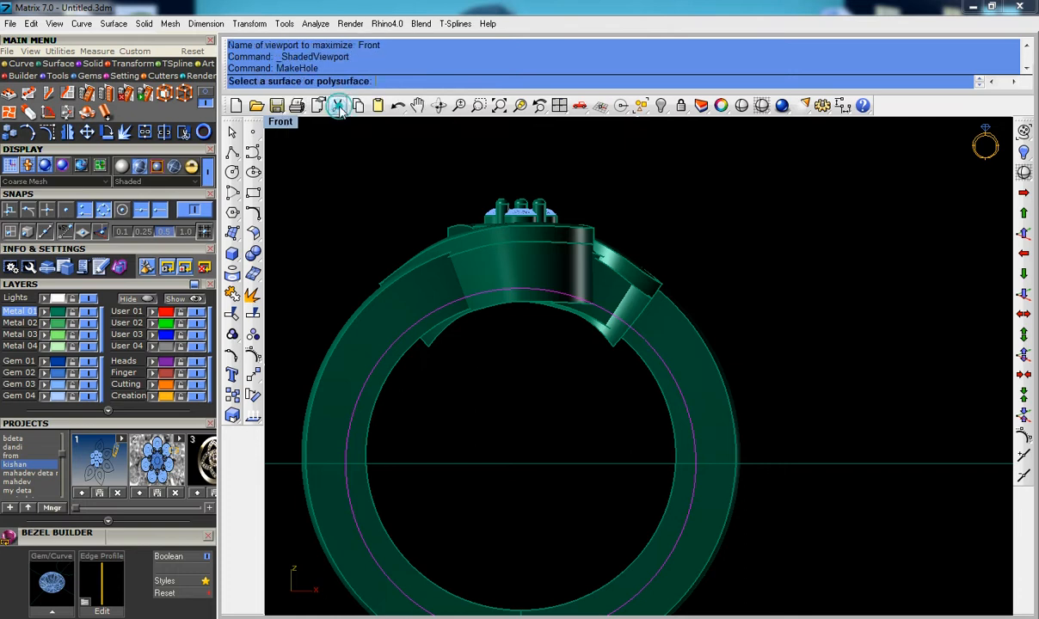
click(670, 397)
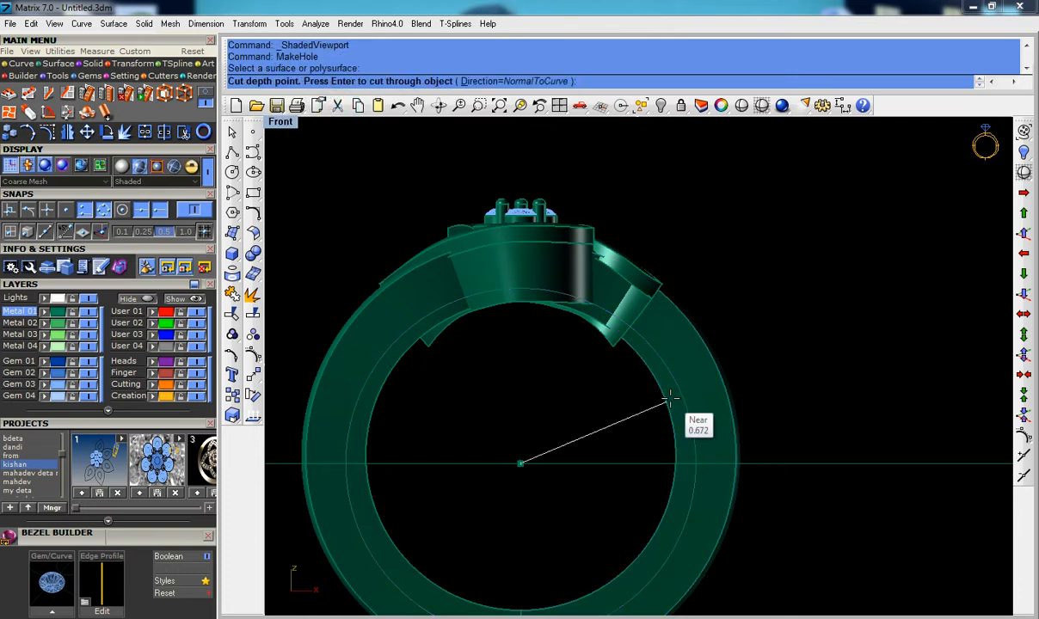
click(670, 397)
right_click(629, 386)
click(626, 379)
right_click(627, 379)
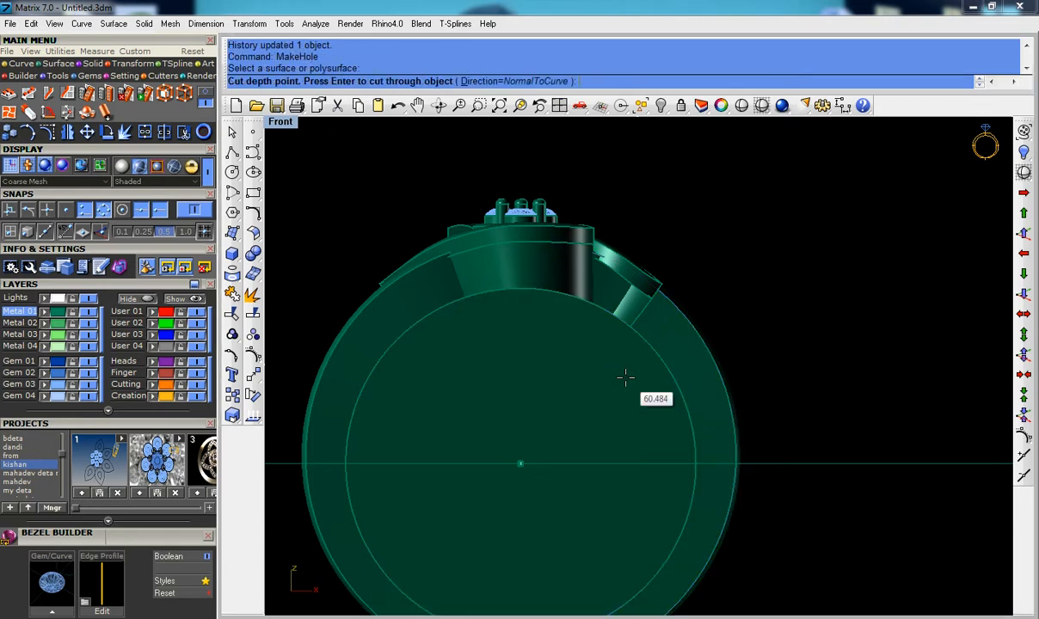
key(Escape)
key(ctrl+z)
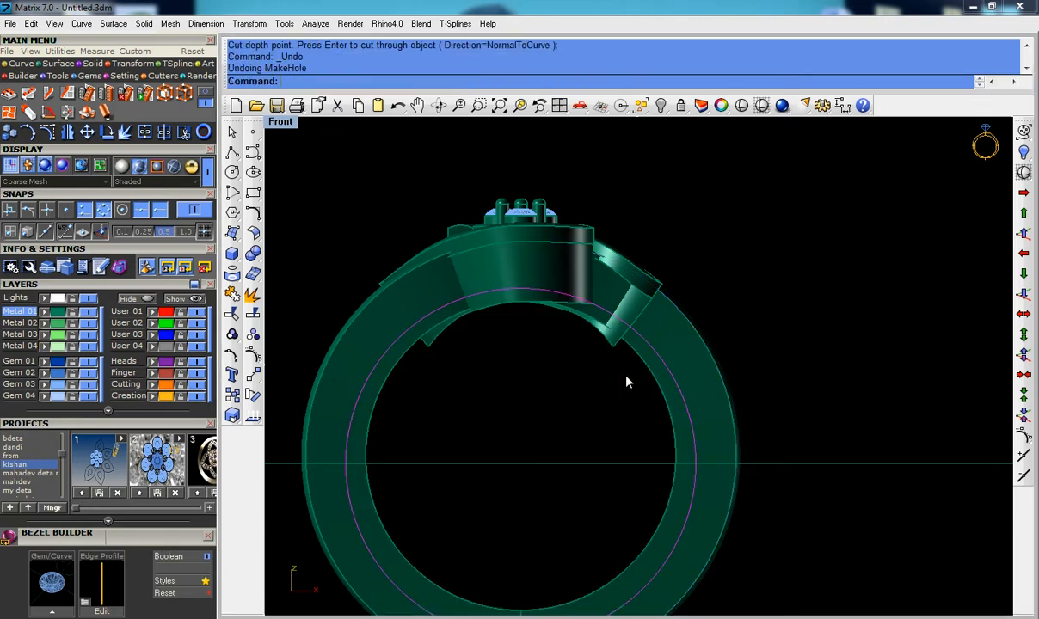
Step: Retry MakeHole with the same circle on the shank half reaching under the front swirl arm, and undo the result
scroll(627, 382, down, 4)
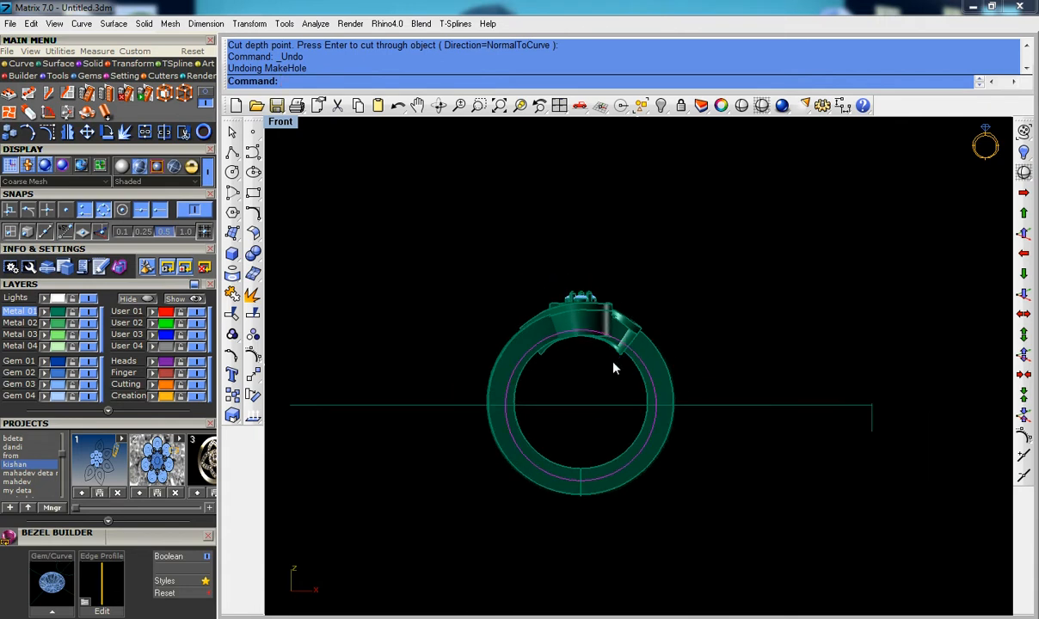
scroll(615, 364, up, 2)
key(Return)
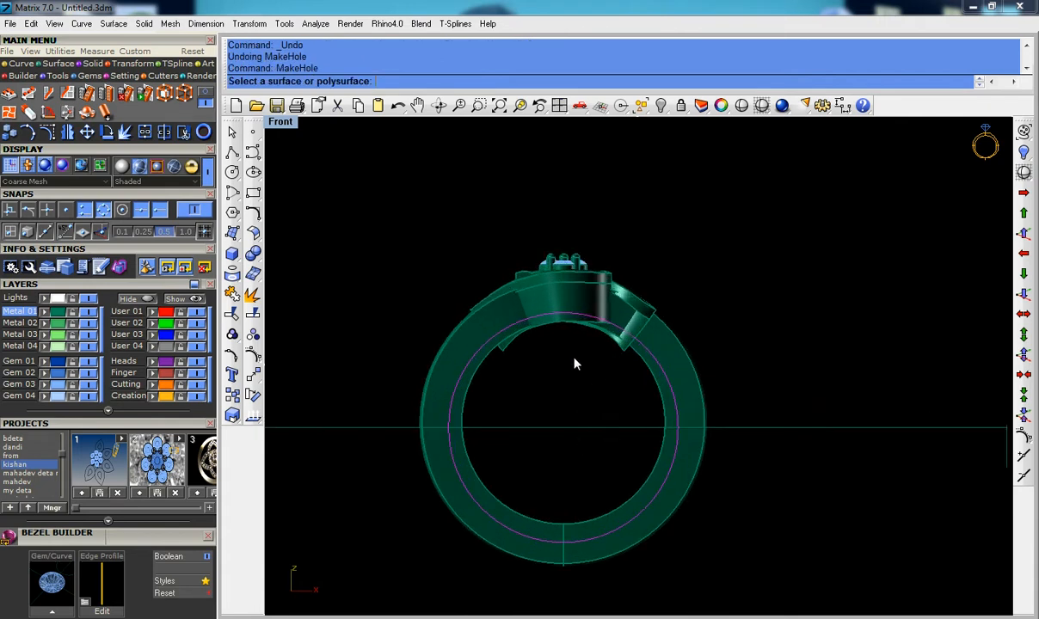
click(531, 330)
key(Return)
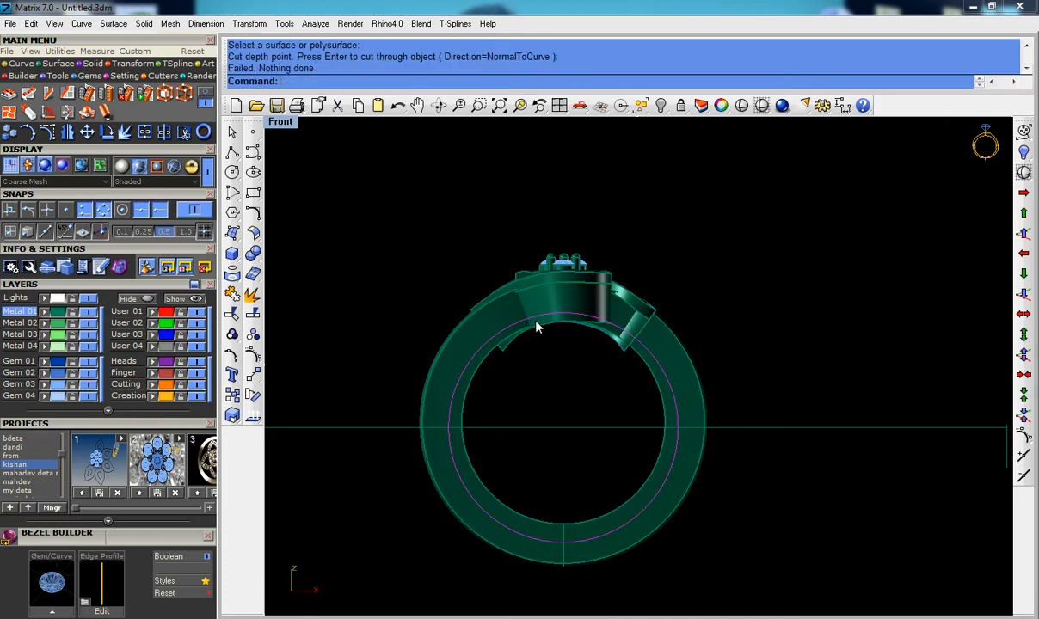
key(Return)
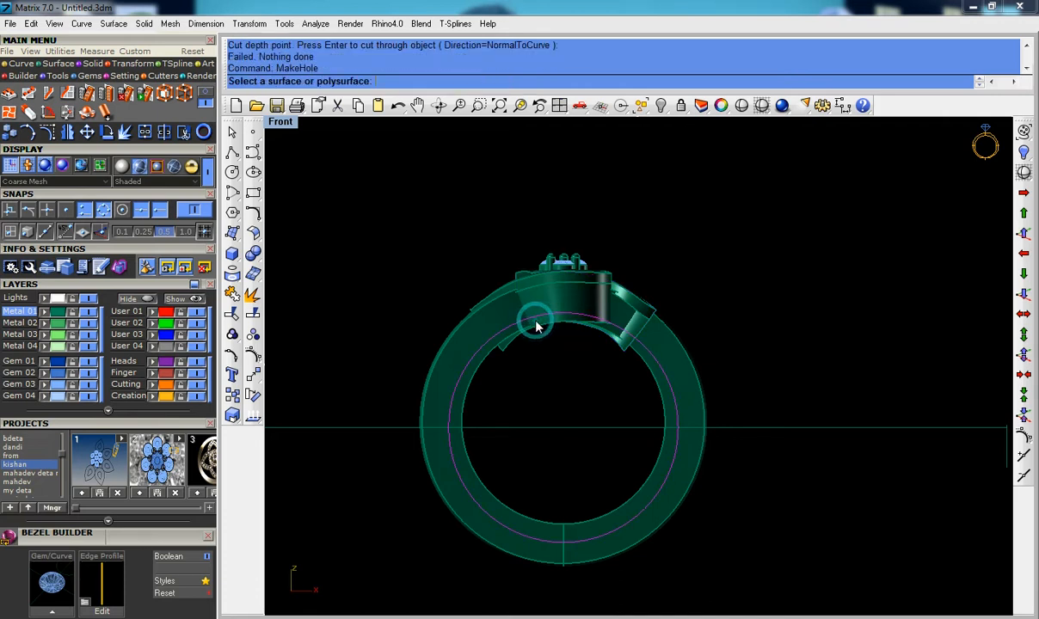
scroll(537, 326, up, 2)
click(545, 323)
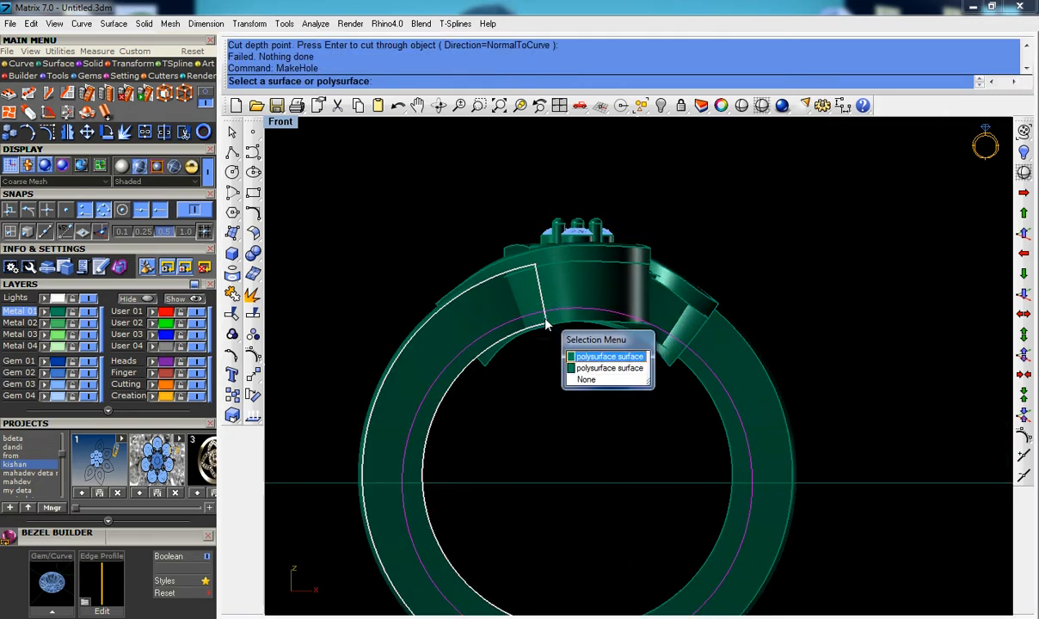
click(606, 368)
key(Return)
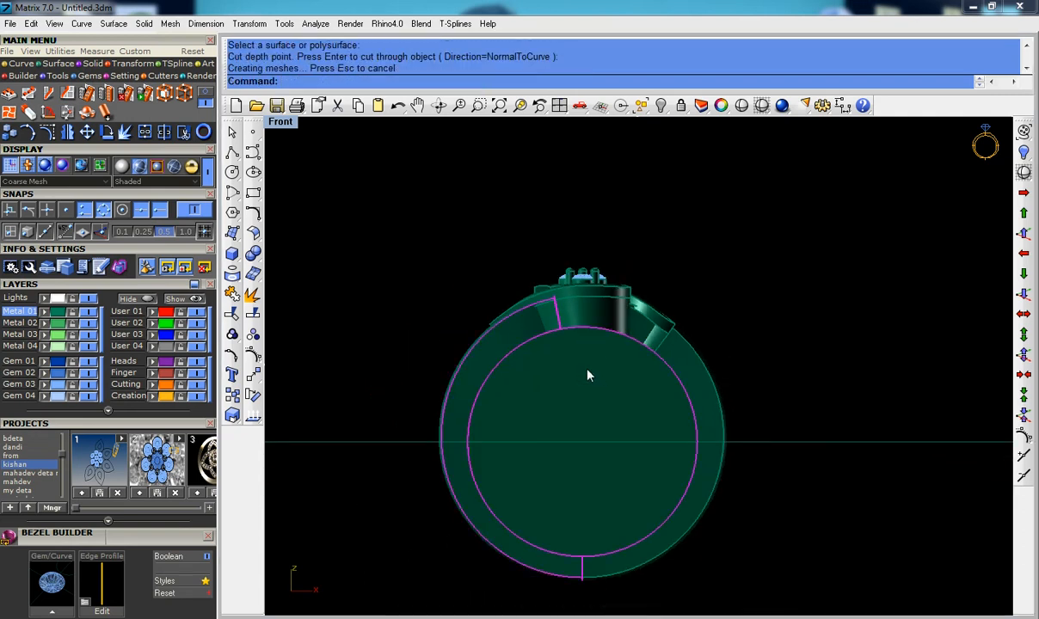
key(ctrl+z)
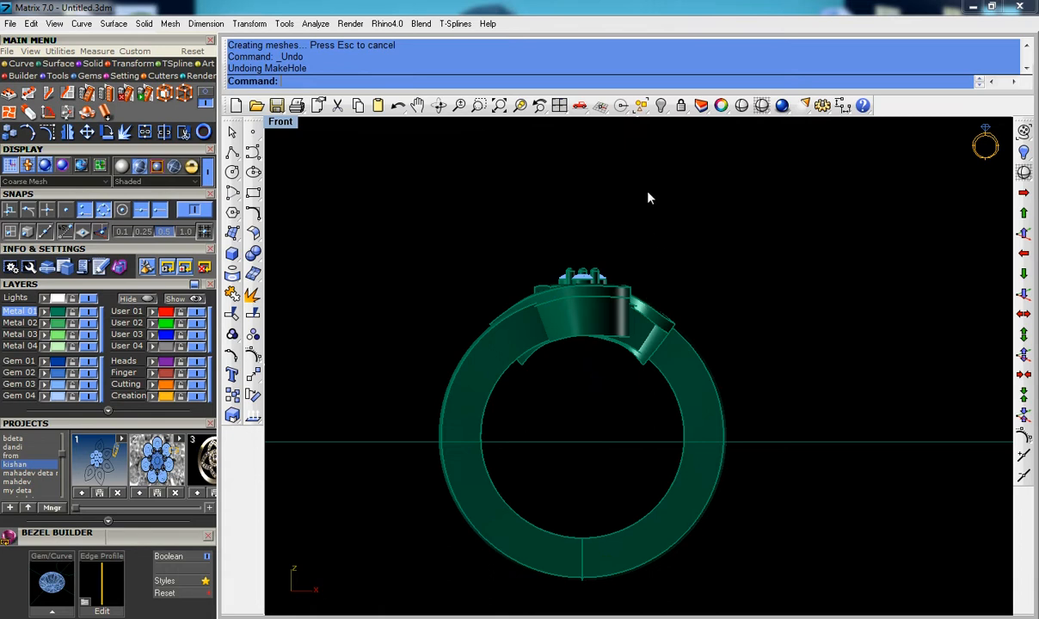
Step: Trim the inner portions of both shank halves in the Front view, using the finger circle as the cutting curve
click(742, 105)
scroll(561, 305, up, 4)
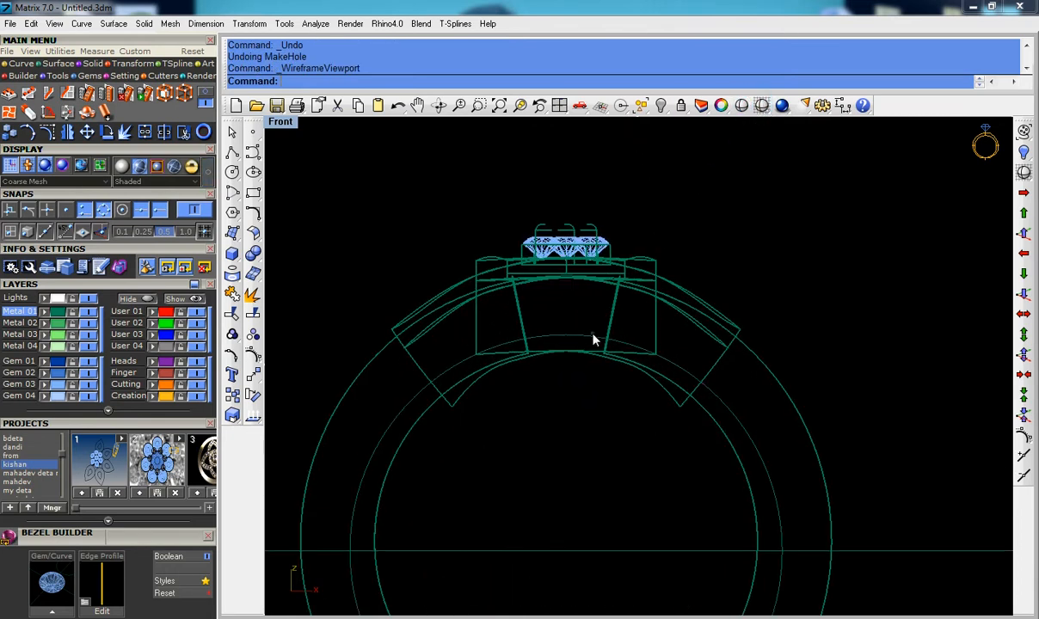
click(762, 105)
scroll(539, 333, down, 3)
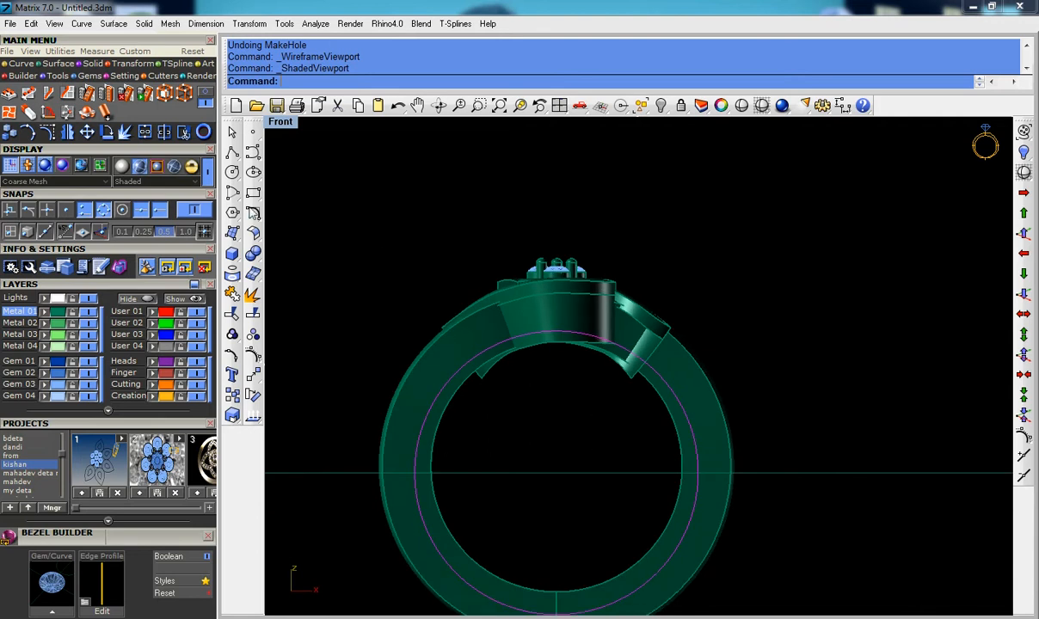
click(231, 308)
click(430, 435)
click(581, 605)
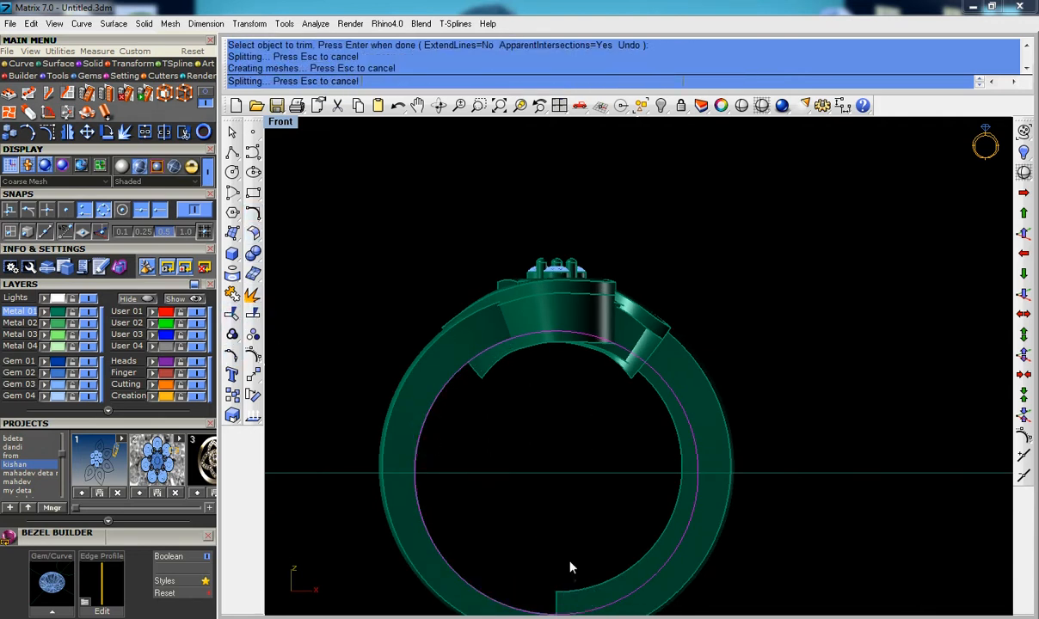
Step: Trim the lower parts of the swirl side surfaces that hang inside the finger circle
right_drag(571, 497, 600, 379)
click(605, 262)
click(560, 232)
scroll(558, 294, down, 4)
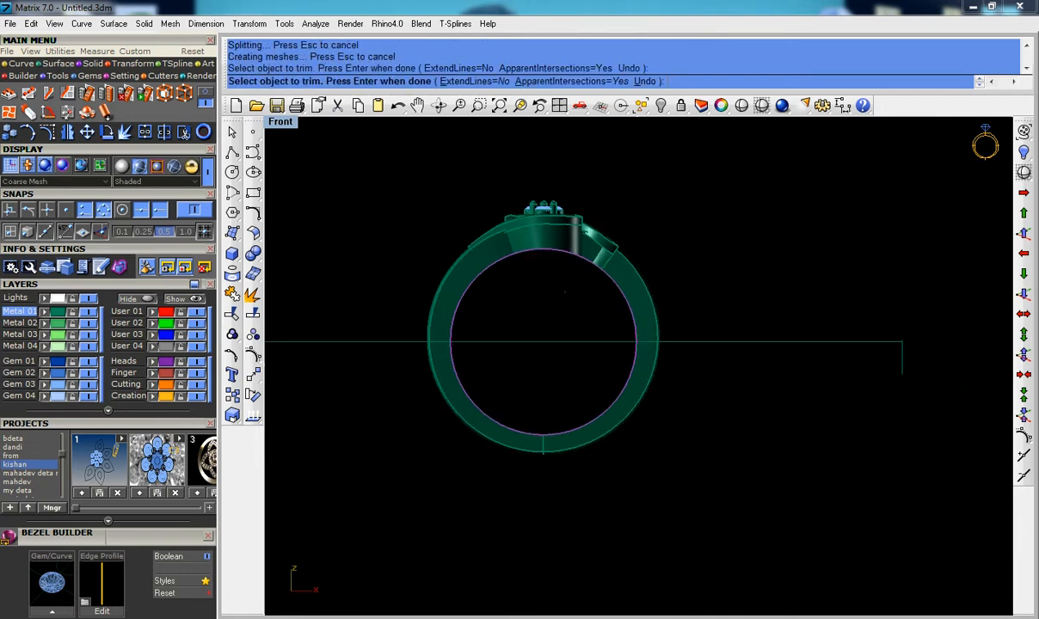
right_drag(558, 294, 523, 376)
right_click(527, 377)
scroll(516, 342, up, 3)
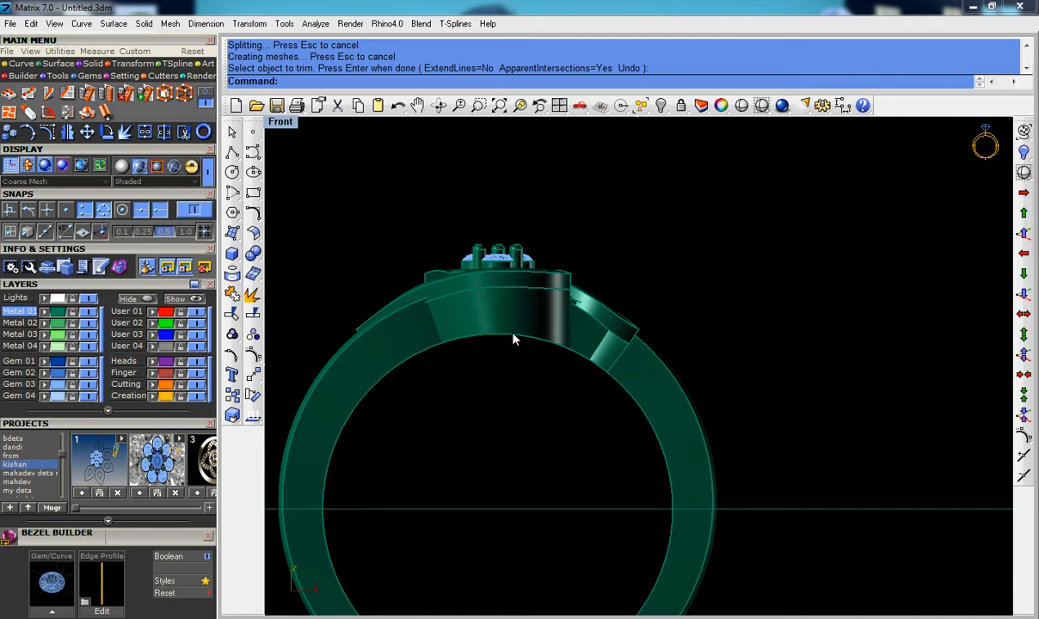
Step: Pick the two inner rim edges of one trimmed shank half for DupEdge in the Perspective view
key(ctrl+F4)
right_drag(486, 356, 532, 427)
scroll(492, 497, up, 3)
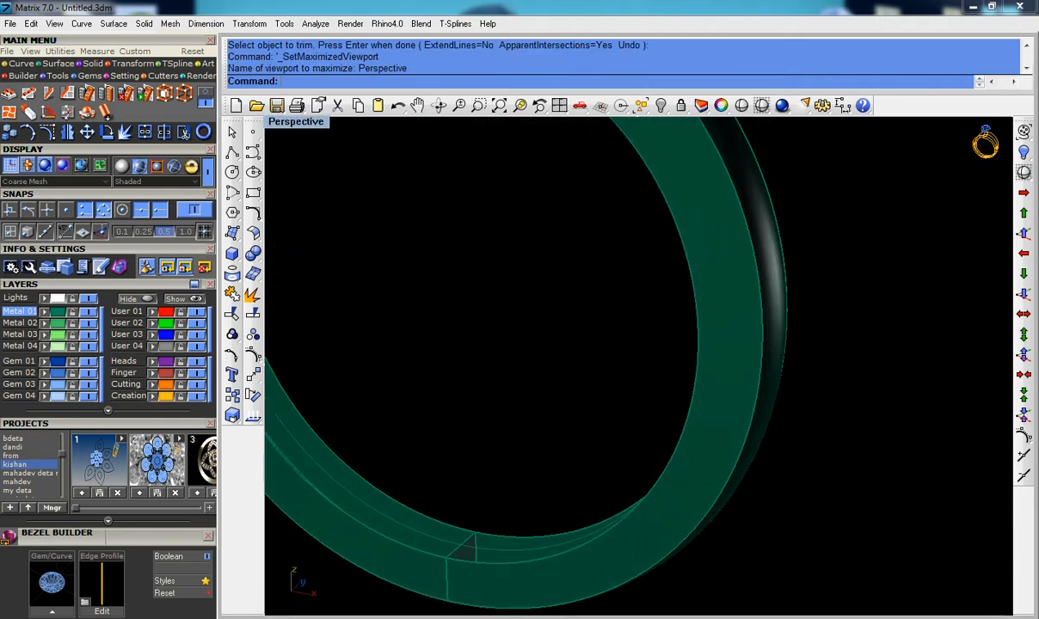
scroll(463, 514, down, 5)
click(457, 523)
click(459, 522)
key(Escape)
click(234, 273)
click(281, 275)
click(317, 389)
click(320, 443)
Step: Add the inner rim edges of the other shank half to the picked ones and duplicate them all with DupEdge
right_drag(396, 428, 572, 355)
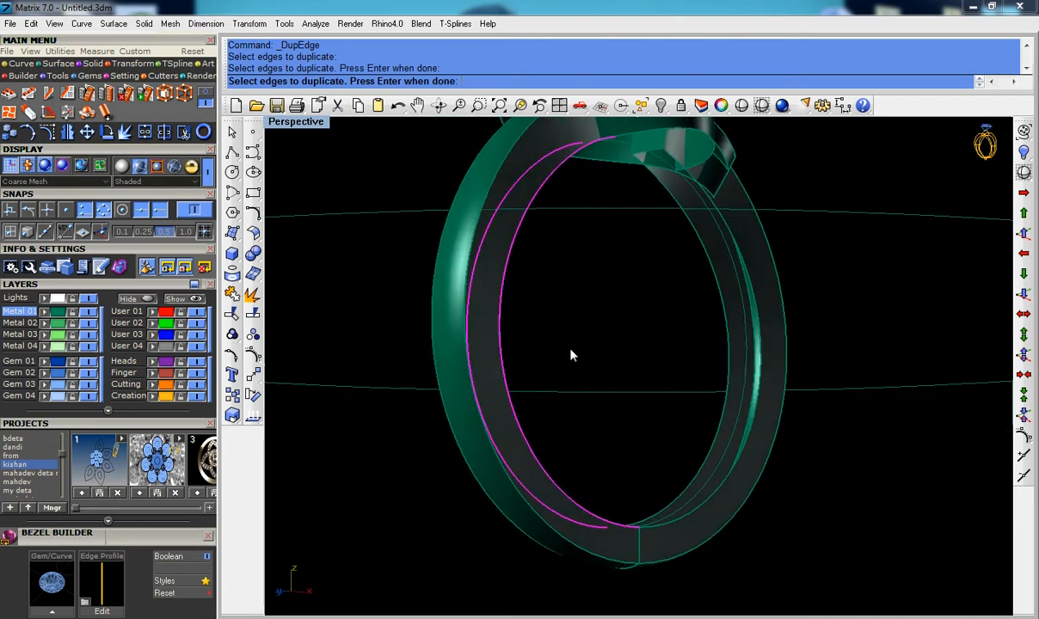
click(714, 269)
click(727, 360)
click(761, 346)
click(760, 363)
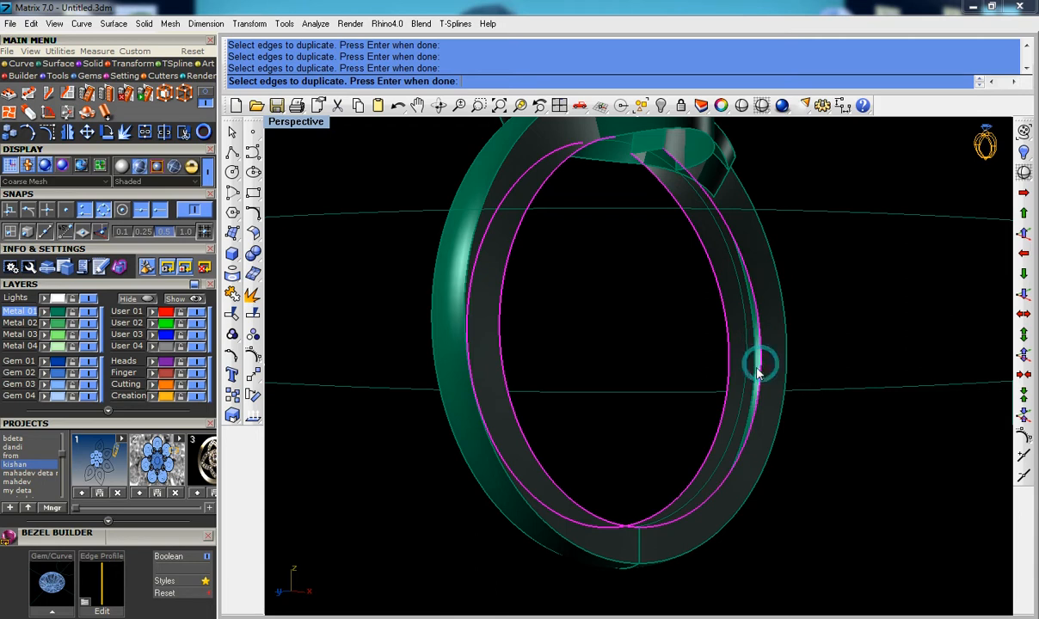
key(Return)
Step: Join the duplicated rim edges into two curves and loft an inner surface between them around the finger opening
right_drag(700, 406, 607, 382)
click(232, 232)
click(259, 274)
key(Return)
scroll(647, 261, down, 5)
right_drag(639, 302, 637, 277)
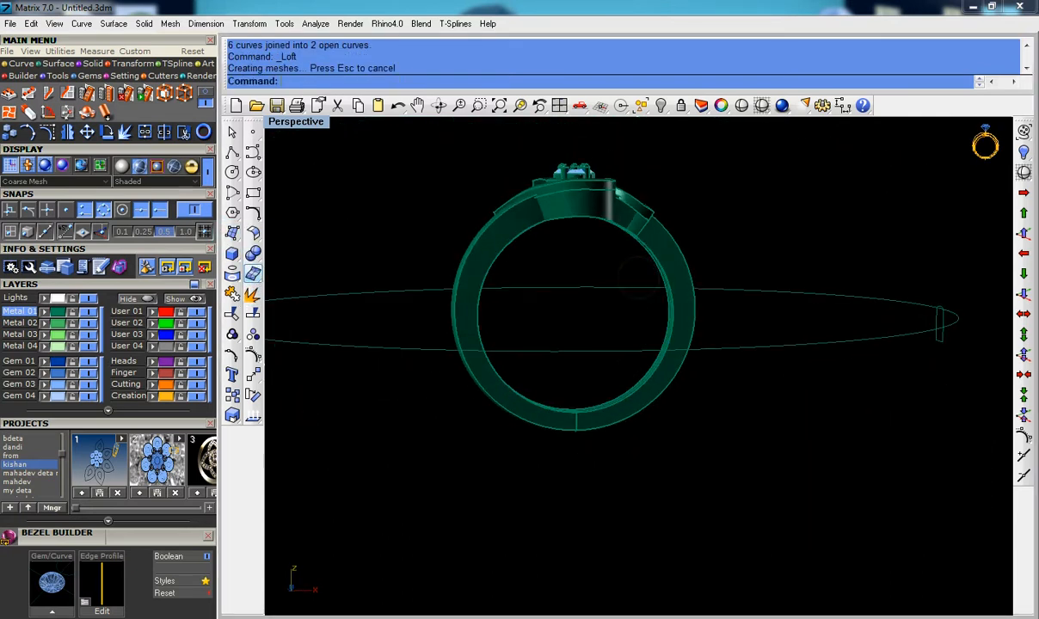
Step: Join the shank halves and front swirl parts with the lofted inner surface
drag(637, 284, 631, 287)
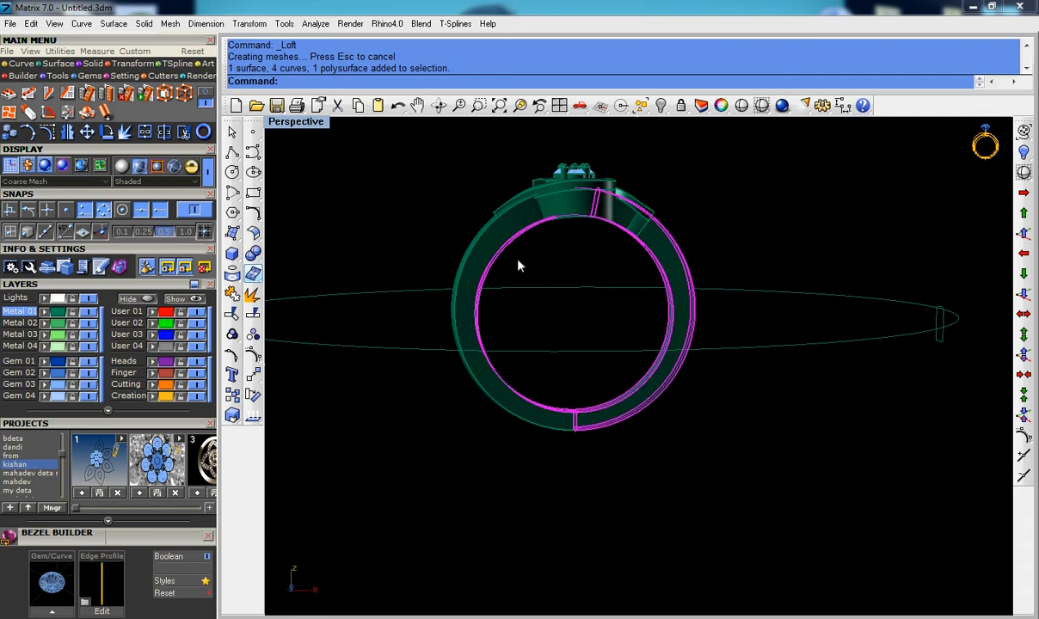
drag(436, 232, 449, 255)
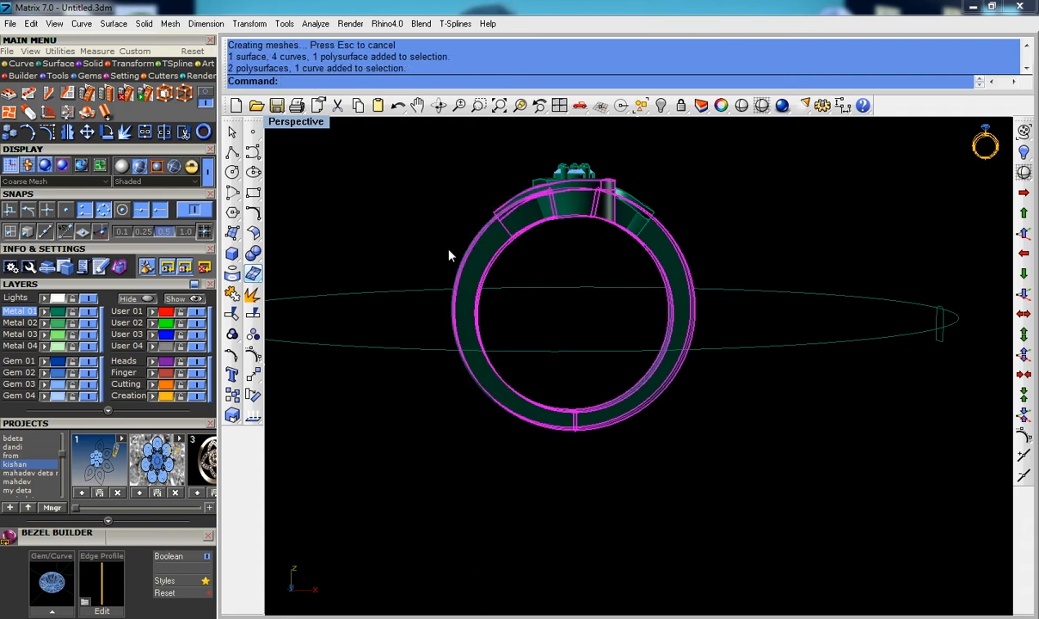
key(ctrl+j)
key(Escape)
click(681, 264)
click(637, 274)
Step: Try to BooleanSplit the lower end of the rear swirl arm, using the shank as the cutting object
right_drag(638, 274, 578, 344)
scroll(607, 285, up, 4)
scroll(577, 337, up, 3)
click(519, 281)
scroll(519, 282, down, 3)
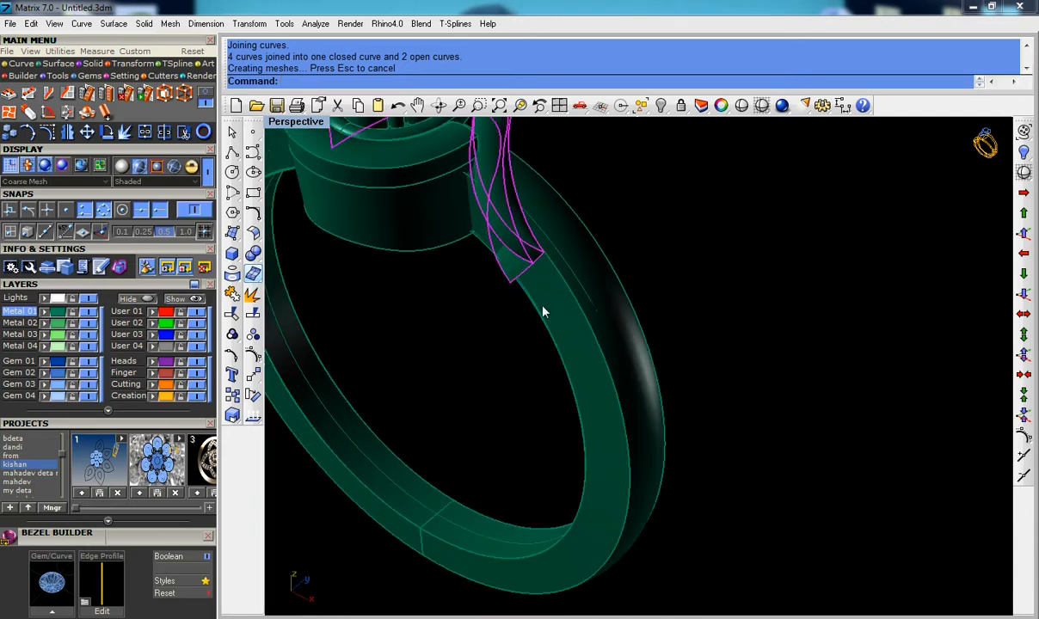
click(253, 273)
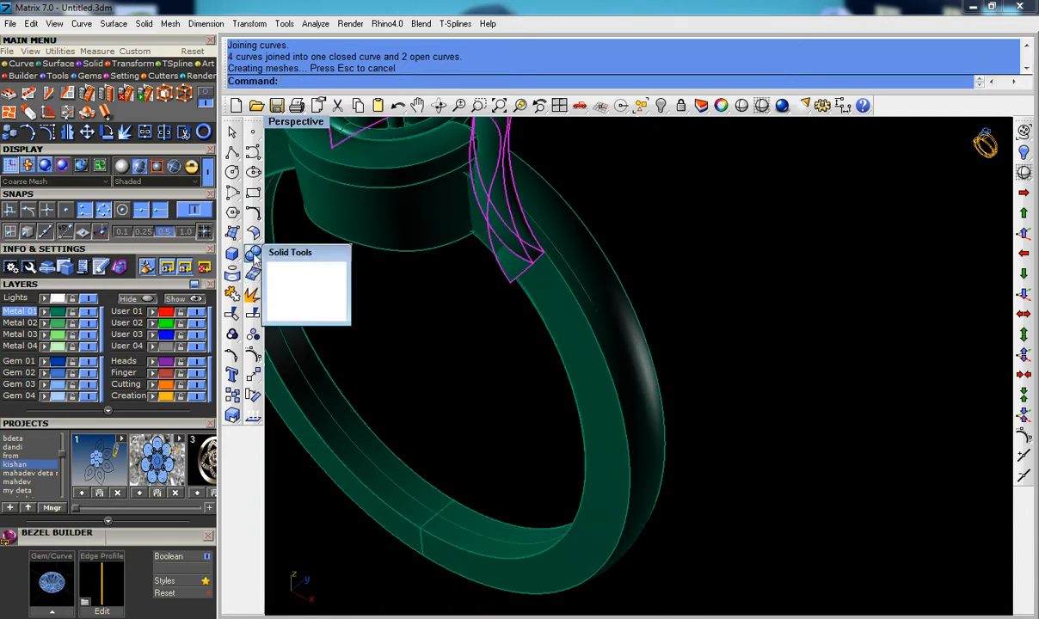
click(325, 267)
click(567, 345)
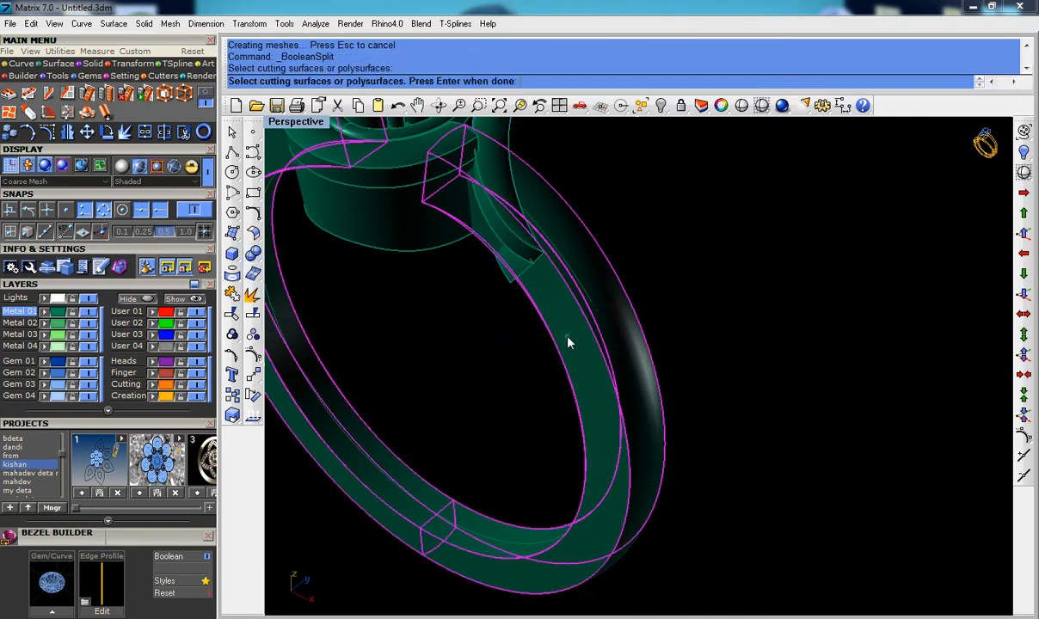
key(Return)
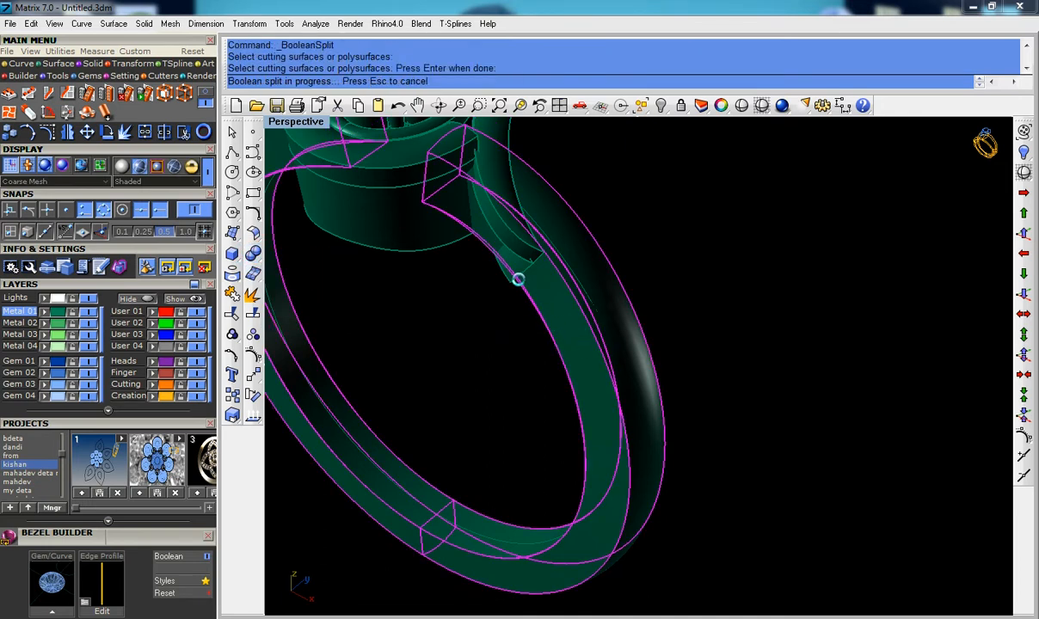
click(515, 272)
key(Escape)
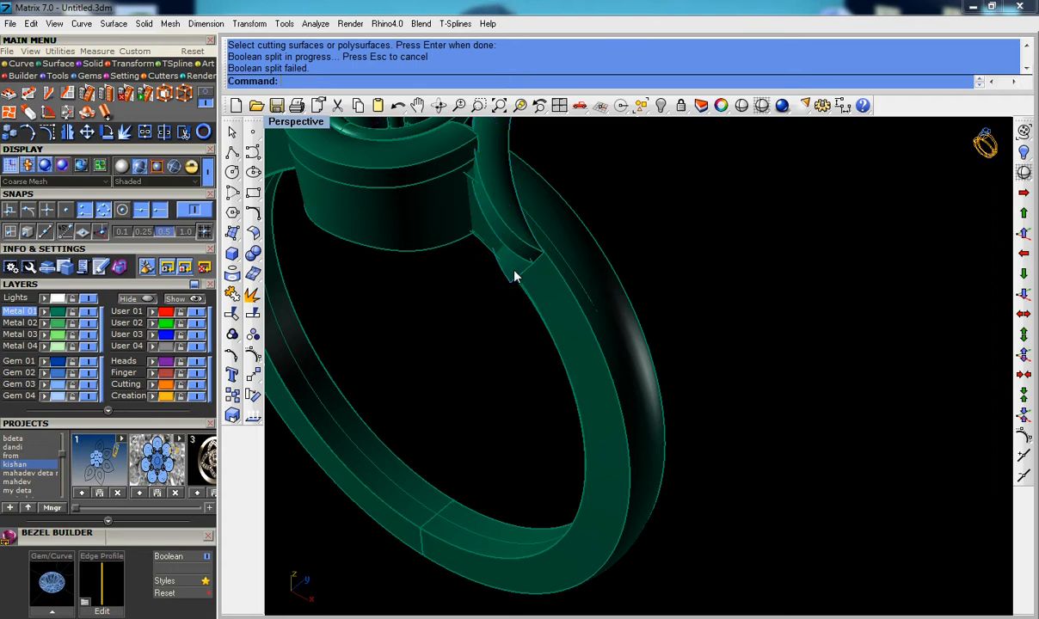
Step: Examine where the swirl arms and the extended side meet the shank, from several angles
mouse_move(514, 275)
right_down()
mouse_move(461, 268)
mouse_move(498, 272)
right_up()
click(514, 276)
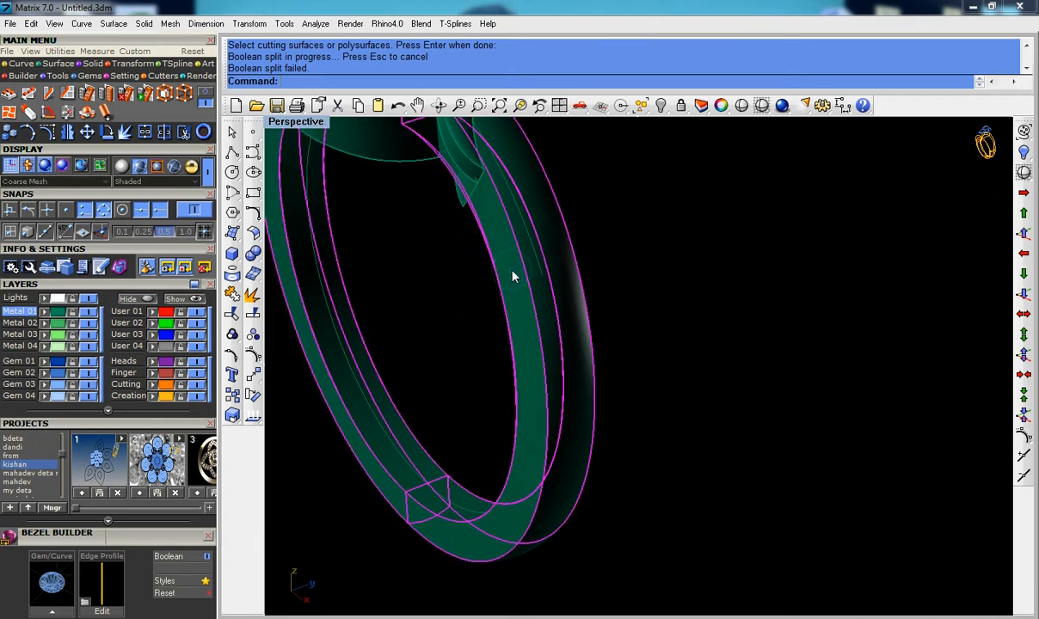
right_drag(514, 276, 539, 313)
key(Escape)
click(484, 303)
scroll(554, 296, up, 5)
right_drag(676, 290, 520, 366)
scroll(508, 352, up, 2)
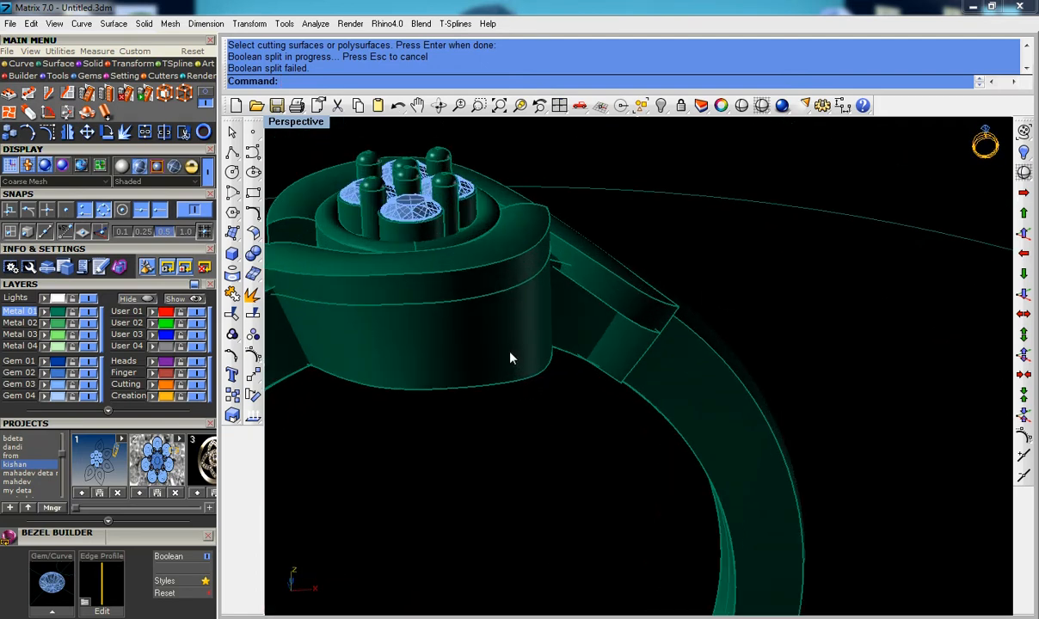
scroll(503, 359, up, 4)
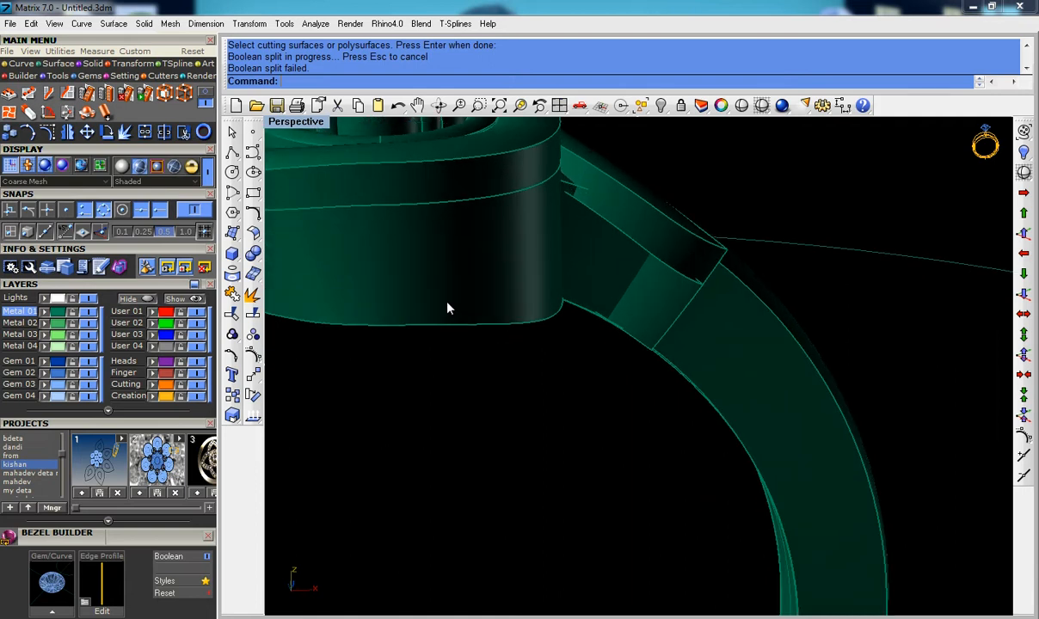
scroll(456, 311, down, 3)
scroll(509, 336, down, 2)
shift+right_drag(509, 336, 516, 363)
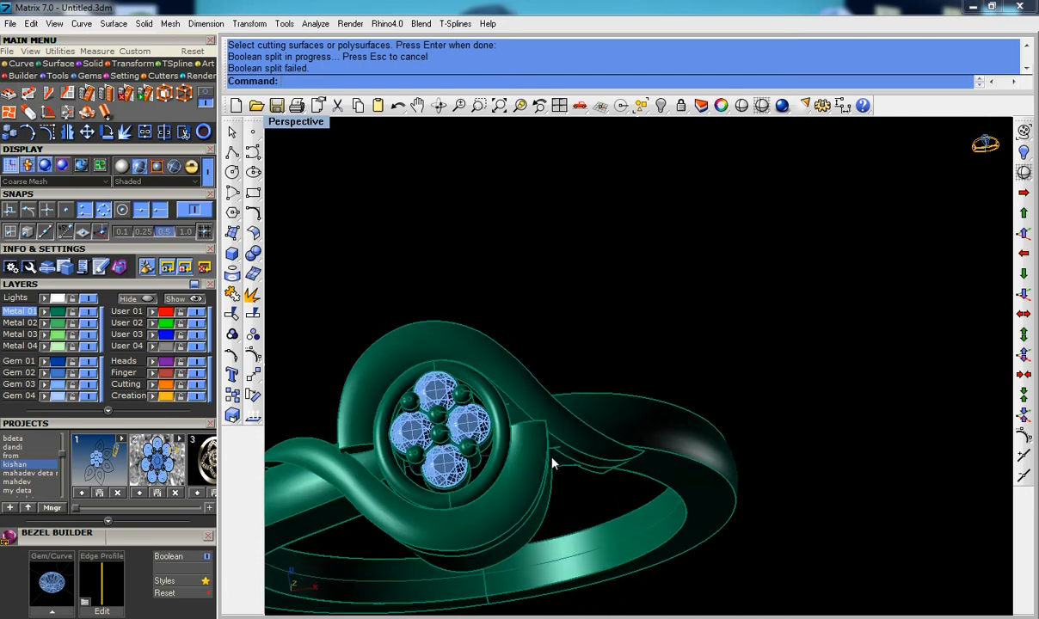
scroll(550, 446, down, 2)
right_drag(550, 446, 550, 343)
scroll(550, 332, up, 5)
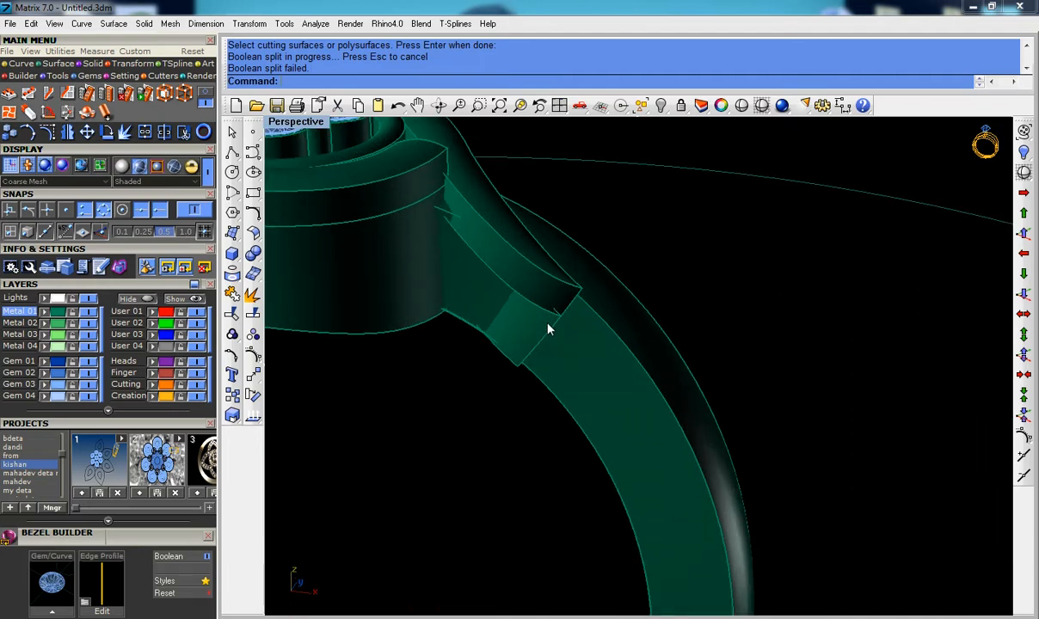
scroll(550, 330, down, 2)
scroll(550, 330, up, 4)
scroll(550, 329, down, 4)
right_drag(550, 329, 313, 245)
shift+right_drag(638, 331, 800, 348)
scroll(513, 314, down, 4)
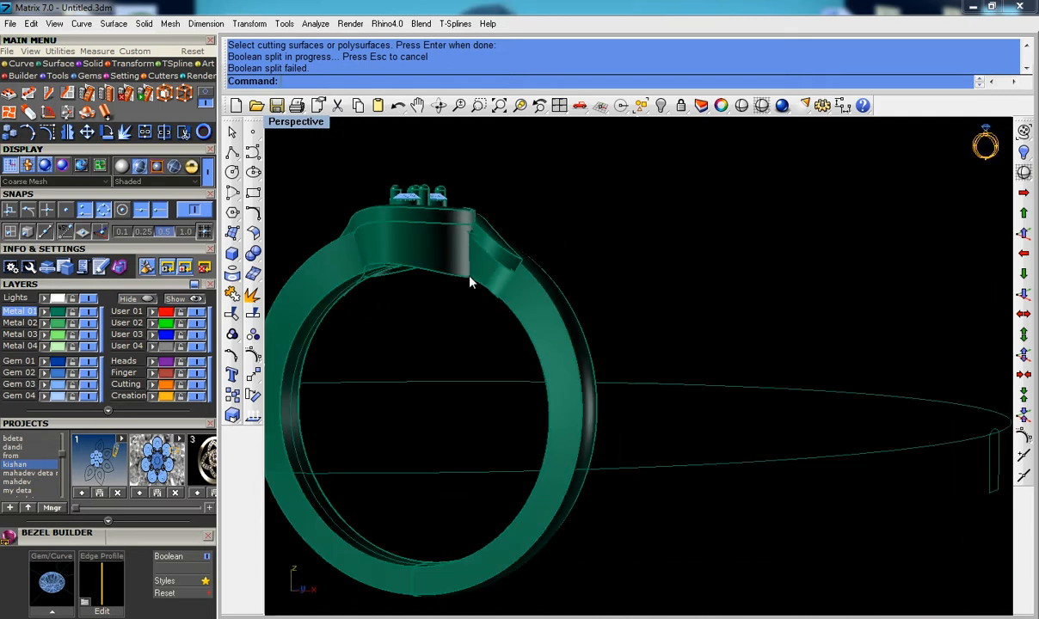
right_drag(471, 277, 511, 326)
scroll(511, 331, up, 2)
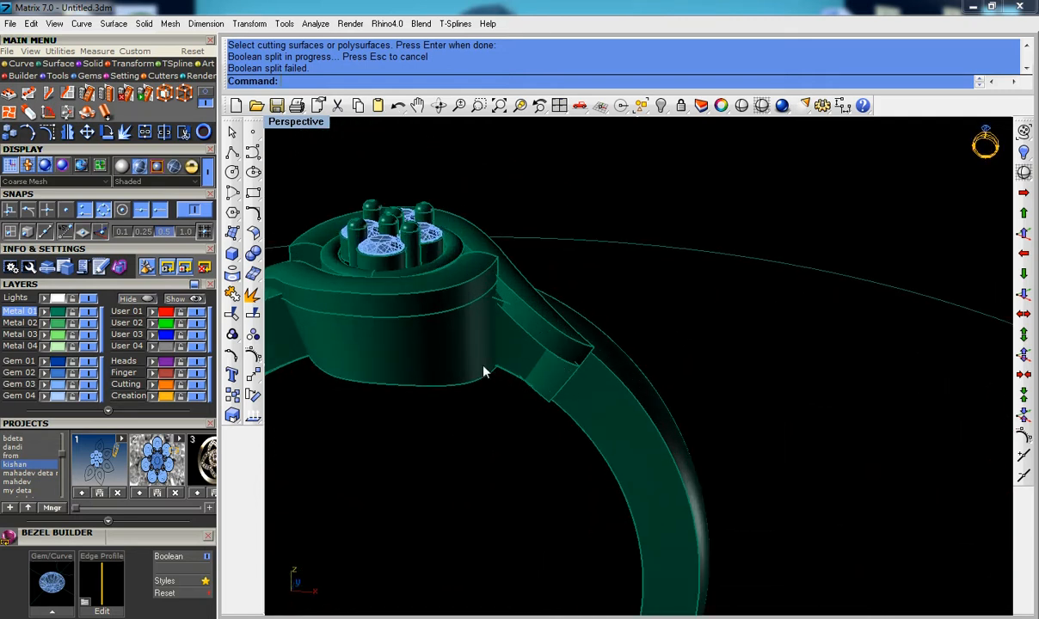
Step: Undo the join, the inner loft, the edge duplication and the earlier operations back through the swirl side surface extension
key(ctrl+z)
key(ctrl+z)
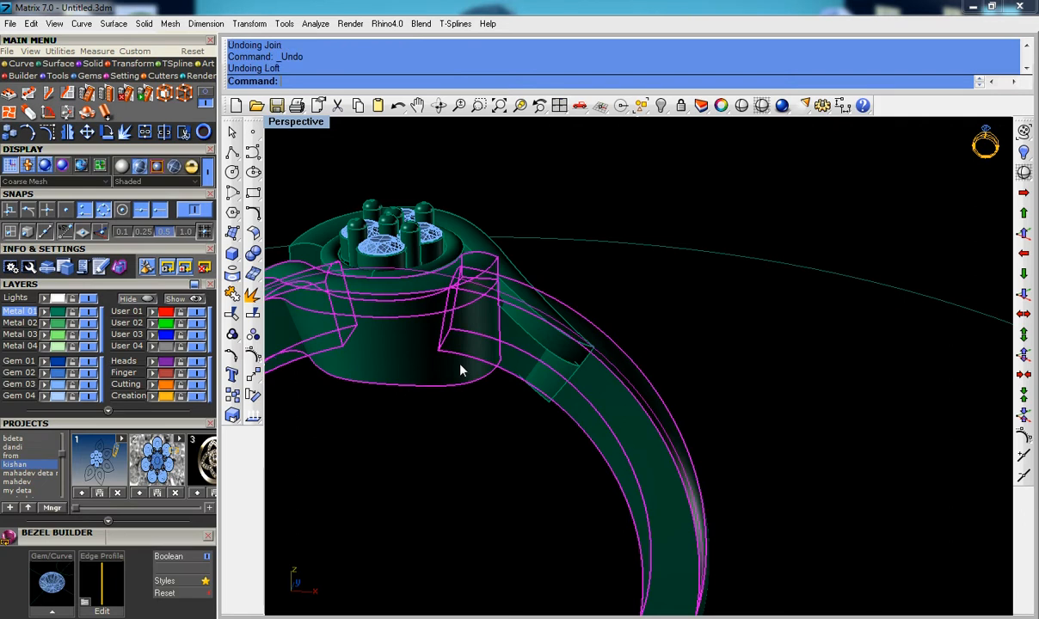
key(ctrl+z)
key(ctrl+z)
key(ctrl+z)
key(ctrl+z)
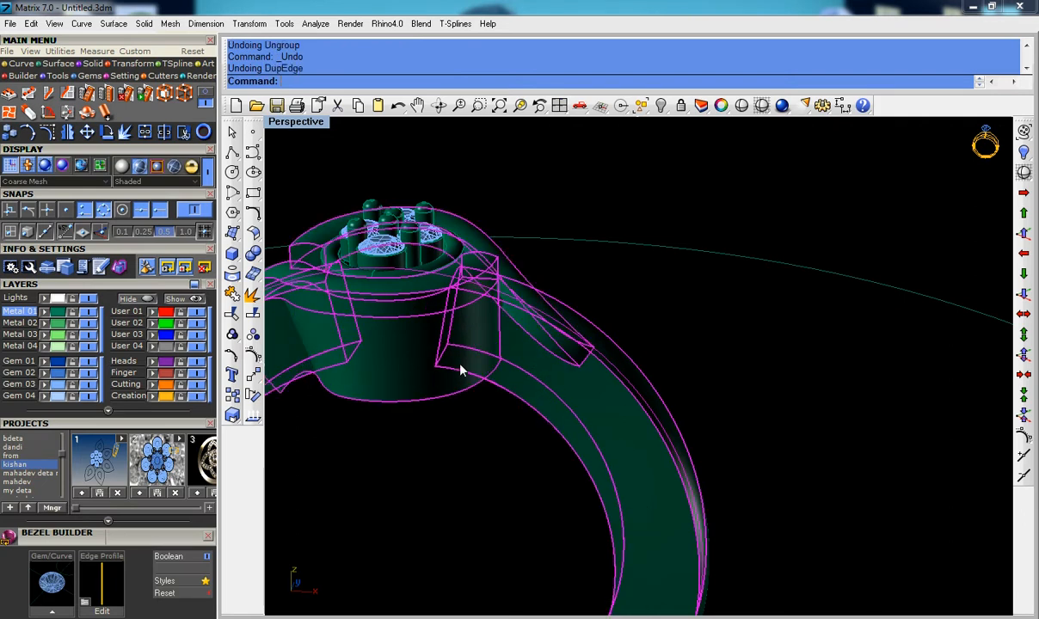
key(ctrl+z)
Step: Check the front swirl's side surface and undo its extraction
scroll(460, 365, down, 2)
click(426, 347)
scroll(417, 330, up, 1)
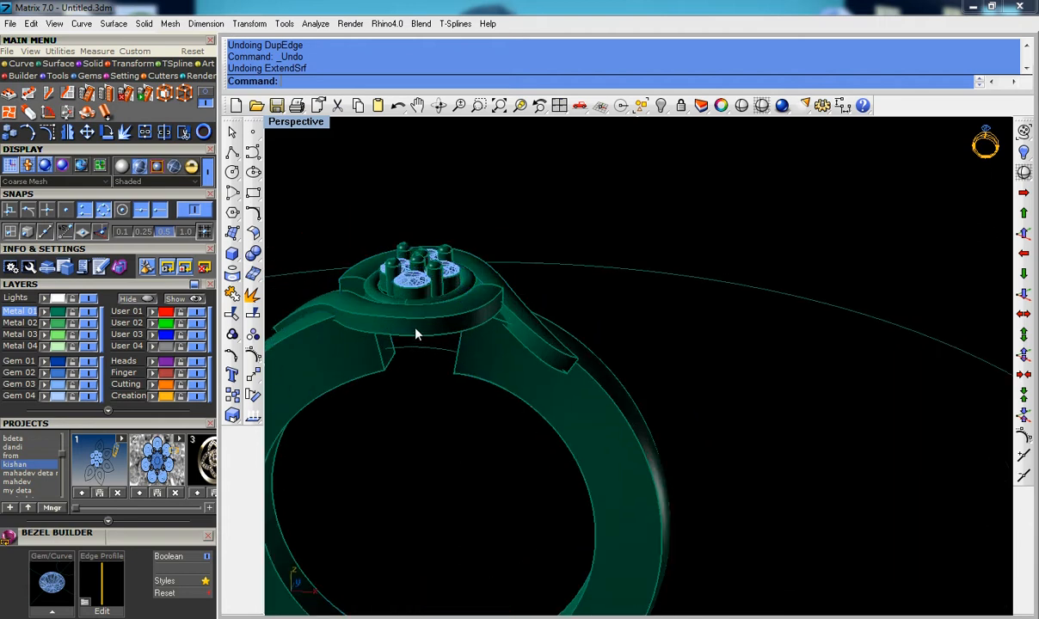
scroll(416, 334, up, 2)
click(413, 330)
click(443, 368)
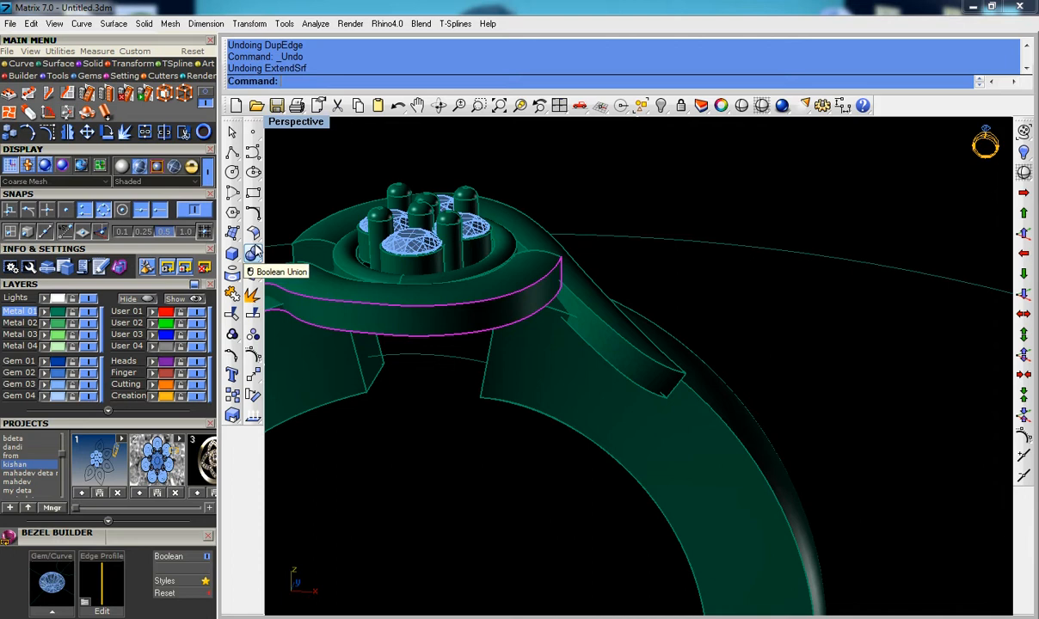
key(ctrl+z)
key(Escape)
Step: Extract the front swirl's outer side face with ExtractSrf, using the Copy option
text(E)
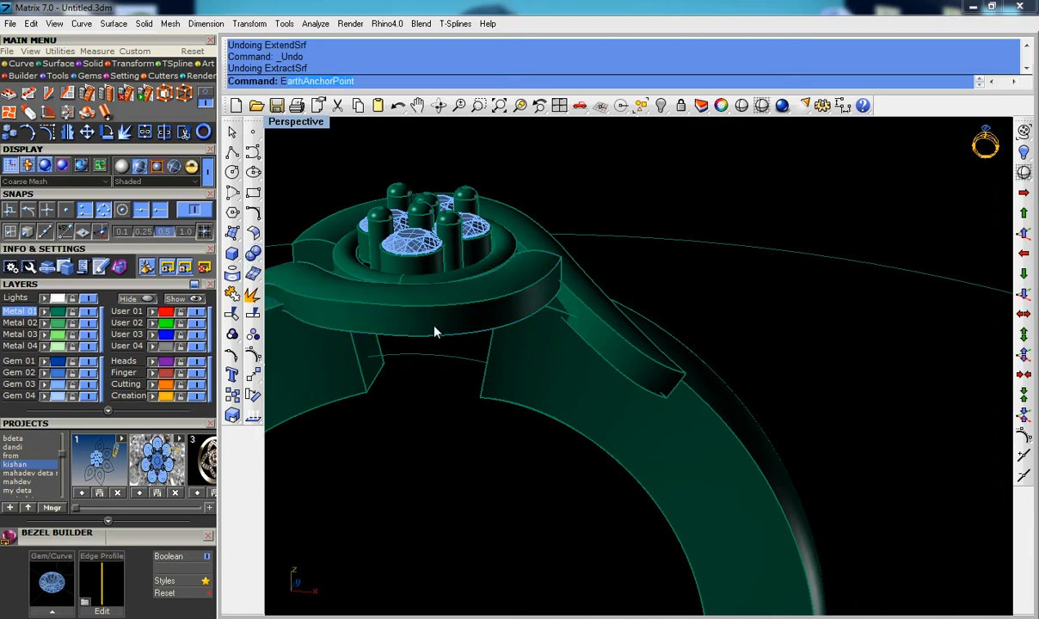
text(xtra)
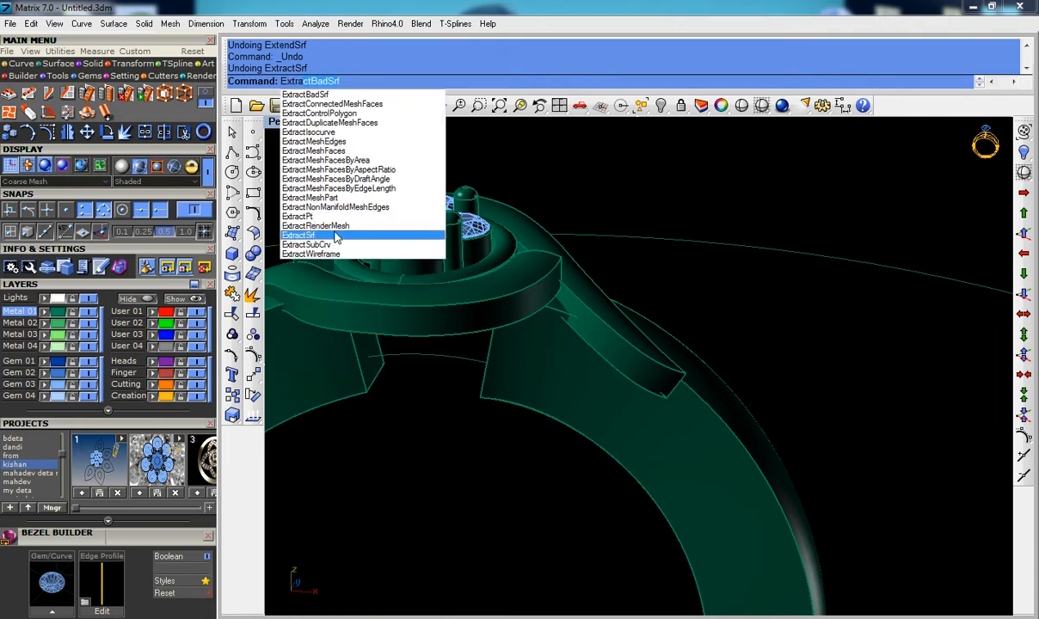
click(331, 236)
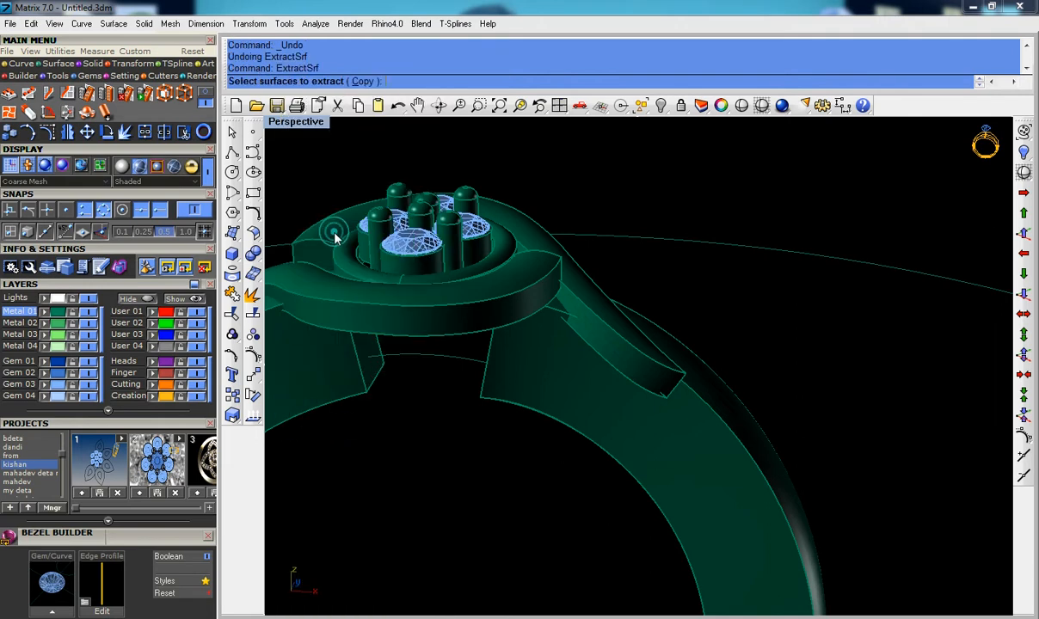
double_click(362, 80)
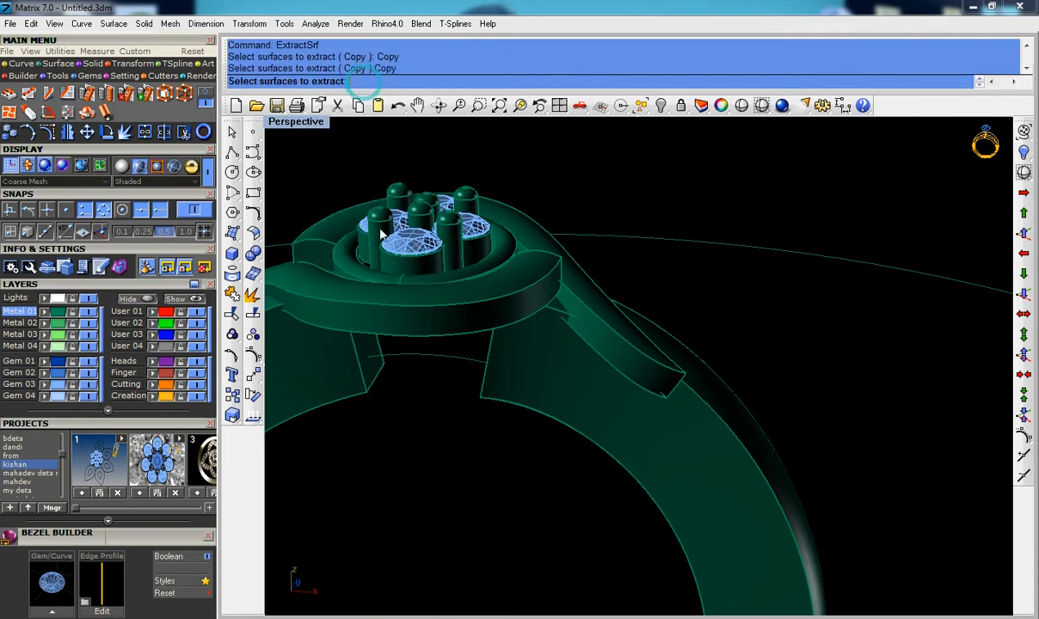
click(419, 328)
key(Return)
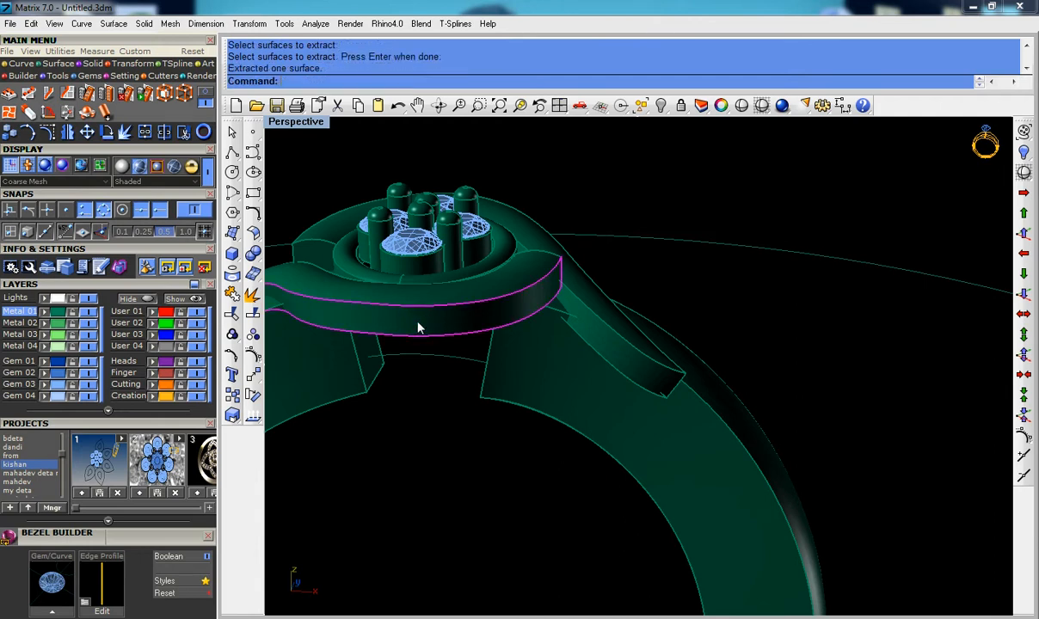
Step: Extend the lower edge of the copied front swirl side surface smoothly by a factor of 3
scroll(419, 328, down, 3)
scroll(417, 320, up, 3)
click(422, 335)
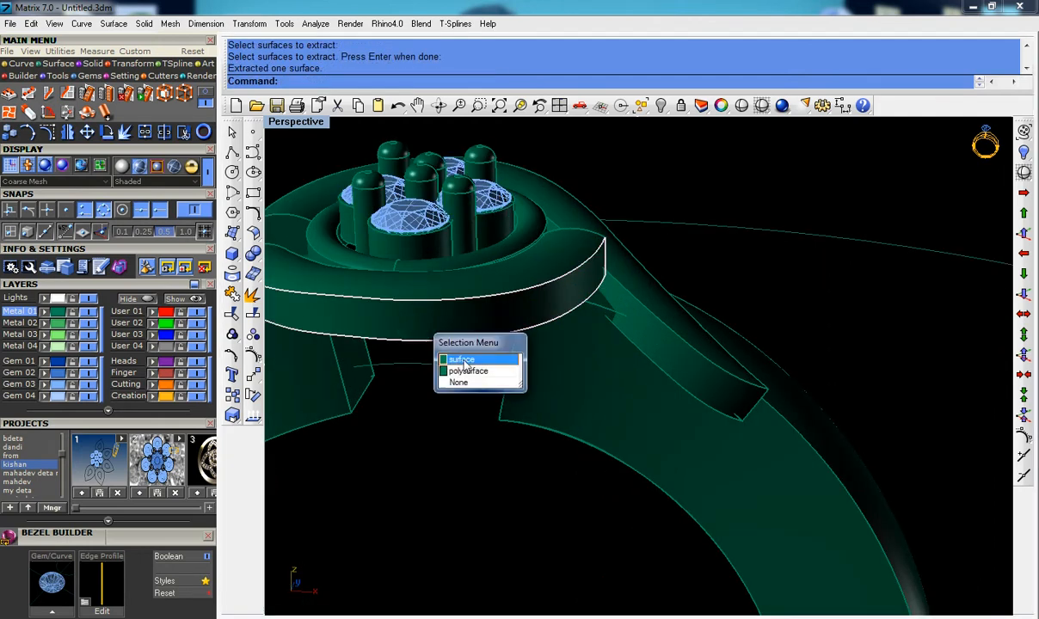
click(452, 360)
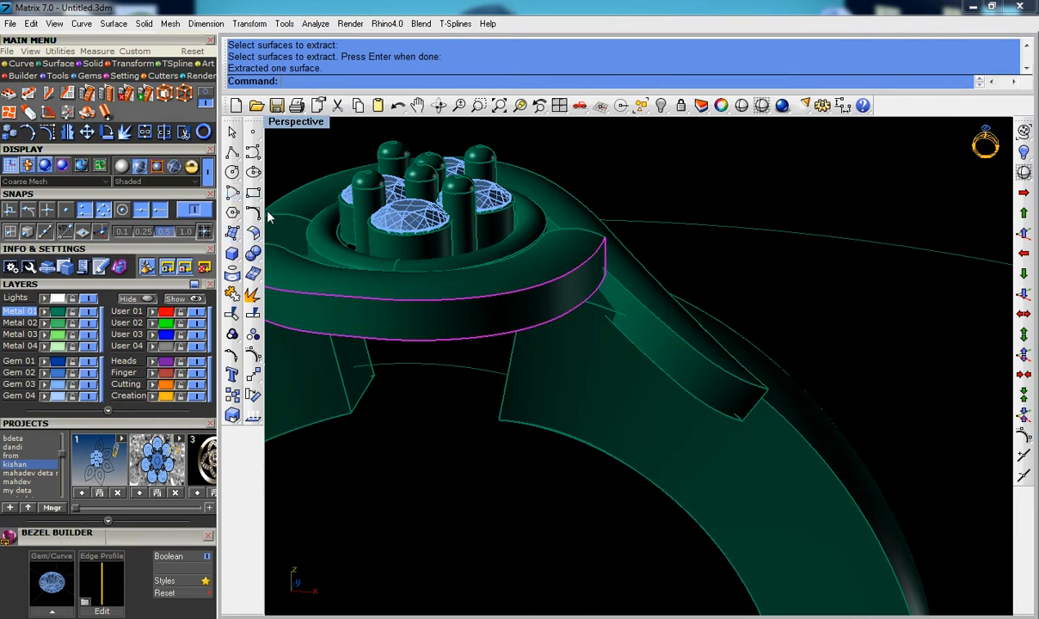
click(231, 233)
click(265, 244)
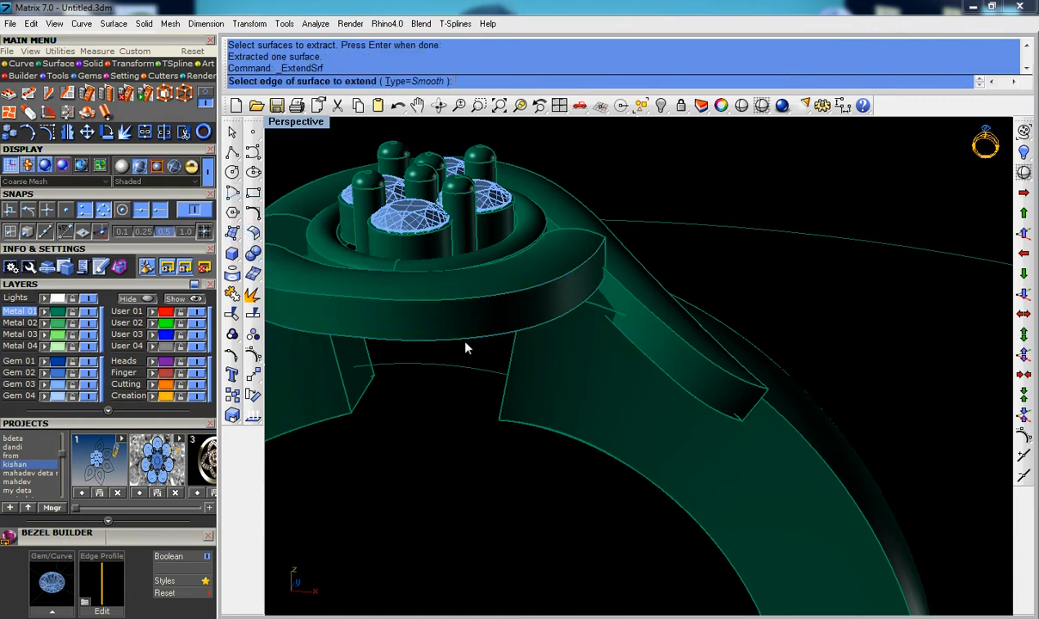
click(464, 339)
click(512, 377)
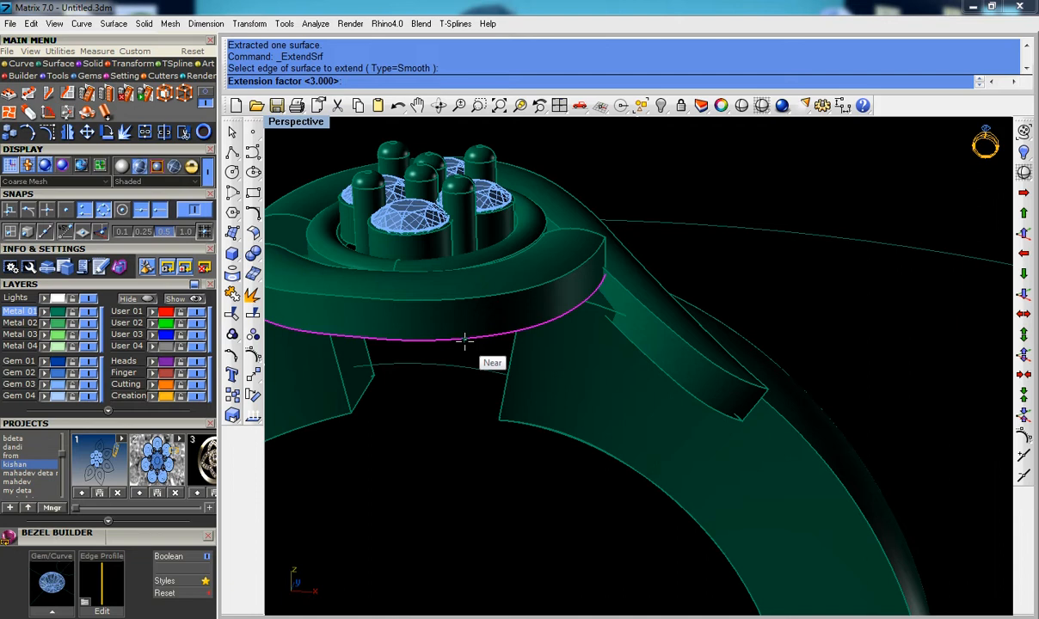
text(3)
key(Return)
Step: Explode the front swirl polysurface with its extended side into separate surfaces
click(470, 396)
key(Escape)
click(487, 382)
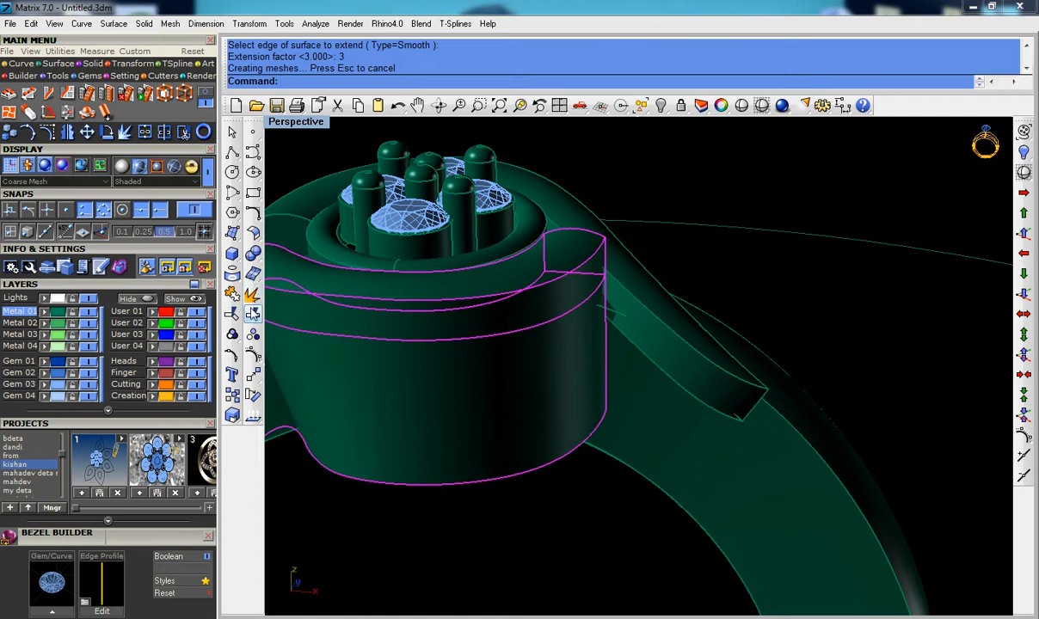
click(252, 296)
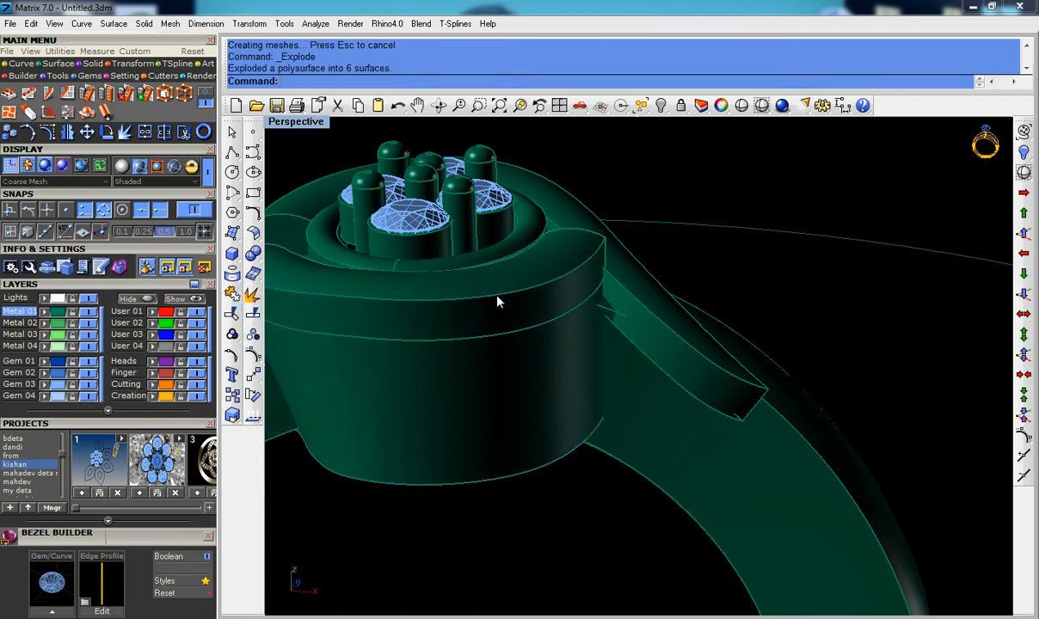
Step: Hide the extended side surface of the front swirl
click(512, 320)
click(553, 357)
scroll(551, 352, down, 6)
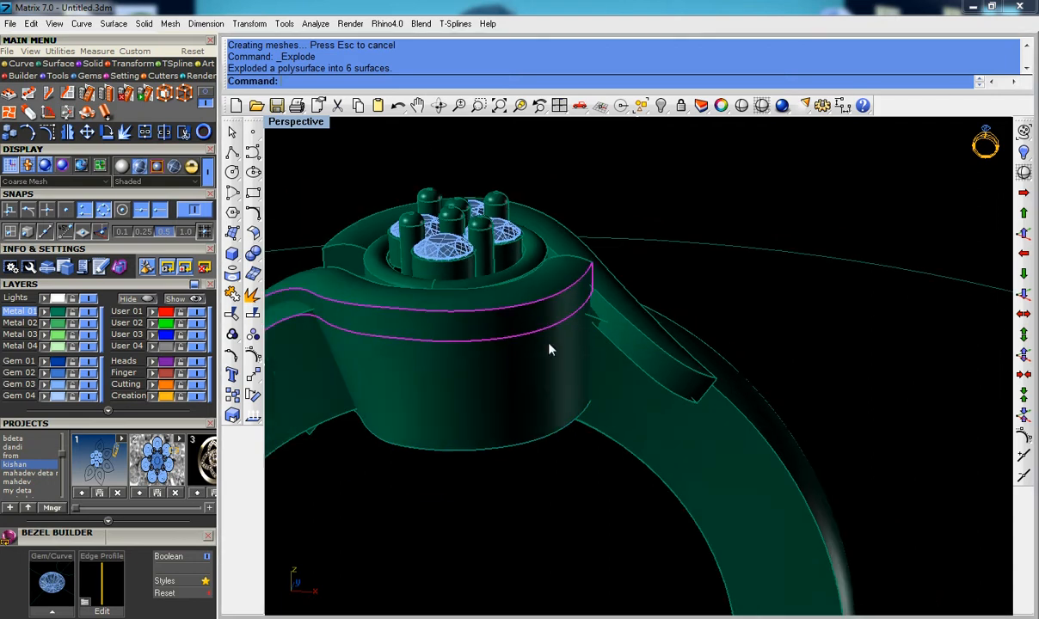
click(548, 351)
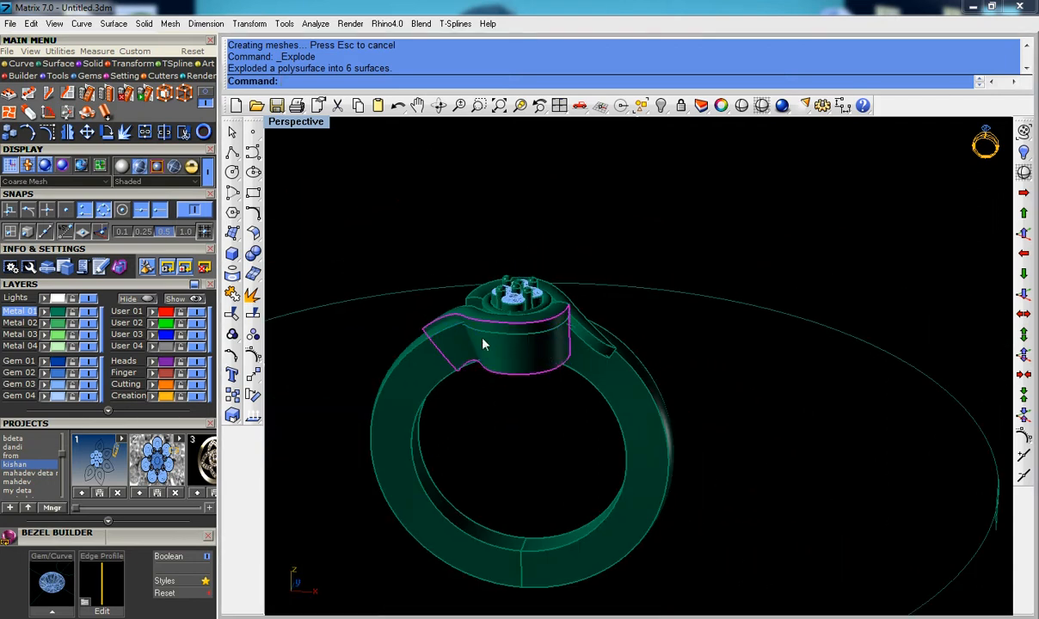
key(Delete)
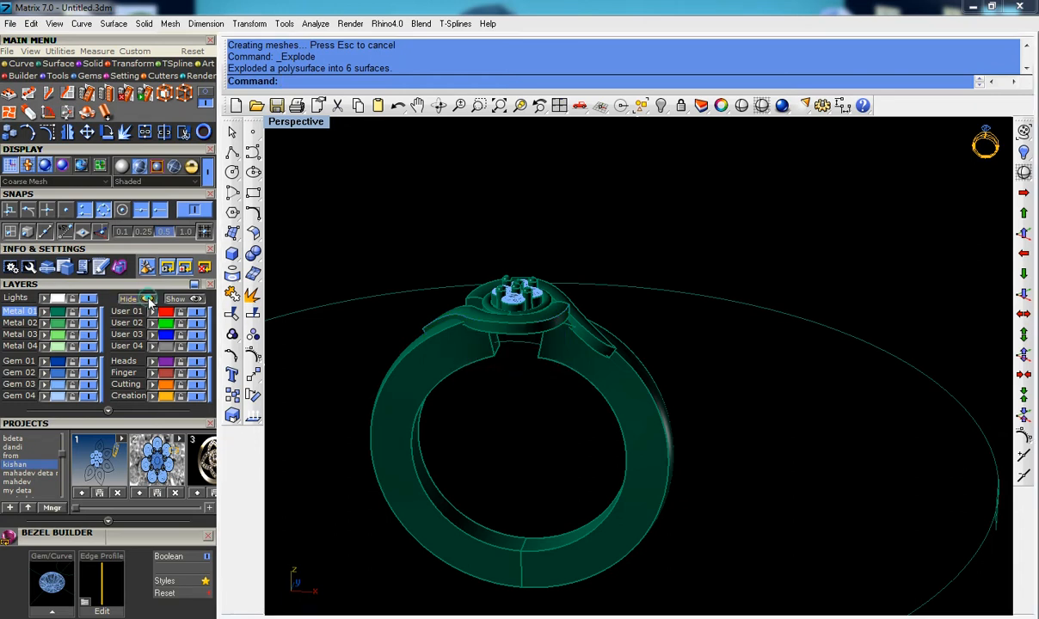
Step: Join the exploded surfaces of the front swirl back together
drag(364, 262, 581, 368)
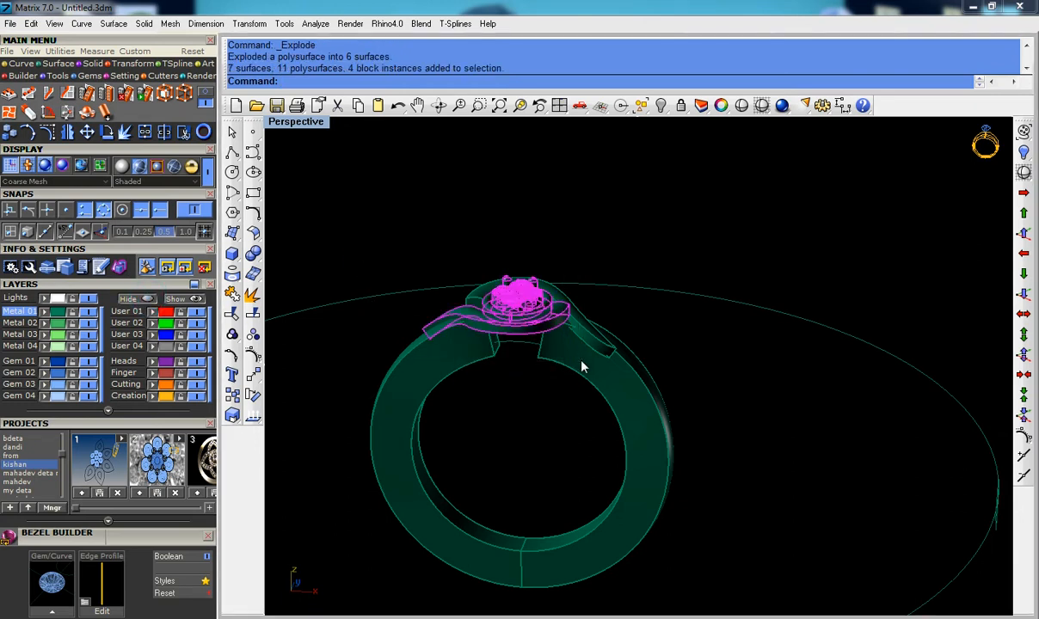
key(ctrl+j)
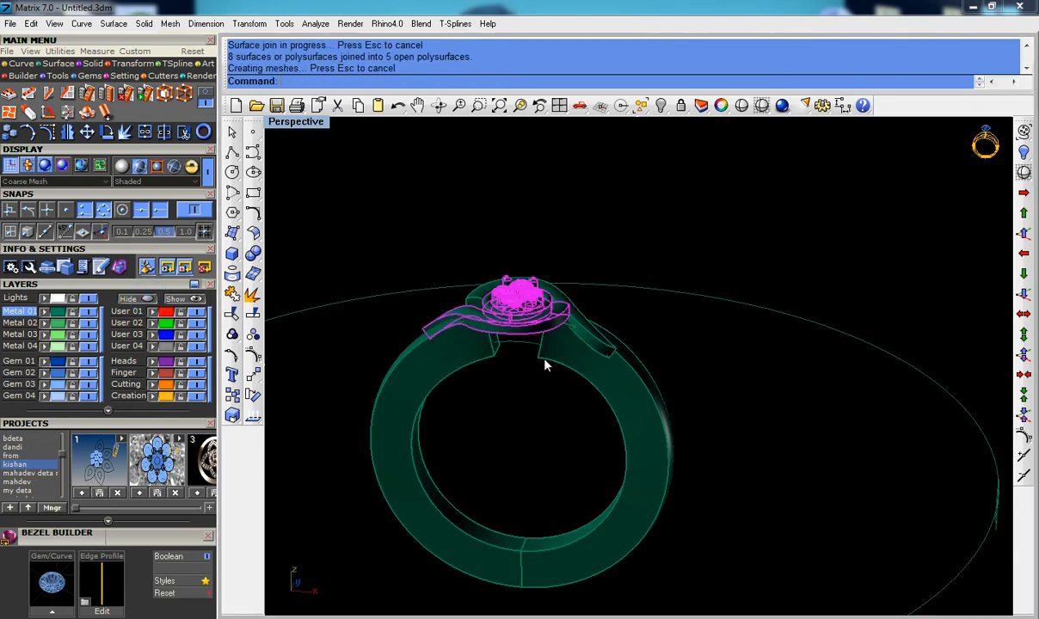
click(527, 333)
key(Escape)
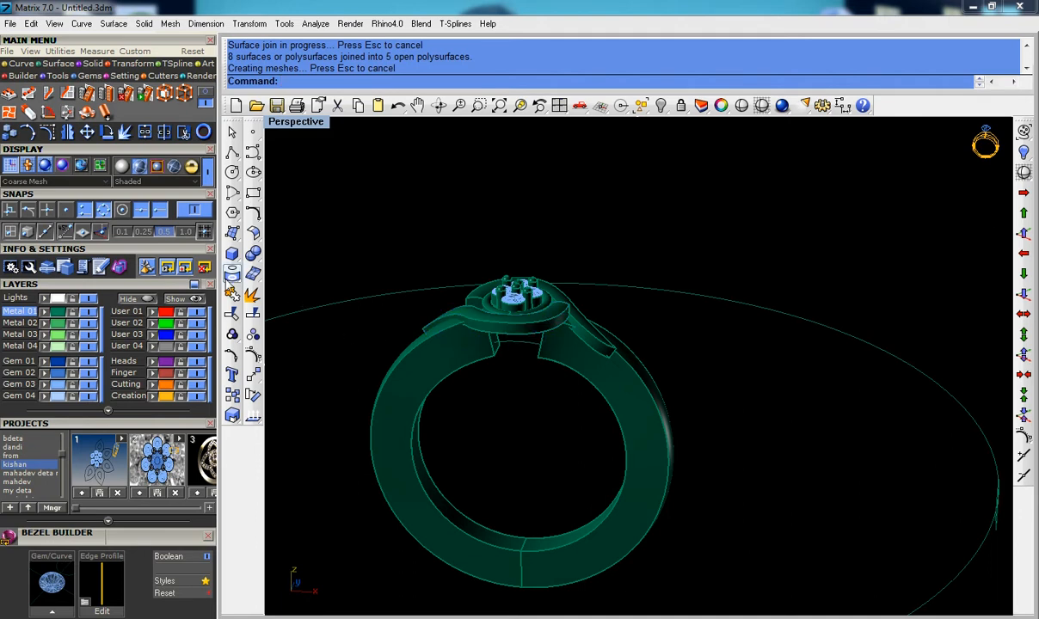
Step: Show all hidden objects and select the front swirl's extended side surface in the Top view
click(194, 300)
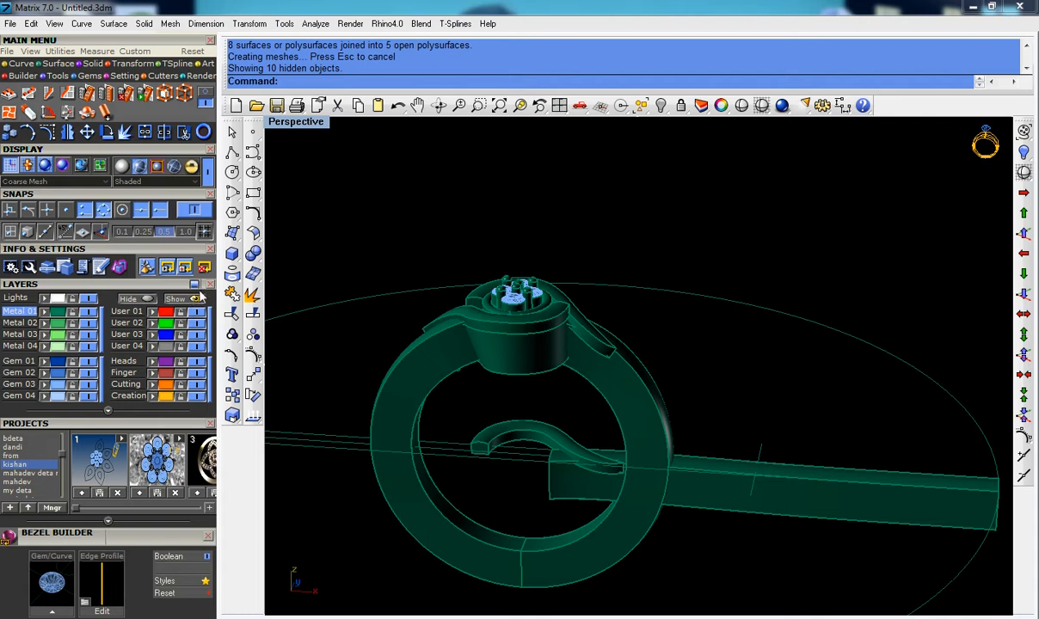
click(514, 361)
scroll(516, 364, up, 3)
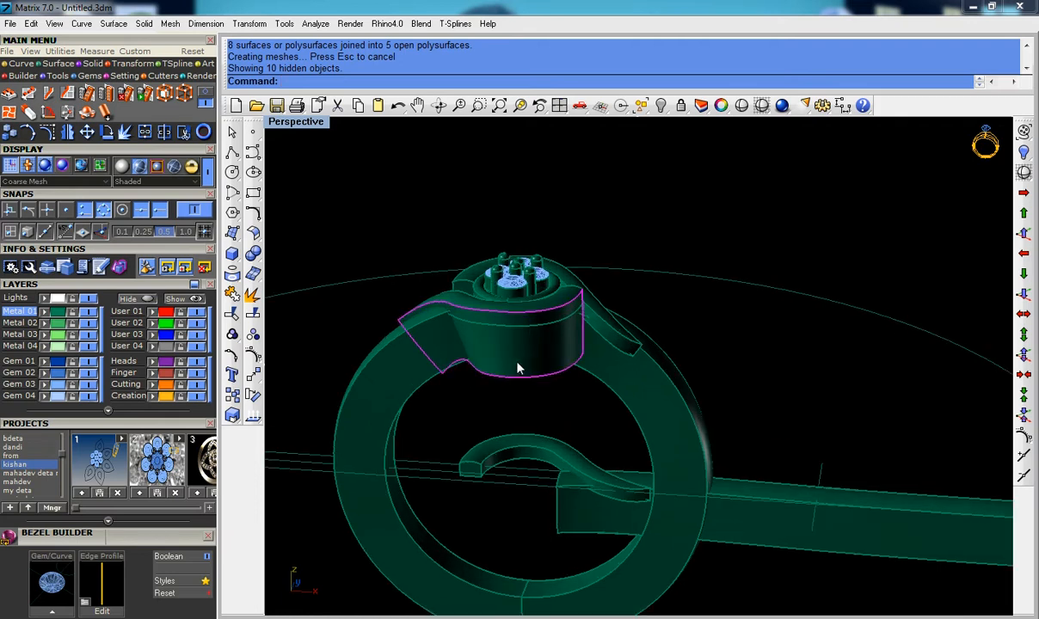
scroll(526, 352, down, 6)
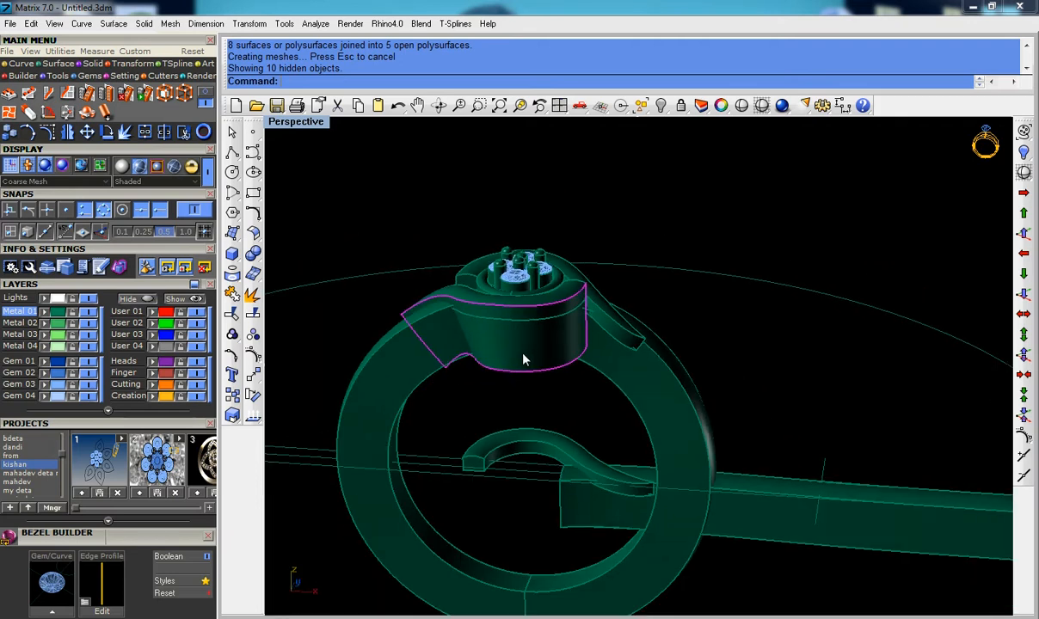
key(ctrl+F1)
scroll(523, 367, down, 4)
right_drag(514, 387, 440, 395)
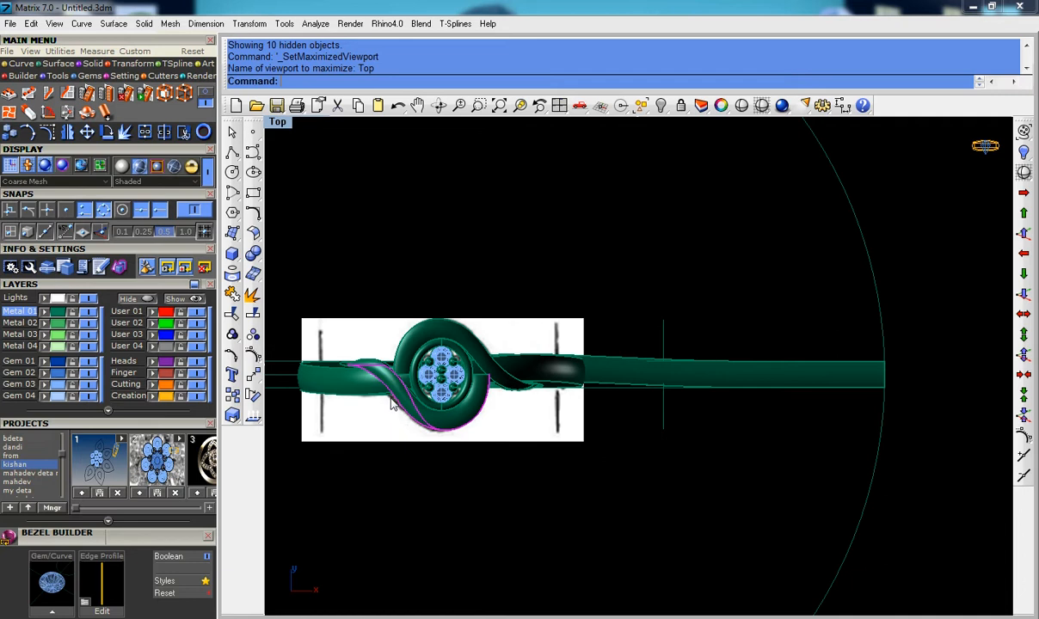
scroll(391, 405, up, 2)
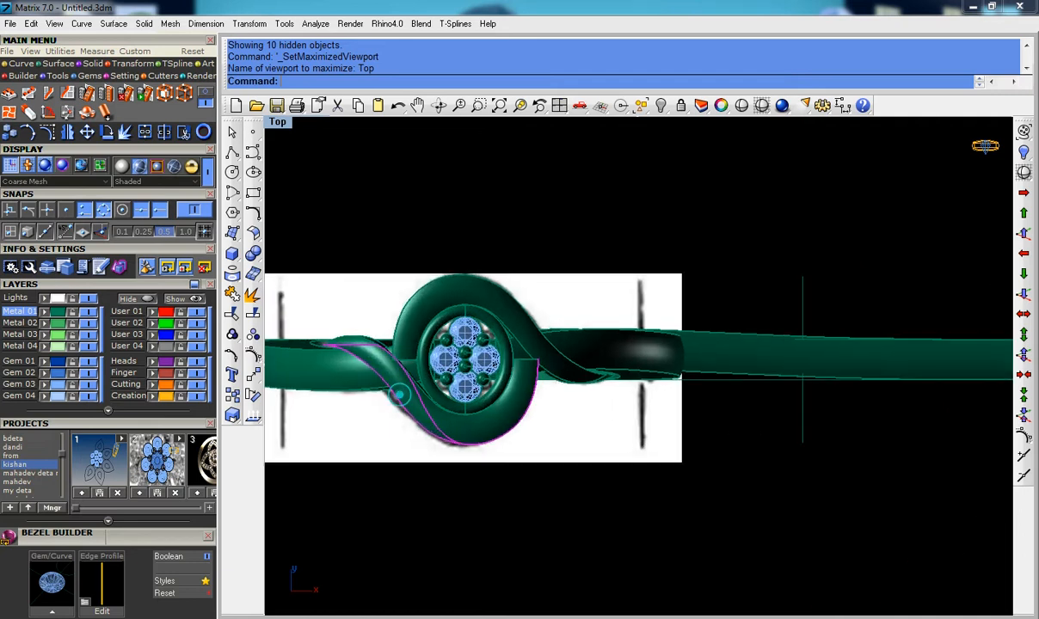
Step: Try to rotate a copy of the extended swirl side surface about the origin (0)
click(256, 397)
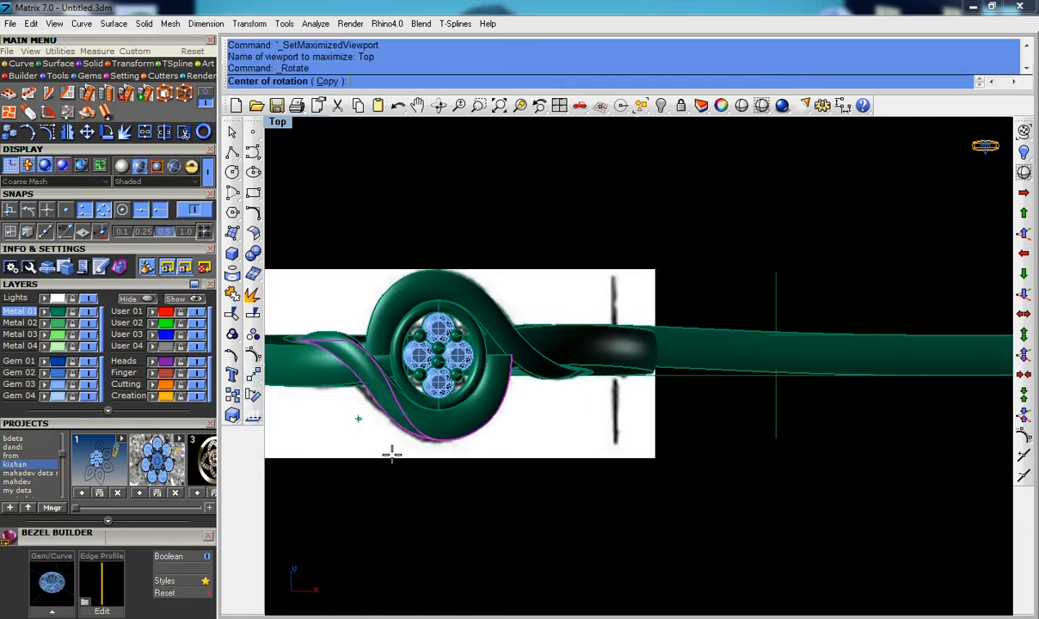
click(328, 81)
text(0)
key(Return)
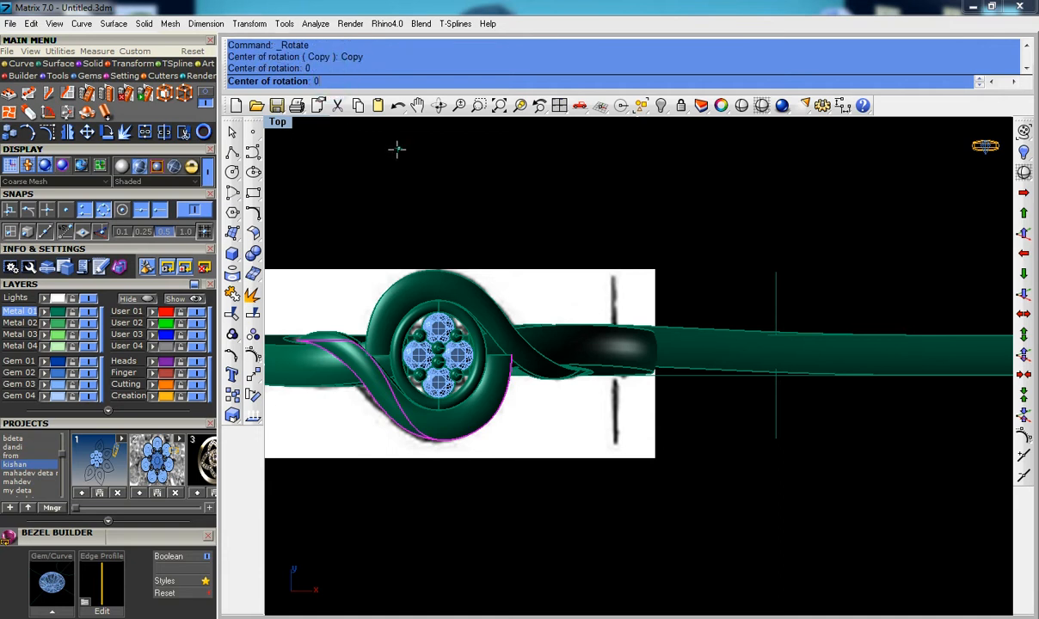
scroll(539, 221, down, 3)
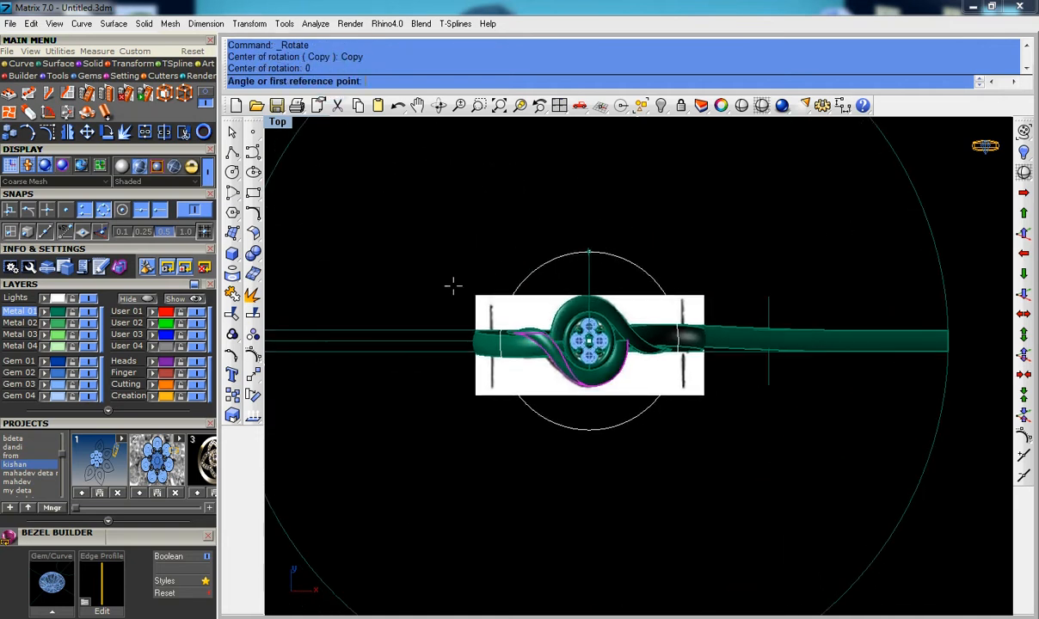
click(369, 354)
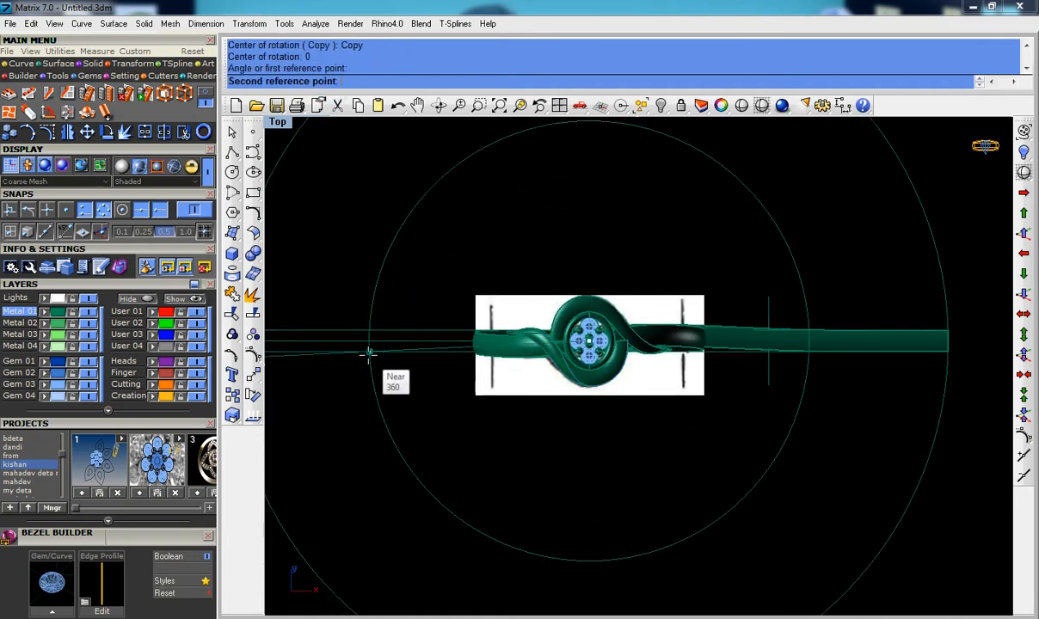
click(367, 355)
Step: Rotate the extended swirl side surface 180 degrees about the origin (0) onto the back swirl
key(Return)
text(0)
key(Return)
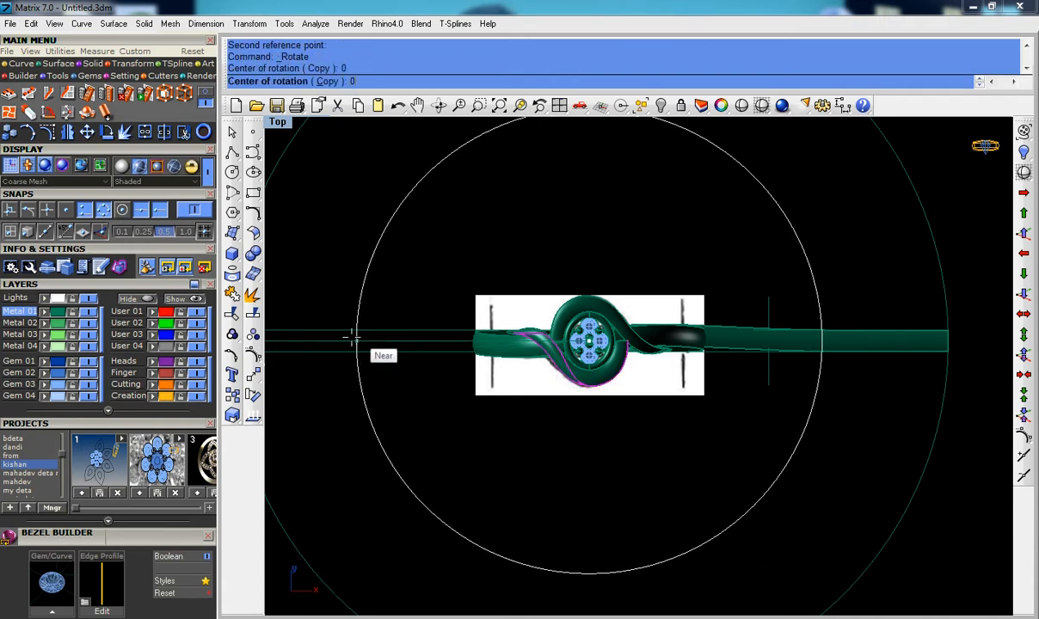
click(349, 340)
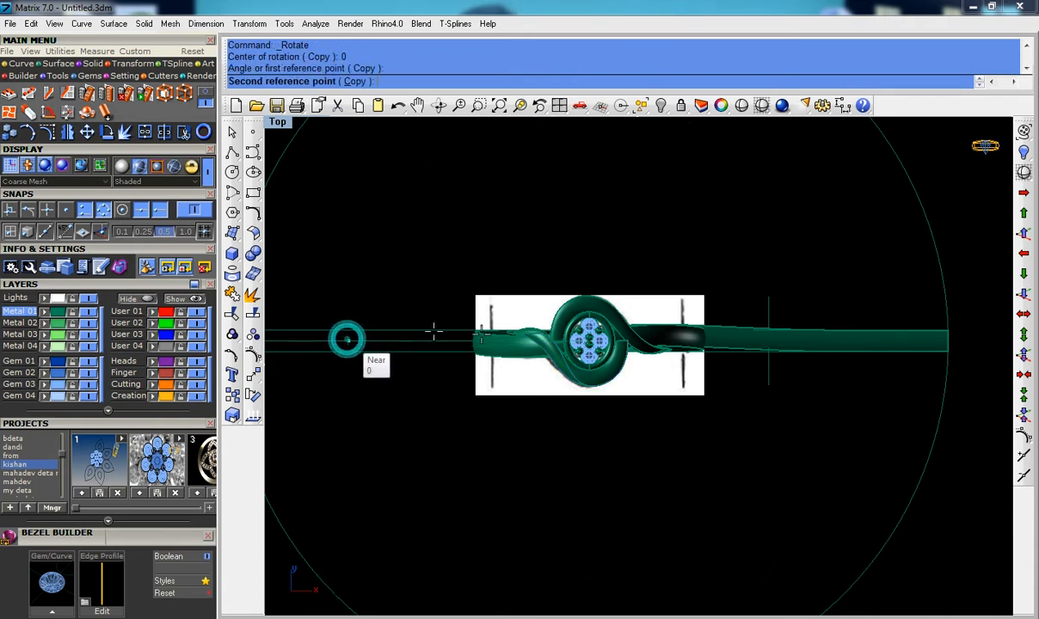
click(988, 340)
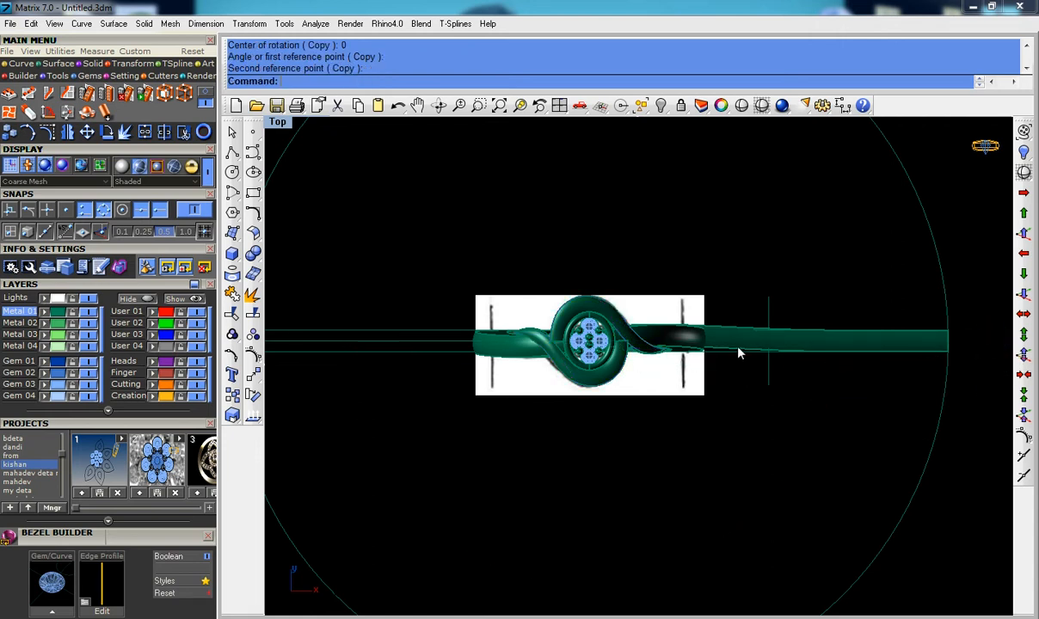
Step: Delete the duplicate of the back swirl polysurface with its attached shank half in the Perspective view
key(ctrl+F4)
right_drag(641, 378, 645, 318)
scroll(613, 349, up, 4)
scroll(646, 318, down, 3)
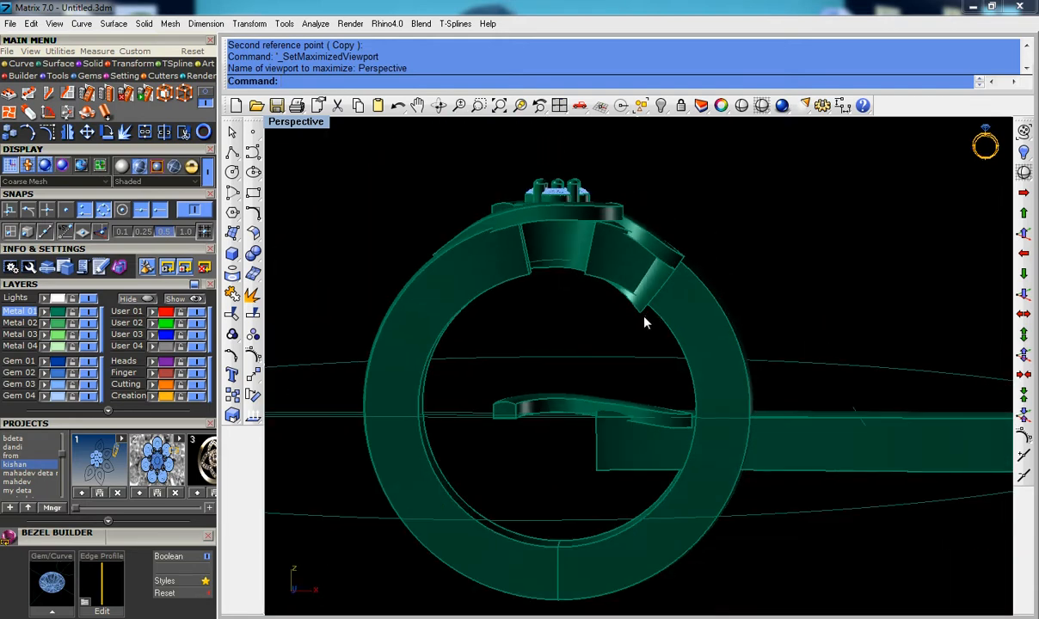
right_drag(686, 360, 608, 378)
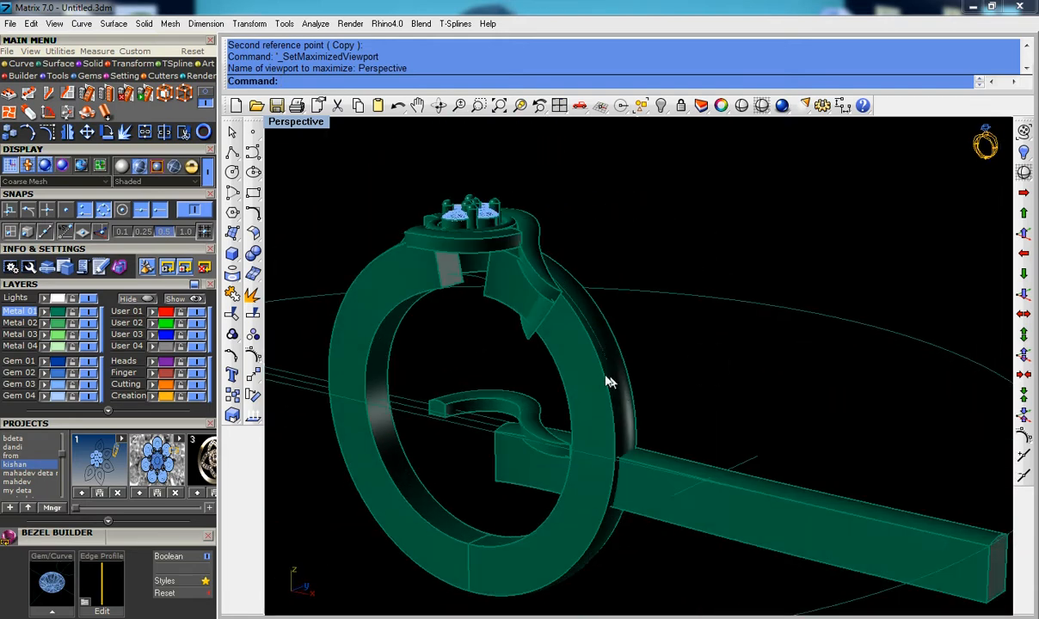
scroll(592, 367, up, 3)
click(588, 366)
key(Escape)
click(585, 366)
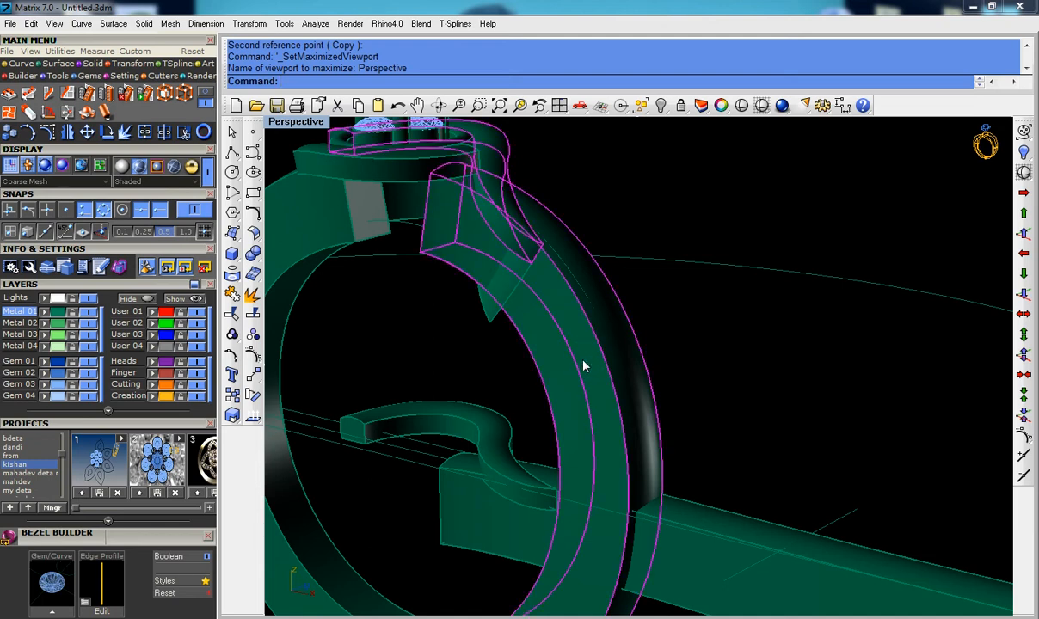
key(Delete)
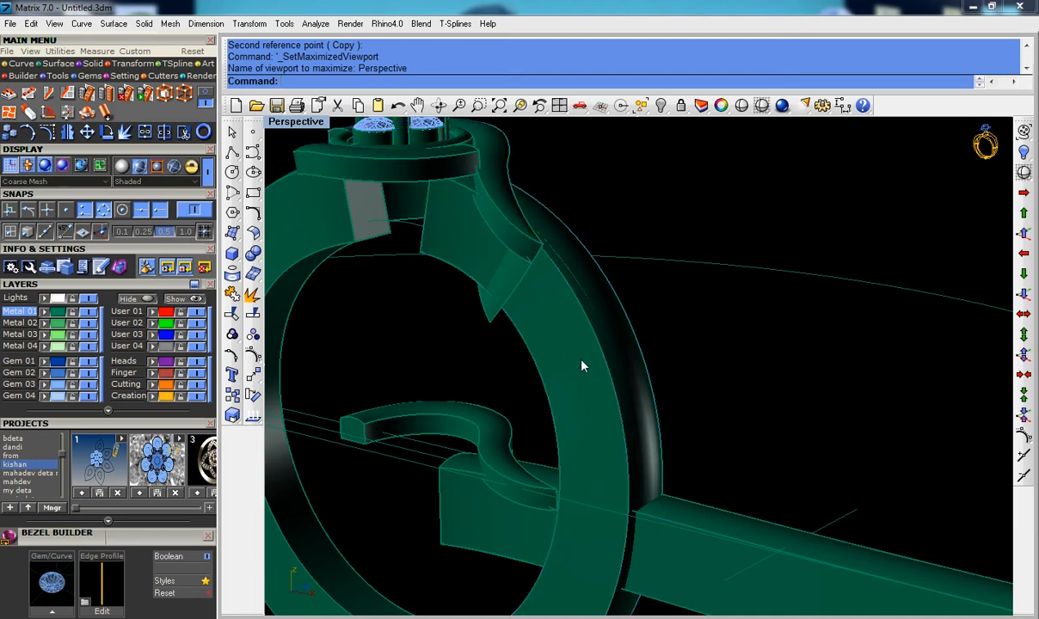
click(581, 368)
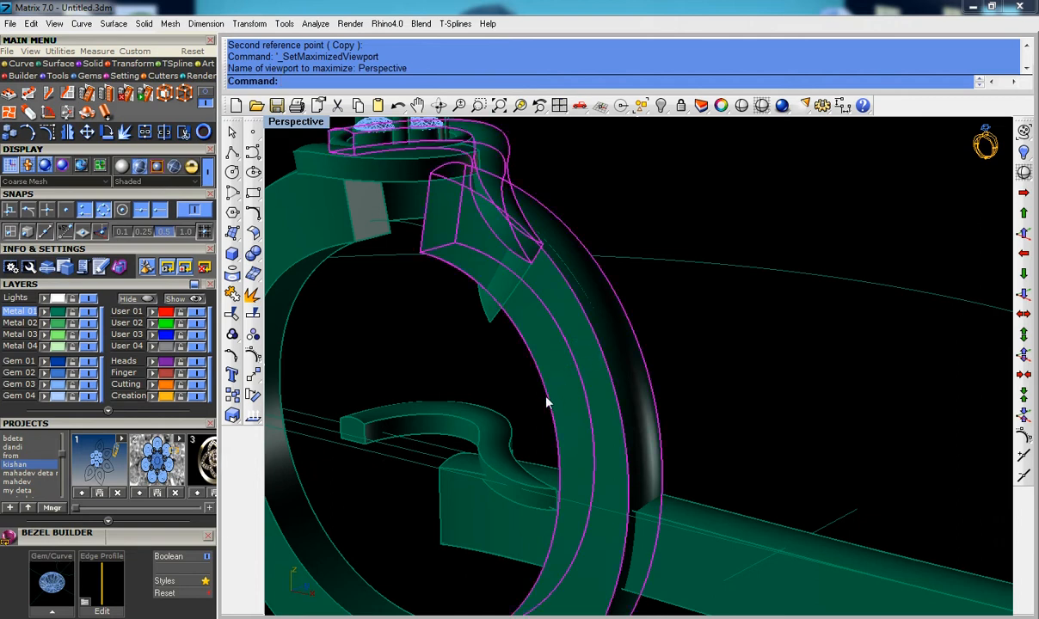
key(Escape)
Step: Extract the flat front side face of the back swirl's shank half with ExtractSrf, using the Copy option
text(ex)
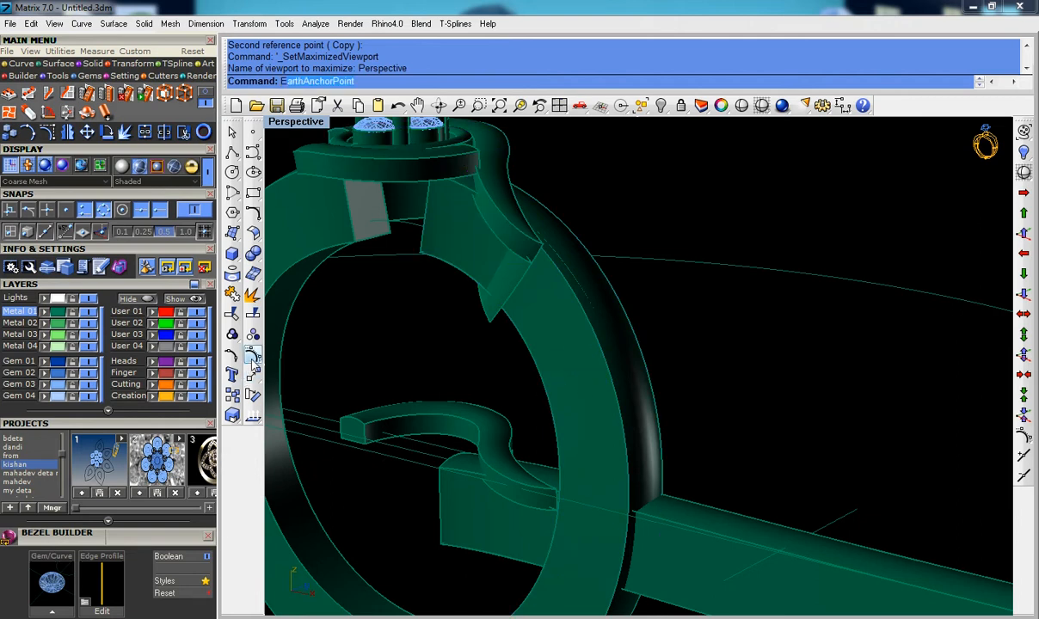
text(t)
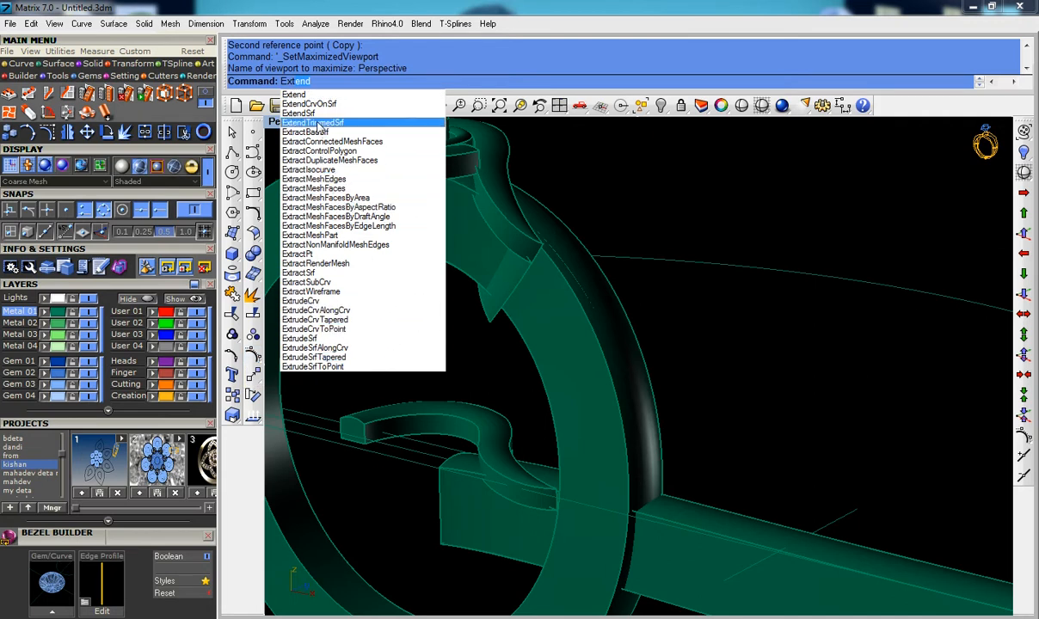
click(324, 274)
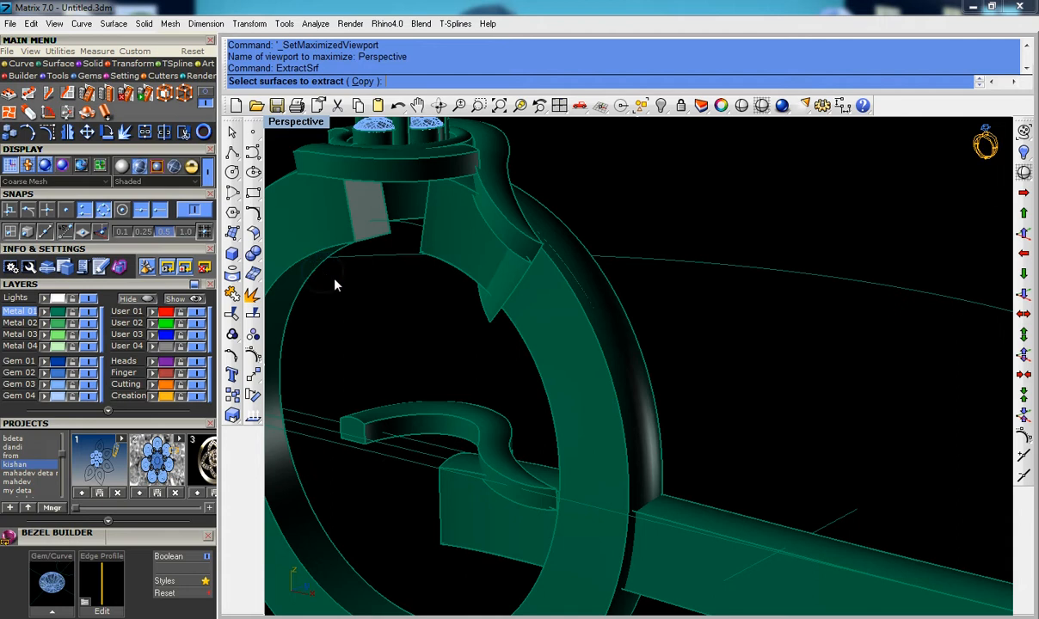
click(363, 82)
click(565, 385)
key(Return)
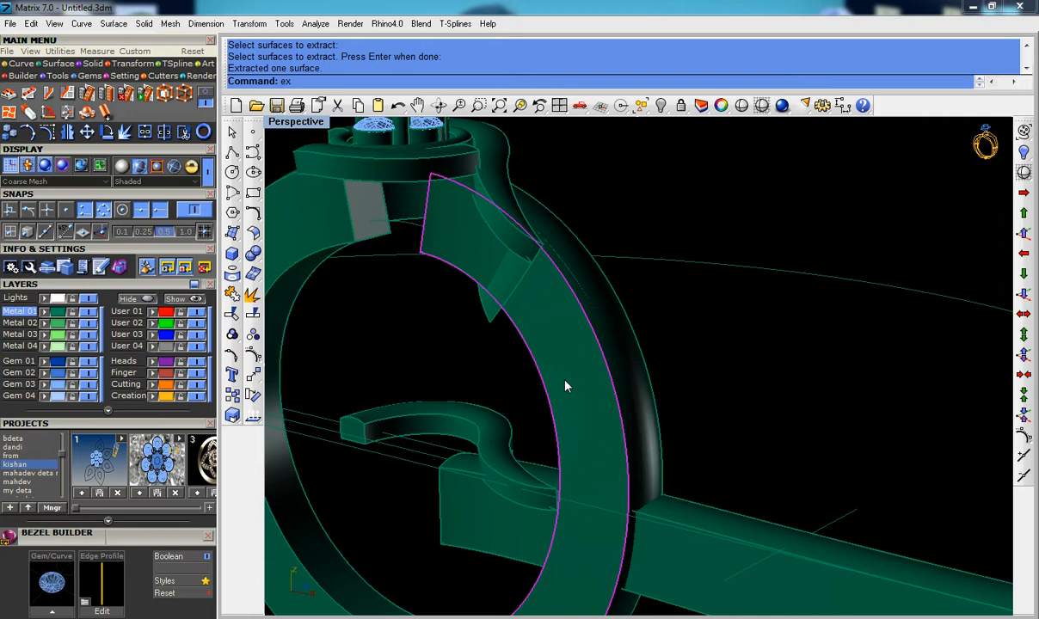
Step: Extend the outer edge of the copied shank side face smoothly by a factor of 3 with ExtendSrf
text(Ext)
click(310, 112)
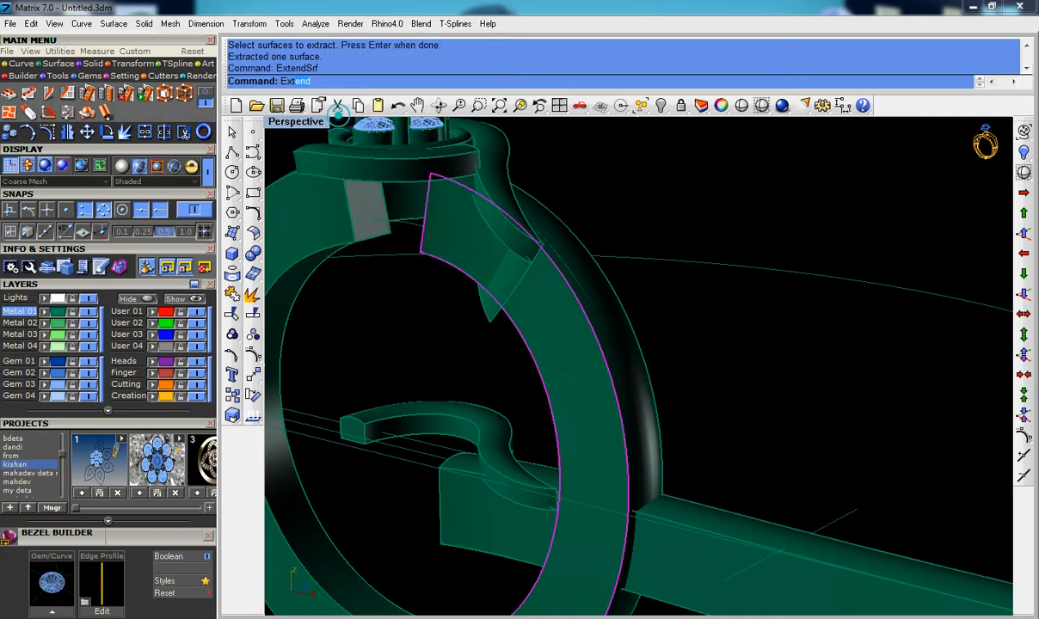
click(571, 294)
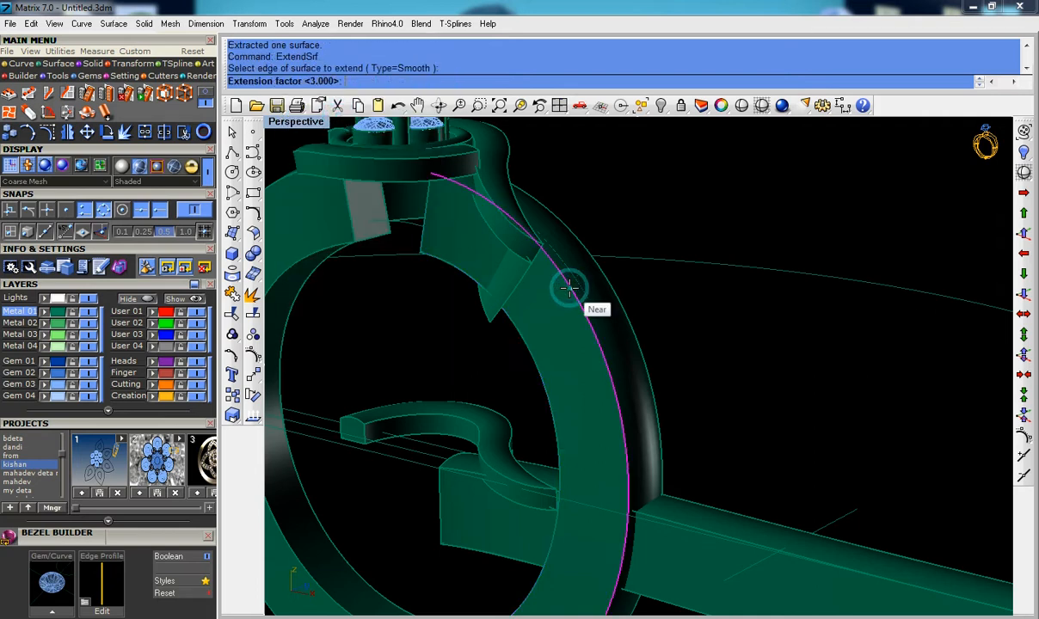
key(Return)
Step: Extend the inner edge of the shank's side face smoothly by a factor of 3
right_click(571, 294)
click(534, 360)
right_click(533, 359)
key(Return)
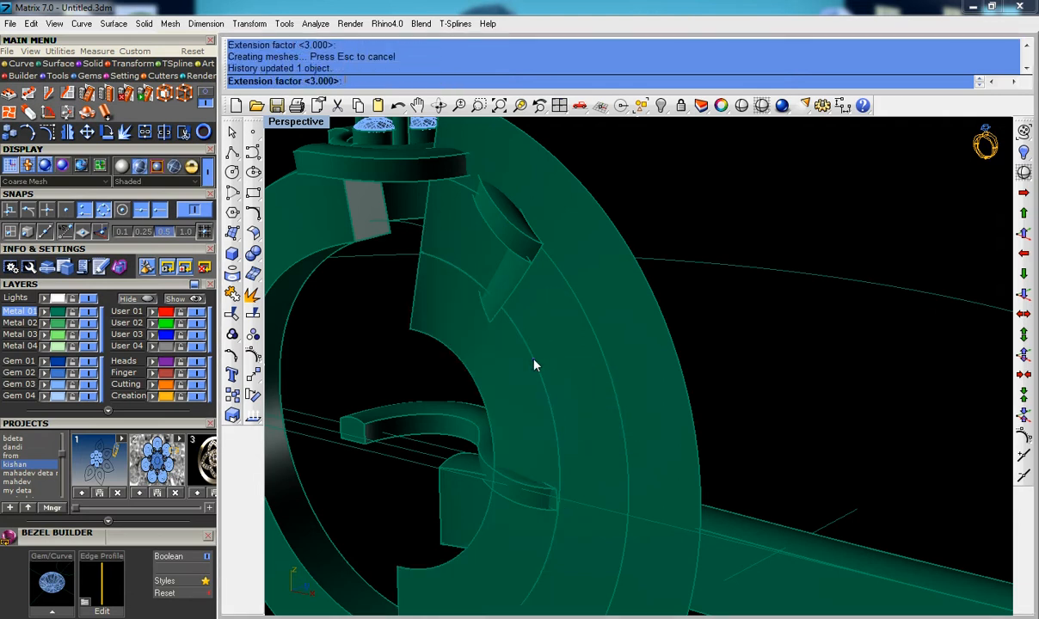
Step: Try to BooleanSplit the rotated swirl side surface using the extended shank side surface as the cutter
scroll(527, 378, down, 3)
right_drag(520, 389, 665, 376)
scroll(641, 382, up, 2)
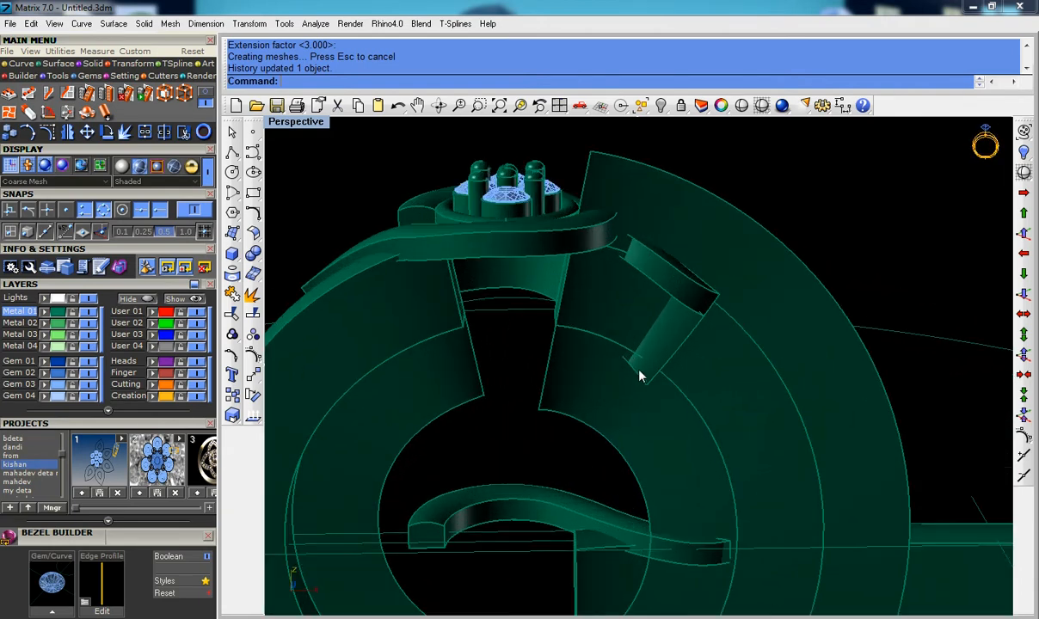
click(550, 296)
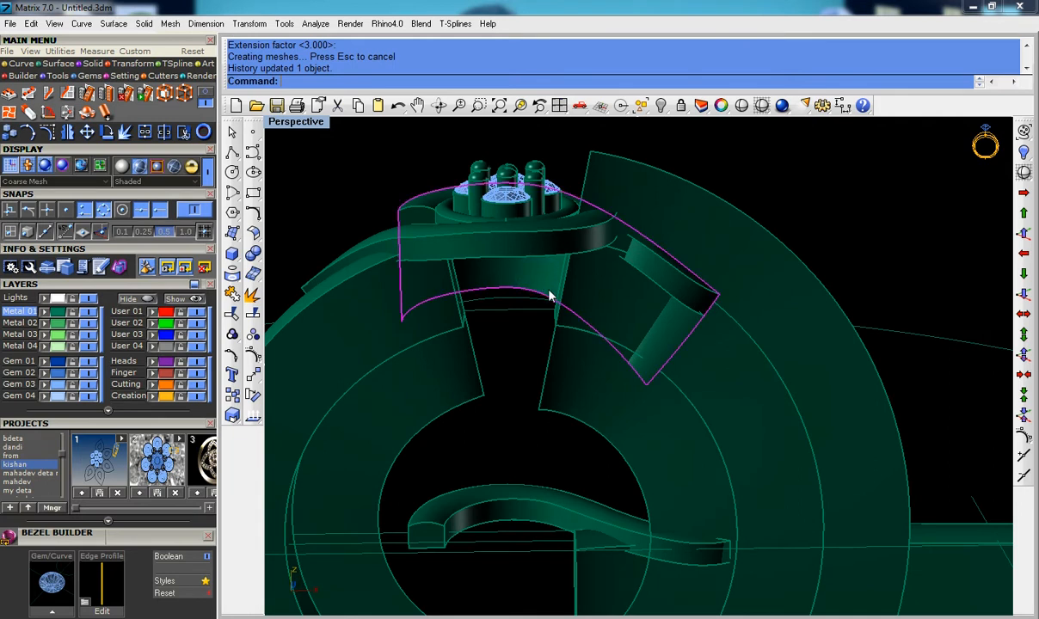
click(253, 253)
click(335, 273)
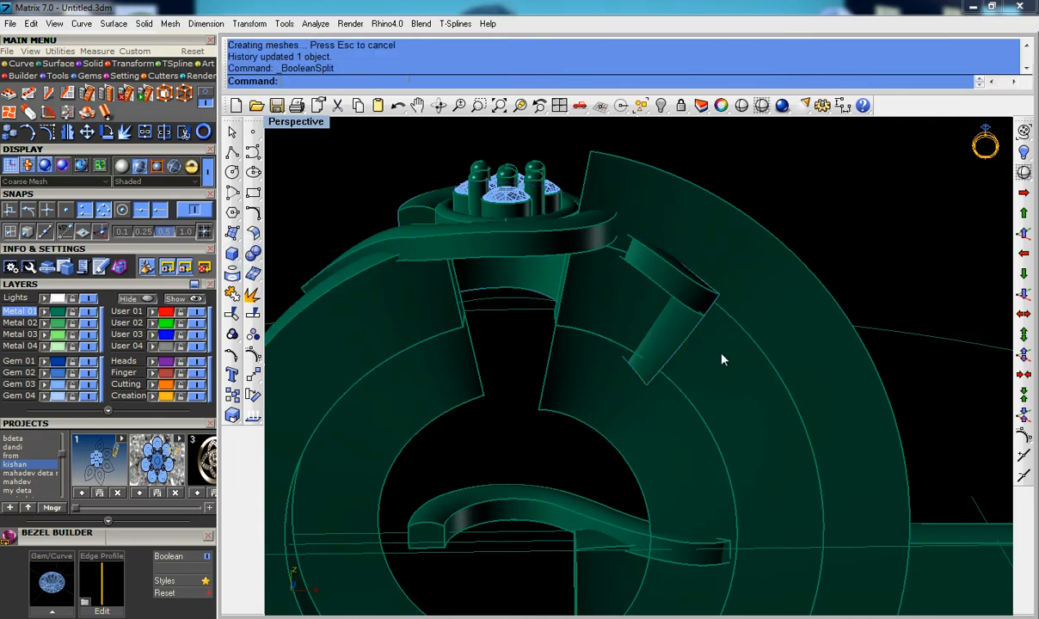
click(767, 311)
key(Return)
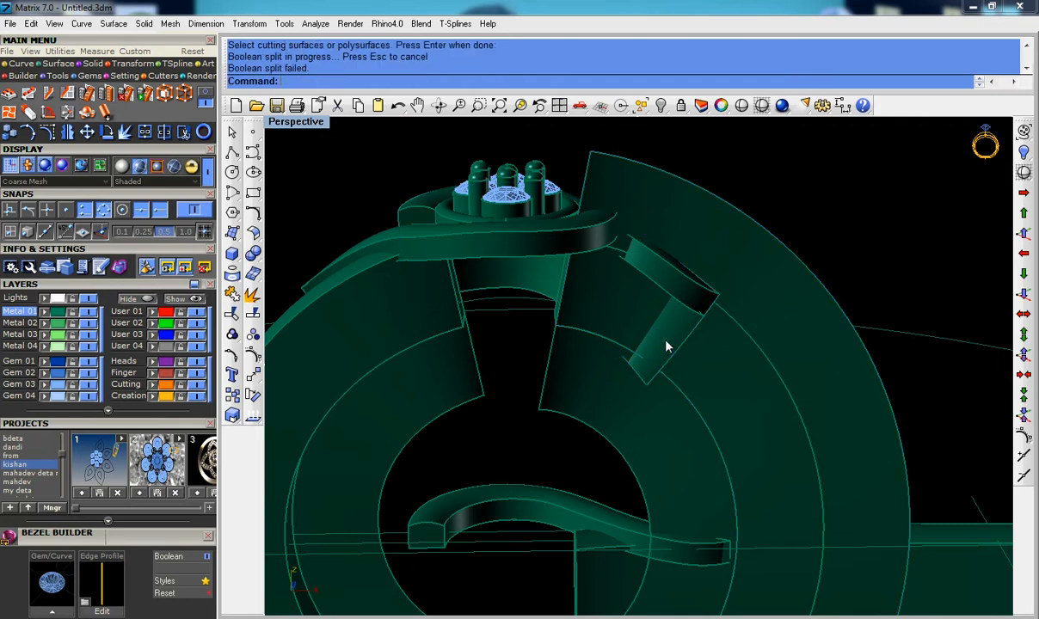
Step: Check which surfaces were extended and undo the last ExtendSrf on the shank's inner edge
right_drag(702, 303, 507, 368)
click(449, 384)
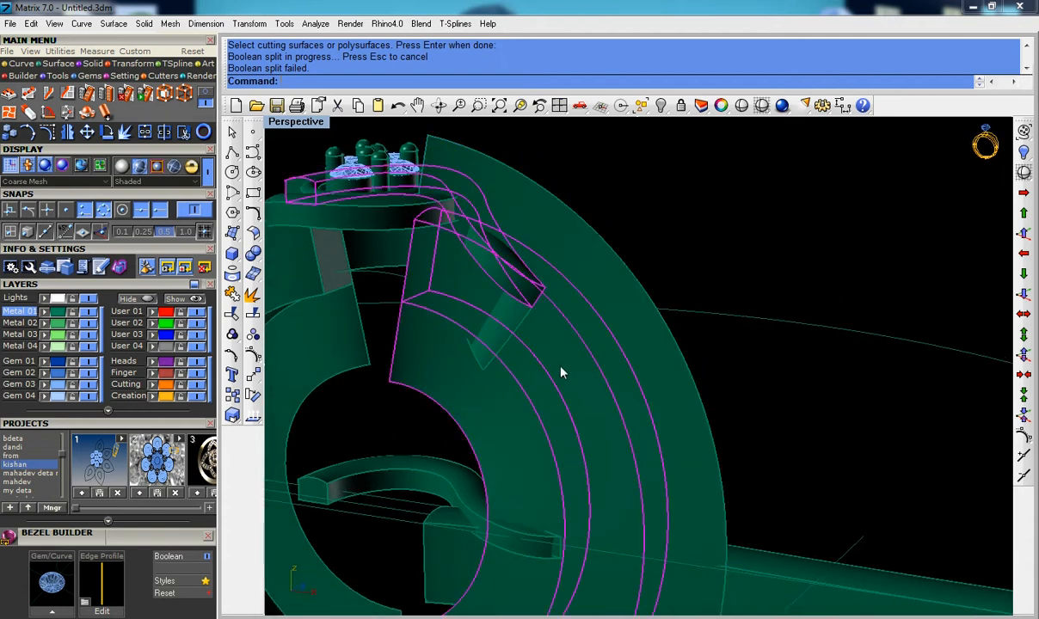
click(593, 285)
key(ctrl+z)
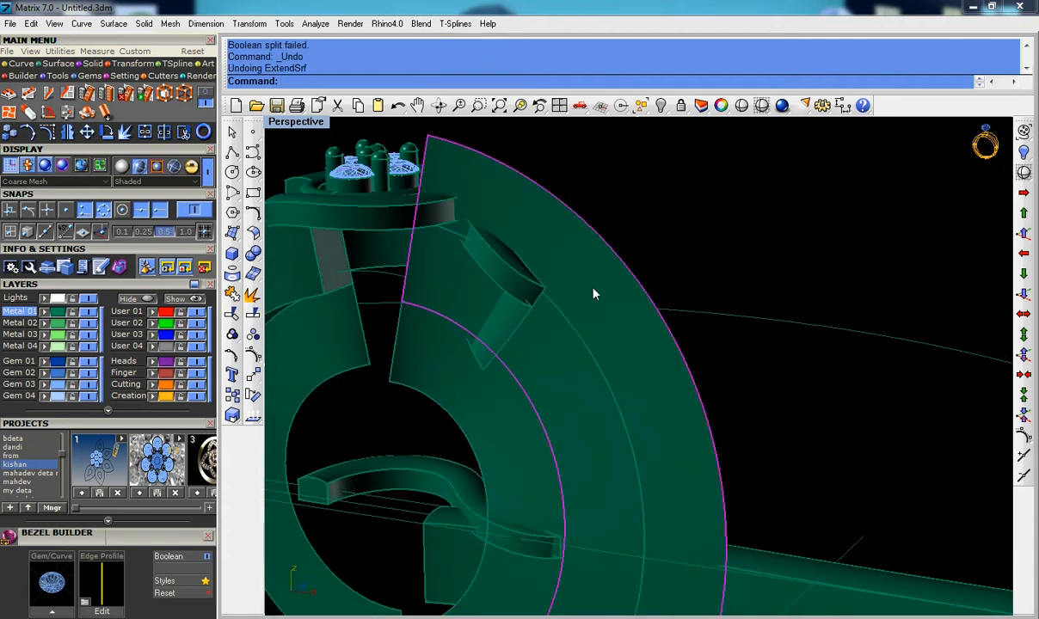
Step: Try to extend the inner edge of the copied shank side surface with ExtendSrf, then undo it
click(593, 294)
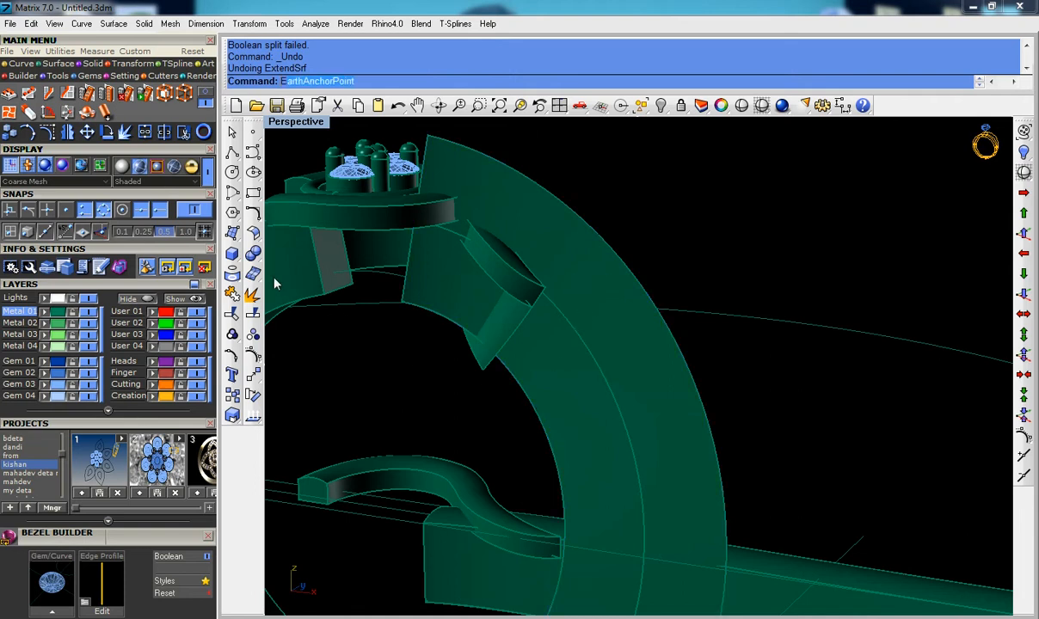
text(Extend)
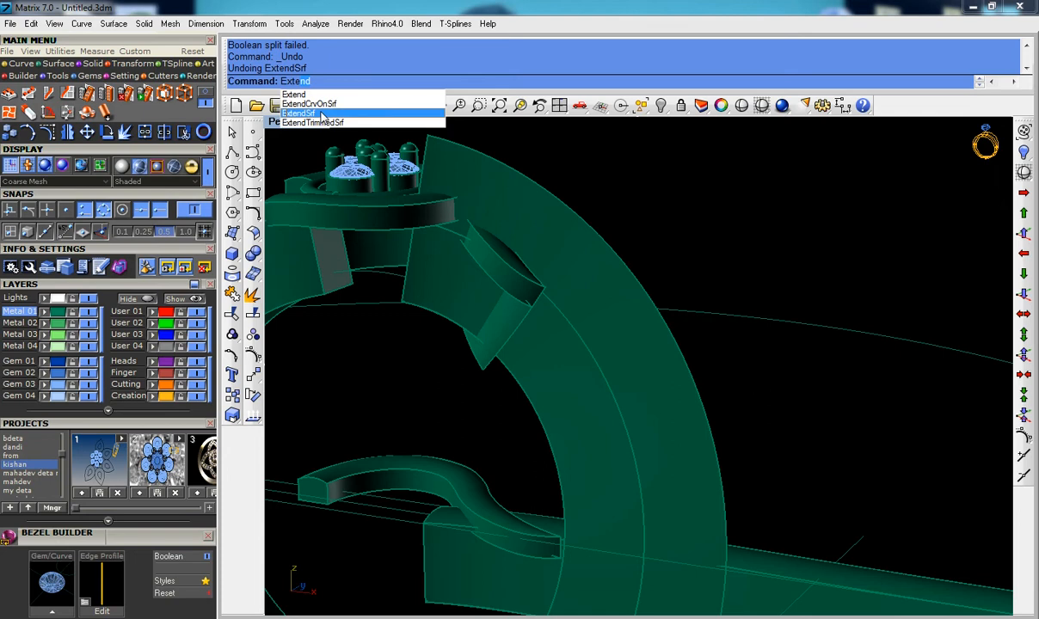
click(299, 113)
click(535, 419)
right_click(536, 419)
right_click(534, 419)
right_drag(507, 404, 595, 436)
key(ctrl+z)
Step: Extend the inner edge of the shank's side face smoothly by a factor of 3 with ExtendSrf
right_click(615, 432)
right_drag(666, 464, 884, 401)
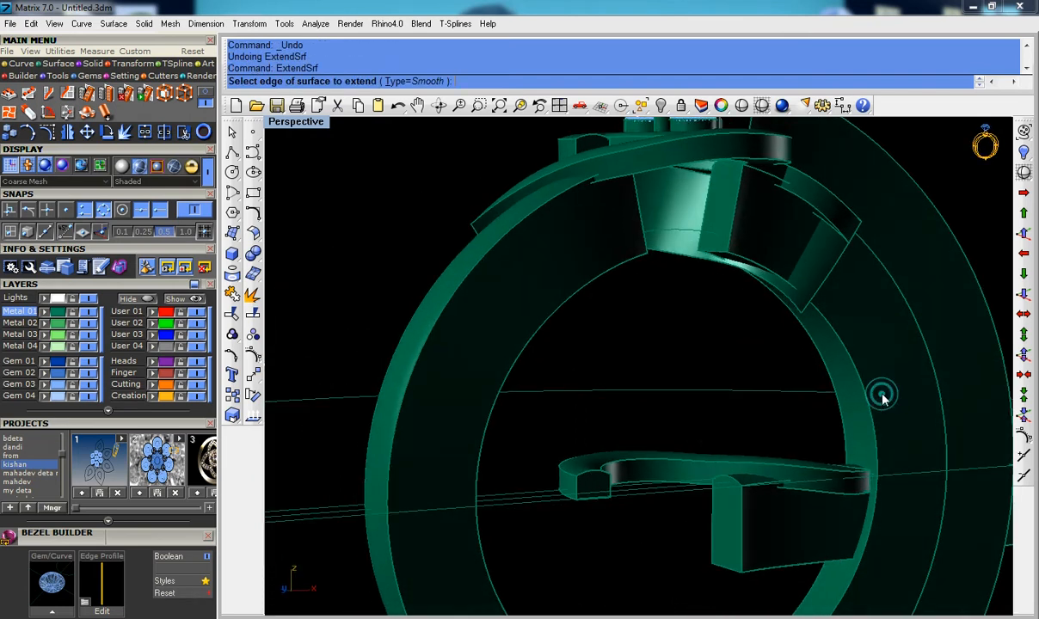
click(878, 402)
click(897, 438)
right_click(885, 438)
right_drag(881, 442, 768, 455)
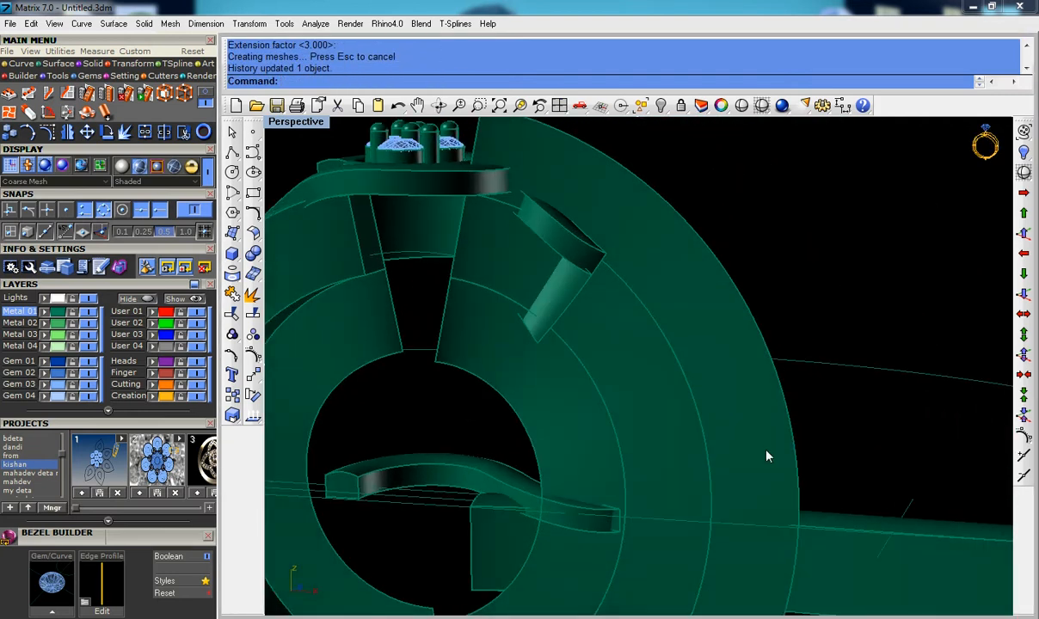
Step: Explode the shank and swirl polysurfaces into separate surfaces
scroll(762, 456, down, 4)
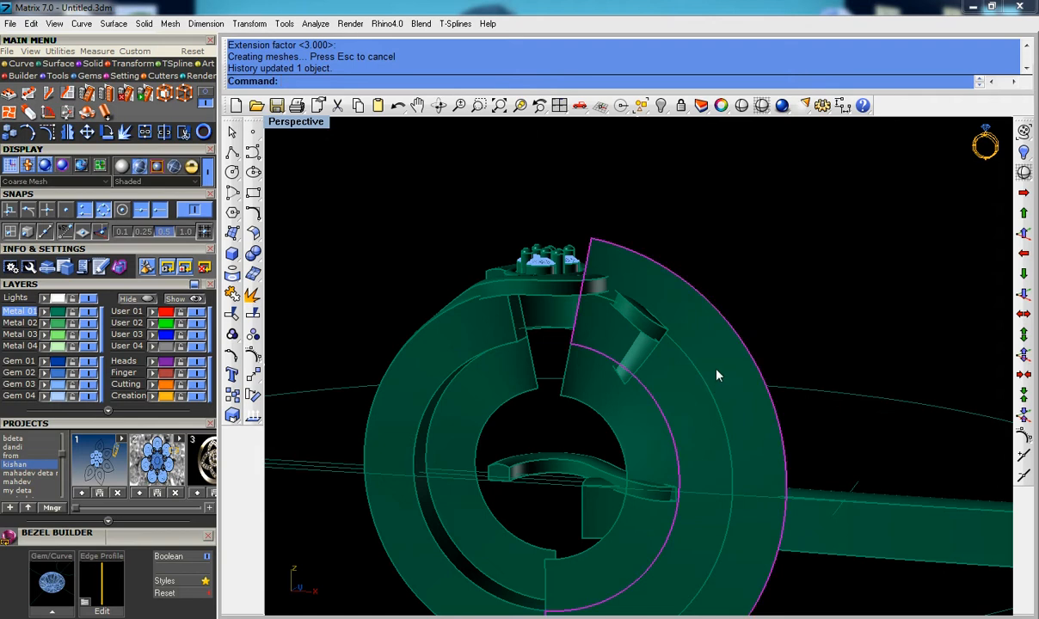
shift+click(640, 424)
key(Escape)
click(607, 415)
right_drag(612, 407, 608, 399)
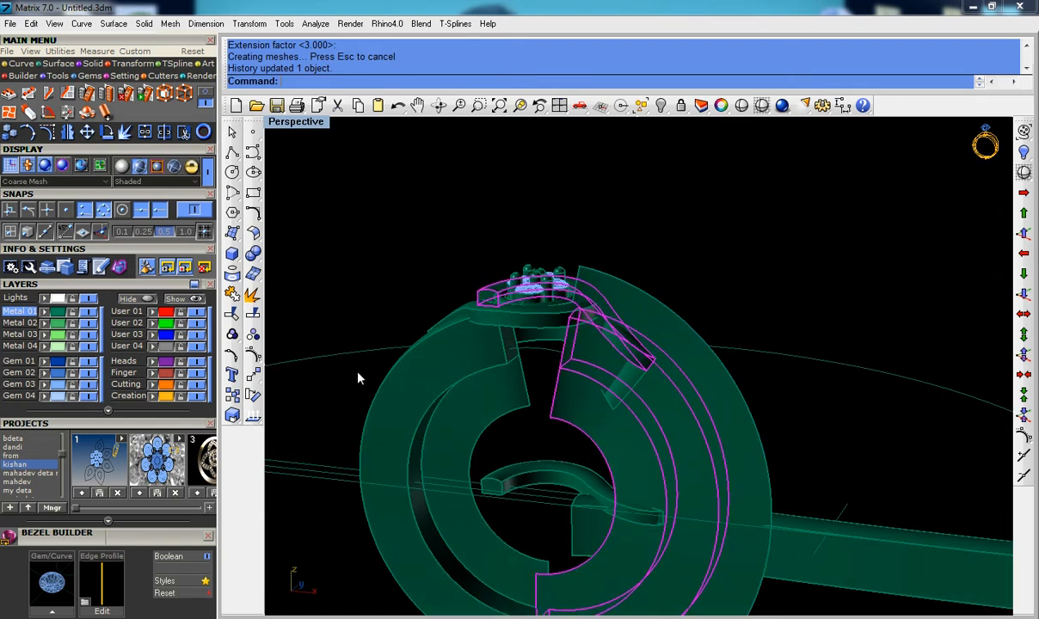
click(252, 294)
click(602, 425)
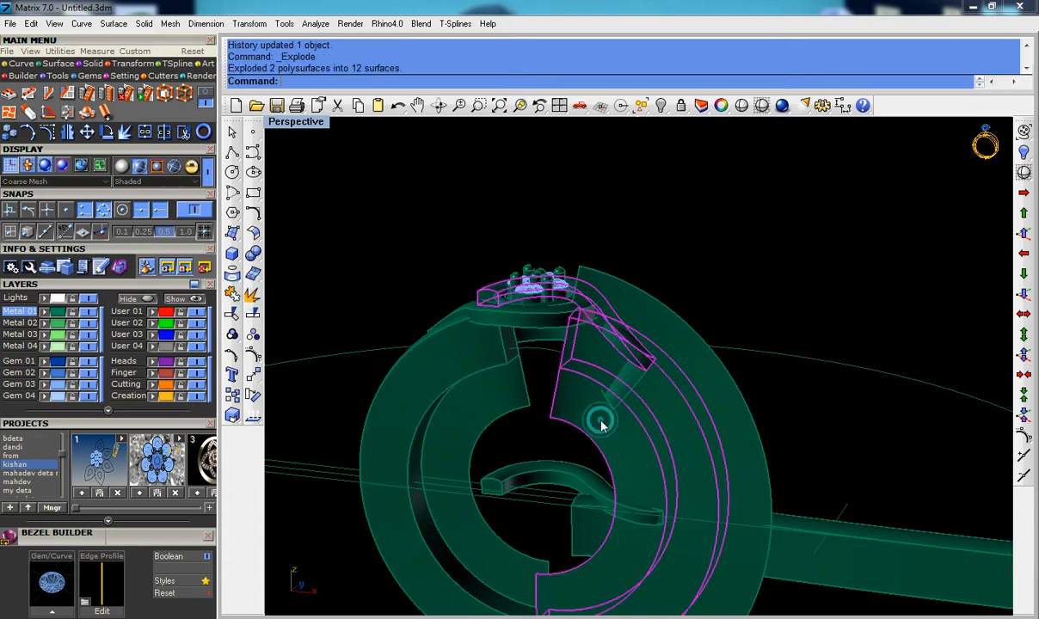
click(252, 295)
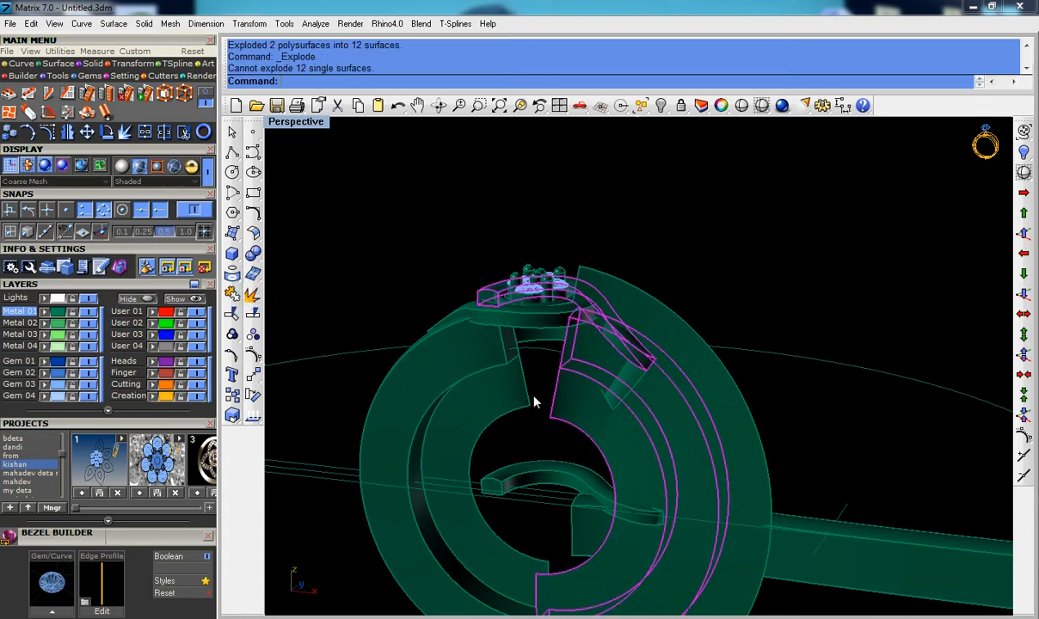
key(Escape)
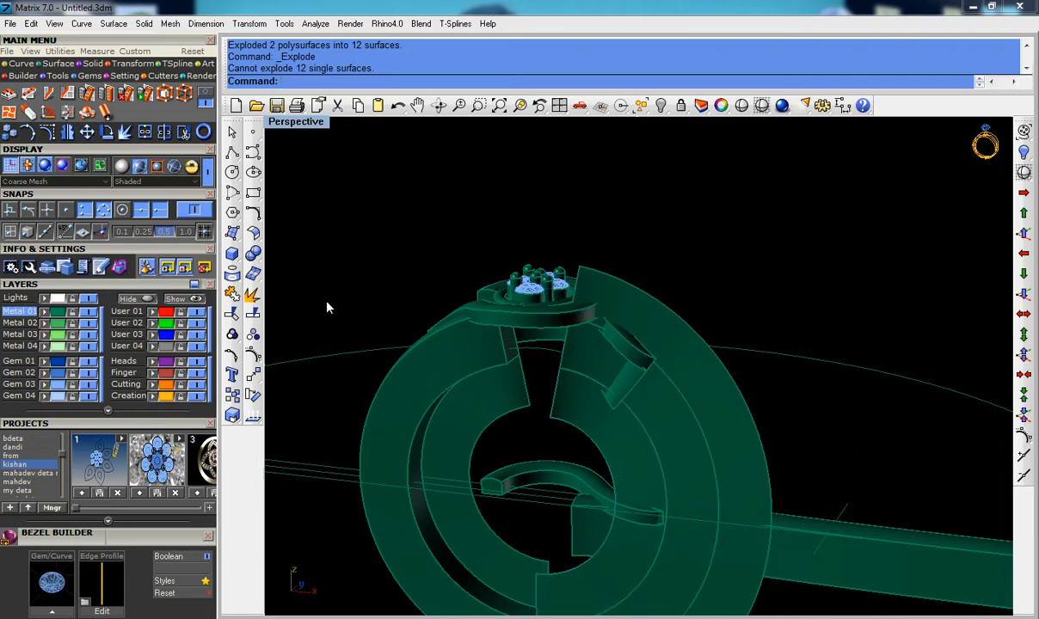
click(633, 454)
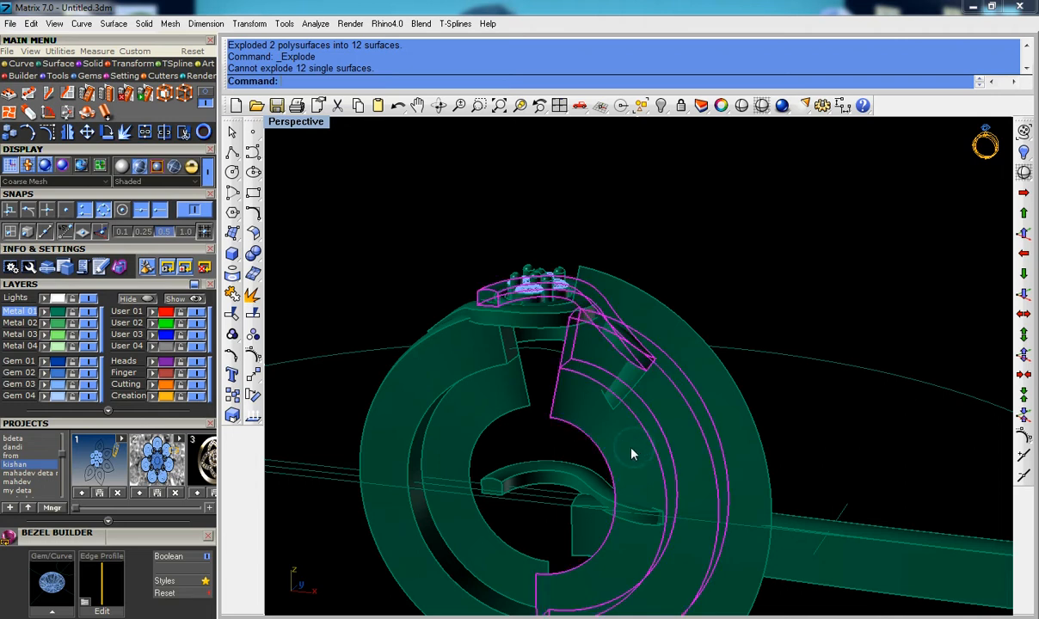
click(251, 274)
click(574, 426)
key(Escape)
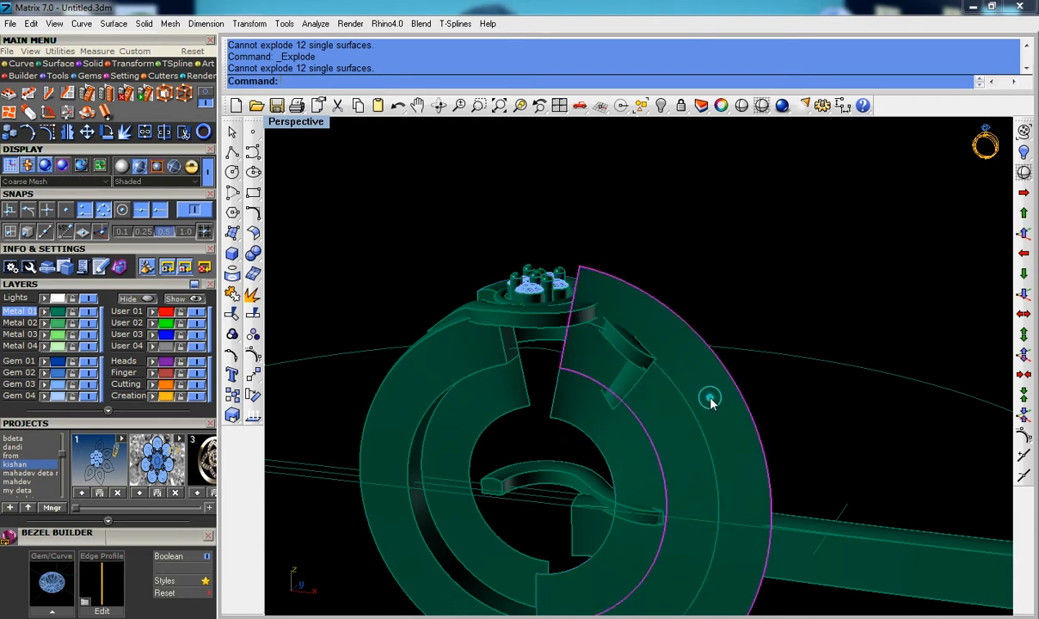
Step: Undo the explode and the extension of the shank's inner edge
scroll(633, 407, up, 2)
click(547, 411)
key(Escape)
key(ctrl+z)
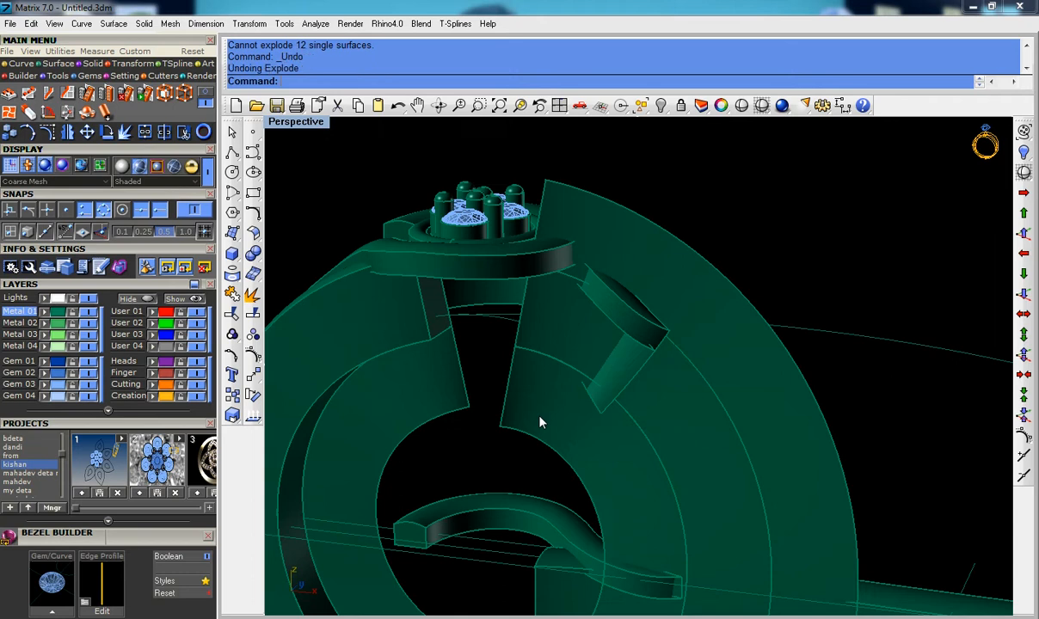
key(ctrl+z)
scroll(652, 438, down, 2)
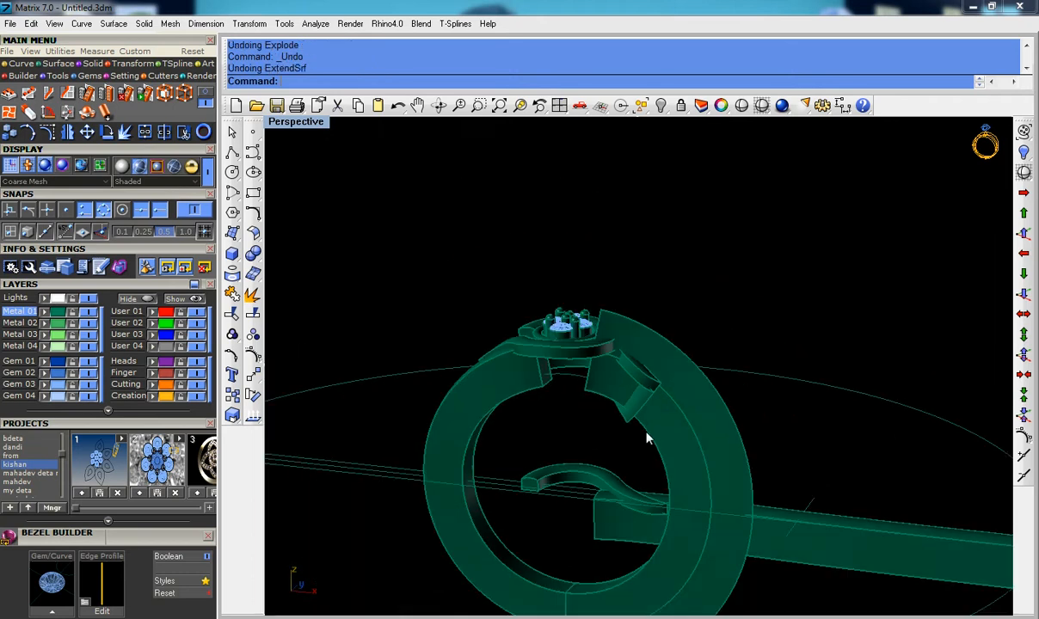
Step: Delete the extended copy of the shank side surface
right_drag(700, 439, 749, 394)
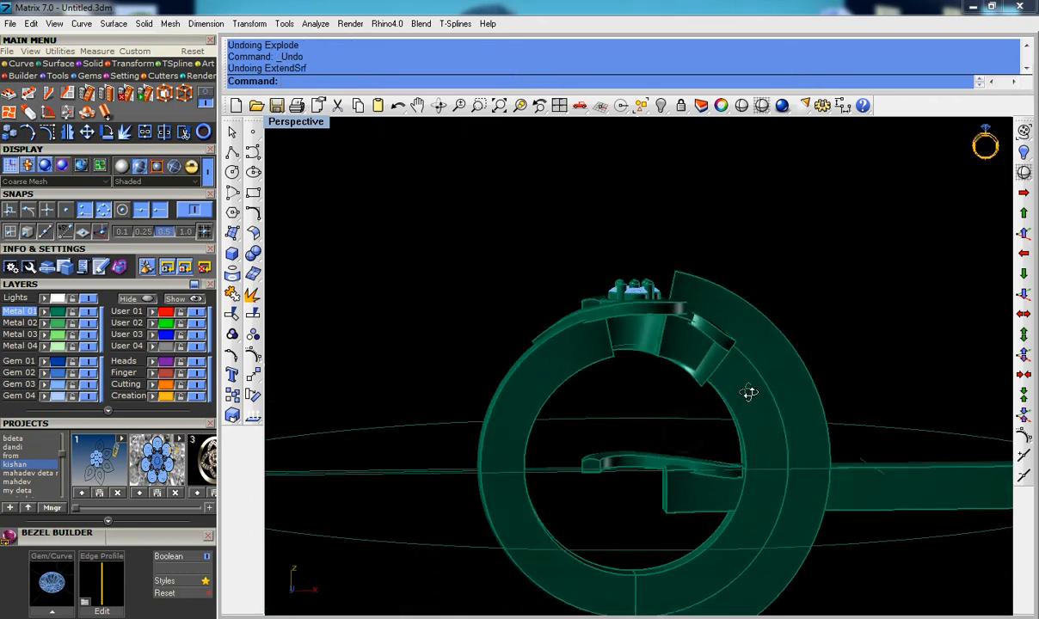
scroll(750, 383, up, 5)
scroll(695, 365, down, 4)
right_drag(693, 366, 566, 401)
click(725, 425)
key(Delete)
Step: Delete the extended swirl side surface beneath the gem cluster
scroll(566, 401, up, 2)
right_drag(656, 415, 747, 437)
right_click(696, 412)
scroll(691, 448, down, 5)
scroll(746, 411, up, 2)
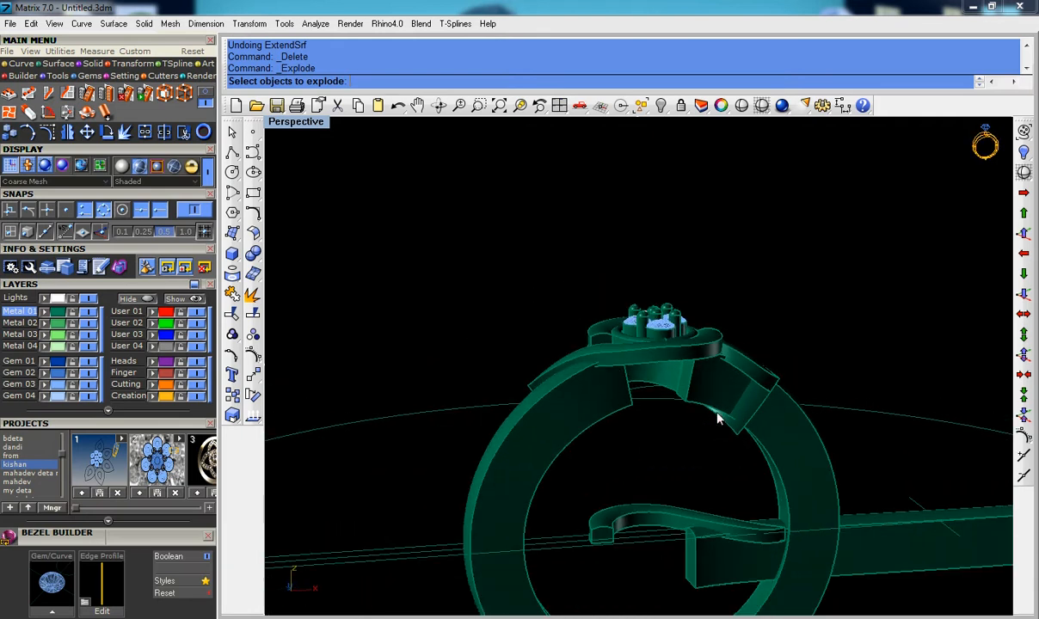
click(664, 380)
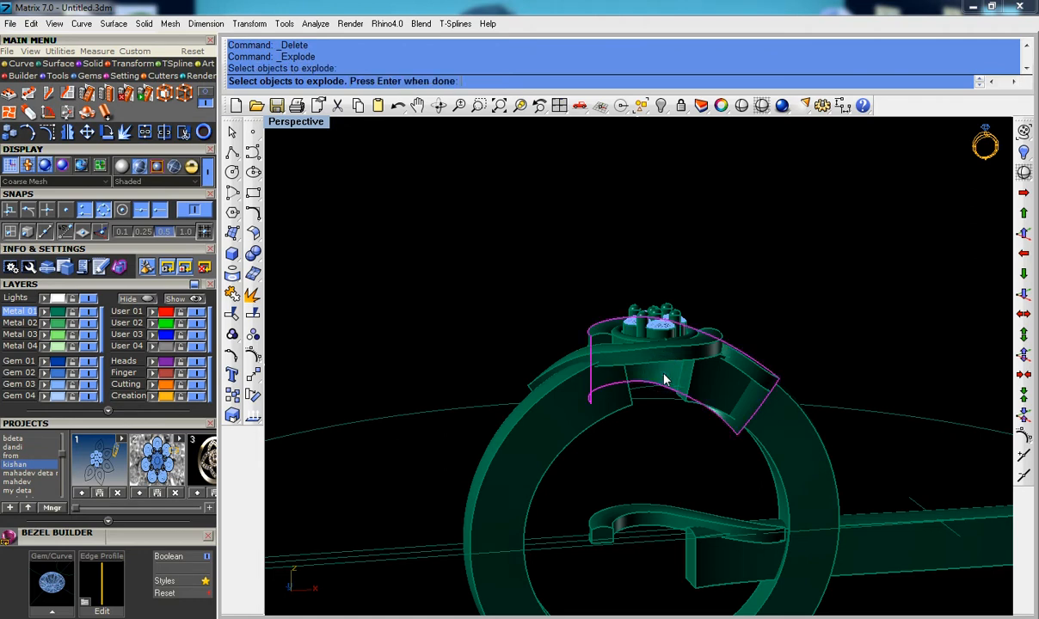
key(Return)
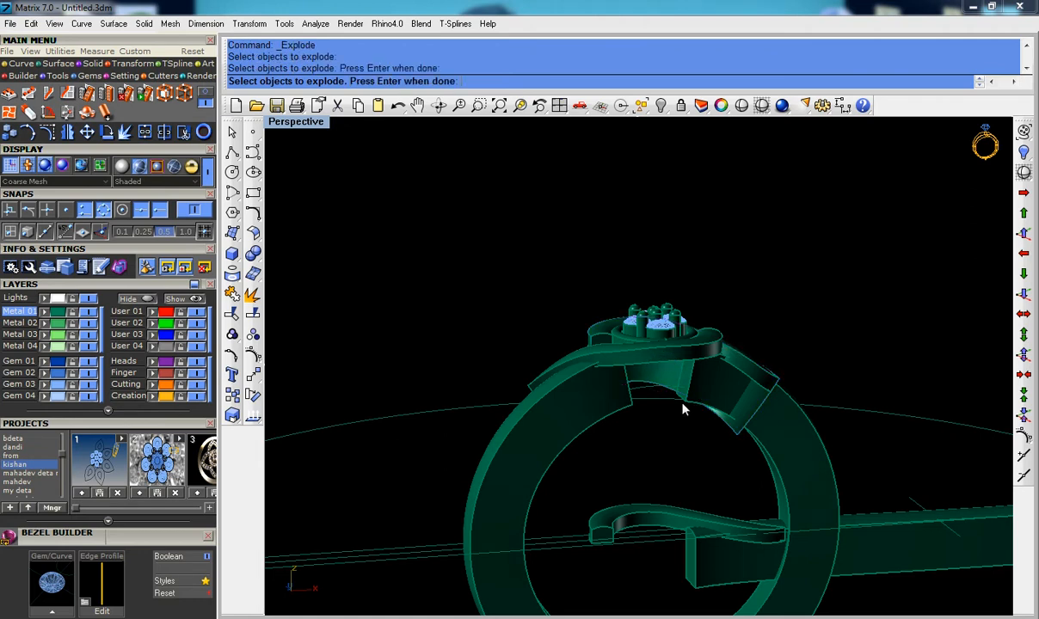
click(664, 381)
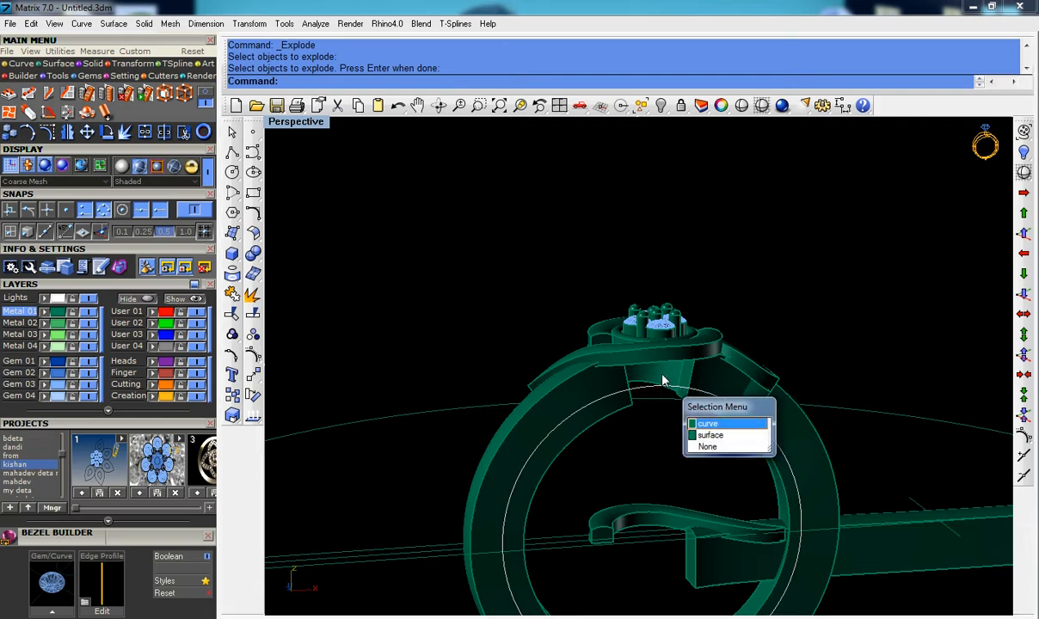
key(Delete)
Step: Examine the swirls around the gem cluster from above and close up
right_drag(678, 409, 629, 450)
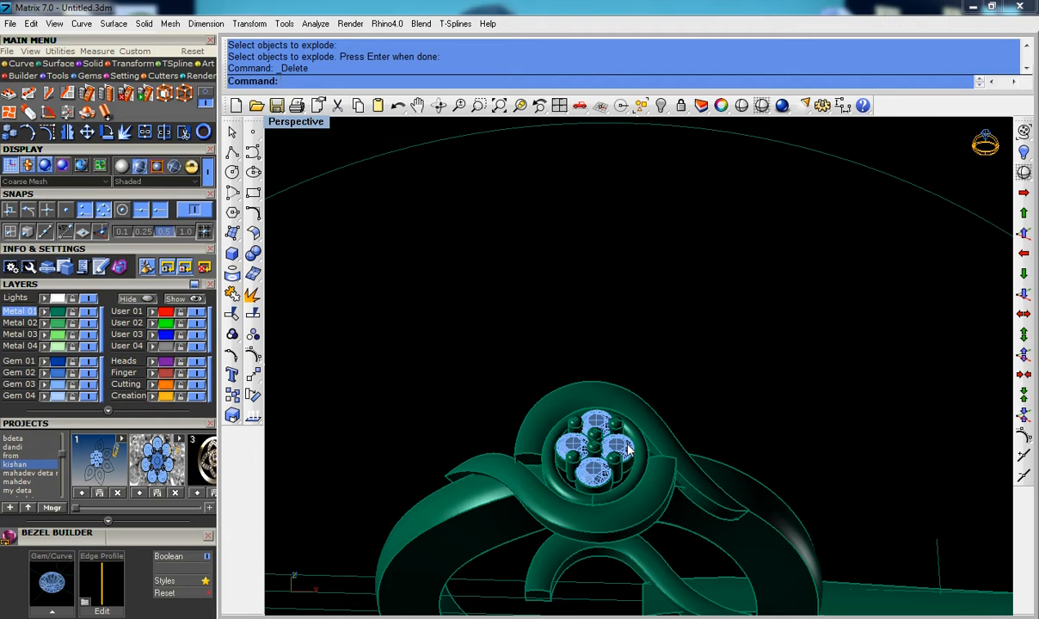
right_drag(621, 442, 628, 420)
right_drag(664, 466, 610, 430)
scroll(678, 500, up, 5)
scroll(675, 499, down, 5)
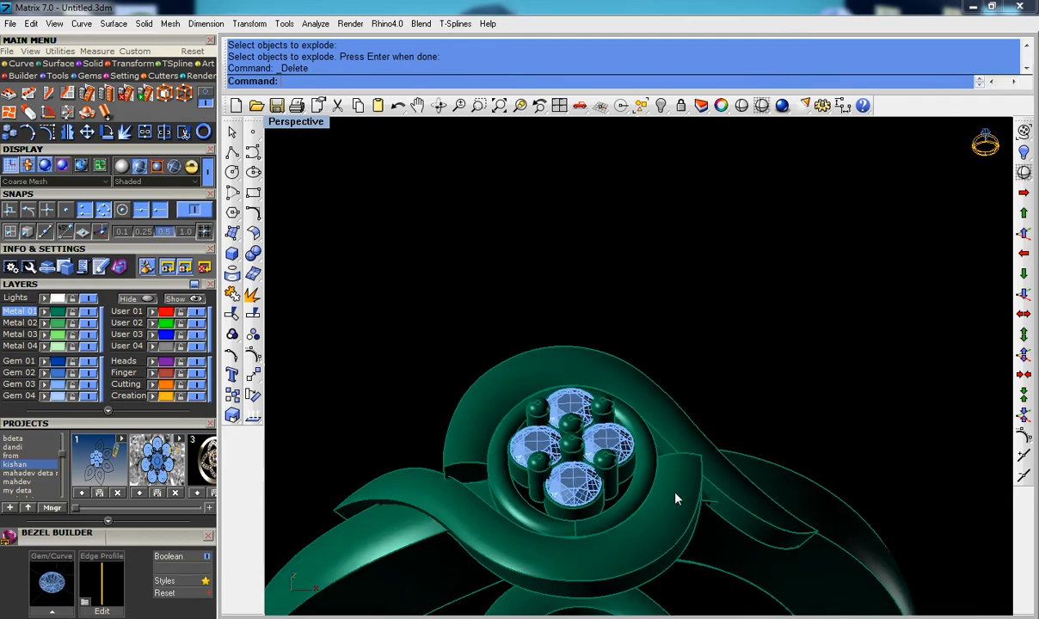
scroll(659, 527, down, 4)
scroll(637, 515, up, 7)
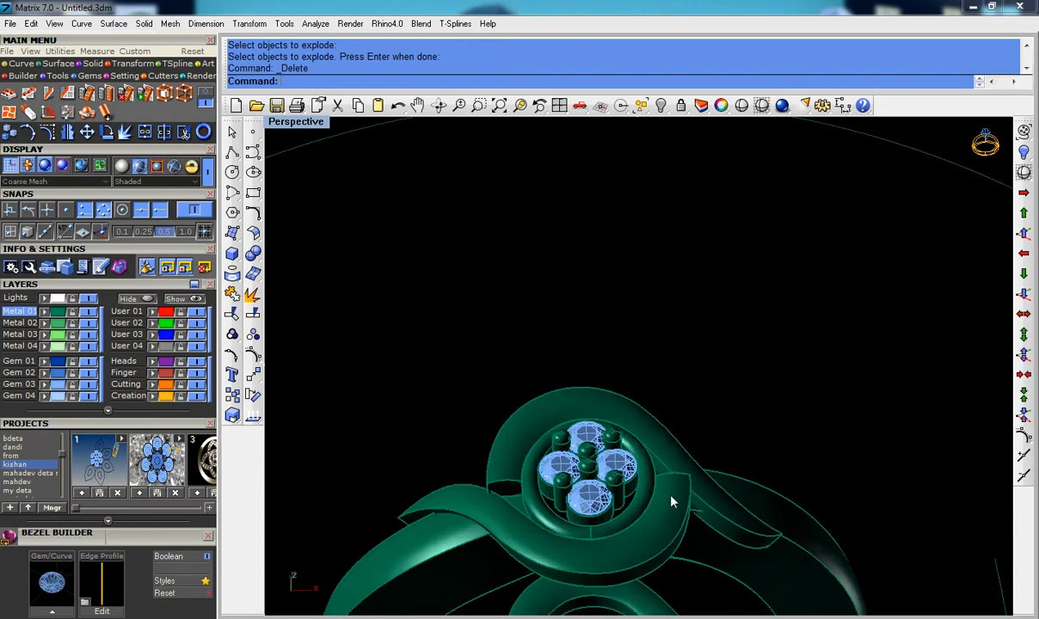
right_drag(673, 497, 598, 422)
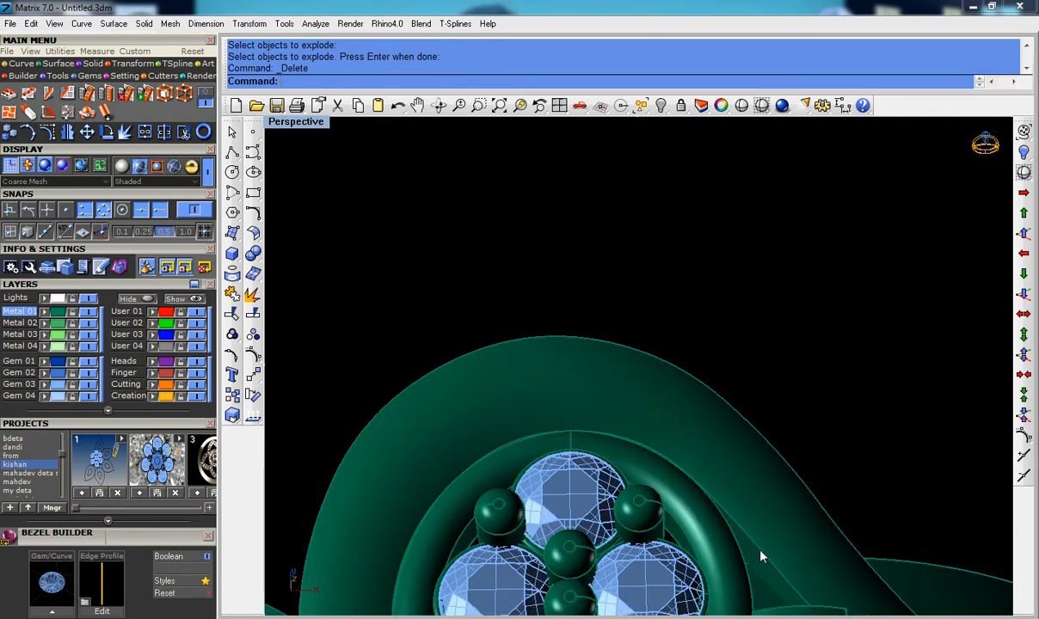
Step: Duplicate the inner and outer top edges of the upper swirl beside the gem cluster with DupEdge
click(232, 273)
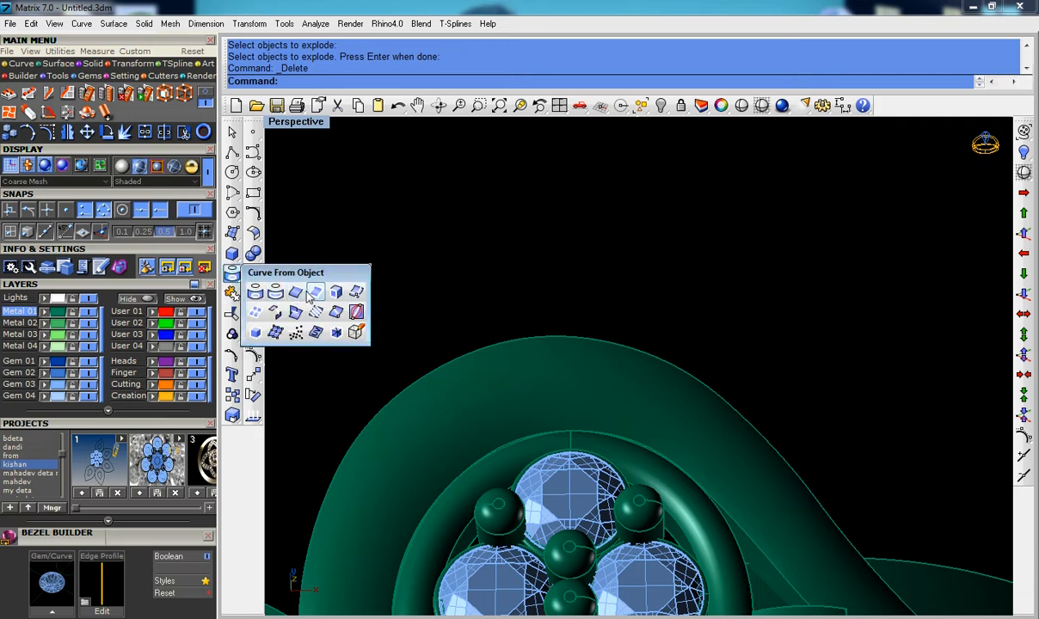
click(300, 288)
click(733, 521)
right_click(780, 465)
click(783, 455)
right_click(783, 454)
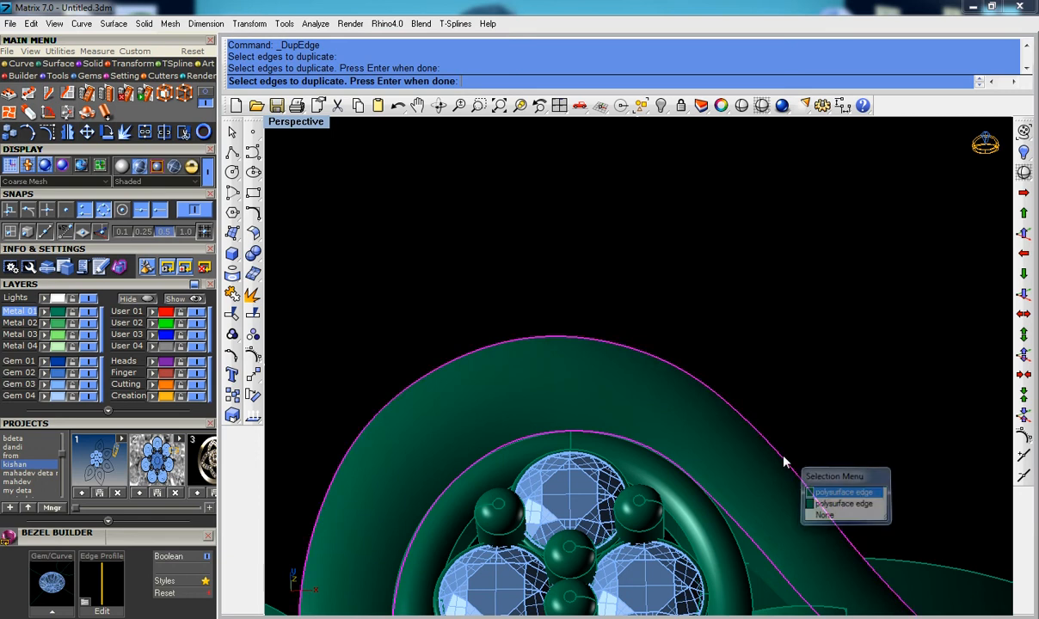
scroll(782, 447, down, 5)
right_click(761, 511)
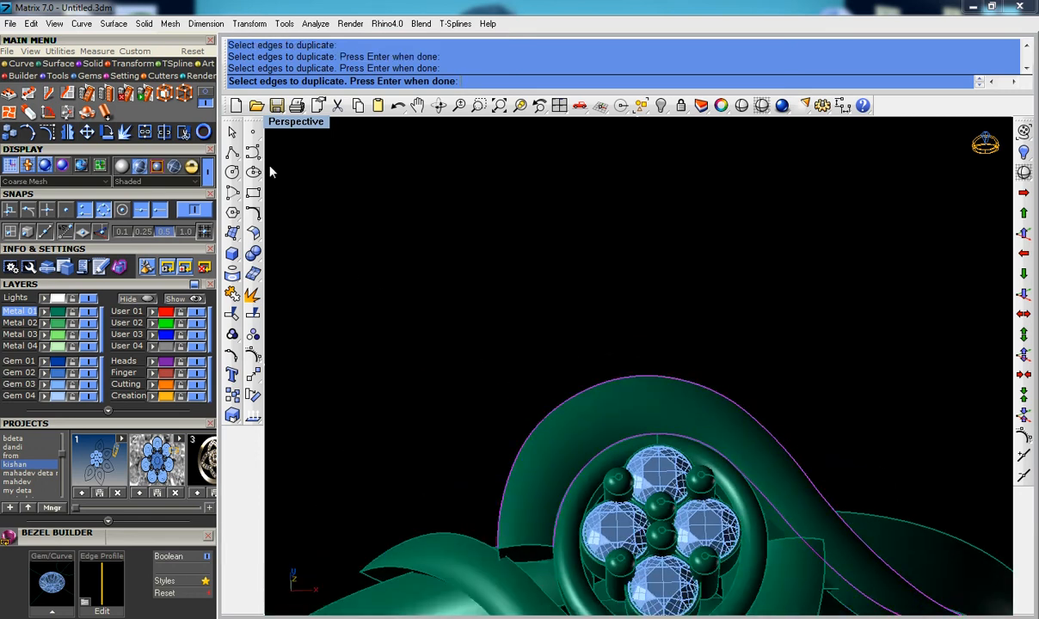
Step: Create a mean curve midway between the two duplicated swirl edges
click(253, 151)
click(397, 198)
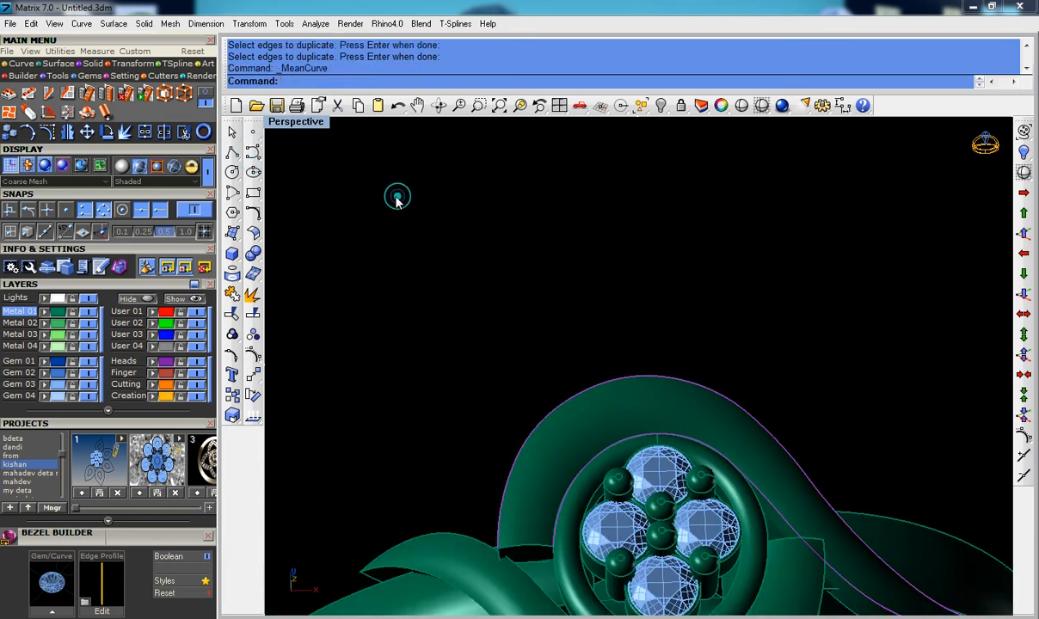
right_click(575, 451)
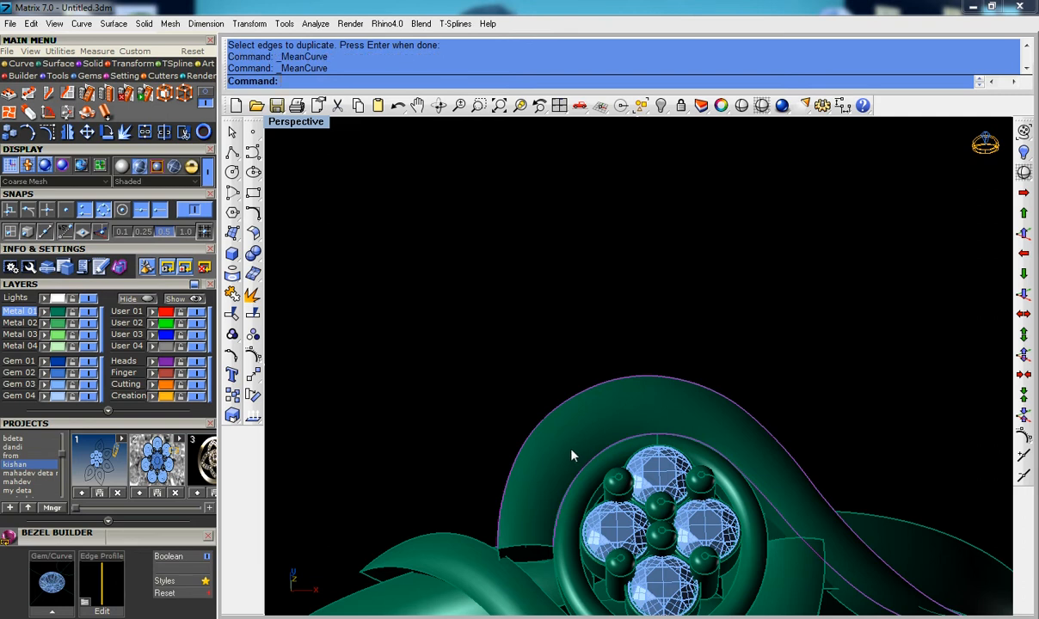
Step: Switch the Perspective view to wireframe and delete the redundant copy of the mean curve
click(762, 105)
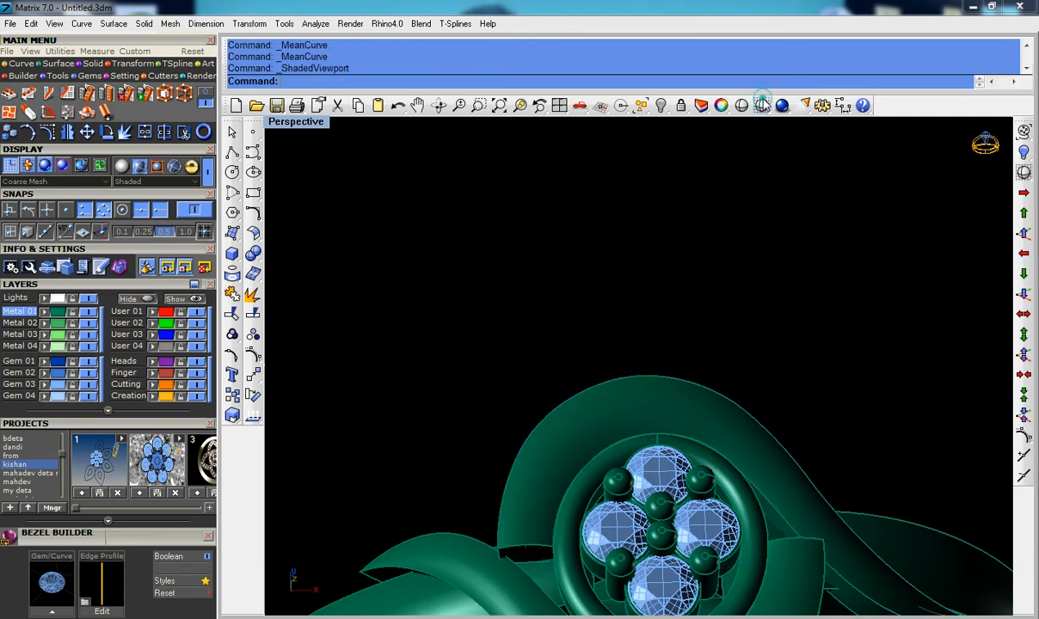
click(763, 105)
click(590, 427)
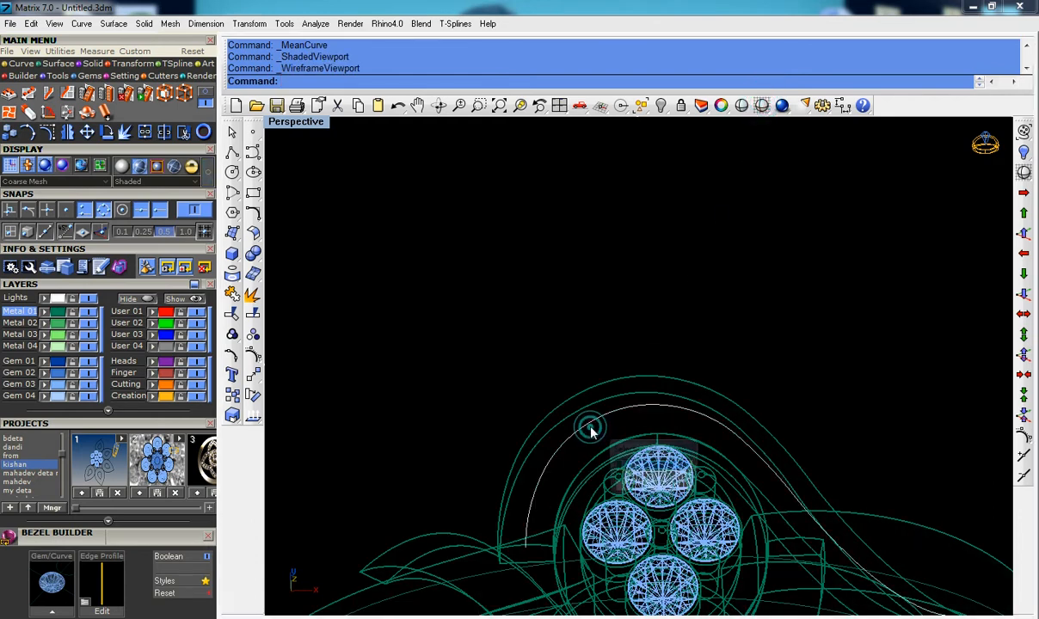
click(643, 463)
key(Delete)
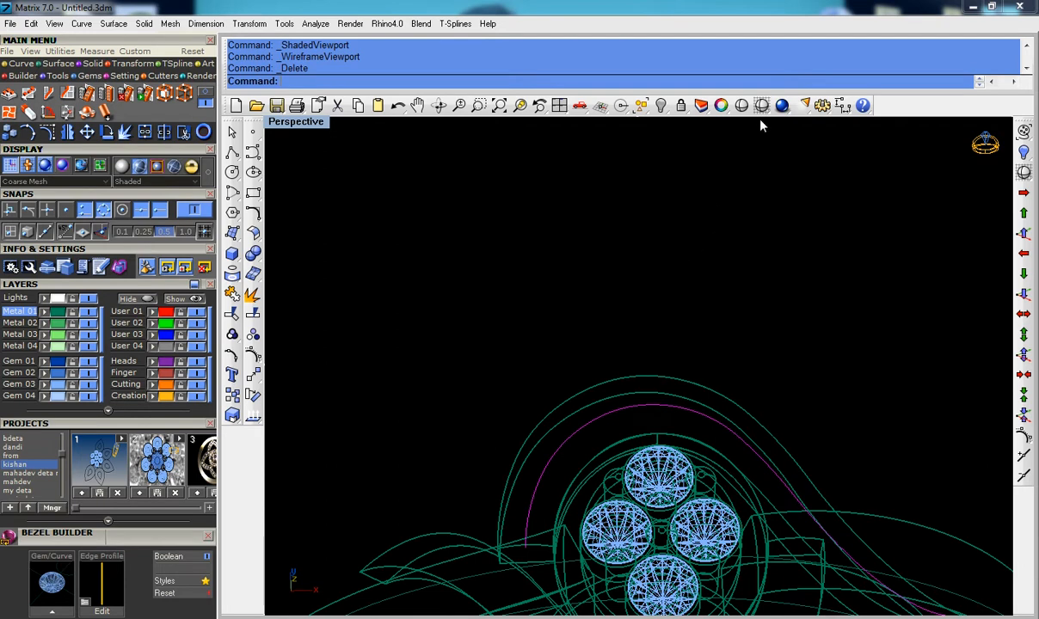
Step: Return to the shaded display and project the mean curve onto the upper swirl, keeping the input curve
click(742, 104)
click(232, 274)
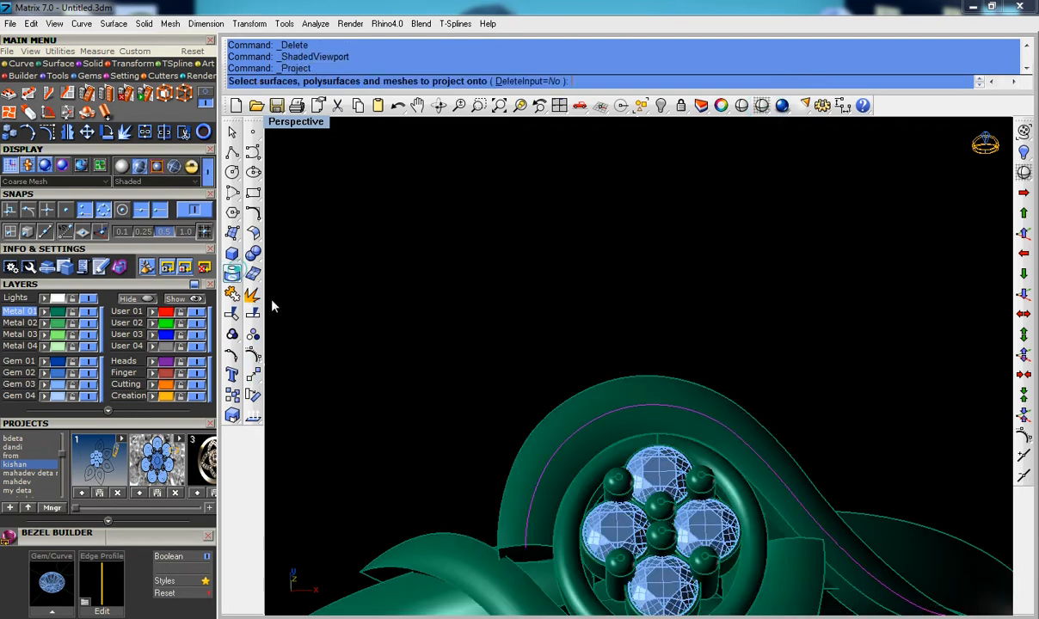
click(580, 456)
key(Return)
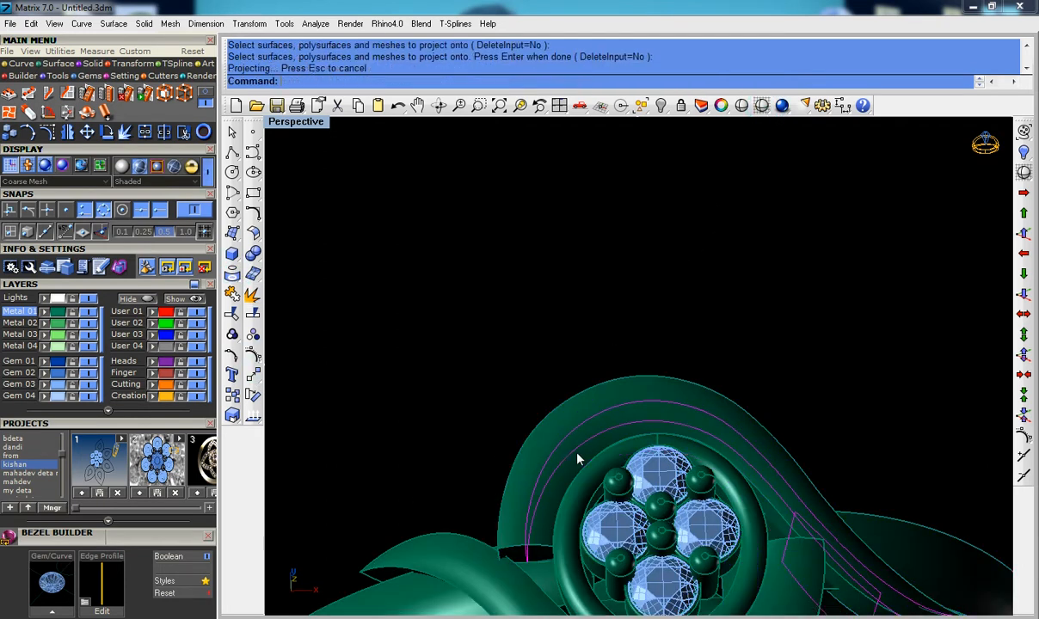
Step: Explode the projected curve on the upper swirl into segments and delete the selected pieces
right_drag(576, 475, 567, 442)
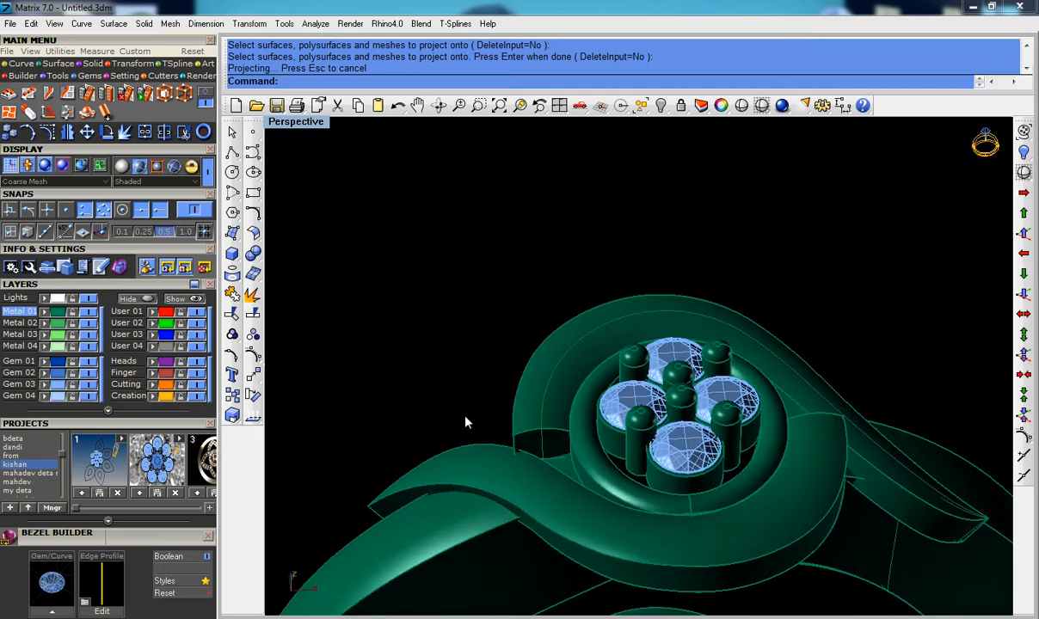
right_drag(465, 422, 434, 411)
click(514, 420)
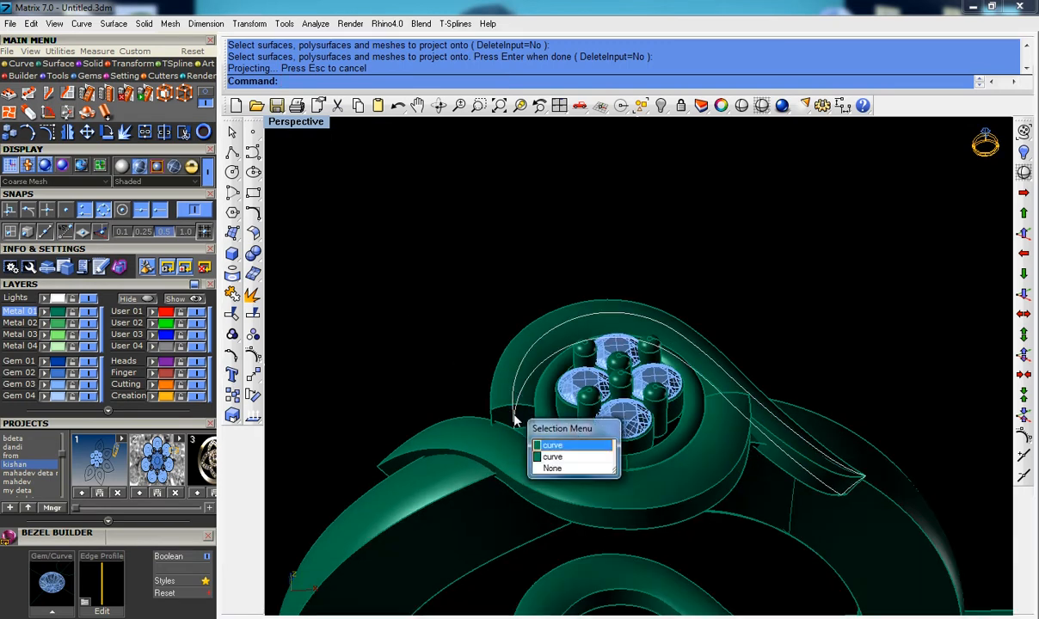
click(551, 457)
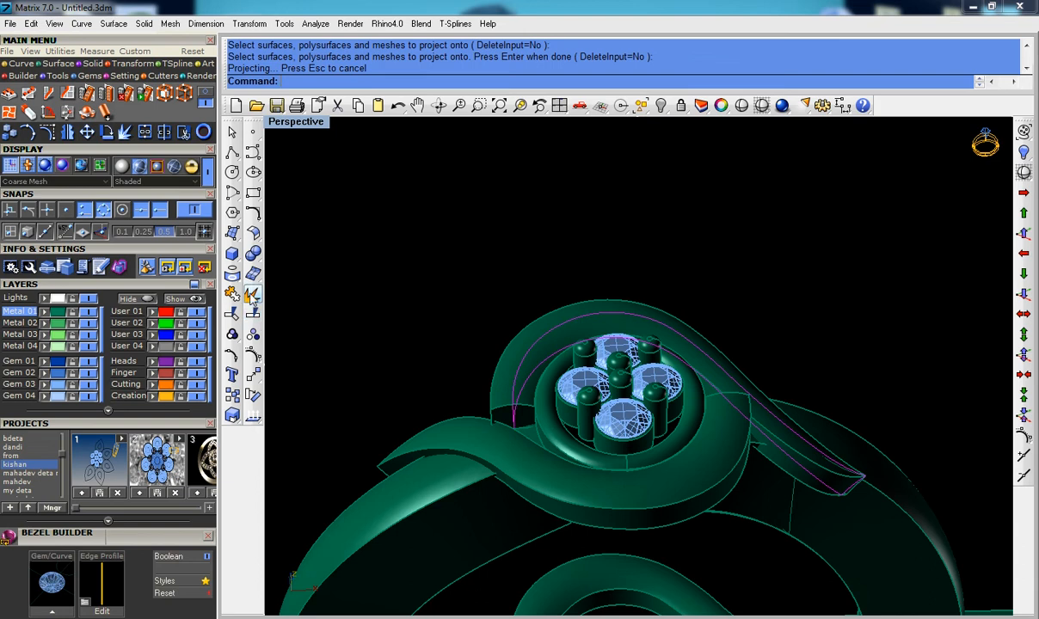
click(250, 295)
click(513, 419)
key(Delete)
scroll(516, 424, up, 3)
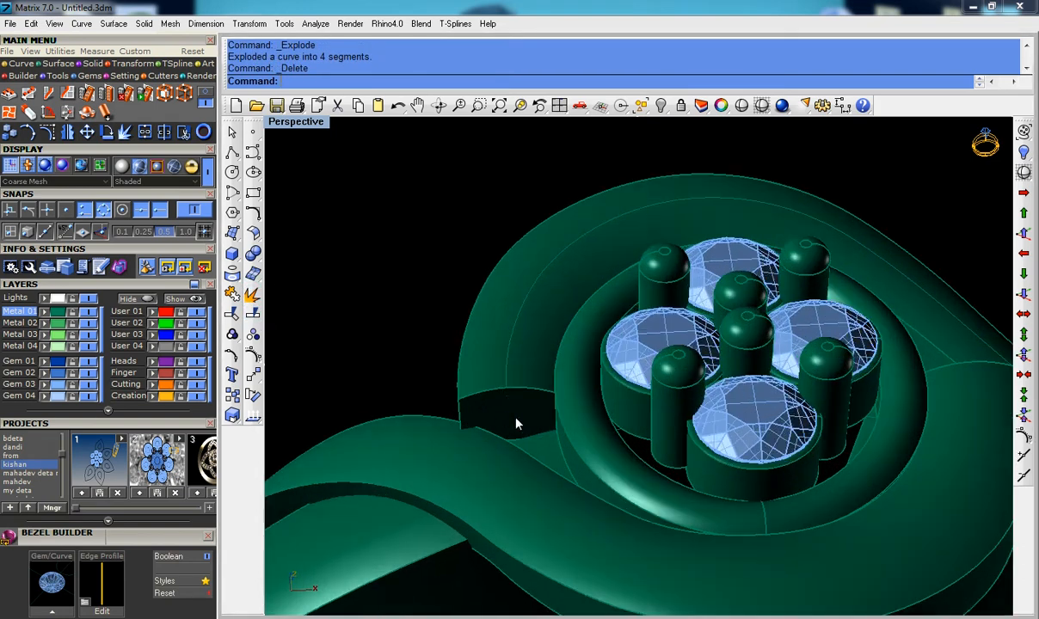
Step: Delete the remaining center curve and leftover curve segments on the upper swirl, using the wireframe display
scroll(507, 408, down, 3)
click(529, 313)
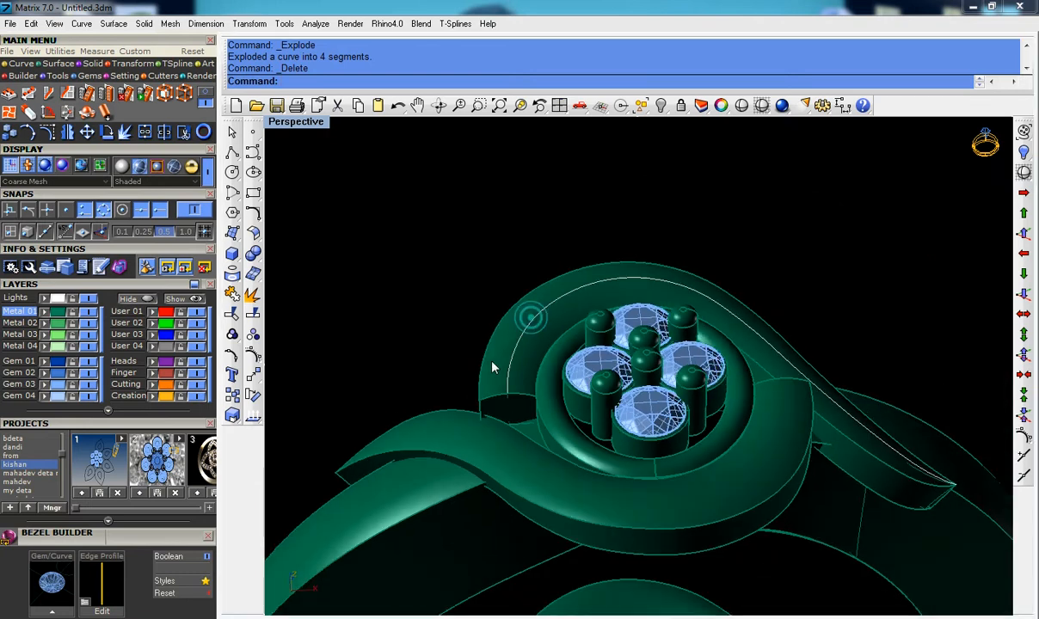
click(569, 355)
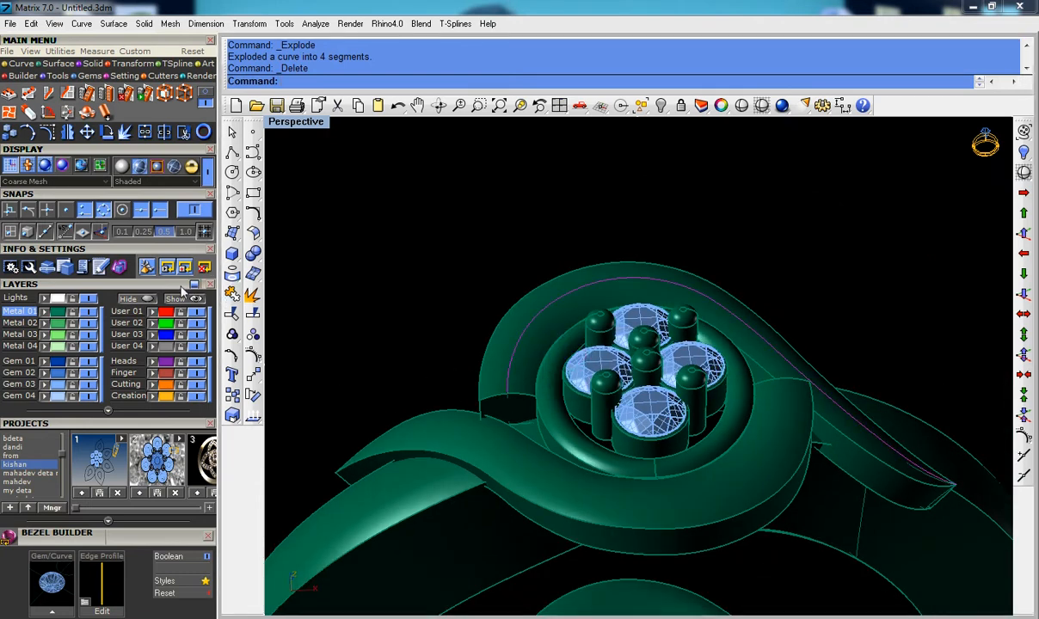
click(761, 105)
scroll(504, 388, up, 3)
key(Delete)
click(516, 375)
scroll(900, 404, down, 6)
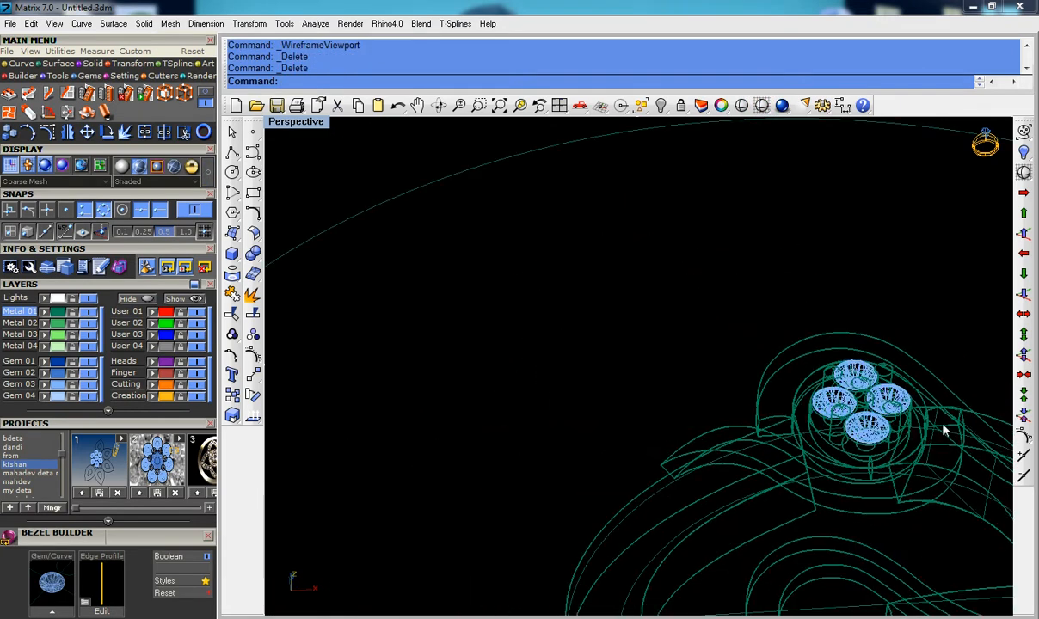
right_drag(938, 419, 969, 502)
scroll(968, 514, up, 4)
click(973, 513)
key(Delete)
scroll(972, 516, down, 5)
mouse_move(648, 339)
right_down()
mouse_move(677, 381)
mouse_move(533, 295)
right_up()
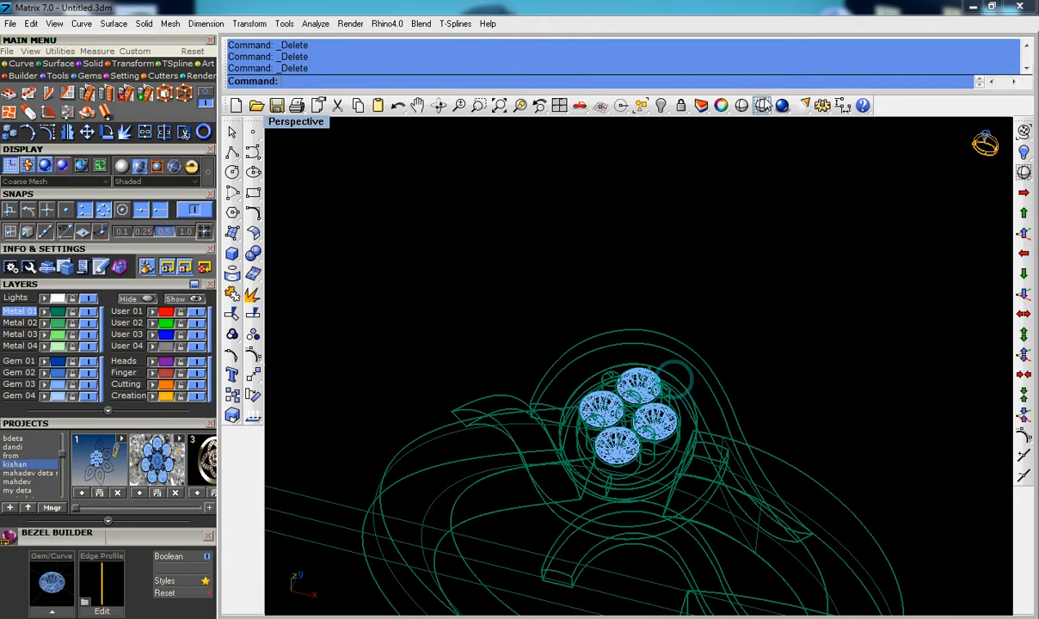
Step: Return the Perspective view to shaded display and show the hidden object again
click(762, 106)
click(176, 301)
scroll(576, 355, up, 4)
scroll(571, 353, down, 3)
right_drag(566, 360, 568, 385)
shift+right_drag(594, 436, 482, 364)
click(462, 368)
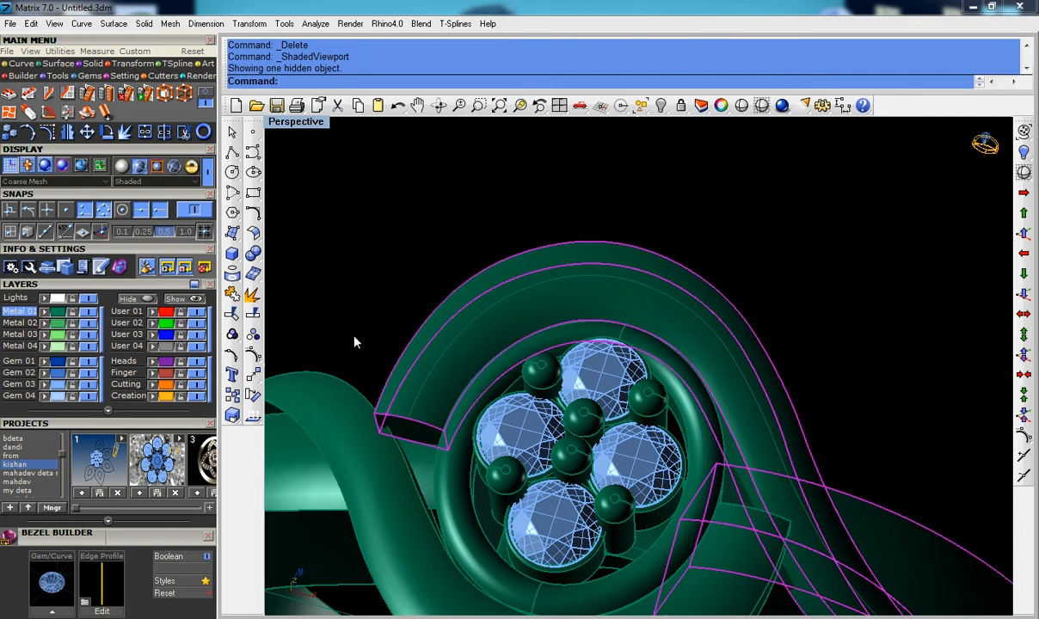
middle_click(438, 376)
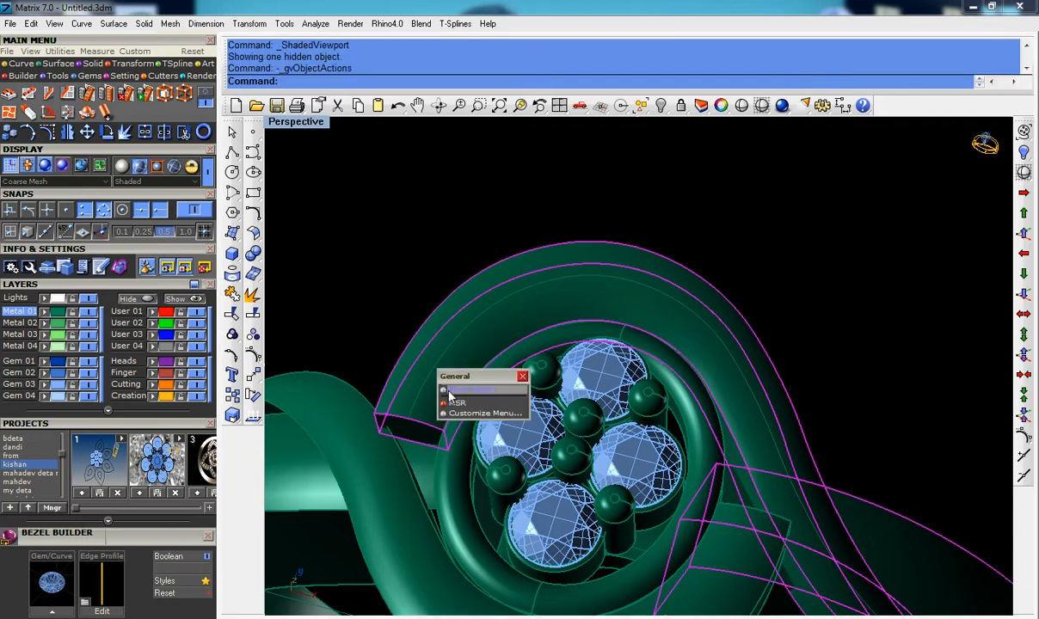
click(522, 377)
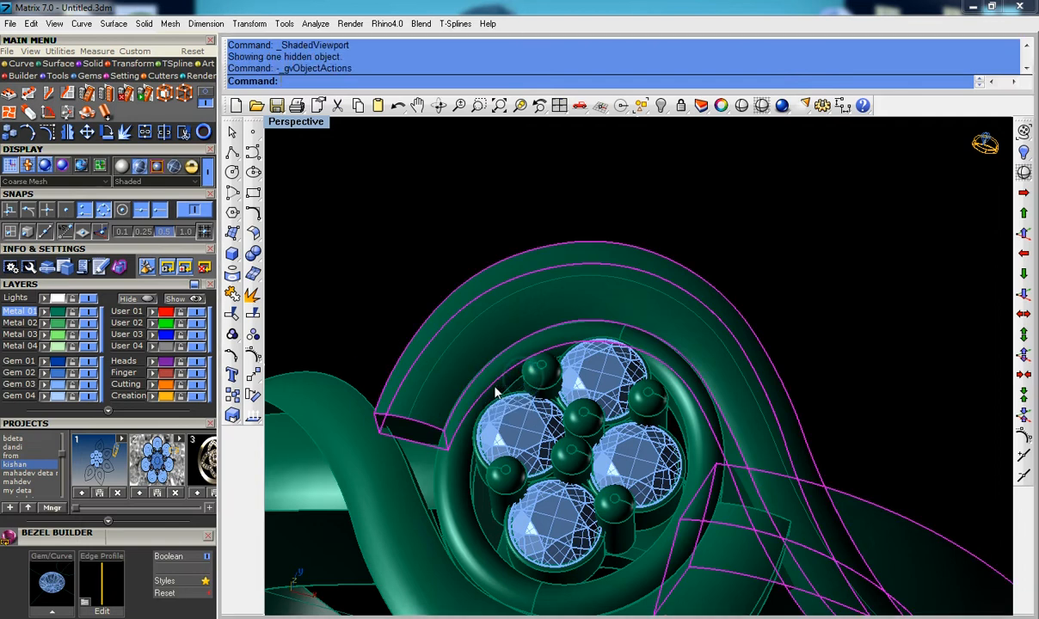
middle_click(448, 379)
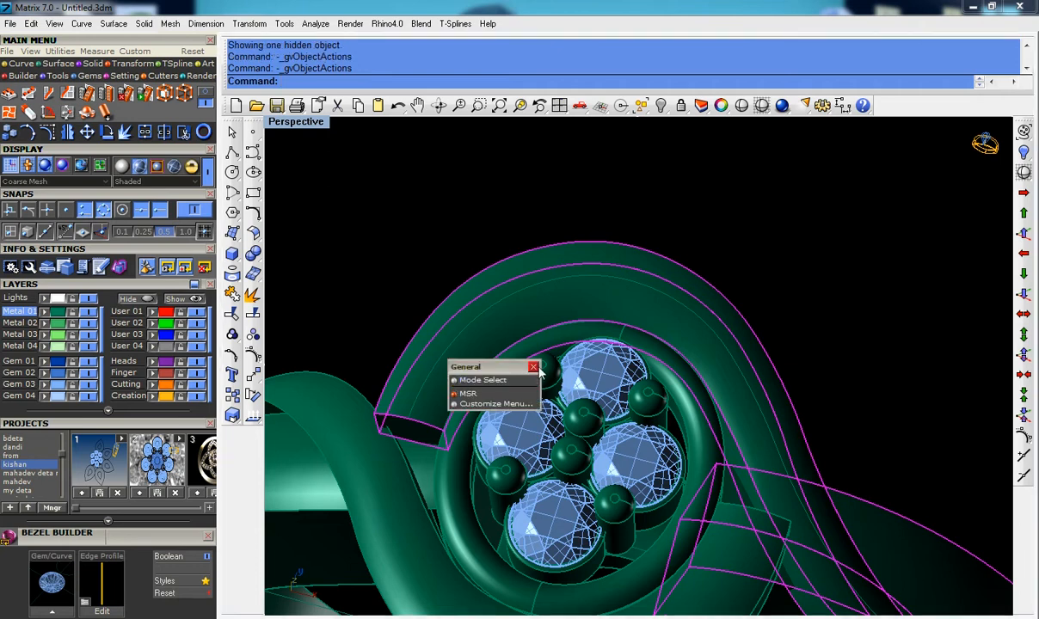
click(535, 368)
key(Escape)
Step: Explode the upper swirl's grouped polysurfaces into single surfaces
click(449, 375)
click(249, 295)
key(Escape)
click(493, 334)
key(Escape)
click(490, 336)
key(space)
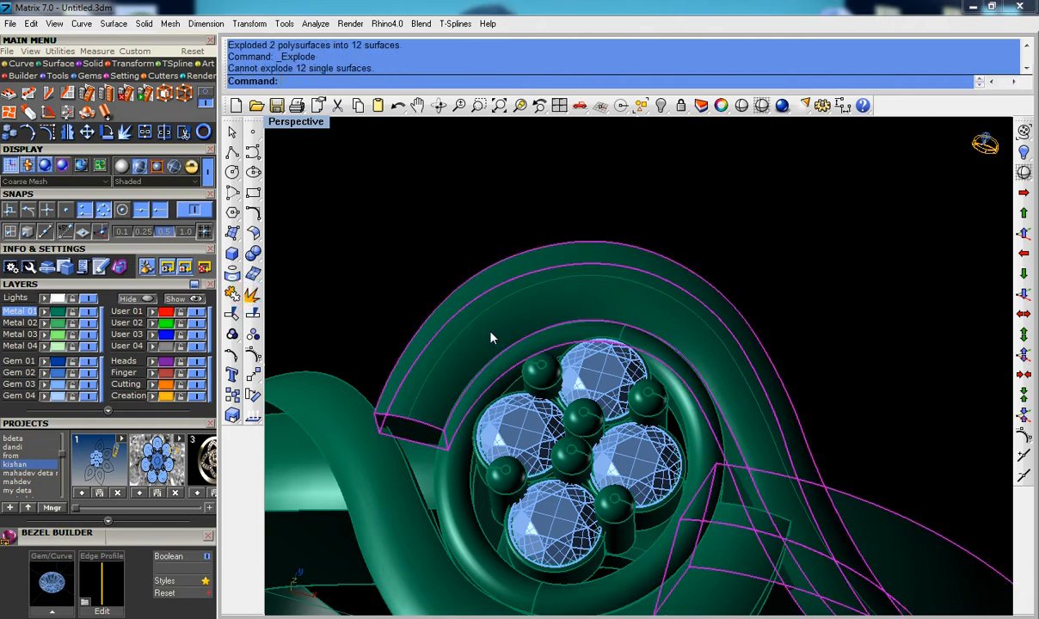
Step: Ungroup the exploded swirl surfaces so that each can be selected on its own
key(Escape)
click(488, 345)
right_drag(487, 345, 520, 379)
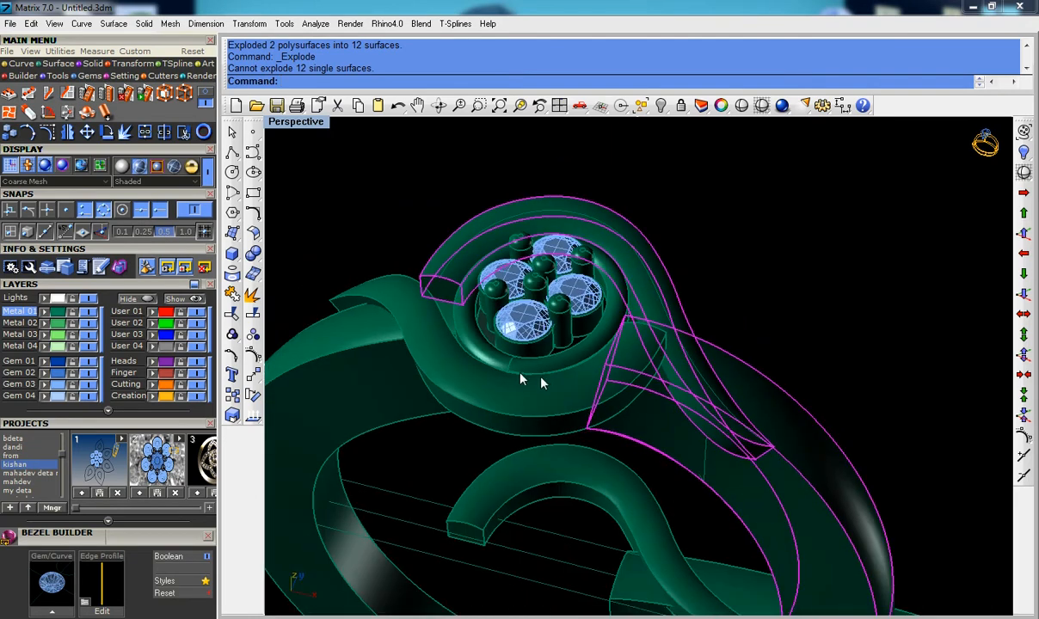
click(253, 337)
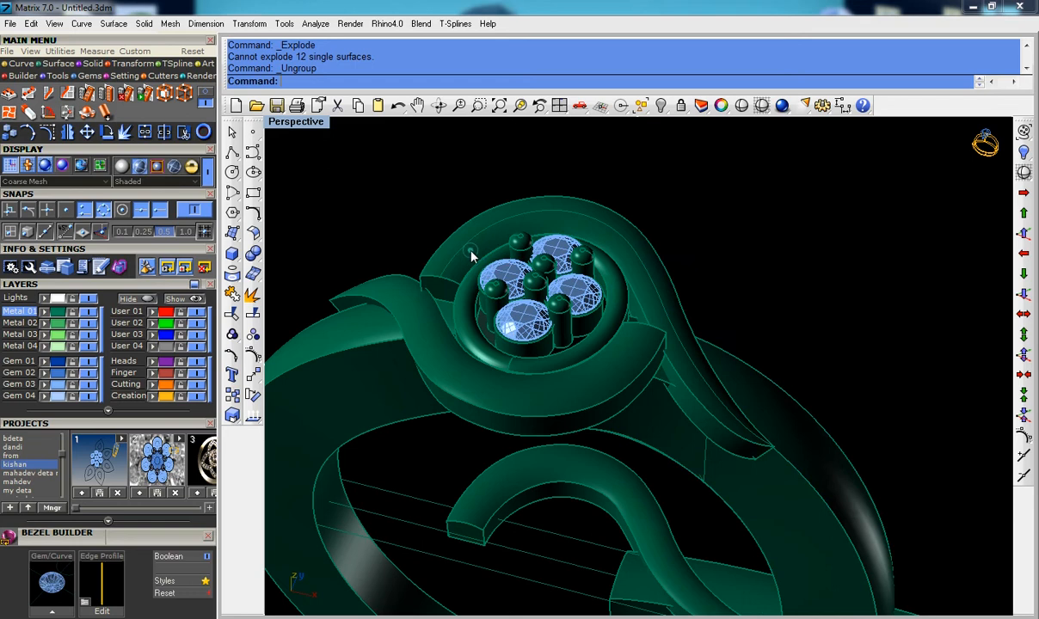
Step: Start Gem on Surface on the upper swirl's top surface
click(471, 256)
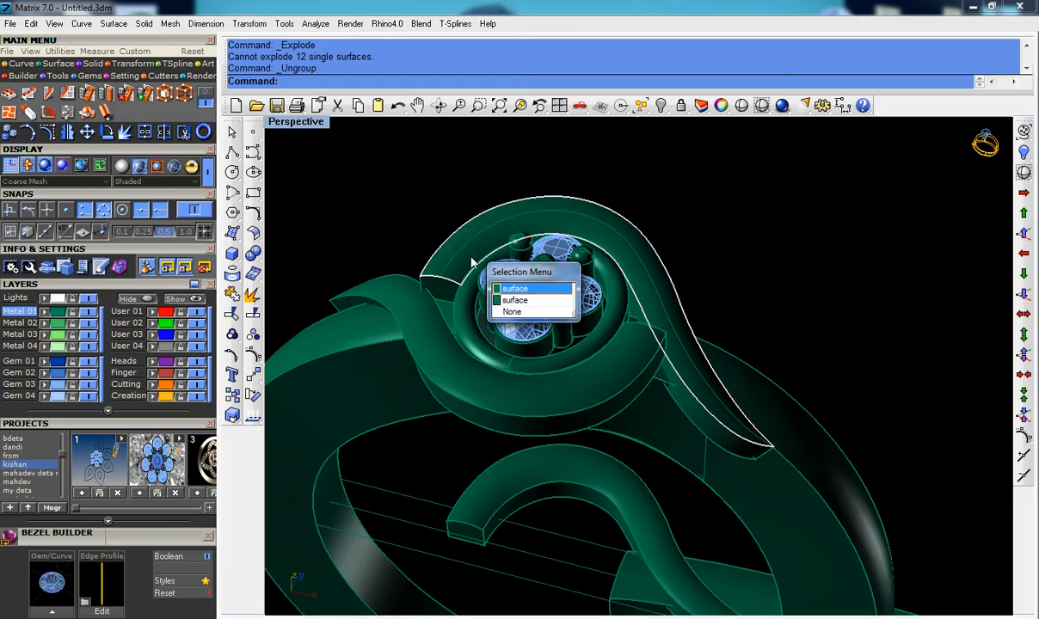
click(517, 291)
right_drag(460, 268, 495, 344)
key(F6)
click(580, 410)
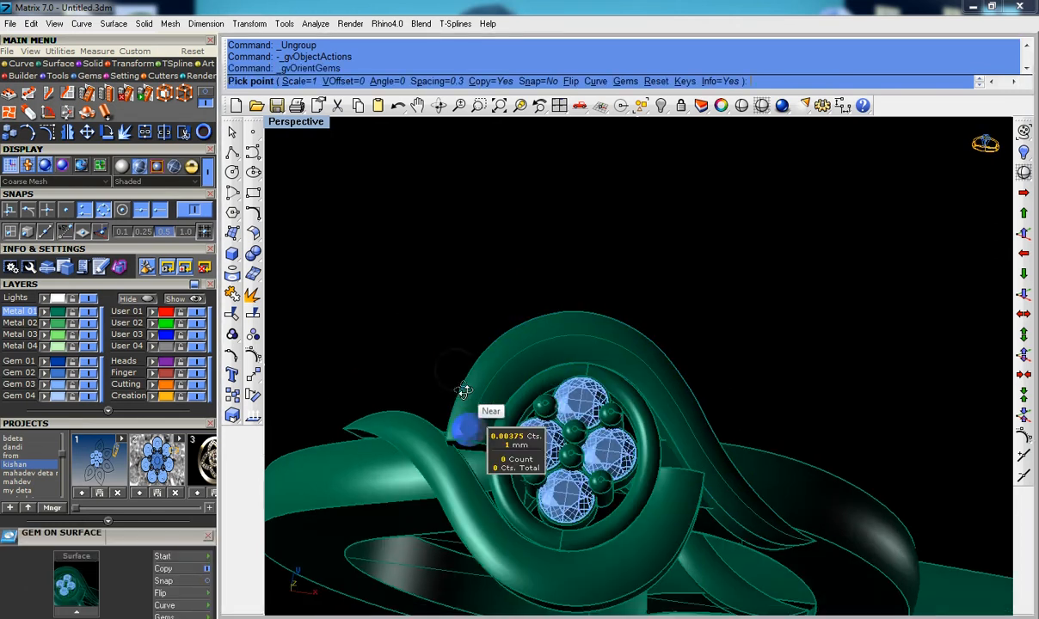
Step: Set the scale of the gem being placed to 1.3
click(303, 82)
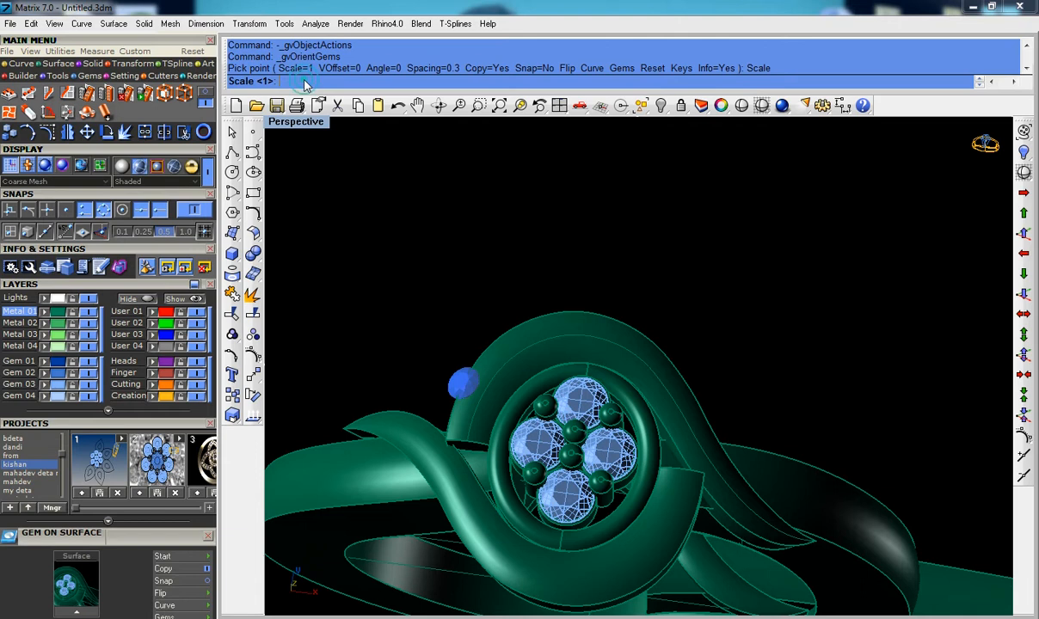
text(1)
key(Return)
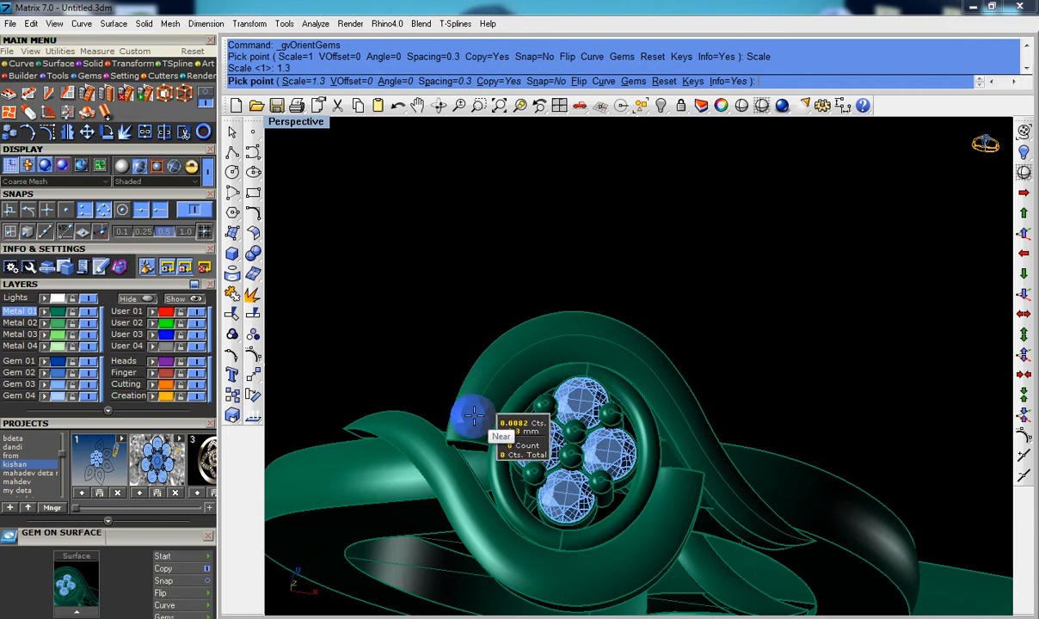
scroll(456, 413, up, 3)
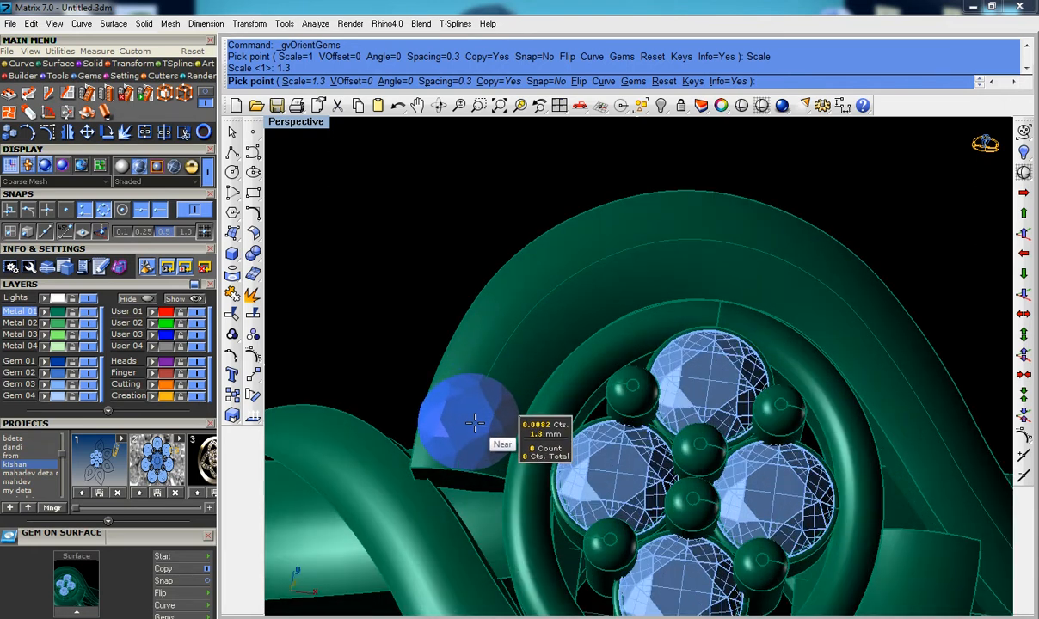
Step: Set the gem scale to 1.1 and place the first gem at the blunt end of the upper swirl
text(.1)
key(Return)
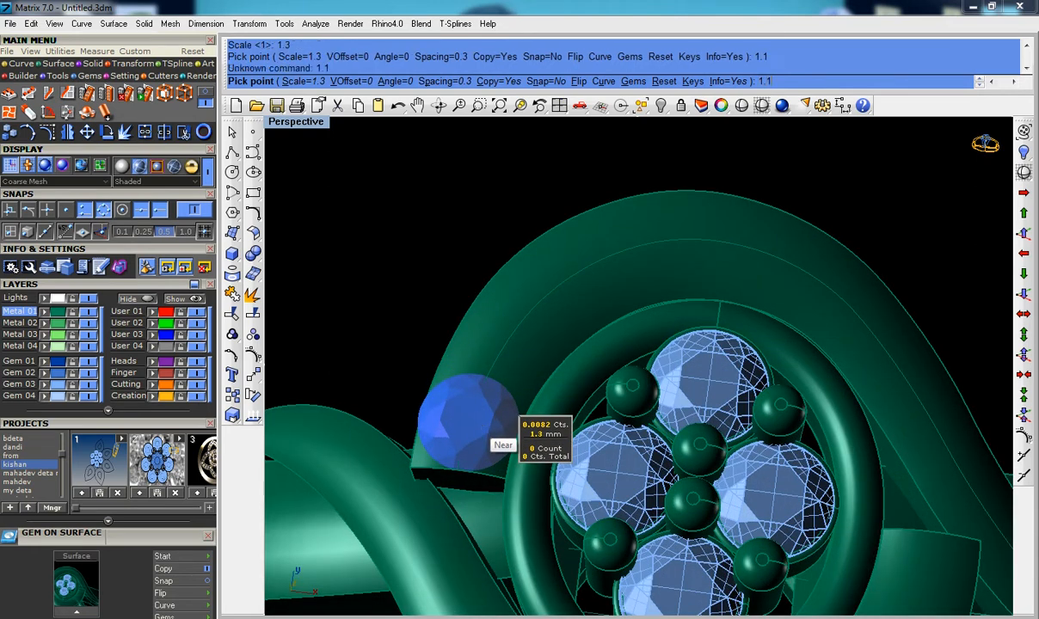
click(308, 82)
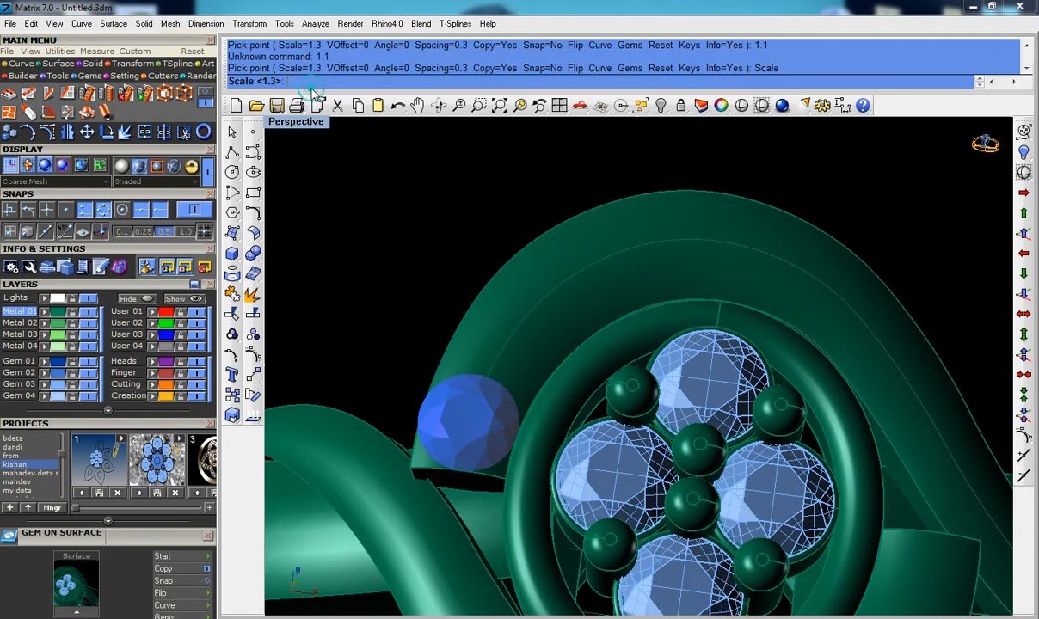
text(1.1)
key(Return)
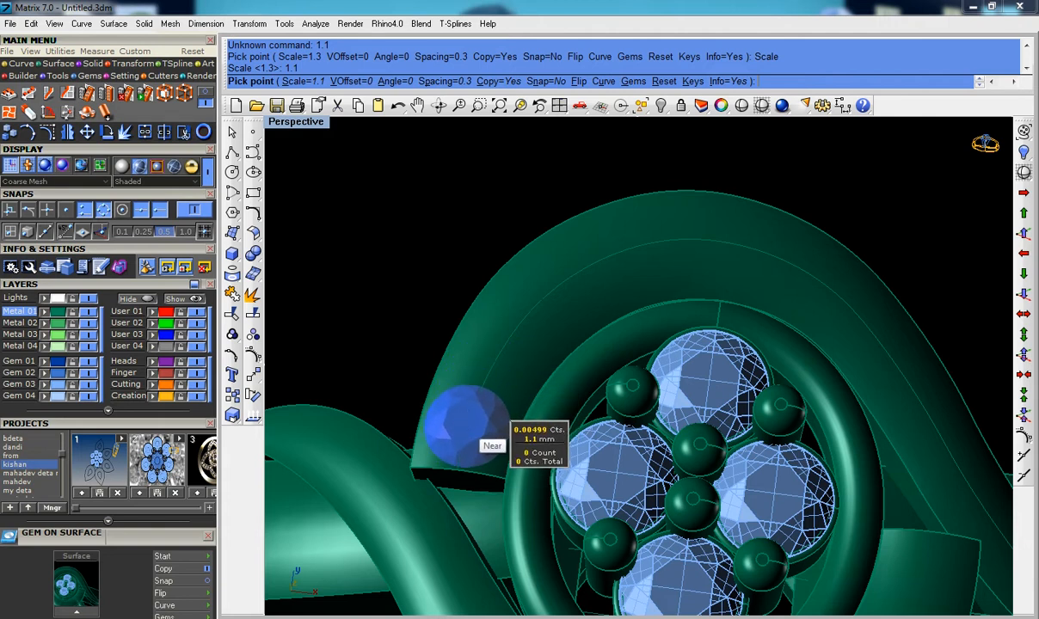
click(467, 422)
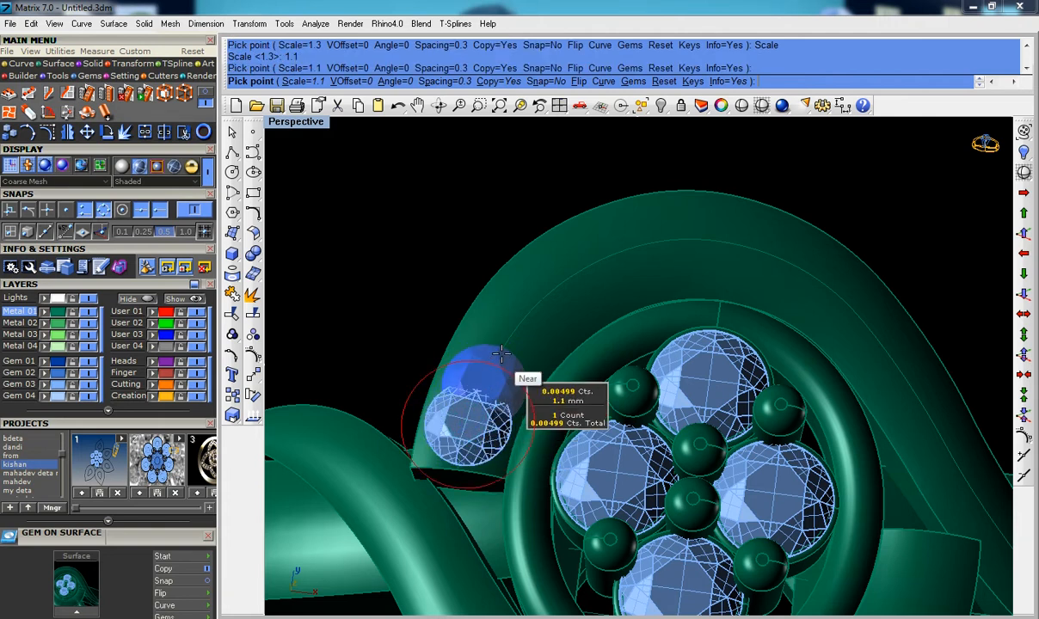
Step: Add two more 1.1 mm gems along the upper swirl with stone spacing 0.15 and Snap enabled
click(456, 81)
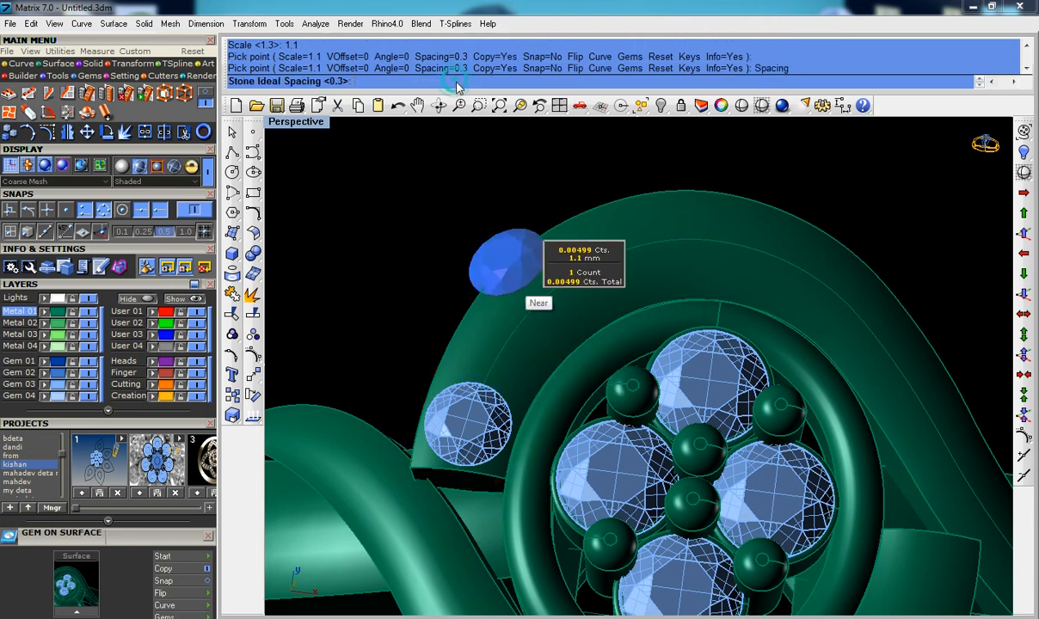
text(.15)
key(Return)
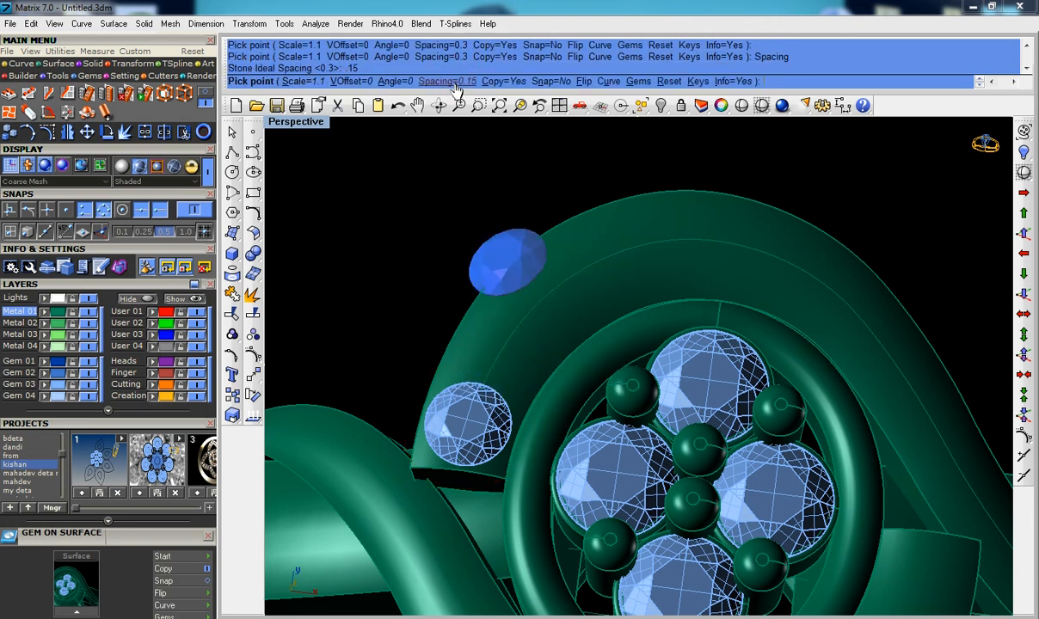
click(547, 81)
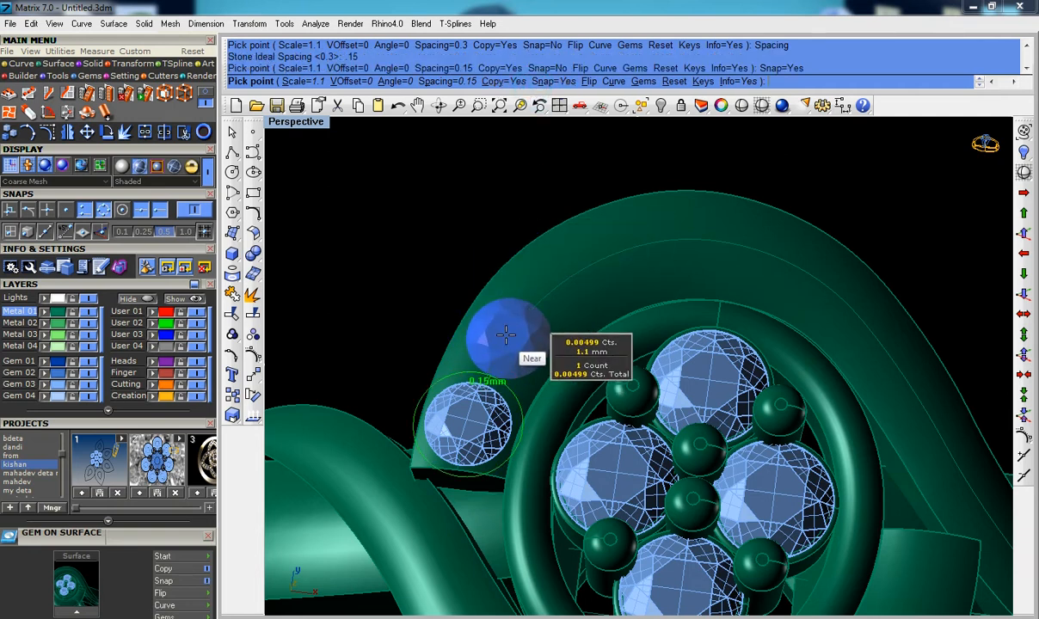
click(506, 336)
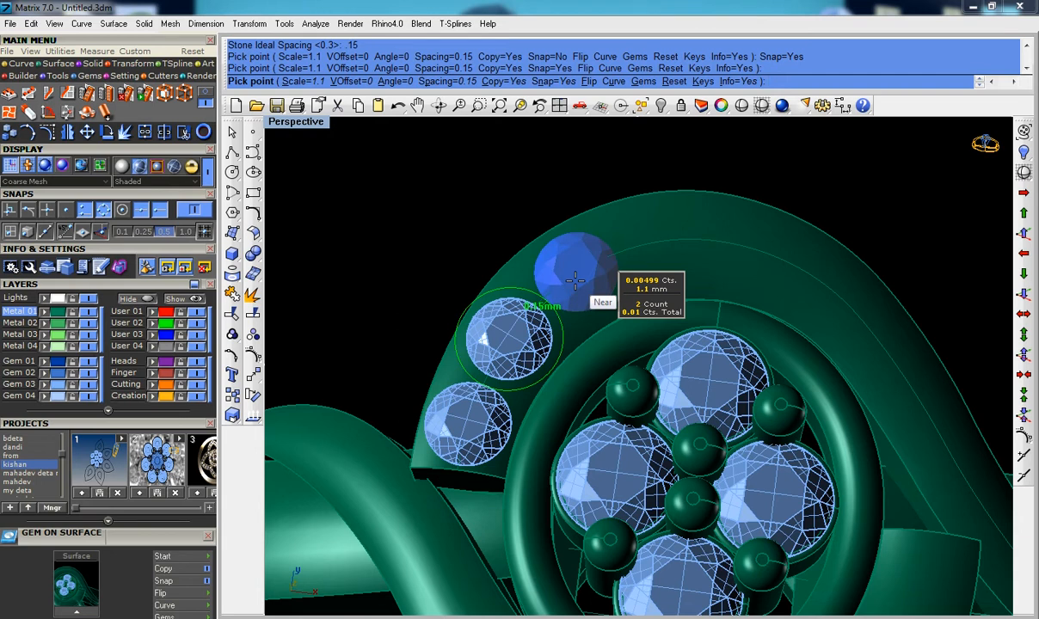
click(574, 273)
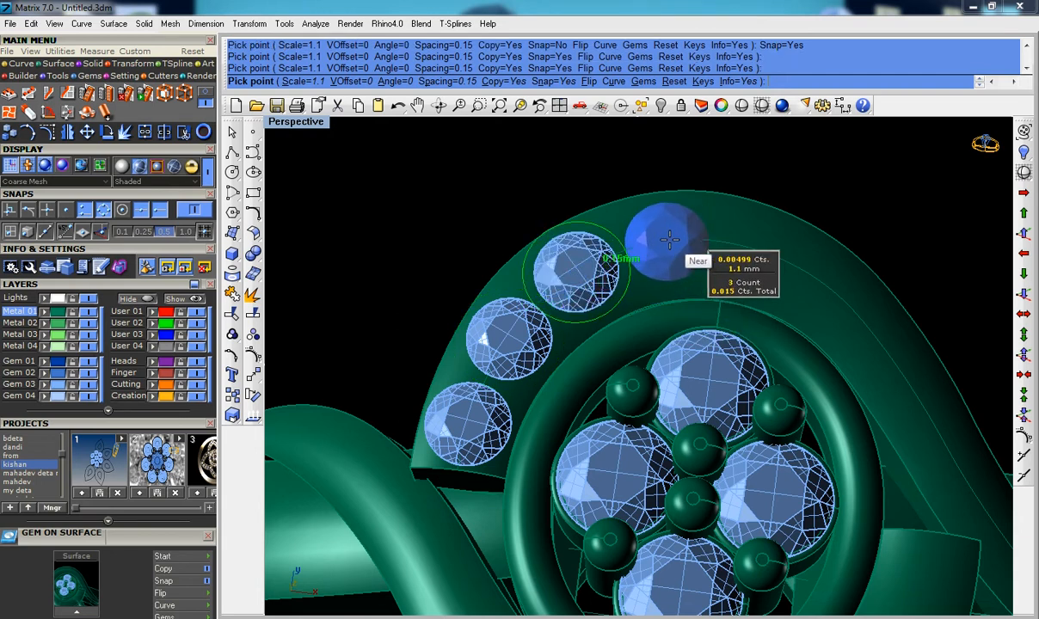
Step: Raise the gem scale to 1.2 and place three more gems along the crest of the upper swirl
key(Up)
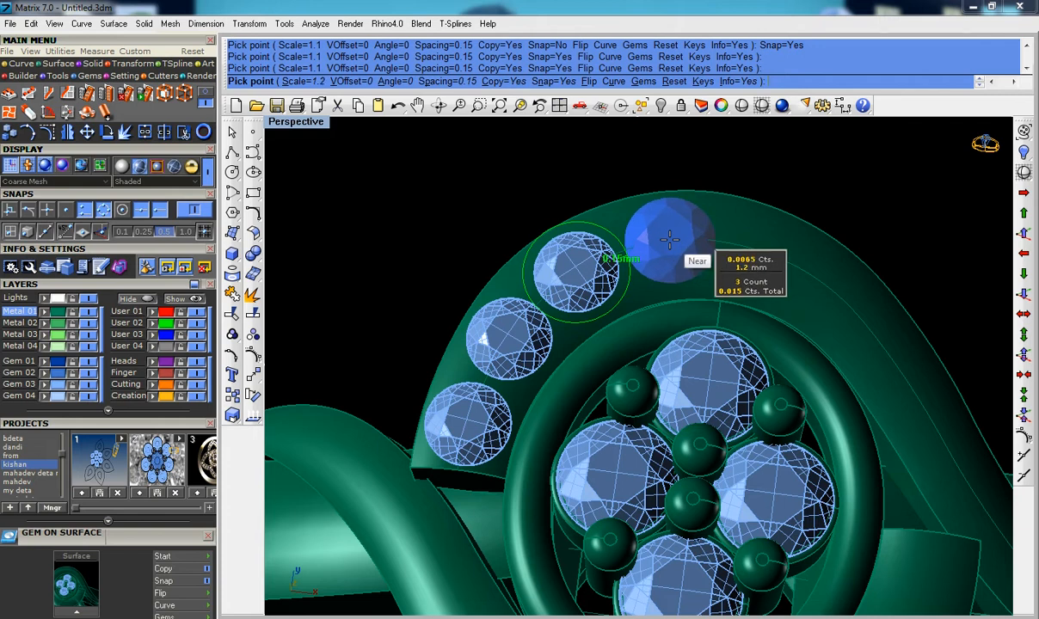
click(670, 239)
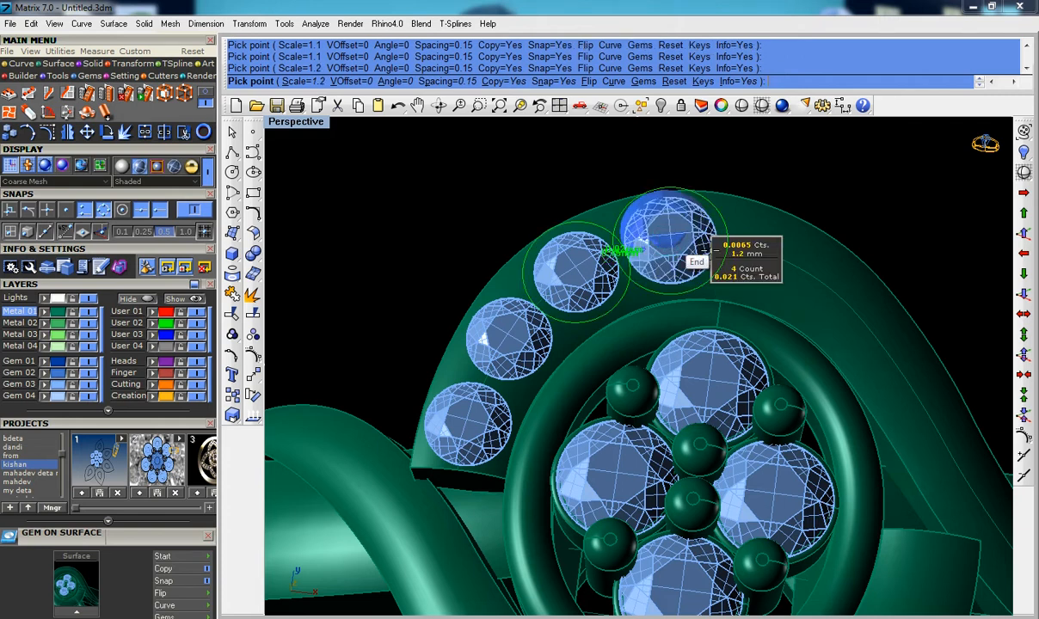
click(781, 258)
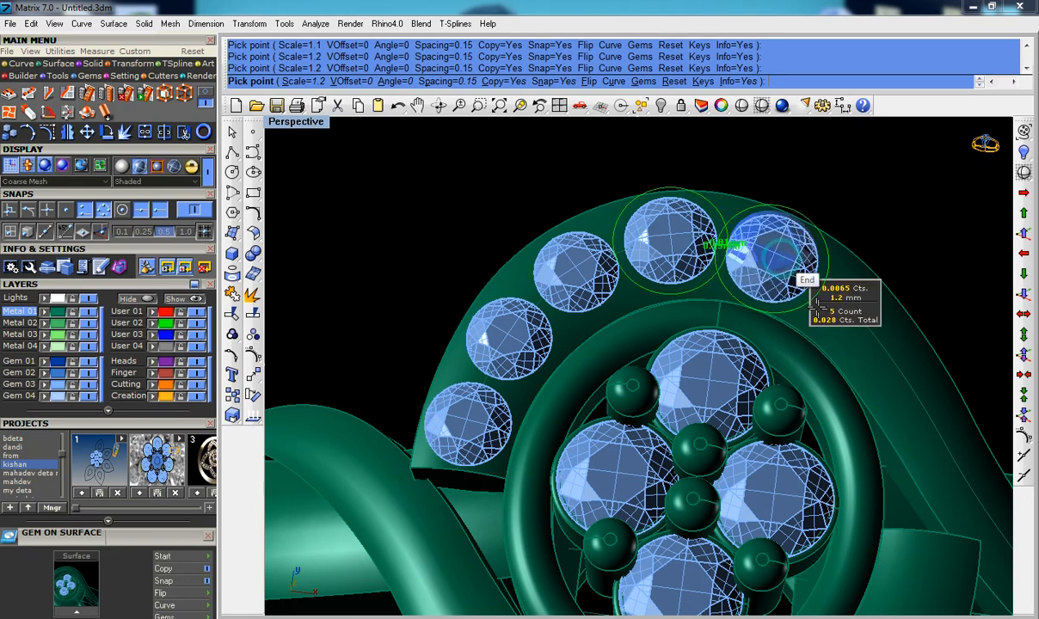
shift+right_drag(812, 319, 725, 270)
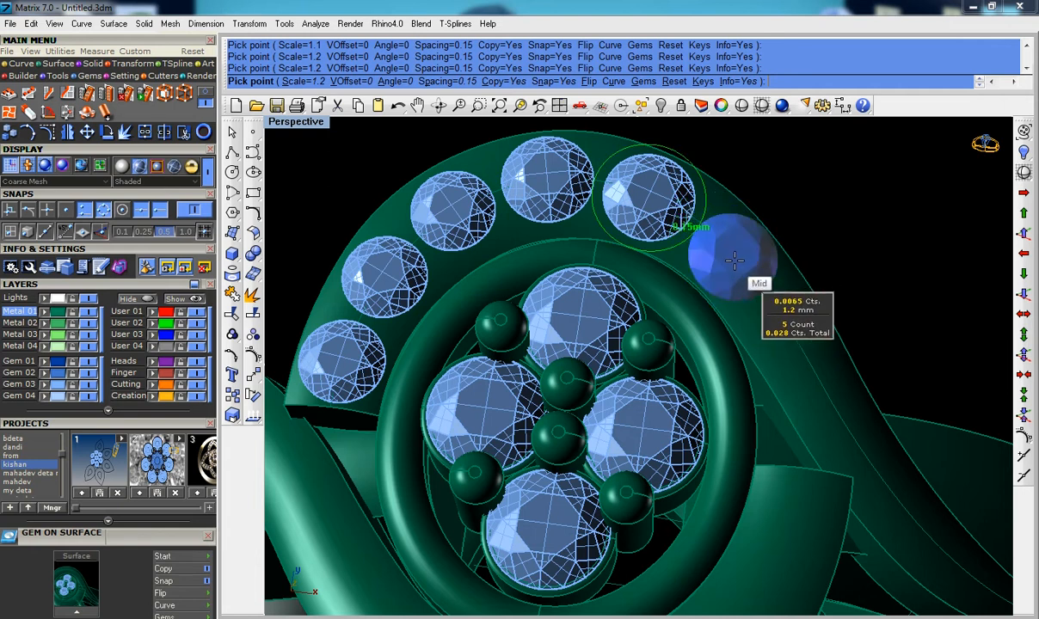
click(738, 256)
Step: Reduce the gem scale to 1 and place the next gem after the 1.2 mm gems on the upper swirl
right_drag(742, 249, 680, 223)
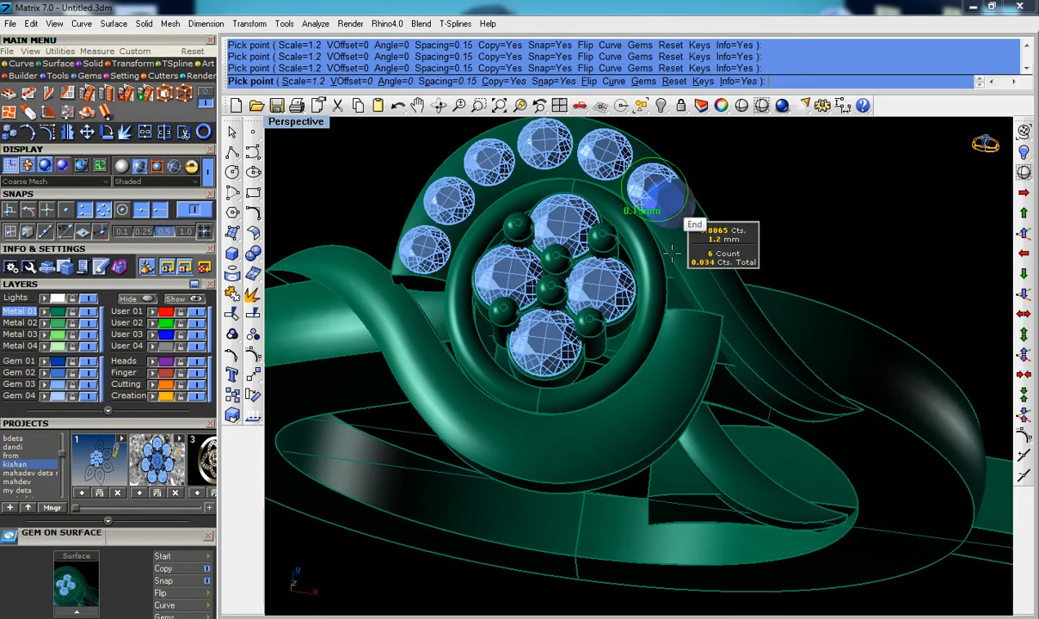
scroll(673, 250, up, 3)
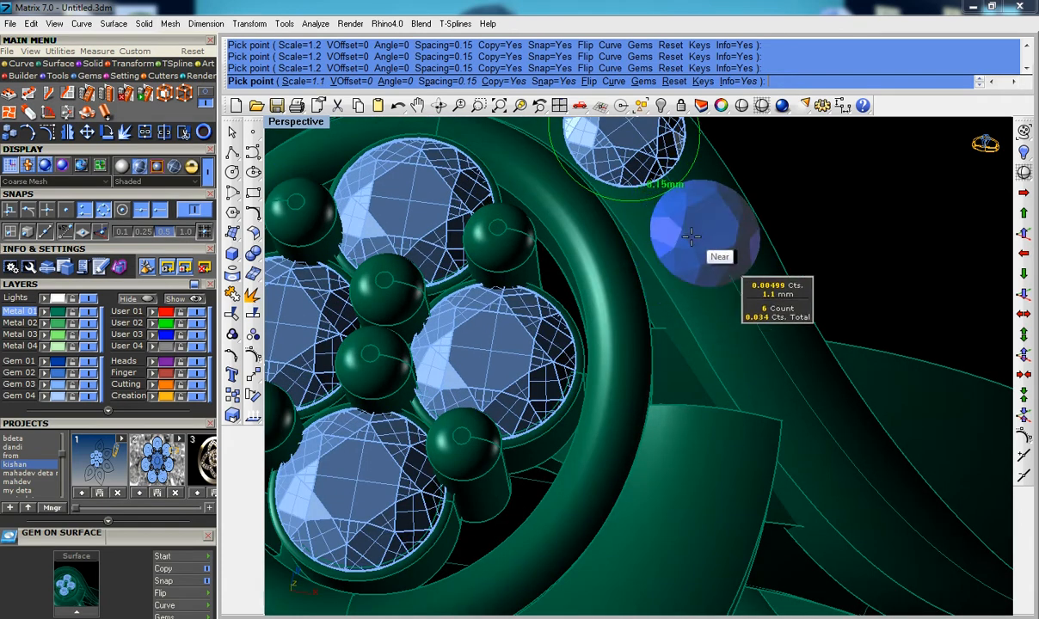
key(Down)
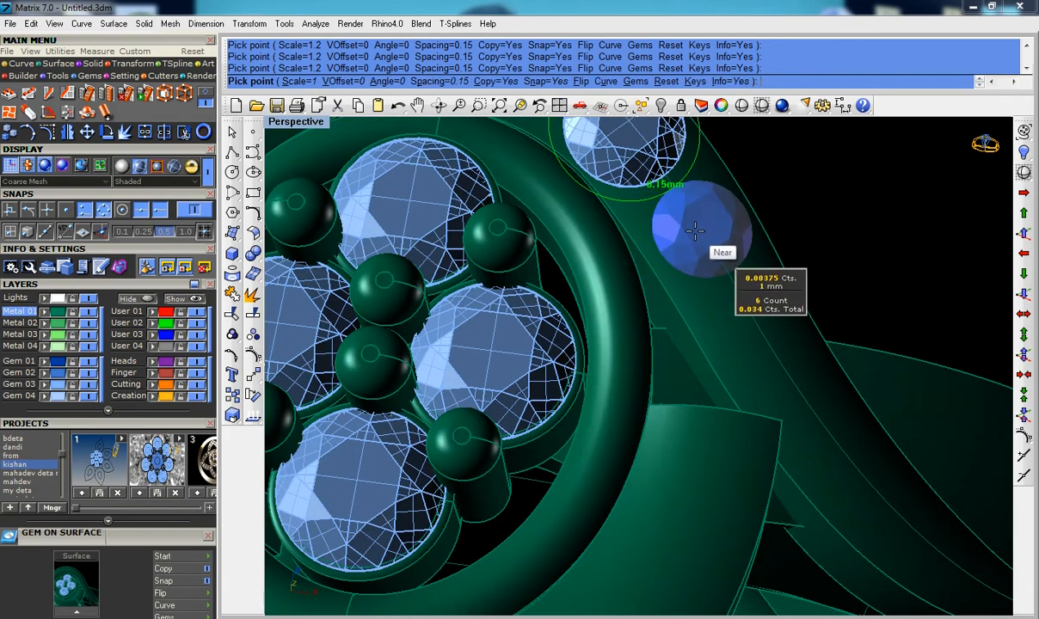
click(695, 232)
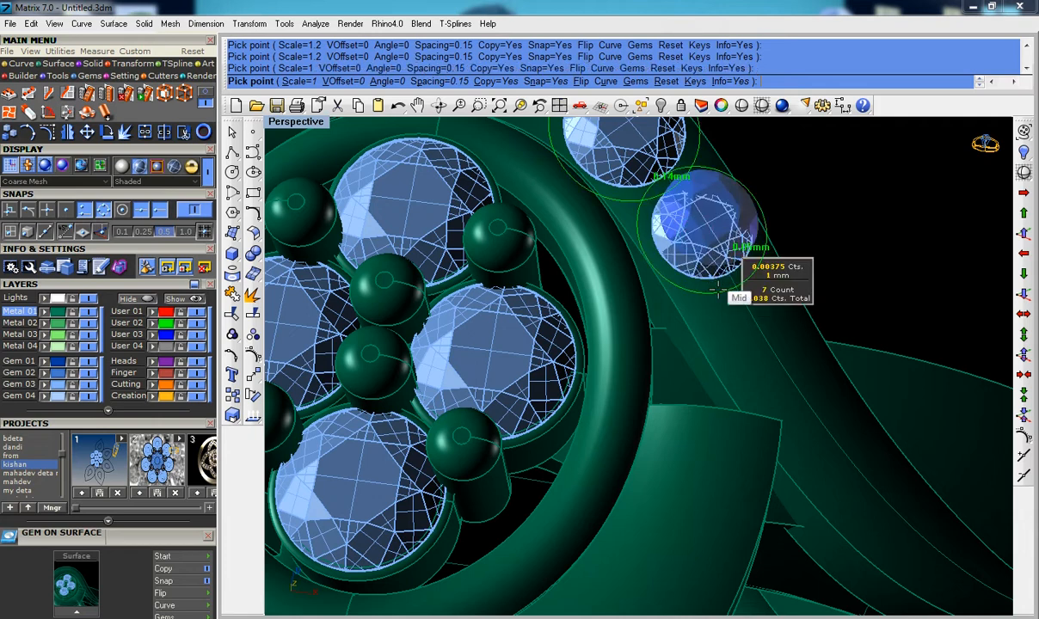
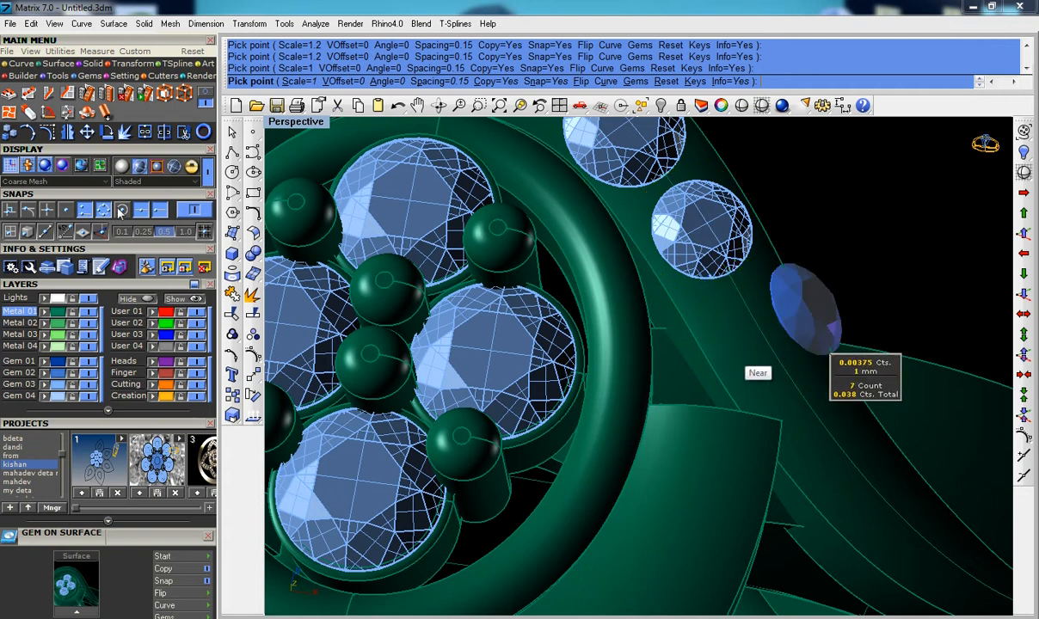
Step: Turn off the other active object snaps, including Mid and End, so that only Near stays enabled
click(157, 214)
click(140, 211)
click(103, 211)
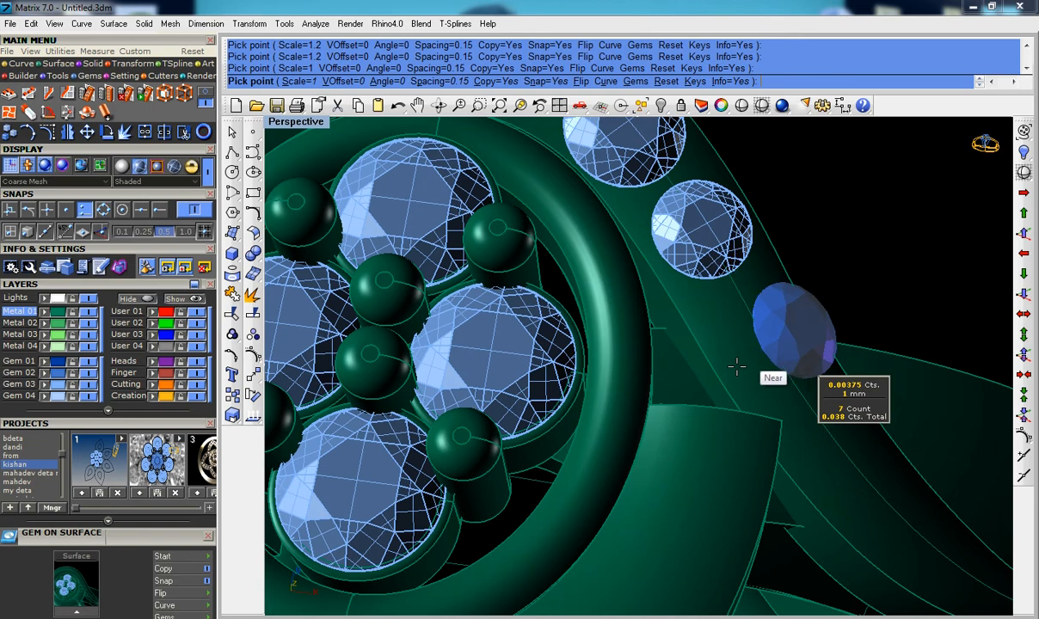
Step: Reduce the gem scale to 0.9 and place three gems at 0.15 spacing down the narrowing tail of the upper swirl
scroll(737, 362, down, 2)
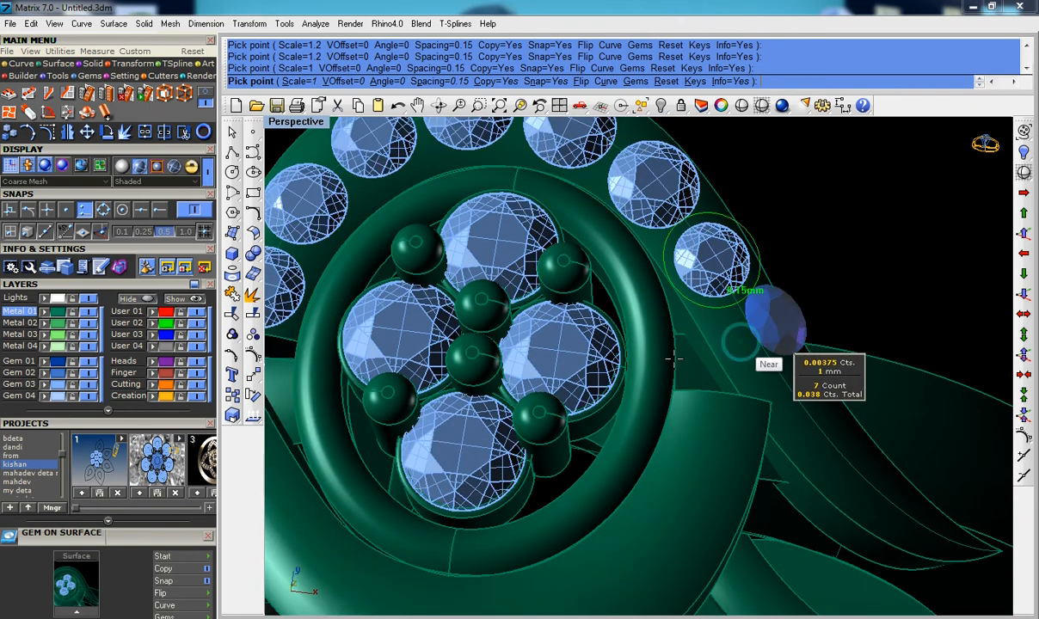
shift+right_drag(562, 373, 524, 379)
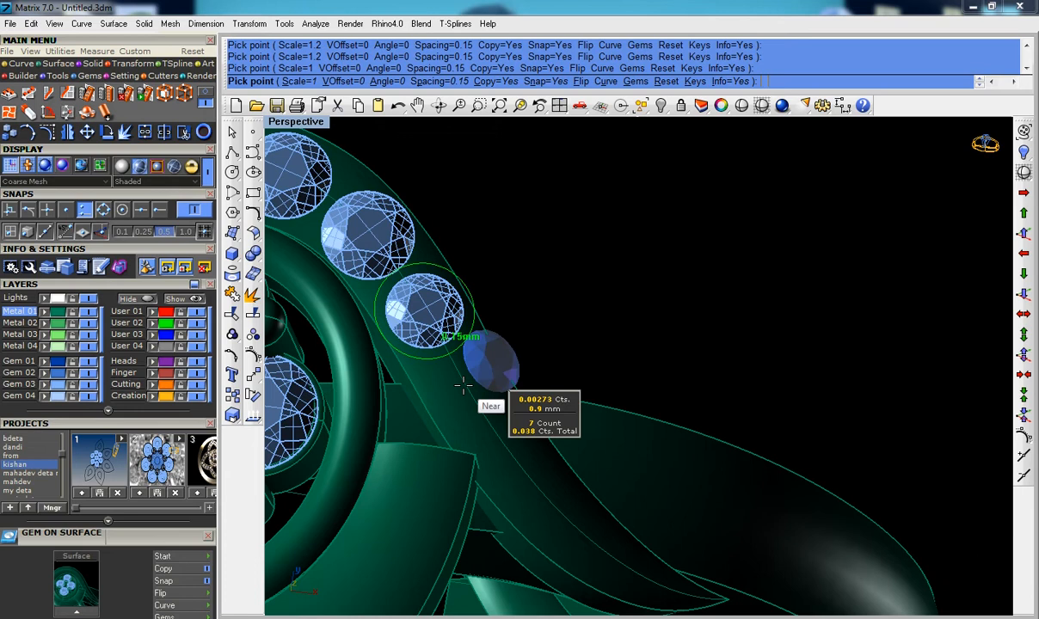
key(Down)
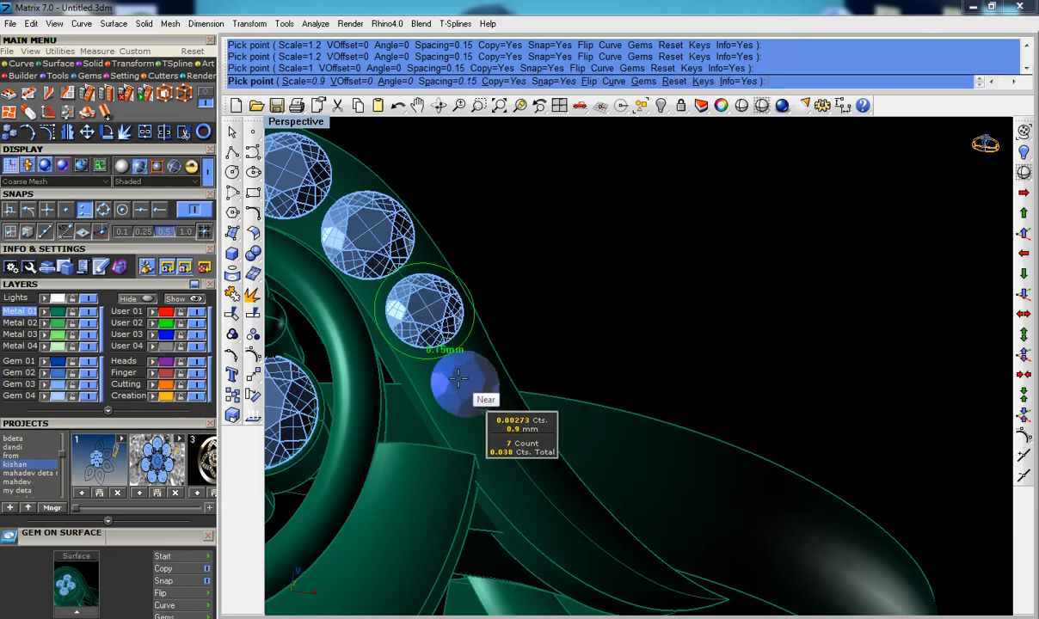
key(Up)
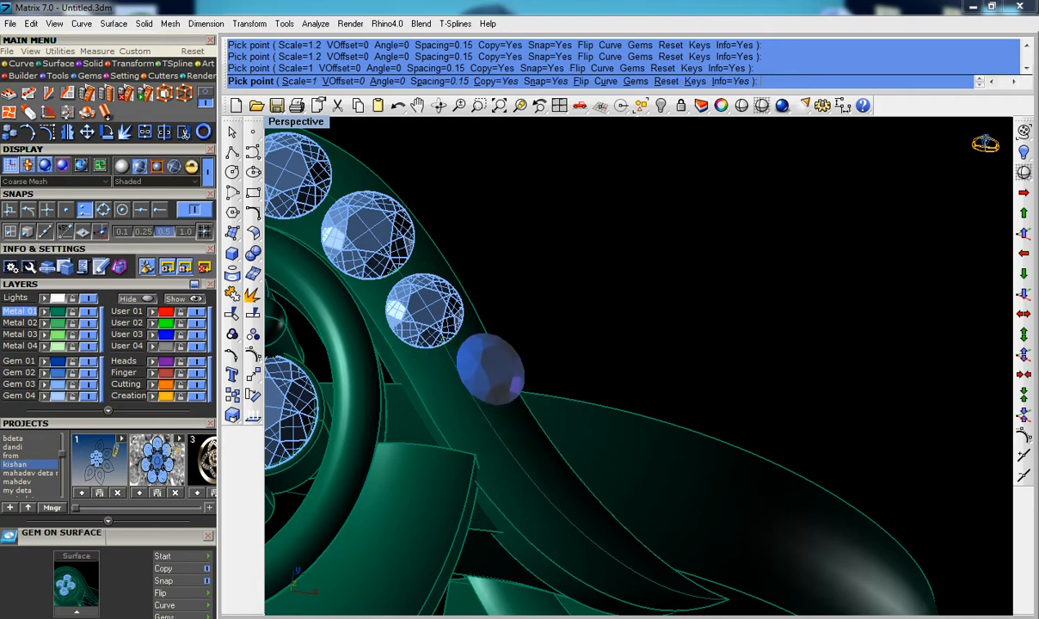
key(Down)
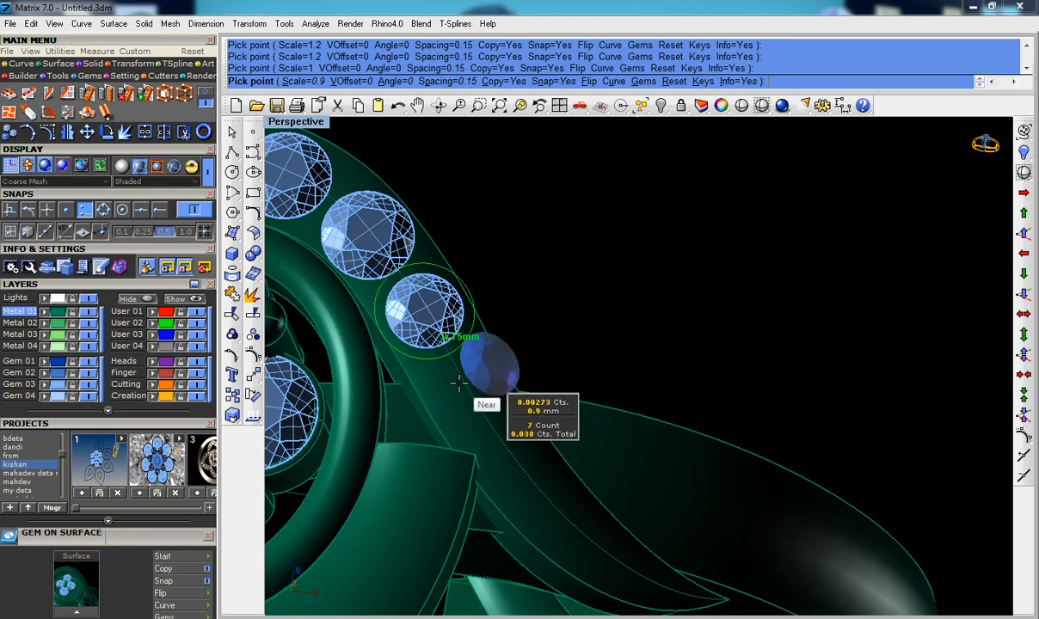
click(447, 396)
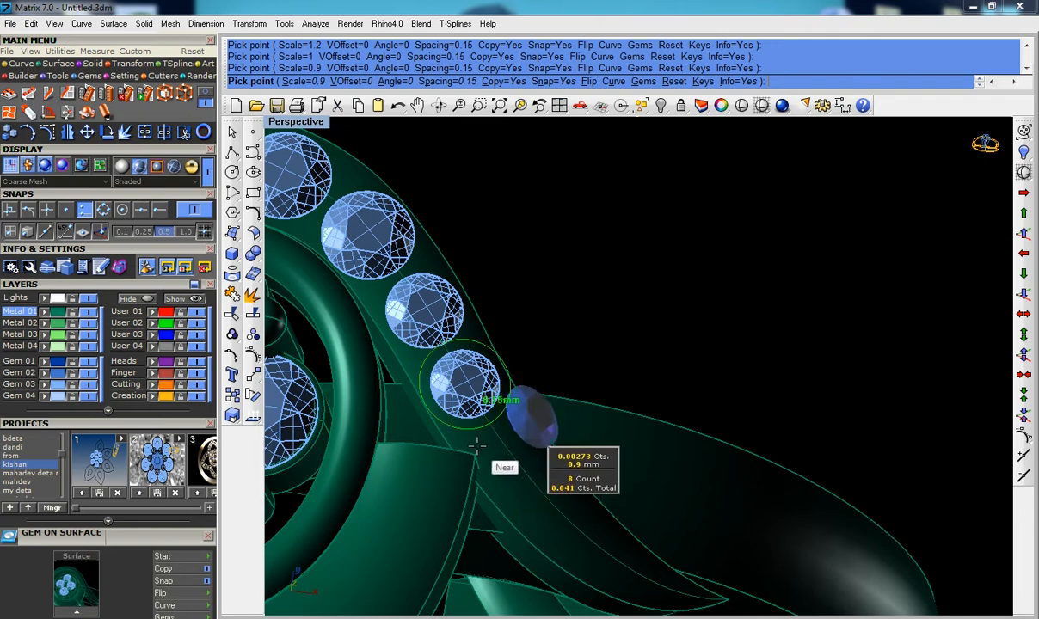
right_drag(494, 455, 390, 423)
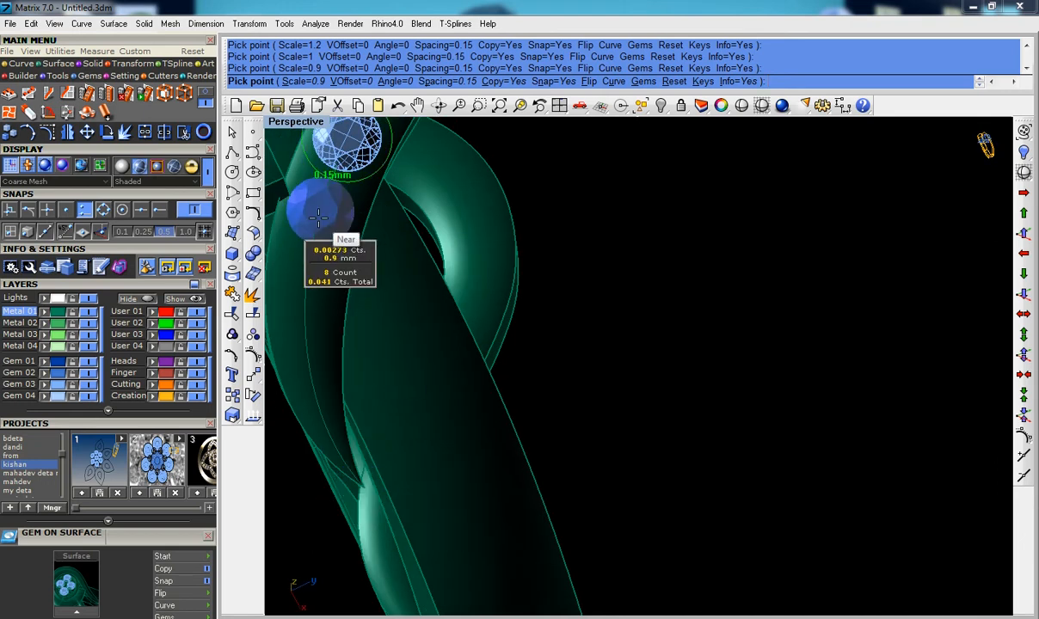
click(318, 216)
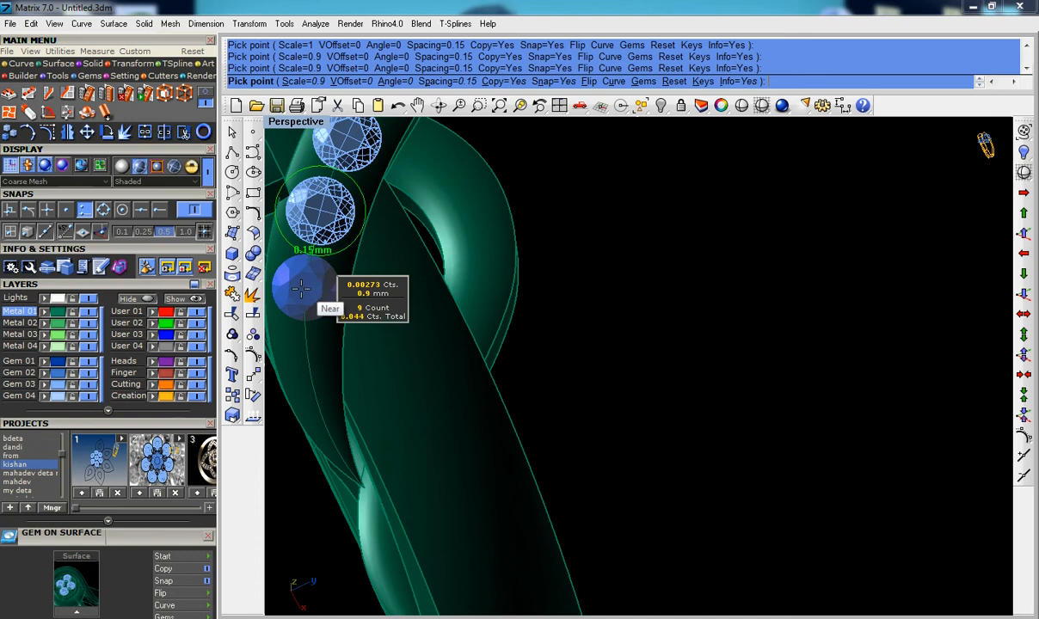
click(300, 275)
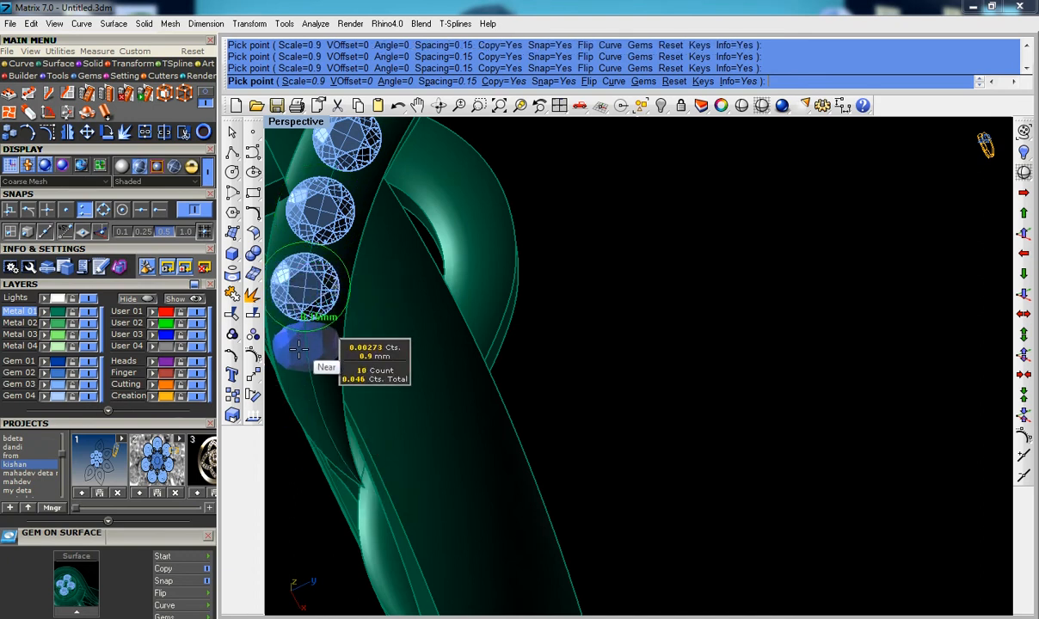
Step: Reduce the gem scale to 0.8, place one gem at the tail end of the row and finish Gem on Surface
key(Down)
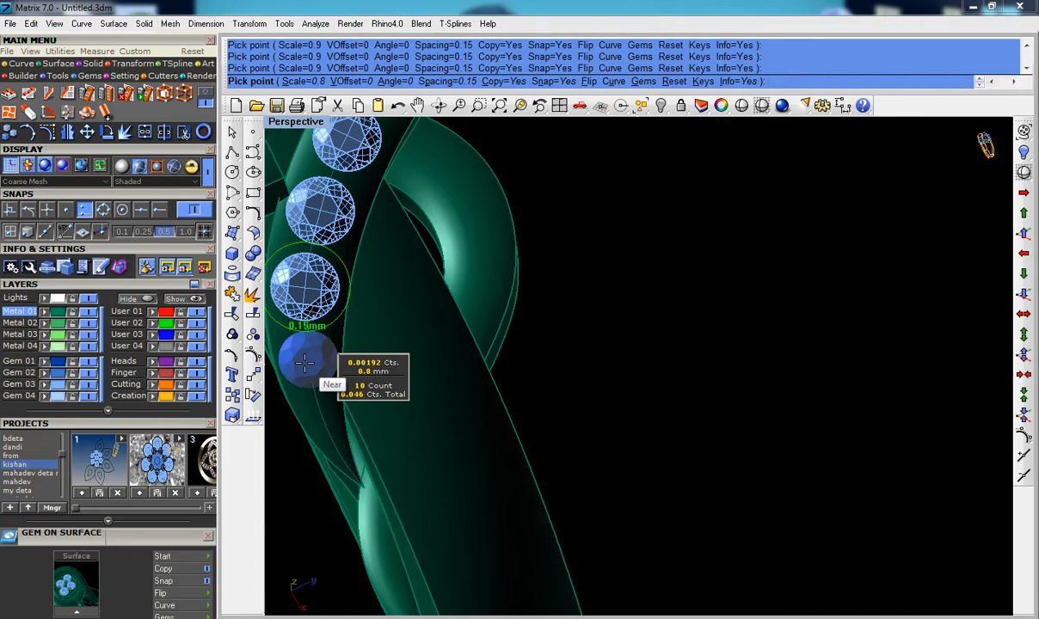
click(305, 362)
scroll(301, 364, down, 3)
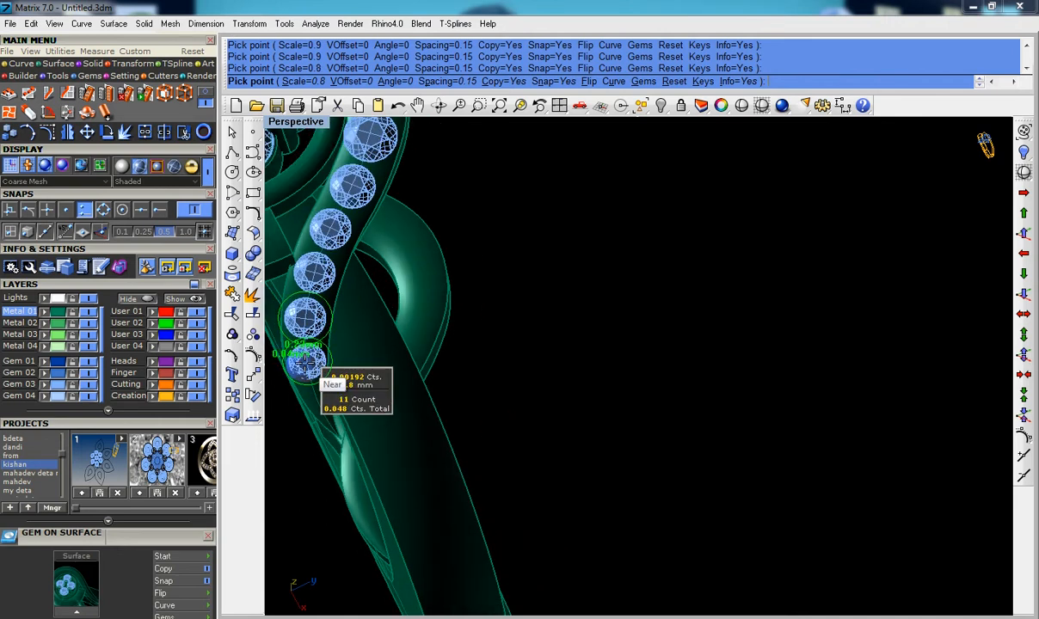
right_click(305, 363)
Step: Select the first six gems of the upper swirl row, from the blunt end around the crest
scroll(305, 364, down, 4)
right_drag(307, 363, 523, 313)
scroll(392, 357, down, 7)
scroll(346, 344, up, 5)
scroll(393, 347, up, 3)
click(383, 372)
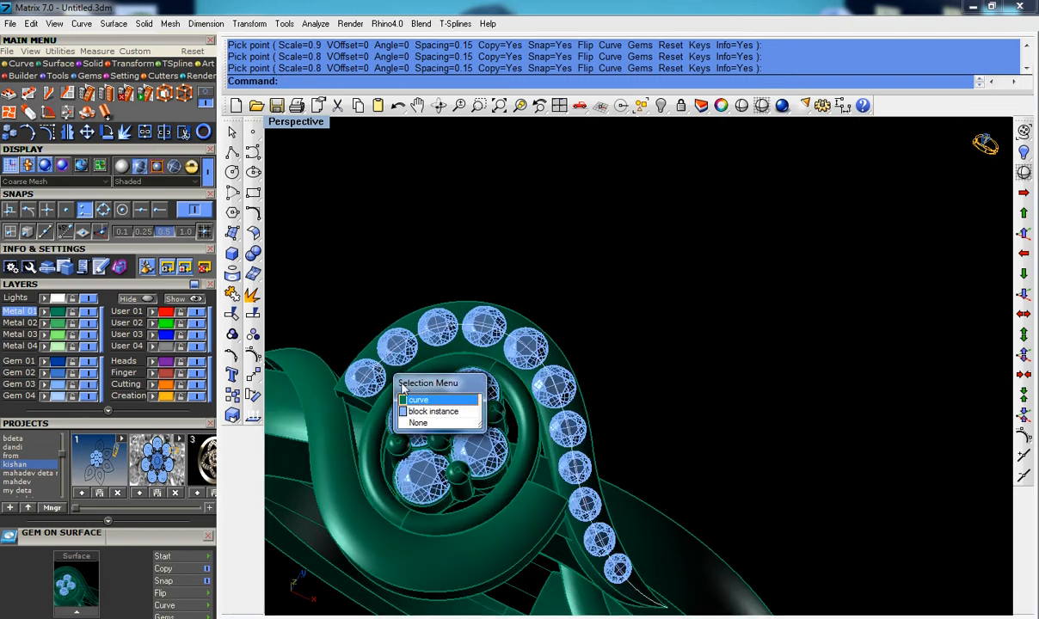
click(416, 412)
shift+click(396, 339)
shift+click(439, 324)
shift+click(482, 322)
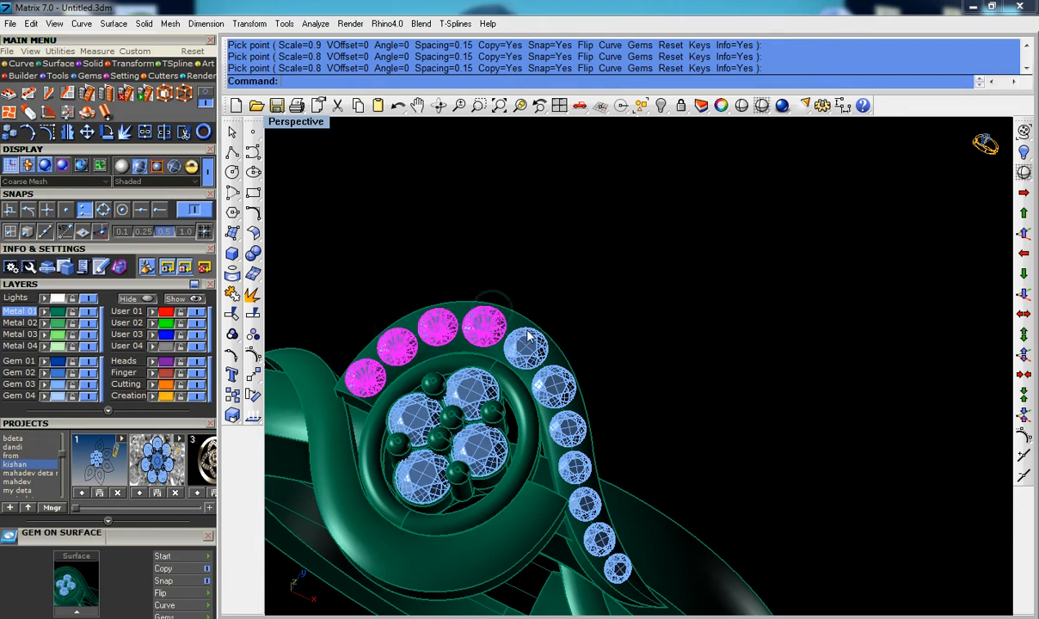
shift+click(525, 345)
shift+click(571, 386)
shift+right_drag(571, 385, 566, 301)
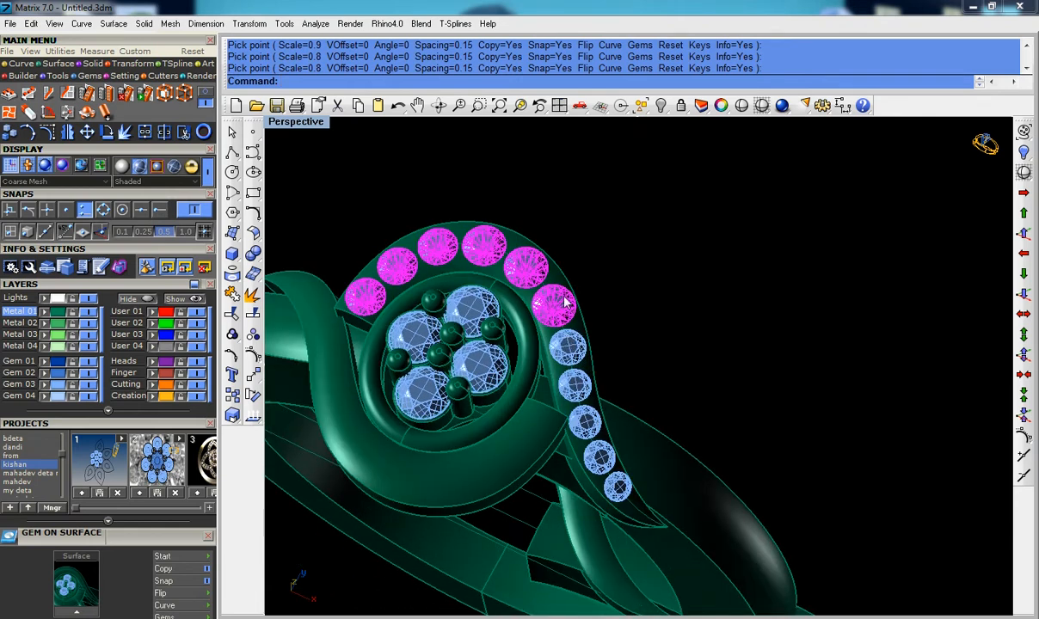
Step: Add the five tail gems to the selection and deselect the surface and curves caught with them
drag(492, 188, 694, 565)
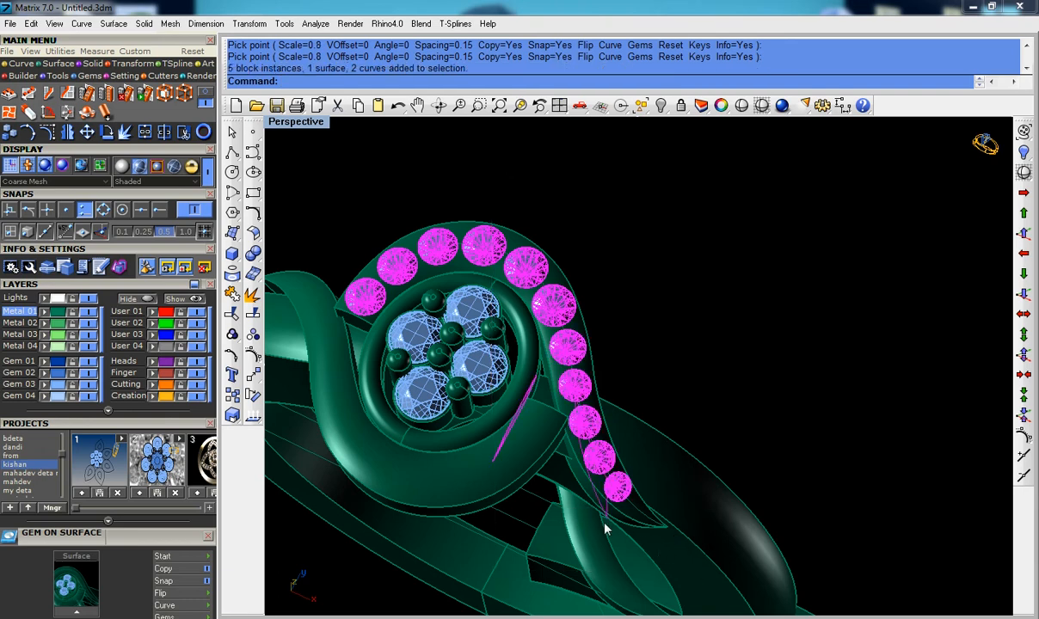
scroll(508, 434, up, 4)
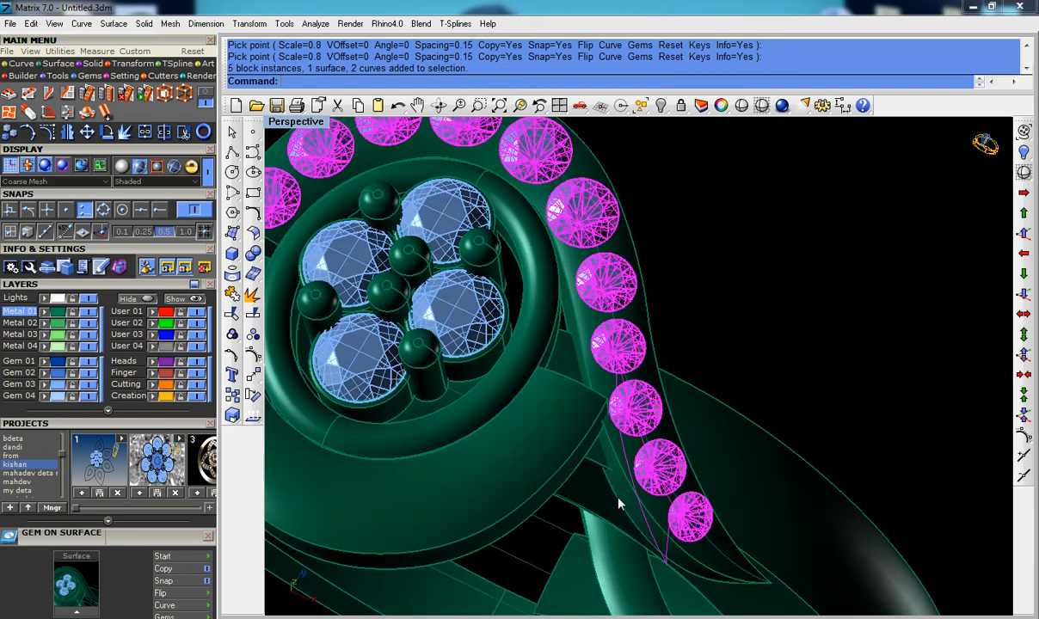
ctrl+click(639, 506)
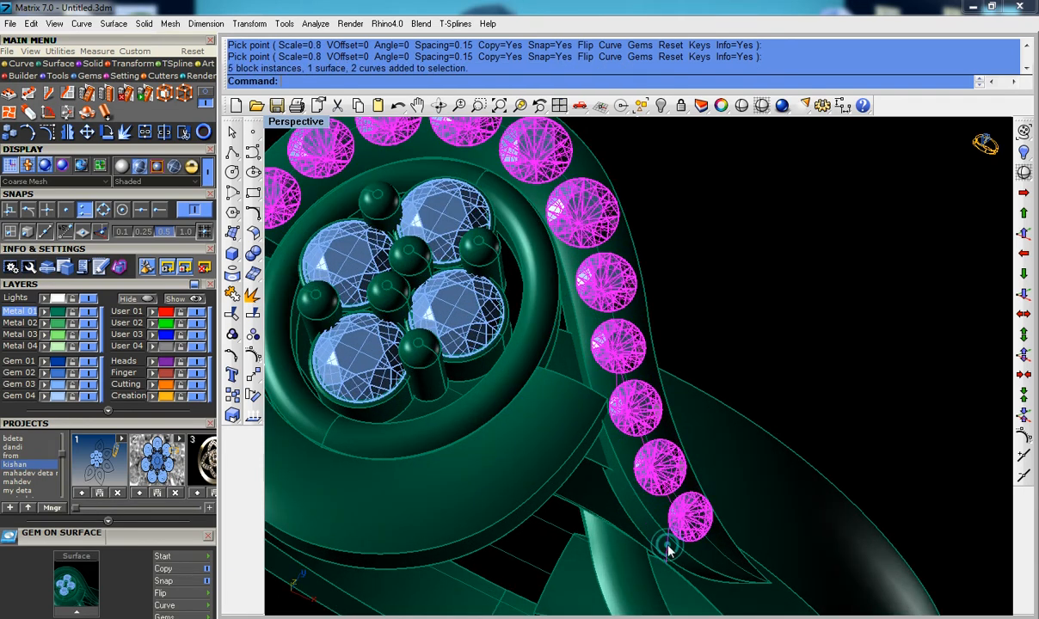
scroll(600, 489, down, 4)
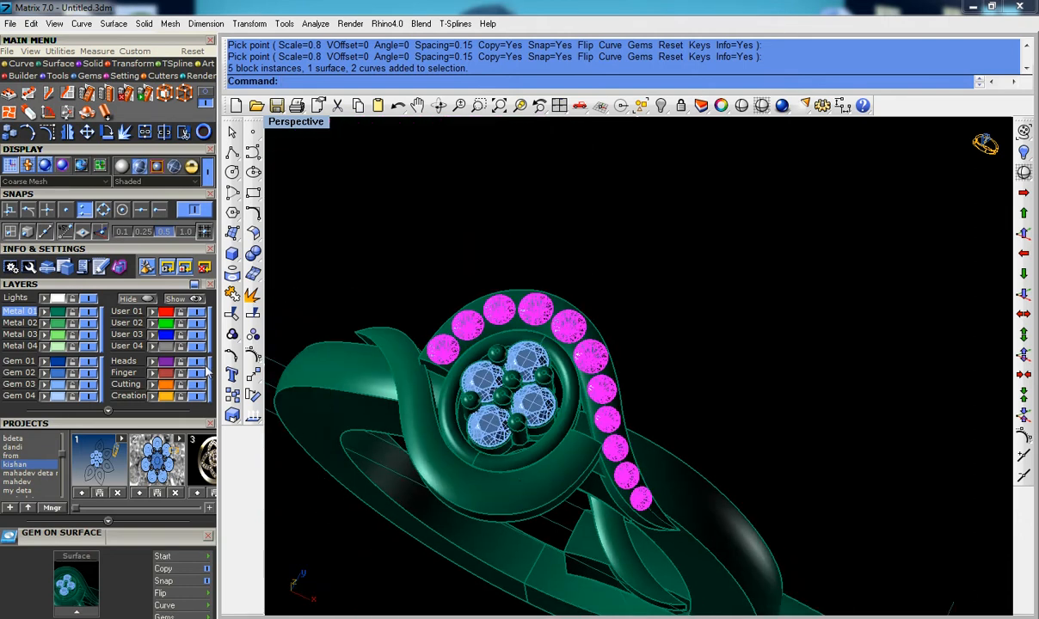
Step: In the Top view, rotate a copy of the selected gem row 180 degrees about the origin onto the lower swirl
key(ctrl+F1)
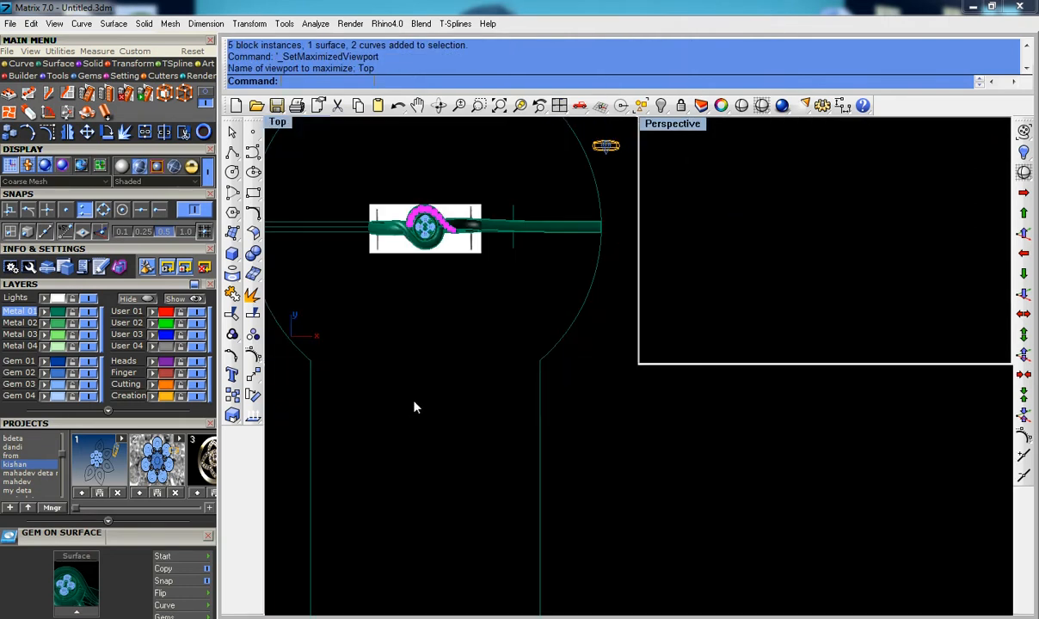
click(253, 395)
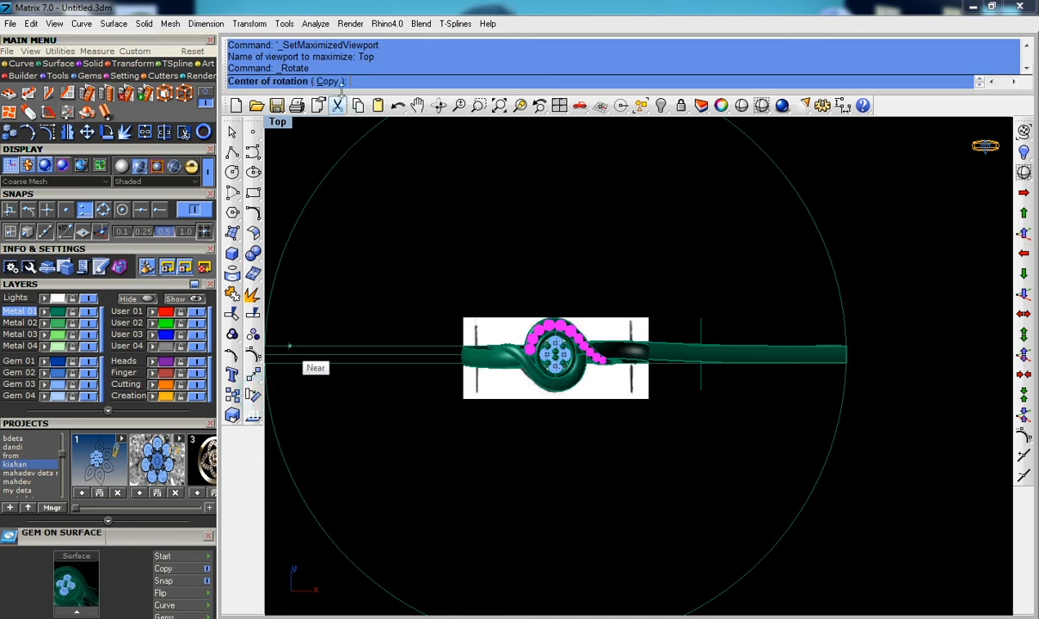
click(322, 81)
text(0)
key(Return)
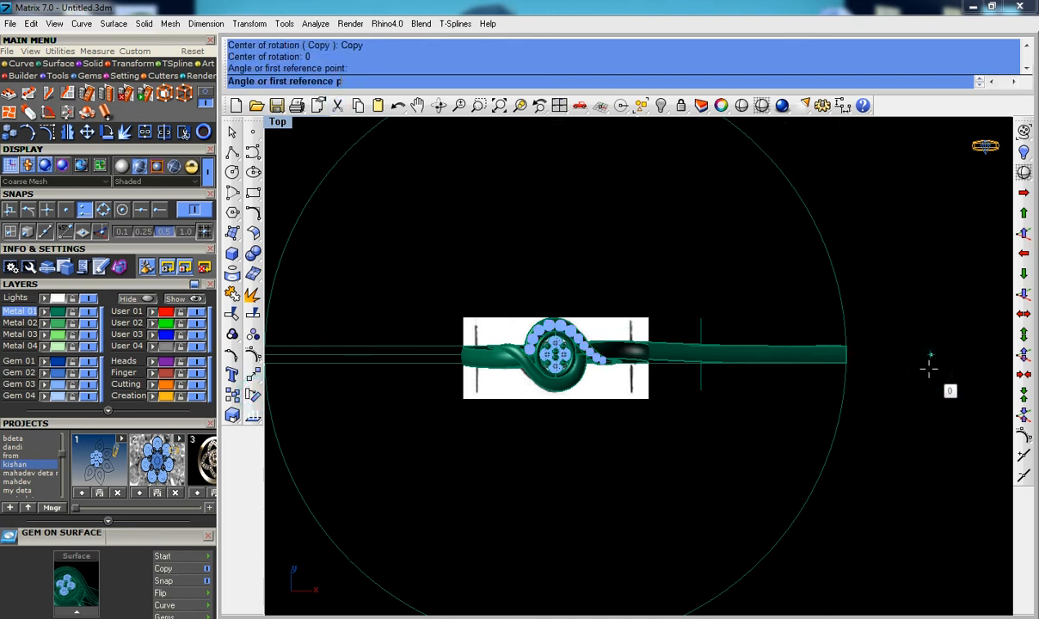
scroll(863, 378, down, 3)
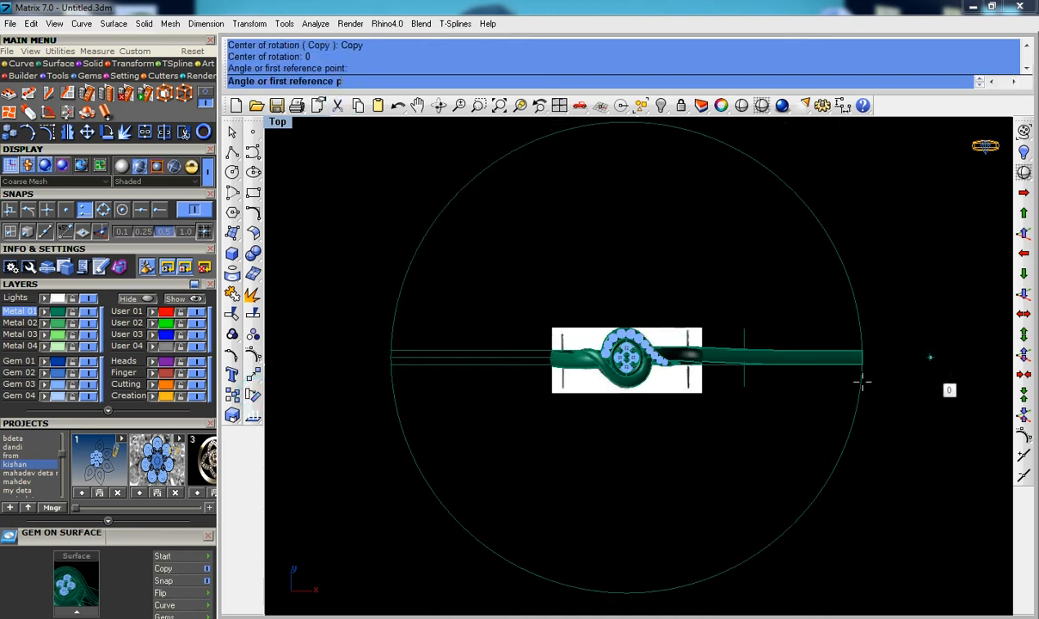
click(343, 370)
click(342, 370)
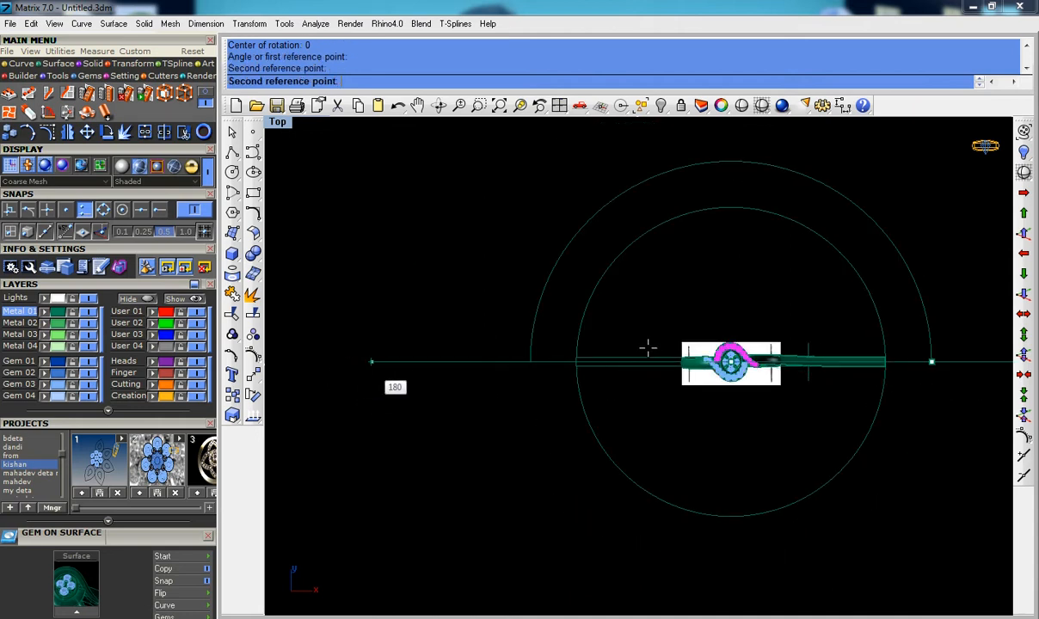
scroll(660, 333, up, 2)
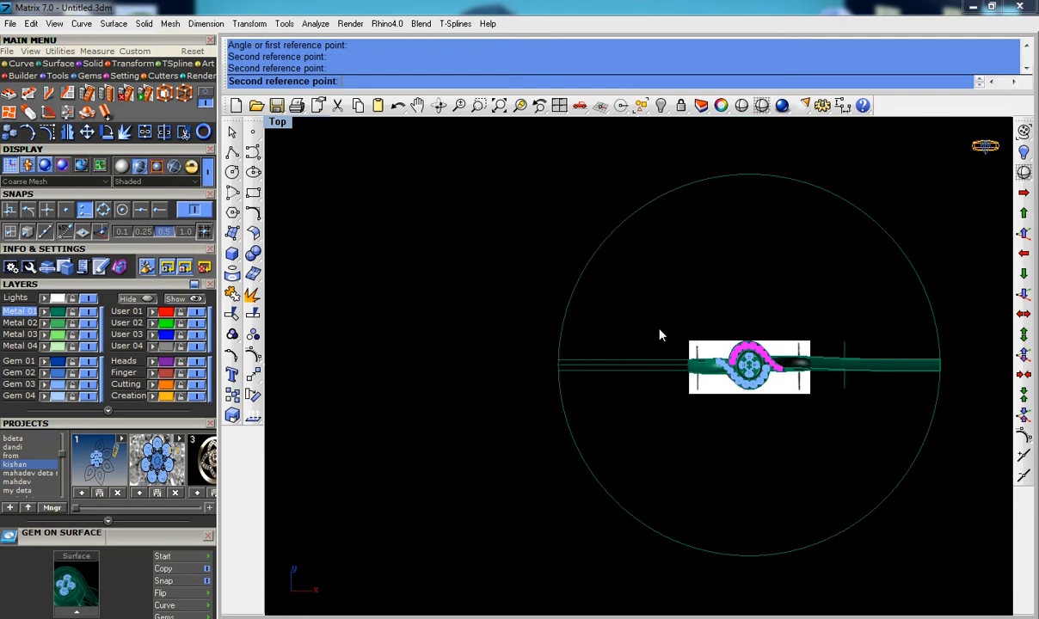
scroll(815, 380, up, 4)
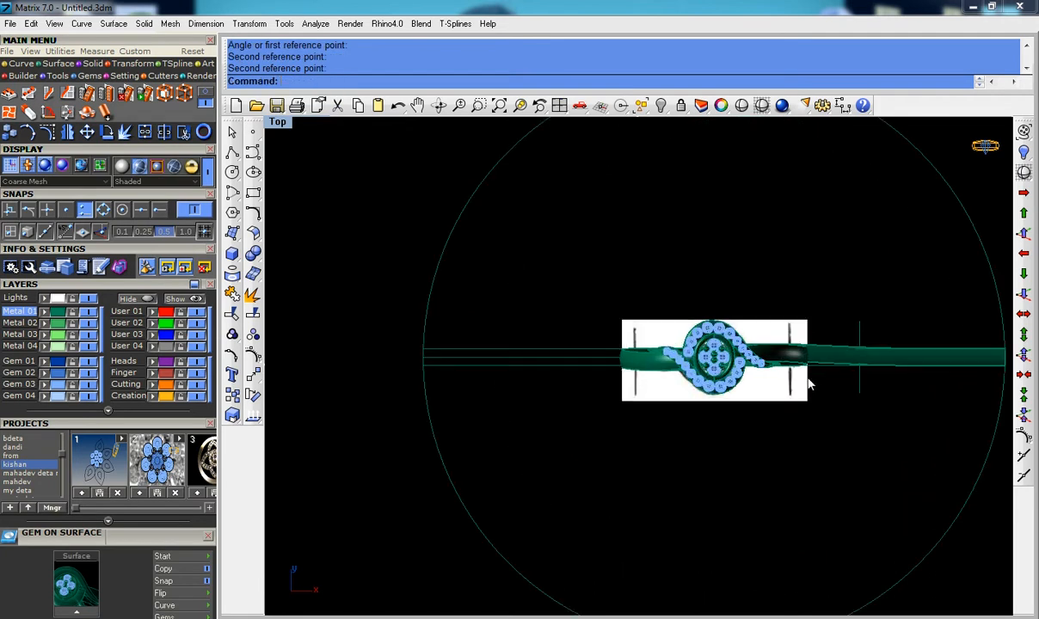
Step: In the Perspective view, select the upper swirl's top surface and start Prong on Surface on it
key(ctrl+F4)
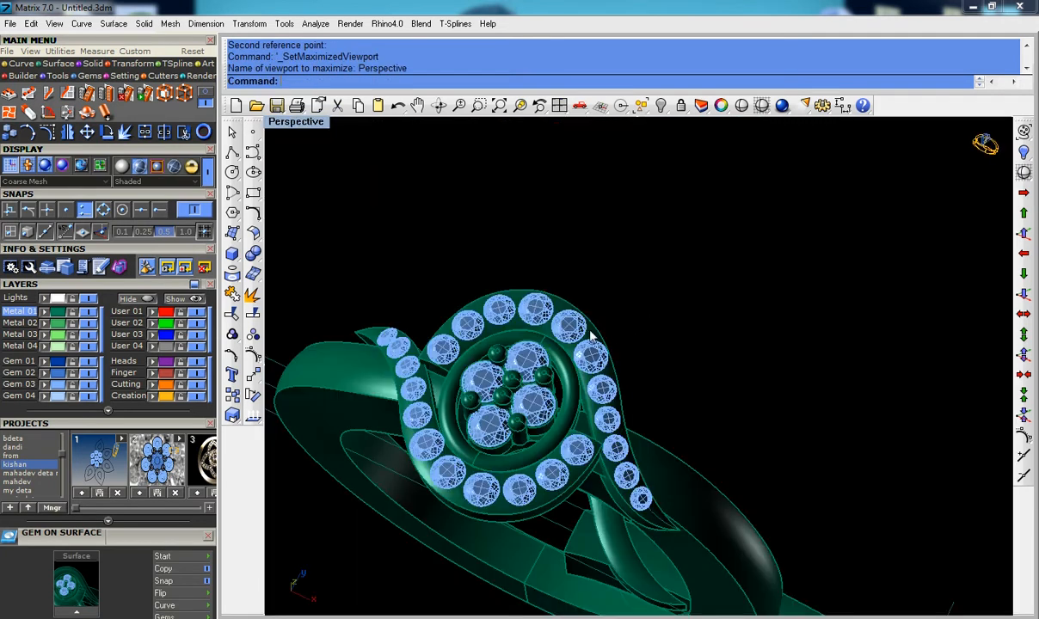
scroll(590, 336, up, 3)
shift+right_drag(519, 327, 668, 403)
scroll(551, 374, up, 2)
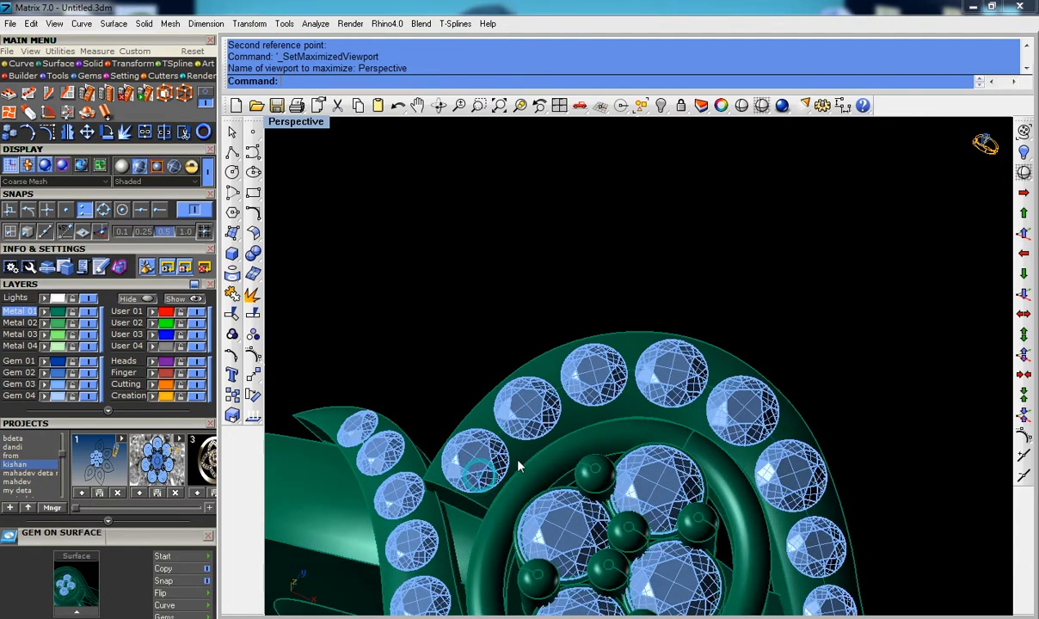
right_drag(519, 465, 532, 454)
click(550, 452)
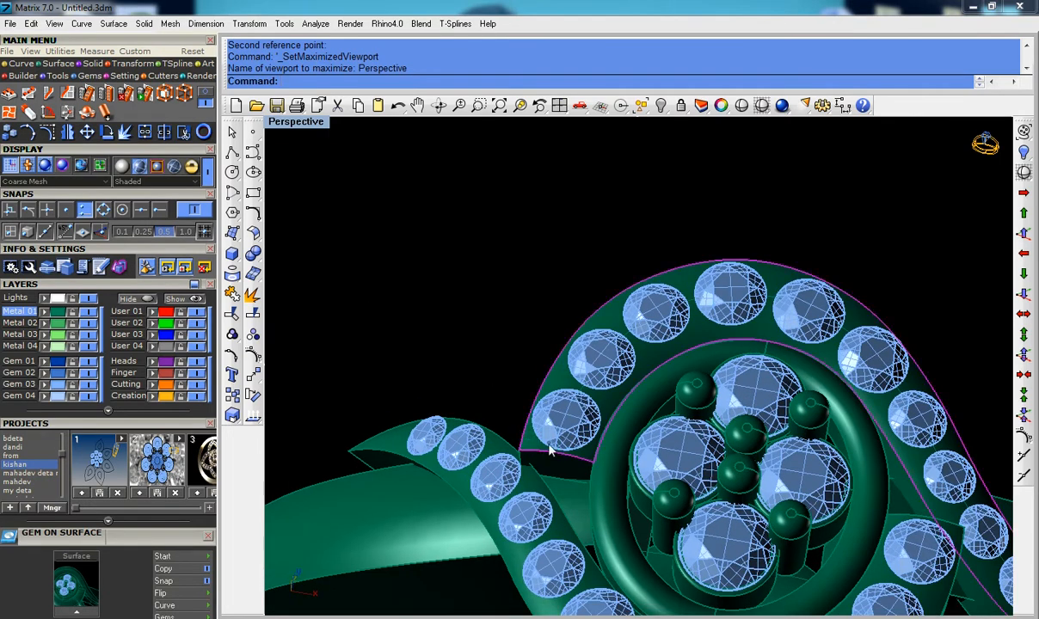
middle_click(459, 429)
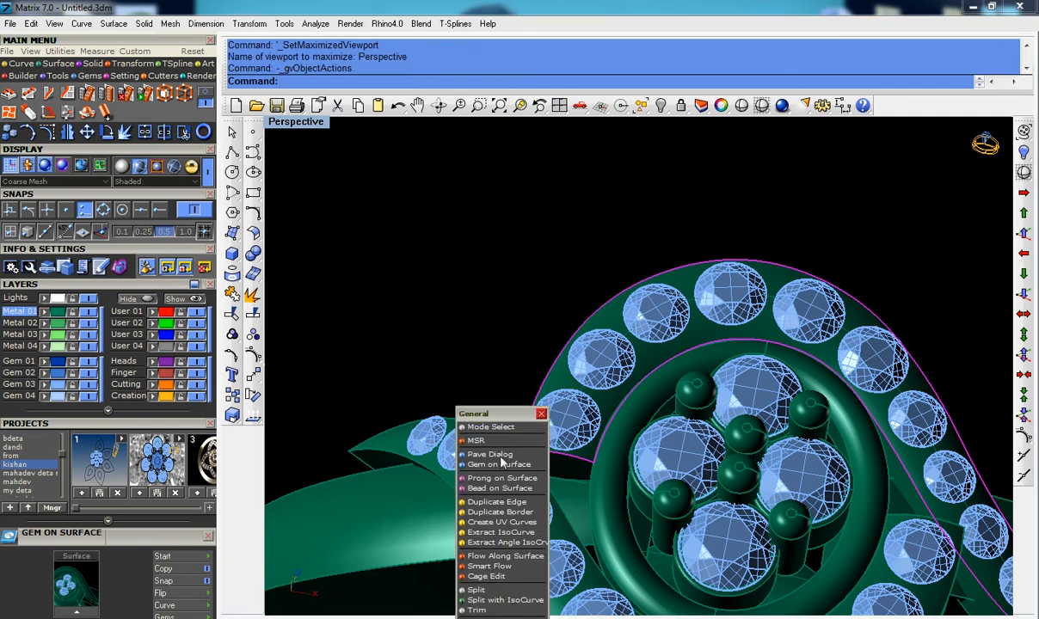
click(497, 478)
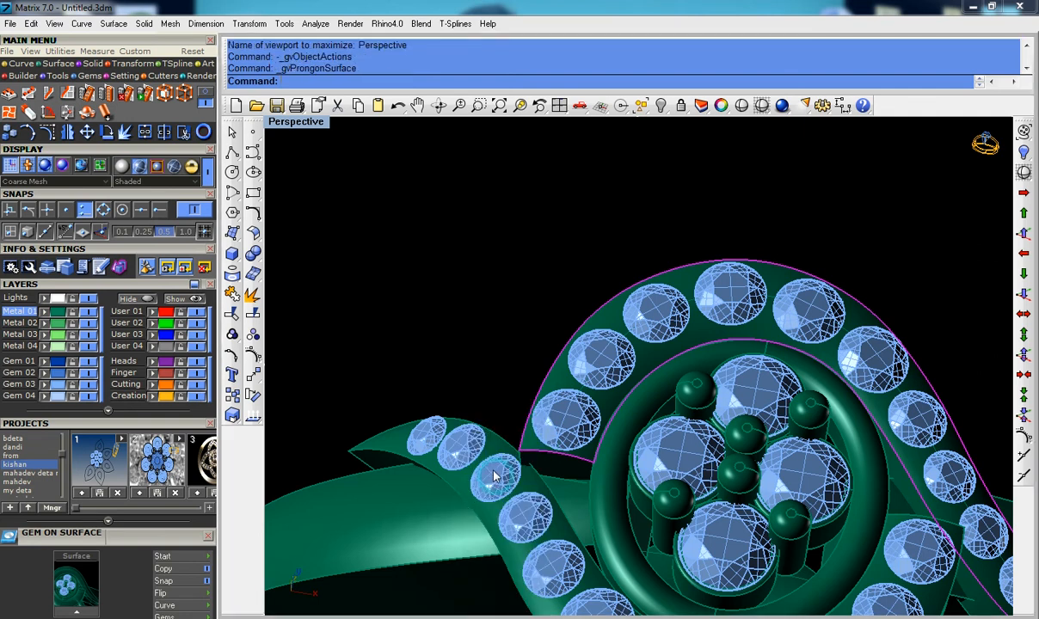
Step: Keep the prong diameter at 0.6 and set the prong drop to 0.2
click(310, 80)
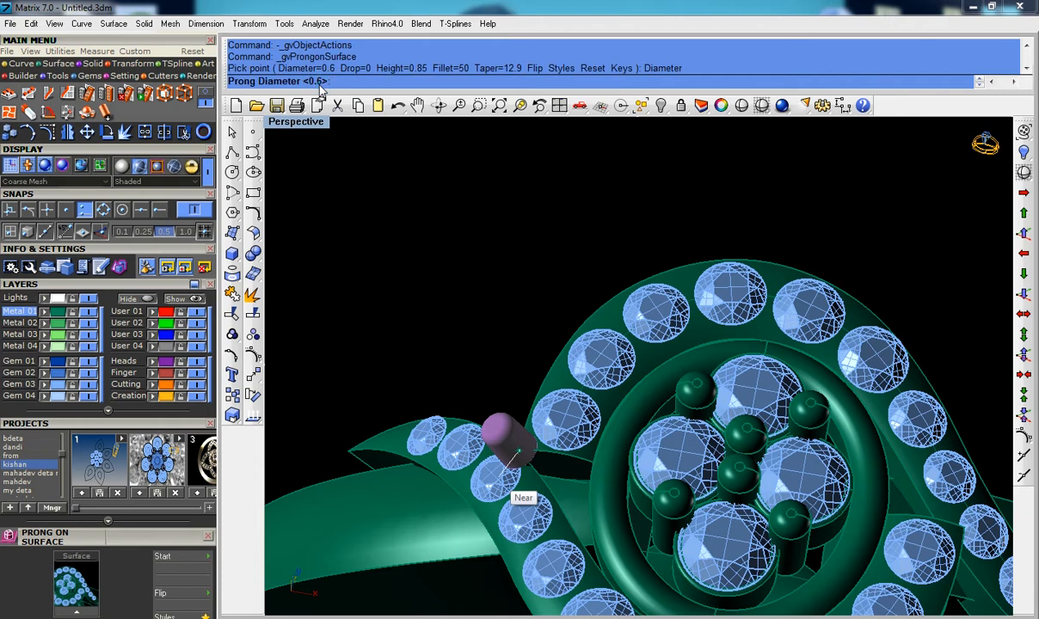
key(Return)
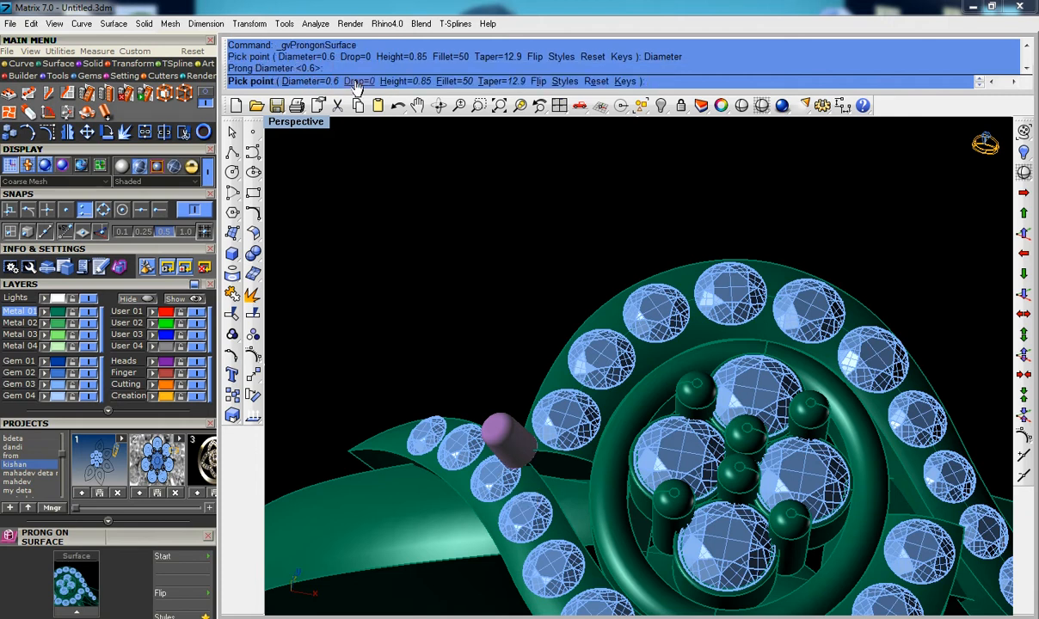
click(331, 82)
key(Return)
key(Return)
click(351, 82)
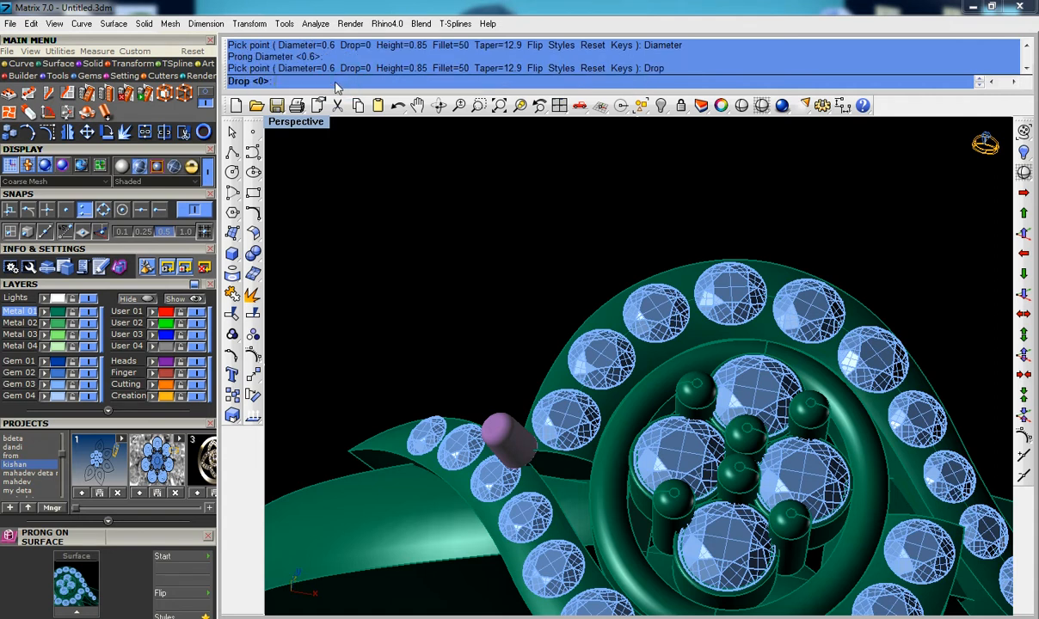
text(.2)
key(Return)
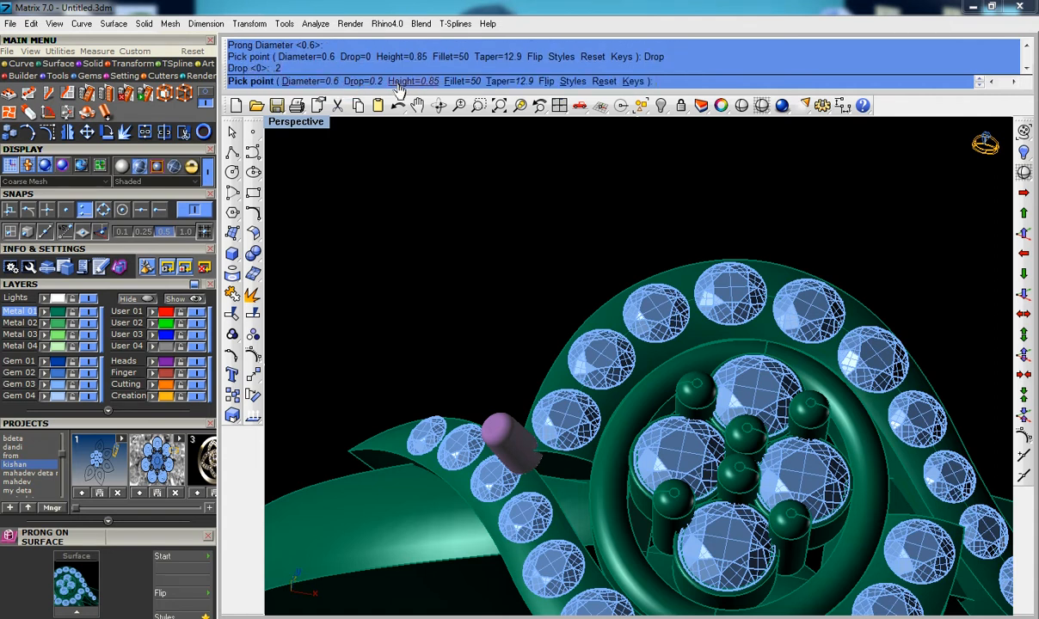
Step: Set the prong height to 0.8, the fillet to 60 and the taper to 0
click(399, 82)
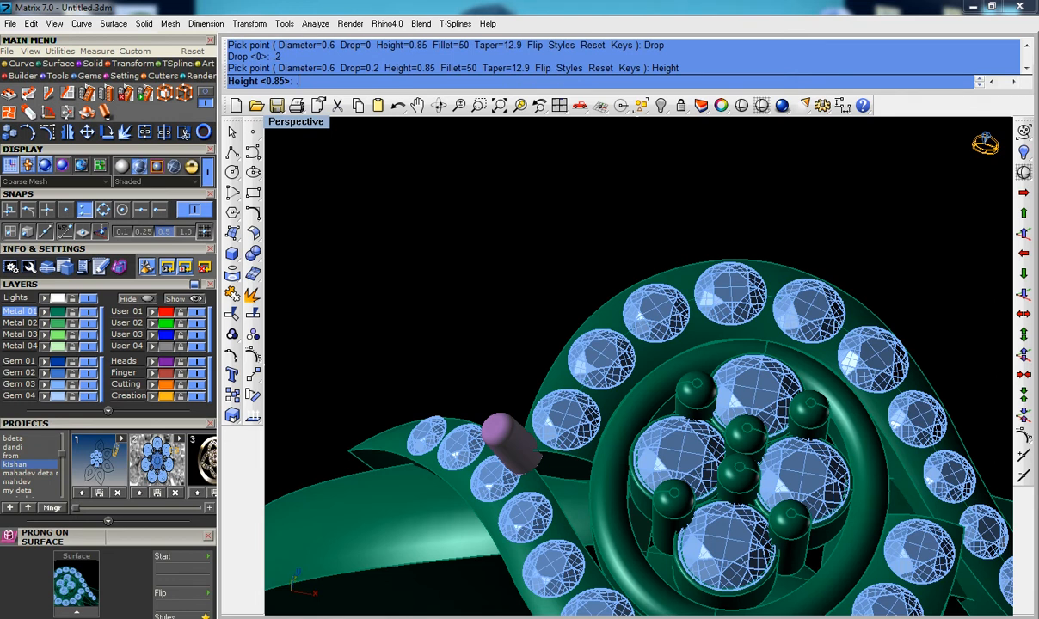
text(.8)
key(Return)
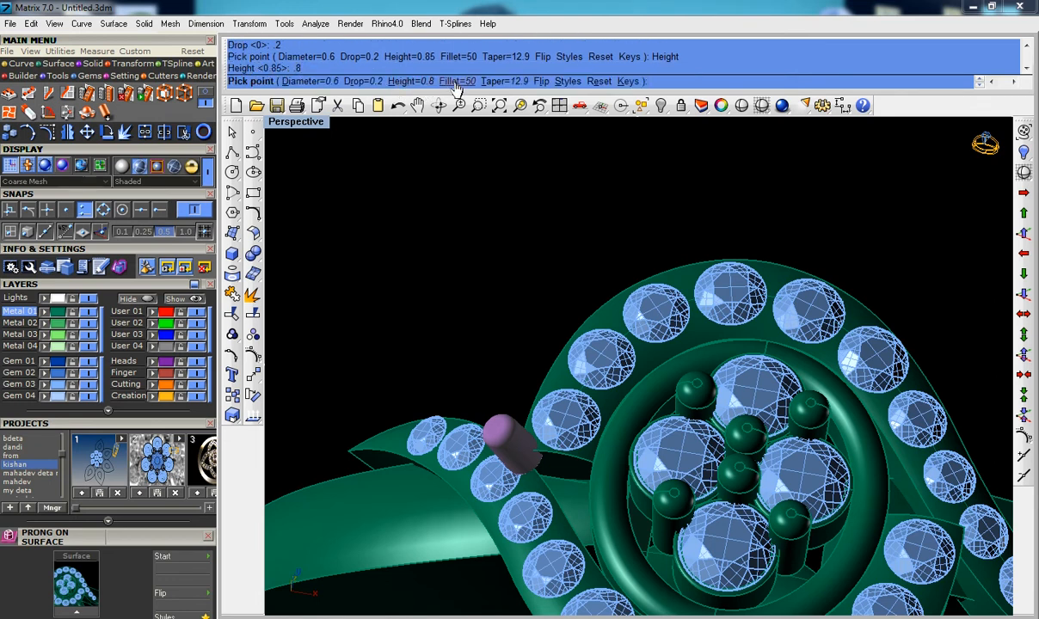
click(454, 82)
text(60)
key(Return)
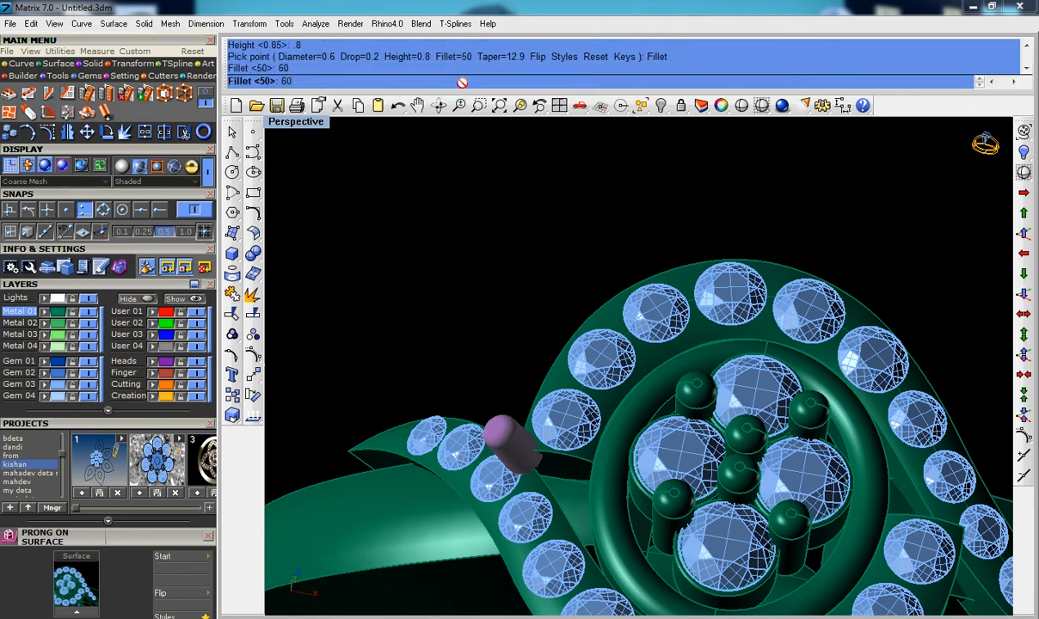
click(504, 82)
text(0)
key(Return)
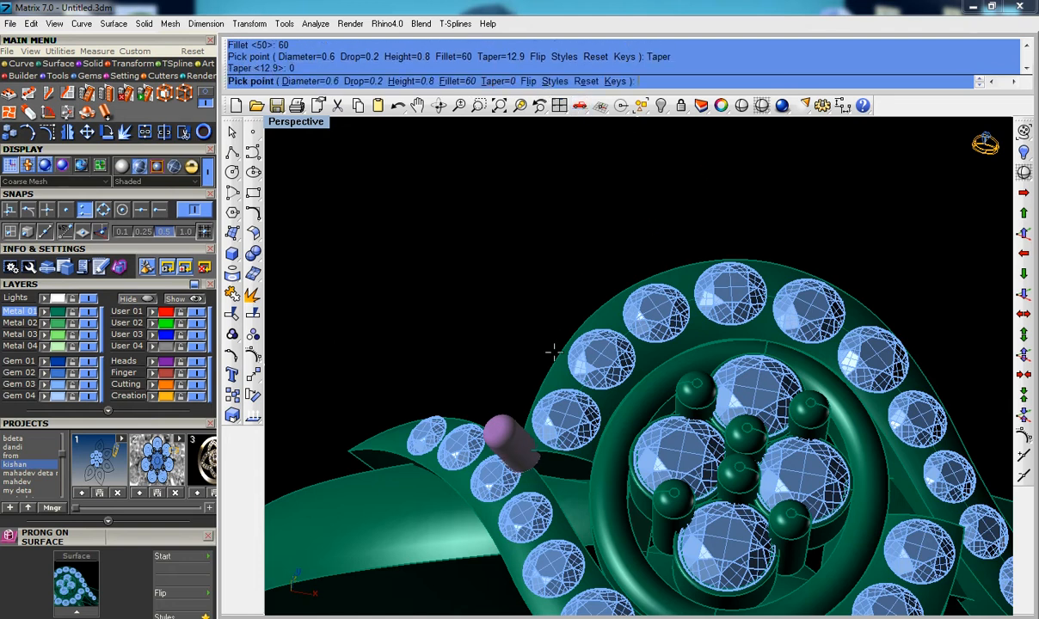
Step: Check the prong preview against the gem at the upper swirl's blunt end and leave Prong on Surface without placing a prong
scroll(572, 418, up, 1)
right_drag(567, 423, 572, 460)
scroll(571, 461, down, 5)
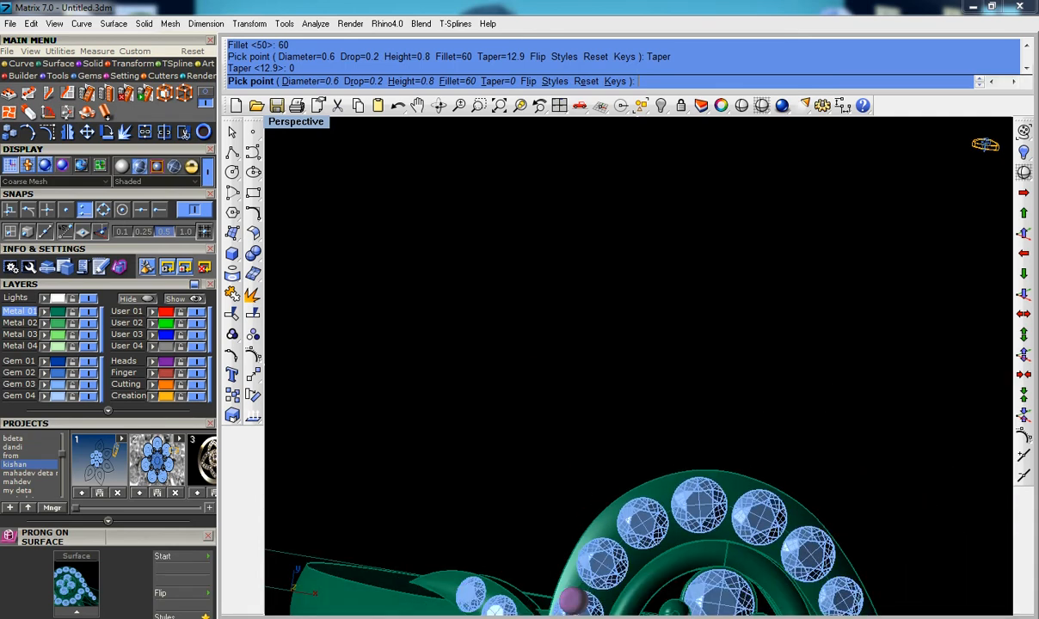
click(606, 483)
right_drag(686, 367, 703, 336)
shift+right_drag(633, 489, 693, 398)
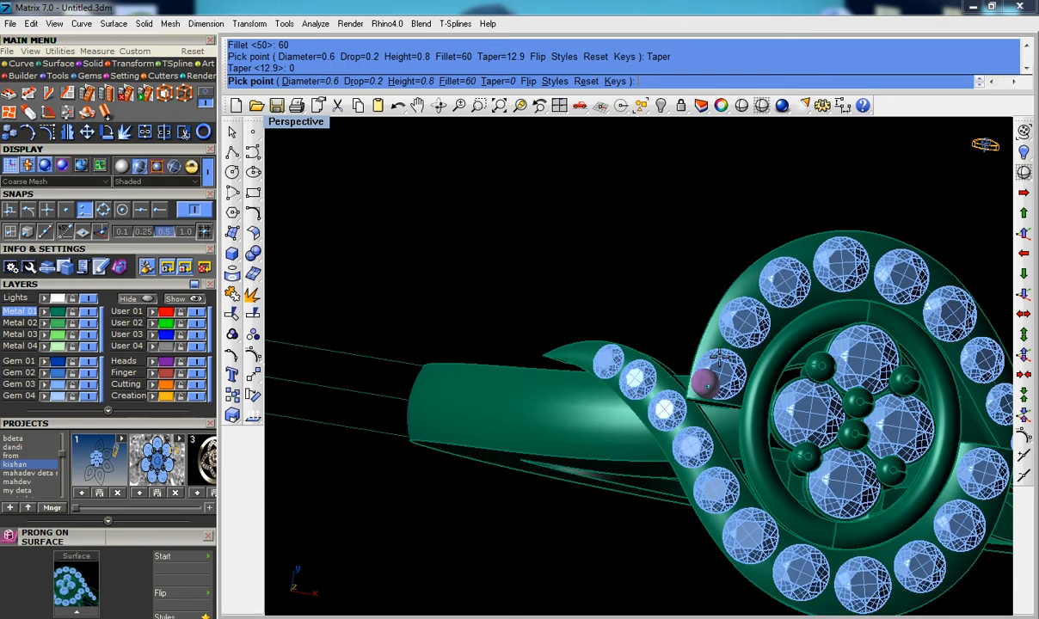
scroll(690, 435, up, 2)
scroll(690, 436, down, 2)
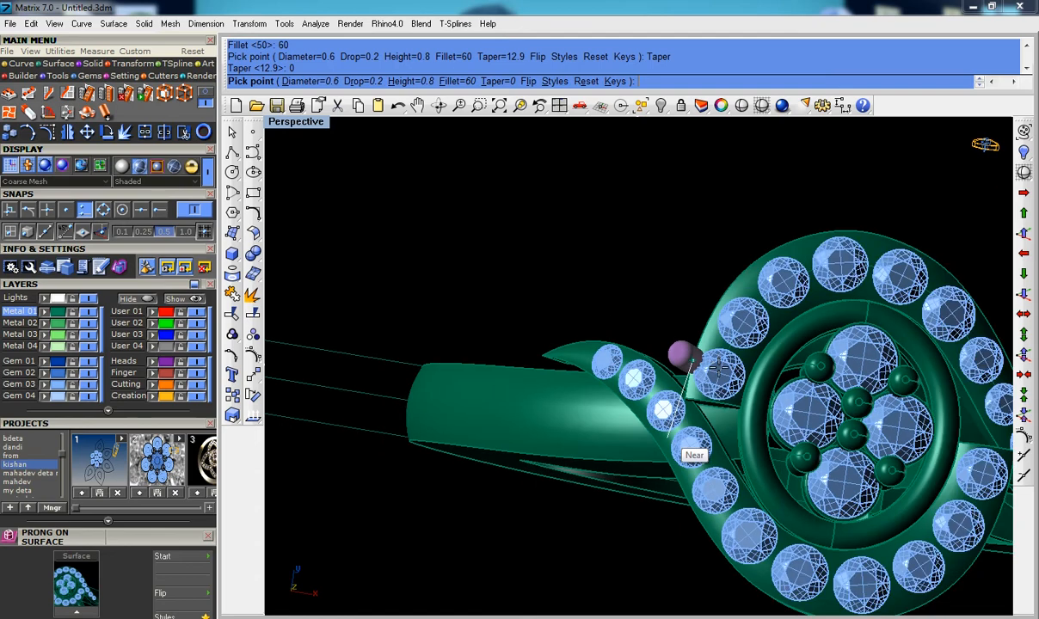
scroll(692, 433, up, 2)
scroll(698, 392, up, 5)
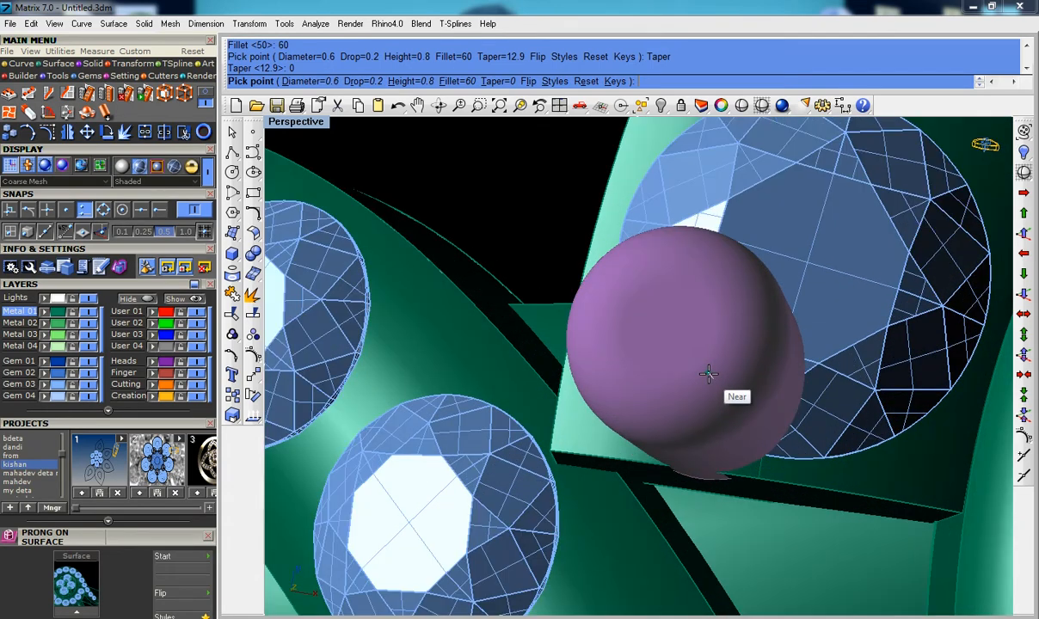
key(Escape)
Step: In the Top view, move the first gem at the upper swirl's blunt end about 0.1 away from the end edge
right_drag(710, 378, 593, 349)
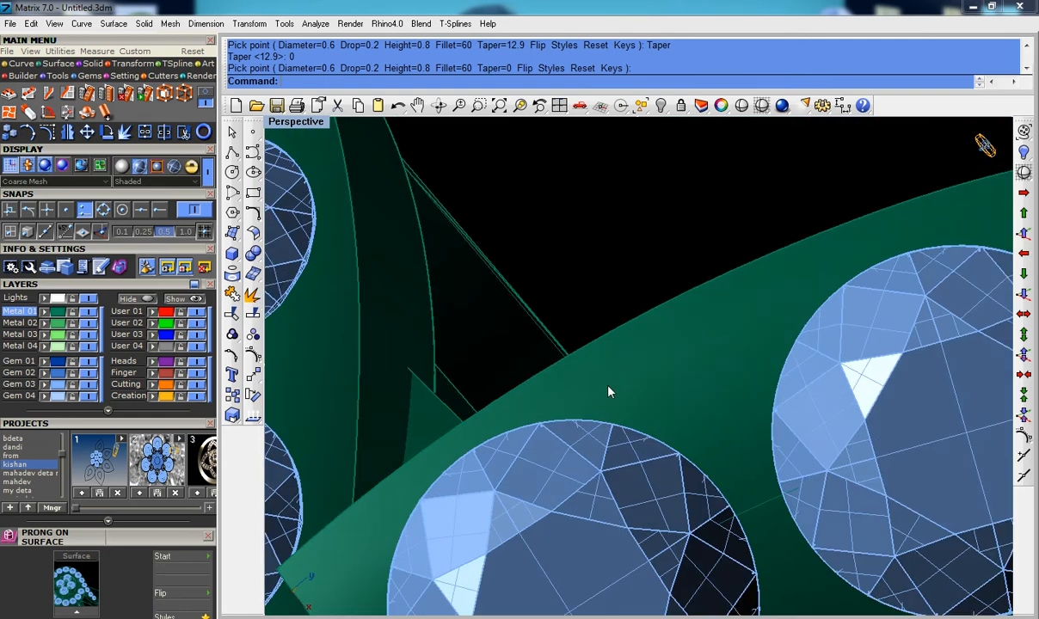
key(ctrl+F1)
scroll(554, 300, up, 5)
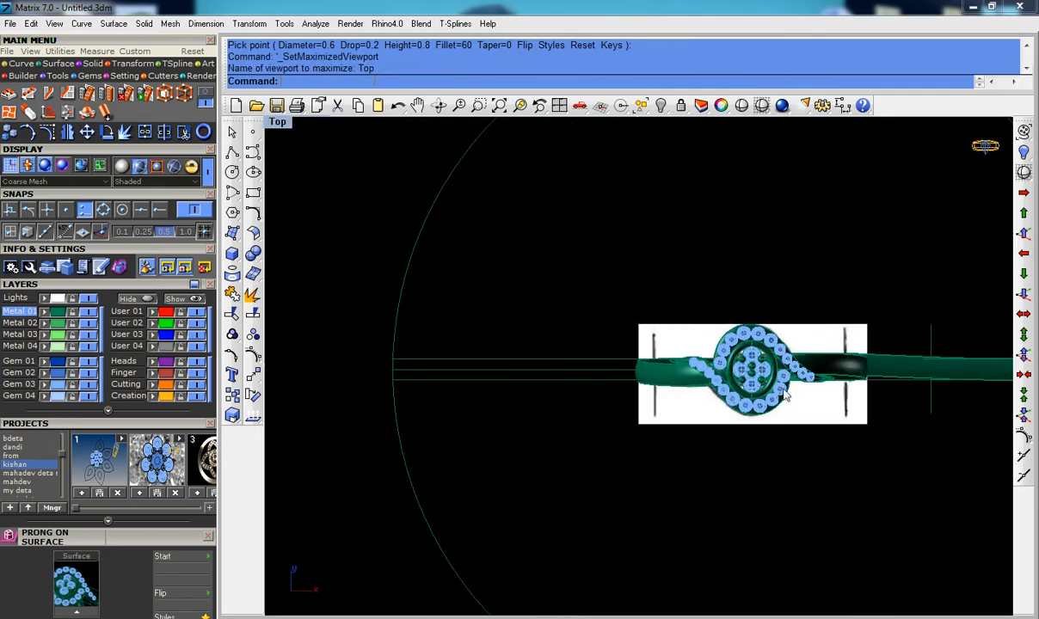
right_drag(765, 375, 684, 358)
scroll(683, 358, up, 4)
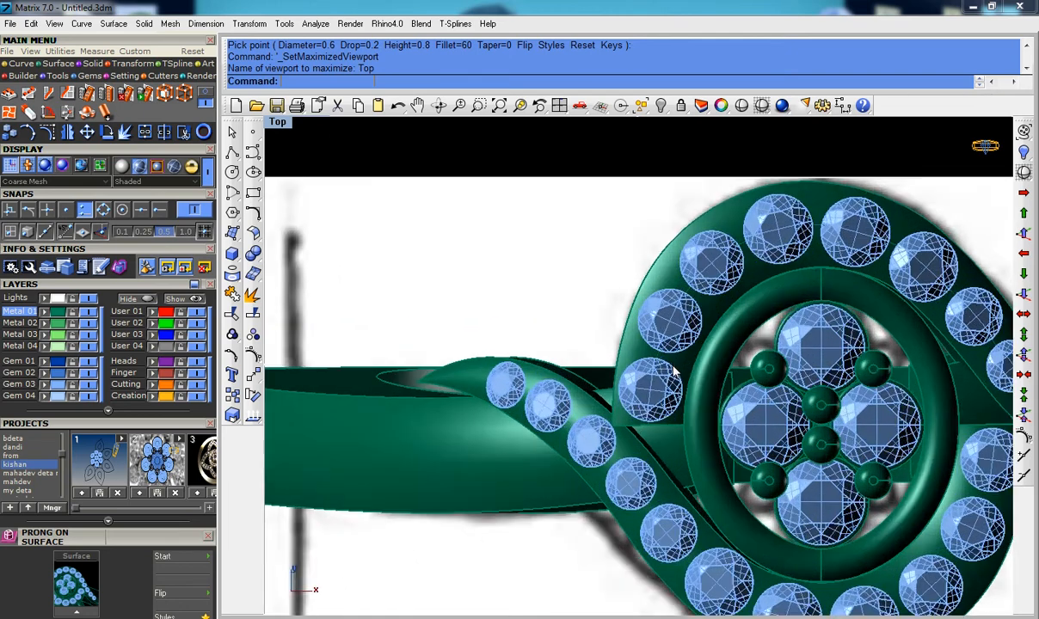
scroll(675, 371, up, 1)
click(673, 385)
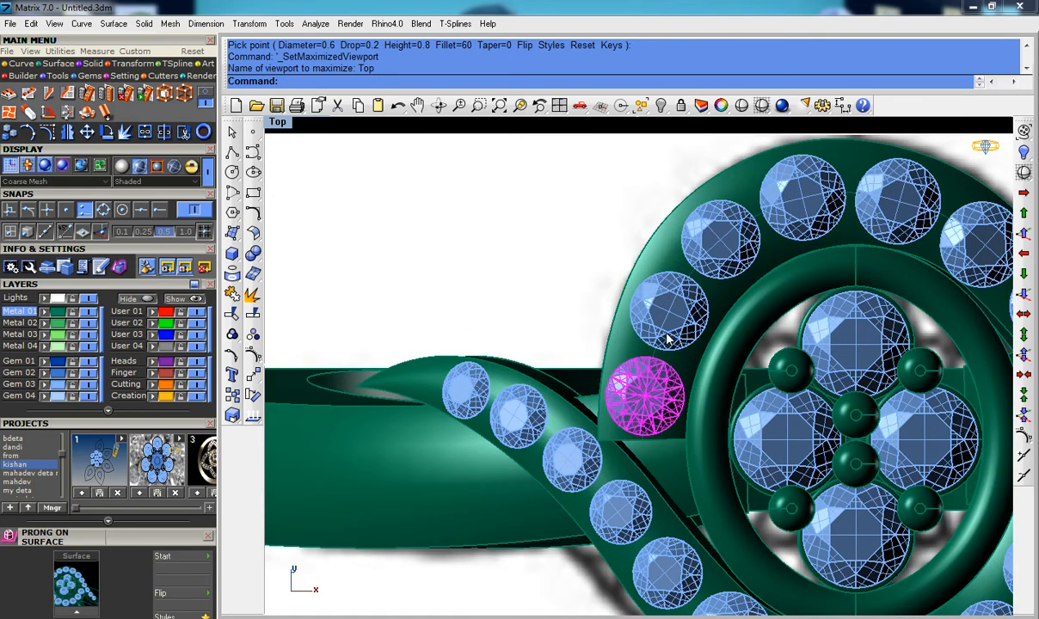
text(n)
key(Return)
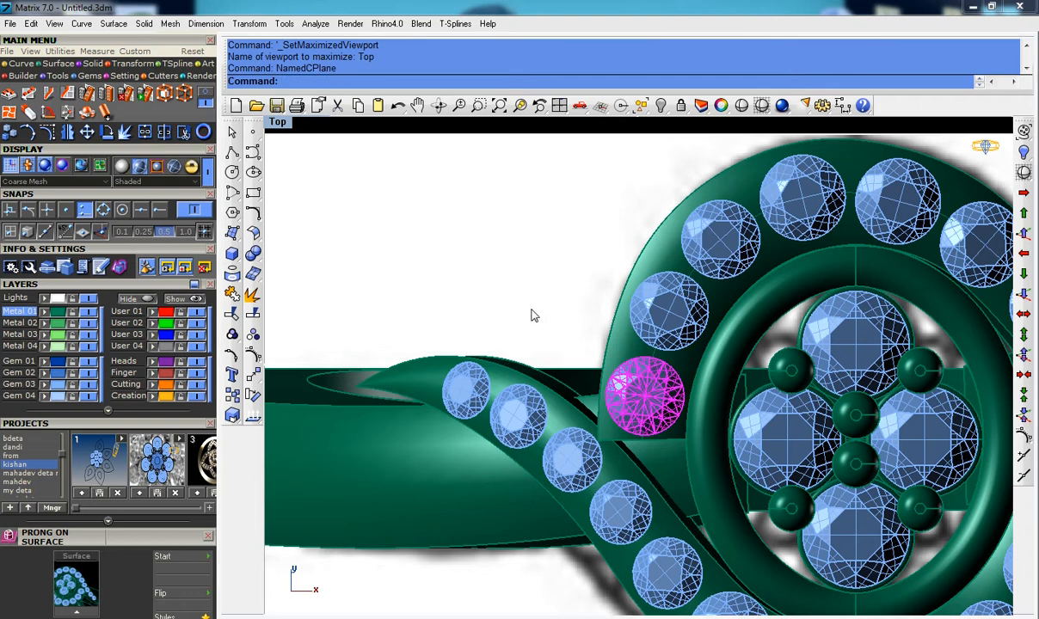
click(726, 234)
text(m)
key(Return)
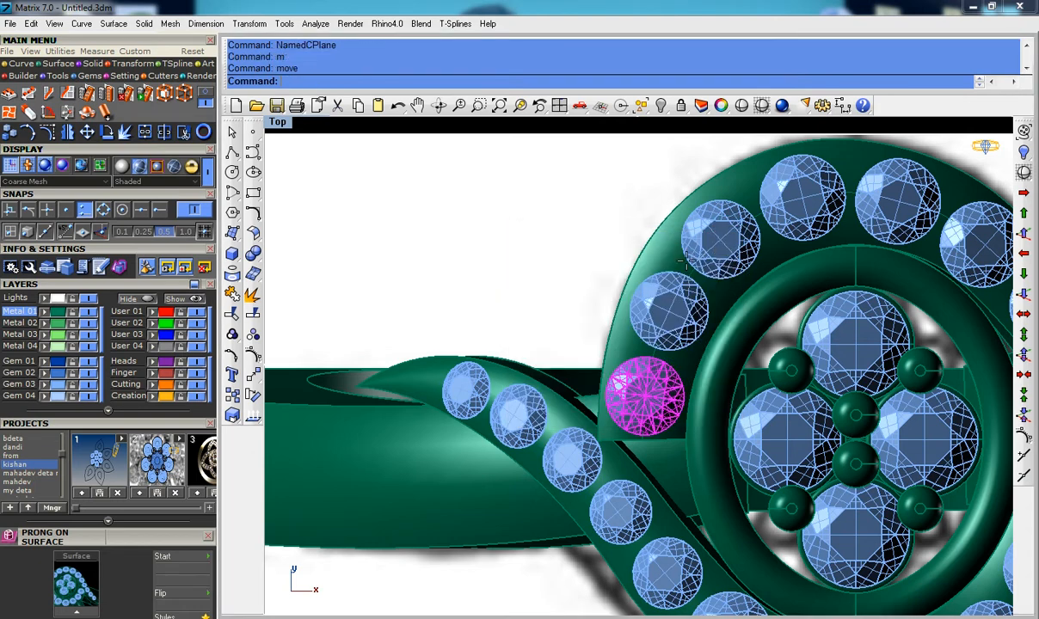
click(542, 301)
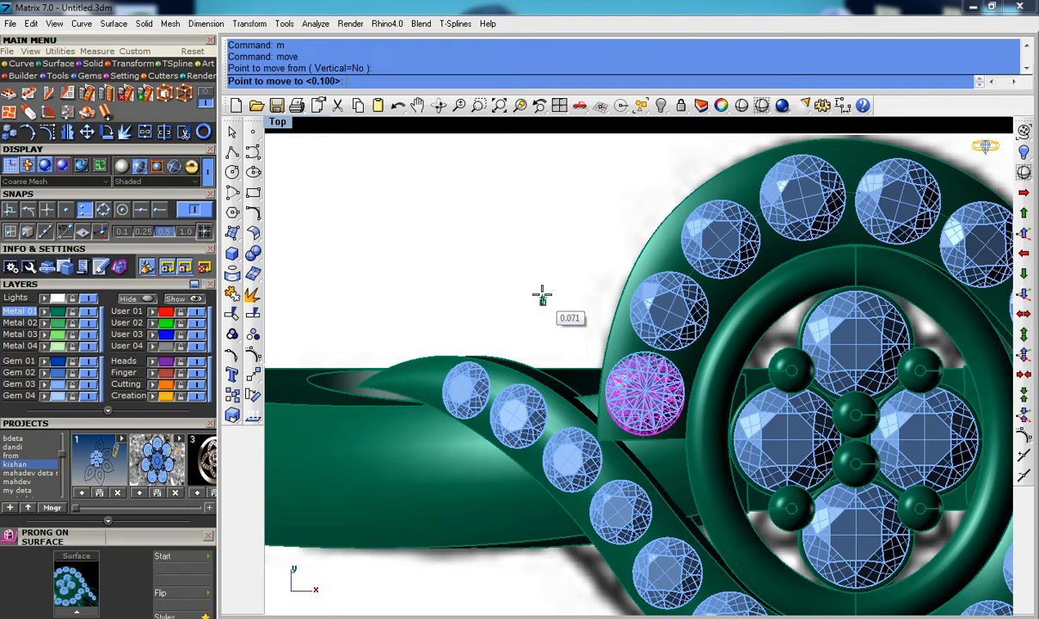
click(542, 296)
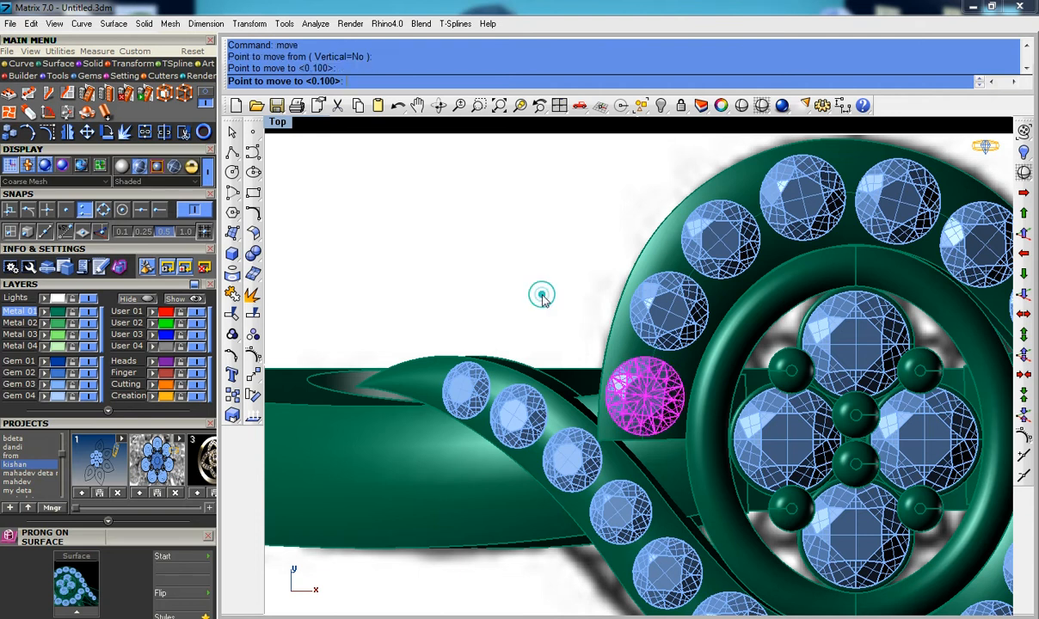
Step: Move the second gem of the upper swirl row about 0.06 upward in the Top view
click(656, 291)
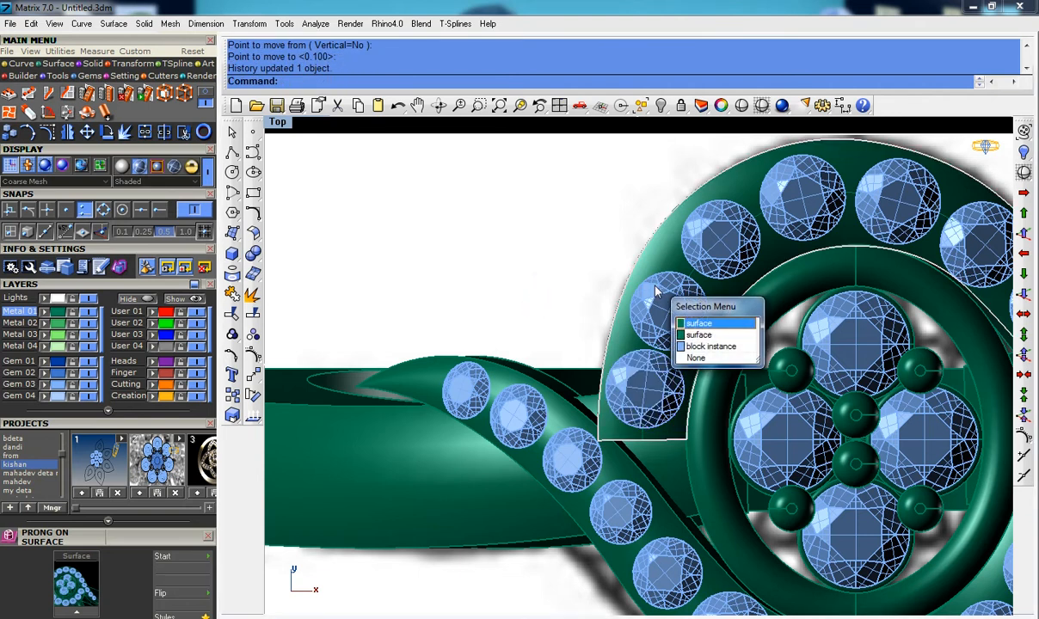
click(702, 347)
text(m)
key(Return)
click(495, 287)
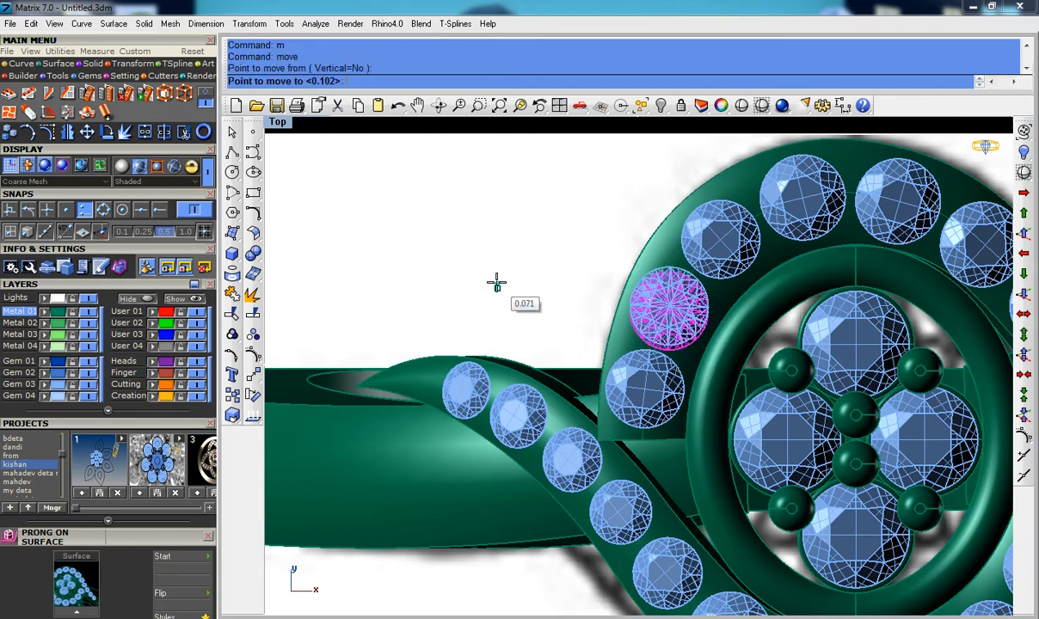
click(494, 283)
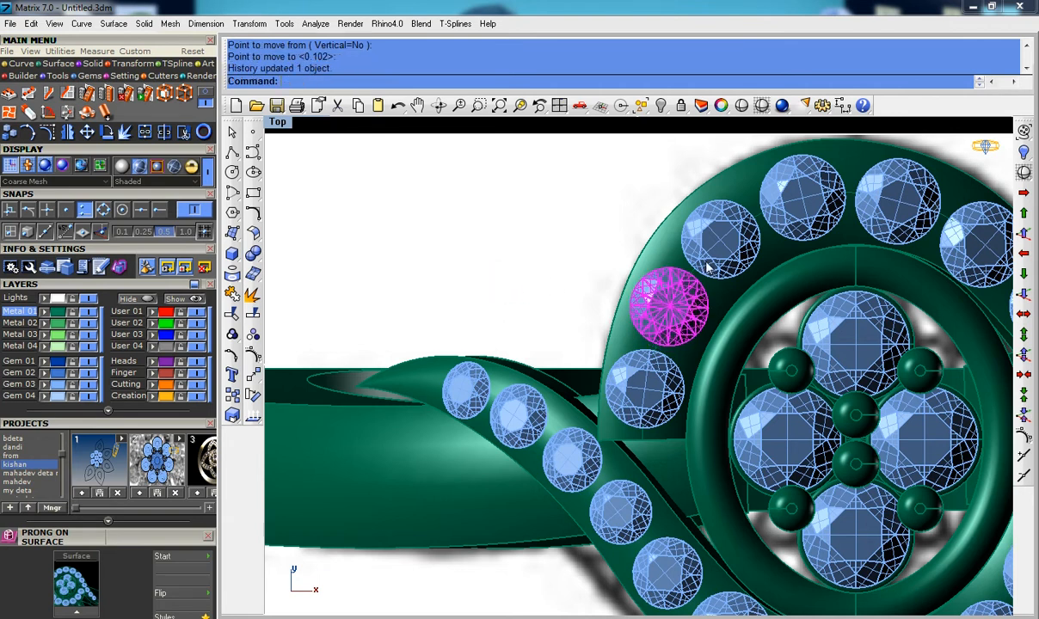
Step: Move the third gem of the upper swirl row slightly upward to even the spacing, and clear the selection
click(721, 224)
text(m)
key(Return)
click(544, 204)
click(544, 205)
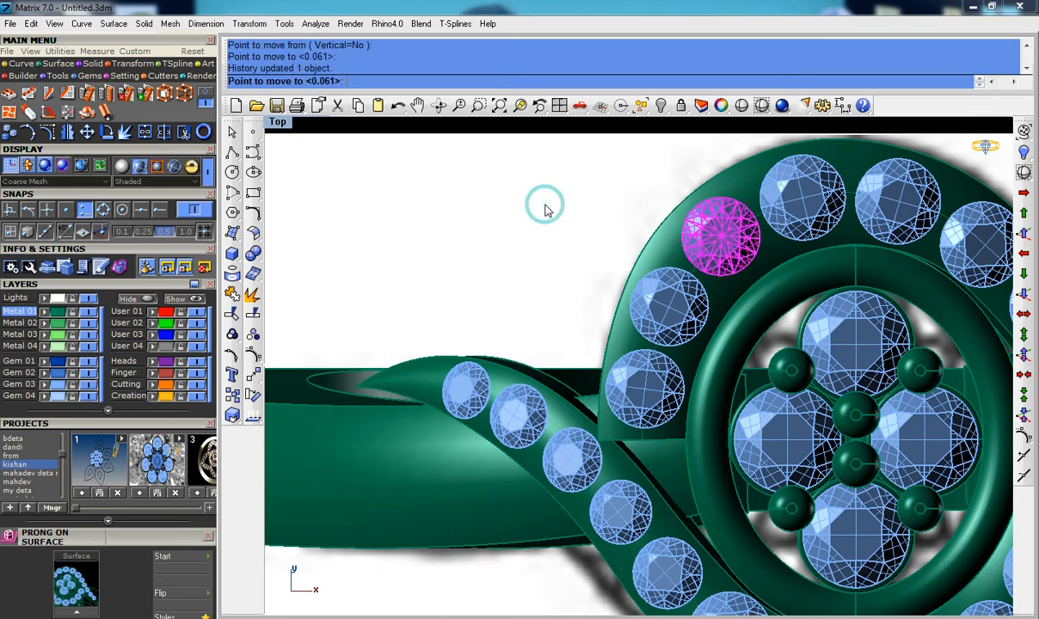
scroll(521, 195, down, 1)
scroll(744, 272, down, 3)
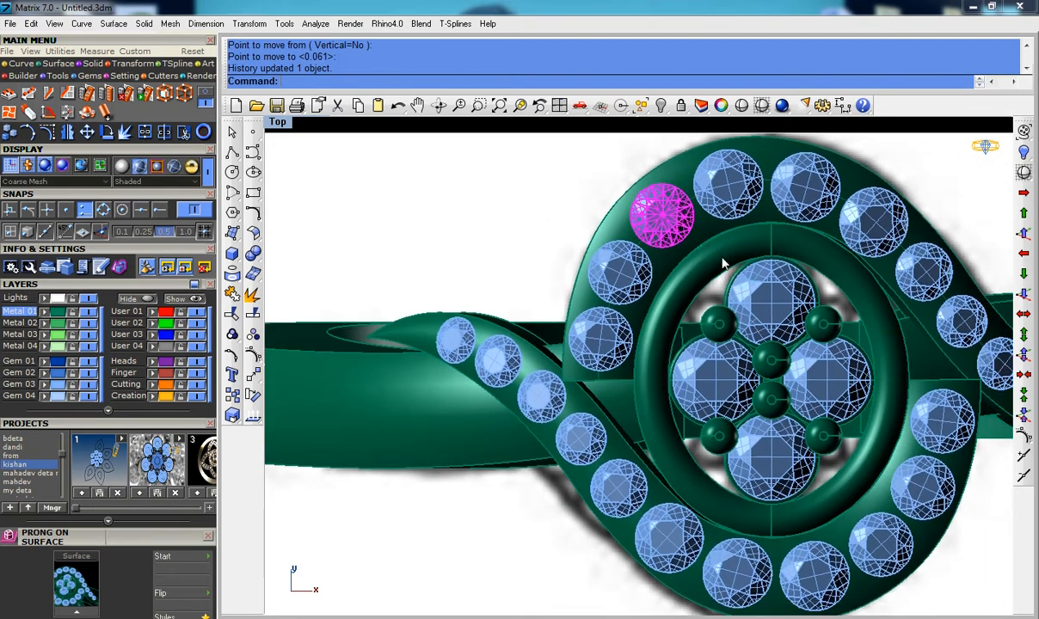
key(Escape)
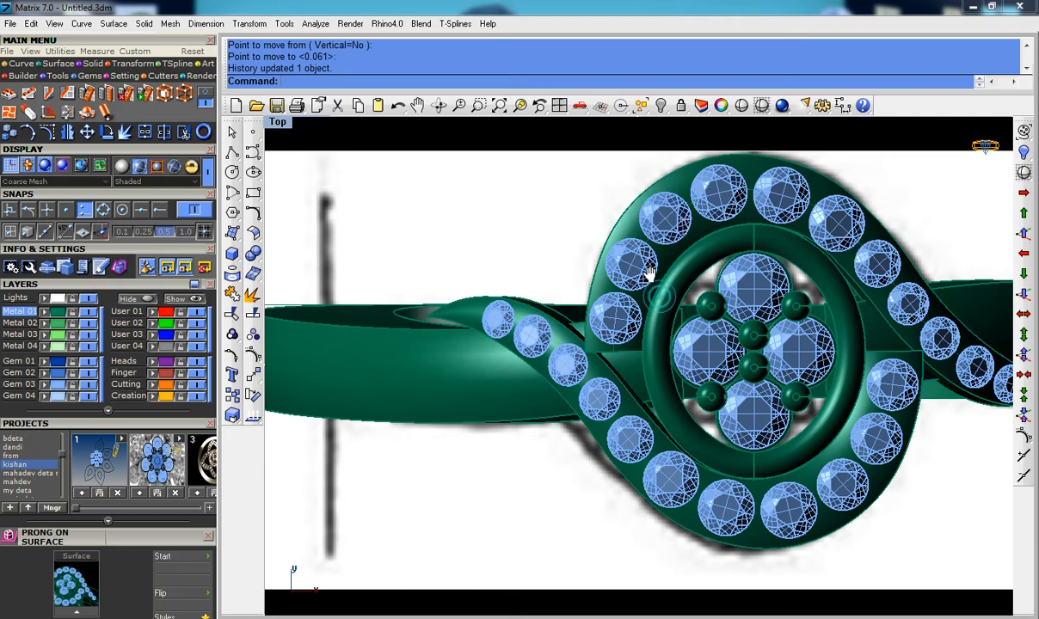
Step: Select the upper swirl's top surface at its blunt end and switch to the Perspective view
right_drag(661, 295, 652, 275)
scroll(652, 269, down, 1)
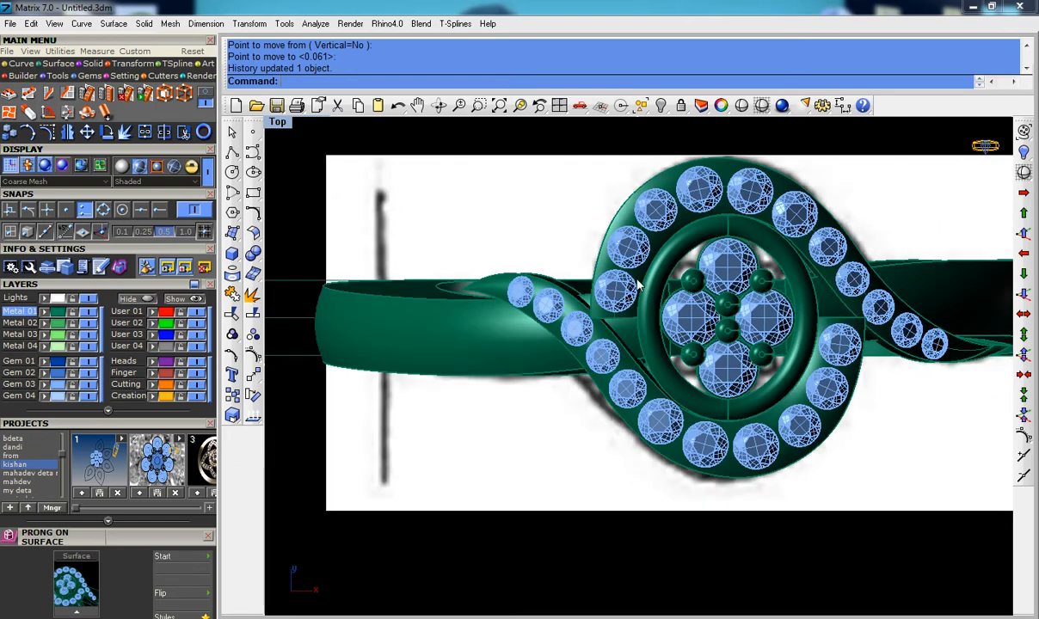
scroll(602, 327, up, 5)
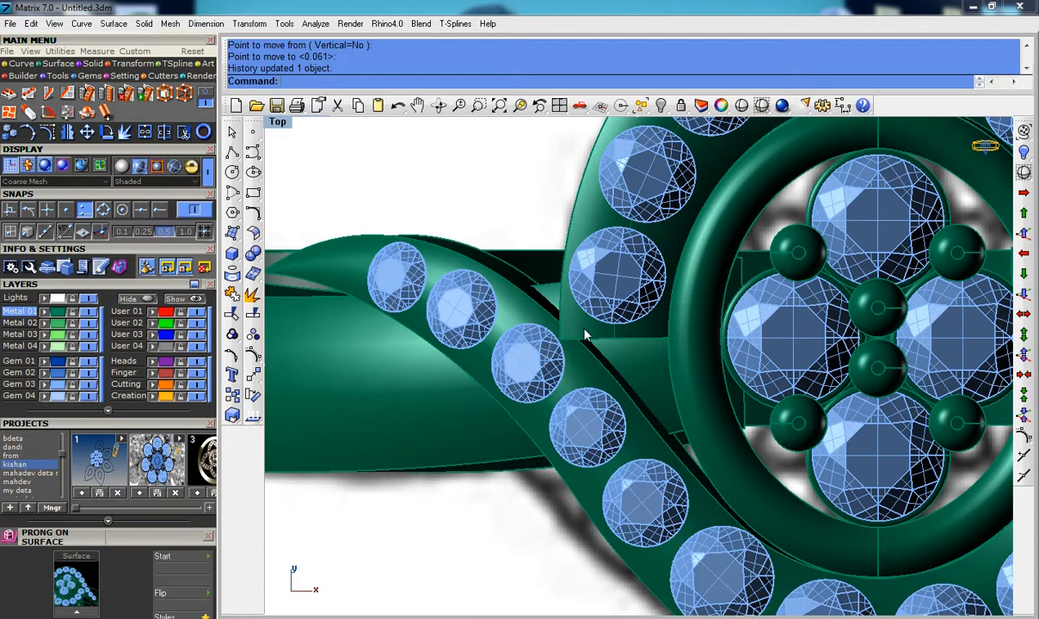
click(585, 336)
click(635, 369)
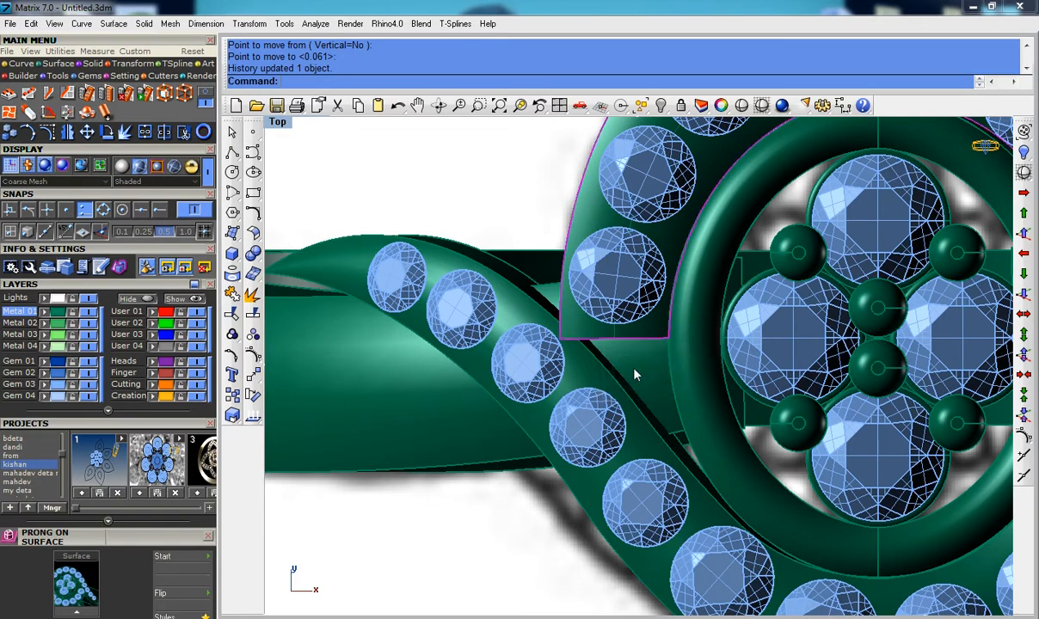
key(ctrl+F4)
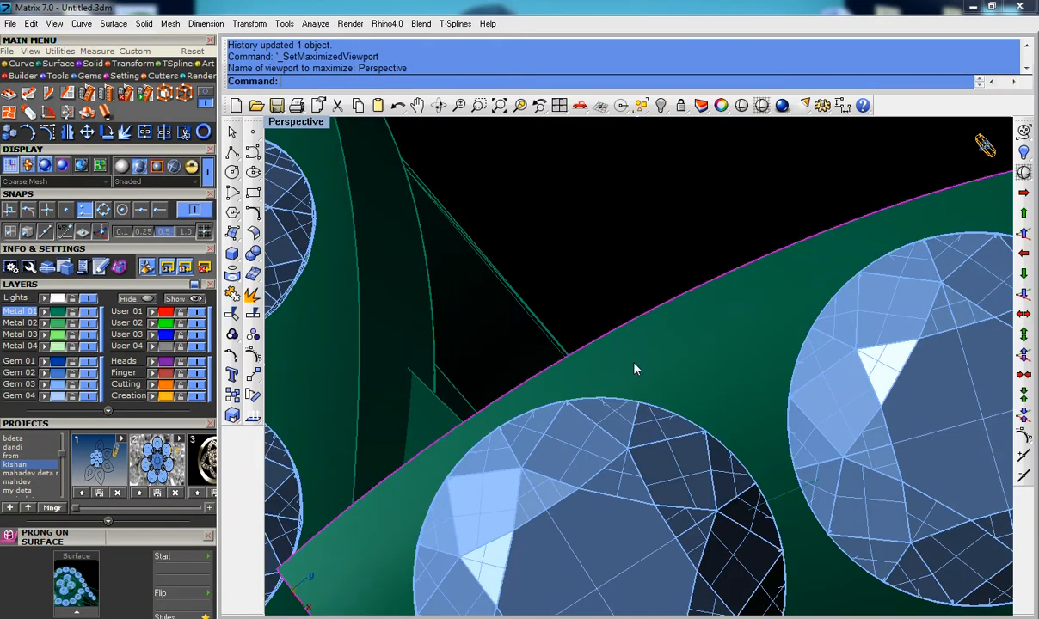
middle_click(635, 369)
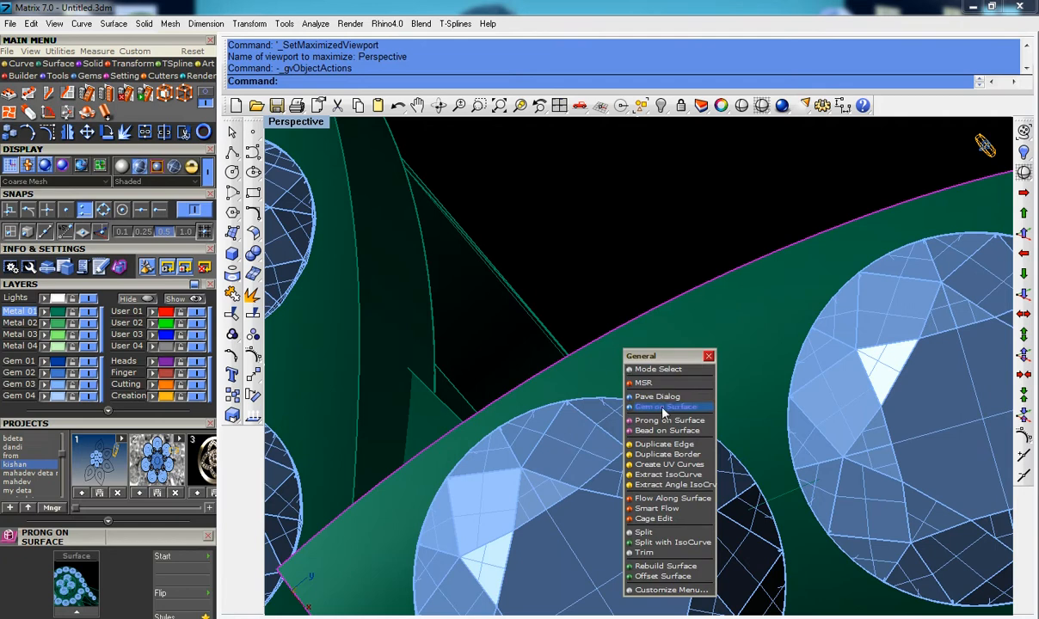
click(663, 419)
click(599, 417)
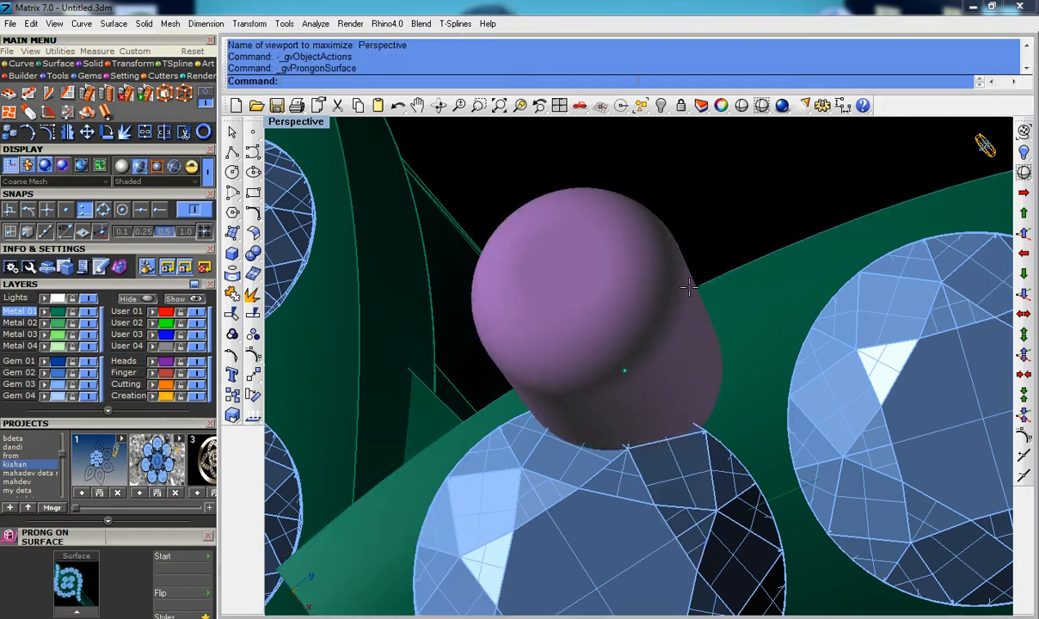
shift+right_drag(618, 466, 770, 222)
shift+right_drag(681, 331, 818, 143)
shift+right_drag(681, 271, 766, 205)
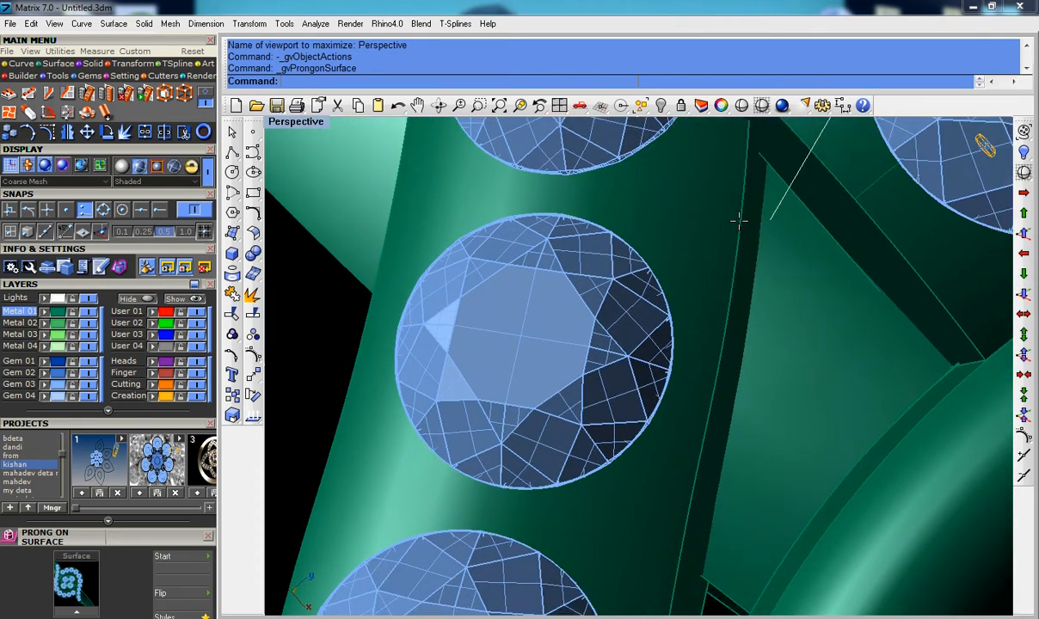
scroll(769, 213, down, 4)
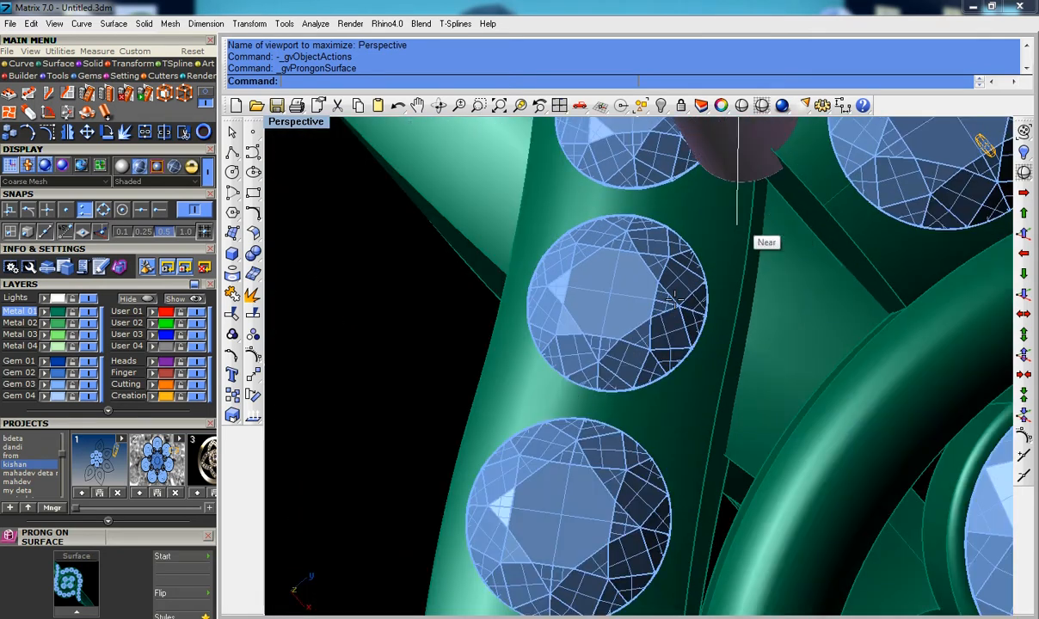
right_drag(783, 205, 756, 248)
shift+right_drag(699, 269, 671, 331)
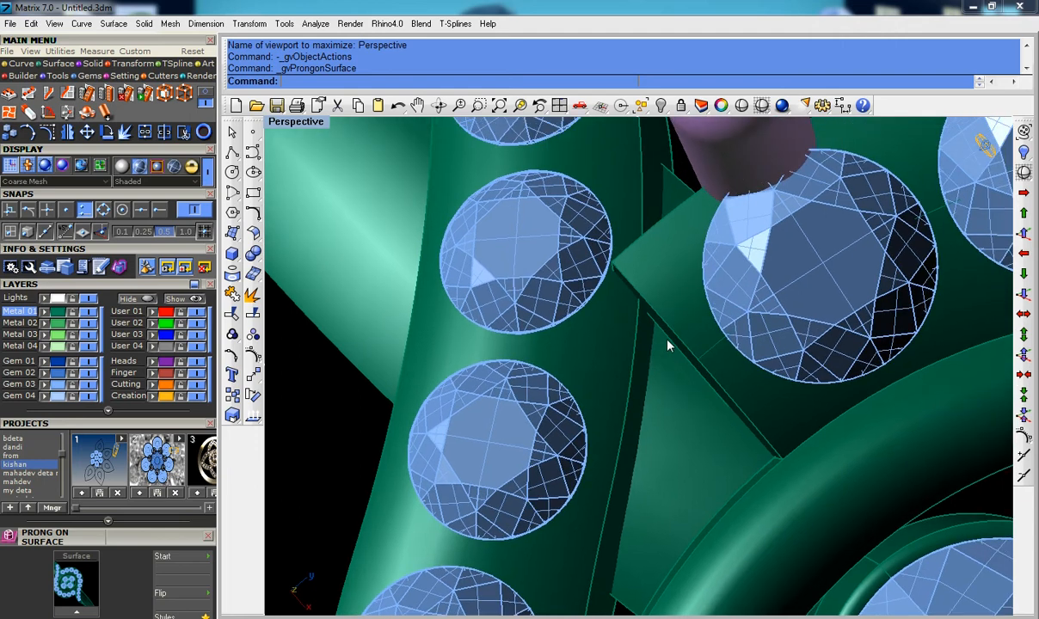
scroll(654, 378, down, 3)
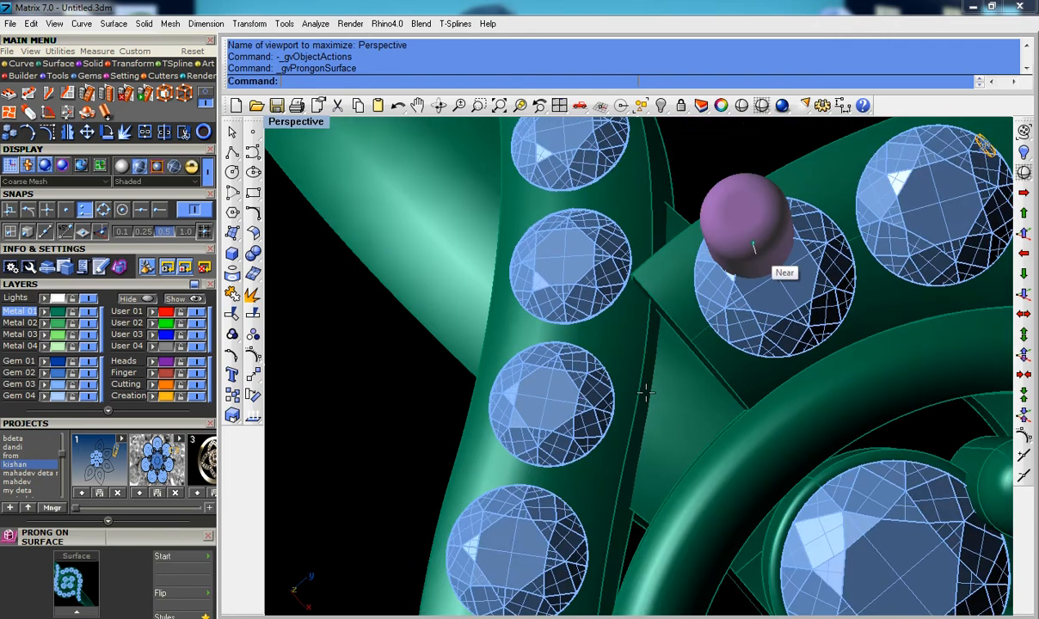
shift+right_drag(705, 279, 579, 371)
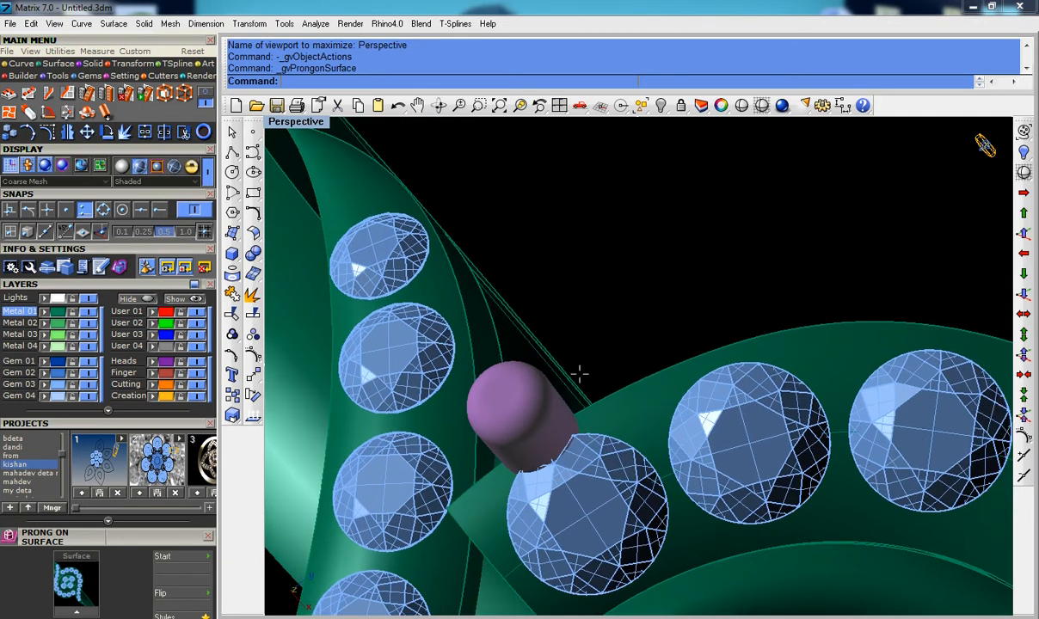
key(Escape)
scroll(580, 380, down, 4)
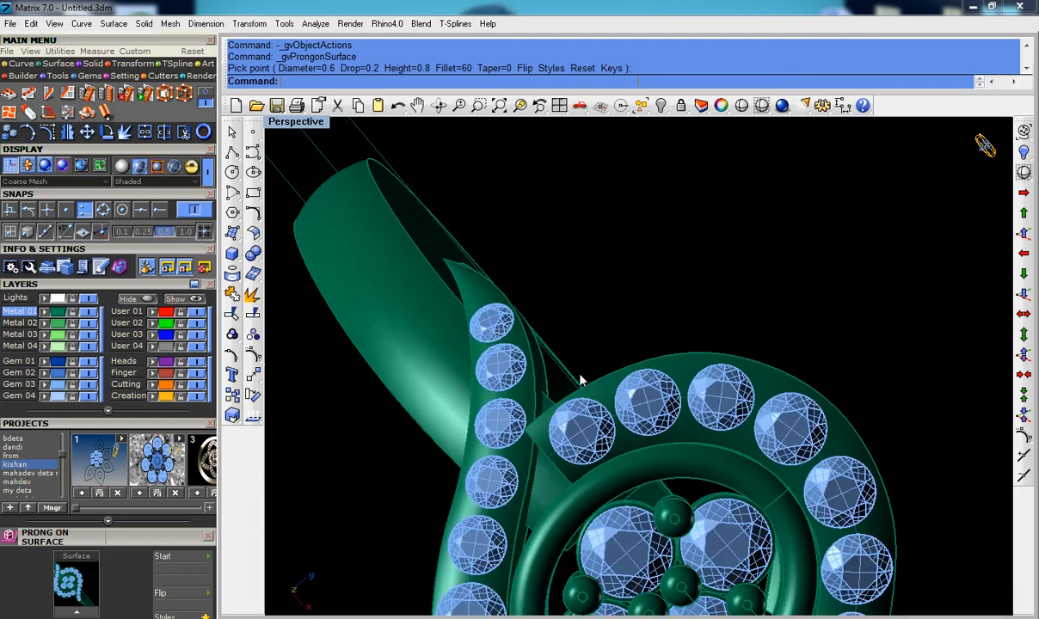
Step: Hide the central gem cluster together with its prongs and round setting
scroll(581, 380, down, 3)
right_drag(581, 380, 649, 371)
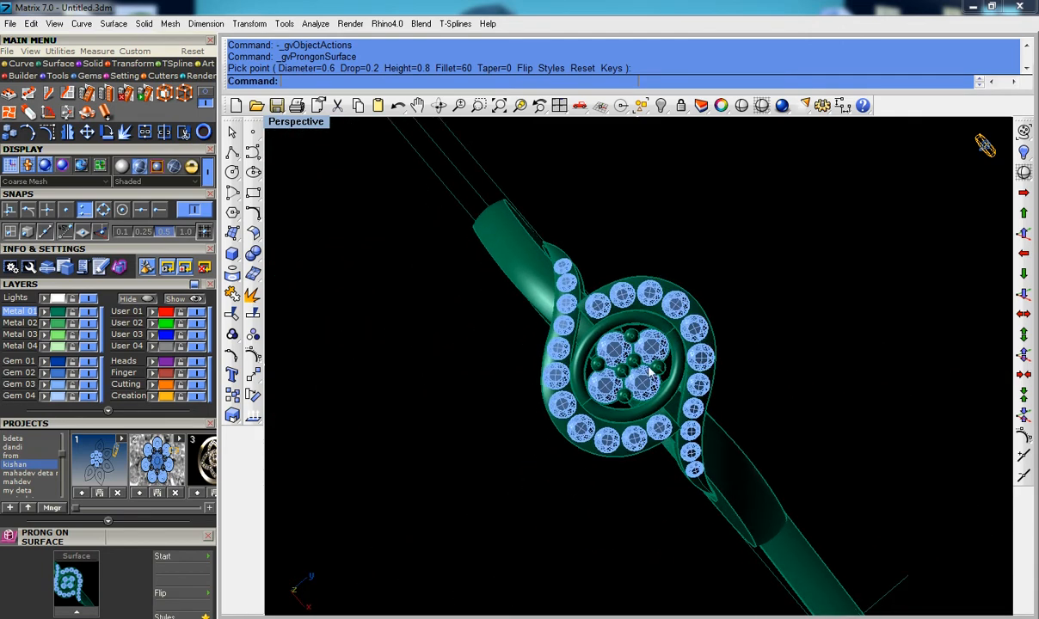
scroll(650, 370, up, 3)
click(651, 396)
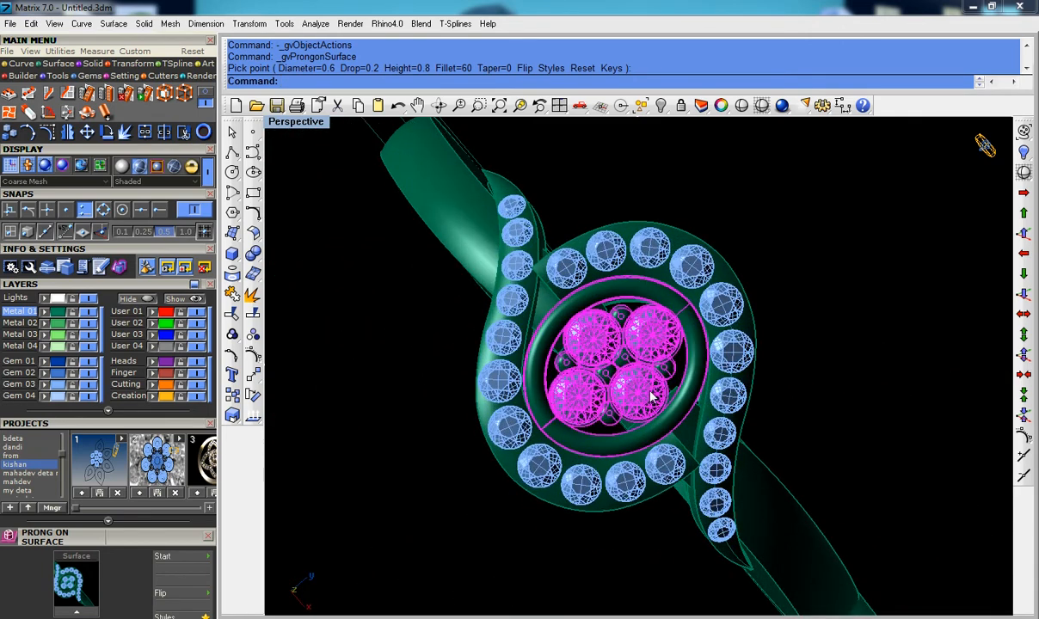
key(Delete)
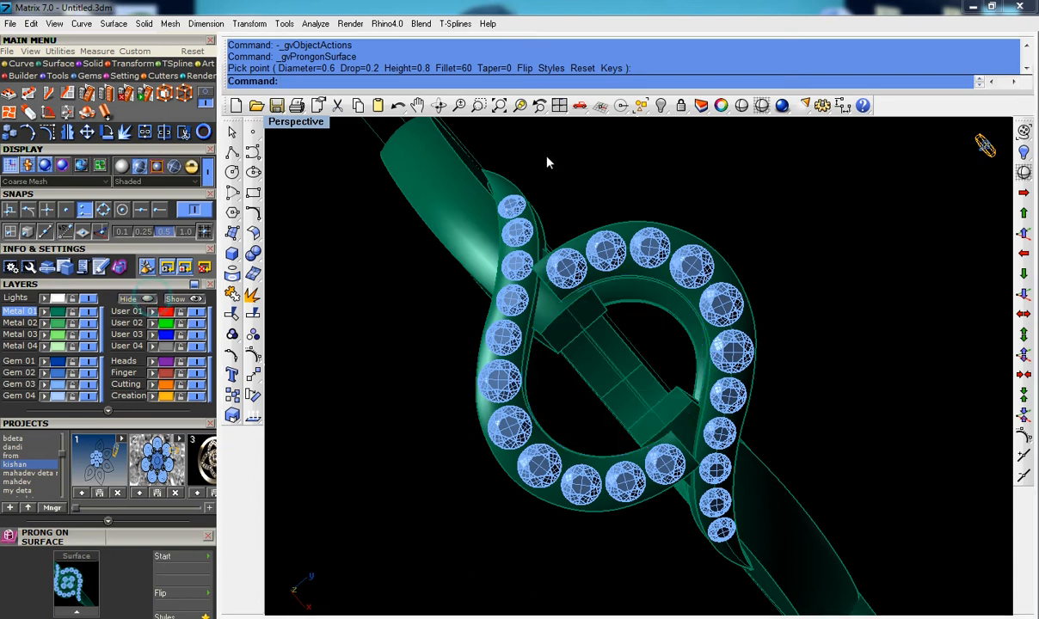
Step: Select all gem block instances of both swirl rows and start adding shared prongs to them
click(641, 105)
click(665, 147)
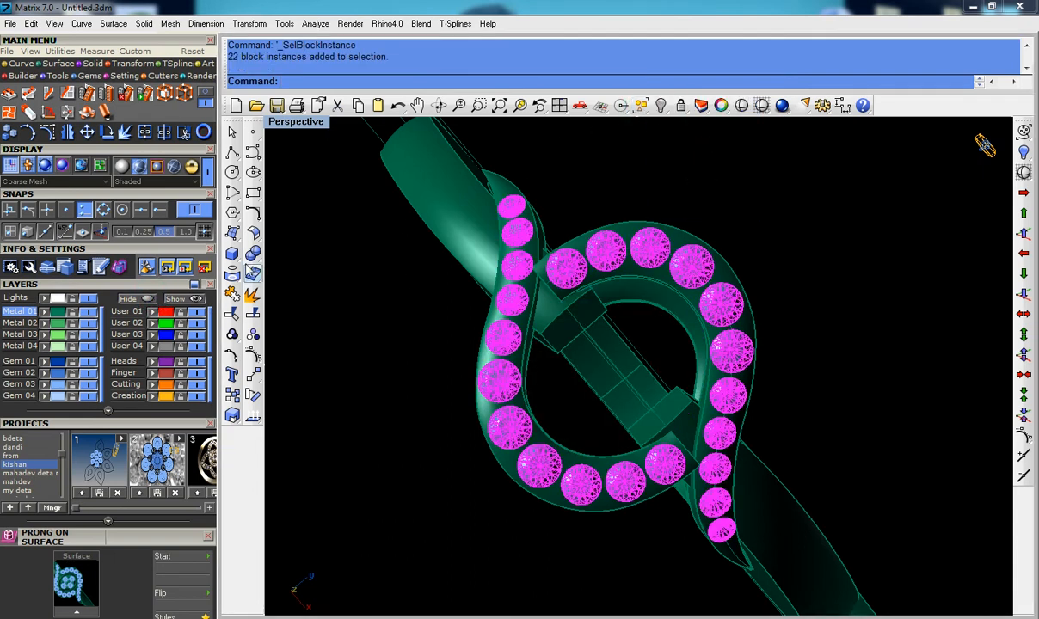
middle_click(284, 260)
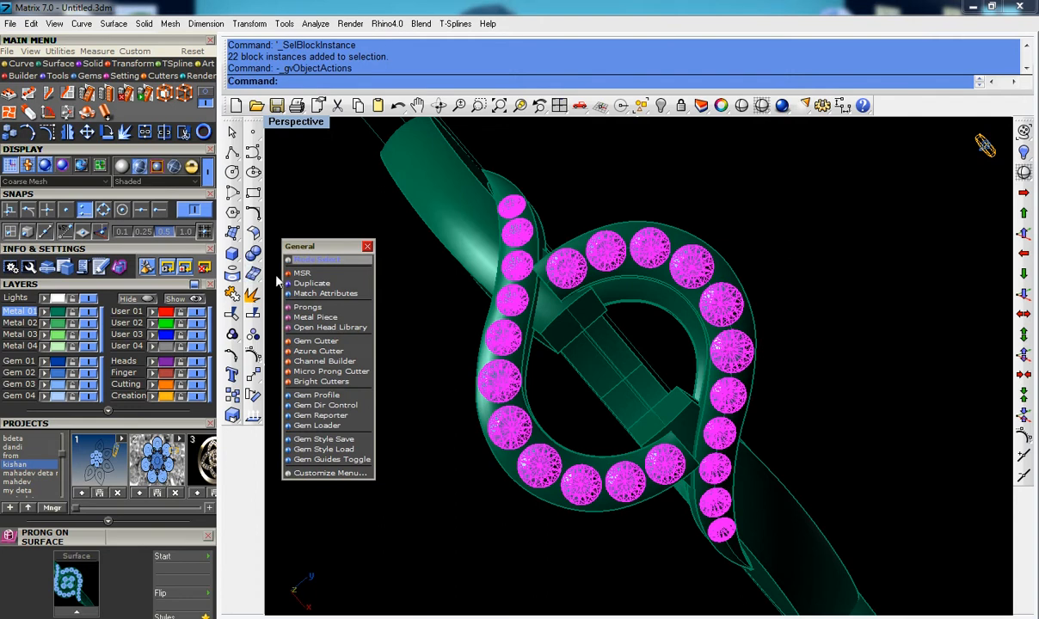
click(307, 307)
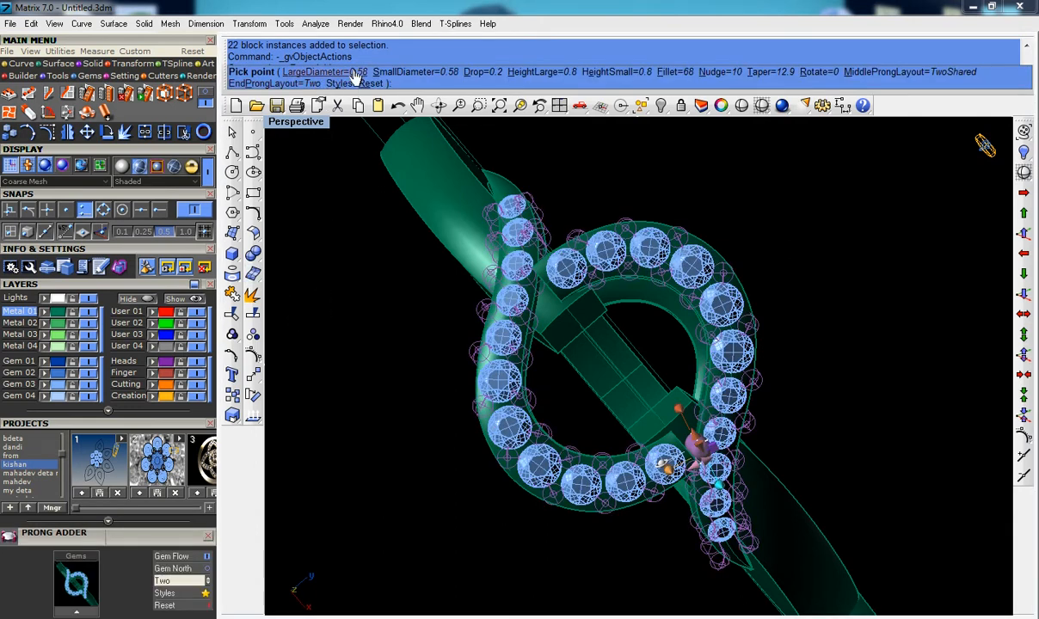
Step: Set the large prong diameter to 0.6 mm and the small prong diameter to 0.4 mm
scroll(178, 318, down, 3)
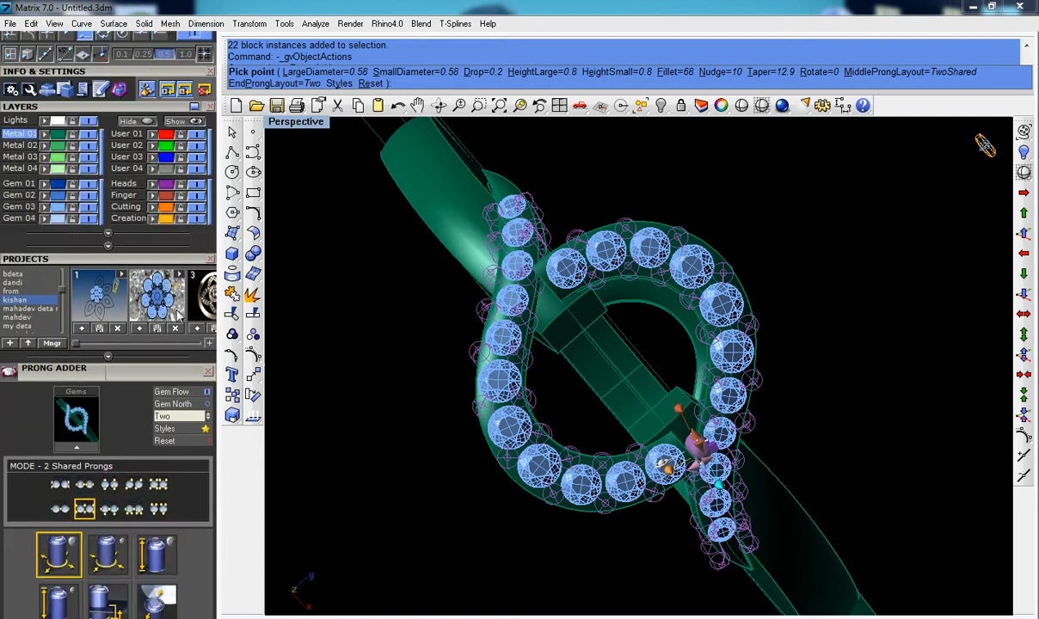
scroll(178, 316, down, 2)
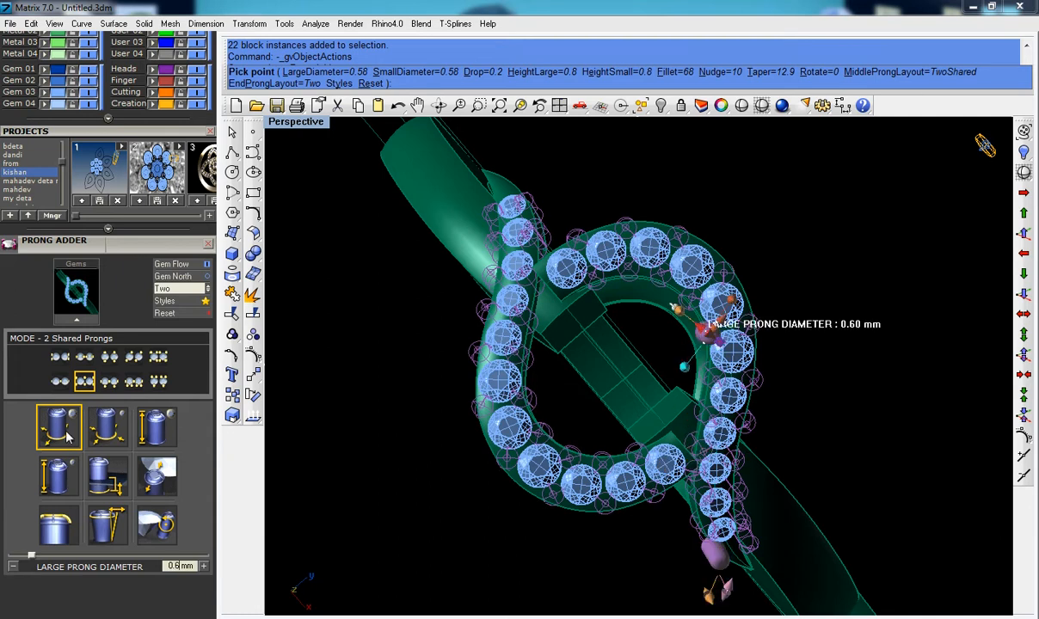
click(112, 433)
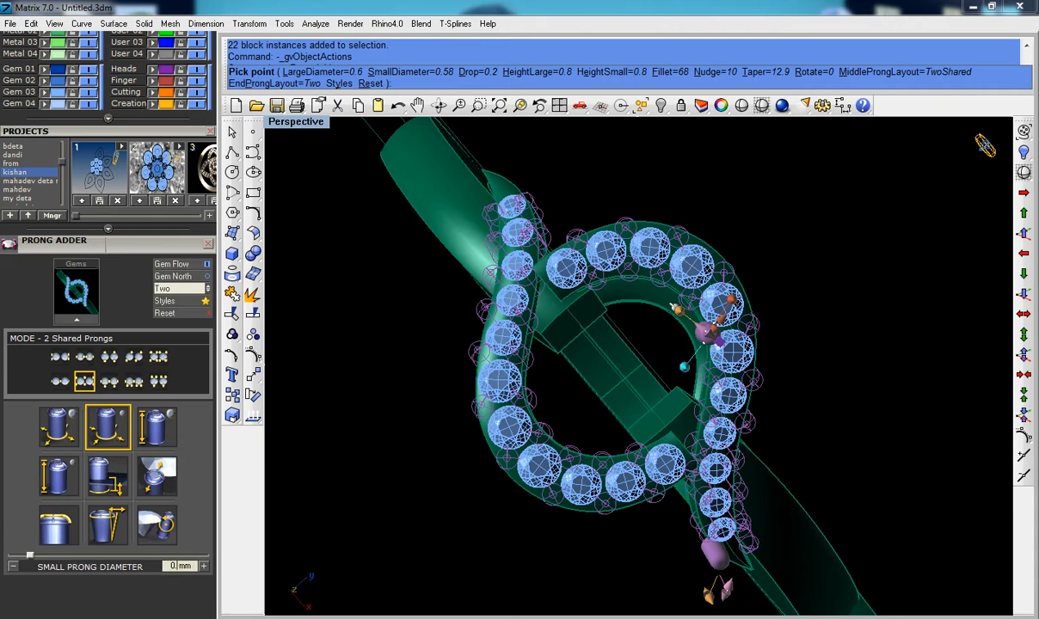
key(Return)
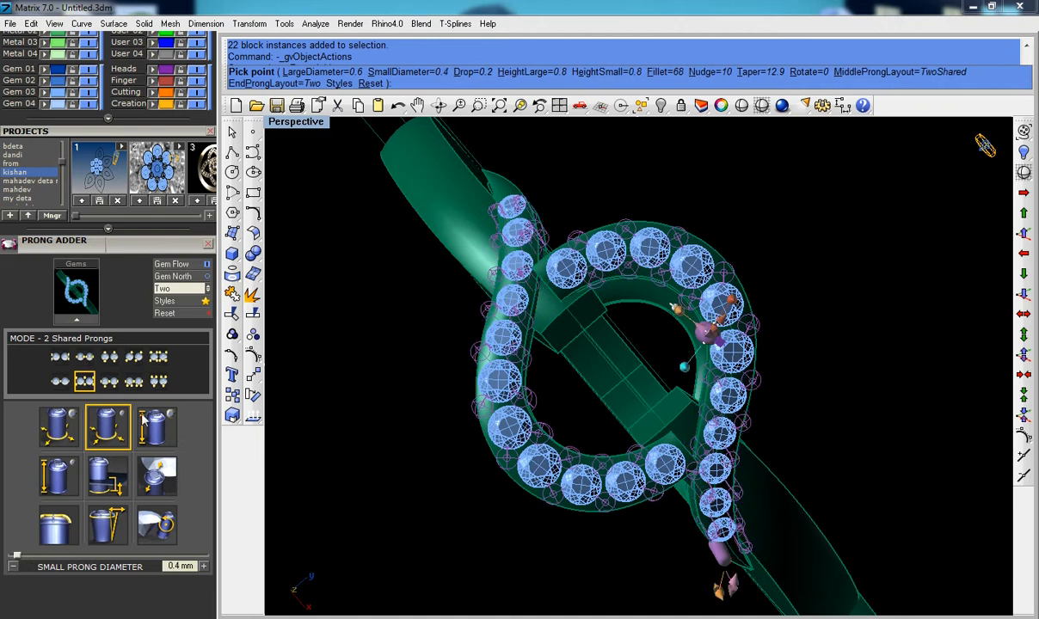
Step: Set the large prong height to 0.8 mm and the small prong height to 0.6 mm
click(158, 423)
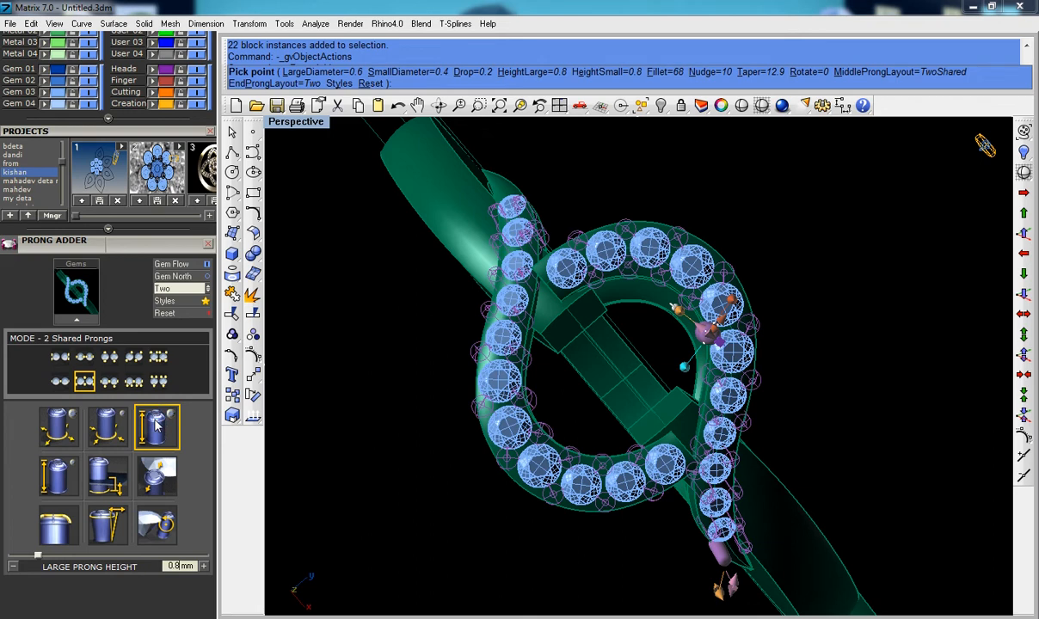
click(73, 469)
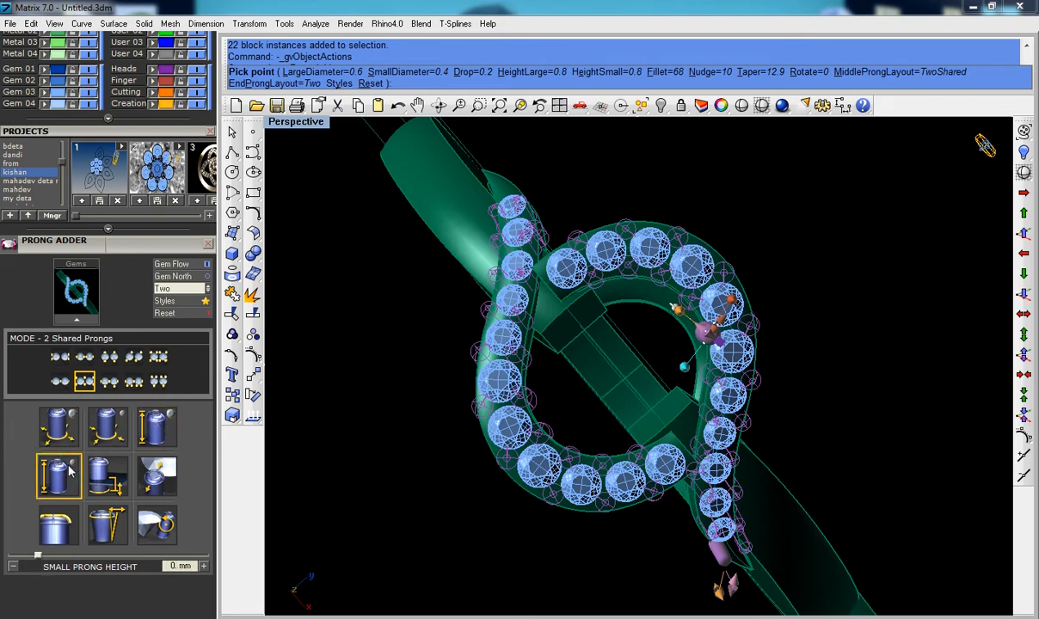
key(Return)
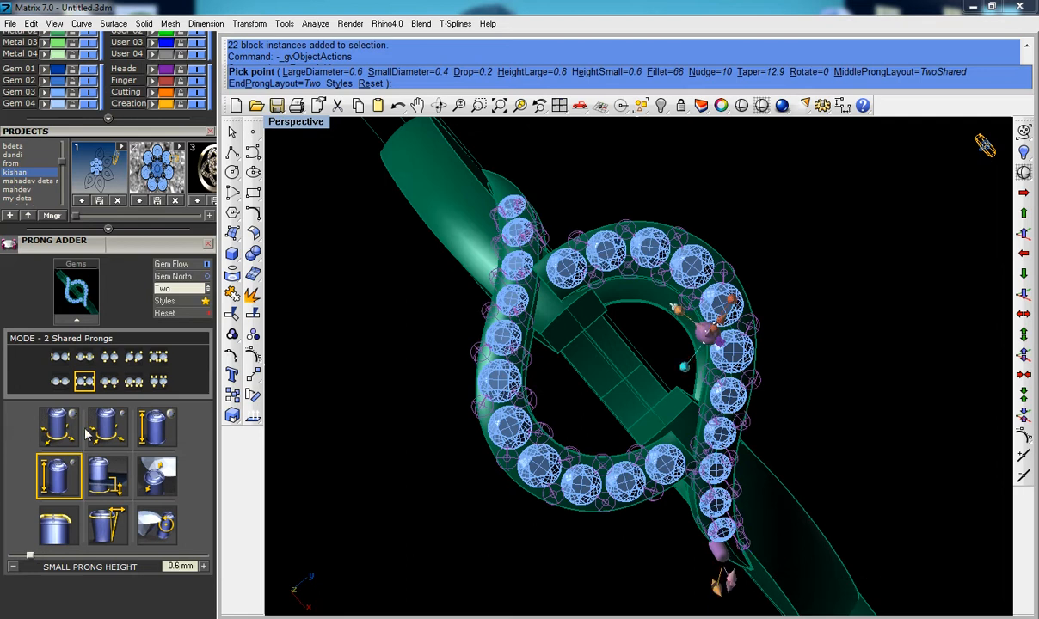
click(98, 491)
Step: Try prong nudges of 30 % and 40 %, and set the nudge to 45 %
click(156, 477)
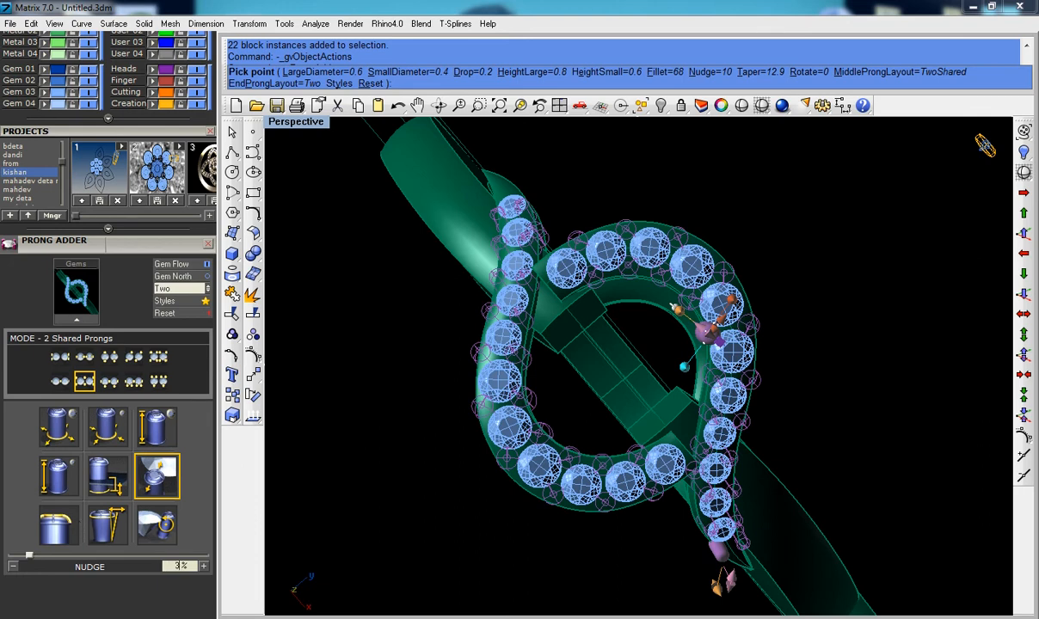
text(30)
key(Return)
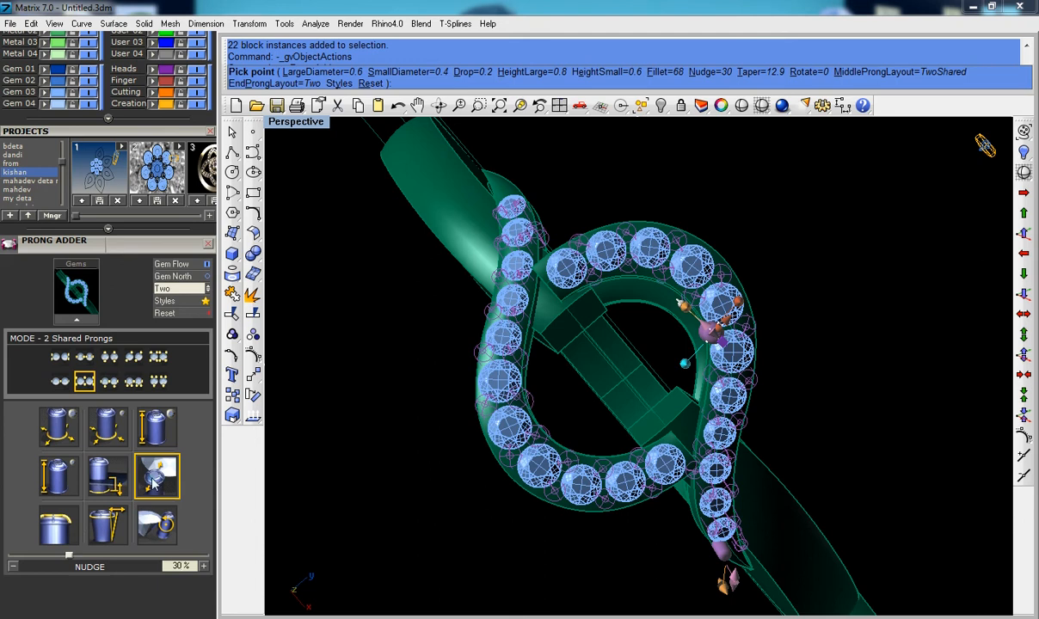
text(40)
key(Return)
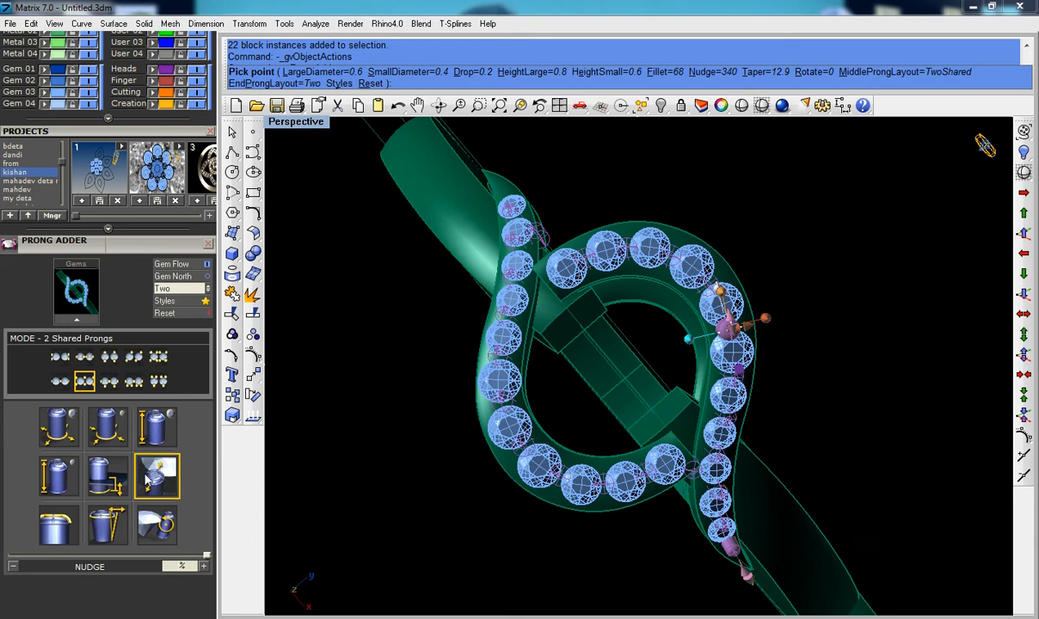
key(Return)
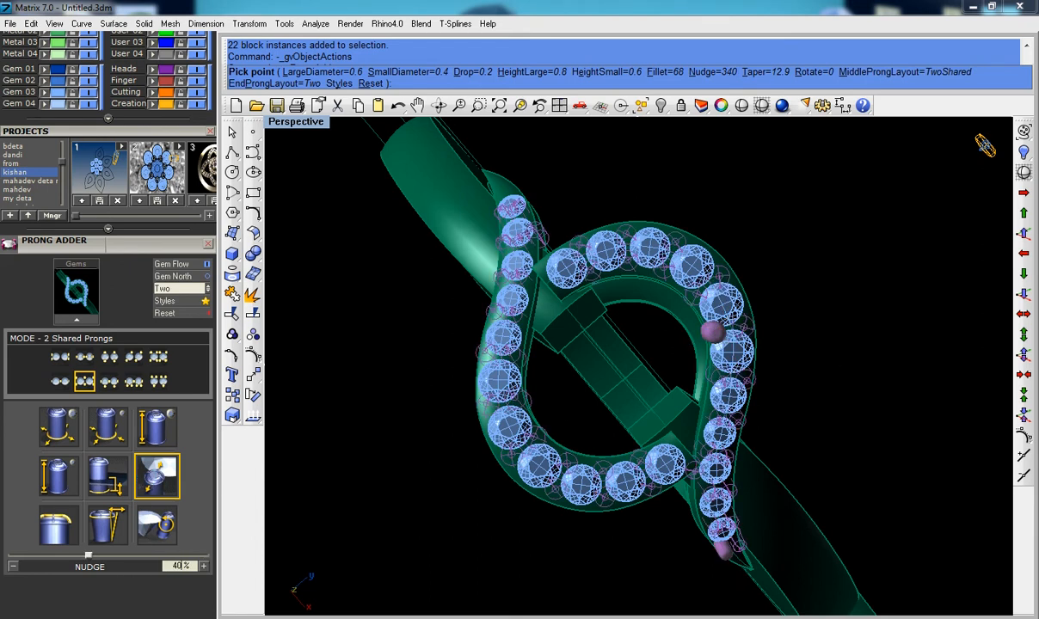
key(BackSpace)
text(5)
key(Return)
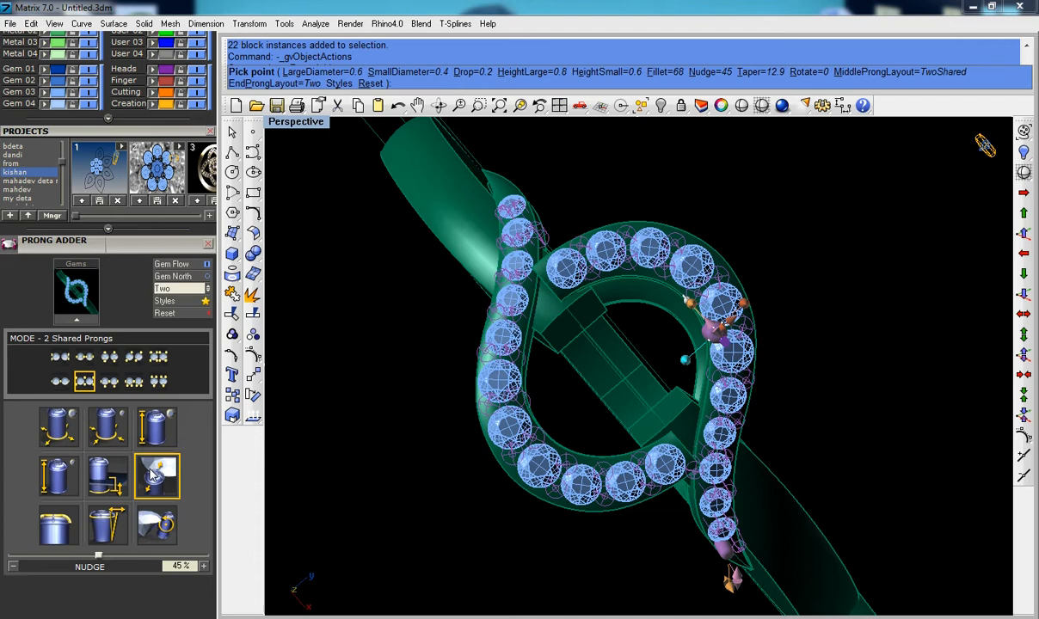
Step: Set the prong fillet to 60 % and the taper to 0 %, and create the prongs on both swirl rows
click(67, 535)
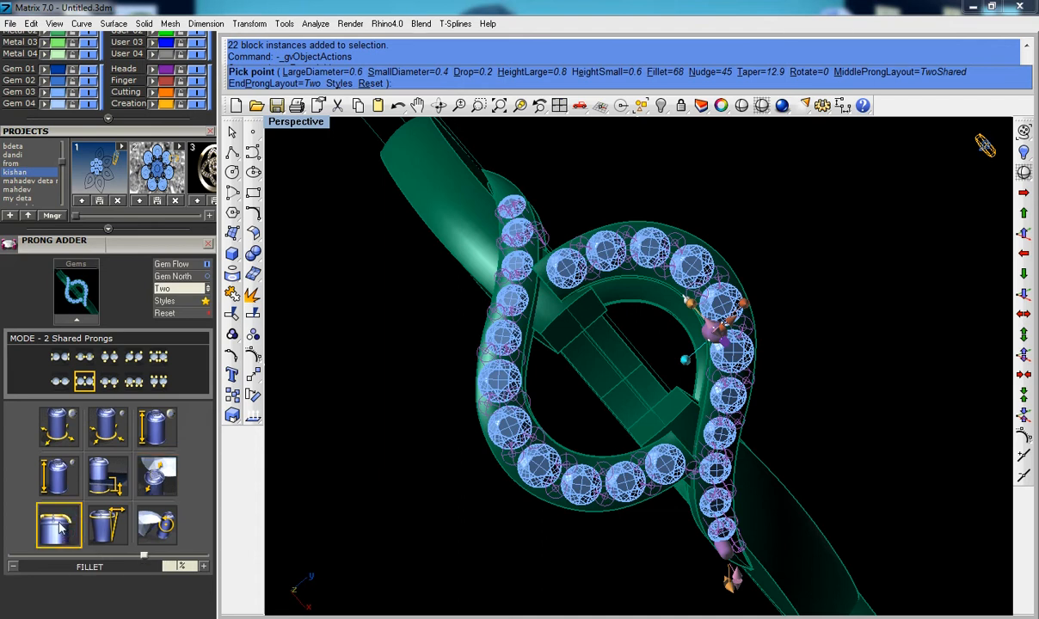
key(Return)
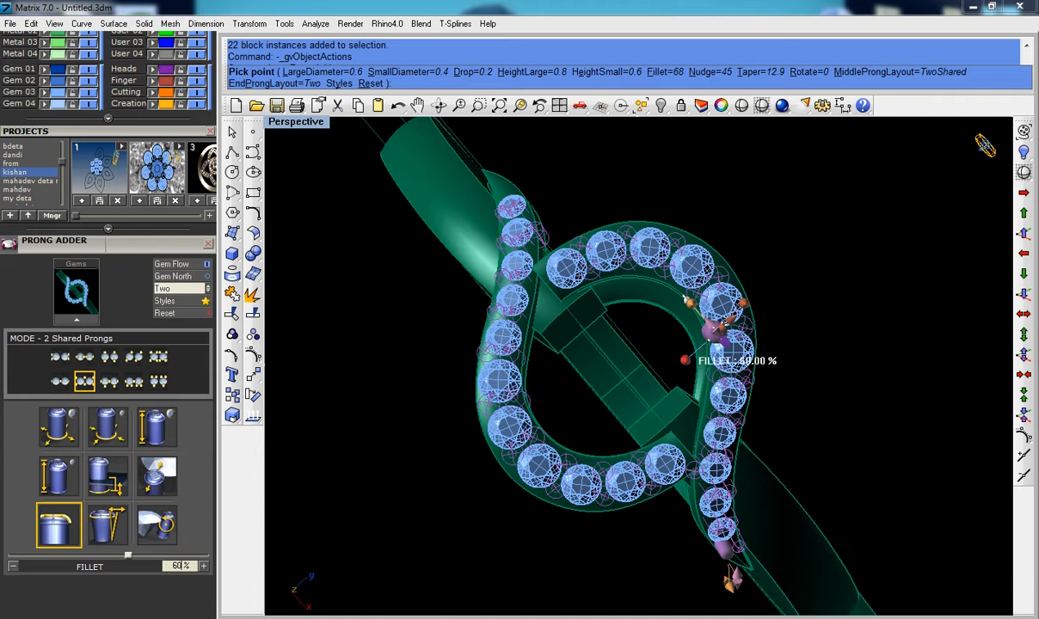
click(119, 517)
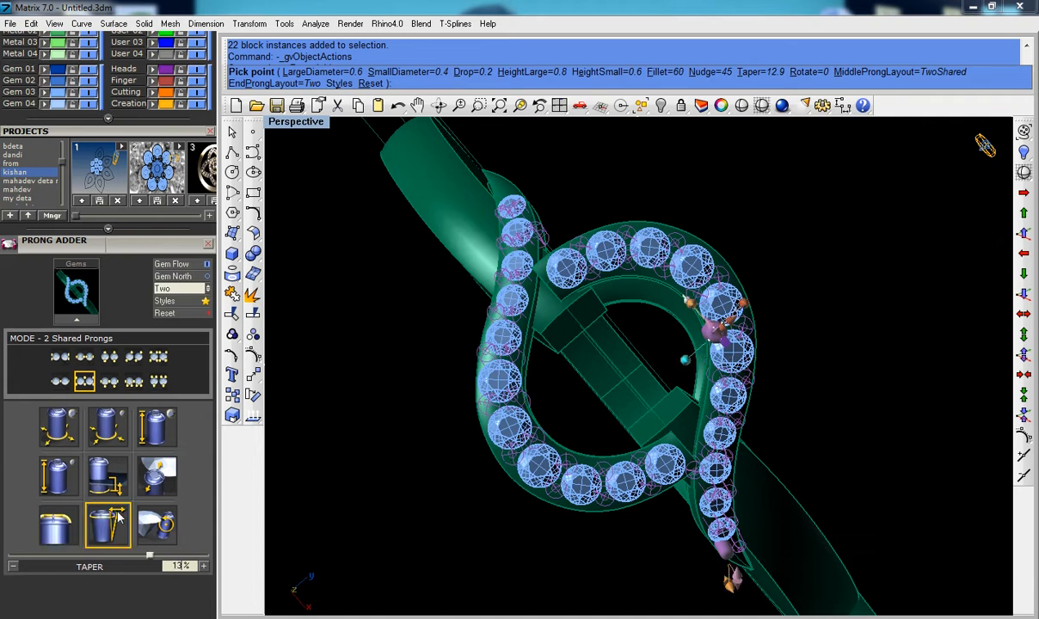
key(BackSpace)
key(Return)
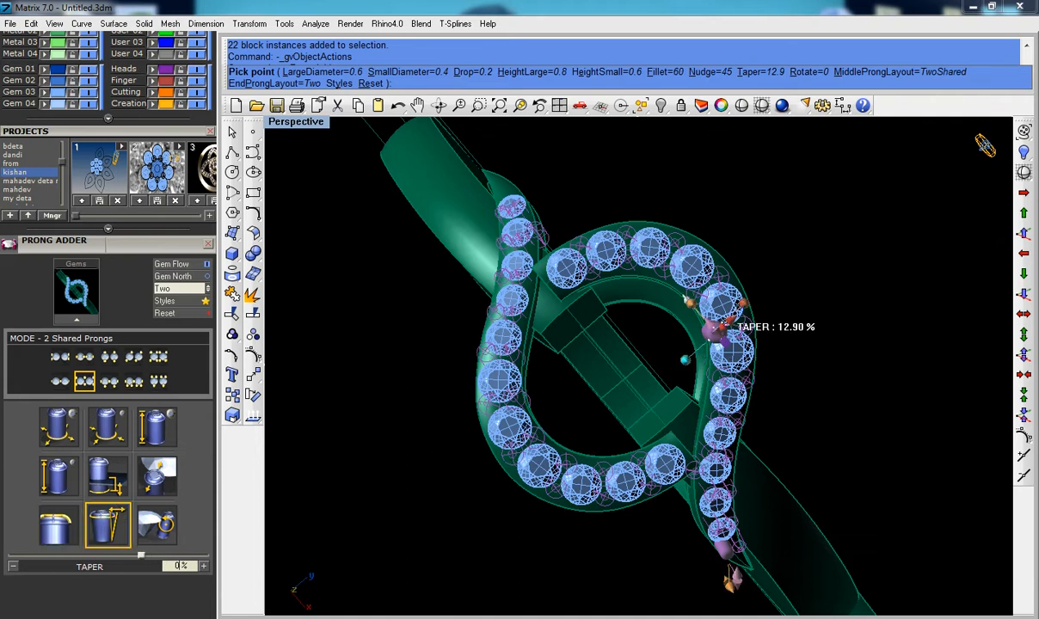
click(157, 525)
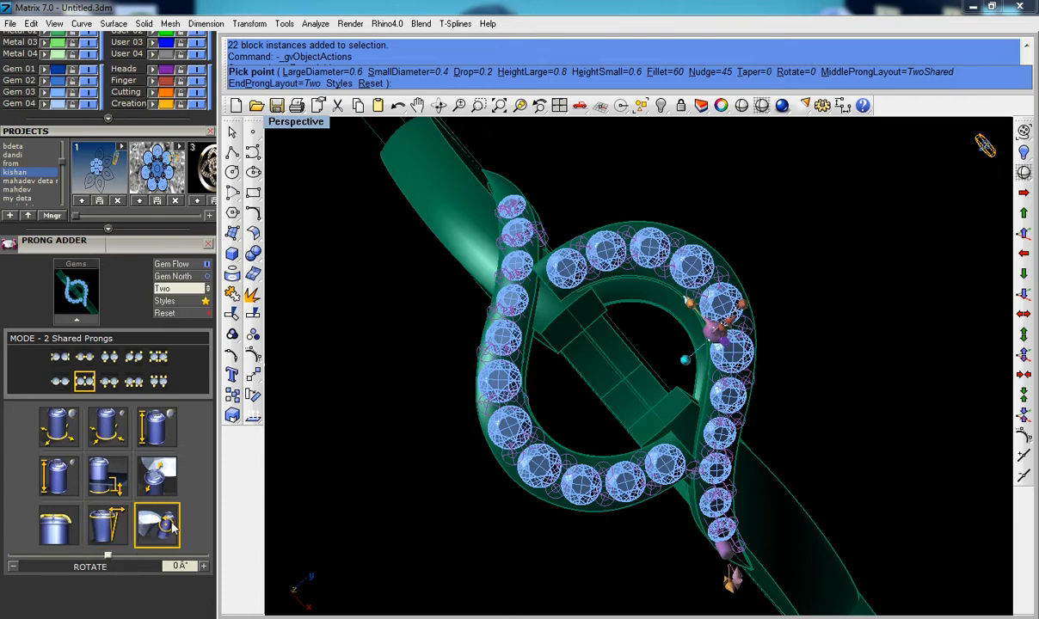
key(Return)
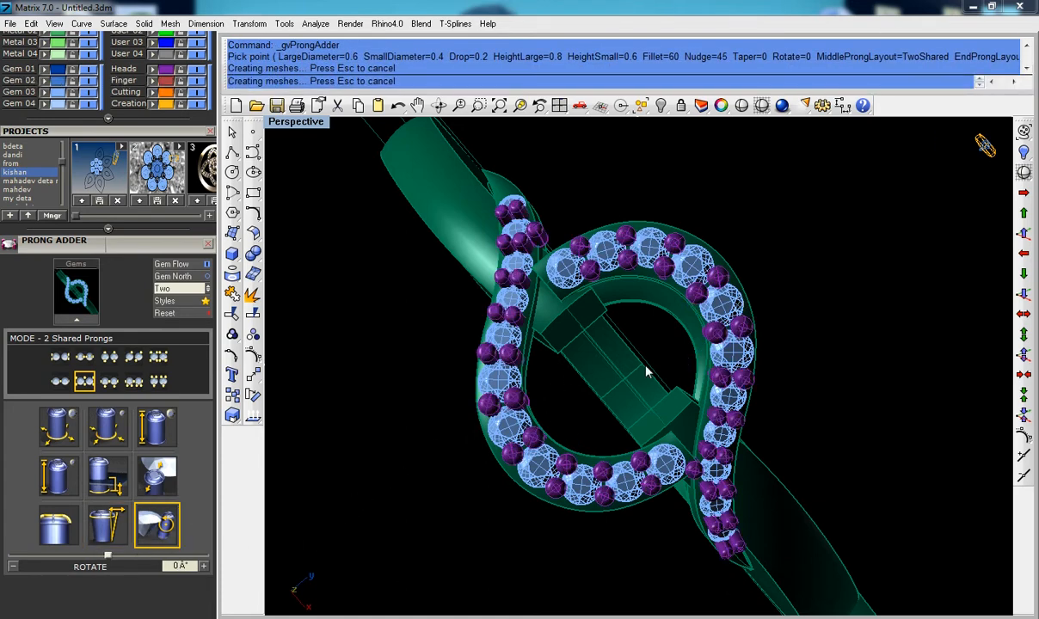
Step: Ungroup the shared prongs on both swirl rows so that each prong can be edited separately
scroll(774, 347, up, 6)
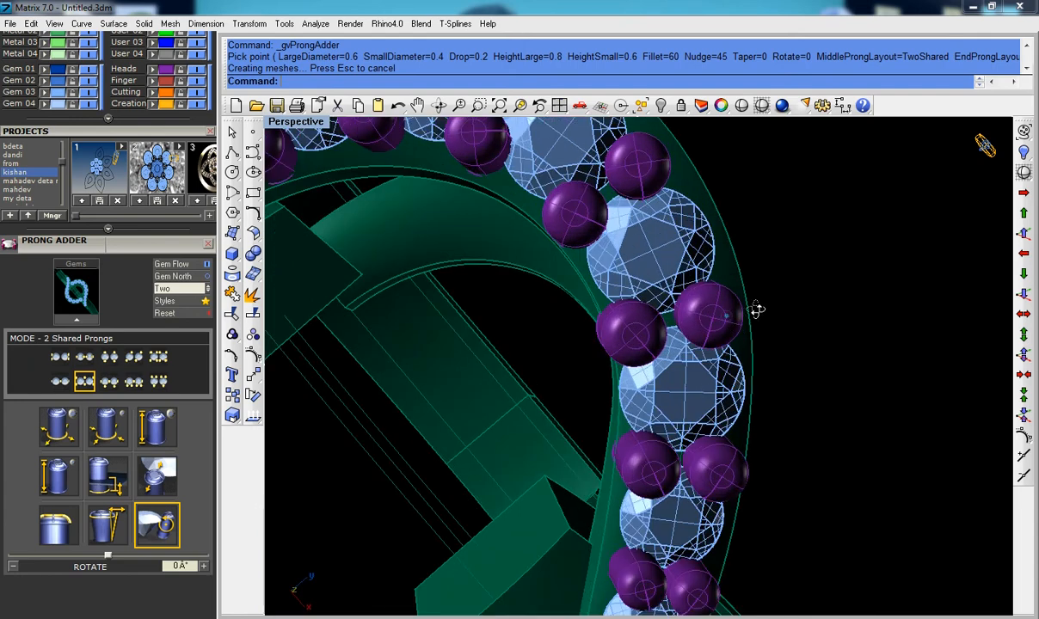
scroll(759, 309, up, 2)
scroll(788, 278, up, 2)
scroll(756, 297, up, 2)
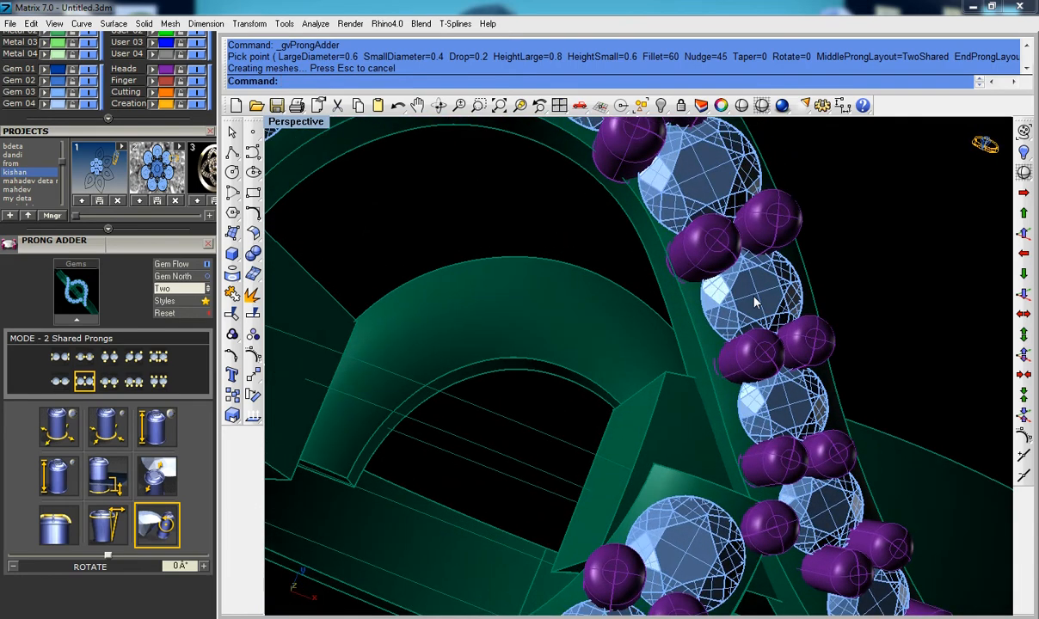
scroll(750, 307, down, 5)
key(ctrl+F1)
key(ctrl+F2)
right_drag(617, 294, 518, 334)
key(ctrl+F1)
click(419, 280)
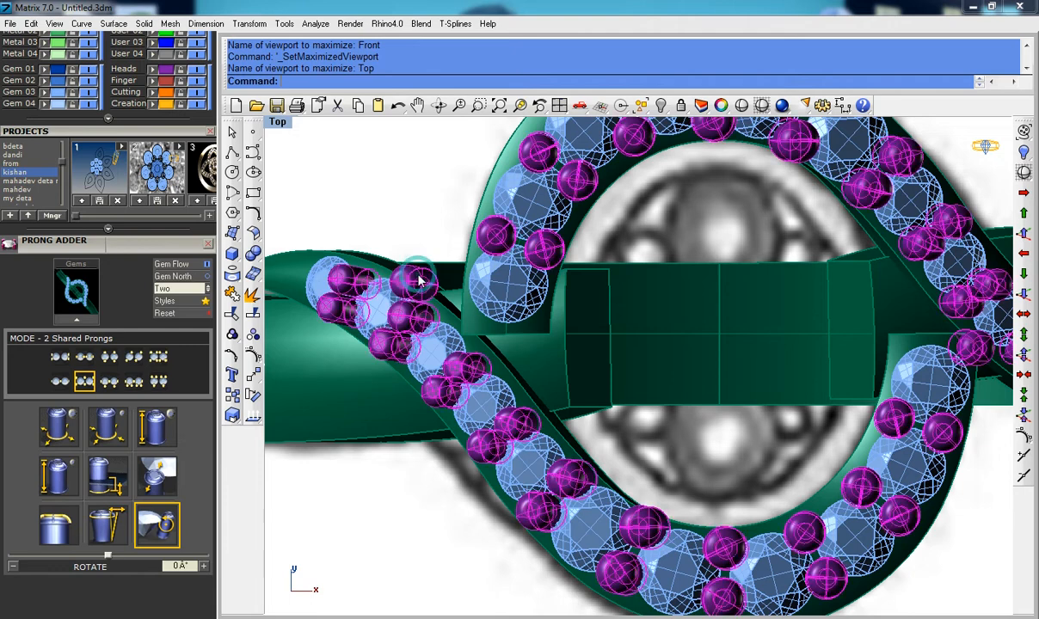
click(239, 314)
key(Escape)
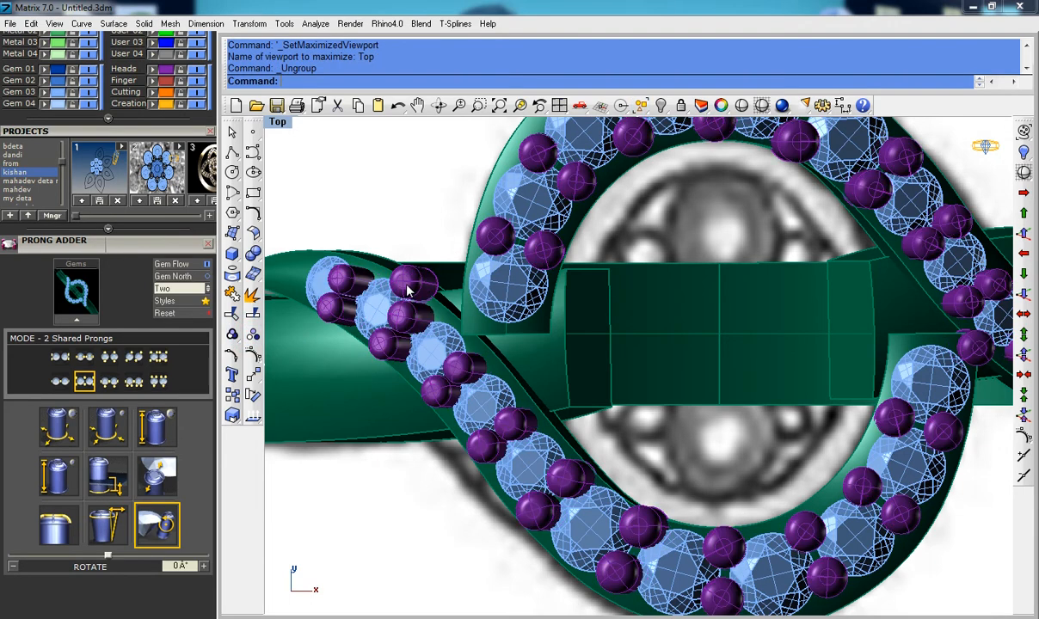
Step: Move the stray prong beside the upper swirl's inner end clear of the ring and delete it
click(419, 281)
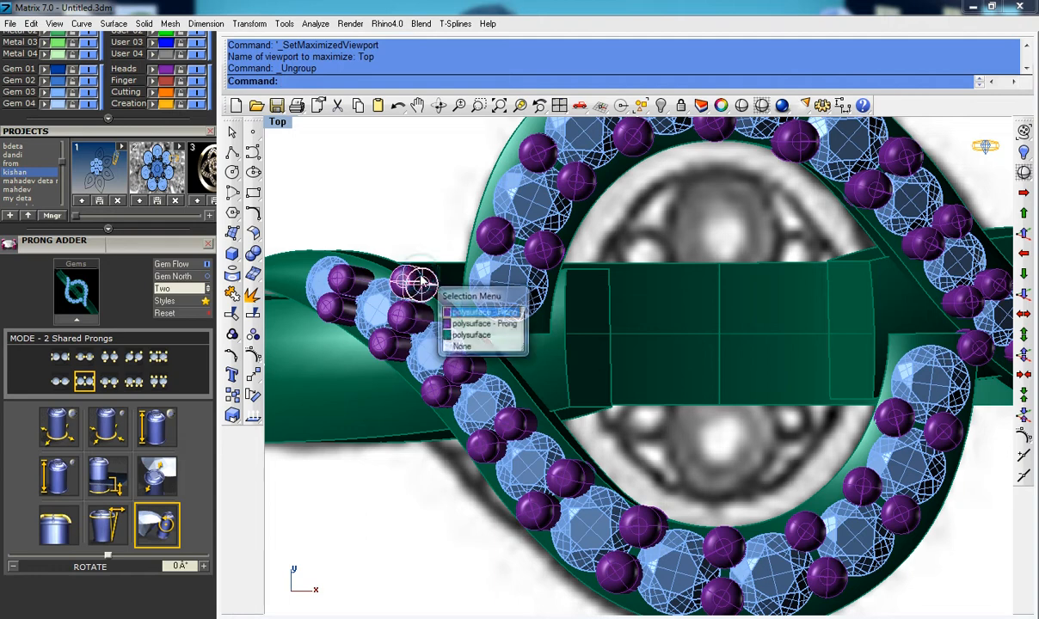
click(463, 313)
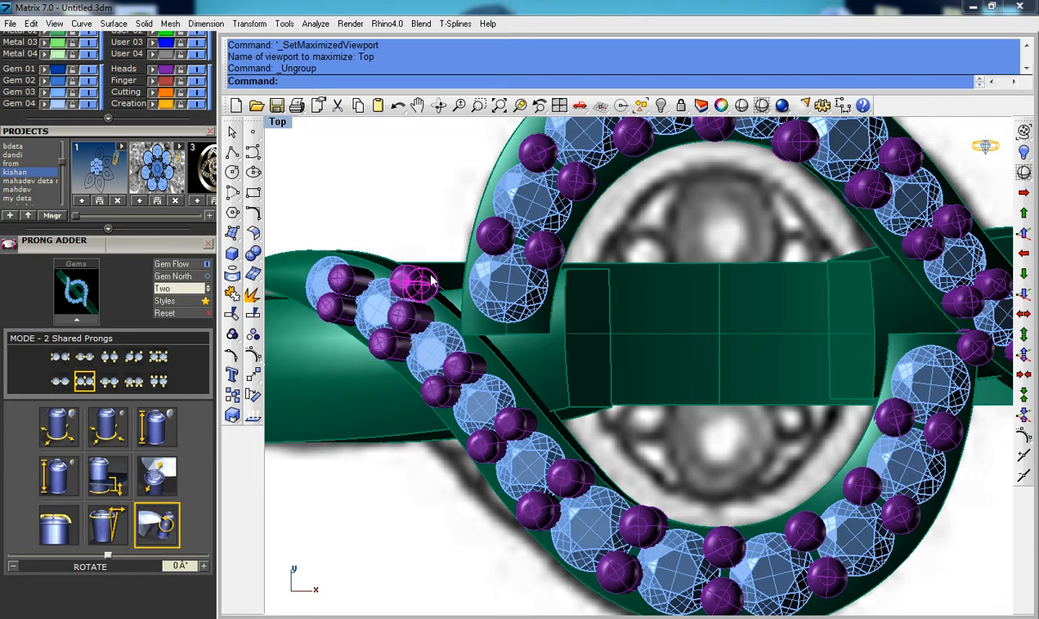
scroll(463, 293, down, 4)
text(m)
key(Return)
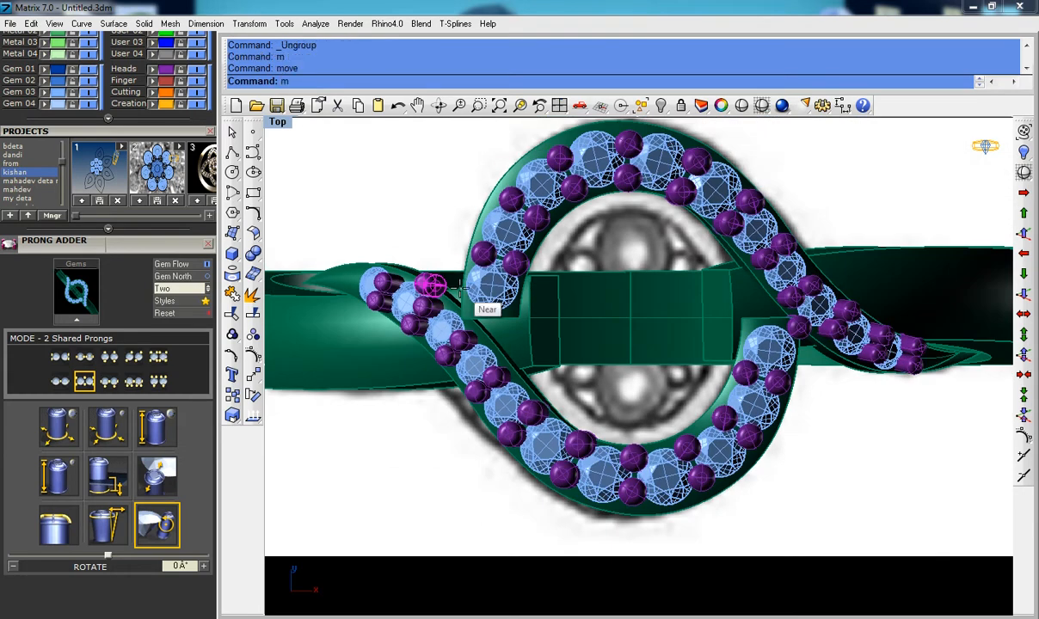
click(378, 203)
click(380, 171)
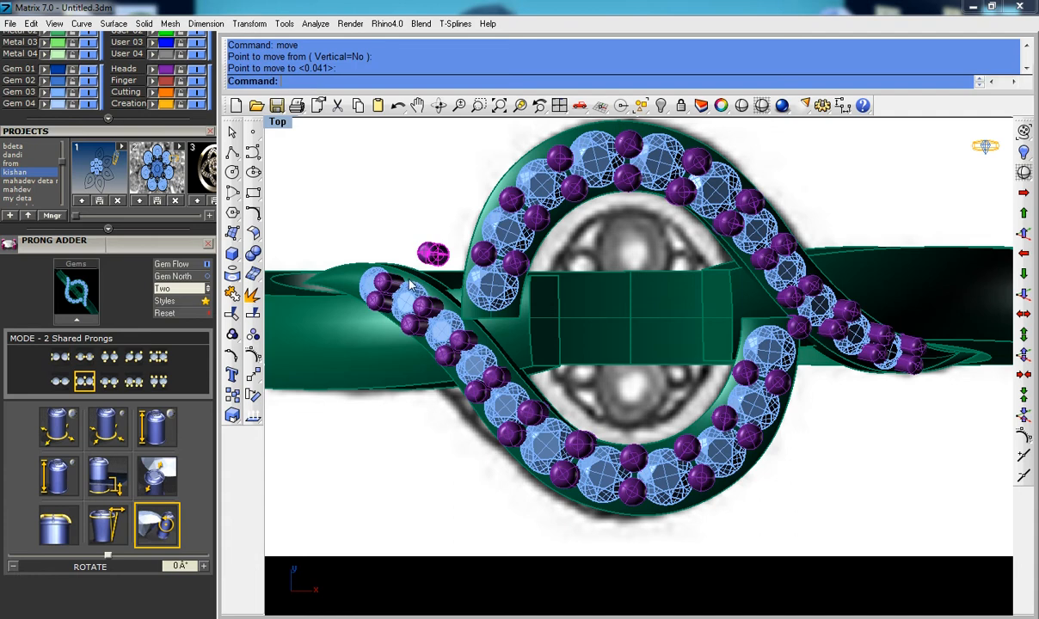
scroll(411, 286, up, 5)
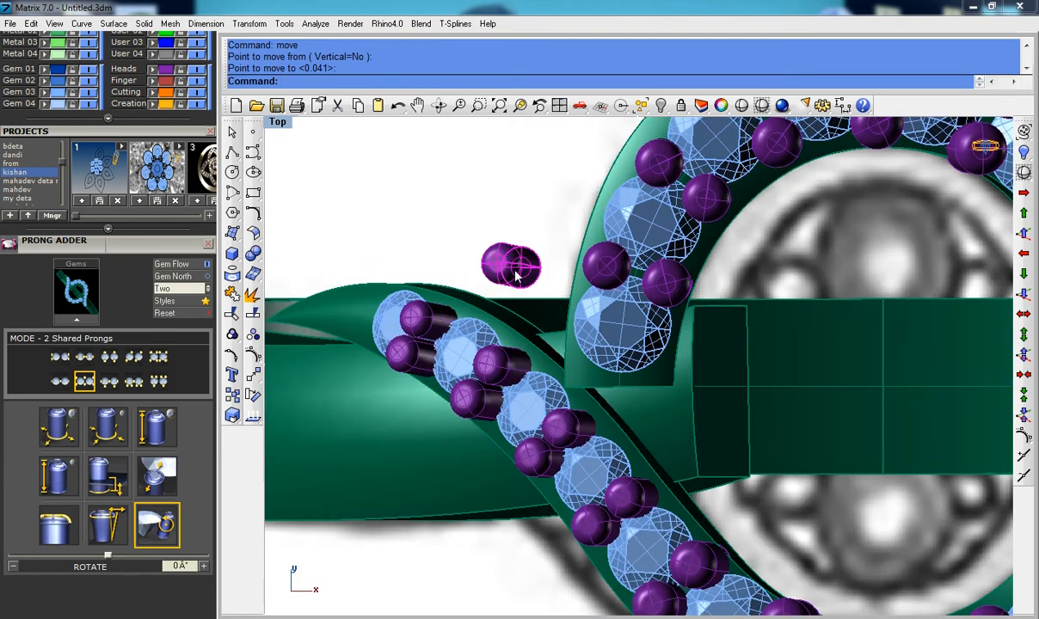
key(Delete)
scroll(614, 320, down, 5)
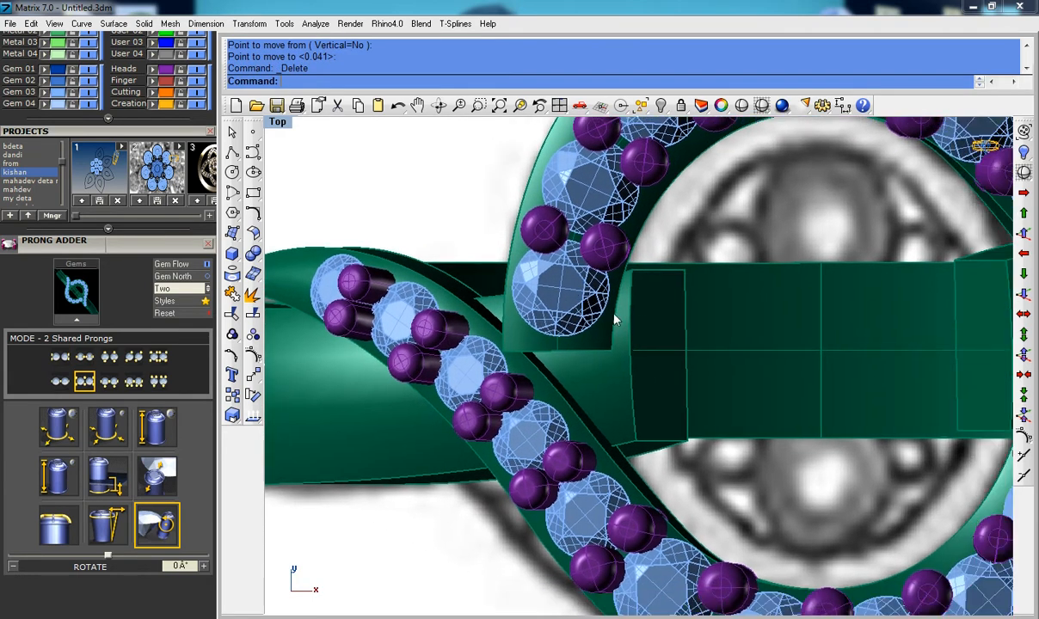
Step: Delete the matching stray prong beside the lower swirl's inner end
scroll(614, 320, down, 3)
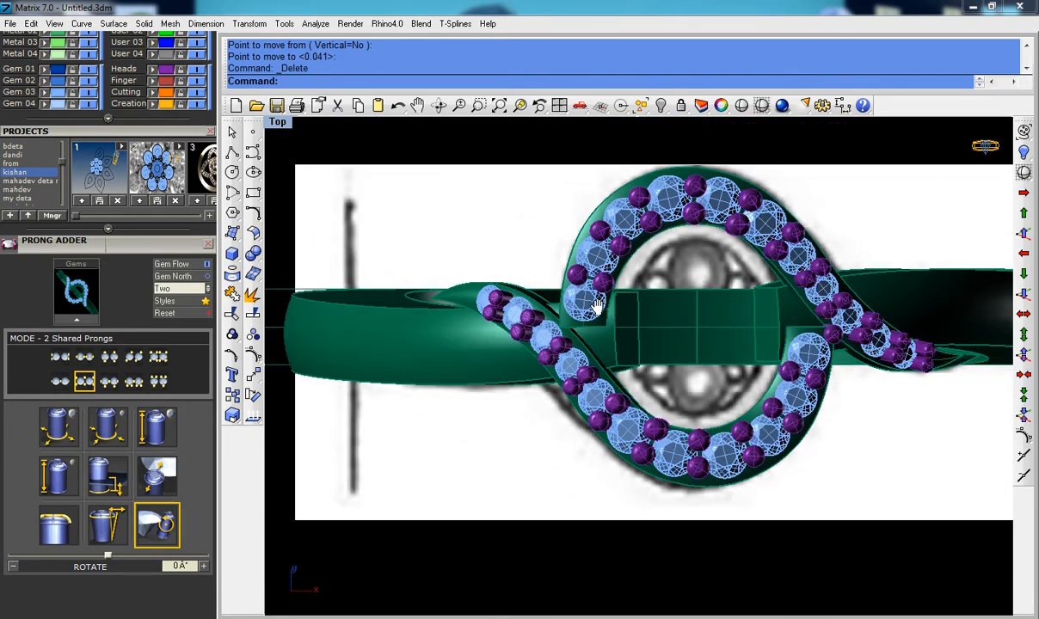
scroll(809, 328, up, 1)
scroll(777, 318, up, 2)
click(770, 313)
key(Delete)
key(Delete)
scroll(776, 323, down, 1)
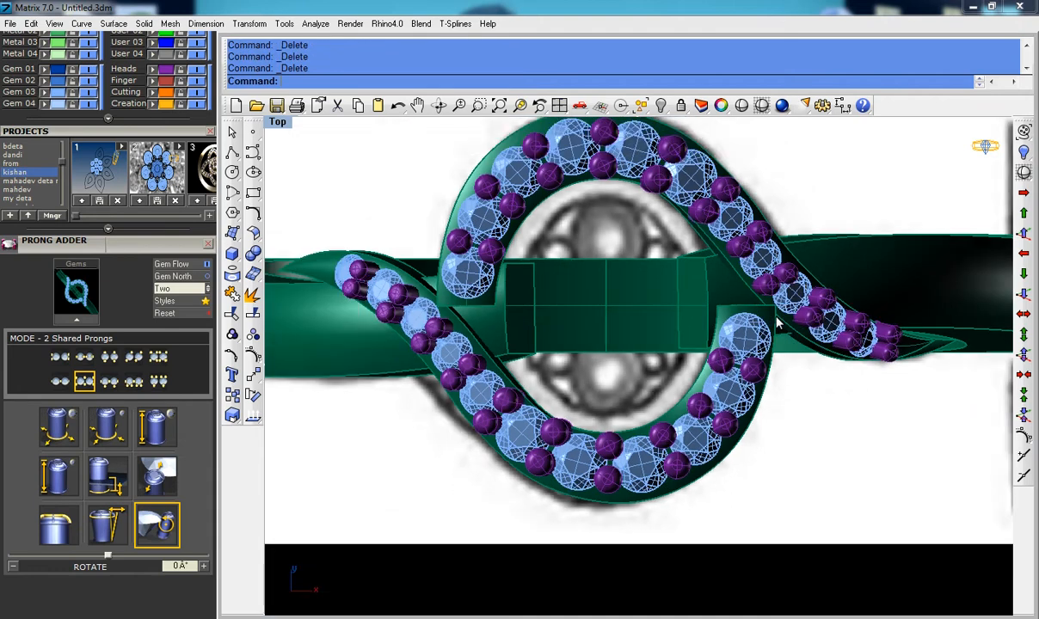
Step: Delete the last gem at the inner end of both the lower and the upper swirl
scroll(775, 326, down, 1)
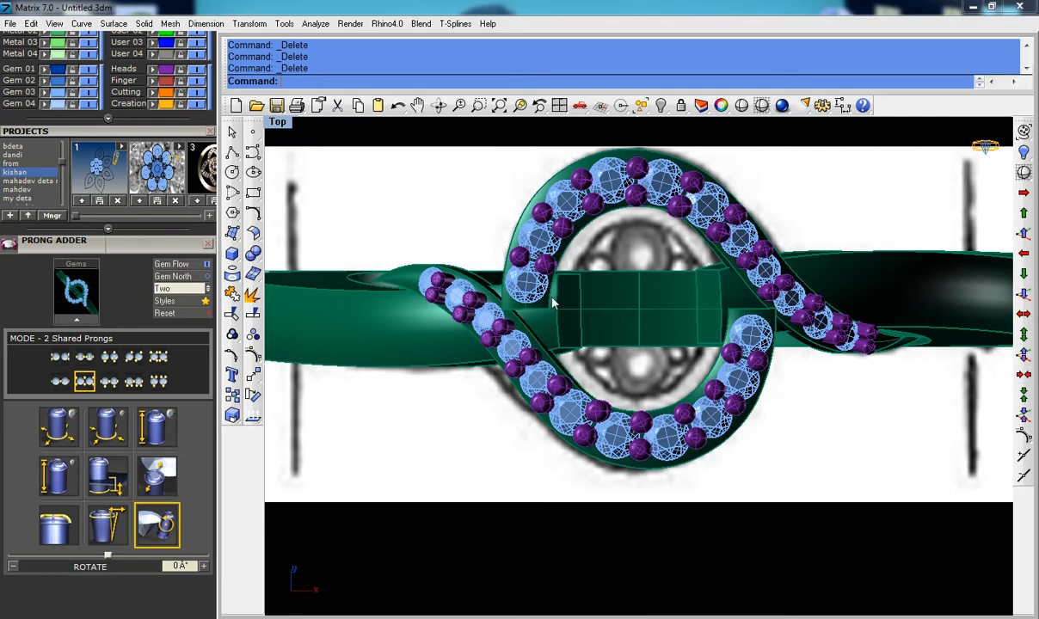
scroll(555, 301, up, 4)
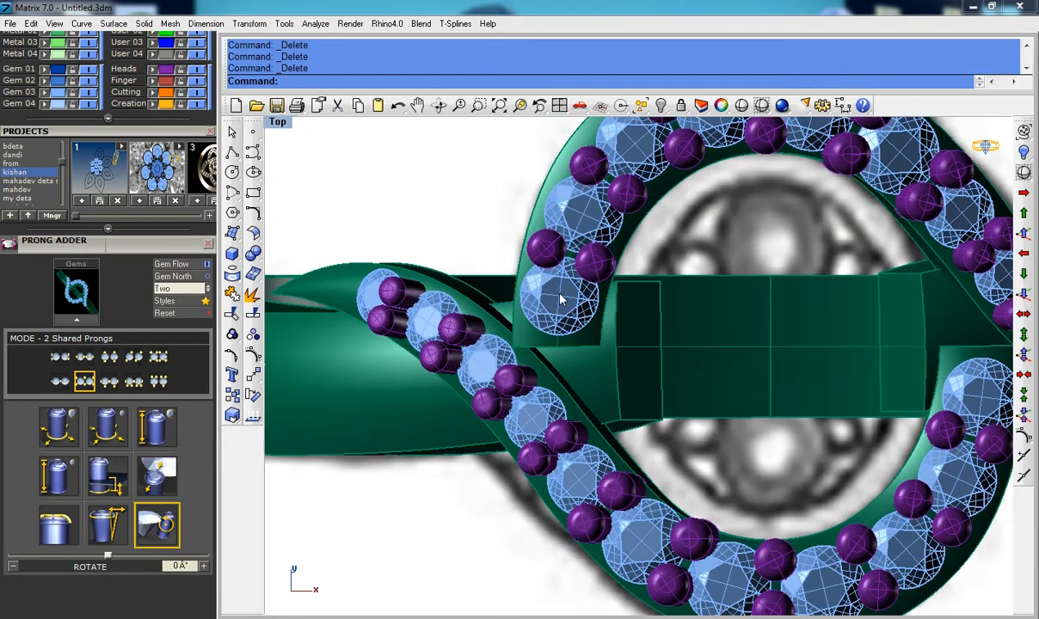
scroll(559, 299, down, 3)
scroll(555, 303, up, 3)
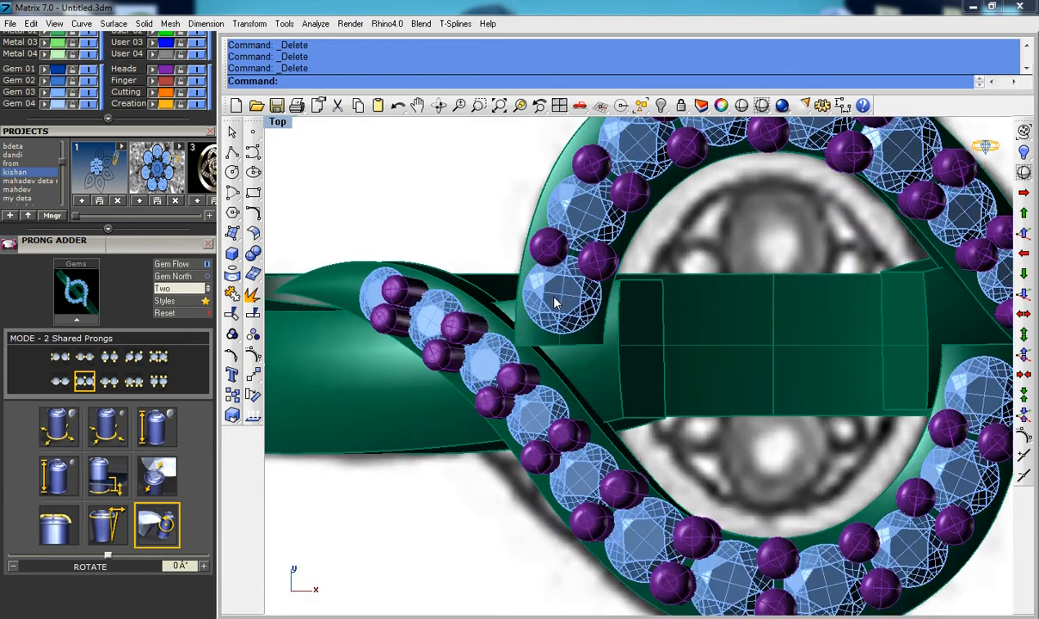
scroll(761, 346, down, 2)
click(865, 366)
click(863, 341)
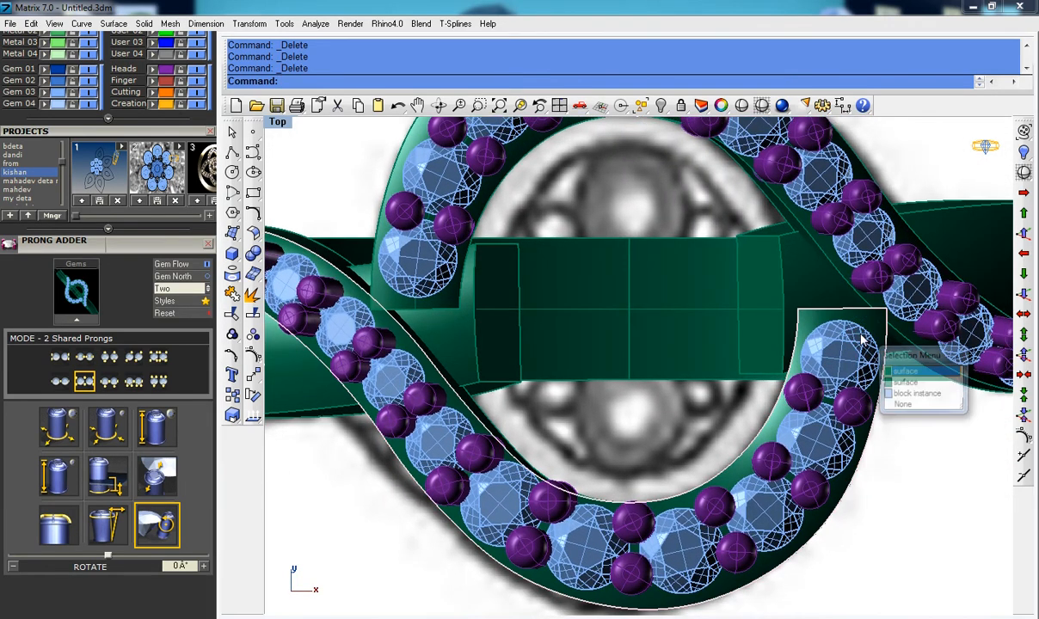
click(856, 348)
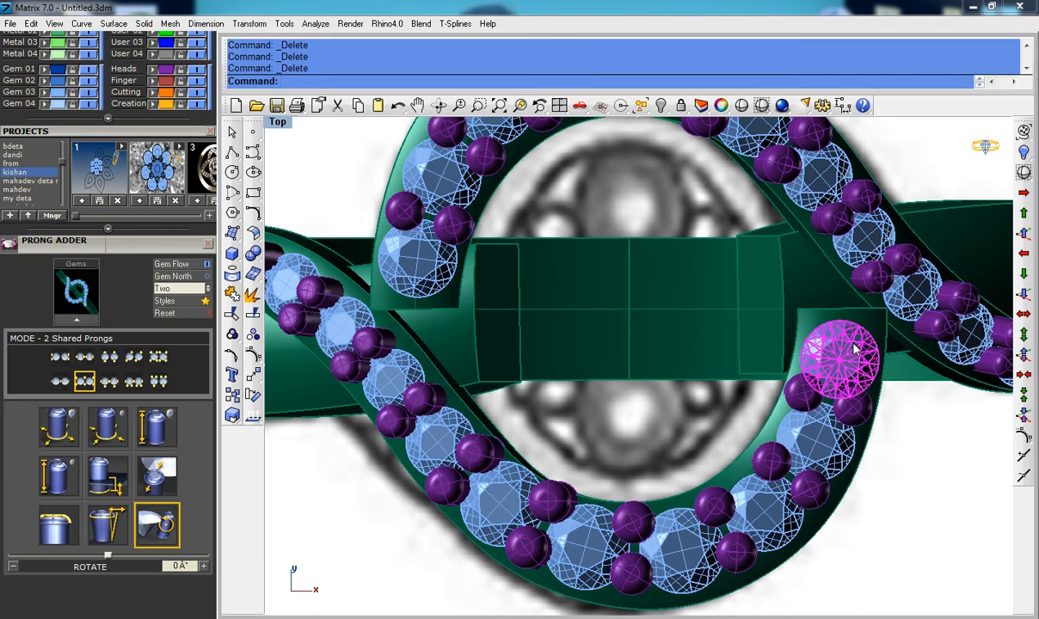
key(Delete)
click(438, 270)
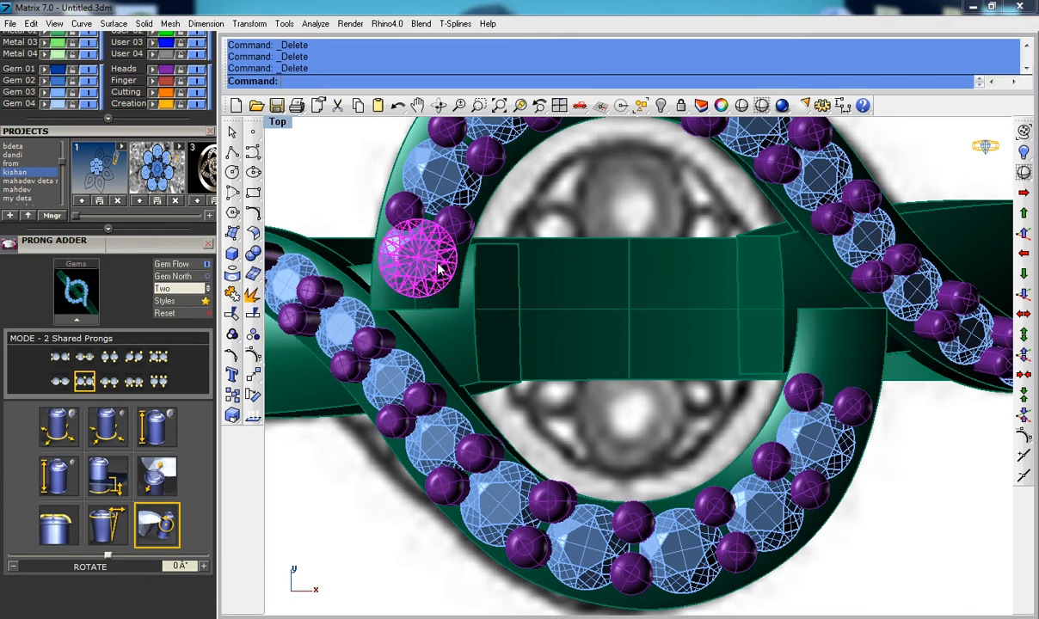
key(Delete)
Step: Place a 0.9 mm gem on the upper swirl's surface just past its last prong pair, using Gem on Surface with 0.15 mm spacing
scroll(438, 270, down, 3)
scroll(438, 269, up, 5)
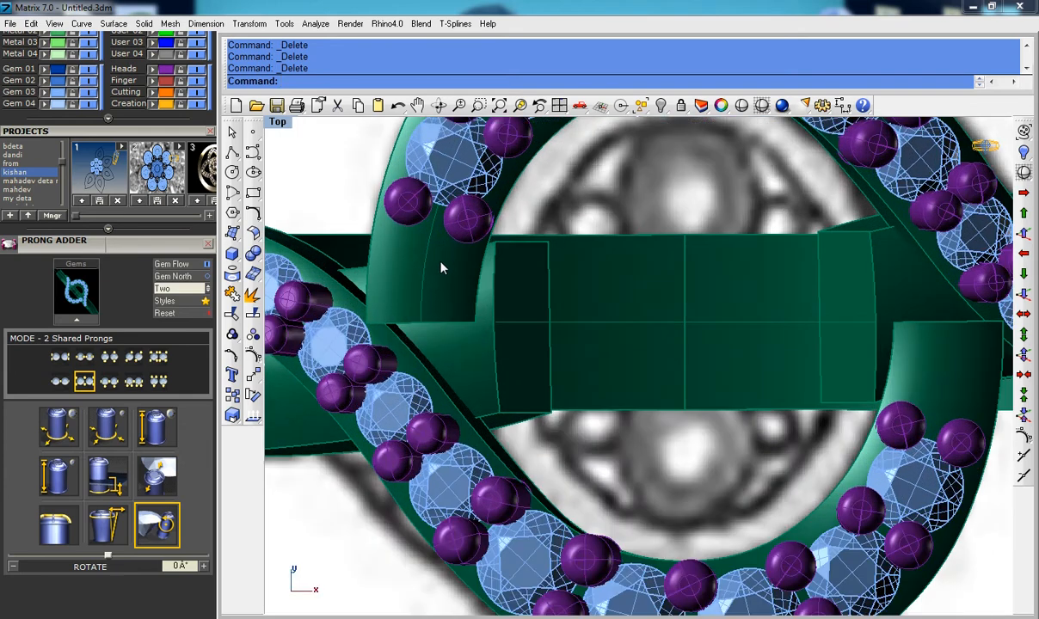
middle_click(443, 269)
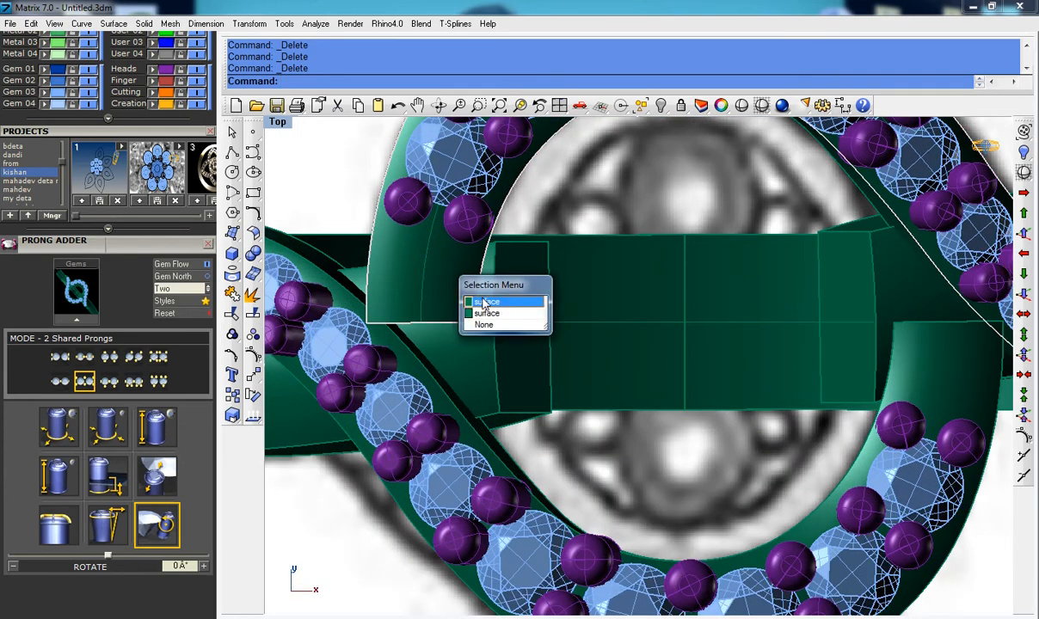
click(488, 303)
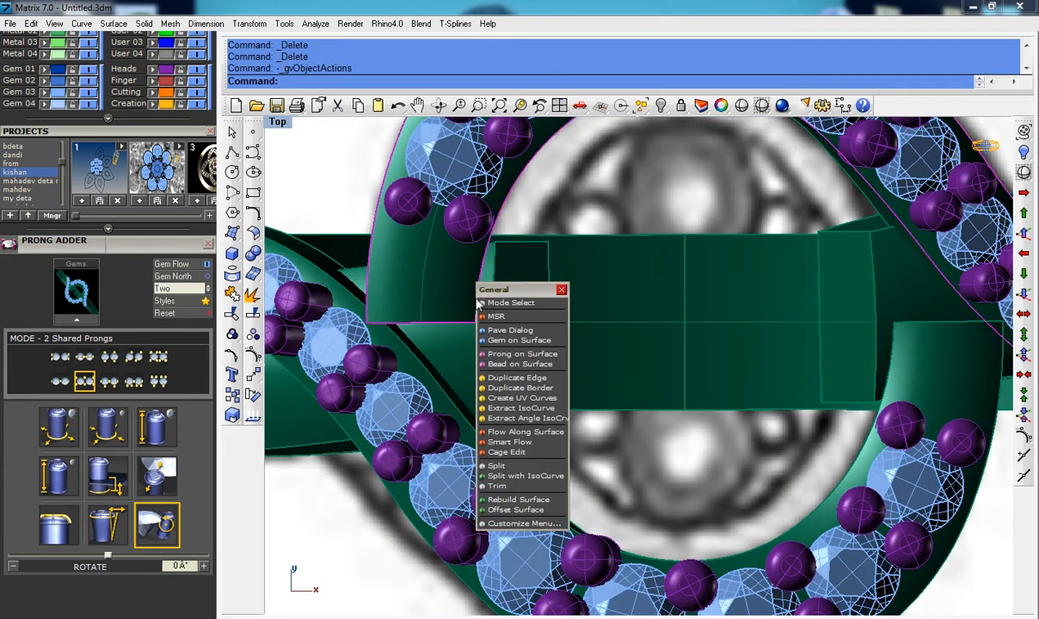
click(520, 340)
key(q)
scroll(424, 265, up, 2)
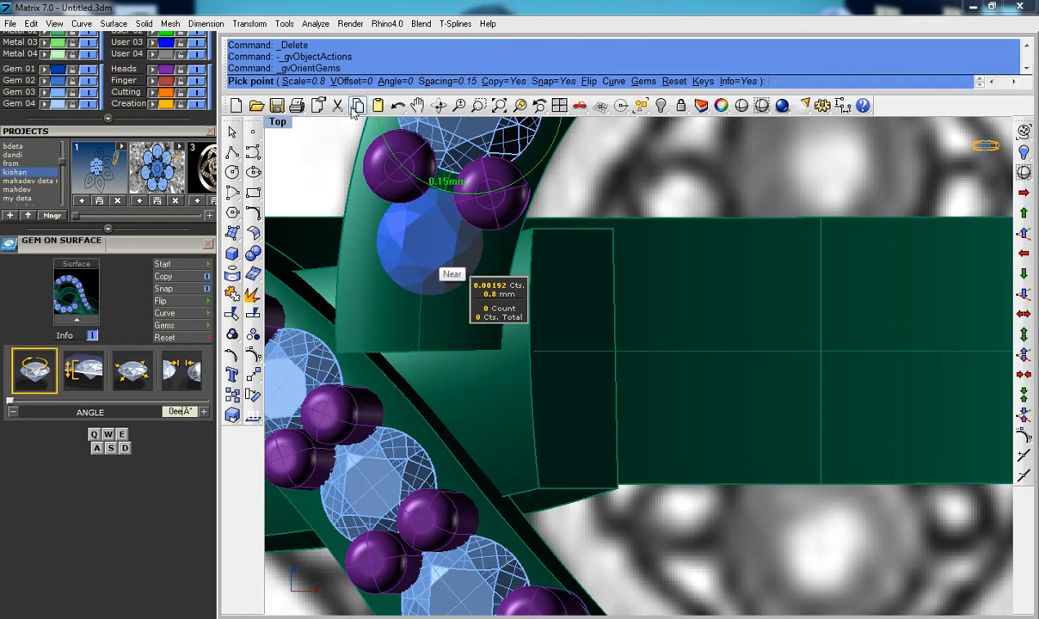
click(309, 81)
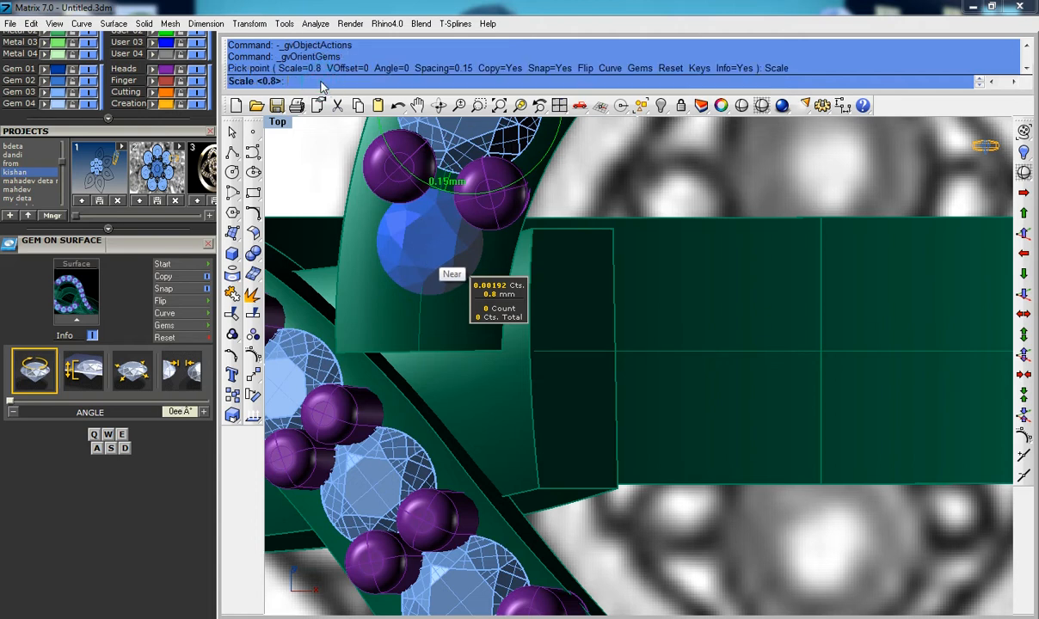
text(1)
key(Return)
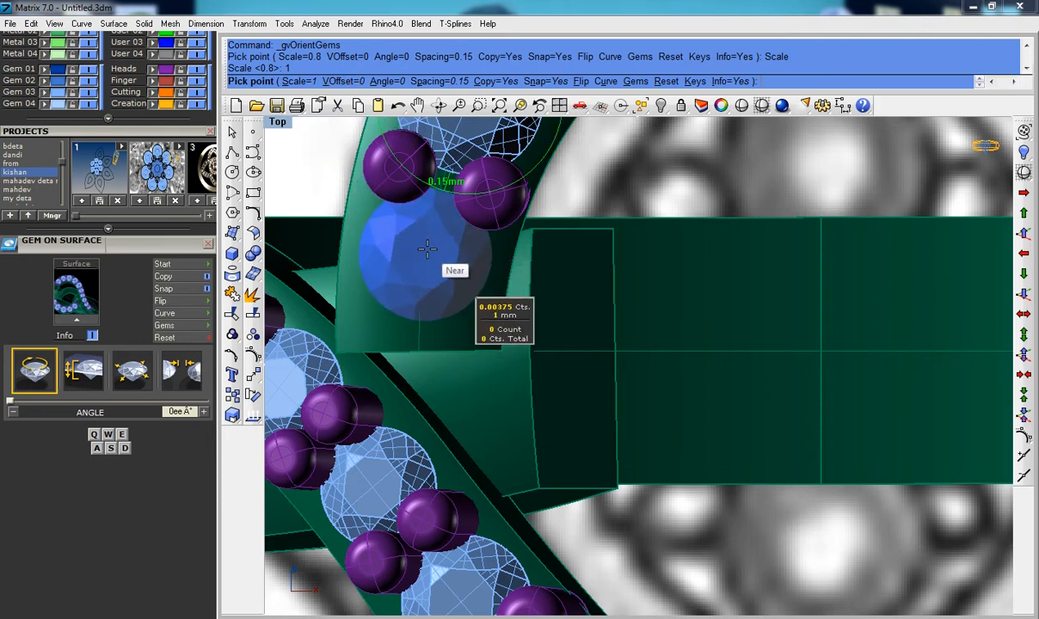
key(s)
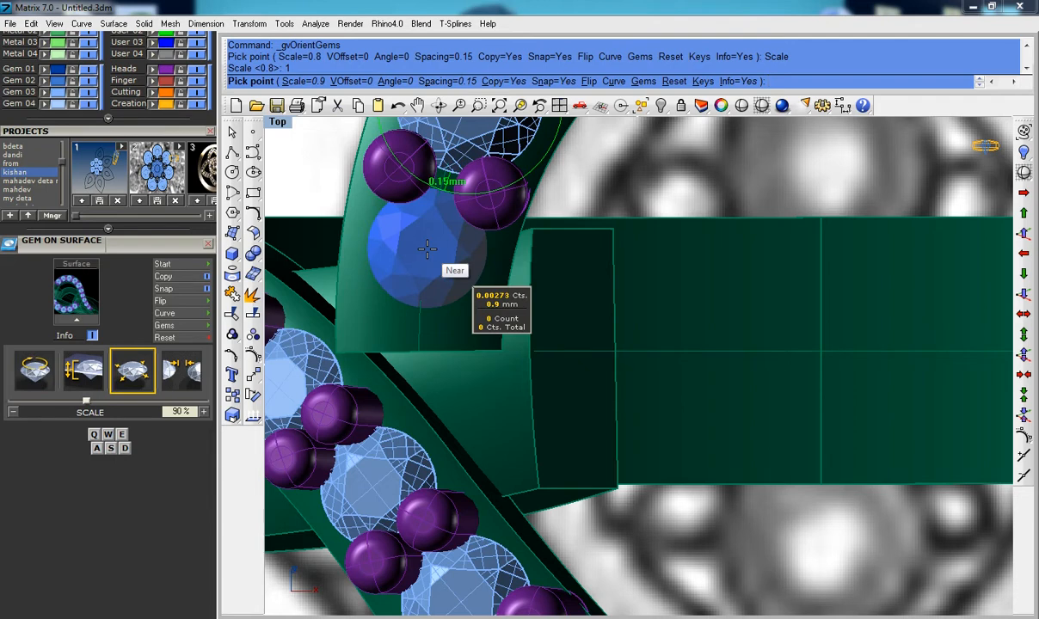
click(428, 248)
scroll(428, 249, down, 3)
right_click(427, 251)
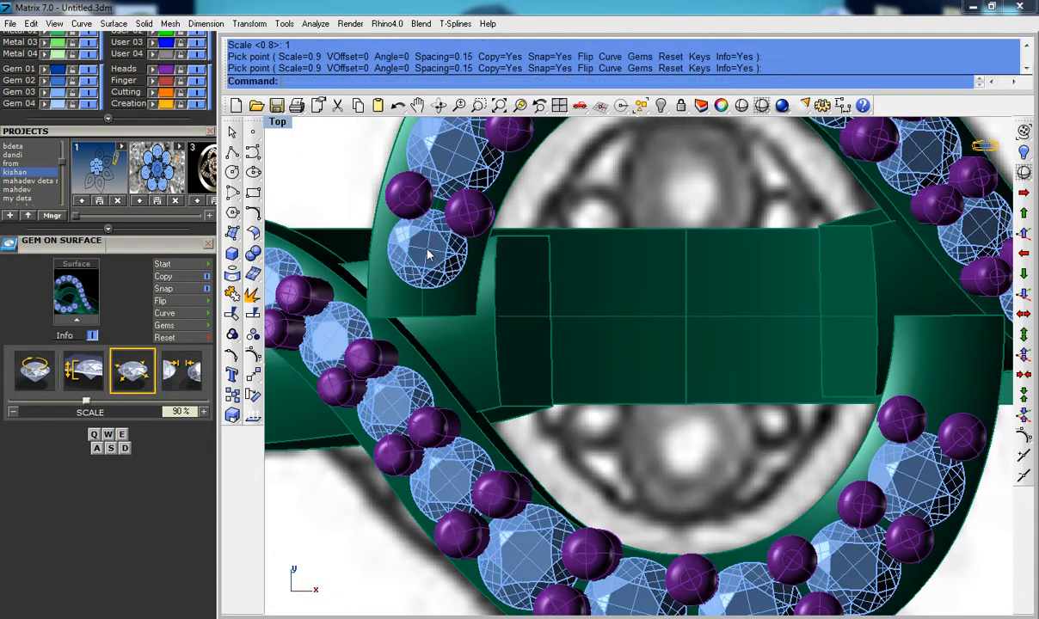
Step: Rotate a copy of the upper swirl's new end gem half a turn about the origin (0) onto the lower swirl's inner end
click(447, 250)
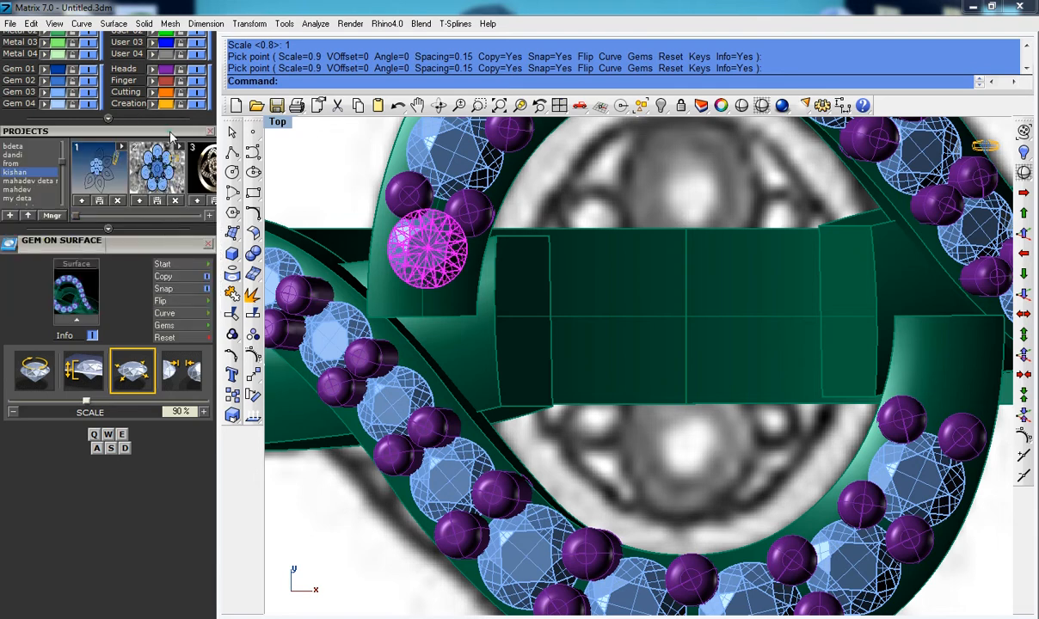
drag(160, 122, 160, 135)
click(232, 355)
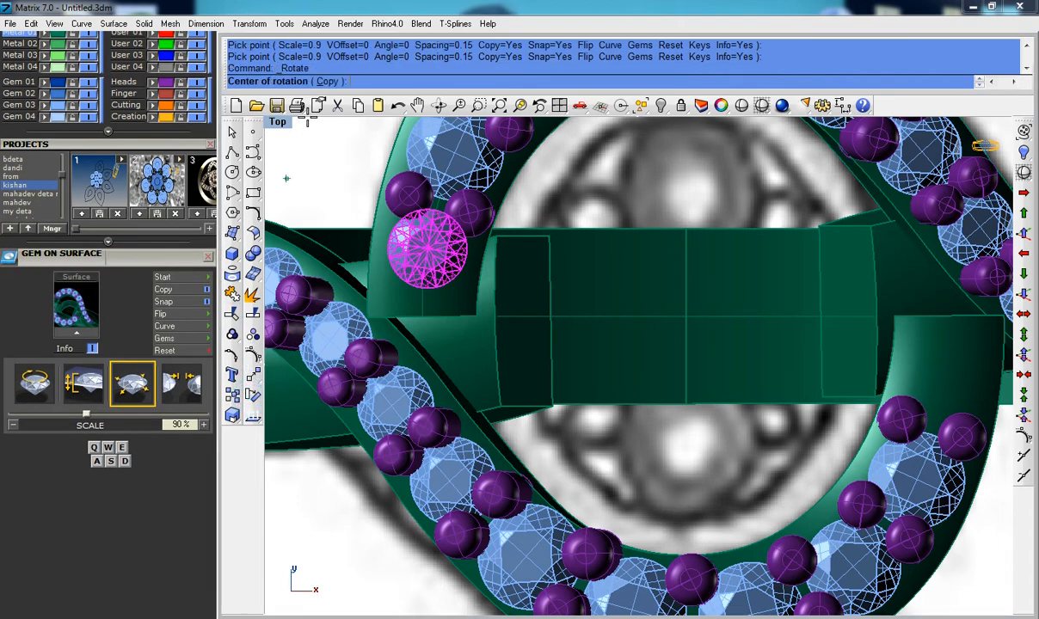
click(328, 82)
scroll(368, 122, down, 2)
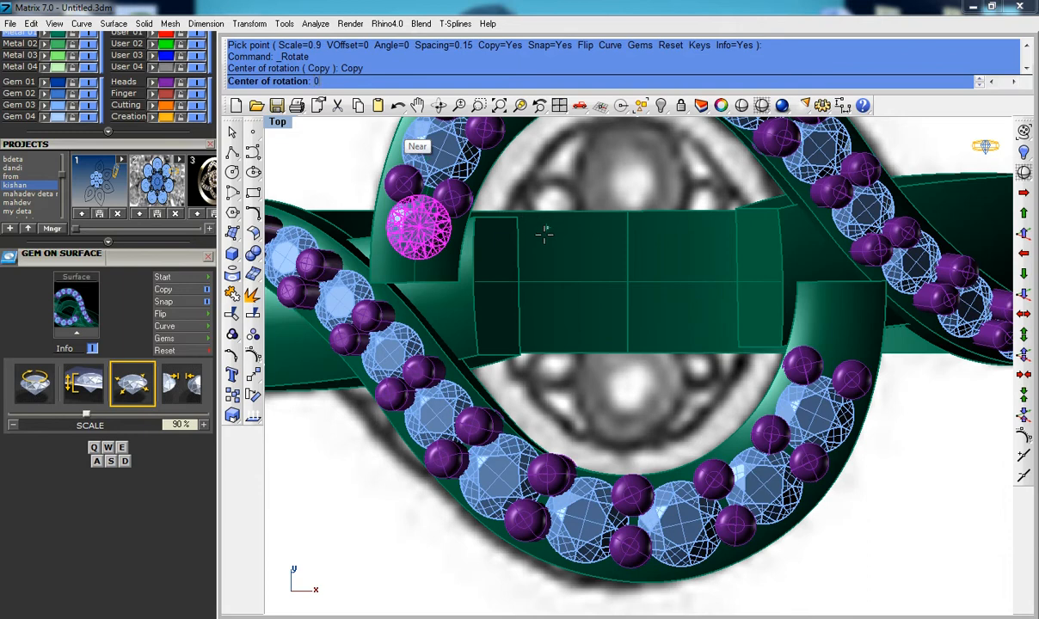
text(0)
key(Return)
scroll(699, 294, down, 3)
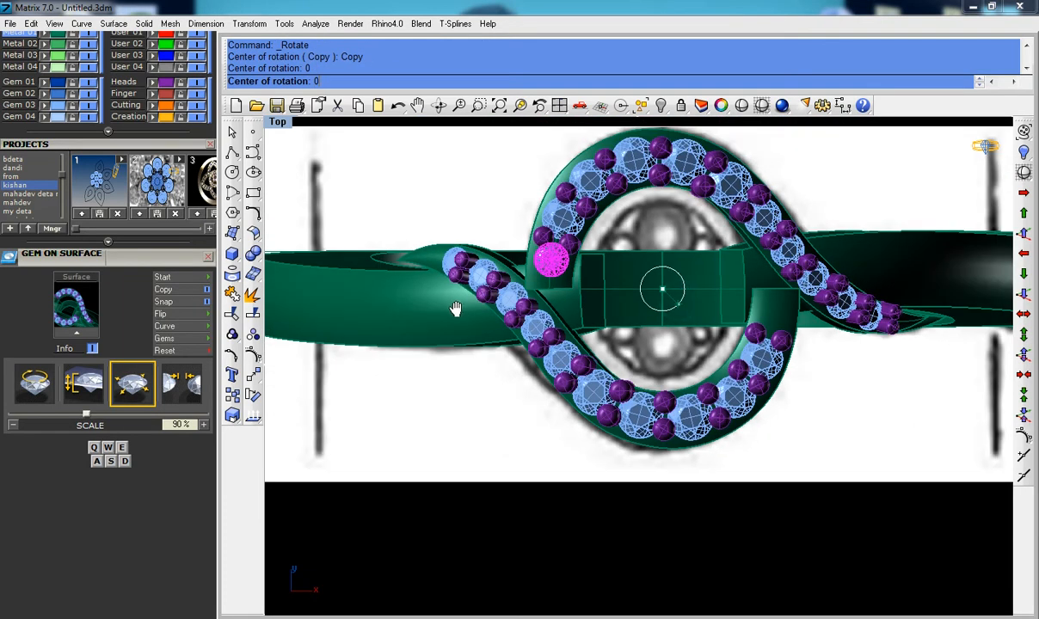
right_drag(456, 308, 228, 314)
scroll(562, 327, down, 5)
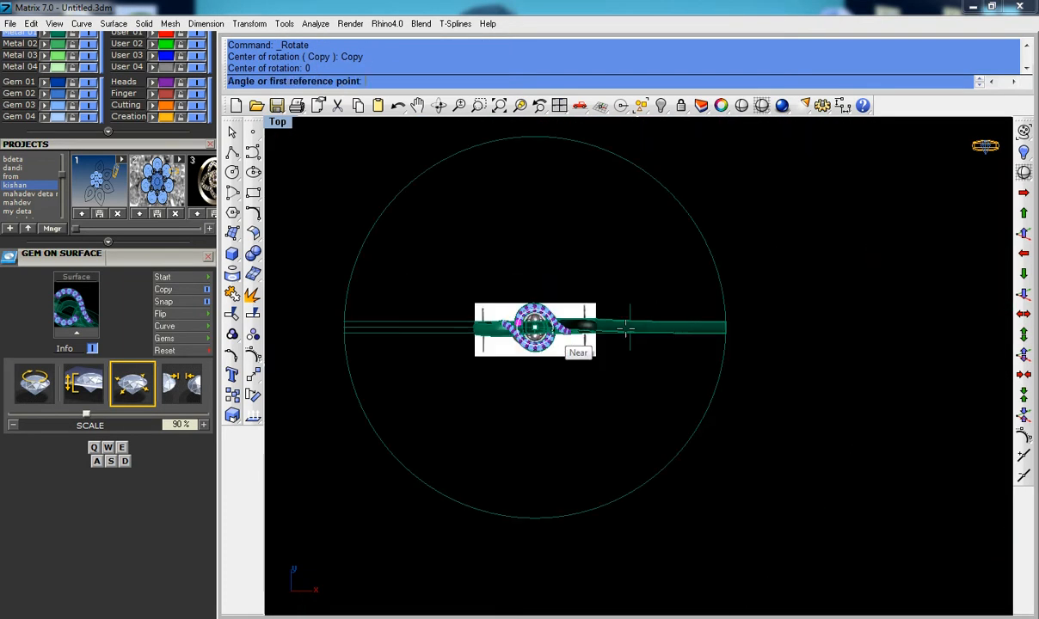
click(795, 327)
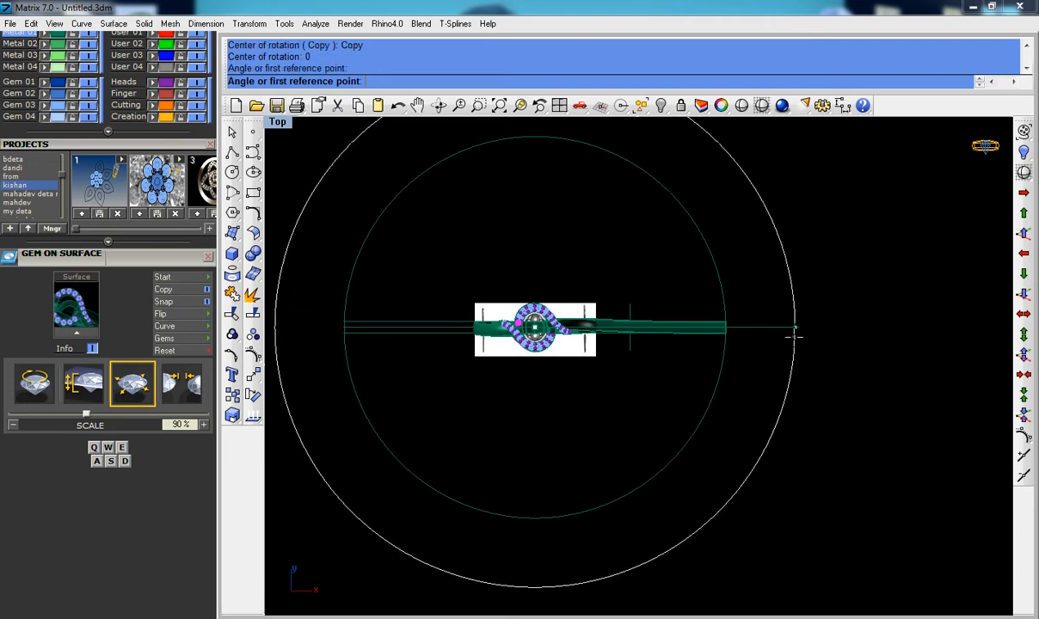
click(337, 322)
click(359, 322)
scroll(533, 335, up, 10)
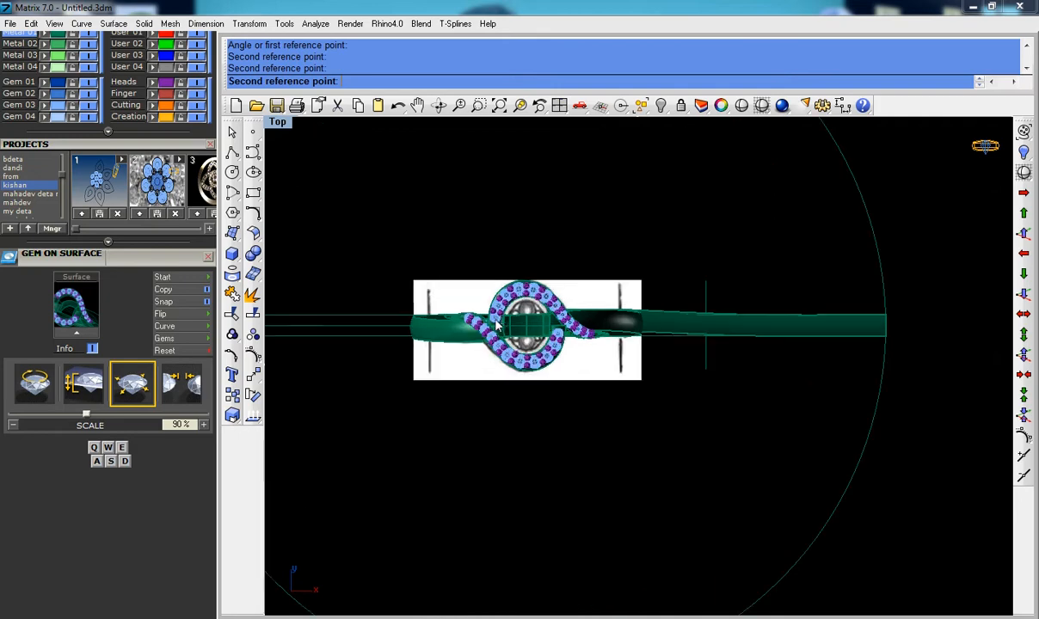
scroll(462, 312, up, 10)
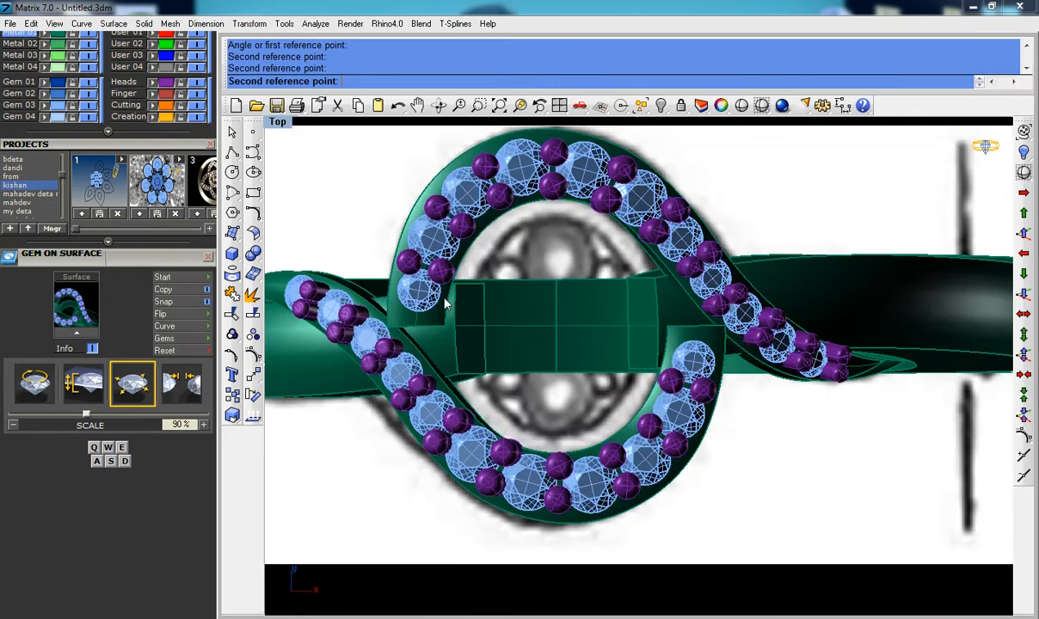
key(Return)
right_drag(422, 291, 499, 315)
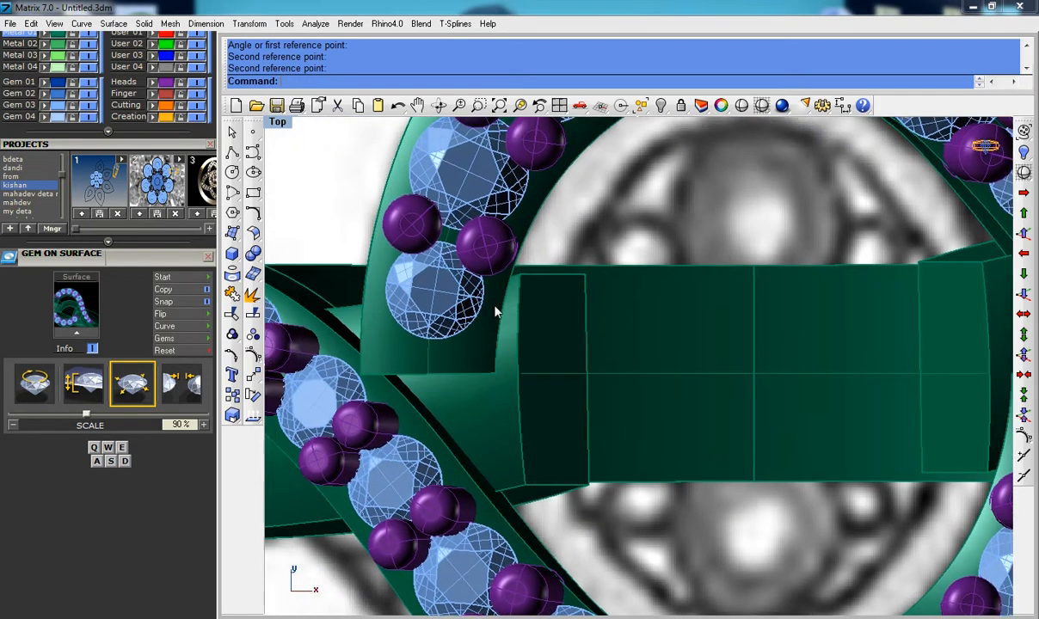
click(479, 296)
scroll(478, 296, down, 3)
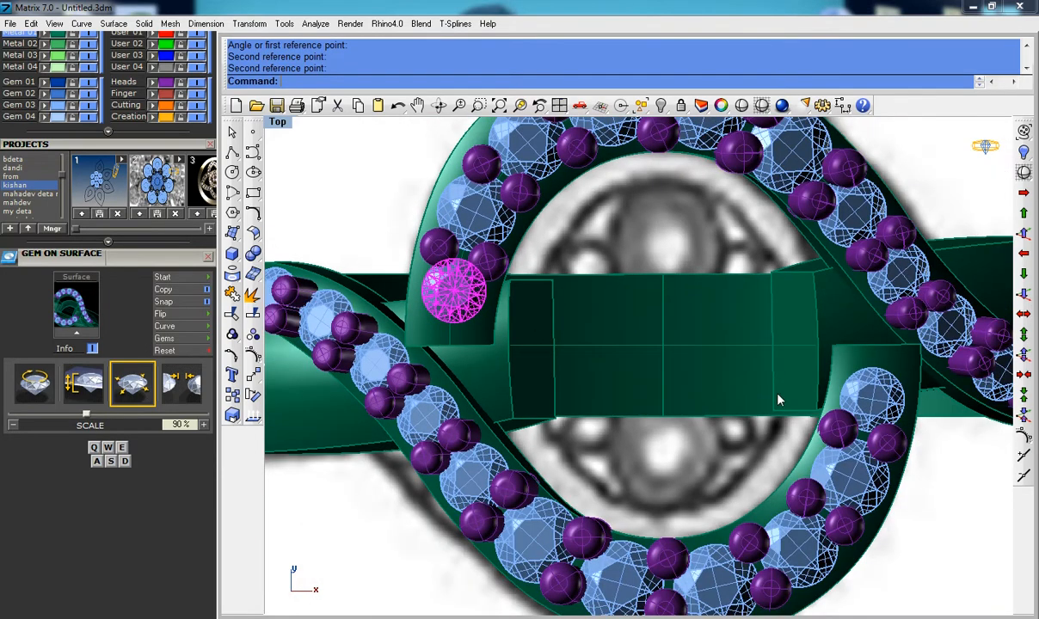
shift+click(870, 413)
click(93, 301)
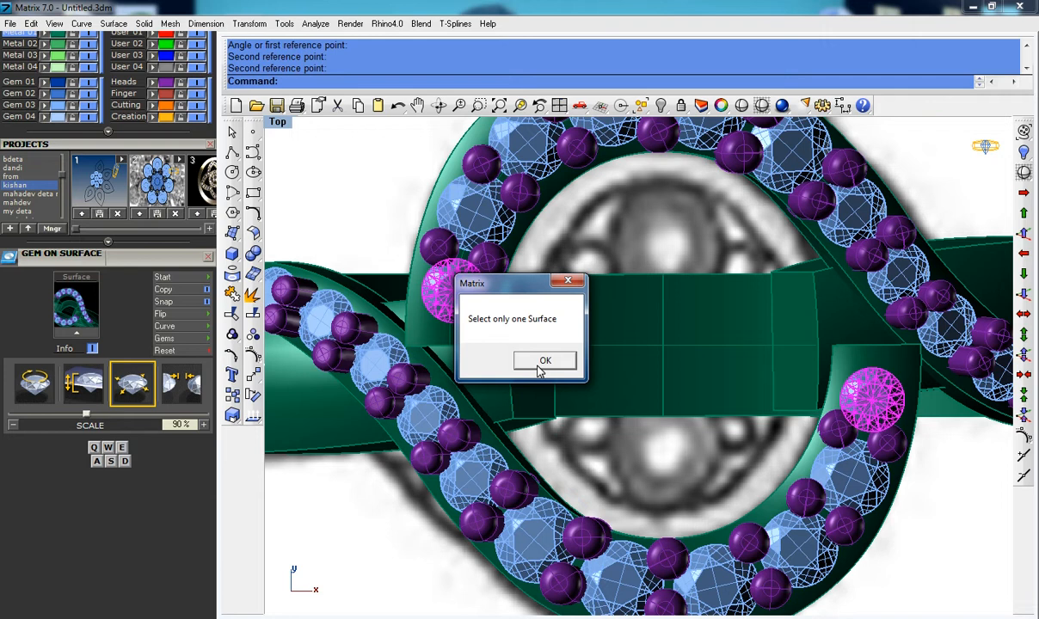
click(567, 281)
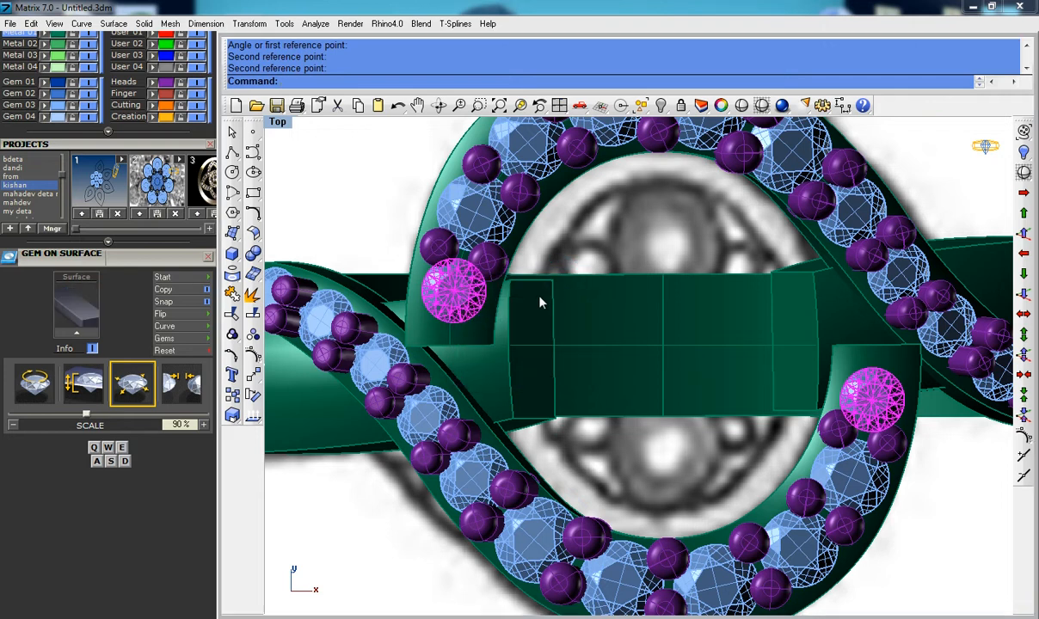
middle_click(541, 302)
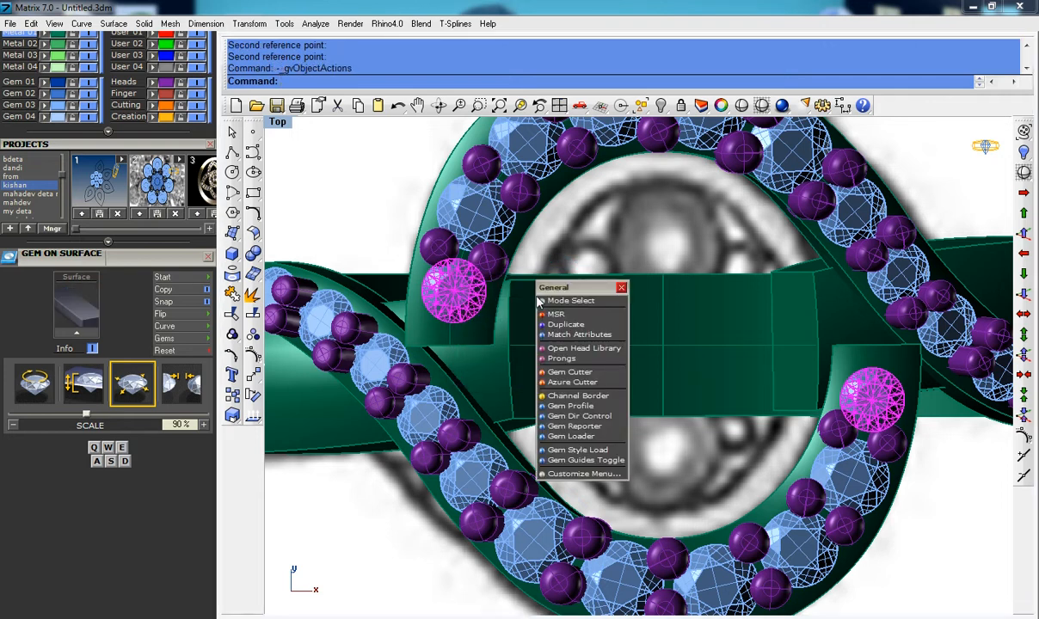
click(561, 358)
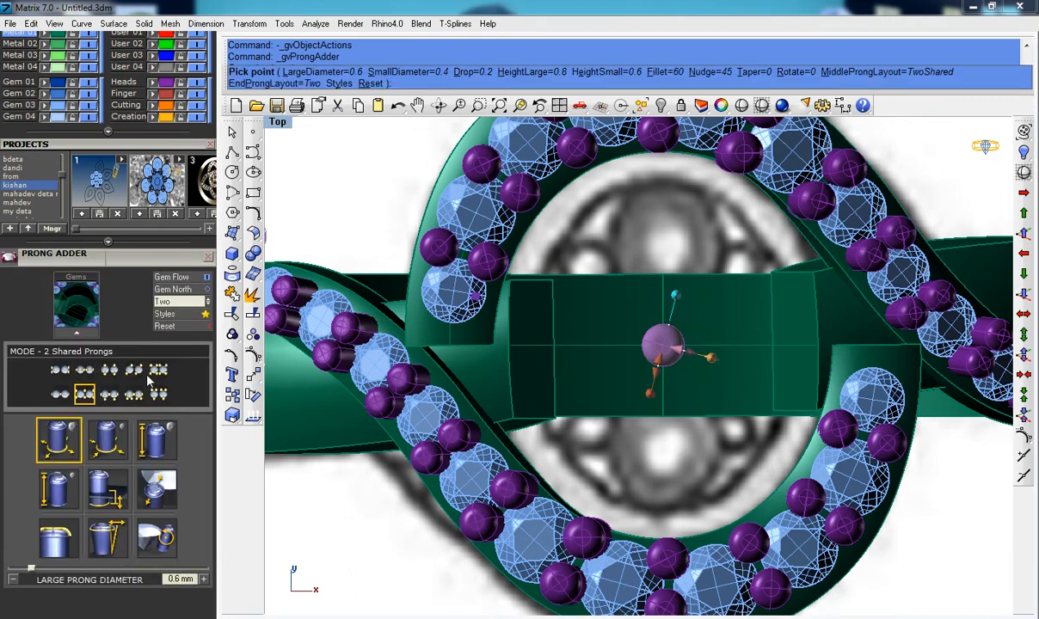
click(60, 395)
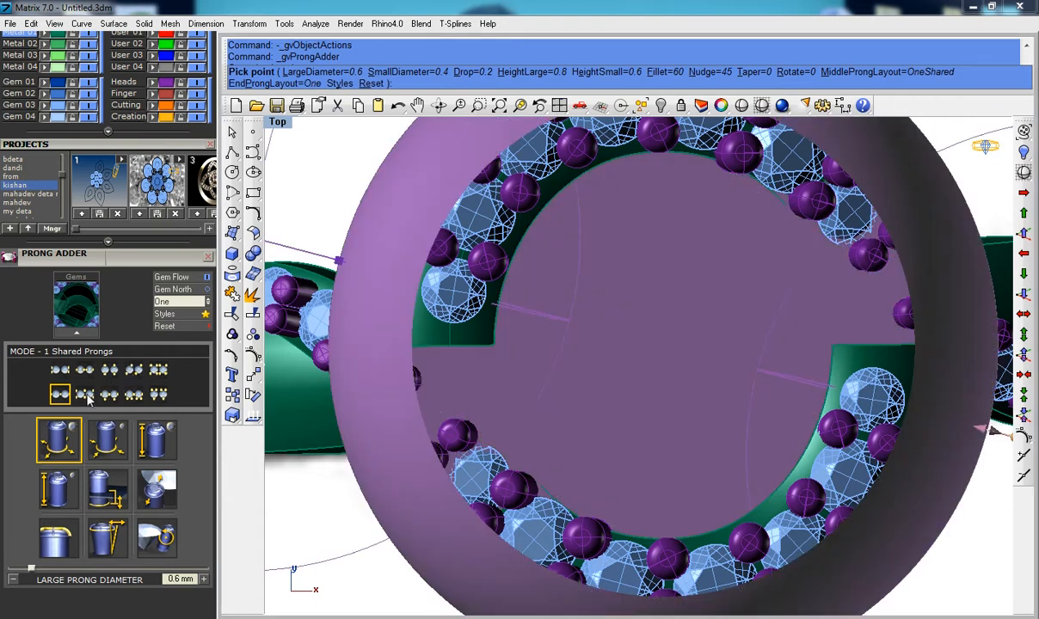
click(143, 371)
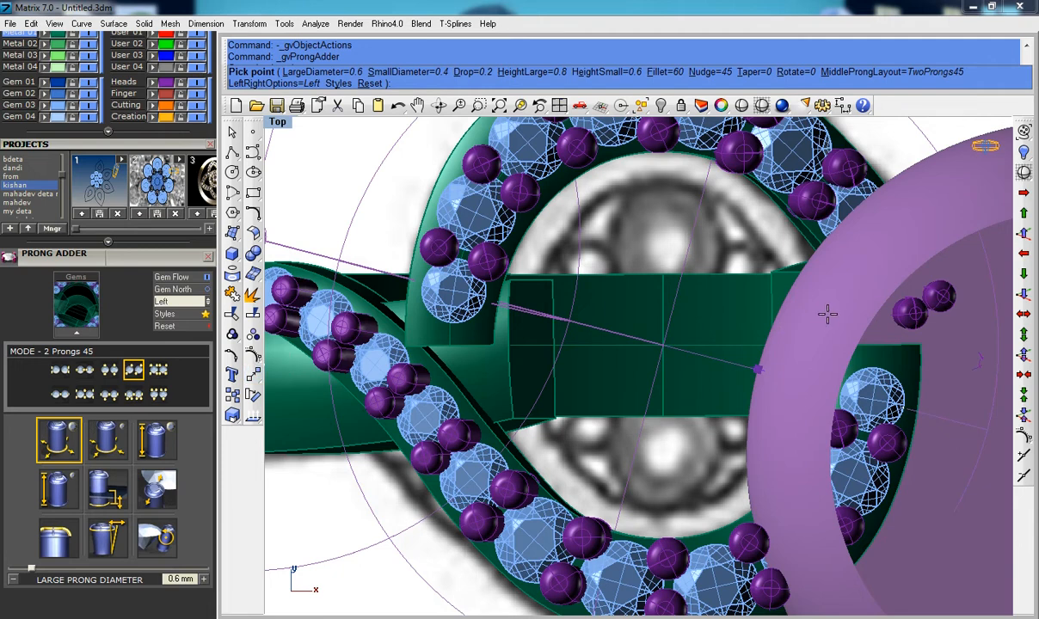
right_click(828, 314)
Step: Use Prong on Surface on the upper swirl for a 0.45 mm diameter prong at the outer side of its end gem
scroll(706, 329, down, 4)
scroll(497, 312, up, 2)
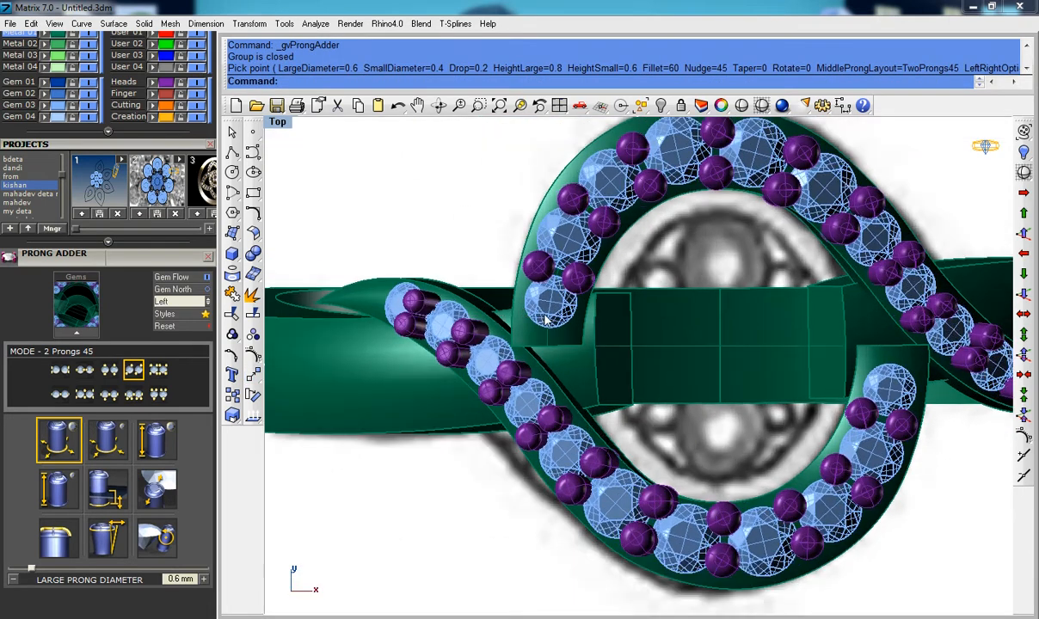
scroll(545, 319, up, 1)
click(543, 347)
click(573, 381)
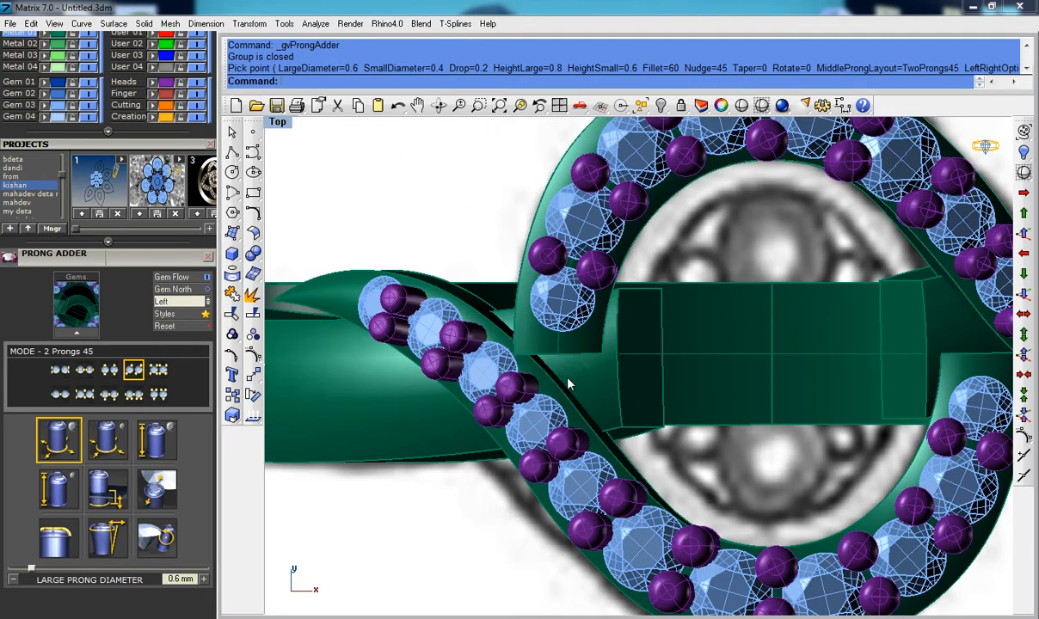
middle_click(563, 384)
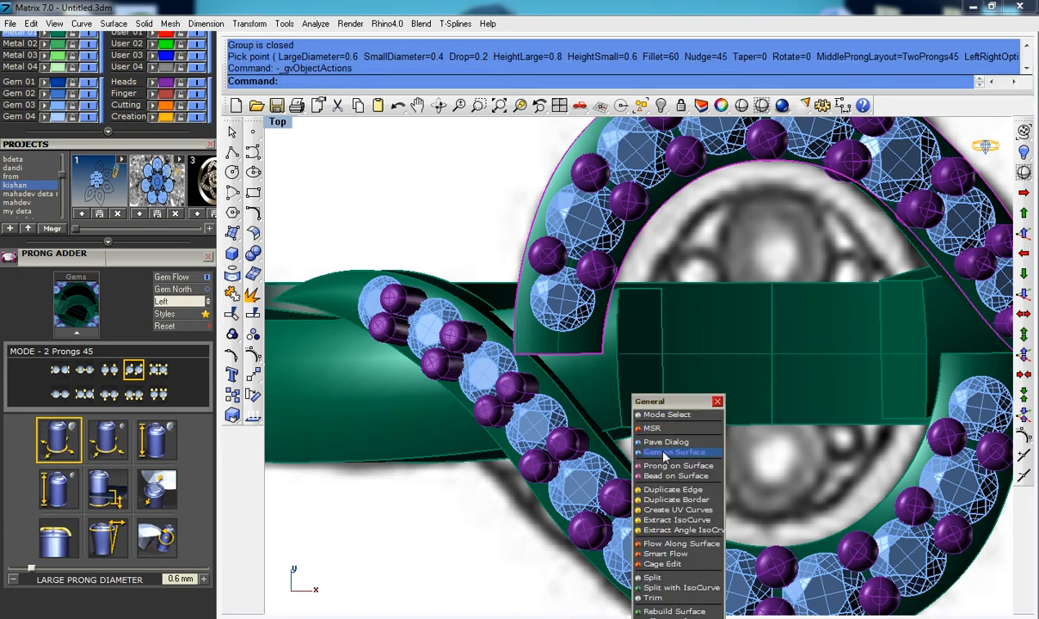
click(663, 466)
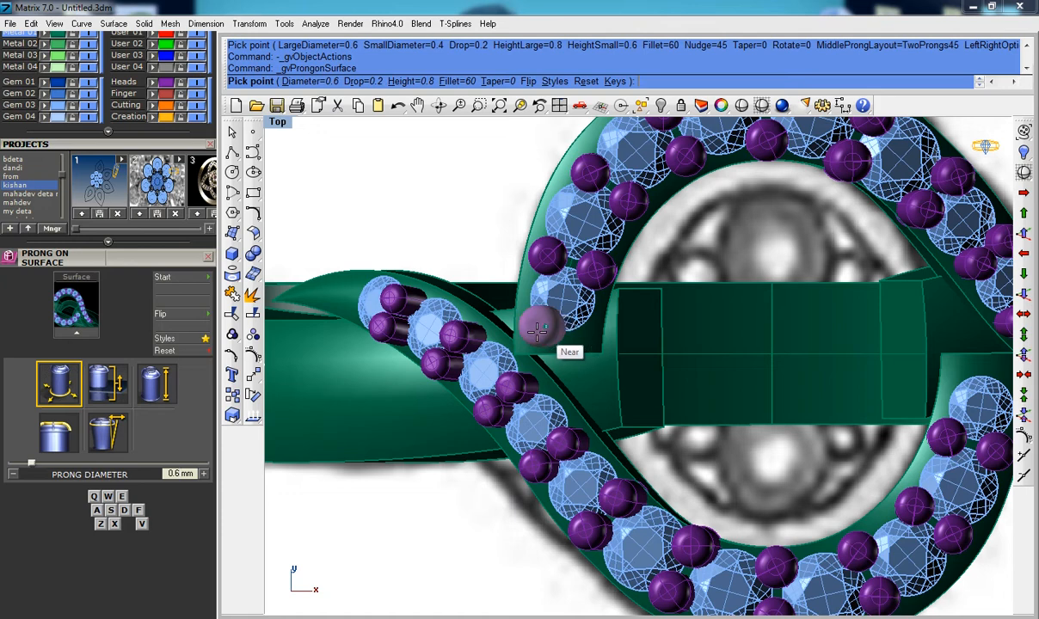
scroll(532, 339, up, 1)
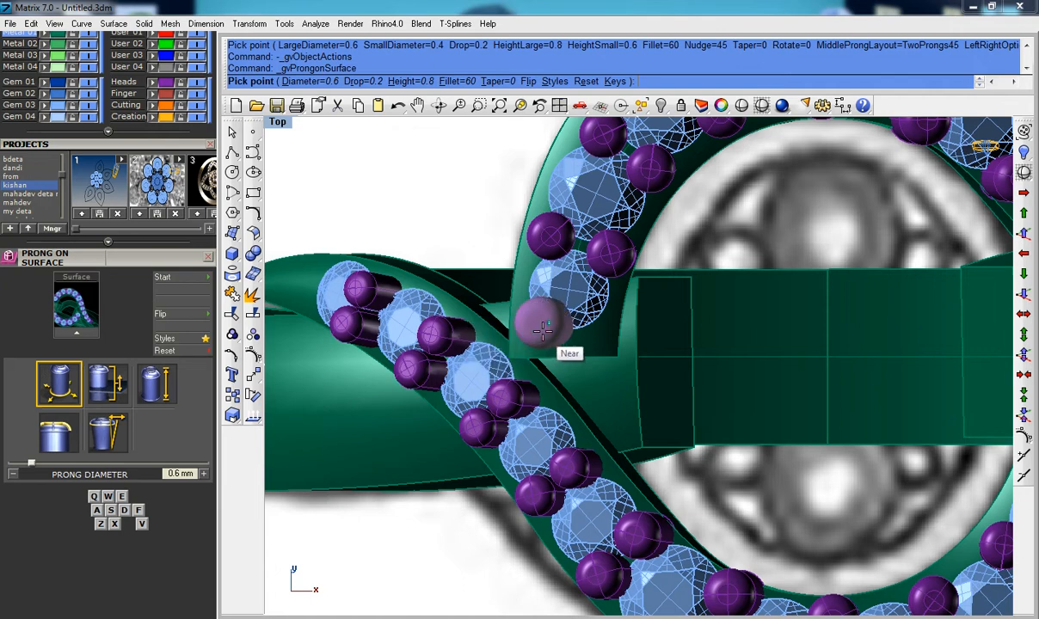
scroll(540, 331, up, 1)
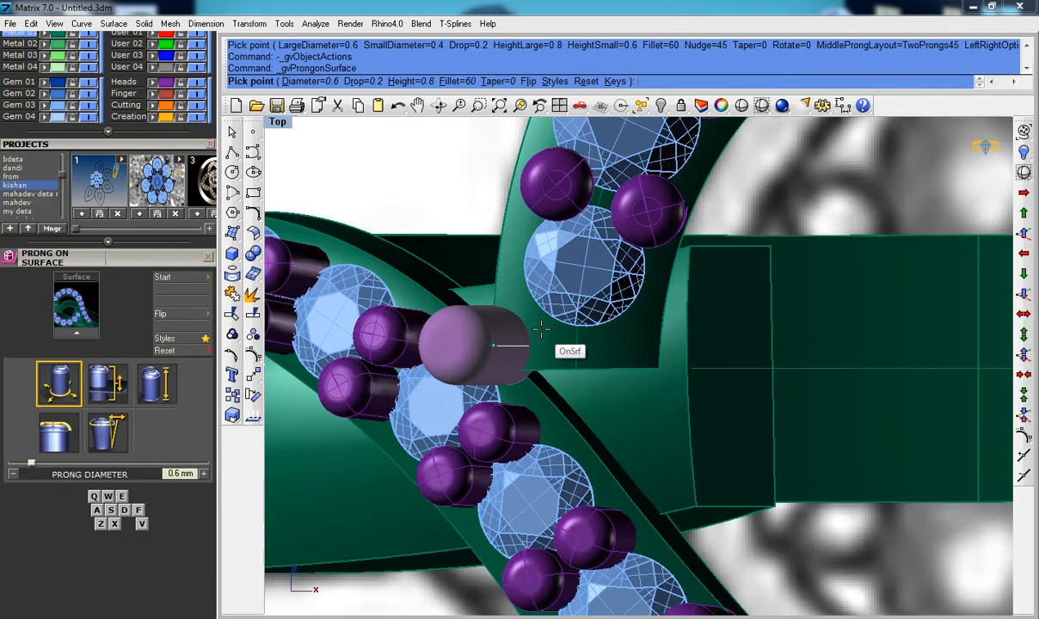
key(a)
key(a)
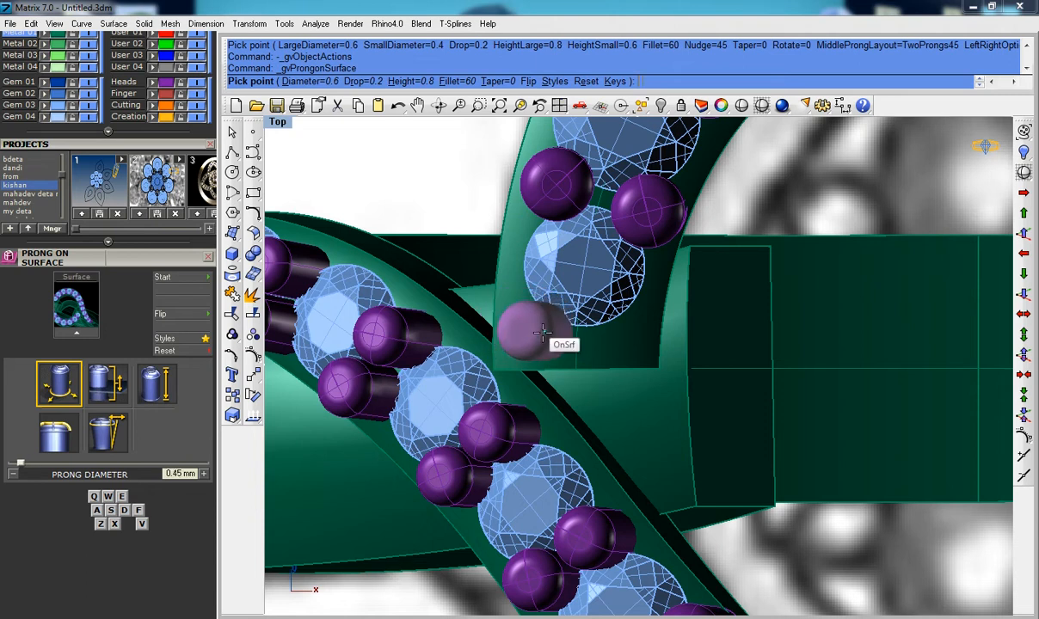
Step: Place two 0.45 mm diameter prongs on the surface side by side below the last stone at the upper loop's inner end
key(a)
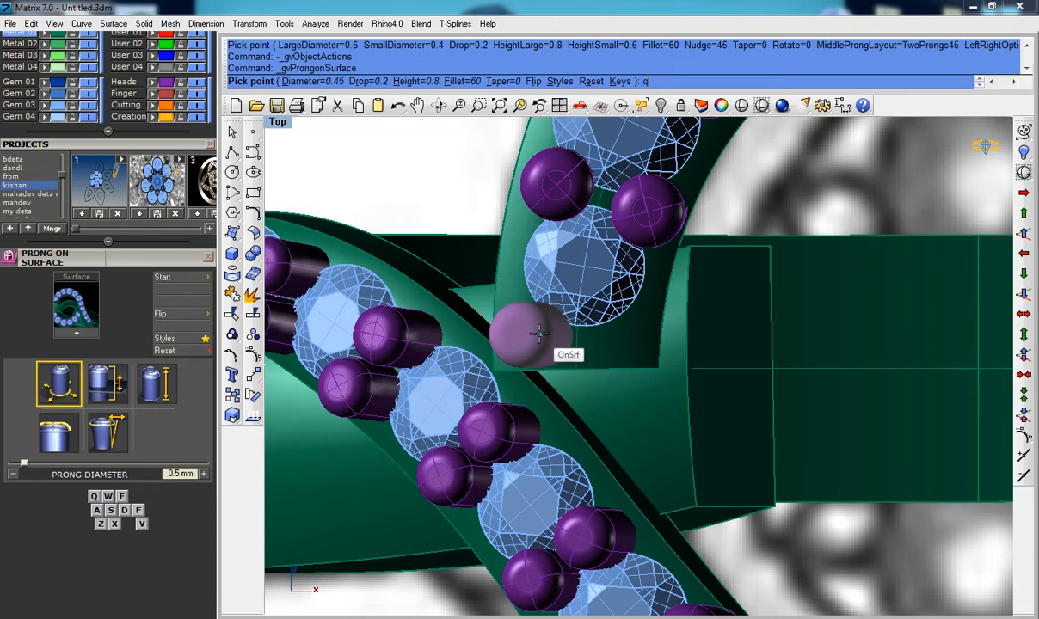
key(e)
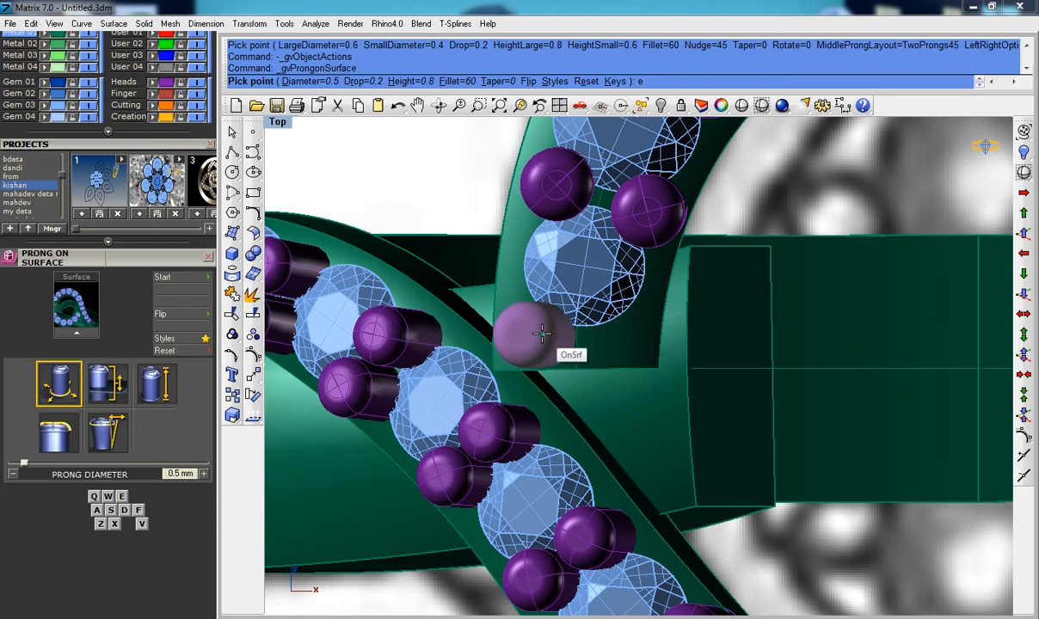
key(a)
click(544, 339)
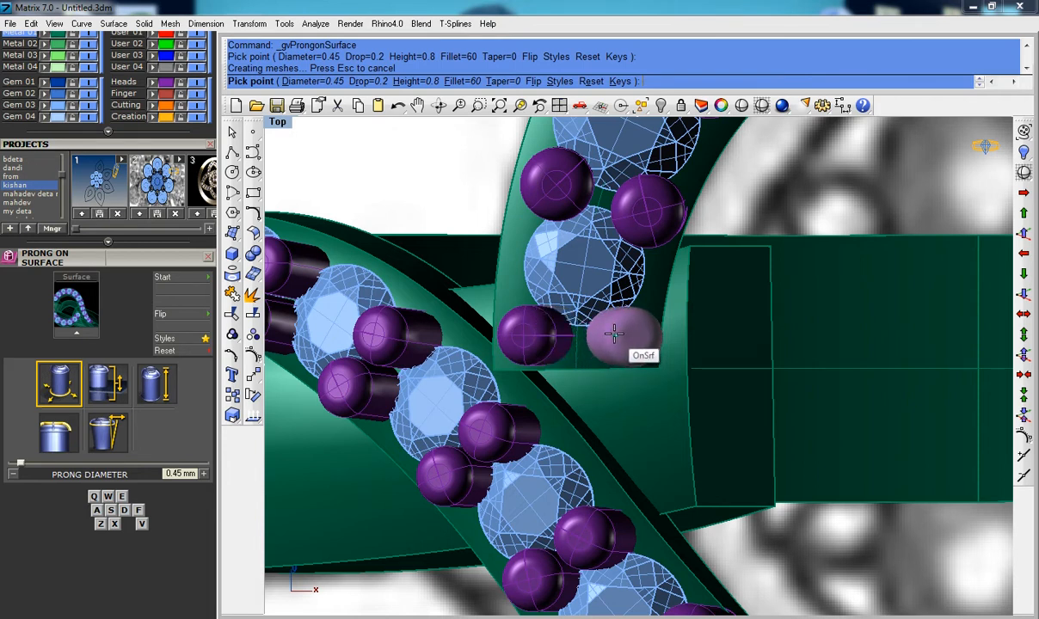
click(614, 333)
scroll(615, 334, down, 8)
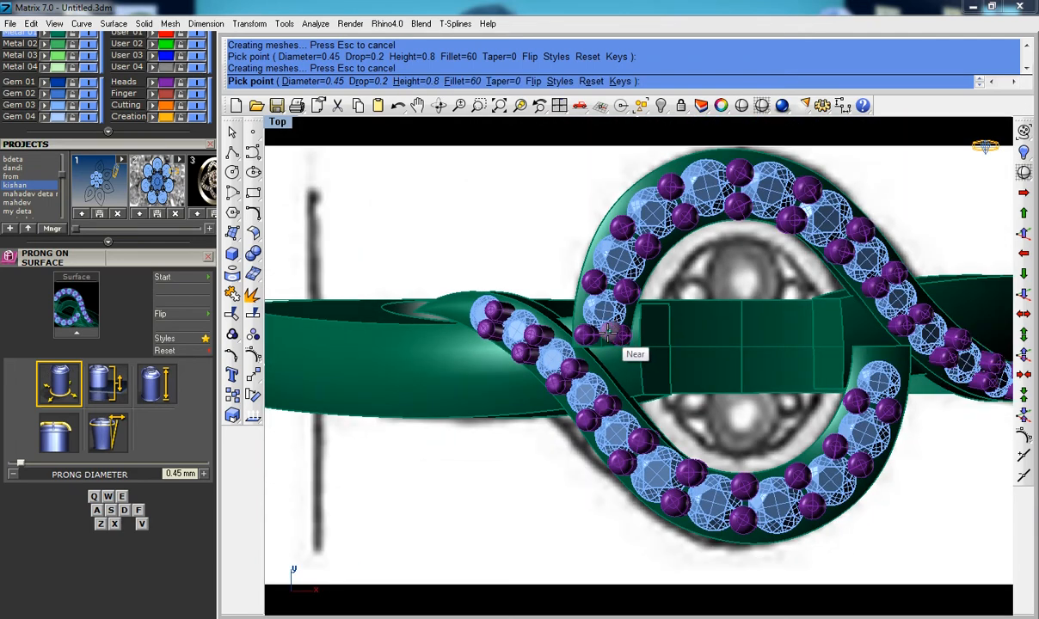
key(Return)
Step: Move the left of the two end prongs on the upper loop slightly closer to the last stone
scroll(620, 339, up, 2)
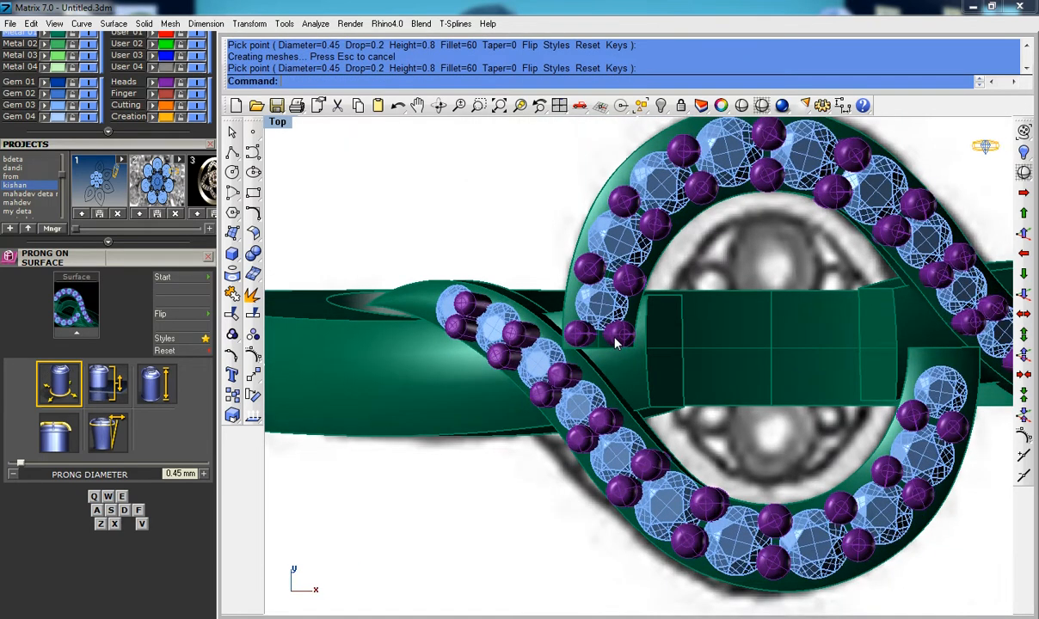
scroll(602, 337, down, 2)
scroll(588, 333, up, 4)
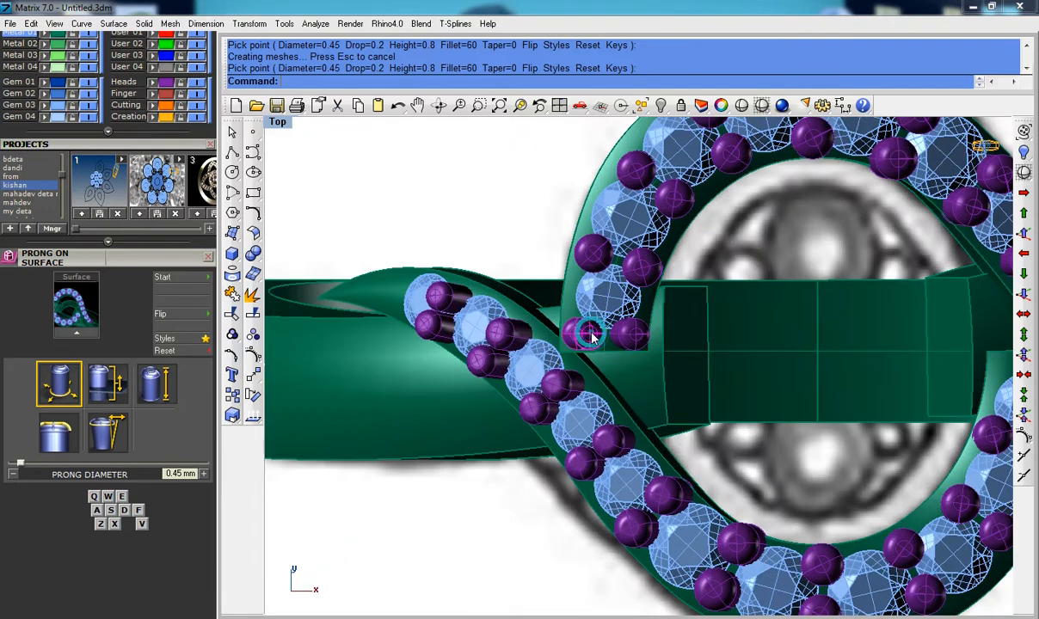
text(m)
key(Return)
click(530, 266)
click(530, 268)
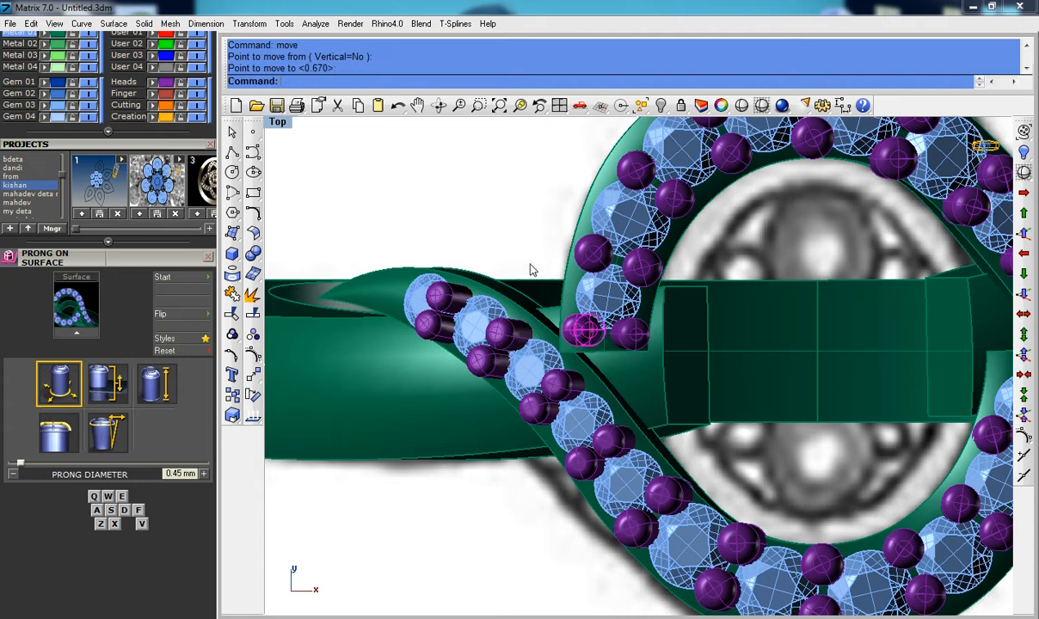
Step: Move the right end prong on the upper loop slightly so it lines up with its neighbour
scroll(630, 336, down, 1)
click(628, 335)
text(m)
key(Return)
click(526, 256)
click(527, 256)
Step: Rotate a copy of both end prongs half a turn about the origin (0) onto the lower loop's open end
scroll(628, 342, up, 2)
scroll(626, 340, down, 2)
shift+click(592, 328)
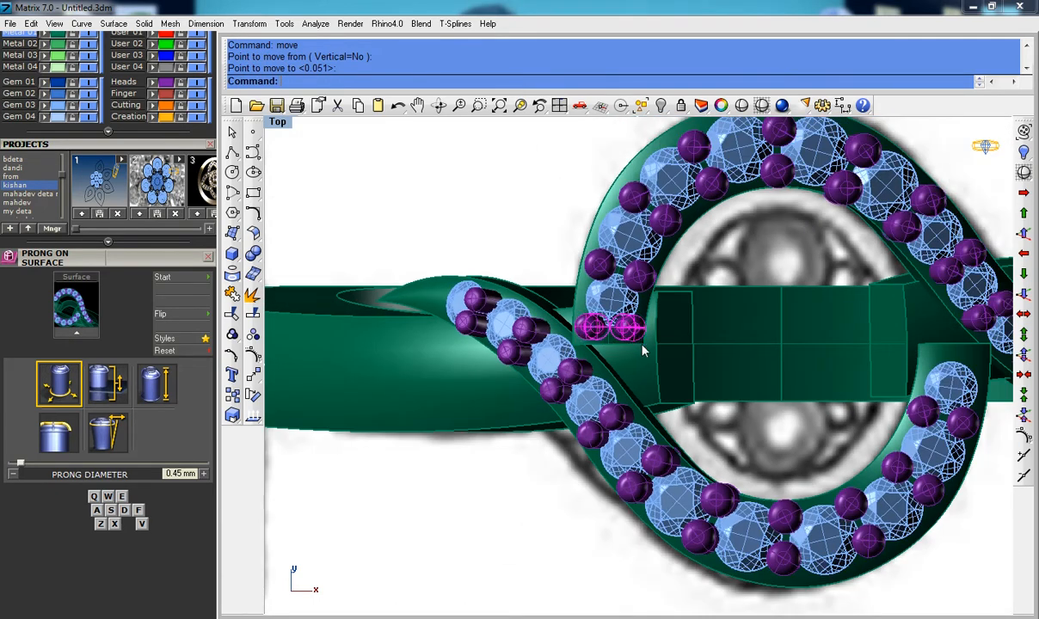
scroll(637, 344, down, 2)
right_drag(626, 344, 539, 301)
click(253, 395)
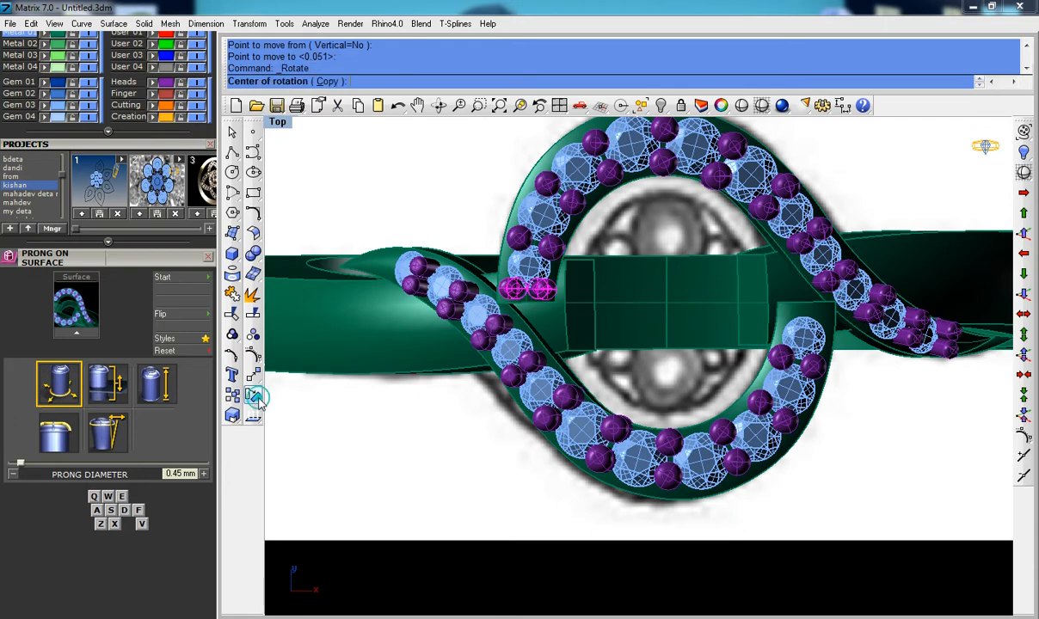
click(327, 82)
scroll(602, 155, down, 3)
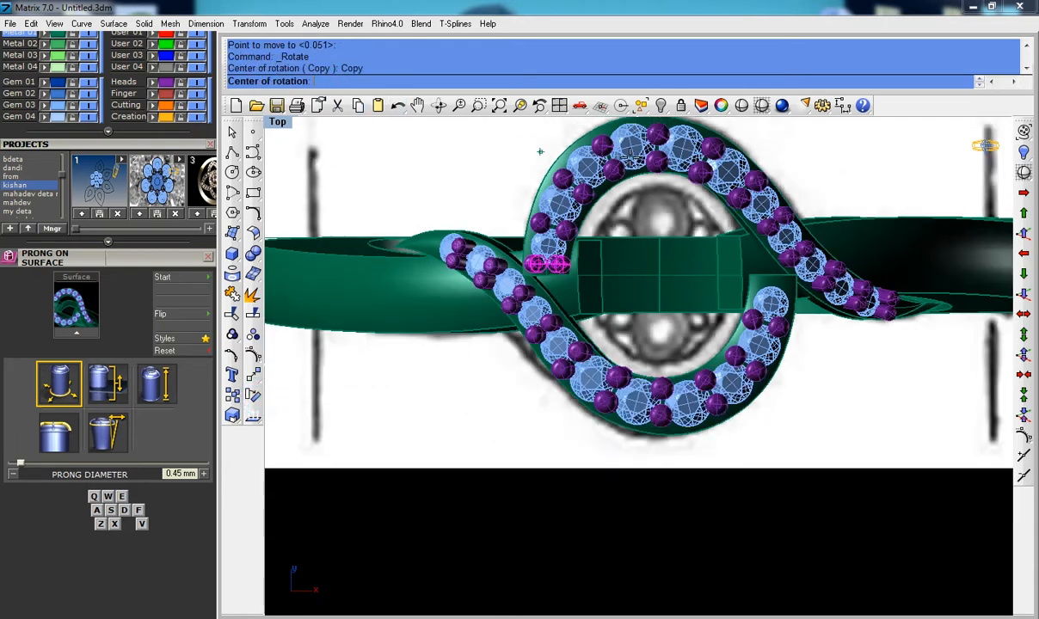
text(0)
scroll(643, 153, down, 3)
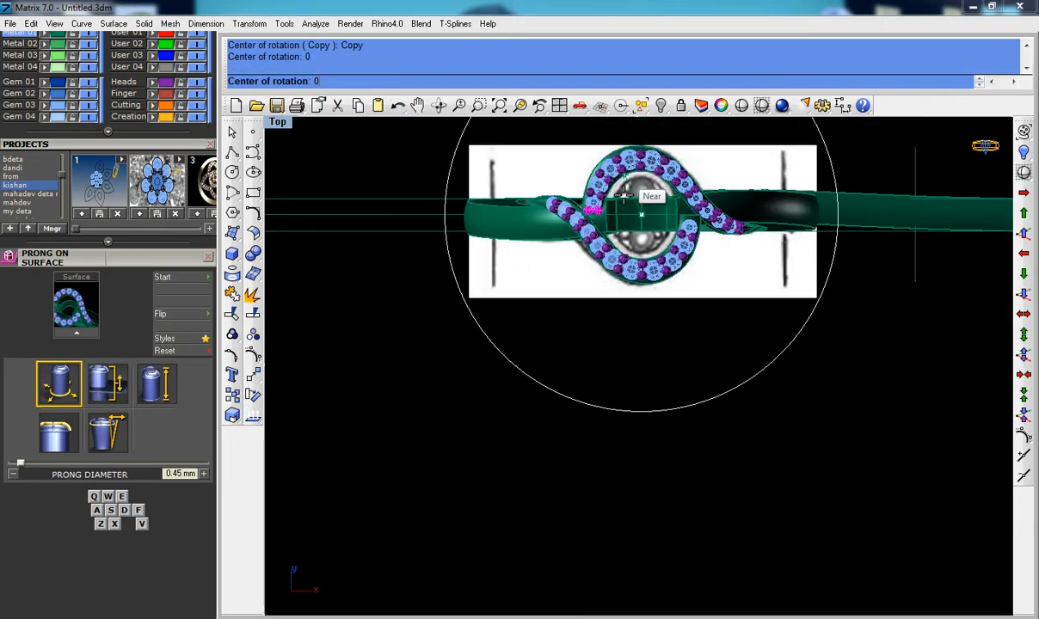
scroll(758, 212, down, 4)
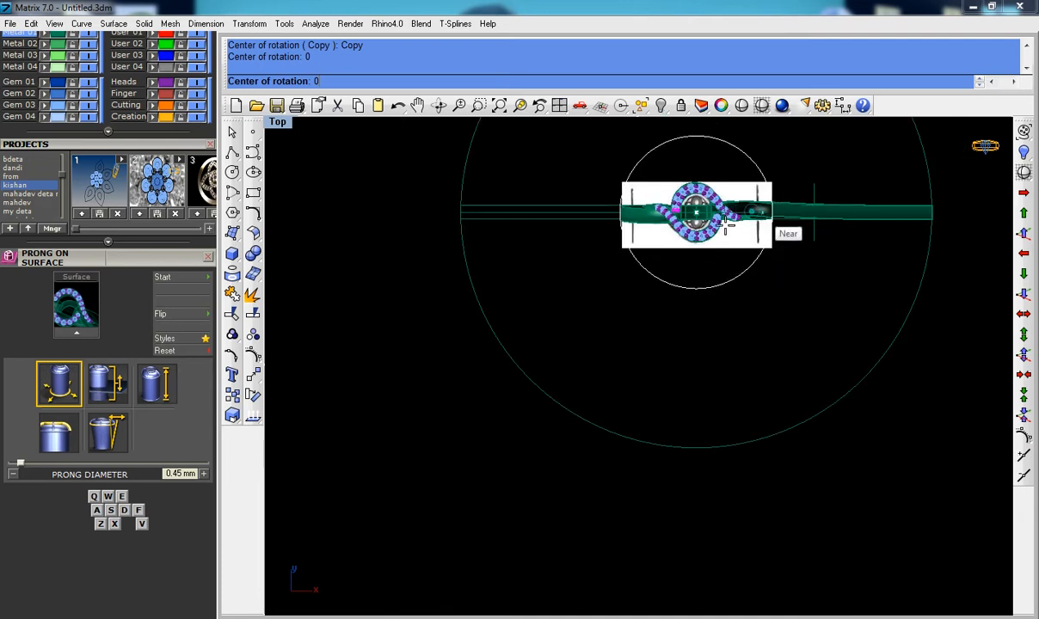
scroll(871, 219, down, 2)
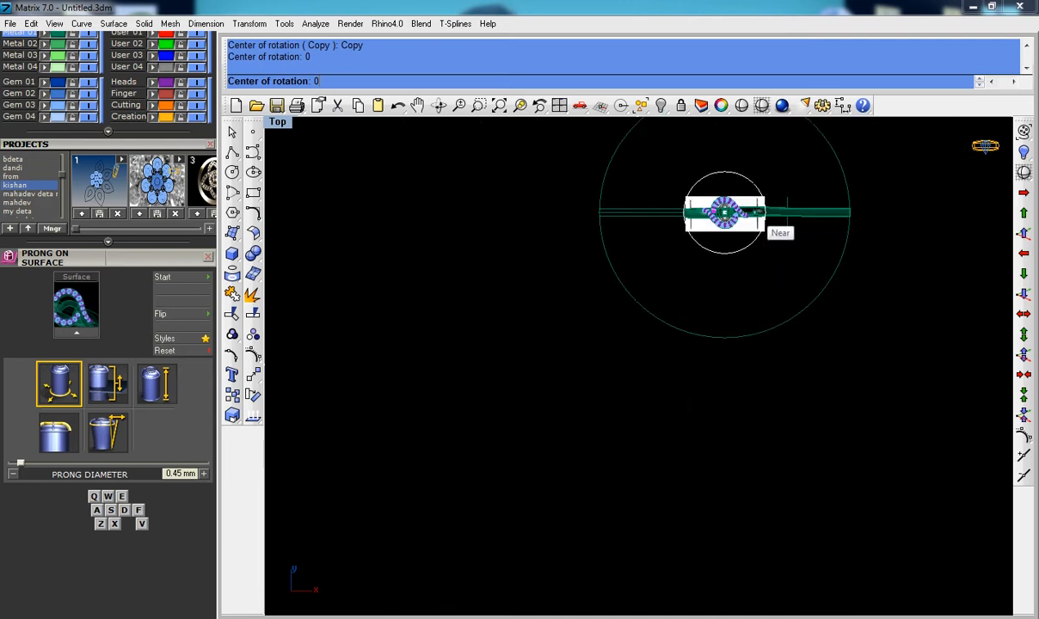
click(905, 215)
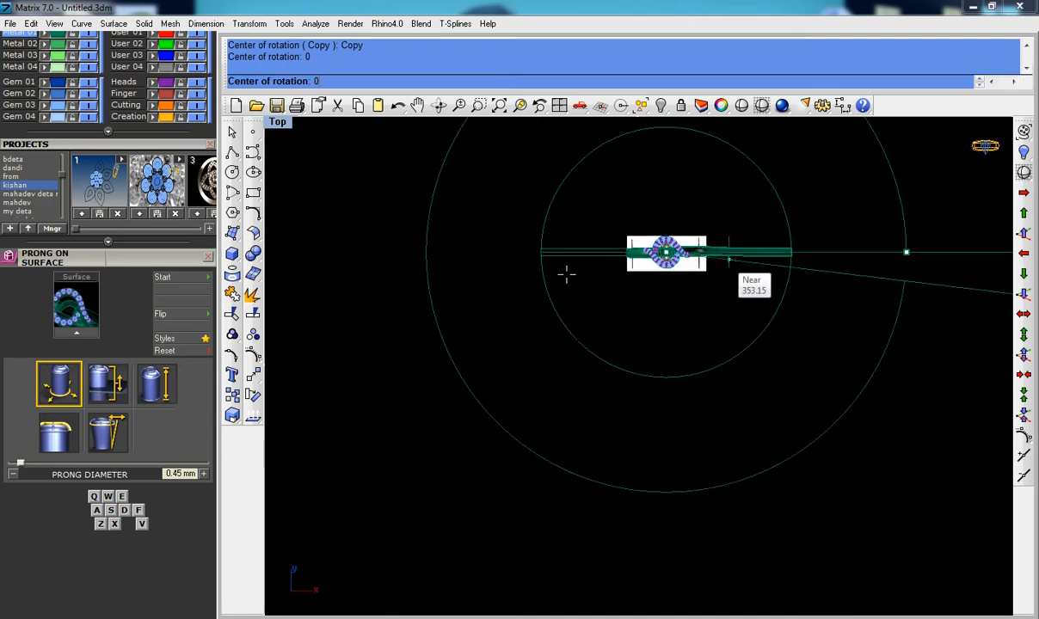
click(420, 250)
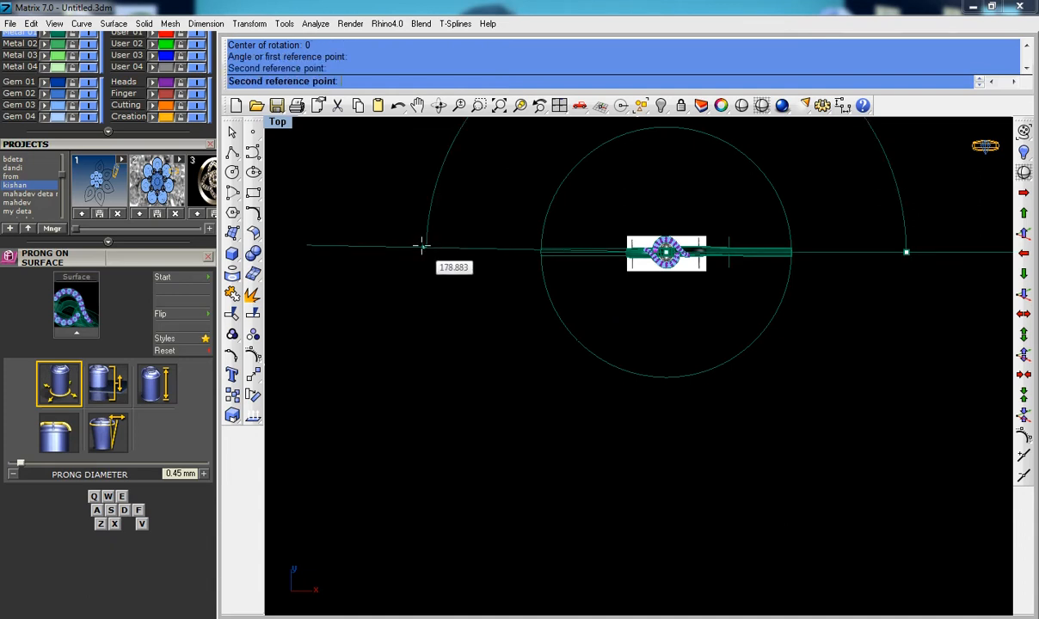
right_click(421, 246)
scroll(680, 252, up, 4)
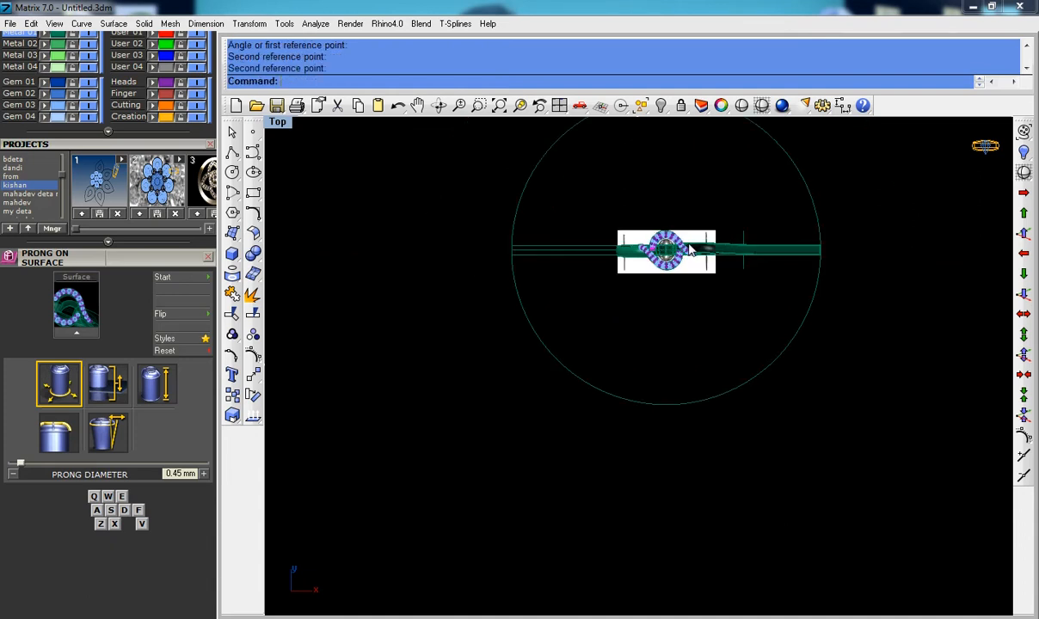
right_drag(687, 277, 561, 287)
scroll(746, 261, up, 4)
drag(780, 323, 508, 168)
key(Delete)
right_drag(494, 241, 607, 283)
scroll(467, 273, up, 5)
key(ctrl+z)
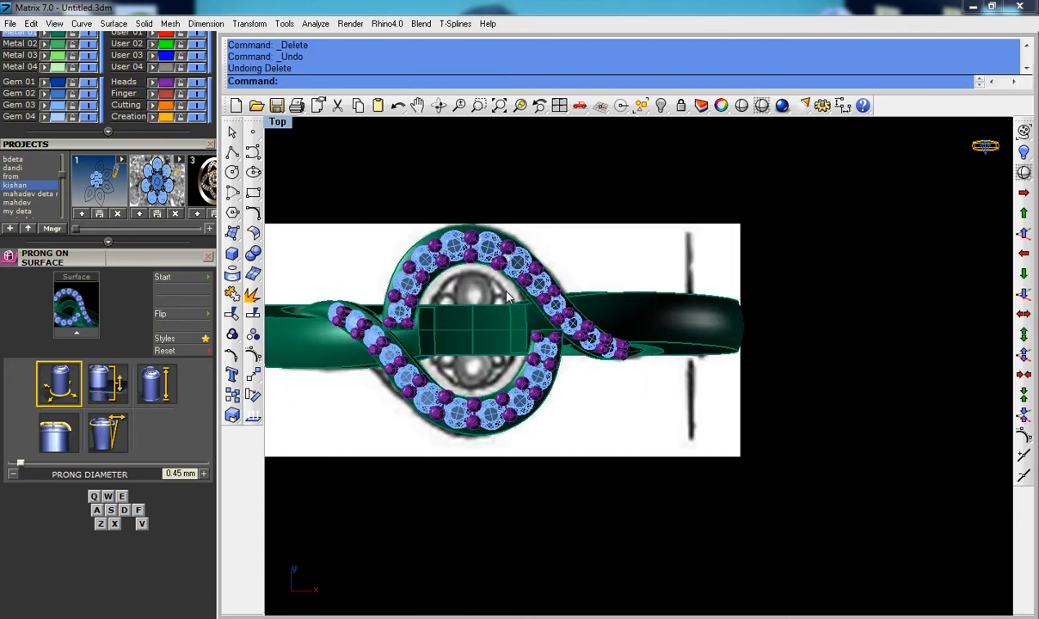
Step: Save the selected band and loop construction geometry into slot 10 of the kishan project
scroll(155, 148, up, 3)
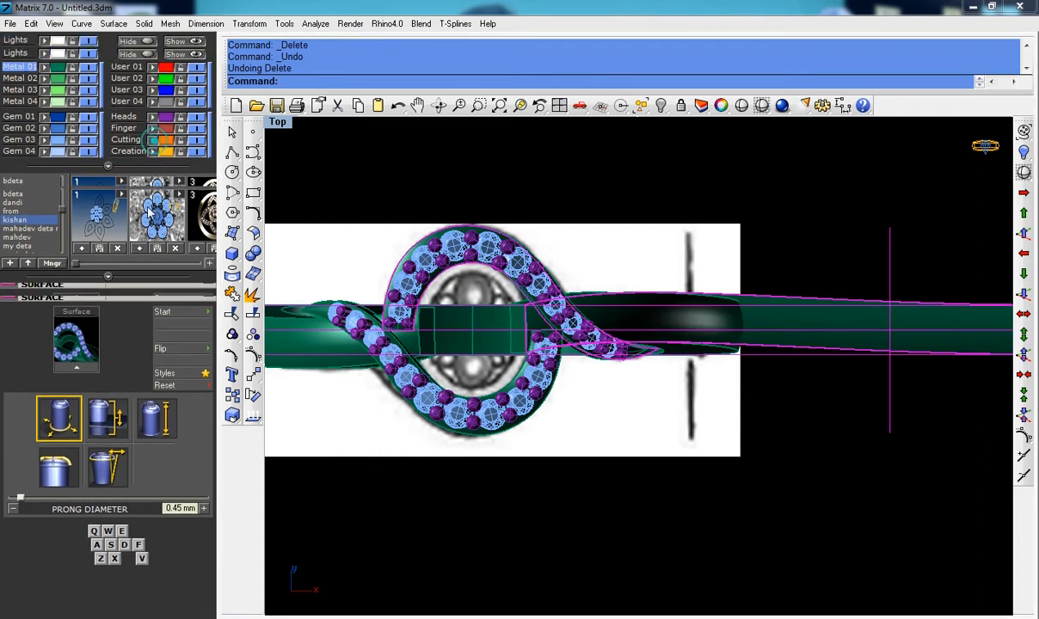
drag(76, 353, 212, 353)
click(169, 336)
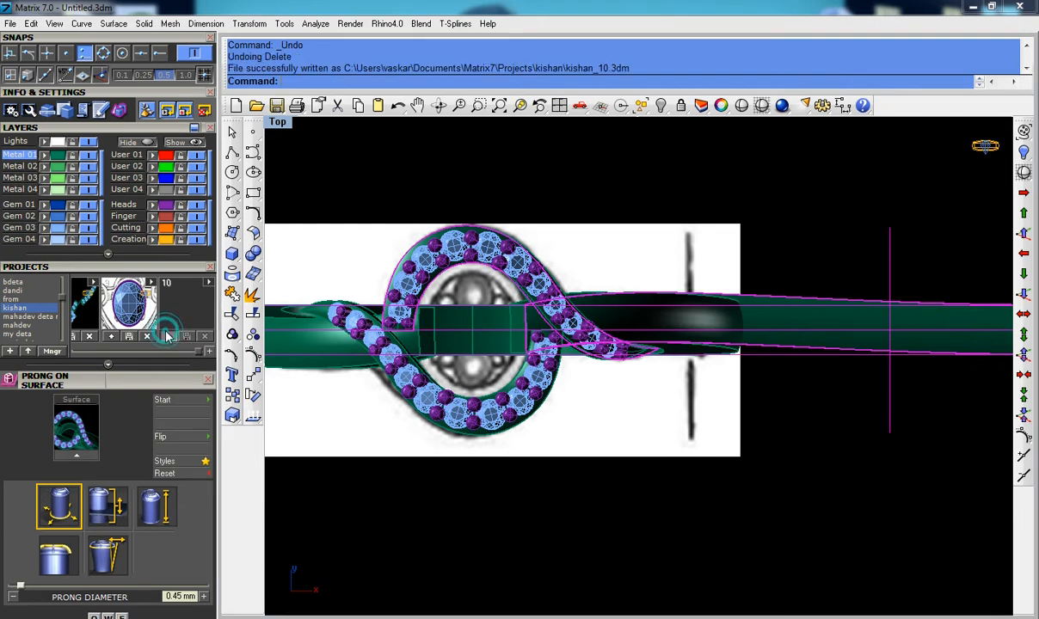
key(Escape)
Step: Select all curves plus the flat polysurfaces extending beyond the ring and save them over slot 10 of the kishan project
click(641, 105)
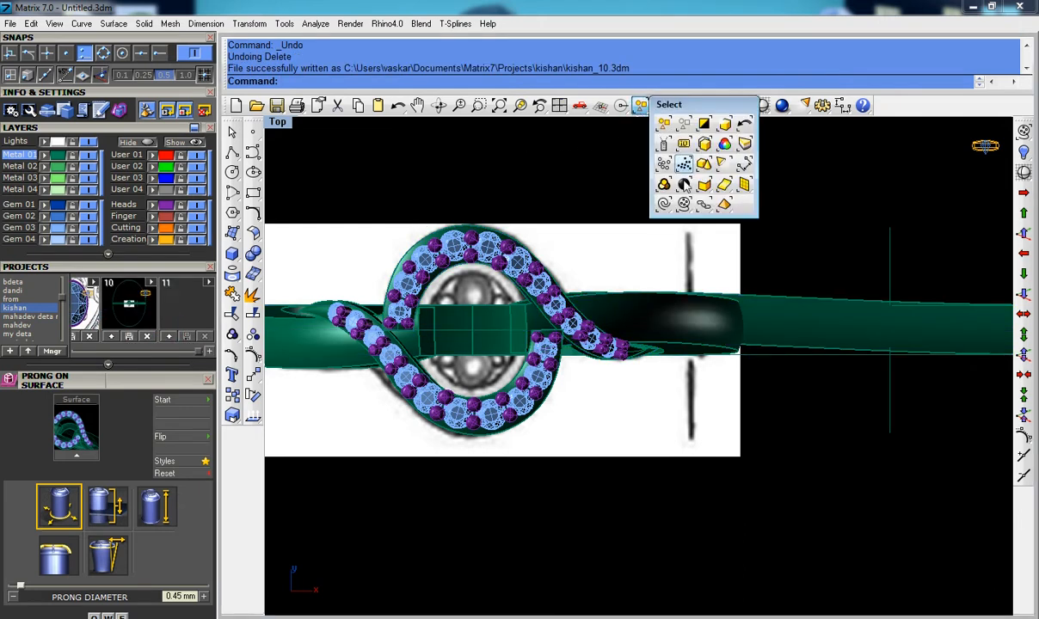
click(641, 105)
click(625, 195)
scroll(669, 269, down, 1)
scroll(667, 263, down, 2)
shift+drag(837, 367, 772, 186)
click(111, 335)
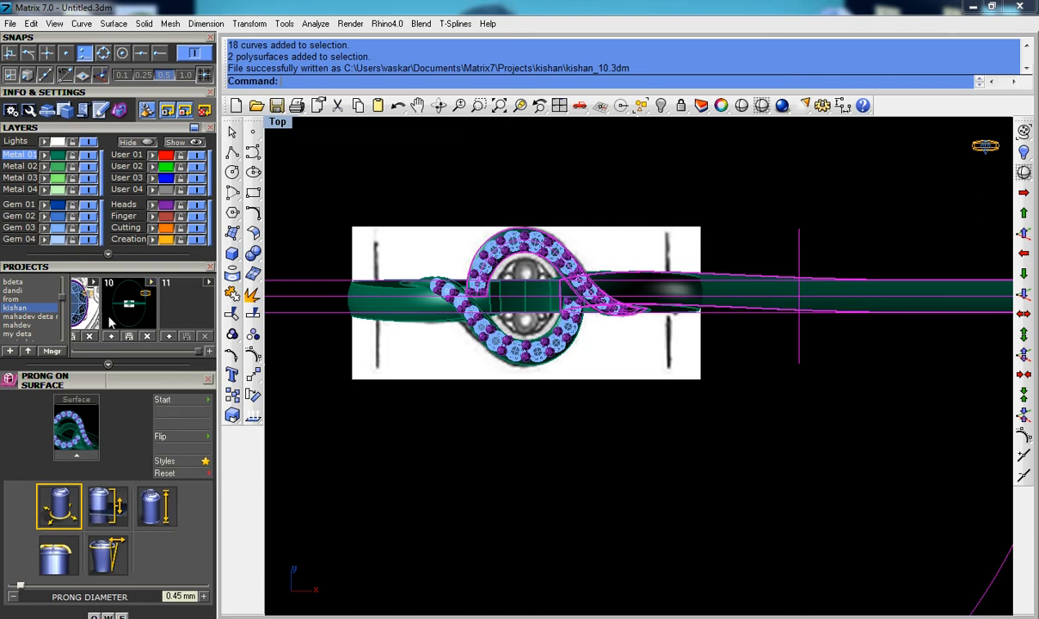
Step: Delete the flat polysurfaces and curves extending beside the ring, along with all remaining curves
click(832, 368)
drag(840, 371, 772, 215)
key(Delete)
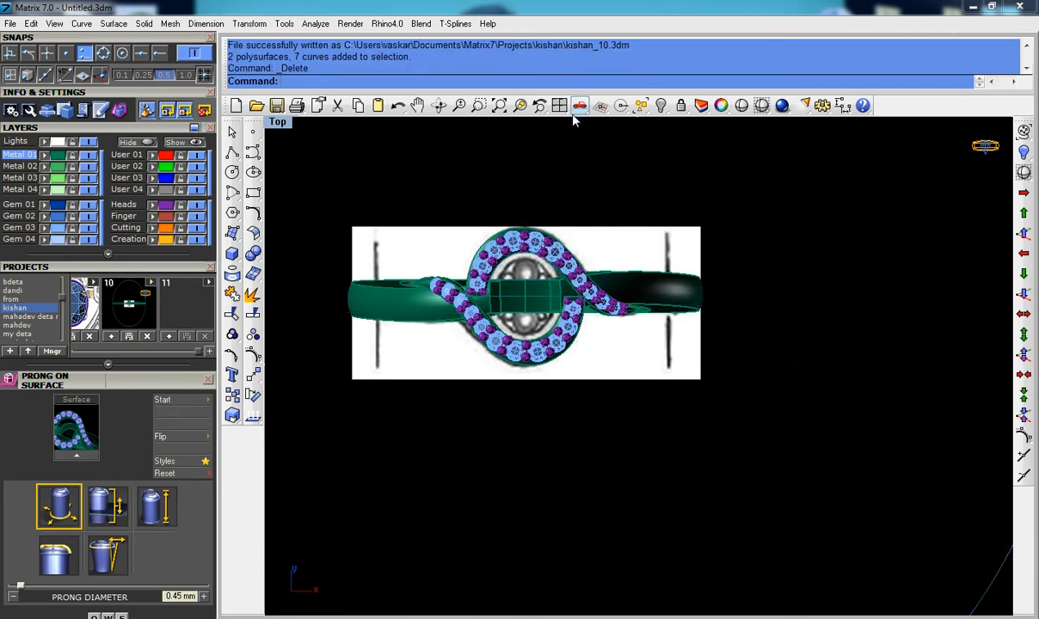
click(647, 110)
click(660, 205)
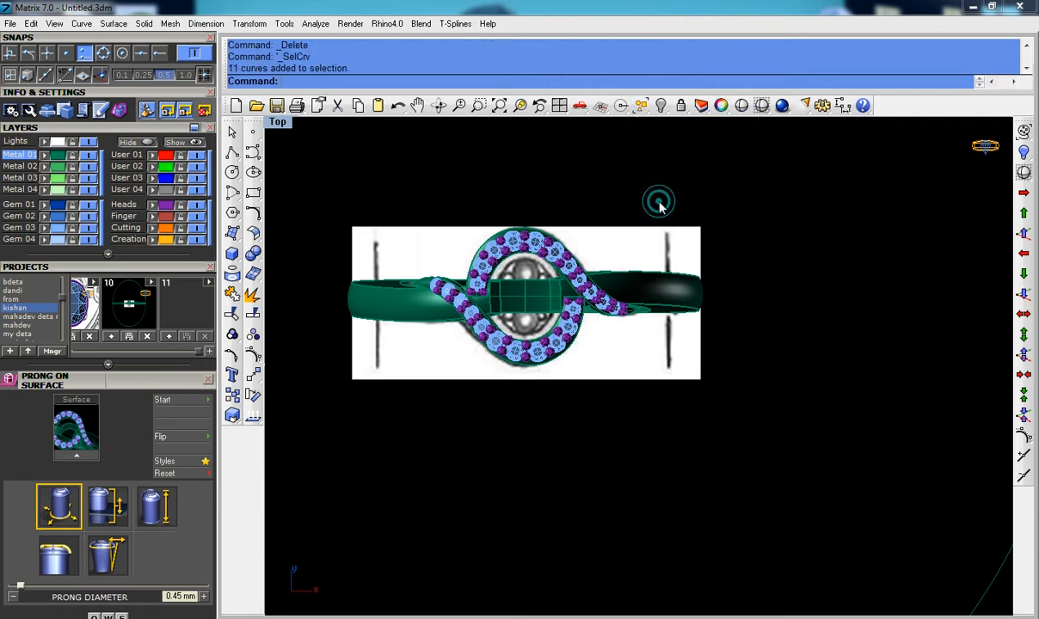
key(Delete)
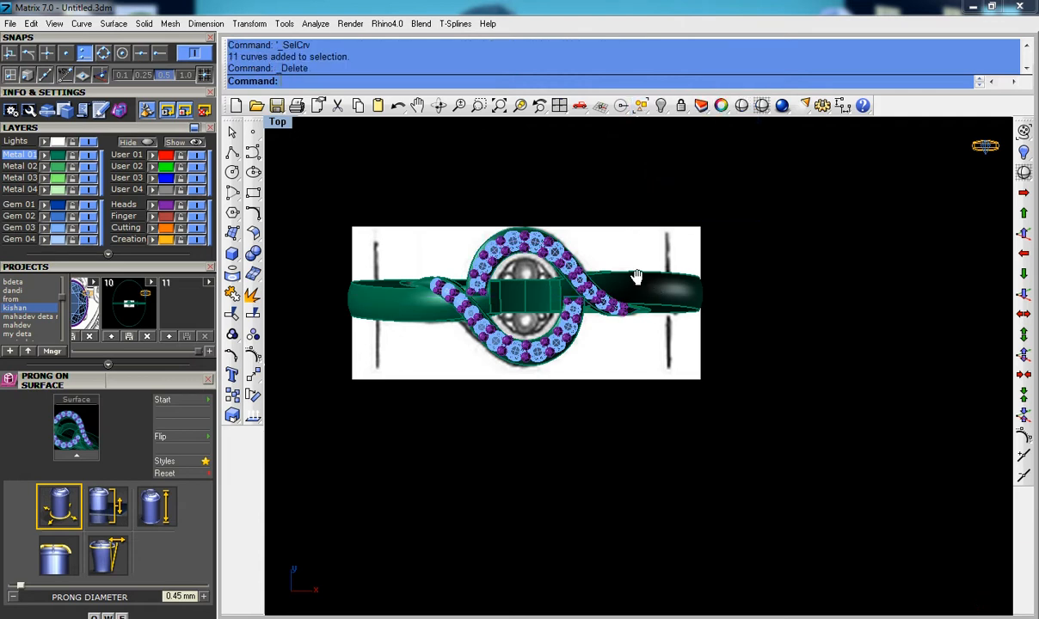
Step: Show all hidden objects in the Perspective view of the ring
right_drag(600, 278, 587, 256)
scroll(586, 257, up, 4)
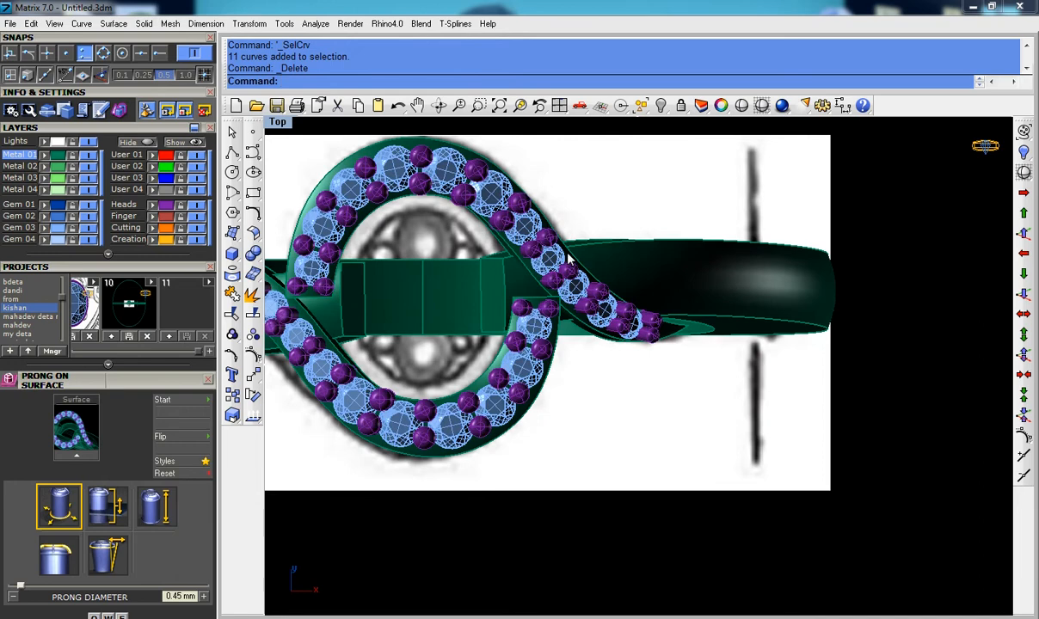
key(ctrl+F4)
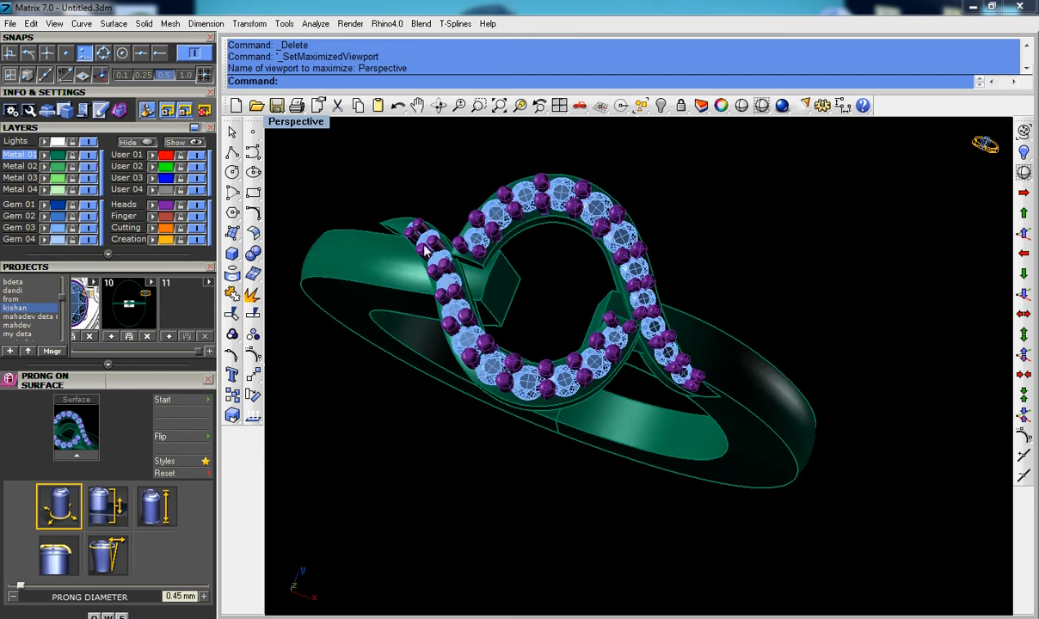
click(661, 104)
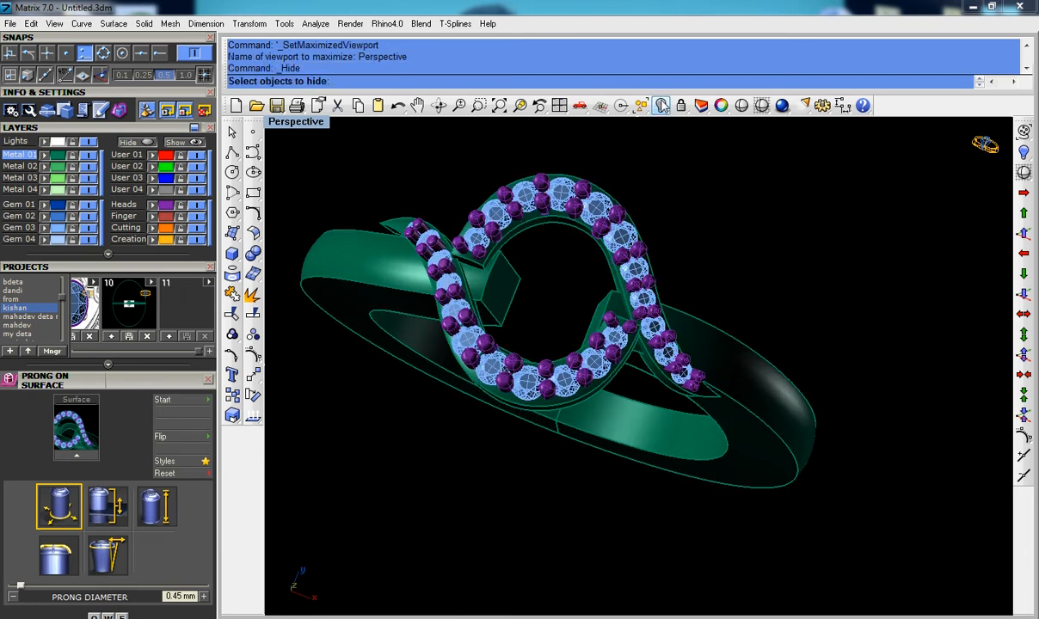
right_click(662, 104)
right_drag(576, 208, 611, 587)
right_drag(597, 435, 585, 492)
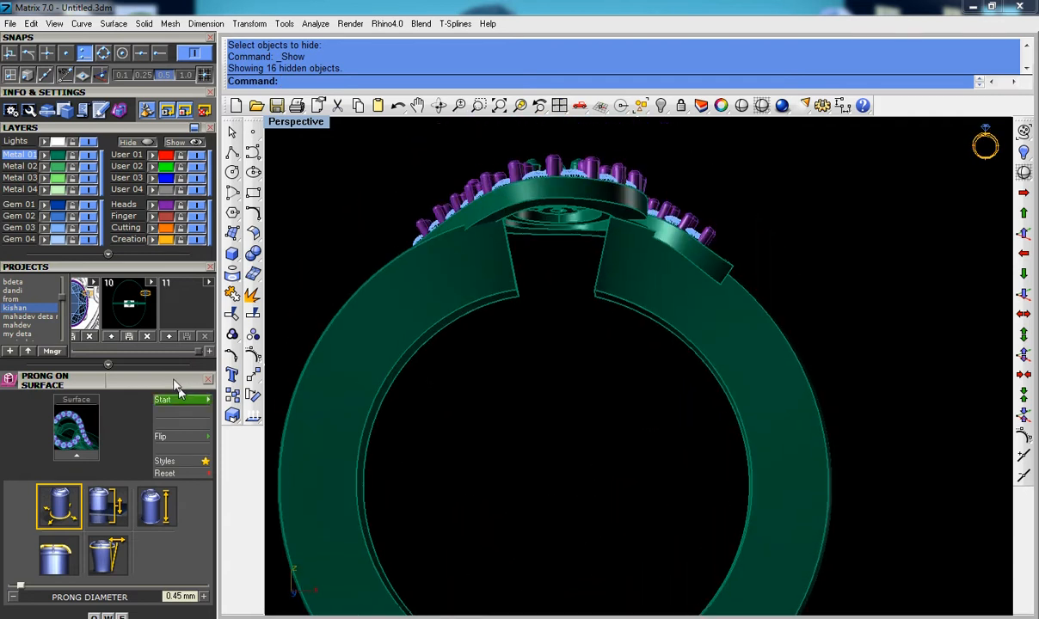
Step: Import the saved geometry from slot 10 of the kishan project and display the model in the Front view
click(151, 285)
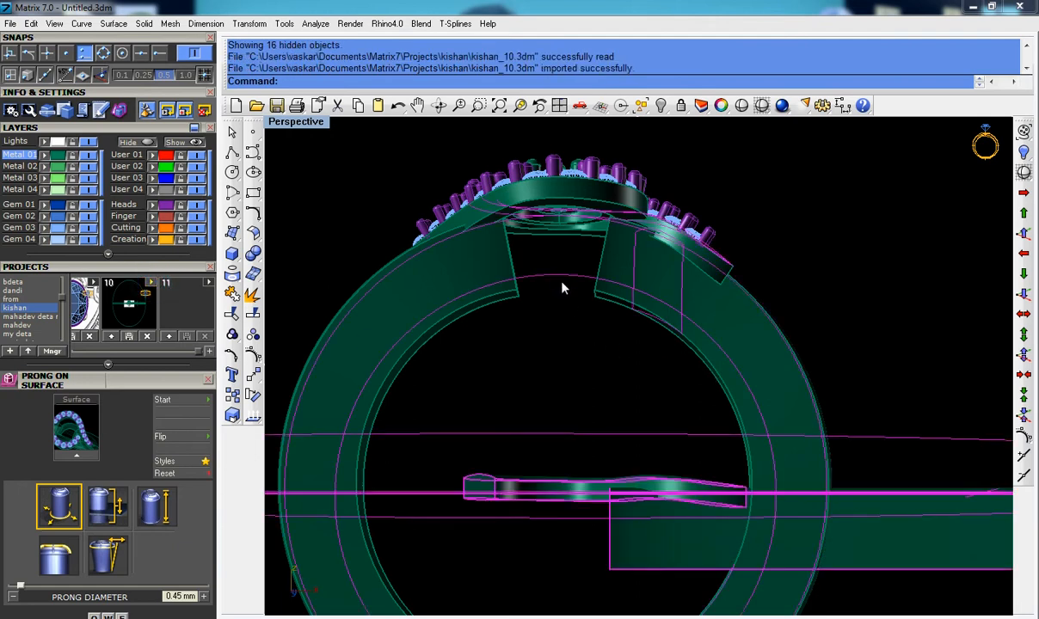
key(ctrl+F2)
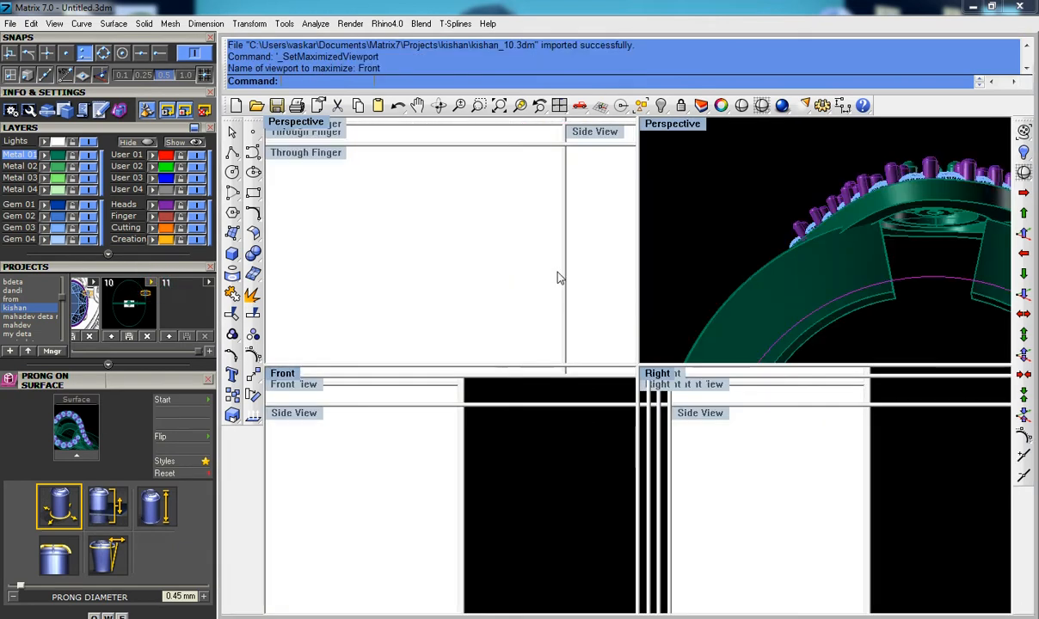
scroll(488, 304, down, 4)
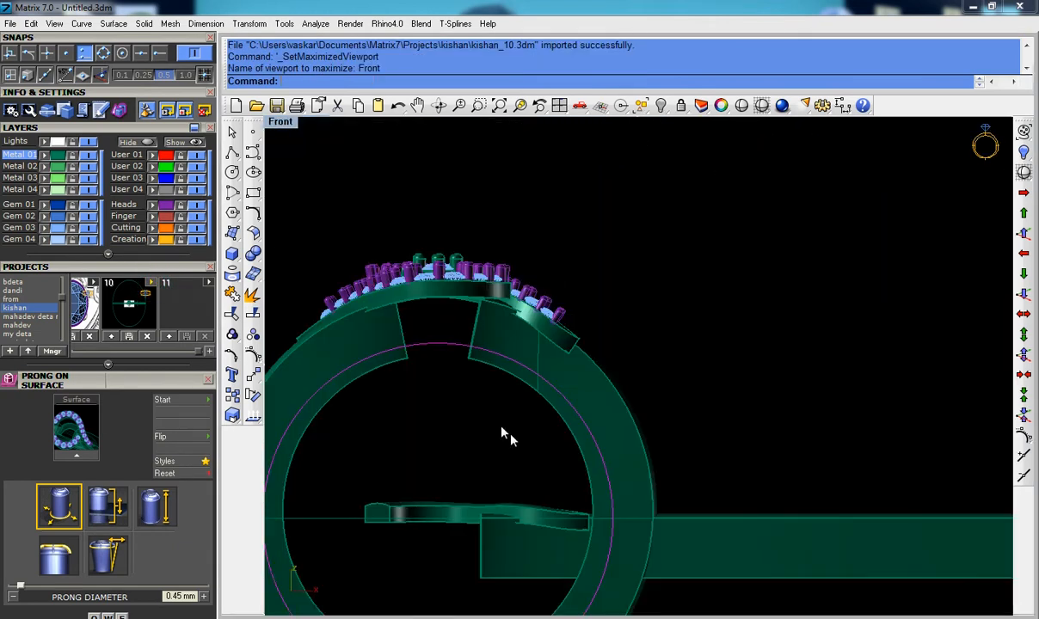
right_drag(510, 434, 525, 314)
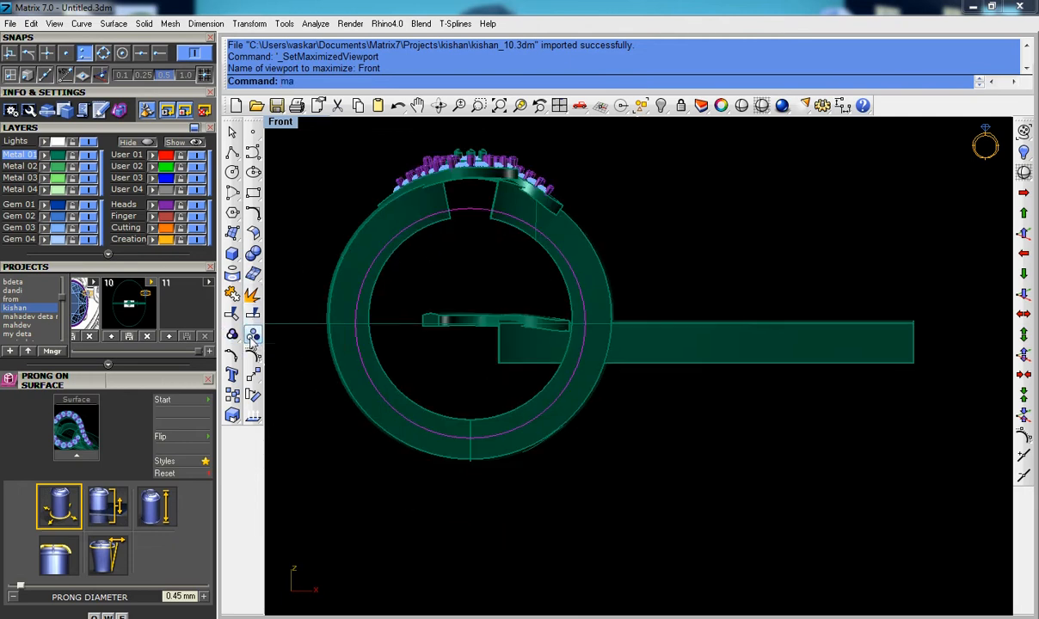
text(Make)
click(306, 102)
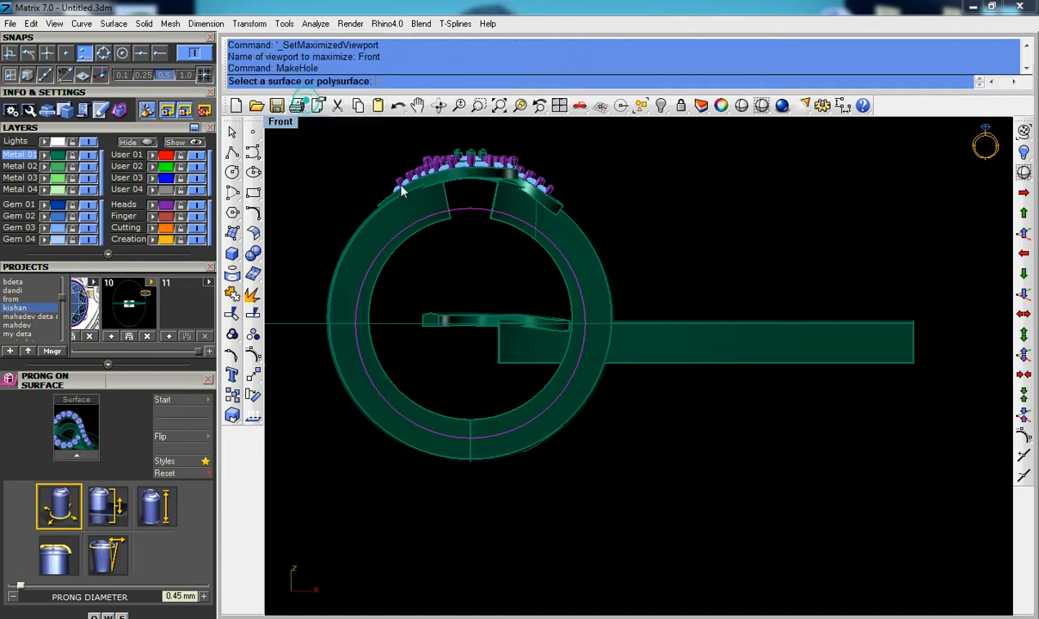
click(368, 294)
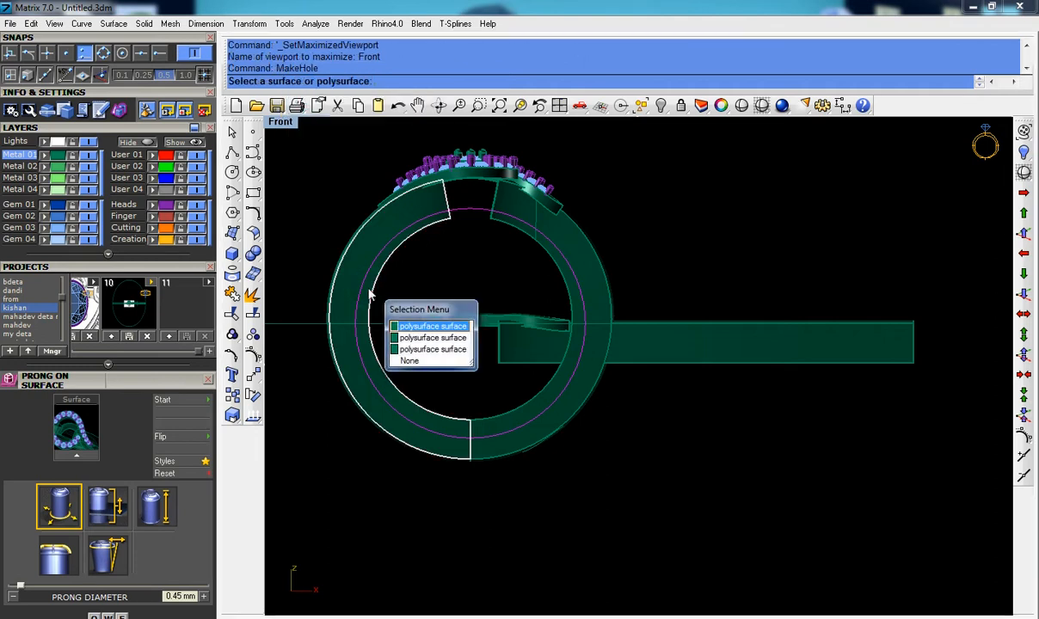
click(410, 339)
Step: Try to join the left shank half with its overlapping curves, and inspect the selected half in the Perspective view
drag(430, 371, 328, 448)
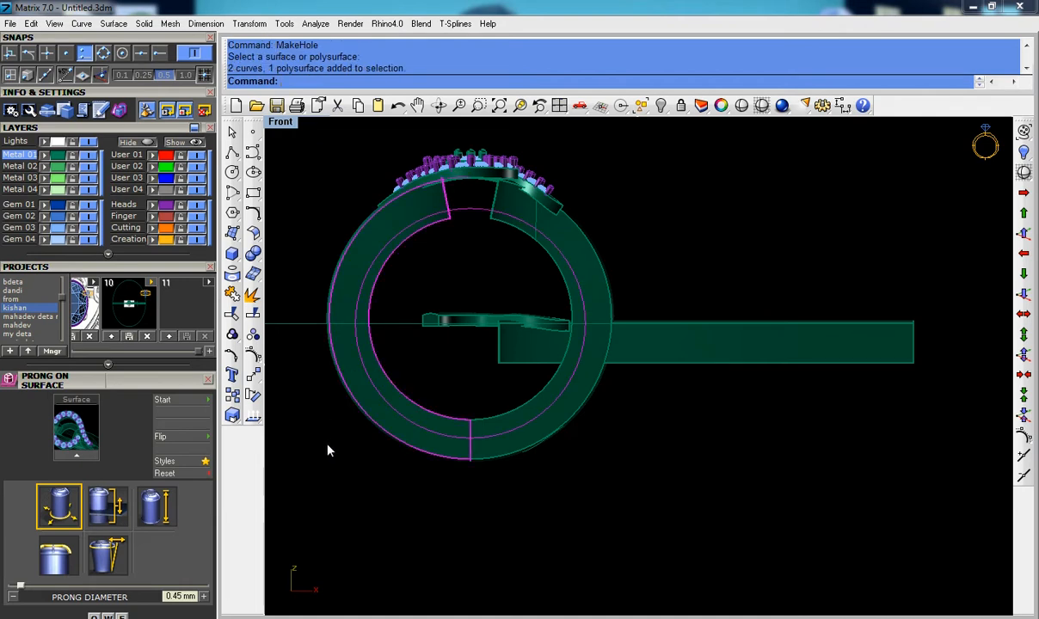
text(j)
key(Return)
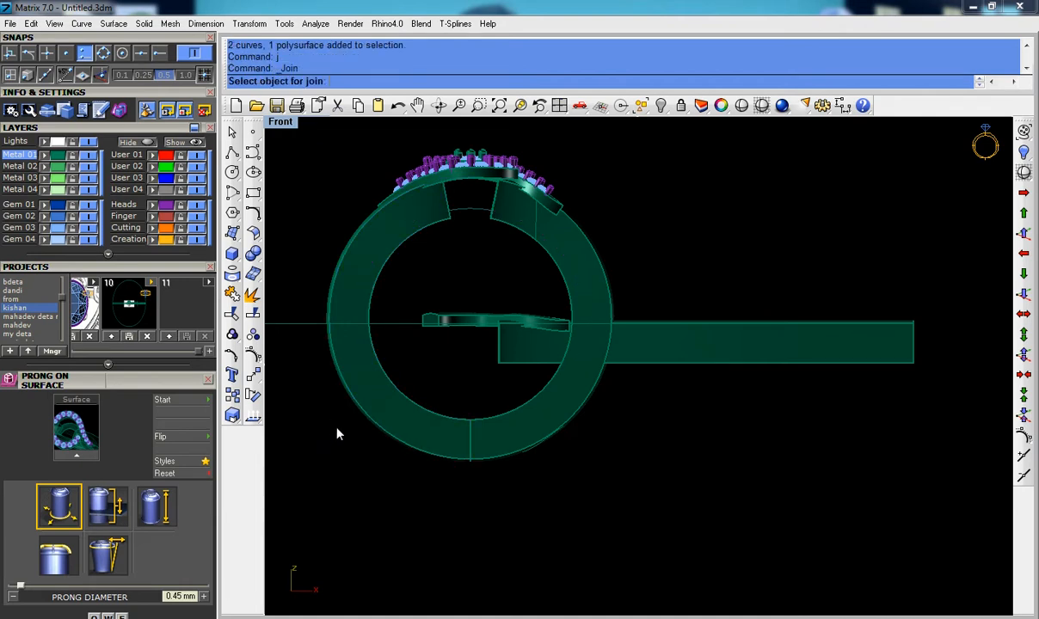
click(370, 410)
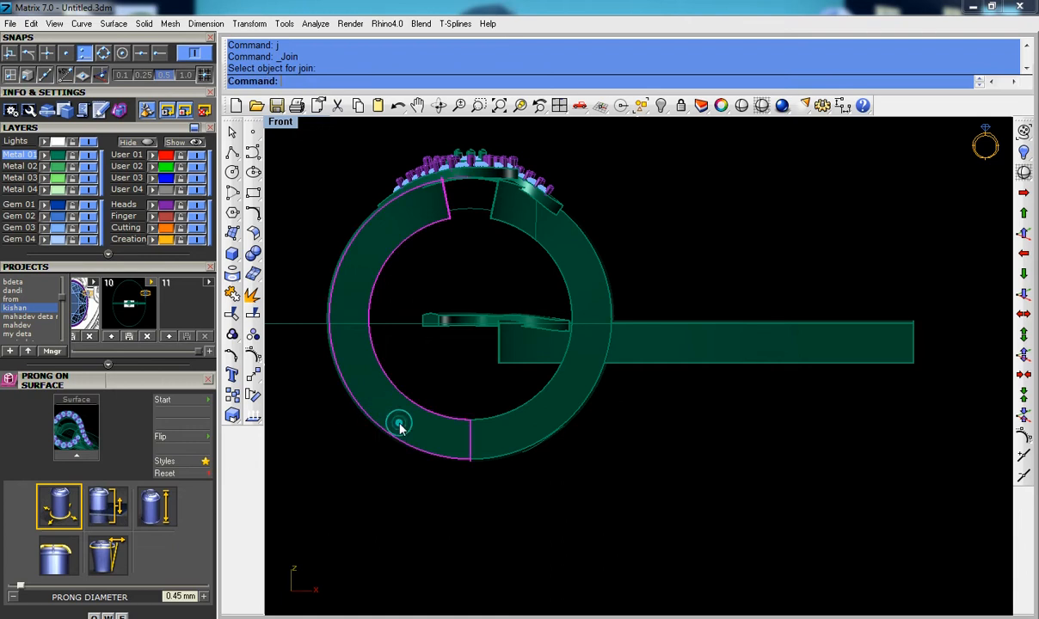
text(j)
key(Return)
key(Escape)
drag(432, 383, 352, 453)
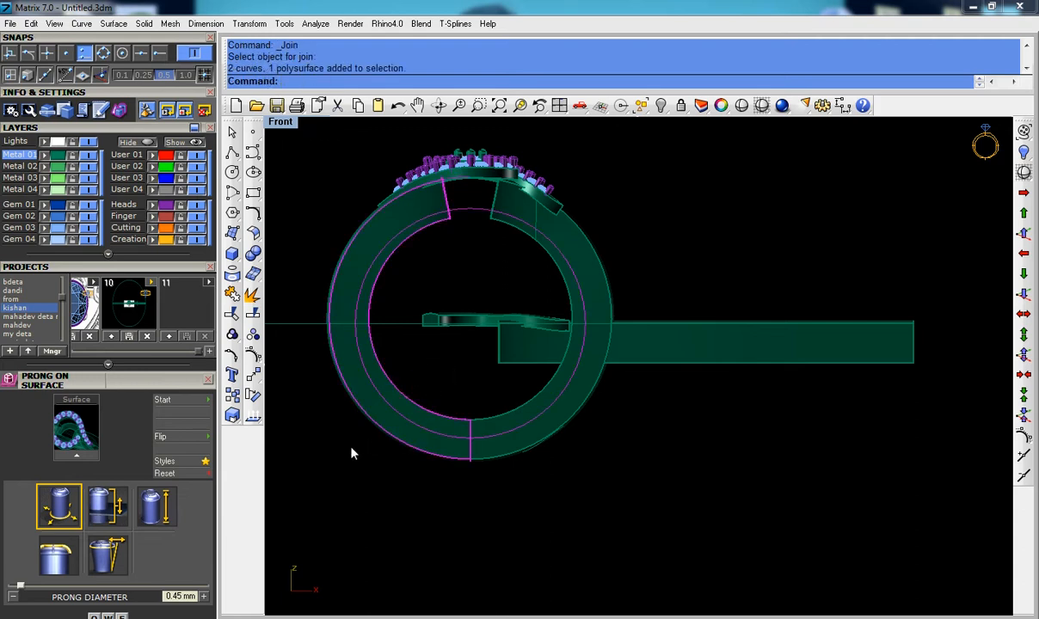
key(Escape)
key(ctrl+F4)
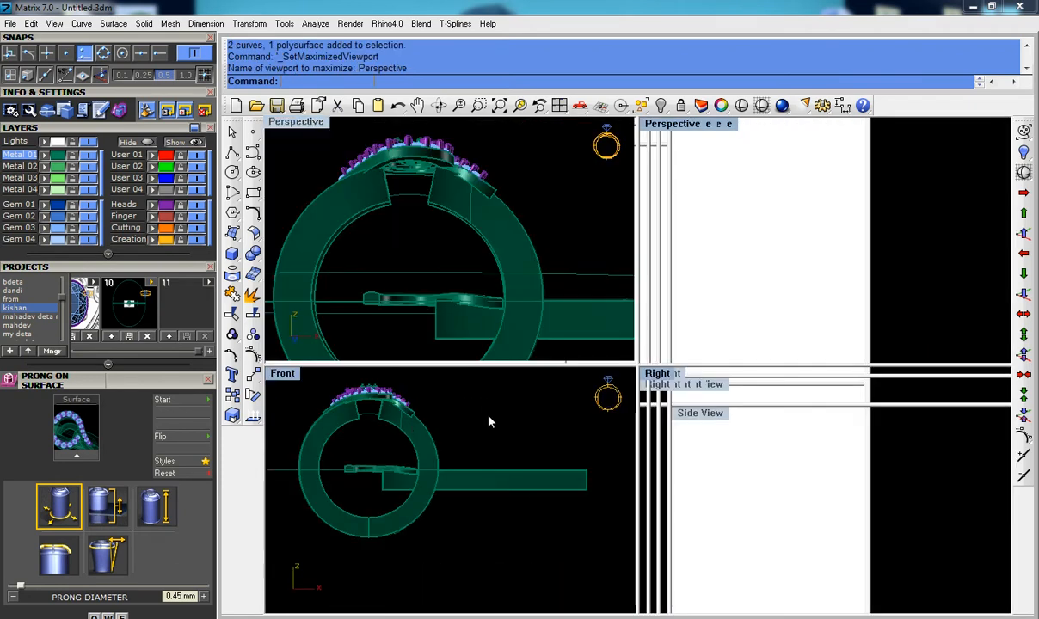
click(421, 282)
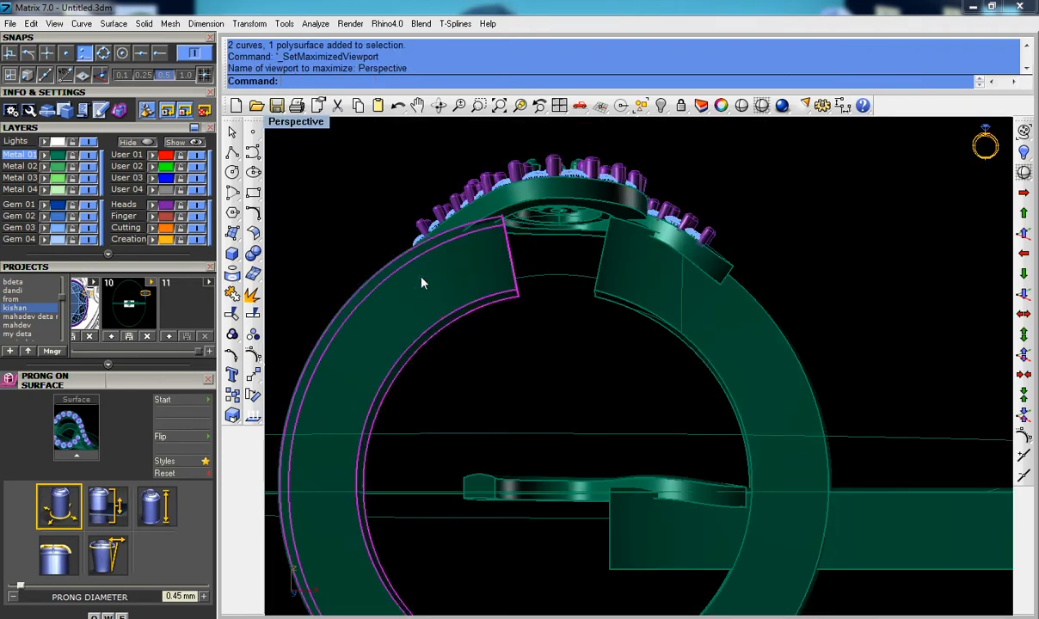
Step: Try MakeHole on the left shank half with the inner circle in the Front view, cutting through the object, and undo it
key(ctrl+F2)
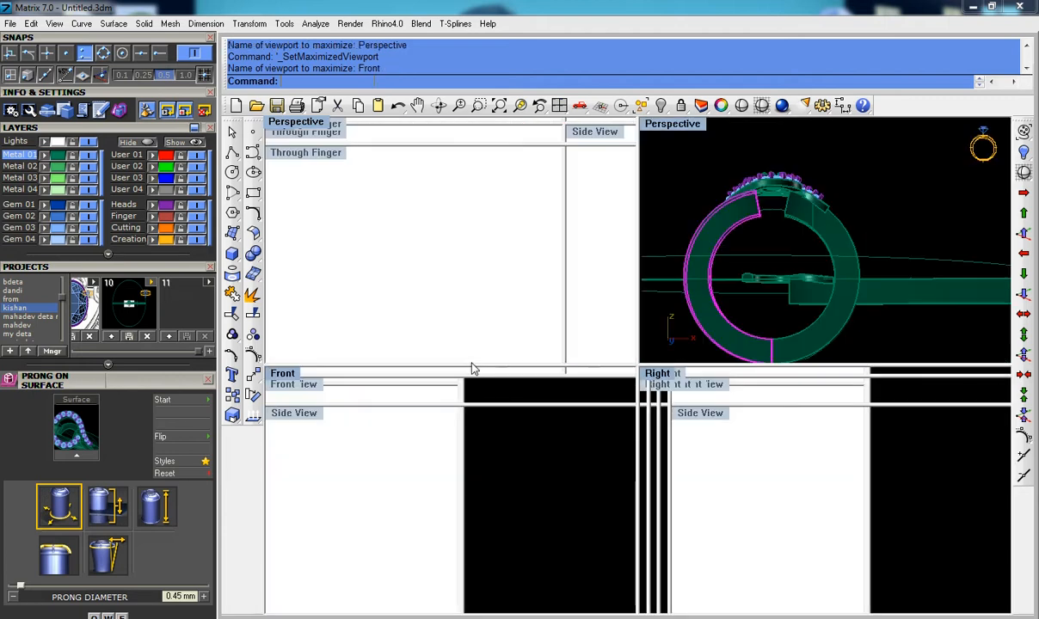
click(462, 212)
text(makehole)
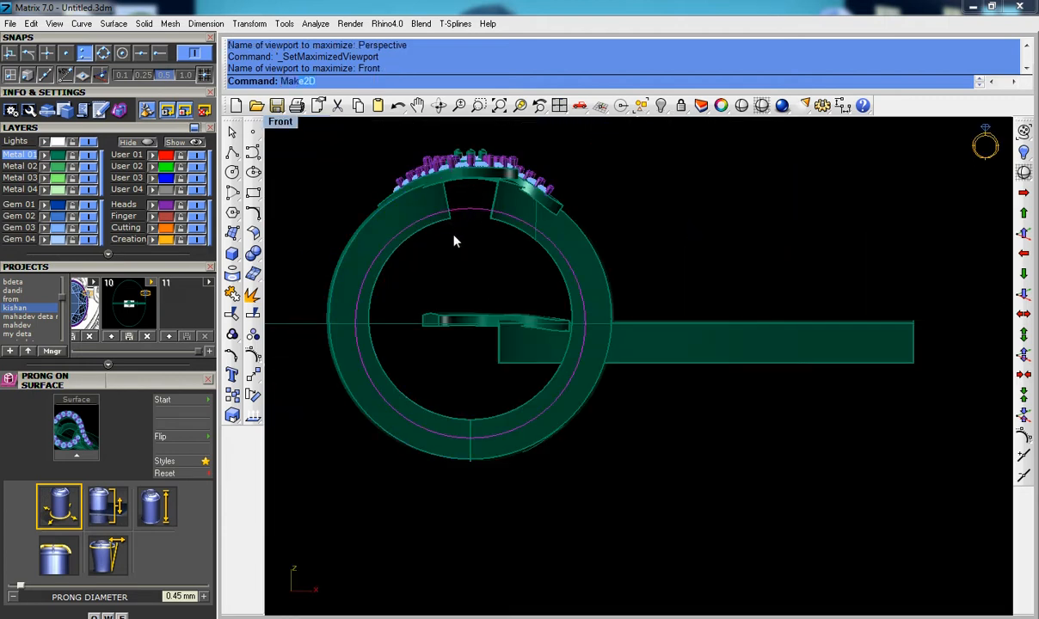
key(Return)
click(358, 252)
click(424, 315)
key(Return)
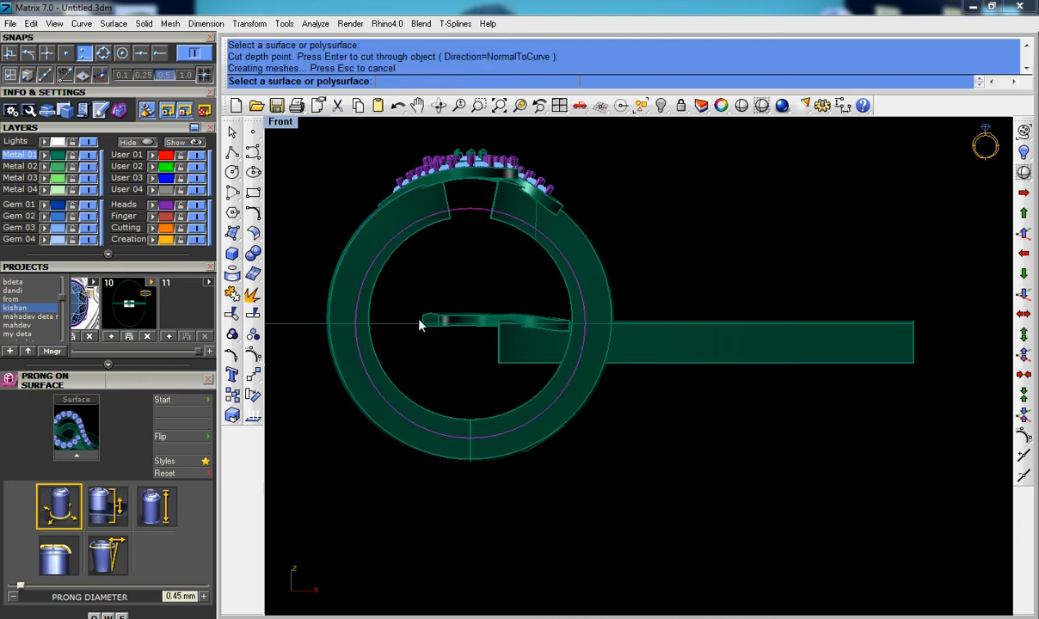
key(ctrl+z)
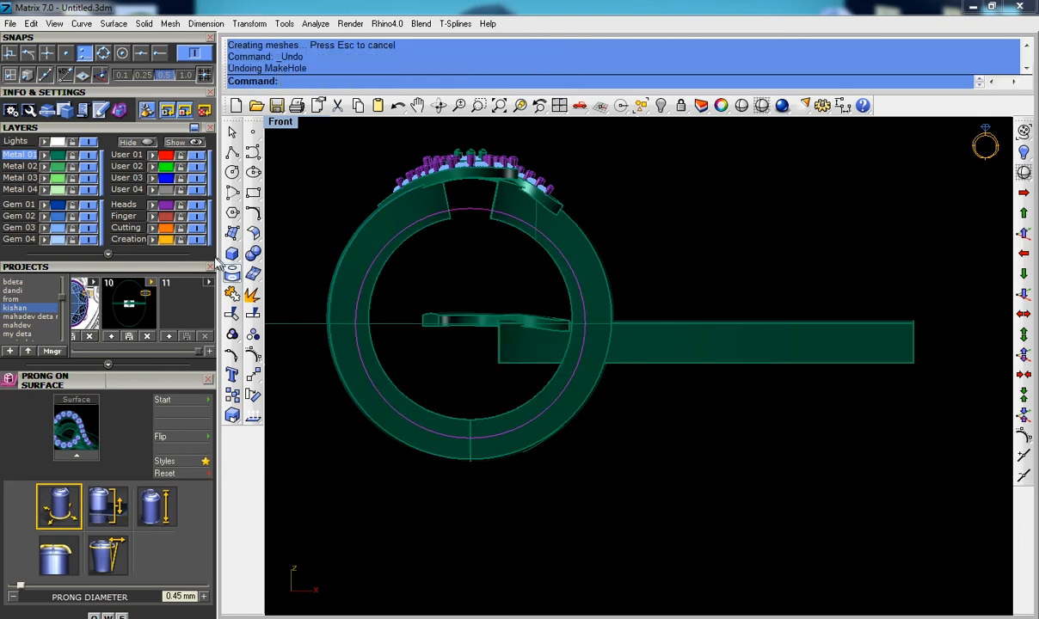
Step: Try trimming the inner portions of both shank halves with the circle in the Front view, and undo the trim
click(232, 294)
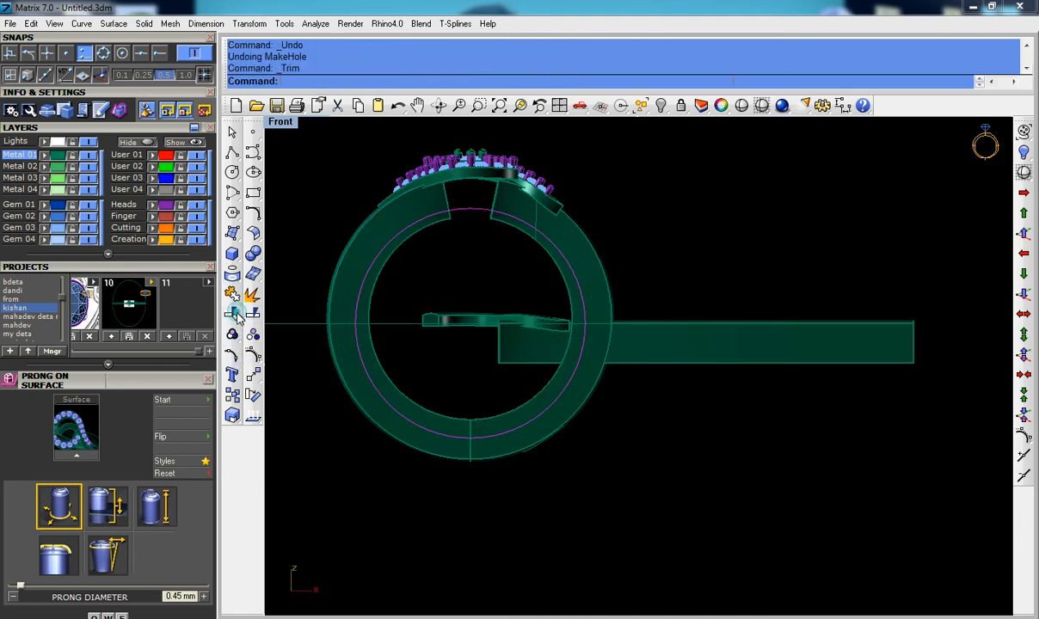
click(389, 397)
click(479, 427)
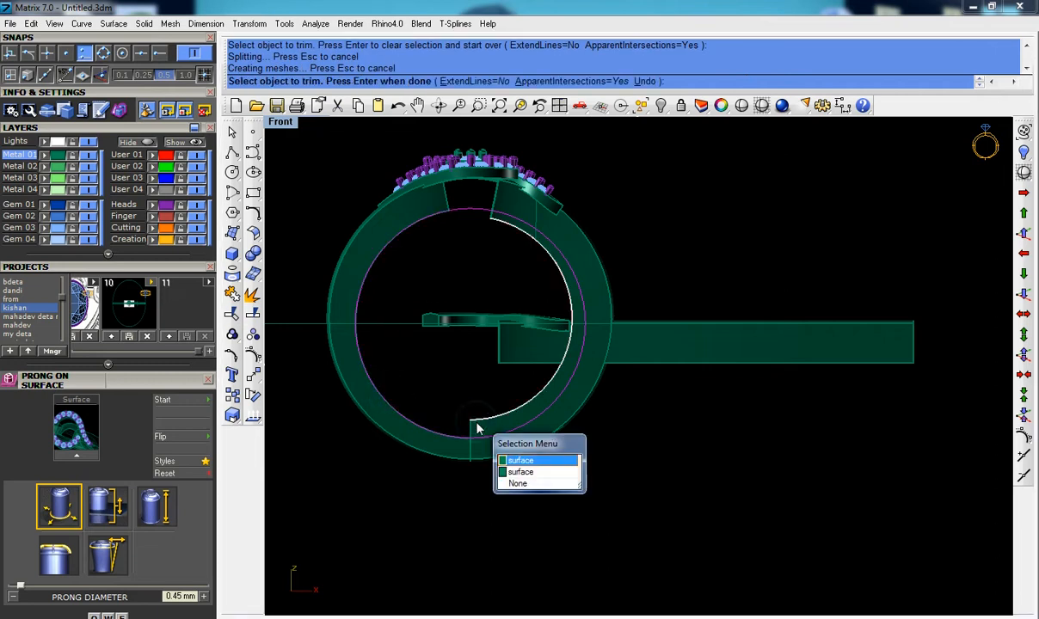
click(514, 462)
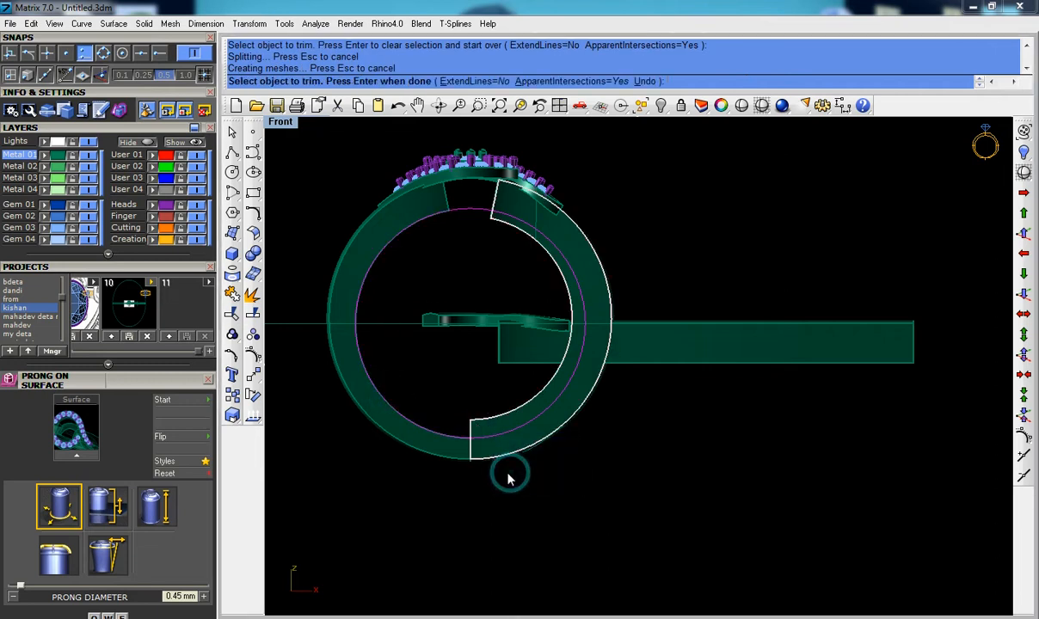
click(491, 414)
click(499, 424)
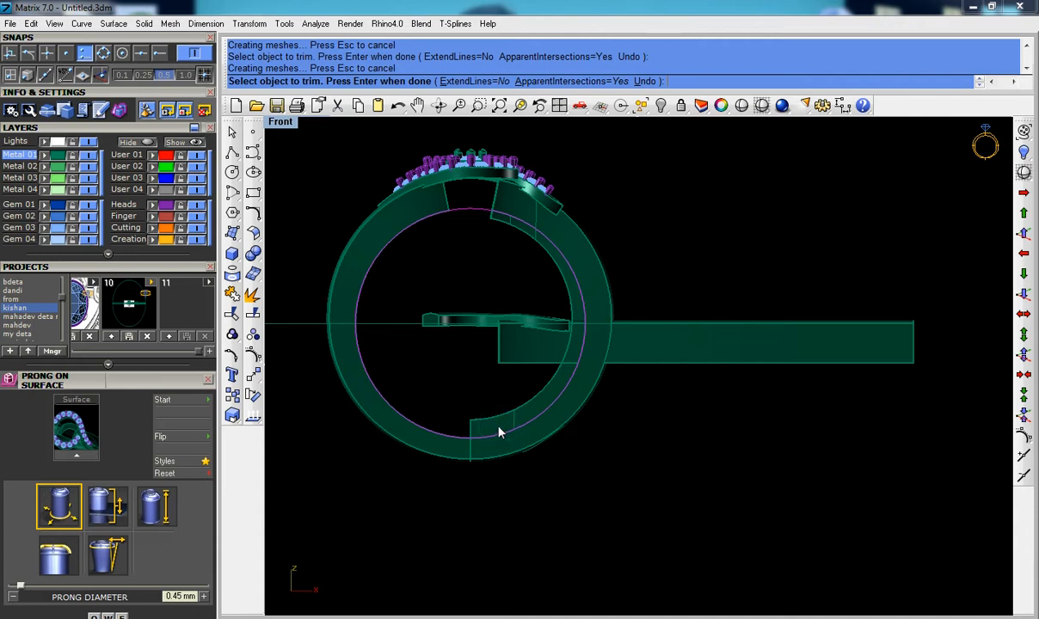
key(Return)
key(Return)
click(498, 428)
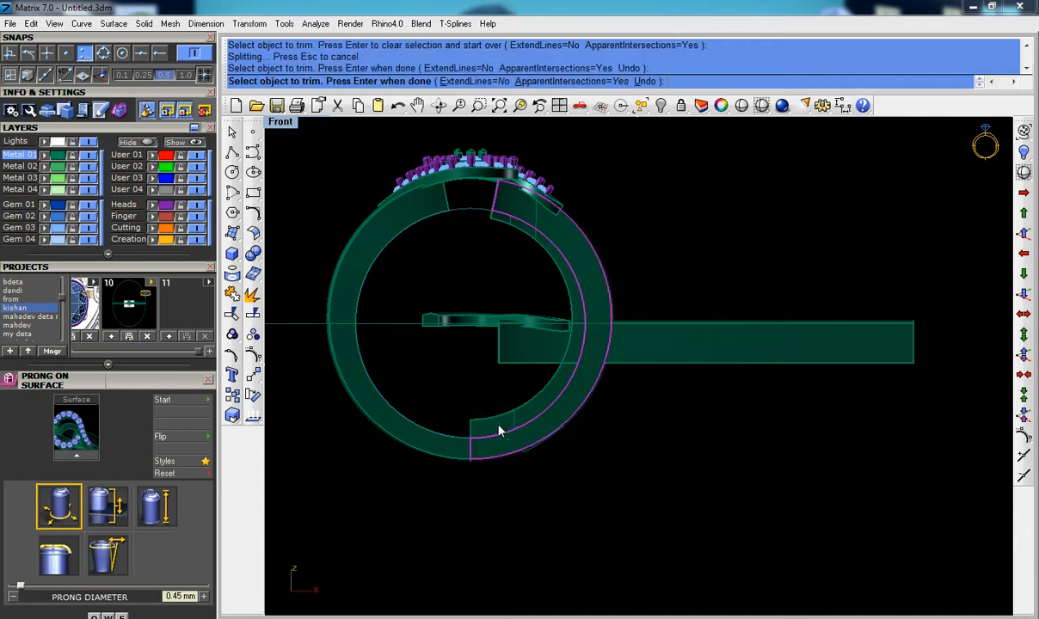
key(Return)
key(ctrl+z)
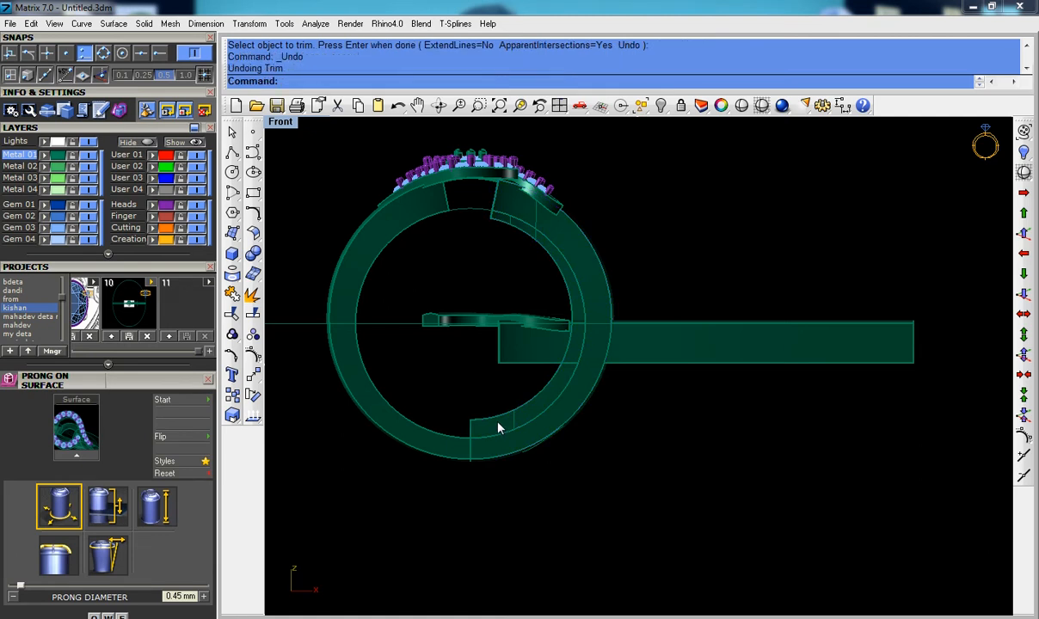
Step: Trim away the left shank half's inner portion along the circle in the Front view
click(464, 212)
right_click(437, 200)
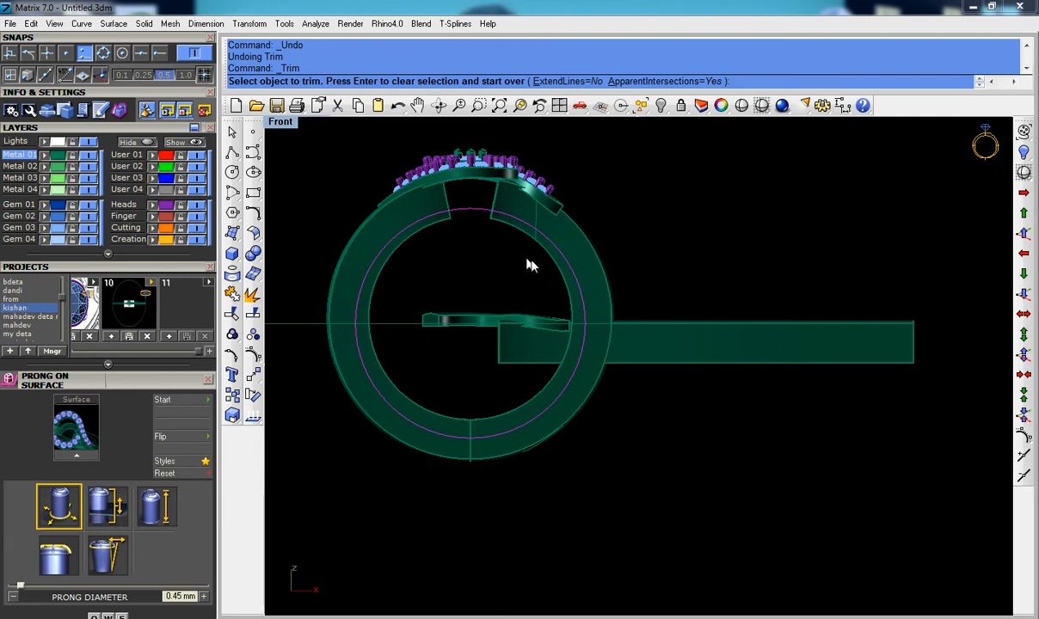
click(367, 310)
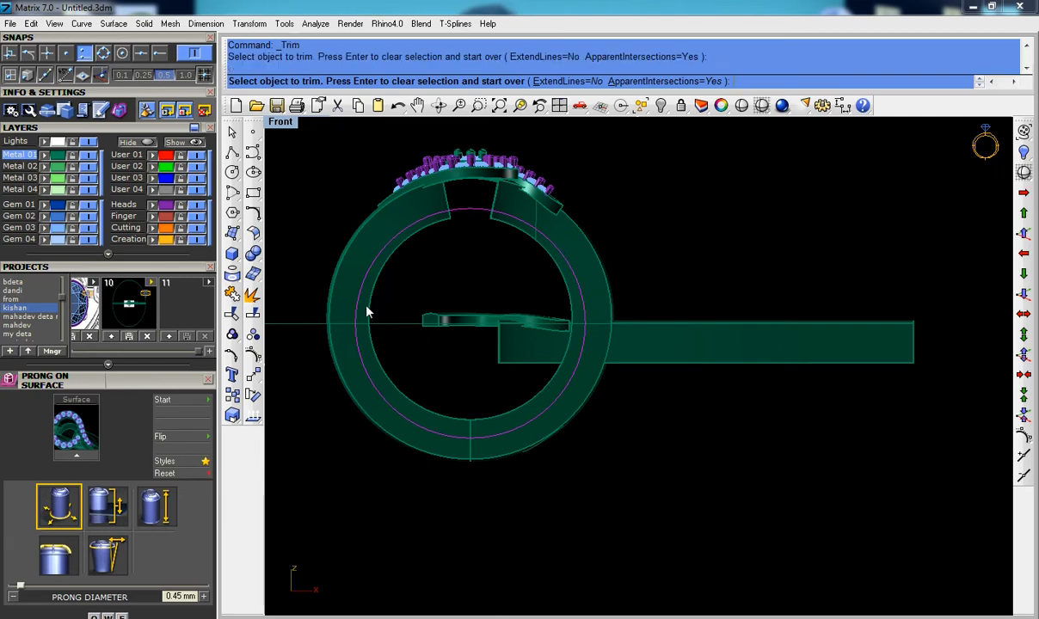
click(368, 309)
right_click(591, 281)
Step: Delete the right shank half along with its leftover pieces and curves around the ring opening in the Front view
click(591, 282)
key(Delete)
click(619, 261)
drag(624, 252, 548, 288)
key(Delete)
key(Delete)
drag(561, 240, 483, 209)
key(Delete)
key(Delete)
drag(535, 479, 516, 423)
key(Delete)
key(Delete)
Step: Rotate a copy of the trimmed left shank half about the origin (0) to the opposite side in the Top view
key(ctrl+F3)
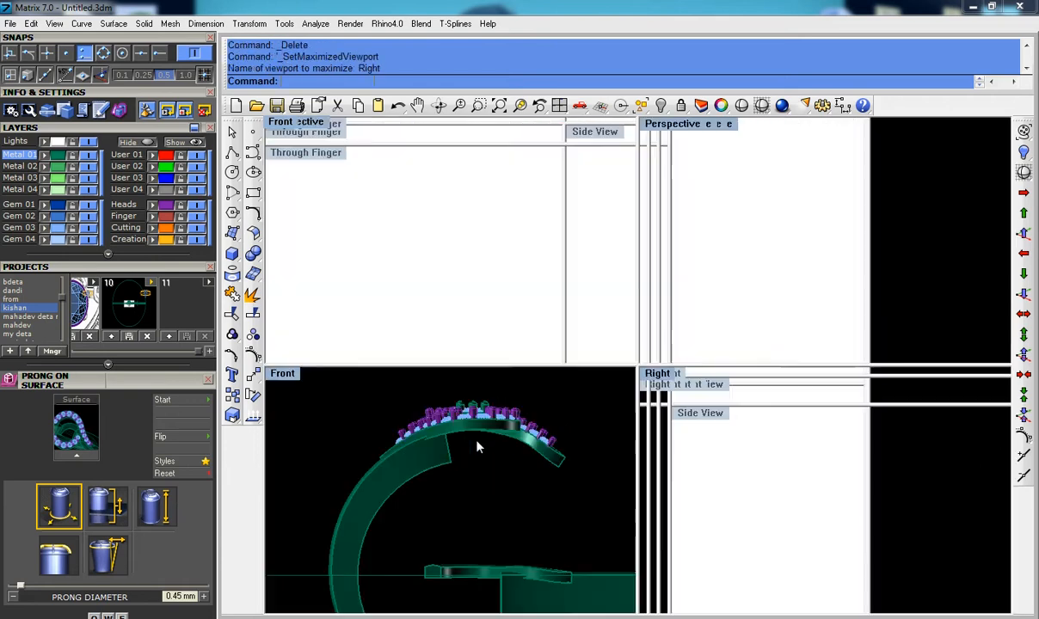
key(ctrl+F1)
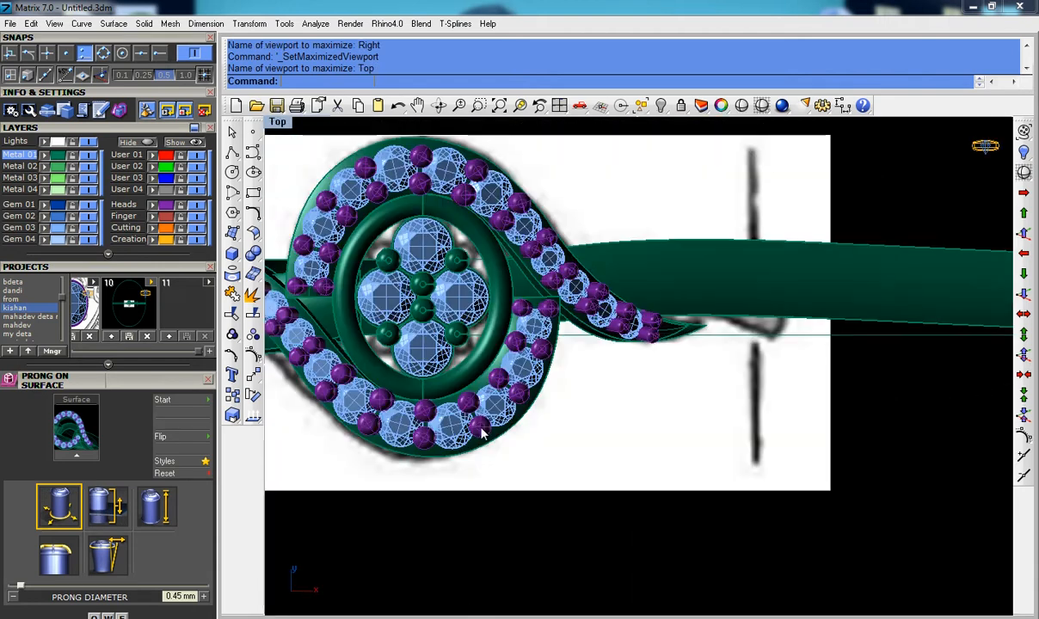
scroll(482, 427, down, 8)
right_drag(481, 425, 678, 368)
click(429, 353)
scroll(429, 354, down, 3)
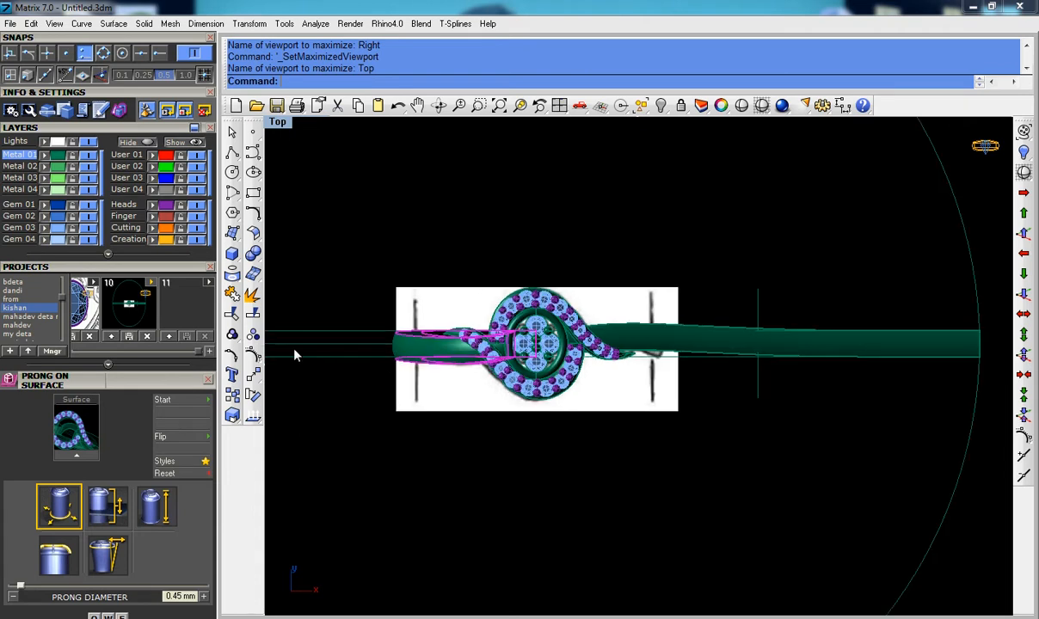
click(253, 394)
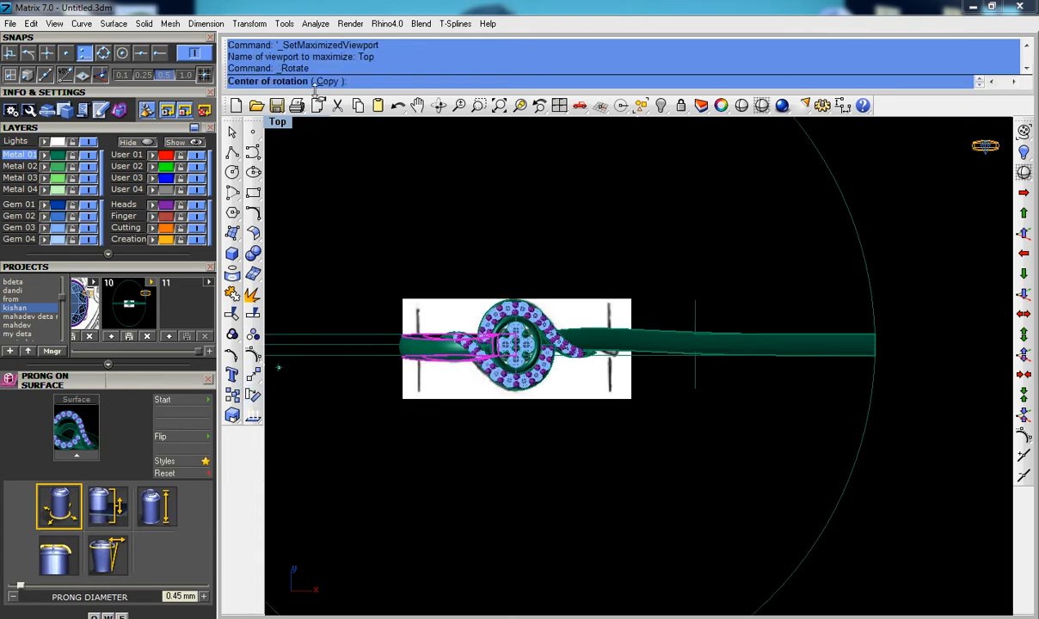
click(326, 81)
text(0)
key(Return)
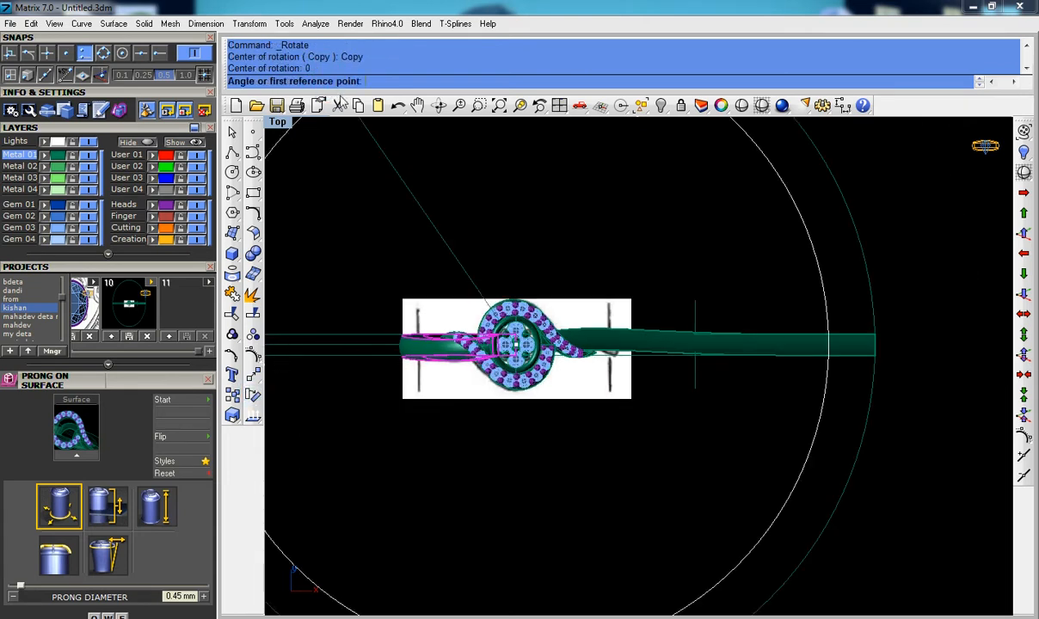
scroll(345, 138, down, 3)
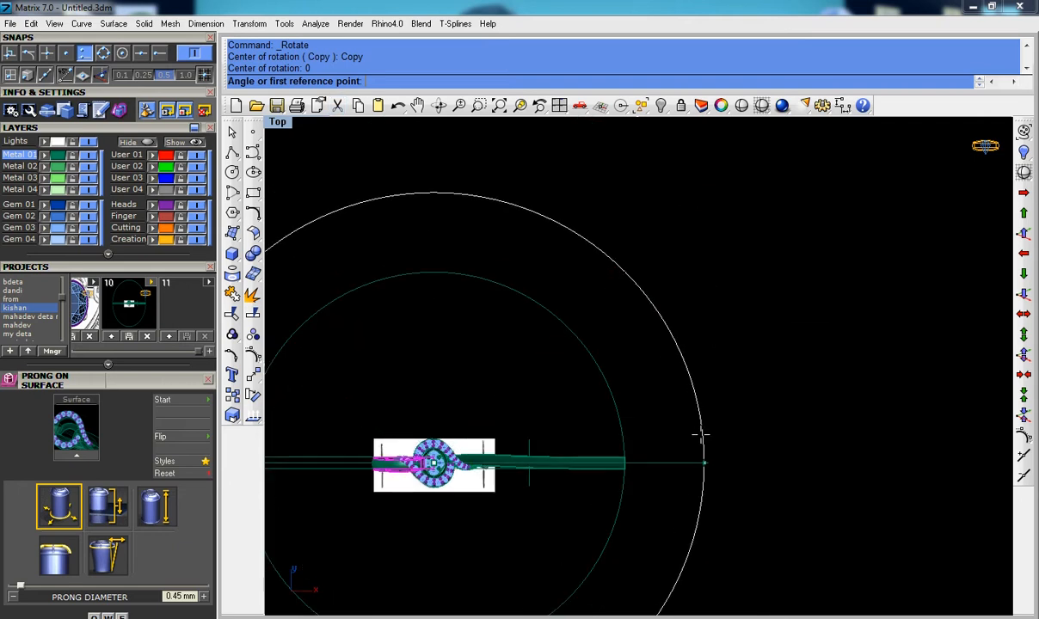
click(700, 435)
scroll(696, 430, down, 3)
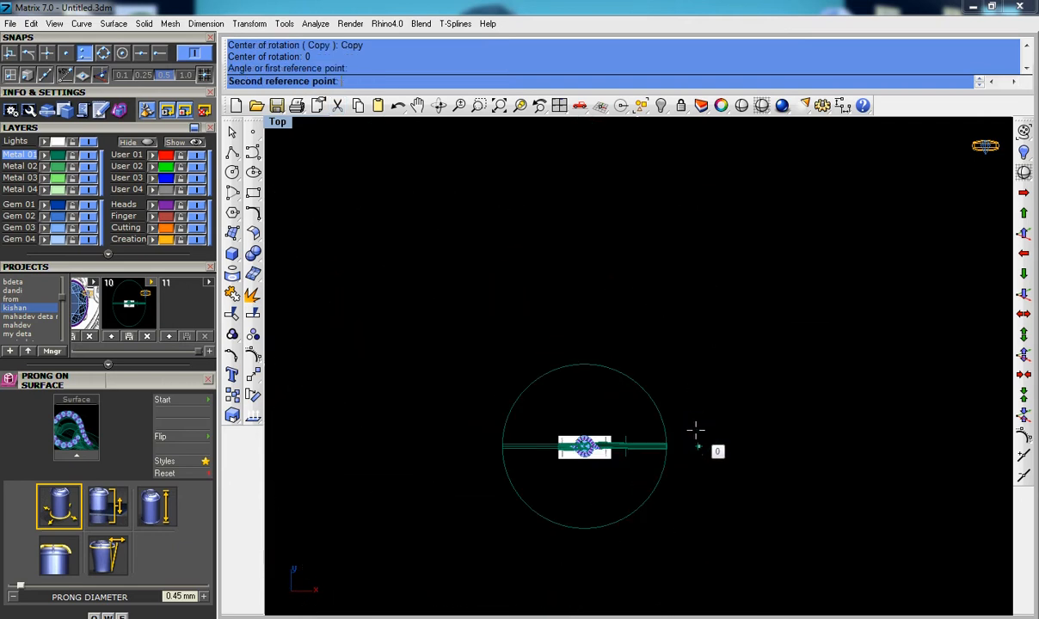
click(434, 446)
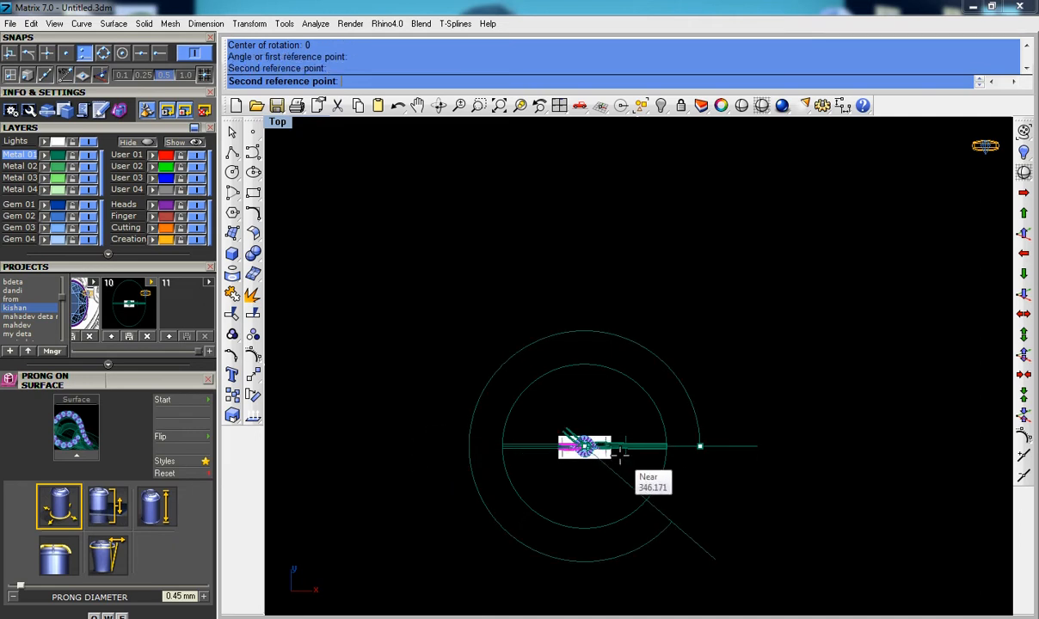
right_click(621, 455)
Step: Duplicate the inner edges of both shank halves in the Perspective view and join the resulting curves
key(ctrl+F4)
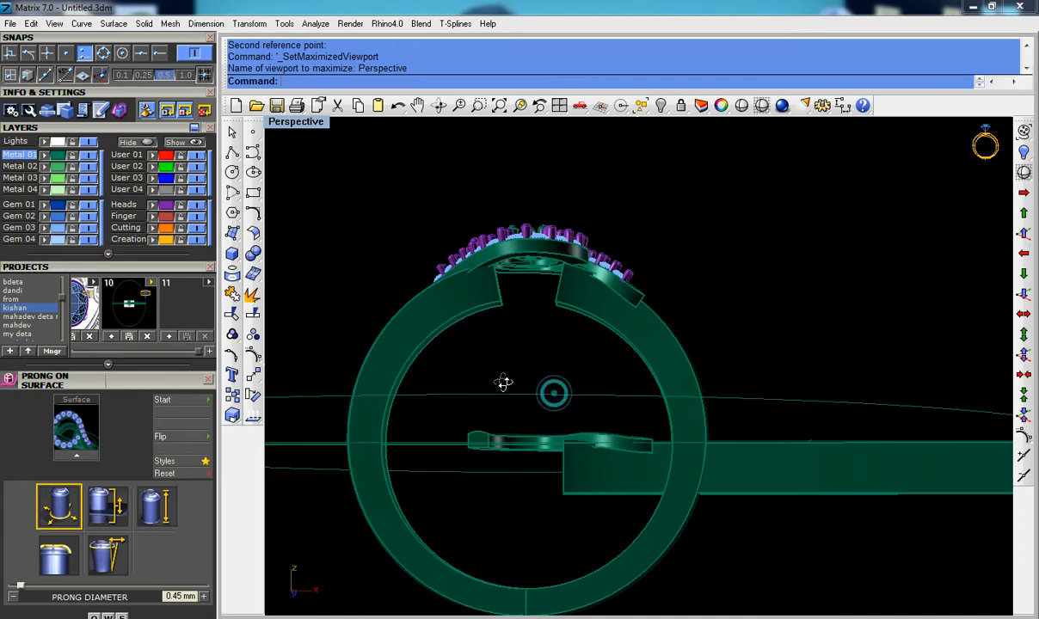
right_drag(504, 383, 464, 378)
click(232, 292)
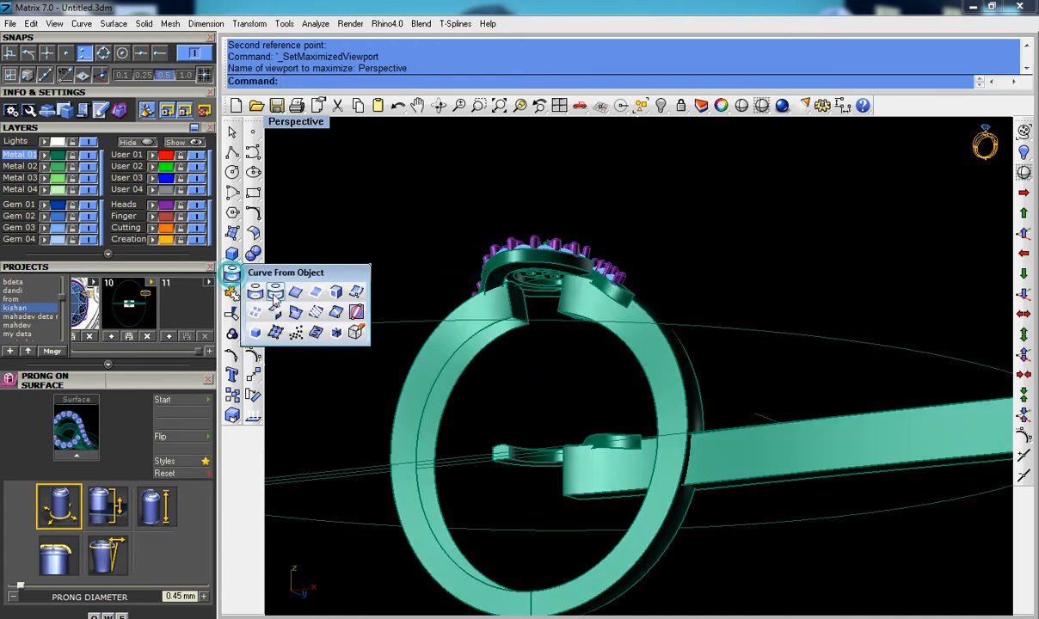
click(278, 277)
click(487, 347)
click(476, 343)
right_drag(630, 390, 638, 364)
click(641, 362)
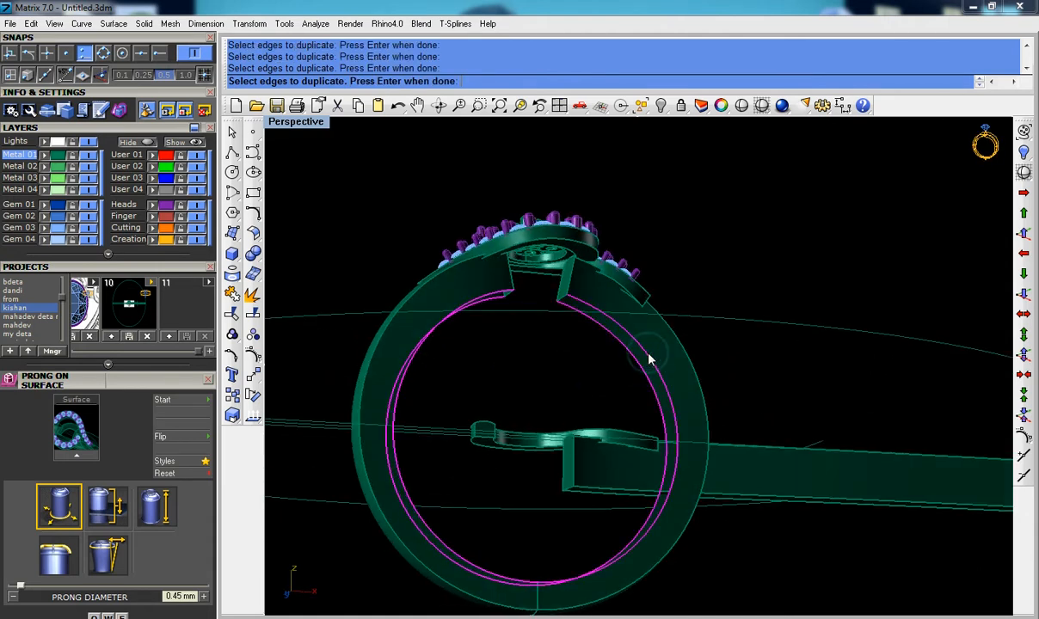
key(Return)
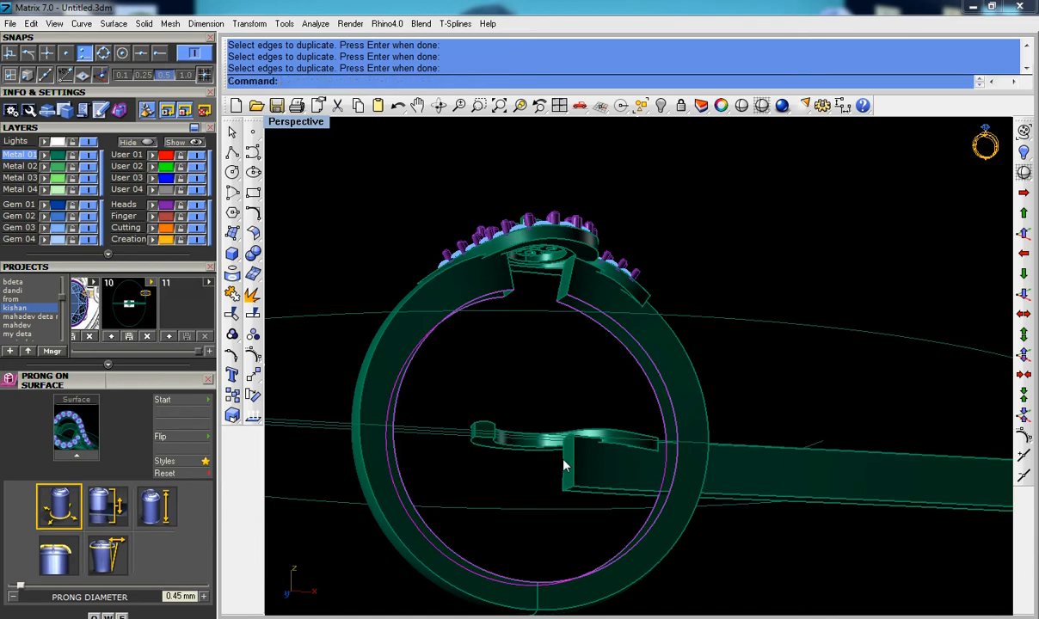
key(ctrl+j)
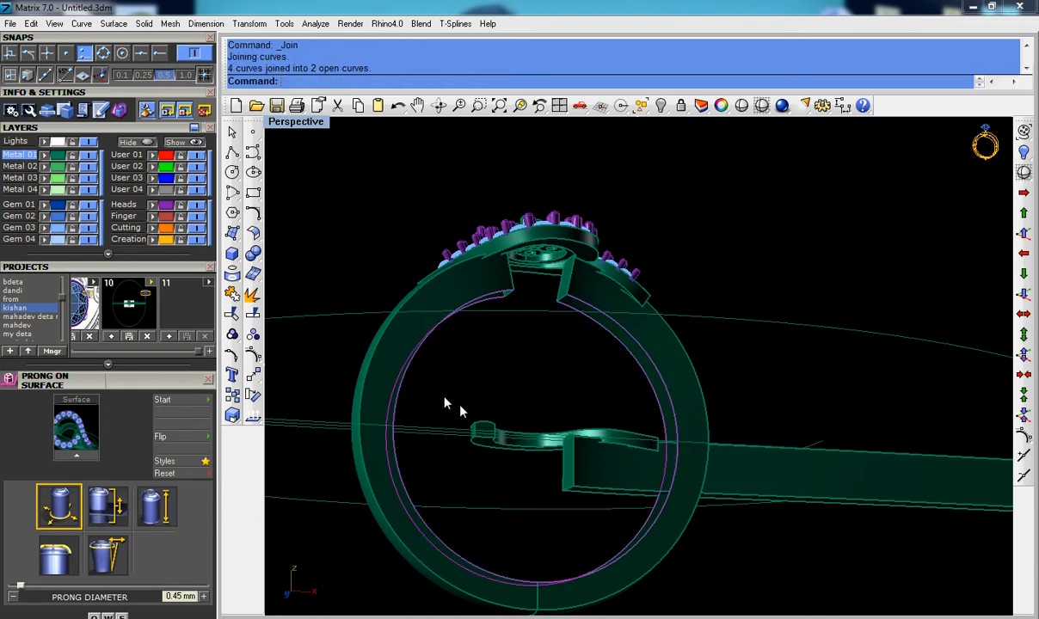
Step: Try lofting a surface between the two joined inner edge curves, and undo the loft
click(238, 238)
click(258, 272)
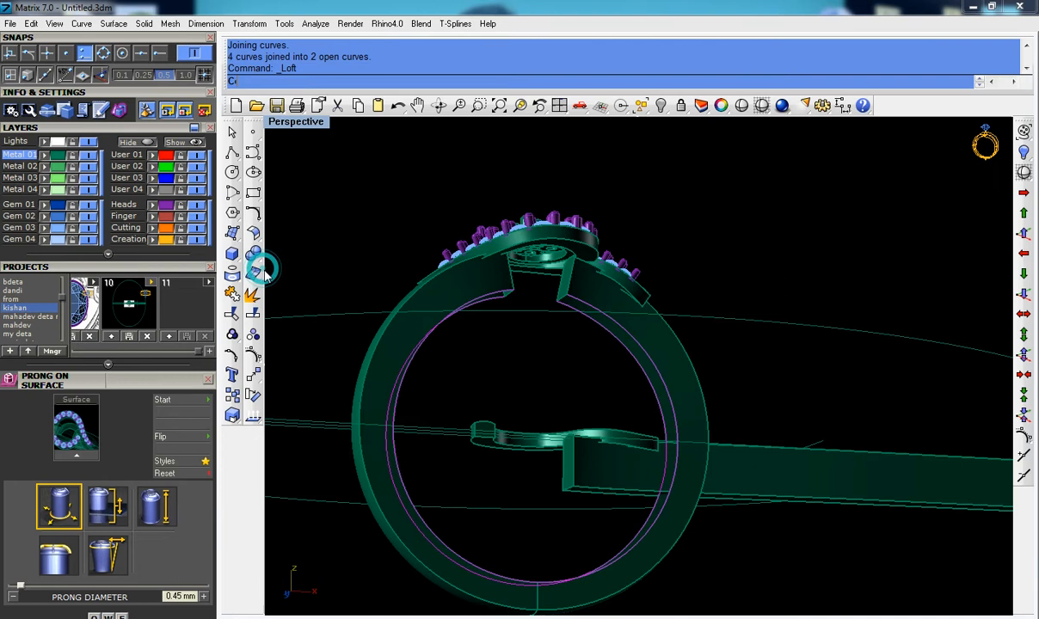
key(Return)
scroll(542, 369, down, 2)
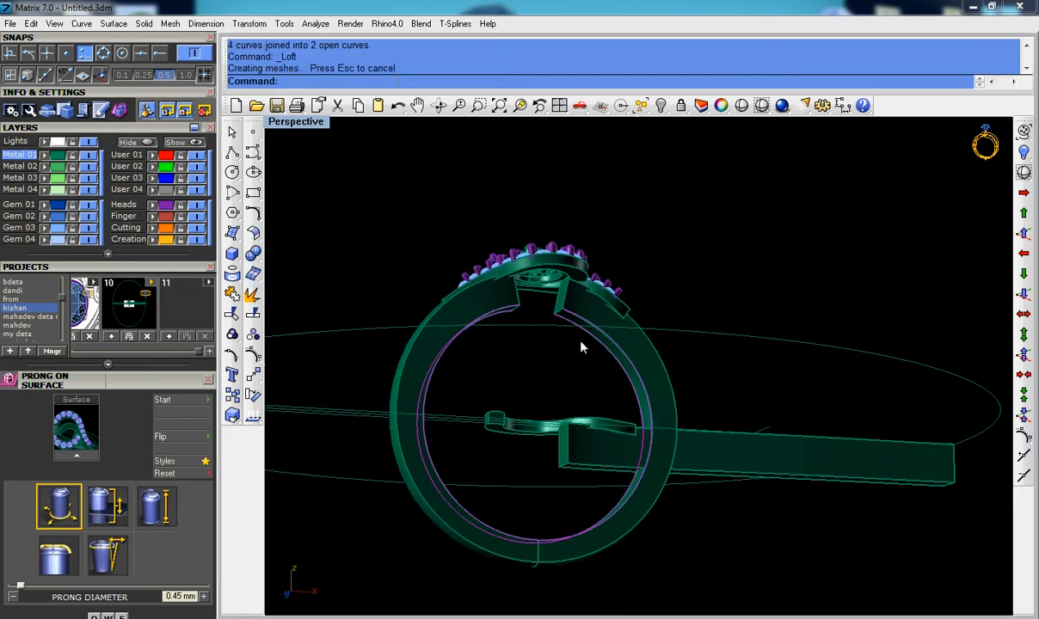
scroll(593, 328, up, 2)
scroll(593, 333, up, 2)
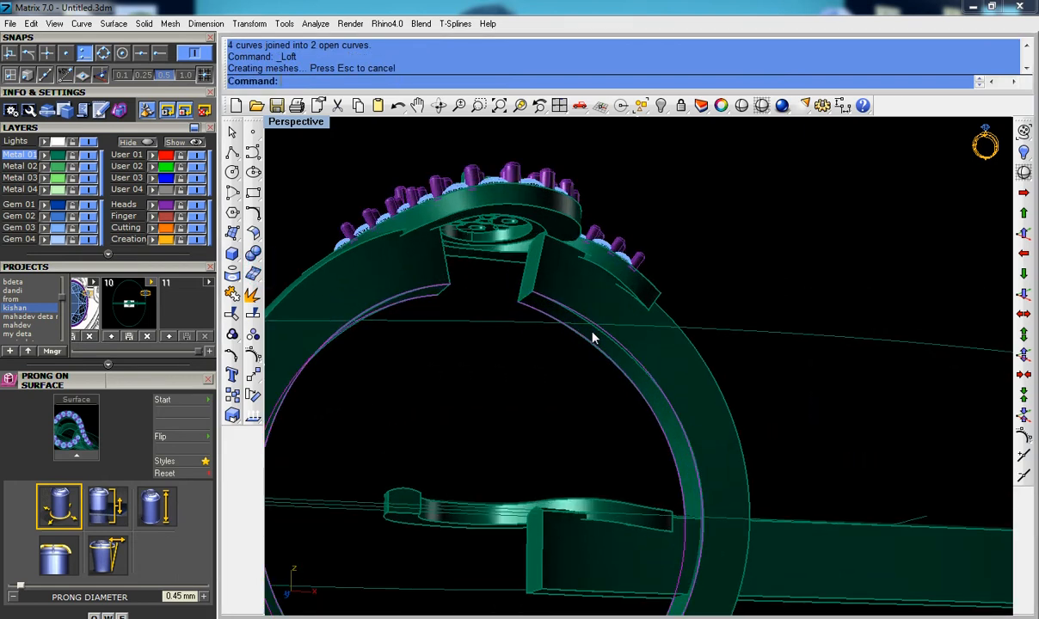
key(ctrl+z)
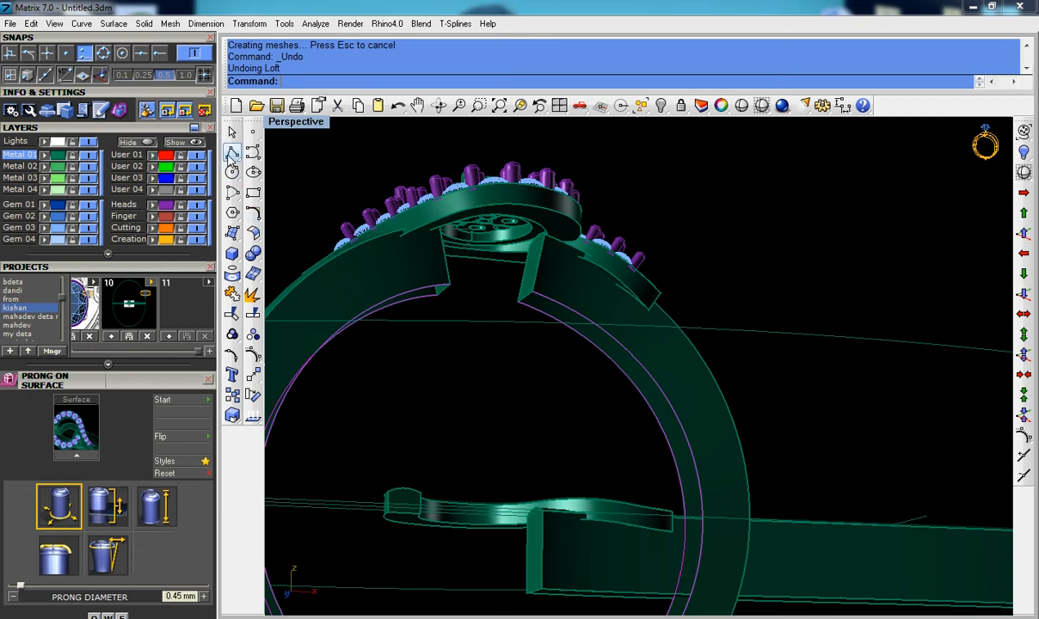
Step: Draw a straight line between the inner corners of the right shank half's open end
click(231, 152)
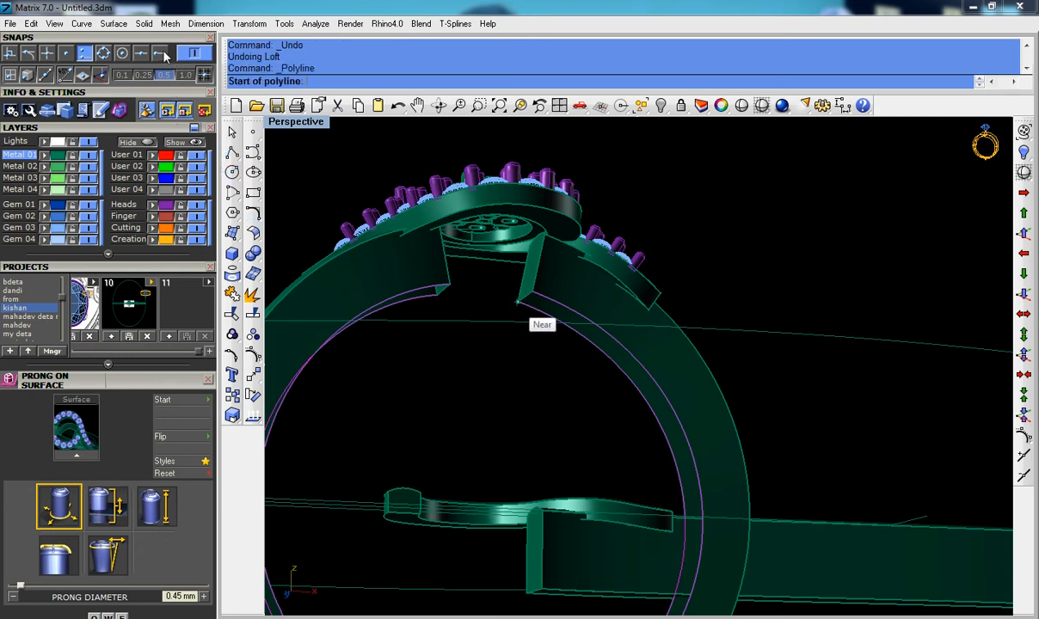
click(518, 301)
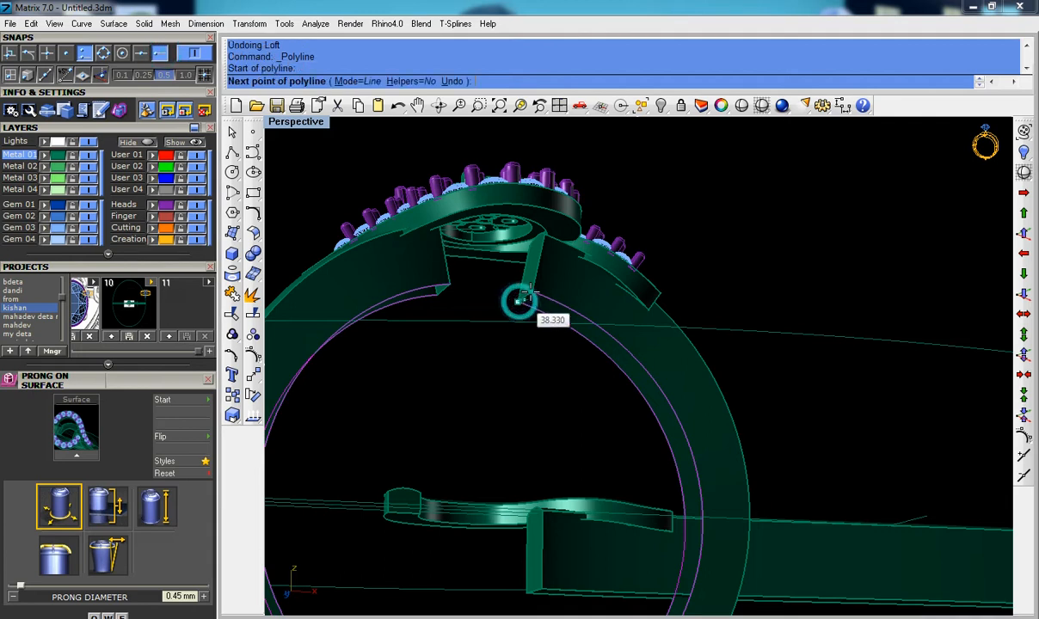
click(530, 292)
right_click(530, 292)
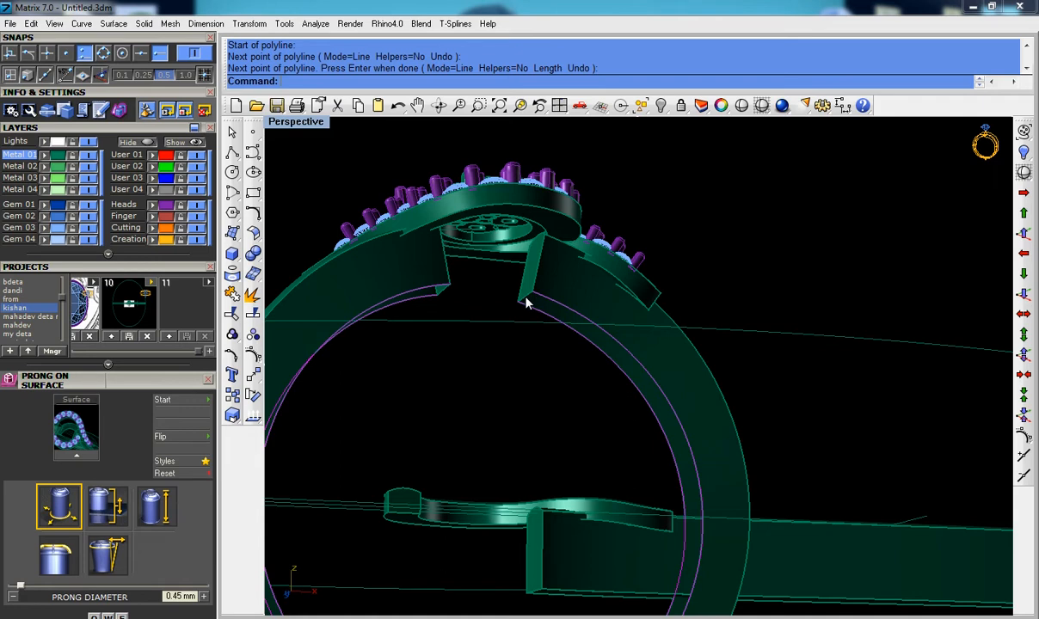
Step: Sweep the short line along the two joined inner edge curves with Sweep 2 Rails to close the shank's inside
click(524, 296)
click(549, 332)
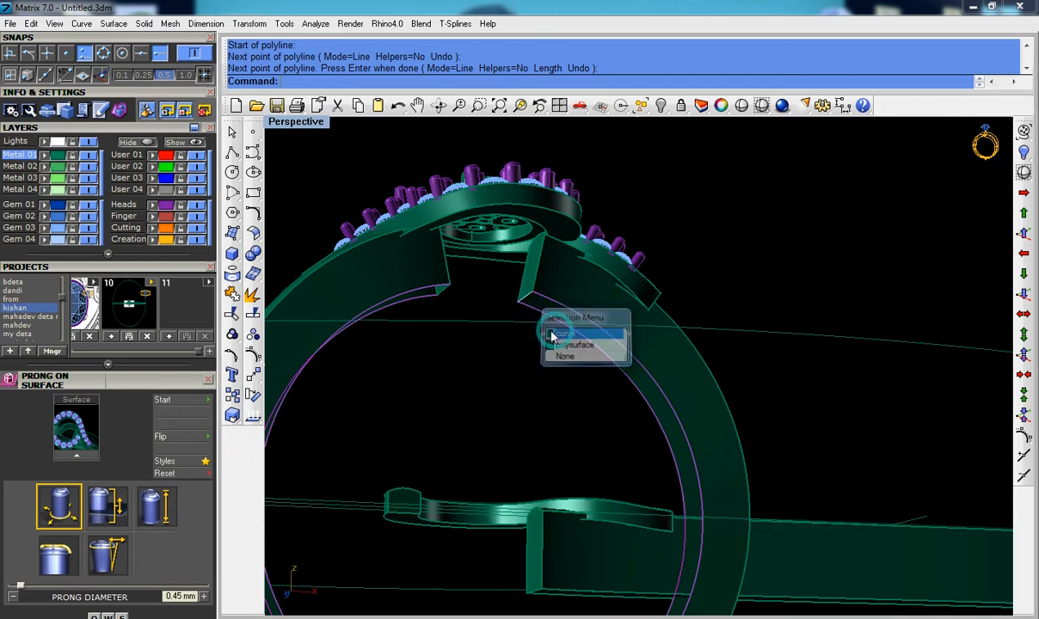
click(236, 236)
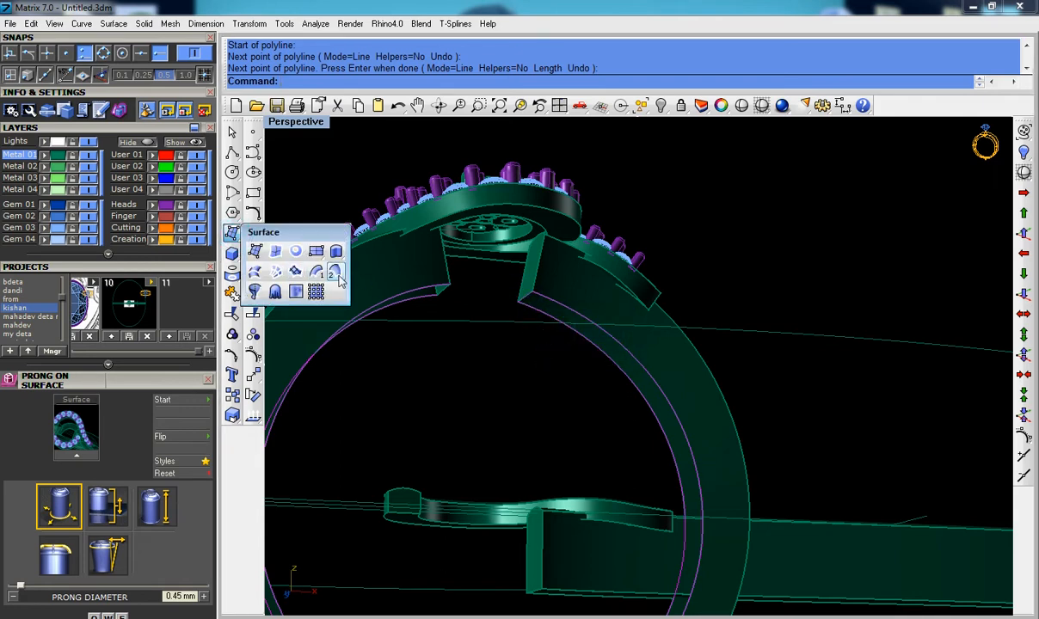
click(336, 275)
key(Return)
right_drag(523, 297, 569, 357)
scroll(609, 357, up, 2)
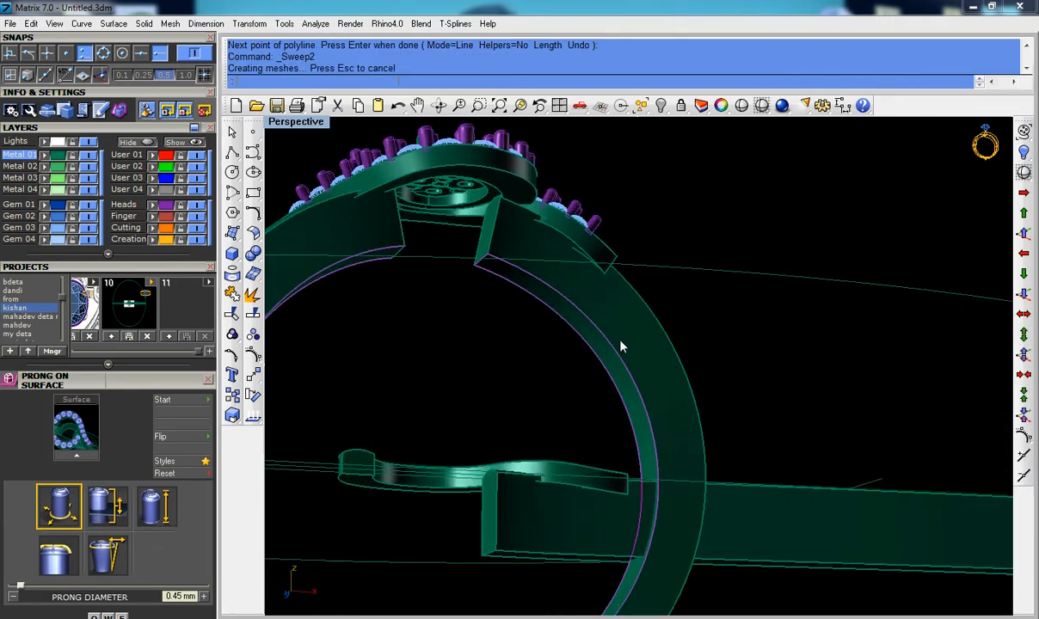
Step: Join the swept inner surface to the right shank half and inspect its open end
drag(679, 353, 579, 415)
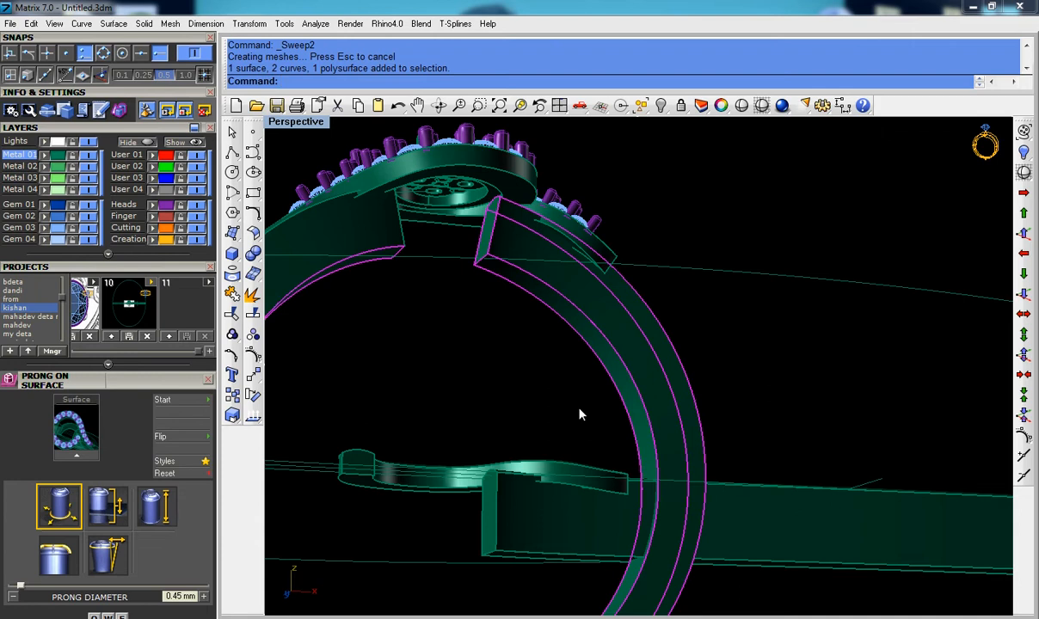
key(ctrl+j)
text(j)
click(566, 389)
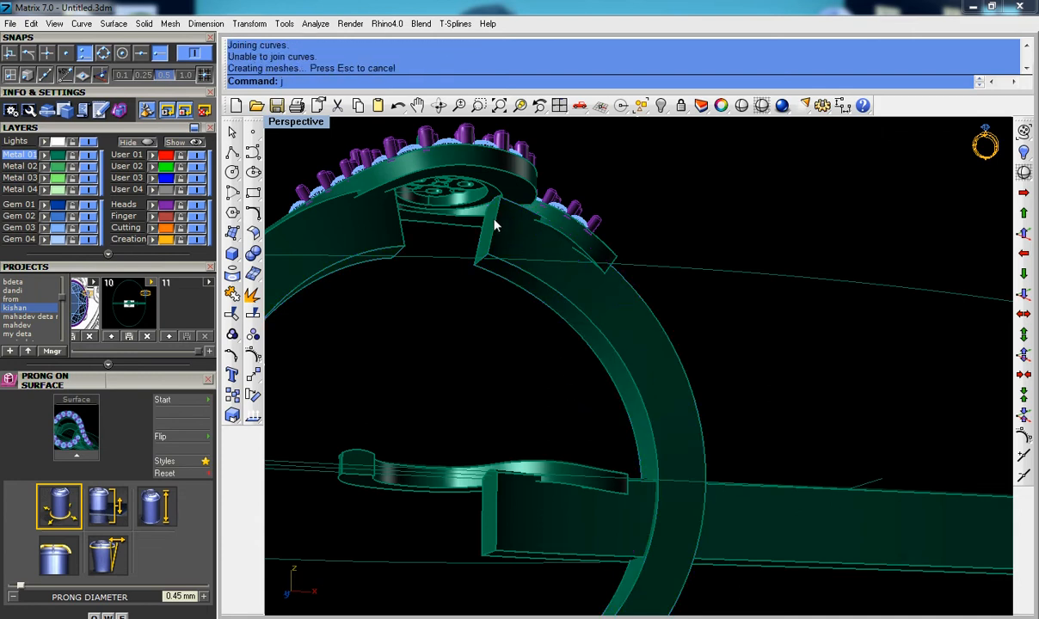
scroll(493, 222, up, 6)
click(479, 267)
key(Escape)
scroll(505, 281, down, 6)
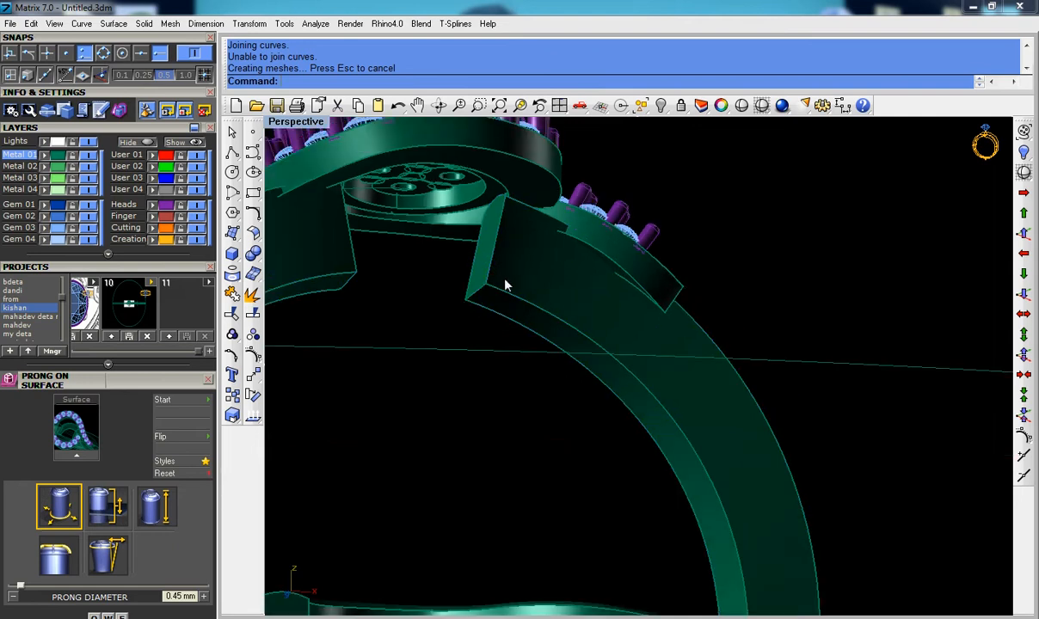
Step: Join the closed right shank part with the left shank half
click(646, 402)
scroll(646, 403, down, 4)
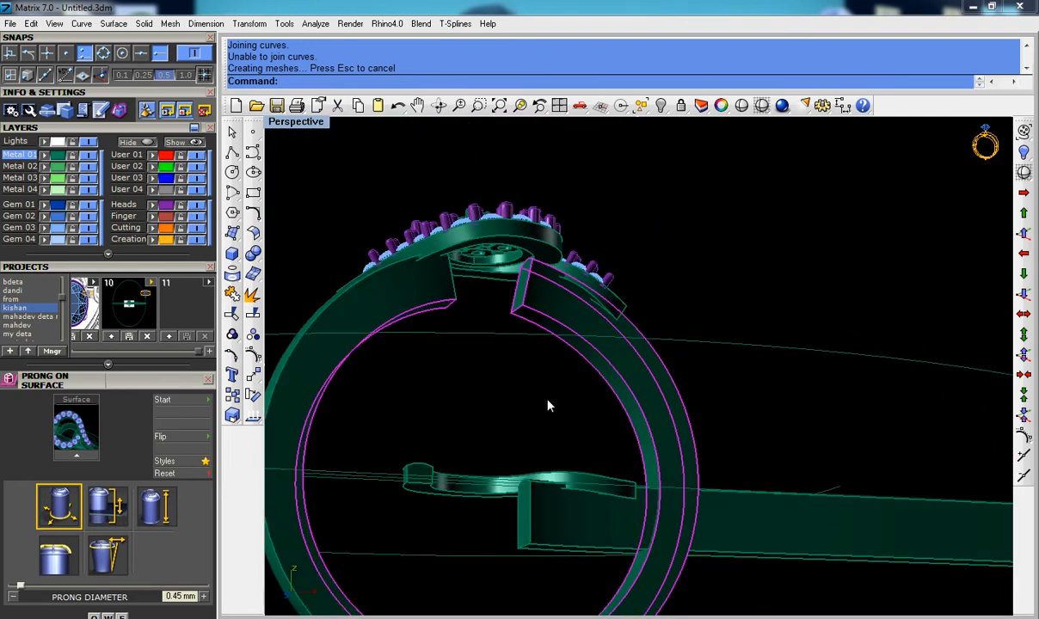
shift+click(362, 390)
shift+click(364, 390)
shift+drag(401, 410, 317, 378)
key(ctrl+j)
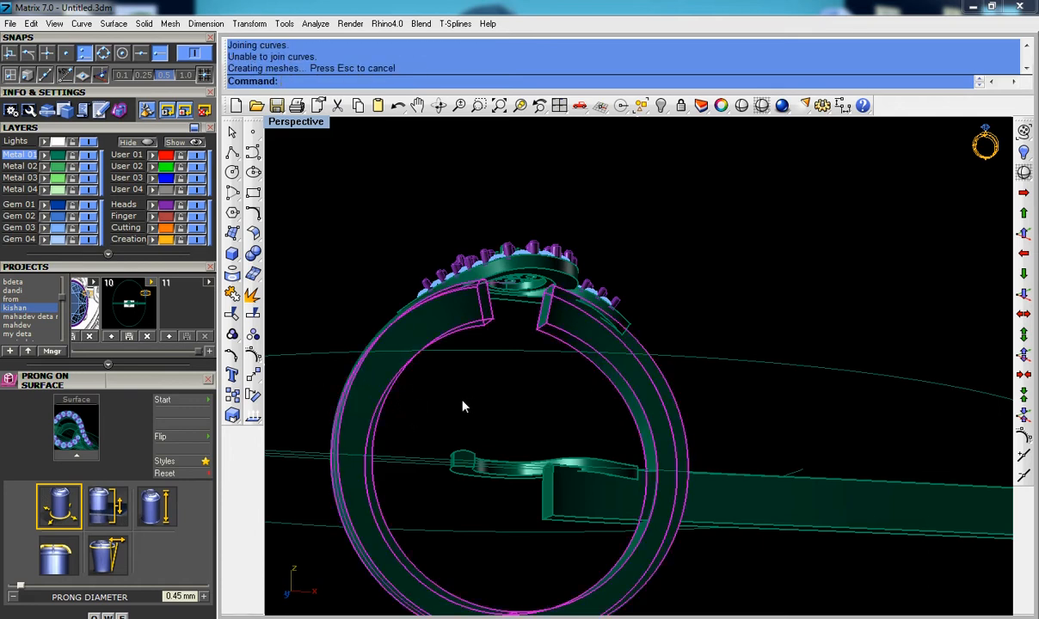
click(462, 402)
click(367, 375)
click(403, 387)
Step: Delete the spare construction curves and polysurfaces lying beside the ring
scroll(492, 386, down, 4)
right_drag(598, 341, 917, 550)
drag(899, 540, 647, 211)
key(Delete)
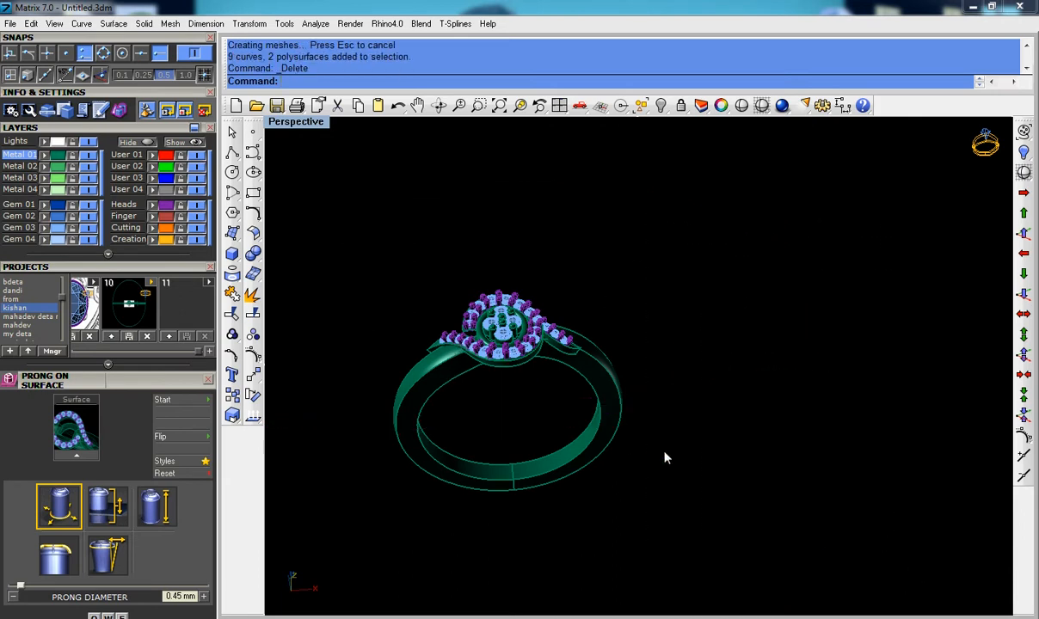
Step: Duplicate the lower edge of the front twisted strip under the stones as a curve
scroll(680, 452, down, 2)
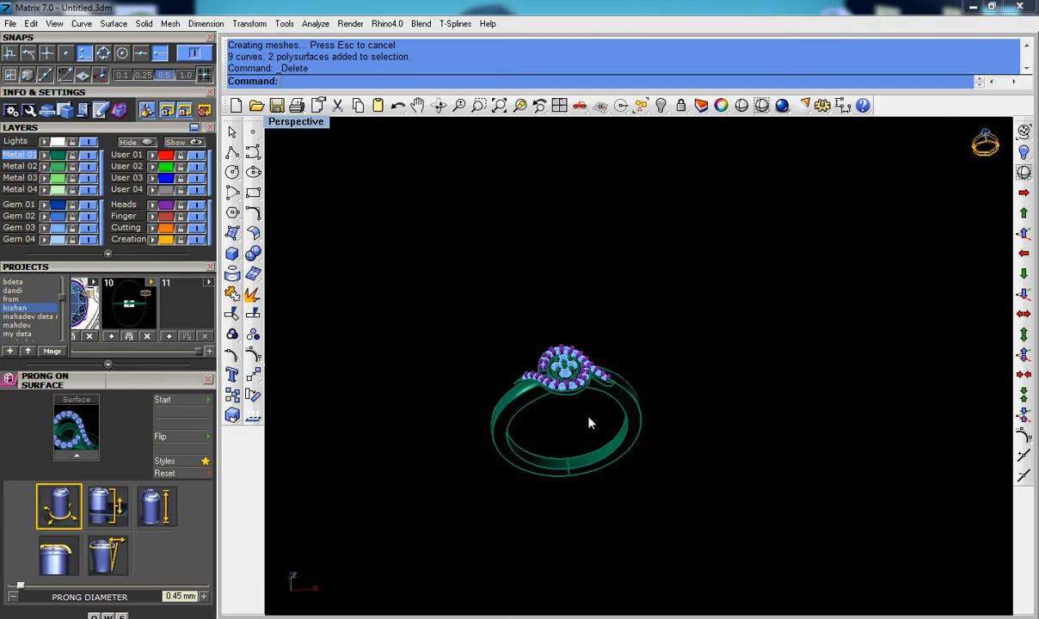
scroll(589, 422, up, 3)
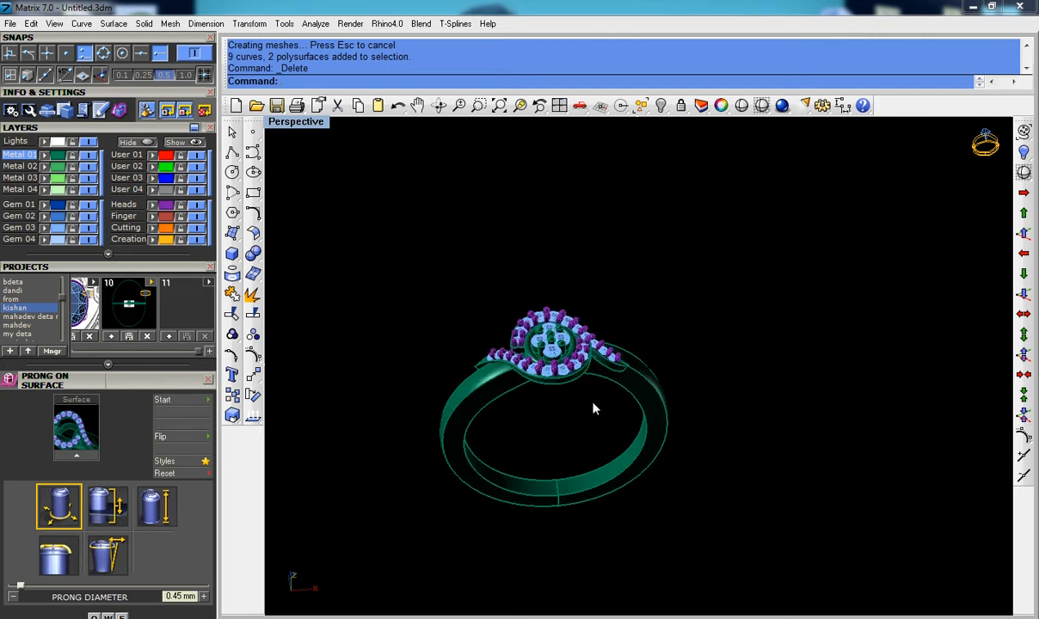
scroll(575, 362, up, 5)
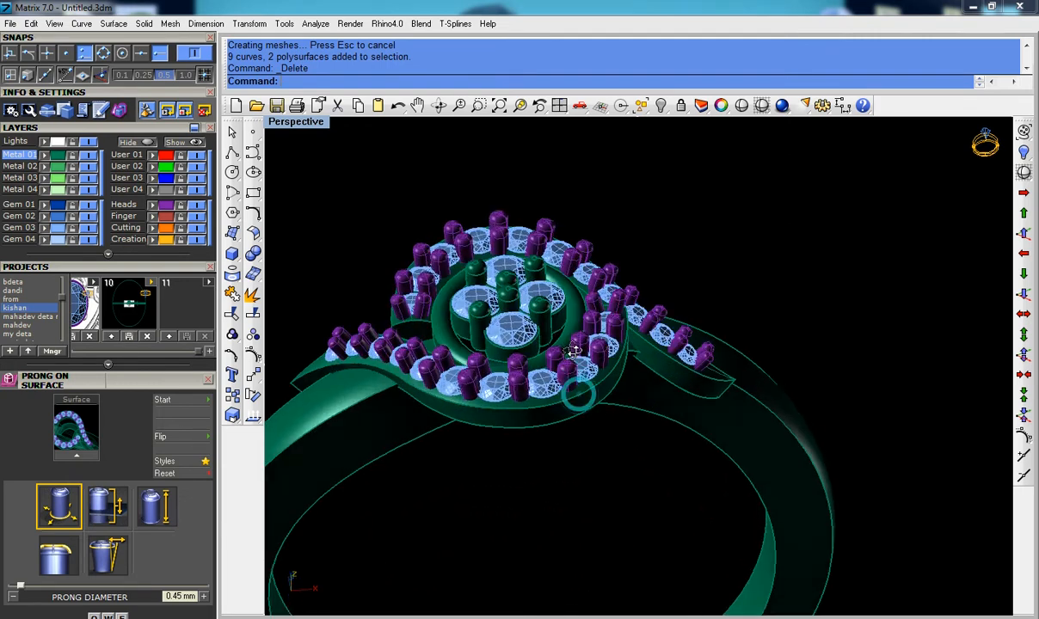
right_drag(530, 370, 487, 248)
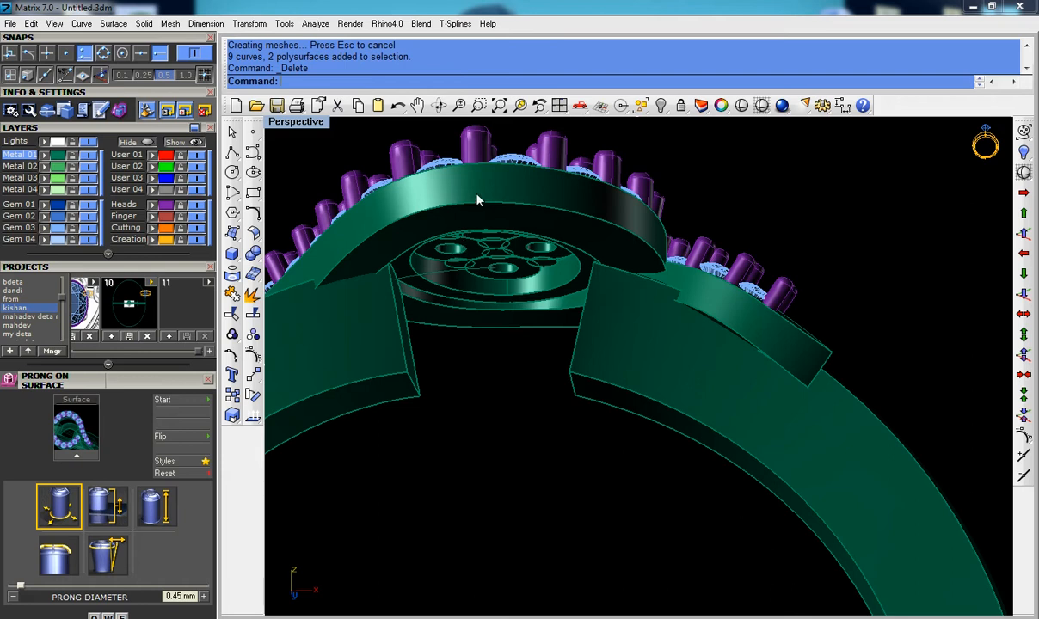
click(232, 272)
click(288, 296)
click(376, 207)
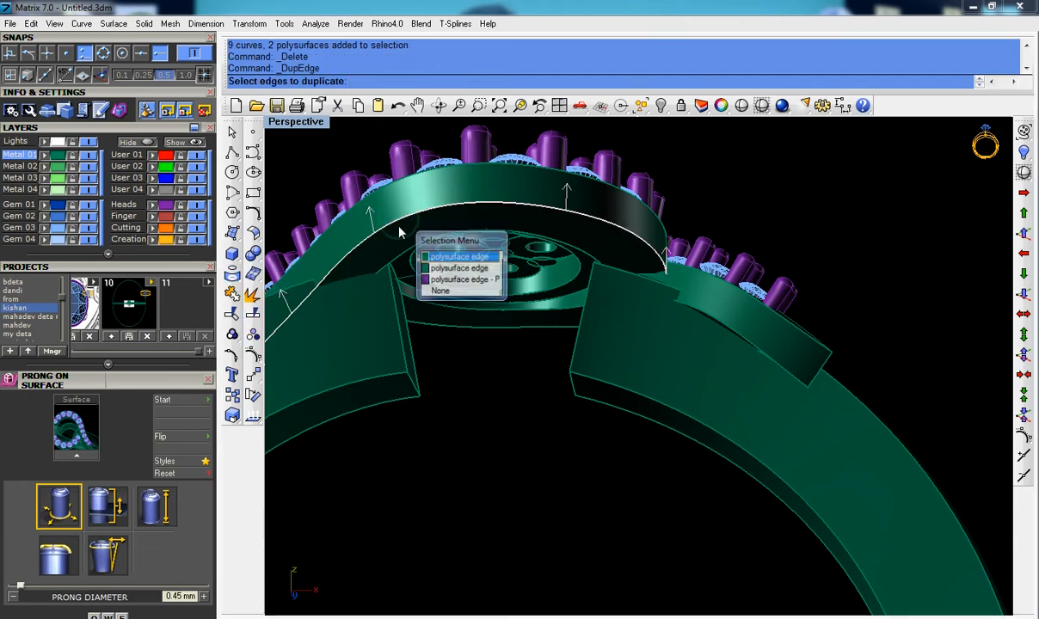
click(446, 269)
key(Return)
Step: Duplicate the lower edge of the rear twisted strip as a second curve
right_click(460, 345)
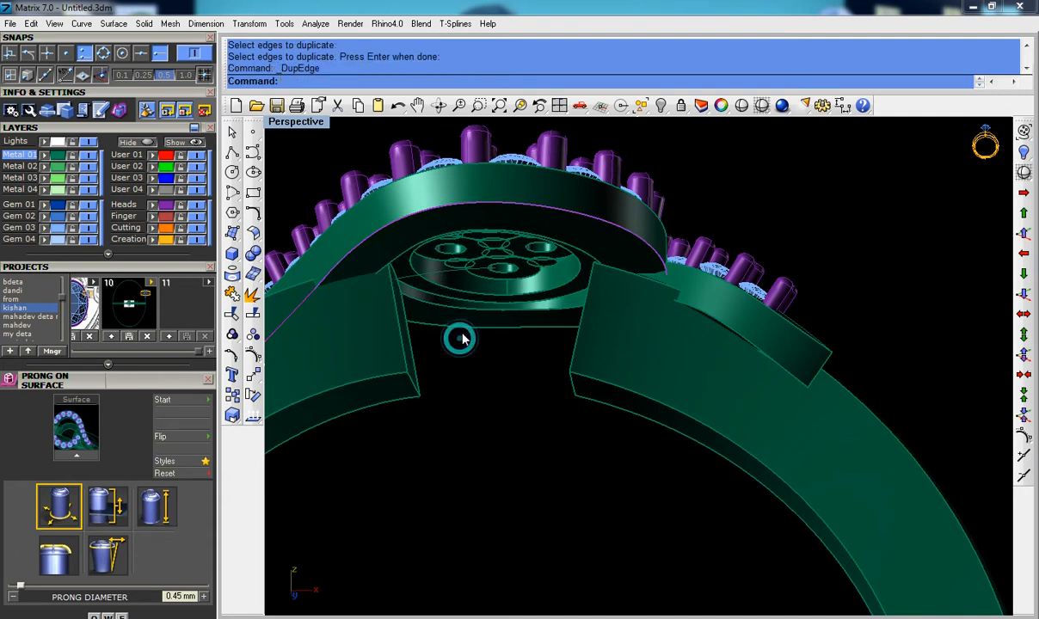
click(459, 327)
click(458, 328)
click(457, 320)
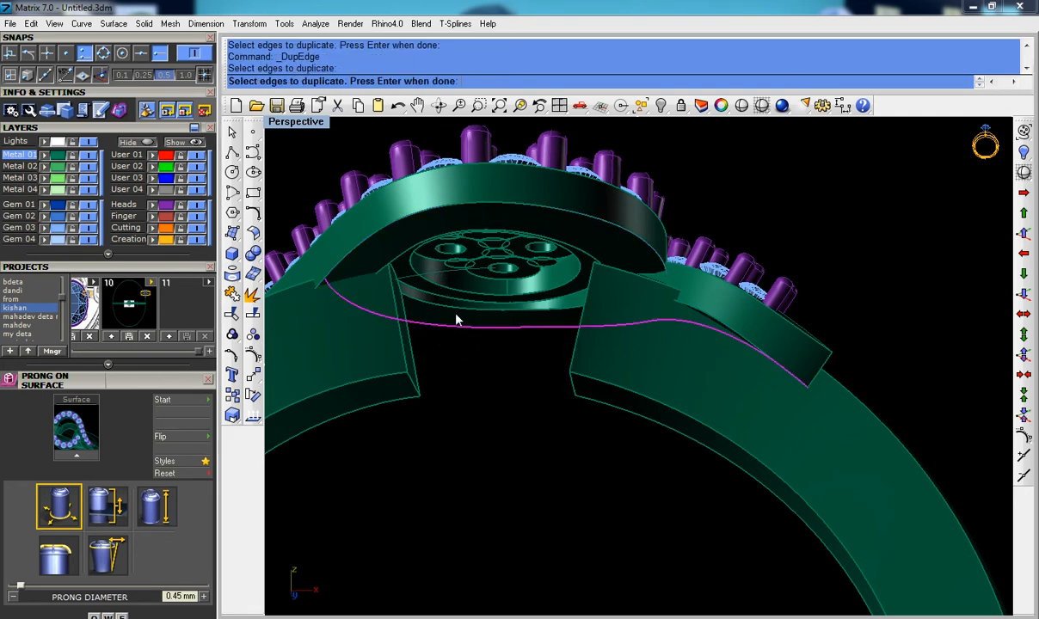
scroll(456, 312, down, 3)
right_click(422, 264)
Step: Extrude the front strip's duplicated edge curve by -3 with capped ends
click(433, 248)
click(492, 288)
right_drag(494, 295, 353, 317)
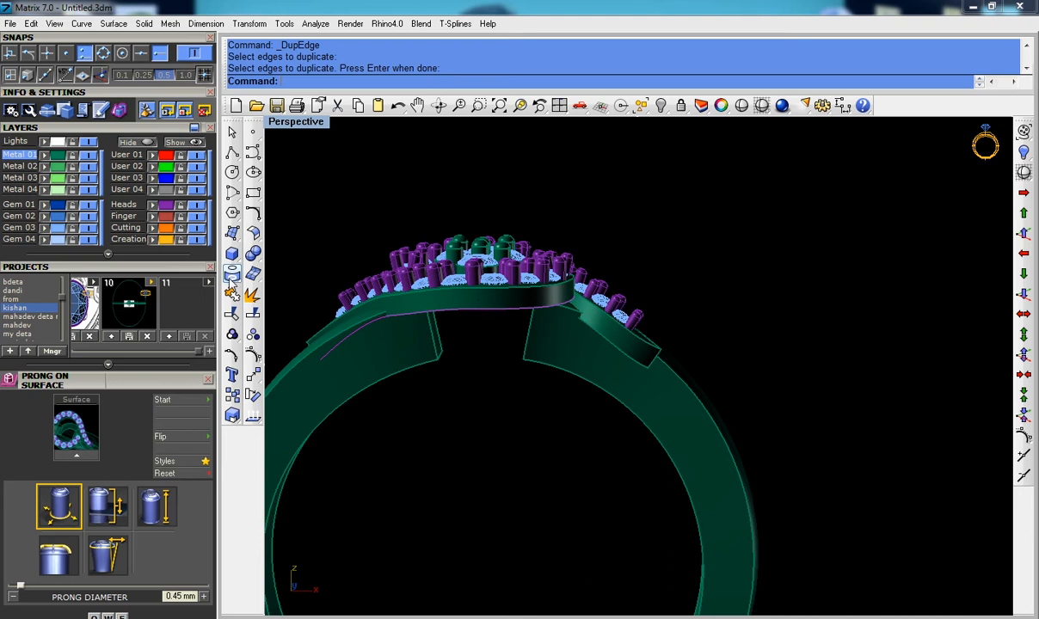
click(232, 233)
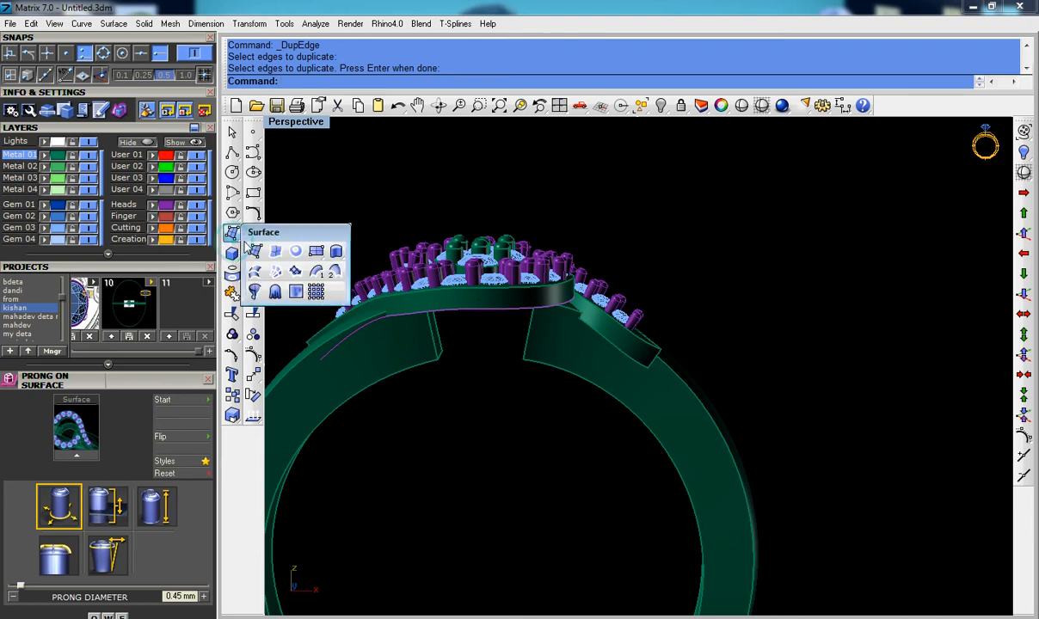
click(235, 255)
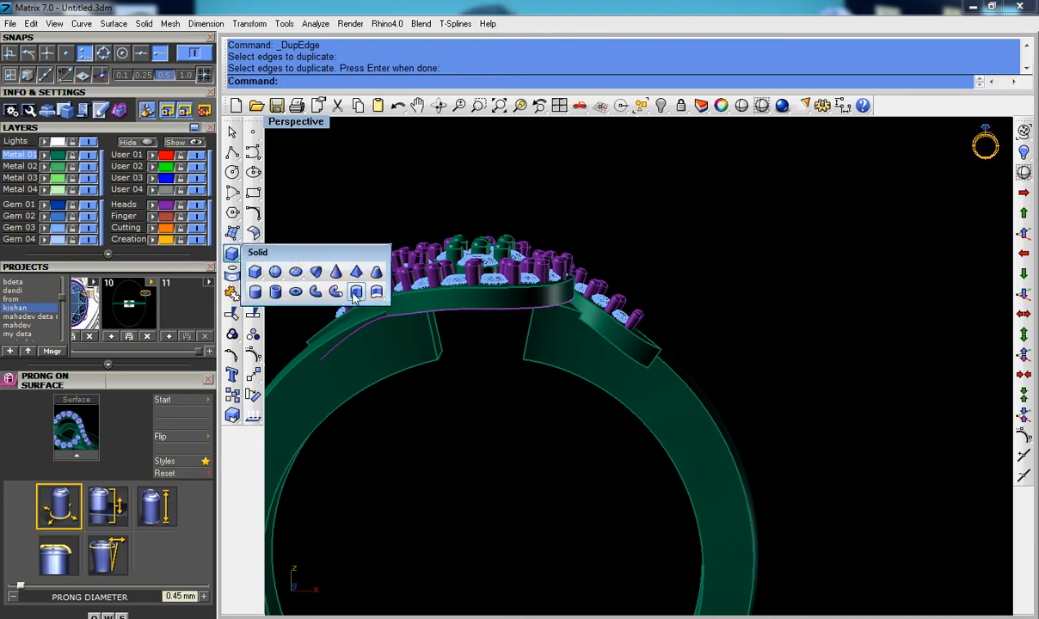
click(356, 294)
text(-)
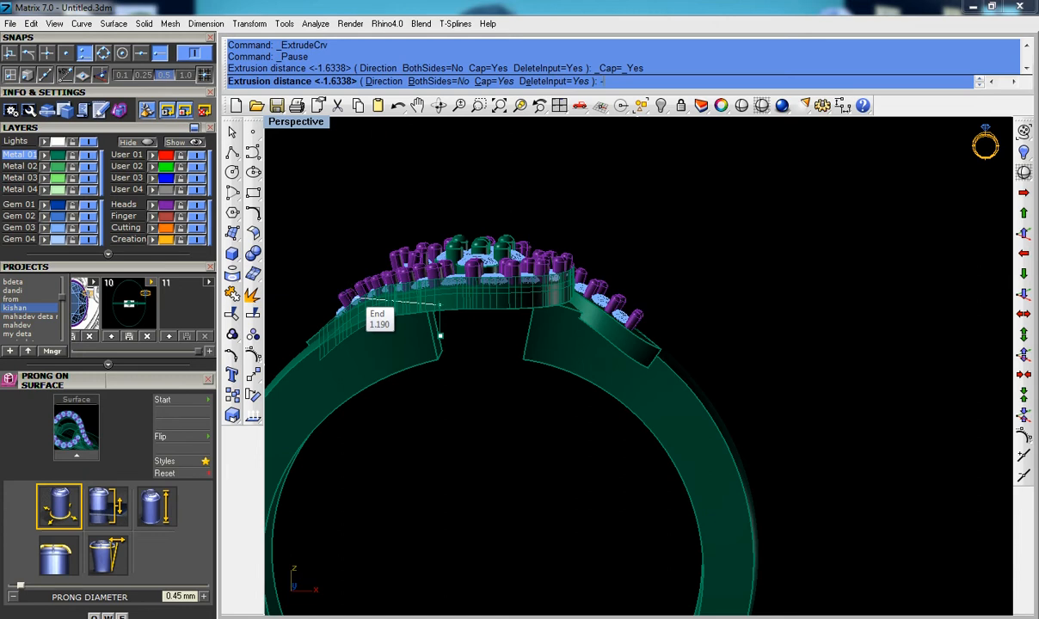
text(3)
key(Return)
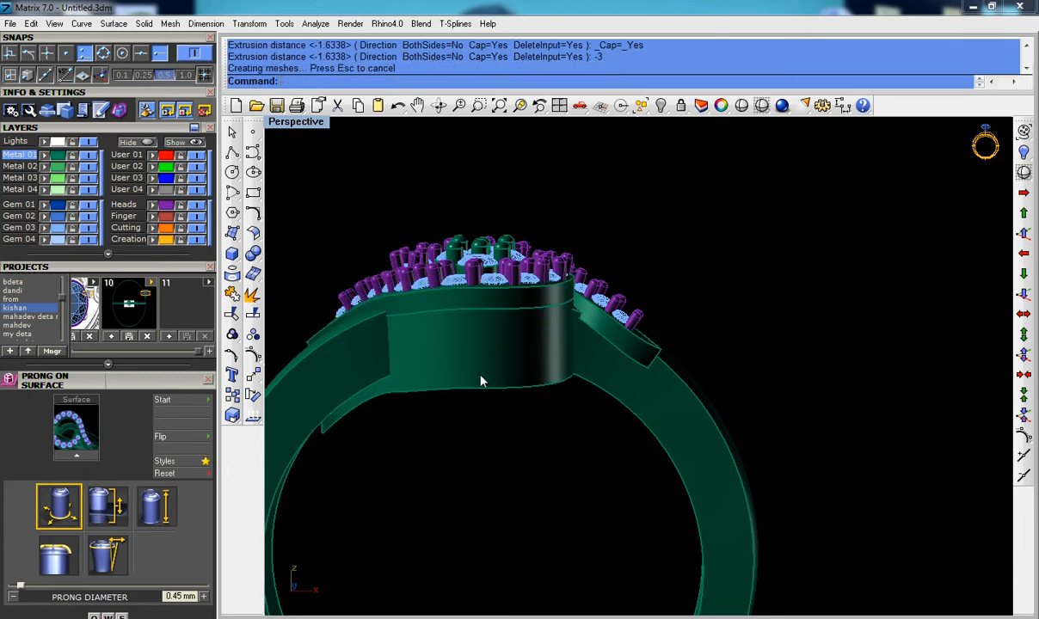
Step: Extrude the rear strip's duplicated edge curve by the same -3 distance
scroll(481, 381, up, 3)
right_drag(517, 385, 698, 303)
click(790, 246)
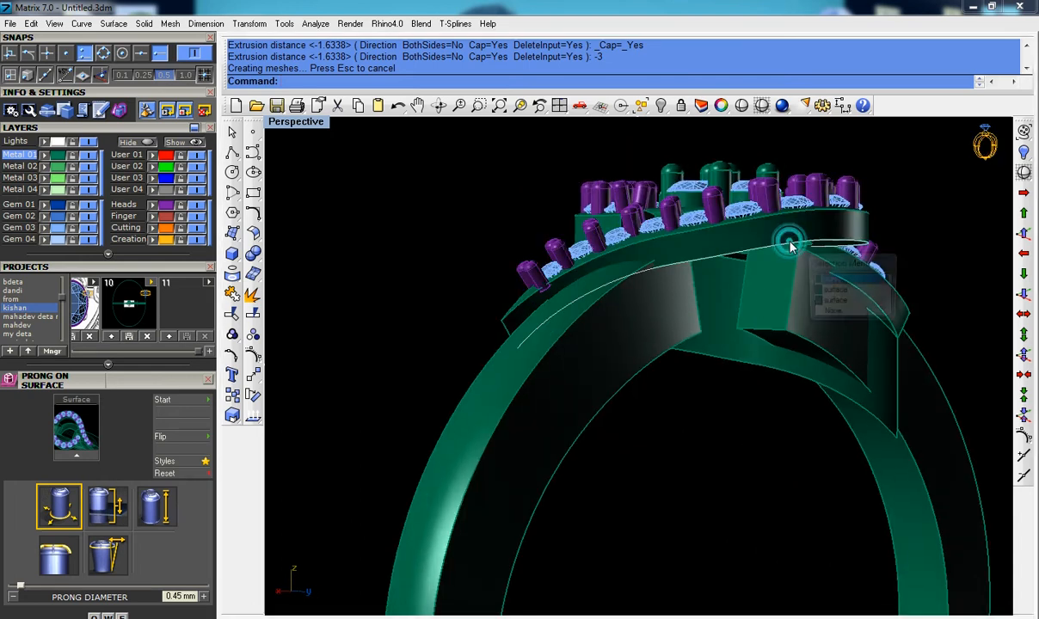
key(Escape)
right_click(790, 246)
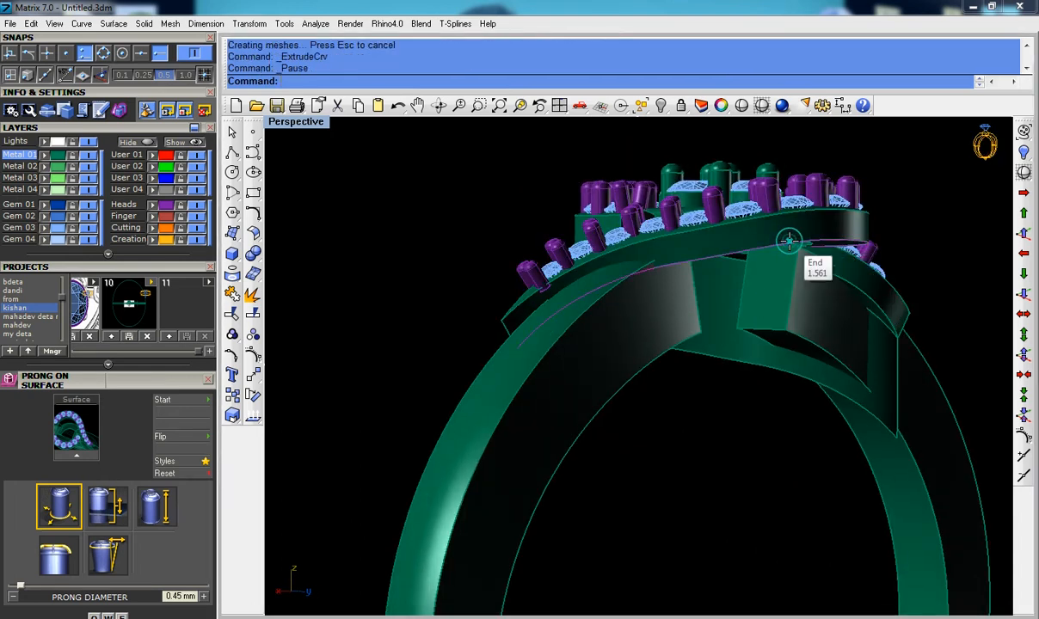
right_click(791, 246)
Step: Import the saved project kishan_10 into the model and show the maximized Front view in wireframe
mouse_move(781, 323)
right_down()
mouse_move(736, 352)
mouse_move(850, 350)
mouse_move(953, 326)
mouse_move(956, 336)
right_up()
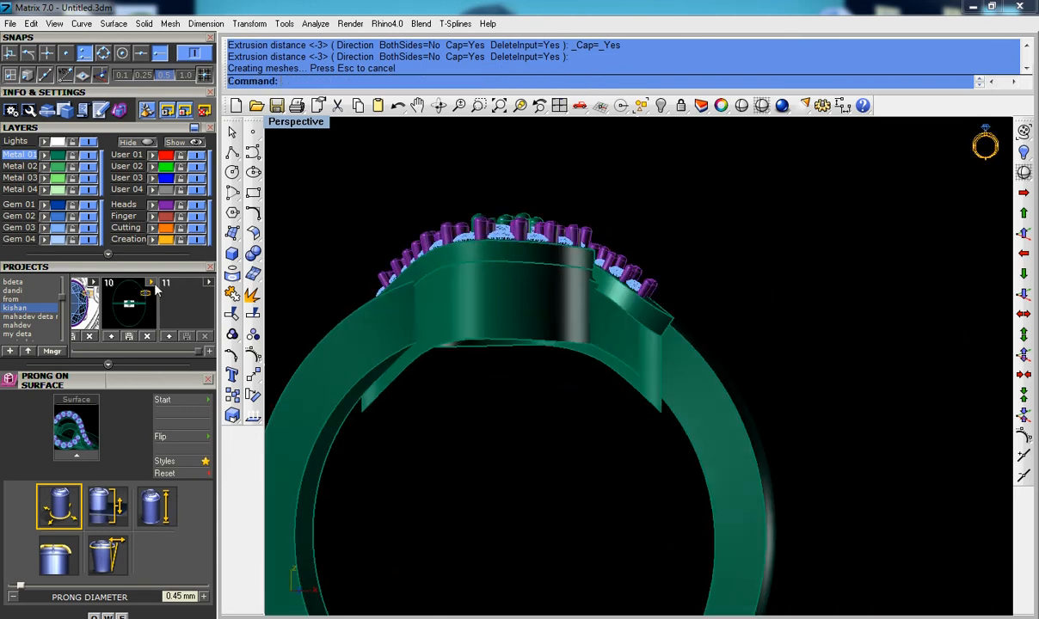
mouse_move(616, 354)
right_down()
mouse_move(578, 420)
mouse_move(622, 417)
mouse_move(617, 424)
right_up()
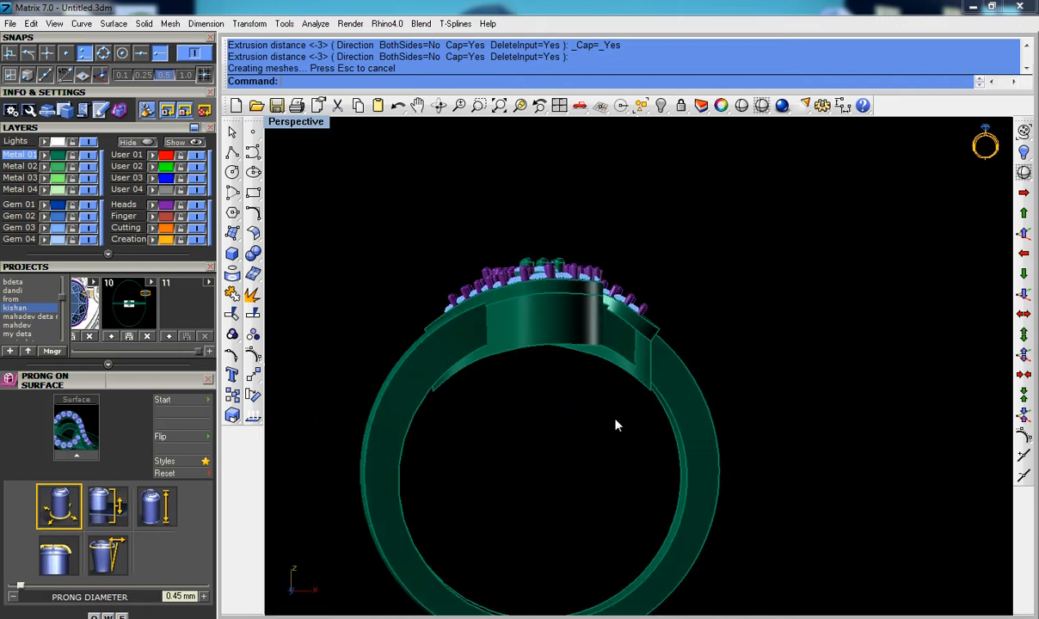
click(151, 282)
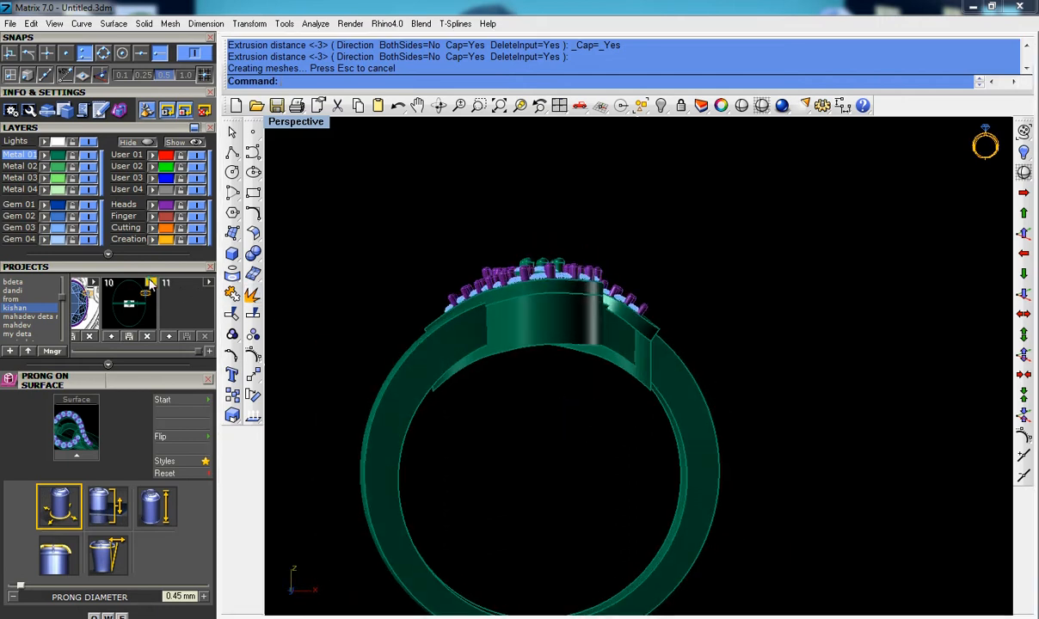
click(554, 341)
key(ctrl+F2)
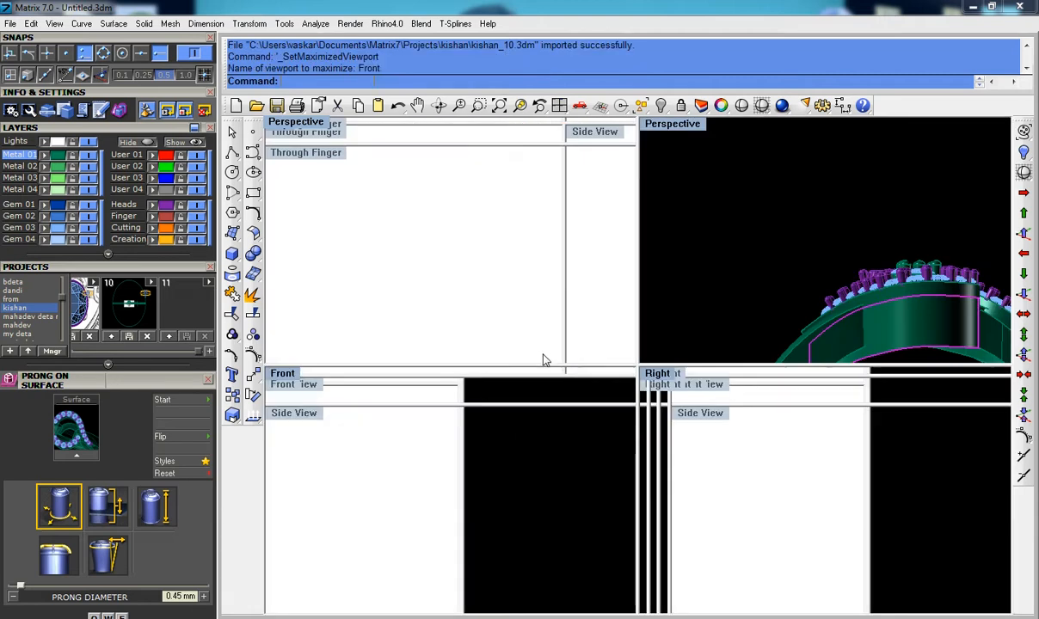
click(782, 105)
click(438, 51)
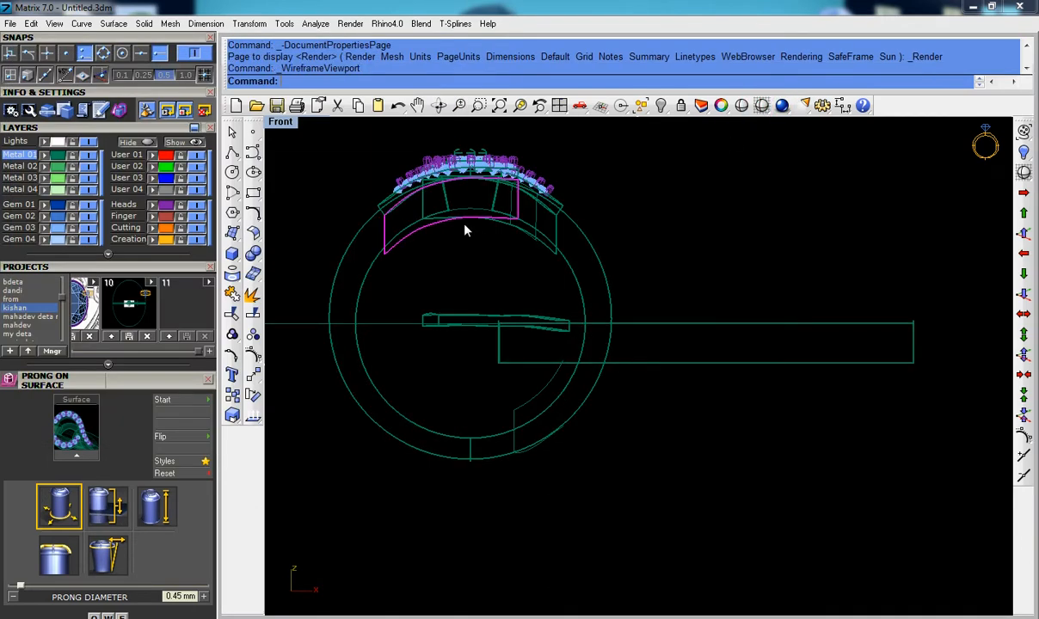
Step: Trim off the parts of the extruded strip walls that extend inside the shank's inner finger circle
scroll(469, 203, up, 2)
scroll(469, 204, down, 1)
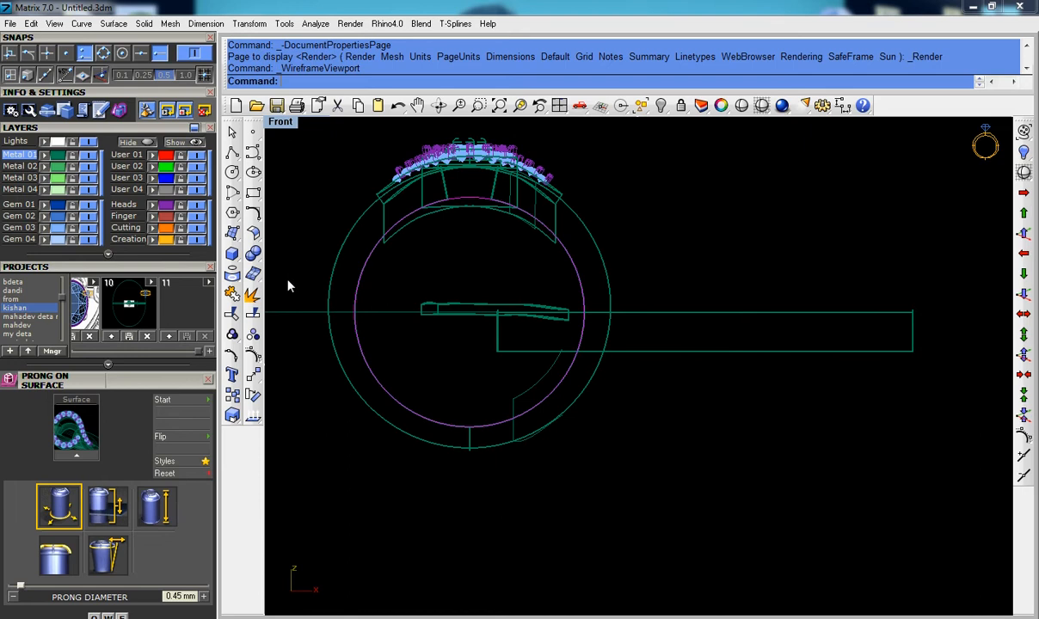
click(231, 314)
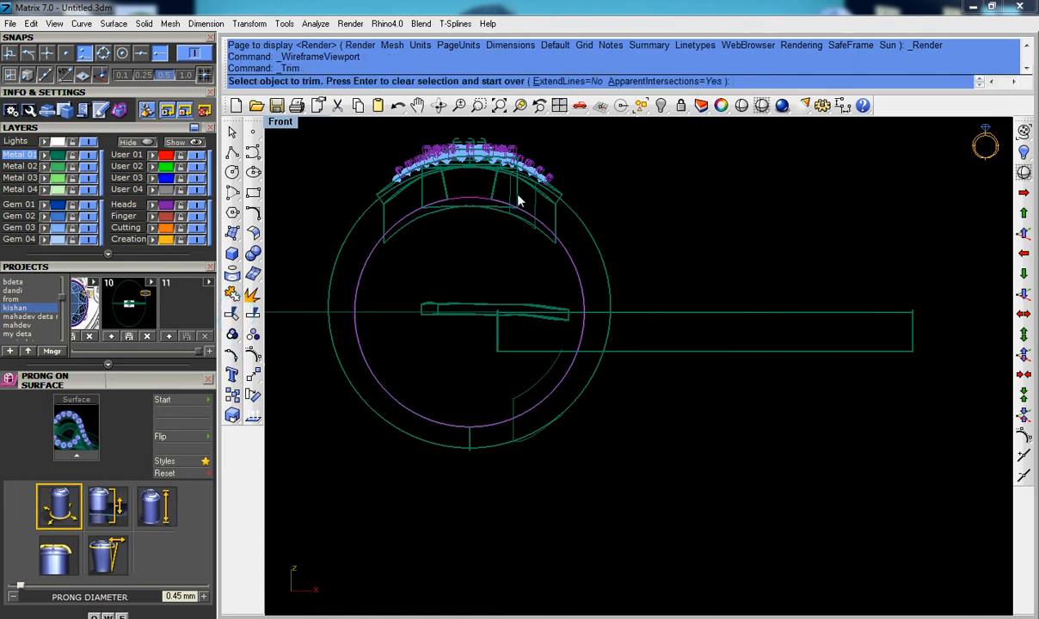
click(491, 211)
key(Return)
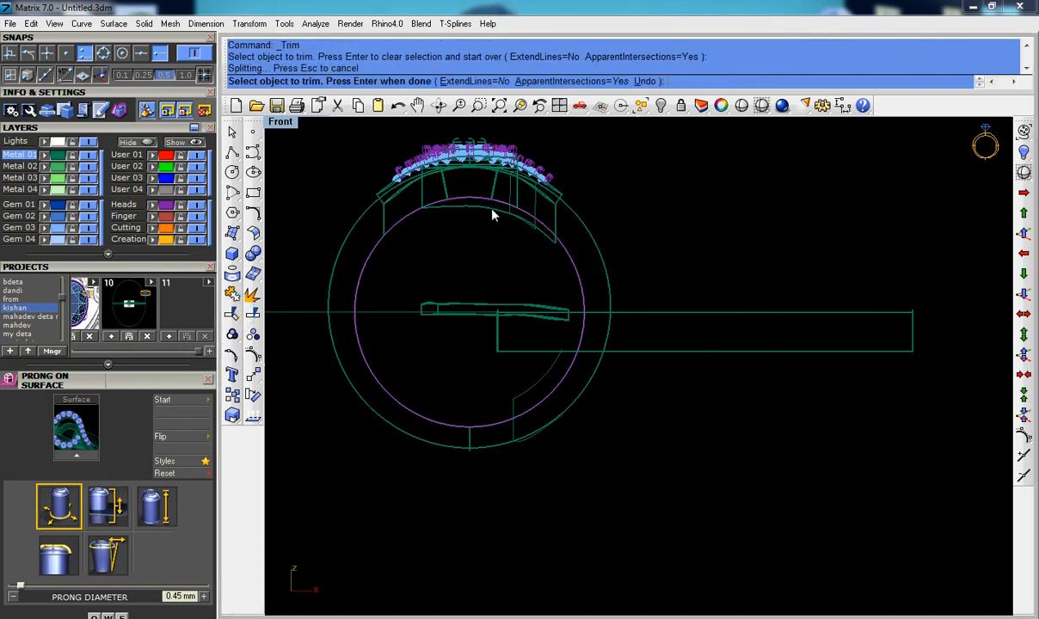
click(493, 215)
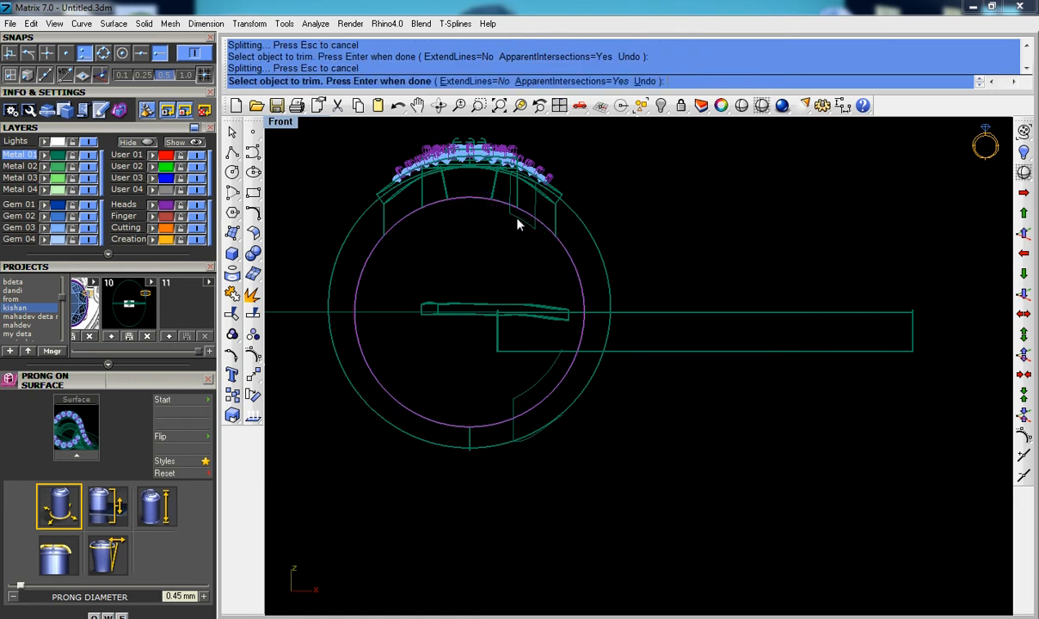
click(519, 223)
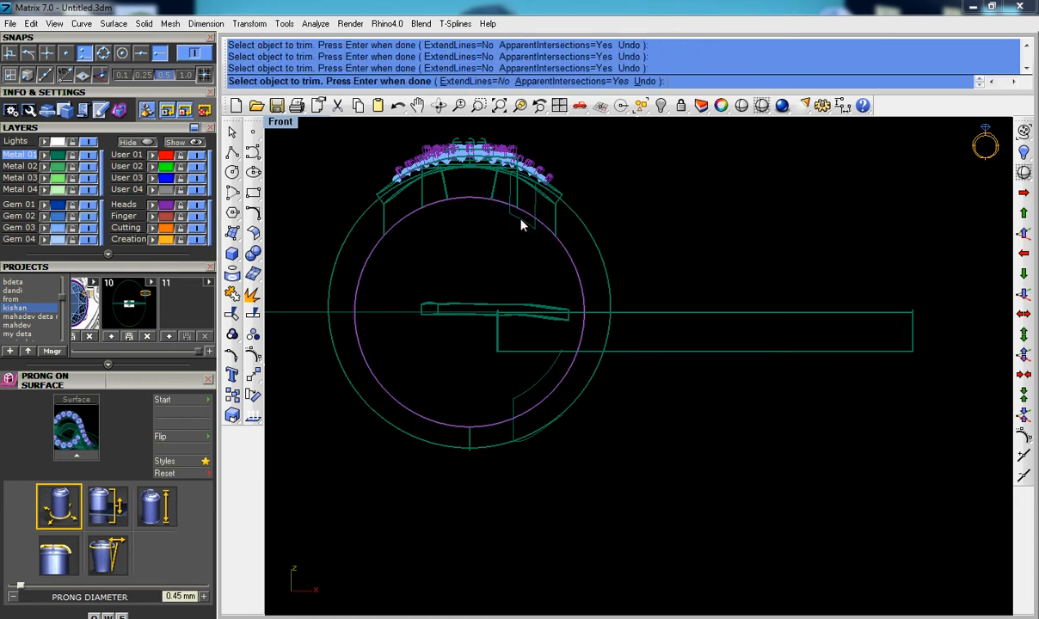
key(Return)
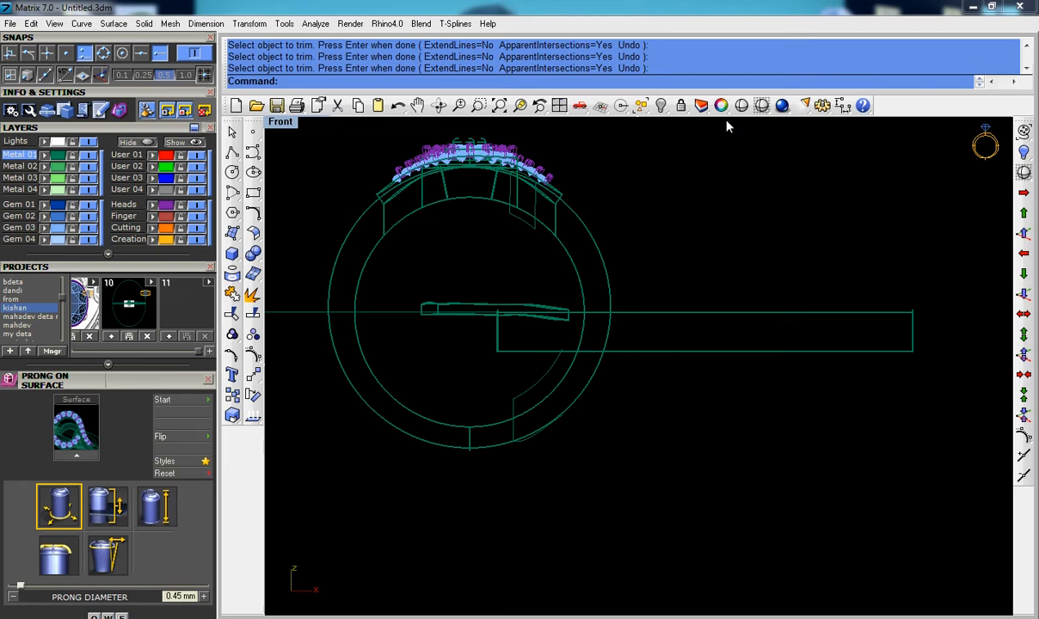
Step: Delete the leftover horizontal construction solids and curves running through and beside the ring in the Perspective view
key(ctrl+F4)
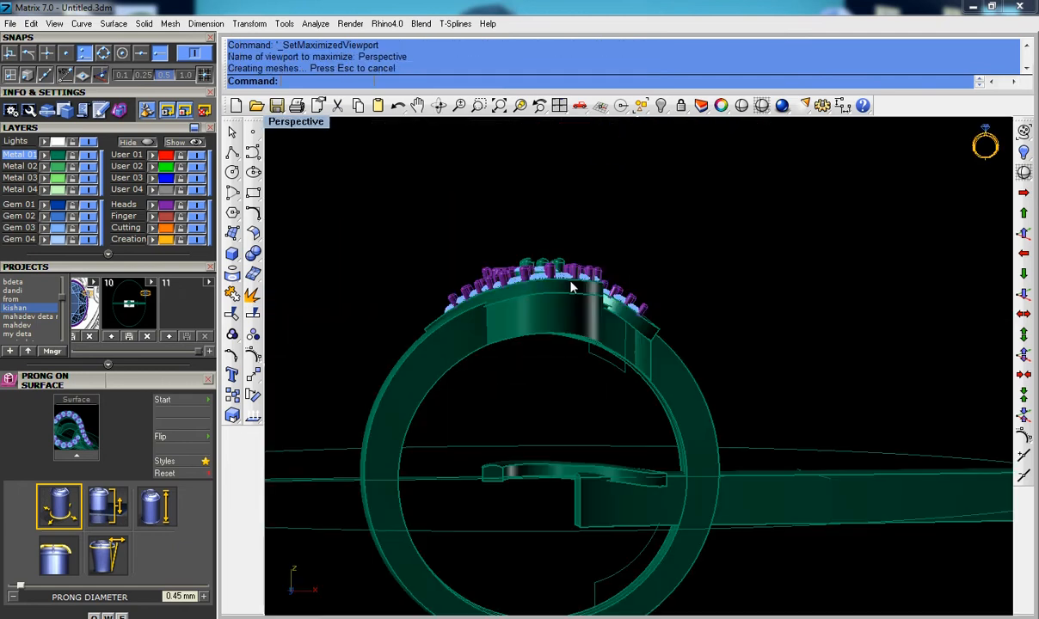
scroll(568, 284, down, 2)
drag(879, 519, 795, 273)
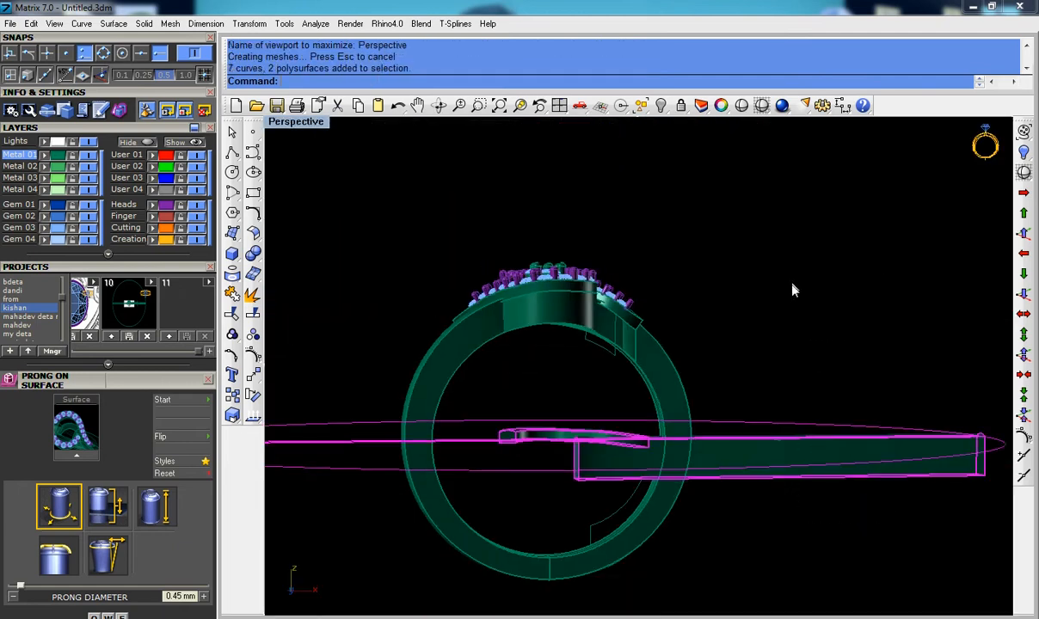
key(Delete)
scroll(757, 353, down, 3)
click(670, 465)
key(Delete)
drag(742, 354, 1003, 512)
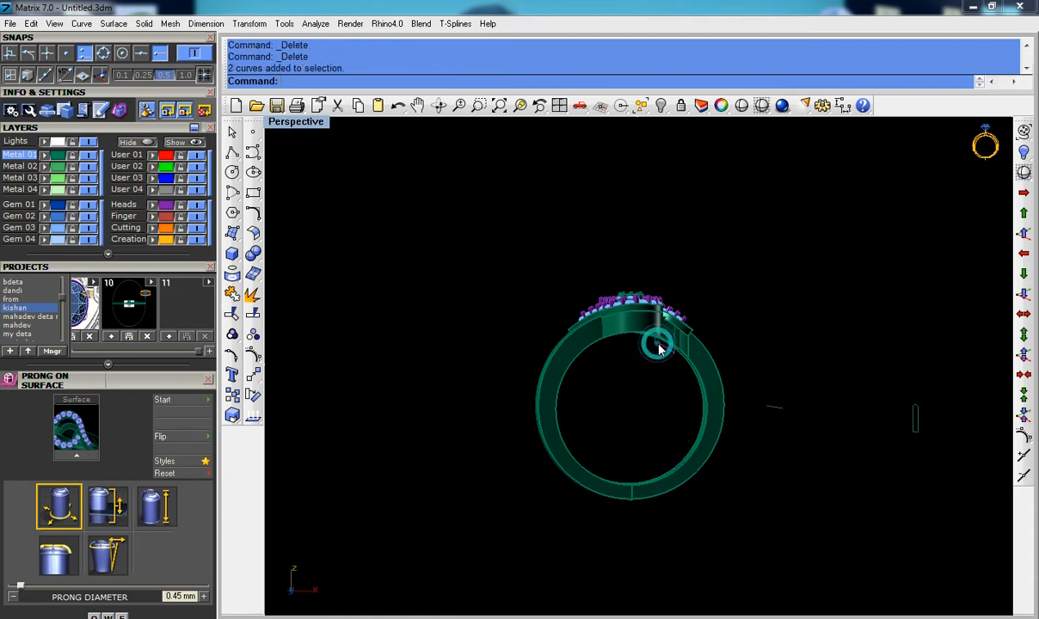
key(Delete)
Step: Delete the stray curve under the ring head and the remaining loose line and profile curve beside the ring
scroll(659, 348, up, 4)
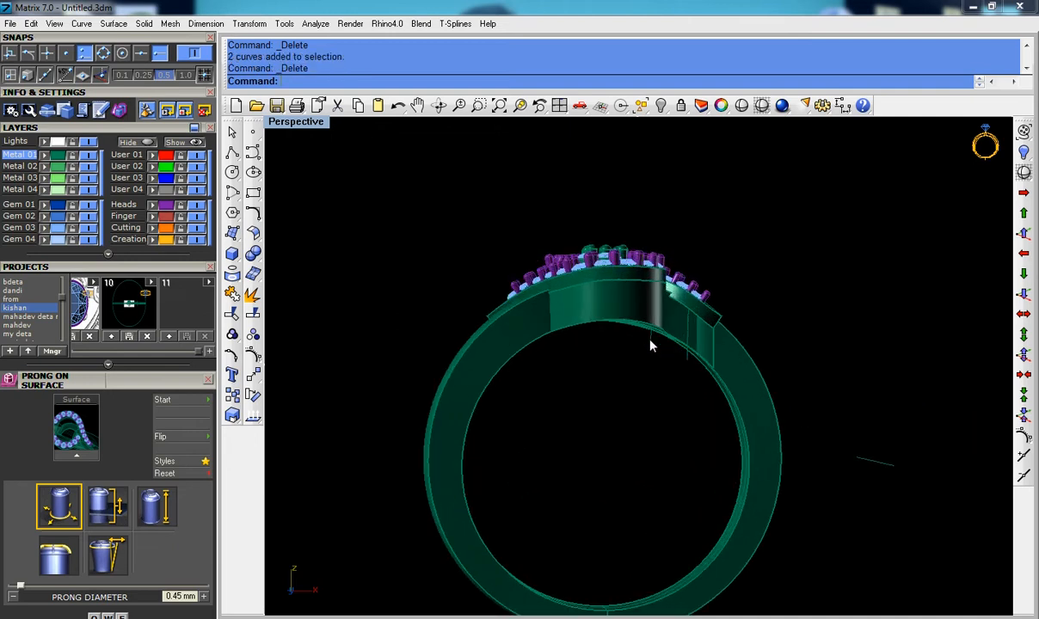
click(650, 342)
scroll(830, 449, down, 3)
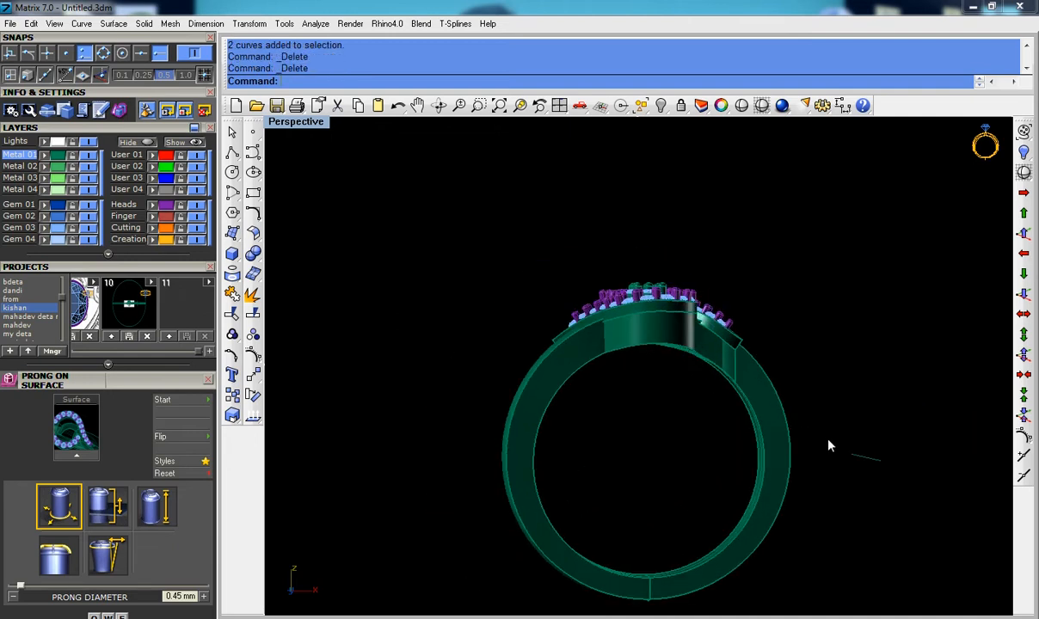
drag(830, 415, 888, 509)
scroll(869, 487, down, 3)
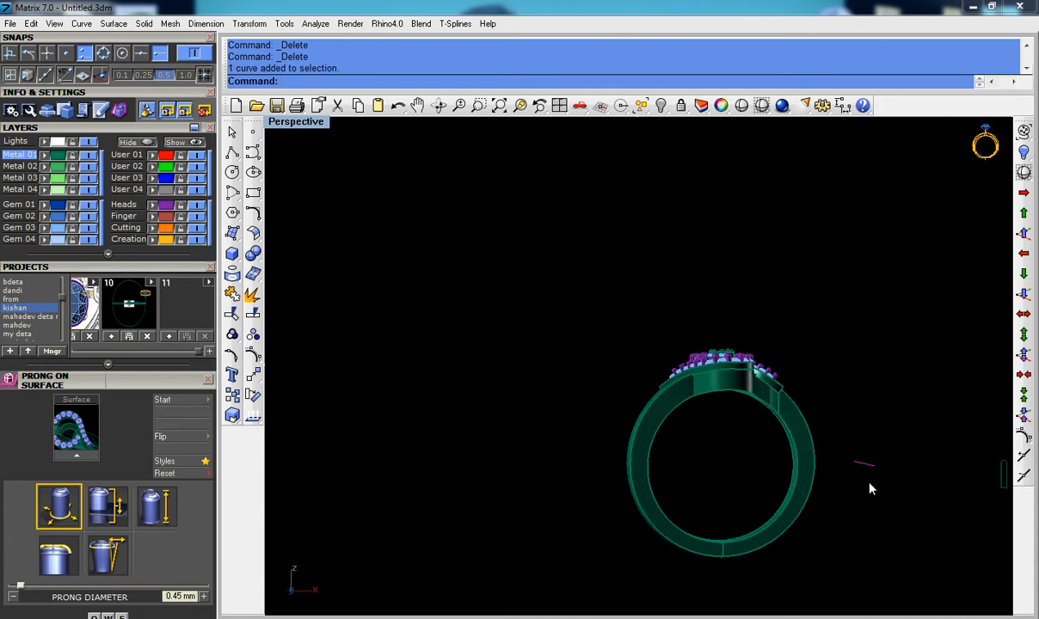
right_drag(747, 457, 782, 463)
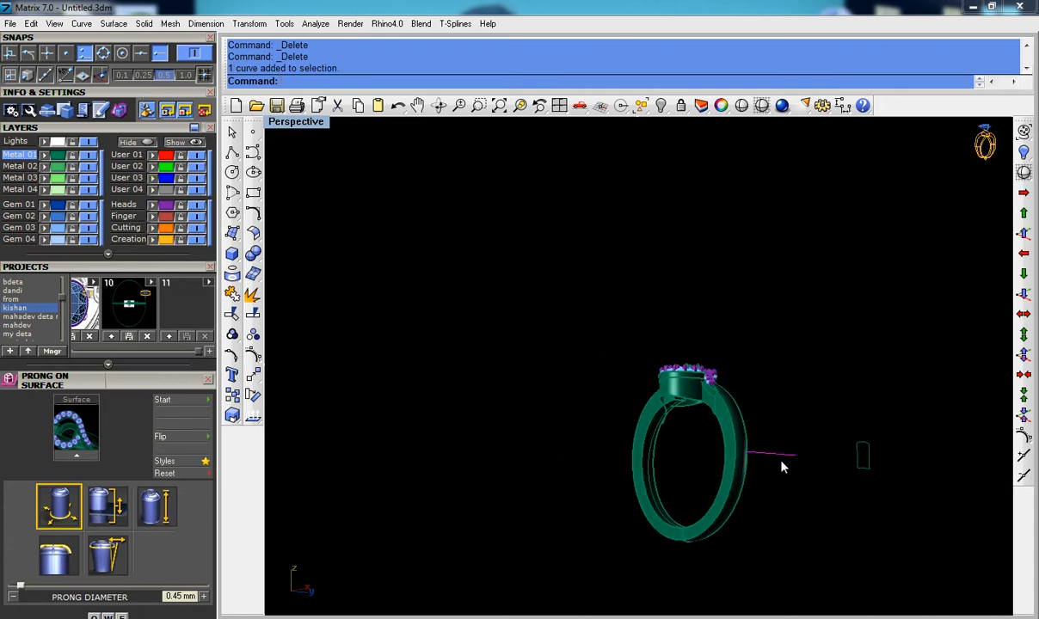
key(Delete)
drag(812, 376, 940, 563)
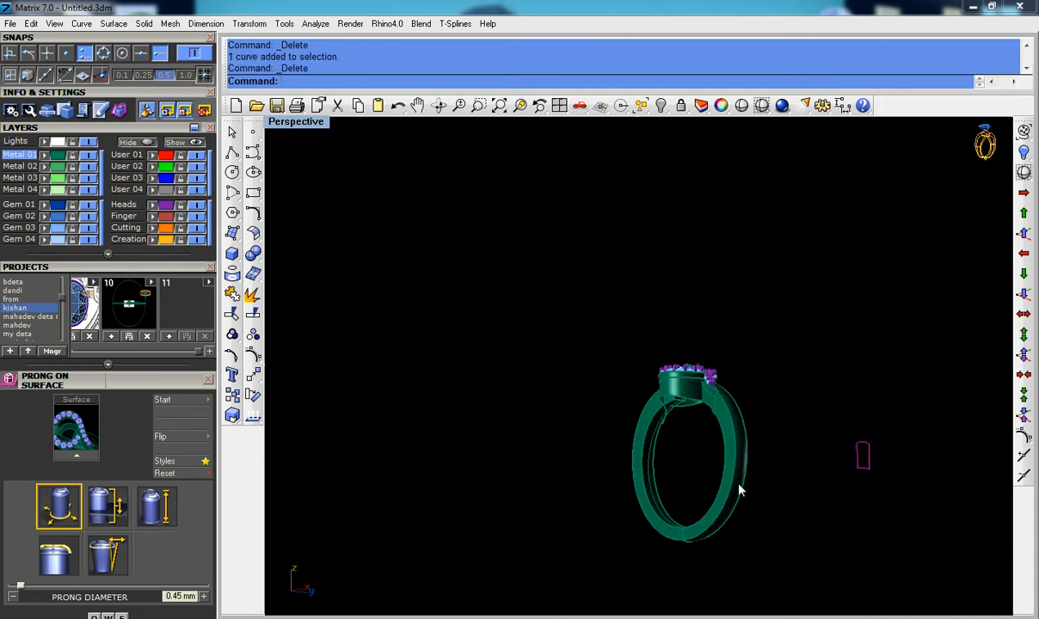
Step: Try to split the extruded strip wall along a U-direction isocurve near the shank, with intersection snap enabled
right_drag(703, 437, 759, 410)
scroll(750, 394, up, 3)
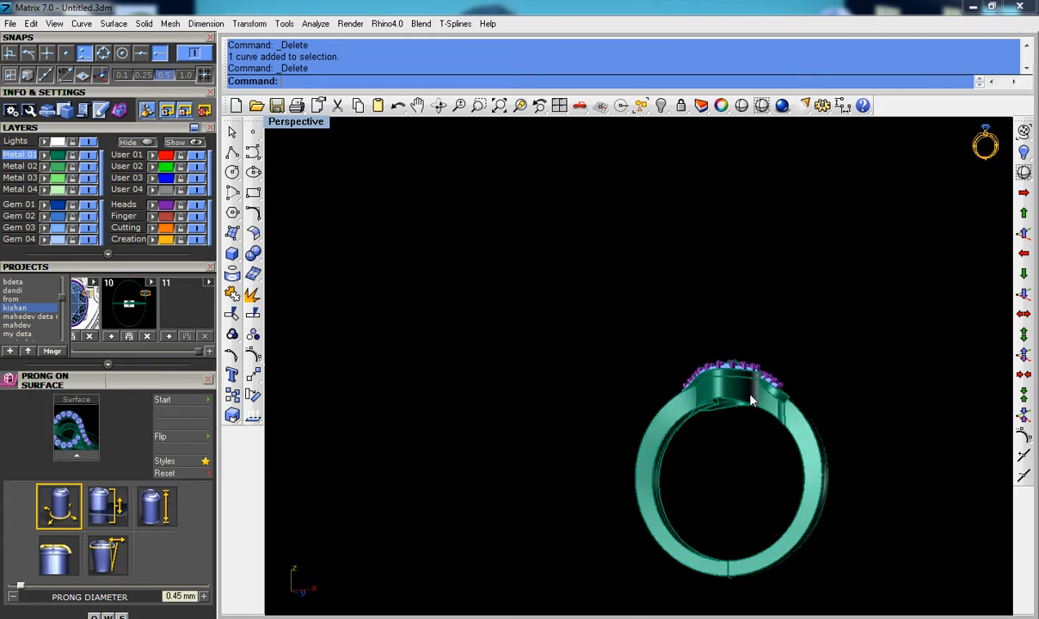
scroll(731, 389, up, 3)
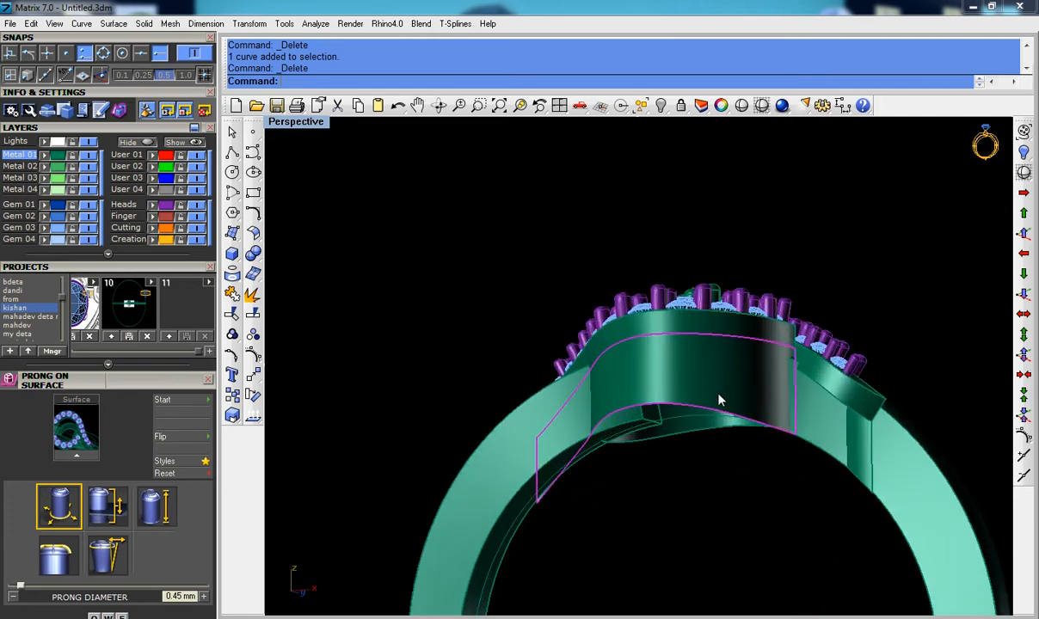
scroll(720, 396, up, 3)
right_drag(714, 376, 404, 434)
right_drag(630, 470, 689, 376)
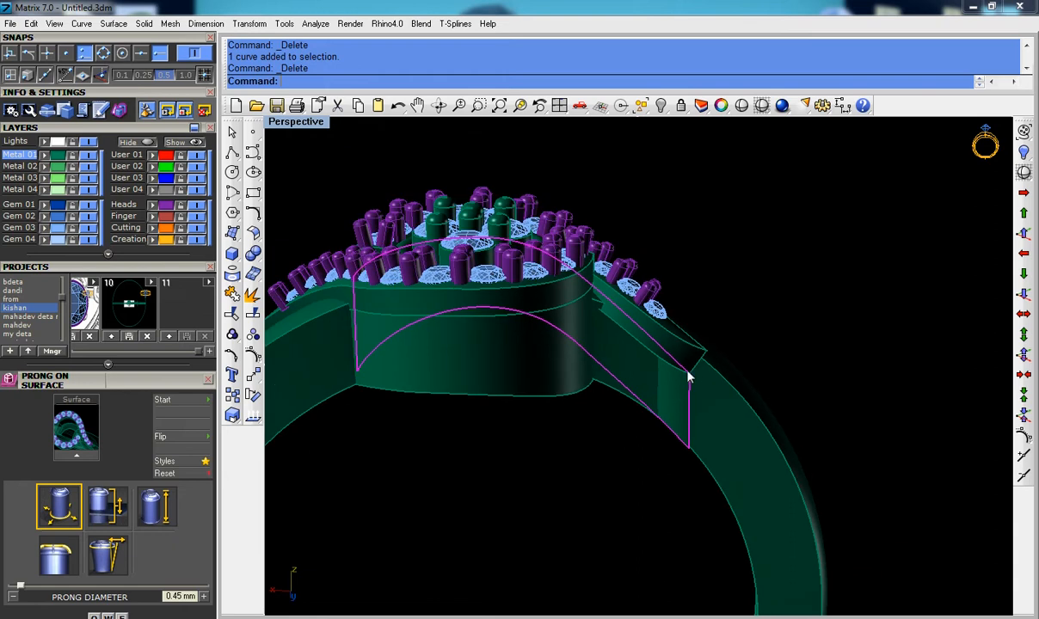
click(720, 414)
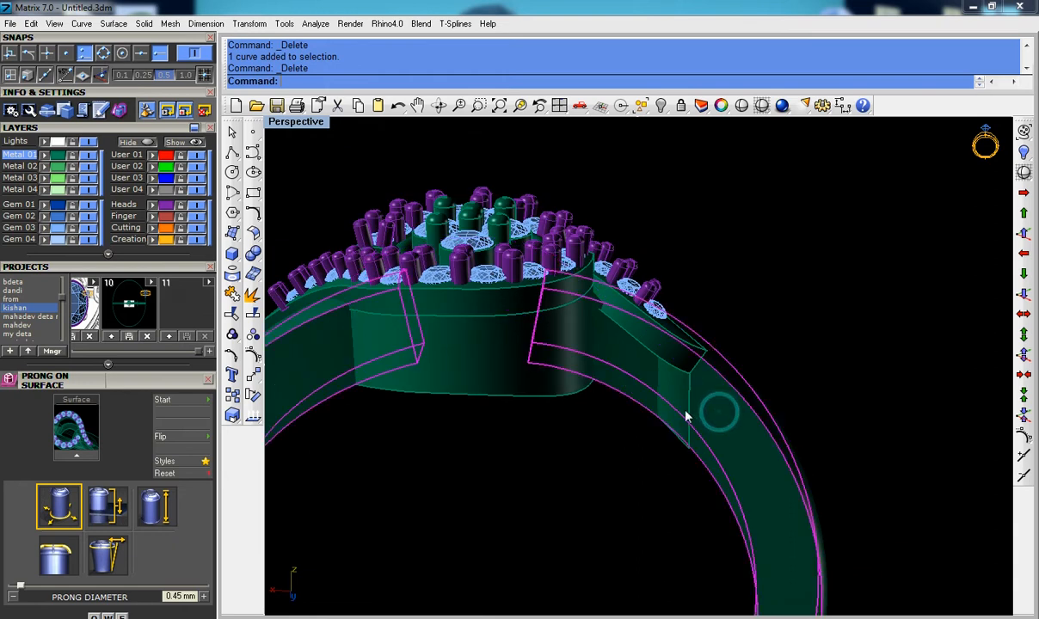
click(254, 316)
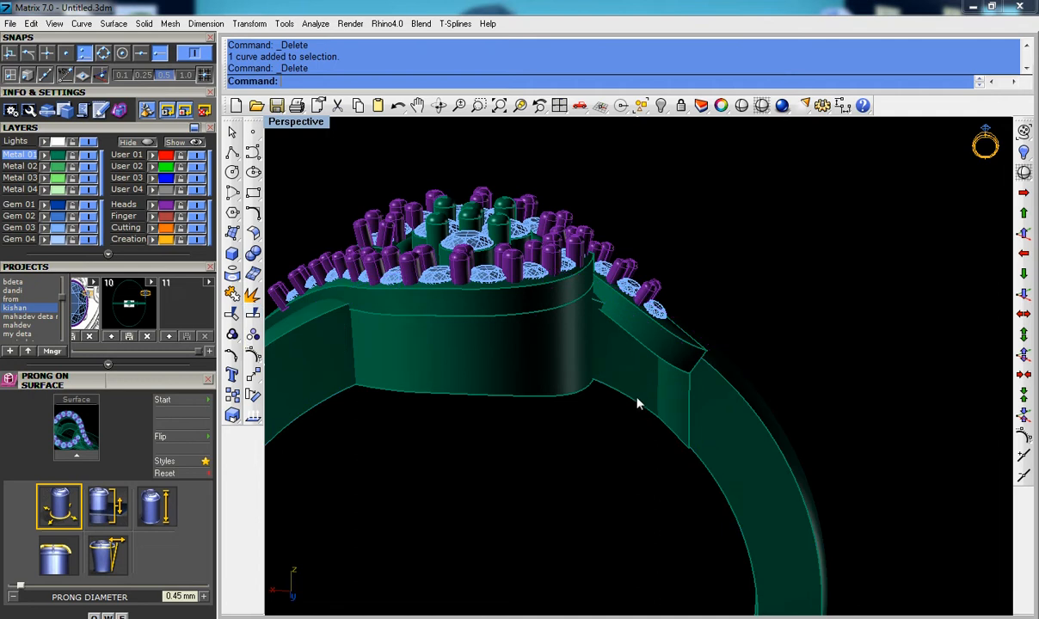
click(674, 400)
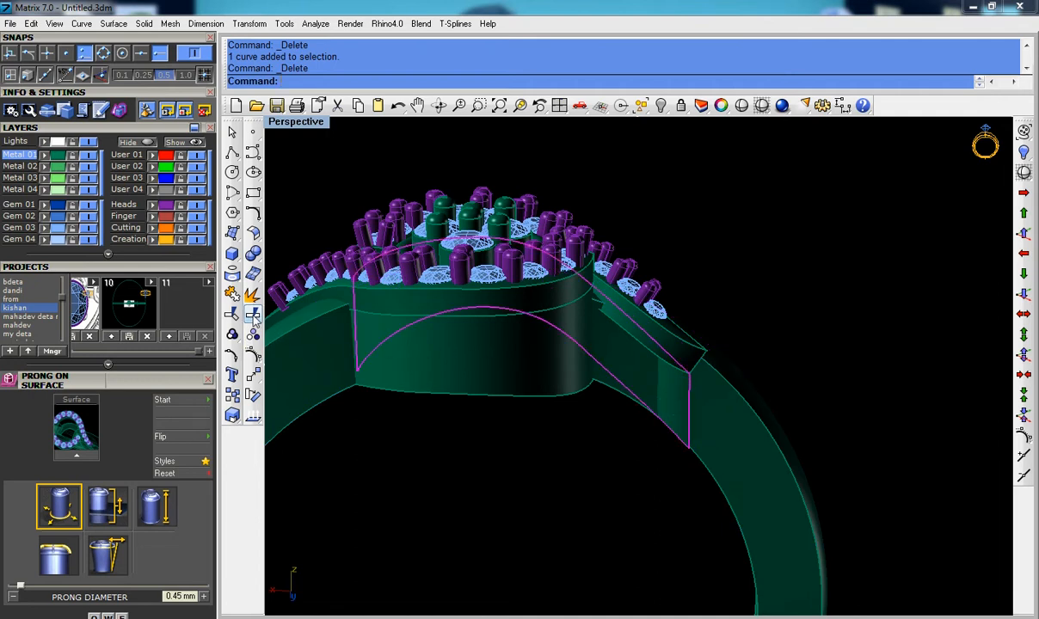
click(253, 315)
double_click(555, 81)
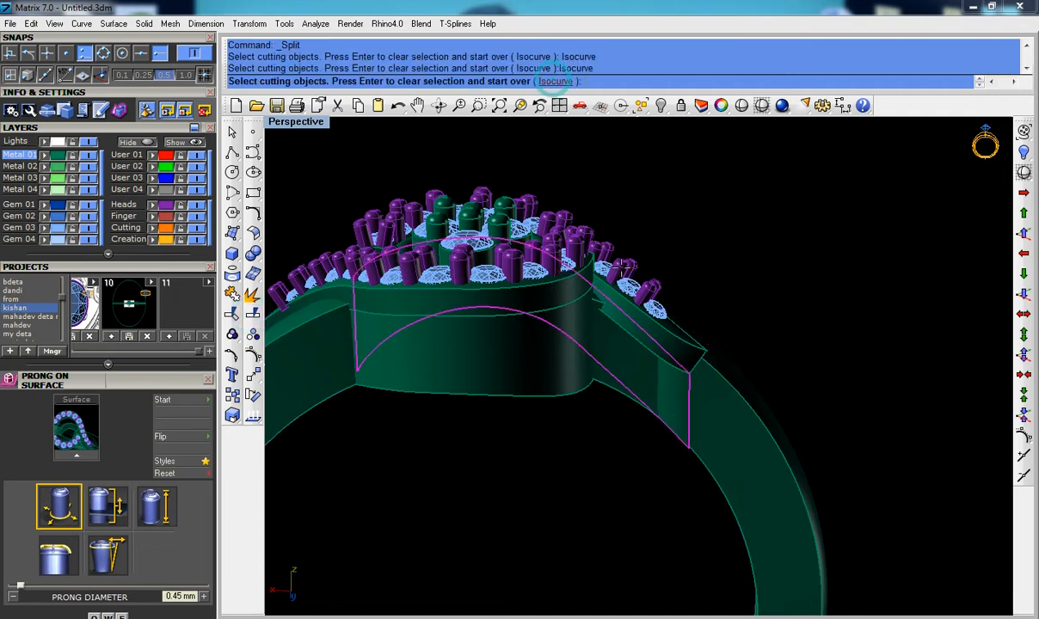
scroll(53, 129, up, 2)
click(49, 116)
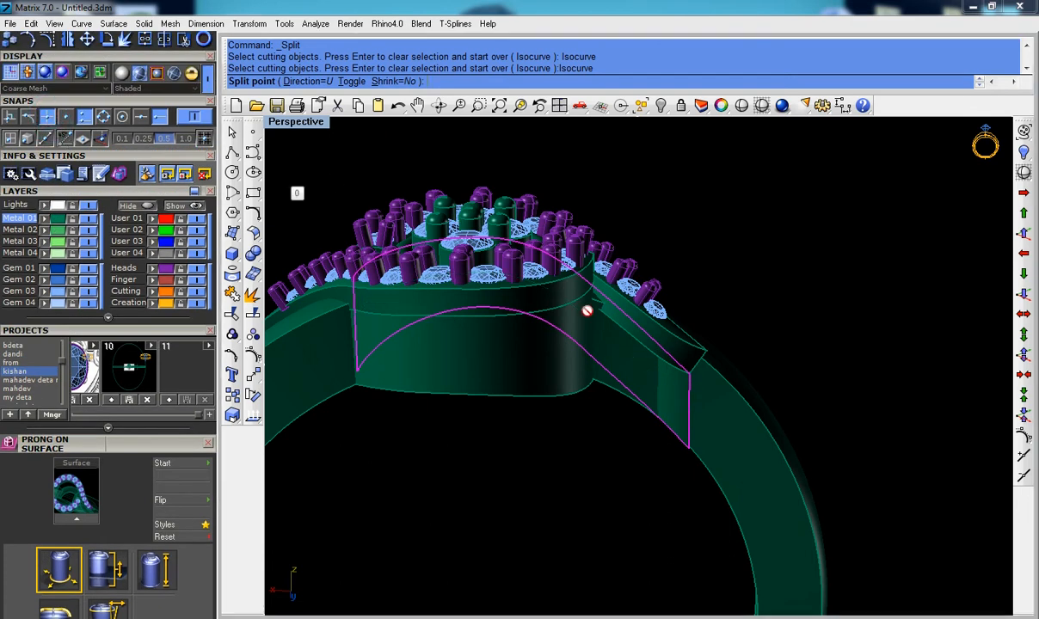
click(656, 353)
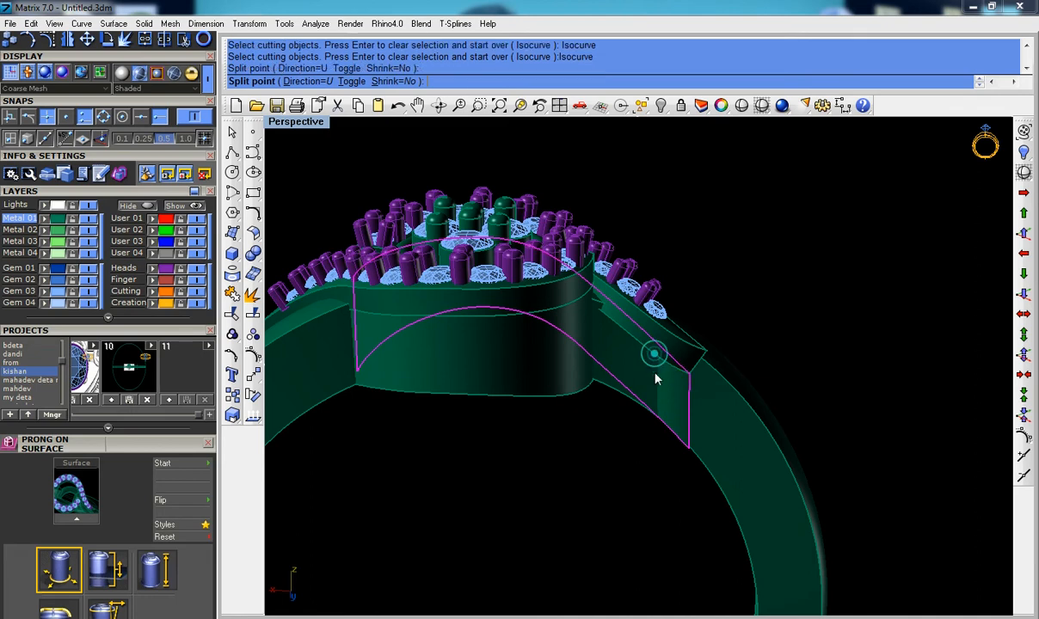
click(649, 422)
key(Return)
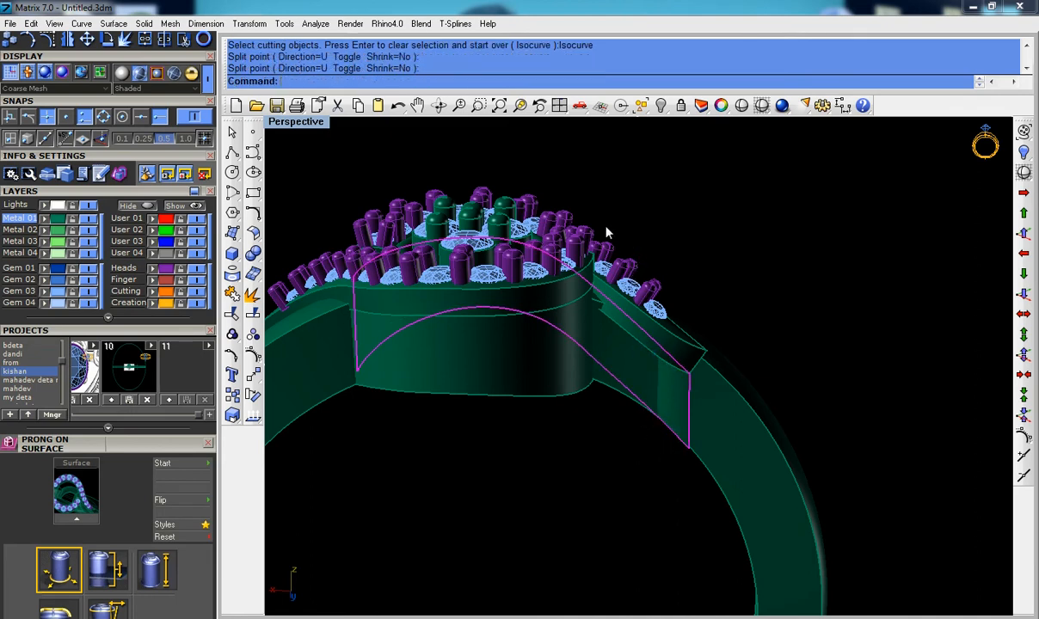
Step: Split the extruded strip wall along a V-direction isocurve at its intersection with the shank and delete the end piece
right_click(615, 191)
click(532, 81)
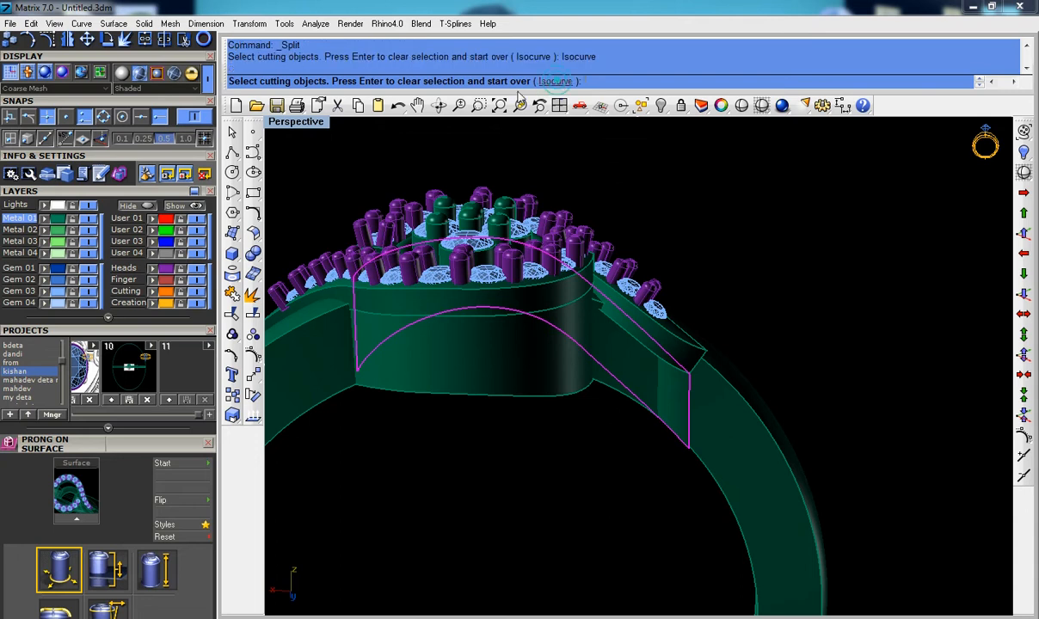
click(320, 81)
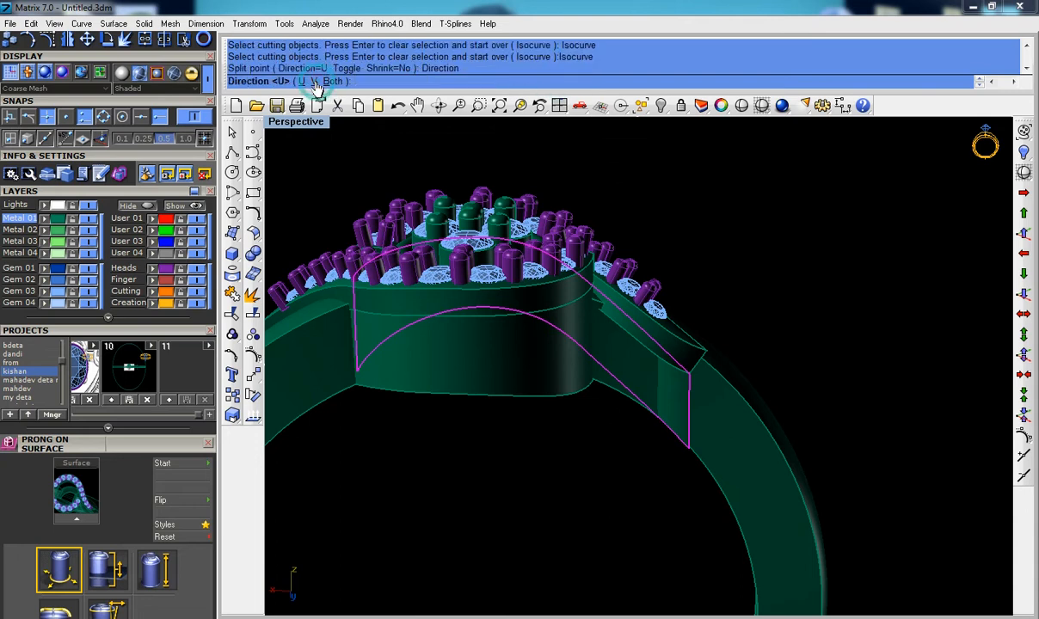
click(314, 82)
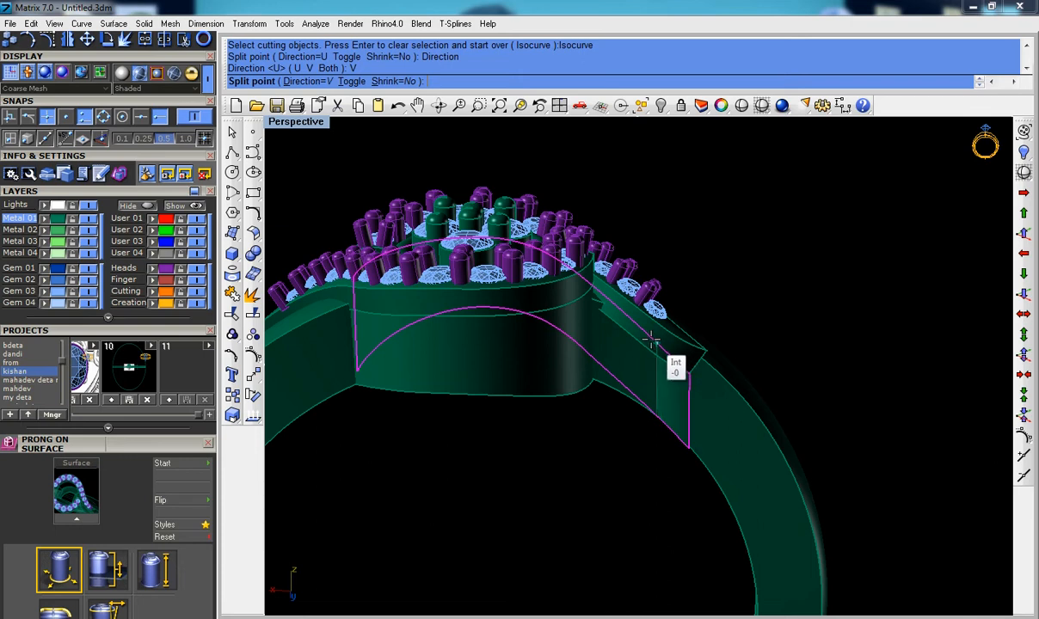
click(651, 342)
click(651, 344)
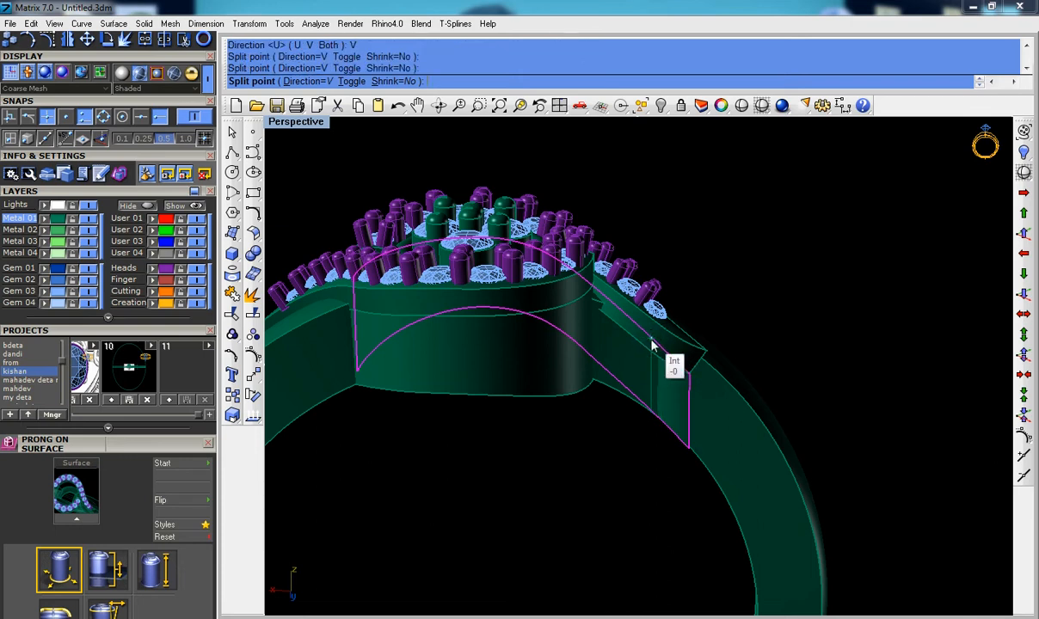
key(Return)
click(680, 387)
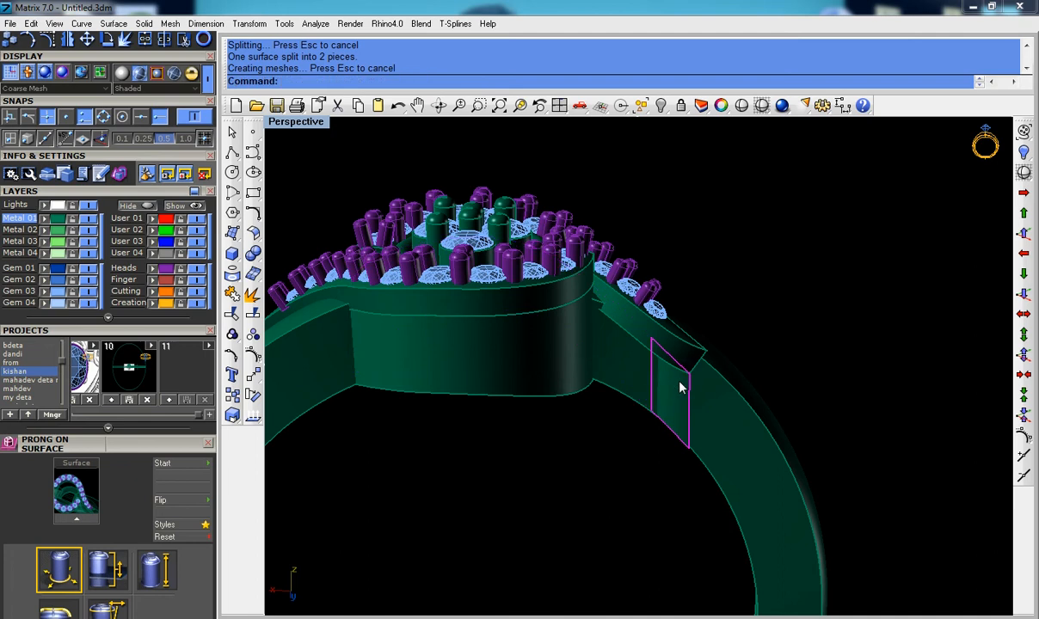
key(Delete)
Step: Delete the other strip's untrimmed extruded wall on the opposite side of the ring head
right_drag(719, 328, 801, 459)
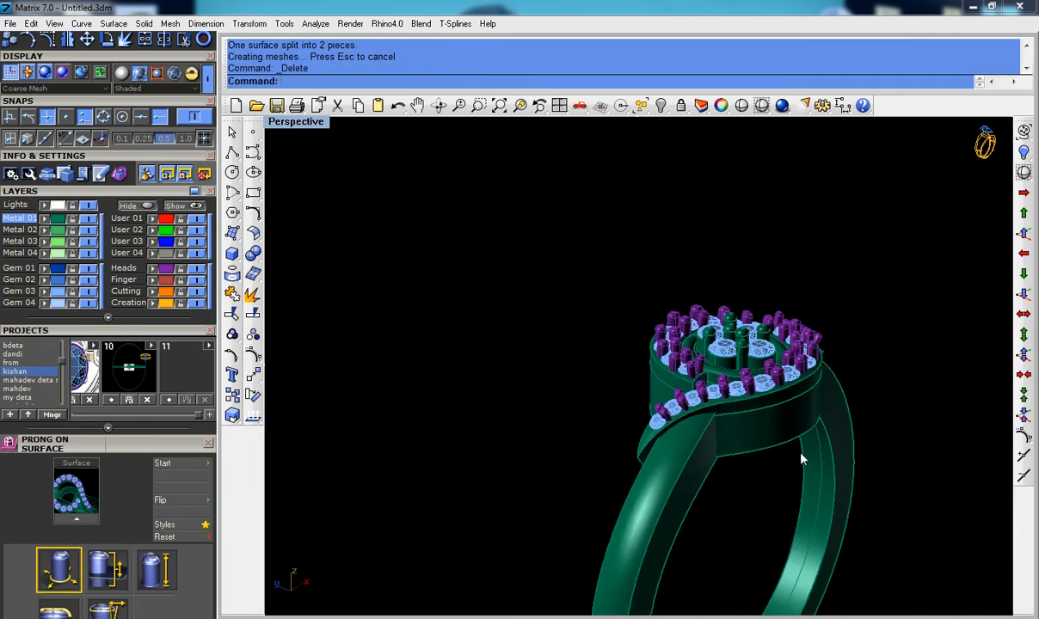
right_drag(691, 417, 664, 396)
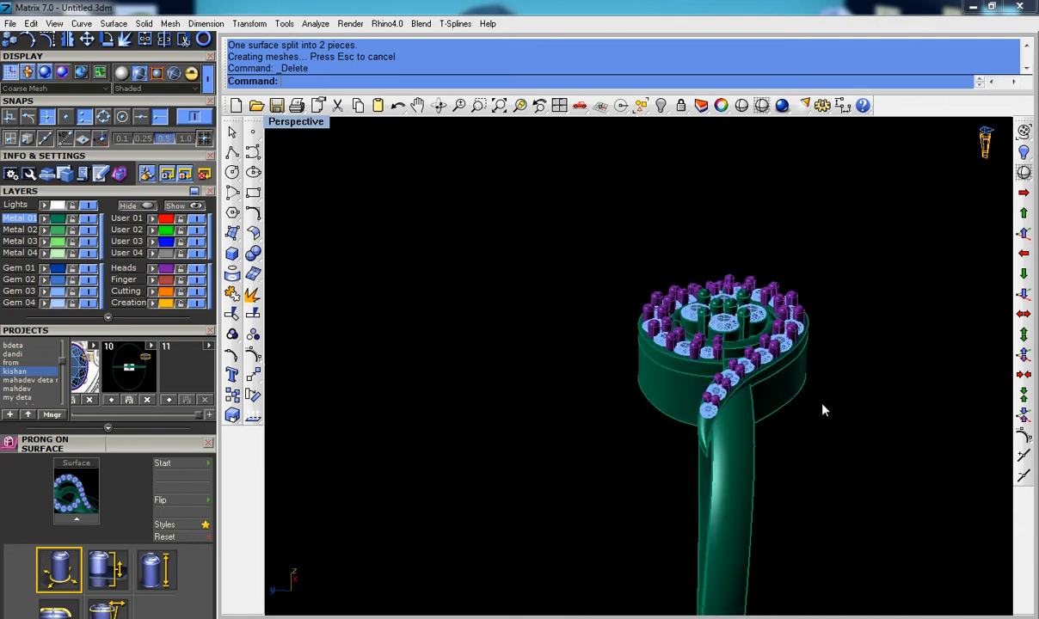
click(802, 378)
key(Delete)
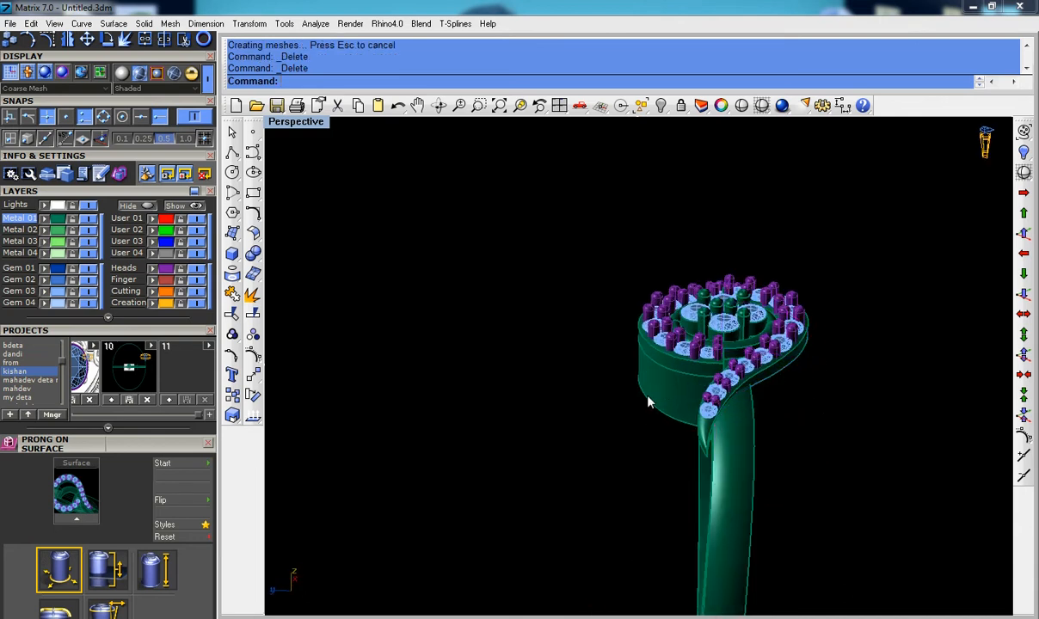
Step: Make a copy of the trimmed strip wall rotated 180 degrees about origin 0 in the Top view
click(654, 394)
scroll(654, 395, down, 4)
key(ctrl+F1)
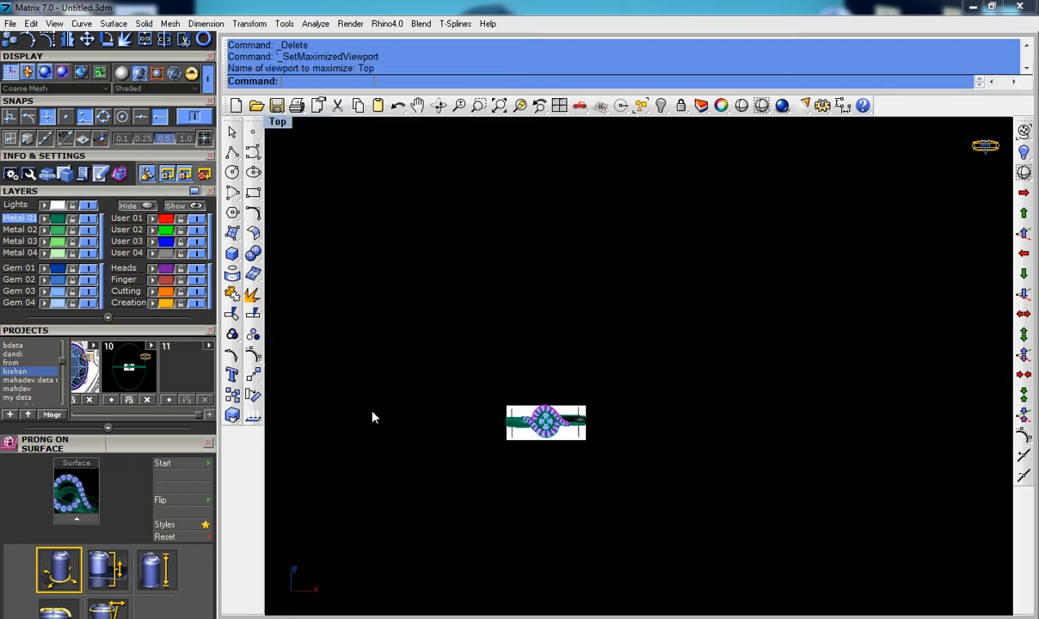
scroll(416, 456, up, 2)
right_drag(411, 467, 419, 445)
click(258, 397)
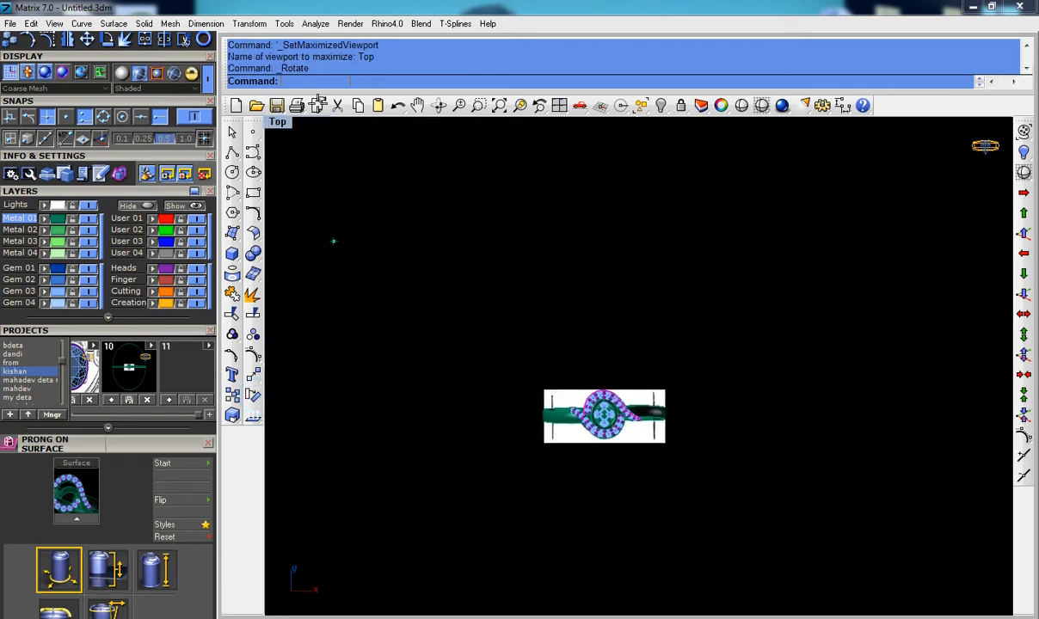
click(327, 82)
text(0)
key(Return)
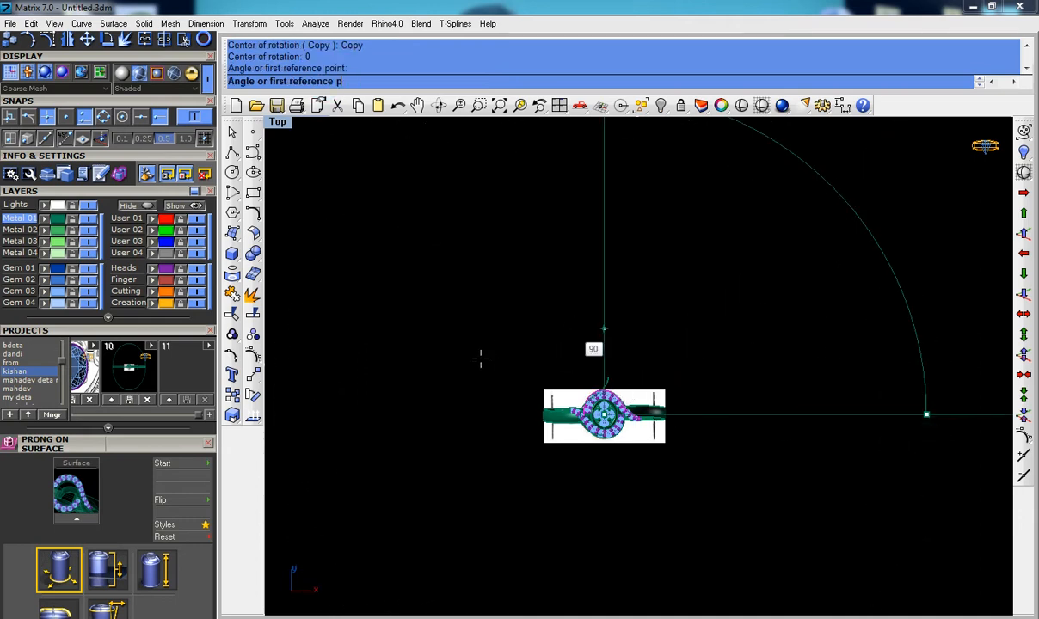
click(448, 386)
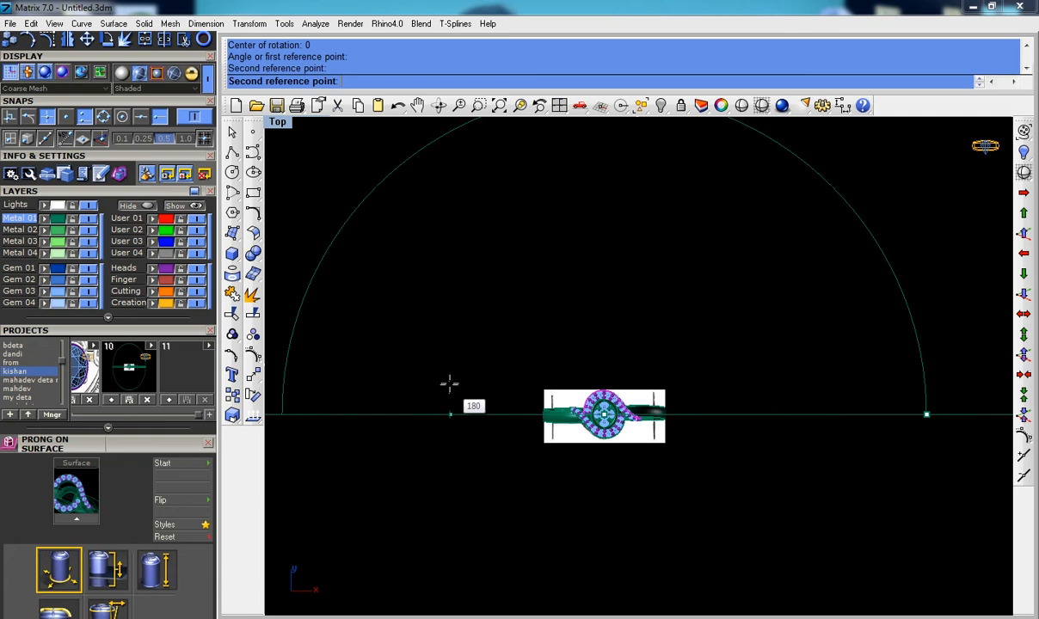
click(456, 391)
key(ctrl+F4)
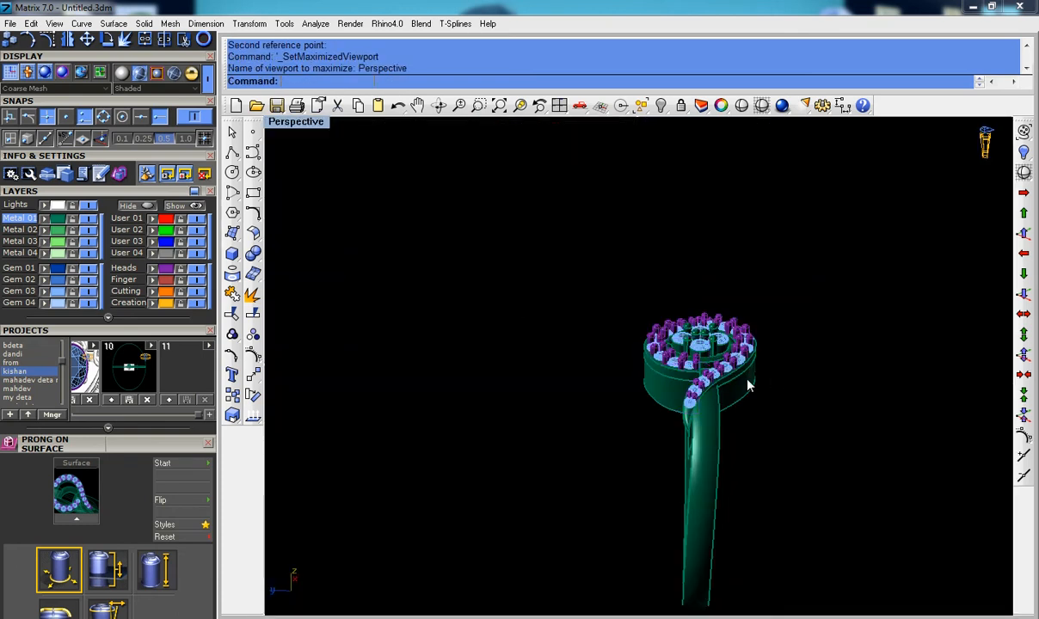
Step: Split the untrimmed end of one extruded wall along a V-direction isocurve at its intersection near the shank and delete the end piece
scroll(748, 386, up, 5)
right_drag(757, 465, 680, 383)
scroll(685, 379, up, 4)
click(686, 378)
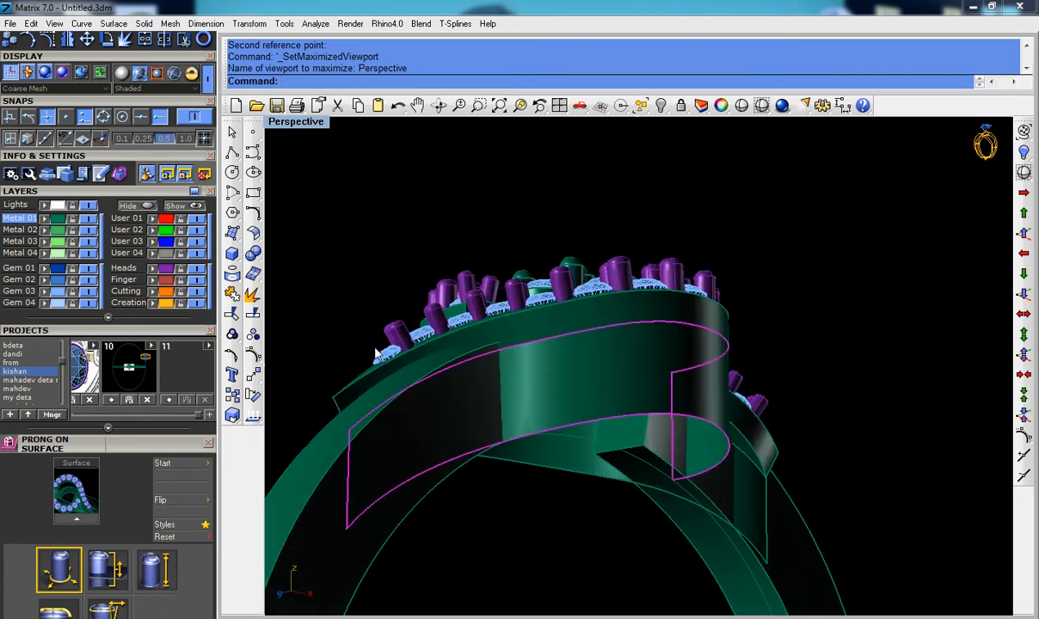
right_drag(373, 259, 622, 426)
click(770, 450)
scroll(630, 412, up, 6)
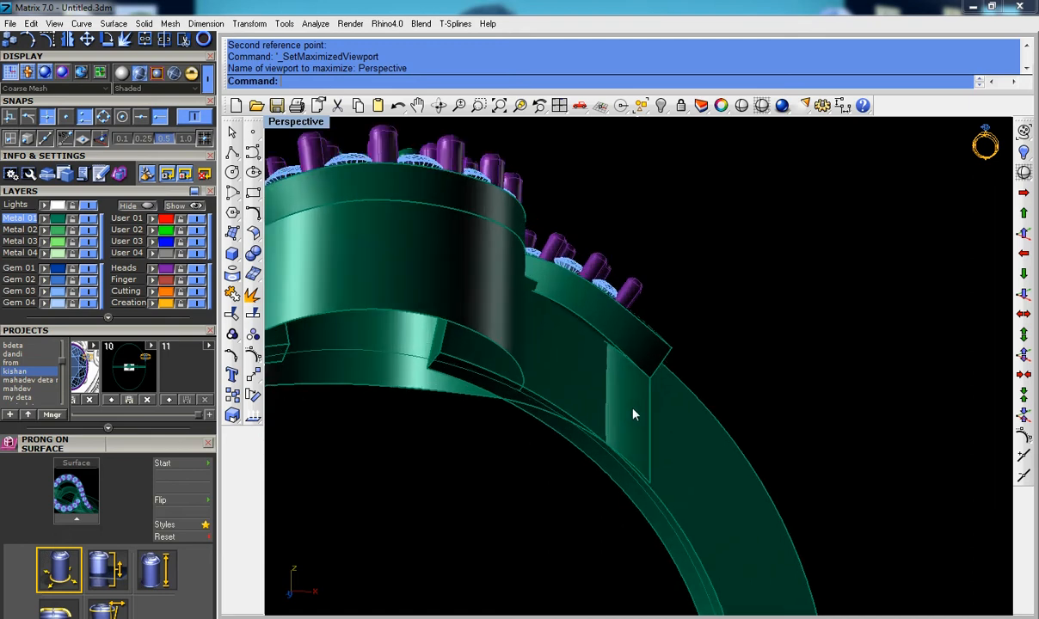
shift+right_drag(697, 404, 738, 370)
scroll(749, 322, down, 3)
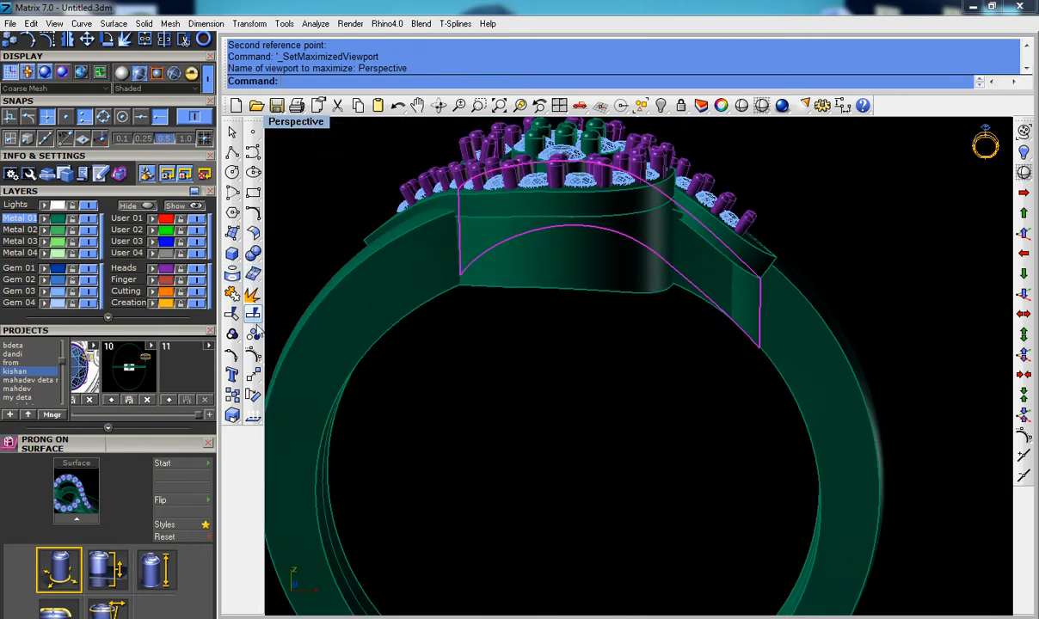
click(253, 317)
click(555, 81)
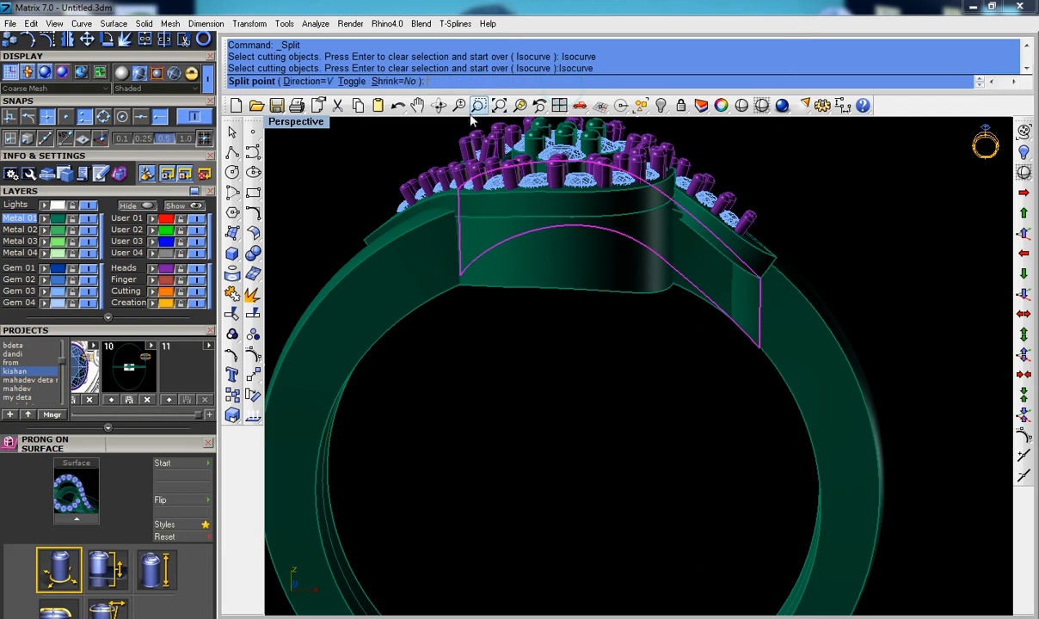
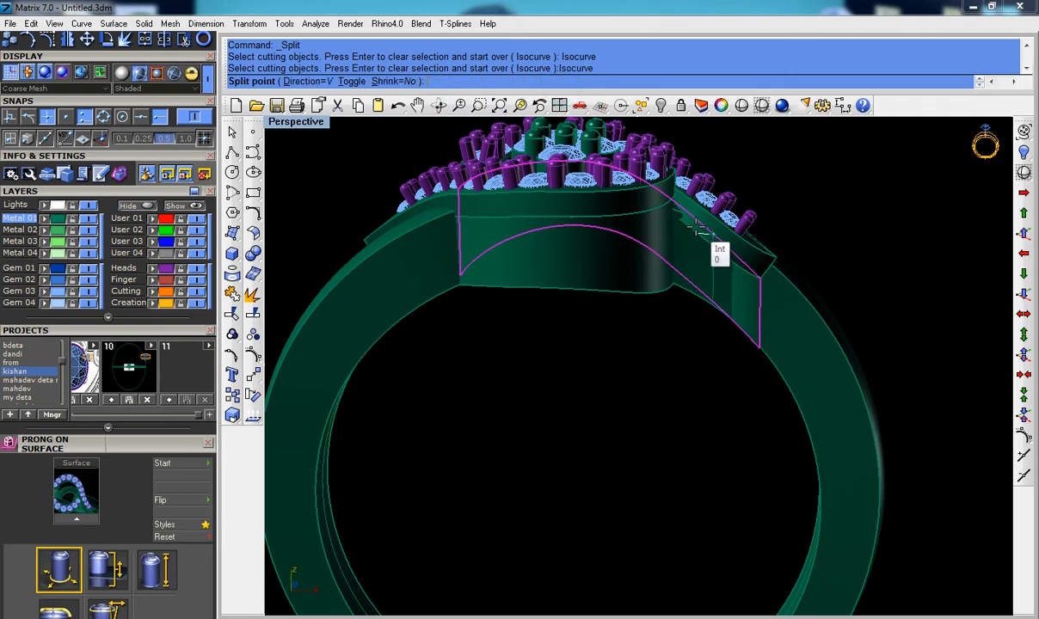
click(706, 232)
key(Return)
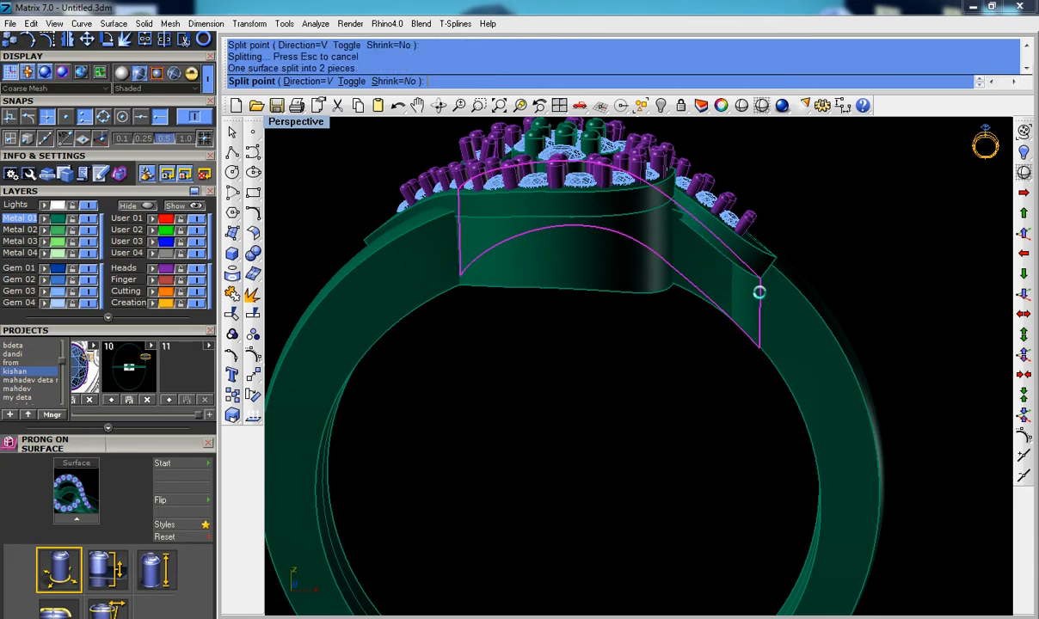
key(Return)
click(757, 293)
key(Delete)
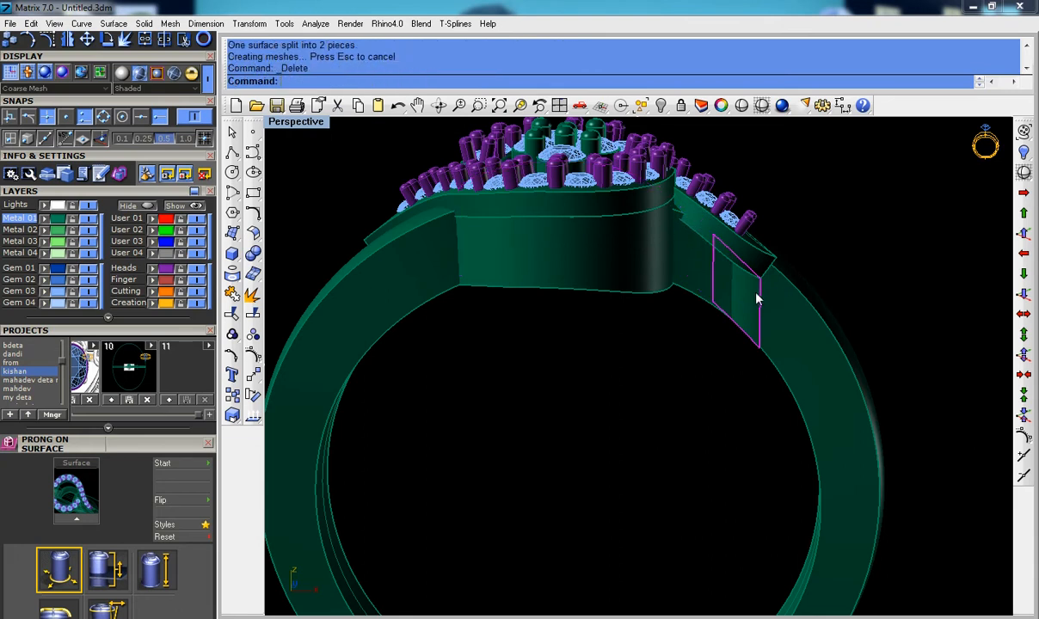
Step: Split the opposite wall along a V-direction isocurve at its intersection below the last stone and delete the leftover end piece
right_drag(532, 256, 785, 345)
click(656, 358)
right_click(785, 345)
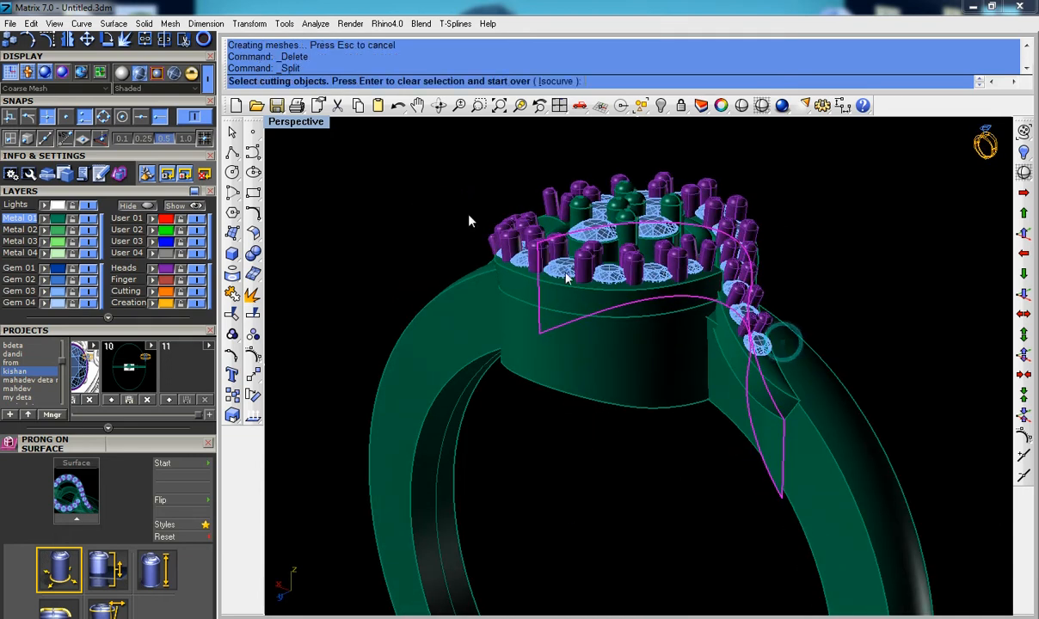
click(556, 80)
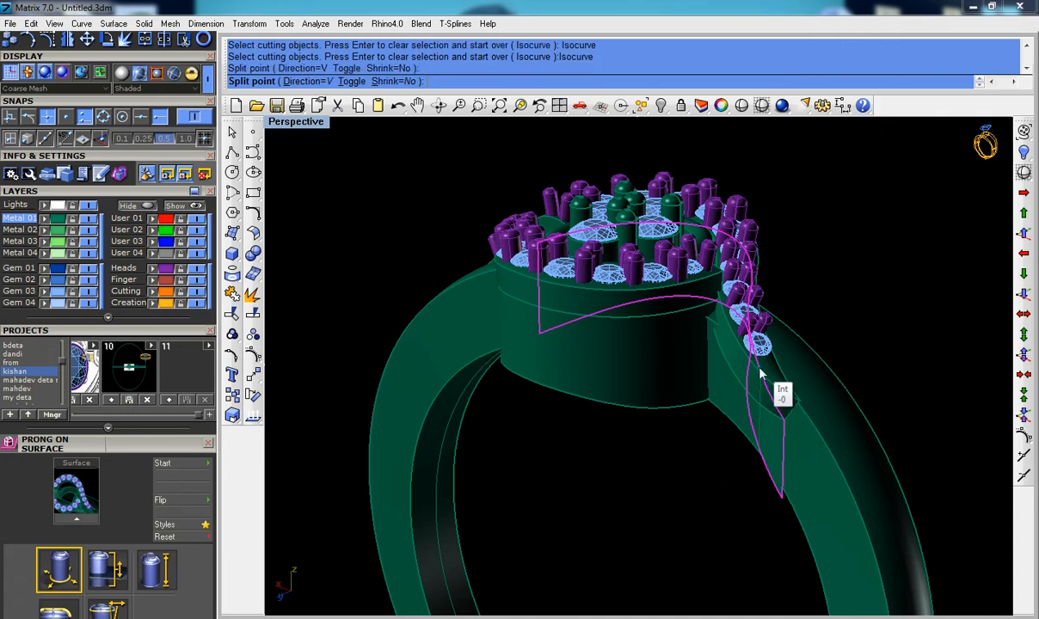
click(759, 368)
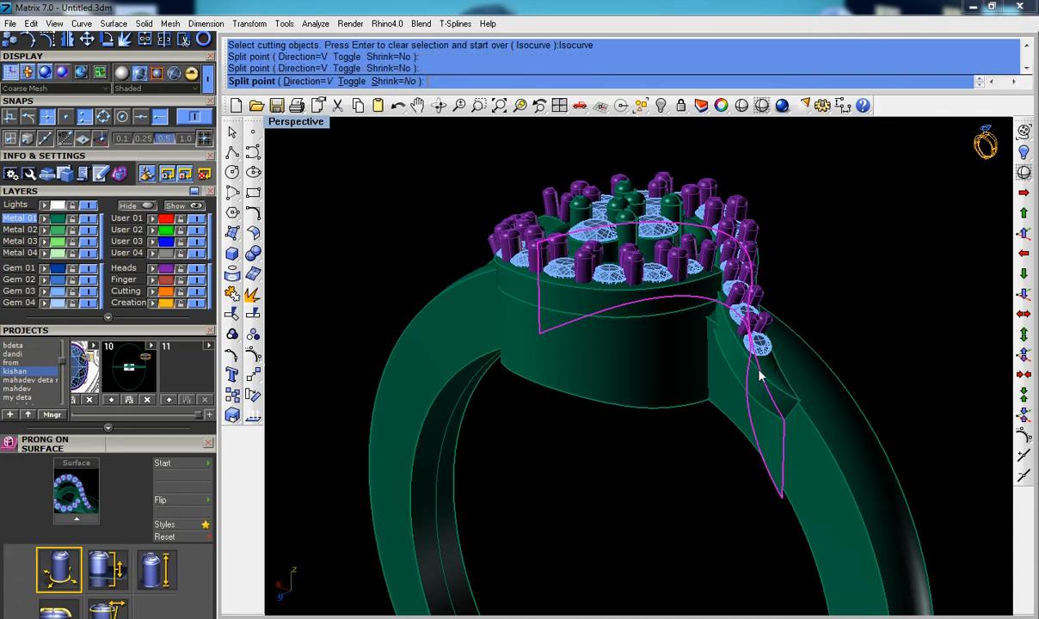
right_click(781, 434)
click(781, 433)
key(Delete)
Step: Split the wall still protruding under the ring head at two V-direction isocurves close to its end at the shank
right_drag(807, 431, 870, 295)
click(856, 284)
right_click(859, 285)
right_click(398, 105)
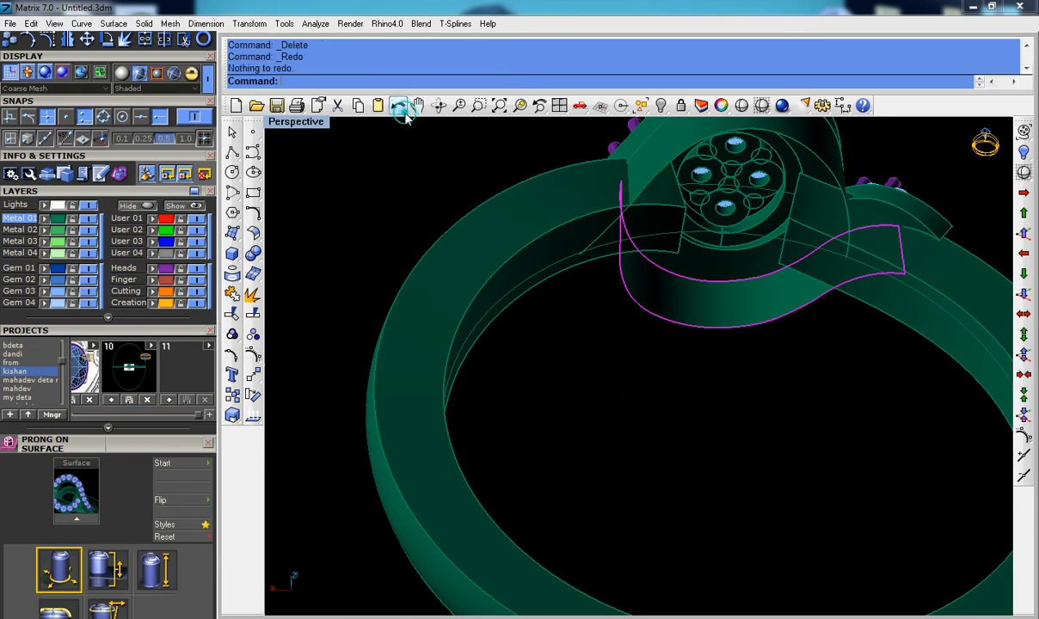
right_click(399, 148)
click(340, 214)
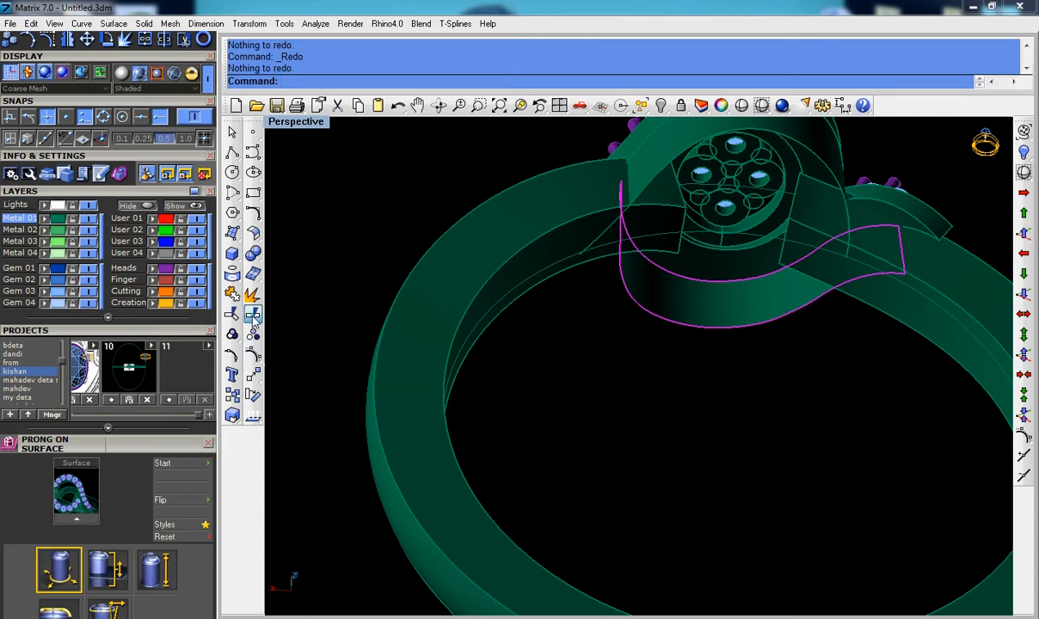
click(253, 315)
click(541, 81)
click(542, 83)
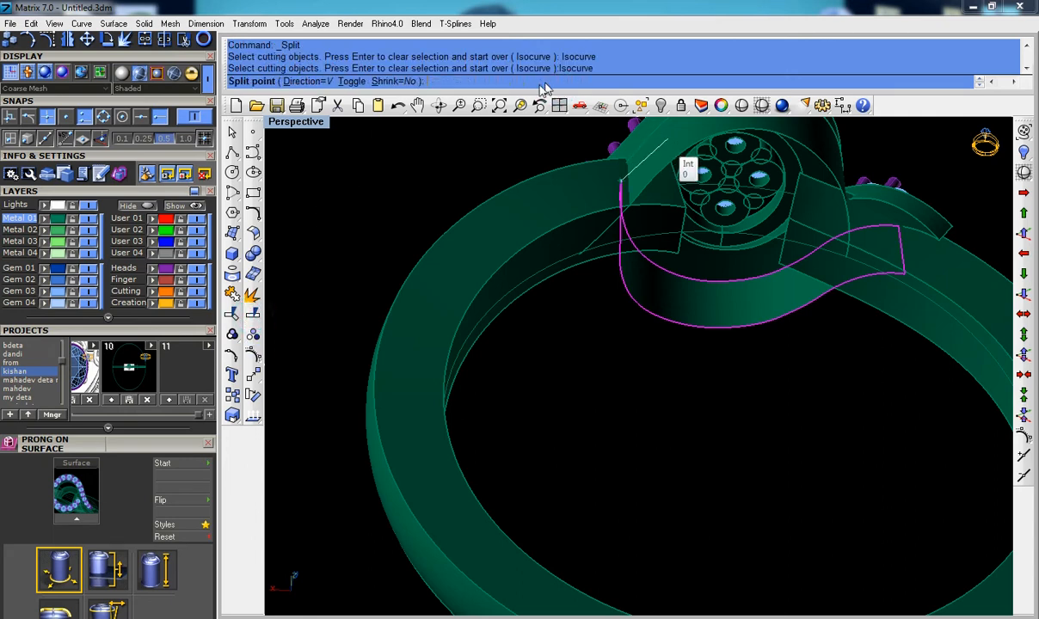
click(872, 226)
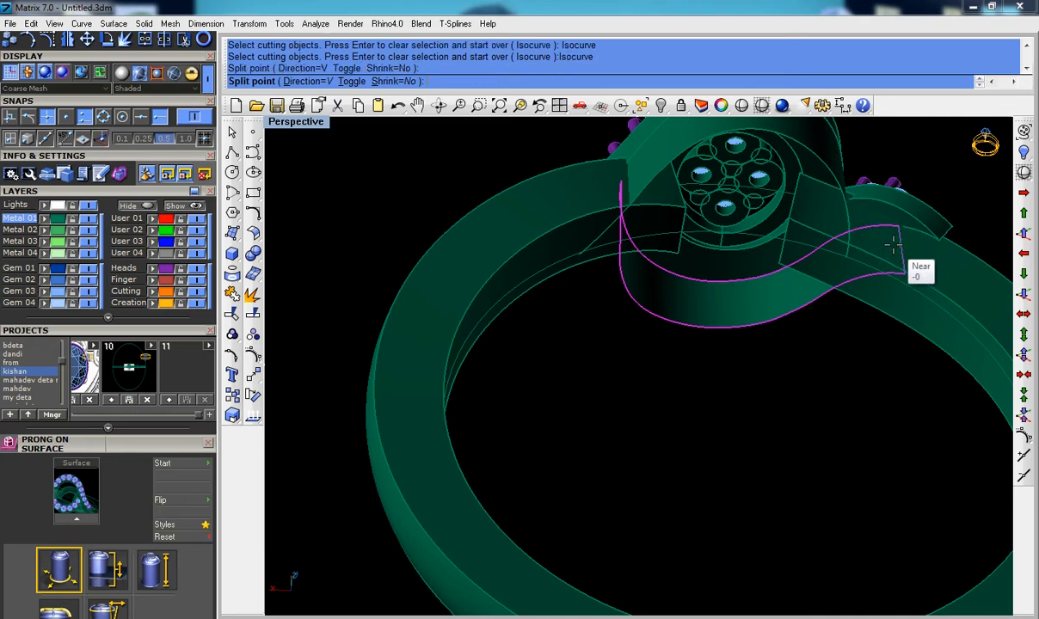
click(871, 226)
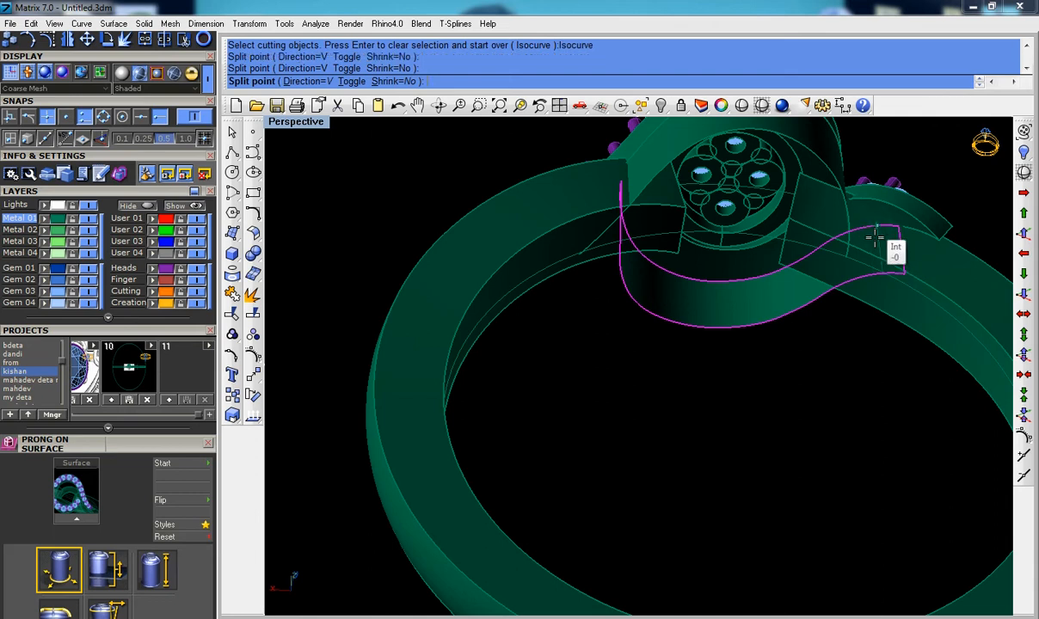
click(876, 231)
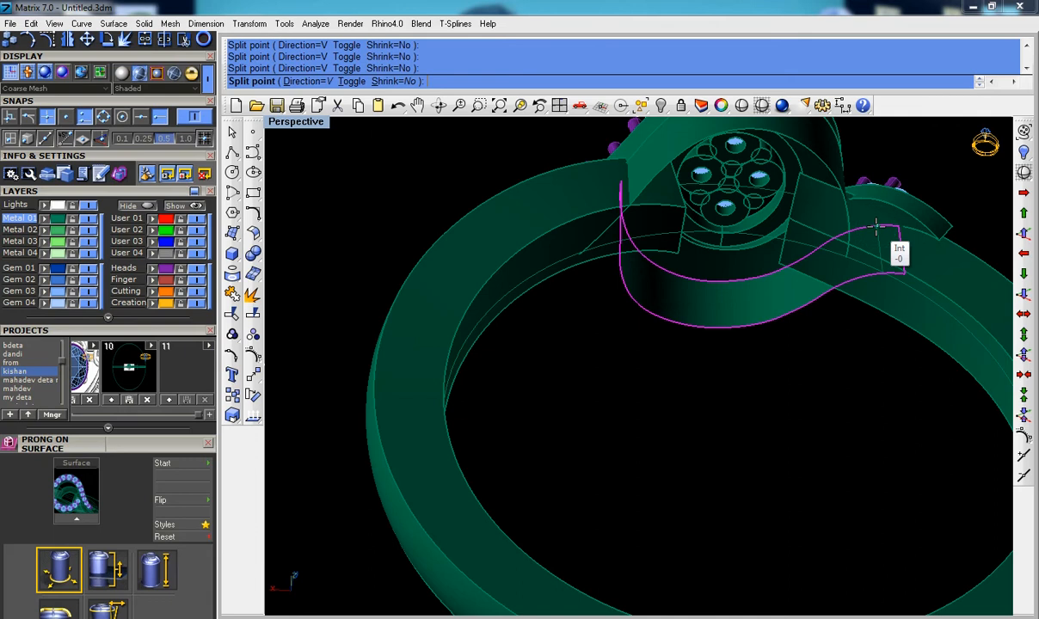
key(Return)
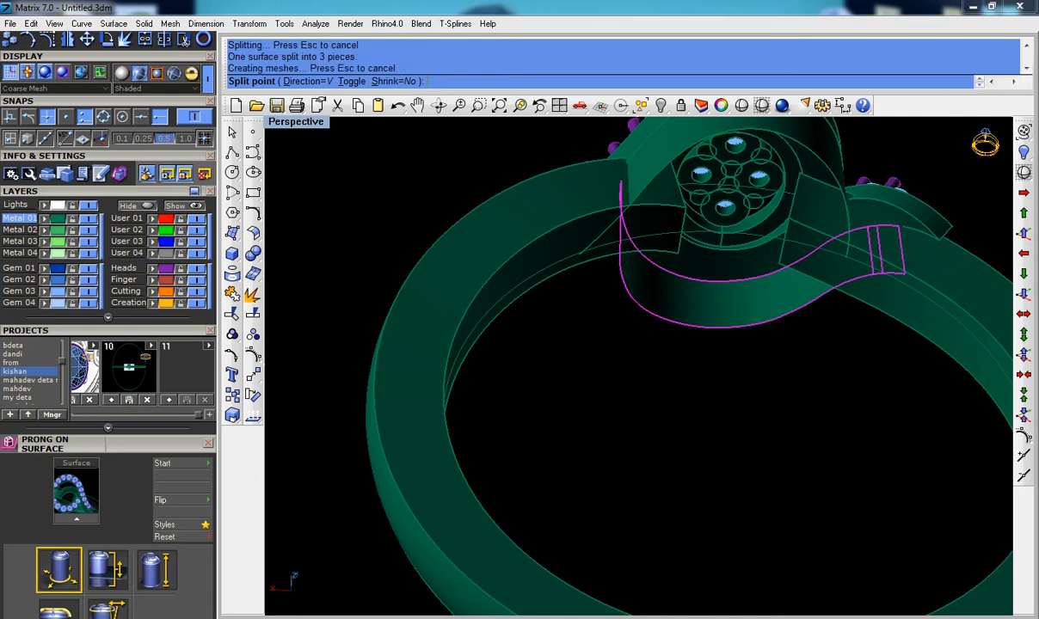
Step: Delete the two small pieces split off the wall's end, keeping the nearby stone and prongs out of the selection
click(876, 242)
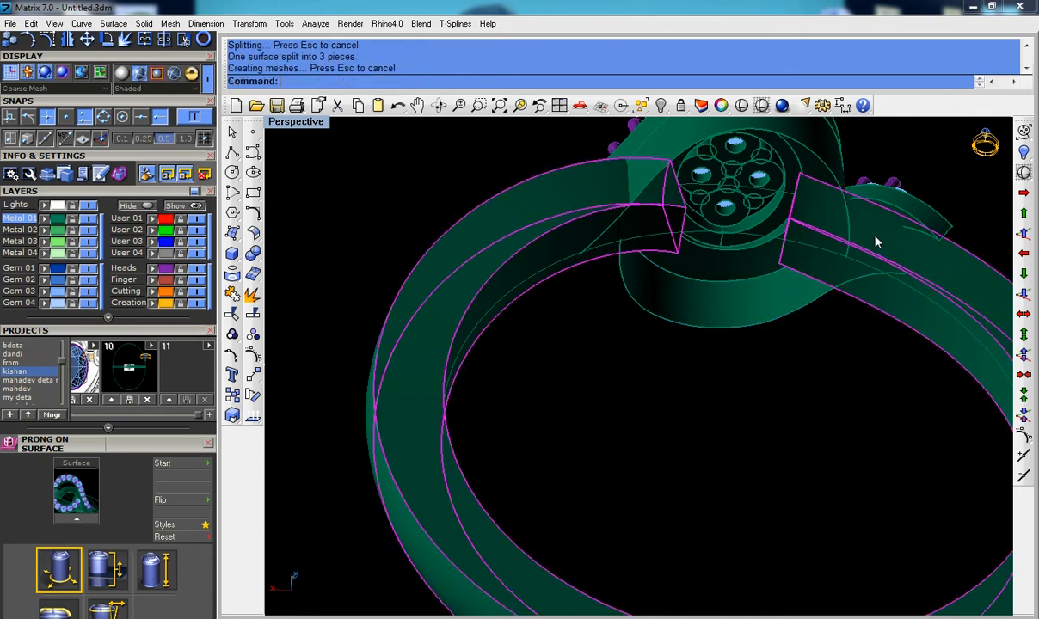
click(799, 294)
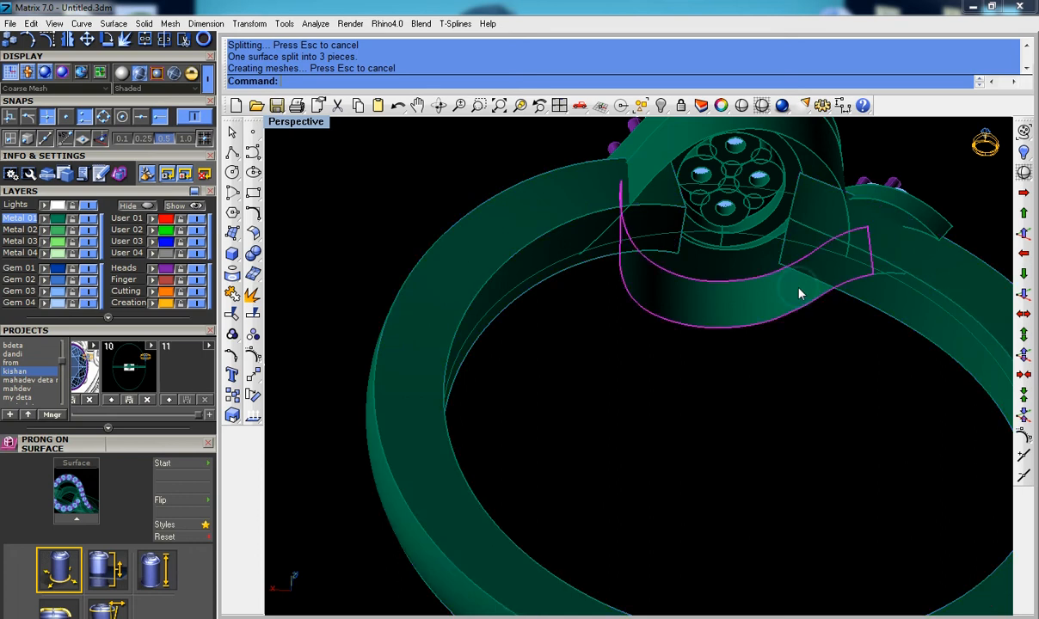
key(Escape)
scroll(884, 245, down, 2)
drag(858, 161, 933, 353)
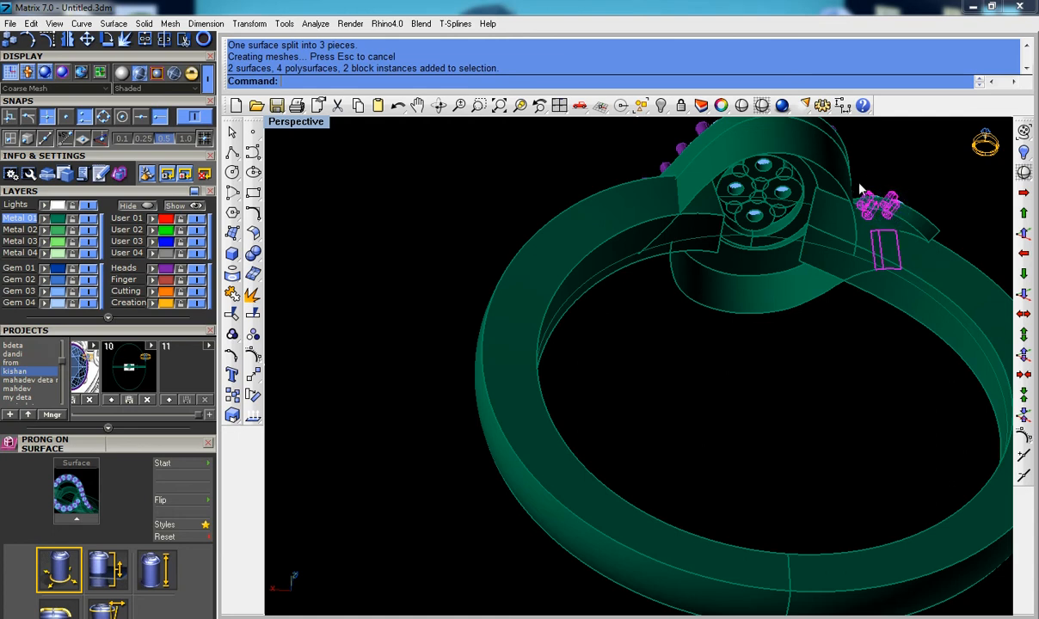
ctrl+drag(858, 170, 917, 230)
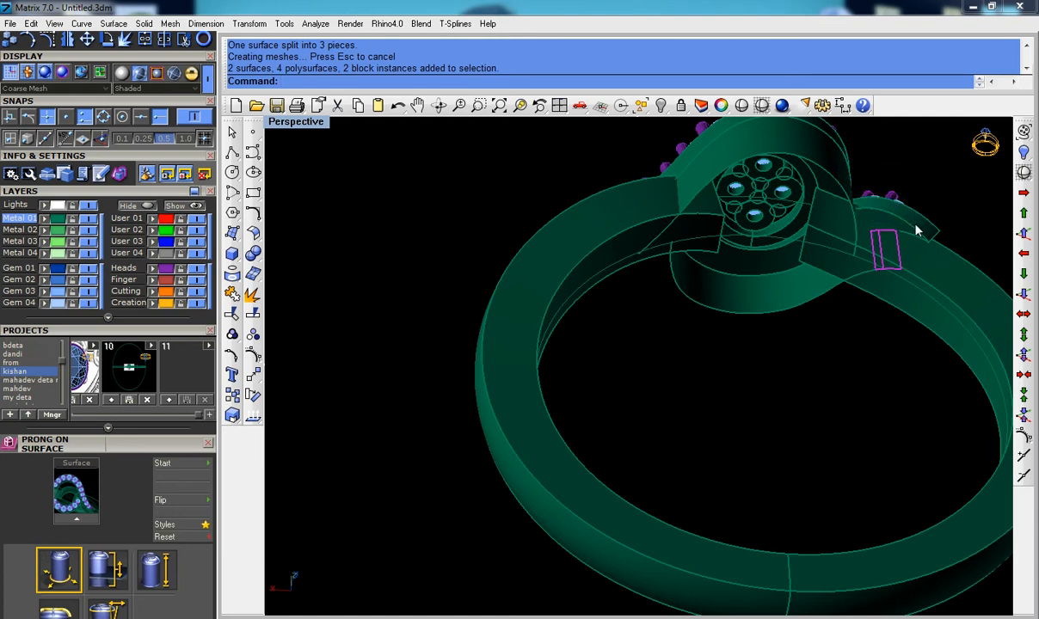
key(Delete)
Step: Try to offset the first strip wall as a solid at distance -0.8 with the direction flipped
right_drag(825, 282, 800, 204)
click(800, 205)
click(233, 235)
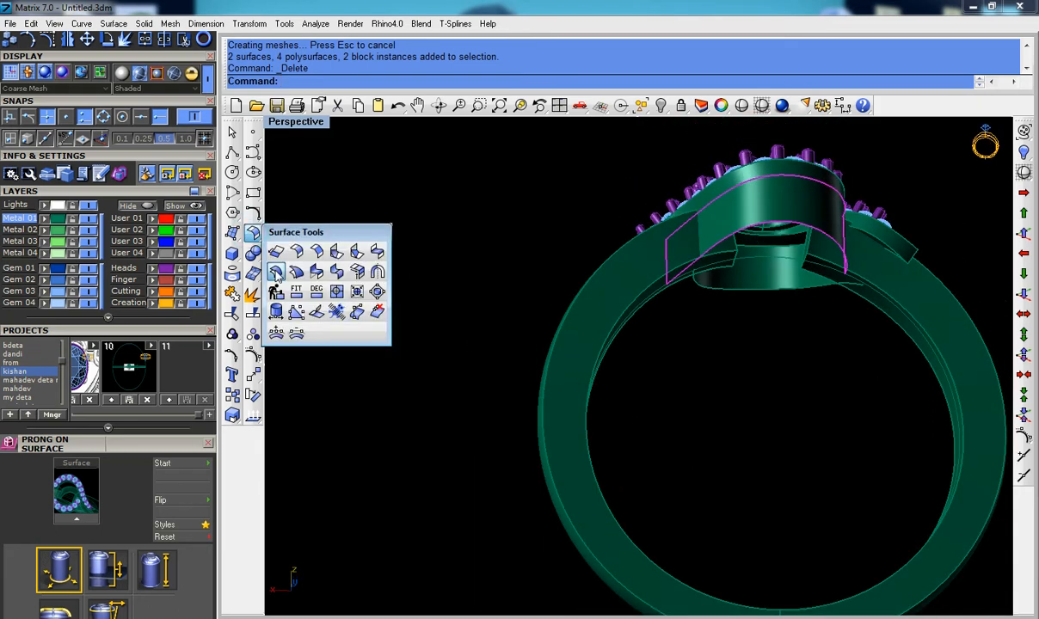
click(261, 257)
click(386, 82)
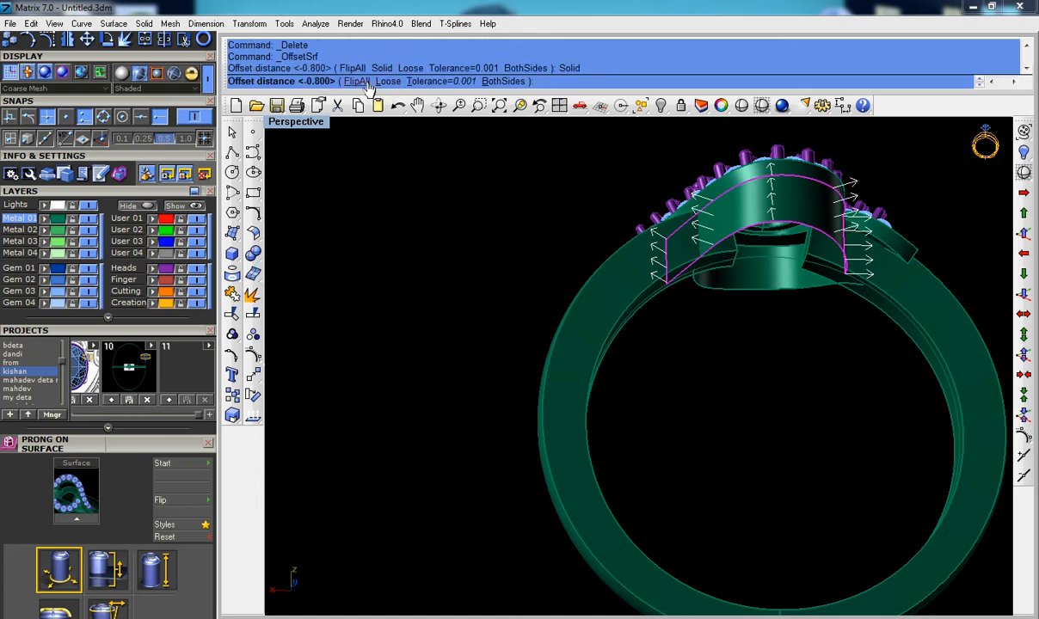
click(357, 82)
key(Return)
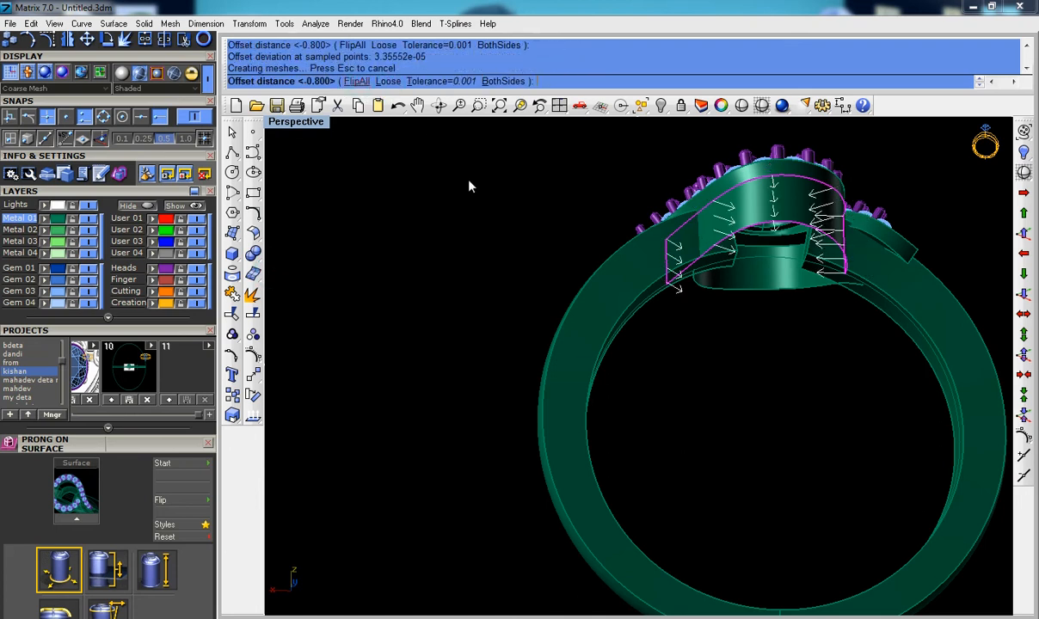
Step: Try the same flipped solid offset at distance -0.8 on the second strip wall
key(Return)
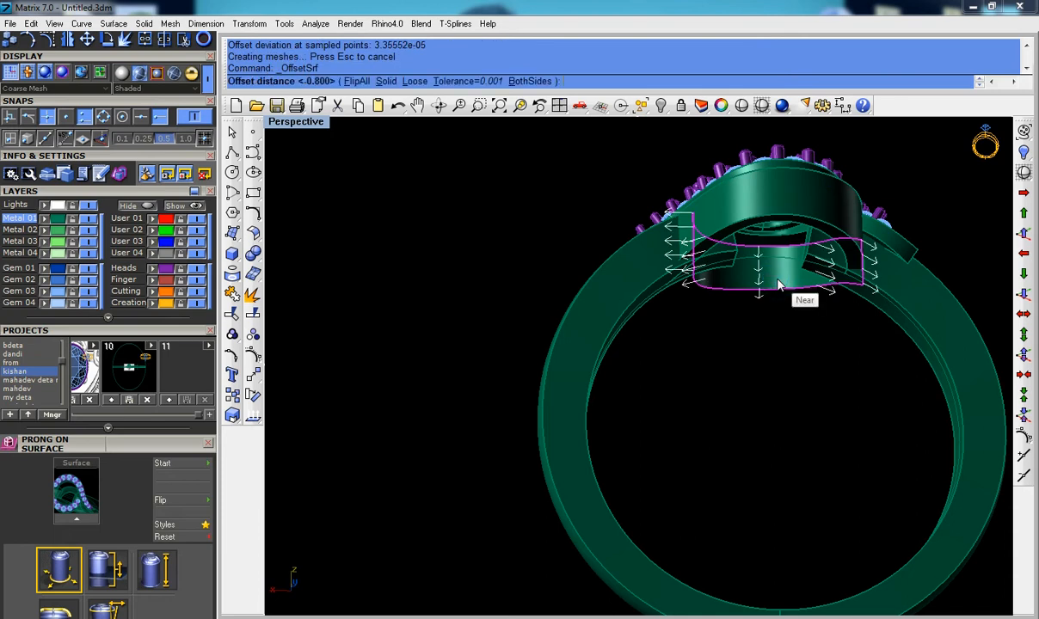
text(f)
key(Return)
key(Return)
right_drag(849, 273, 792, 206)
key(Return)
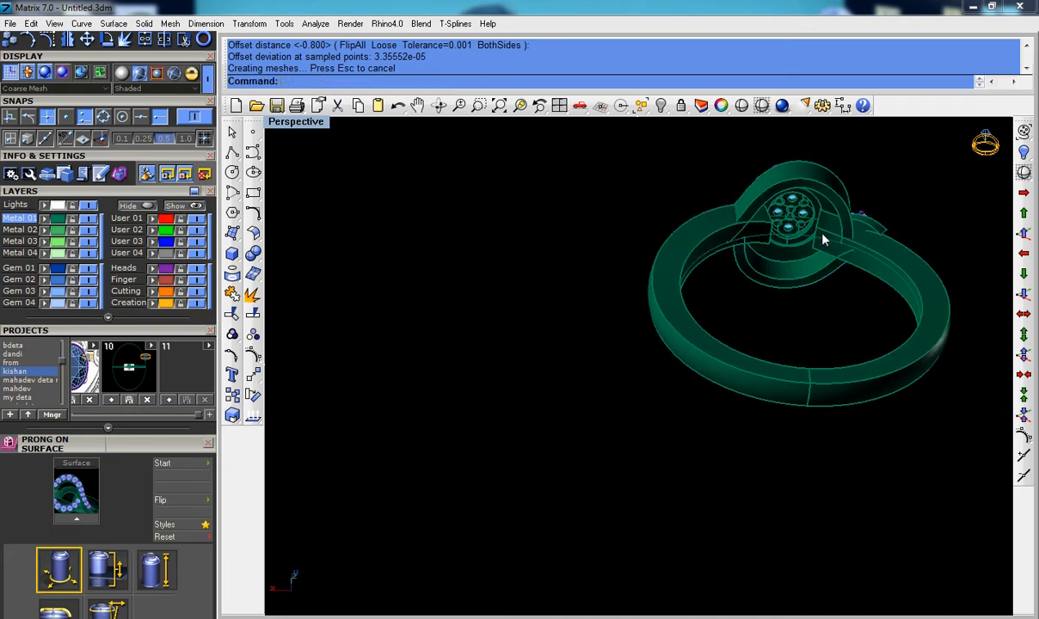
Step: Check the thickened walls around the ring head and undo both surface offsets
right_drag(816, 273, 830, 297)
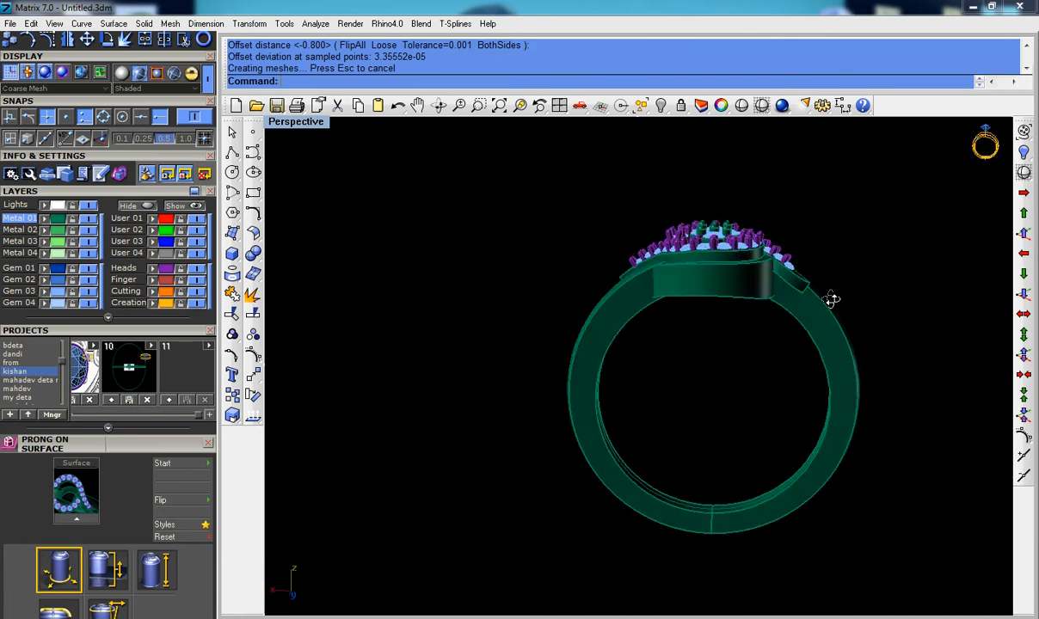
scroll(722, 258, up, 3)
right_drag(752, 273, 780, 303)
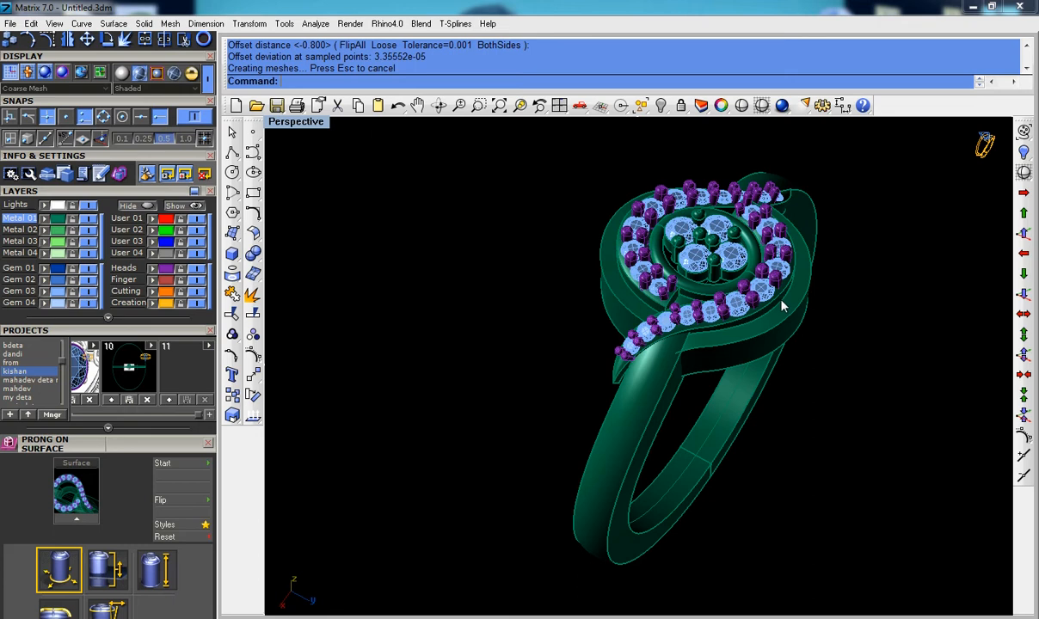
scroll(782, 305, up, 3)
key(ctrl+z)
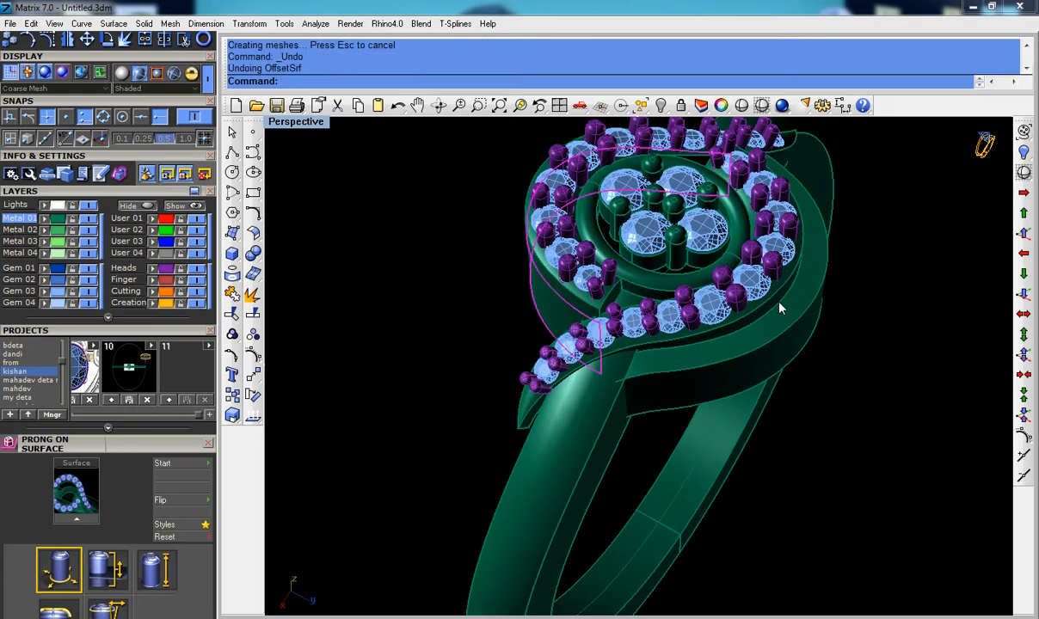
key(ctrl+z)
Step: Thicken both selected strip walls with a solid surface offset at distance -0.8, leaving the offset direction unflipped
right_drag(737, 251, 678, 279)
right_click(317, 191)
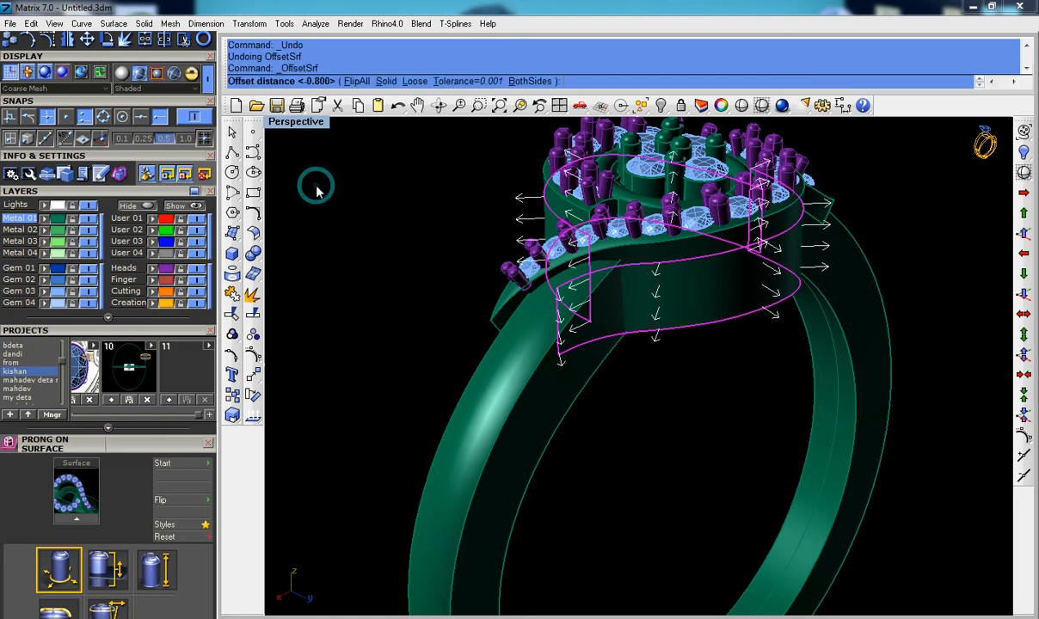
text(f)
key(Return)
text(f)
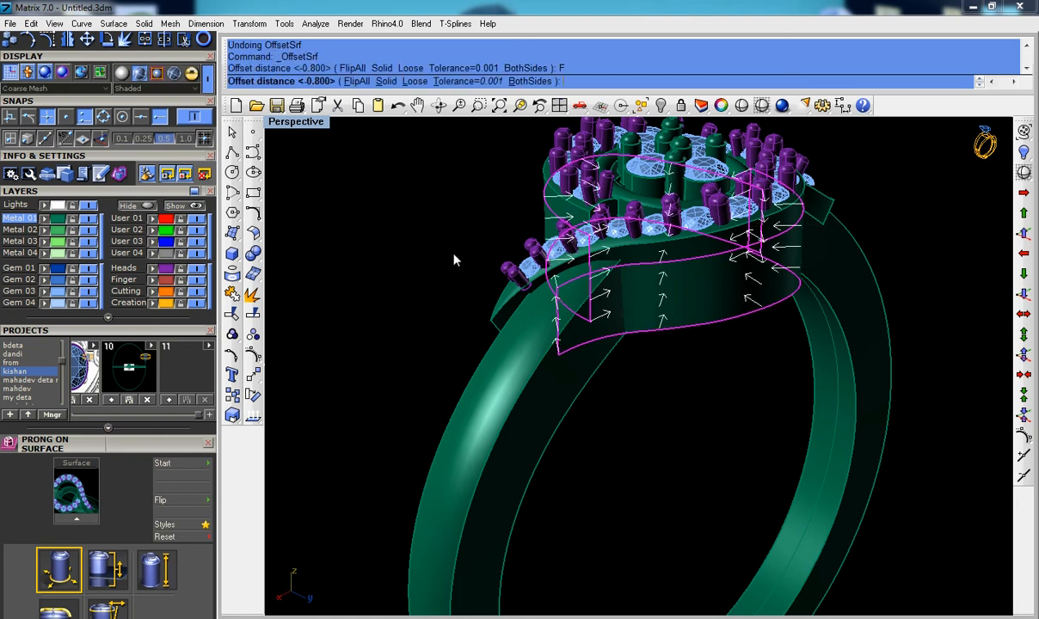
text(D)
key(Return)
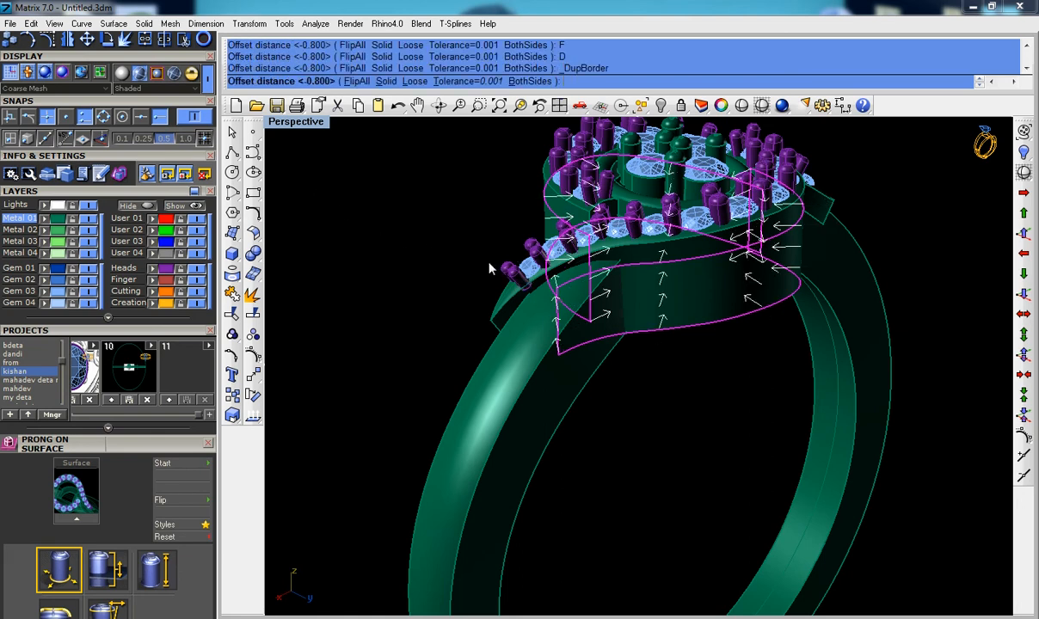
text(f)
key(Return)
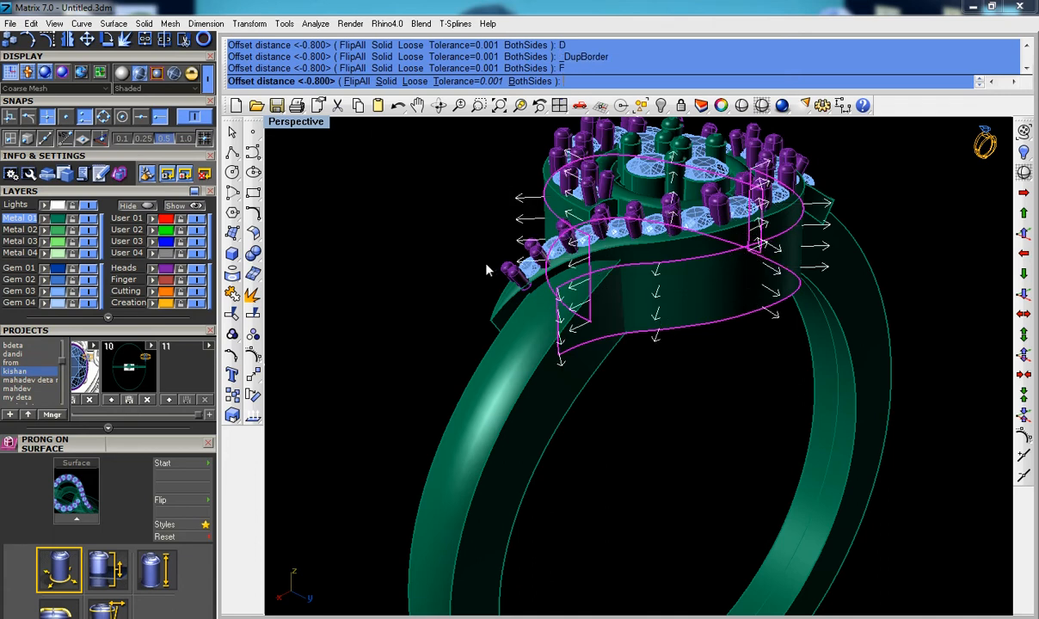
click(384, 82)
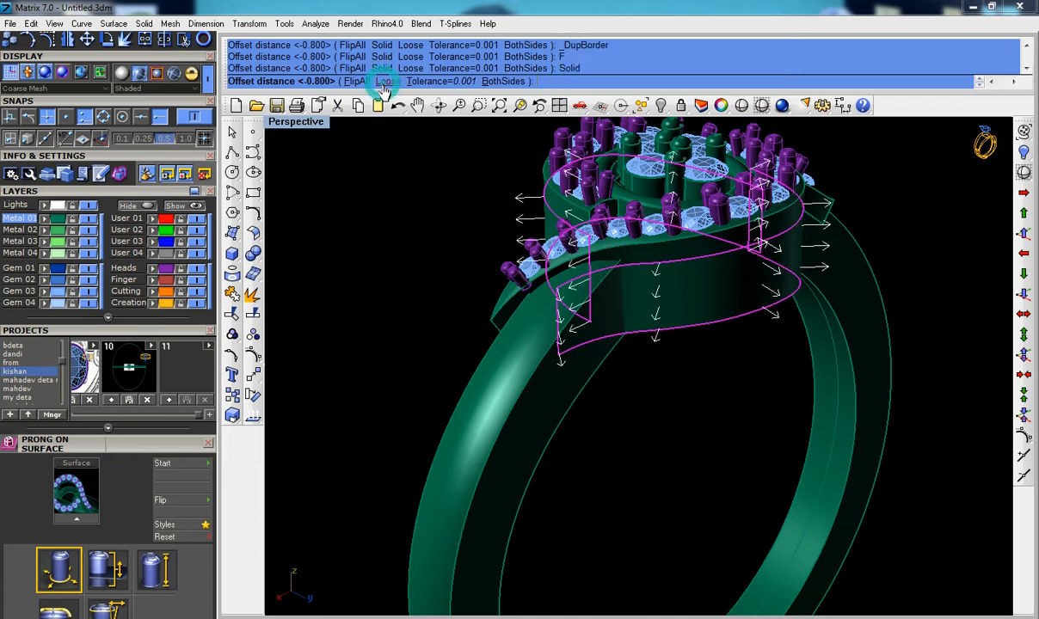
key(Return)
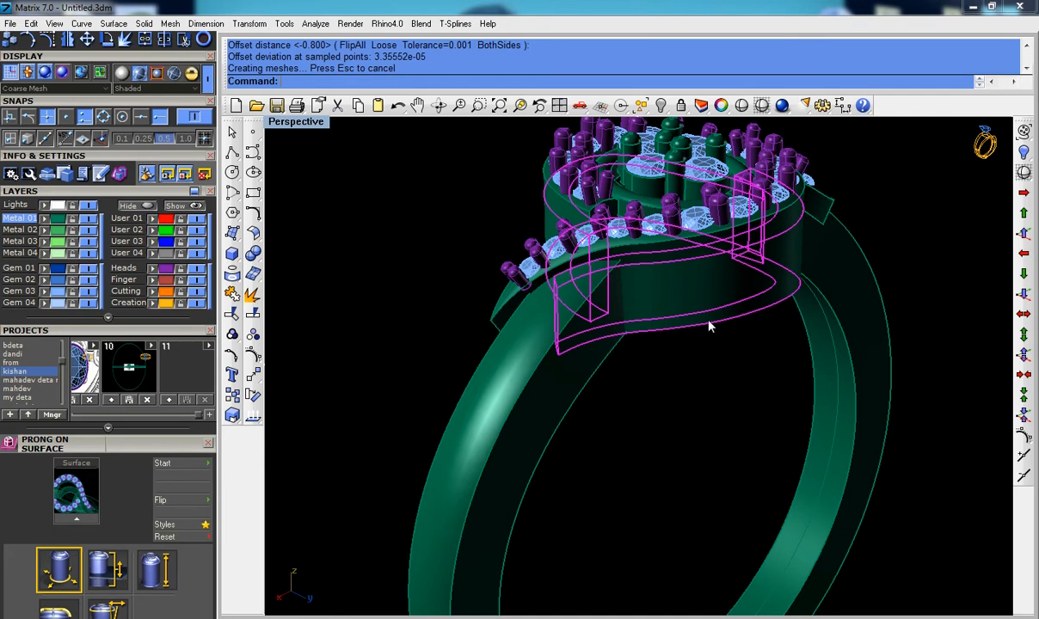
Step: Select the finger circle inside the shank and set the Front view to shaded display
click(709, 325)
right_drag(740, 353, 749, 392)
right_drag(702, 334, 688, 293)
click(686, 282)
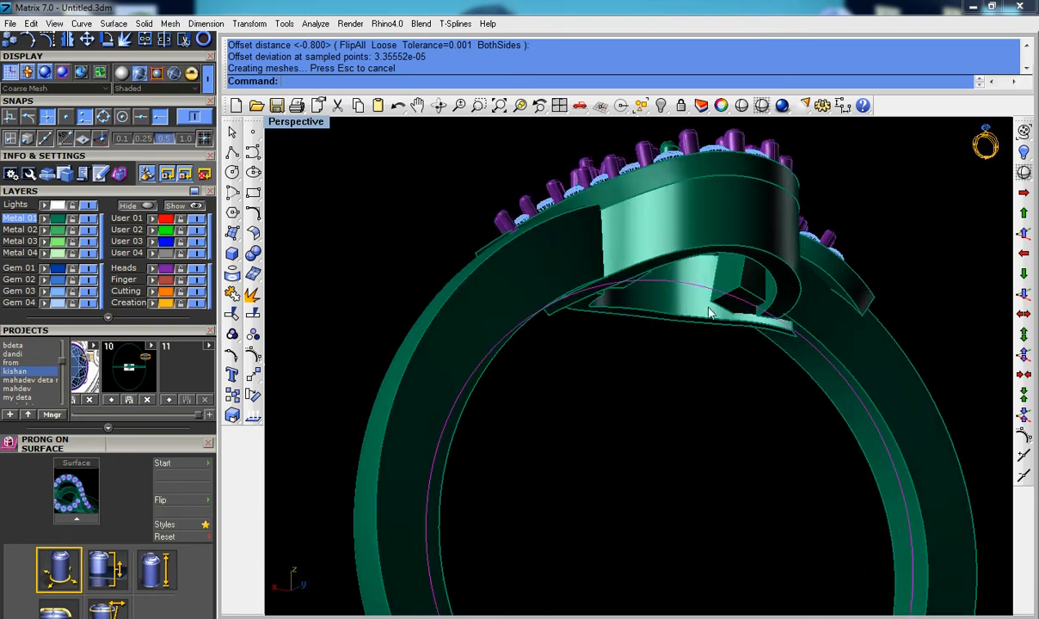
key(ctrl+F2)
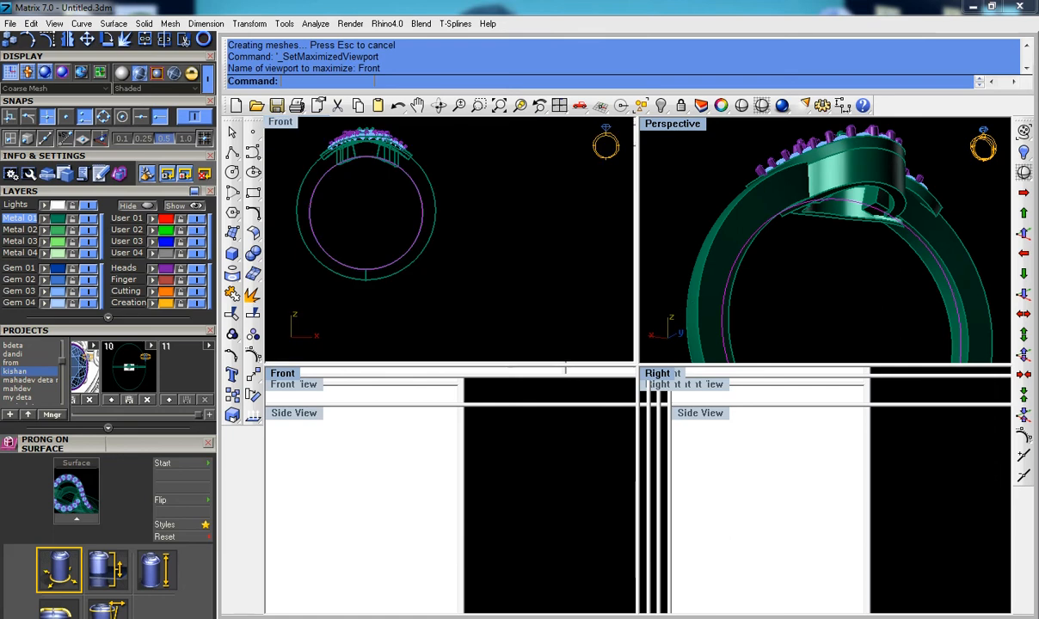
scroll(478, 222, up, 3)
scroll(501, 243, down, 1)
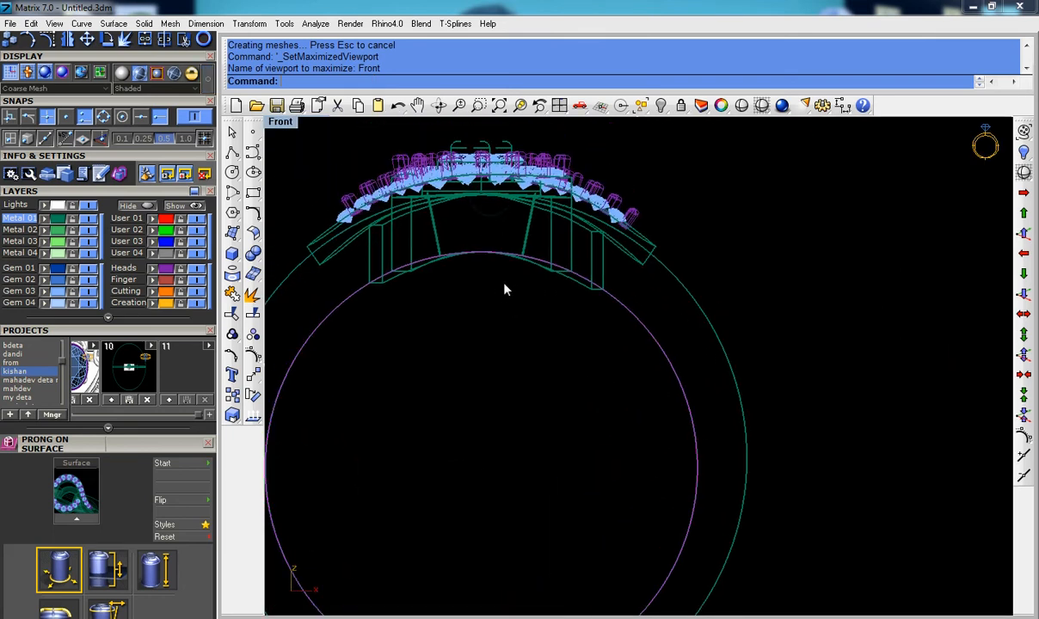
text(make)
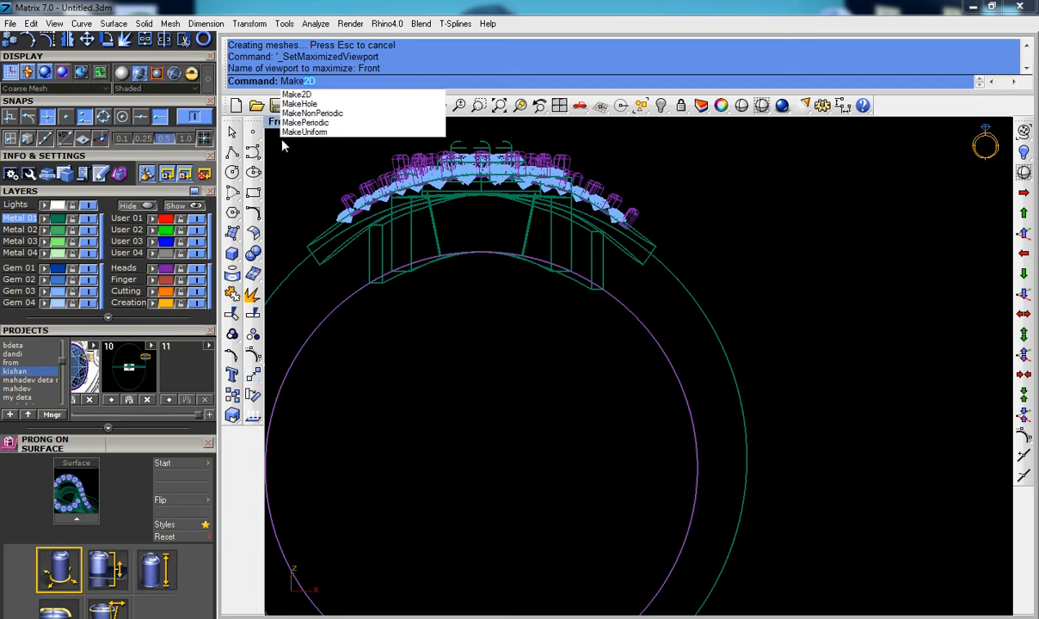
click(299, 103)
click(763, 106)
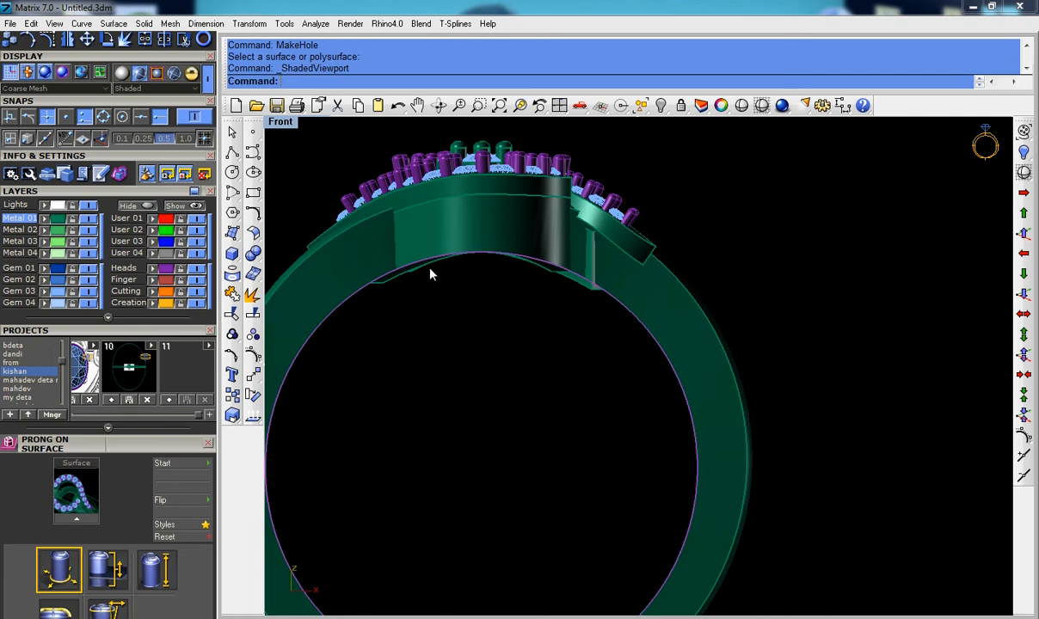
Step: Try to cut the wall part hanging below the finger circle with MakeHole
text(make)
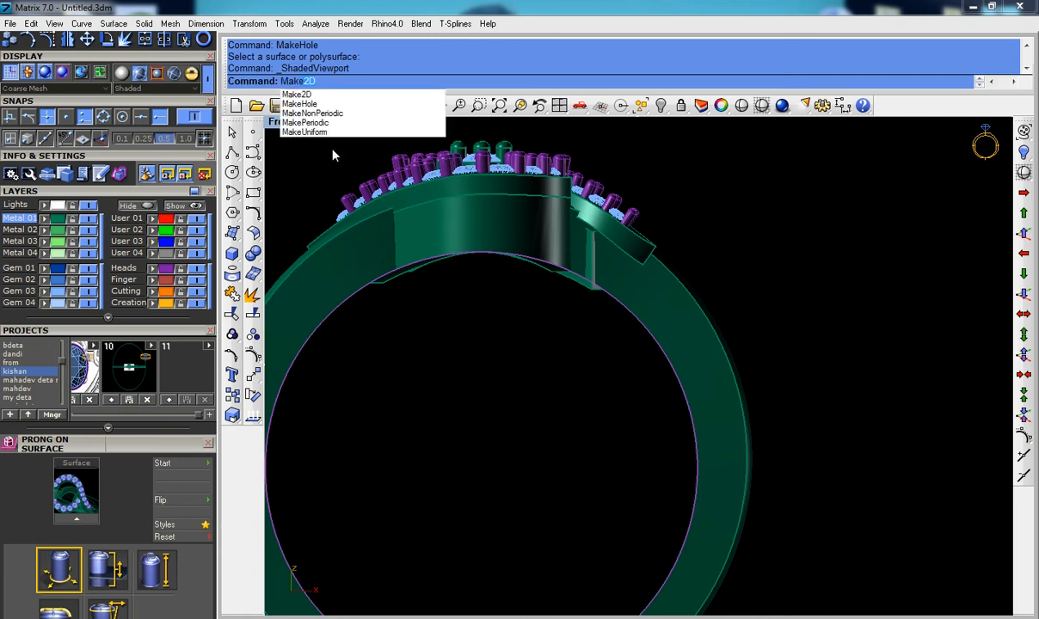
click(301, 104)
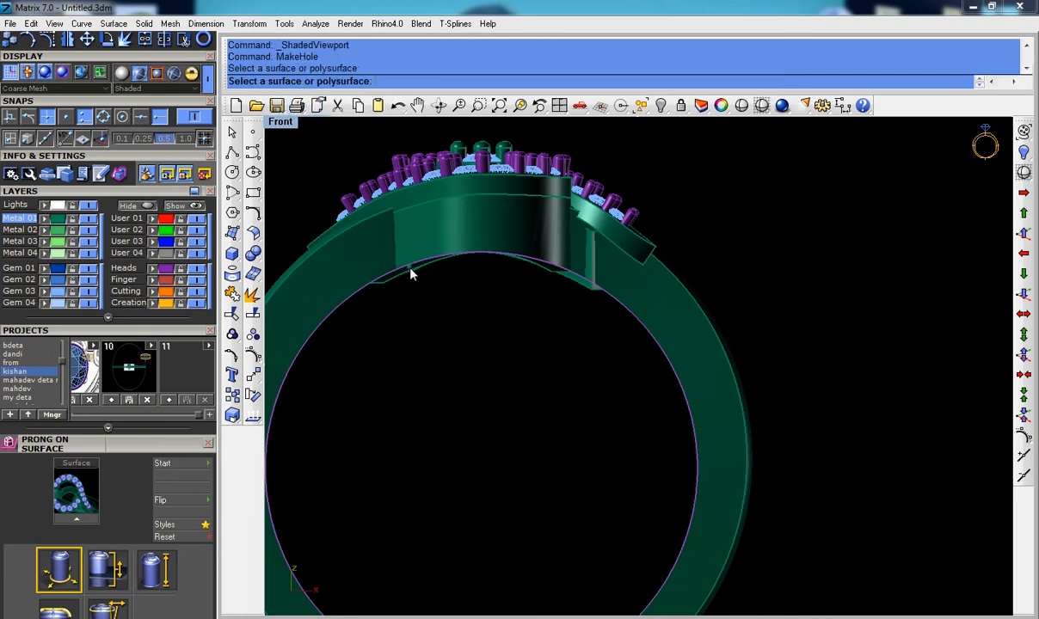
click(411, 268)
click(411, 267)
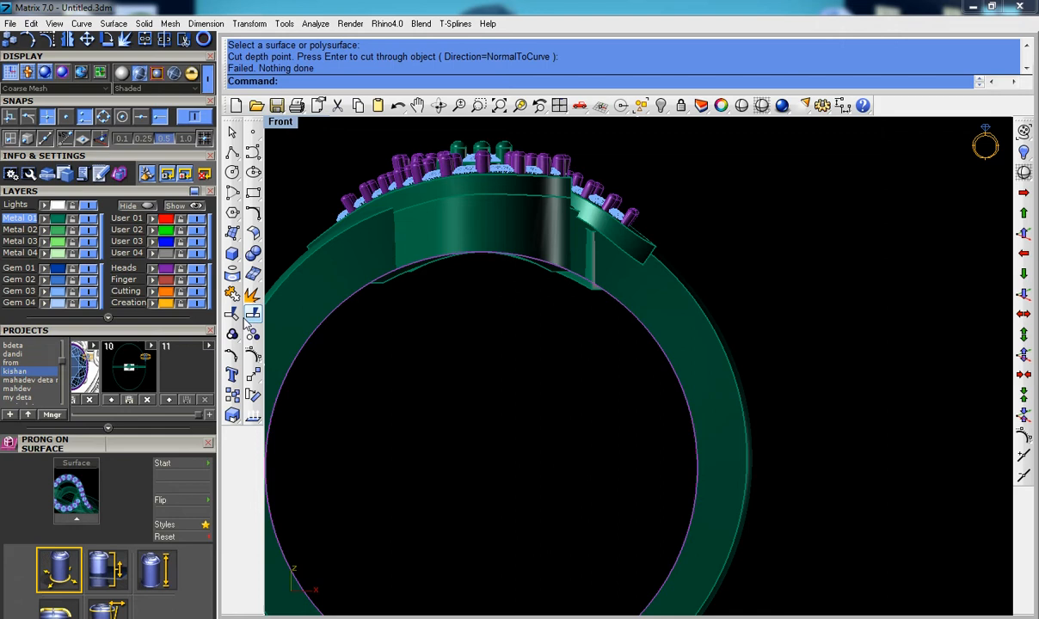
Step: Try to trim the wall ends that protrude inside the finger circle, using the circle as the cutter
click(252, 313)
click(392, 281)
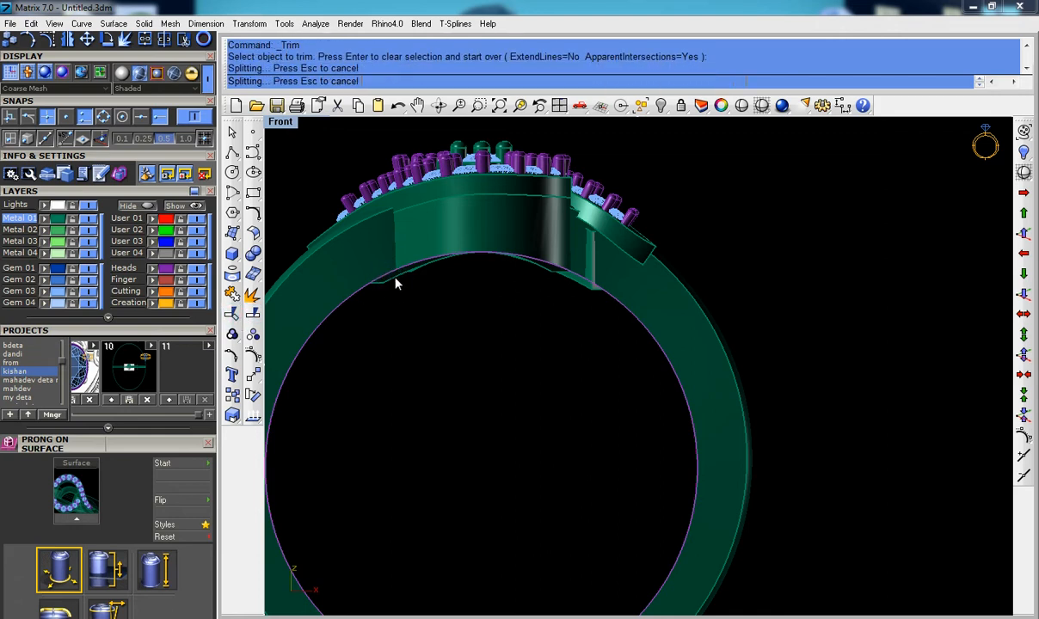
click(401, 277)
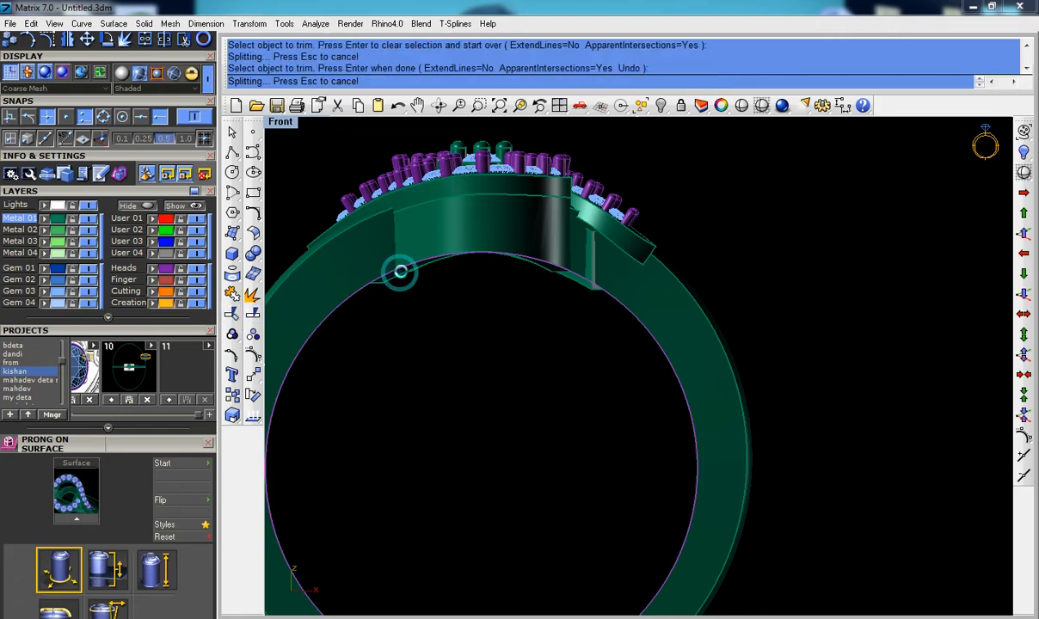
click(410, 273)
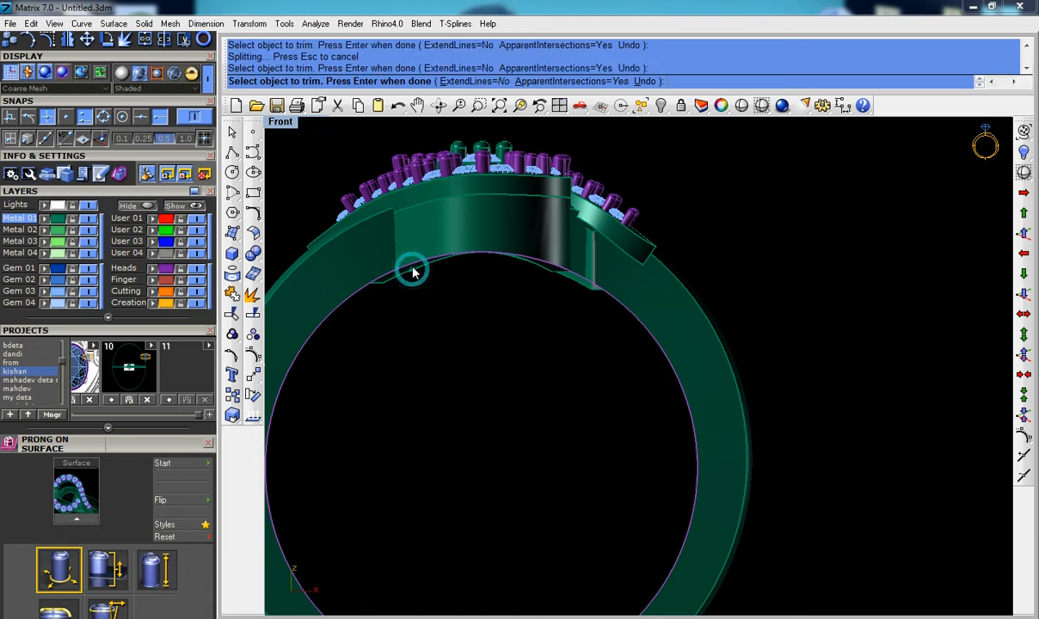
click(409, 267)
click(408, 268)
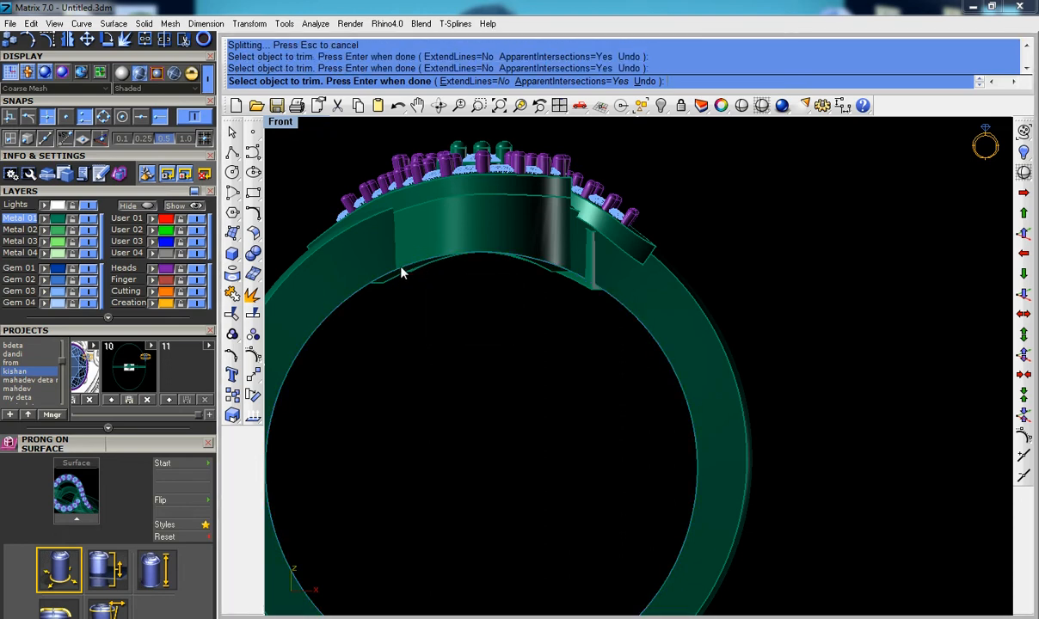
key(Return)
Step: Extrude the finger circle to both sides at distance -3 in the Perspective view, without end caps
click(407, 283)
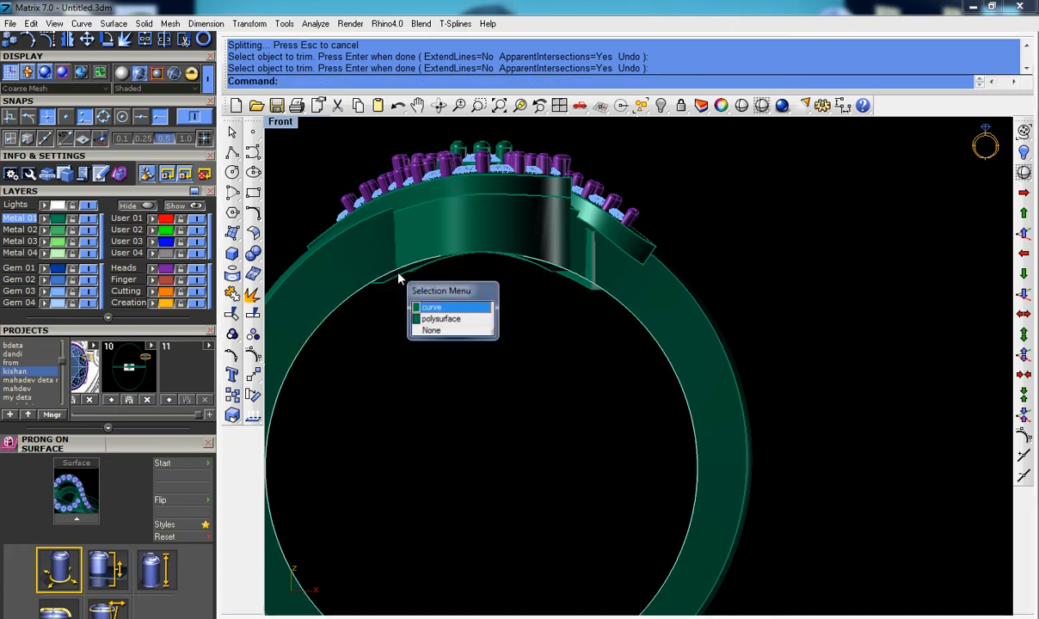
click(469, 307)
key(Delete)
key(ctrl+F4)
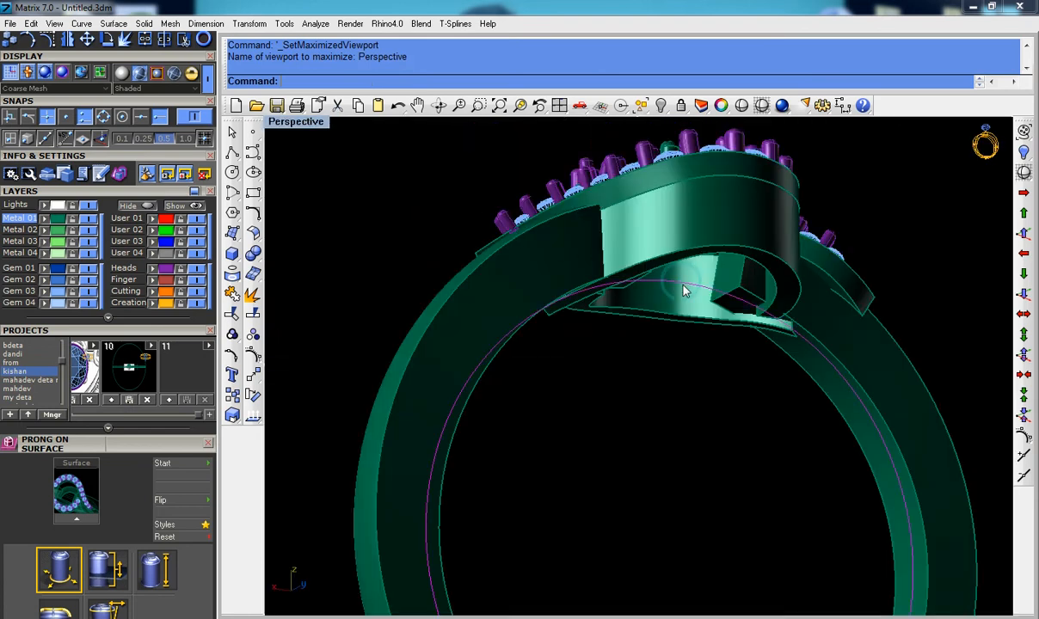
scroll(730, 349, down, 2)
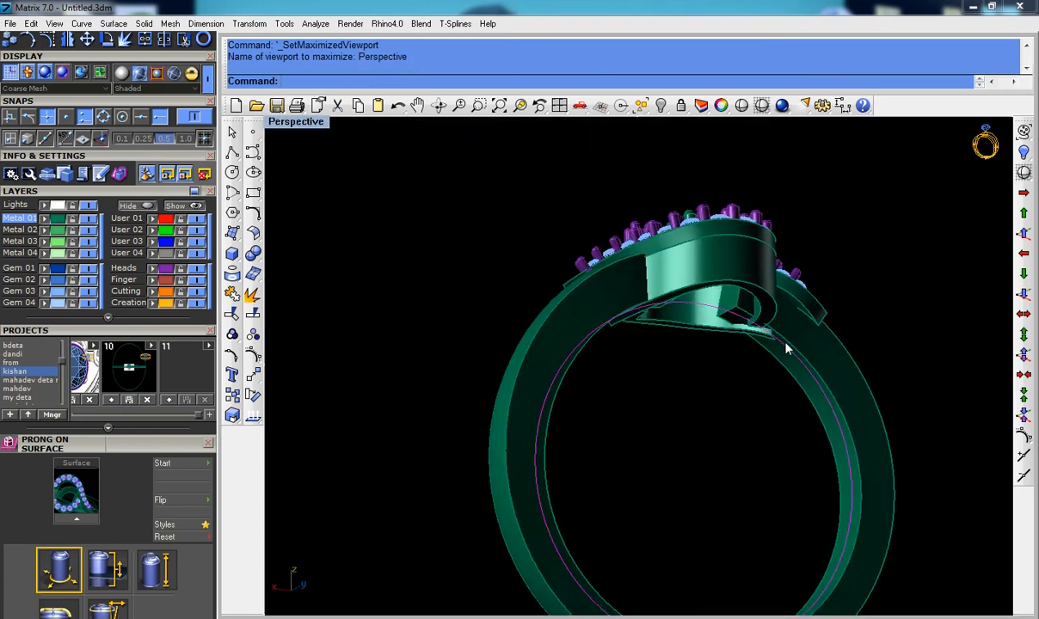
key(ctrl+F1)
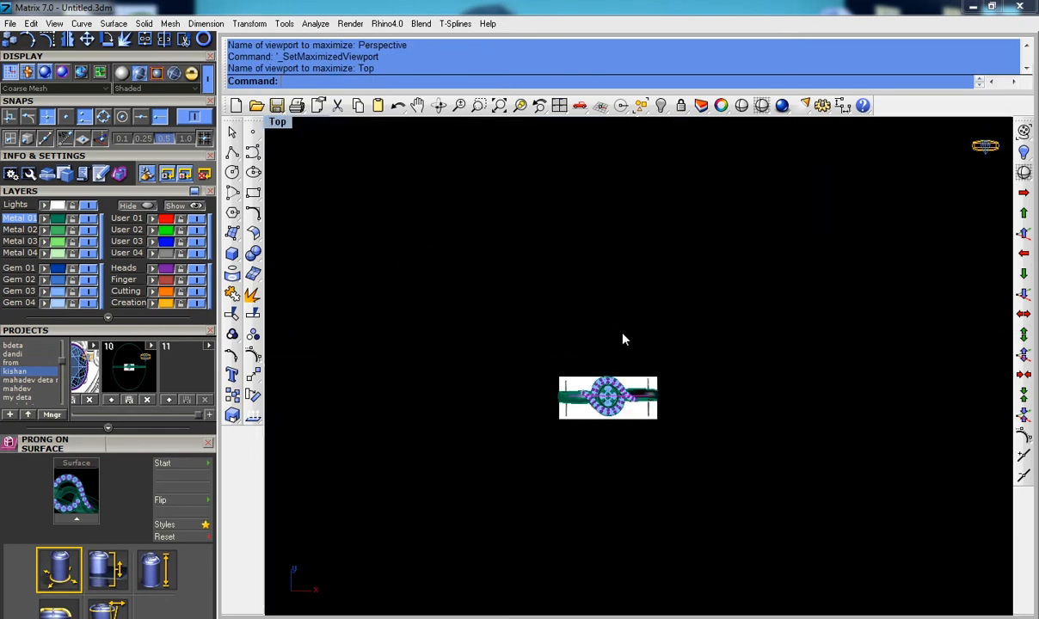
key(ctrl+F4)
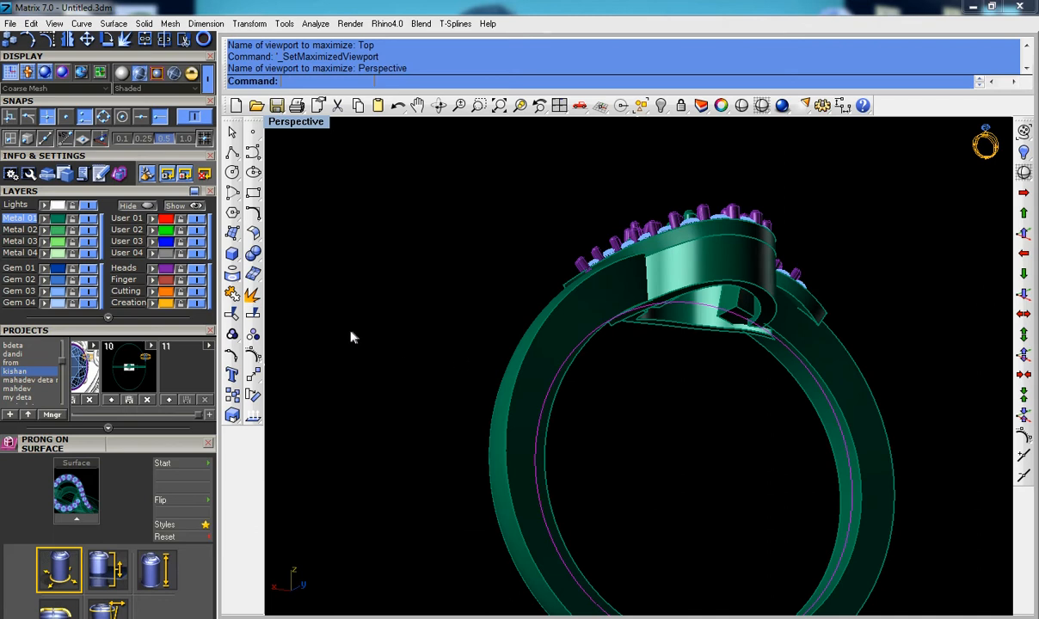
click(231, 253)
click(347, 284)
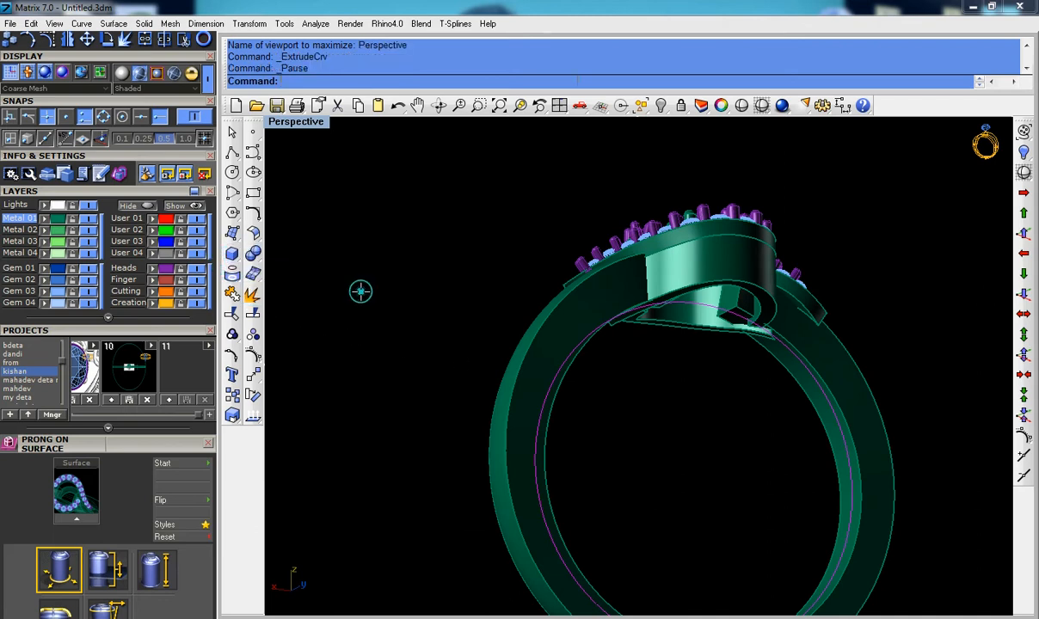
click(406, 81)
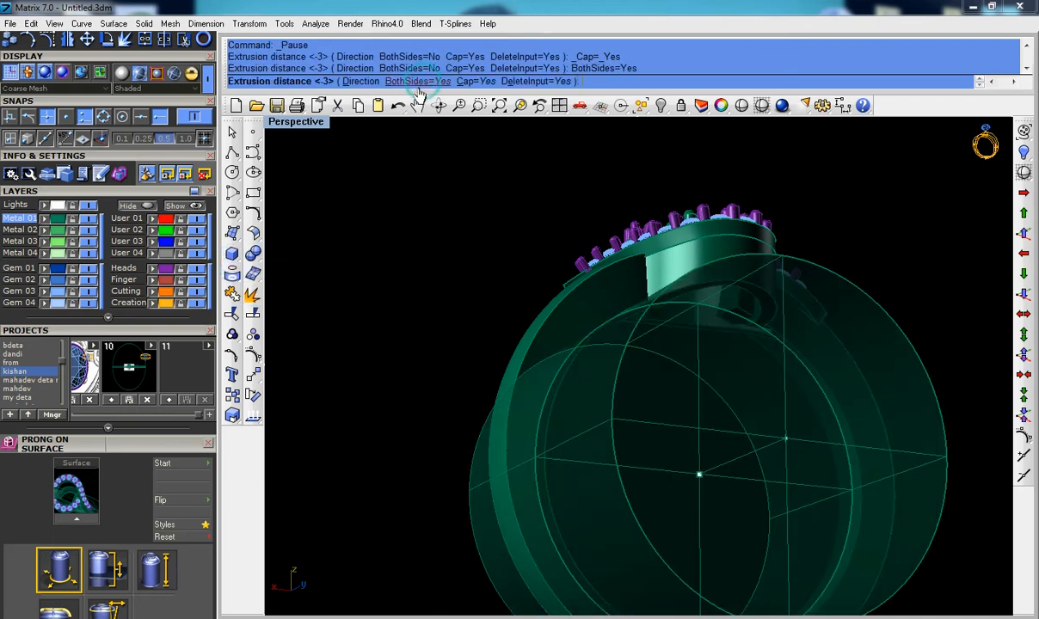
click(471, 81)
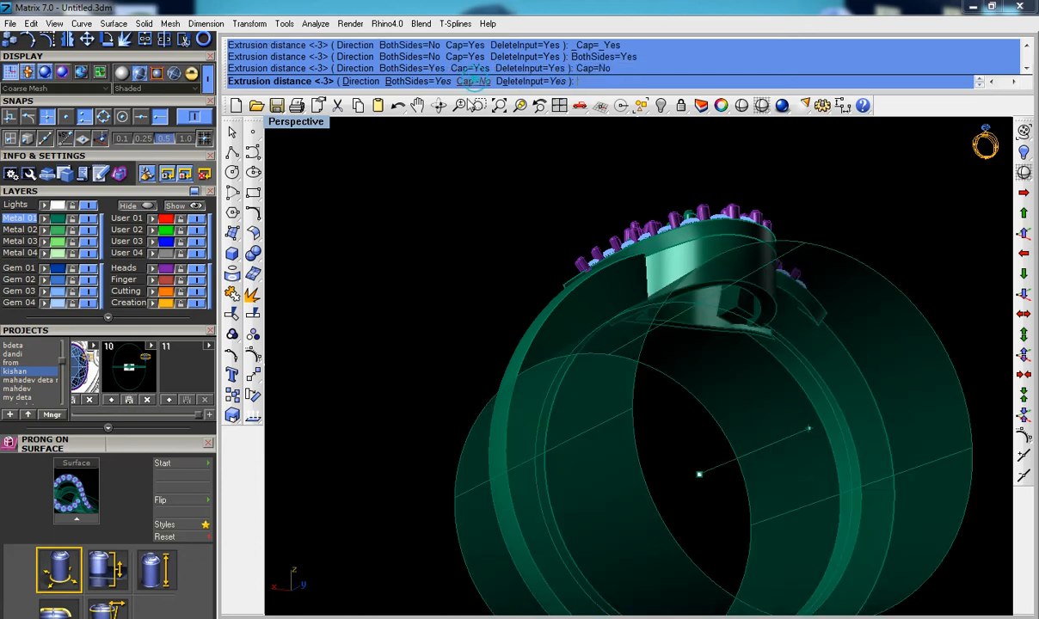
click(395, 204)
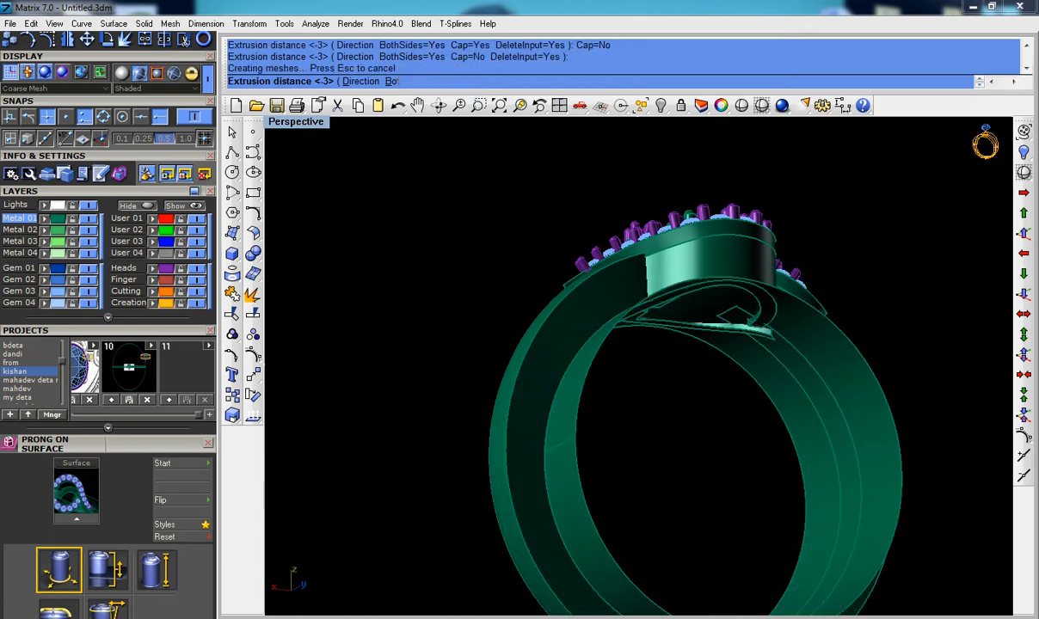
Step: Try to Boolean-split the two thickened strip walls with the extruded finger cylinder
mouse_move(660, 350)
right_down()
mouse_move(708, 350)
mouse_move(920, 300)
right_up()
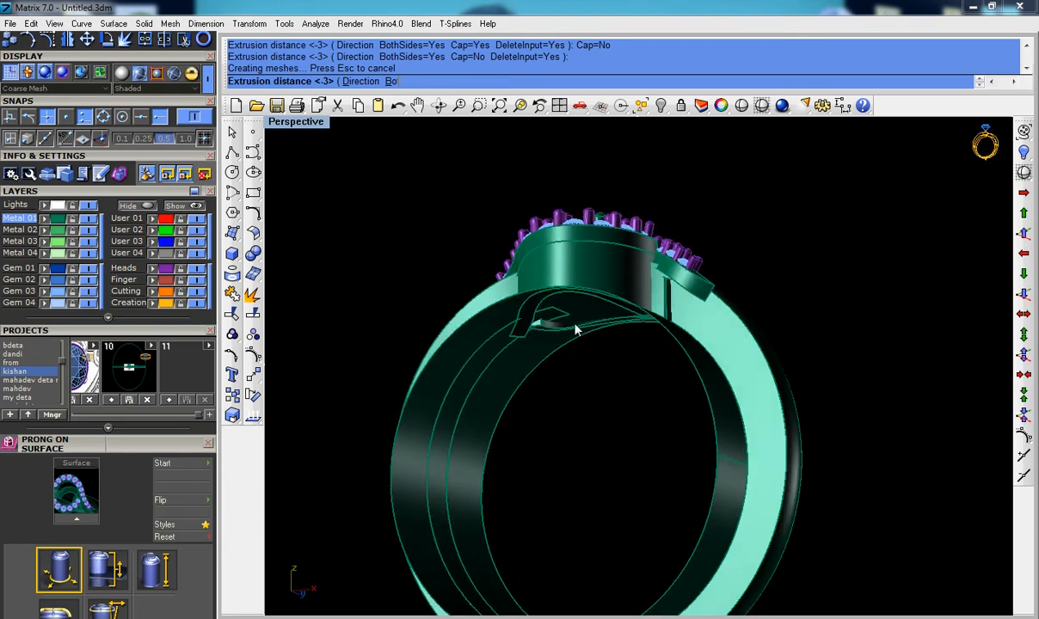
scroll(568, 328, up, 4)
click(542, 328)
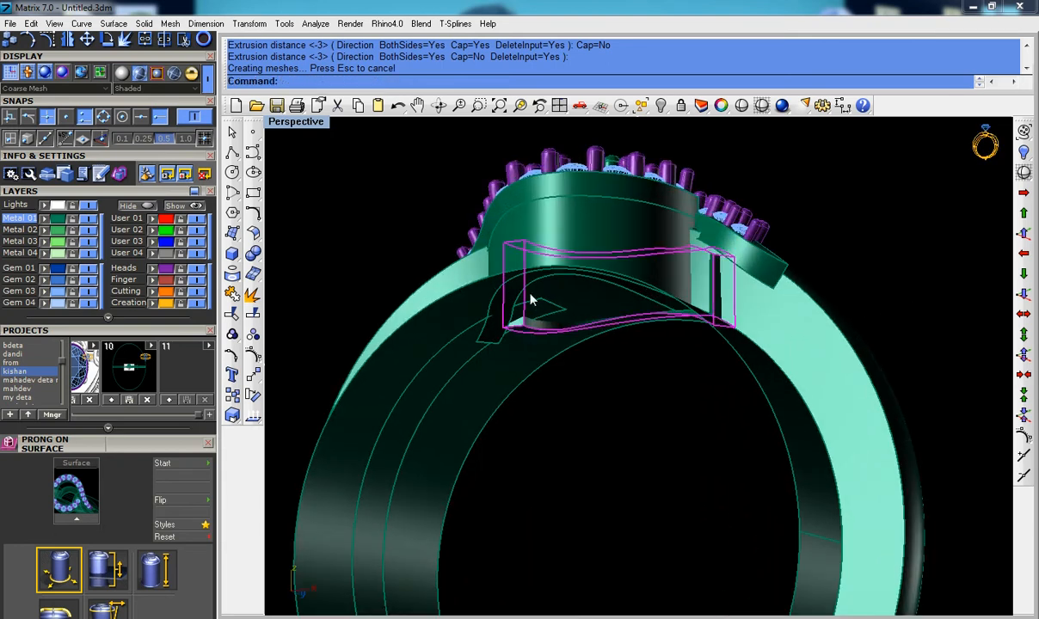
shift+click(504, 301)
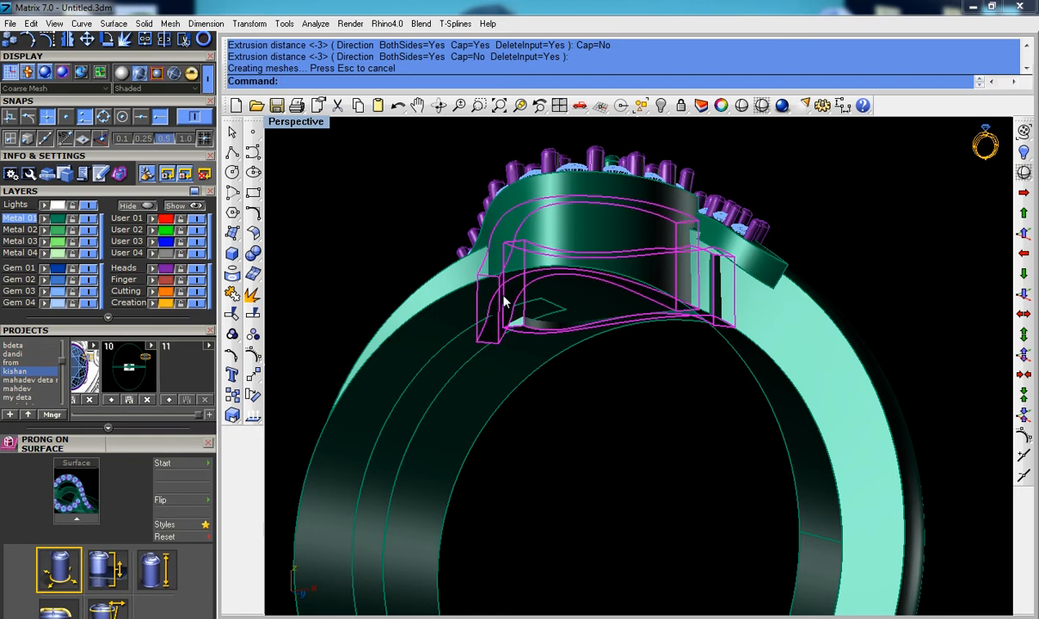
scroll(531, 365, down, 4)
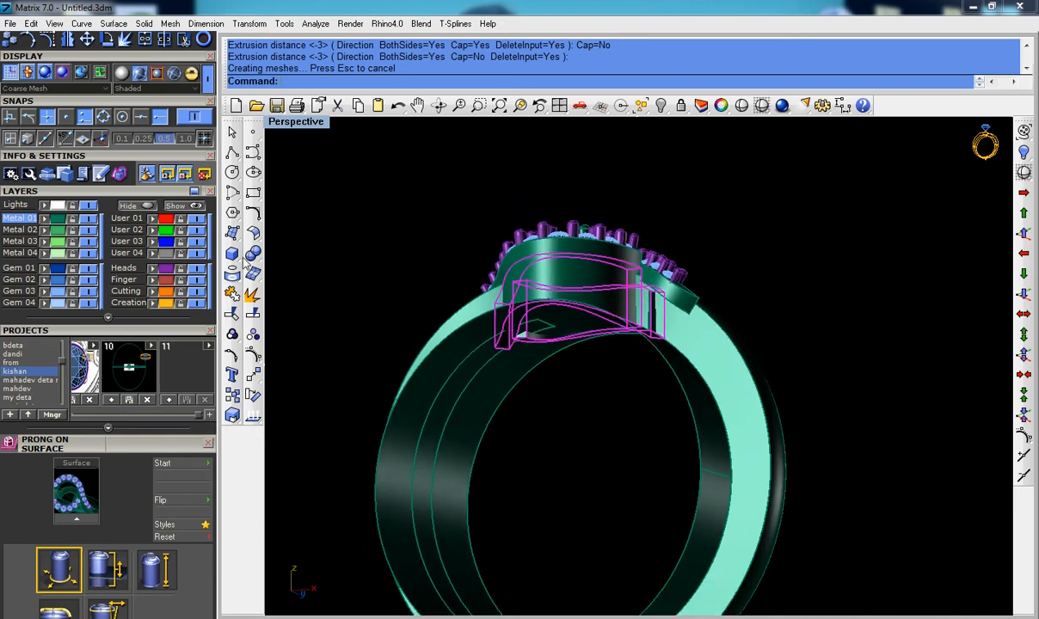
click(253, 252)
click(336, 272)
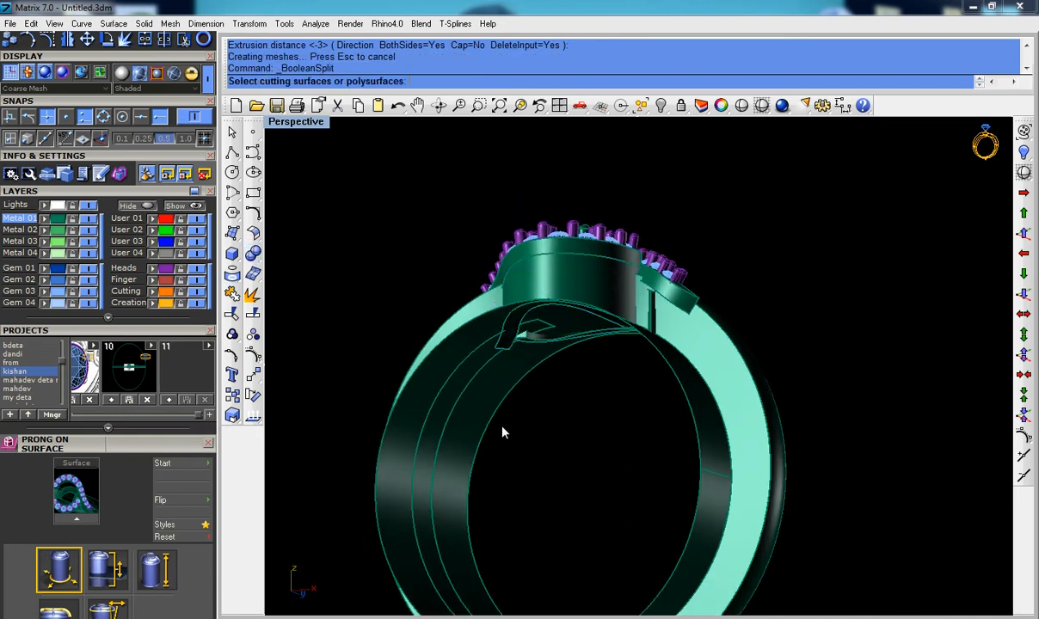
click(481, 393)
key(Return)
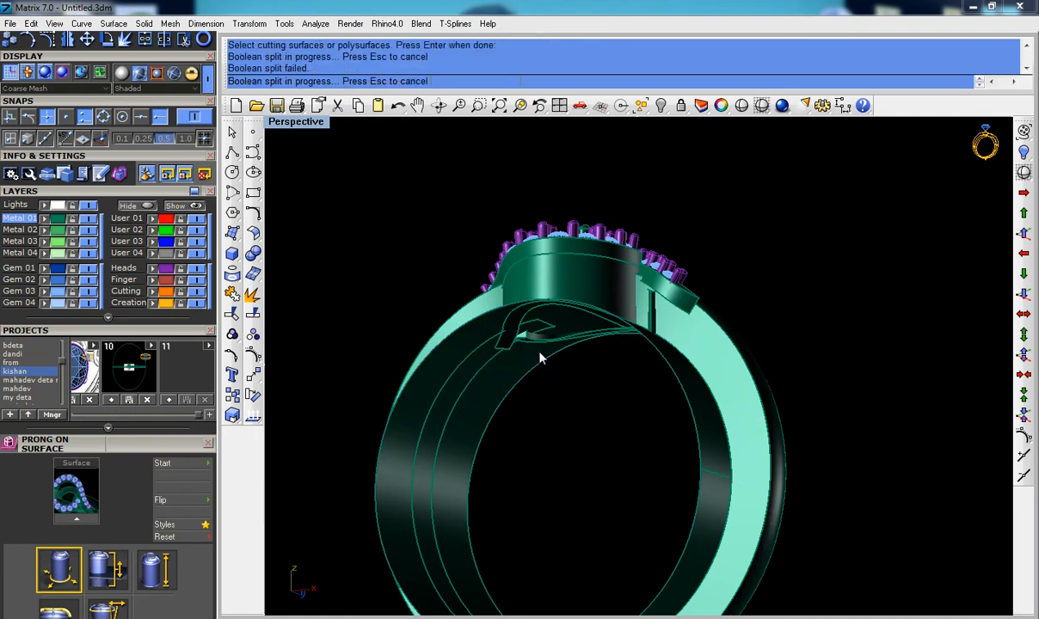
Step: Try to Boolean-subtract the two thickened strip walls from the extruded finger cylinder
scroll(535, 342, up, 3)
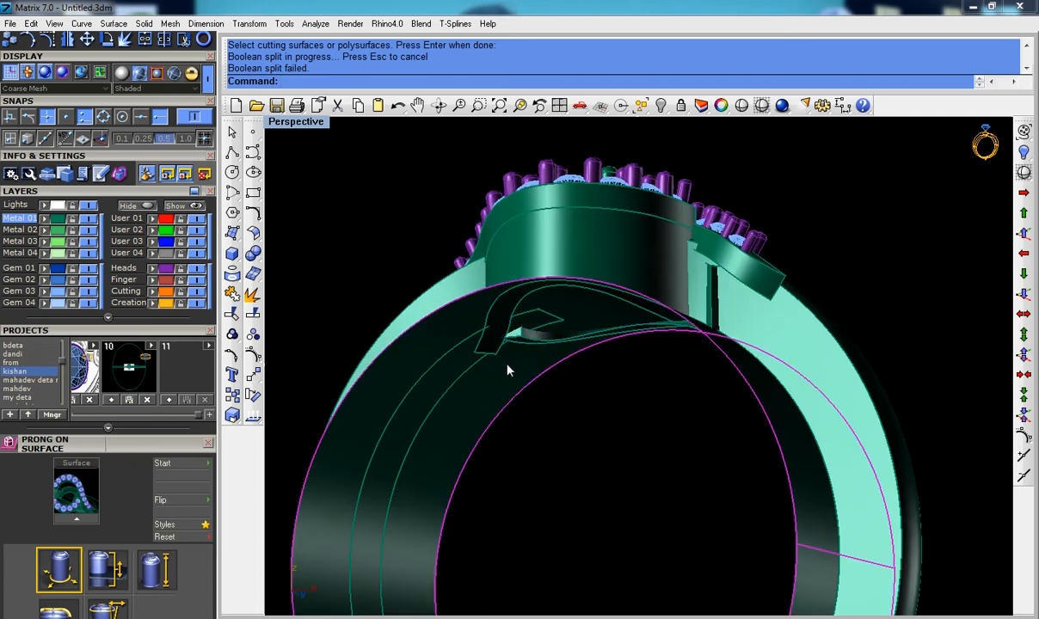
click(253, 254)
click(294, 271)
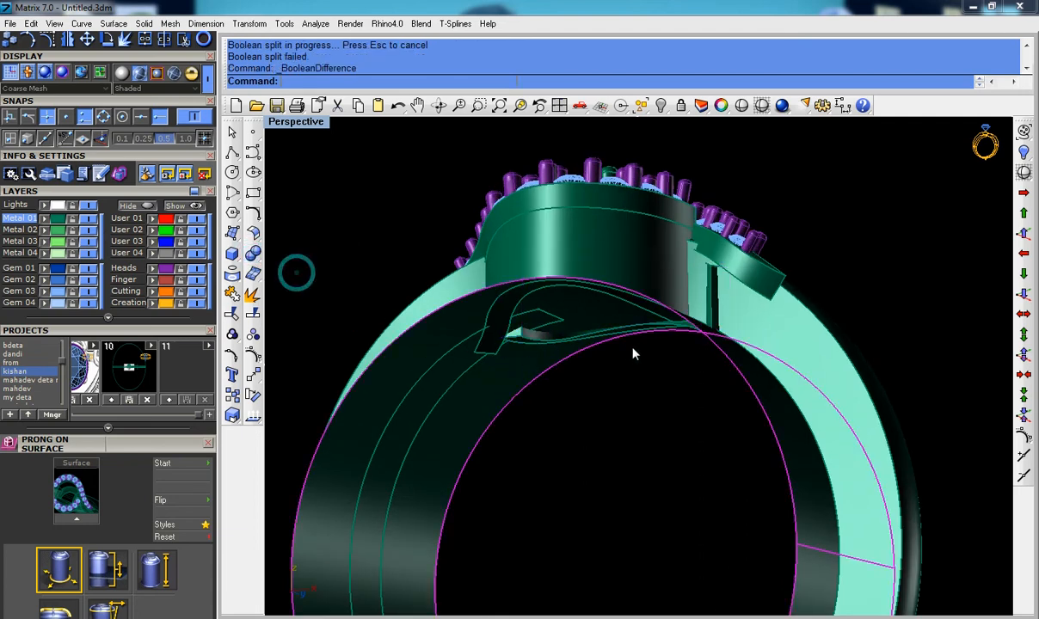
click(522, 338)
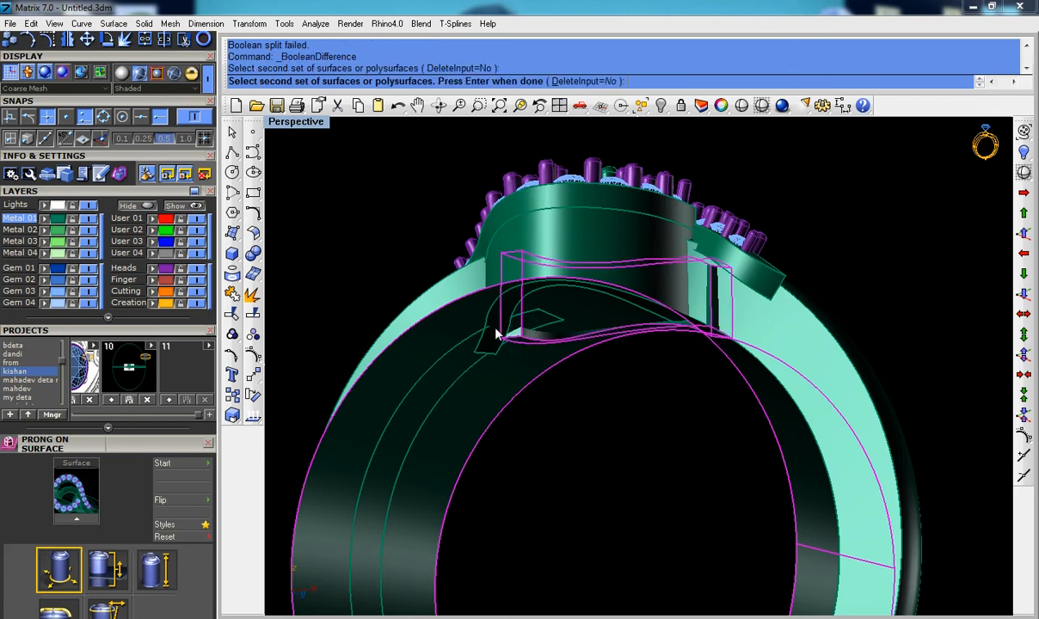
click(494, 339)
key(Return)
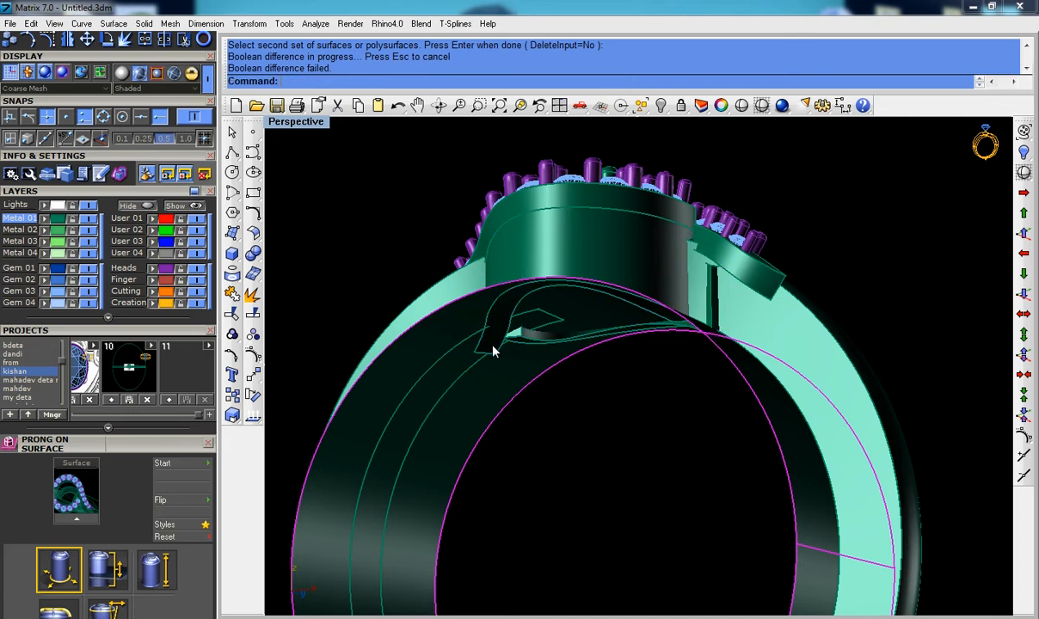
click(598, 362)
click(749, 378)
click(662, 358)
click(709, 315)
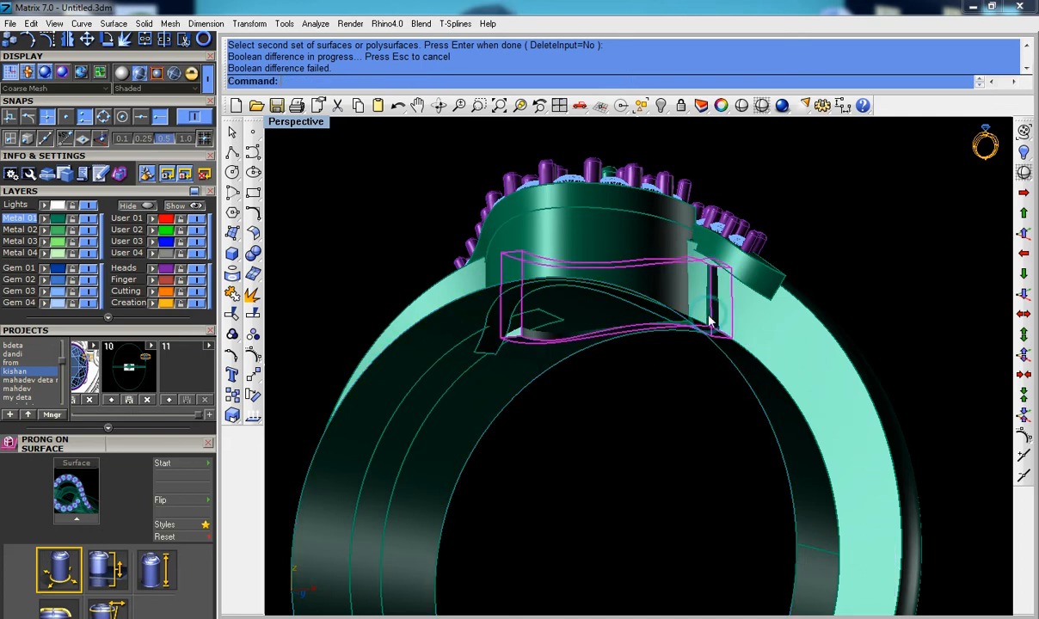
shift+click(496, 347)
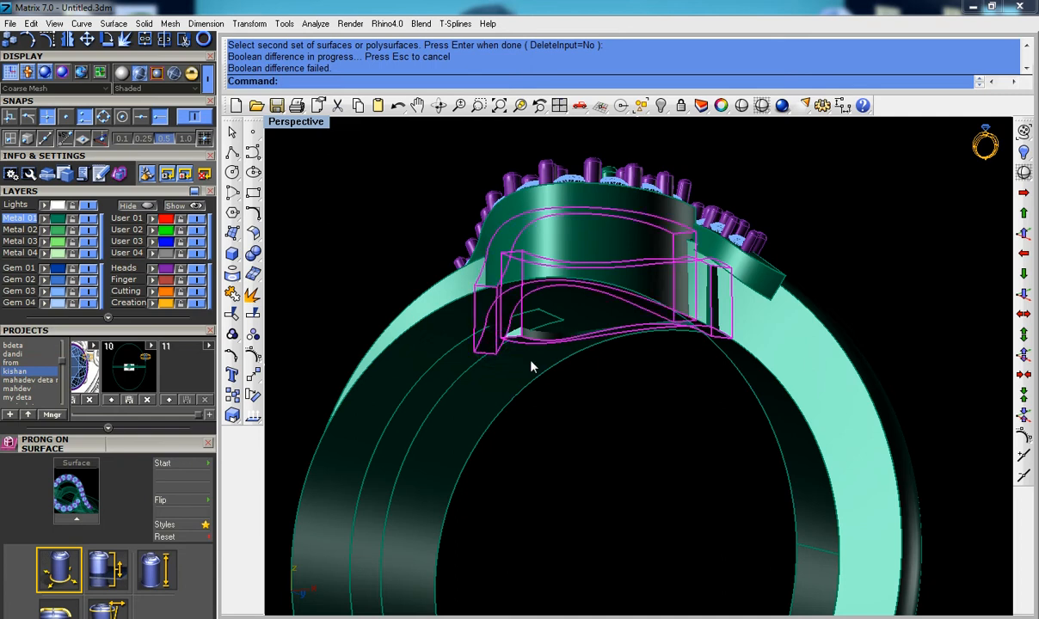
right_click(550, 360)
click(554, 356)
key(Return)
ctrl+click(529, 340)
key(Escape)
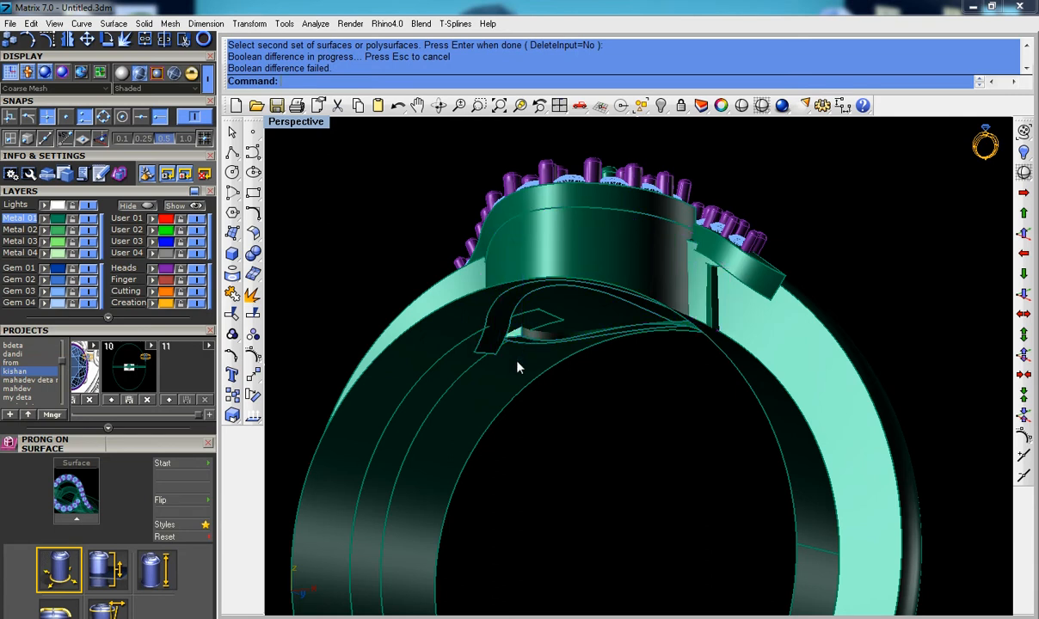
Step: Retry the Boolean split on both thickened strip walls together, using the extruded finger cylinder as the cutter
click(521, 375)
right_drag(521, 375, 594, 334)
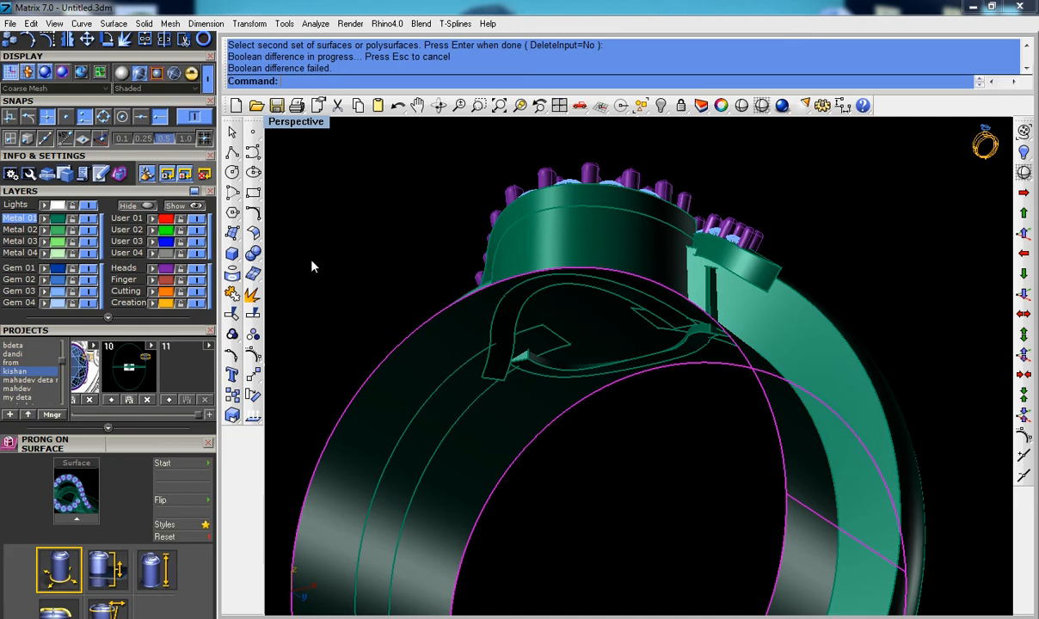
click(254, 255)
click(542, 375)
shift+click(507, 325)
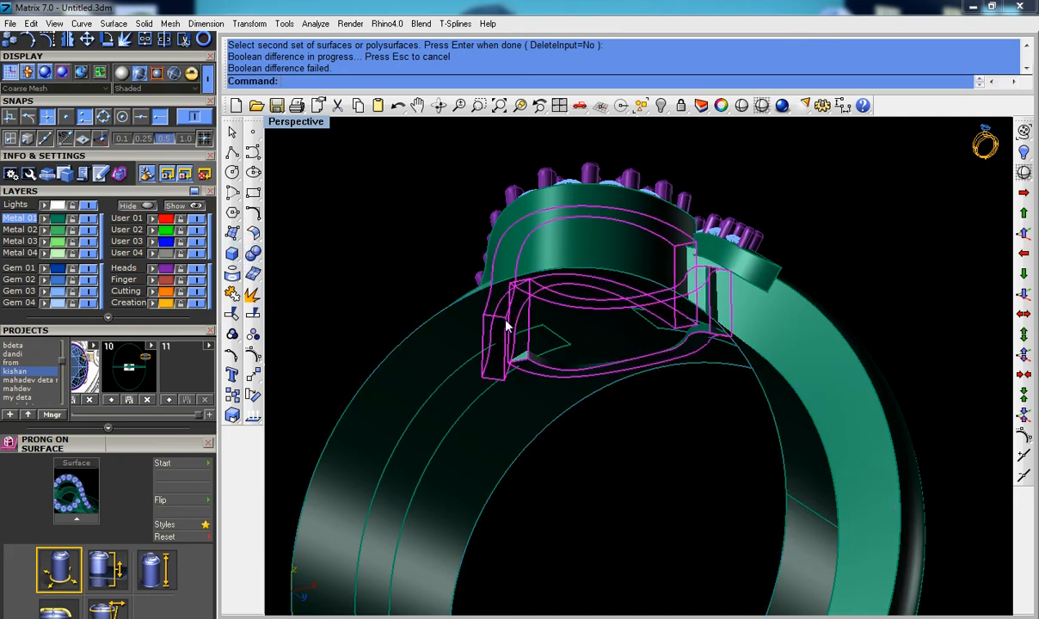
click(252, 253)
click(337, 272)
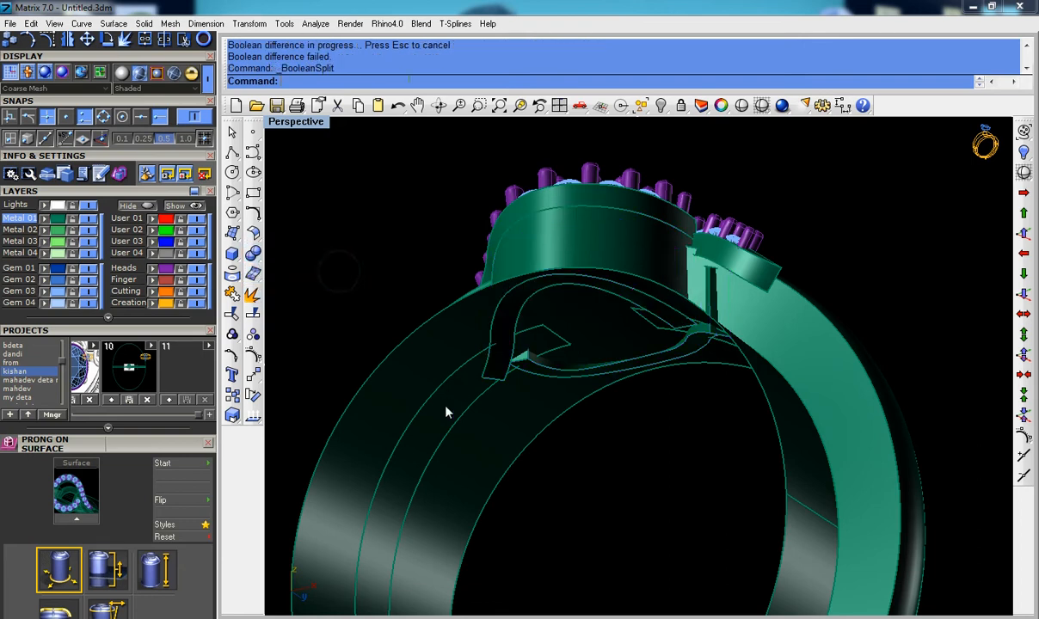
click(416, 366)
right_click(415, 364)
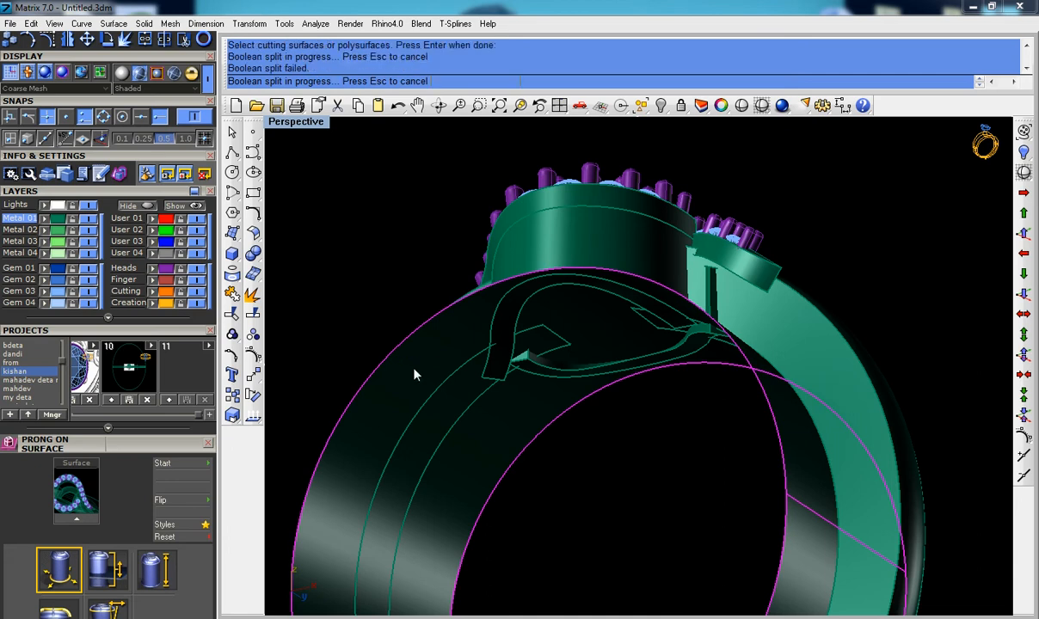
Step: Try to Boolean-split only the strip wall whose tail meets the right shank, using the finger cylinder as the cutter
click(697, 349)
click(686, 351)
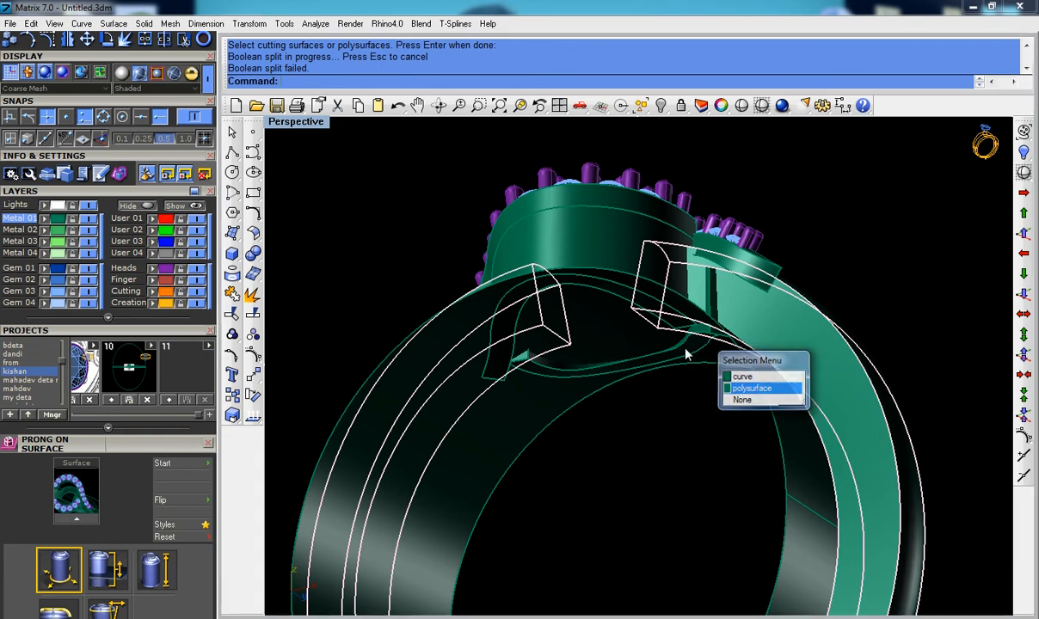
click(684, 346)
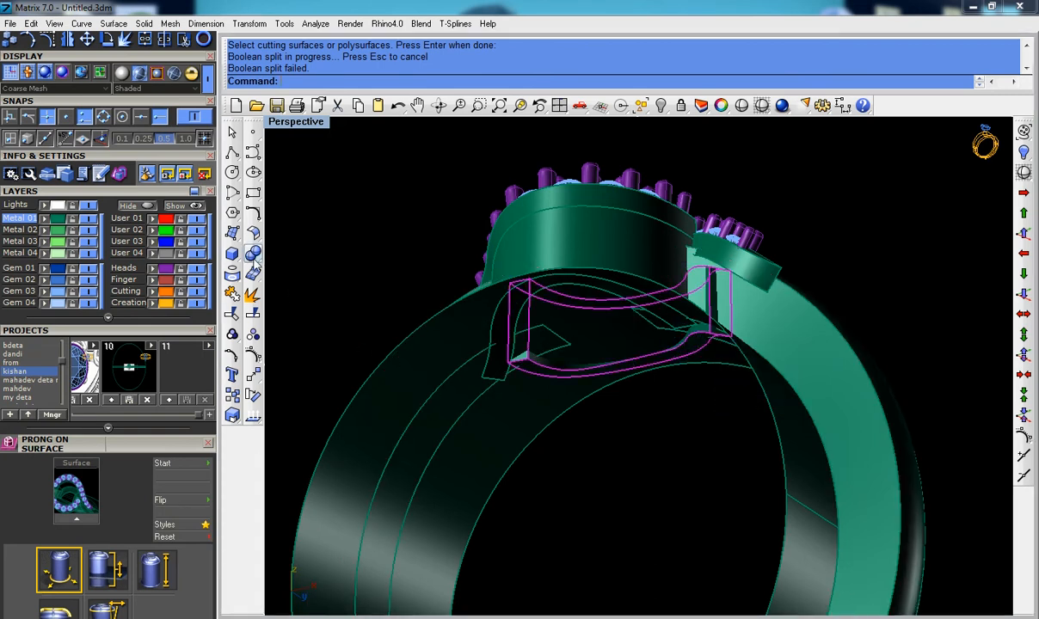
click(233, 252)
click(317, 261)
click(412, 370)
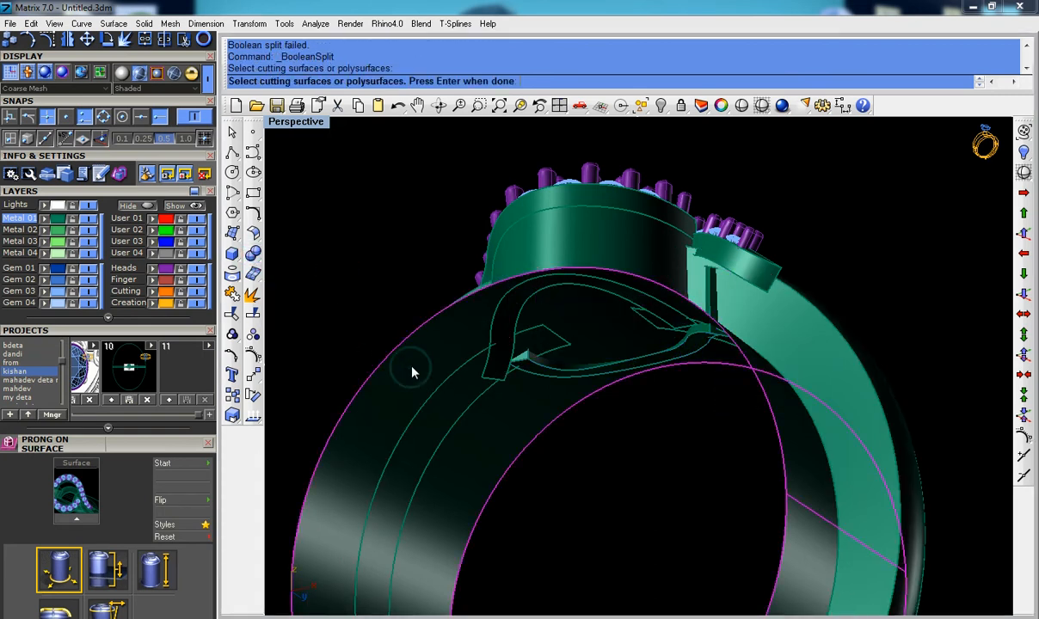
key(Return)
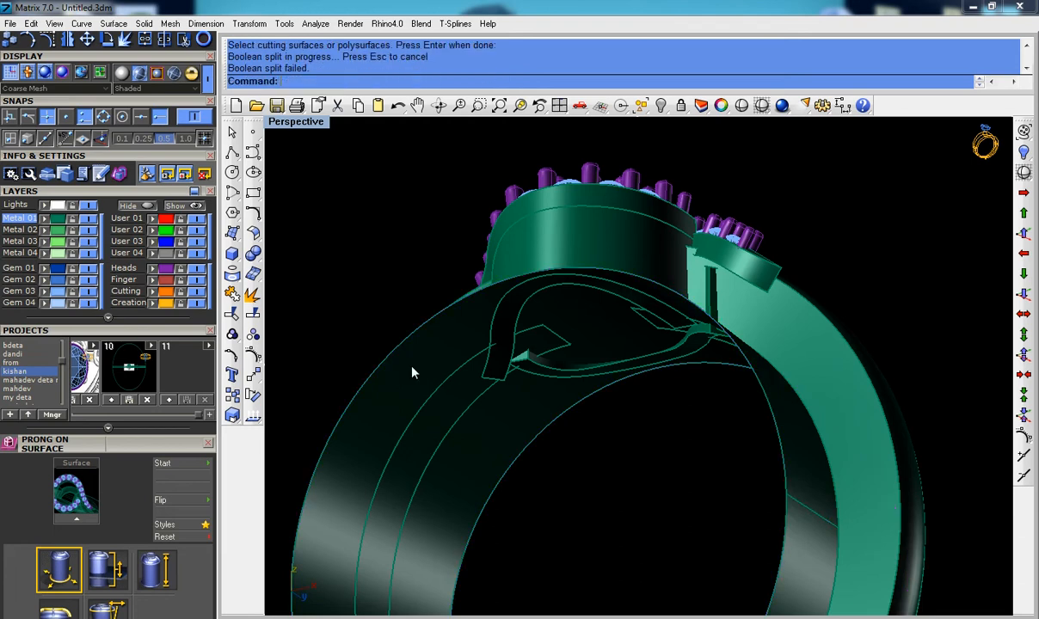
Step: Delete the extruded finger cylinder in the Top view
click(704, 336)
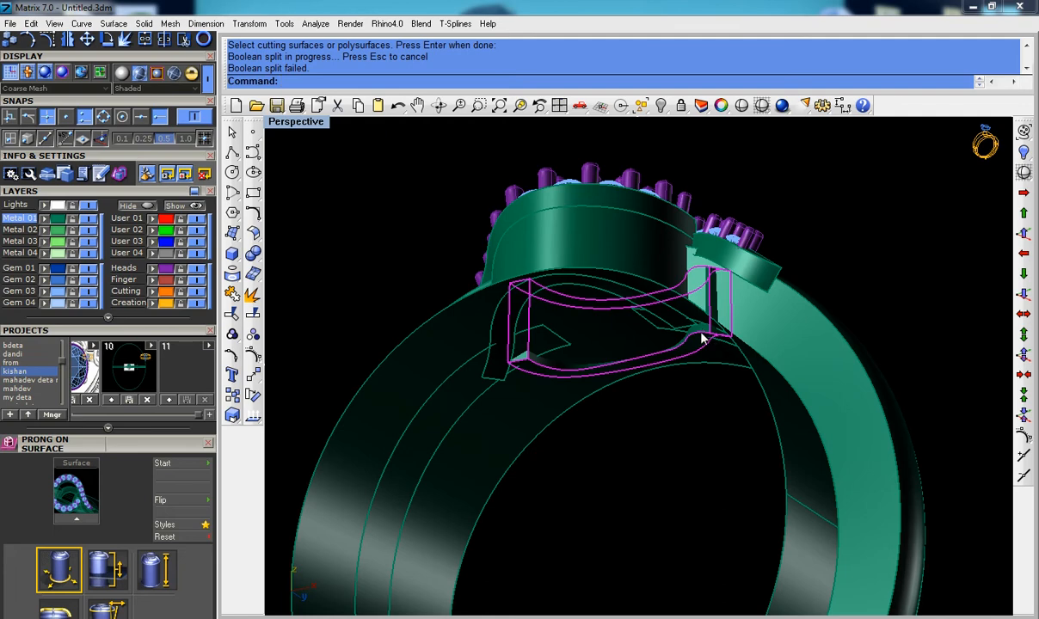
right_drag(676, 344, 652, 480)
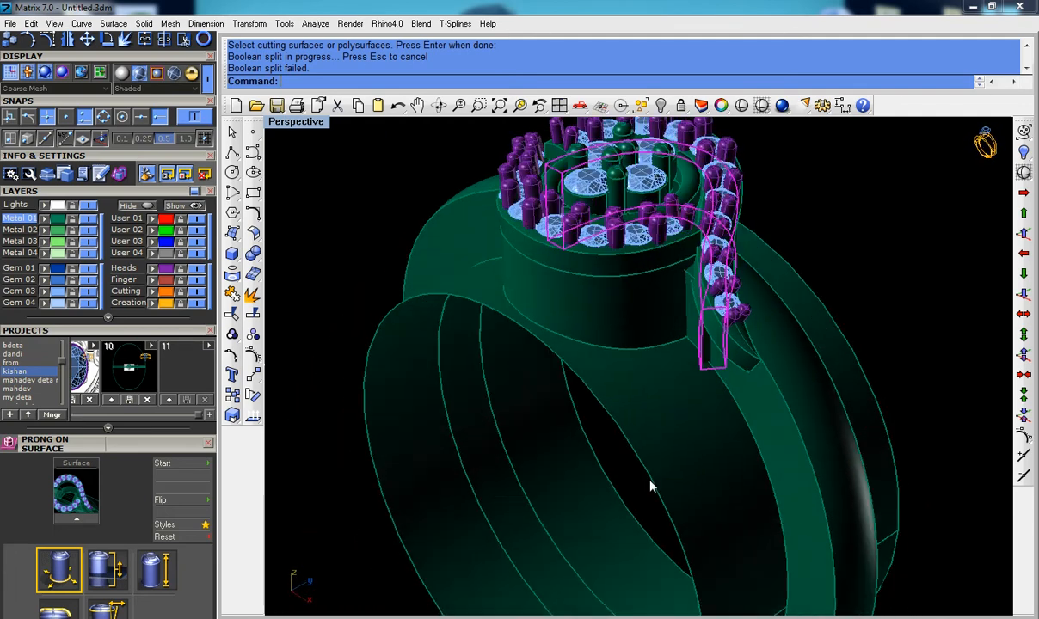
key(ctrl+F1)
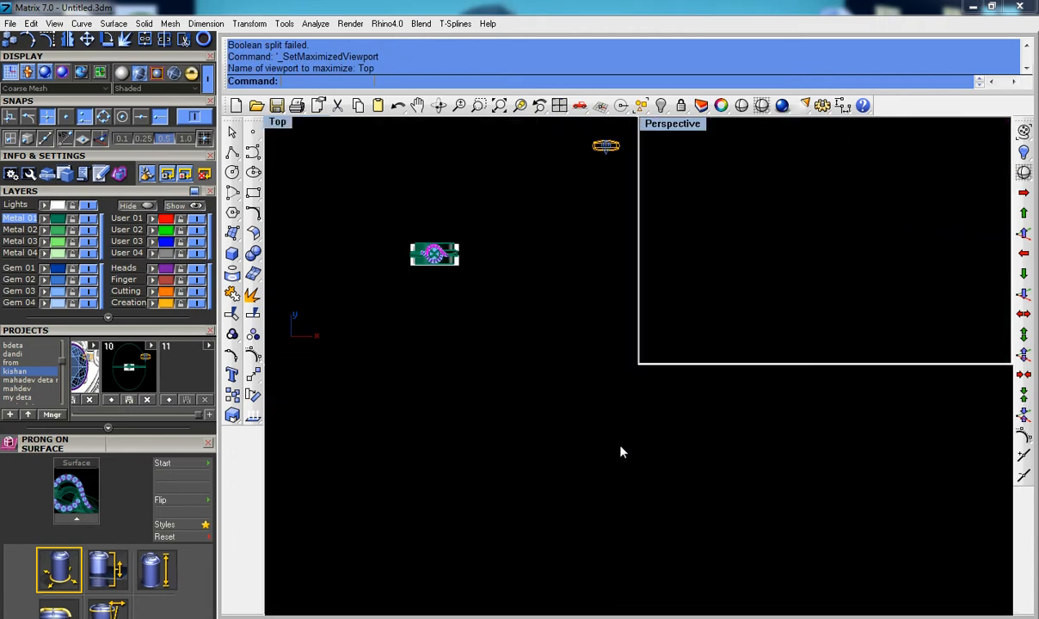
scroll(652, 398, up, 3)
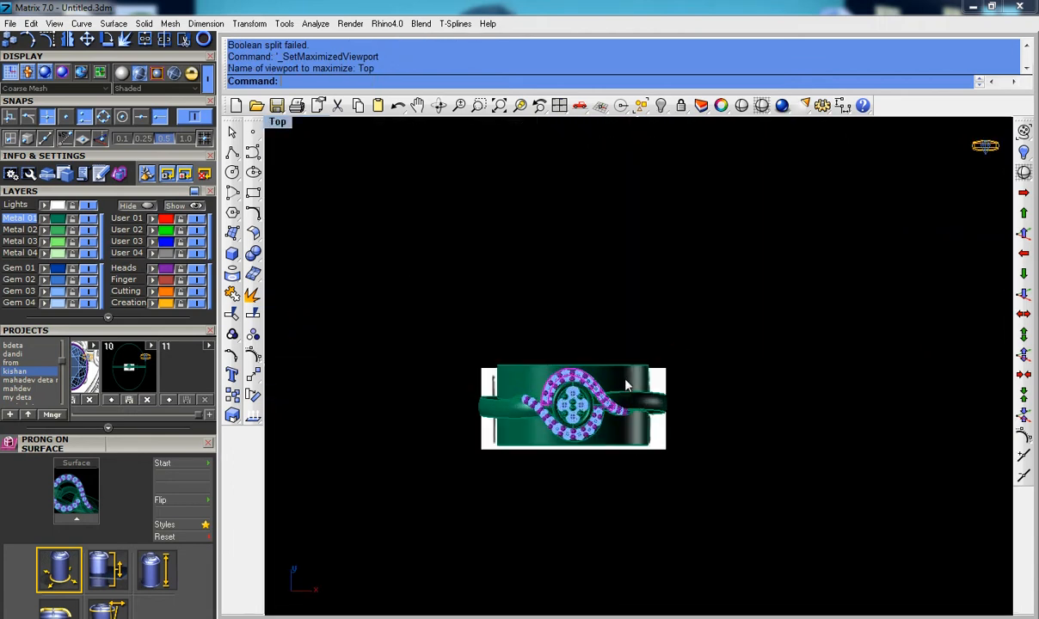
click(625, 382)
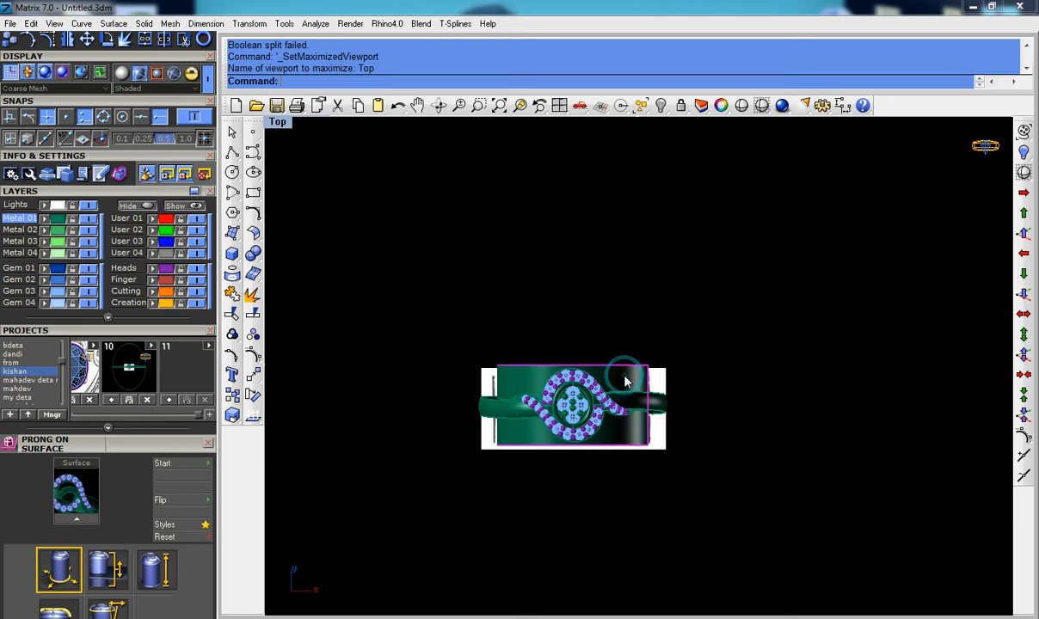
key(Delete)
scroll(637, 433, up, 4)
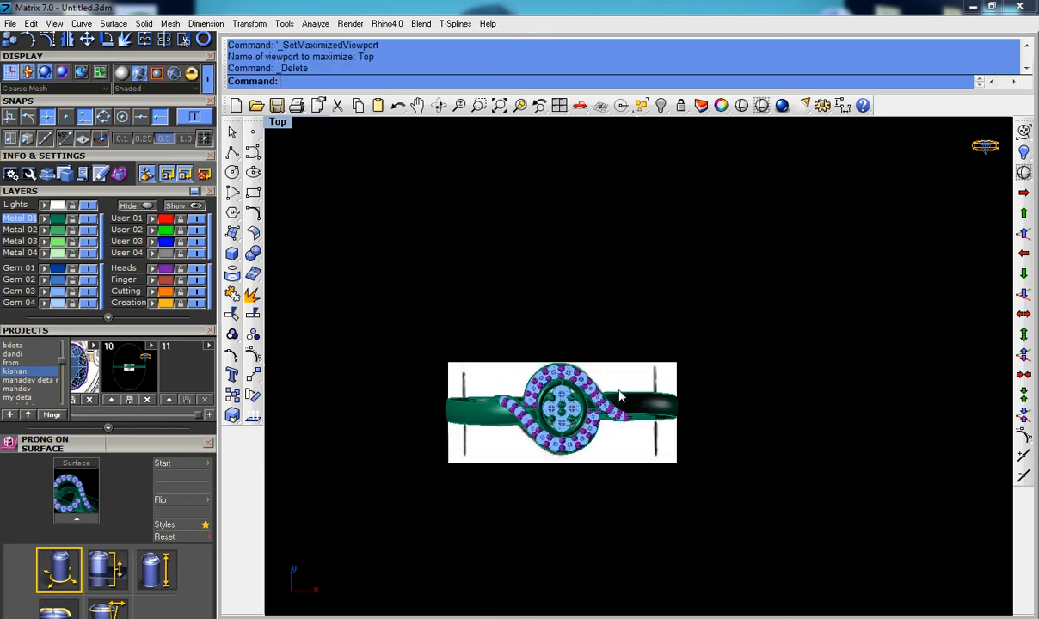
scroll(637, 433, up, 2)
right_drag(637, 429, 587, 405)
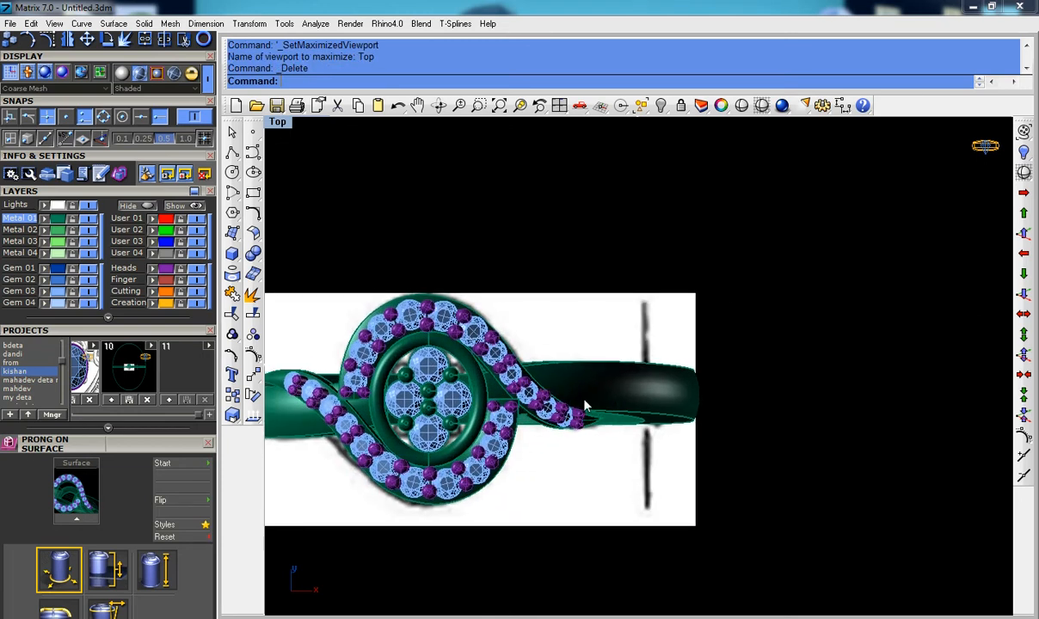
Step: Add a global bounding-box edit cage with 6 × 6 × 4 points to the strip wall running to the right shank
key(ctrl+F4)
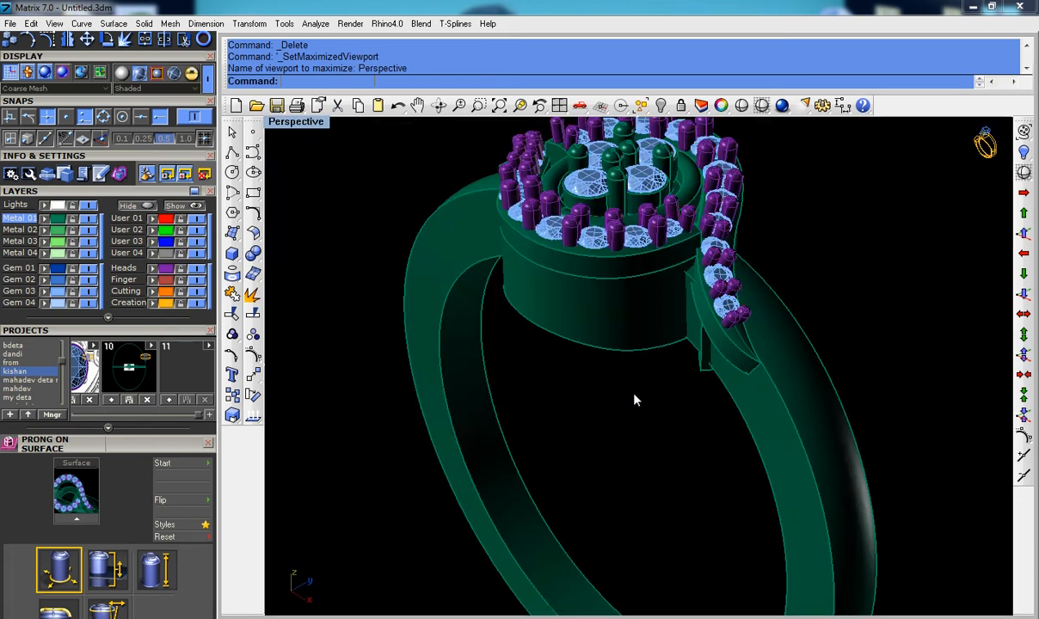
click(703, 356)
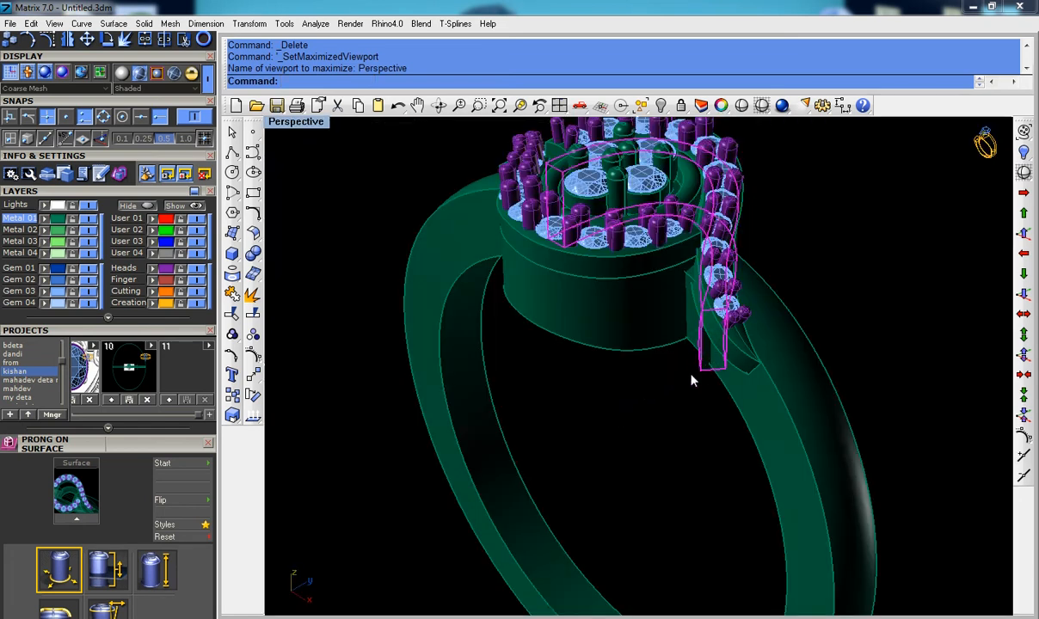
key(ctrl+F1)
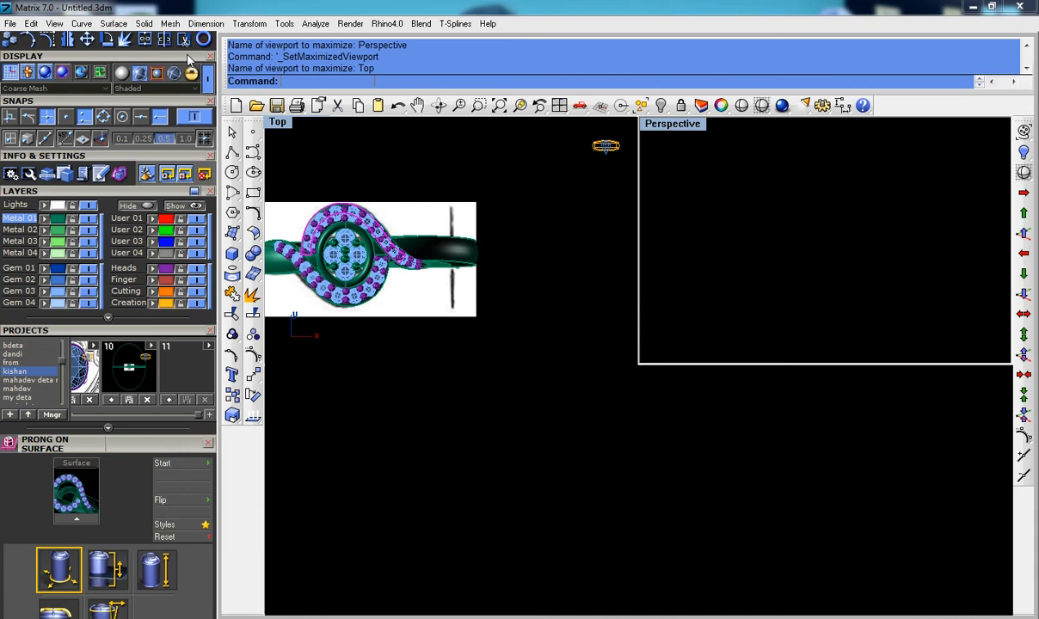
scroll(188, 62, up, 2)
click(167, 115)
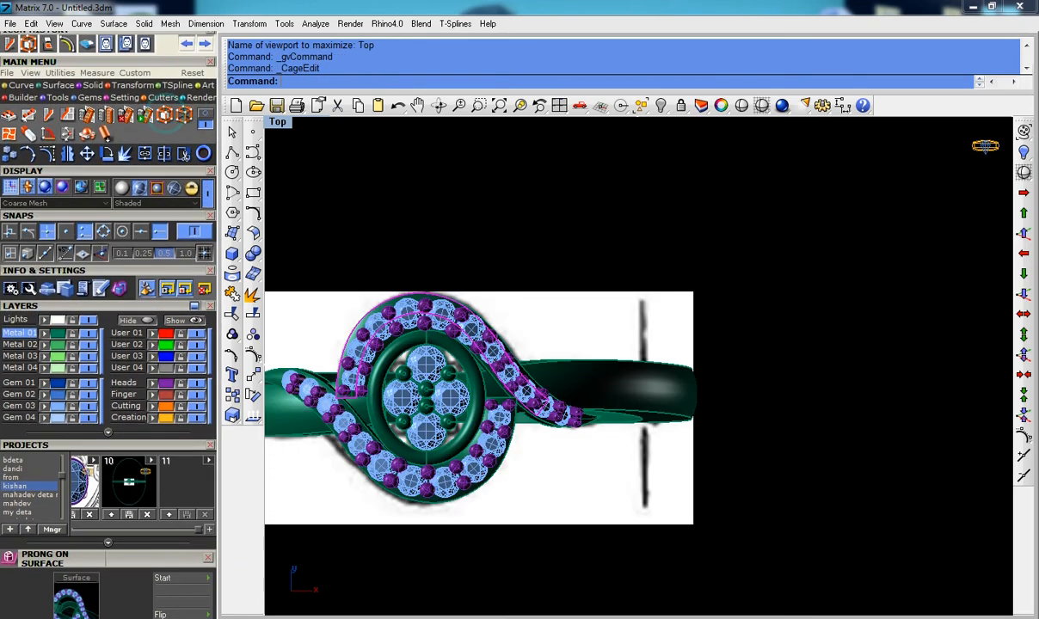
click(350, 83)
key(Return)
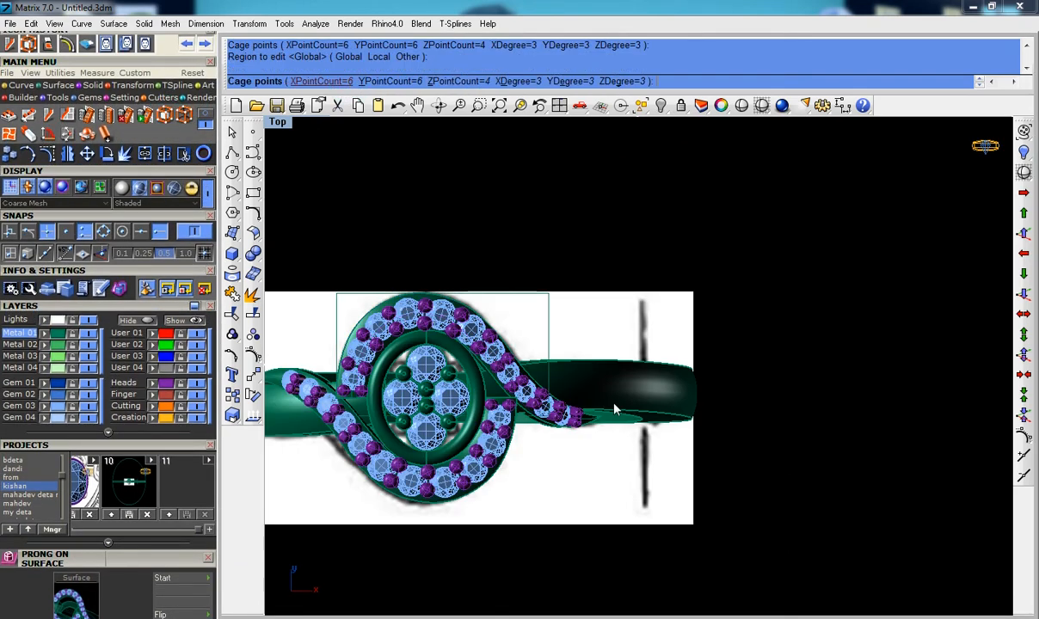
Step: Move the two outer columns of cage points at the strip wall's tail slightly toward positive Y in the Top view, leaving gems and prongs unselected
drag(504, 262, 576, 434)
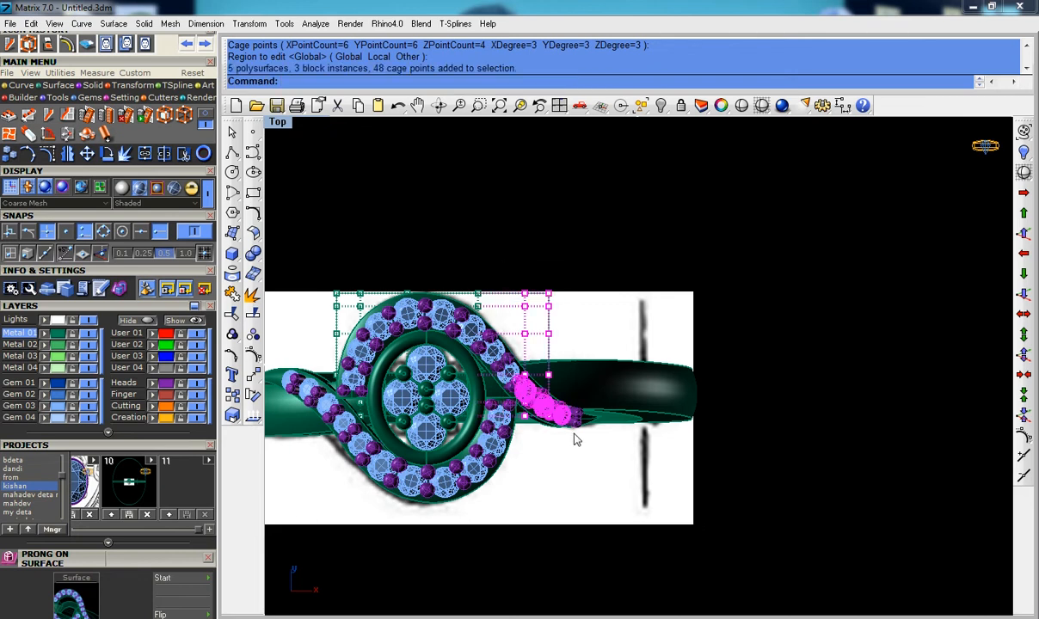
text(m)
key(Return)
text(m)
key(Return)
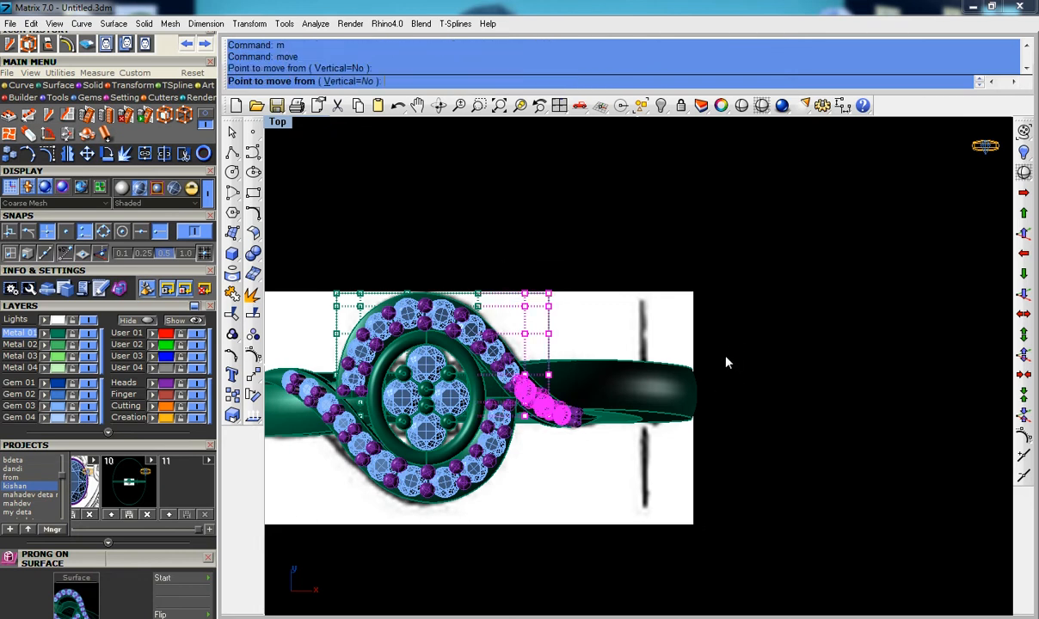
key(Escape)
scroll(528, 396, up, 2)
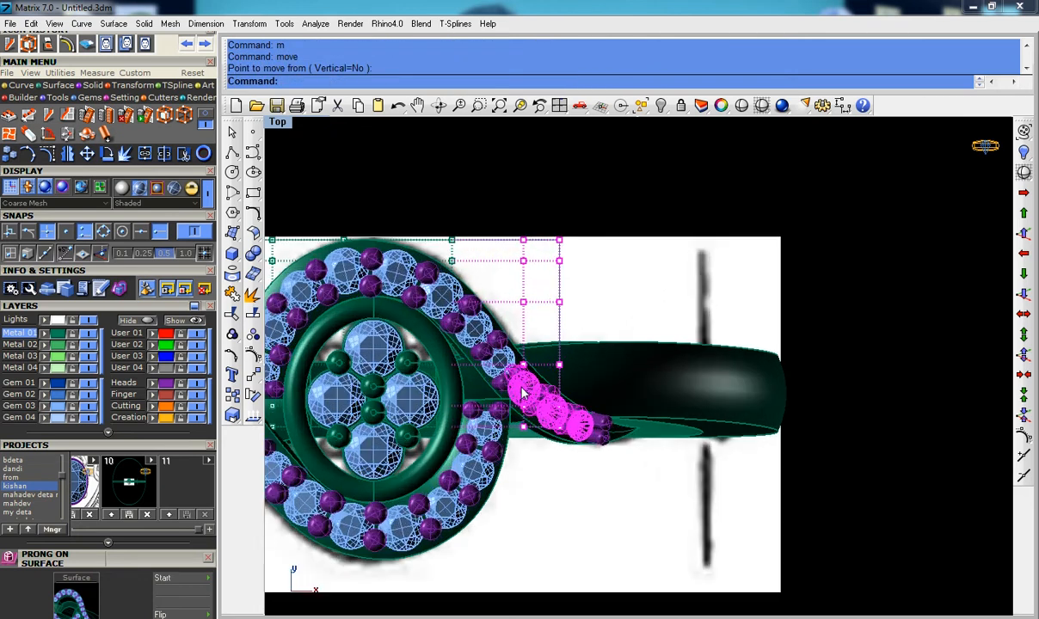
click(523, 389)
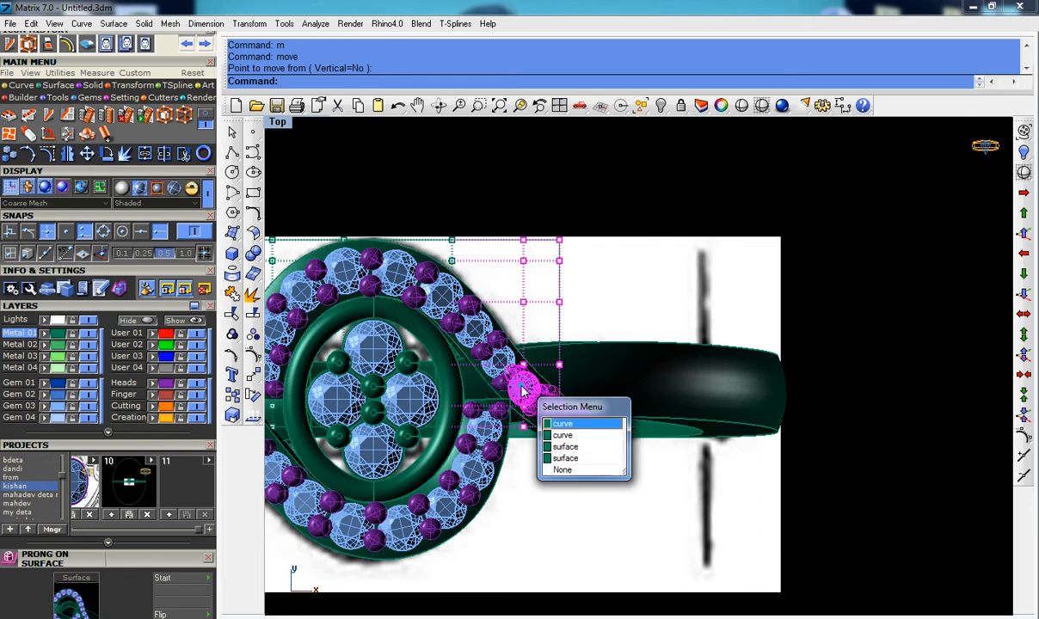
click(566, 446)
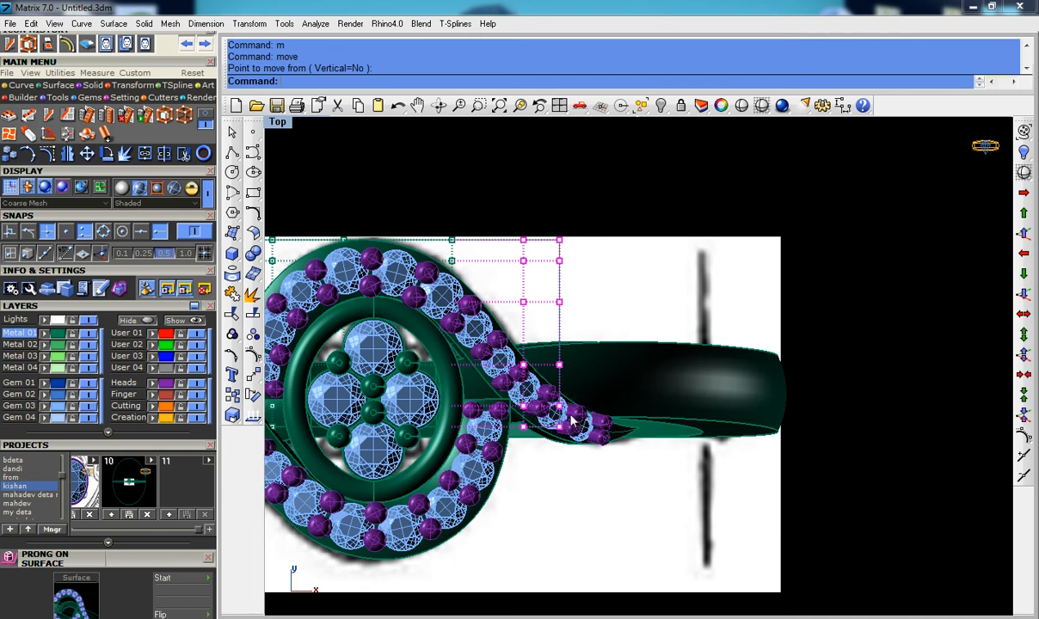
scroll(572, 422, down, 2)
click(608, 348)
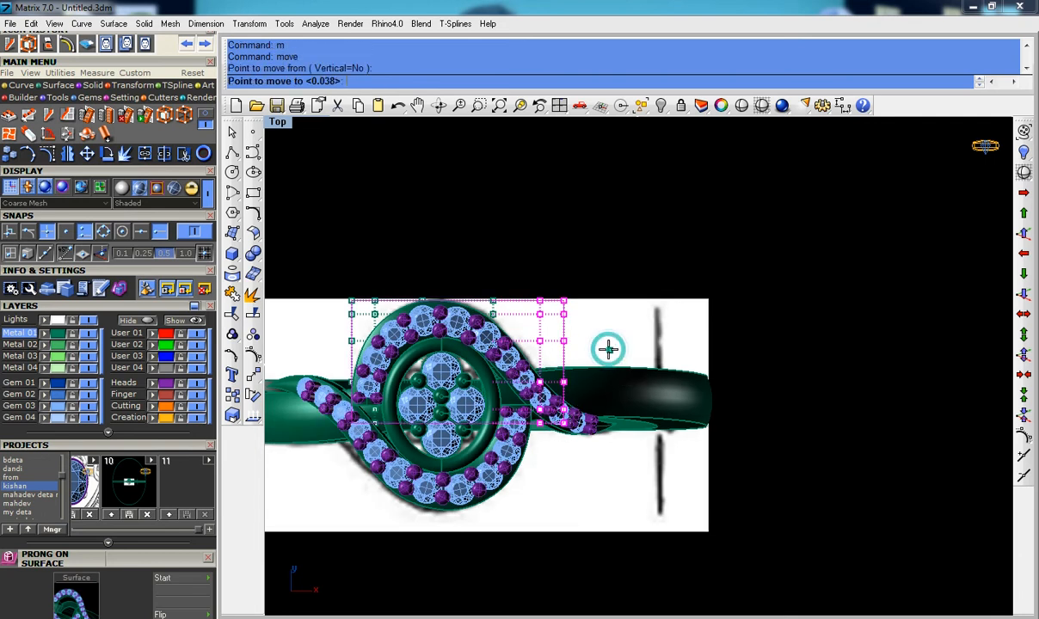
click(608, 340)
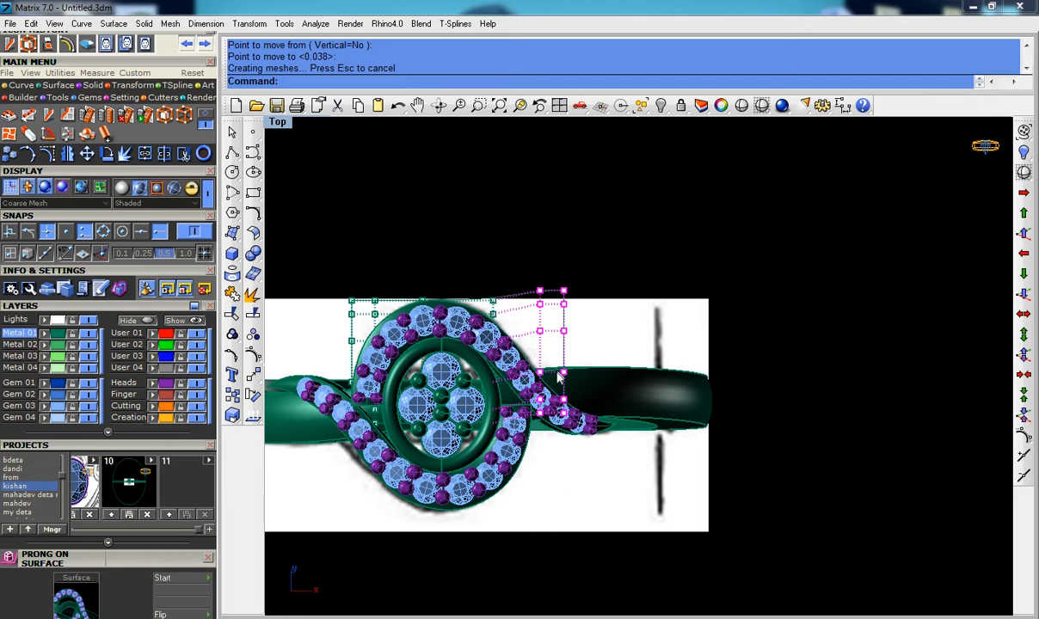
key(ctrl+F3)
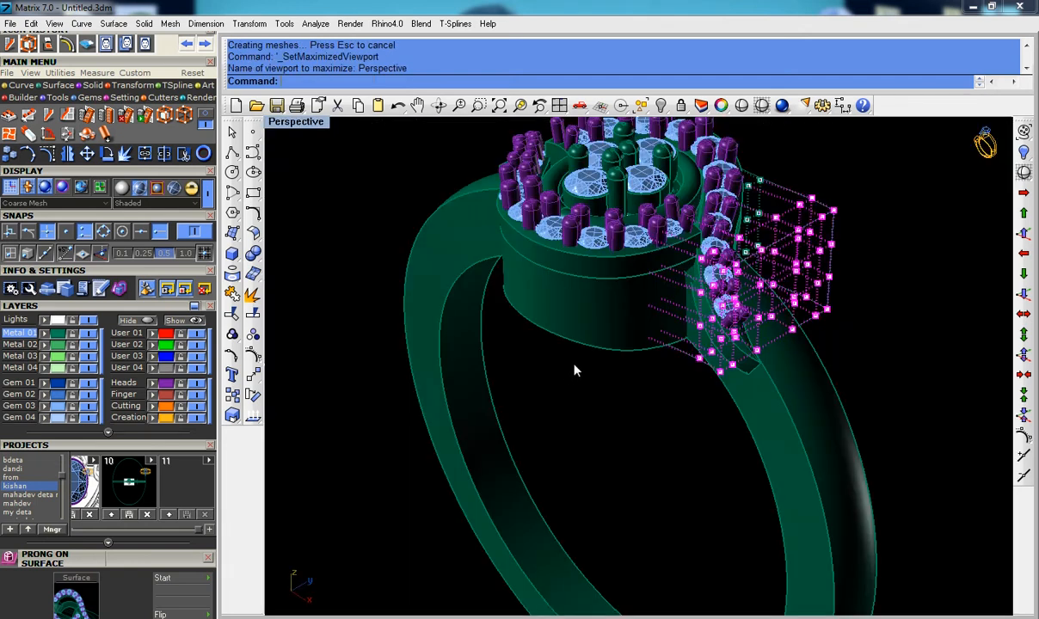
Step: Delete the edit cage around the strip wall and select the wall from below in Perspective
key(Escape)
key(Escape)
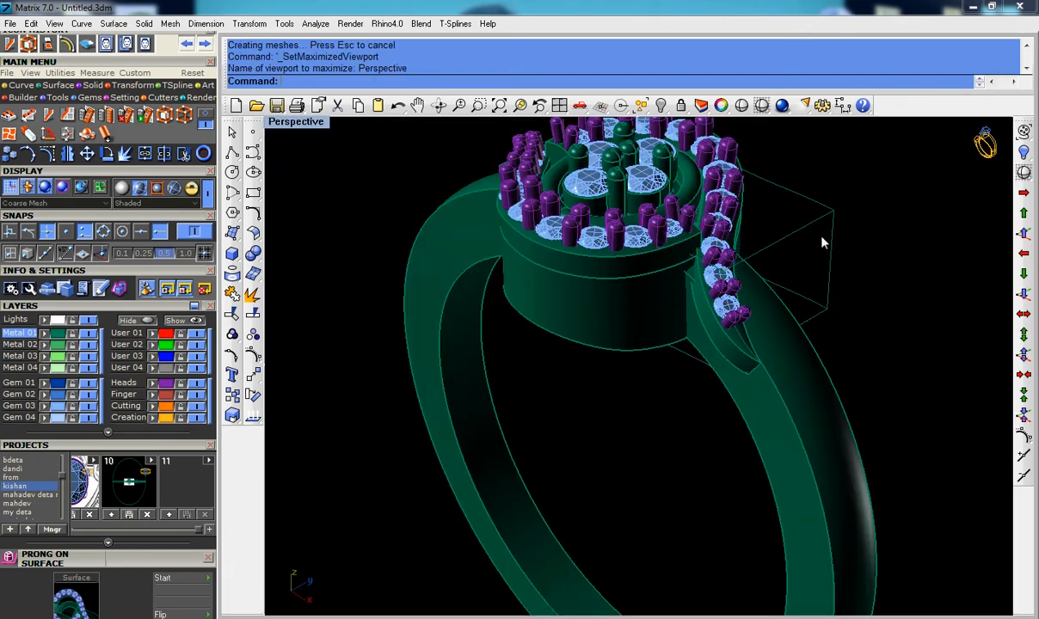
click(828, 246)
key(Delete)
right_drag(768, 267, 489, 575)
right_drag(688, 420, 738, 341)
click(740, 337)
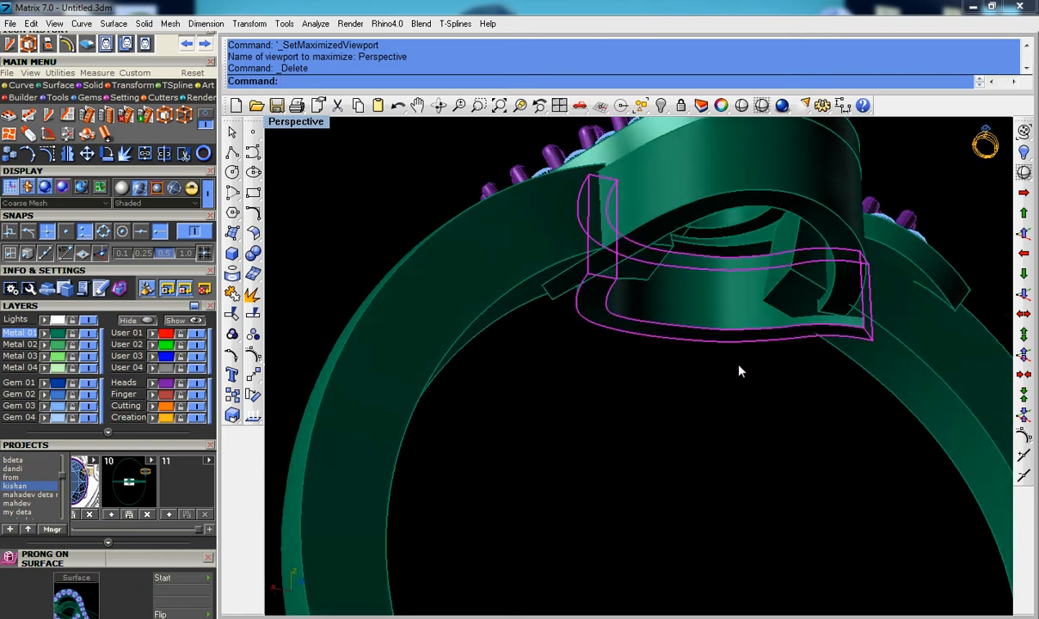
Step: Undo the cage deletion and the last cage-point move
key(ctrl+z)
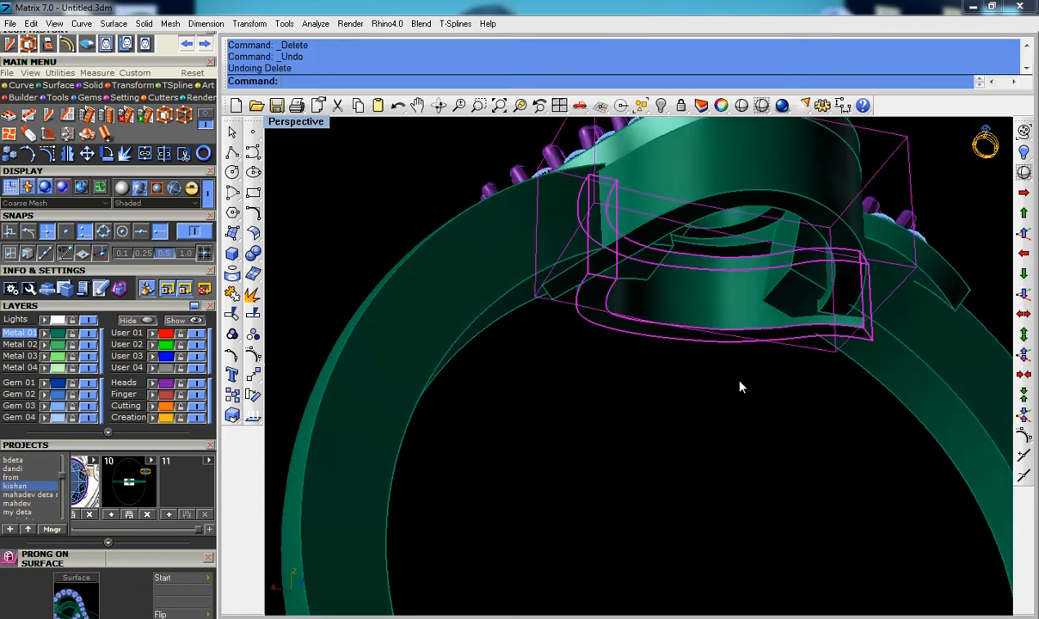
key(ctrl+z)
right_drag(752, 415, 952, 484)
Step: Move the two lowest rows of the strip wall's cage points straight up about 0.79 in the Front view
key(ctrl+F2)
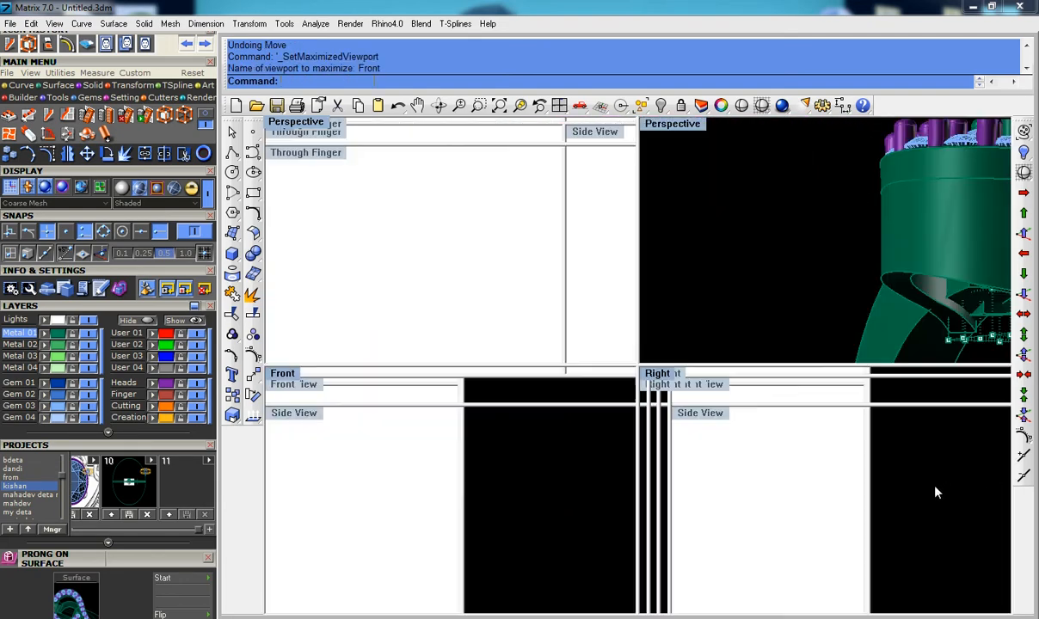
right_drag(482, 304, 578, 330)
drag(349, 256, 744, 359)
text(m)
key(Return)
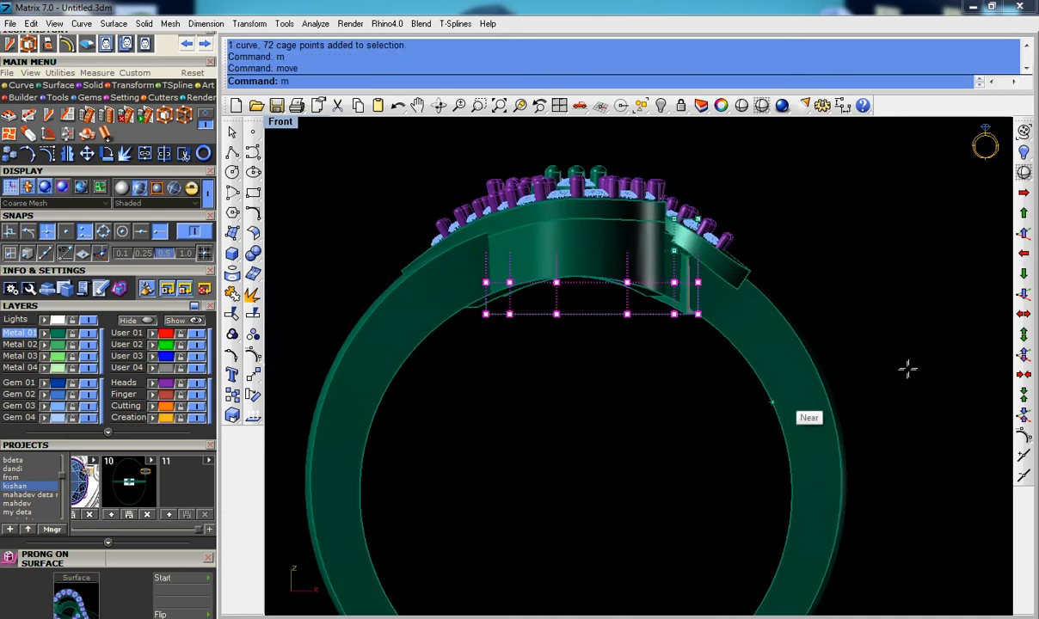
click(909, 367)
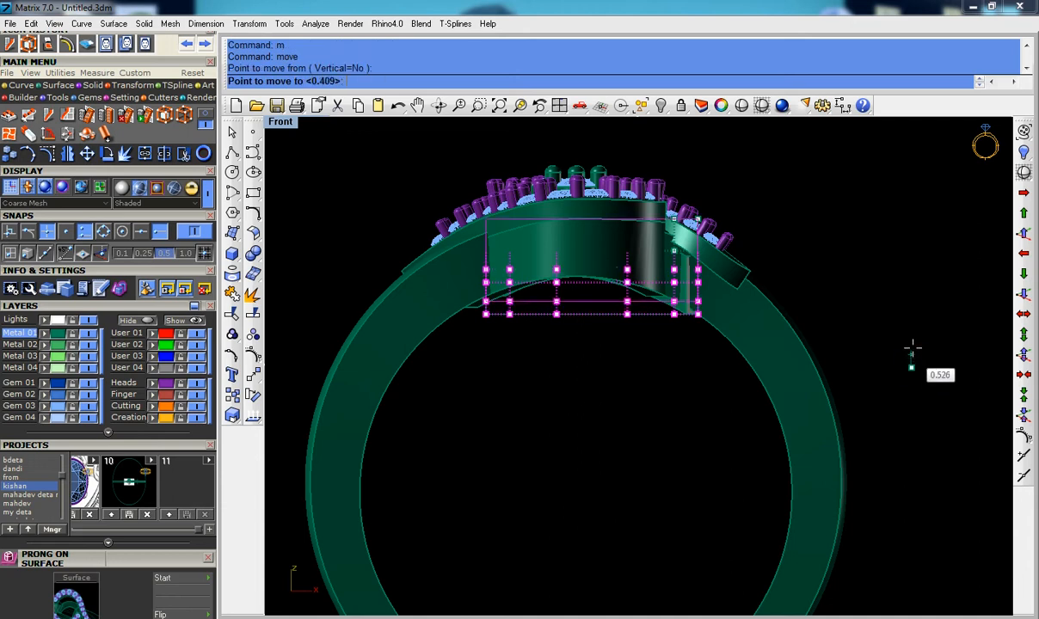
click(913, 348)
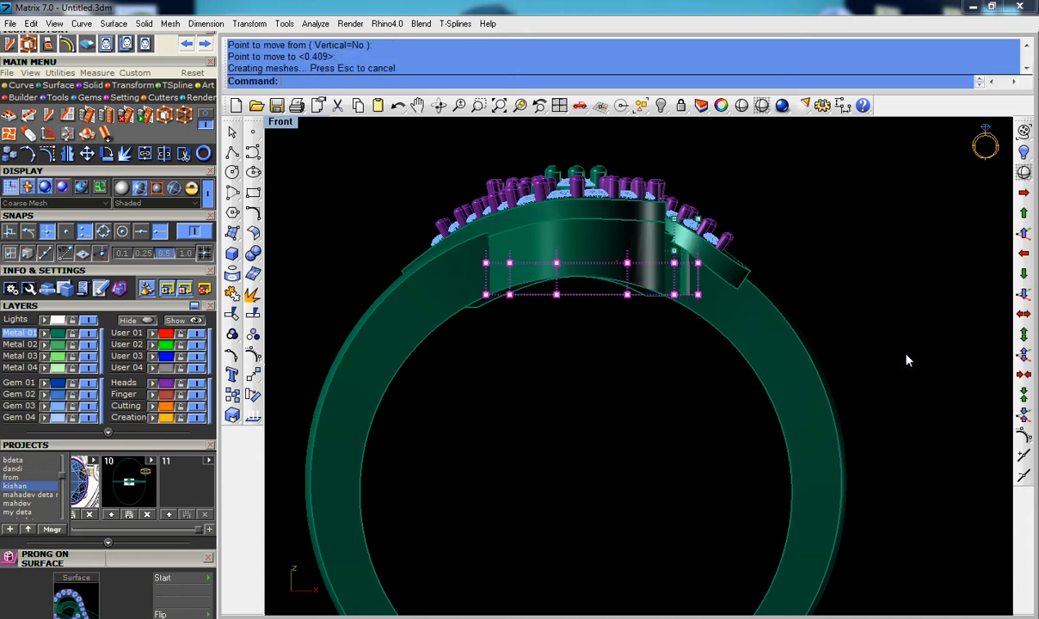
Step: Inspect the strip wall's underside in Perspective with its cage points hidden, and redisplay the points
key(ctrl+F4)
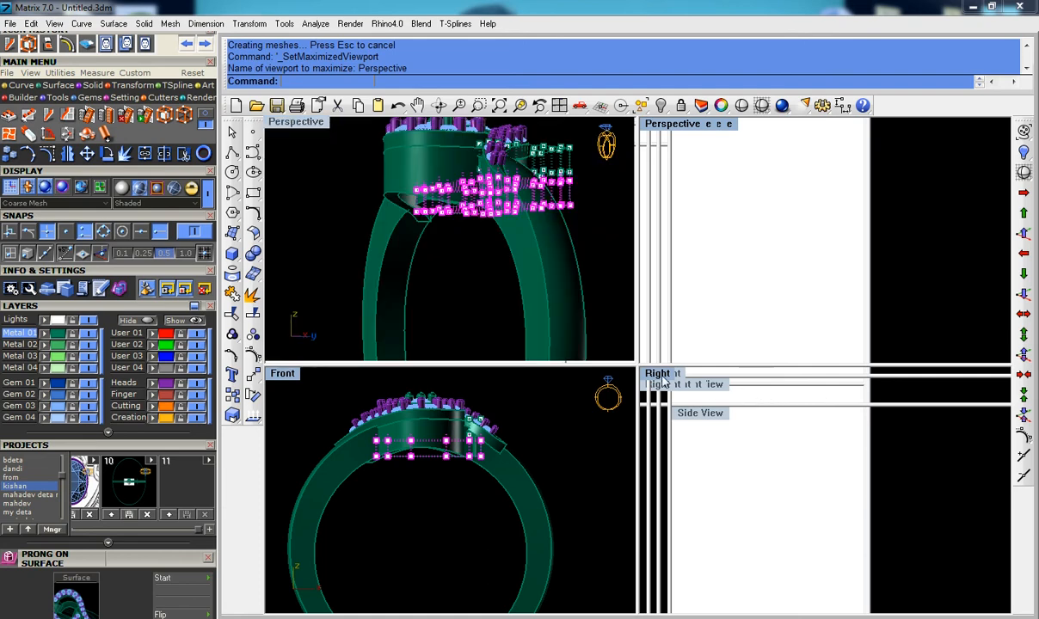
key(Escape)
key(Escape)
right_drag(761, 396, 570, 376)
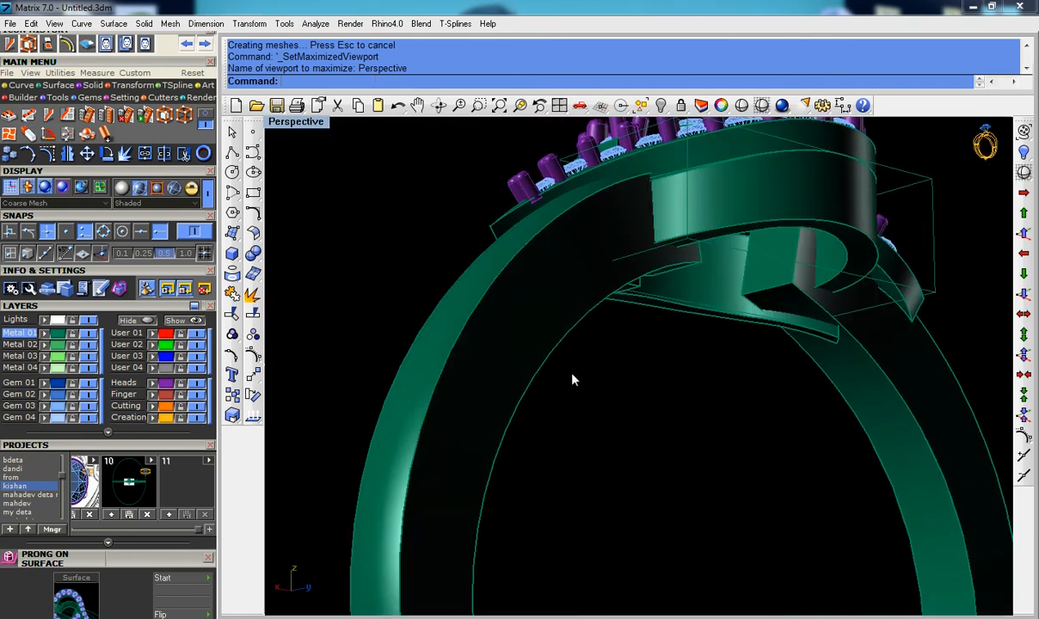
scroll(570, 377, down, 2)
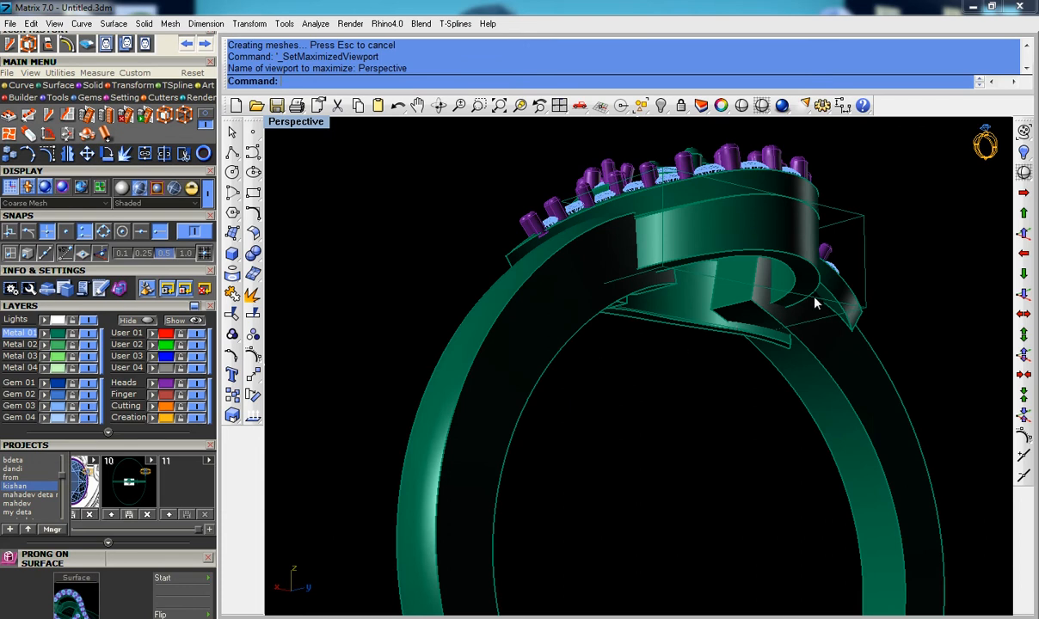
click(863, 243)
key(F10)
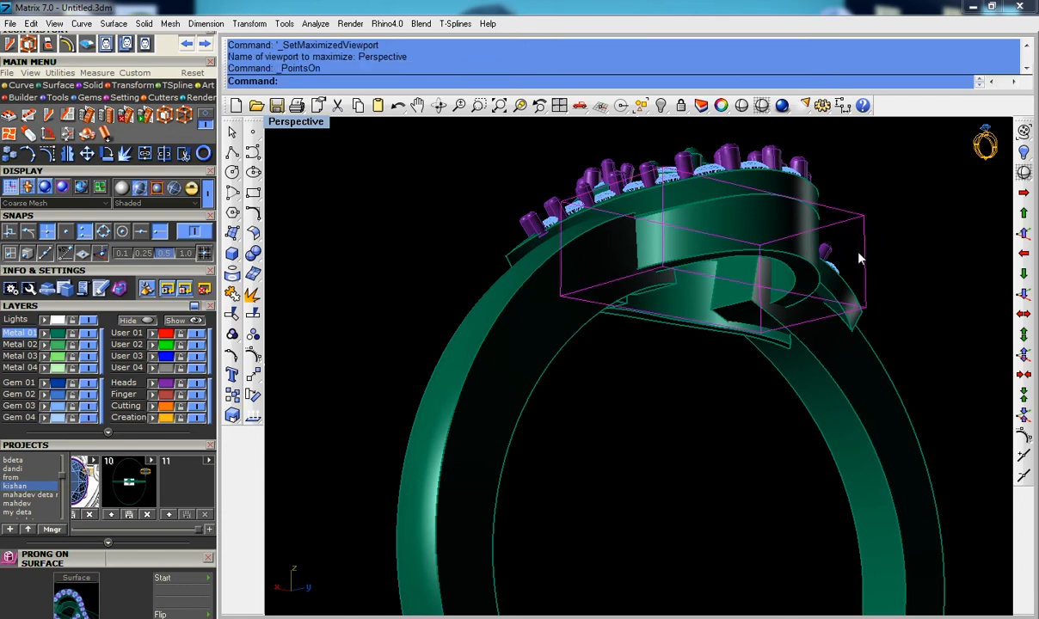
Step: Move the two lowest rows of cage points down about 0.57 in the Right view
key(ctrl+Tab)
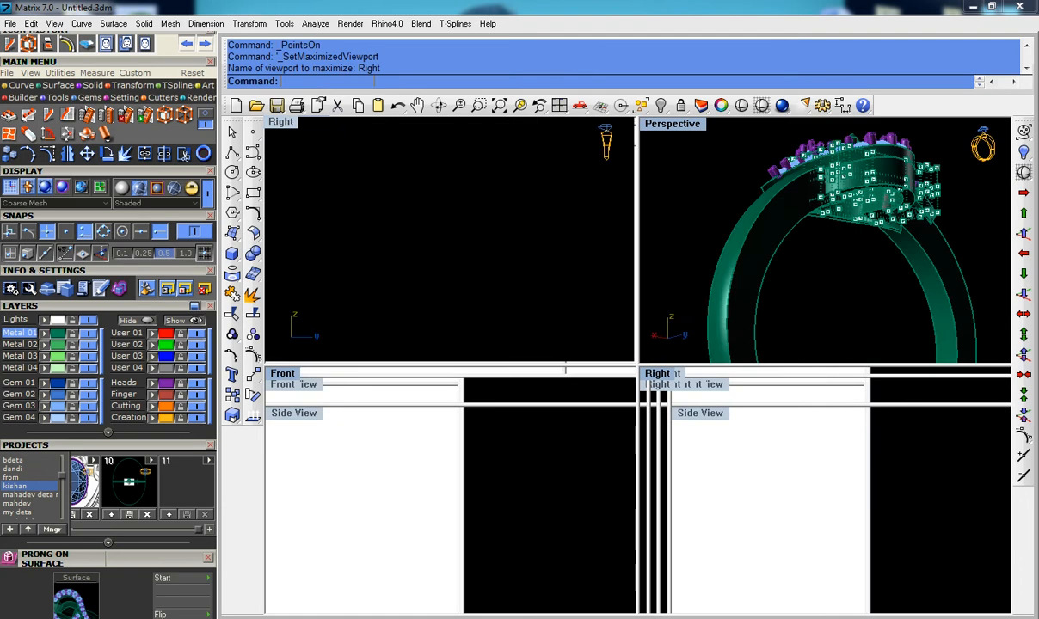
scroll(816, 287, down, 15)
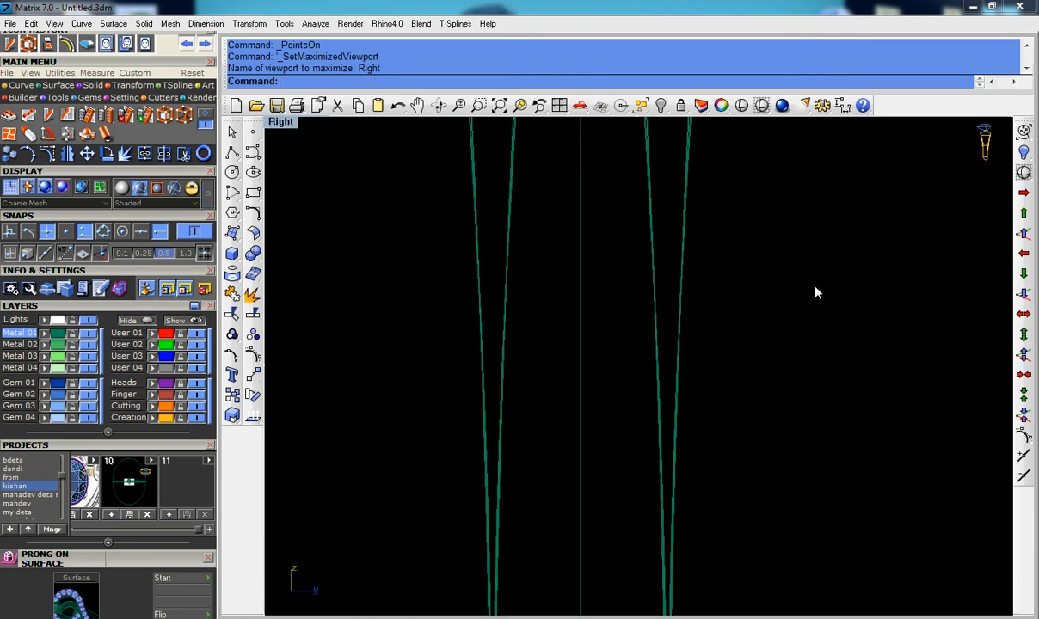
right_drag(807, 291, 716, 450)
scroll(716, 450, down, 4)
scroll(737, 405, down, 4)
right_drag(737, 403, 721, 431)
scroll(695, 389, up, 2)
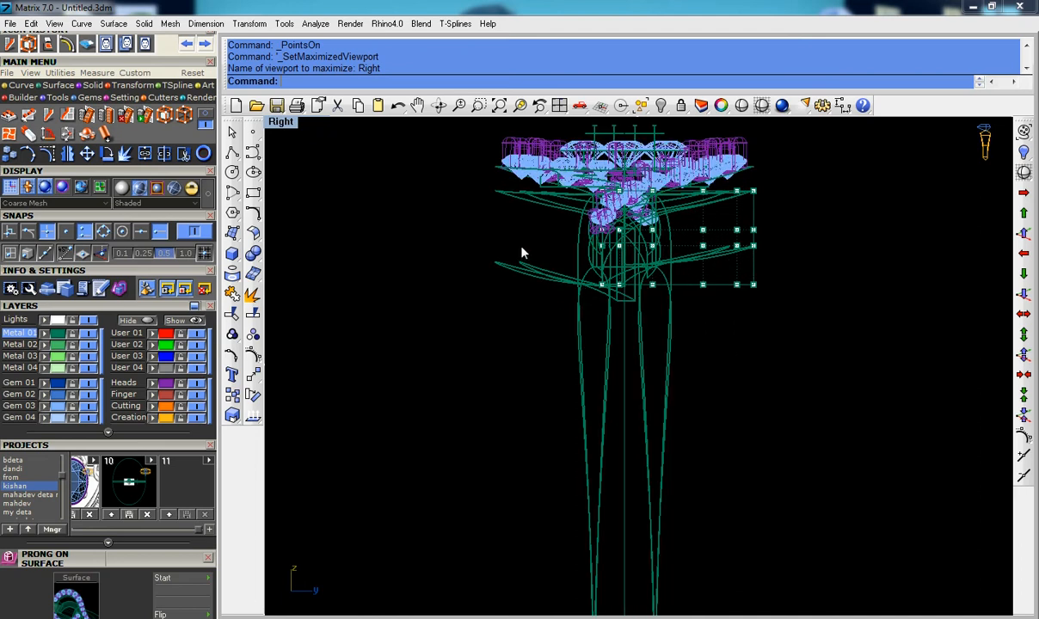
drag(517, 234, 824, 365)
text(m)
key(Return)
click(855, 271)
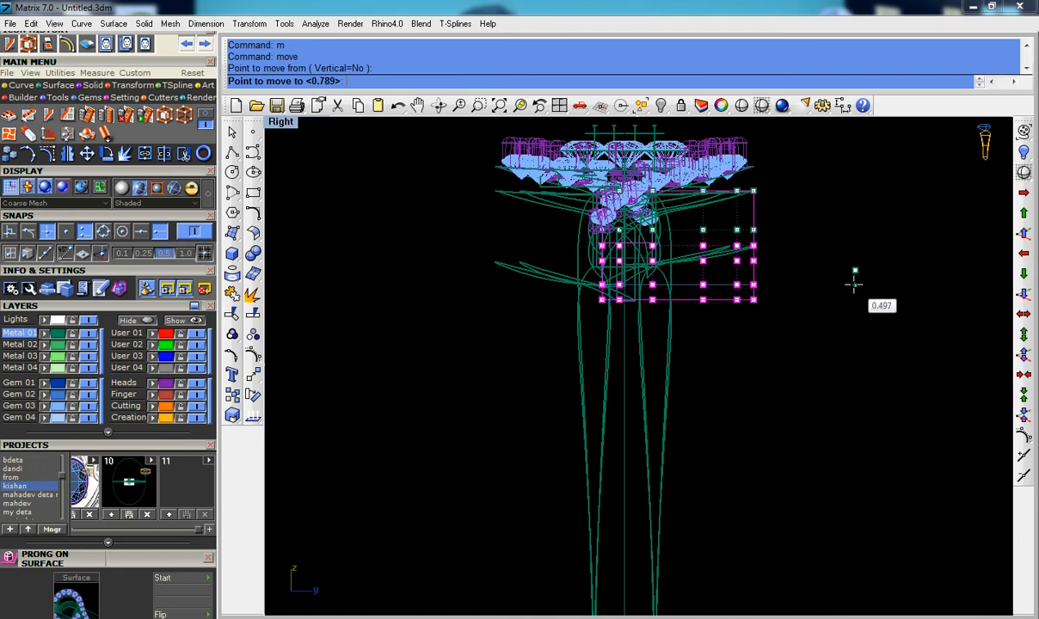
click(855, 292)
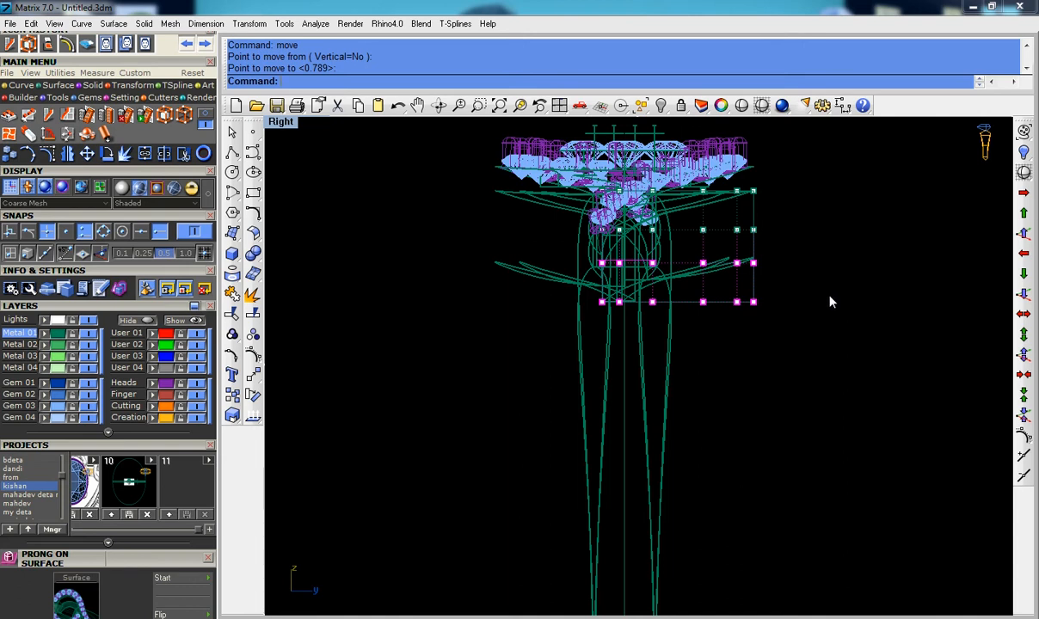
Step: Lower the two lowest cage-point rows about 0.19 further in the Right view
drag(568, 243, 785, 344)
text(m)
key(Return)
click(795, 310)
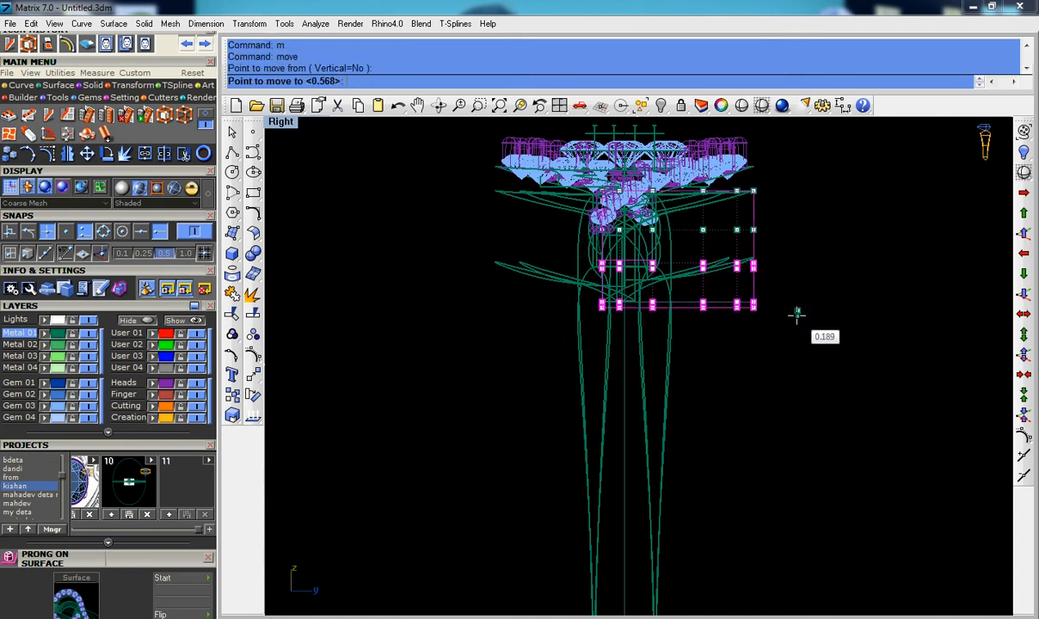
click(796, 316)
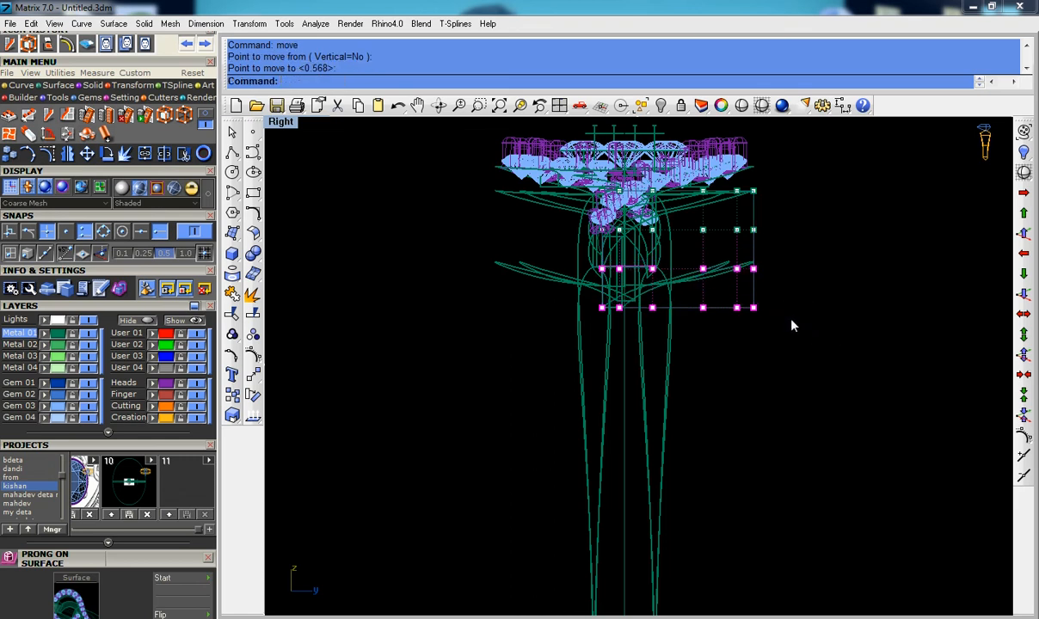
Step: Hide the cage points in Perspective and delete the edit cage around the reshaped strip wall
key(ctrl+F4)
key(Escape)
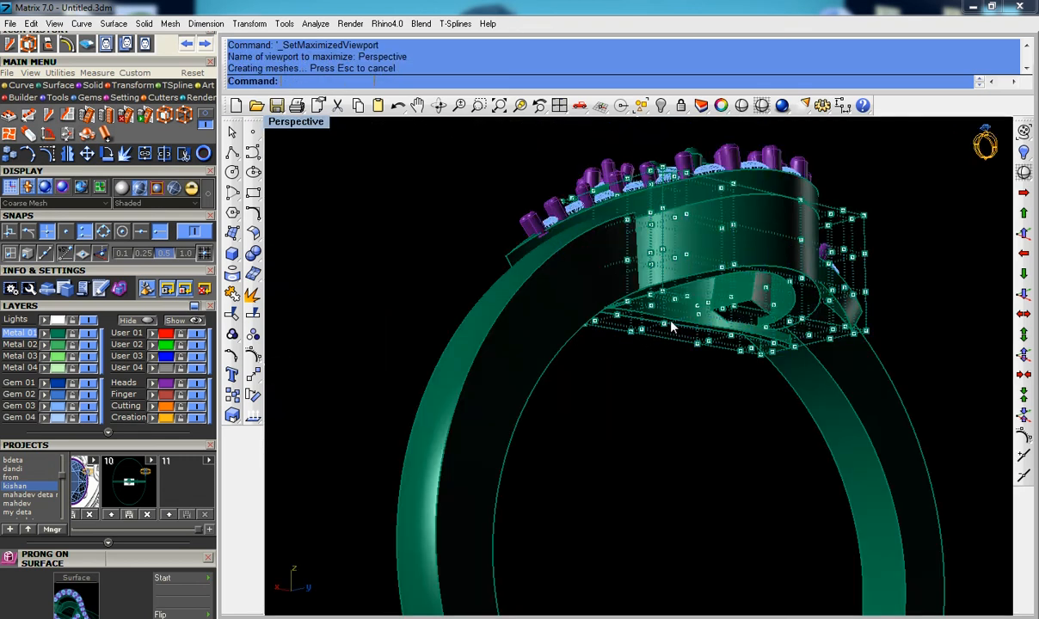
key(Escape)
mouse_move(742, 338)
right_down()
mouse_move(660, 324)
mouse_move(666, 336)
mouse_move(626, 348)
mouse_move(626, 336)
mouse_move(684, 370)
mouse_move(717, 330)
mouse_move(716, 284)
mouse_move(700, 277)
right_up()
click(668, 336)
key(Delete)
Step: Add a new global bounding-box edit cage with 6 × 6 × 4 points to the strip wall, using the CPlane coordinate system
click(700, 277)
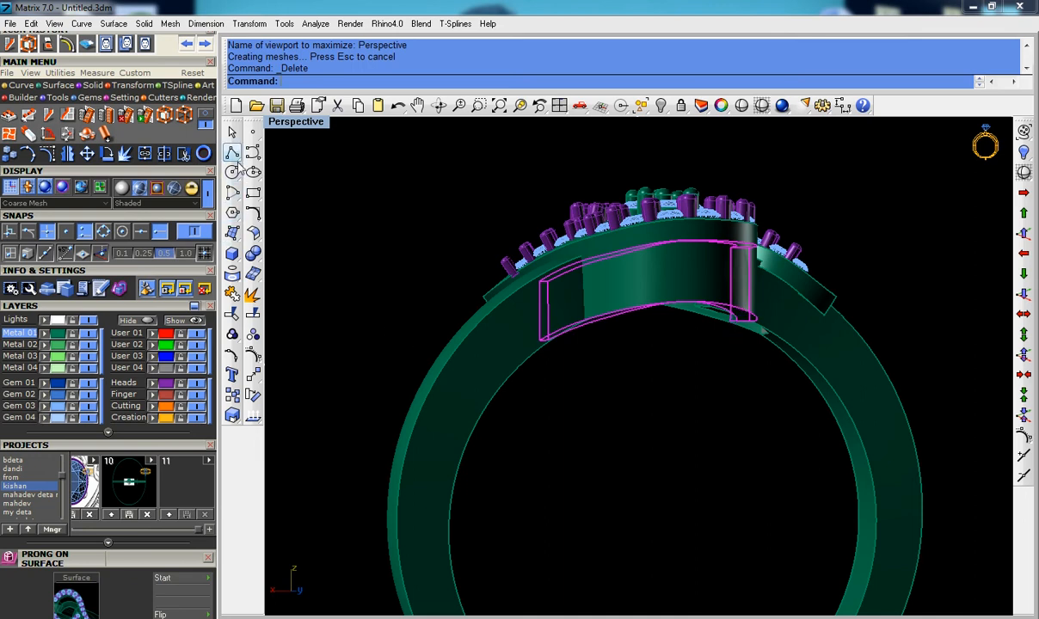
click(163, 116)
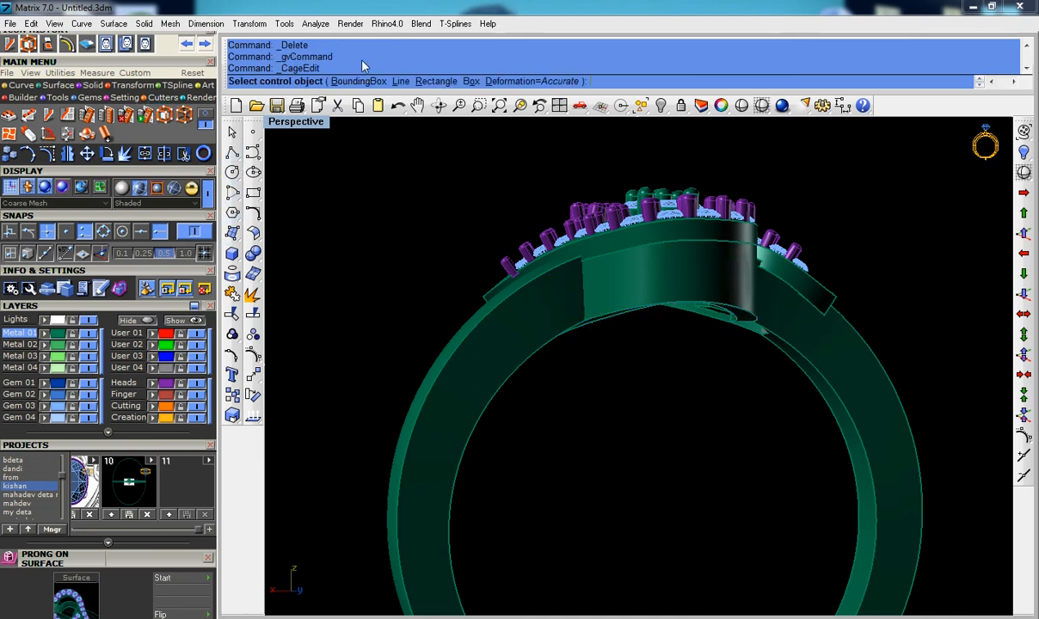
click(361, 81)
click(384, 82)
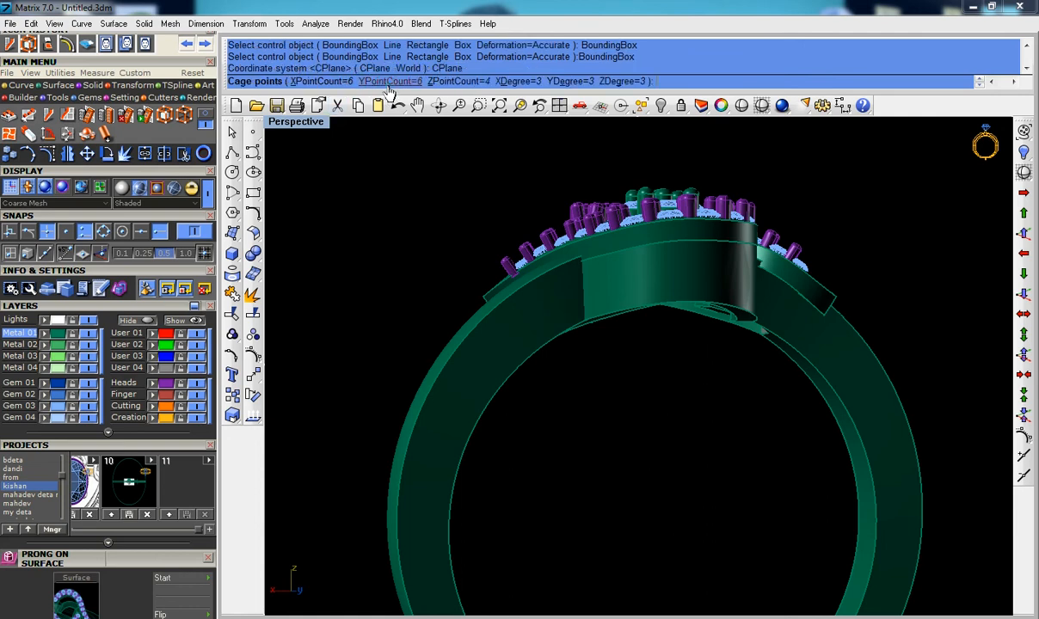
key(Return)
key(Return)
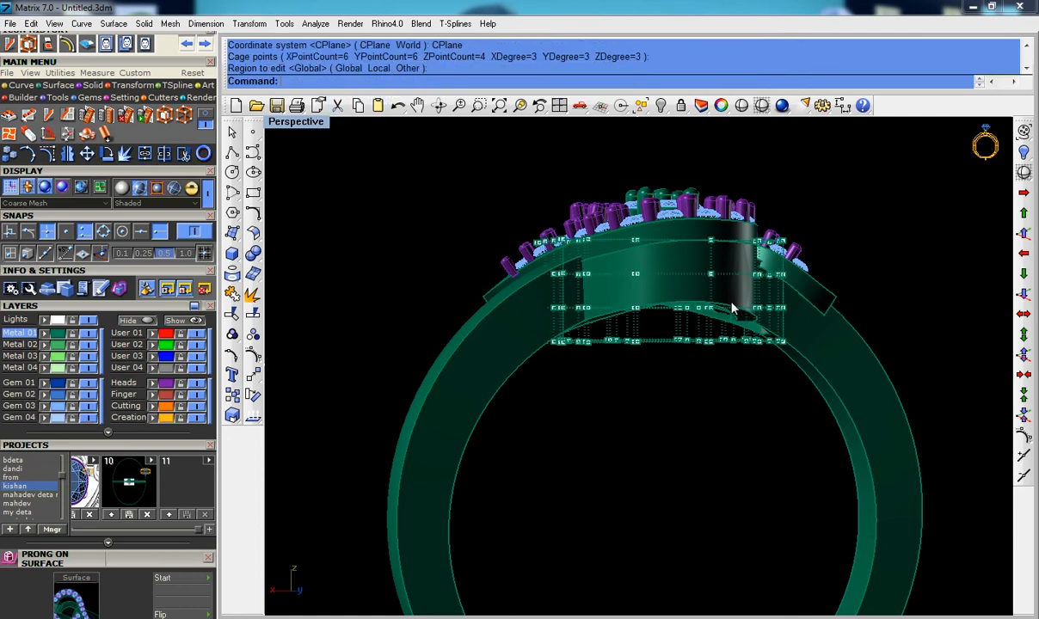
right_drag(682, 304, 716, 241)
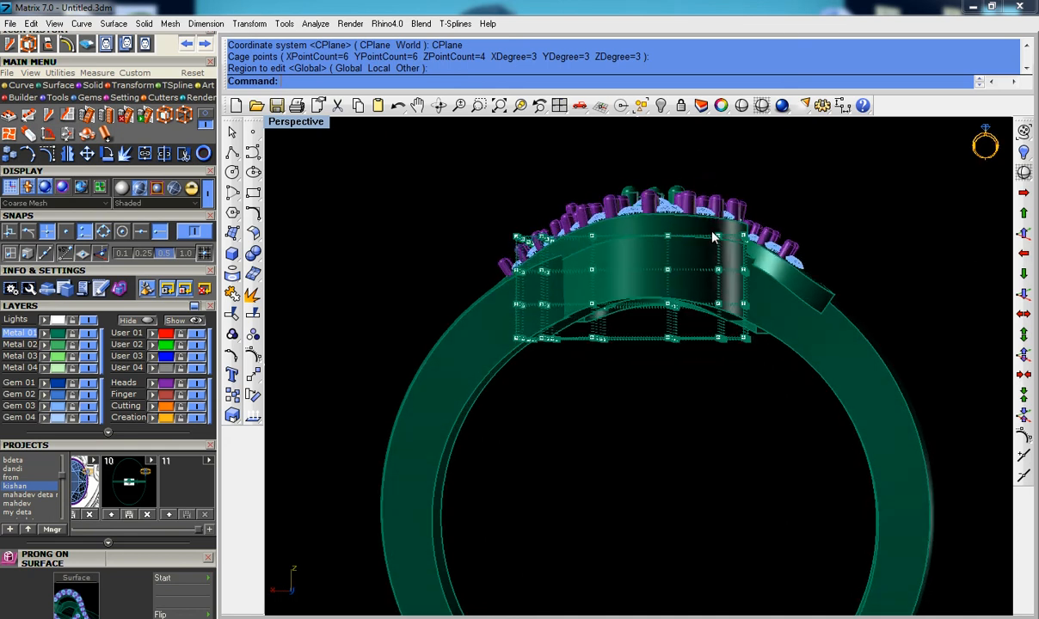
drag(701, 161, 773, 374)
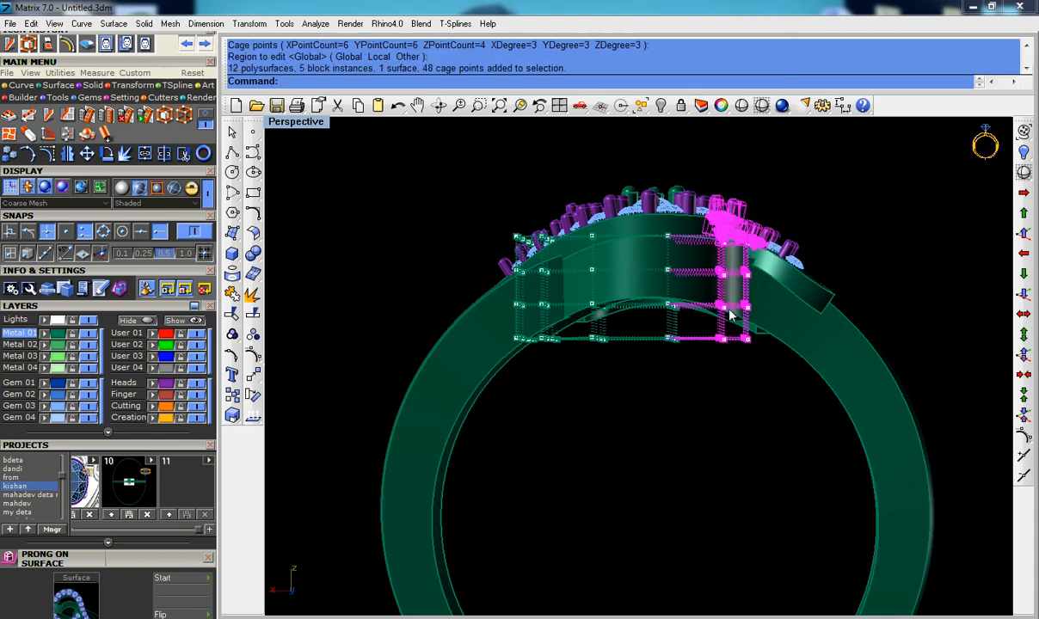
right_drag(735, 366, 720, 400)
key(Escape)
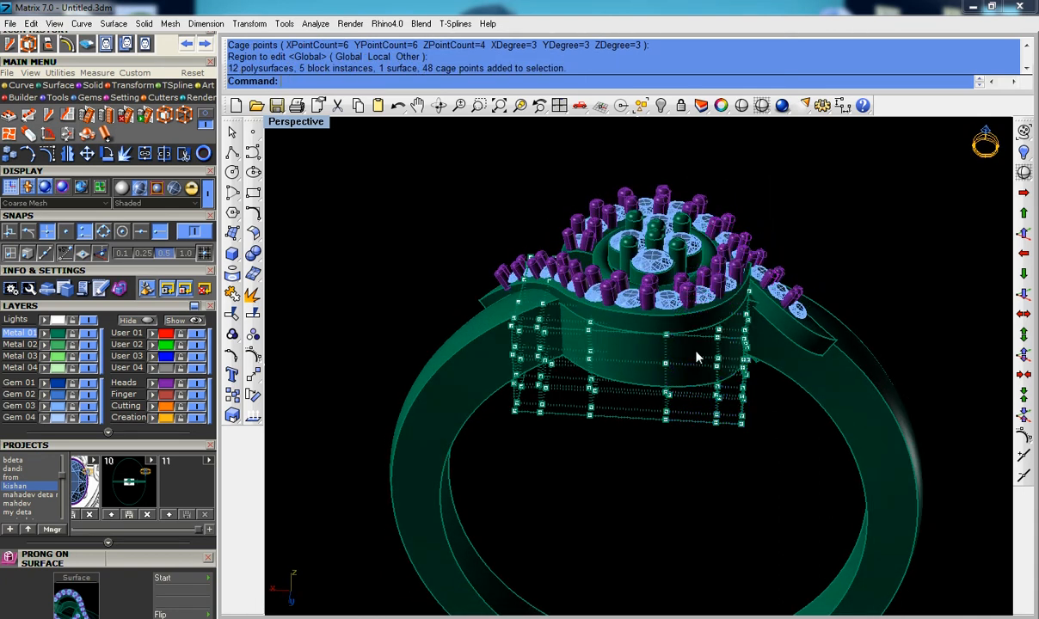
key(Escape)
Step: Select all the purple prongs by colour, group them, and hide the group
click(719, 288)
click(641, 105)
click(725, 144)
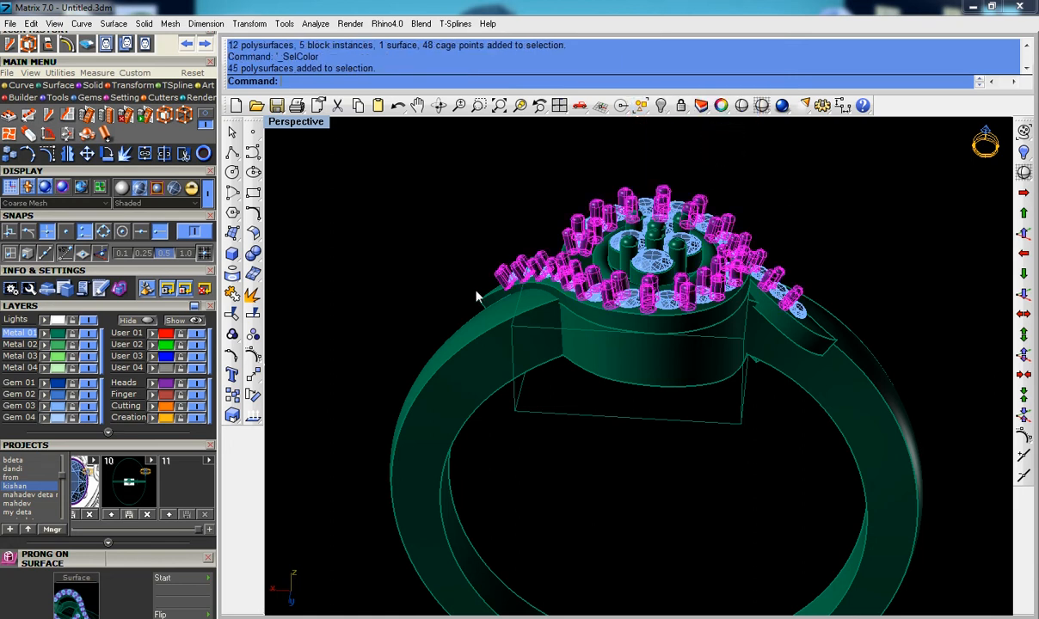
click(232, 334)
click(657, 110)
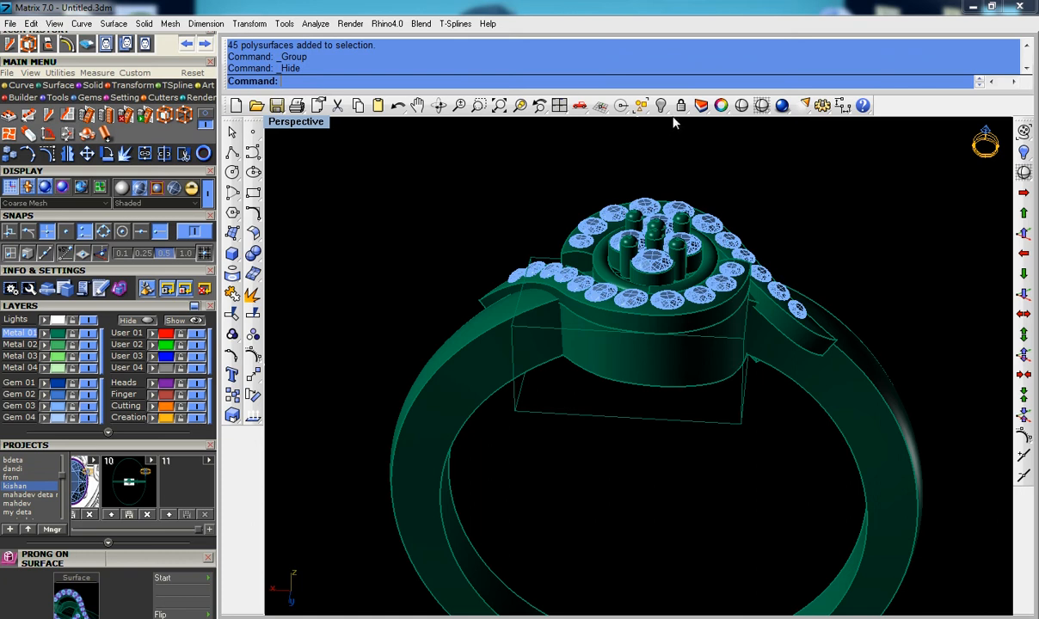
Step: Try selecting all the gems with the block-instance selection
right_drag(738, 277, 731, 269)
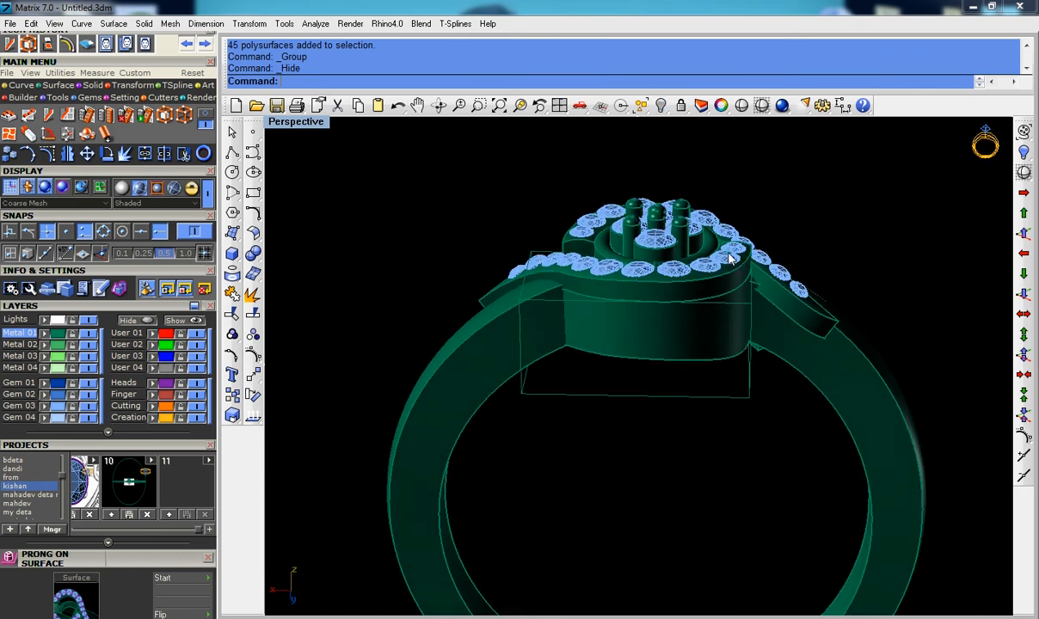
click(745, 274)
click(768, 303)
click(641, 105)
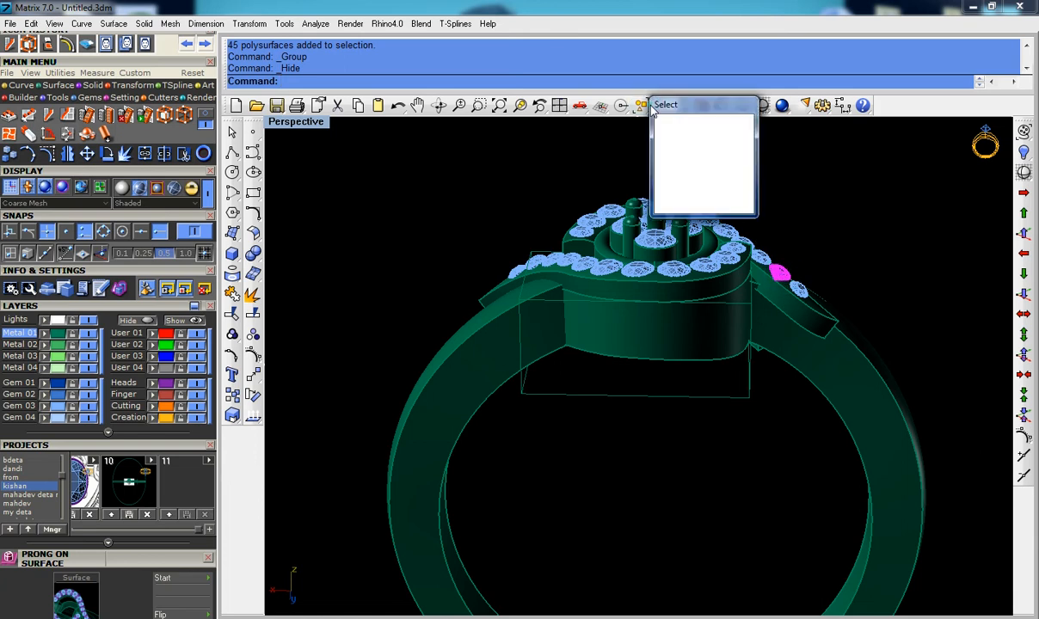
click(705, 166)
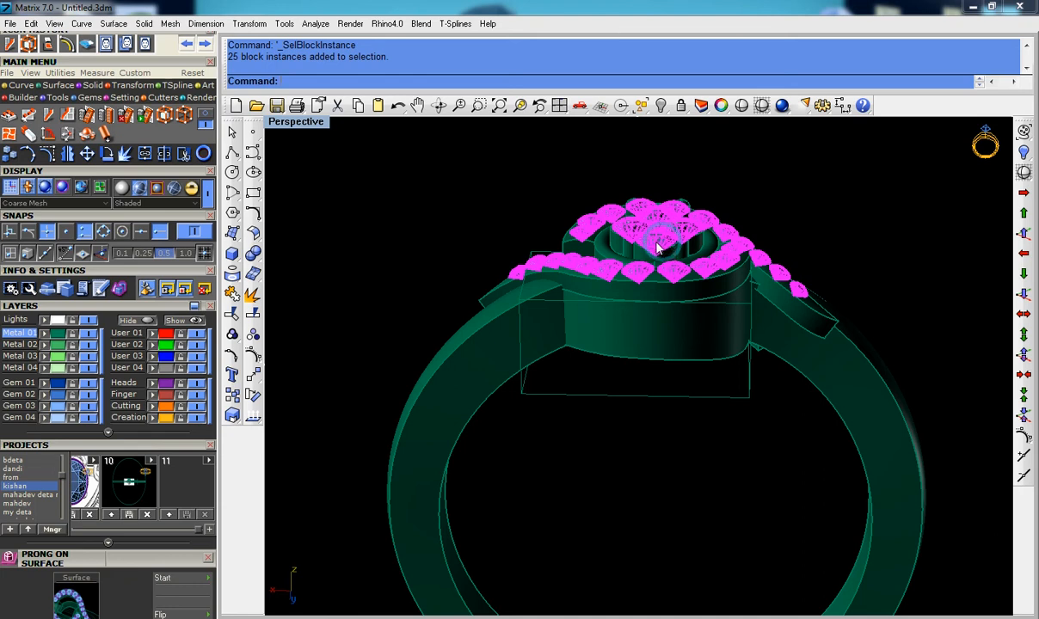
right_drag(664, 249, 662, 296)
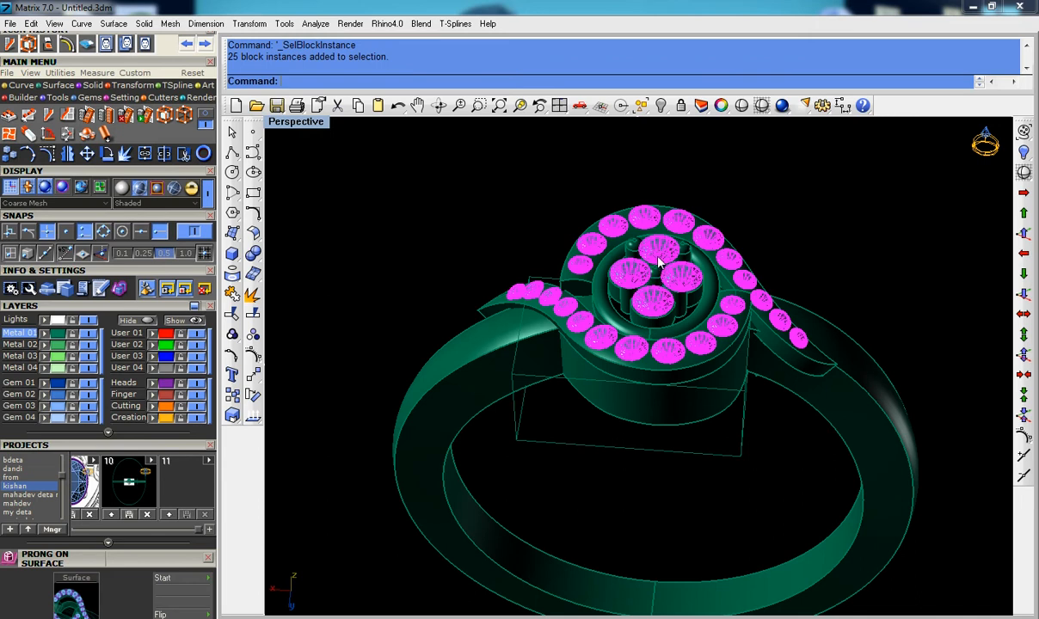
key(Escape)
Step: Select all the blue gems by colour, group them, and hide the group
click(707, 239)
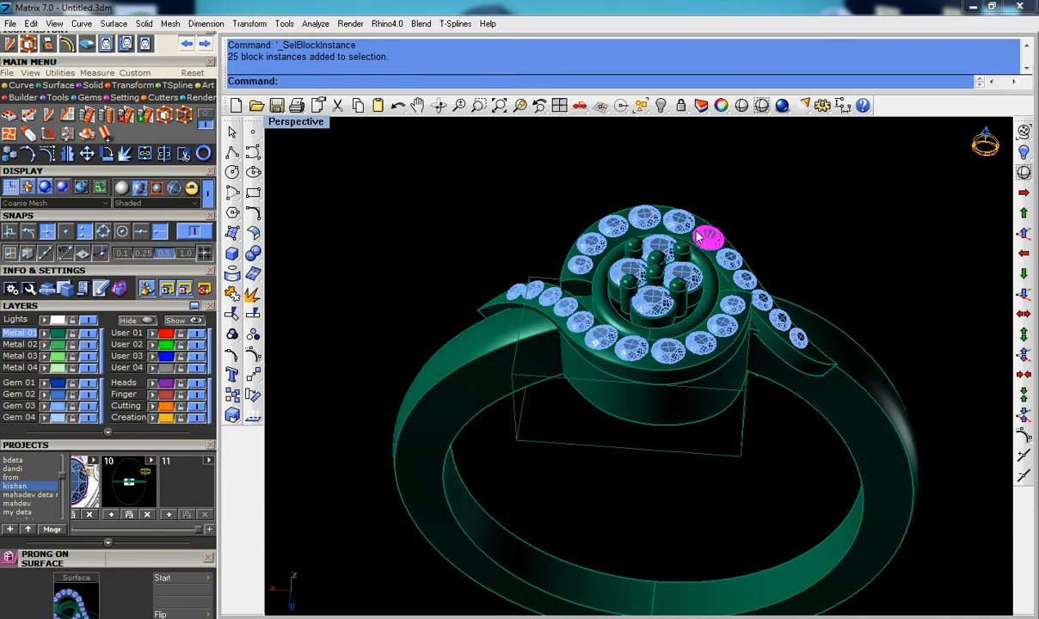
click(645, 110)
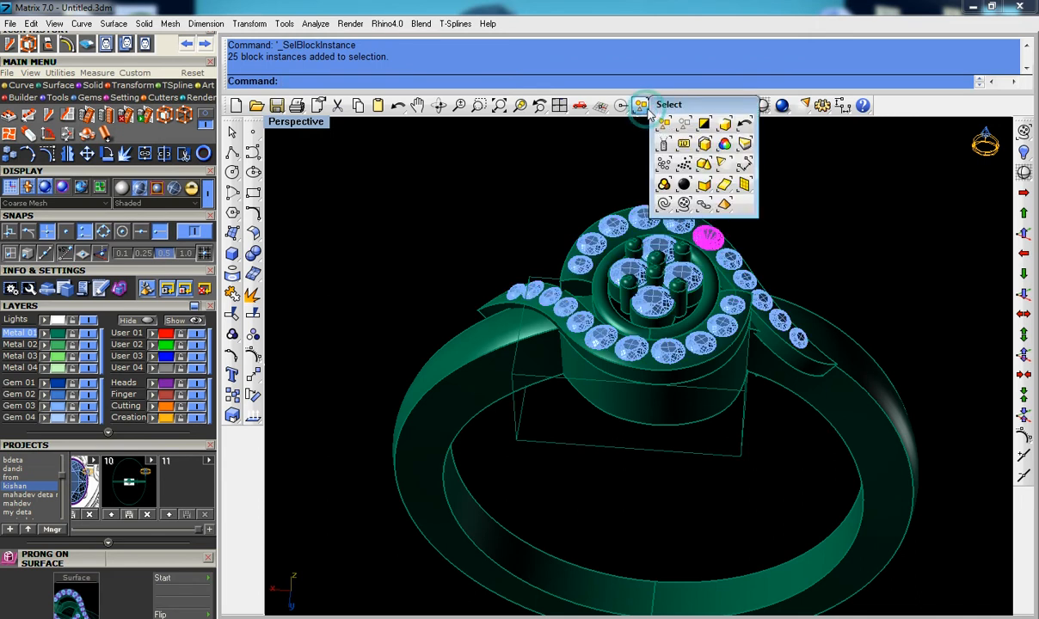
click(725, 150)
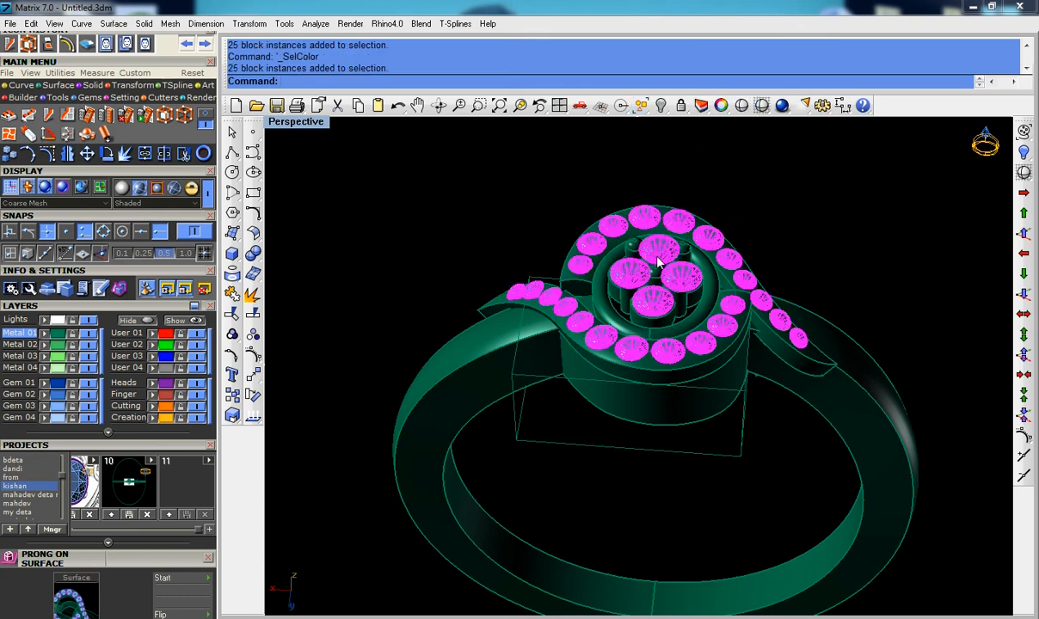
text(g)
key(Return)
click(662, 105)
Step: Turn on the edit cage's points around the rear strip wall and select the 48 points at one end
right_drag(689, 363, 769, 397)
click(742, 413)
key(F10)
drag(701, 183, 757, 329)
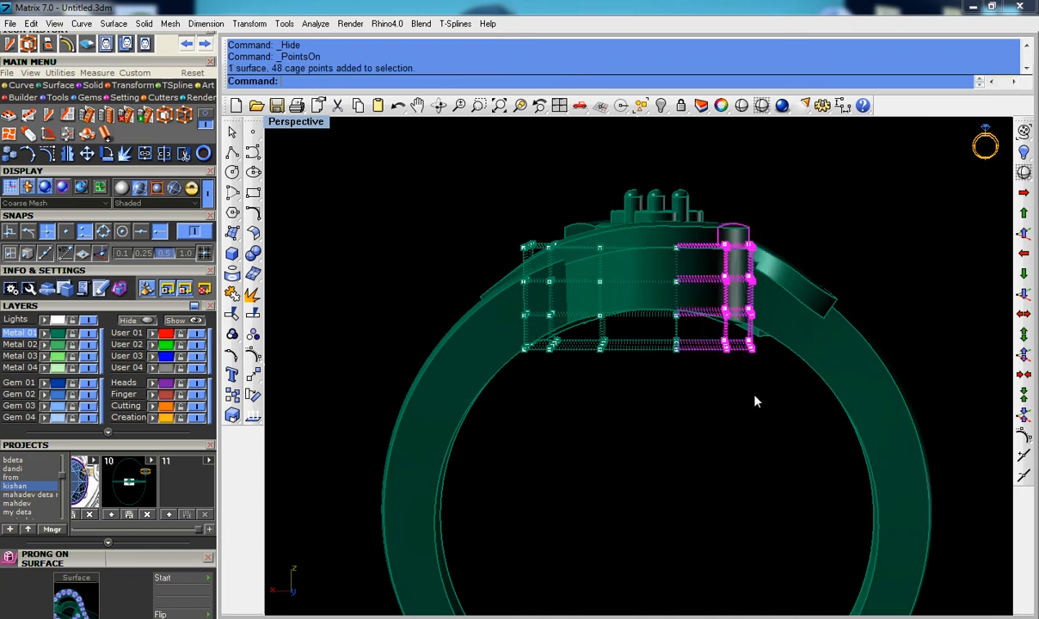
Step: Try raising the selected end cage points along Z, and undo the moves while keeping the gems hidden
click(1026, 232)
right_click(939, 271)
right_click(914, 284)
key(ctrl+z)
key(ctrl+z)
key(ctrl+z)
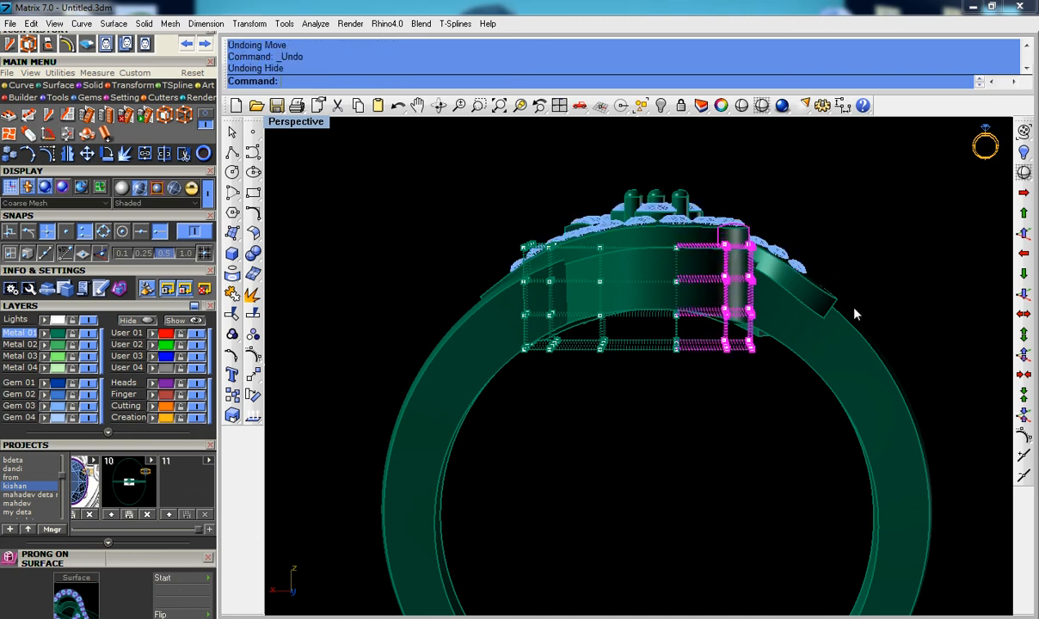
key(ctrl+y)
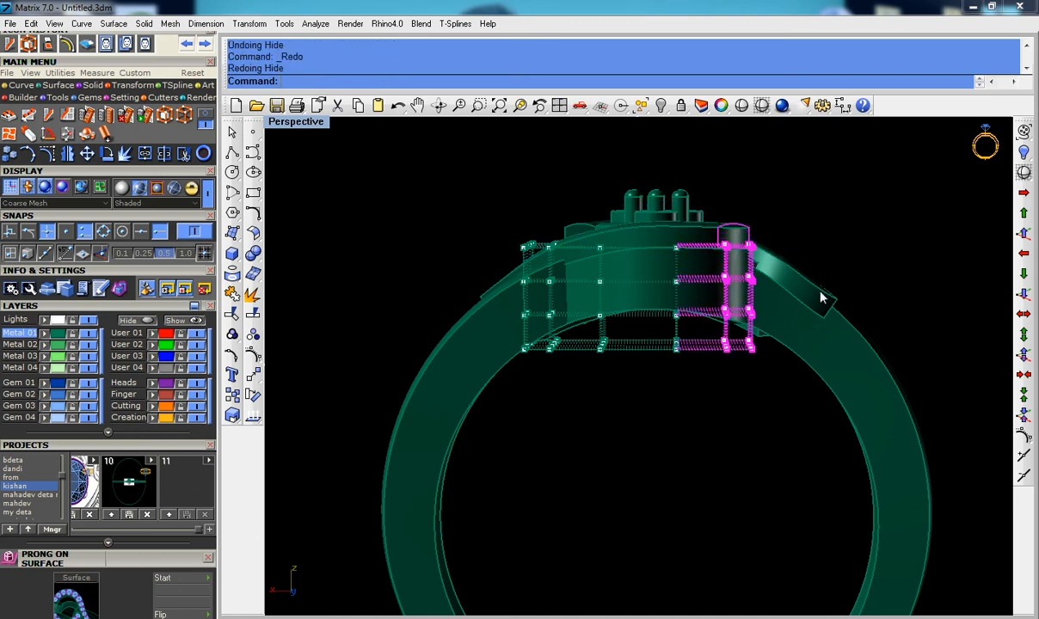
Step: Deselect the upper cage points and raise the remaining lower end points by 0.1 along Z
right_drag(776, 299, 713, 301)
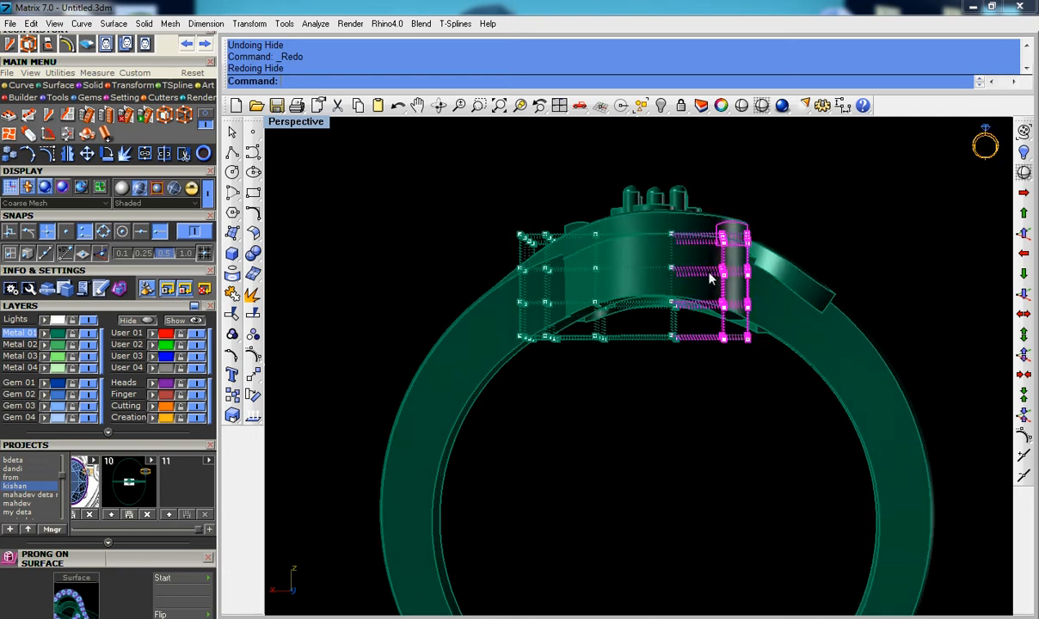
ctrl+drag(703, 168, 761, 296)
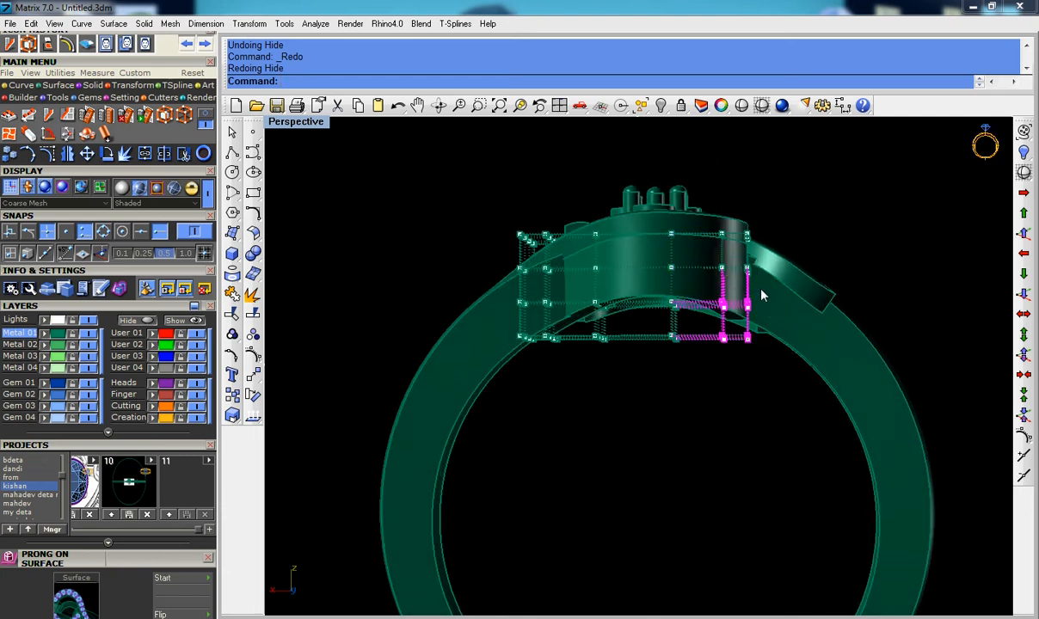
click(1024, 272)
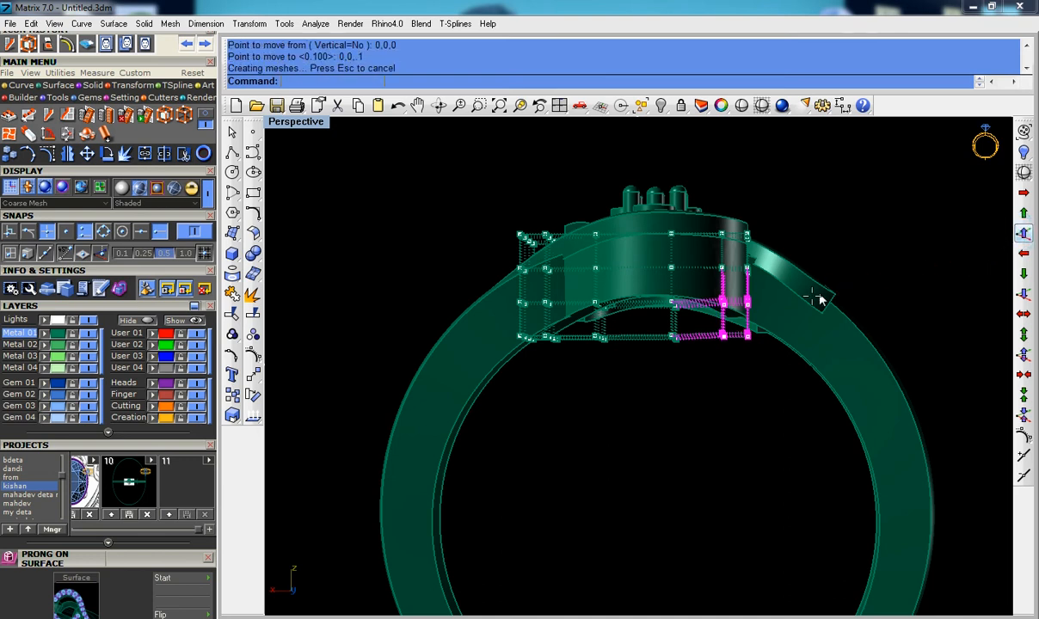
right_drag(784, 314, 766, 341)
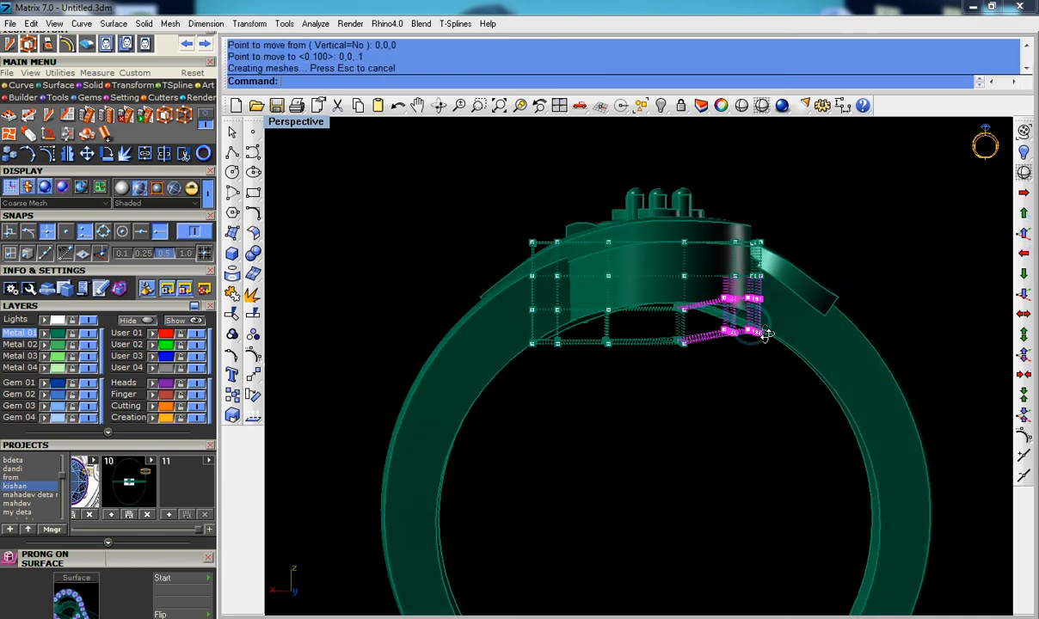
Step: Turn off the cage points and delete the edit cage around the rear strip wall
key(Escape)
key(Escape)
click(721, 340)
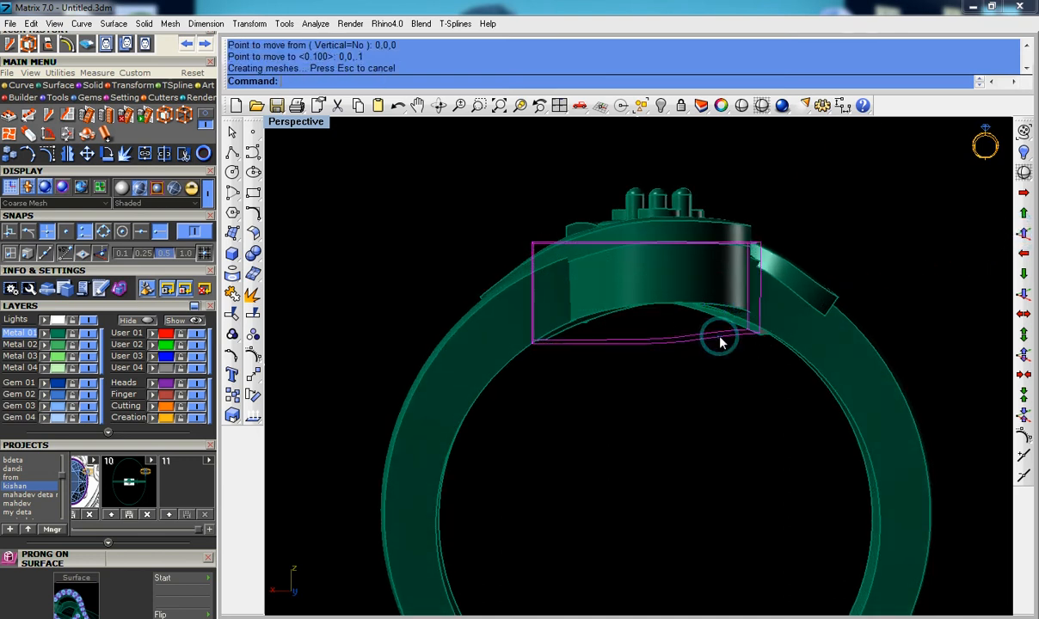
key(Delete)
Step: Add a global bounding-box edit cage with 6 × 6 × 4 points to the front strip wall, using the CPlane coordinate system
right_drag(840, 322, 479, 325)
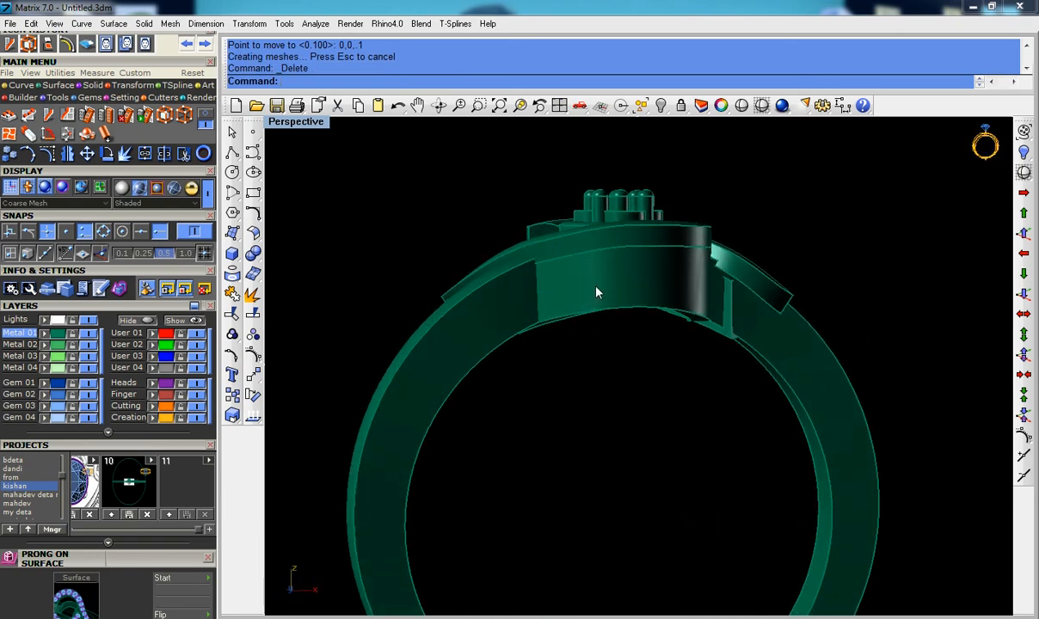
right_drag(592, 294, 501, 312)
click(643, 315)
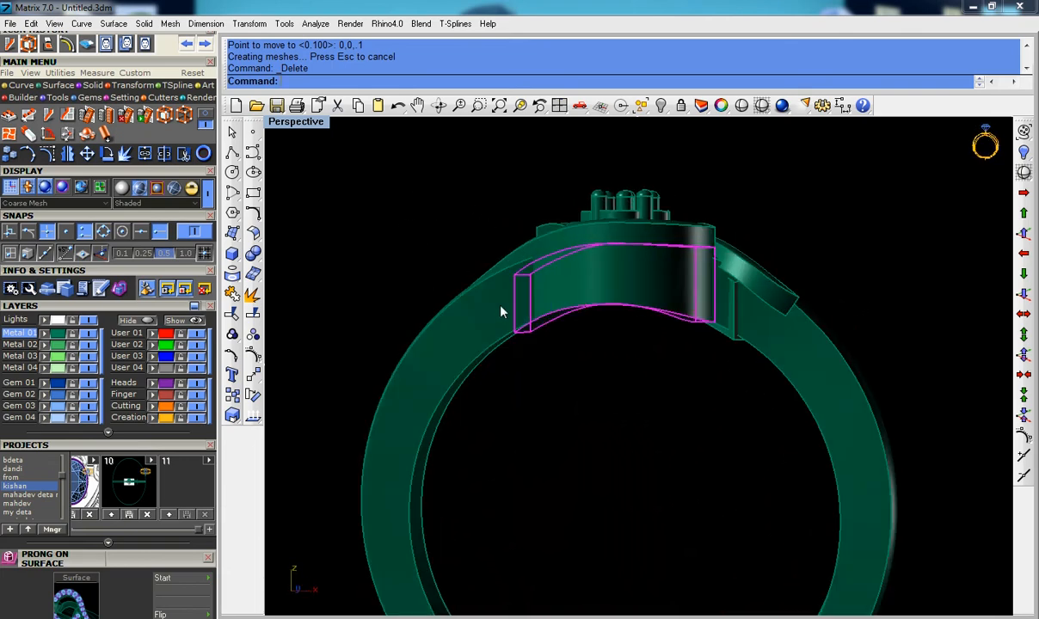
click(165, 115)
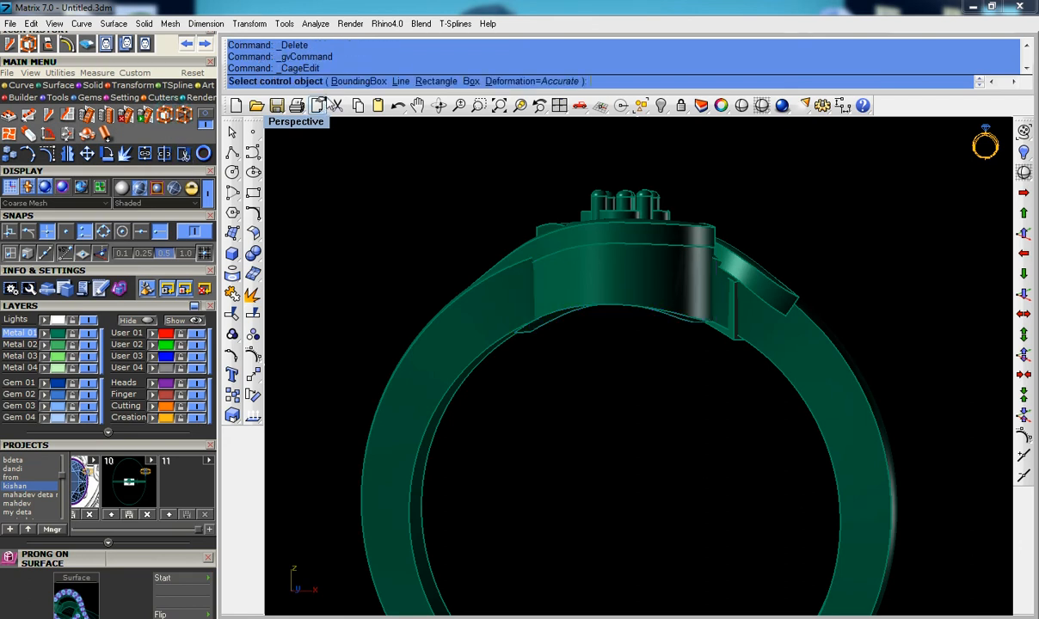
click(357, 81)
click(385, 83)
right_click(744, 144)
right_click(591, 330)
Step: Raise the 24 lower cage points at the front wall's -X end along Z in two 0.1 moves
right_drag(591, 330, 617, 327)
drag(398, 284, 555, 352)
right_drag(564, 366, 556, 417)
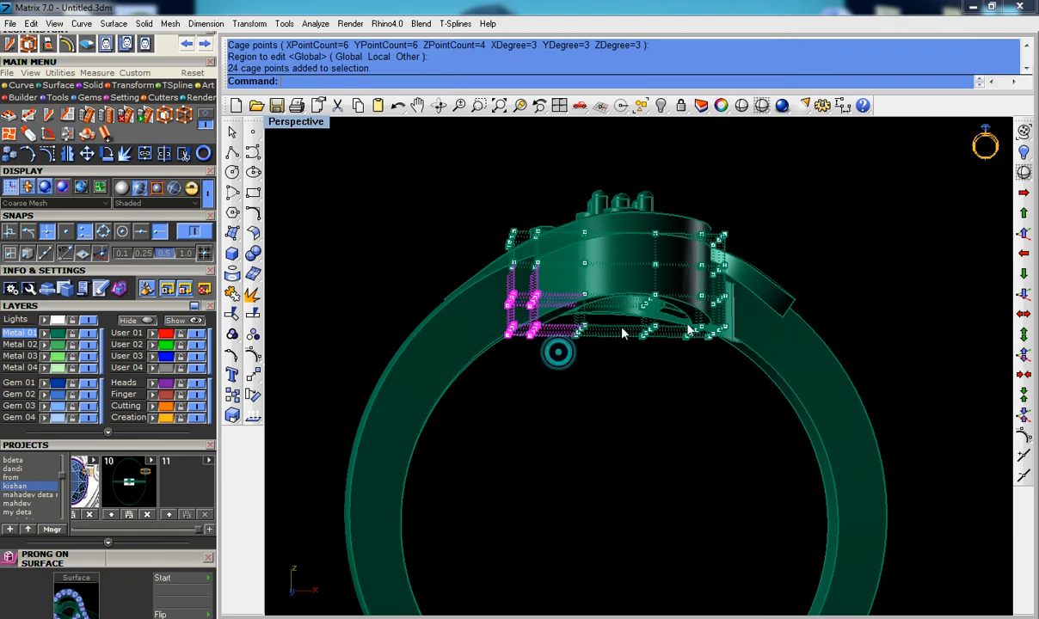
click(1024, 233)
key(Return)
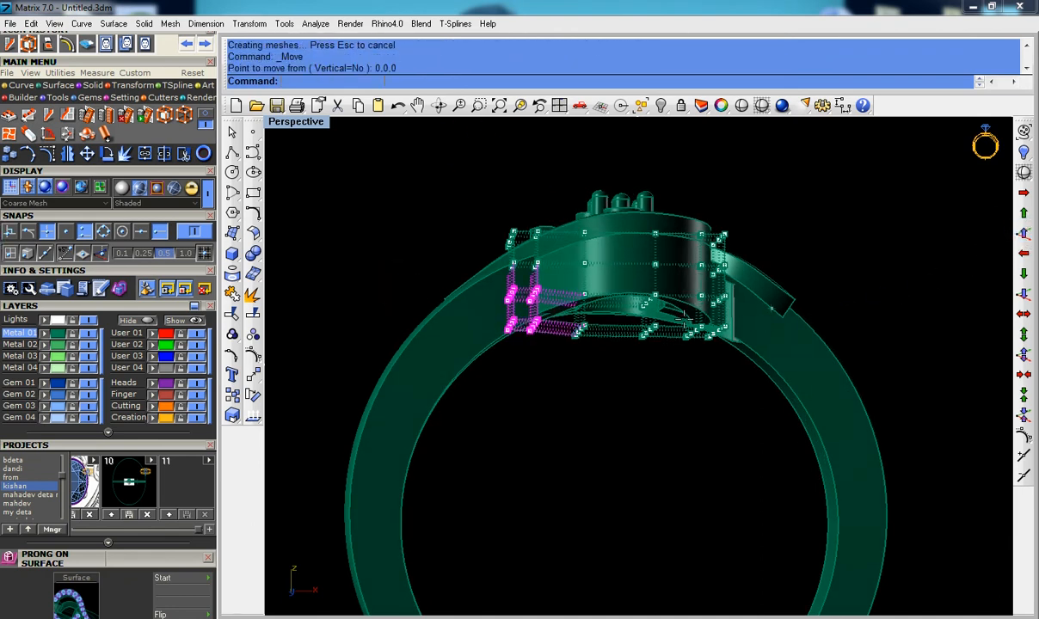
Step: Turn off the cage points and delete the edit cage around the front strip wall
key(Escape)
key(Escape)
click(615, 338)
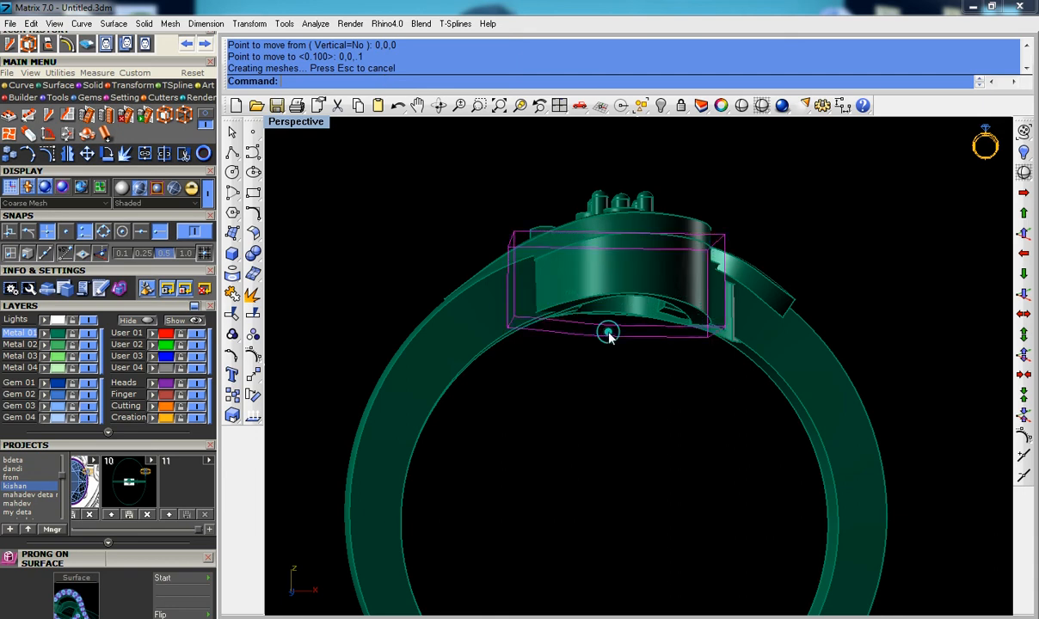
key(Delete)
Step: Show all the hidden prongs and gems again on the ring
right_drag(666, 332, 618, 465)
right_click(661, 106)
scroll(656, 251, down, 2)
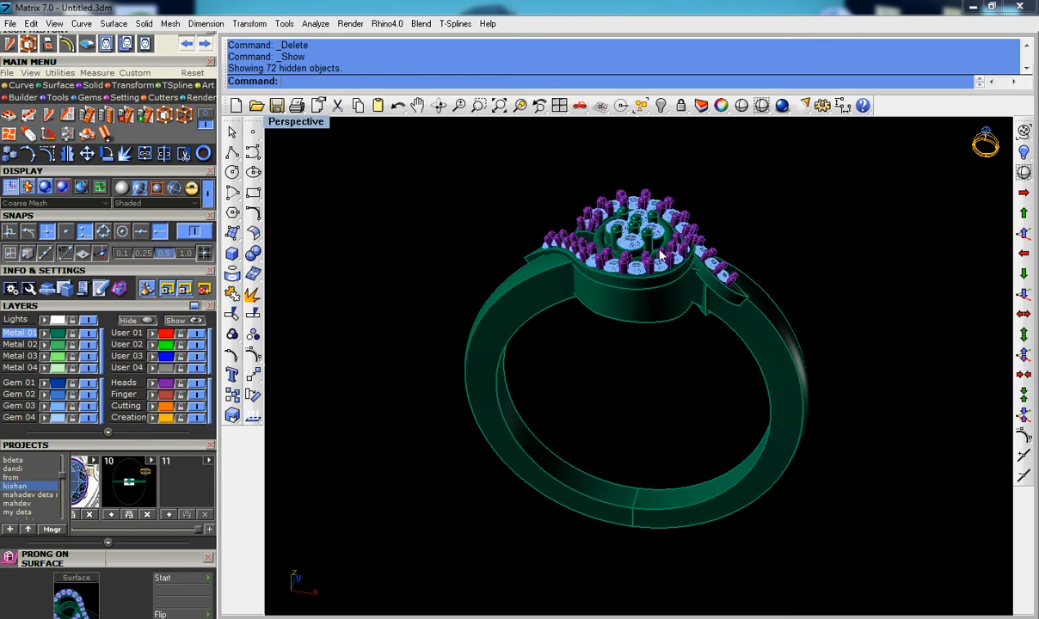
right_drag(669, 256, 719, 382)
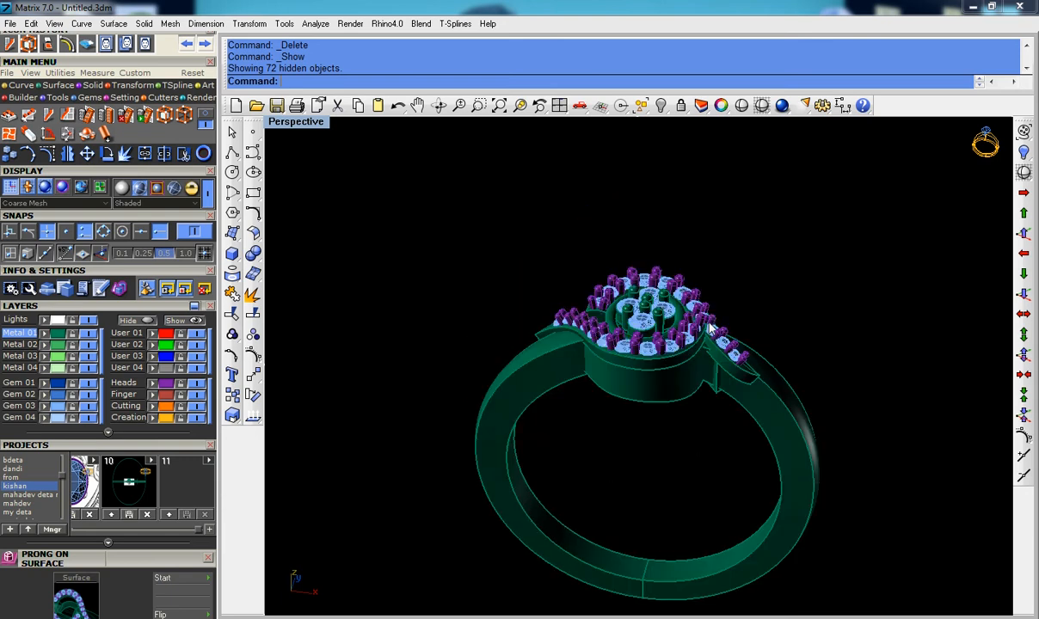
scroll(719, 383, up, 3)
scroll(719, 396, up, 2)
click(716, 405)
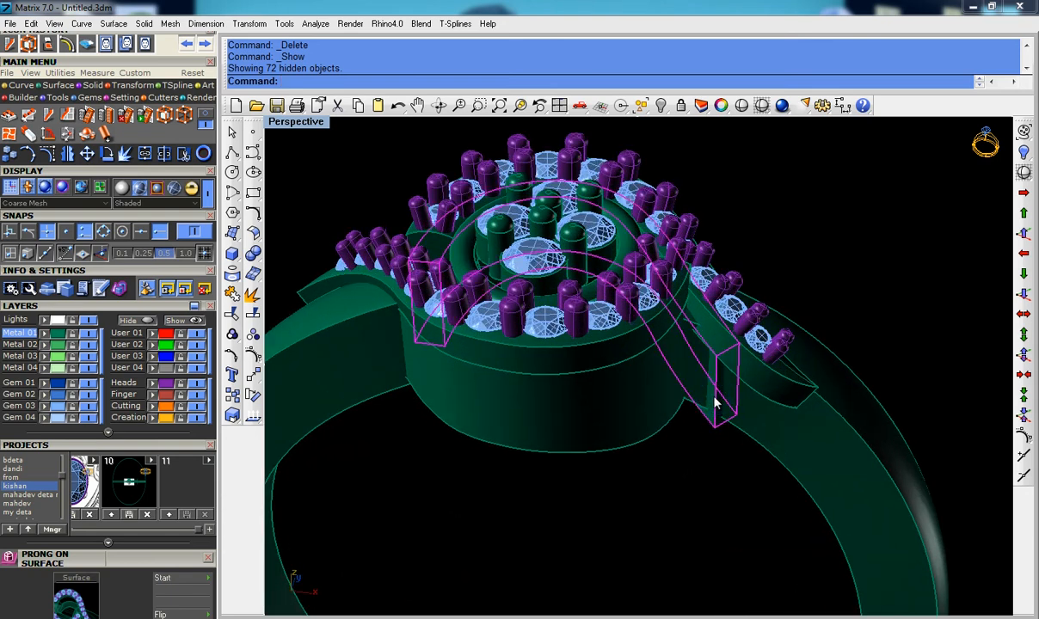
key(ctrl+F1)
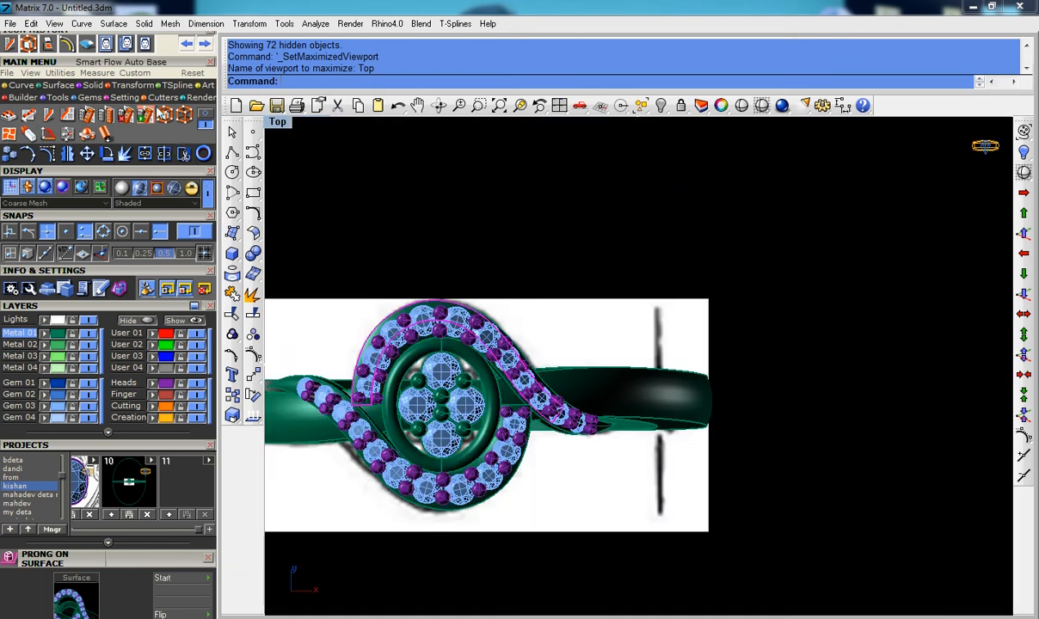
click(154, 110)
key(Escape)
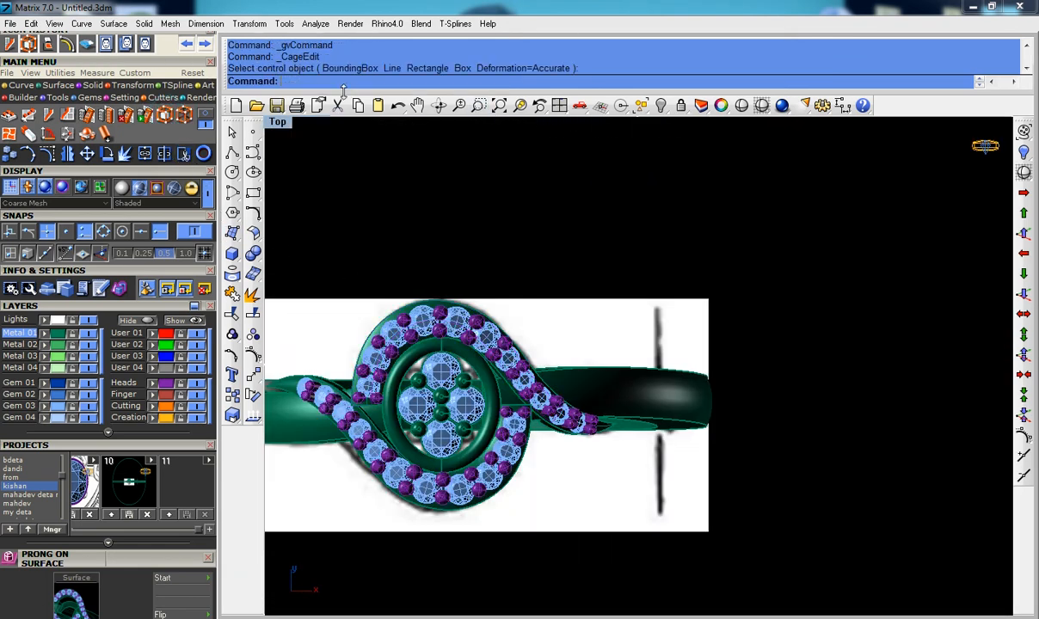
key(Return)
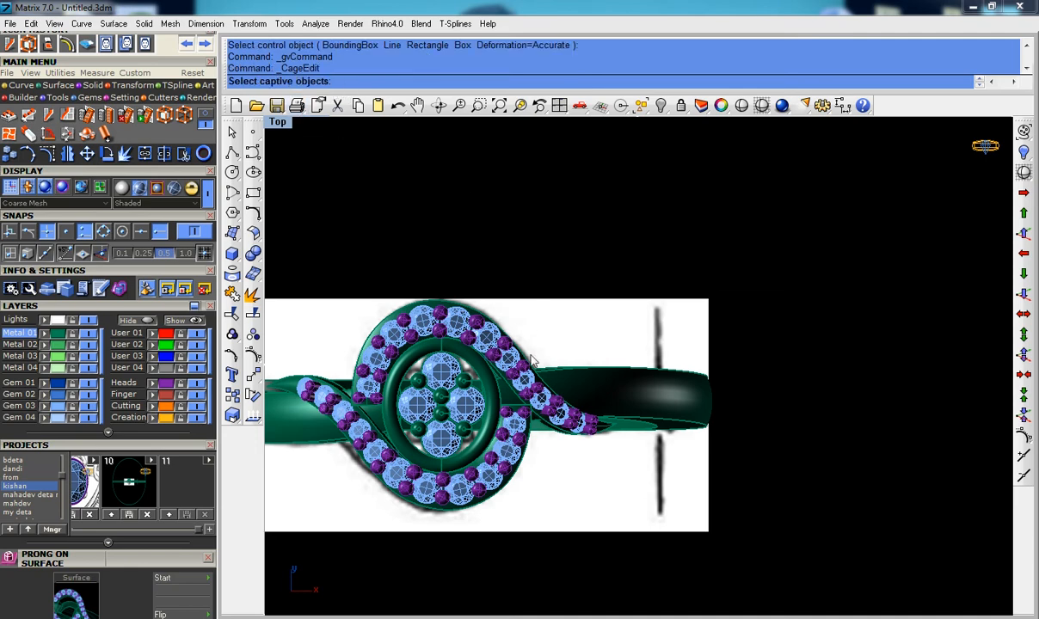
scroll(587, 443, up, 6)
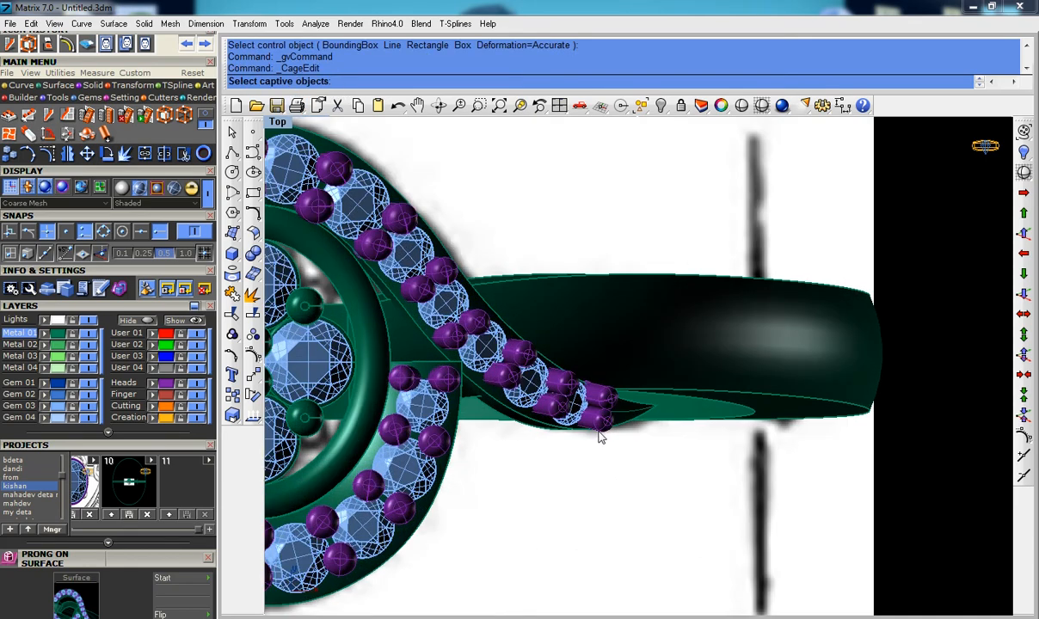
key(ctrl+F4)
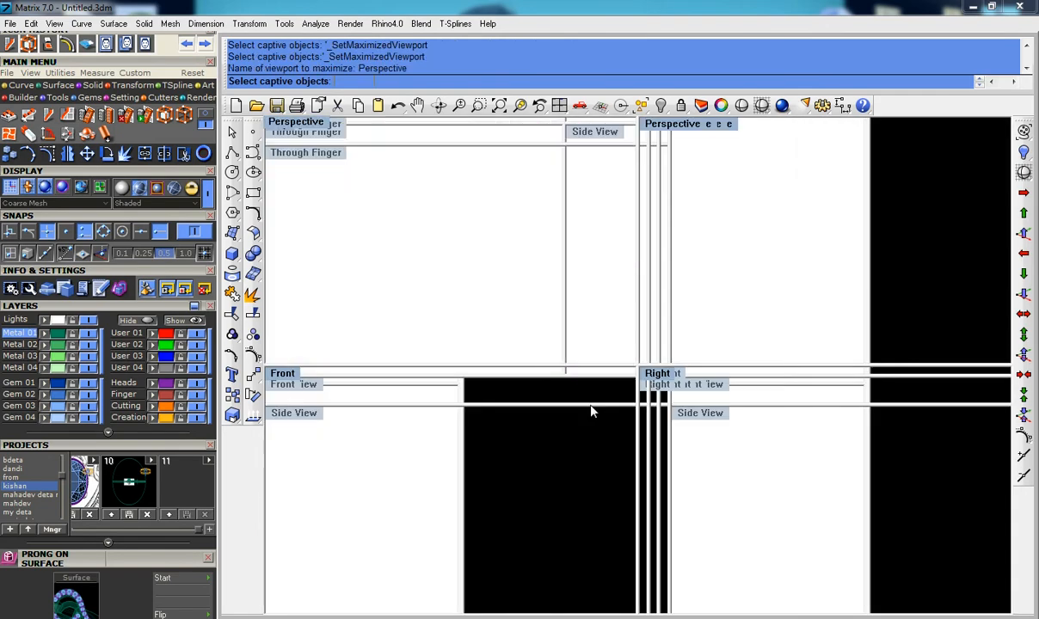
click(702, 418)
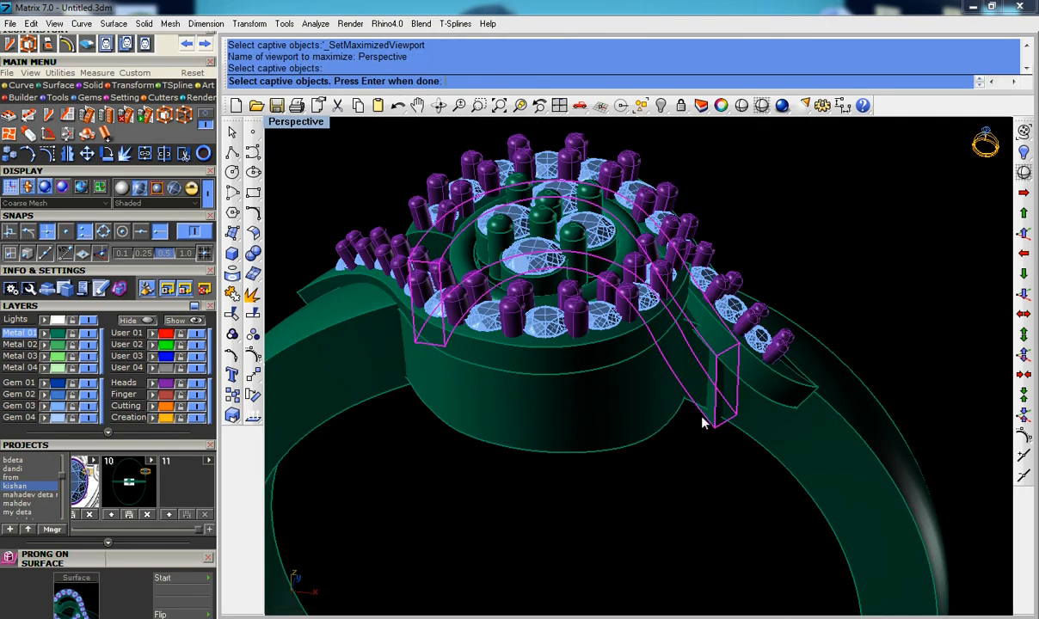
key(ctrl+F1)
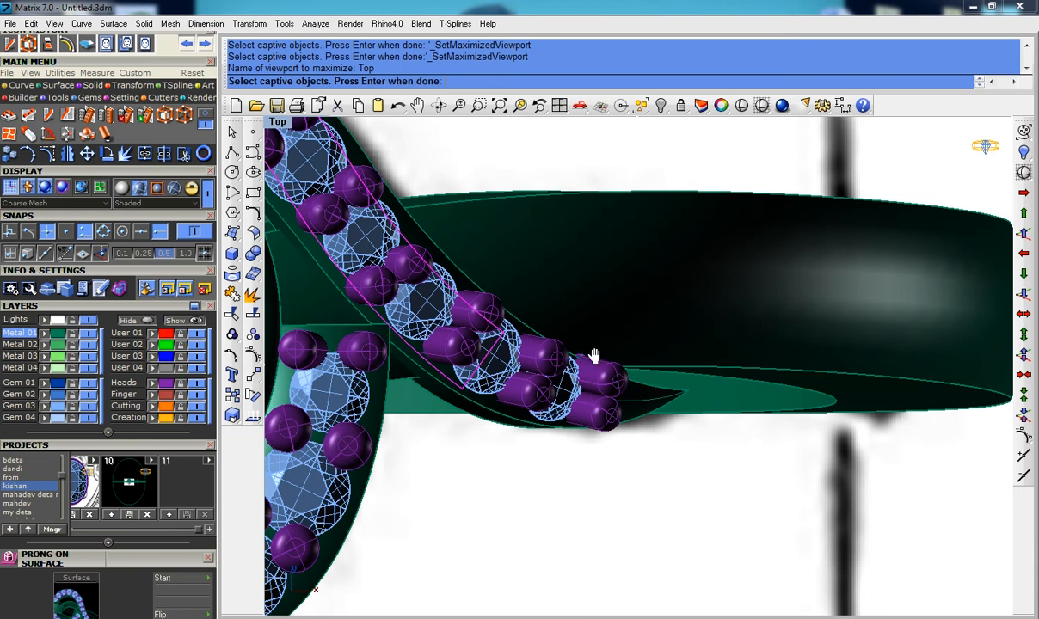
right_drag(594, 356, 686, 356)
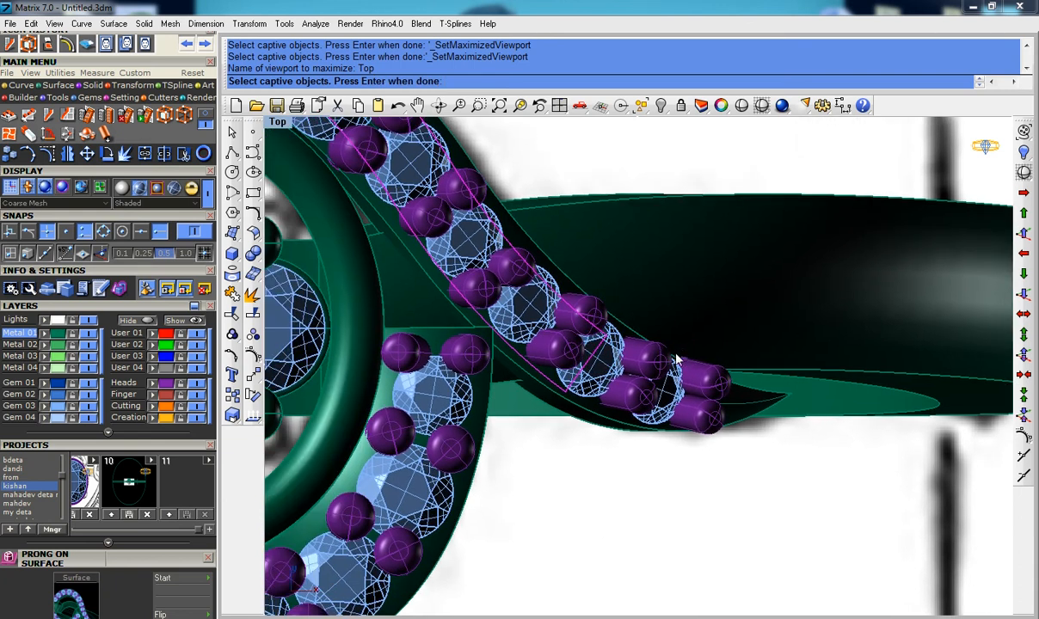
key(super)
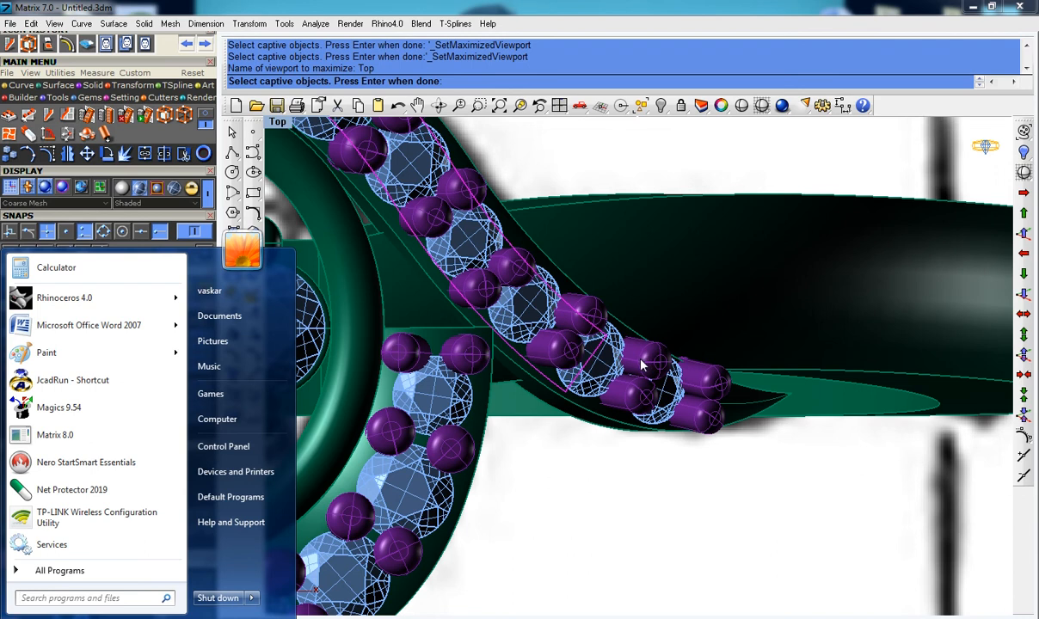
key(super)
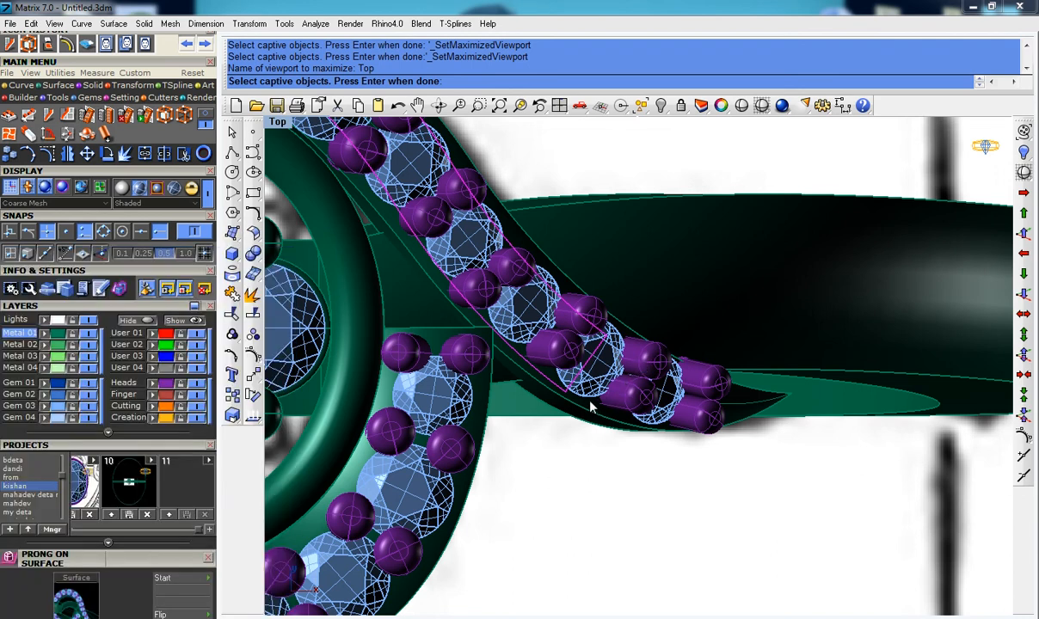
right_drag(587, 396, 676, 417)
right_click(676, 417)
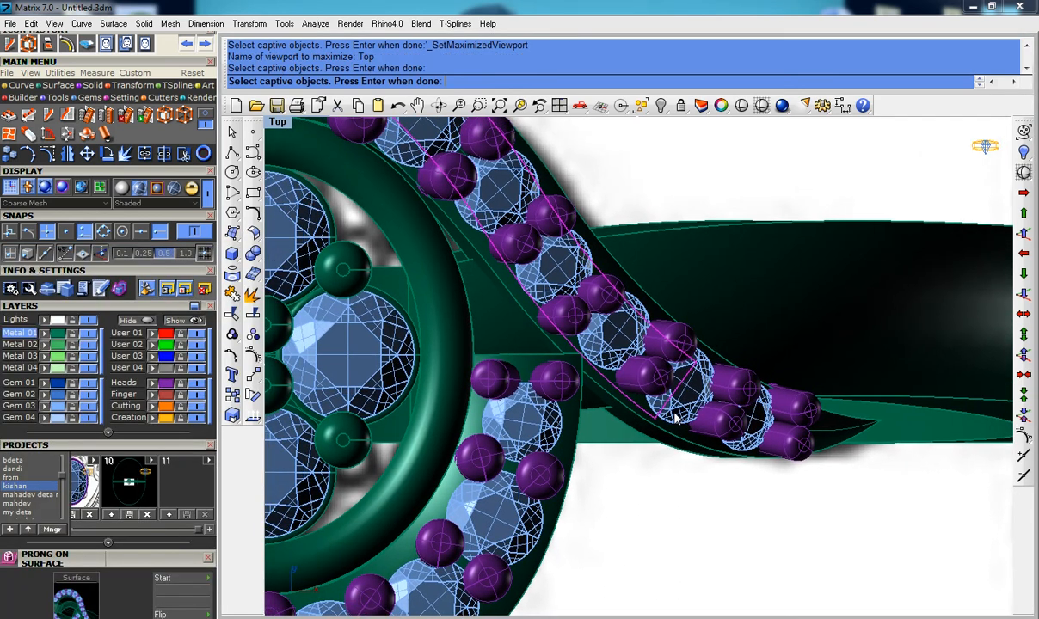
Step: Delete the rear strip wall in the Perspective view
key(ctrl+F4)
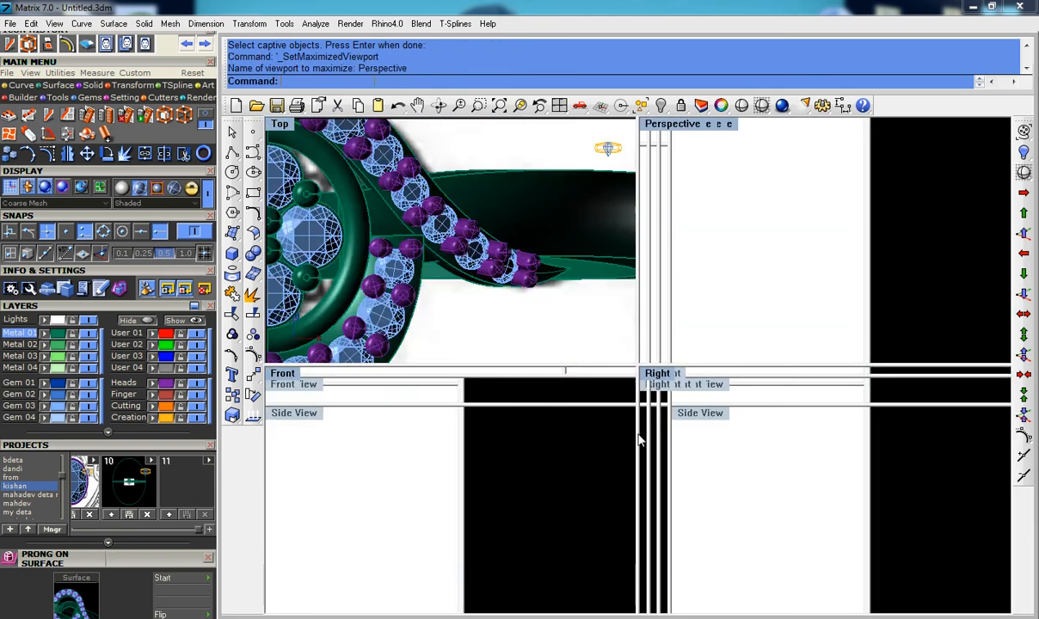
click(714, 424)
key(Delete)
Step: In the Top view, rotate a copy of the front strip wall about origin 0 onto the opposite side of the ring
right_drag(572, 376, 771, 303)
click(750, 328)
key(ctrl+F1)
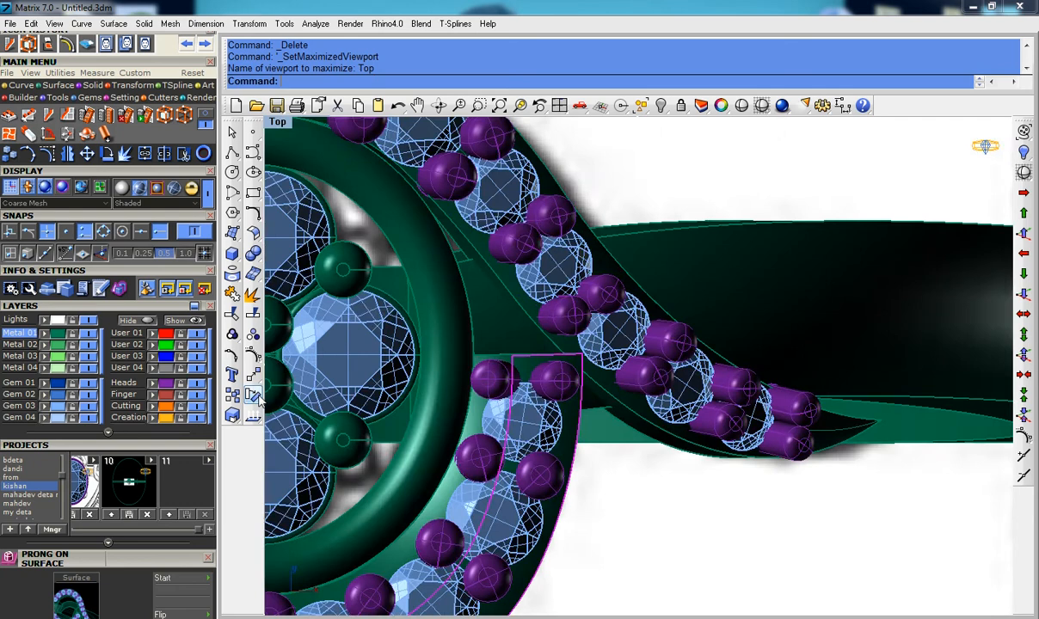
click(247, 377)
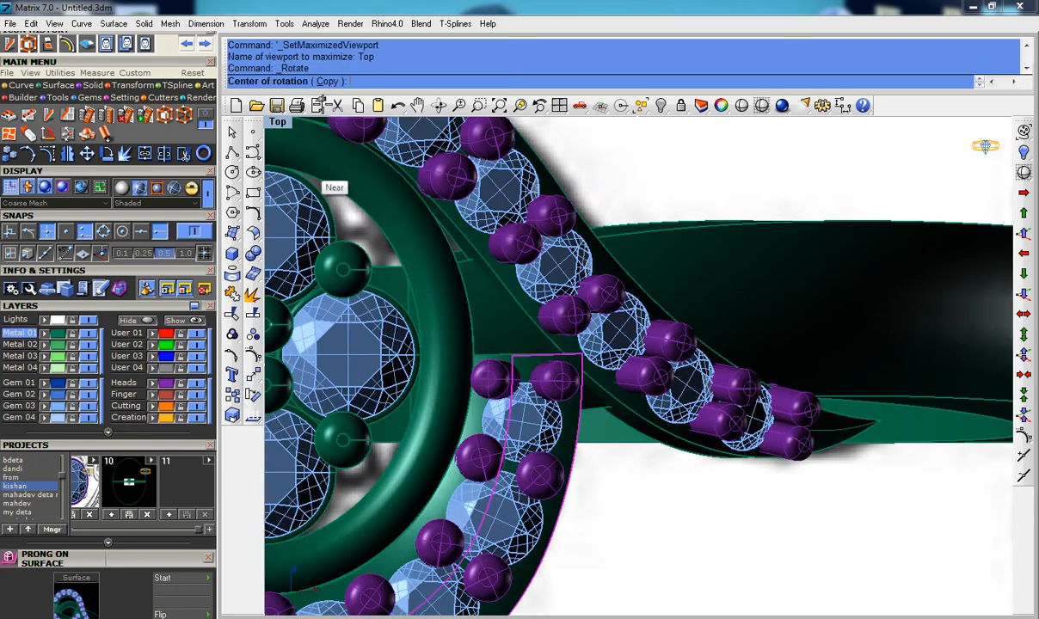
click(327, 81)
scroll(480, 232, down, 2)
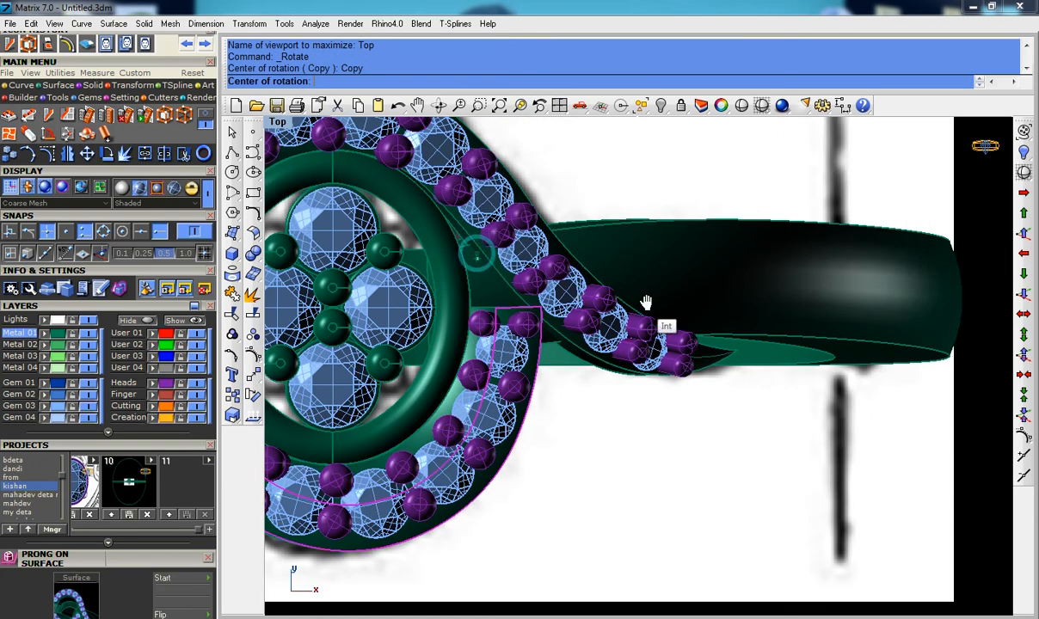
right_drag(477, 256, 646, 302)
text(0)
key(Return)
scroll(646, 298, down, 4)
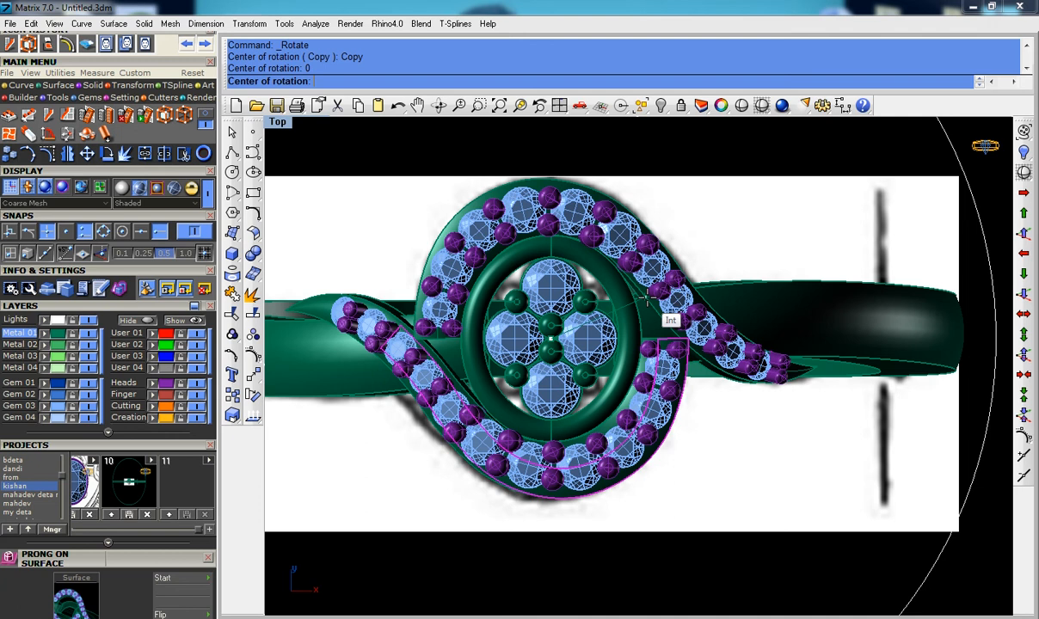
click(921, 332)
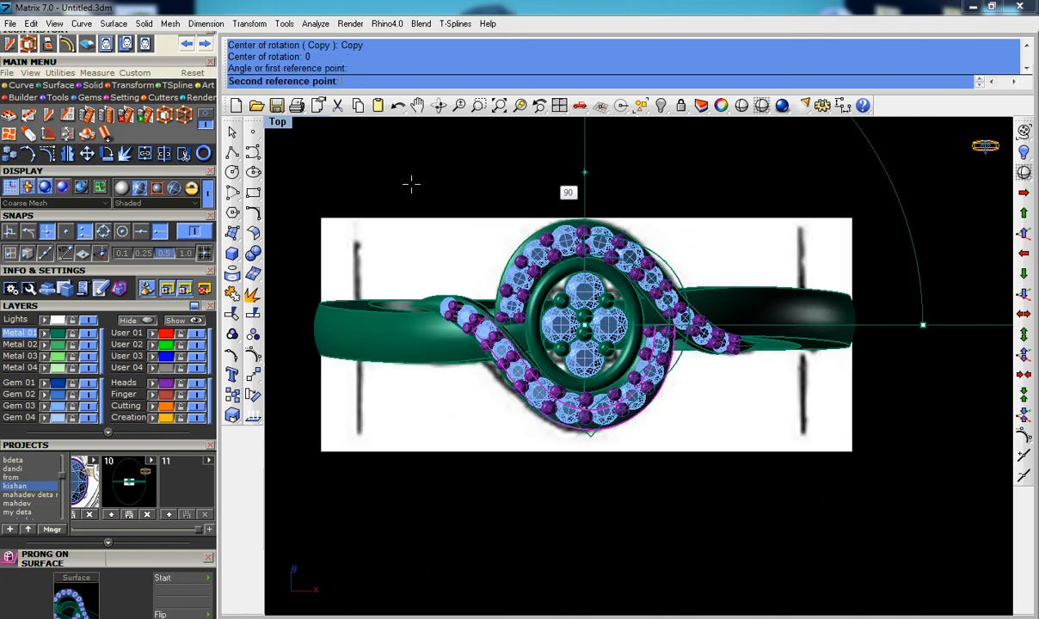
click(287, 302)
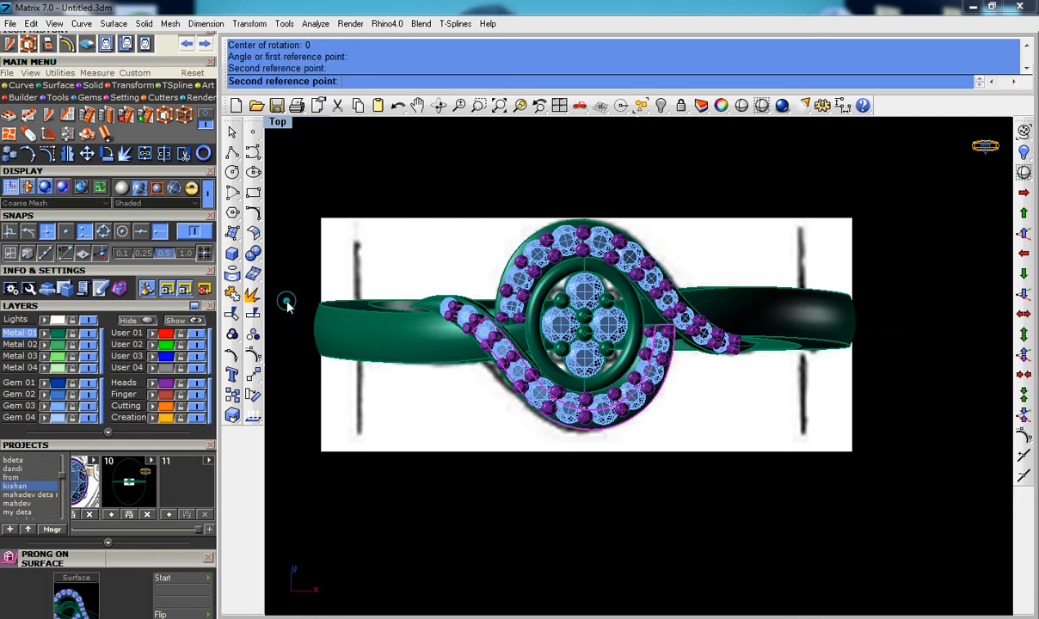
key(Return)
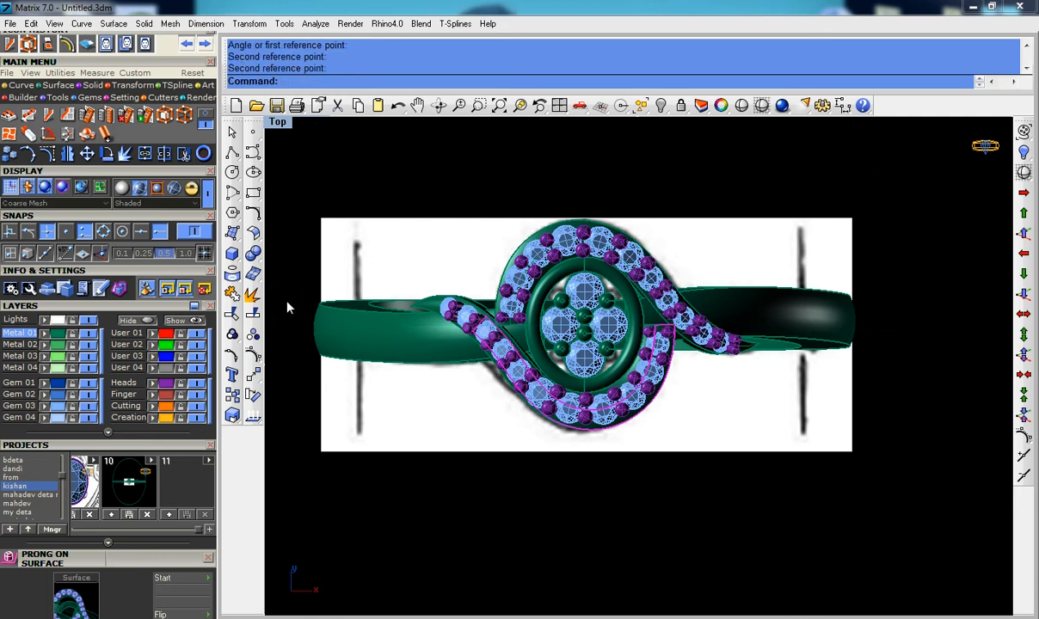
Step: In the Perspective view, create an edit cage around the copied rear strip wall
key(ctrl+F4)
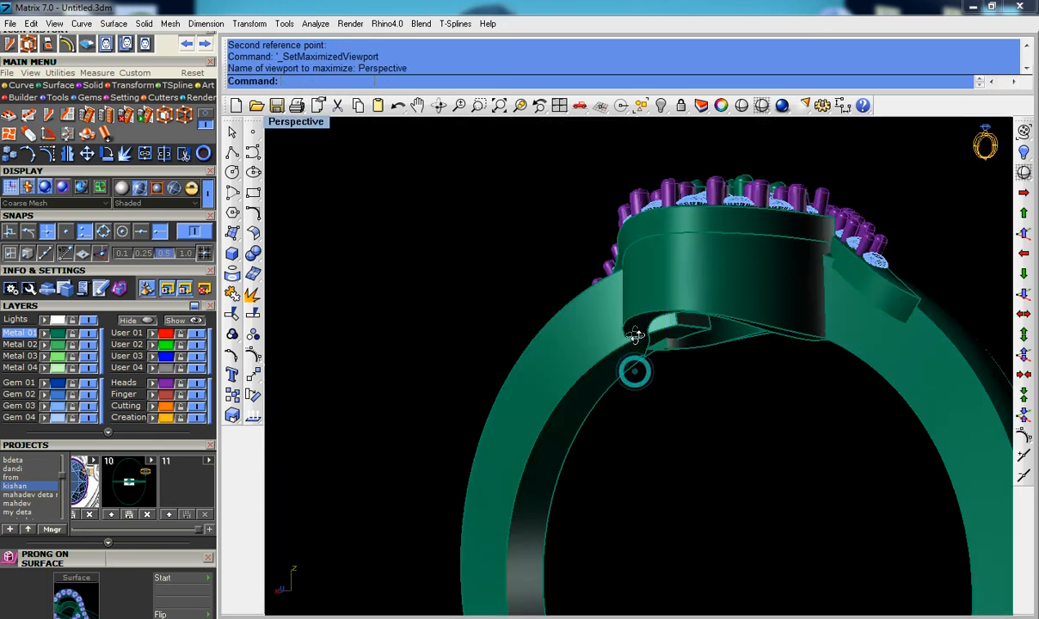
right_drag(635, 372, 636, 336)
scroll(636, 337, down, 4)
right_drag(764, 366, 914, 354)
scroll(703, 357, up, 4)
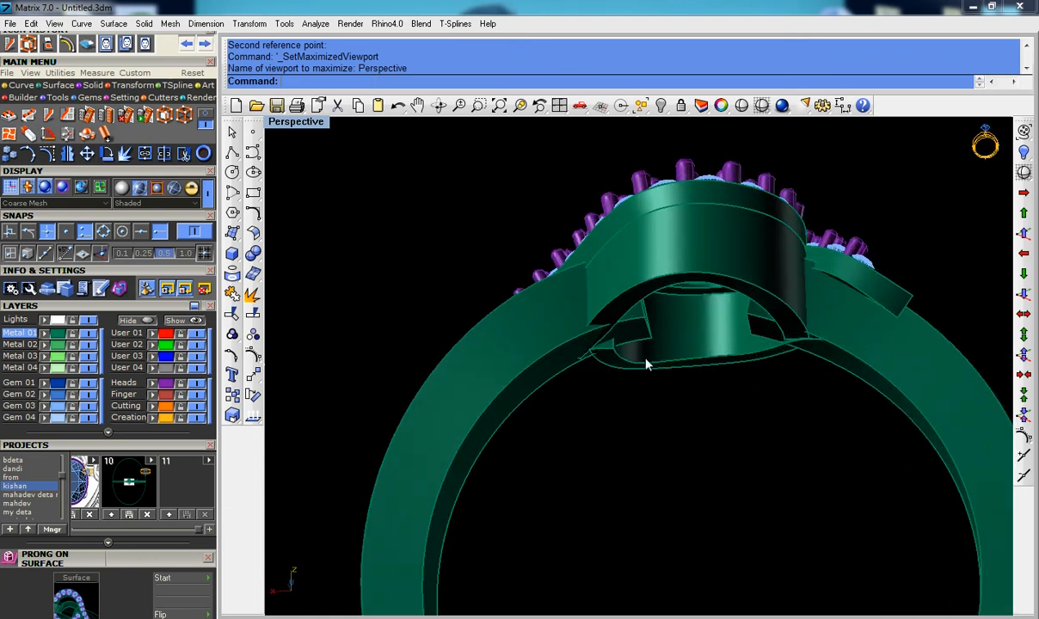
scroll(647, 365, up, 3)
click(663, 372)
right_drag(681, 394, 680, 347)
scroll(688, 335, up, 2)
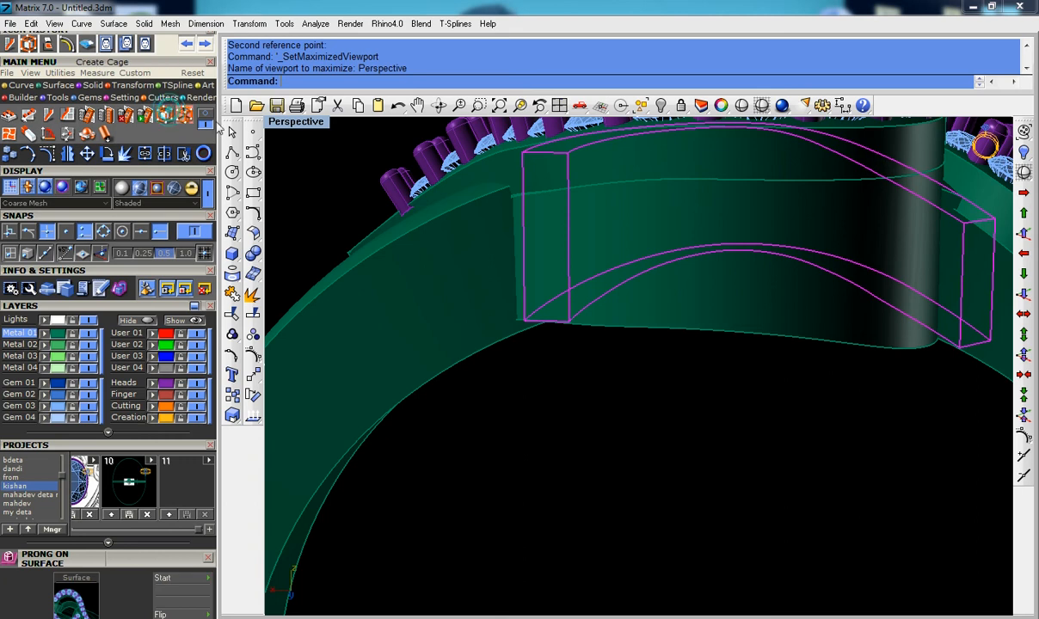
click(164, 114)
click(376, 82)
key(Return)
key(Return)
key(Return)
Step: Raise the cage points at the rear wall's +X end along Z in four 0.1 moves
mouse_move(519, 279)
right_down()
mouse_move(532, 259)
mouse_move(547, 274)
mouse_move(507, 272)
mouse_move(519, 274)
right_up()
scroll(539, 259, down, 4)
drag(347, 260, 587, 352)
click(1024, 234)
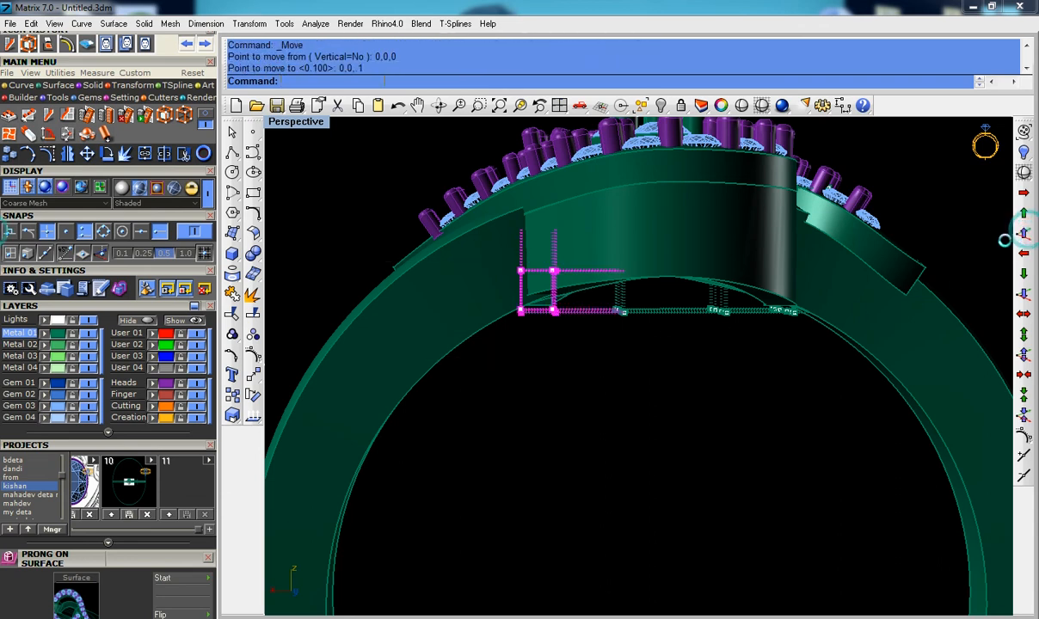
right_click(997, 244)
right_click(992, 248)
right_click(991, 254)
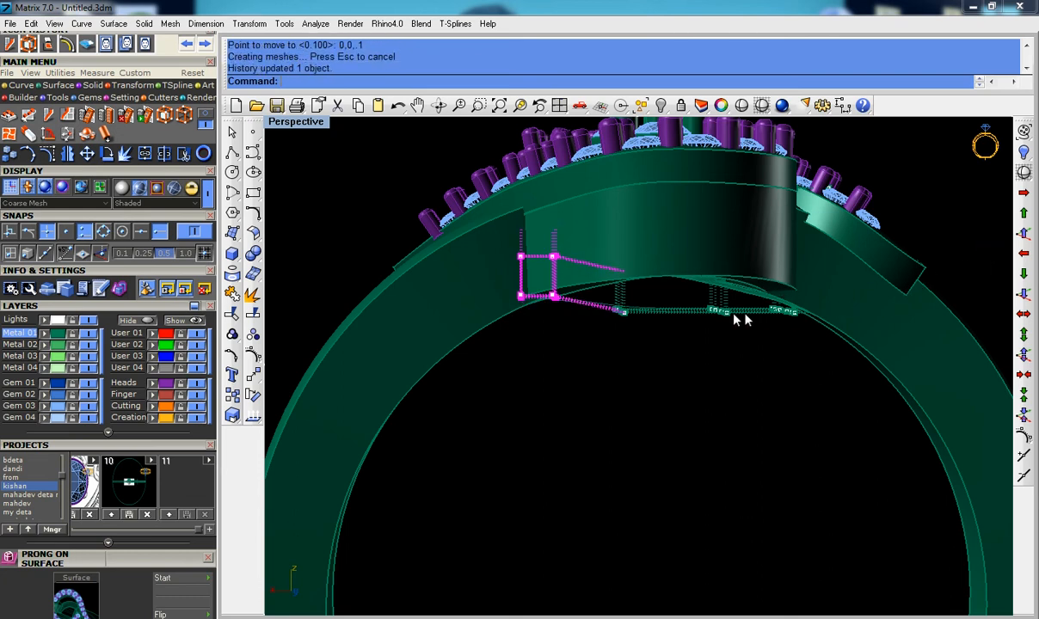
Step: Turn off the cage points and delete the edit cage around the rear strip wall
key(Escape)
key(Escape)
click(704, 311)
key(Delete)
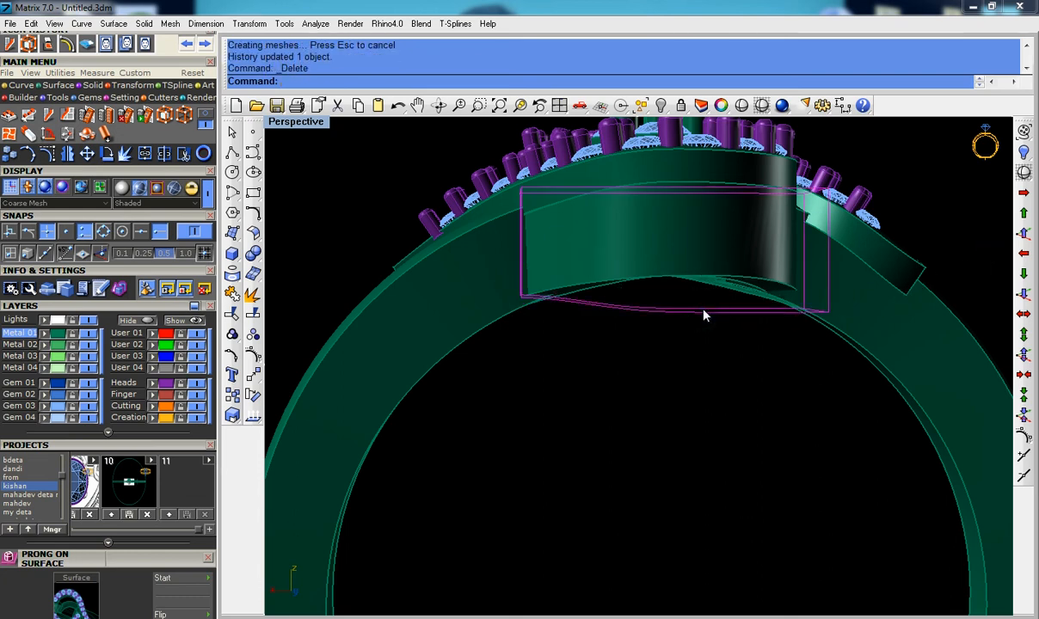
Step: Fillet the band's inner edges on both sides with a radius of 0.6
scroll(727, 305, down, 4)
right_drag(729, 306, 453, 323)
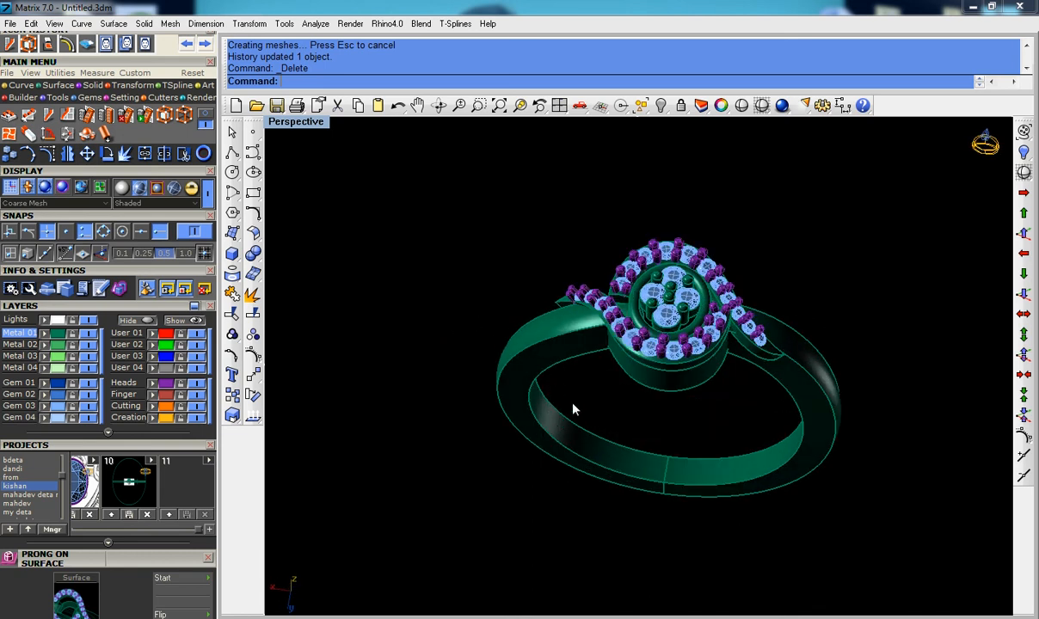
click(257, 264)
click(275, 272)
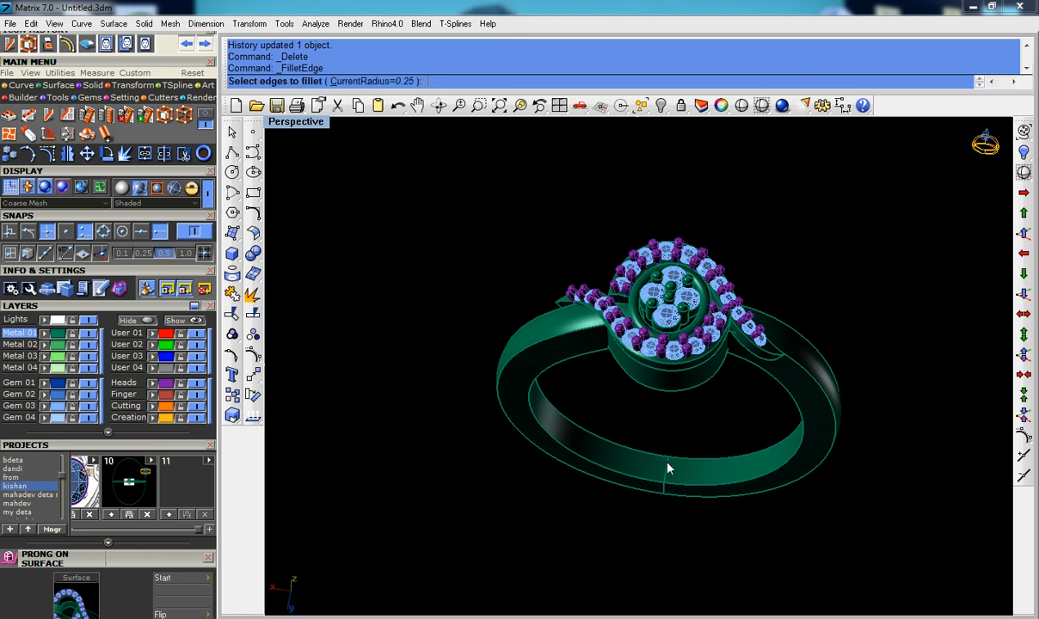
text(.6)
key(Return)
click(633, 479)
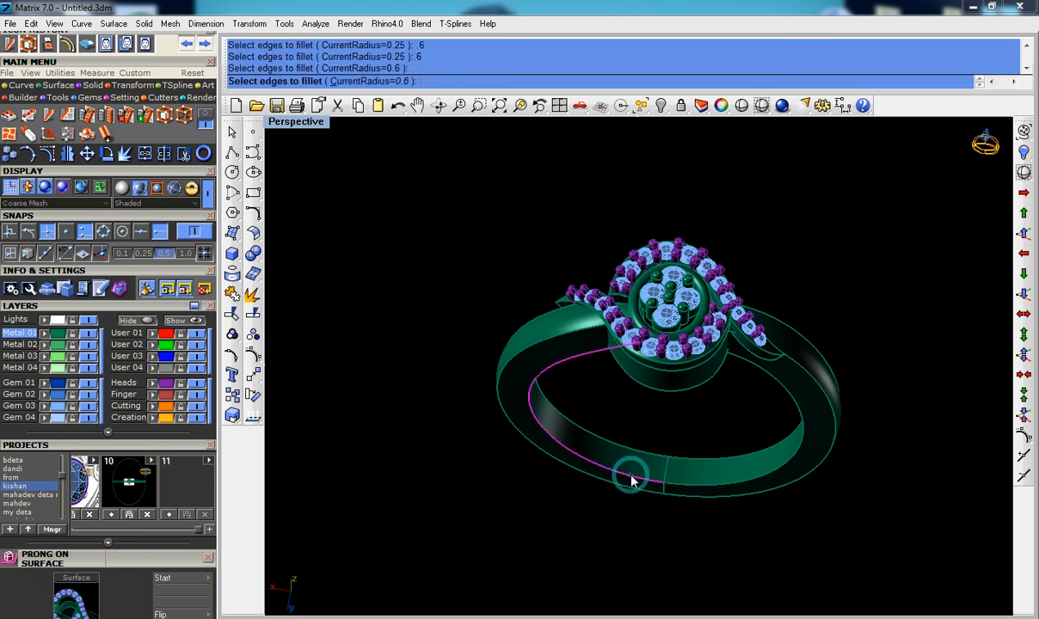
click(693, 459)
click(693, 470)
right_click(690, 483)
right_click(682, 483)
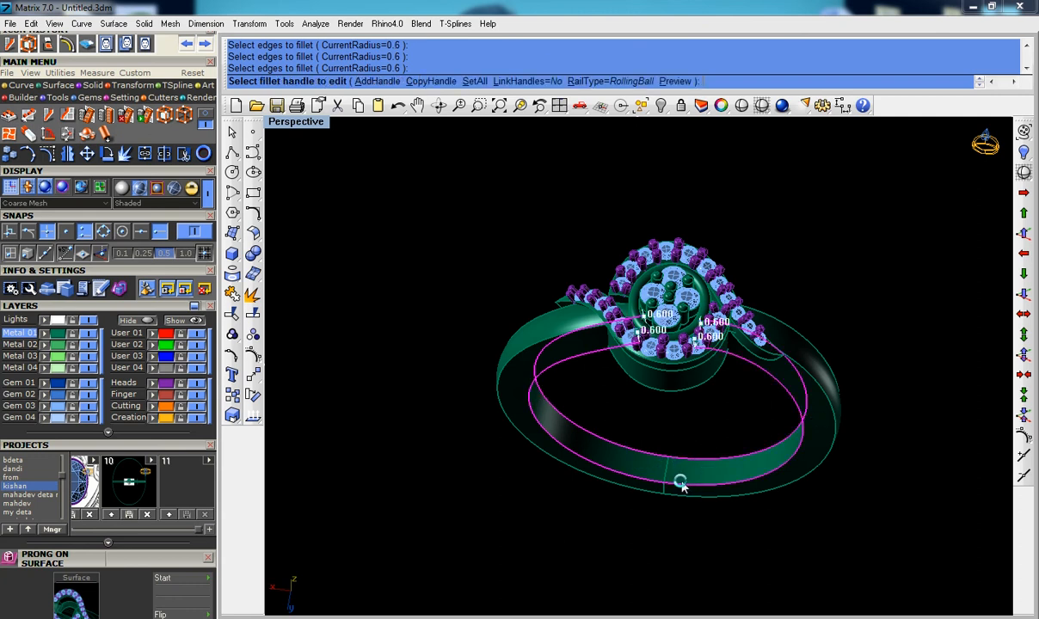
Step: Delete the leftover curves running along the inside of the filleted band
scroll(667, 478, up, 3)
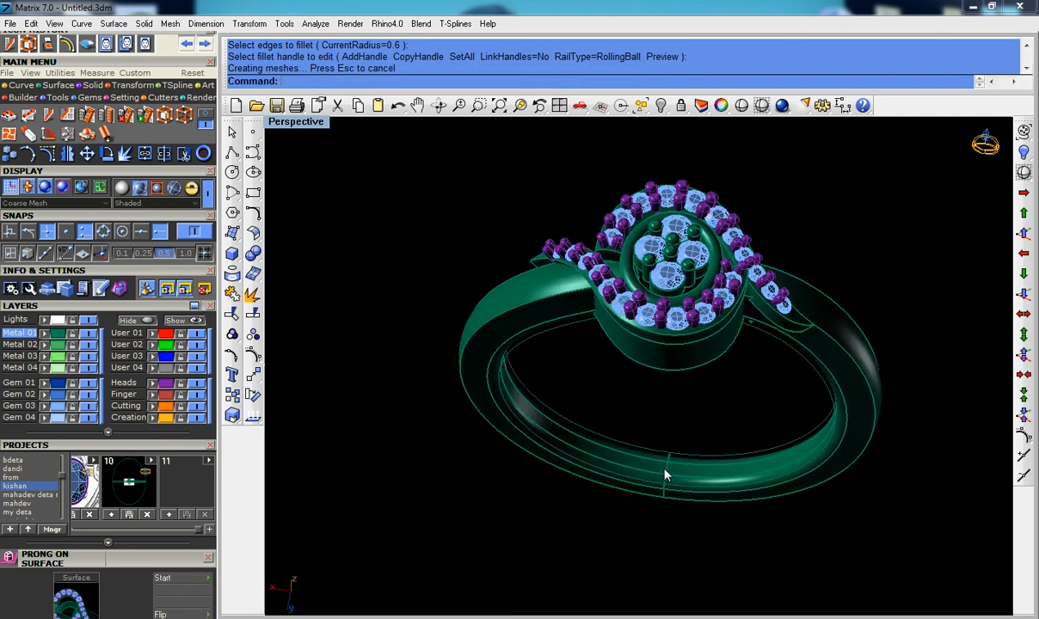
click(674, 446)
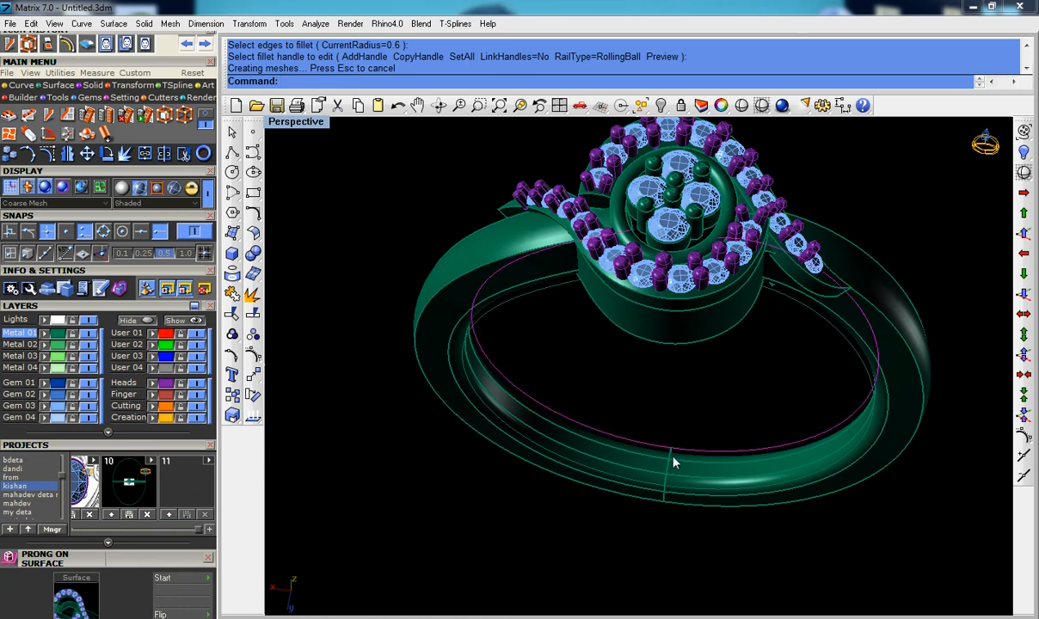
key(Delete)
click(685, 488)
key(Delete)
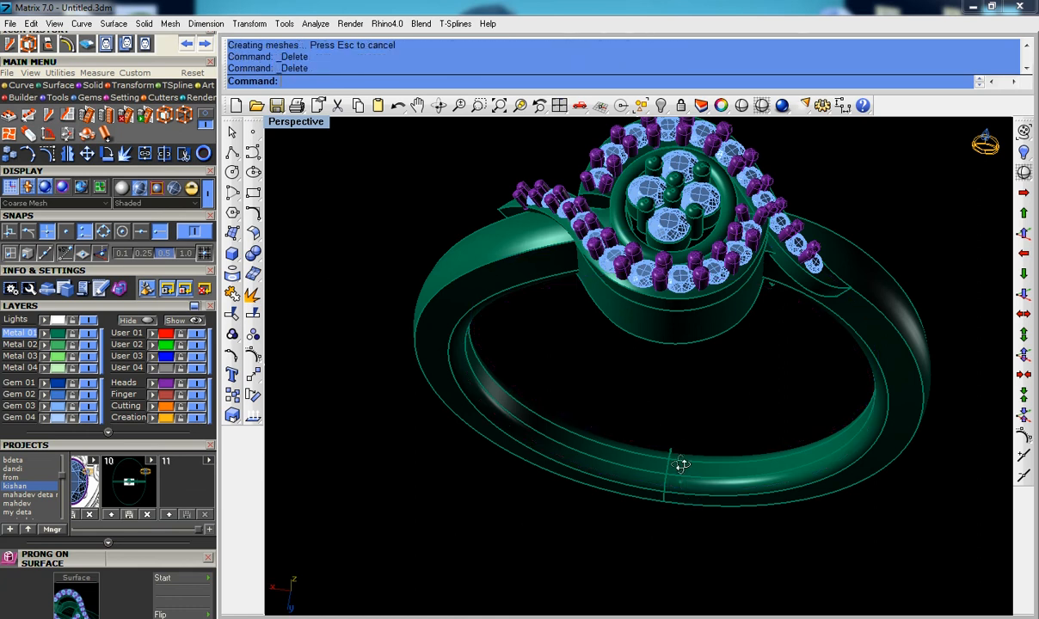
Step: Try to delete the small spike at the band's bottom seam, and undo the deletion
right_drag(682, 464, 676, 435)
scroll(676, 435, up, 2)
scroll(677, 562, up, 3)
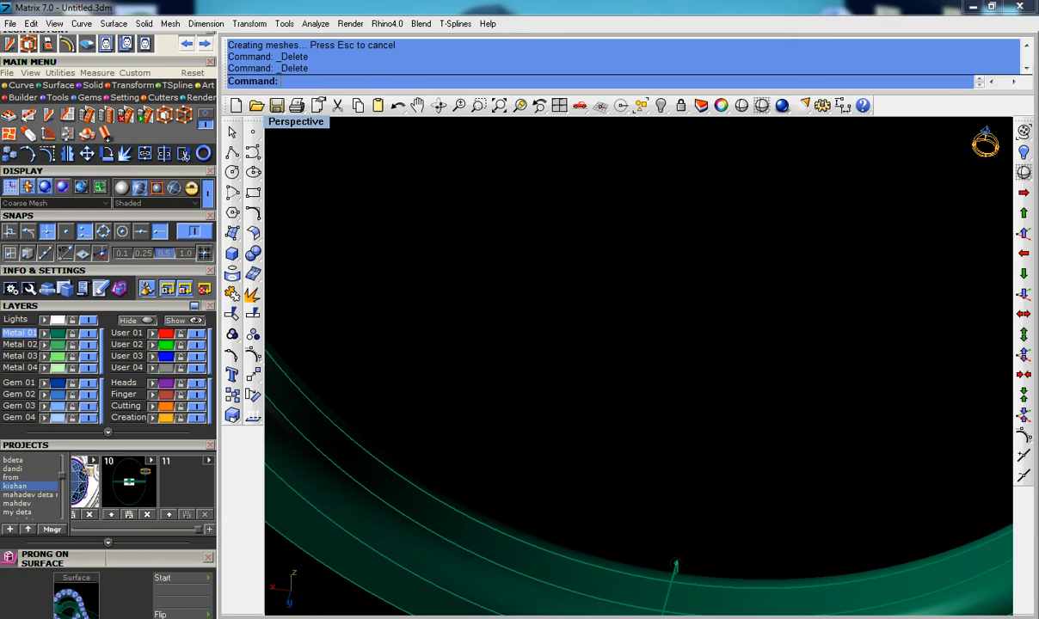
click(677, 561)
key(Delete)
scroll(679, 559, down, 2)
key(ctrl+z)
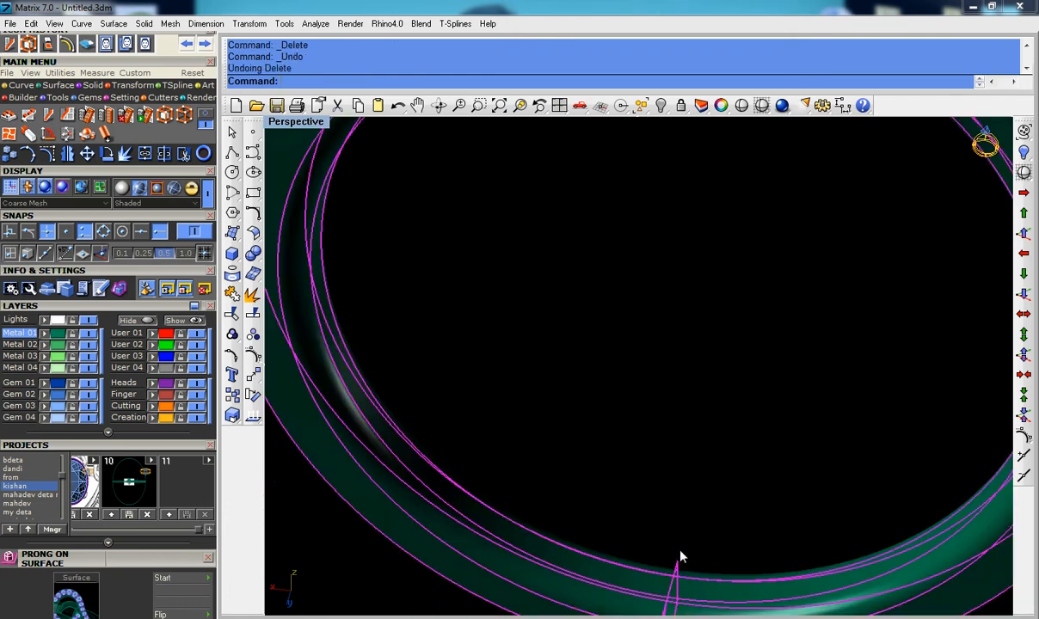
Step: Try to fillet single edges of the spike at the band's bottom seam with a radius of 0.6
scroll(678, 542, up, 3)
click(673, 397)
scroll(670, 444, up, 4)
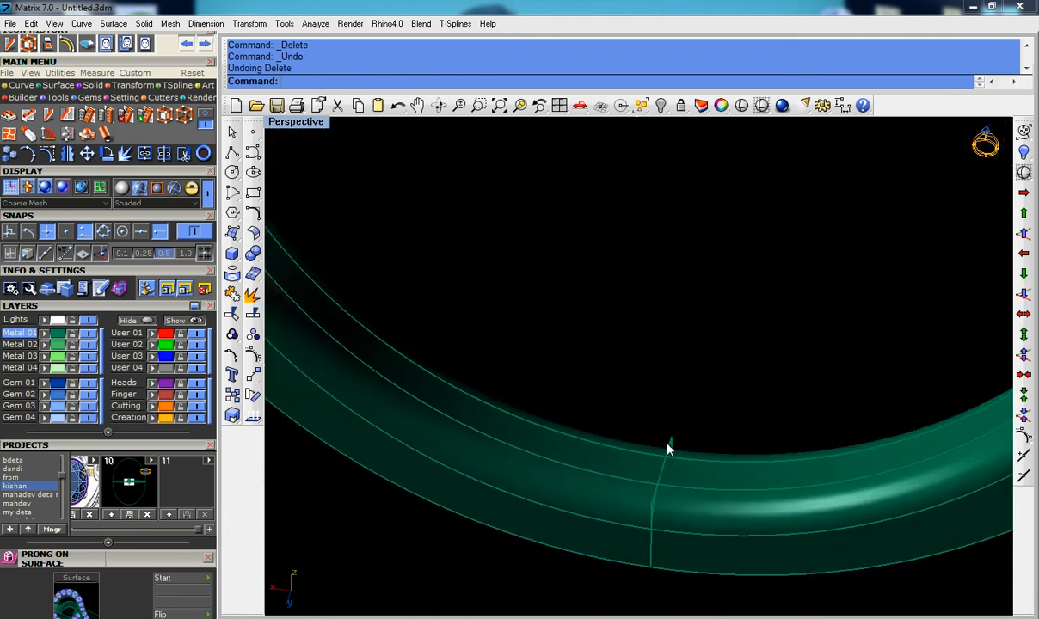
click(672, 444)
click(671, 443)
click(671, 444)
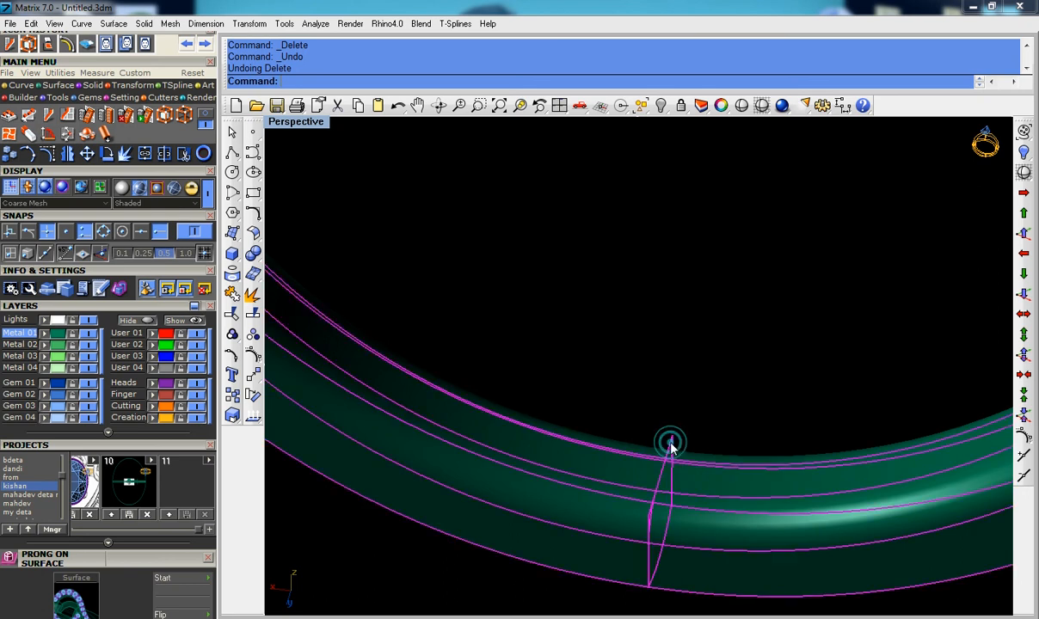
scroll(672, 446, up, 2)
scroll(672, 447, up, 1)
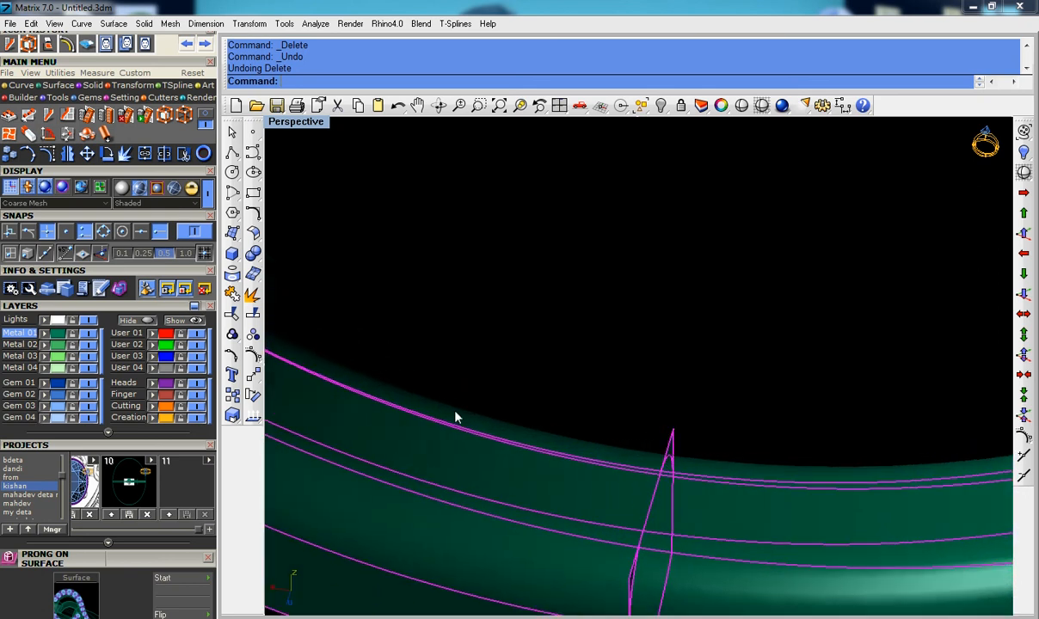
click(255, 260)
click(279, 310)
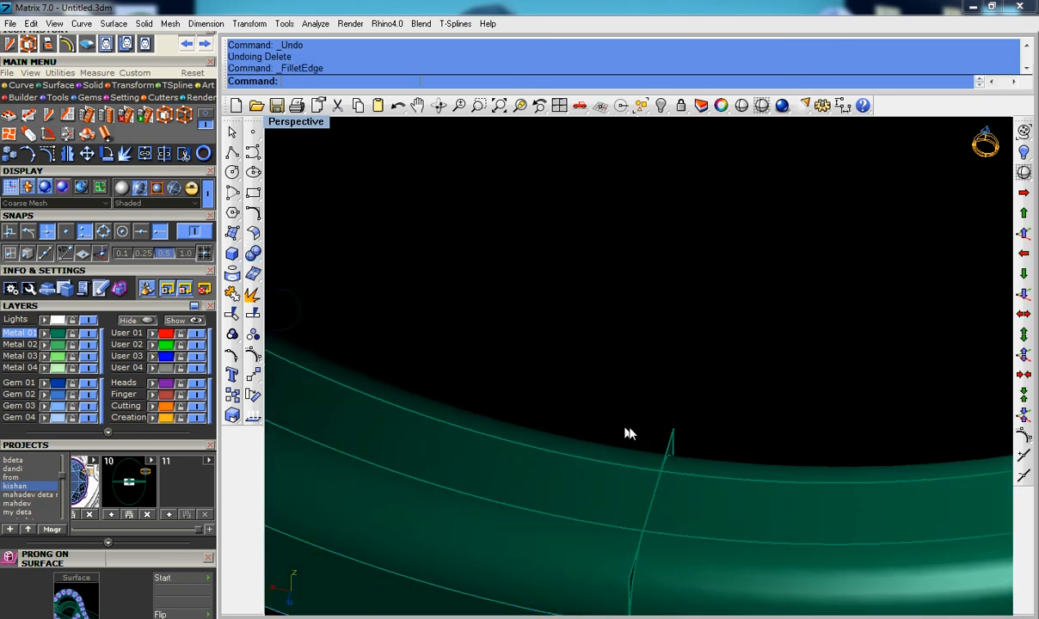
click(668, 446)
key(Return)
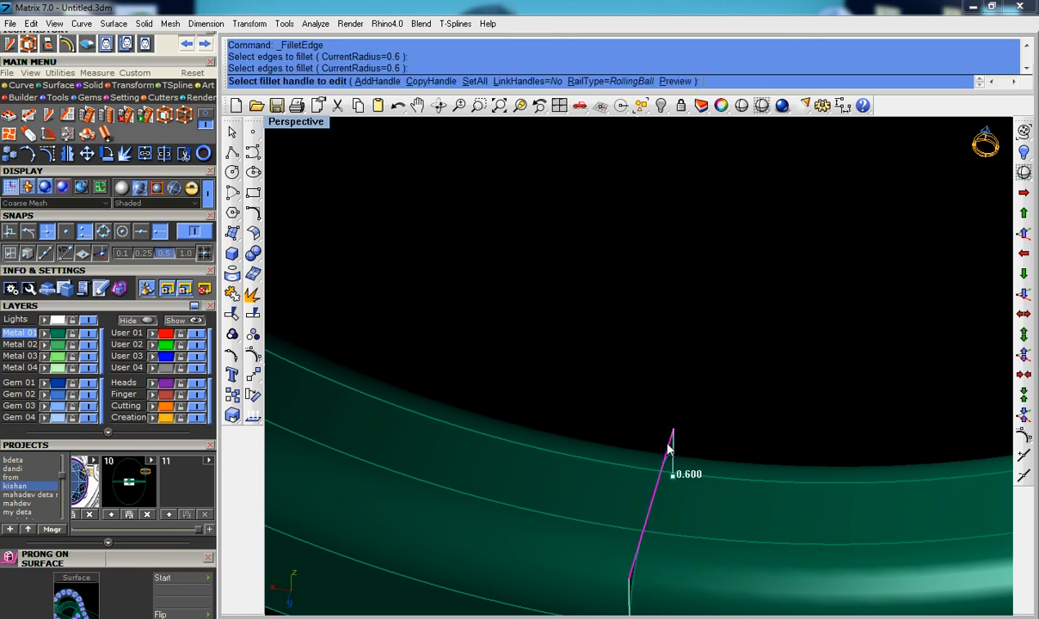
key(Return)
key(Return)
click(674, 445)
key(Return)
key(Return)
Step: Try to fillet three seam edges around the spike together with a radius of 0.6
key(Return)
click(673, 440)
click(672, 439)
shift+right_drag(673, 438, 691, 356)
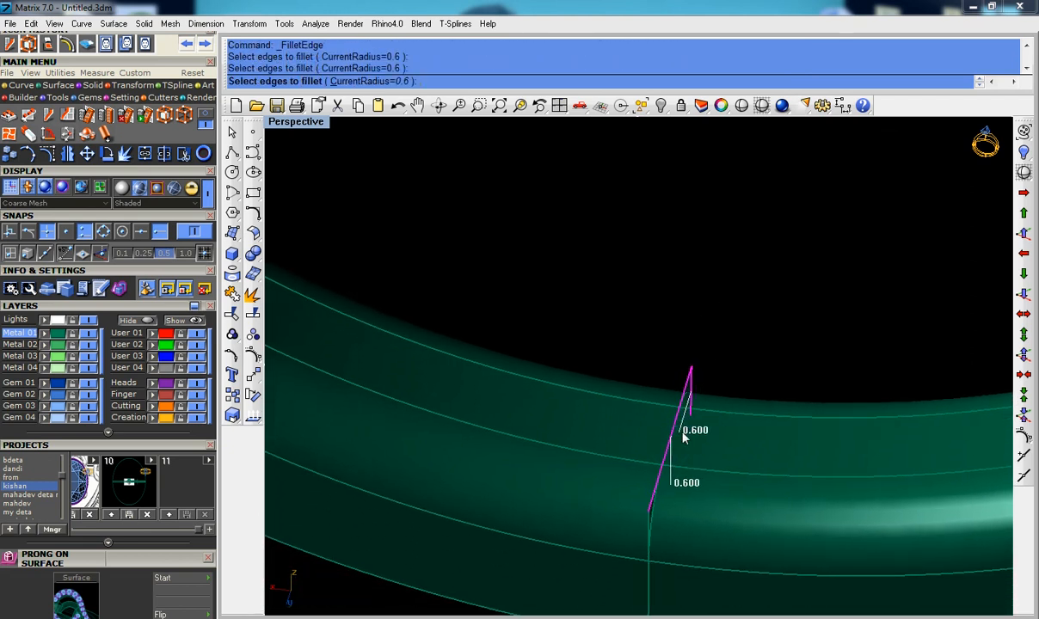
click(649, 521)
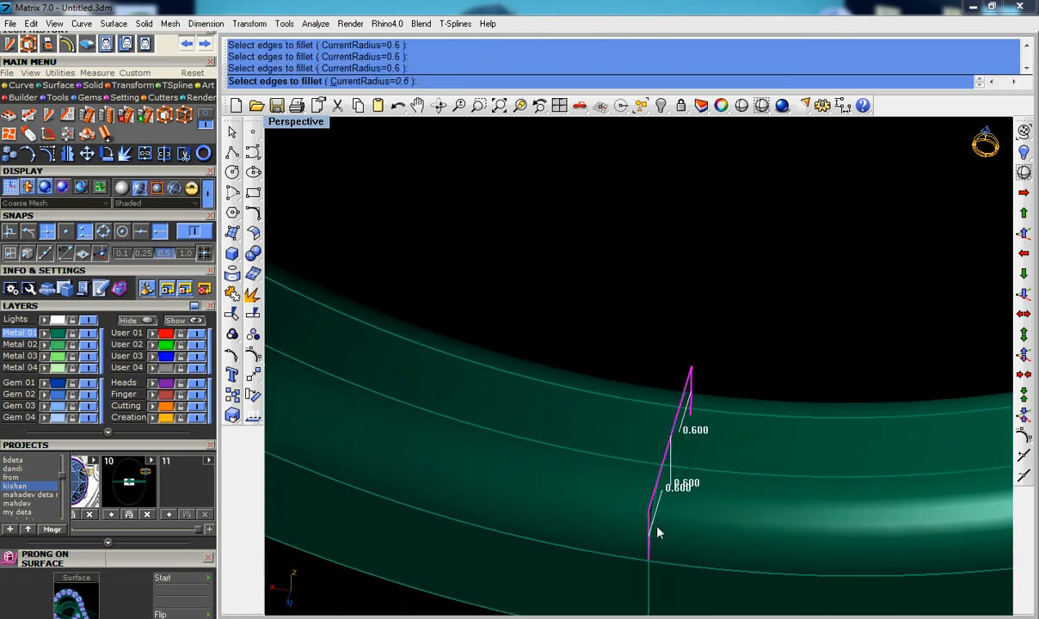
key(Return)
key(Return)
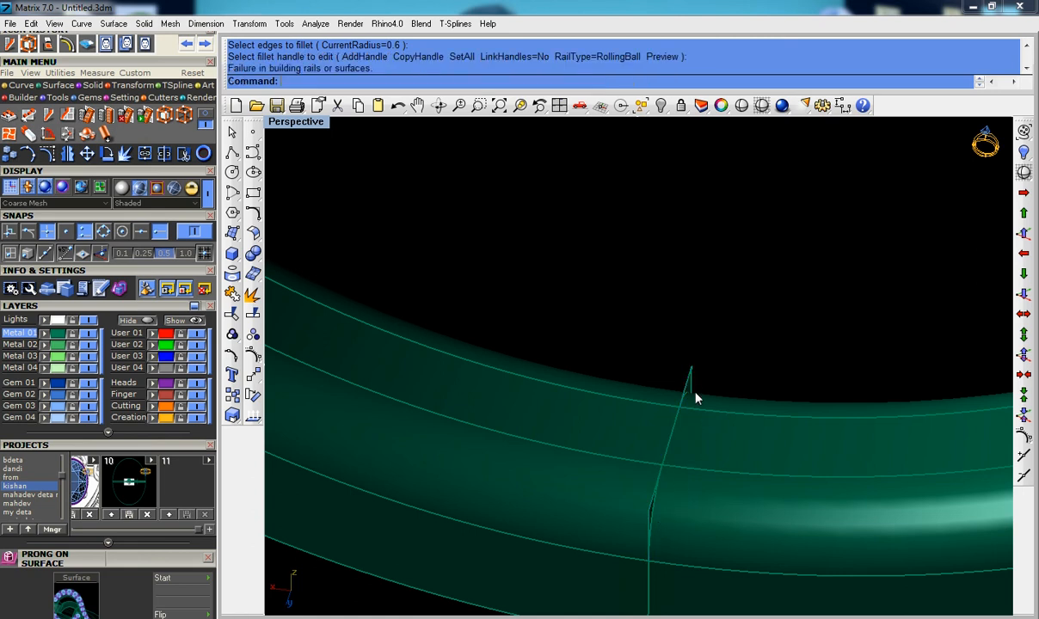
Step: Explode the band and delete the stray cap surfaces that form the spike at its bottom seam
click(691, 389)
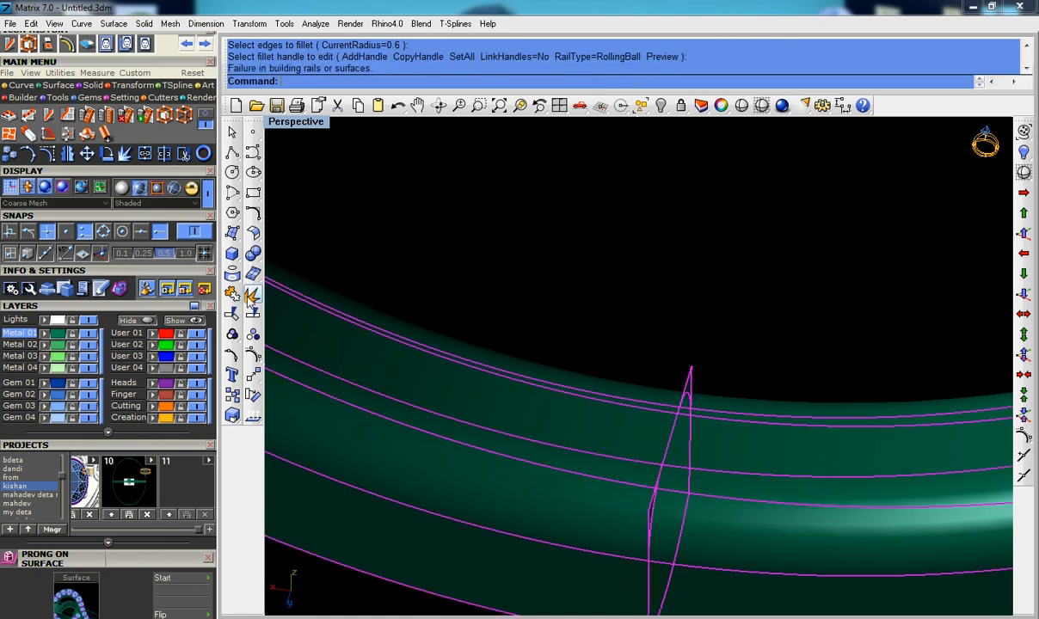
click(251, 296)
click(691, 383)
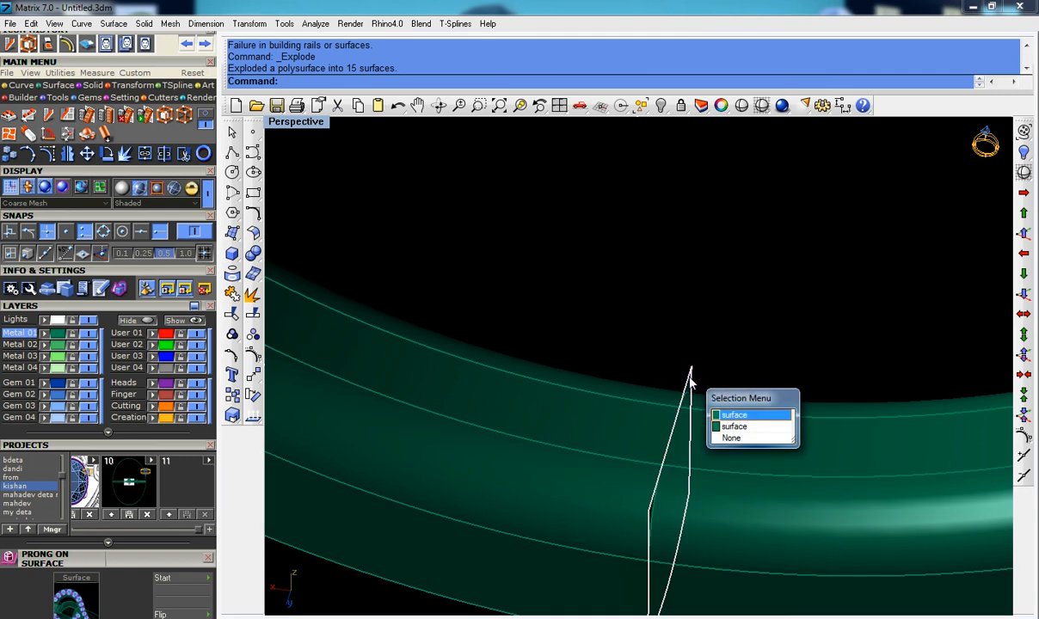
key(Delete)
click(690, 384)
key(Delete)
Step: Select all surfaces and curves, join the band's surfaces back together, and clear the selection
scroll(692, 387, down, 4)
right_drag(693, 390, 704, 462)
key(ctrl+a)
scroll(616, 312, down, 5)
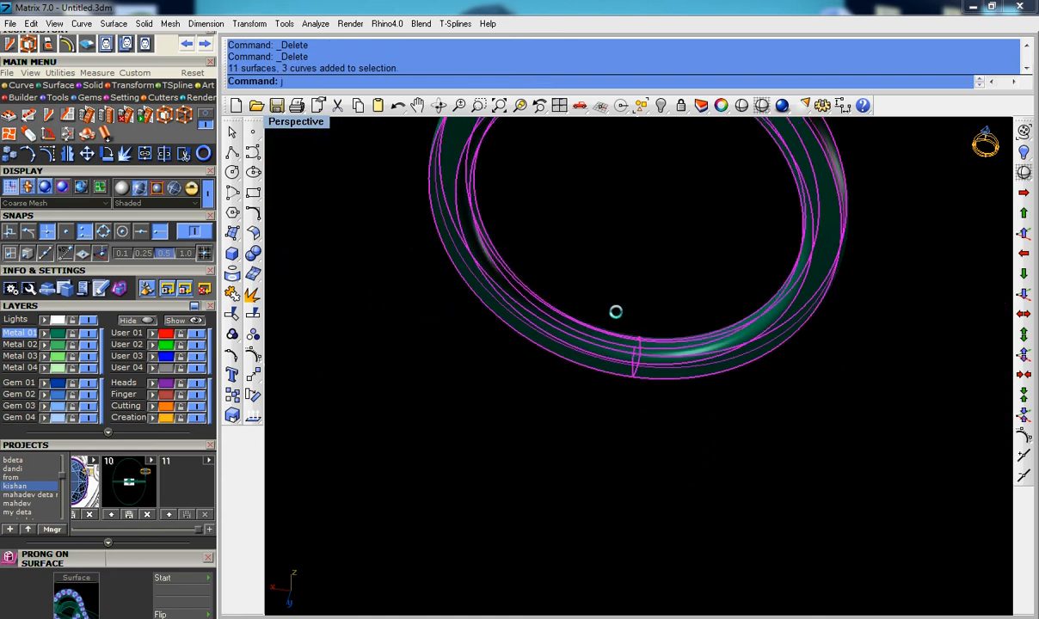
text(j)
key(Return)
scroll(616, 311, down, 2)
click(622, 326)
click(634, 308)
Step: Examine the rejoined band and how the strip walls meet its inner opening from the side
scroll(634, 309, down, 4)
right_drag(647, 283, 686, 134)
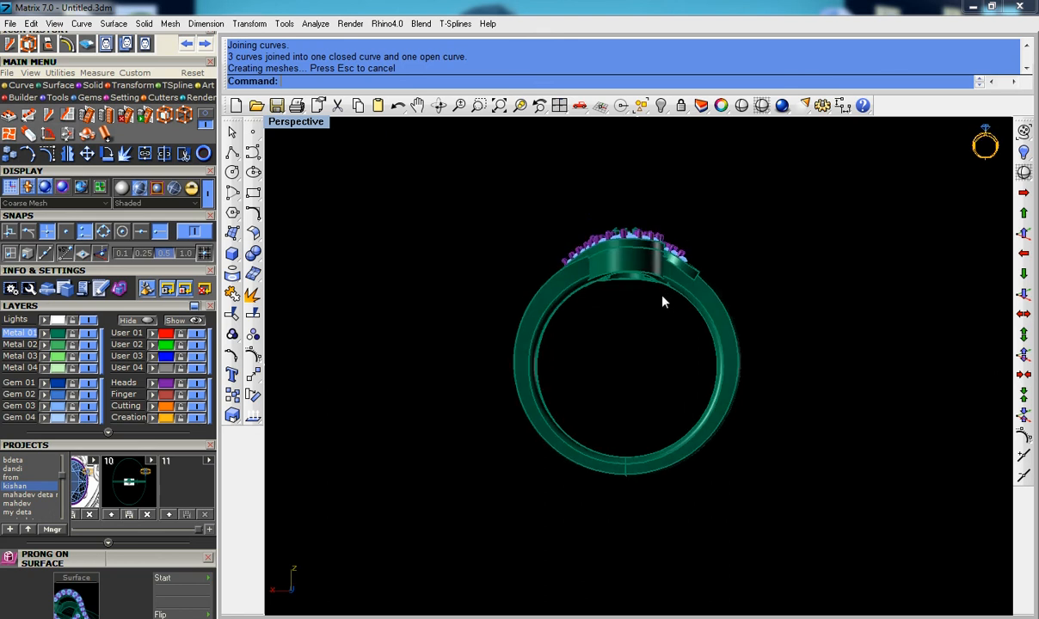
scroll(663, 301, up, 3)
scroll(672, 288, down, 4)
right_drag(671, 290, 640, 360)
scroll(674, 334, down, 3)
scroll(659, 375, up, 2)
scroll(650, 328, up, 6)
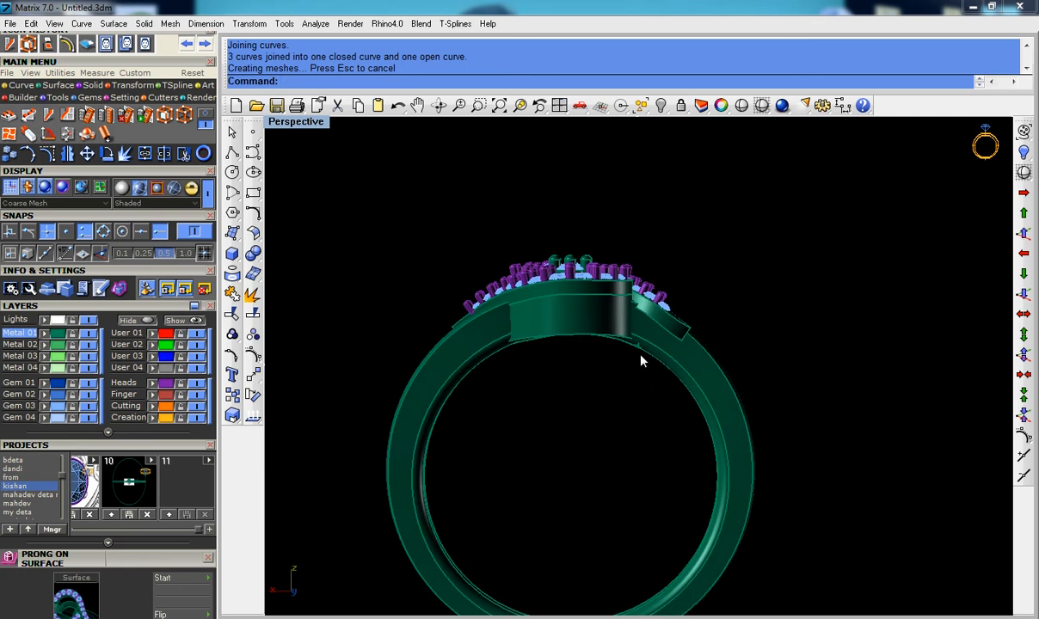
Step: Set the perspective view to rendered display and examine the ring's stone head and band from above
scroll(641, 361, down, 5)
right_drag(648, 359, 626, 413)
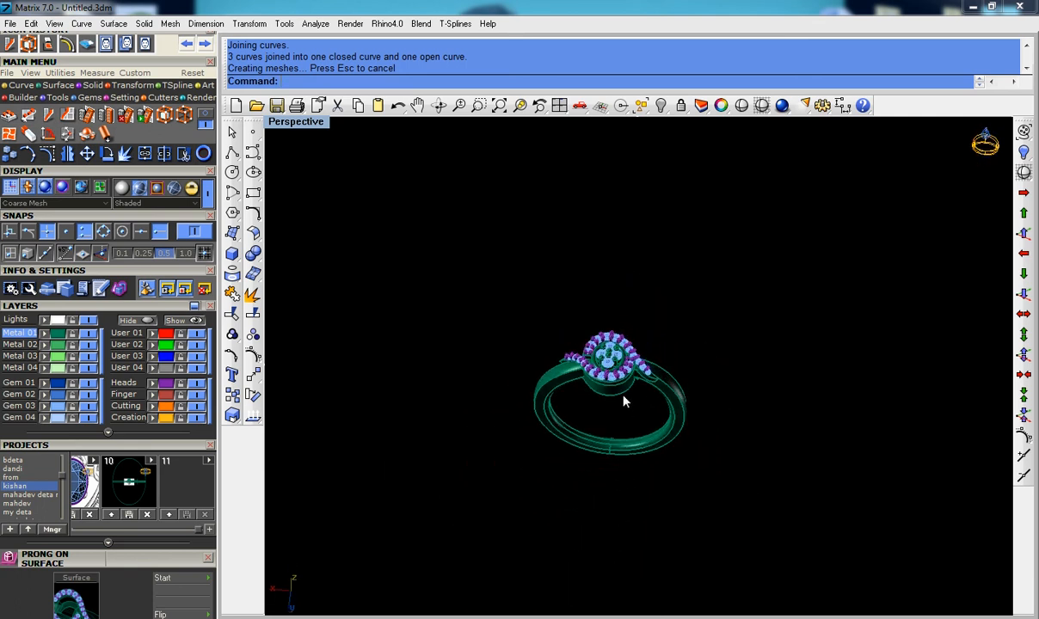
scroll(625, 401, up, 2)
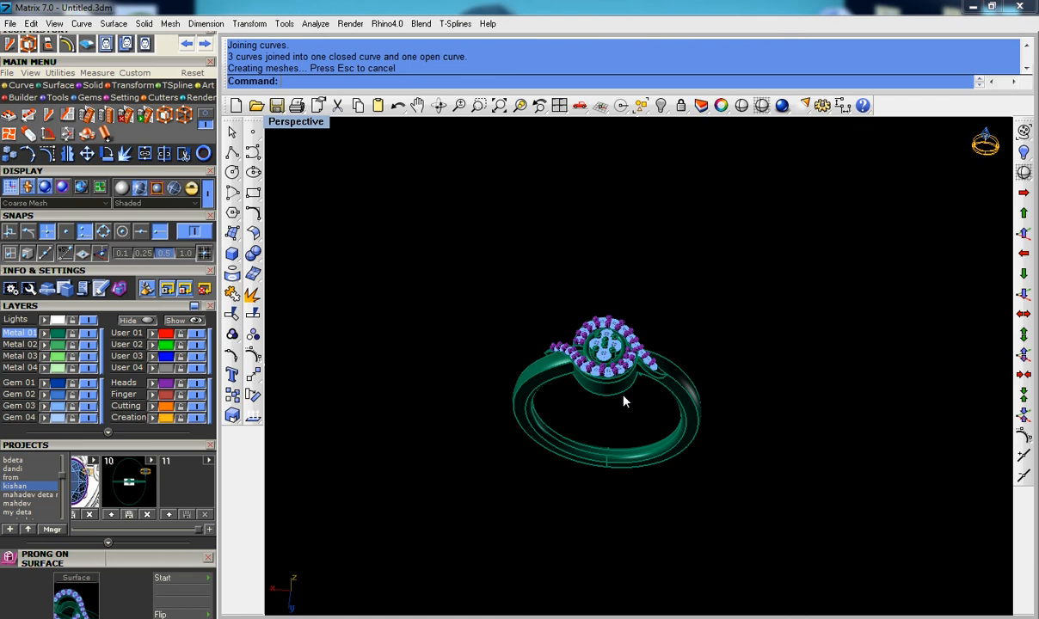
right_drag(620, 394, 628, 405)
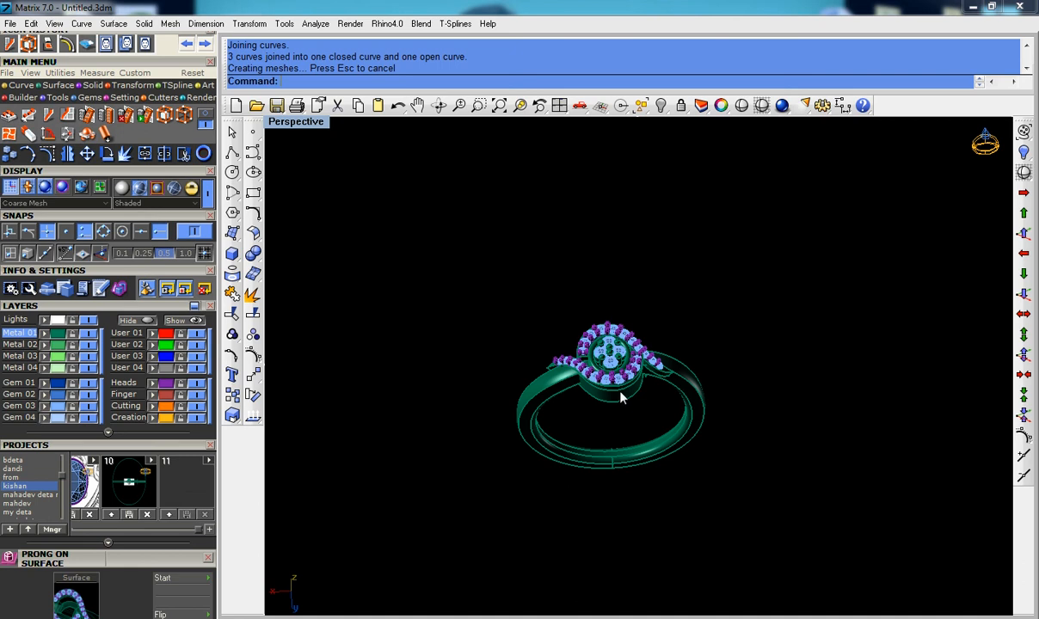
right_drag(626, 401, 459, 349)
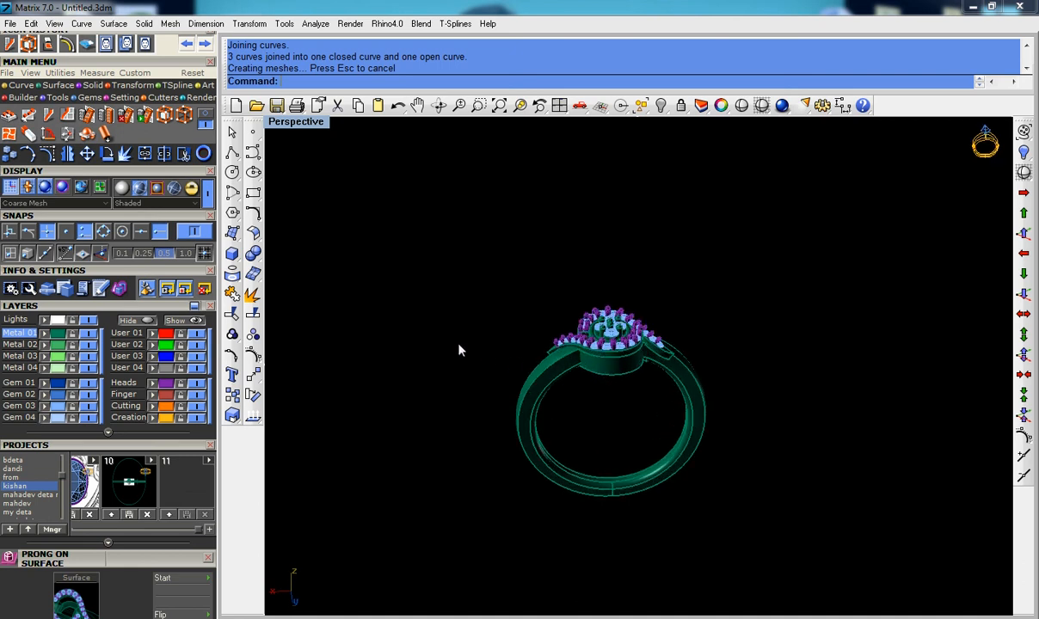
click(195, 190)
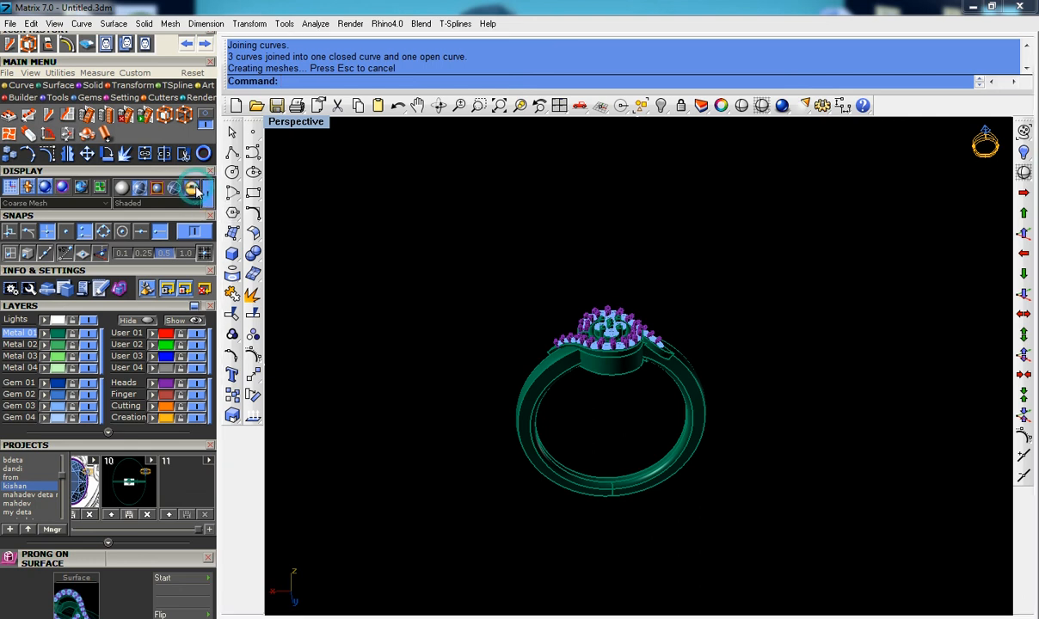
right_drag(664, 259, 628, 416)
scroll(644, 389, up, 5)
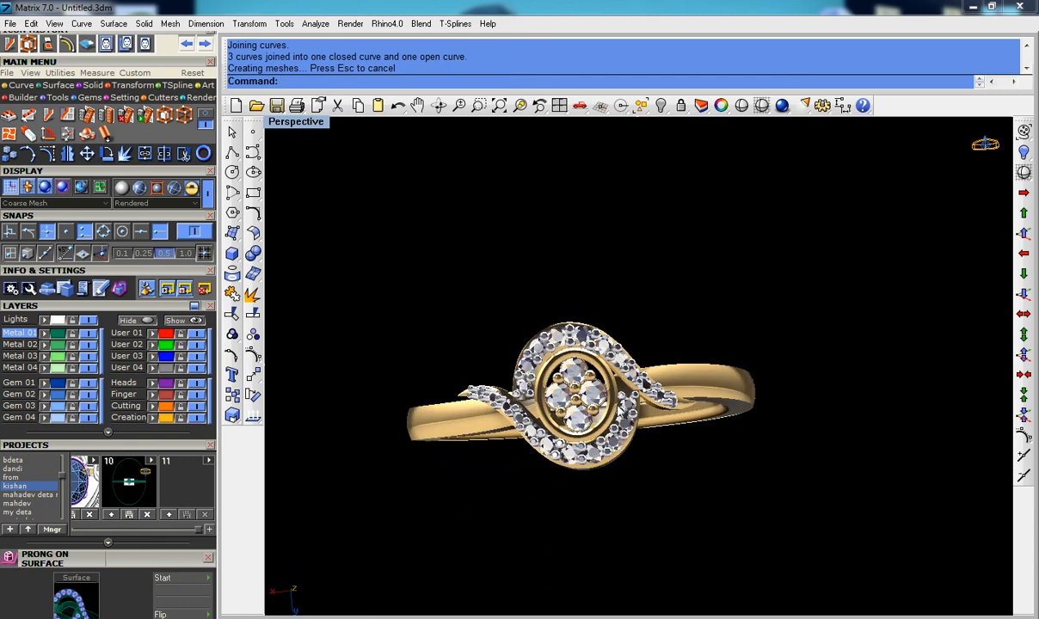
scroll(611, 413, up, 3)
mouse_move(643, 398)
right_down()
mouse_move(632, 407)
mouse_move(647, 405)
right_up()
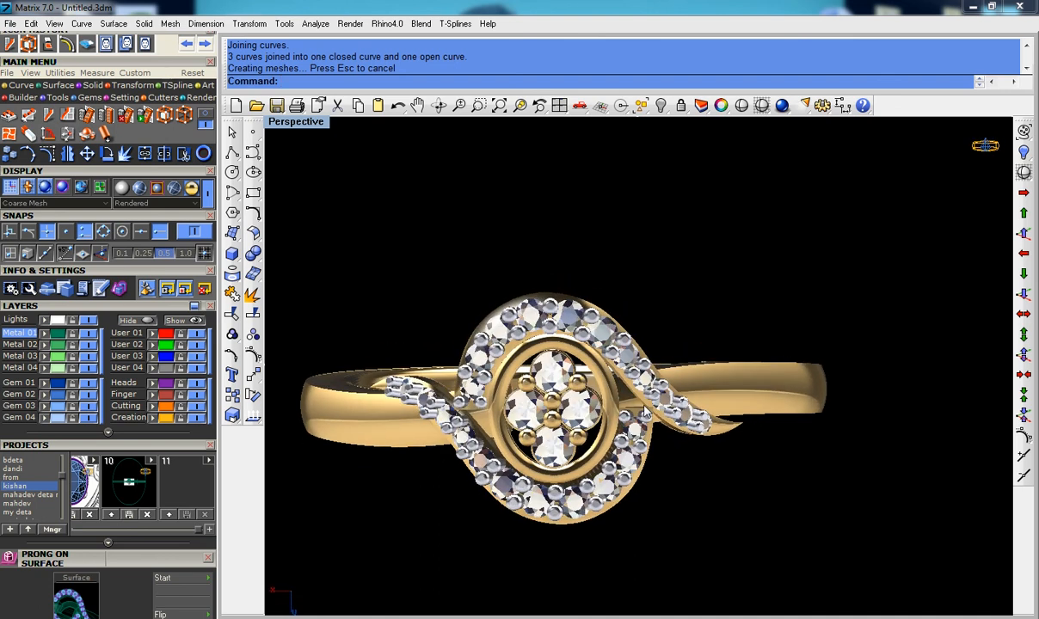
Step: Show the maximized Top view in rendered display and move the background sketch beside the ring for comparison
key(ctrl+F1)
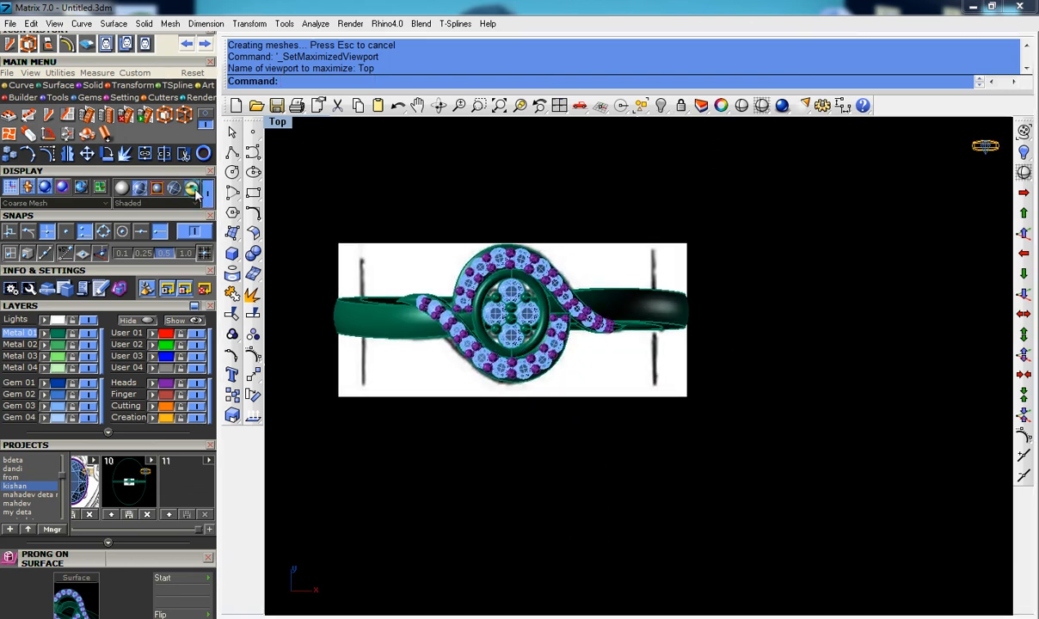
click(156, 188)
click(32, 73)
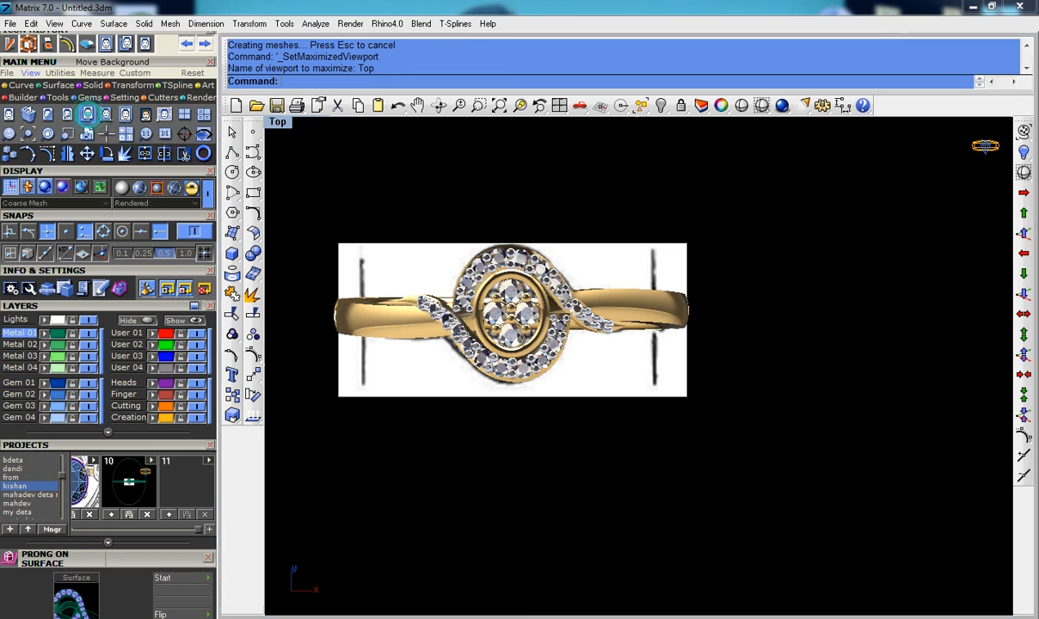
click(87, 114)
click(394, 153)
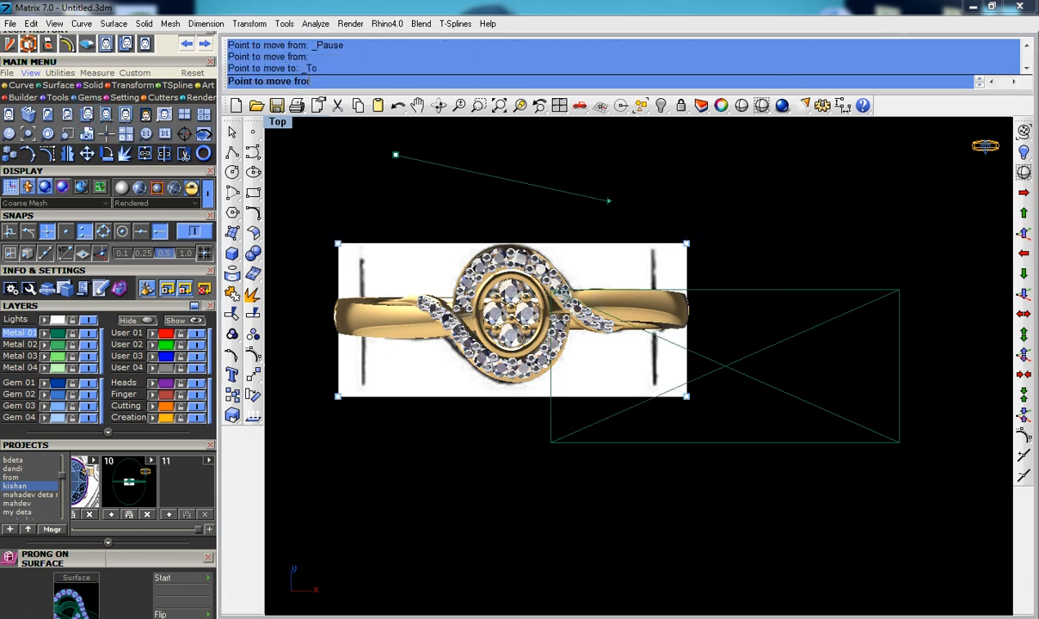
click(726, 176)
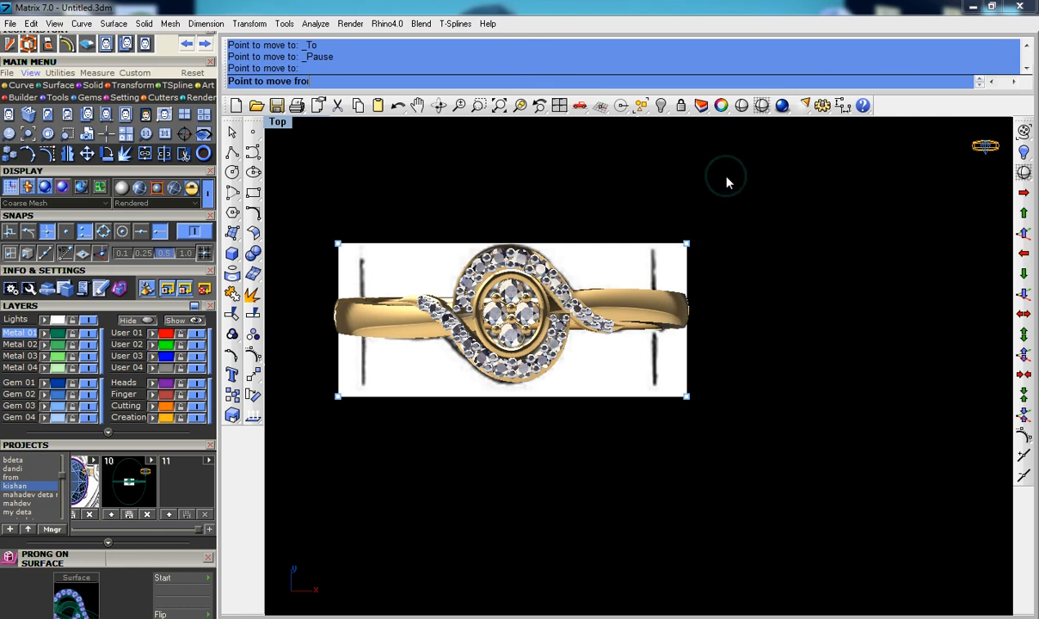
right_drag(659, 213, 626, 221)
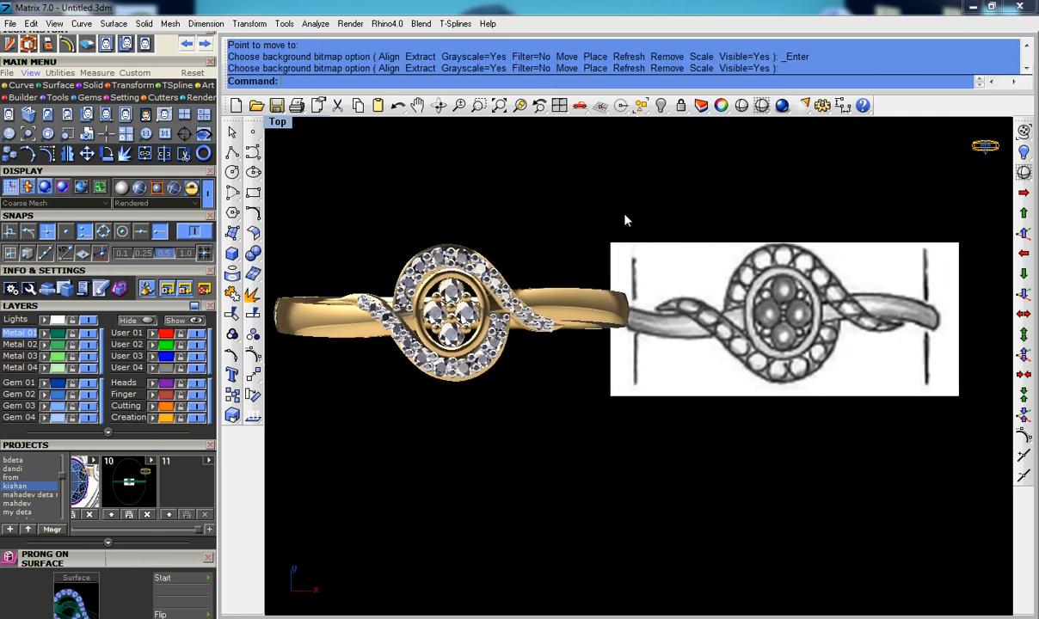